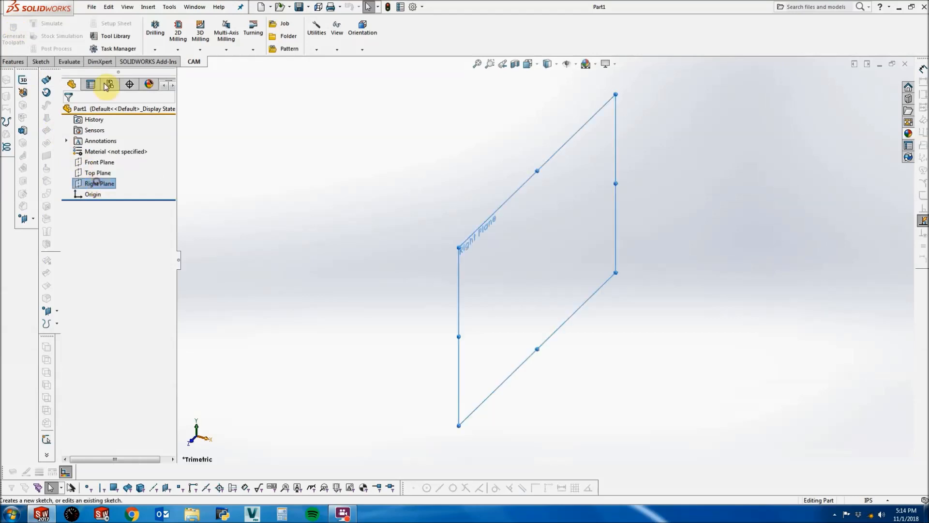
Start a sketch on the Right Plane and draw a circle about 2.1 in in diameter centred on the origin.
{"action": "left_click", "coordinate": [40, 61]}
{"action": "left_click", "coordinate": [14, 30]}
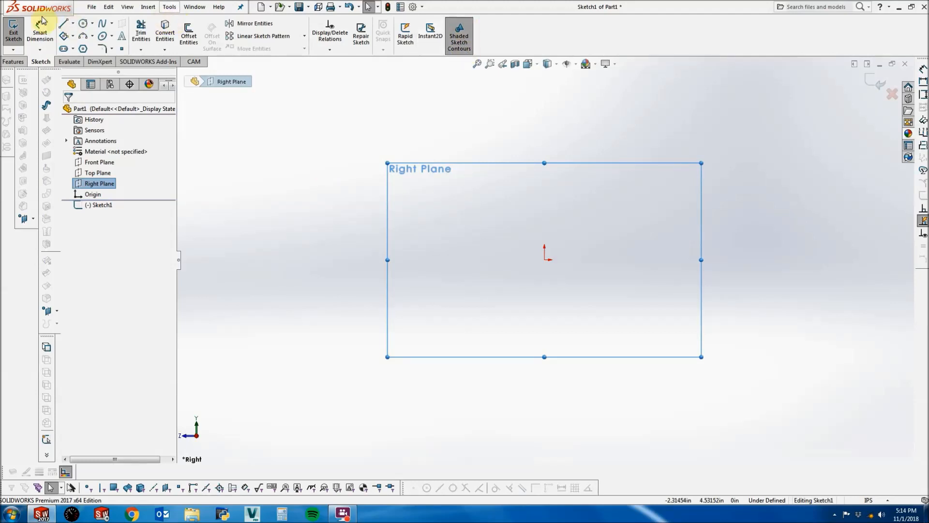
{"action": "left_click", "coordinate": [81, 23]}
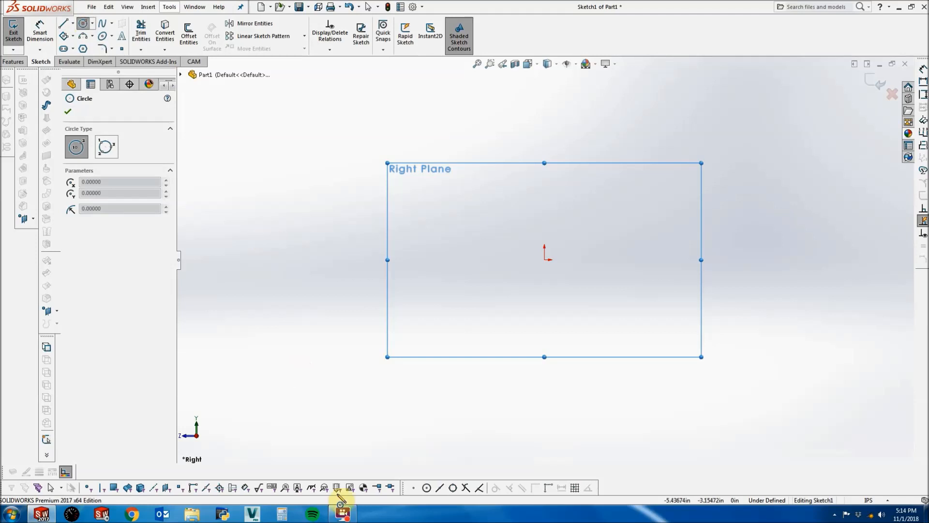
{"action": "left_click", "coordinate": [547, 263]}
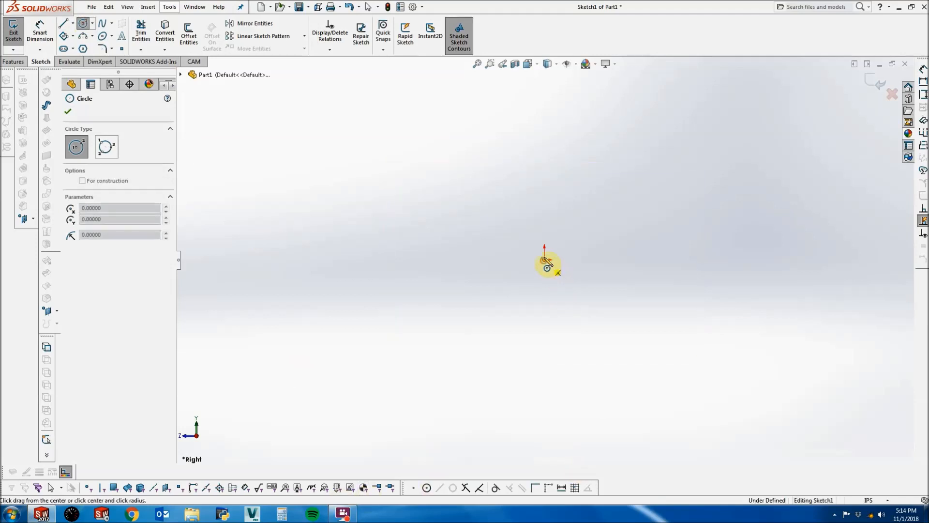
{"action": "left_click", "coordinate": [518, 222]}
{"action": "key", "text": "Escape"}
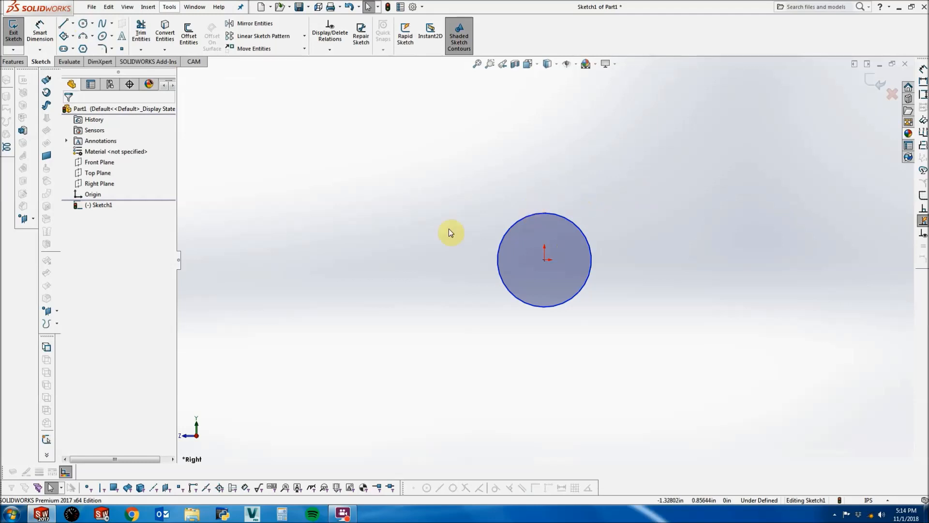
{"action": "scroll", "coordinate": [541, 213], "scroll_direction": "up", "scroll_amount": 1}
{"action": "left_click", "coordinate": [529, 222]}
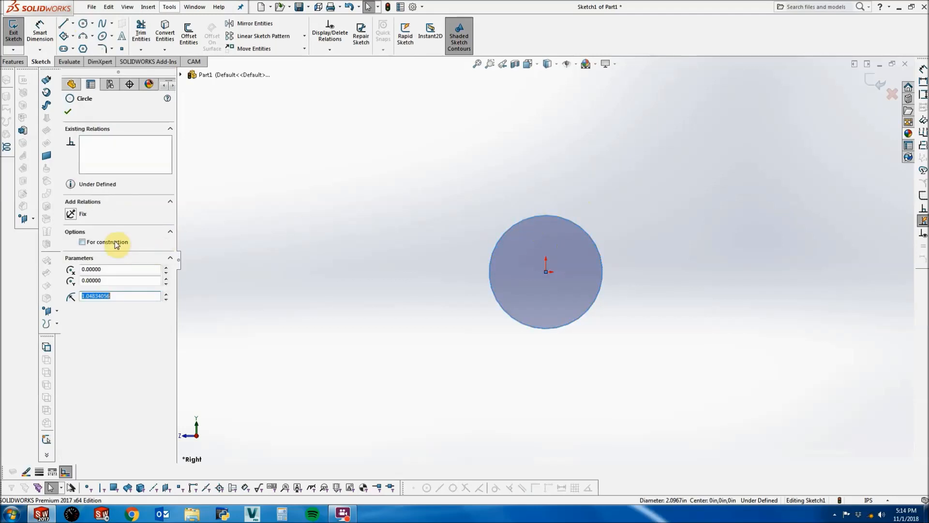
{"action": "left_click", "coordinate": [186, 232]}
Draw a circle about 1.87 in in diameter just above the origin circle and make the two circles tangent.
{"action": "left_click", "coordinate": [83, 23]}
{"action": "left_click", "coordinate": [575, 165]}
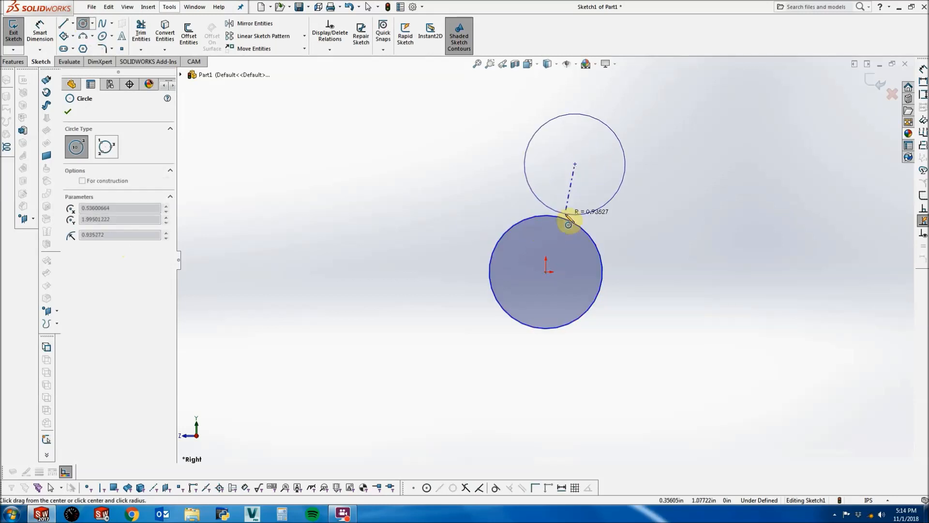
{"action": "left_click", "coordinate": [565, 214]}
{"action": "key", "text": "Escape"}
{"action": "left_click", "coordinate": [565, 219], "text": "ctrl"}
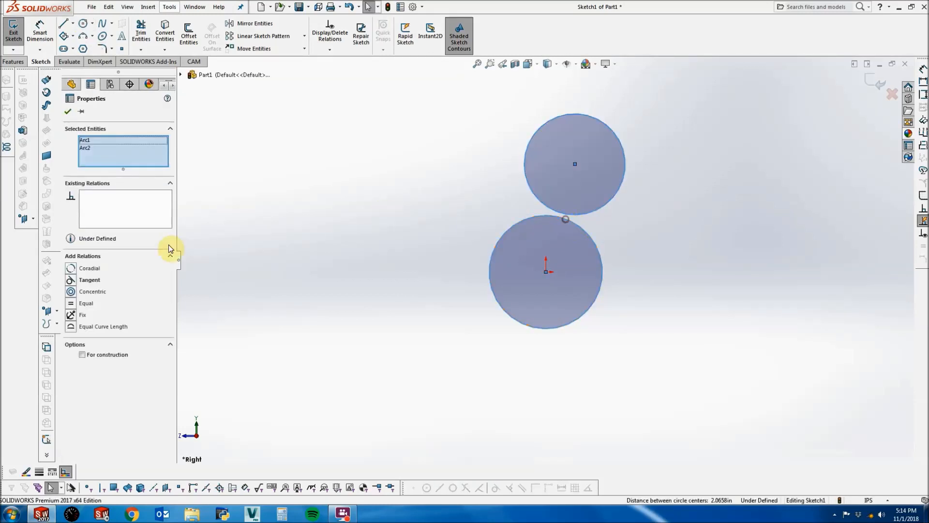
{"action": "left_click", "coordinate": [70, 281]}
{"action": "key", "text": "Escape"}
{"action": "scroll", "coordinate": [542, 262], "scroll_direction": "up", "scroll_amount": 3}
{"action": "scroll", "coordinate": [612, 192], "scroll_direction": "down", "scroll_amount": 2}
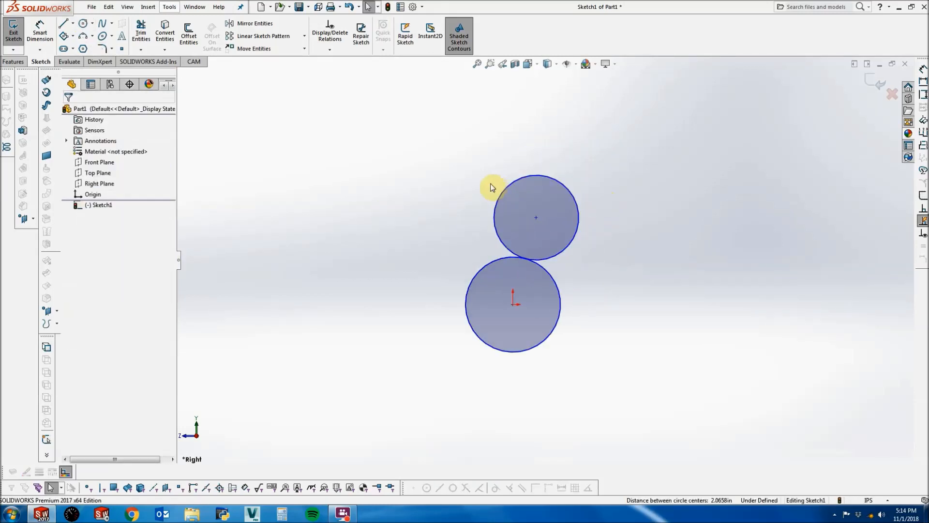
Draw a larger circle about 3.39 in in diameter, concentric with the upper circle.
{"action": "left_click", "coordinate": [83, 23]}
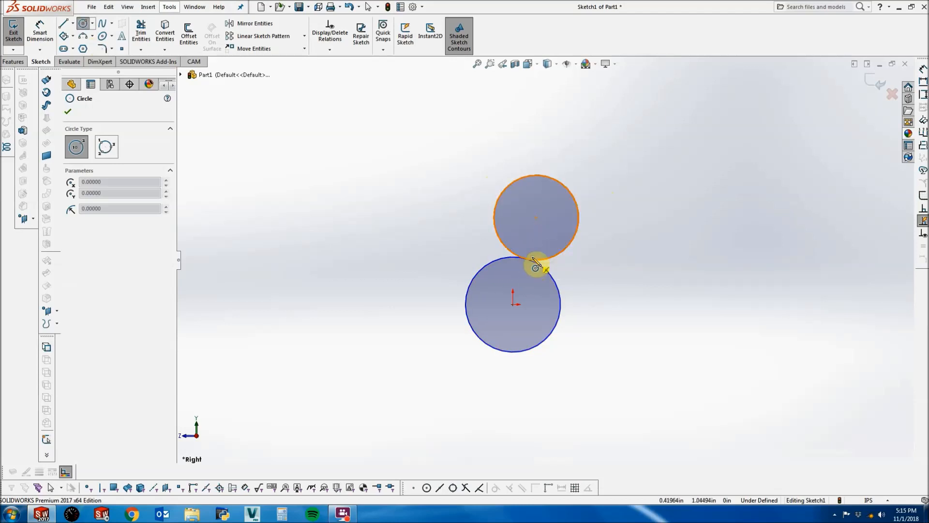
{"action": "left_click", "coordinate": [537, 218]}
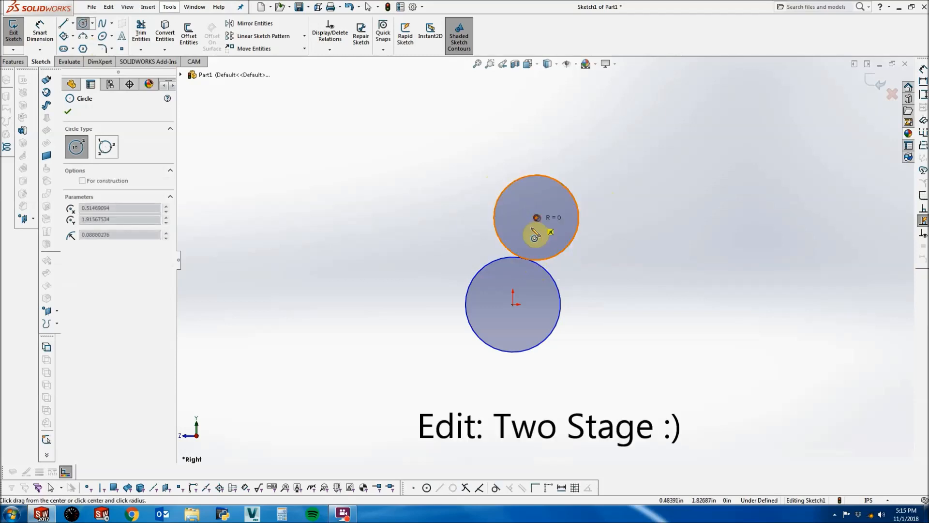
{"action": "left_click", "coordinate": [511, 291]}
{"action": "scroll", "coordinate": [553, 148], "scroll_direction": "up", "scroll_amount": 1}
{"action": "scroll", "coordinate": [552, 145], "scroll_direction": "down", "scroll_amount": 2}
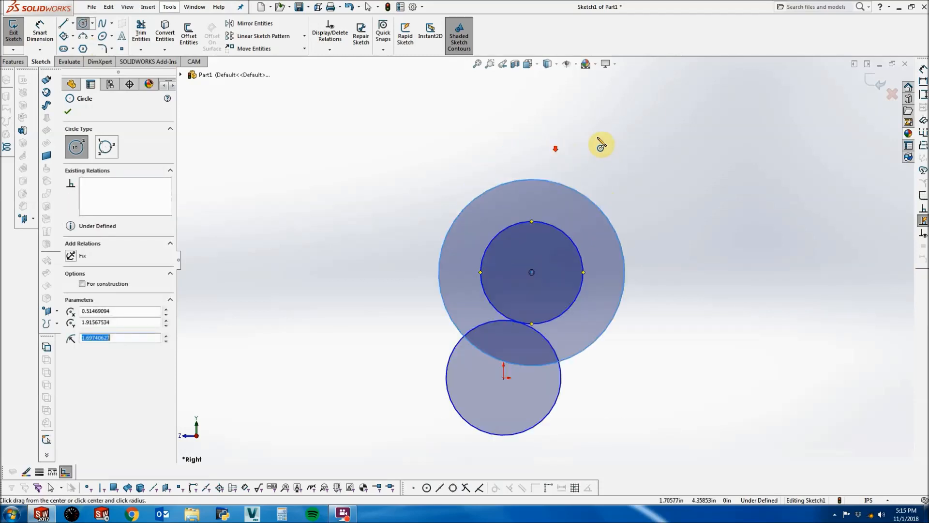
Draw a circle about 2.09 in in diameter above the large circle, touching its upper edge.
{"action": "left_click", "coordinate": [597, 137]}
{"action": "left_click", "coordinate": [576, 192]}
{"action": "key", "text": "Escape"}
{"action": "scroll", "coordinate": [603, 182], "scroll_direction": "up", "scroll_amount": 1}
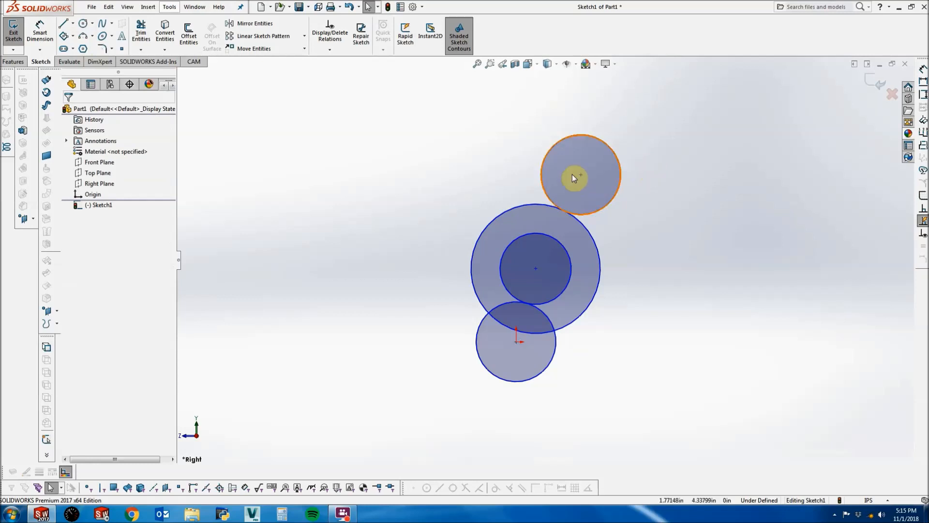
{"action": "left_click", "coordinate": [497, 155]}
Dimension the topmost circle's diameter with the equation =12/20.
{"action": "left_click", "coordinate": [44, 32]}
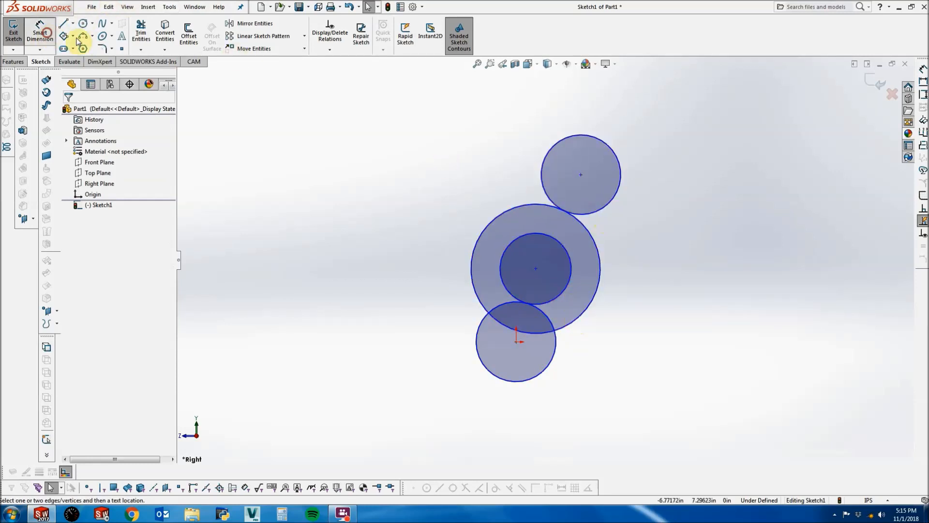
{"action": "left_click", "coordinate": [584, 137]}
{"action": "left_click", "coordinate": [579, 118]}
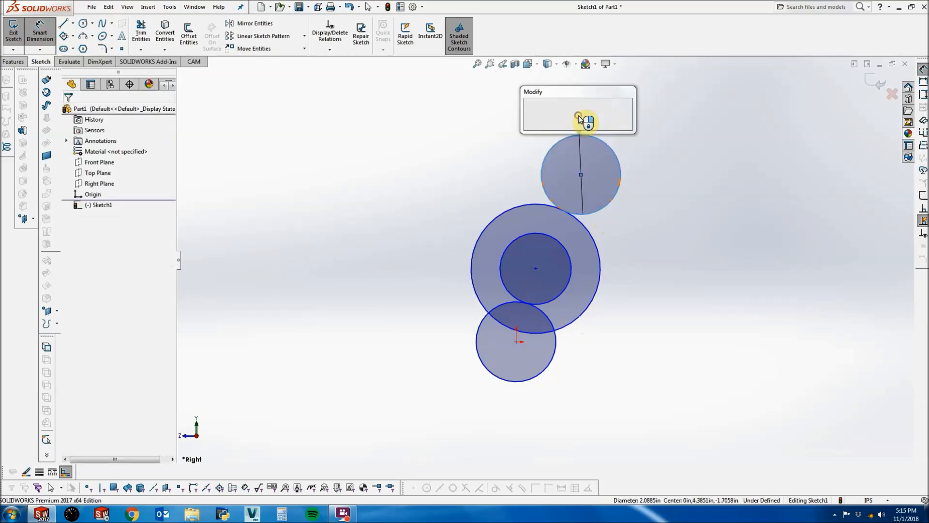
{"action": "left_click_drag", "start_coordinate": [567, 98], "coordinate": [353, 122]}
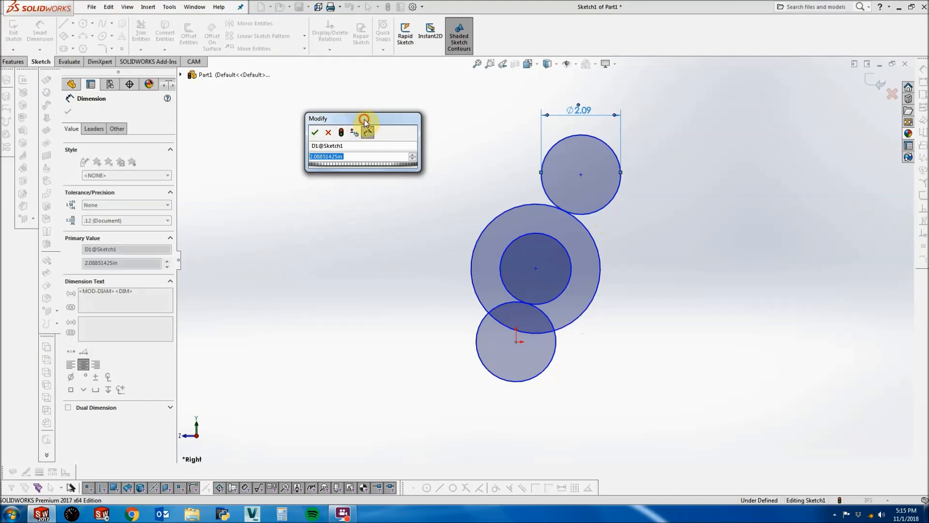
{"action": "left_click_drag", "start_coordinate": [362, 120], "coordinate": [397, 133]}
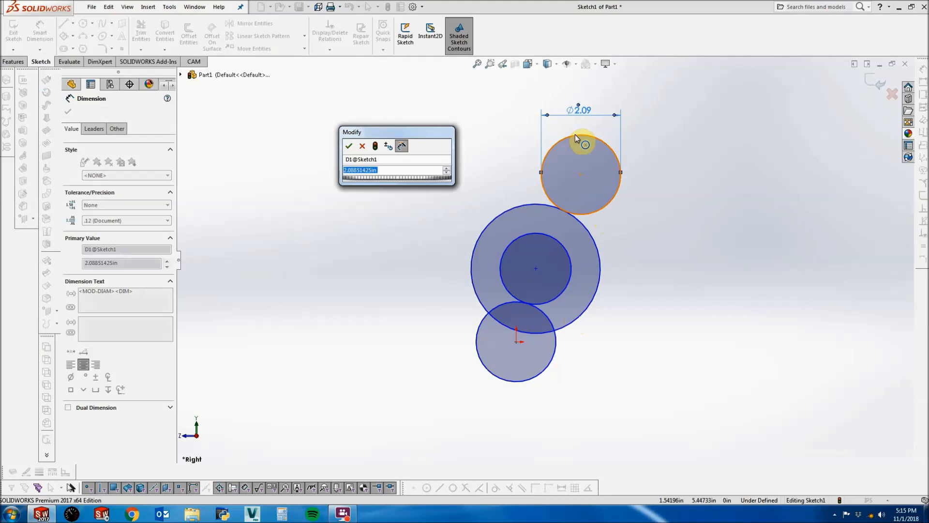
{"action": "left_click_drag", "start_coordinate": [392, 131], "coordinate": [452, 141]}
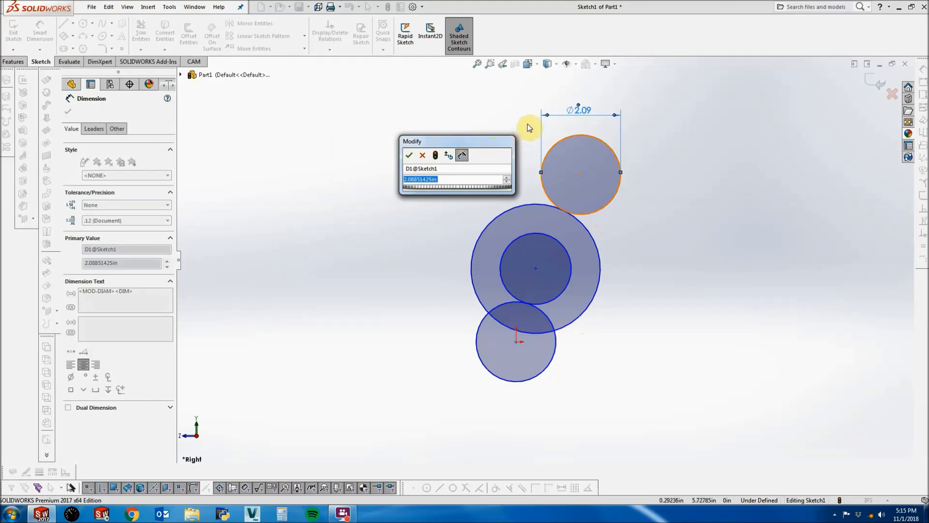
{"action": "type", "text": "=12/20"}
{"action": "key", "text": "Return"}
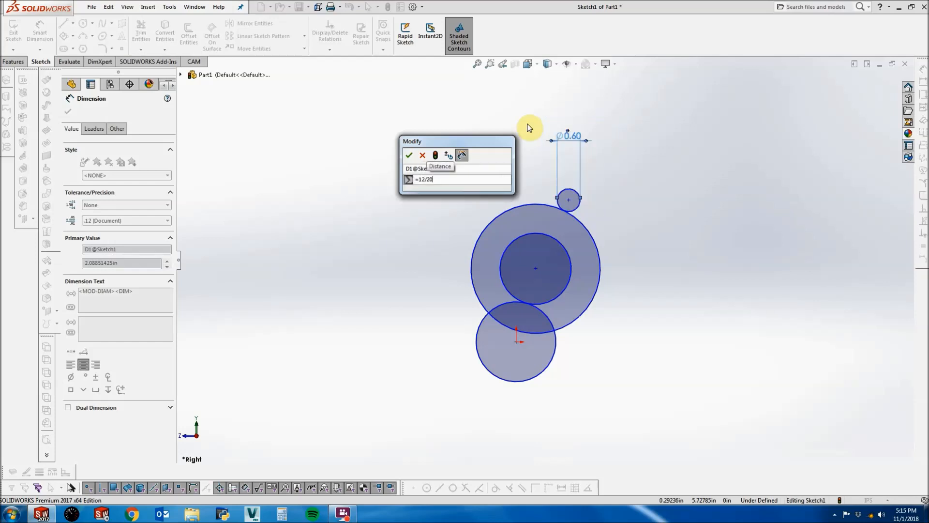
{"action": "left_click", "coordinate": [409, 155]}
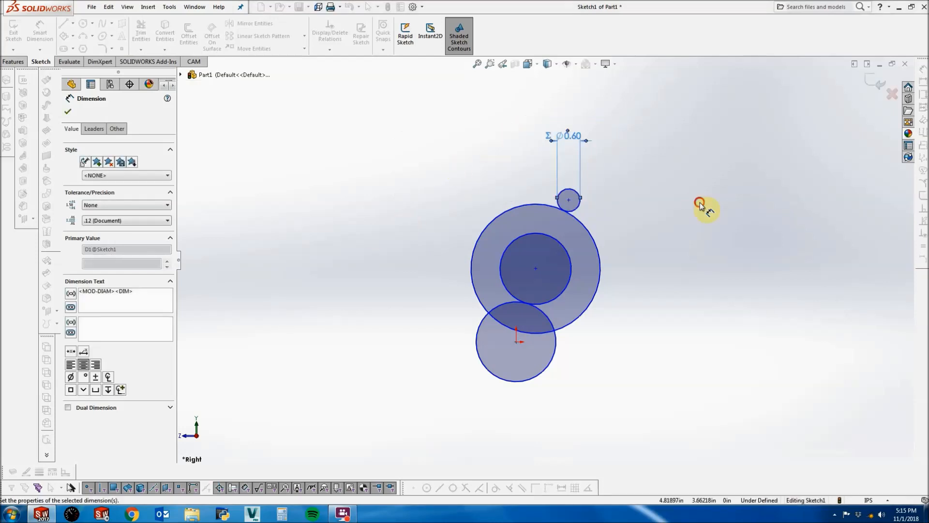
Dimension the large middle circle's diameter with the equation =60/20.
{"action": "scroll", "coordinate": [591, 216], "scroll_direction": "up", "scroll_amount": 2}
{"action": "left_click", "coordinate": [506, 208]}
{"action": "left_click", "coordinate": [528, 193]}
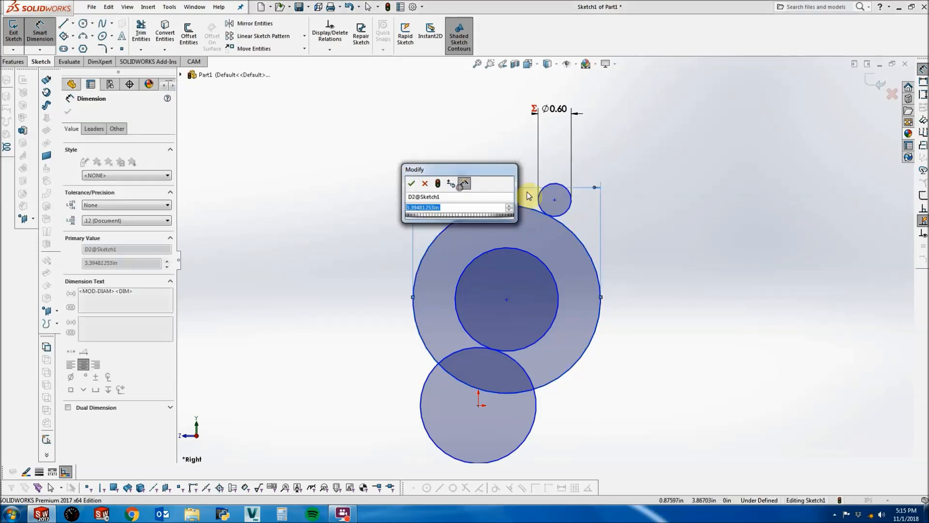
{"action": "left_click_drag", "start_coordinate": [476, 169], "coordinate": [317, 167]}
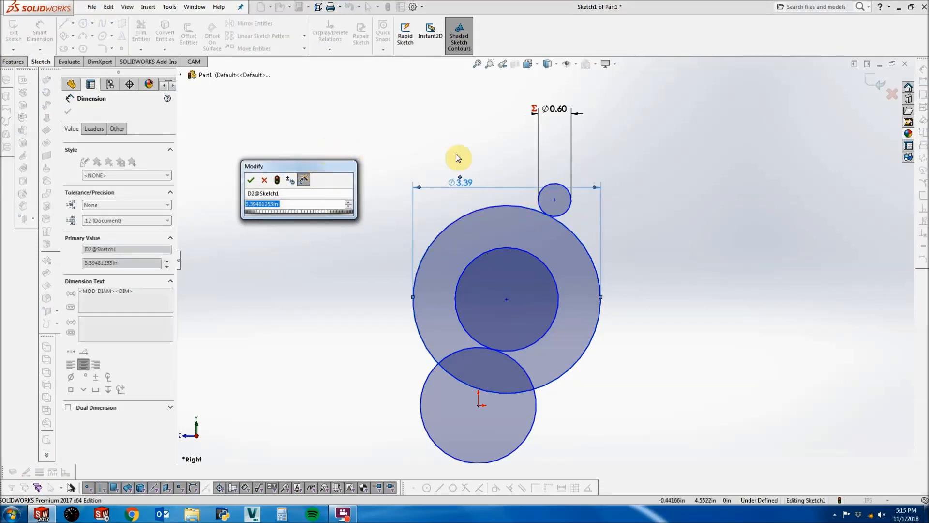
{"action": "type", "text": "="}
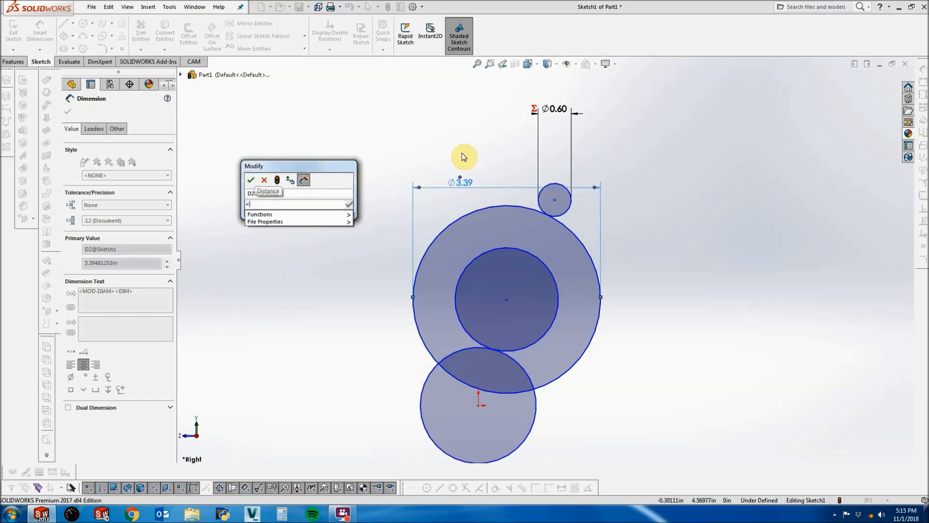
{"action": "type", "text": "60/20"}
{"action": "key", "text": "Return"}
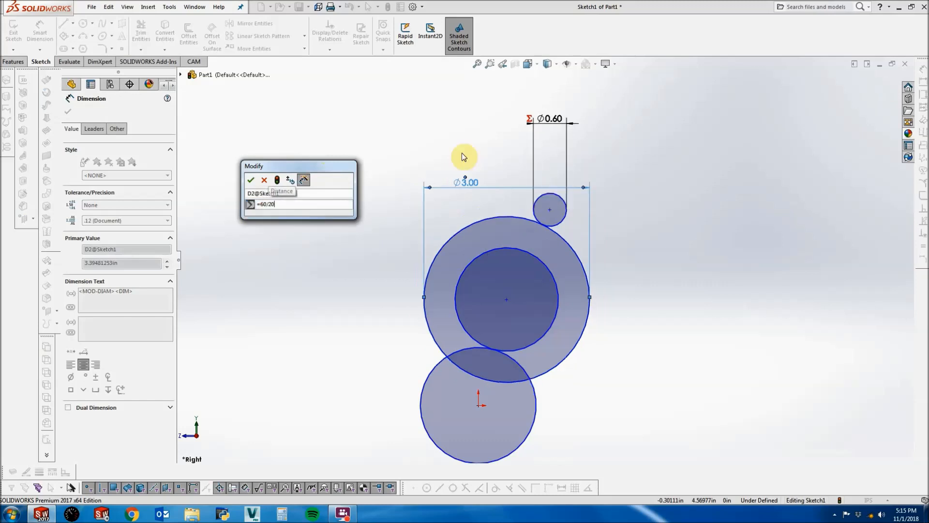
Dimension the diameter of the smaller circle inside the large one with the equation =20/20.
{"action": "left_click", "coordinate": [538, 258]}
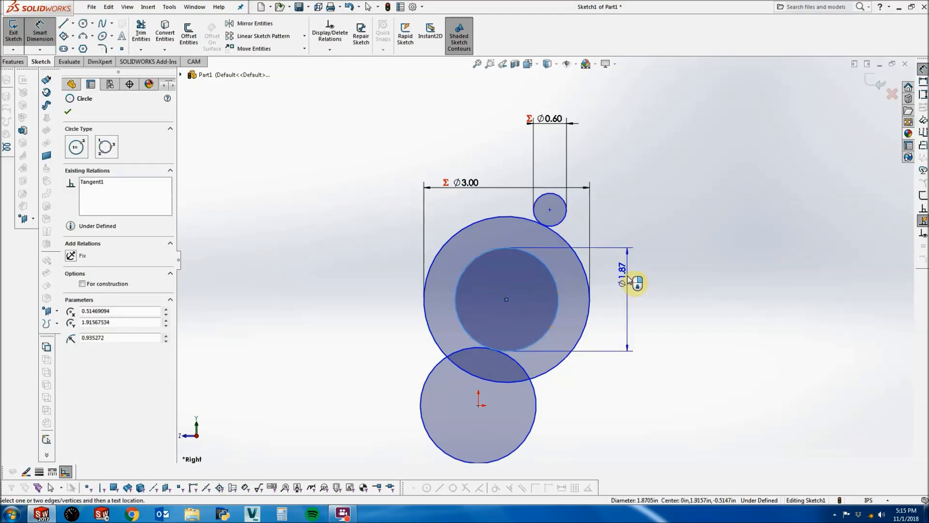
{"action": "left_click", "coordinate": [629, 279]}
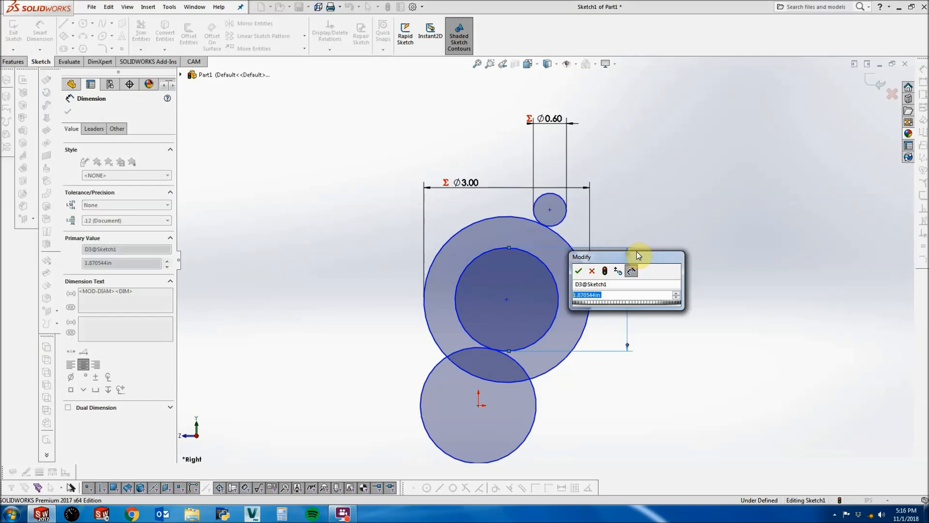
{"action": "type", "text": "=20/"}
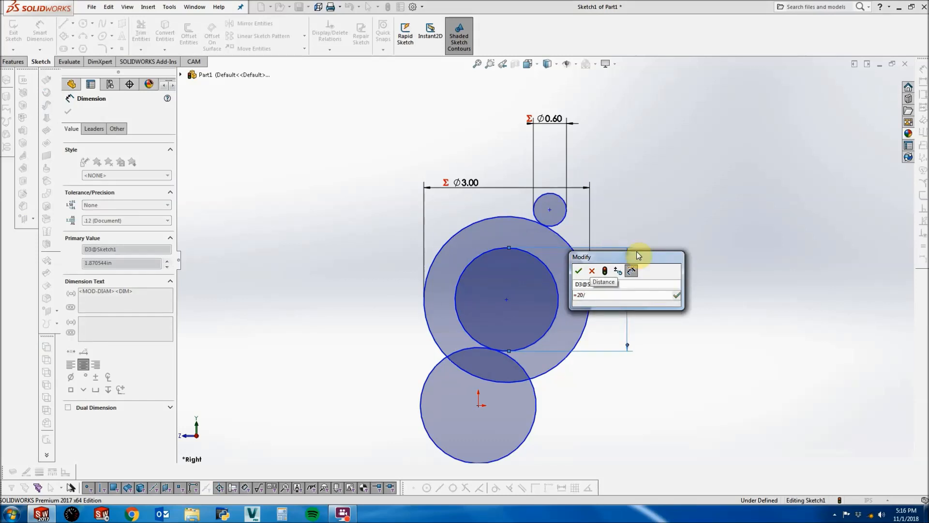
{"action": "type", "text": "20"}
{"action": "key", "text": "Return"}
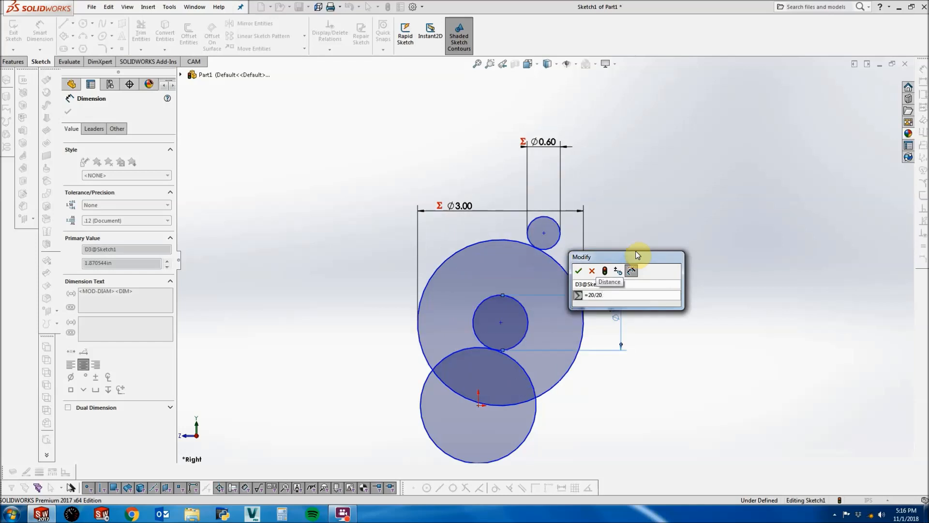
Dimension the origin-centred circle's diameter with the equation =30/20 and leave the dimension command.
{"action": "left_click", "coordinate": [535, 380]}
{"action": "left_click", "coordinate": [588, 424]}
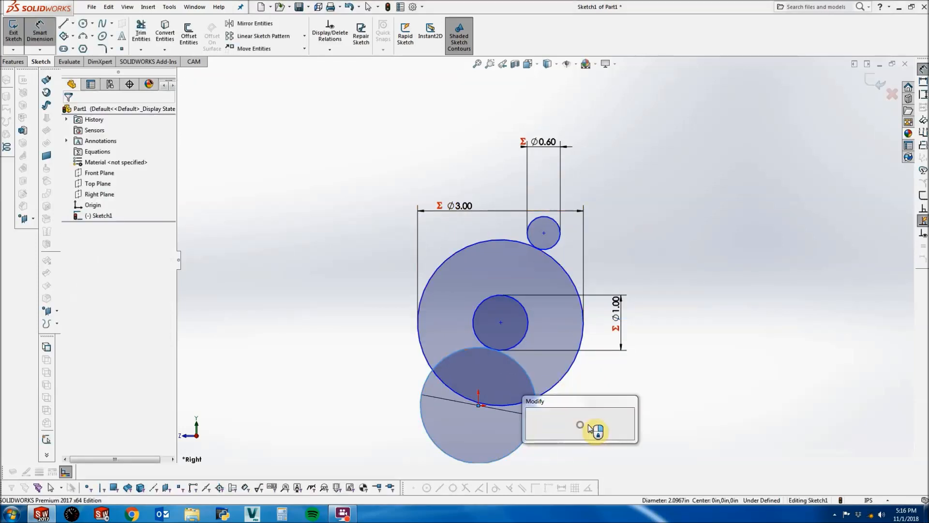
{"action": "type", "text": "="}
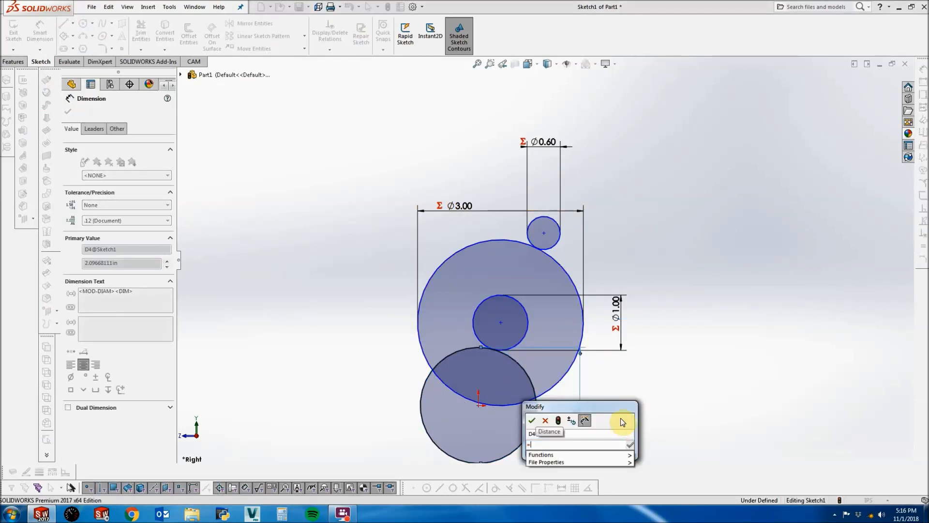
{"action": "type", "text": "30/20"}
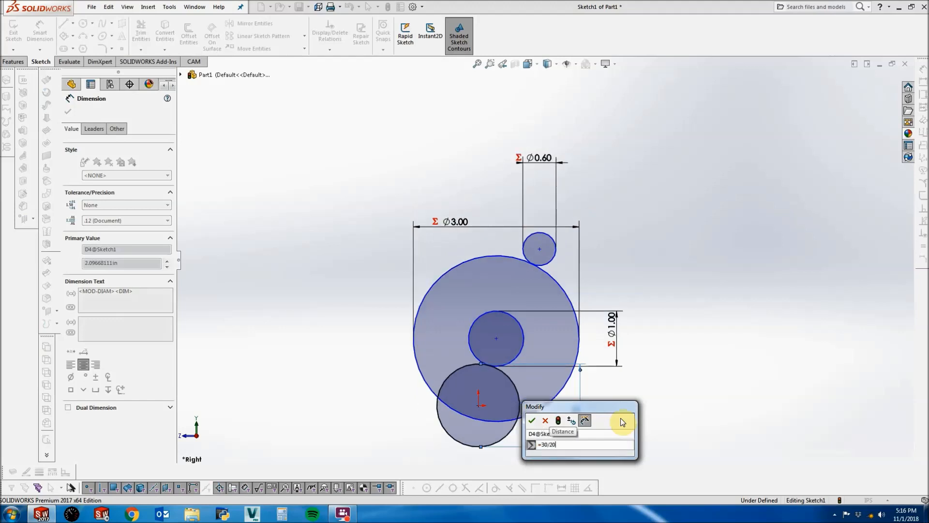
{"action": "key", "text": "Return"}
{"action": "scroll", "coordinate": [476, 394], "scroll_direction": "down", "scroll_amount": 1}
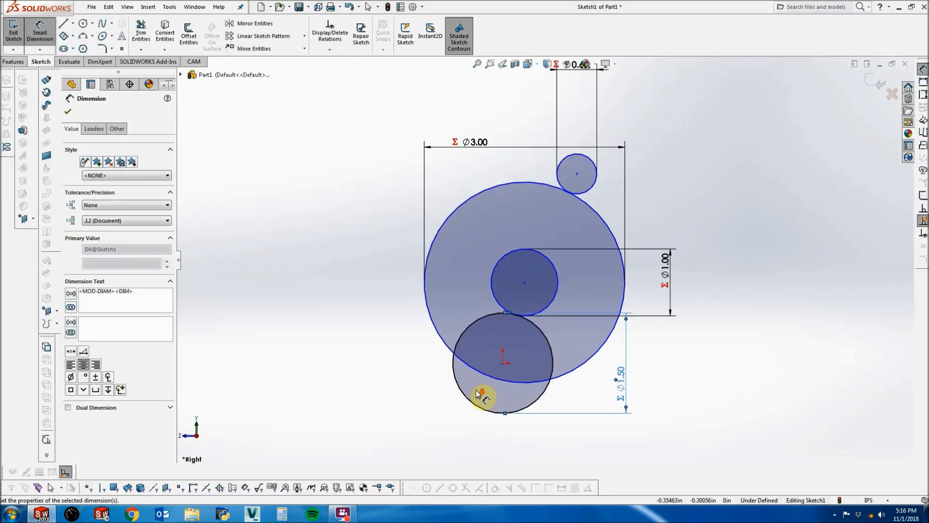
{"action": "key", "text": "Escape"}
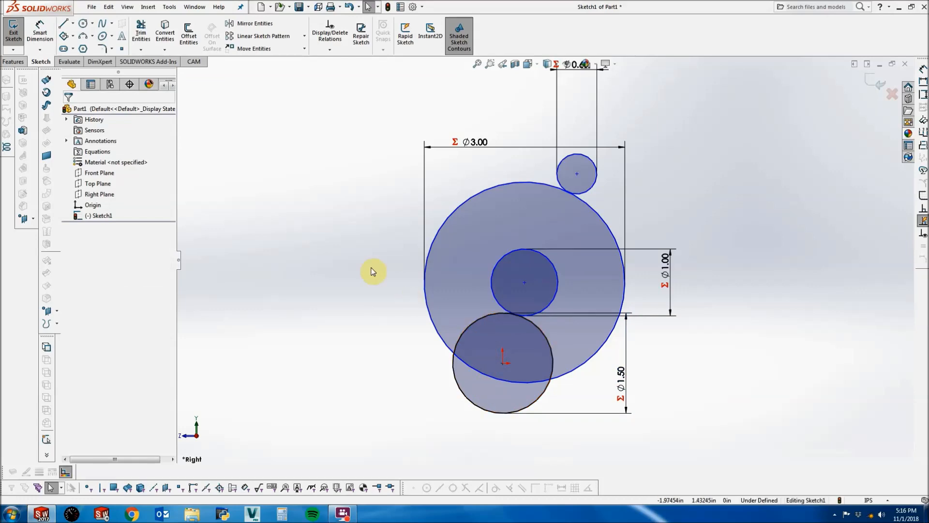
{"action": "left_click", "coordinate": [192, 513]}
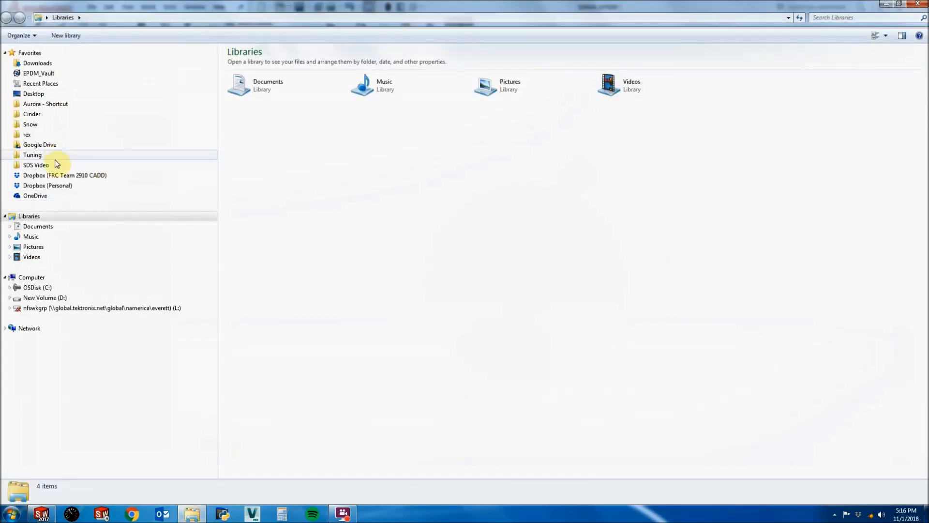
{"action": "left_click", "coordinate": [917, 3]}
Draw a large circle centred on the origin, enclosing both the 1.50 in and 1.00 in circles.
{"action": "left_click", "coordinate": [83, 23]}
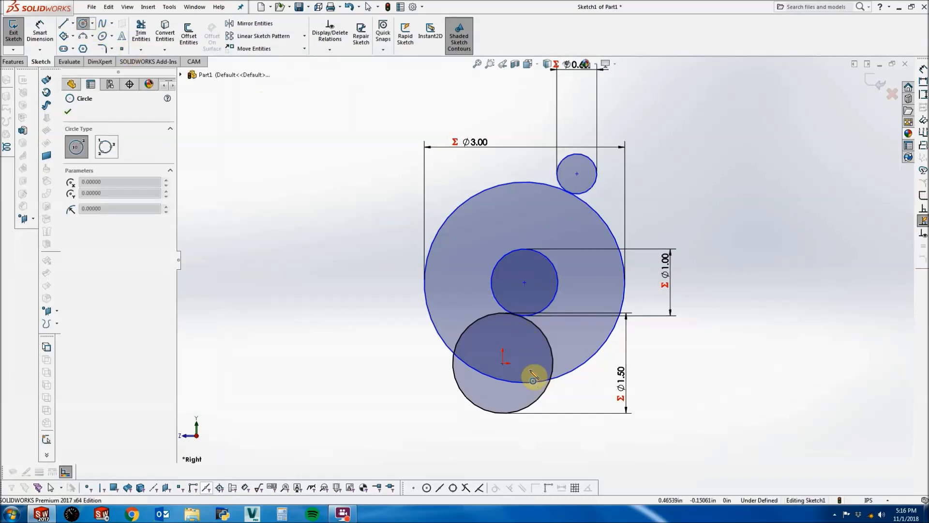
{"action": "left_click", "coordinate": [504, 363]}
{"action": "left_click", "coordinate": [587, 234]}
{"action": "key", "text": "Escape"}
Convert the 3.00 in circle to construction geometry.
{"action": "left_click", "coordinate": [560, 195]}
{"action": "left_click", "coordinate": [82, 284]}
{"action": "key", "text": "Escape"}
Dimension the diameter of the large origin-centred circle as 4 in and leave the dimension command.
{"action": "left_click", "coordinate": [40, 32]}
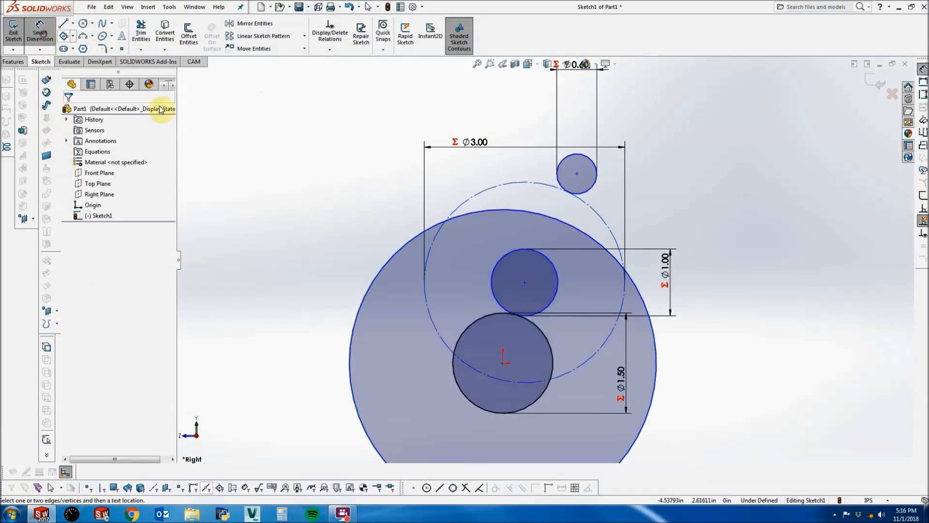
{"action": "left_click", "coordinate": [377, 278]}
{"action": "left_click", "coordinate": [394, 308]}
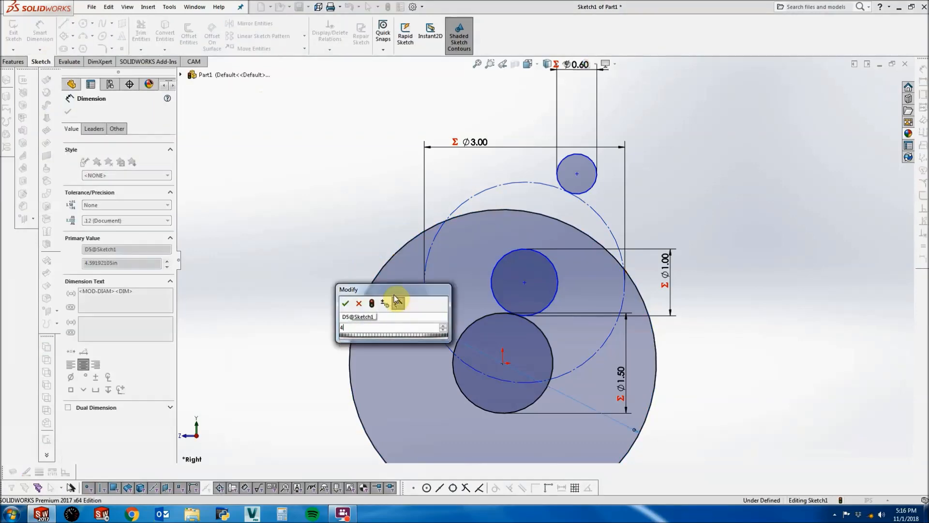
{"action": "type", "text": "4"}
{"action": "key", "text": "Return"}
{"action": "key", "text": "Escape"}
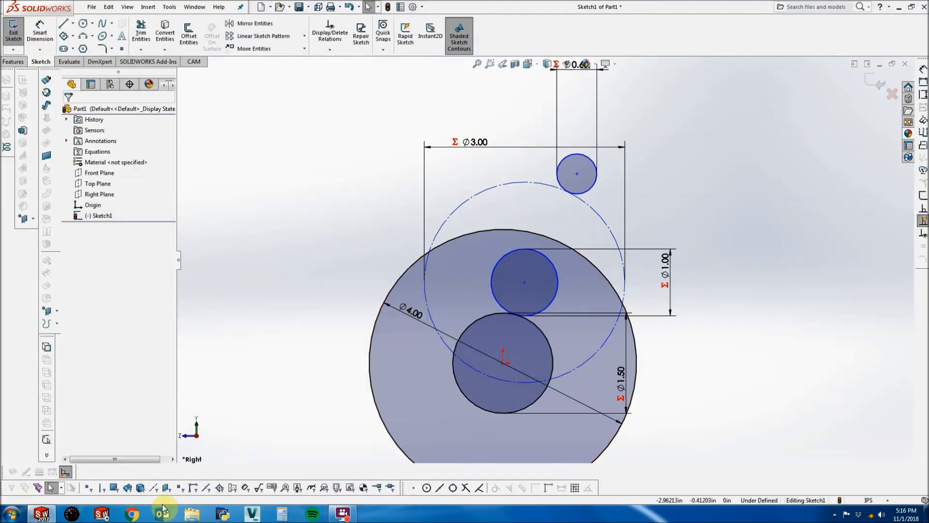
Open PRW-DesignCalc-DualSpeed.xlsx from the Best Practices and Mill Tips folder in the FRC Team 2910 CADD Dropbox.
{"action": "left_click", "coordinate": [192, 513]}
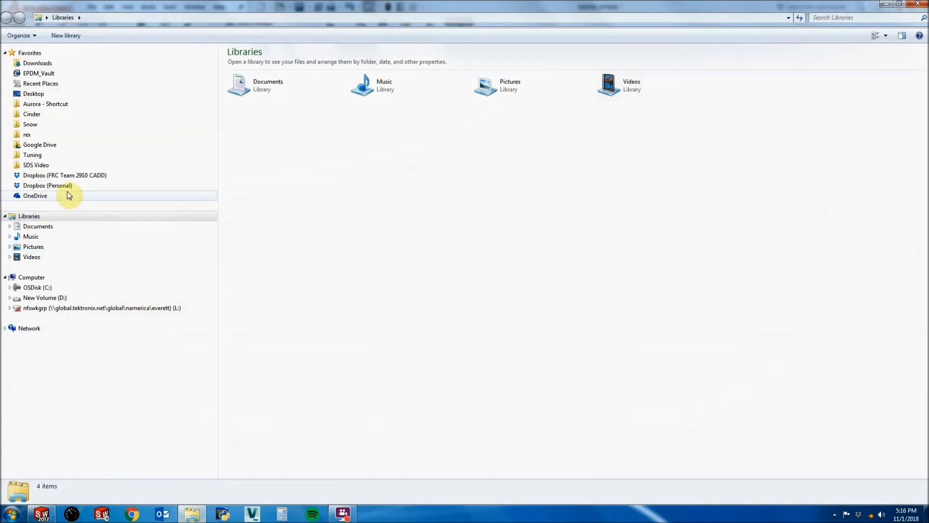
{"action": "left_click", "coordinate": [71, 175]}
{"action": "double_click", "coordinate": [275, 67]}
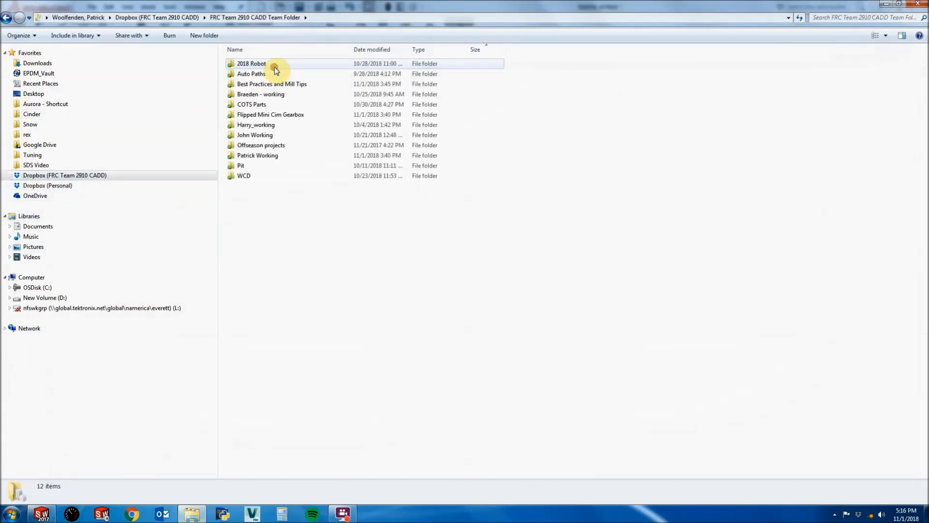
{"action": "double_click", "coordinate": [286, 86]}
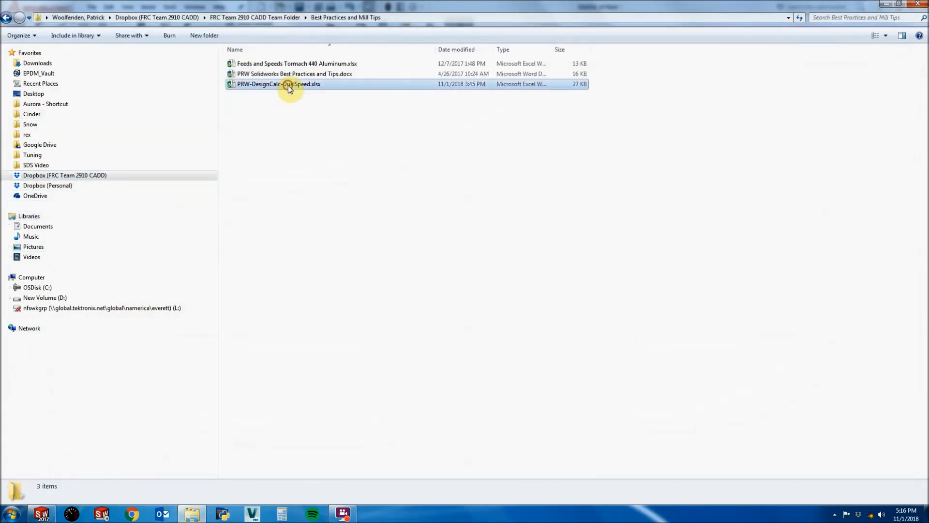
{"action": "left_click", "coordinate": [288, 85]}
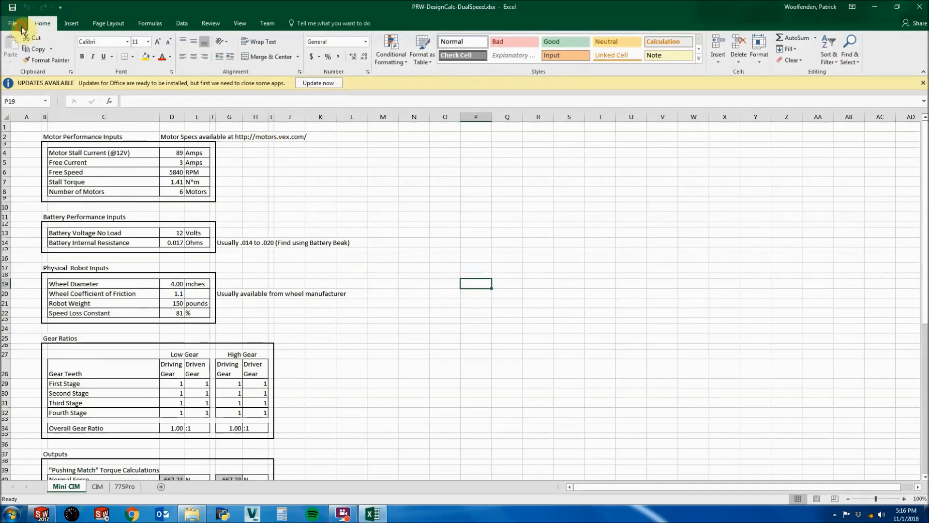
Save a copy of the workbook in the Flipped Mini Cim Gearbox folder as "PRW-DesignCalc-DualSpeed flipped mini cim WCD.xlsx".
{"action": "left_click", "coordinate": [34, 30]}
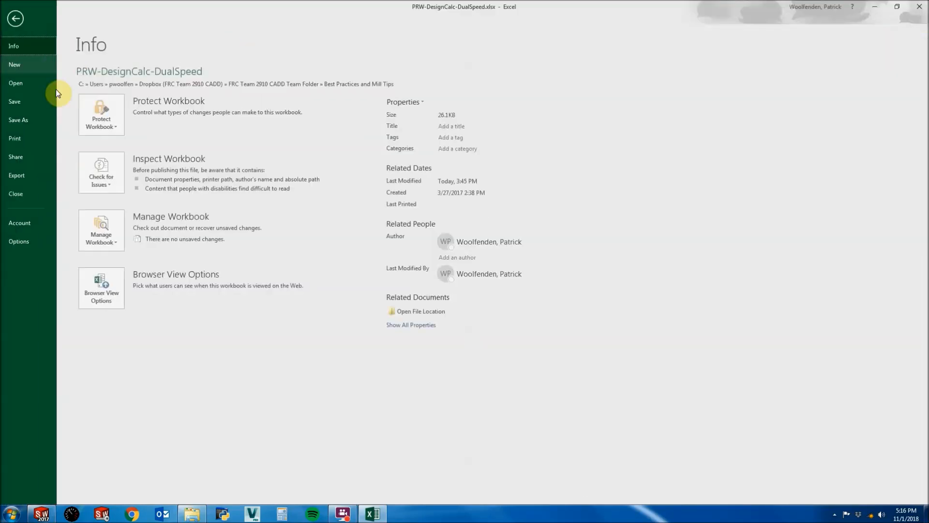
{"action": "left_click", "coordinate": [19, 120]}
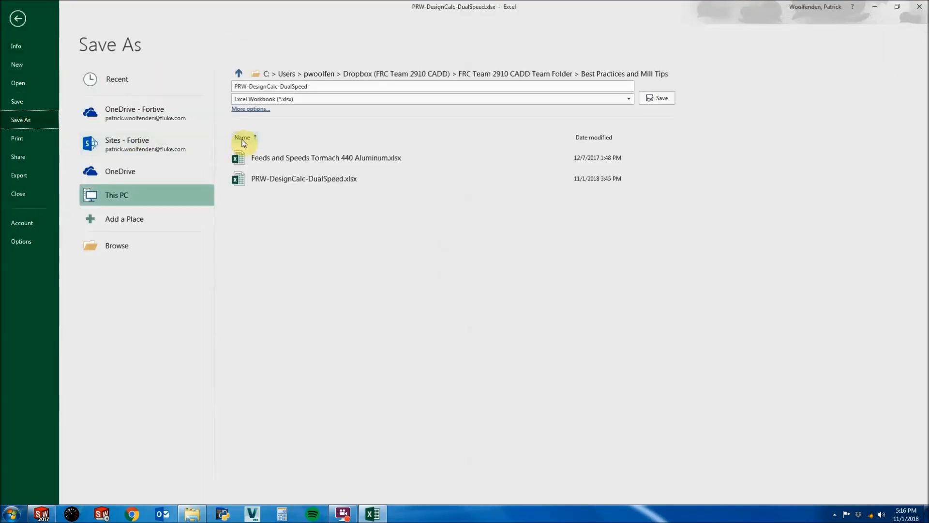
{"action": "left_click", "coordinate": [127, 245]}
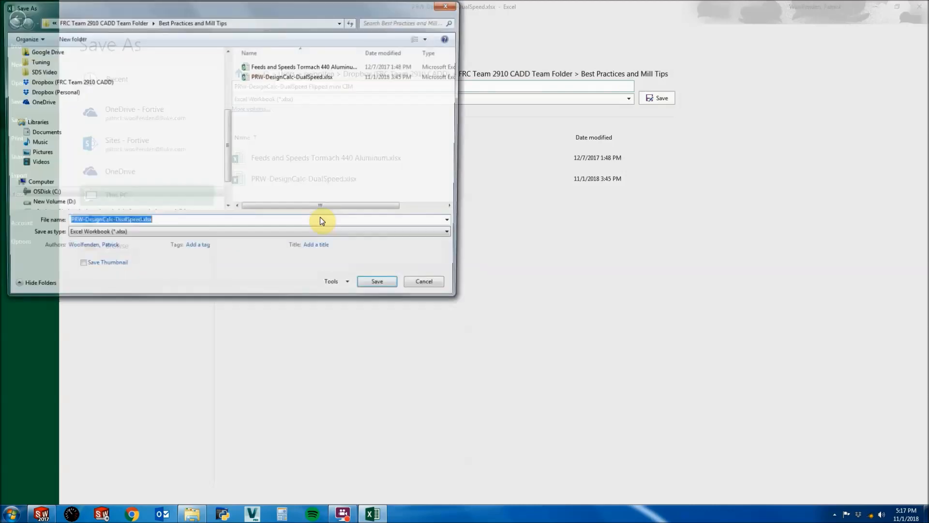
{"action": "left_click", "coordinate": [91, 81]}
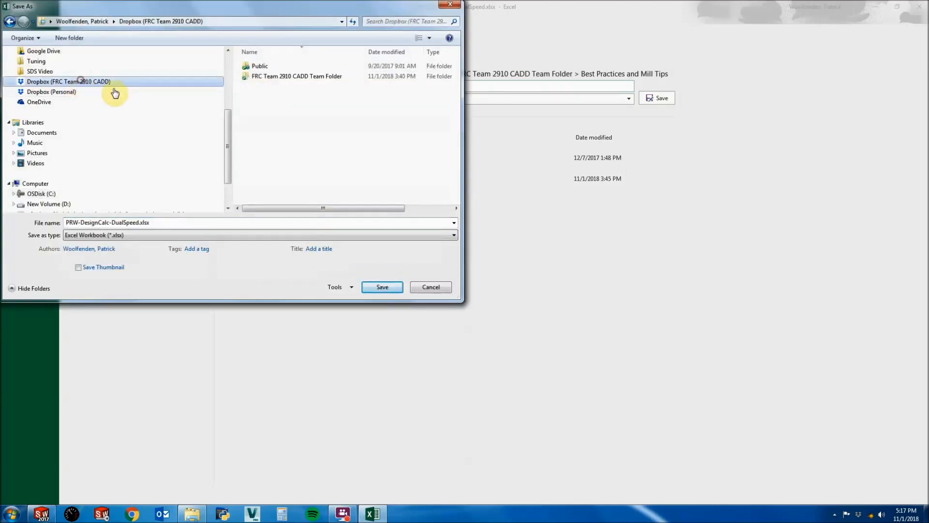
{"action": "double_click", "coordinate": [285, 78]}
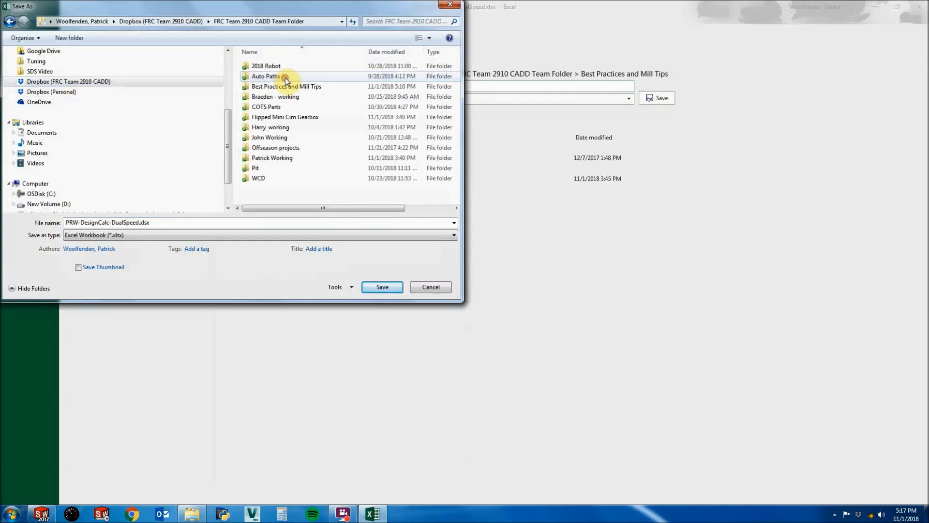
{"action": "double_click", "coordinate": [297, 117]}
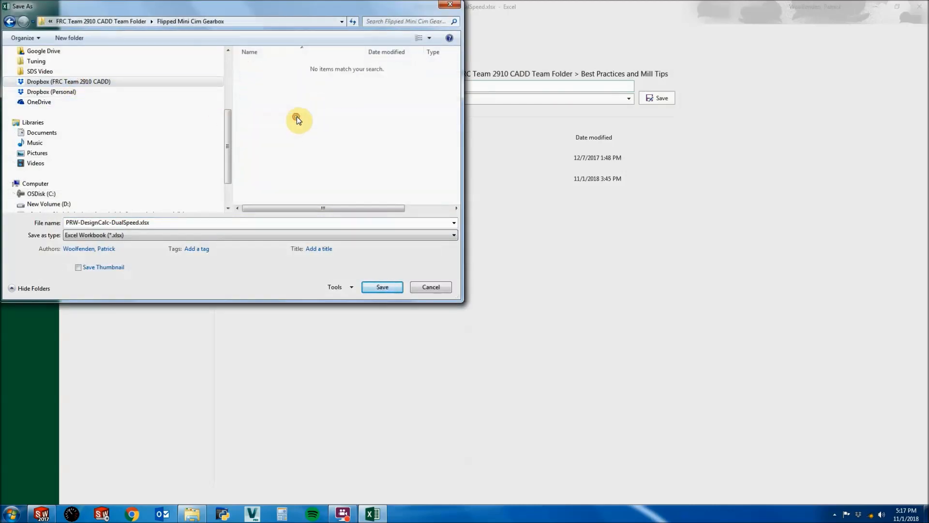
{"action": "left_click", "coordinate": [208, 222]}
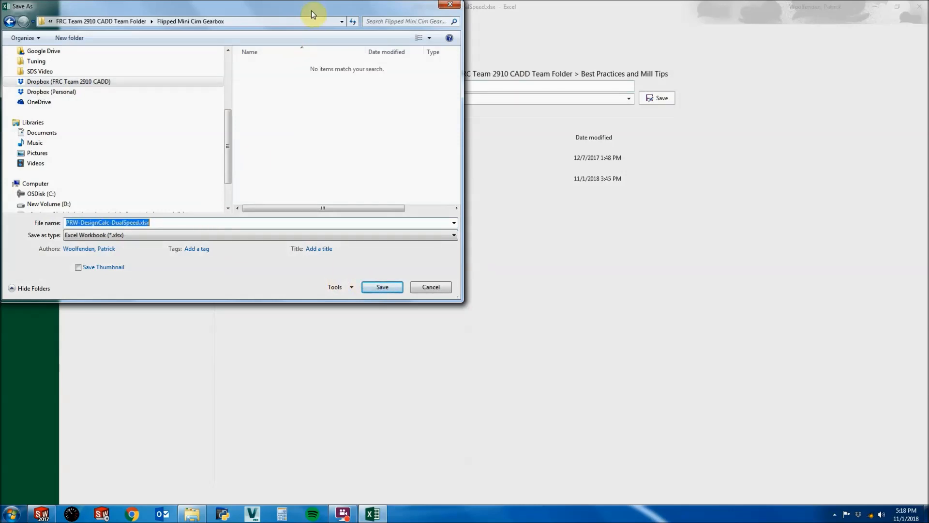
{"action": "key", "text": "Right"}
{"action": "key", "text": "Left"}
{"action": "key", "text": "Left"}
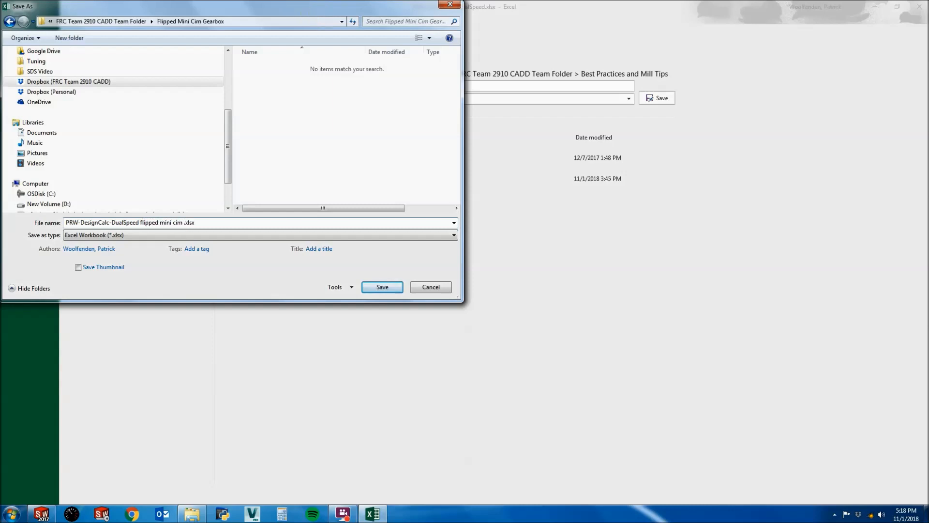
{"action": "key", "text": "Return"}
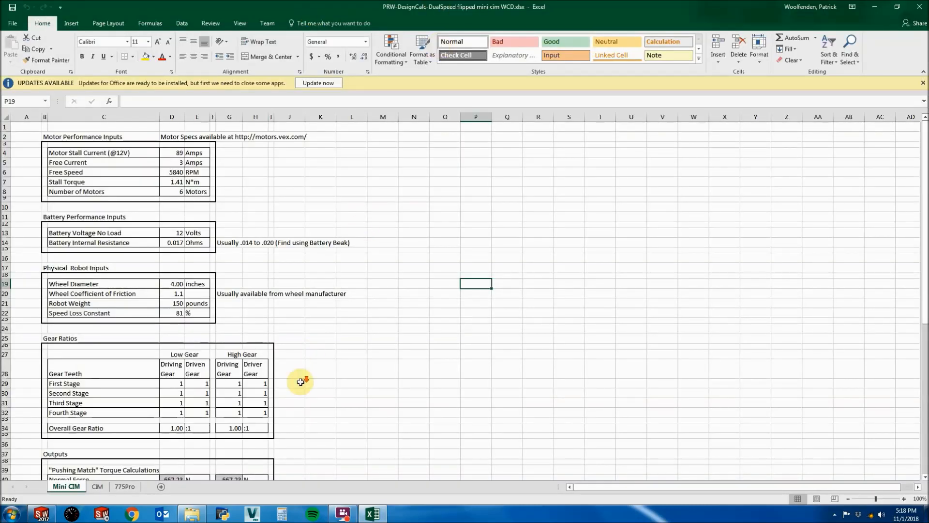
Bring the Gear Ratios table into view and arrange the Excel and SOLIDWORKS windows side by side.
{"action": "scroll", "coordinate": [271, 368], "scroll_direction": "down", "scroll_amount": 2}
{"action": "left_click", "coordinate": [174, 335]}
{"action": "scroll", "coordinate": [187, 338], "scroll_direction": "down", "scroll_amount": 2}
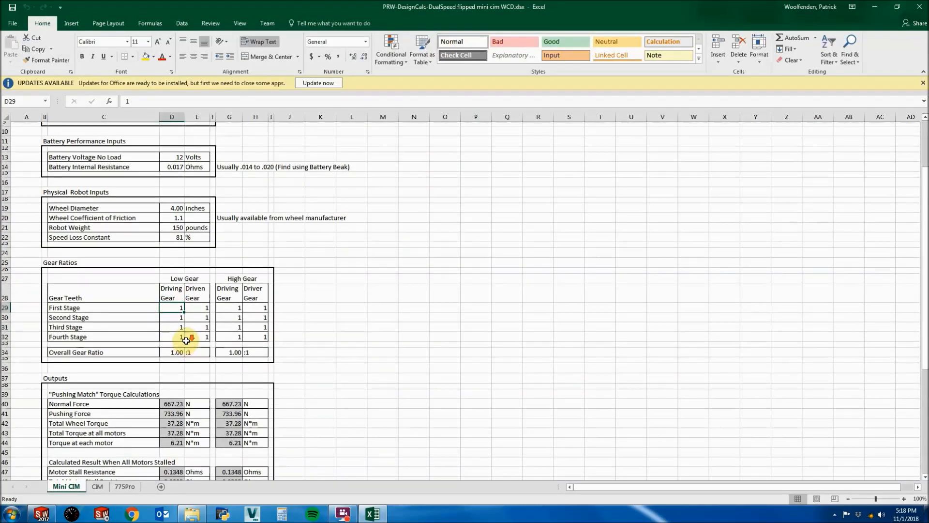
{"action": "scroll", "coordinate": [186, 340], "scroll_direction": "down", "scroll_amount": 1}
{"action": "double_click", "coordinate": [450, 11]}
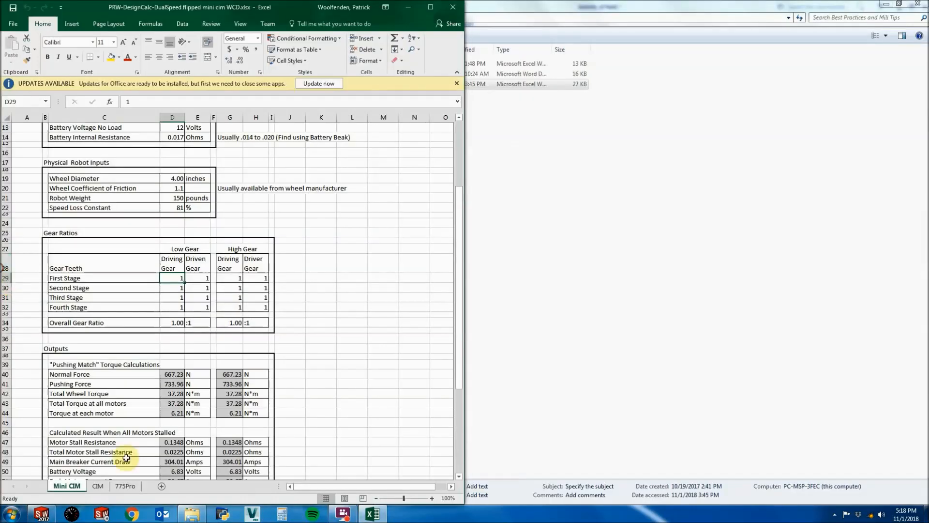
{"action": "left_click", "coordinate": [41, 513]}
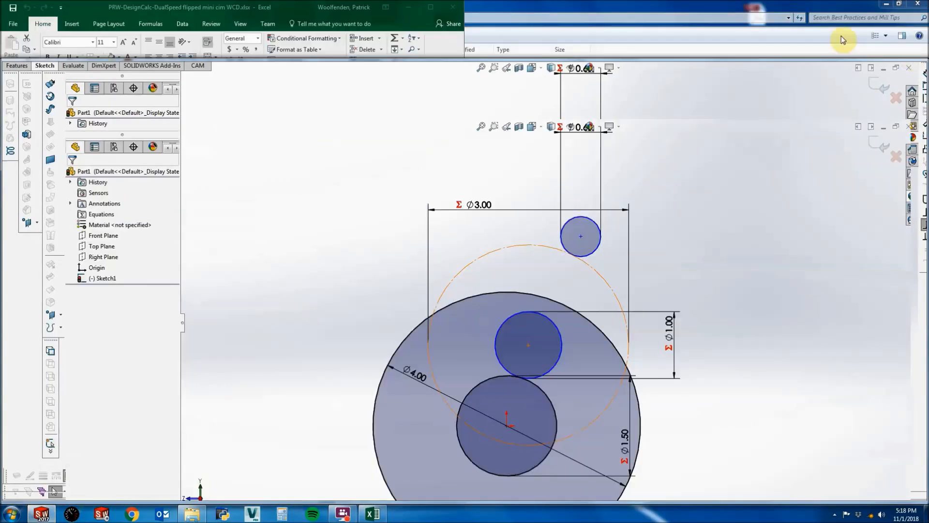
{"action": "left_click_drag", "start_coordinate": [745, 64], "coordinate": [928, 101]}
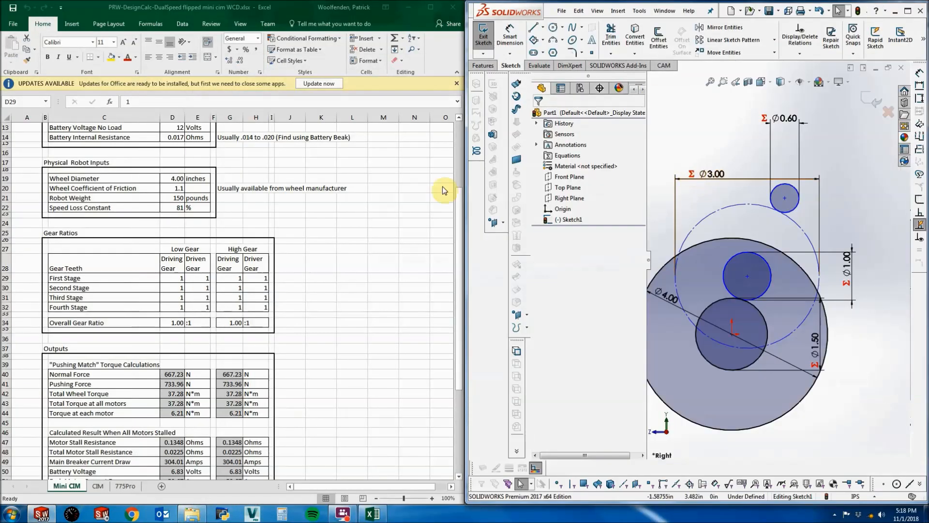
Enter the first-stage low-gear teeth as 12 driving and 60 driven, checking the 3.00 in circle's equation for the driven count.
{"action": "left_click", "coordinate": [179, 279]}
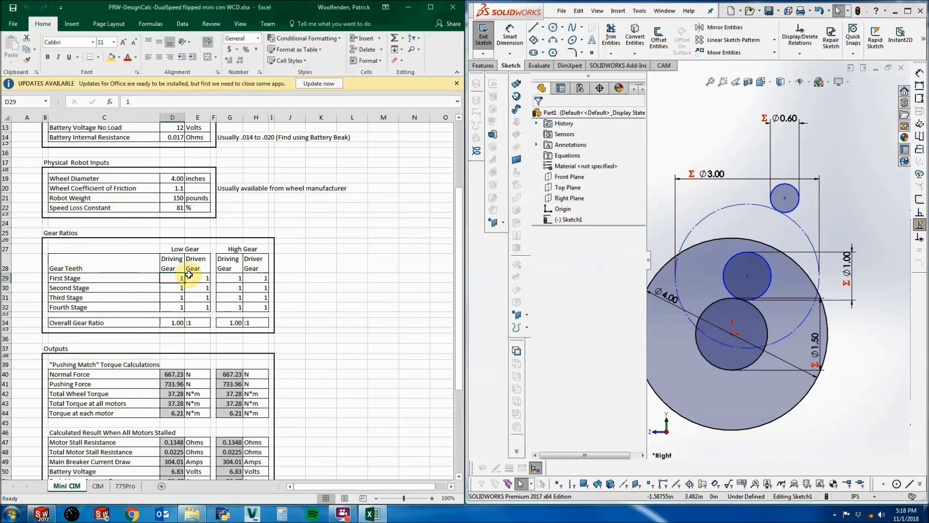
{"action": "type", "text": "12"}
{"action": "left_click", "coordinate": [190, 275]}
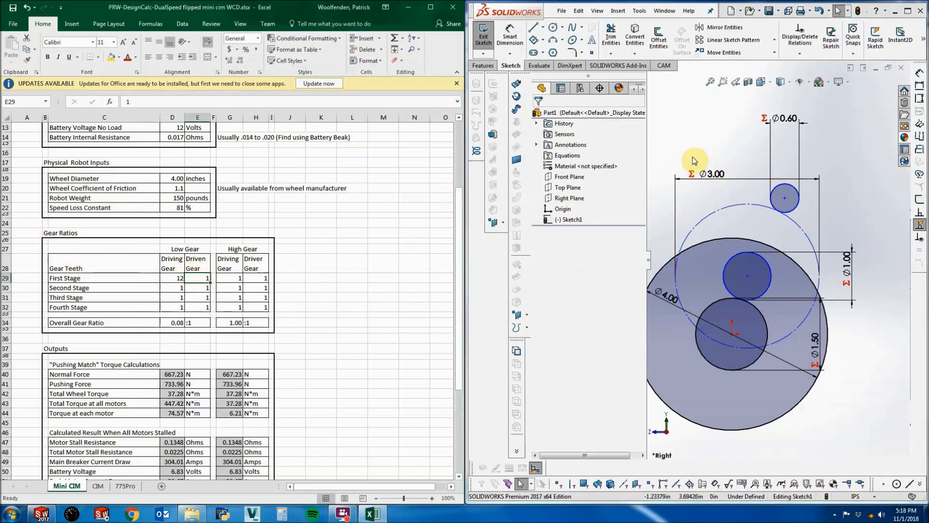
{"action": "left_click", "coordinate": [711, 170]}
{"action": "double_click", "coordinate": [711, 170]}
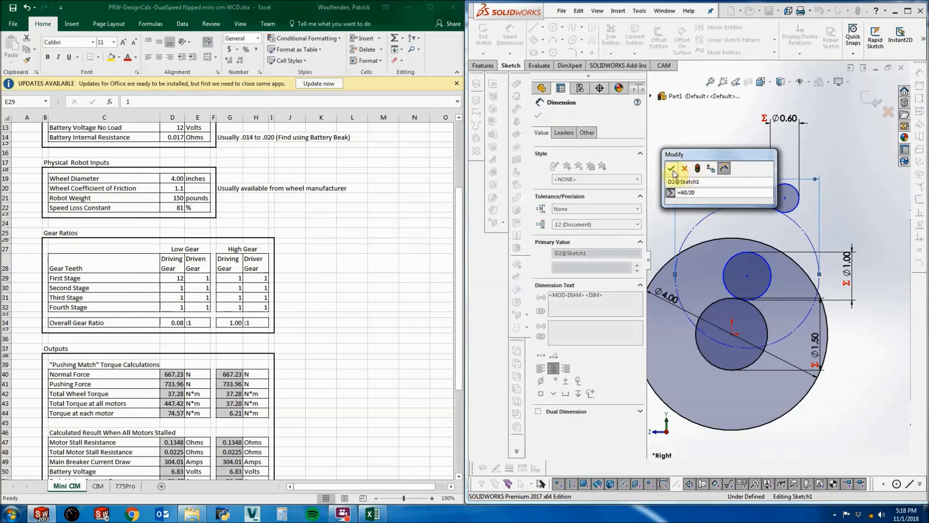
{"action": "left_click", "coordinate": [200, 278]}
{"action": "type", "text": "60"}
{"action": "key", "text": "Return"}
Enter the first-stage high-gear teeth as 12 for the driving gear and 60 for the driven gear.
{"action": "left_click", "coordinate": [237, 278]}
{"action": "type", "text": "12"}
{"action": "left_click", "coordinate": [268, 279]}
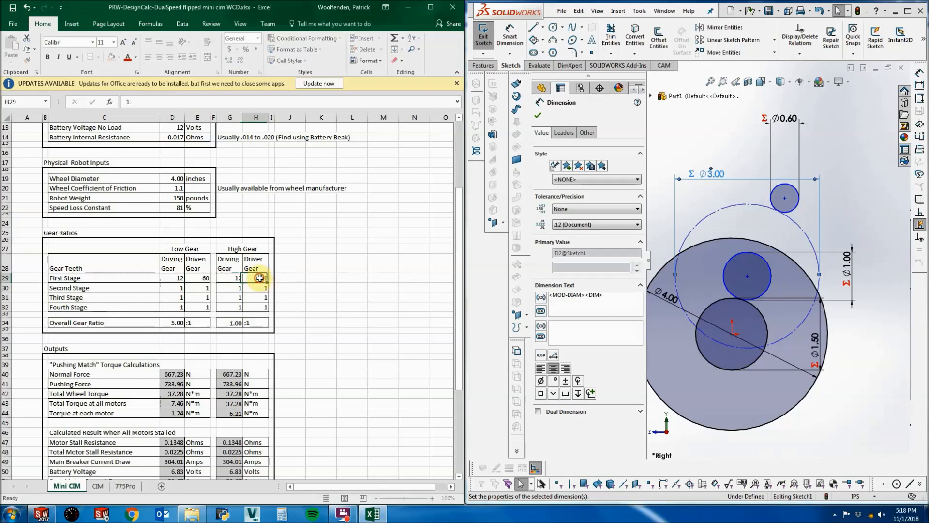
{"action": "type", "text": "6"}
{"action": "left_click", "coordinate": [232, 287]}
Enter the second-stage high-gear teeth as 20 driving and 30 driven, checking the equations of the 1.00 in and 1.50 in circles.
{"action": "scroll", "coordinate": [221, 268], "scroll_direction": "down", "scroll_amount": 1}
{"action": "scroll", "coordinate": [218, 268], "scroll_direction": "down", "scroll_amount": 1}
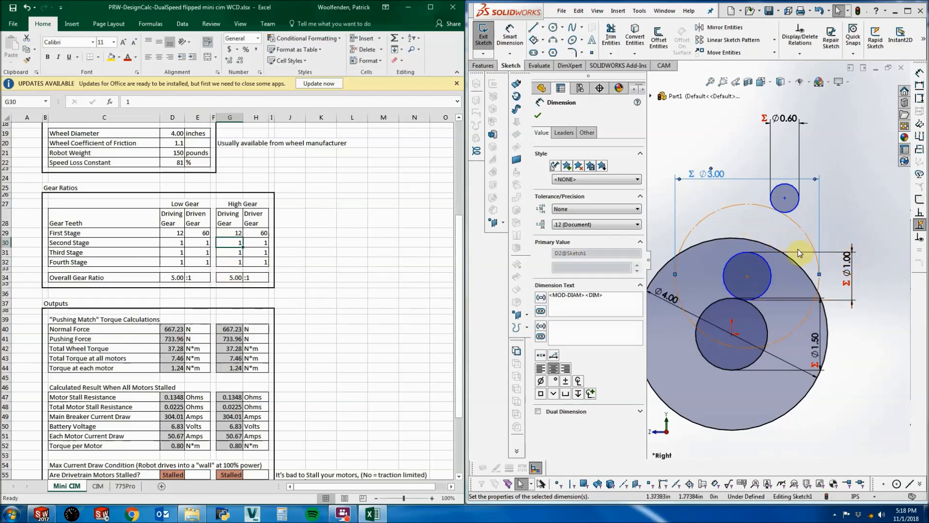
{"action": "scroll", "coordinate": [752, 236], "scroll_direction": "up", "scroll_amount": 1}
{"action": "double_click", "coordinate": [845, 266]}
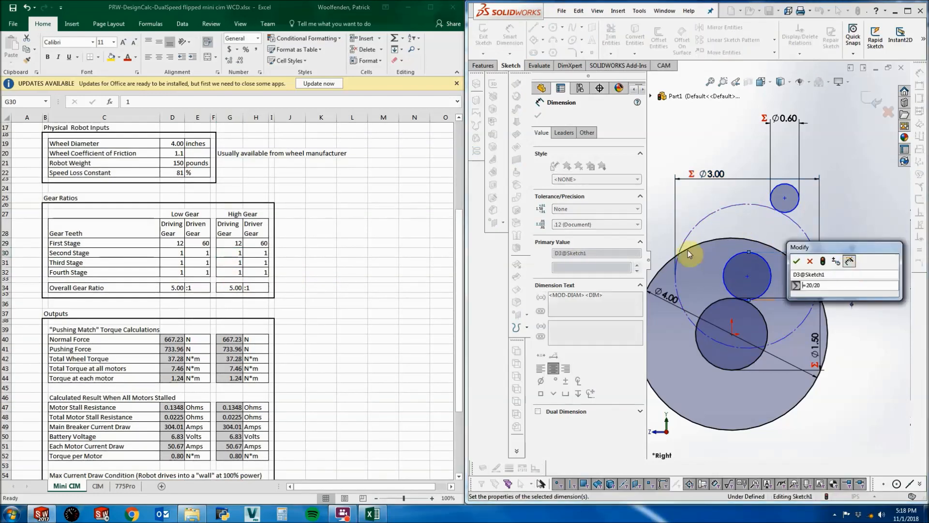
{"action": "left_click", "coordinate": [235, 251]}
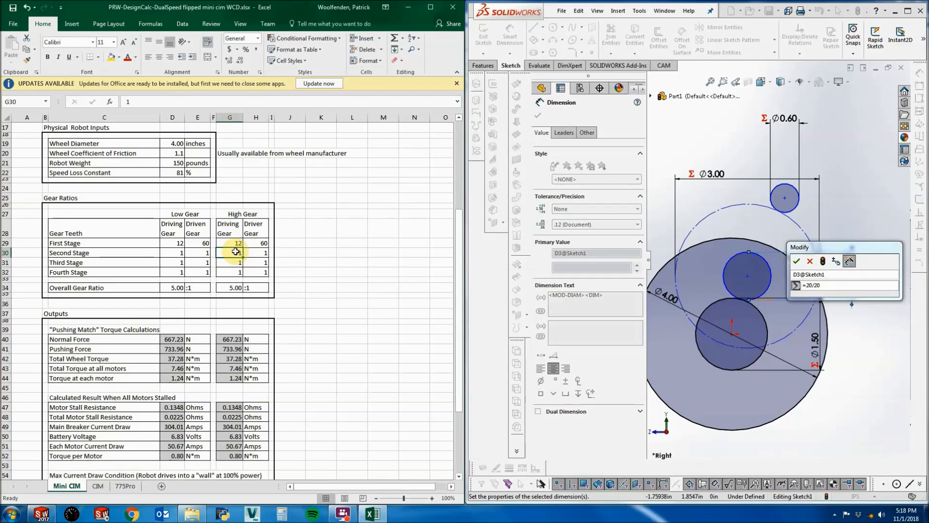
{"action": "type", "text": "20"}
{"action": "key", "text": "Return"}
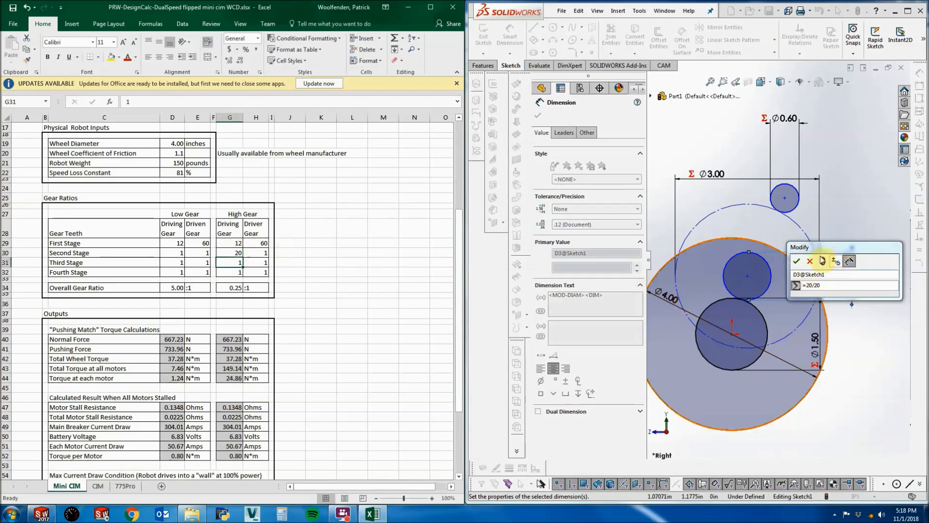
{"action": "left_click", "coordinate": [795, 261]}
{"action": "double_click", "coordinate": [812, 343]}
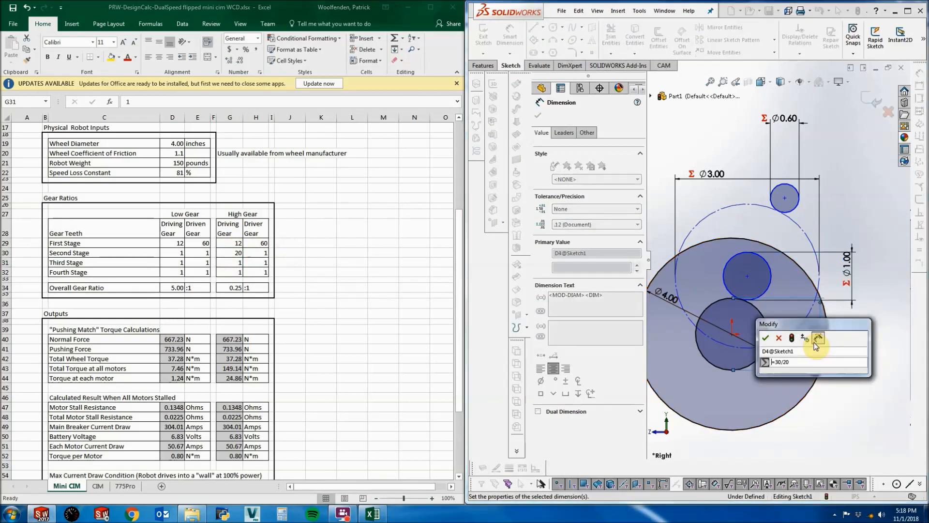
{"action": "left_click", "coordinate": [260, 252]}
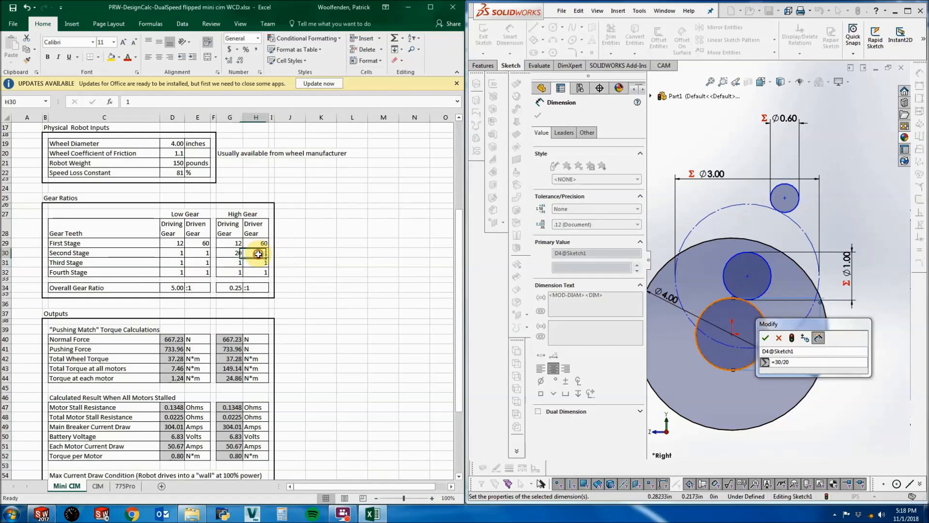
{"action": "type", "text": "30"}
{"action": "left_click", "coordinate": [321, 243]}
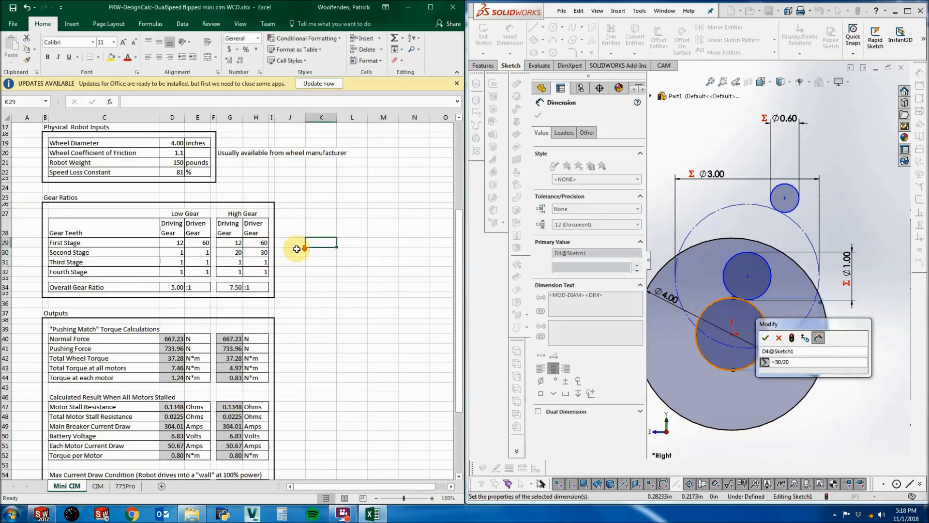
Reset both first-stage low-gear tooth counts to 1.
{"action": "scroll", "coordinate": [301, 245], "scroll_direction": "down", "scroll_amount": 1}
{"action": "left_click", "coordinate": [199, 219]}
{"action": "type", "text": "1"}
{"action": "left_click", "coordinate": [175, 218]}
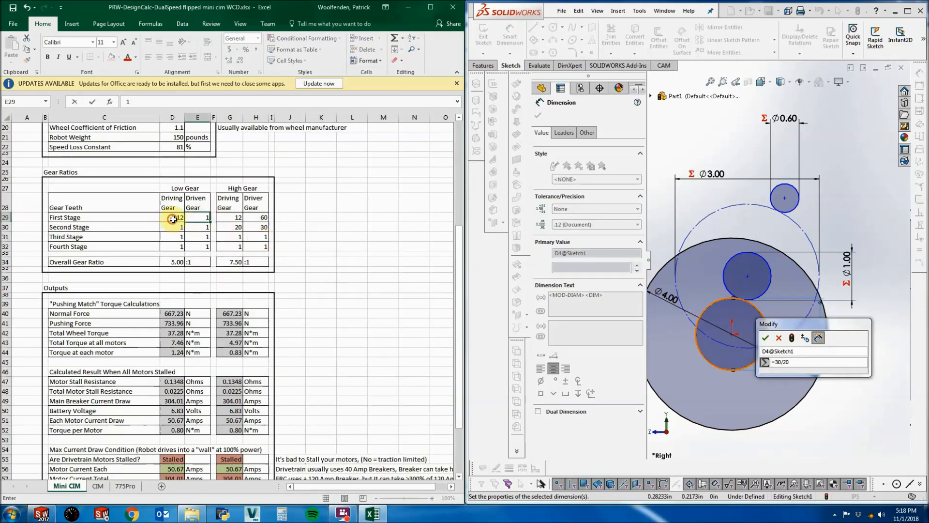
{"action": "type", "text": "1"}
{"action": "left_click", "coordinate": [321, 218]}
Examine the high-gear top speed outputs and the formula behind the theoretical top speed.
{"action": "scroll", "coordinate": [322, 218], "scroll_direction": "down", "scroll_amount": 3}
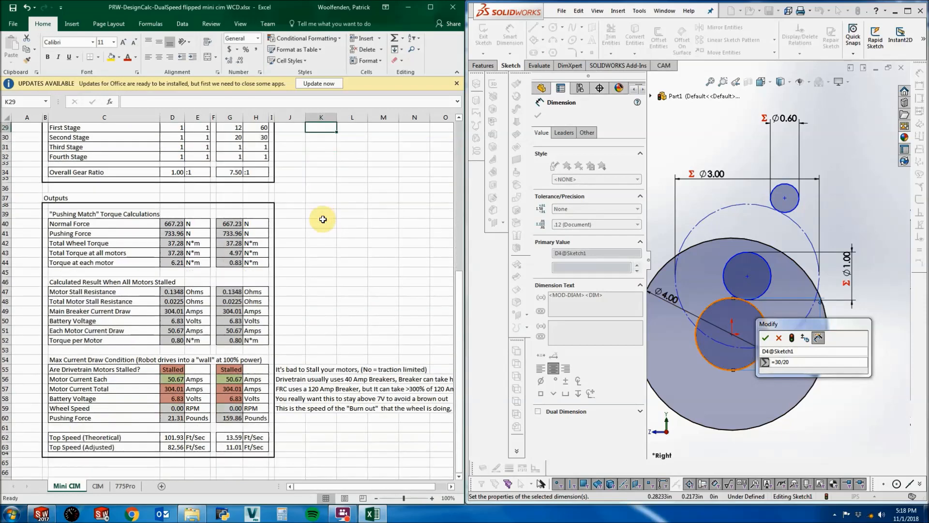
{"action": "scroll", "coordinate": [323, 220], "scroll_direction": "up", "scroll_amount": 1}
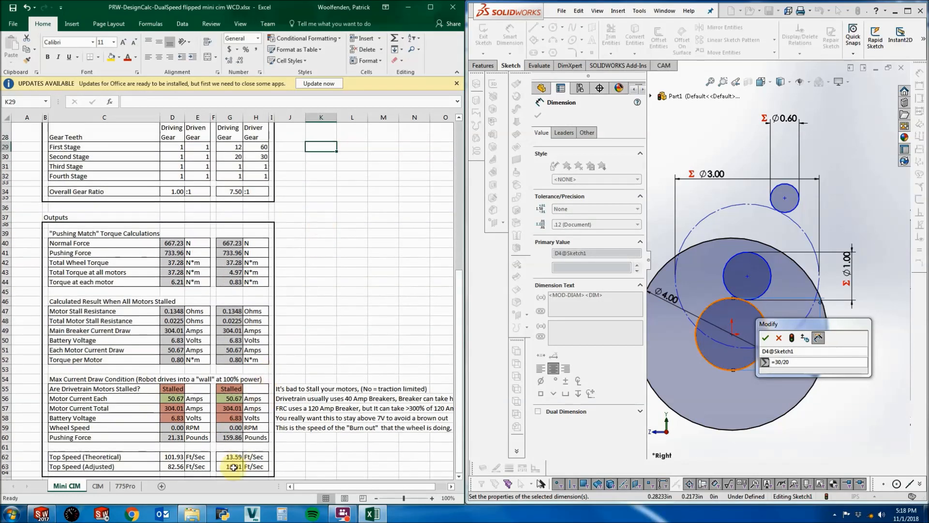
{"action": "left_click", "coordinate": [231, 456]}
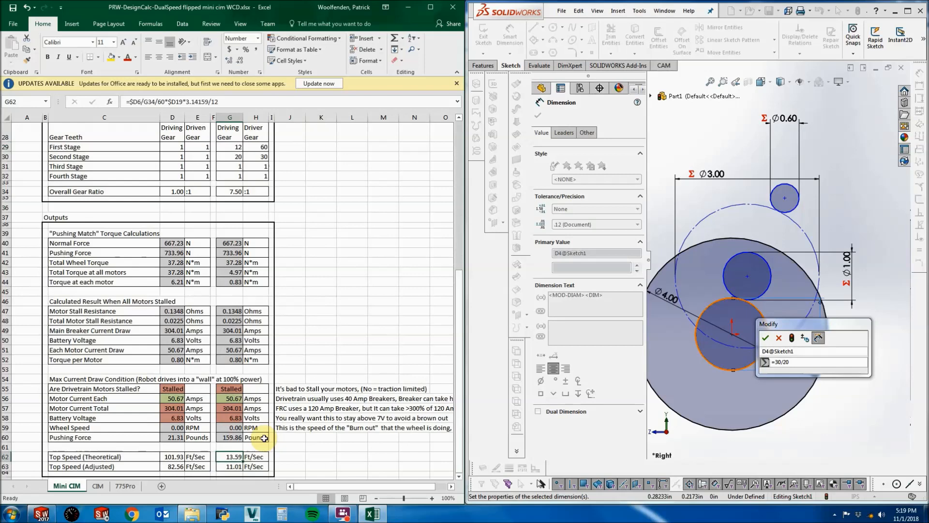
Close the 1.50 in circle's equation and maximize the SOLIDWORKS window.
{"action": "scroll", "coordinate": [265, 438], "scroll_direction": "down", "scroll_amount": 2}
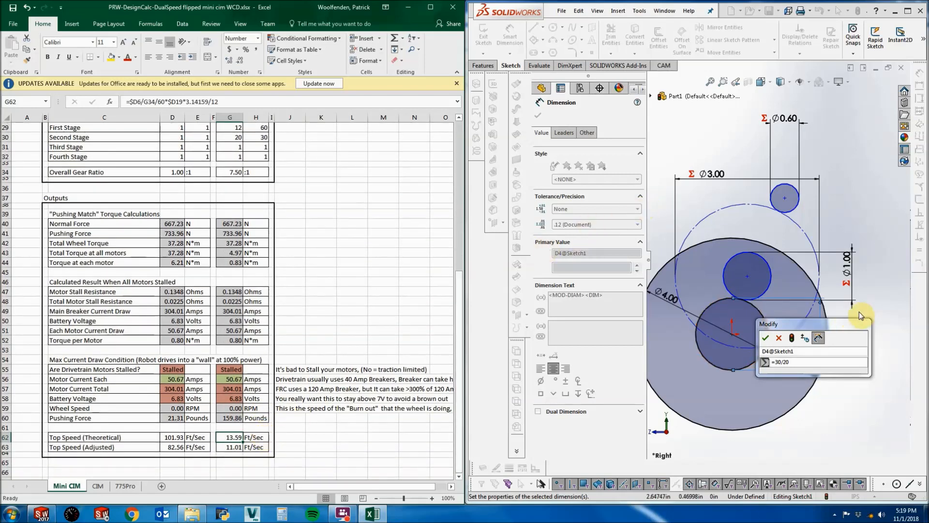
{"action": "left_click_drag", "start_coordinate": [829, 325], "coordinate": [571, 288]}
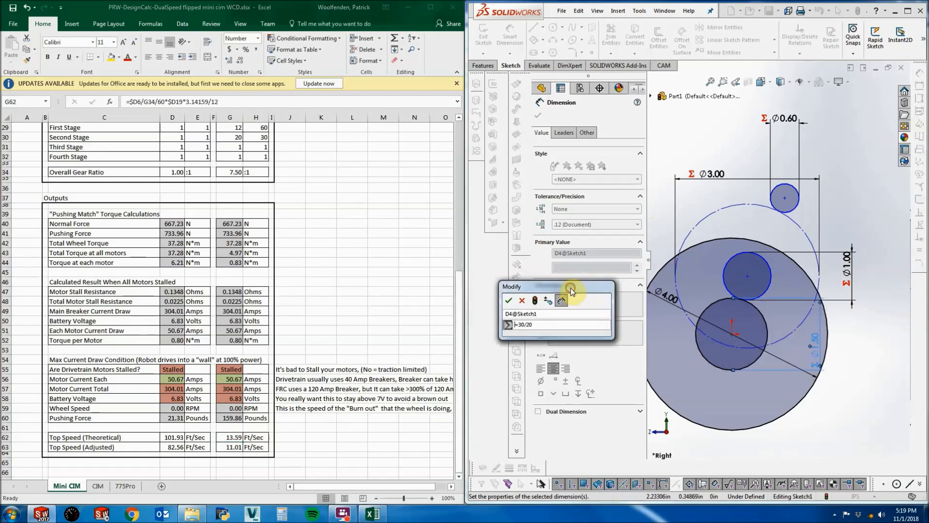
{"action": "left_click", "coordinate": [508, 301]}
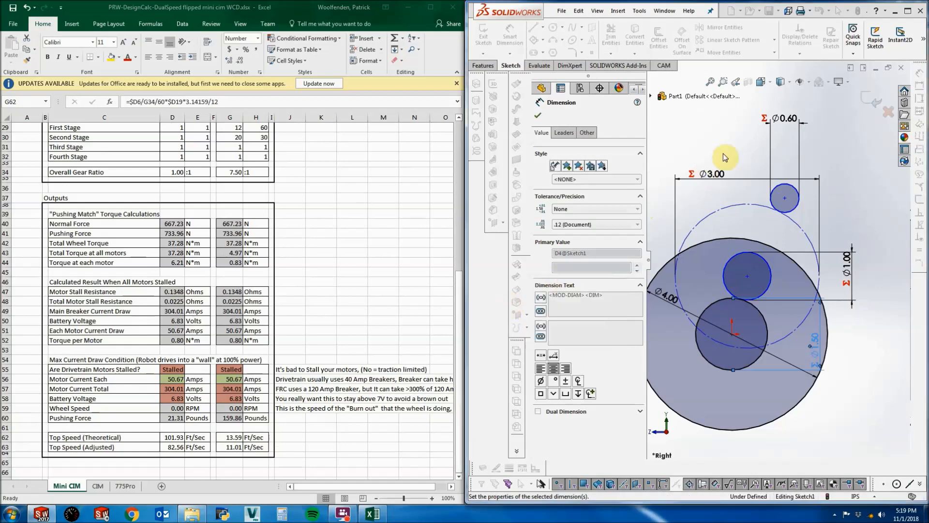
{"action": "left_click", "coordinate": [748, 143]}
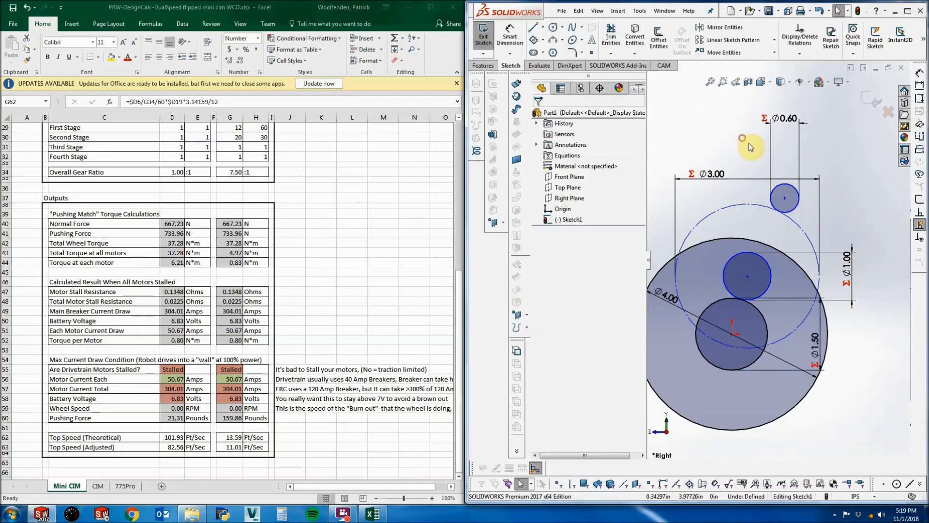
{"action": "left_click", "coordinate": [907, 11]}
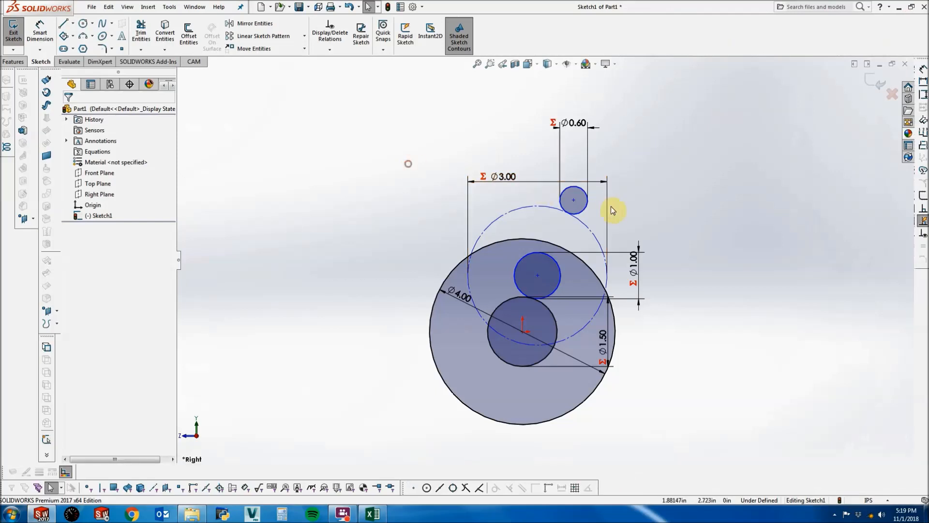
Convert the 3.00 in construction circle to regular sketch geometry.
{"action": "left_click", "coordinate": [83, 23]}
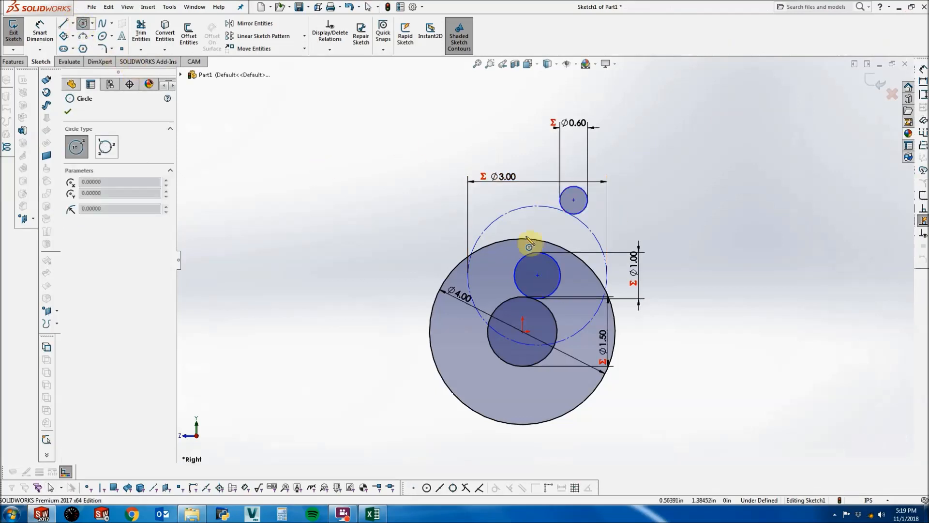
{"action": "key", "text": "Escape"}
{"action": "left_click", "coordinate": [508, 216]}
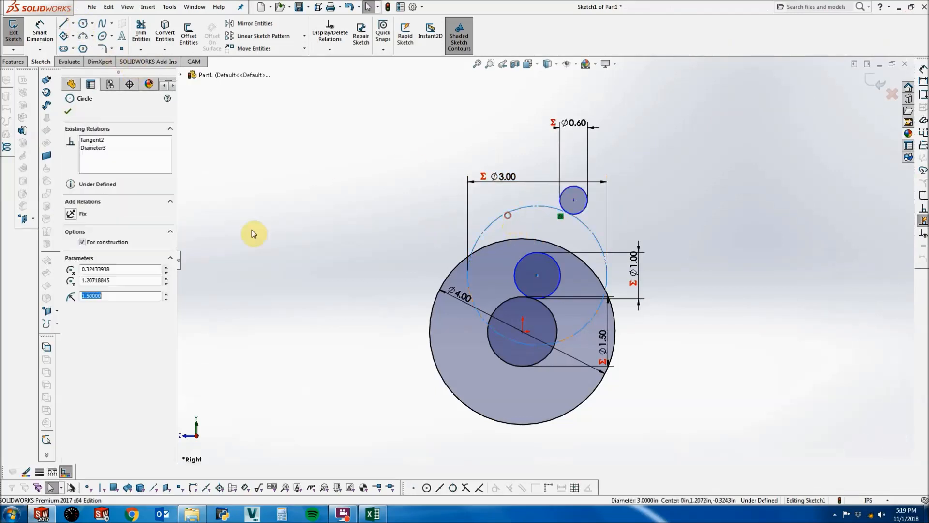
{"action": "left_click", "coordinate": [95, 241]}
{"action": "key", "text": "Escape"}
Sketch a circle about 2.86 in in diameter, concentric with the 0.60 in pinion circle.
{"action": "left_click", "coordinate": [82, 24]}
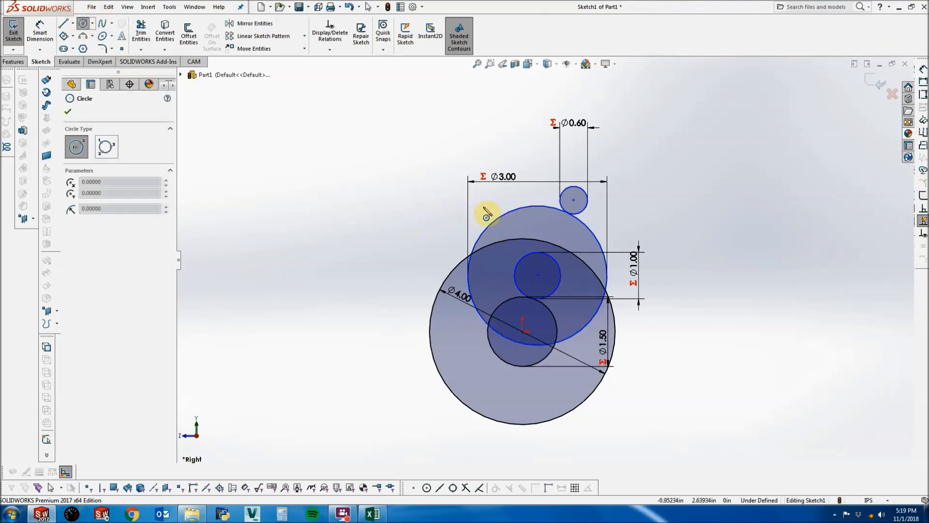
{"action": "scroll", "coordinate": [545, 262], "scroll_direction": "up", "scroll_amount": 1}
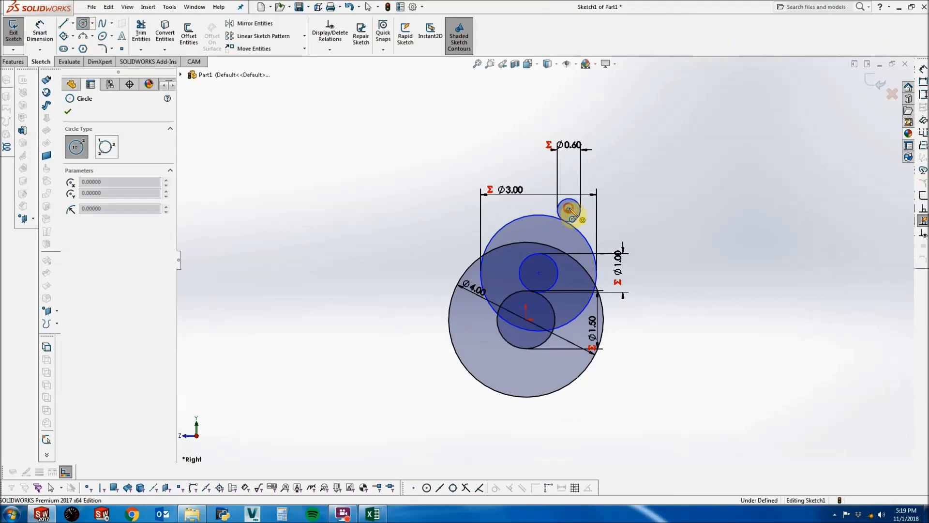
{"action": "left_click", "coordinate": [569, 210]}
{"action": "left_click", "coordinate": [620, 237]}
{"action": "key", "text": "Escape"}
Dimension the new outer circle around the pinion with a diameter of 2.52 in.
{"action": "left_click", "coordinate": [40, 33]}
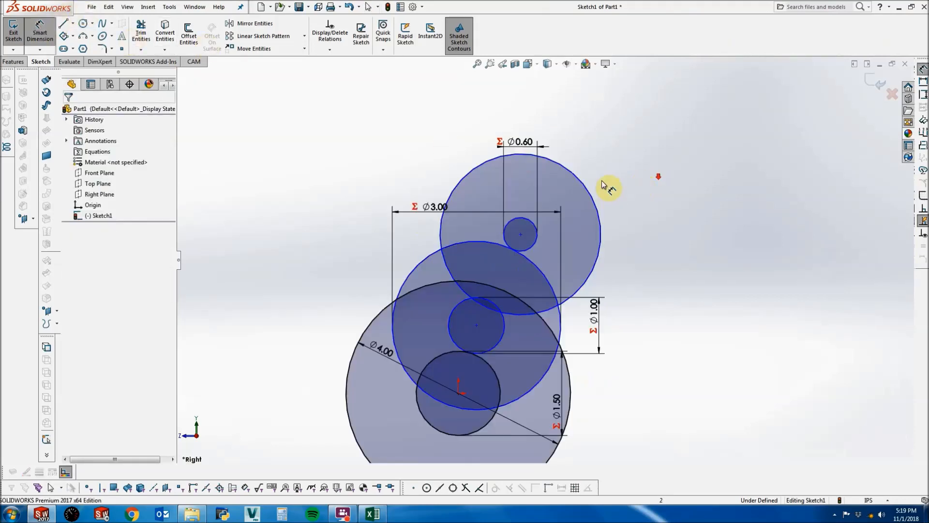
{"action": "scroll", "coordinate": [608, 183], "scroll_direction": "down", "scroll_amount": 3}
{"action": "left_click", "coordinate": [571, 187]}
{"action": "left_click", "coordinate": [601, 177]}
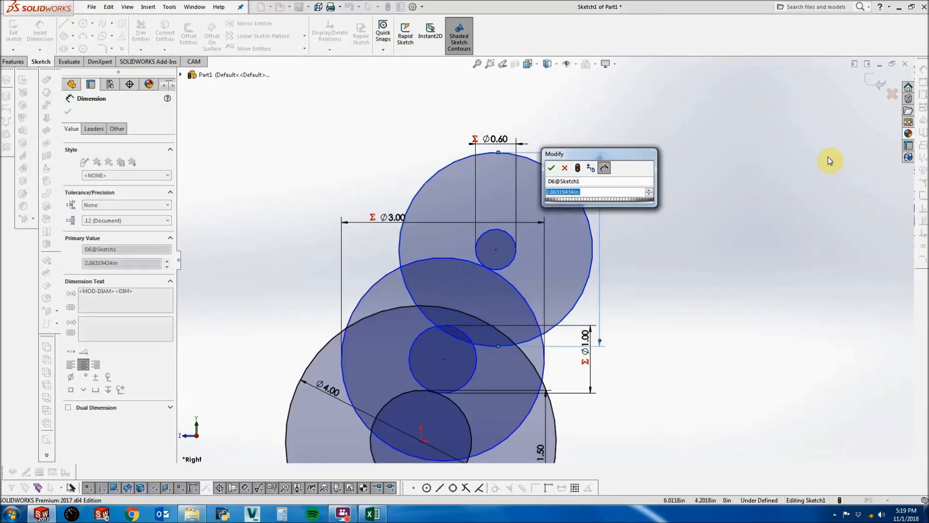
{"action": "type", "text": "2.52"}
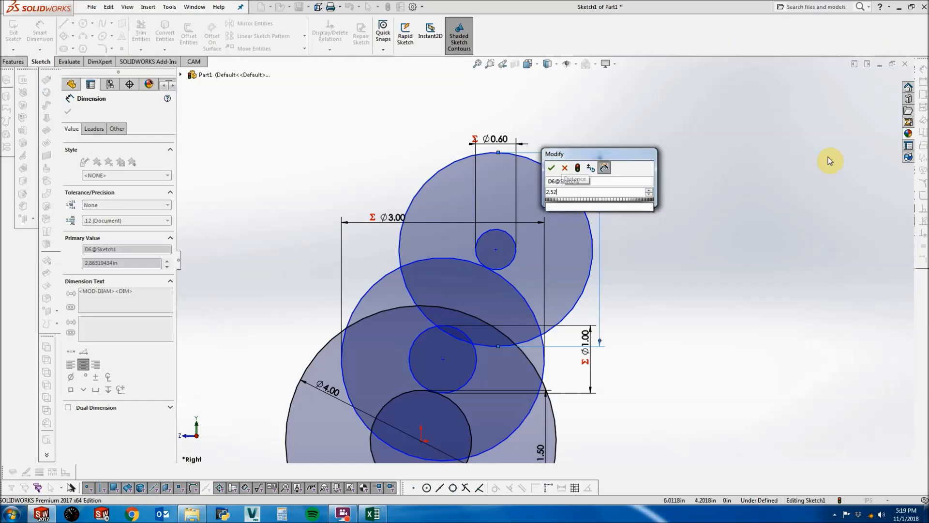
{"action": "key", "text": "Return"}
{"action": "key", "text": "Escape"}
Make the 2.52 in circle construction geometry.
{"action": "left_click", "coordinate": [570, 203]}
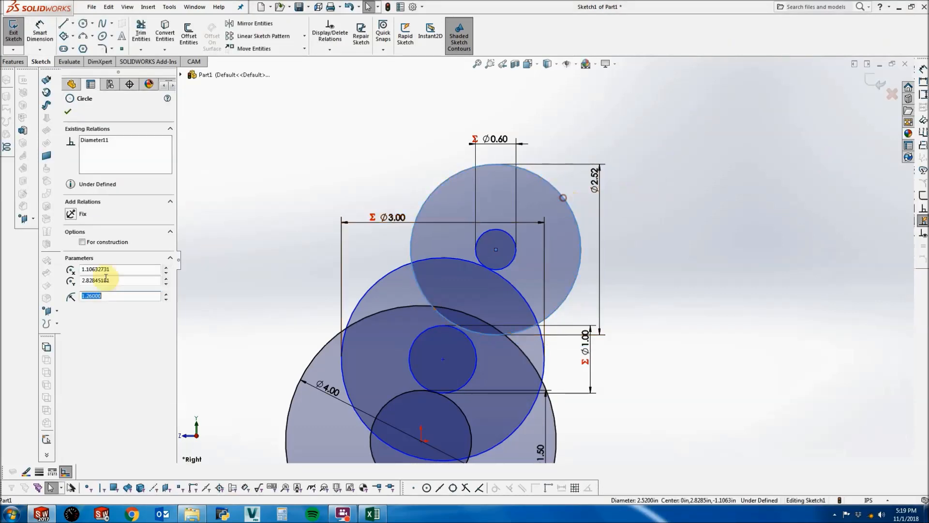
{"action": "left_click", "coordinate": [108, 241]}
{"action": "key", "text": "Escape"}
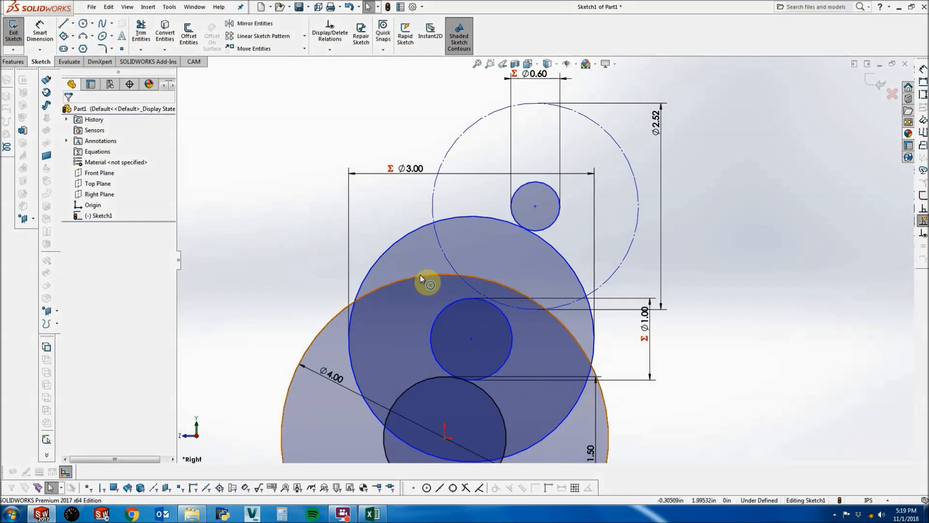
Examine the clearance between the 2.52 in construction circle, the 4.00 in circle and the neighbouring gear circles.
{"action": "scroll", "coordinate": [420, 274], "scroll_direction": "up", "scroll_amount": 1}
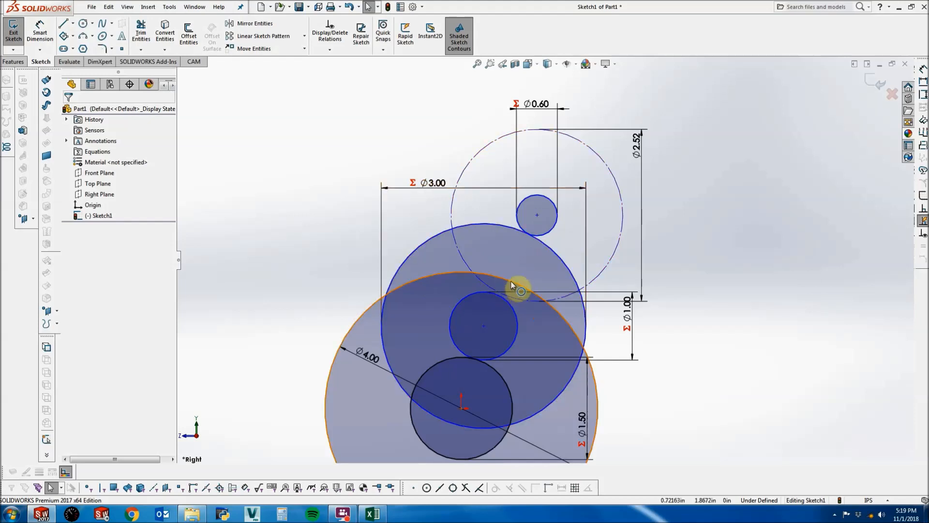
{"action": "scroll", "coordinate": [511, 284], "scroll_direction": "up", "scroll_amount": 2}
{"action": "scroll", "coordinate": [511, 284], "scroll_direction": "down", "scroll_amount": 2}
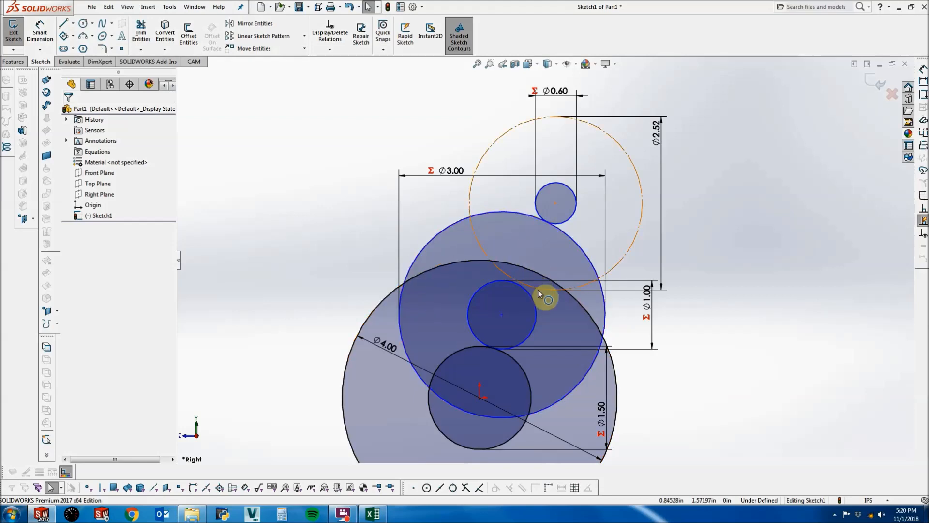
{"action": "left_click", "coordinate": [617, 373]}
{"action": "left_click", "coordinate": [626, 257]}
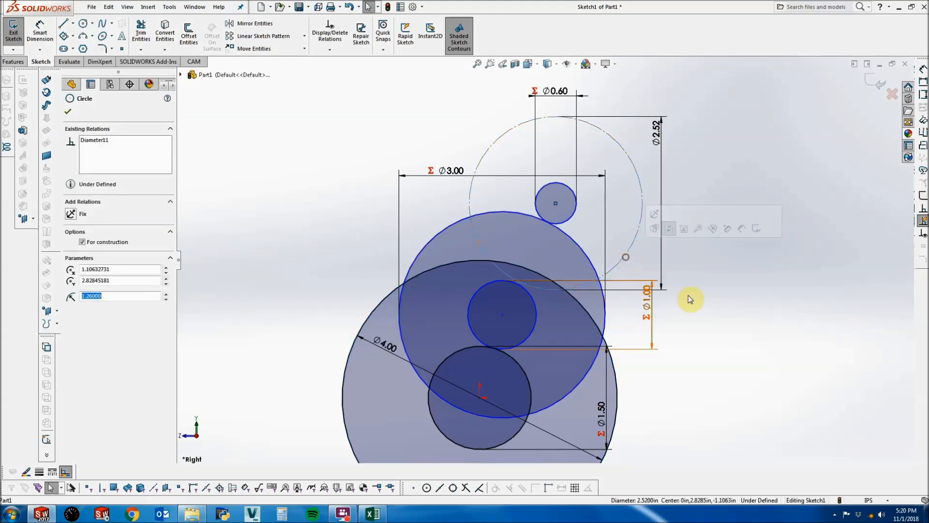
{"action": "left_click", "coordinate": [723, 331]}
{"action": "scroll", "coordinate": [724, 333], "scroll_direction": "up", "scroll_amount": 2}
{"action": "scroll", "coordinate": [448, 281], "scroll_direction": "down", "scroll_amount": 1}
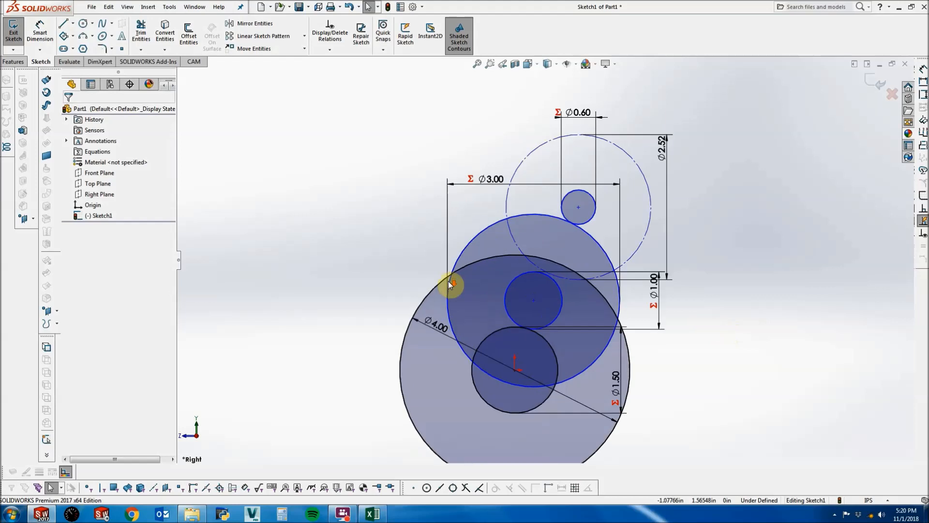
{"action": "scroll", "coordinate": [448, 281], "scroll_direction": "up", "scroll_amount": 2}
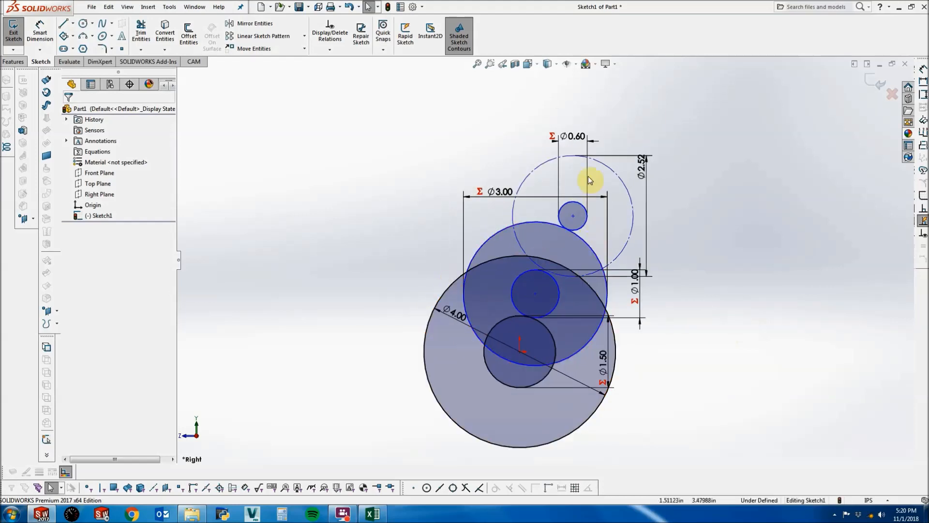
Change the 0.60 in pinion circle's diameter equation to =14/20.
{"action": "double_click", "coordinate": [573, 140]}
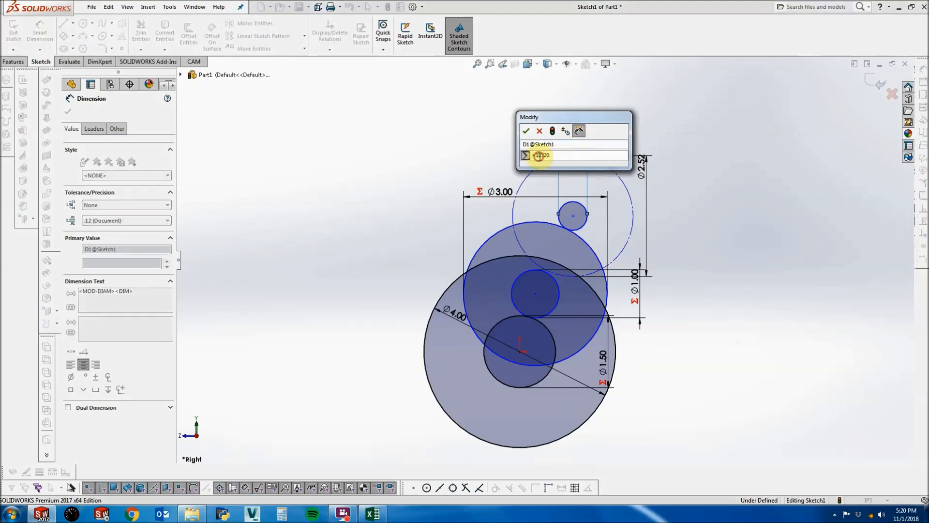
{"action": "key", "text": "BackSpace"}
{"action": "type", "text": "4"}
{"action": "key", "text": "Return"}
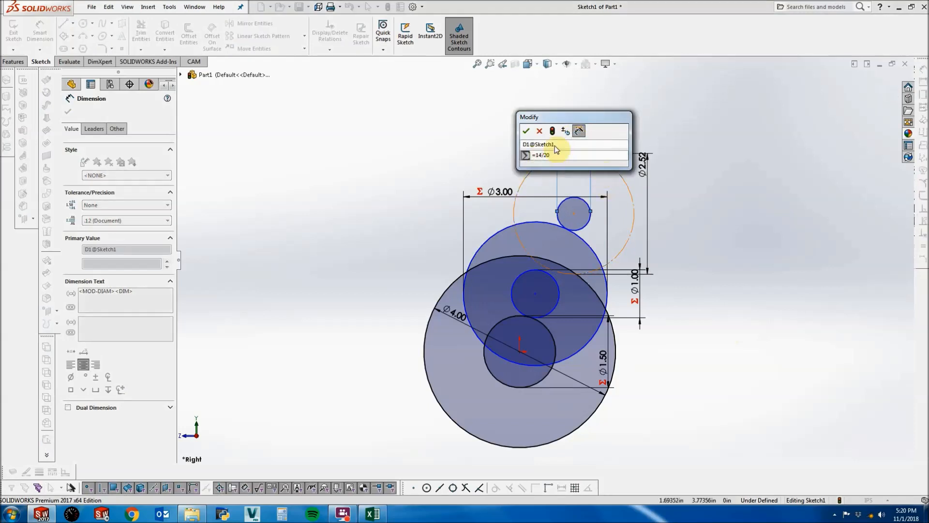
{"action": "left_click", "coordinate": [526, 130]}
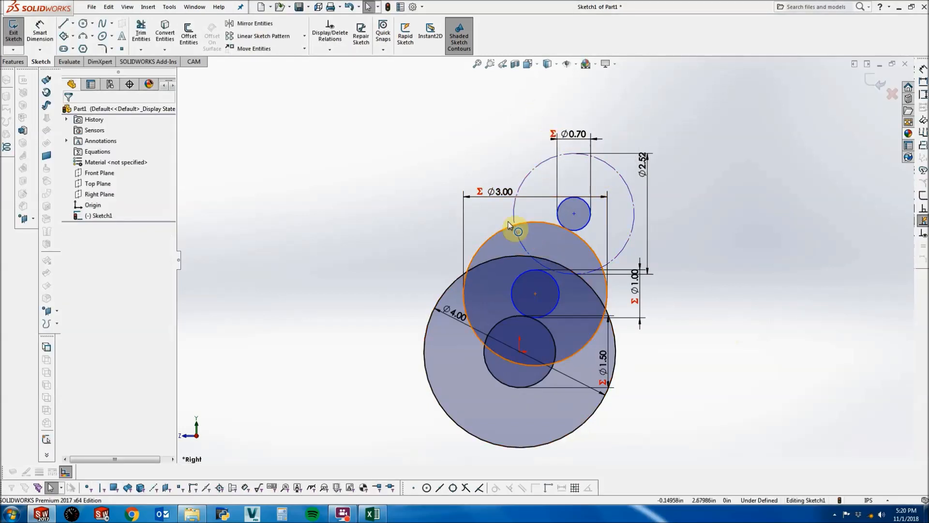
Change the 3.00 in gear circle's diameter equation to =64/20.
{"action": "left_click", "coordinate": [504, 197]}
{"action": "double_click", "coordinate": [508, 196]}
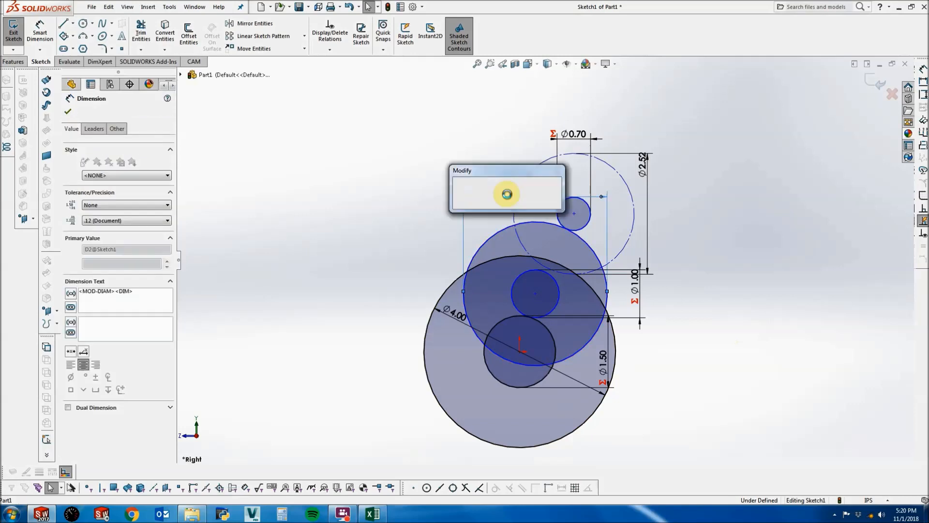
{"action": "key", "text": "BackSpace"}
{"action": "type", "text": "4/20"}
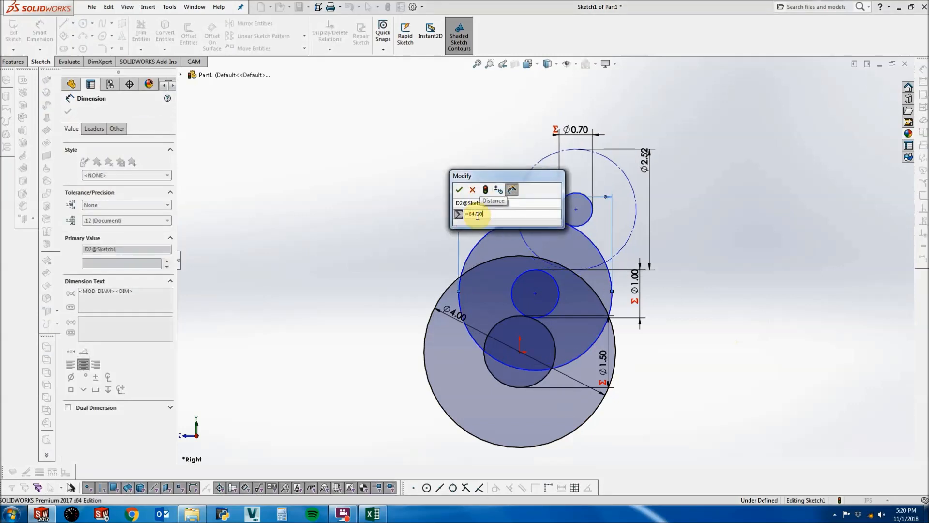
{"action": "left_click", "coordinate": [459, 190]}
{"action": "left_click", "coordinate": [415, 195]}
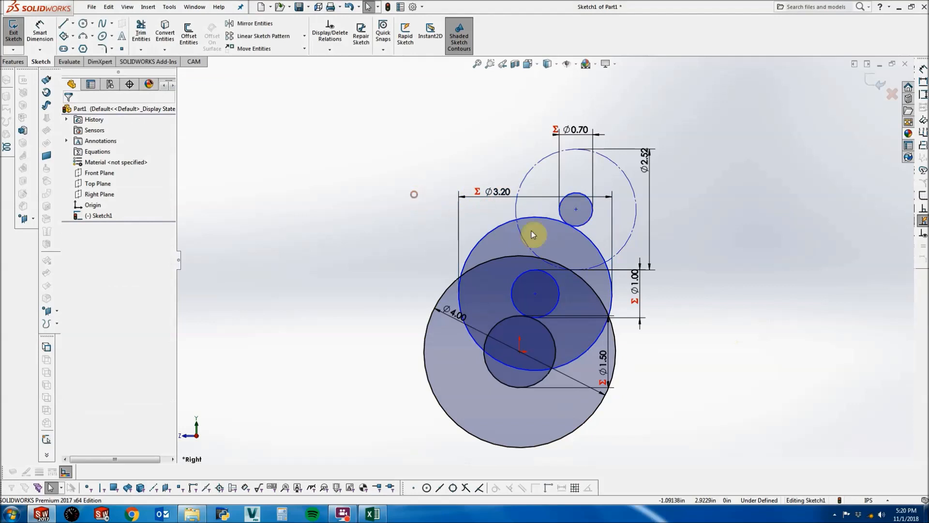
Change the 1.00 in gear circle's diameter equation to =24/20.
{"action": "double_click", "coordinate": [635, 283]}
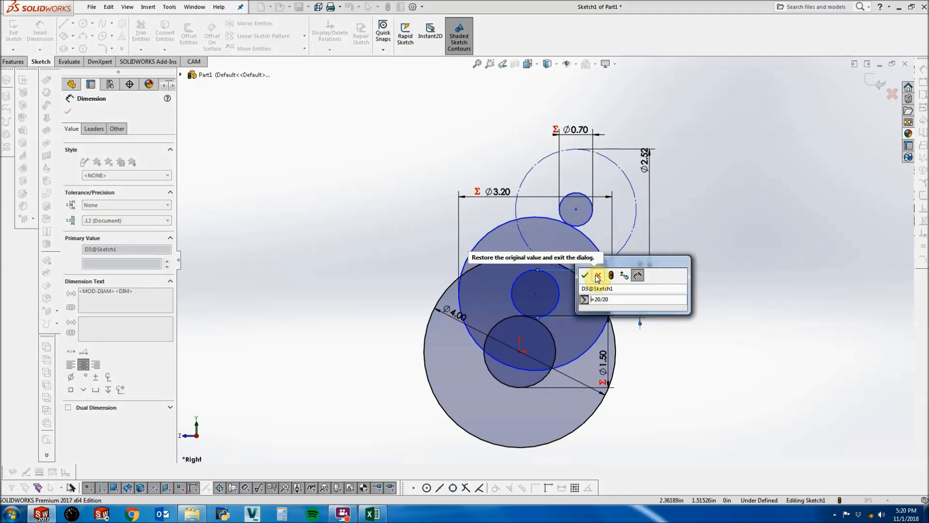
{"action": "left_click", "coordinate": [601, 299]}
{"action": "key", "text": "BackSpace"}
{"action": "type", "text": "4"}
{"action": "key", "text": "Return"}
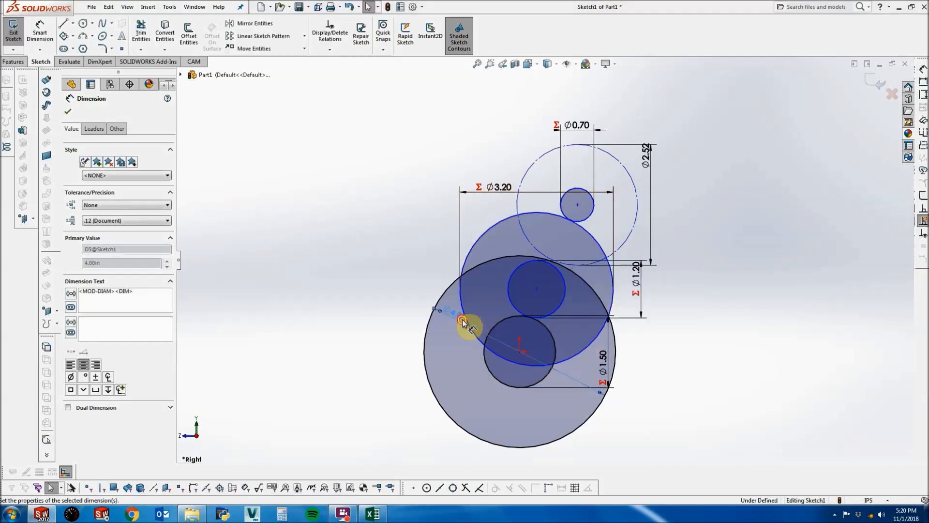
Change the diameter equation of the 1.50 in gear circle at the origin to =38/20.
{"action": "double_click", "coordinate": [464, 323]}
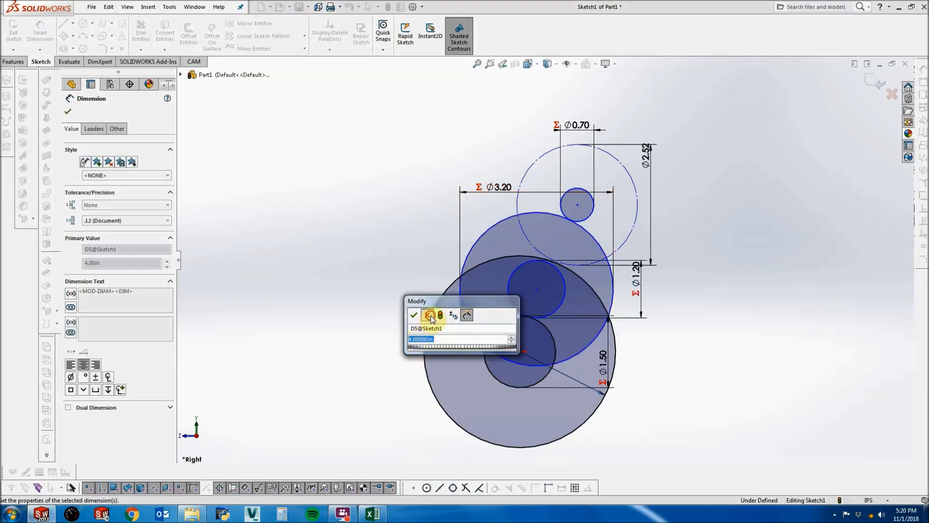
{"action": "left_click", "coordinate": [430, 315]}
{"action": "double_click", "coordinate": [604, 363]}
{"action": "left_click", "coordinate": [571, 380]}
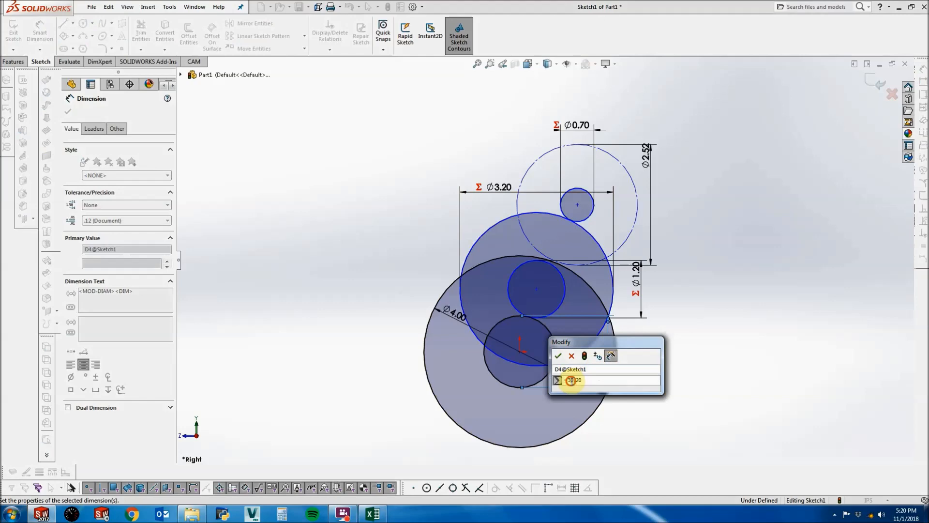
{"action": "key", "text": "BackSpace"}
{"action": "type", "text": "8"}
{"action": "key", "text": "Return"}
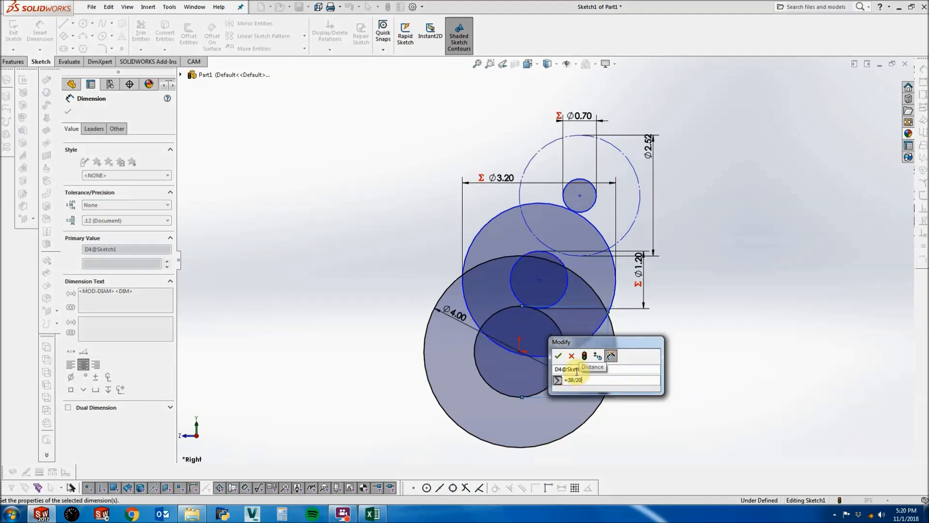
{"action": "key", "text": "Return"}
{"action": "left_click", "coordinate": [706, 340]}
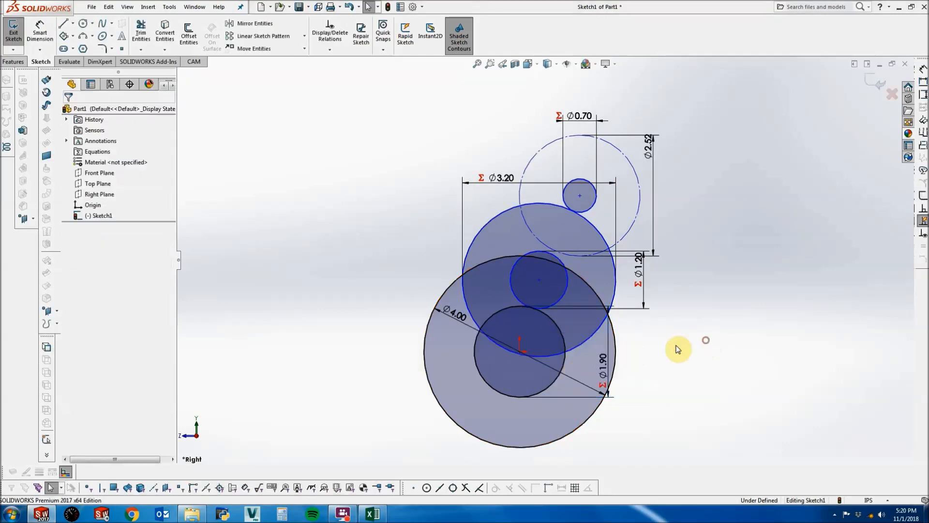
Switch to the Excel design calculator and set the first-stage high-gear teeth to 14 driving and 64 driven.
{"action": "left_click", "coordinate": [372, 514]}
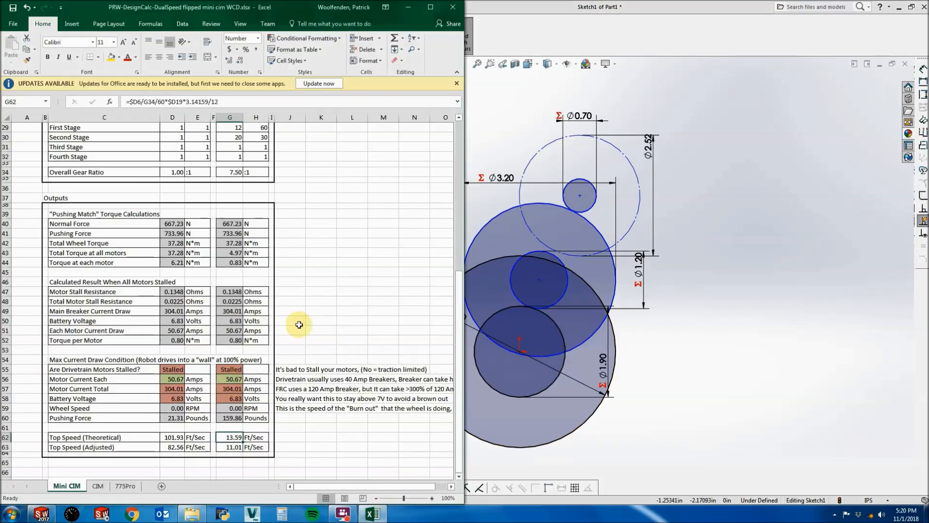
{"action": "left_click", "coordinate": [229, 205]}
{"action": "scroll", "coordinate": [230, 201], "scroll_direction": "up", "scroll_amount": 1}
{"action": "left_click", "coordinate": [237, 162]}
{"action": "type", "text": "14"}
{"action": "key", "text": "Return"}
{"action": "key", "text": "Up"}
{"action": "key", "text": "Right"}
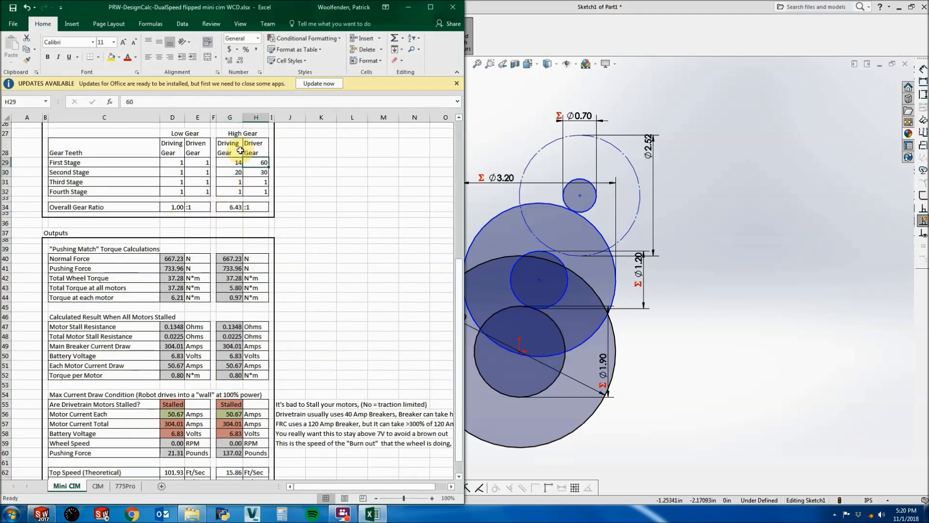
{"action": "type", "text": "64"}
{"action": "key", "text": "Return"}
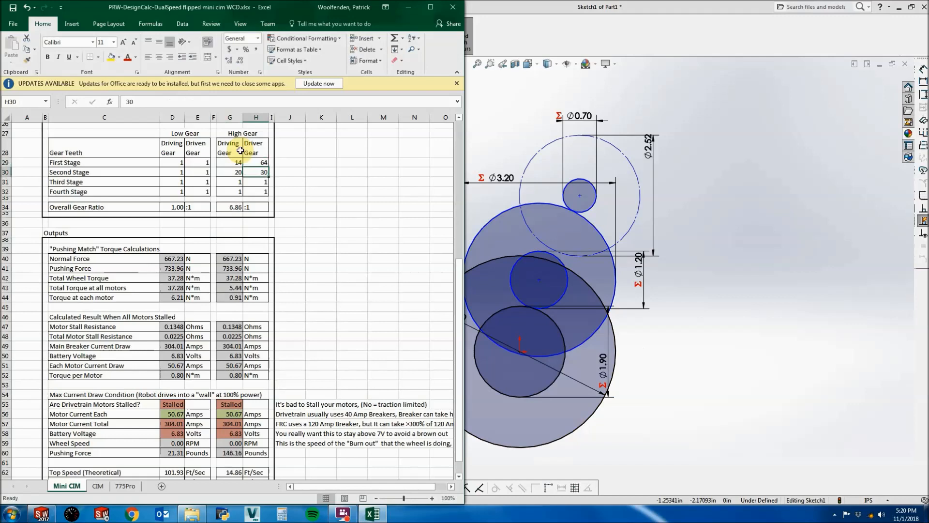
Set the second-stage high-gear teeth to 24 driving and 38 driven in the calculator.
{"action": "key", "text": "Left"}
{"action": "type", "text": "24"}
{"action": "key", "text": "Right"}
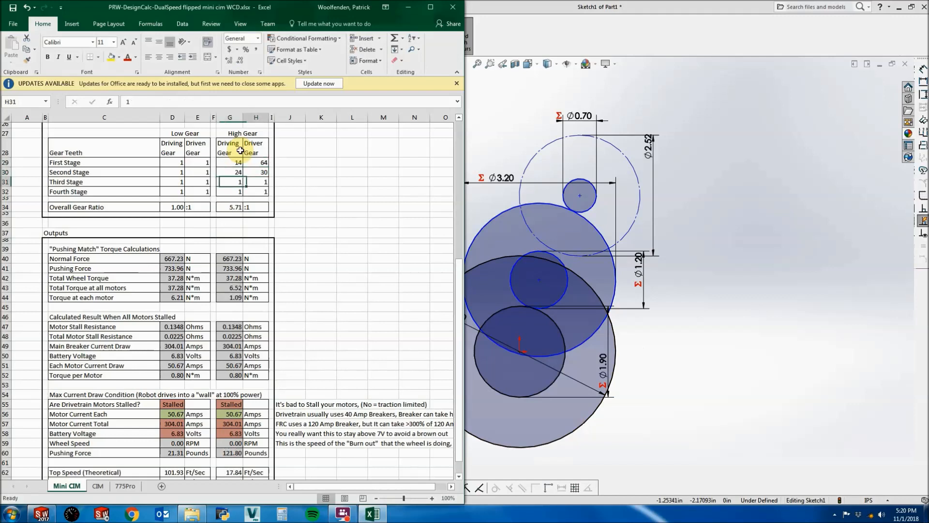
{"action": "type", "text": "38"}
{"action": "key", "text": "Return"}
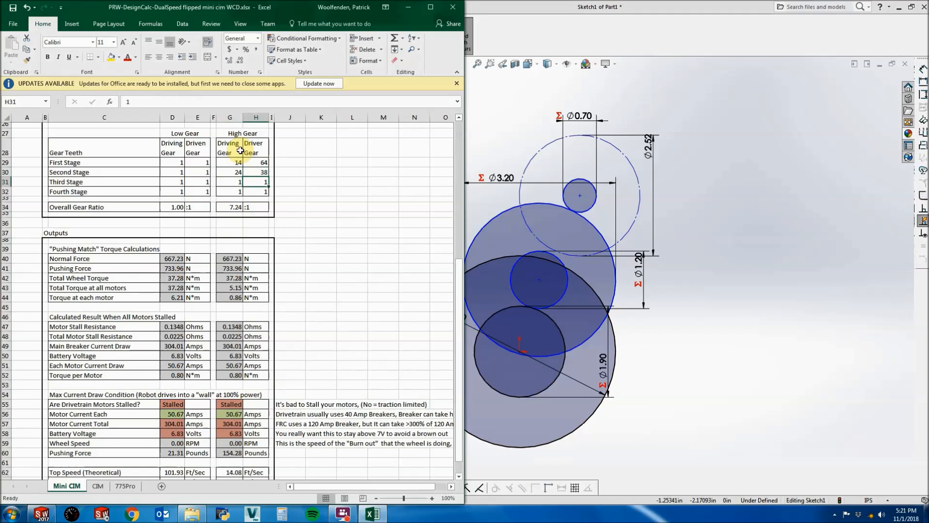
Review the diameter equations of the 1.90 in and 1.20 in gear circles, and check the high-gear theoretical top speed in the Excel calculator.
{"action": "double_click", "coordinate": [606, 364]}
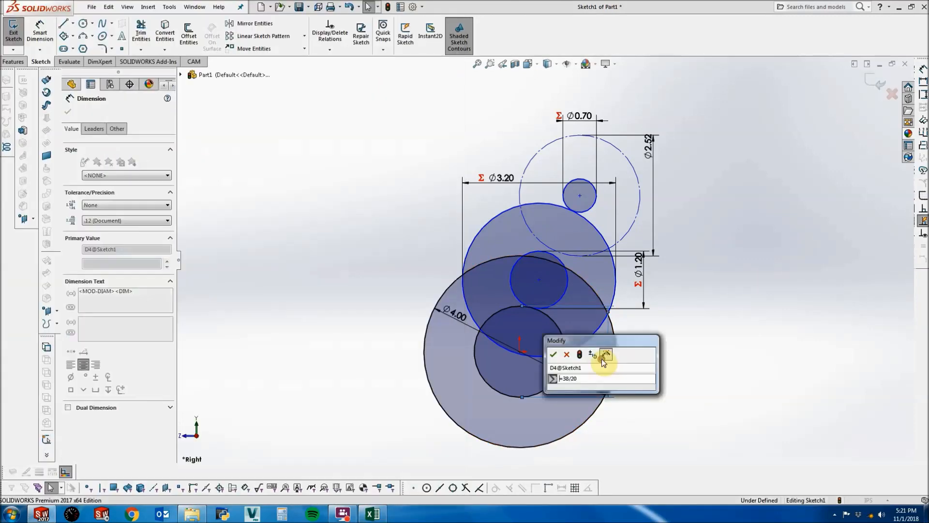
{"action": "left_click", "coordinate": [553, 353]}
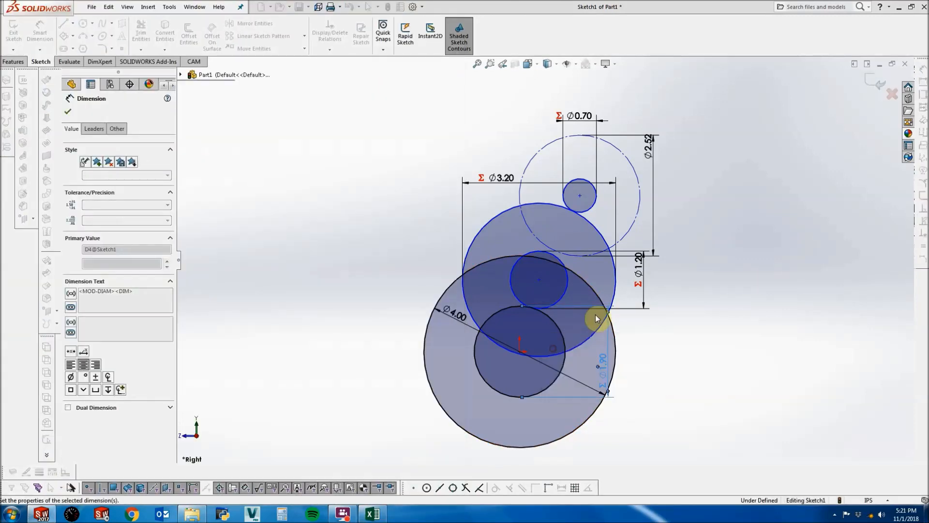
{"action": "double_click", "coordinate": [639, 273]}
{"action": "left_click", "coordinate": [587, 263]}
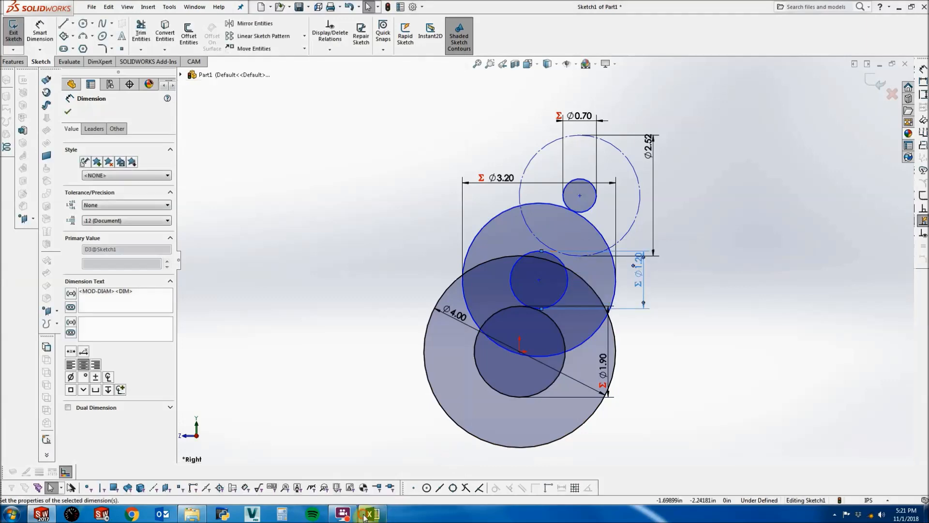
{"action": "left_click", "coordinate": [367, 514]}
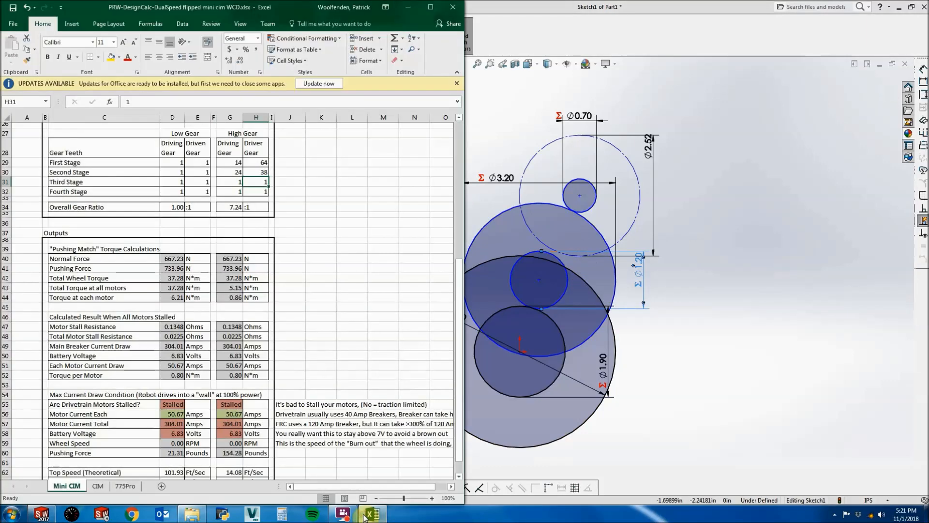
{"action": "left_click", "coordinate": [321, 384]}
{"action": "scroll", "coordinate": [324, 382], "scroll_direction": "down", "scroll_amount": 2}
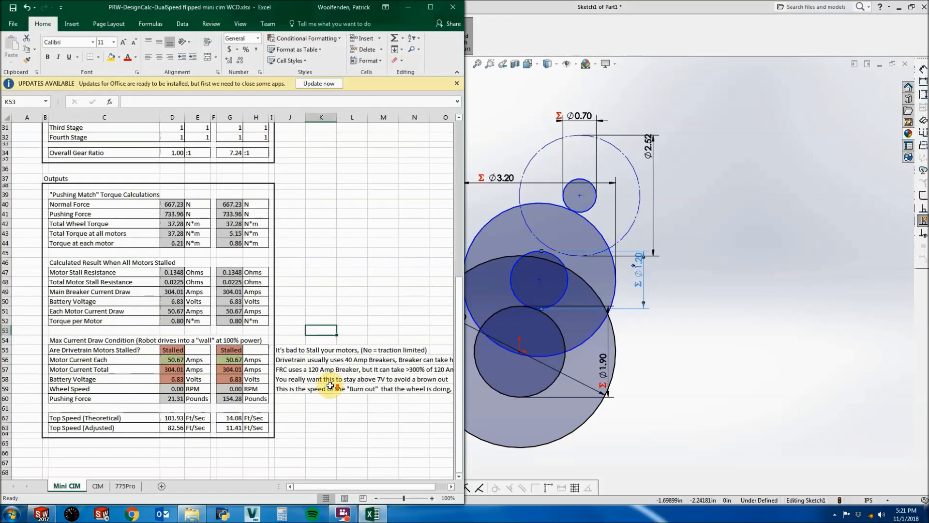
{"action": "left_click", "coordinate": [233, 419]}
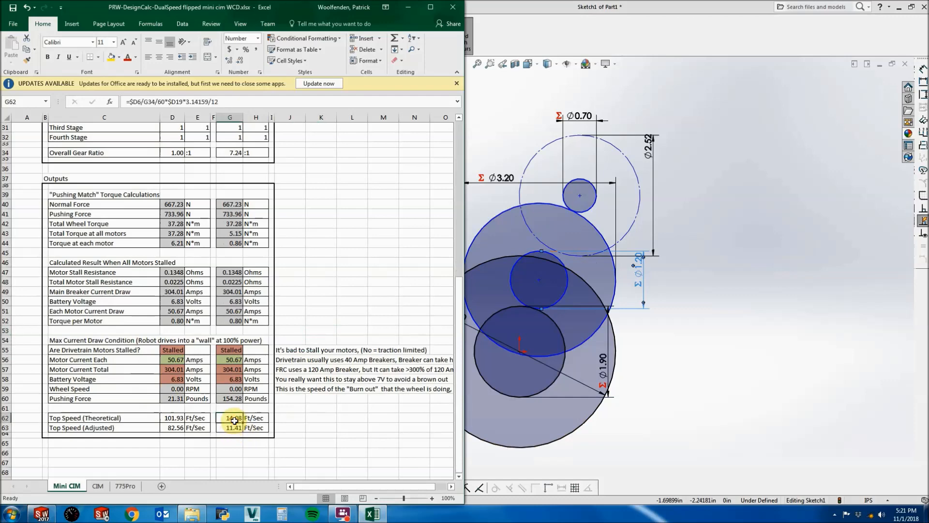
Switch back to the SolidWorks sketch and draw a circle about 1.77 in across, concentric with the 1.20 in gear circle.
{"action": "left_click", "coordinate": [686, 392]}
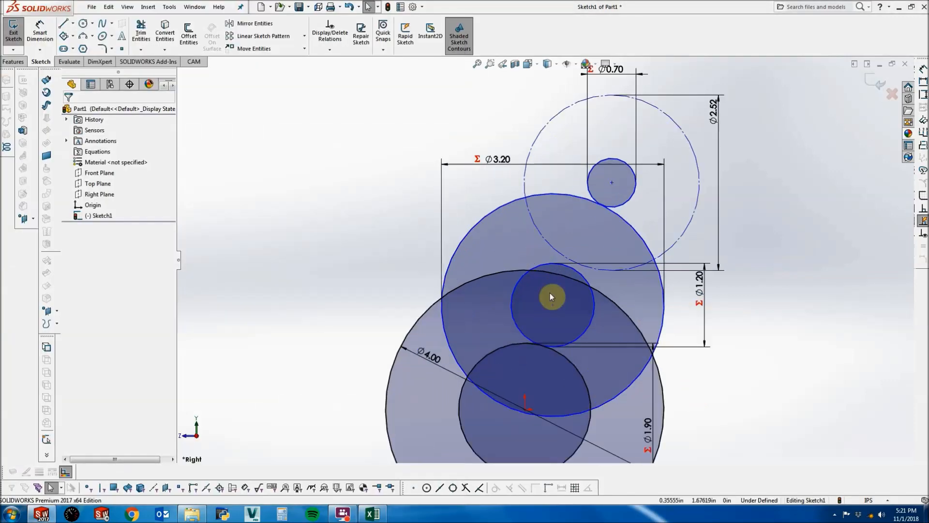
{"action": "left_click", "coordinate": [83, 24]}
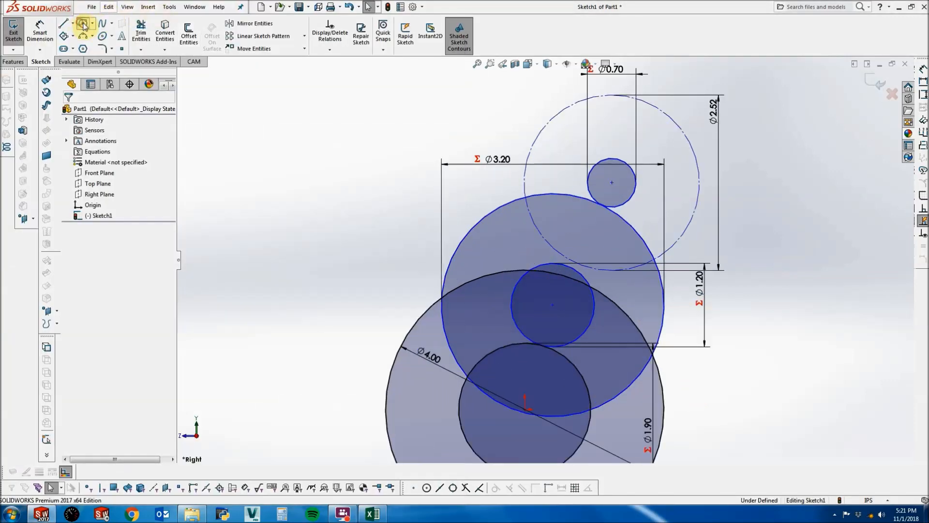
{"action": "left_click", "coordinate": [552, 305]}
{"action": "left_click", "coordinate": [616, 293]}
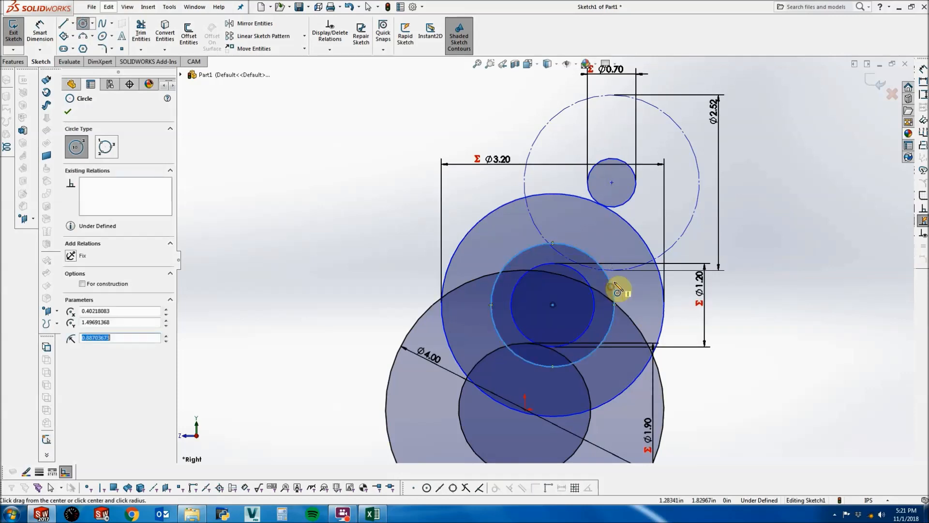
{"action": "key", "text": "Escape"}
Dimension the new concentric circle's diameter to 1.225 in.
{"action": "left_click", "coordinate": [40, 30]}
{"action": "left_click", "coordinate": [493, 276]}
{"action": "left_click", "coordinate": [486, 258]}
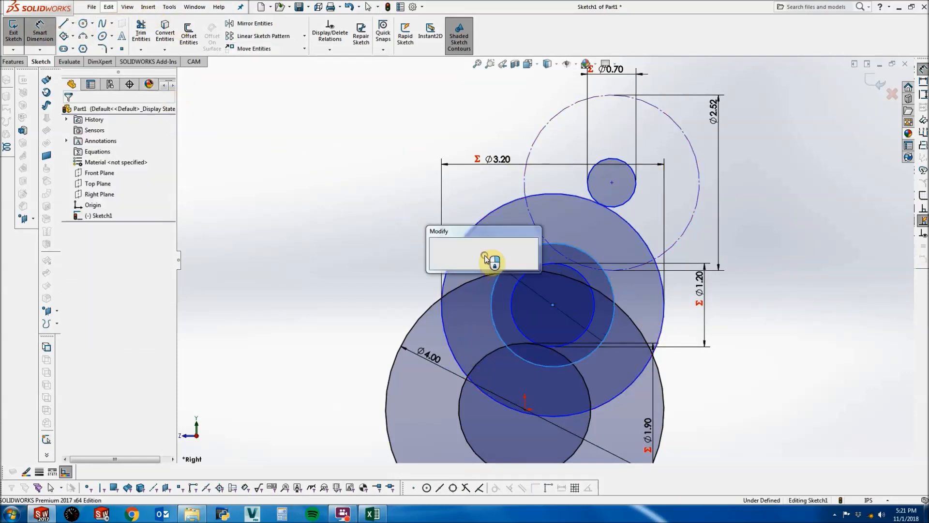
{"action": "left_click_drag", "start_coordinate": [506, 232], "coordinate": [300, 229]}
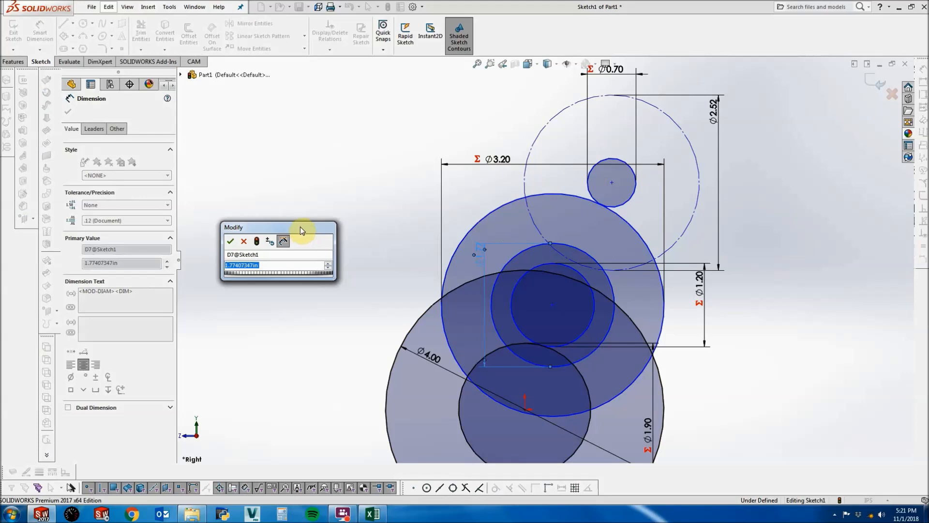
{"action": "left_click_drag", "start_coordinate": [300, 226], "coordinate": [345, 237]}
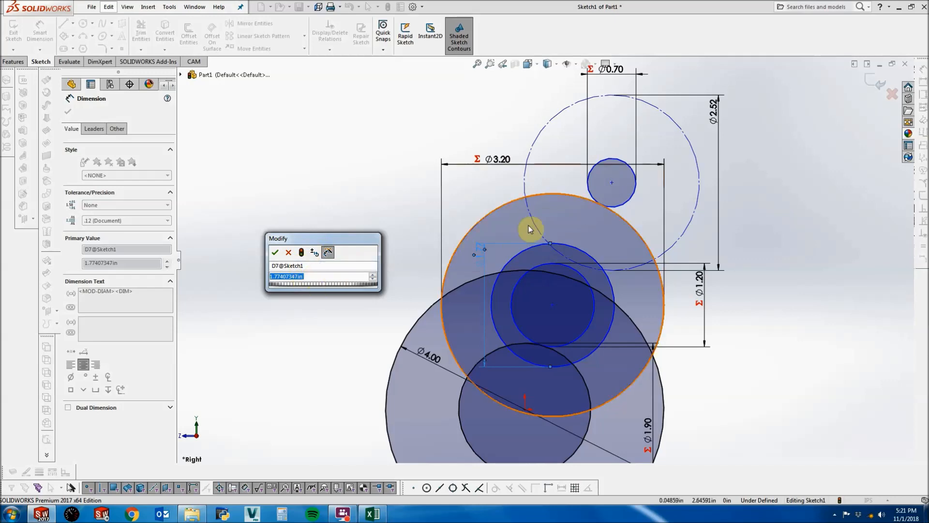
{"action": "type", "text": "1.225"}
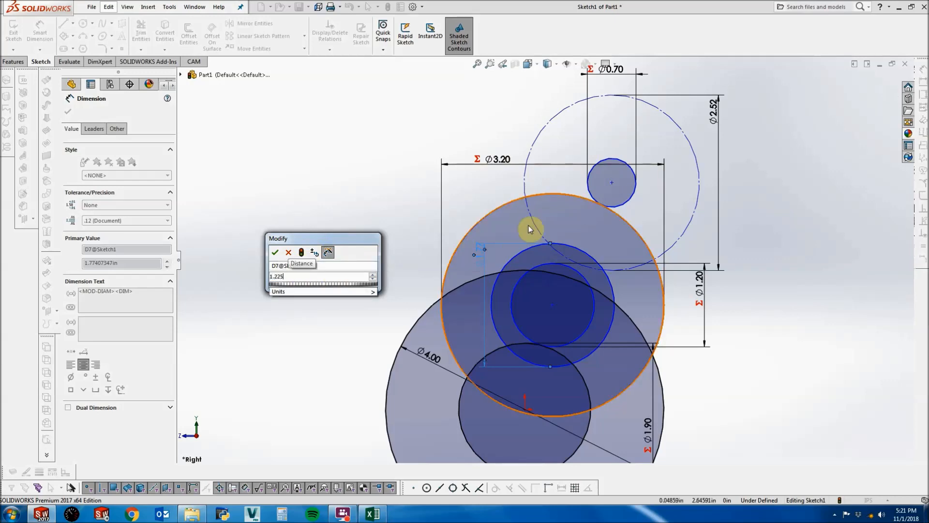
{"action": "key", "text": "Return"}
{"action": "key", "text": "Escape"}
Convert the 1.225 in circle to construction geometry and inspect its overlap with the motor outline circle.
{"action": "scroll", "coordinate": [561, 260], "scroll_direction": "down", "scroll_amount": 5}
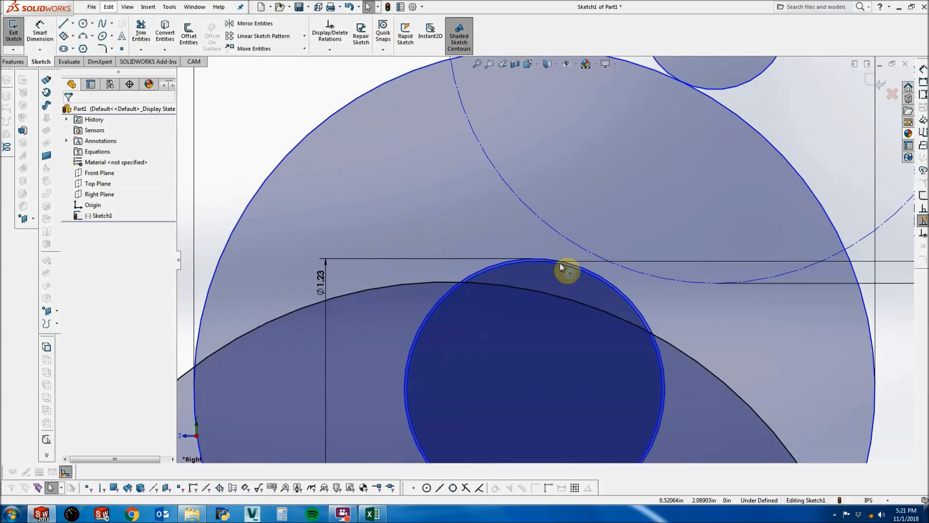
{"action": "left_click", "coordinate": [561, 261]}
{"action": "left_click", "coordinate": [89, 244]}
{"action": "key", "text": "Escape"}
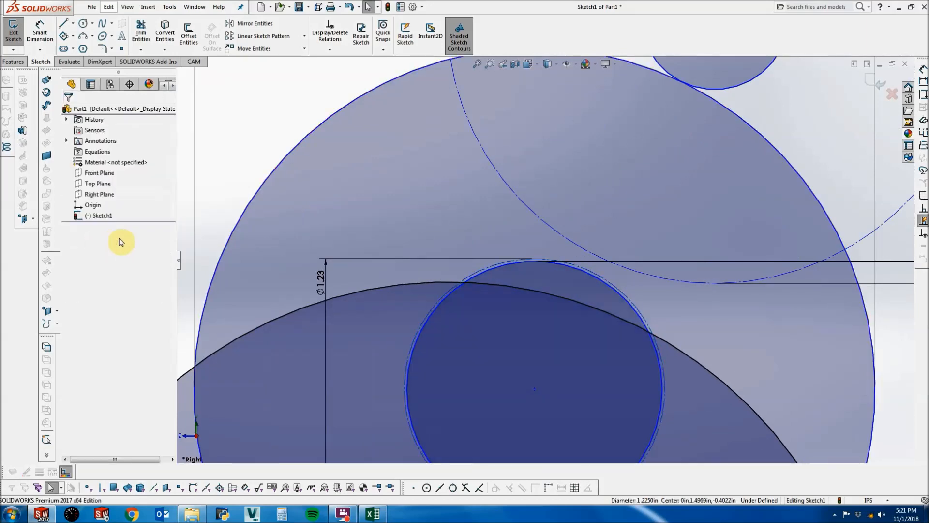
{"action": "scroll", "coordinate": [611, 266], "scroll_direction": "down", "scroll_amount": 2}
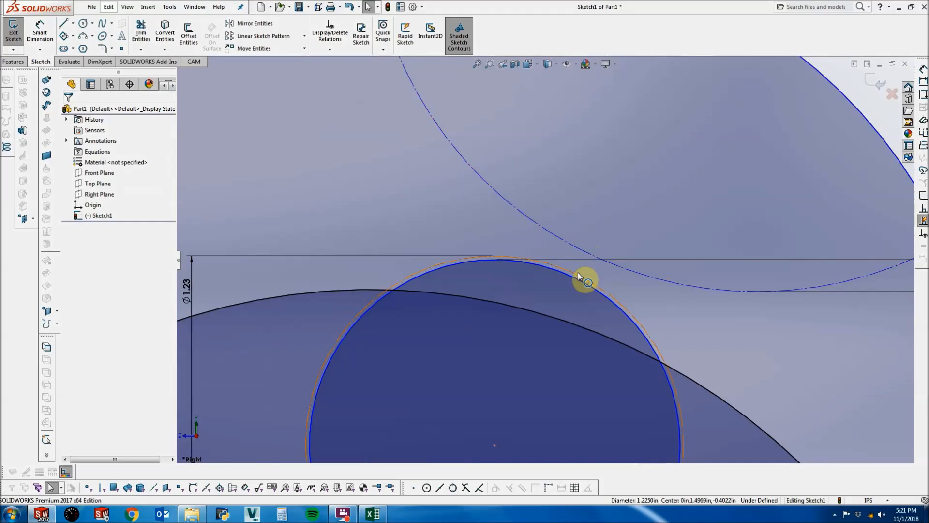
{"action": "scroll", "coordinate": [586, 254], "scroll_direction": "up", "scroll_amount": 5}
{"action": "left_click", "coordinate": [716, 235]}
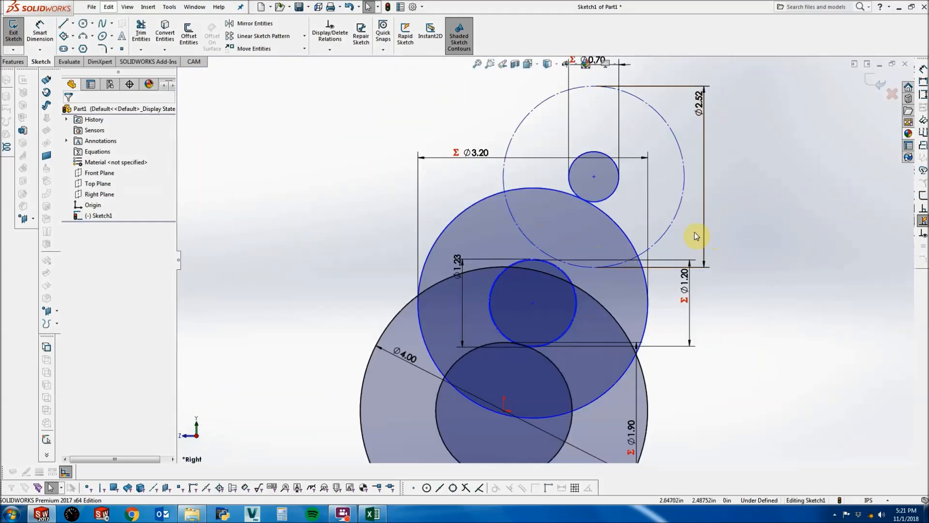
Change the 0.70 in pinion circle's diameter equation to =14/20+.003.
{"action": "scroll", "coordinate": [624, 213], "scroll_direction": "up", "scroll_amount": 2}
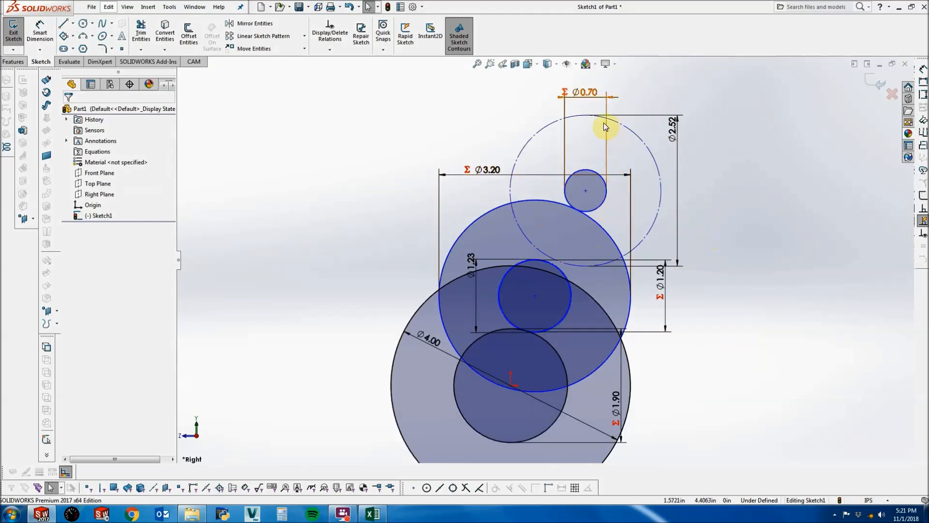
{"action": "scroll", "coordinate": [598, 128], "scroll_direction": "down", "scroll_amount": 3}
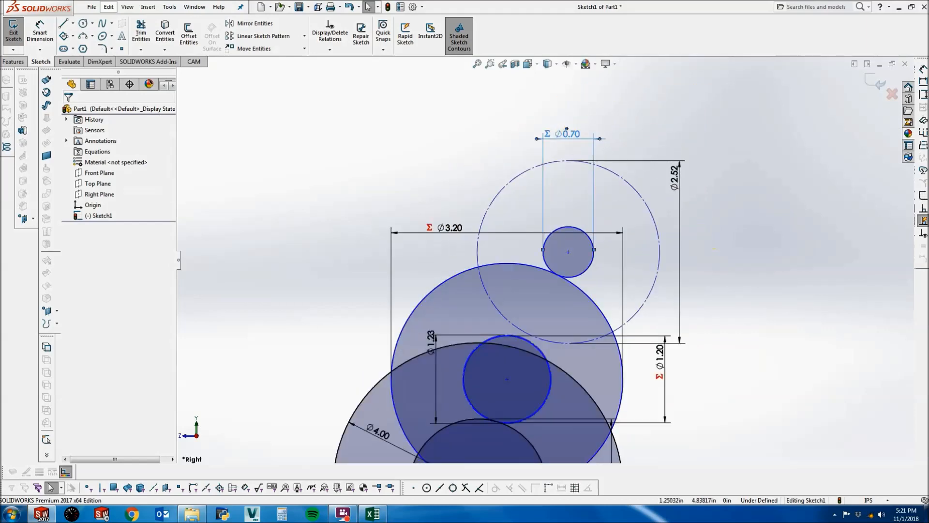
{"action": "double_click", "coordinate": [569, 138]}
{"action": "mouse_move", "coordinate": [600, 126]}
{"action": "left_mouse_down"}
{"action": "mouse_move", "coordinate": [650, 125]}
{"action": "mouse_move", "coordinate": [730, 186]}
{"action": "mouse_move", "coordinate": [715, 252]}
{"action": "mouse_move", "coordinate": [707, 251]}
{"action": "left_mouse_up"}
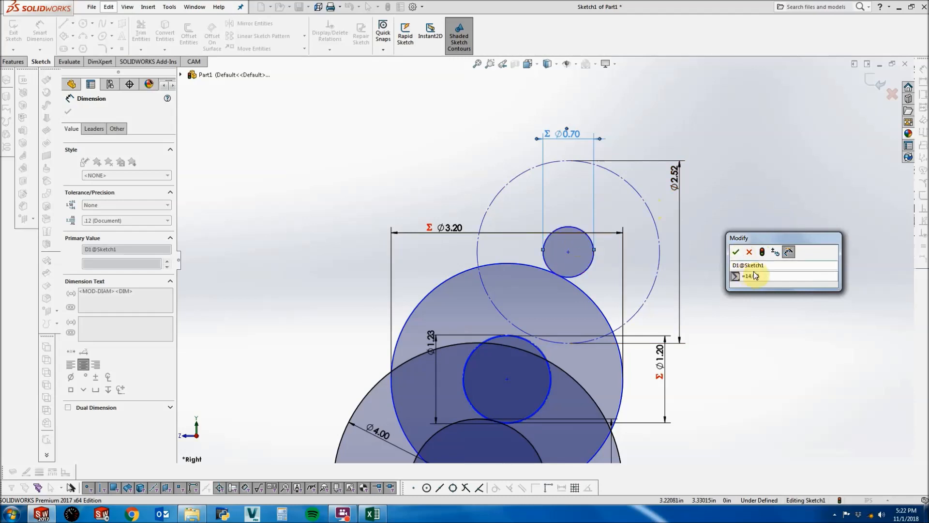
{"action": "type", "text": "+.00"}
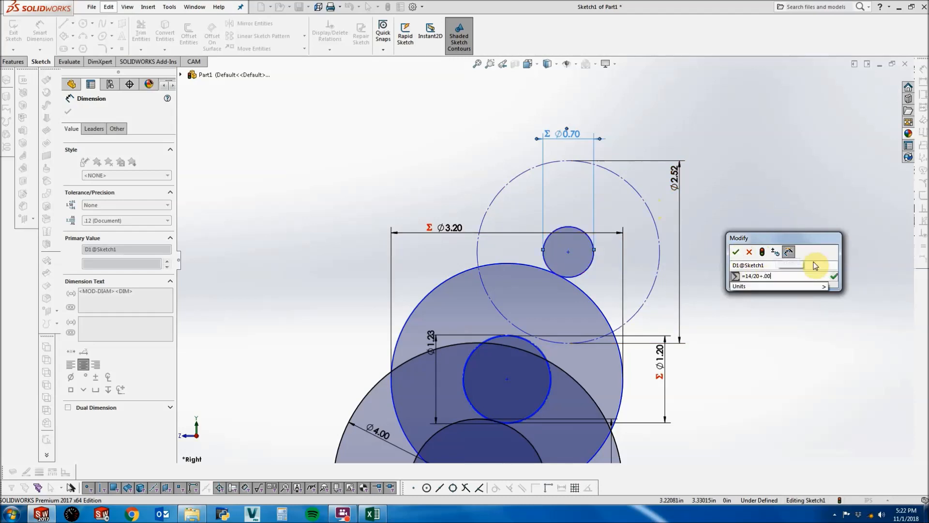
{"action": "key", "text": "Return"}
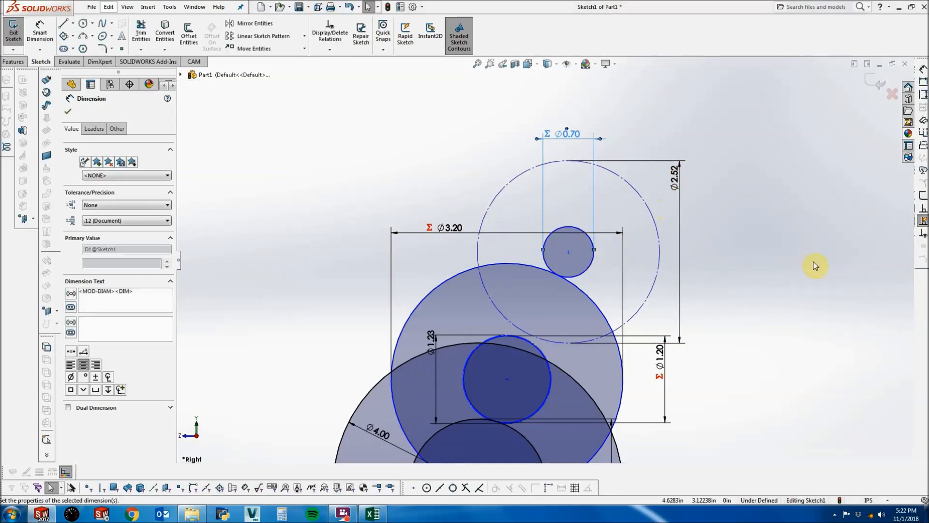
{"action": "left_click", "coordinate": [810, 261]}
Change the 3.20 in gear circle's diameter equation to =64/20+.003.
{"action": "left_click", "coordinate": [545, 271]}
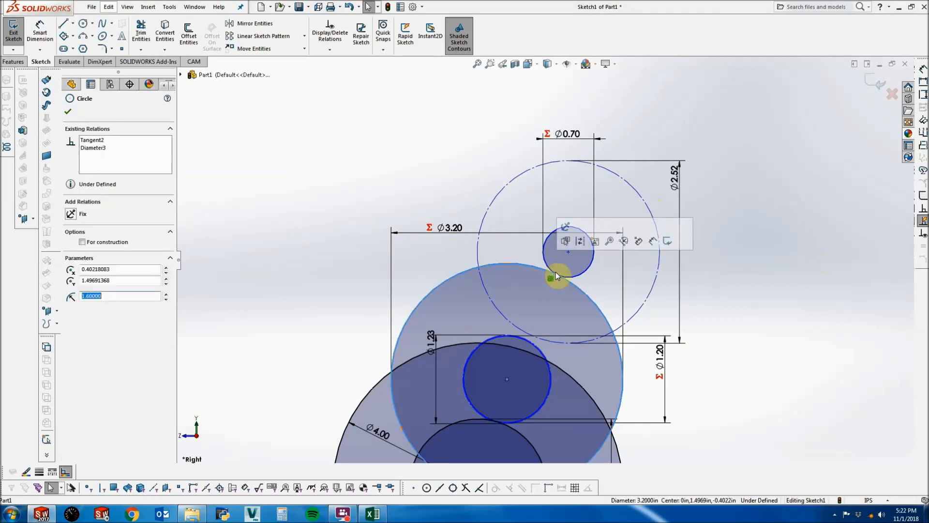
{"action": "left_click", "coordinate": [575, 274]}
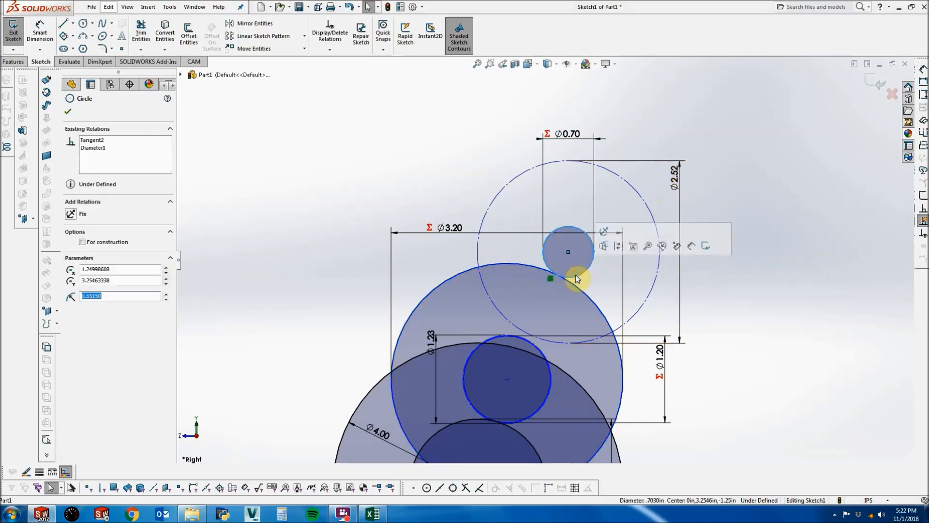
{"action": "scroll", "coordinate": [578, 285], "scroll_direction": "up", "scroll_amount": 2}
{"action": "scroll", "coordinate": [587, 309], "scroll_direction": "down", "scroll_amount": 2}
{"action": "left_click", "coordinate": [582, 290]}
{"action": "double_click", "coordinate": [426, 204]}
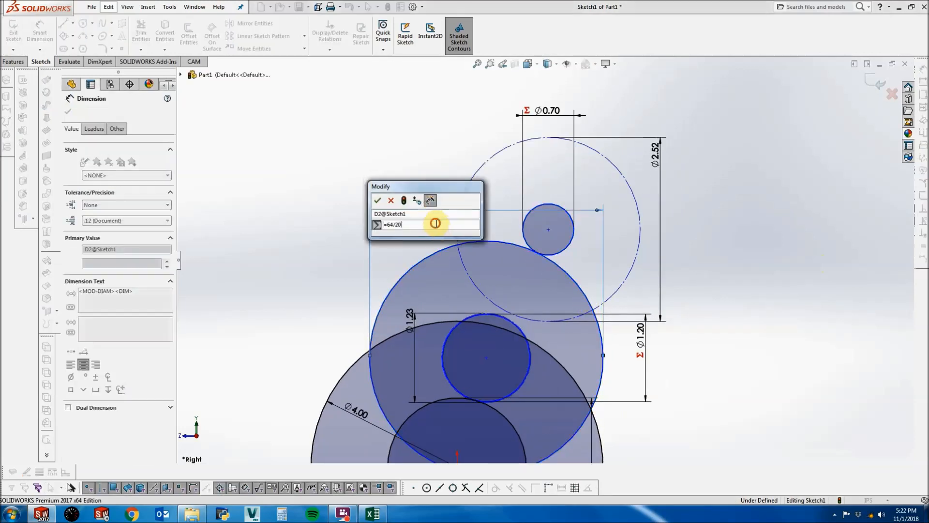
{"action": "type", "text": "+.03"}
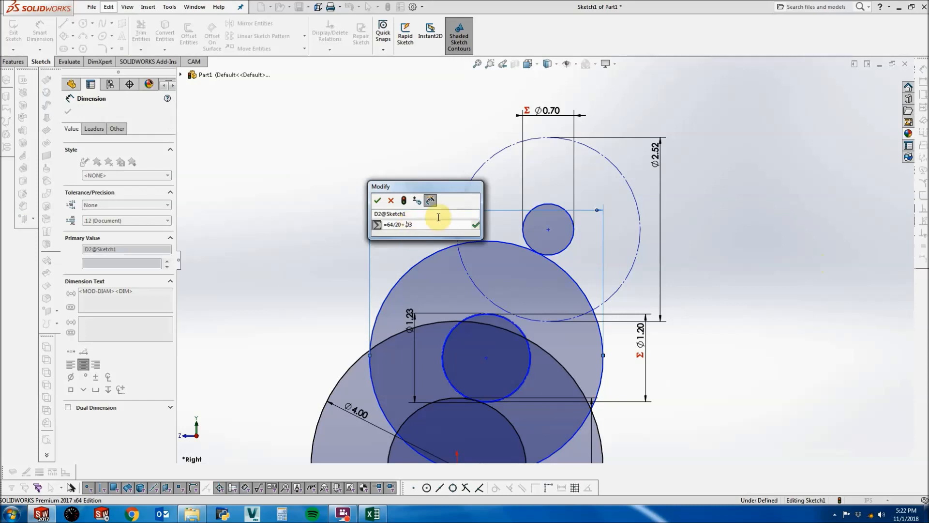
{"action": "key", "text": "Return"}
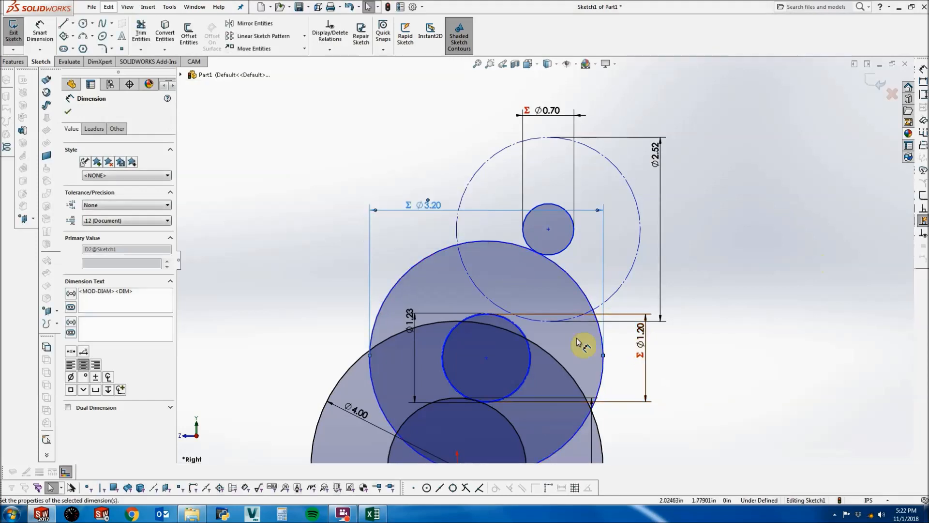
Change the 1.20 in gear circle's diameter equation to =24/20+.003.
{"action": "double_click", "coordinate": [412, 319]}
{"action": "left_click", "coordinate": [378, 313]}
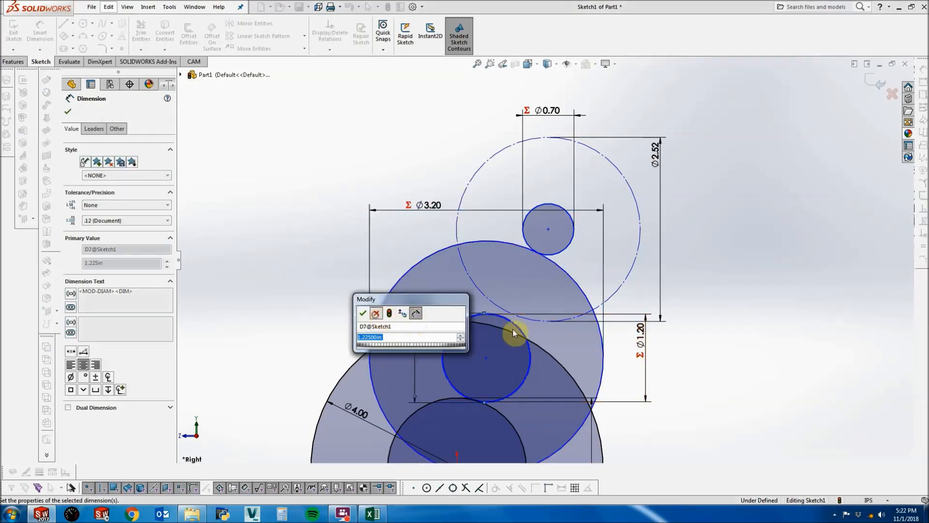
{"action": "double_click", "coordinate": [643, 337]}
{"action": "type", "text": "+.003"}
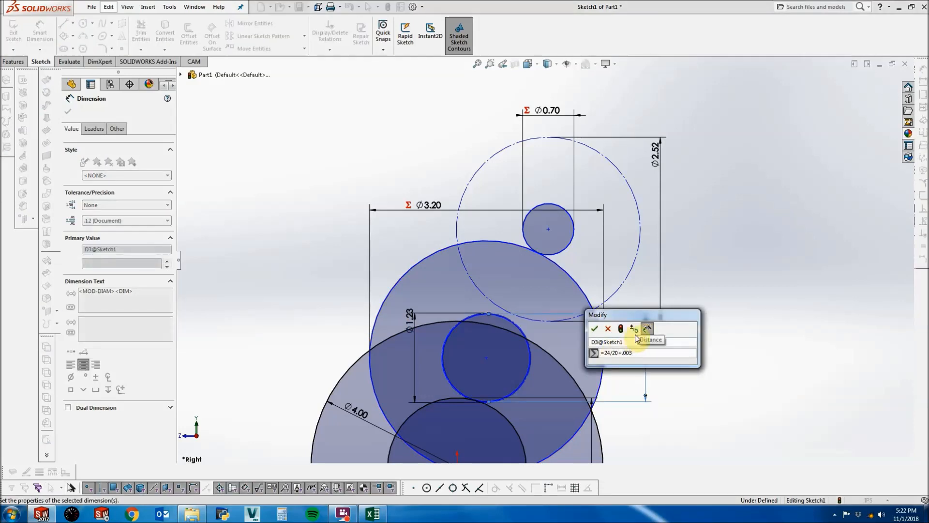
{"action": "key", "text": "Return"}
Change the diameter equation of the 1.90 in gear circle at the origin to =38/20+.003.
{"action": "scroll", "coordinate": [492, 429], "scroll_direction": "up", "scroll_amount": 3}
{"action": "scroll", "coordinate": [479, 447], "scroll_direction": "down", "scroll_amount": 2}
{"action": "left_click", "coordinate": [617, 365]}
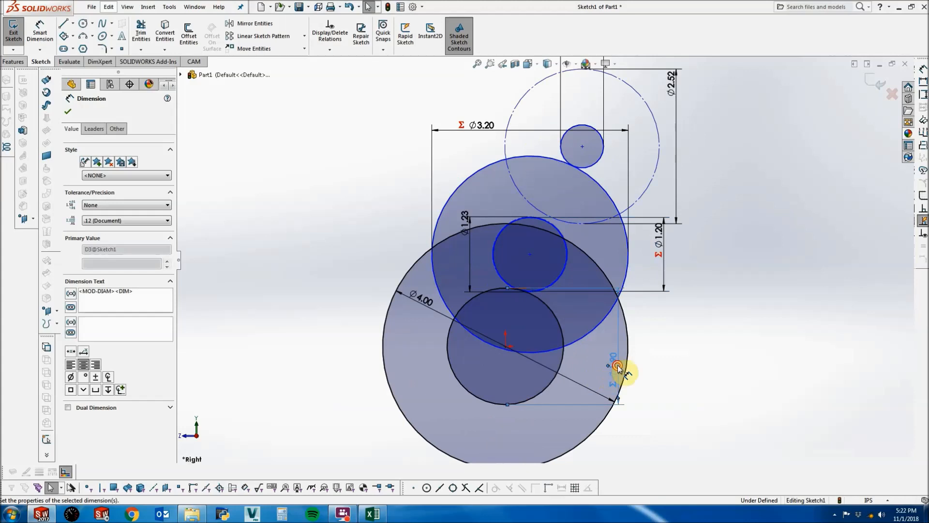
{"action": "double_click", "coordinate": [617, 366]}
{"action": "type", "text": "+.0"}
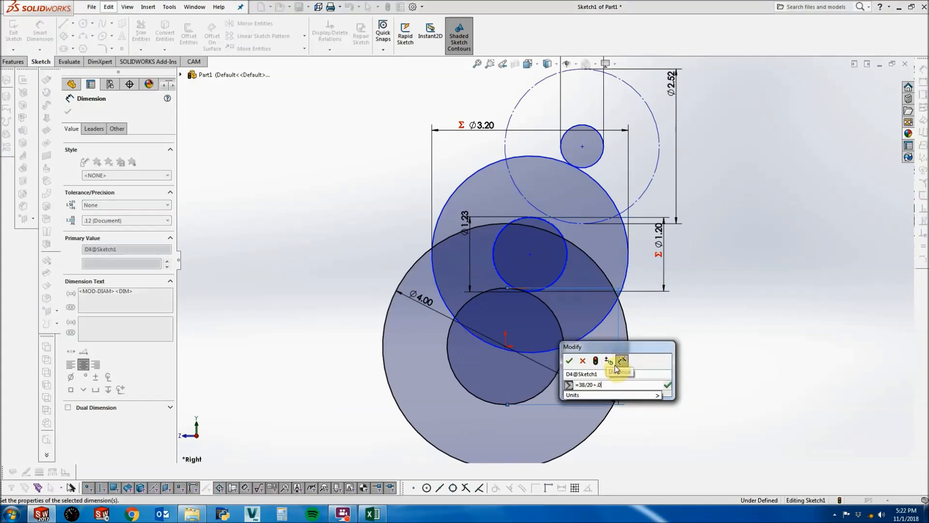
{"action": "type", "text": "03"}
{"action": "key", "text": "Return"}
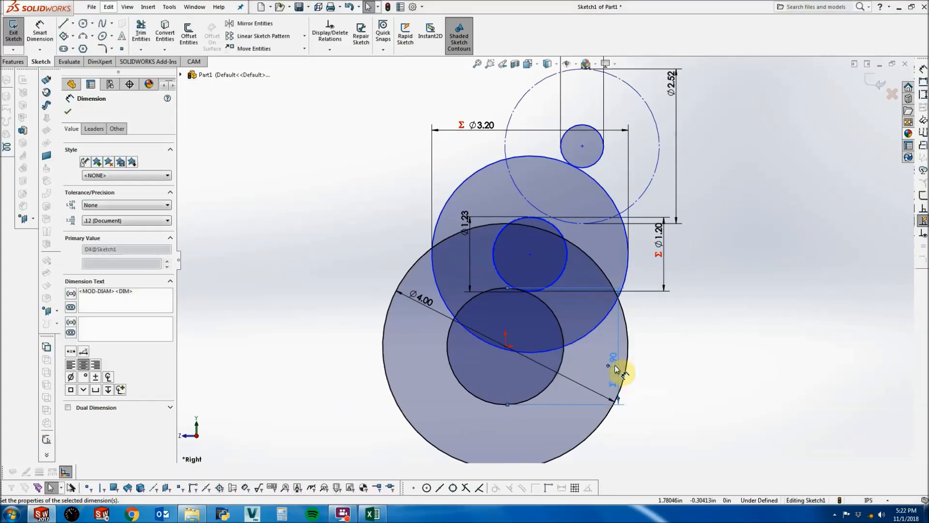
{"action": "left_click", "coordinate": [799, 211]}
{"action": "scroll", "coordinate": [573, 215], "scroll_direction": "down", "scroll_amount": 2}
{"action": "scroll", "coordinate": [509, 317], "scroll_direction": "up", "scroll_amount": 2}
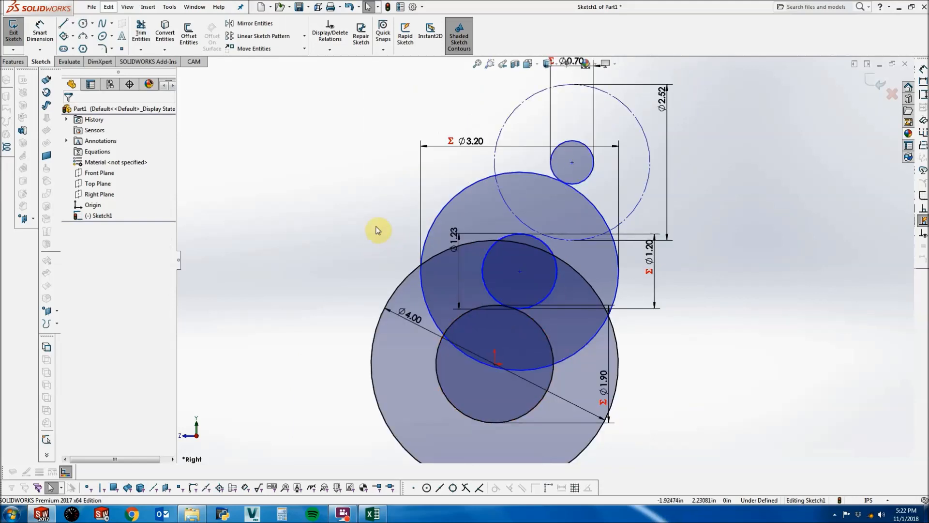
Sketch two circles with radii of about 0.93 in and 1.93 in, side by side in the space beside the gear layout.
{"action": "scroll", "coordinate": [368, 228], "scroll_direction": "up", "scroll_amount": 2}
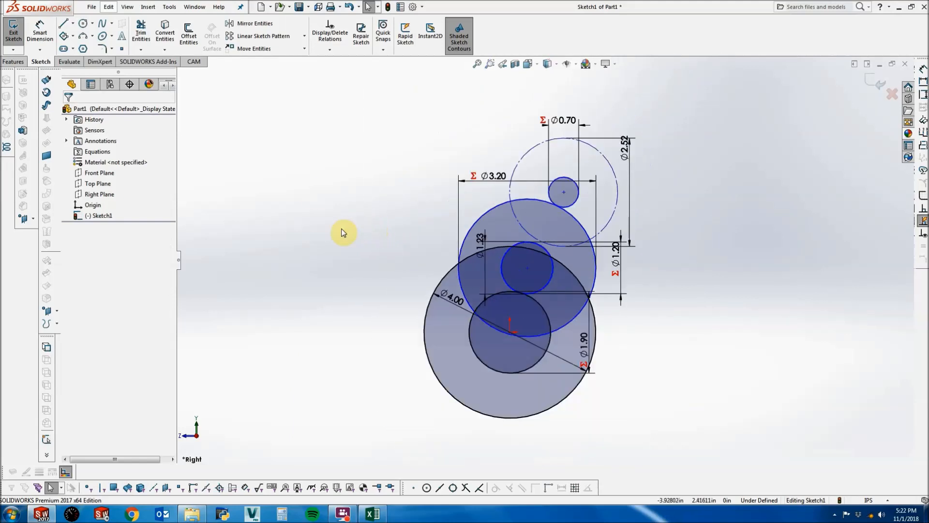
{"action": "left_click", "coordinate": [82, 23]}
{"action": "left_click", "coordinate": [441, 201]}
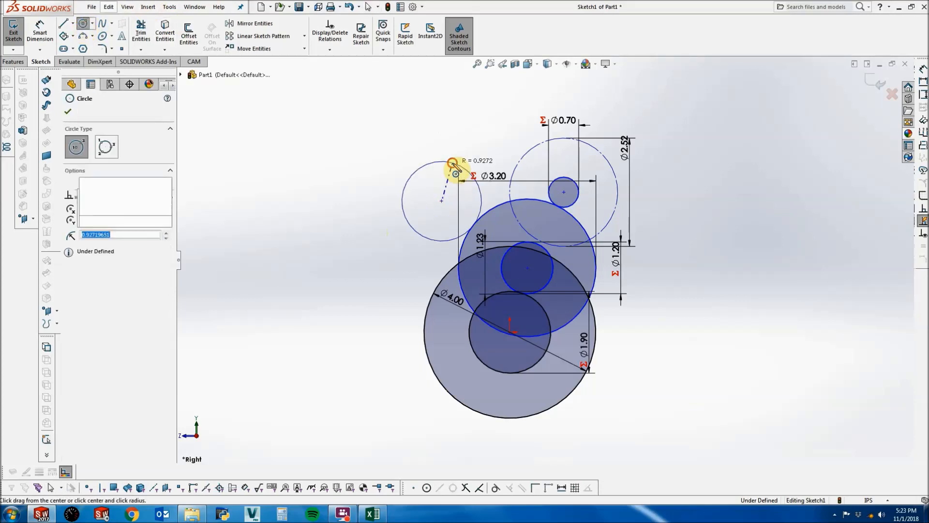
{"action": "left_click", "coordinate": [452, 162]}
{"action": "key", "text": "Escape"}
{"action": "left_click", "coordinate": [83, 23]}
{"action": "left_click", "coordinate": [278, 220]}
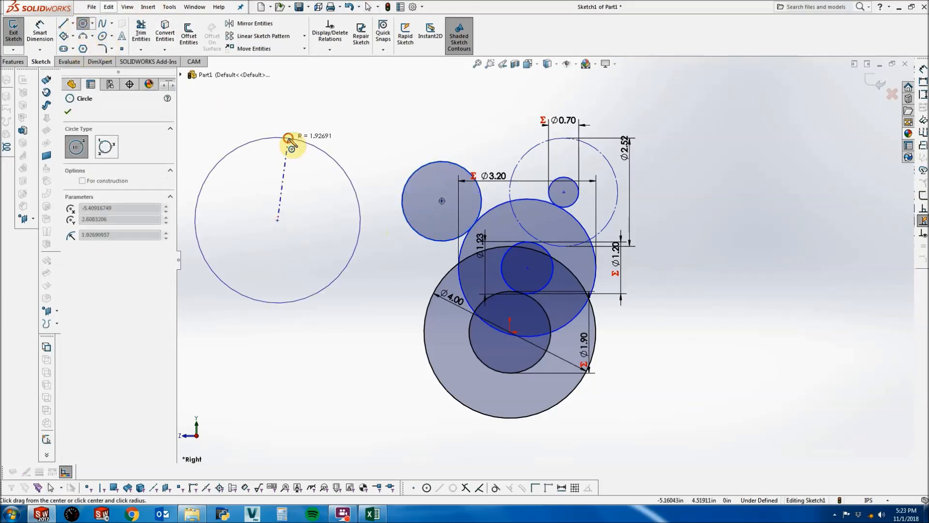
{"action": "left_click", "coordinate": [289, 139]}
{"action": "key", "text": "Escape"}
Convert the two new circles to construction geometry and make them equal to the 2.52 in motor circle.
{"action": "left_click", "coordinate": [442, 167]}
{"action": "left_click", "coordinate": [310, 155], "text": "ctrl"}
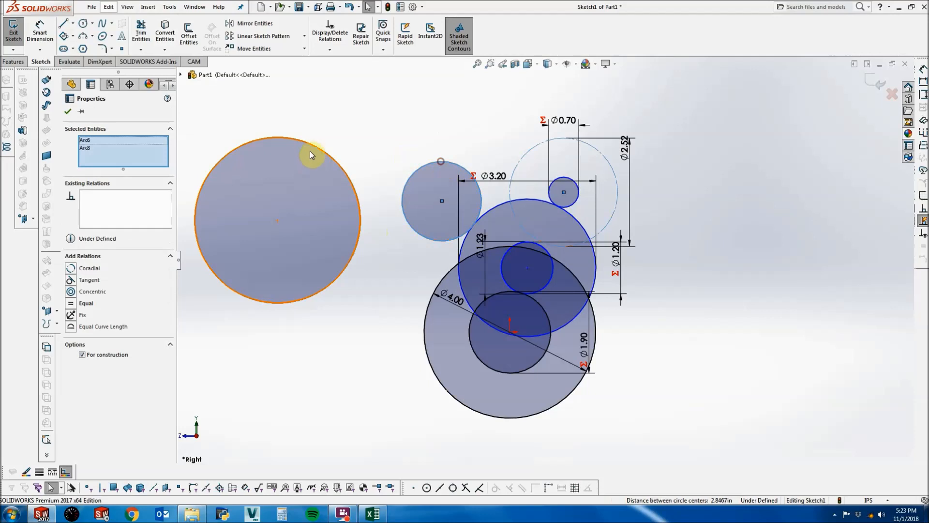
{"action": "left_click", "coordinate": [315, 150], "text": "ctrl"}
{"action": "left_click", "coordinate": [83, 343]}
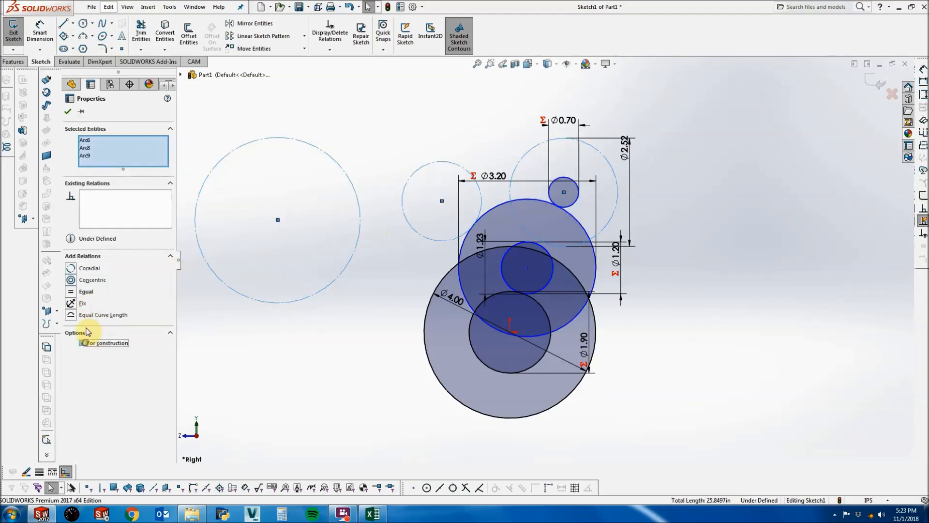
{"action": "left_click", "coordinate": [88, 292]}
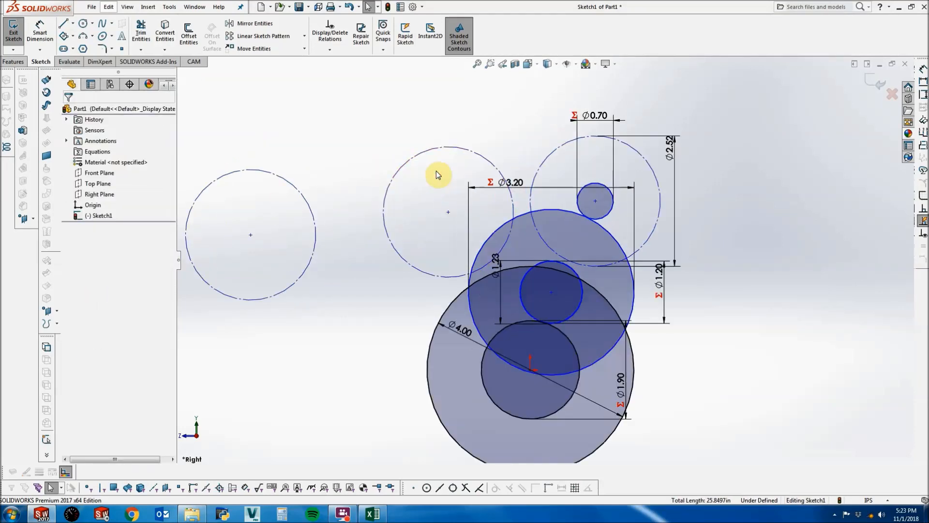
Draw two connected construction lines from the 0.70 in pinion's centre through the centres of the two added motor circles.
{"action": "left_click", "coordinate": [63, 23]}
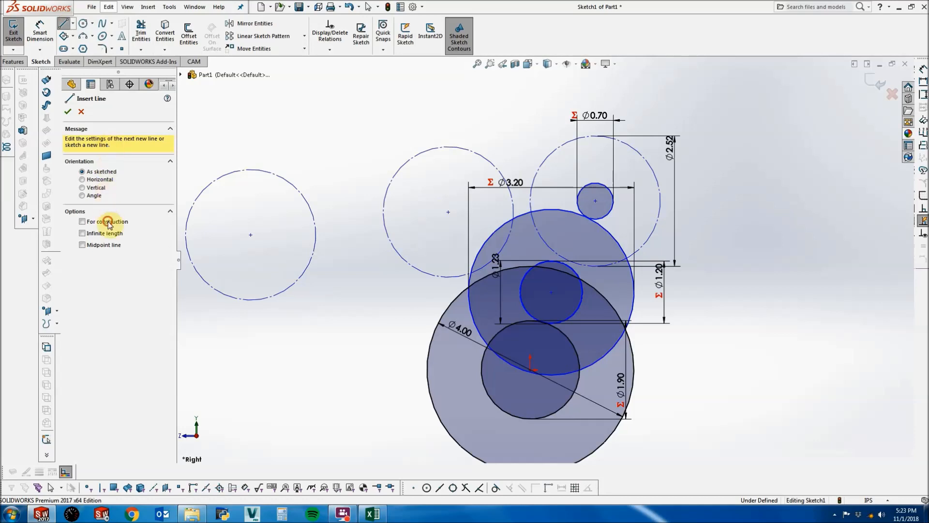
{"action": "left_click", "coordinate": [595, 201]}
{"action": "left_click", "coordinate": [448, 211]}
{"action": "left_click", "coordinate": [252, 235]}
{"action": "key", "text": "Escape"}
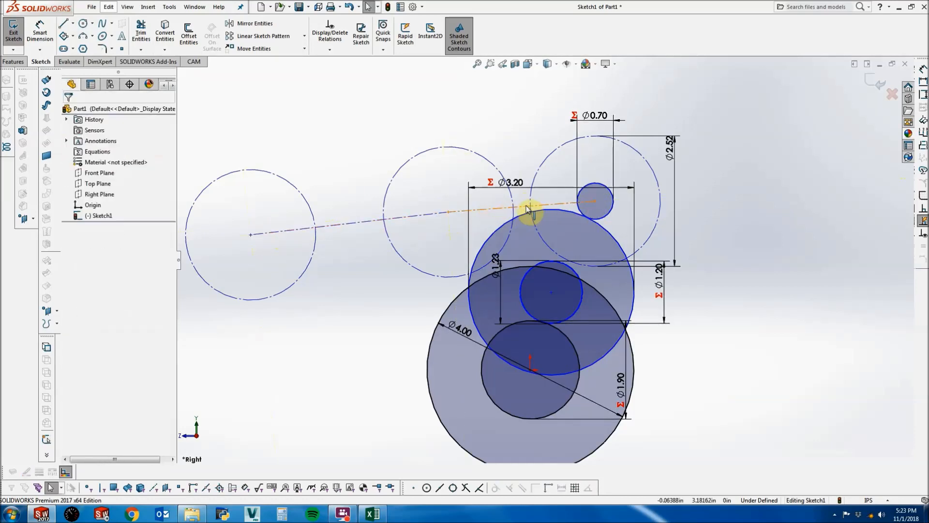
Make the two construction lines between the motor centres equal in length.
{"action": "left_click", "coordinate": [528, 206]}
{"action": "left_click", "coordinate": [430, 216], "text": "ctrl"}
{"action": "left_click", "coordinate": [92, 331]}
{"action": "left_click", "coordinate": [294, 349]}
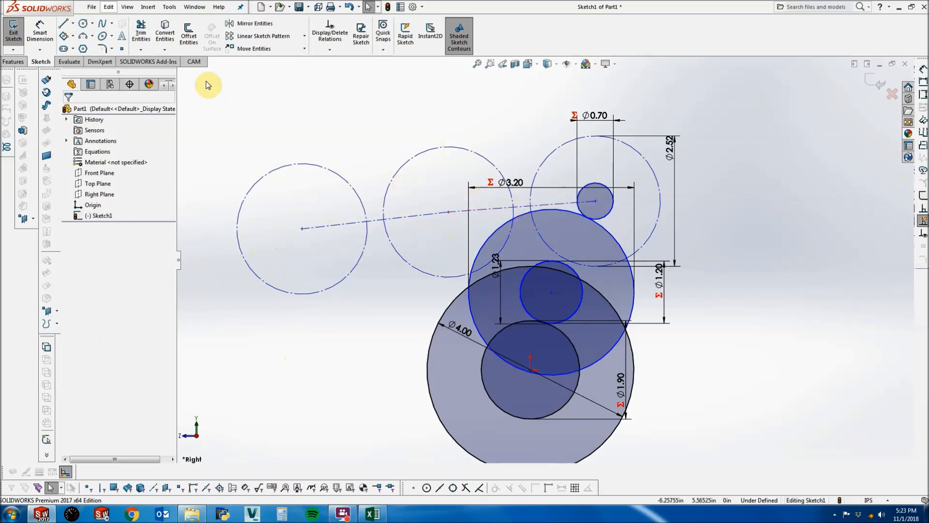
Sketch a small pinion circle at the centre of each of the two added motor circles.
{"action": "left_click", "coordinate": [83, 23]}
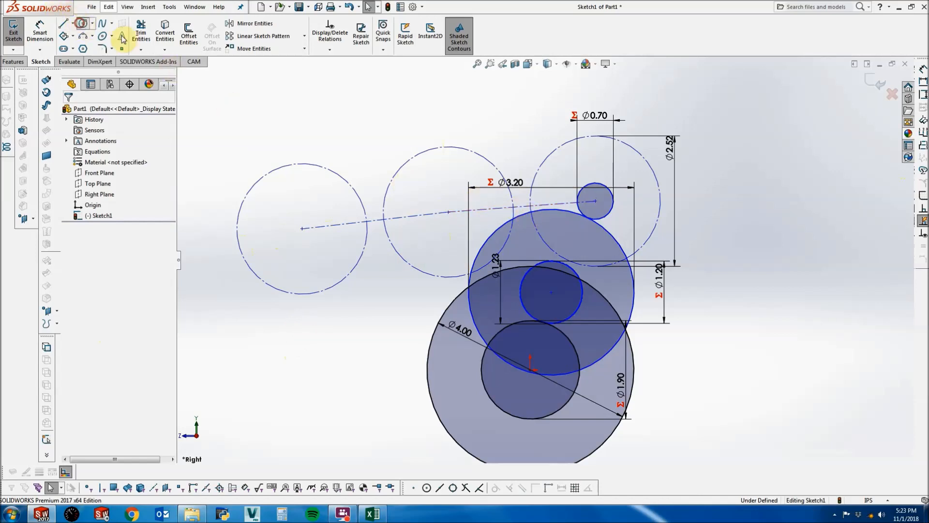
{"action": "left_click", "coordinate": [448, 212]}
{"action": "left_click", "coordinate": [454, 199]}
{"action": "left_click", "coordinate": [302, 229]}
{"action": "left_click", "coordinate": [320, 211]}
{"action": "key", "text": "Escape"}
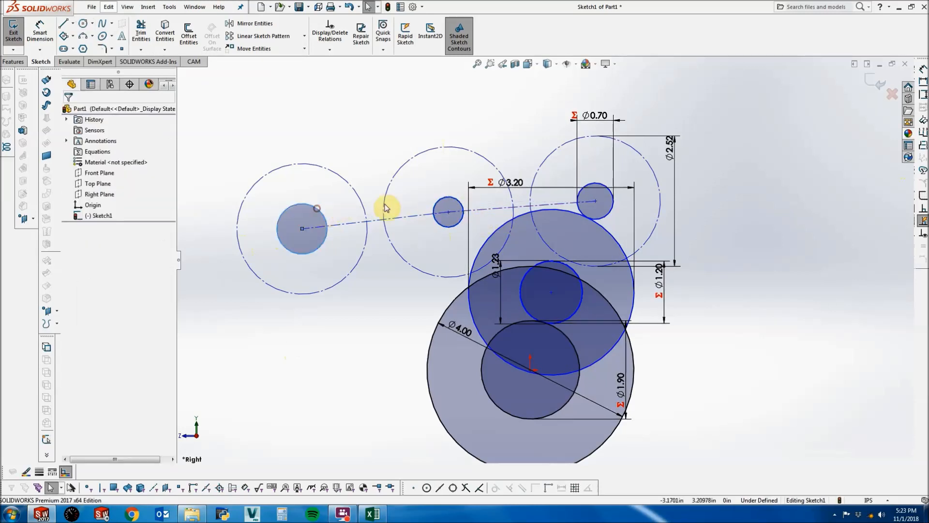
Make both added pinion circles equal to the 0.70 in pinion circle.
{"action": "left_click", "coordinate": [445, 197], "text": "ctrl"}
{"action": "left_click", "coordinate": [588, 184], "text": "ctrl"}
{"action": "left_click", "coordinate": [85, 305]}
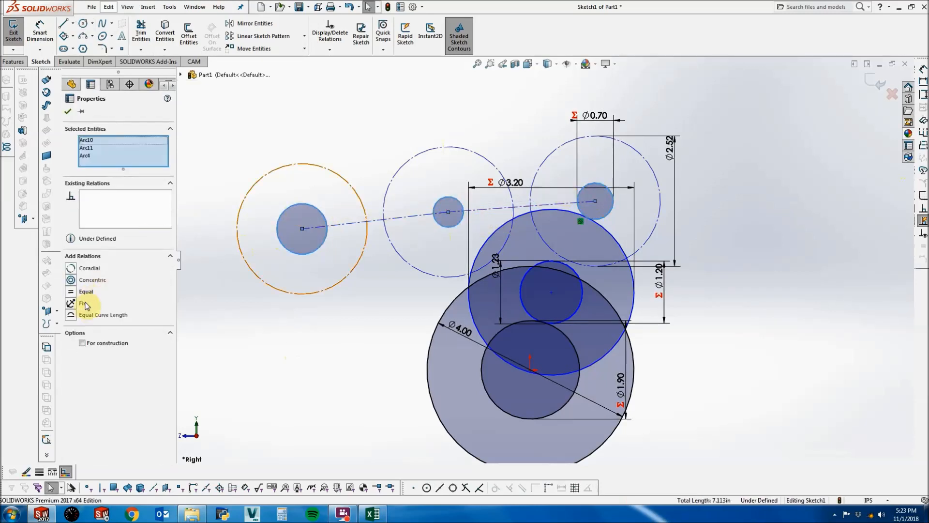
{"action": "left_click", "coordinate": [88, 292]}
{"action": "key", "text": "Escape"}
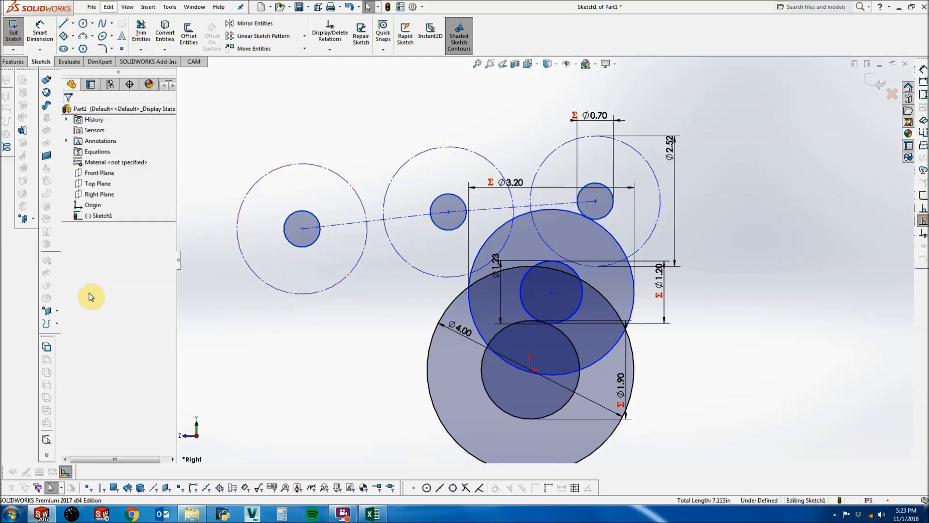
Sketch a gear circle about 1.87 in in diameter below the two added motor circles.
{"action": "mouse_move", "coordinate": [448, 212]}
{"action": "left_mouse_down"}
{"action": "mouse_move", "coordinate": [478, 225]}
{"action": "mouse_move", "coordinate": [457, 199]}
{"action": "mouse_move", "coordinate": [448, 213]}
{"action": "left_mouse_up"}
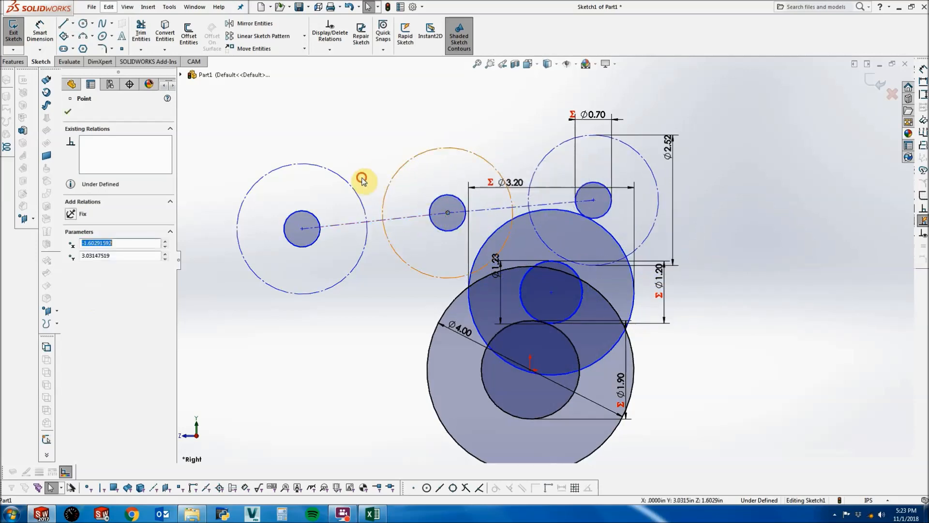
{"action": "left_click", "coordinate": [360, 177]}
{"action": "left_click", "coordinate": [83, 24]}
{"action": "left_click", "coordinate": [388, 338]}
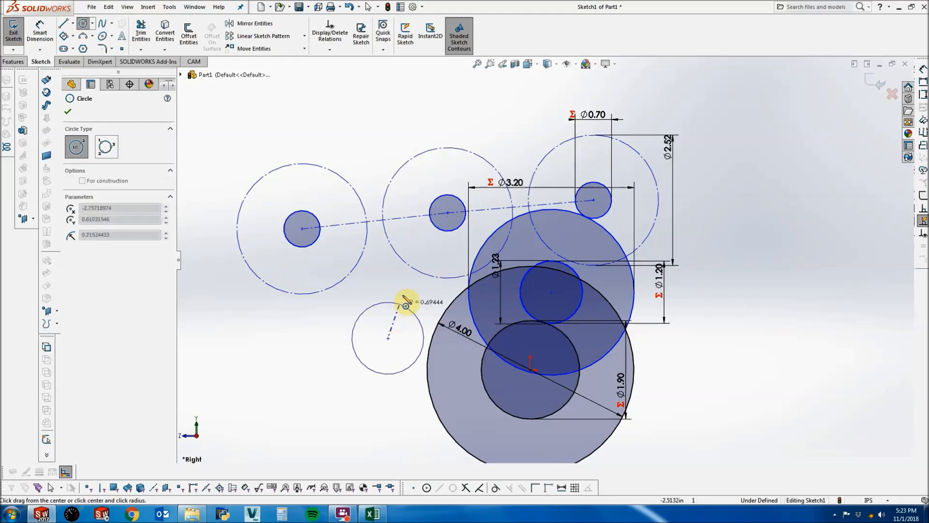
{"action": "left_click", "coordinate": [402, 294]}
Make the new gear circle tangent to each of the two added pinion circles.
{"action": "left_click", "coordinate": [440, 230], "text": "ctrl"}
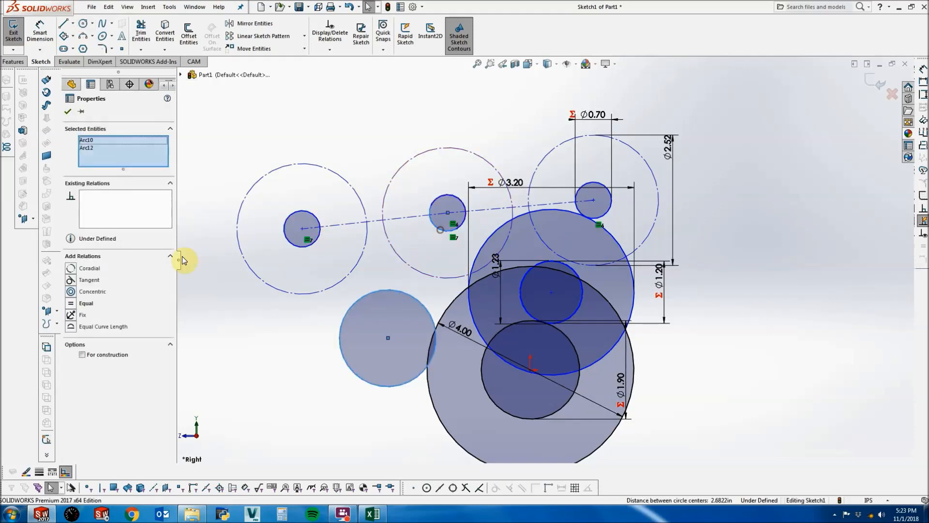
{"action": "left_click", "coordinate": [91, 279]}
{"action": "left_click", "coordinate": [364, 238]}
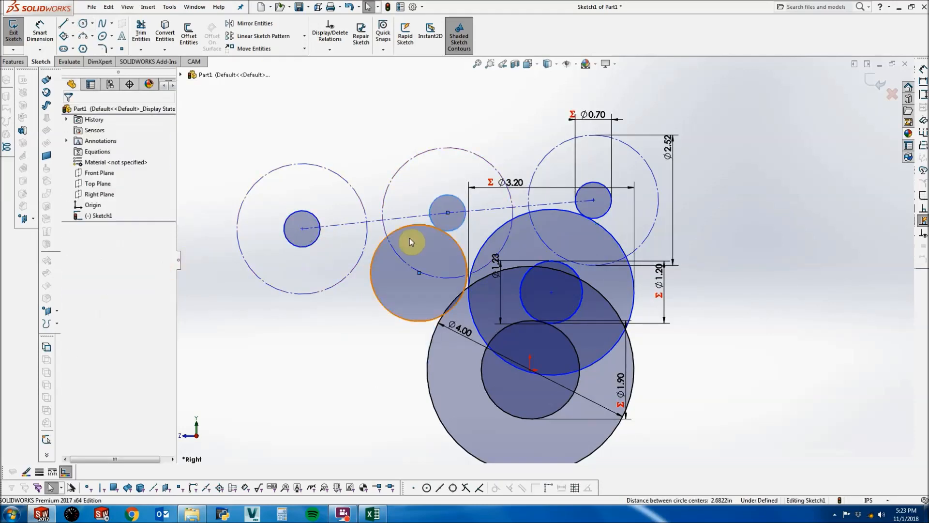
{"action": "left_click", "coordinate": [382, 243]}
{"action": "left_click", "coordinate": [320, 237], "text": "ctrl"}
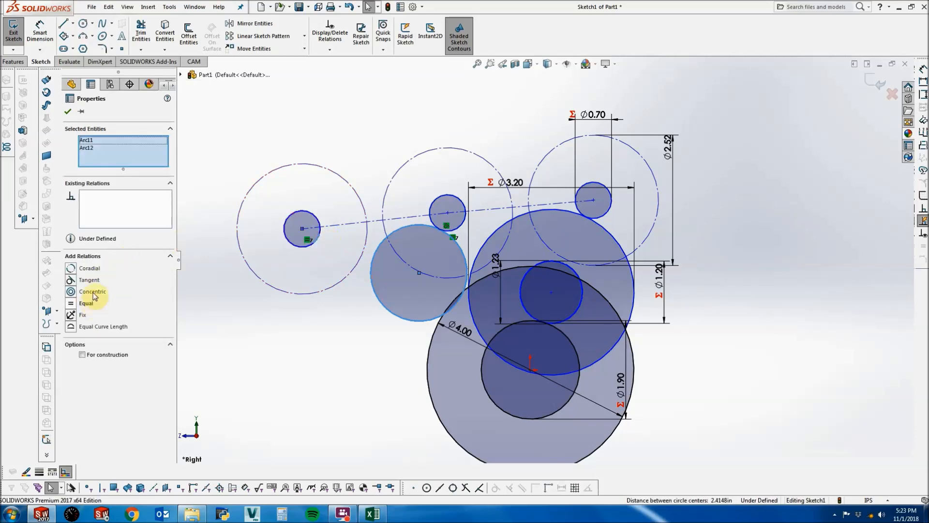
{"action": "left_click", "coordinate": [92, 280]}
Reposition the added gear circle and make it tangent to the 3.20 in gear circle.
{"action": "left_click", "coordinate": [371, 276]}
{"action": "left_click", "coordinate": [411, 260]}
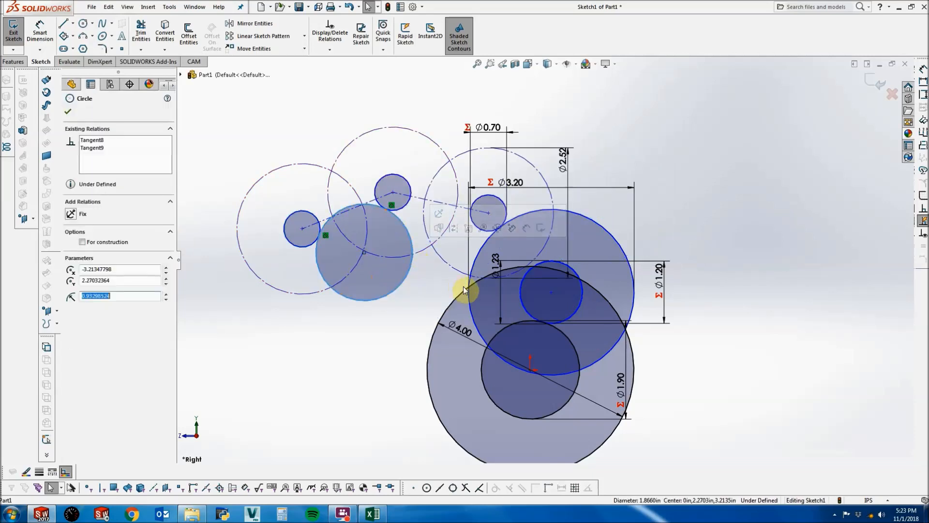
{"action": "left_click", "coordinate": [471, 303], "text": "ctrl"}
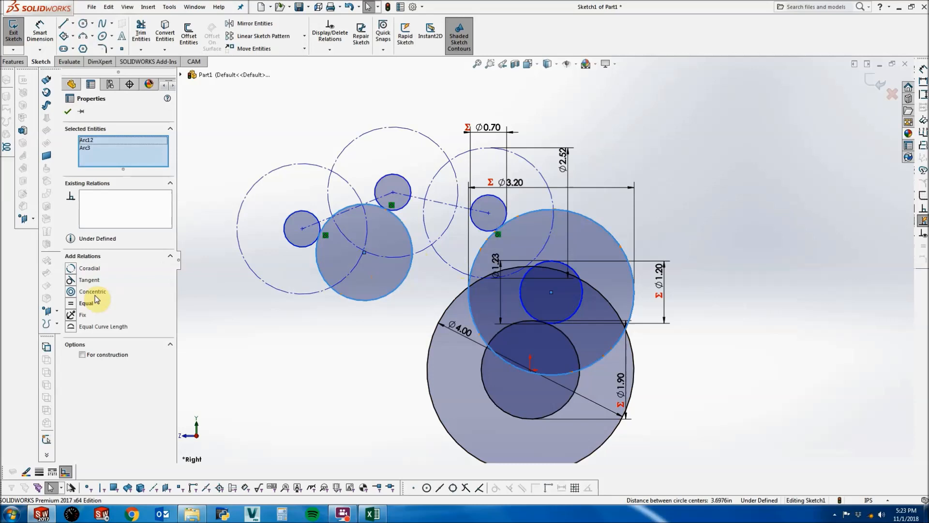
{"action": "left_click", "coordinate": [90, 280]}
{"action": "key", "text": "Escape"}
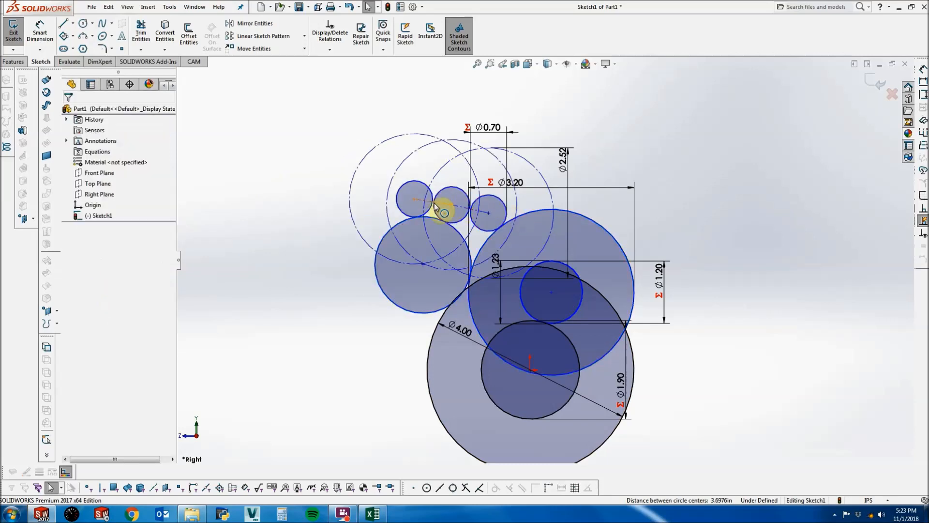
Spread the outer pinion centres apart to separate the motor circles, and shift the 3.20 in gear's centre away from the added gear.
{"action": "left_click_drag", "start_coordinate": [414, 202], "coordinate": [270, 252]}
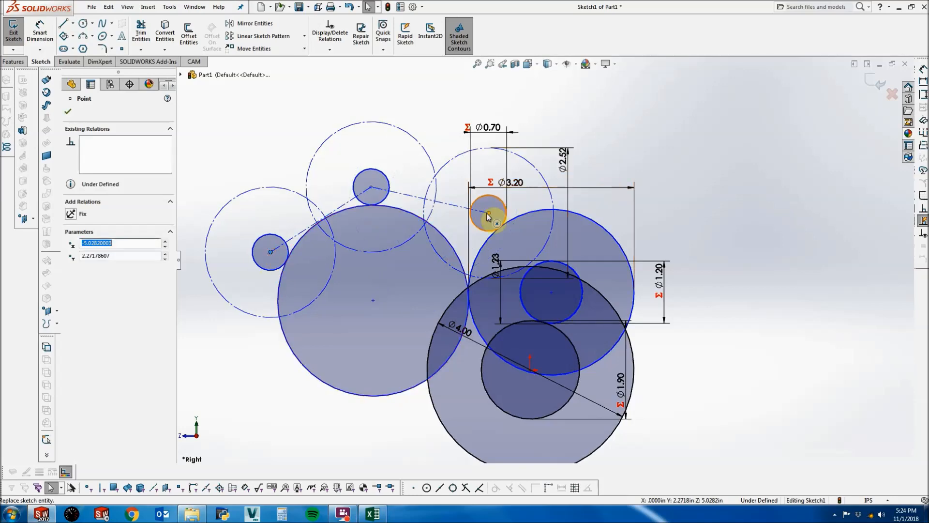
{"action": "left_click_drag", "start_coordinate": [488, 213], "coordinate": [536, 189]}
{"action": "key", "text": "Escape"}
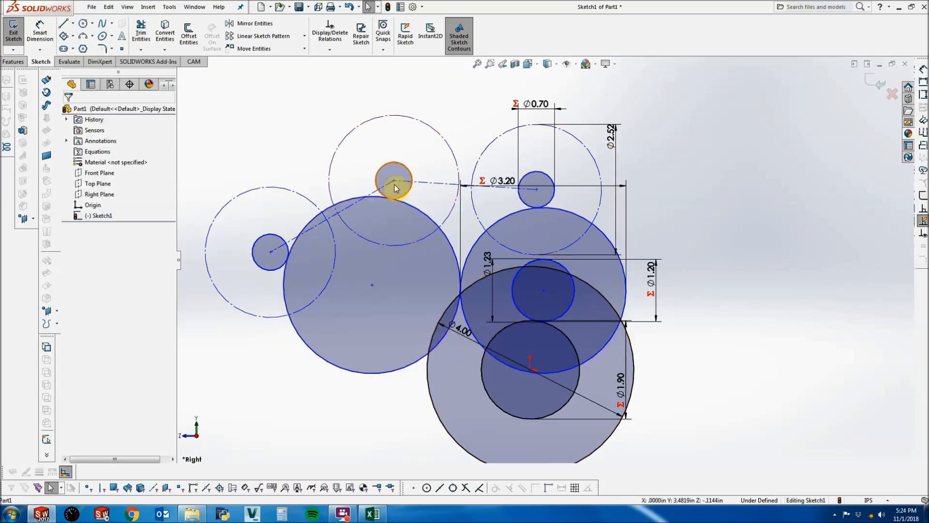
{"action": "left_click", "coordinate": [464, 115]}
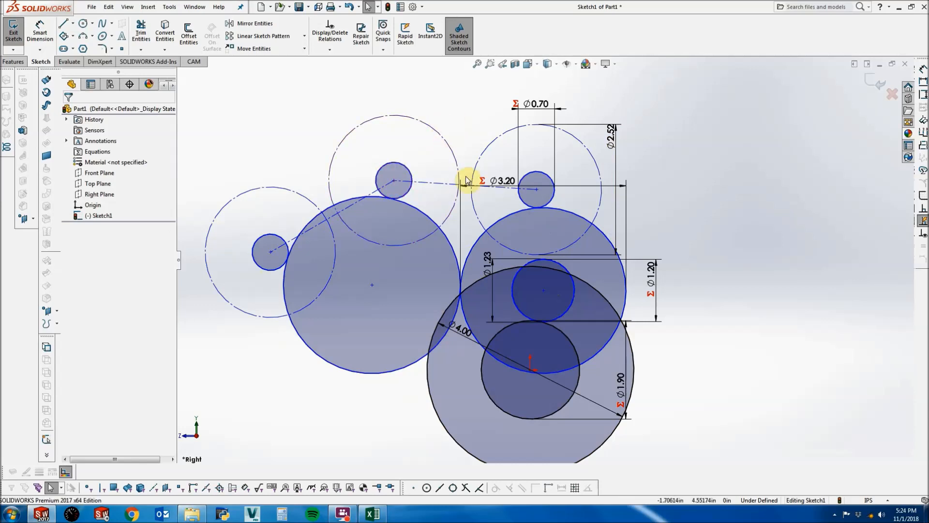
{"action": "left_click_drag", "start_coordinate": [547, 289], "coordinate": [560, 297]}
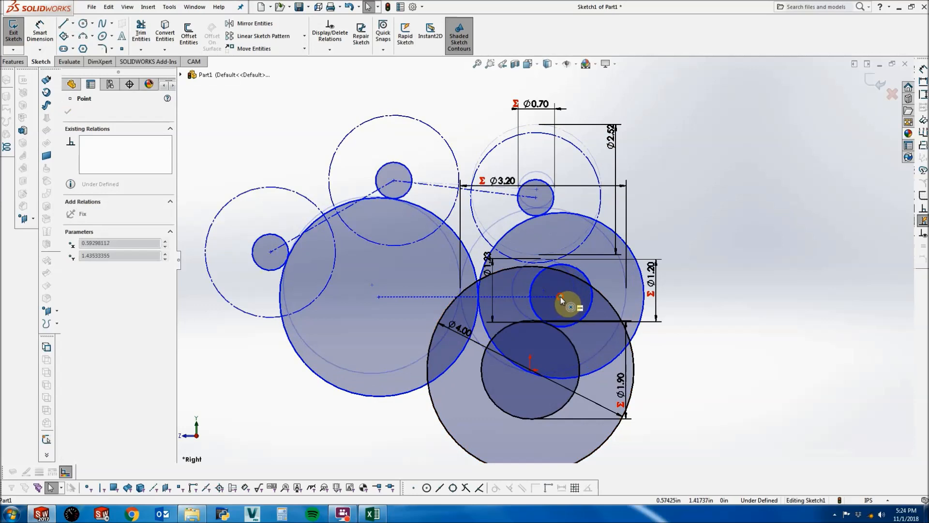
{"action": "left_click", "coordinate": [722, 206]}
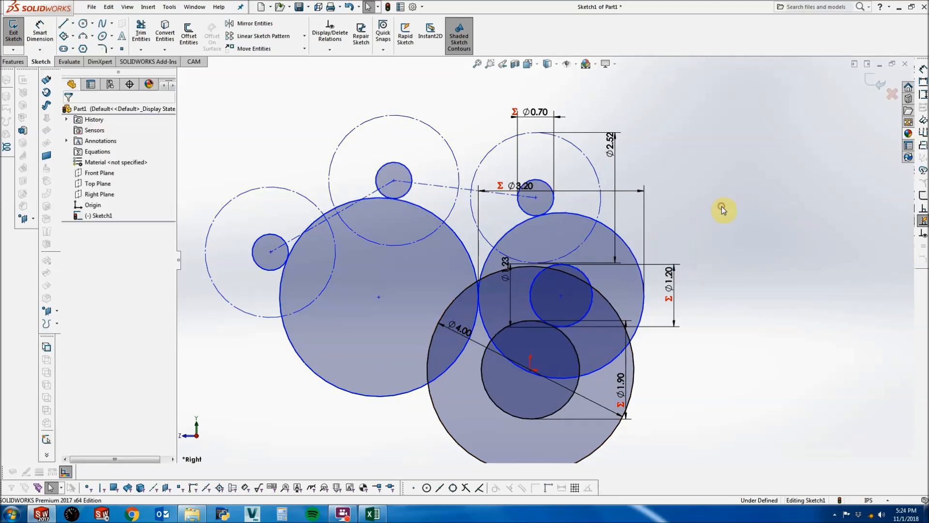
{"action": "left_click", "coordinate": [40, 33]}
{"action": "left_click", "coordinate": [406, 206]}
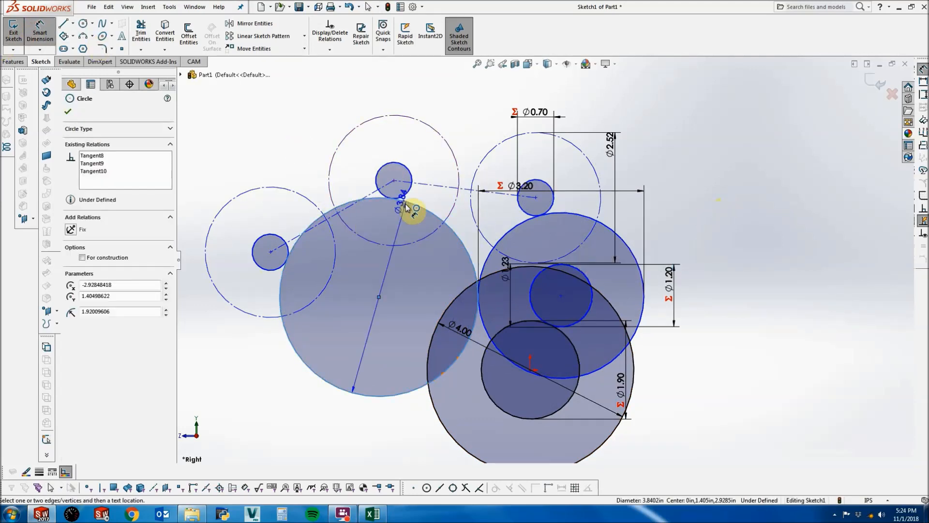
{"action": "key", "text": "Escape"}
{"action": "scroll", "coordinate": [554, 268], "scroll_direction": "down", "scroll_amount": 2}
{"action": "scroll", "coordinate": [555, 267], "scroll_direction": "up", "scroll_amount": 2}
{"action": "key", "text": "Escape"}
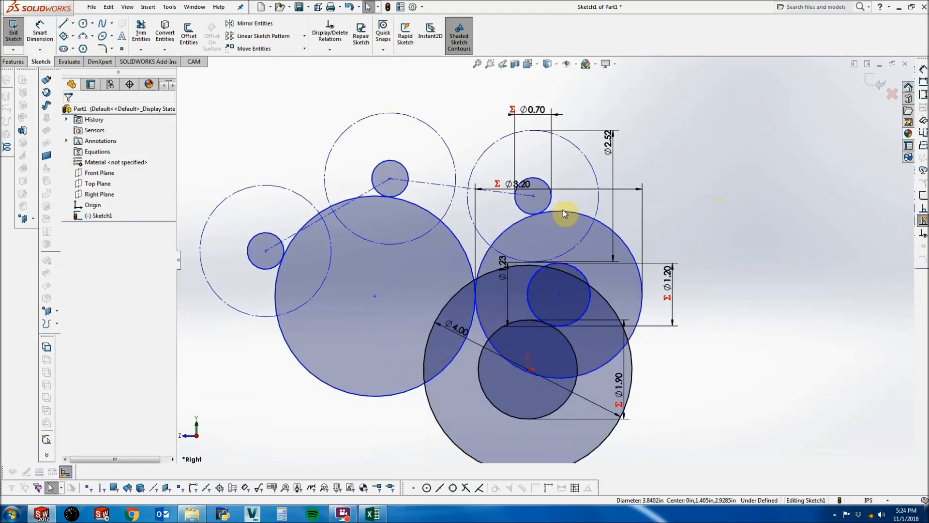
{"action": "left_click", "coordinate": [559, 213]}
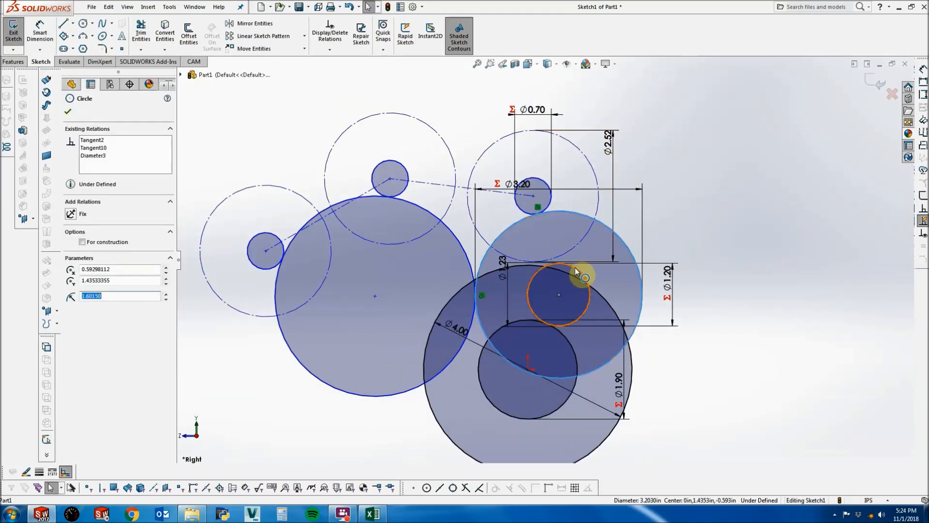
{"action": "key", "text": "Escape"}
Sketch a small circle concentric with the large added gear circle.
{"action": "left_click", "coordinate": [83, 22]}
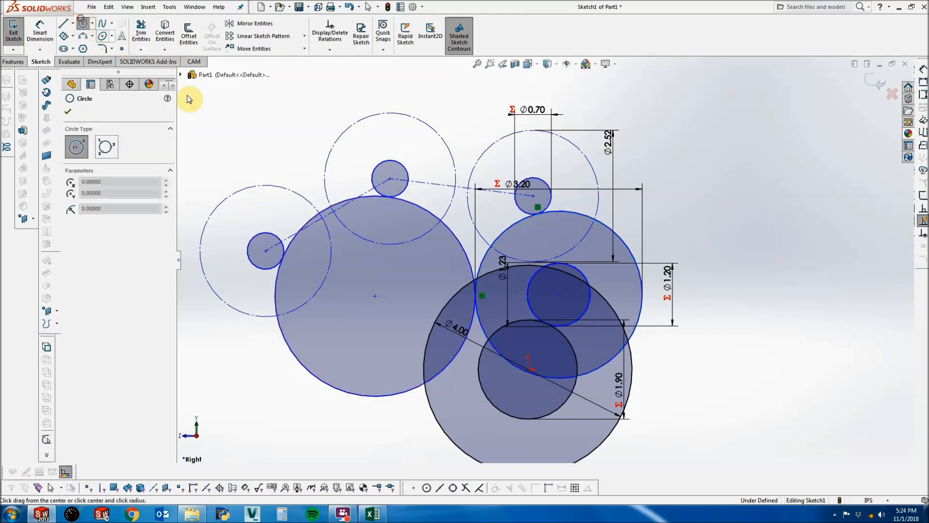
{"action": "left_click", "coordinate": [375, 296]}
{"action": "key", "text": "Escape"}
{"action": "left_click", "coordinate": [82, 23]}
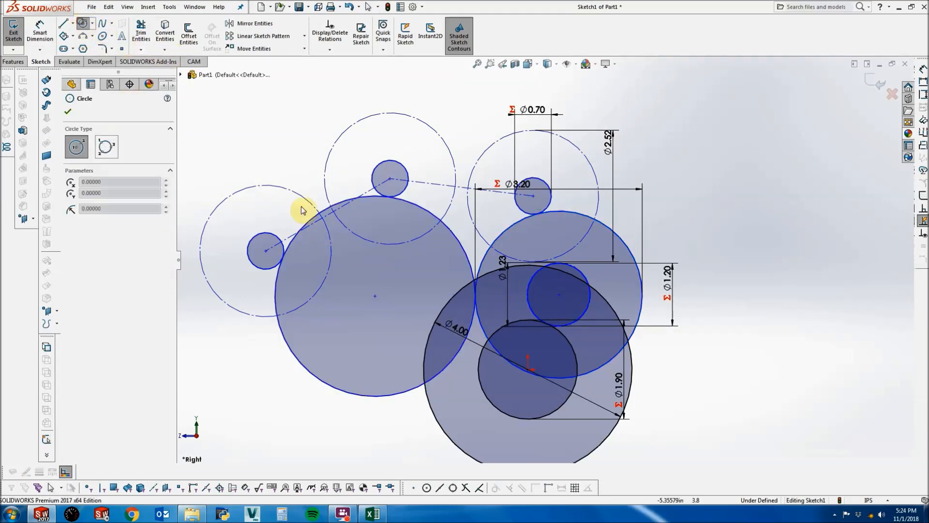
{"action": "key", "text": "Escape"}
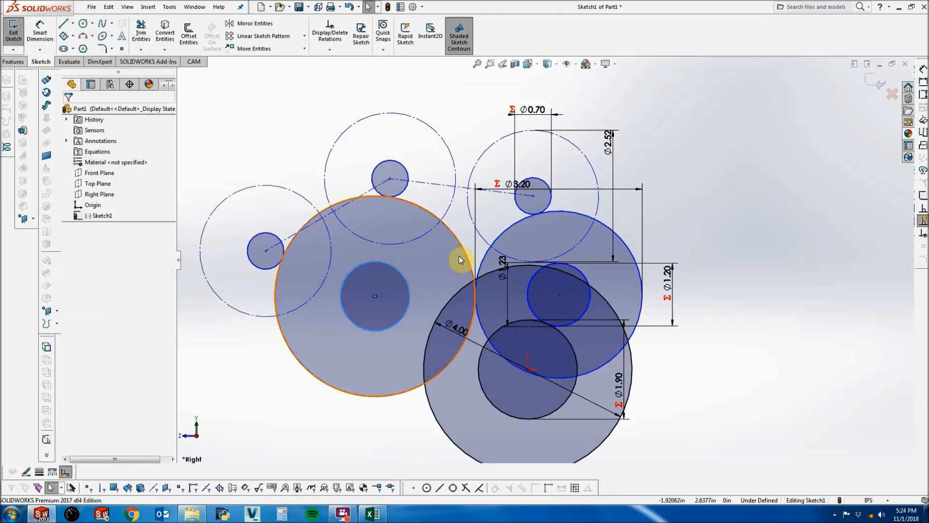
Make the small concentric circle equal to the 1.23 in circle and convert it to construction geometry.
{"action": "scroll", "coordinate": [588, 279], "scroll_direction": "down", "scroll_amount": 5}
{"action": "scroll", "coordinate": [579, 271], "scroll_direction": "down", "scroll_amount": 3}
{"action": "left_click", "coordinate": [542, 231], "text": "ctrl"}
{"action": "scroll", "coordinate": [542, 231], "scroll_direction": "up", "scroll_amount": 4}
{"action": "left_click", "coordinate": [72, 305]}
{"action": "key", "text": "z"}
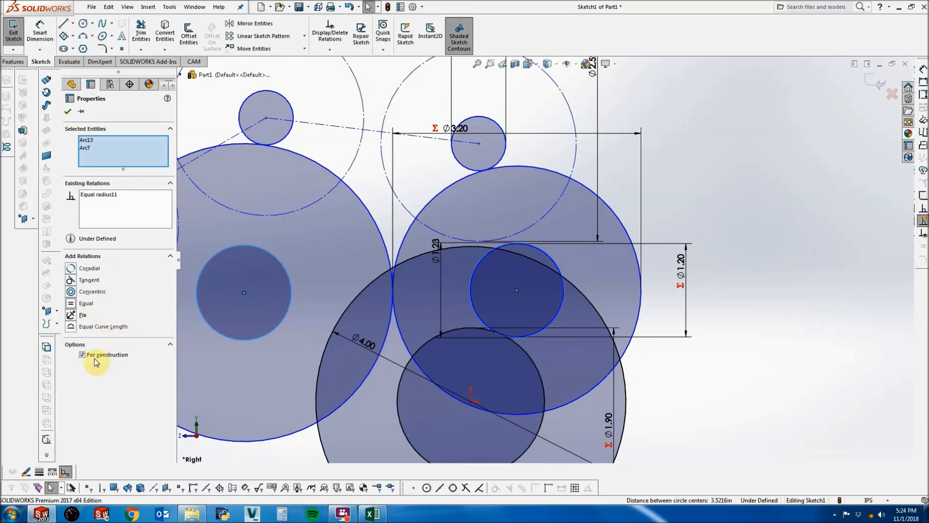
{"action": "key", "text": "Escape"}
{"action": "key", "text": "f"}
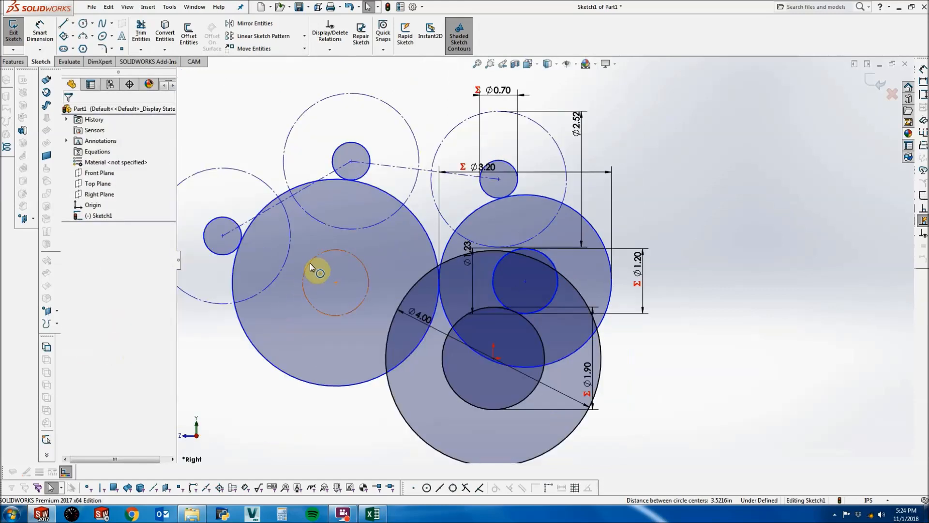
Dimension the added gear circle's diameter with the equation =62/20+.003.
{"action": "left_click", "coordinate": [39, 33]}
{"action": "left_click", "coordinate": [415, 213]}
{"action": "left_click", "coordinate": [390, 243]}
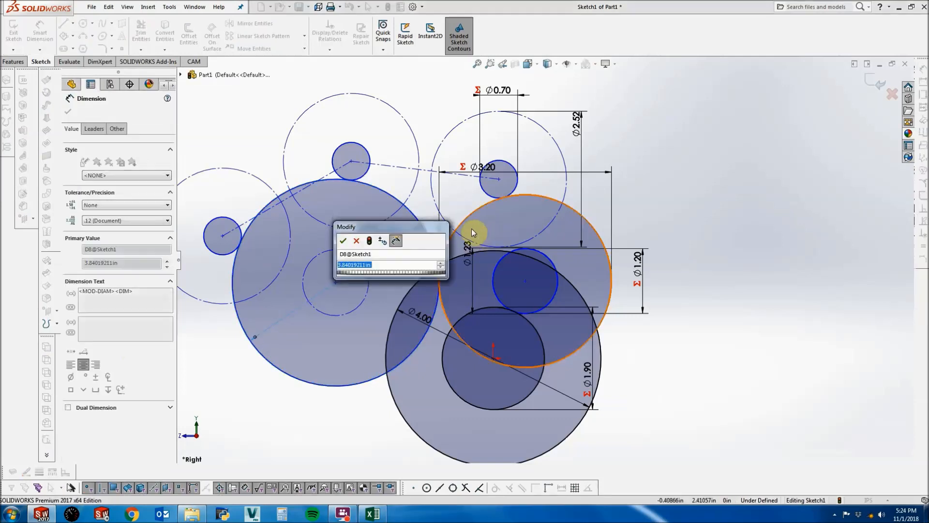
{"action": "type", "text": "="}
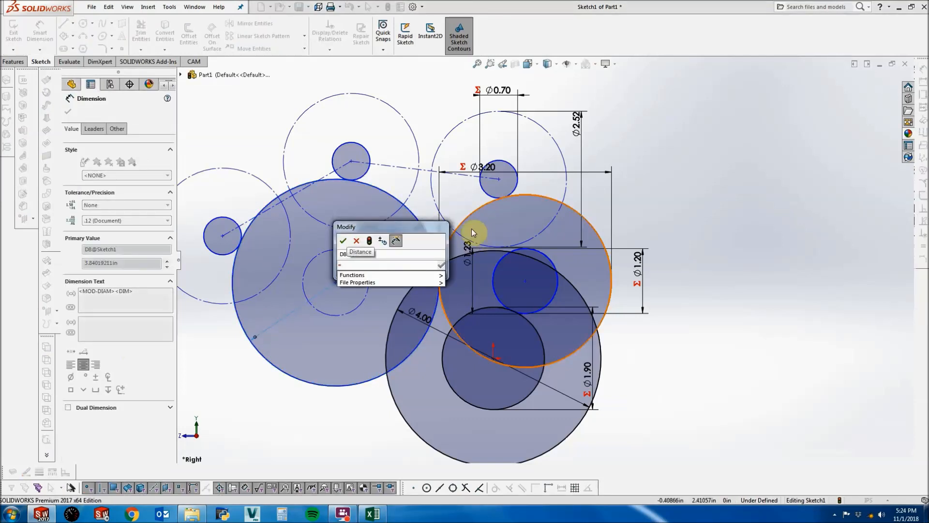
{"action": "type", "text": "62/20+.003"}
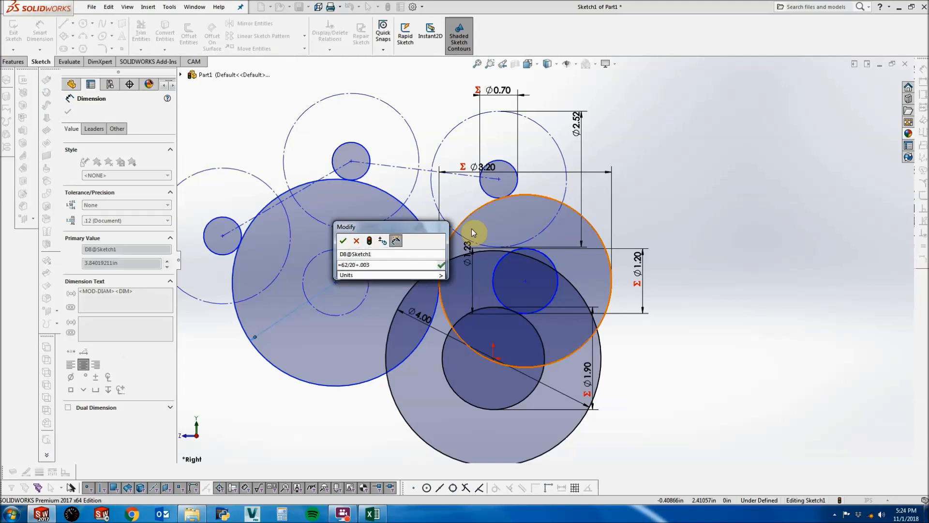
{"action": "key", "text": "Return"}
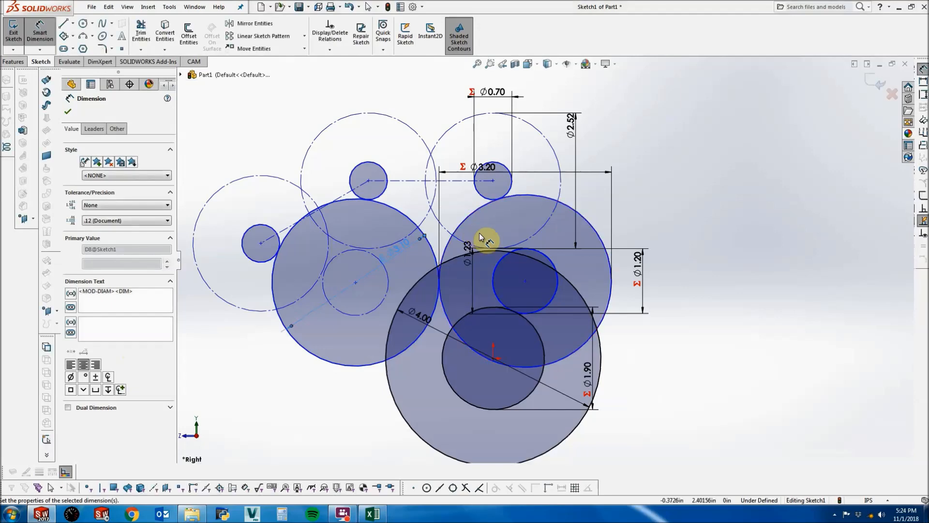
{"action": "scroll", "coordinate": [357, 249], "scroll_direction": "down", "scroll_amount": 5}
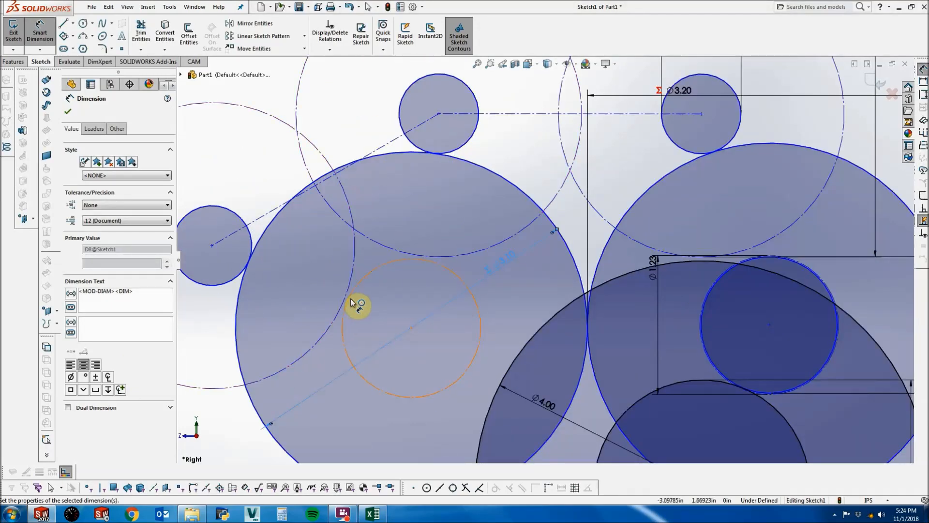
{"action": "key", "text": "Escape"}
{"action": "scroll", "coordinate": [506, 256], "scroll_direction": "up", "scroll_amount": 5}
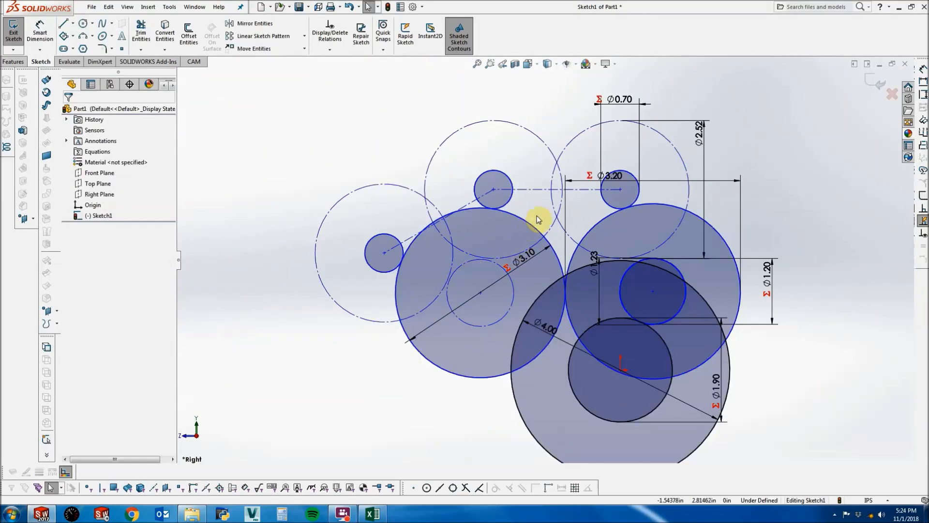
Move the pinion on the 3.20 in gear away from the middle pinion to separate their motor circles.
{"action": "scroll", "coordinate": [556, 219], "scroll_direction": "down", "scroll_amount": 3}
{"action": "scroll", "coordinate": [581, 216], "scroll_direction": "up", "scroll_amount": 5}
{"action": "scroll", "coordinate": [668, 300], "scroll_direction": "down", "scroll_amount": 1}
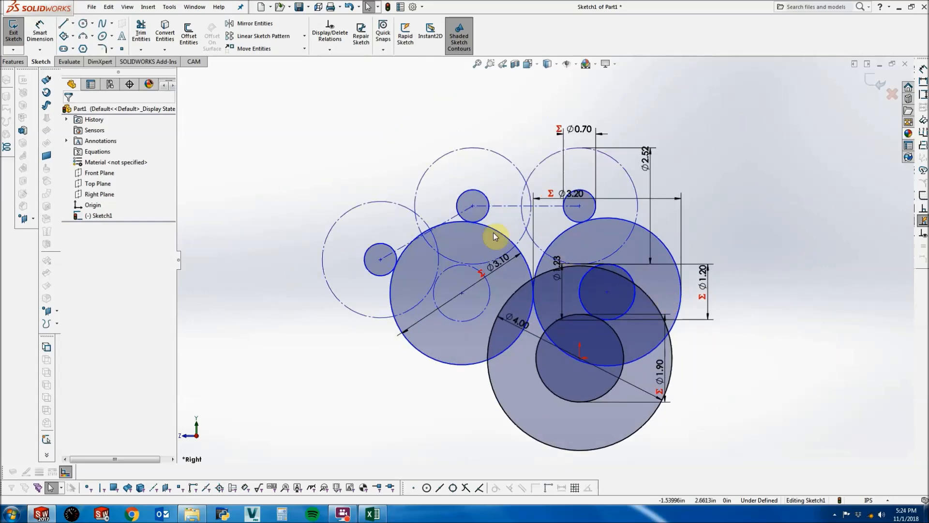
{"action": "left_click_drag", "start_coordinate": [577, 206], "coordinate": [605, 205]}
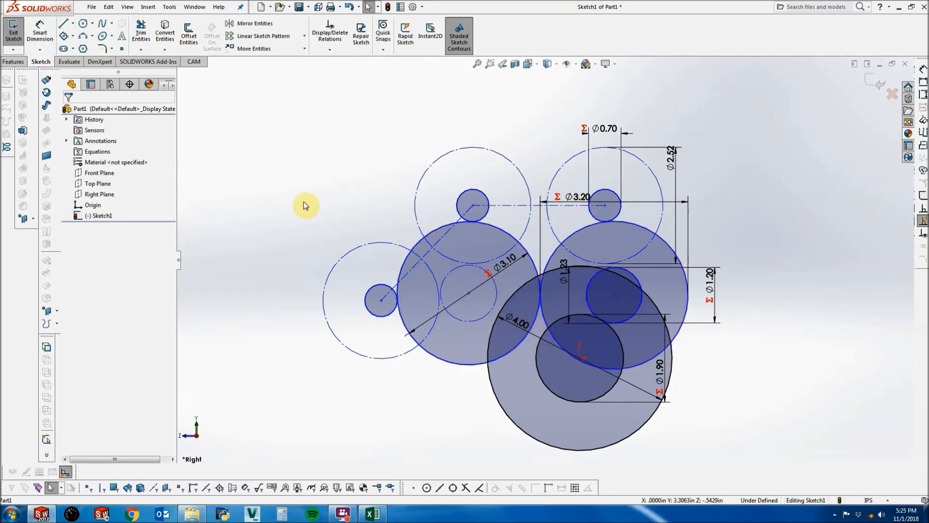
Sketch a horizontal construction line about 11.5 in long above the origin, spanning the whole gear layout.
{"action": "left_click", "coordinate": [67, 36]}
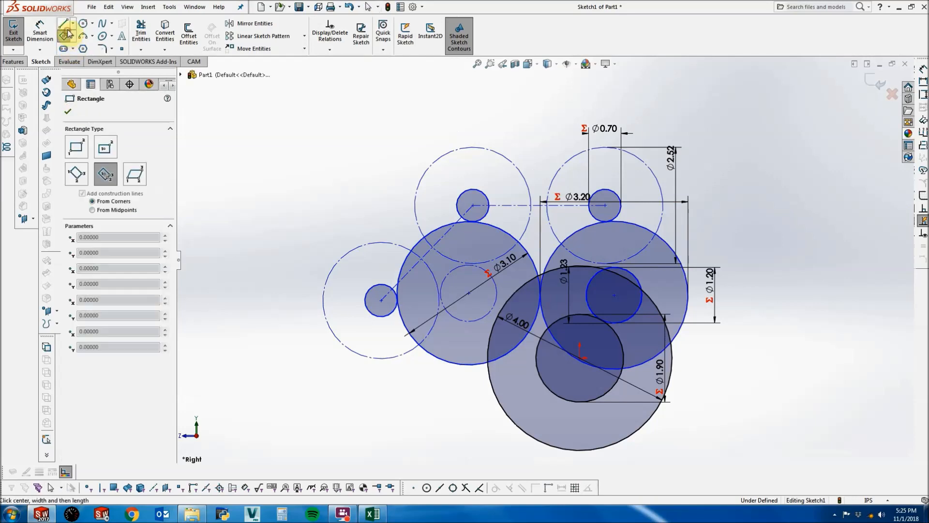
{"action": "left_click", "coordinate": [65, 25]}
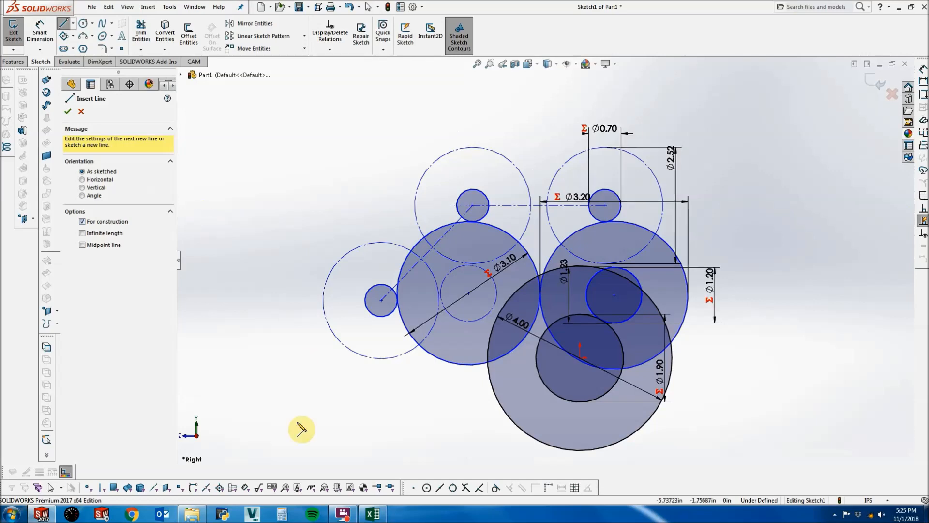
{"action": "left_click", "coordinate": [273, 329]}
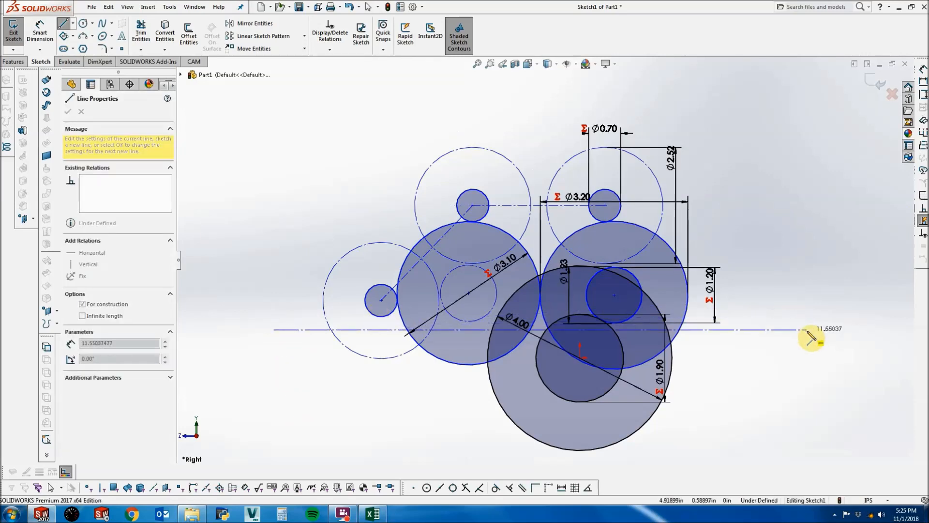
{"action": "left_click", "coordinate": [806, 329]}
{"action": "key", "text": "Escape"}
Dimension the horizontal construction line 1.0625 in above the origin.
{"action": "left_click", "coordinate": [32, 39]}
{"action": "left_click", "coordinate": [580, 357]}
{"action": "left_click", "coordinate": [378, 330]}
{"action": "left_click", "coordinate": [274, 344]}
{"action": "left_click_drag", "start_coordinate": [285, 326], "coordinate": [322, 387]}
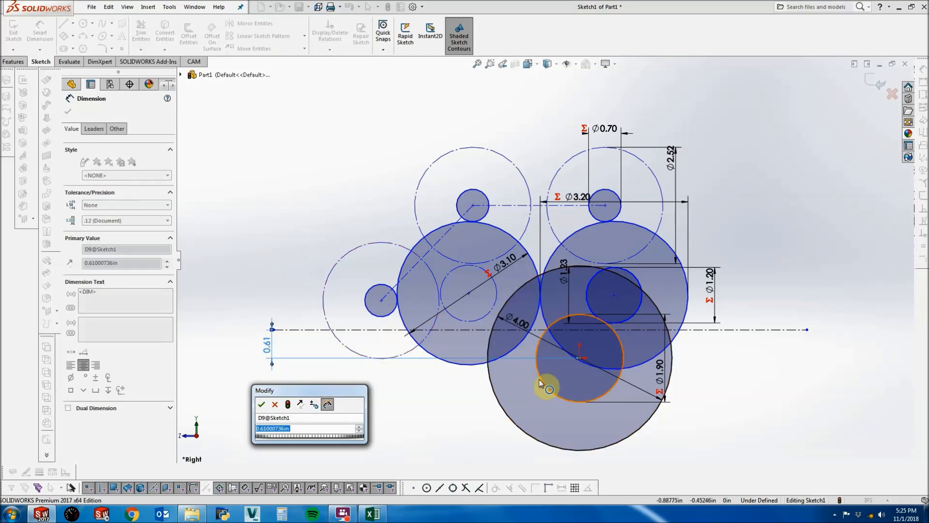
{"action": "left_click_drag", "start_coordinate": [352, 390], "coordinate": [405, 392]}
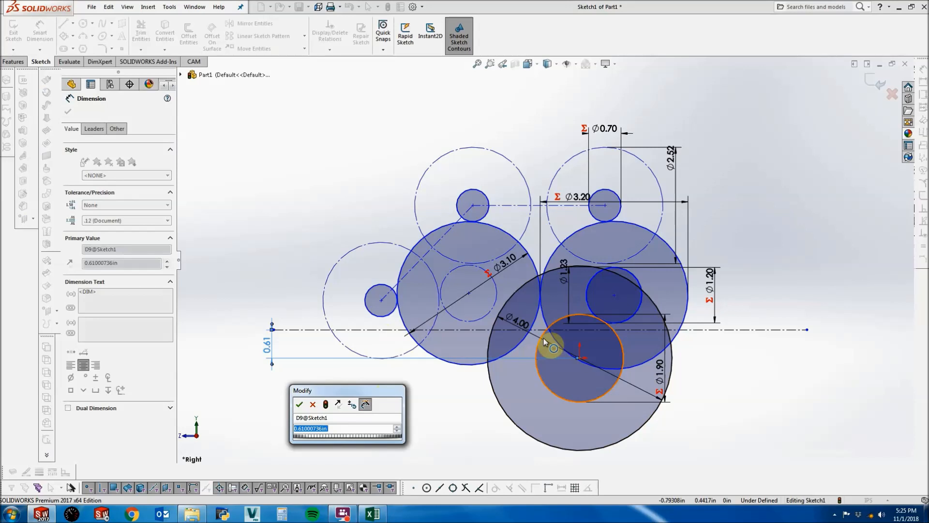
{"action": "type", "text": "1.0625"}
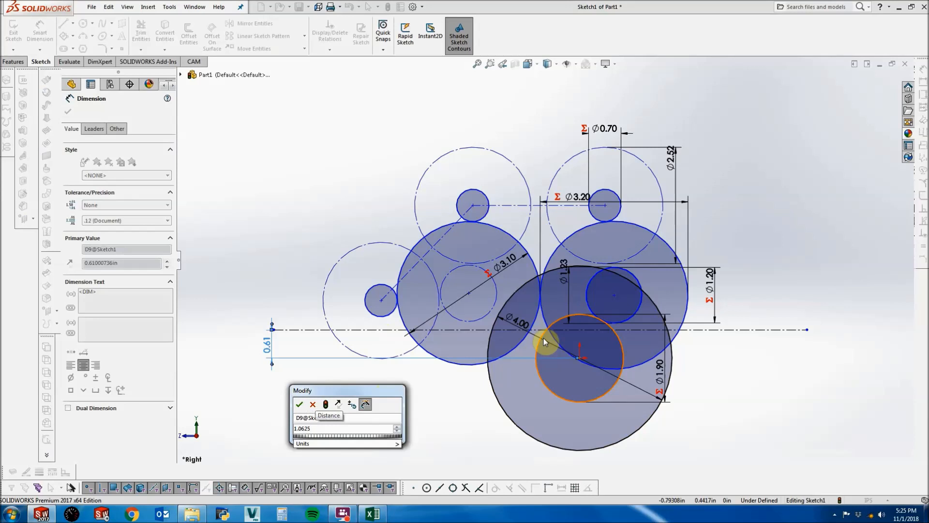
{"action": "key", "text": "Return"}
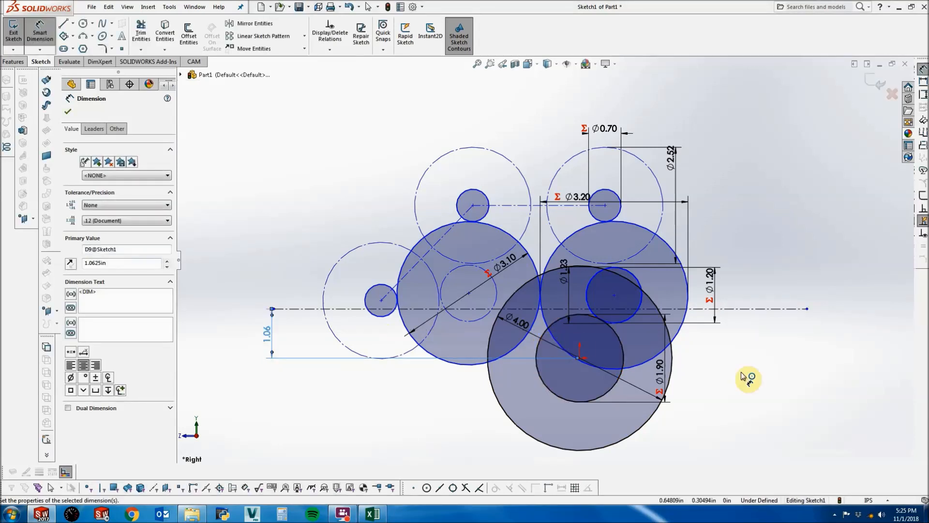
{"action": "left_click", "coordinate": [816, 392]}
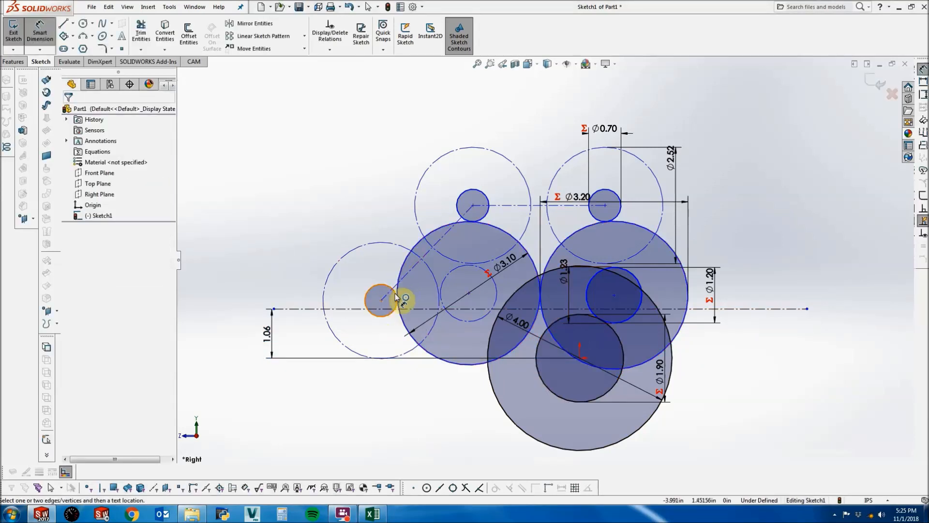
Move the added gear and its pinions upward so the outermost motor circle lies above the horizontal construction line.
{"action": "key", "text": "Escape"}
{"action": "scroll", "coordinate": [390, 298], "scroll_direction": "down", "scroll_amount": 3}
{"action": "left_click_drag", "start_coordinate": [404, 296], "coordinate": [418, 205]}
{"action": "scroll", "coordinate": [545, 260], "scroll_direction": "up", "scroll_amount": 3}
{"action": "key", "text": "Escape"}
{"action": "scroll", "coordinate": [755, 311], "scroll_direction": "up", "scroll_amount": 1}
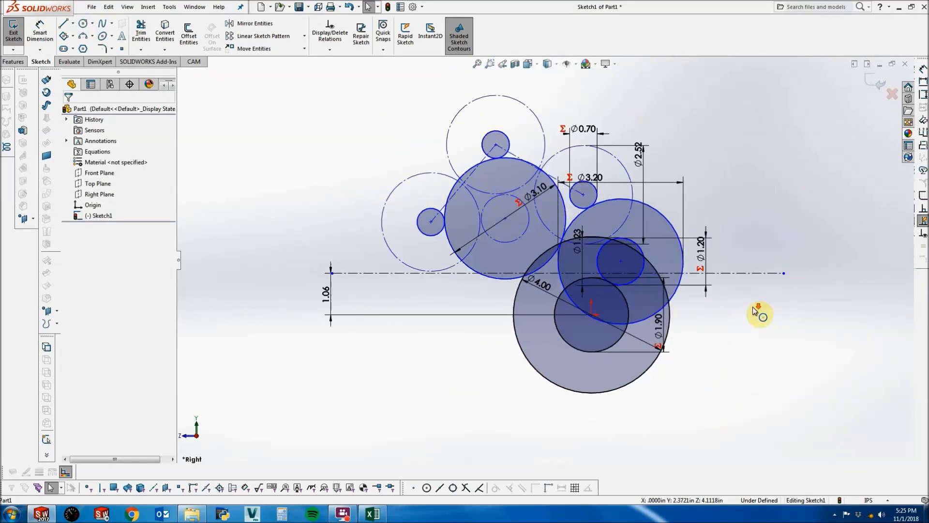
{"action": "scroll", "coordinate": [756, 311], "scroll_direction": "down", "scroll_amount": 1}
Dimension the vertical distance from the origin to the outermost pinion's centre on the added gear as 2.375 in.
{"action": "left_click", "coordinate": [40, 31]}
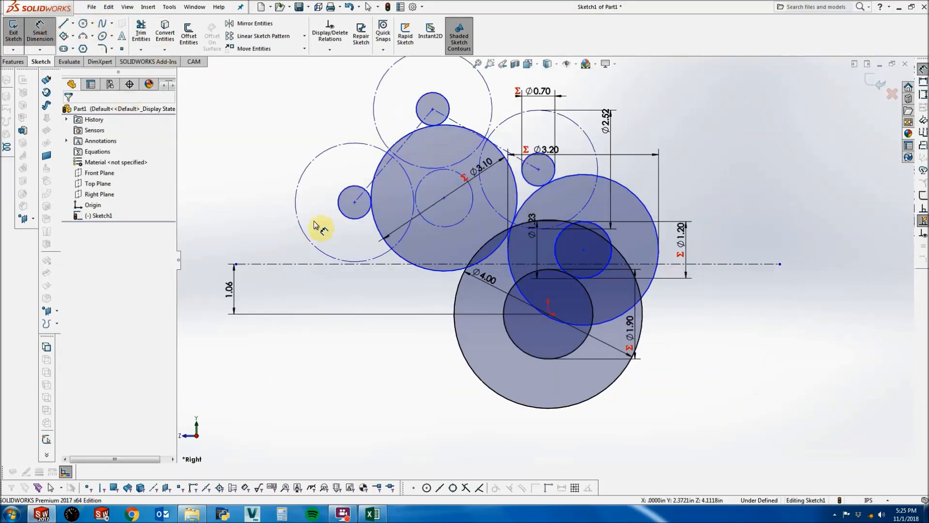
{"action": "left_click", "coordinate": [361, 205]}
{"action": "left_click", "coordinate": [548, 313]}
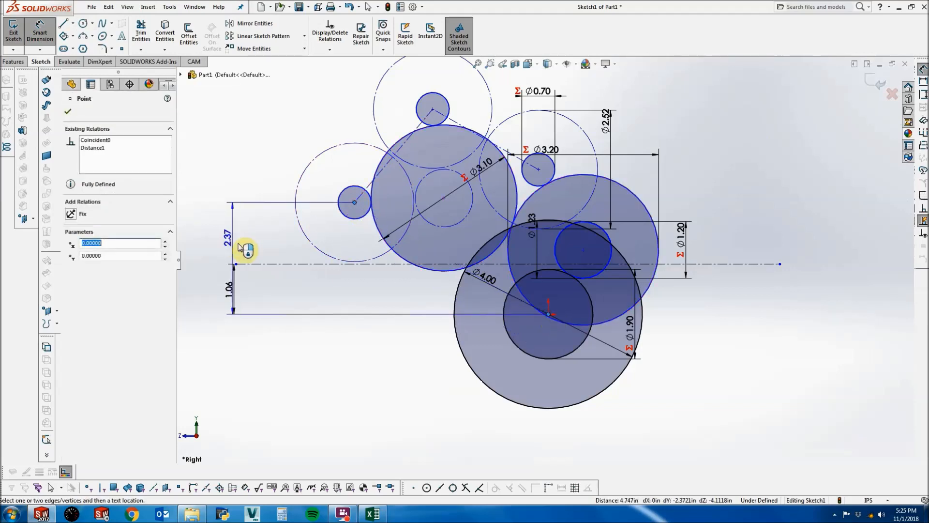
{"action": "left_click", "coordinate": [198, 261]}
{"action": "type", "text": "1"}
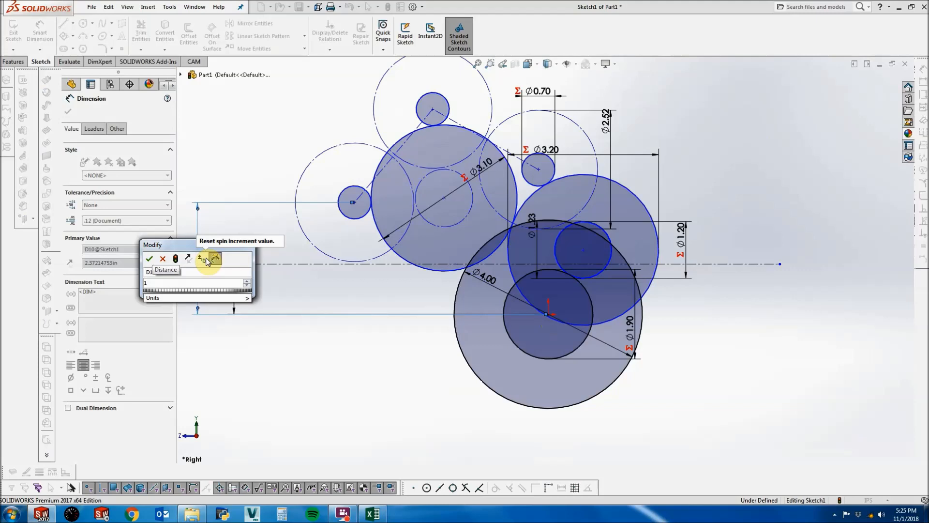
{"action": "key", "text": "BackSpace"}
{"action": "type", "text": "2.375"}
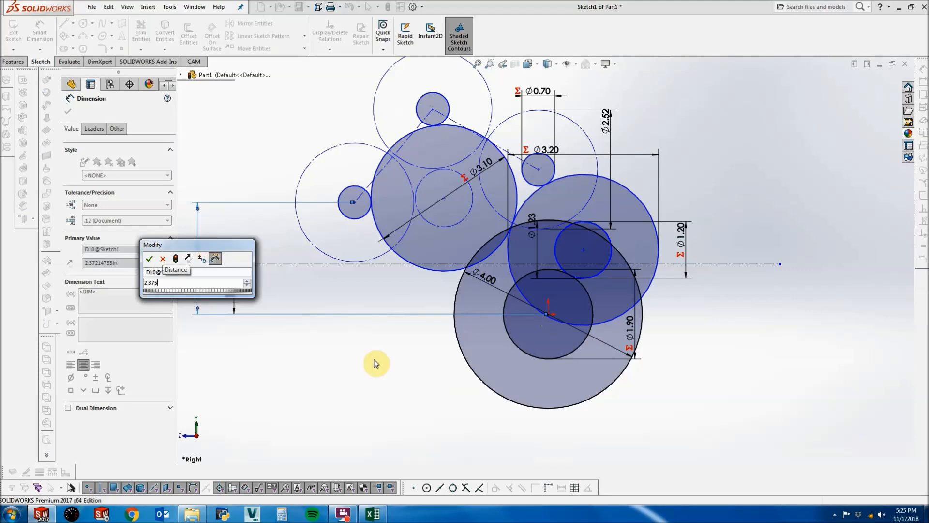
{"action": "key", "text": "Return"}
{"action": "key", "text": "Escape"}
Shift the 3.20 in gear's pinion farther from the added gear to spread the motor circles.
{"action": "mouse_move", "coordinate": [538, 169]}
{"action": "left_mouse_down"}
{"action": "mouse_move", "coordinate": [607, 156]}
{"action": "mouse_move", "coordinate": [596, 157]}
{"action": "left_mouse_up"}
{"action": "left_click", "coordinate": [704, 197]}
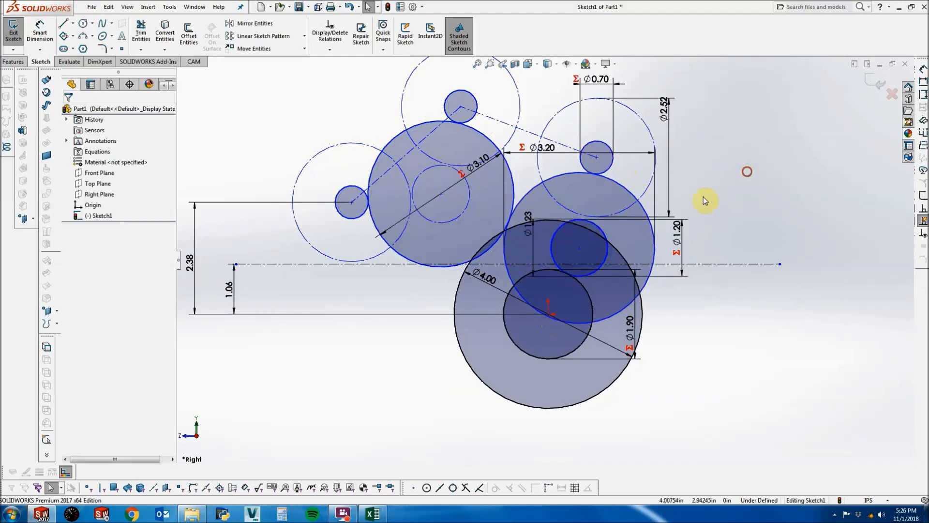
Sketch a construction line from the origin to the centre of the 3.20 in gear.
{"action": "left_click", "coordinate": [71, 49]}
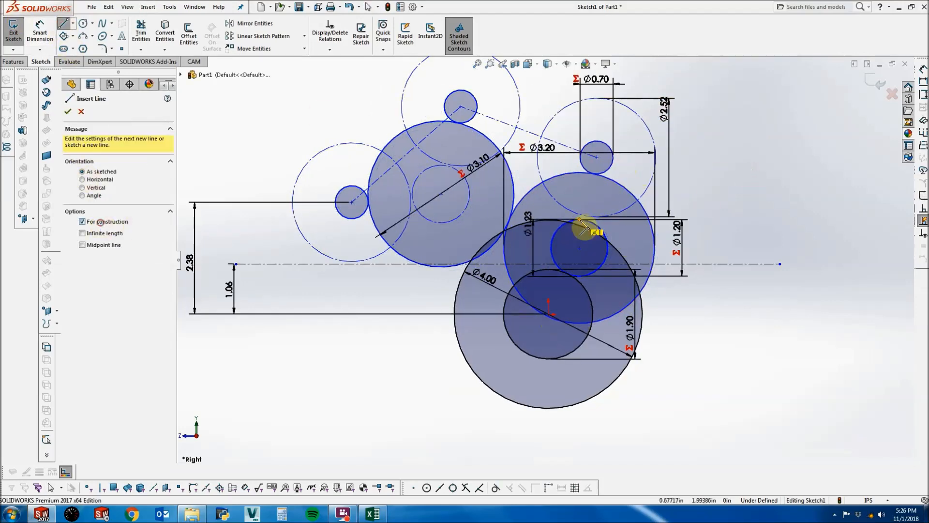
{"action": "left_click", "coordinate": [580, 248]}
{"action": "key", "text": "Escape"}
{"action": "left_click", "coordinate": [62, 24]}
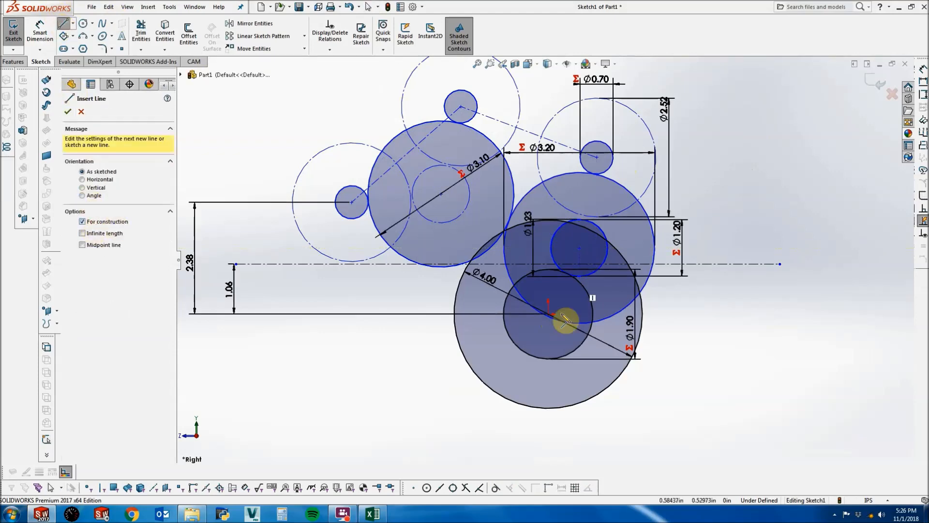
{"action": "left_click", "coordinate": [548, 313]}
{"action": "left_click", "coordinate": [580, 248]}
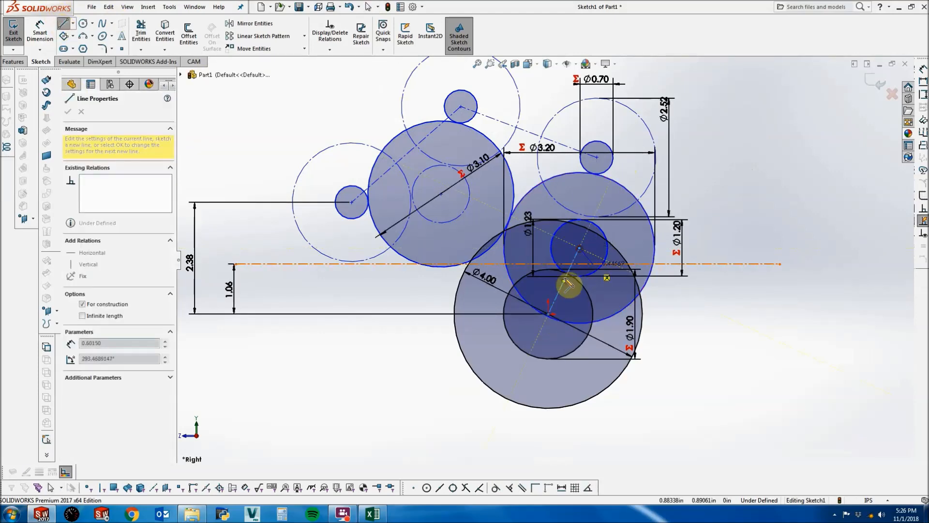
{"action": "scroll", "coordinate": [566, 279], "scroll_direction": "down", "scroll_amount": 2}
{"action": "key", "text": "Escape"}
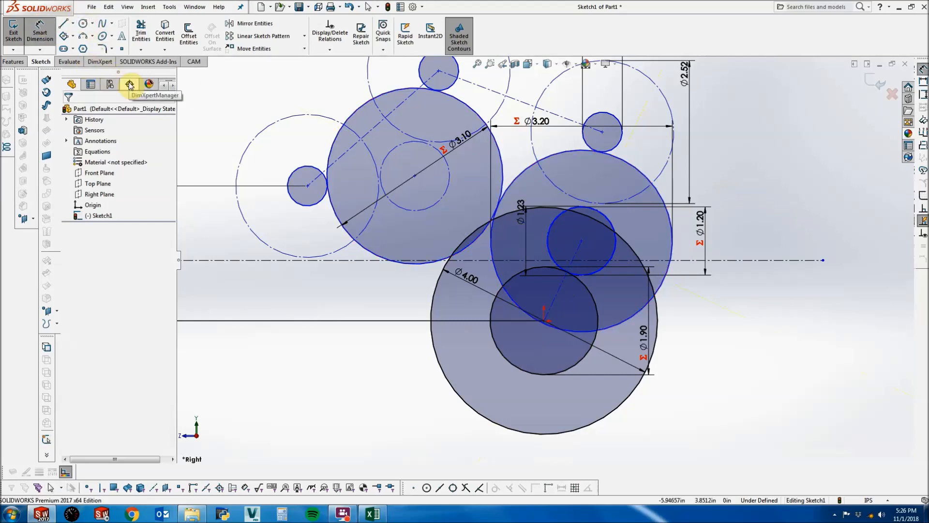
Dimension the angle between the horizontal construction line and the line to the 3.20 in gear's centre as 70 degrees.
{"action": "scroll", "coordinate": [605, 312], "scroll_direction": "down", "scroll_amount": 2}
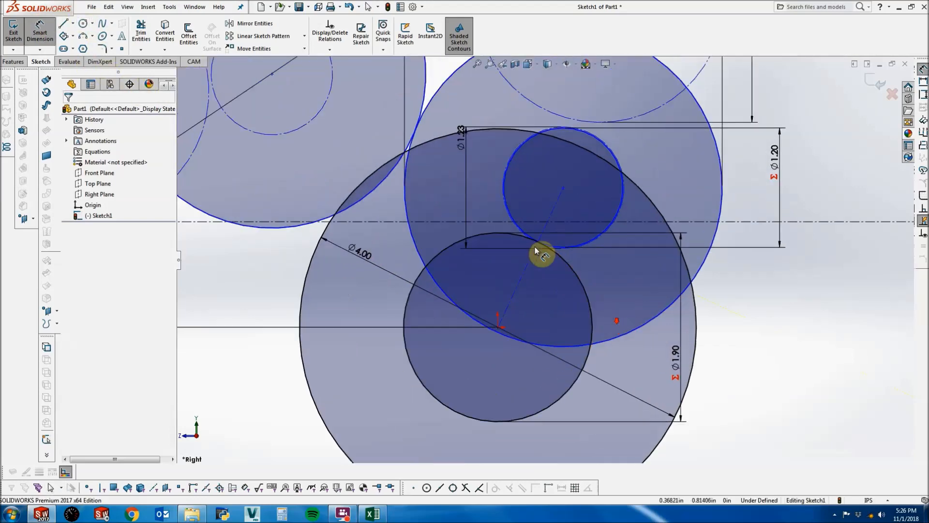
{"action": "left_click", "coordinate": [513, 222]}
{"action": "left_click", "coordinate": [522, 276]}
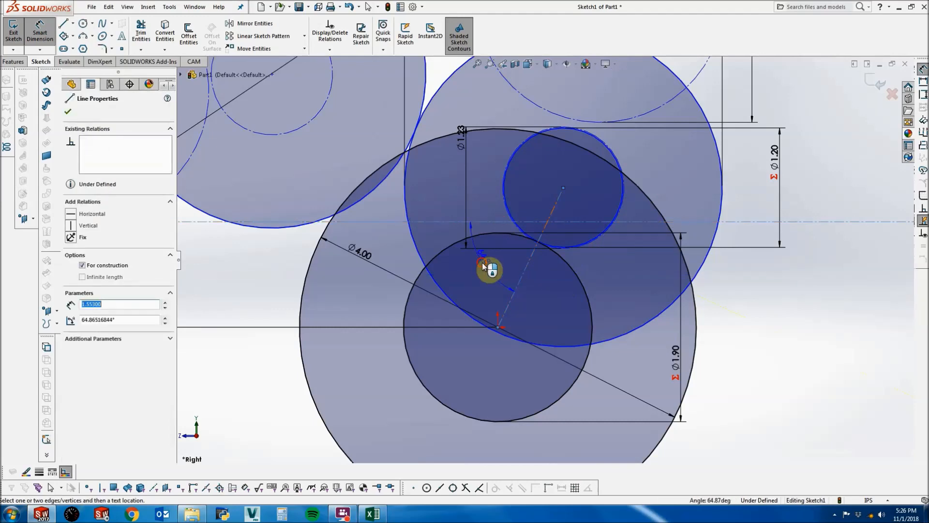
{"action": "left_click", "coordinate": [483, 265]}
{"action": "type", "text": "70"}
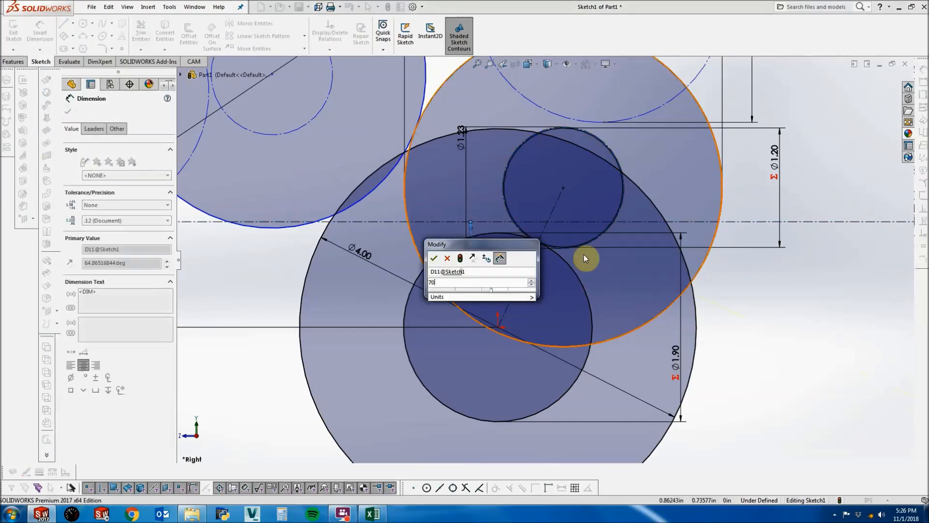
{"action": "key", "text": "Return"}
{"action": "scroll", "coordinate": [567, 159], "scroll_direction": "up", "scroll_amount": 3}
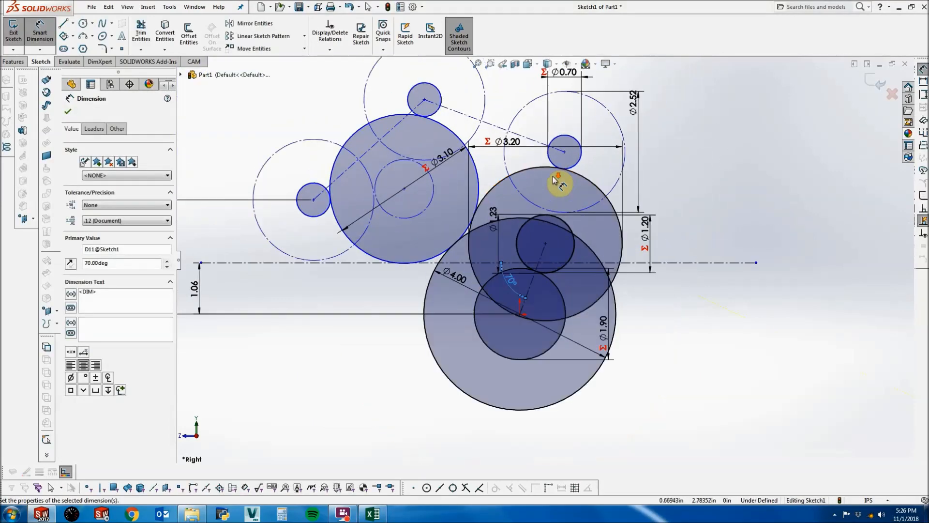
{"action": "key", "text": "Escape"}
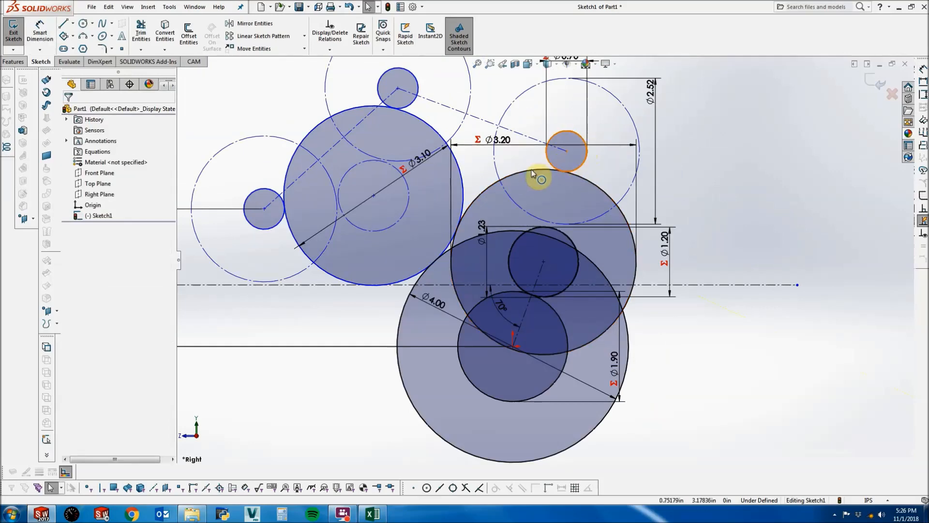
Move the 3.20 in gear's pinion outward and lower the added gear's centre towards the horizontal construction line.
{"action": "scroll", "coordinate": [559, 165], "scroll_direction": "up", "scroll_amount": 3}
{"action": "scroll", "coordinate": [559, 165], "scroll_direction": "down", "scroll_amount": 2}
{"action": "left_click_drag", "start_coordinate": [573, 214], "coordinate": [610, 231]}
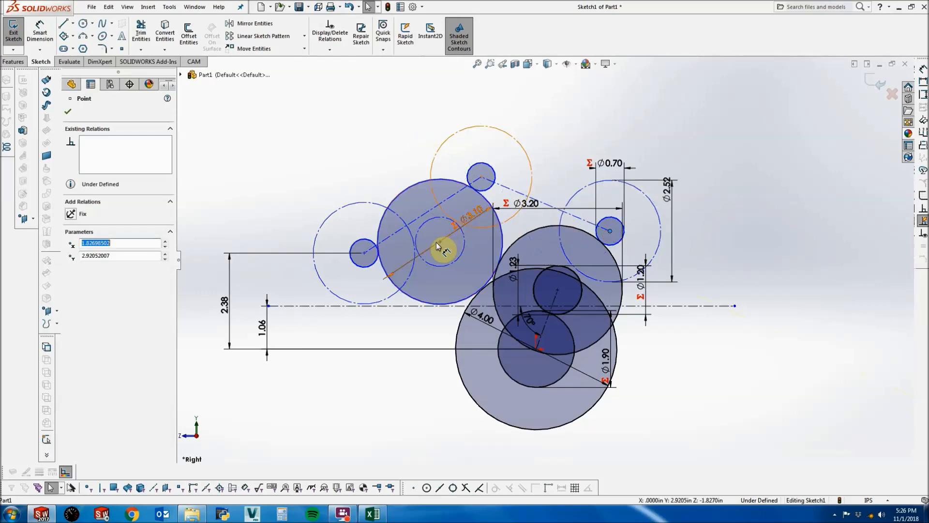
{"action": "left_click_drag", "start_coordinate": [440, 242], "coordinate": [424, 286]}
{"action": "scroll", "coordinate": [596, 203], "scroll_direction": "down", "scroll_amount": 2}
{"action": "key", "text": "Escape"}
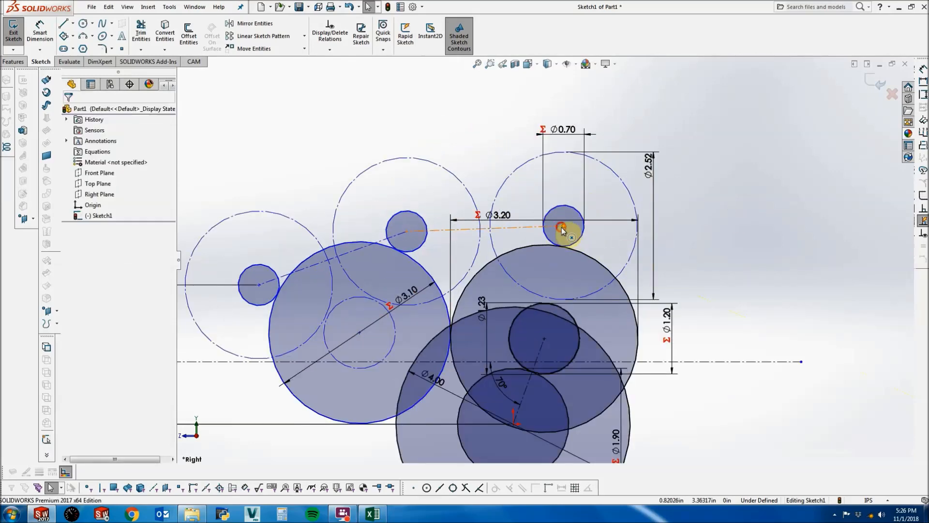
Nudge the 3.20 in gear's pinion slightly farther from the middle pinion to adjust the gap between their motor circles.
{"action": "left_click_drag", "start_coordinate": [563, 231], "coordinate": [582, 228]}
{"action": "left_click", "coordinate": [460, 146]}
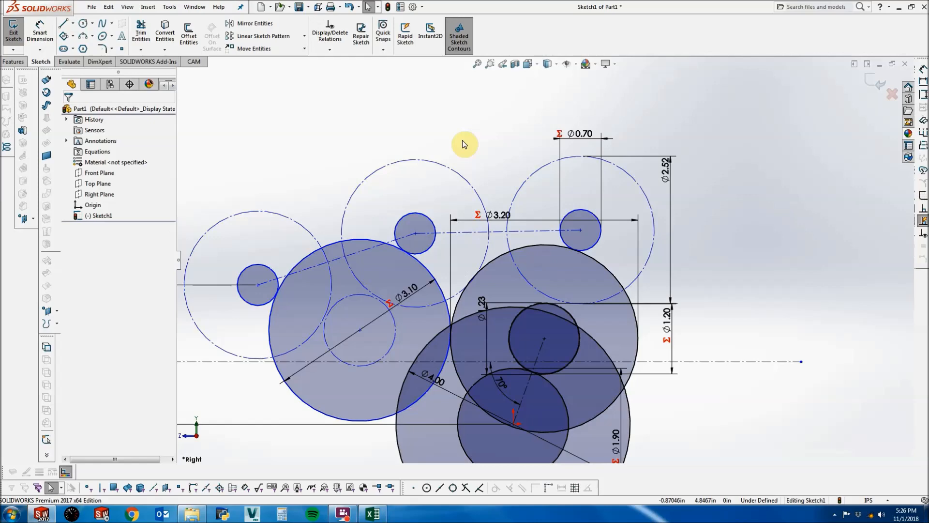
{"action": "scroll", "coordinate": [544, 260], "scroll_direction": "up", "scroll_amount": 2}
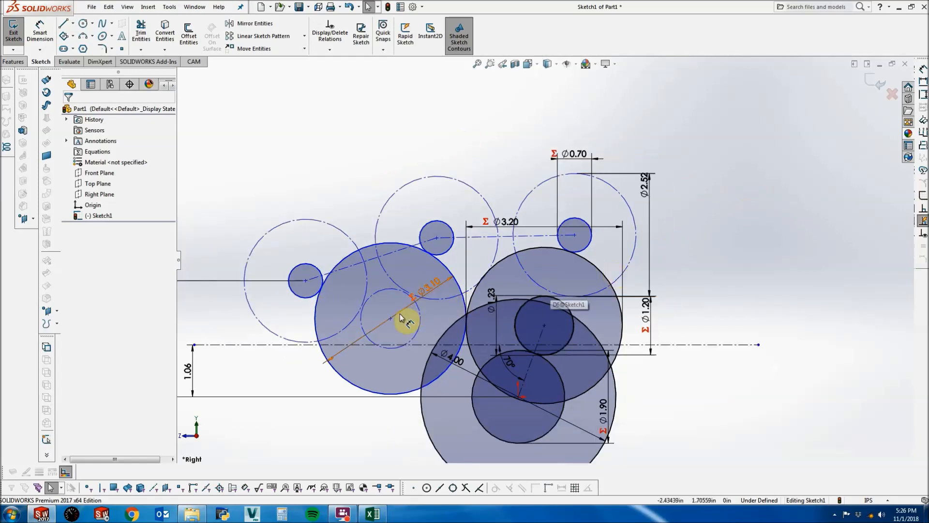
Sketch two circles level with the origin, one on each side of the 4.00 in gear's hub, with radii about 0.65 in and 0.84 in.
{"action": "scroll", "coordinate": [409, 319], "scroll_direction": "up", "scroll_amount": 2}
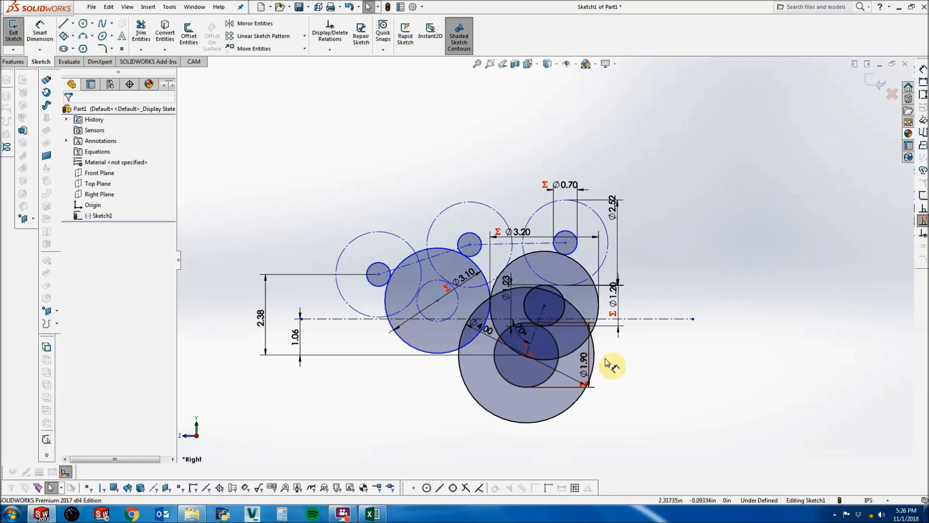
{"action": "scroll", "coordinate": [605, 360], "scroll_direction": "down", "scroll_amount": 1}
{"action": "left_click", "coordinate": [83, 24]}
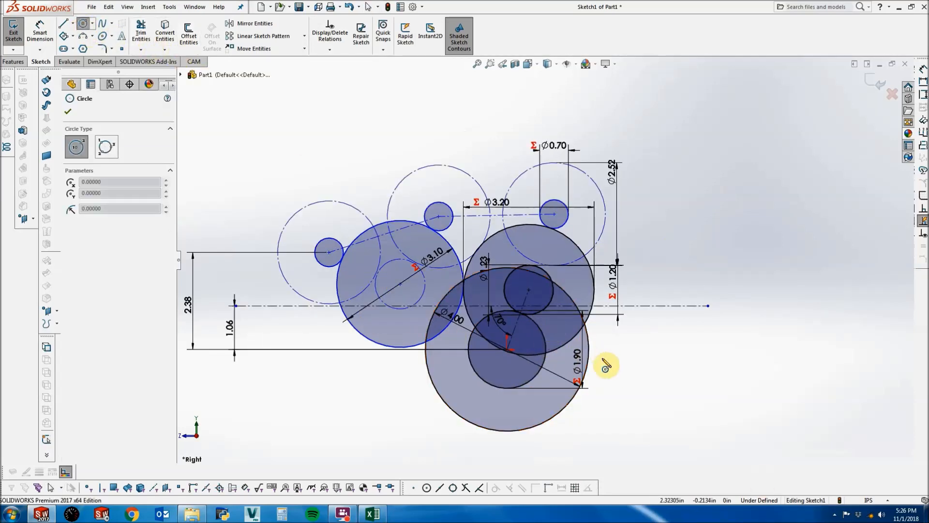
{"action": "key", "text": "Escape"}
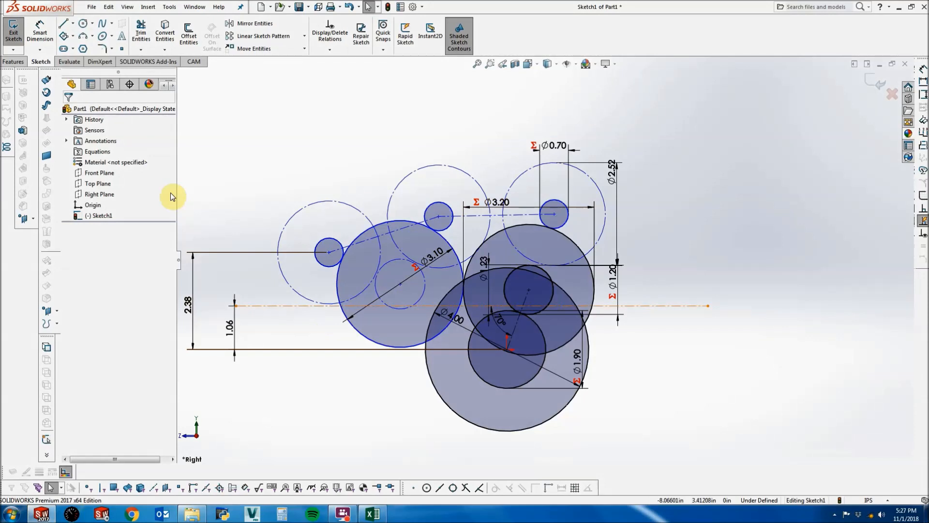
{"action": "left_click", "coordinate": [84, 24]}
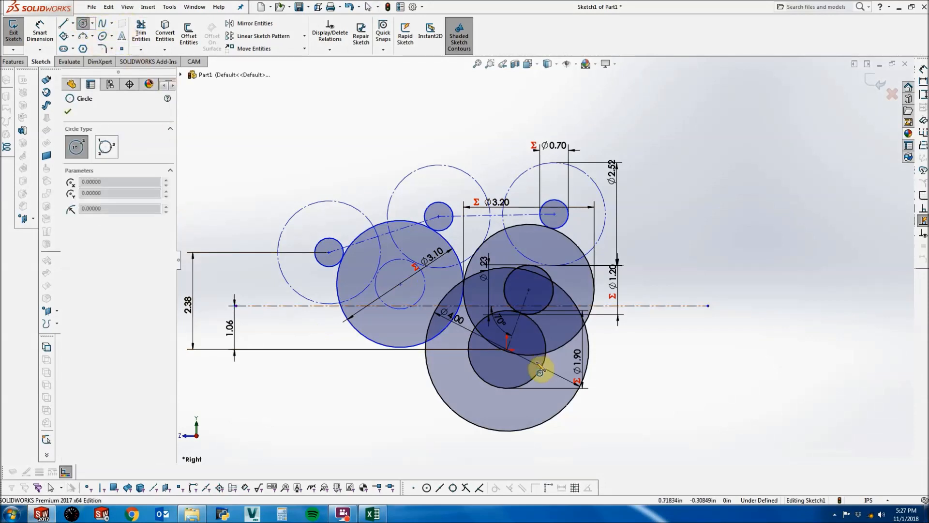
{"action": "left_click", "coordinate": [613, 349]}
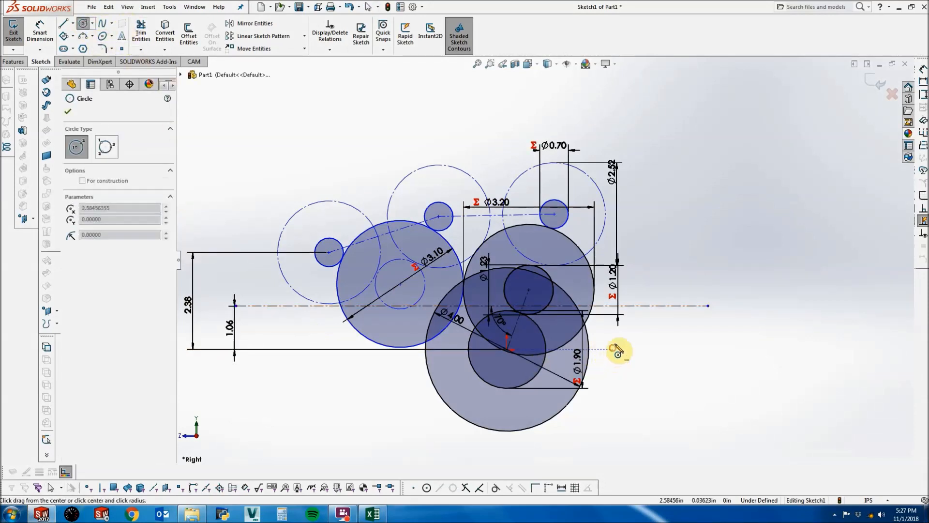
{"action": "left_click", "coordinate": [640, 350]}
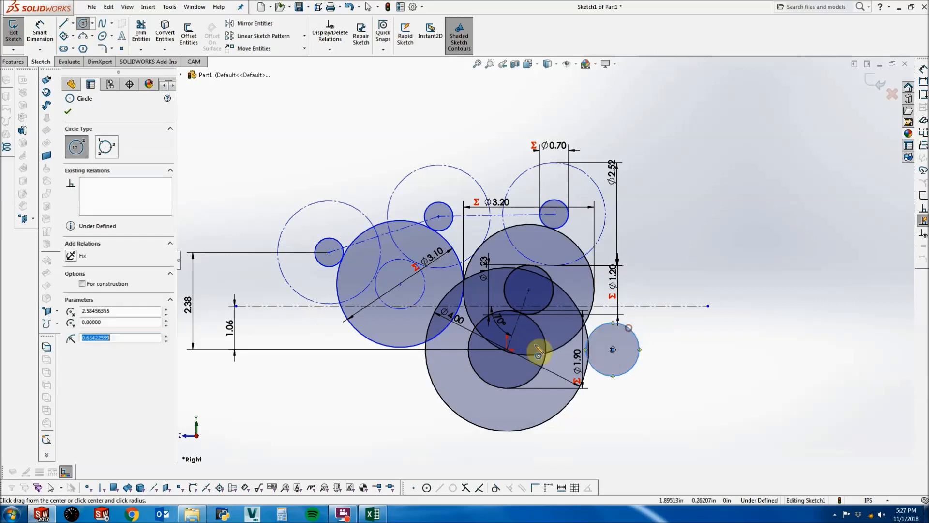
{"action": "left_click", "coordinate": [366, 349]}
{"action": "left_click", "coordinate": [392, 328]}
{"action": "key", "text": "Escape"}
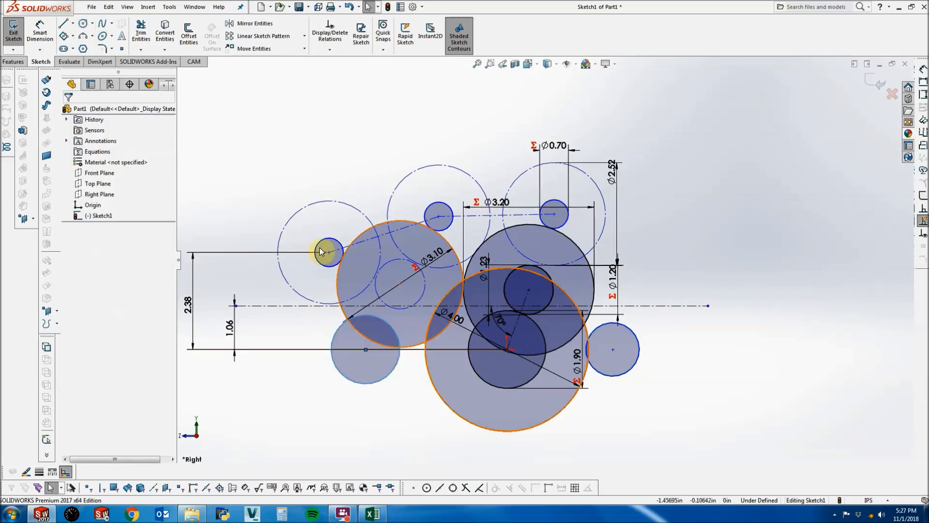
Sketch two small circles, one of about 0.42 in radius within the 3.10 in gear and one near the 3.20 in gear's centre.
{"action": "left_click", "coordinate": [83, 23]}
{"action": "scroll", "coordinate": [498, 266], "scroll_direction": "down", "scroll_amount": 2}
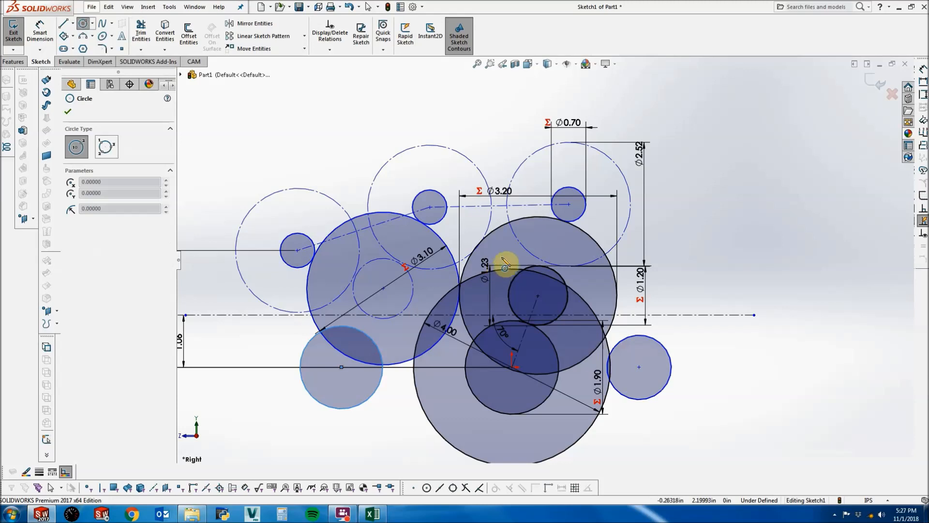
{"action": "left_click", "coordinate": [384, 300]}
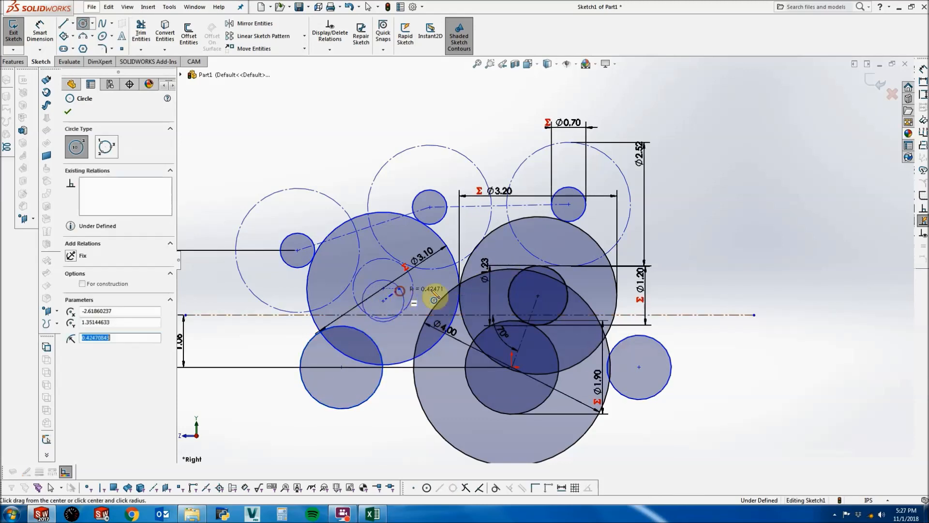
{"action": "left_click", "coordinate": [522, 292]}
{"action": "left_click", "coordinate": [537, 282]}
{"action": "key", "text": "Escape"}
Apply an Equal relation to the four newly sketched circles.
{"action": "left_click", "coordinate": [400, 291], "text": "ctrl"}
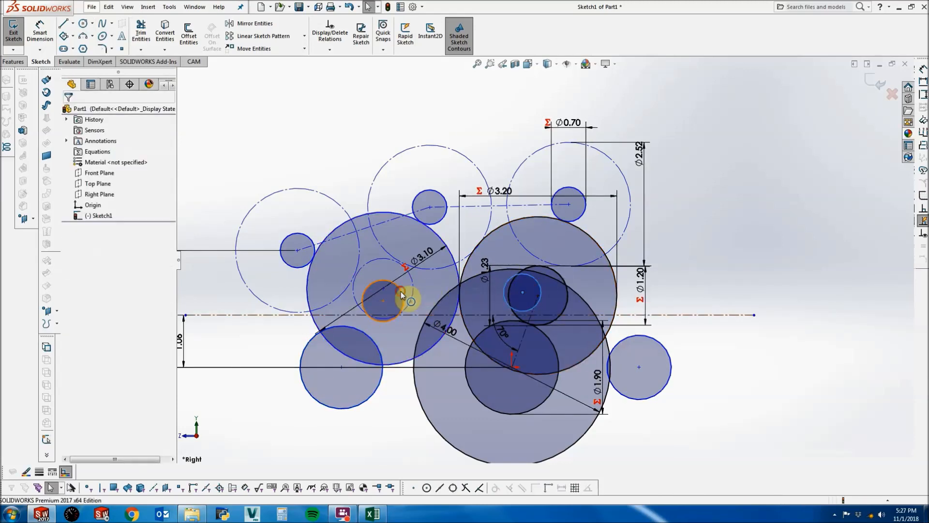
{"action": "left_click", "coordinate": [377, 349], "text": "ctrl"}
{"action": "left_click", "coordinate": [635, 336], "text": "ctrl"}
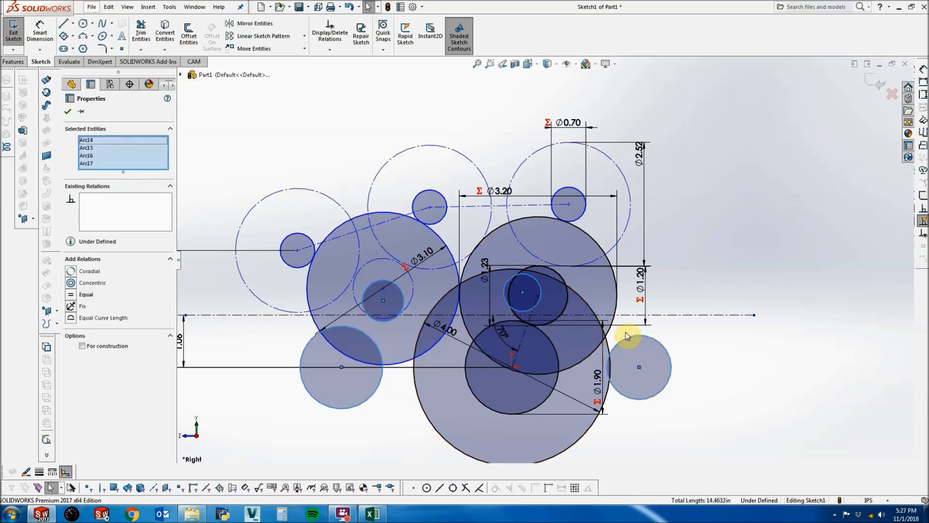
{"action": "left_click", "coordinate": [86, 295]}
{"action": "key", "text": "Escape"}
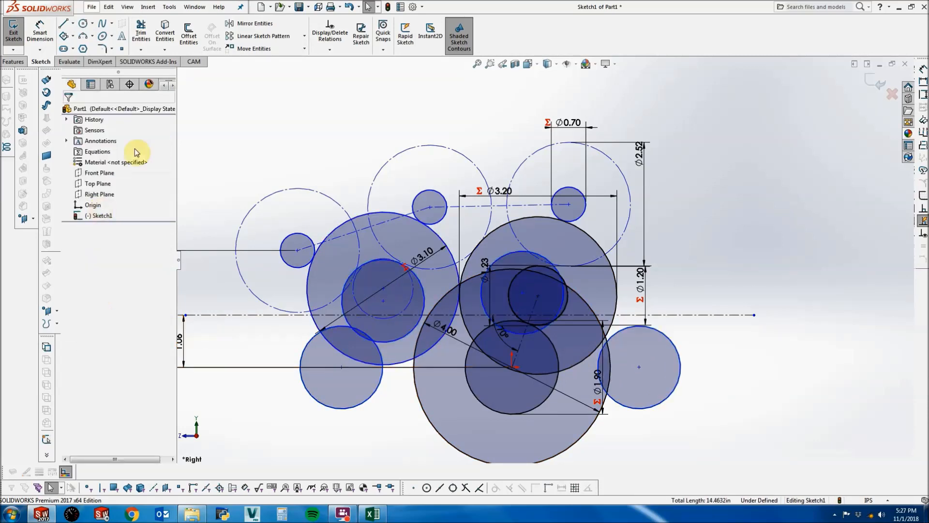
Dimension the diameter of the equal circle outside the 4.00 in gear as 0.50 in.
{"action": "left_click", "coordinate": [40, 31]}
{"action": "left_click", "coordinate": [681, 358]}
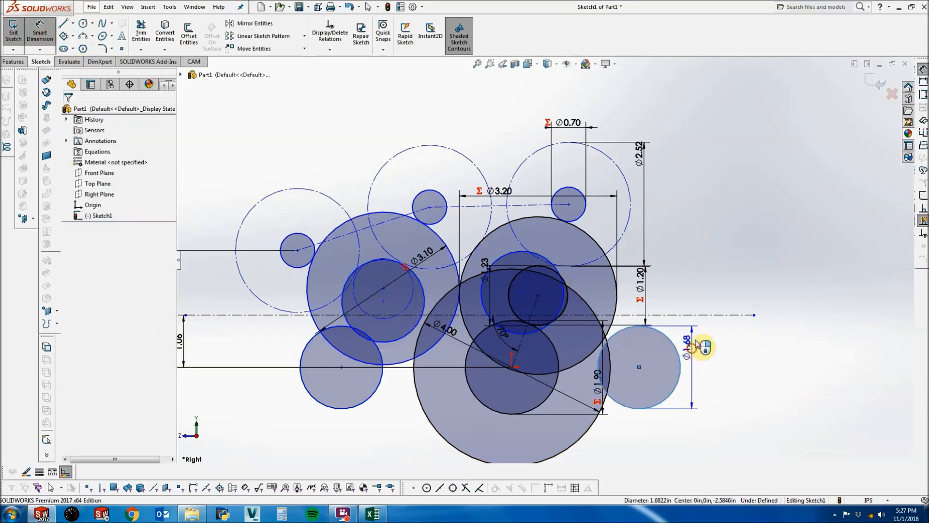
{"action": "left_click", "coordinate": [697, 345]}
{"action": "left_click", "coordinate": [695, 338]}
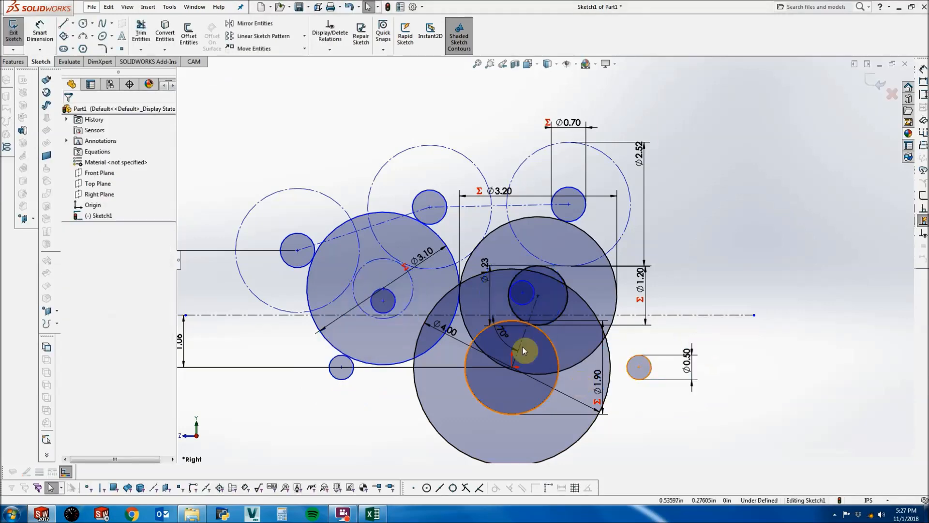
Try to dimension the distance between the centres of the two 0.50 in circles level with the origin.
{"action": "scroll", "coordinate": [520, 353], "scroll_direction": "down", "scroll_amount": 2}
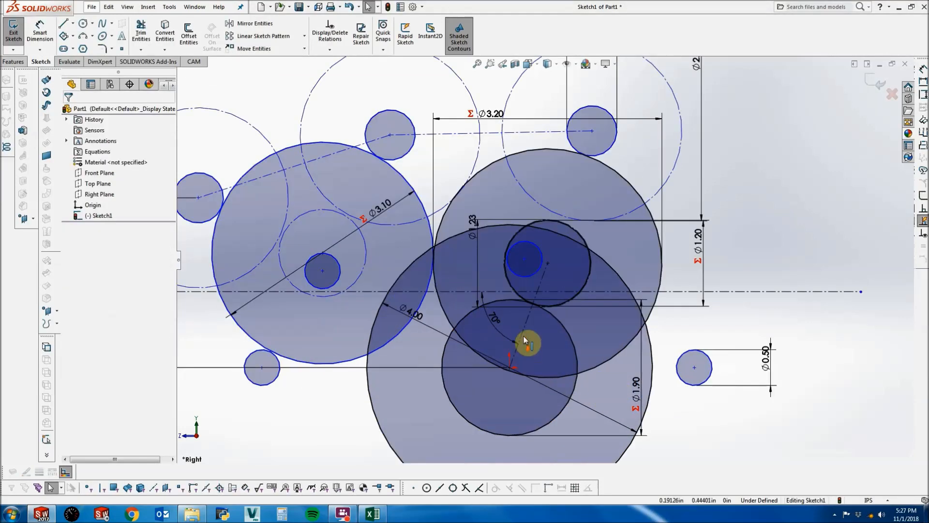
{"action": "left_click", "coordinate": [40, 32]}
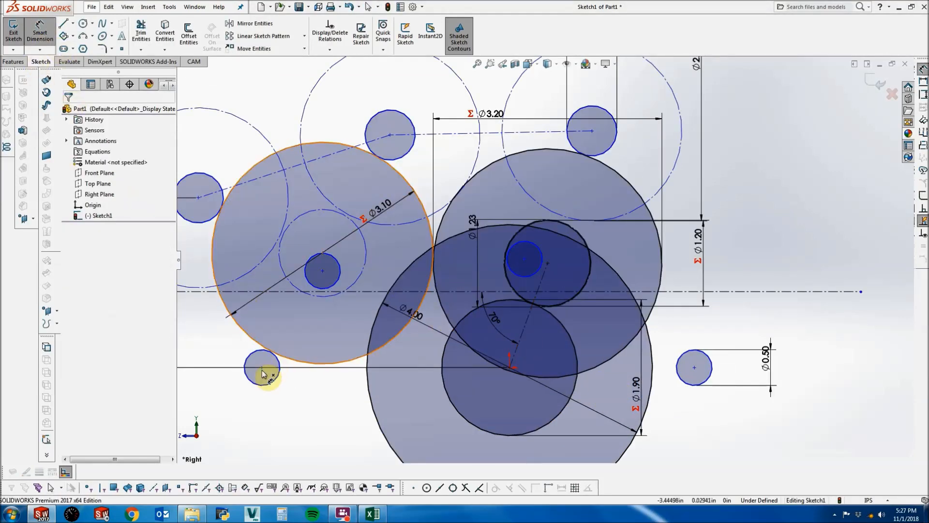
{"action": "key", "text": "f"}
{"action": "left_click", "coordinate": [648, 334]}
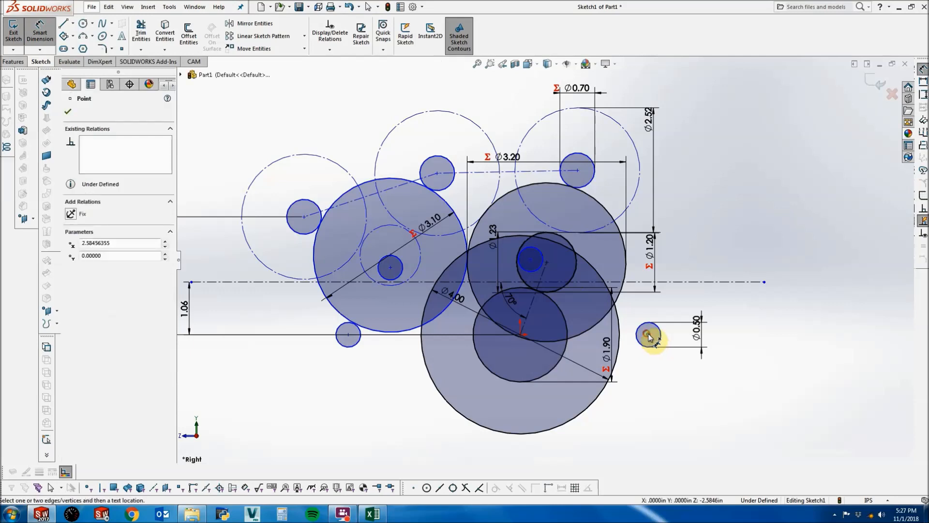
{"action": "left_click", "coordinate": [348, 335]}
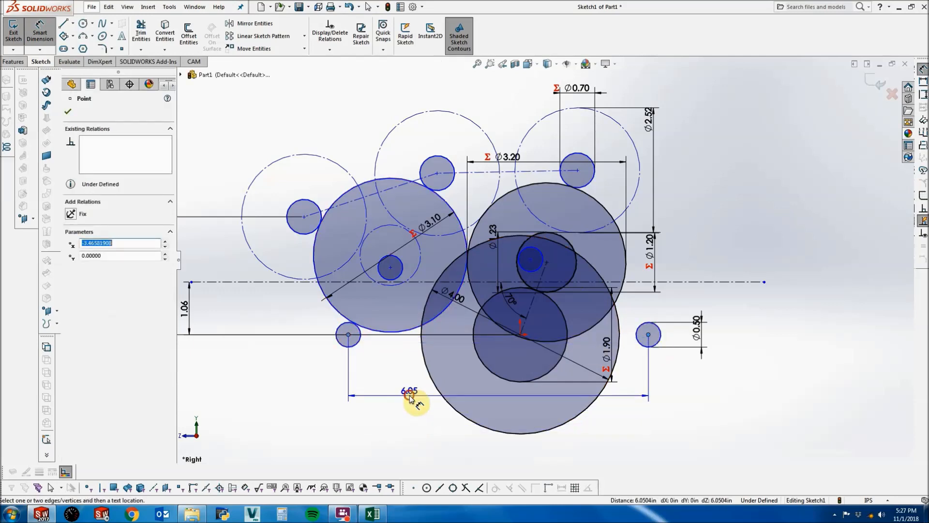
{"action": "left_click", "coordinate": [415, 395]}
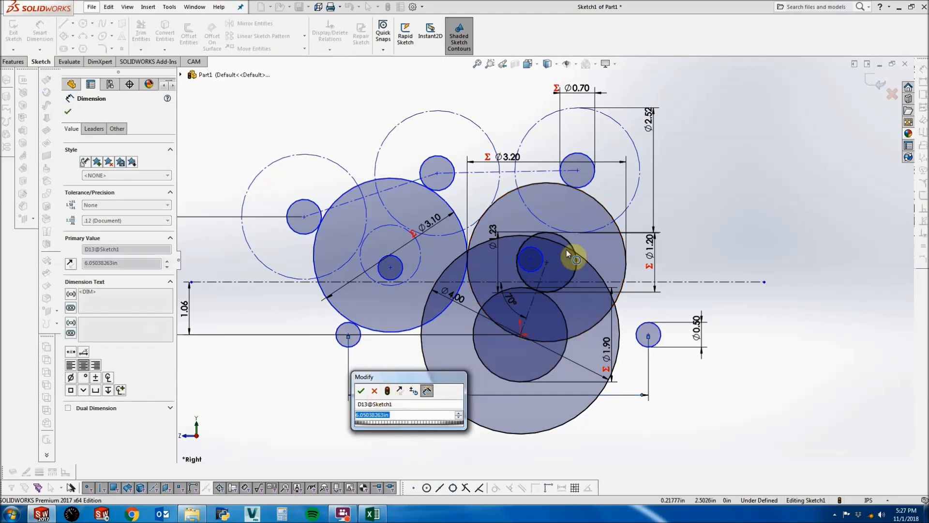
{"action": "key", "text": "Escape"}
{"action": "left_click", "coordinate": [415, 393]}
{"action": "key", "text": "Delete"}
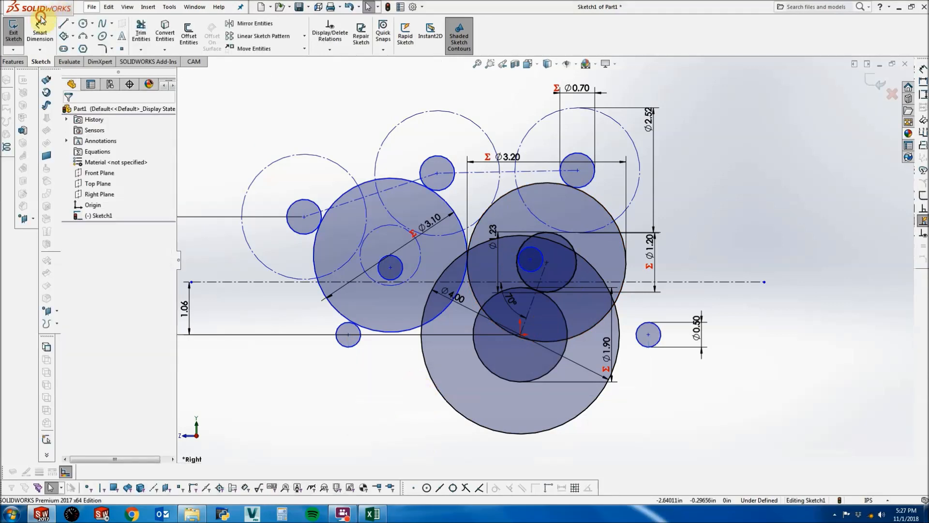
Dimension the distance from the origin to the centre of the 0.50 in circle below the 3.10 in gear as 1.75 in.
{"action": "left_click", "coordinate": [43, 32]}
{"action": "left_click", "coordinate": [348, 336]}
{"action": "left_click", "coordinate": [521, 335]}
{"action": "left_click", "coordinate": [413, 407]}
{"action": "type", "text": "1.75"}
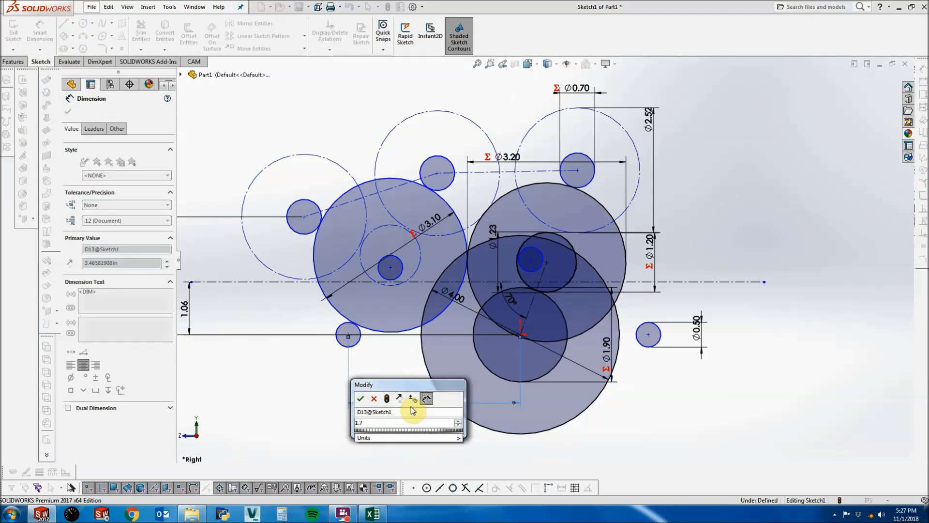
{"action": "key", "text": "Return"}
Dimension the distance from the origin to the centre of the 0.50 in circle on the opposite side as 1.75 in.
{"action": "left_click", "coordinate": [526, 341]}
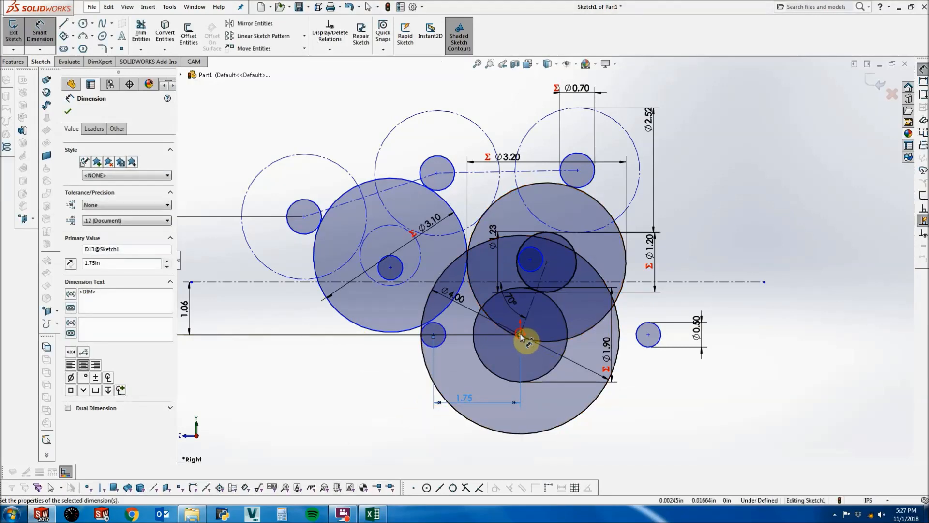
{"action": "left_click", "coordinate": [648, 334]}
{"action": "left_click", "coordinate": [573, 399]}
{"action": "type", "text": "1.75"}
{"action": "key", "text": "Return"}
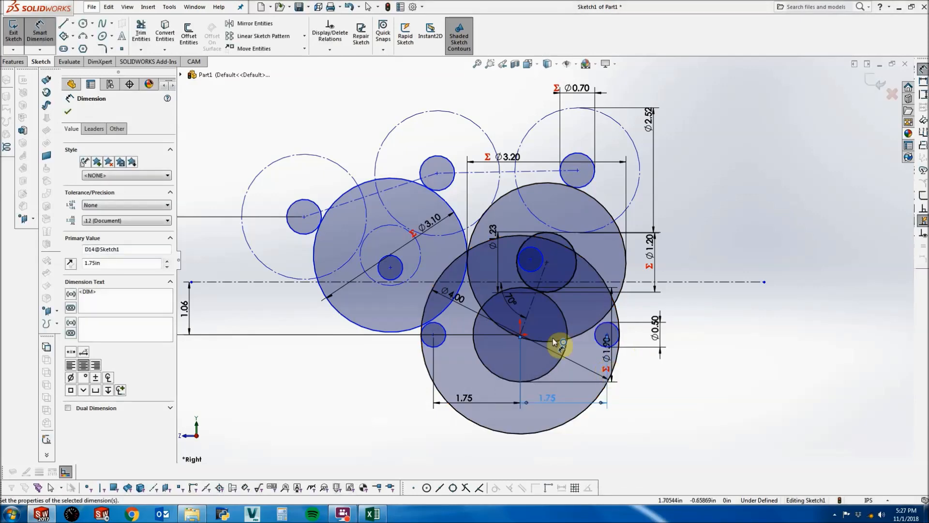
{"action": "scroll", "coordinate": [532, 338], "scroll_direction": "down", "scroll_amount": 4}
{"action": "key", "text": "Escape"}
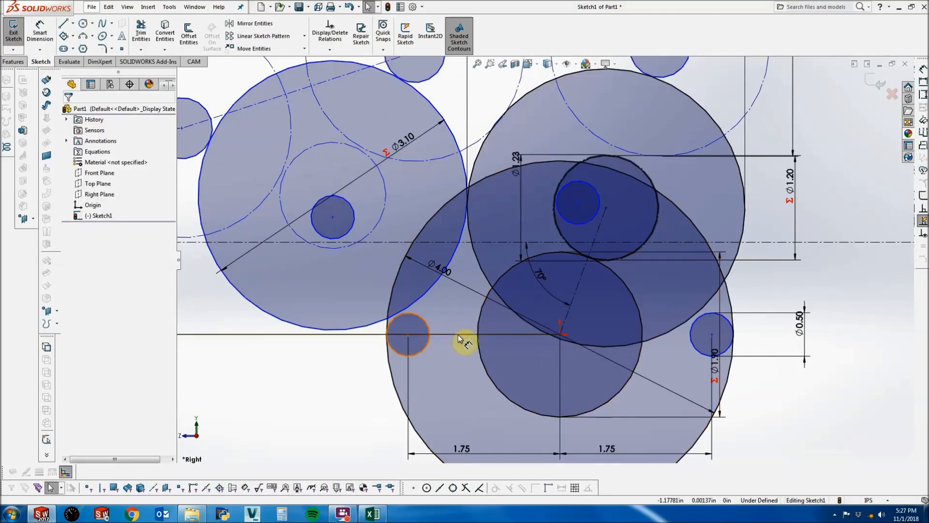
Apply a Horizontal relation between the origin and the centres of the two lower 0.50 in circles.
{"action": "left_click_drag", "start_coordinate": [408, 335], "coordinate": [420, 398]}
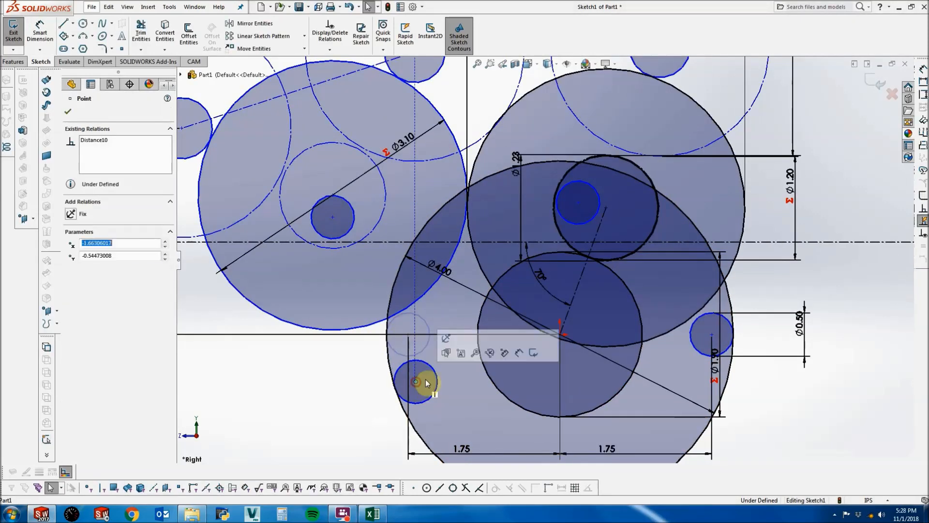
{"action": "left_click", "coordinate": [711, 334], "text": "ctrl"}
{"action": "left_click", "coordinate": [561, 336], "text": "ctrl"}
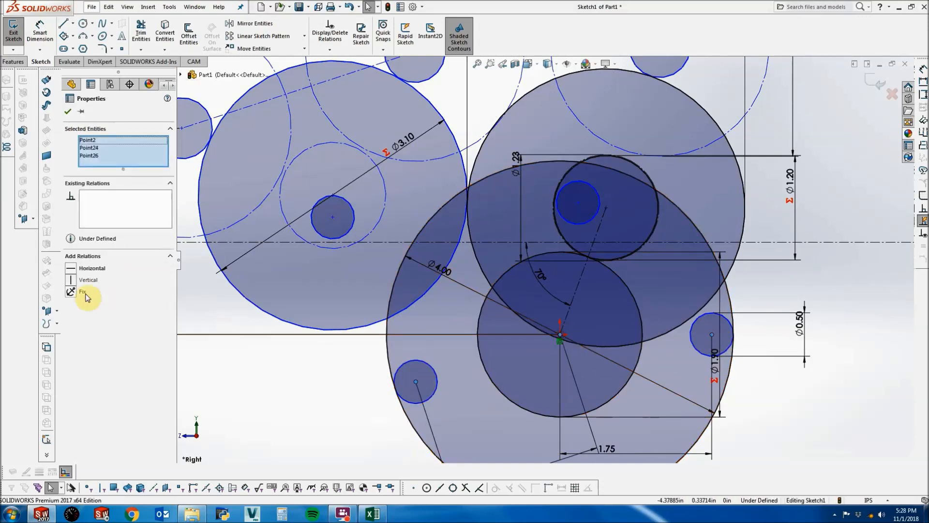
{"action": "left_click", "coordinate": [74, 275]}
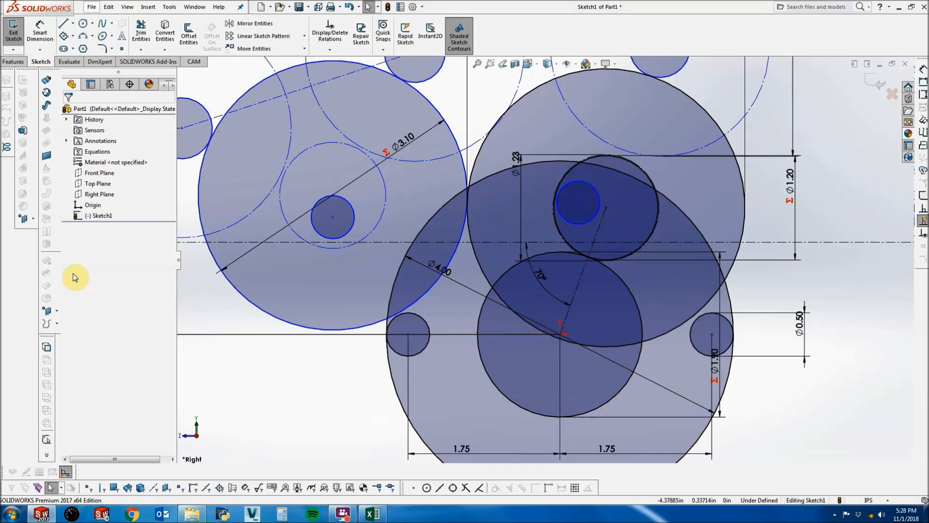
Move the 0.50 in circle near the 3.20 in gear's centre outward, between its 1.20 in pinion and outer edge.
{"action": "scroll", "coordinate": [375, 289], "scroll_direction": "up", "scroll_amount": 3}
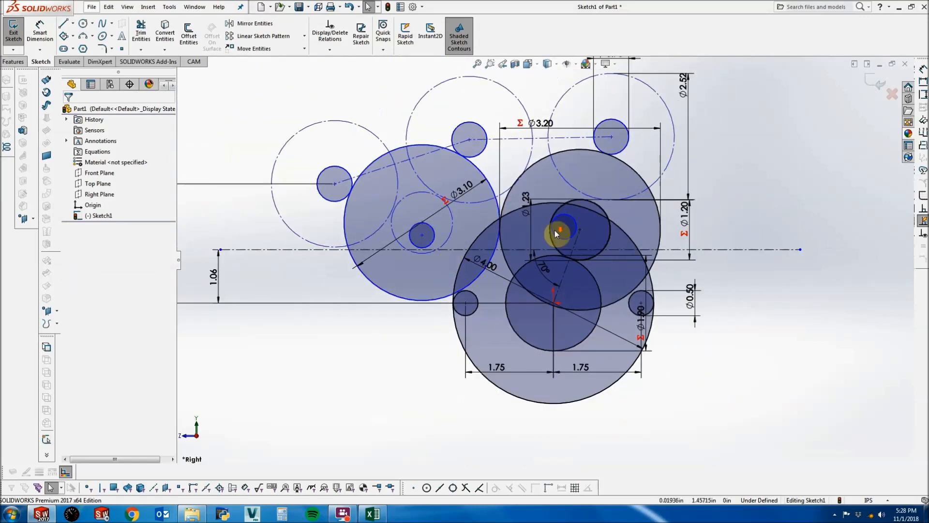
{"action": "scroll", "coordinate": [556, 231], "scroll_direction": "down", "scroll_amount": 1}
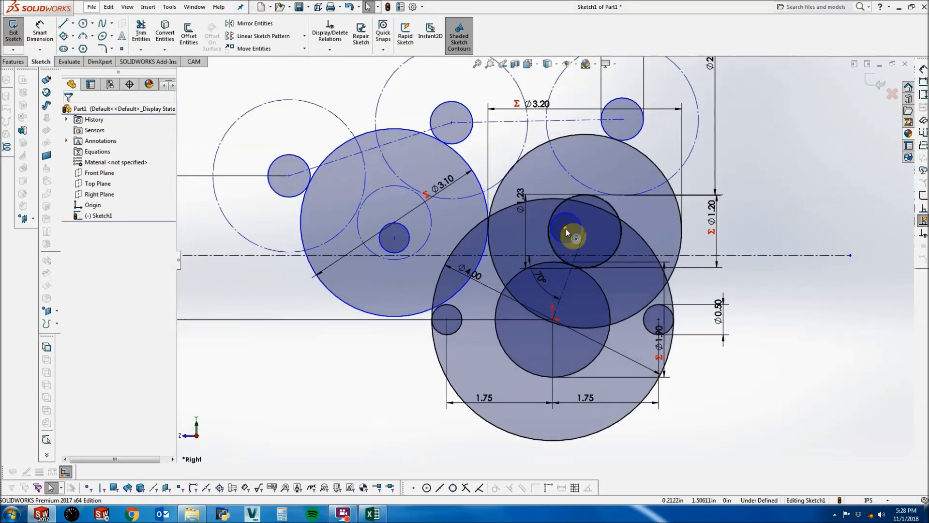
{"action": "left_click_drag", "start_coordinate": [565, 228], "coordinate": [667, 229]}
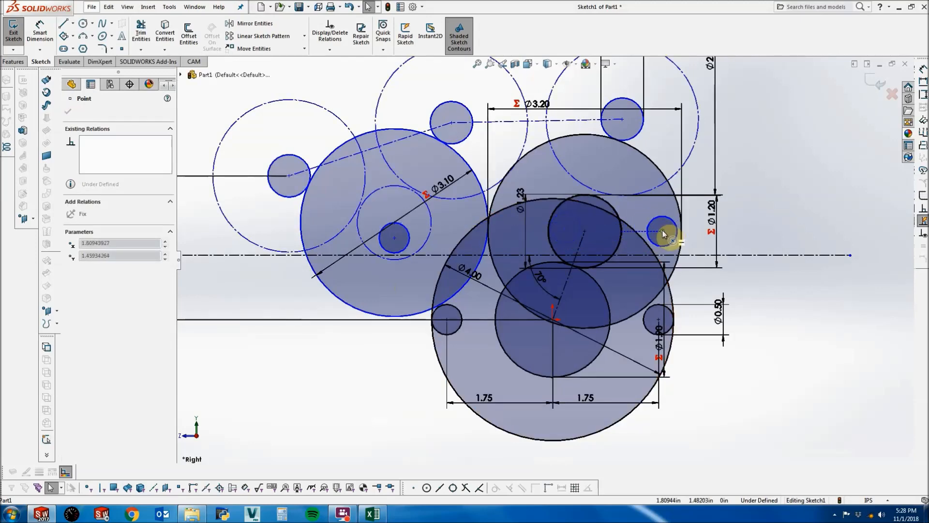
Move the 3.10 in gear's 0.50 in circle towards the 3.20 in gear, between the inner construction circle and the gear's edge.
{"action": "scroll", "coordinate": [600, 211], "scroll_direction": "down", "scroll_amount": 3}
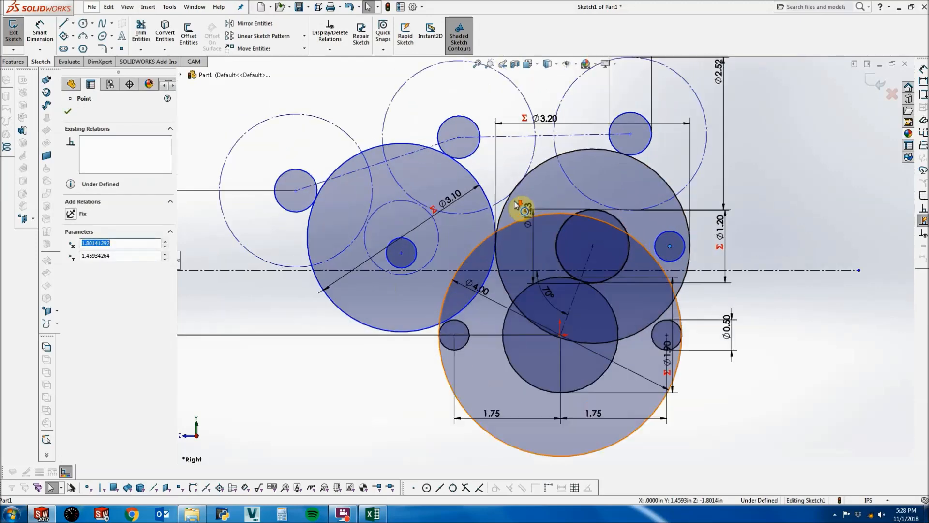
{"action": "left_click_drag", "start_coordinate": [380, 269], "coordinate": [443, 251]}
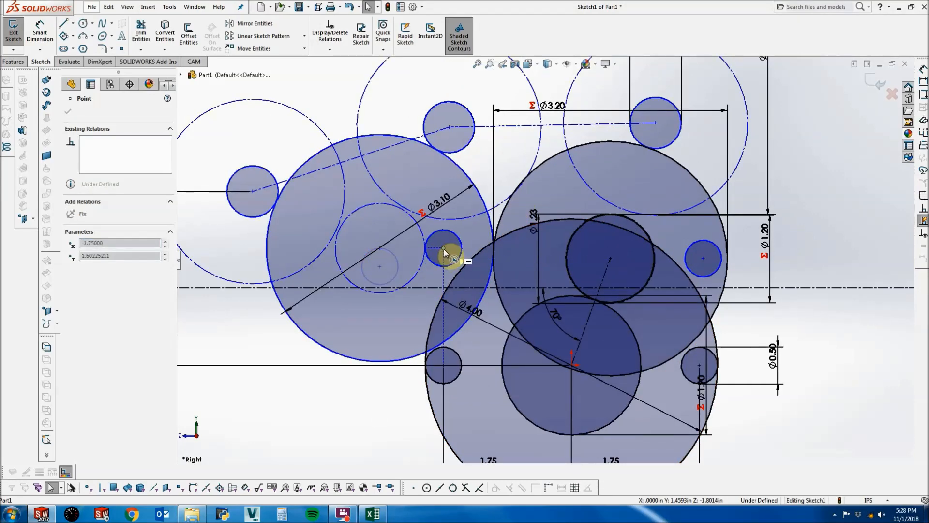
{"action": "left_click_drag", "start_coordinate": [445, 255], "coordinate": [444, 252]}
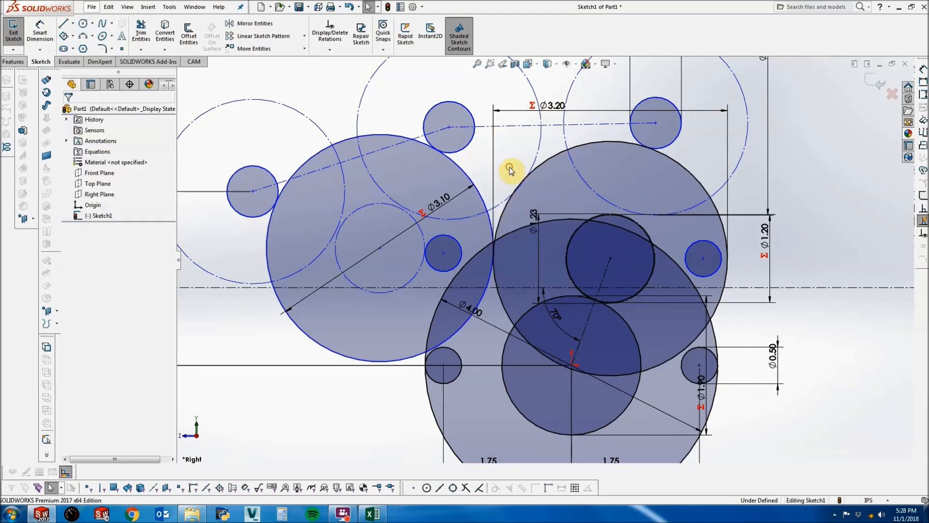
{"action": "left_click_drag", "start_coordinate": [445, 258], "coordinate": [458, 253]}
{"action": "key", "text": "f"}
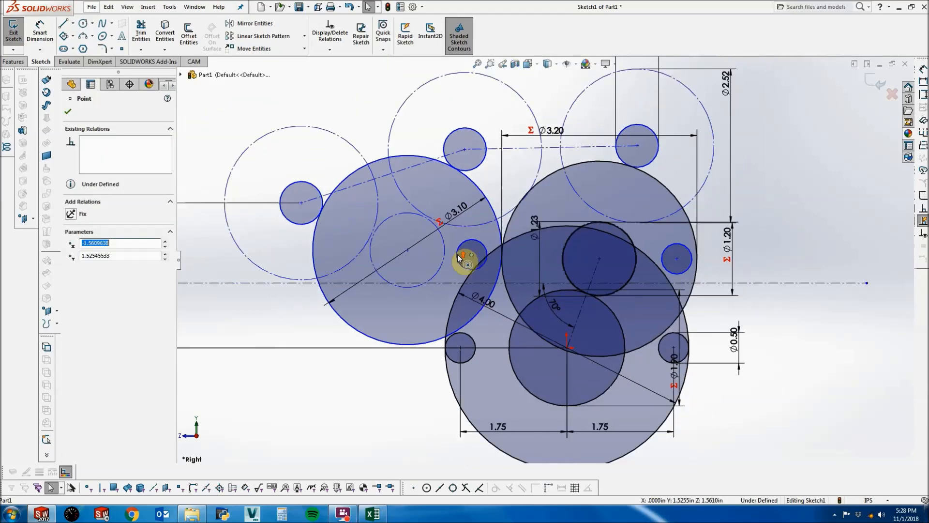
{"action": "scroll", "coordinate": [582, 277], "scroll_direction": "down", "scroll_amount": 3}
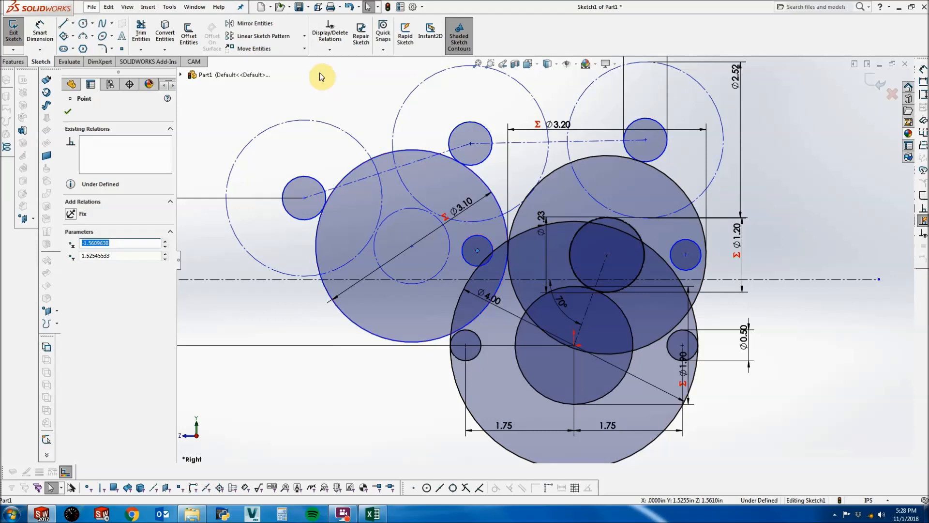
Draw a vertical construction line from the centre of the lower 0.50 in circle below the 3.10 in gear to the middle motor pinion's centre.
{"action": "left_click", "coordinate": [67, 25]}
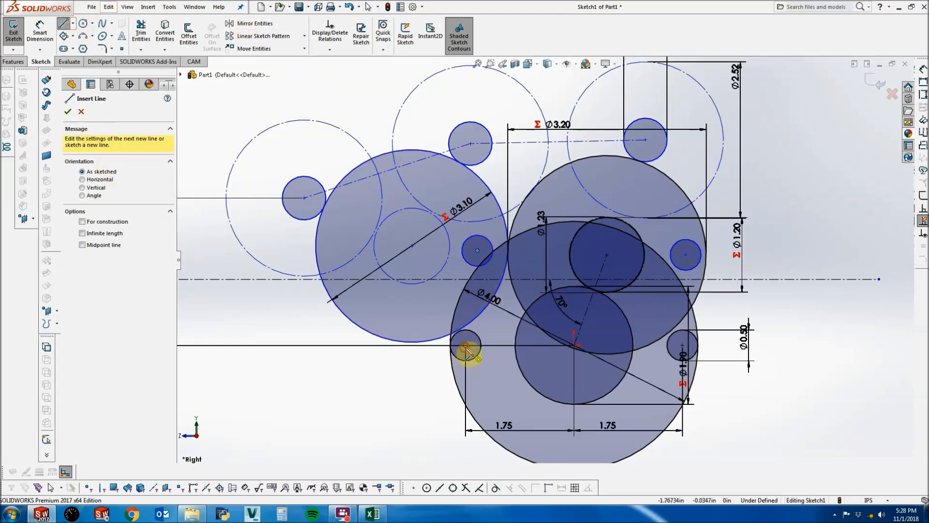
{"action": "left_click", "coordinate": [465, 346]}
{"action": "left_click", "coordinate": [470, 143]}
{"action": "key", "text": "Escape"}
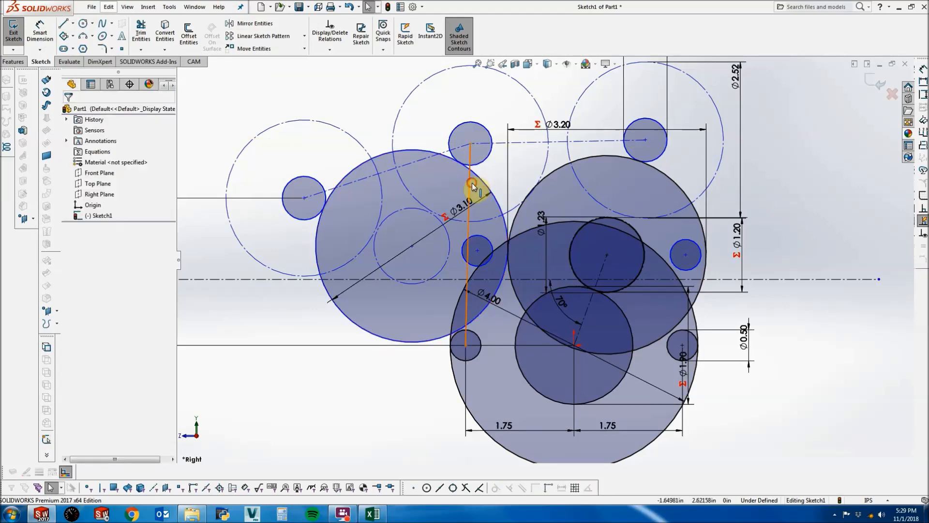
{"action": "left_click", "coordinate": [472, 187]}
{"action": "left_click", "coordinate": [96, 267]}
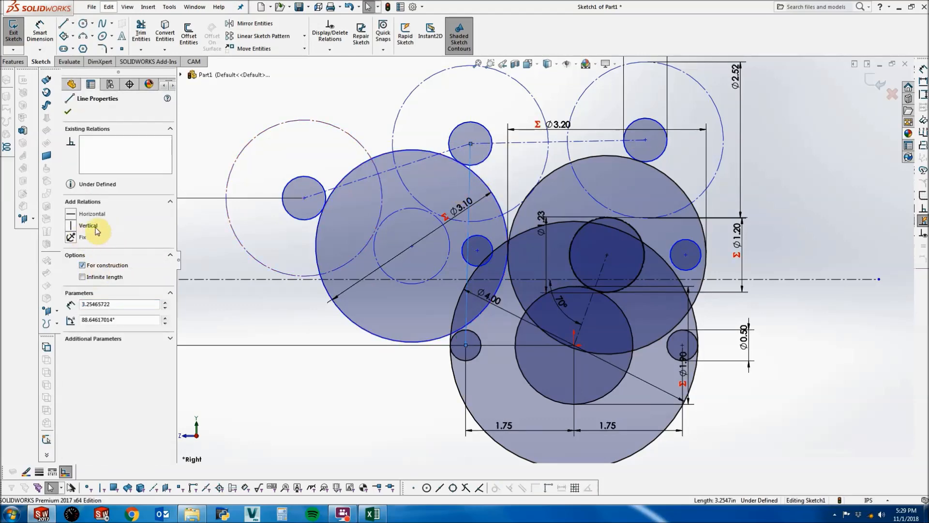
{"action": "key", "text": "Escape"}
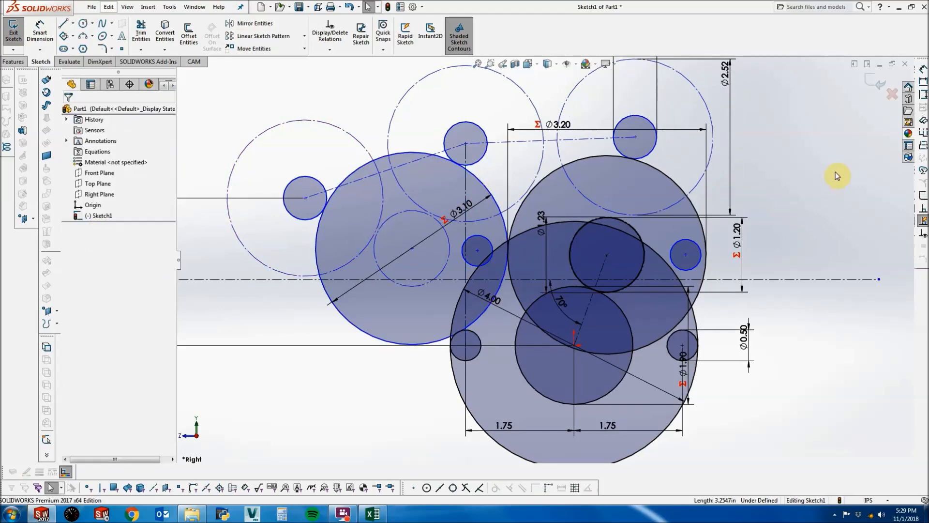
Move the motor pinion above the 3.20 in gear slightly along that gear's edge.
{"action": "scroll", "coordinate": [646, 199], "scroll_direction": "up", "scroll_amount": 3}
{"action": "mouse_move", "coordinate": [611, 182]}
{"action": "left_mouse_down"}
{"action": "mouse_move", "coordinate": [629, 191]}
{"action": "mouse_move", "coordinate": [614, 179]}
{"action": "left_mouse_up"}
{"action": "left_click", "coordinate": [769, 223]}
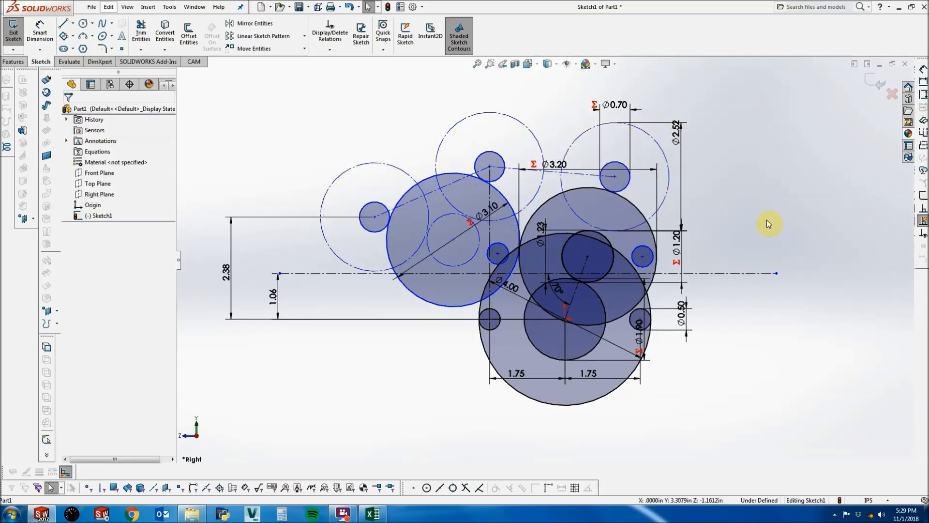
{"action": "left_click", "coordinate": [64, 31]}
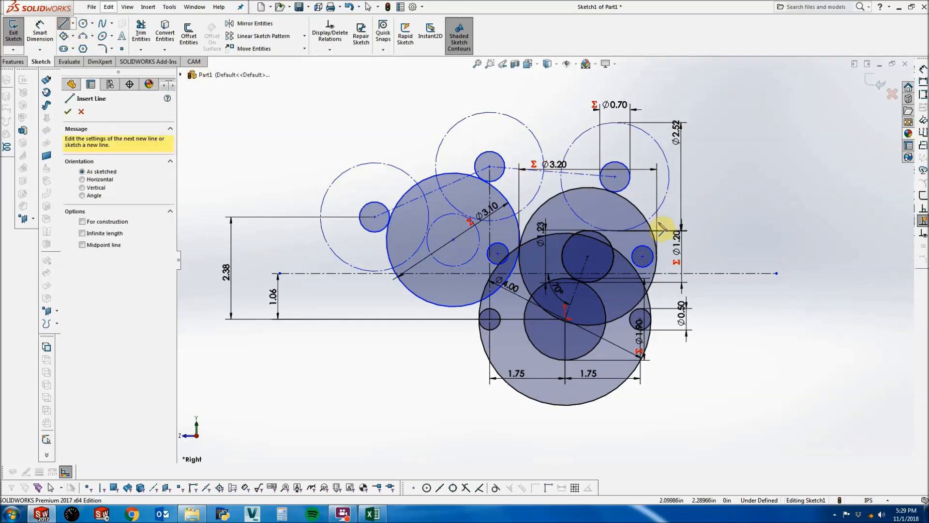
{"action": "scroll", "coordinate": [660, 231], "scroll_direction": "down", "scroll_amount": 2}
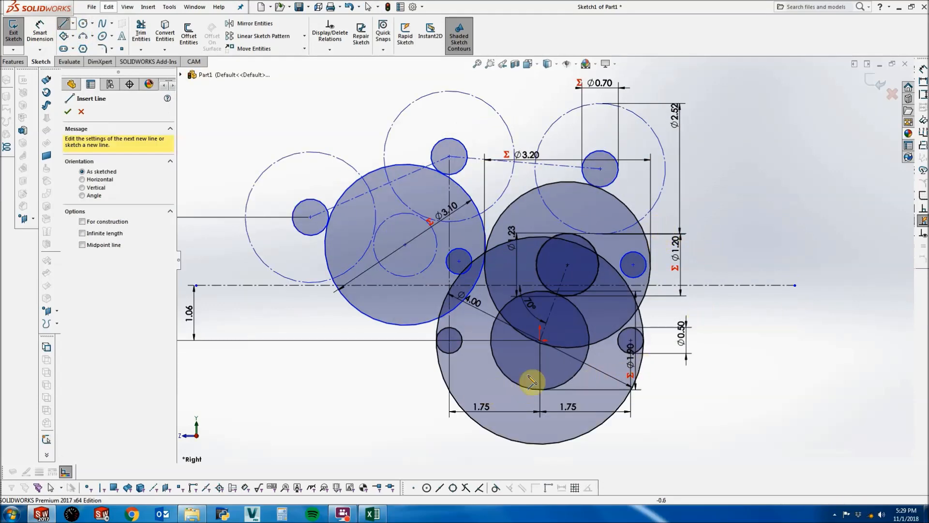
{"action": "key", "text": "Escape"}
{"action": "scroll", "coordinate": [684, 377], "scroll_direction": "up", "scroll_amount": 2}
{"action": "scroll", "coordinate": [602, 269], "scroll_direction": "down", "scroll_amount": 1}
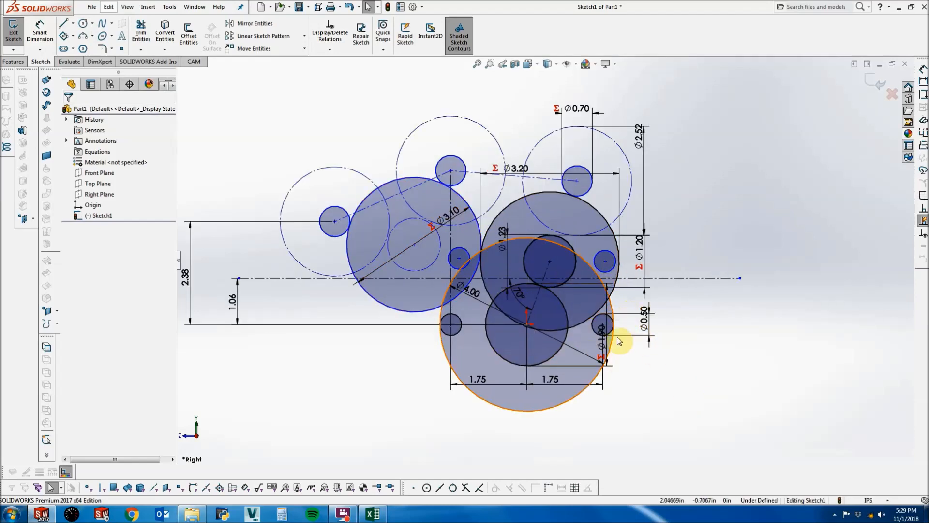
{"action": "left_click", "coordinate": [612, 322]}
Draw a vertical line about 6.18 in long outside the 3.20 in gear and move it closer to the gears.
{"action": "left_click", "coordinate": [63, 23]}
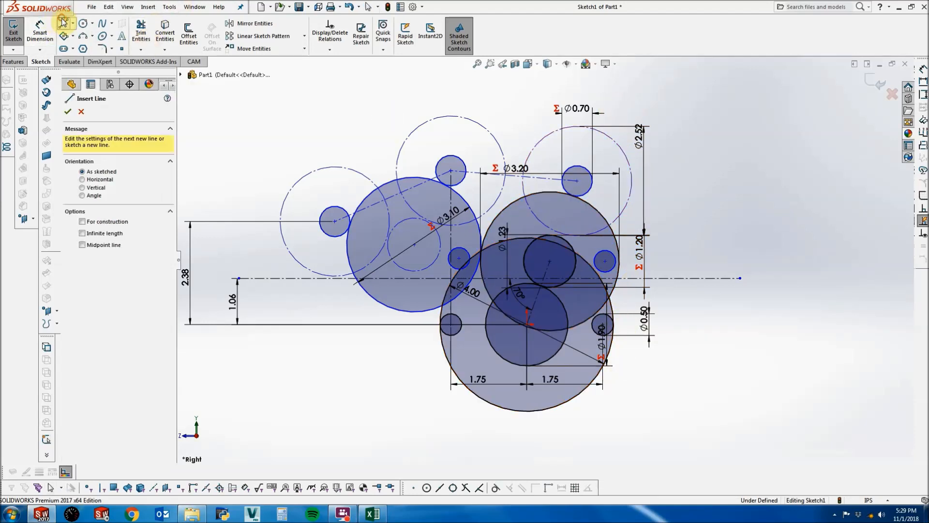
{"action": "left_click", "coordinate": [656, 105]}
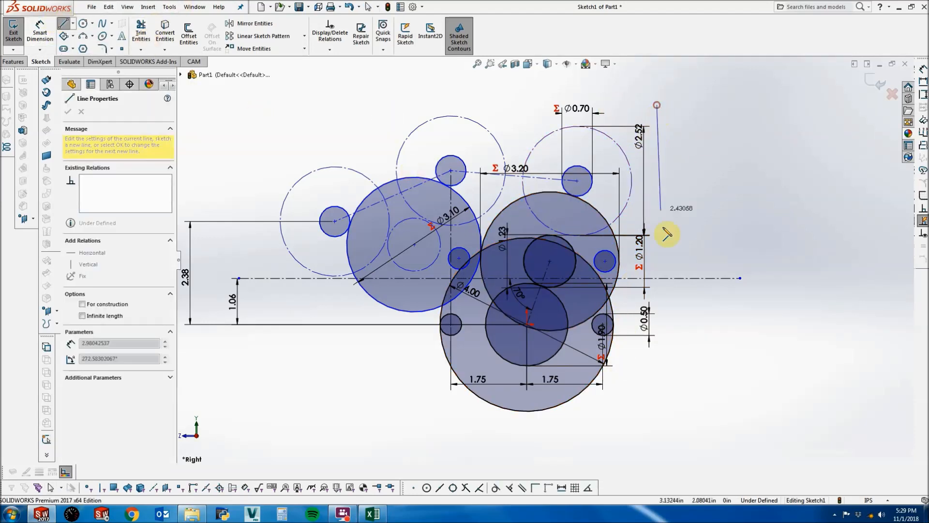
{"action": "double_click", "coordinate": [657, 372]}
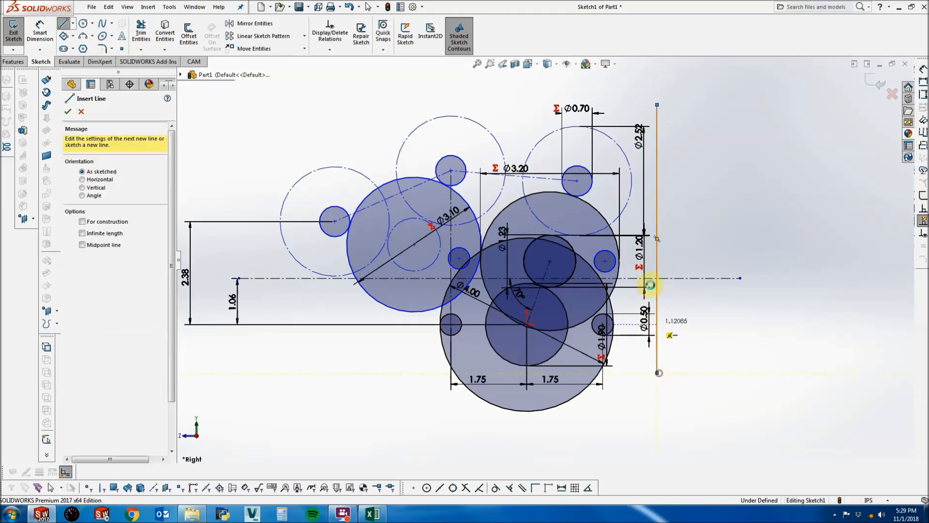
{"action": "key", "text": "Escape"}
{"action": "left_click_drag", "start_coordinate": [659, 253], "coordinate": [631, 258]}
{"action": "key", "text": "Escape"}
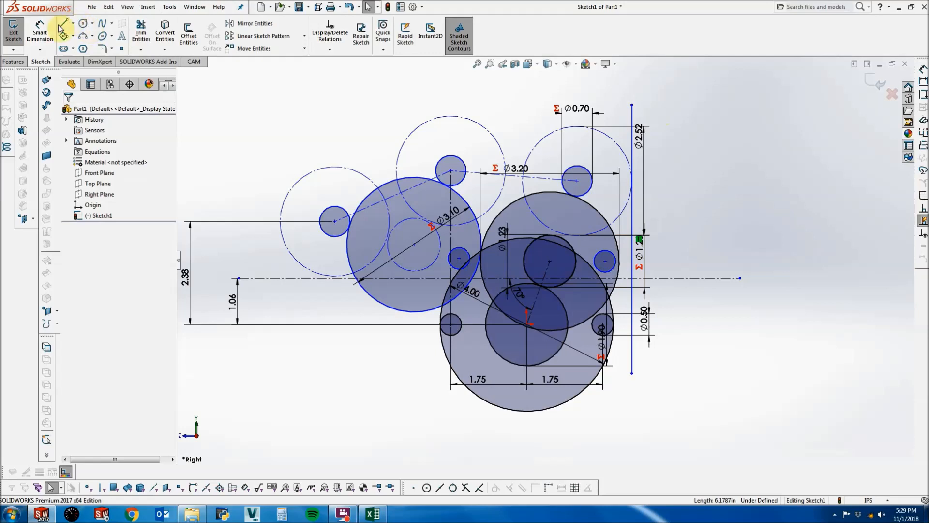
Draw a circle about 1.13 in across, concentric with the lower 0.50 in circle near the vertical line, and make it tangent to that line.
{"action": "left_click", "coordinate": [83, 23]}
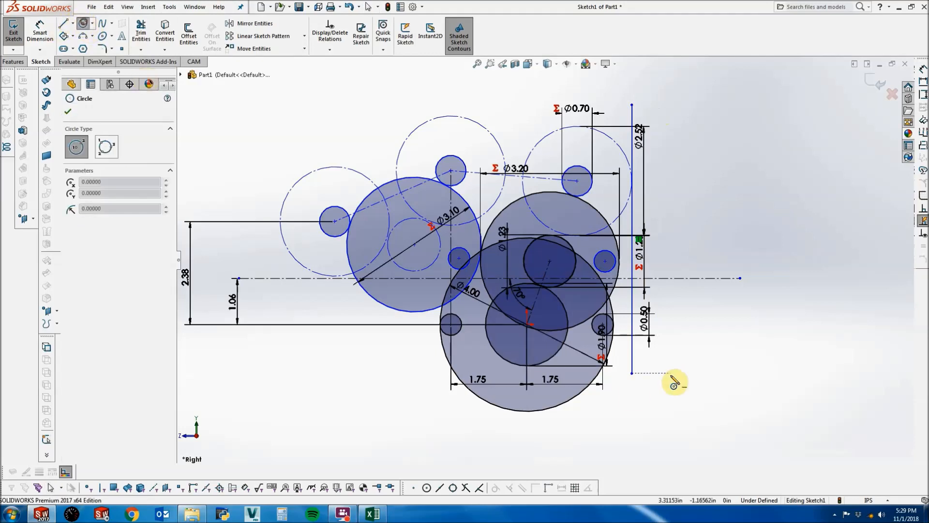
{"action": "left_click", "coordinate": [602, 324]}
{"action": "key", "text": "Escape"}
{"action": "left_click", "coordinate": [632, 333]}
{"action": "left_click", "coordinate": [625, 333], "text": "ctrl"}
{"action": "key", "text": "t"}
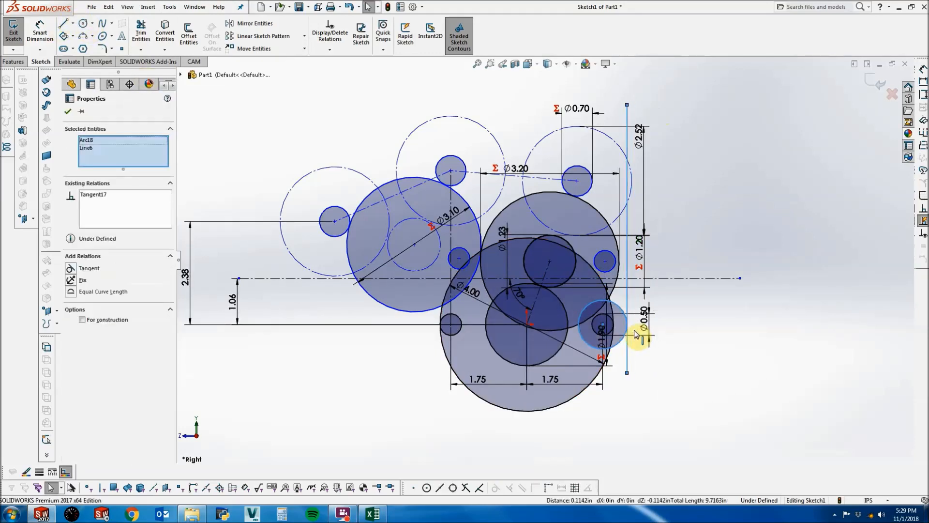
{"action": "key", "text": "Escape"}
{"action": "left_click", "coordinate": [627, 372]}
{"action": "left_click", "coordinate": [617, 351]}
{"action": "key", "text": "Escape"}
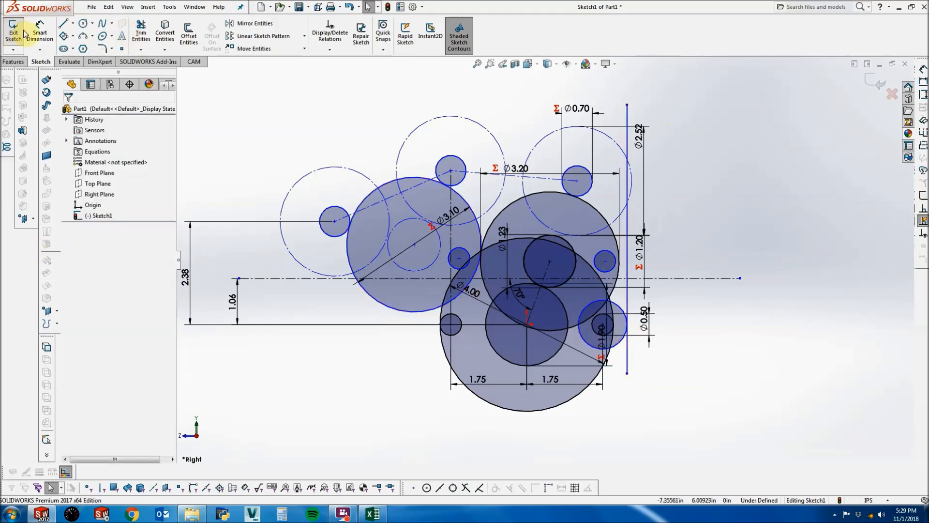
Dimension the new concentric circle's diameter as 0.75 in.
{"action": "left_click", "coordinate": [40, 32]}
{"action": "scroll", "coordinate": [628, 358], "scroll_direction": "down", "scroll_amount": 3}
{"action": "left_click", "coordinate": [620, 309]}
{"action": "left_click", "coordinate": [596, 269]}
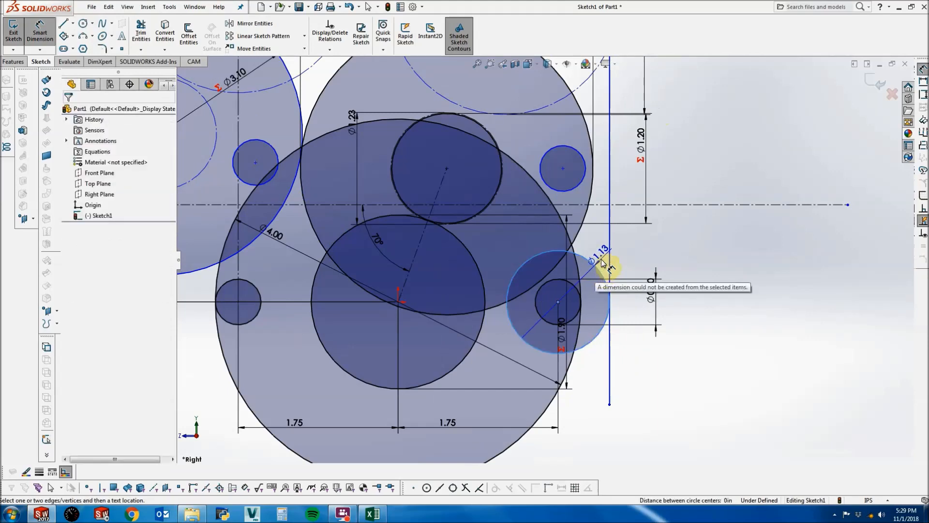
{"action": "left_click", "coordinate": [602, 263]}
{"action": "type", "text": ".75"}
{"action": "key", "text": "Return"}
Move the vertical line's lower endpoint up to the 0.75 in circle, level with the circle's centre.
{"action": "left_click", "coordinate": [605, 400]}
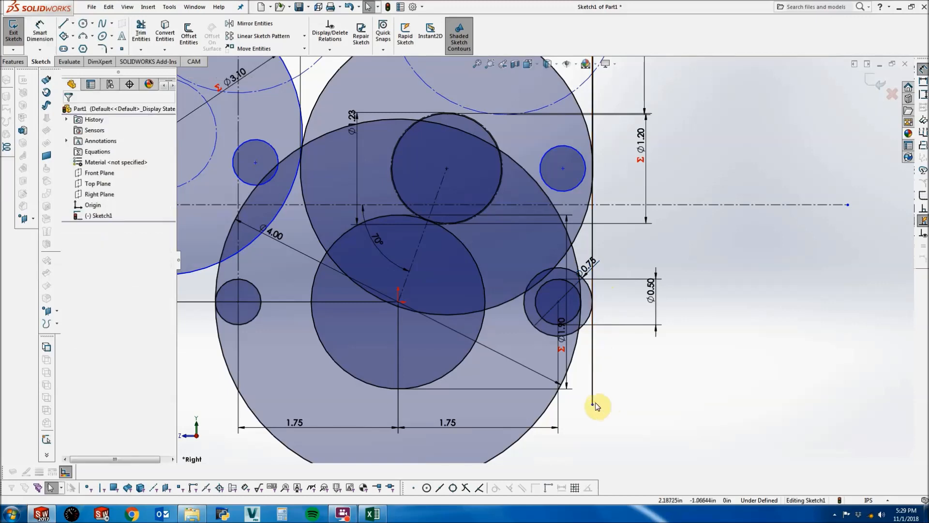
{"action": "left_click", "coordinate": [593, 305]}
{"action": "left_click_drag", "start_coordinate": [594, 306], "coordinate": [593, 302]}
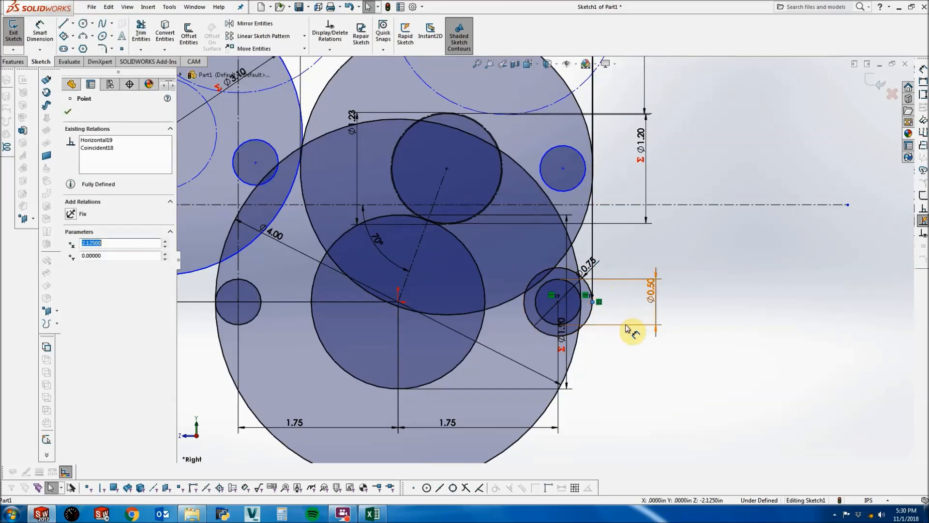
{"action": "key", "text": "Escape"}
Draw a circle about 1.6 in across, centred on the 0.70 in motor pinion above the 3.20 in gear.
{"action": "scroll", "coordinate": [627, 325], "scroll_direction": "up", "scroll_amount": 1}
{"action": "scroll", "coordinate": [627, 329], "scroll_direction": "up", "scroll_amount": 2}
{"action": "scroll", "coordinate": [581, 184], "scroll_direction": "up", "scroll_amount": 2}
{"action": "scroll", "coordinate": [556, 182], "scroll_direction": "down", "scroll_amount": 2}
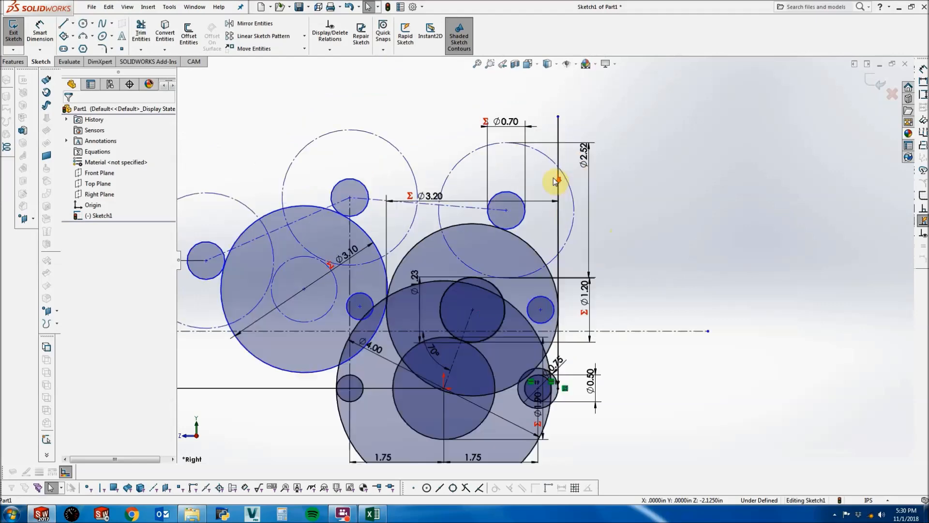
{"action": "left_click", "coordinate": [83, 23]}
{"action": "left_click", "coordinate": [505, 209]}
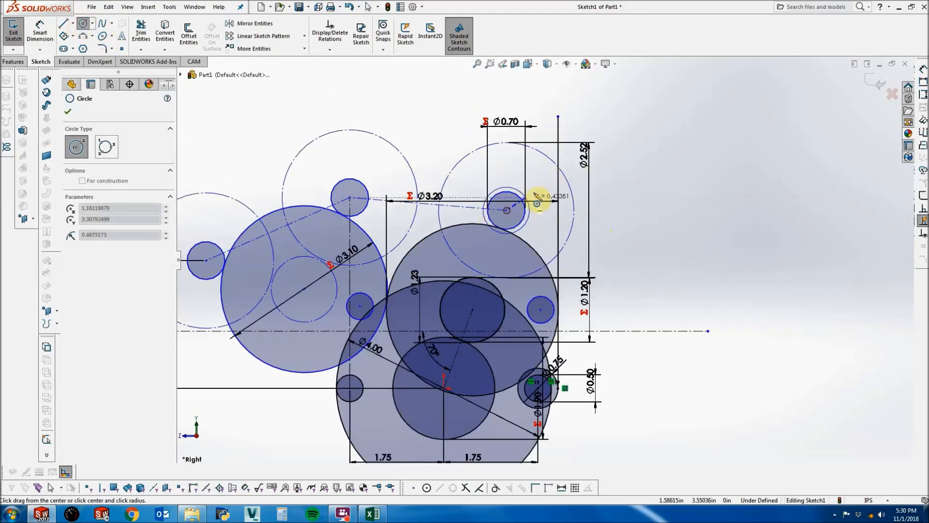
{"action": "left_click", "coordinate": [543, 187]}
{"action": "key", "text": "Escape"}
Dimension the new motor circle's diameter as 2.50 in.
{"action": "left_click", "coordinate": [40, 32]}
{"action": "left_click", "coordinate": [485, 172]}
{"action": "scroll", "coordinate": [498, 165], "scroll_direction": "down", "scroll_amount": 3}
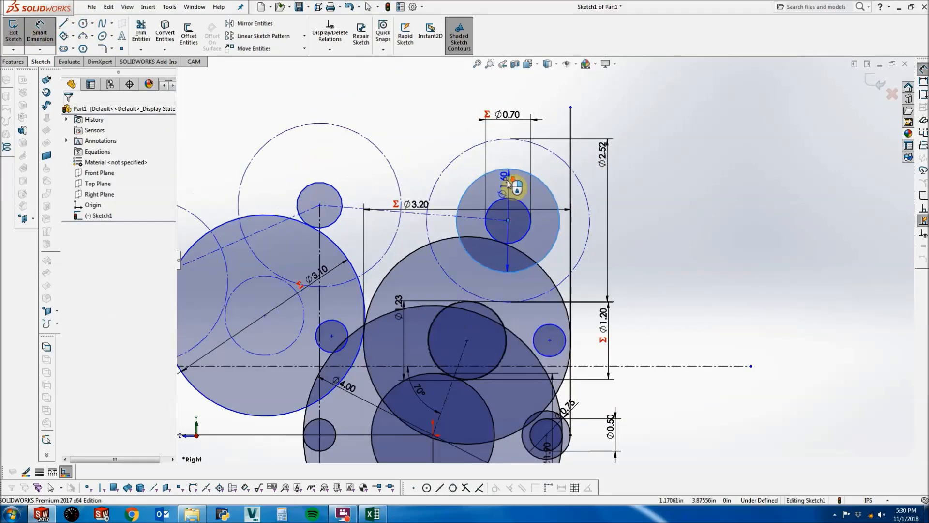
{"action": "left_click", "coordinate": [524, 192]}
{"action": "type", "text": "2.5"}
{"action": "key", "text": "Return"}
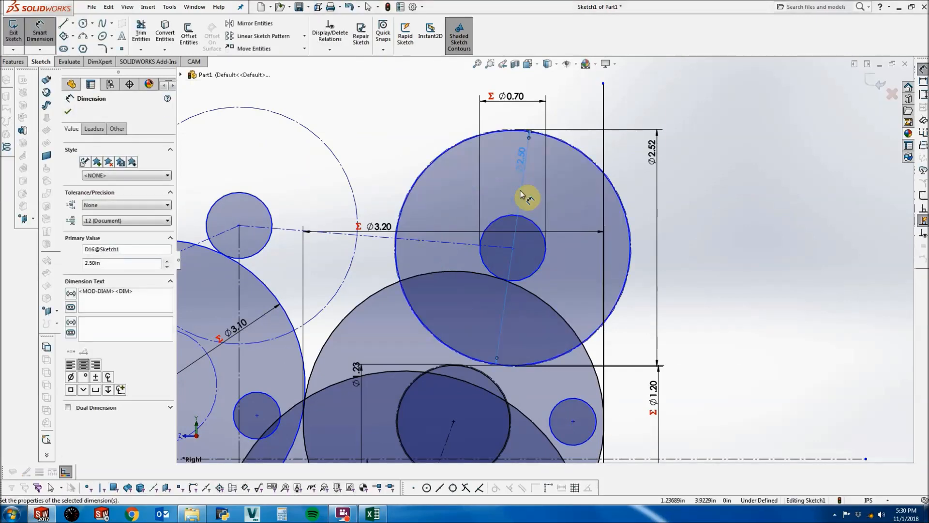
{"action": "key", "text": "Escape"}
Apply a Tangent relation between the 2.50 in motor circle and the vertical line.
{"action": "left_click", "coordinate": [604, 161]}
{"action": "scroll", "coordinate": [614, 228], "scroll_direction": "down", "scroll_amount": 4}
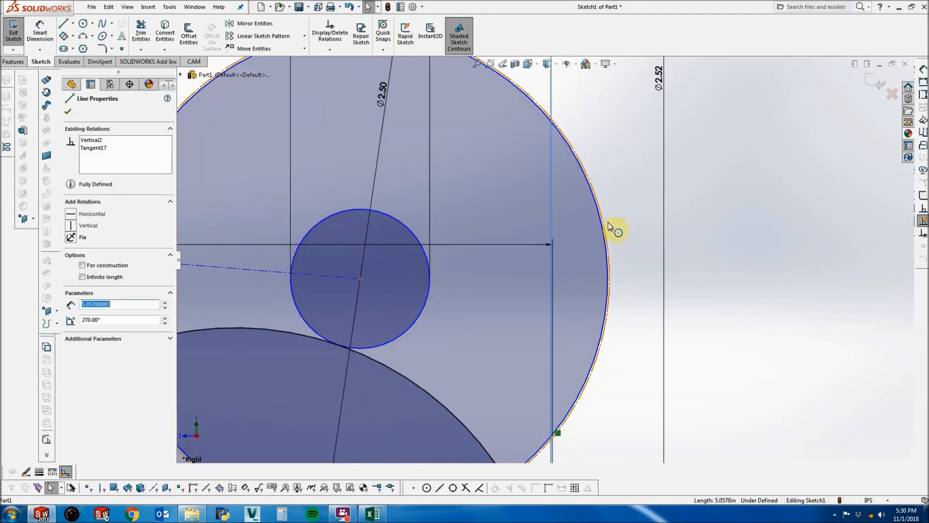
{"action": "left_click", "coordinate": [599, 226], "text": "ctrl"}
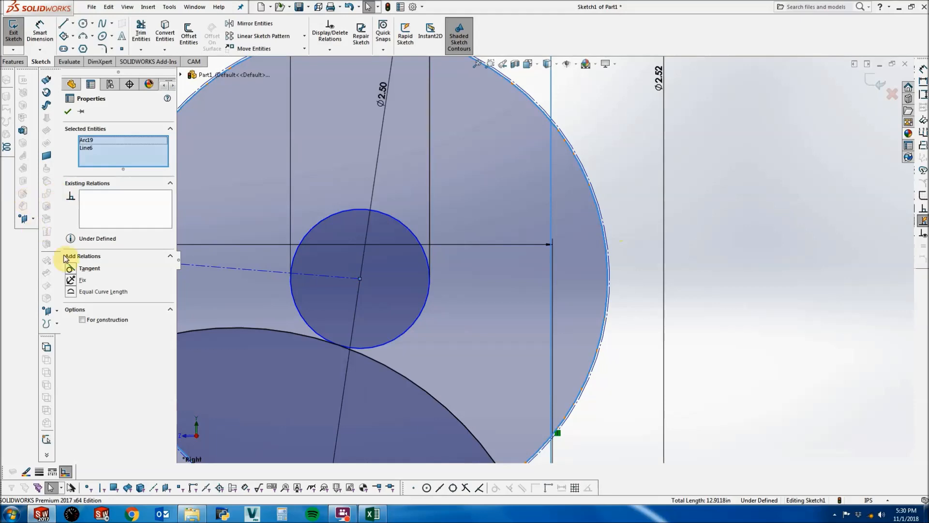
{"action": "left_click", "coordinate": [70, 268]}
{"action": "key", "text": "Escape"}
Try deleting the vertical construction line below the middle motor pinion, and undo the deletion.
{"action": "scroll", "coordinate": [398, 237], "scroll_direction": "up", "scroll_amount": 3}
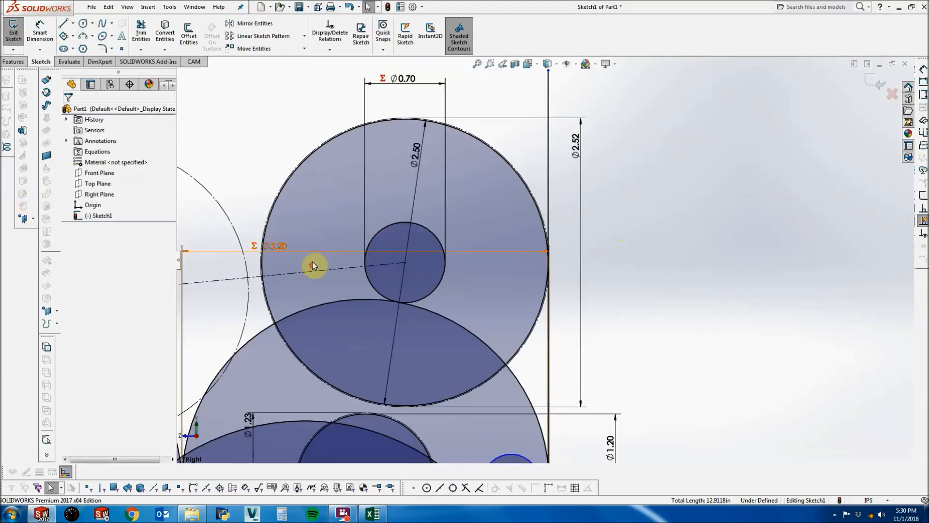
{"action": "scroll", "coordinate": [510, 197], "scroll_direction": "up", "scroll_amount": 5}
{"action": "scroll", "coordinate": [532, 244], "scroll_direction": "up", "scroll_amount": 2}
{"action": "scroll", "coordinate": [405, 295], "scroll_direction": "down", "scroll_amount": 2}
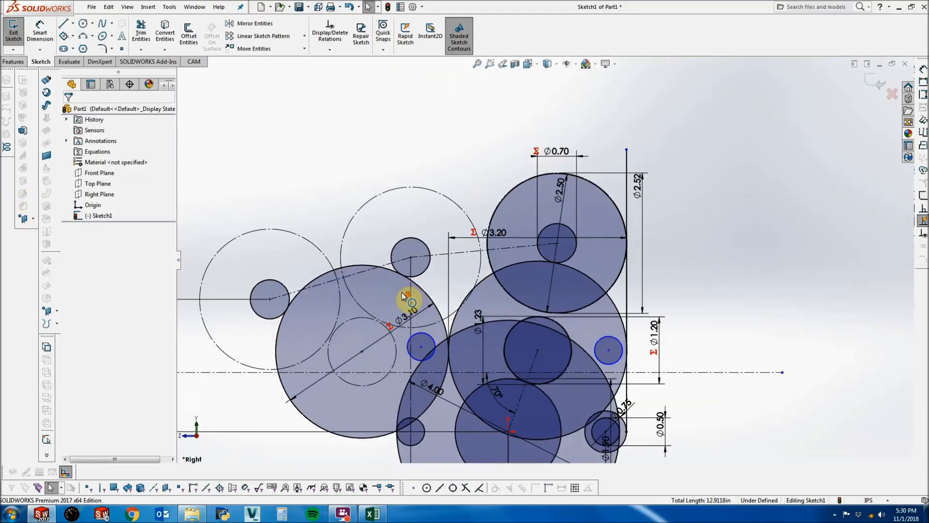
{"action": "scroll", "coordinate": [404, 295], "scroll_direction": "up", "scroll_amount": 3}
{"action": "scroll", "coordinate": [402, 292], "scroll_direction": "down", "scroll_amount": 2}
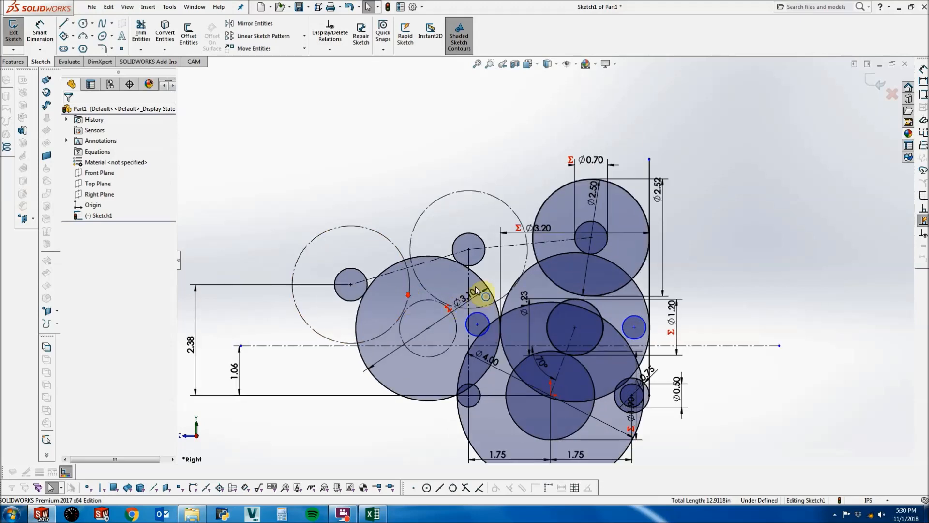
{"action": "left_click", "coordinate": [469, 275]}
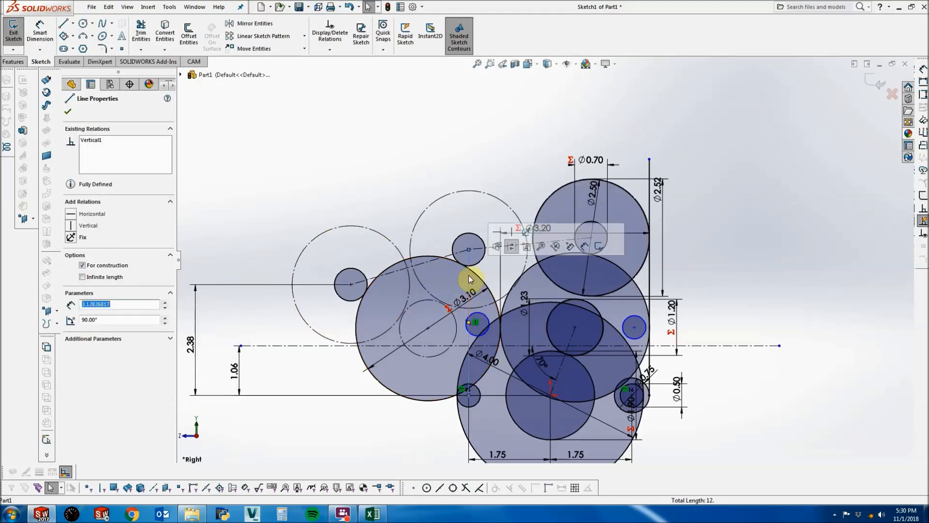
{"action": "key", "text": "Delete"}
{"action": "key", "text": "ctrl+z"}
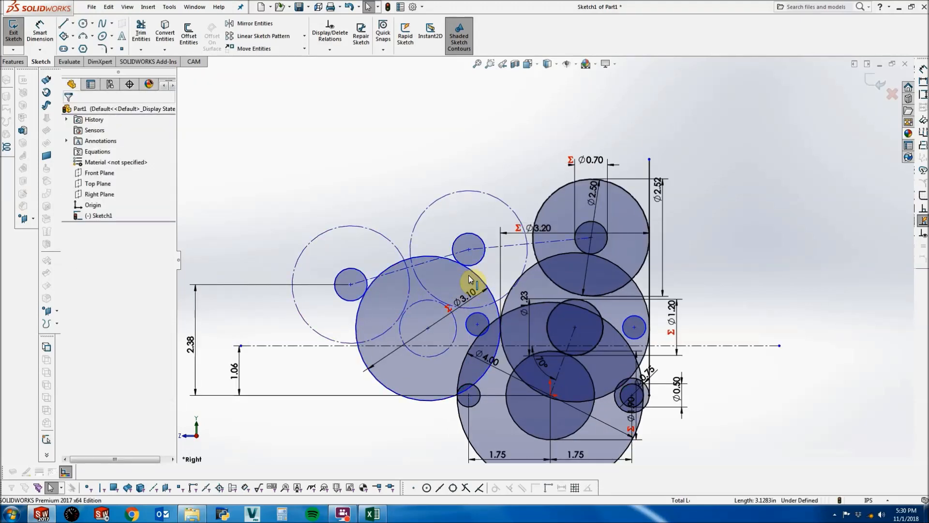
{"action": "left_click", "coordinate": [736, 240]}
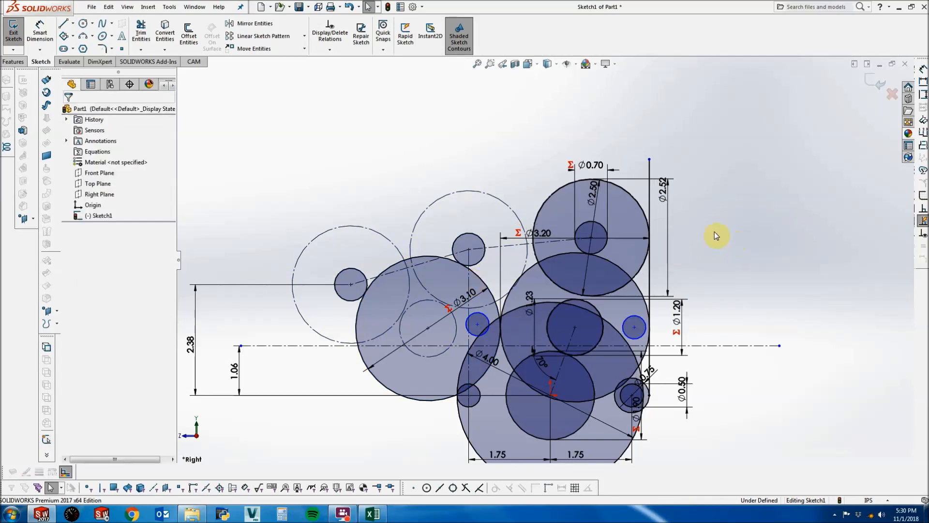
Make the vertical line's upper endpoint coincident with the 2.50 in motor circle.
{"action": "left_click", "coordinate": [649, 159]}
{"action": "scroll", "coordinate": [647, 207], "scroll_direction": "down", "scroll_amount": 3}
{"action": "scroll", "coordinate": [629, 234], "scroll_direction": "down", "scroll_amount": 2}
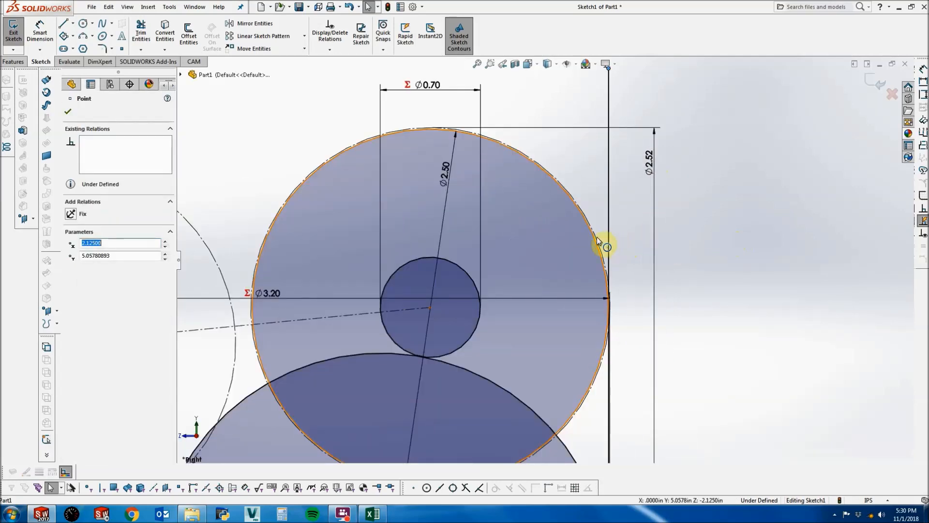
{"action": "left_click", "coordinate": [594, 240], "text": "ctrl"}
{"action": "left_click", "coordinate": [86, 280]}
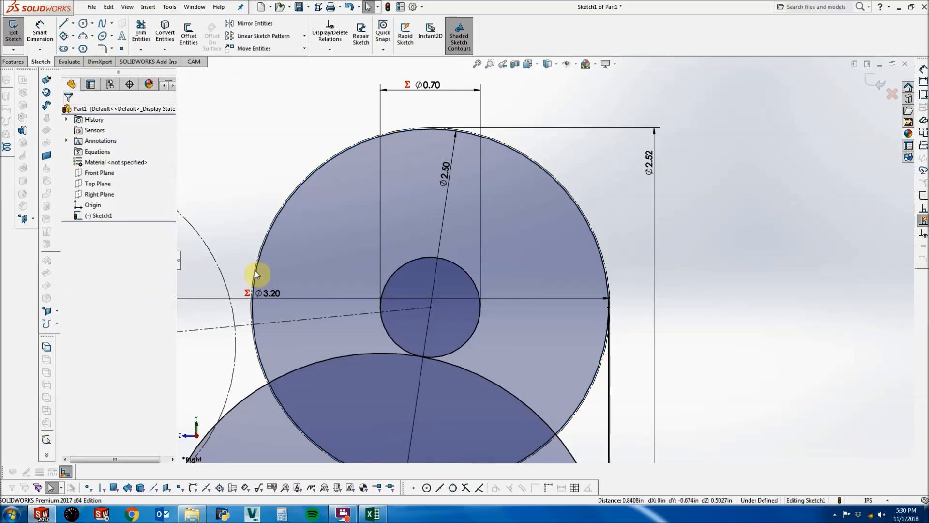
Move the 3.10 in gear's 0.50 in circle onto the vertical construction line below the middle motor pinion.
{"action": "scroll", "coordinate": [519, 298], "scroll_direction": "up", "scroll_amount": 5}
{"action": "scroll", "coordinate": [519, 298], "scroll_direction": "up", "scroll_amount": 4}
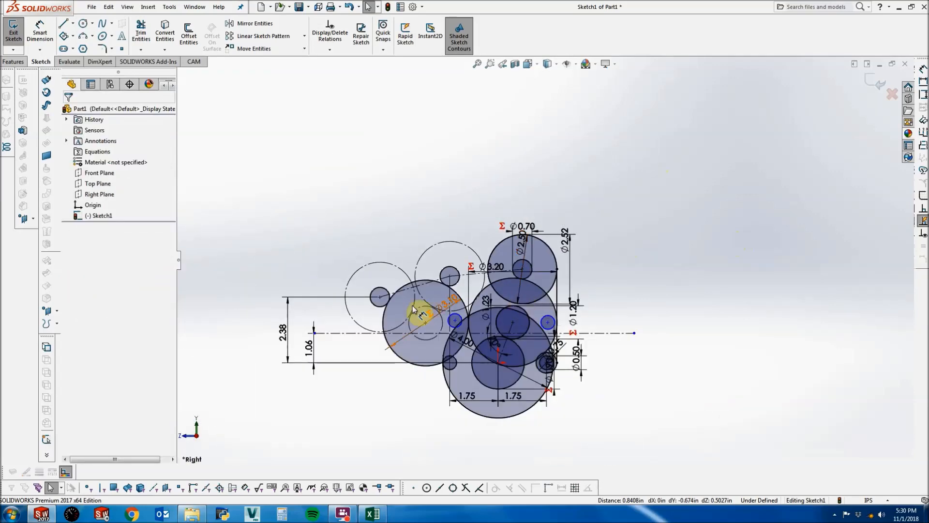
{"action": "scroll", "coordinate": [382, 312], "scroll_direction": "down", "scroll_amount": 4}
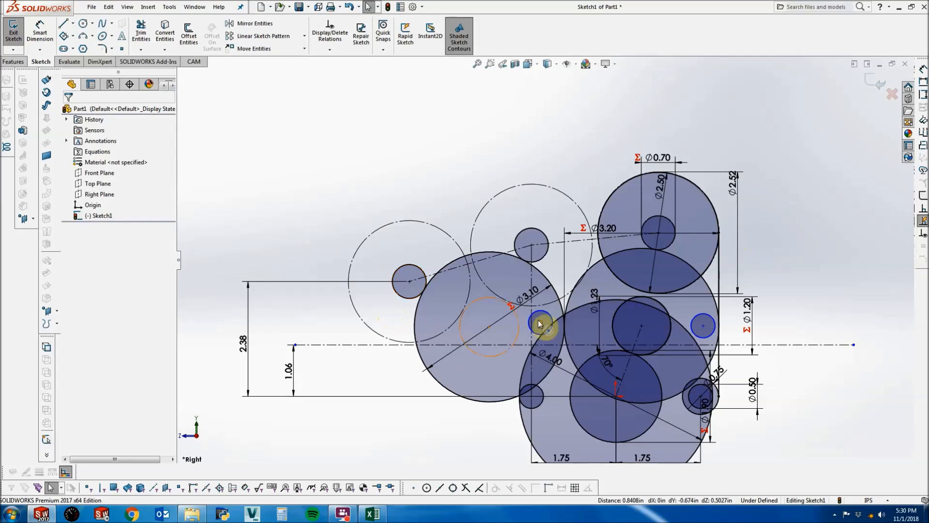
{"action": "scroll", "coordinate": [541, 322], "scroll_direction": "down", "scroll_amount": 3}
{"action": "left_click_drag", "start_coordinate": [541, 310], "coordinate": [529, 315]}
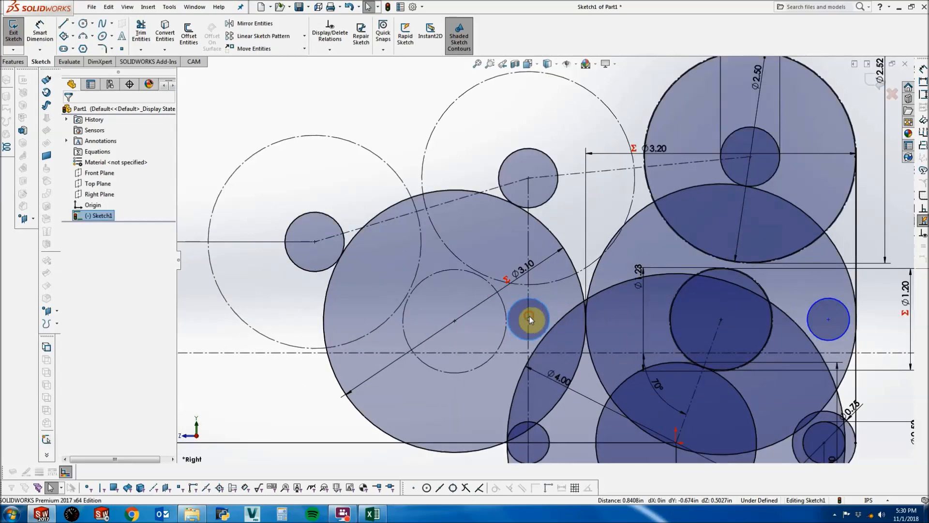
Make the center of the 3.10 in gear's 0.50 in circle coincident with the vertical construction line.
{"action": "left_click", "coordinate": [528, 319]}
{"action": "left_click", "coordinate": [530, 308], "text": "ctrl"}
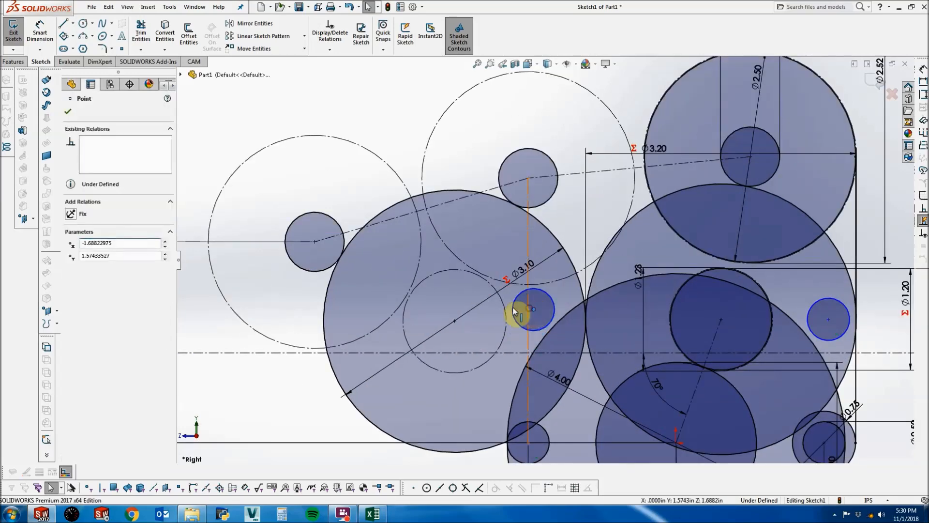
{"action": "left_click", "coordinate": [72, 282]}
{"action": "key", "text": "Escape"}
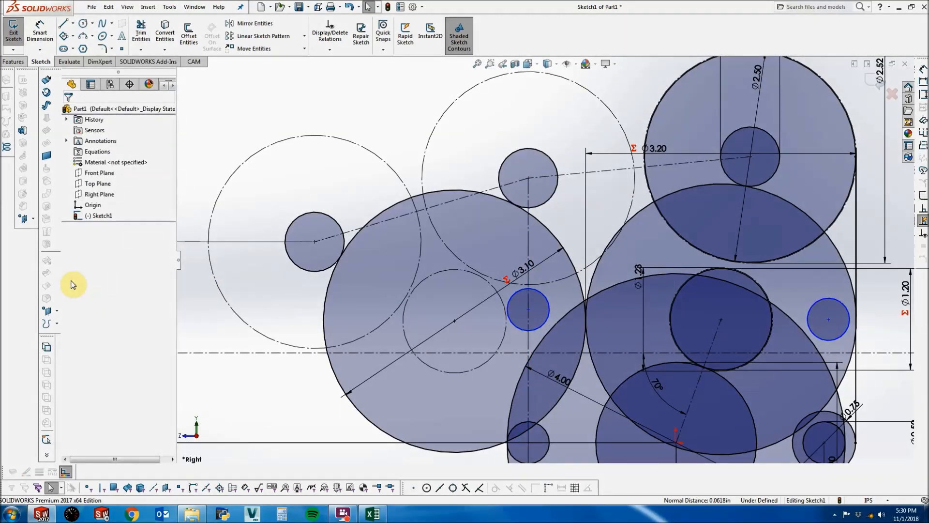
{"action": "scroll", "coordinate": [278, 302], "scroll_direction": "up", "scroll_amount": 3}
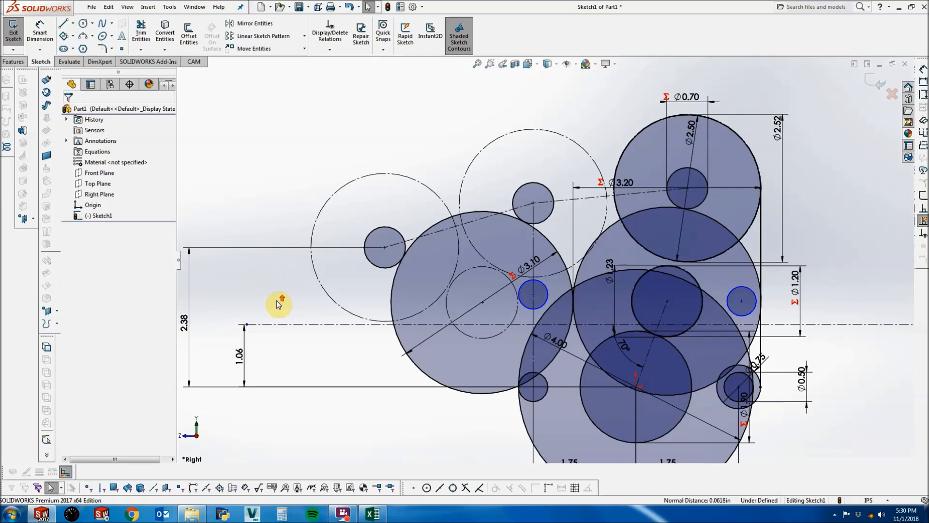
{"action": "key", "text": "z"}
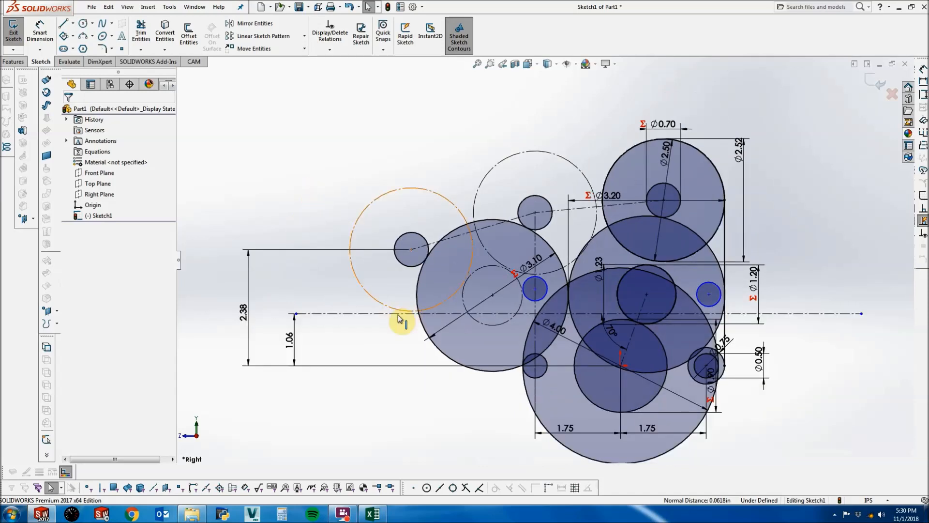
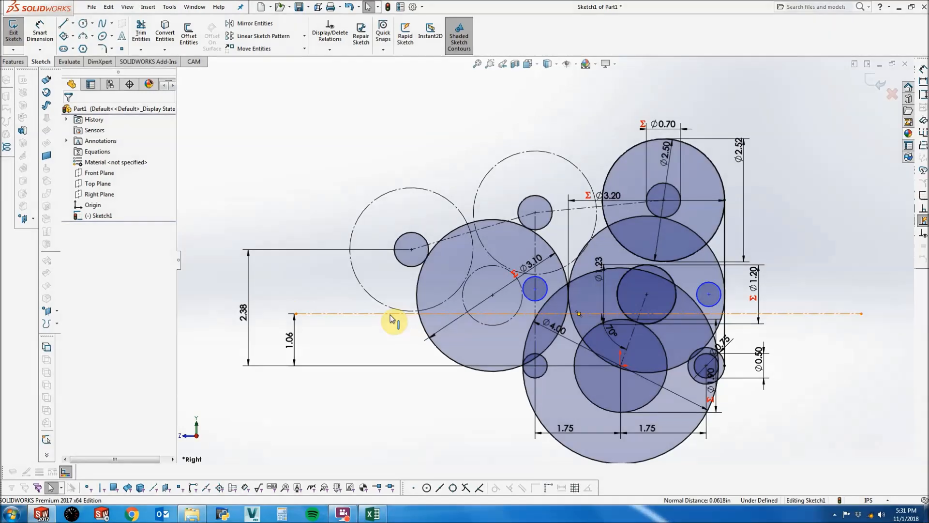
Apply a Horizontal relation between the centers of the two upper 0.50 in circles and reposition the right-hand circle.
{"action": "left_click", "coordinate": [288, 142]}
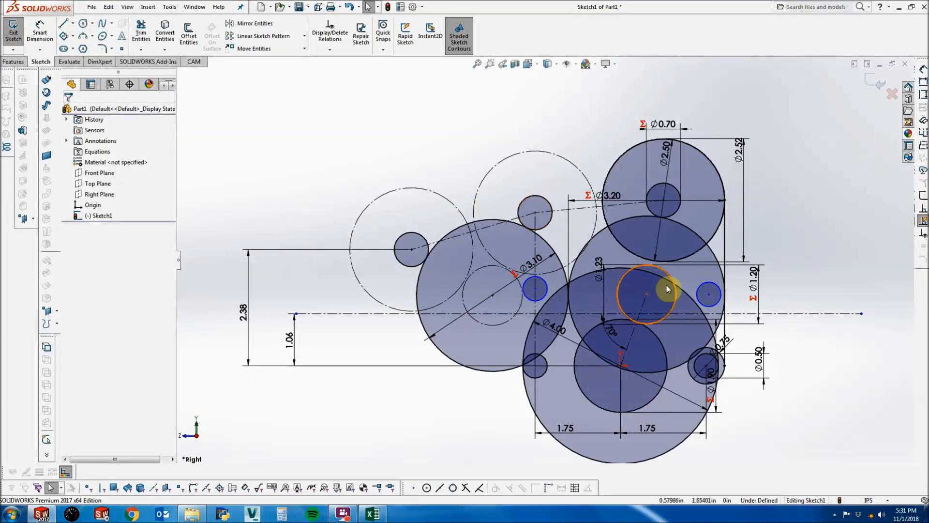
{"action": "left_click", "coordinate": [536, 289]}
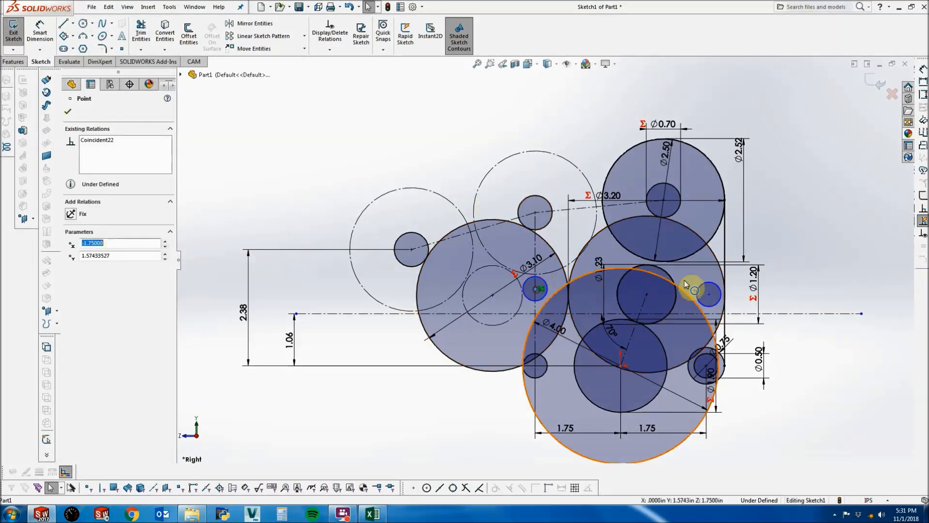
{"action": "left_click", "coordinate": [709, 293], "text": "ctrl"}
{"action": "left_click", "coordinate": [93, 269]}
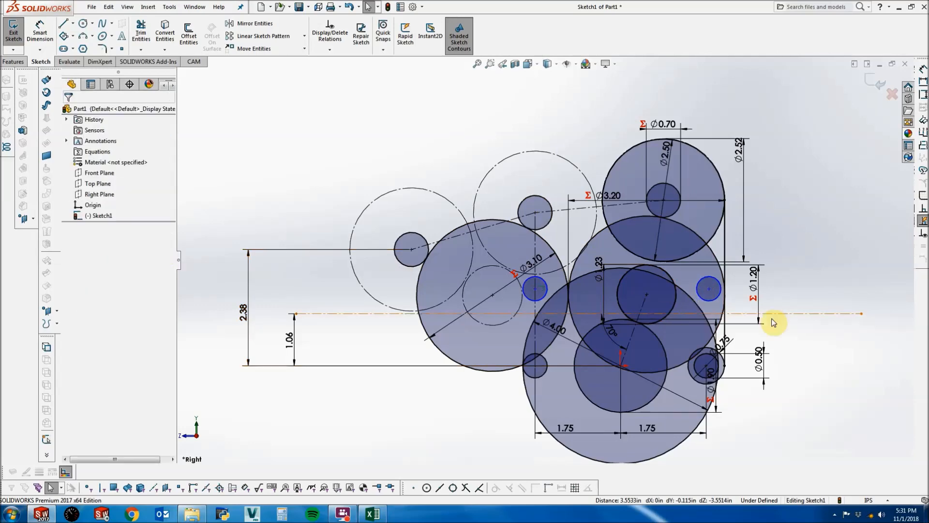
{"action": "scroll", "coordinate": [774, 322], "scroll_direction": "down", "scroll_amount": 3}
{"action": "left_click", "coordinate": [636, 264]}
{"action": "left_click_drag", "start_coordinate": [635, 266], "coordinate": [639, 271]}
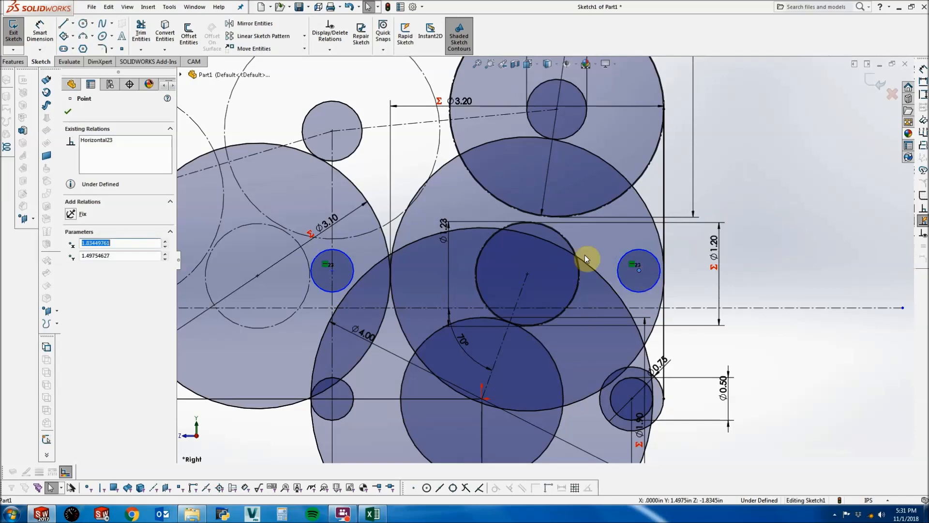
{"action": "key", "text": "Escape"}
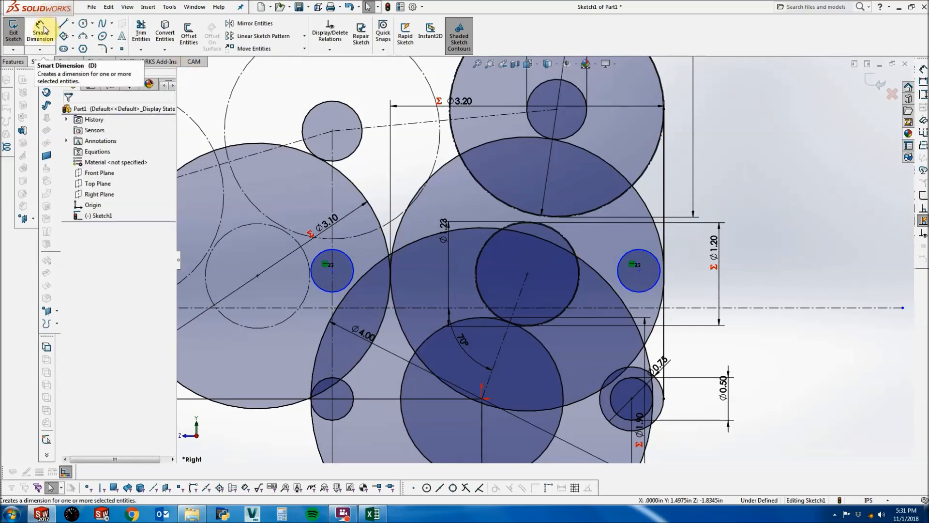
Draw a circle around the right-hand upper 0.50 in circle, sharing its center, and make it tangent to the vertical boundary line.
{"action": "left_click", "coordinate": [84, 22]}
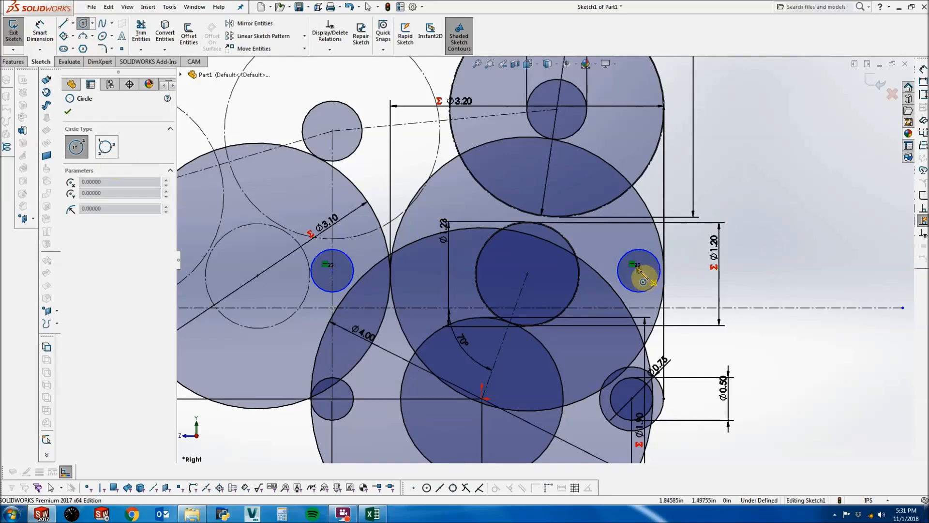
{"action": "left_click", "coordinate": [639, 271]}
{"action": "scroll", "coordinate": [670, 259], "scroll_direction": "down", "scroll_amount": 3}
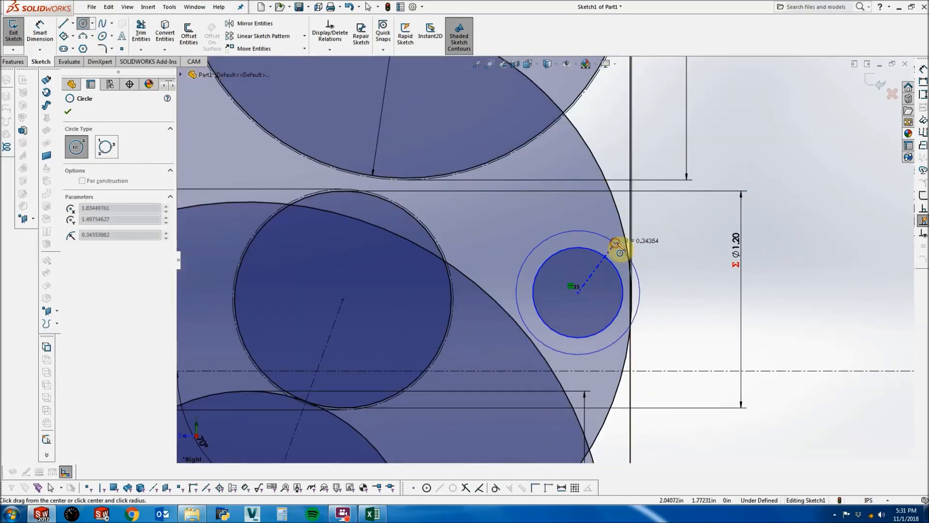
{"action": "left_click", "coordinate": [616, 242]}
{"action": "key", "text": "Escape"}
{"action": "left_click", "coordinate": [630, 240], "text": "ctrl"}
{"action": "left_click", "coordinate": [85, 268]}
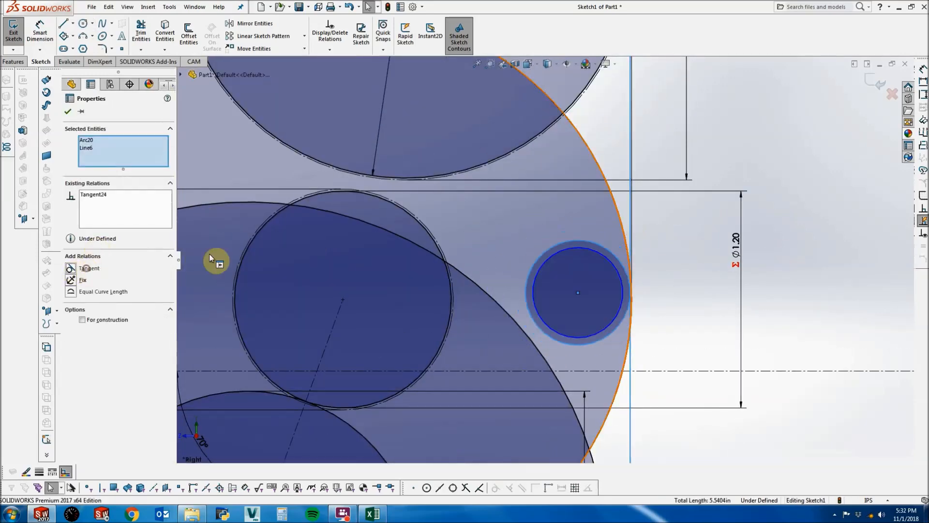
{"action": "key", "text": "Escape"}
Set the new outer circle's diameter to 0.625 in and convert it to construction geometry.
{"action": "left_click", "coordinate": [40, 36]}
{"action": "left_click", "coordinate": [618, 258]}
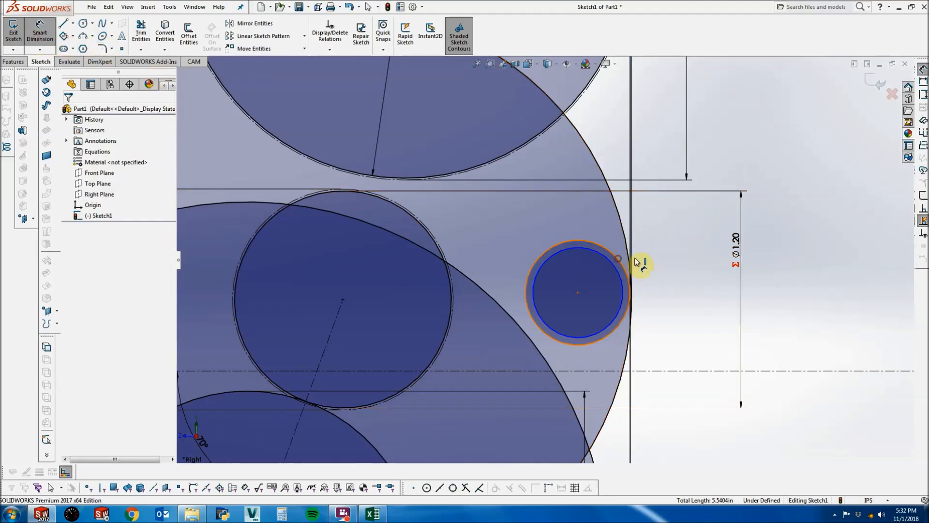
{"action": "left_click", "coordinate": [649, 264]}
{"action": "type", "text": ".63"}
{"action": "key", "text": "Return"}
{"action": "key", "text": "Escape"}
{"action": "left_click", "coordinate": [601, 248]}
{"action": "left_click", "coordinate": [123, 242]}
{"action": "key", "text": "Escape"}
Apply a Horizontal relation between the center of the right-hand upper 0.50 in circle and the 1.20 in gear's center.
{"action": "scroll", "coordinate": [587, 263], "scroll_direction": "up", "scroll_amount": 3}
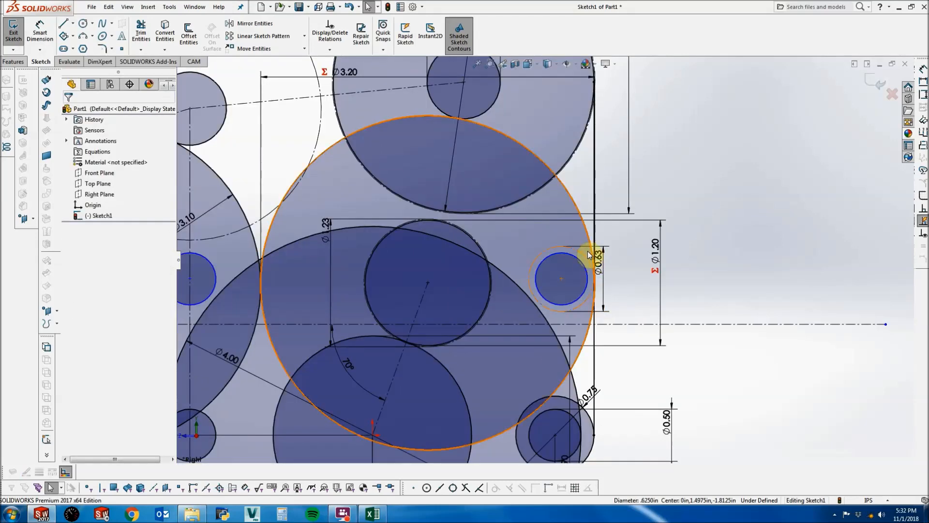
{"action": "scroll", "coordinate": [586, 266], "scroll_direction": "up", "scroll_amount": 3}
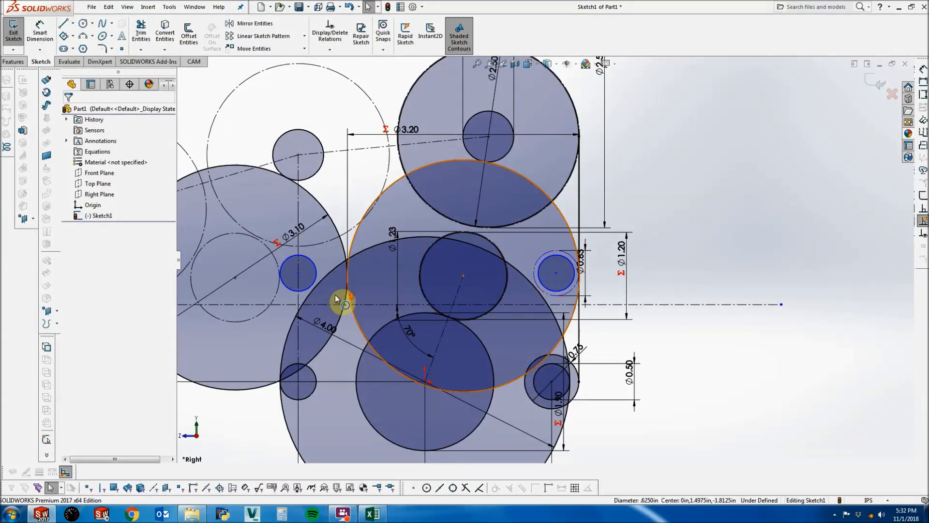
{"action": "scroll", "coordinate": [335, 291], "scroll_direction": "up", "scroll_amount": 1}
{"action": "scroll", "coordinate": [338, 283], "scroll_direction": "down", "scroll_amount": 2}
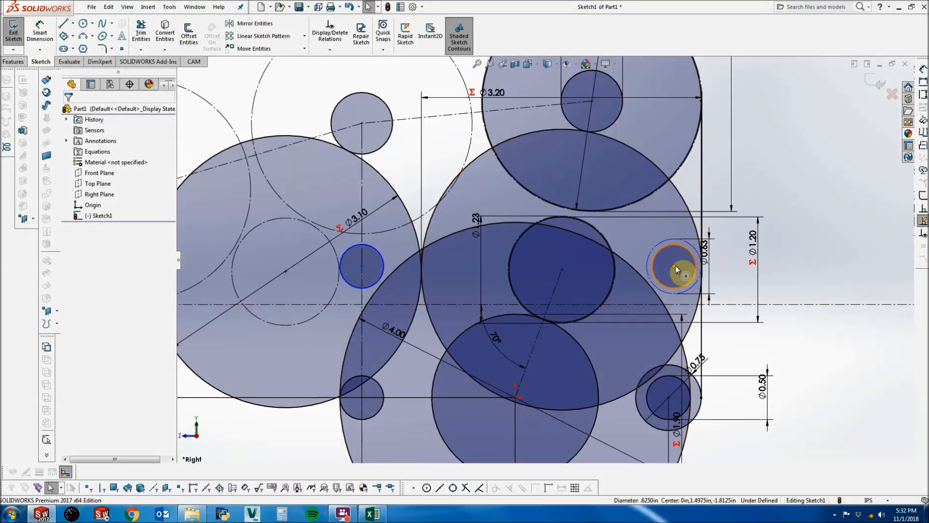
{"action": "left_click", "coordinate": [675, 266]}
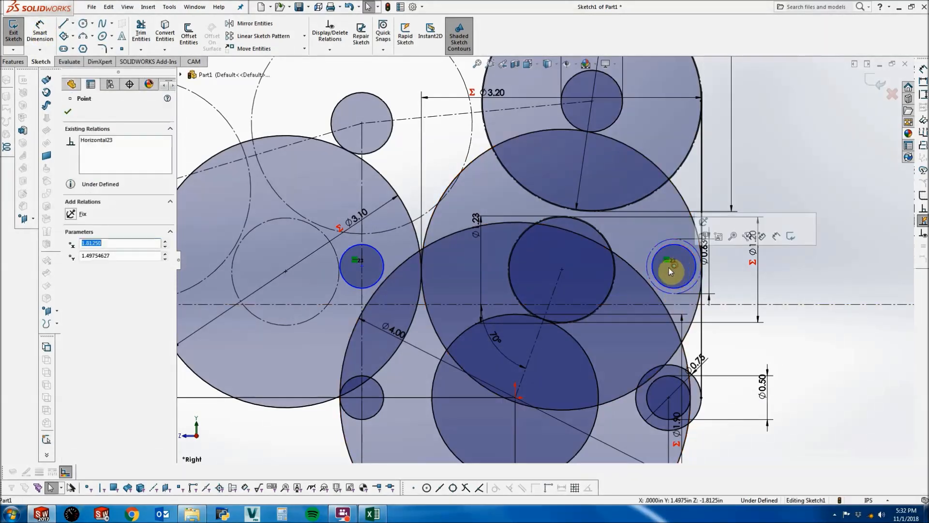
{"action": "left_click", "coordinate": [564, 269], "text": "ctrl"}
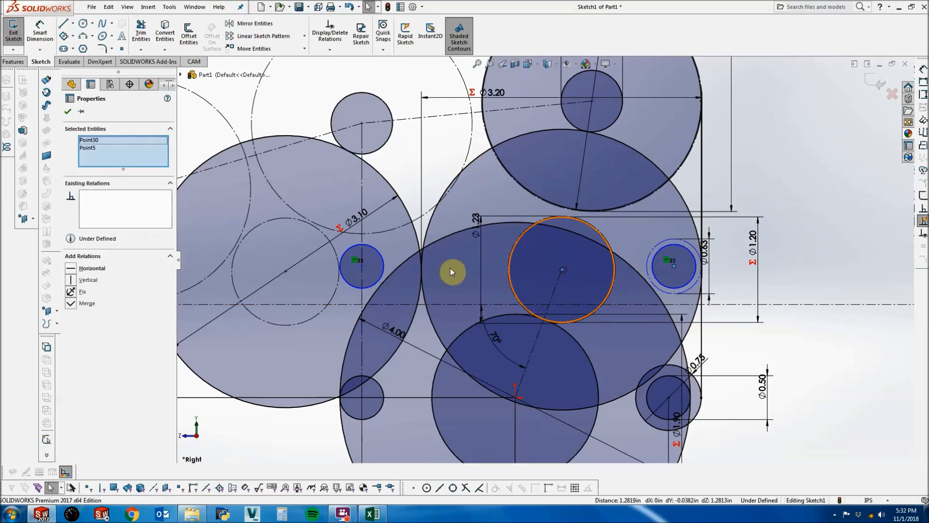
{"action": "left_click", "coordinate": [90, 269]}
{"action": "left_click", "coordinate": [735, 279]}
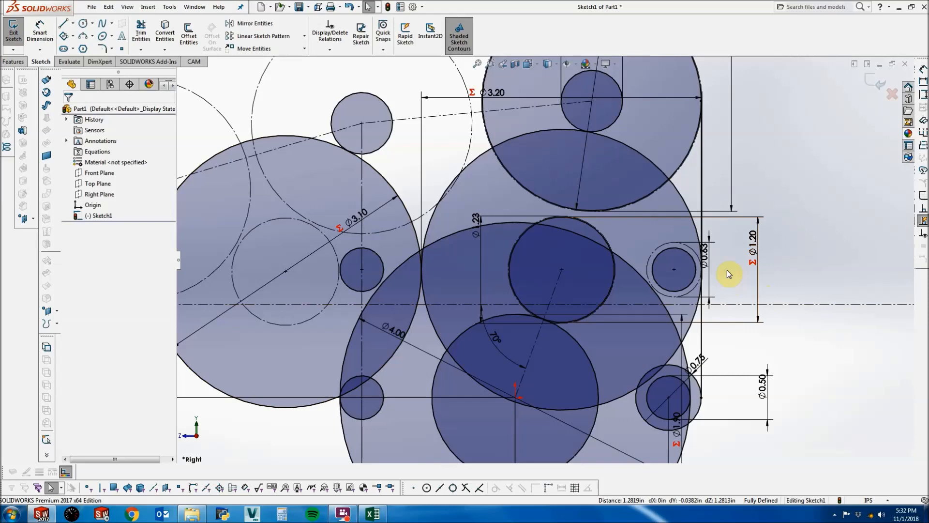
Set the angle of the construction line between the 1.20 in and 1.90 in gear centers to 73 degrees.
{"action": "scroll", "coordinate": [495, 341], "scroll_direction": "up", "scroll_amount": 3}
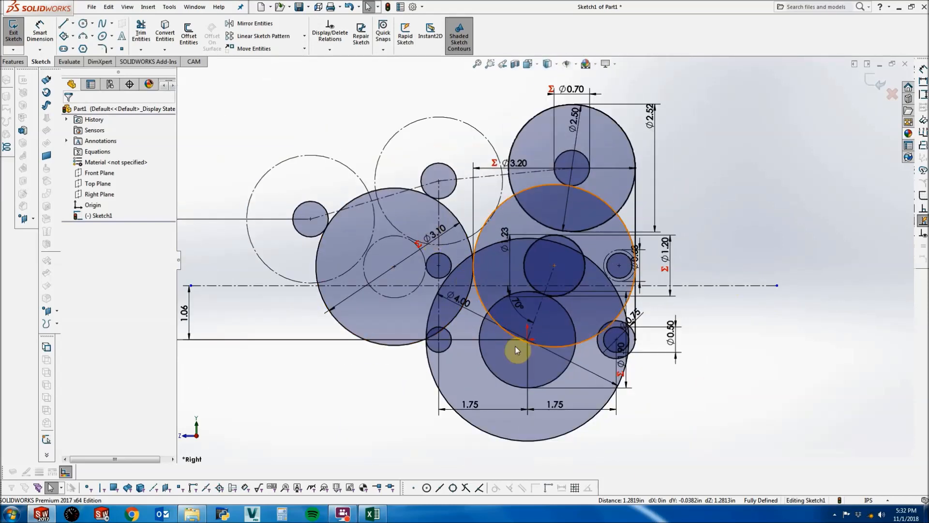
{"action": "double_click", "coordinate": [514, 304]}
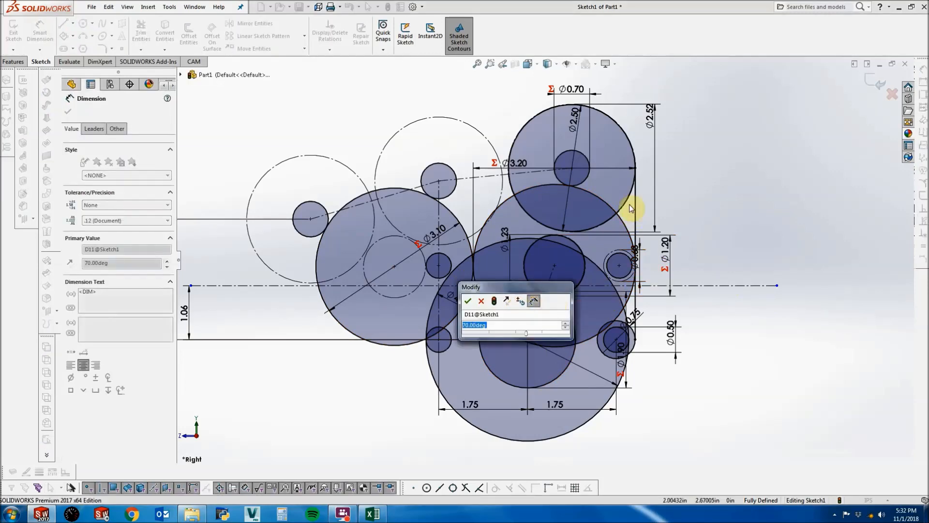
{"action": "type", "text": "73"}
{"action": "key", "text": "Return"}
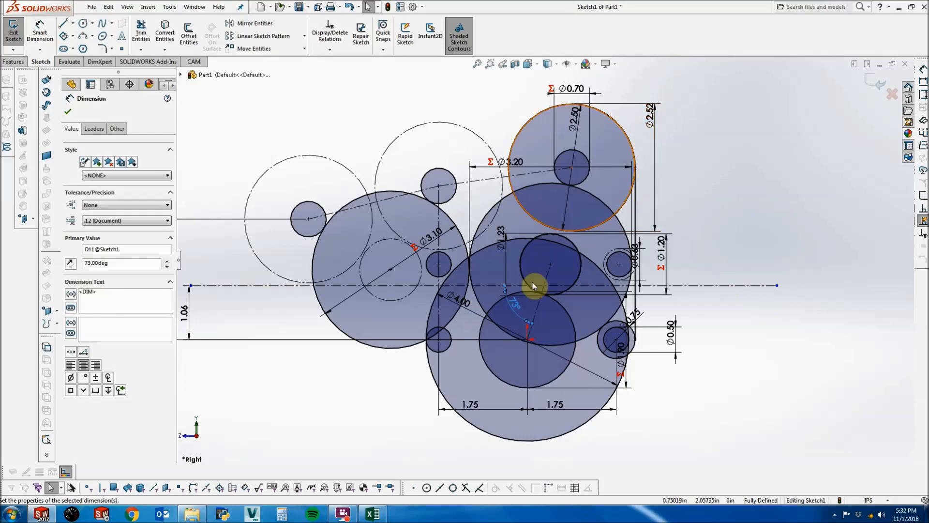
{"action": "left_click", "coordinate": [760, 209]}
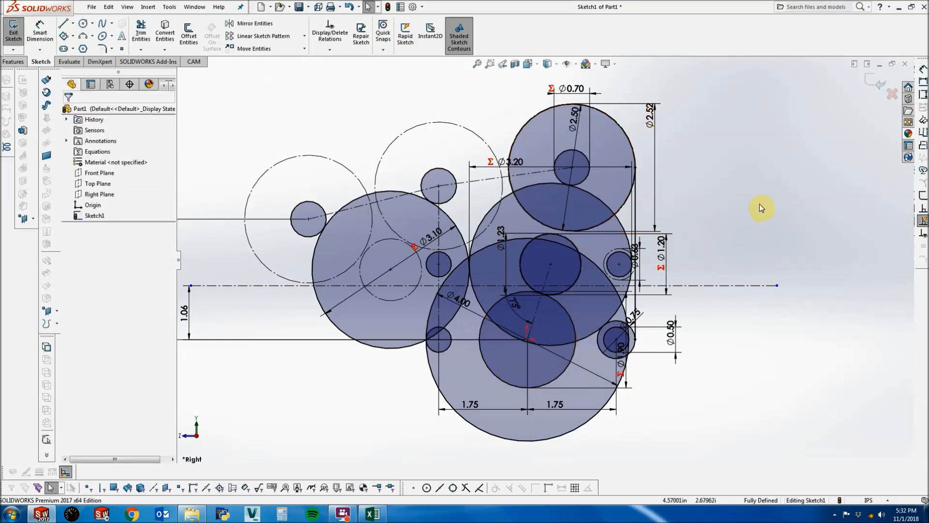
{"action": "key", "text": "f"}
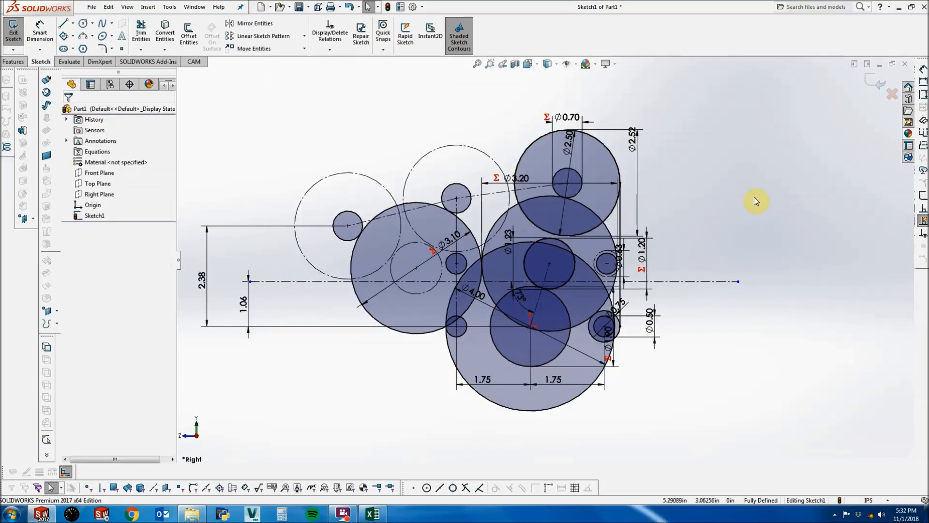
{"action": "left_click", "coordinate": [417, 162]}
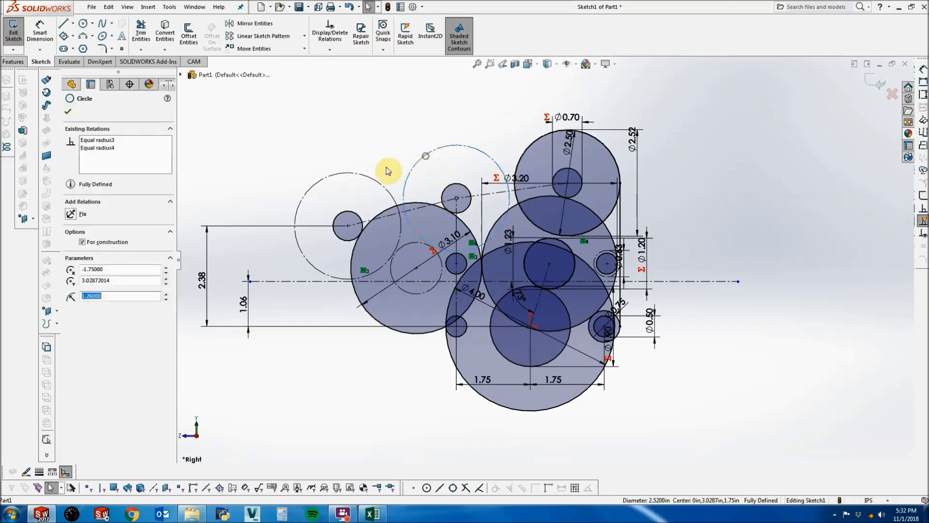
{"action": "left_click", "coordinate": [442, 136]}
{"action": "scroll", "coordinate": [504, 160], "scroll_direction": "down", "scroll_amount": 2}
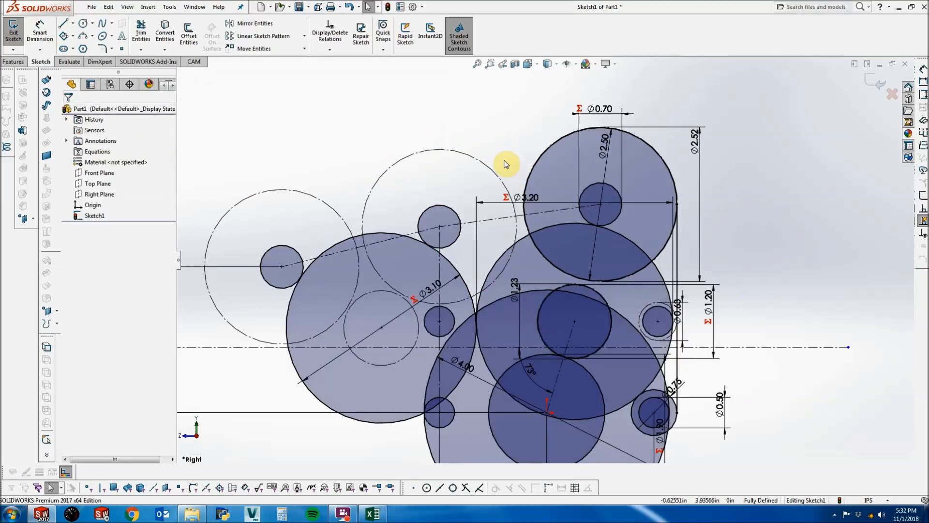
{"action": "scroll", "coordinate": [505, 163], "scroll_direction": "up", "scroll_amount": 2}
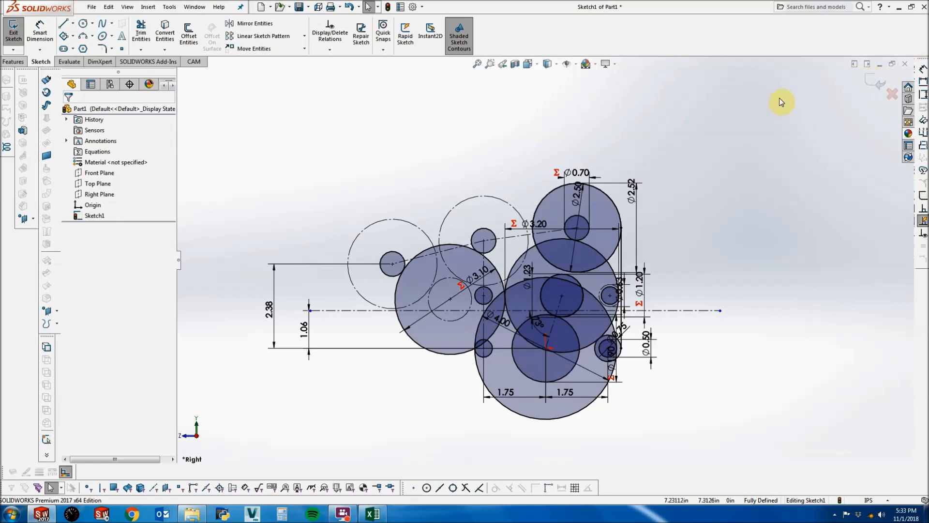
{"action": "left_click", "coordinate": [413, 262]}
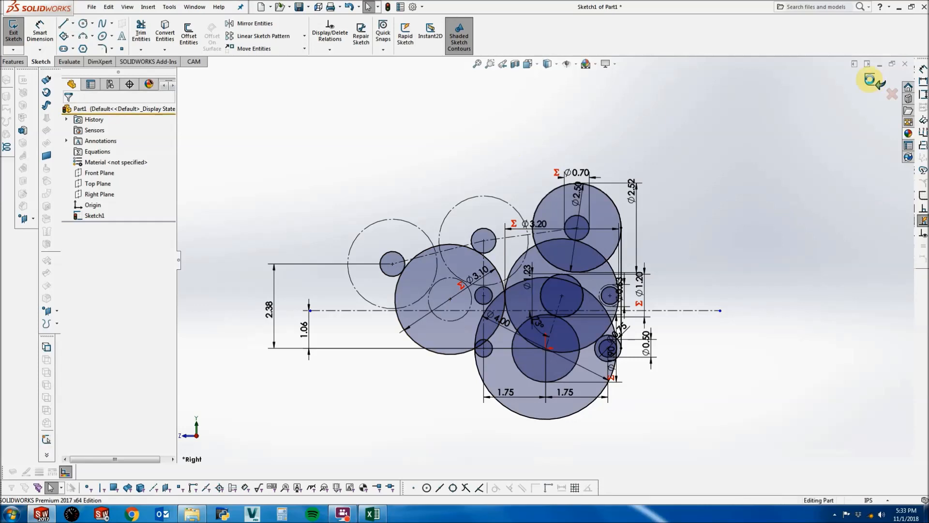
Close the gearbox layout sketch and start a new sketch on the Right Plane.
{"action": "left_click", "coordinate": [869, 80]}
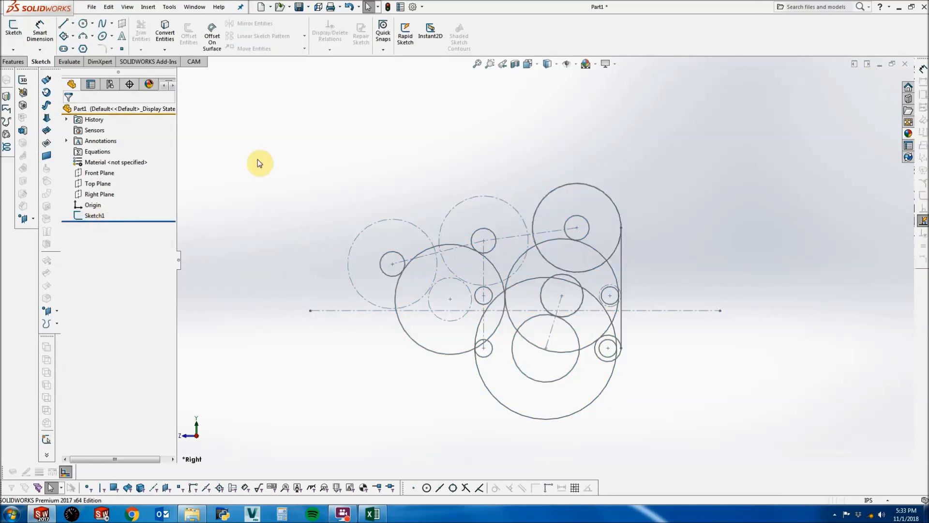
{"action": "left_click", "coordinate": [10, 40]}
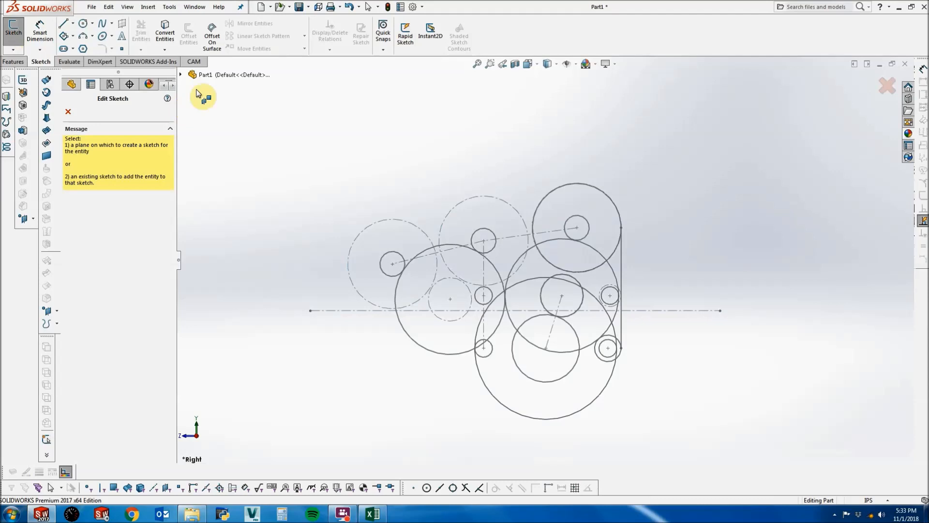
{"action": "left_click", "coordinate": [180, 75]}
{"action": "left_click", "coordinate": [234, 163]}
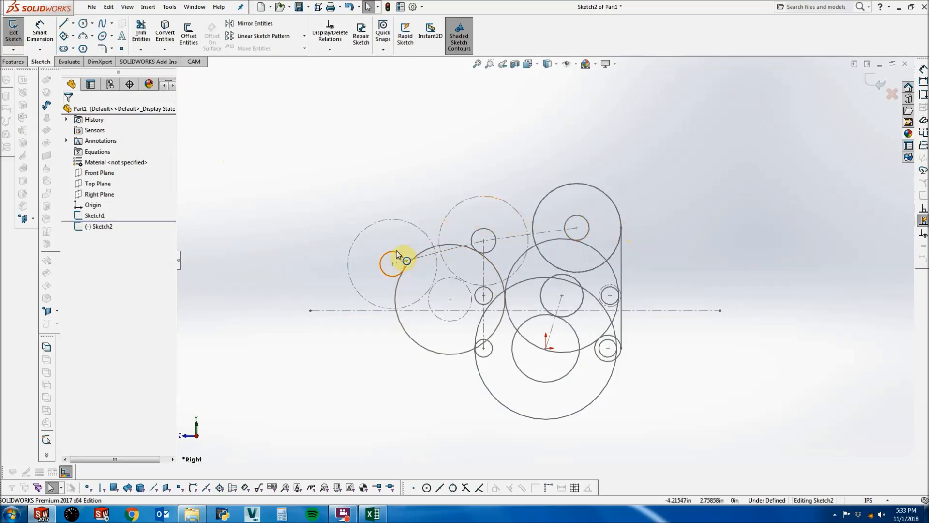
Draw two circles larger than the motor outlines, centered on the left-hand and right-hand motor pinions.
{"action": "left_click", "coordinate": [83, 24]}
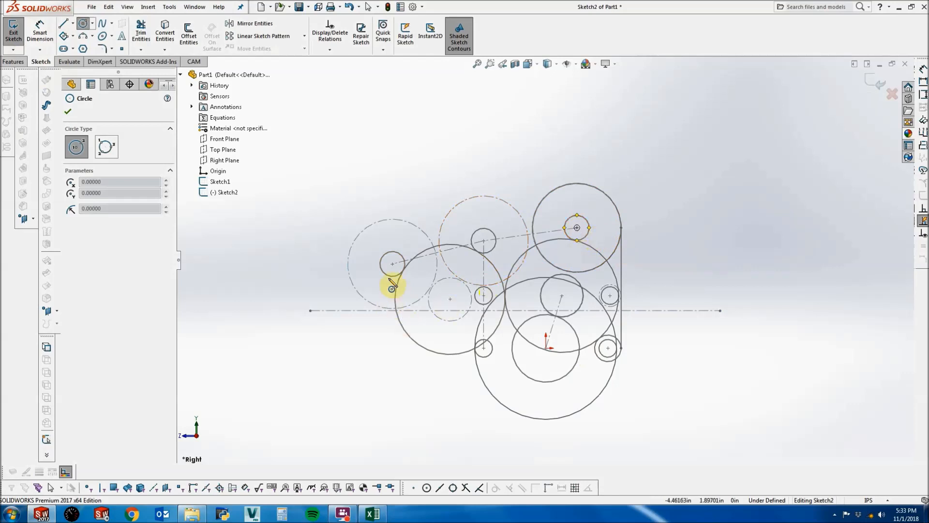
{"action": "left_click_drag", "start_coordinate": [393, 264], "coordinate": [368, 200]}
{"action": "left_click", "coordinate": [577, 227]}
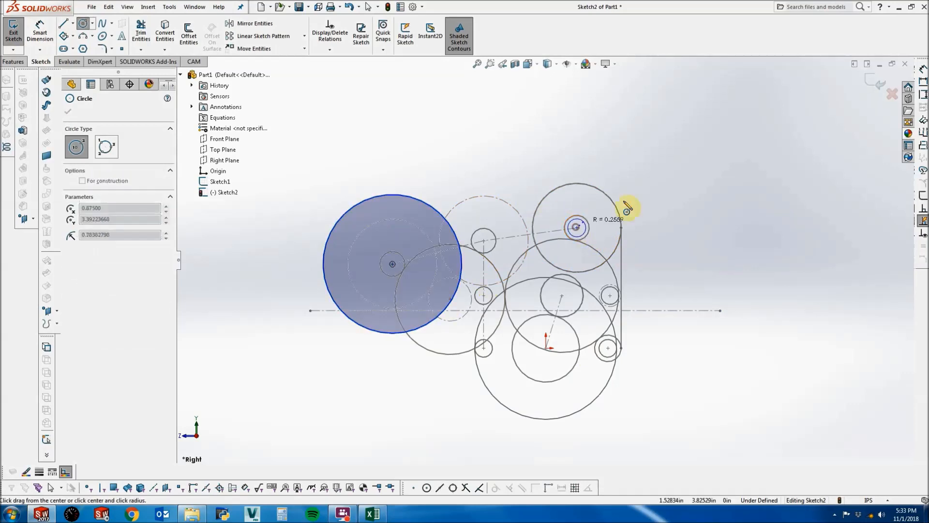
{"action": "left_click", "coordinate": [627, 200]}
{"action": "key", "text": "Escape"}
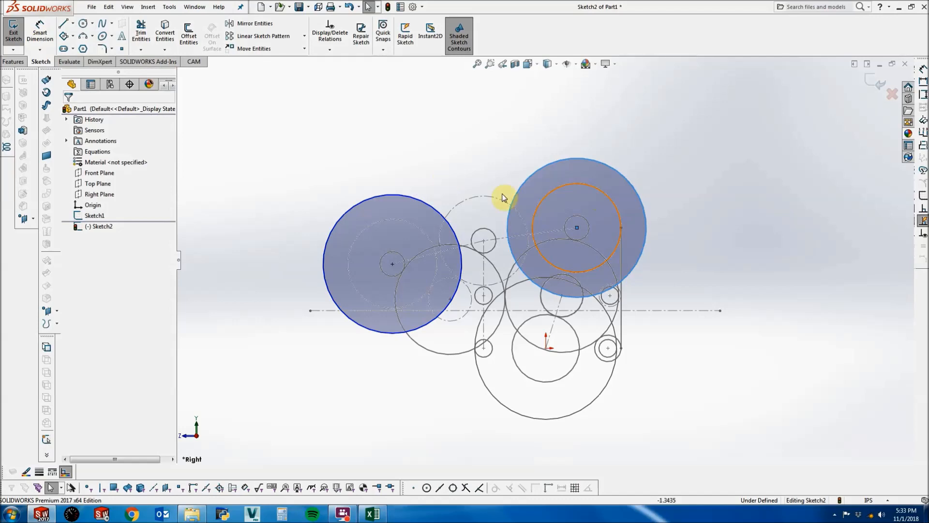
Make the large circle around the right-hand motor pinion coradial with that motor's outline.
{"action": "scroll", "coordinate": [503, 197], "scroll_direction": "down", "scroll_amount": 10}
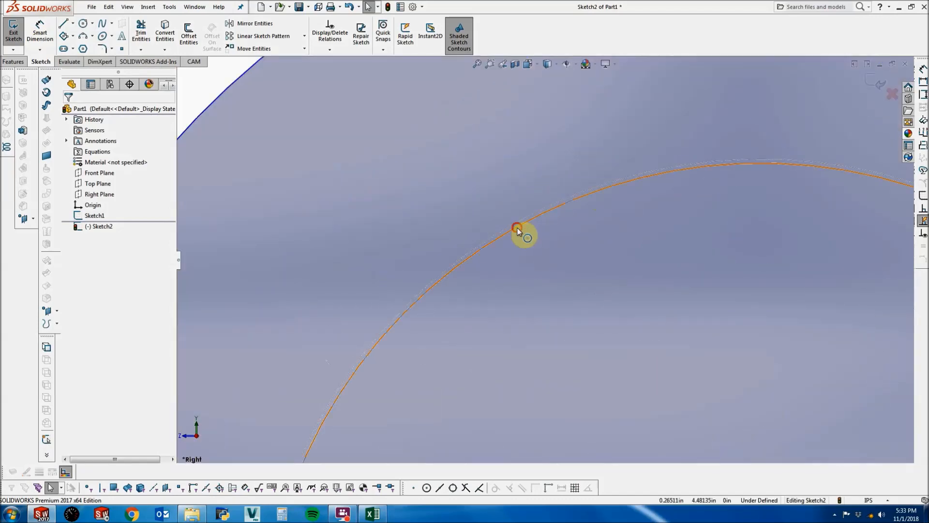
{"action": "scroll", "coordinate": [521, 232], "scroll_direction": "up", "scroll_amount": 8}
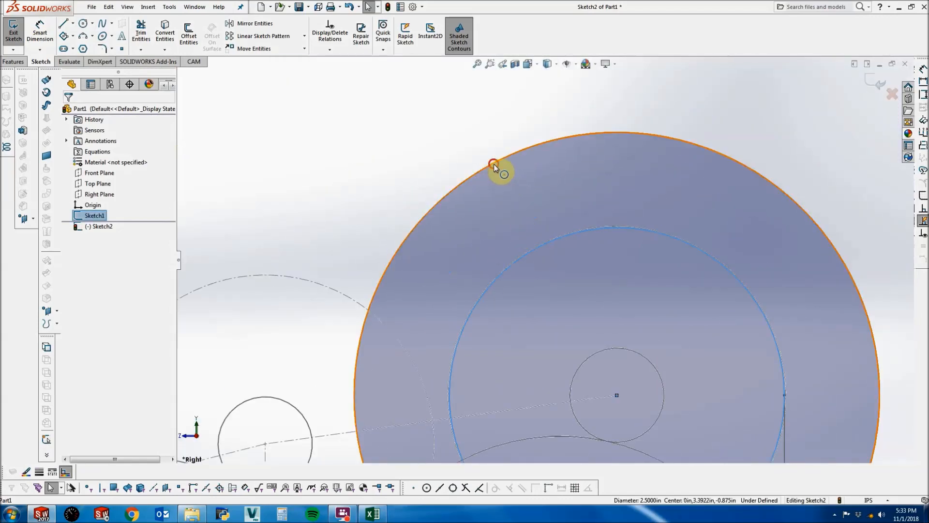
{"action": "left_click", "coordinate": [493, 163], "text": "ctrl"}
{"action": "left_click", "coordinate": [71, 269]}
{"action": "scroll", "coordinate": [469, 259], "scroll_direction": "up", "scroll_amount": 4}
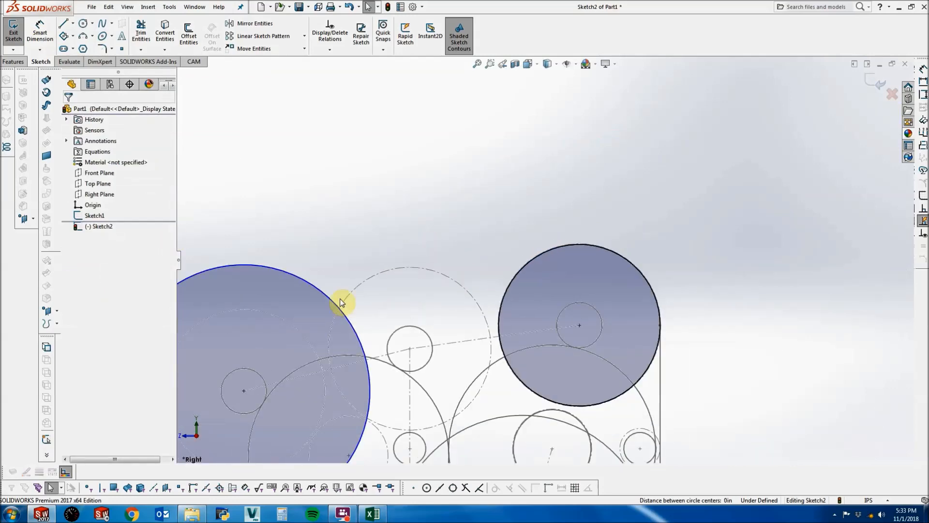
Make the large circle around the left-hand motor pinion coradial with the left-hand motor's outline.
{"action": "left_click", "coordinate": [334, 295]}
{"action": "scroll", "coordinate": [556, 290], "scroll_direction": "down", "scroll_amount": 5}
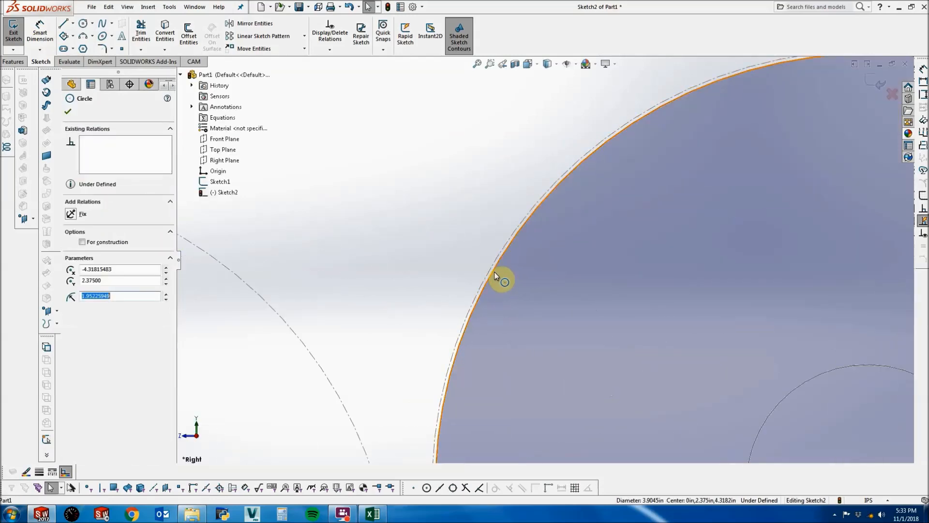
{"action": "left_click", "coordinate": [494, 272], "text": "ctrl"}
{"action": "left_click", "coordinate": [154, 302]}
{"action": "scroll", "coordinate": [322, 253], "scroll_direction": "up", "scroll_amount": 5}
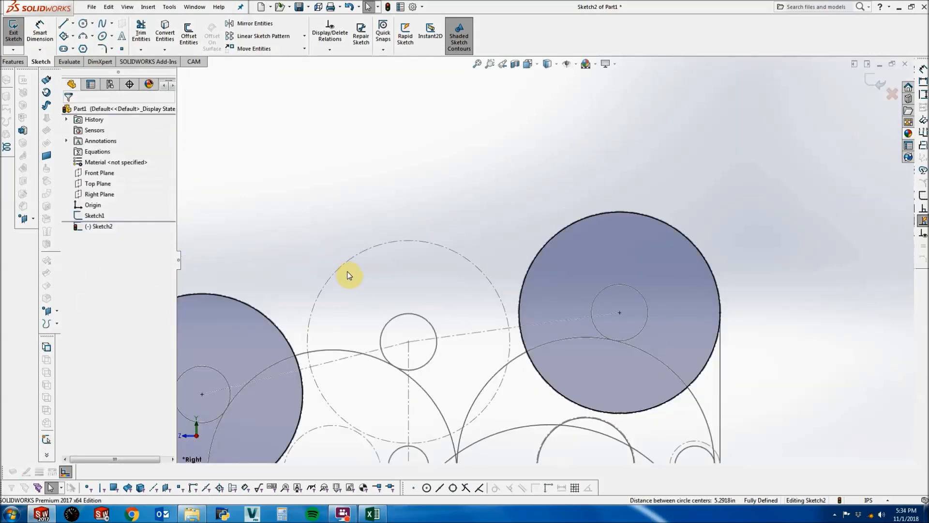
Draw a line tangent to the upper edges of the left-hand and right-hand motor circles.
{"action": "left_click", "coordinate": [63, 23]}
{"action": "scroll", "coordinate": [367, 294], "scroll_direction": "down", "scroll_amount": 5}
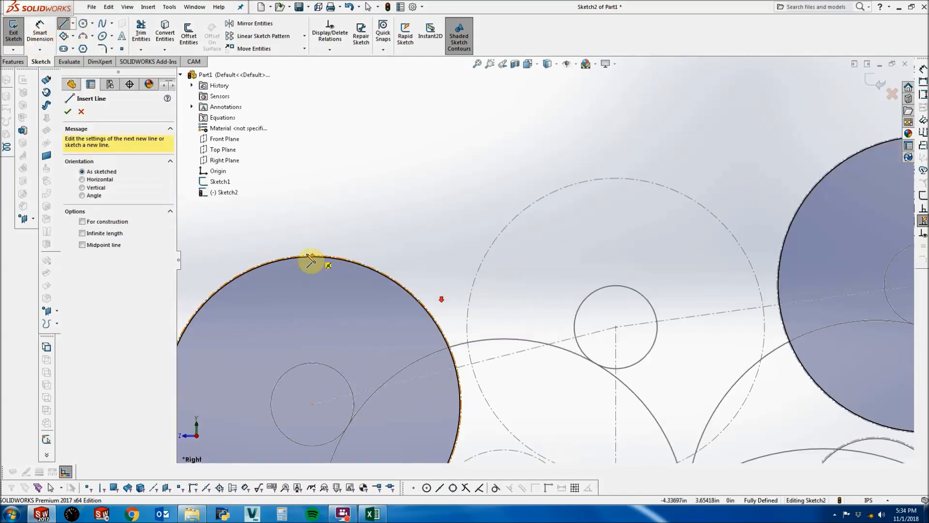
{"action": "left_click", "coordinate": [286, 261]}
{"action": "scroll", "coordinate": [629, 218], "scroll_direction": "up", "scroll_amount": 4}
{"action": "scroll", "coordinate": [764, 216], "scroll_direction": "down", "scroll_amount": 5}
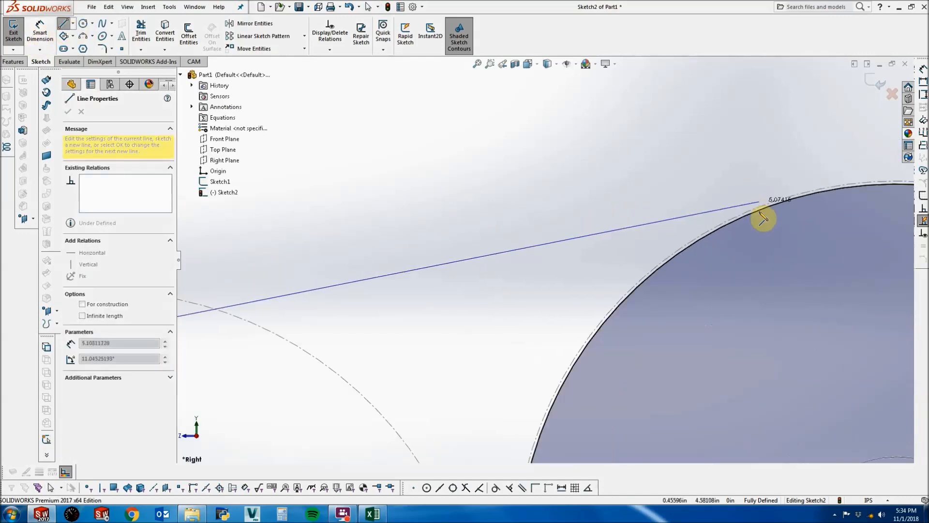
{"action": "left_click", "coordinate": [755, 213]}
{"action": "key", "text": "Escape"}
{"action": "scroll", "coordinate": [657, 288], "scroll_direction": "up", "scroll_amount": 5}
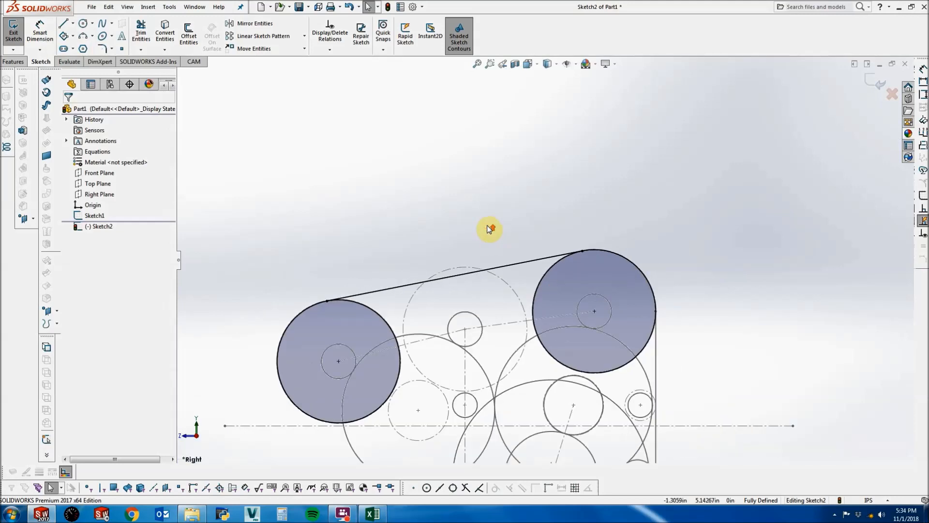
Convert the layout sketch's right-hand vertical line and the outer small circle at its lower end into the plate sketch.
{"action": "scroll", "coordinate": [522, 326], "scroll_direction": "up", "scroll_amount": 3}
{"action": "scroll", "coordinate": [533, 326], "scroll_direction": "down", "scroll_amount": 3}
{"action": "scroll", "coordinate": [604, 405], "scroll_direction": "up", "scroll_amount": 2}
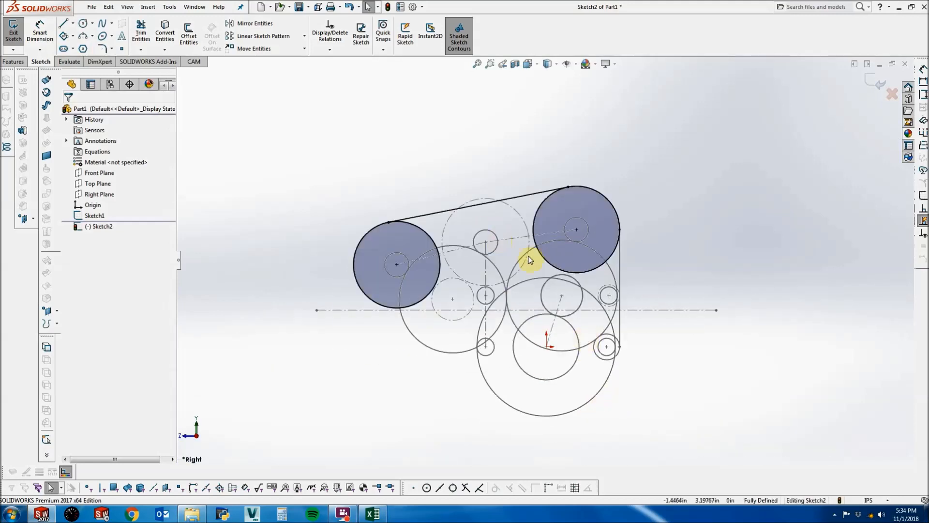
{"action": "scroll", "coordinate": [653, 280], "scroll_direction": "down", "scroll_amount": 2}
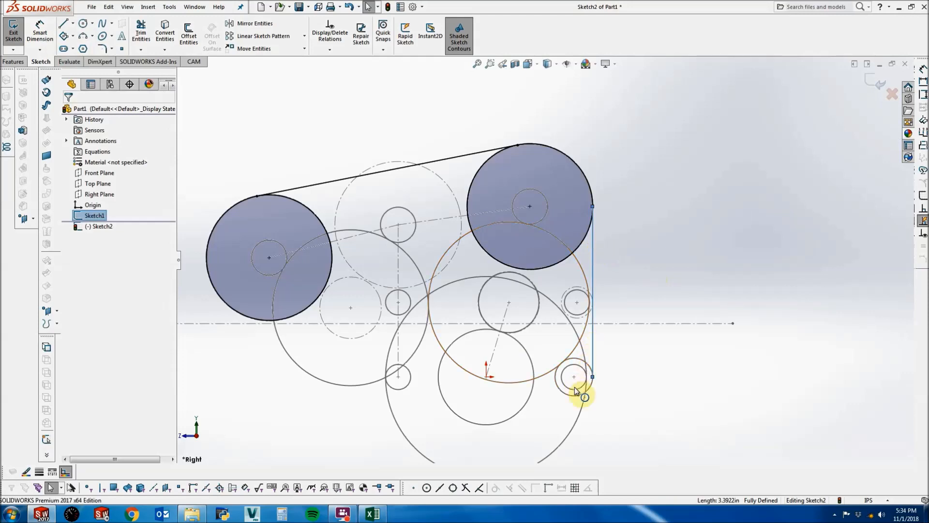
{"action": "left_click", "coordinate": [156, 37]}
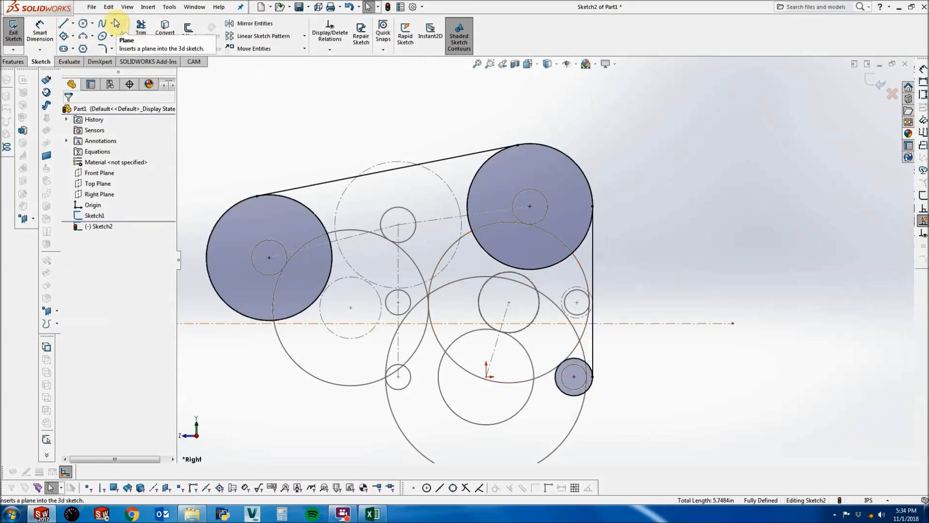
Draw a circle centered on the origin, slightly larger than the inner gear circle there.
{"action": "left_click", "coordinate": [83, 23]}
{"action": "left_click_drag", "start_coordinate": [486, 377], "coordinate": [497, 442]}
{"action": "key", "text": "Escape"}
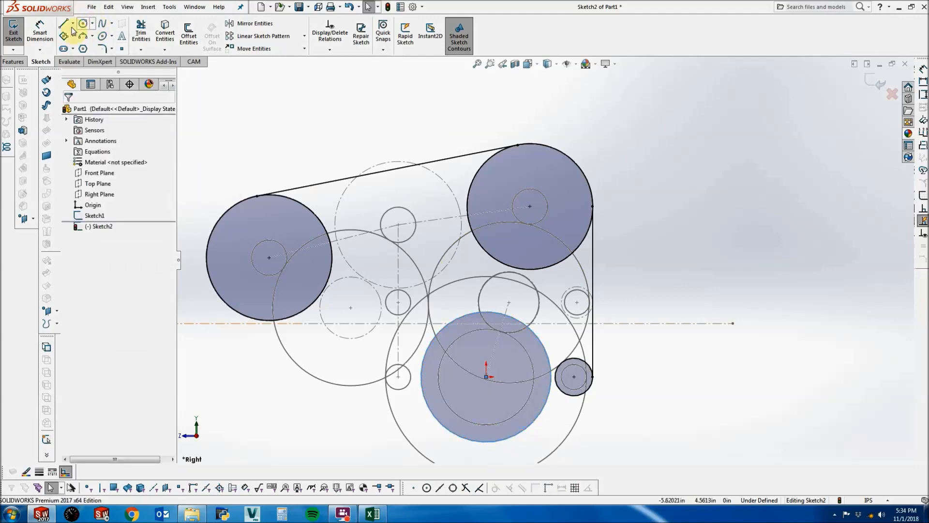
Draw a line from the underside of the converted small circle to the lower right of the origin circle.
{"action": "left_click", "coordinate": [63, 23]}
{"action": "scroll", "coordinate": [605, 440], "scroll_direction": "down", "scroll_amount": 3}
{"action": "left_click", "coordinate": [572, 350]}
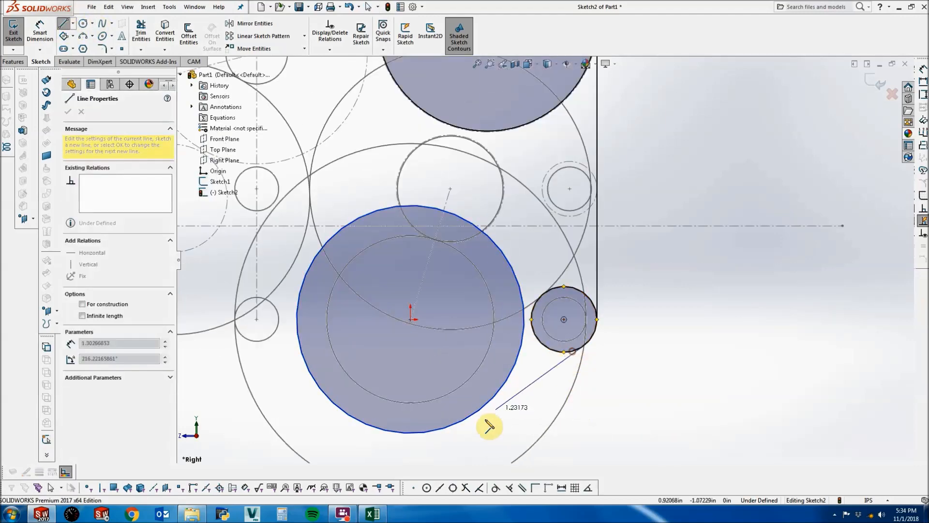
{"action": "left_click", "coordinate": [481, 419]}
{"action": "key", "text": "Escape"}
Add Tangent relations between the lower right-hand line and both the origin circle and the small circle.
{"action": "left_click", "coordinate": [500, 390], "text": "ctrl"}
{"action": "left_click", "coordinate": [528, 388]}
{"action": "left_click", "coordinate": [547, 369]}
{"action": "left_click", "coordinate": [548, 350], "text": "ctrl"}
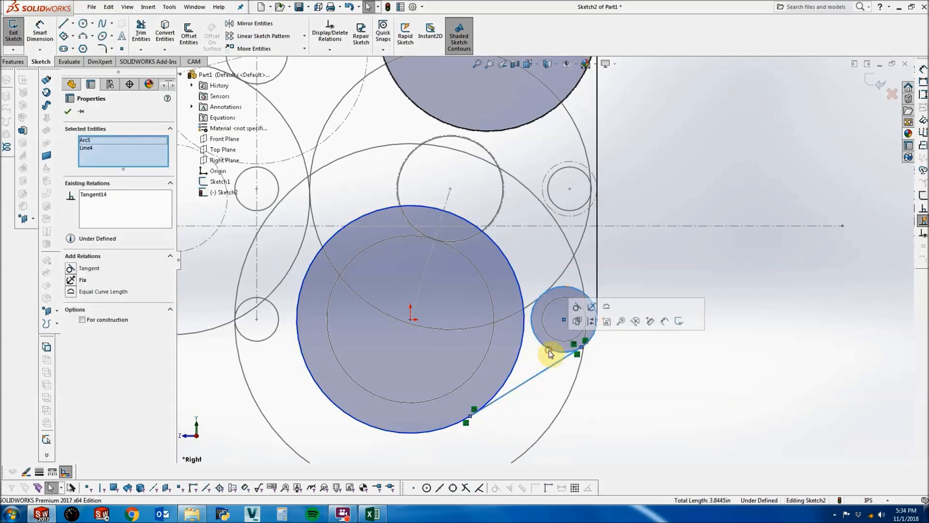
{"action": "key", "text": "Escape"}
{"action": "key", "text": "F1"}
{"action": "left_click", "coordinate": [838, 109]}
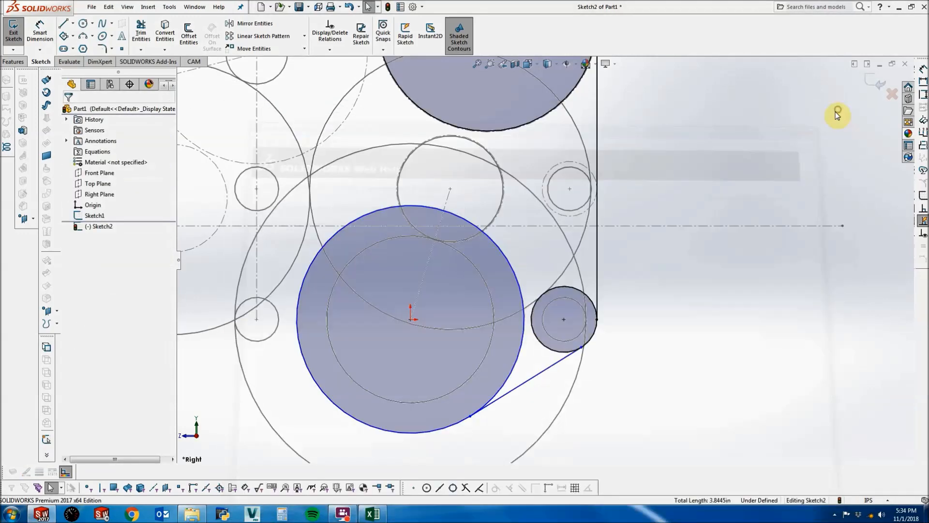
{"action": "left_click", "coordinate": [567, 355]}
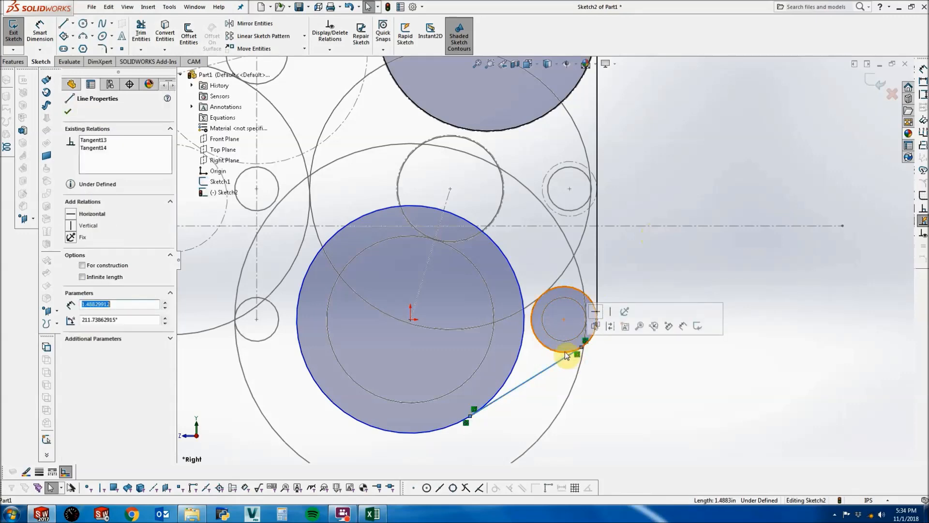
Draw a line from the lower left of the origin circle to a free point below the left-hand motor circle.
{"action": "key", "text": "f"}
{"action": "scroll", "coordinate": [437, 353], "scroll_direction": "down", "scroll_amount": 3}
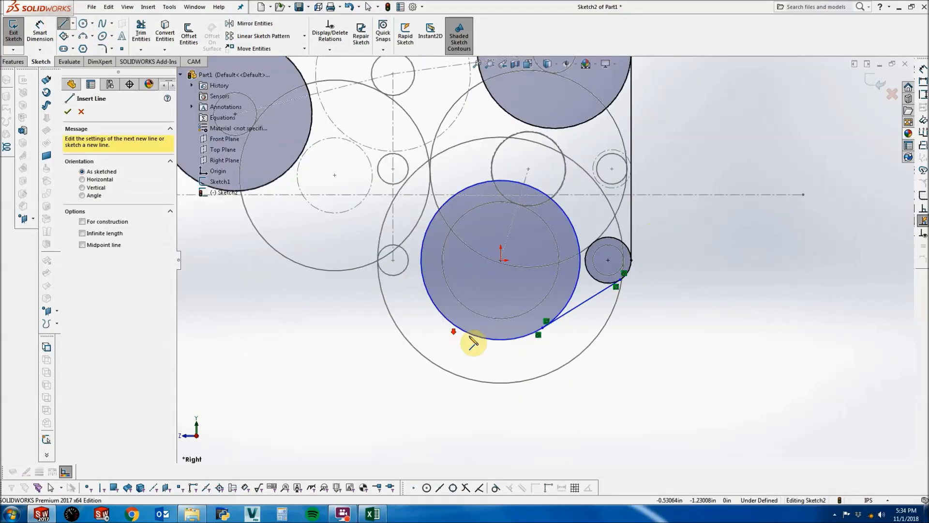
{"action": "left_click", "coordinate": [472, 332]}
{"action": "scroll", "coordinate": [421, 311], "scroll_direction": "up", "scroll_amount": 3}
{"action": "left_click", "coordinate": [319, 239]}
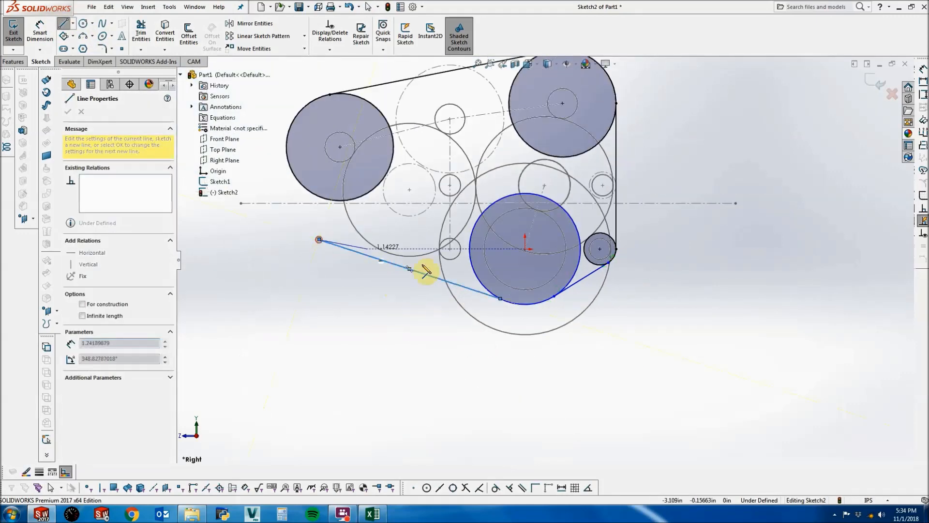
{"action": "key", "text": "Escape"}
Draw a vertical construction line up from the origin and make the two lower outline lines symmetric about it.
{"action": "left_click", "coordinate": [61, 28]}
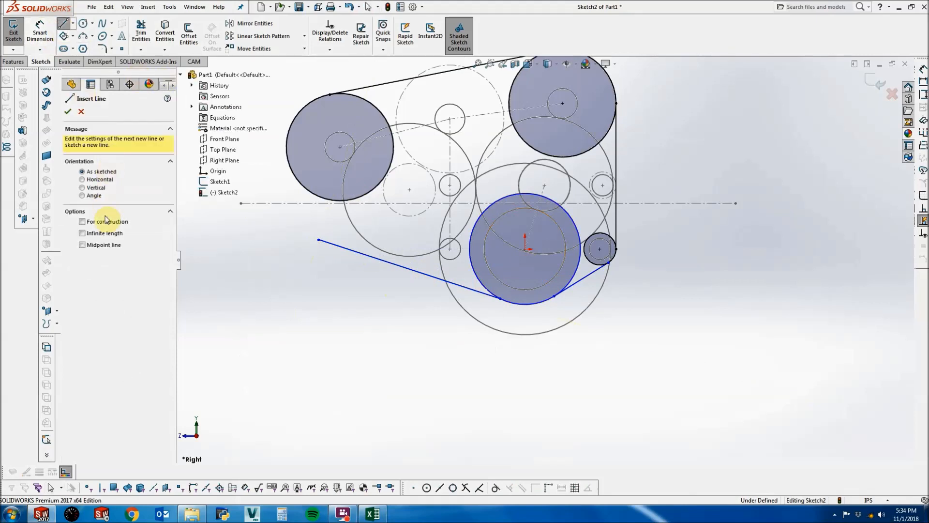
{"action": "key", "text": "Escape"}
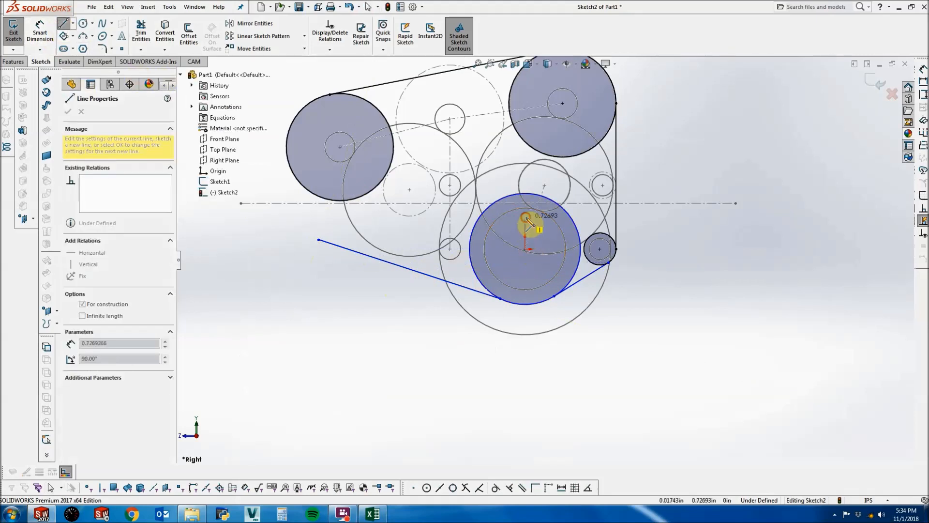
{"action": "left_click", "coordinate": [571, 282]}
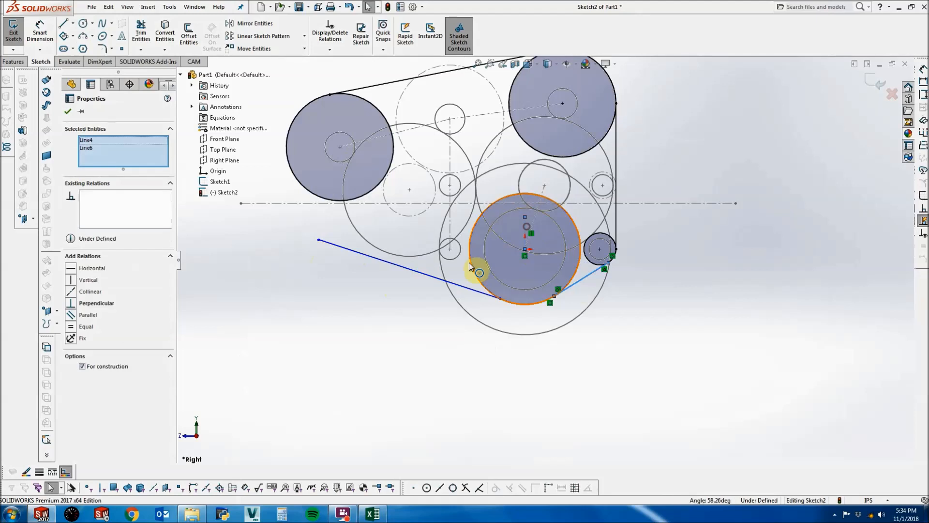
{"action": "left_click", "coordinate": [462, 291]}
{"action": "left_click", "coordinate": [92, 327]}
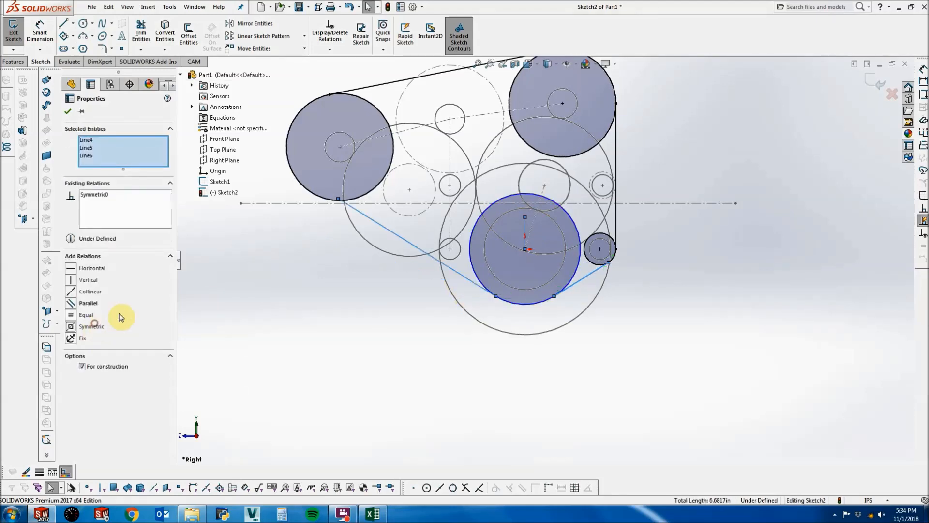
{"action": "key", "text": "Escape"}
Extend the long lower line's free end past the left-hand motor circle and make the line tangent to that circle.
{"action": "left_click_drag", "start_coordinate": [338, 199], "coordinate": [275, 172]}
{"action": "scroll", "coordinate": [350, 195], "scroll_direction": "down", "scroll_amount": 4}
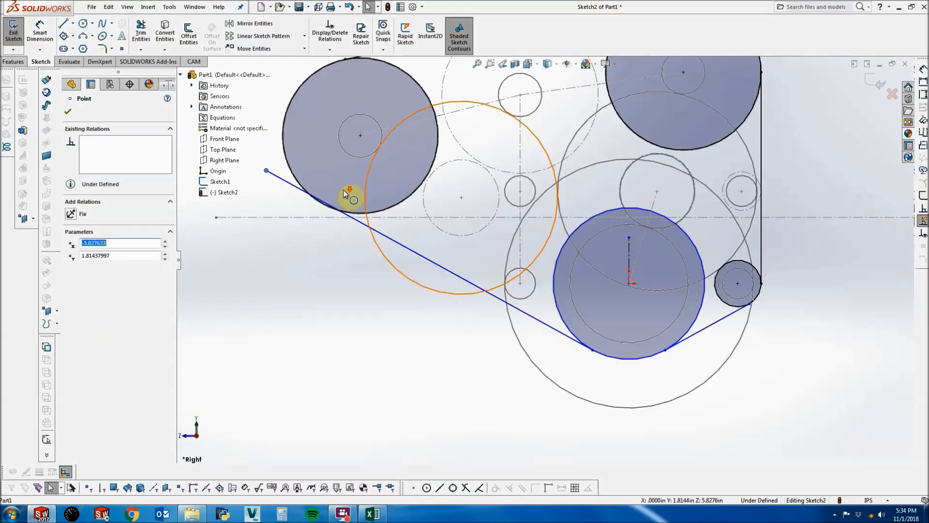
{"action": "left_click", "coordinate": [292, 191]}
{"action": "scroll", "coordinate": [315, 188], "scroll_direction": "down", "scroll_amount": 5}
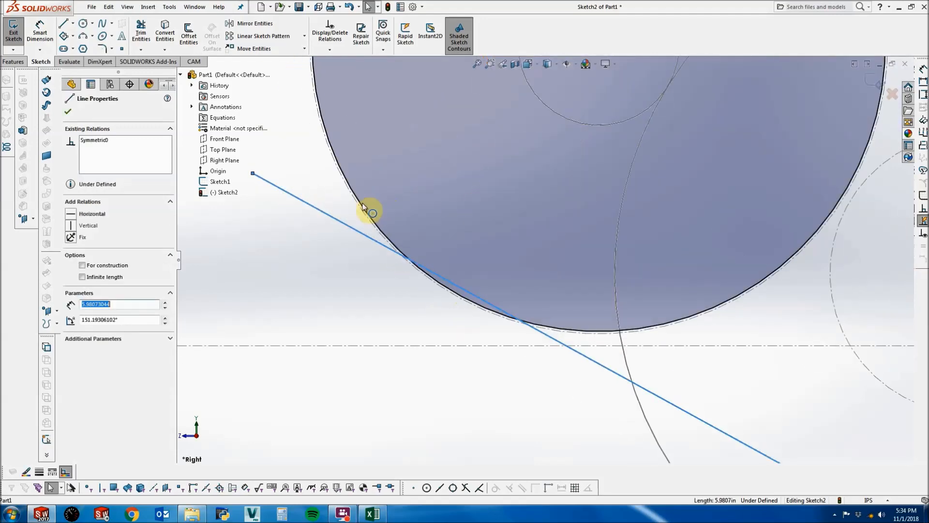
{"action": "left_click", "coordinate": [363, 204]}
{"action": "left_click", "coordinate": [283, 189], "text": "ctrl"}
{"action": "left_click", "coordinate": [79, 269]}
{"action": "key", "text": "Escape"}
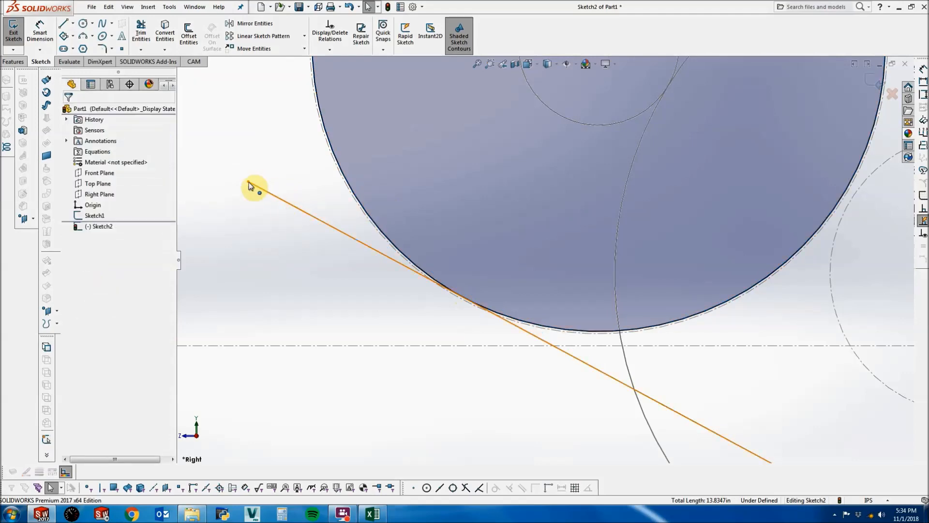
Make the long lower line's free endpoint coincident with the left-hand motor circle.
{"action": "left_click", "coordinate": [249, 183]}
{"action": "left_click", "coordinate": [349, 179], "text": "ctrl"}
{"action": "left_click", "coordinate": [97, 281]}
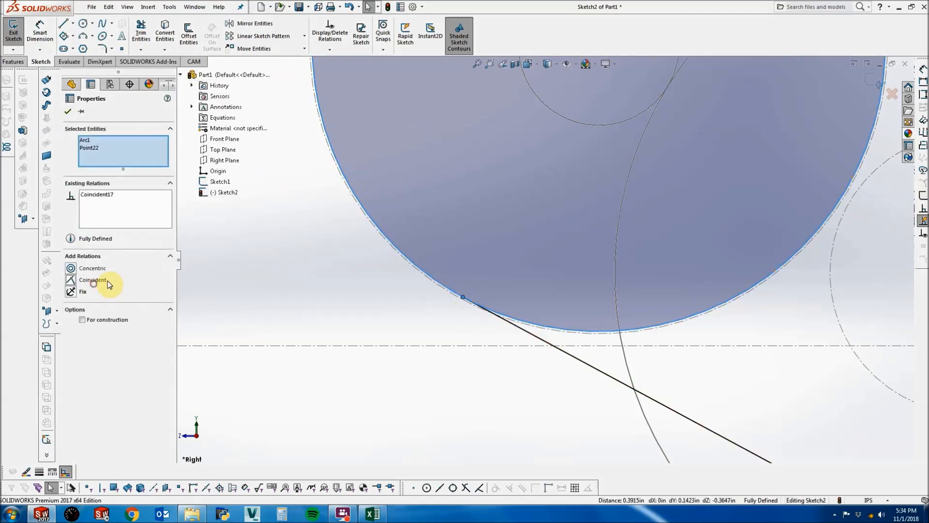
{"action": "key", "text": "Escape"}
Trim away the inner arcs of all four corner circles to leave one closed plate outline.
{"action": "scroll", "coordinate": [690, 346], "scroll_direction": "up", "scroll_amount": 5}
{"action": "scroll", "coordinate": [665, 338], "scroll_direction": "down", "scroll_amount": 4}
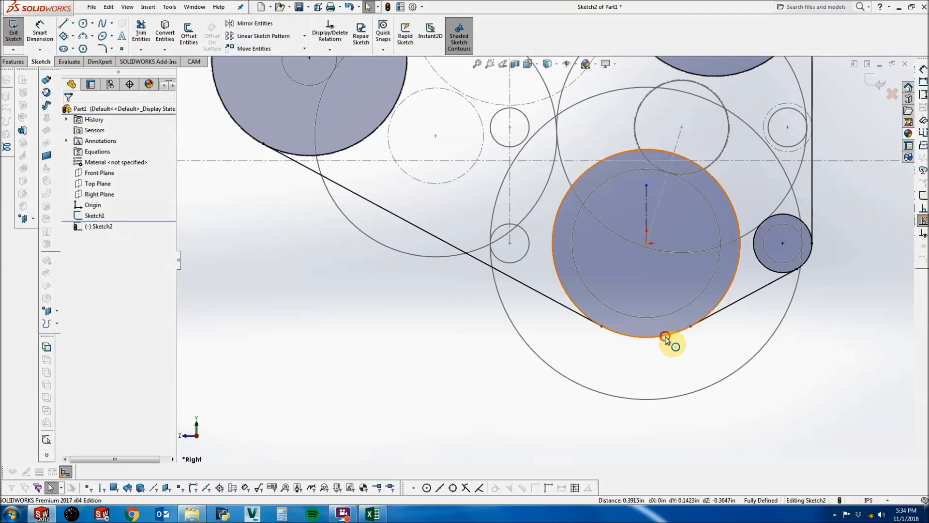
{"action": "left_click", "coordinate": [665, 337]}
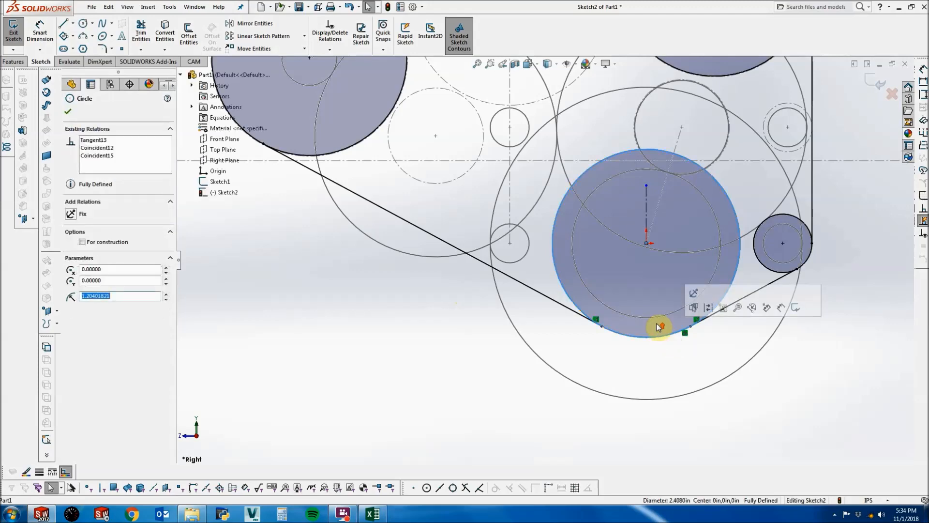
{"action": "scroll", "coordinate": [657, 327], "scroll_direction": "up", "scroll_amount": 3}
{"action": "left_click", "coordinate": [141, 33]}
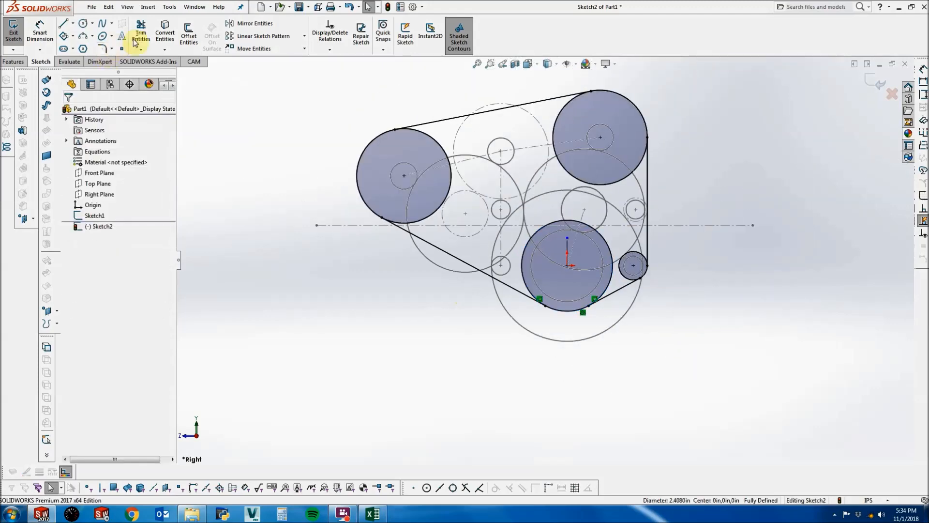
{"action": "left_click", "coordinate": [602, 236]}
{"action": "left_click", "coordinate": [620, 266]}
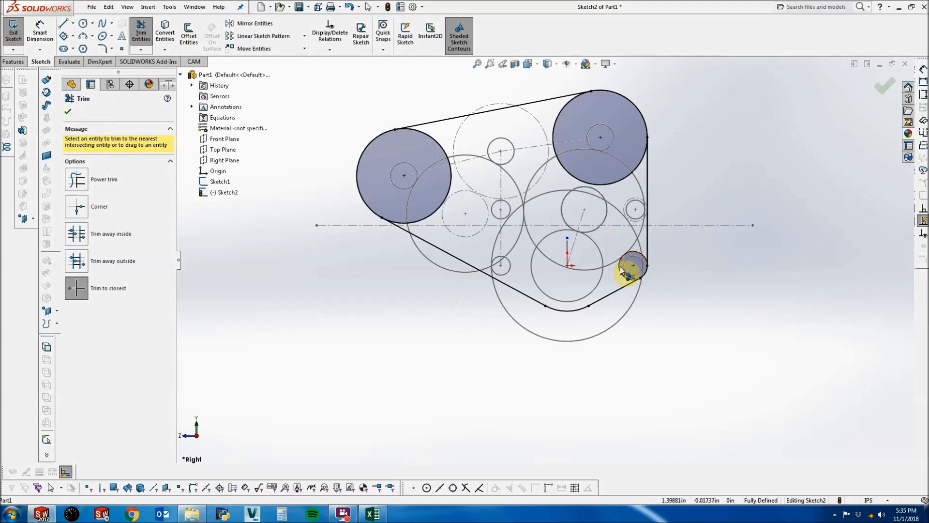
{"action": "left_click", "coordinate": [599, 184]}
{"action": "left_click", "coordinate": [451, 185]}
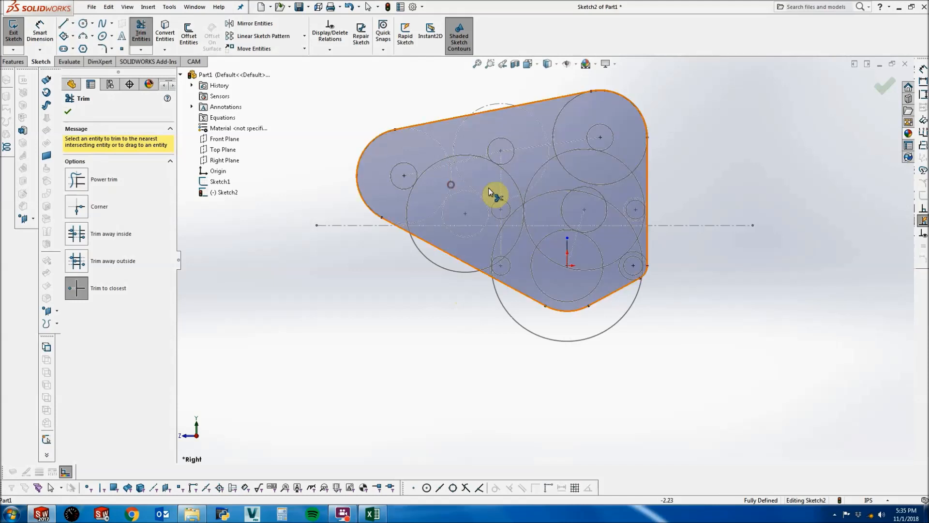
{"action": "key", "text": "Escape"}
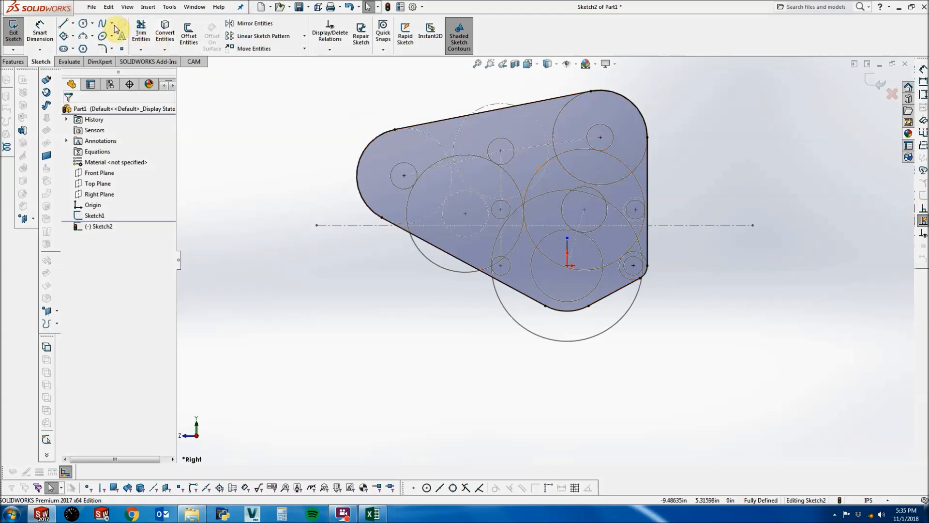
Draw three shaft circles centered on the origin, the left-hand gear center and the upper right-hand gear center.
{"action": "left_click", "coordinate": [83, 23]}
{"action": "left_click_drag", "start_coordinate": [568, 265], "coordinate": [573, 278]}
{"action": "left_click_drag", "start_coordinate": [465, 213], "coordinate": [477, 231]}
{"action": "left_click_drag", "start_coordinate": [585, 209], "coordinate": [580, 223]}
{"action": "key", "text": "Escape"}
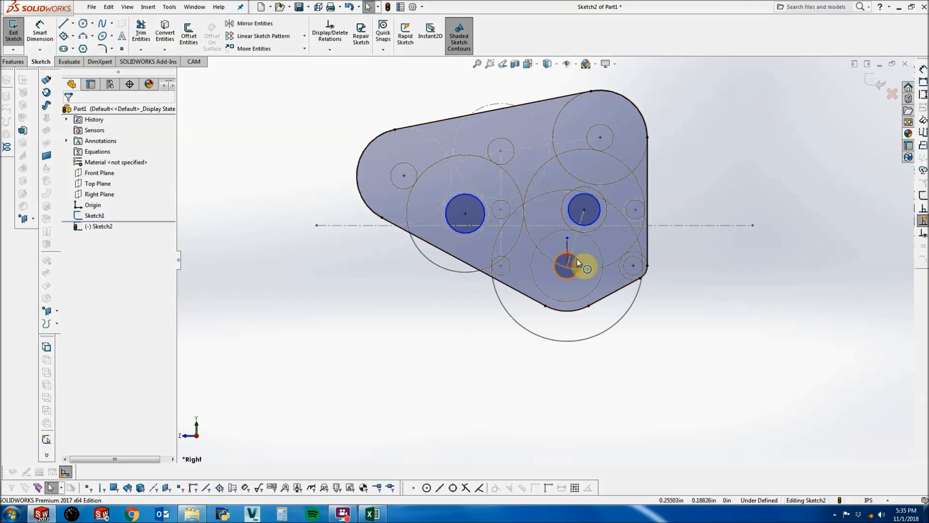
Select the three shaft circles together for adding a relation between them.
{"action": "left_click", "coordinate": [578, 256]}
{"action": "left_click", "coordinate": [483, 222], "text": "ctrl"}
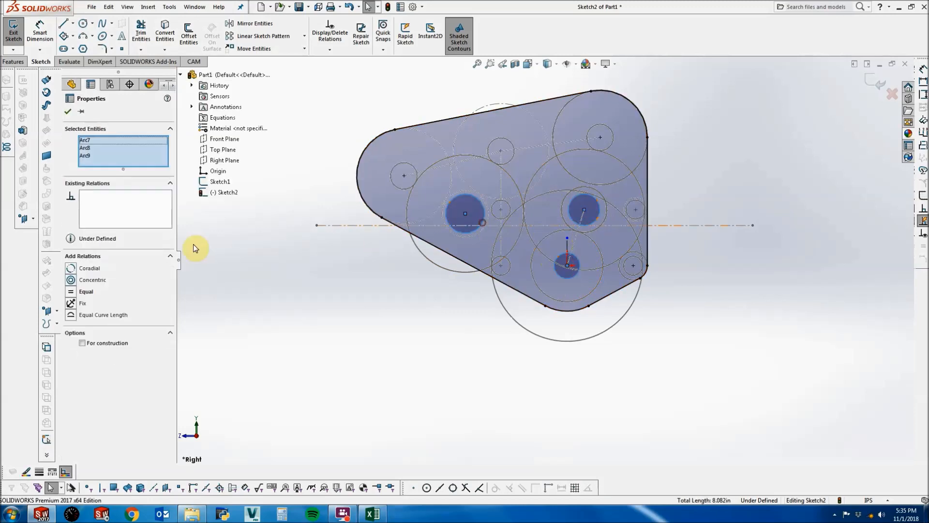
Make the three selected large hole circles equal and set their diameter to 1.125 in.
{"action": "left_click", "coordinate": [76, 290]}
{"action": "key", "text": "Escape"}
{"action": "left_click", "coordinate": [39, 32]}
{"action": "left_click", "coordinate": [452, 228]}
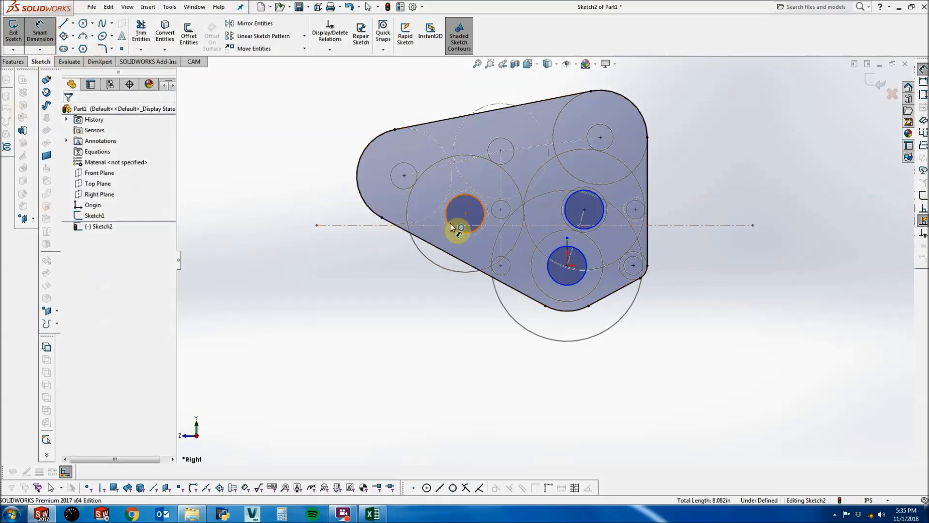
{"action": "left_click", "coordinate": [407, 269]}
{"action": "type", "text": "1.125"}
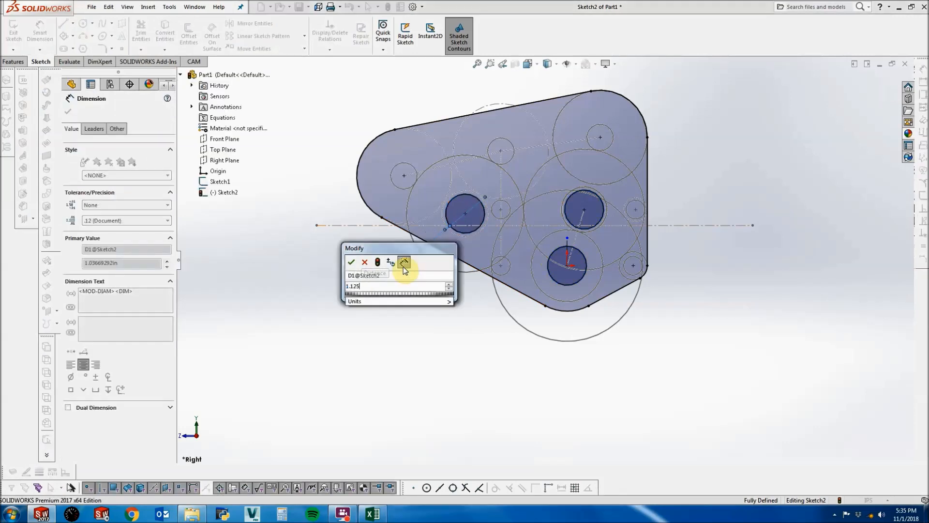
{"action": "key", "text": "Return"}
Draw three circles centred on the three construction circles along the plate's upper edge.
{"action": "scroll", "coordinate": [537, 119], "scroll_direction": "down", "scroll_amount": 3}
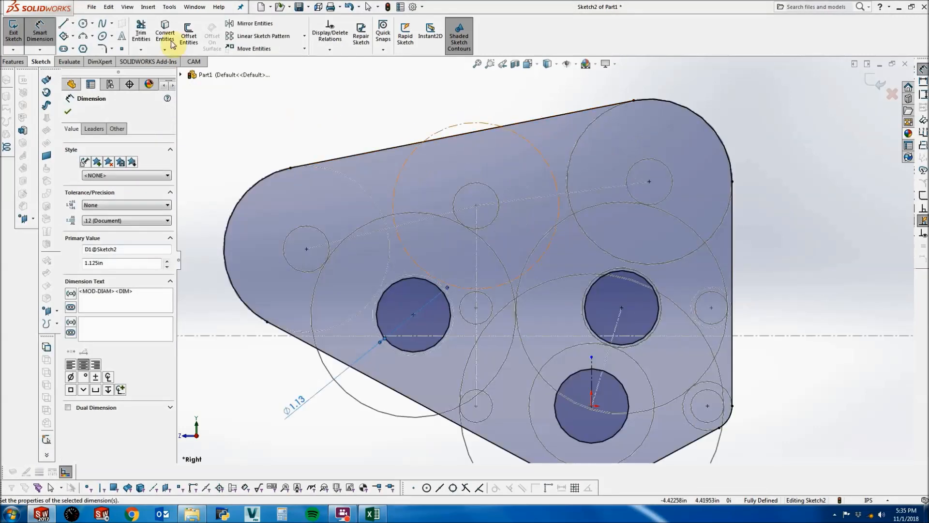
{"action": "left_click", "coordinate": [87, 24]}
{"action": "left_click", "coordinate": [305, 248]}
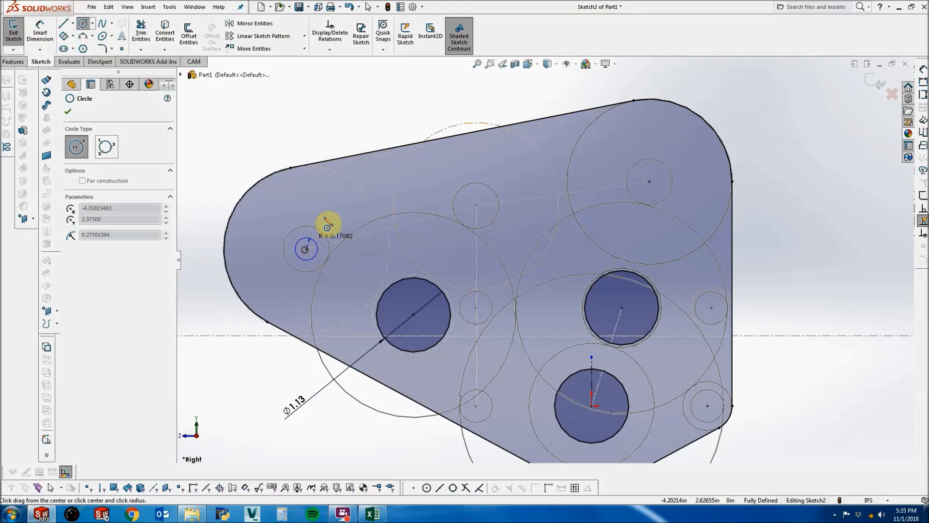
{"action": "left_click", "coordinate": [324, 216]}
{"action": "left_click", "coordinate": [476, 205]}
{"action": "left_click", "coordinate": [505, 198]}
{"action": "left_click", "coordinate": [648, 181]}
{"action": "left_click", "coordinate": [673, 157]}
{"action": "key", "text": "Escape"}
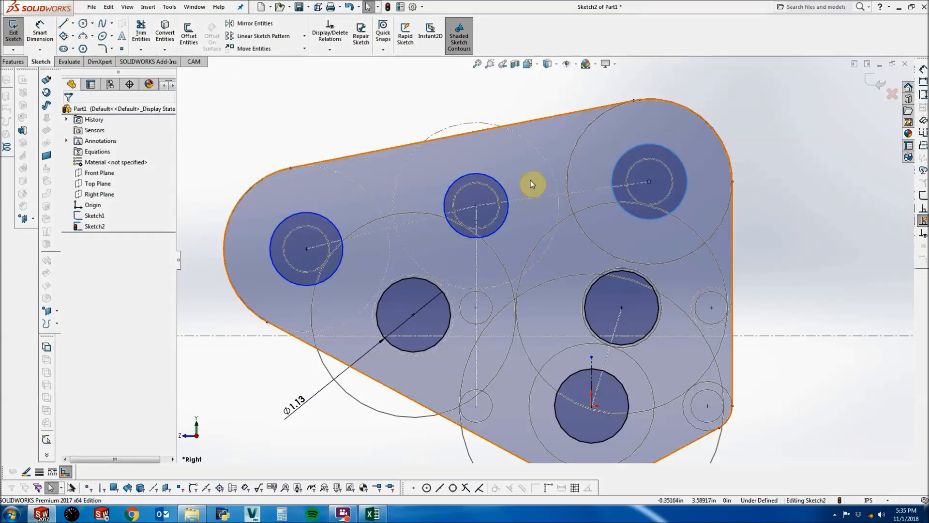
Apply an equal relation to the three new circles along the plate's upper edge.
{"action": "left_click", "coordinate": [500, 185], "text": "ctrl"}
{"action": "left_click", "coordinate": [318, 217], "text": "ctrl"}
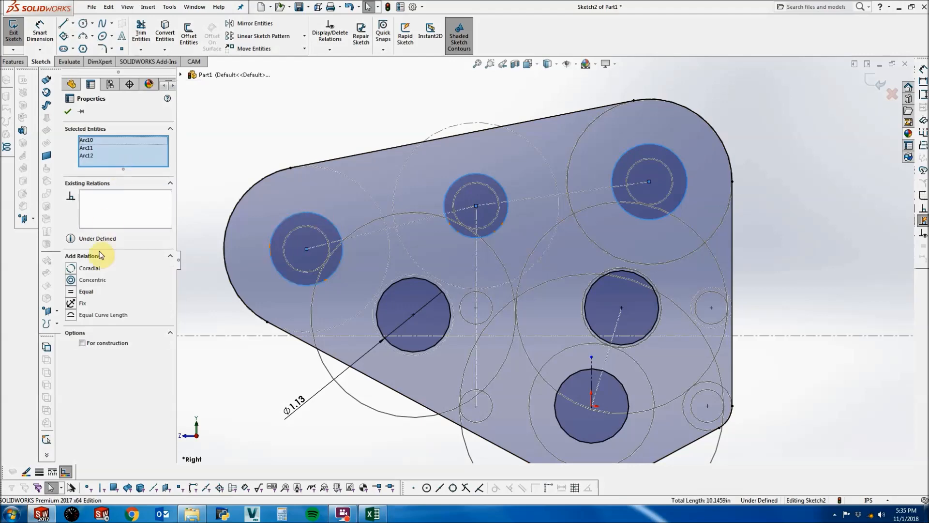
{"action": "left_click", "coordinate": [71, 292]}
{"action": "left_click", "coordinate": [217, 141]}
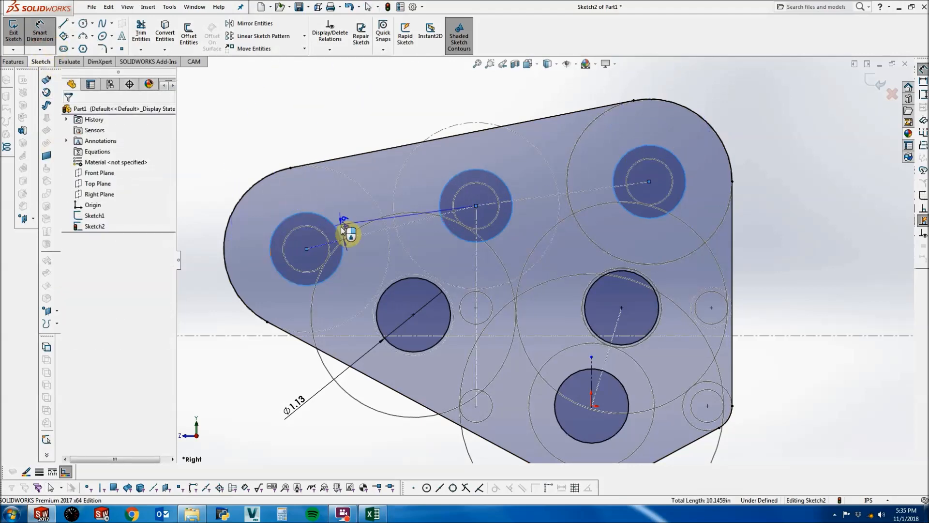
Dimension the leftmost of the upper circles with a diameter of 0.753 in.
{"action": "left_click", "coordinate": [321, 216]}
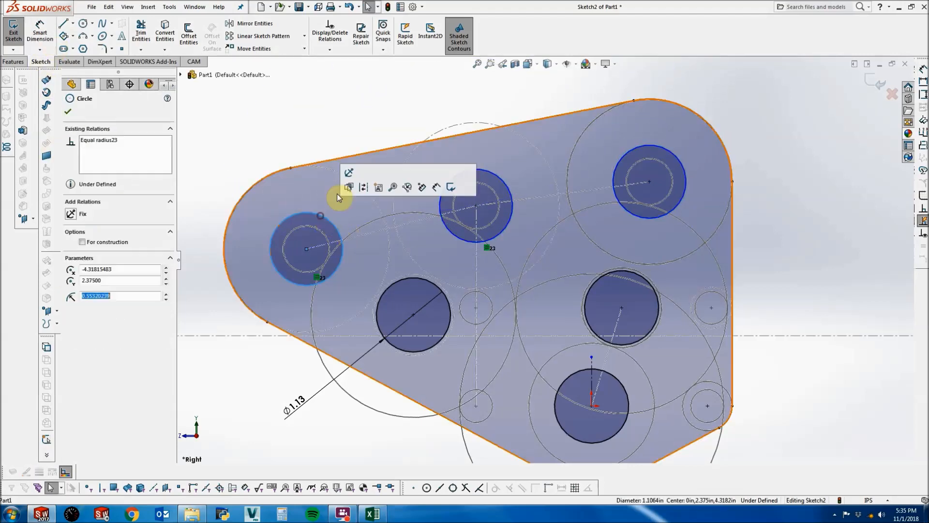
{"action": "left_click", "coordinate": [38, 34]}
{"action": "left_click", "coordinate": [307, 147]}
{"action": "type", "text": ".75"}
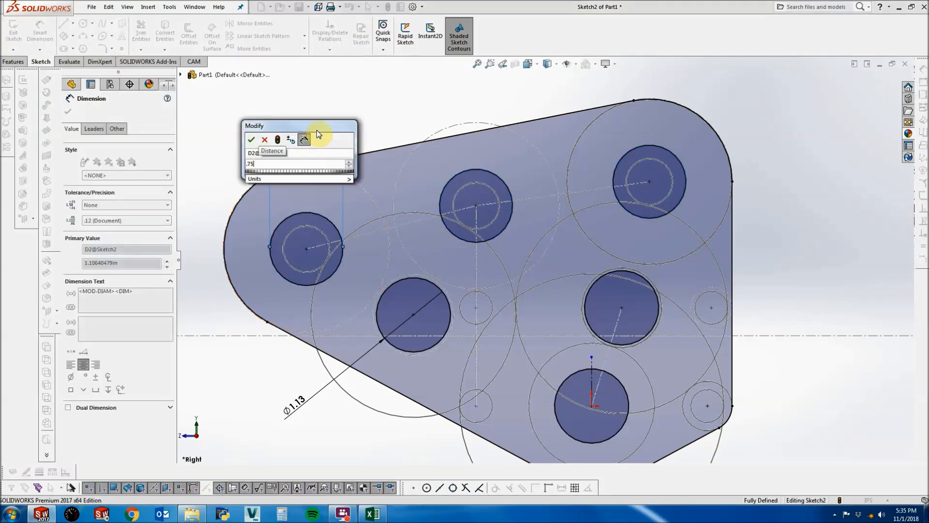
{"action": "key", "text": "Return"}
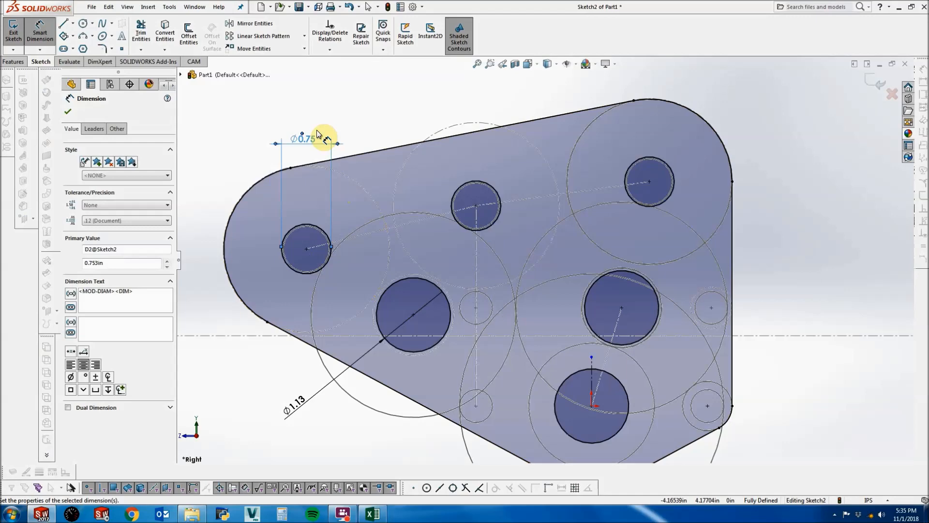
{"action": "key", "text": "Escape"}
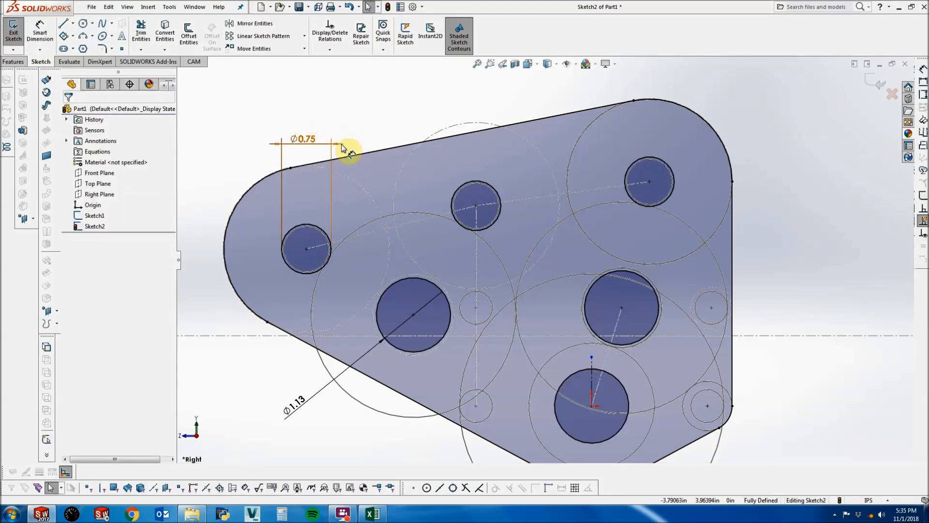
Draw four small circles at the centres of the four smallest construction circles in the plate's lower half.
{"action": "scroll", "coordinate": [538, 345], "scroll_direction": "up", "scroll_amount": 2}
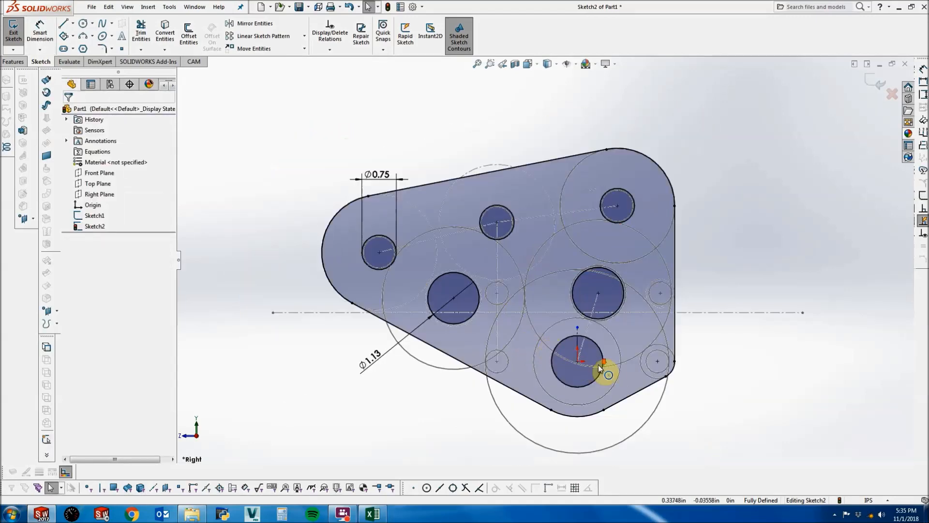
{"action": "scroll", "coordinate": [610, 385], "scroll_direction": "down", "scroll_amount": 2}
{"action": "left_click", "coordinate": [84, 25]}
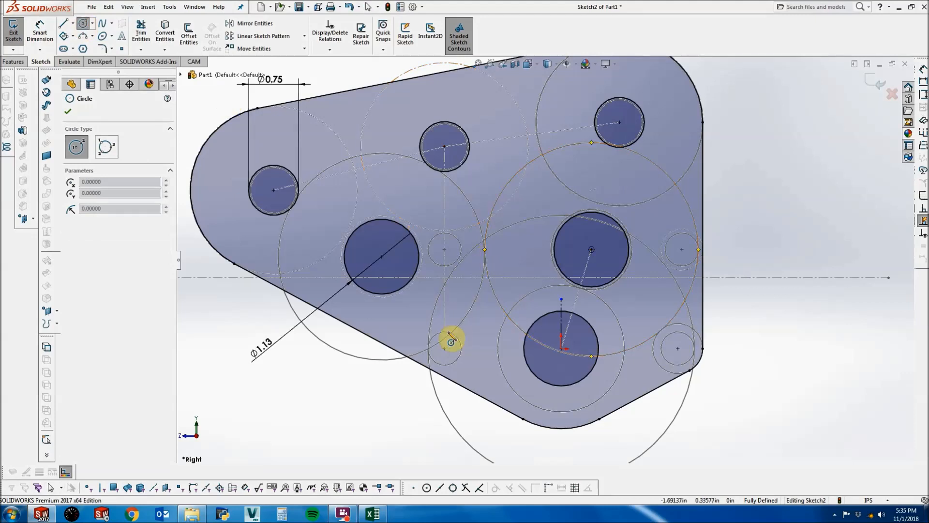
{"action": "left_click", "coordinate": [454, 347]}
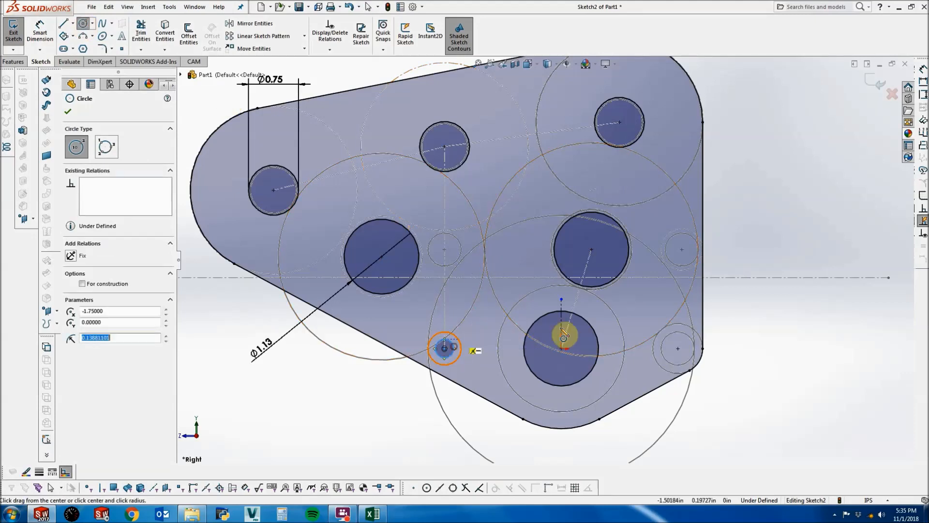
{"action": "left_click", "coordinate": [677, 348]}
{"action": "left_click", "coordinate": [683, 338]}
{"action": "left_click", "coordinate": [681, 250]}
{"action": "left_click", "coordinate": [686, 255]}
{"action": "left_click", "coordinate": [444, 250]}
{"action": "left_click", "coordinate": [438, 260]}
{"action": "key", "text": "Escape"}
Apply an equal relation to the four small circles.
{"action": "left_click", "coordinate": [452, 342], "text": "ctrl"}
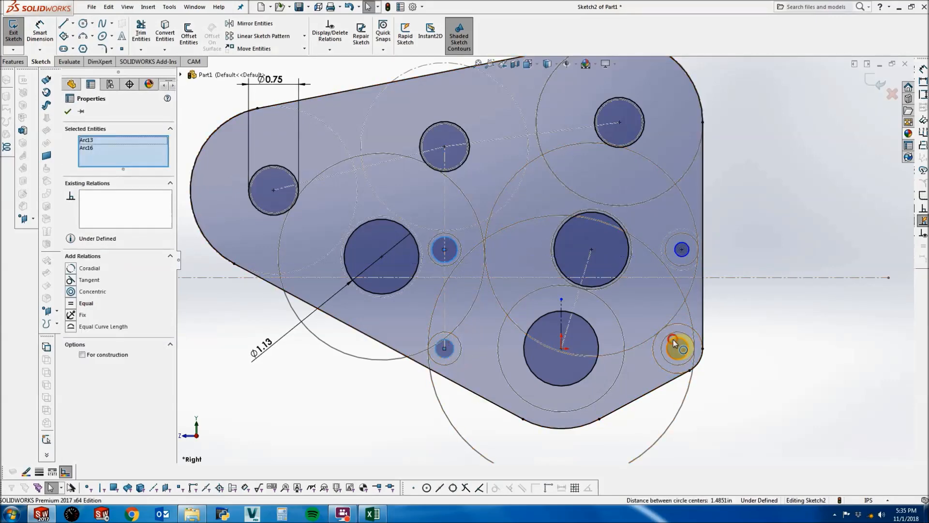
{"action": "left_click", "coordinate": [675, 343], "text": "ctrl"}
{"action": "left_click", "coordinate": [681, 256], "text": "ctrl"}
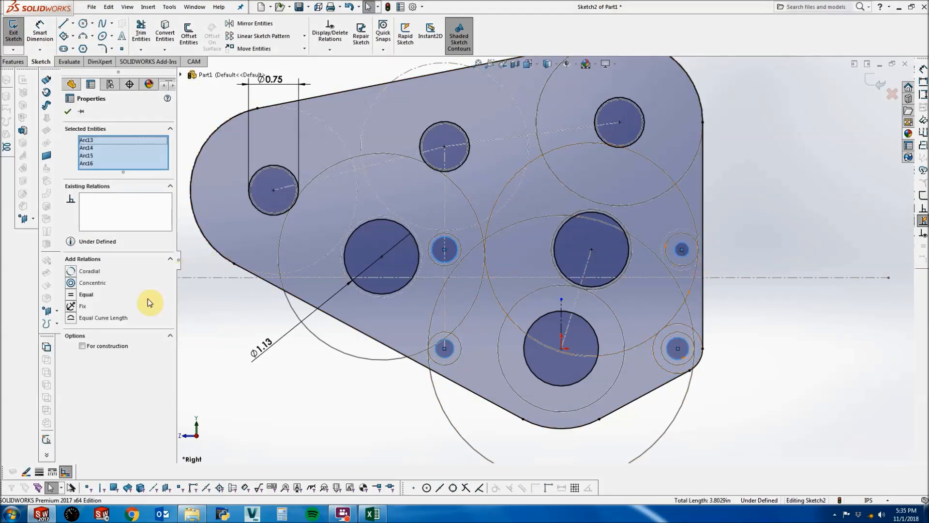
{"action": "left_click", "coordinate": [91, 295]}
{"action": "key", "text": "Escape"}
Dimension one of the four small circles with a diameter of 0.159 in.
{"action": "left_click", "coordinate": [39, 33]}
{"action": "left_click", "coordinate": [454, 250]}
{"action": "left_click", "coordinate": [470, 239]}
{"action": "type", "text": ".159"}
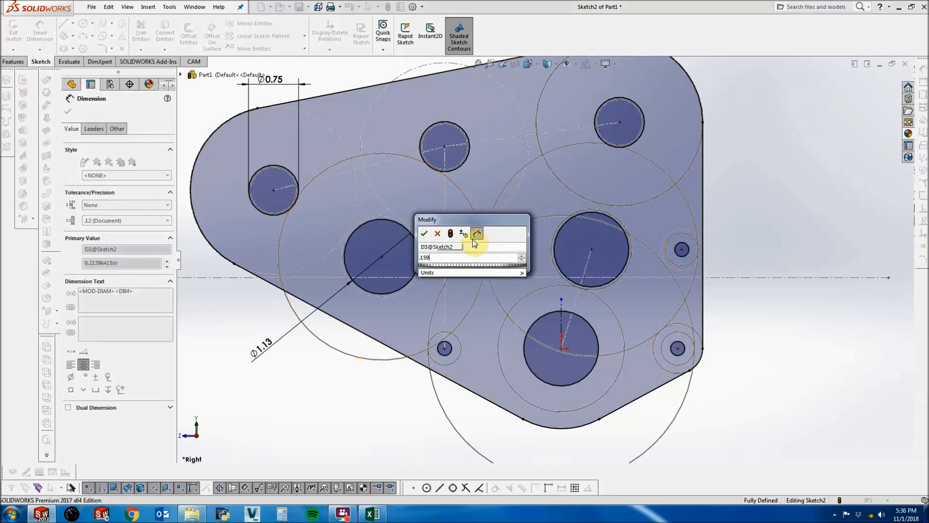
{"action": "key", "text": "Return"}
{"action": "key", "text": "Escape"}
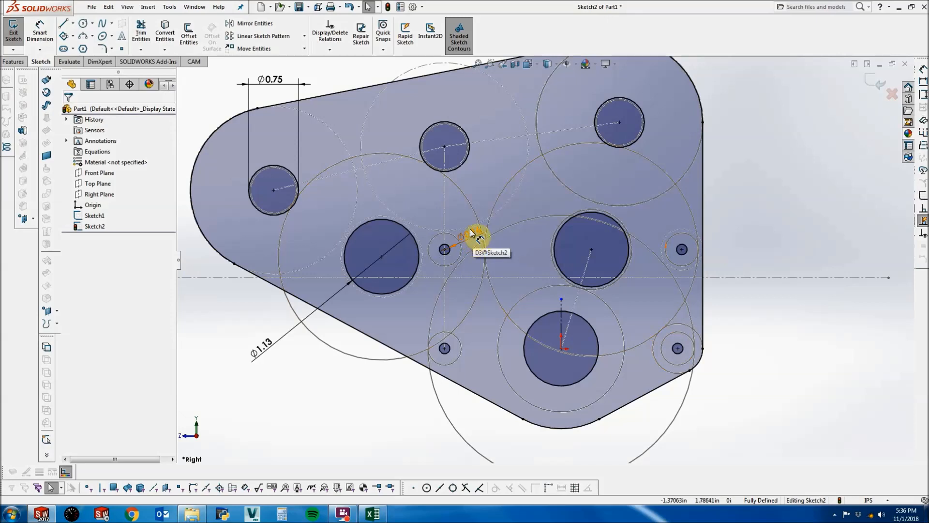
Sketch three separate slanted lines about 1.5 to 1.8 in long, one across each of the three upper holes.
{"action": "left_click", "coordinate": [66, 24]}
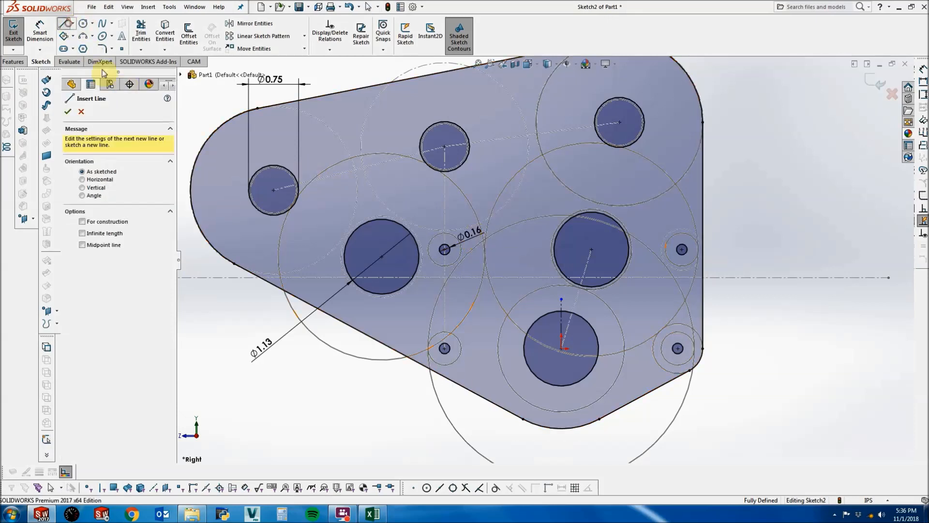
{"action": "left_click", "coordinate": [286, 136]}
{"action": "left_click", "coordinate": [253, 233]}
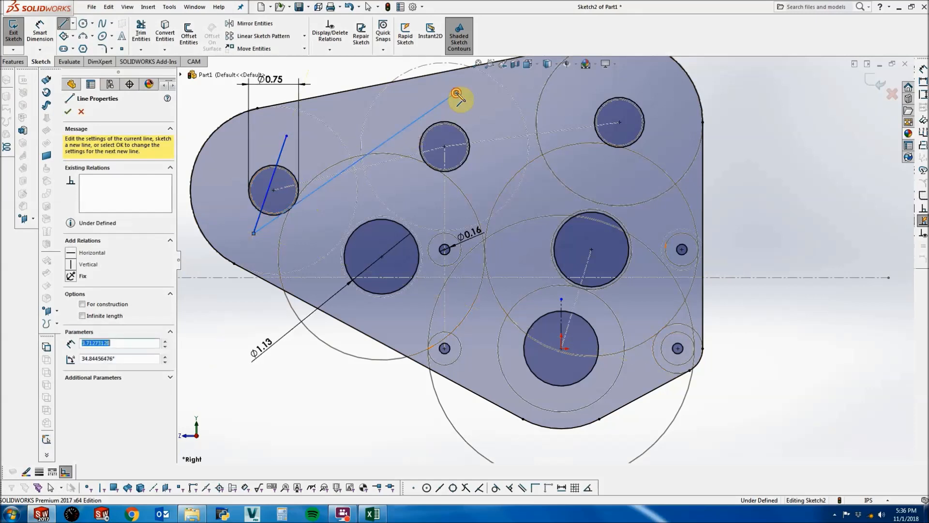
{"action": "key", "text": "Escape"}
{"action": "left_click", "coordinate": [408, 113]}
{"action": "left_click", "coordinate": [486, 175]}
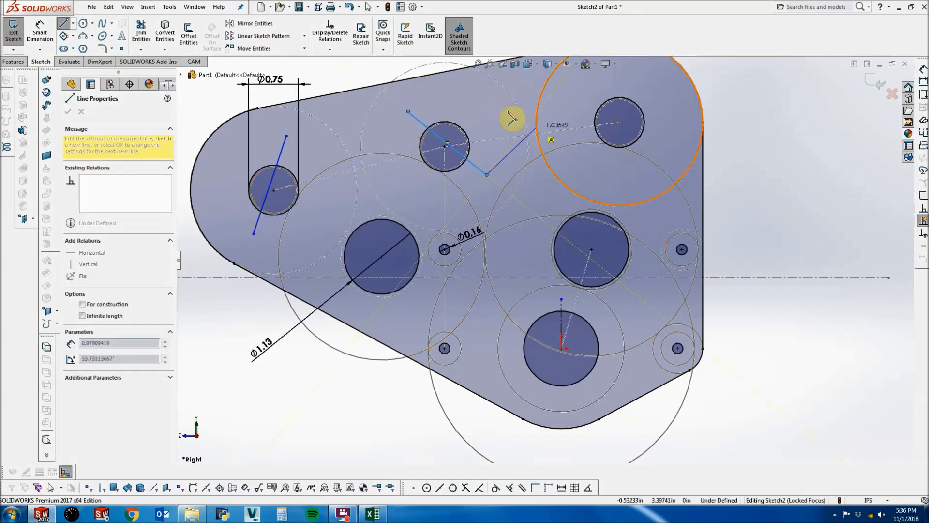
{"action": "key", "text": "Escape"}
{"action": "left_click", "coordinate": [571, 89]}
{"action": "left_click", "coordinate": [678, 146]}
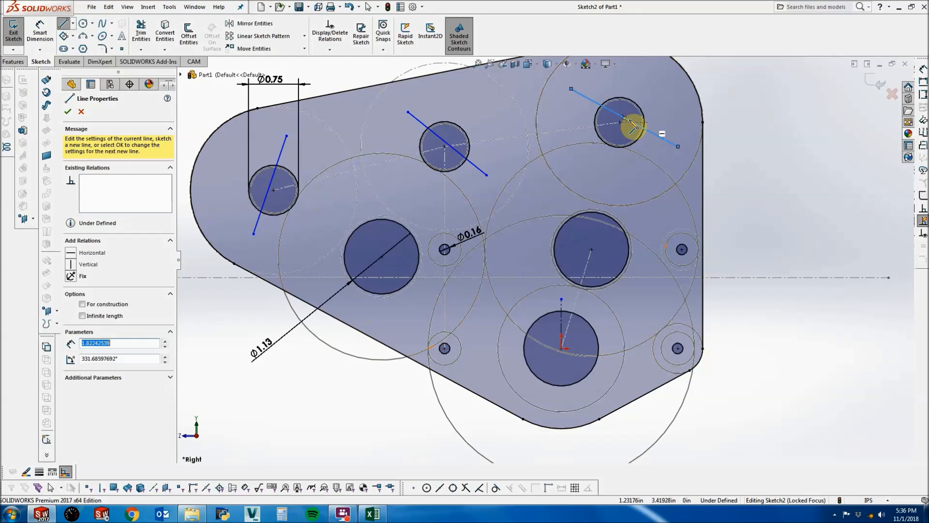
{"action": "key", "text": "Escape"}
Apply midpoint relations that centre each of the three slanted lines on the centre point of its hole.
{"action": "left_click", "coordinate": [629, 119]}
{"action": "left_click", "coordinate": [620, 123], "text": "ctrl"}
{"action": "left_click", "coordinate": [85, 267]}
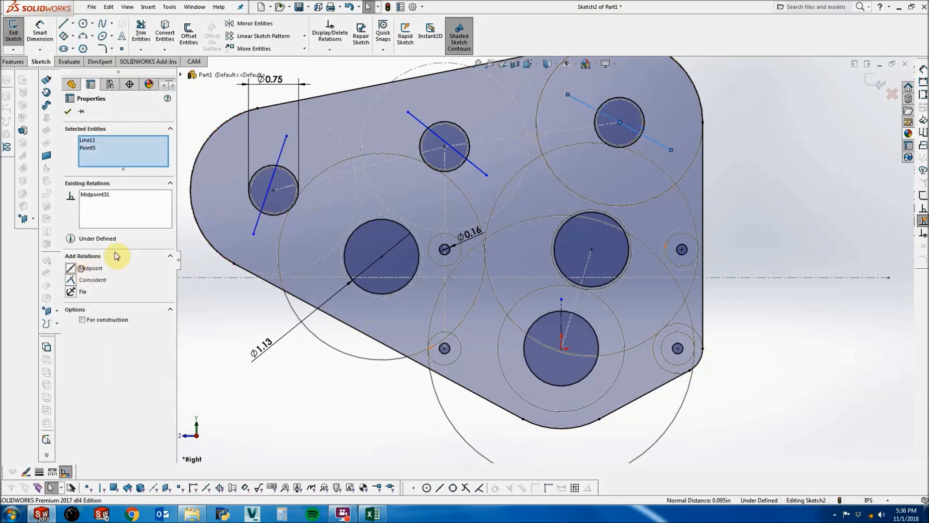
{"action": "key", "text": "Escape"}
{"action": "left_click", "coordinate": [444, 145]}
{"action": "left_click", "coordinate": [445, 143], "text": "ctrl"}
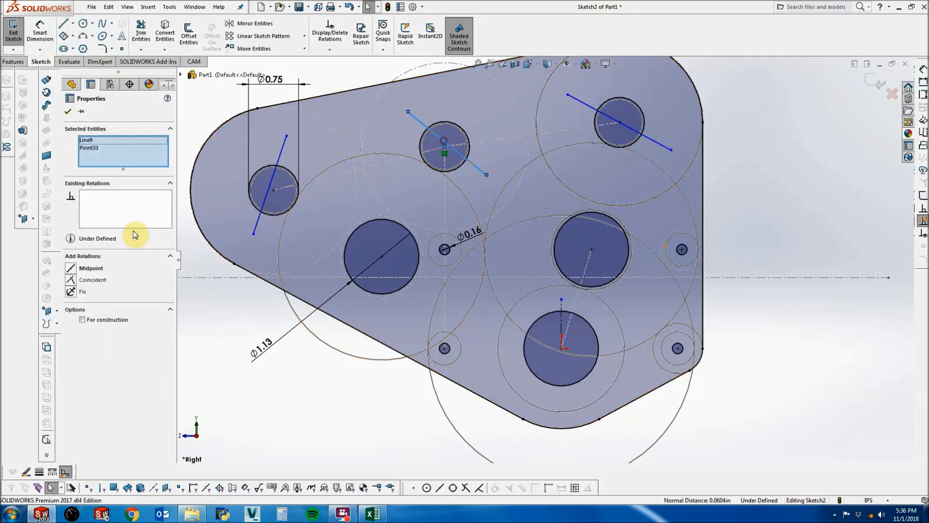
{"action": "left_click", "coordinate": [93, 269]}
{"action": "key", "text": "Escape"}
{"action": "left_click", "coordinate": [274, 166]}
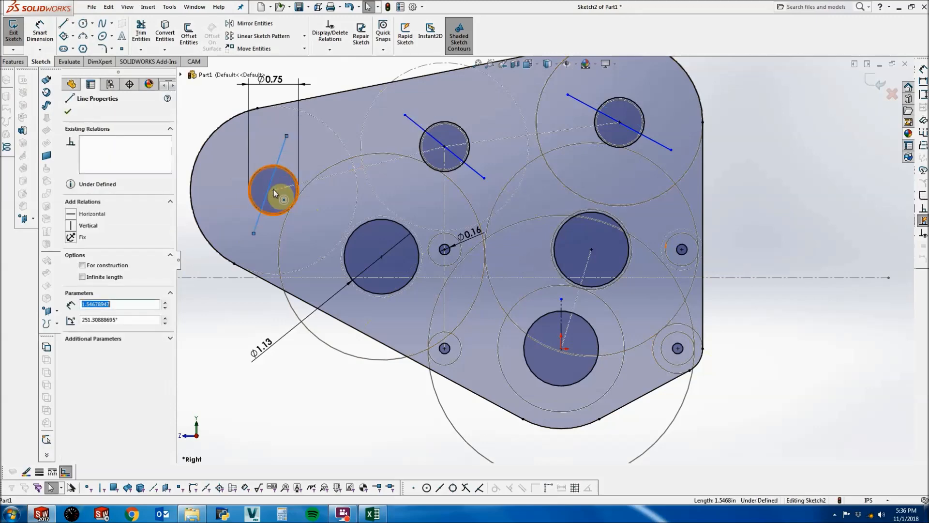
{"action": "left_click", "coordinate": [274, 191], "text": "ctrl"}
{"action": "left_click", "coordinate": [91, 267]}
{"action": "key", "text": "Escape"}
Apply an equal relation to the three slanted lines.
{"action": "left_click", "coordinate": [285, 152]}
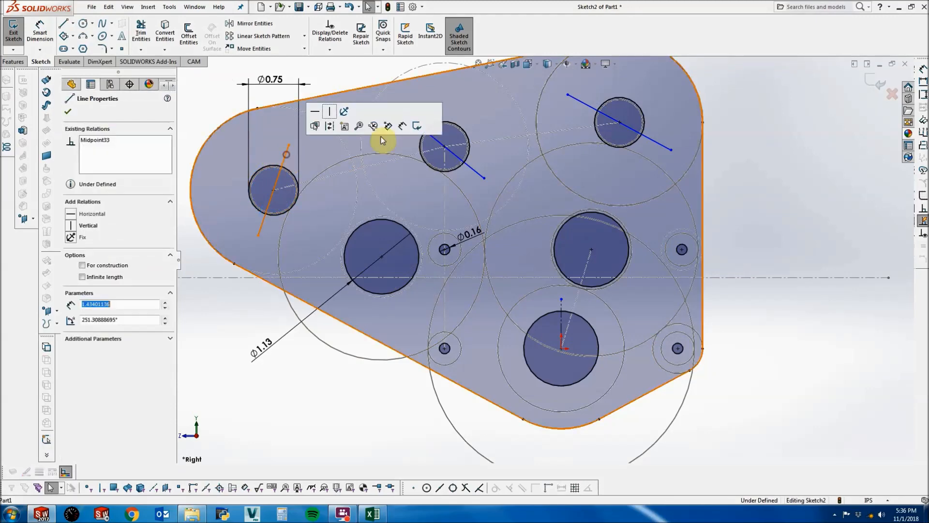
{"action": "left_click", "coordinate": [421, 131], "text": "ctrl"}
{"action": "left_click", "coordinate": [583, 102], "text": "ctrl"}
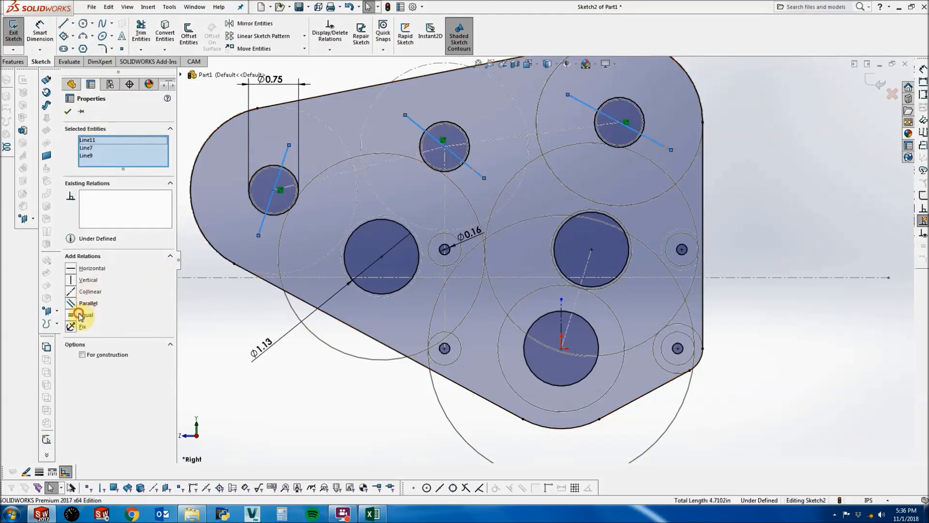
{"action": "left_click", "coordinate": [80, 316]}
{"action": "key", "text": "Escape"}
Dimension the line through the leftmost upper hole with a length of 2 in.
{"action": "left_click", "coordinate": [40, 33]}
{"action": "left_click", "coordinate": [282, 164]}
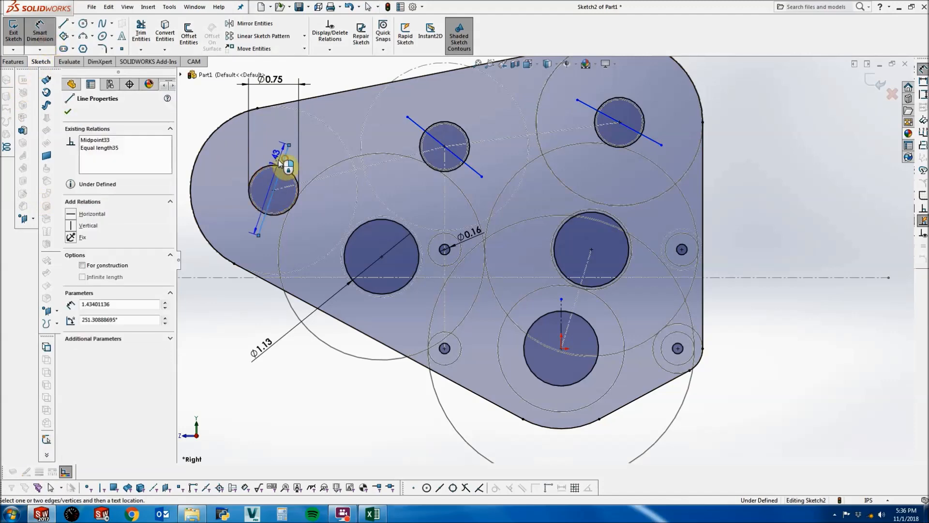
{"action": "left_click", "coordinate": [285, 165]}
{"action": "type", "text": "2"}
{"action": "key", "text": "Return"}
{"action": "key", "text": "Escape"}
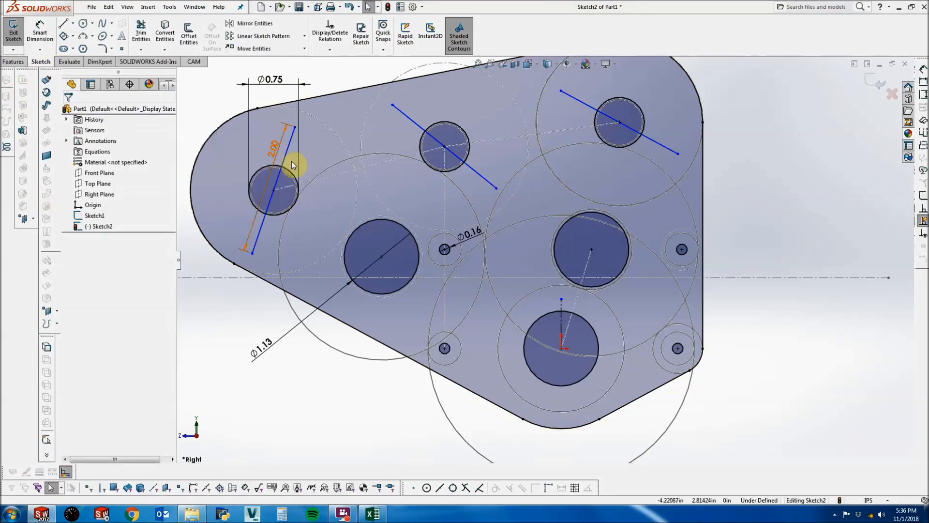
Convert the three slanted lines to construction geometry.
{"action": "left_click", "coordinate": [288, 145]}
{"action": "left_click", "coordinate": [422, 129], "text": "ctrl"}
{"action": "left_click", "coordinate": [585, 103], "text": "ctrl"}
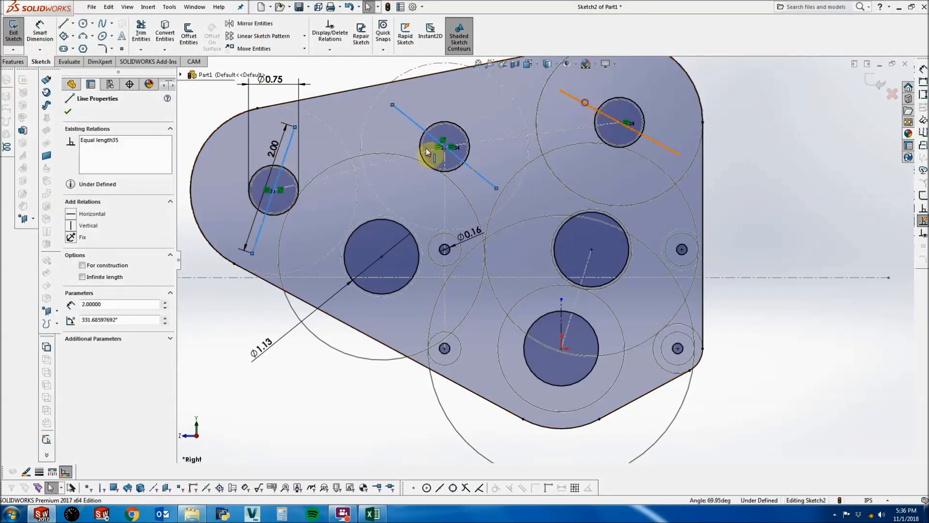
{"action": "left_click", "coordinate": [83, 355]}
{"action": "key", "text": "Escape"}
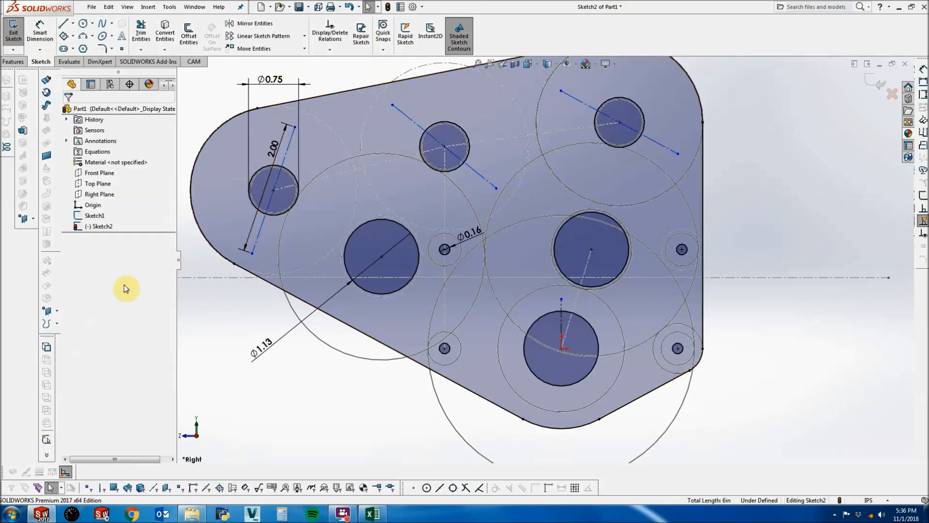
Draw six small circles, one centred on each endpoint of the three slanted construction lines.
{"action": "left_click", "coordinate": [84, 48]}
{"action": "left_click", "coordinate": [294, 126]}
{"action": "left_click", "coordinate": [302, 134]}
{"action": "left_click", "coordinate": [252, 252]}
{"action": "left_click", "coordinate": [266, 253]}
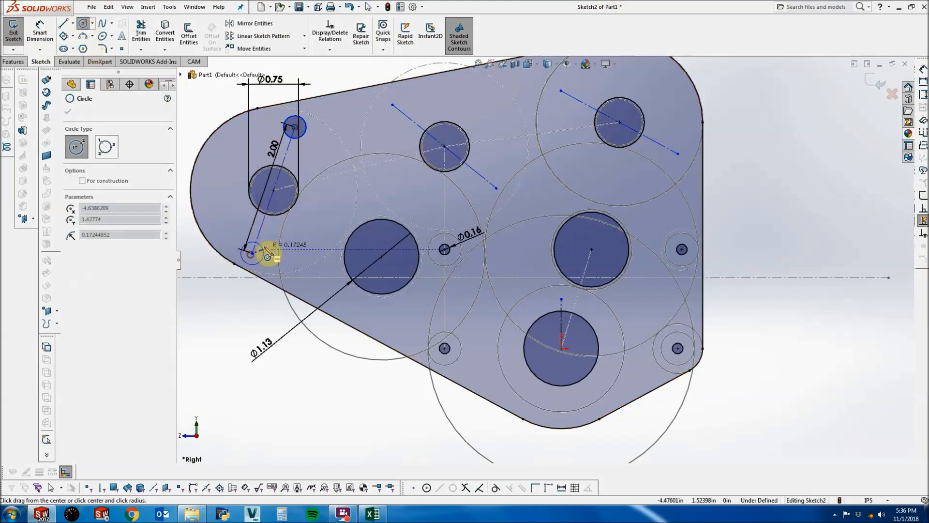
{"action": "left_click", "coordinate": [392, 104]}
{"action": "left_click", "coordinate": [402, 114]}
{"action": "left_click", "coordinate": [496, 187]}
{"action": "left_click", "coordinate": [492, 203]}
{"action": "left_click_drag", "start_coordinate": [678, 153], "coordinate": [694, 141]}
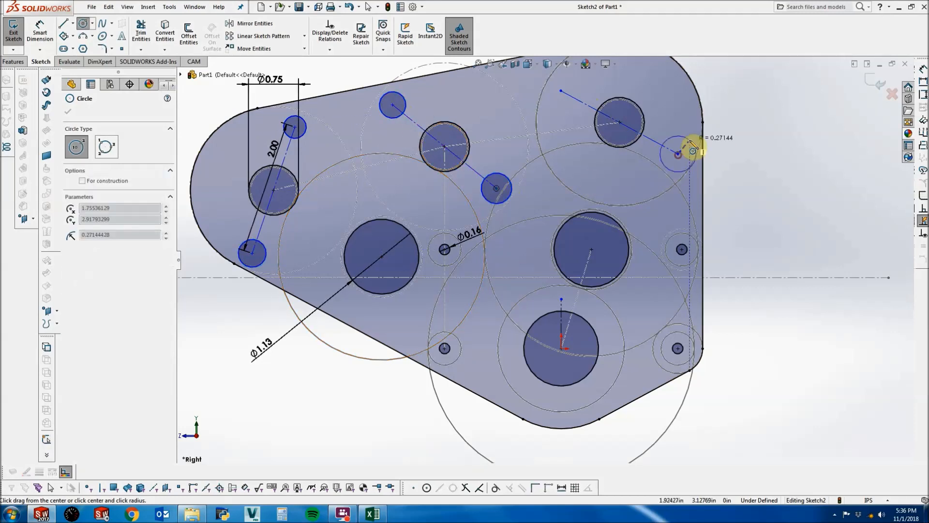
{"action": "left_click_drag", "start_coordinate": [560, 90], "coordinate": [560, 106]}
{"action": "key", "text": "Escape"}
Apply an equal relation to the six circles at the ends of the construction lines.
{"action": "left_click", "coordinate": [675, 145], "text": "ctrl"}
{"action": "left_click", "coordinate": [498, 174], "text": "ctrl"}
{"action": "left_click", "coordinate": [409, 101], "text": "ctrl"}
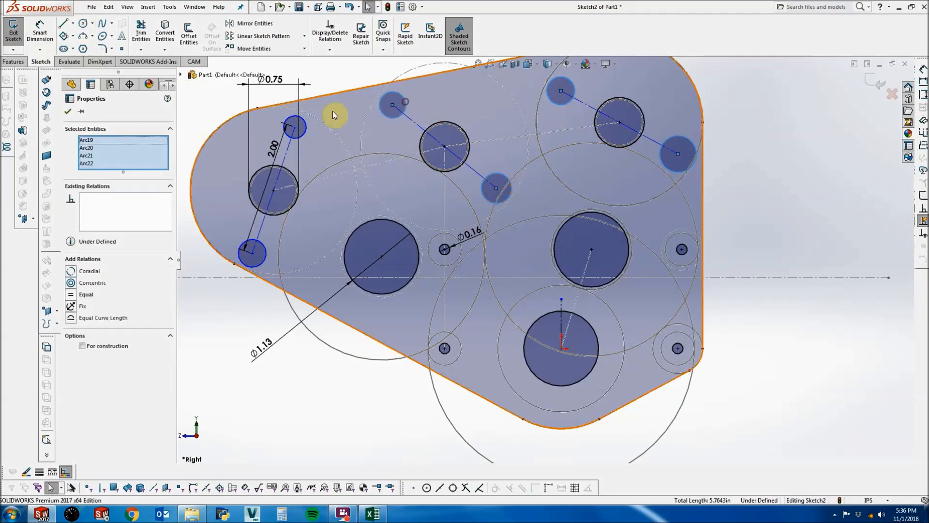
{"action": "left_click", "coordinate": [303, 130], "text": "ctrl"}
{"action": "left_click", "coordinate": [265, 245], "text": "ctrl"}
{"action": "left_click", "coordinate": [79, 302]}
{"action": "left_click", "coordinate": [68, 112]}
Dimension the upper small circle on the leftmost construction line with a diameter of 0.201 in.
{"action": "left_click", "coordinate": [46, 38]}
{"action": "scroll", "coordinate": [291, 147], "scroll_direction": "up", "scroll_amount": 2}
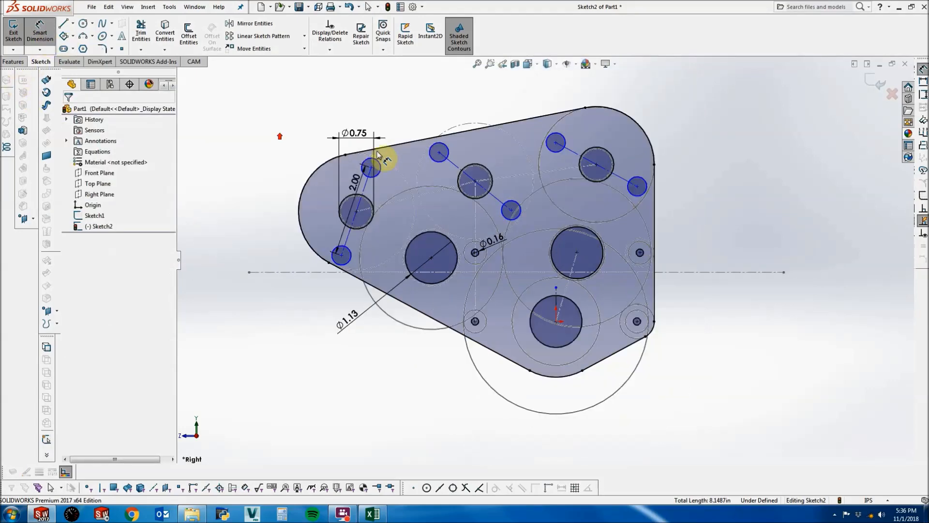
{"action": "left_click", "coordinate": [380, 166]}
{"action": "scroll", "coordinate": [402, 144], "scroll_direction": "down", "scroll_amount": 4}
{"action": "left_click", "coordinate": [415, 144]}
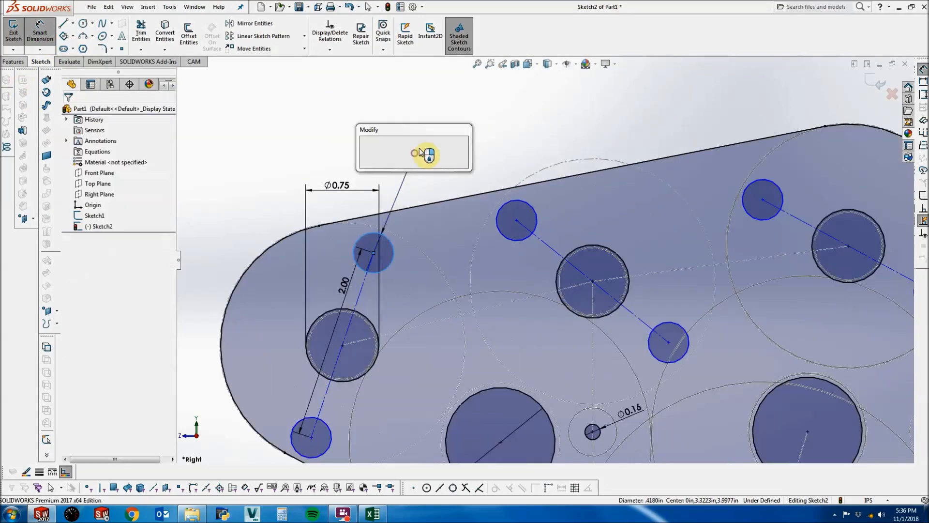
{"action": "type", "text": ".201"}
{"action": "key", "text": "Return"}
{"action": "key", "text": "Escape"}
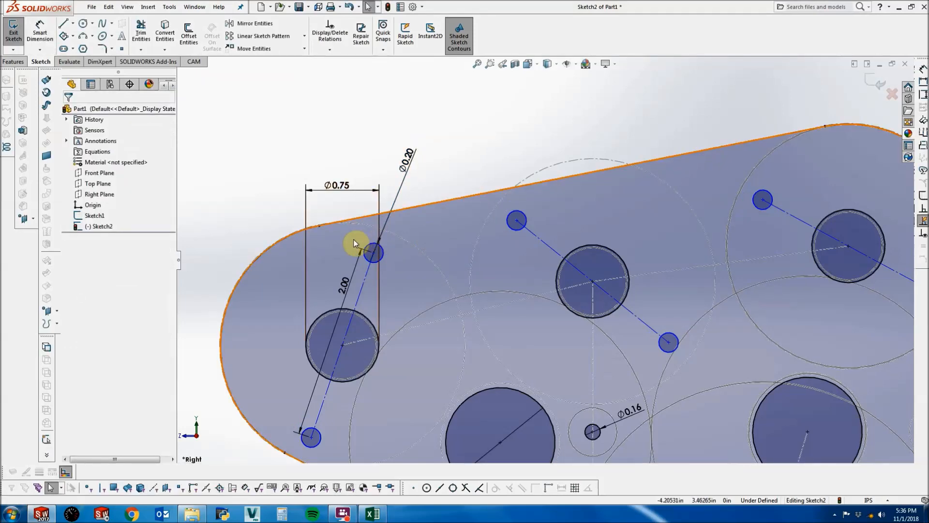
Rotate the left and middle construction lines, with their small end holes, to steeper angles about their bearing holes.
{"action": "scroll", "coordinate": [472, 309], "scroll_direction": "up", "scroll_amount": 2}
{"action": "scroll", "coordinate": [472, 309], "scroll_direction": "down", "scroll_amount": 1}
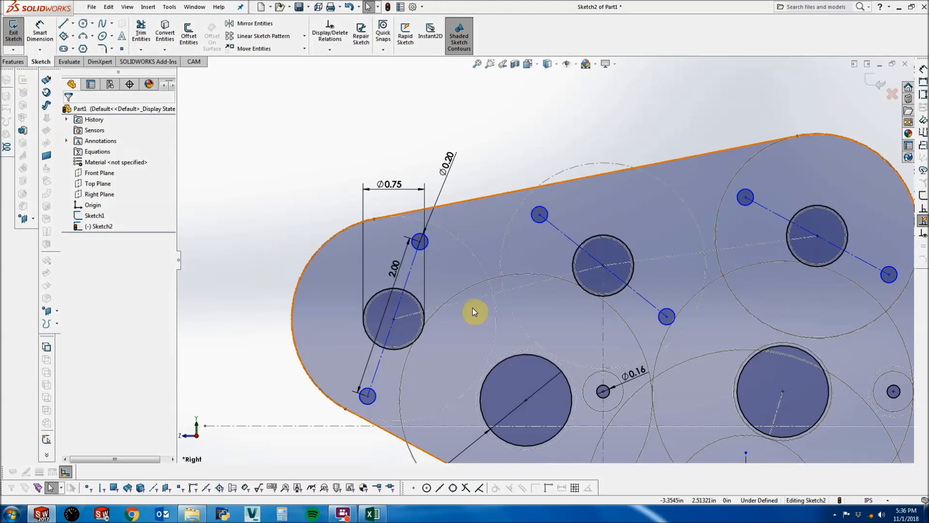
{"action": "scroll", "coordinate": [512, 335], "scroll_direction": "up", "scroll_amount": 2}
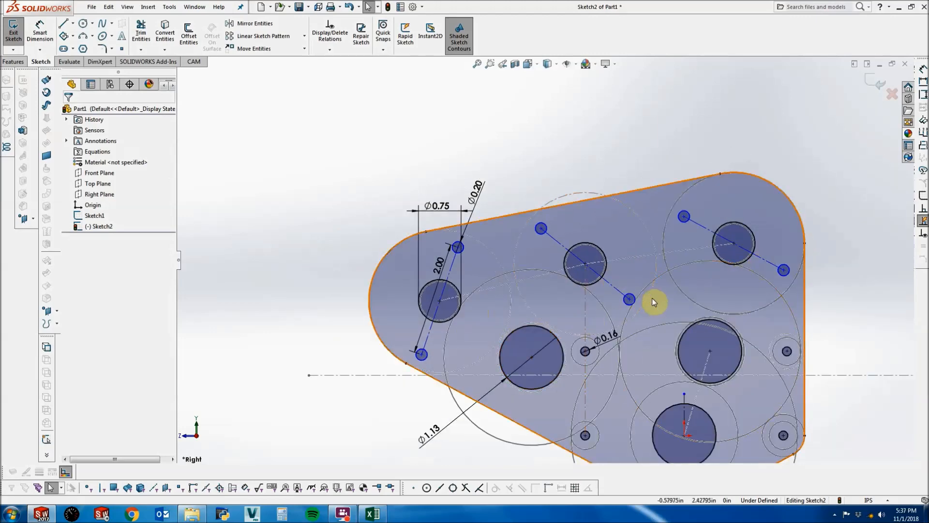
{"action": "scroll", "coordinate": [652, 298], "scroll_direction": "down", "scroll_amount": 1}
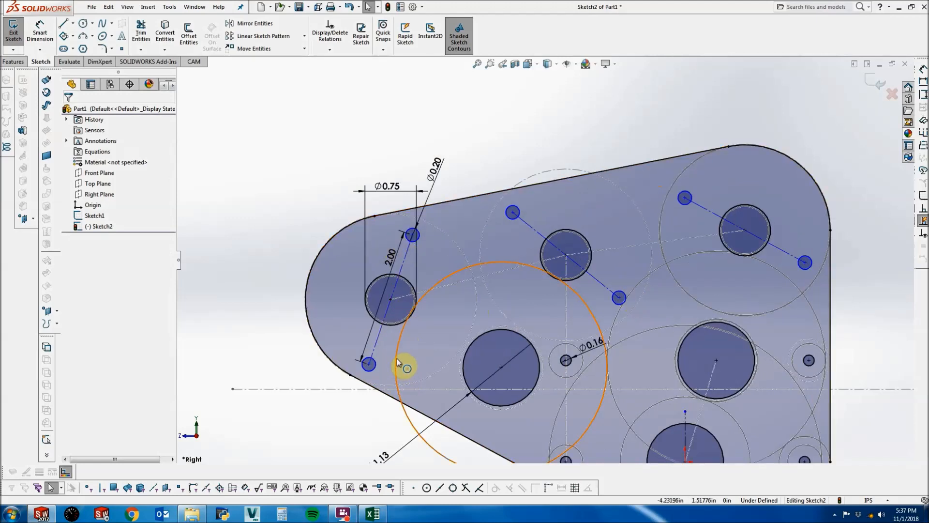
{"action": "mouse_move", "coordinate": [369, 364]}
{"action": "left_mouse_down"}
{"action": "mouse_move", "coordinate": [413, 366]}
{"action": "mouse_move", "coordinate": [380, 366]}
{"action": "left_mouse_up"}
{"action": "left_click", "coordinate": [358, 402]}
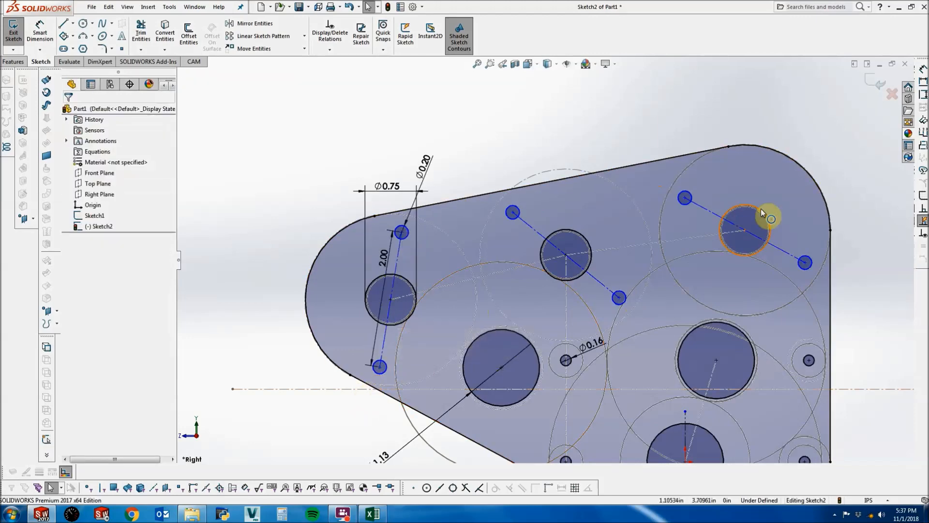
{"action": "scroll", "coordinate": [761, 209], "scroll_direction": "up", "scroll_amount": 1}
{"action": "scroll", "coordinate": [745, 251], "scroll_direction": "down", "scroll_amount": 1}
{"action": "left_click_drag", "start_coordinate": [570, 302], "coordinate": [553, 320]}
{"action": "left_click", "coordinate": [570, 169]}
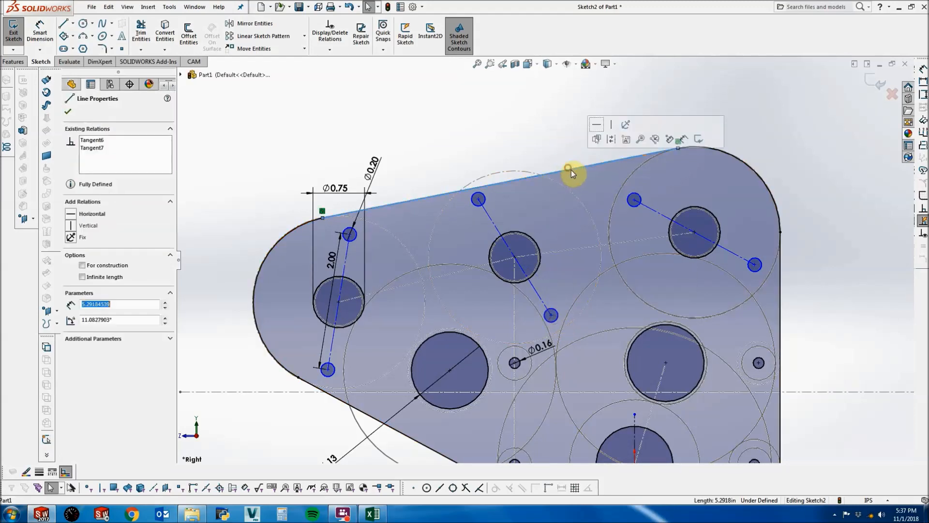
{"action": "left_click", "coordinate": [550, 146]}
Draw a large circle centred on the middle upper bearing hole, reaching just past the plate's sloping top edge.
{"action": "left_click", "coordinate": [82, 23]}
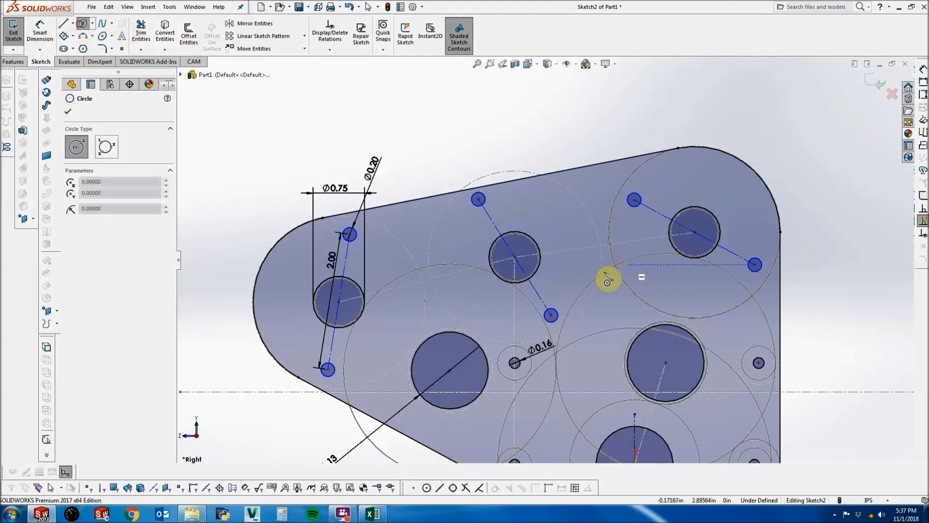
{"action": "left_click", "coordinate": [515, 257]}
{"action": "scroll", "coordinate": [476, 182], "scroll_direction": "down", "scroll_amount": 5}
{"action": "left_click", "coordinate": [462, 171]}
{"action": "key", "text": "Escape"}
{"action": "scroll", "coordinate": [753, 170], "scroll_direction": "up", "scroll_amount": 2}
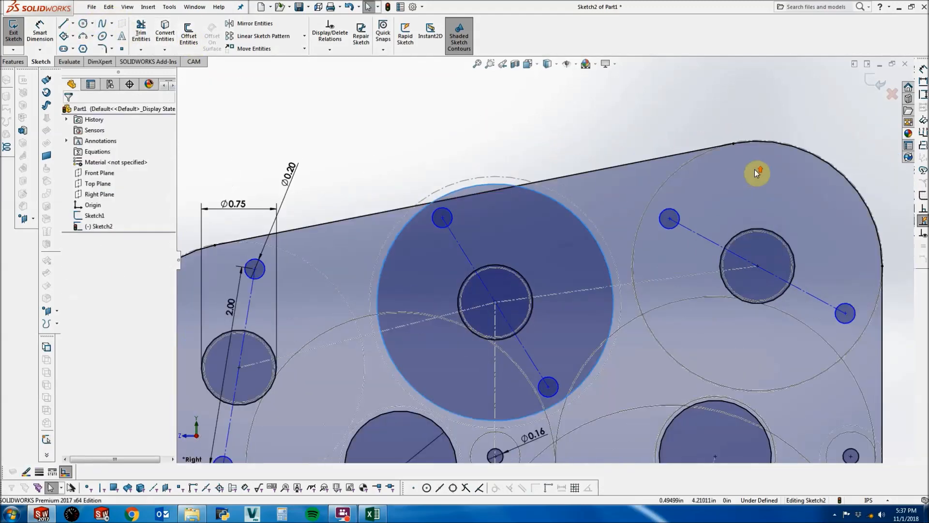
Apply an equal relation between the large middle circle and the outline's upper-right corner arc, removing the mistaken coradial relation.
{"action": "left_click", "coordinate": [735, 163], "text": "ctrl"}
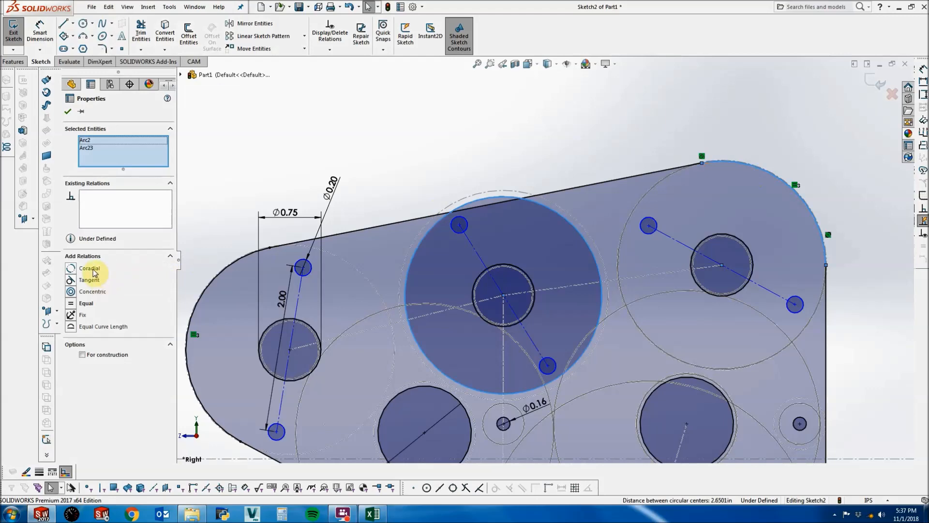
{"action": "left_click", "coordinate": [94, 270]}
{"action": "right_click", "coordinate": [122, 195]}
{"action": "left_click", "coordinate": [145, 215]}
{"action": "left_click", "coordinate": [70, 303]}
{"action": "scroll", "coordinate": [524, 187], "scroll_direction": "down", "scroll_amount": 4}
{"action": "key", "text": "Escape"}
Trim away the part of the plate's sloping top edge that lies inside the large middle circle.
{"action": "left_click", "coordinate": [141, 48]}
{"action": "left_click", "coordinate": [464, 235]}
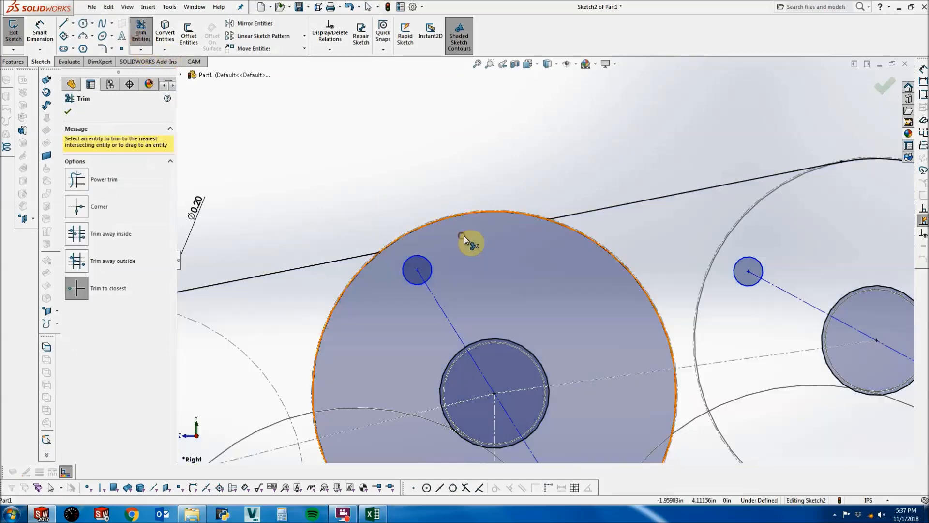
{"action": "key", "text": "Escape"}
{"action": "scroll", "coordinate": [522, 258], "scroll_direction": "up", "scroll_amount": 4}
Delete the collinear relation and one tangent relation from the left segment of the plate's trimmed top edge.
{"action": "left_click", "coordinate": [454, 253]}
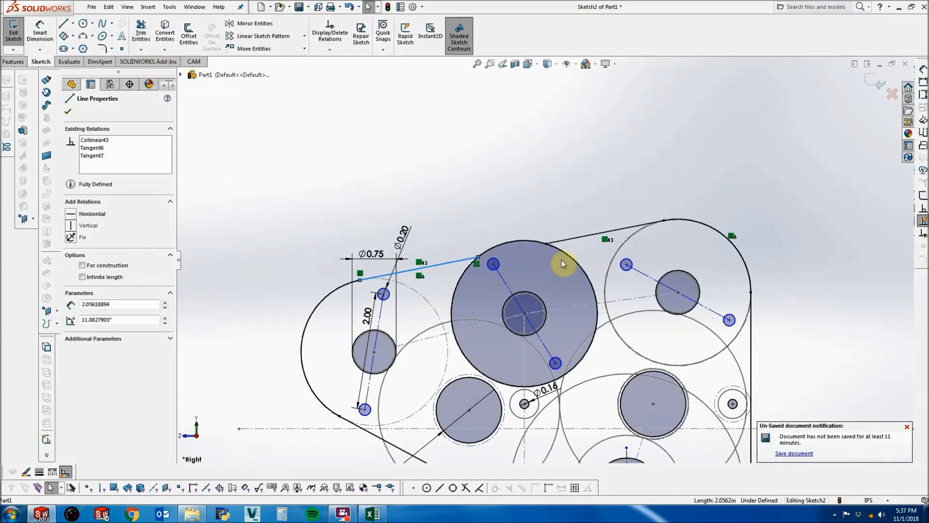
{"action": "right_click", "coordinate": [99, 140]}
{"action": "left_click", "coordinate": [118, 157]}
{"action": "left_click", "coordinate": [427, 160]}
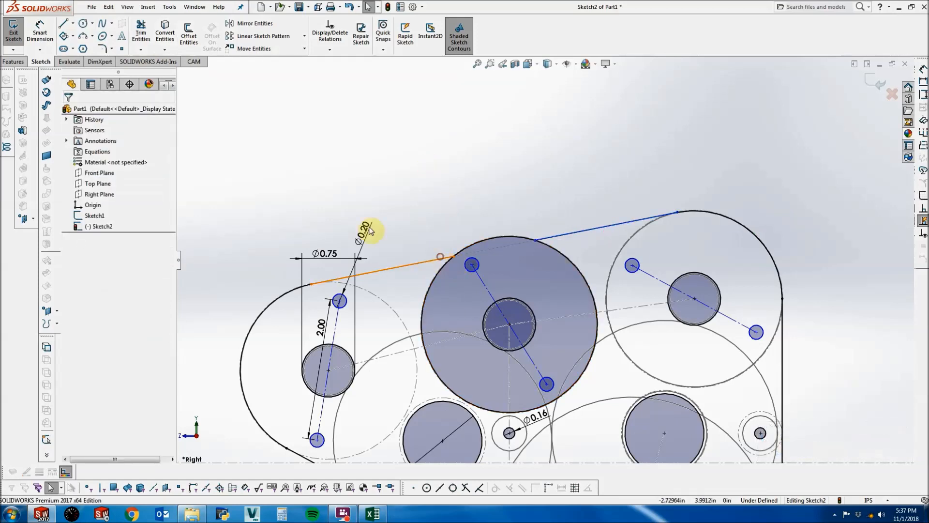
{"action": "left_click", "coordinate": [387, 268]}
{"action": "left_click", "coordinate": [103, 147]}
{"action": "right_click", "coordinate": [94, 147]}
{"action": "left_click", "coordinate": [112, 157]}
Make the left top-edge segment tangent to the large middle circle.
{"action": "left_click", "coordinate": [444, 260]}
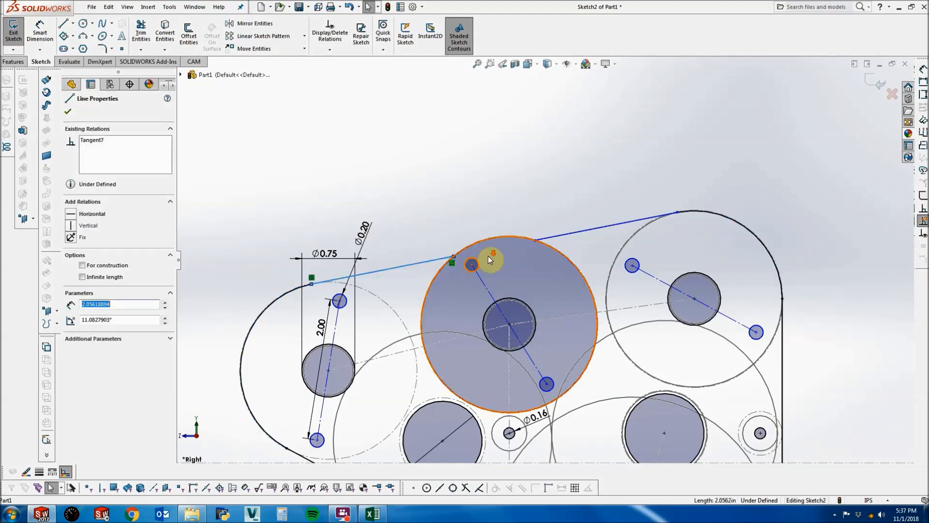
{"action": "scroll", "coordinate": [464, 247], "scroll_direction": "down", "scroll_amount": 5}
{"action": "left_click", "coordinate": [442, 236], "text": "ctrl"}
{"action": "key", "text": "Escape"}
Make the right top-edge segment tangent to the large middle circle.
{"action": "left_click", "coordinate": [674, 207]}
{"action": "left_click", "coordinate": [644, 208], "text": "ctrl"}
{"action": "left_click", "coordinate": [672, 165]}
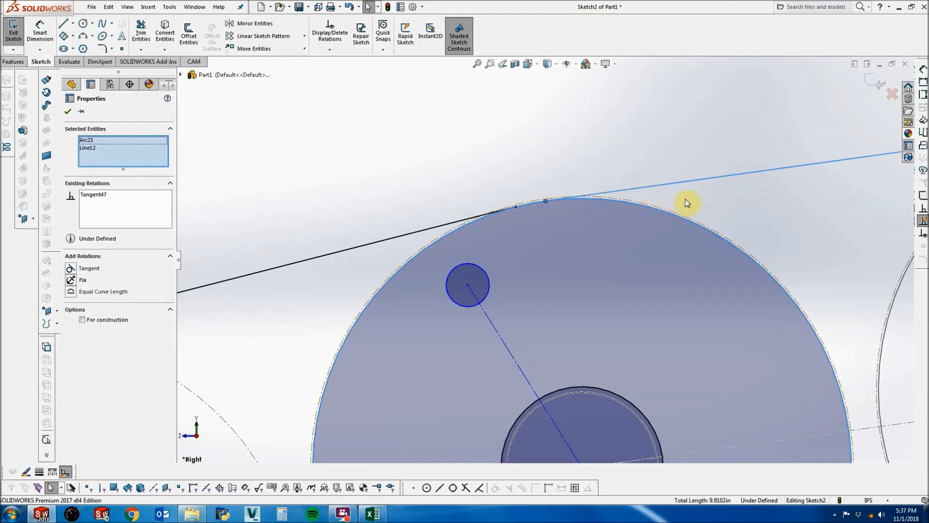
{"action": "key", "text": "F1"}
{"action": "left_click", "coordinate": [726, 193]}
{"action": "left_click", "coordinate": [844, 109]}
{"action": "scroll", "coordinate": [823, 203], "scroll_direction": "up", "scroll_amount": 3}
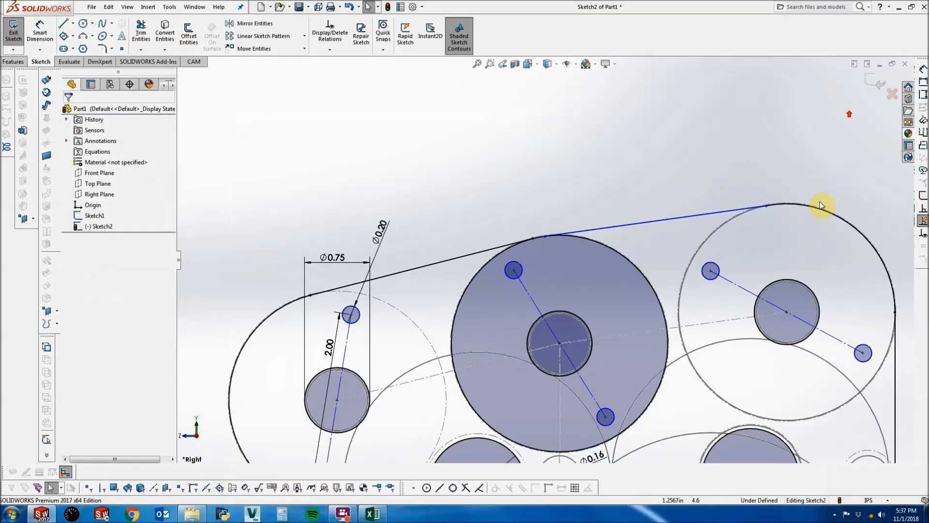
Apply a tangent relation between the right top-edge segment and the outline's upper-right corner arc.
{"action": "scroll", "coordinate": [725, 218], "scroll_direction": "down", "scroll_amount": 5}
{"action": "left_click", "coordinate": [684, 213]}
{"action": "scroll", "coordinate": [702, 214], "scroll_direction": "down", "scroll_amount": 2}
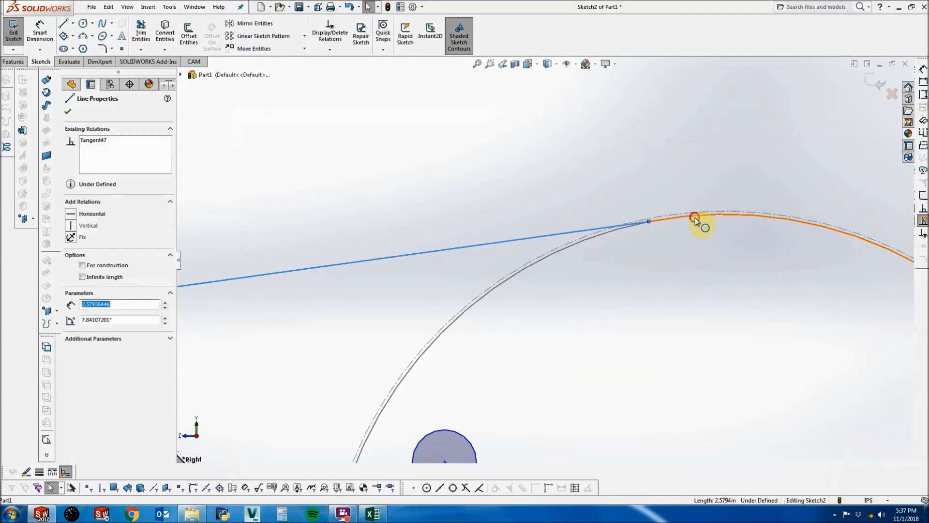
{"action": "left_click", "coordinate": [695, 216], "text": "ctrl"}
{"action": "left_click", "coordinate": [724, 174]}
{"action": "scroll", "coordinate": [693, 203], "scroll_direction": "up", "scroll_amount": 6}
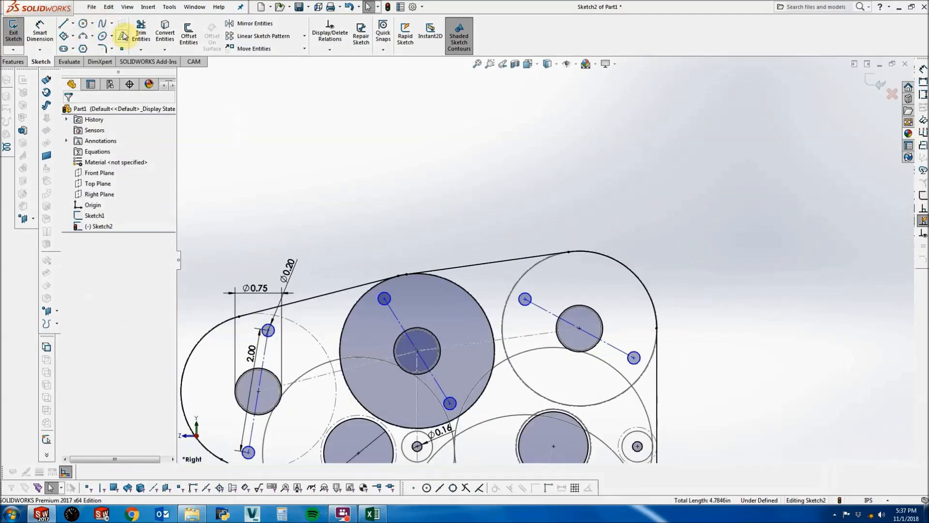
Trim the large middle circle inside the plate, keeping only the short arc that joins the two top-edge segments.
{"action": "left_click", "coordinate": [140, 32]}
{"action": "left_click", "coordinate": [451, 279]}
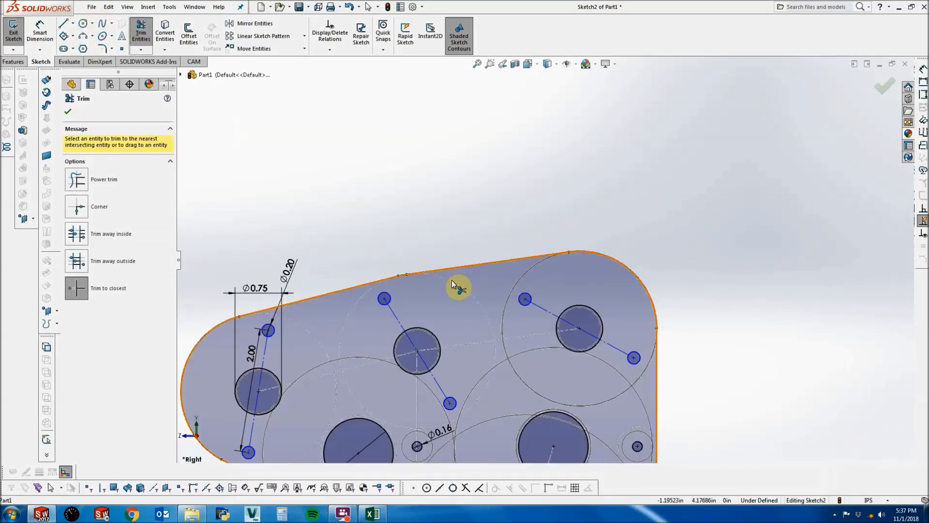
{"action": "key", "text": "Escape"}
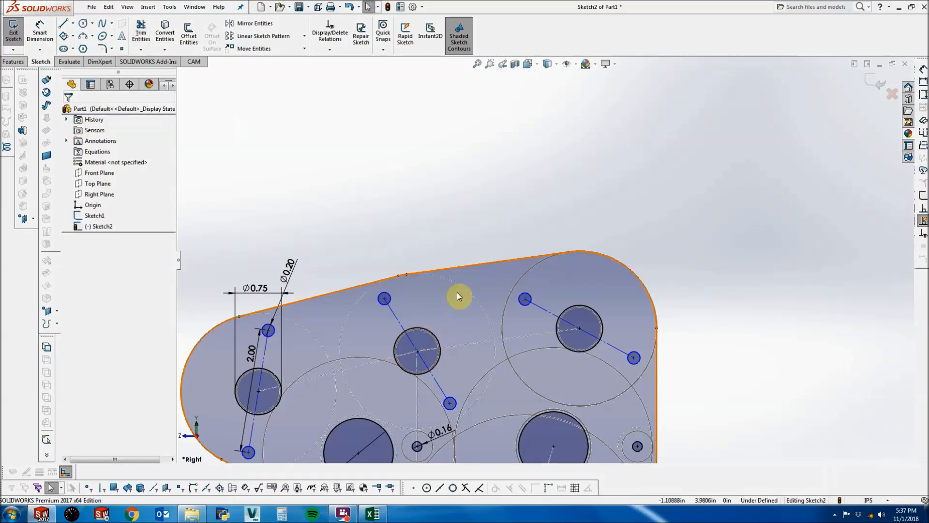
Rotate the right construction line and its end holes to nearly horizontal, and swing the middle pair slightly outward.
{"action": "scroll", "coordinate": [473, 332], "scroll_direction": "down", "scroll_amount": 2}
{"action": "scroll", "coordinate": [485, 306], "scroll_direction": "up", "scroll_amount": 4}
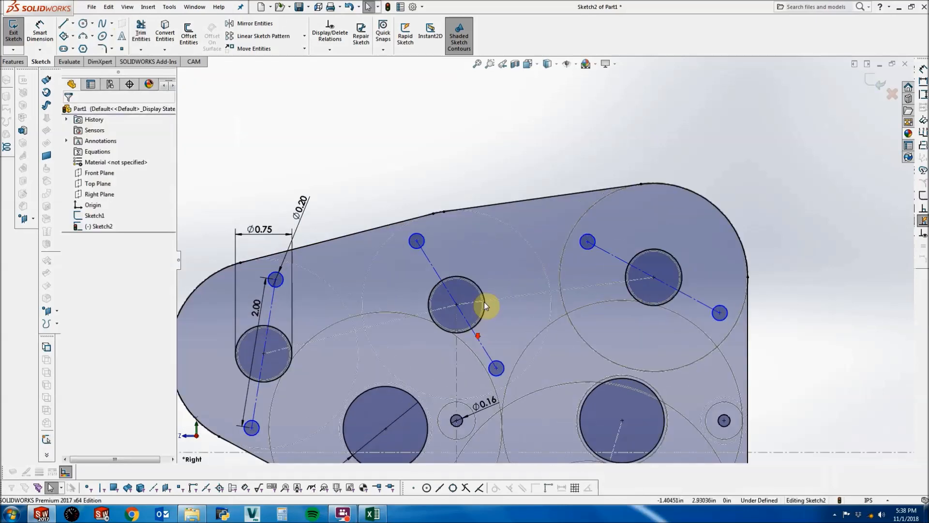
{"action": "left_click_drag", "start_coordinate": [589, 242], "coordinate": [566, 275]}
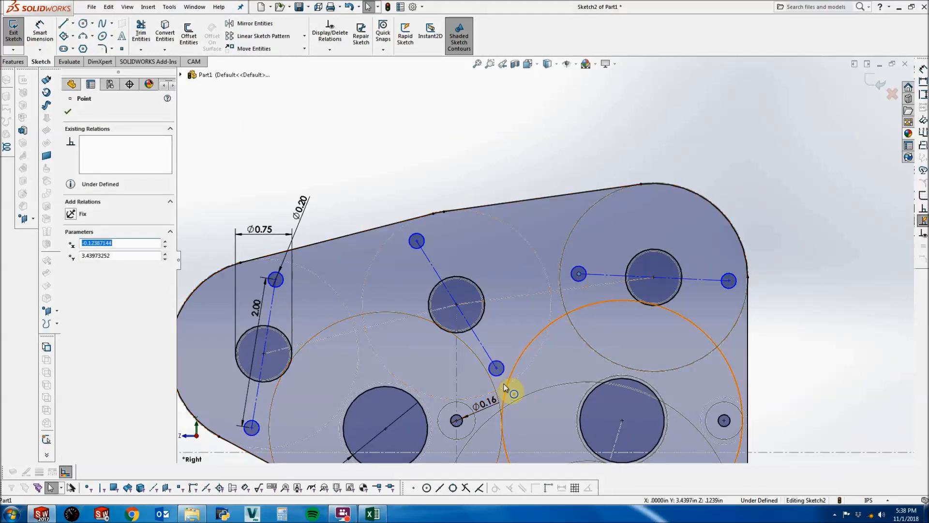
{"action": "scroll", "coordinate": [504, 382], "scroll_direction": "up", "scroll_amount": 3}
{"action": "scroll", "coordinate": [506, 304], "scroll_direction": "down", "scroll_amount": 3}
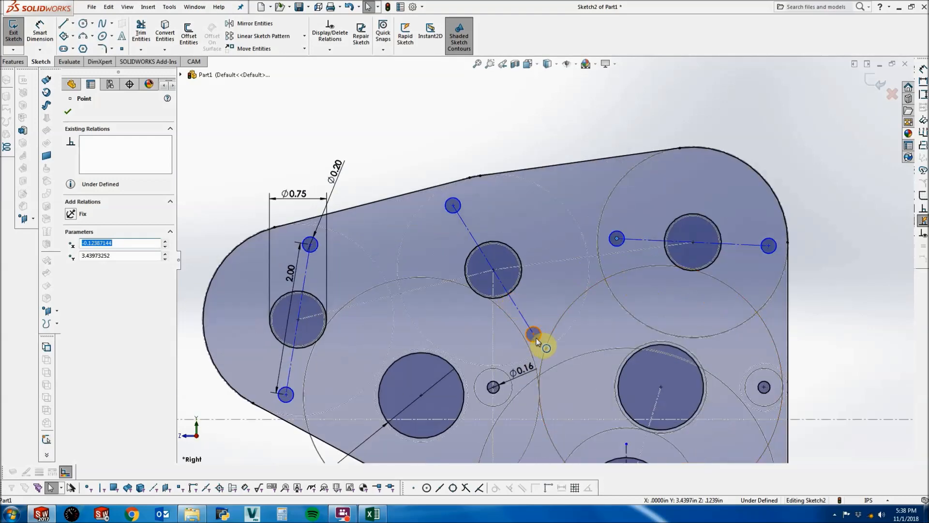
{"action": "mouse_move", "coordinate": [534, 333]}
{"action": "left_mouse_down"}
{"action": "mouse_move", "coordinate": [551, 325]}
{"action": "mouse_move", "coordinate": [538, 332]}
{"action": "left_mouse_up"}
{"action": "left_click", "coordinate": [547, 135]}
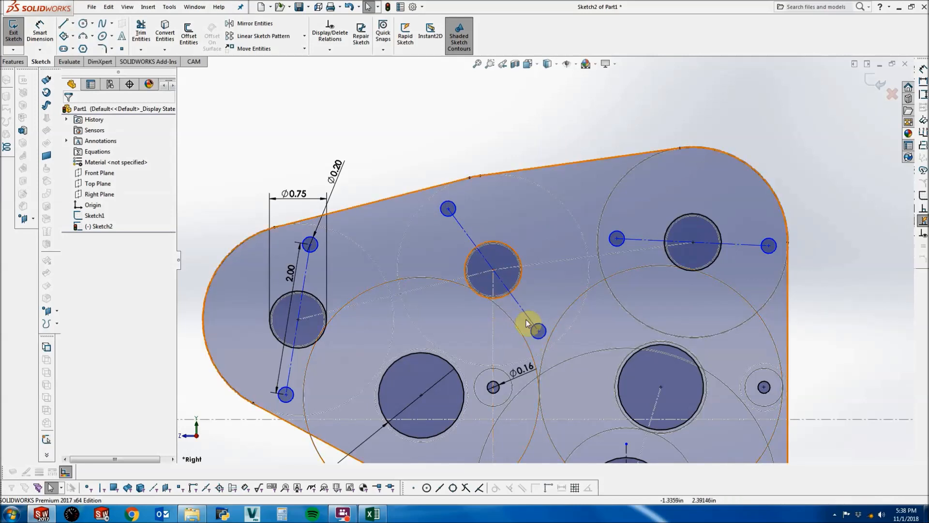
Draw a circle centred on the large right bearing hole, slightly larger than the gear circle around it.
{"action": "scroll", "coordinate": [556, 332], "scroll_direction": "up", "scroll_amount": 2}
{"action": "scroll", "coordinate": [581, 334], "scroll_direction": "down", "scroll_amount": 2}
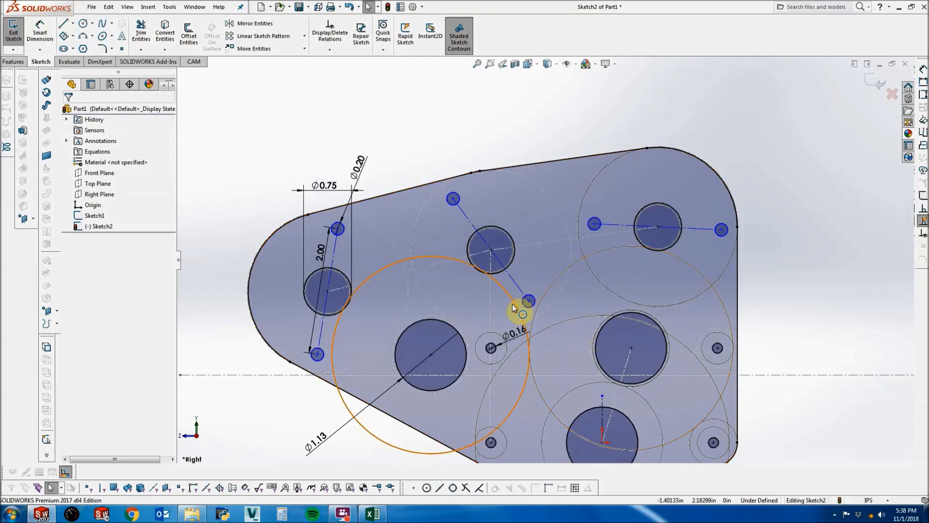
{"action": "left_click", "coordinate": [81, 25]}
{"action": "left_click", "coordinate": [631, 347]}
{"action": "scroll", "coordinate": [590, 265], "scroll_direction": "down", "scroll_amount": 3}
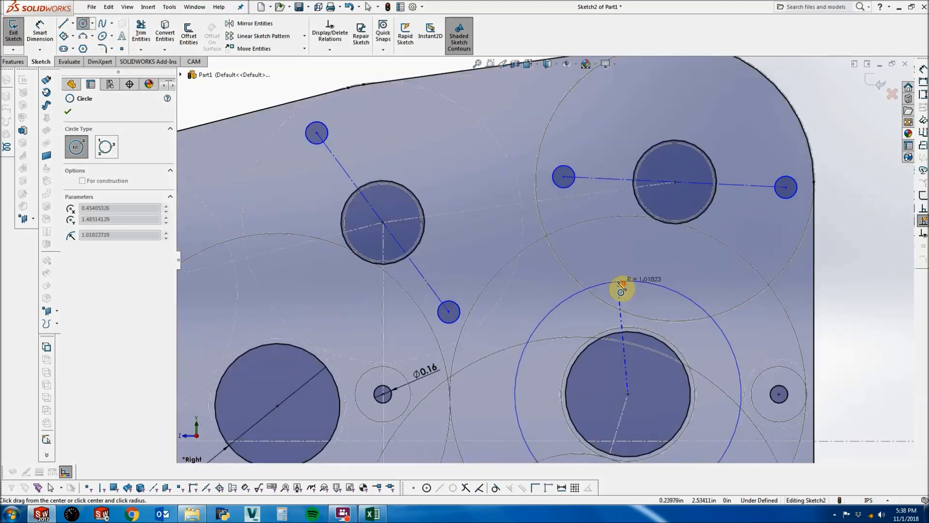
{"action": "left_click", "coordinate": [590, 214]}
{"action": "key", "text": "Escape"}
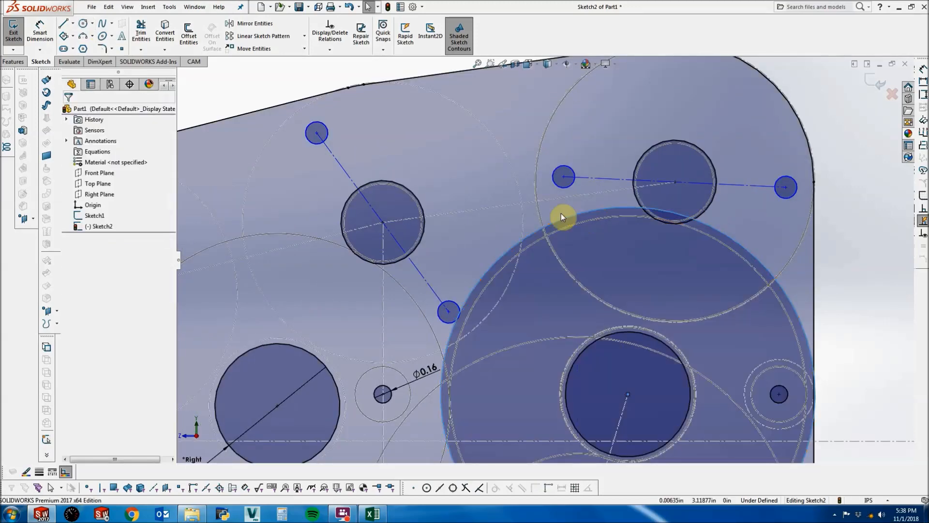
Dimension the gap between the new circle and the gear circle inside it as 0.05 in.
{"action": "left_click", "coordinate": [39, 31]}
{"action": "scroll", "coordinate": [566, 199], "scroll_direction": "down", "scroll_amount": 4}
{"action": "left_click", "coordinate": [619, 243]}
{"action": "left_click", "coordinate": [620, 238]}
{"action": "left_click_drag", "start_coordinate": [631, 206], "coordinate": [712, 122]}
{"action": "type", "text": ".05"}
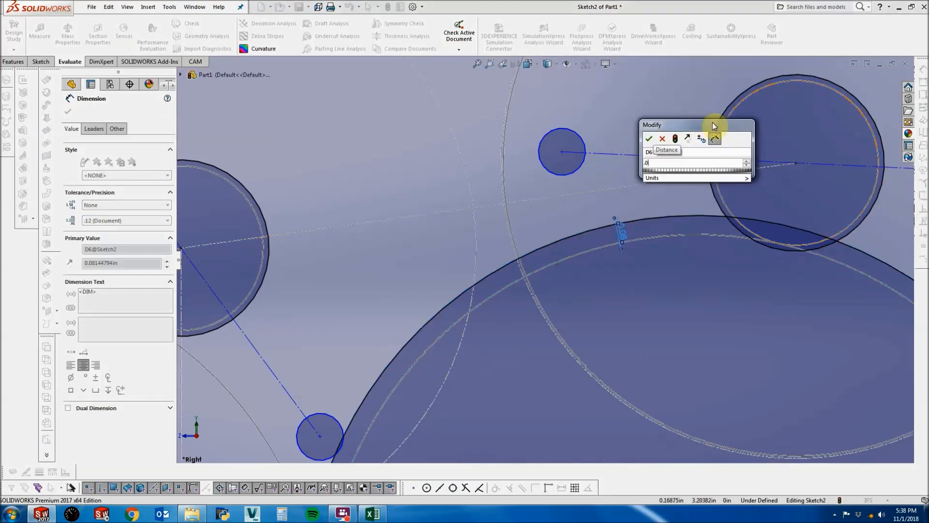
{"action": "key", "text": "Return"}
{"action": "key", "text": "Escape"}
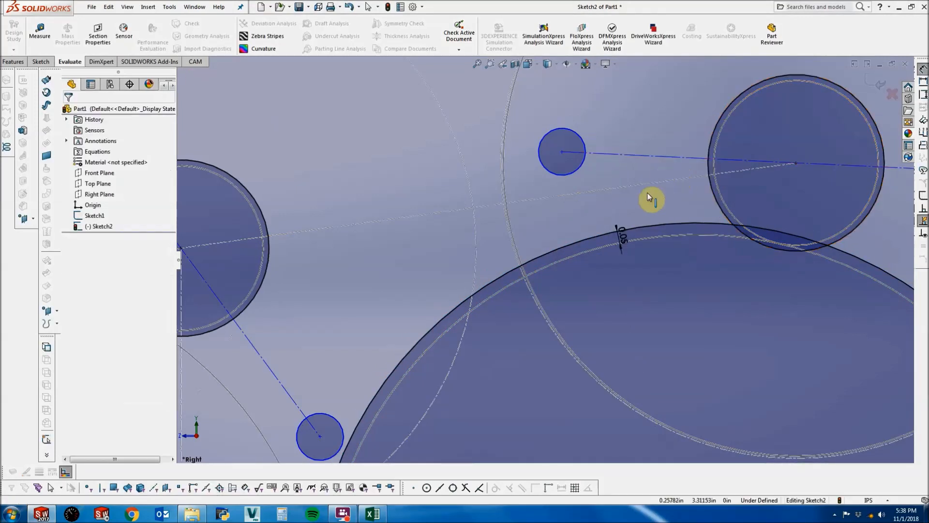
Draw a circle about 0.56 in in diameter, centred on the left end hole of the right construction line.
{"action": "scroll", "coordinate": [576, 259], "scroll_direction": "up", "scroll_amount": 3}
{"action": "scroll", "coordinate": [577, 259], "scroll_direction": "up", "scroll_amount": 3}
{"action": "scroll", "coordinate": [417, 366], "scroll_direction": "down", "scroll_amount": 2}
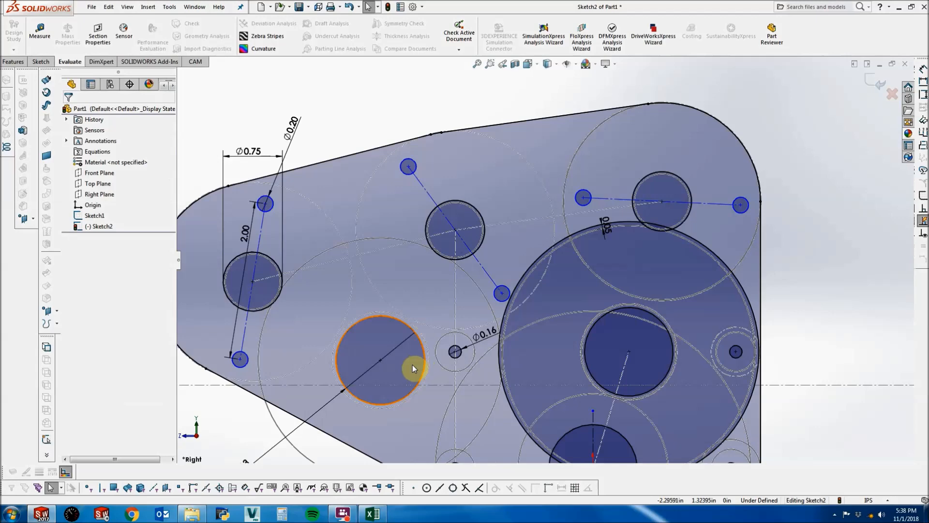
{"action": "scroll", "coordinate": [598, 235], "scroll_direction": "down", "scroll_amount": 4}
{"action": "scroll", "coordinate": [596, 246], "scroll_direction": "up", "scroll_amount": 3}
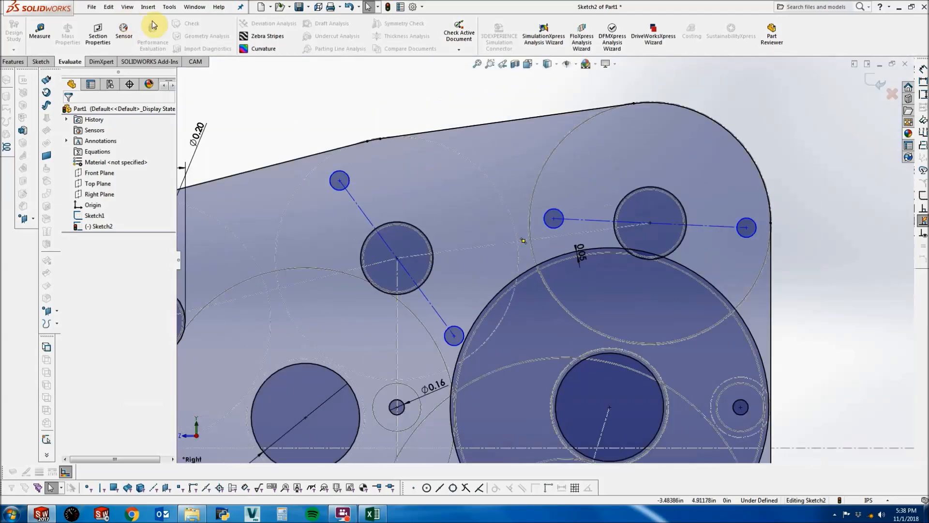
{"action": "left_click", "coordinate": [41, 62]}
{"action": "left_click", "coordinate": [83, 25]}
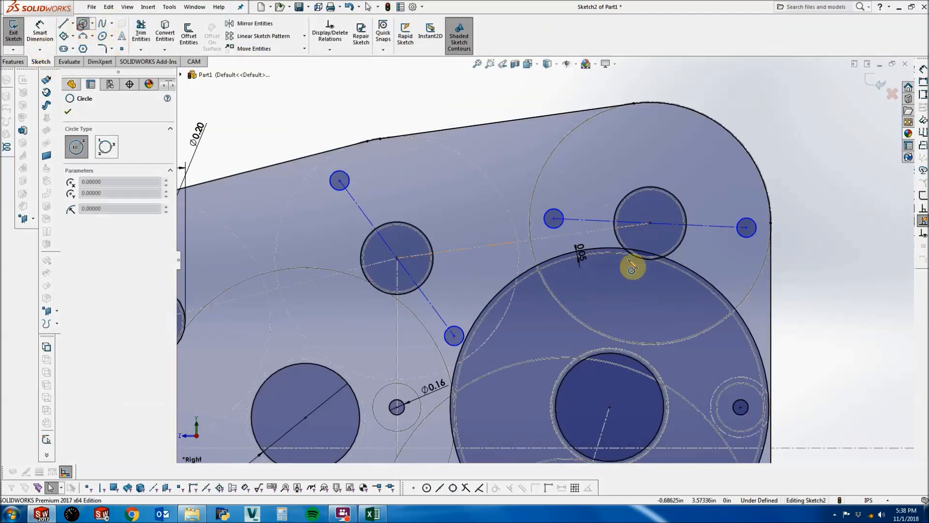
{"action": "left_click", "coordinate": [554, 218]}
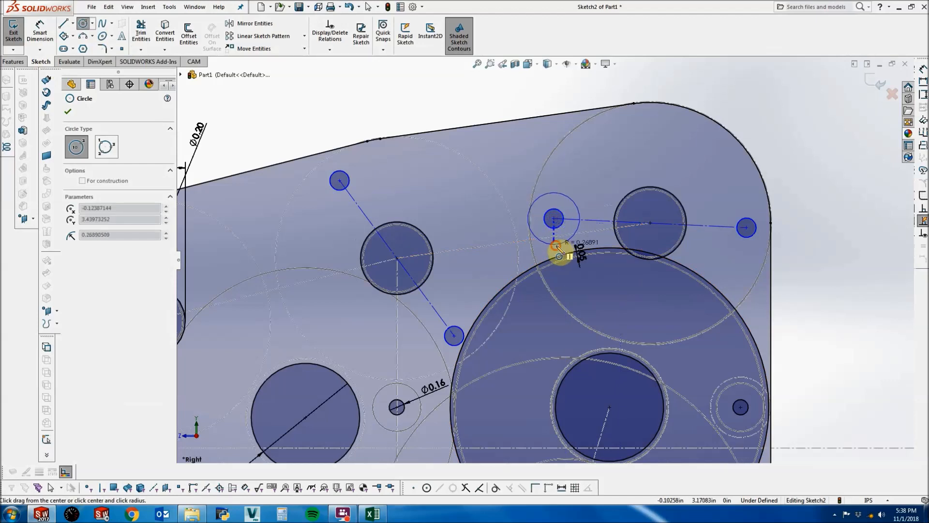
{"action": "left_click", "coordinate": [558, 246]}
{"action": "key", "text": "Escape"}
Set the diameter of the circle around the right construction line's left end hole to 0.36 in and make it construction geometry.
{"action": "left_click", "coordinate": [39, 39]}
{"action": "left_click", "coordinate": [579, 228]}
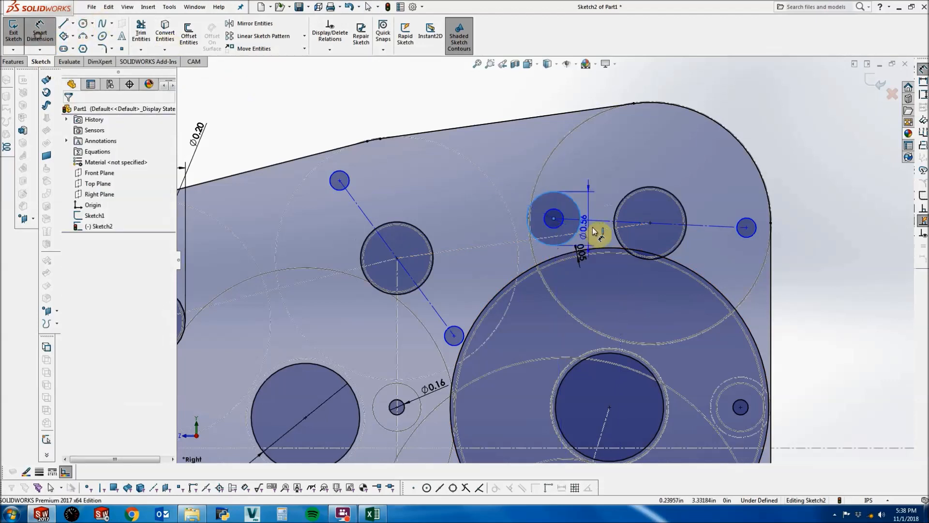
{"action": "left_click", "coordinate": [601, 189]}
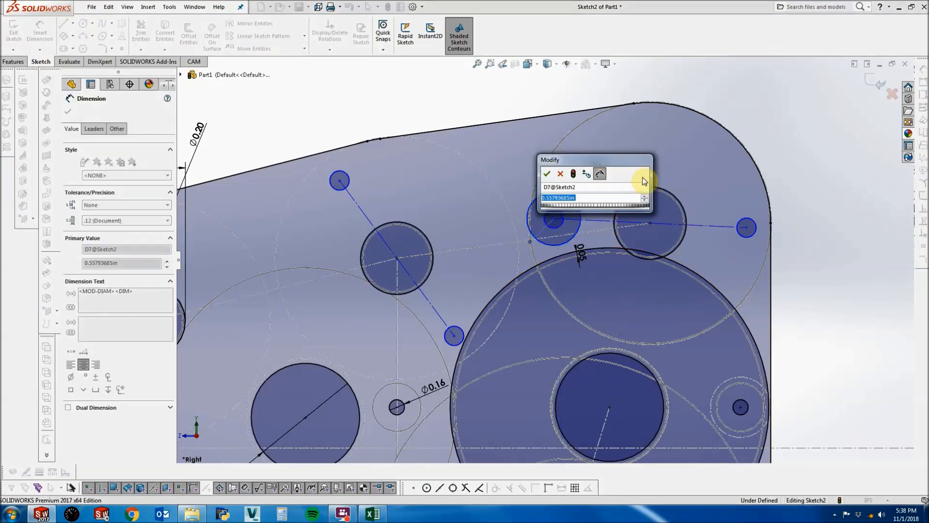
{"action": "type", "text": ".36"}
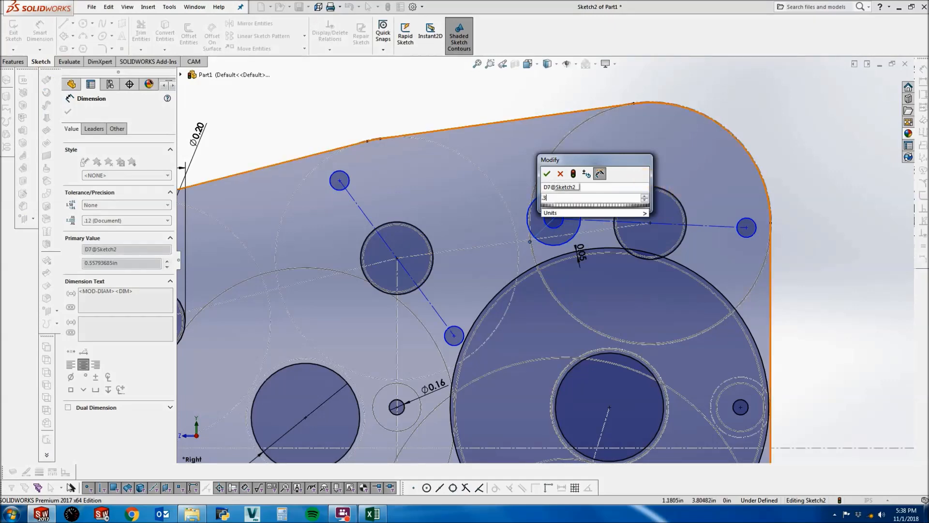
{"action": "key", "text": "Return"}
{"action": "key", "text": "Escape"}
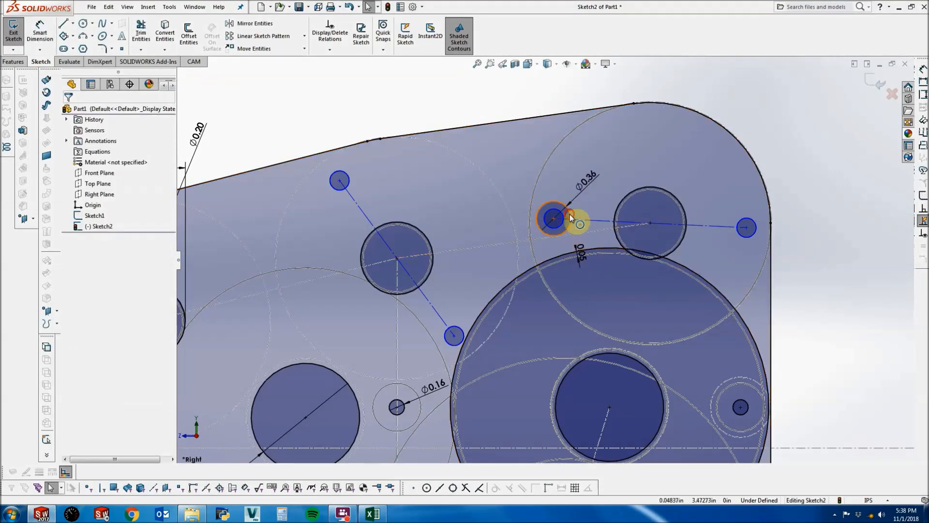
{"action": "left_click", "coordinate": [570, 214]}
{"action": "left_click", "coordinate": [91, 242]}
{"action": "key", "text": "Escape"}
Tilt the right construction line slightly by lowering its left end hole toward the large gear circle.
{"action": "scroll", "coordinate": [617, 258], "scroll_direction": "up", "scroll_amount": 2}
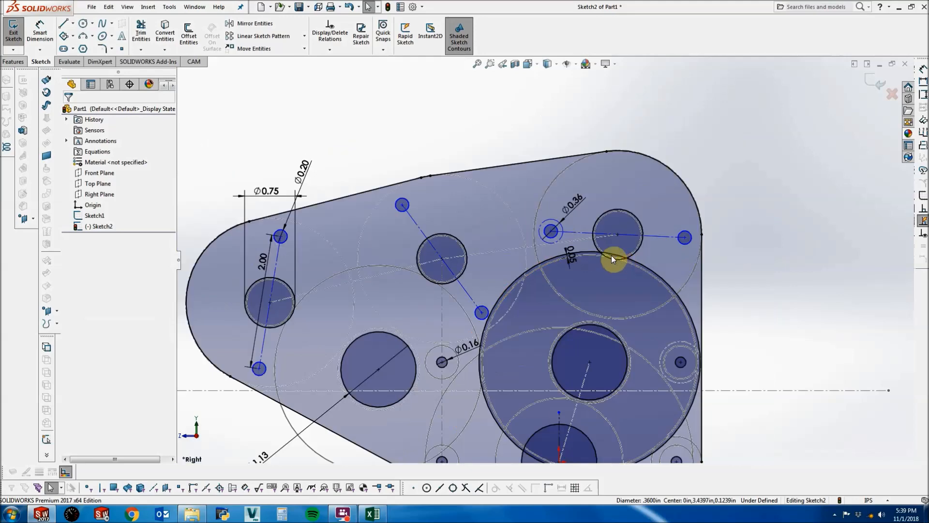
{"action": "scroll", "coordinate": [595, 242], "scroll_direction": "down", "scroll_amount": 2}
{"action": "mouse_move", "coordinate": [528, 230]}
{"action": "left_mouse_down"}
{"action": "mouse_move", "coordinate": [528, 249]}
{"action": "mouse_move", "coordinate": [528, 236]}
{"action": "left_mouse_up"}
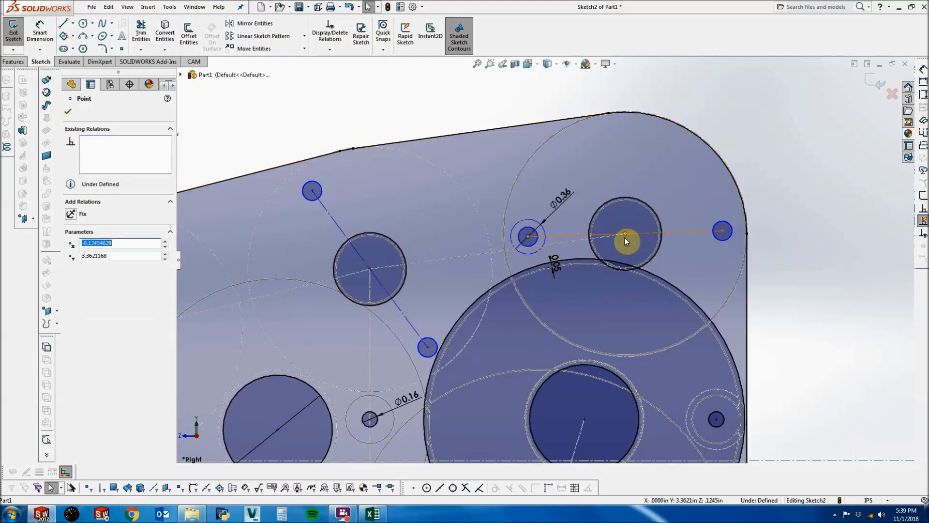
{"action": "scroll", "coordinate": [455, 268], "scroll_direction": "up", "scroll_amount": 2}
{"action": "scroll", "coordinate": [455, 267], "scroll_direction": "down", "scroll_amount": 2}
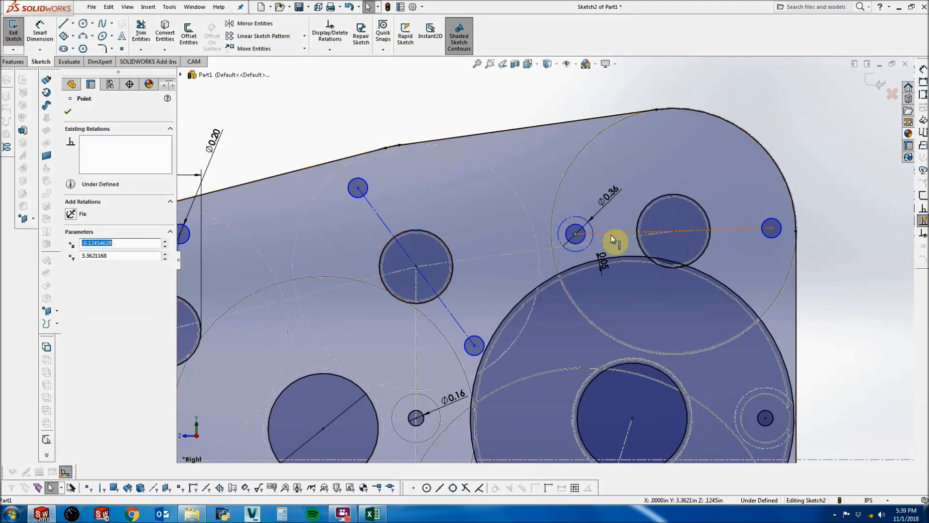
{"action": "scroll", "coordinate": [543, 251], "scroll_direction": "up", "scroll_amount": 2}
{"action": "scroll", "coordinate": [428, 280], "scroll_direction": "down", "scroll_amount": 1}
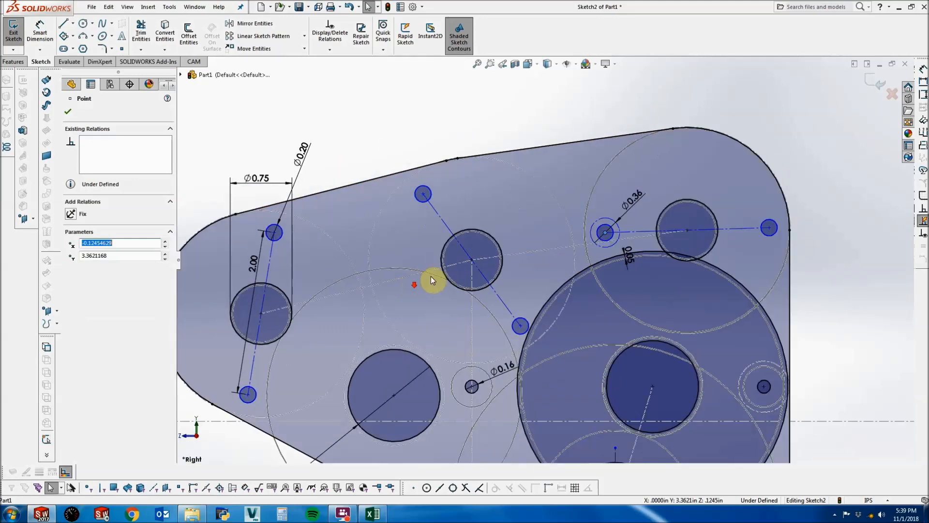
Swing the middle pair of mounting holes until their construction line lies vertically on the centreline through the middle bearing hole.
{"action": "mouse_move", "coordinate": [521, 329]}
{"action": "left_mouse_down"}
{"action": "mouse_move", "coordinate": [516, 341]}
{"action": "mouse_move", "coordinate": [517, 328]}
{"action": "left_mouse_up"}
{"action": "scroll", "coordinate": [520, 353], "scroll_direction": "down", "scroll_amount": 3}
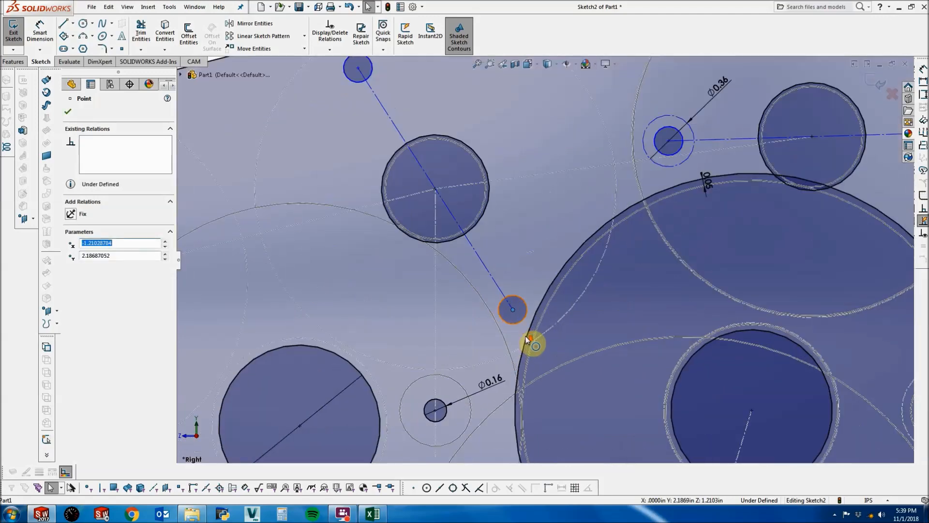
{"action": "scroll", "coordinate": [538, 313], "scroll_direction": "up", "scroll_amount": 3}
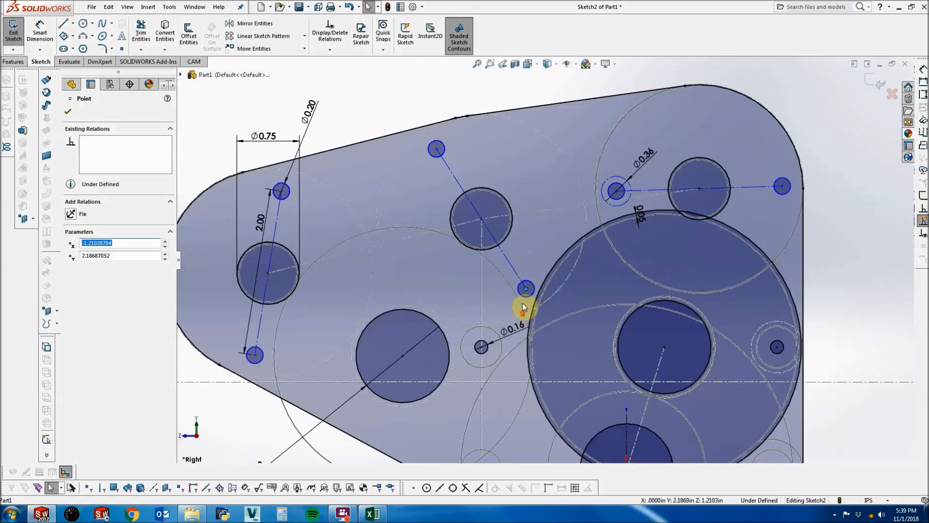
{"action": "left_click_drag", "start_coordinate": [527, 291], "coordinate": [496, 314]}
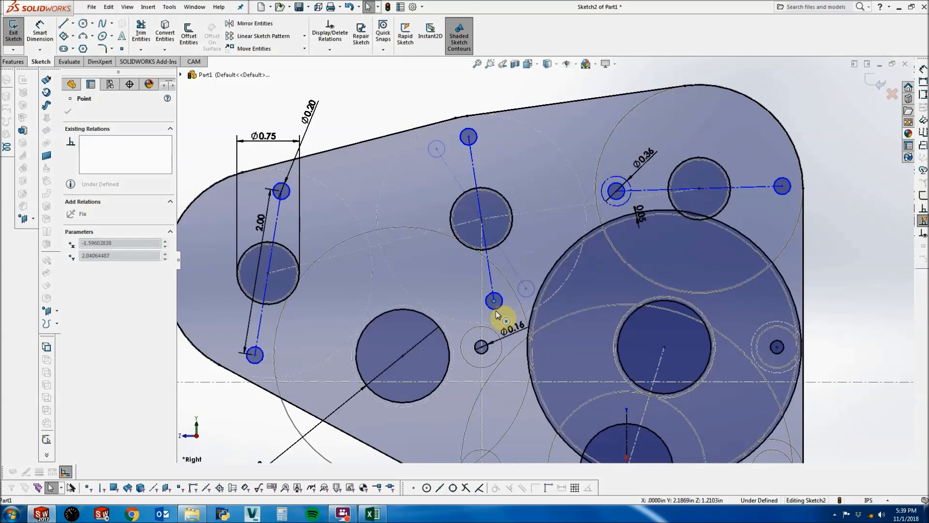
{"action": "left_click_drag", "start_coordinate": [495, 310], "coordinate": [483, 317]}
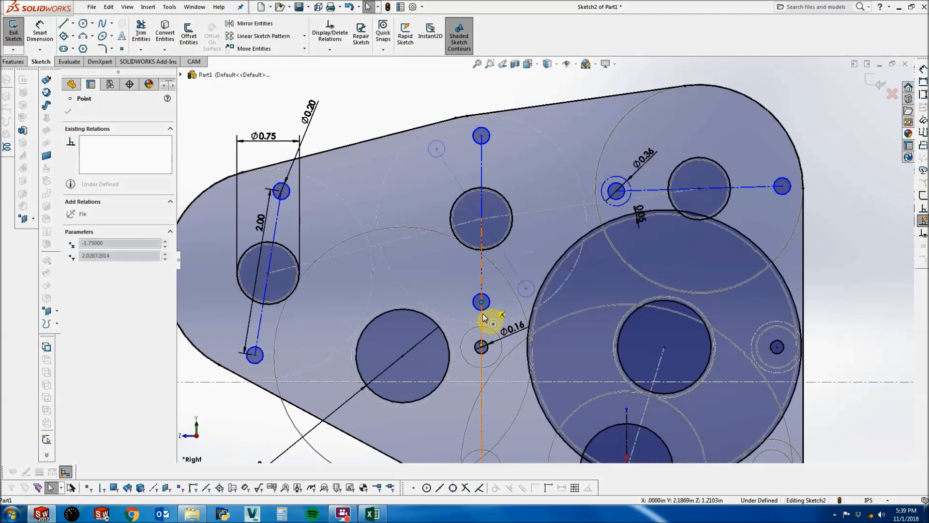
{"action": "left_click_drag", "start_coordinate": [483, 317], "coordinate": [482, 317]}
{"action": "key", "text": "Escape"}
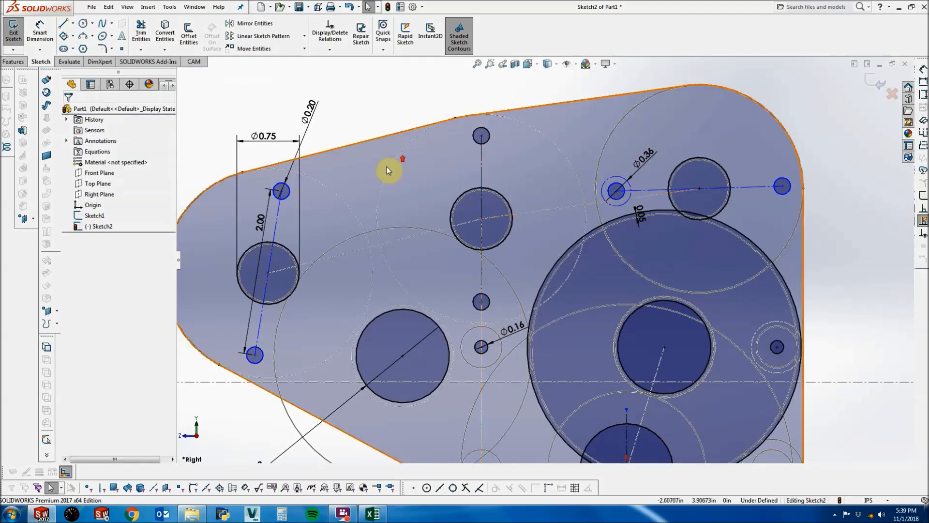
Dimension the angle between the left mounting holes' construction line and the horizontal centreline as 77°.
{"action": "key", "text": "f"}
{"action": "scroll", "coordinate": [366, 214], "scroll_direction": "down", "scroll_amount": 1}
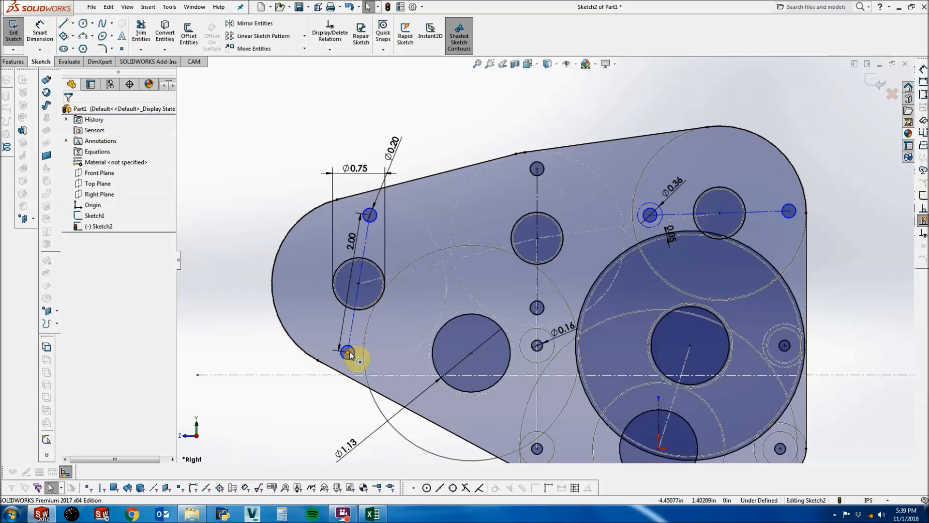
{"action": "left_click", "coordinate": [40, 32]}
{"action": "left_click", "coordinate": [353, 323]}
{"action": "left_click", "coordinate": [393, 375]}
{"action": "left_click", "coordinate": [393, 341]}
{"action": "type", "text": "77"}
{"action": "key", "text": "Return"}
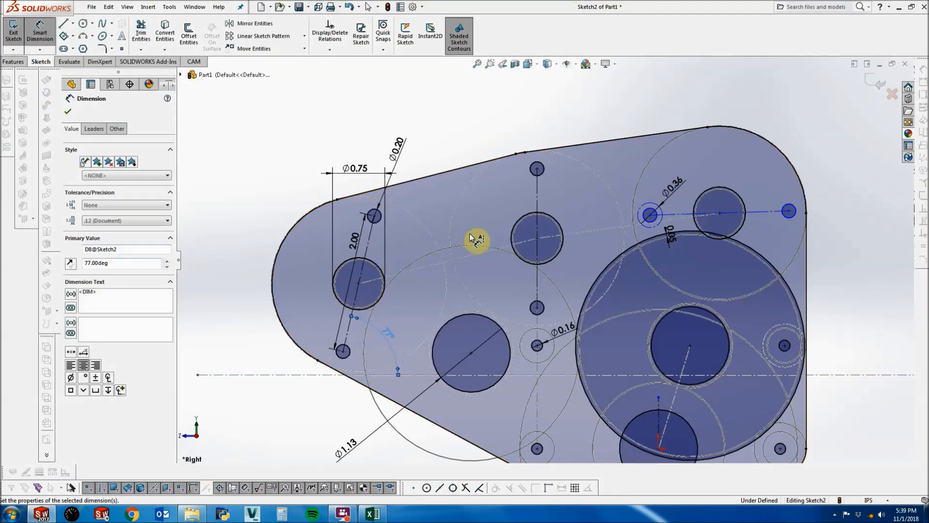
{"action": "scroll", "coordinate": [339, 280], "scroll_direction": "down", "scroll_amount": 2}
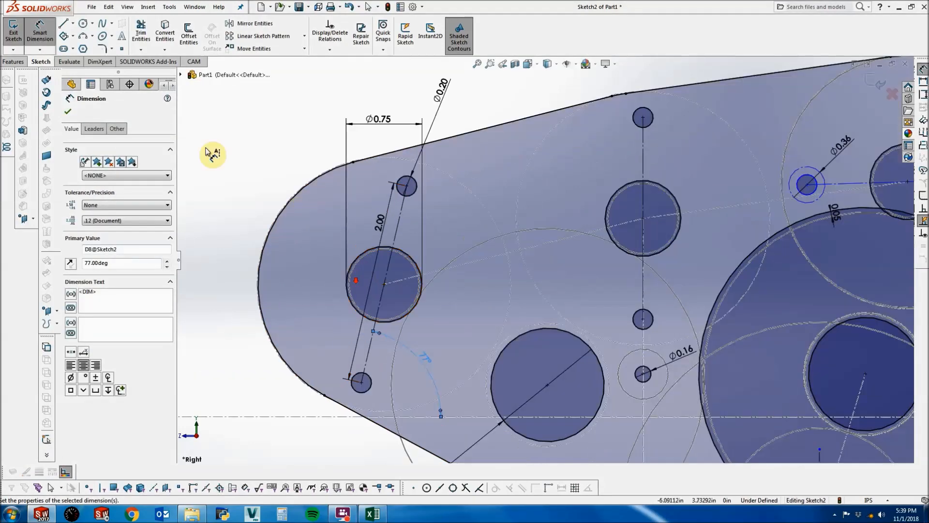
{"action": "left_click", "coordinate": [212, 154]}
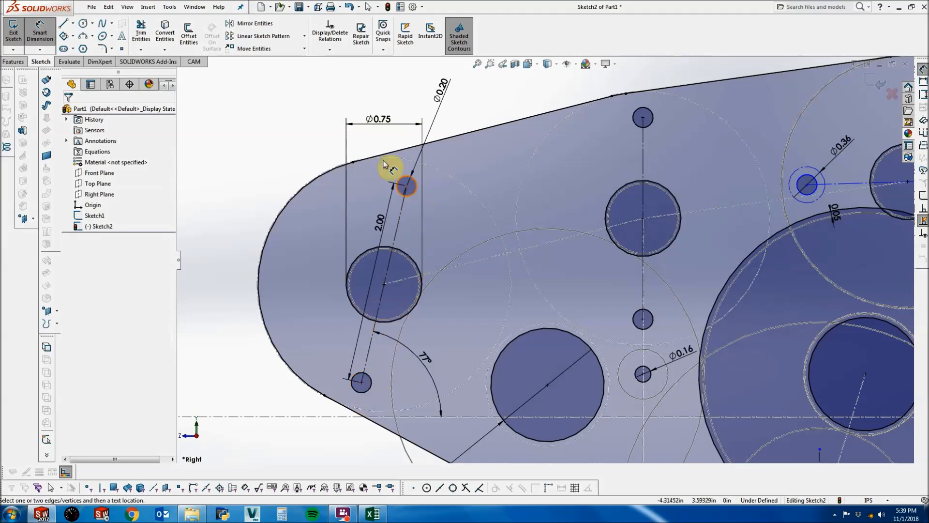
Examine how the left and middle mounting holes sit relative to the surrounding gear circles and the plate outline.
{"action": "left_click", "coordinate": [411, 147]}
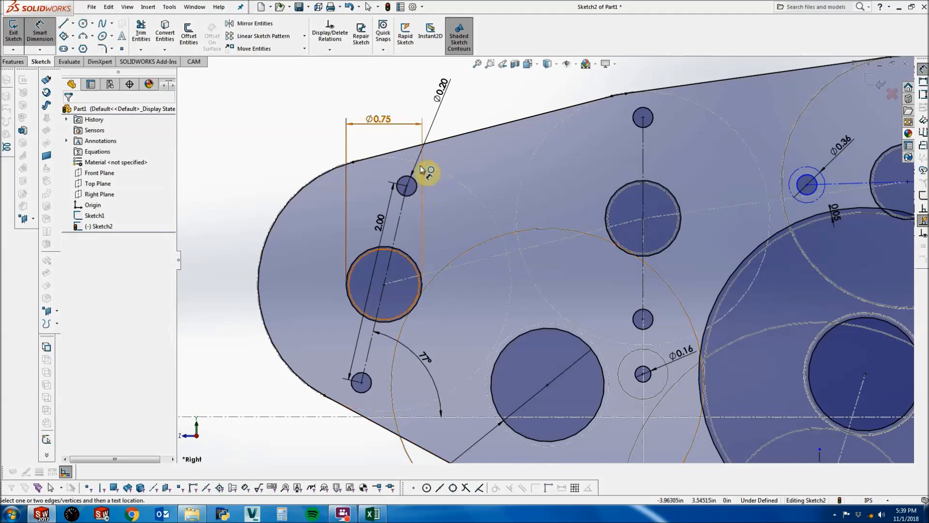
{"action": "scroll", "coordinate": [416, 187], "scroll_direction": "up", "scroll_amount": 1}
{"action": "scroll", "coordinate": [417, 189], "scroll_direction": "down", "scroll_amount": 1}
{"action": "scroll", "coordinate": [418, 193], "scroll_direction": "up", "scroll_amount": 1}
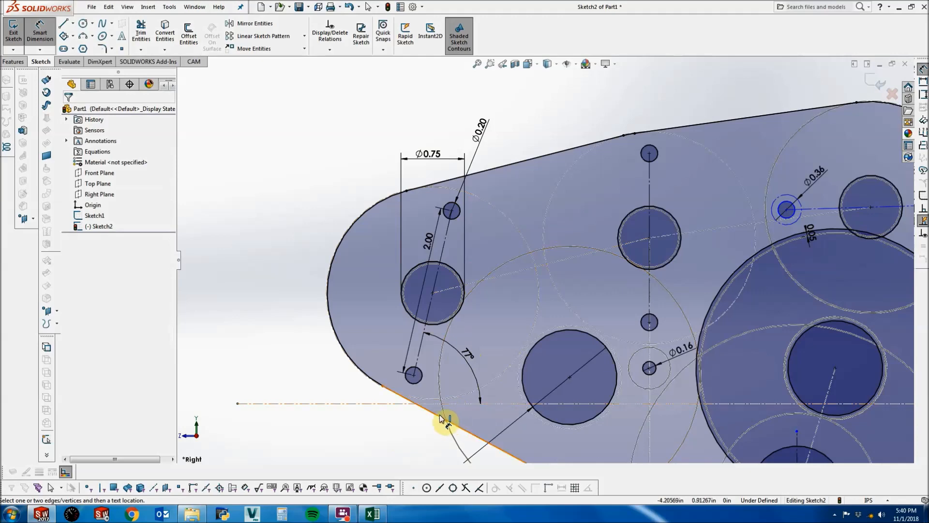
{"action": "key", "text": "Escape"}
{"action": "left_click", "coordinate": [472, 291]}
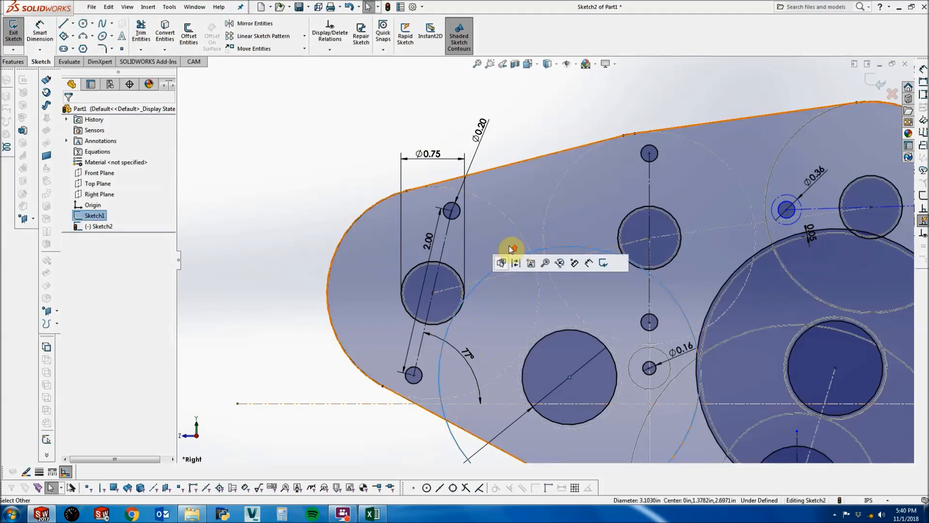
{"action": "scroll", "coordinate": [575, 216], "scroll_direction": "up", "scroll_amount": 3}
{"action": "scroll", "coordinate": [617, 356], "scroll_direction": "down", "scroll_amount": 4}
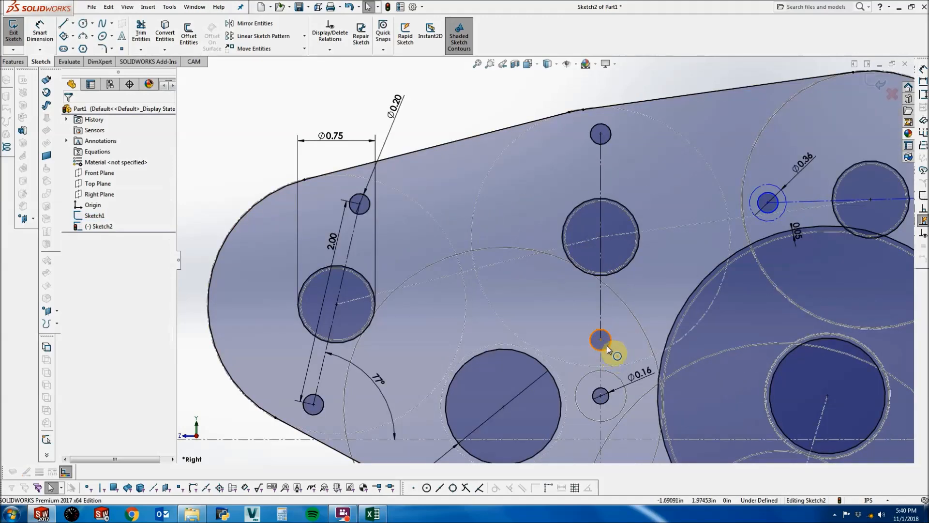
{"action": "scroll", "coordinate": [624, 247], "scroll_direction": "up", "scroll_amount": 3}
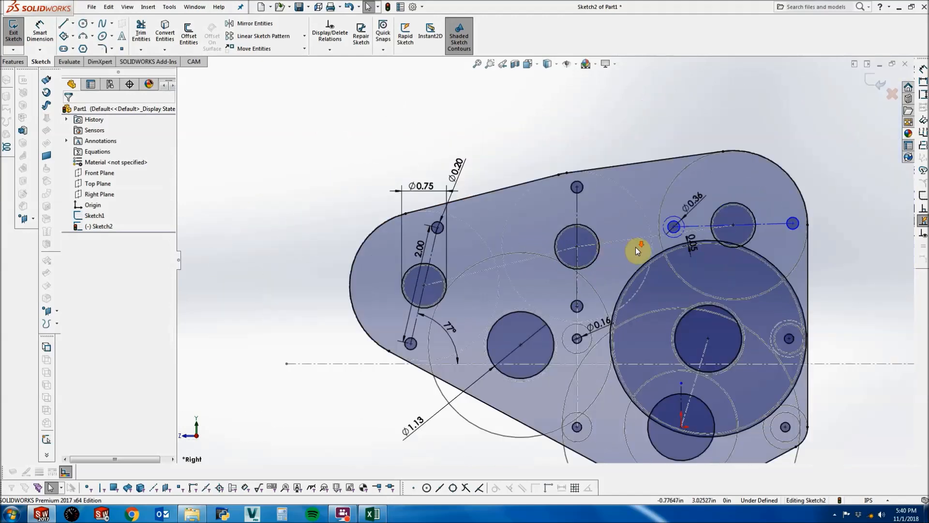
{"action": "scroll", "coordinate": [635, 247], "scroll_direction": "down", "scroll_amount": 2}
{"action": "scroll", "coordinate": [607, 274], "scroll_direction": "up", "scroll_amount": 2}
{"action": "scroll", "coordinate": [574, 304], "scroll_direction": "down", "scroll_amount": 2}
{"action": "scroll", "coordinate": [553, 354], "scroll_direction": "down", "scroll_amount": 2}
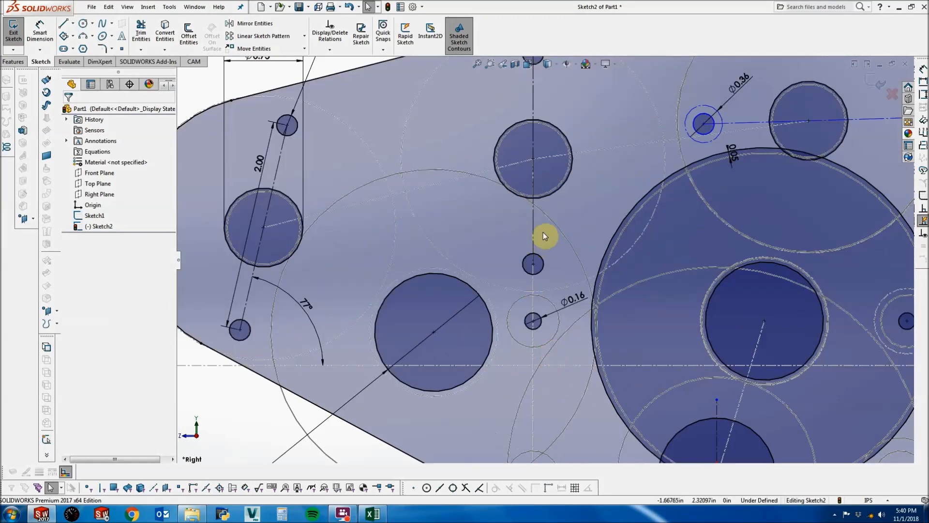
{"action": "left_click", "coordinate": [555, 224]}
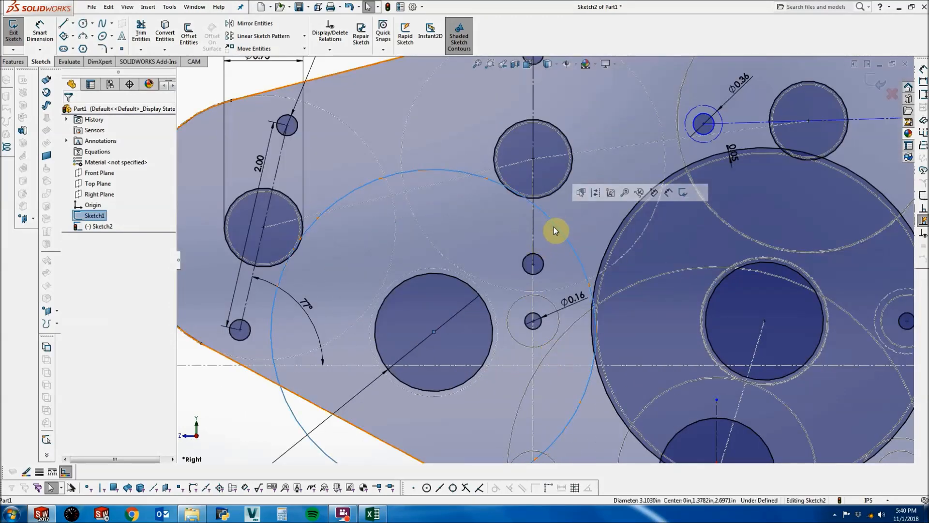
{"action": "scroll", "coordinate": [553, 226], "scroll_direction": "up", "scroll_amount": 3}
{"action": "left_click", "coordinate": [805, 131]}
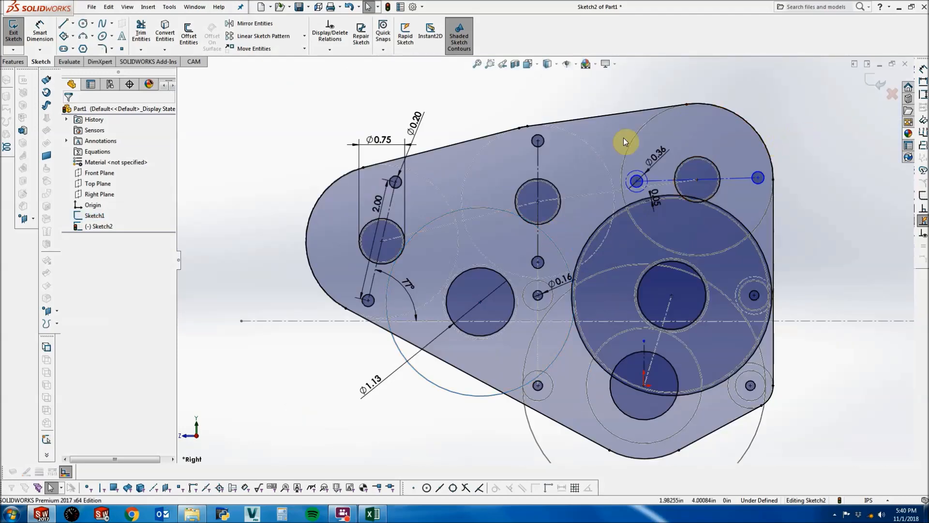
Dimension the angle between the right construction line and the line joining the middle and right bearing centres as 3°.
{"action": "left_click", "coordinate": [41, 30]}
{"action": "scroll", "coordinate": [653, 190], "scroll_direction": "down", "scroll_amount": 3}
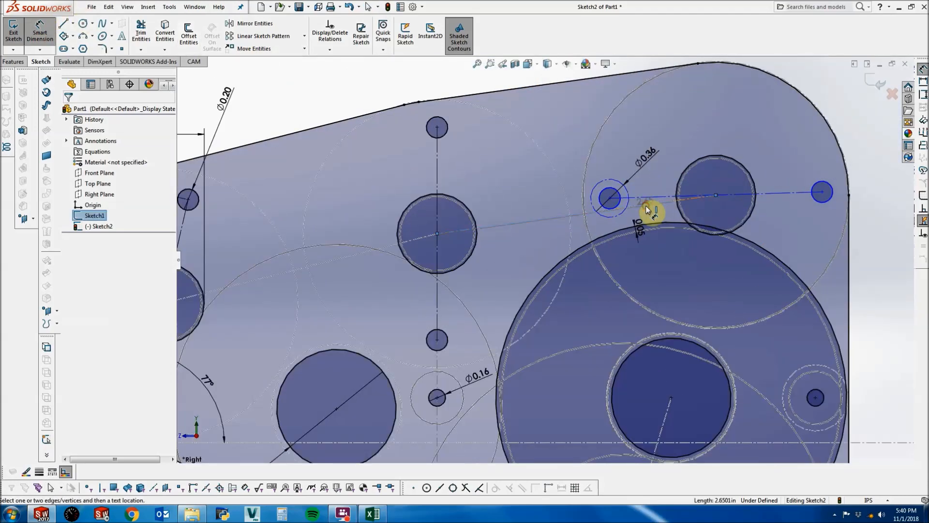
{"action": "scroll", "coordinate": [649, 207], "scroll_direction": "down", "scroll_amount": 2}
{"action": "left_click", "coordinate": [647, 205]}
{"action": "left_click", "coordinate": [655, 165]}
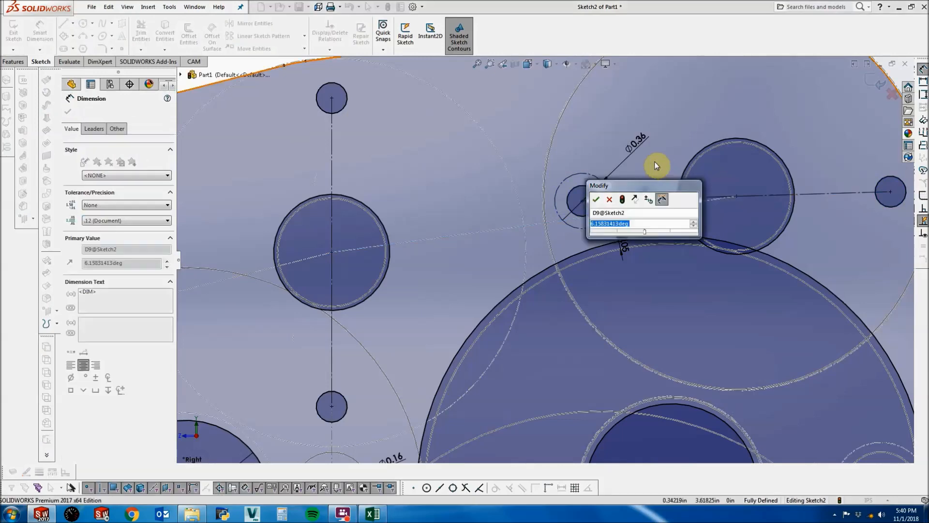
{"action": "type", "text": "3"}
{"action": "key", "text": "Return"}
{"action": "scroll", "coordinate": [658, 165], "scroll_direction": "up", "scroll_amount": 2}
{"action": "key", "text": "Escape"}
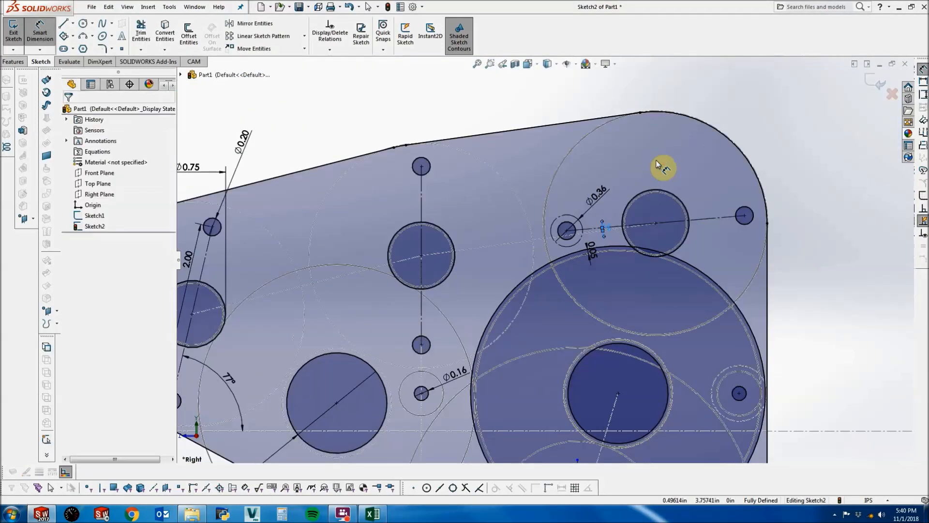
Convert the large clearance circle around the right-hand gear to construction geometry.
{"action": "scroll", "coordinate": [560, 249], "scroll_direction": "up", "scroll_amount": 2}
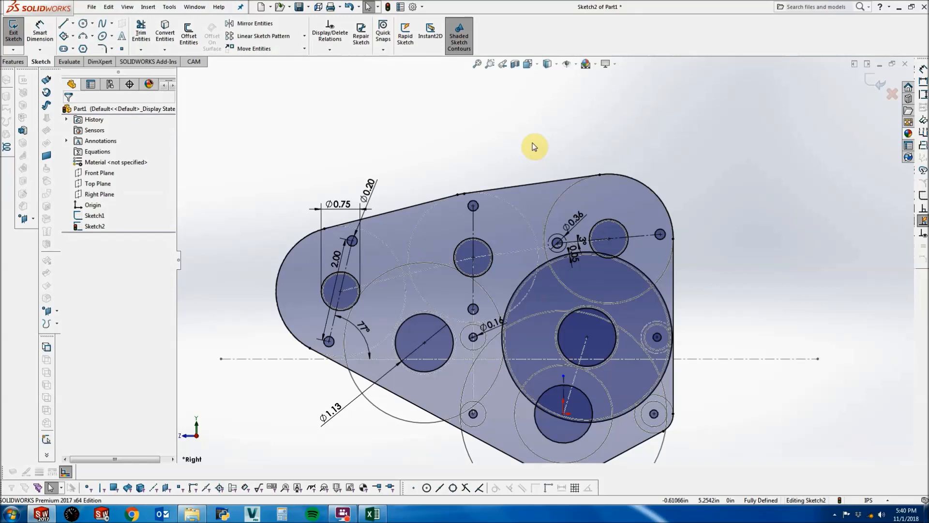
{"action": "left_click_drag", "start_coordinate": [478, 323], "coordinate": [474, 318]}
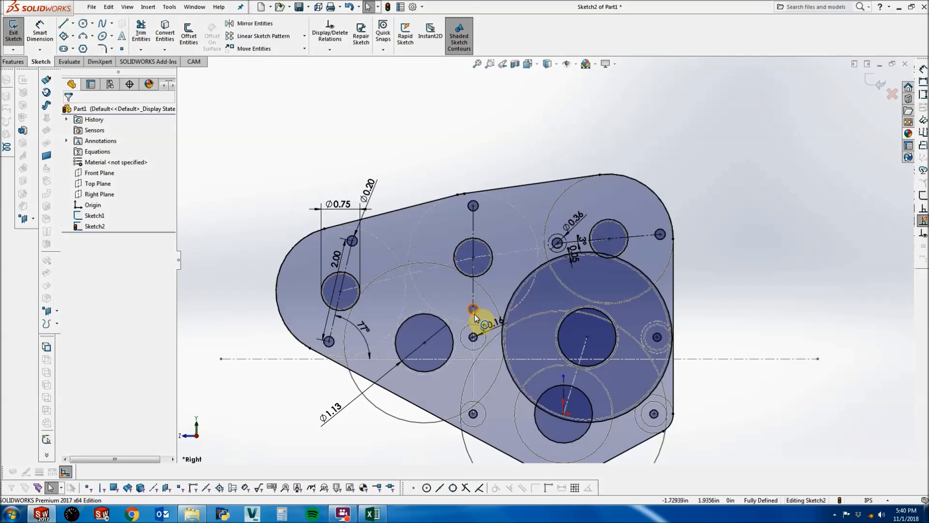
{"action": "scroll", "coordinate": [513, 353], "scroll_direction": "down", "scroll_amount": 6}
{"action": "left_click", "coordinate": [504, 347]}
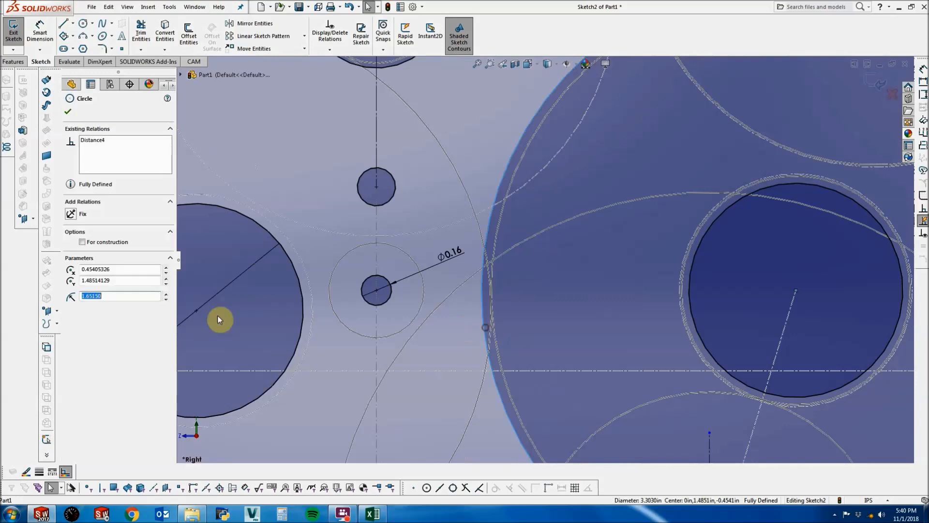
{"action": "left_click", "coordinate": [115, 243]}
{"action": "key", "text": "f"}
{"action": "left_click", "coordinate": [782, 323]}
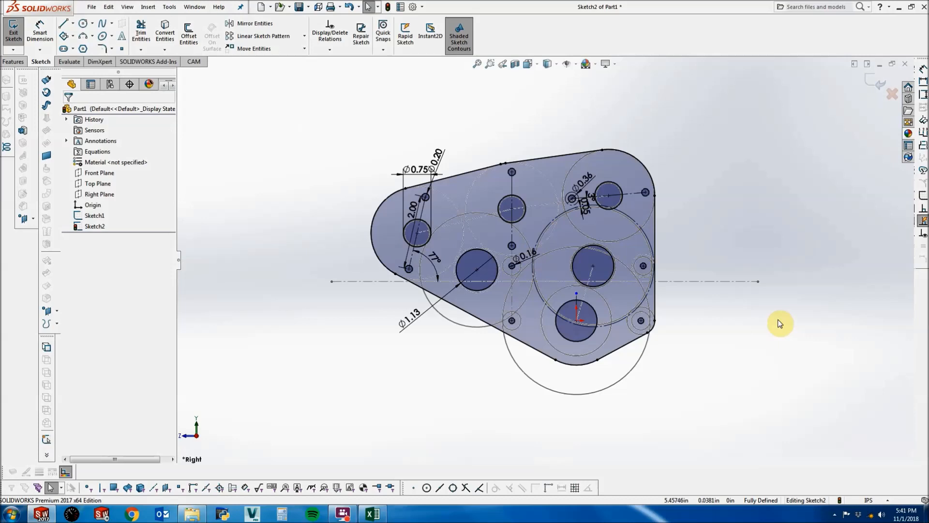
Extrude the side plate sketch as a blind boss 0.25 in thick.
{"action": "left_click", "coordinate": [12, 61]}
{"action": "left_click", "coordinate": [18, 36]}
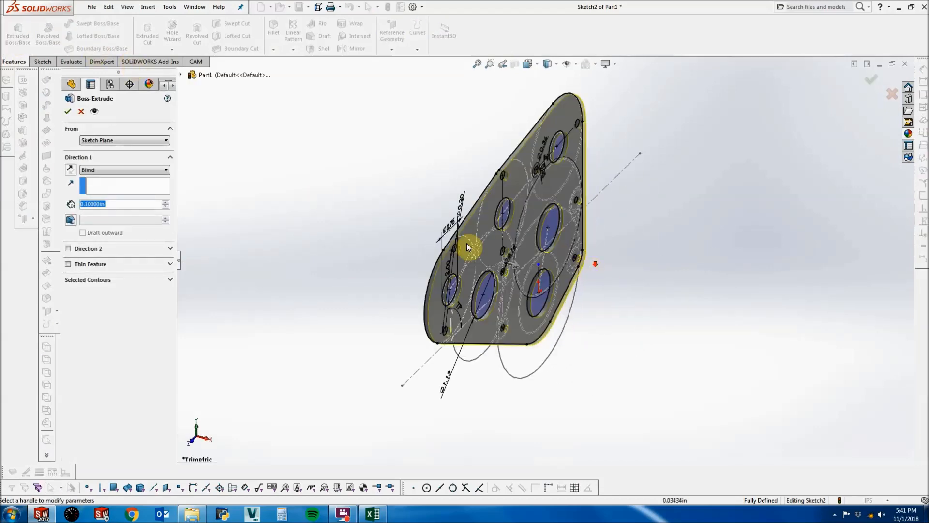
{"action": "type", "text": ".25"}
{"action": "key", "text": "Return"}
{"action": "key", "text": "Return"}
{"action": "left_click", "coordinate": [263, 209]}
{"action": "middle_click_drag", "start_coordinate": [421, 237], "coordinate": [542, 194]}
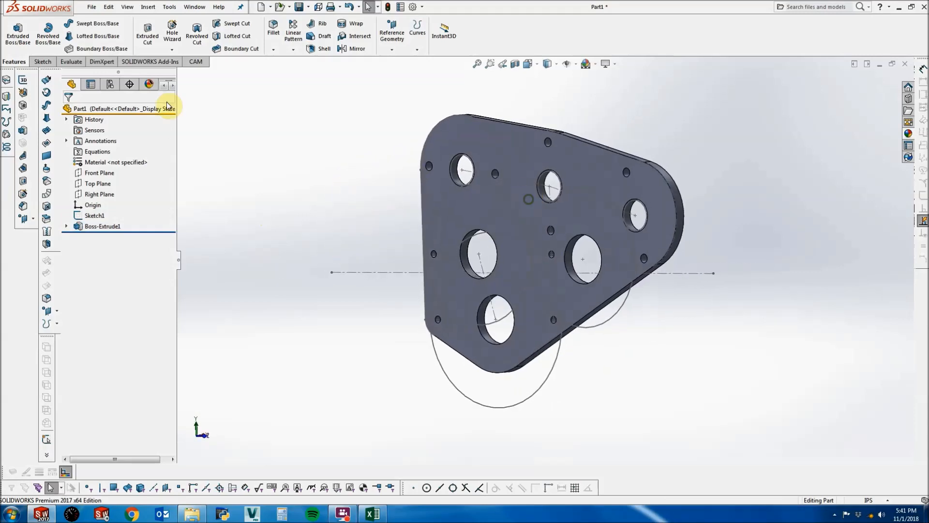
{"action": "left_click", "coordinate": [391, 46]}
{"action": "left_click", "coordinate": [394, 60]}
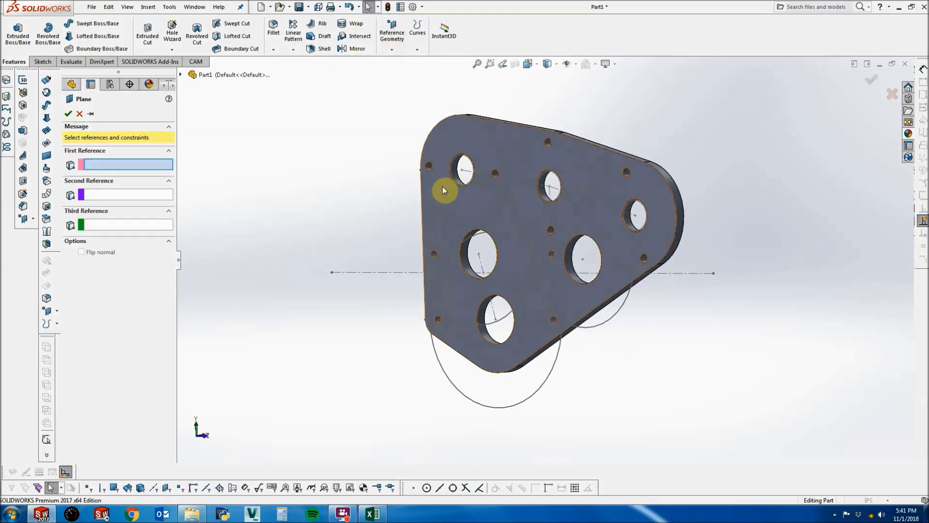
{"action": "left_click", "coordinate": [80, 113]}
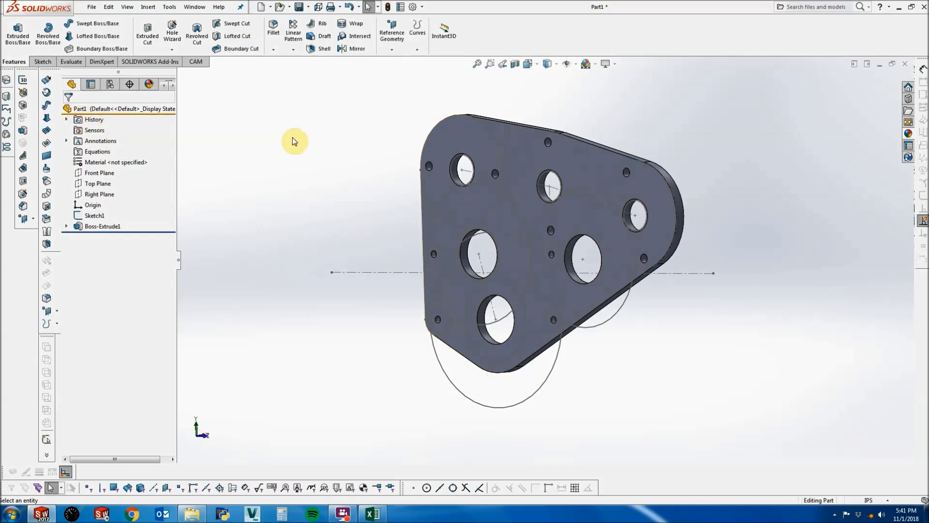
Create a reference plane offset 1.5 in outward from the side plate's flat face.
{"action": "left_click", "coordinate": [394, 42]}
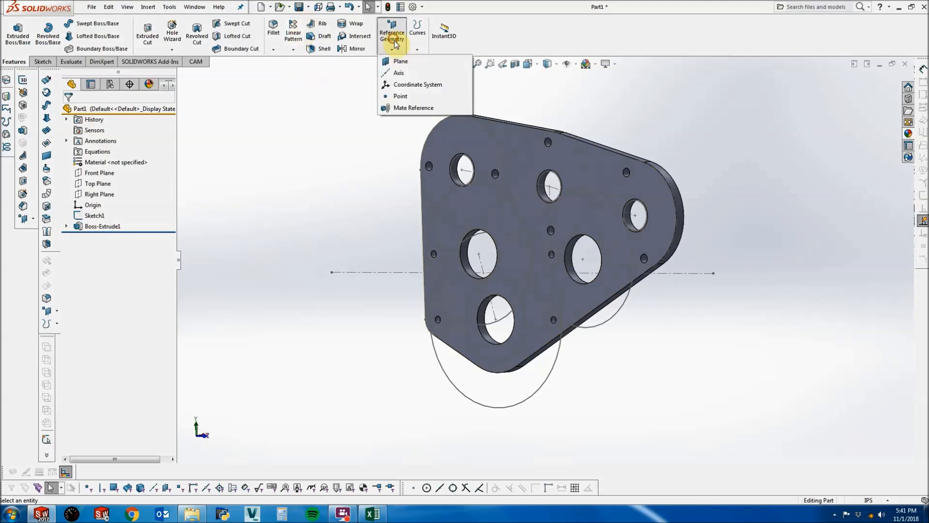
{"action": "left_click", "coordinate": [398, 61]}
{"action": "left_click", "coordinate": [481, 135]}
{"action": "middle_click_drag", "start_coordinate": [481, 135], "coordinate": [428, 167]}
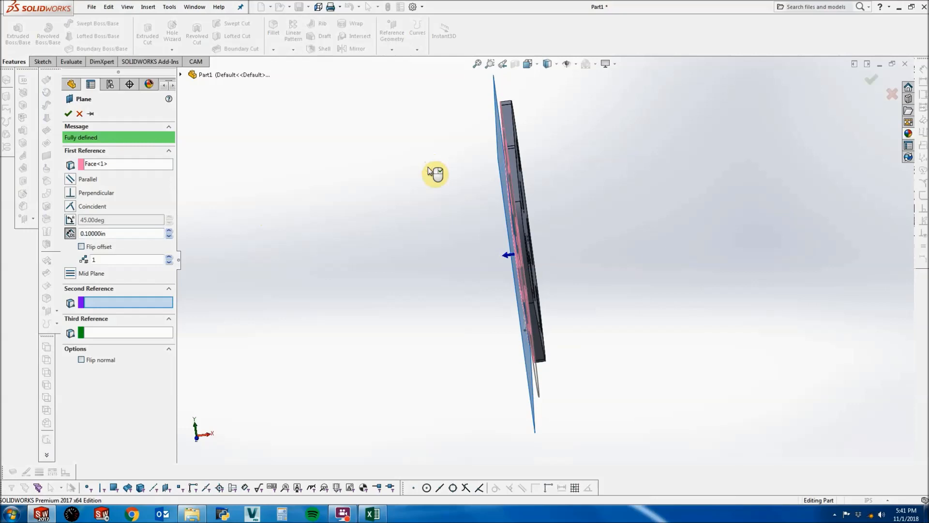
{"action": "left_click_drag", "start_coordinate": [122, 233], "coordinate": [58, 235]}
{"action": "type", "text": "15"}
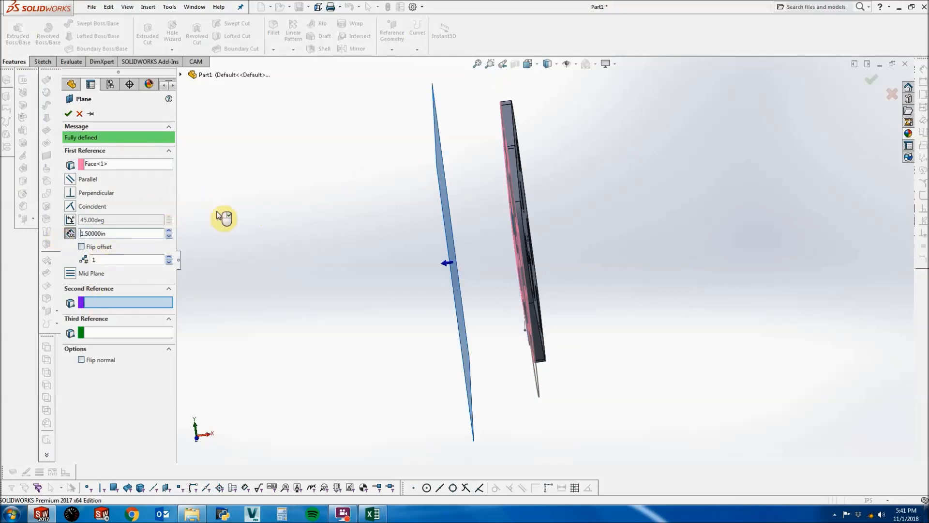
{"action": "key", "text": "Return"}
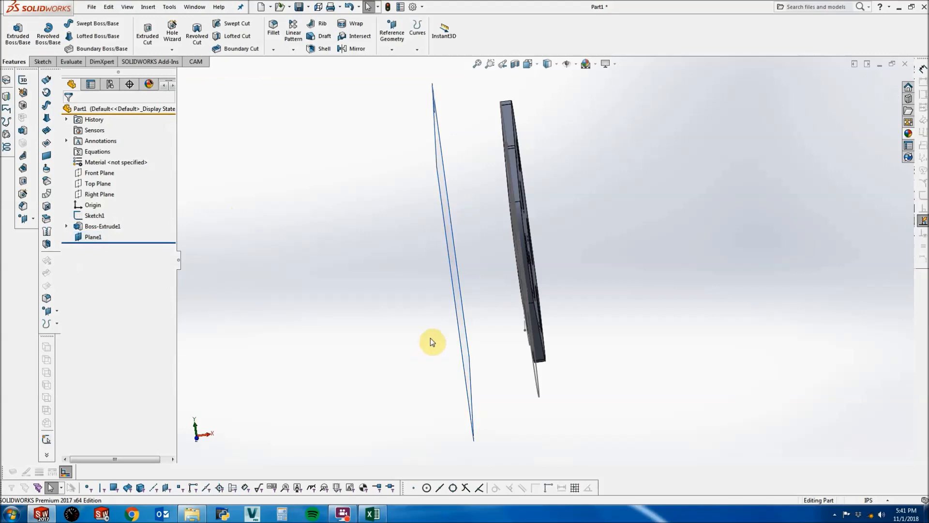
Start a new sketch on the offset reference plane.
{"action": "middle_click_drag", "start_coordinate": [249, 261], "coordinate": [151, 129]}
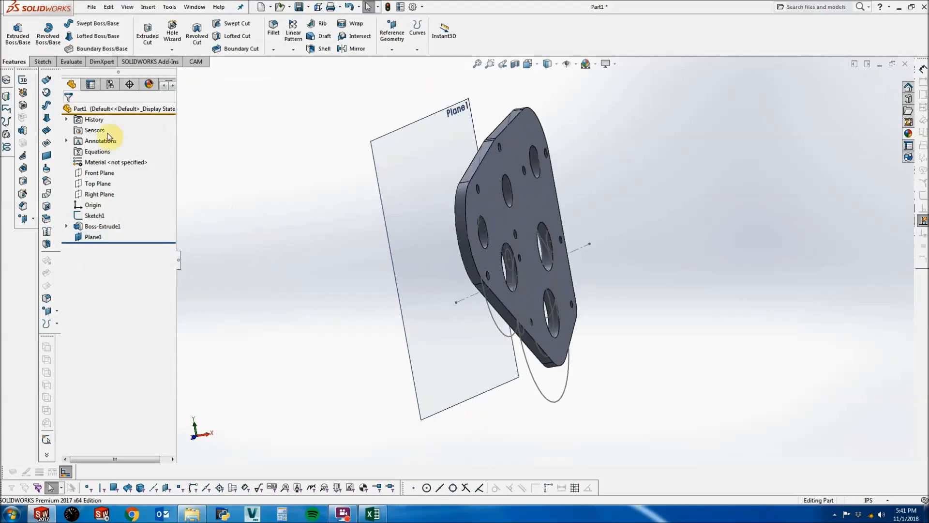
{"action": "left_click", "coordinate": [40, 62]}
{"action": "left_click", "coordinate": [13, 29]}
{"action": "left_click", "coordinate": [408, 196]}
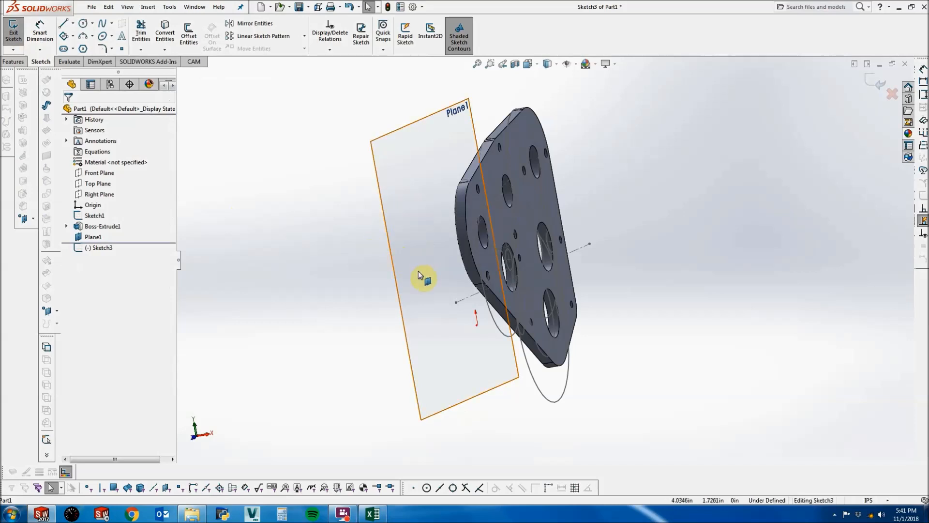
Hide the extruded side plate body so only the gear layout sketch and the offset plane are shown.
{"action": "middle_click_drag", "start_coordinate": [425, 253], "coordinate": [363, 249]}
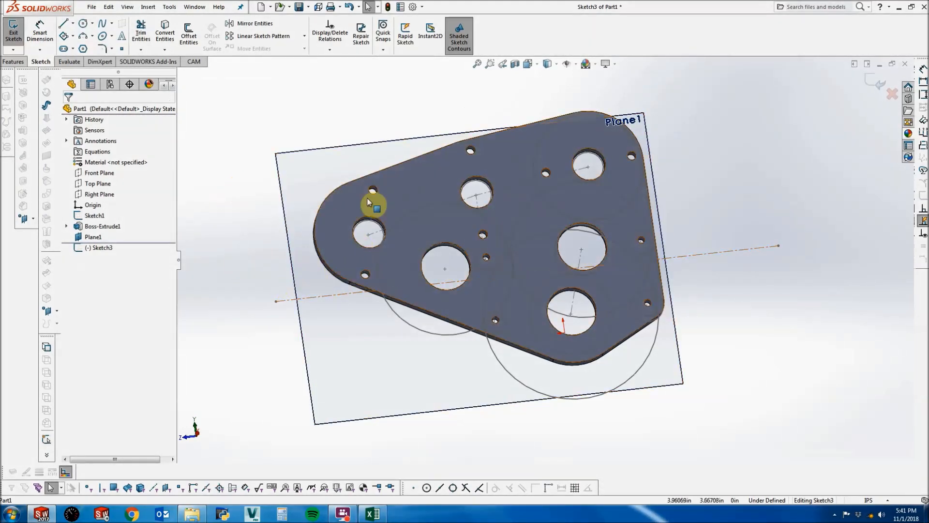
{"action": "left_click", "coordinate": [405, 183]}
{"action": "right_click", "coordinate": [405, 182]}
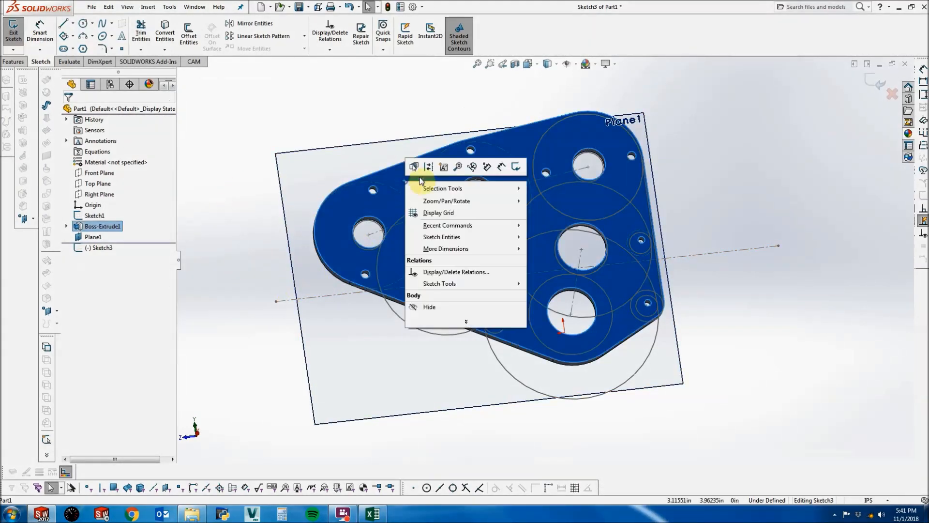
{"action": "right_click", "coordinate": [88, 227]}
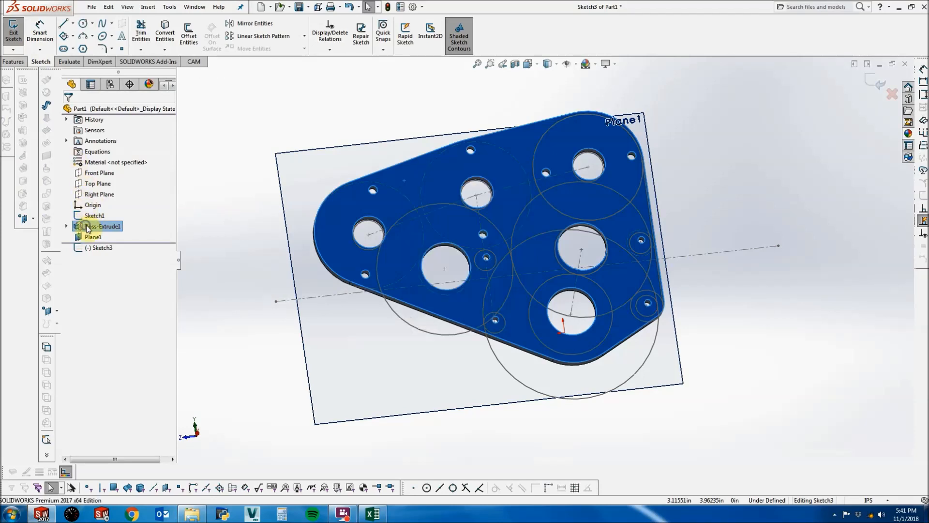
{"action": "left_click", "coordinate": [97, 210]}
{"action": "left_click", "coordinate": [354, 107]}
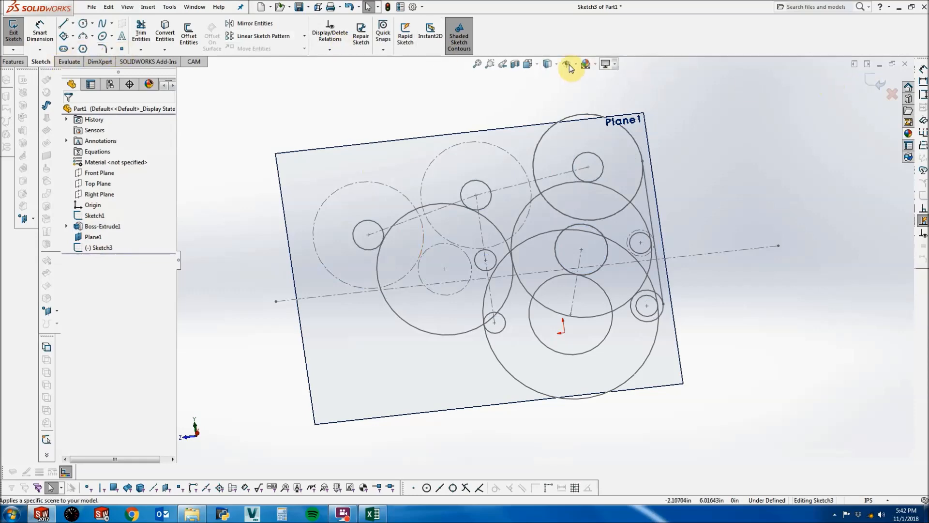
Sketch a circle about 1.27 in in diameter centred on the origin, viewed normal to the offset plane.
{"action": "left_click", "coordinate": [527, 63]}
{"action": "left_click", "coordinate": [582, 118]}
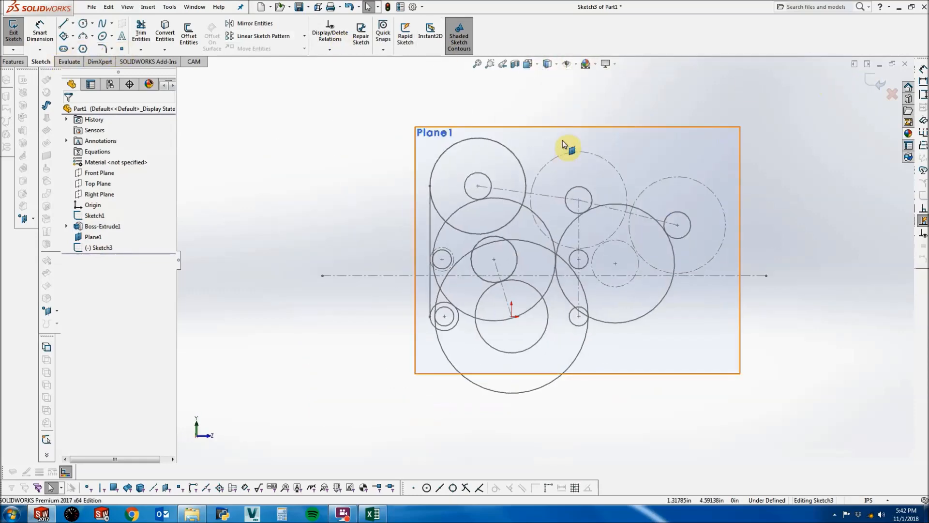
{"action": "key", "text": "ctrl+8"}
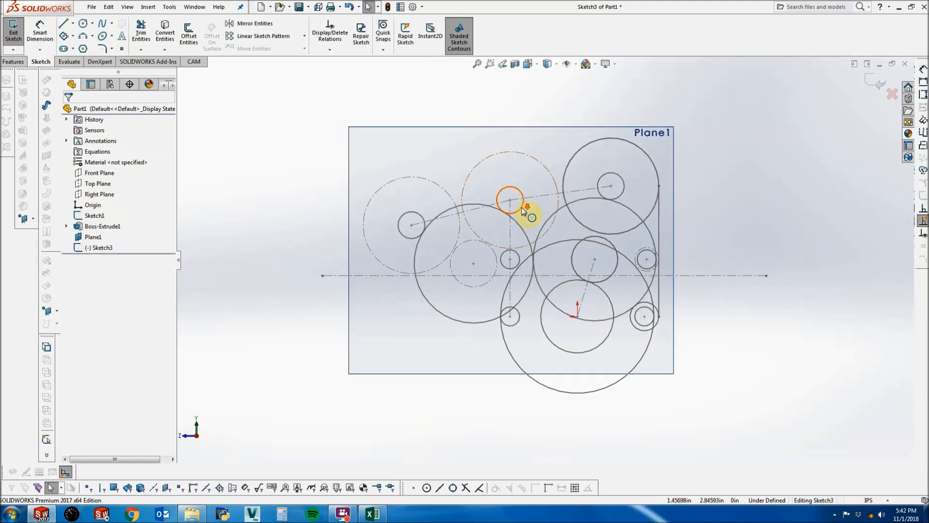
{"action": "scroll", "coordinate": [521, 203], "scroll_direction": "down", "scroll_amount": 2}
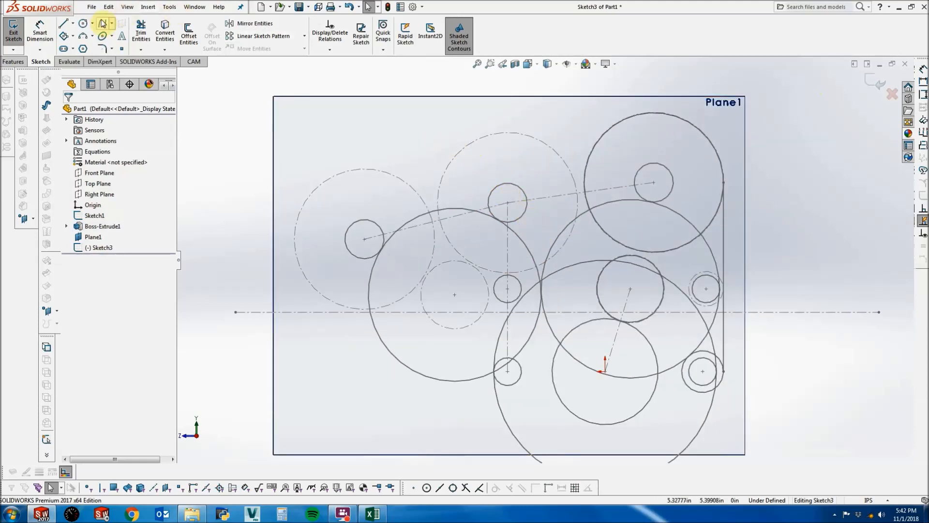
{"action": "left_click", "coordinate": [83, 23]}
{"action": "left_click", "coordinate": [605, 371]}
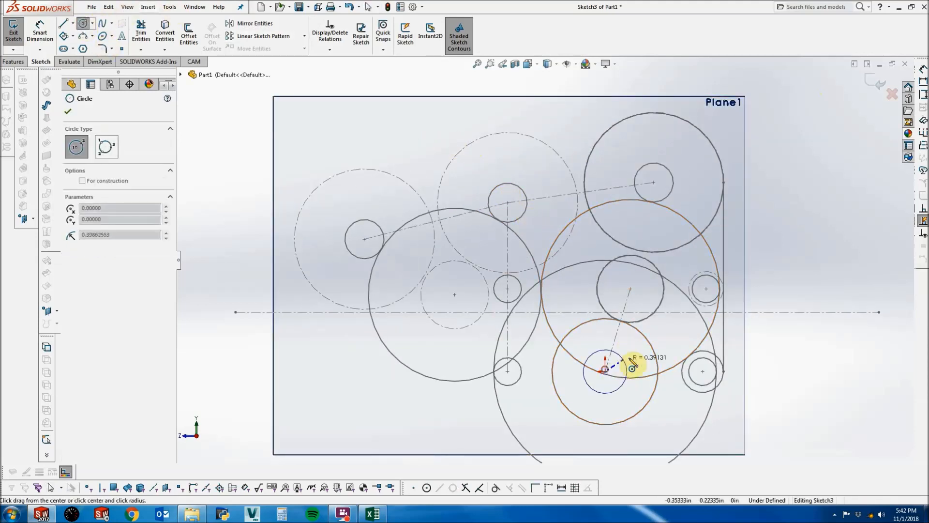
{"action": "left_click", "coordinate": [635, 352]}
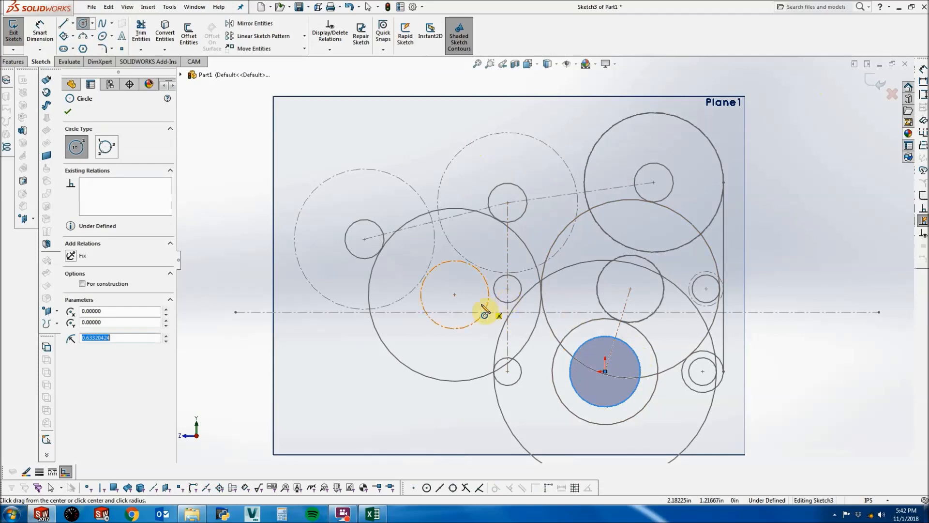
Dimension the circle at the origin to a diameter of 1.125 in.
{"action": "left_click", "coordinate": [40, 34]}
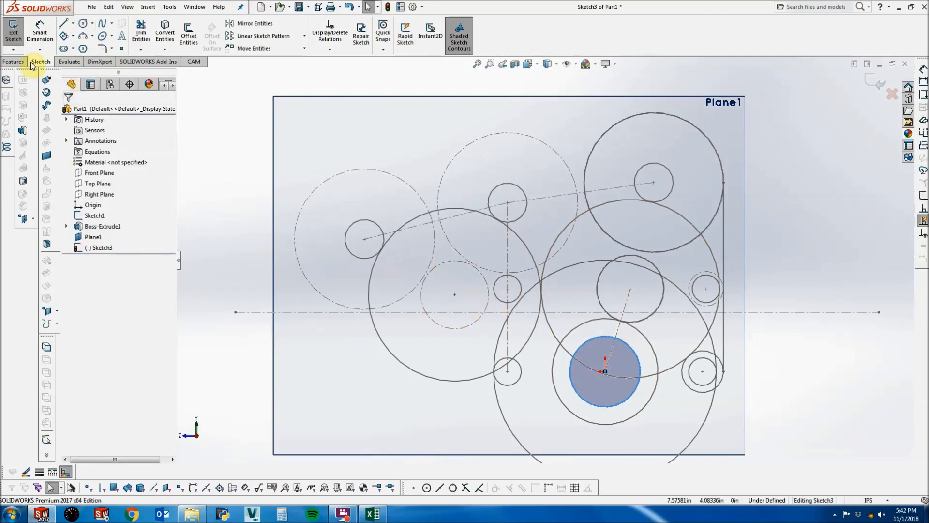
{"action": "left_click", "coordinate": [578, 351]}
{"action": "left_click", "coordinate": [682, 432]}
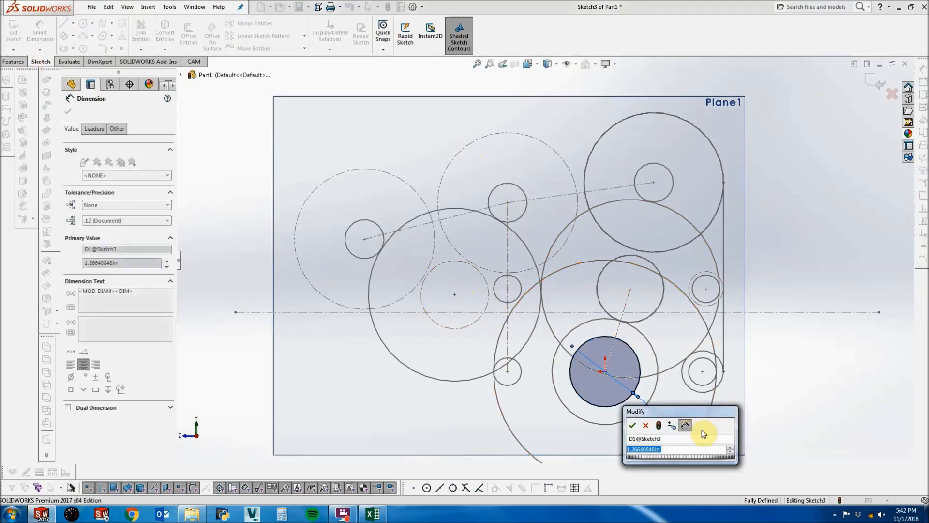
{"action": "type", "text": "1.125"}
{"action": "key", "text": "Return"}
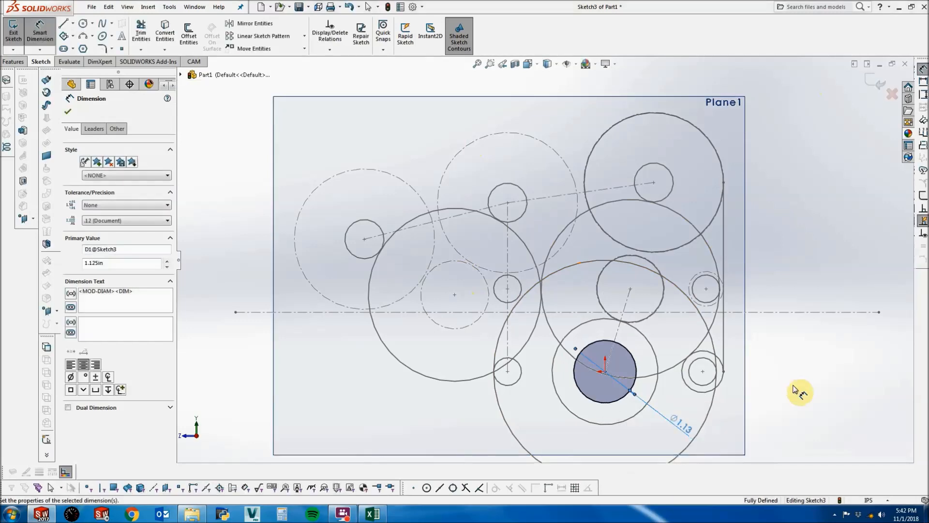
{"action": "key", "text": "Escape"}
Sketch a circle about 0.91 in in diameter at the centre of the small construction circle inside the lower-left gear.
{"action": "scroll", "coordinate": [589, 375], "scroll_direction": "down", "scroll_amount": 2}
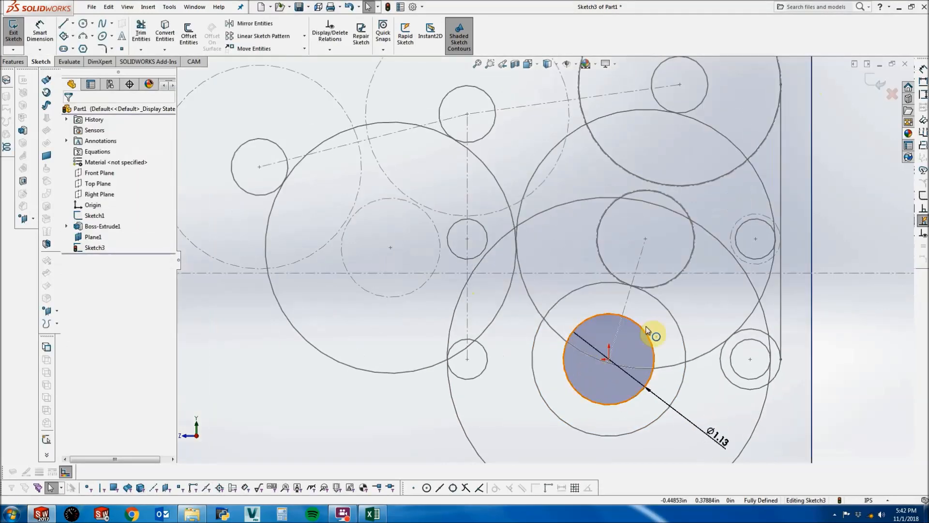
{"action": "key", "text": "f"}
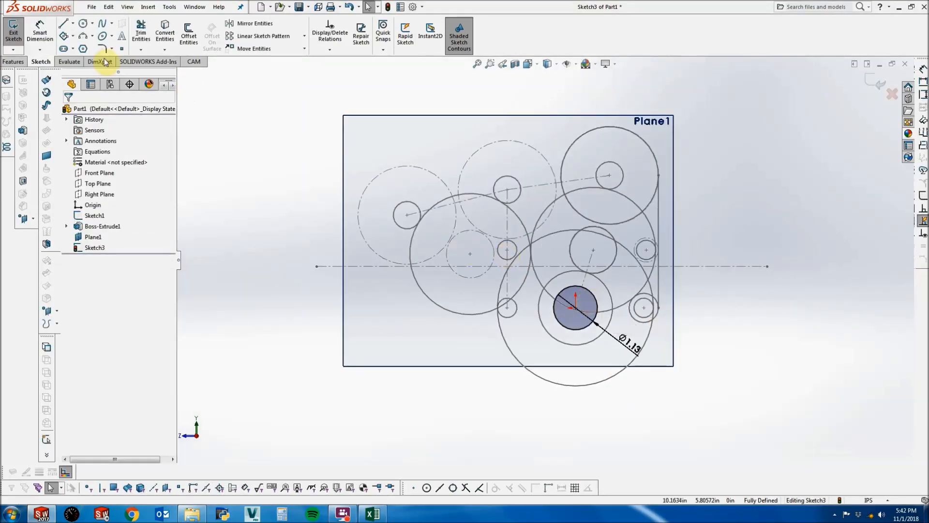
{"action": "left_click", "coordinate": [83, 23]}
{"action": "scroll", "coordinate": [467, 259], "scroll_direction": "down", "scroll_amount": 2}
{"action": "left_click", "coordinate": [485, 259]}
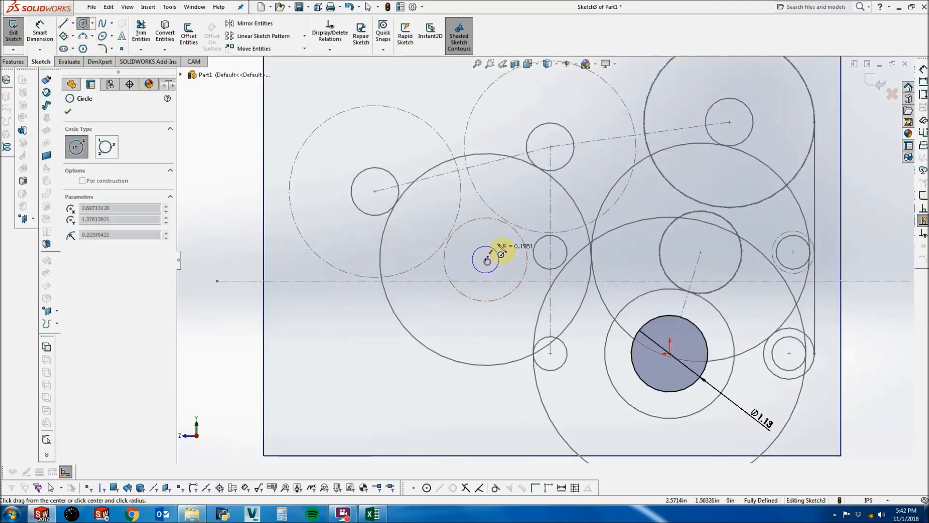
{"action": "left_click", "coordinate": [505, 241]}
{"action": "key", "text": "Escape"}
Add an equal relation between the lower-left gear's circle and the 1.125 in circle at the origin.
{"action": "left_click", "coordinate": [42, 42]}
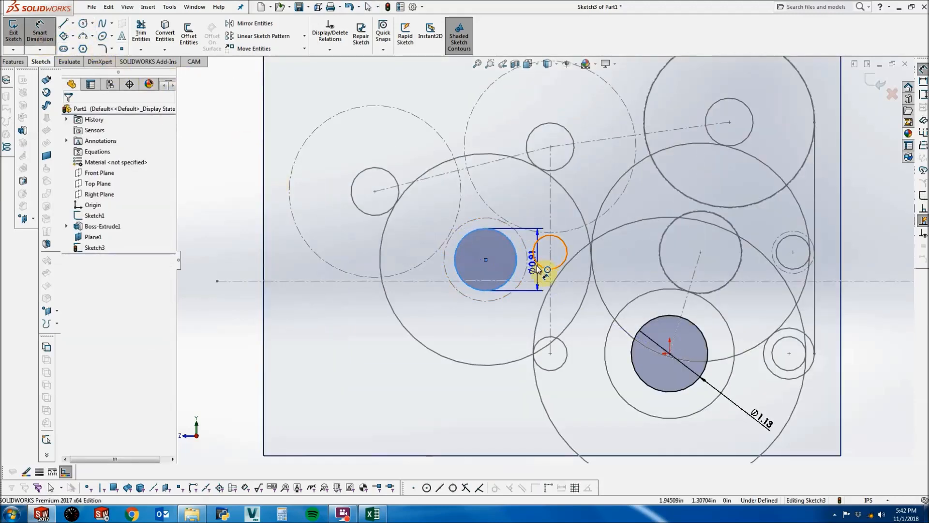
{"action": "key", "text": "Escape"}
{"action": "key", "text": "Escape"}
{"action": "left_click", "coordinate": [516, 257]}
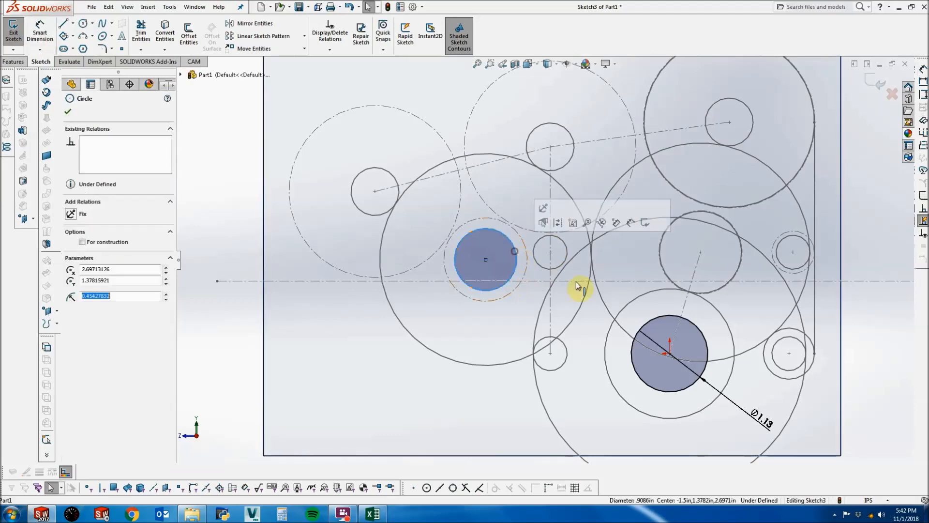
{"action": "left_click", "coordinate": [644, 326], "text": "ctrl"}
{"action": "left_click", "coordinate": [82, 307]}
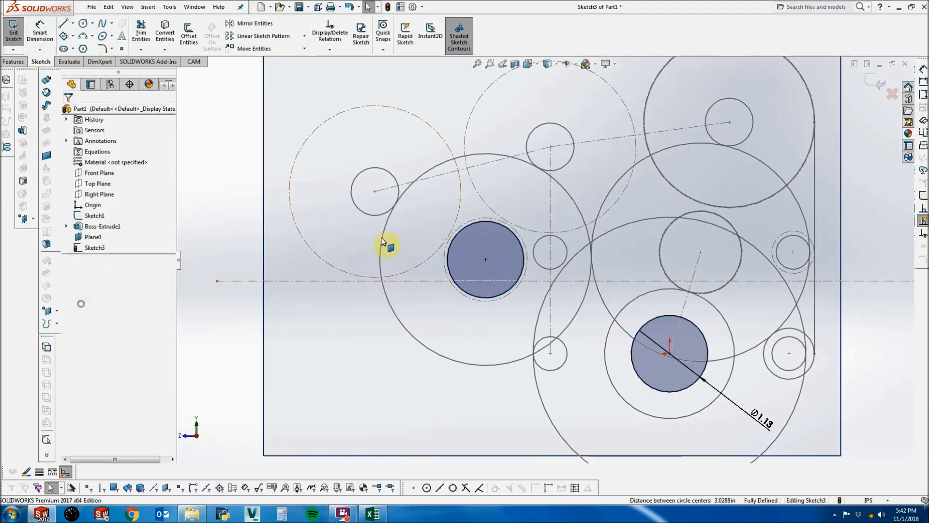
Check the lower-left circle's clearance to the neighbouring gear circles and delete its equal relation.
{"action": "scroll", "coordinate": [480, 249], "scroll_direction": "down", "scroll_amount": 3}
{"action": "scroll", "coordinate": [537, 246], "scroll_direction": "up", "scroll_amount": 3}
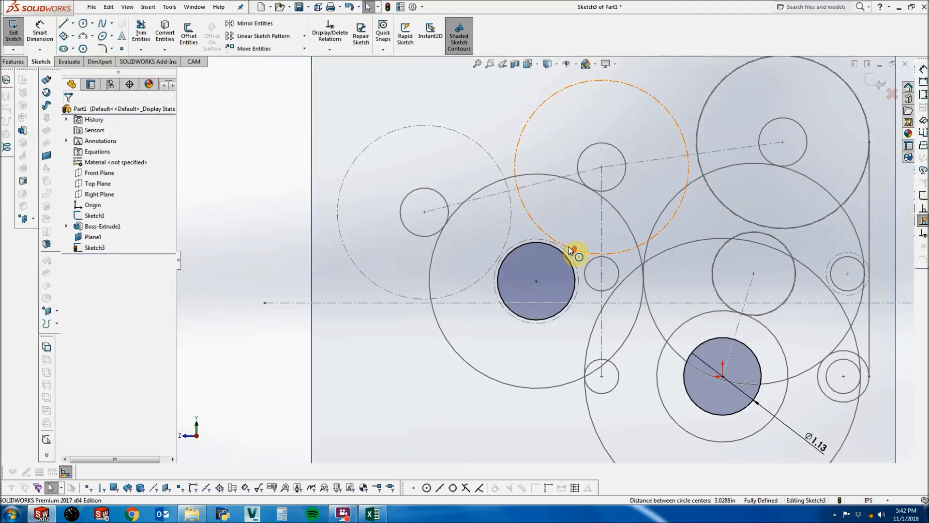
{"action": "scroll", "coordinate": [568, 246], "scroll_direction": "down", "scroll_amount": 3}
{"action": "left_click", "coordinate": [537, 267]}
{"action": "scroll", "coordinate": [536, 266], "scroll_direction": "down", "scroll_amount": 2}
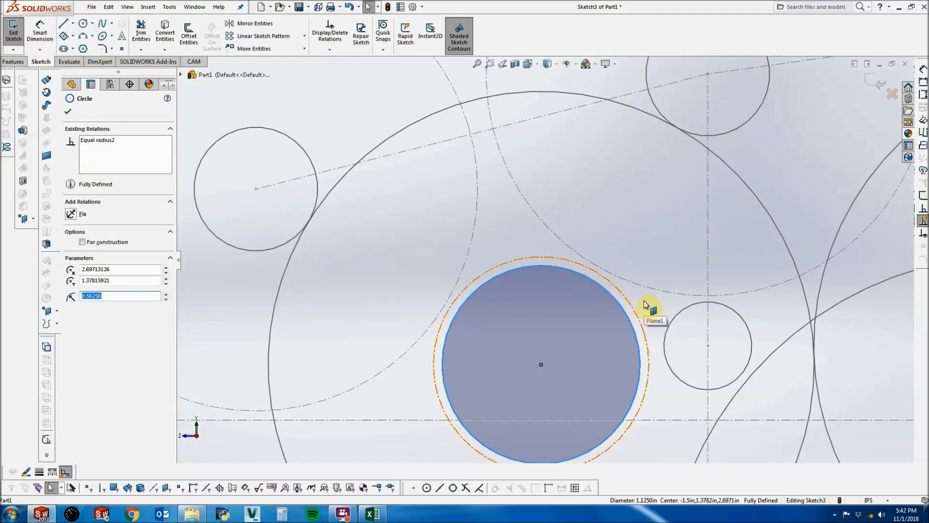
{"action": "scroll", "coordinate": [624, 319], "scroll_direction": "up", "scroll_amount": 5}
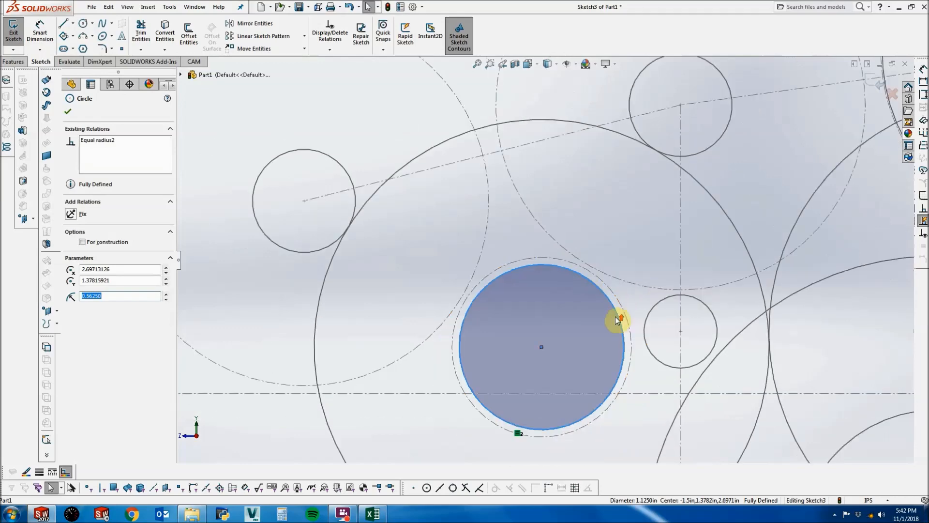
{"action": "left_click", "coordinate": [614, 342]}
{"action": "left_click", "coordinate": [574, 308]}
{"action": "left_click", "coordinate": [135, 156]}
{"action": "key", "text": "Delete"}
Dimension the circle at the centre of the lower-left gear to a diameter of 7/8 in.
{"action": "left_click", "coordinate": [40, 34]}
{"action": "scroll", "coordinate": [564, 321], "scroll_direction": "down", "scroll_amount": 3}
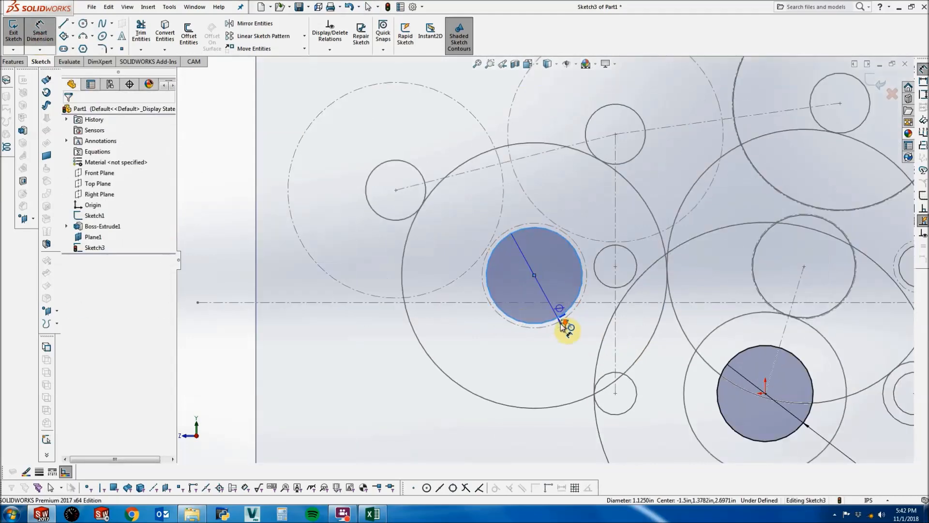
{"action": "left_click", "coordinate": [582, 347]}
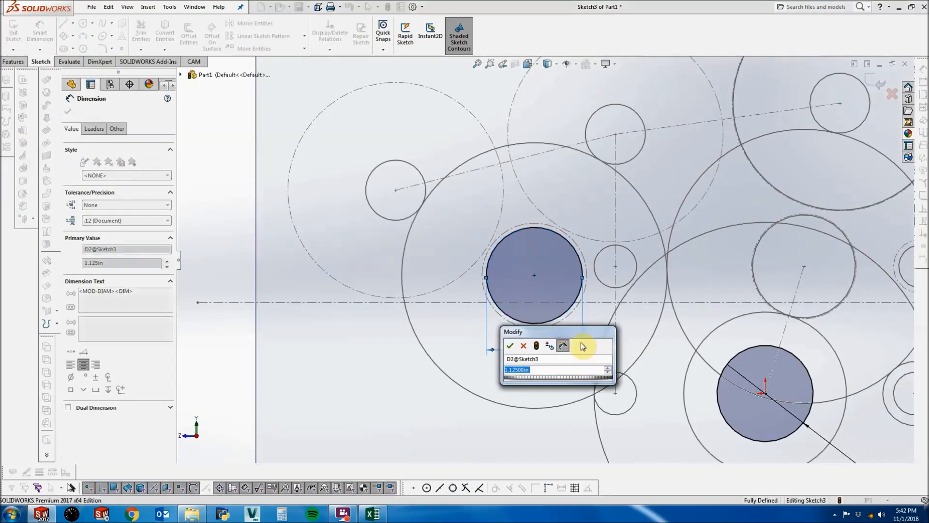
{"action": "type", "text": "7/8"}
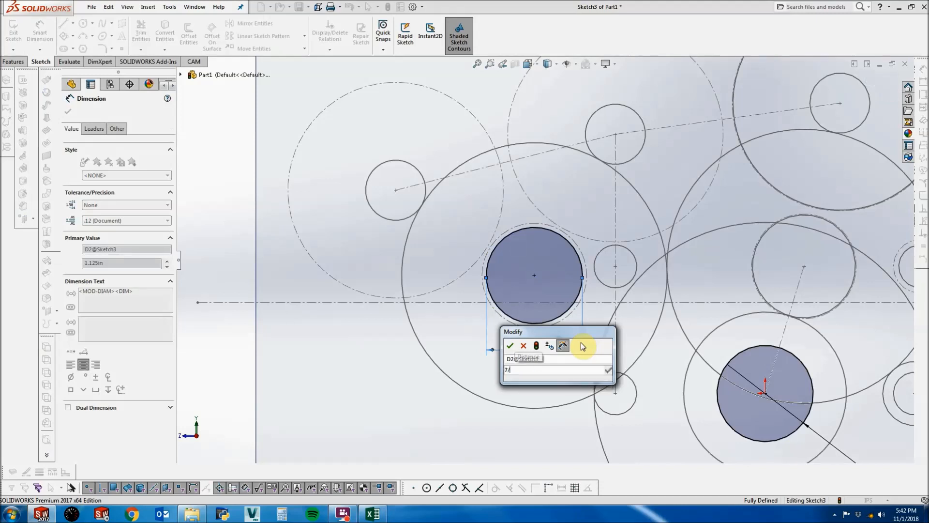
{"action": "key", "text": "Return"}
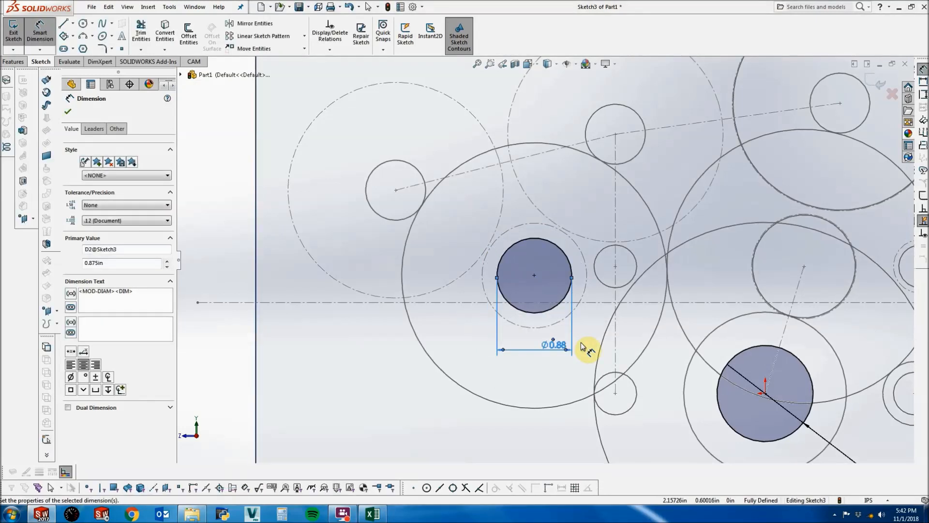
{"action": "key", "text": "Escape"}
Sketch a circle at the centre of the small gear above the origin and make it equal to the 7/8 in circle.
{"action": "key", "text": "f"}
{"action": "left_click", "coordinate": [82, 23]}
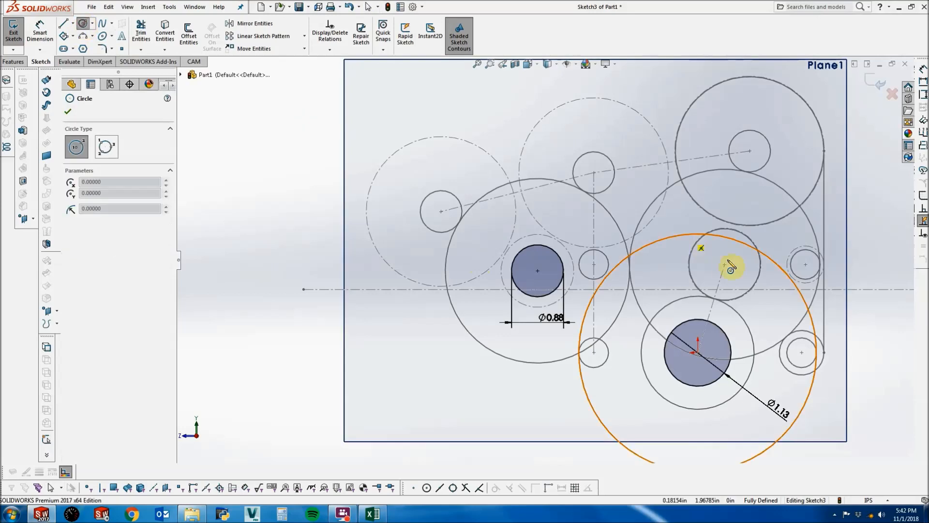
{"action": "left_click", "coordinate": [724, 264]}
{"action": "left_click", "coordinate": [741, 275]}
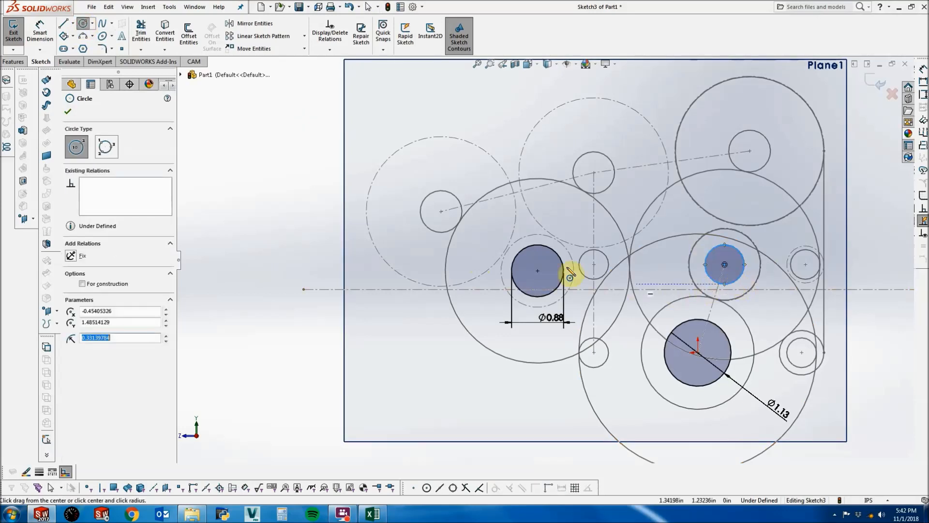
{"action": "key", "text": "Escape"}
{"action": "left_click", "coordinate": [558, 255], "text": "ctrl"}
{"action": "left_click", "coordinate": [75, 304]}
{"action": "key", "text": "Escape"}
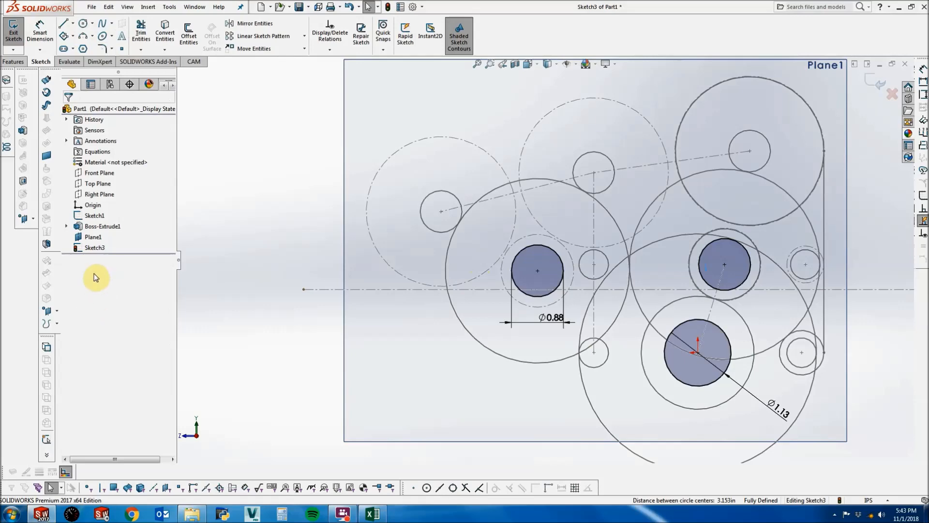
Sketch a circle about 1.41 in in diameter concentric with the dimensioned 7/8 in circle in the lower-left gear.
{"action": "left_click", "coordinate": [83, 24]}
{"action": "scroll", "coordinate": [566, 276], "scroll_direction": "down", "scroll_amount": 3}
{"action": "left_click", "coordinate": [523, 267]}
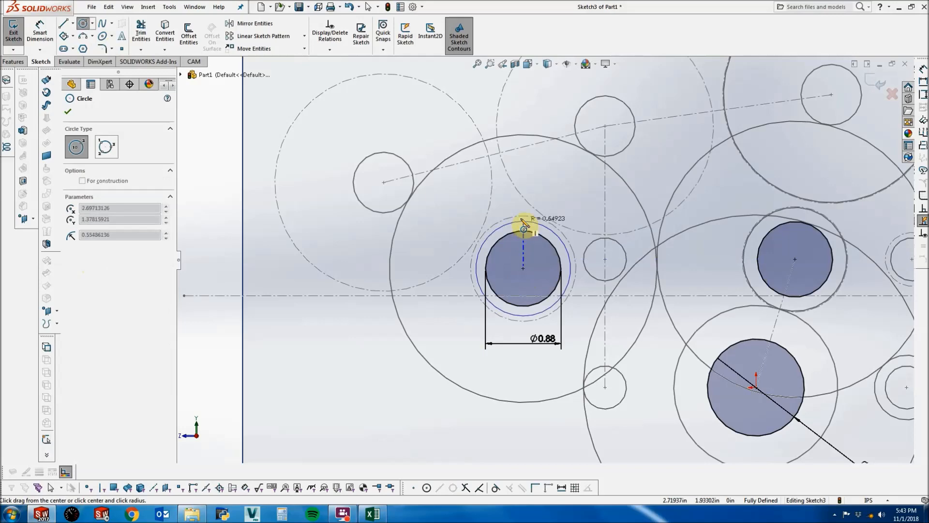
{"action": "left_click", "coordinate": [512, 209]}
{"action": "key", "text": "Escape"}
{"action": "left_click", "coordinate": [39, 32]}
{"action": "left_click", "coordinate": [520, 209]}
{"action": "scroll", "coordinate": [519, 206], "scroll_direction": "down", "scroll_amount": 3}
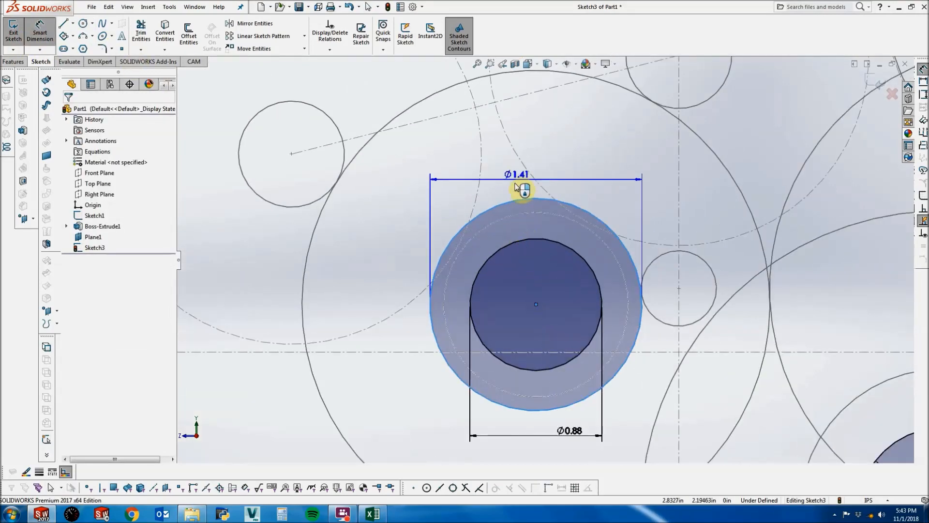
{"action": "left_click", "coordinate": [517, 188]}
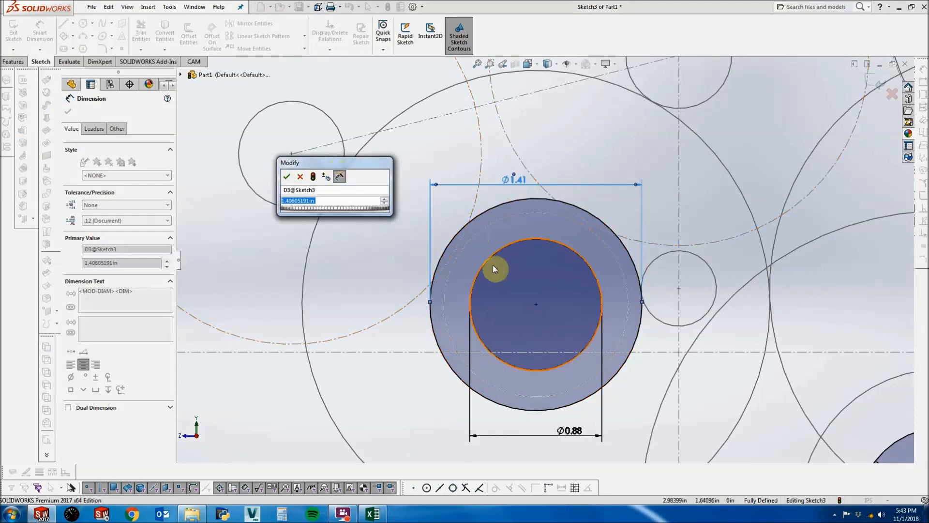
{"action": "left_click_drag", "start_coordinate": [335, 163], "coordinate": [382, 220]}
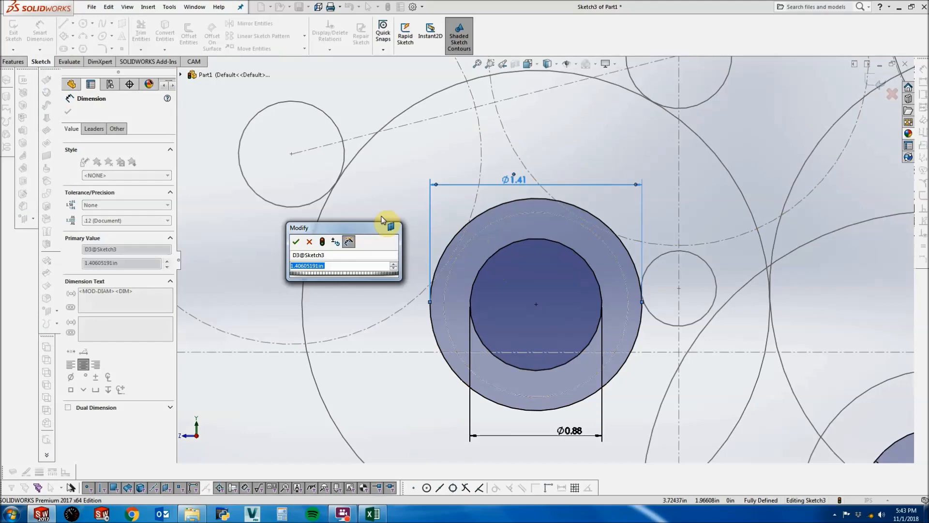
{"action": "key", "text": "BackSpace"}
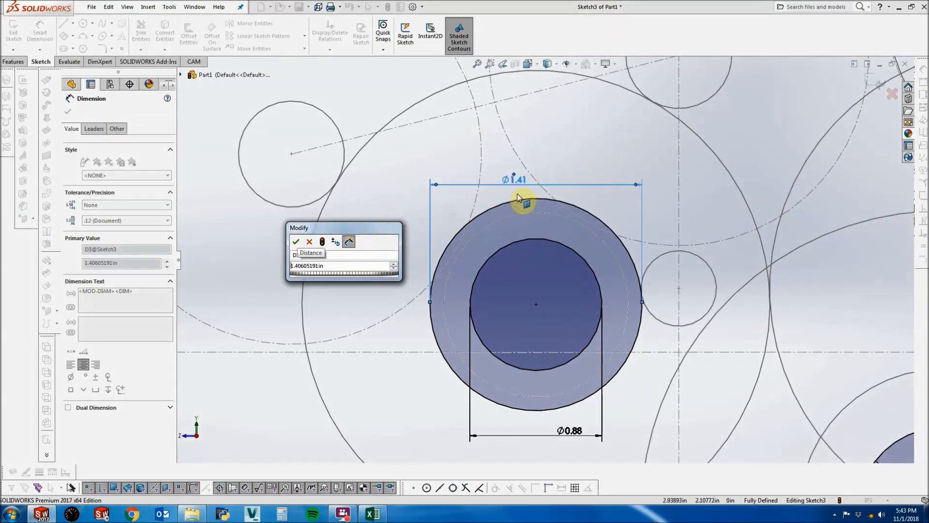
{"action": "key", "text": "Escape"}
{"action": "key", "text": "Delete"}
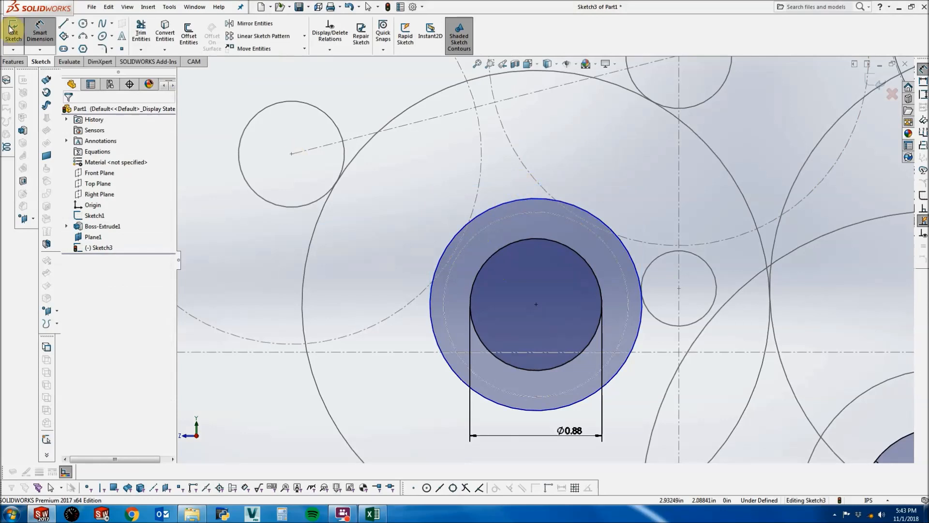
Dimension the radial gap between the 7/8 in circle and its concentric outer circle to 3/16 in.
{"action": "left_click", "coordinate": [547, 244]}
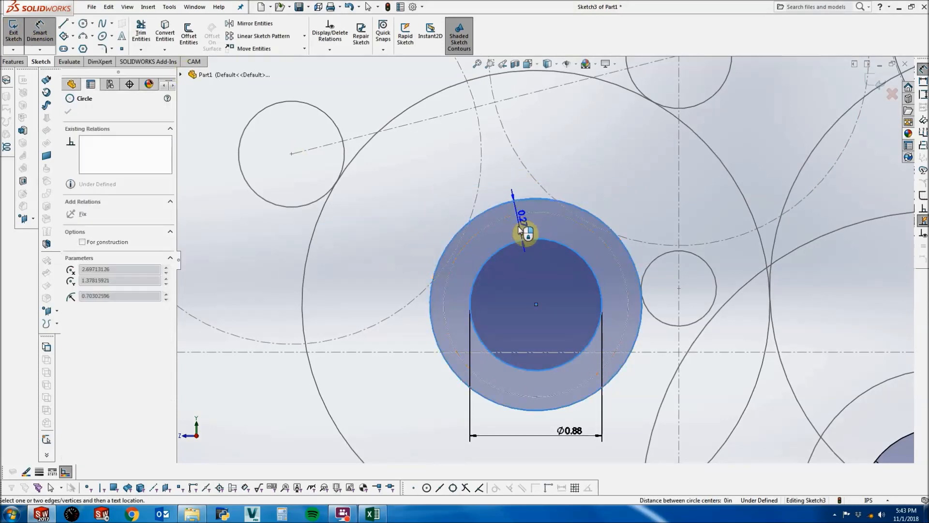
{"action": "left_click", "coordinate": [605, 222]}
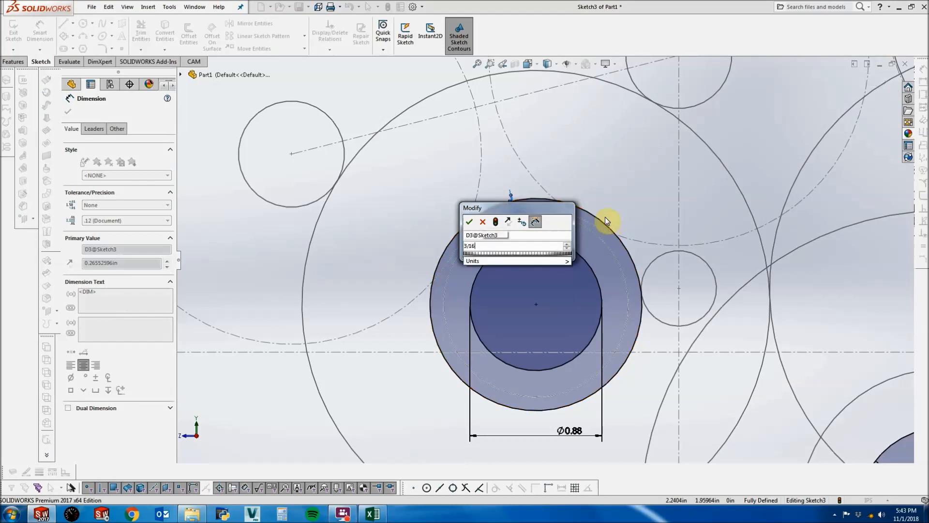
{"action": "key", "text": "Return"}
{"action": "key", "text": "Escape"}
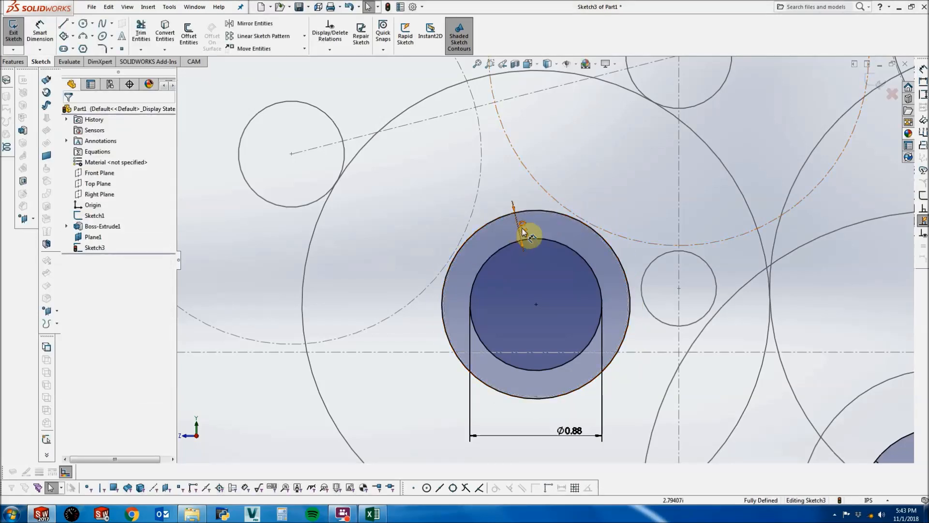
Replace the gap dimension with a 1.25 in diameter dimension on the outer circle.
{"action": "left_click", "coordinate": [524, 235]}
{"action": "key", "text": "Delete"}
{"action": "left_click", "coordinate": [40, 31]}
{"action": "left_click", "coordinate": [514, 211]}
{"action": "left_click", "coordinate": [560, 191]}
{"action": "left_click", "coordinate": [456, 186]}
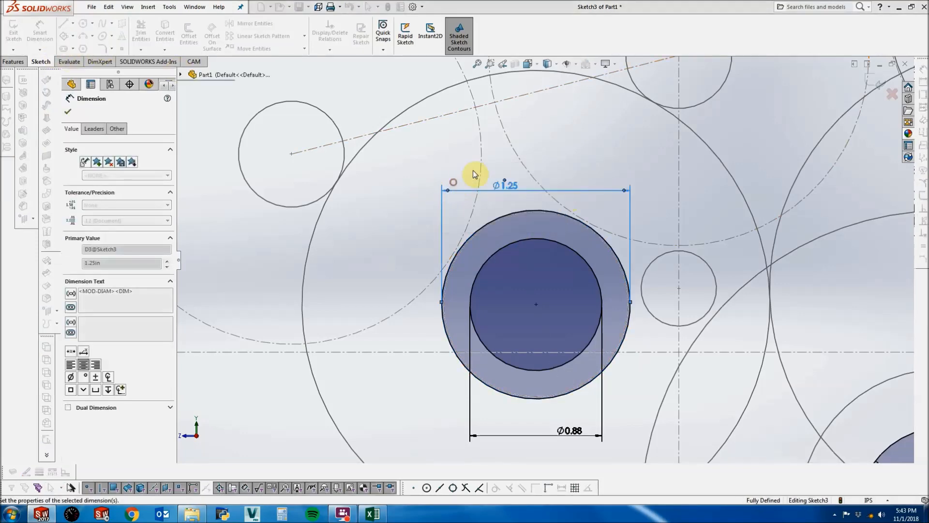
{"action": "key", "text": "Escape"}
Sketch an outer circle around the undimensioned 7/8 in hole above the origin and make it equal to the 1.25 in circle.
{"action": "scroll", "coordinate": [520, 199], "scroll_direction": "up", "scroll_amount": 3}
{"action": "scroll", "coordinate": [549, 216], "scroll_direction": "down", "scroll_amount": 2}
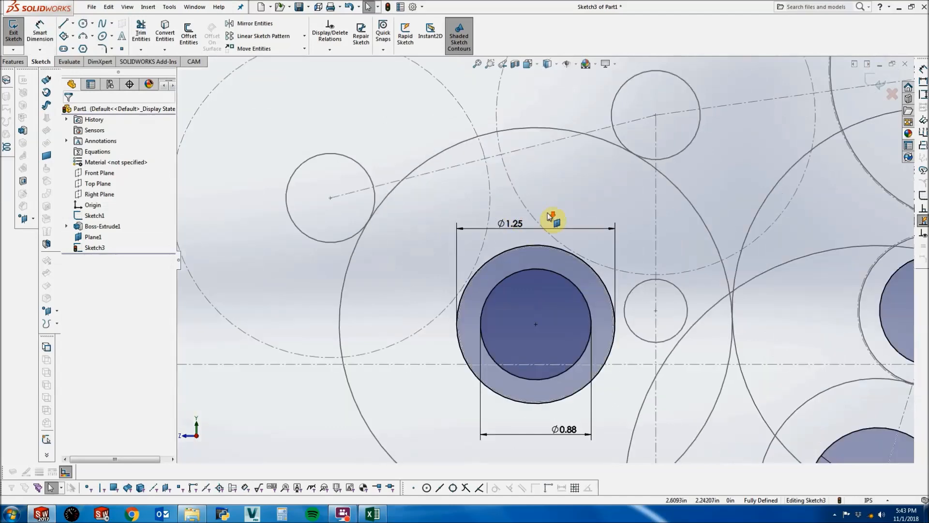
{"action": "scroll", "coordinate": [546, 218], "scroll_direction": "up", "scroll_amount": 5}
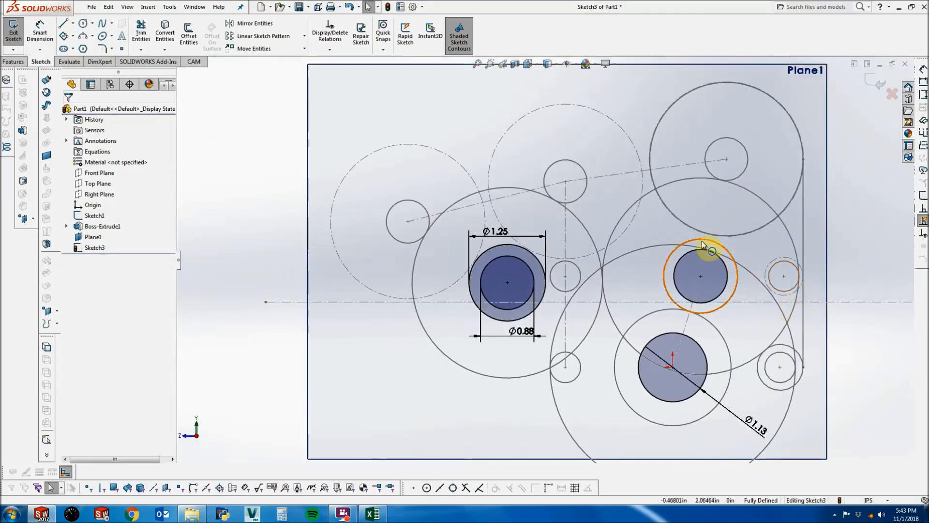
{"action": "left_click", "coordinate": [85, 24]}
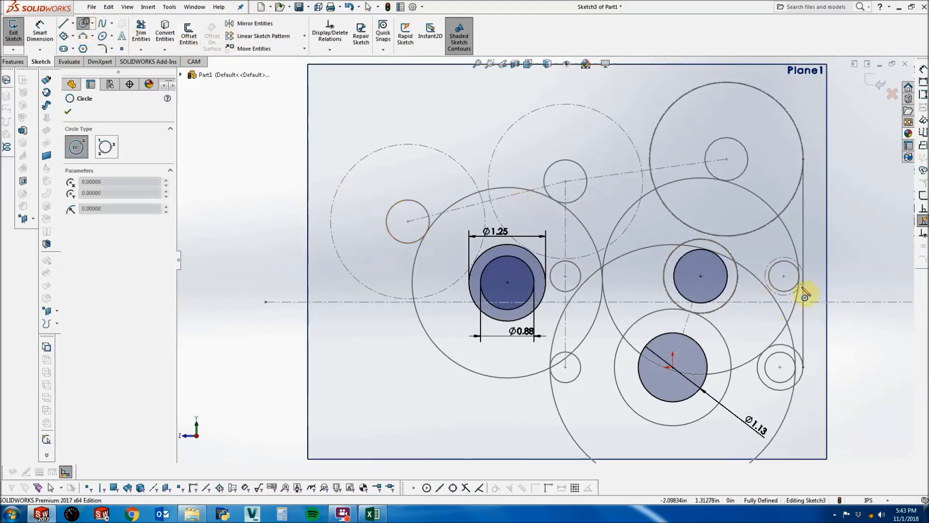
{"action": "left_click", "coordinate": [701, 275]}
{"action": "left_click", "coordinate": [697, 233]}
{"action": "key", "text": "Escape"}
{"action": "scroll", "coordinate": [721, 236], "scroll_direction": "down", "scroll_amount": 3}
{"action": "left_click", "coordinate": [384, 265], "text": "ctrl"}
{"action": "left_click", "coordinate": [88, 305]}
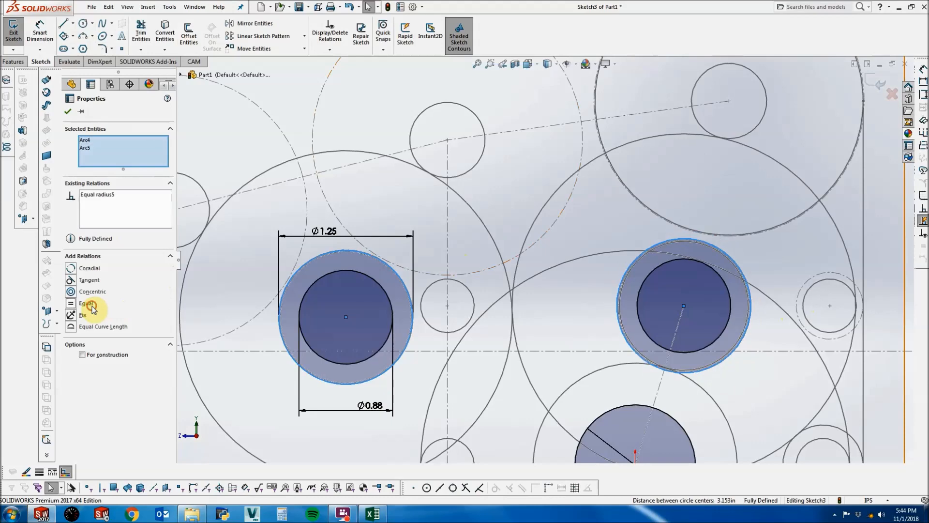
{"action": "key", "text": "Escape"}
Sketch a large circle centred on the upper-middle gear, extending down towards the 1.25 in circle.
{"action": "key", "text": "f"}
{"action": "scroll", "coordinate": [413, 215], "scroll_direction": "down", "scroll_amount": 3}
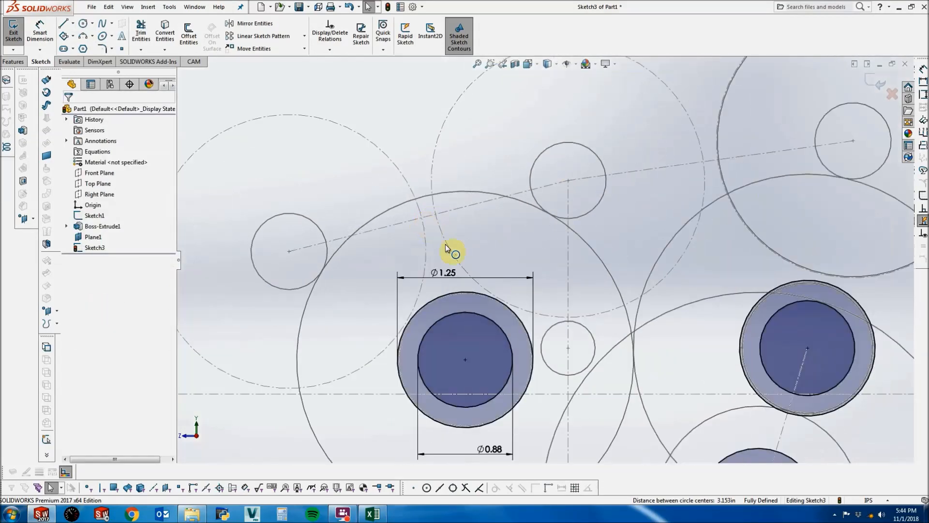
{"action": "scroll", "coordinate": [561, 310], "scroll_direction": "up", "scroll_amount": 2}
{"action": "scroll", "coordinate": [583, 296], "scroll_direction": "down", "scroll_amount": 1}
{"action": "left_click", "coordinate": [579, 295]}
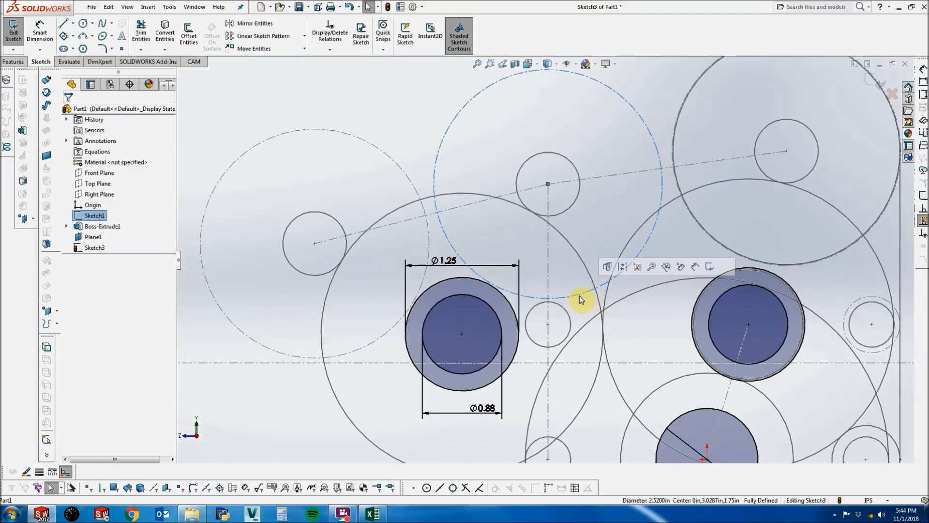
{"action": "left_click", "coordinate": [83, 23]}
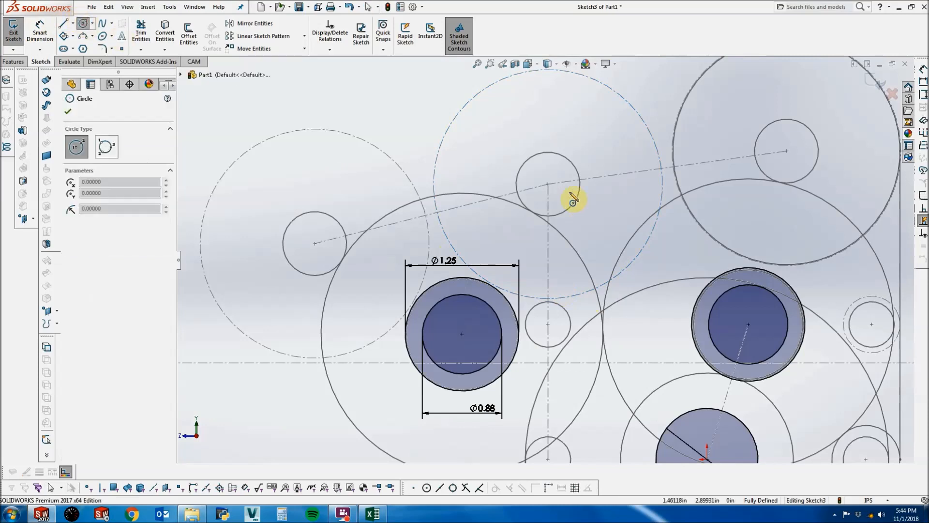
{"action": "left_click", "coordinate": [548, 185]}
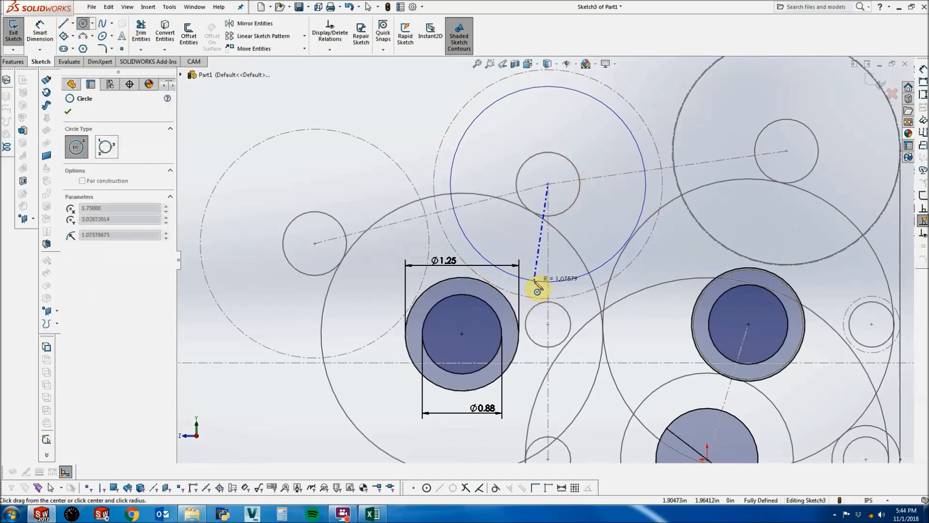
{"action": "scroll", "coordinate": [537, 290], "scroll_direction": "down", "scroll_amount": 3}
{"action": "left_click", "coordinate": [496, 320]}
Add a tangent relation between the large upper-middle circle and the dimensioned 1.25 in circle.
{"action": "key", "text": "Escape"}
{"action": "left_click", "coordinate": [496, 320], "text": "ctrl"}
{"action": "left_click", "coordinate": [97, 278]}
{"action": "key", "text": "Escape"}
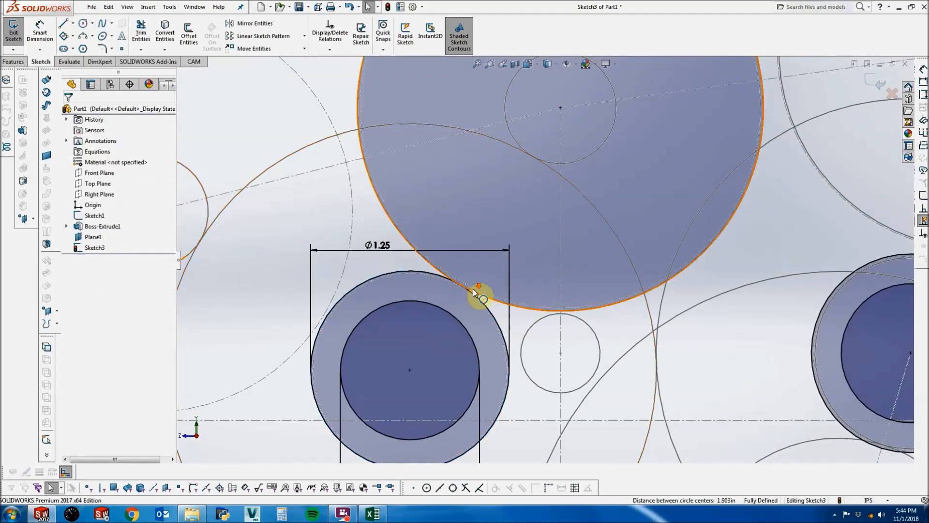
{"action": "scroll", "coordinate": [471, 283], "scroll_direction": "down", "scroll_amount": 3}
{"action": "scroll", "coordinate": [532, 286], "scroll_direction": "up", "scroll_amount": 3}
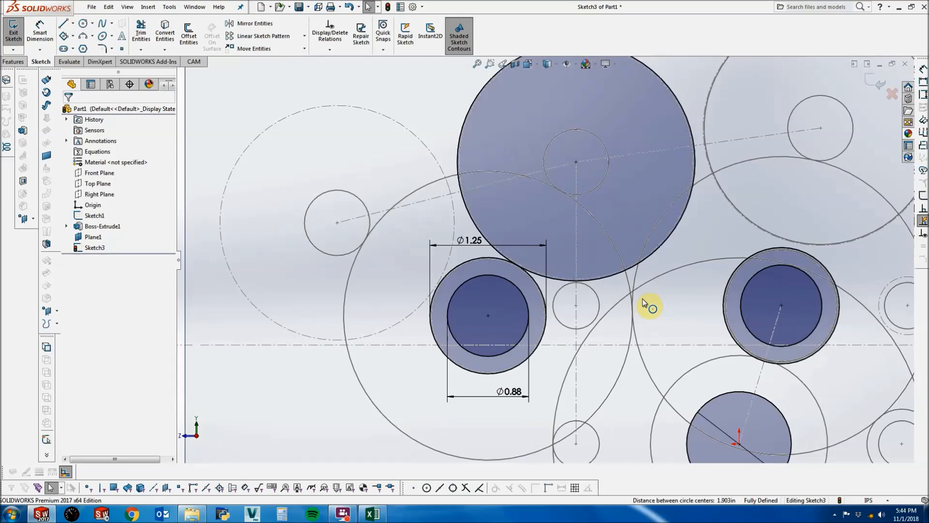
Sketch a line from the underside of the large circle to the top of the outer circle around the right-hand hole.
{"action": "scroll", "coordinate": [691, 255], "scroll_direction": "up", "scroll_amount": 3}
{"action": "left_click", "coordinate": [62, 29]}
{"action": "scroll", "coordinate": [672, 283], "scroll_direction": "down", "scroll_amount": 4}
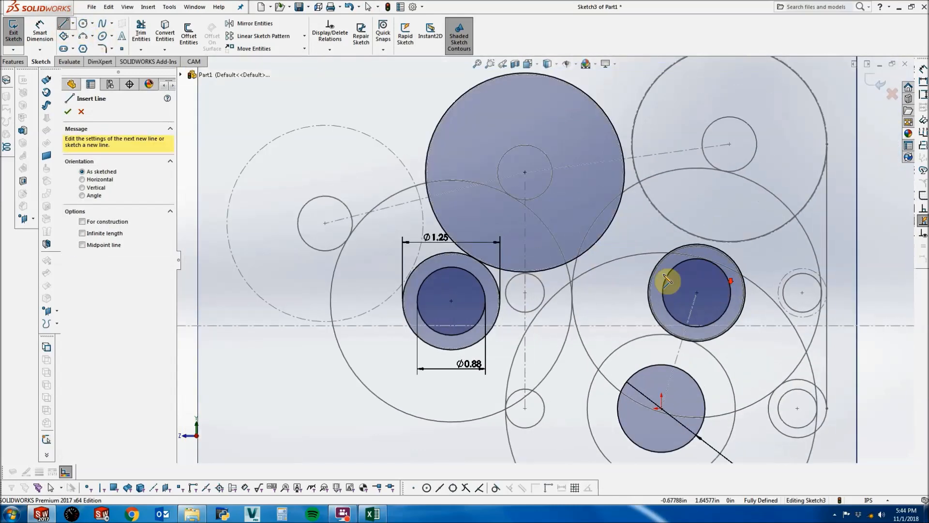
{"action": "left_click", "coordinate": [466, 264]}
{"action": "left_click", "coordinate": [648, 238]}
{"action": "key", "text": "Escape"}
Make the connecting line tangent to the right-hand outer circle and to the large upper-middle circle.
{"action": "left_click", "coordinate": [643, 240]}
{"action": "left_click", "coordinate": [641, 246], "text": "ctrl"}
{"action": "key", "text": "t"}
{"action": "key", "text": "Escape"}
{"action": "left_click", "coordinate": [523, 256]}
{"action": "left_click", "coordinate": [530, 236], "text": "ctrl"}
{"action": "key", "text": "t"}
{"action": "key", "text": "Escape"}
Trim away the upper part of the large circle, leaving only the arc between the 1.25 in circle and the tangent line.
{"action": "left_click", "coordinate": [136, 38]}
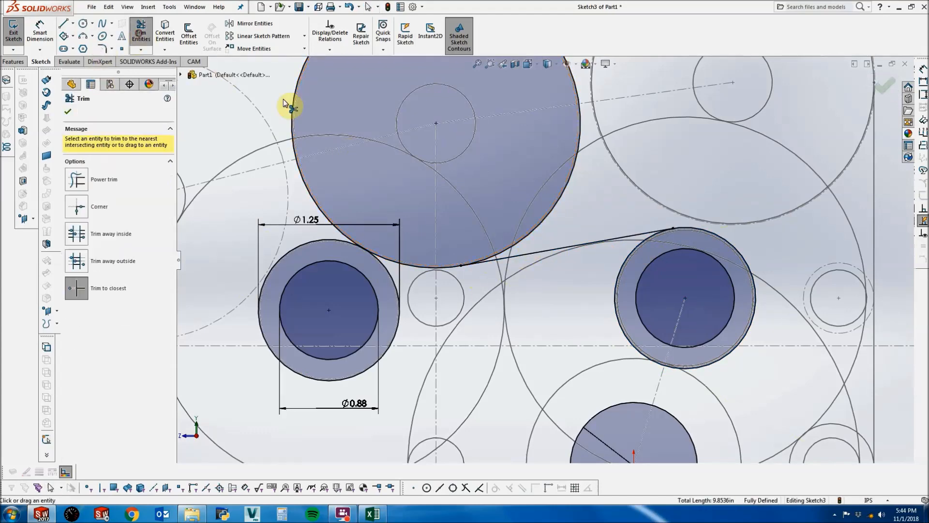
{"action": "left_click", "coordinate": [294, 96]}
{"action": "key", "text": "Escape"}
{"action": "scroll", "coordinate": [325, 172], "scroll_direction": "up", "scroll_amount": 5}
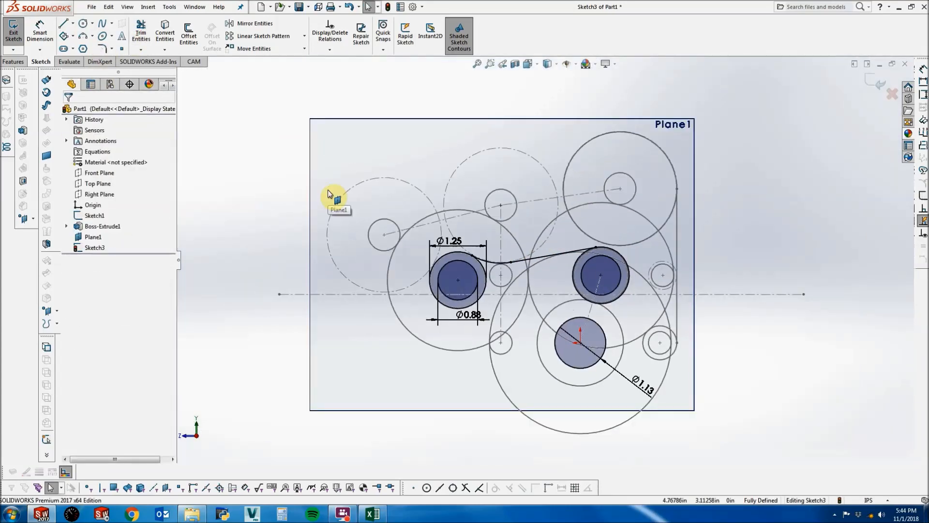
{"action": "scroll", "coordinate": [674, 266], "scroll_direction": "down", "scroll_amount": 2}
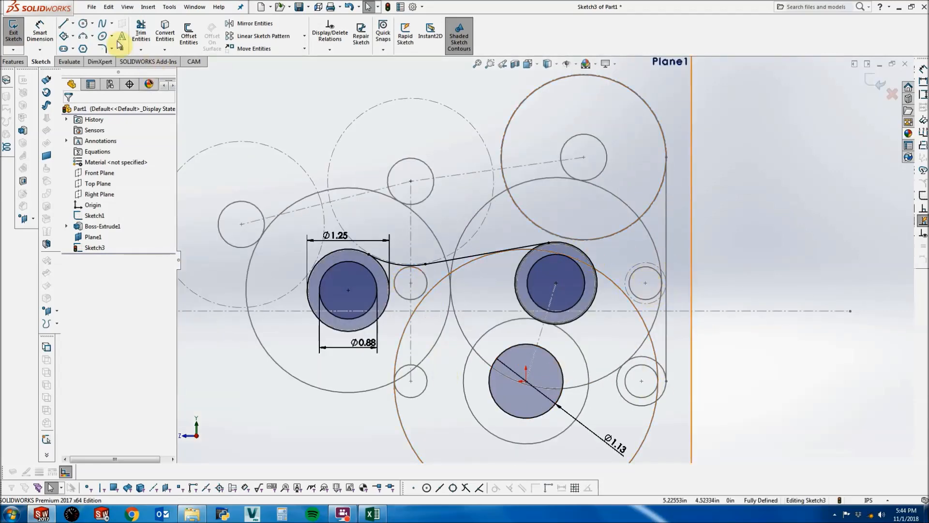
{"action": "left_click", "coordinate": [83, 26]}
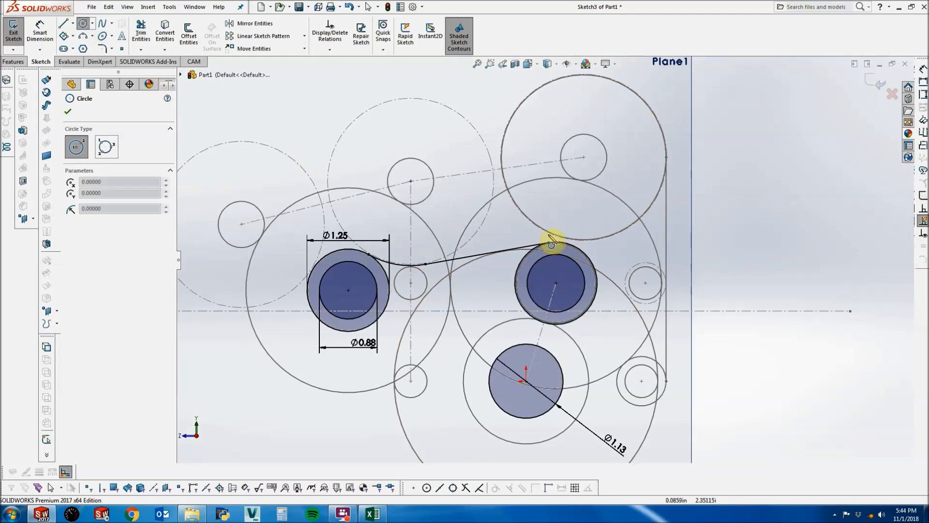
{"action": "scroll", "coordinate": [667, 283], "scroll_direction": "down", "scroll_amount": 2}
{"action": "key", "text": "Escape"}
Convert the layout's dashed right-hand circle, vertical line, lower-right outer circle and small circle left of the origin into sketch entities.
{"action": "left_click", "coordinate": [638, 266]}
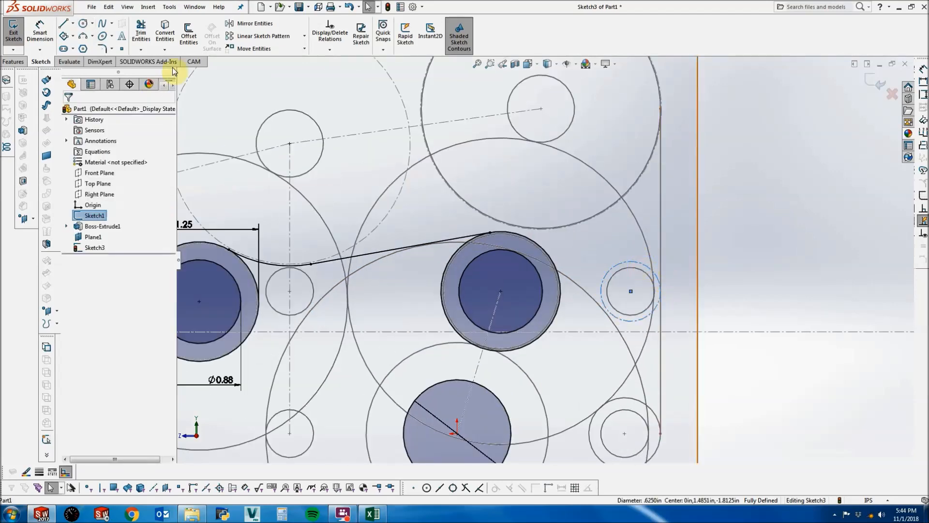
{"action": "left_click", "coordinate": [164, 33]}
{"action": "scroll", "coordinate": [544, 259], "scroll_direction": "up", "scroll_amount": 3}
{"action": "left_click", "coordinate": [612, 327]}
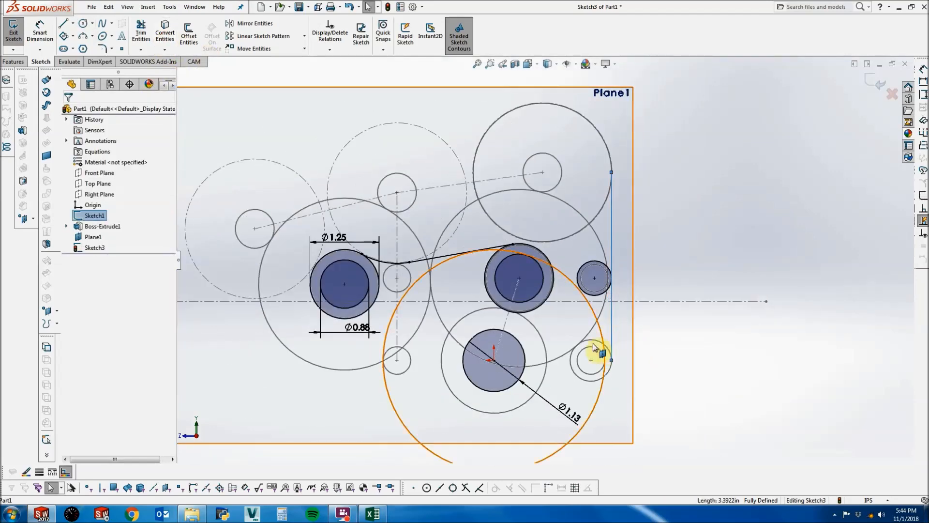
{"action": "left_click", "coordinate": [588, 340], "text": "ctrl"}
{"action": "left_click", "coordinate": [410, 360], "text": "ctrl"}
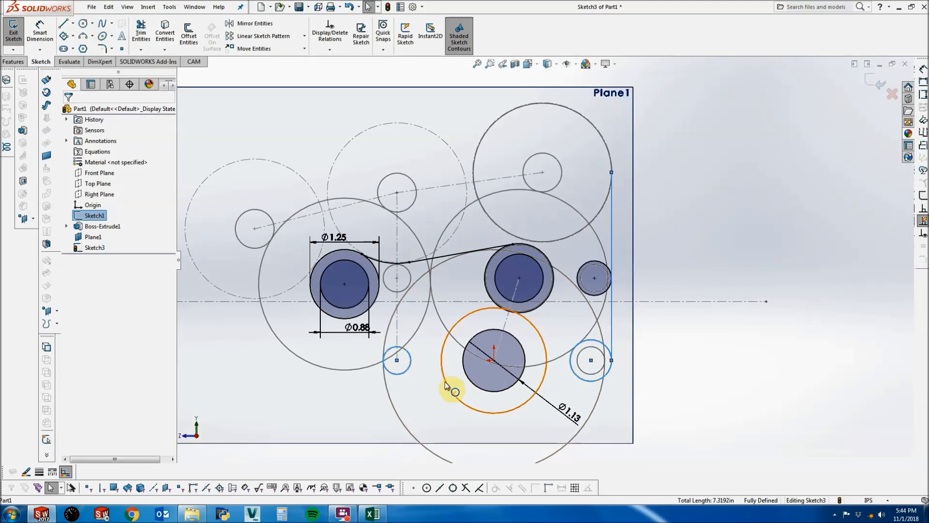
{"action": "left_click", "coordinate": [164, 36]}
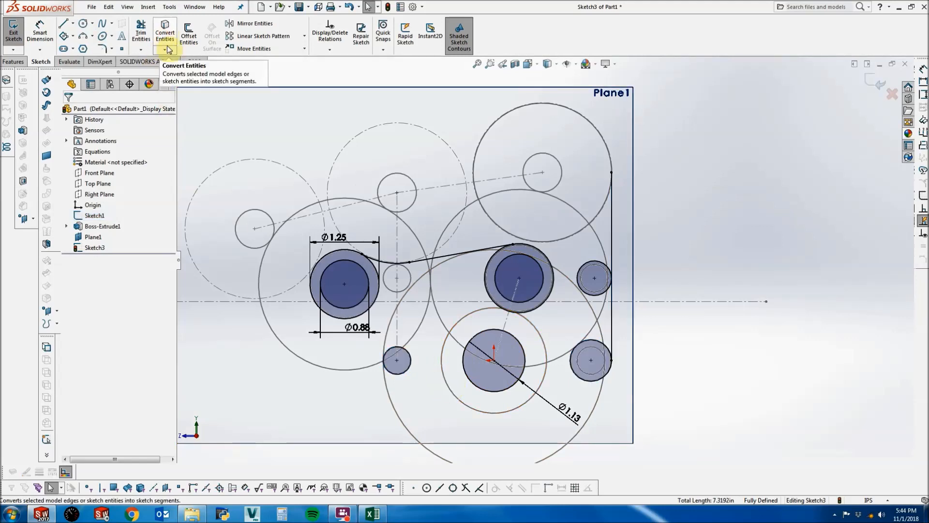
Delete the converted small circle to the left of the origin.
{"action": "left_click", "coordinate": [410, 352]}
{"action": "left_click", "coordinate": [221, 141]}
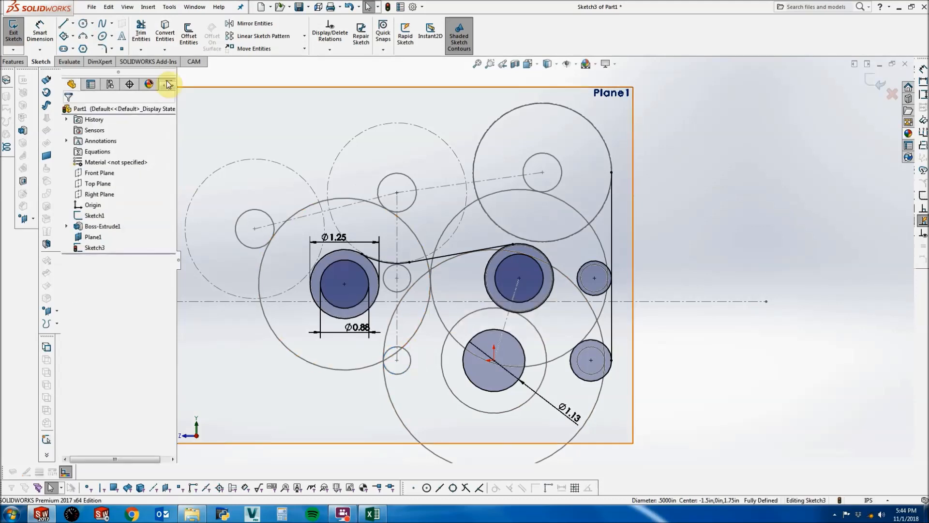
{"action": "key", "text": "z"}
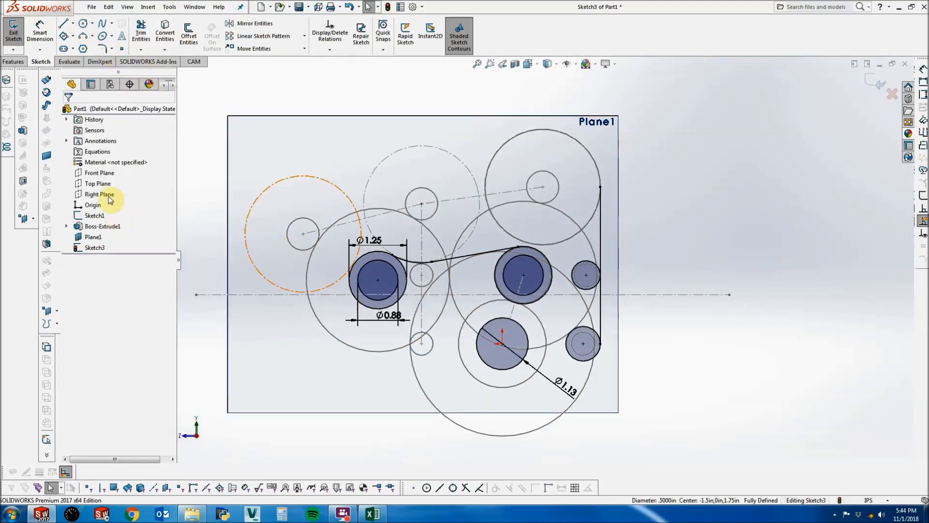
Show Sketch2, the first plate's profile sketch under Boss-Extrude1, as a reference.
{"action": "right_click", "coordinate": [118, 225]}
{"action": "left_click", "coordinate": [66, 226]}
{"action": "right_click", "coordinate": [98, 236]}
{"action": "left_click", "coordinate": [107, 220]}
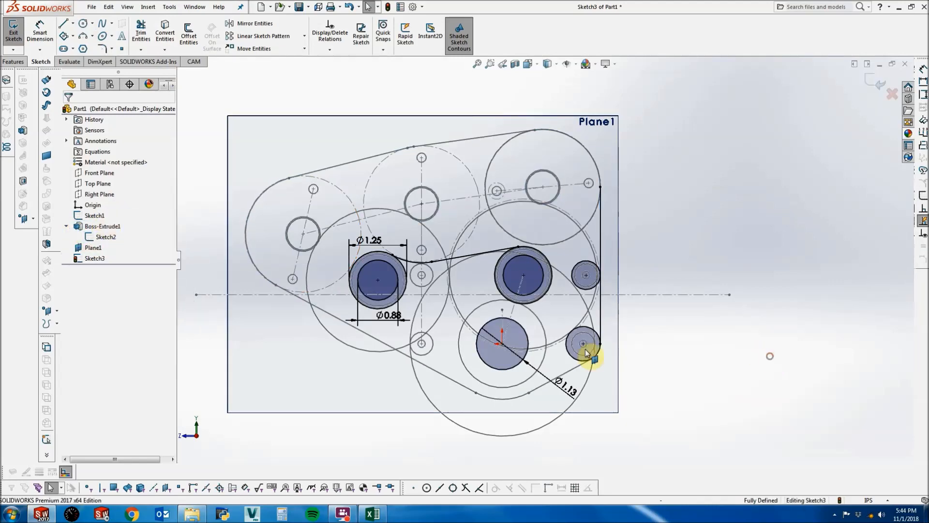
Convert Sketch2's lower-right line, bottom arc and lower-left line into entities of the current sketch.
{"action": "scroll", "coordinate": [573, 374], "scroll_direction": "down", "scroll_amount": 2}
{"action": "left_click", "coordinate": [542, 383]}
{"action": "left_click", "coordinate": [502, 405], "text": "ctrl"}
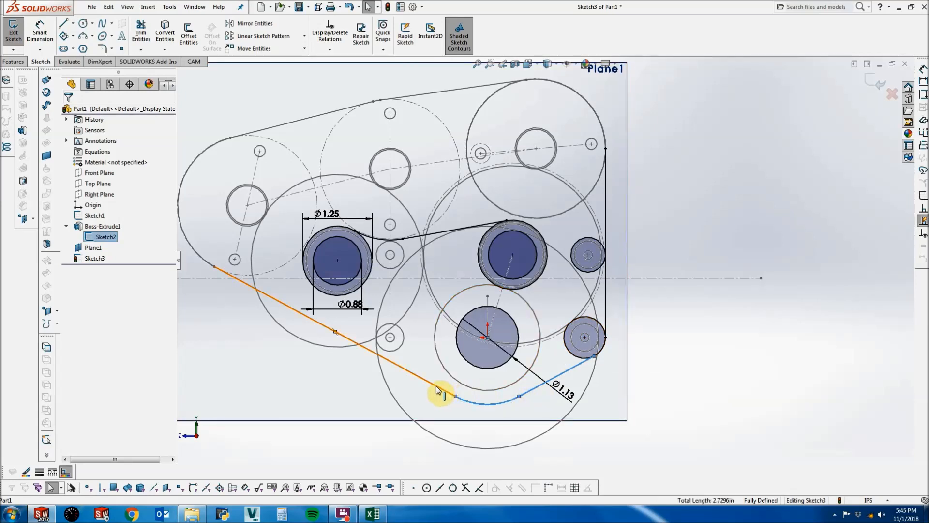
{"action": "left_click", "coordinate": [169, 35]}
Draw a circle concentric with the lower-left small circle, reaching the converted outline line, and hide Sketch2.
{"action": "left_click", "coordinate": [83, 25]}
{"action": "left_click_drag", "start_coordinate": [390, 337], "coordinate": [396, 369]}
{"action": "key", "text": "Escape"}
{"action": "right_click", "coordinate": [113, 235]}
{"action": "left_click", "coordinate": [116, 225]}
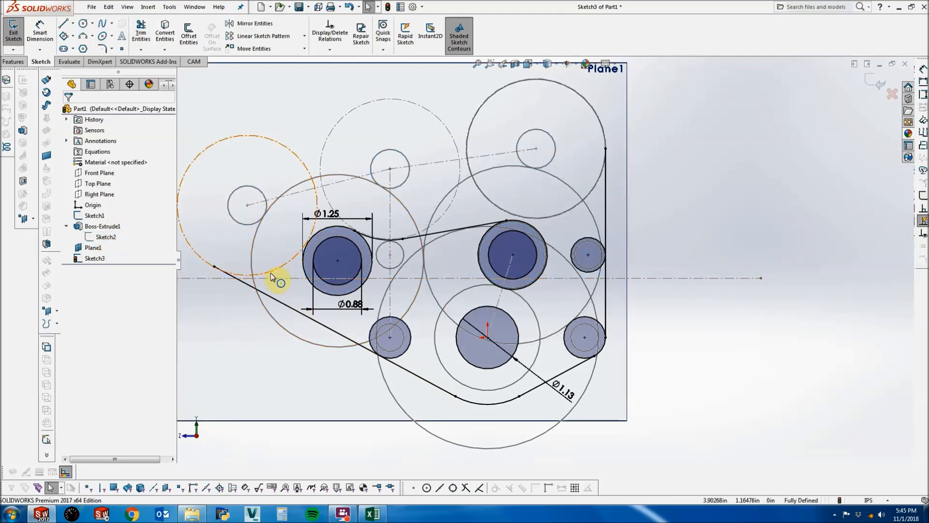
Draw a line from the new lower-left circle to the 1.25 in circle and make it tangent to both.
{"action": "left_click", "coordinate": [62, 28]}
{"action": "scroll", "coordinate": [387, 339], "scroll_direction": "down", "scroll_amount": 4}
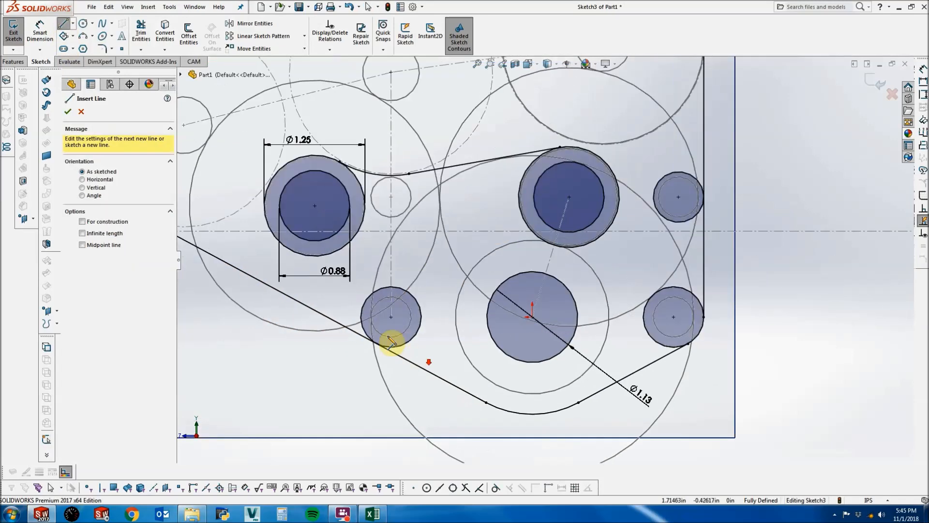
{"action": "left_click", "coordinate": [361, 321]}
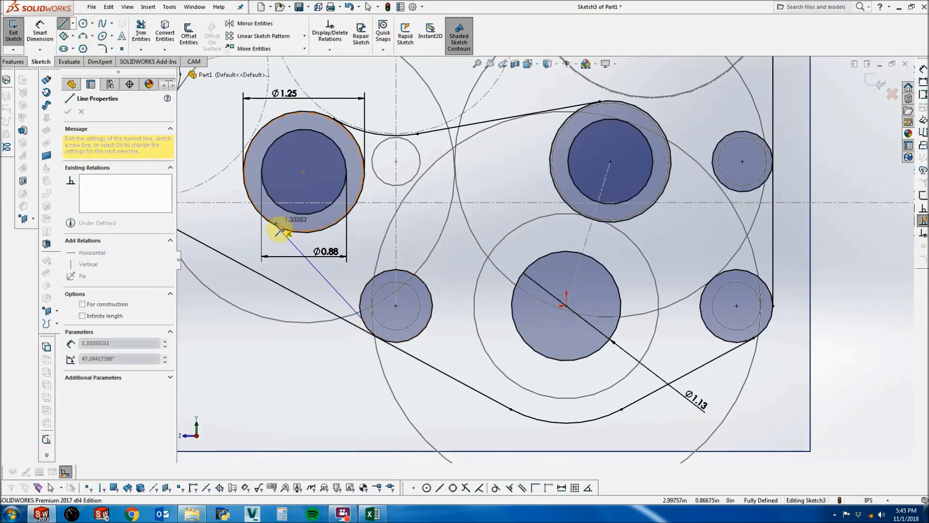
{"action": "left_click", "coordinate": [258, 213]}
{"action": "key", "text": "Escape"}
{"action": "scroll", "coordinate": [279, 218], "scroll_direction": "down", "scroll_amount": 4}
{"action": "left_click", "coordinate": [350, 255]}
{"action": "left_click", "coordinate": [352, 250], "text": "ctrl"}
{"action": "left_click", "coordinate": [382, 219]}
{"action": "left_click", "coordinate": [522, 398]}
{"action": "left_click", "coordinate": [502, 415]}
{"action": "left_click", "coordinate": [530, 406], "text": "ctrl"}
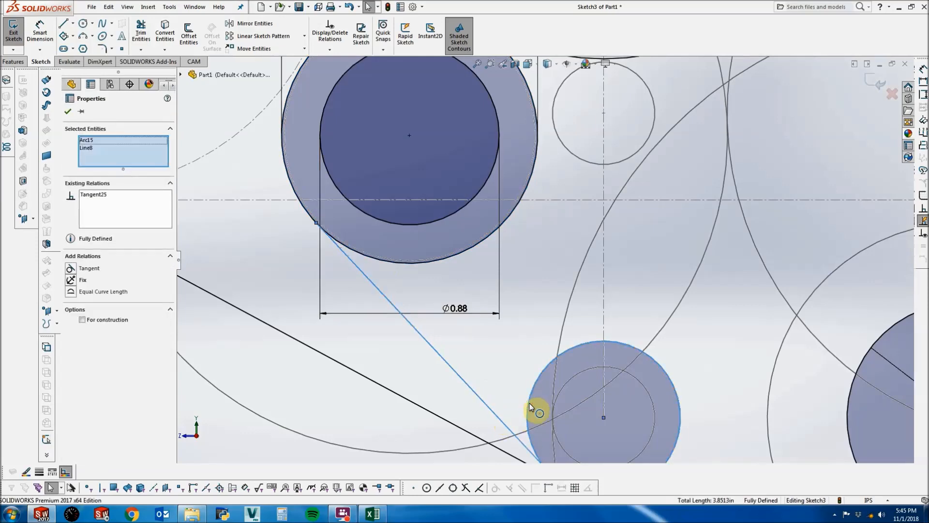
{"action": "left_click", "coordinate": [562, 380]}
{"action": "key", "text": "F1"}
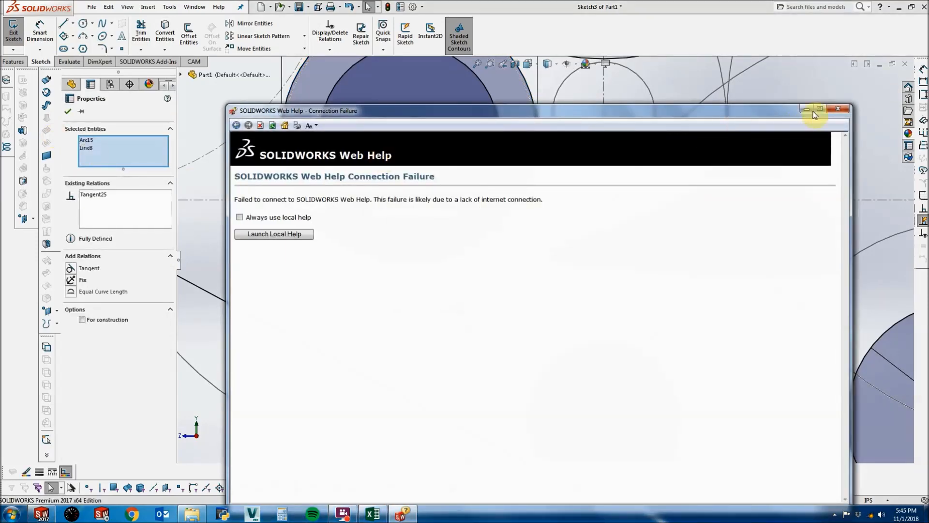
{"action": "left_click", "coordinate": [838, 108]}
{"action": "left_click", "coordinate": [367, 290]}
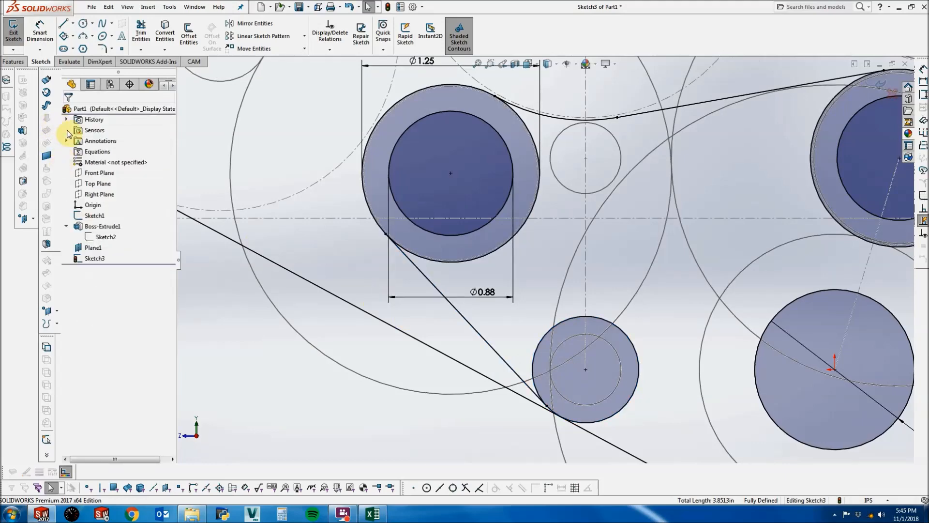
Trim the excess outline line beyond the lower-left circle and the inner portions of that circle and the 1.25 in circle.
{"action": "scroll", "coordinate": [543, 307], "scroll_direction": "up", "scroll_amount": 5}
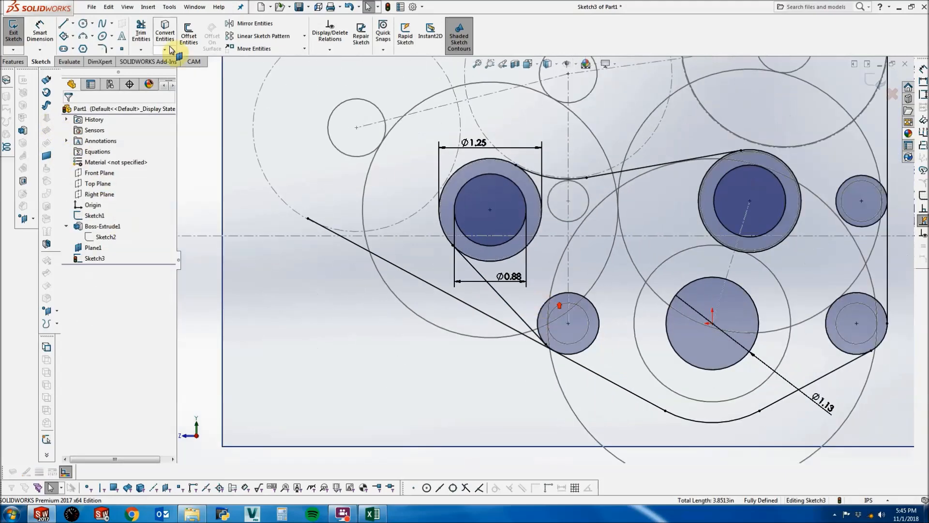
{"action": "left_click", "coordinate": [138, 34]}
{"action": "scroll", "coordinate": [588, 338], "scroll_direction": "down", "scroll_amount": 3}
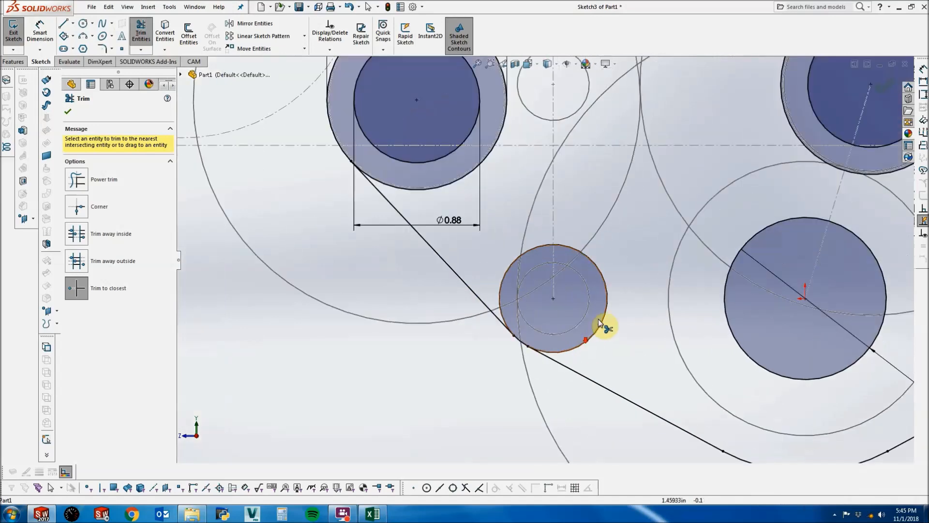
{"action": "left_click", "coordinate": [595, 328]}
{"action": "left_click", "coordinate": [473, 182]}
{"action": "scroll", "coordinate": [488, 213], "scroll_direction": "up", "scroll_amount": 4}
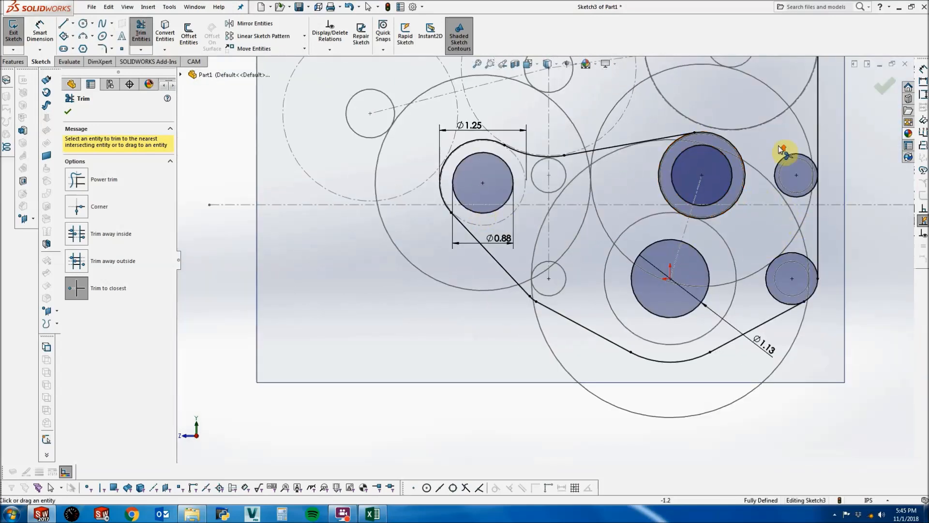
Draw a line tangent to the upper-right bearing's outer circle and the small circle at the plate's upper-right corner.
{"action": "scroll", "coordinate": [695, 146], "scroll_direction": "up", "scroll_amount": 2}
{"action": "left_click", "coordinate": [63, 23]}
{"action": "scroll", "coordinate": [707, 227], "scroll_direction": "down", "scroll_amount": 3}
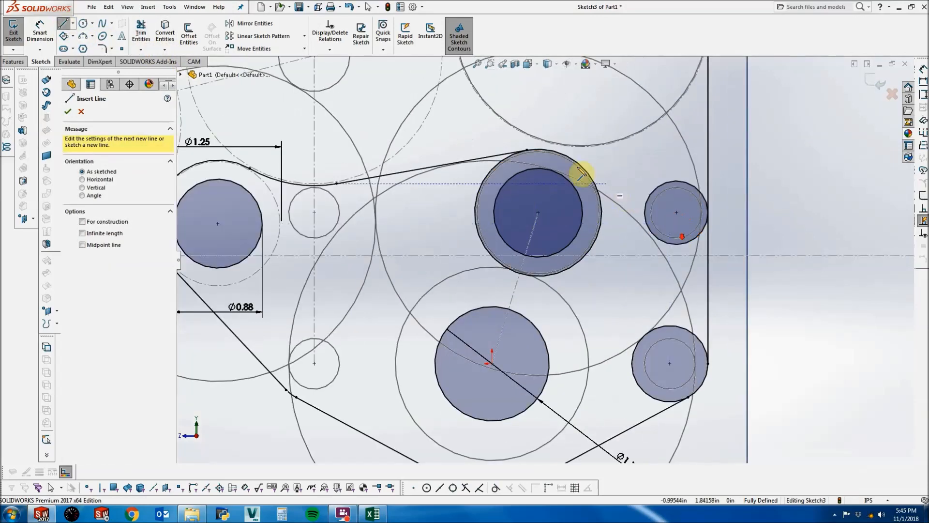
{"action": "left_click", "coordinate": [574, 158]}
{"action": "double_click", "coordinate": [670, 181]}
{"action": "key", "text": "Escape"}
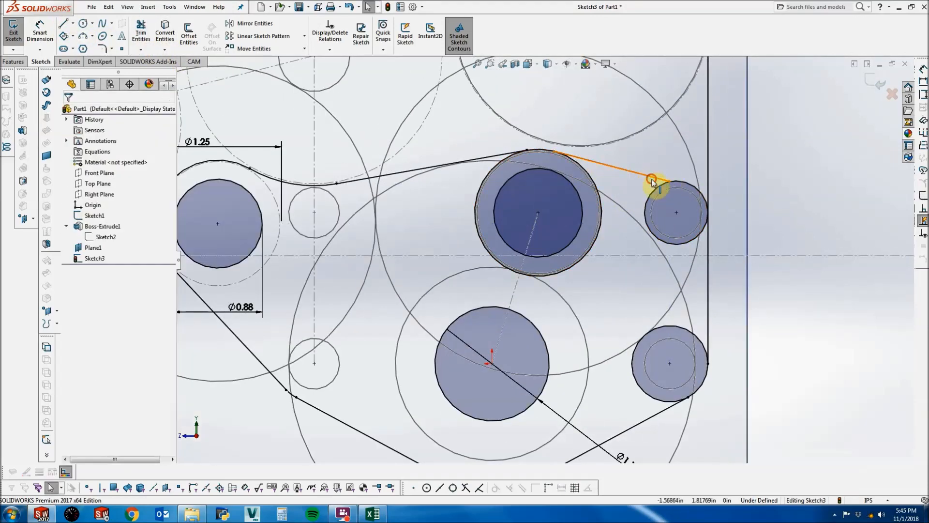
{"action": "left_click", "coordinate": [649, 175]}
{"action": "left_click", "coordinate": [659, 185], "text": "ctrl"}
{"action": "left_click", "coordinate": [746, 156]}
{"action": "key", "text": "Escape"}
{"action": "left_click", "coordinate": [576, 157]}
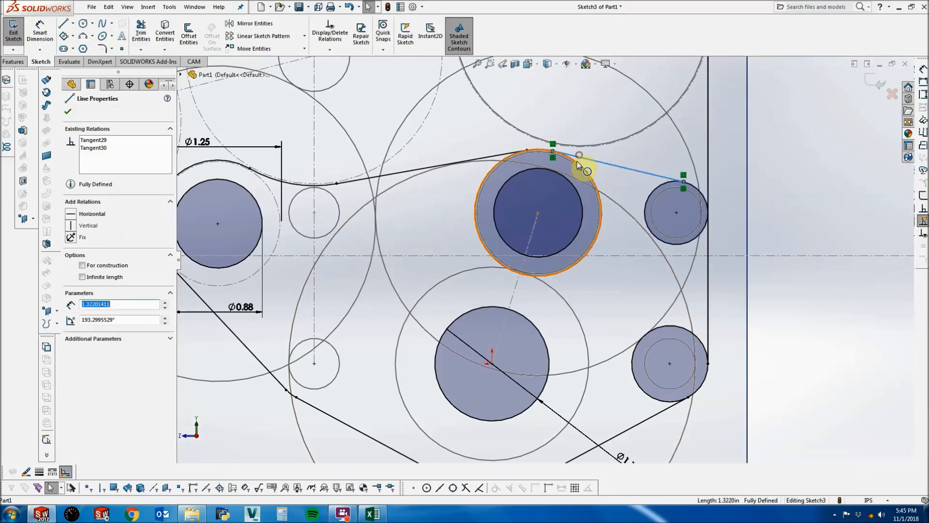
{"action": "left_click", "coordinate": [578, 164], "text": "ctrl"}
{"action": "key", "text": "Escape"}
Trim the vertical line above the upper-right corner and the inner portions of both right-hand corner circles and the bearing's outer circle, closing the outline.
{"action": "left_click", "coordinate": [141, 33]}
{"action": "left_click", "coordinate": [708, 187]}
{"action": "left_click", "coordinate": [681, 245]}
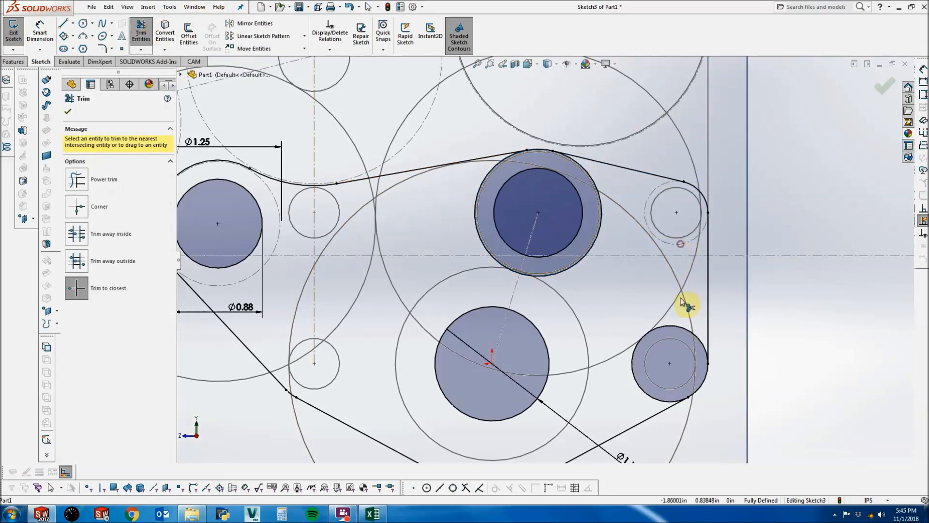
{"action": "left_click", "coordinate": [685, 330]}
{"action": "key", "text": "z"}
{"action": "key", "text": "z"}
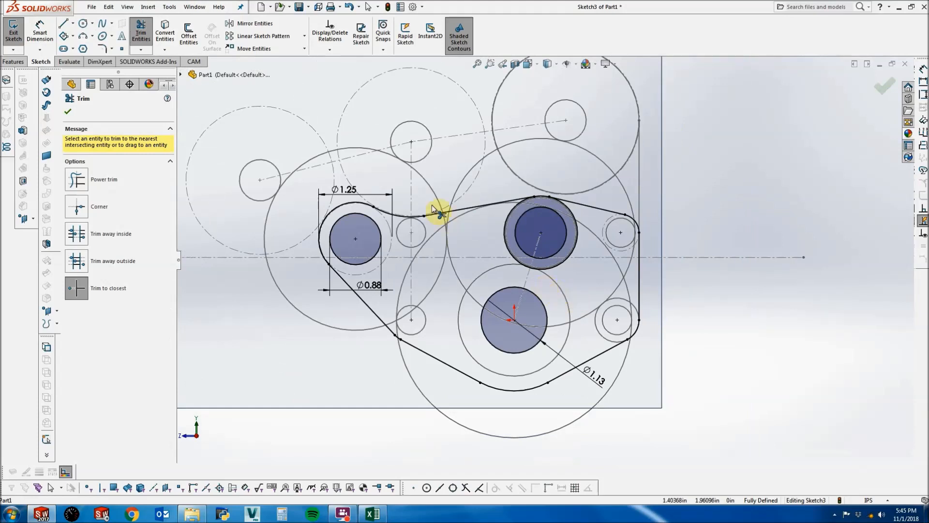
{"action": "left_click", "coordinate": [518, 261]}
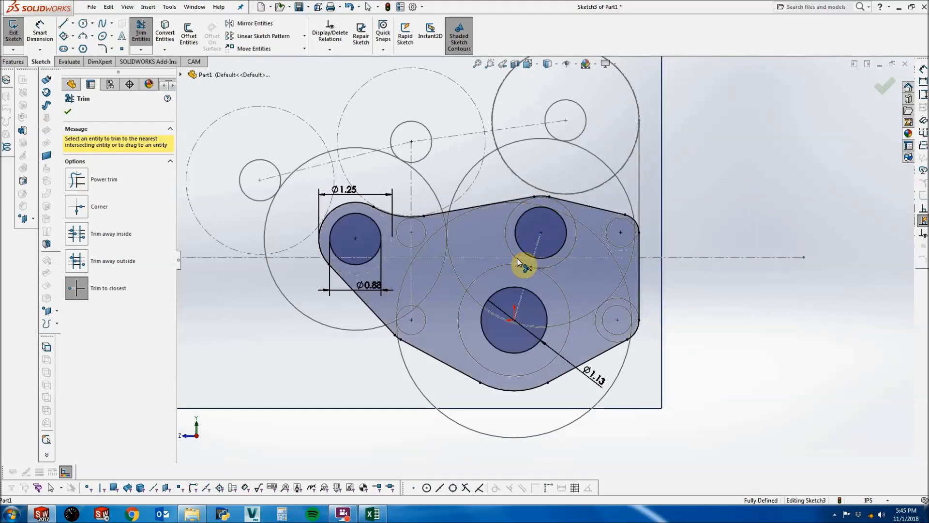
Draw four small hole circles centred on the plate's four corner mounting positions.
{"action": "key", "text": "Escape"}
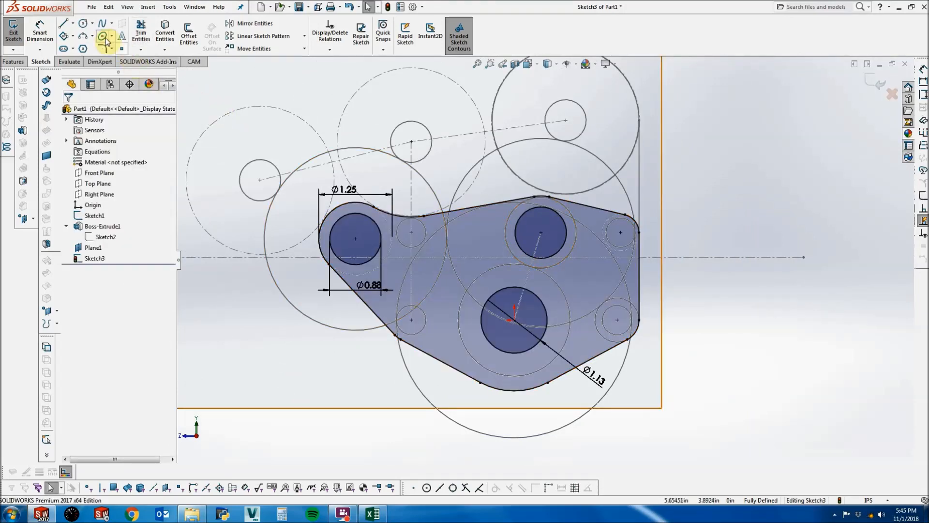
{"action": "left_click", "coordinate": [85, 25]}
{"action": "left_click", "coordinate": [411, 233]}
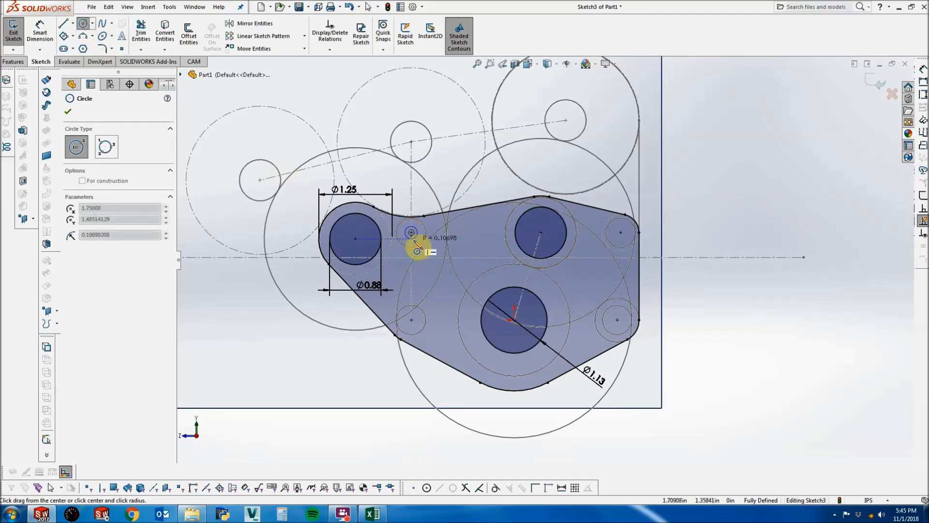
{"action": "left_click", "coordinate": [423, 243]}
{"action": "left_click", "coordinate": [412, 320]}
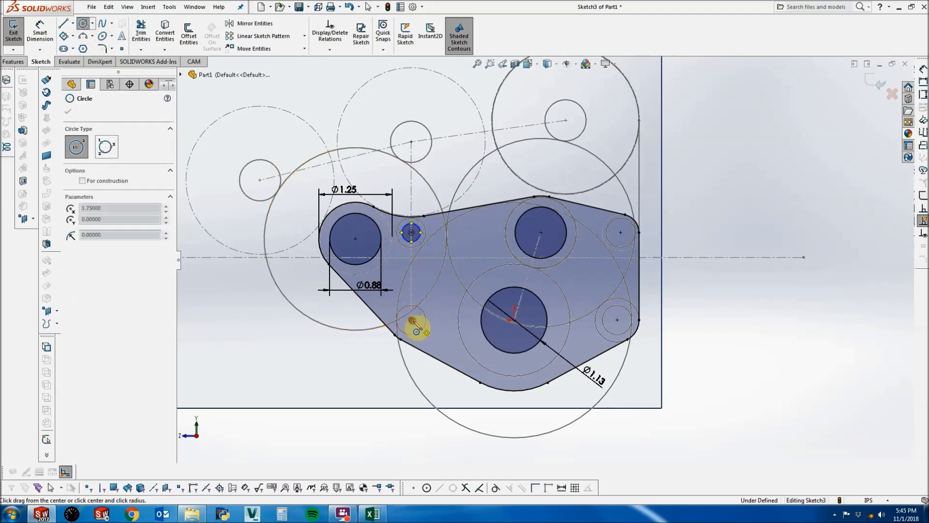
{"action": "left_click", "coordinate": [419, 323]}
{"action": "left_click", "coordinate": [616, 320]}
{"action": "left_click", "coordinate": [621, 311]}
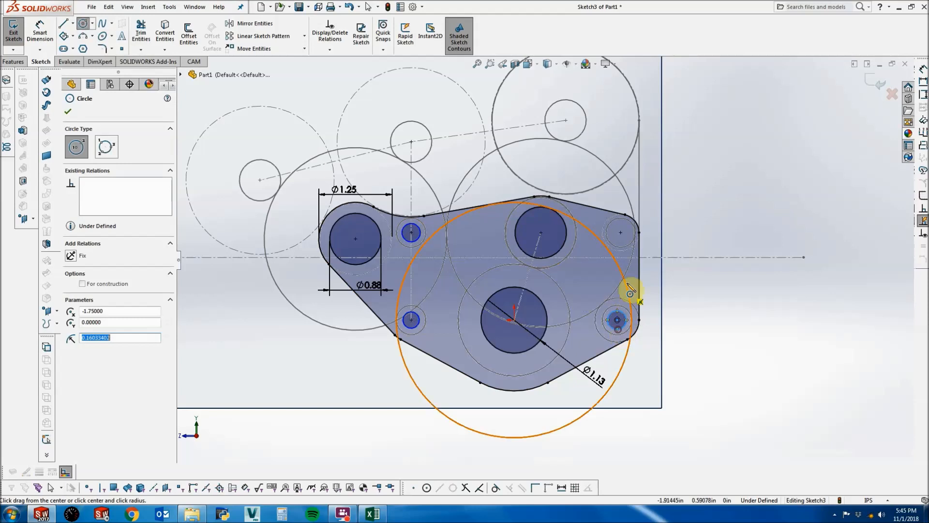
{"action": "left_click", "coordinate": [621, 233]}
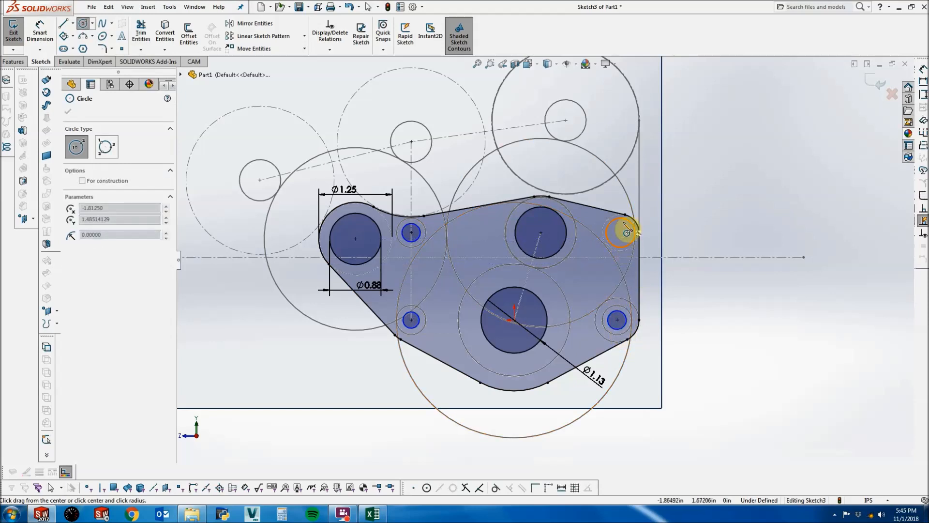
{"action": "left_click", "coordinate": [621, 243]}
{"action": "key", "text": "Escape"}
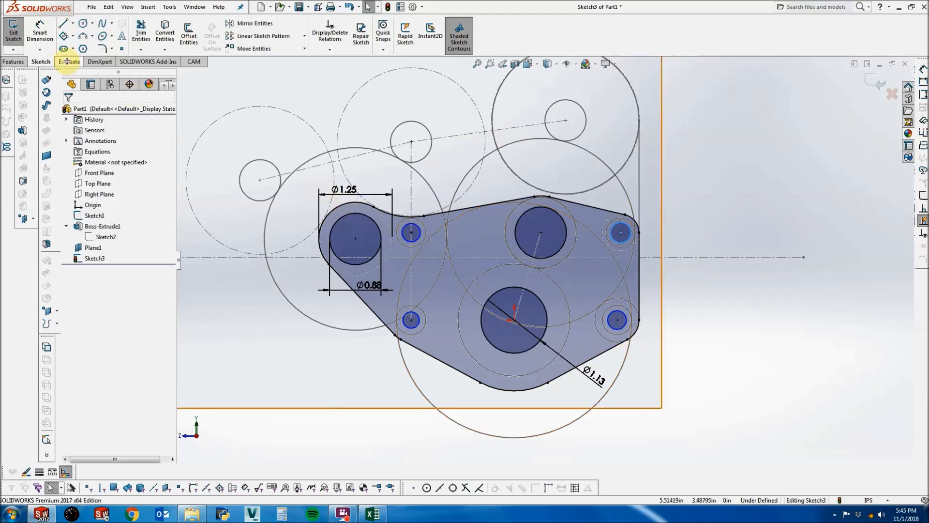
Dimension the upper-right mounting hole with a diameter of .201 in.
{"action": "left_click", "coordinate": [40, 33]}
{"action": "left_click", "coordinate": [718, 245]}
{"action": "type", "text": ".201"}
{"action": "key", "text": "Return"}
{"action": "key", "text": "Escape"}
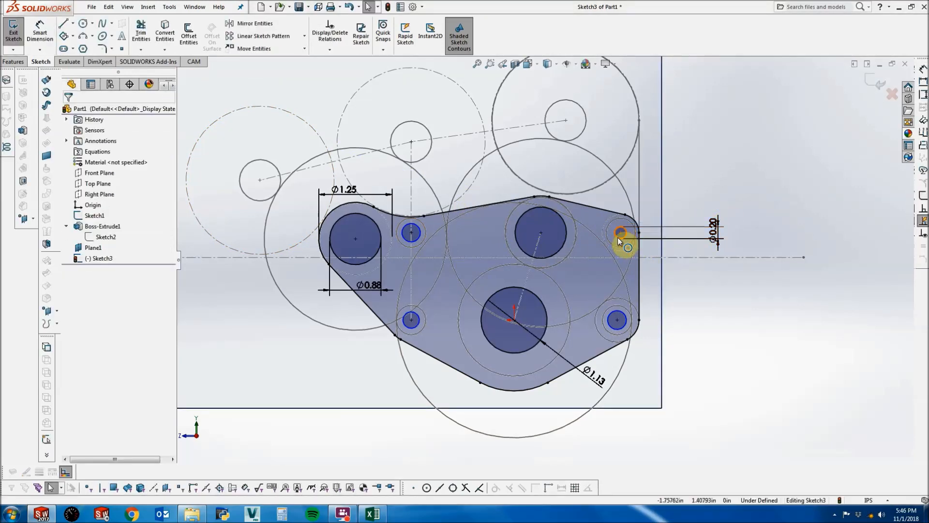
Make all four corner mounting holes equal in size.
{"action": "left_click", "coordinate": [621, 233]}
{"action": "left_click", "coordinate": [619, 314], "text": "ctrl"}
{"action": "left_click", "coordinate": [419, 316], "text": "ctrl"}
{"action": "left_click", "coordinate": [417, 241], "text": "ctrl"}
{"action": "left_click", "coordinate": [86, 295]}
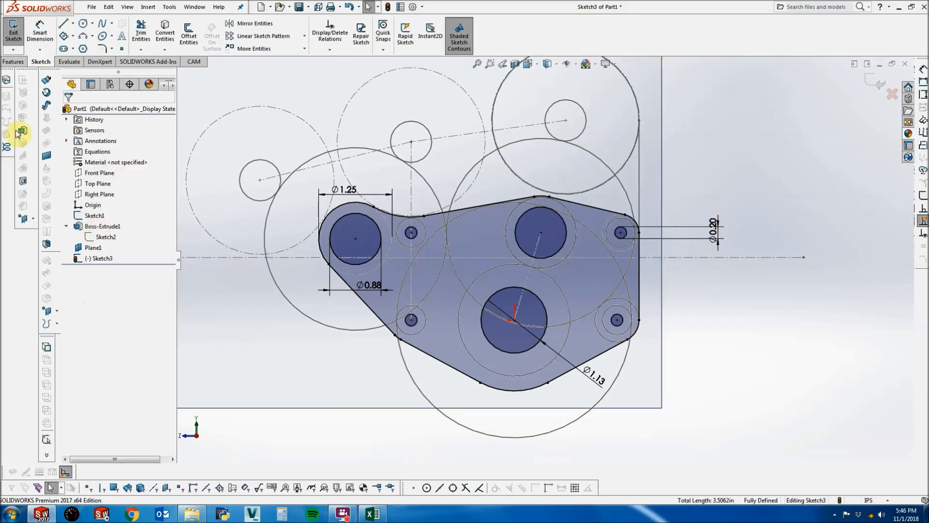
Draw one small circle on each side of the 1.13 in bore, level with its centre, and make the two equal.
{"action": "left_click", "coordinate": [83, 27]}
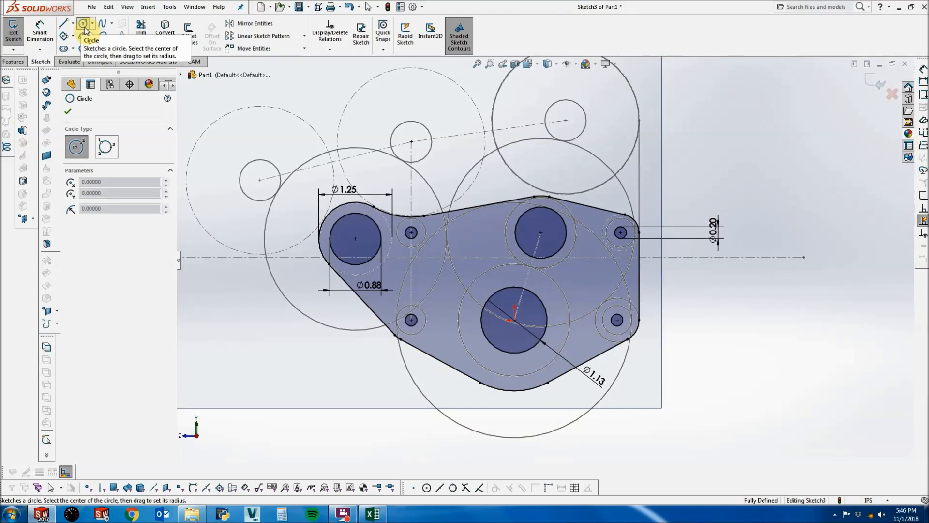
{"action": "left_click", "coordinate": [469, 319]}
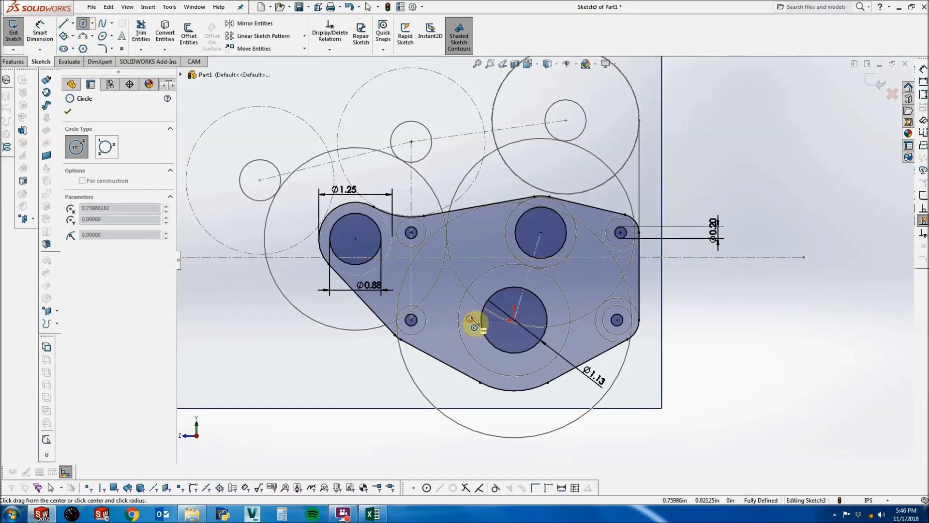
{"action": "left_click", "coordinate": [479, 319]}
{"action": "left_click", "coordinate": [561, 320]}
{"action": "left_click", "coordinate": [564, 312]}
{"action": "key", "text": "Escape"}
{"action": "left_click", "coordinate": [466, 311], "text": "ctrl"}
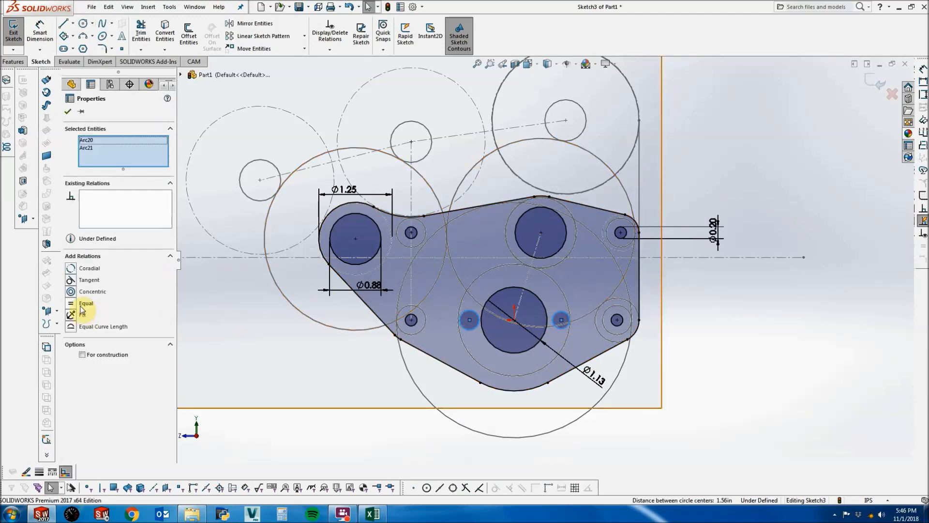
Dimension the centre distance between the two holes beside the 1.13 in bore as 1.875 in.
{"action": "left_click", "coordinate": [39, 32]}
{"action": "scroll", "coordinate": [472, 297], "scroll_direction": "down", "scroll_amount": 3}
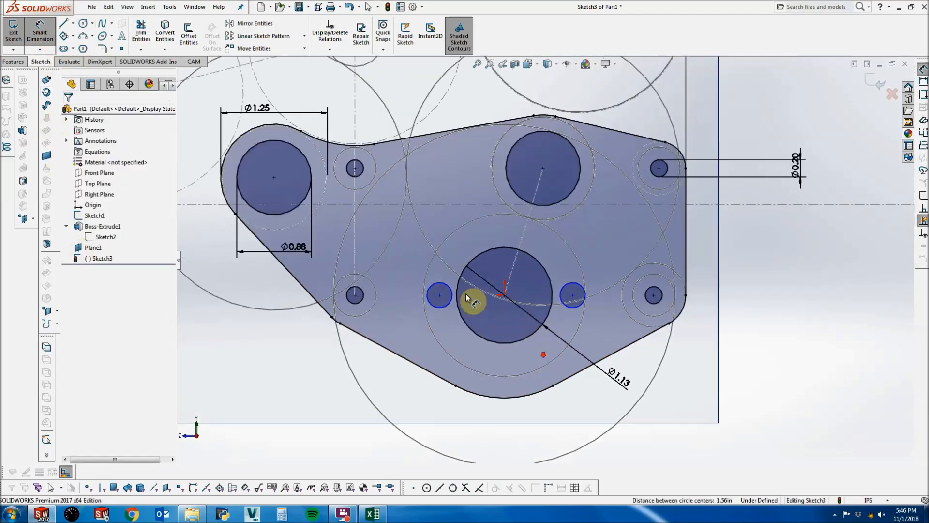
{"action": "left_click", "coordinate": [439, 293]}
{"action": "left_click", "coordinate": [573, 296]}
{"action": "left_click", "coordinate": [535, 361]}
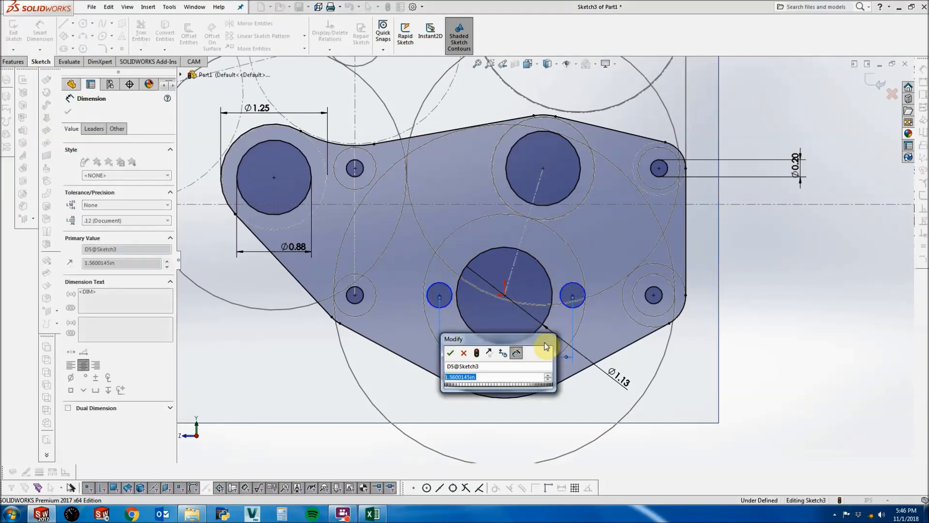
{"action": "type", "text": "1.87"}
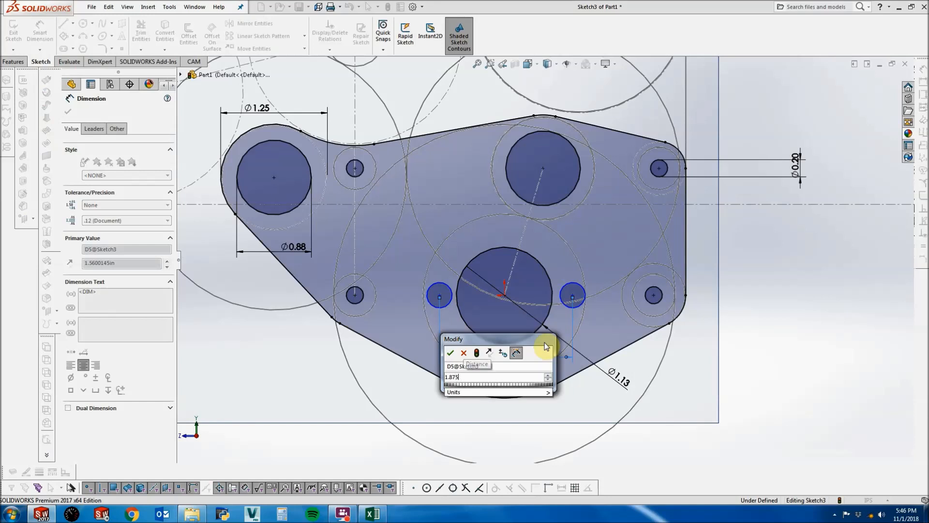
{"action": "type", "text": "5"}
{"action": "key", "text": "Return"}
{"action": "key", "text": "Escape"}
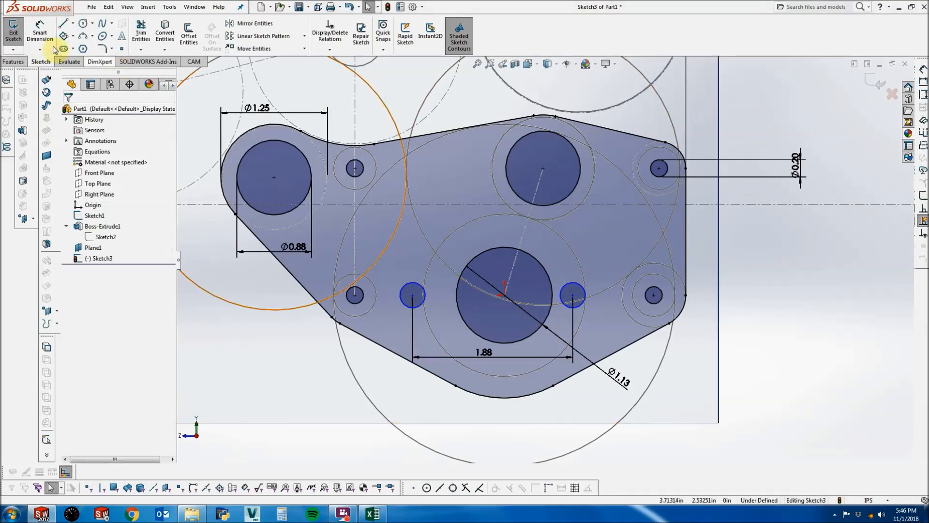
Draw a horizontal construction line joining the centres of the two holes beside the 1.13 in bore.
{"action": "left_click", "coordinate": [62, 25]}
{"action": "left_click", "coordinate": [108, 223]}
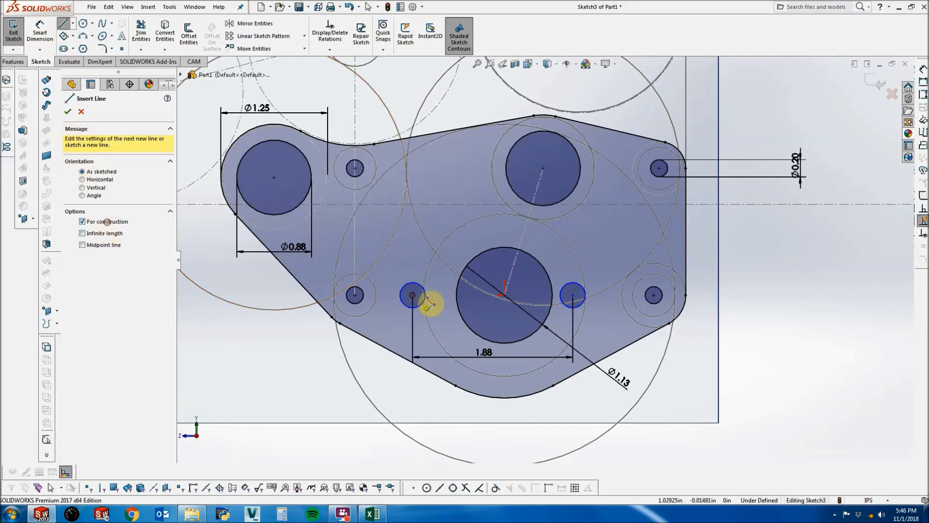
{"action": "left_click", "coordinate": [412, 295]}
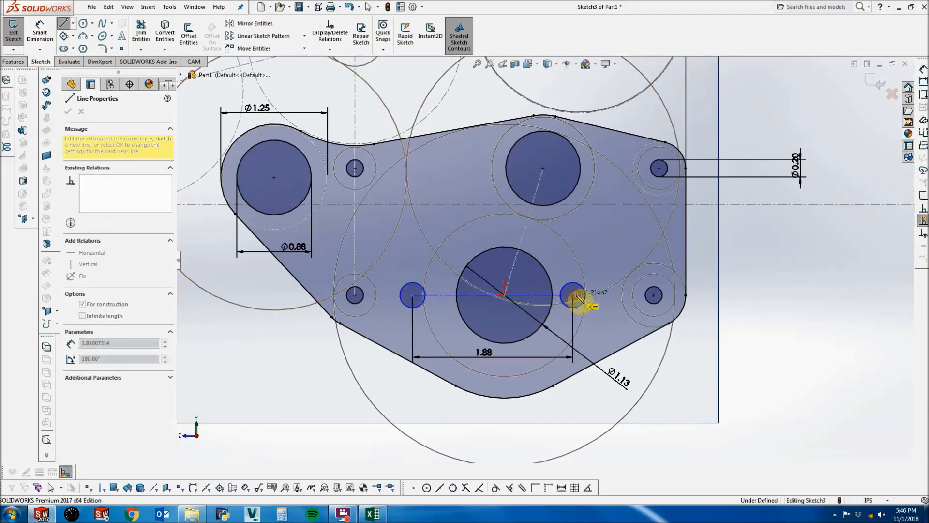
{"action": "left_click", "coordinate": [574, 295]}
{"action": "key", "text": "Escape"}
Centre the construction line between the two side holes on the 1.13 in bore's centre with a midpoint relation.
{"action": "left_click", "coordinate": [573, 297]}
{"action": "left_click", "coordinate": [355, 295], "text": "ctrl"}
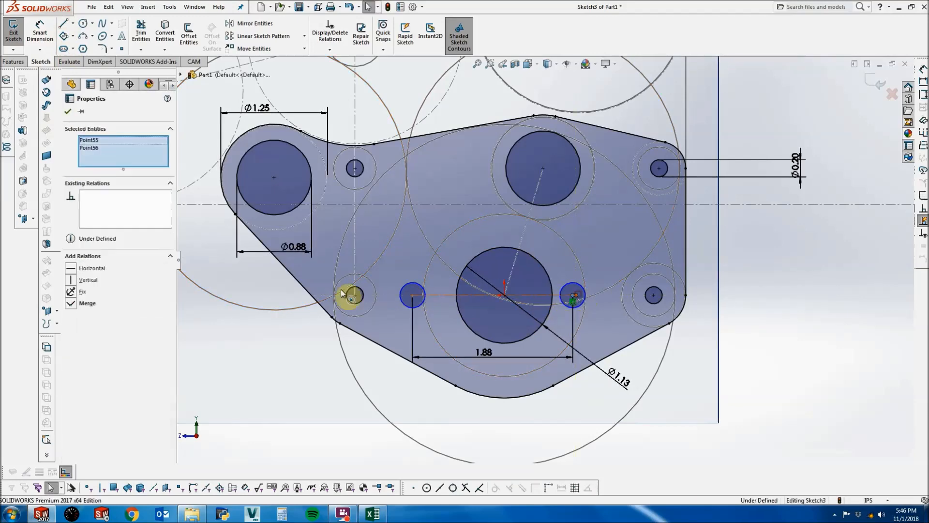
{"action": "left_click_drag", "start_coordinate": [413, 295], "coordinate": [416, 295]}
{"action": "left_click", "coordinate": [480, 294]}
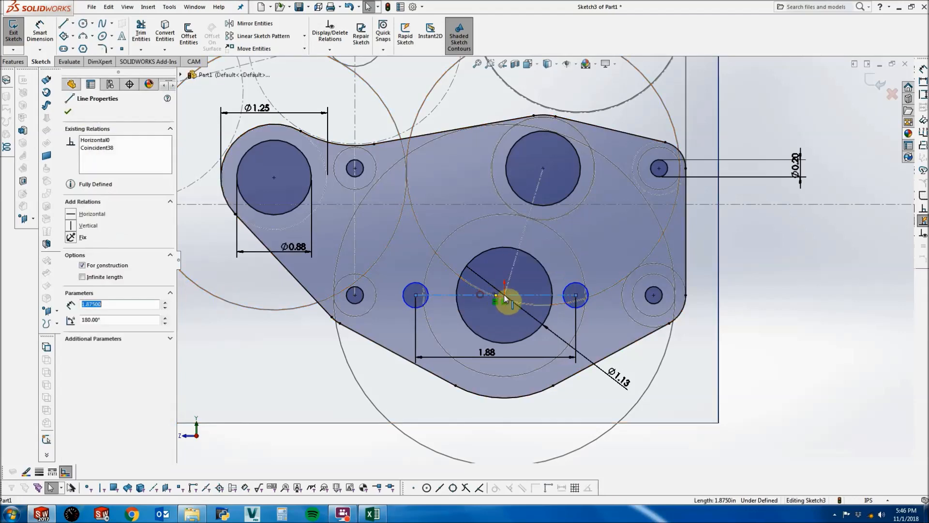
{"action": "left_click", "coordinate": [504, 295], "text": "ctrl"}
{"action": "left_click", "coordinate": [91, 268]}
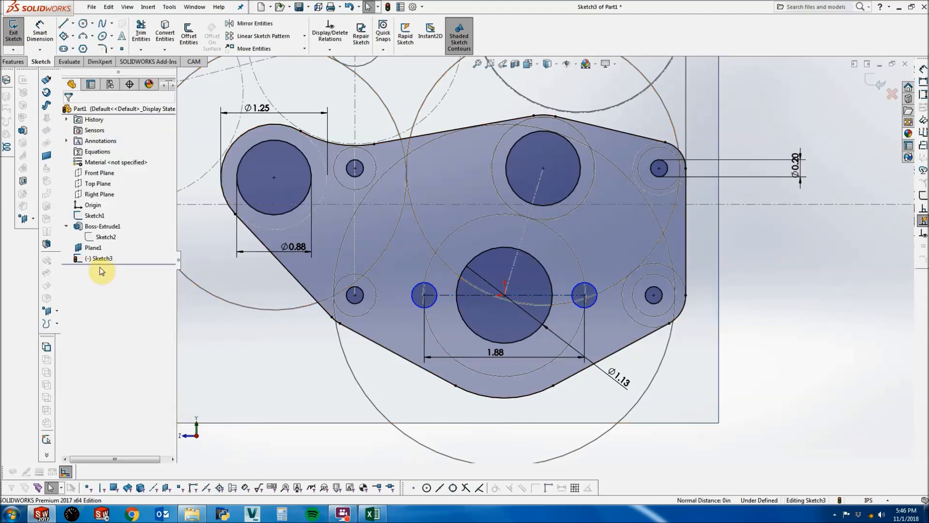
Make the two holes beside the 1.13 in bore equal in size to the 0.20 in corner mounting hole.
{"action": "scroll", "coordinate": [450, 296], "scroll_direction": "down", "scroll_amount": 3}
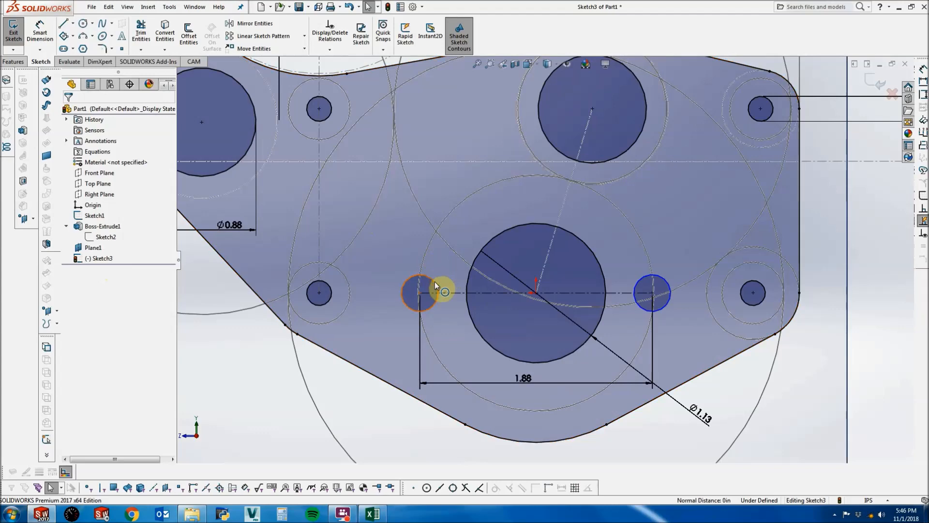
{"action": "left_click", "coordinate": [435, 282]}
{"action": "left_click", "coordinate": [644, 288], "text": "ctrl"}
{"action": "scroll", "coordinate": [643, 288], "scroll_direction": "up", "scroll_amount": 2}
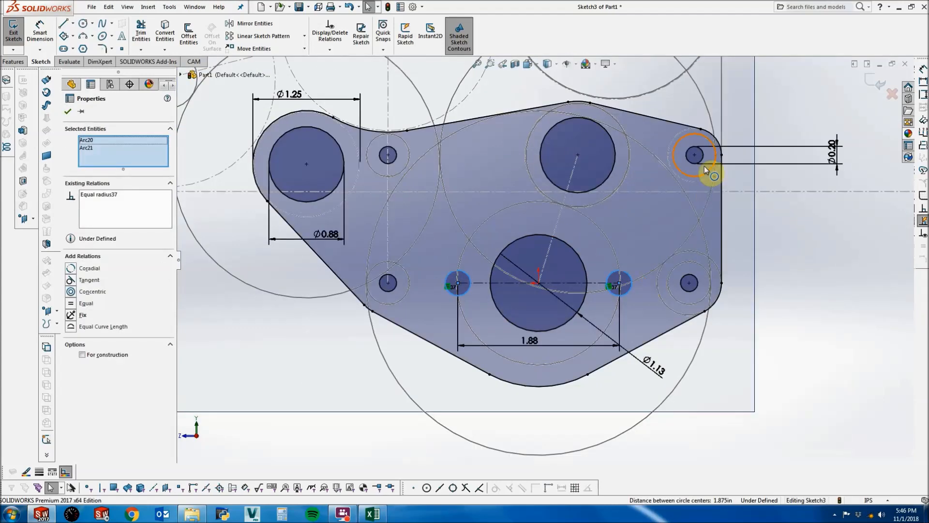
{"action": "left_click", "coordinate": [690, 160], "text": "ctrl"}
{"action": "left_click", "coordinate": [81, 292]}
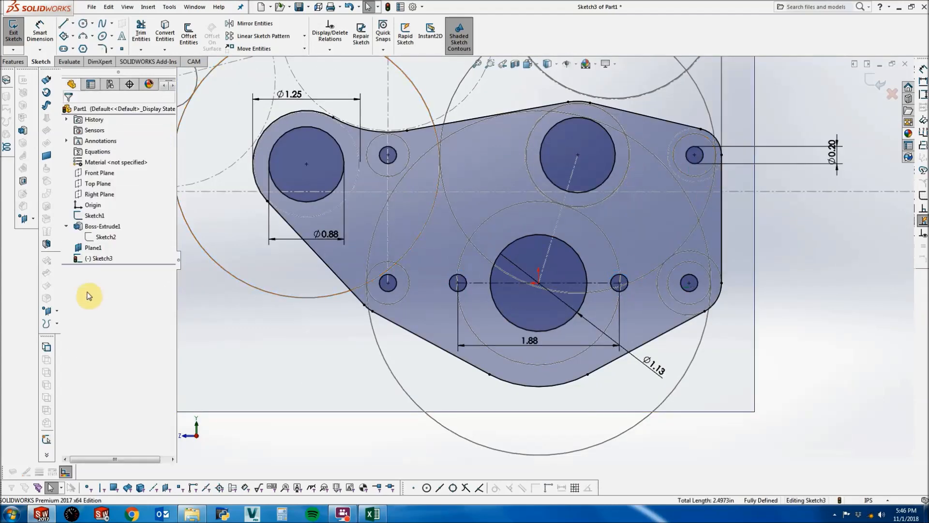
{"action": "scroll", "coordinate": [251, 316], "scroll_direction": "up", "scroll_amount": 2}
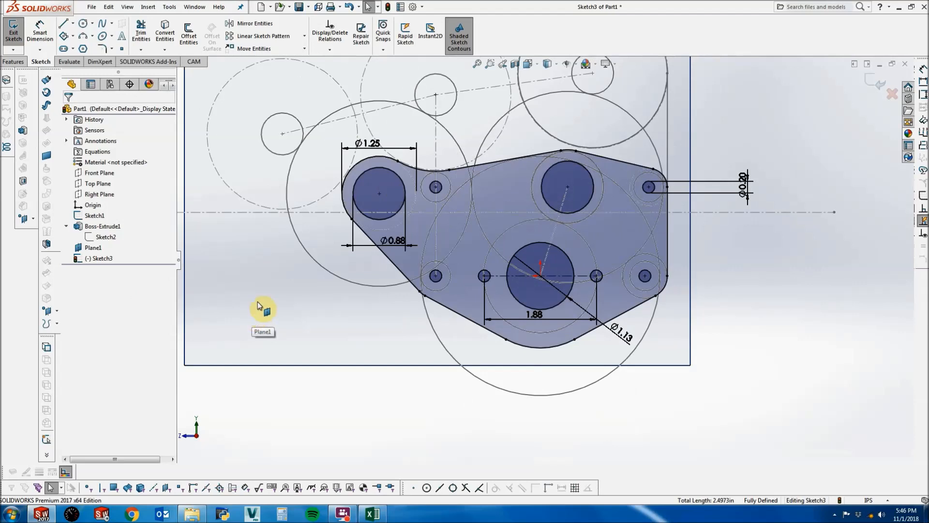
Finish the second plate's sketch and extrude it blind 0.25 in as a separate body, without merging.
{"action": "left_click", "coordinate": [871, 83]}
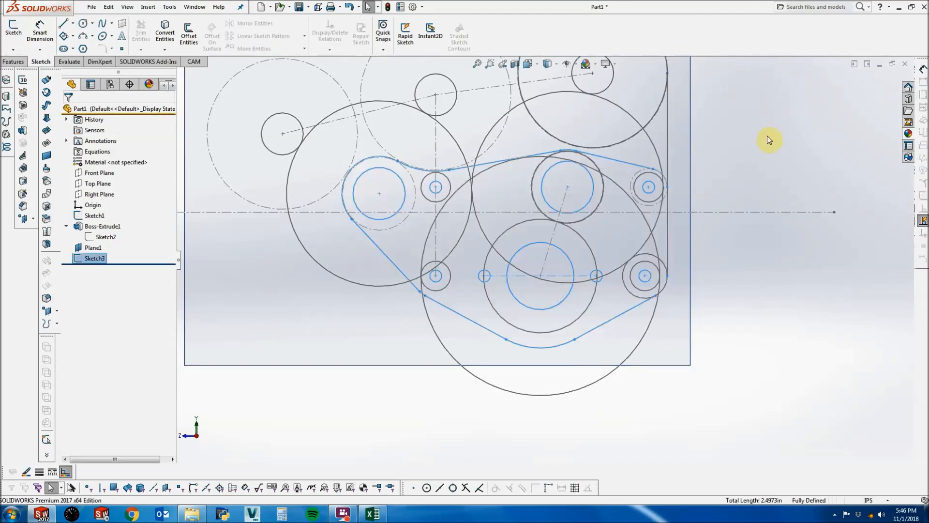
{"action": "middle_click_drag", "start_coordinate": [400, 212], "coordinate": [430, 262]}
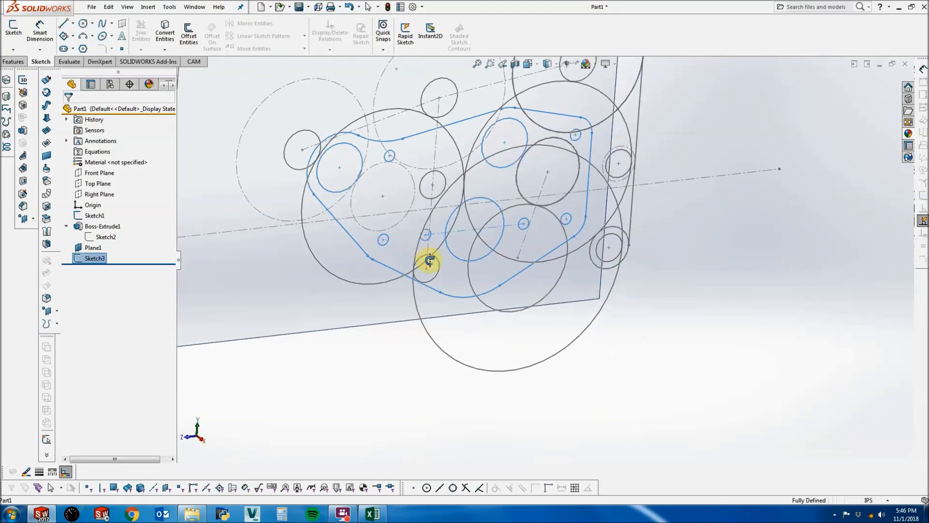
{"action": "left_click", "coordinate": [13, 62]}
{"action": "left_click", "coordinate": [18, 34]}
{"action": "middle_click_drag", "start_coordinate": [489, 187], "coordinate": [508, 155]}
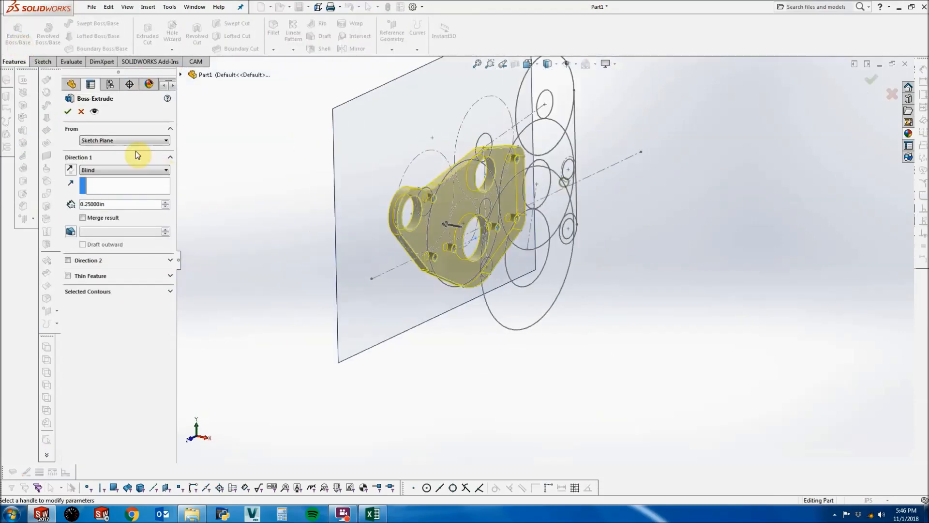
{"action": "left_click", "coordinate": [68, 111]}
{"action": "left_click", "coordinate": [249, 136]}
{"action": "scroll", "coordinate": [253, 136], "scroll_direction": "up", "scroll_amount": 2}
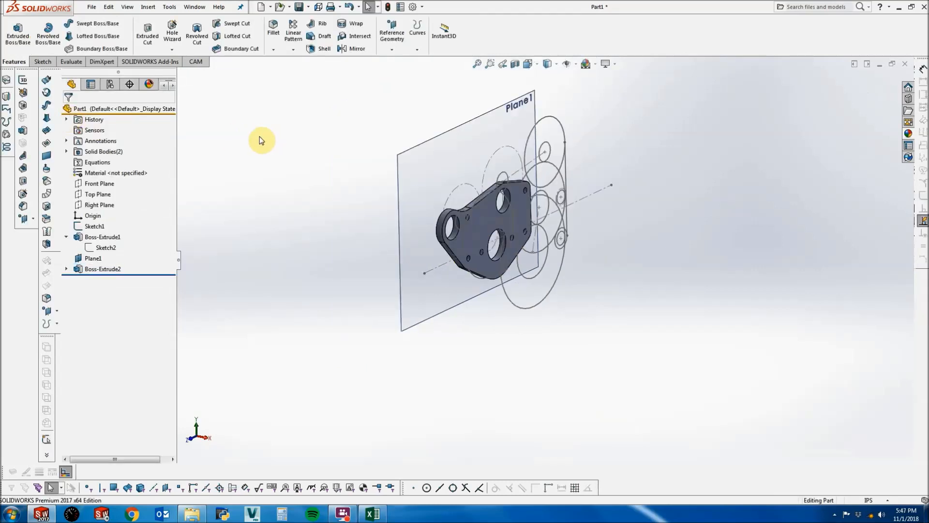
Show the first plate's body again and hide the gear layout sketch and Plane1, leaving only the two plates displayed.
{"action": "right_click", "coordinate": [112, 237]}
{"action": "left_click", "coordinate": [126, 216]}
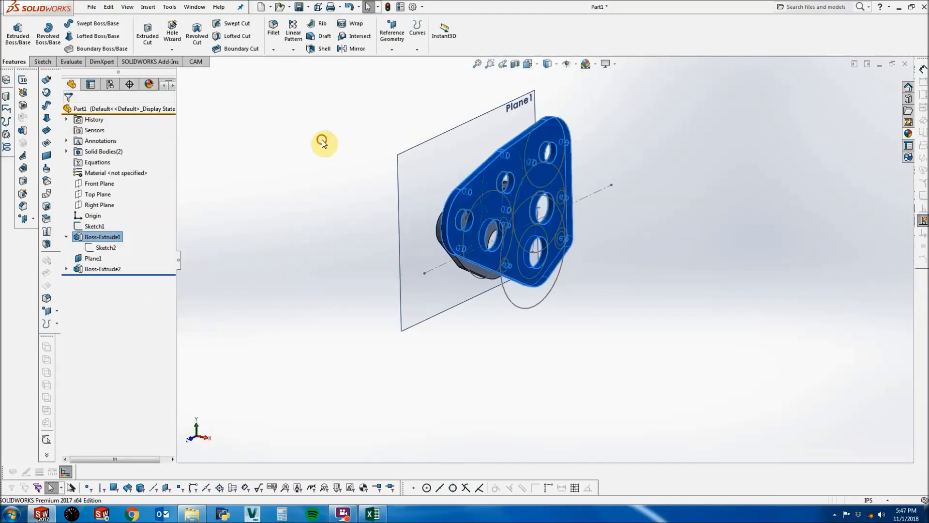
{"action": "left_click", "coordinate": [322, 143]}
{"action": "right_click", "coordinate": [94, 226]}
{"action": "left_click", "coordinate": [100, 214]}
{"action": "mouse_move", "coordinate": [435, 184]}
{"action": "middle_mouse_down"}
{"action": "mouse_move", "coordinate": [352, 95]}
{"action": "mouse_move", "coordinate": [413, 161]}
{"action": "middle_mouse_up"}
{"action": "left_click", "coordinate": [372, 129]}
{"action": "right_click", "coordinate": [93, 258]}
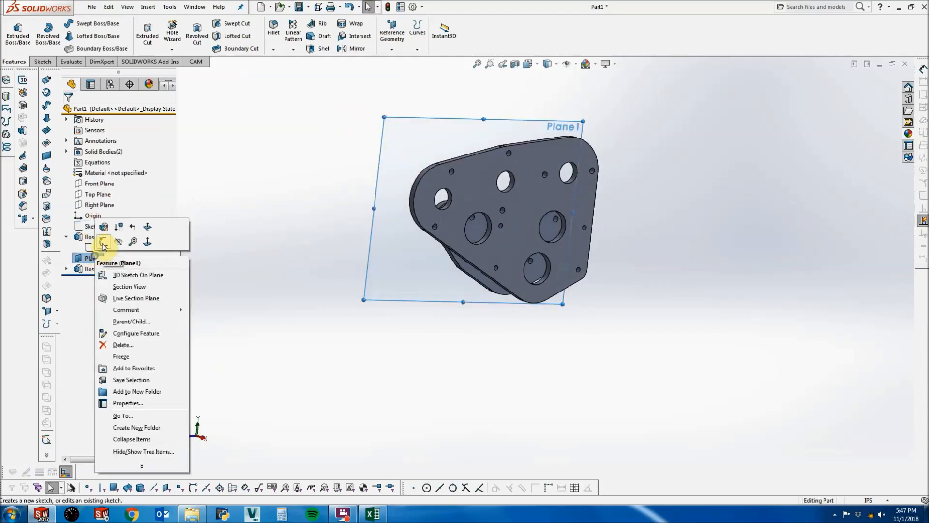
{"action": "left_click", "coordinate": [102, 244]}
{"action": "middle_click_drag", "start_coordinate": [307, 170], "coordinate": [507, 211]}
{"action": "middle_click_drag", "start_coordinate": [446, 224], "coordinate": [319, 207]}
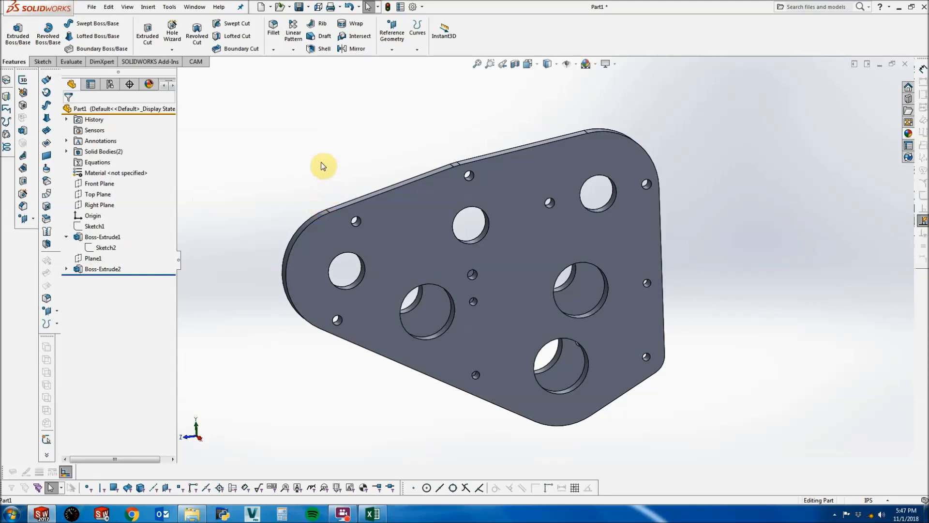
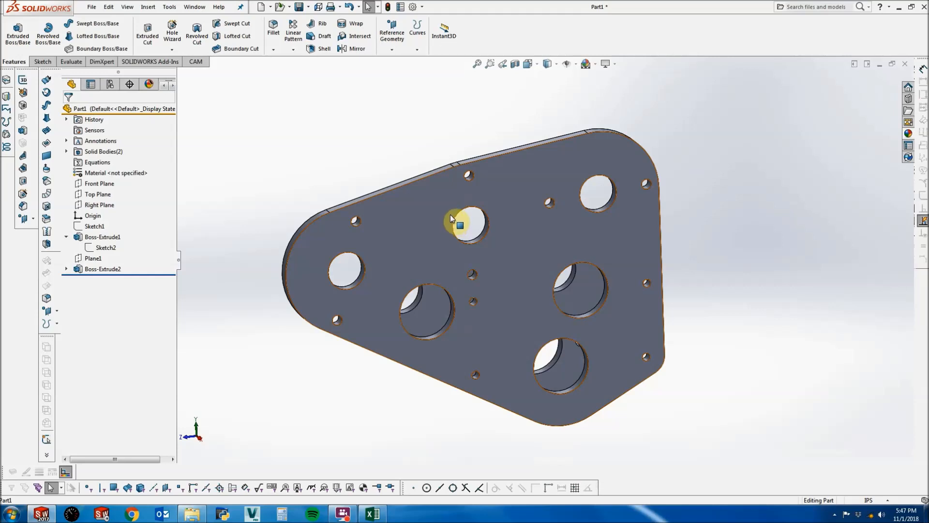
Save the part as "Flipped mini CIM Gearbox Plates Master" in the Flipped Mini Cim Gearbox folder.
{"action": "left_click", "coordinate": [91, 7]}
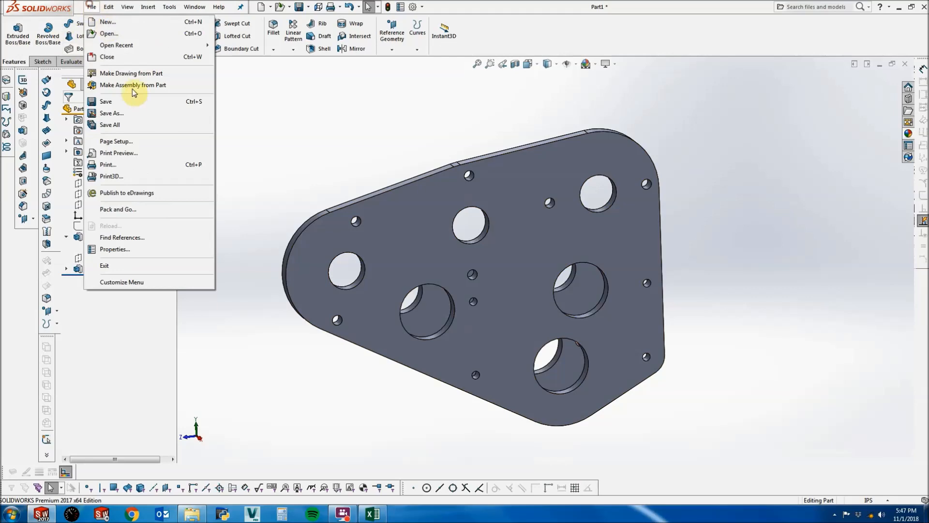
{"action": "left_click", "coordinate": [129, 114]}
{"action": "left_click", "coordinate": [344, 70]}
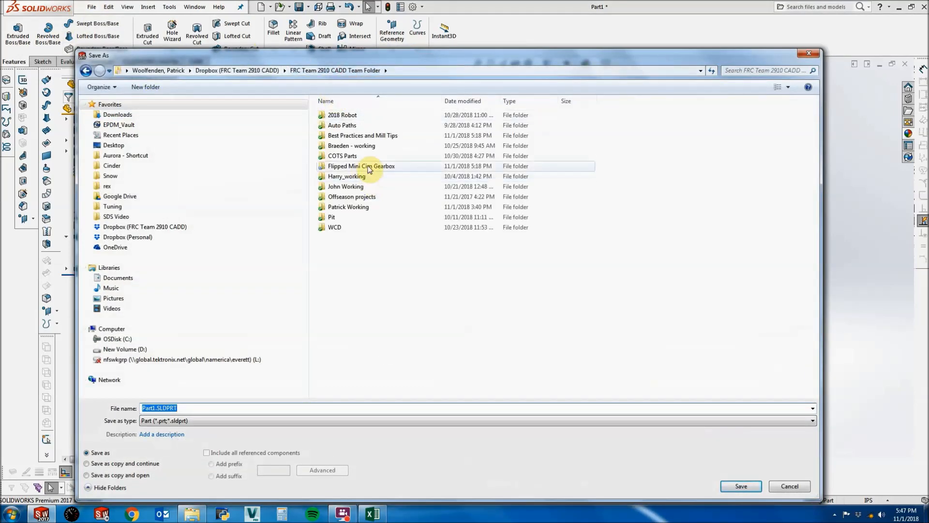
{"action": "double_click", "coordinate": [367, 166]}
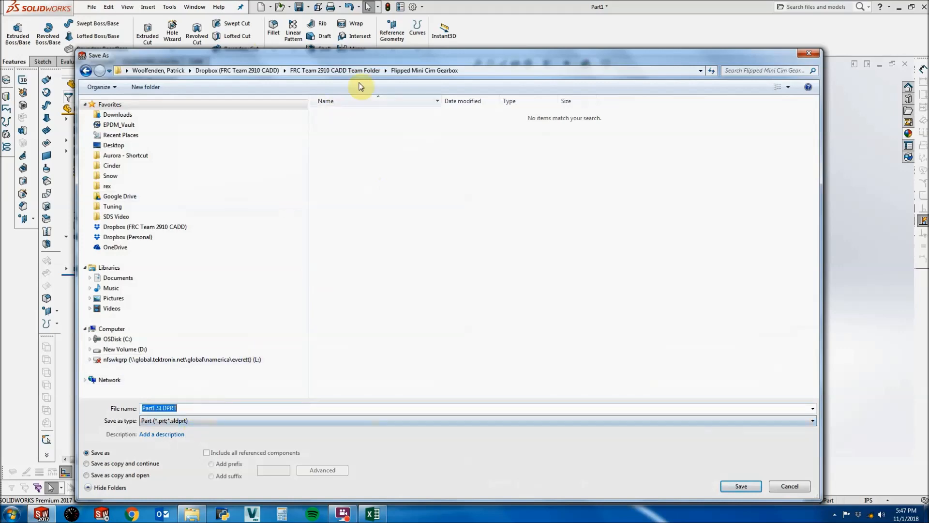
{"action": "left_click_drag", "start_coordinate": [377, 61], "coordinate": [402, 100]}
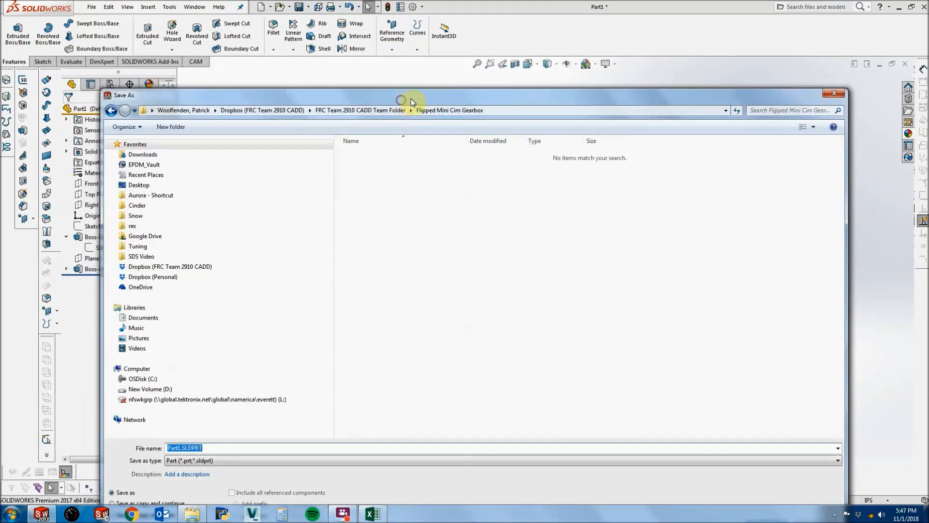
{"action": "type", "text": "Flipped mini CIM Gearbox"}
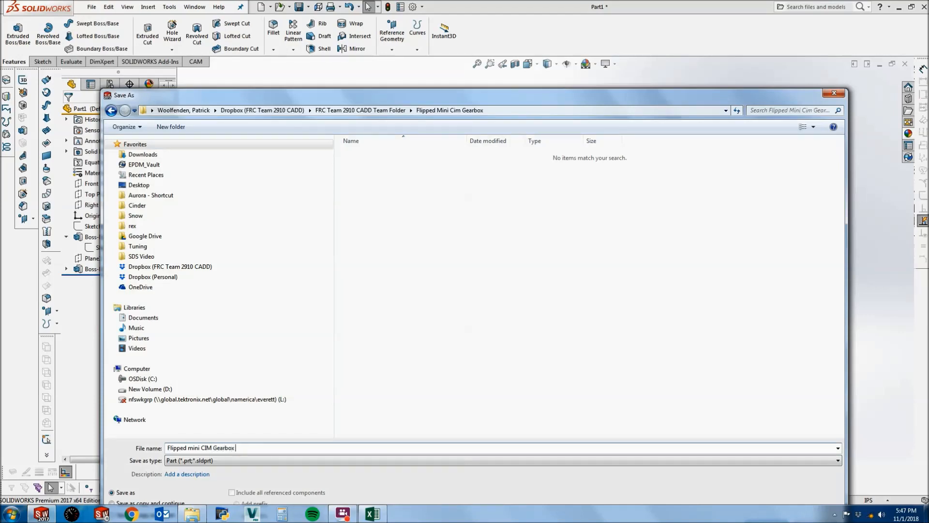
{"action": "type", "text": " Plates Master"}
{"action": "key", "text": "Return"}
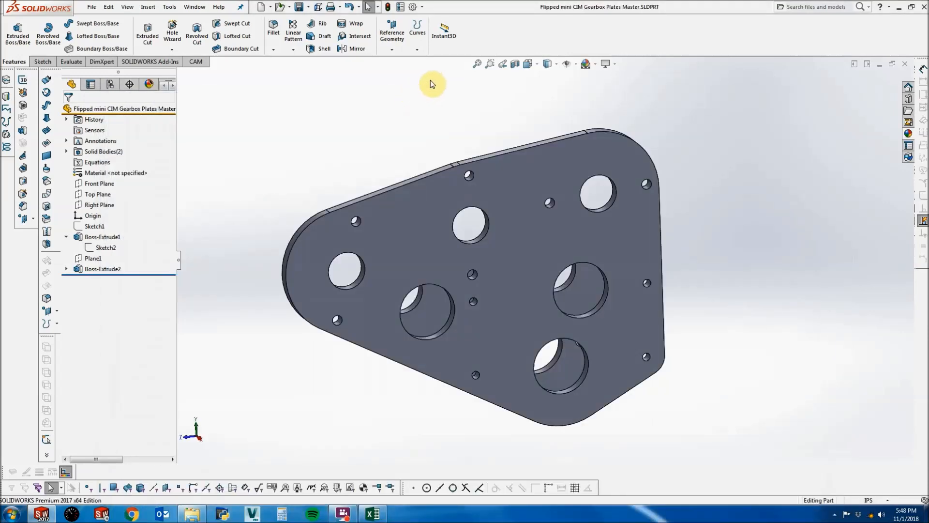
Start Save Bodies and assign the larger plate's body to a new part file named "Flipped mini CIM Plate 1".
{"action": "middle_click_drag", "start_coordinate": [259, 89], "coordinate": [406, 137]}
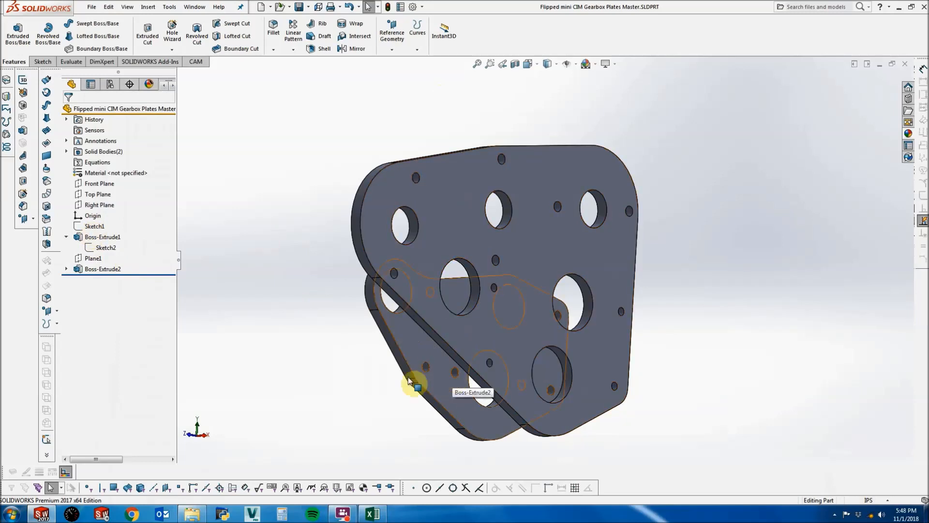
{"action": "left_click", "coordinate": [148, 7]}
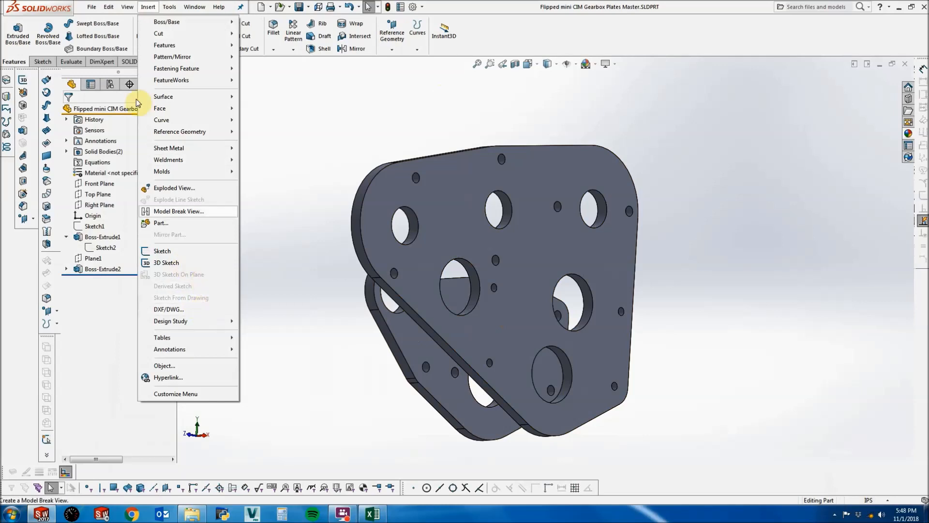
{"action": "mouse_move", "coordinate": [166, 50]}
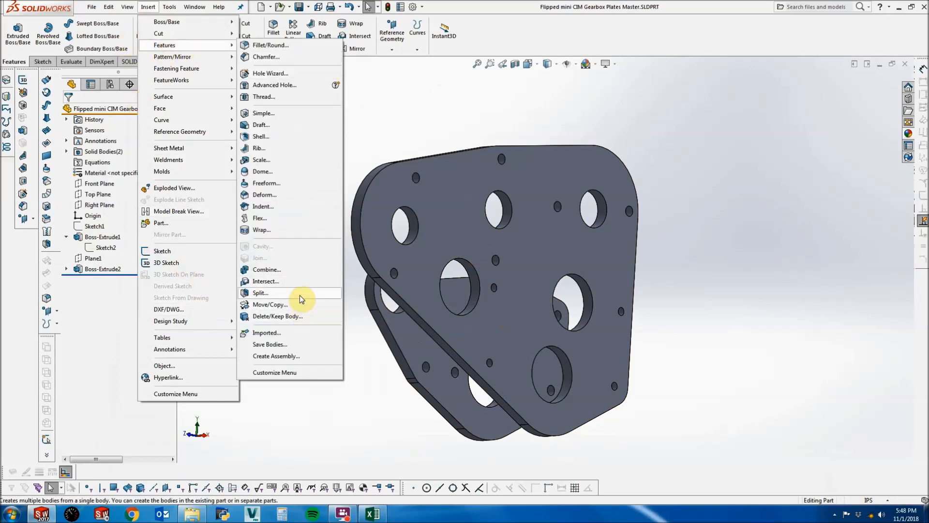
{"action": "left_click", "coordinate": [288, 344]}
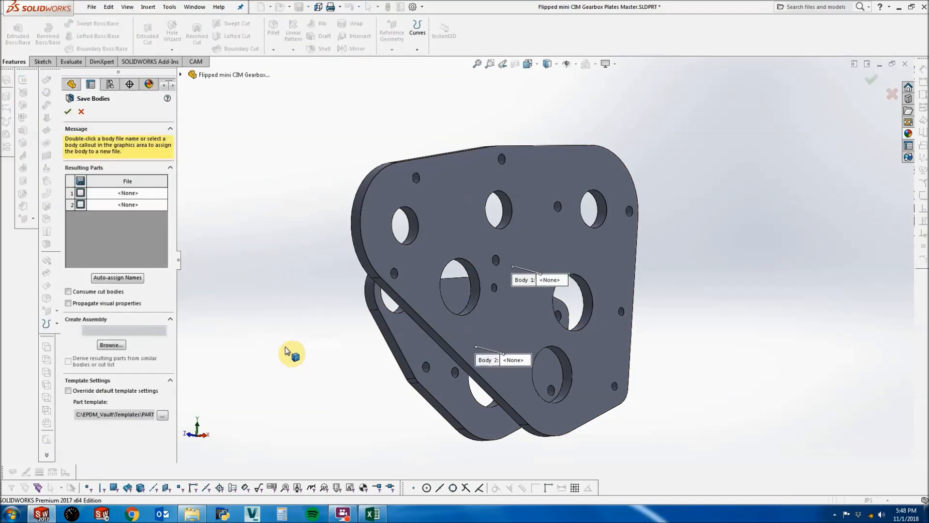
{"action": "left_click", "coordinate": [443, 228]}
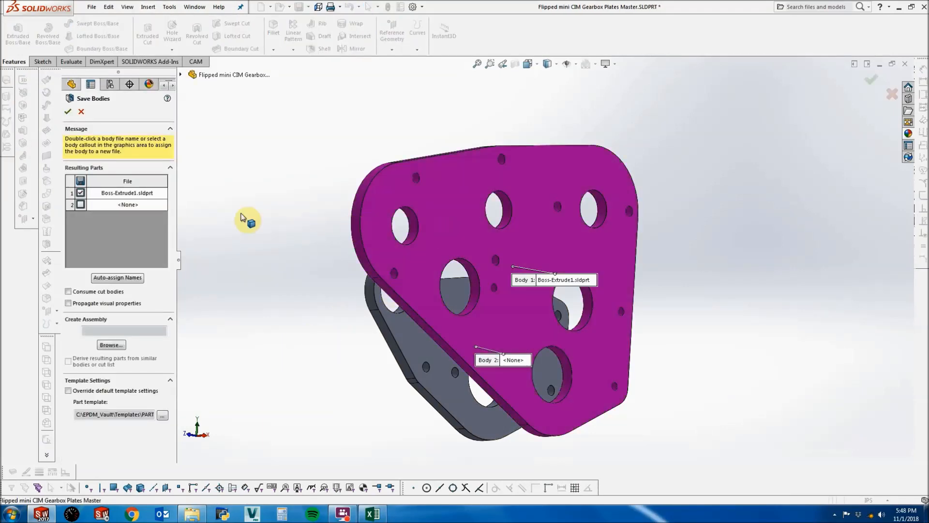
{"action": "double_click", "coordinate": [145, 194]}
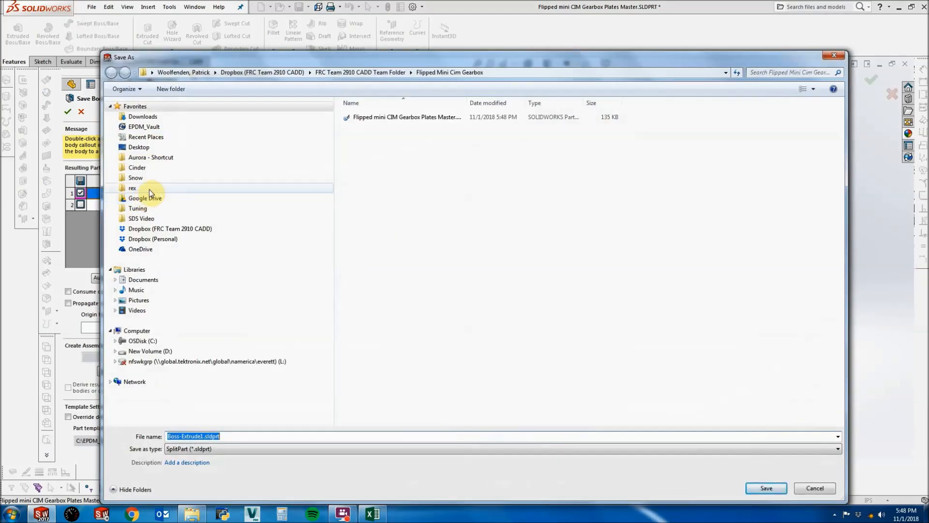
{"action": "type", "text": "Flip"}
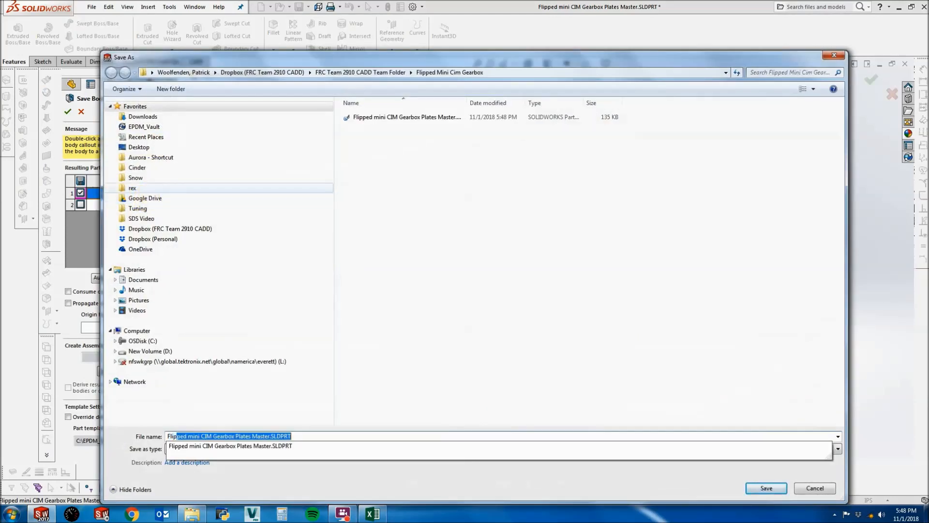
{"action": "type", "text": "ped mini CIM P"}
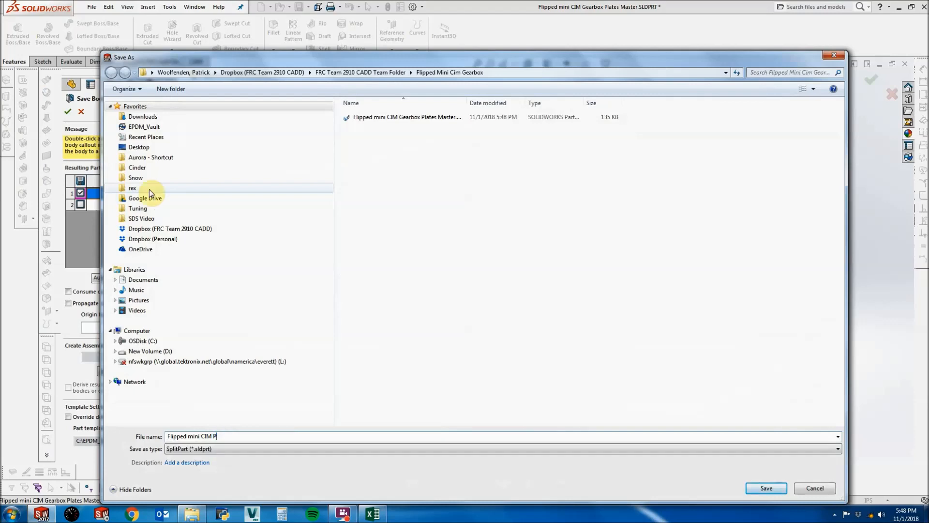
{"action": "key", "text": "BackSpace"}
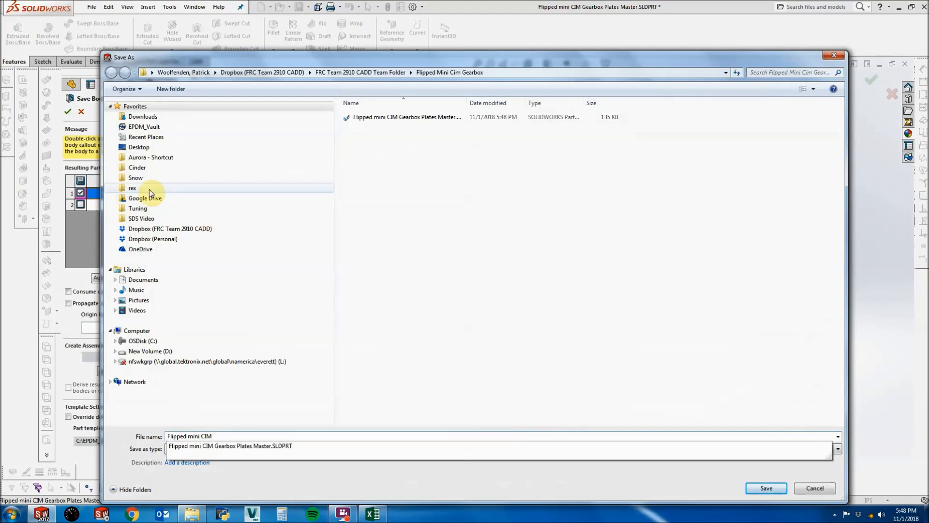
{"action": "type", "text": "Plate 1"}
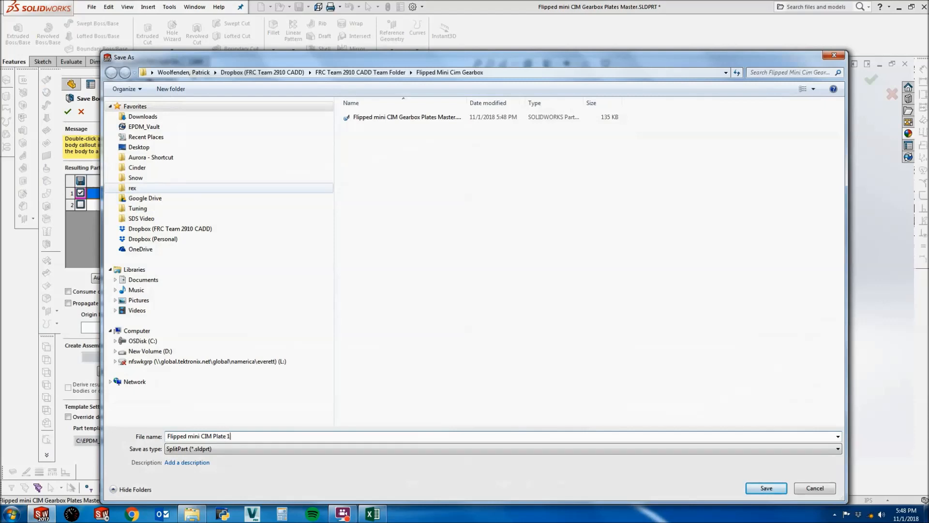
{"action": "key", "text": "Return"}
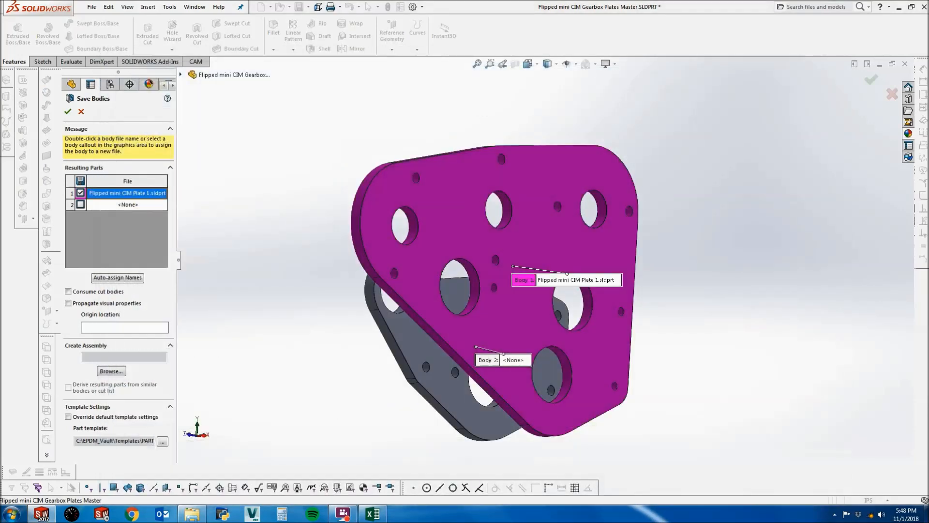
Assign the smaller plate's body to a new part file named "Flipped mini CIM Plate 2" in the Flipped Mini Cim Gearbox folder.
{"action": "double_click", "coordinate": [128, 205]}
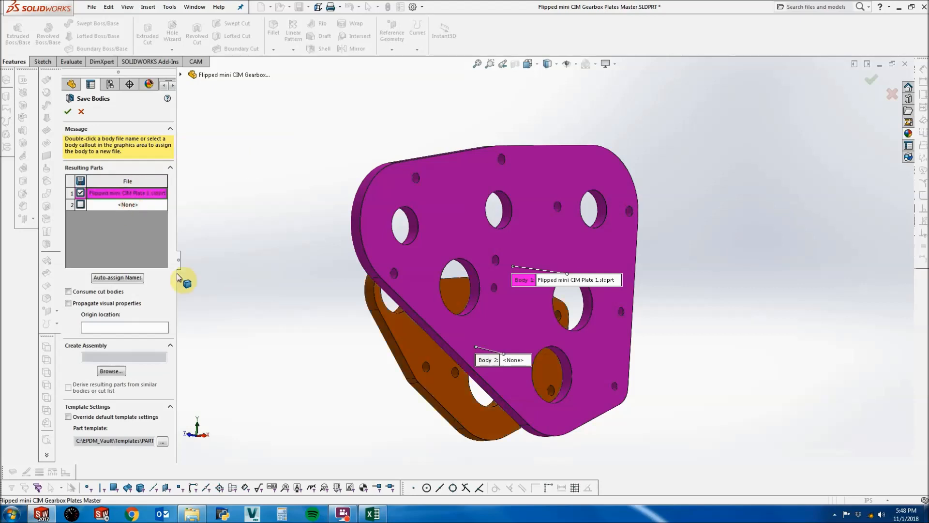
{"action": "left_click", "coordinate": [413, 351]}
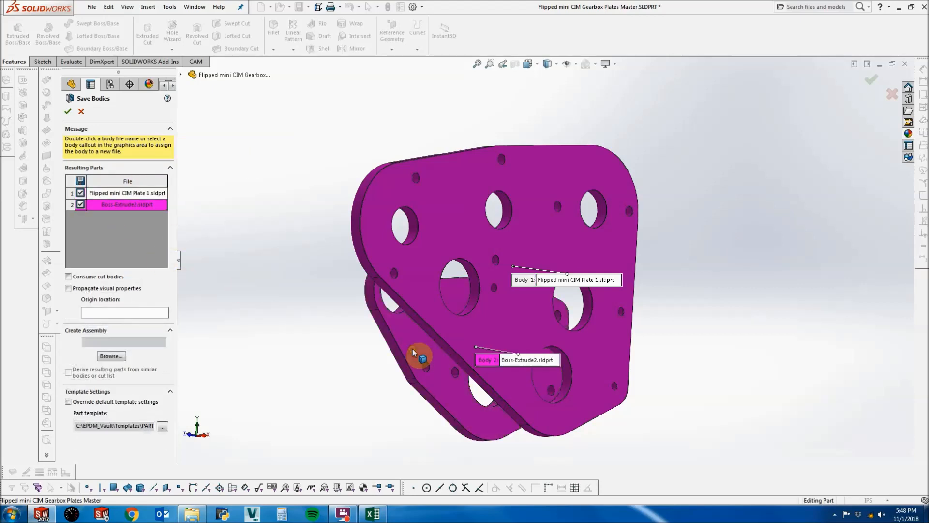
{"action": "double_click", "coordinate": [138, 205]}
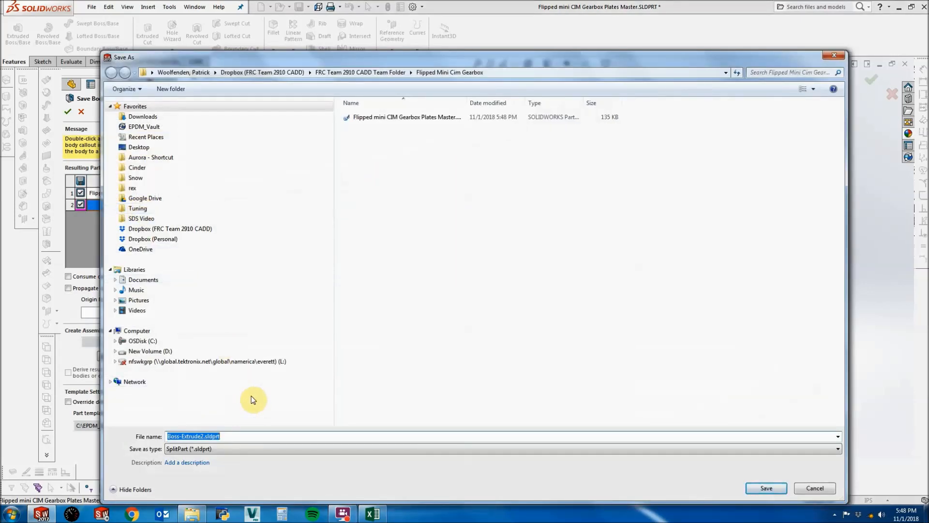
{"action": "type", "text": "F"}
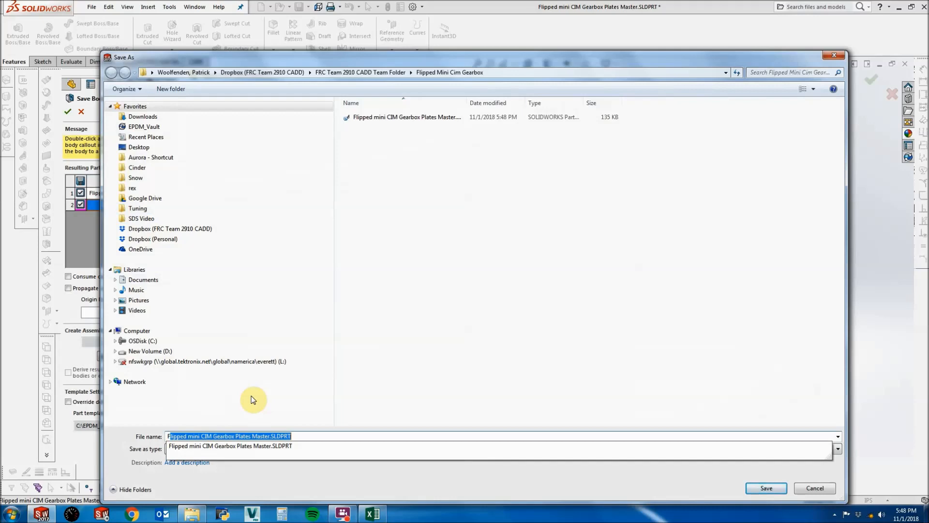
{"action": "type", "text": "lipped"}
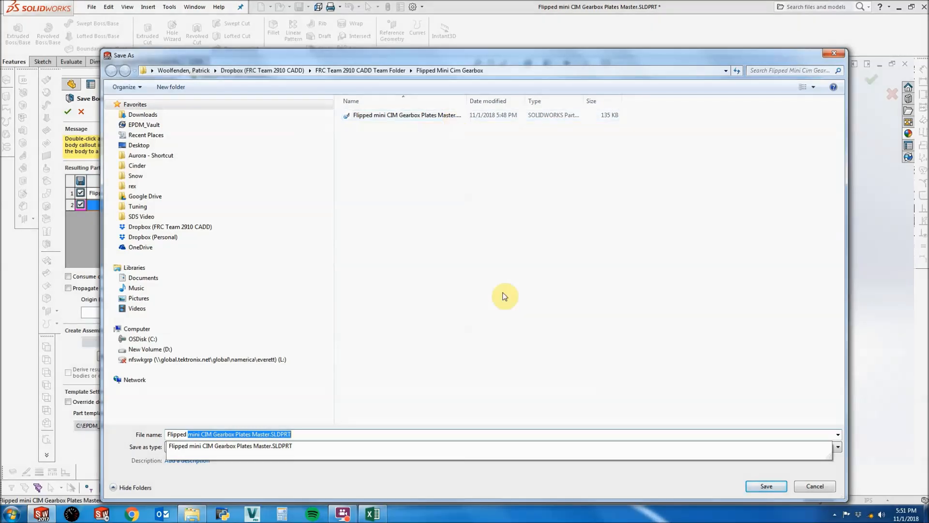
{"action": "left_click_drag", "start_coordinate": [281, 60], "coordinate": [360, 57]}
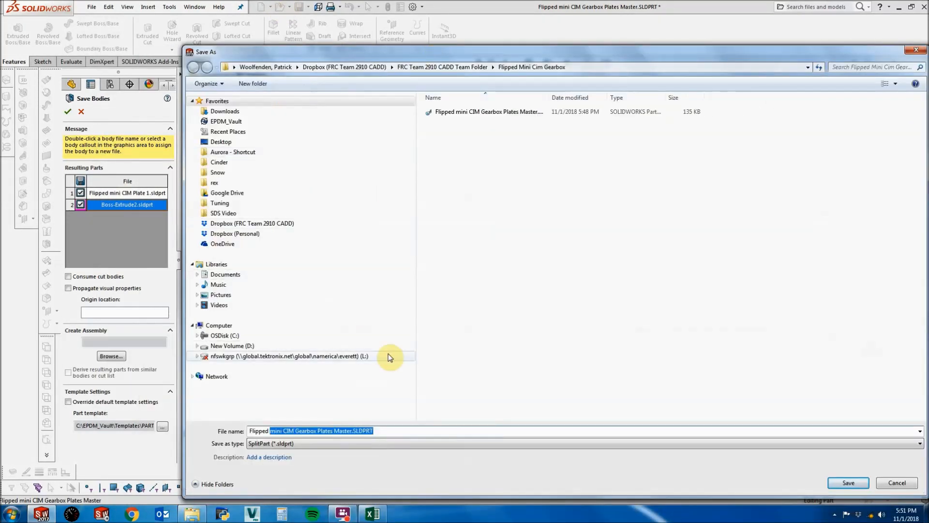
{"action": "key", "text": "End"}
{"action": "key", "text": "BackSpace"}
{"action": "key", "text": "BackSpace"}
{"action": "key", "text": "BackSpace"}
{"action": "key", "text": "BackSpace"}
{"action": "key", "text": "BackSpace"}
{"action": "key", "text": "BackSpace"}
{"action": "key", "text": "BackSpace"}
{"action": "key", "text": "BackSpace"}
{"action": "key", "text": "BackSpace"}
{"action": "key", "text": "BackSpace"}
{"action": "key", "text": "BackSpace"}
{"action": "key", "text": "BackSpace"}
{"action": "key", "text": "BackSpace"}
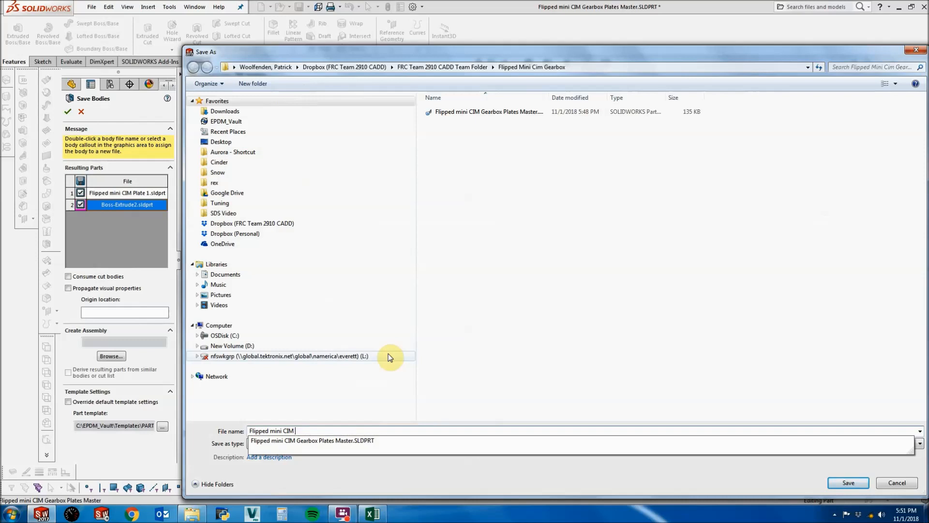
{"action": "type", "text": "Plate"}
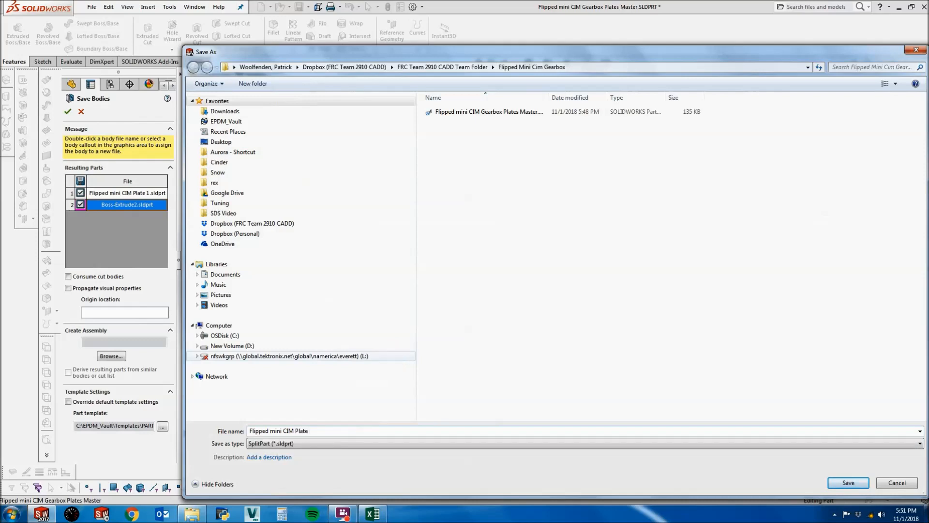
{"action": "type", "text": " 2"}
{"action": "key", "text": "Return"}
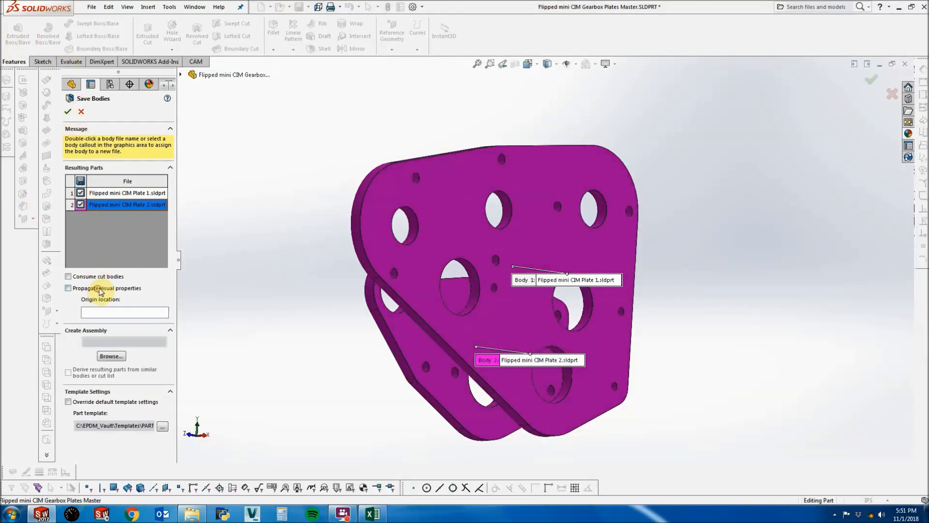
Turn on Propagate visual properties, complete the Save Bodies feature, and save the master part.
{"action": "left_click", "coordinate": [68, 289]}
{"action": "left_click", "coordinate": [68, 111]}
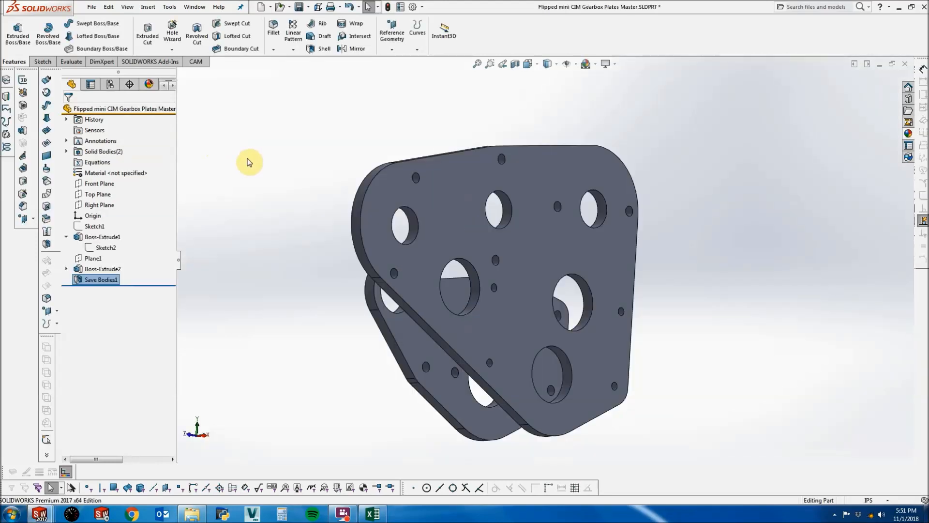
{"action": "left_click", "coordinate": [284, 280]}
{"action": "left_click", "coordinate": [298, 6]}
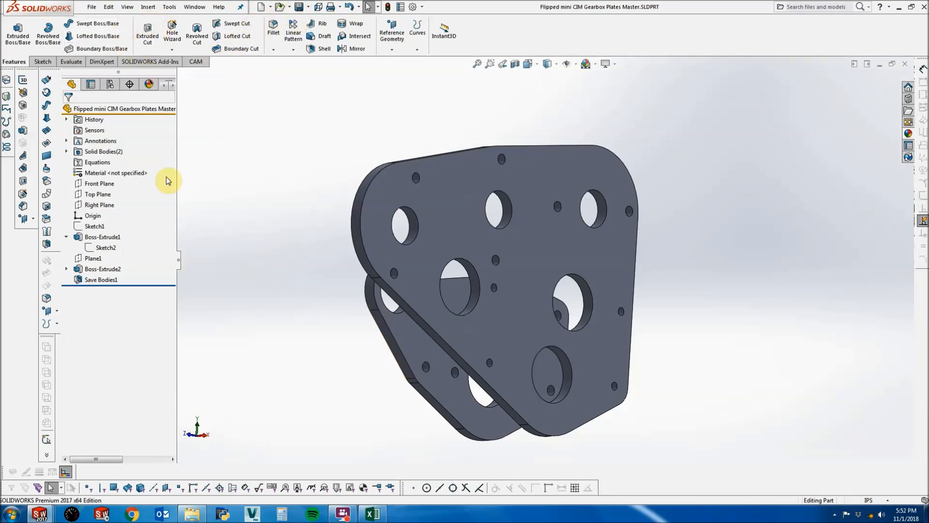
Browse all files in the Flipped Mini Cim Gearbox folder and reopen "Flipped mini CIM Gearbox Plates Master".
{"action": "left_click", "coordinate": [402, 249]}
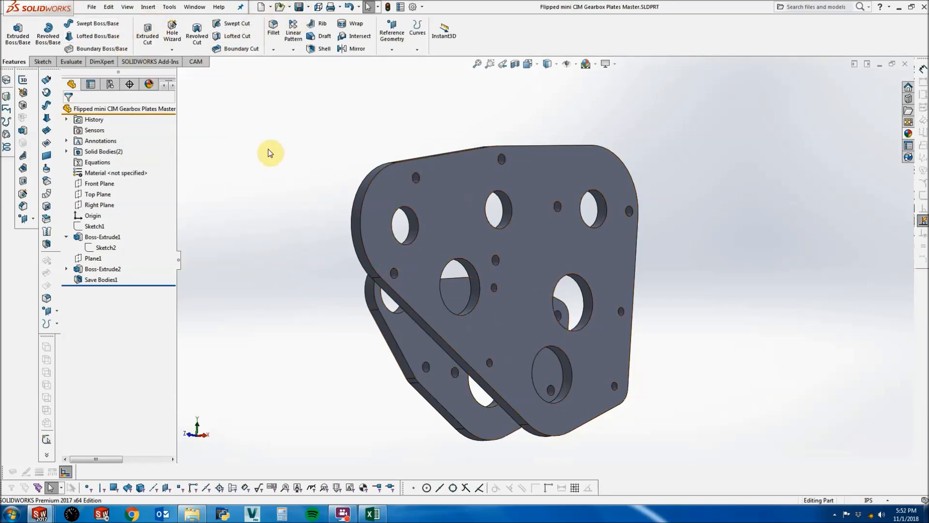
{"action": "left_click", "coordinate": [92, 7]}
{"action": "left_click", "coordinate": [103, 33]}
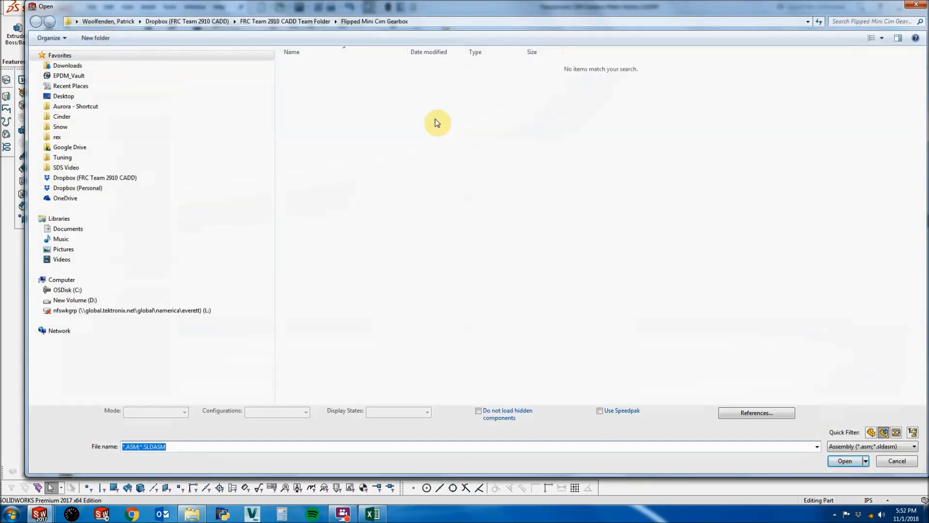
{"action": "left_click", "coordinate": [884, 432]}
{"action": "left_click", "coordinate": [323, 76]}
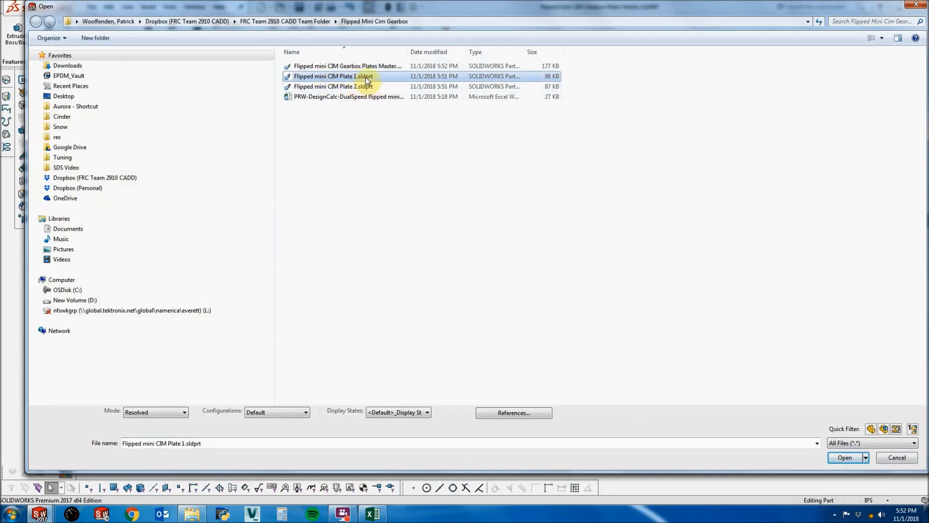
{"action": "left_click_drag", "start_coordinate": [407, 51], "coordinate": [487, 52]}
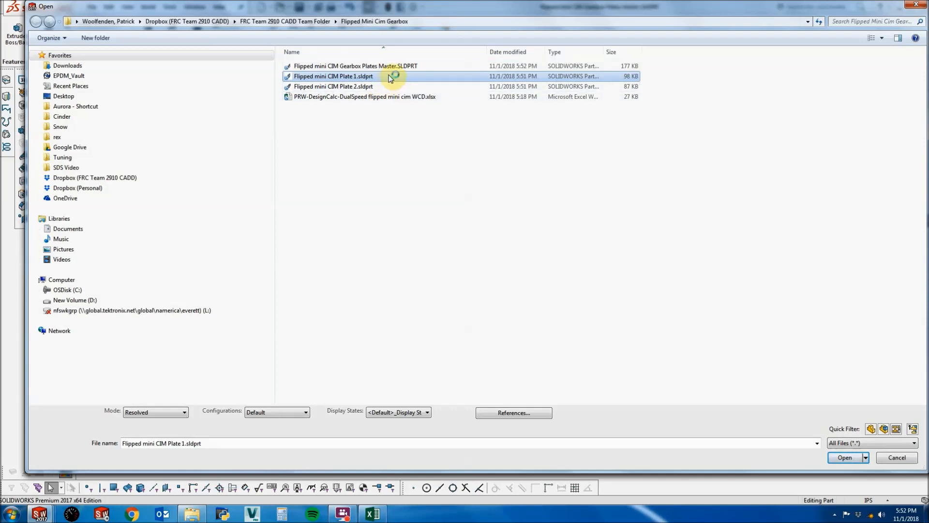
{"action": "double_click", "coordinate": [352, 66]}
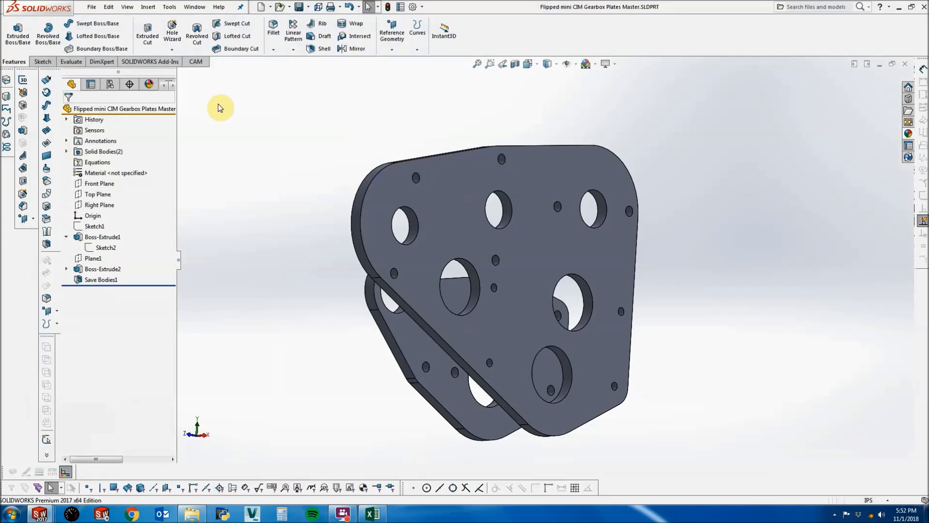
Sketch a circle on the larger plate's front face, overlapping its upper edge.
{"action": "left_click", "coordinate": [44, 62]}
{"action": "left_click", "coordinate": [14, 33]}
{"action": "left_click", "coordinate": [466, 207]}
{"action": "left_click", "coordinate": [84, 26]}
{"action": "left_click", "coordinate": [458, 124]}
{"action": "left_click", "coordinate": [463, 172]}
{"action": "key", "text": "Escape"}
{"action": "left_click", "coordinate": [24, 60]}
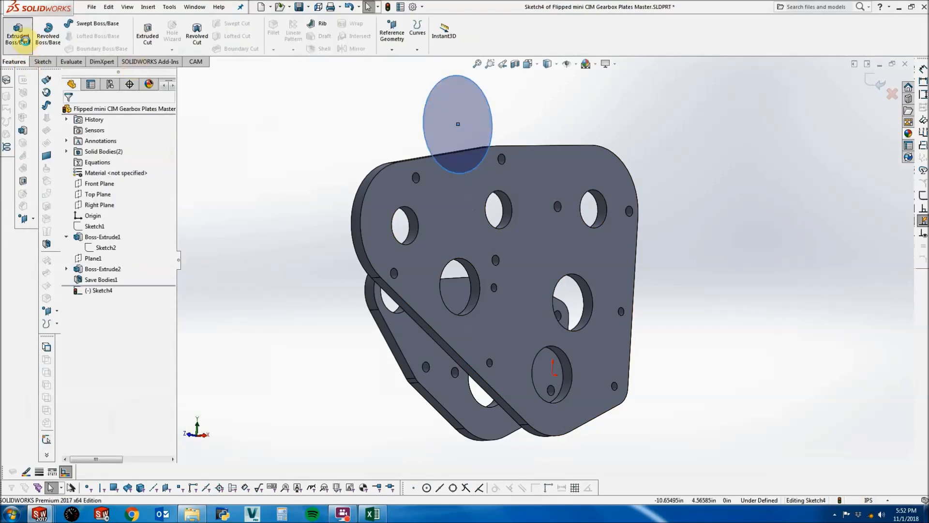
Extrude the circle up to the larger plate's back face, merging it with the plate as a rounded tab.
{"action": "left_click", "coordinate": [18, 34]}
{"action": "left_click", "coordinate": [91, 169]}
{"action": "left_click", "coordinate": [70, 171]}
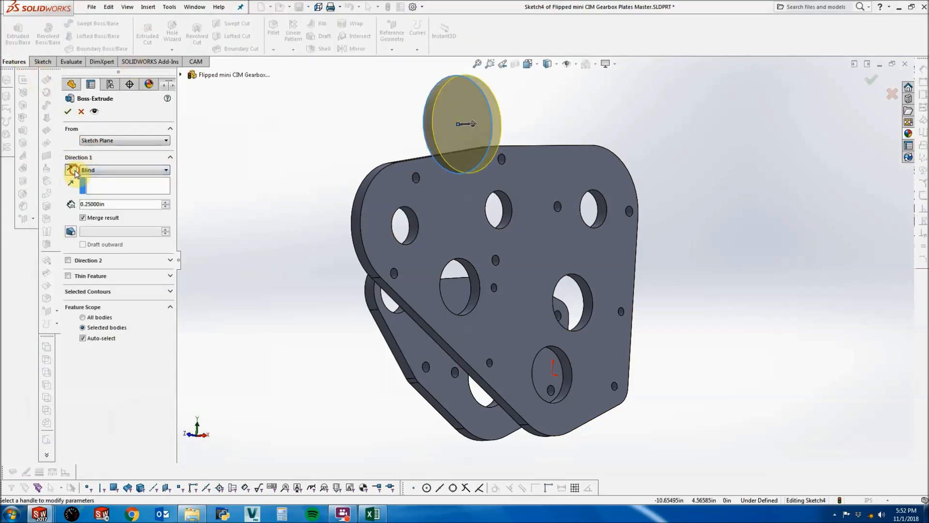
{"action": "left_click", "coordinate": [92, 170]}
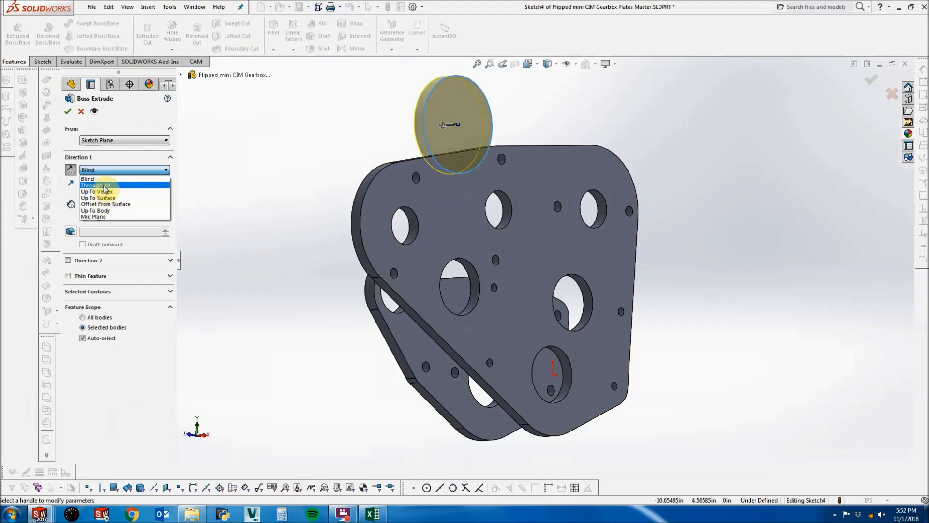
{"action": "left_click", "coordinate": [103, 198]}
{"action": "middle_click_drag", "start_coordinate": [338, 205], "coordinate": [447, 211]}
{"action": "left_click", "coordinate": [467, 192]}
{"action": "left_click", "coordinate": [68, 111]}
{"action": "middle_click_drag", "start_coordinate": [294, 145], "coordinate": [240, 156]}
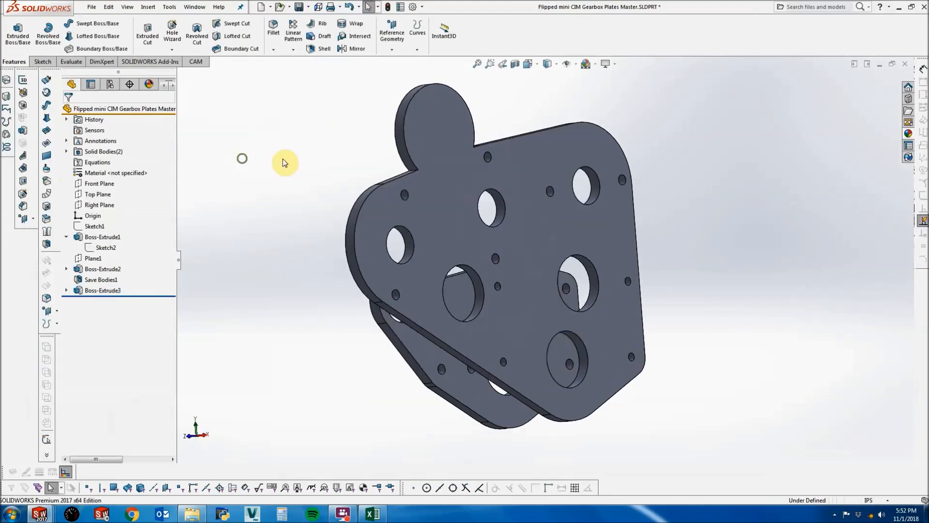
Reorder the tab's extrude ahead of the Save Bodies feature, and inspect the saved Plate 2 and Plate 1 parts for the tab.
{"action": "left_click", "coordinate": [100, 280]}
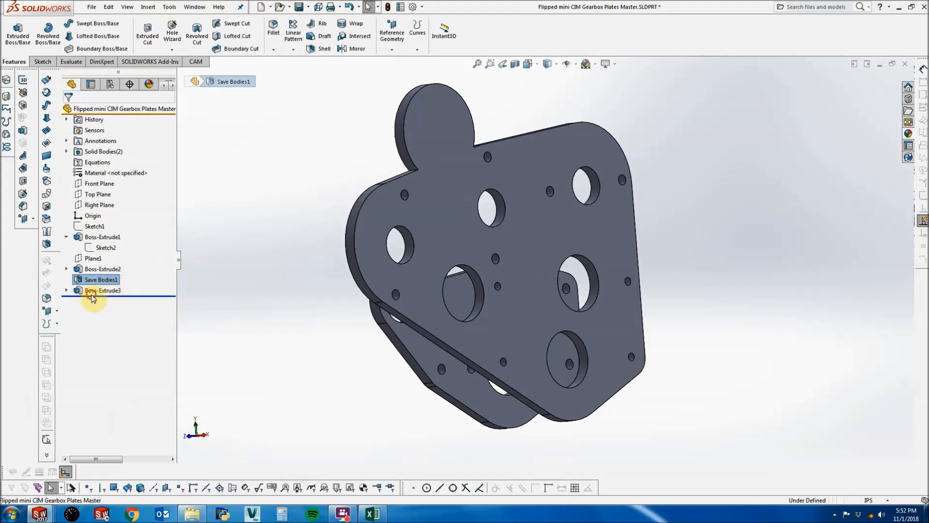
{"action": "left_click_drag", "start_coordinate": [92, 290], "coordinate": [78, 271]}
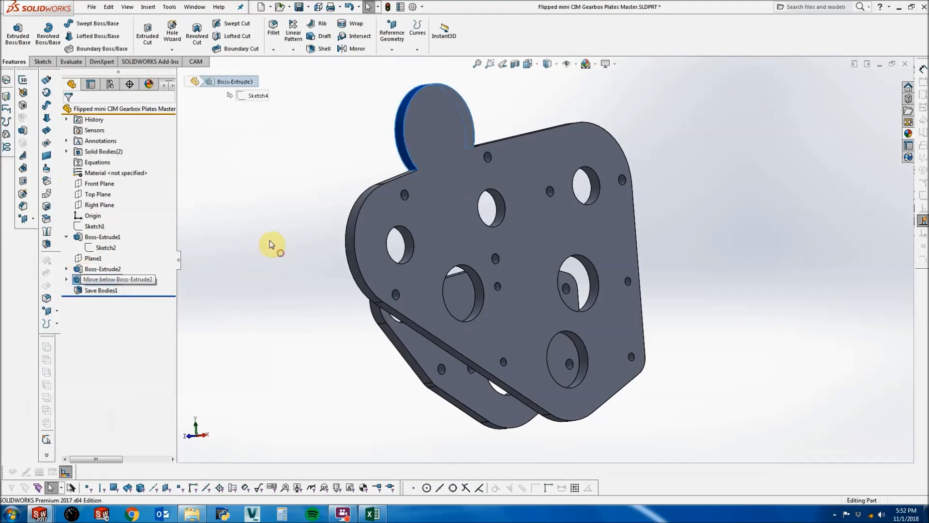
{"action": "left_click", "coordinate": [199, 6]}
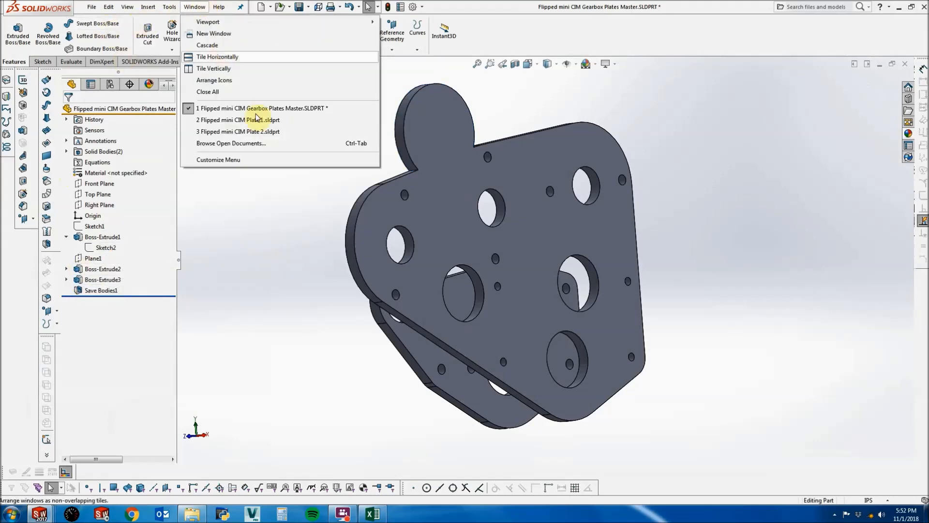
{"action": "left_click", "coordinate": [264, 131]}
{"action": "left_click", "coordinate": [193, 7]}
{"action": "left_click", "coordinate": [223, 119]}
{"action": "middle_click_drag", "start_coordinate": [394, 158], "coordinate": [479, 185]}
{"action": "left_click", "coordinate": [478, 185]}
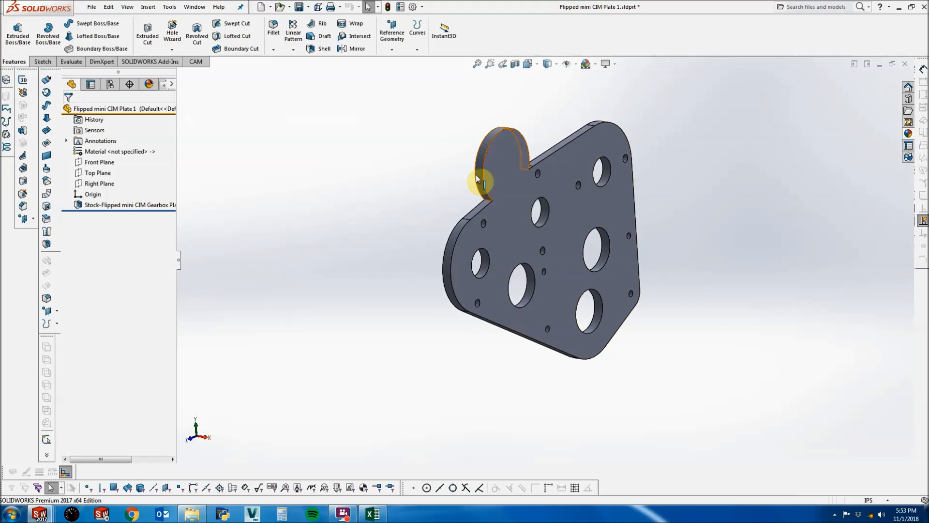
{"action": "left_click", "coordinate": [448, 166]}
Return to the master part and delete the tab's extrude together with its circle sketch.
{"action": "left_click", "coordinate": [194, 6]}
{"action": "left_click", "coordinate": [252, 108]}
{"action": "right_click", "coordinate": [102, 280]}
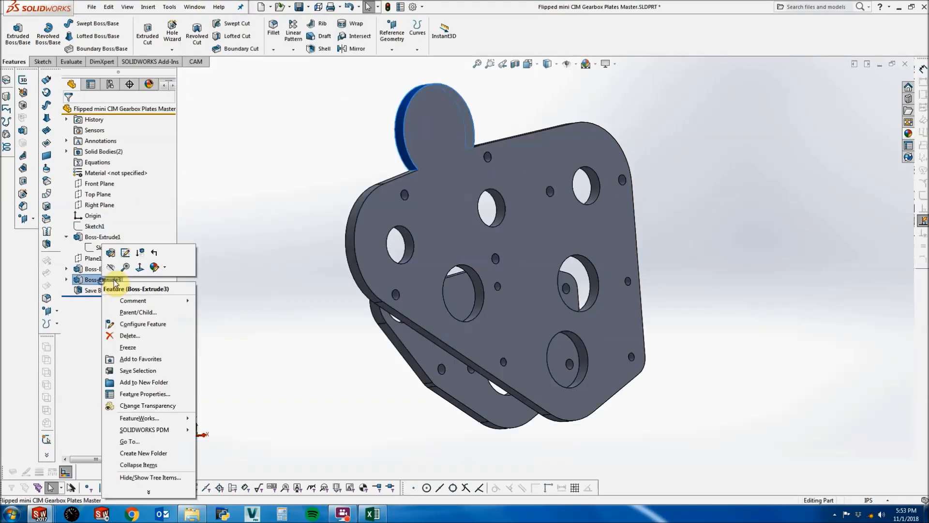
{"action": "left_click", "coordinate": [111, 344]}
{"action": "left_click", "coordinate": [304, 120]}
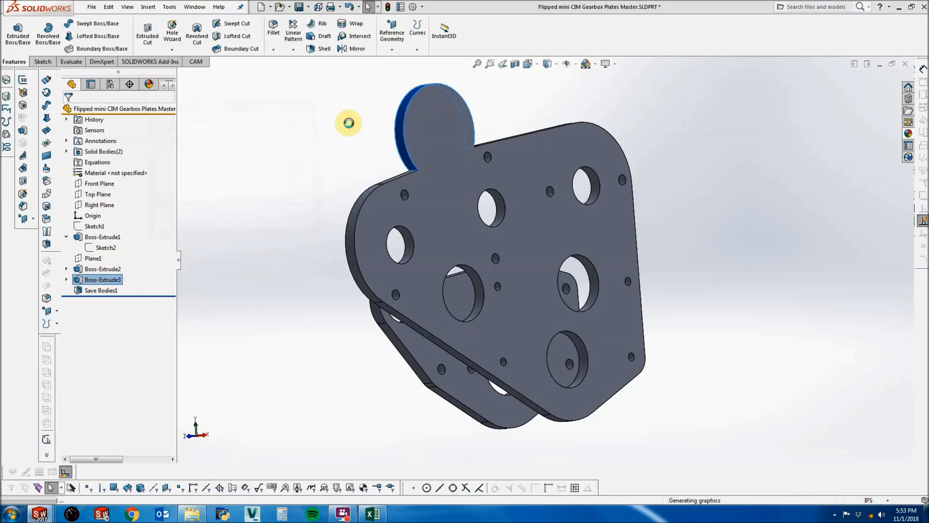
{"action": "right_click", "coordinate": [102, 280]}
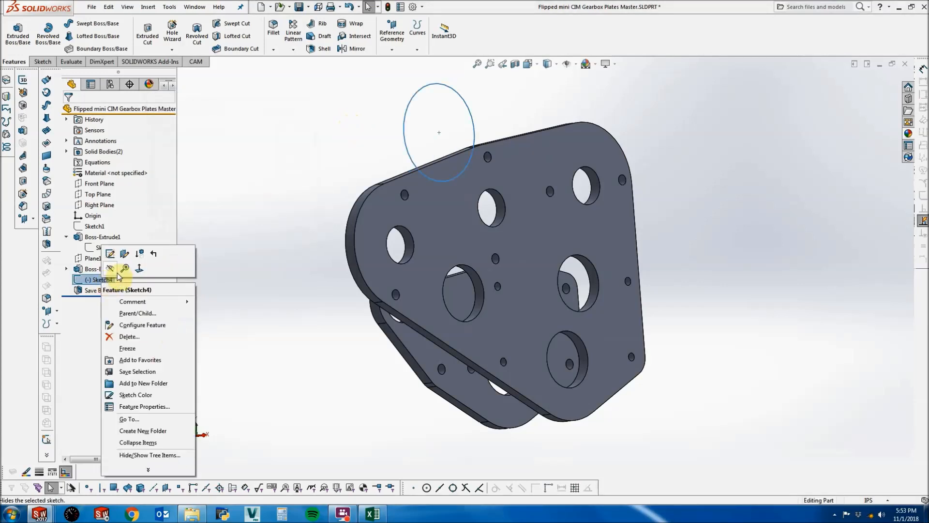
{"action": "left_click", "coordinate": [140, 338]}
{"action": "left_click", "coordinate": [296, 120]}
Create a new assembly from the Assembly template and place "Flipped mini CIM Plate 1" as its first component.
{"action": "left_click", "coordinate": [91, 6]}
{"action": "left_click", "coordinate": [125, 21]}
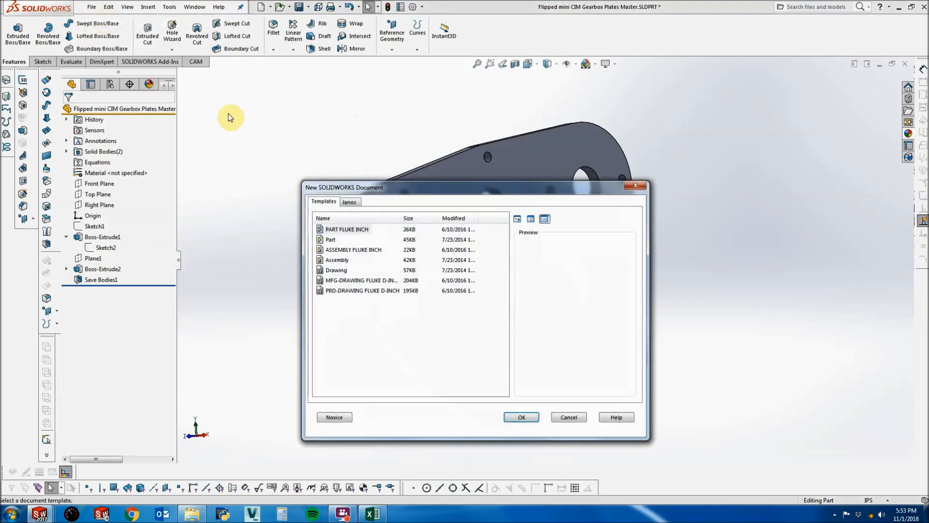
{"action": "left_click", "coordinate": [334, 260]}
{"action": "left_click", "coordinate": [518, 418]}
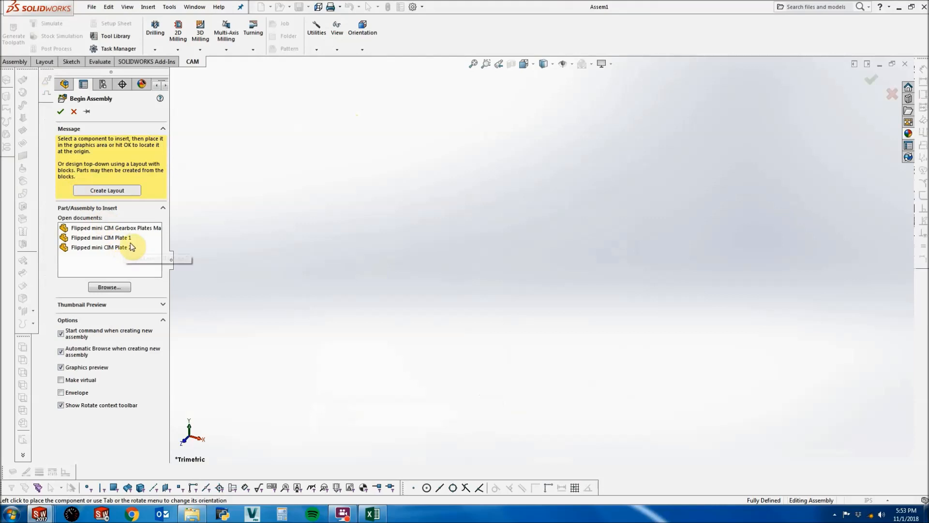
{"action": "left_click", "coordinate": [127, 237]}
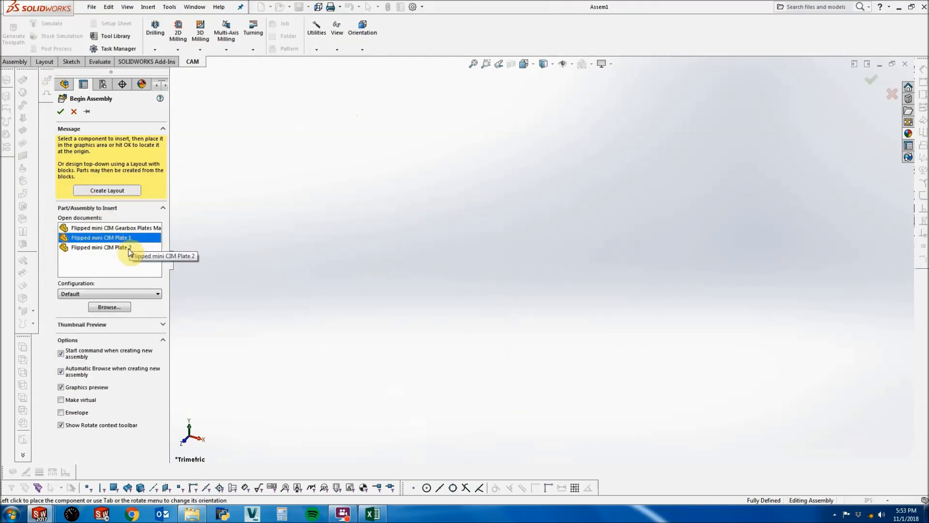
{"action": "left_click", "coordinate": [594, 283]}
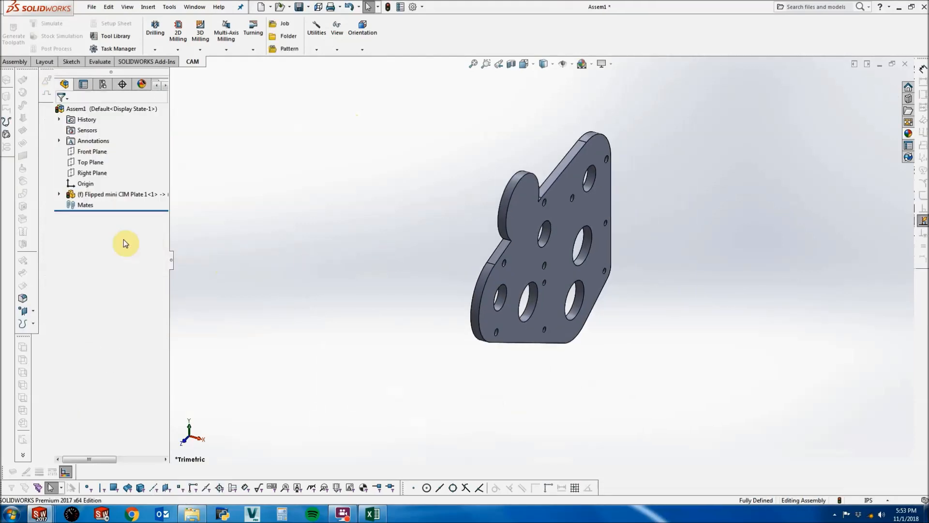
Insert "Flipped mini CIM Plate 2" into the assembly beside the larger plate.
{"action": "left_click", "coordinate": [15, 62]}
{"action": "left_click", "coordinate": [52, 32]}
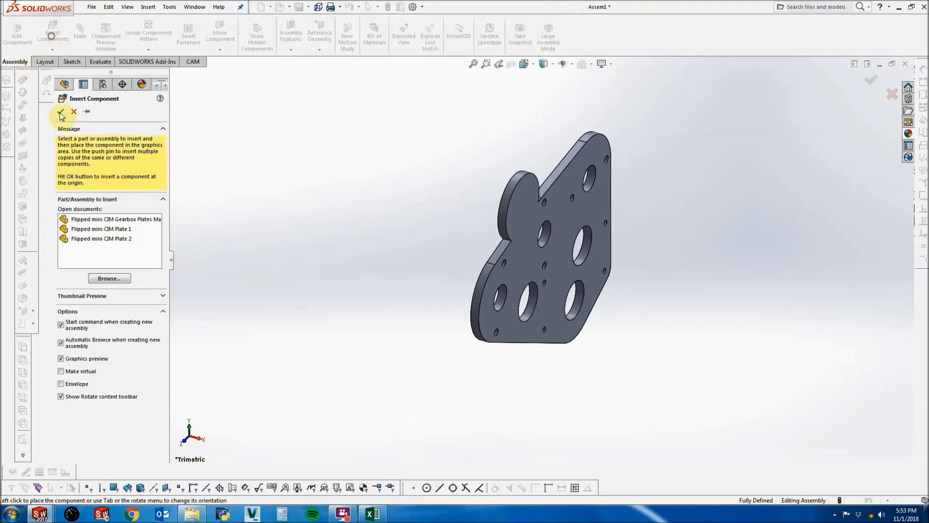
{"action": "left_click", "coordinate": [114, 238]}
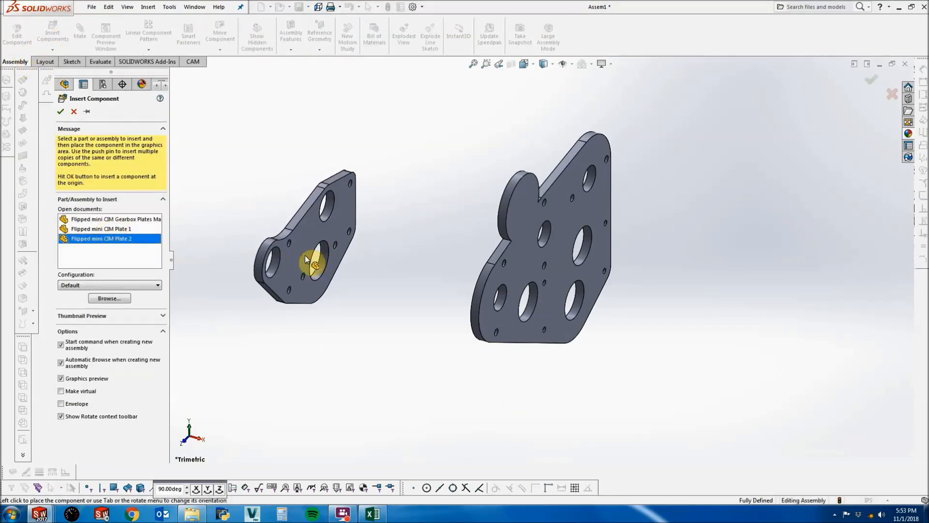
{"action": "left_click", "coordinate": [305, 259]}
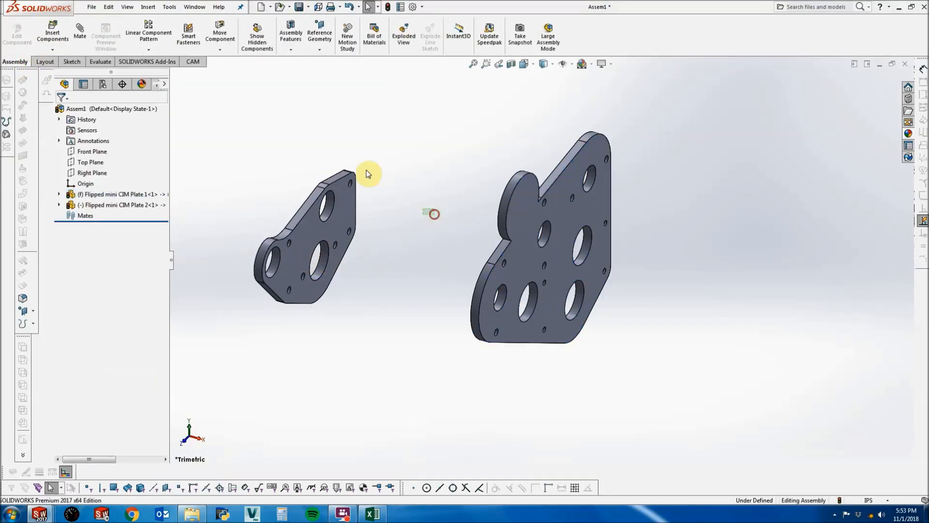
Look at the Gearbox Plates Master part and return to the assembly.
{"action": "left_click", "coordinate": [194, 6]}
{"action": "left_click", "coordinate": [257, 108]}
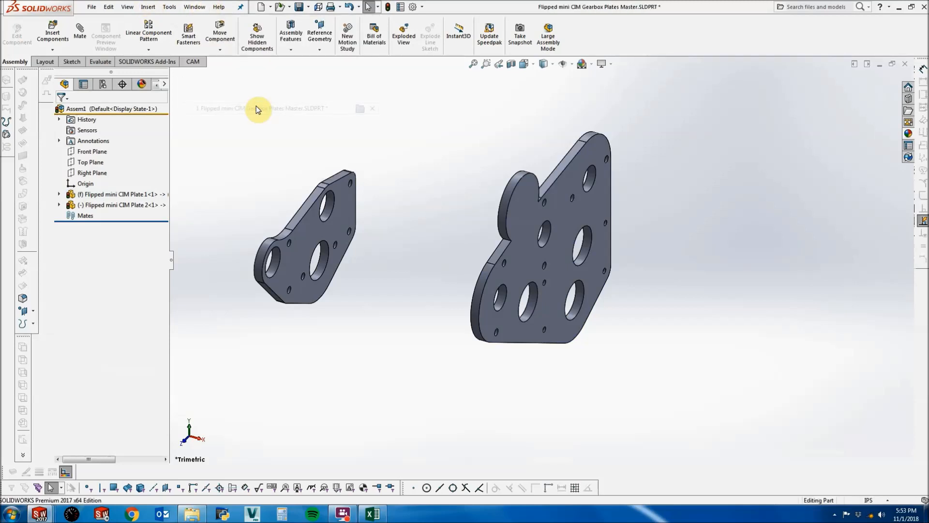
{"action": "left_click", "coordinate": [195, 6]}
{"action": "left_click", "coordinate": [226, 143]}
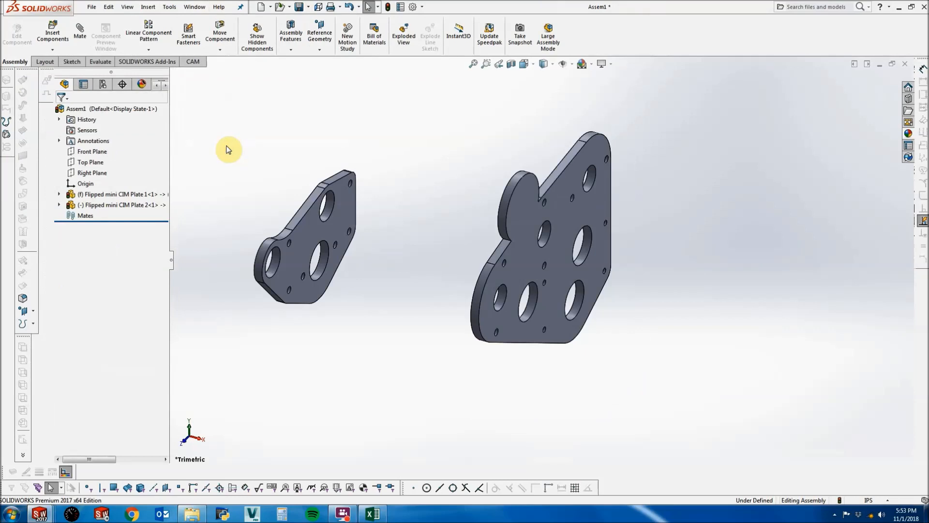
Float the fixed larger plate, Plate 1, and rebuild the assembly.
{"action": "left_click", "coordinate": [523, 255]}
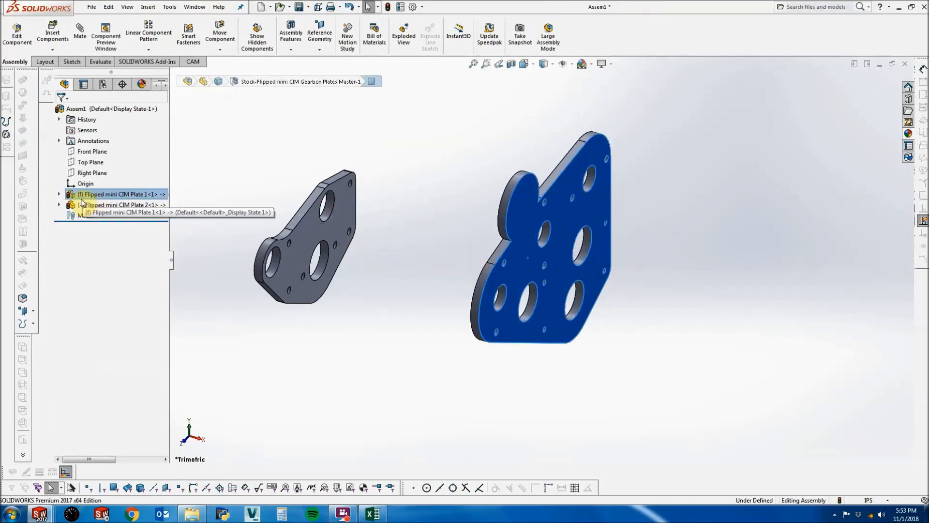
{"action": "right_click", "coordinate": [104, 194]}
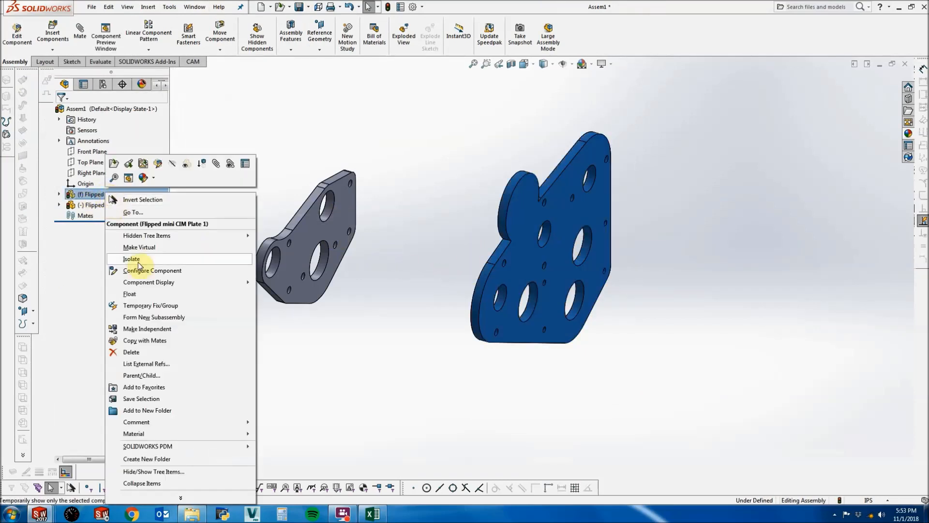
{"action": "left_click", "coordinate": [131, 293]}
{"action": "left_click", "coordinate": [389, 8]}
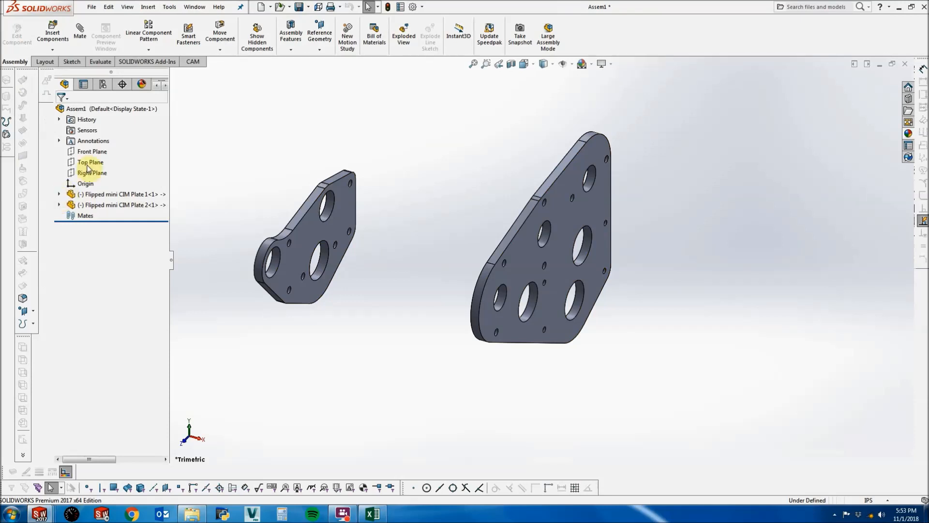
Mate Plate 1's Front Plane coincident with the assembly's Front Plane.
{"action": "left_click", "coordinate": [96, 152]}
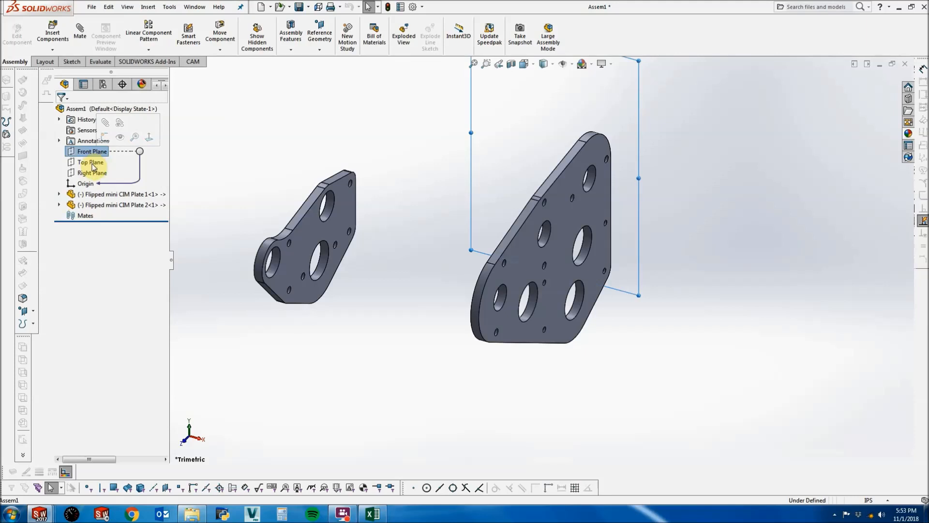
{"action": "left_click", "coordinate": [59, 194]}
{"action": "left_click", "coordinate": [269, 187]}
{"action": "left_click", "coordinate": [102, 259]}
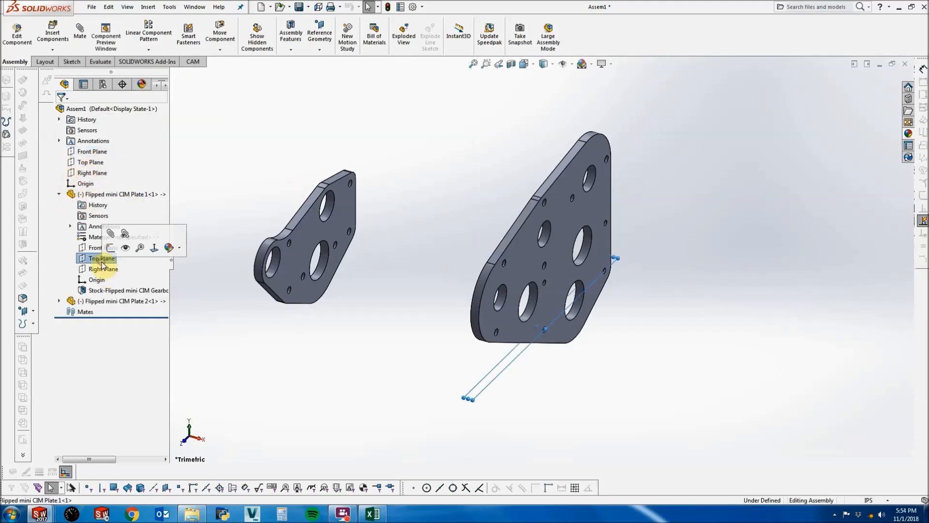
{"action": "left_click", "coordinate": [90, 248]}
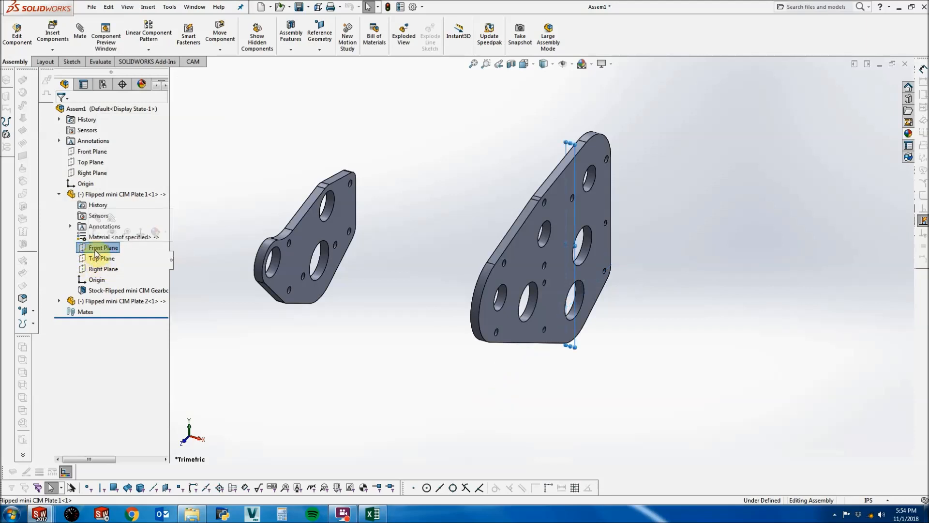
{"action": "left_click", "coordinate": [91, 153], "text": "ctrl"}
{"action": "left_click", "coordinate": [81, 40]}
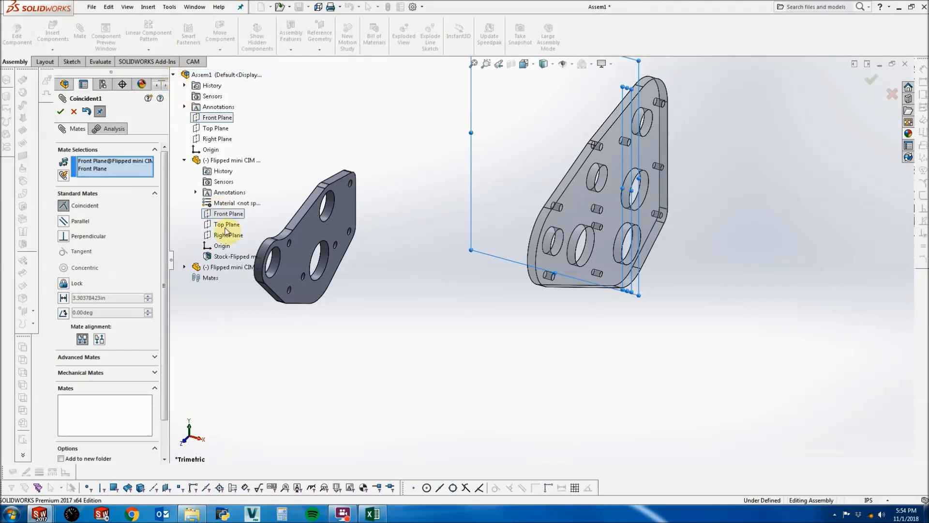
{"action": "left_click", "coordinate": [62, 112]}
Mate Plate 1's Top Plane coincident with the assembly's Top Plane.
{"action": "left_click", "coordinate": [217, 225]}
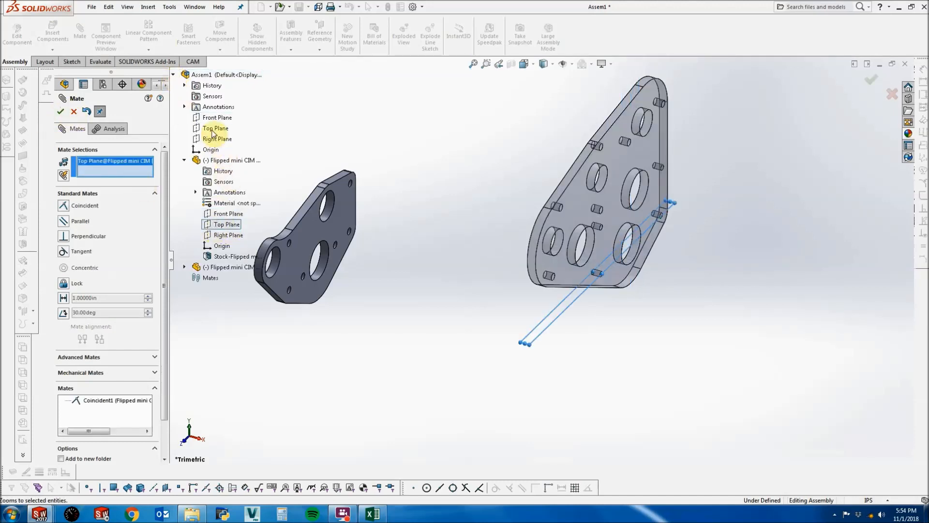
{"action": "left_click", "coordinate": [213, 128]}
{"action": "left_click", "coordinate": [196, 138]}
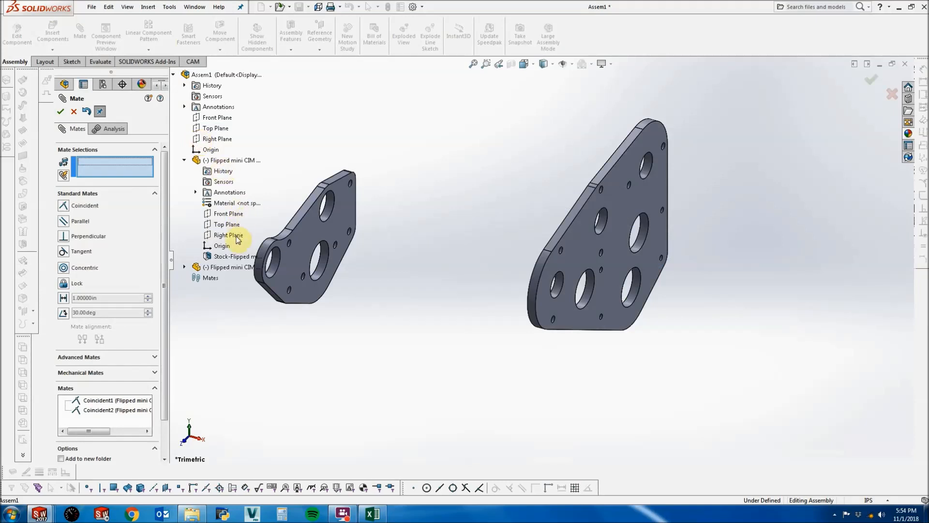
Mate the flat face of the smaller Plate 2 coincident with the assembly's Right Plane.
{"action": "scroll", "coordinate": [328, 246], "scroll_direction": "up", "scroll_amount": 2}
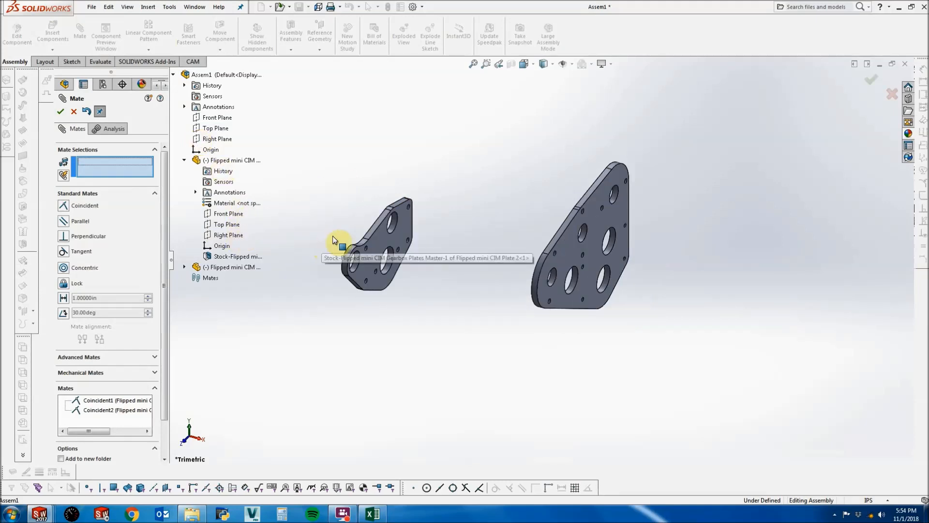
{"action": "scroll", "coordinate": [343, 242], "scroll_direction": "down", "scroll_amount": 2}
{"action": "middle_click_drag", "start_coordinate": [353, 241], "coordinate": [394, 260]}
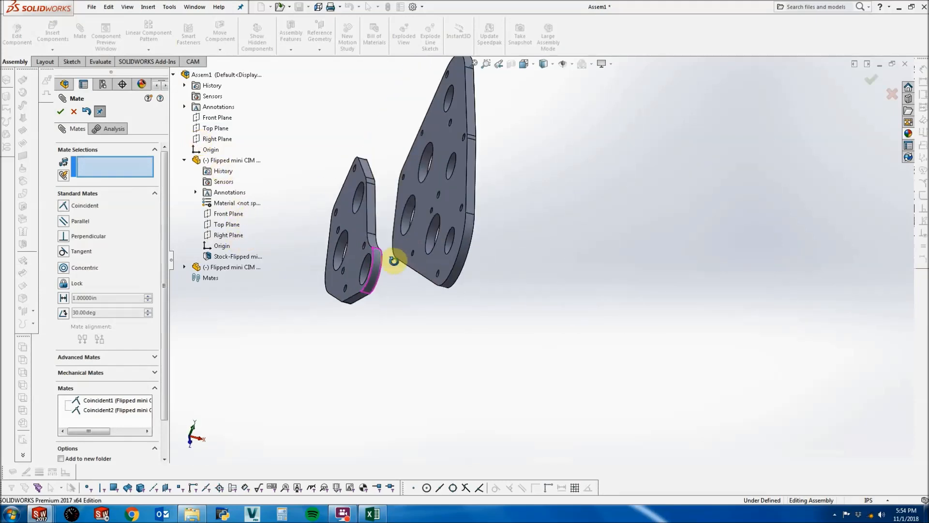
{"action": "left_click", "coordinate": [356, 231]}
{"action": "middle_click_drag", "start_coordinate": [357, 230], "coordinate": [304, 206]}
{"action": "left_click", "coordinate": [217, 138]}
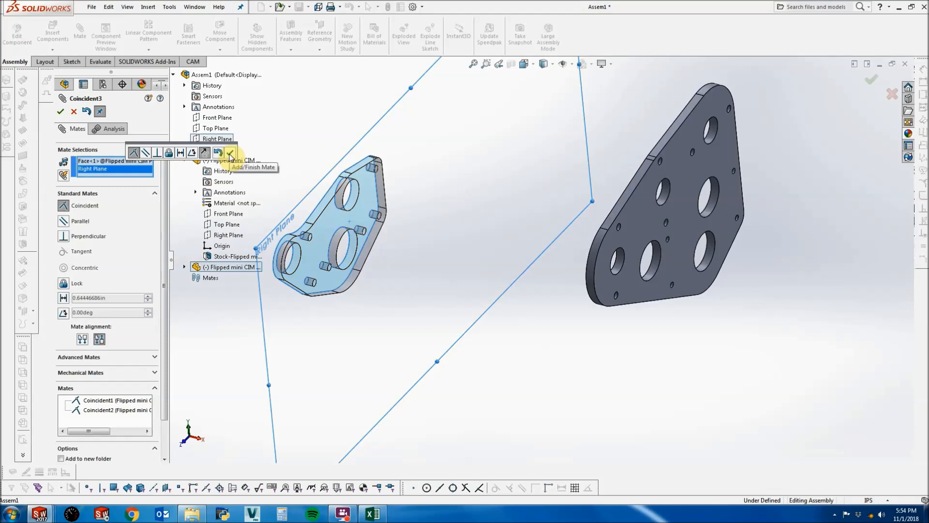
{"action": "left_click", "coordinate": [230, 153]}
Mate Plate 2's Top Plane and Right Plane coincident with the matching planes of Plate 1.
{"action": "left_click", "coordinate": [184, 267]}
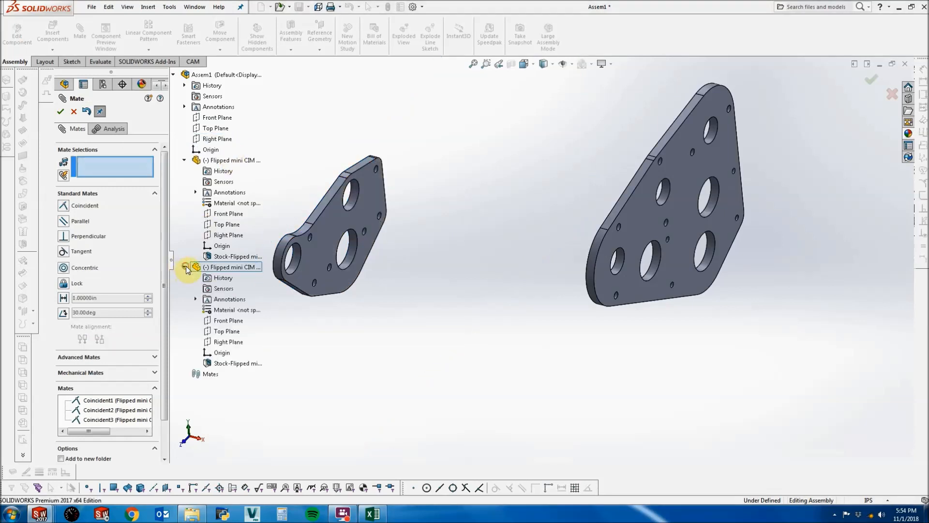
{"action": "left_click", "coordinate": [225, 332]}
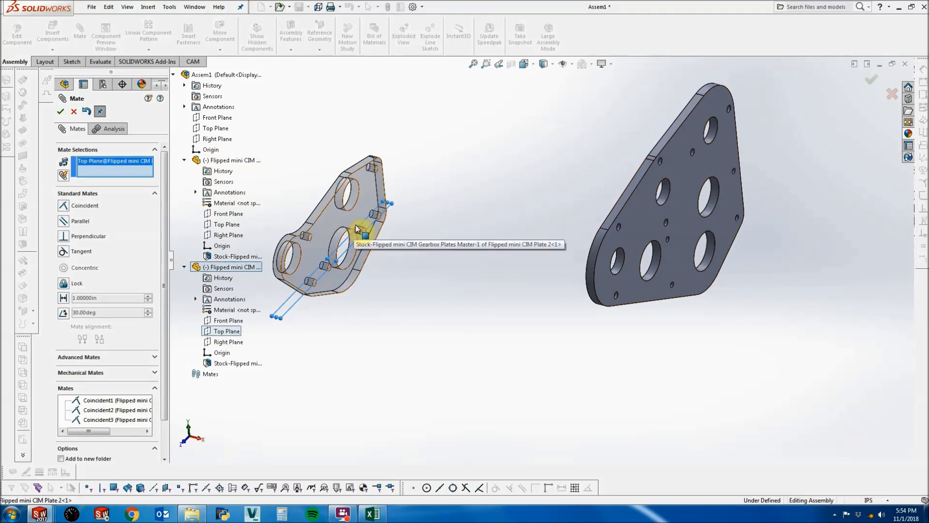
{"action": "left_click", "coordinate": [216, 226]}
{"action": "left_click", "coordinate": [196, 209]}
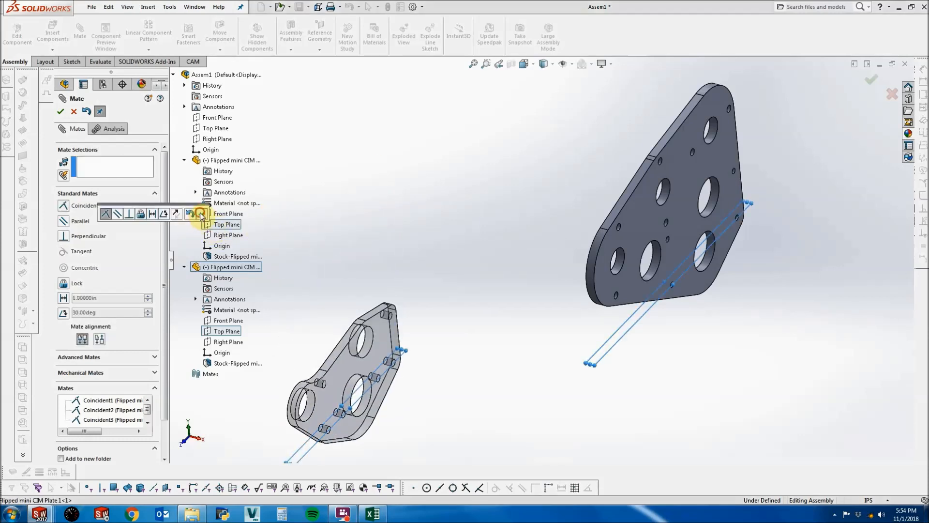
{"action": "left_click", "coordinate": [232, 342]}
{"action": "left_click", "coordinate": [234, 236]}
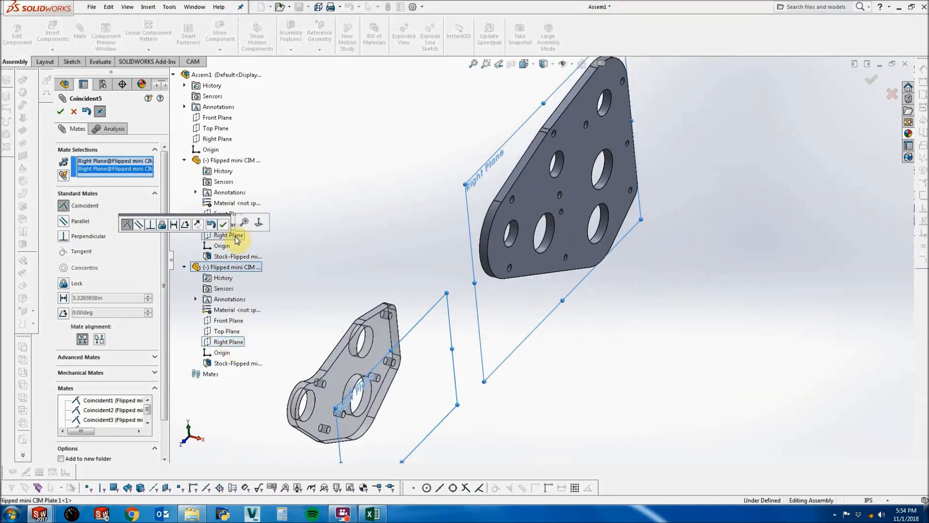
{"action": "left_click", "coordinate": [223, 224]}
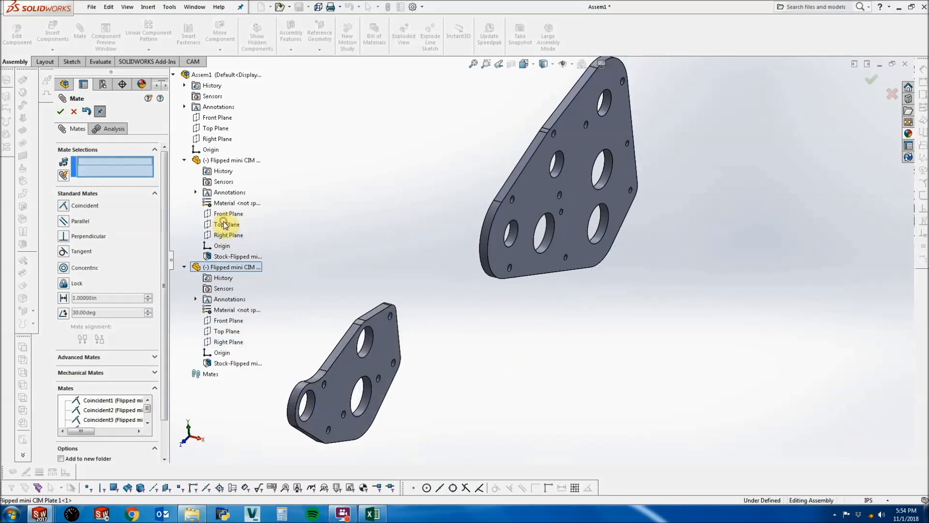
Mate the Front Planes of both plates coincident, finish mating, and collapse both plates in the feature tree.
{"action": "left_click", "coordinate": [228, 214]}
{"action": "left_click", "coordinate": [223, 321]}
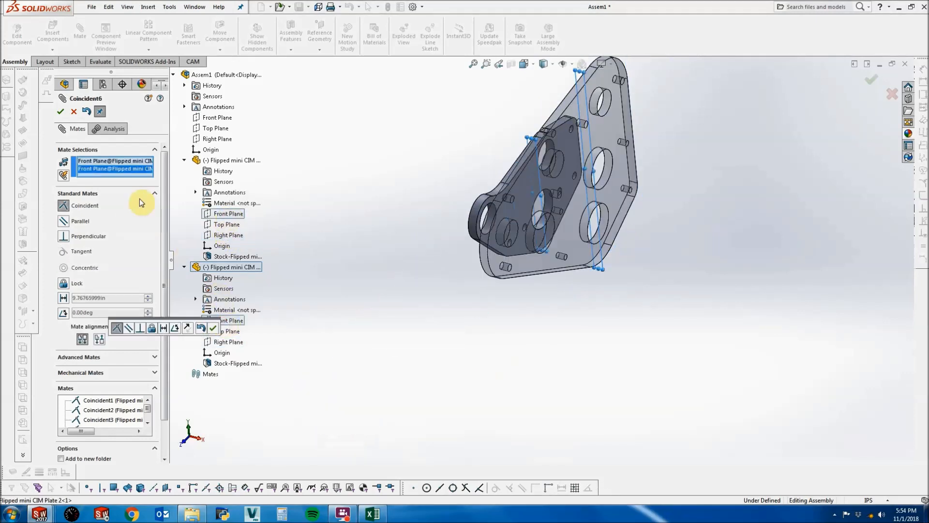
{"action": "left_click", "coordinate": [59, 112]}
{"action": "left_click_drag", "start_coordinate": [550, 213], "coordinate": [530, 197]}
{"action": "left_click", "coordinate": [415, 214]}
{"action": "middle_click_drag", "start_coordinate": [421, 219], "coordinate": [423, 166]}
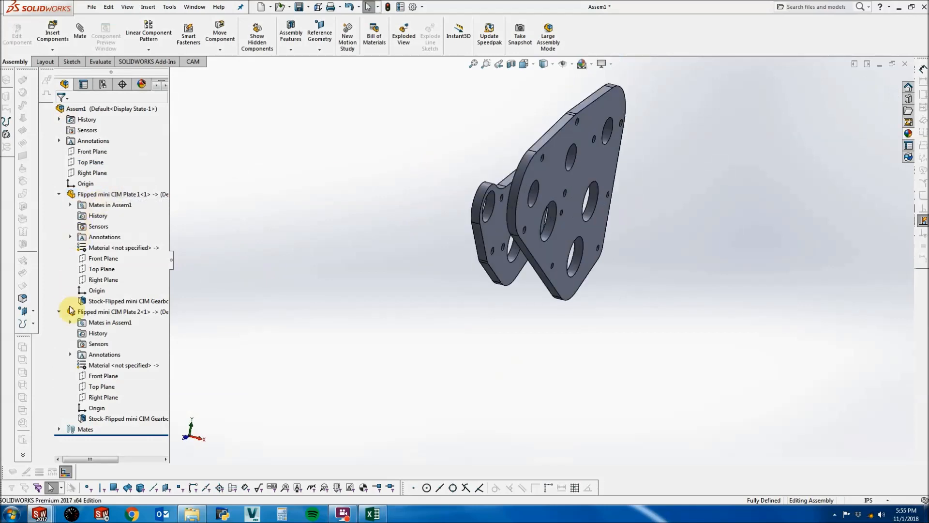
{"action": "left_click", "coordinate": [59, 311]}
{"action": "left_click", "coordinate": [58, 194]}
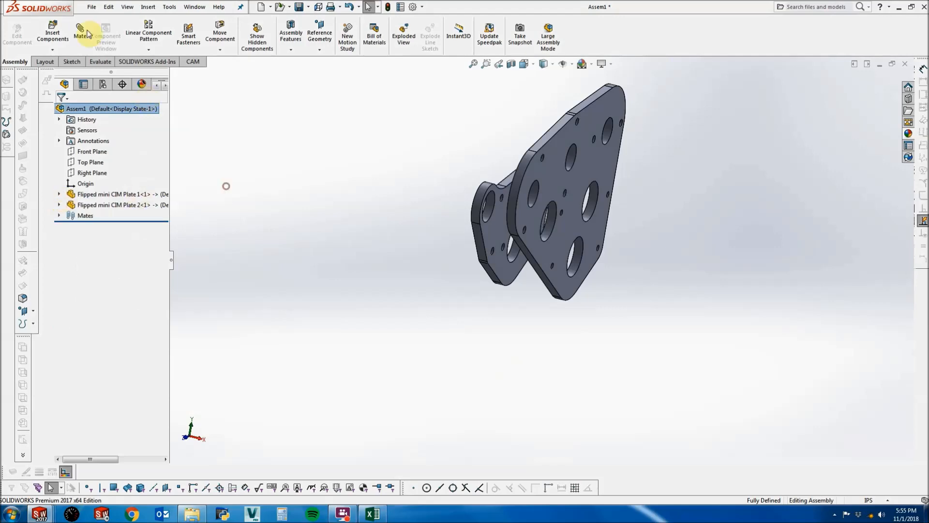
Save the assembly as "Flipped mini CIM Gearbox Assembly" together with its modified components.
{"action": "left_click", "coordinate": [92, 6]}
{"action": "left_click", "coordinate": [117, 113]}
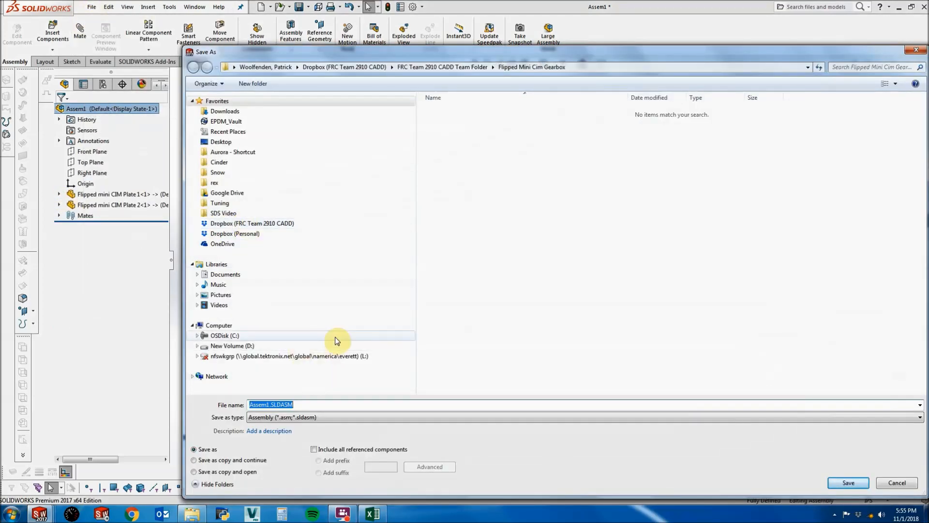
{"action": "type", "text": "F"}
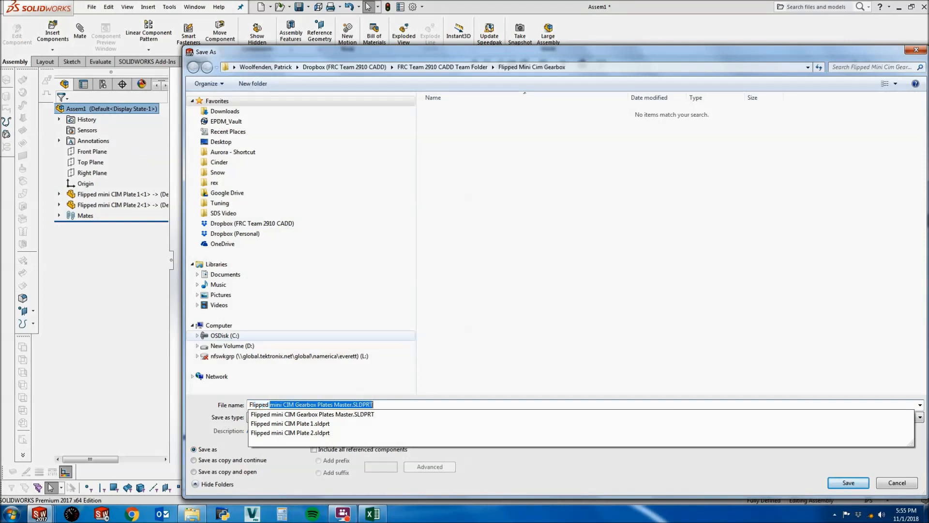
{"action": "key", "text": "BackSpace"}
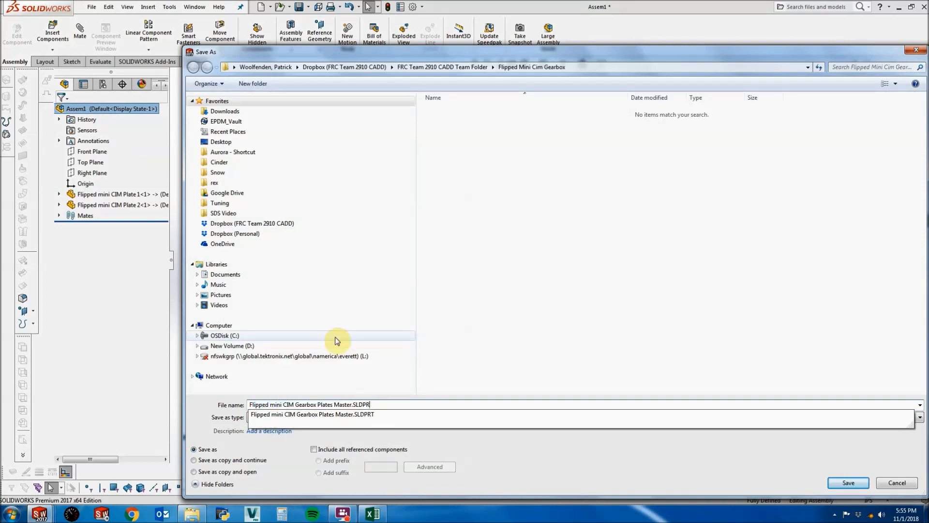
{"action": "key", "text": "BackSpace"}
{"action": "key", "text": "BackSpace"}
{"action": "type", "text": "Assembly"}
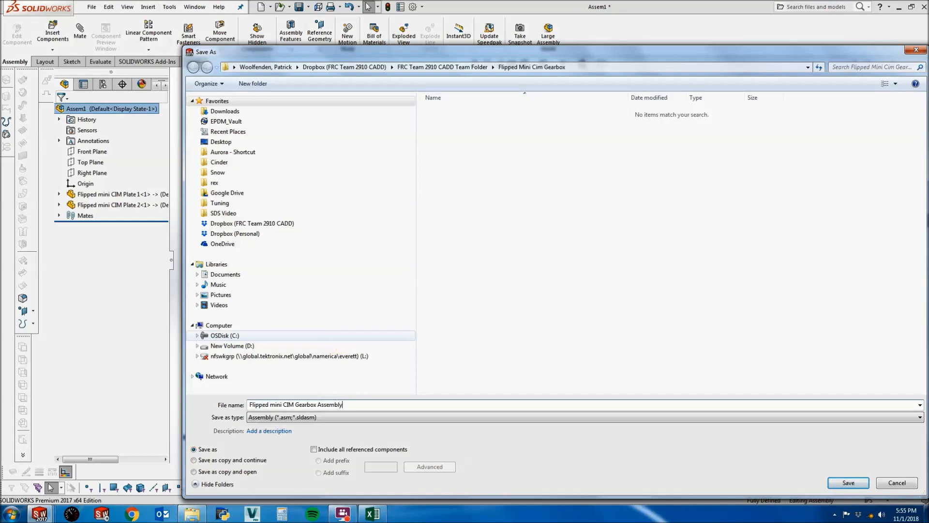
{"action": "key", "text": "Return"}
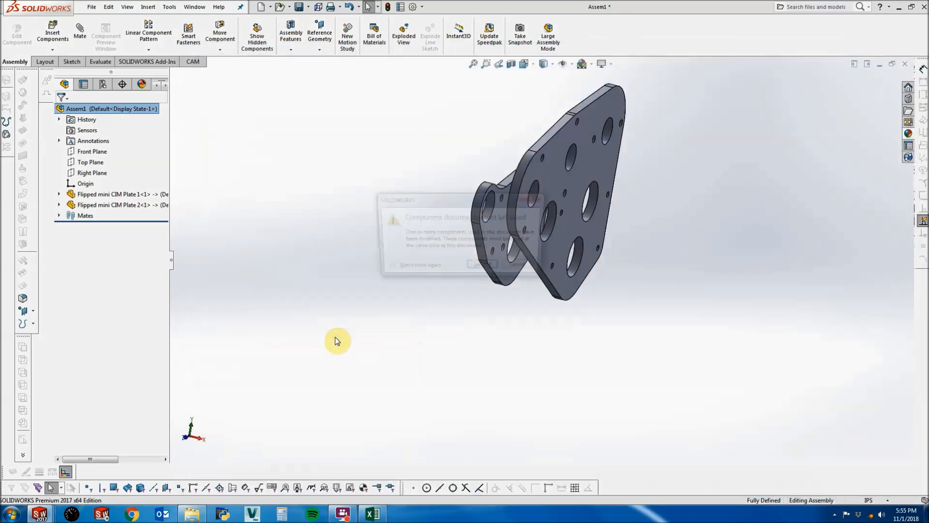
{"action": "key", "text": "Return"}
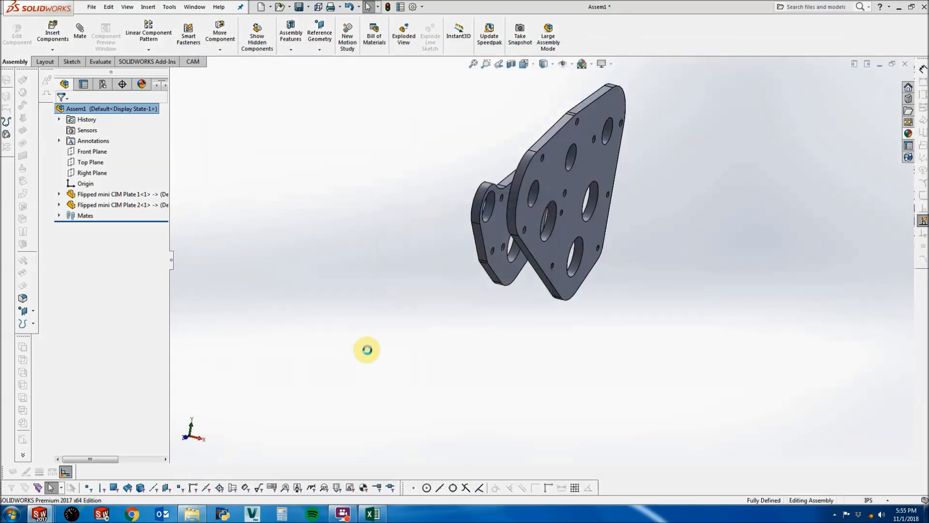
Insert the "Motor, MiniCIM" part from the COTS Parts folder and place it beside the plates.
{"action": "left_click", "coordinate": [51, 35]}
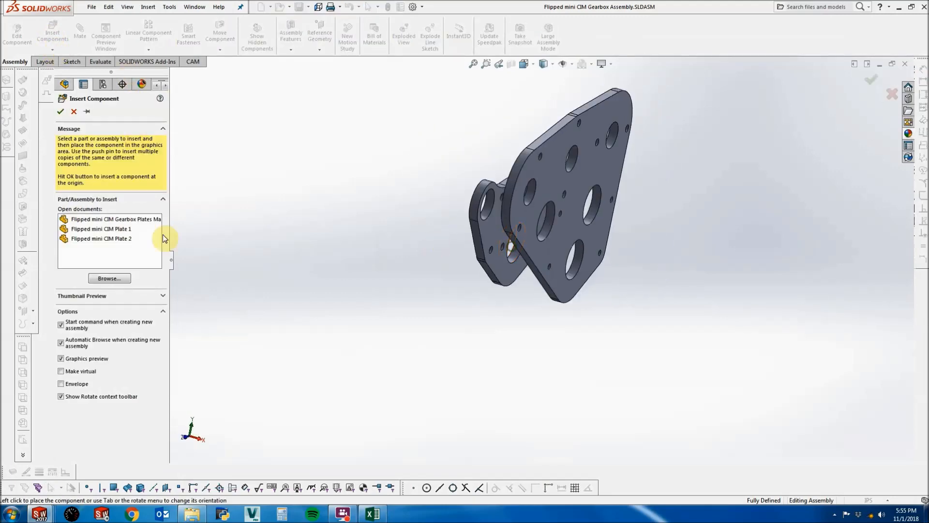
{"action": "left_click", "coordinate": [115, 279]}
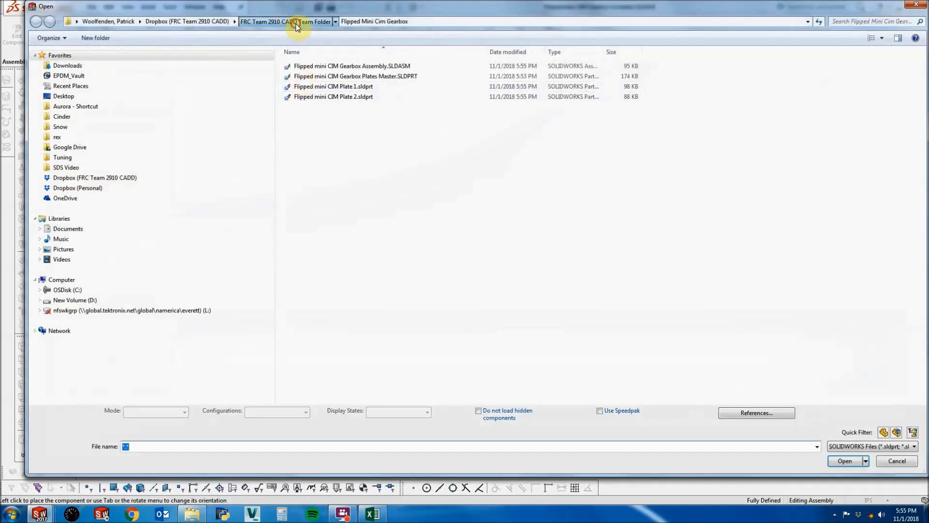
{"action": "left_click", "coordinate": [295, 21]}
{"action": "left_click", "coordinate": [206, 22]}
{"action": "double_click", "coordinate": [322, 77]}
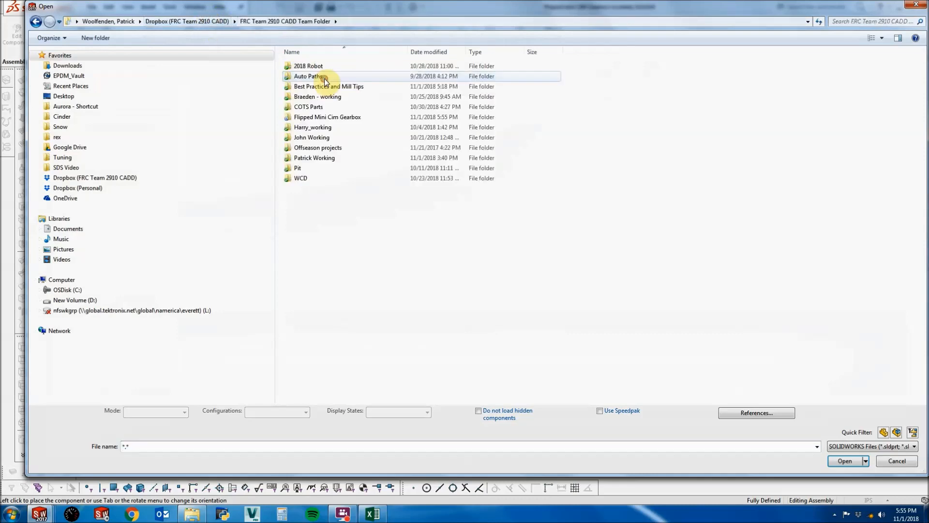
{"action": "double_click", "coordinate": [320, 107]}
{"action": "double_click", "coordinate": [321, 77]}
{"action": "left_click", "coordinate": [321, 66]}
{"action": "double_click", "coordinate": [321, 67]}
{"action": "left_click", "coordinate": [320, 76]}
{"action": "left_click", "coordinate": [325, 86]}
{"action": "left_click", "coordinate": [850, 459]}
{"action": "left_click", "coordinate": [415, 205]}
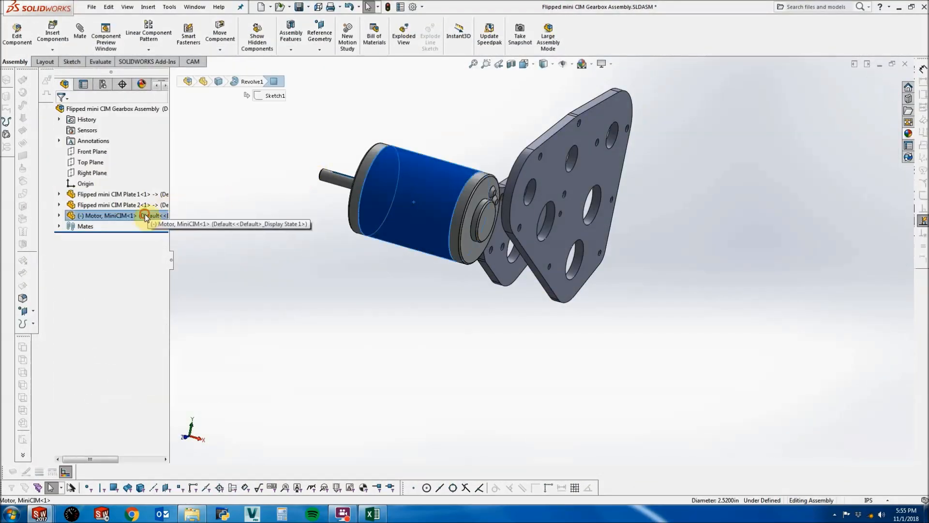
Mate the MiniCIM motor's shaft-side face coincident with the large face of Plate 1, using the anti-aligned orientation.
{"action": "left_click", "coordinate": [386, 154]}
{"action": "scroll", "coordinate": [529, 225], "scroll_direction": "up", "scroll_amount": 2}
{"action": "scroll", "coordinate": [498, 138], "scroll_direction": "down", "scroll_amount": 3}
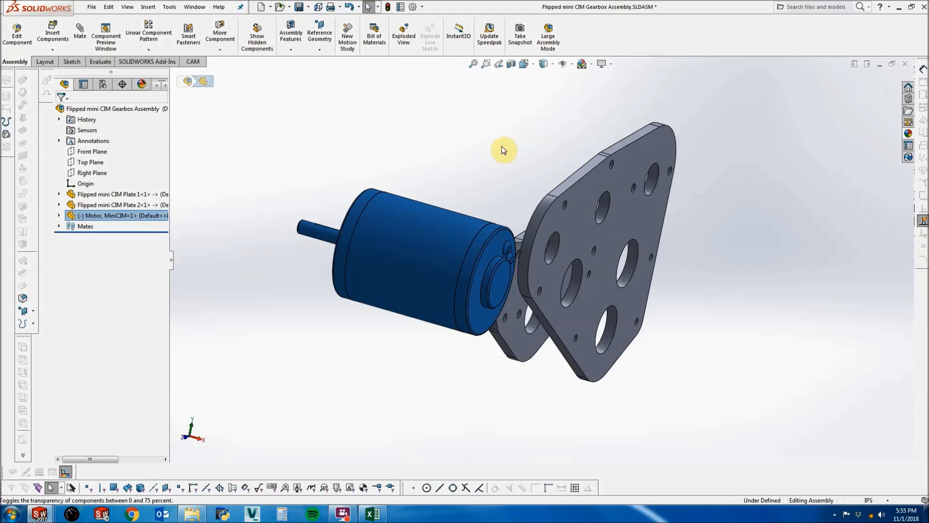
{"action": "left_click", "coordinate": [458, 154]}
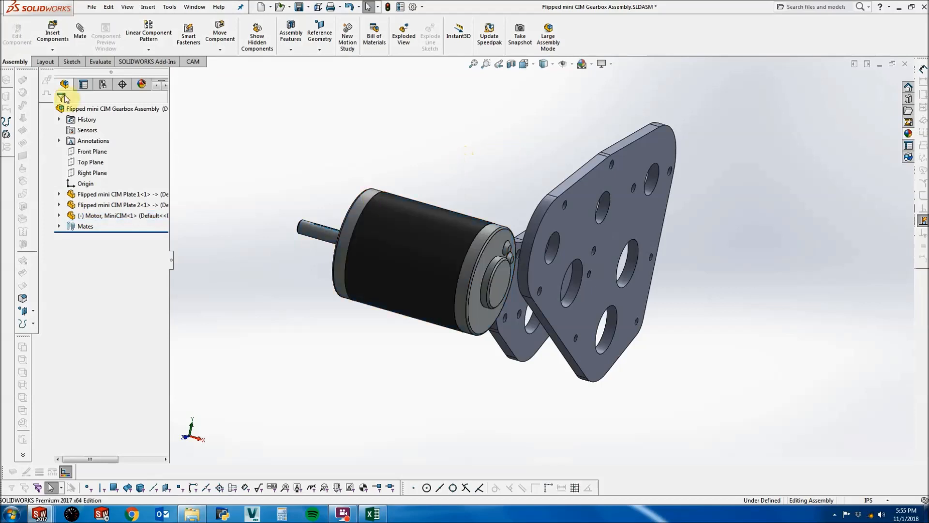
{"action": "left_click", "coordinate": [82, 38]}
{"action": "middle_click_drag", "start_coordinate": [315, 207], "coordinate": [425, 265]}
{"action": "left_click", "coordinate": [503, 286]}
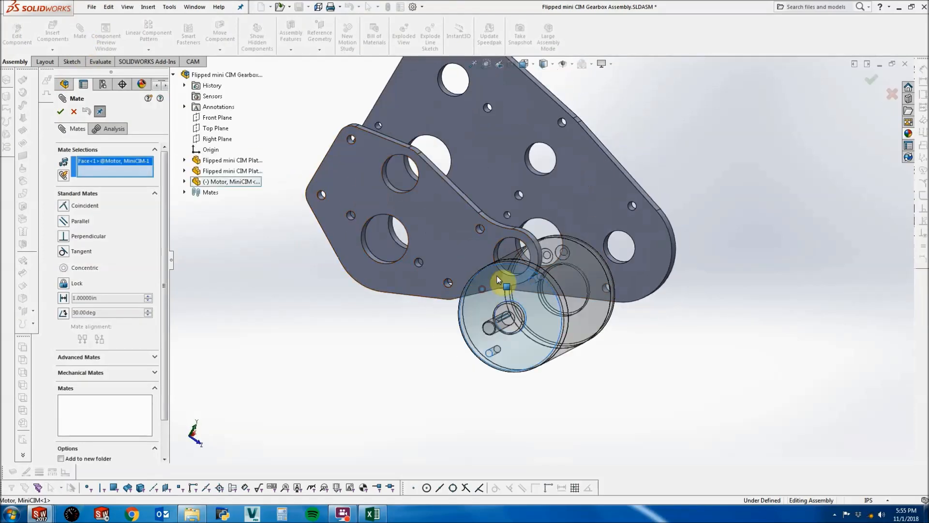
{"action": "left_click", "coordinate": [594, 203]}
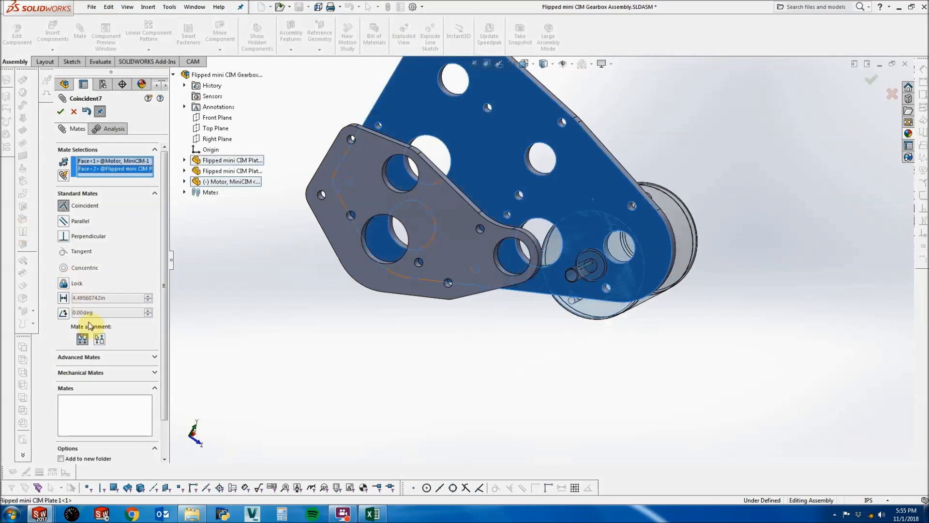
{"action": "left_click", "coordinate": [98, 339]}
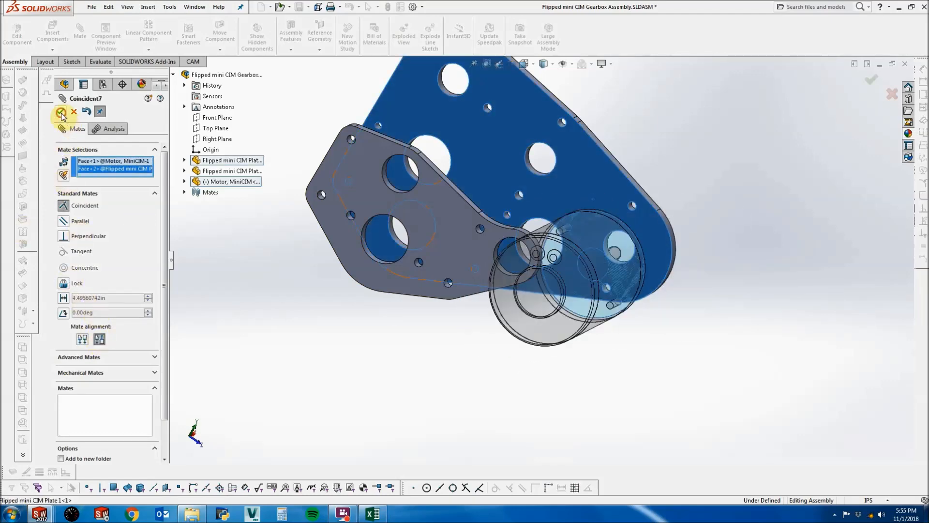
{"action": "left_click", "coordinate": [61, 112]}
{"action": "middle_click_drag", "start_coordinate": [508, 270], "coordinate": [426, 253]}
{"action": "scroll", "coordinate": [583, 301], "scroll_direction": "down", "scroll_amount": 5}
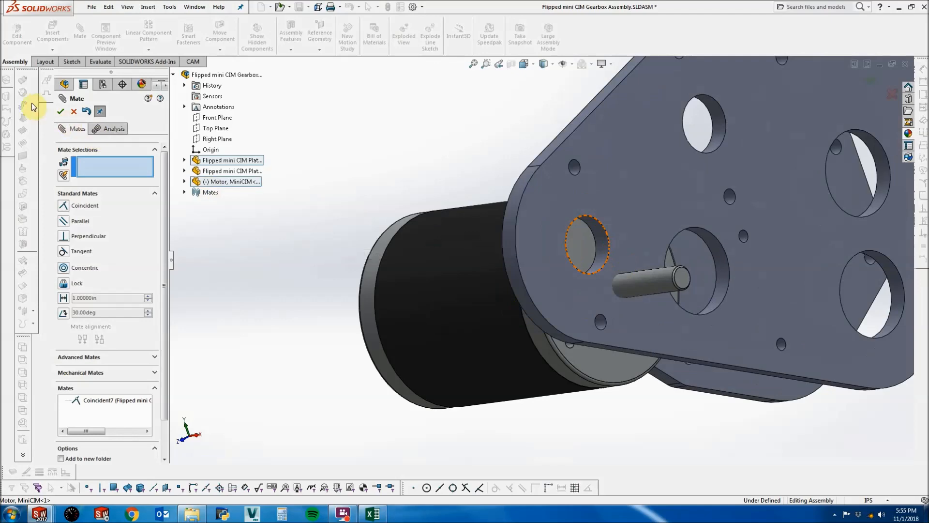
{"action": "left_click", "coordinate": [73, 112]}
Pull the motor clear of the plate and mate its round boss concentric with the motor hole at Plate 1's narrow end.
{"action": "left_click_drag", "start_coordinate": [332, 305], "coordinate": [378, 305]}
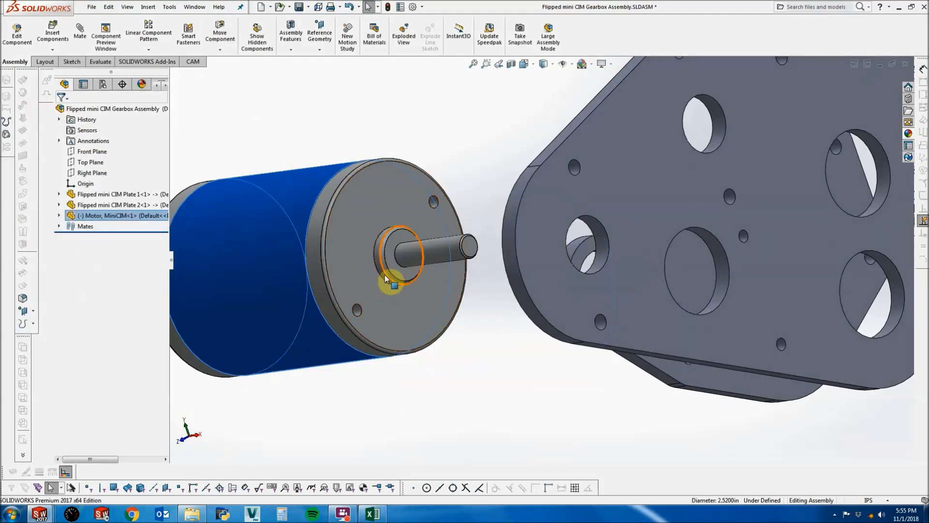
{"action": "left_click", "coordinate": [405, 276]}
{"action": "left_click", "coordinate": [606, 248], "text": "ctrl"}
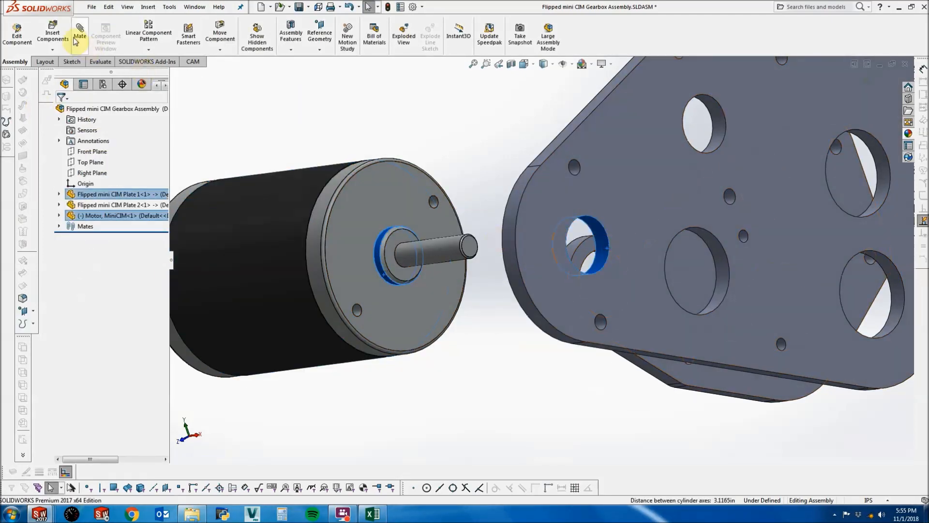
{"action": "left_click", "coordinate": [86, 51]}
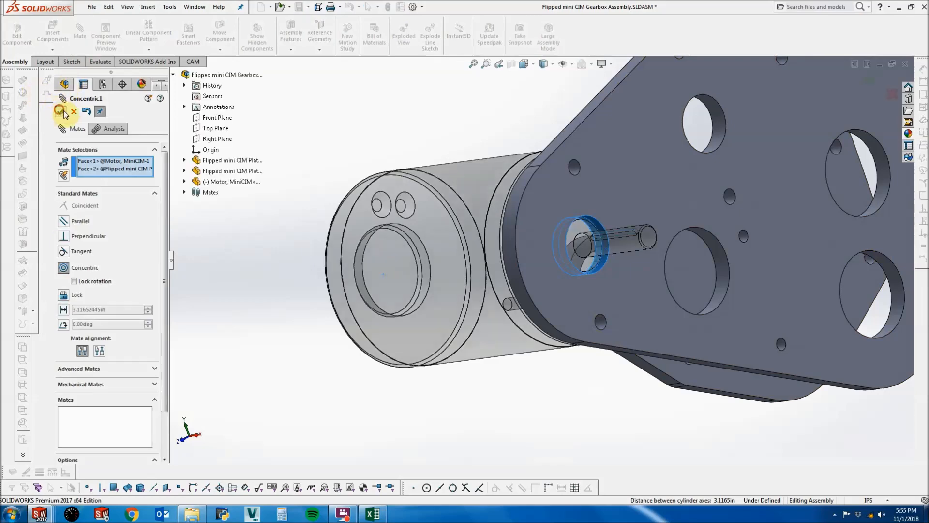
{"action": "left_click", "coordinate": [61, 112]}
{"action": "left_click", "coordinate": [61, 111]}
Rotate the motor about its shaft until a threaded hole nearly lines up with a mounting hole in Plate 1.
{"action": "left_click", "coordinate": [378, 222]}
{"action": "middle_click_drag", "start_coordinate": [377, 222], "coordinate": [556, 177]}
{"action": "left_click_drag", "start_coordinate": [352, 238], "coordinate": [409, 219]}
{"action": "middle_click_drag", "start_coordinate": [409, 219], "coordinate": [262, 226]}
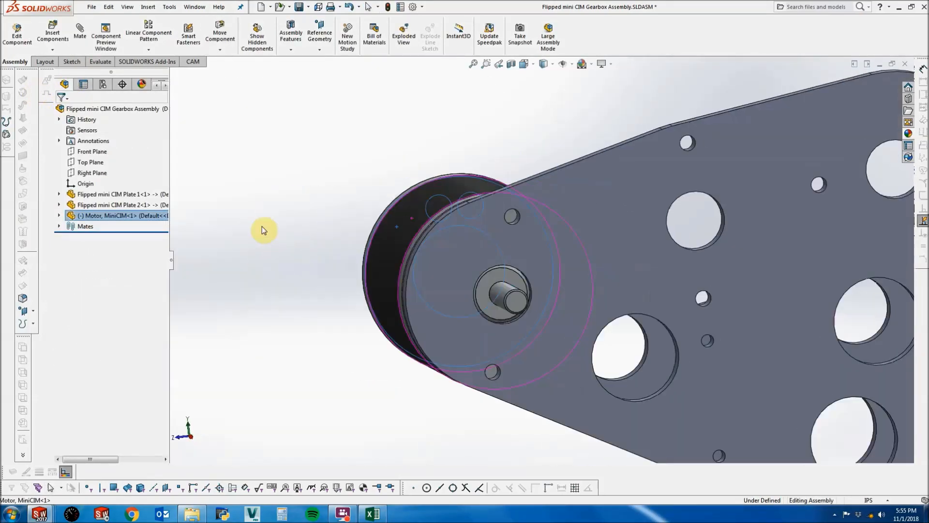
{"action": "scroll", "coordinate": [492, 214], "scroll_direction": "down", "scroll_amount": 5}
{"action": "left_click", "coordinate": [412, 203]}
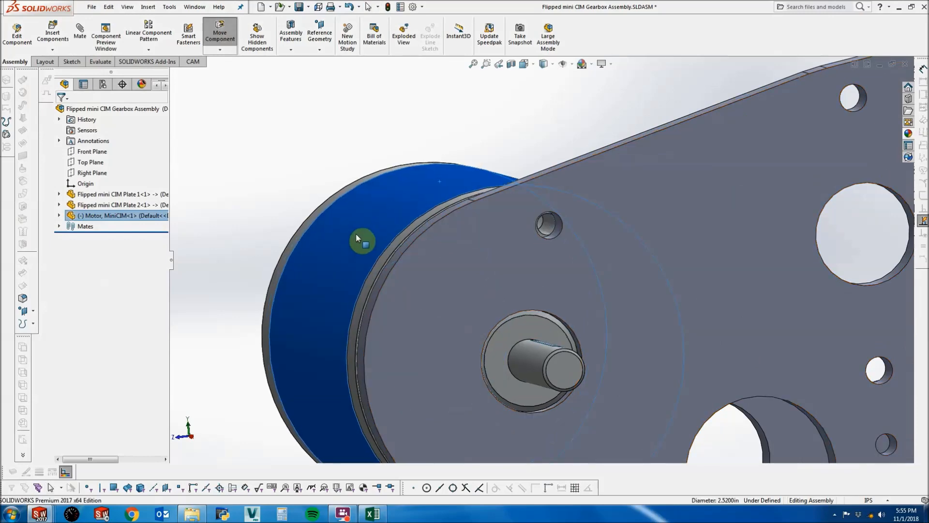
Mate the motor's threaded hole concentric with the neighbouring mounting hole in Plate 1 and finish mating.
{"action": "scroll", "coordinate": [543, 222], "scroll_direction": "down", "scroll_amount": 4}
{"action": "left_click", "coordinate": [557, 225]}
{"action": "middle_click_drag", "start_coordinate": [580, 232], "coordinate": [599, 231]}
{"action": "left_click", "coordinate": [600, 231], "text": "ctrl"}
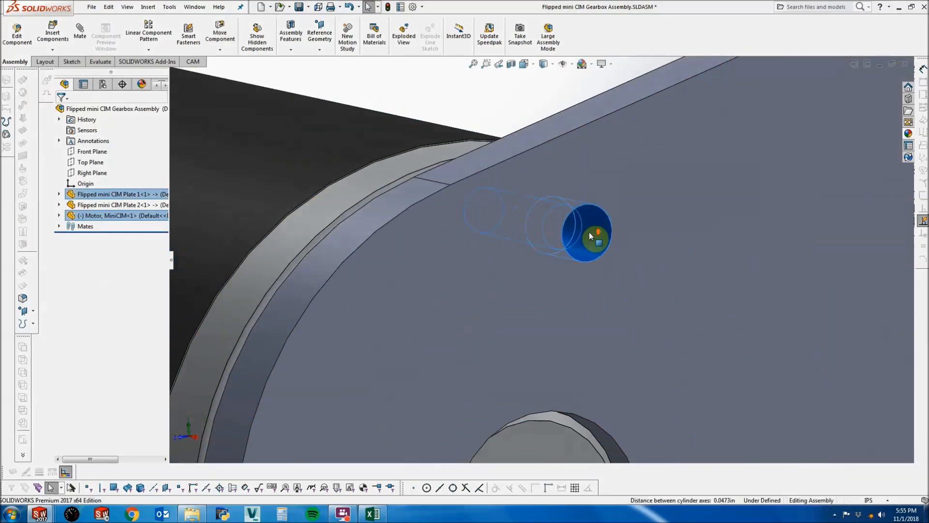
{"action": "scroll", "coordinate": [590, 235], "scroll_direction": "up", "scroll_amount": 2}
{"action": "left_click", "coordinate": [79, 32]}
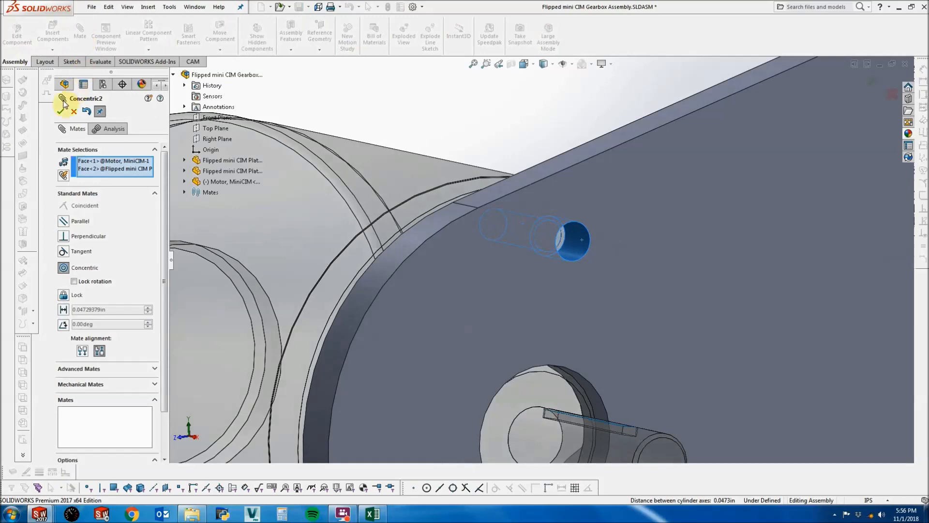
{"action": "left_click", "coordinate": [53, 114]}
{"action": "left_click", "coordinate": [53, 115]}
{"action": "scroll", "coordinate": [597, 300], "scroll_direction": "up", "scroll_amount": 5}
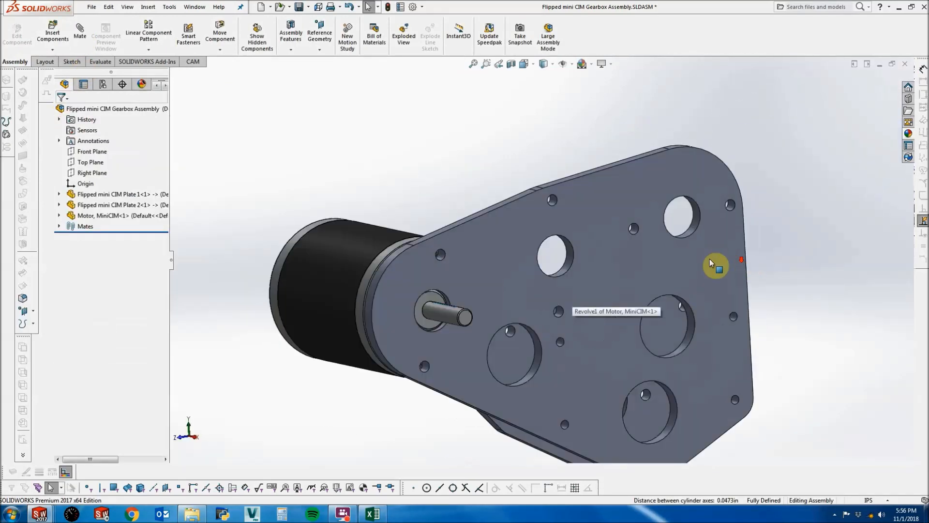
Start Copy with Mates on the MiniCIM motor and pick Plate 1's motor-side face as the new coincident reference.
{"action": "right_click", "coordinate": [325, 256]}
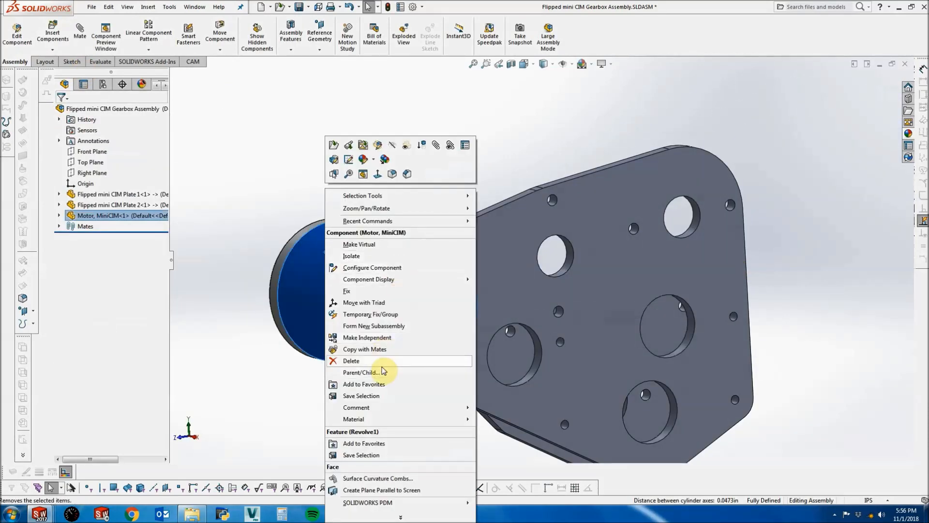
{"action": "left_click", "coordinate": [378, 350]}
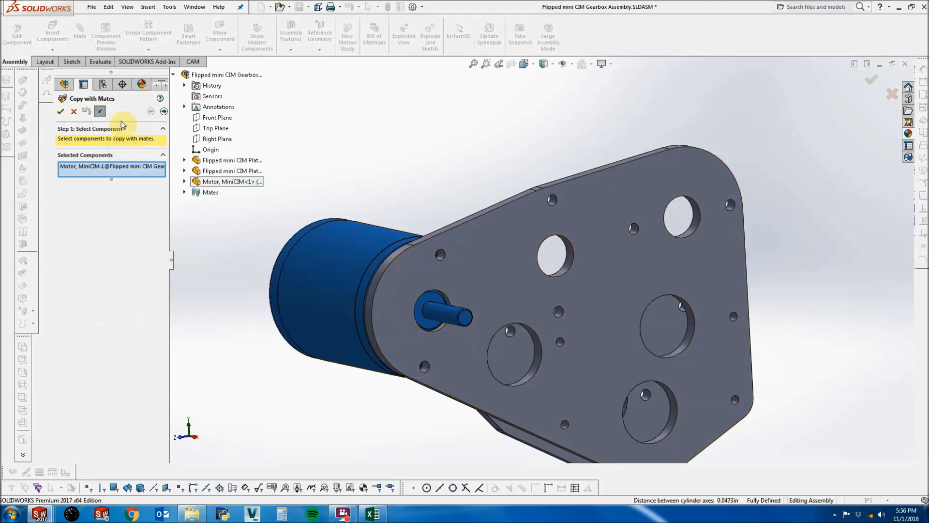
{"action": "left_click", "coordinate": [164, 112]}
{"action": "middle_click_drag", "start_coordinate": [411, 222], "coordinate": [580, 242]}
{"action": "left_click", "coordinate": [384, 214]}
{"action": "scroll", "coordinate": [204, 202], "scroll_direction": "down", "scroll_amount": 2}
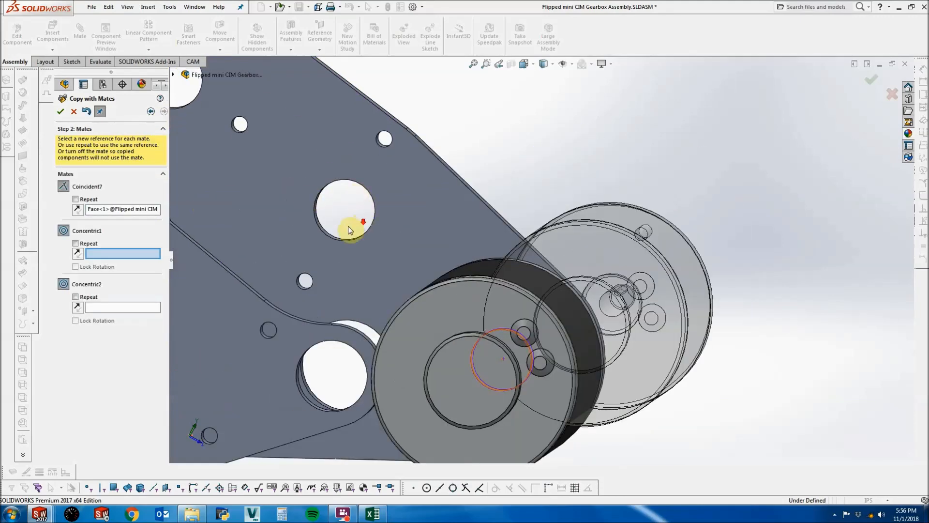
Set the second motor's concentric references to Plate 1's middle motor hole and its adjacent mounting hole, placing the copy.
{"action": "scroll", "coordinate": [339, 237], "scroll_direction": "down", "scroll_amount": 2}
{"action": "left_click", "coordinate": [327, 235]}
{"action": "scroll", "coordinate": [418, 117], "scroll_direction": "down", "scroll_amount": 5}
{"action": "middle_click_drag", "start_coordinate": [470, 126], "coordinate": [647, 112]}
{"action": "scroll", "coordinate": [688, 147], "scroll_direction": "up", "scroll_amount": 2}
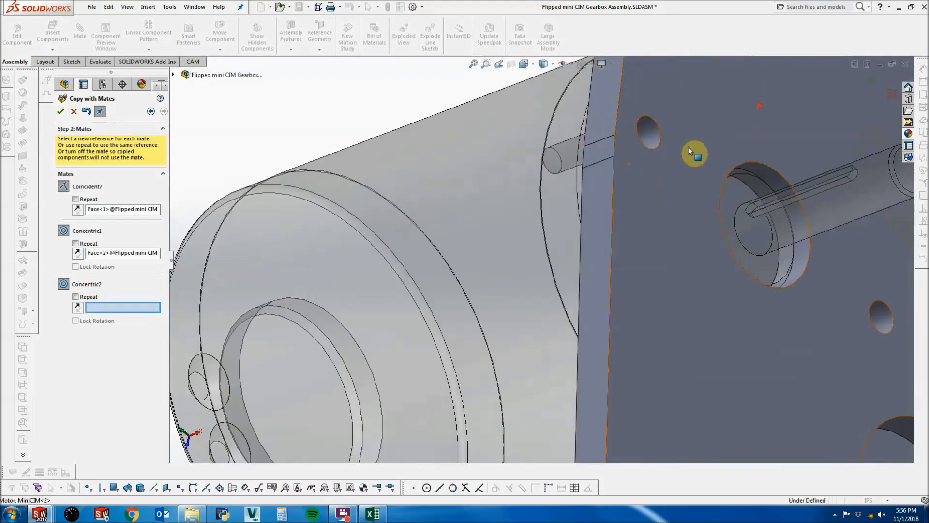
{"action": "left_click", "coordinate": [652, 133]}
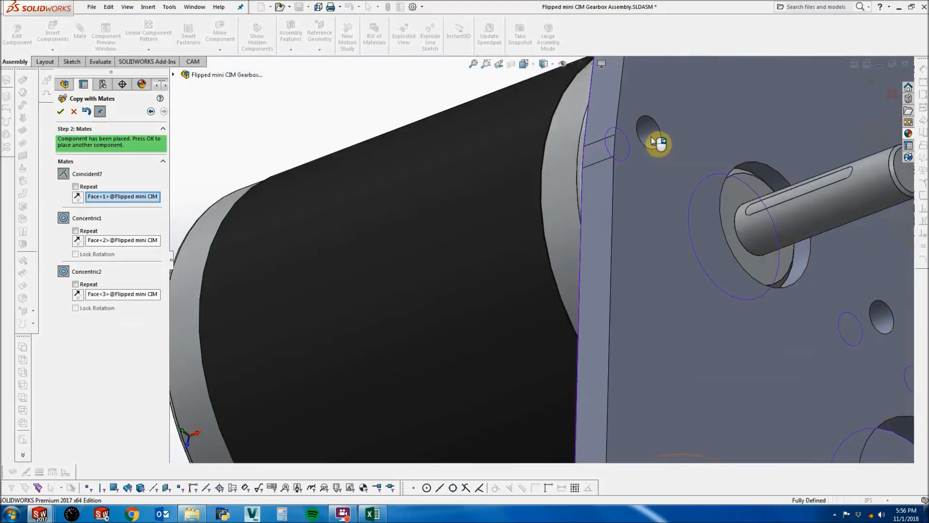
{"action": "scroll", "coordinate": [278, 159], "scroll_direction": "up", "scroll_amount": 4}
{"action": "left_click", "coordinate": [60, 114]}
Place a third motor copy using Plate 1's remaining motor hole and its mounting hole as concentric references, and finish copying.
{"action": "middle_click_drag", "start_coordinate": [397, 172], "coordinate": [455, 145]}
{"action": "scroll", "coordinate": [455, 145], "scroll_direction": "down", "scroll_amount": 3}
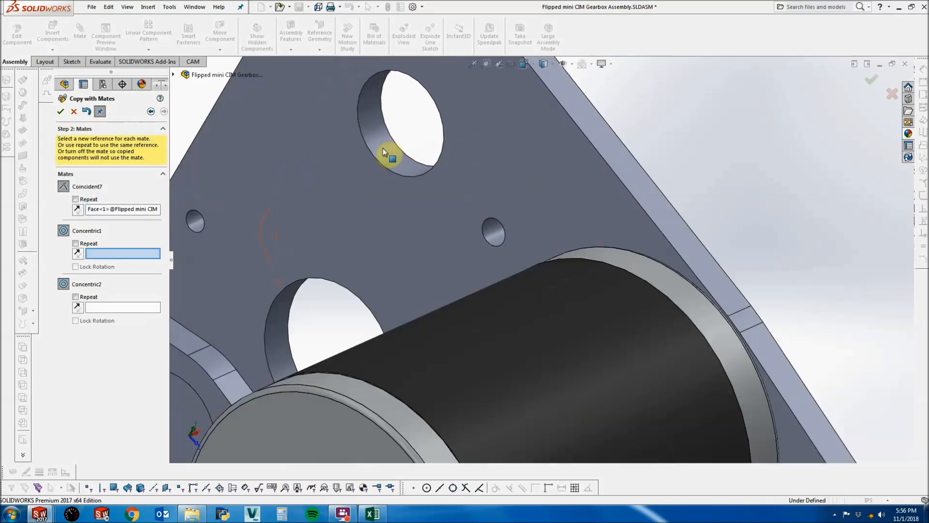
{"action": "left_click", "coordinate": [381, 152]}
{"action": "scroll", "coordinate": [431, 176], "scroll_direction": "up", "scroll_amount": 3}
{"action": "middle_click_drag", "start_coordinate": [431, 175], "coordinate": [649, 260]}
{"action": "scroll", "coordinate": [629, 257], "scroll_direction": "down", "scroll_amount": 3}
{"action": "left_click", "coordinate": [617, 253]}
{"action": "scroll", "coordinate": [616, 253], "scroll_direction": "up", "scroll_amount": 5}
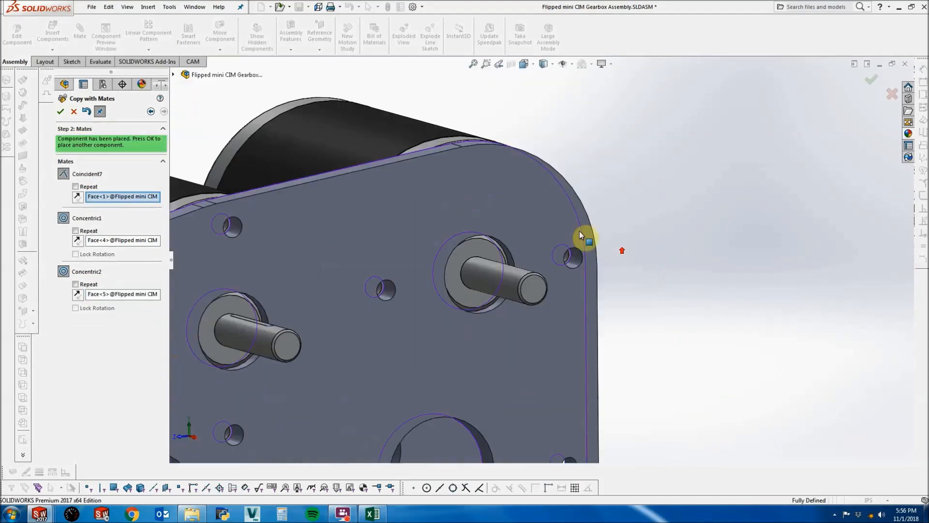
{"action": "left_click", "coordinate": [60, 113]}
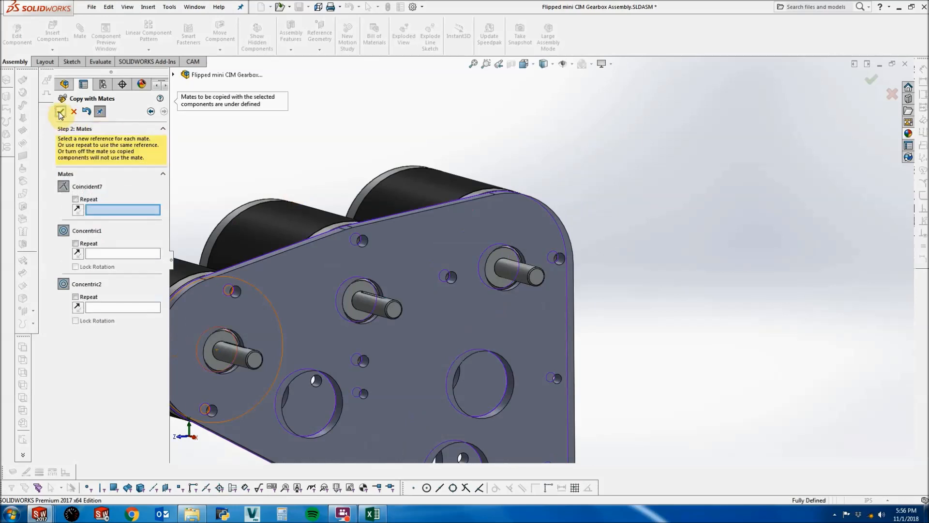
{"action": "left_click", "coordinate": [60, 113]}
Insert "Bearing, .375 ThunderHex, Flanged, 217-5829" from the COTS Parts Bearings folder and place it near Plate 2.
{"action": "mouse_move", "coordinate": [301, 152]}
{"action": "middle_mouse_down"}
{"action": "mouse_move", "coordinate": [409, 158]}
{"action": "mouse_move", "coordinate": [305, 155]}
{"action": "middle_mouse_up"}
{"action": "middle_click_drag", "start_coordinate": [457, 384], "coordinate": [385, 291]}
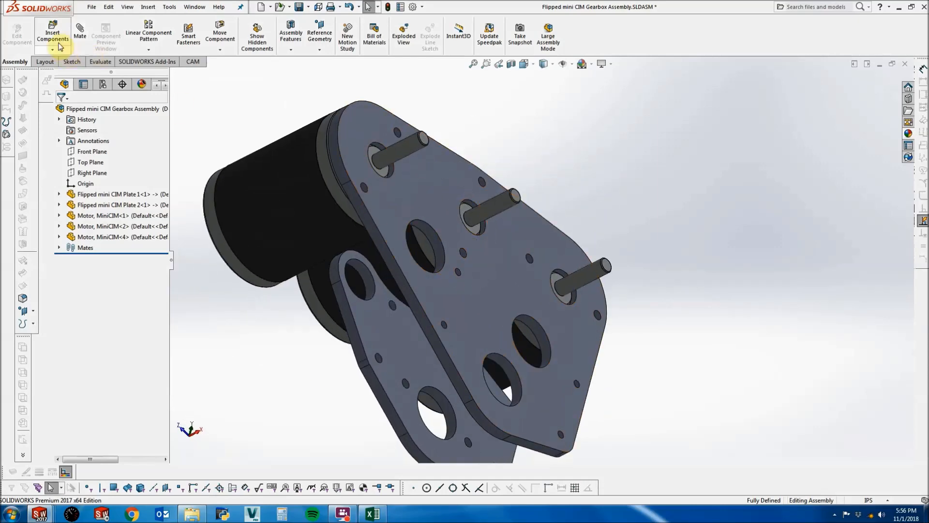
{"action": "left_click", "coordinate": [54, 36]}
{"action": "left_click", "coordinate": [109, 279]}
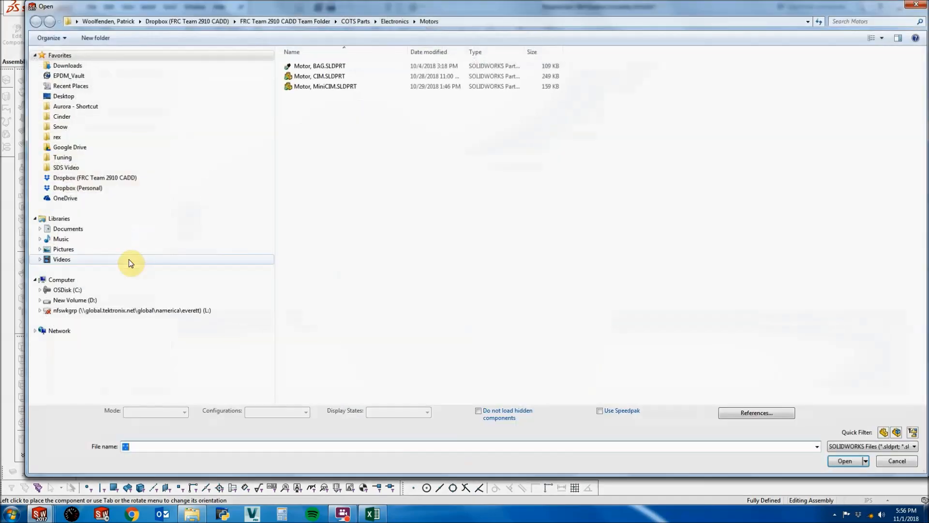
{"action": "left_click", "coordinate": [348, 22]}
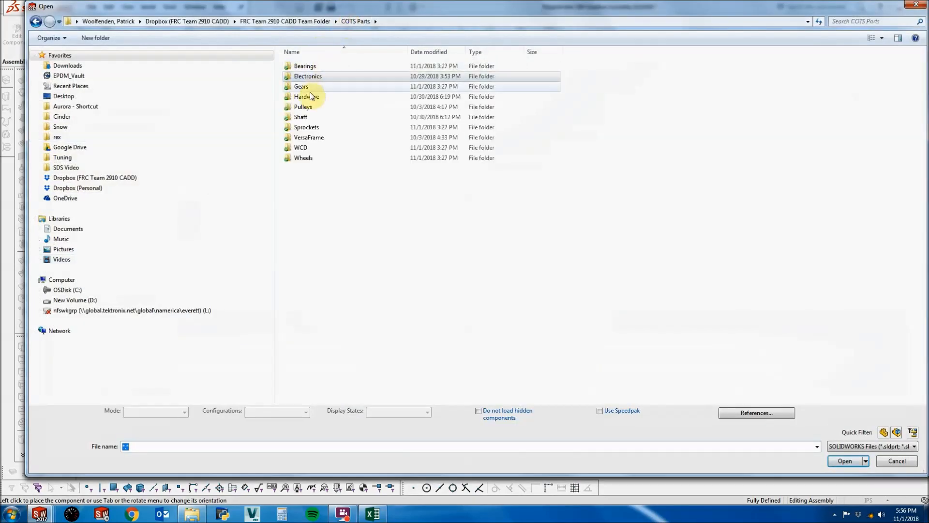
{"action": "double_click", "coordinate": [313, 67]}
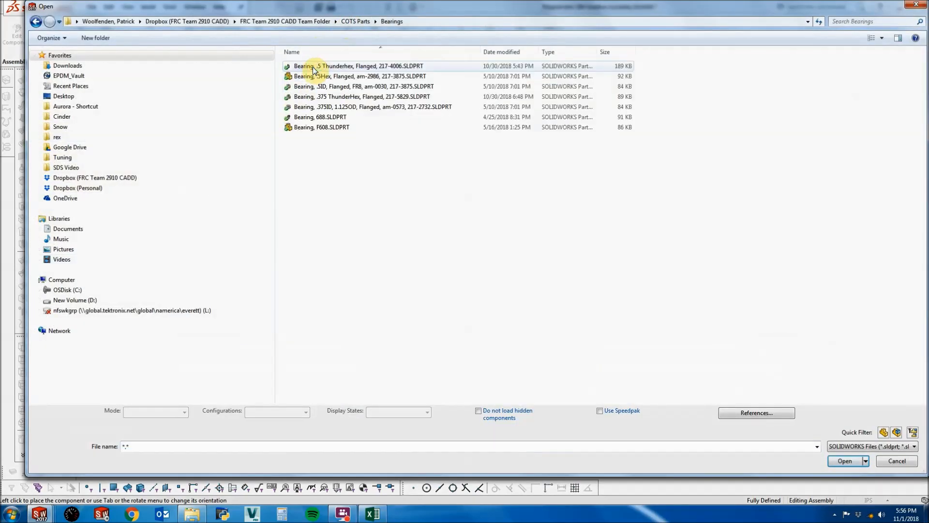
{"action": "left_click", "coordinate": [329, 96]}
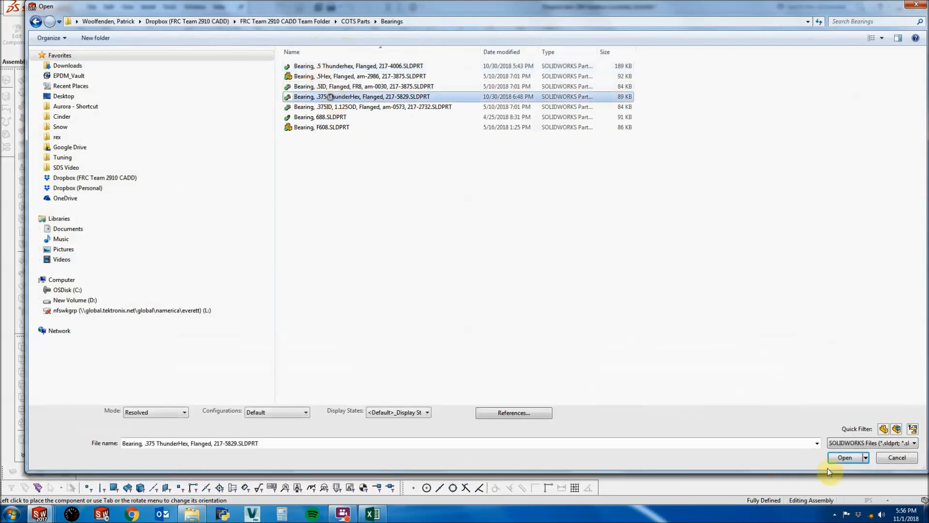
{"action": "left_click", "coordinate": [842, 460]}
{"action": "left_click", "coordinate": [384, 314]}
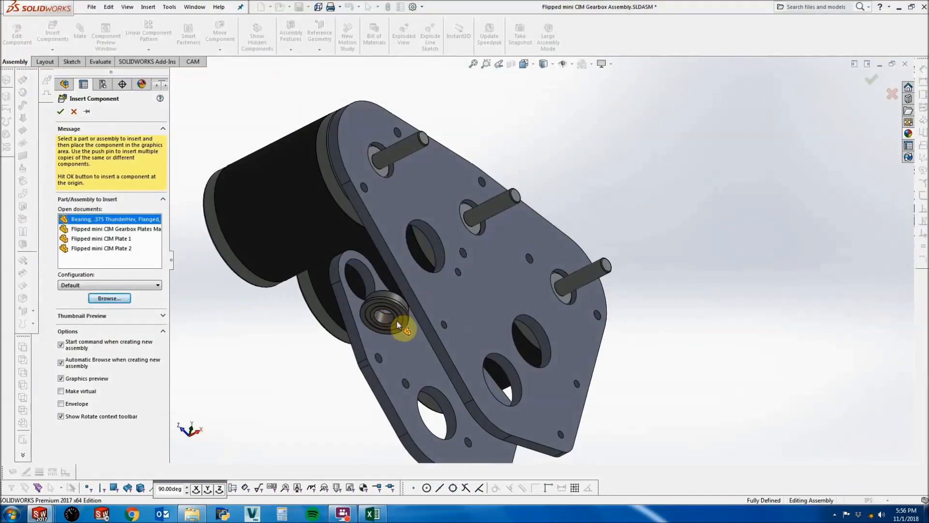
Place a second copy of the ThunderHex bearing next to the first, and undo the copy.
{"action": "left_click", "coordinate": [90, 247]}
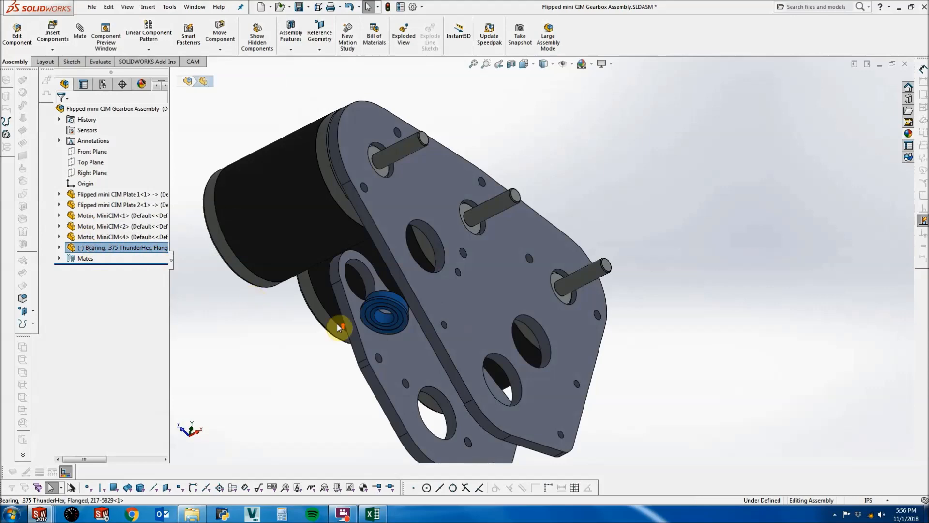
{"action": "scroll", "coordinate": [549, 276], "scroll_direction": "up", "scroll_amount": 4}
{"action": "left_click", "coordinate": [573, 331]}
{"action": "scroll", "coordinate": [490, 310], "scroll_direction": "down", "scroll_amount": 3}
{"action": "scroll", "coordinate": [486, 302], "scroll_direction": "down", "scroll_amount": 2}
{"action": "left_click", "coordinate": [486, 302]}
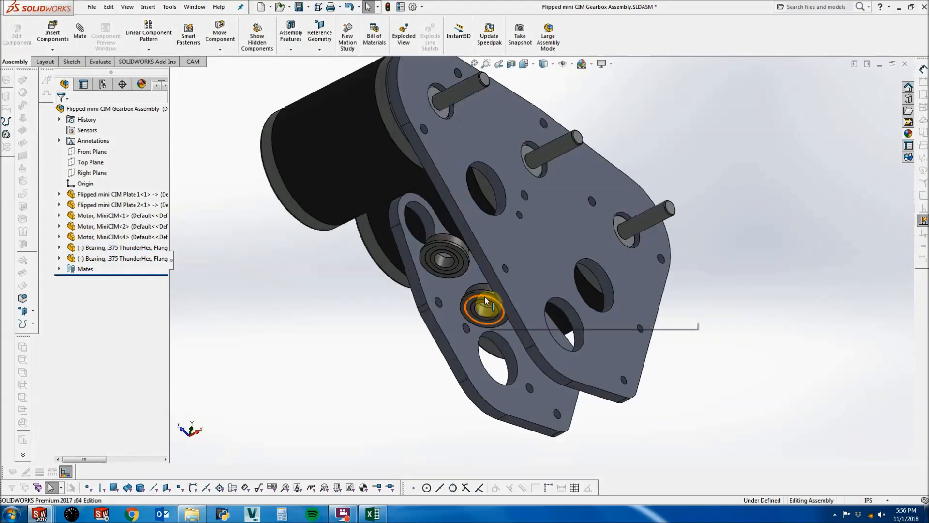
{"action": "scroll", "coordinate": [486, 285], "scroll_direction": "down", "scroll_amount": 4}
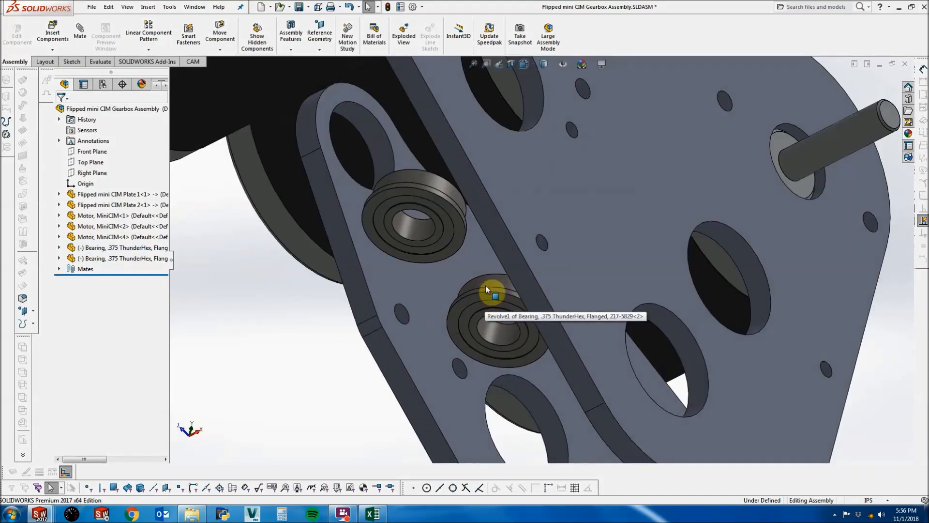
{"action": "scroll", "coordinate": [485, 285], "scroll_direction": "up", "scroll_amount": 4}
{"action": "key", "text": "ctrl+z"}
Mate the bearing's outer cylindrical face concentric with the hole at Plate 2's narrow end, using the aligned orientation.
{"action": "left_click", "coordinate": [451, 239]}
{"action": "scroll", "coordinate": [451, 239], "scroll_direction": "down", "scroll_amount": 4}
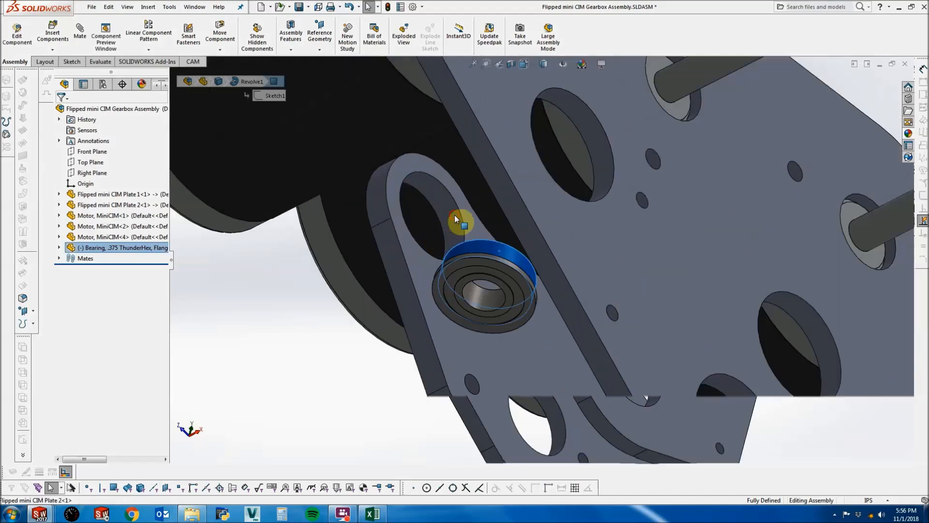
{"action": "left_click", "coordinate": [458, 220], "text": "ctrl"}
{"action": "left_click", "coordinate": [80, 30]}
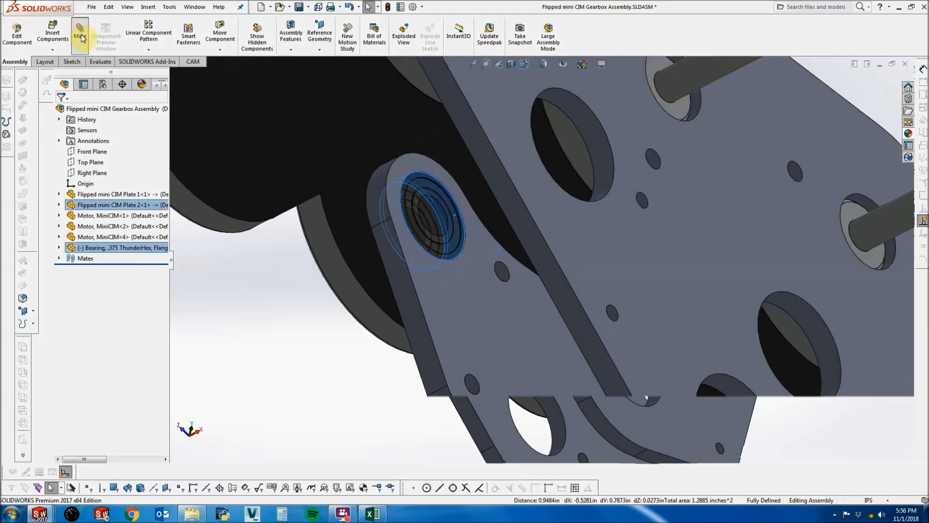
{"action": "left_click", "coordinate": [81, 353]}
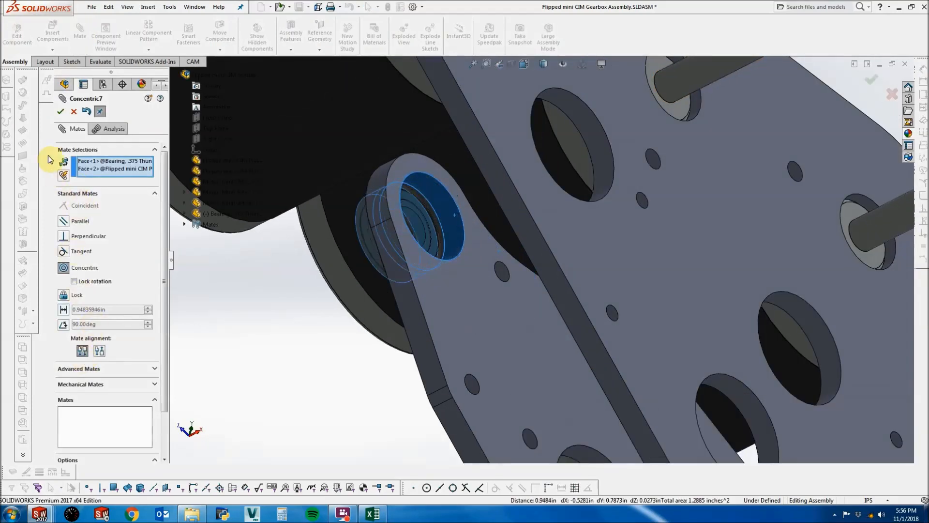
{"action": "left_click", "coordinate": [61, 114]}
{"action": "left_click", "coordinate": [61, 115]}
Mate the underside of the bearing's flange coincident with Plate 2's inner face, the one facing Plate 1.
{"action": "left_click_drag", "start_coordinate": [363, 228], "coordinate": [503, 179]}
{"action": "left_click", "coordinate": [404, 164]}
{"action": "middle_click_drag", "start_coordinate": [403, 165], "coordinate": [516, 151]}
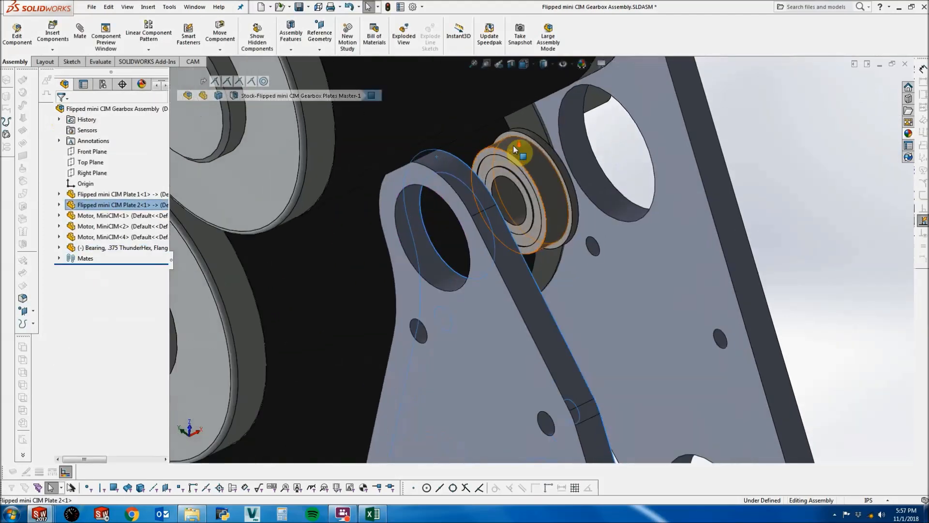
{"action": "scroll", "coordinate": [516, 151], "scroll_direction": "down", "scroll_amount": 4}
{"action": "left_click", "coordinate": [513, 149], "text": "ctrl"}
{"action": "left_click", "coordinate": [77, 37]}
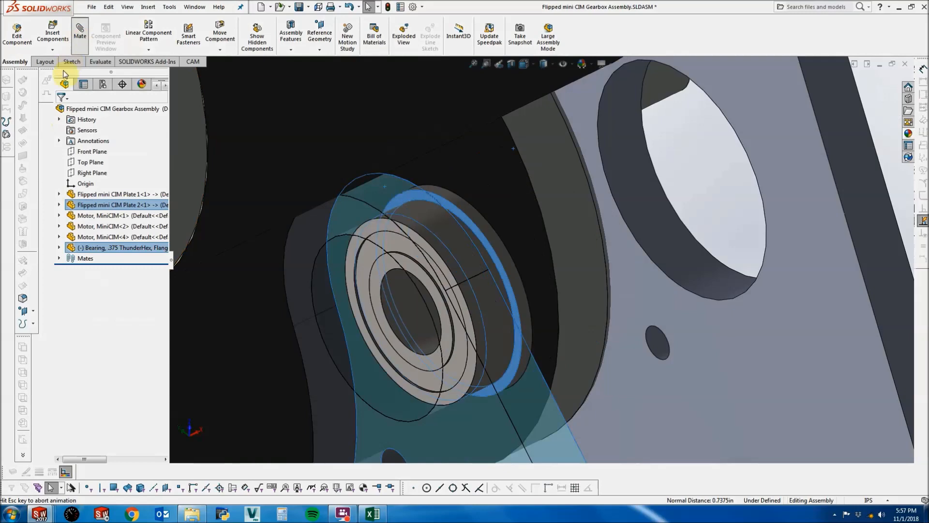
{"action": "left_click", "coordinate": [61, 114]}
{"action": "left_click", "coordinate": [61, 115]}
Copy the bearing with its mates into the smaller of Plate 2's two open bearing holes, seated against the plate's inner face.
{"action": "right_click", "coordinate": [368, 281]}
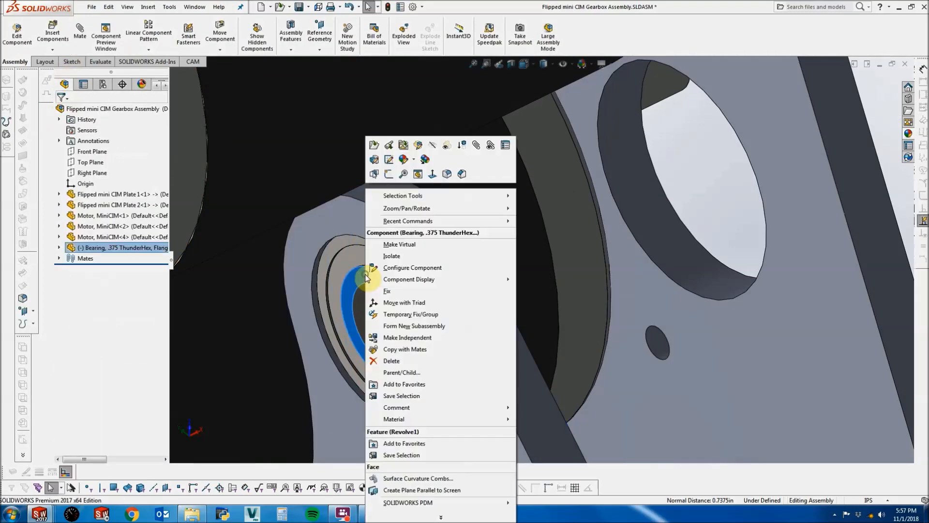
{"action": "left_click", "coordinate": [414, 348]}
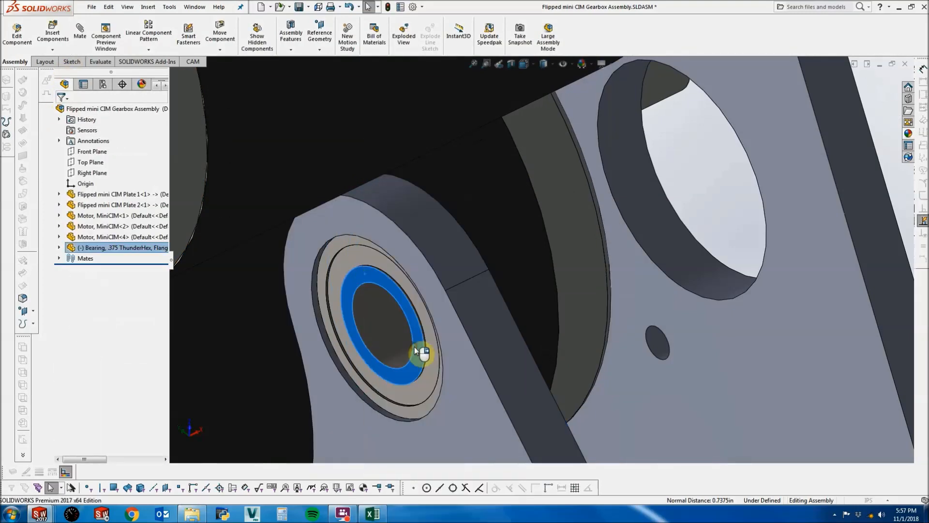
{"action": "scroll", "coordinate": [484, 396], "scroll_direction": "up", "scroll_amount": 7}
{"action": "scroll", "coordinate": [506, 390], "scroll_direction": "down", "scroll_amount": 4}
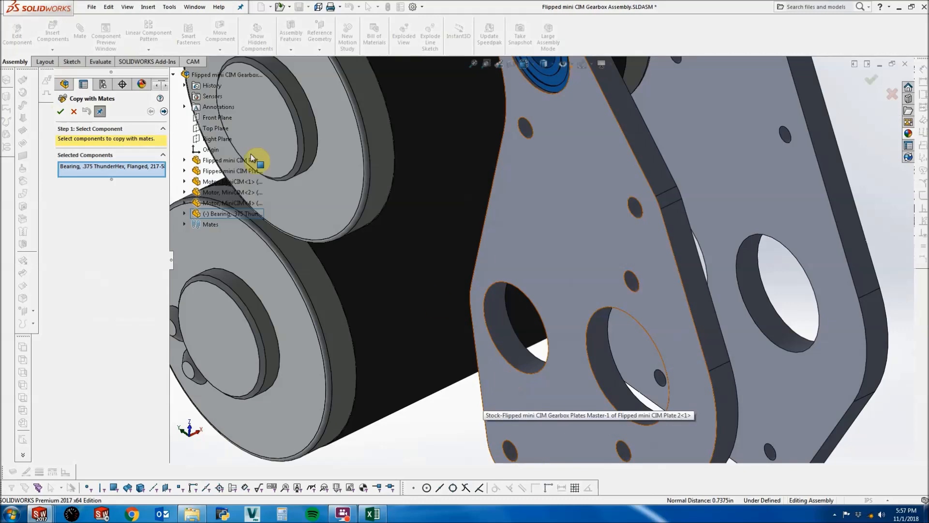
{"action": "left_click", "coordinate": [164, 111]}
{"action": "scroll", "coordinate": [521, 344], "scroll_direction": "down", "scroll_amount": 3}
{"action": "left_click", "coordinate": [520, 344]}
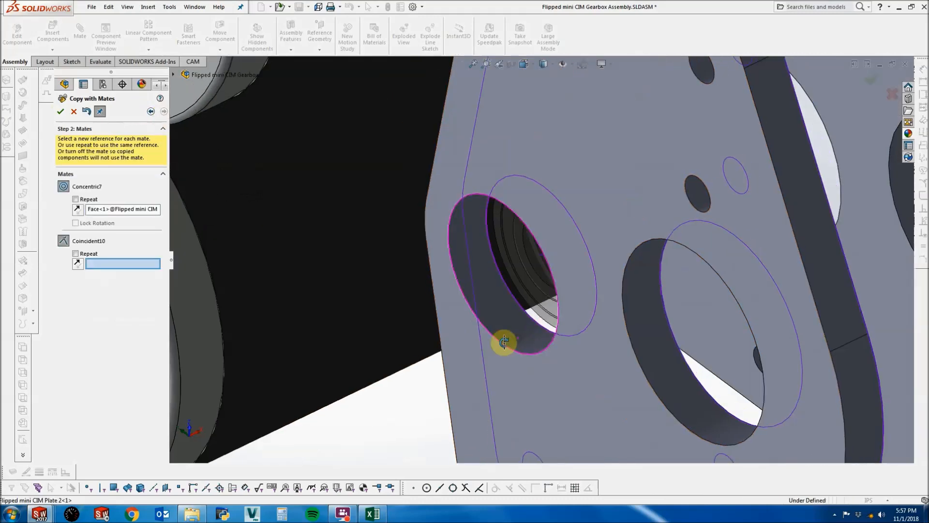
{"action": "left_click", "coordinate": [307, 227]}
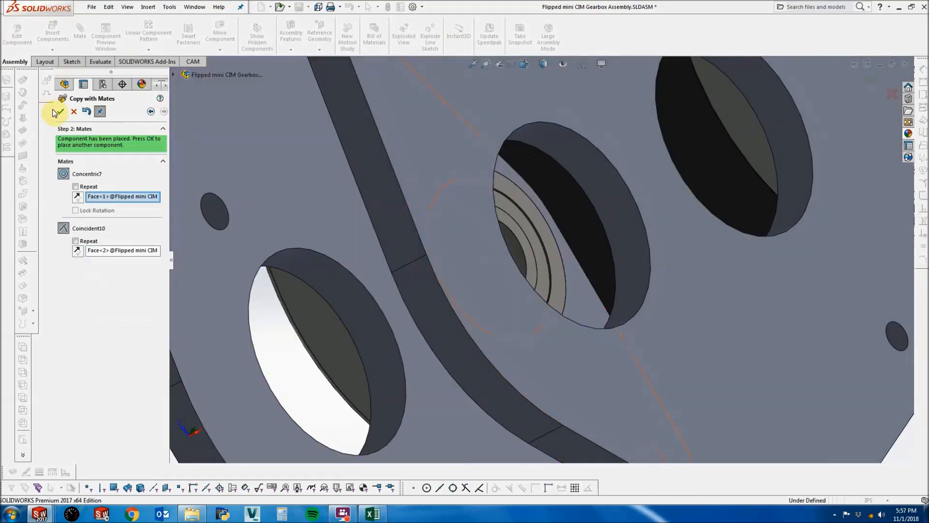
{"action": "left_click", "coordinate": [60, 111]}
{"action": "scroll", "coordinate": [532, 370], "scroll_direction": "up", "scroll_amount": 3}
{"action": "scroll", "coordinate": [532, 370], "scroll_direction": "up", "scroll_amount": 2}
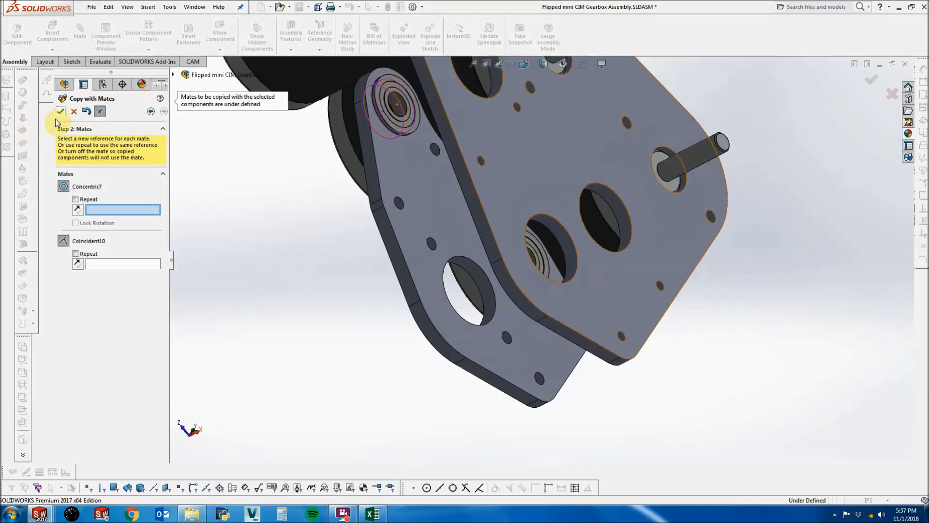
{"action": "left_click", "coordinate": [74, 111]}
{"action": "middle_click_drag", "start_coordinate": [301, 207], "coordinate": [361, 297]}
{"action": "middle_click_drag", "start_coordinate": [415, 229], "coordinate": [482, 180]}
{"action": "scroll", "coordinate": [481, 177], "scroll_direction": "down", "scroll_amount": 3}
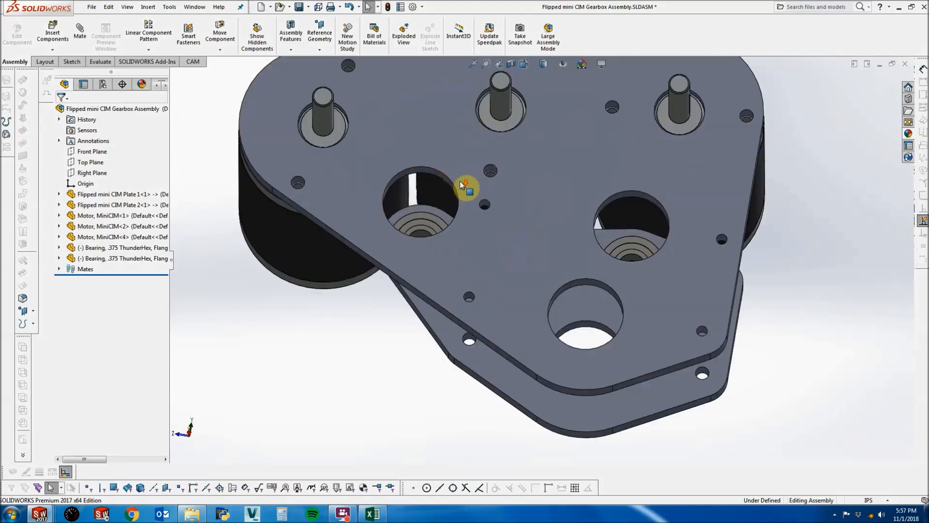
{"action": "left_click", "coordinate": [437, 176]}
{"action": "middle_click_drag", "start_coordinate": [436, 177], "coordinate": [563, 182]}
{"action": "left_click", "coordinate": [580, 217]}
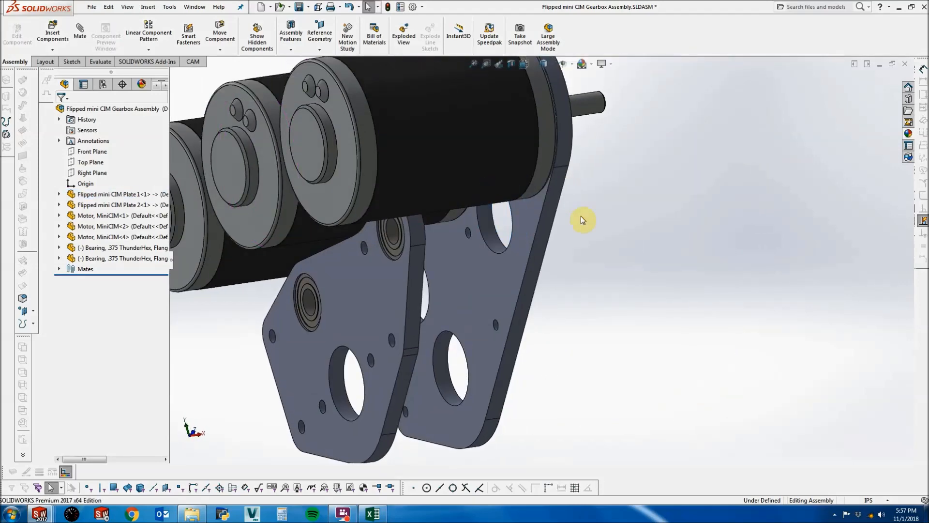
{"action": "middle_click_drag", "start_coordinate": [552, 222], "coordinate": [498, 232]}
{"action": "scroll", "coordinate": [544, 240], "scroll_direction": "up", "scroll_amount": 2}
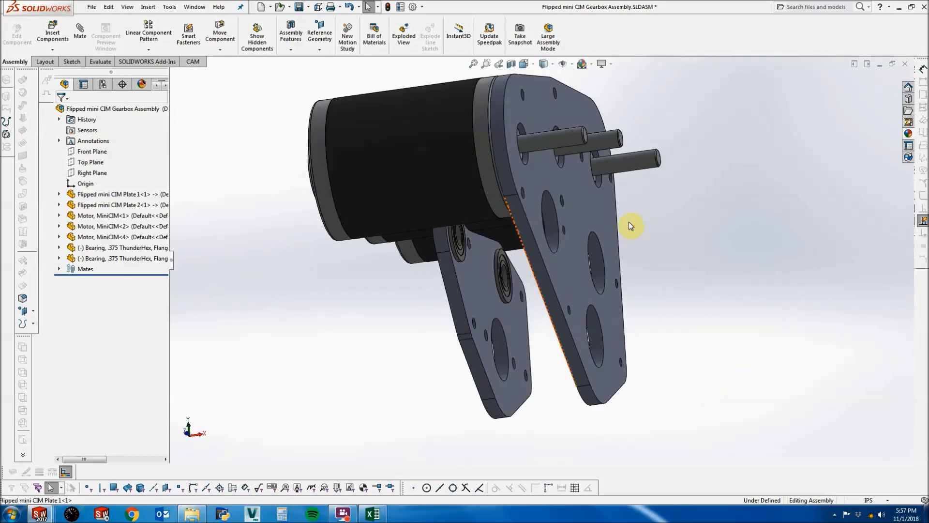
{"action": "middle_click_drag", "start_coordinate": [629, 220], "coordinate": [622, 226]}
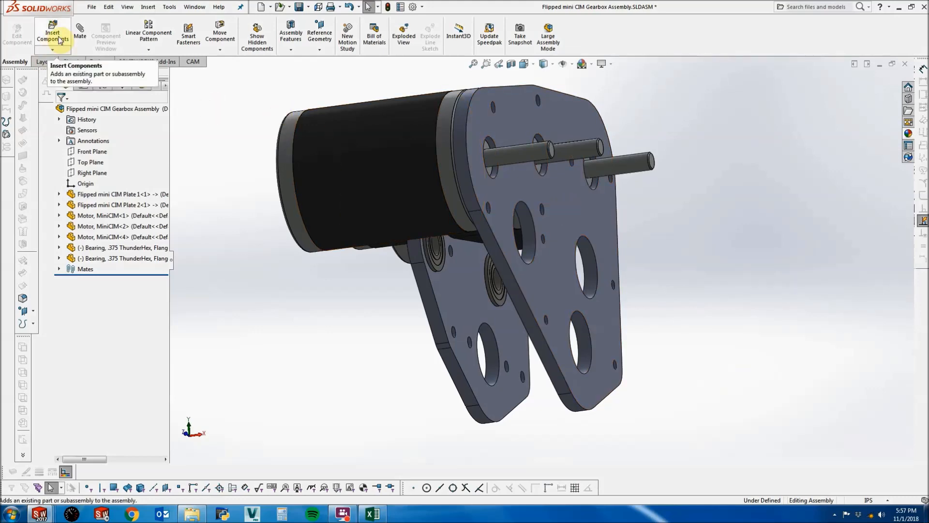
{"action": "middle_click_drag", "start_coordinate": [498, 210], "coordinate": [614, 190]}
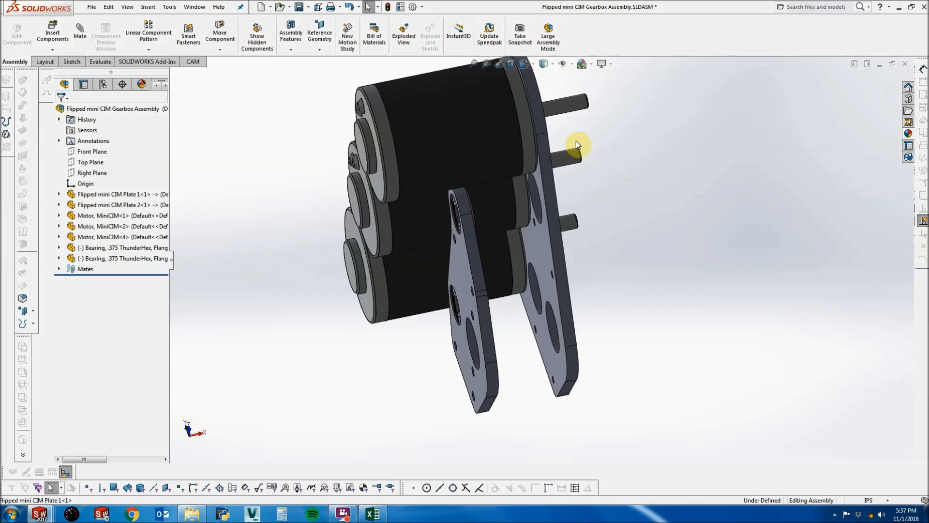
{"action": "middle_click_drag", "start_coordinate": [555, 155], "coordinate": [486, 253]}
Insert the 62T WCP-0141 and 64T WCP-0122 gears from the COTS Parts Gears folder and place them beside Plate 1.
{"action": "left_click", "coordinate": [53, 32]}
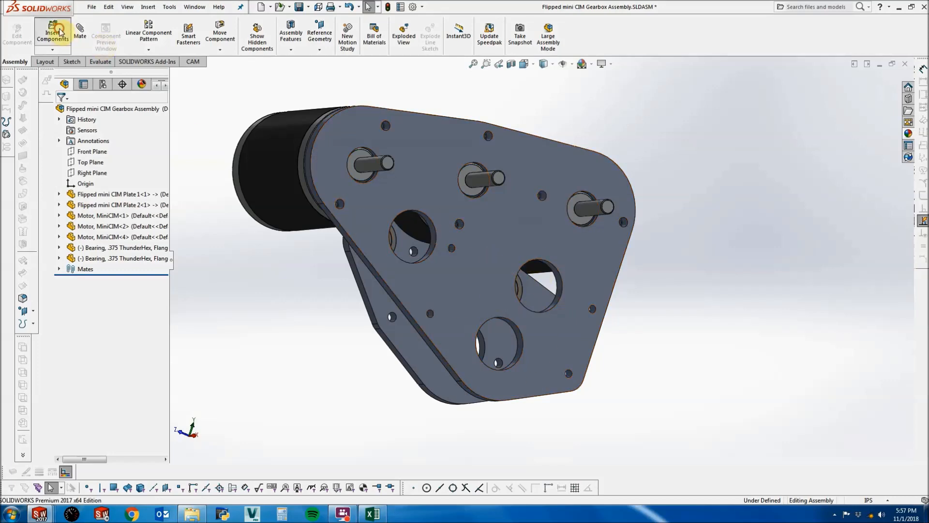
{"action": "left_click", "coordinate": [110, 278]}
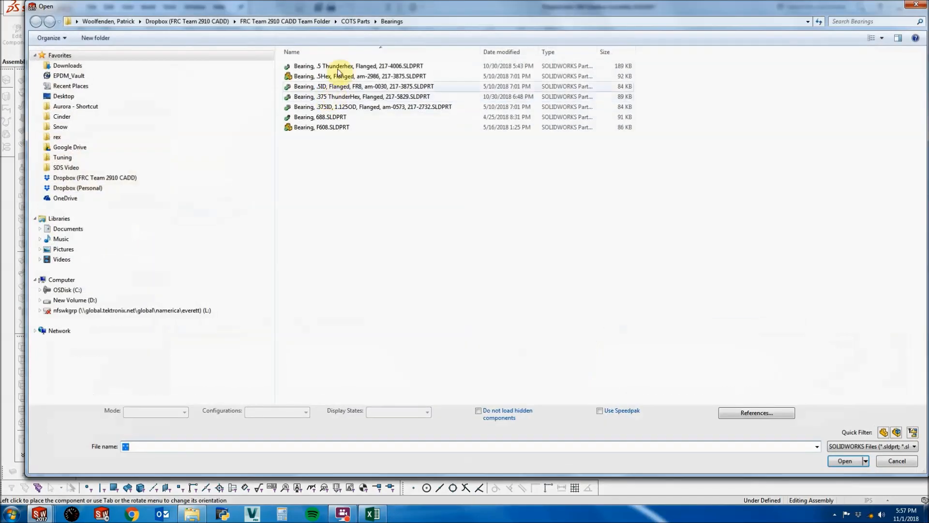
{"action": "left_click", "coordinate": [355, 22]}
{"action": "double_click", "coordinate": [308, 88]}
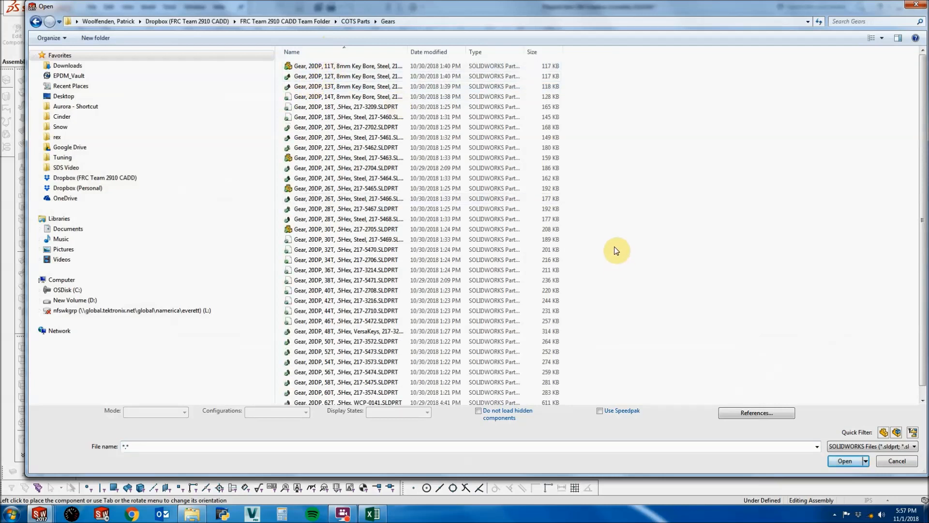
{"action": "scroll", "coordinate": [595, 242], "scroll_direction": "down", "scroll_amount": 2}
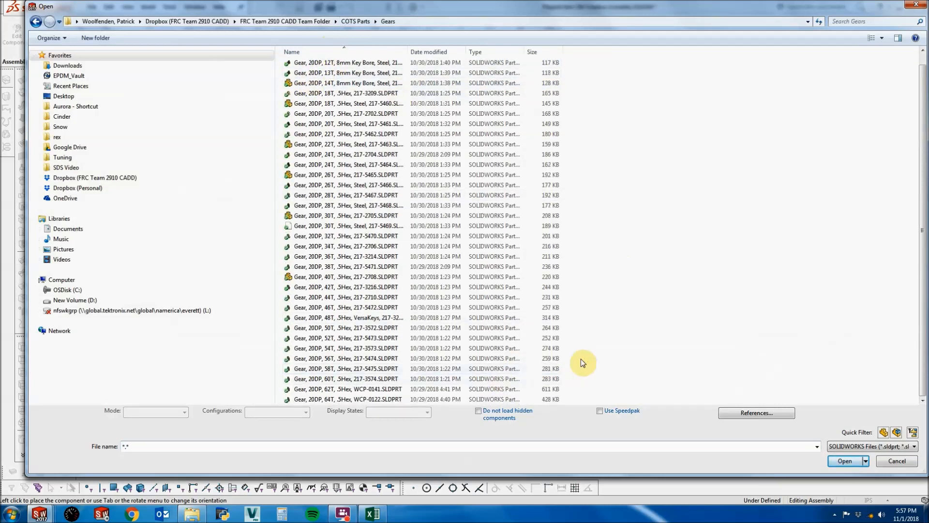
{"action": "left_click", "coordinate": [426, 389]}
{"action": "left_click", "coordinate": [392, 400], "text": "shift"}
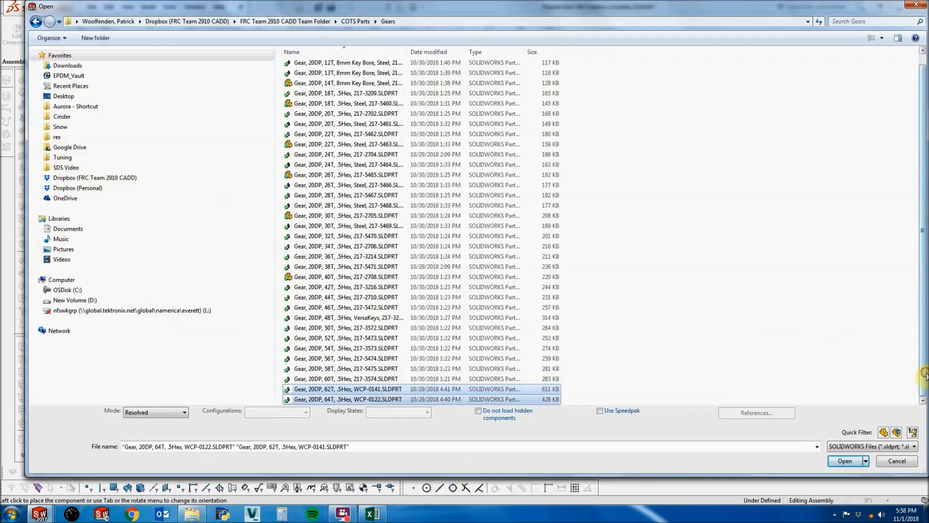
{"action": "left_click", "coordinate": [847, 460]}
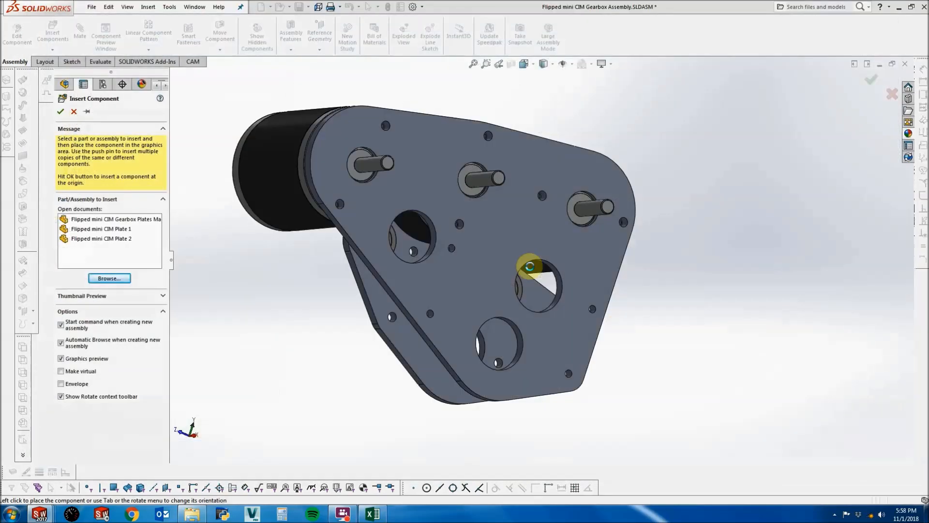
{"action": "left_click", "coordinate": [553, 269]}
{"action": "left_click", "coordinate": [492, 254]}
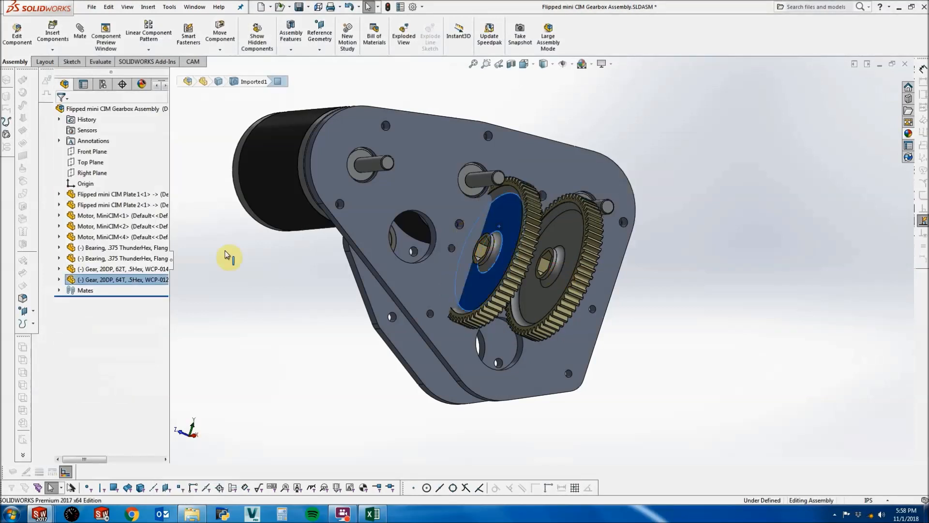
Mate the 64T gear's Axis1 concentric with the middle large hole in Plate 1.
{"action": "left_click", "coordinate": [59, 279]}
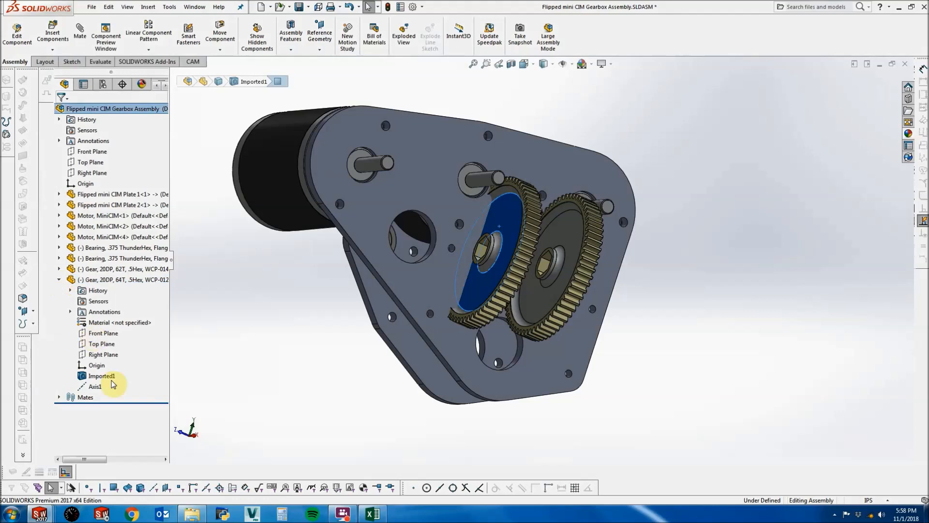
{"action": "left_click", "coordinate": [94, 386]}
{"action": "middle_click_drag", "start_coordinate": [491, 341], "coordinate": [462, 254]}
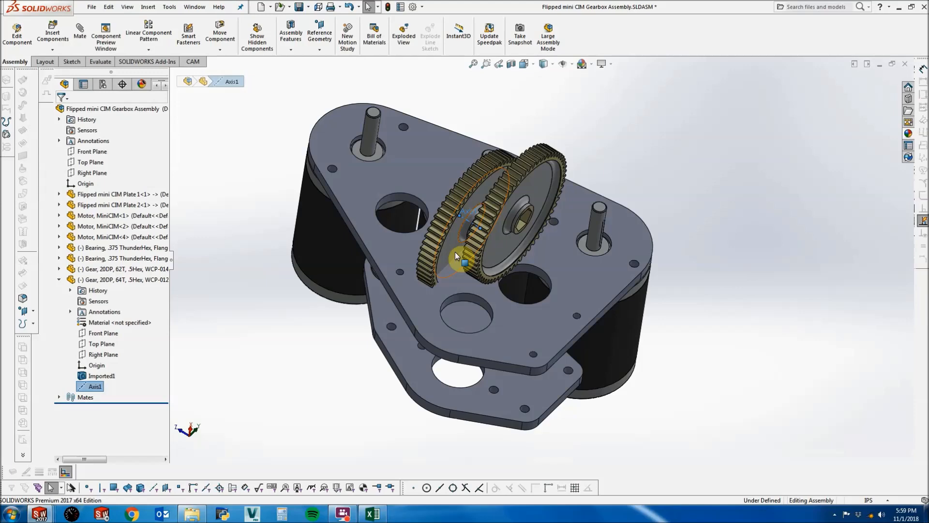
{"action": "scroll", "coordinate": [480, 218], "scroll_direction": "down", "scroll_amount": 1}
{"action": "left_click", "coordinate": [518, 133]}
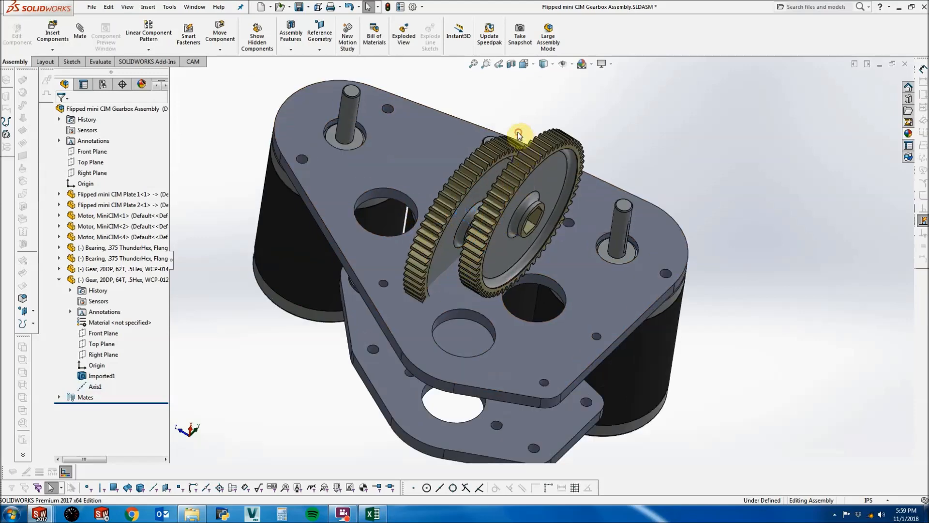
{"action": "middle_click_drag", "start_coordinate": [442, 207], "coordinate": [433, 228]}
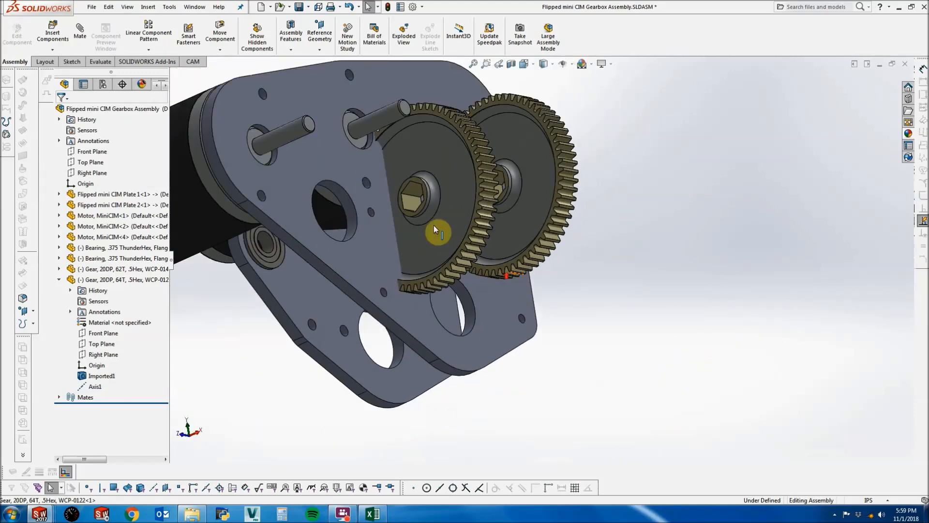
{"action": "left_click", "coordinate": [438, 162]}
{"action": "middle_click_drag", "start_coordinate": [440, 255], "coordinate": [481, 255]}
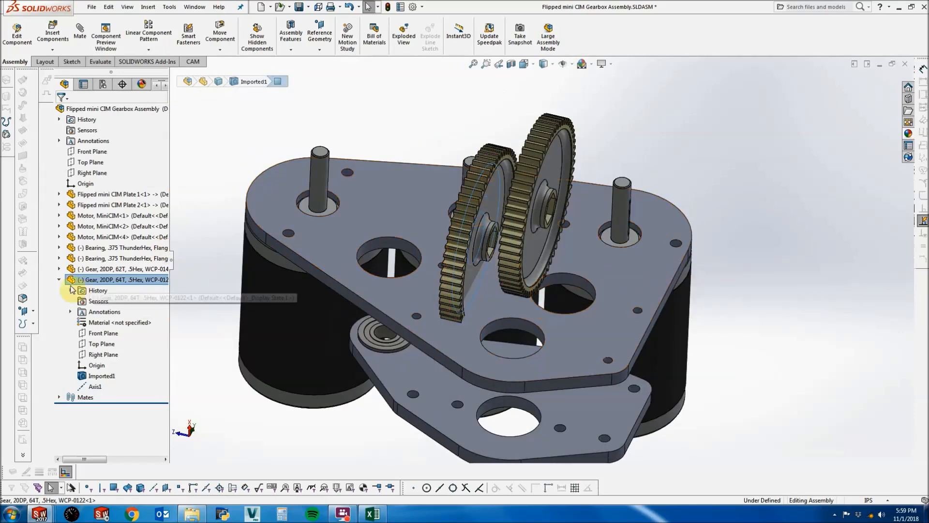
{"action": "double_click", "coordinate": [93, 387]}
{"action": "scroll", "coordinate": [564, 265], "scroll_direction": "down", "scroll_amount": 3}
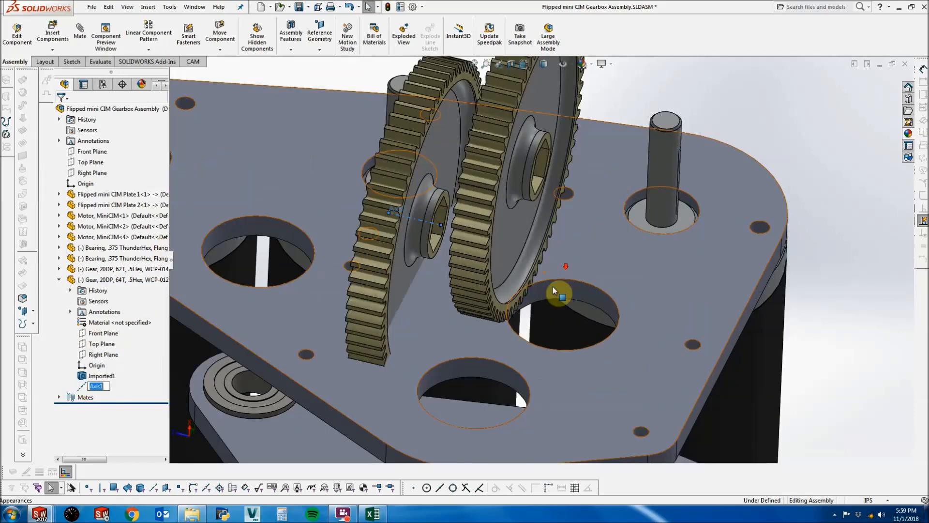
{"action": "left_click", "coordinate": [552, 290], "text": "ctrl"}
{"action": "left_click", "coordinate": [80, 31]}
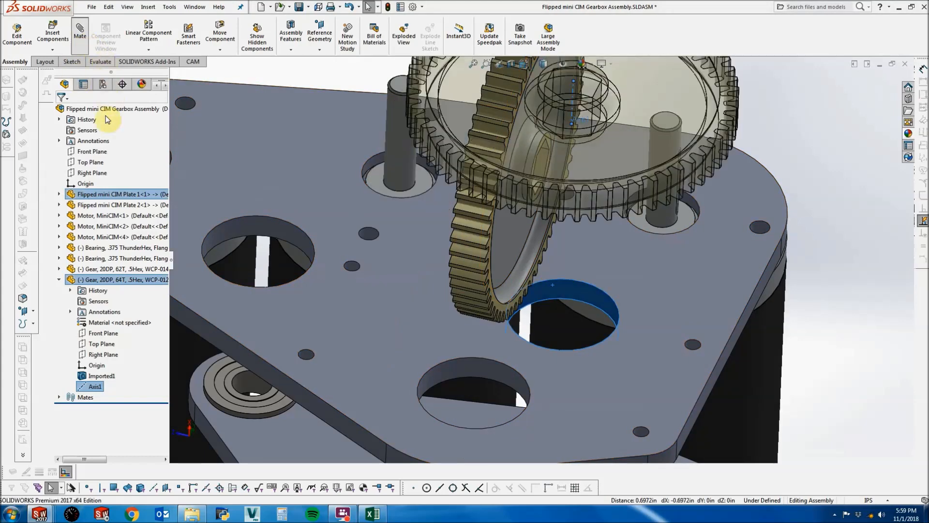
{"action": "left_click", "coordinate": [61, 110]}
{"action": "left_click", "coordinate": [61, 109]}
Mate the 62T gear's Axis1 concentric with the upper large hole in Plate 1.
{"action": "left_click", "coordinate": [509, 247]}
{"action": "scroll", "coordinate": [433, 284], "scroll_direction": "up", "scroll_amount": 1}
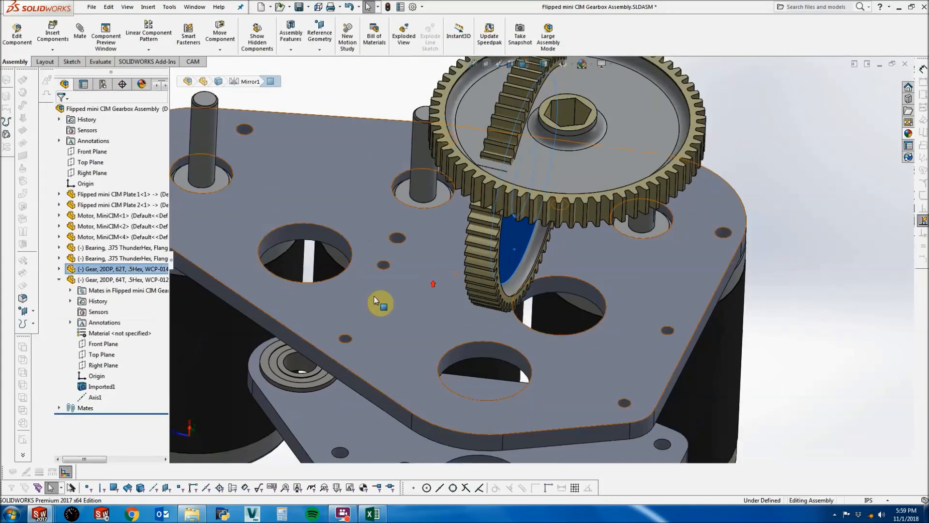
{"action": "scroll", "coordinate": [378, 300], "scroll_direction": "up", "scroll_amount": 2}
{"action": "left_click", "coordinate": [59, 269]}
{"action": "left_click", "coordinate": [94, 376]}
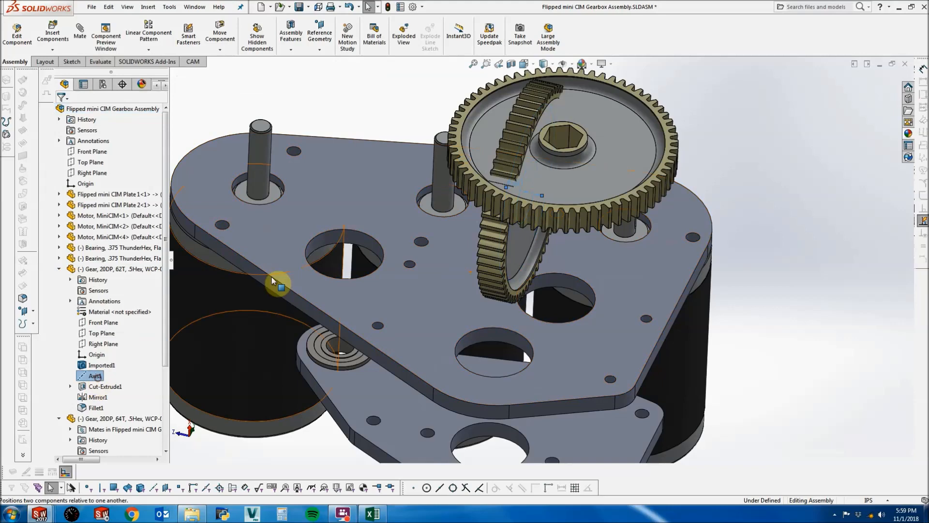
{"action": "left_click", "coordinate": [325, 235], "text": "ctrl"}
{"action": "left_click", "coordinate": [80, 31]}
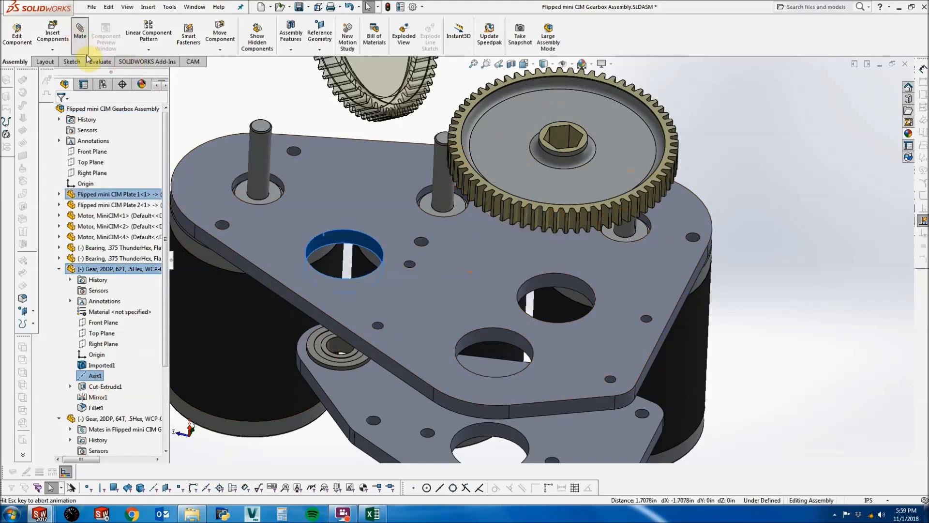
{"action": "left_click", "coordinate": [61, 109]}
{"action": "left_click", "coordinate": [60, 110]}
Add a coincident mate between the hub end faces of the 64T and 62T gears.
{"action": "middle_click_drag", "start_coordinate": [477, 158], "coordinate": [521, 210]}
{"action": "scroll", "coordinate": [481, 121], "scroll_direction": "up", "scroll_amount": 1}
{"action": "scroll", "coordinate": [522, 209], "scroll_direction": "down", "scroll_amount": 1}
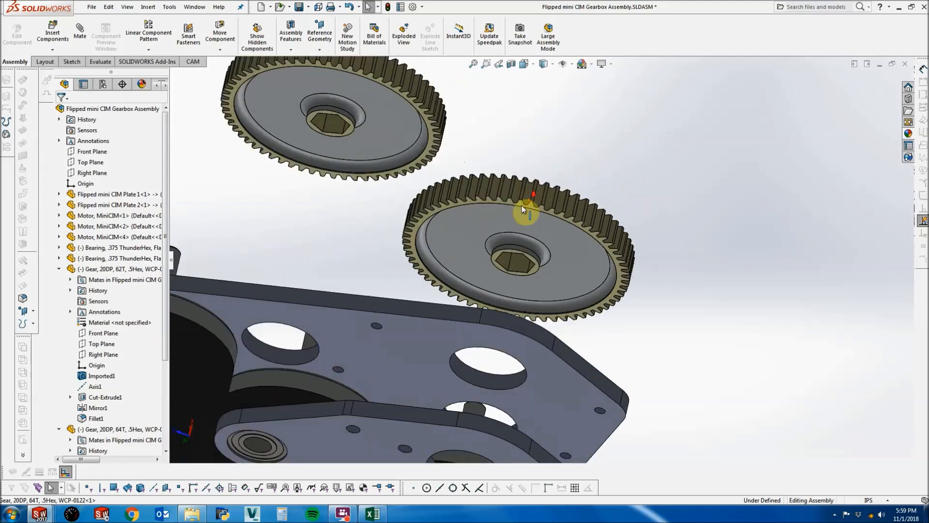
{"action": "scroll", "coordinate": [522, 203], "scroll_direction": "down", "scroll_amount": 3}
{"action": "left_click", "coordinate": [477, 311]}
{"action": "scroll", "coordinate": [436, 252], "scroll_direction": "up", "scroll_amount": 3}
{"action": "scroll", "coordinate": [373, 177], "scroll_direction": "down", "scroll_amount": 3}
{"action": "left_click", "coordinate": [386, 162], "text": "ctrl"}
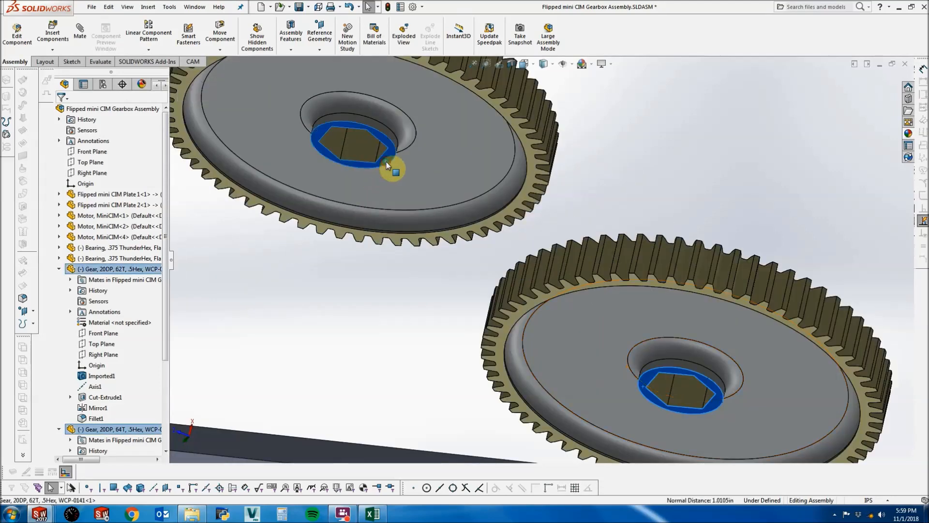
{"action": "left_click", "coordinate": [80, 30]}
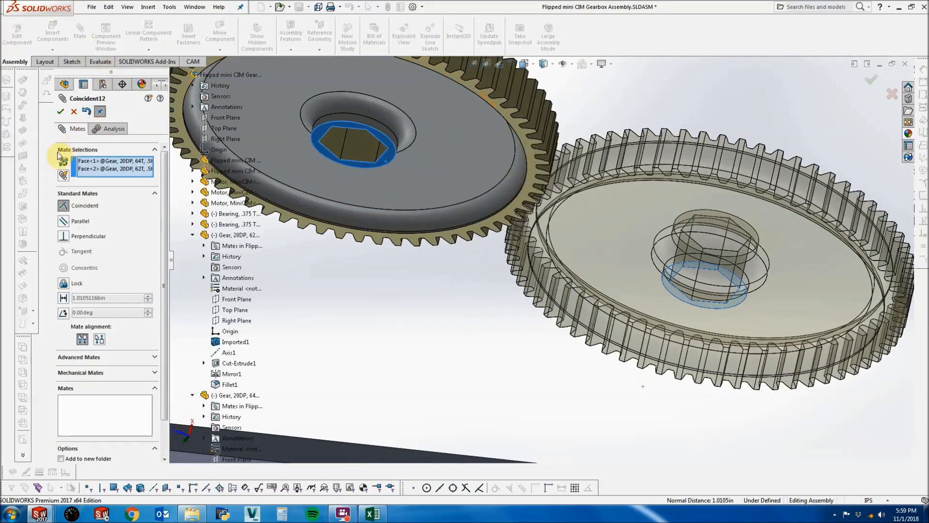
{"action": "left_click", "coordinate": [60, 112]}
{"action": "left_click", "coordinate": [60, 111]}
Slide the aligned 62T and 64T gears along their axes until they sit close to Plate 1.
{"action": "scroll", "coordinate": [522, 204], "scroll_direction": "up", "scroll_amount": 4}
{"action": "middle_click_drag", "start_coordinate": [522, 205], "coordinate": [506, 189]}
{"action": "left_click_drag", "start_coordinate": [503, 185], "coordinate": [479, 330]}
{"action": "middle_click_drag", "start_coordinate": [489, 314], "coordinate": [483, 412]}
{"action": "scroll", "coordinate": [517, 358], "scroll_direction": "down", "scroll_amount": 5}
{"action": "left_click_drag", "start_coordinate": [525, 284], "coordinate": [526, 297]}
{"action": "scroll", "coordinate": [530, 286], "scroll_direction": "up", "scroll_amount": 5}
{"action": "middle_click_drag", "start_coordinate": [533, 269], "coordinate": [469, 260]}
{"action": "left_click_drag", "start_coordinate": [468, 260], "coordinate": [402, 338]}
Insert the 24T steel 217-5464 and 38T 217-5471 gears from the Gears folder and place them near the two plates.
{"action": "scroll", "coordinate": [455, 278], "scroll_direction": "up", "scroll_amount": 2}
{"action": "middle_click_drag", "start_coordinate": [455, 277], "coordinate": [507, 356]}
{"action": "scroll", "coordinate": [532, 365], "scroll_direction": "down", "scroll_amount": 5}
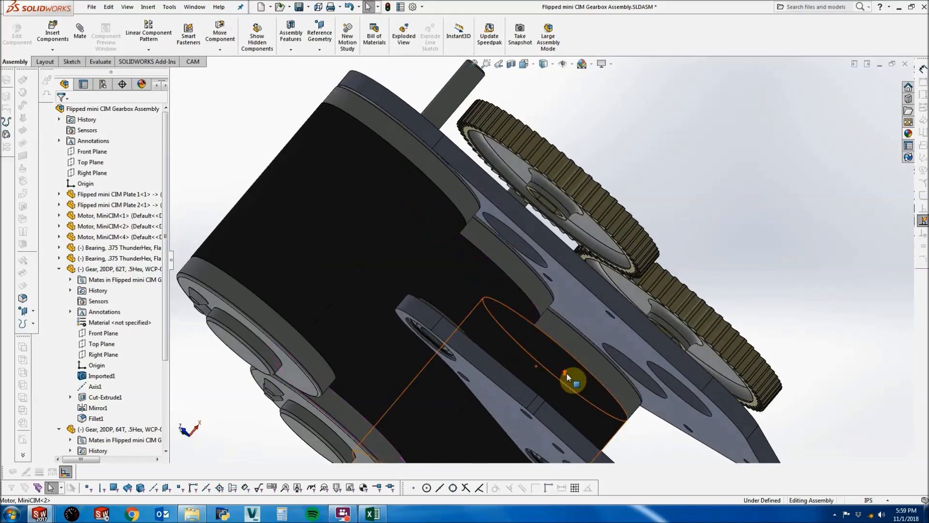
{"action": "scroll", "coordinate": [567, 373], "scroll_direction": "up", "scroll_amount": 3}
{"action": "scroll", "coordinate": [595, 363], "scroll_direction": "down", "scroll_amount": 3}
{"action": "middle_click_drag", "start_coordinate": [595, 363], "coordinate": [614, 374]}
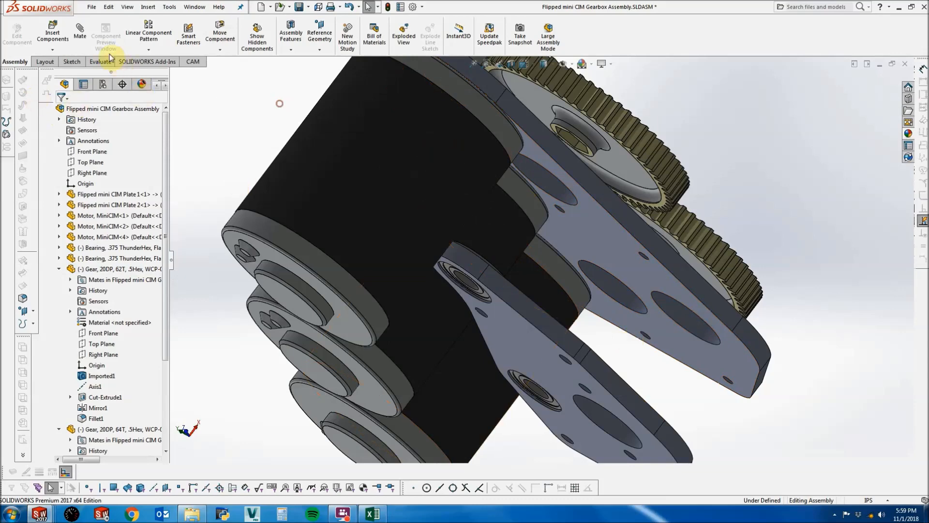
{"action": "left_click", "coordinate": [53, 33]}
{"action": "left_click", "coordinate": [108, 278]}
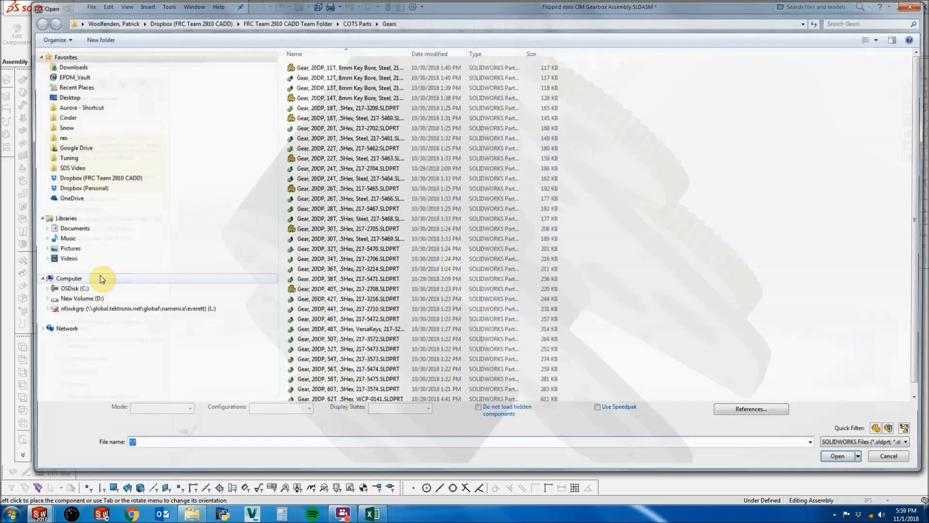
{"action": "left_click", "coordinate": [355, 179]}
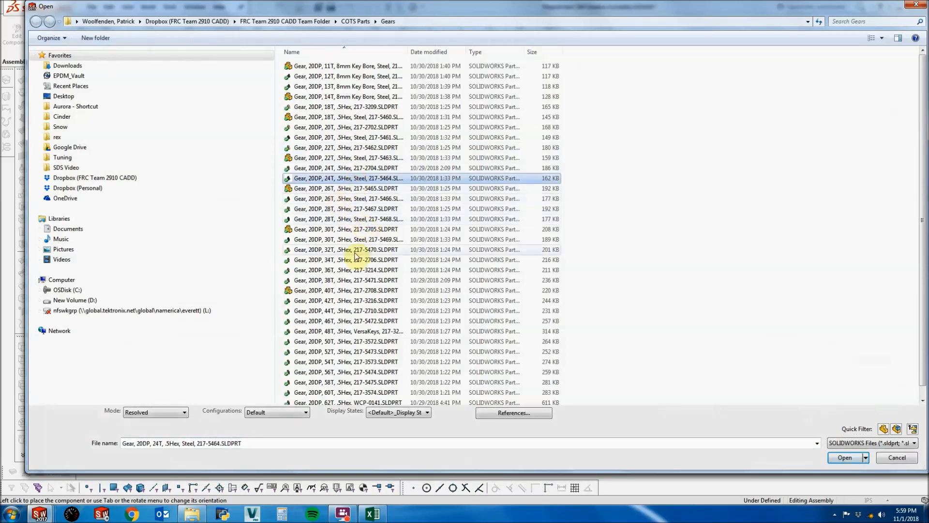
{"action": "left_click", "coordinate": [354, 280], "text": "ctrl"}
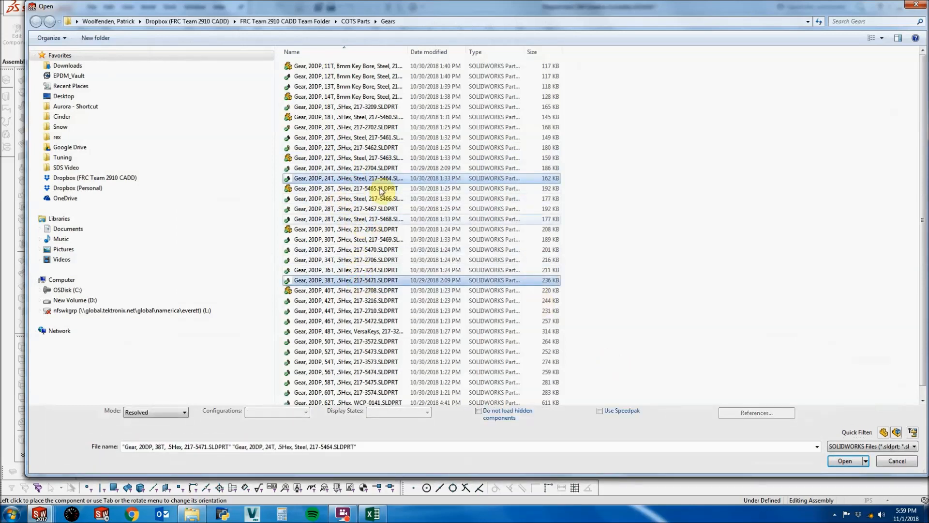
{"action": "left_click", "coordinate": [845, 461]}
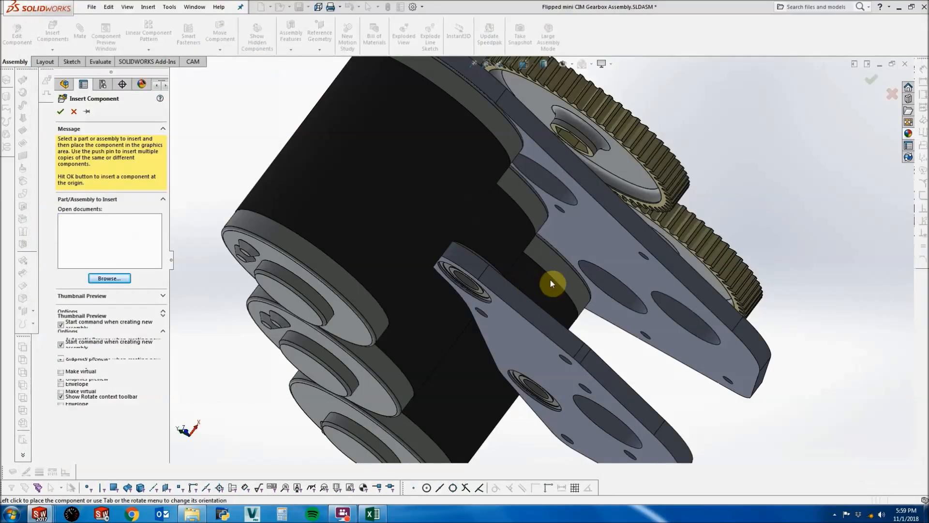
{"action": "left_click", "coordinate": [569, 289]}
{"action": "left_click", "coordinate": [648, 333]}
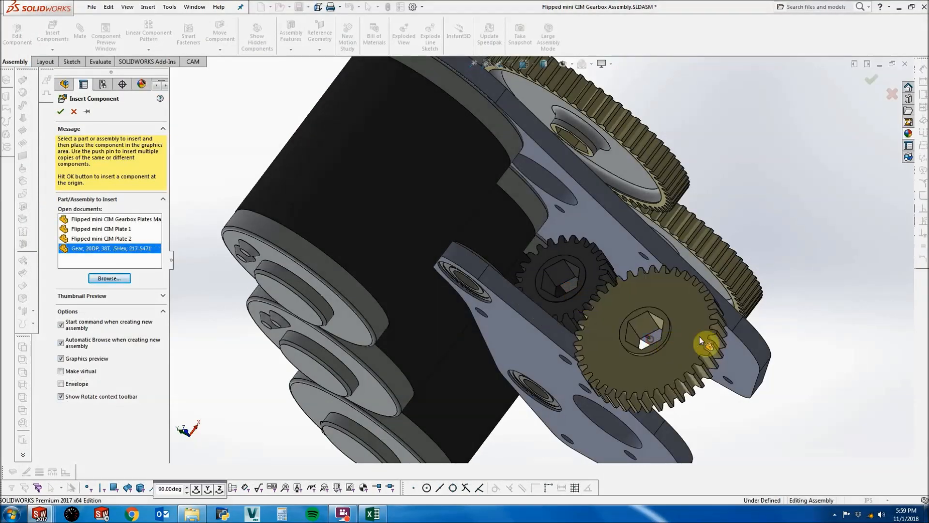
Mate the 24T steel gear's Axis1 concentric with the middle large hole in Plate 1.
{"action": "scroll", "coordinate": [591, 277], "scroll_direction": "down", "scroll_amount": 5}
{"action": "left_click", "coordinate": [586, 275]}
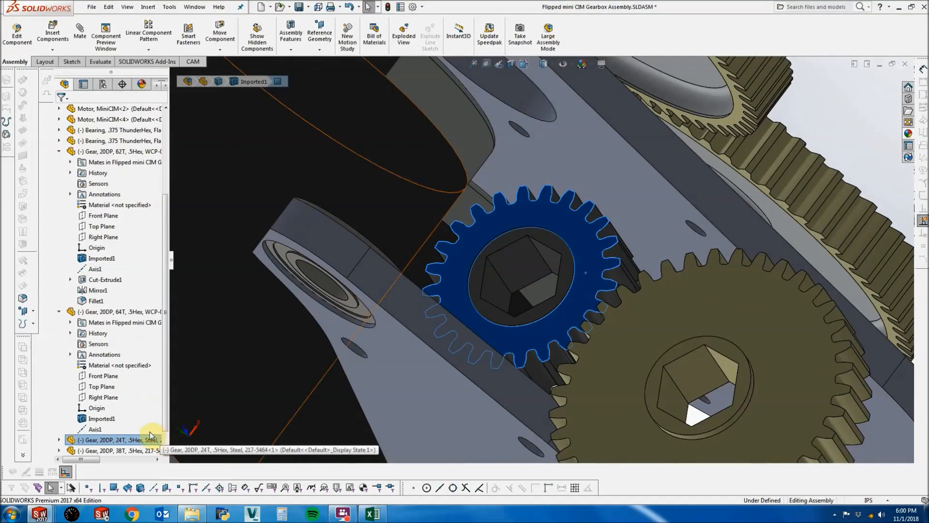
{"action": "left_click", "coordinate": [57, 417]}
{"action": "left_click", "coordinate": [88, 417]}
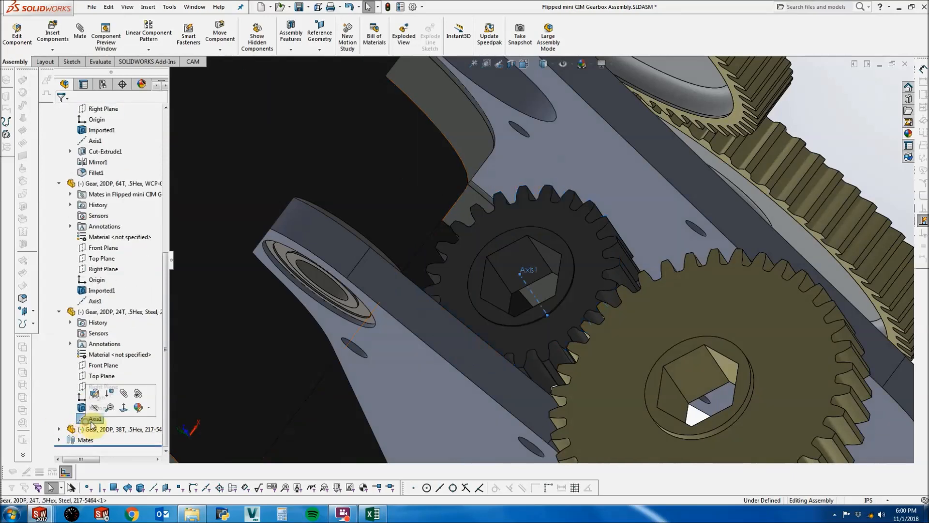
{"action": "scroll", "coordinate": [640, 264], "scroll_direction": "up", "scroll_amount": 4}
{"action": "middle_click_drag", "start_coordinate": [639, 264], "coordinate": [694, 364]}
{"action": "left_click", "coordinate": [695, 364], "text": "ctrl"}
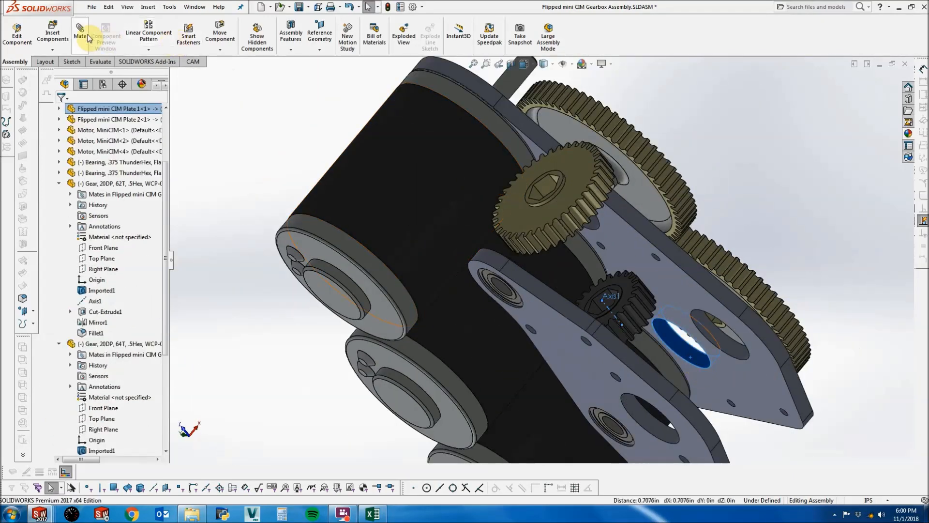
{"action": "left_click", "coordinate": [82, 52]}
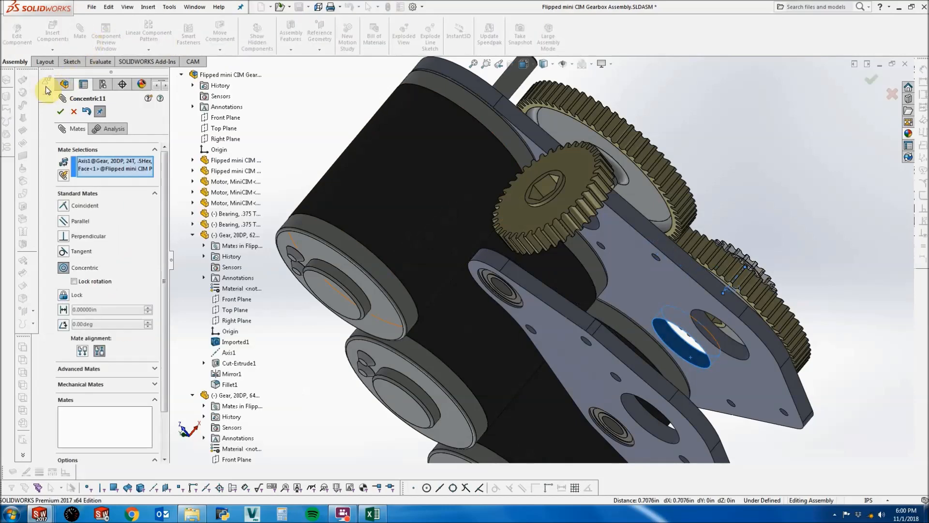
{"action": "left_click", "coordinate": [60, 113]}
{"action": "key", "text": "Escape"}
Mate the 38T gear's Axis1 concentric with the lowest large hole in Plate 1.
{"action": "left_click", "coordinate": [573, 184]}
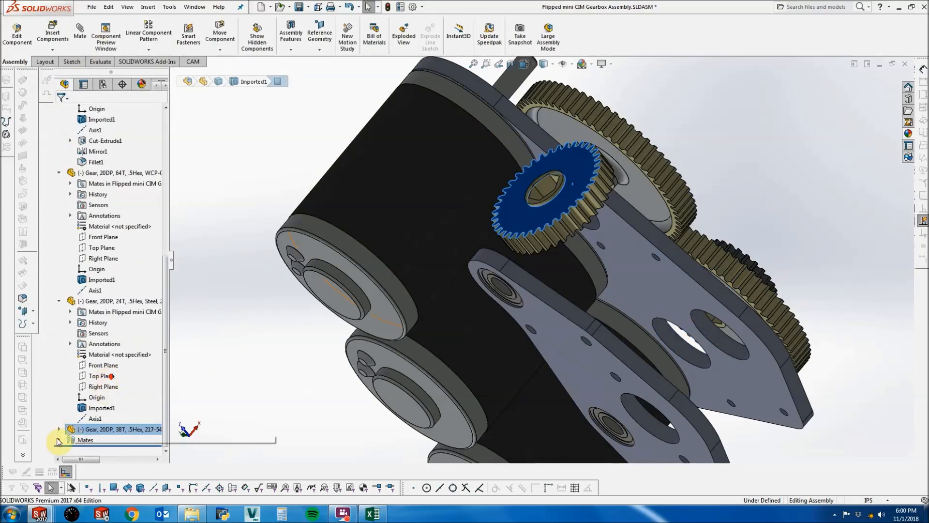
{"action": "left_click", "coordinate": [94, 429]}
{"action": "scroll", "coordinate": [724, 326], "scroll_direction": "down", "scroll_amount": 5}
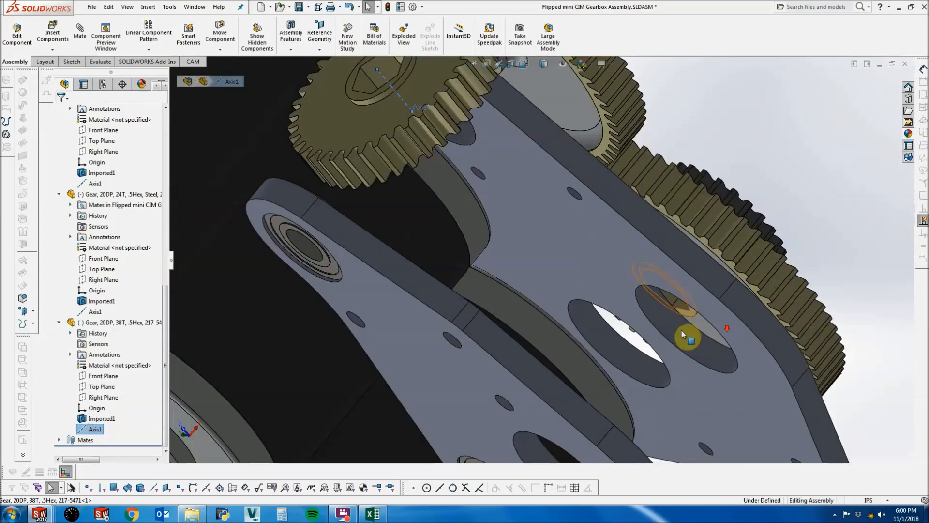
{"action": "left_click", "coordinate": [681, 330], "text": "ctrl"}
{"action": "left_click", "coordinate": [82, 30]}
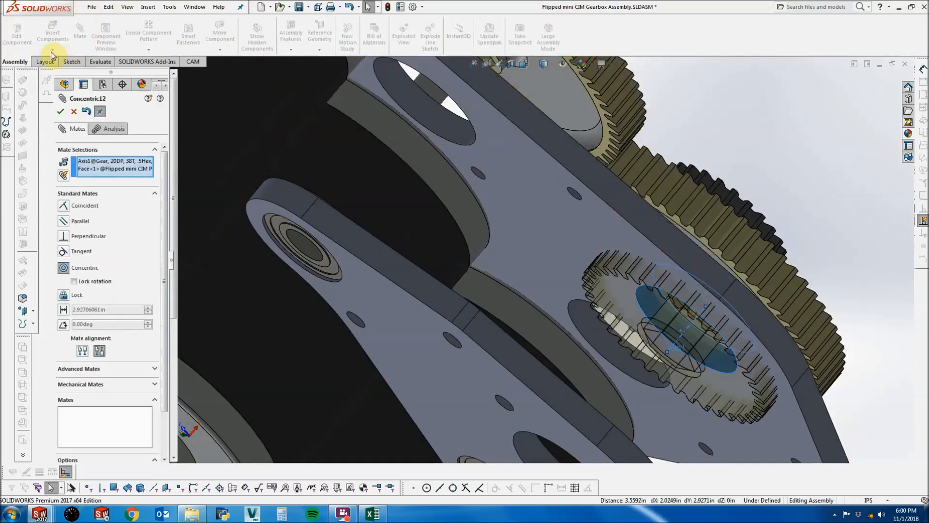
{"action": "left_click", "coordinate": [59, 114]}
{"action": "key", "text": "Escape"}
{"action": "scroll", "coordinate": [541, 258], "scroll_direction": "up", "scroll_amount": 3}
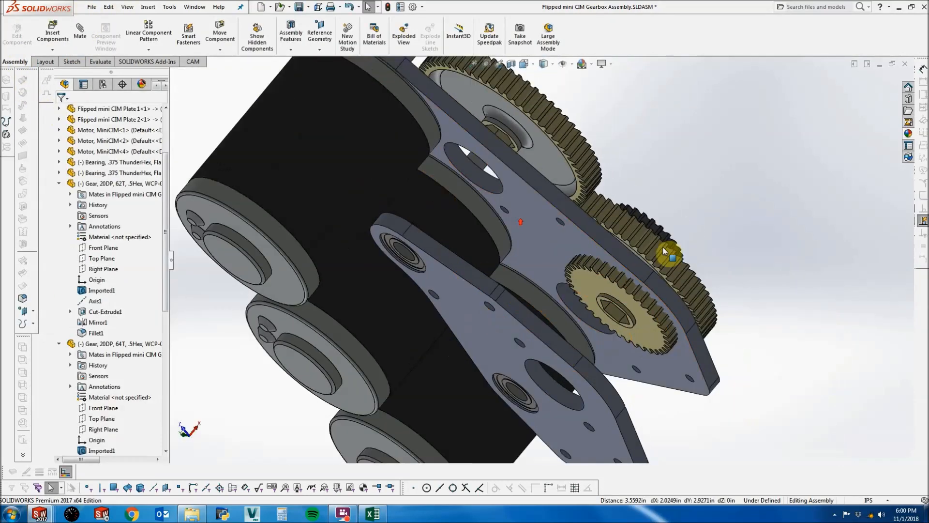
Slide the 38T gear along its axis away from Plate 1, into the space between the two plates.
{"action": "left_click_drag", "start_coordinate": [622, 287], "coordinate": [603, 321]}
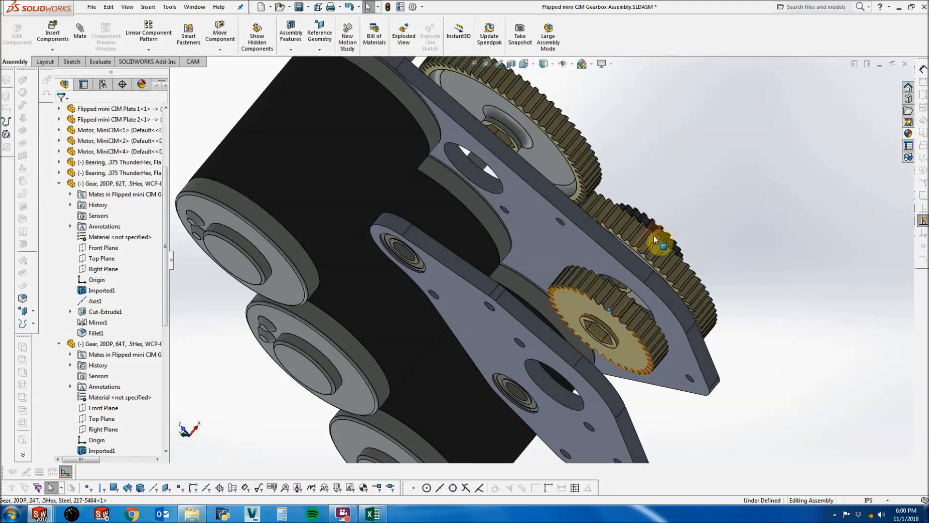
{"action": "left_click", "coordinate": [570, 312]}
{"action": "key", "text": "Escape"}
Rotate the 62T gear until its teeth sit in the gaps between the 64T gear's teeth.
{"action": "middle_click_drag", "start_coordinate": [630, 165], "coordinate": [598, 252]}
{"action": "middle_click_drag", "start_coordinate": [657, 106], "coordinate": [599, 205], "text": "ctrl"}
{"action": "scroll", "coordinate": [558, 175], "scroll_direction": "down", "scroll_amount": 6}
{"action": "scroll", "coordinate": [576, 186], "scroll_direction": "down", "scroll_amount": 4}
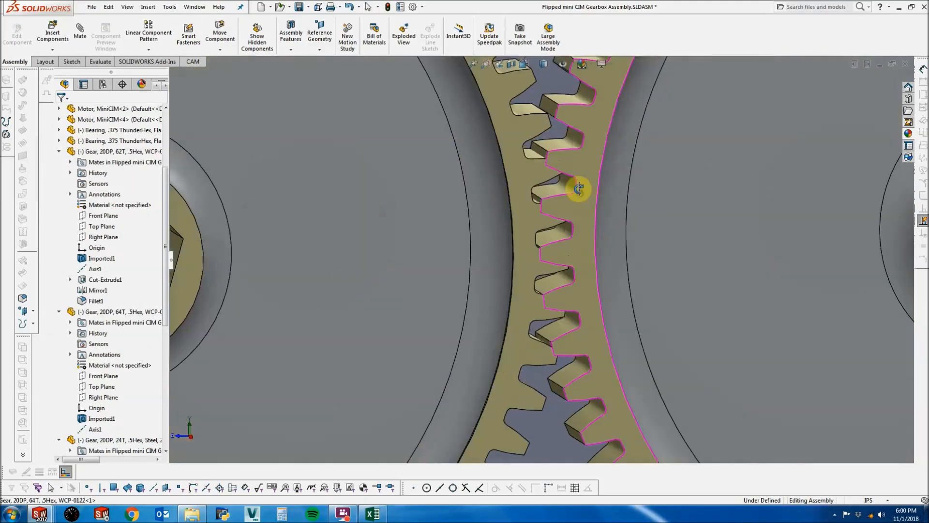
{"action": "left_click", "coordinate": [541, 227]}
{"action": "scroll", "coordinate": [541, 228], "scroll_direction": "up", "scroll_amount": 3}
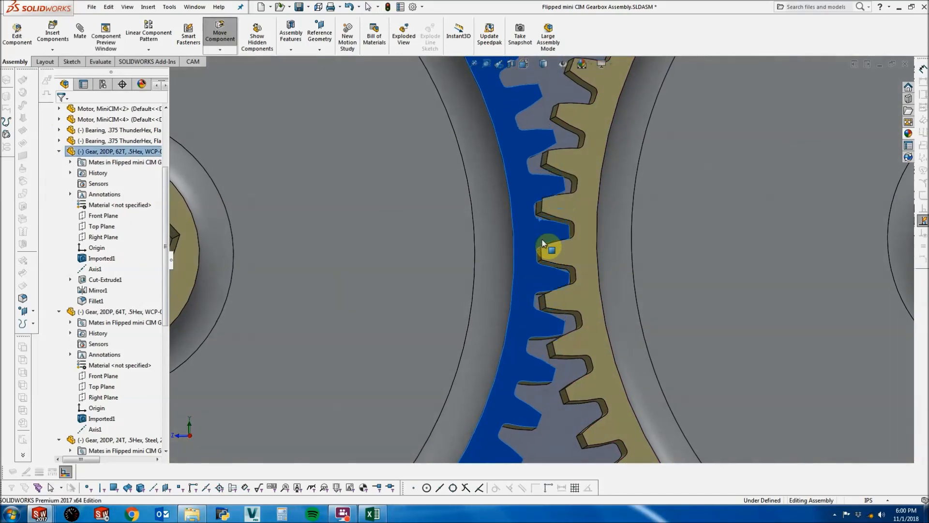
{"action": "scroll", "coordinate": [542, 235], "scroll_direction": "up", "scroll_amount": 5}
{"action": "scroll", "coordinate": [542, 237], "scroll_direction": "up", "scroll_amount": 6}
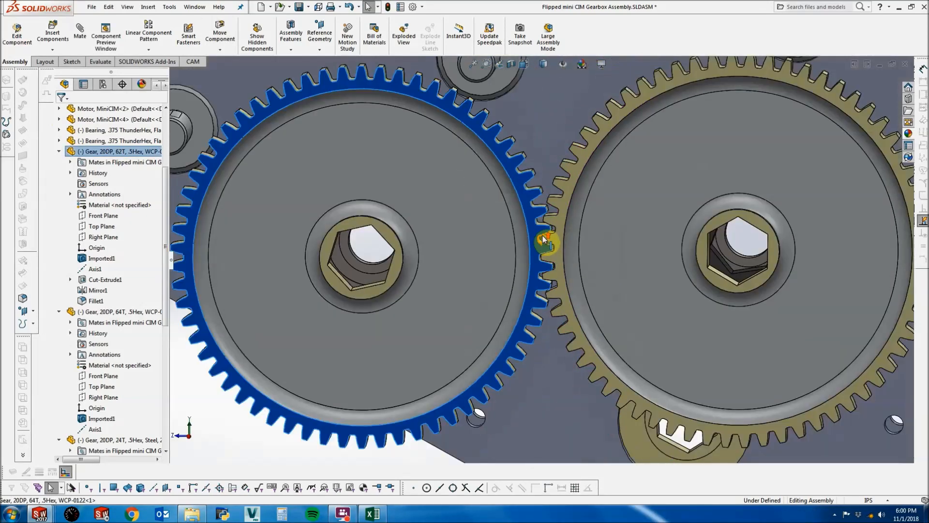
Fine-adjust the 62T gear's rotation at its contact zone with the 64T gear.
{"action": "left_click", "coordinate": [748, 222]}
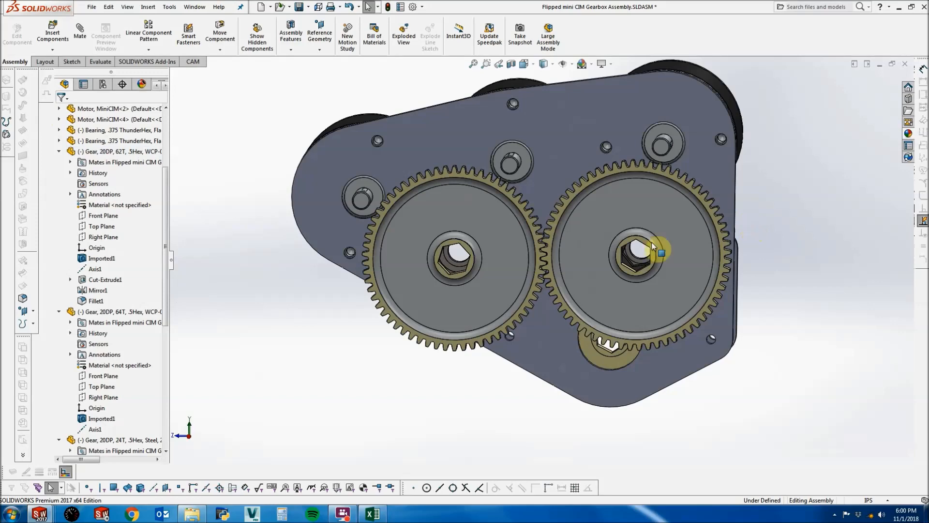
{"action": "scroll", "coordinate": [553, 267], "scroll_direction": "down", "scroll_amount": 5}
{"action": "scroll", "coordinate": [522, 256], "scroll_direction": "down", "scroll_amount": 3}
{"action": "mouse_move", "coordinate": [506, 221]}
{"action": "left_mouse_down"}
{"action": "mouse_move", "coordinate": [507, 242]}
{"action": "mouse_move", "coordinate": [504, 222]}
{"action": "left_mouse_up"}
{"action": "key", "text": "Escape"}
{"action": "scroll", "coordinate": [564, 209], "scroll_direction": "up", "scroll_amount": 6}
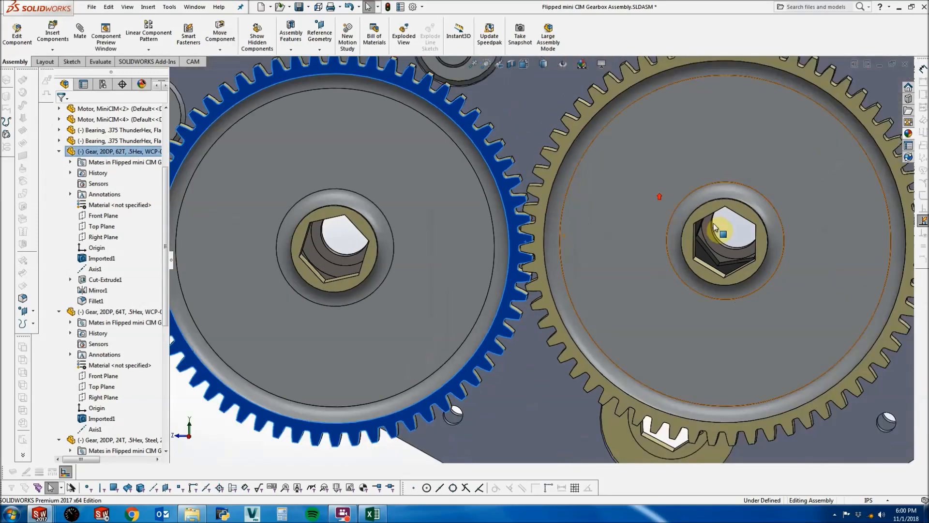
View the gearbox from both sides and turn a gear at the 62T/64T contact zone to realign the meshing teeth.
{"action": "scroll", "coordinate": [673, 261], "scroll_direction": "down", "scroll_amount": 7}
{"action": "middle_click_drag", "start_coordinate": [661, 238], "coordinate": [650, 183]}
{"action": "middle_click_drag", "start_coordinate": [689, 148], "coordinate": [698, 201]}
{"action": "scroll", "coordinate": [698, 201], "scroll_direction": "up", "scroll_amount": 3}
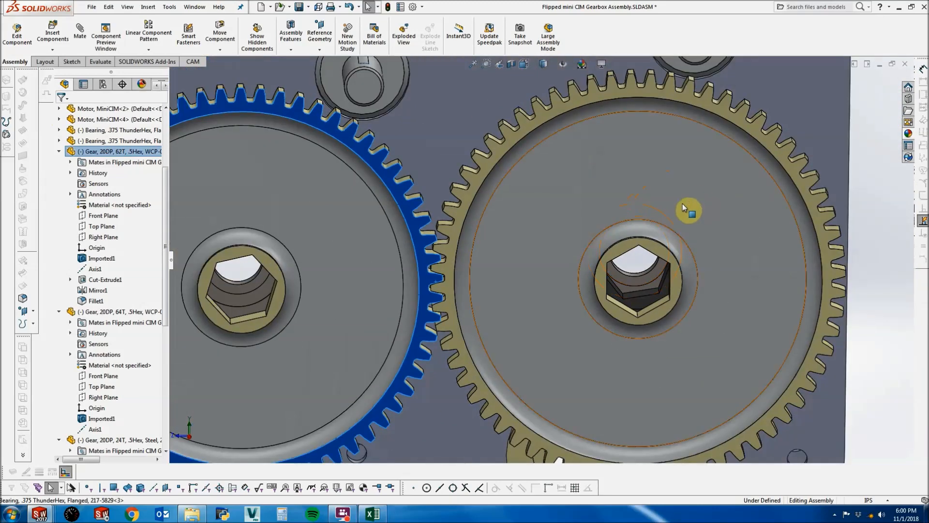
{"action": "scroll", "coordinate": [682, 207], "scroll_direction": "up", "scroll_amount": 4}
{"action": "middle_click_drag", "start_coordinate": [542, 329], "coordinate": [692, 288]}
{"action": "left_click", "coordinate": [692, 288]}
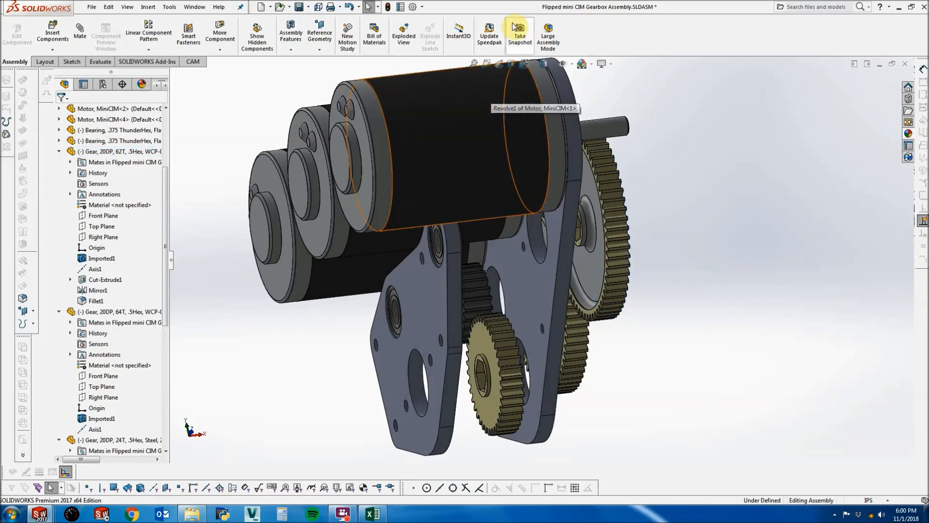
{"action": "middle_click_drag", "start_coordinate": [659, 267], "coordinate": [543, 276]}
{"action": "scroll", "coordinate": [779, 233], "scroll_direction": "down", "scroll_amount": 3}
{"action": "scroll", "coordinate": [740, 265], "scroll_direction": "down", "scroll_amount": 6}
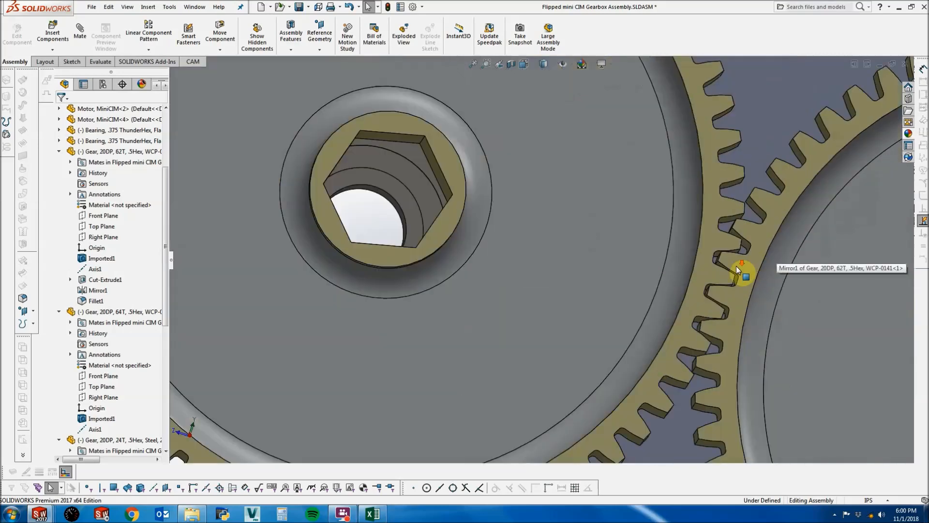
{"action": "left_click_drag", "start_coordinate": [730, 272], "coordinate": [690, 286]}
{"action": "scroll", "coordinate": [690, 286], "scroll_direction": "down", "scroll_amount": 2}
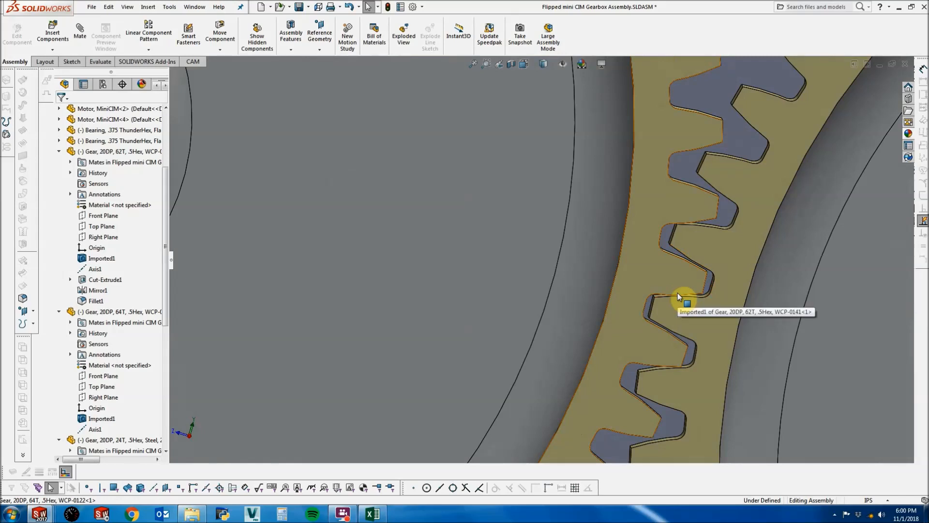
Examine the tooth engagement and clearance between the 62T and 64T gears, and check the radius of the 64T gear.
{"action": "scroll", "coordinate": [678, 292], "scroll_direction": "up", "scroll_amount": 5}
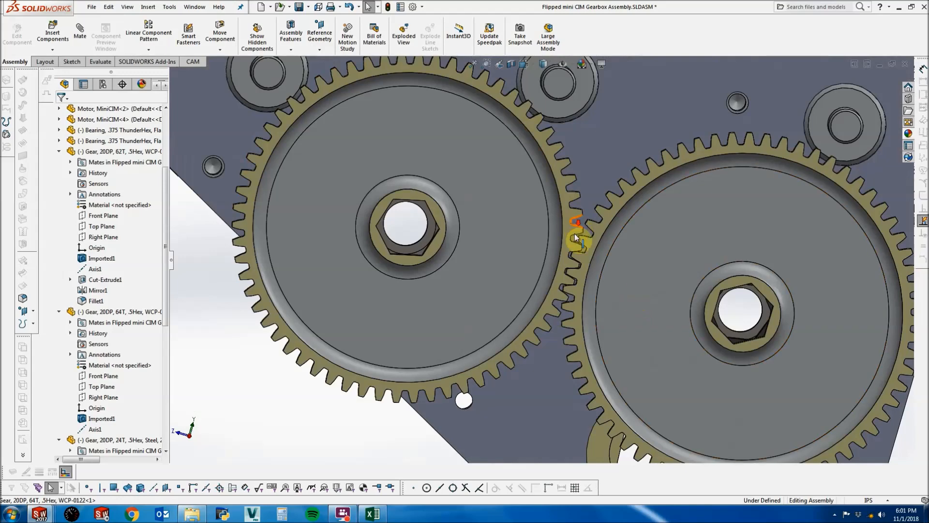
{"action": "scroll", "coordinate": [574, 233], "scroll_direction": "down", "scroll_amount": 6}
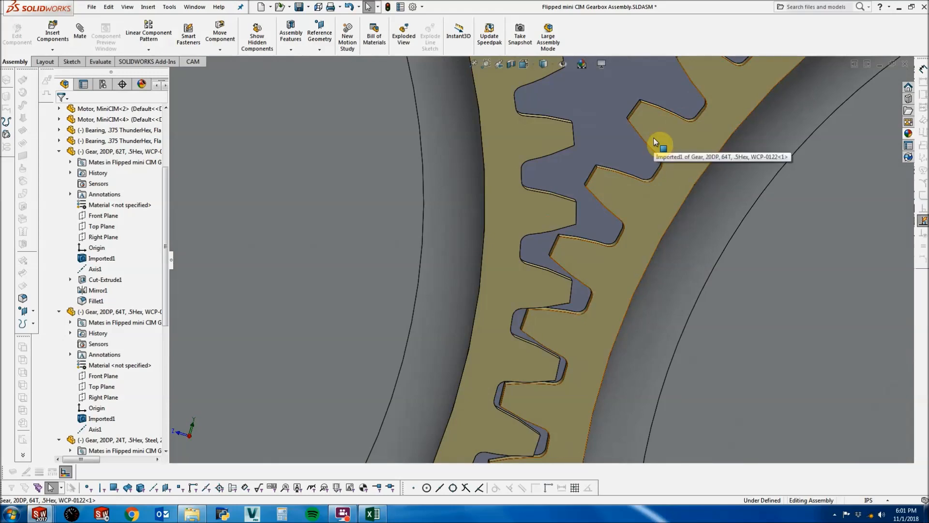
{"action": "middle_click_drag", "start_coordinate": [653, 142], "coordinate": [662, 247]}
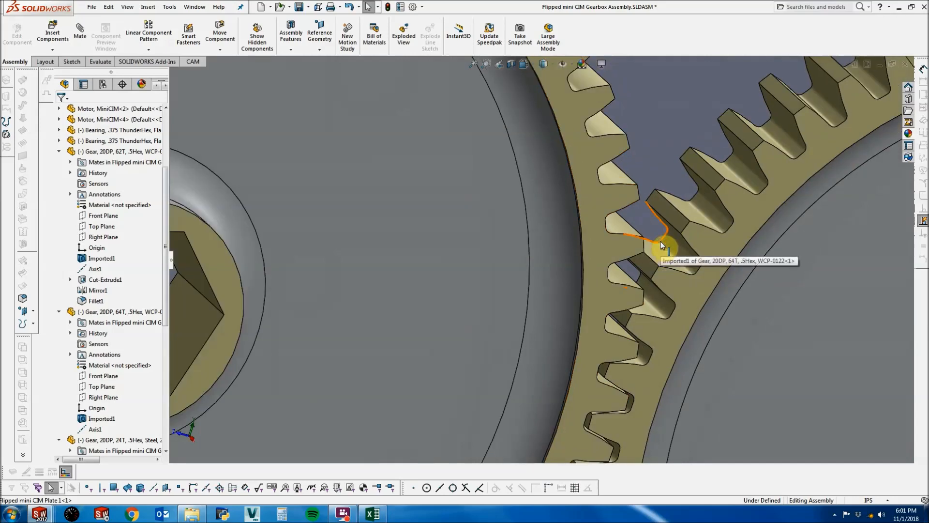
{"action": "middle_click_drag", "start_coordinate": [662, 244], "coordinate": [596, 284]}
{"action": "scroll", "coordinate": [616, 339], "scroll_direction": "up", "scroll_amount": 2}
{"action": "scroll", "coordinate": [594, 373], "scroll_direction": "down", "scroll_amount": 3}
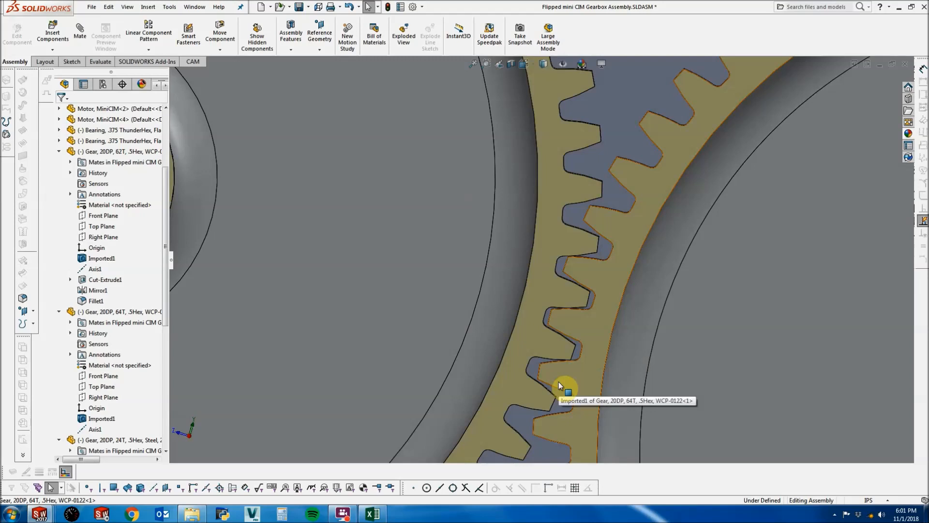
{"action": "scroll", "coordinate": [556, 387], "scroll_direction": "up", "scroll_amount": 5}
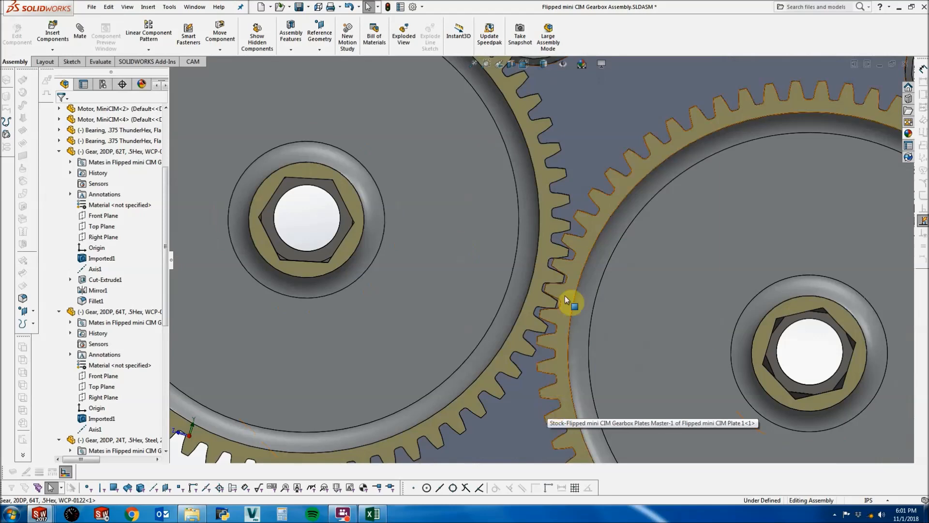
{"action": "scroll", "coordinate": [558, 248], "scroll_direction": "down", "scroll_amount": 5}
{"action": "scroll", "coordinate": [555, 274], "scroll_direction": "up", "scroll_amount": 4}
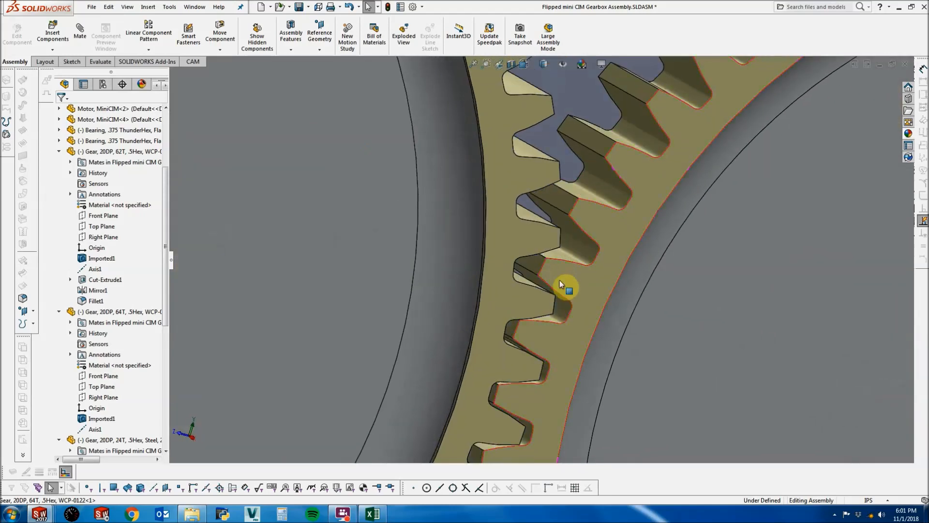
{"action": "left_click", "coordinate": [570, 218]}
{"action": "scroll", "coordinate": [572, 224], "scroll_direction": "up", "scroll_amount": 3}
{"action": "scroll", "coordinate": [571, 225], "scroll_direction": "up", "scroll_amount": 8}
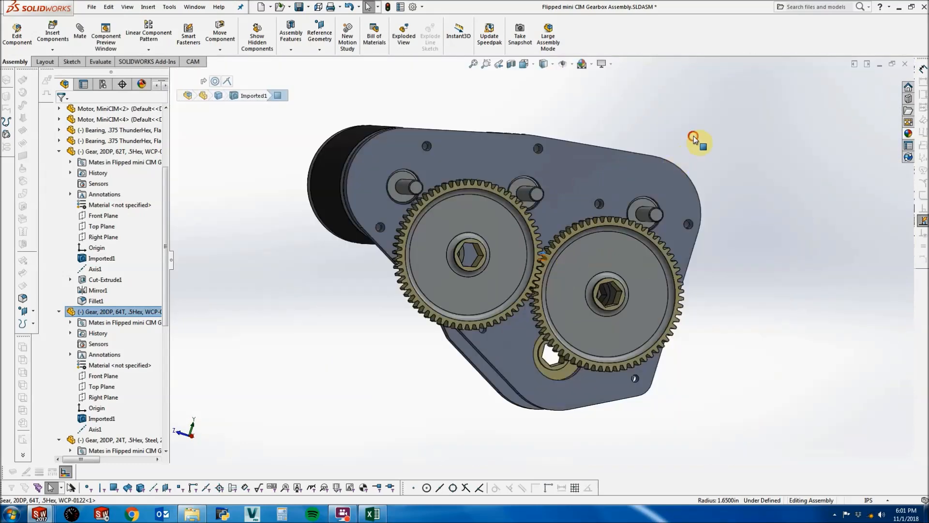
{"action": "left_click", "coordinate": [229, 113]}
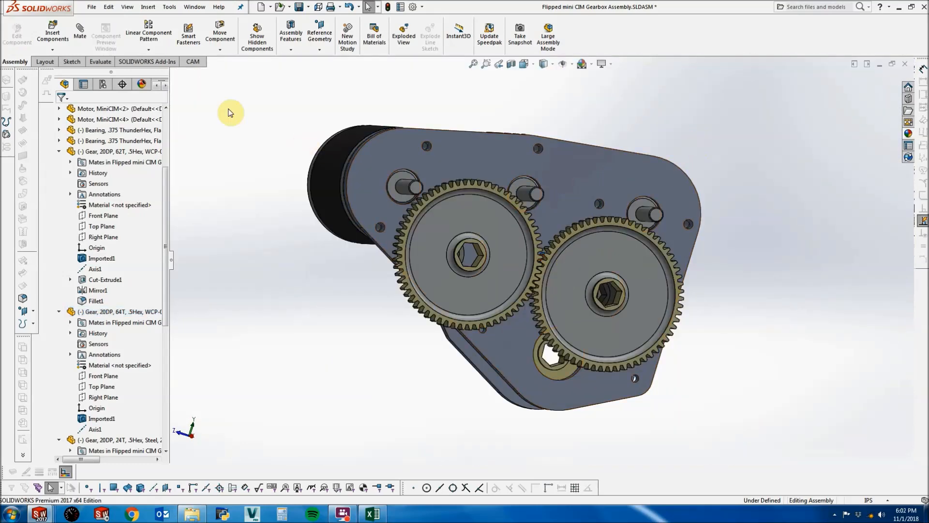
Start a sketch on the 64T gear's toothed face and draw a circle of 1.65 in radius from its centre to the tooth tips.
{"action": "left_click", "coordinate": [66, 63]}
{"action": "left_click", "coordinate": [11, 30]}
{"action": "scroll", "coordinate": [535, 242], "scroll_direction": "down", "scroll_amount": 5}
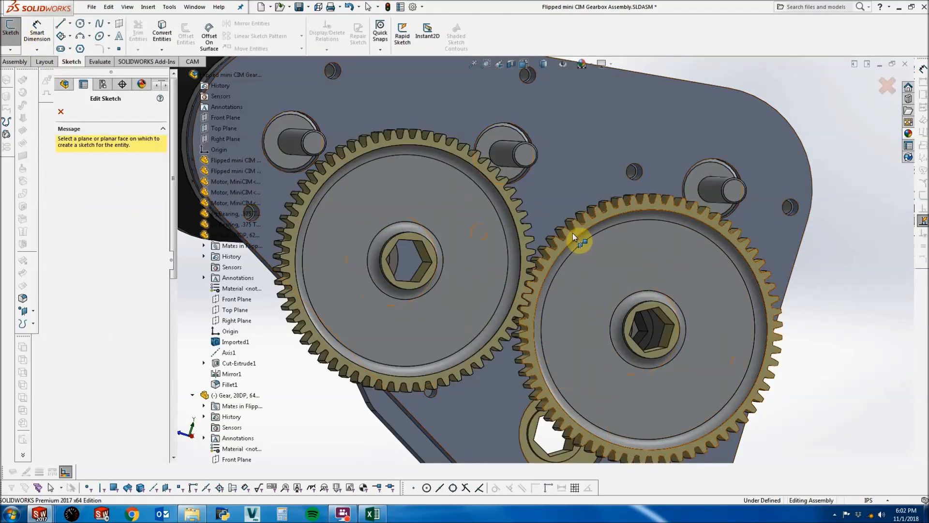
{"action": "left_click", "coordinate": [573, 233]}
{"action": "left_click", "coordinate": [80, 23]}
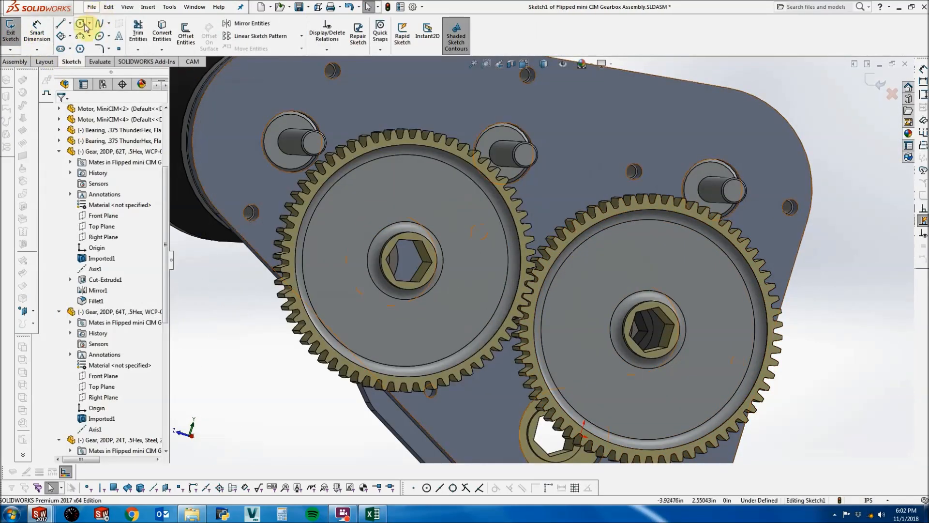
{"action": "left_click", "coordinate": [653, 338]}
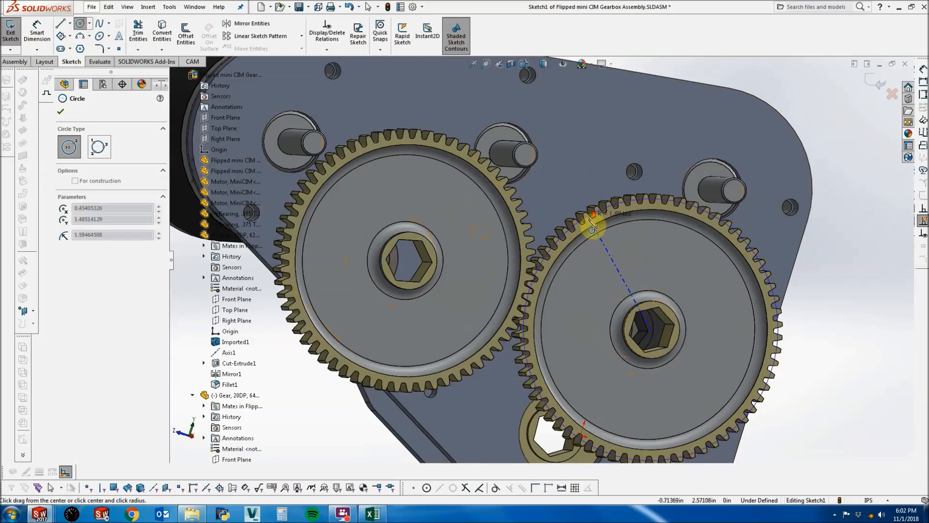
{"action": "scroll", "coordinate": [596, 218], "scroll_direction": "down", "scroll_amount": 2}
{"action": "left_click", "coordinate": [564, 236]}
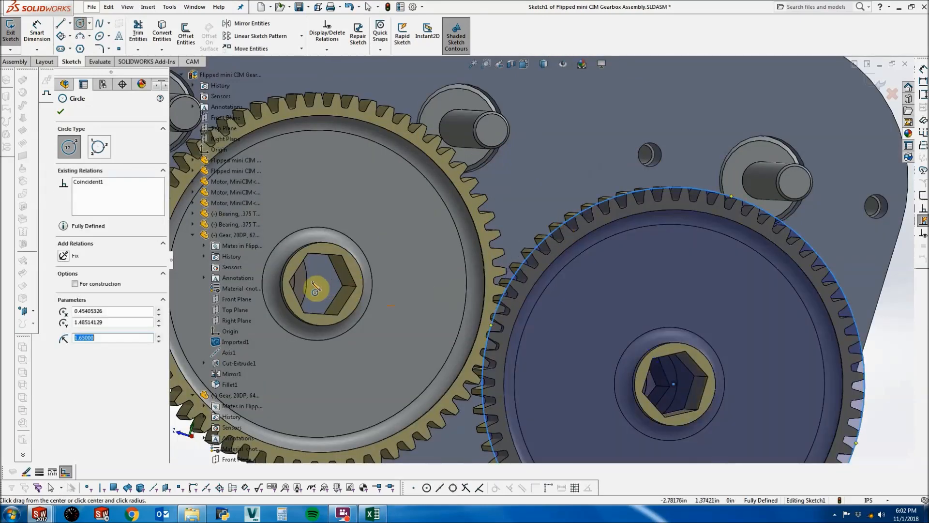
Sketch a second circle on the 62T gear, centred in its hex bore.
{"action": "middle_click_drag", "start_coordinate": [334, 283], "coordinate": [309, 291]}
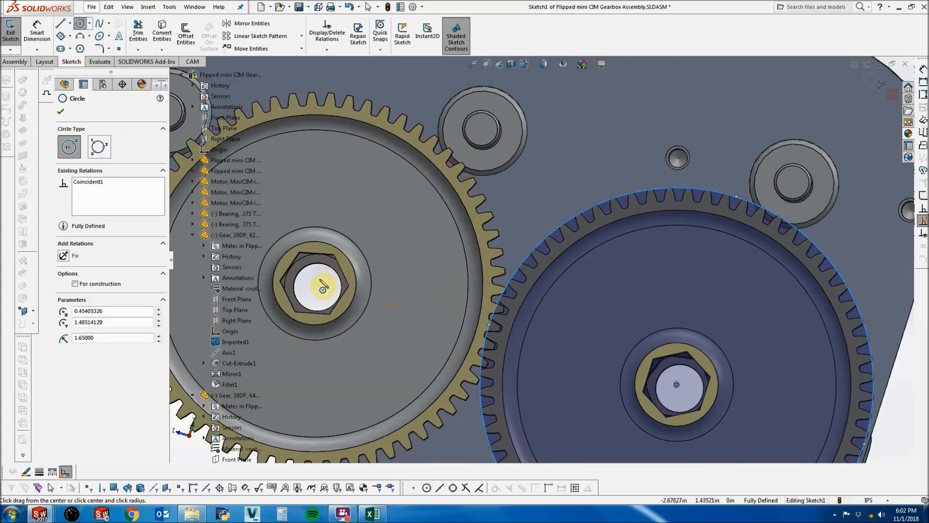
{"action": "left_click", "coordinate": [319, 284]}
{"action": "left_click", "coordinate": [490, 290]}
{"action": "key", "text": "Escape"}
Add a relation that fits the 62T gear's circle to the gear's tooth-tip edge.
{"action": "scroll", "coordinate": [479, 212], "scroll_direction": "down", "scroll_amount": 3}
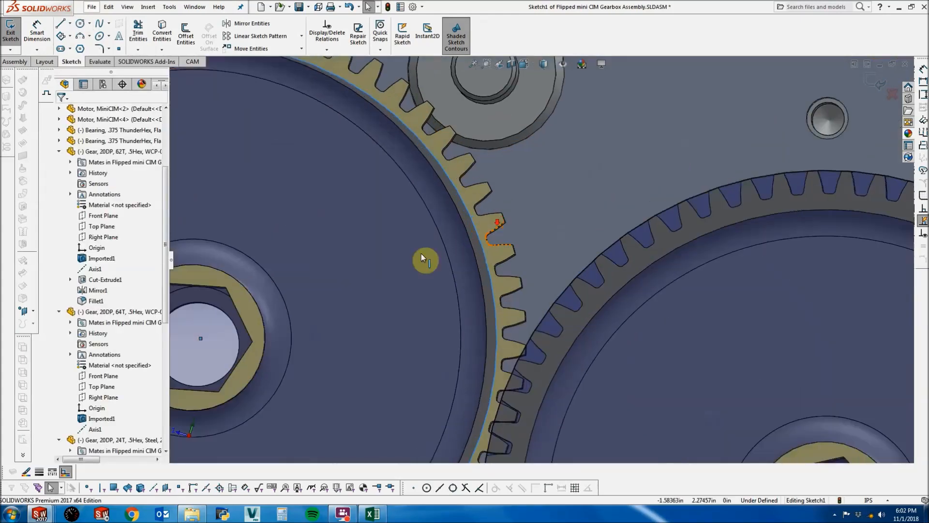
{"action": "scroll", "coordinate": [503, 223], "scroll_direction": "up", "scroll_amount": 5}
{"action": "scroll", "coordinate": [502, 205], "scroll_direction": "down", "scroll_amount": 3}
{"action": "middle_click_drag", "start_coordinate": [502, 205], "coordinate": [487, 233]}
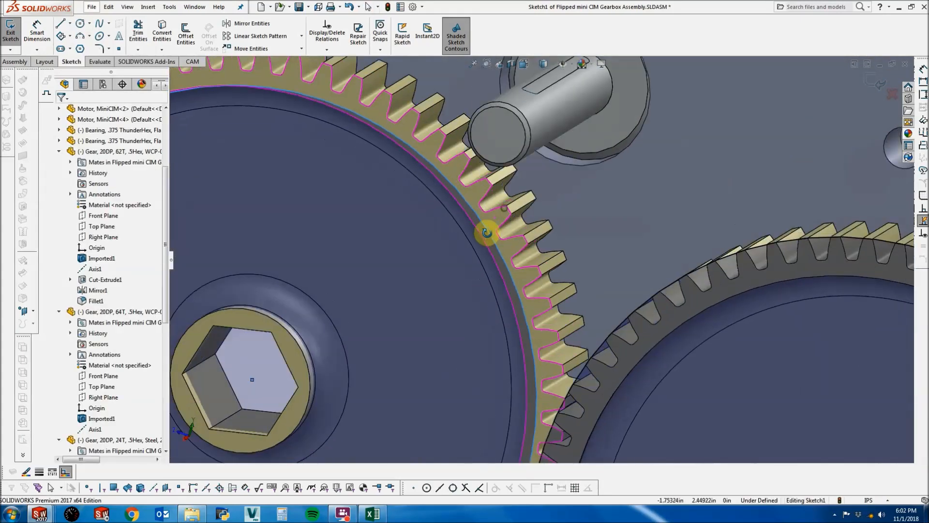
{"action": "left_click", "coordinate": [513, 218], "text": "ctrl"}
{"action": "left_click", "coordinate": [89, 269]}
{"action": "key", "text": "Escape"}
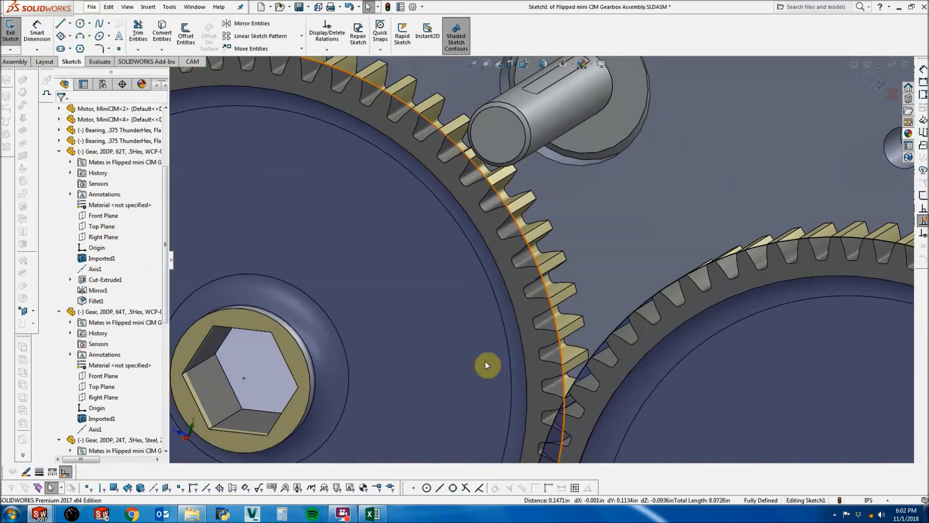
Sketch smaller circles centred on both gears, about 1.24 in radius on the 62T and about 1.19 in on the 64T.
{"action": "scroll", "coordinate": [539, 382], "scroll_direction": "up", "scroll_amount": 6}
{"action": "scroll", "coordinate": [556, 317], "scroll_direction": "down", "scroll_amount": 5}
{"action": "middle_click_drag", "start_coordinate": [557, 295], "coordinate": [568, 263]}
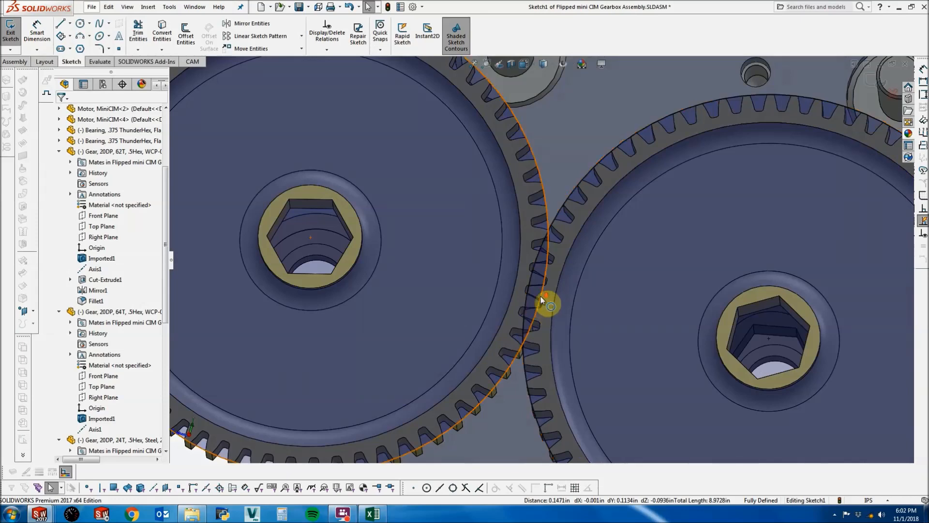
{"action": "scroll", "coordinate": [537, 300], "scroll_direction": "up", "scroll_amount": 5}
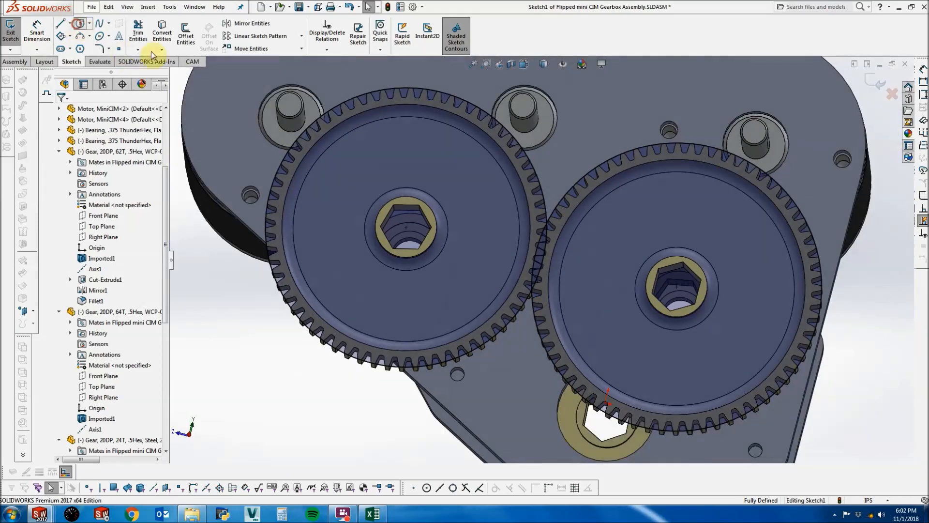
{"action": "left_click", "coordinate": [406, 227]}
{"action": "left_click", "coordinate": [512, 254]}
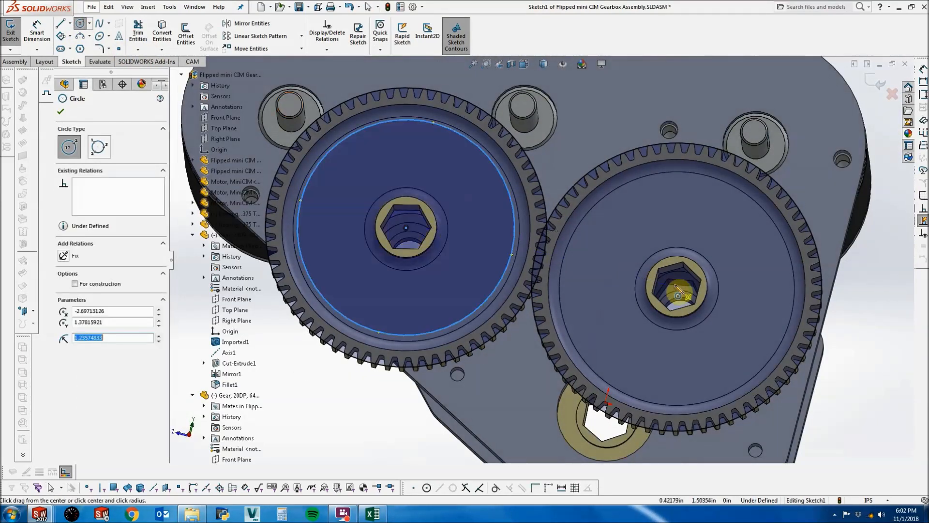
{"action": "left_click", "coordinate": [677, 290]}
{"action": "left_click", "coordinate": [580, 238]}
{"action": "key", "text": "Escape"}
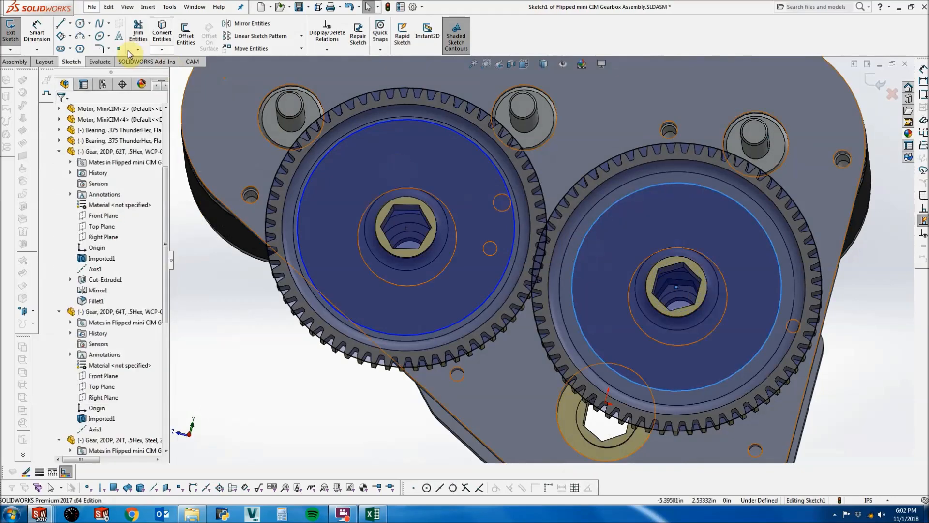
Dimension the inner sketch circle on the 64T gear with a diameter of 64/20 in.
{"action": "left_click", "coordinate": [36, 30]}
{"action": "left_click", "coordinate": [678, 183]}
{"action": "left_click", "coordinate": [684, 212]}
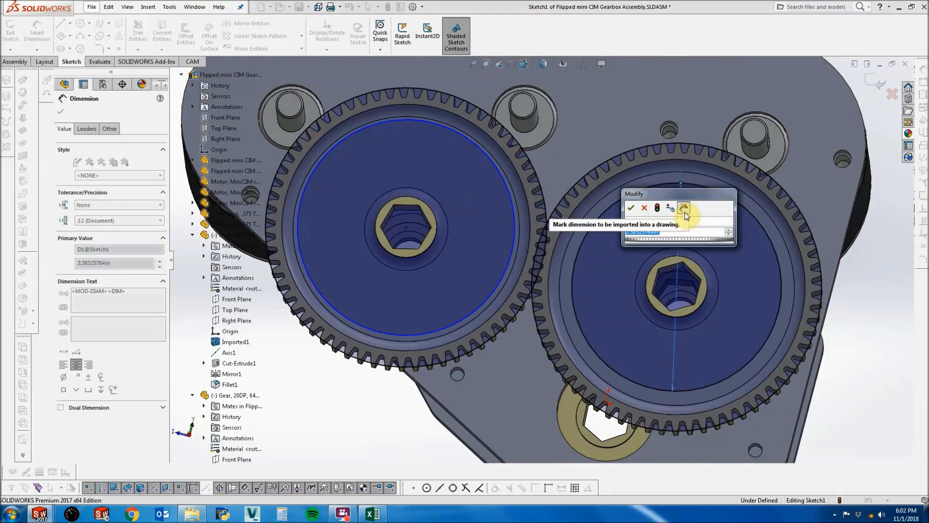
{"action": "type", "text": "=64/20"}
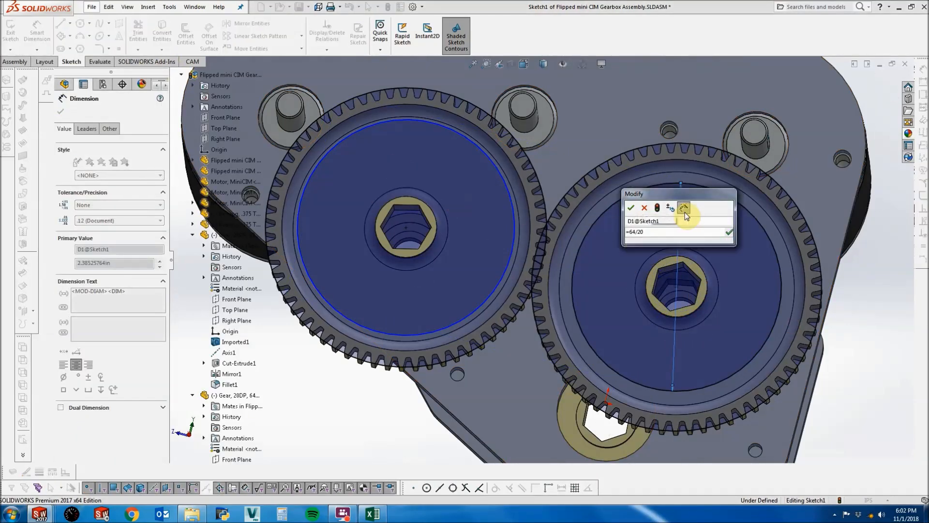
{"action": "key", "text": "Return"}
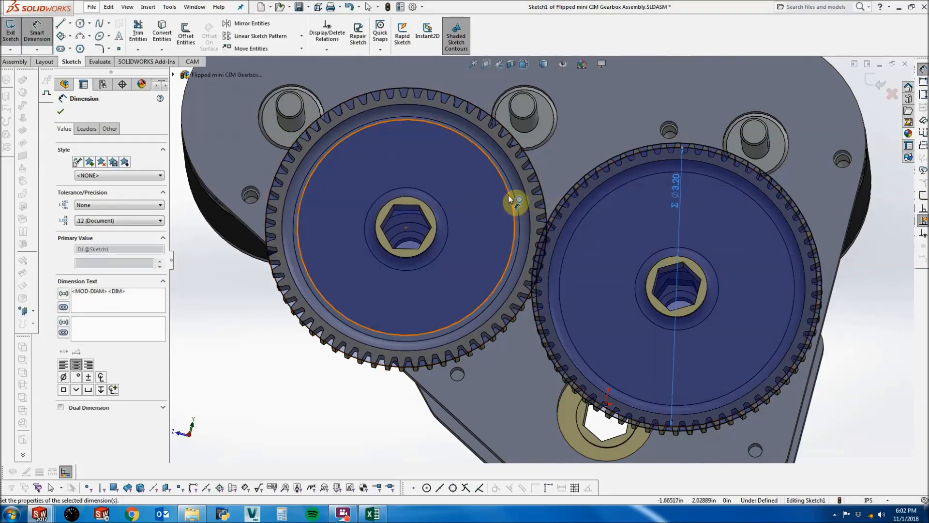
Dimension the inner sketch circle on the 62T gear with a diameter of 62/2 in.
{"action": "left_click", "coordinate": [510, 199]}
{"action": "left_click", "coordinate": [494, 203]}
{"action": "type", "text": "62/2"}
{"action": "key", "text": "Return"}
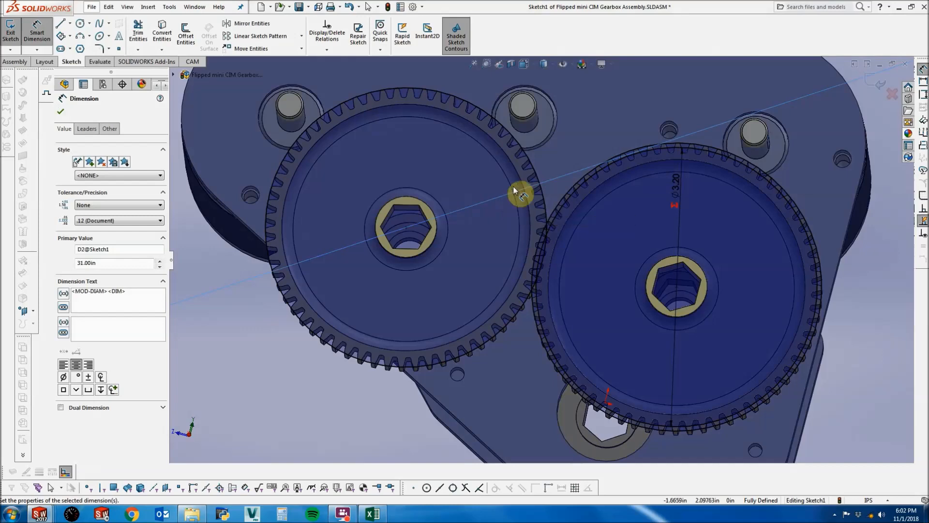
Set the diameter of the 62T gear's sketch circle to 3.1 in.
{"action": "scroll", "coordinate": [520, 192], "scroll_direction": "up", "scroll_amount": 10}
{"action": "double_click", "coordinate": [683, 193]}
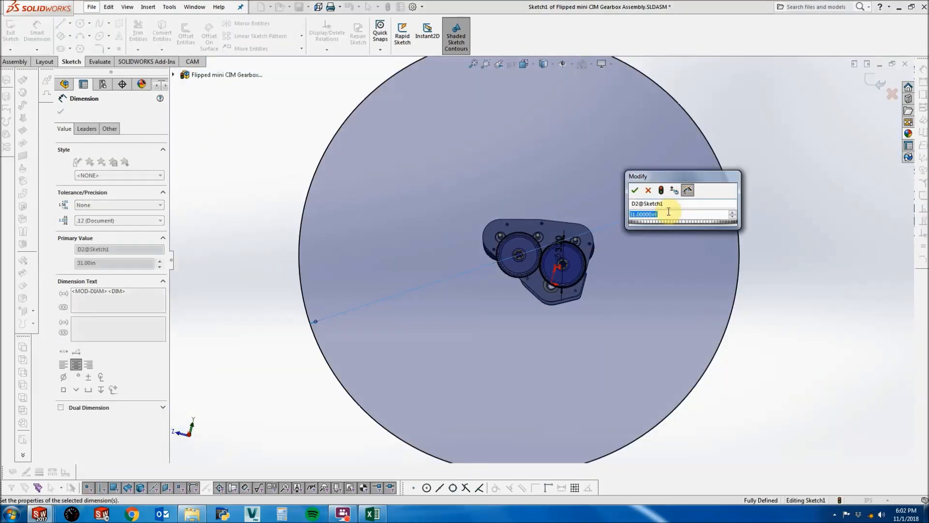
{"action": "type", "text": "3.1"}
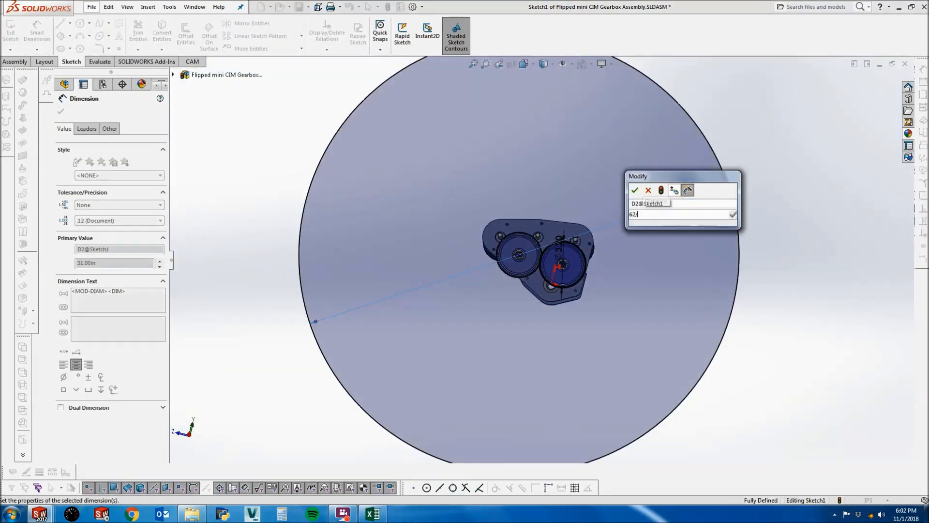
{"action": "key", "text": "Return"}
{"action": "key", "text": "Escape"}
Measure the minimum distance between the 62T and 64T gears' pitch circles where the teeth mesh.
{"action": "scroll", "coordinate": [532, 251], "scroll_direction": "down", "scroll_amount": 15}
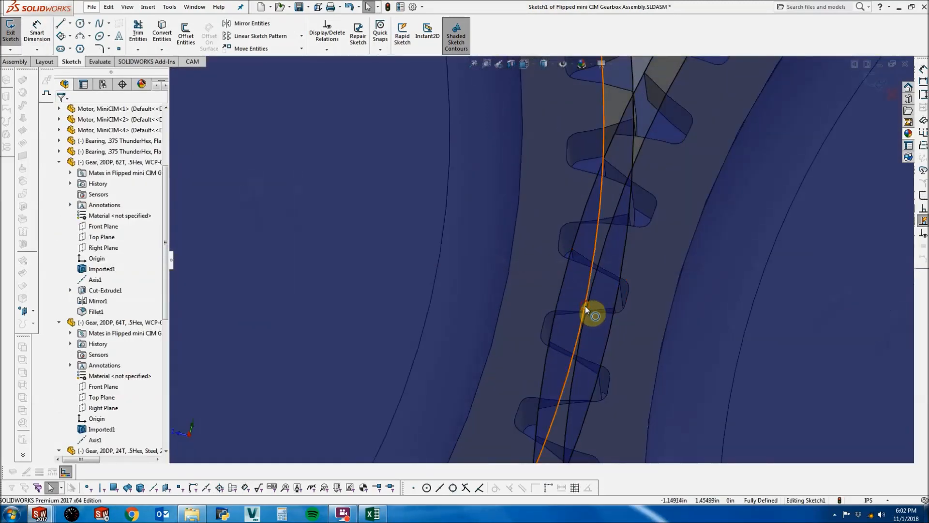
{"action": "left_click", "coordinate": [585, 306]}
{"action": "scroll", "coordinate": [591, 301], "scroll_direction": "up", "scroll_amount": 2}
{"action": "middle_click_drag", "start_coordinate": [578, 315], "coordinate": [574, 311]}
{"action": "scroll", "coordinate": [539, 309], "scroll_direction": "down", "scroll_amount": 5}
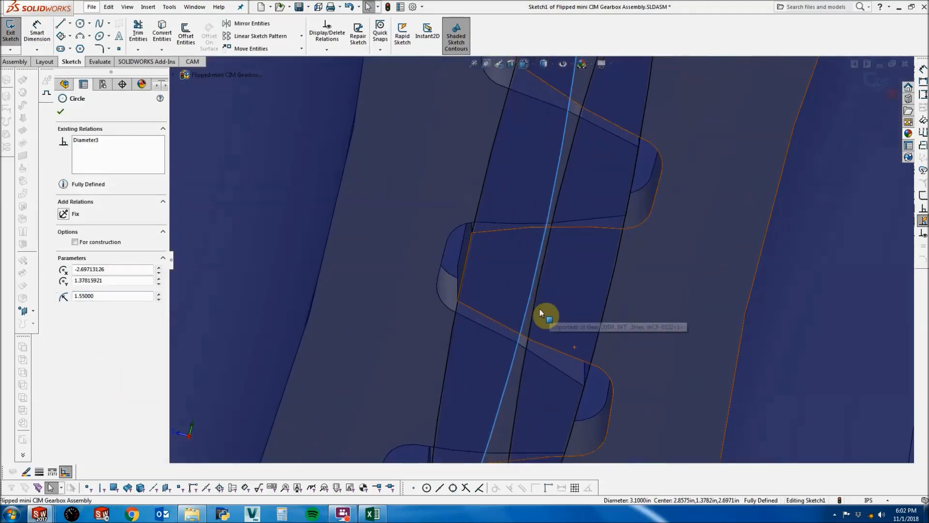
{"action": "left_click", "coordinate": [534, 308], "text": "ctrl"}
{"action": "scroll", "coordinate": [536, 309], "scroll_direction": "up", "scroll_amount": 5}
{"action": "scroll", "coordinate": [536, 308], "scroll_direction": "down", "scroll_amount": 3}
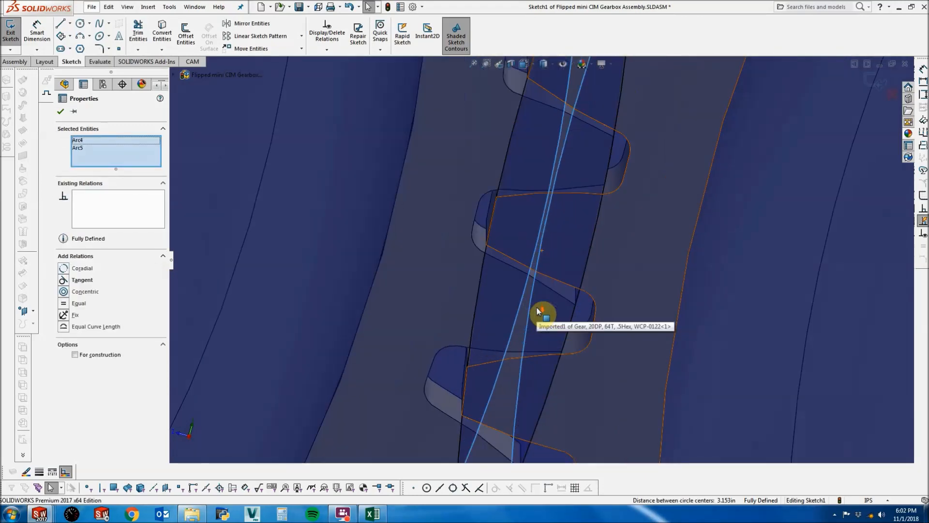
{"action": "key", "text": "m"}
{"action": "left_click", "coordinate": [655, 336]}
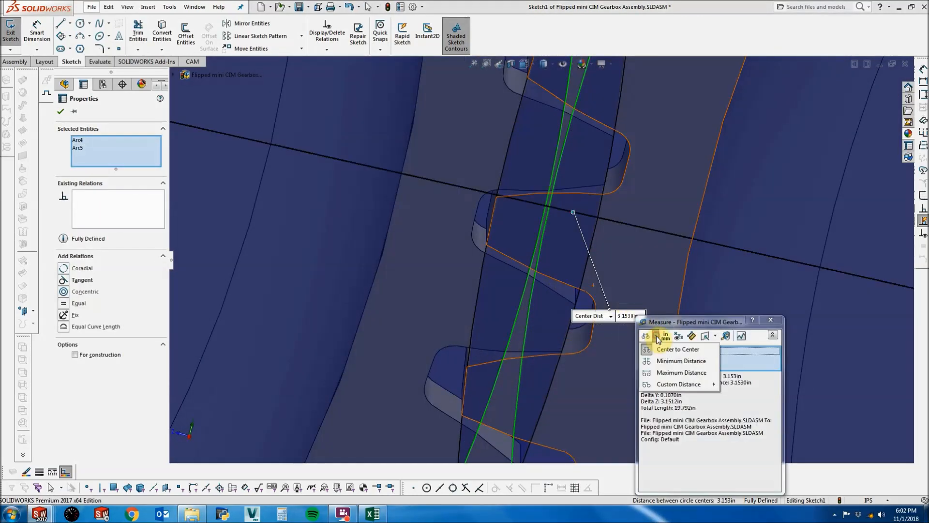
{"action": "left_click", "coordinate": [671, 364]}
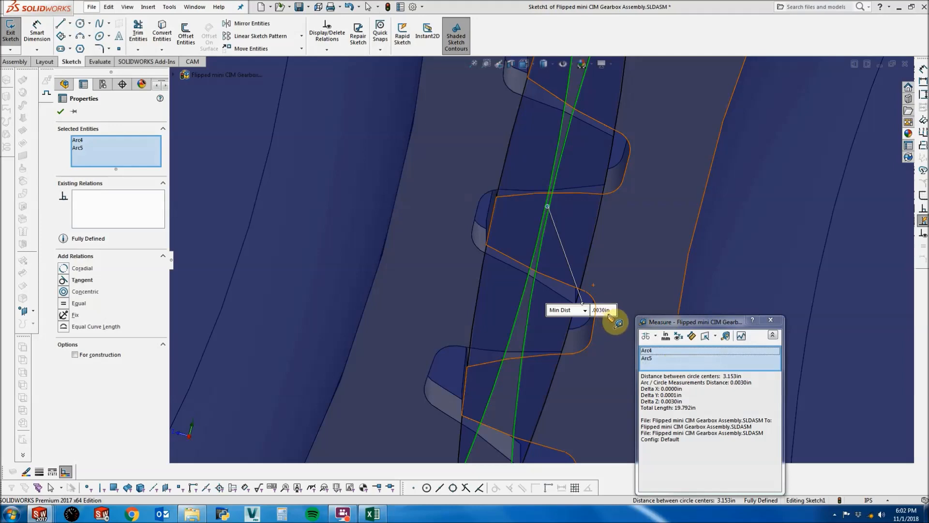
{"action": "key", "text": "Escape"}
Exit the gear-mesh sketch and discard its changes.
{"action": "scroll", "coordinate": [604, 315], "scroll_direction": "up", "scroll_amount": 5}
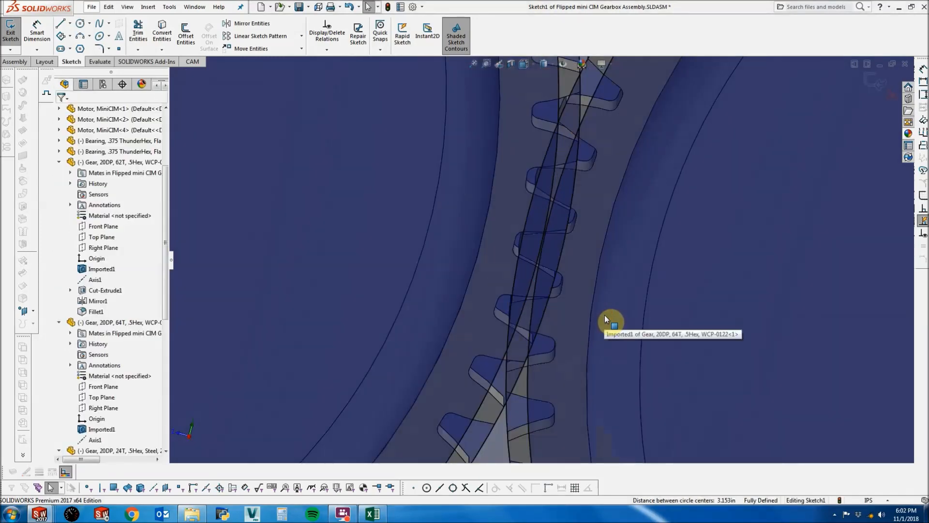
{"action": "scroll", "coordinate": [810, 169], "scroll_direction": "up", "scroll_amount": 3}
{"action": "scroll", "coordinate": [811, 170], "scroll_direction": "up", "scroll_amount": 3}
{"action": "left_click", "coordinate": [893, 96]}
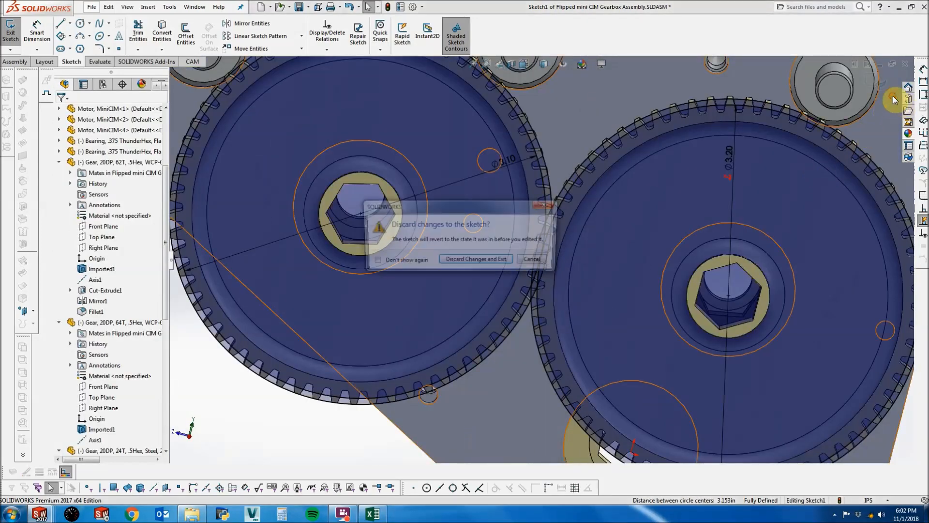
{"action": "left_click", "coordinate": [508, 261]}
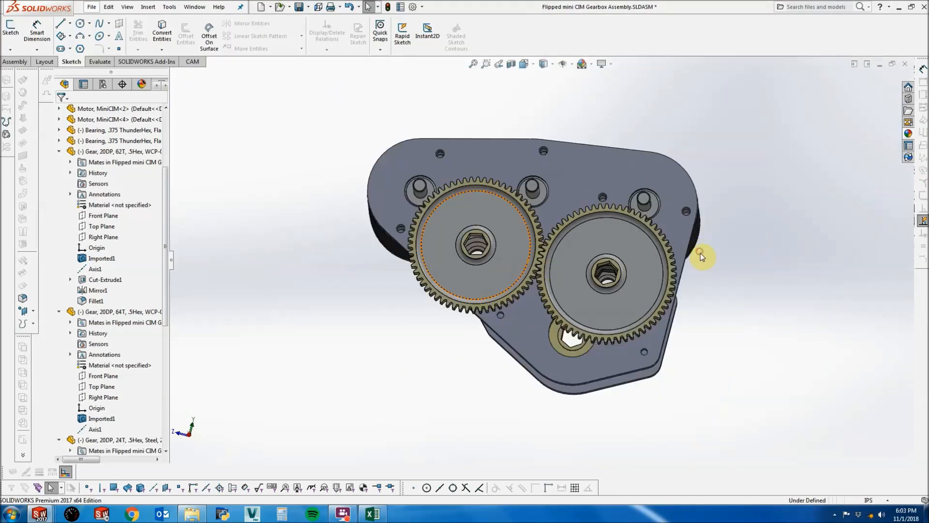
Examine the gears, plates, bearing holes and motor shafts from several angles, checking the spacing between the gears and plates.
{"action": "middle_click_drag", "start_coordinate": [606, 338], "coordinate": [581, 285]}
{"action": "left_click", "coordinate": [581, 285]}
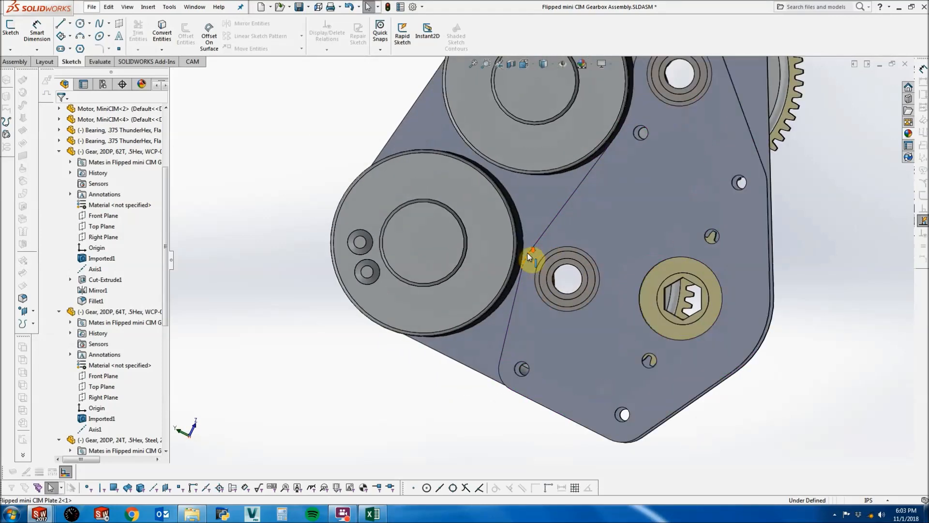
{"action": "scroll", "coordinate": [531, 262], "scroll_direction": "down", "scroll_amount": 5}
{"action": "middle_click_drag", "start_coordinate": [531, 263], "coordinate": [562, 212]}
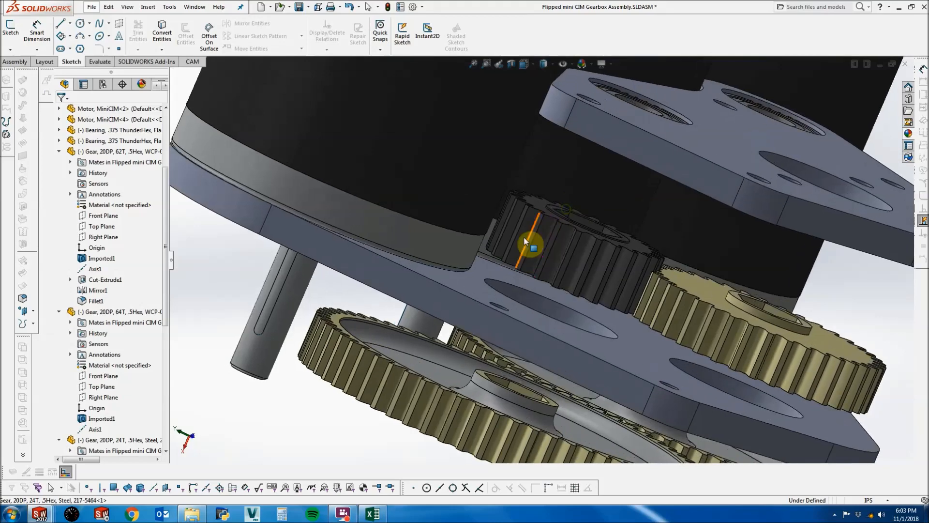
{"action": "middle_click_drag", "start_coordinate": [576, 259], "coordinate": [703, 329]}
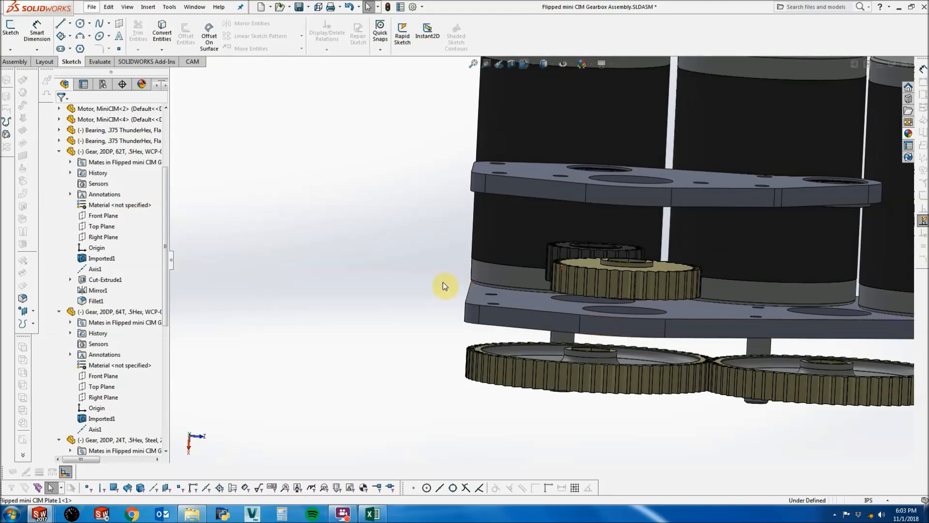
{"action": "middle_click_drag", "start_coordinate": [380, 284], "coordinate": [690, 321]}
{"action": "middle_click_drag", "start_coordinate": [535, 250], "coordinate": [596, 204]}
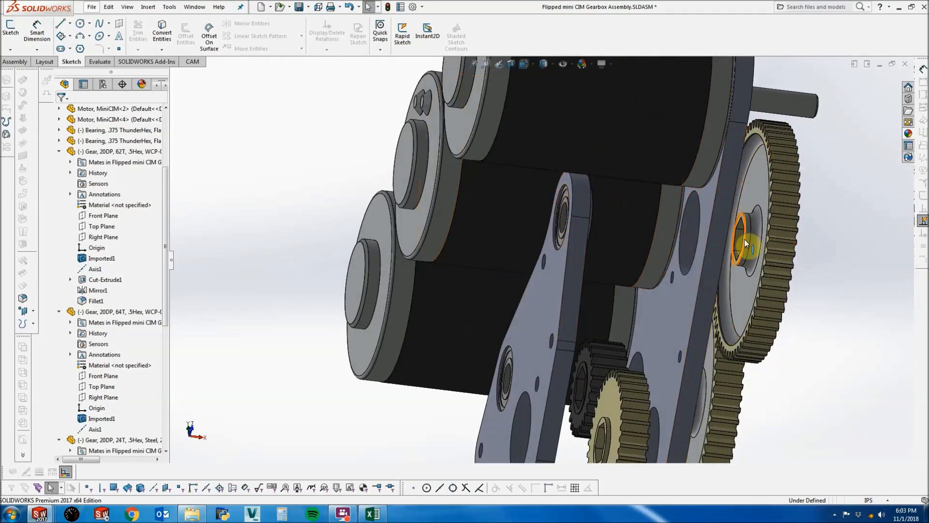
{"action": "middle_click_drag", "start_coordinate": [739, 237], "coordinate": [723, 234]}
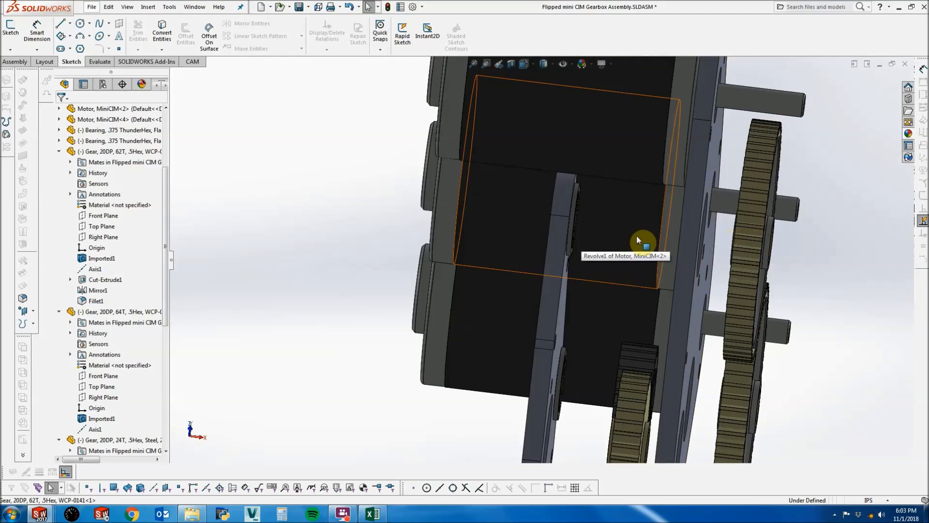
{"action": "middle_click_drag", "start_coordinate": [649, 235], "coordinate": [661, 258]}
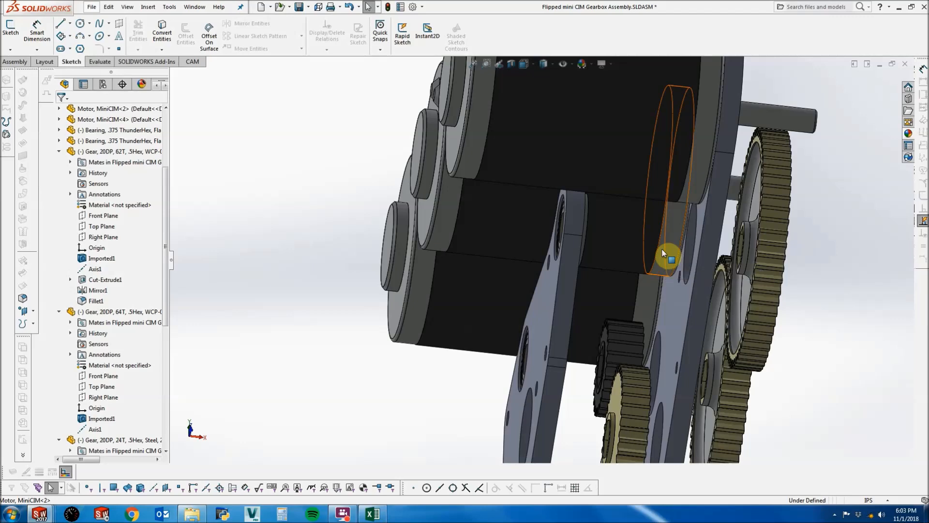
{"action": "middle_click_drag", "start_coordinate": [776, 265], "coordinate": [764, 264]}
{"action": "scroll", "coordinate": [763, 264], "scroll_direction": "up", "scroll_amount": 2}
{"action": "scroll", "coordinate": [741, 352], "scroll_direction": "down", "scroll_amount": 3}
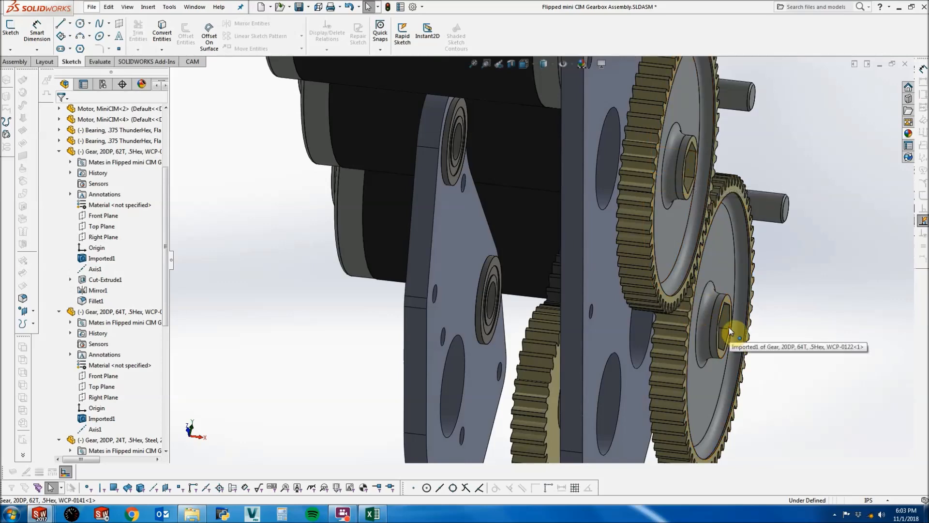
{"action": "middle_click_drag", "start_coordinate": [730, 327], "coordinate": [748, 267]}
{"action": "scroll", "coordinate": [748, 266], "scroll_direction": "up", "scroll_amount": 2}
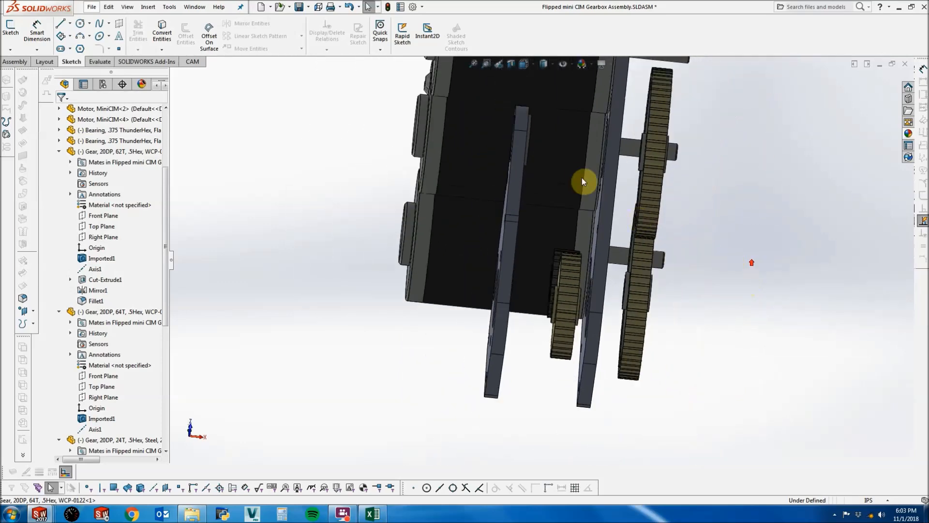
{"action": "scroll", "coordinate": [579, 176], "scroll_direction": "down", "scroll_amount": 1}
{"action": "middle_click_drag", "start_coordinate": [579, 177], "coordinate": [585, 187]}
{"action": "scroll", "coordinate": [625, 158], "scroll_direction": "down", "scroll_amount": 2}
{"action": "middle_click_drag", "start_coordinate": [624, 157], "coordinate": [703, 169]}
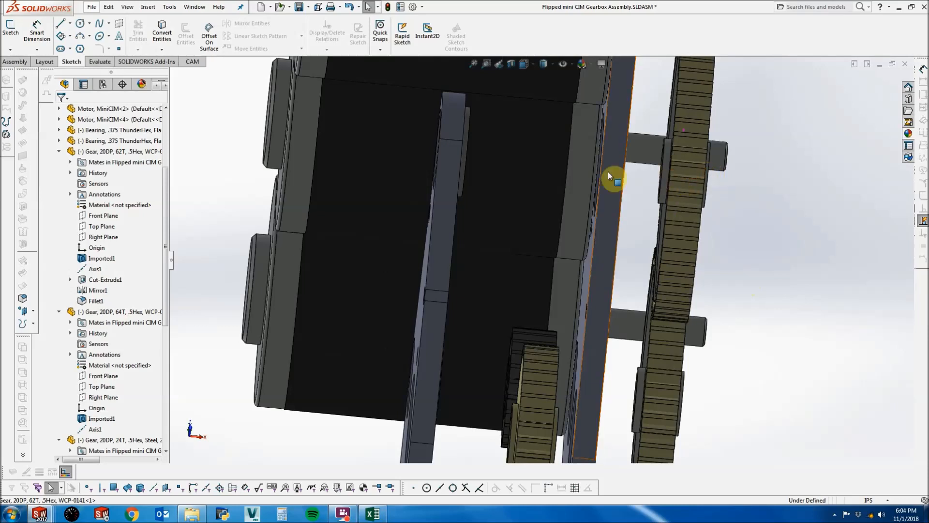
{"action": "middle_click_drag", "start_coordinate": [624, 192], "coordinate": [601, 201]}
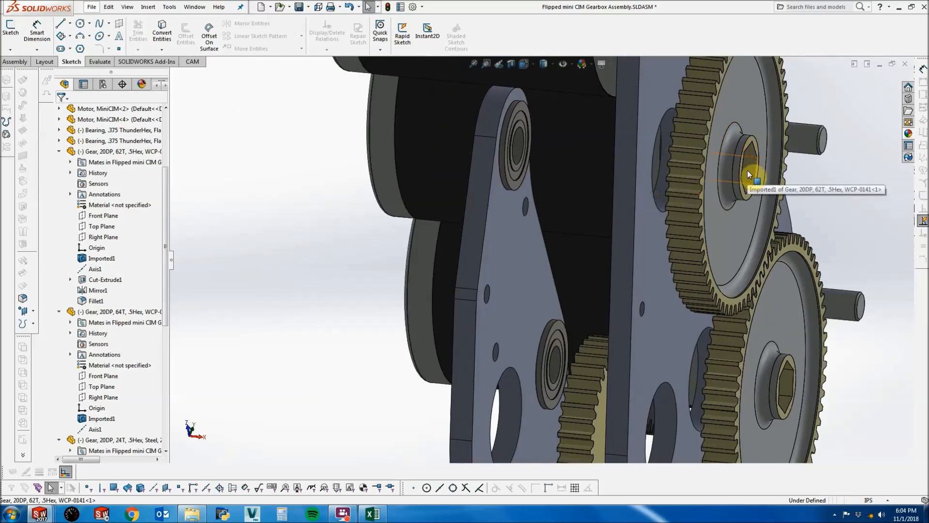
{"action": "scroll", "coordinate": [718, 260], "scroll_direction": "up", "scroll_amount": 3}
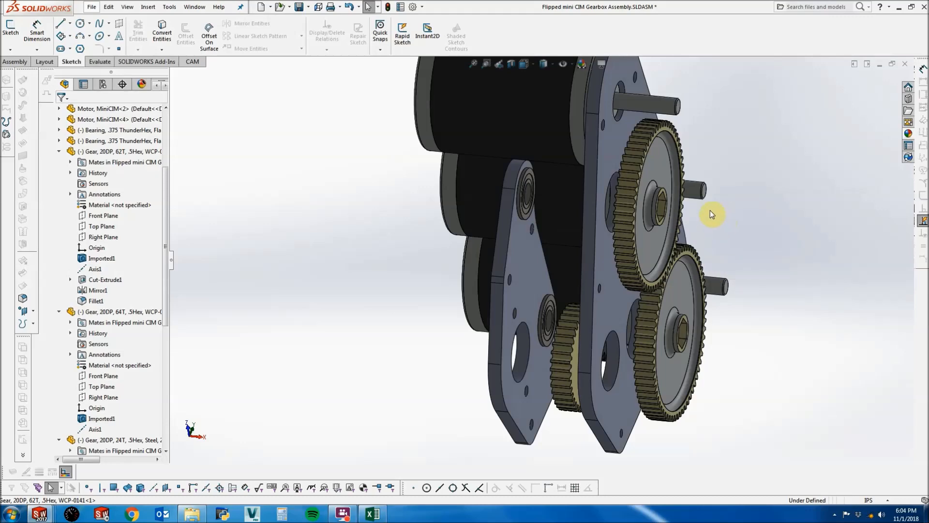
{"action": "middle_click_drag", "start_coordinate": [554, 186], "coordinate": [677, 205]}
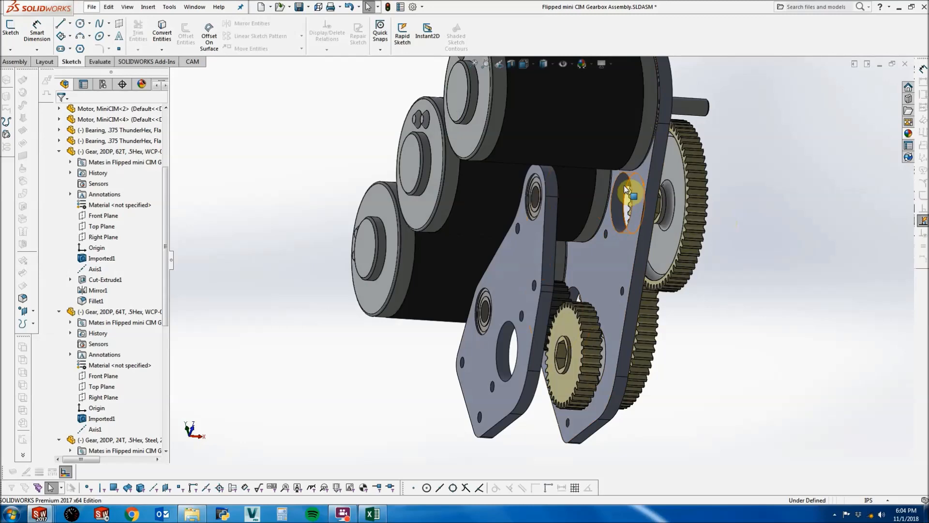
Start inserting a component and browse to the Bearings folder under COTS Parts in the FRC Team 2910 CADD team folder.
{"action": "left_click", "coordinate": [15, 62]}
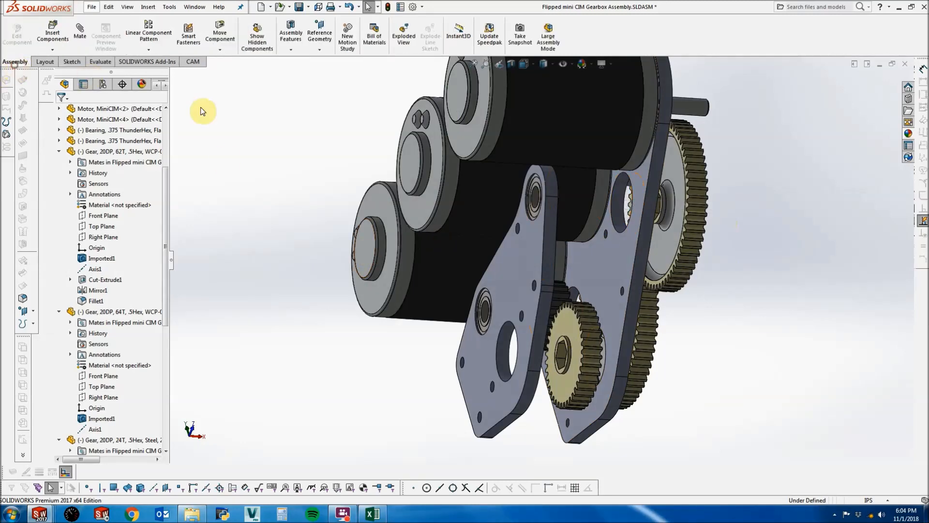
{"action": "left_click", "coordinate": [58, 42]}
{"action": "left_click", "coordinate": [109, 278]}
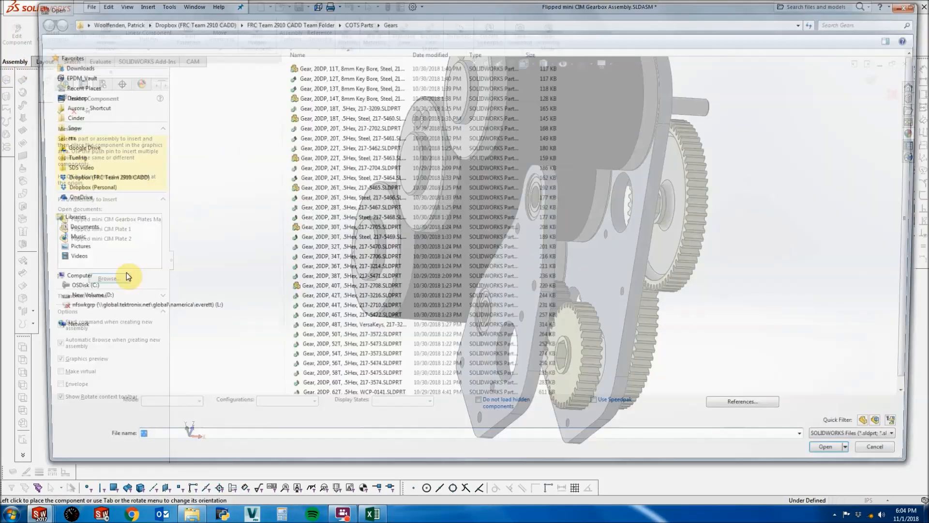
{"action": "left_click_drag", "start_coordinate": [373, 9], "coordinate": [286, 256]}
{"action": "left_click_drag", "start_coordinate": [295, 288], "coordinate": [344, 33]}
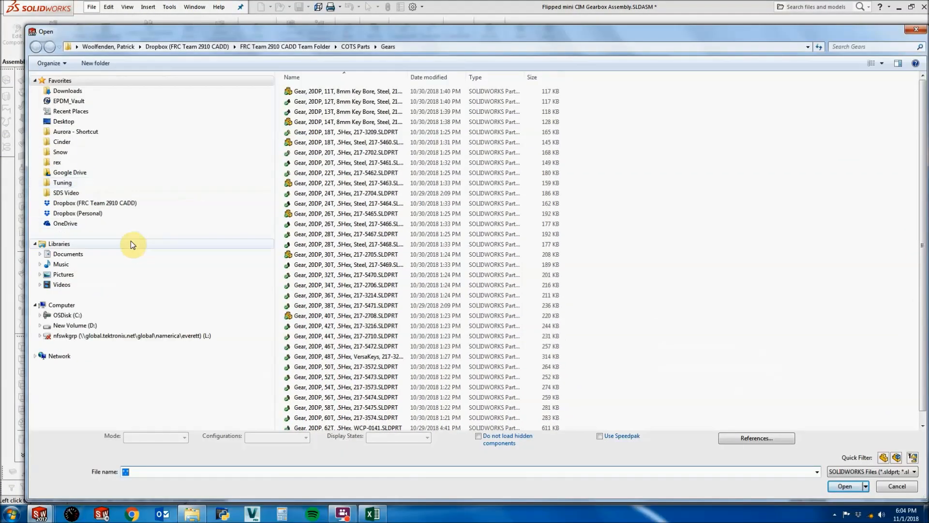
{"action": "left_click", "coordinate": [120, 203]}
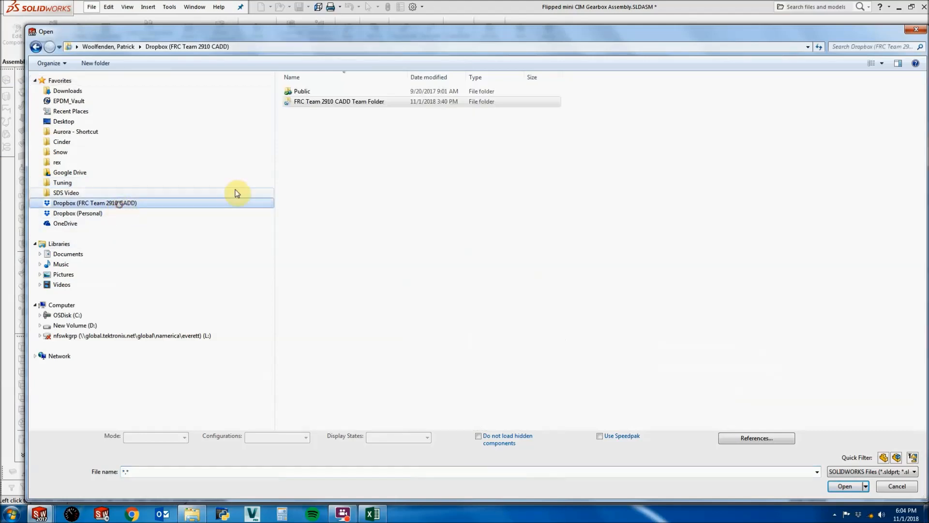
{"action": "double_click", "coordinate": [362, 102]}
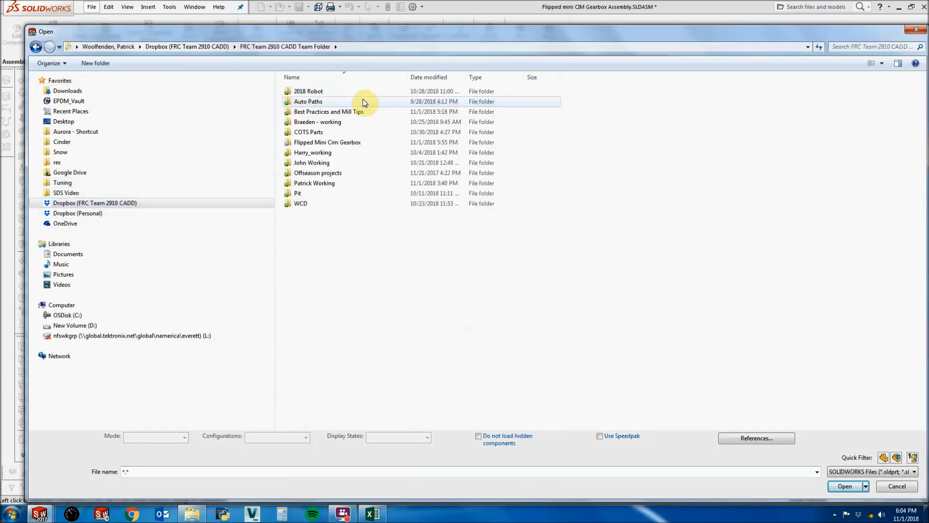
{"action": "double_click", "coordinate": [318, 132]}
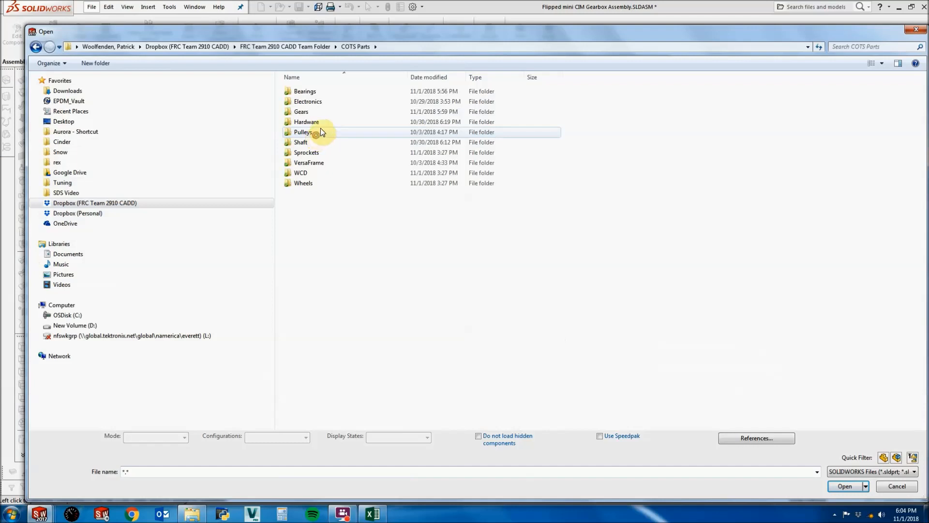
{"action": "double_click", "coordinate": [315, 93]}
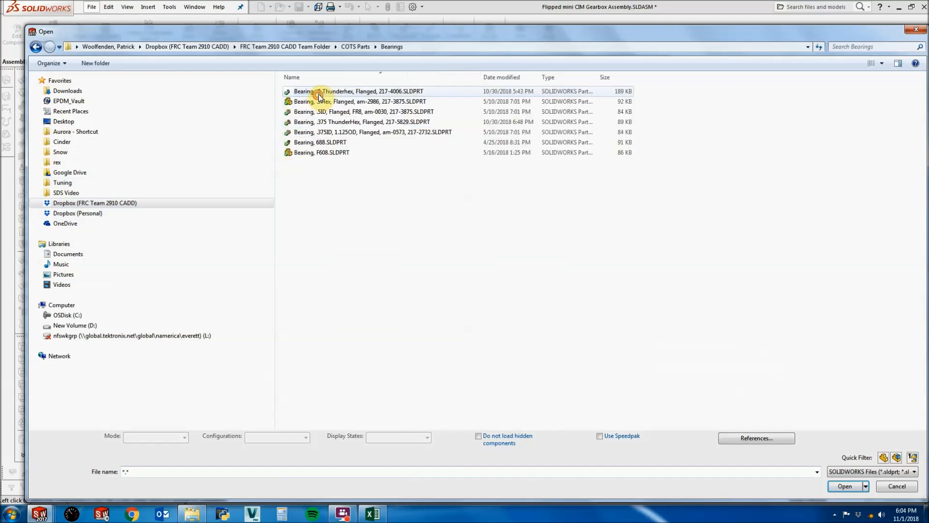
Insert the part Bearing, .5 Thunderhex, Flanged, 217-4006 between the two gearbox plates.
{"action": "left_click", "coordinate": [382, 91]}
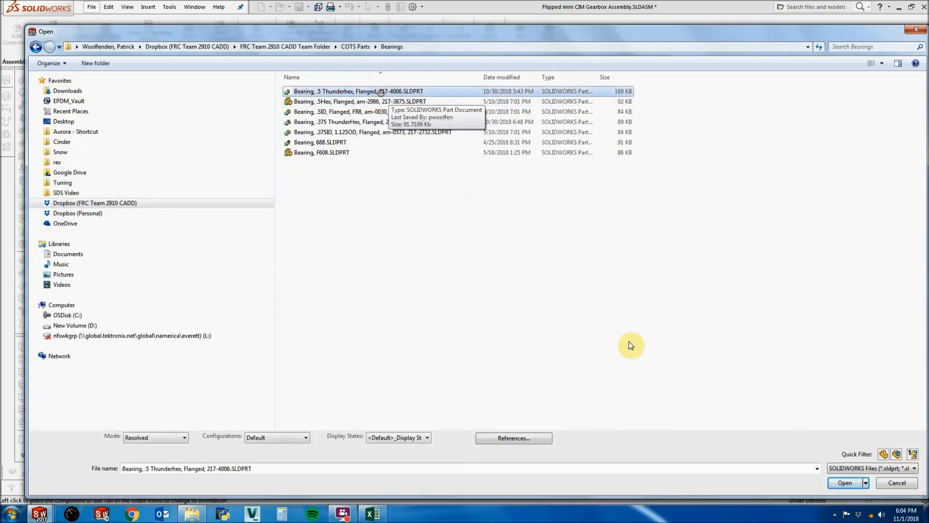
{"action": "left_click", "coordinate": [844, 486]}
{"action": "left_click", "coordinate": [605, 246]}
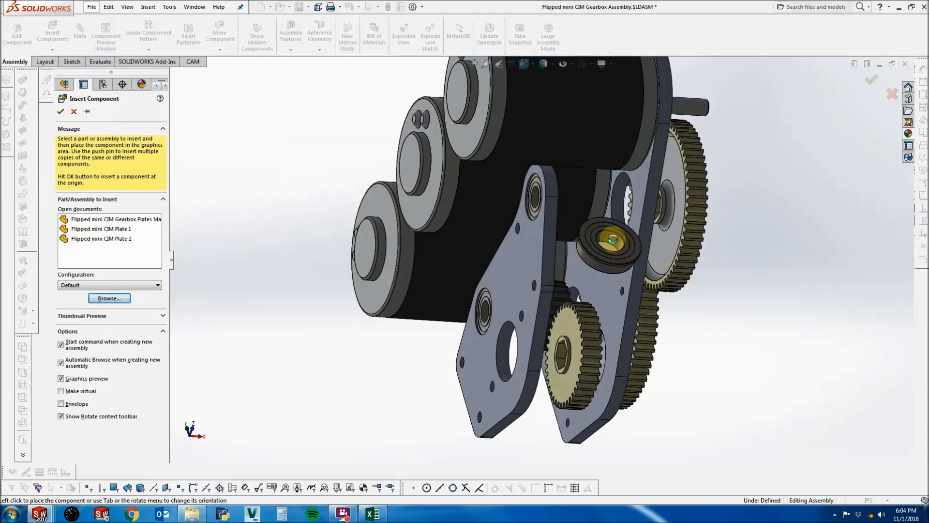
Place two extra copies of the .5 ThunderHex flanged bearing between the two gearbox plates.
{"action": "left_click", "coordinate": [126, 430]}
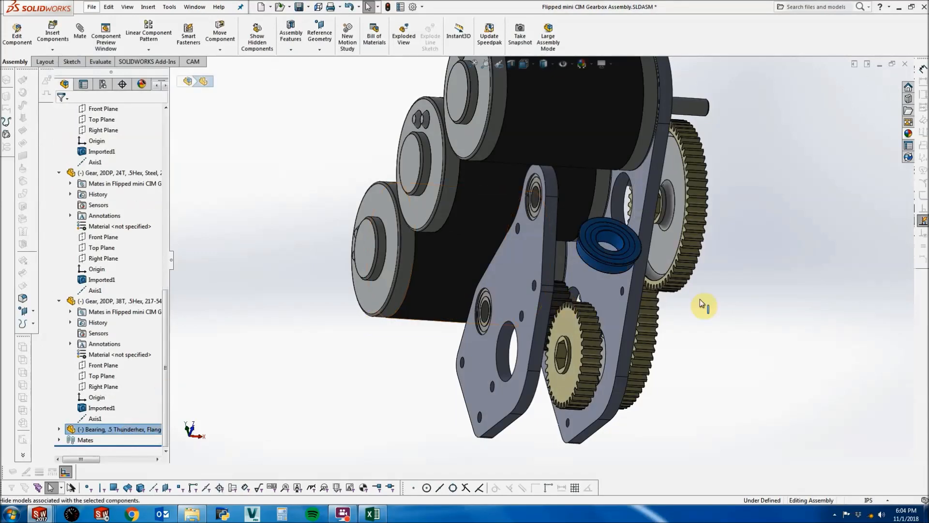
{"action": "left_click", "coordinate": [759, 303]}
{"action": "middle_click_drag", "start_coordinate": [591, 305], "coordinate": [578, 270]}
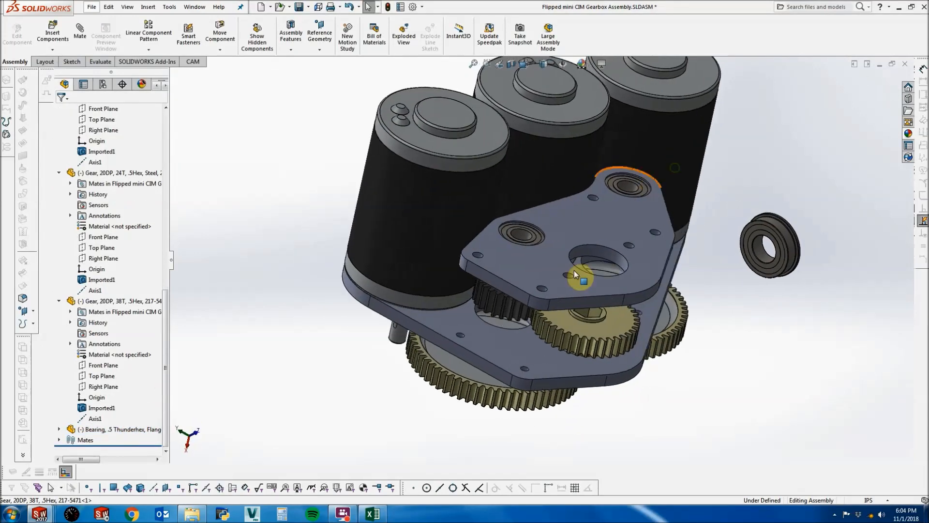
{"action": "middle_click_drag", "start_coordinate": [595, 381], "coordinate": [604, 294]}
{"action": "scroll", "coordinate": [604, 293], "scroll_direction": "down", "scroll_amount": 4}
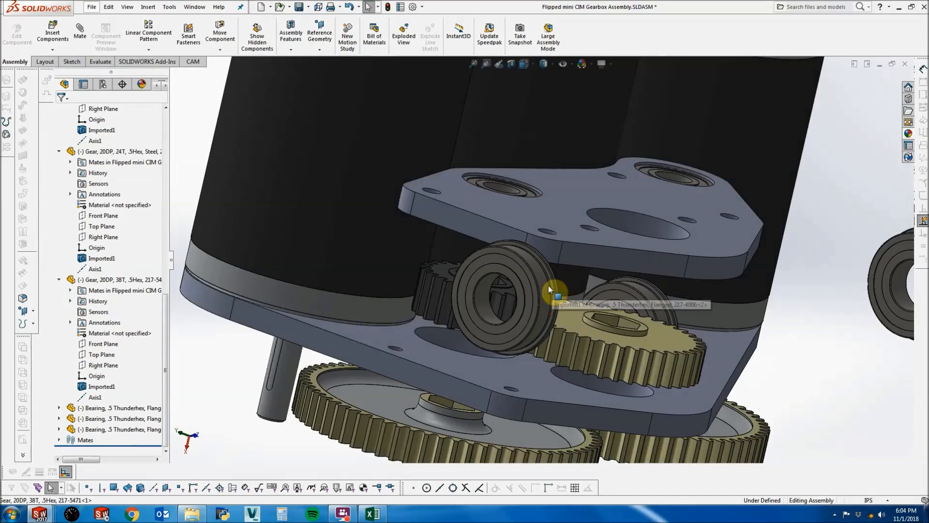
Delete the two extra bearing copies between the plates, keeping the original bearing.
{"action": "left_click", "coordinate": [547, 286]}
{"action": "key", "text": "super"}
{"action": "left_click", "coordinate": [648, 295]}
{"action": "left_click", "coordinate": [648, 294], "text": "ctrl"}
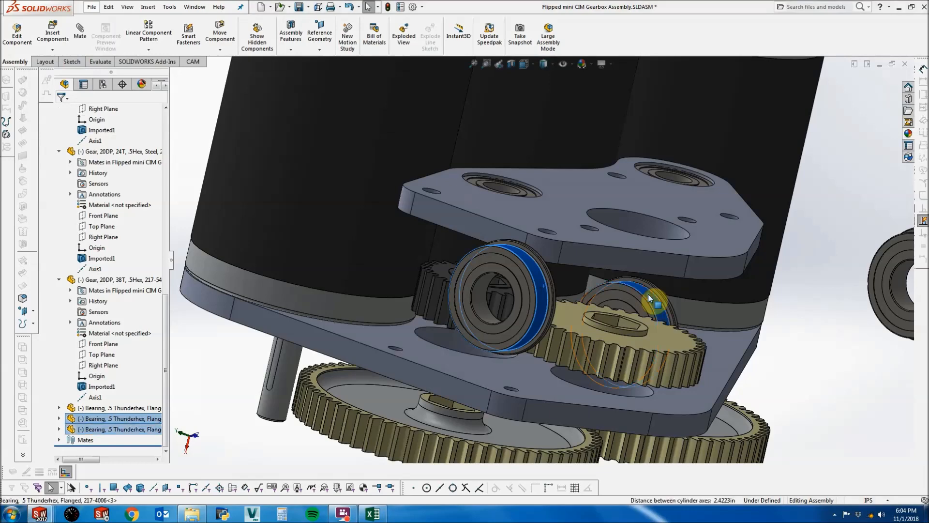
{"action": "key", "text": "Delete"}
{"action": "key", "text": "Return"}
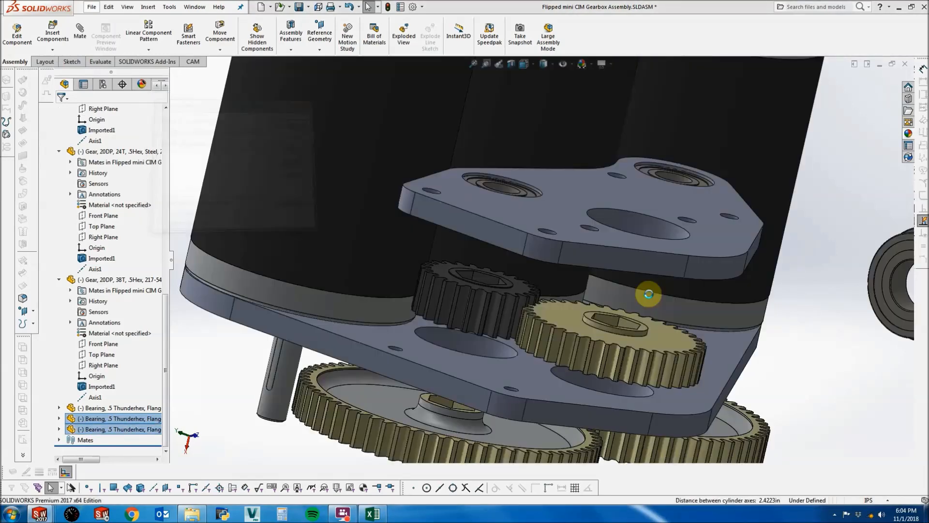
{"action": "scroll", "coordinate": [828, 261], "scroll_direction": "down", "scroll_amount": 2}
{"action": "left_click", "coordinate": [859, 236]}
{"action": "middle_click_drag", "start_coordinate": [699, 277], "coordinate": [658, 288]}
{"action": "left_click", "coordinate": [410, 261], "text": "ctrl"}
{"action": "scroll", "coordinate": [413, 257], "scroll_direction": "up", "scroll_amount": 2}
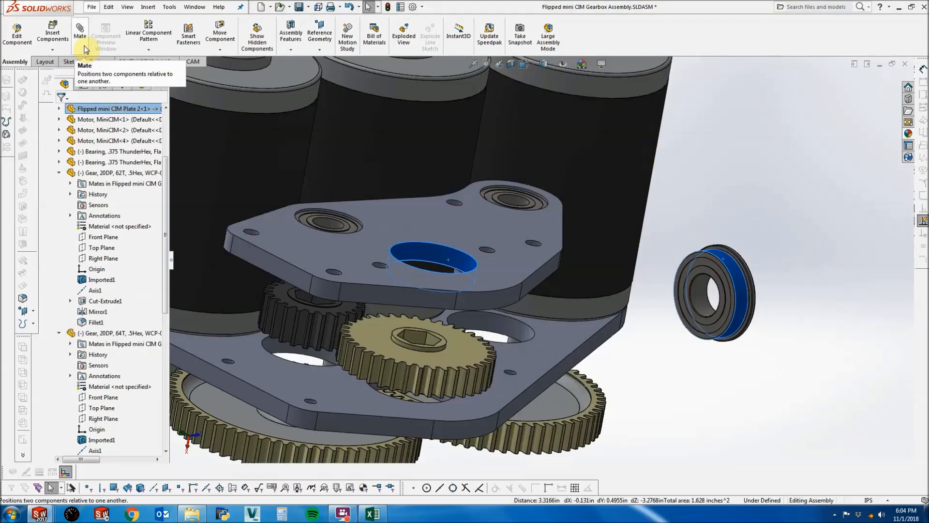
{"action": "key", "text": "Escape"}
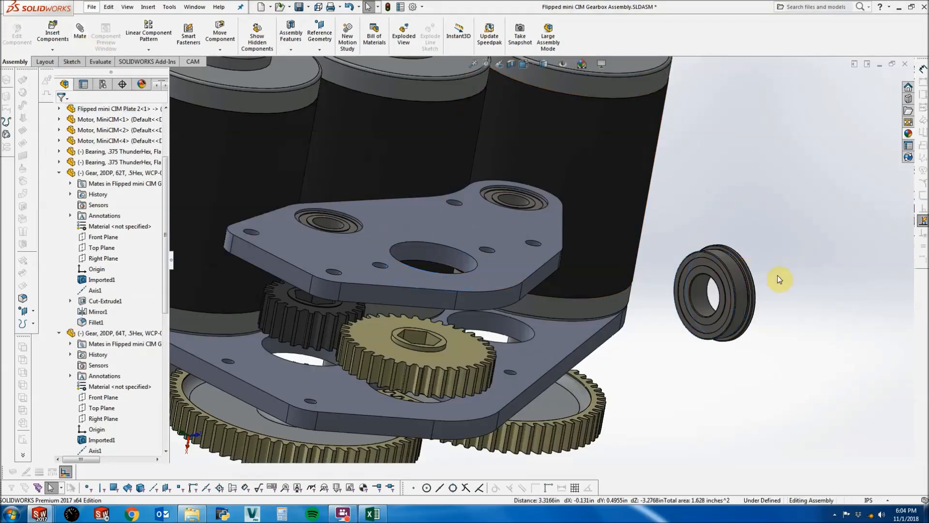
Mate the flanged bearing's outer cylindrical face concentric with the plate 1 hole above the 62T gear.
{"action": "left_click", "coordinate": [737, 269]}
{"action": "left_click", "coordinate": [511, 333], "text": "ctrl"}
{"action": "left_click", "coordinate": [80, 31]}
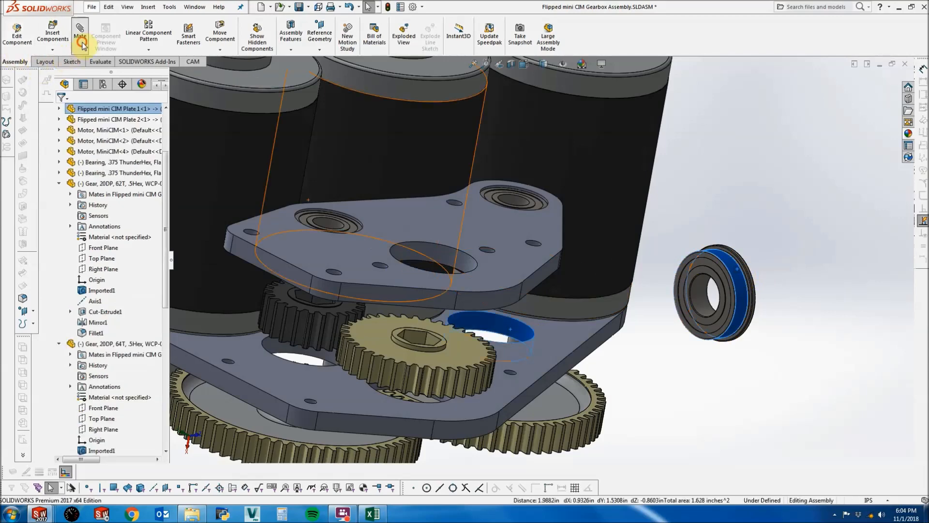
{"action": "left_click", "coordinate": [61, 111]}
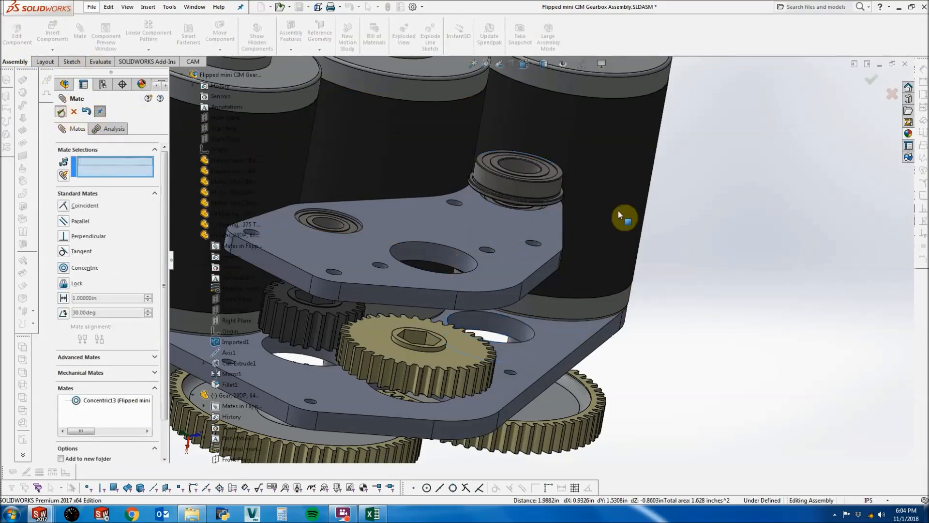
Try a coincident mate between the bearing's flange face and the gear-side face of plate 1.
{"action": "scroll", "coordinate": [617, 210], "scroll_direction": "down", "scroll_amount": 5}
{"action": "left_click", "coordinate": [510, 184]}
{"action": "scroll", "coordinate": [544, 264], "scroll_direction": "up", "scroll_amount": 5}
{"action": "middle_click_drag", "start_coordinate": [520, 392], "coordinate": [507, 307]}
{"action": "left_click", "coordinate": [509, 400]}
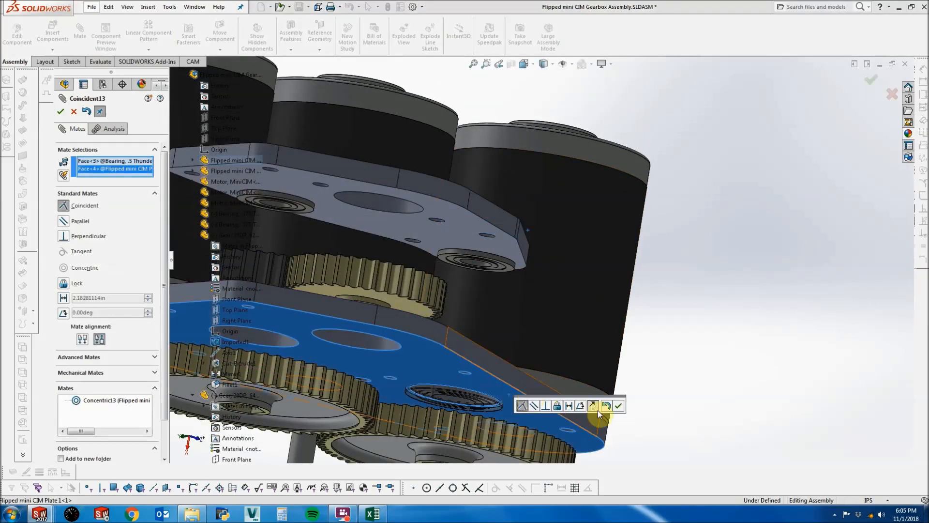
{"action": "scroll", "coordinate": [523, 400], "scroll_direction": "up", "scroll_amount": 1}
{"action": "scroll", "coordinate": [384, 301], "scroll_direction": "down", "scroll_amount": 3}
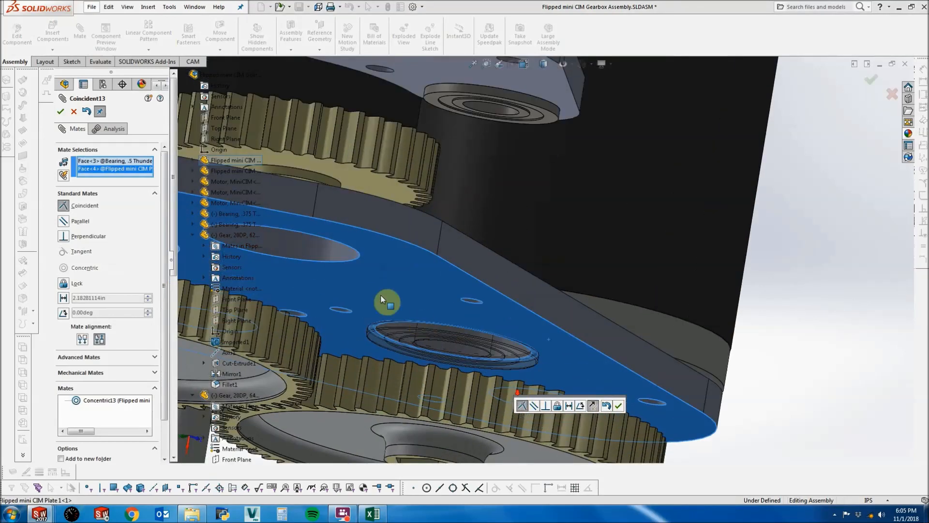
{"action": "key", "text": "Escape"}
Edit the bearing's concentric mate and reverse its alignment so the bearing flips over.
{"action": "scroll", "coordinate": [527, 229], "scroll_direction": "down", "scroll_amount": 3}
{"action": "left_click", "coordinate": [527, 226]}
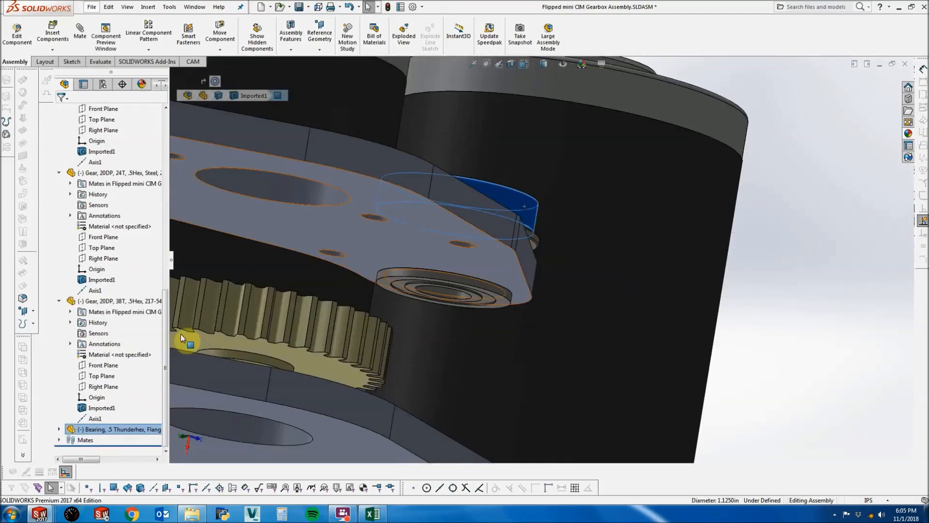
{"action": "left_click", "coordinate": [58, 429]}
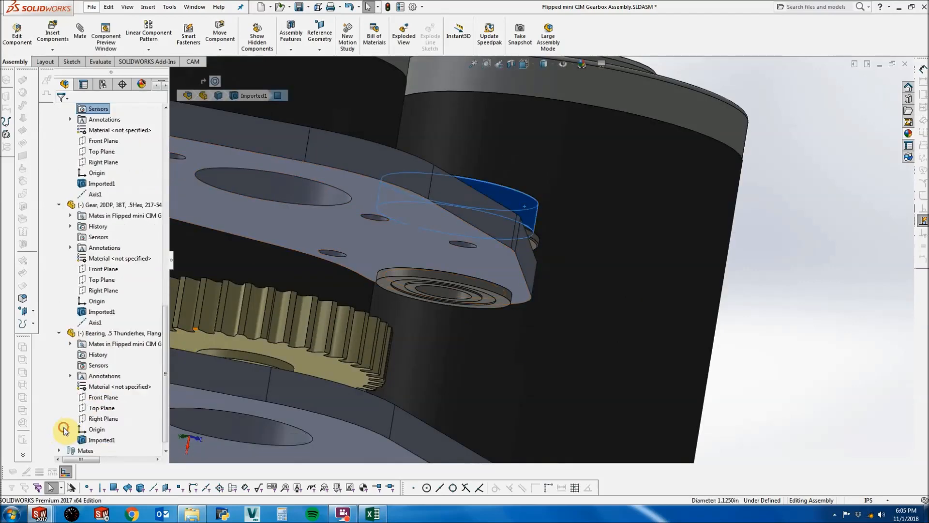
{"action": "left_click", "coordinate": [70, 343]}
{"action": "right_click", "coordinate": [106, 357]}
{"action": "left_click", "coordinate": [115, 302]}
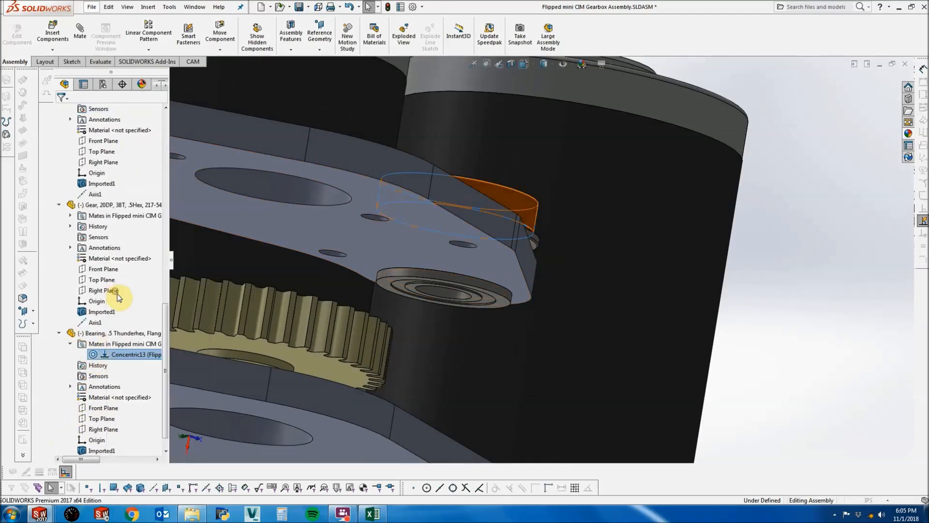
{"action": "left_click", "coordinate": [84, 350]}
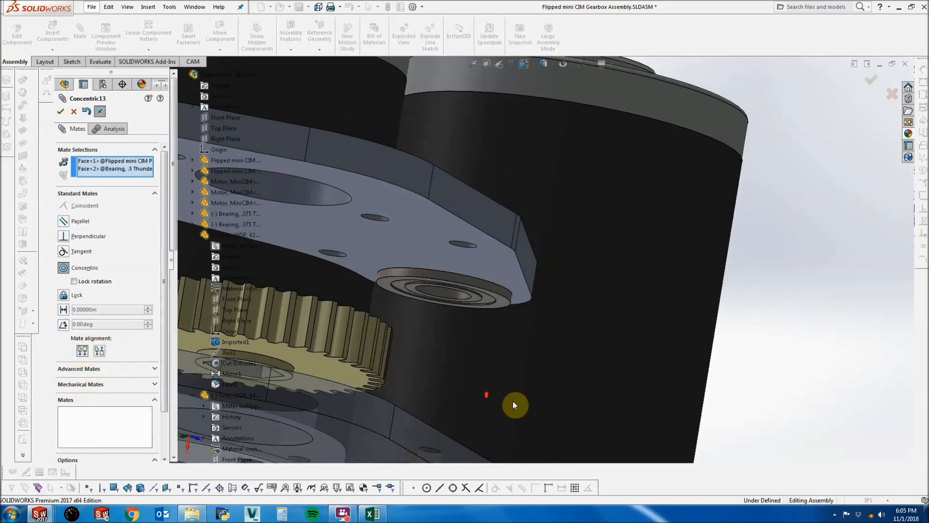
{"action": "scroll", "coordinate": [394, 379], "scroll_direction": "up", "scroll_amount": 4}
{"action": "left_click", "coordinate": [624, 413]}
Mate the bearing flange's underside coincident with the face of plate 1 that faces plate 2.
{"action": "scroll", "coordinate": [494, 384], "scroll_direction": "down", "scroll_amount": 8}
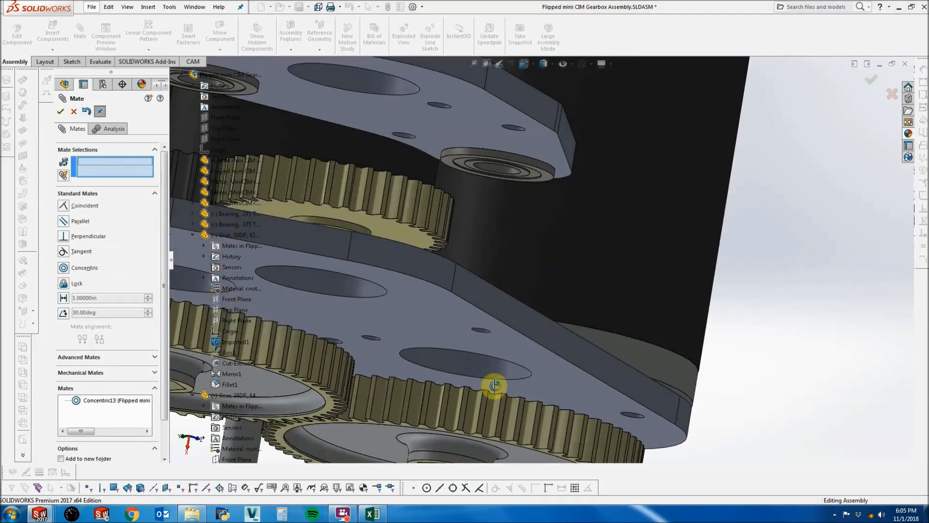
{"action": "scroll", "coordinate": [428, 374], "scroll_direction": "up", "scroll_amount": 6}
{"action": "scroll", "coordinate": [474, 399], "scroll_direction": "down", "scroll_amount": 10}
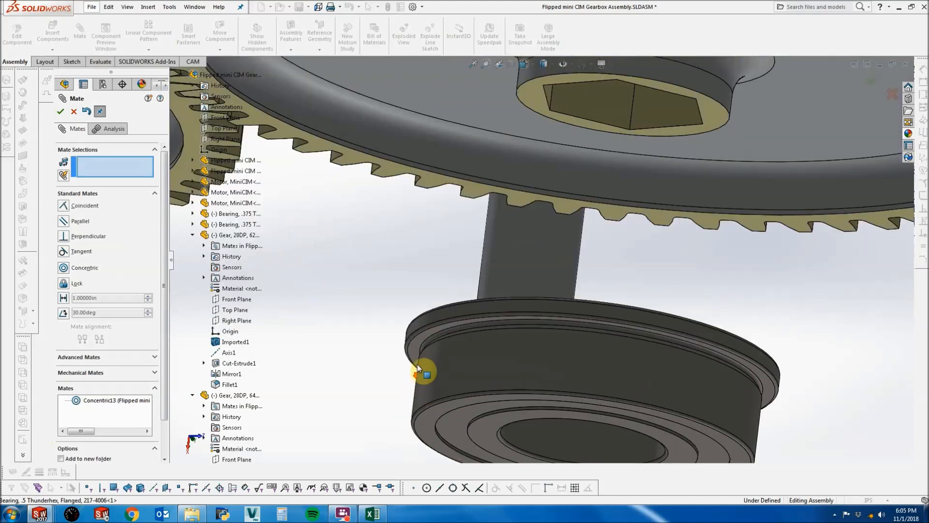
{"action": "left_click", "coordinate": [417, 364]}
{"action": "scroll", "coordinate": [450, 290], "scroll_direction": "up", "scroll_amount": 5}
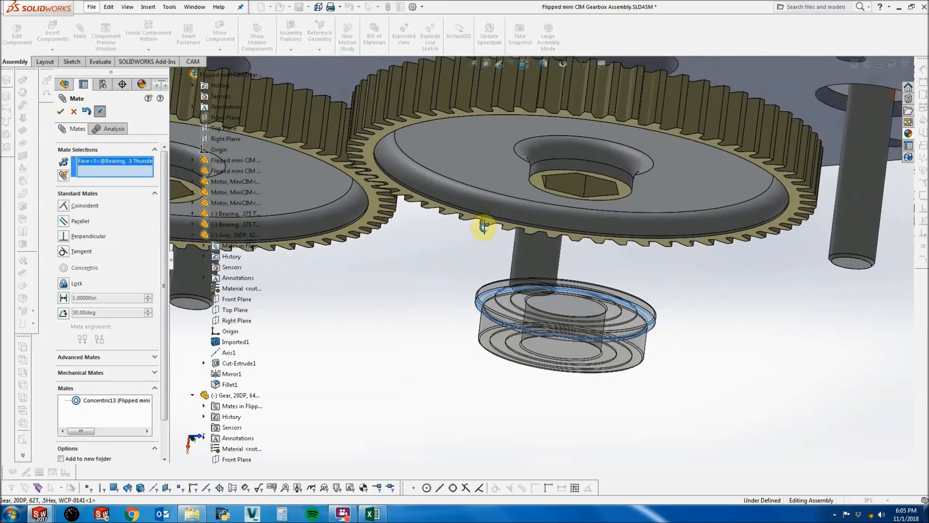
{"action": "scroll", "coordinate": [479, 218], "scroll_direction": "down", "scroll_amount": 6}
{"action": "left_click", "coordinate": [482, 210]}
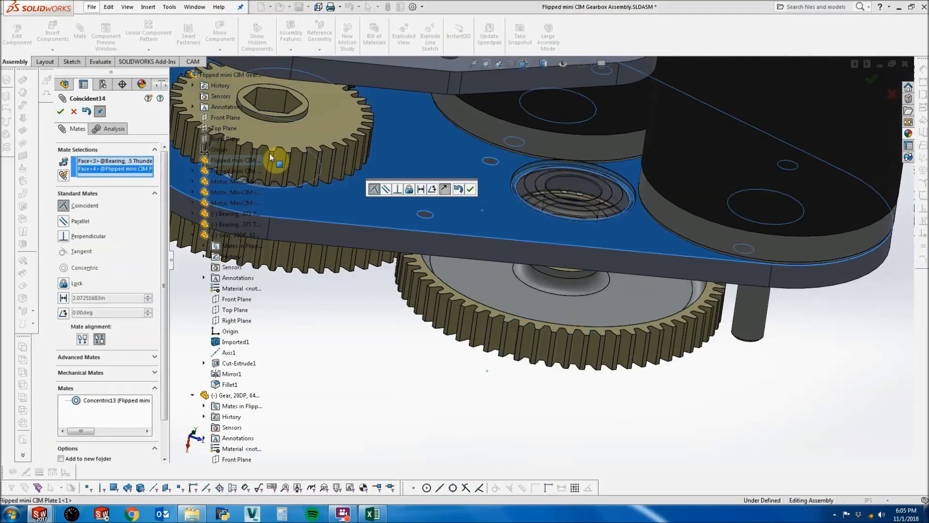
{"action": "left_click", "coordinate": [60, 111]}
{"action": "left_click", "coordinate": [60, 111]}
{"action": "left_click", "coordinate": [638, 202]}
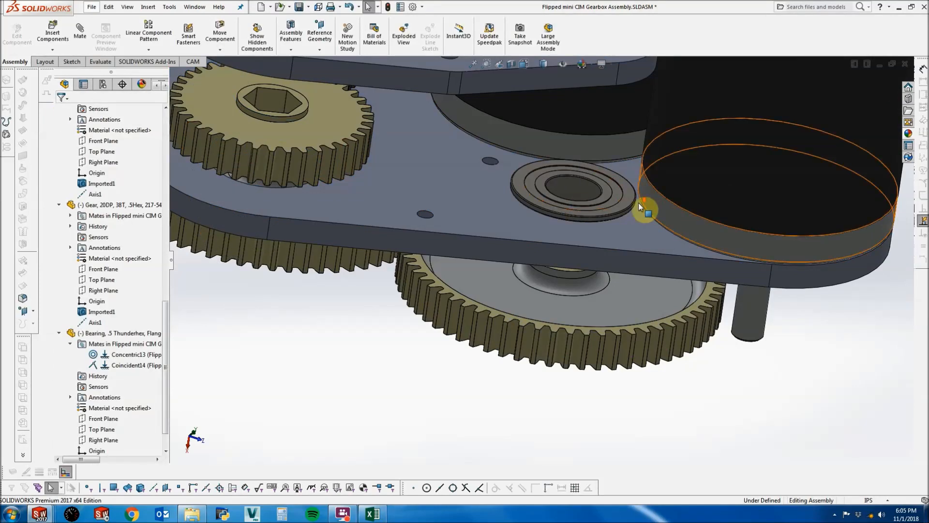
Make a loose copy of the mounted bearing beside the 38T gear and discard it.
{"action": "scroll", "coordinate": [631, 203], "scroll_direction": "down", "scroll_amount": 4}
{"action": "scroll", "coordinate": [615, 203], "scroll_direction": "up", "scroll_amount": 5}
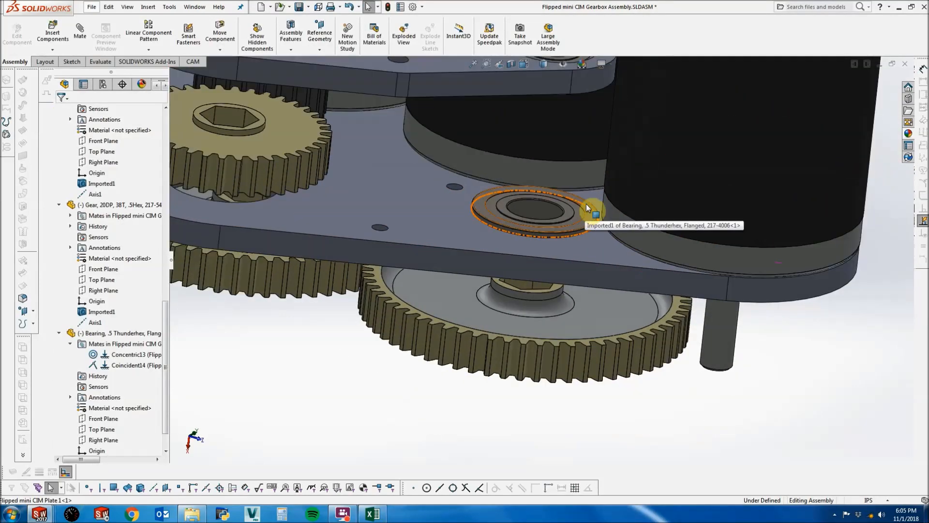
{"action": "left_click", "coordinate": [585, 203]}
{"action": "scroll", "coordinate": [433, 321], "scroll_direction": "up", "scroll_amount": 5}
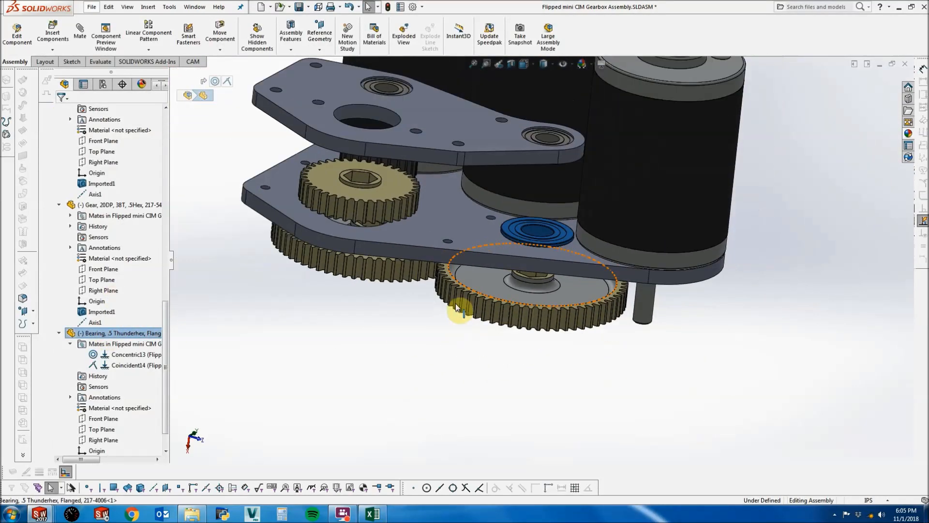
{"action": "left_click", "coordinate": [444, 330]}
{"action": "scroll", "coordinate": [309, 164], "scroll_direction": "down", "scroll_amount": 3}
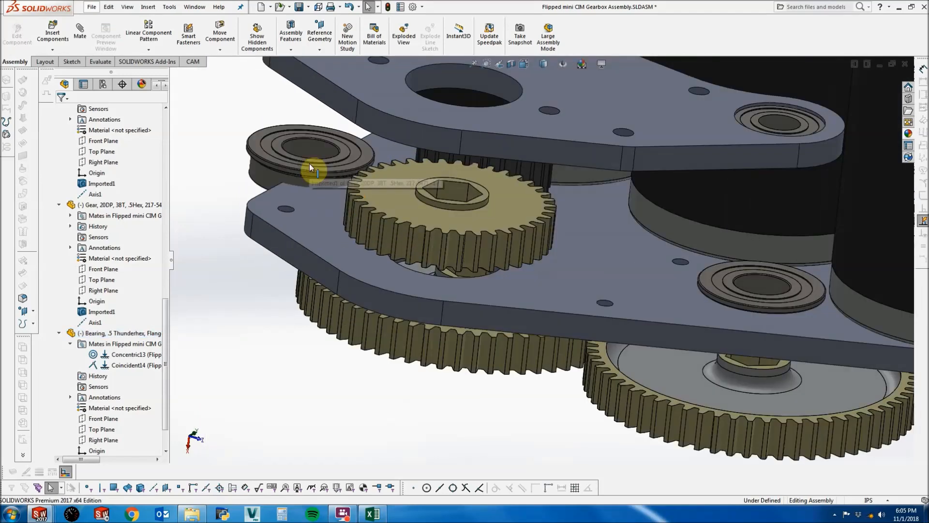
{"action": "key", "text": "Tab"}
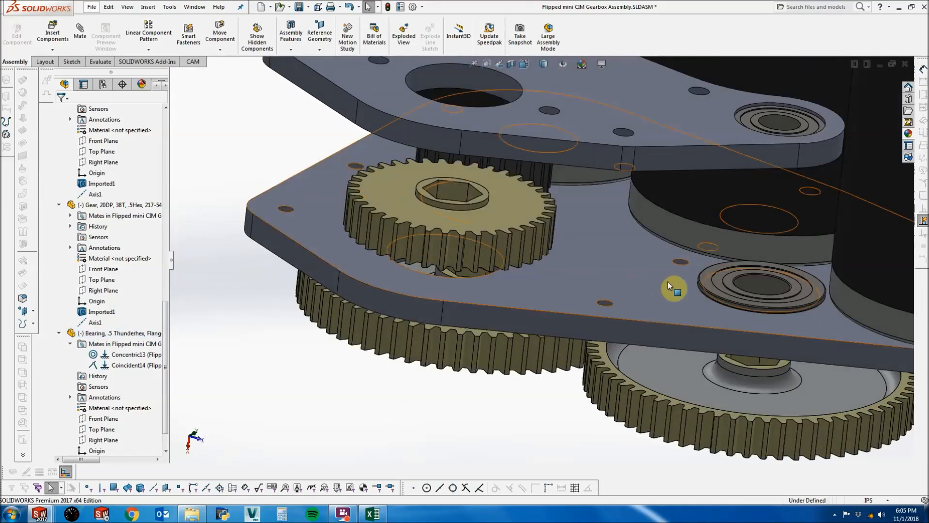
Copy the bearing with its mates into the plate 1 hole under the 24T gear, seated on the same plate face.
{"action": "right_click", "coordinate": [749, 288]}
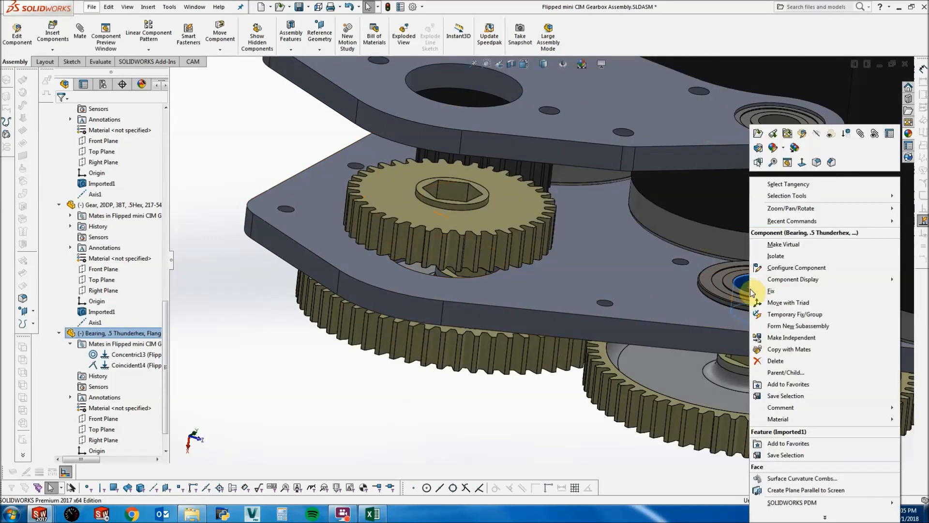
{"action": "left_click", "coordinate": [803, 350]}
{"action": "middle_click_drag", "start_coordinate": [346, 185], "coordinate": [244, 174]}
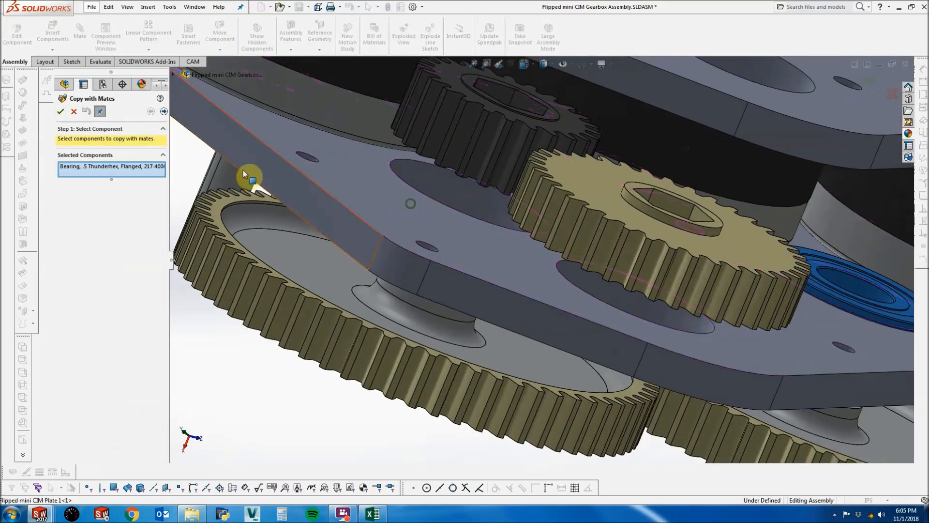
{"action": "left_click", "coordinate": [164, 112]}
{"action": "left_click", "coordinate": [425, 193]}
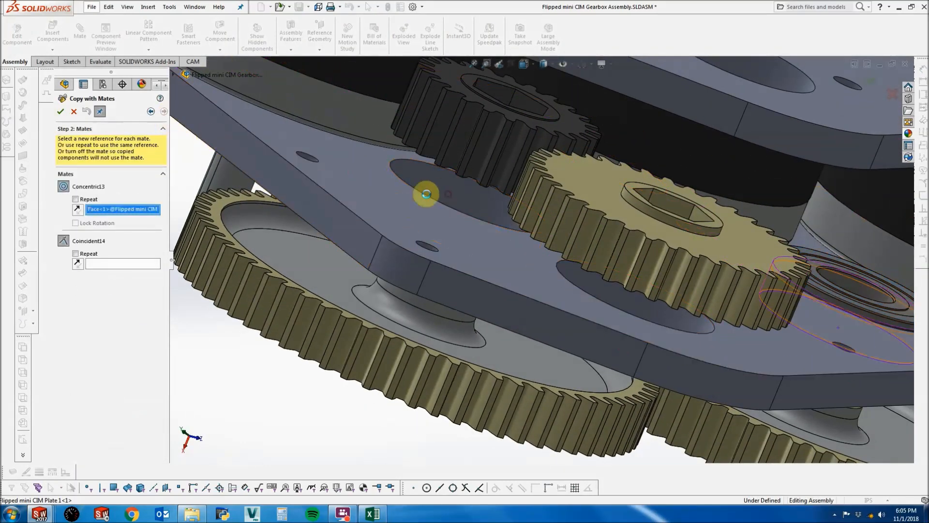
{"action": "left_click", "coordinate": [373, 191]}
{"action": "left_click", "coordinate": [61, 111]}
{"action": "left_click", "coordinate": [73, 111]}
Examine the gears, bearings and both plates from several angles, checking the spacing around the 24T and 38T gears.
{"action": "scroll", "coordinate": [543, 261], "scroll_direction": "up", "scroll_amount": 1}
{"action": "scroll", "coordinate": [571, 203], "scroll_direction": "up", "scroll_amount": 1}
{"action": "middle_click", "coordinate": [572, 184]}
{"action": "middle_click_drag", "start_coordinate": [573, 184], "coordinate": [619, 329]}
{"action": "scroll", "coordinate": [599, 115], "scroll_direction": "up", "scroll_amount": 2}
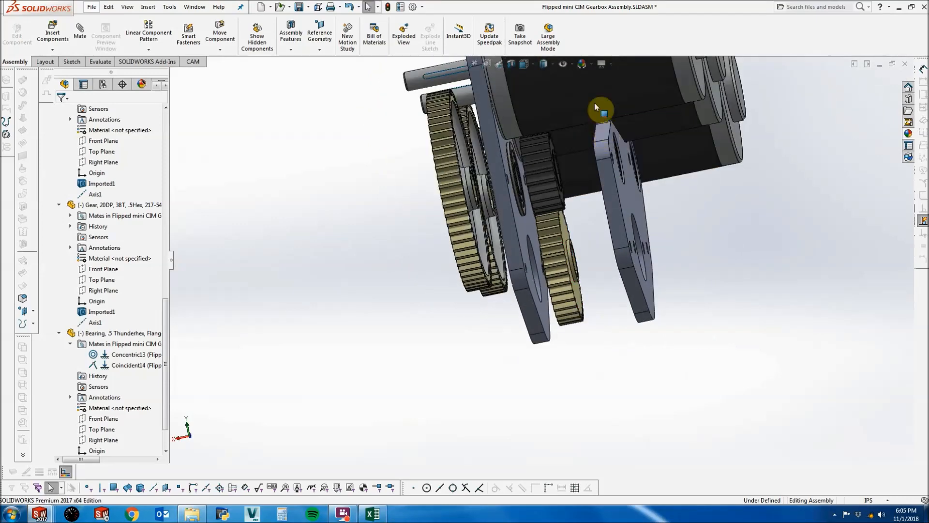
{"action": "scroll", "coordinate": [594, 103], "scroll_direction": "down", "scroll_amount": 2}
{"action": "middle_click", "coordinate": [575, 106]}
{"action": "middle_click_drag", "start_coordinate": [575, 106], "coordinate": [567, 120]}
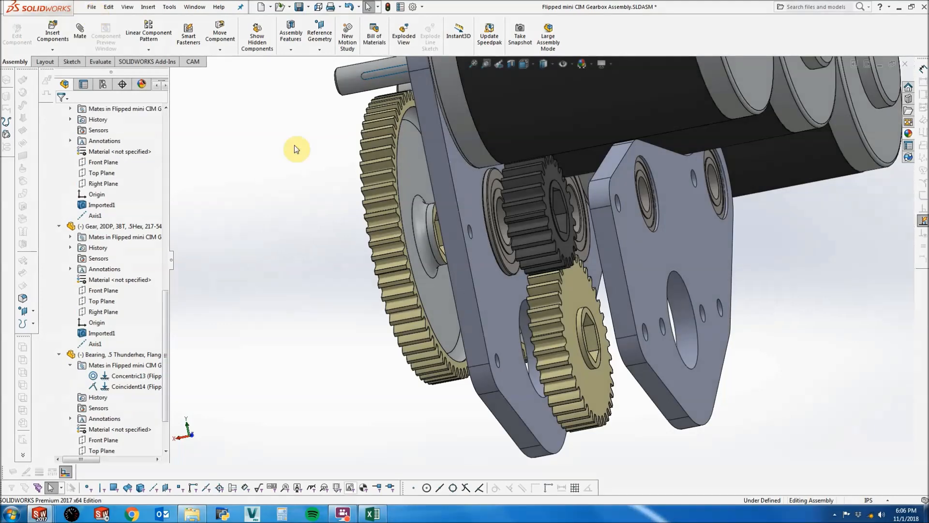
{"action": "scroll", "coordinate": [602, 296], "scroll_direction": "up", "scroll_amount": 2}
{"action": "scroll", "coordinate": [602, 295], "scroll_direction": "down", "scroll_amount": 2}
{"action": "middle_click_drag", "start_coordinate": [601, 294], "coordinate": [625, 291]}
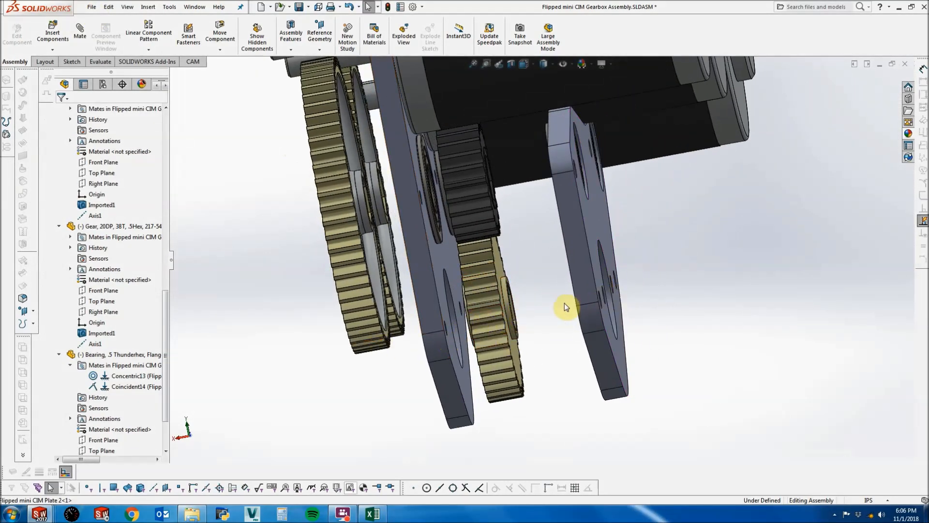
{"action": "scroll", "coordinate": [564, 307], "scroll_direction": "up", "scroll_amount": 2}
{"action": "mouse_move", "coordinate": [566, 307]}
{"action": "middle_mouse_down"}
{"action": "mouse_move", "coordinate": [562, 298]}
{"action": "mouse_move", "coordinate": [594, 295]}
{"action": "mouse_move", "coordinate": [549, 301]}
{"action": "middle_mouse_up"}
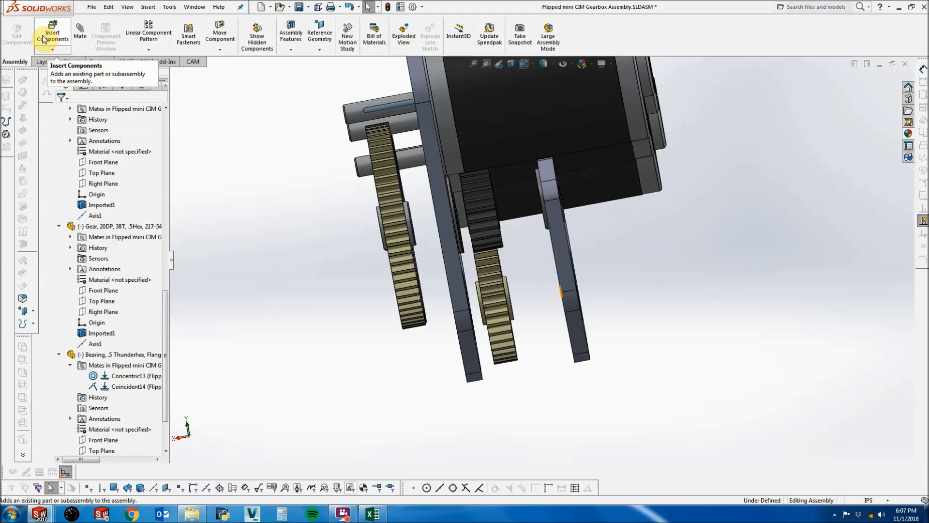
Check the diameter of the empty bearing hole in plate 1 beside the 38T gear.
{"action": "middle_click_drag", "start_coordinate": [480, 341], "coordinate": [487, 298]}
{"action": "left_click", "coordinate": [487, 298]}
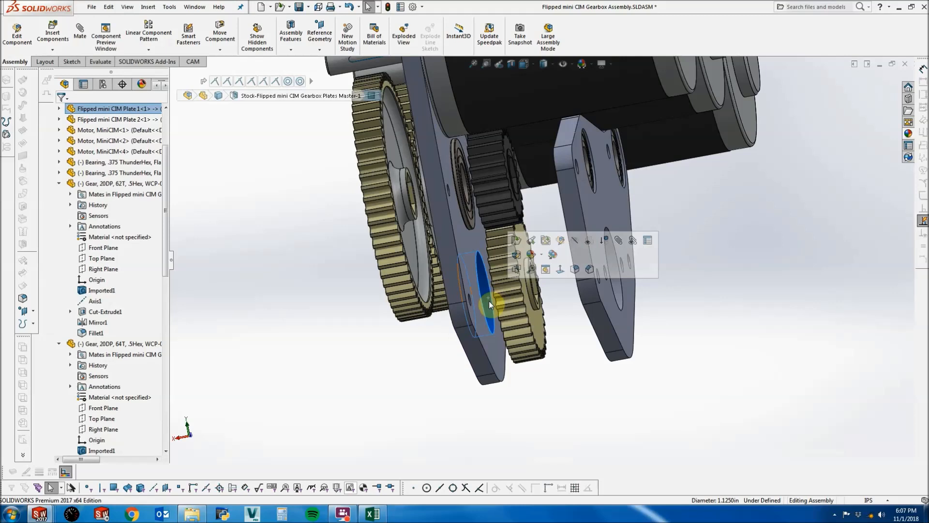
{"action": "left_click", "coordinate": [565, 317]}
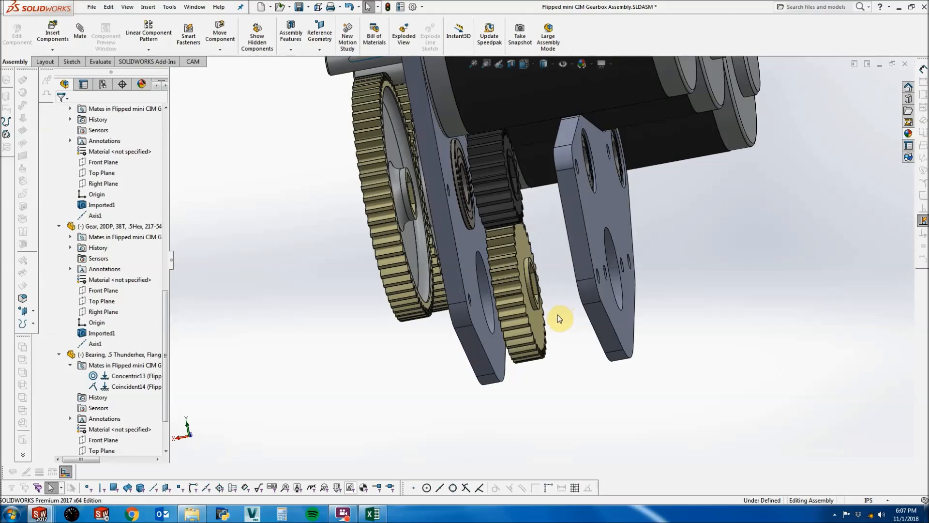
{"action": "scroll", "coordinate": [508, 290], "scroll_direction": "down", "scroll_amount": 5}
{"action": "left_click", "coordinate": [457, 274]}
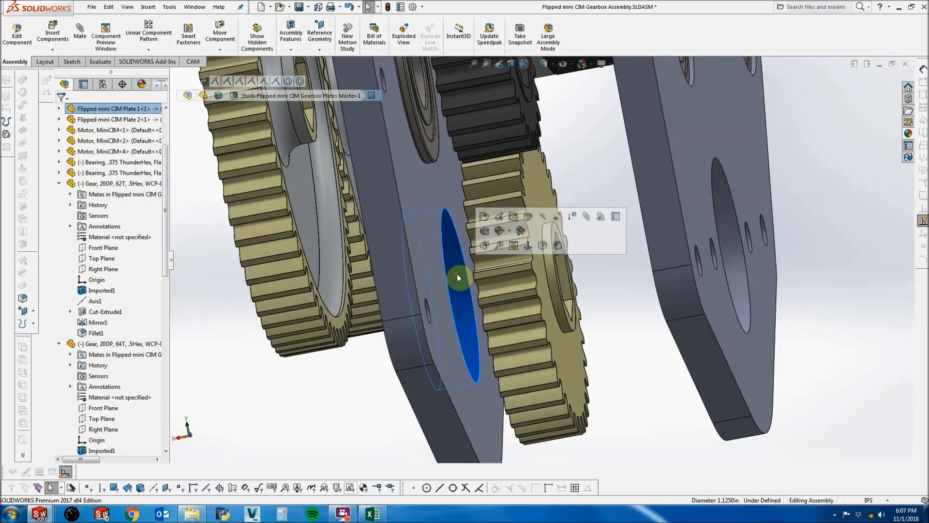
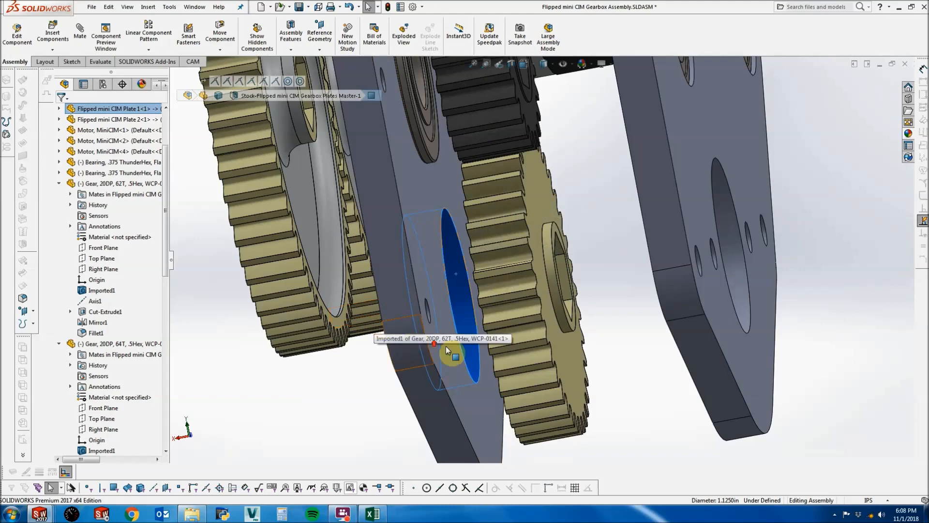
{"action": "scroll", "coordinate": [542, 259], "scroll_direction": "up", "scroll_amount": 4}
{"action": "left_click", "coordinate": [580, 295]}
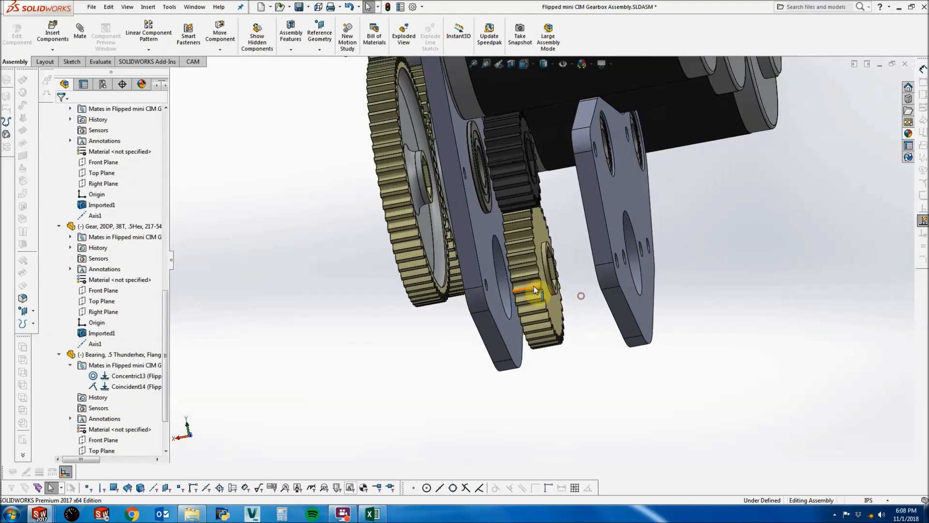
{"action": "left_click", "coordinate": [54, 39]}
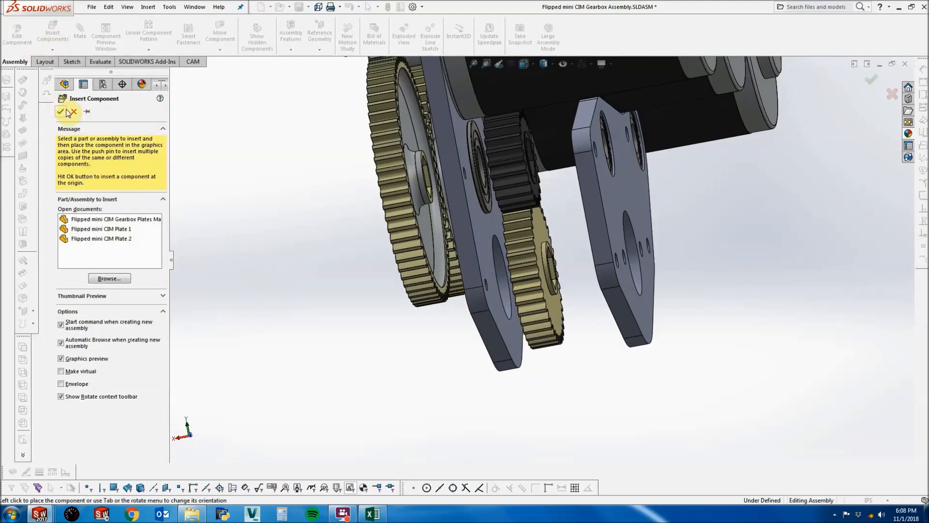
{"action": "left_click", "coordinate": [73, 118]}
Insert the part Sprocket, #25, 18T, .5Hex, 217-3488 from the COTS Parts Sprockets folder between the plates and add a second copy.
{"action": "scroll", "coordinate": [547, 239], "scroll_direction": "up", "scroll_amount": 4}
{"action": "middle_click_drag", "start_coordinate": [647, 230], "coordinate": [587, 253]}
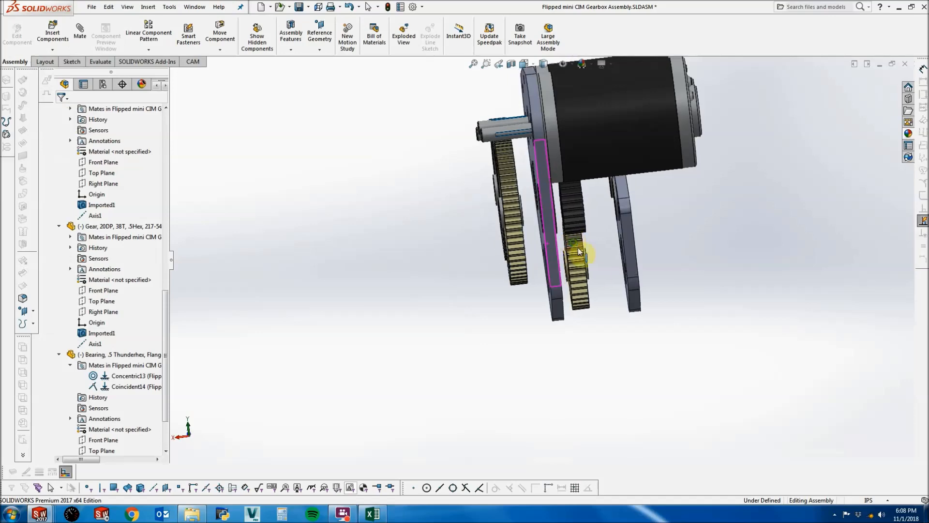
{"action": "scroll", "coordinate": [600, 256], "scroll_direction": "down", "scroll_amount": 3}
{"action": "scroll", "coordinate": [599, 256], "scroll_direction": "down", "scroll_amount": 2}
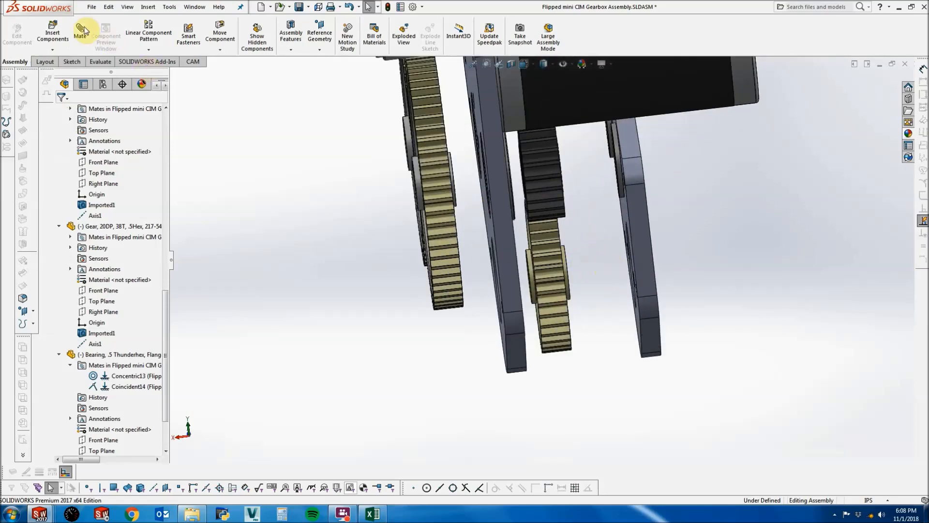
{"action": "left_click", "coordinate": [52, 33]}
{"action": "left_click", "coordinate": [102, 278]}
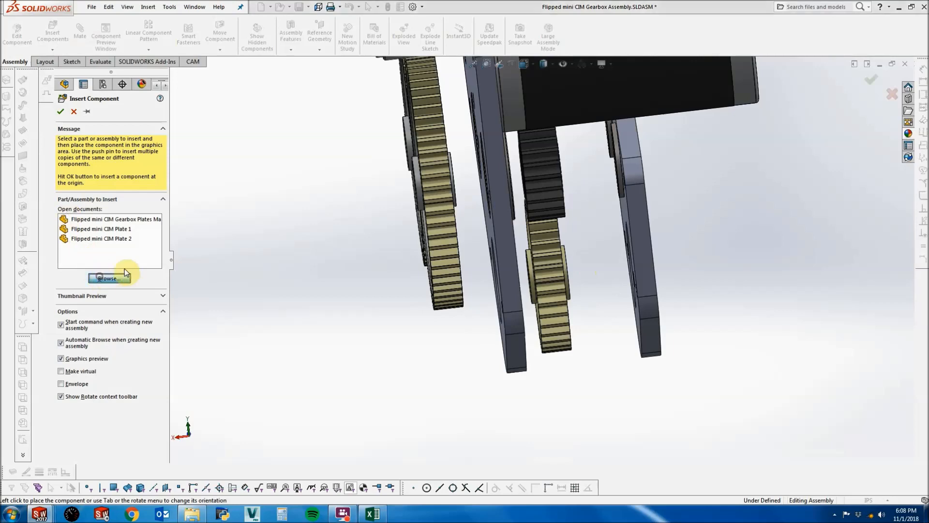
{"action": "left_click", "coordinate": [352, 21]}
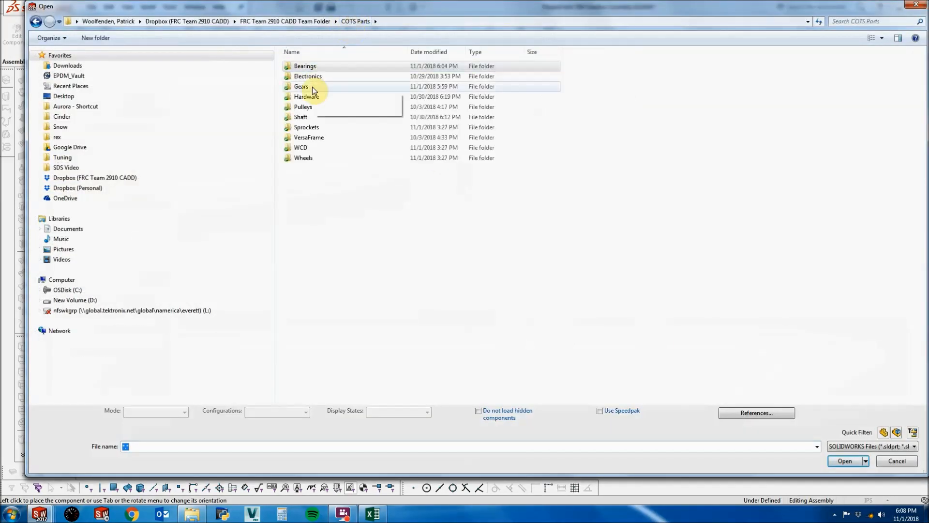
{"action": "double_click", "coordinate": [310, 126]}
{"action": "left_click", "coordinate": [339, 66]}
{"action": "left_click", "coordinate": [844, 458]}
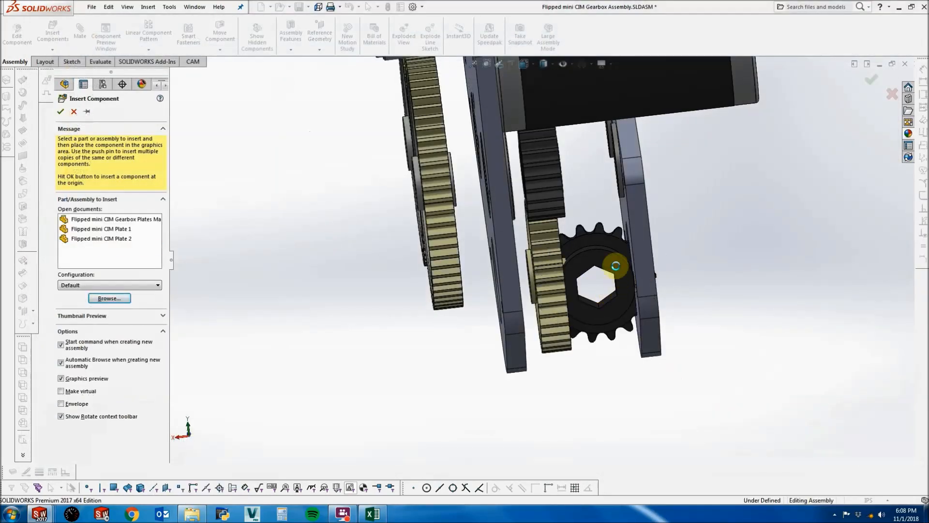
{"action": "left_click", "coordinate": [614, 283]}
{"action": "left_click", "coordinate": [121, 429]}
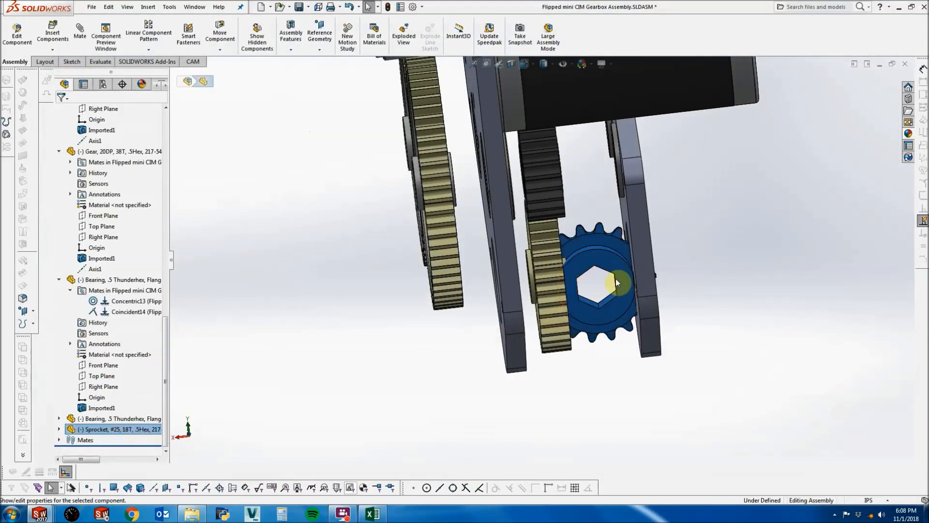
{"action": "left_click", "coordinate": [698, 317]}
Mate the hubs of the two 18T sprockets concentric and move the sprockets clear of the gearbox.
{"action": "scroll", "coordinate": [691, 318], "scroll_direction": "down", "scroll_amount": 2}
{"action": "middle_click_drag", "start_coordinate": [604, 256], "coordinate": [582, 256]}
{"action": "left_click", "coordinate": [563, 223]}
{"action": "left_click", "coordinate": [665, 212], "text": "ctrl"}
{"action": "left_click", "coordinate": [85, 48]}
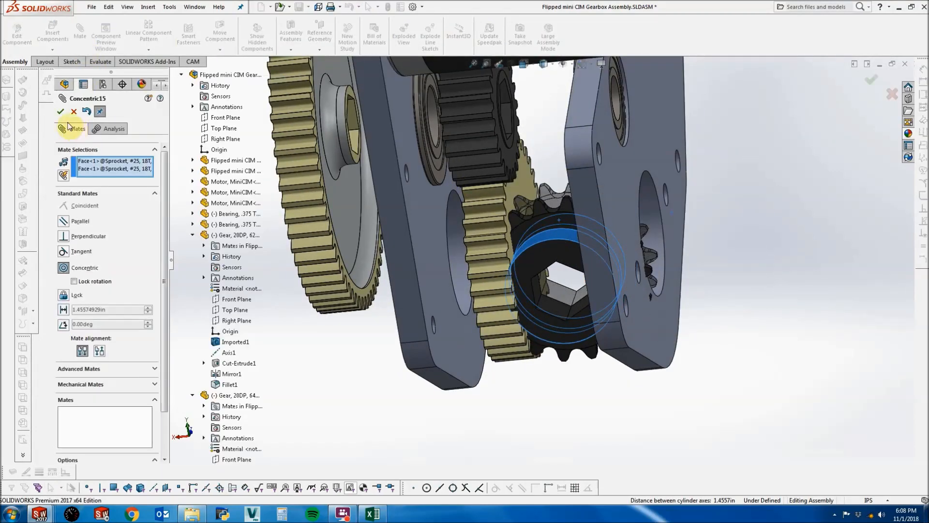
{"action": "left_click", "coordinate": [58, 112]}
{"action": "left_click_drag", "start_coordinate": [544, 245], "coordinate": [164, 431]}
{"action": "middle_click_drag", "start_coordinate": [251, 354], "coordinate": [473, 328]}
{"action": "left_click", "coordinate": [323, 300]}
{"action": "left_click", "coordinate": [575, 332], "text": "ctrl"}
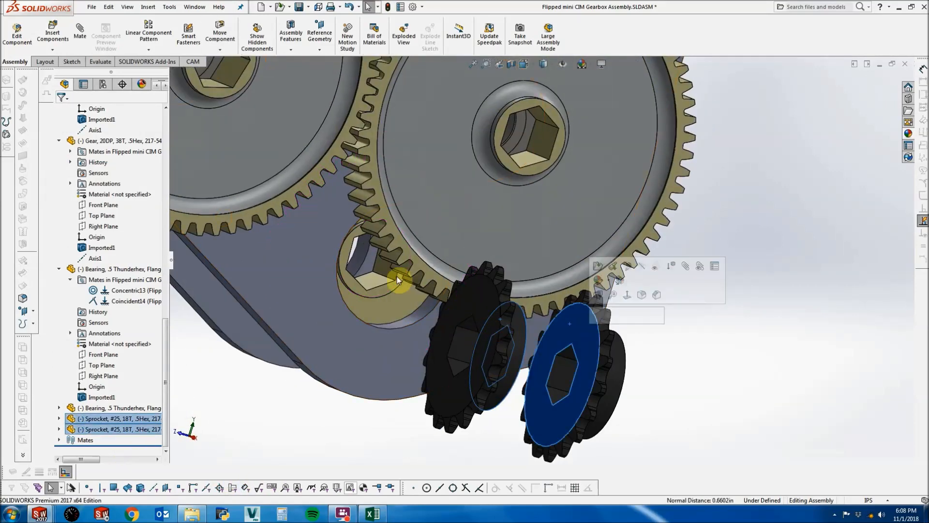
{"action": "left_click", "coordinate": [51, 32]}
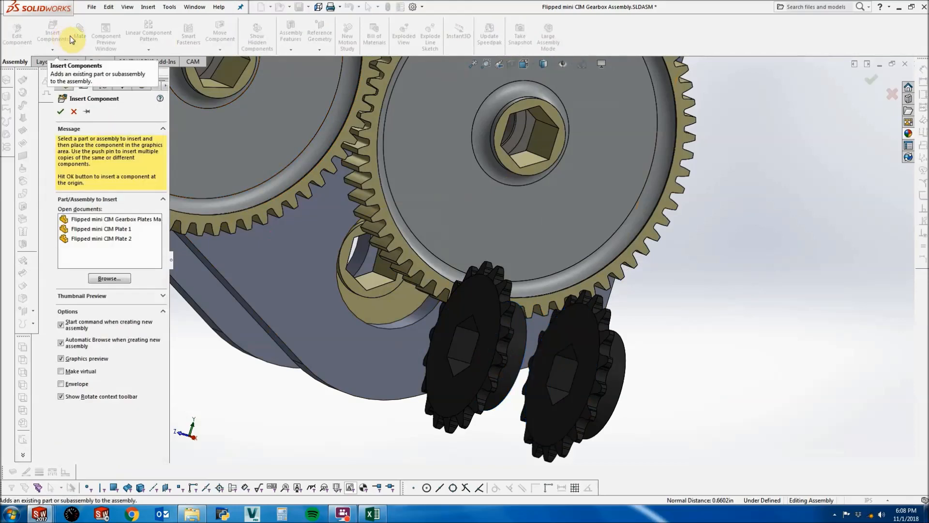
{"action": "left_click", "coordinate": [73, 112]}
Add a coincident mate between one sprocket's flat toothed-side face and the other sprocket's hub end face.
{"action": "left_click", "coordinate": [80, 32]}
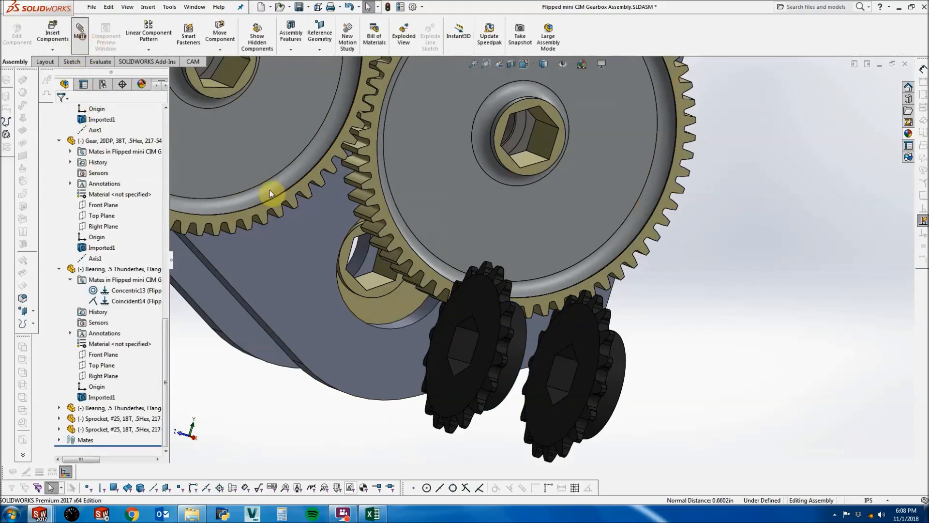
{"action": "left_click", "coordinate": [588, 333]}
{"action": "middle_click_drag", "start_coordinate": [588, 333], "coordinate": [542, 339]}
{"action": "left_click", "coordinate": [526, 325]}
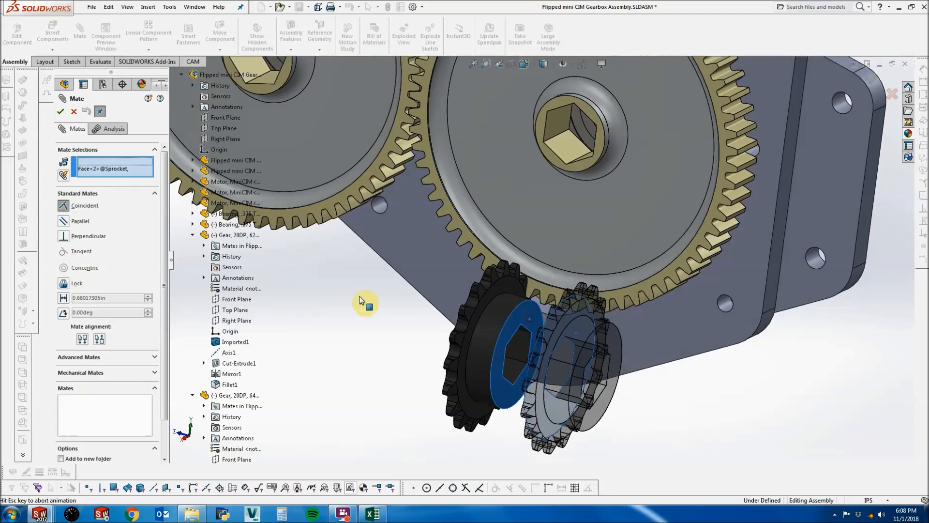
{"action": "left_click", "coordinate": [60, 112]}
{"action": "left_click", "coordinate": [62, 113]}
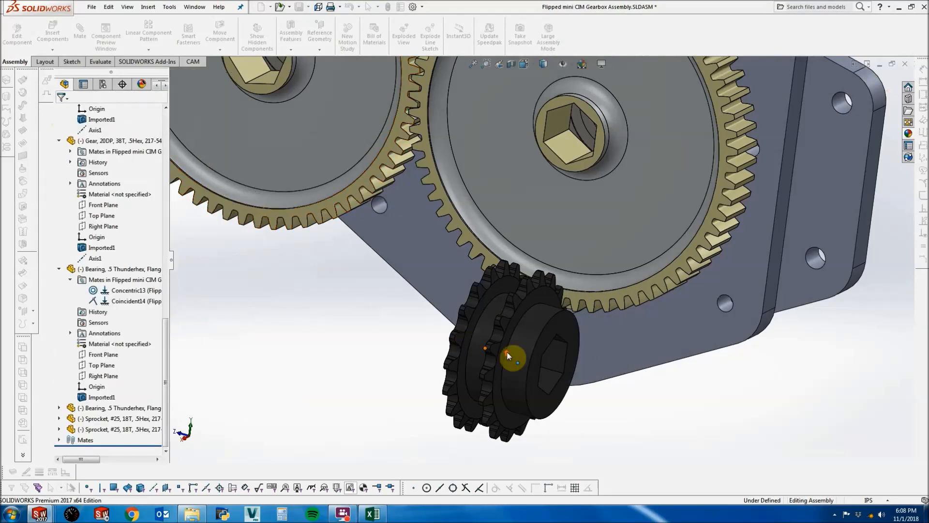
Mate the exposed hub end face of the sprocket pair coincident with the hub face of the 38T gear.
{"action": "scroll", "coordinate": [512, 357], "scroll_direction": "up", "scroll_amount": 2}
{"action": "middle_click_drag", "start_coordinate": [561, 355], "coordinate": [488, 302]}
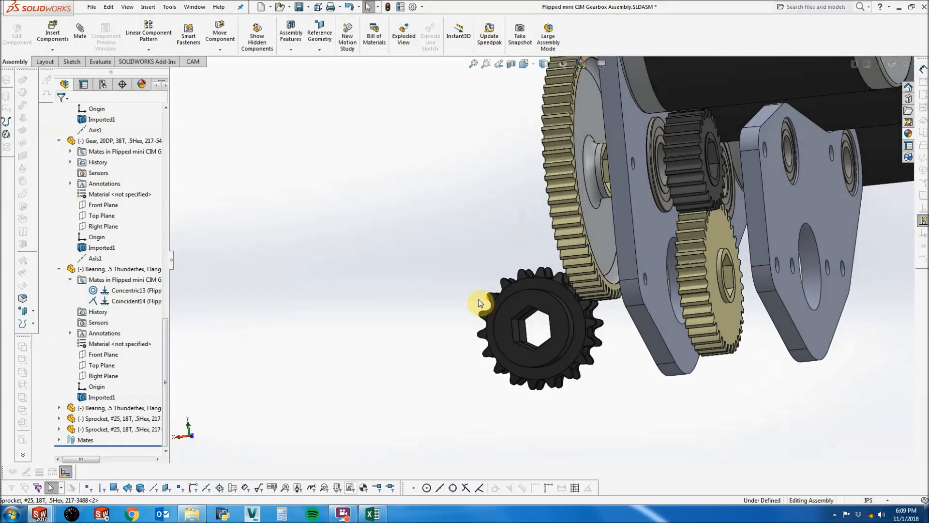
{"action": "left_click", "coordinate": [559, 327]}
{"action": "scroll", "coordinate": [715, 303], "scroll_direction": "down", "scroll_amount": 4}
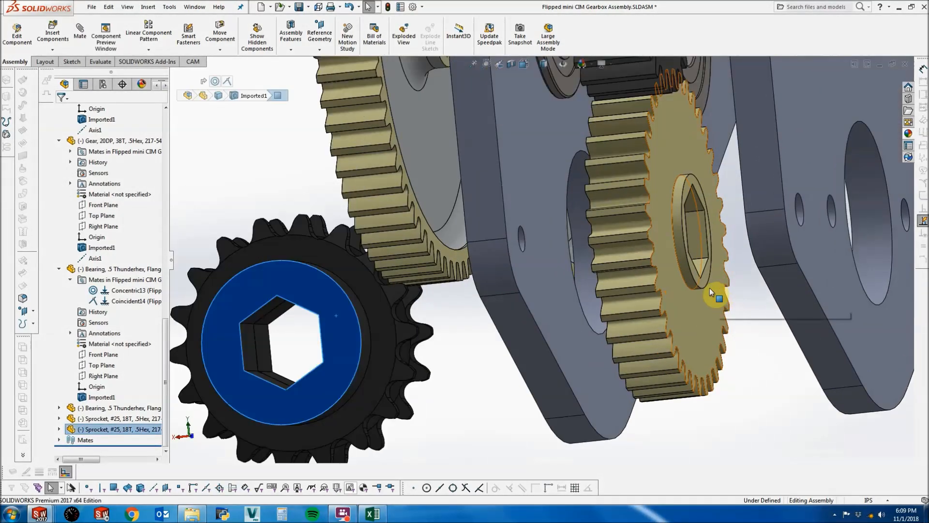
{"action": "left_click", "coordinate": [705, 280], "text": "ctrl"}
{"action": "left_click", "coordinate": [86, 44]}
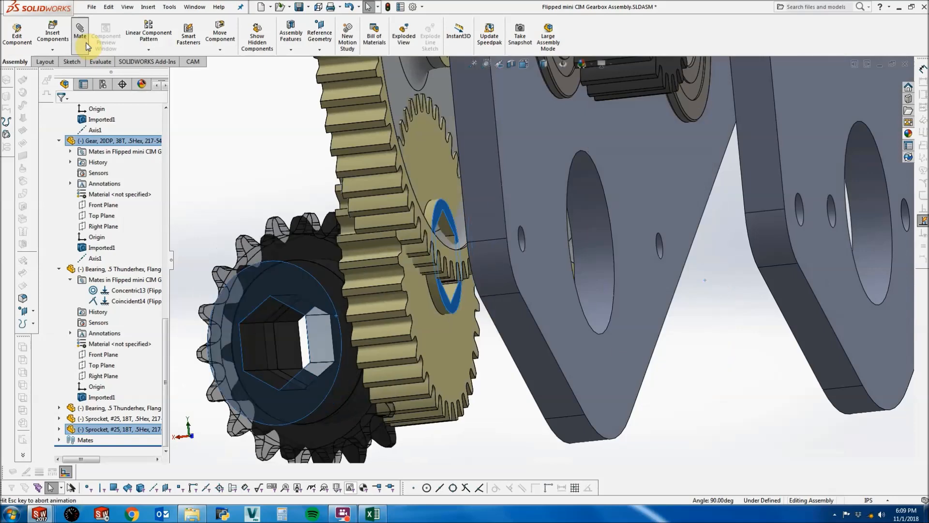
{"action": "middle_click_drag", "start_coordinate": [199, 171], "coordinate": [491, 259]}
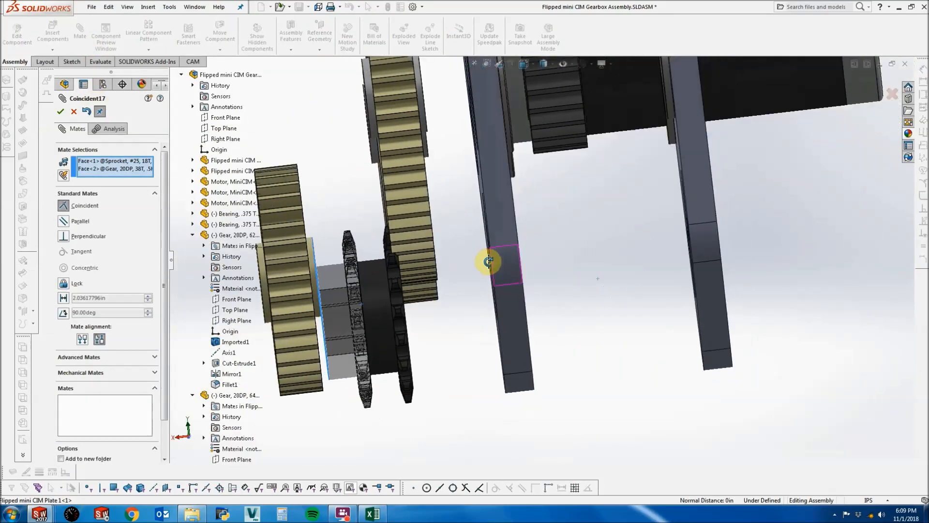
{"action": "left_click", "coordinate": [64, 114]}
Mate the sprocket hub concentric with the large lower hole in plate 1 and slide the gear and sprockets between the plates.
{"action": "middle_click_drag", "start_coordinate": [454, 228], "coordinate": [326, 311]}
{"action": "left_click", "coordinate": [326, 311]}
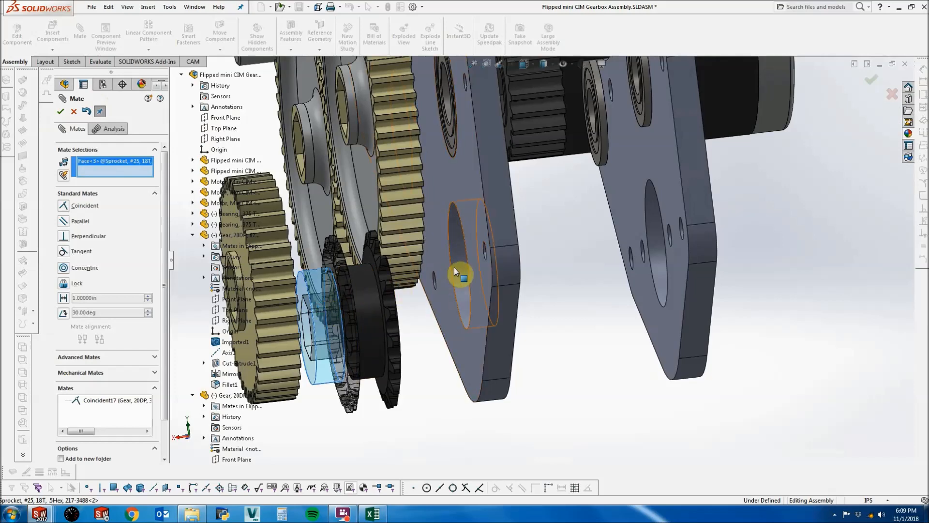
{"action": "left_click", "coordinate": [454, 268]}
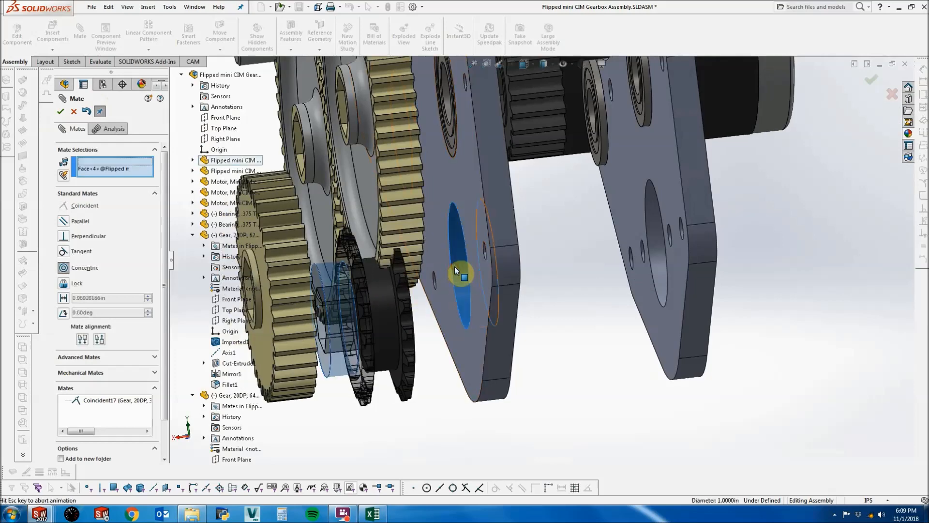
{"action": "left_click", "coordinate": [57, 110]}
{"action": "left_click", "coordinate": [58, 110]}
{"action": "left_click_drag", "start_coordinate": [446, 289], "coordinate": [600, 290]}
{"action": "left_click", "coordinate": [600, 290]}
Copy the .5 ThunderHex flanged bearing beside the 24T gear and place the copy near plate 1's empty lower hole.
{"action": "middle_click_drag", "start_coordinate": [604, 292], "coordinate": [605, 286]}
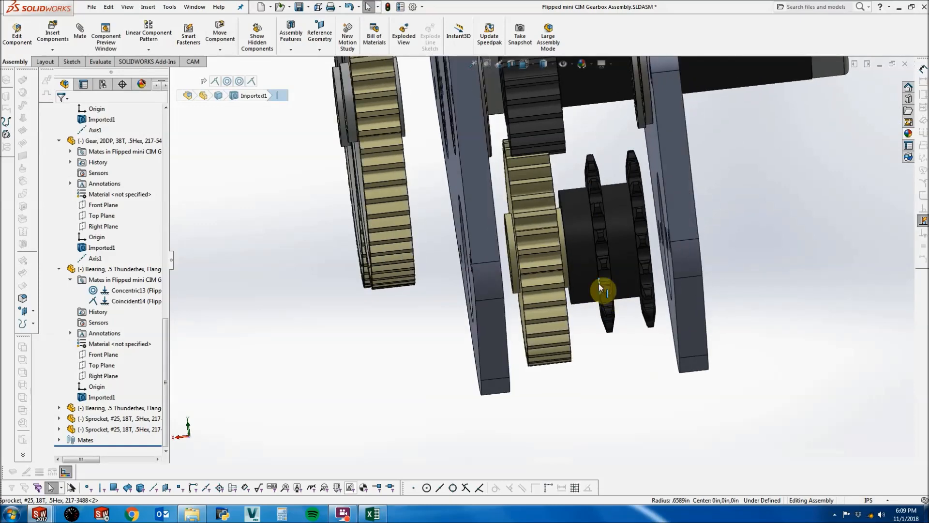
{"action": "middle_click_drag", "start_coordinate": [594, 254], "coordinate": [596, 218]}
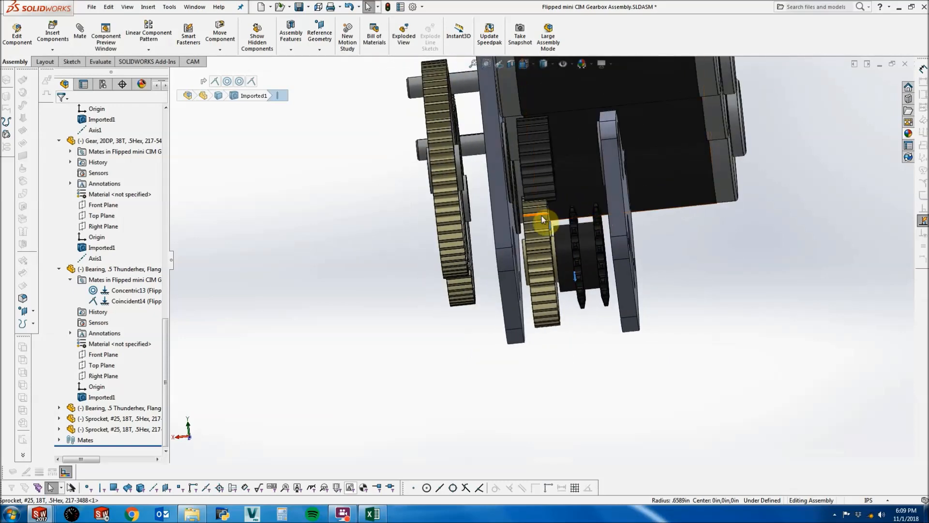
{"action": "scroll", "coordinate": [534, 211], "scroll_direction": "down", "scroll_amount": 3}
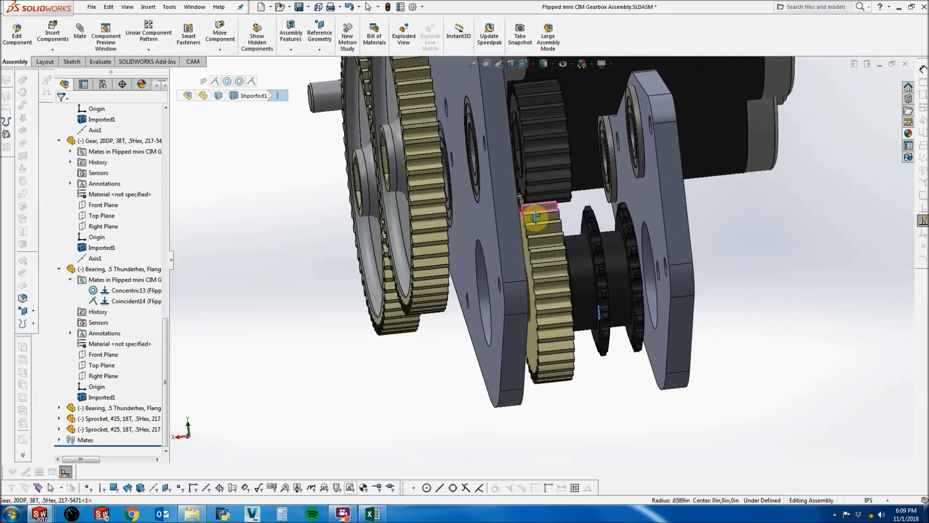
{"action": "scroll", "coordinate": [513, 187], "scroll_direction": "down", "scroll_amount": 2}
{"action": "scroll", "coordinate": [484, 161], "scroll_direction": "down", "scroll_amount": 3}
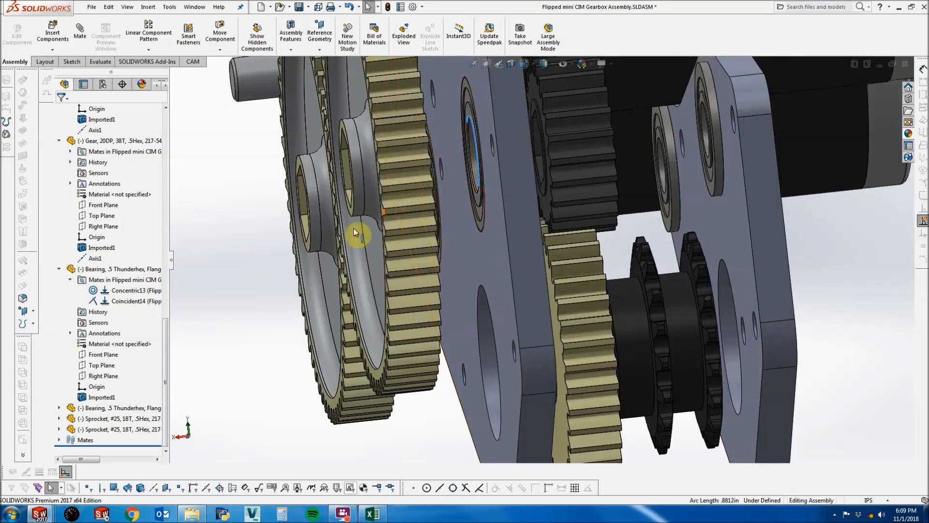
{"action": "middle_click_drag", "start_coordinate": [541, 164], "coordinate": [506, 178]}
{"action": "left_click", "coordinate": [504, 159]}
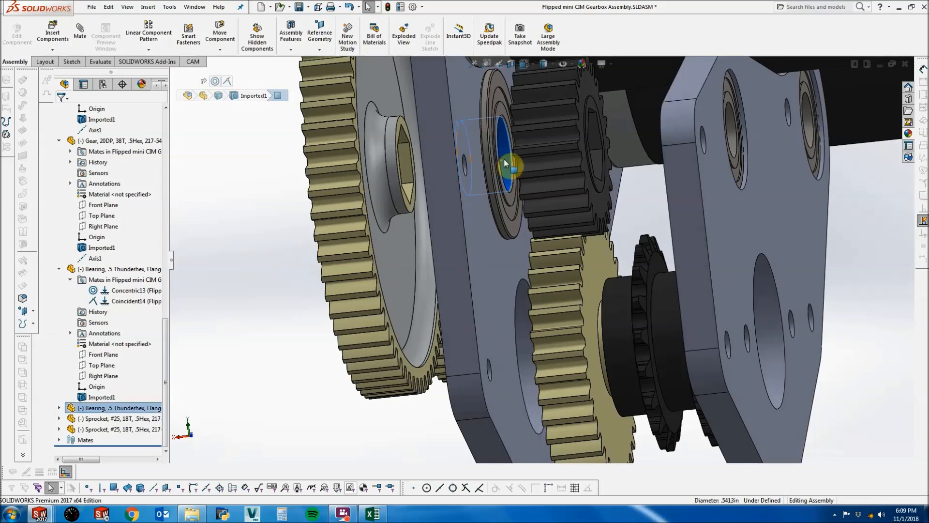
{"action": "scroll", "coordinate": [406, 360], "scroll_direction": "up", "scroll_amount": 4}
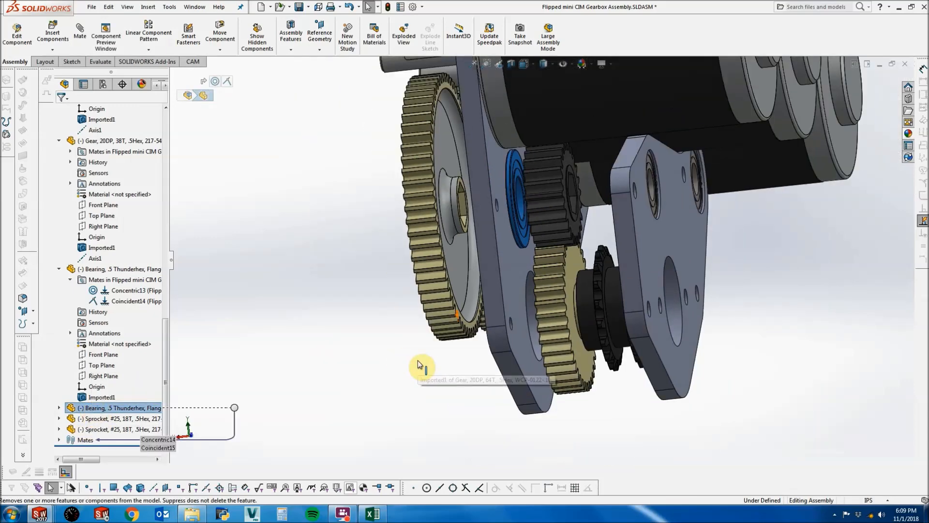
{"action": "left_click", "coordinate": [471, 364]}
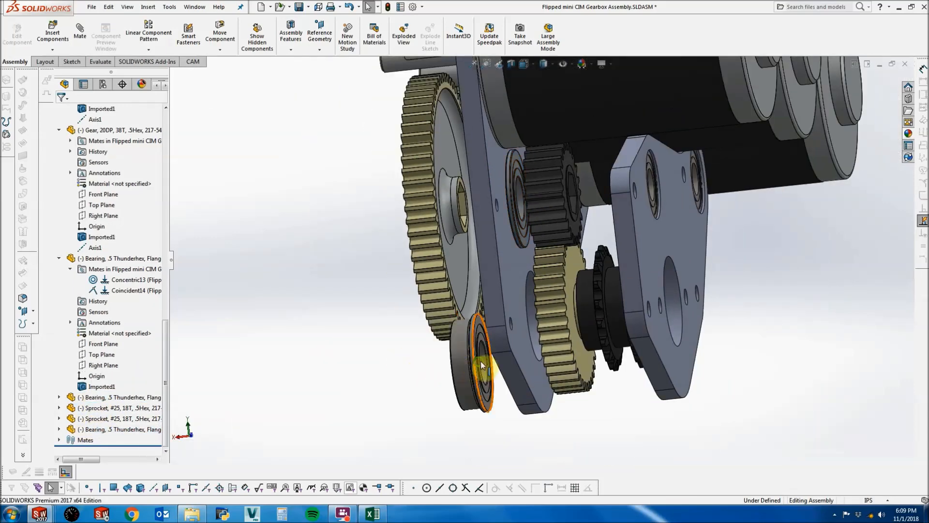
Mate the copied bearing concentric with plate 1's lower hole, flipping the mate alignment.
{"action": "middle_click_drag", "start_coordinate": [480, 360], "coordinate": [501, 354]}
{"action": "scroll", "coordinate": [501, 350], "scroll_direction": "down", "scroll_amount": 3}
{"action": "left_click", "coordinate": [458, 337]}
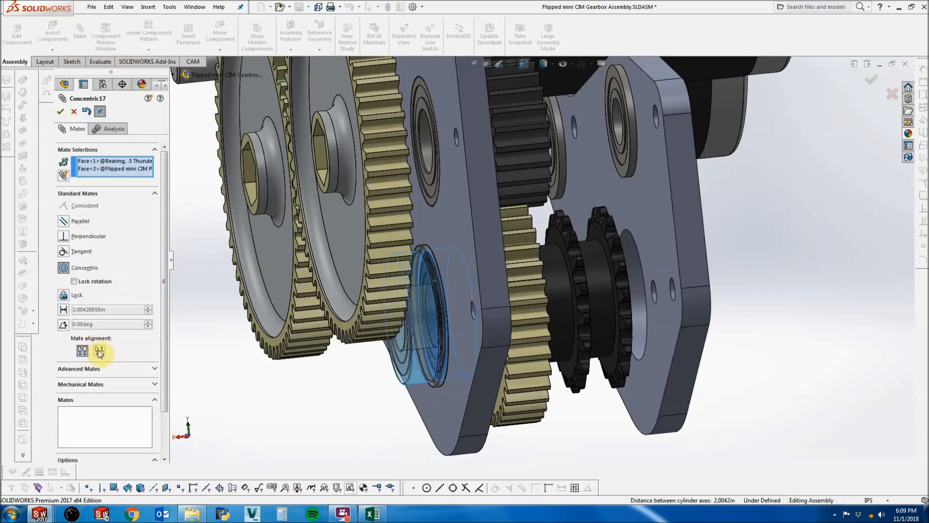
{"action": "left_click", "coordinate": [99, 352]}
{"action": "left_click", "coordinate": [61, 112]}
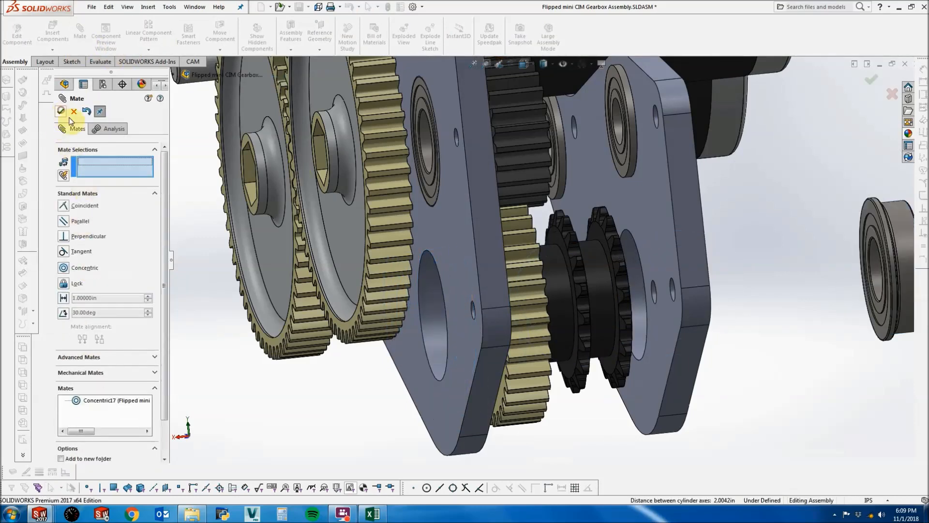
Seat the bearing's flange against the large-gear side of plate 1 with a coincident mate.
{"action": "left_click", "coordinate": [461, 236]}
{"action": "middle_click_drag", "start_coordinate": [599, 310], "coordinate": [753, 237]}
{"action": "scroll", "coordinate": [837, 207], "scroll_direction": "down", "scroll_amount": 3}
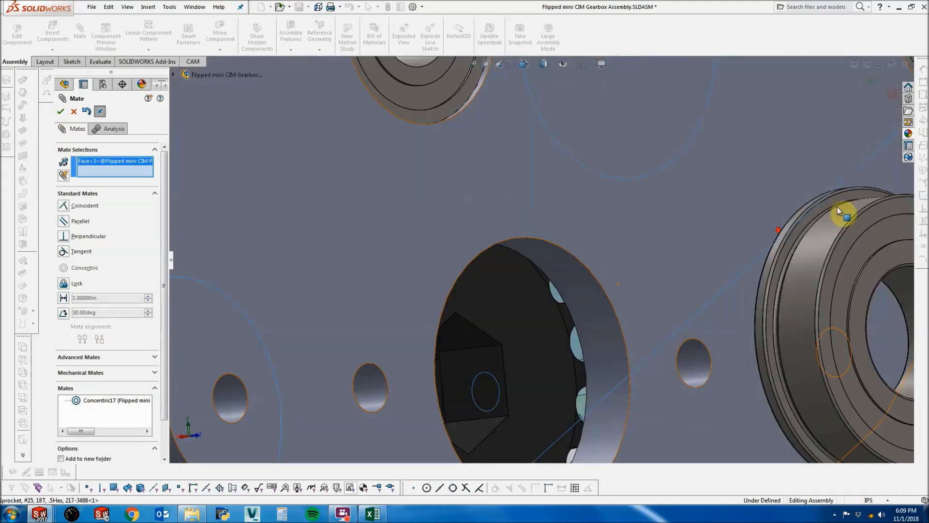
{"action": "left_click", "coordinate": [834, 203]}
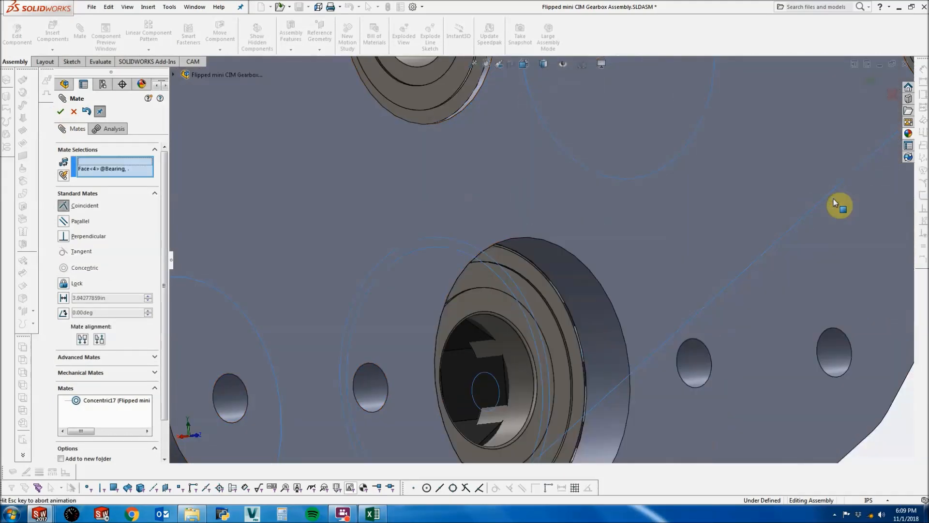
{"action": "left_click", "coordinate": [61, 112]}
{"action": "left_click", "coordinate": [61, 111]}
Insert WCP Gearbox Bearing Block.sldprt from the COTS Parts WCD folder and place it over plate 2's large lower hole.
{"action": "scroll", "coordinate": [472, 292], "scroll_direction": "up", "scroll_amount": 5}
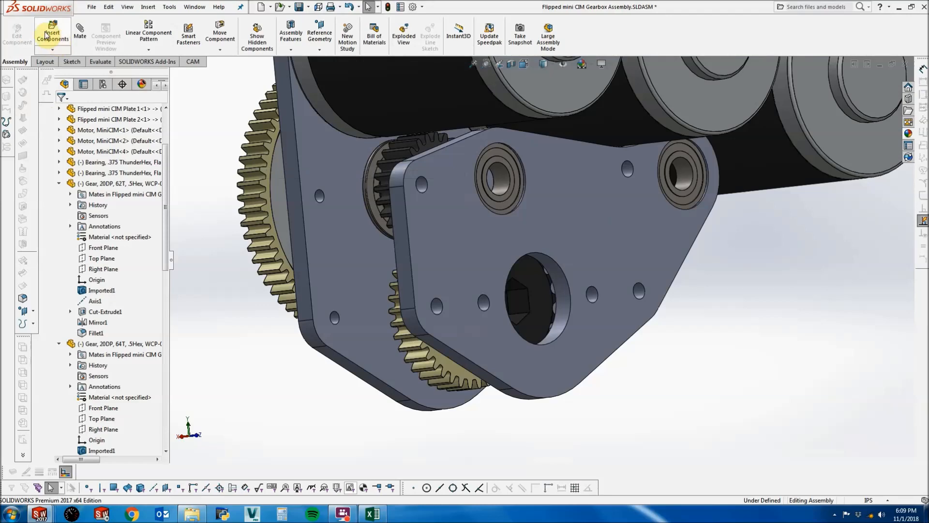
{"action": "left_click", "coordinate": [47, 37]}
{"action": "left_click", "coordinate": [109, 278]}
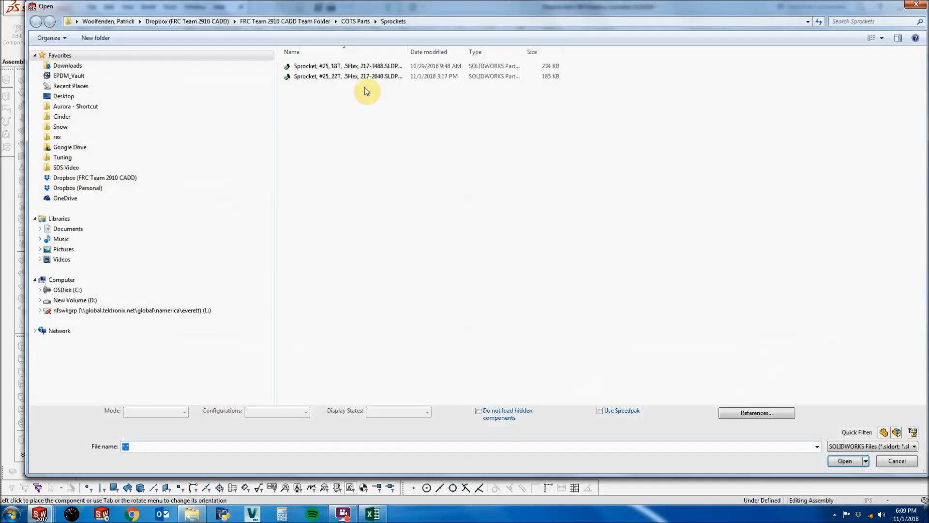
{"action": "left_click", "coordinate": [356, 22]}
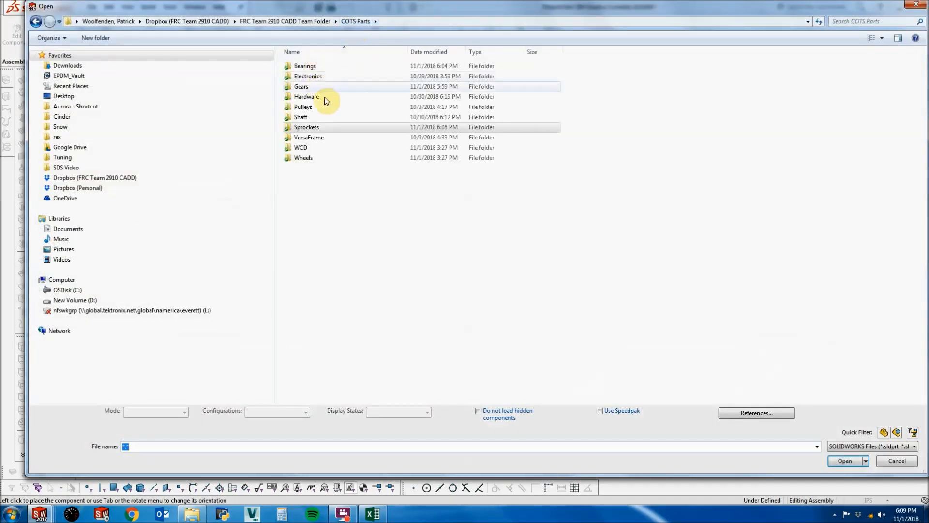
{"action": "double_click", "coordinate": [316, 146]}
{"action": "left_click", "coordinate": [332, 68]}
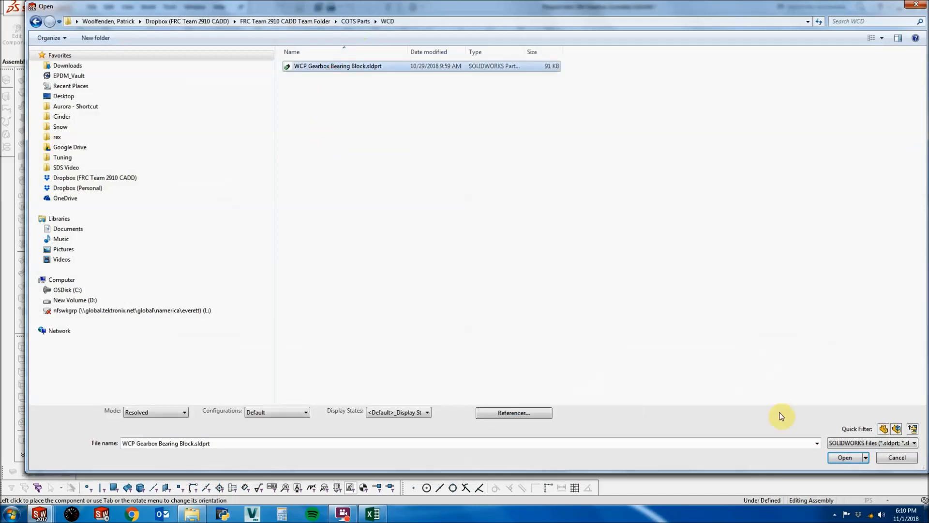
{"action": "left_click", "coordinate": [842, 458]}
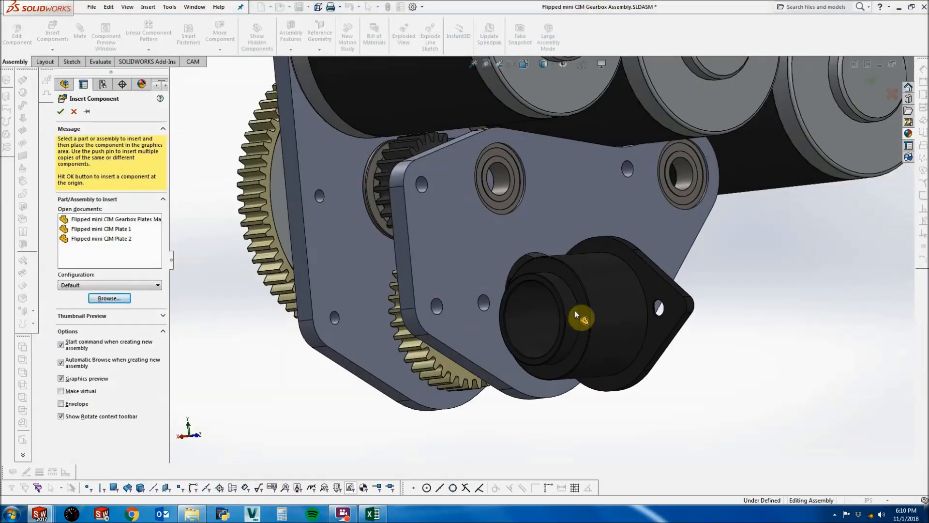
{"action": "left_click", "coordinate": [573, 298]}
Mate the bearing block's smaller cylindrical boss concentric with plate 2's large lower hole, flipping the mate alignment.
{"action": "scroll", "coordinate": [571, 294], "scroll_direction": "down", "scroll_amount": 1}
{"action": "left_click", "coordinate": [568, 294]}
{"action": "scroll", "coordinate": [526, 240], "scroll_direction": "down", "scroll_amount": 4}
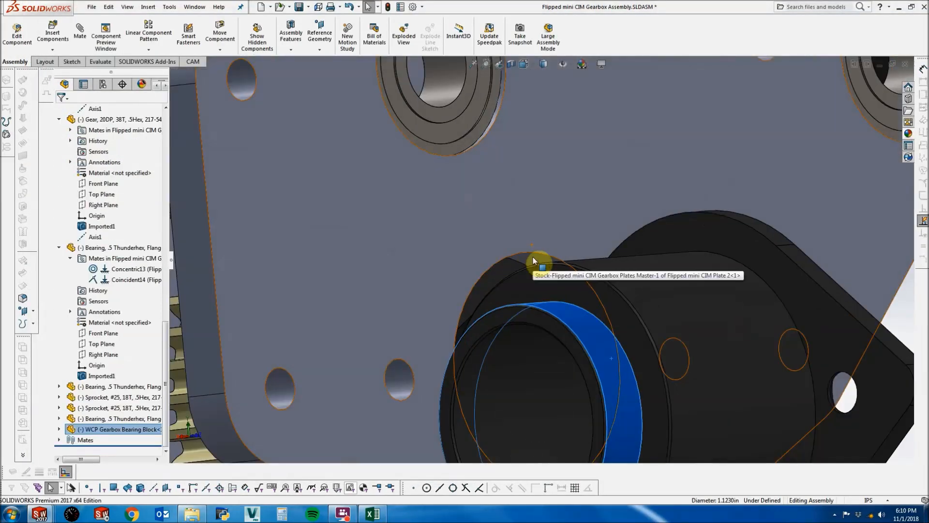
{"action": "left_click", "coordinate": [532, 257], "text": "ctrl"}
{"action": "left_click", "coordinate": [77, 37]}
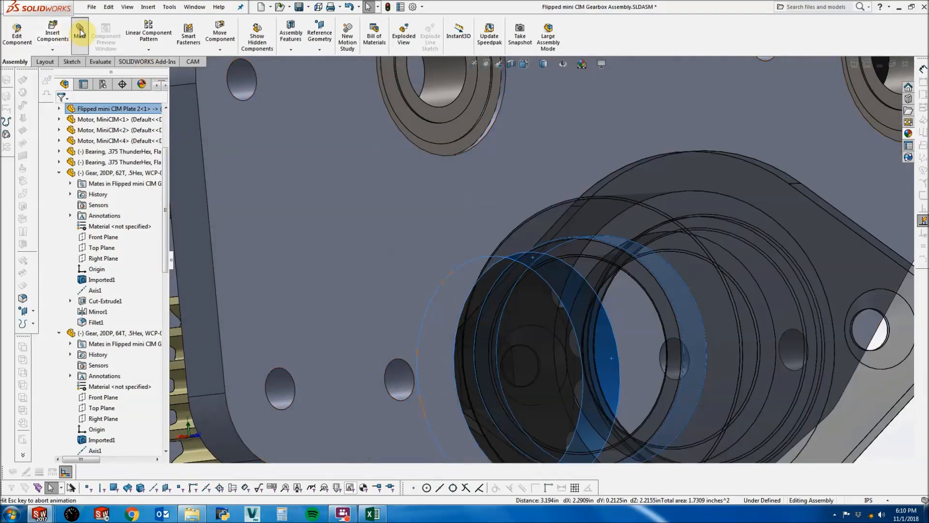
{"action": "left_click", "coordinate": [81, 352]}
{"action": "left_click", "coordinate": [69, 169]}
{"action": "left_click", "coordinate": [62, 112]}
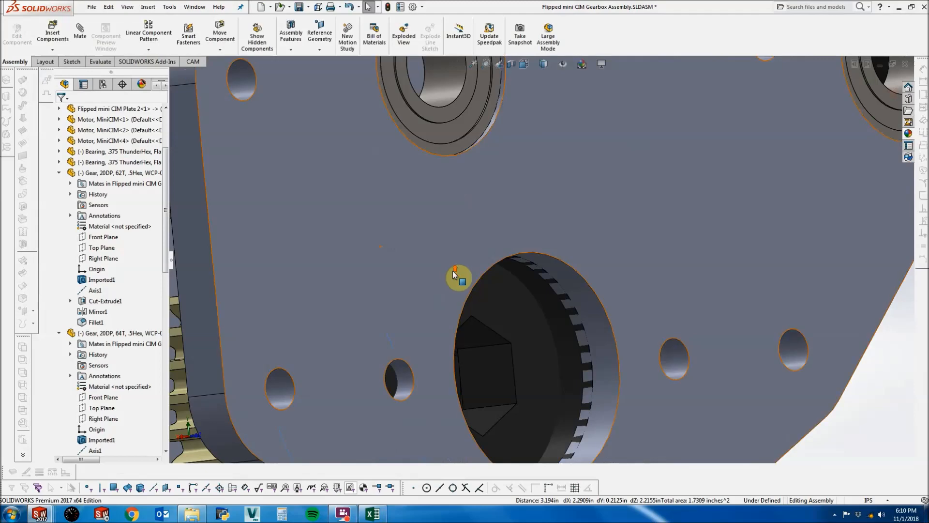
Slide the bearing block along its axis out from between the plates to the outer side of plate 2.
{"action": "scroll", "coordinate": [510, 315], "scroll_direction": "up", "scroll_amount": 6}
{"action": "middle_click_drag", "start_coordinate": [523, 303], "coordinate": [578, 236]}
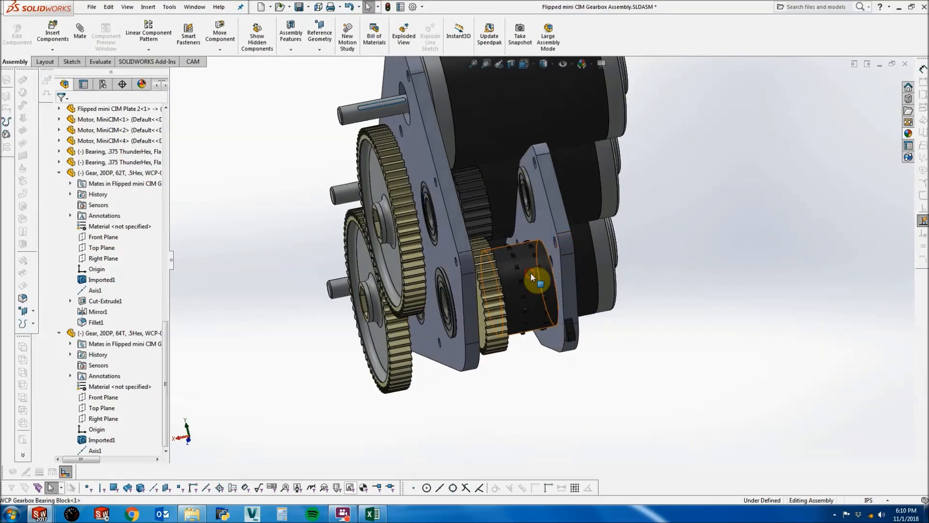
{"action": "left_click_drag", "start_coordinate": [530, 278], "coordinate": [658, 237]}
{"action": "left_click", "coordinate": [654, 217]}
Seat the bearing block's shoulder face against plate 2's outer face with a coincident mate.
{"action": "scroll", "coordinate": [648, 218], "scroll_direction": "down", "scroll_amount": 4}
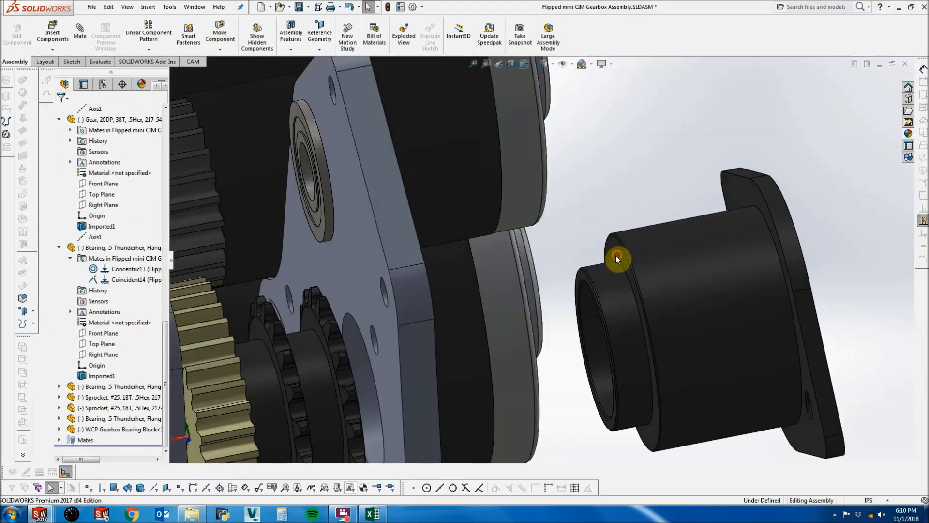
{"action": "left_click", "coordinate": [615, 254]}
{"action": "scroll", "coordinate": [561, 245], "scroll_direction": "up", "scroll_amount": 2}
{"action": "middle_click_drag", "start_coordinate": [558, 244], "coordinate": [495, 250]}
{"action": "left_click", "coordinate": [495, 249], "text": "ctrl"}
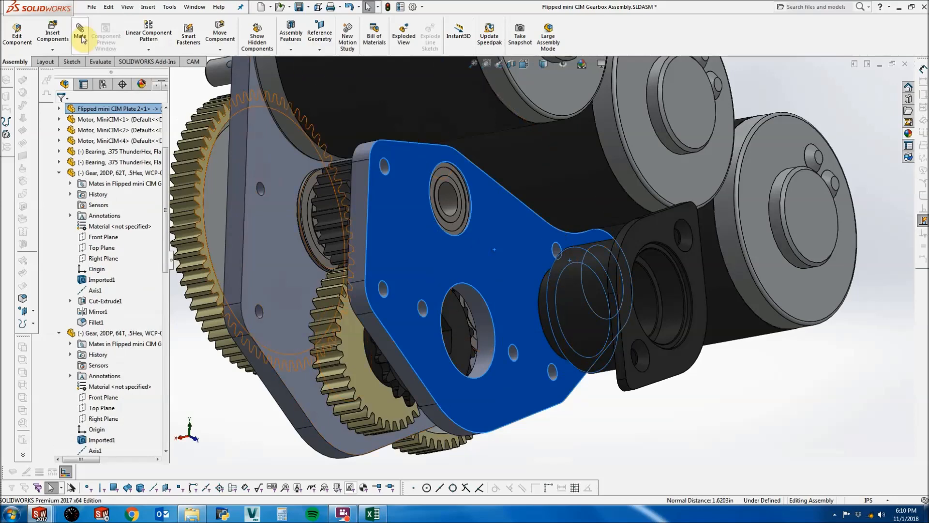
{"action": "left_click", "coordinate": [80, 34]}
{"action": "left_click", "coordinate": [61, 112]}
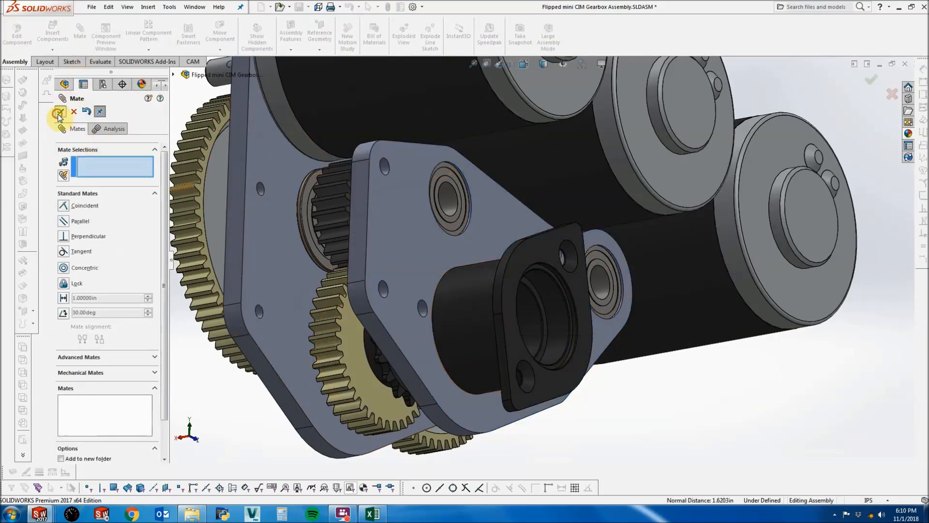
{"action": "left_click", "coordinate": [58, 114]}
Mate the bearing block's Top Plane coincident with the assembly's Top Plane to fix its rotation.
{"action": "left_click", "coordinate": [466, 315]}
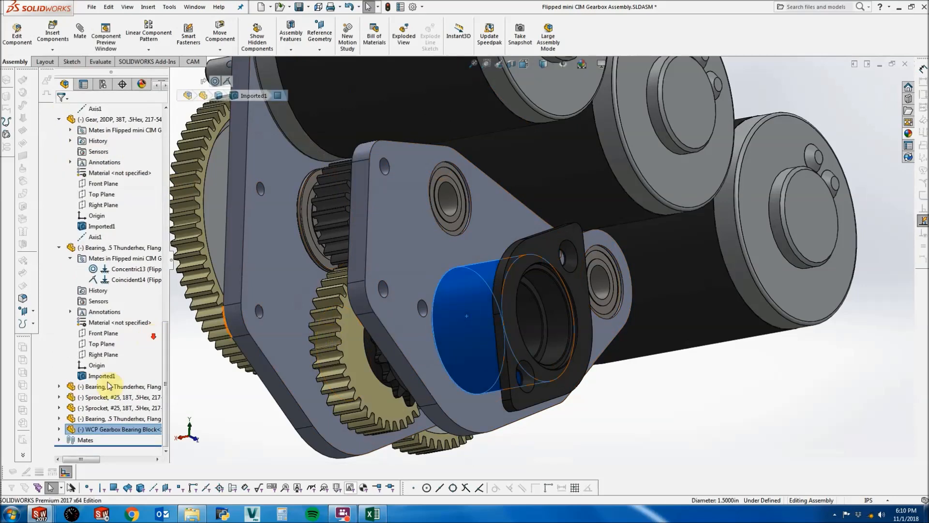
{"action": "left_click", "coordinate": [59, 428]}
{"action": "left_click", "coordinate": [95, 398]}
{"action": "left_click_drag", "start_coordinate": [166, 342], "coordinate": [175, 118]}
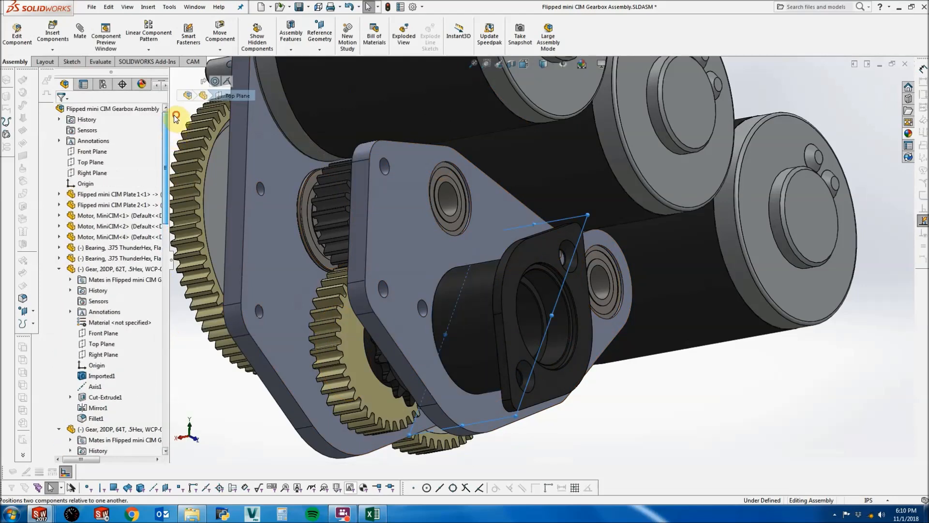
{"action": "left_click", "coordinate": [99, 165], "text": "ctrl"}
{"action": "left_click", "coordinate": [80, 31]}
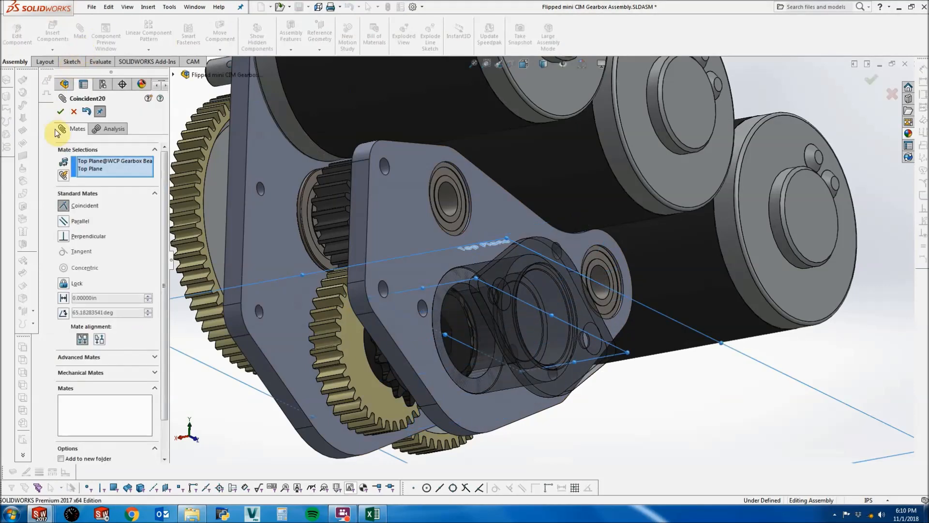
{"action": "left_click", "coordinate": [61, 111]}
{"action": "left_click", "coordinate": [62, 111]}
Copy the .5 ThunderHex flanged bearing from plate 1's lower hole and place the copy beside the bearing block's flange.
{"action": "middle_click_drag", "start_coordinate": [431, 207], "coordinate": [512, 324]}
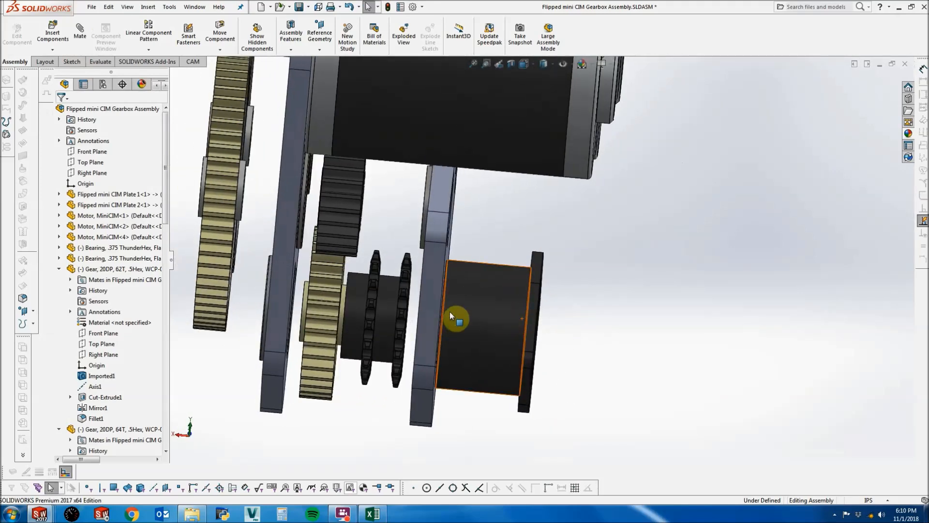
{"action": "middle_click_drag", "start_coordinate": [450, 312], "coordinate": [404, 319]}
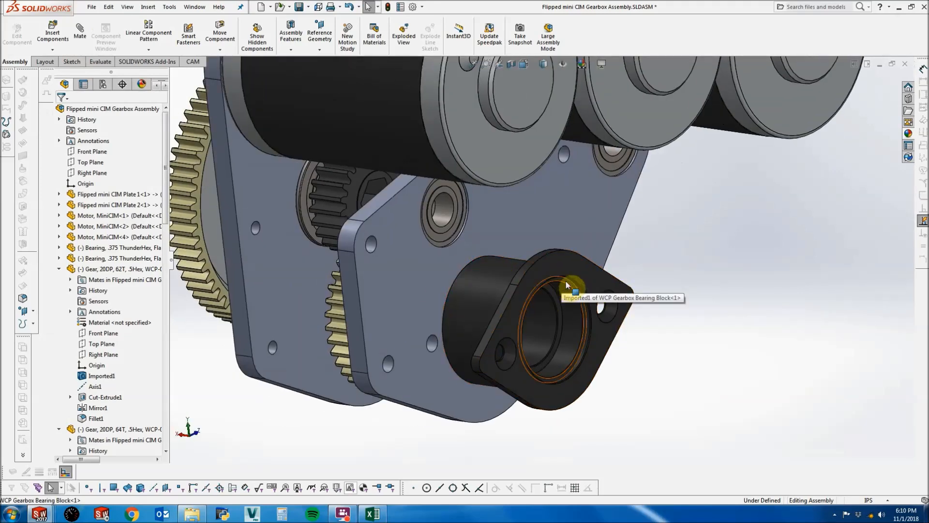
{"action": "middle_click_drag", "start_coordinate": [565, 281], "coordinate": [566, 303]}
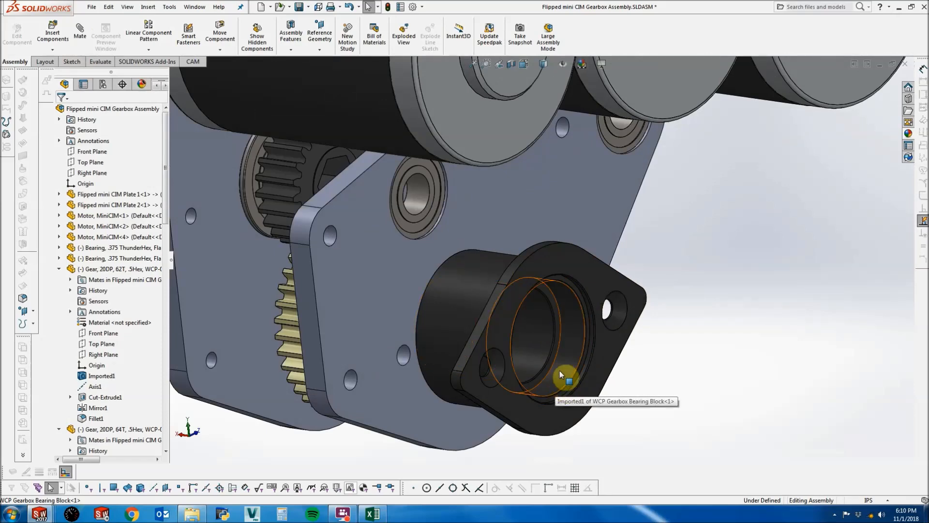
{"action": "scroll", "coordinate": [565, 359], "scroll_direction": "up", "scroll_amount": 3}
{"action": "middle_click", "coordinate": [513, 279]}
{"action": "middle_click_drag", "start_coordinate": [513, 279], "coordinate": [567, 267]}
{"action": "scroll", "coordinate": [329, 241], "scroll_direction": "down", "scroll_amount": 5}
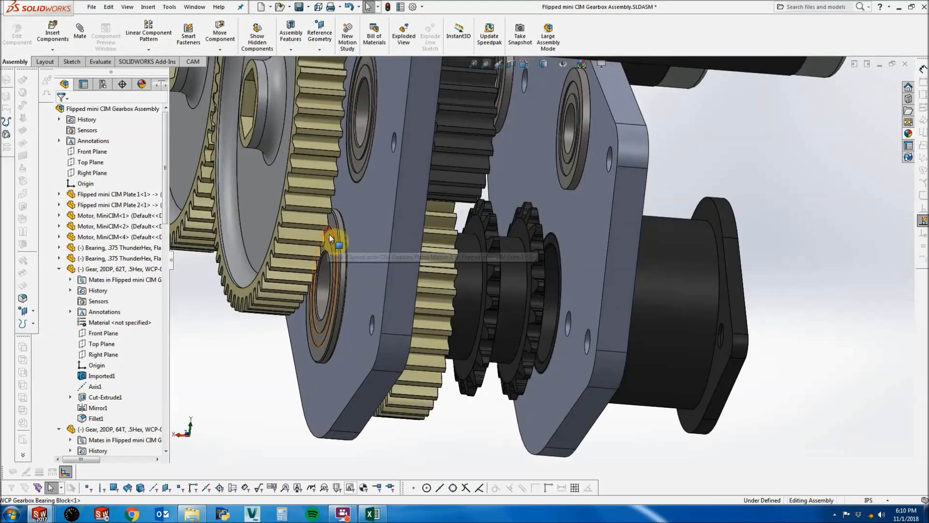
{"action": "left_click", "coordinate": [329, 237]}
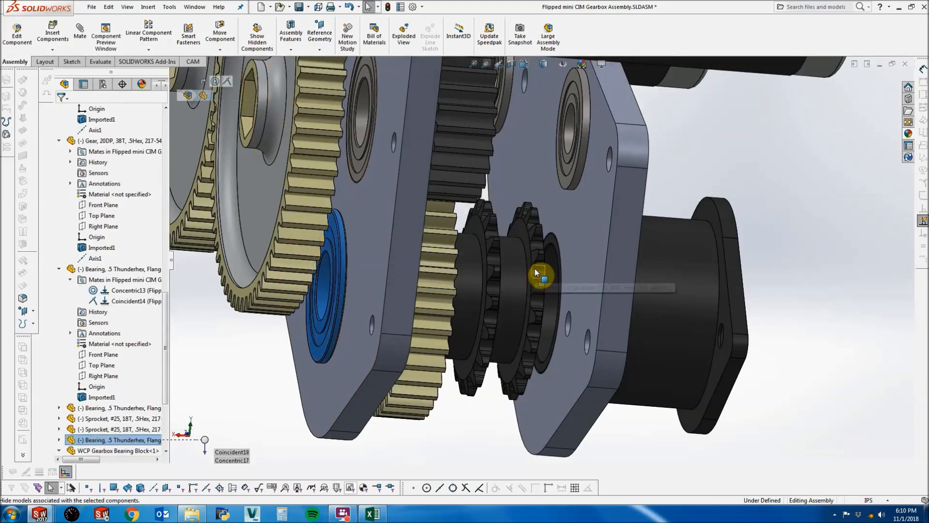
{"action": "left_click", "coordinate": [792, 196]}
{"action": "key", "text": "ctrl+v"}
{"action": "mouse_move", "coordinate": [794, 236]}
{"action": "middle_mouse_down"}
{"action": "mouse_move", "coordinate": [767, 237]}
{"action": "mouse_move", "coordinate": [799, 232]}
{"action": "middle_mouse_up"}
Mate the copied bearing's outer cylindrical face concentric with the bearing block's bore, flipping the mate alignment.
{"action": "left_click", "coordinate": [800, 225]}
{"action": "scroll", "coordinate": [782, 300], "scroll_direction": "down", "scroll_amount": 4}
{"action": "left_click", "coordinate": [703, 338], "text": "ctrl"}
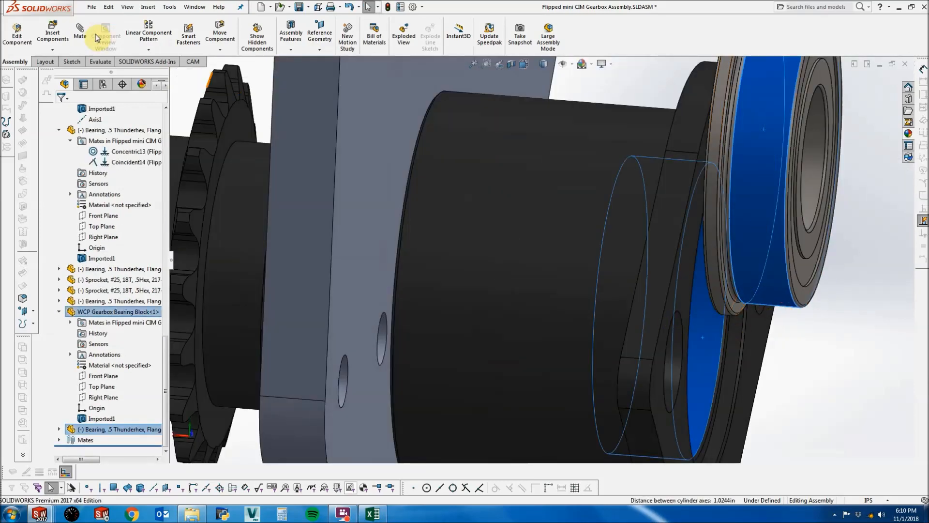
{"action": "left_click", "coordinate": [80, 38]}
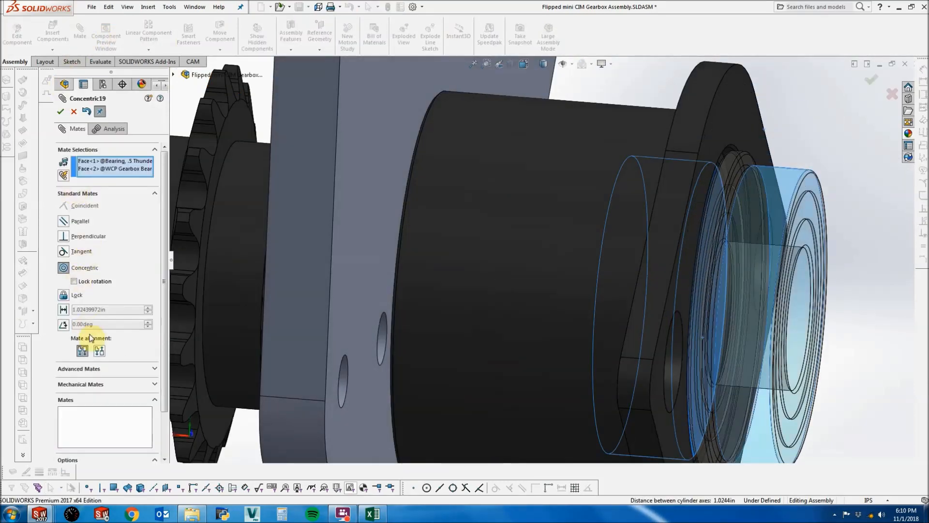
{"action": "left_click", "coordinate": [100, 350]}
{"action": "scroll", "coordinate": [333, 286], "scroll_direction": "up", "scroll_amount": 6}
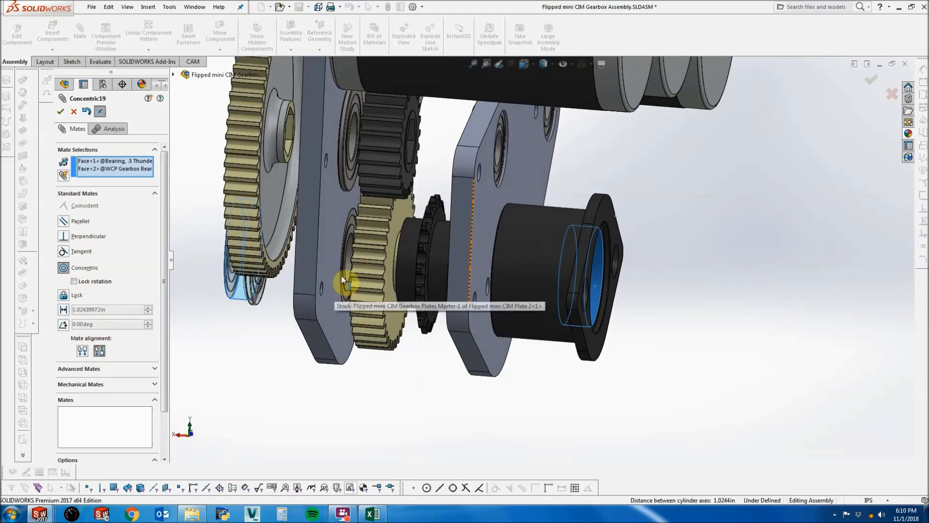
{"action": "left_click", "coordinate": [60, 111]}
Seat the copied bearing's flange against the recessed shoulder inside the bearing block with a coincident mate.
{"action": "scroll", "coordinate": [260, 277], "scroll_direction": "down", "scroll_amount": 3}
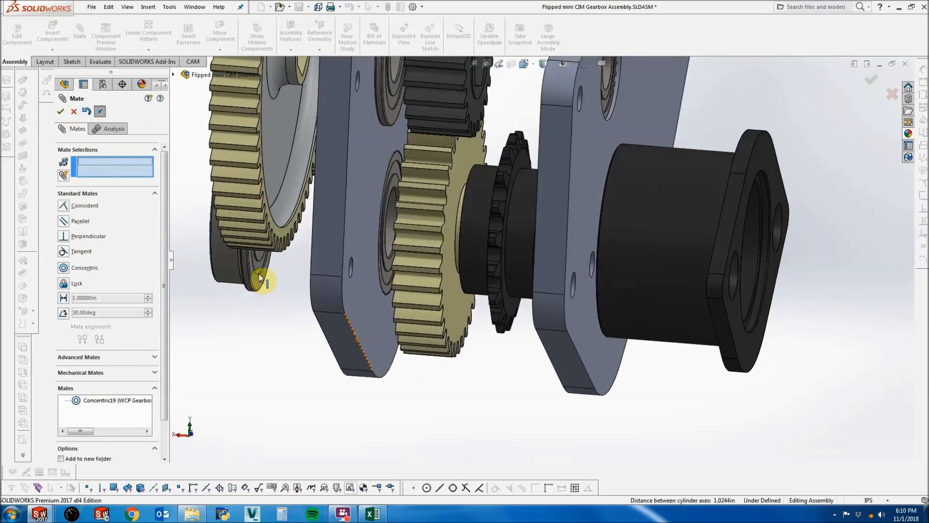
{"action": "scroll", "coordinate": [264, 276], "scroll_direction": "down", "scroll_amount": 3}
{"action": "left_click", "coordinate": [228, 298]}
{"action": "middle_click_drag", "start_coordinate": [319, 285], "coordinate": [274, 283]}
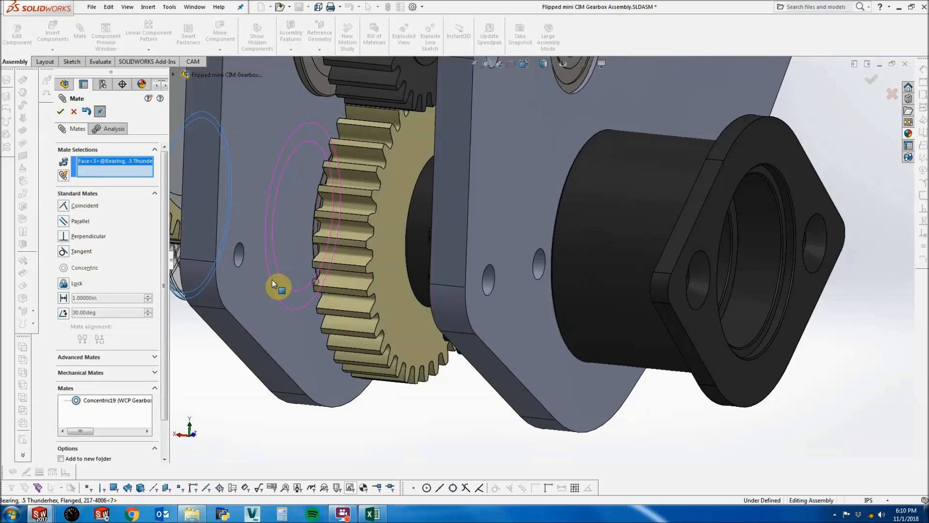
{"action": "scroll", "coordinate": [755, 193], "scroll_direction": "down", "scroll_amount": 5}
{"action": "left_click", "coordinate": [698, 190]}
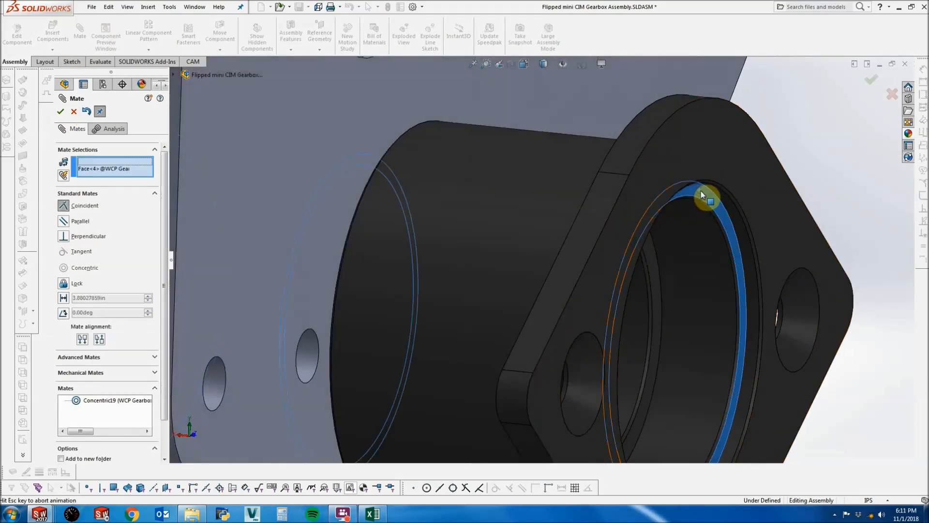
{"action": "left_click", "coordinate": [67, 116]}
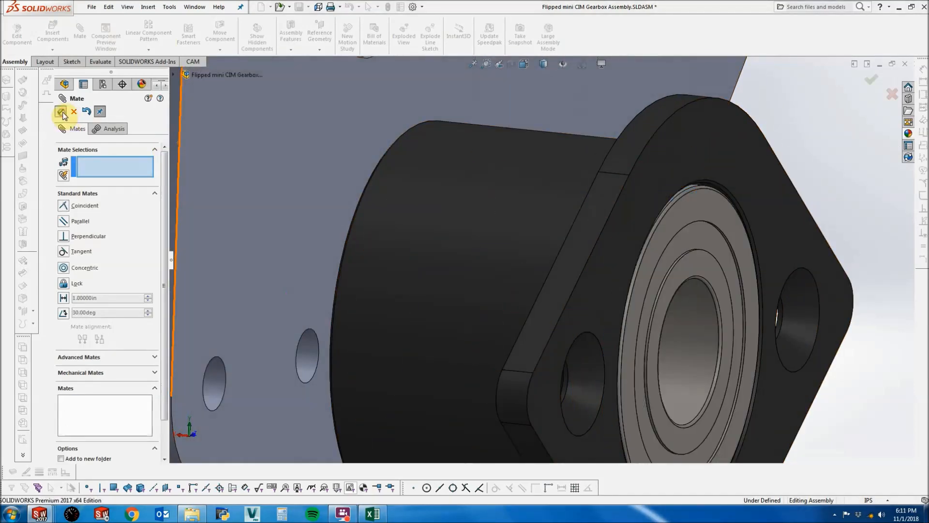
{"action": "left_click", "coordinate": [67, 116]}
Insert the .5 Hex, .0625 spacer (217-3257) from the COTS Parts Hardware Spacers folder and place it below the 38T gear.
{"action": "scroll", "coordinate": [780, 287], "scroll_direction": "up", "scroll_amount": 5}
{"action": "scroll", "coordinate": [780, 288], "scroll_direction": "up", "scroll_amount": 6}
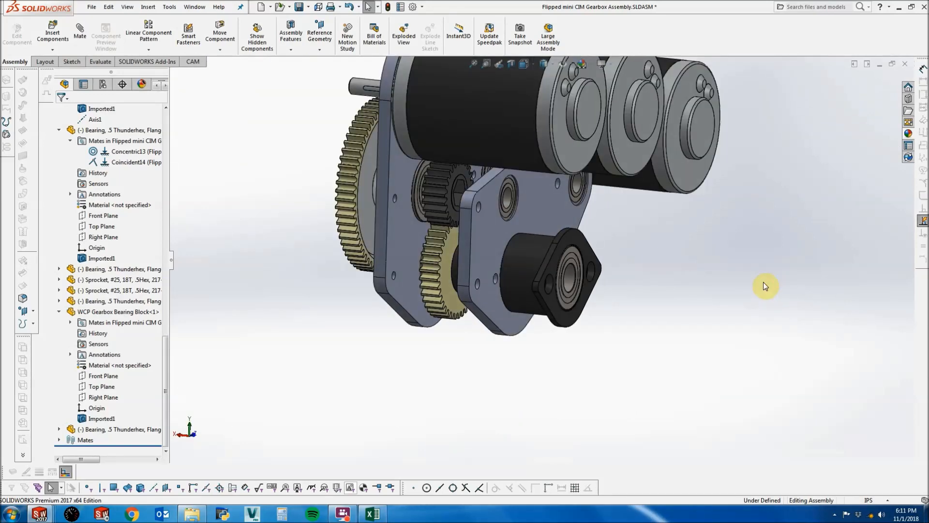
{"action": "mouse_move", "coordinate": [495, 266]}
{"action": "middle_mouse_down"}
{"action": "mouse_move", "coordinate": [518, 251]}
{"action": "mouse_move", "coordinate": [508, 256]}
{"action": "middle_mouse_up"}
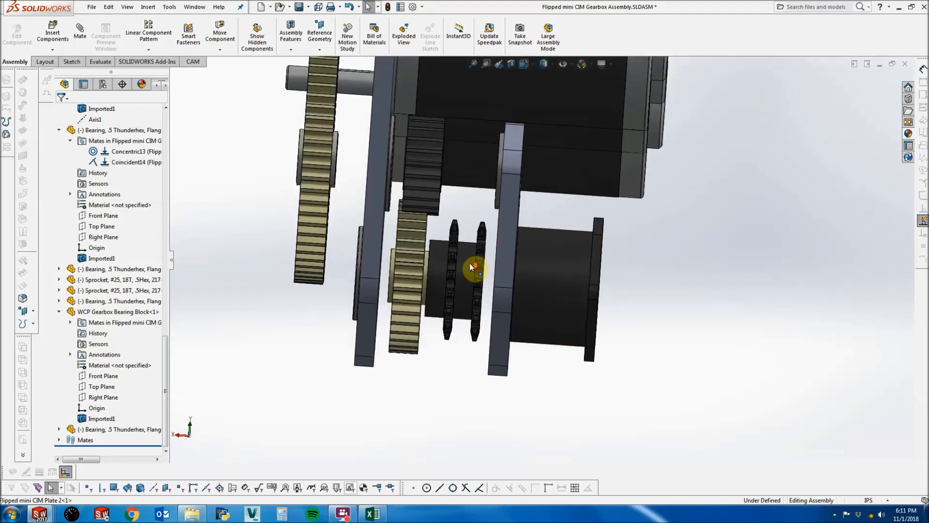
{"action": "left_click", "coordinate": [70, 49]}
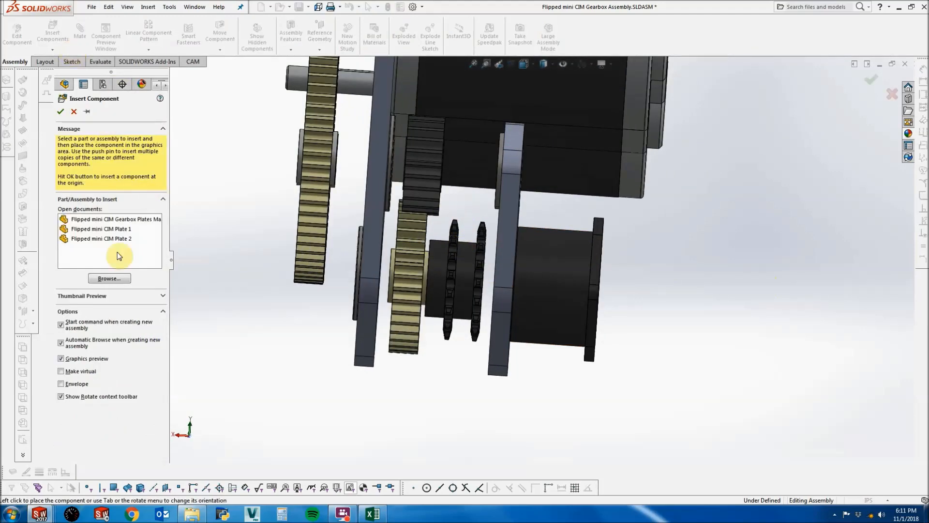
{"action": "left_click", "coordinate": [111, 283]}
{"action": "left_click", "coordinate": [297, 23]}
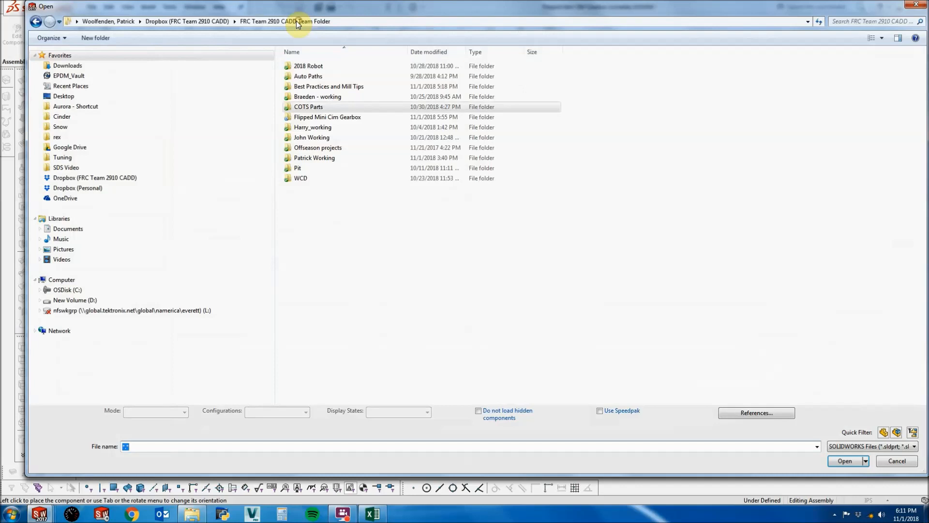
{"action": "double_click", "coordinate": [303, 107]}
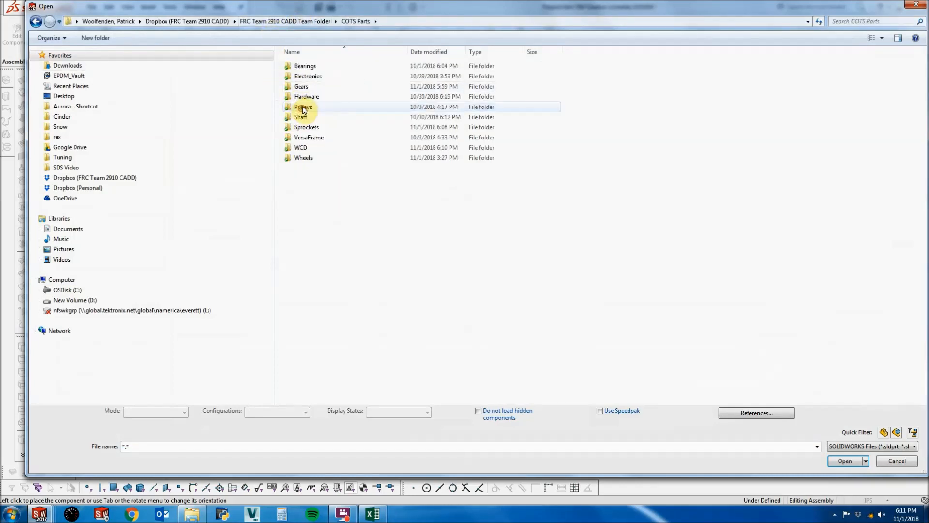
{"action": "double_click", "coordinate": [305, 97]}
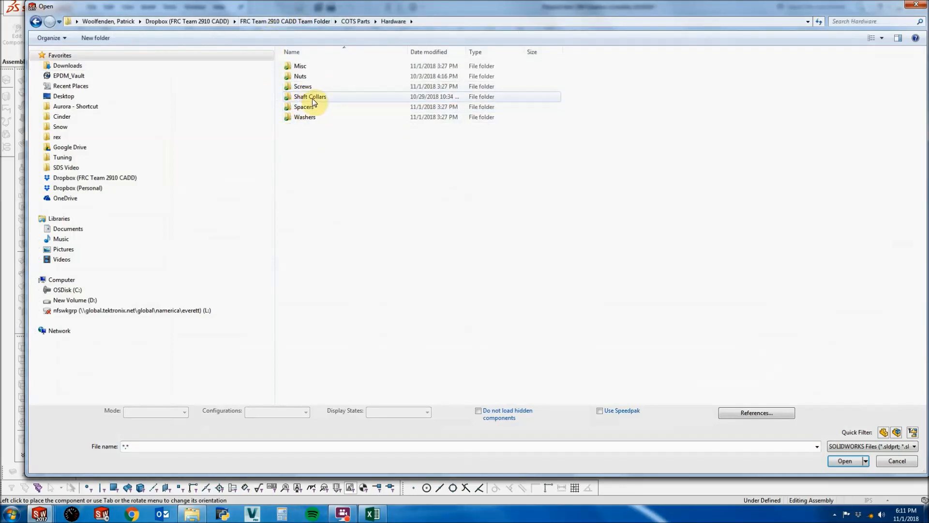
{"action": "double_click", "coordinate": [305, 107]}
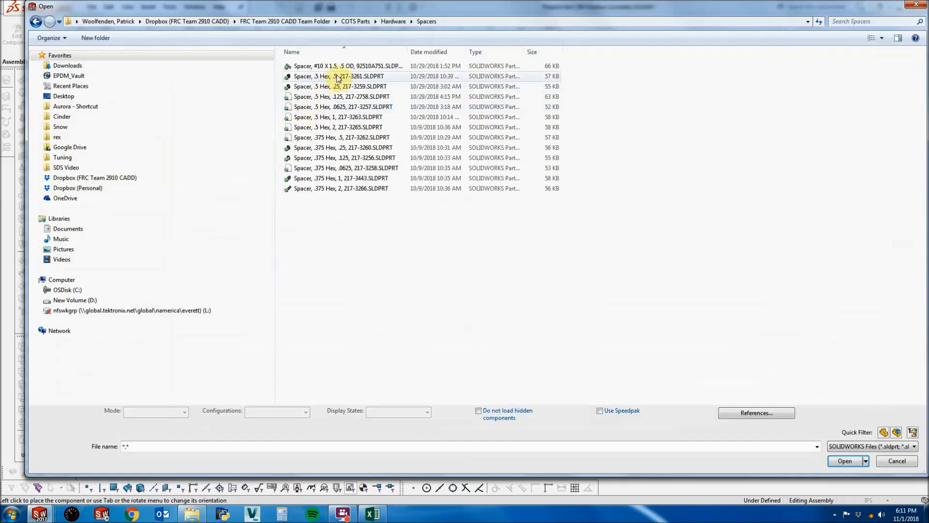
{"action": "left_click", "coordinate": [369, 107]}
{"action": "left_click", "coordinate": [844, 460]}
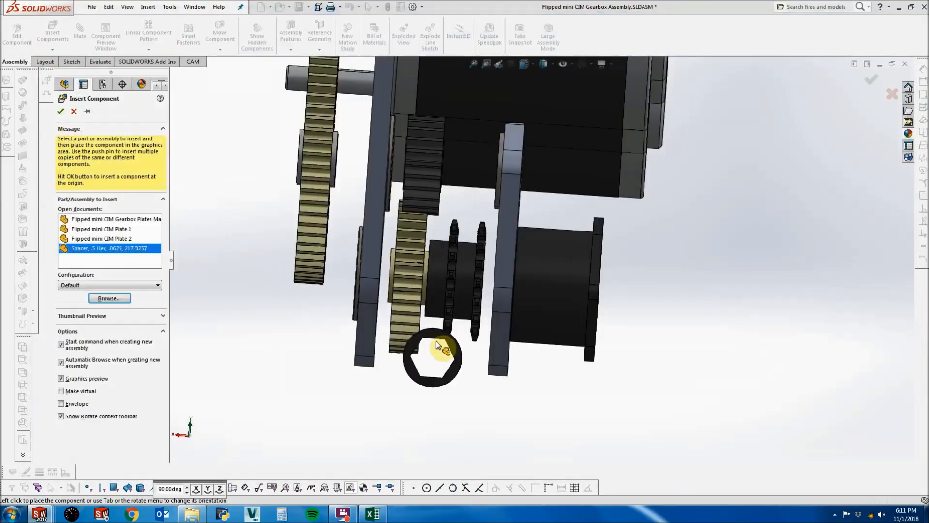
{"action": "left_click", "coordinate": [433, 336]}
Mate the .0625 spacer's outer cylindrical face concentric with the bore of plate 1's lower .5 ThunderHex bearing.
{"action": "scroll", "coordinate": [465, 368], "scroll_direction": "down", "scroll_amount": 5}
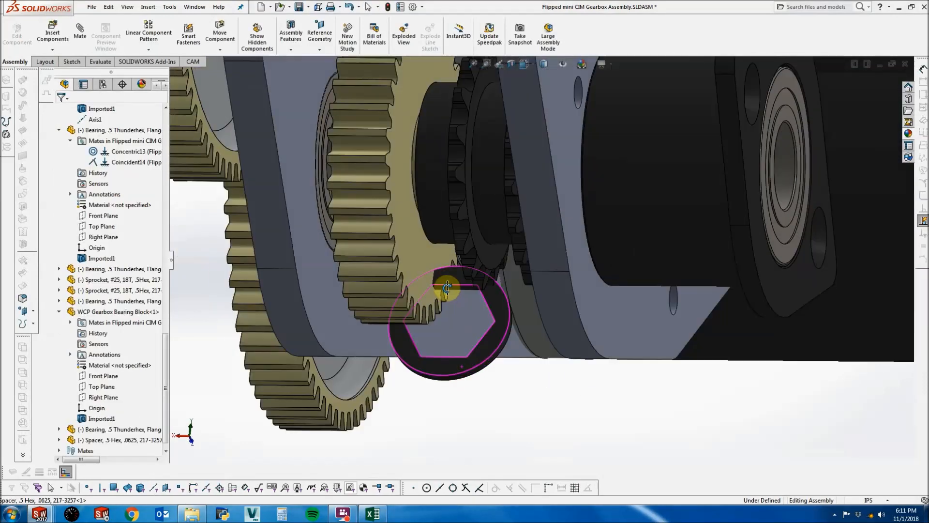
{"action": "left_click", "coordinate": [485, 362]}
{"action": "scroll", "coordinate": [485, 362], "scroll_direction": "up", "scroll_amount": 5}
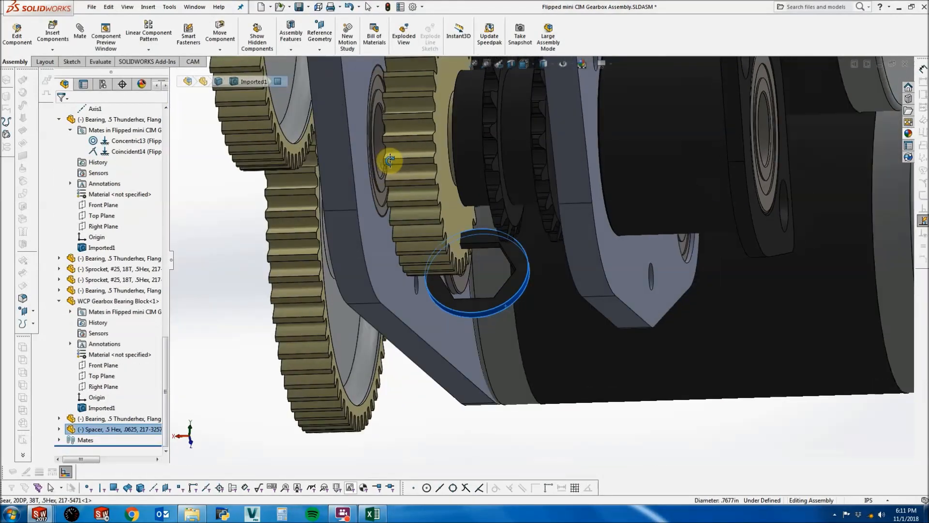
{"action": "scroll", "coordinate": [392, 156], "scroll_direction": "down", "scroll_amount": 4}
{"action": "left_click", "coordinate": [399, 145], "text": "ctrl"}
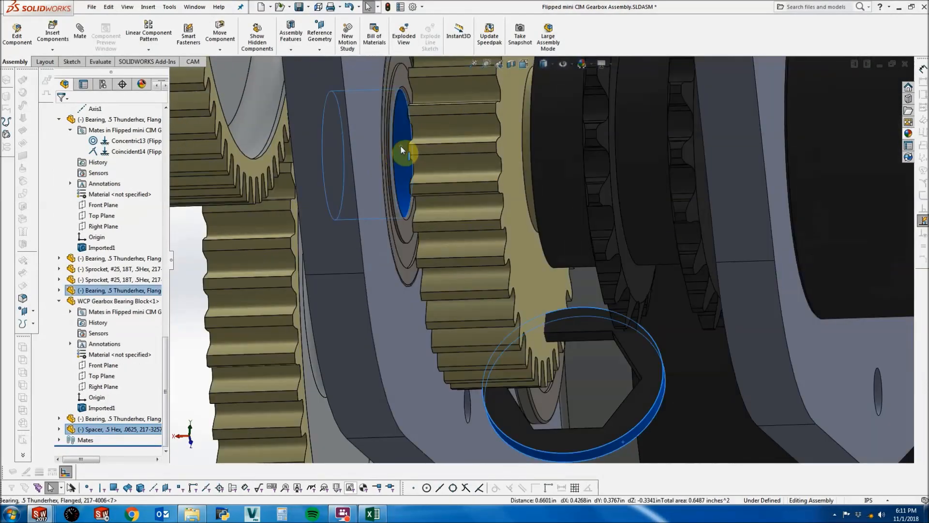
{"action": "left_click", "coordinate": [80, 34]}
{"action": "left_click", "coordinate": [60, 112]}
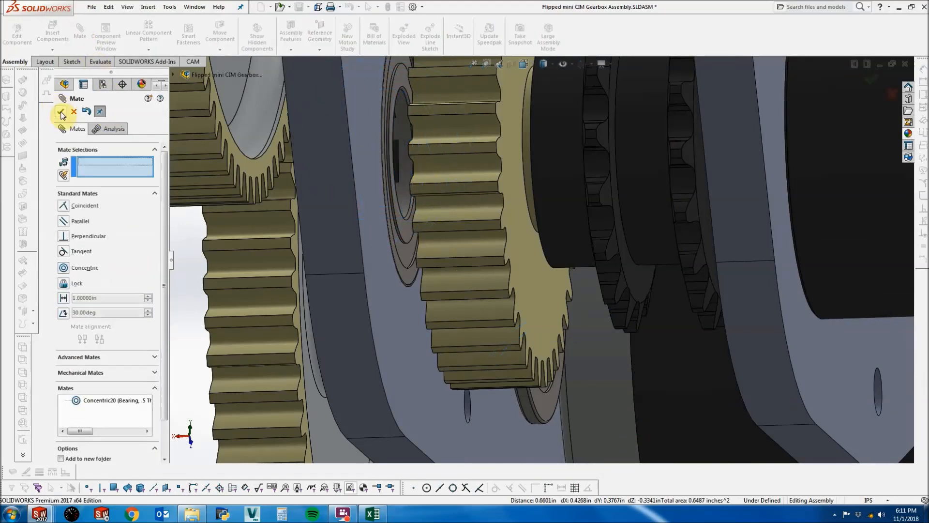
{"action": "scroll", "coordinate": [416, 180], "scroll_direction": "down", "scroll_amount": 4}
{"action": "scroll", "coordinate": [332, 149], "scroll_direction": "up", "scroll_amount": 8}
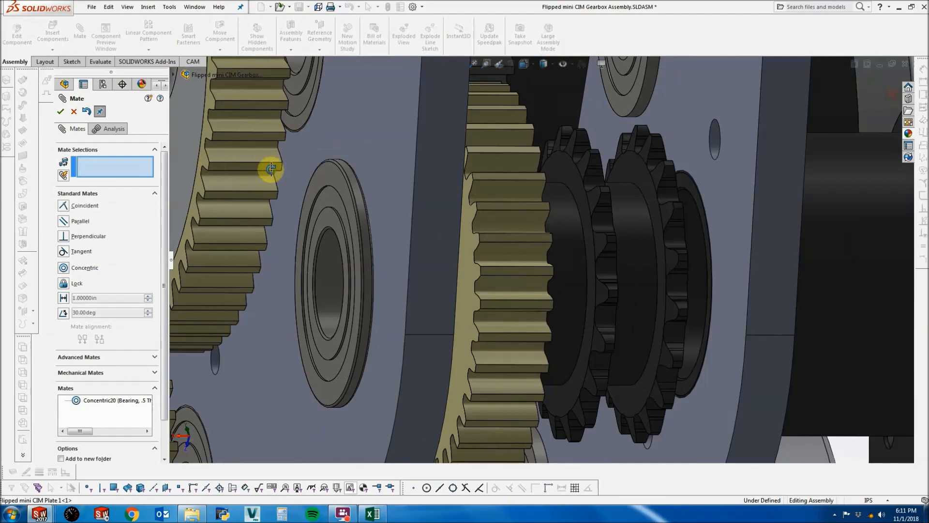
{"action": "middle_click_drag", "start_coordinate": [271, 169], "coordinate": [253, 174]}
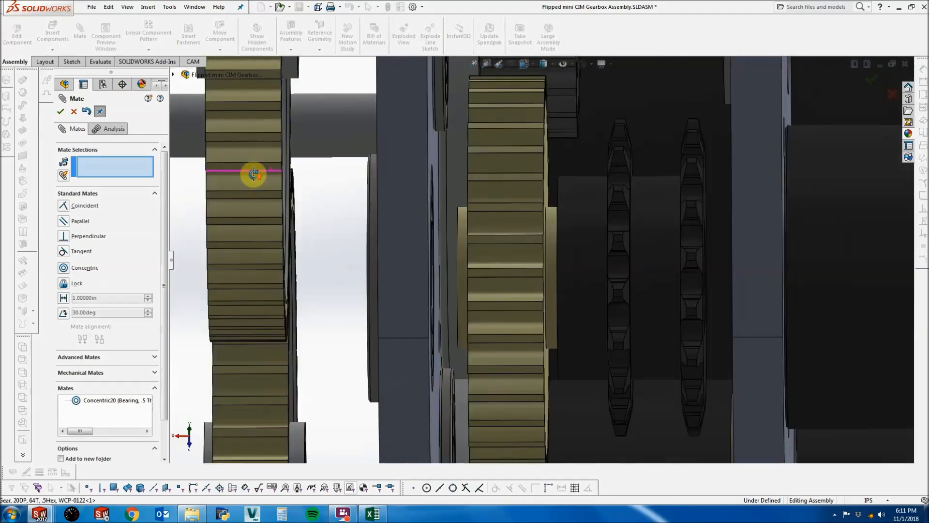
{"action": "scroll", "coordinate": [253, 174], "scroll_direction": "up", "scroll_amount": 2}
{"action": "left_click", "coordinate": [60, 113]}
Isolate the .0625 hex spacer located inside plate 1's lower bearing.
{"action": "middle_click_drag", "start_coordinate": [377, 184], "coordinate": [402, 300]}
{"action": "scroll", "coordinate": [355, 307], "scroll_direction": "down", "scroll_amount": 2}
{"action": "scroll", "coordinate": [386, 298], "scroll_direction": "down", "scroll_amount": 2}
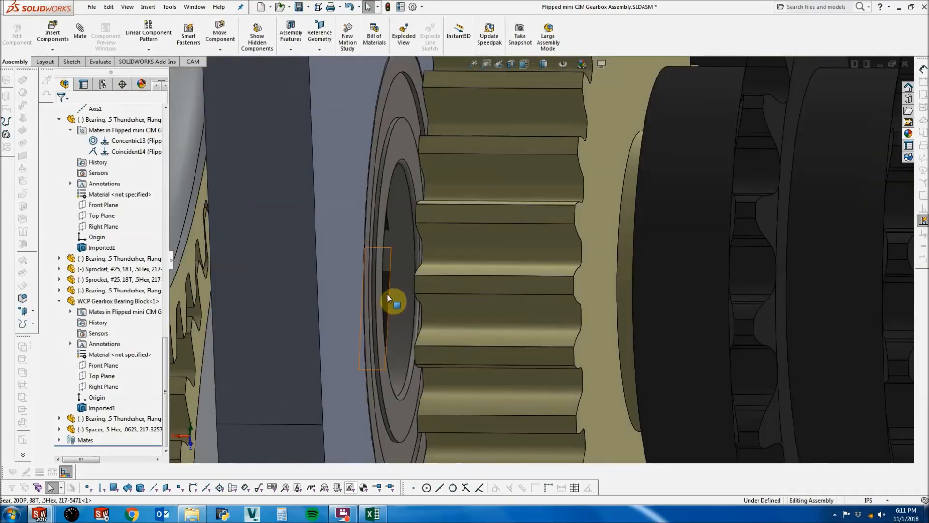
{"action": "right_click", "coordinate": [387, 294]}
{"action": "left_click", "coordinate": [391, 257]}
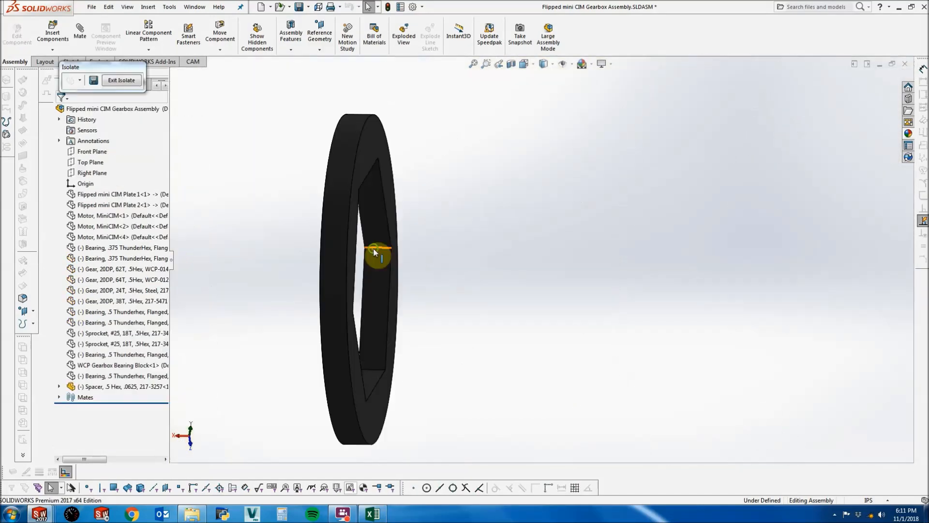
Exit isolation and mate the spacer's flat face coincident with the inner race face of plate 1's lower bearing.
{"action": "middle_click_drag", "start_coordinate": [377, 254], "coordinate": [352, 210]}
{"action": "left_click", "coordinate": [379, 172]}
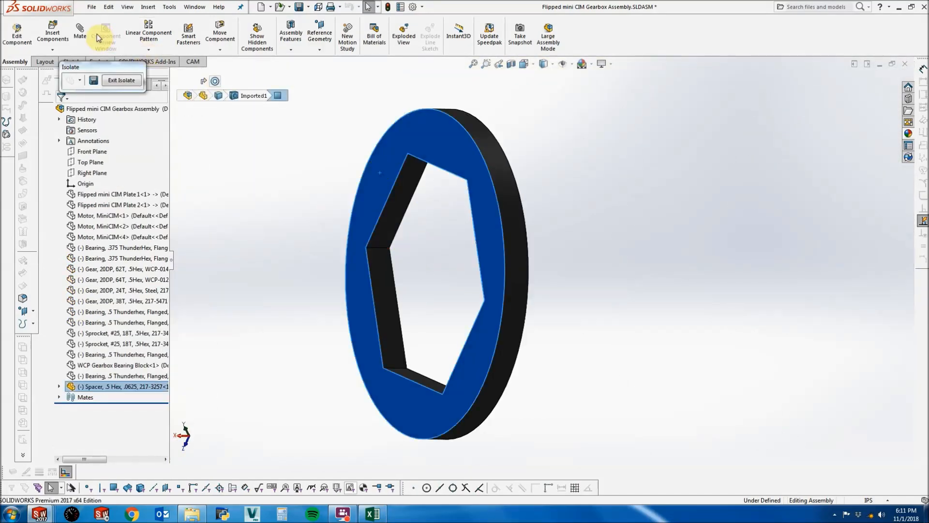
{"action": "left_click", "coordinate": [82, 34]}
{"action": "middle_click_drag", "start_coordinate": [435, 197], "coordinate": [376, 201]}
{"action": "left_click", "coordinate": [121, 79]}
{"action": "middle_click_drag", "start_coordinate": [516, 253], "coordinate": [533, 237]}
{"action": "scroll", "coordinate": [533, 237], "scroll_direction": "up", "scroll_amount": 1}
{"action": "left_click", "coordinate": [333, 192]}
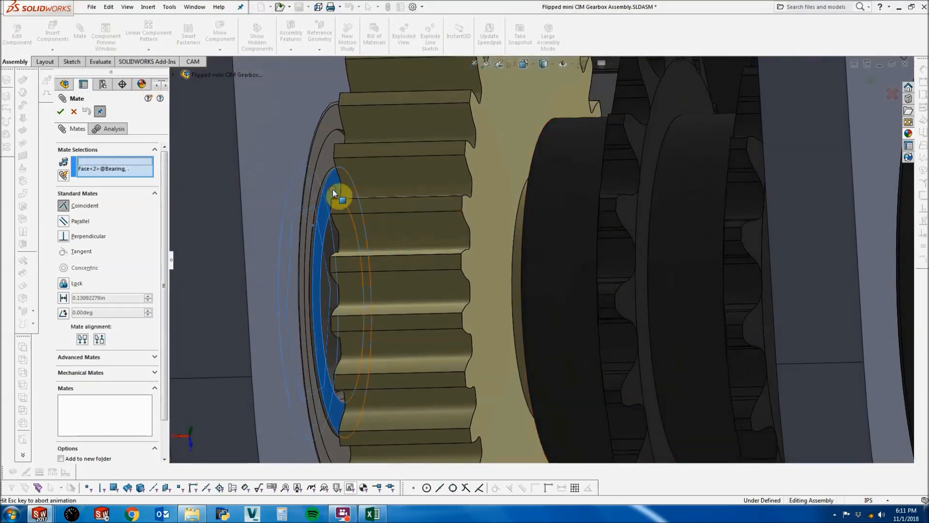
{"action": "left_click", "coordinate": [322, 181]}
Mate the 38T gear's hub face coincident with the exposed flat face of the .0625 spacer.
{"action": "scroll", "coordinate": [347, 182], "scroll_direction": "down", "scroll_amount": 4}
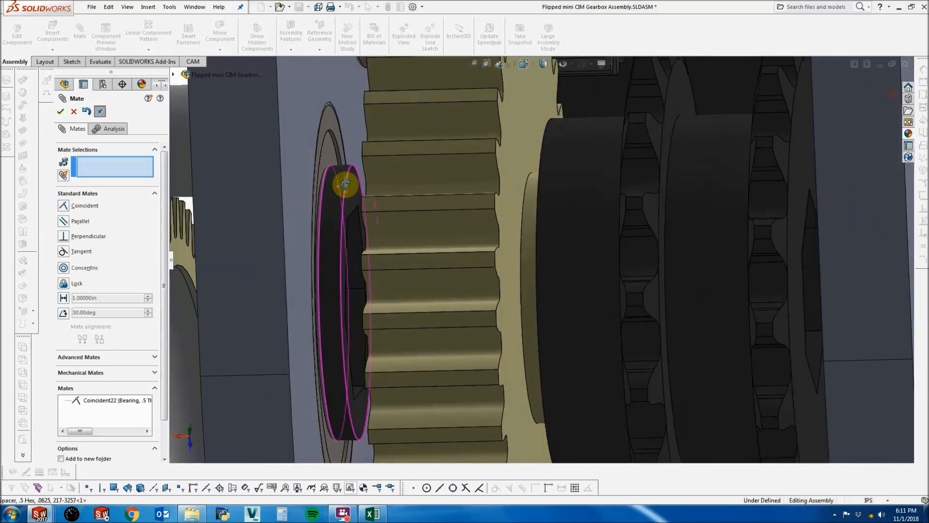
{"action": "left_click", "coordinate": [379, 186]}
{"action": "scroll", "coordinate": [419, 193], "scroll_direction": "down", "scroll_amount": 3}
{"action": "middle_click_drag", "start_coordinate": [420, 191], "coordinate": [427, 186]}
{"action": "scroll", "coordinate": [344, 219], "scroll_direction": "down", "scroll_amount": 3}
{"action": "left_click", "coordinate": [391, 236]}
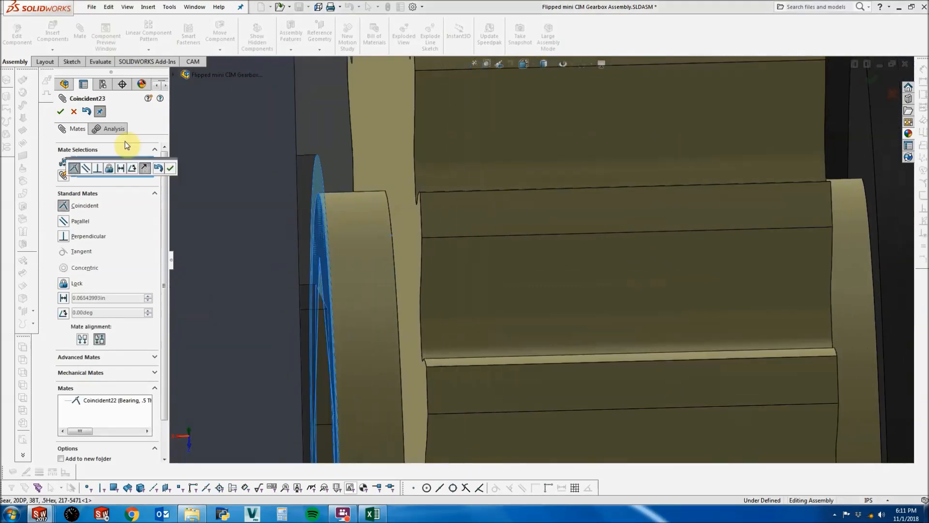
{"action": "left_click", "coordinate": [60, 115]}
{"action": "left_click", "coordinate": [60, 114]}
Create a section view of the gearbox assembly along the Front Plane.
{"action": "scroll", "coordinate": [556, 327], "scroll_direction": "up", "scroll_amount": 5}
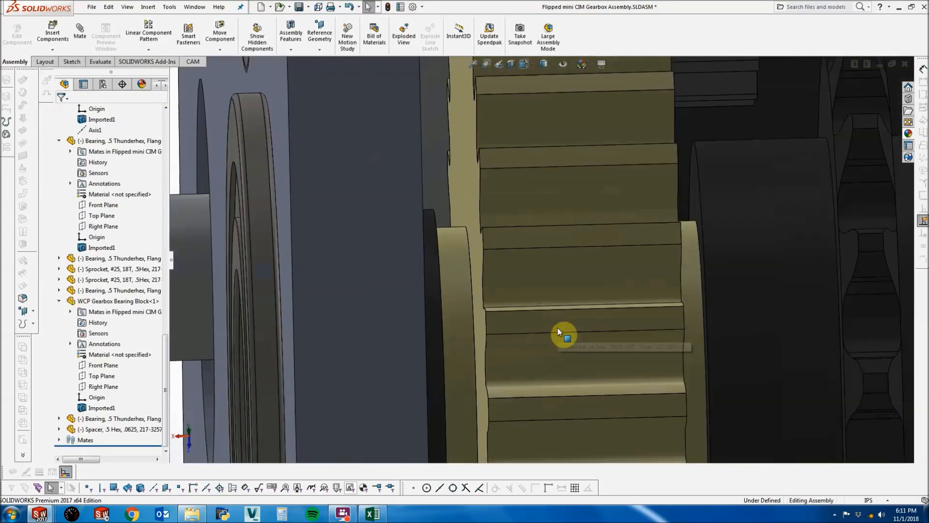
{"action": "scroll", "coordinate": [593, 321], "scroll_direction": "up", "scroll_amount": 3}
{"action": "scroll", "coordinate": [641, 310], "scroll_direction": "up", "scroll_amount": 3}
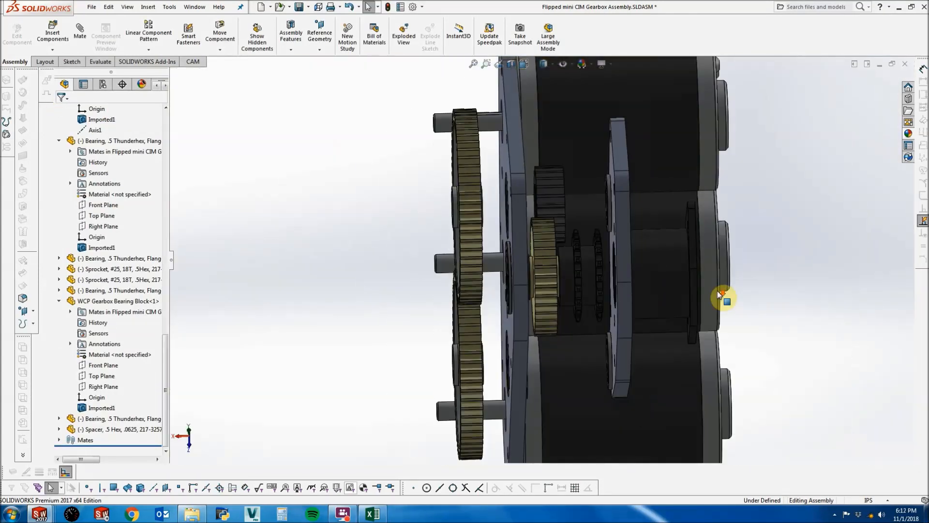
{"action": "left_click", "coordinate": [512, 63]}
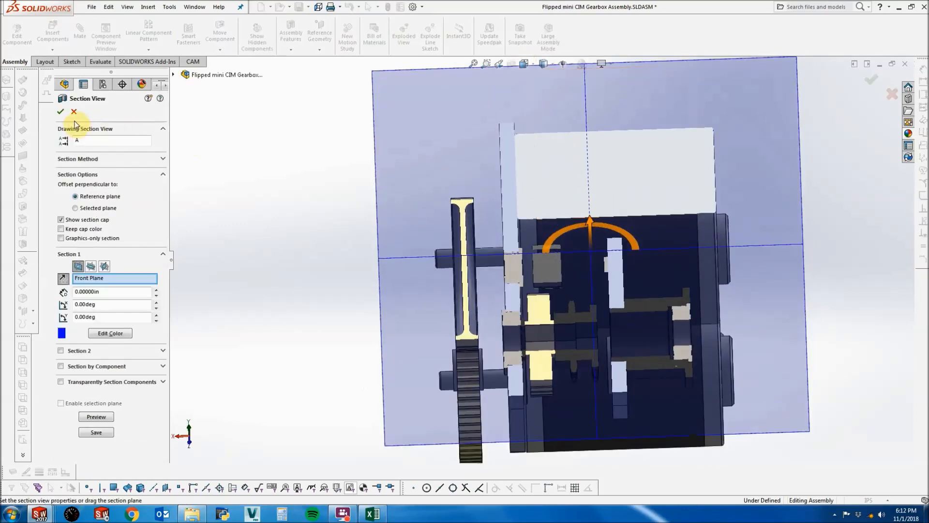
{"action": "left_click", "coordinate": [61, 112]}
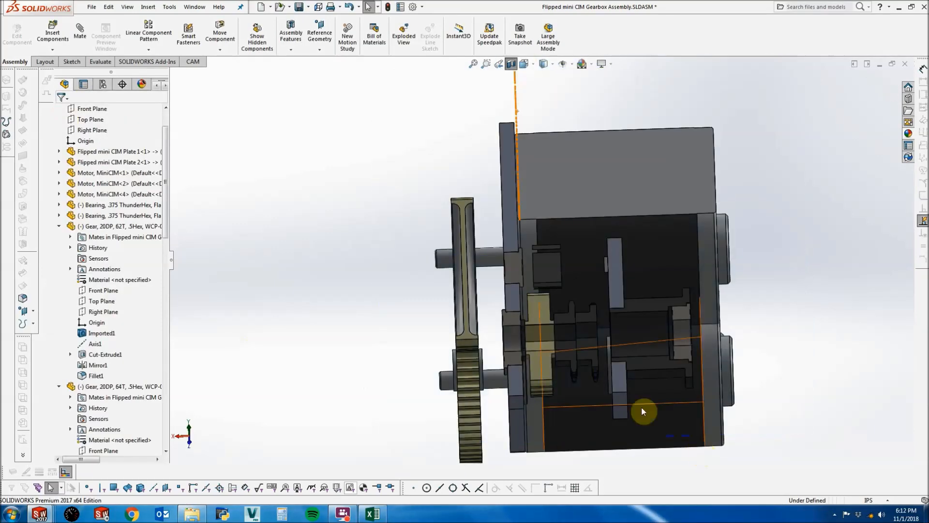
Measure the normal distance between the outer sprocket's end face and the facing side of the bearing in the bearing block.
{"action": "scroll", "coordinate": [608, 326], "scroll_direction": "down", "scroll_amount": 3}
{"action": "middle_click_drag", "start_coordinate": [607, 326], "coordinate": [593, 409]}
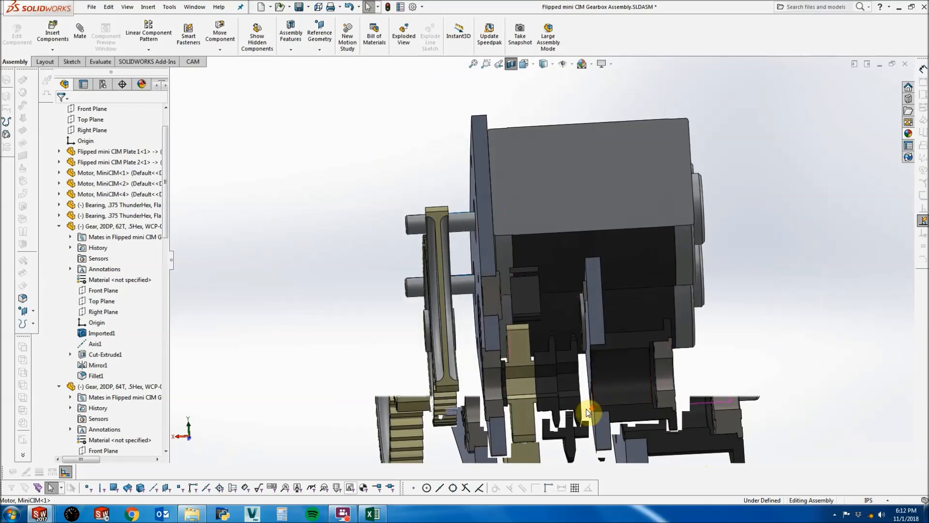
{"action": "scroll", "coordinate": [594, 411], "scroll_direction": "down", "scroll_amount": 3}
{"action": "middle_click_drag", "start_coordinate": [579, 367], "coordinate": [618, 371]}
{"action": "left_click", "coordinate": [515, 379]}
{"action": "left_click", "coordinate": [642, 347]}
{"action": "scroll", "coordinate": [643, 348], "scroll_direction": "up", "scroll_amount": 2}
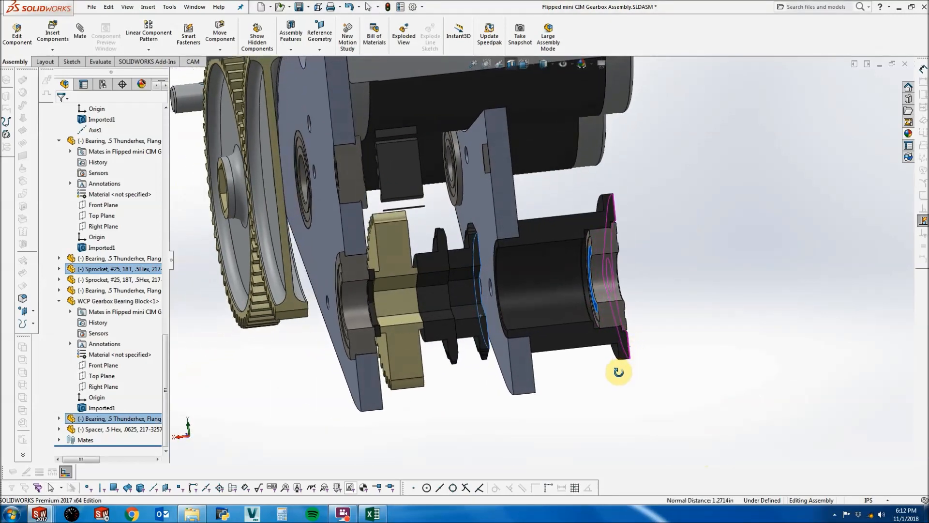
{"action": "key", "text": "Escape"}
Insert the .5 Hex, .25 (217-3259) and .5 Hex, 1 (217-3263) spacers together and place them beside the bearing block.
{"action": "left_click", "coordinate": [48, 42]}
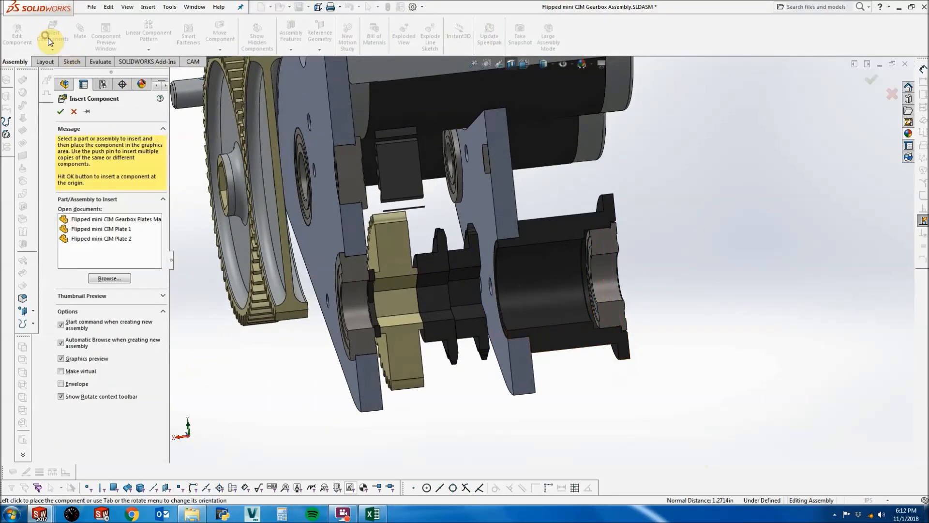
{"action": "left_click", "coordinate": [109, 278]}
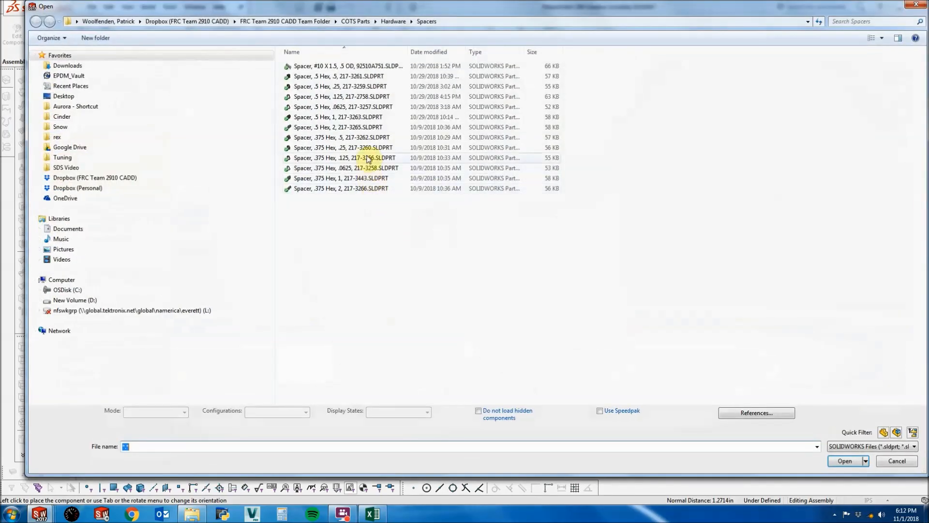
{"action": "left_click", "coordinate": [357, 116]}
{"action": "left_click", "coordinate": [351, 86], "text": "ctrl"}
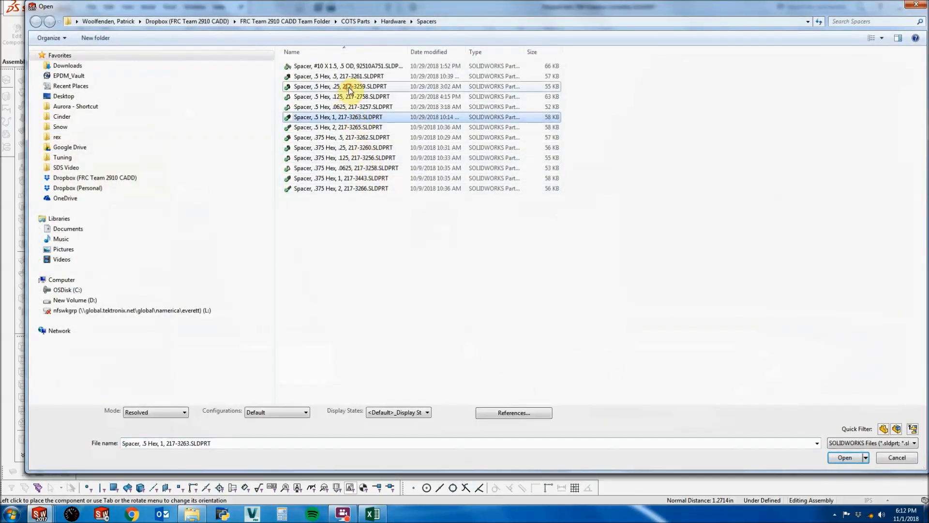
{"action": "left_click", "coordinate": [844, 460]}
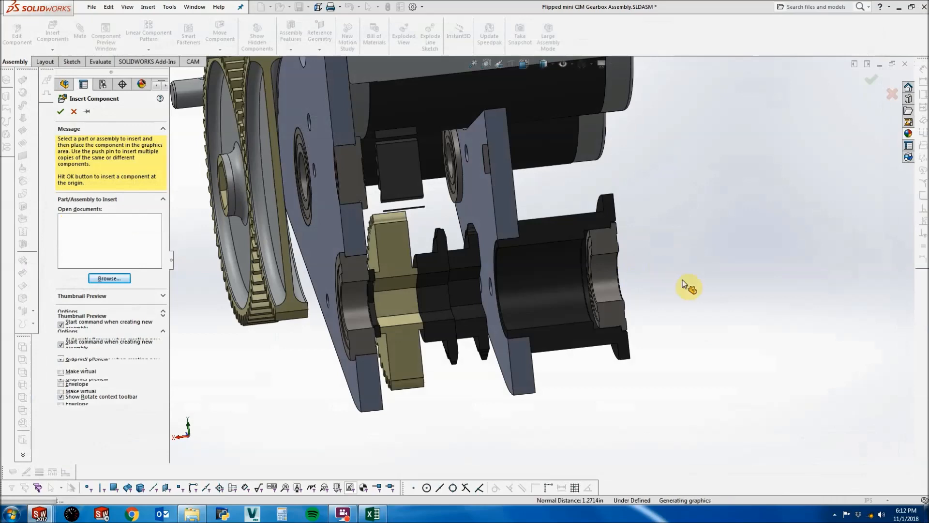
{"action": "left_click", "coordinate": [686, 286]}
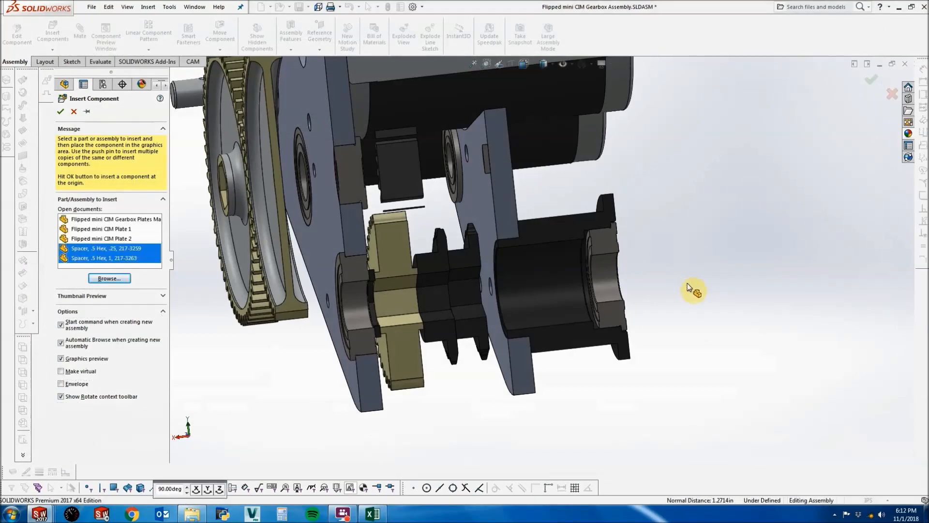
{"action": "left_click", "coordinate": [693, 229]}
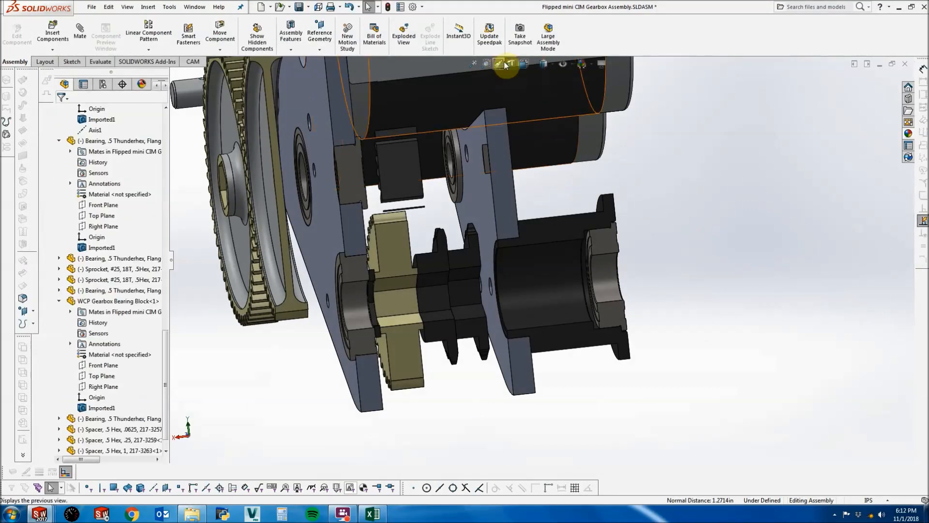
{"action": "middle_click_drag", "start_coordinate": [680, 258], "coordinate": [664, 231]}
{"action": "left_click", "coordinate": [688, 165]}
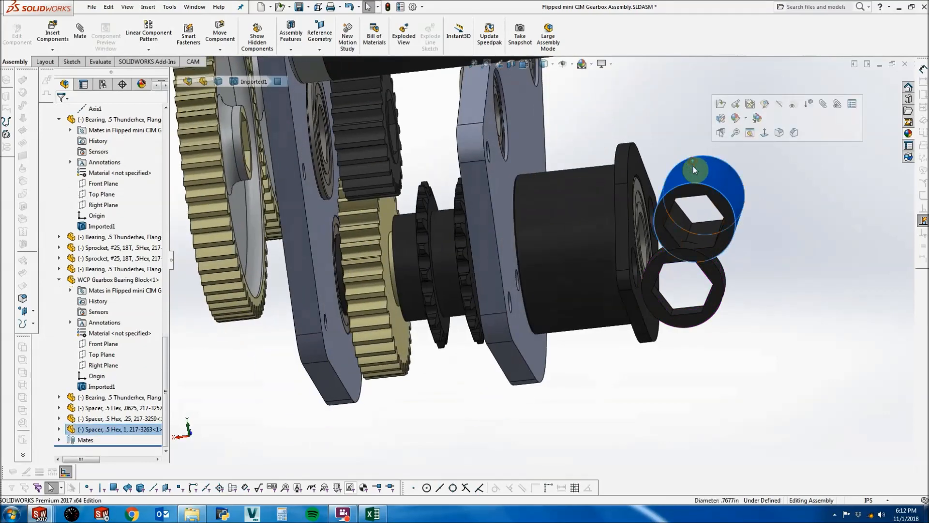
{"action": "scroll", "coordinate": [498, 294], "scroll_direction": "up", "scroll_amount": 1}
{"action": "left_click", "coordinate": [80, 32]}
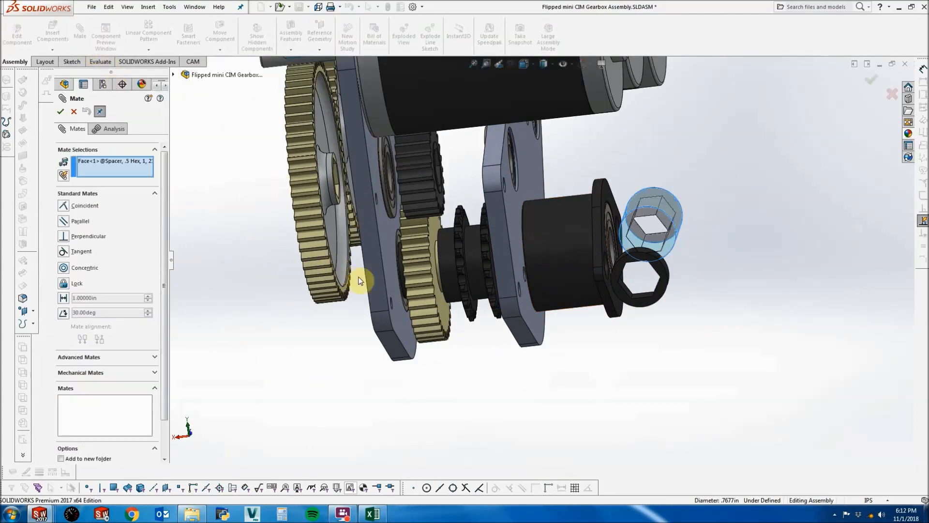
{"action": "scroll", "coordinate": [414, 255], "scroll_direction": "down", "scroll_amount": 3}
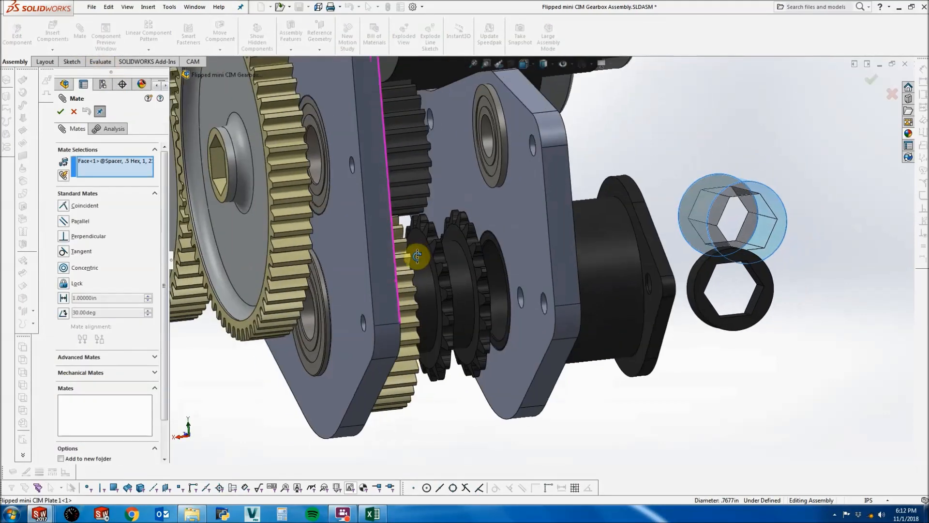
{"action": "key", "text": "Escape"}
Hide the output shaft bearing in Plate 1 and mate the 1 hex spacer's outer face concentric with the exposed plate bore.
{"action": "left_click", "coordinate": [310, 315]}
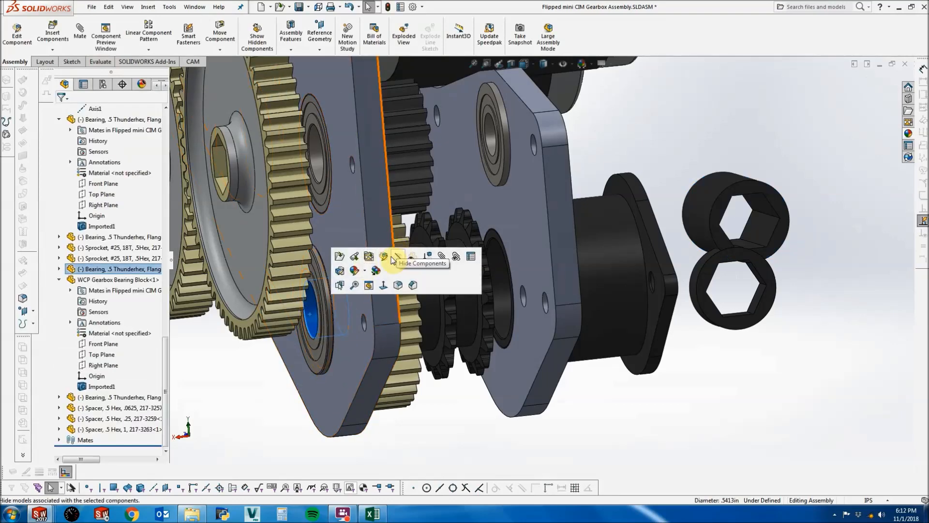
{"action": "left_click", "coordinate": [315, 338]}
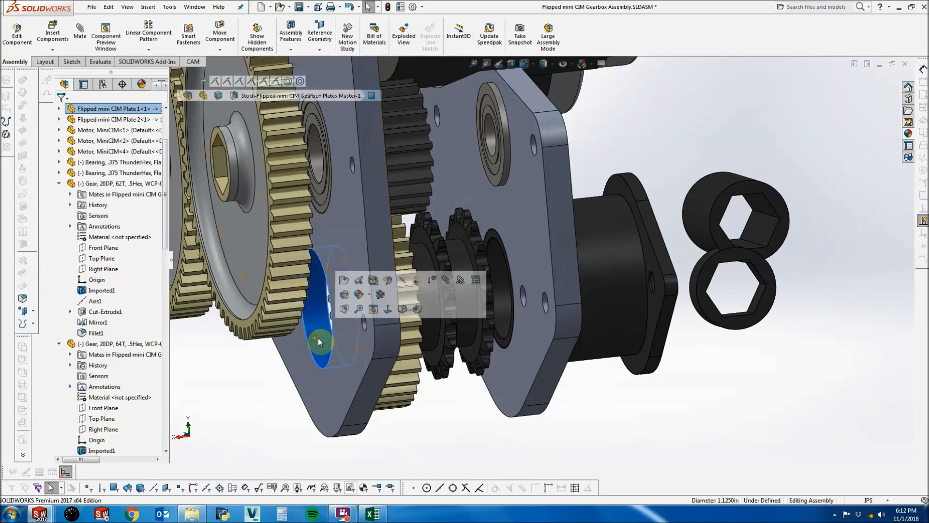
{"action": "left_click", "coordinate": [697, 200], "text": "ctrl"}
{"action": "left_click", "coordinate": [79, 31]}
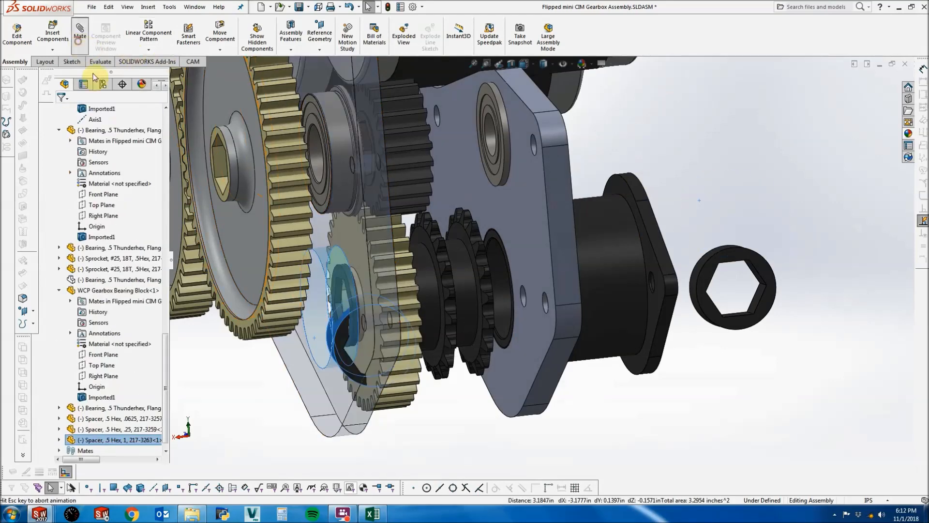
{"action": "left_click", "coordinate": [62, 114]}
Mate the .25 hex spacer's outer face concentric with the same lower bore in Plate 1.
{"action": "scroll", "coordinate": [721, 270], "scroll_direction": "down", "scroll_amount": 5}
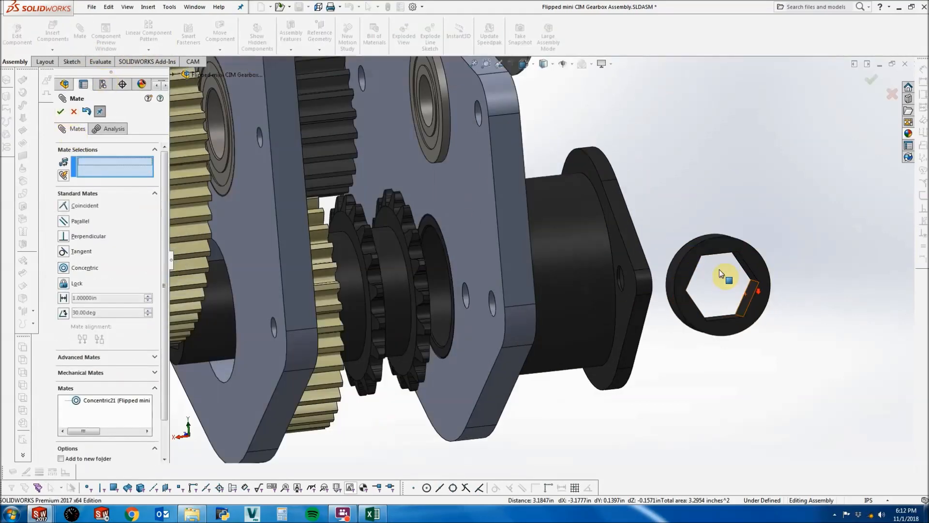
{"action": "left_click", "coordinate": [648, 277]}
{"action": "scroll", "coordinate": [539, 261], "scroll_direction": "up", "scroll_amount": 4}
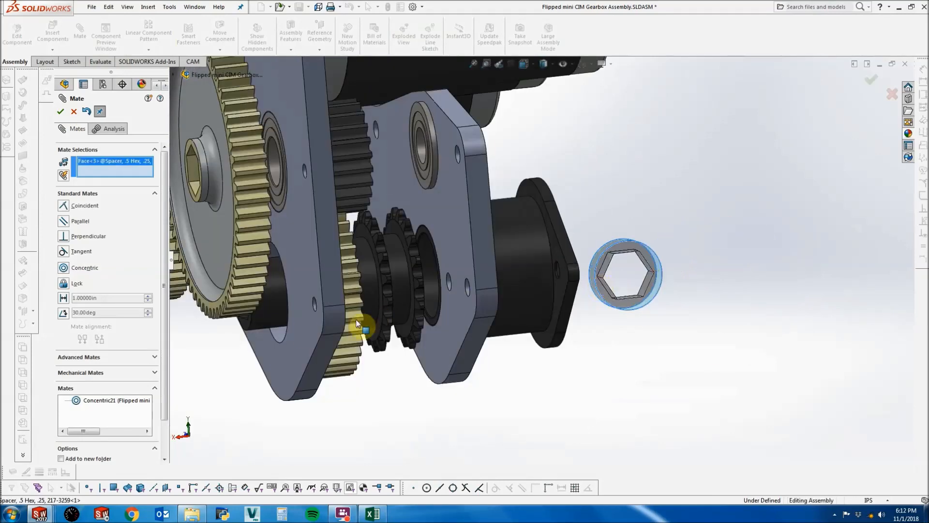
{"action": "left_click", "coordinate": [281, 334]}
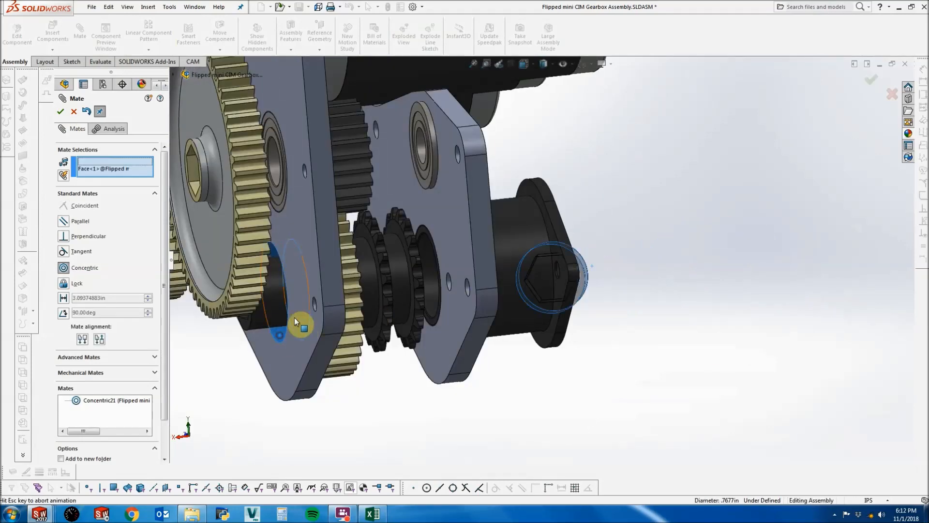
{"action": "left_click", "coordinate": [60, 112]}
{"action": "left_click", "coordinate": [62, 113]}
Slide the 1 and .25 hex spacers out to opposite sides of the gearbox and rebuild the assembly.
{"action": "scroll", "coordinate": [396, 275], "scroll_direction": "down", "scroll_amount": 4}
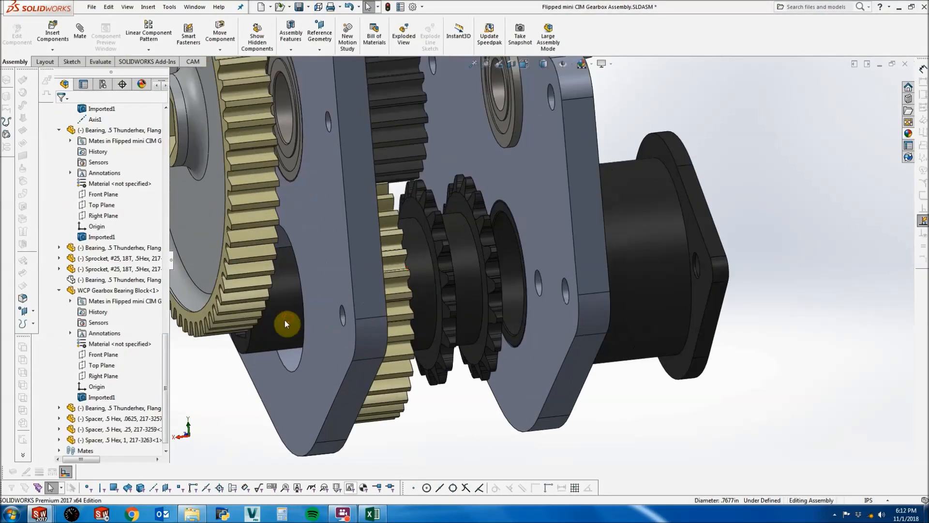
{"action": "key", "text": "Escape"}
{"action": "key", "text": "z"}
{"action": "key", "text": "z"}
{"action": "key", "text": "z"}
{"action": "left_click", "coordinate": [387, 8]}
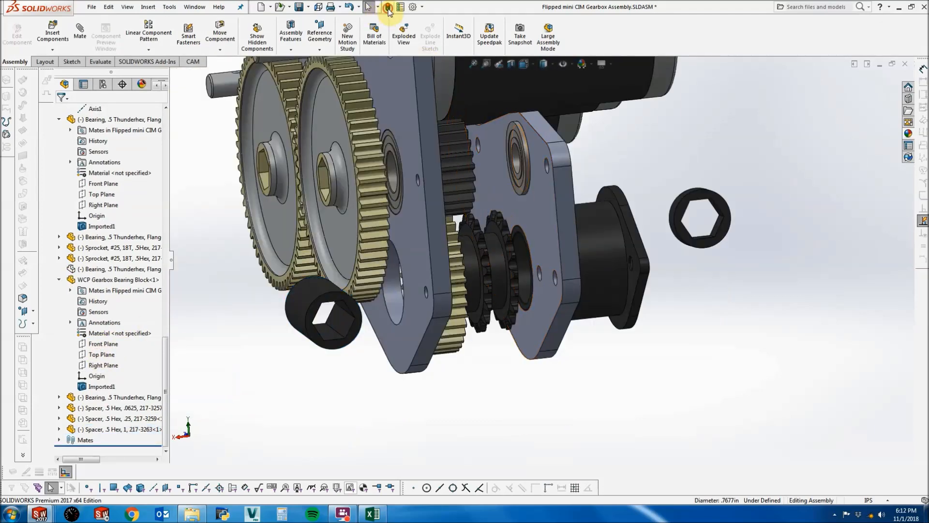
Mate the end face of the 1 hex spacer coincident with the facing end face of the .25 hex spacer.
{"action": "scroll", "coordinate": [237, 285], "scroll_direction": "down", "scroll_amount": 5}
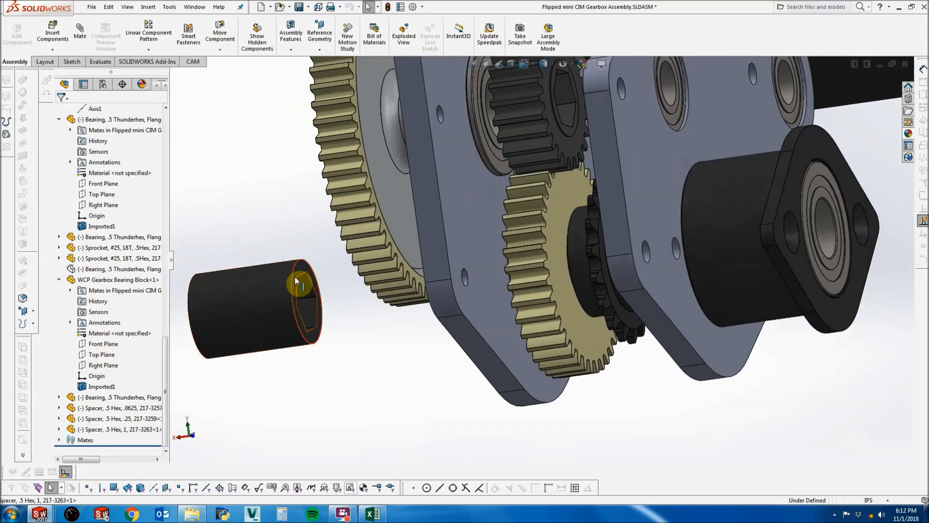
{"action": "left_click", "coordinate": [312, 271]}
{"action": "scroll", "coordinate": [525, 261], "scroll_direction": "up", "scroll_amount": 4}
{"action": "middle_click_drag", "start_coordinate": [717, 242], "coordinate": [761, 222]}
{"action": "scroll", "coordinate": [772, 218], "scroll_direction": "down", "scroll_amount": 3}
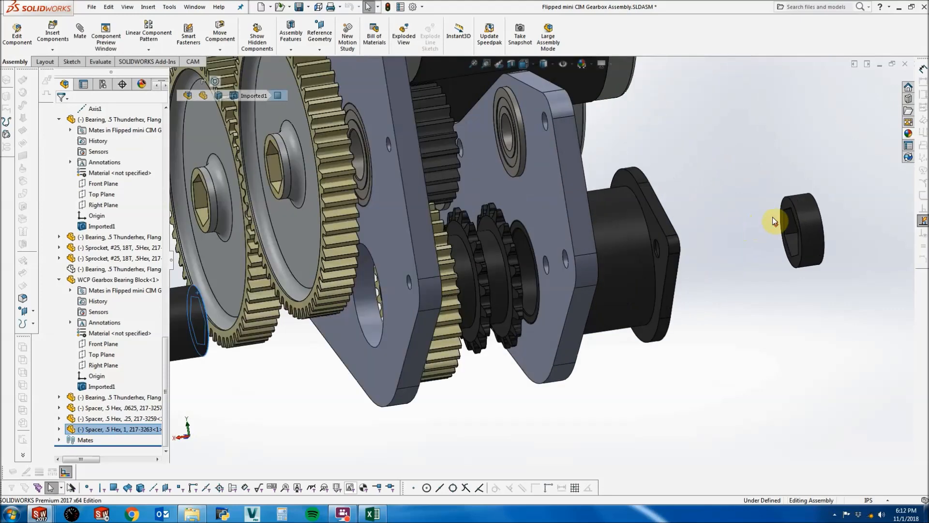
{"action": "left_click", "coordinate": [786, 209], "text": "ctrl"}
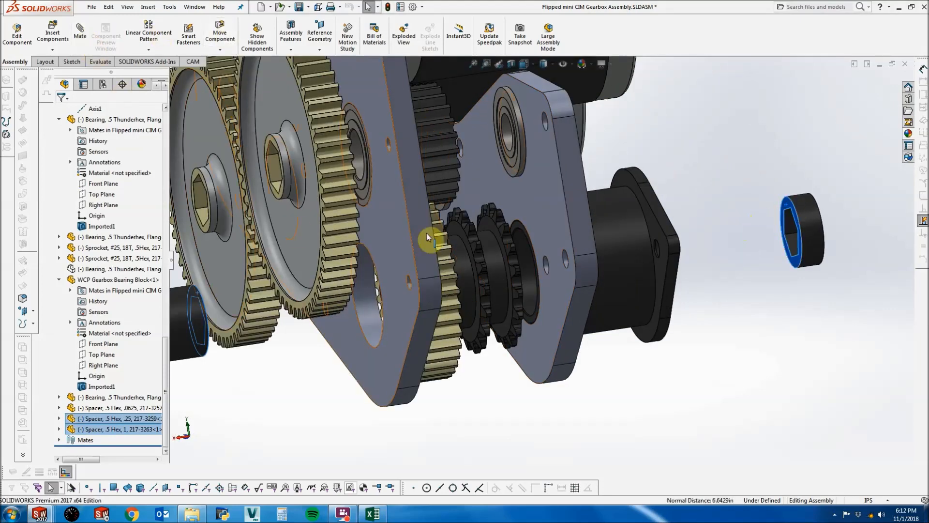
{"action": "left_click", "coordinate": [78, 39]}
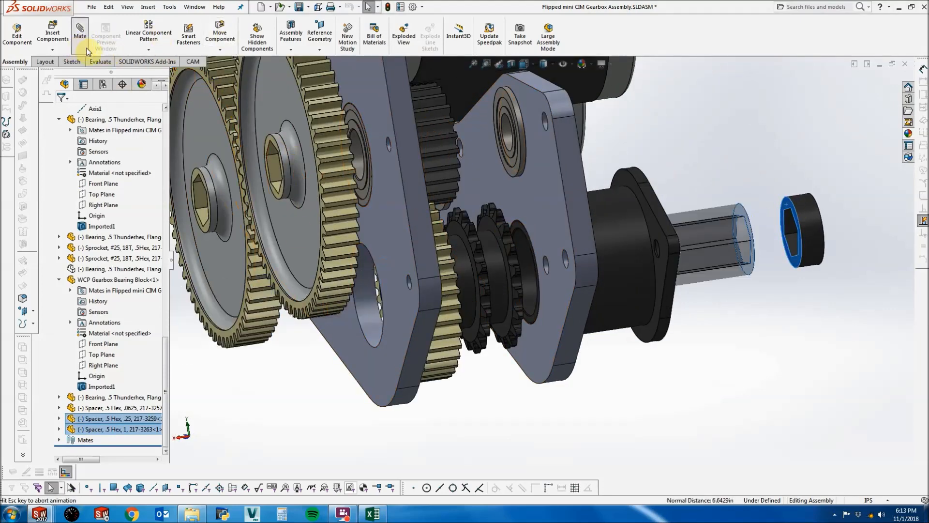
{"action": "left_click", "coordinate": [59, 110]}
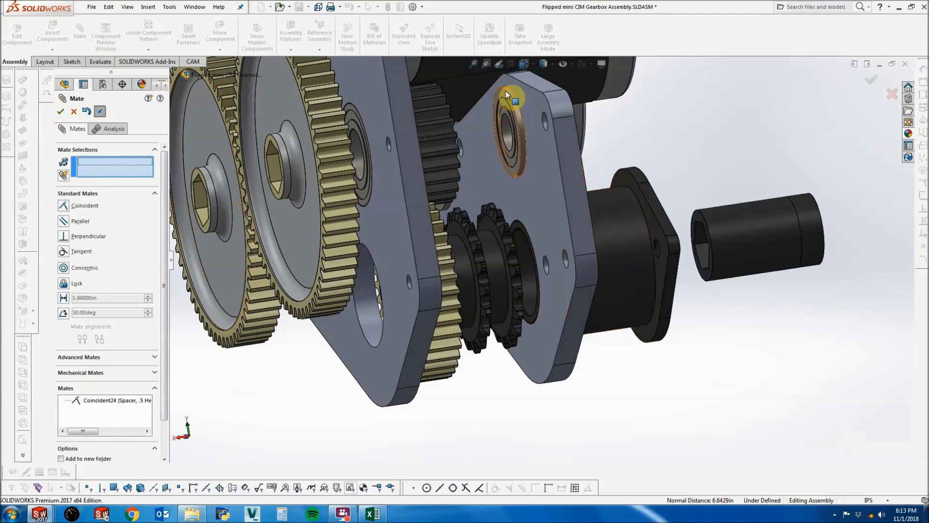
{"action": "left_click", "coordinate": [59, 111]}
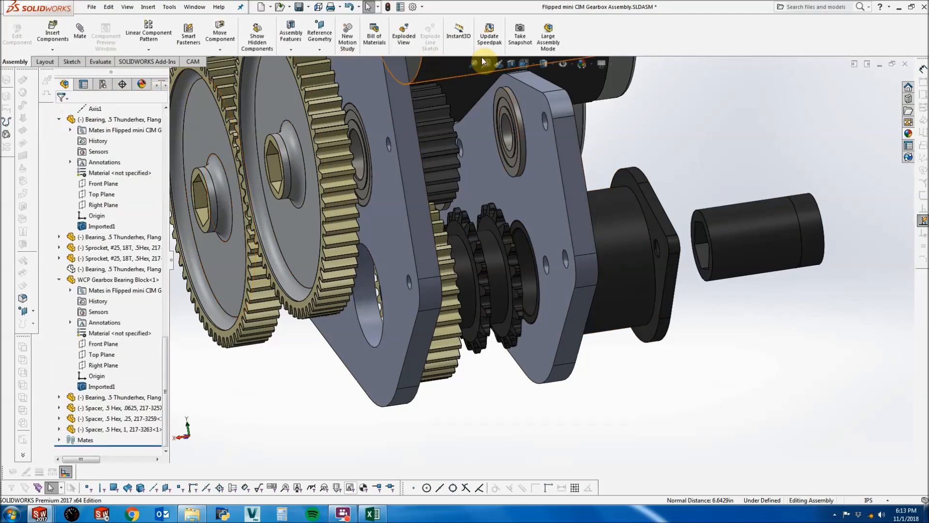
Section the assembly and mate the .25 spacer's free end face coincident with the inner race of the bearing in the bearing block.
{"action": "left_click", "coordinate": [509, 64]}
{"action": "left_click", "coordinate": [73, 112]}
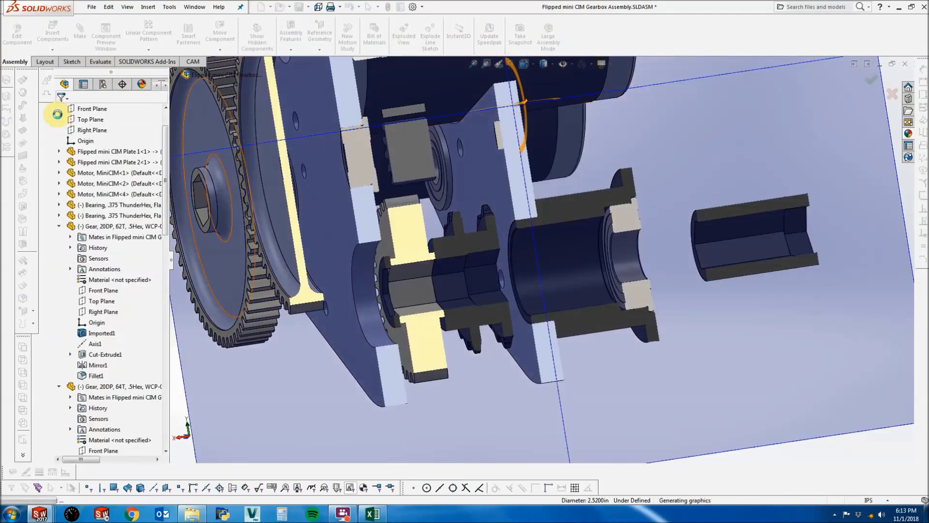
{"action": "scroll", "coordinate": [481, 267], "scroll_direction": "up", "scroll_amount": 5}
{"action": "middle_click_drag", "start_coordinate": [613, 234], "coordinate": [605, 222]}
{"action": "left_click", "coordinate": [605, 221]}
{"action": "scroll", "coordinate": [605, 222], "scroll_direction": "up", "scroll_amount": 4}
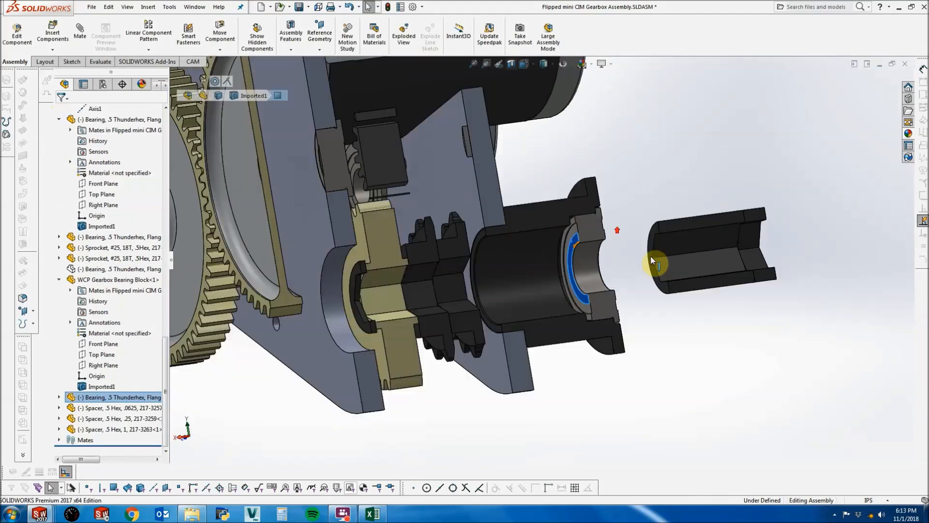
{"action": "middle_click_drag", "start_coordinate": [650, 255], "coordinate": [593, 273]}
{"action": "scroll", "coordinate": [770, 198], "scroll_direction": "down", "scroll_amount": 2}
{"action": "left_click", "coordinate": [770, 202], "text": "ctrl"}
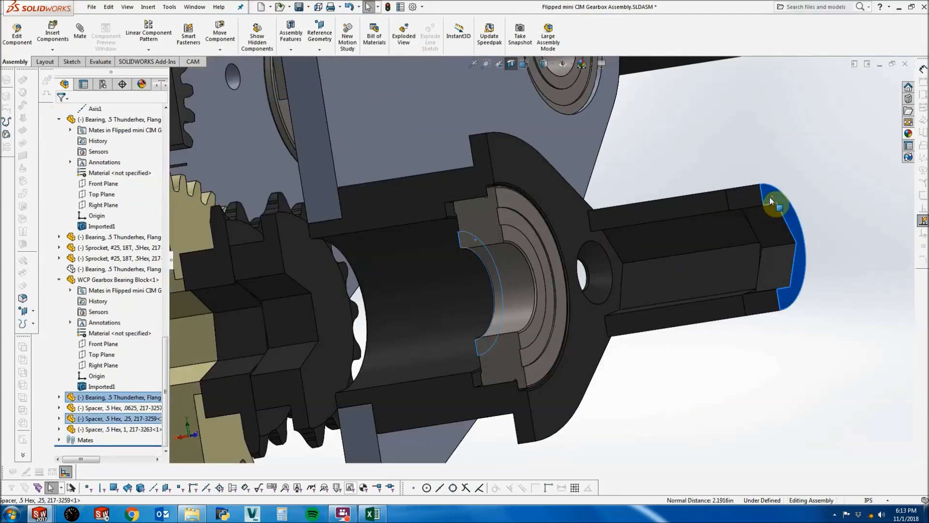
{"action": "left_click", "coordinate": [76, 41]}
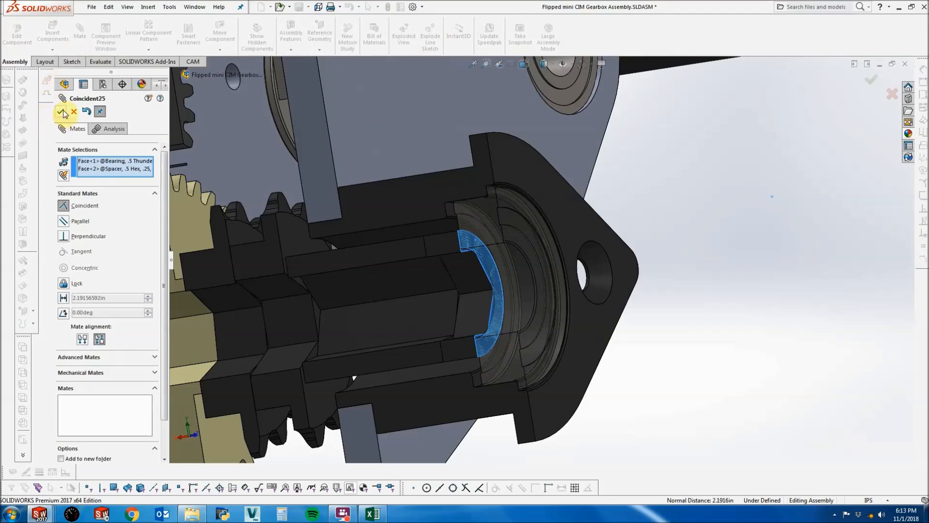
{"action": "left_click", "coordinate": [62, 112]}
{"action": "left_click", "coordinate": [63, 112]}
Turn off the section view and pull the 24T steel gear along its axis away from the bearing in Plate 1.
{"action": "scroll", "coordinate": [683, 321], "scroll_direction": "up", "scroll_amount": 3}
{"action": "middle_click_drag", "start_coordinate": [478, 294], "coordinate": [498, 199]}
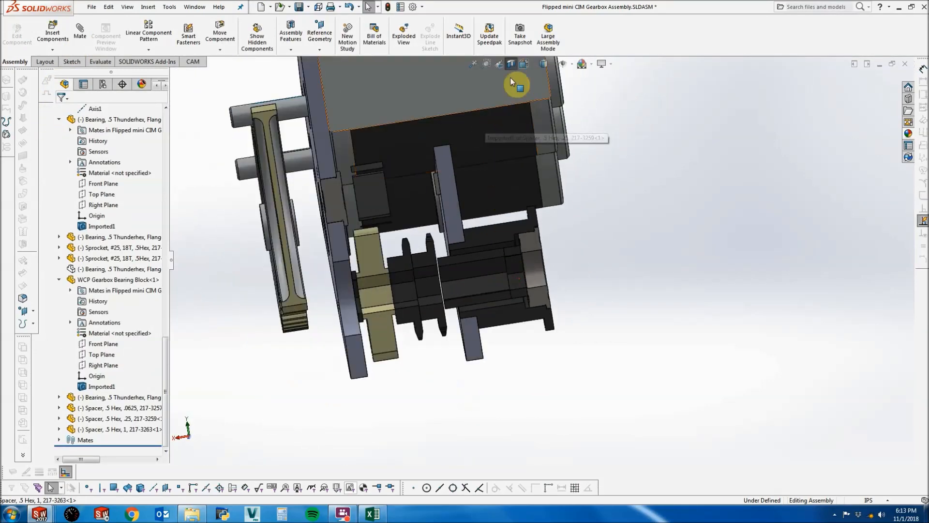
{"action": "middle_click_drag", "start_coordinate": [514, 97], "coordinate": [594, 254]}
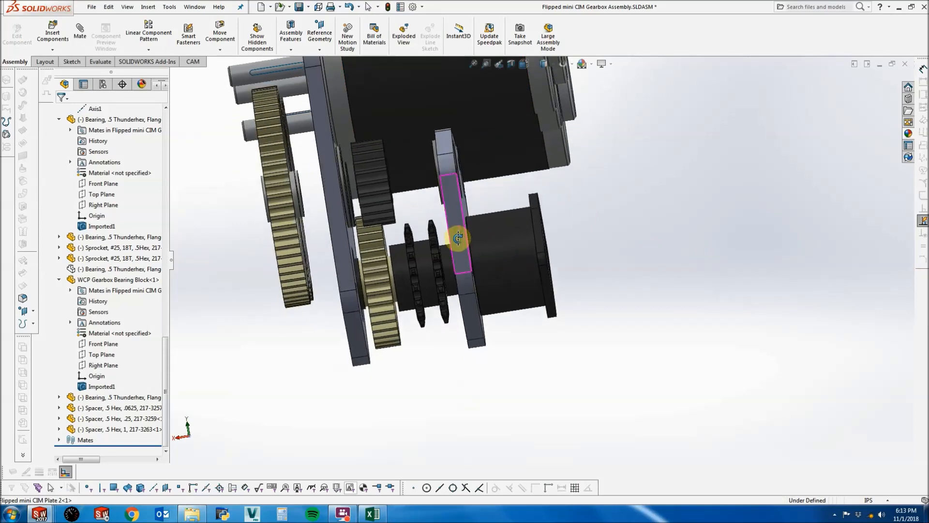
{"action": "scroll", "coordinate": [385, 188], "scroll_direction": "down", "scroll_amount": 4}
{"action": "left_click_drag", "start_coordinate": [397, 189], "coordinate": [476, 183]}
{"action": "middle_click_drag", "start_coordinate": [417, 216], "coordinate": [448, 211]}
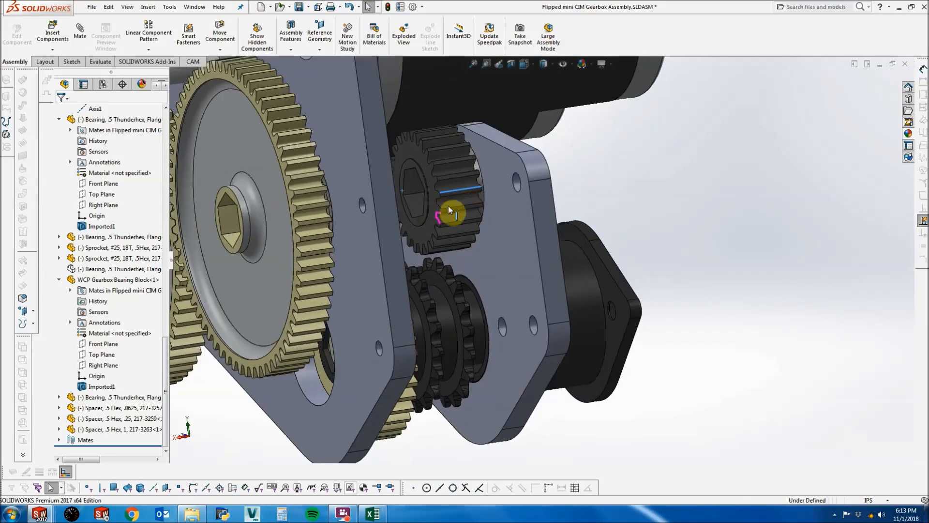
Mate the 24T gear's end face coincident with the inner race face of the adjacent .5 Thunderhex bearing in Plate 1.
{"action": "scroll", "coordinate": [413, 164], "scroll_direction": "down", "scroll_amount": 3}
{"action": "left_click", "coordinate": [404, 177]}
{"action": "scroll", "coordinate": [404, 180], "scroll_direction": "up", "scroll_amount": 4}
{"action": "middle_click_drag", "start_coordinate": [404, 180], "coordinate": [356, 216]}
{"action": "scroll", "coordinate": [435, 193], "scroll_direction": "down", "scroll_amount": 4}
{"action": "left_click", "coordinate": [474, 172], "text": "ctrl"}
{"action": "left_click", "coordinate": [80, 31]}
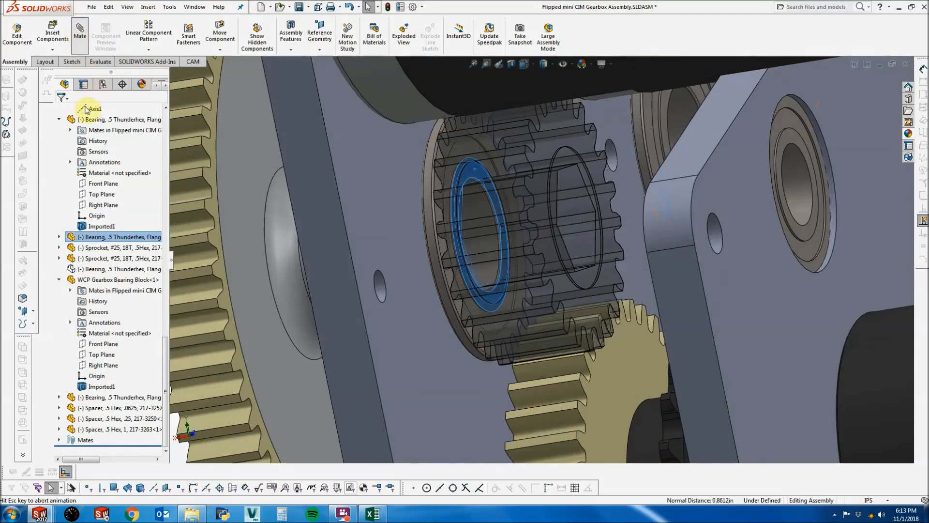
{"action": "left_click", "coordinate": [61, 113]}
{"action": "left_click", "coordinate": [61, 112]}
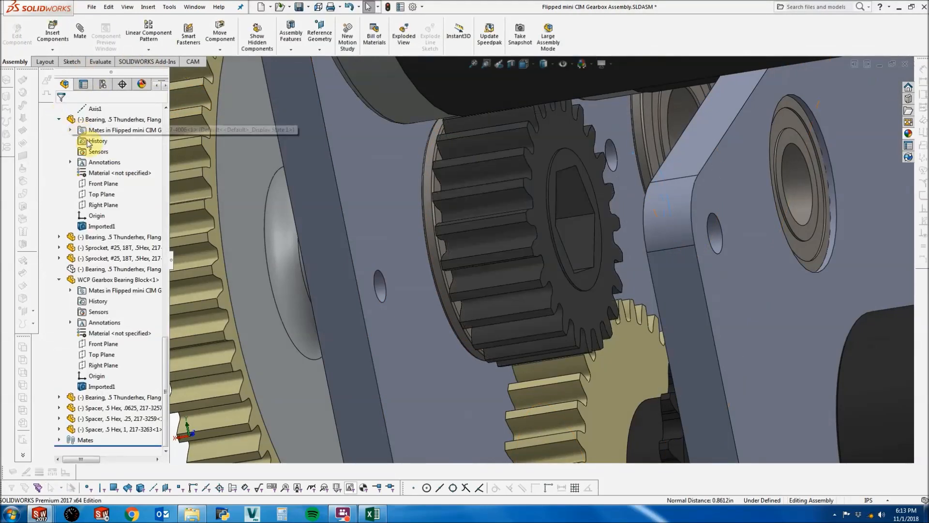
Measure the normal distance between the 24T gear's free face and the inner race of the .375 ThunderHex bearing in Plate 2.
{"action": "scroll", "coordinate": [477, 245], "scroll_direction": "up", "scroll_amount": 5}
{"action": "middle_click_drag", "start_coordinate": [561, 229], "coordinate": [577, 219]}
{"action": "scroll", "coordinate": [583, 251], "scroll_direction": "down", "scroll_amount": 3}
{"action": "middle_click_drag", "start_coordinate": [582, 251], "coordinate": [537, 259]}
{"action": "scroll", "coordinate": [390, 191], "scroll_direction": "down", "scroll_amount": 2}
{"action": "left_click", "coordinate": [390, 190]}
{"action": "middle_click_drag", "start_coordinate": [498, 290], "coordinate": [514, 211]}
{"action": "scroll", "coordinate": [523, 242], "scroll_direction": "down", "scroll_amount": 2}
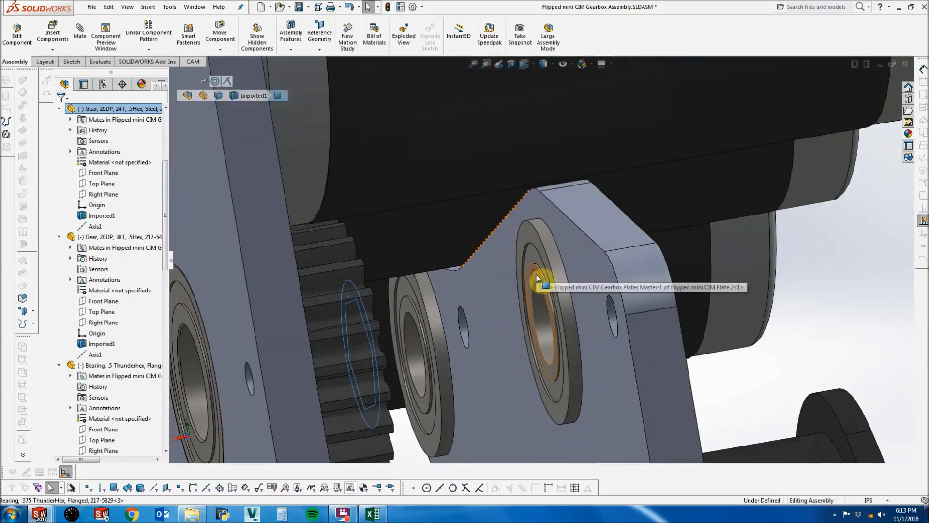
{"action": "left_click", "coordinate": [537, 269]}
{"action": "scroll", "coordinate": [537, 271], "scroll_direction": "up", "scroll_amount": 3}
{"action": "scroll", "coordinate": [554, 367], "scroll_direction": "down", "scroll_amount": 3}
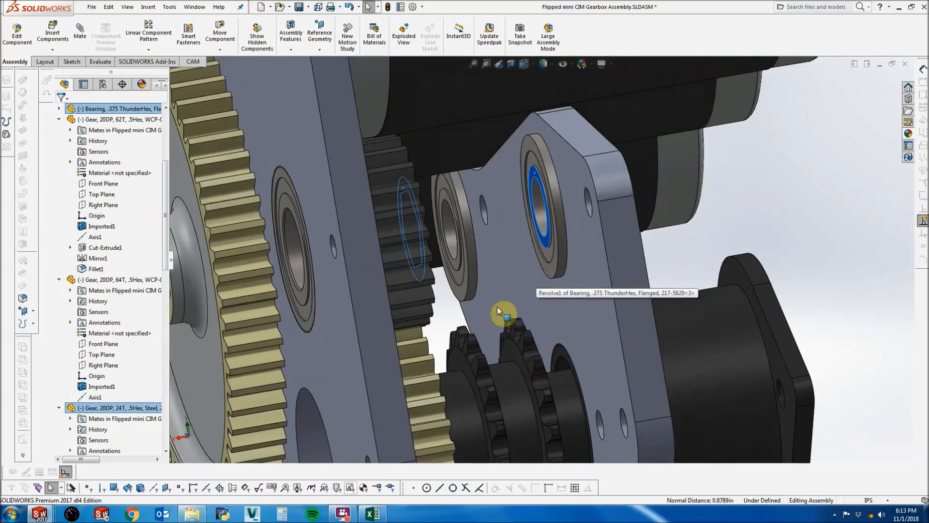
{"action": "key", "text": "Escape"}
{"action": "scroll", "coordinate": [689, 261], "scroll_direction": "up", "scroll_amount": 4}
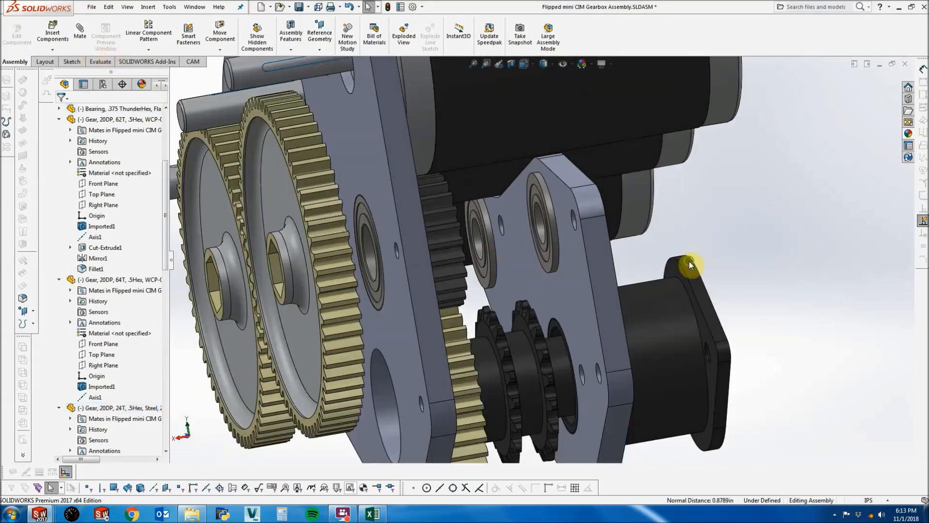
{"action": "left_click", "coordinate": [77, 28]}
{"action": "key", "text": "Escape"}
{"action": "scroll", "coordinate": [541, 344], "scroll_direction": "up", "scroll_amount": 2}
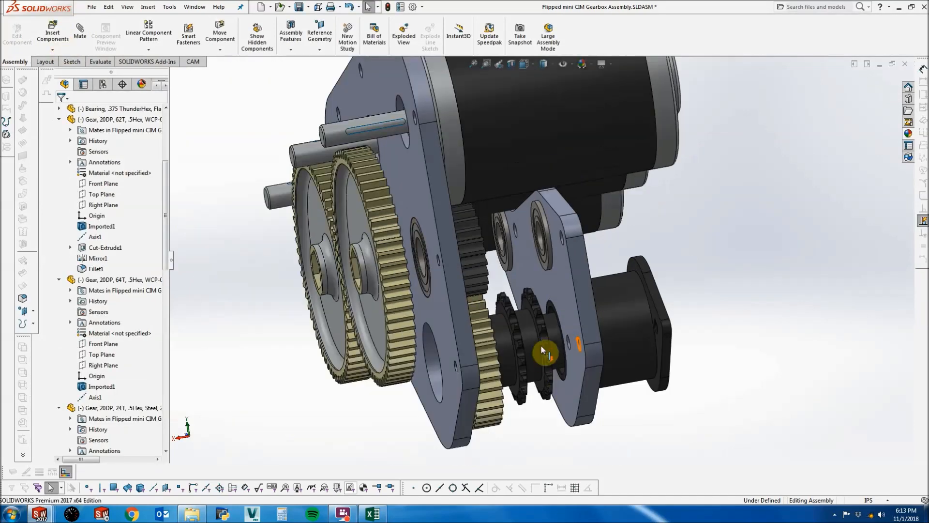
Insert the .5 Hex, .5 (217-3261), .25 (217-3259) and .125 (217-2758) spacers together and place them beside the bearing block.
{"action": "scroll", "coordinate": [555, 325], "scroll_direction": "down", "scroll_amount": 5}
{"action": "left_click", "coordinate": [52, 32]}
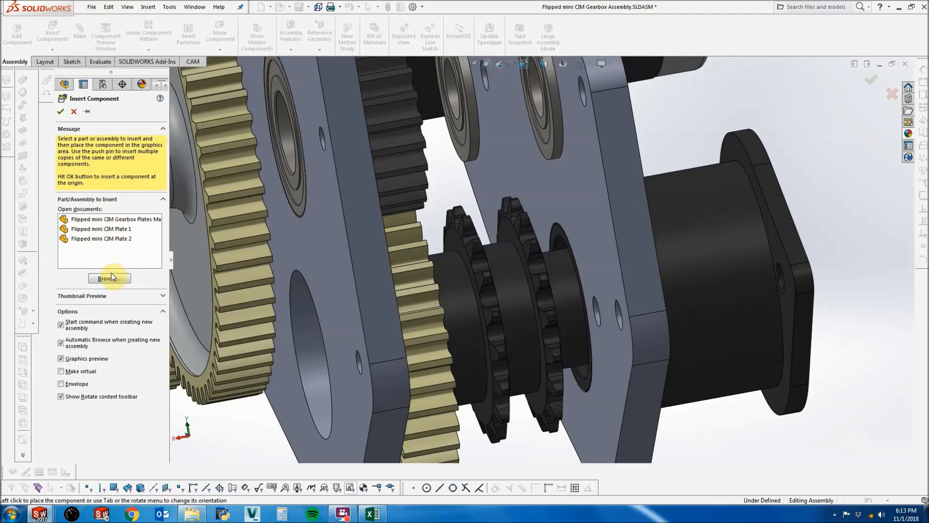
{"action": "left_click", "coordinate": [115, 281]}
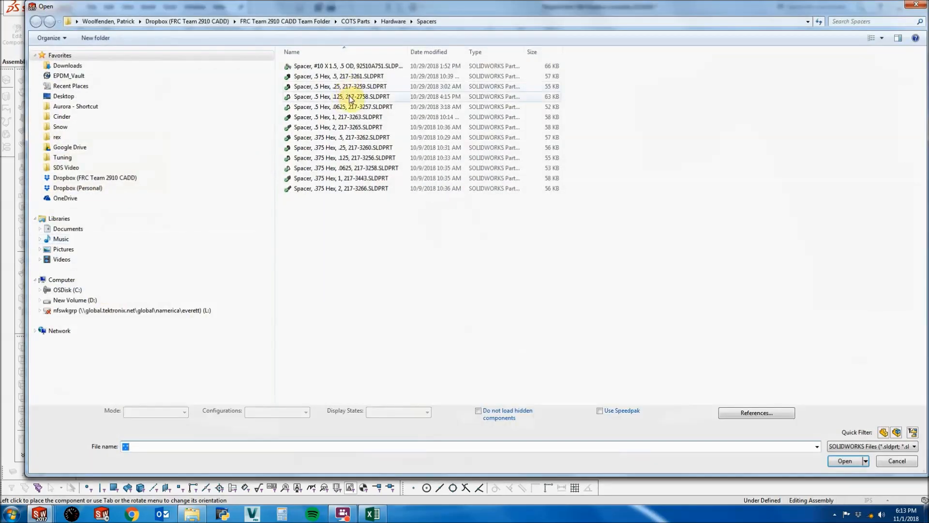
{"action": "left_click", "coordinate": [350, 97]}
{"action": "left_click", "coordinate": [356, 77], "text": "ctrl"}
{"action": "left_click", "coordinate": [356, 86], "text": "ctrl"}
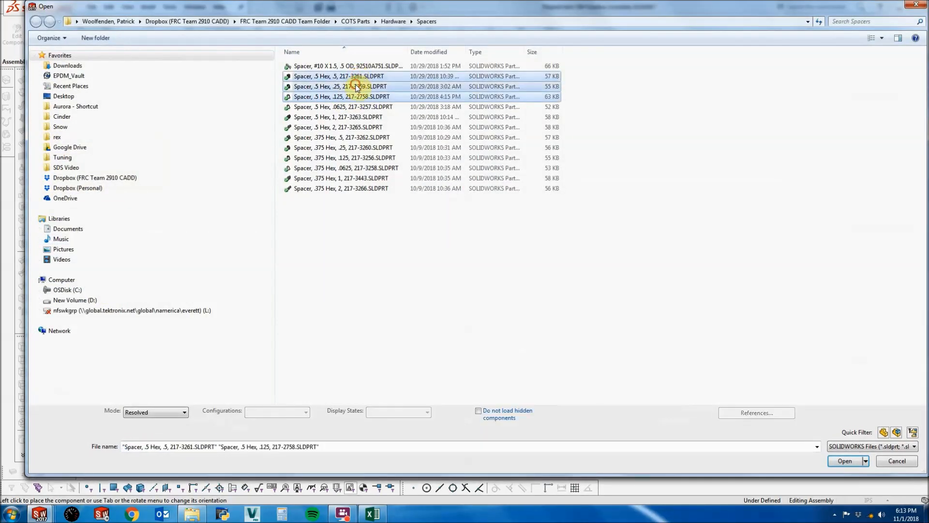
{"action": "left_click", "coordinate": [845, 458]}
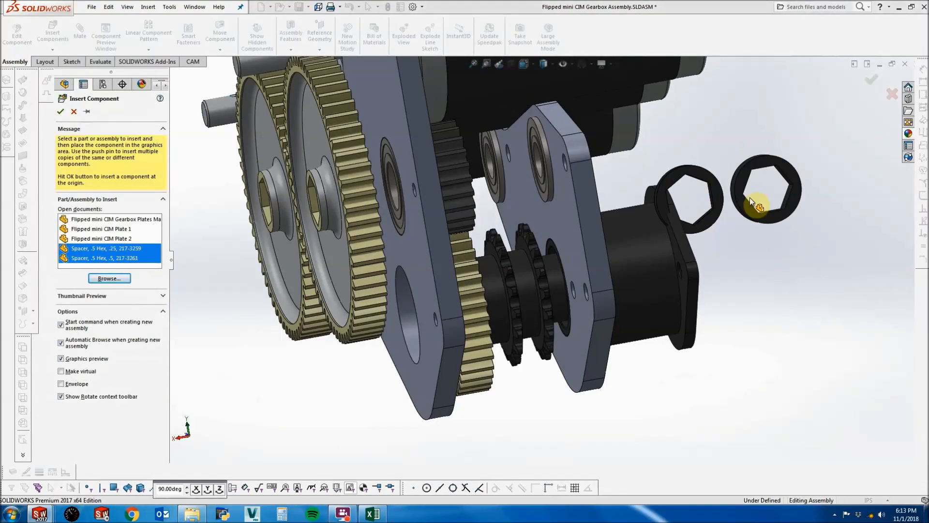
{"action": "left_click", "coordinate": [749, 197]}
{"action": "left_click", "coordinate": [800, 185]}
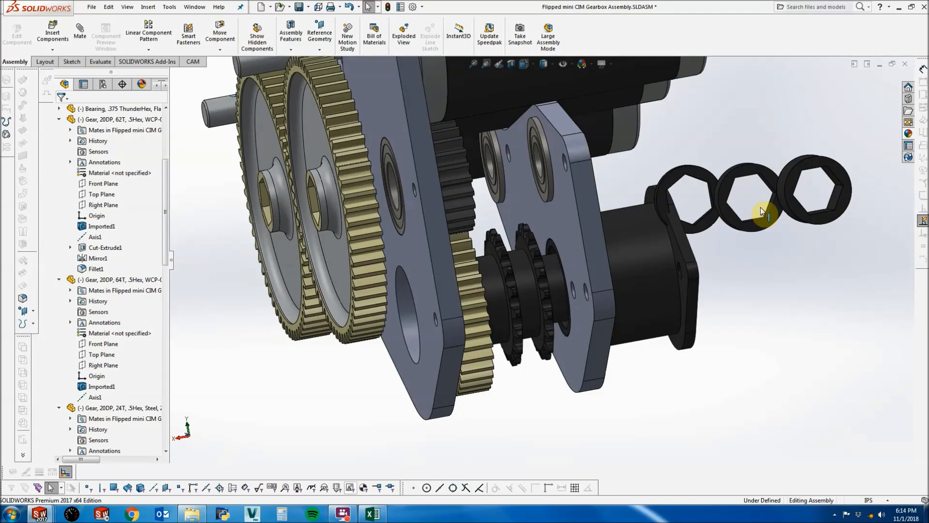
Mate the outer cylindrical faces of the .5, .25 and .125 hex spacers concentric with one another beside the bearing block.
{"action": "middle_click_drag", "start_coordinate": [759, 207], "coordinate": [653, 217]}
{"action": "scroll", "coordinate": [759, 186], "scroll_direction": "down", "scroll_amount": 4}
{"action": "left_click", "coordinate": [535, 269]}
{"action": "left_click", "coordinate": [652, 190], "text": "ctrl"}
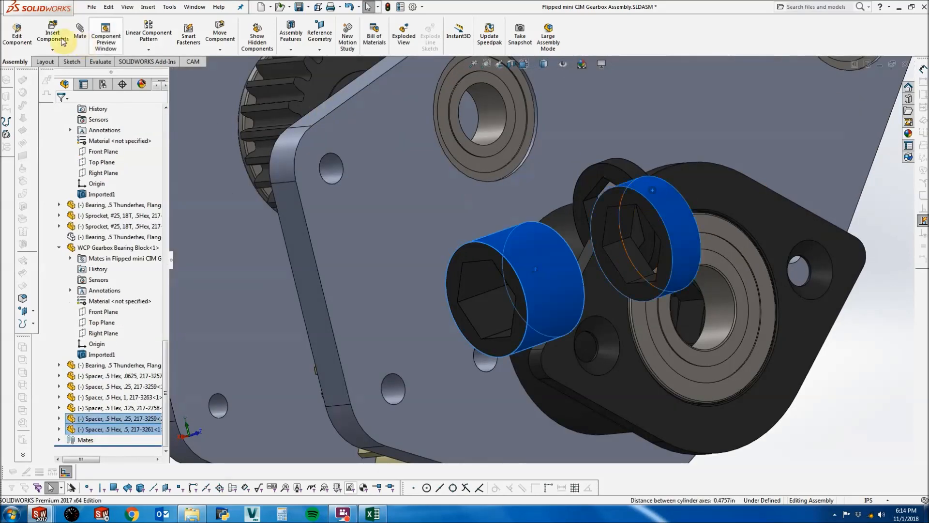
{"action": "left_click", "coordinate": [79, 31]}
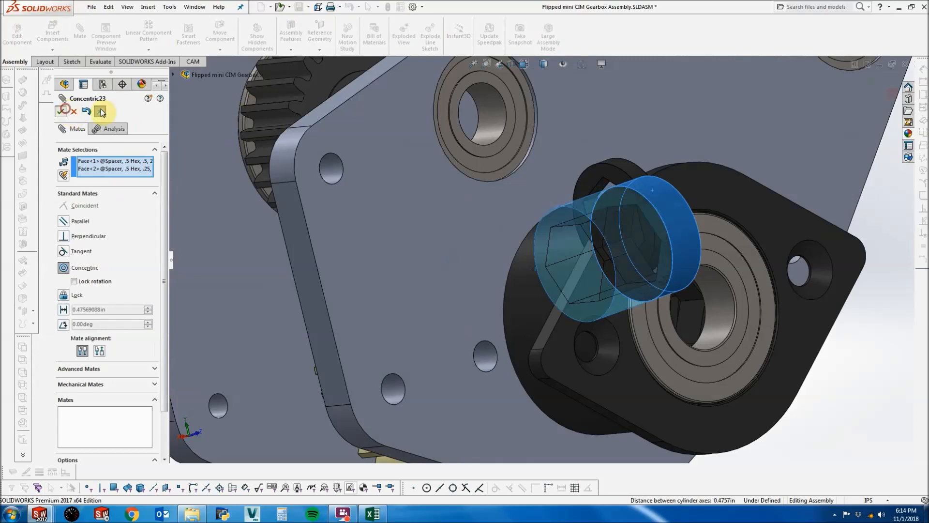
{"action": "left_click", "coordinate": [60, 111]}
{"action": "left_click", "coordinate": [622, 167]}
{"action": "left_click", "coordinate": [678, 223]}
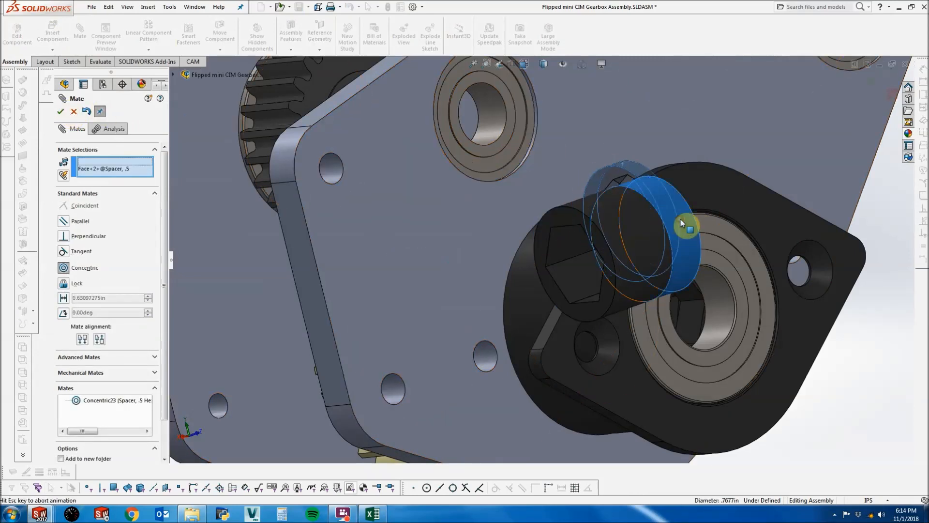
{"action": "left_click", "coordinate": [60, 111]}
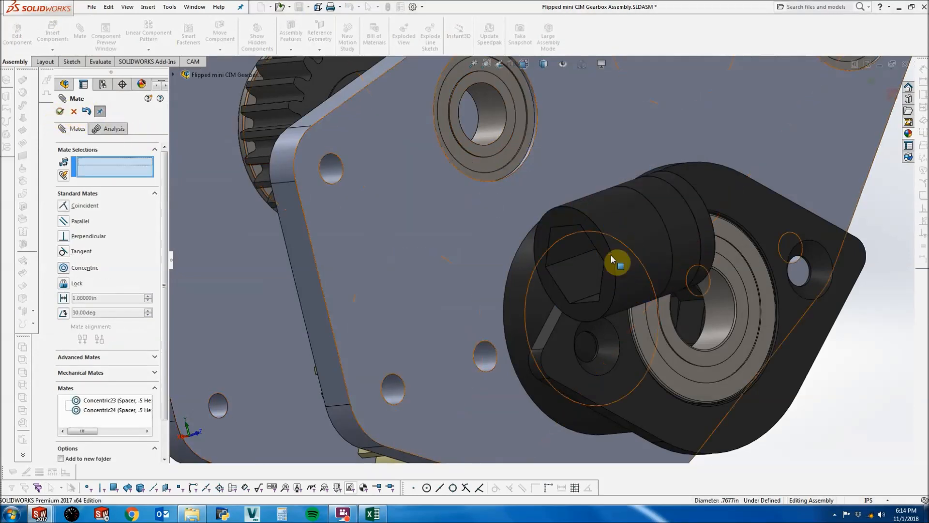
Mate the facing end faces of the .5 and .25 hex spacers coincident so the two spacers butt together.
{"action": "left_click", "coordinate": [556, 256]}
{"action": "scroll", "coordinate": [556, 257], "scroll_direction": "up", "scroll_amount": 2}
{"action": "middle_click_drag", "start_coordinate": [557, 257], "coordinate": [483, 269]}
{"action": "left_click", "coordinate": [479, 264]}
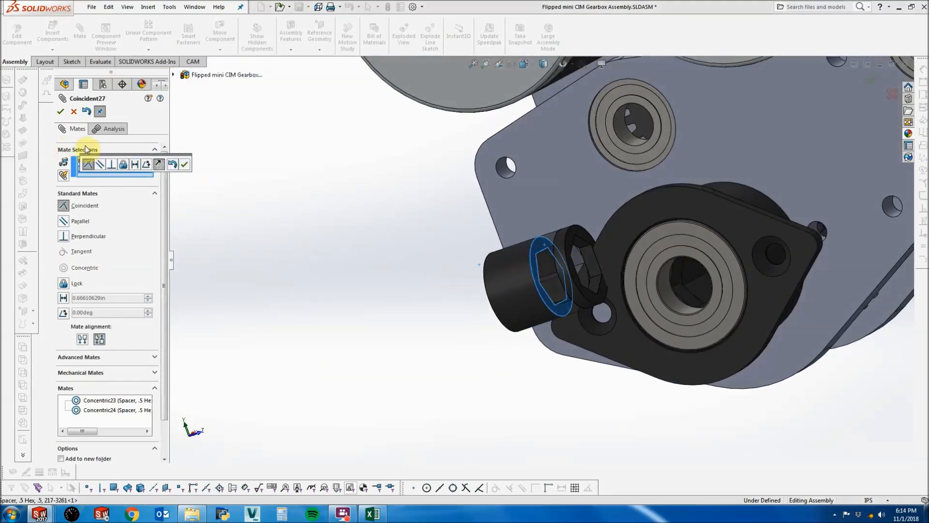
{"action": "left_click", "coordinate": [186, 165]}
{"action": "left_click", "coordinate": [60, 111]}
Mate the free end face of the .25 hex spacer coincident with the adjoining face of the .125 spacer.
{"action": "scroll", "coordinate": [564, 237], "scroll_direction": "down", "scroll_amount": 3}
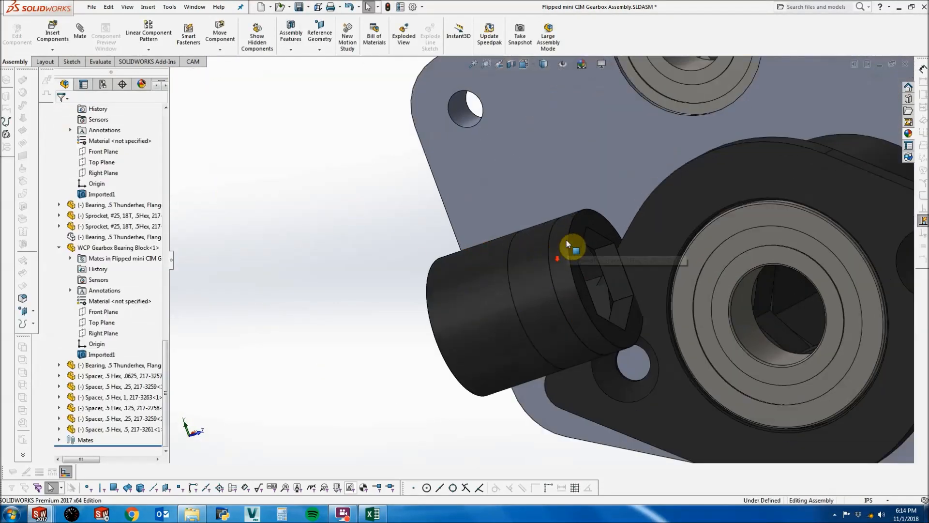
{"action": "left_click", "coordinate": [628, 218]}
{"action": "left_click_drag", "start_coordinate": [628, 218], "coordinate": [640, 214]}
{"action": "left_click", "coordinate": [568, 231]}
{"action": "scroll", "coordinate": [562, 242], "scroll_direction": "up", "scroll_amount": 3}
{"action": "middle_click_drag", "start_coordinate": [566, 254], "coordinate": [620, 238]}
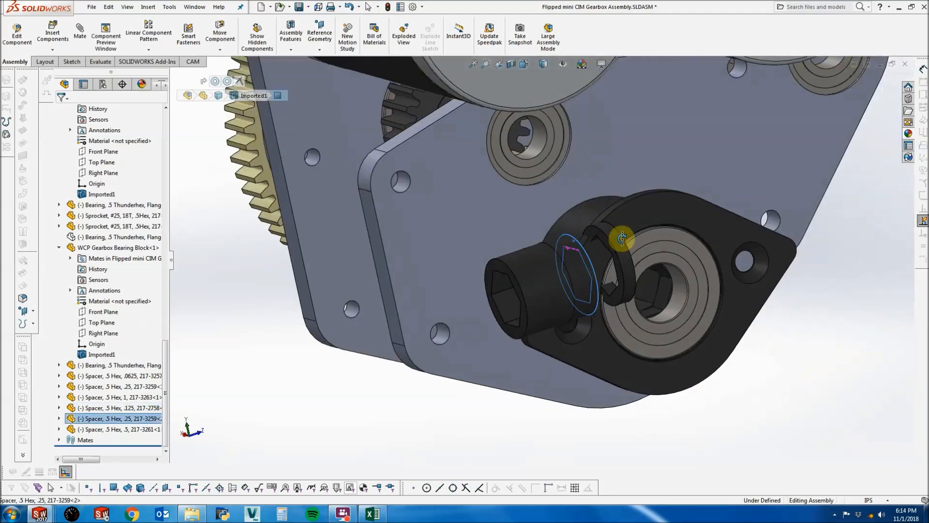
{"action": "scroll", "coordinate": [637, 224], "scroll_direction": "down", "scroll_amount": 3}
{"action": "left_click", "coordinate": [591, 243], "text": "ctrl"}
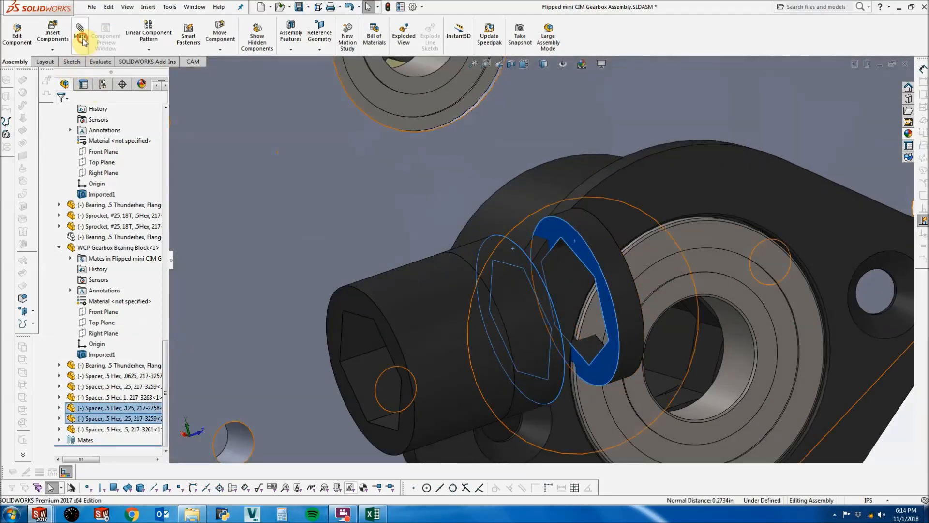
{"action": "left_click", "coordinate": [81, 37]}
{"action": "left_click", "coordinate": [60, 111]}
{"action": "left_click", "coordinate": [60, 111]}
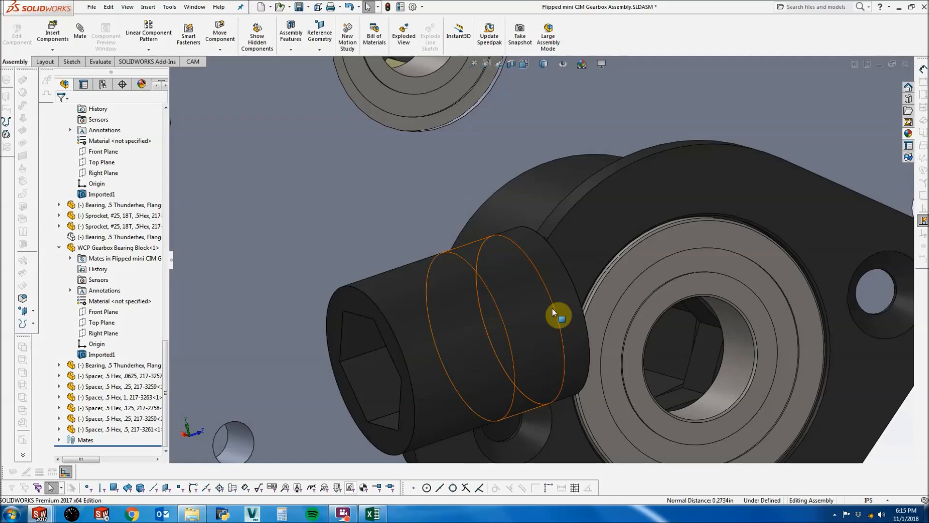
Mate the spacer stack concentric with the bore of the .375 ThunderHex bearing in Plate 2, using the .5 spacer's outer face.
{"action": "left_click", "coordinate": [443, 349]}
{"action": "scroll", "coordinate": [445, 349], "scroll_direction": "up", "scroll_amount": 4}
{"action": "middle_click_drag", "start_coordinate": [501, 332], "coordinate": [550, 314]}
{"action": "scroll", "coordinate": [549, 315], "scroll_direction": "up", "scroll_amount": 2}
{"action": "scroll", "coordinate": [417, 196], "scroll_direction": "down", "scroll_amount": 3}
{"action": "left_click", "coordinate": [414, 200], "text": "ctrl"}
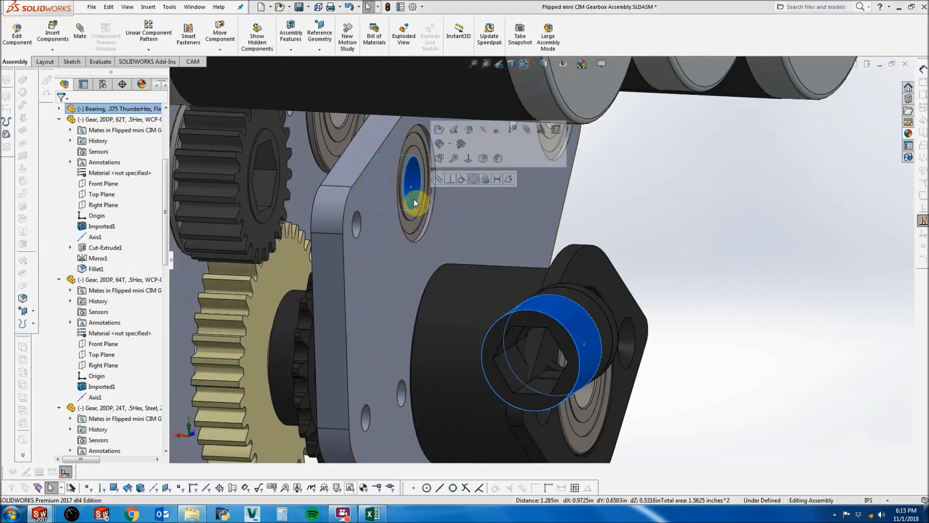
{"action": "left_click", "coordinate": [80, 31]}
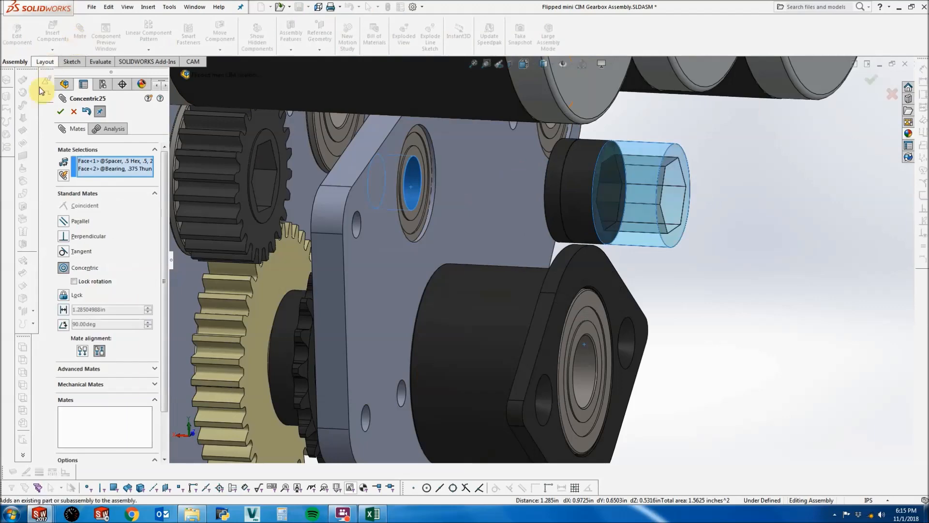
{"action": "left_click", "coordinate": [60, 111]}
{"action": "left_click", "coordinate": [60, 111]}
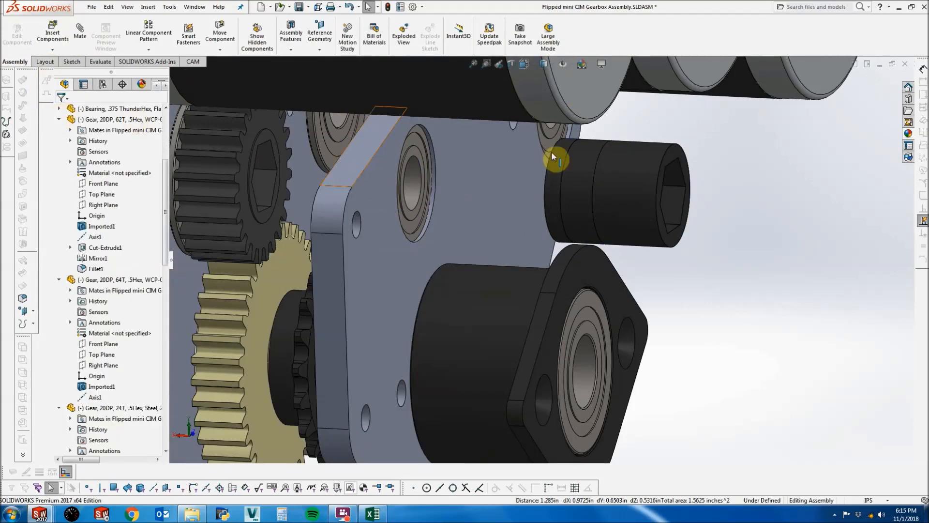
Mate the free end face of the .5 spacer coincident with the gear-side inner race face of the .375 ThunderHex bearing in Plate 2.
{"action": "mouse_move", "coordinate": [546, 164]}
{"action": "left_mouse_down"}
{"action": "mouse_move", "coordinate": [329, 145]}
{"action": "mouse_move", "coordinate": [579, 163]}
{"action": "mouse_move", "coordinate": [550, 156]}
{"action": "left_mouse_up"}
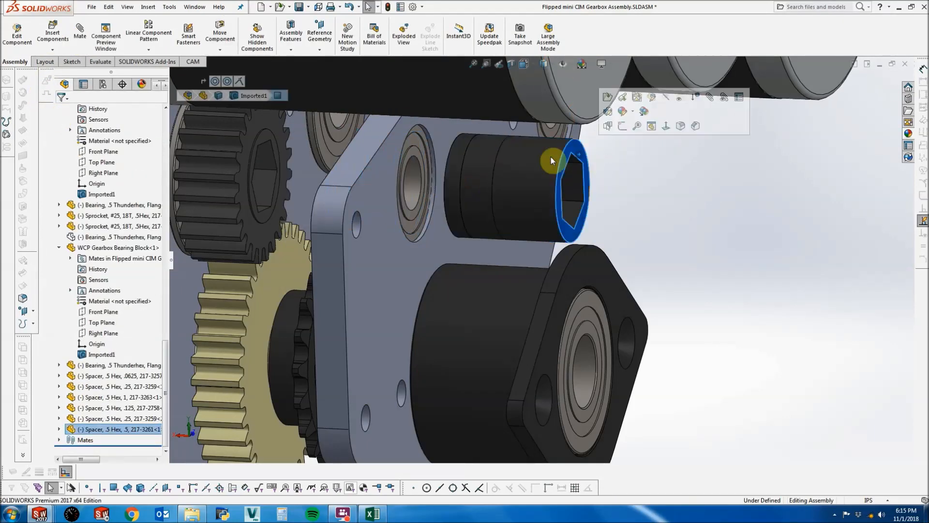
{"action": "middle_click_drag", "start_coordinate": [551, 157], "coordinate": [523, 158]}
{"action": "left_click", "coordinate": [349, 152]}
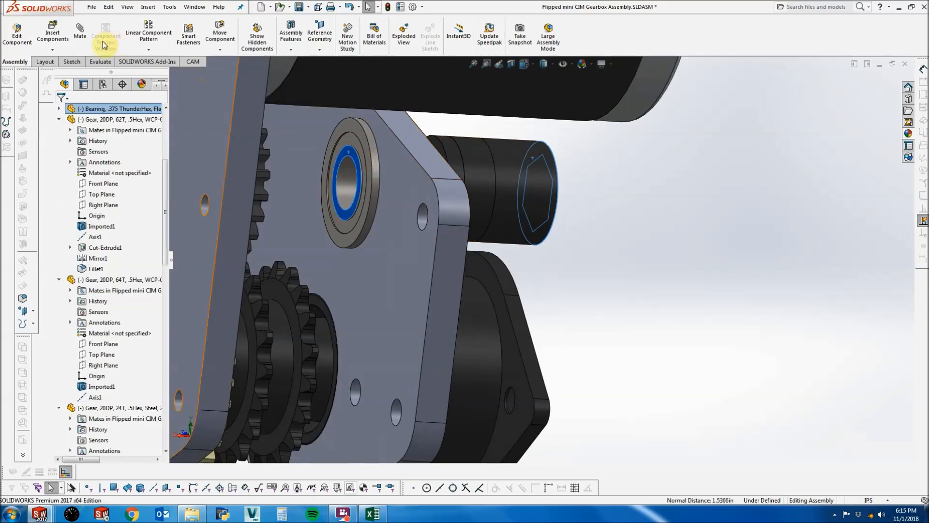
{"action": "left_click", "coordinate": [80, 32]}
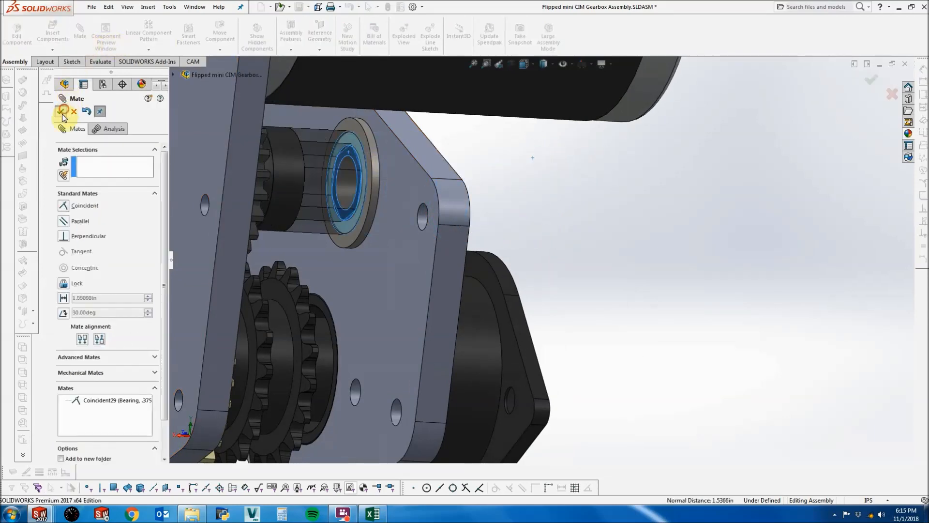
{"action": "left_click", "coordinate": [62, 112]}
{"action": "left_click", "coordinate": [74, 111]}
{"action": "middle_click_drag", "start_coordinate": [428, 163], "coordinate": [404, 166]}
{"action": "scroll", "coordinate": [395, 167], "scroll_direction": "up", "scroll_amount": 5}
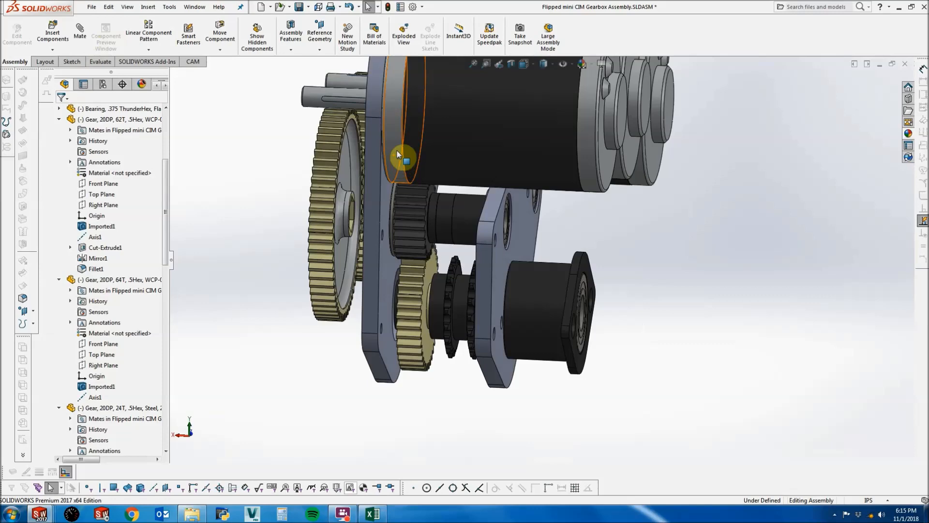
Switch to the design calculator workbook in Excel and review the gear ratios and robot inputs on the Mini CIM sheet.
{"action": "left_click", "coordinate": [372, 513]}
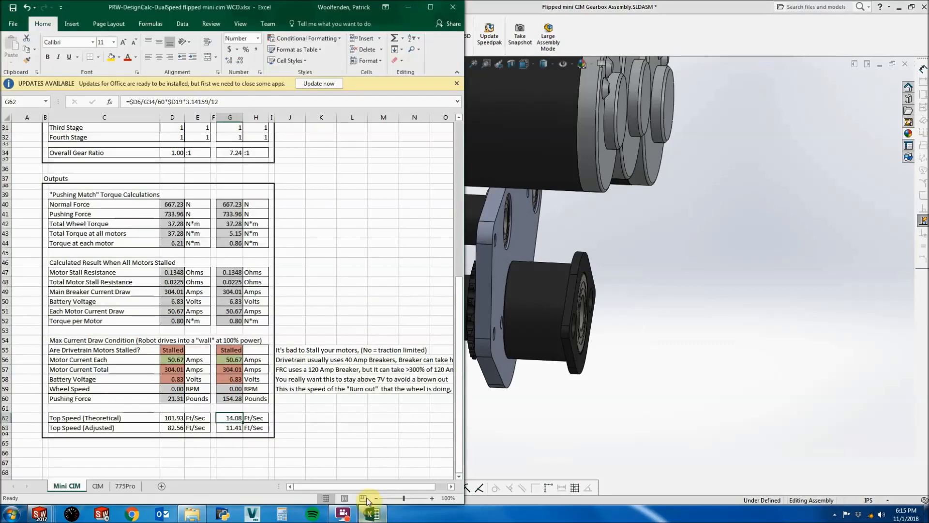
{"action": "left_click", "coordinate": [430, 6]}
{"action": "scroll", "coordinate": [395, 197], "scroll_direction": "up", "scroll_amount": 3}
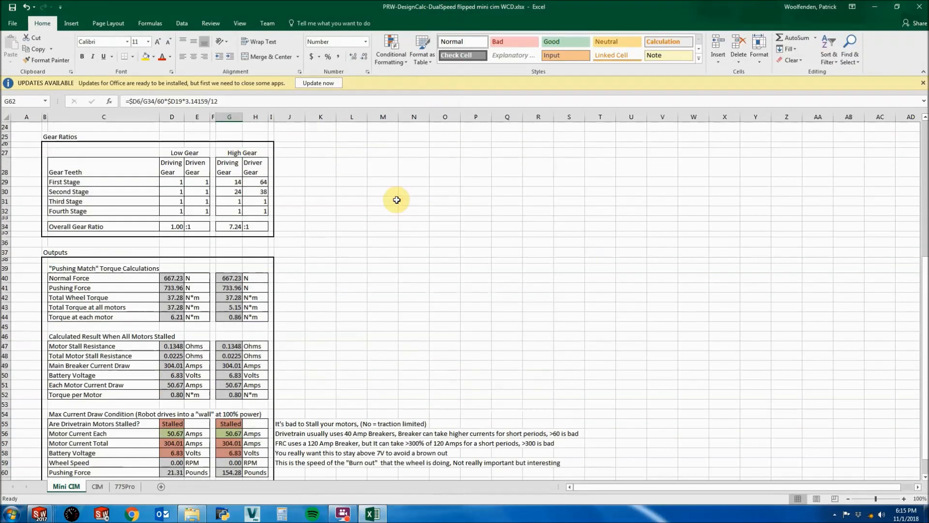
{"action": "scroll", "coordinate": [317, 208], "scroll_direction": "up", "scroll_amount": 4}
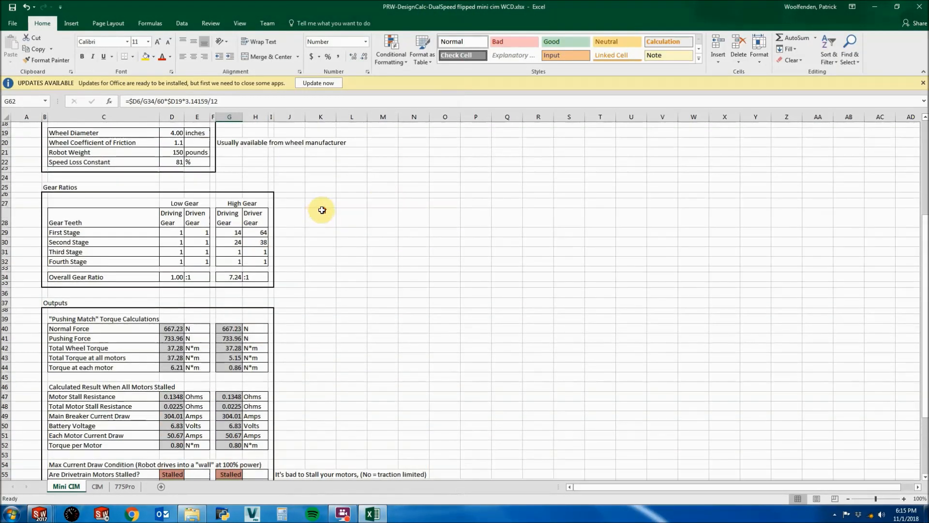
{"action": "scroll", "coordinate": [323, 208], "scroll_direction": "up", "scroll_amount": 2}
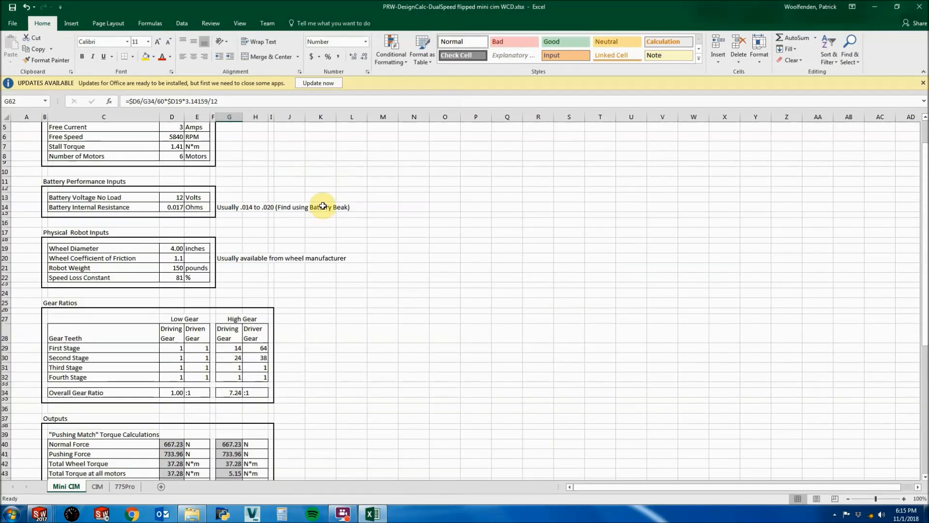
{"action": "scroll", "coordinate": [322, 206], "scroll_direction": "up", "scroll_amount": 1}
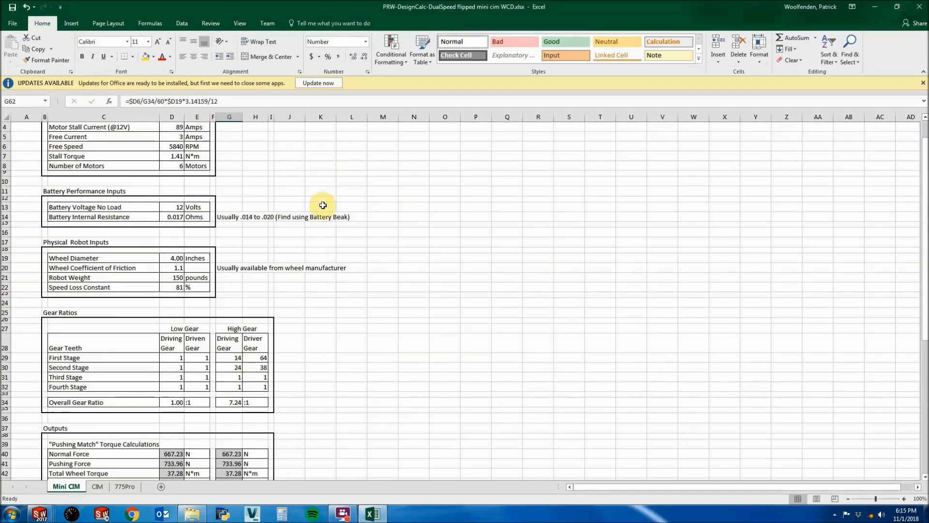
{"action": "scroll", "coordinate": [323, 206], "scroll_direction": "up", "scroll_amount": 1}
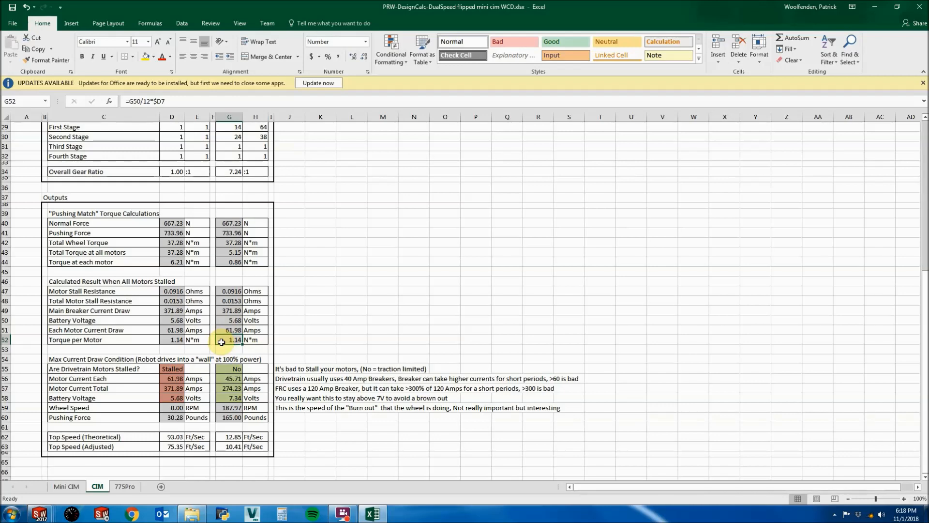
Examine the battery internal resistance, gear ratios and max current draw outputs on the CIM sheet.
{"action": "scroll", "coordinate": [218, 342], "scroll_direction": "up", "scroll_amount": 5}
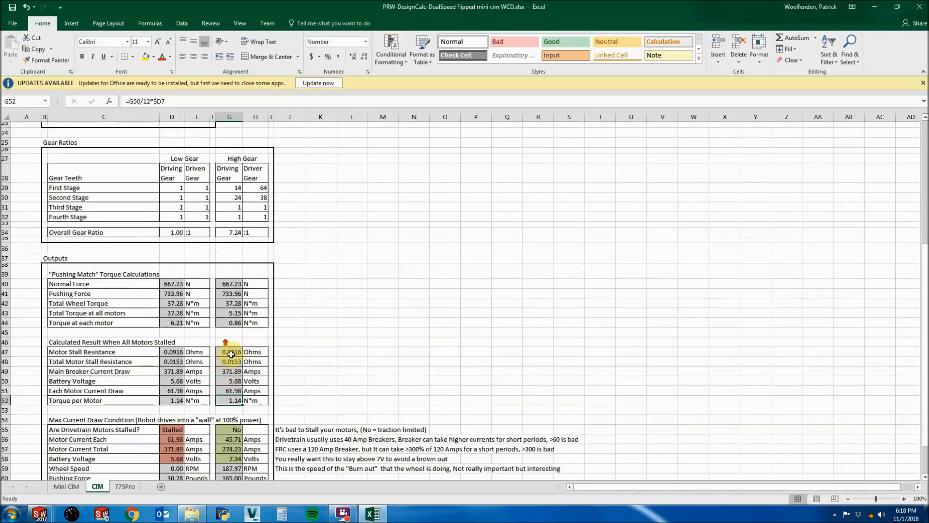
{"action": "scroll", "coordinate": [221, 383], "scroll_direction": "up", "scroll_amount": 2}
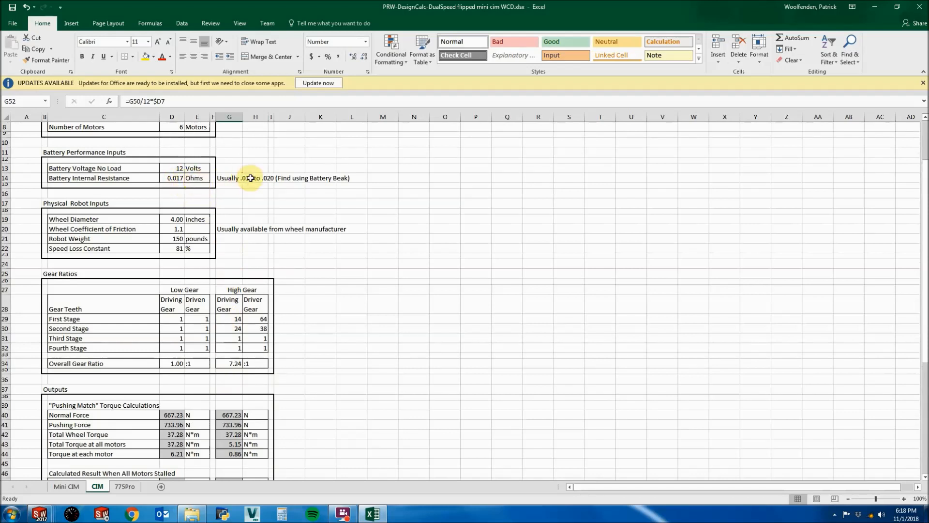
{"action": "left_click", "coordinate": [174, 179]}
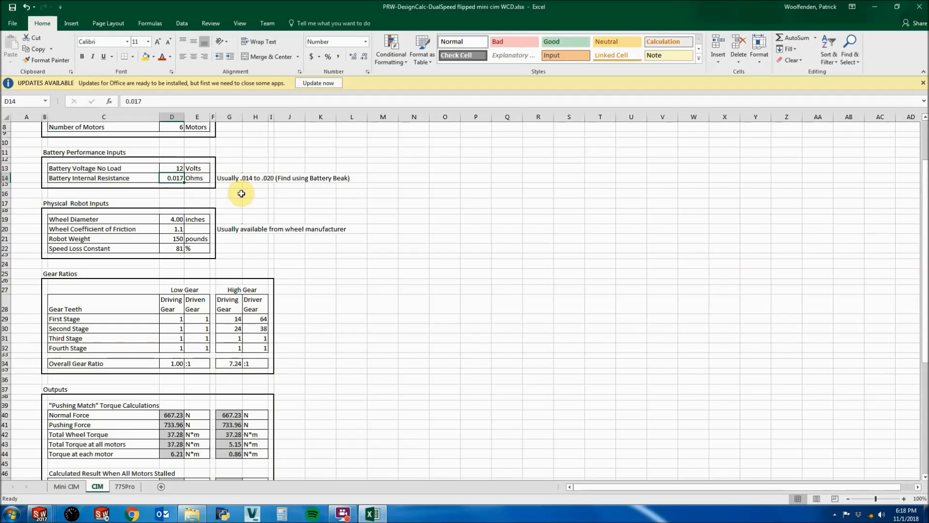
{"action": "scroll", "coordinate": [209, 262], "scroll_direction": "down", "scroll_amount": 1}
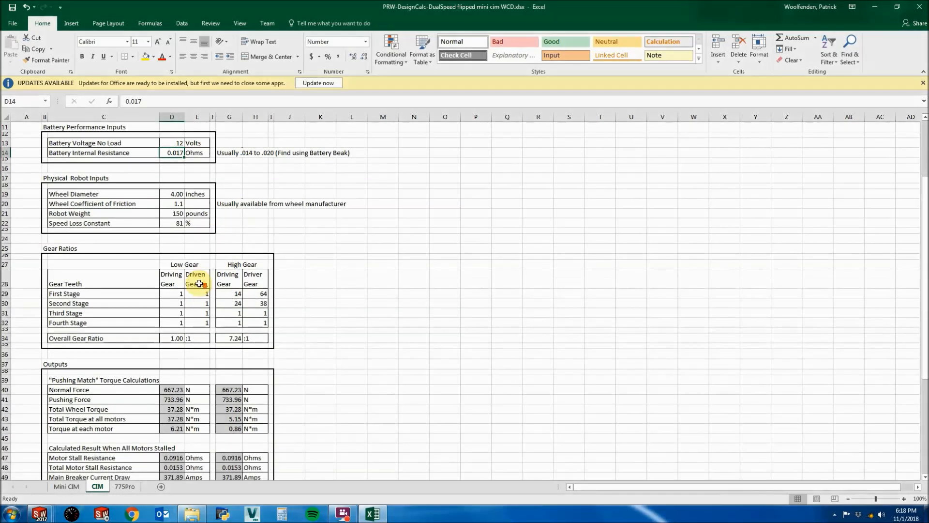
{"action": "scroll", "coordinate": [199, 283], "scroll_direction": "down", "scroll_amount": 7}
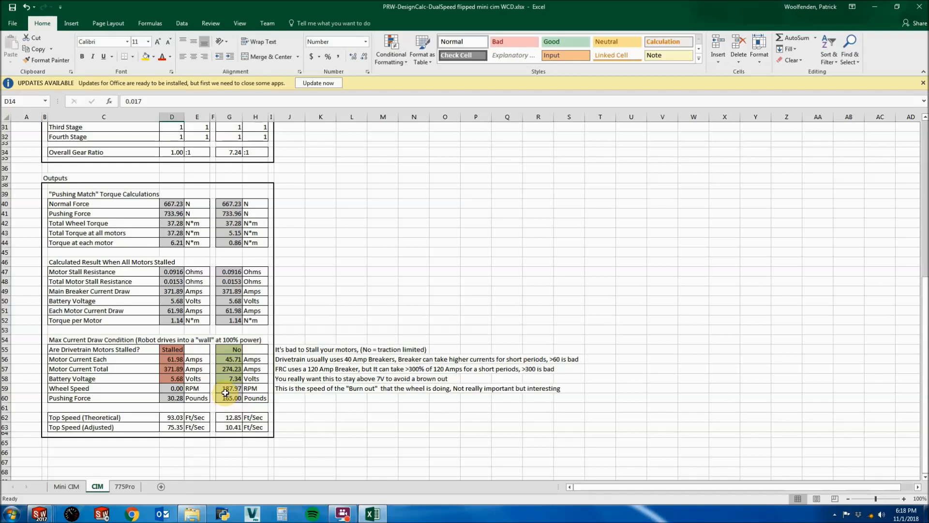
{"action": "scroll", "coordinate": [224, 389], "scroll_direction": "down", "scroll_amount": 1}
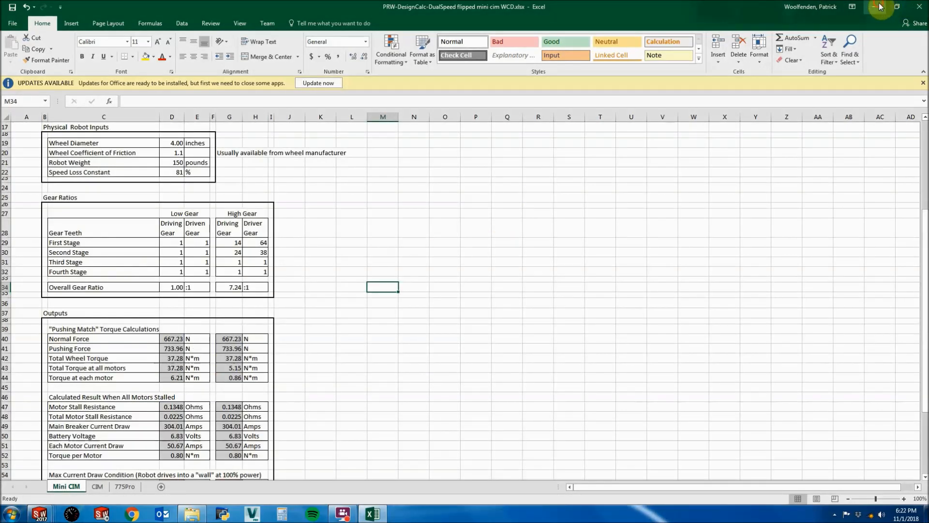
Return to the SOLIDWORKS gearbox assembly and collapse the expanded gear and .5 Thunderhex bearing entries in the component tree.
{"action": "left_click", "coordinate": [874, 7]}
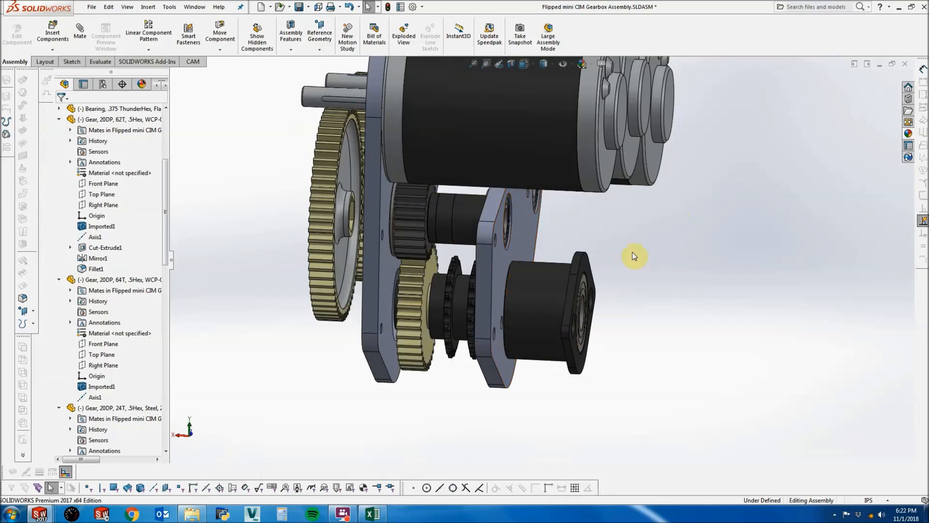
{"action": "middle_click_drag", "start_coordinate": [632, 252], "coordinate": [659, 232]}
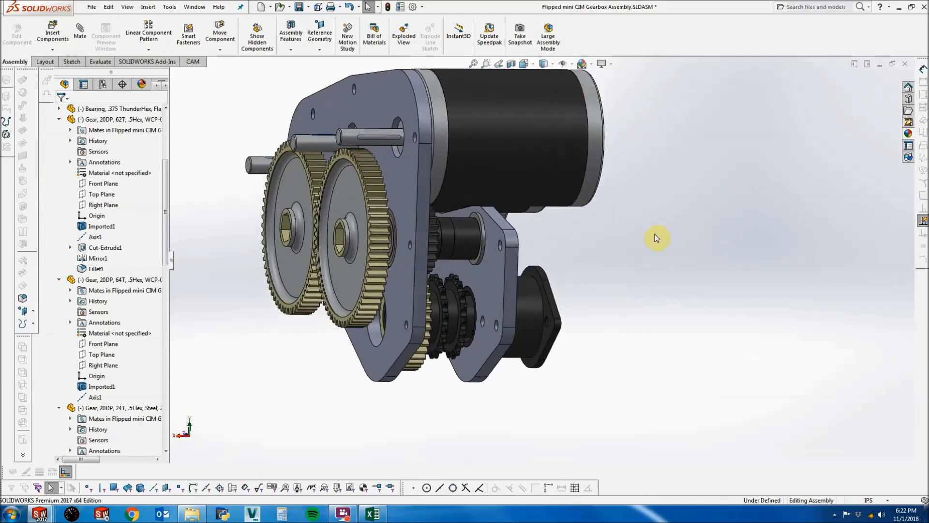
{"action": "mouse_move", "coordinate": [454, 295]}
{"action": "middle_mouse_down"}
{"action": "mouse_move", "coordinate": [452, 284]}
{"action": "mouse_move", "coordinate": [462, 293]}
{"action": "middle_mouse_up"}
{"action": "left_click", "coordinate": [59, 279]}
{"action": "left_click", "coordinate": [58, 290]}
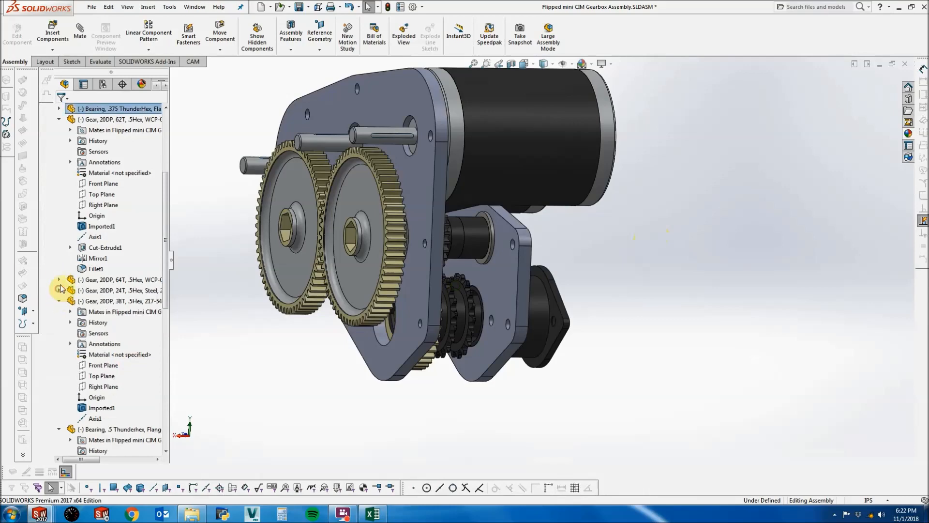
{"action": "left_click", "coordinate": [59, 119]}
{"action": "left_click", "coordinate": [59, 140]}
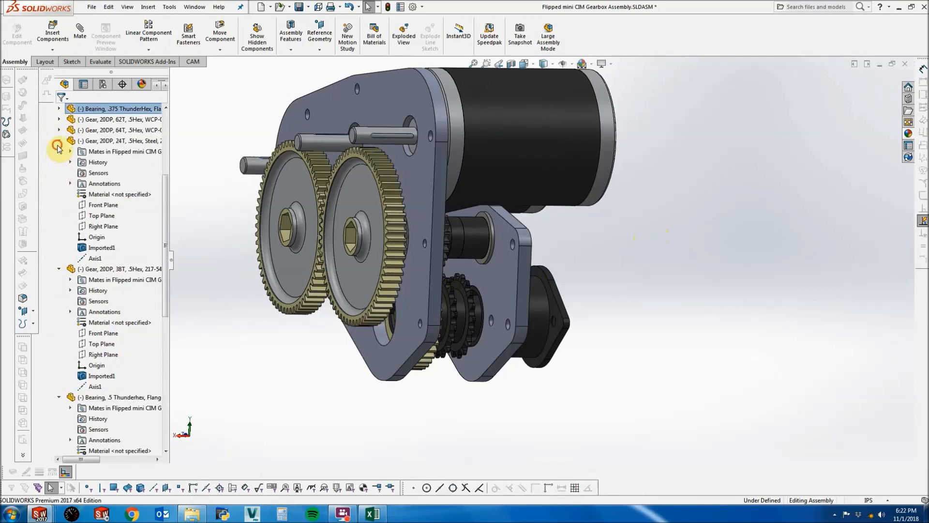
{"action": "left_click", "coordinate": [58, 141]}
{"action": "left_click", "coordinate": [58, 151]}
{"action": "left_click", "coordinate": [58, 162]}
Show the hidden .5 Thunderhex bearing in the lower bearing hole of Plate 1.
{"action": "left_click", "coordinate": [80, 237]}
{"action": "right_click", "coordinate": [79, 237]}
{"action": "left_click", "coordinate": [147, 194]}
{"action": "left_click", "coordinate": [513, 433]}
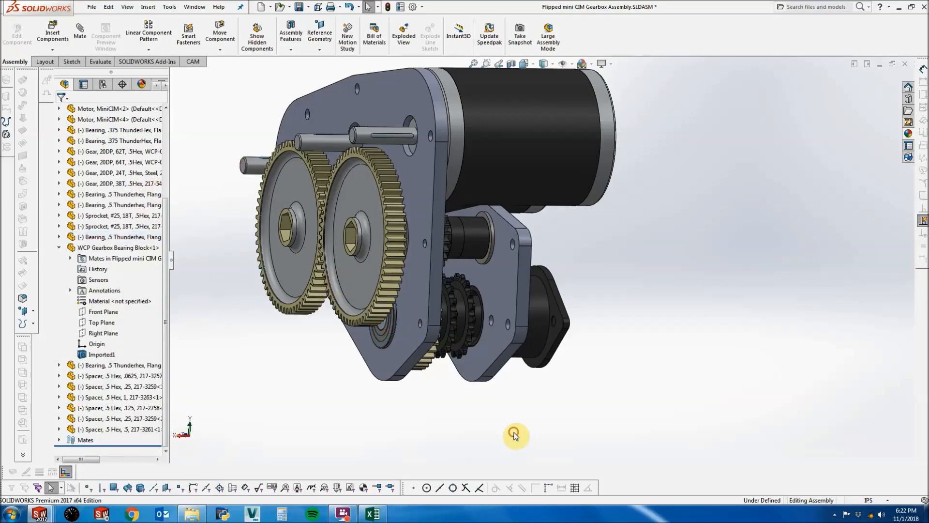
{"action": "scroll", "coordinate": [427, 281], "scroll_direction": "down", "scroll_amount": 2}
{"action": "middle_click_drag", "start_coordinate": [427, 258], "coordinate": [401, 262]}
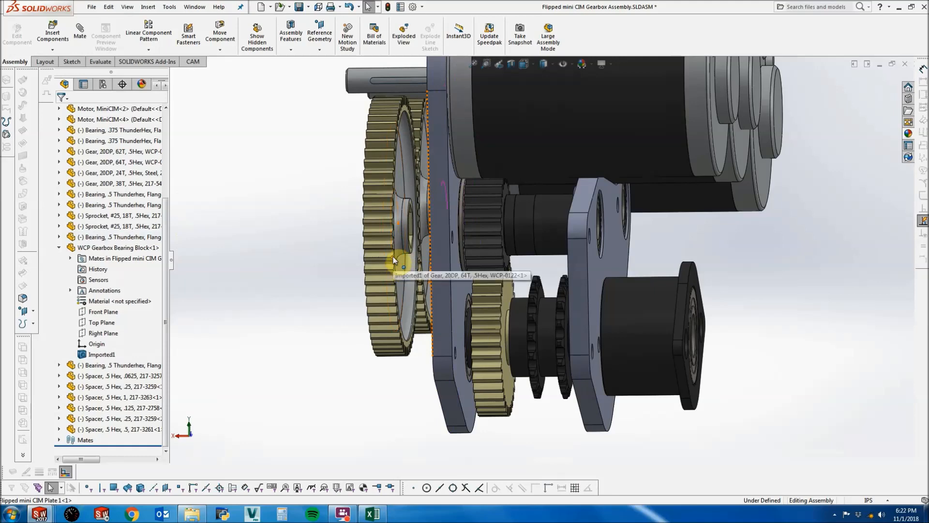
{"action": "scroll", "coordinate": [294, 239], "scroll_direction": "up", "scroll_amount": 3}
{"action": "scroll", "coordinate": [712, 314], "scroll_direction": "down", "scroll_amount": 1}
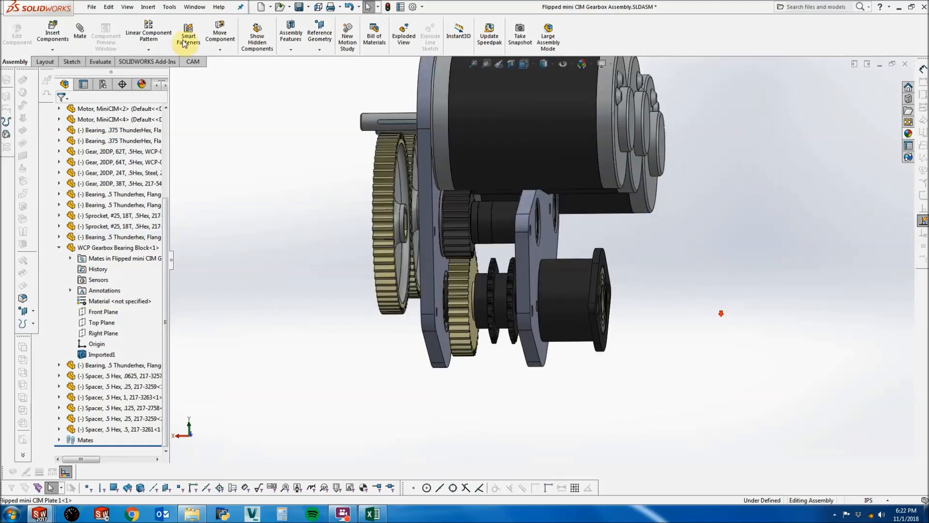
Insert the Colson 4 X .975 wheel, 217-4049, from the COTS Parts Wheels folder into the assembly beside the bearing block.
{"action": "left_click", "coordinate": [52, 30]}
{"action": "left_click", "coordinate": [104, 279]}
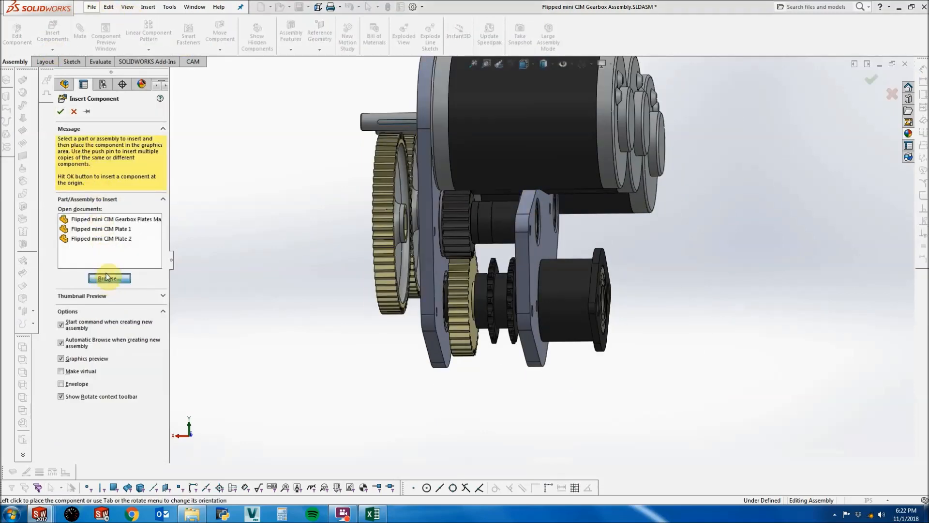
{"action": "left_click", "coordinate": [357, 21]}
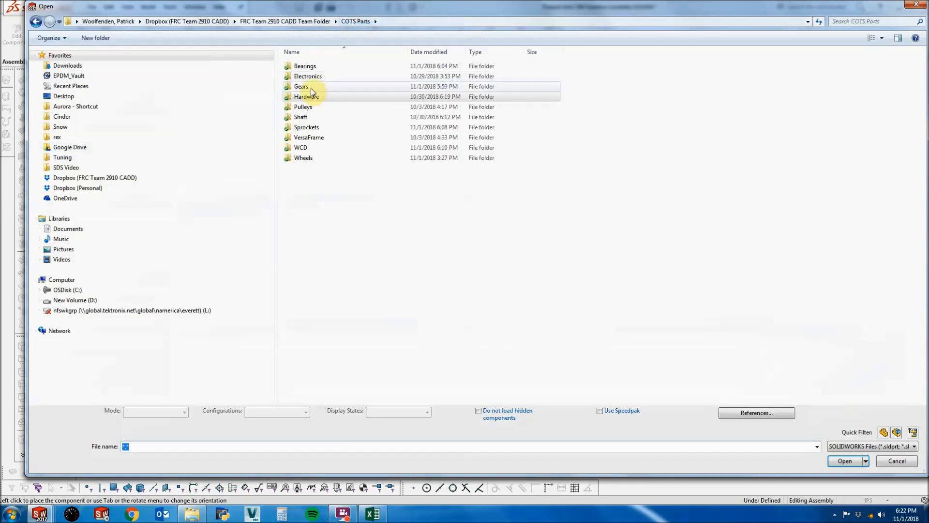
{"action": "left_click", "coordinate": [308, 158]}
{"action": "double_click", "coordinate": [308, 158]}
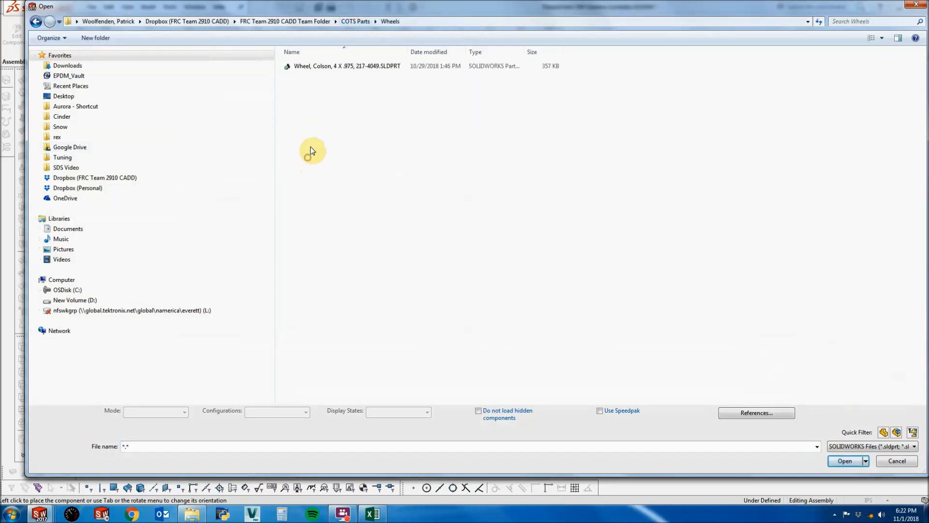
{"action": "left_click", "coordinate": [344, 67]}
{"action": "left_click", "coordinate": [833, 457]}
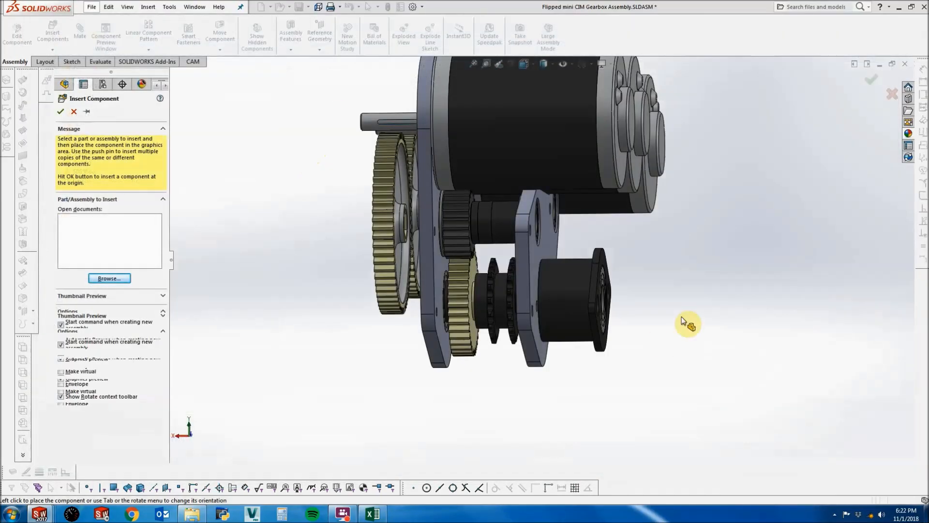
{"action": "left_click", "coordinate": [680, 273]}
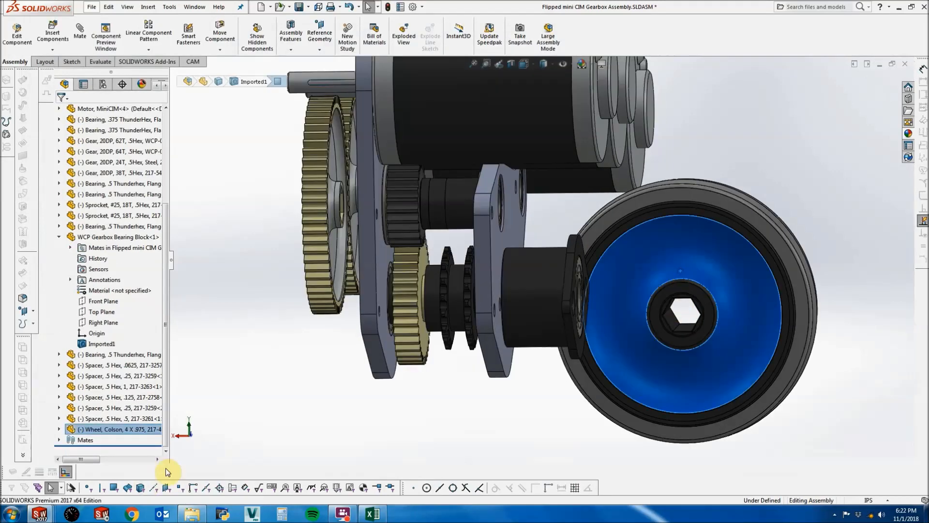
Expand the wheel's component tree entry and hide the .5 Thunderhex bearing in the lower bearing hole of Plate 1.
{"action": "left_click", "coordinate": [59, 439]}
{"action": "left_click", "coordinate": [94, 439]}
{"action": "middle_click_drag", "start_coordinate": [591, 272], "coordinate": [409, 303]}
{"action": "left_click", "coordinate": [506, 327]}
{"action": "key", "text": "Escape"}
{"action": "scroll", "coordinate": [364, 305], "scroll_direction": "down", "scroll_amount": 4}
{"action": "right_click", "coordinate": [359, 293]}
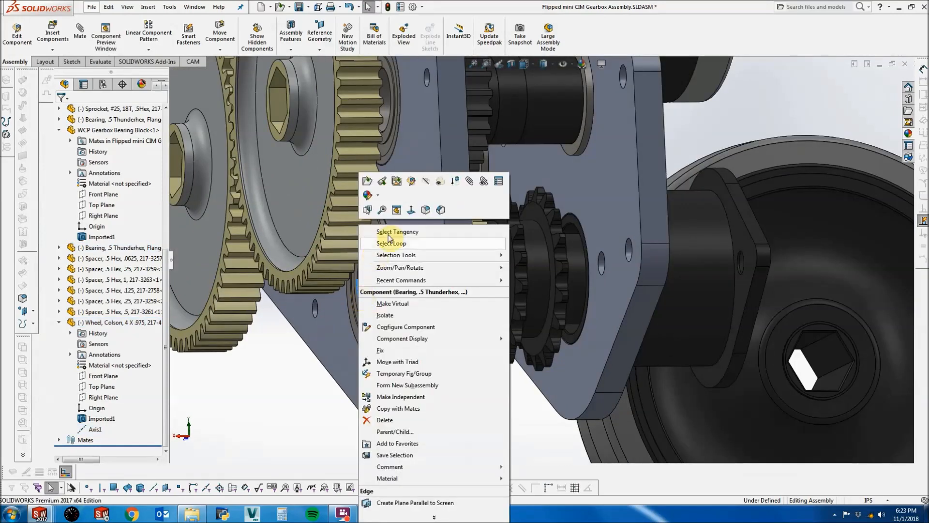
{"action": "left_click", "coordinate": [425, 181]}
Mate the wheel's Axis1 to the cylindrical face of Plate 1's lower bearing hole so the two are aligned.
{"action": "left_click", "coordinate": [367, 323]}
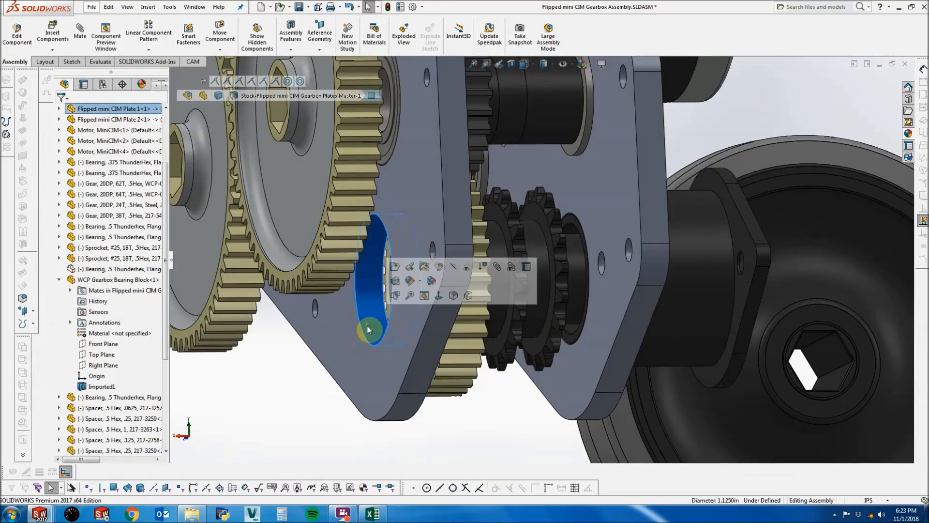
{"action": "key", "text": "f"}
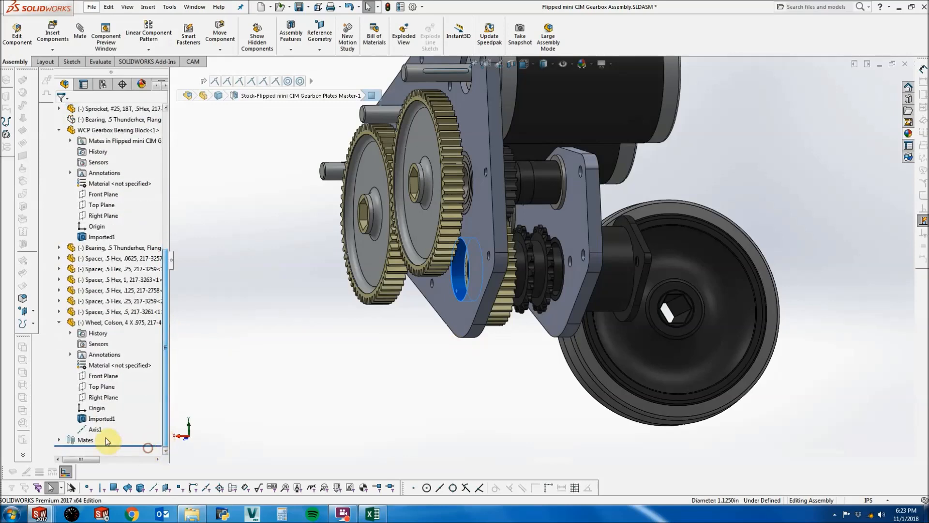
{"action": "left_click", "coordinate": [94, 429]}
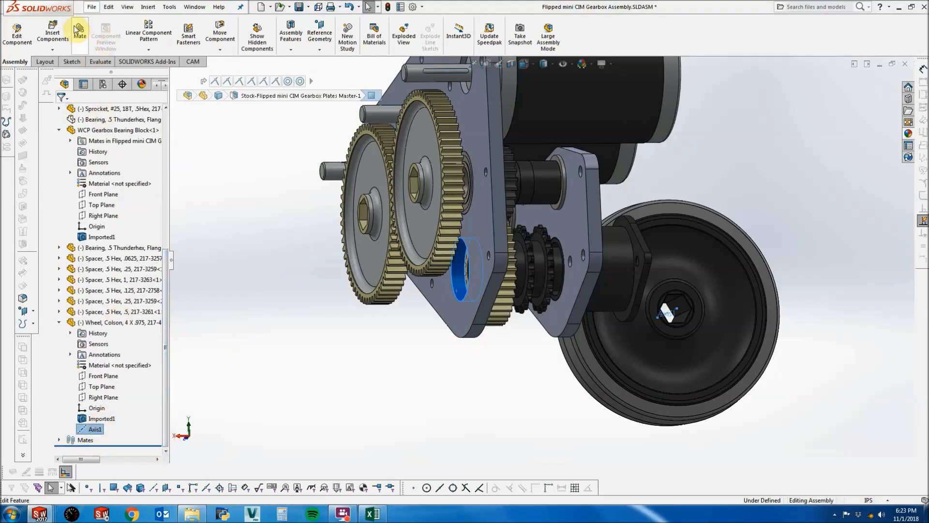
{"action": "left_click", "coordinate": [80, 32]}
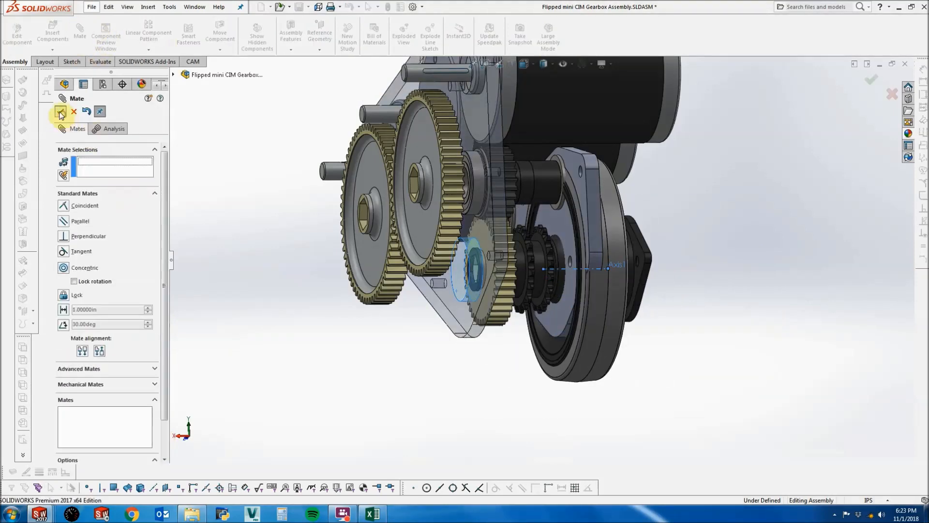
{"action": "left_click", "coordinate": [60, 111]}
Slide the wheel outward past the bearing block and mate its inner hub face coincident with the block's outer bearing face.
{"action": "left_click_drag", "start_coordinate": [668, 261], "coordinate": [695, 234]}
{"action": "scroll", "coordinate": [618, 311], "scroll_direction": "up", "scroll_amount": 2}
{"action": "middle_click_drag", "start_coordinate": [695, 234], "coordinate": [626, 240]}
{"action": "left_click", "coordinate": [611, 361]}
{"action": "scroll", "coordinate": [625, 240], "scroll_direction": "down", "scroll_amount": 3}
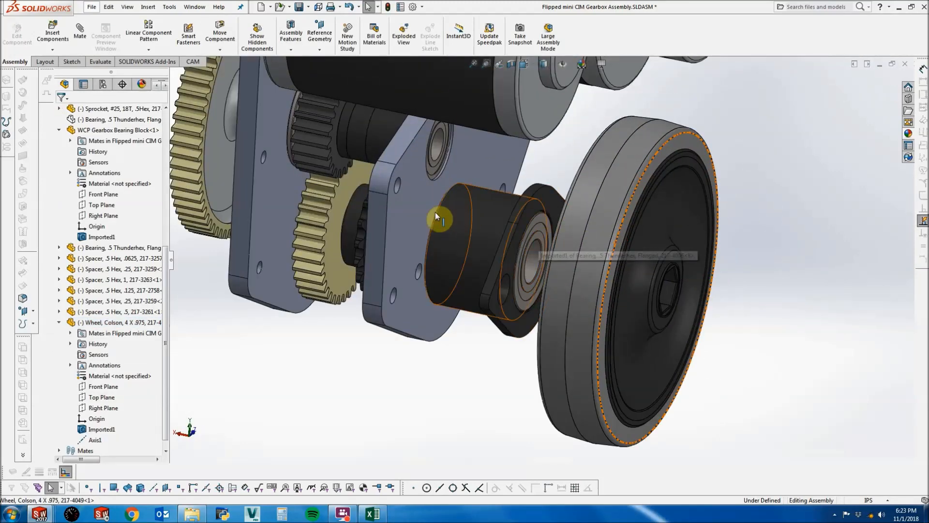
{"action": "scroll", "coordinate": [538, 237], "scroll_direction": "down", "scroll_amount": 4}
{"action": "left_click", "coordinate": [533, 231]}
{"action": "middle_click_drag", "start_coordinate": [573, 259], "coordinate": [523, 263]}
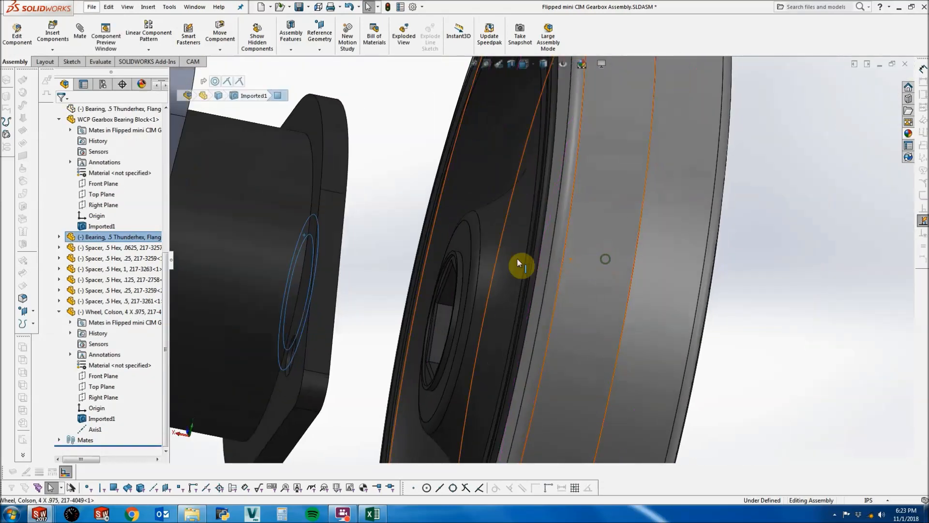
{"action": "scroll", "coordinate": [419, 266], "scroll_direction": "down", "scroll_amount": 5}
{"action": "left_click", "coordinate": [431, 236]}
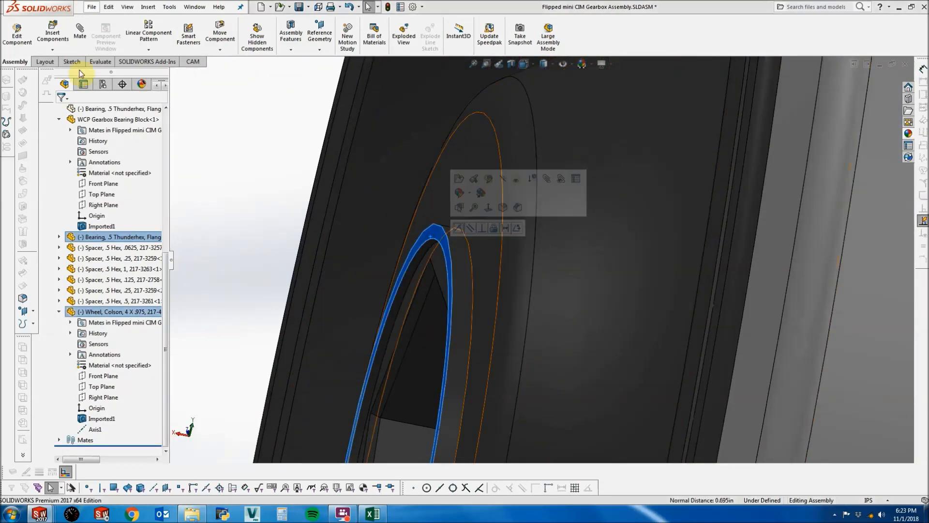
{"action": "left_click", "coordinate": [79, 32]}
{"action": "left_click", "coordinate": [62, 111]}
{"action": "left_click", "coordinate": [62, 112]}
Examine the mounted wheel's position relative to the bearing block, plates and motors from several viewpoints.
{"action": "scroll", "coordinate": [314, 194], "scroll_direction": "up", "scroll_amount": 2}
{"action": "scroll", "coordinate": [314, 194], "scroll_direction": "up", "scroll_amount": 6}
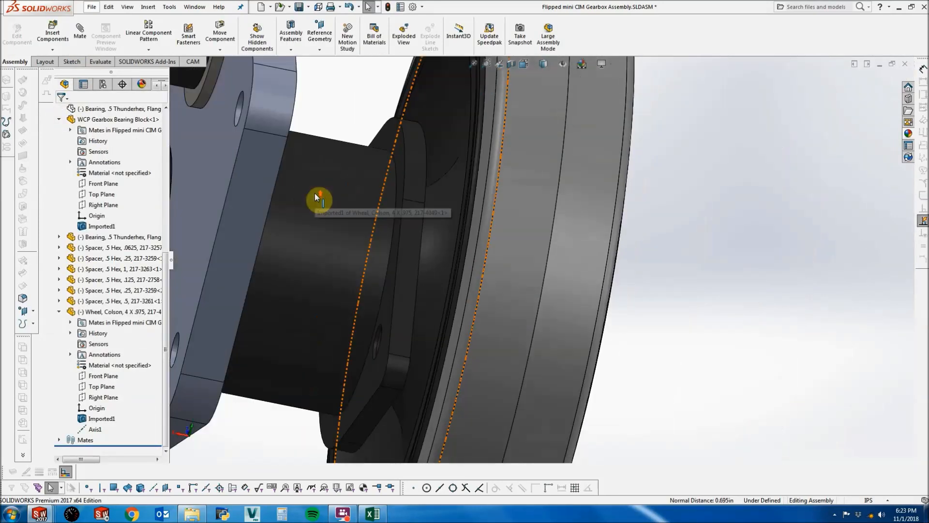
{"action": "middle_click_drag", "start_coordinate": [419, 219], "coordinate": [322, 185]}
{"action": "scroll", "coordinate": [380, 197], "scroll_direction": "up", "scroll_amount": 3}
{"action": "middle_click_drag", "start_coordinate": [474, 194], "coordinate": [527, 172]}
{"action": "left_click", "coordinate": [443, 141]}
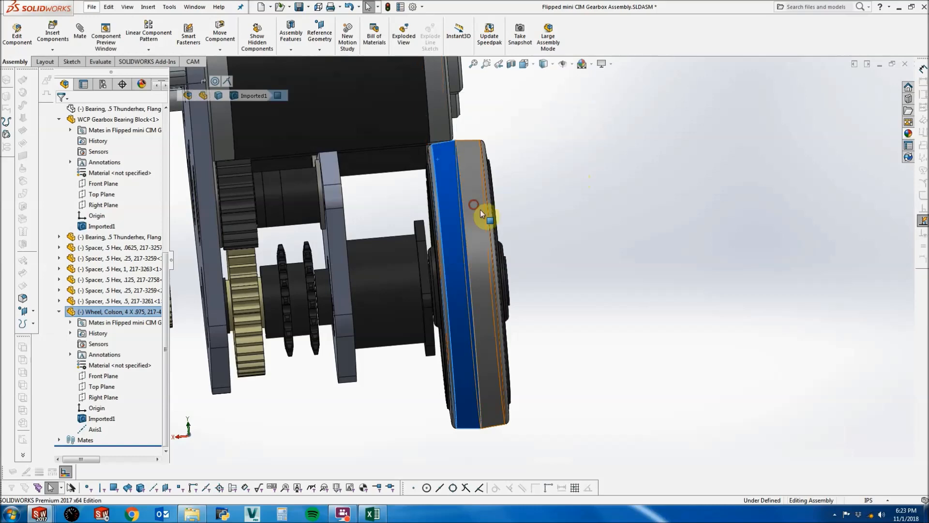
{"action": "scroll", "coordinate": [535, 280], "scroll_direction": "up", "scroll_amount": 4}
{"action": "left_click", "coordinate": [569, 269]}
{"action": "mouse_move", "coordinate": [570, 270]}
{"action": "middle_mouse_down"}
{"action": "mouse_move", "coordinate": [566, 241]}
{"action": "mouse_move", "coordinate": [556, 258]}
{"action": "mouse_move", "coordinate": [564, 263]}
{"action": "middle_mouse_up"}
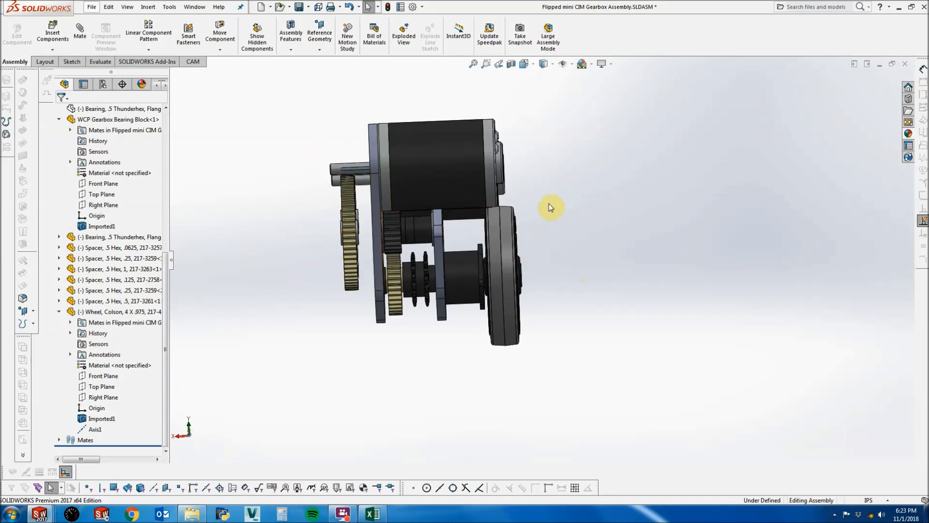
{"action": "middle_click_drag", "start_coordinate": [547, 211], "coordinate": [456, 311]}
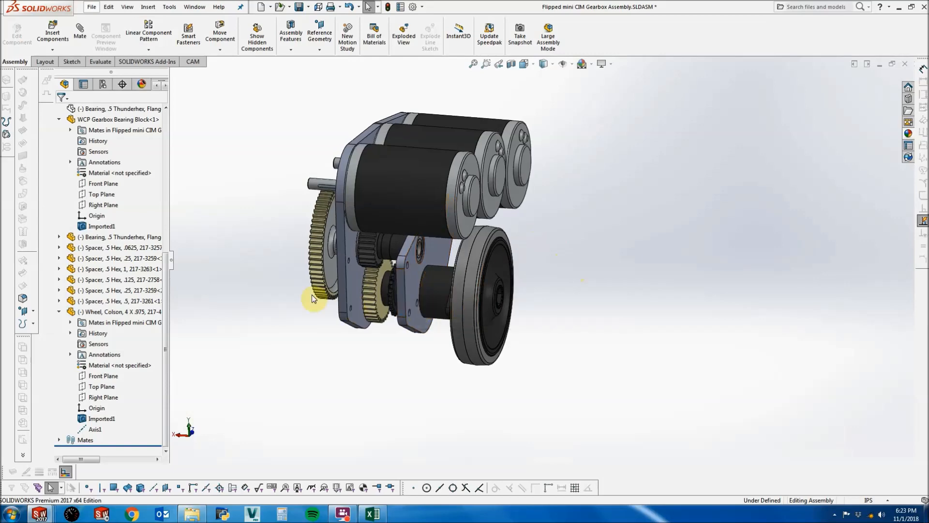
{"action": "middle_click_drag", "start_coordinate": [332, 280], "coordinate": [393, 259]}
{"action": "scroll", "coordinate": [394, 262], "scroll_direction": "down", "scroll_amount": 2}
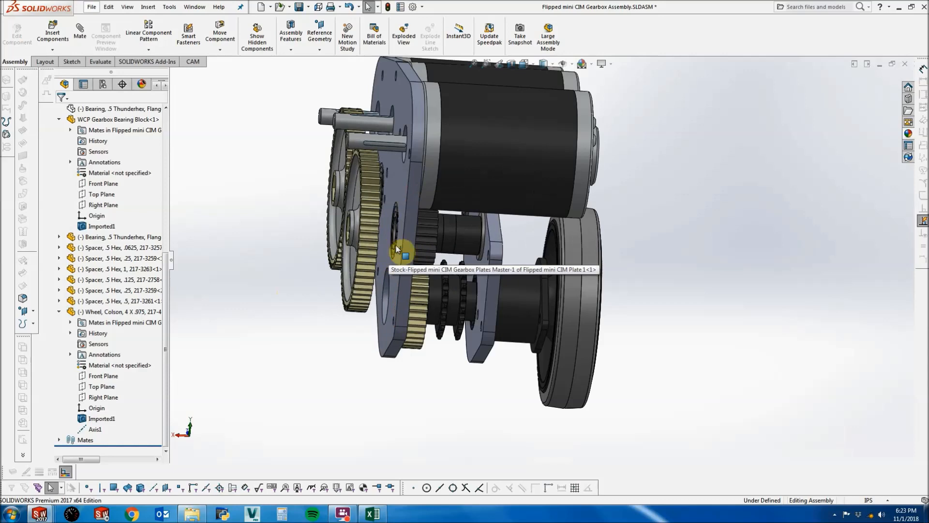
Show the hidden .5 Thunderhex bearing in Plate 1's lower hole again.
{"action": "scroll", "coordinate": [135, 310], "scroll_direction": "up", "scroll_amount": 4}
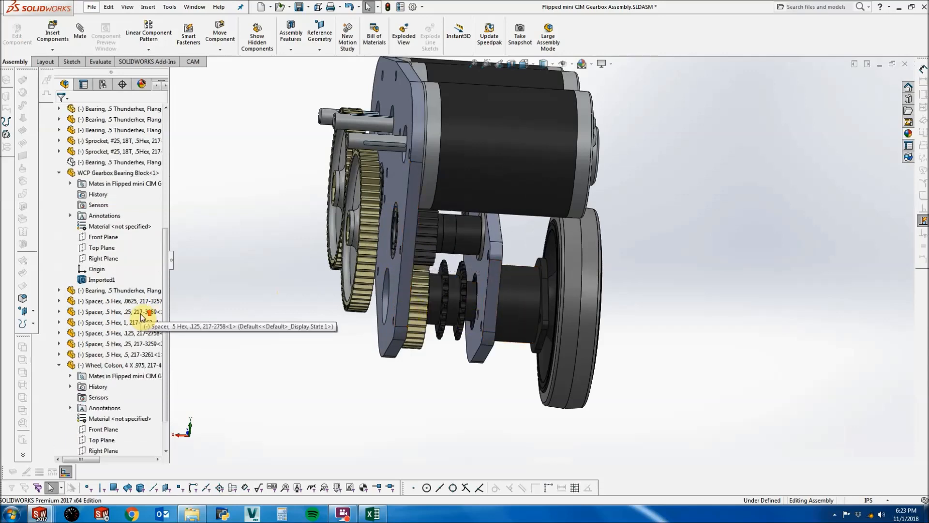
{"action": "right_click", "coordinate": [124, 215]}
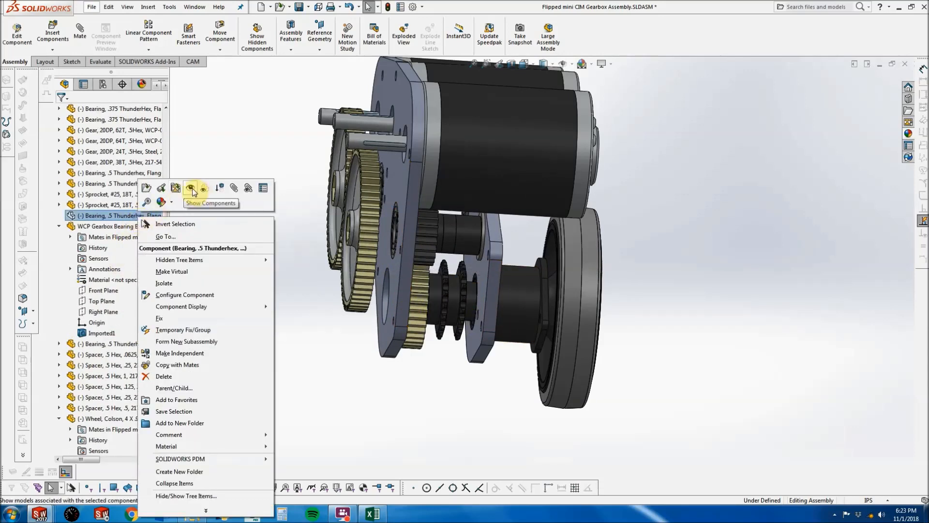
{"action": "scroll", "coordinate": [418, 293], "scroll_direction": "down", "scroll_amount": 6}
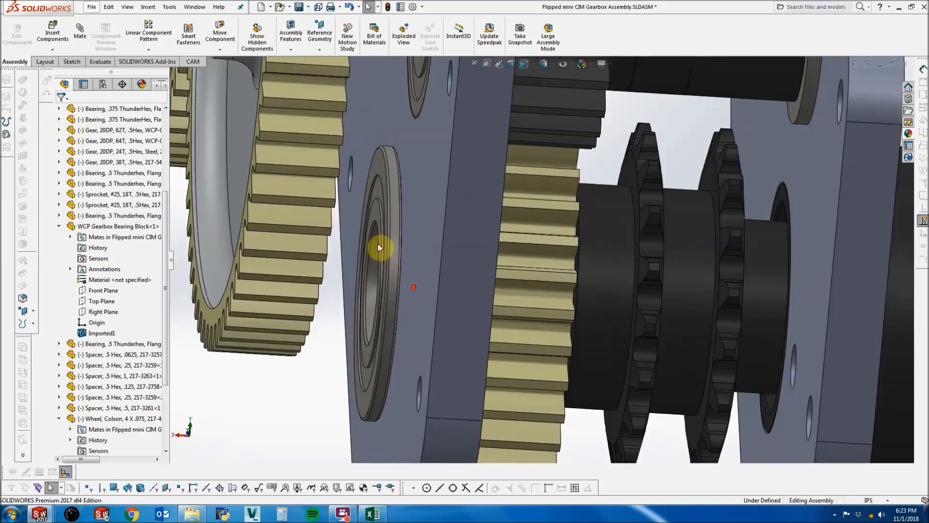
Measure the normal distance from the outer face of Plate 1's lower bearing to the wheel's outer hub face.
{"action": "left_click", "coordinate": [375, 217]}
{"action": "scroll", "coordinate": [495, 348], "scroll_direction": "up", "scroll_amount": 2}
{"action": "scroll", "coordinate": [496, 349], "scroll_direction": "up", "scroll_amount": 3}
{"action": "scroll", "coordinate": [765, 266], "scroll_direction": "down", "scroll_amount": 10}
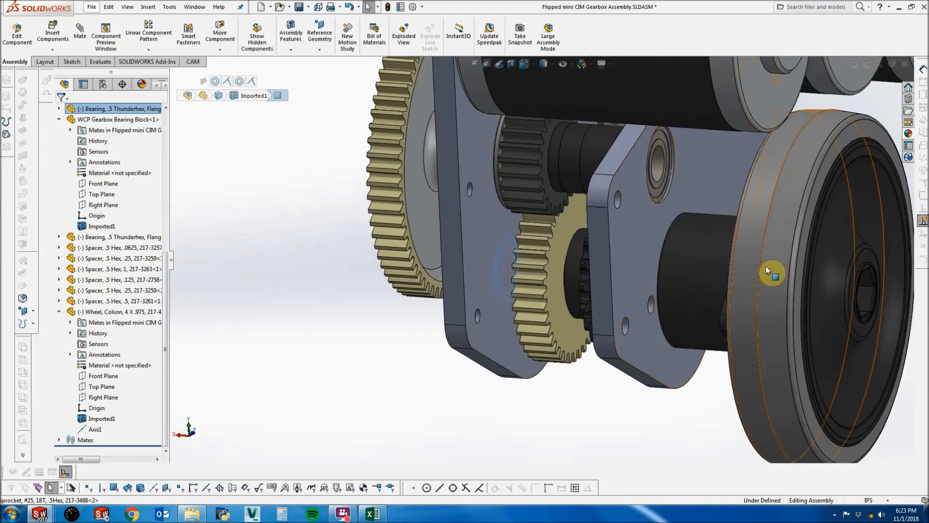
{"action": "scroll", "coordinate": [766, 262], "scroll_direction": "down", "scroll_amount": 3}
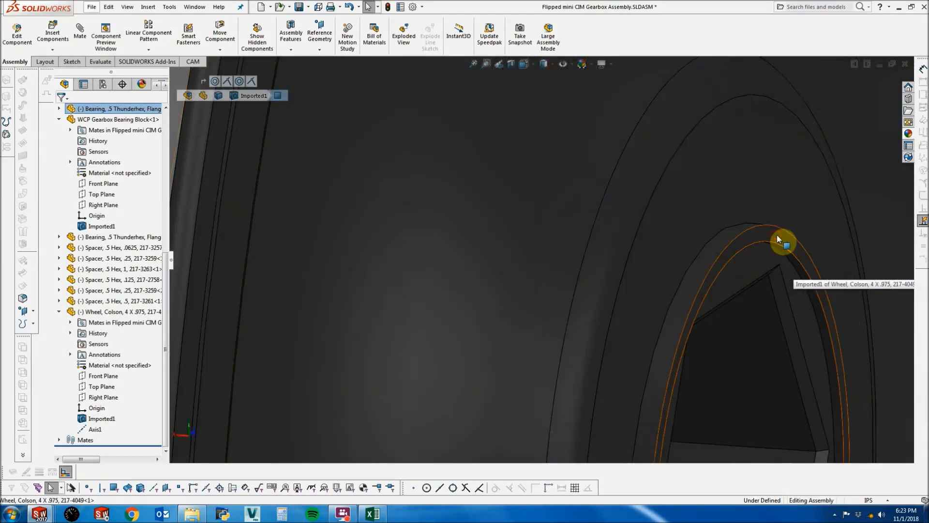
{"action": "left_click", "coordinate": [777, 235], "text": "ctrl"}
{"action": "scroll", "coordinate": [773, 282], "scroll_direction": "up", "scroll_amount": 7}
{"action": "scroll", "coordinate": [752, 287], "scroll_direction": "up", "scroll_amount": 3}
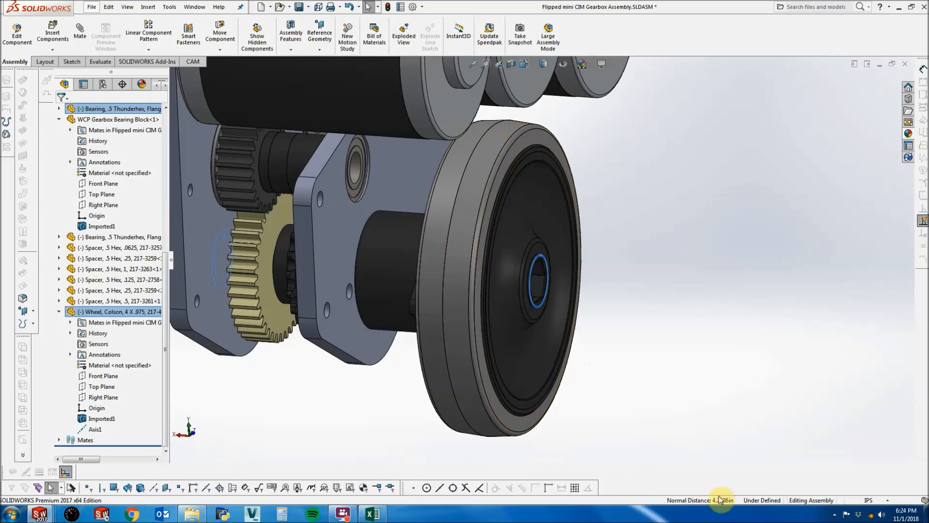
{"action": "left_click", "coordinate": [708, 409]}
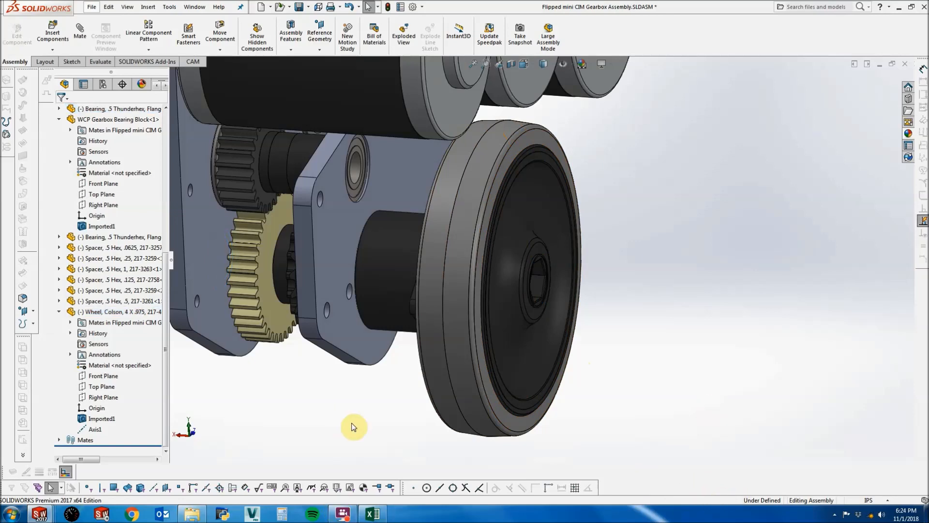
Open the part Thunderhex, .5in, Start Part.SLDPRT from the COTS Parts Shaft folder.
{"action": "middle_click_drag", "start_coordinate": [339, 399], "coordinate": [188, 197]}
{"action": "left_click", "coordinate": [44, 34]}
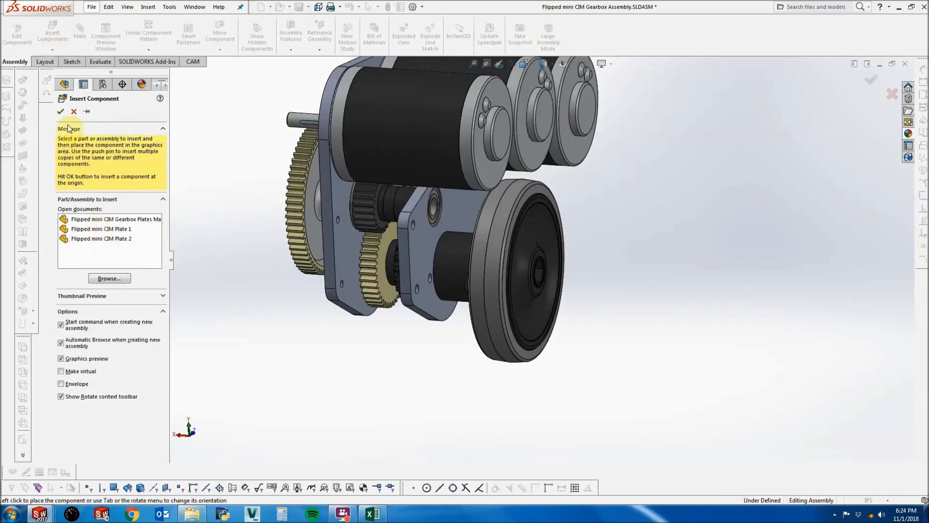
{"action": "left_click", "coordinate": [73, 111]}
{"action": "left_click", "coordinate": [91, 7]}
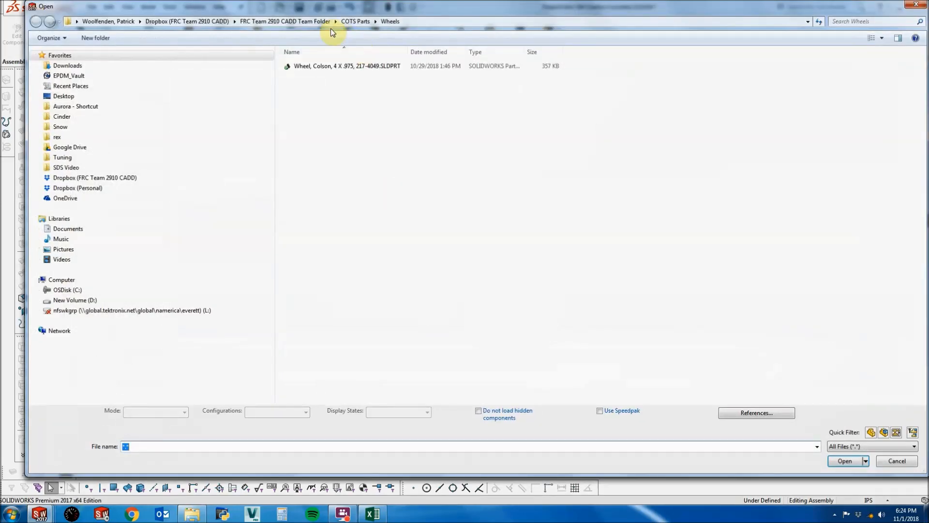
{"action": "left_click", "coordinate": [354, 21]}
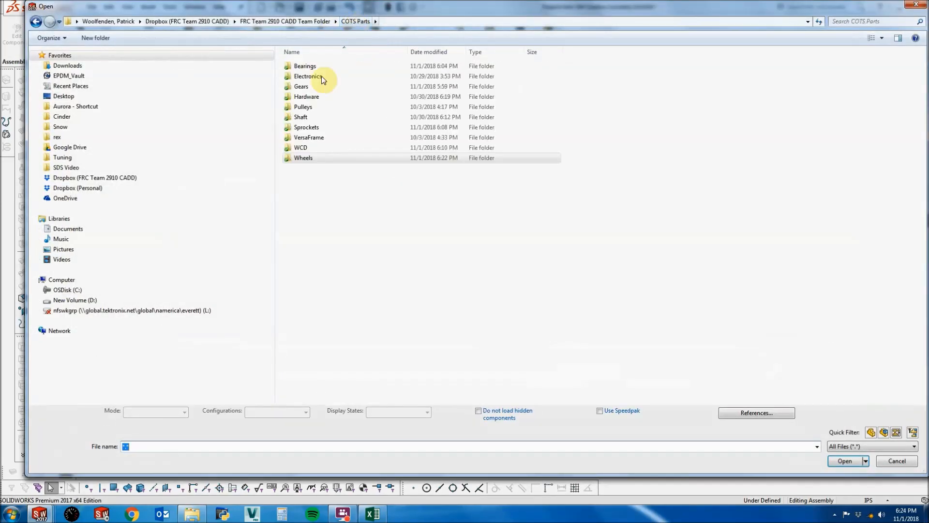
{"action": "double_click", "coordinate": [313, 117]}
{"action": "left_click", "coordinate": [353, 66]}
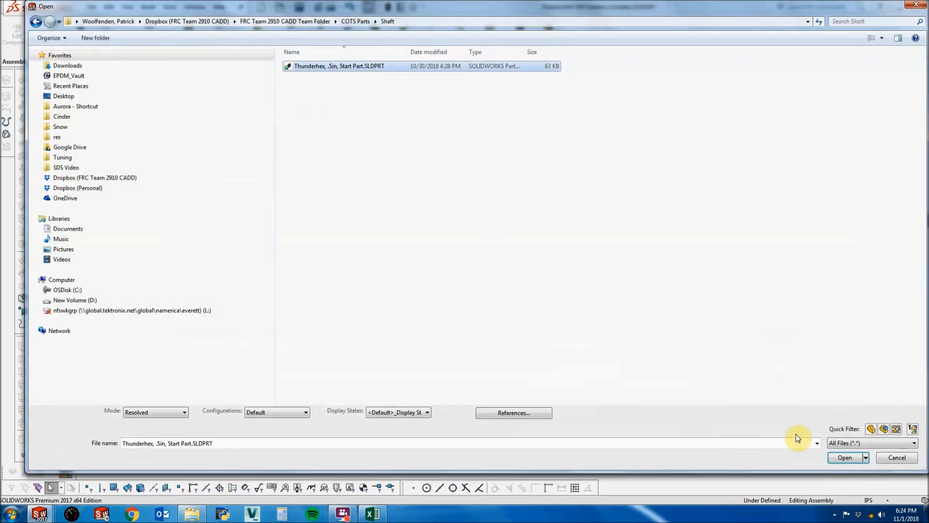
{"action": "left_click", "coordinate": [840, 457]}
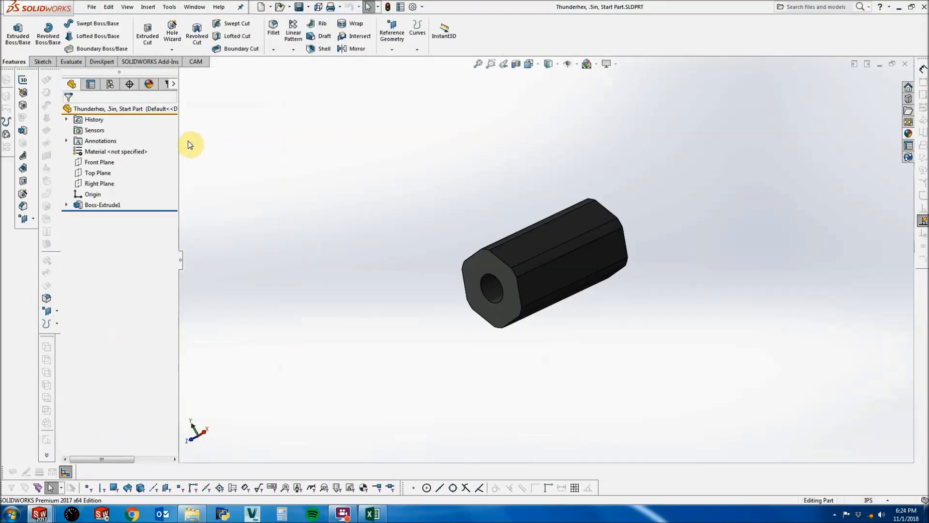
Save the Thunderhex start part as "Flipped mini CIM output shaft" in the Flipped Mini Cim Gearbox folder.
{"action": "left_click", "coordinate": [36, 63]}
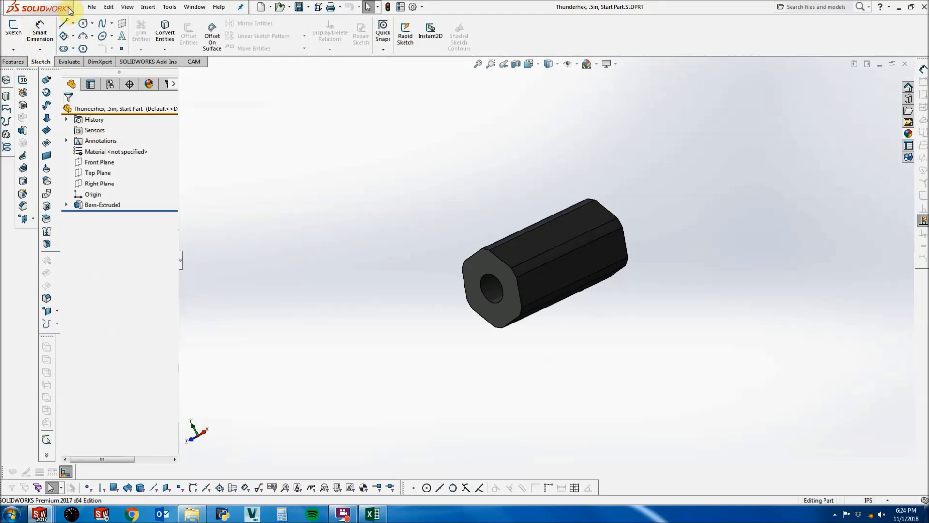
{"action": "left_click", "coordinate": [91, 7]}
{"action": "left_click", "coordinate": [120, 110]}
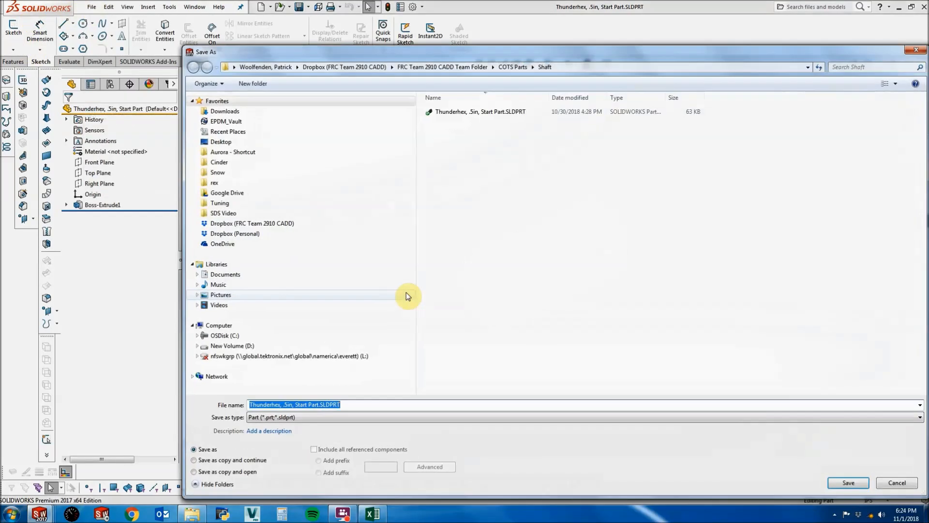
{"action": "left_click", "coordinate": [470, 69]}
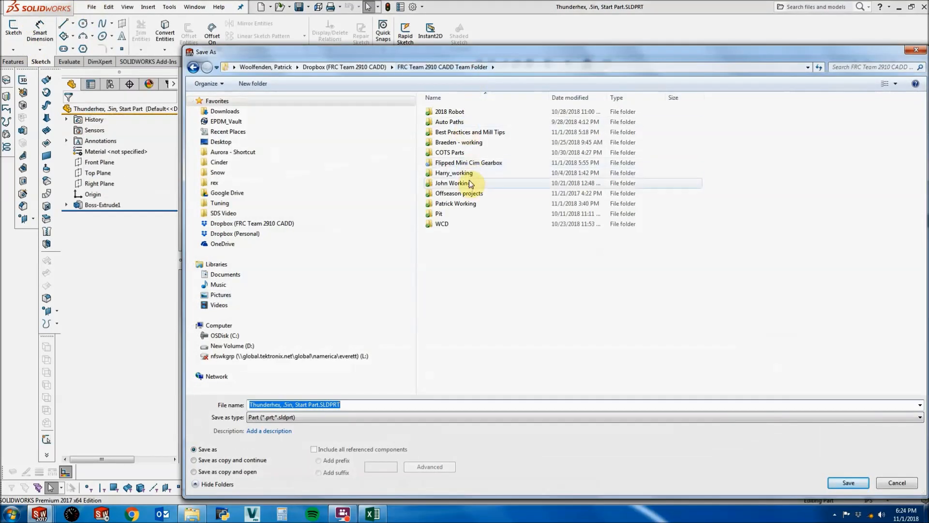
{"action": "double_click", "coordinate": [469, 161]}
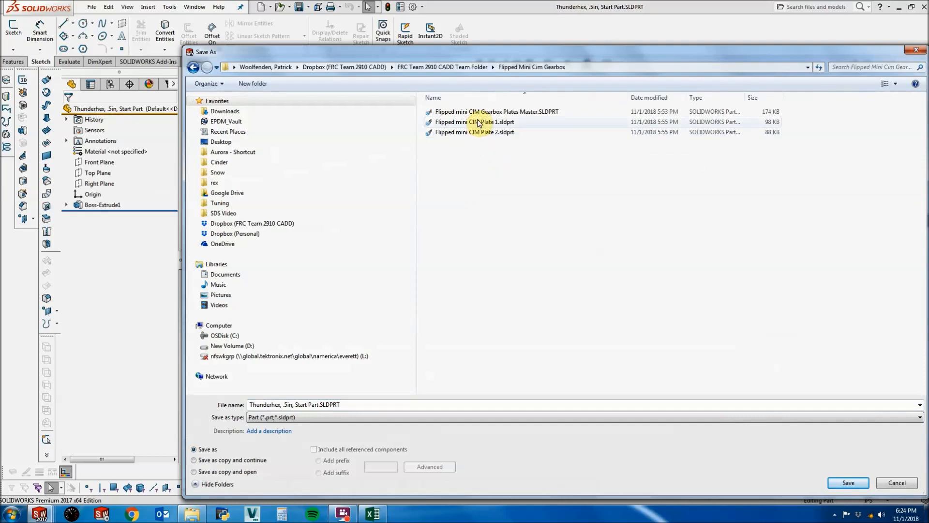
{"action": "left_click", "coordinate": [478, 121]}
{"action": "left_click", "coordinate": [333, 405]}
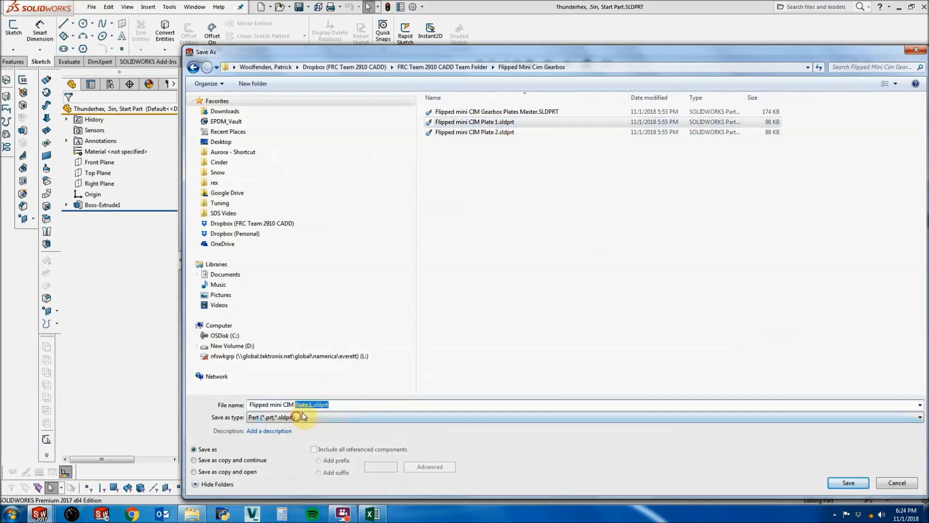
{"action": "type", "text": "outputshaf"}
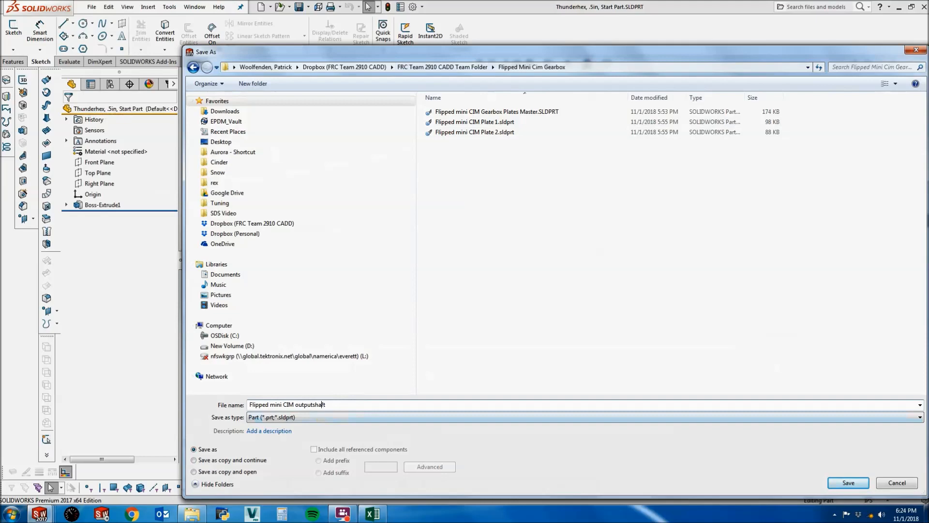
{"action": "key", "text": "Return"}
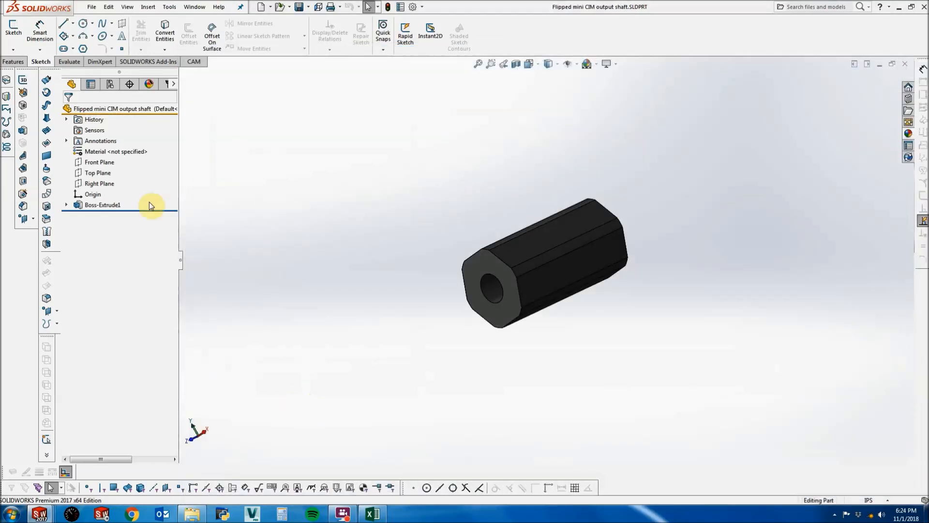
{"action": "right_click", "coordinate": [115, 205]}
{"action": "left_click", "coordinate": [122, 175]}
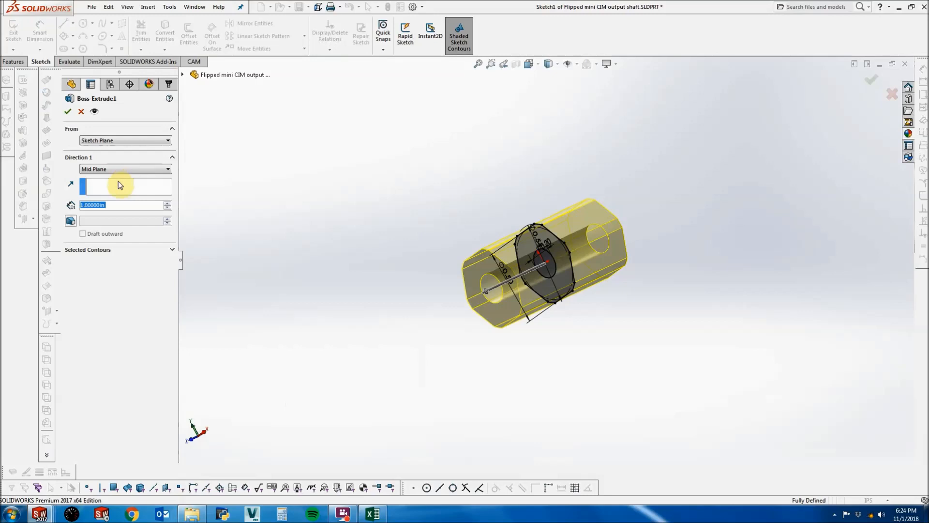
{"action": "left_click", "coordinate": [81, 111]}
Insert the Flipped mini CIM output shaft into the Flipped mini CIM Gearbox Assembly, placing it in free space below the plates.
{"action": "left_click", "coordinate": [201, 6]}
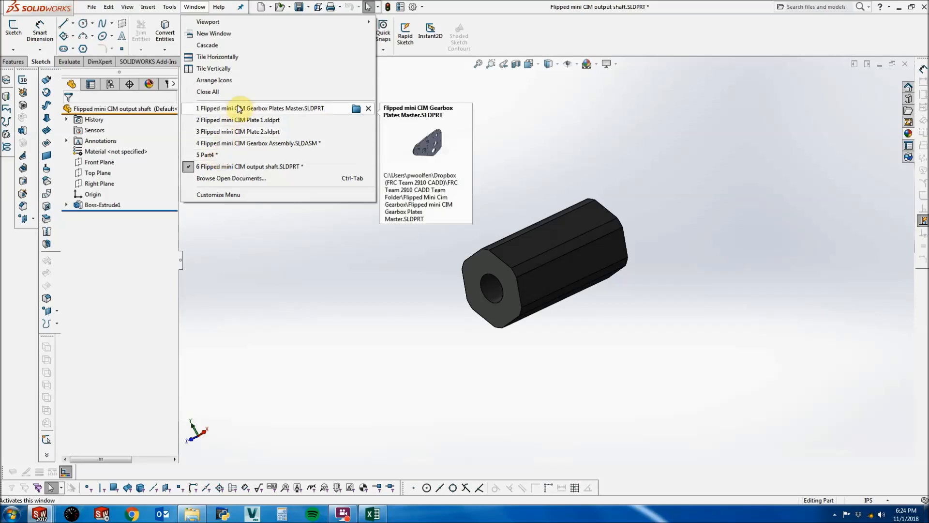
{"action": "left_click", "coordinate": [239, 141]}
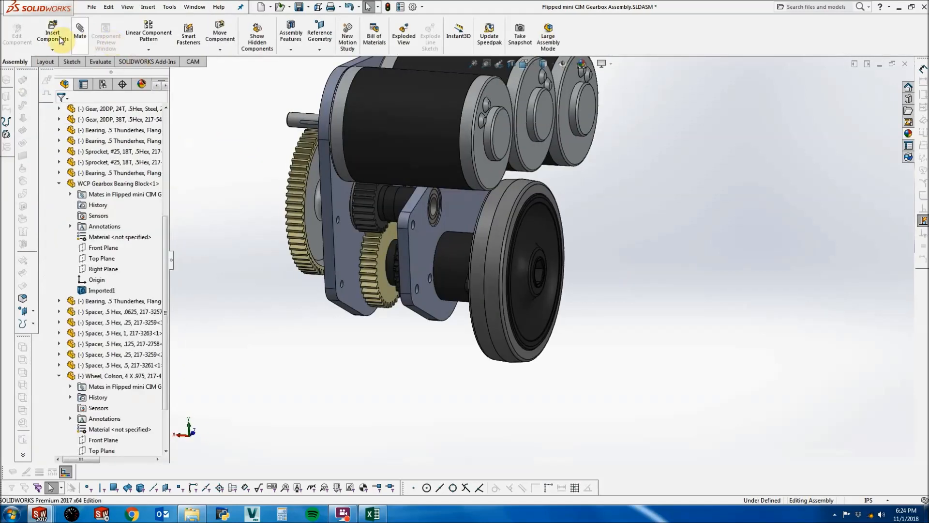
{"action": "left_click", "coordinate": [61, 40]}
{"action": "left_click", "coordinate": [137, 230]}
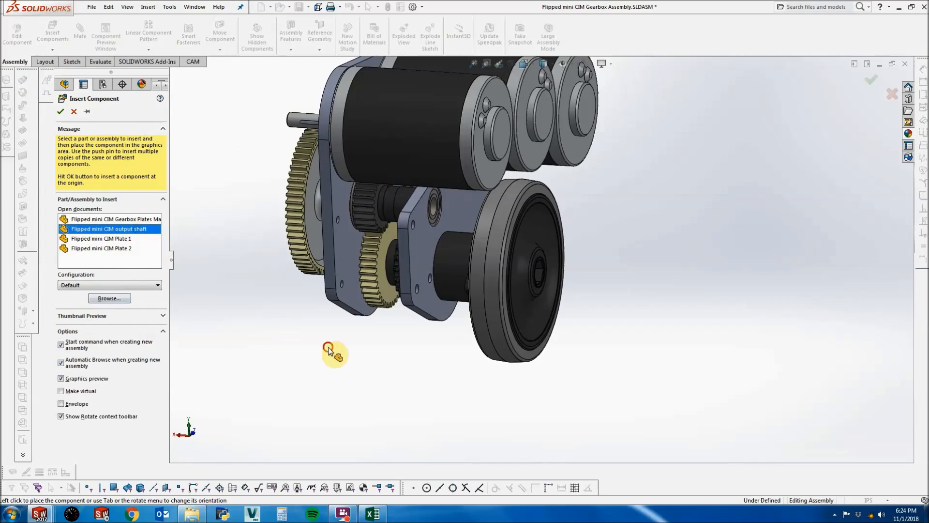
{"action": "left_click", "coordinate": [328, 346]}
Measure the normal distance from the wheel's outer hub face to the outer face of the lower bearing in the far plate.
{"action": "scroll", "coordinate": [555, 269], "scroll_direction": "down", "scroll_amount": 10}
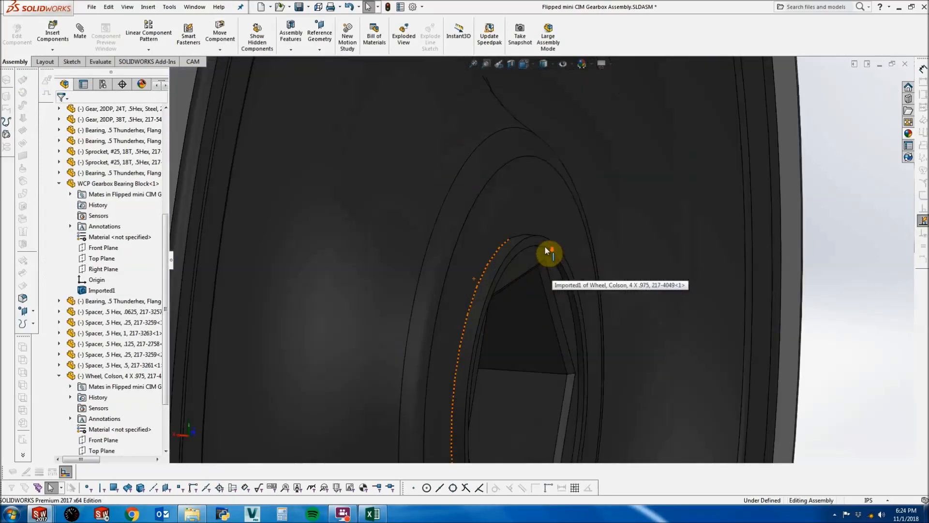
{"action": "left_click", "coordinate": [544, 246]}
{"action": "scroll", "coordinate": [540, 286], "scroll_direction": "up", "scroll_amount": 6}
{"action": "scroll", "coordinate": [378, 299], "scroll_direction": "up", "scroll_amount": 3}
{"action": "middle_click_drag", "start_coordinate": [383, 295], "coordinate": [447, 277]}
{"action": "scroll", "coordinate": [282, 279], "scroll_direction": "down", "scroll_amount": 6}
{"action": "scroll", "coordinate": [273, 306], "scroll_direction": "down", "scroll_amount": 1}
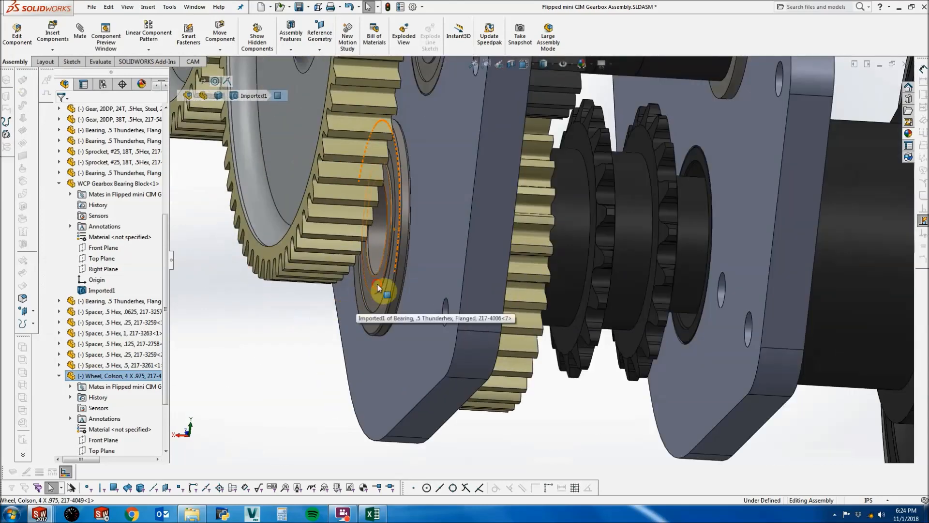
{"action": "left_click", "coordinate": [377, 283], "text": "ctrl"}
{"action": "key", "text": "m"}
{"action": "scroll", "coordinate": [380, 292], "scroll_direction": "up", "scroll_amount": 3}
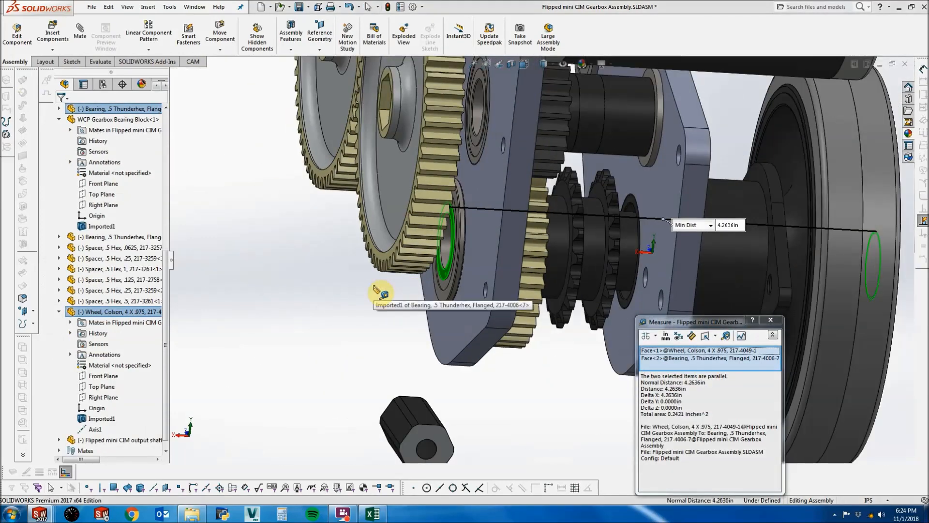
{"action": "scroll", "coordinate": [382, 290], "scroll_direction": "up", "scroll_amount": 2}
{"action": "scroll", "coordinate": [470, 359], "scroll_direction": "up", "scroll_amount": 2}
{"action": "key", "text": "Escape"}
Edit the output shaft within the assembly and set its Boss-Extrude1 mid-plane depth to 4.27 in.
{"action": "left_click", "coordinate": [458, 356]}
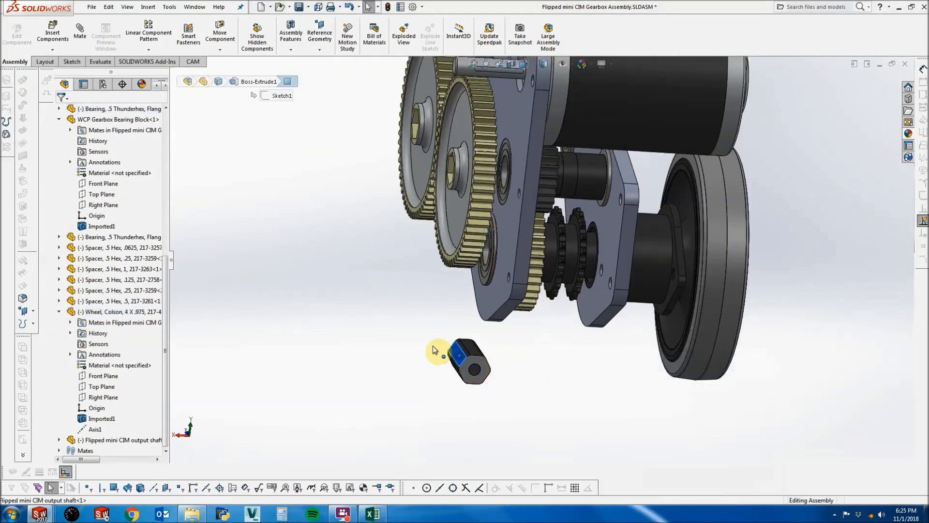
{"action": "left_click", "coordinate": [60, 429]}
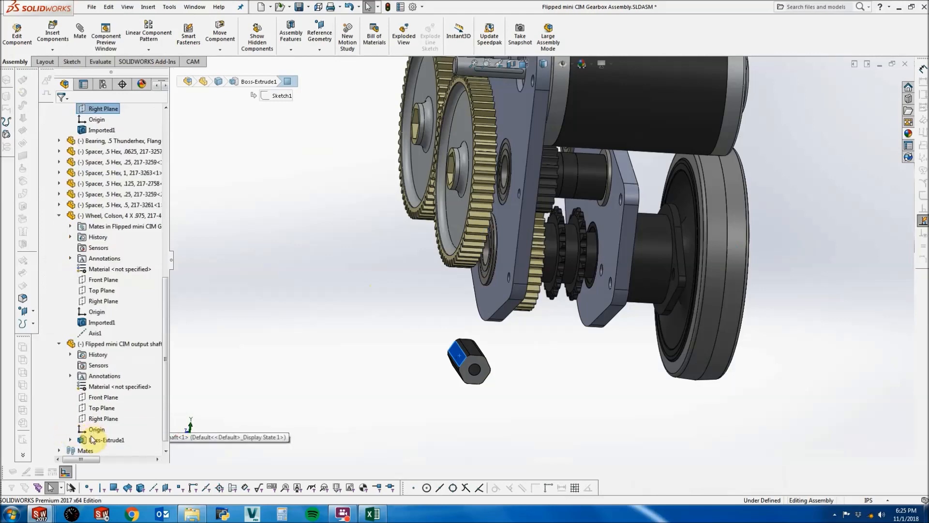
{"action": "right_click", "coordinate": [91, 440]}
{"action": "left_click", "coordinate": [97, 324]}
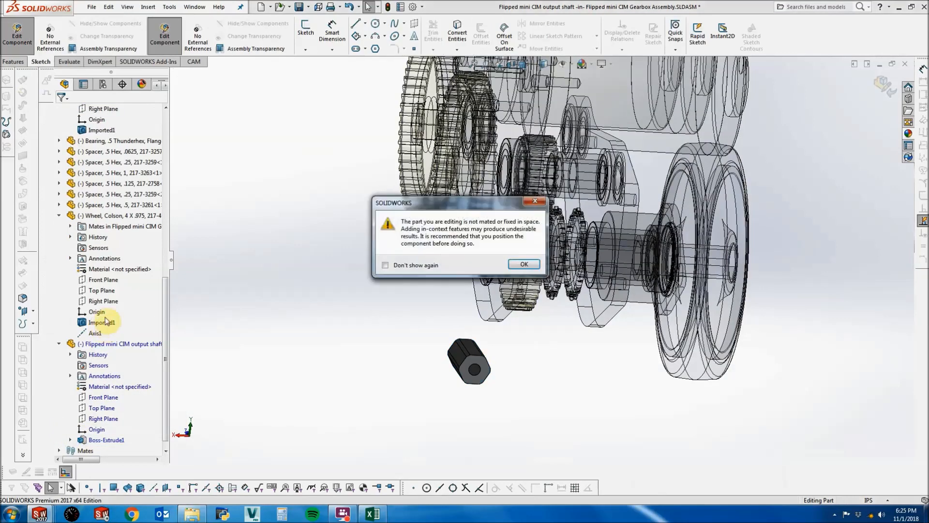
{"action": "left_click", "coordinate": [524, 264]}
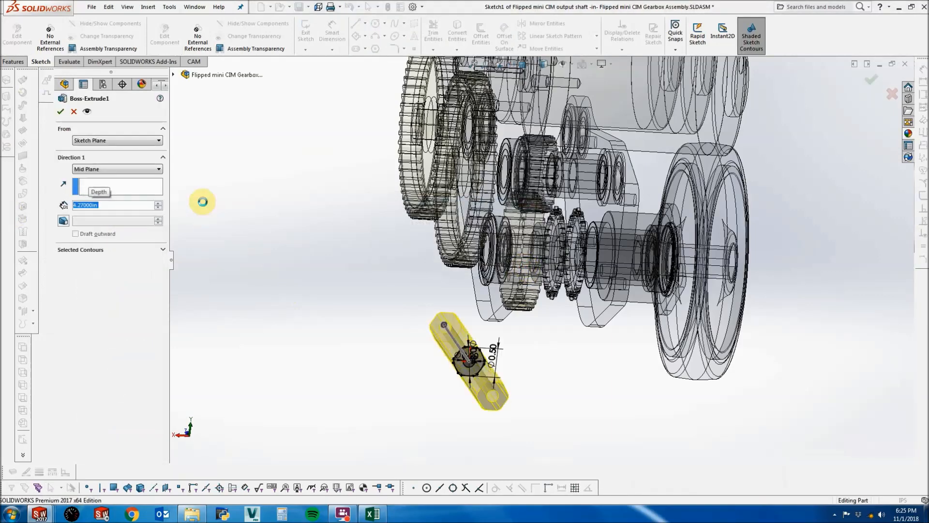
Extrude the output shaft's hex profile mid-plane to a depth of 4.27 in and return to the assembly.
{"action": "key", "text": "Return"}
{"action": "left_click", "coordinate": [880, 84]}
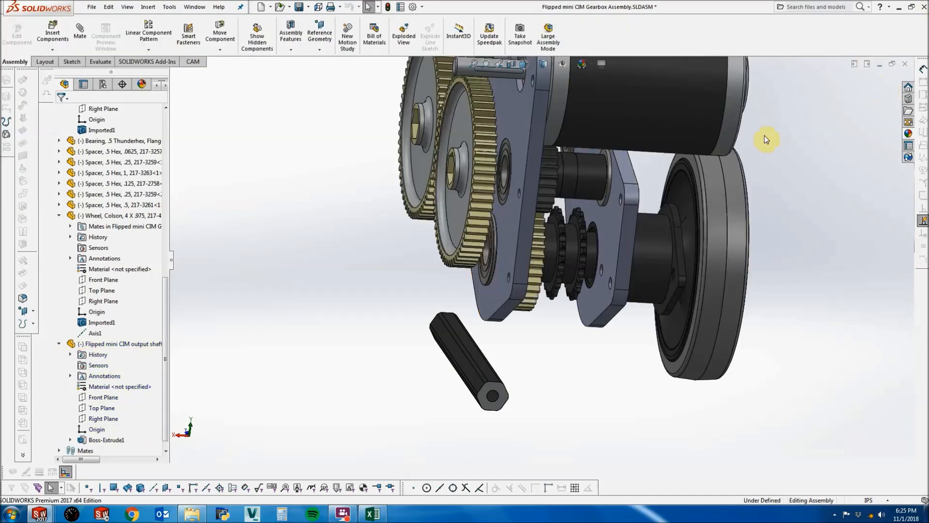
Hide the lower bearing in the outer plate and mate the output shaft's bore concentric with the plate's bearing hole.
{"action": "scroll", "coordinate": [508, 382], "scroll_direction": "down", "scroll_amount": 3}
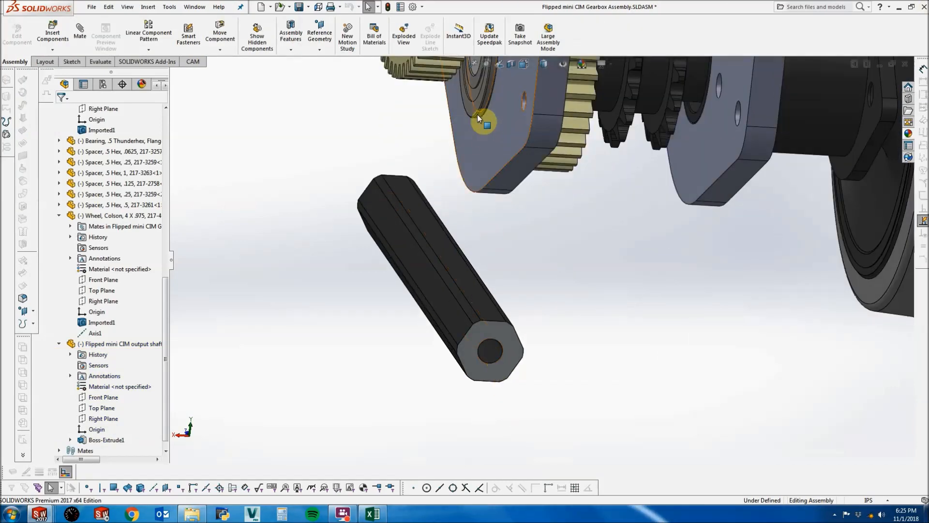
{"action": "right_click", "coordinate": [473, 106]}
{"action": "left_click", "coordinate": [550, 66]}
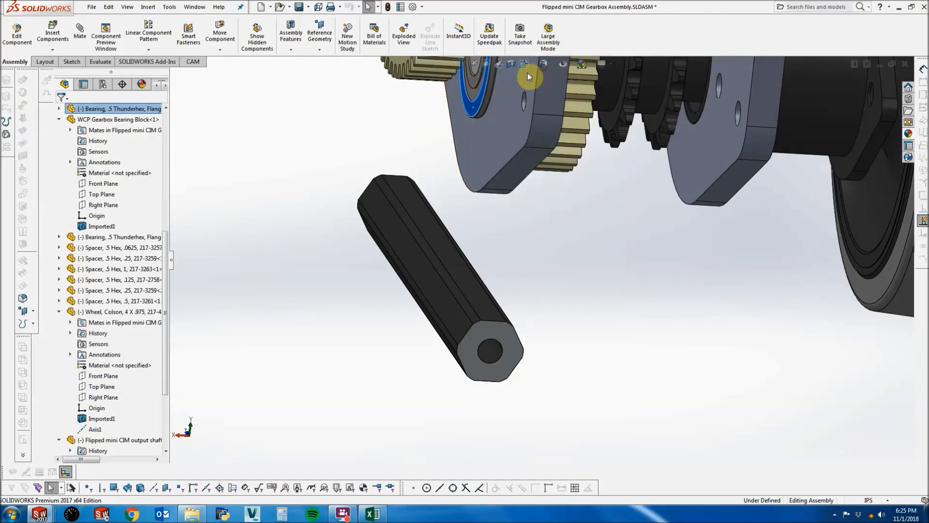
{"action": "left_click", "coordinate": [476, 108]}
{"action": "left_click", "coordinate": [489, 345], "text": "ctrl"}
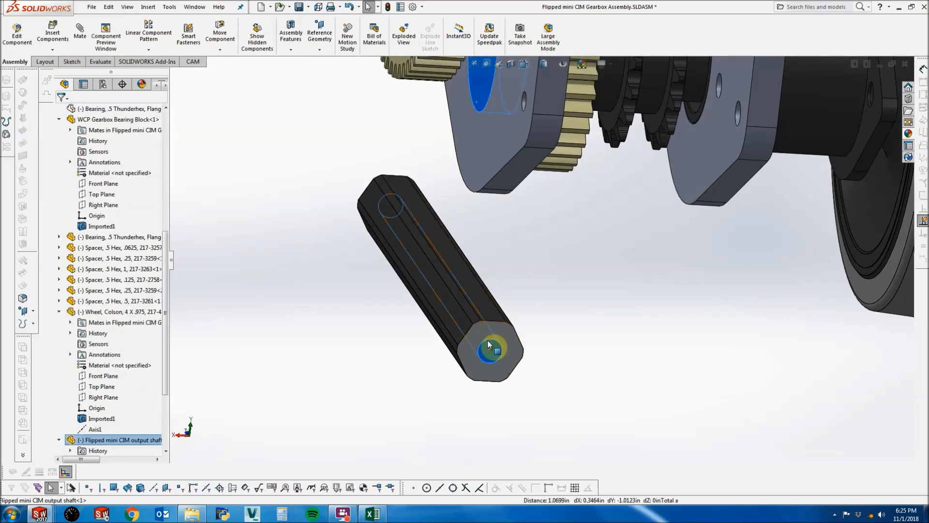
{"action": "left_click", "coordinate": [84, 40]}
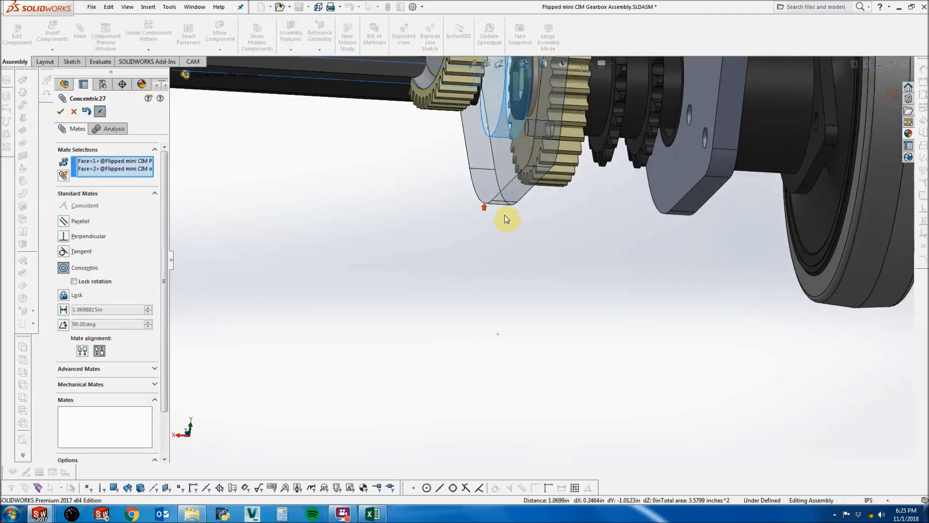
{"action": "left_click", "coordinate": [60, 113]}
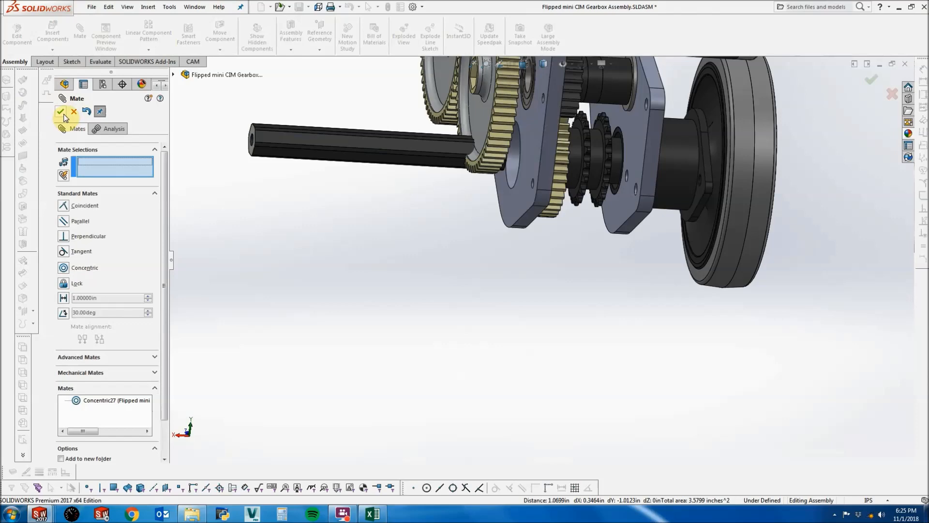
Add a coincident mate between the output shaft's outer end face and the outer face of the plate.
{"action": "scroll", "coordinate": [295, 147], "scroll_direction": "down", "scroll_amount": 3}
{"action": "left_click", "coordinate": [327, 164]}
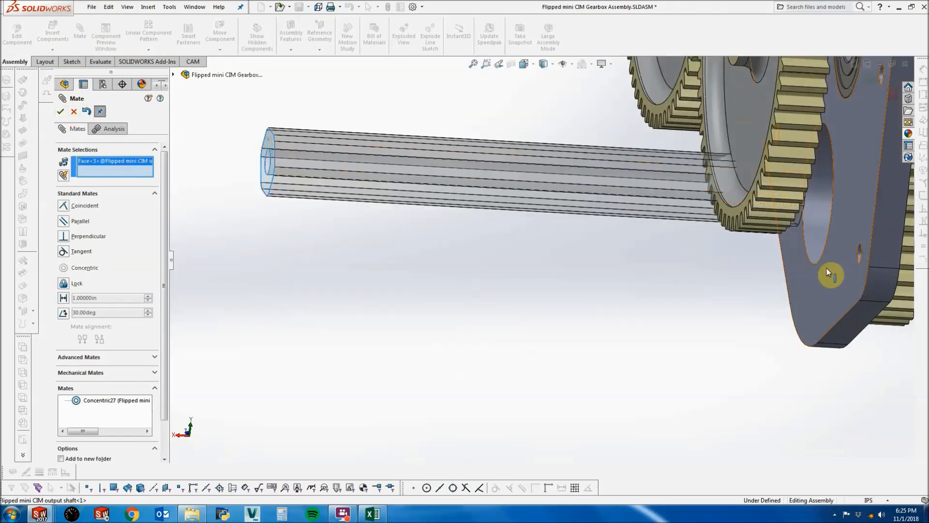
{"action": "left_click", "coordinate": [826, 269]}
{"action": "left_click", "coordinate": [60, 111]}
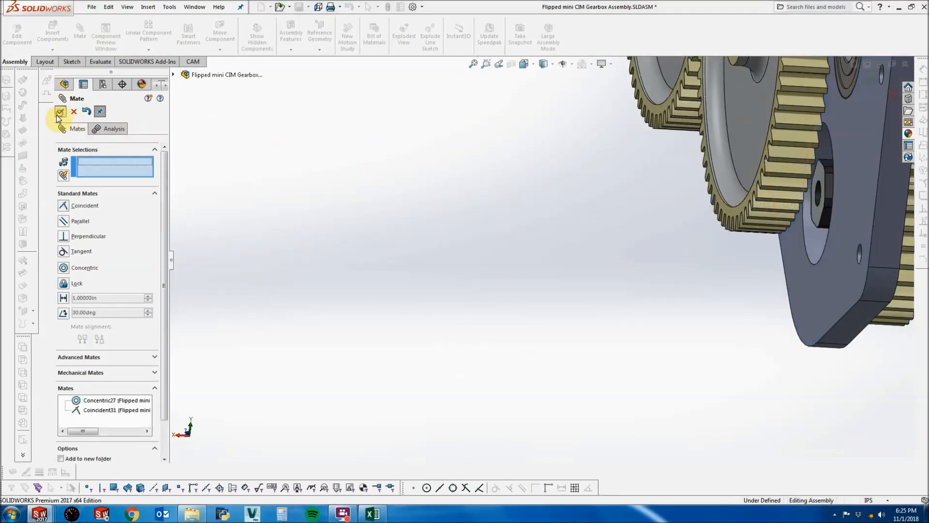
{"action": "left_click", "coordinate": [60, 111]}
Show the hidden .5 Thunderhex flanged bearing around the output shaft again.
{"action": "scroll", "coordinate": [829, 288], "scroll_direction": "up", "scroll_amount": 5}
{"action": "scroll", "coordinate": [818, 271], "scroll_direction": "down", "scroll_amount": 5}
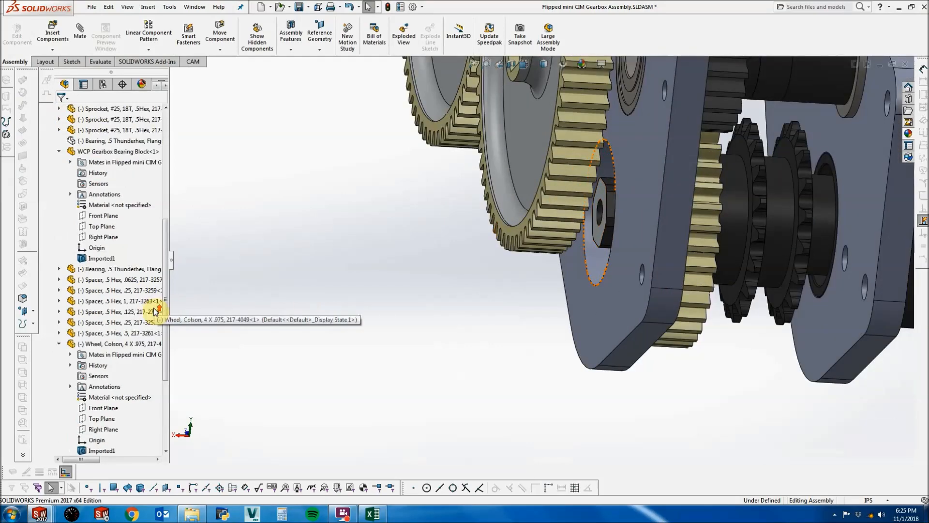
{"action": "scroll", "coordinate": [114, 312], "scroll_direction": "up", "scroll_amount": 3}
{"action": "right_click", "coordinate": [121, 194]}
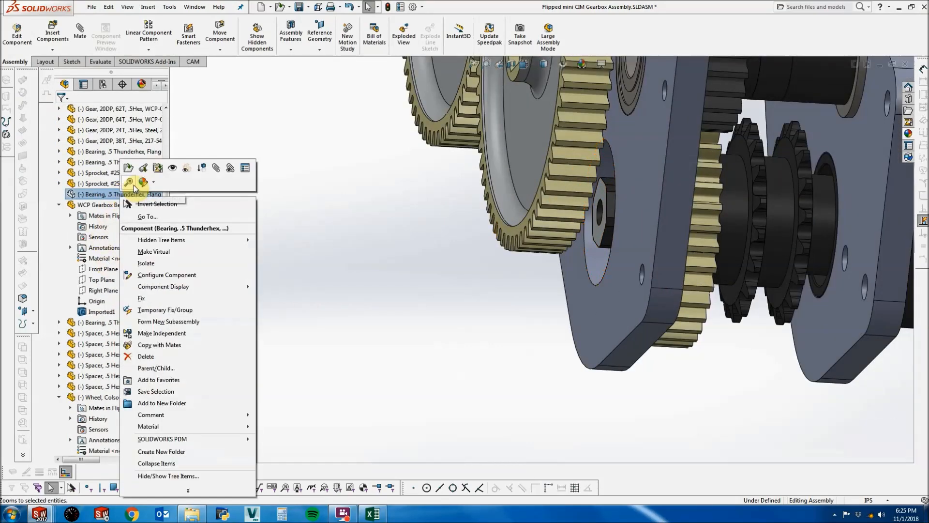
{"action": "left_click", "coordinate": [171, 167]}
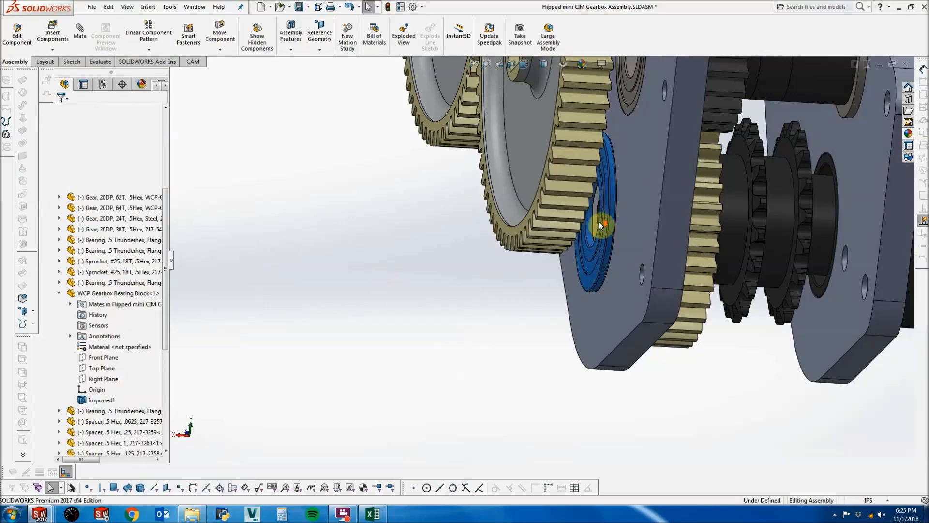
Edit the output shaft's coincident mate so its end face references the bearing's outer face instead of the plate.
{"action": "scroll", "coordinate": [583, 220], "scroll_direction": "down", "scroll_amount": 4}
{"action": "left_click", "coordinate": [583, 206]}
{"action": "scroll", "coordinate": [94, 368], "scroll_direction": "down", "scroll_amount": 2}
{"action": "left_click", "coordinate": [70, 397]}
{"action": "left_click", "coordinate": [117, 418]}
{"action": "right_click", "coordinate": [117, 421]}
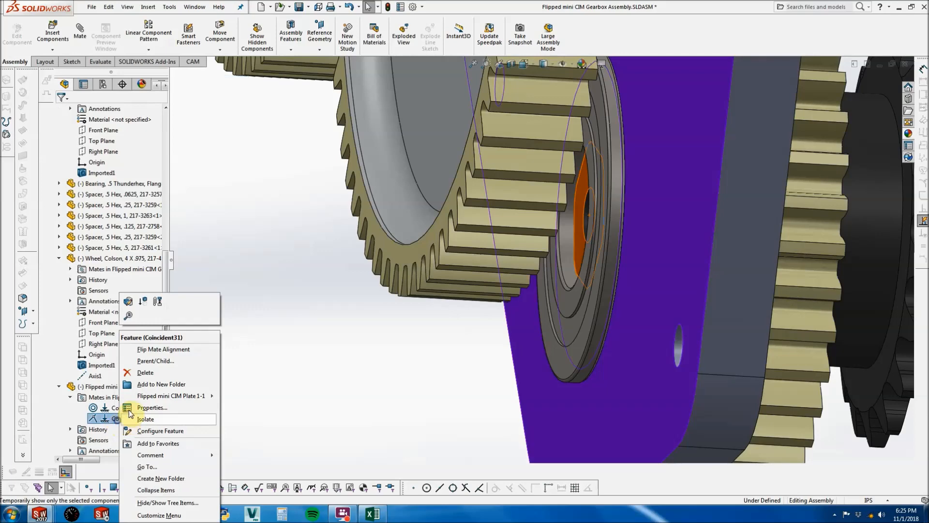
{"action": "left_click", "coordinate": [127, 303]}
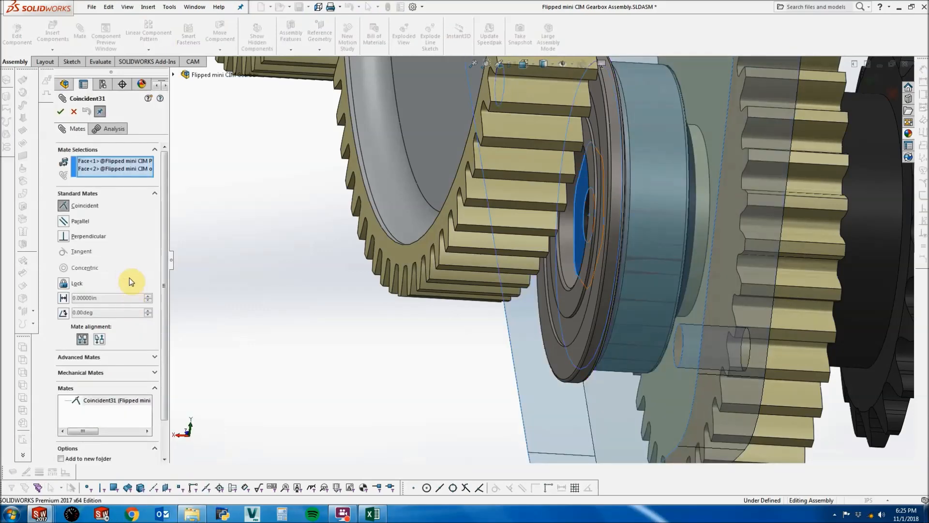
{"action": "left_click", "coordinate": [139, 169]}
{"action": "right_click", "coordinate": [133, 164]}
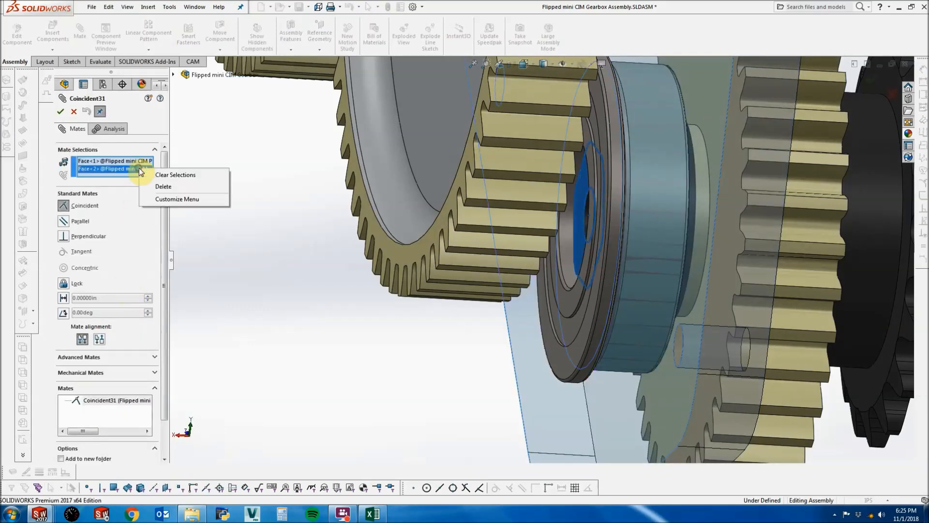
{"action": "left_click", "coordinate": [154, 180]}
{"action": "left_click", "coordinate": [564, 301]}
{"action": "left_click", "coordinate": [60, 112]}
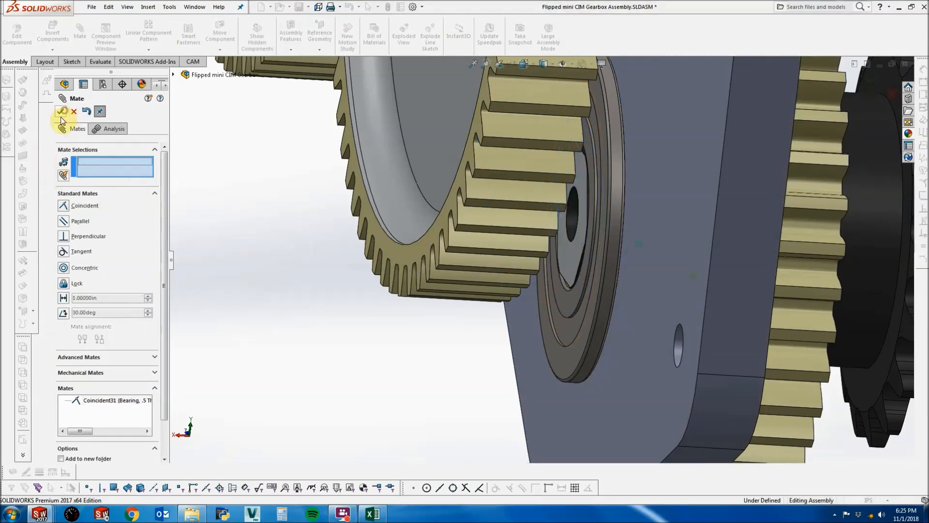
{"action": "left_click", "coordinate": [60, 111]}
Insert the .25ID, .688OD, .07W washer from the team's parts folders and place it beside the wheel.
{"action": "scroll", "coordinate": [283, 367], "scroll_direction": "up", "scroll_amount": 4}
{"action": "scroll", "coordinate": [321, 398], "scroll_direction": "up", "scroll_amount": 5}
{"action": "middle_click_drag", "start_coordinate": [755, 284], "coordinate": [633, 264]}
{"action": "scroll", "coordinate": [635, 264], "scroll_direction": "down", "scroll_amount": 4}
{"action": "left_click", "coordinate": [55, 36]}
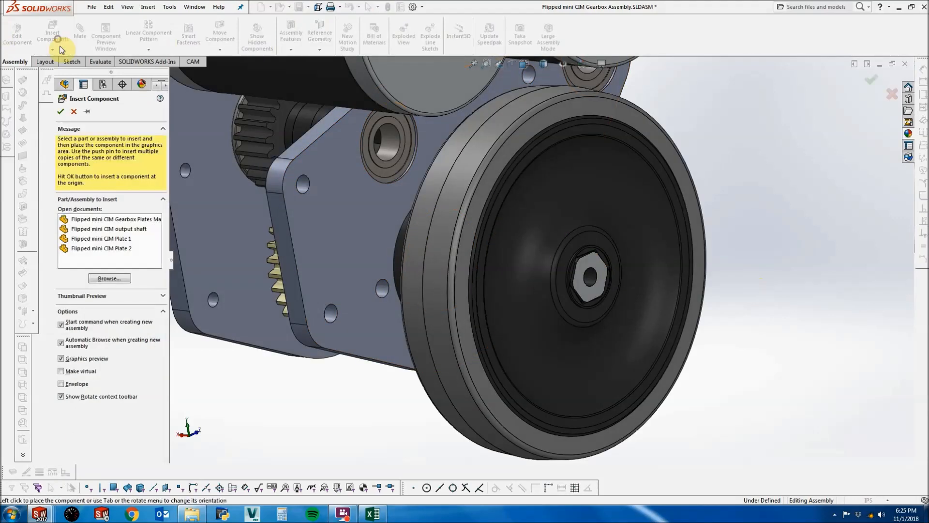
{"action": "left_click", "coordinate": [110, 278]}
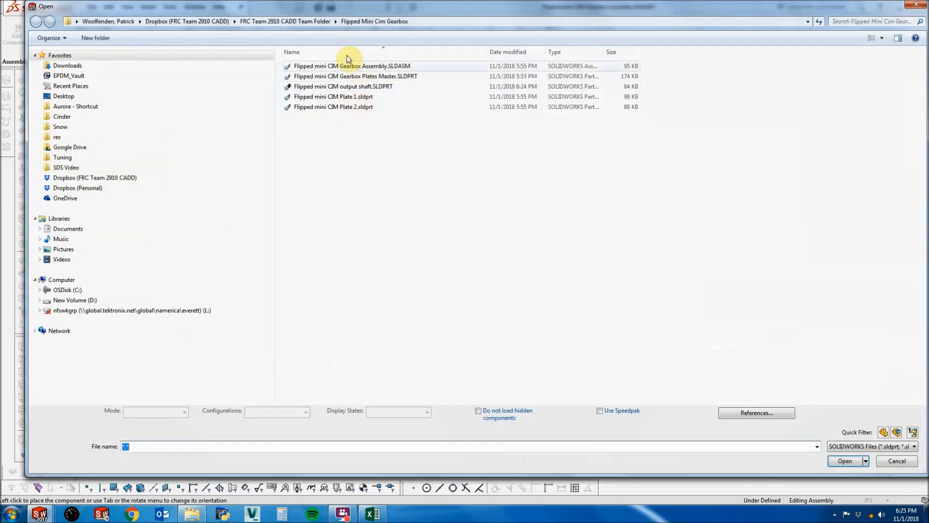
{"action": "left_click", "coordinate": [287, 22]}
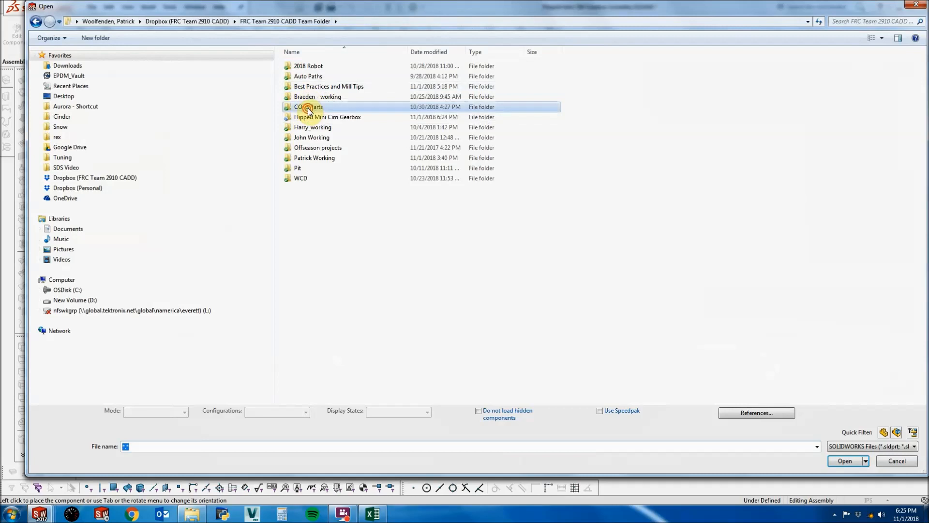
{"action": "double_click", "coordinate": [319, 106]}
{"action": "left_click", "coordinate": [317, 97]}
{"action": "double_click", "coordinate": [318, 97]}
{"action": "double_click", "coordinate": [311, 118]}
{"action": "left_click", "coordinate": [315, 68]}
{"action": "left_click", "coordinate": [843, 458]}
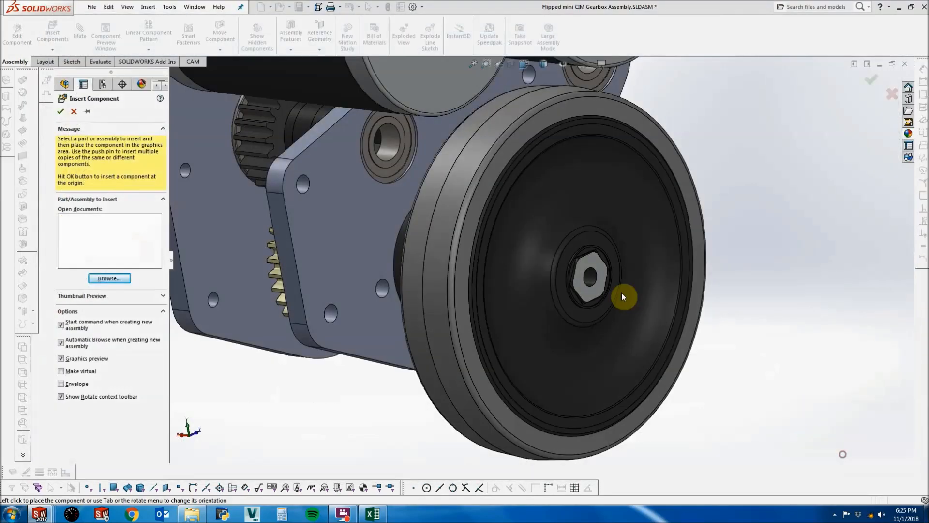
{"action": "left_click", "coordinate": [728, 283]}
Add a coincident mate between the washer's flat face and the raised ring face on the wheel's hub.
{"action": "scroll", "coordinate": [728, 280], "scroll_direction": "down", "scroll_amount": 4}
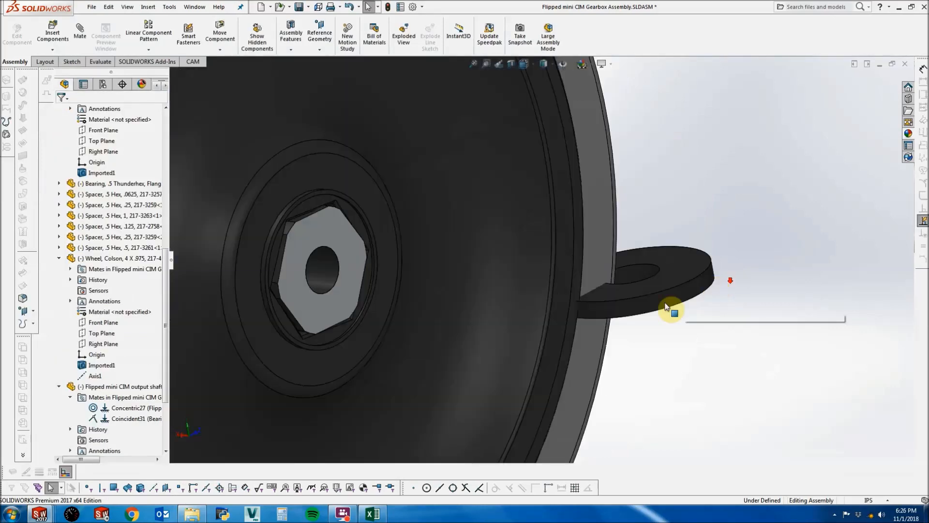
{"action": "left_click", "coordinate": [659, 276]}
{"action": "scroll", "coordinate": [367, 203], "scroll_direction": "down", "scroll_amount": 3}
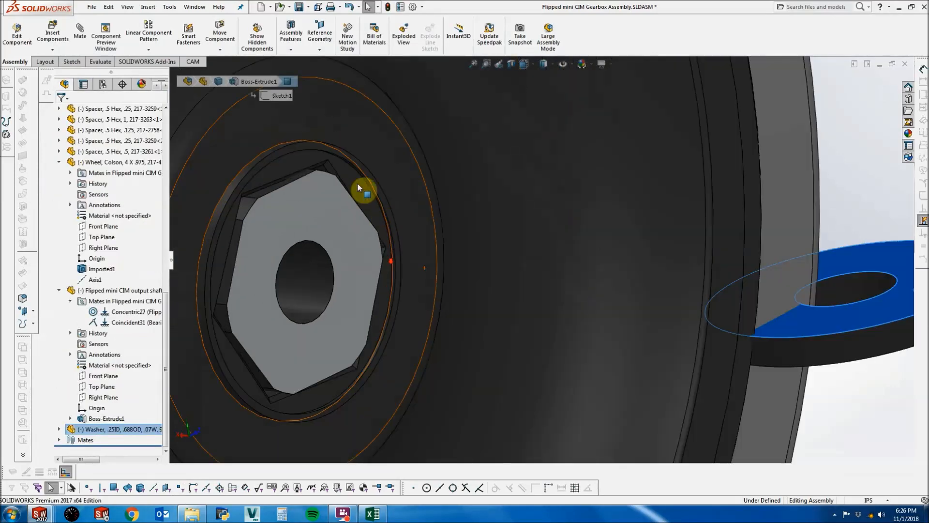
{"action": "left_click", "coordinate": [332, 150], "text": "ctrl"}
{"action": "left_click", "coordinate": [80, 30]}
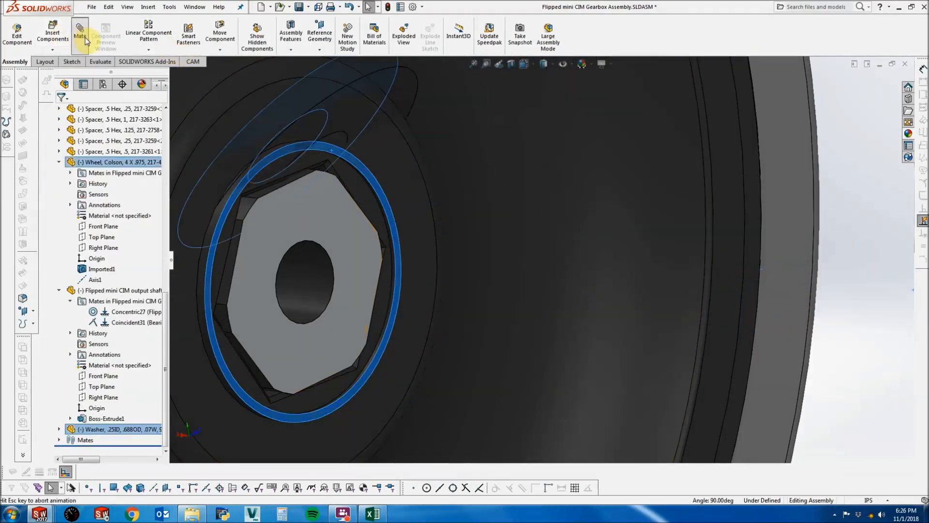
{"action": "left_click", "coordinate": [63, 113]}
Mate the washer's hole concentric with the output shaft's bore and finish mating.
{"action": "left_click", "coordinate": [363, 137]}
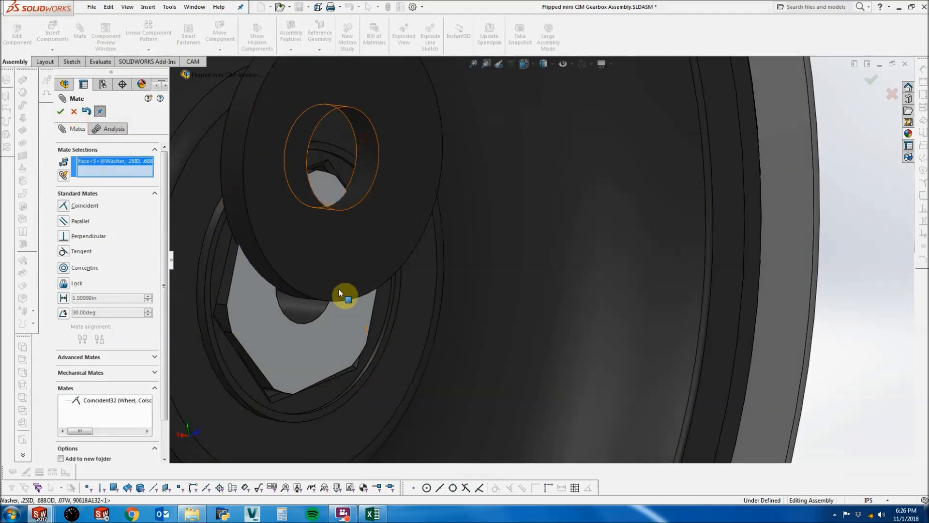
{"action": "left_click", "coordinate": [308, 311]}
{"action": "left_click", "coordinate": [61, 112]}
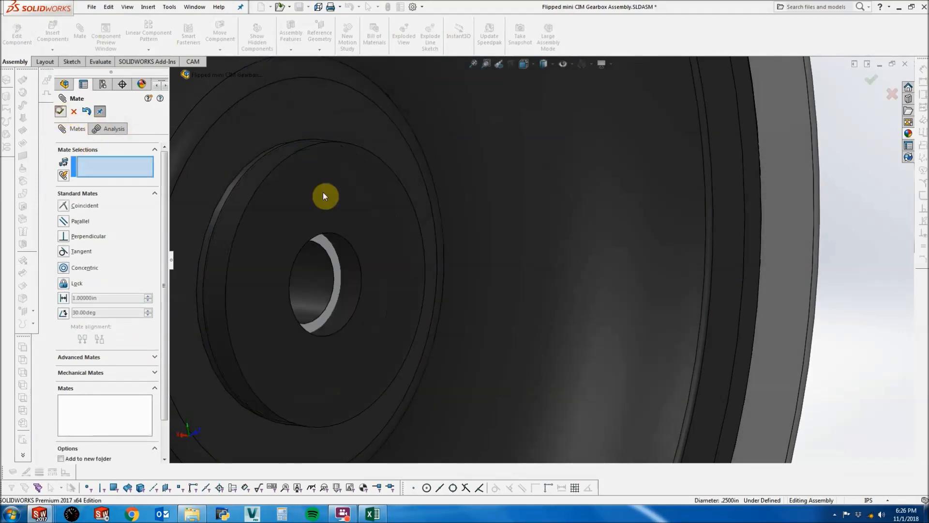
{"action": "key", "text": "Escape"}
Copy the washer with its mates to the shaft's opposite end, referencing the shaft's end face and bore.
{"action": "right_click", "coordinate": [442, 233]}
{"action": "left_click", "coordinate": [416, 349]}
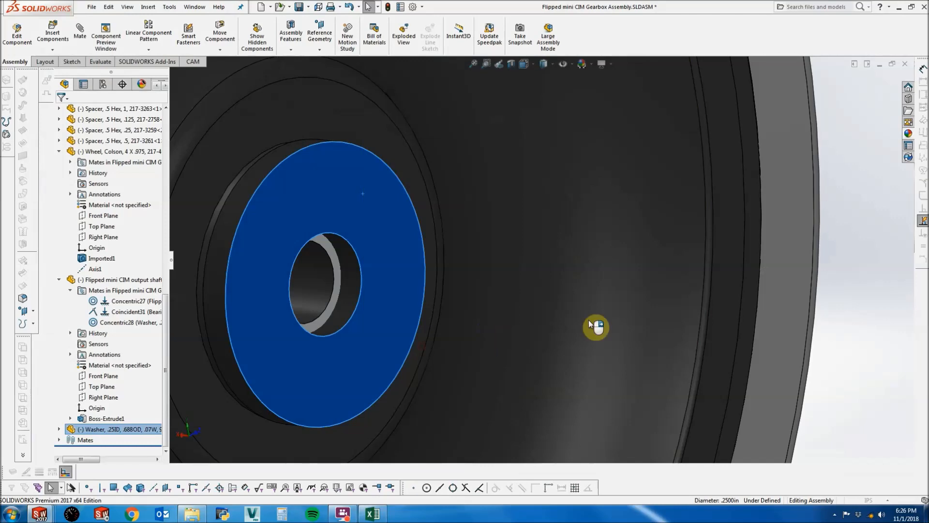
{"action": "scroll", "coordinate": [599, 328], "scroll_direction": "up", "scroll_amount": 5}
{"action": "middle_click_drag", "start_coordinate": [387, 273], "coordinate": [220, 252]}
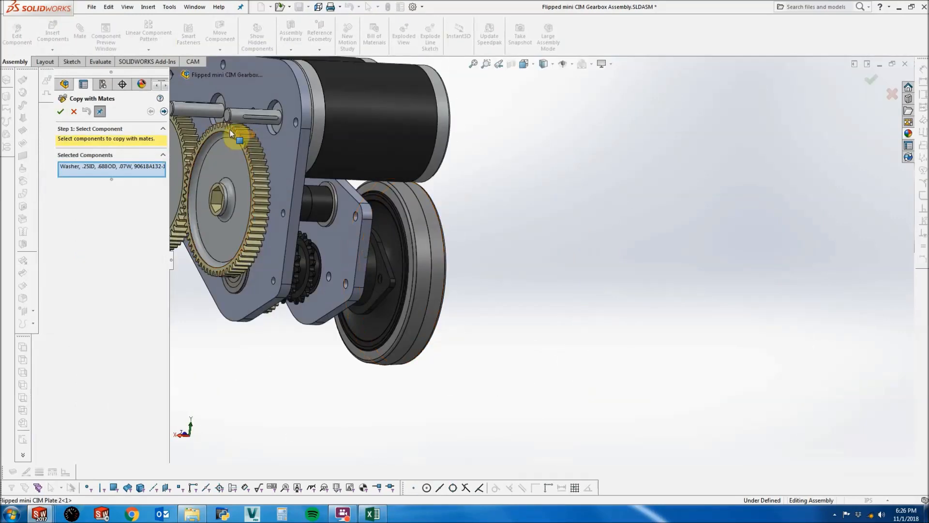
{"action": "left_click", "coordinate": [165, 112]}
{"action": "scroll", "coordinate": [314, 294], "scroll_direction": "down", "scroll_amount": 6}
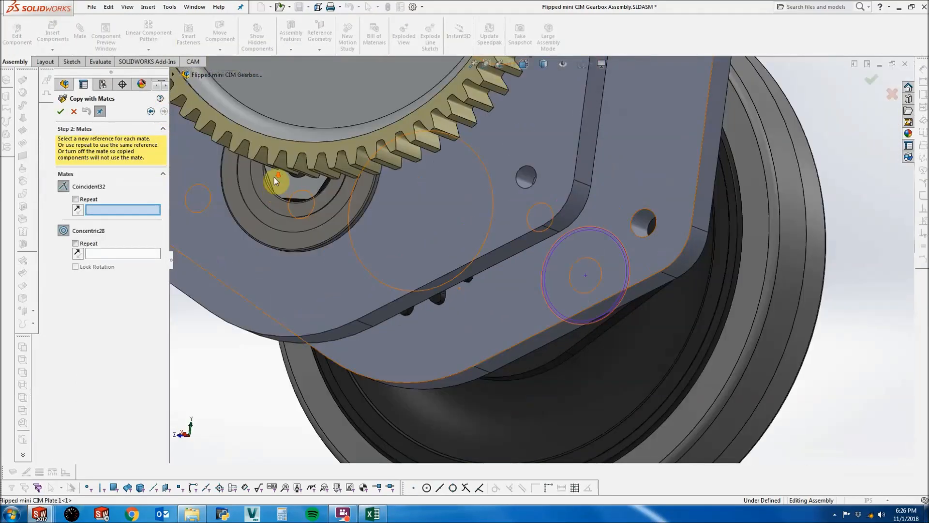
{"action": "scroll", "coordinate": [274, 180], "scroll_direction": "down", "scroll_amount": 3}
{"action": "left_click", "coordinate": [395, 226]}
{"action": "scroll", "coordinate": [401, 227], "scroll_direction": "down", "scroll_amount": 4}
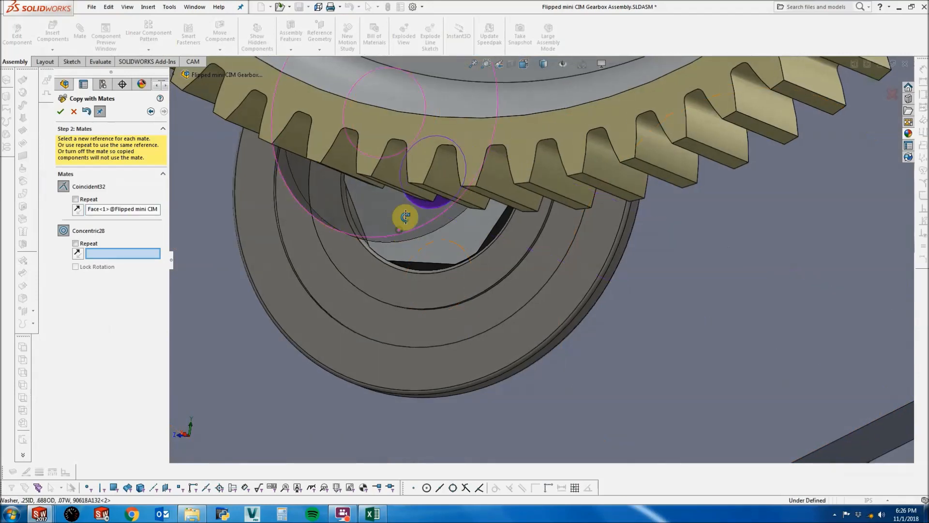
{"action": "middle_click_drag", "start_coordinate": [436, 208], "coordinate": [408, 147]}
{"action": "scroll", "coordinate": [402, 150], "scroll_direction": "down", "scroll_amount": 3}
{"action": "left_click", "coordinate": [398, 181]}
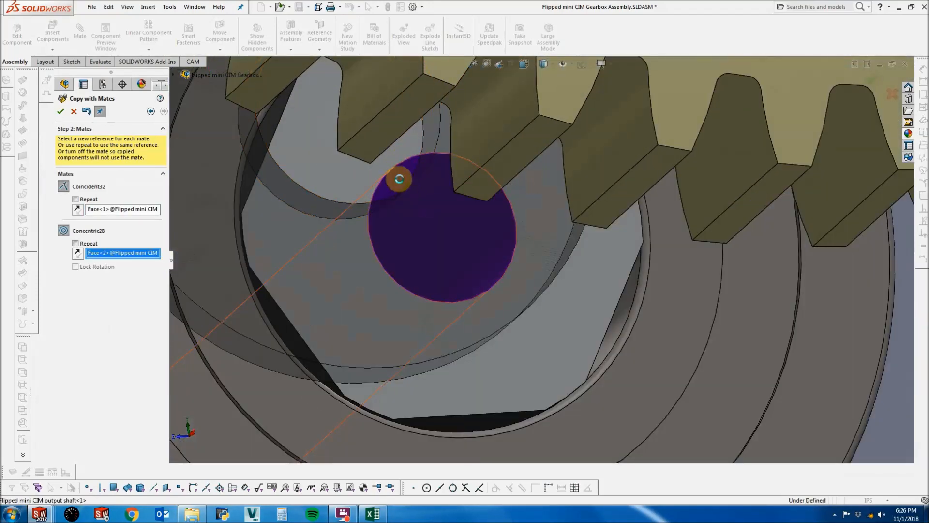
{"action": "left_click", "coordinate": [60, 111]}
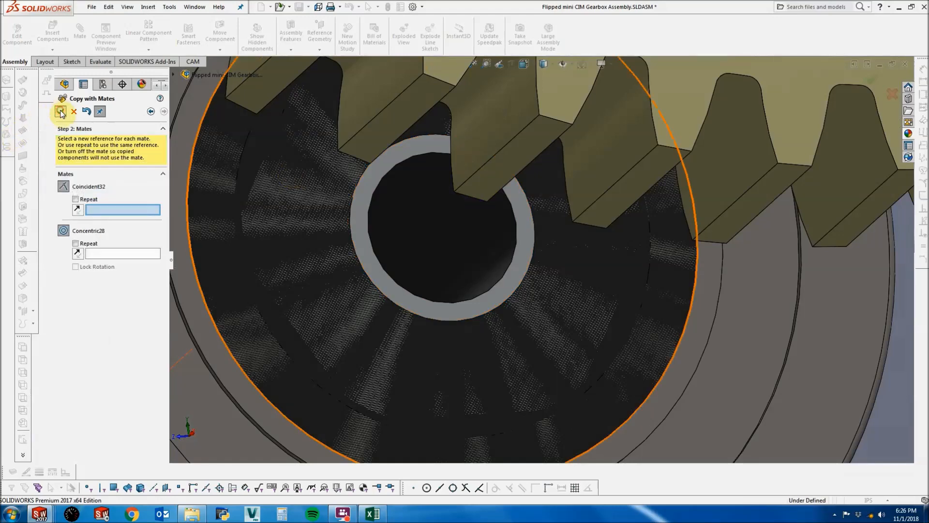
{"action": "left_click", "coordinate": [74, 112]}
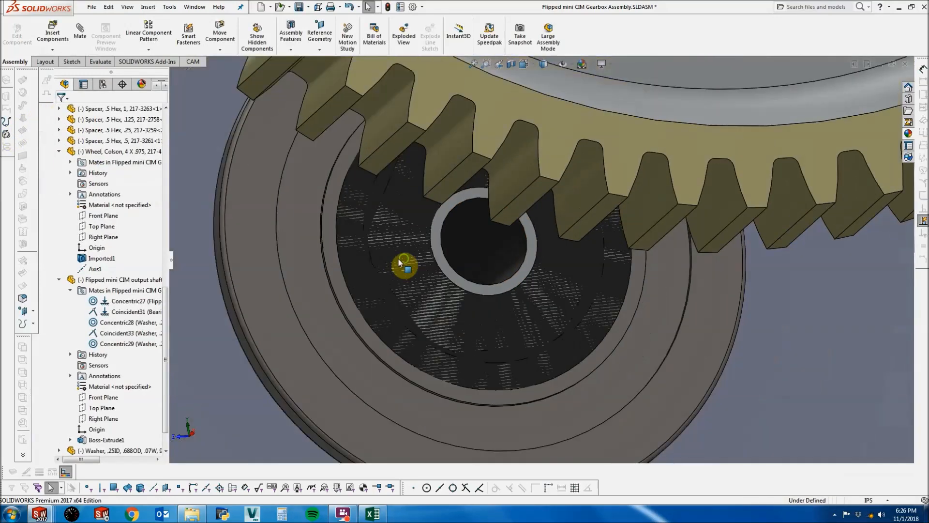
Flip the alignment of the copied washer's coincident mate with the output shaft's end face and finish editing the mate.
{"action": "scroll", "coordinate": [61, 353], "scroll_direction": "down", "scroll_amount": 2}
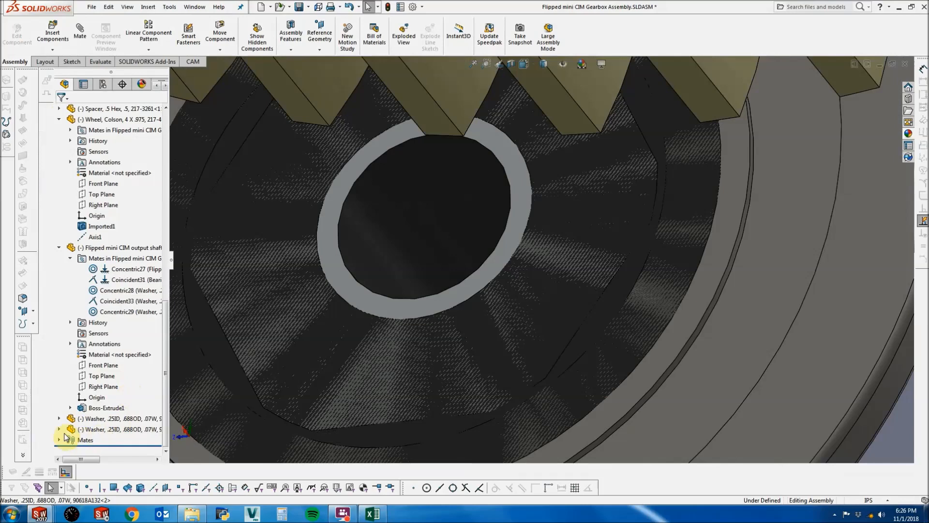
{"action": "left_click", "coordinate": [59, 429]}
{"action": "left_click", "coordinate": [70, 333]}
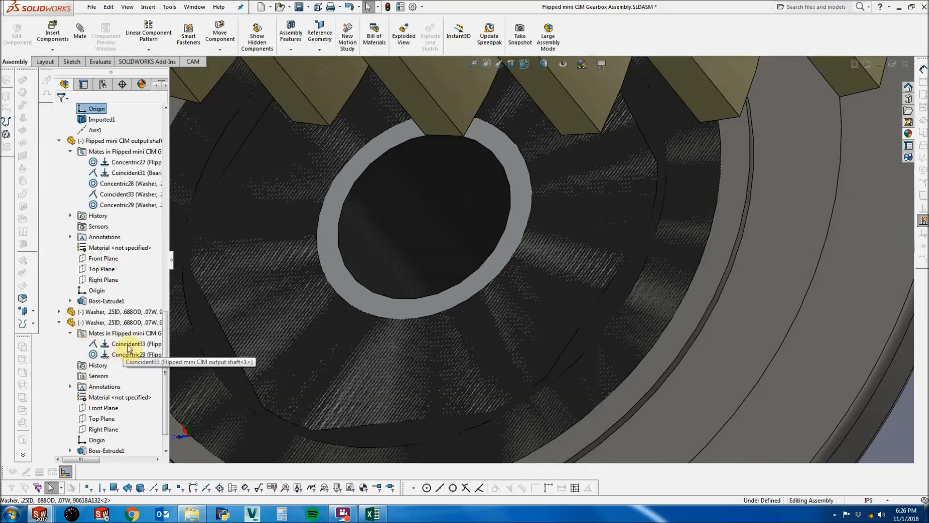
{"action": "left_click", "coordinate": [118, 343]}
{"action": "right_click", "coordinate": [126, 344]}
{"action": "left_click", "coordinate": [139, 302]}
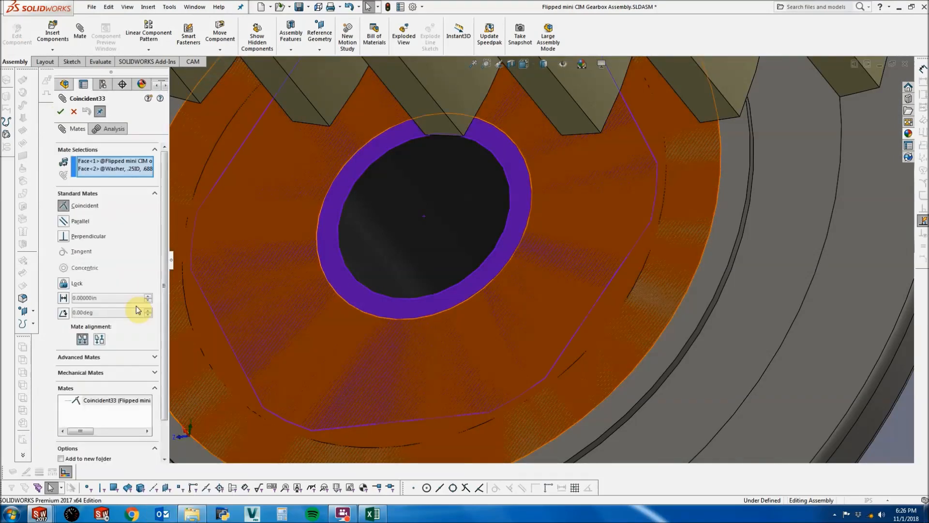
{"action": "left_click", "coordinate": [99, 338]}
{"action": "left_click", "coordinate": [61, 112]}
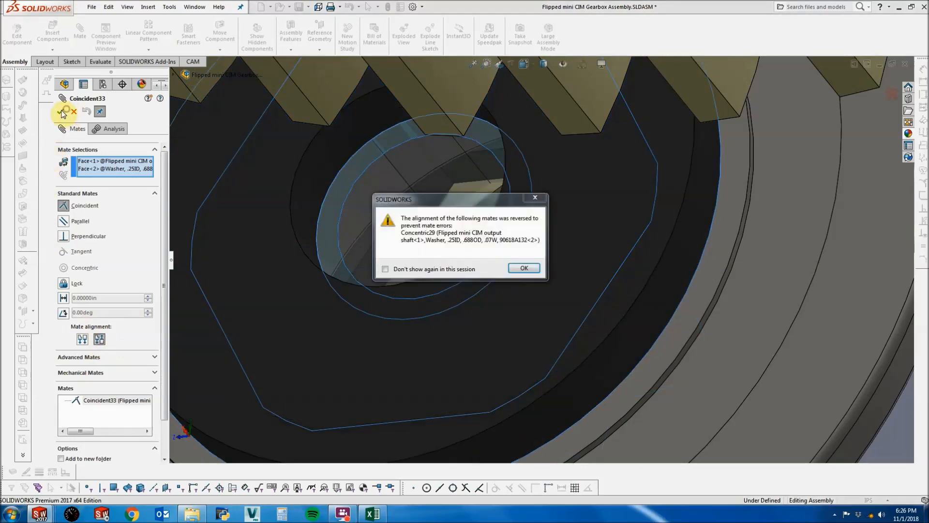
{"action": "key", "text": "Return"}
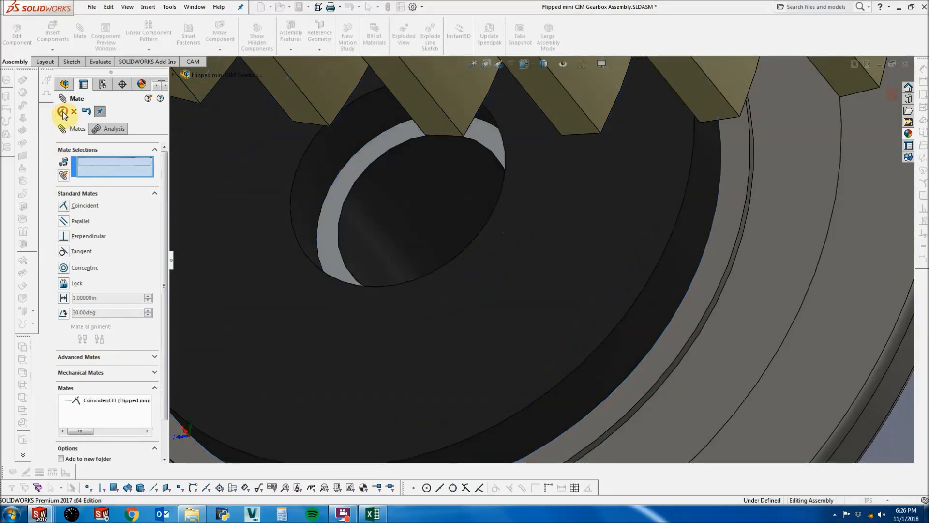
{"action": "left_click", "coordinate": [61, 112]}
Examine the gears, spacers and bearings along the intermediate shaft position between the large gear and the second plate.
{"action": "key", "text": "f"}
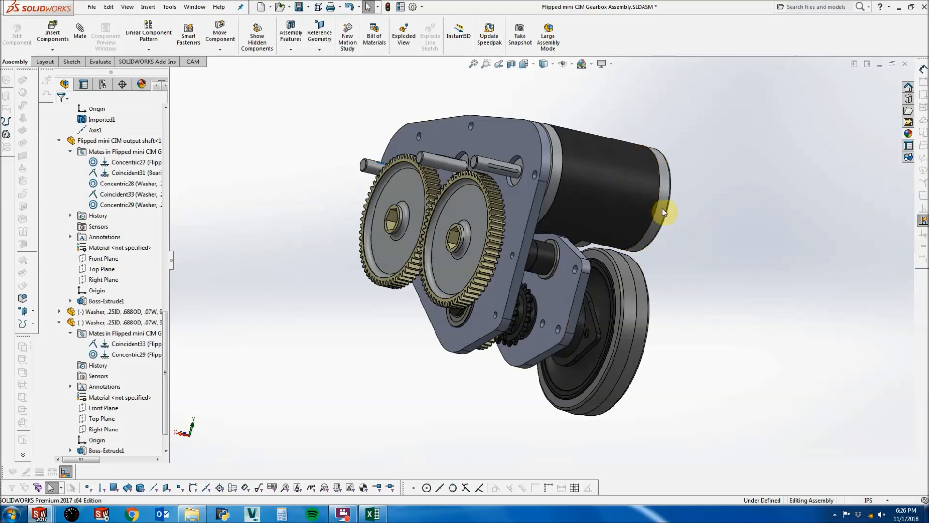
{"action": "scroll", "coordinate": [478, 246], "scroll_direction": "down", "scroll_amount": 3}
{"action": "middle_click_drag", "start_coordinate": [478, 246], "coordinate": [448, 223]}
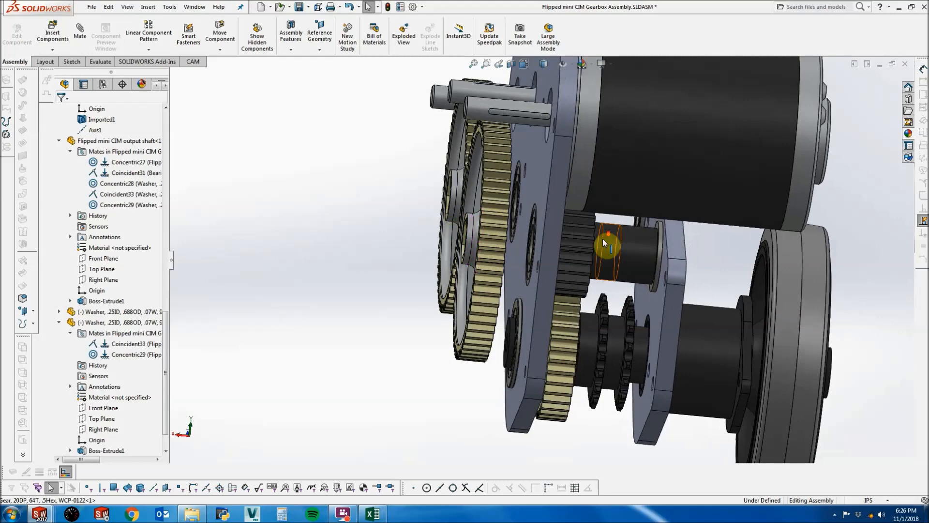
{"action": "scroll", "coordinate": [602, 239], "scroll_direction": "down", "scroll_amount": 4}
{"action": "mouse_move", "coordinate": [686, 265]}
{"action": "middle_mouse_down"}
{"action": "mouse_move", "coordinate": [663, 259]}
{"action": "mouse_move", "coordinate": [673, 253]}
{"action": "middle_mouse_up"}
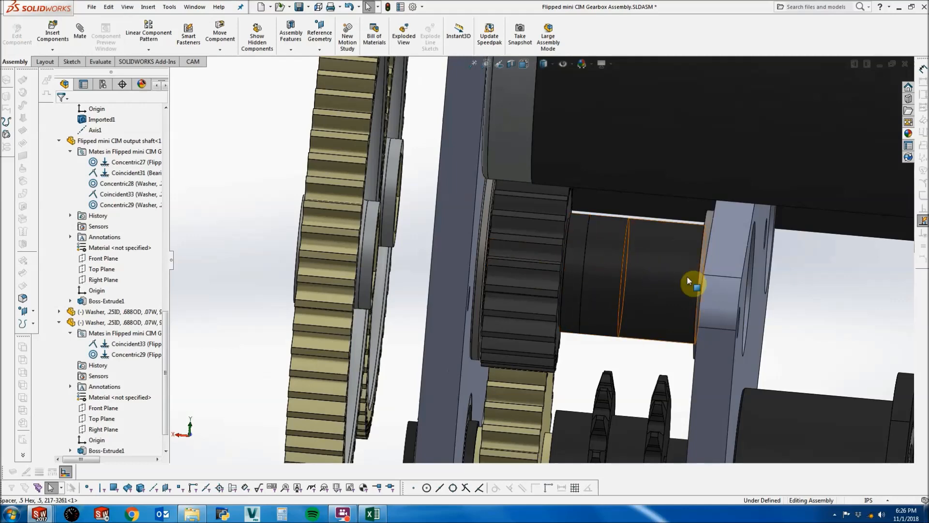
{"action": "middle_click_drag", "start_coordinate": [539, 249], "coordinate": [710, 259]}
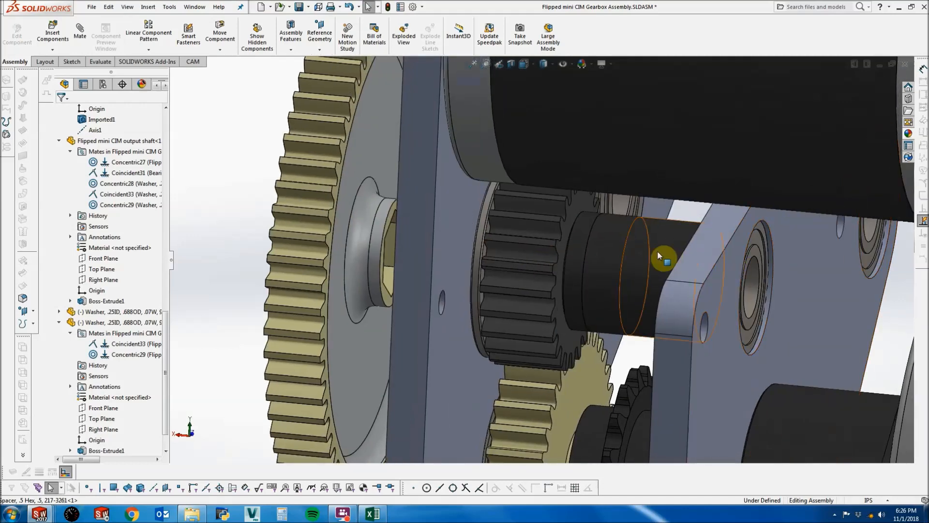
{"action": "middle_click_drag", "start_coordinate": [515, 259], "coordinate": [449, 263]}
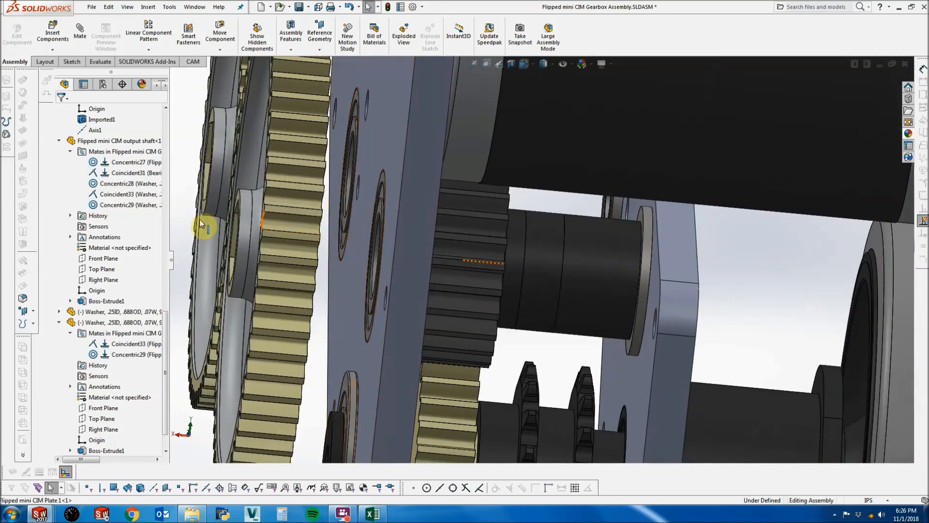
{"action": "left_click", "coordinate": [245, 204]}
{"action": "middle_click_drag", "start_coordinate": [277, 207], "coordinate": [580, 251]}
{"action": "left_click", "coordinate": [790, 270]}
{"action": "middle_click_drag", "start_coordinate": [790, 270], "coordinate": [754, 272]}
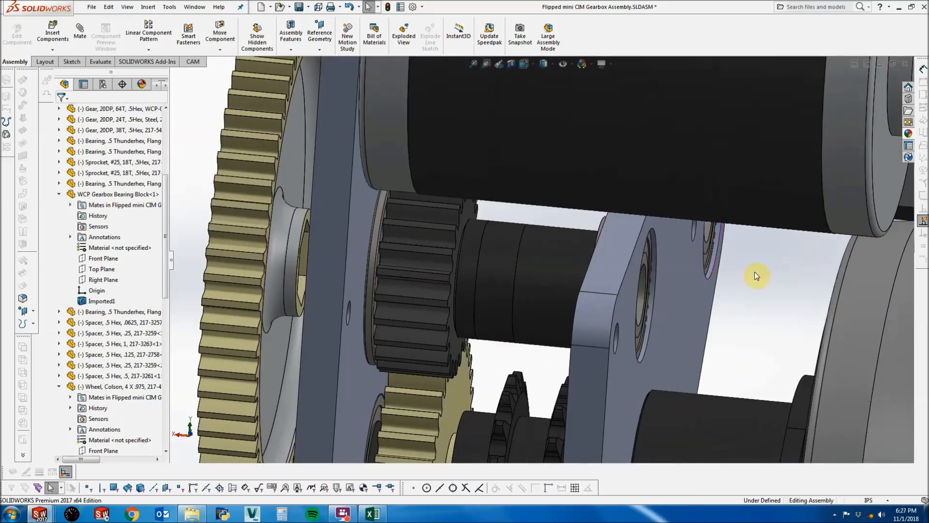
{"action": "scroll", "coordinate": [637, 277], "scroll_direction": "up", "scroll_amount": 3}
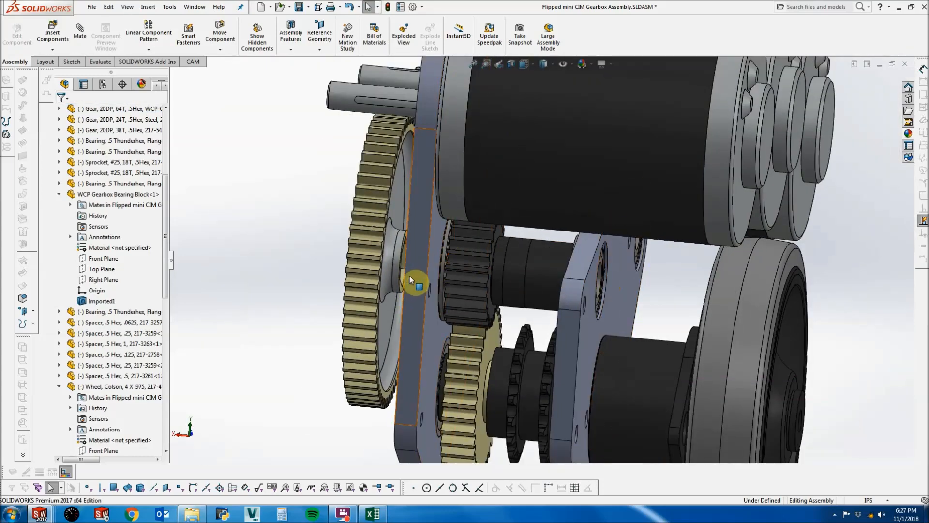
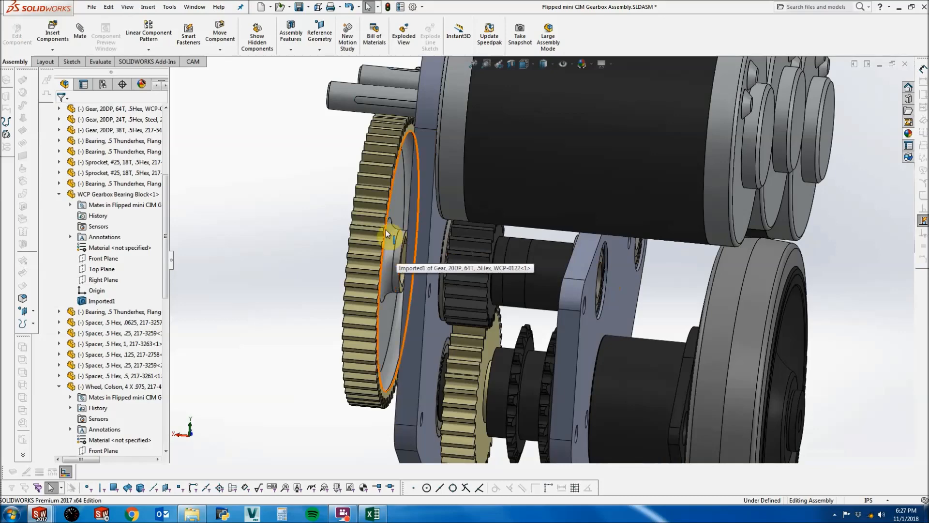
{"action": "scroll", "coordinate": [624, 278], "scroll_direction": "down", "scroll_amount": 3}
{"action": "scroll", "coordinate": [625, 279], "scroll_direction": "down", "scroll_amount": 2}
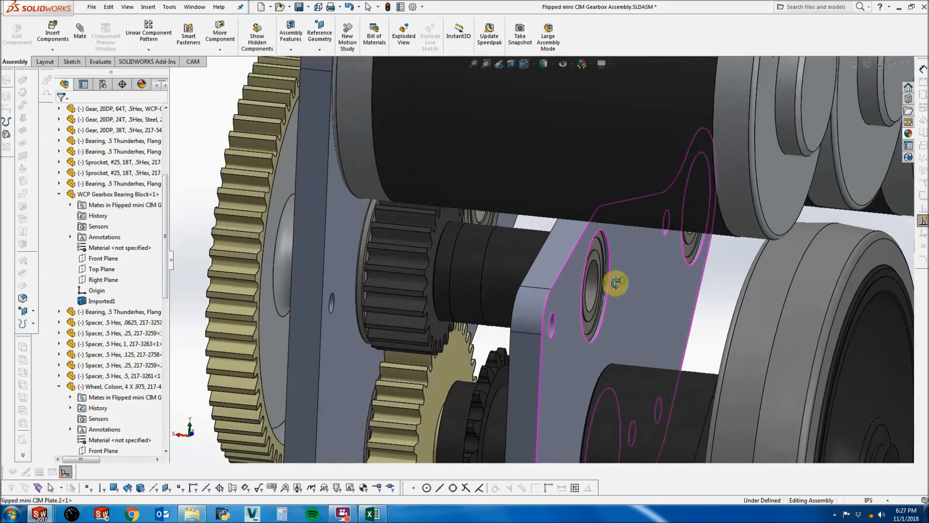
{"action": "left_click", "coordinate": [597, 262]}
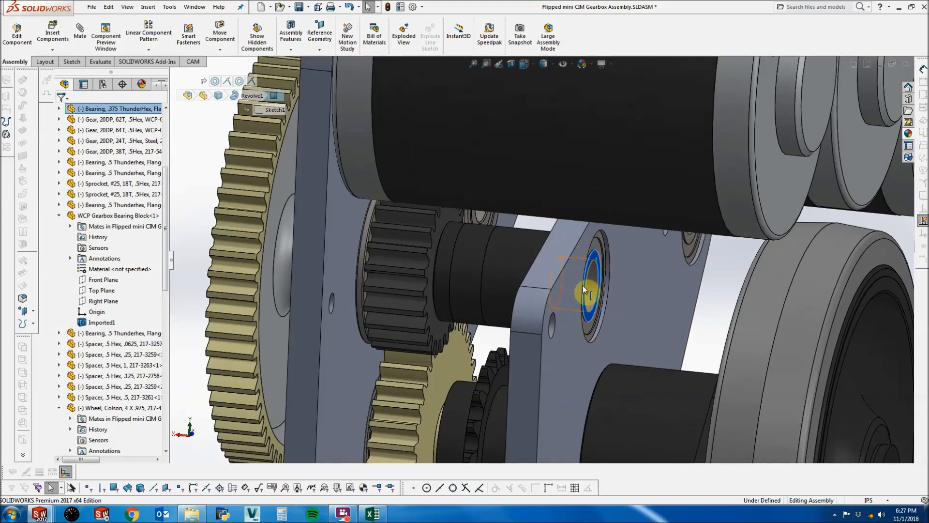
{"action": "left_click", "coordinate": [729, 292]}
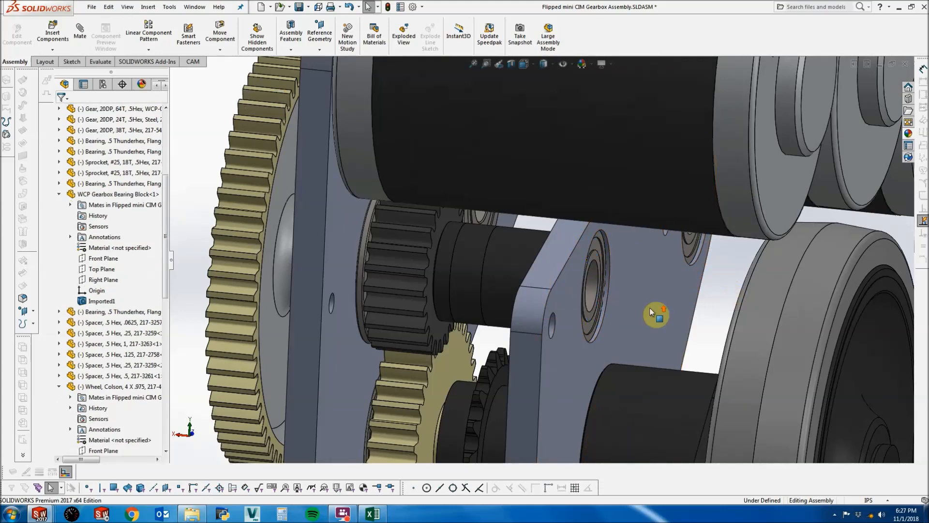
{"action": "scroll", "coordinate": [649, 307], "scroll_direction": "up", "scroll_amount": 3}
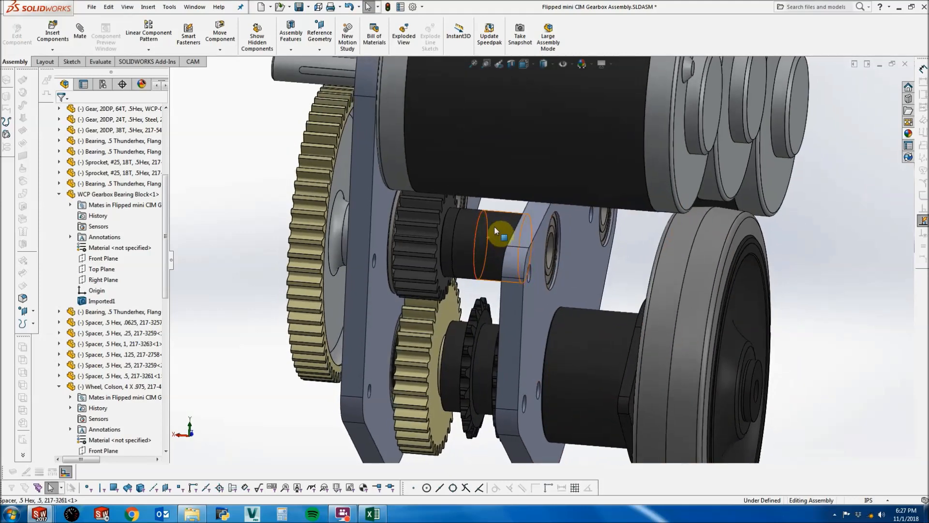
{"action": "scroll", "coordinate": [494, 227], "scroll_direction": "down", "scroll_amount": 3}
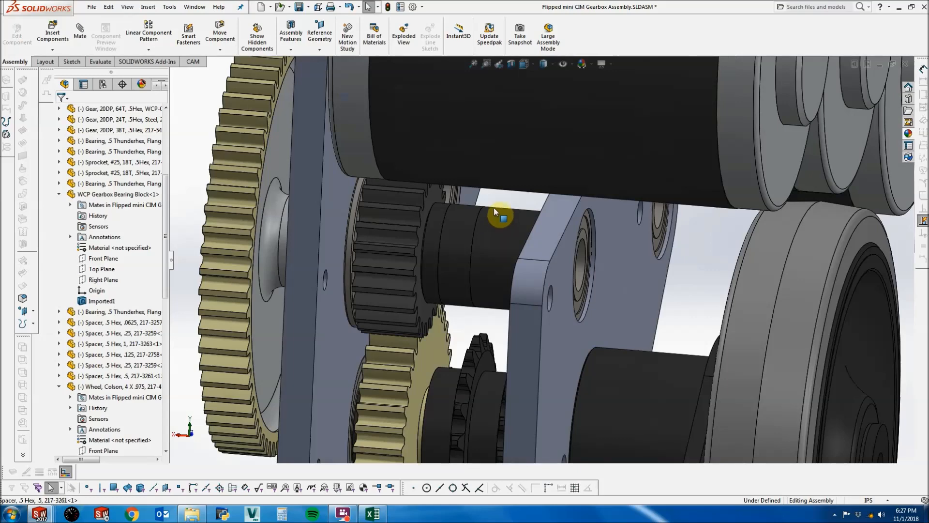
{"action": "middle_click_drag", "start_coordinate": [369, 207], "coordinate": [365, 232]}
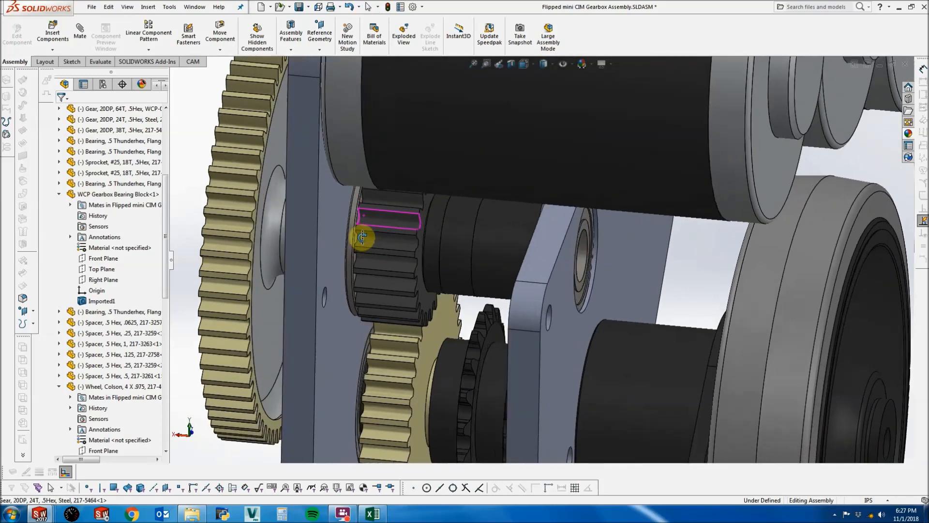
{"action": "scroll", "coordinate": [368, 227], "scroll_direction": "down", "scroll_amount": 3}
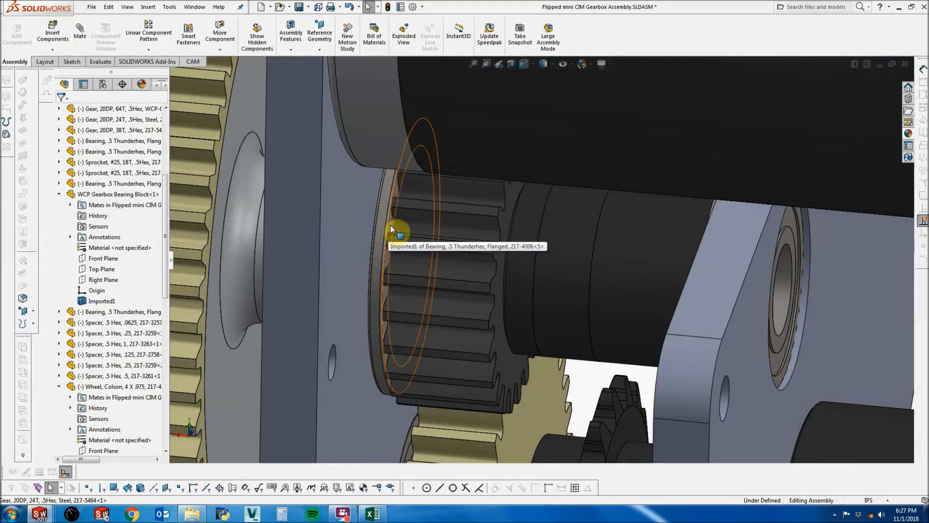
{"action": "mouse_move", "coordinate": [441, 244]}
{"action": "middle_mouse_down"}
{"action": "mouse_move", "coordinate": [437, 234]}
{"action": "mouse_move", "coordinate": [425, 252]}
{"action": "middle_mouse_up"}
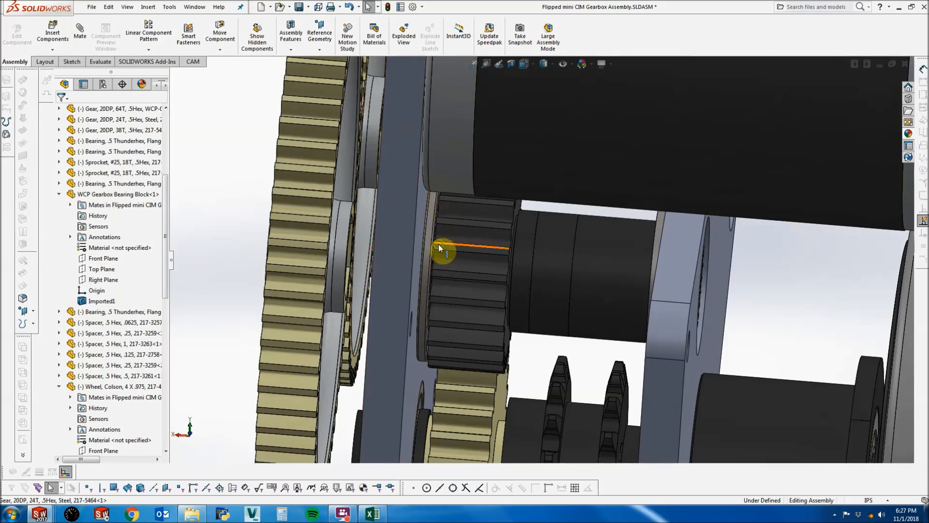
{"action": "middle_click_drag", "start_coordinate": [439, 247], "coordinate": [430, 248]}
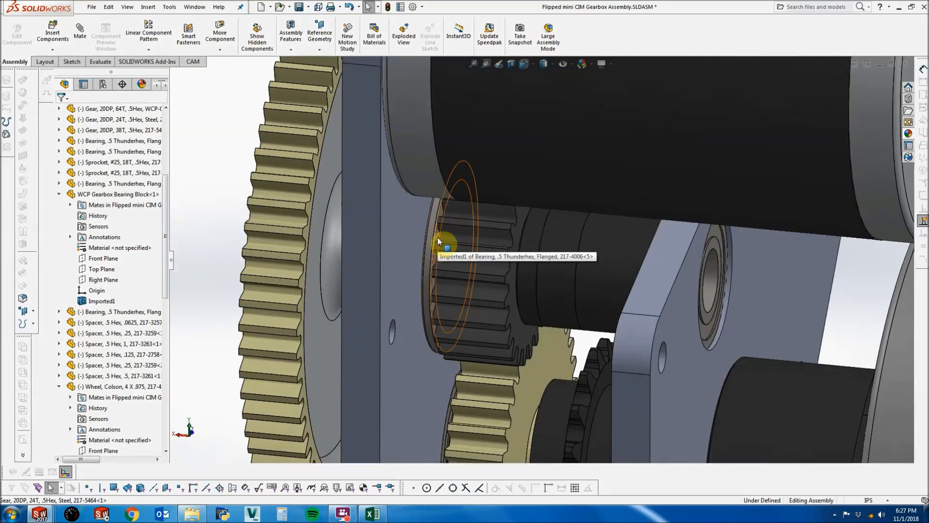
{"action": "scroll", "coordinate": [438, 240], "scroll_direction": "up", "scroll_amount": 4}
Create a new part and sketch a hexagon about 2.45 in across flats, centred on the origin of the Right Plane.
{"action": "left_click", "coordinate": [91, 7]}
{"action": "left_click", "coordinate": [99, 19]}
{"action": "left_click", "coordinate": [331, 240]}
{"action": "left_click", "coordinate": [521, 417]}
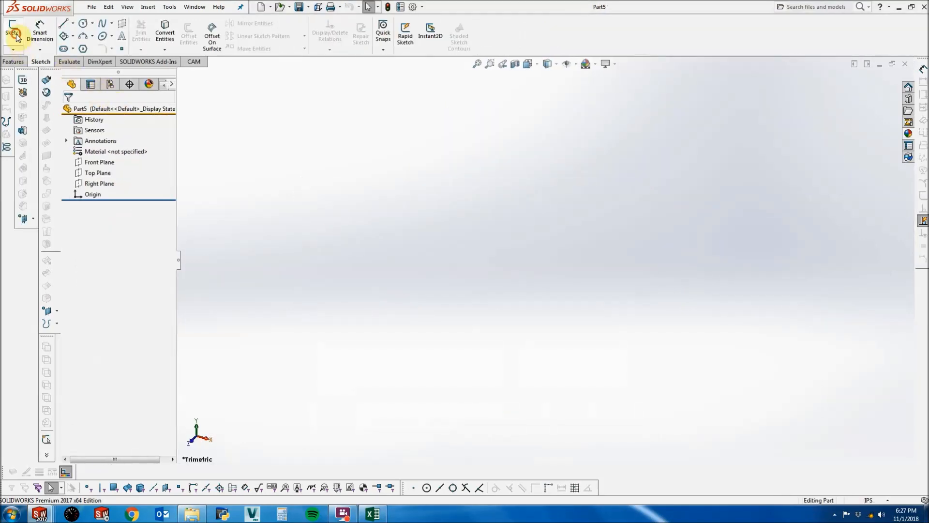
{"action": "left_click", "coordinate": [14, 34]}
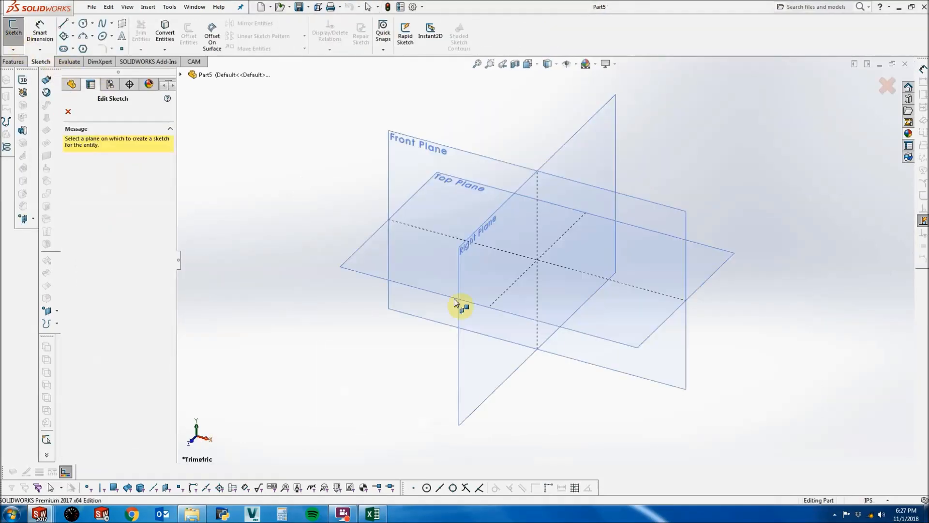
{"action": "left_click", "coordinate": [532, 196]}
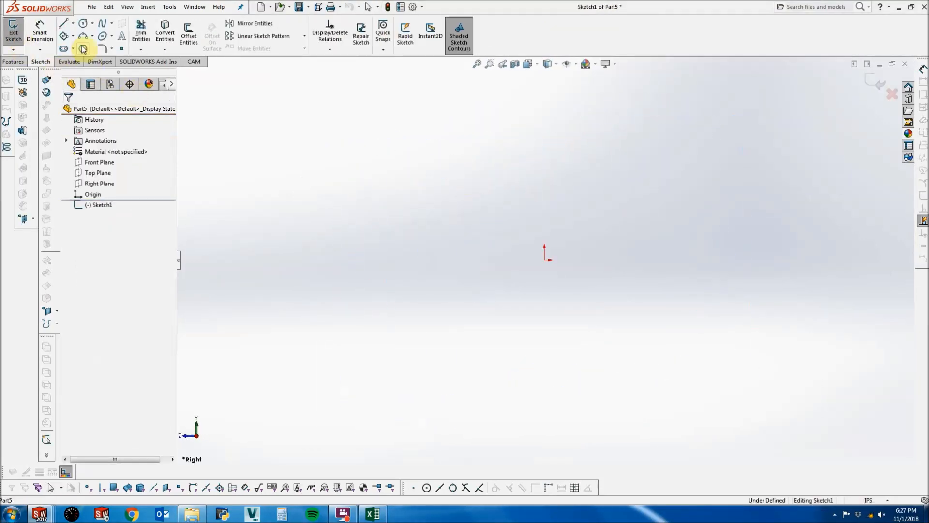
{"action": "left_click", "coordinate": [82, 49]}
{"action": "left_click_drag", "start_coordinate": [545, 260], "coordinate": [610, 199]}
{"action": "key", "text": "Escape"}
Set the diameter of the hexagon's inscribed circle to .5 in and make its upper edge horizontal.
{"action": "left_click", "coordinate": [531, 174]}
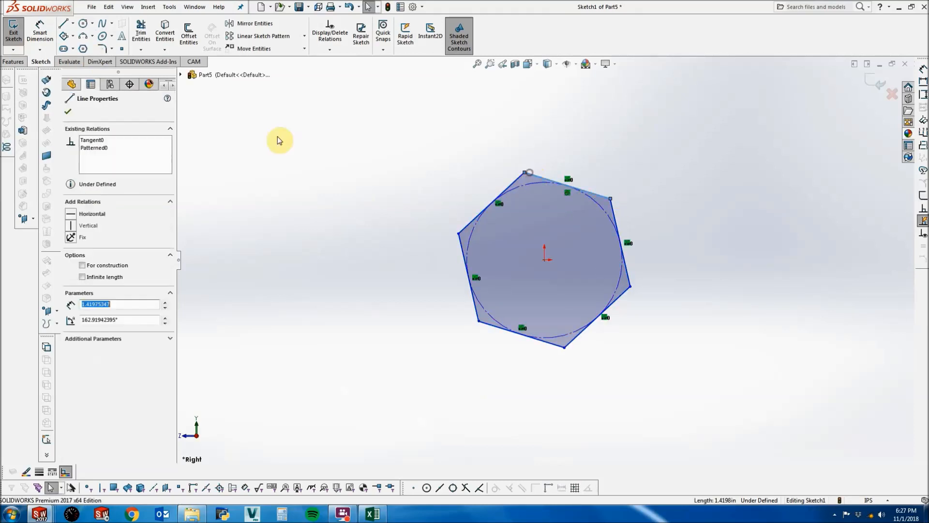
{"action": "left_click", "coordinate": [758, 129]}
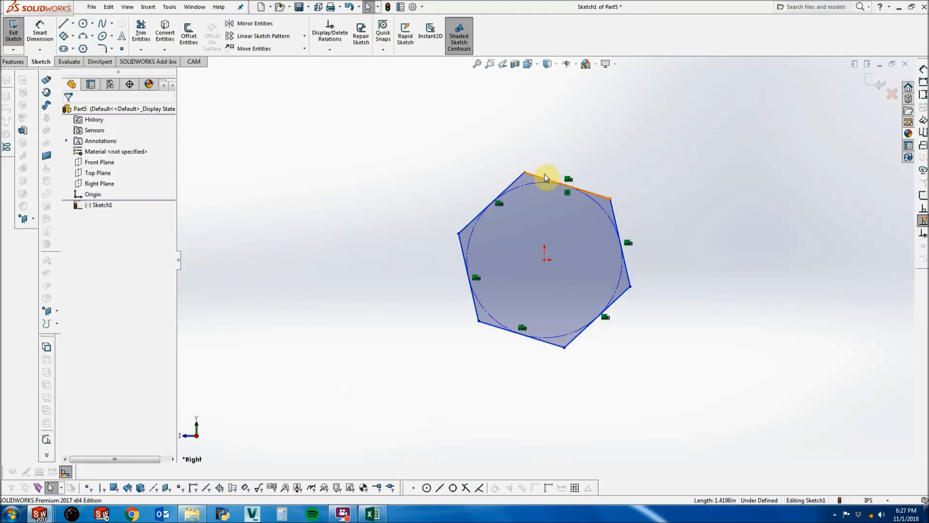
{"action": "left_click", "coordinate": [535, 204]}
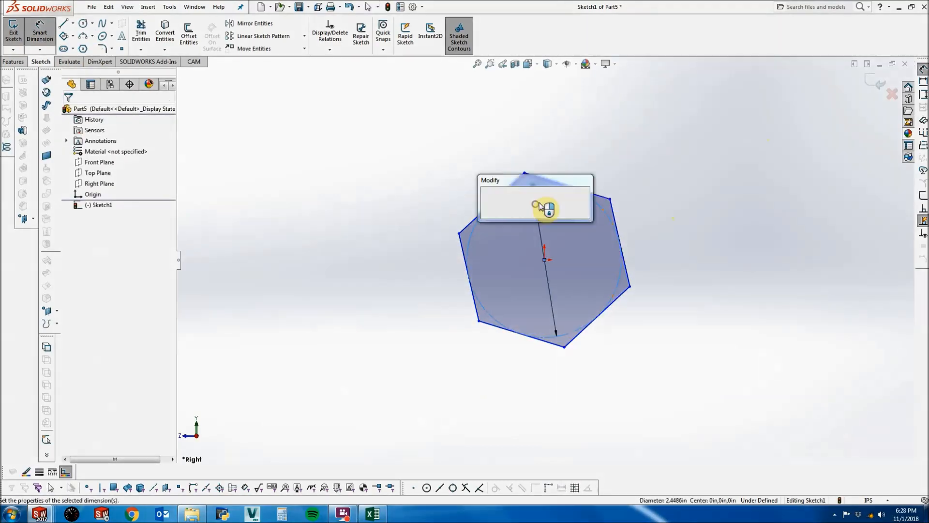
{"action": "type", "text": ".5"}
{"action": "key", "text": "Return"}
{"action": "key", "text": "Escape"}
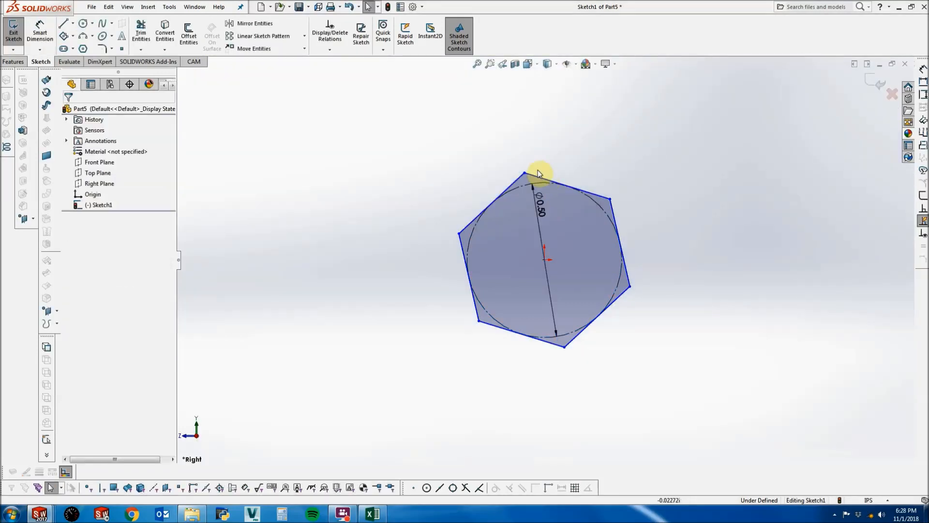
{"action": "left_click", "coordinate": [536, 174]}
{"action": "left_click", "coordinate": [91, 213]}
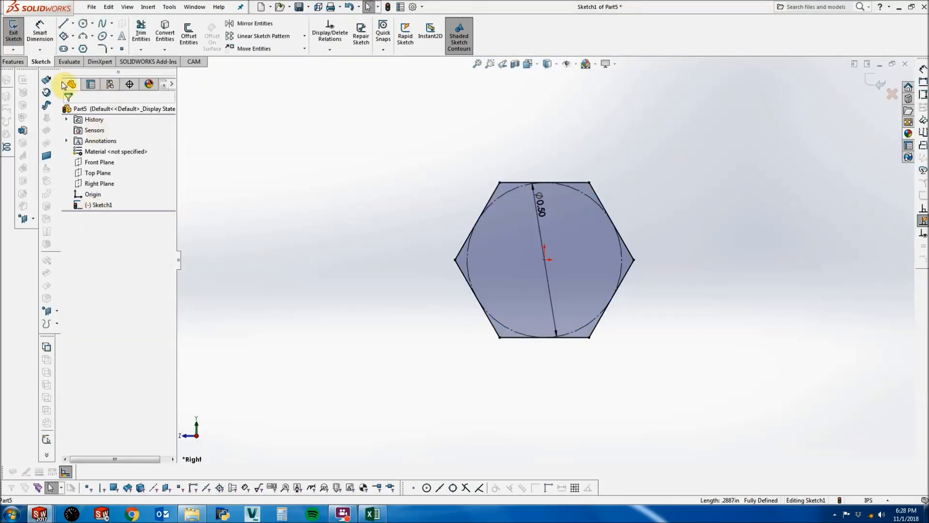
Extrude the hexagon profile as a blind boss 2 in deep.
{"action": "left_click", "coordinate": [13, 61]}
{"action": "left_click", "coordinate": [16, 32]}
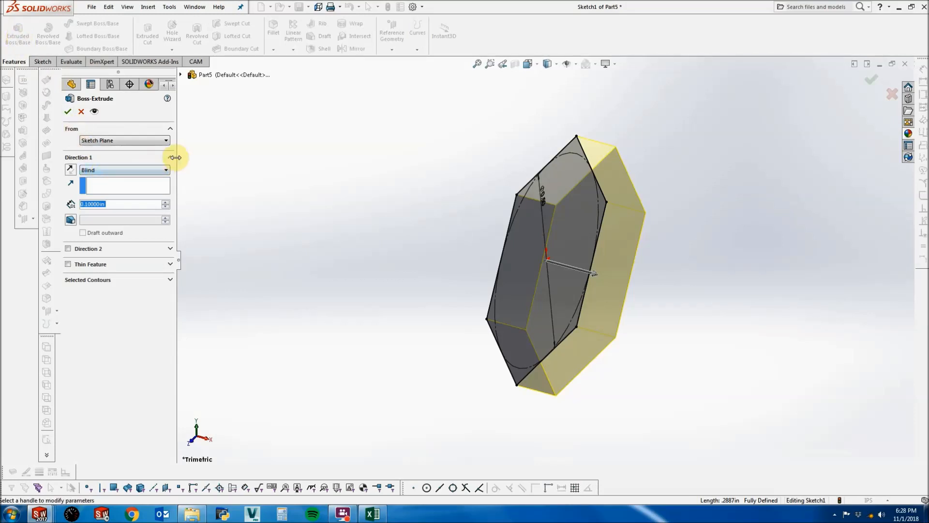
{"action": "type", "text": "2"}
{"action": "key", "text": "Return"}
{"action": "right_click", "coordinate": [220, 151]}
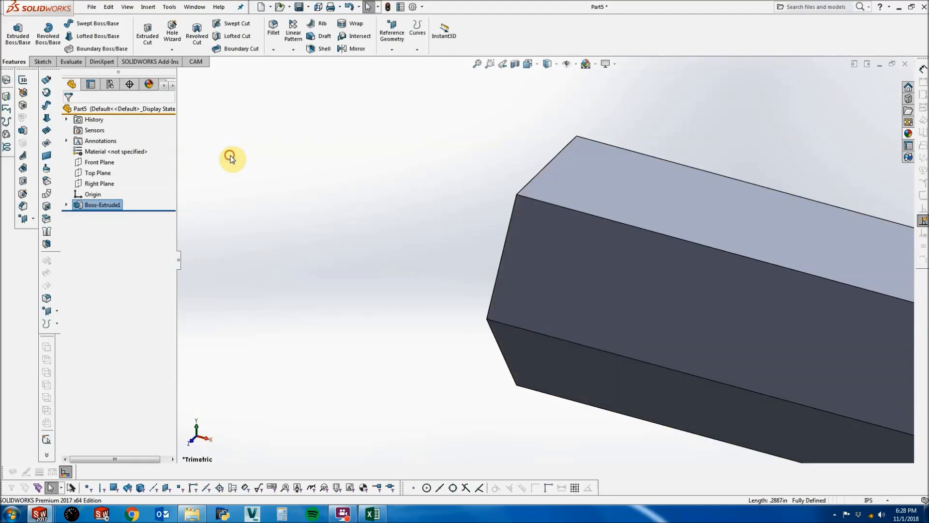
{"action": "left_click", "coordinate": [230, 157]}
{"action": "scroll", "coordinate": [235, 145], "scroll_direction": "up", "scroll_amount": 5}
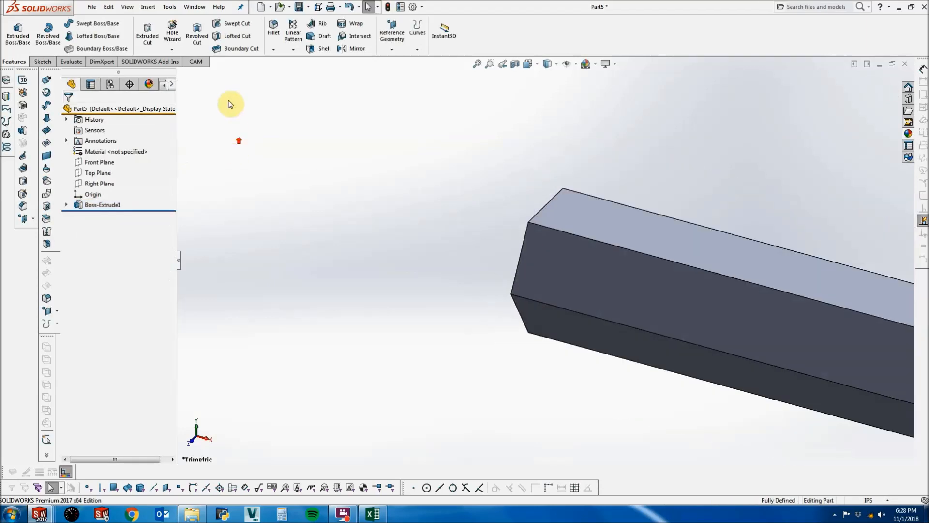
{"action": "left_click", "coordinate": [194, 6]}
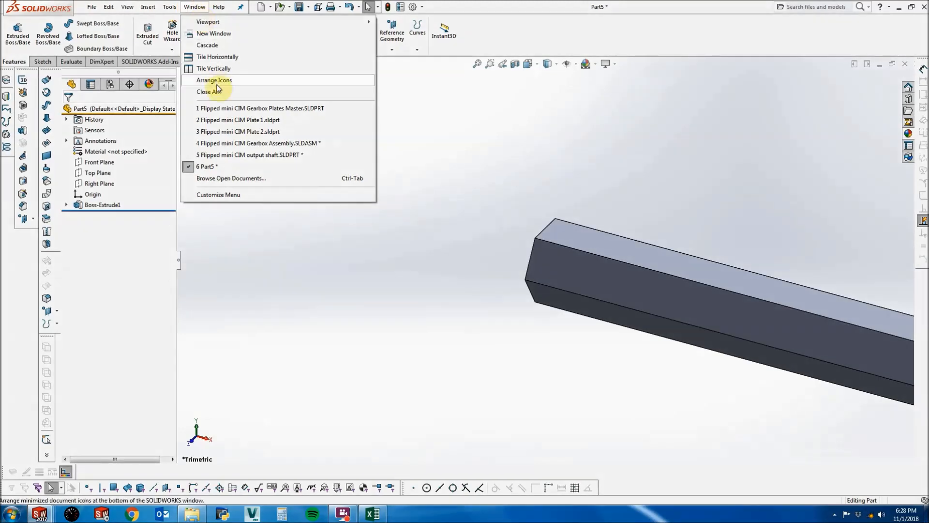
{"action": "left_click", "coordinate": [226, 144]}
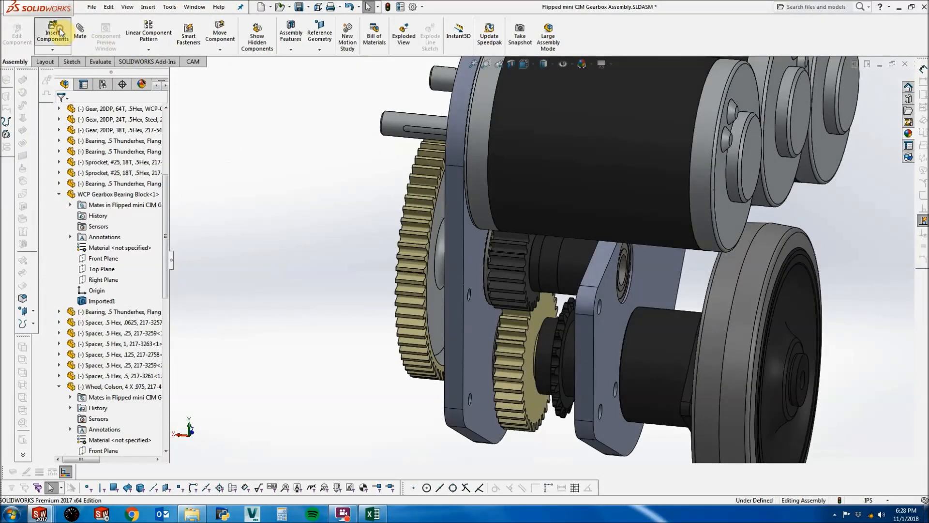
{"action": "left_click", "coordinate": [54, 34]}
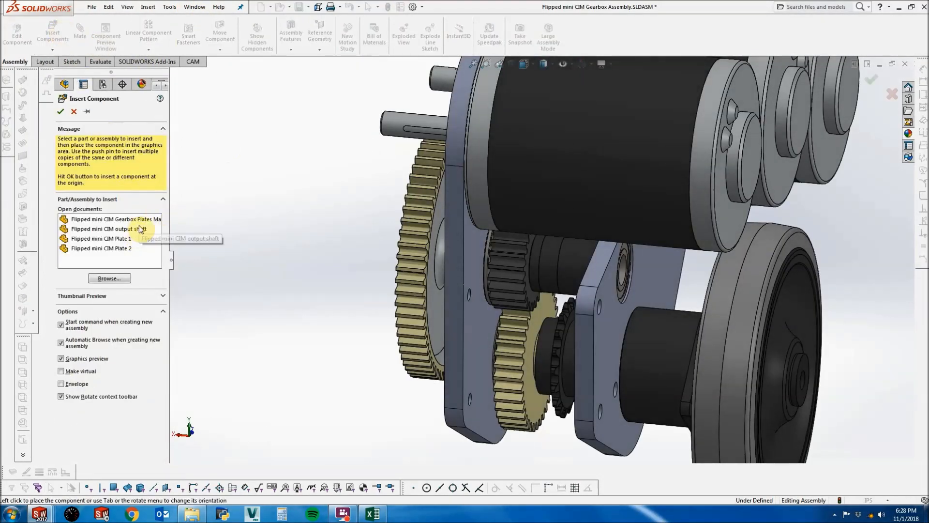
{"action": "left_click", "coordinate": [119, 279]}
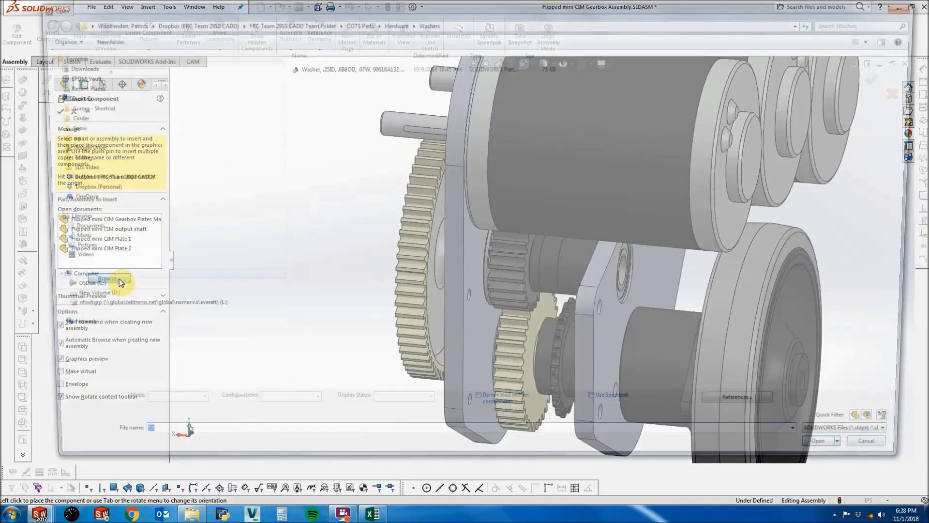
{"action": "left_click", "coordinate": [879, 458]}
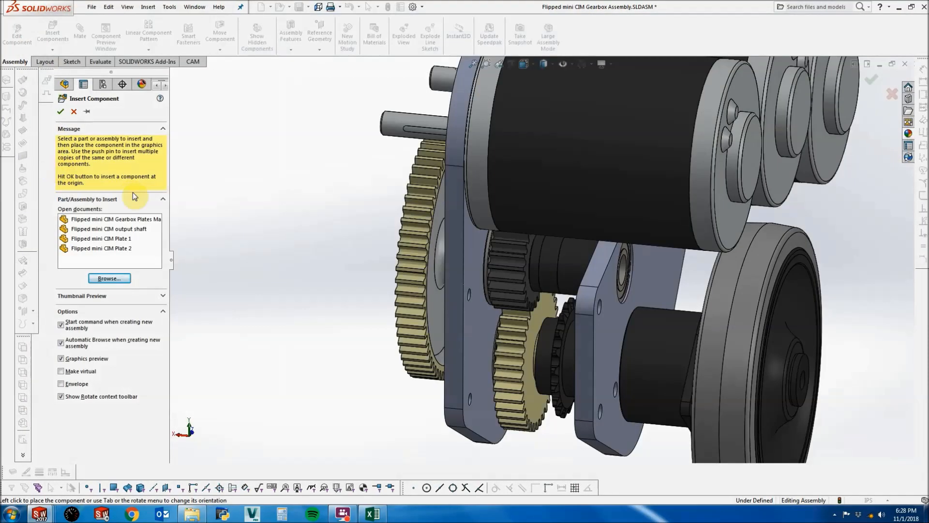
{"action": "left_click", "coordinate": [143, 231]}
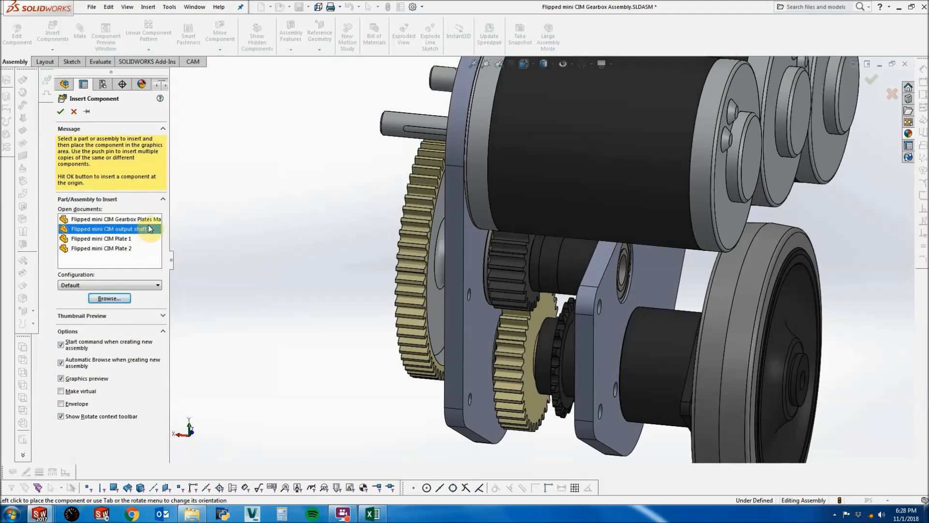
{"action": "left_click", "coordinate": [271, 95]}
{"action": "left_click", "coordinate": [195, 7]}
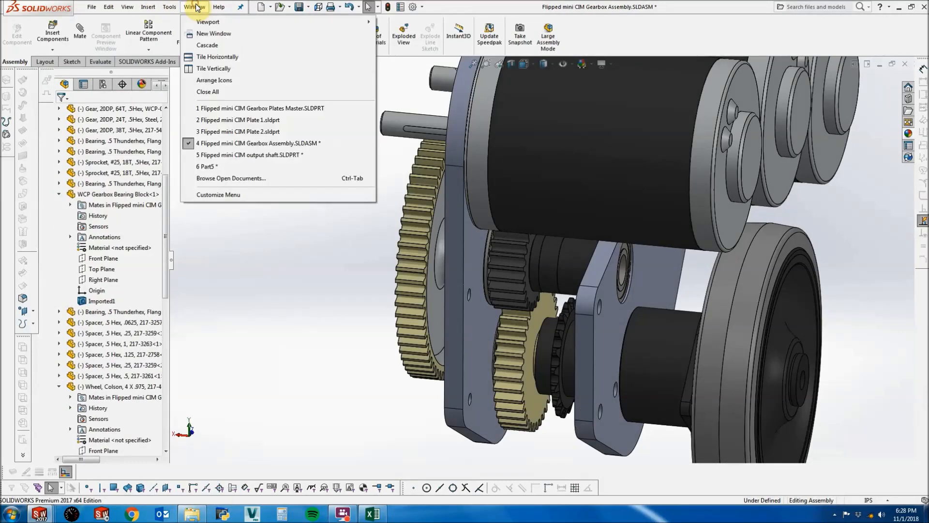
{"action": "left_click", "coordinate": [208, 166]}
Save the hex shaft part as Flipped mini CIM intermediate shaft in the Flipped Mini Cim Gearbox folder.
{"action": "scroll", "coordinate": [508, 244], "scroll_direction": "up", "scroll_amount": 4}
{"action": "left_click", "coordinate": [91, 7]}
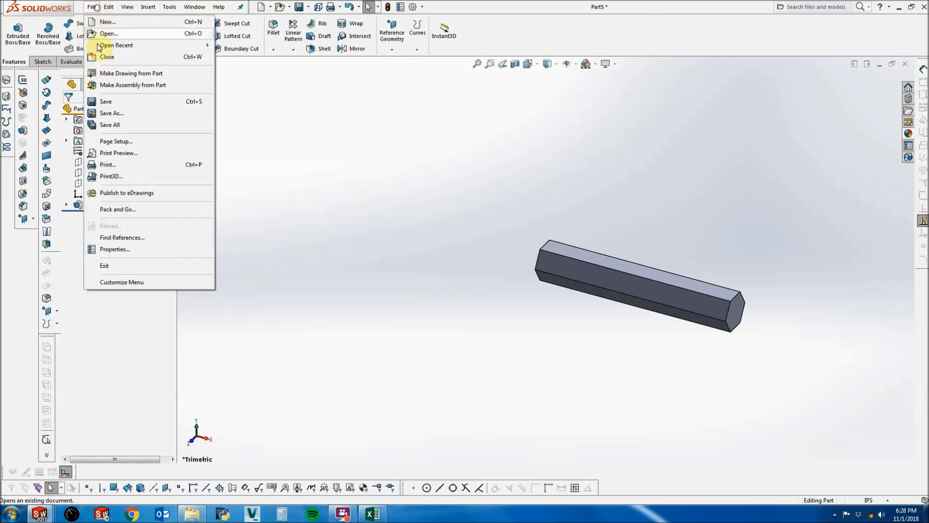
{"action": "left_click", "coordinate": [106, 108]}
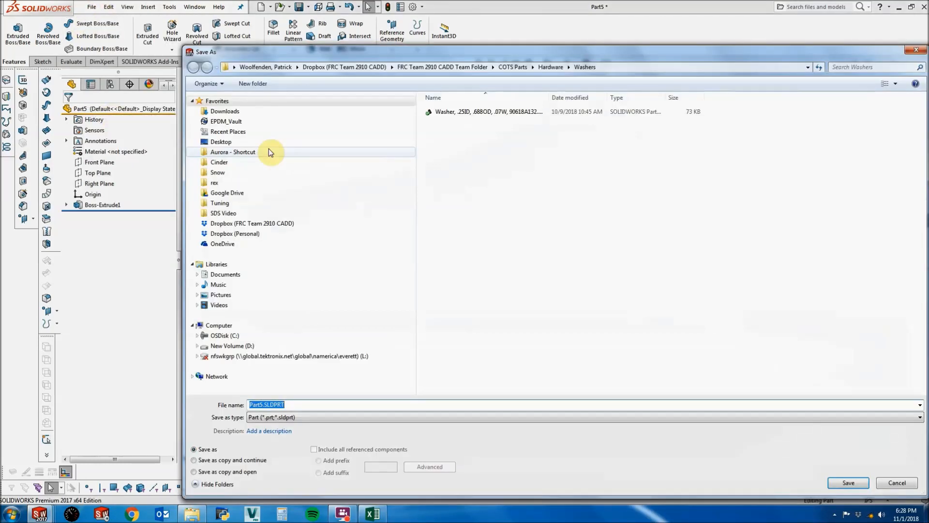
{"action": "left_click", "coordinate": [442, 67]}
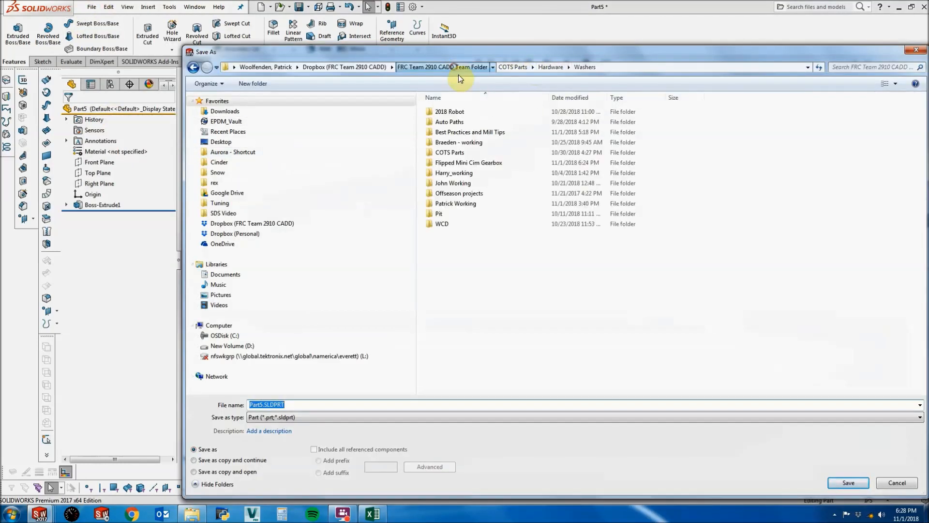
{"action": "double_click", "coordinate": [489, 161]}
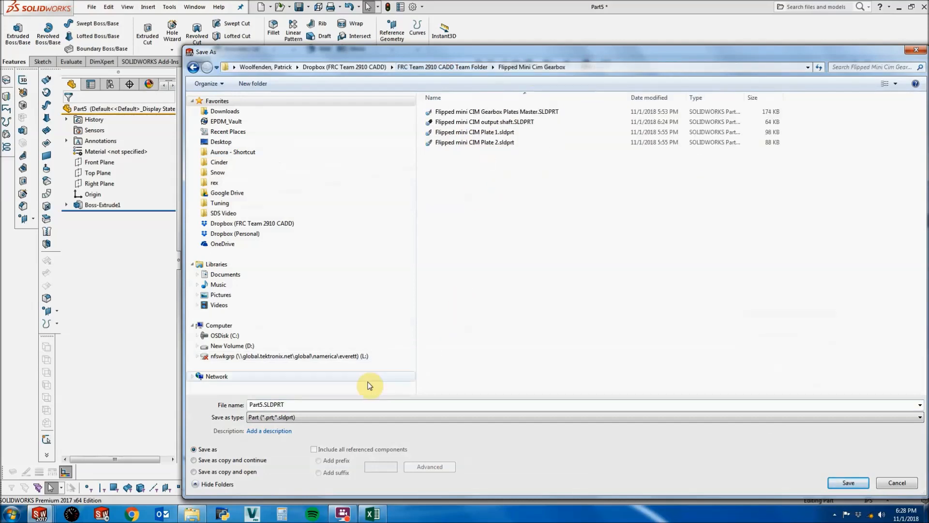
{"action": "left_click", "coordinate": [361, 405]}
{"action": "left_click", "coordinate": [479, 143]}
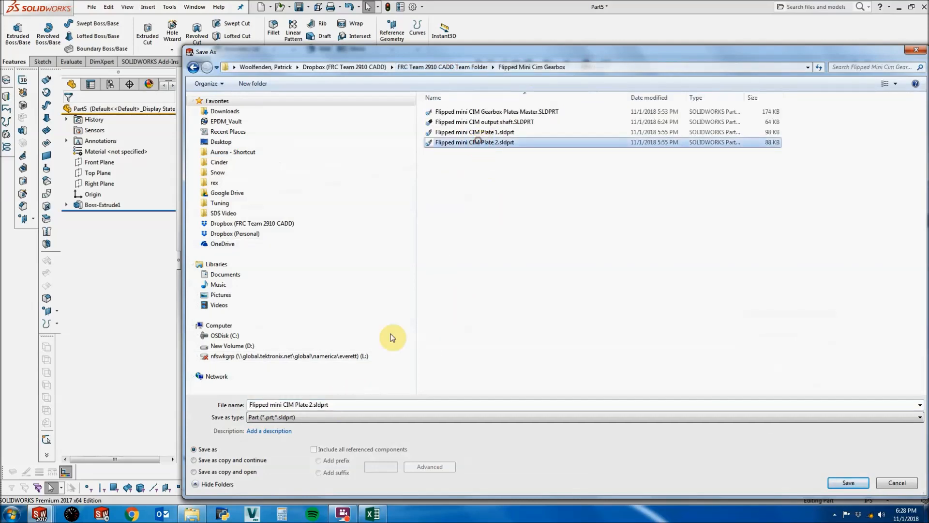
{"action": "left_click", "coordinate": [344, 406]}
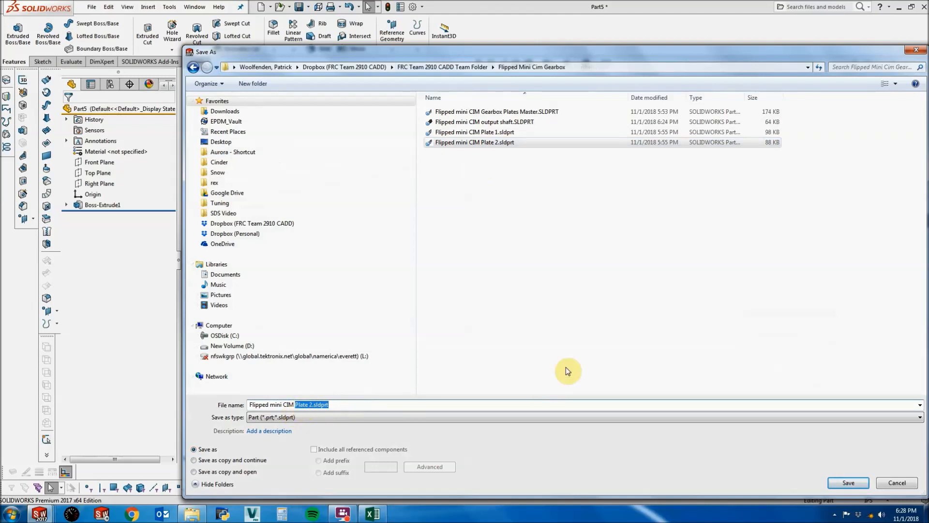
{"action": "type", "text": "intermedi"}
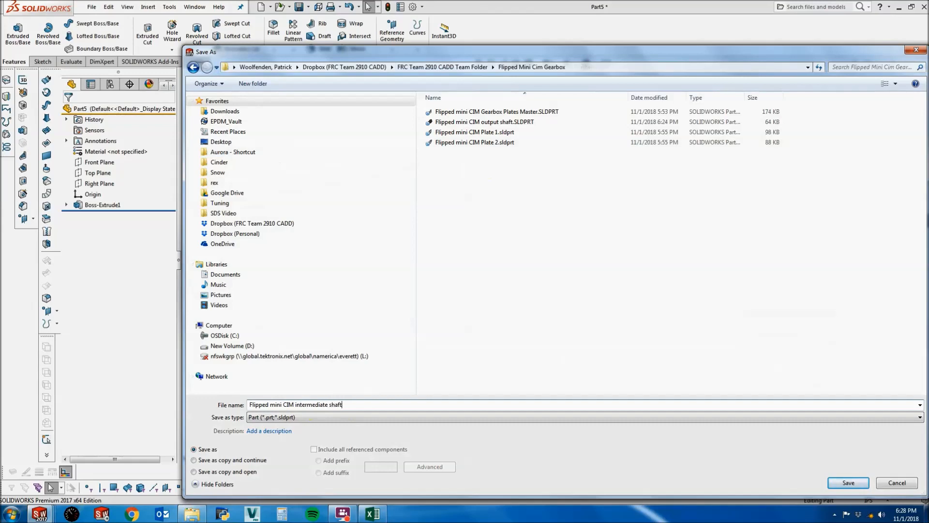
{"action": "type", "text": "ate shaft"}
{"action": "key", "text": "Return"}
Insert the Flipped mini CIM intermediate shaft into the gearbox assembly, placing it freely beside the large gears.
{"action": "left_click", "coordinate": [195, 7]}
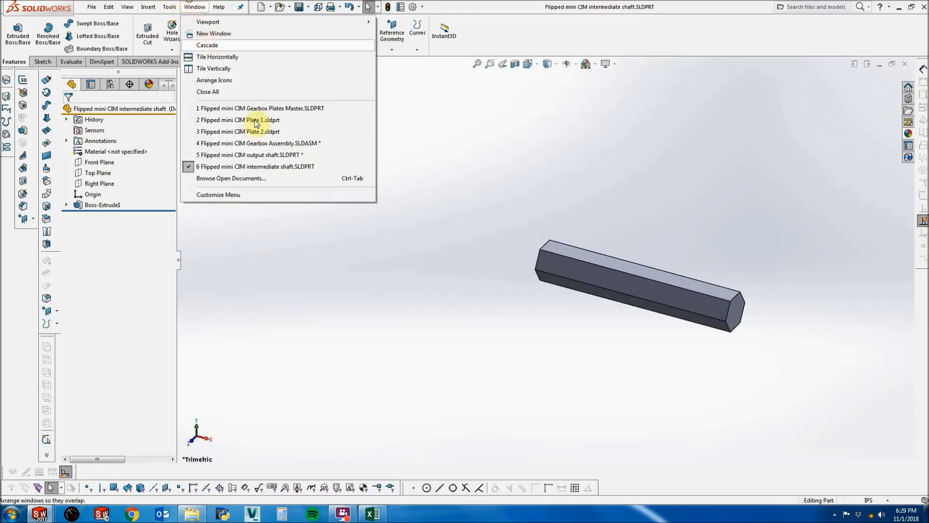
{"action": "left_click", "coordinate": [291, 143]}
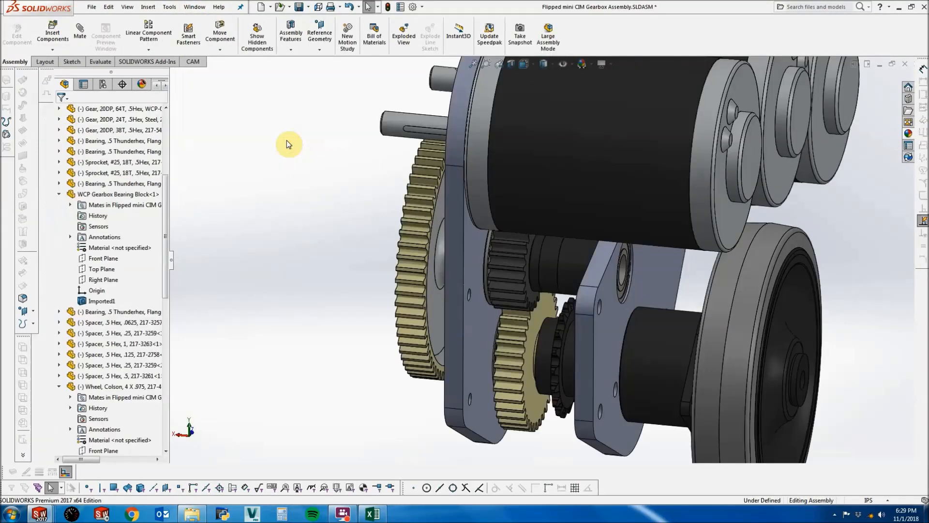
{"action": "left_click", "coordinate": [53, 34]}
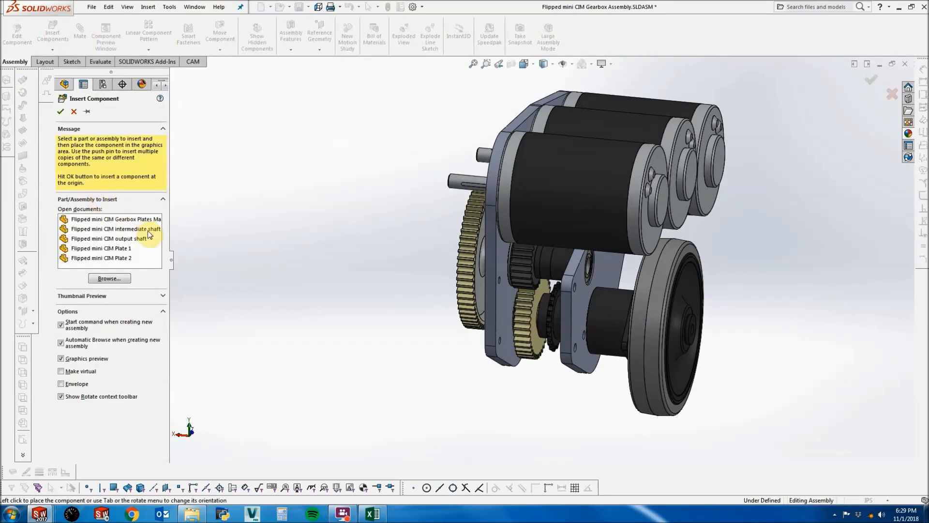
{"action": "left_click", "coordinate": [148, 234]}
{"action": "left_click", "coordinate": [369, 257]}
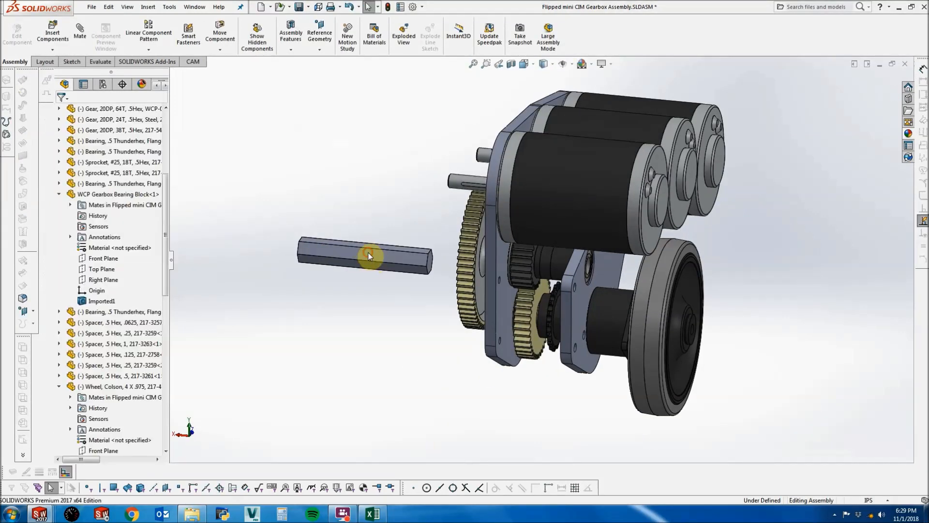
Open the intermediate shaft part and create a reference axis along the shaft's centre from the Front Plane and Top Plane.
{"action": "left_click", "coordinate": [368, 256]}
{"action": "left_click", "coordinate": [58, 429]}
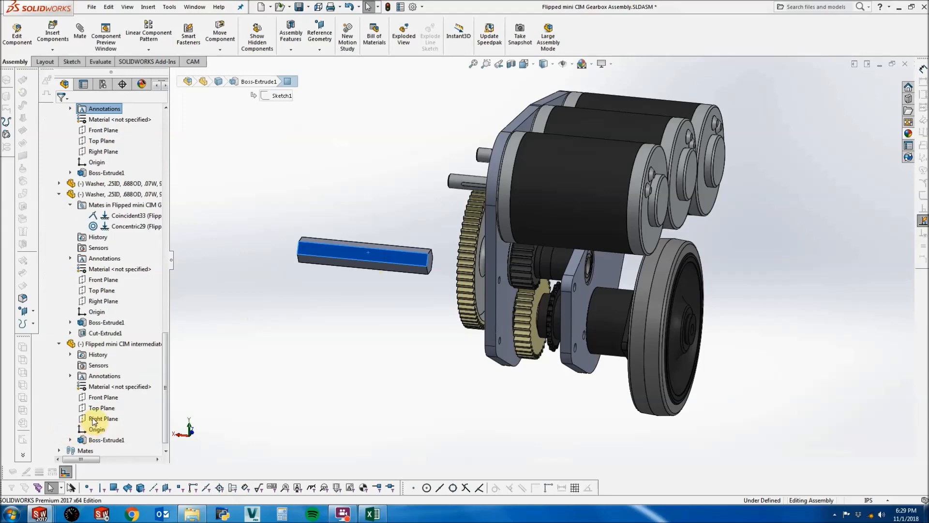
{"action": "left_click", "coordinate": [296, 347]}
{"action": "right_click", "coordinate": [382, 260]}
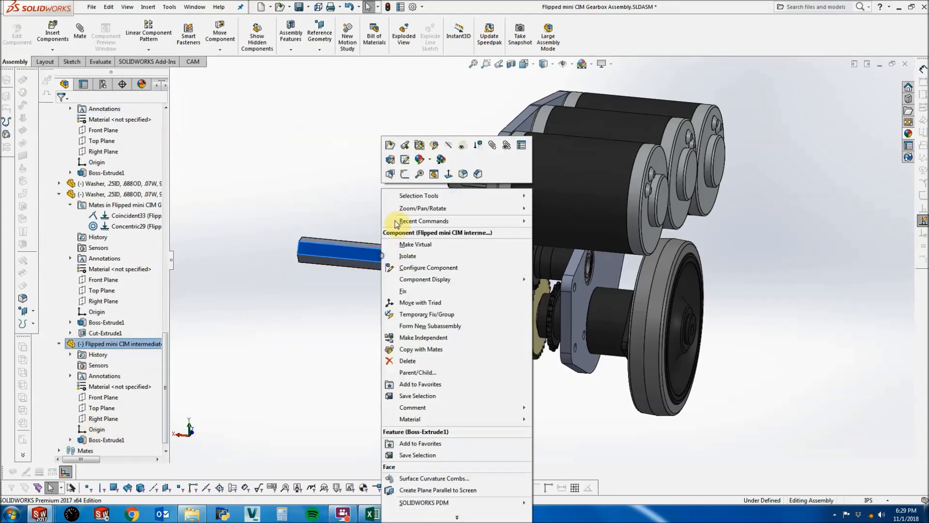
{"action": "left_click", "coordinate": [386, 145]}
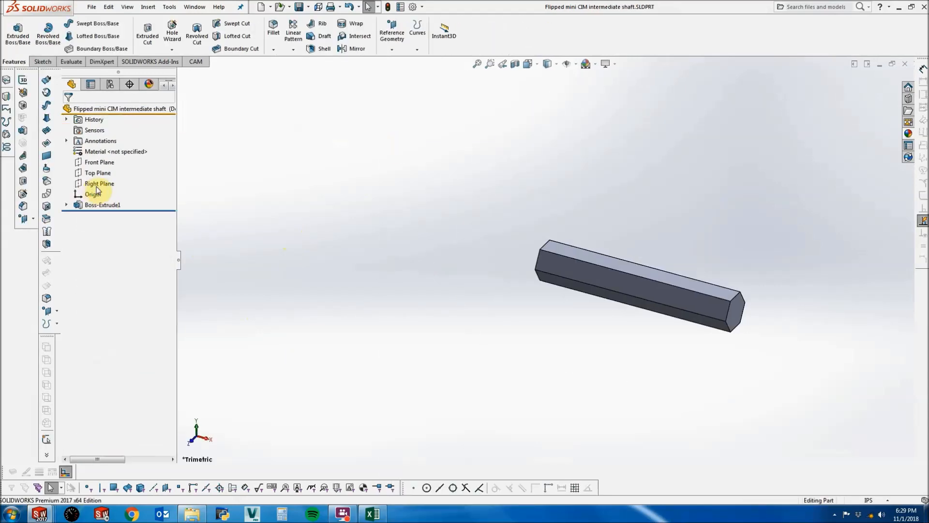
{"action": "left_click", "coordinate": [99, 184]}
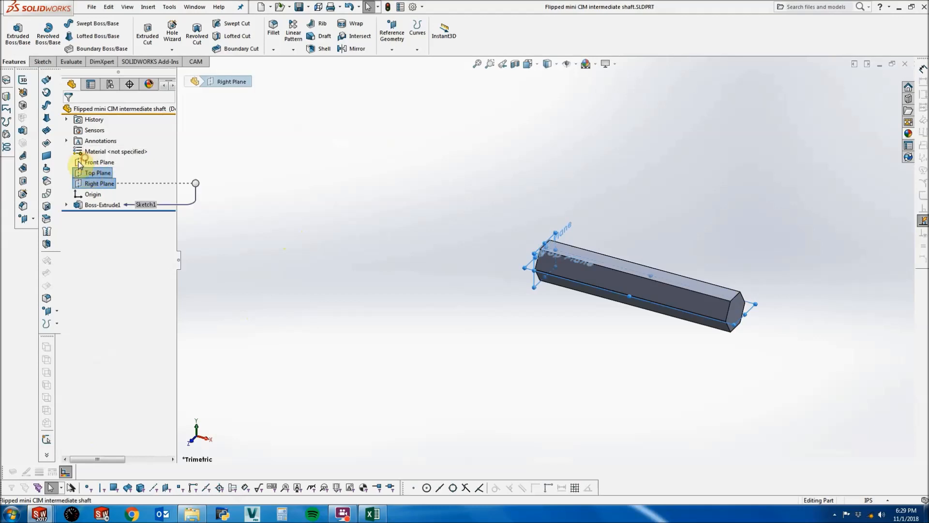
{"action": "left_click", "coordinate": [84, 160]}
{"action": "left_click", "coordinate": [92, 174], "text": "ctrl"}
{"action": "left_click", "coordinate": [402, 50]}
{"action": "left_click", "coordinate": [400, 73]}
{"action": "key", "text": "Return"}
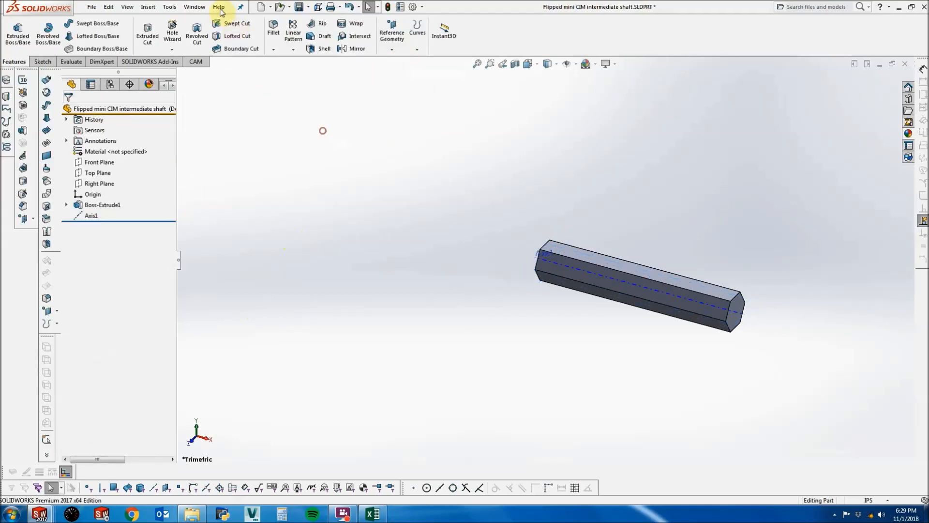
Return to the gearbox assembly and hide the flanged .5 Thunderhex bearing in Plate 1's intermediate shaft hole.
{"action": "left_click", "coordinate": [194, 7]}
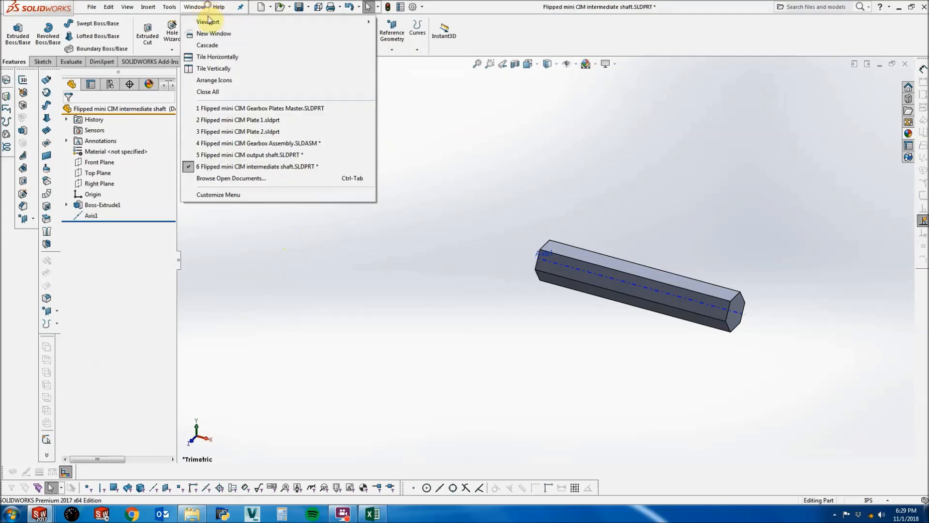
{"action": "left_click", "coordinate": [241, 144]}
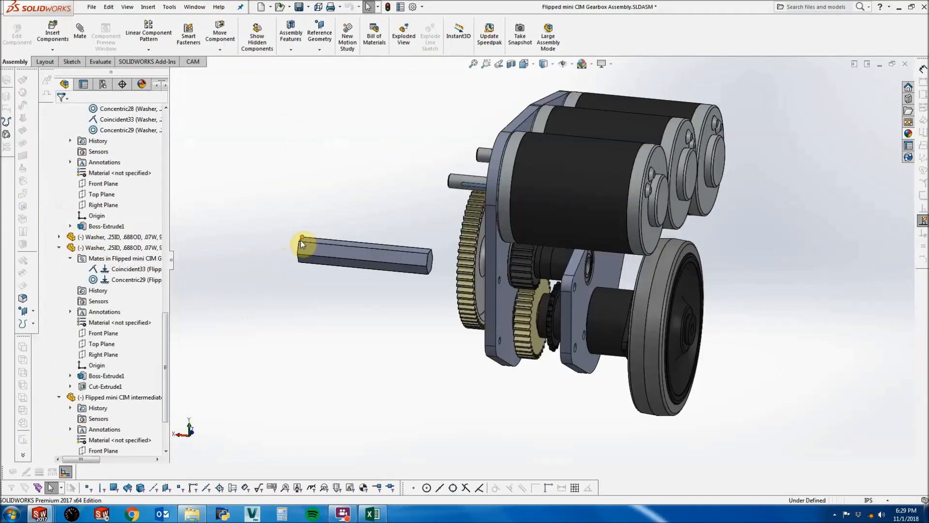
{"action": "left_click", "coordinate": [332, 248]}
{"action": "middle_click_drag", "start_coordinate": [492, 265], "coordinate": [530, 266]}
{"action": "scroll", "coordinate": [529, 266], "scroll_direction": "down", "scroll_amount": 3}
{"action": "left_click", "coordinate": [586, 266]}
{"action": "scroll", "coordinate": [404, 259], "scroll_direction": "down", "scroll_amount": 1}
{"action": "scroll", "coordinate": [371, 258], "scroll_direction": "down", "scroll_amount": 3}
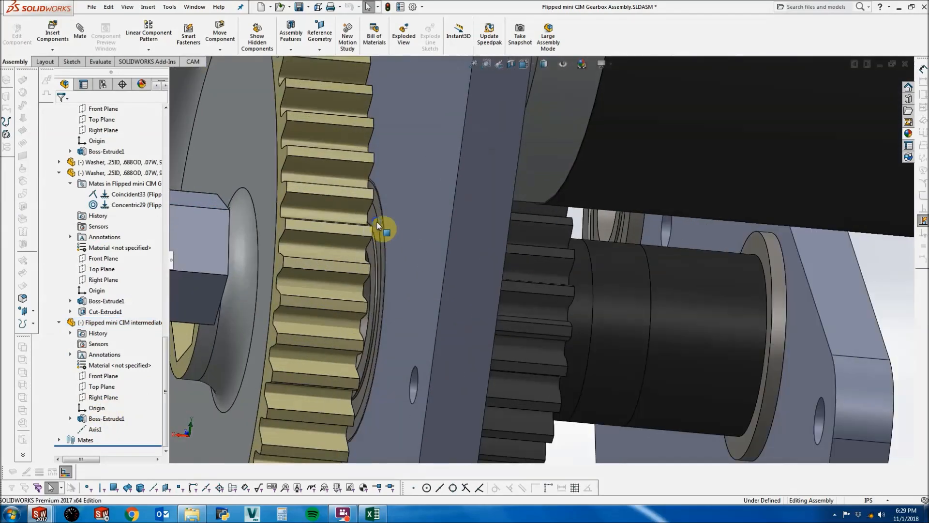
{"action": "right_click", "coordinate": [377, 222]}
{"action": "left_click", "coordinate": [440, 179]}
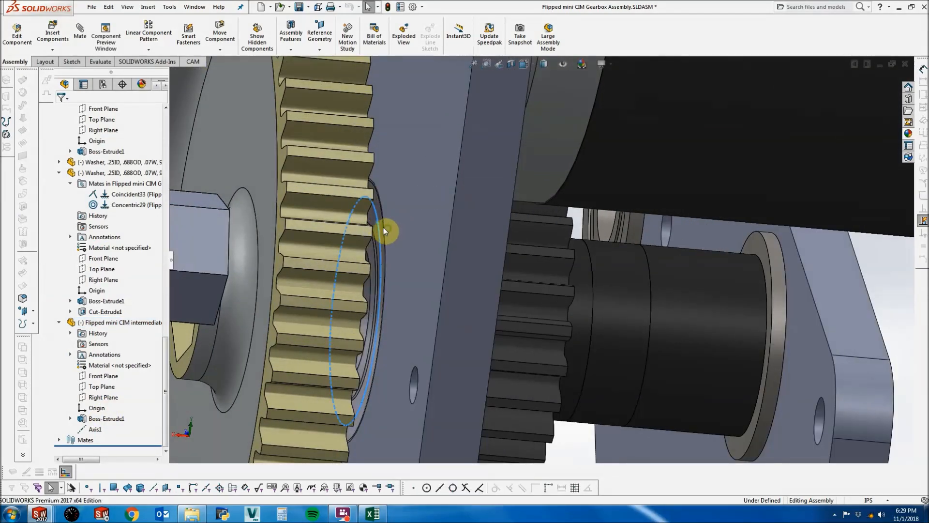
{"action": "middle_click_drag", "start_coordinate": [383, 227], "coordinate": [380, 228]}
{"action": "left_click", "coordinate": [381, 229]}
{"action": "scroll", "coordinate": [360, 256], "scroll_direction": "up", "scroll_amount": 3}
{"action": "key", "text": "Escape"}
Add a concentric mate between the intermediate shaft's centre axis and the bearing hole in Plate 1.
{"action": "left_click", "coordinate": [344, 251]}
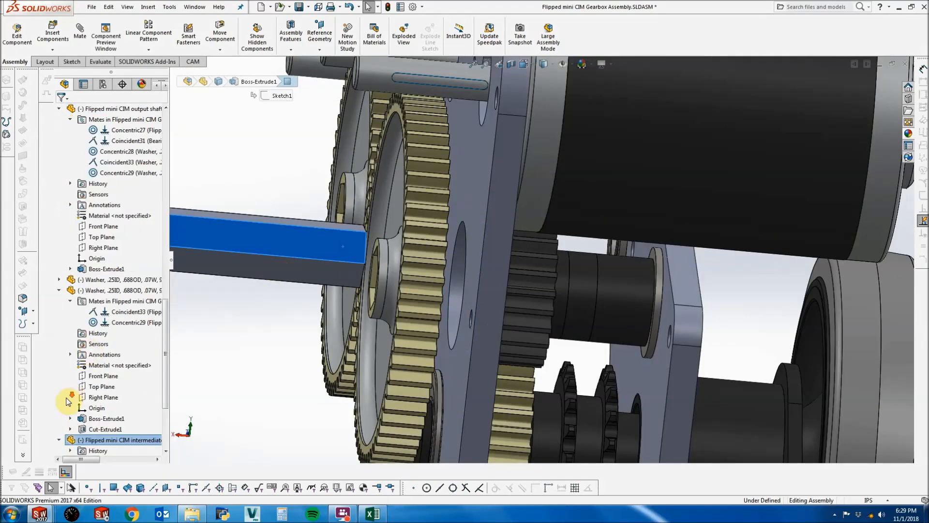
{"action": "left_click", "coordinate": [462, 259]}
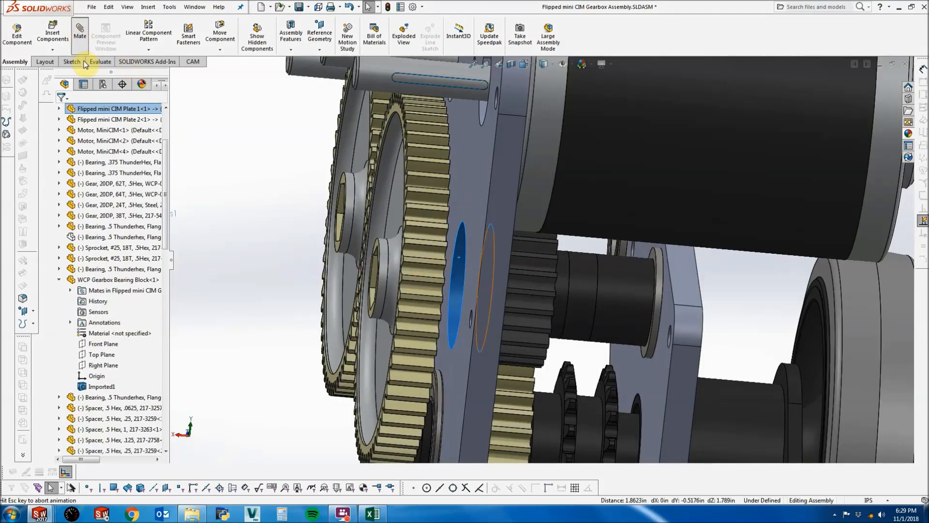
{"action": "left_click", "coordinate": [79, 36]}
{"action": "left_click", "coordinate": [60, 112]}
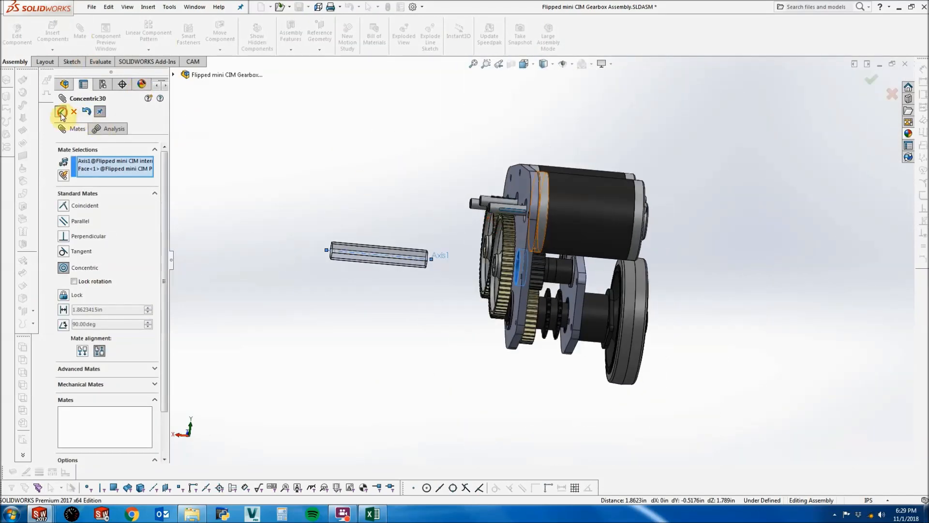
{"action": "key", "text": "Escape"}
Slide the intermediate shaft along its axis through the large gear and spacers towards the bearing in Plate 2.
{"action": "scroll", "coordinate": [426, 256], "scroll_direction": "down", "scroll_amount": 2}
{"action": "left_click_drag", "start_coordinate": [405, 252], "coordinate": [537, 259]}
{"action": "scroll", "coordinate": [498, 259], "scroll_direction": "down", "scroll_amount": 5}
{"action": "left_click_drag", "start_coordinate": [435, 282], "coordinate": [409, 280]}
{"action": "scroll", "coordinate": [503, 261], "scroll_direction": "down", "scroll_amount": 1}
{"action": "middle_click_drag", "start_coordinate": [504, 259], "coordinate": [475, 245]}
Measure the distance between the .375 ThunderHex bearing's end face and the outer face of Plate 2.
{"action": "scroll", "coordinate": [600, 281], "scroll_direction": "down", "scroll_amount": 3}
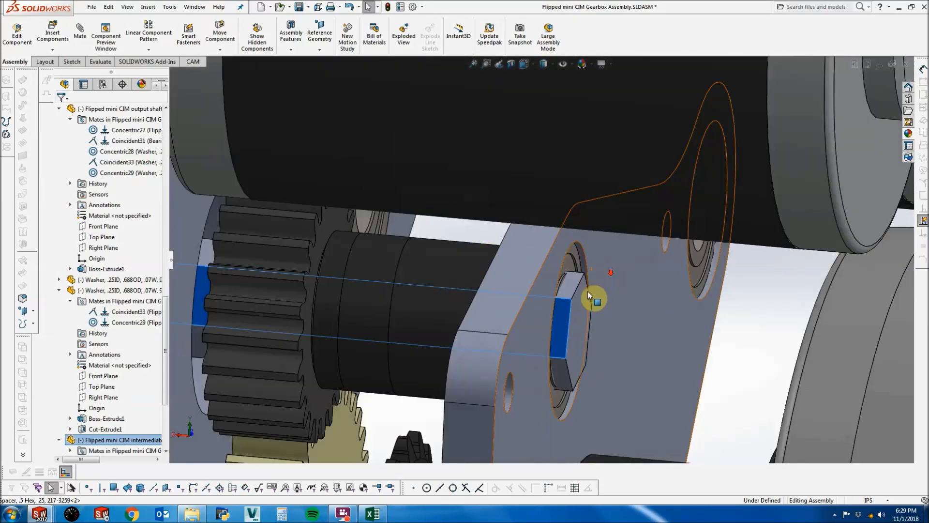
{"action": "scroll", "coordinate": [571, 278], "scroll_direction": "down", "scroll_amount": 3}
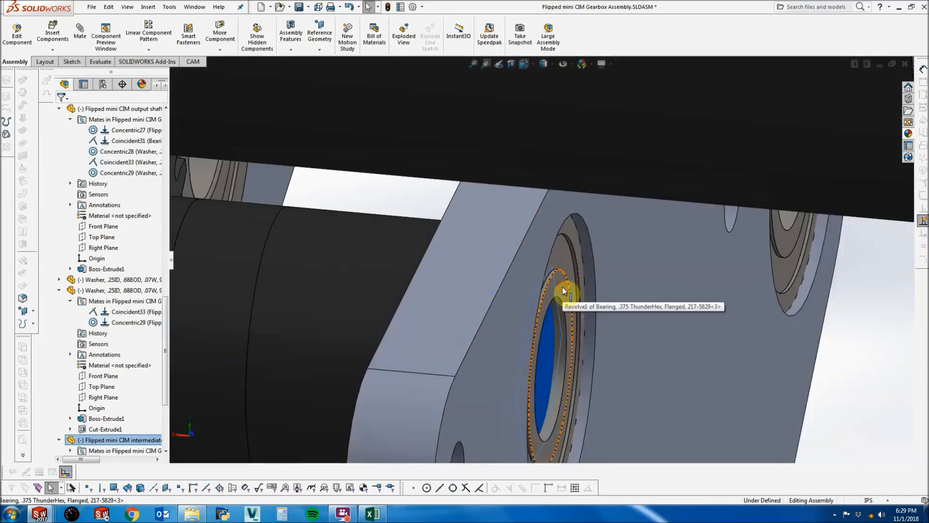
{"action": "left_click", "coordinate": [646, 266]}
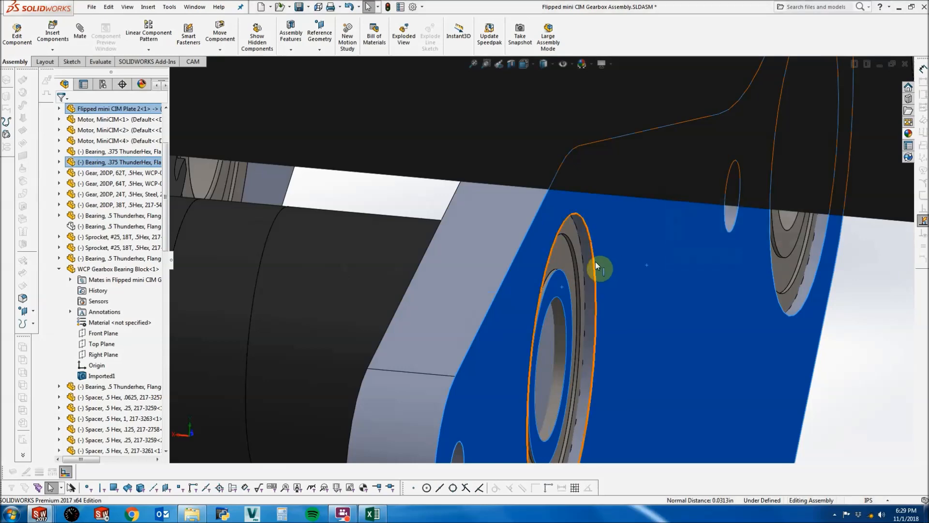
{"action": "scroll", "coordinate": [595, 261], "scroll_direction": "up", "scroll_amount": 5}
{"action": "left_click", "coordinate": [588, 321]}
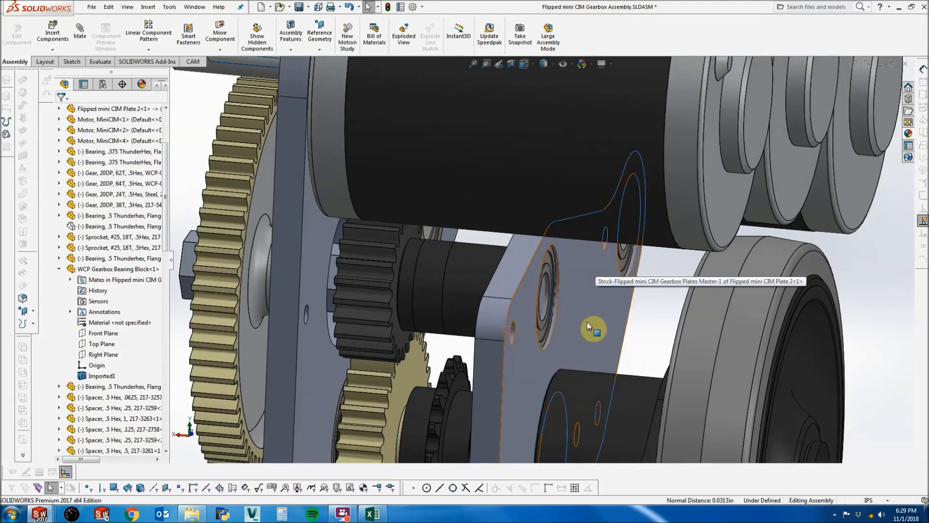
{"action": "middle_click_drag", "start_coordinate": [409, 294], "coordinate": [434, 288]}
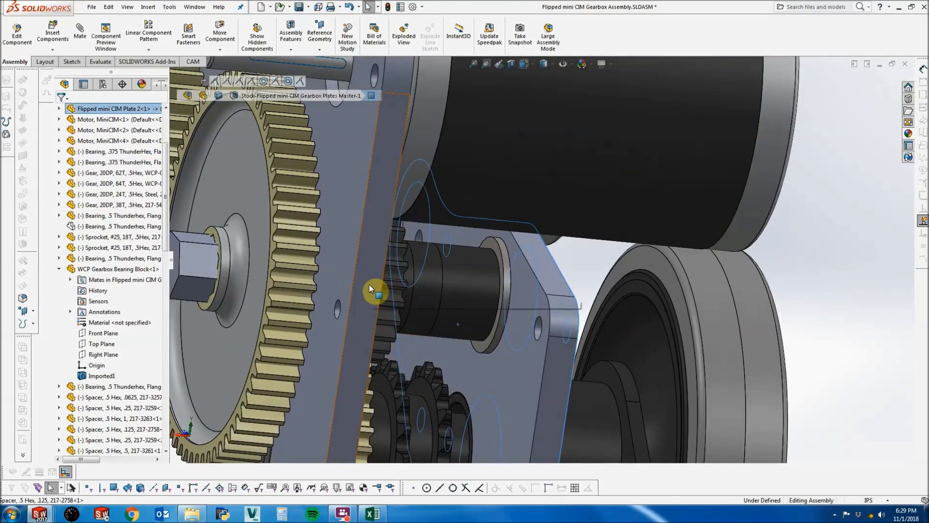
Measure the distance between the selected face of Plate 2 and Plate 1's outer face.
{"action": "left_click", "coordinate": [338, 269], "text": "ctrl"}
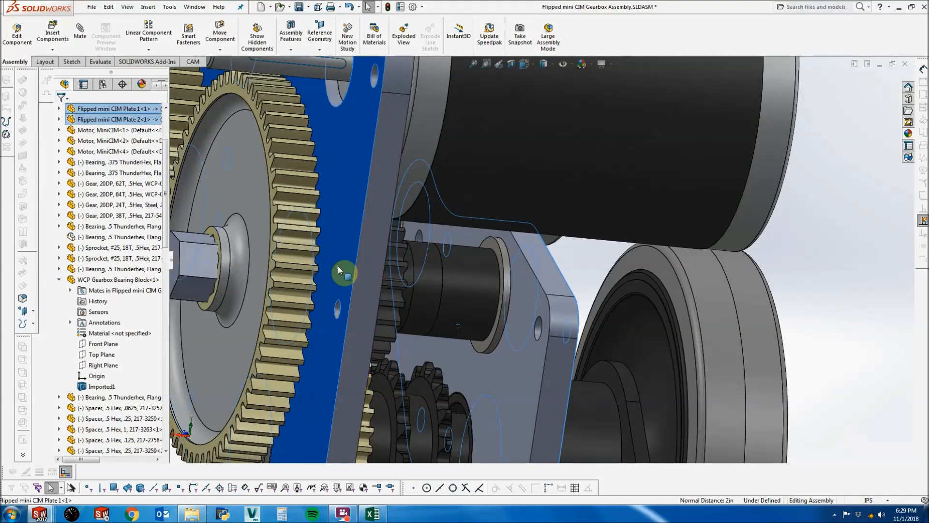
{"action": "key", "text": "Escape"}
{"action": "scroll", "coordinate": [339, 266], "scroll_direction": "up", "scroll_amount": 3}
{"action": "scroll", "coordinate": [339, 266], "scroll_direction": "down", "scroll_amount": 3}
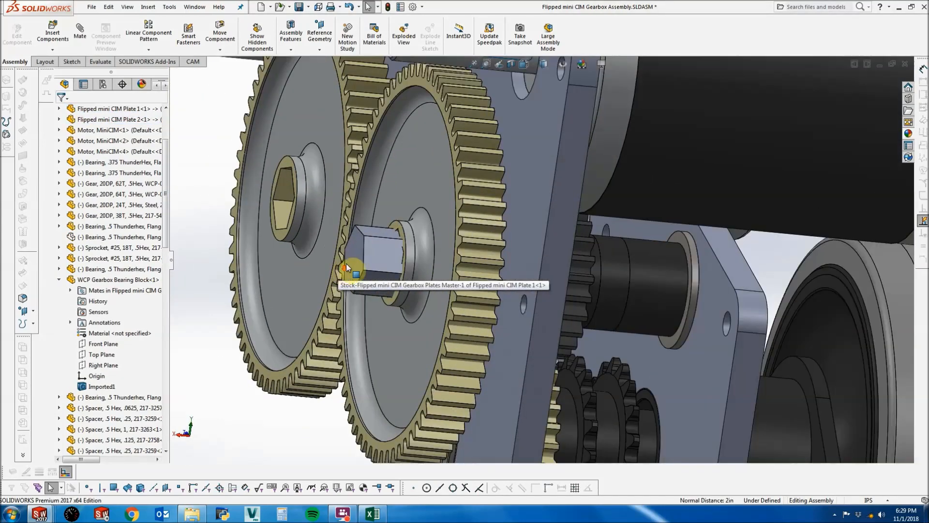
Open the intermediate shaft part and set its hex extrusion depth to 2.75-1/32 in.
{"action": "mouse_move", "coordinate": [405, 260]}
{"action": "middle_mouse_down"}
{"action": "mouse_move", "coordinate": [388, 264]}
{"action": "mouse_move", "coordinate": [410, 263]}
{"action": "middle_mouse_up"}
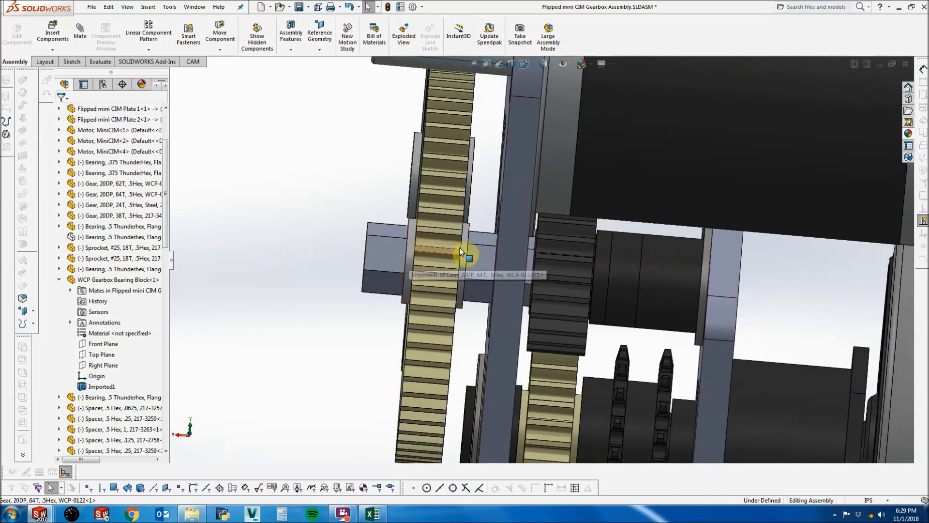
{"action": "left_click", "coordinate": [486, 254]}
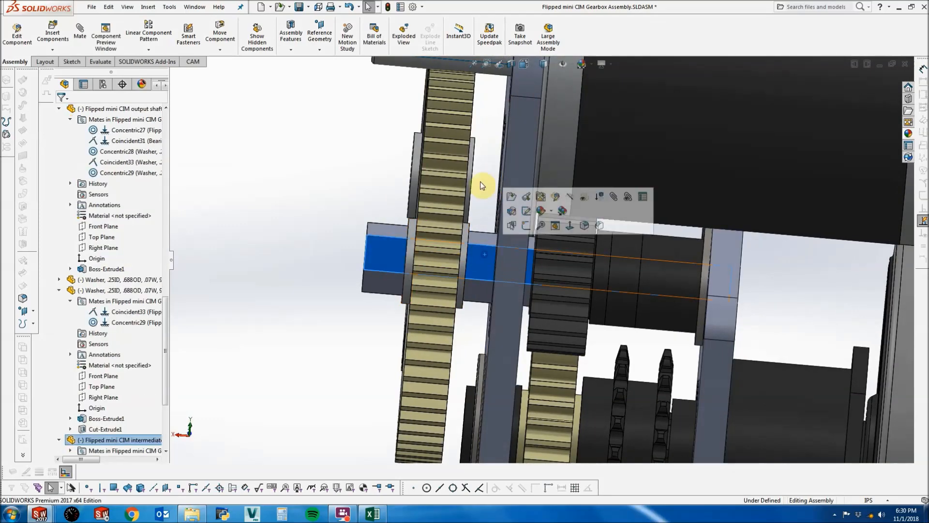
{"action": "left_click", "coordinate": [501, 199]}
{"action": "right_click", "coordinate": [97, 205]}
{"action": "left_click", "coordinate": [101, 175]}
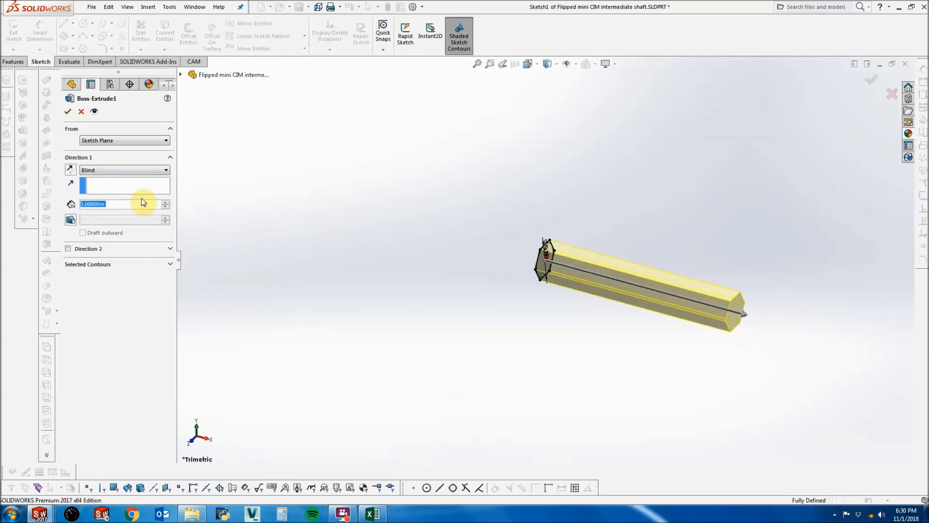
{"action": "type", "text": "2.75-1/3"}
{"action": "key", "text": "Return"}
{"action": "key", "text": "Return"}
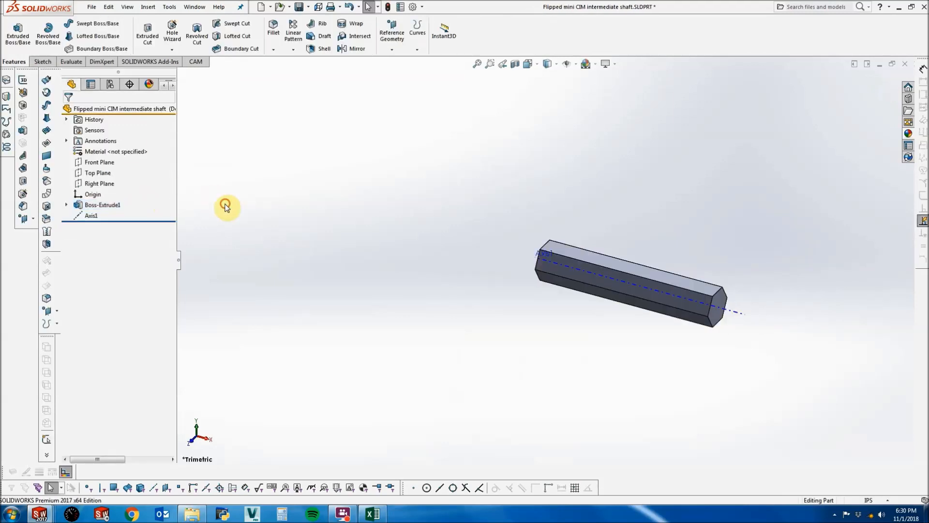
{"action": "left_click", "coordinate": [42, 62]}
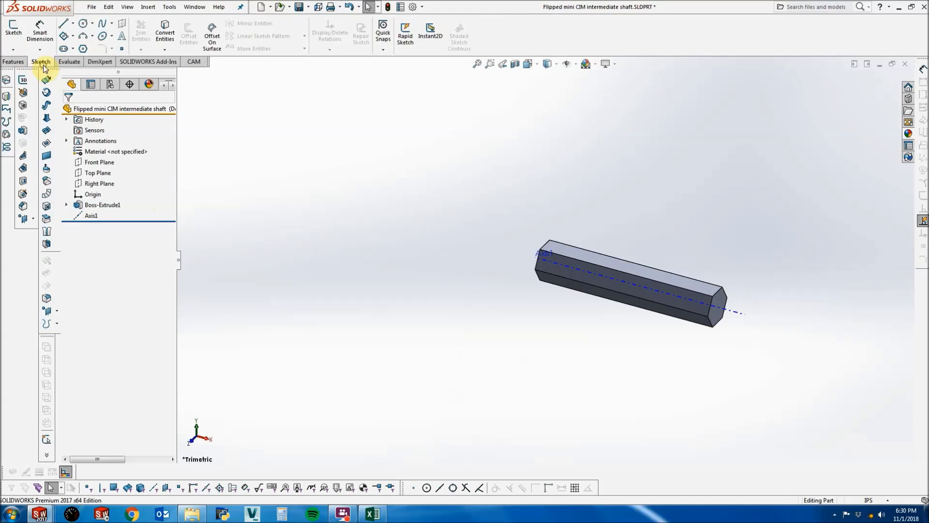
{"action": "left_click", "coordinate": [17, 42]}
{"action": "left_click", "coordinate": [692, 295]}
{"action": "scroll", "coordinate": [695, 295], "scroll_direction": "down", "scroll_amount": 2}
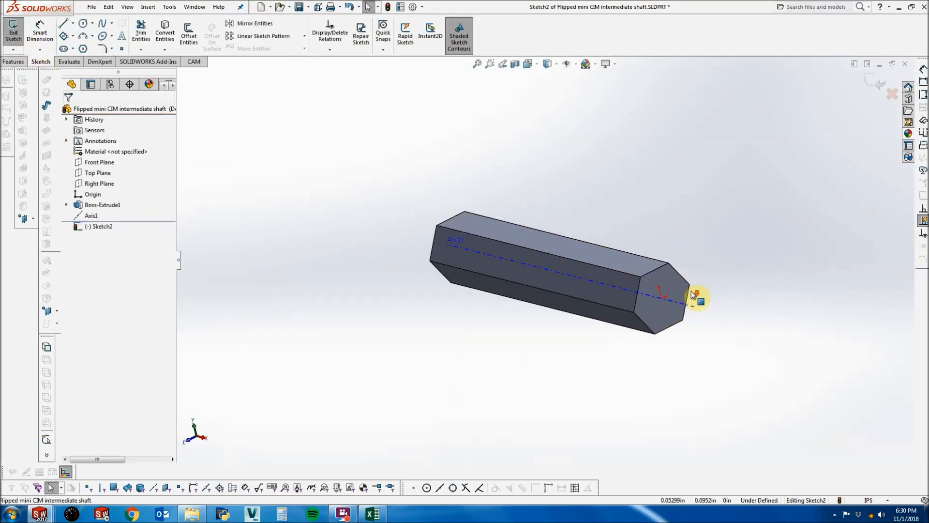
{"action": "left_click", "coordinate": [890, 96]}
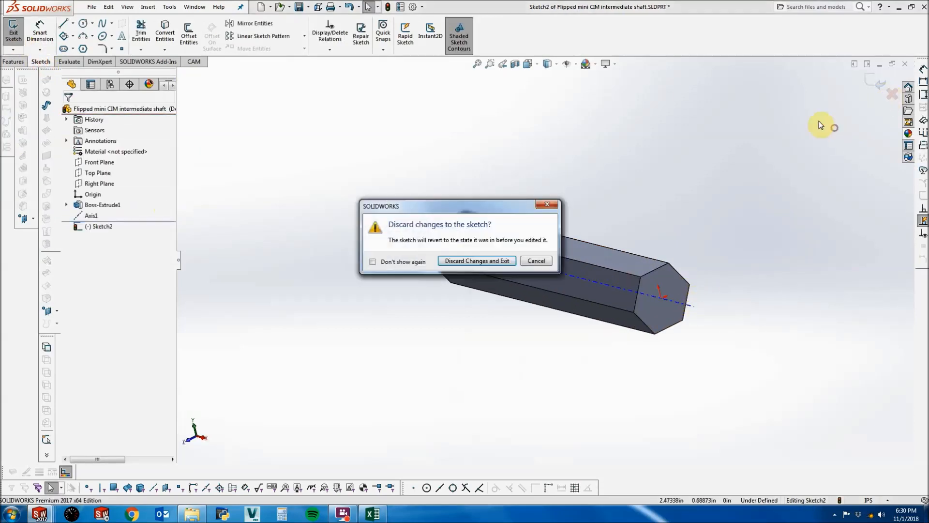
{"action": "left_click", "coordinate": [478, 261]}
Return to the gearbox assembly and add a coincident mate between the intermediate shaft's end face and the .375 ThunderHex bearing's outer face.
{"action": "left_click", "coordinate": [194, 6]}
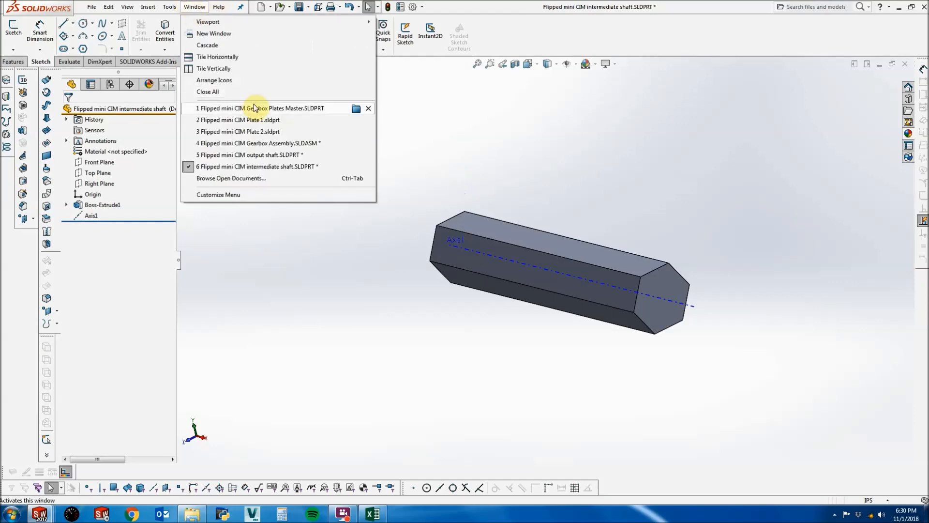
{"action": "left_click", "coordinate": [256, 143]}
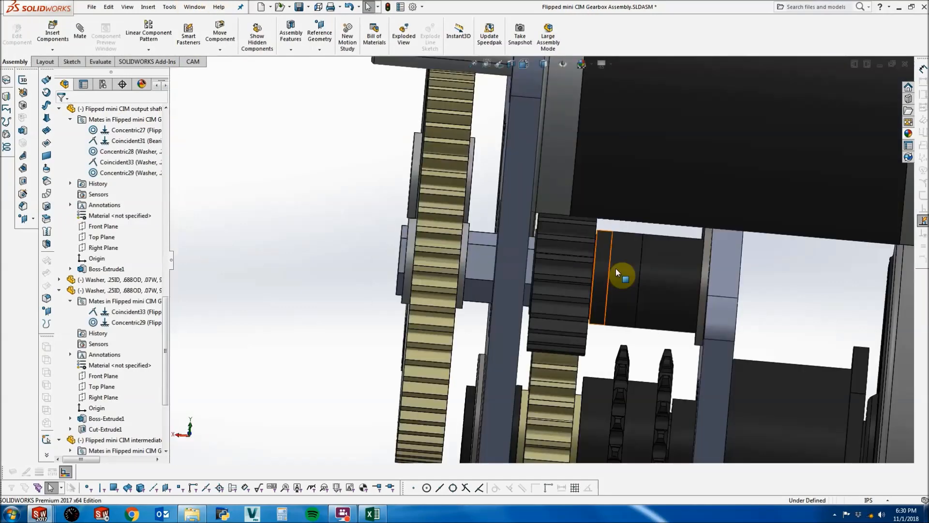
{"action": "scroll", "coordinate": [616, 273], "scroll_direction": "up", "scroll_amount": 1}
{"action": "scroll", "coordinate": [652, 279], "scroll_direction": "down", "scroll_amount": 2}
{"action": "middle_click_drag", "start_coordinate": [653, 280], "coordinate": [640, 283]}
{"action": "scroll", "coordinate": [701, 282], "scroll_direction": "down", "scroll_amount": 3}
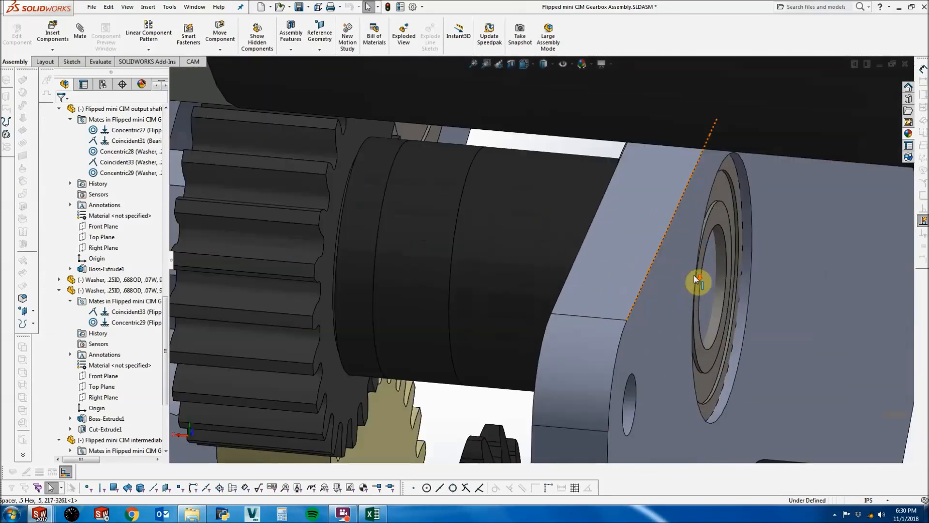
{"action": "left_click", "coordinate": [711, 269]}
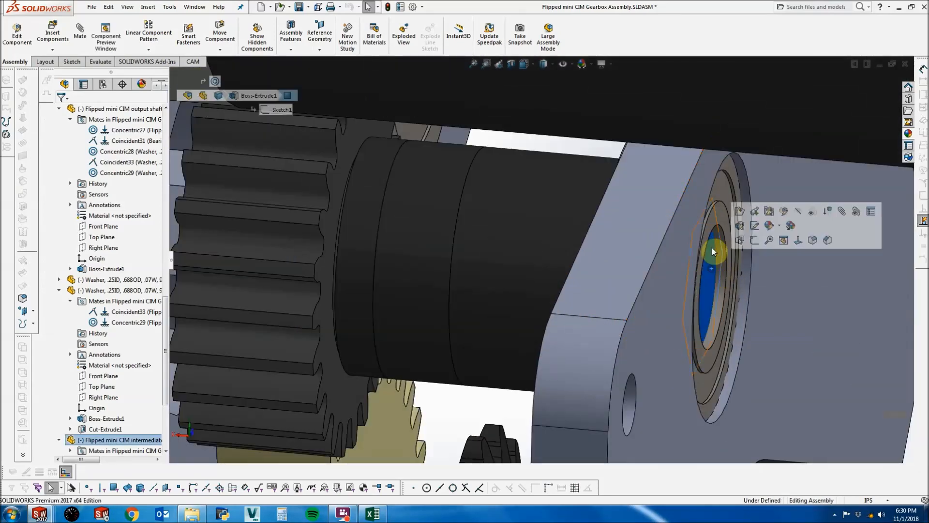
{"action": "left_click", "coordinate": [724, 214]}
{"action": "left_click", "coordinate": [80, 37]}
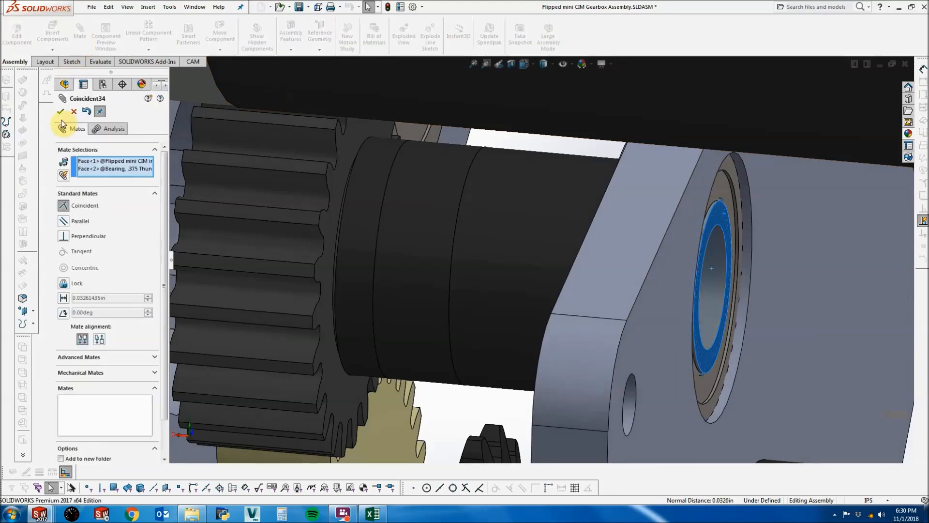
{"action": "key", "text": "Escape"}
Edit the intermediate shaft within the assembly and isolate it from the other components.
{"action": "left_click", "coordinate": [718, 288]}
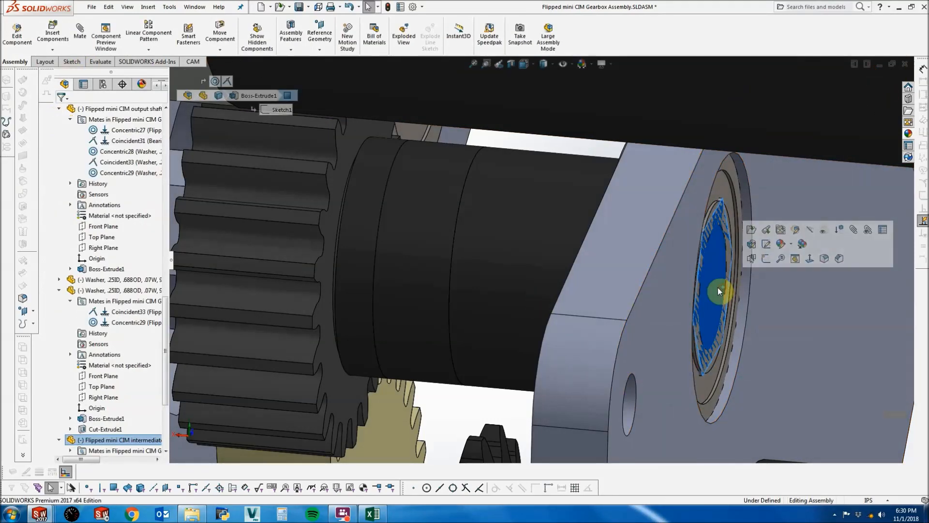
{"action": "right_click", "coordinate": [718, 286]}
{"action": "left_click", "coordinate": [771, 145]}
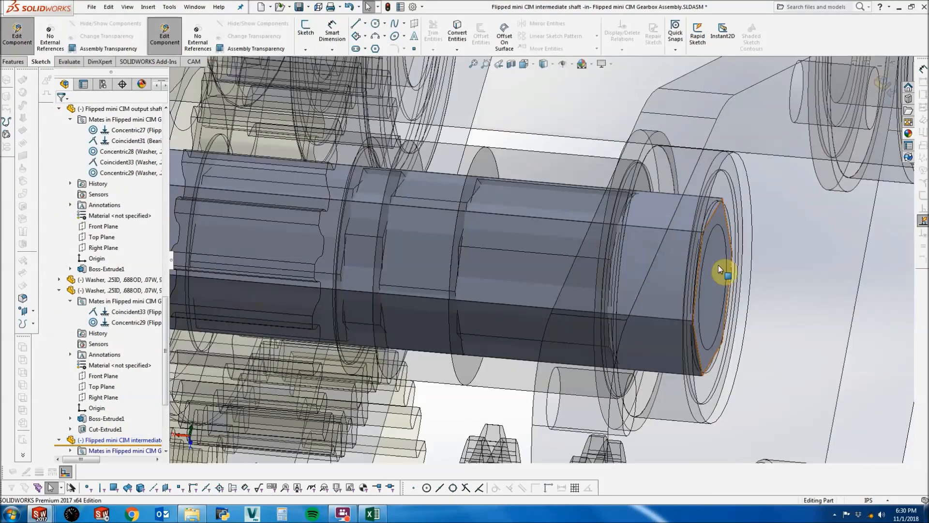
{"action": "right_click", "coordinate": [718, 266]}
{"action": "left_click", "coordinate": [744, 279]}
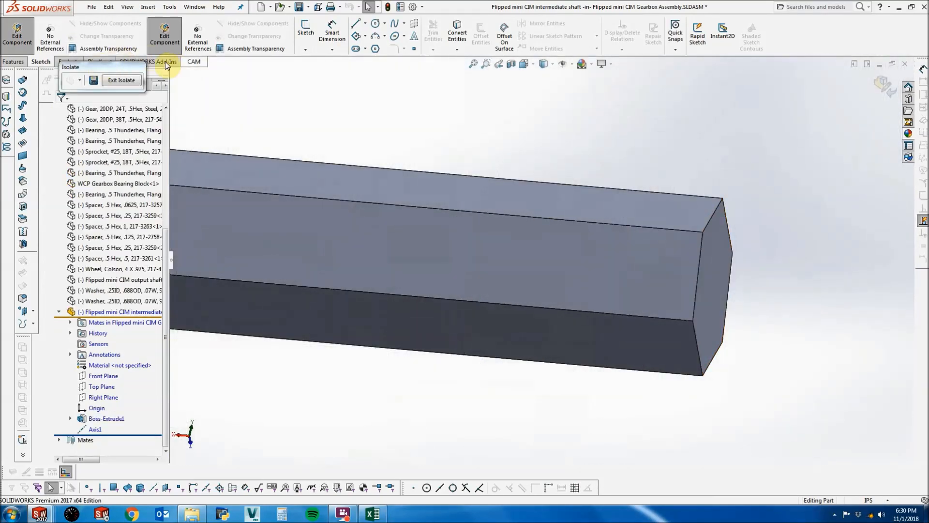
Sketch a circle about 0.29 in in diameter, centred on the shaft's bearing-side end face.
{"action": "left_click", "coordinate": [306, 32]}
{"action": "left_click", "coordinate": [715, 272]}
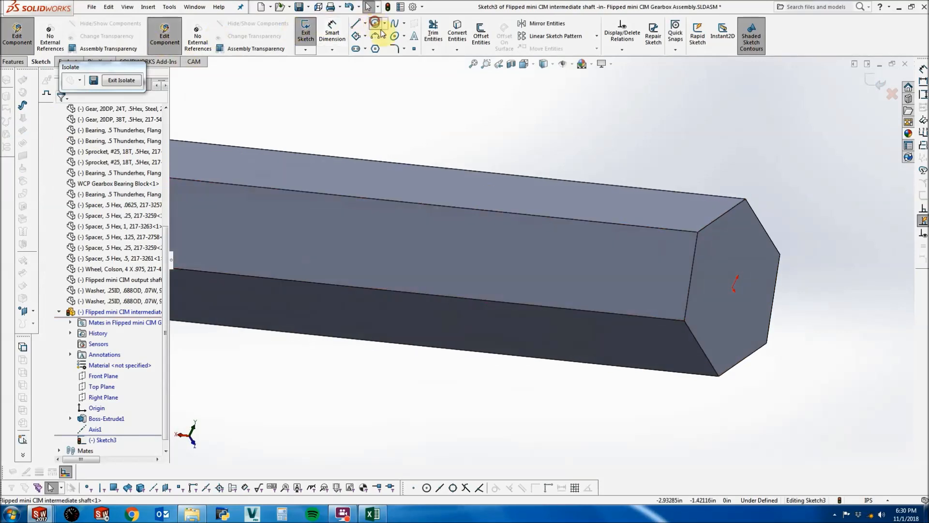
{"action": "left_click", "coordinate": [375, 23]}
{"action": "left_click", "coordinate": [732, 287]}
{"action": "left_click", "coordinate": [741, 246]}
{"action": "key", "text": "Escape"}
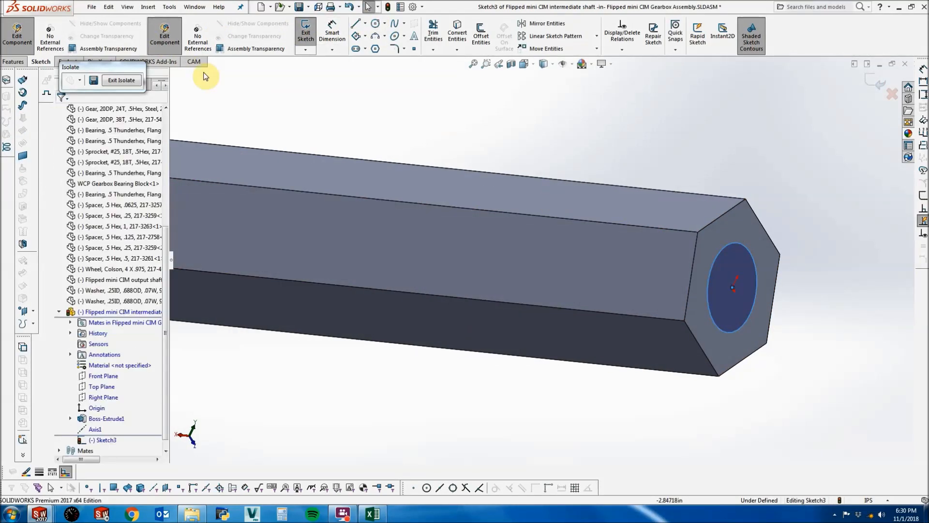
Dimension the circle's diameter with the equation =10.25mm.
{"action": "left_click", "coordinate": [329, 31]}
{"action": "left_click", "coordinate": [714, 174]}
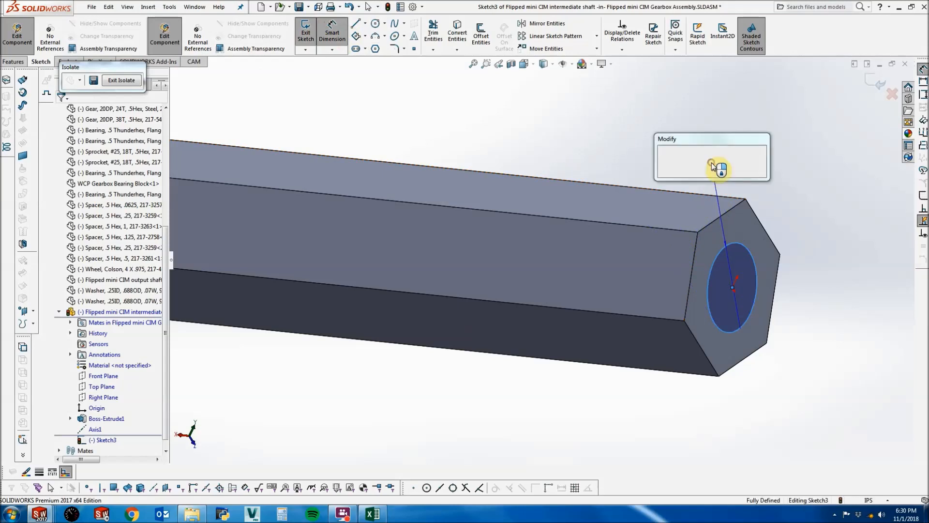
{"action": "type", "text": "12"}
{"action": "key", "text": "BackSpace"}
{"action": "key", "text": "BackSpace"}
{"action": "type", "text": "=12."}
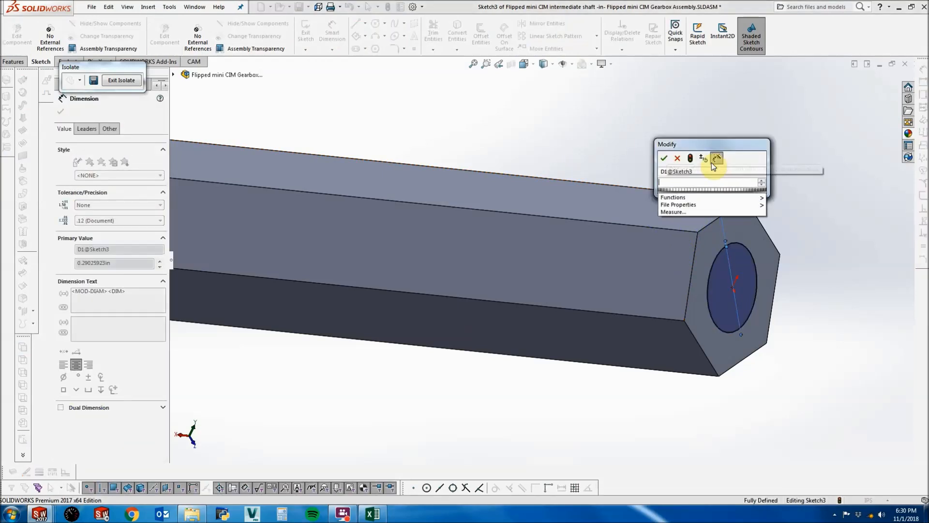
{"action": "type", "text": "25mm"}
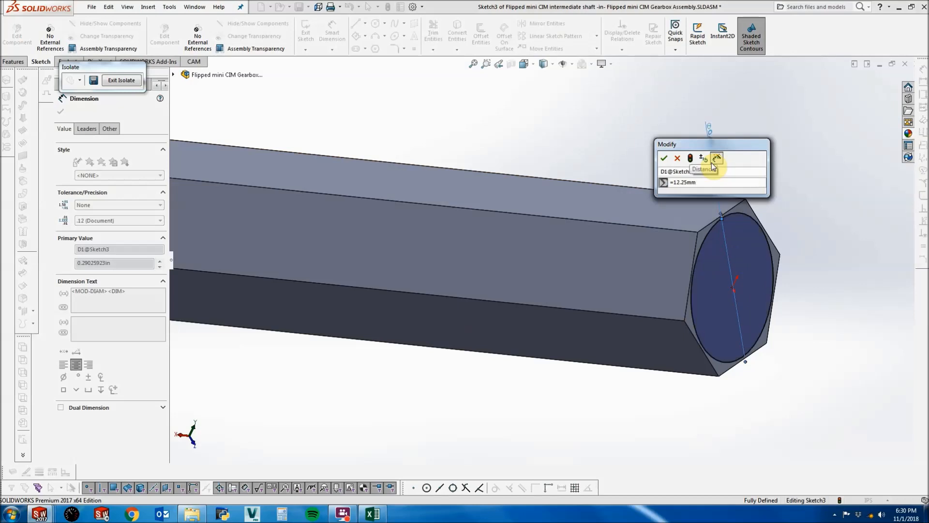
{"action": "key", "text": "BackSpace"}
{"action": "key", "text": "BackSpace"}
{"action": "key", "text": "BackSpace"}
{"action": "type", "text": "0."}
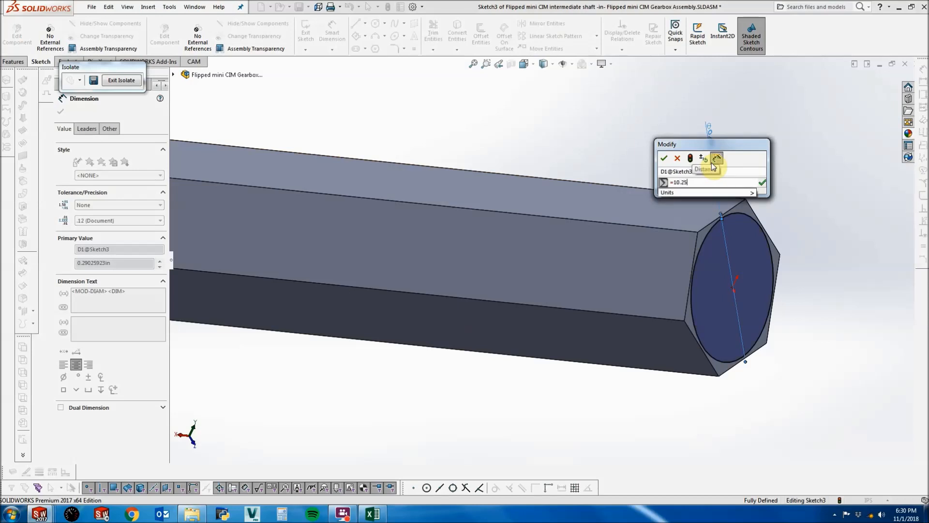
{"action": "type", "text": "mm"}
{"action": "key", "text": "Return"}
{"action": "key", "text": "Return"}
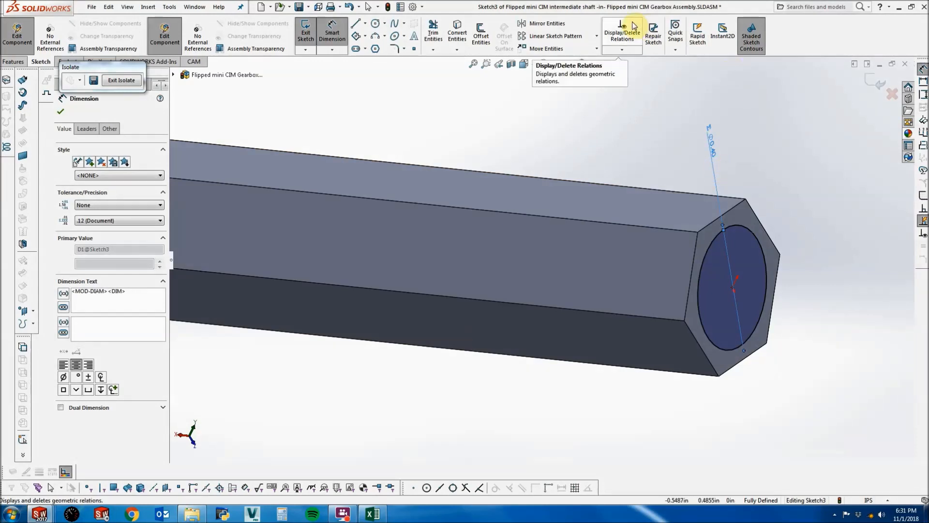
{"action": "left_click", "coordinate": [610, 129]}
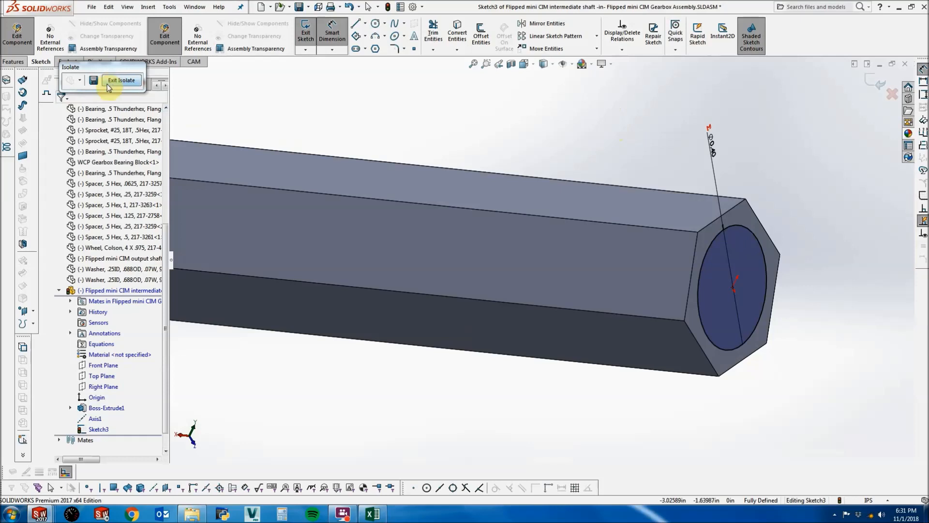
Extrude-cut the material outside the circle to a blind depth of .25-1/32+.0625 in, turning down the shaft end.
{"action": "left_click", "coordinate": [21, 62]}
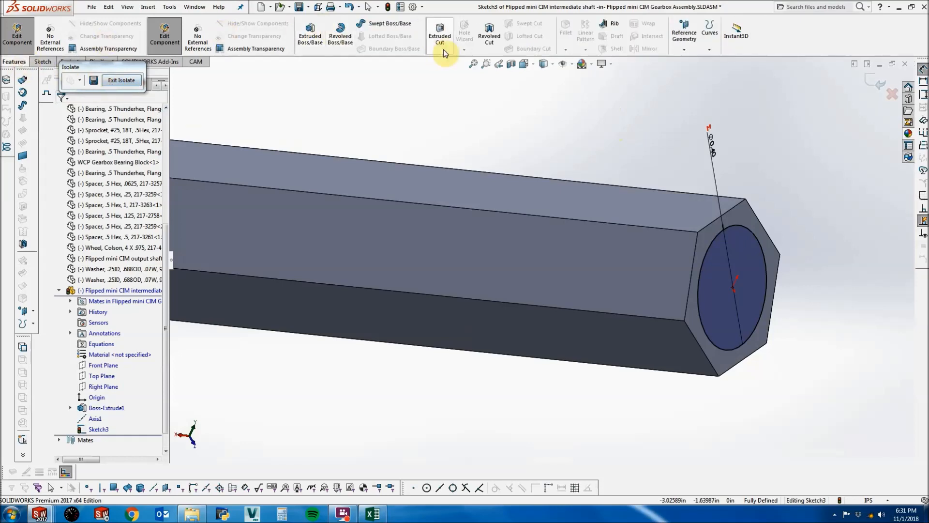
{"action": "left_click", "coordinate": [440, 35]}
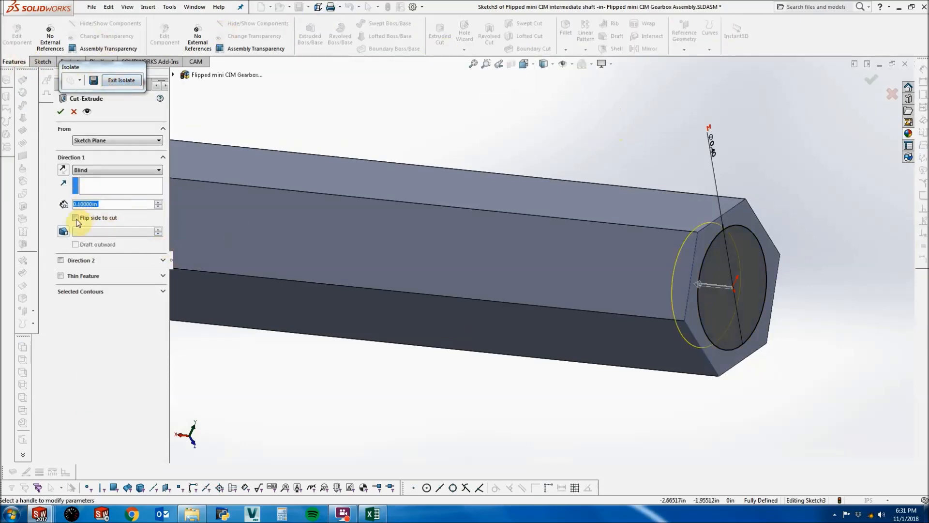
{"action": "left_click", "coordinate": [125, 199]}
{"action": "type", "text": ".25-1/32+.0"}
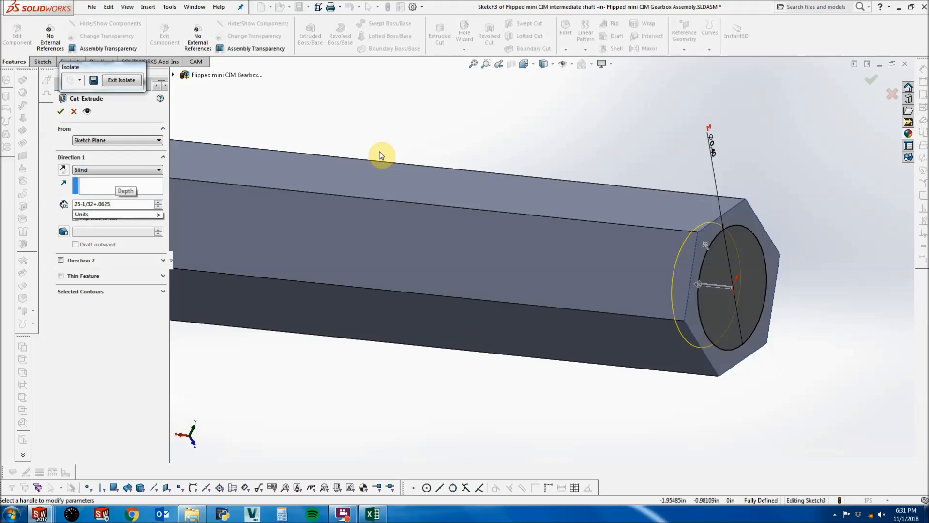
{"action": "type", "text": "625"}
{"action": "right_click", "coordinate": [382, 154]}
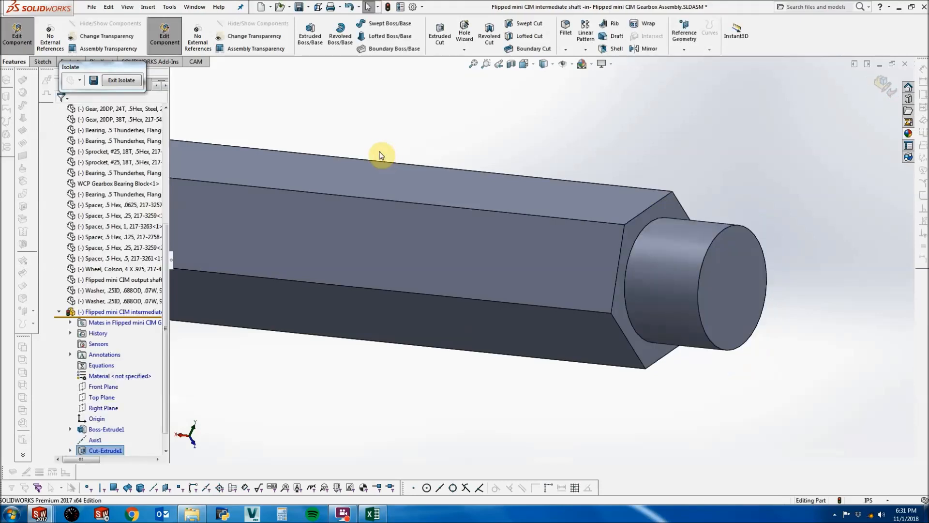
Sketch a circle about 0.50 in in diameter, centred on the shaft's opposite, uncut hex end face.
{"action": "key", "text": "f"}
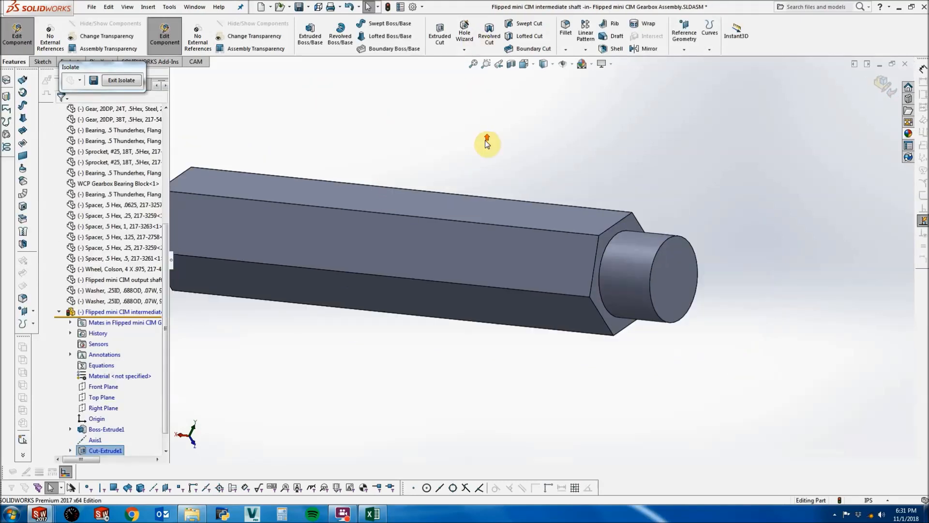
{"action": "mouse_move", "coordinate": [512, 180]}
{"action": "middle_mouse_down"}
{"action": "mouse_move", "coordinate": [560, 183]}
{"action": "mouse_move", "coordinate": [503, 183]}
{"action": "middle_mouse_up"}
{"action": "left_click", "coordinate": [43, 61]}
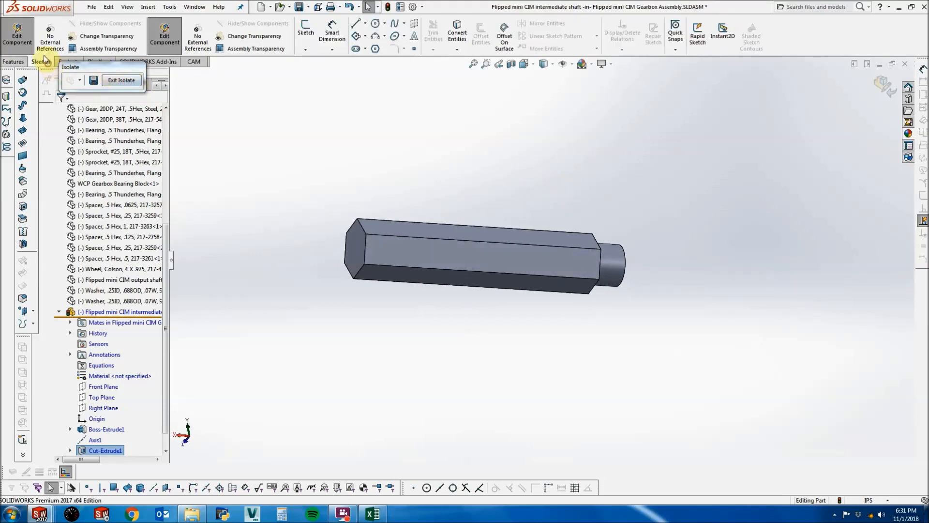
{"action": "left_click", "coordinate": [305, 30]}
{"action": "left_click", "coordinate": [357, 250]}
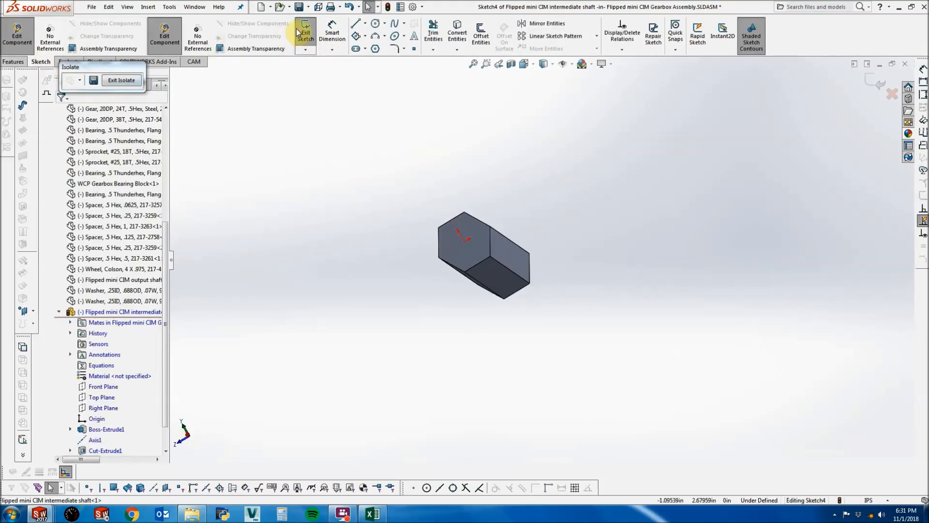
{"action": "left_click", "coordinate": [378, 30]}
{"action": "left_click_drag", "start_coordinate": [464, 240], "coordinate": [482, 232]}
{"action": "left_click", "coordinate": [479, 223]}
{"action": "scroll", "coordinate": [450, 220], "scroll_direction": "down", "scroll_amount": 6}
{"action": "key", "text": "Escape"}
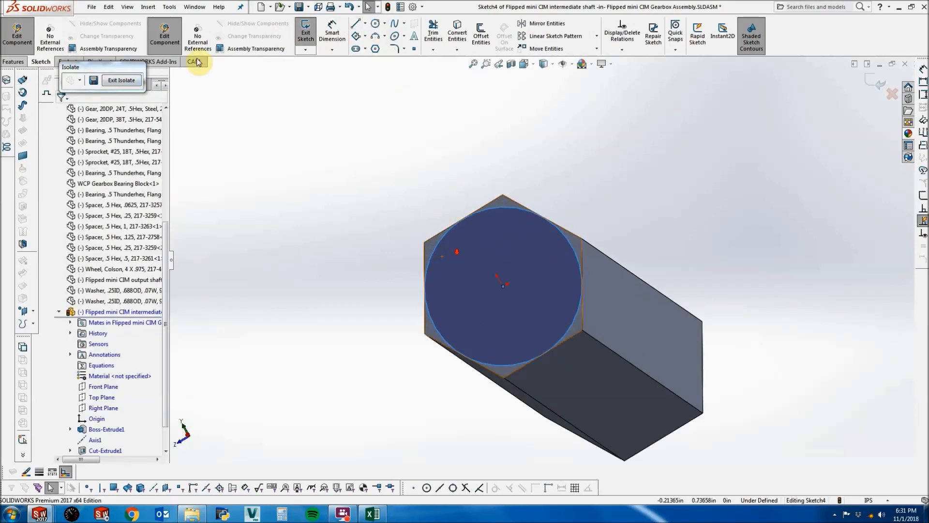
Dimension the circle's diameter on the shaft's uncut hex end with the equation =13.75mm.
{"action": "left_click", "coordinate": [323, 39]}
{"action": "left_click", "coordinate": [475, 213]}
{"action": "left_click", "coordinate": [466, 184]}
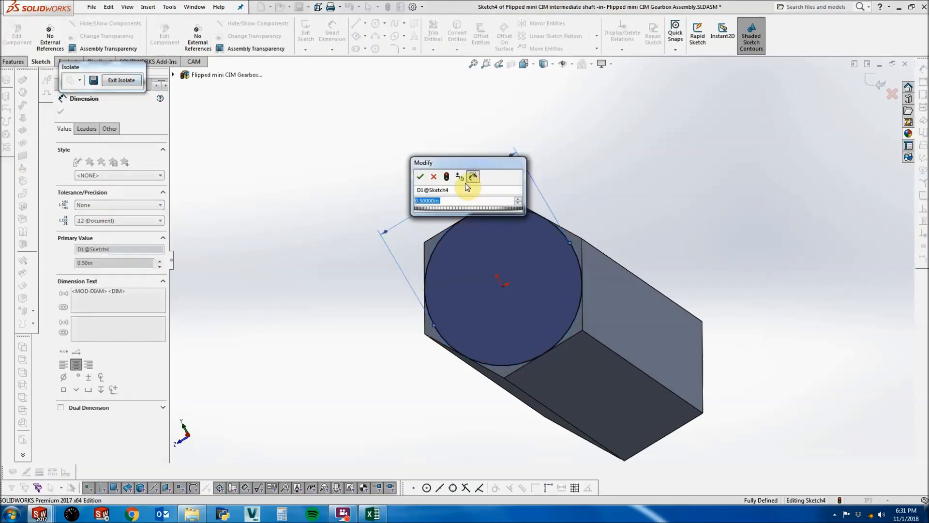
{"action": "key", "text": "Return"}
{"action": "double_click", "coordinate": [469, 180]}
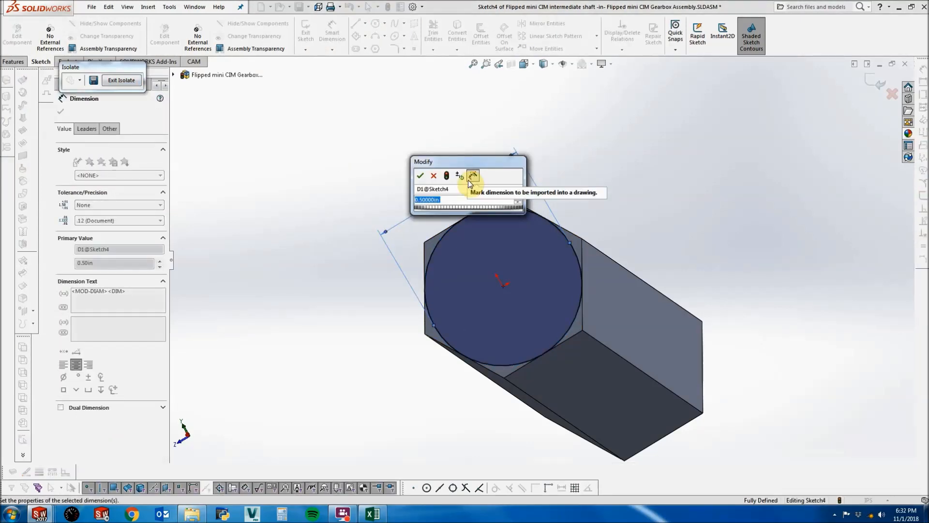
{"action": "type", "text": "="}
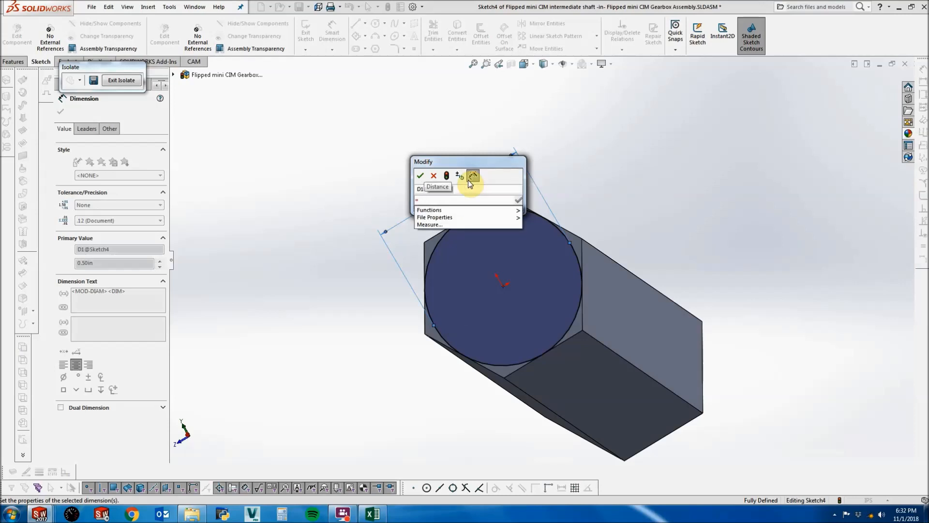
{"action": "type", "text": "13.75mm"}
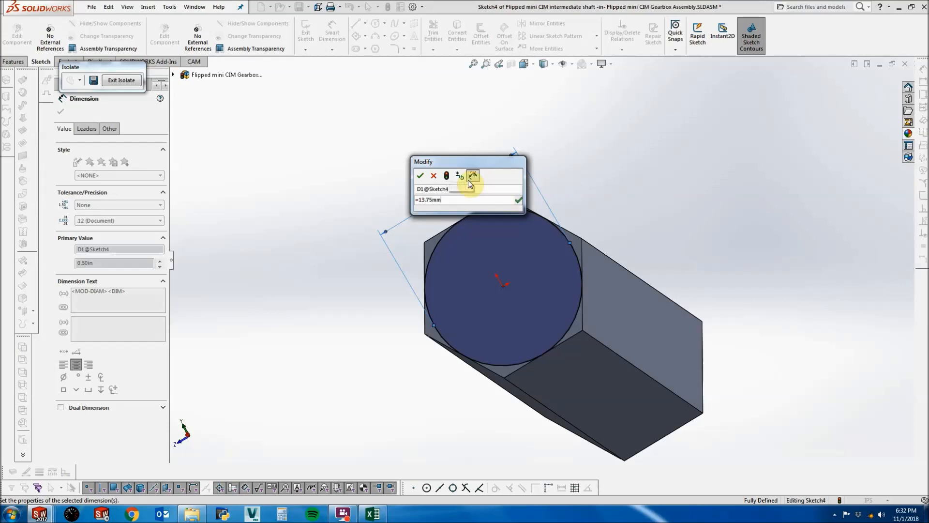
{"action": "key", "text": "Return"}
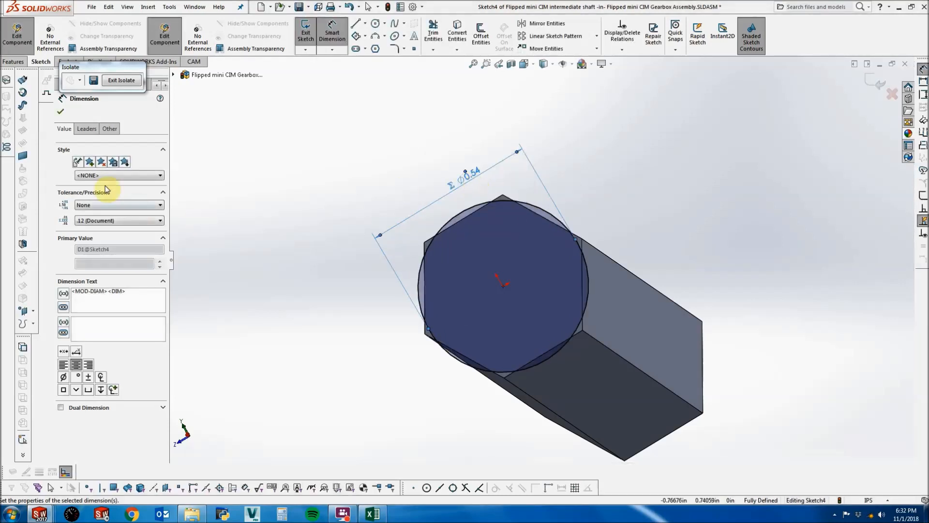
{"action": "left_click", "coordinate": [61, 112]}
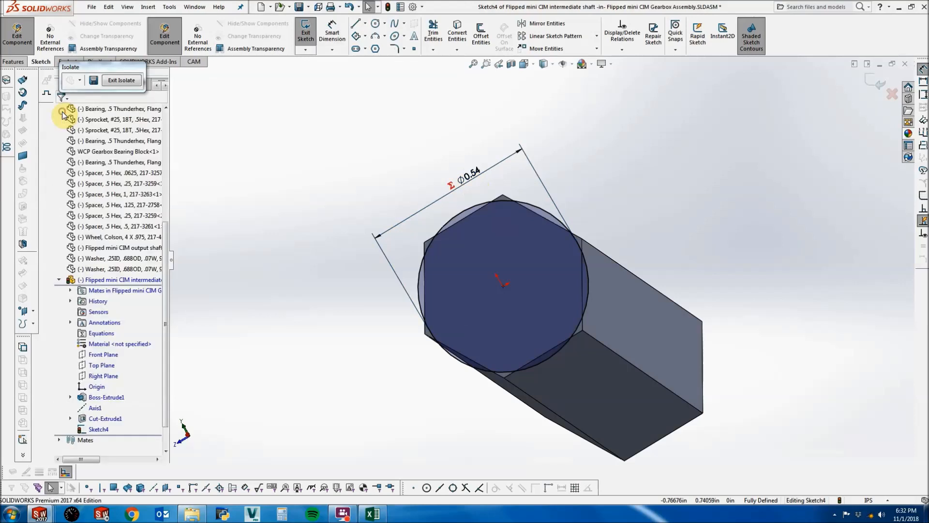
Extrude-cut the material outside the circle to a blind depth of .75+.25+.0625 in and return to the full assembly.
{"action": "left_click", "coordinate": [14, 62]}
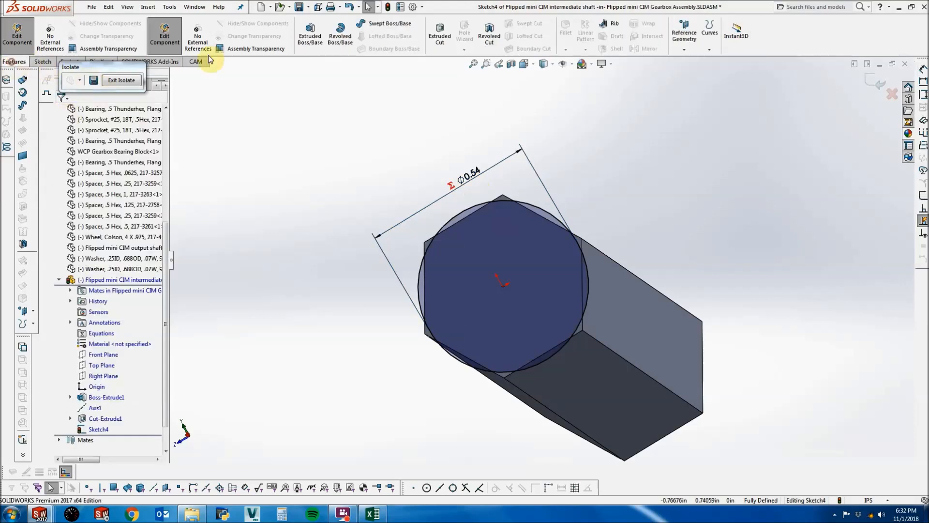
{"action": "left_click", "coordinate": [439, 33]}
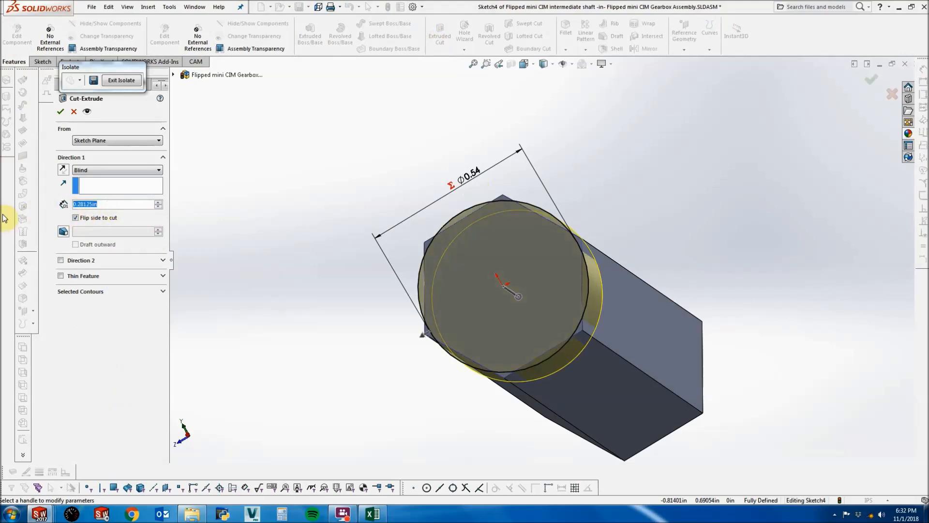
{"action": "type", "text": ".75+"}
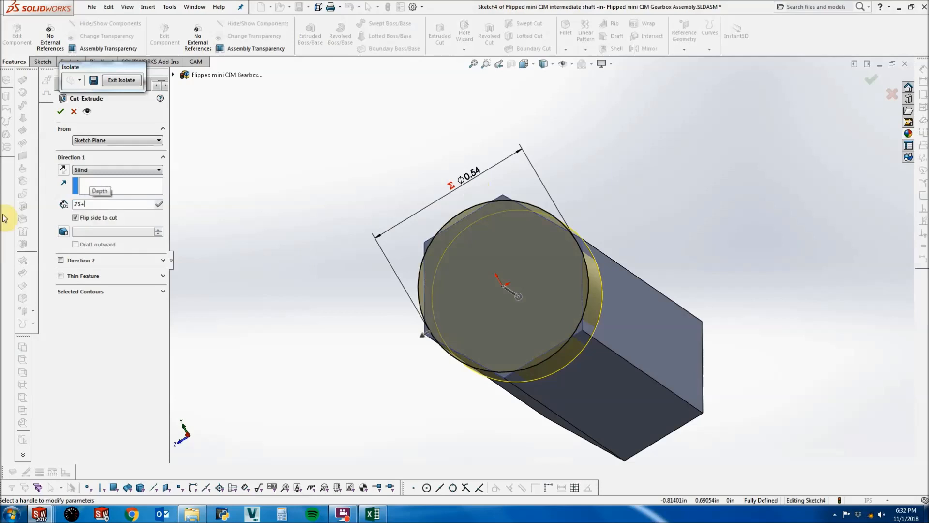
{"action": "type", "text": ".25"}
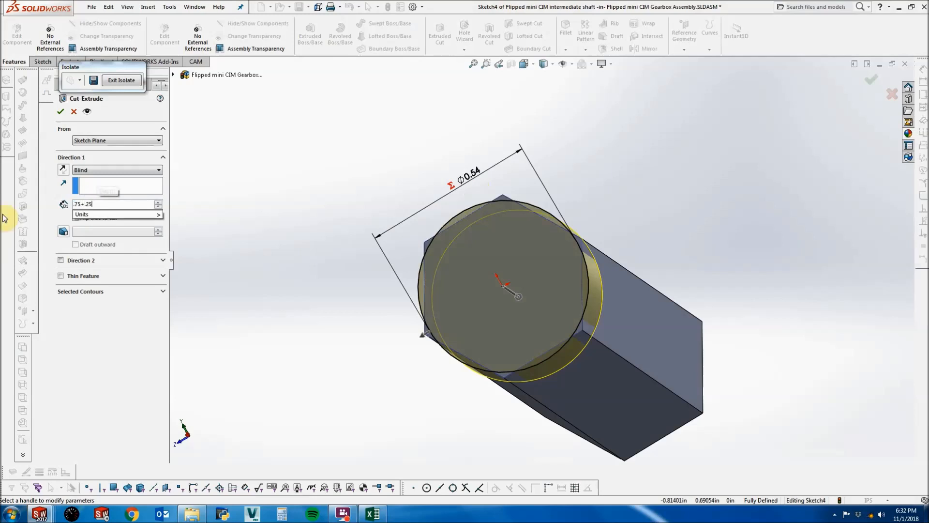
{"action": "type", "text": "+.0625"}
{"action": "key", "text": "Return"}
{"action": "key", "text": "Return"}
{"action": "left_click", "coordinate": [386, 88]}
{"action": "scroll", "coordinate": [270, 170], "scroll_direction": "up", "scroll_amount": 3}
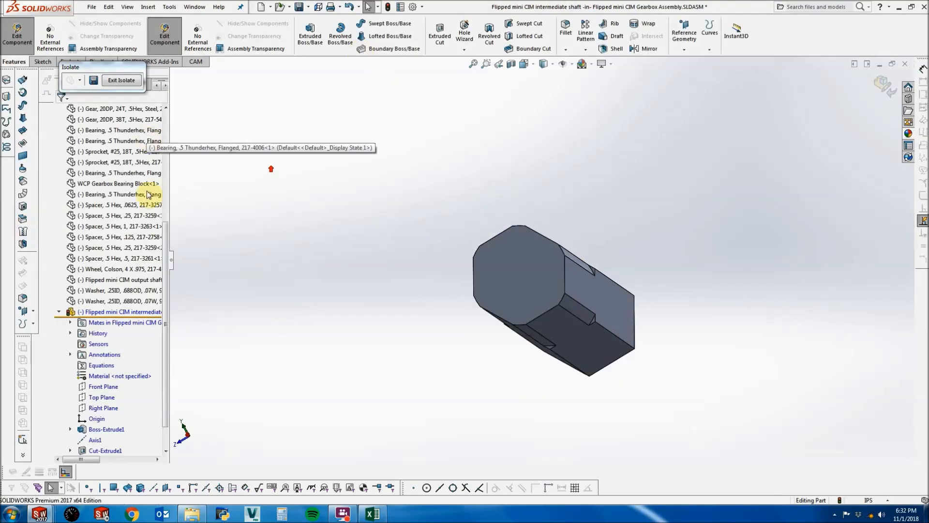
{"action": "middle_click_drag", "start_coordinate": [604, 143], "coordinate": [563, 169]}
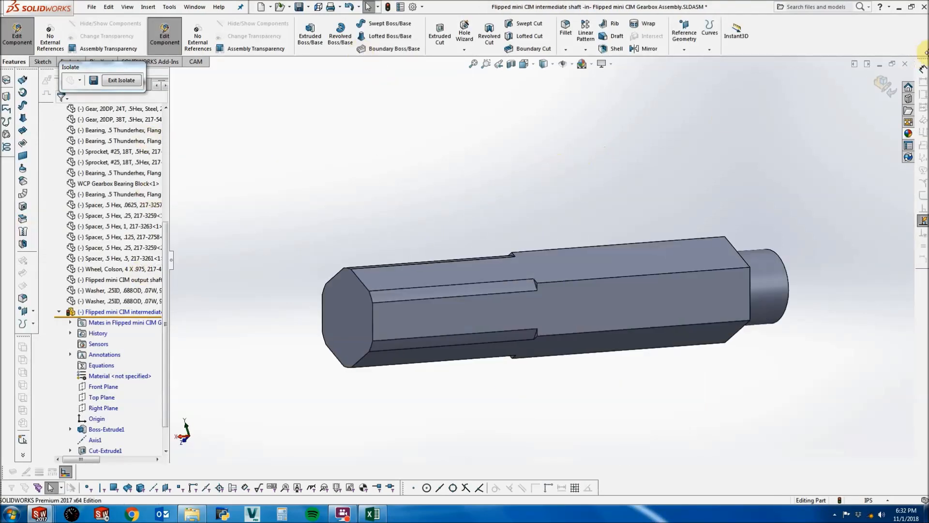
{"action": "left_click", "coordinate": [882, 84]}
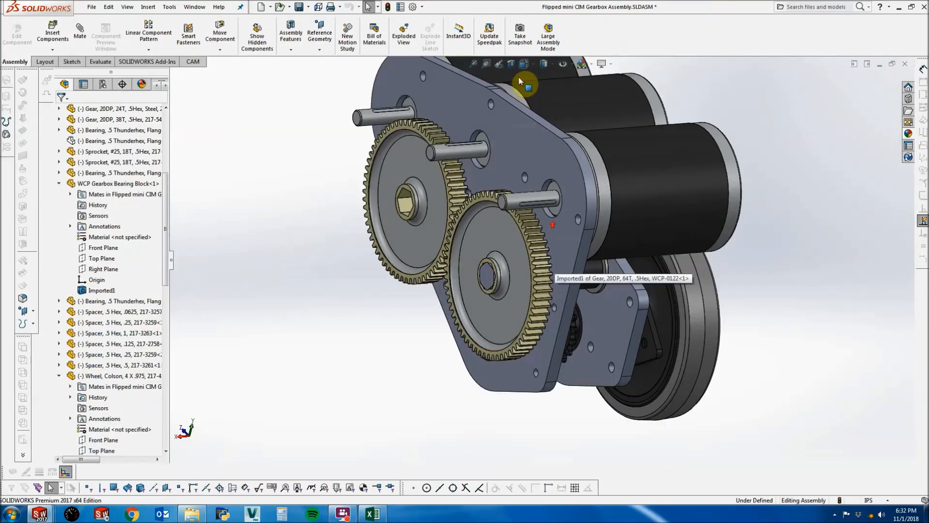
Section the assembly parallel to the Front Plane at an offset of about -0.46 in, cutting through the intermediate shaft.
{"action": "left_click", "coordinate": [510, 64]}
{"action": "left_click_drag", "start_coordinate": [600, 292], "coordinate": [612, 304]}
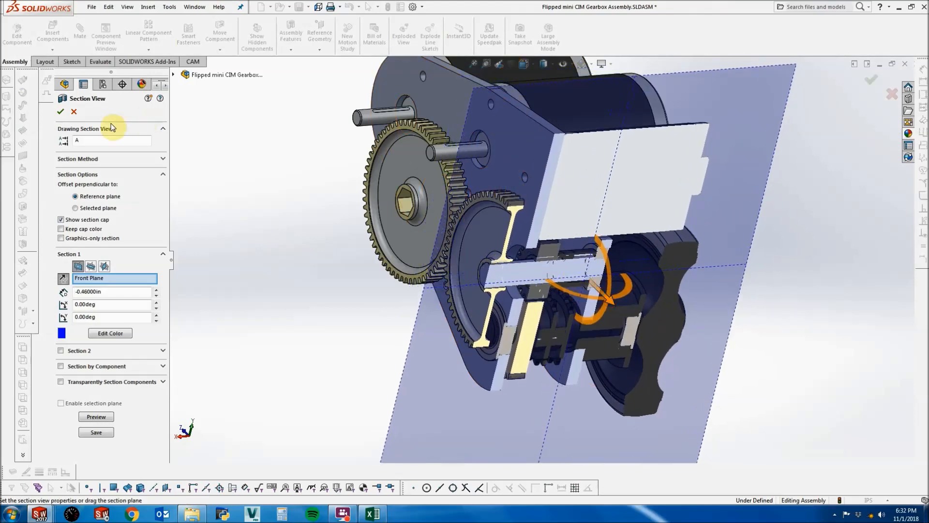
{"action": "left_click", "coordinate": [64, 115]}
{"action": "scroll", "coordinate": [543, 248], "scroll_direction": "down", "scroll_amount": 8}
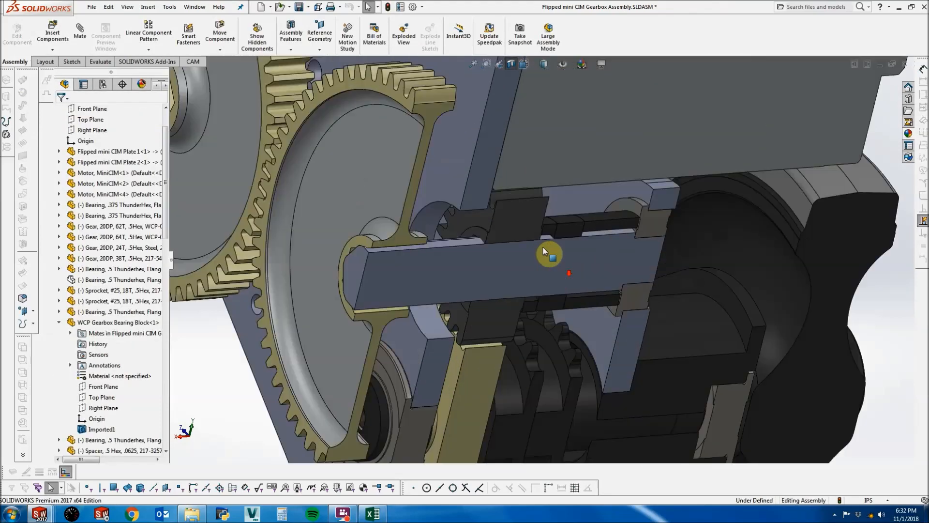
{"action": "left_click", "coordinate": [362, 244]}
{"action": "middle_click_drag", "start_coordinate": [385, 245], "coordinate": [309, 222]}
Show the hidden .5 Thunderhex flanged bearing that supports the intermediate shaft in the plate behind the large gear.
{"action": "left_click_drag", "start_coordinate": [165, 313], "coordinate": [170, 171]}
{"action": "right_click", "coordinate": [104, 290]}
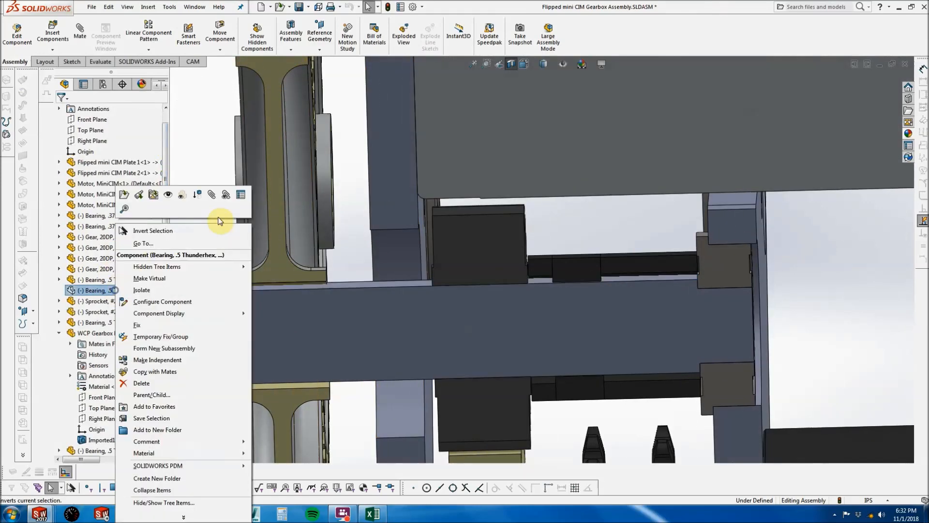
{"action": "left_click", "coordinate": [180, 202]}
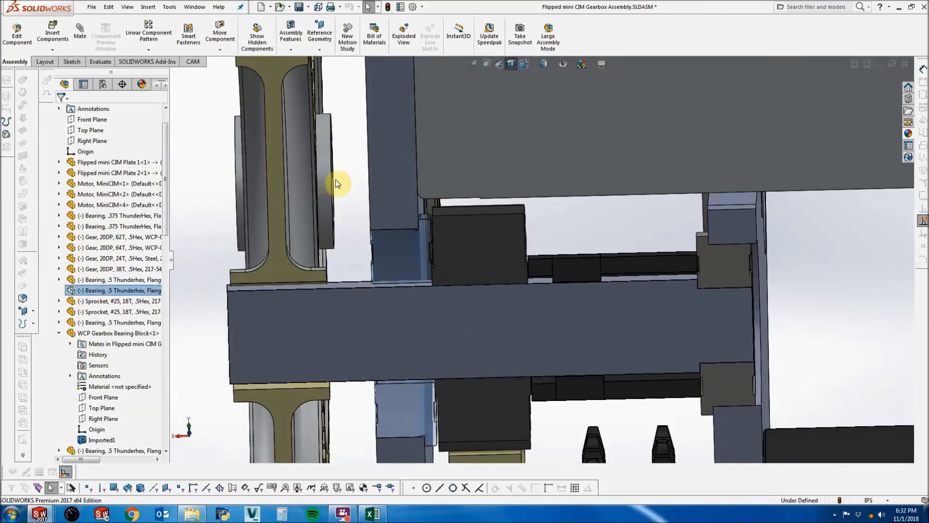
{"action": "left_click", "coordinate": [341, 285]}
{"action": "mouse_move", "coordinate": [342, 286]}
{"action": "middle_mouse_down"}
{"action": "mouse_move", "coordinate": [340, 299]}
{"action": "mouse_move", "coordinate": [332, 273]}
{"action": "mouse_move", "coordinate": [373, 225]}
{"action": "mouse_move", "coordinate": [330, 258]}
{"action": "mouse_move", "coordinate": [375, 255]}
{"action": "middle_mouse_up"}
{"action": "scroll", "coordinate": [398, 284], "scroll_direction": "up", "scroll_amount": 4}
{"action": "left_click", "coordinate": [226, 358]}
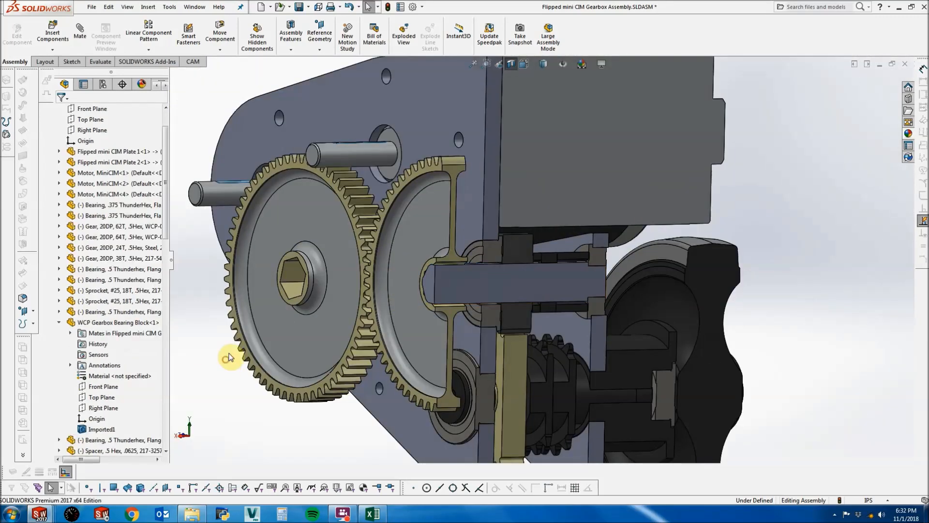
Isolate the intermediate shaft together with its .5 Thunderhex flanged bearing in the sectioned view.
{"action": "scroll", "coordinate": [442, 279], "scroll_direction": "down", "scroll_amount": 2}
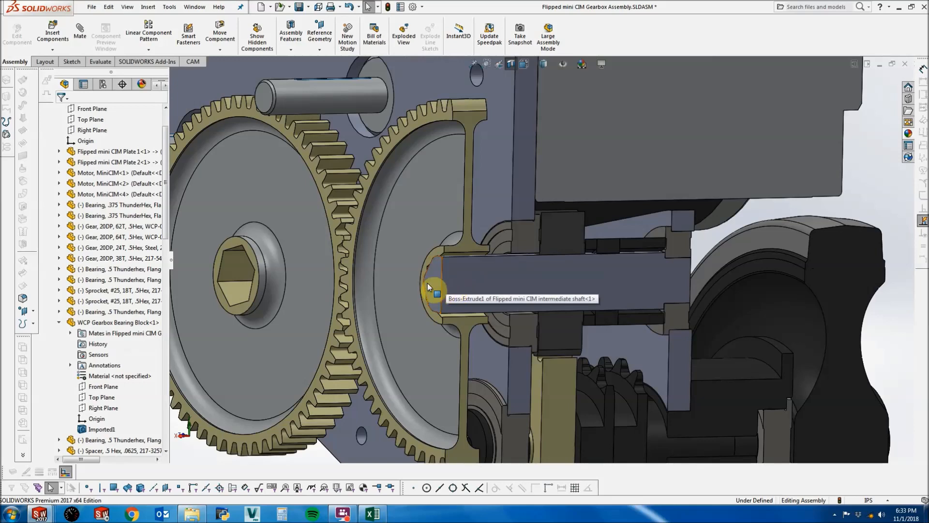
{"action": "left_click", "coordinate": [428, 284]}
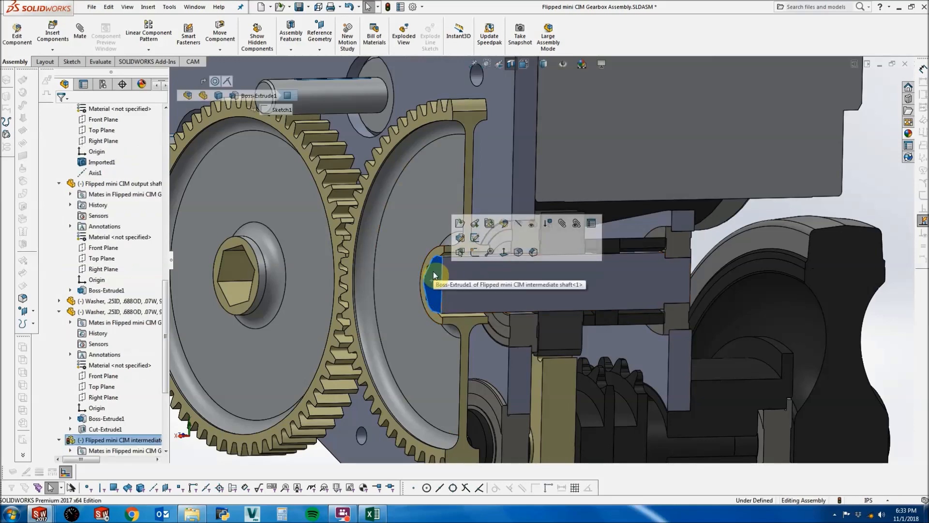
{"action": "middle_click_drag", "start_coordinate": [525, 296], "coordinate": [473, 308]}
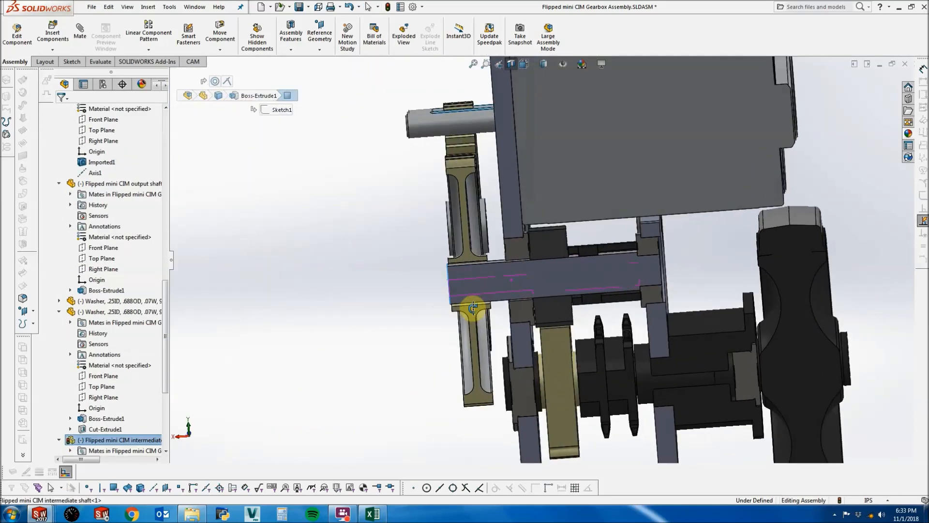
{"action": "scroll", "coordinate": [546, 257], "scroll_direction": "down", "scroll_amount": 6}
{"action": "middle_click_drag", "start_coordinate": [487, 260], "coordinate": [483, 201]}
{"action": "scroll", "coordinate": [488, 265], "scroll_direction": "down", "scroll_amount": 2}
{"action": "left_click", "coordinate": [484, 257]}
{"action": "left_click", "coordinate": [482, 197], "text": "ctrl"}
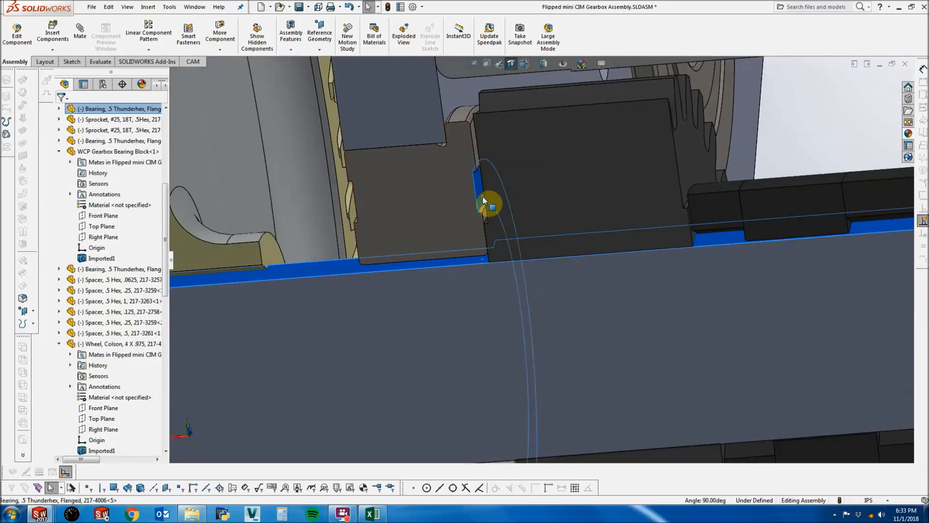
{"action": "right_click", "coordinate": [483, 197]}
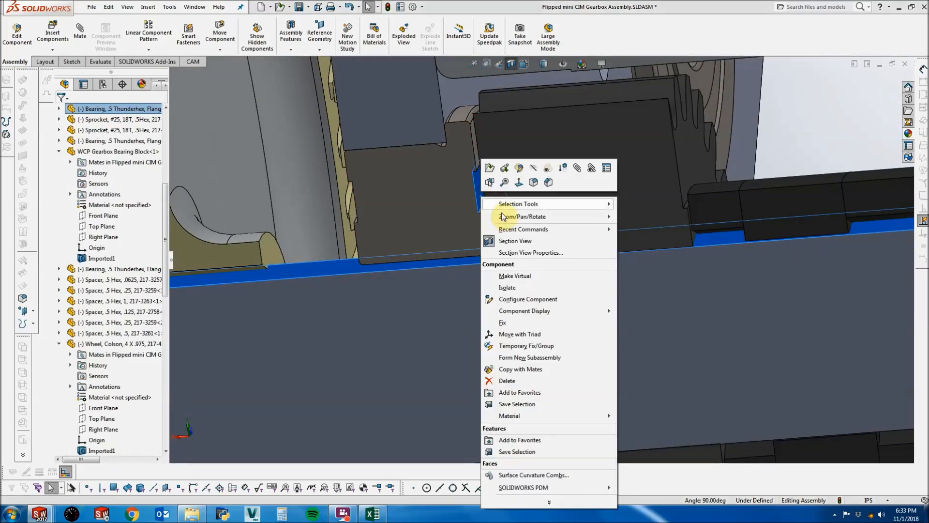
{"action": "left_click", "coordinate": [508, 287]}
Examine how the shaft's turned-down shoulder meets the Thunderhex bearing, then exit the isolation and check the shaft's fit in the sectioned gearbox.
{"action": "scroll", "coordinate": [517, 234], "scroll_direction": "down", "scroll_amount": 6}
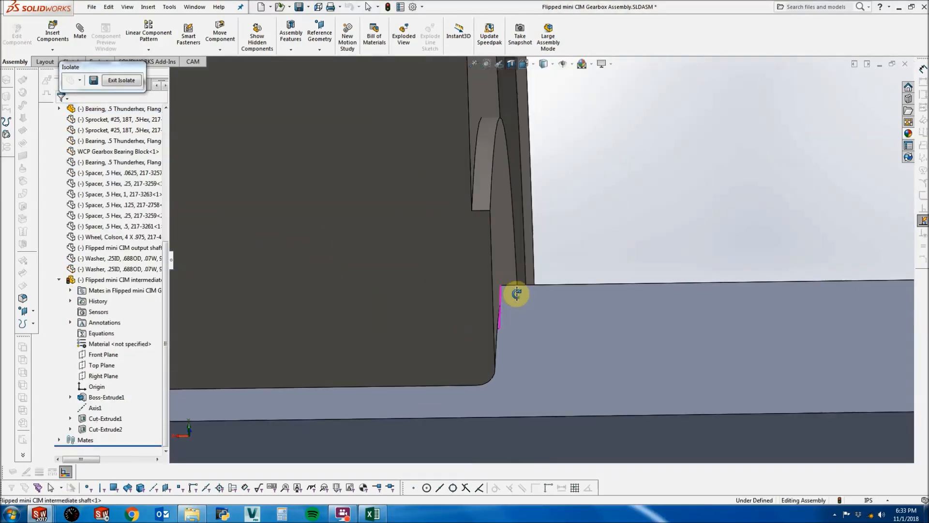
{"action": "middle_click_drag", "start_coordinate": [517, 293], "coordinate": [525, 296]}
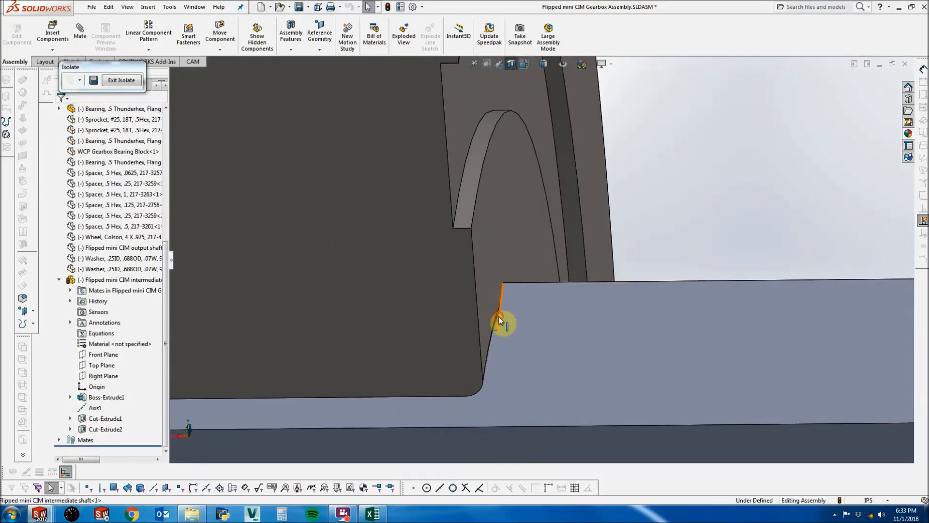
{"action": "left_click", "coordinate": [498, 315]}
{"action": "scroll", "coordinate": [498, 315], "scroll_direction": "down", "scroll_amount": 5}
{"action": "scroll", "coordinate": [532, 285], "scroll_direction": "up", "scroll_amount": 3}
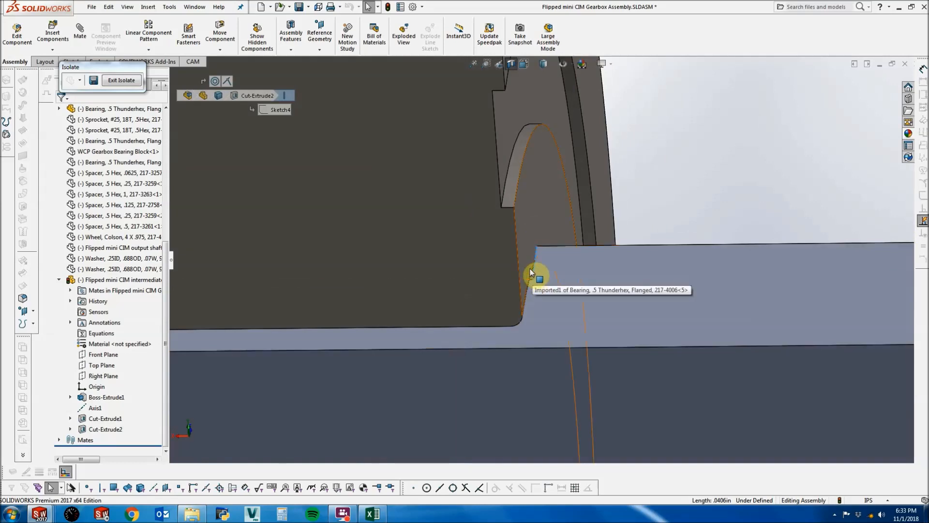
{"action": "scroll", "coordinate": [530, 272], "scroll_direction": "up", "scroll_amount": 5}
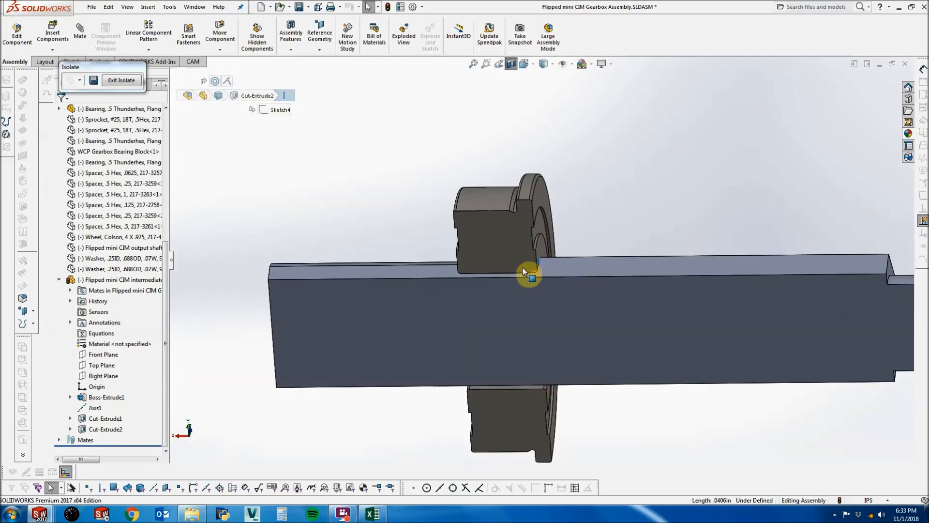
{"action": "scroll", "coordinate": [546, 267], "scroll_direction": "up", "scroll_amount": 2}
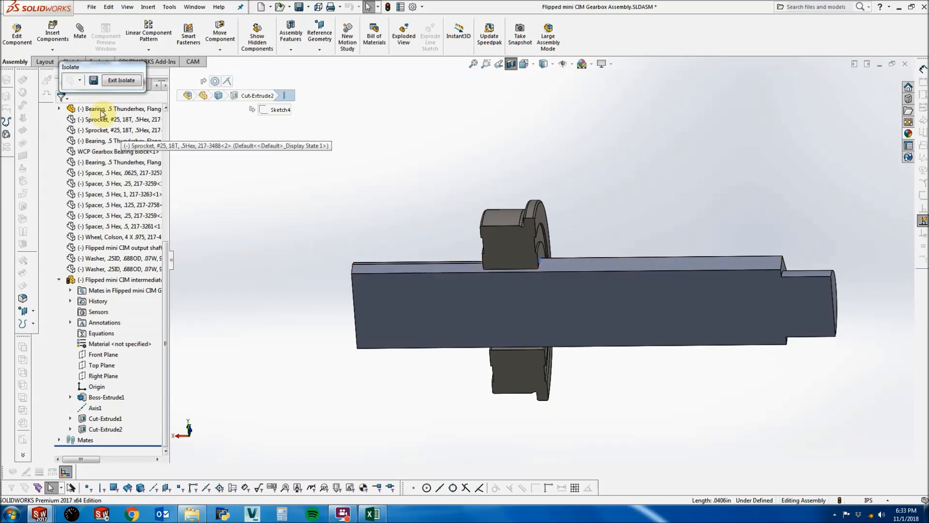
{"action": "left_click", "coordinate": [122, 81]}
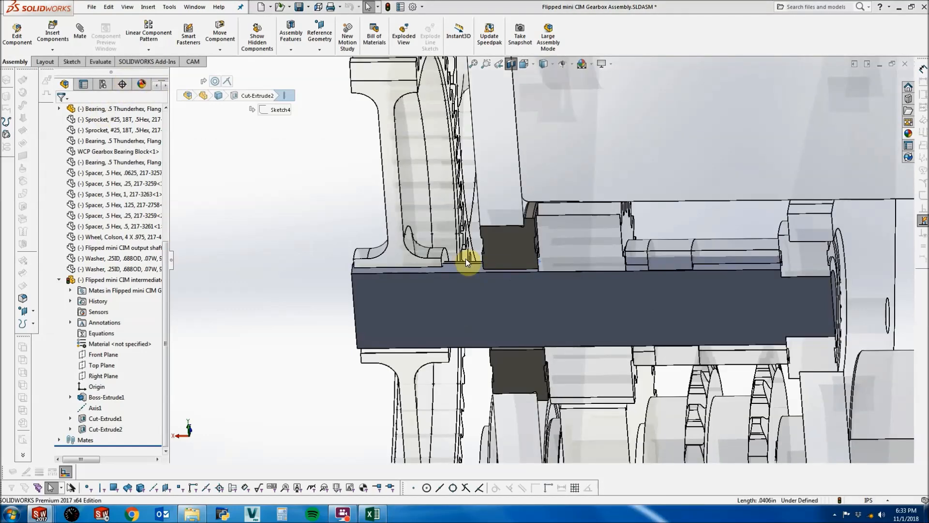
{"action": "scroll", "coordinate": [666, 279], "scroll_direction": "up", "scroll_amount": 2}
{"action": "scroll", "coordinate": [717, 293], "scroll_direction": "down", "scroll_amount": 2}
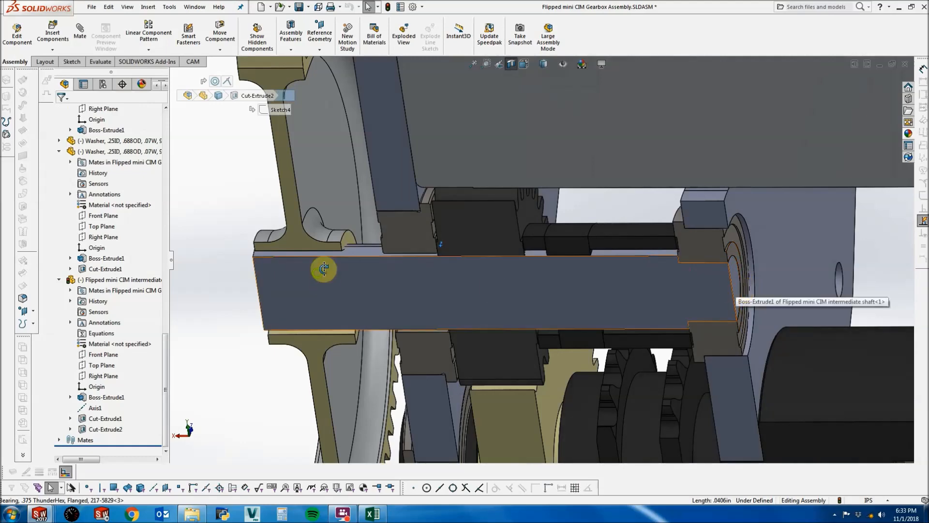
{"action": "middle_click_drag", "start_coordinate": [324, 269], "coordinate": [353, 259]}
{"action": "scroll", "coordinate": [354, 259], "scroll_direction": "up", "scroll_amount": 2}
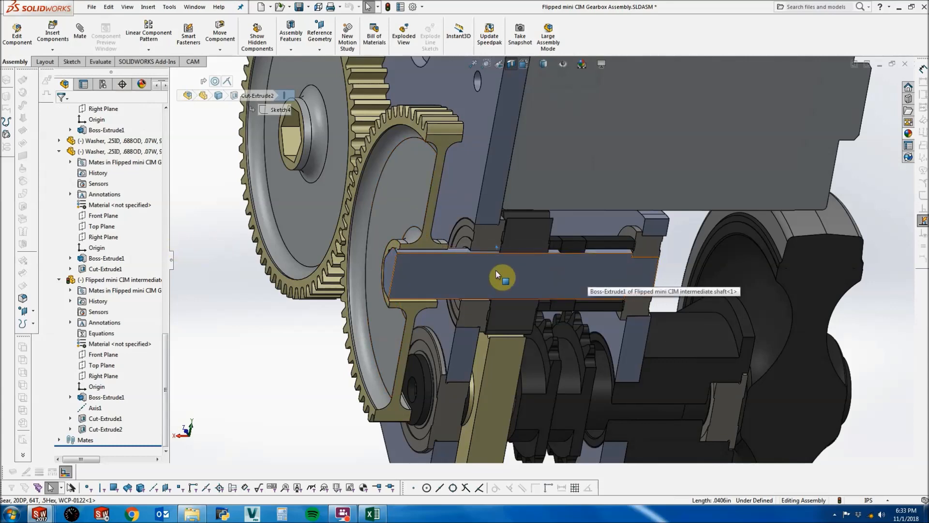
{"action": "scroll", "coordinate": [496, 270], "scroll_direction": "down", "scroll_amount": 4}
Copy the finished intermediate shaft and paste a second instance into the assembly beside the gears and plates.
{"action": "left_click", "coordinate": [478, 245]}
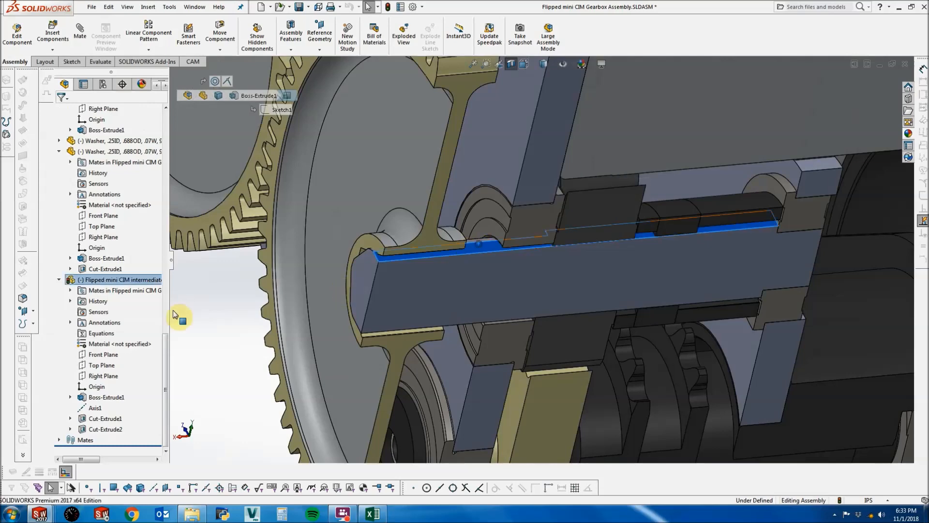
{"action": "left_click", "coordinate": [140, 283]}
{"action": "scroll", "coordinate": [373, 338], "scroll_direction": "up", "scroll_amount": 2}
{"action": "middle_click_drag", "start_coordinate": [356, 292], "coordinate": [557, 339]}
{"action": "left_click", "coordinate": [675, 243]}
{"action": "key", "text": "ctrl+v"}
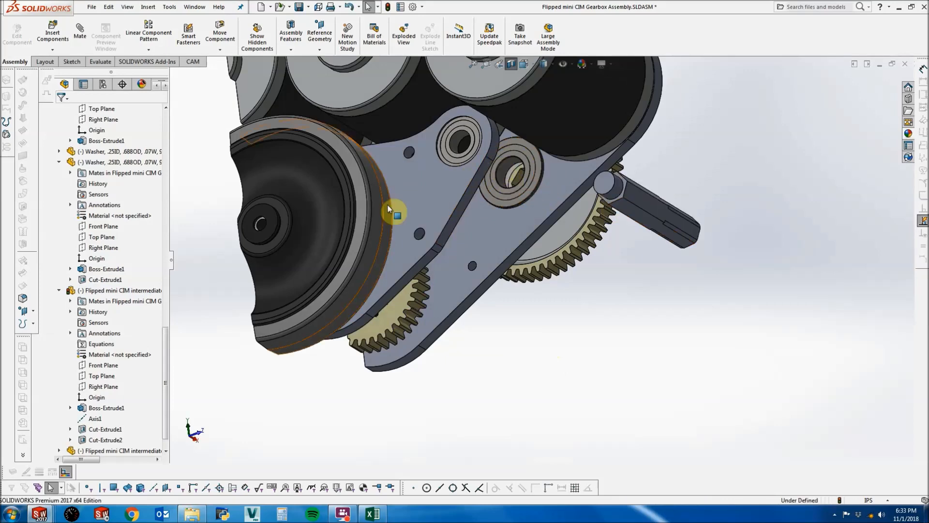
{"action": "scroll", "coordinate": [513, 160], "scroll_direction": "down", "scroll_amount": 3}
{"action": "middle_click_drag", "start_coordinate": [479, 170], "coordinate": [446, 156]}
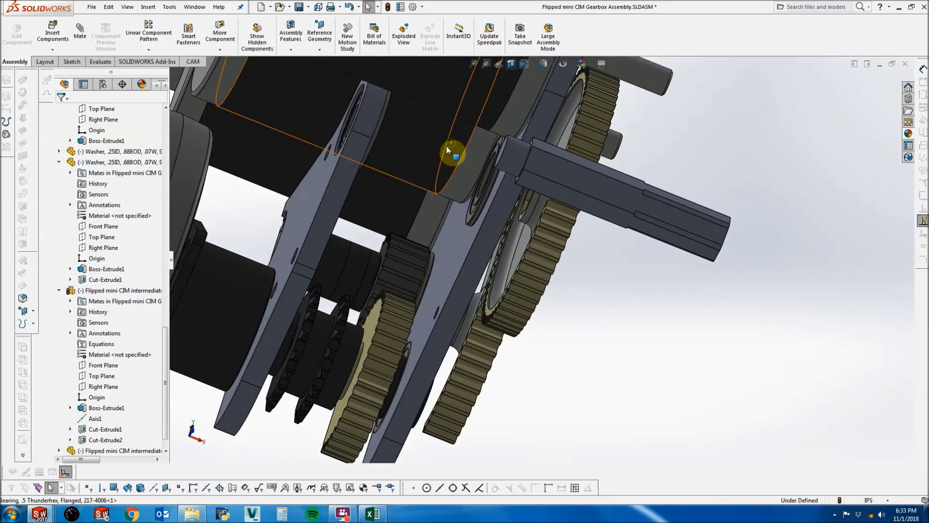
{"action": "middle_click_drag", "start_coordinate": [386, 135], "coordinate": [475, 202]}
{"action": "scroll", "coordinate": [599, 229], "scroll_direction": "down", "scroll_amount": 3}
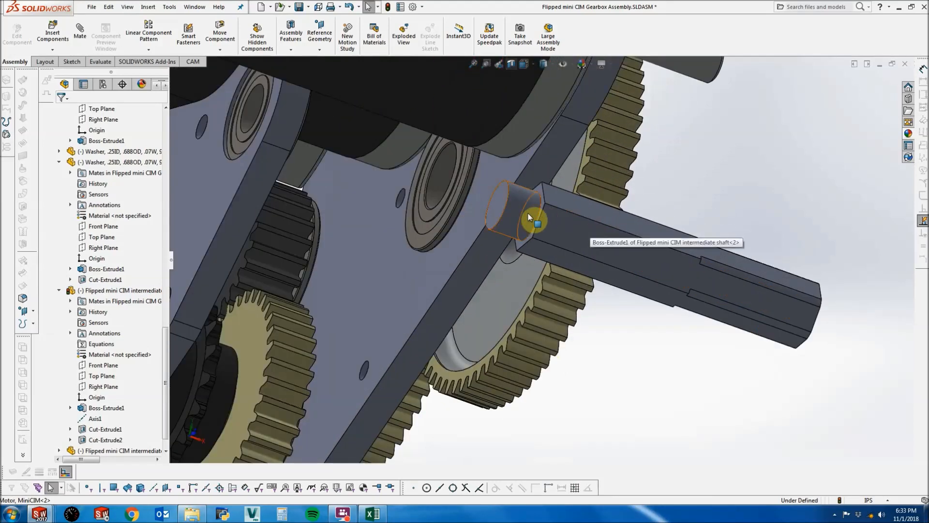
Hide the .5 Thunderhex flanged bearing to expose its bore in the plate behind the large gear.
{"action": "left_click", "coordinate": [550, 224]}
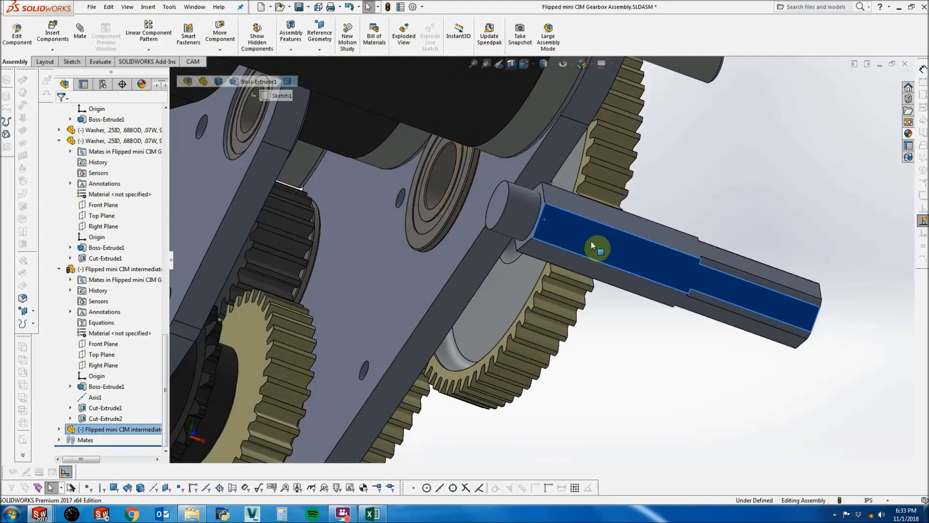
{"action": "right_click", "coordinate": [446, 167]}
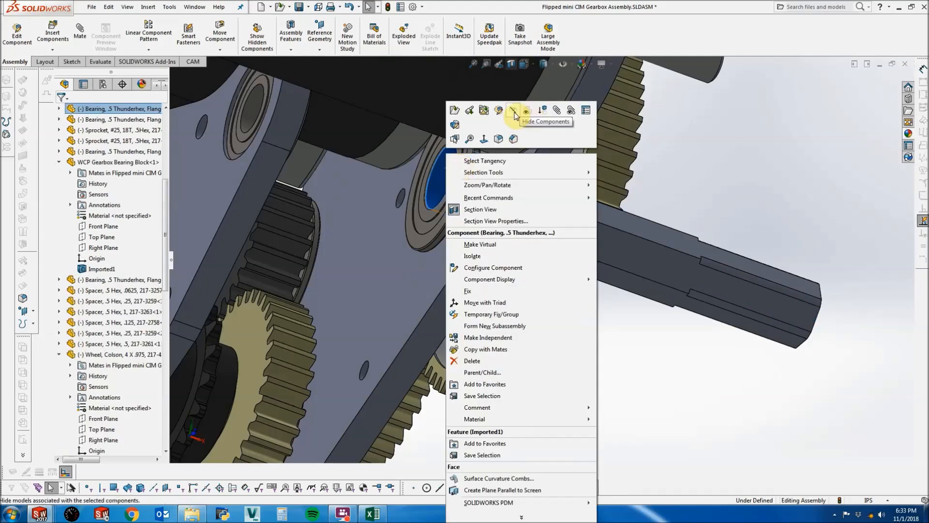
{"action": "left_click", "coordinate": [514, 115]}
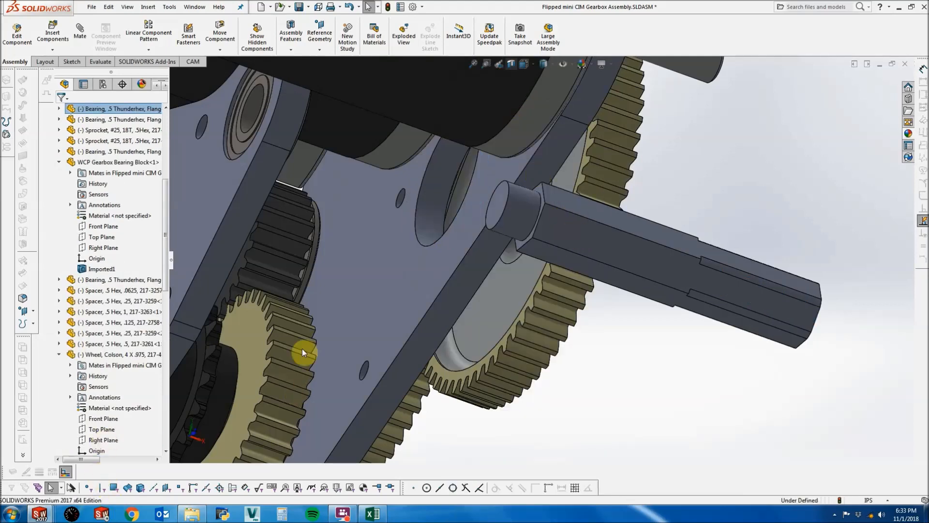
Mate Axis1 of the second intermediate shaft concentric with the exposed bearing bore in the plate.
{"action": "left_click", "coordinate": [577, 234]}
{"action": "scroll", "coordinate": [109, 421], "scroll_direction": "down", "scroll_amount": 1}
{"action": "left_click", "coordinate": [60, 429]}
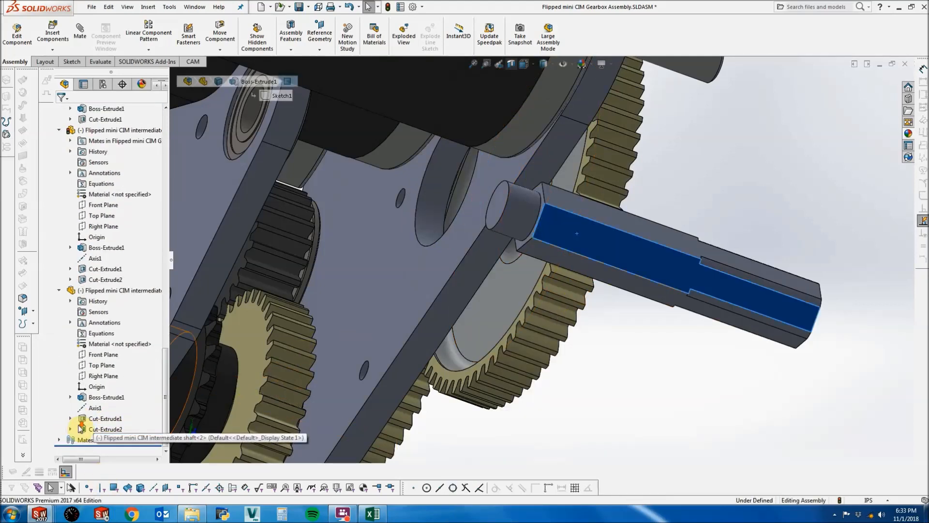
{"action": "left_click", "coordinate": [535, 224]}
{"action": "left_click", "coordinate": [437, 169], "text": "ctrl"}
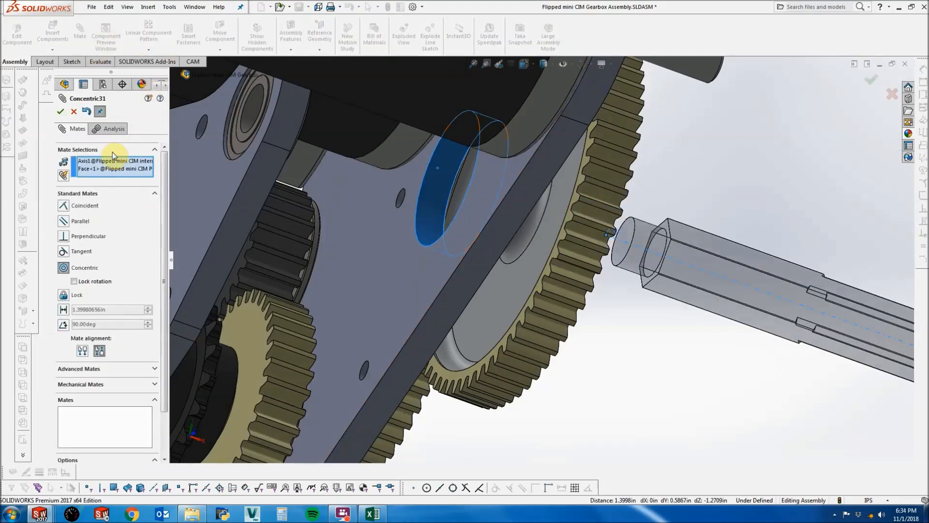
{"action": "left_click", "coordinate": [60, 112]}
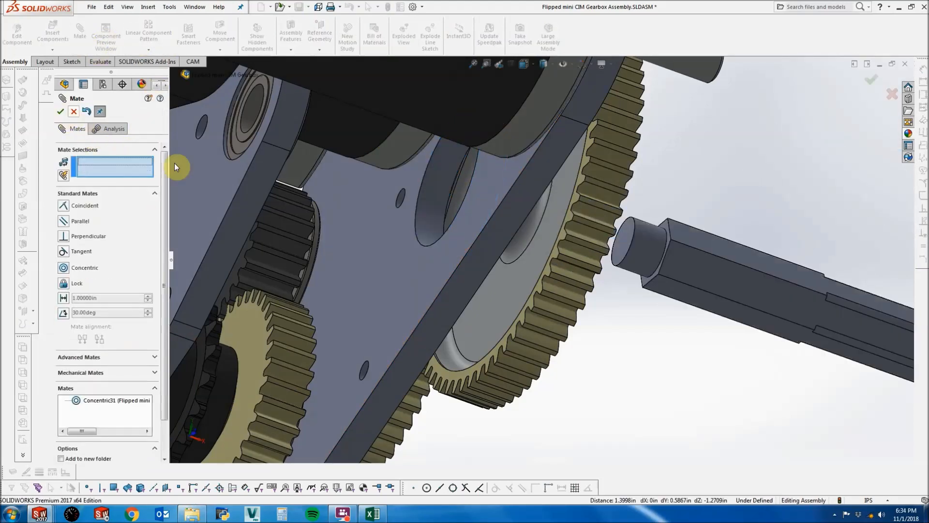
Mate the second shaft's turned-down shoulder face coincident with the inner race face of the .375 Thunderhex bearing.
{"action": "left_click", "coordinate": [664, 225]}
{"action": "scroll", "coordinate": [523, 262], "scroll_direction": "up", "scroll_amount": 3}
{"action": "middle_click_drag", "start_coordinate": [490, 262], "coordinate": [417, 186]}
{"action": "scroll", "coordinate": [412, 176], "scroll_direction": "down", "scroll_amount": 3}
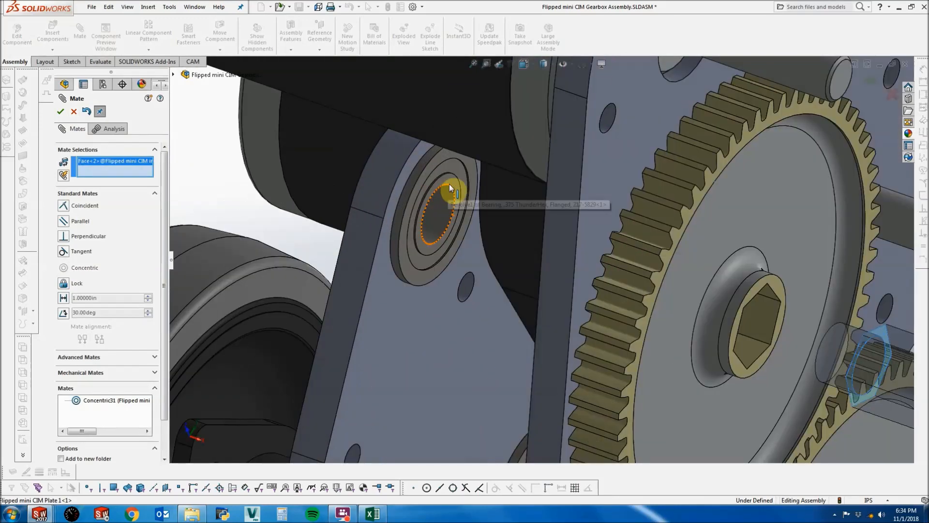
{"action": "left_click", "coordinate": [449, 187]}
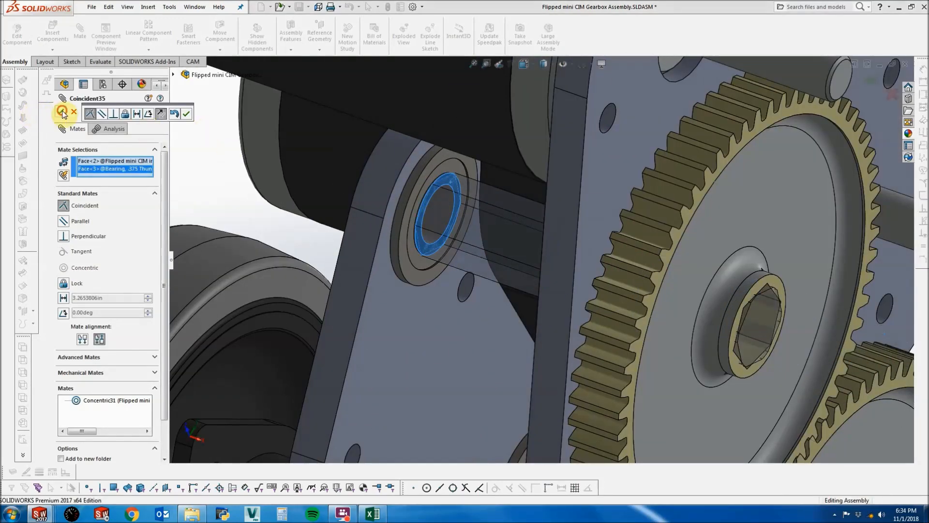
{"action": "left_click", "coordinate": [62, 111]}
{"action": "left_click", "coordinate": [62, 111]}
Open the intermediate shaft part and position a Hole Wizard hole at the centre of the end face opposite the round journal.
{"action": "scroll", "coordinate": [547, 261], "scroll_direction": "up", "scroll_amount": 4}
{"action": "right_click", "coordinate": [527, 248]}
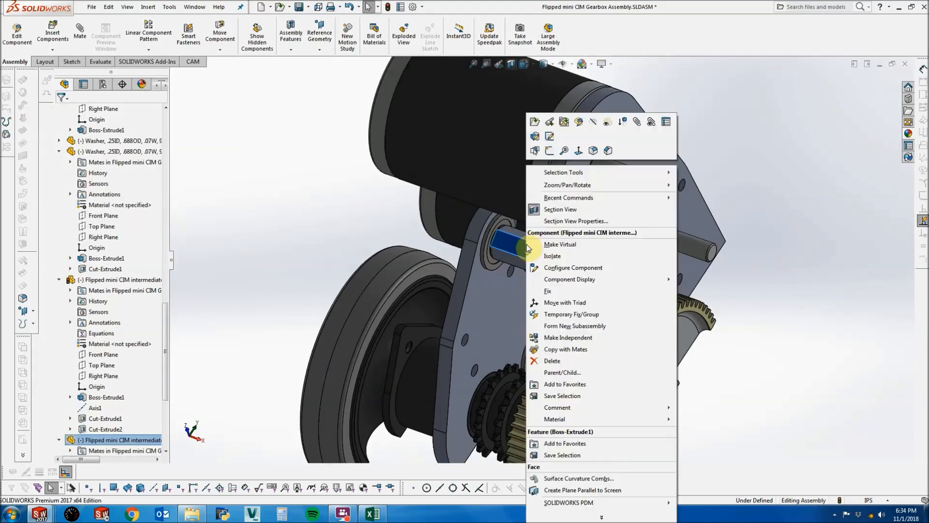
{"action": "left_click", "coordinate": [534, 121]}
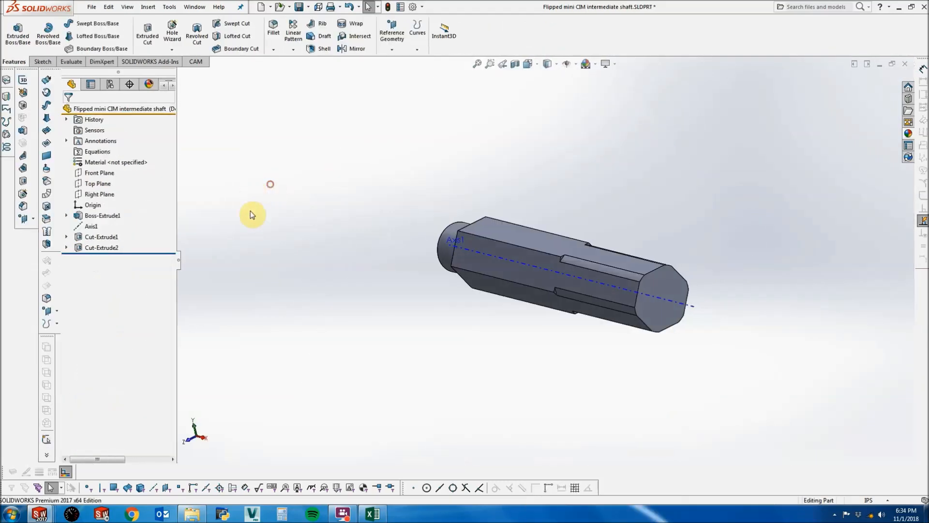
{"action": "middle_click_drag", "start_coordinate": [433, 275], "coordinate": [420, 255]}
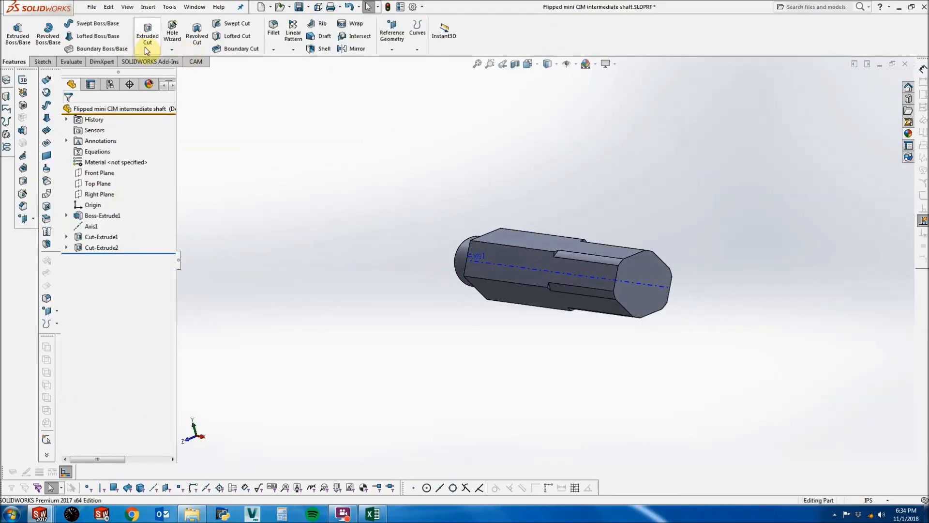
{"action": "scroll", "coordinate": [639, 271], "scroll_direction": "down", "scroll_amount": 2}
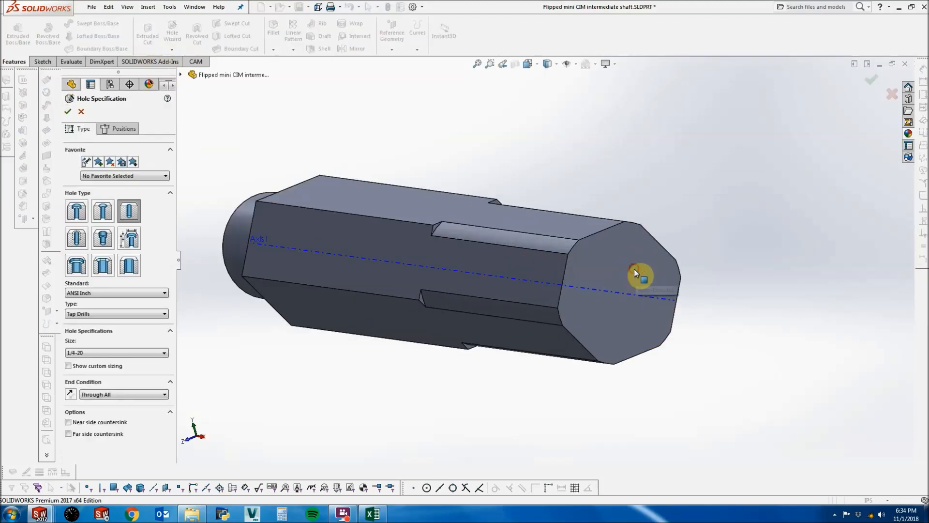
{"action": "left_click", "coordinate": [122, 131]}
{"action": "left_click", "coordinate": [632, 274]}
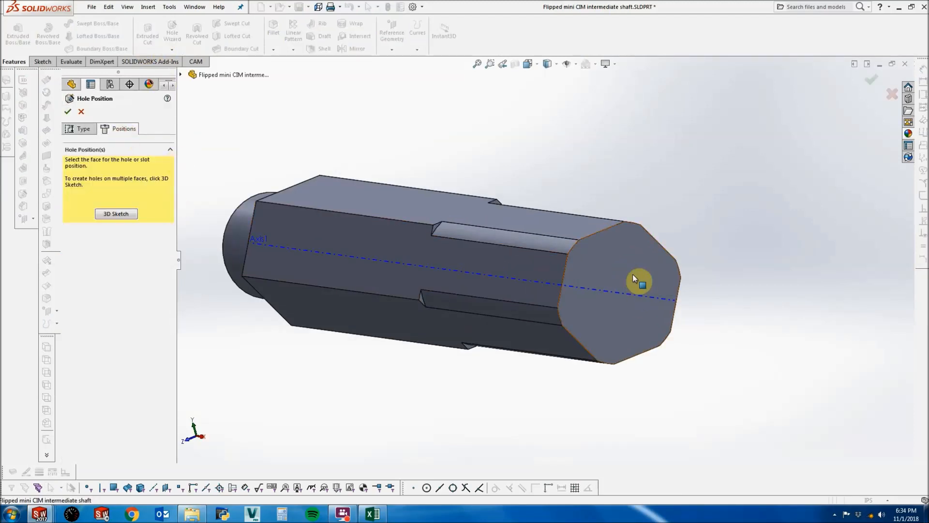
{"action": "left_click", "coordinate": [619, 292]}
{"action": "left_click", "coordinate": [78, 128]}
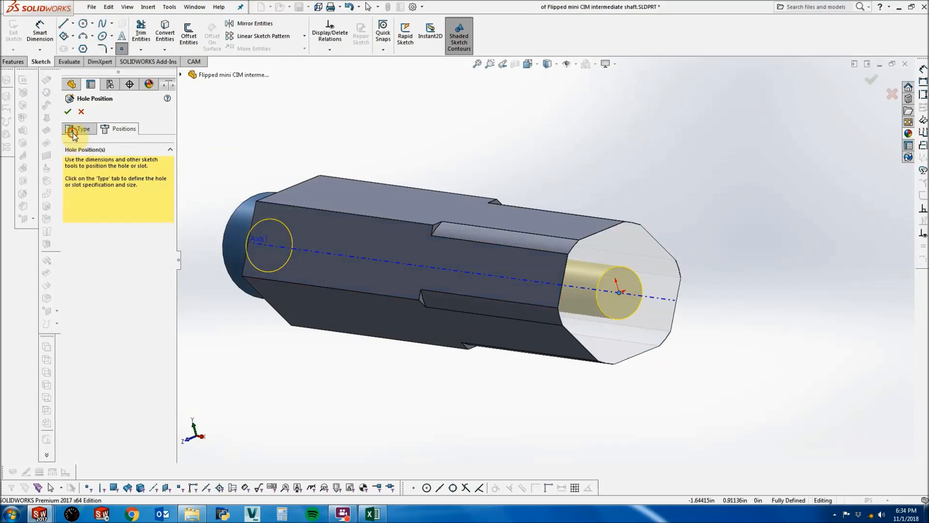
Create the end hole as a 1/4-20 tap drill hole, blind to a depth of 0.75 in.
{"action": "left_click", "coordinate": [119, 314]}
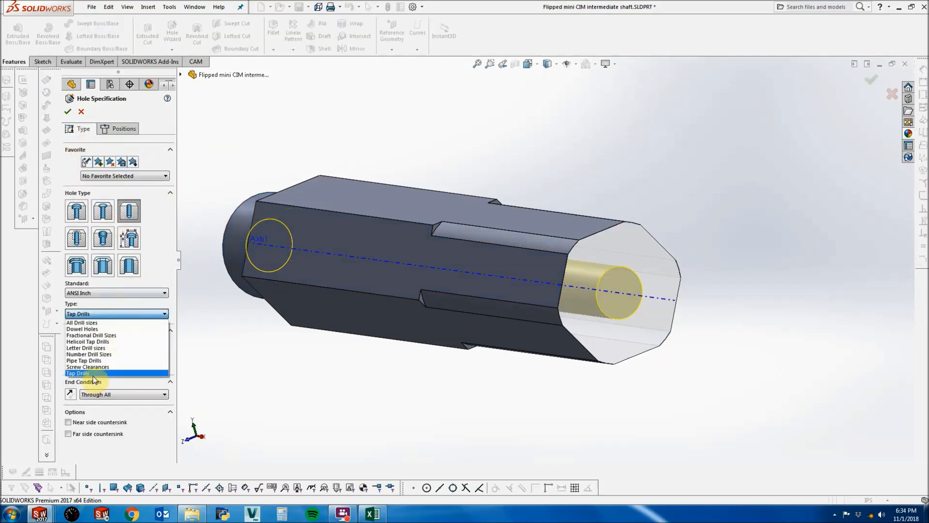
{"action": "left_click", "coordinate": [94, 375]}
{"action": "left_click", "coordinate": [98, 352]}
{"action": "left_click", "coordinate": [107, 342]}
{"action": "left_click", "coordinate": [97, 395]}
{"action": "left_click", "coordinate": [106, 402]}
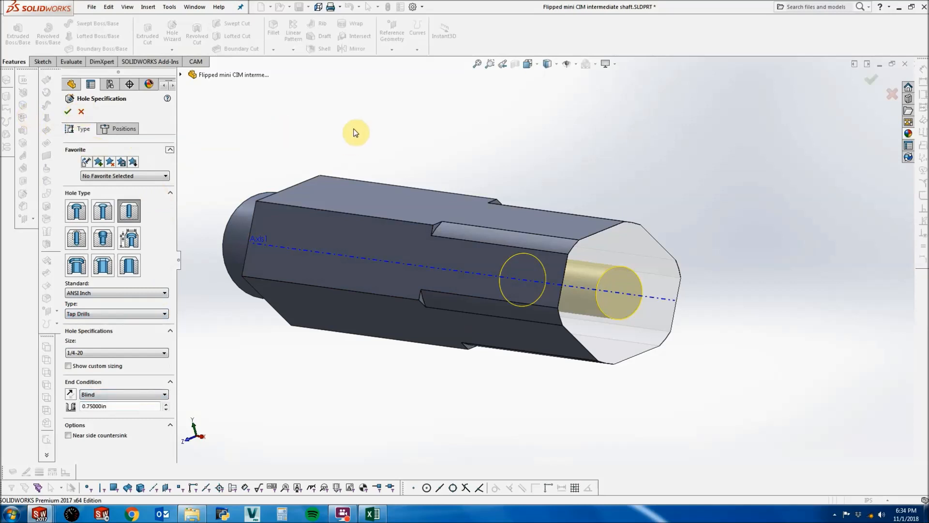
{"action": "left_click", "coordinate": [68, 114]}
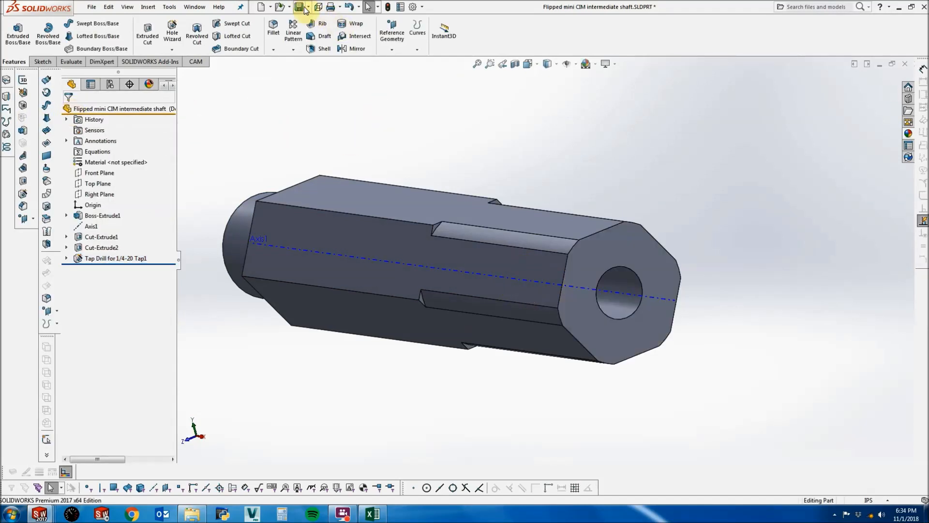
Return from the shaft part to the gearbox assembly and turn off its section view.
{"action": "left_click", "coordinate": [909, 65]}
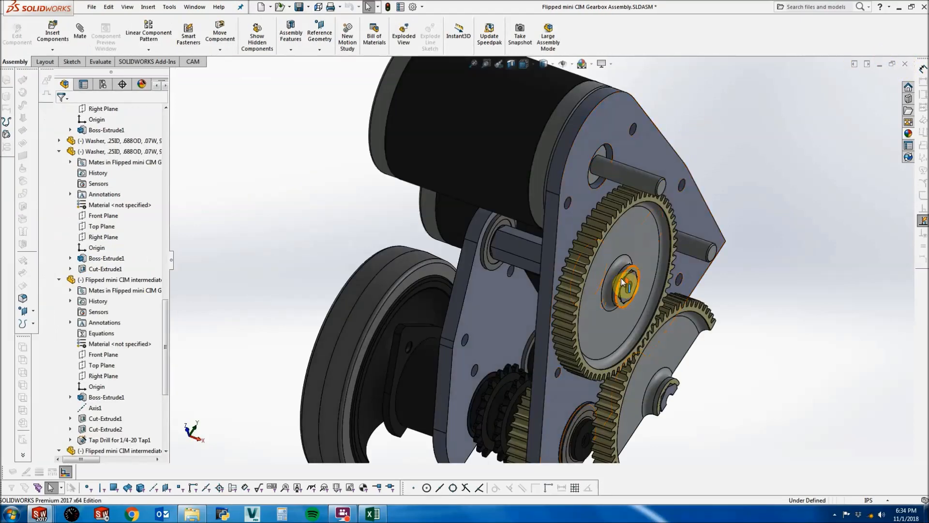
{"action": "scroll", "coordinate": [623, 277], "scroll_direction": "up", "scroll_amount": 2}
{"action": "left_click", "coordinate": [513, 66]}
{"action": "middle_click_drag", "start_coordinate": [564, 265], "coordinate": [621, 267]}
Collapse the expanded shaft, washer, wheel and other component entries in the assembly's feature tree.
{"action": "left_click_drag", "start_coordinate": [162, 356], "coordinate": [172, 422]}
{"action": "left_click", "coordinate": [59, 270]}
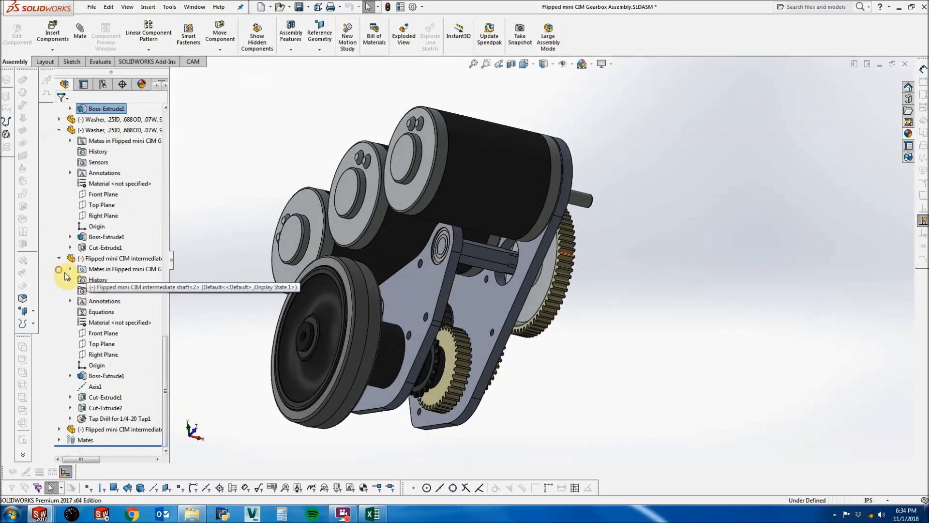
{"action": "scroll", "coordinate": [68, 275], "scroll_direction": "up", "scroll_amount": 2}
{"action": "left_click", "coordinate": [59, 311]}
{"action": "left_click", "coordinate": [59, 289]}
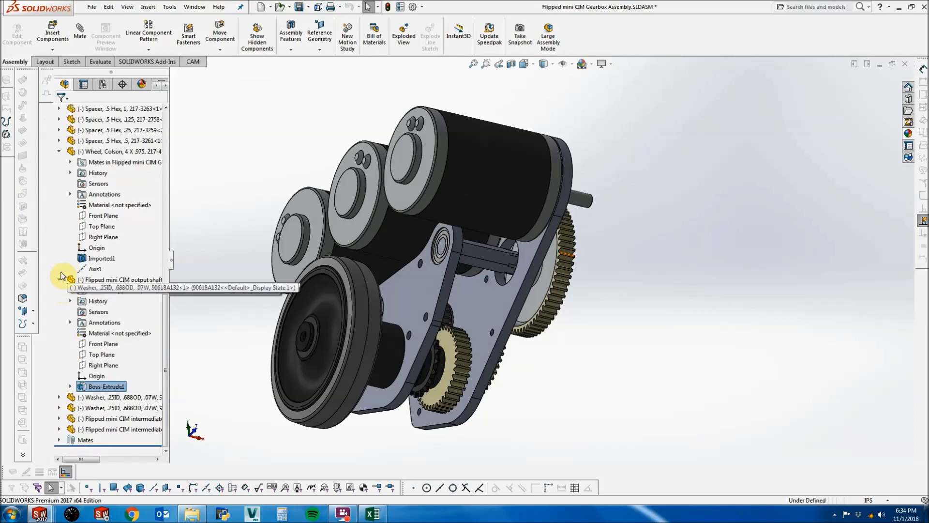
{"action": "left_click", "coordinate": [59, 279]}
{"action": "left_click", "coordinate": [59, 258]}
{"action": "scroll", "coordinate": [62, 261], "scroll_direction": "up", "scroll_amount": 2}
{"action": "left_click", "coordinate": [58, 224]}
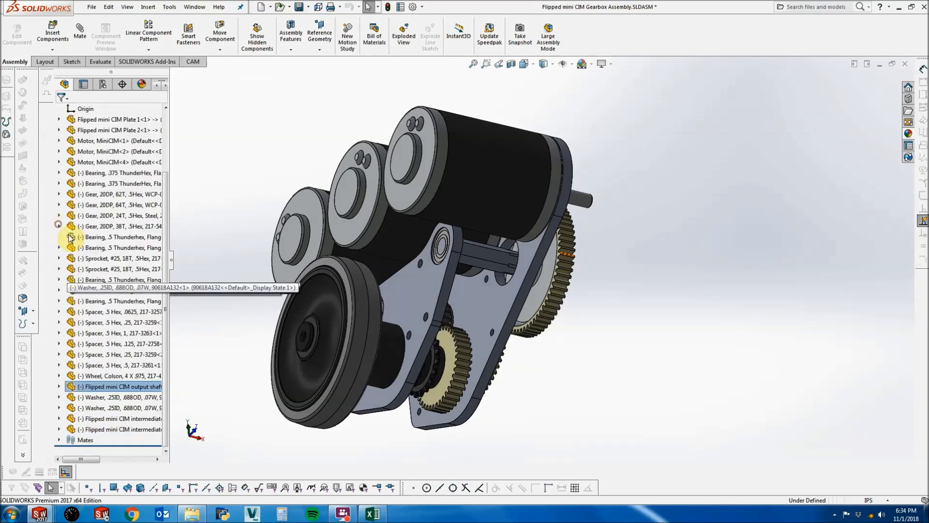
Show the hidden .5 Thunderhex flanged bearing again and review the complete gearbox from several sides.
{"action": "right_click", "coordinate": [71, 236]}
{"action": "left_click", "coordinate": [271, 179]}
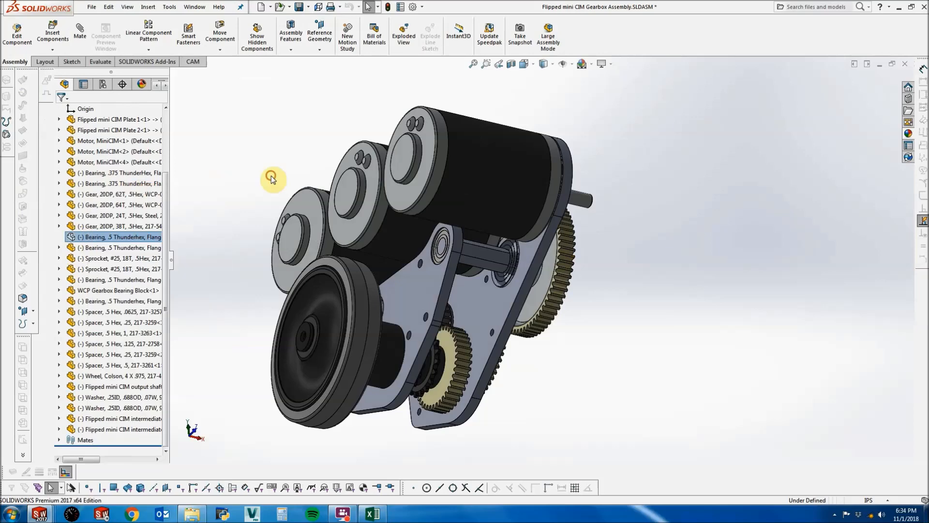
{"action": "middle_click_drag", "start_coordinate": [435, 251], "coordinate": [409, 328]}
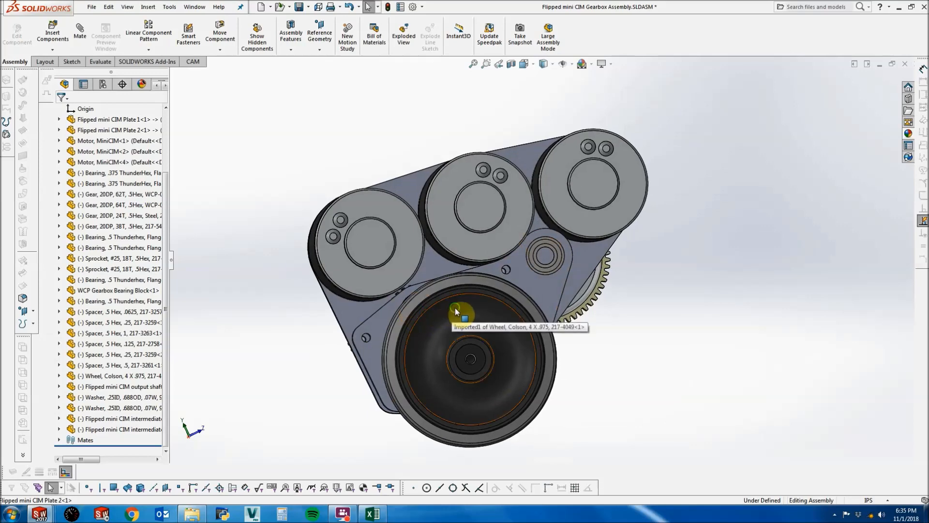
{"action": "middle_click_drag", "start_coordinate": [455, 307], "coordinate": [656, 314]}
{"action": "middle_click_drag", "start_coordinate": [349, 270], "coordinate": [442, 379]}
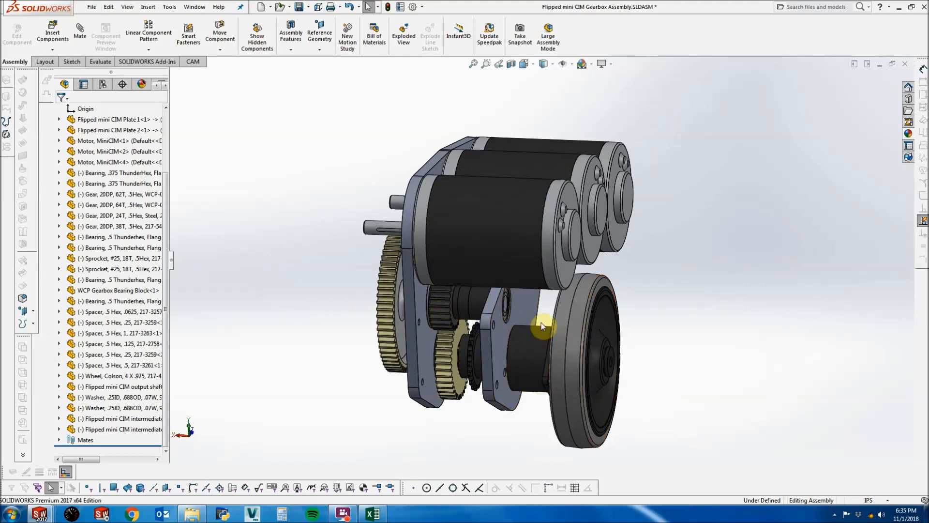
{"action": "middle_click_drag", "start_coordinate": [541, 322], "coordinate": [404, 296]}
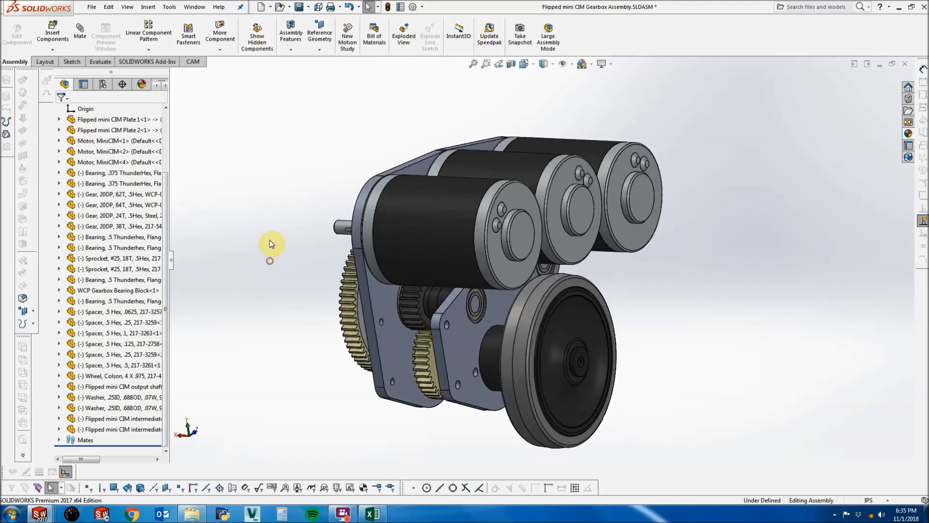
Create a new part document from the Part template.
{"action": "left_click", "coordinate": [87, 14]}
{"action": "left_click", "coordinate": [99, 24]}
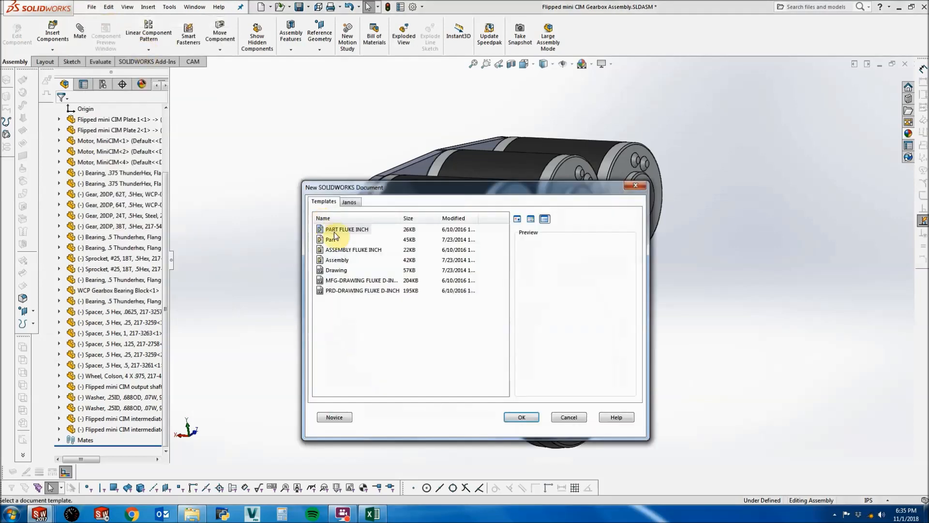
{"action": "left_click", "coordinate": [519, 417]}
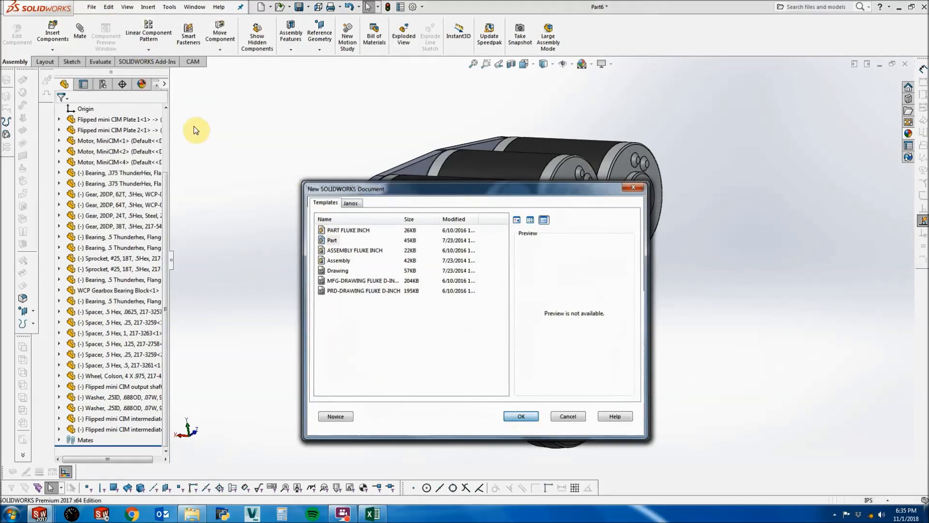
{"action": "left_click", "coordinate": [45, 63]}
{"action": "left_click", "coordinate": [30, 35]}
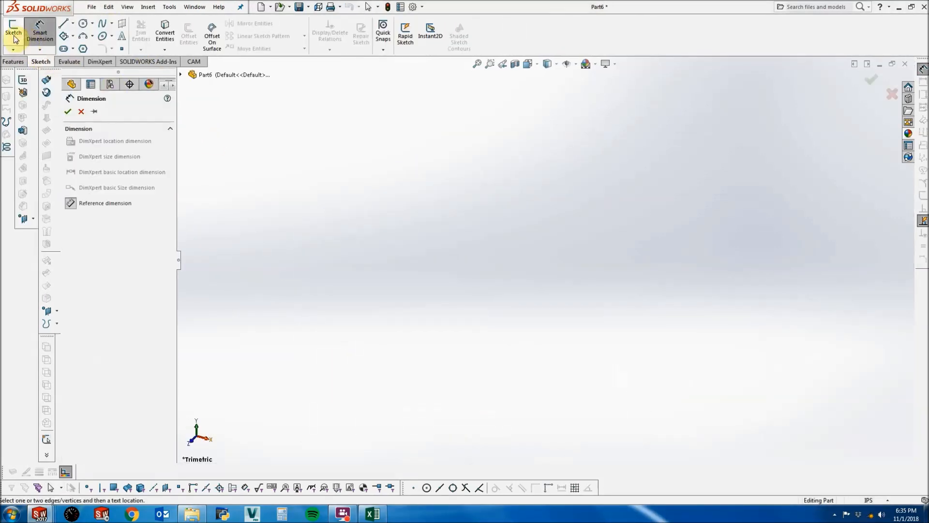
{"action": "left_click", "coordinate": [67, 112]}
{"action": "left_click", "coordinate": [14, 29]}
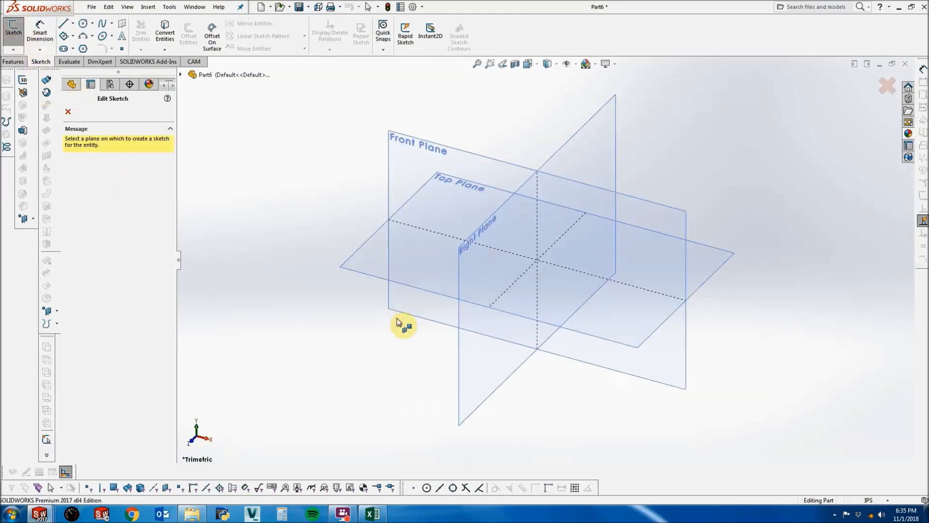
{"action": "left_click", "coordinate": [460, 171]}
{"action": "left_click", "coordinate": [891, 93]}
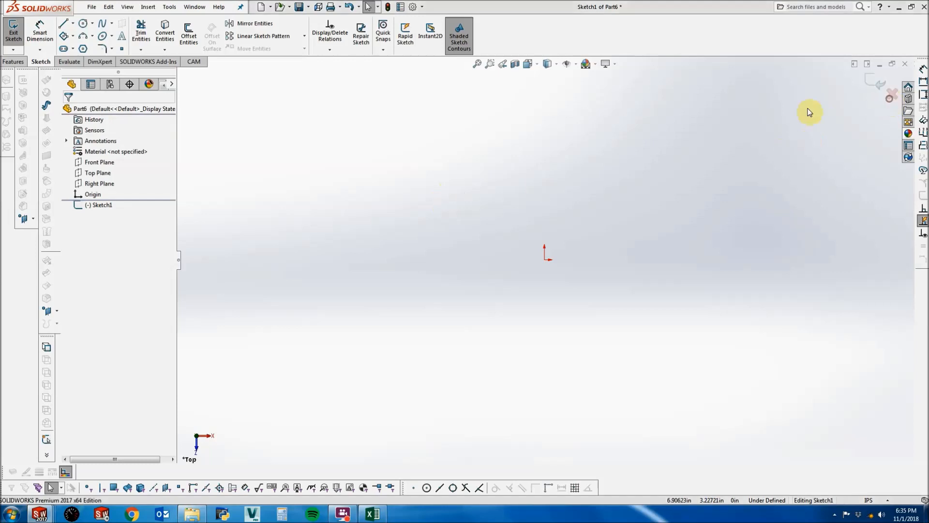
{"action": "left_click", "coordinate": [481, 262]}
Sketch a center rectangle about 3.82 in high on the Right Plane, centred on the origin.
{"action": "left_click", "coordinate": [94, 183]}
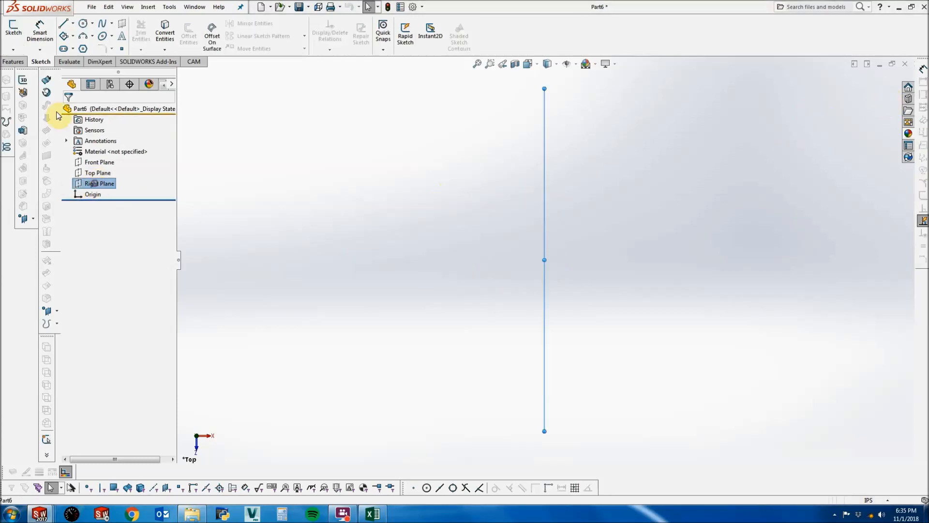
{"action": "left_click", "coordinate": [25, 49]}
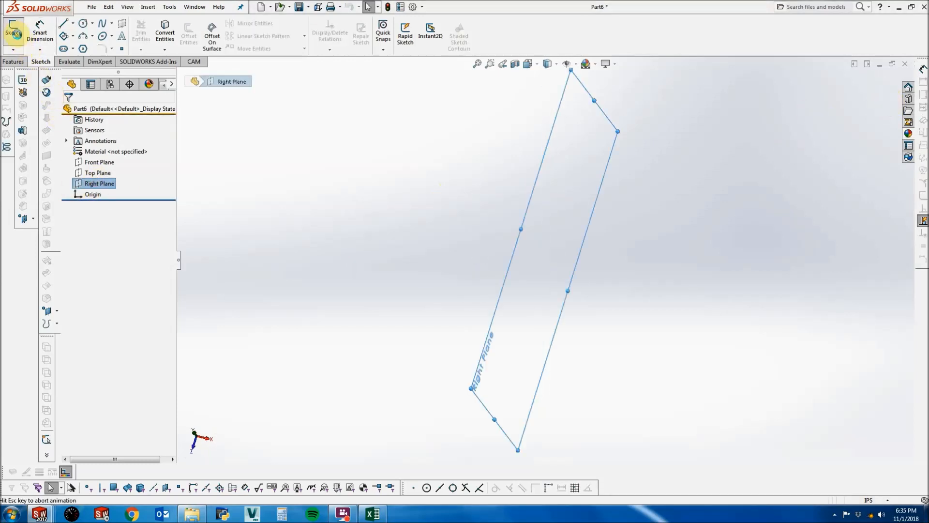
{"action": "left_click", "coordinate": [73, 36]}
{"action": "left_click", "coordinate": [94, 60]}
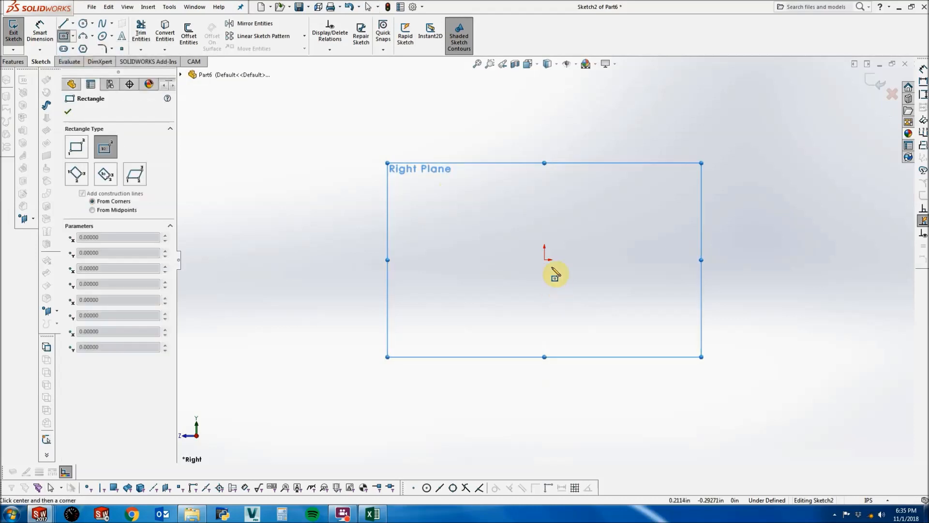
{"action": "left_click", "coordinate": [545, 258]}
{"action": "left_click", "coordinate": [670, 175]}
Set the height of the center rectangle to 2 in.
{"action": "left_click", "coordinate": [40, 34]}
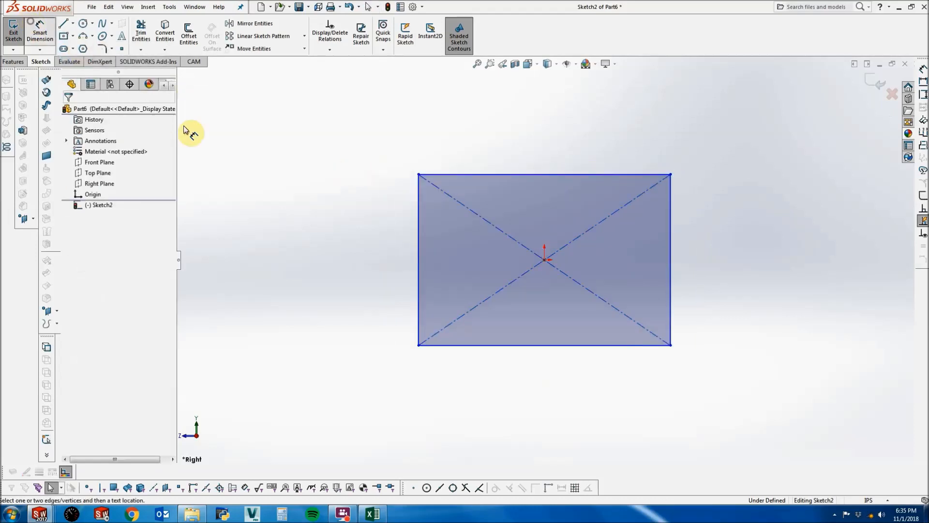
{"action": "left_click", "coordinate": [392, 247]}
{"action": "type", "text": "2"}
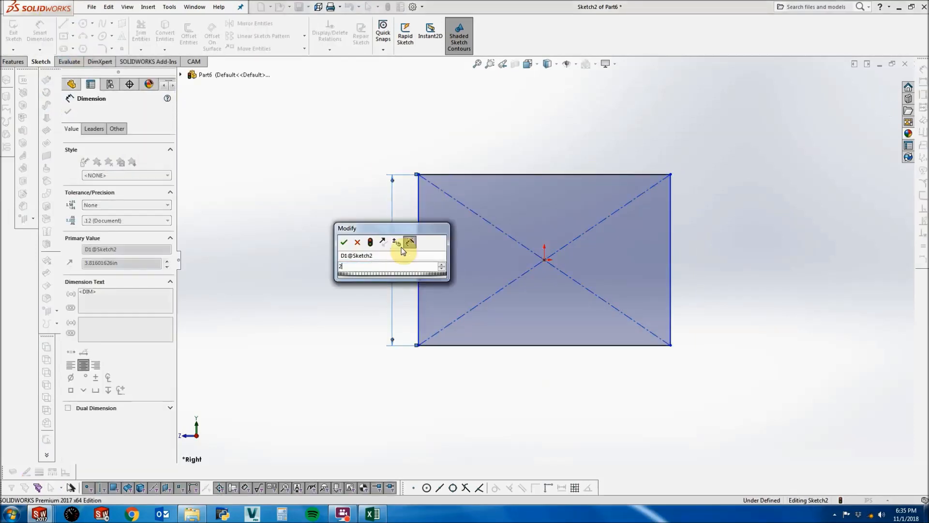
{"action": "key", "text": "Return"}
{"action": "key", "text": "Escape"}
Sketch a circle about 1.70 in in diameter, centred about 0.27 in directly below the origin.
{"action": "left_click", "coordinate": [82, 24]}
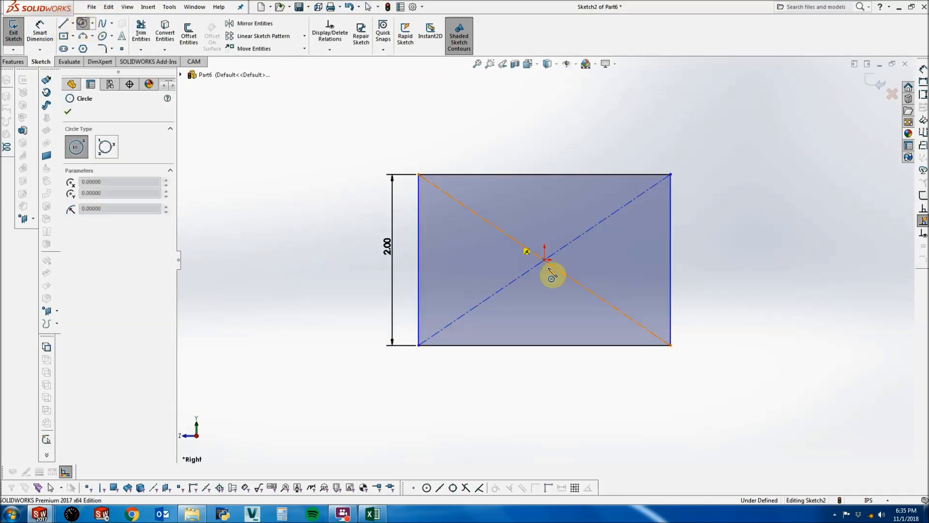
{"action": "left_click", "coordinate": [544, 282]}
{"action": "left_click", "coordinate": [599, 242]}
{"action": "key", "text": "Escape"}
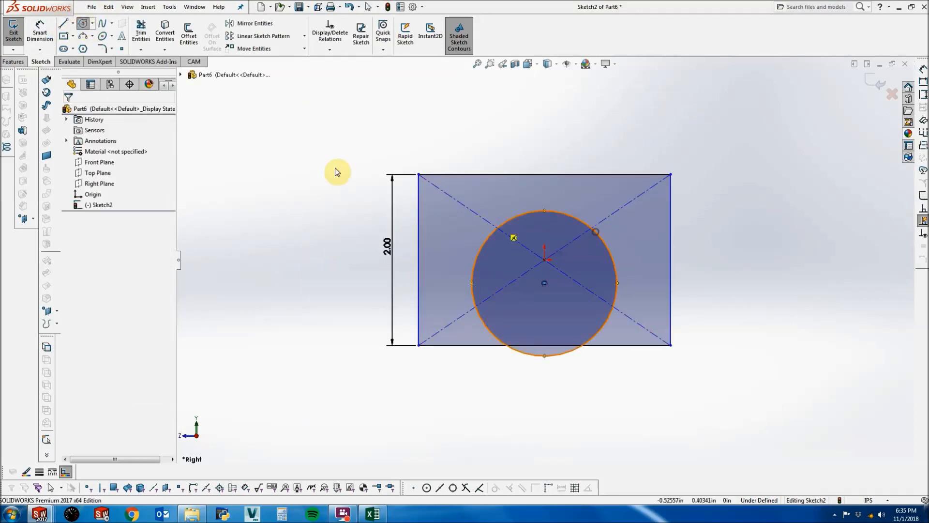
Dimension the circle's centre 0.0625 in below the origin.
{"action": "left_click", "coordinate": [46, 33]}
{"action": "left_click", "coordinate": [545, 282]}
{"action": "left_click", "coordinate": [544, 259]}
{"action": "left_click", "coordinate": [496, 269]}
{"action": "type", "text": ".0"}
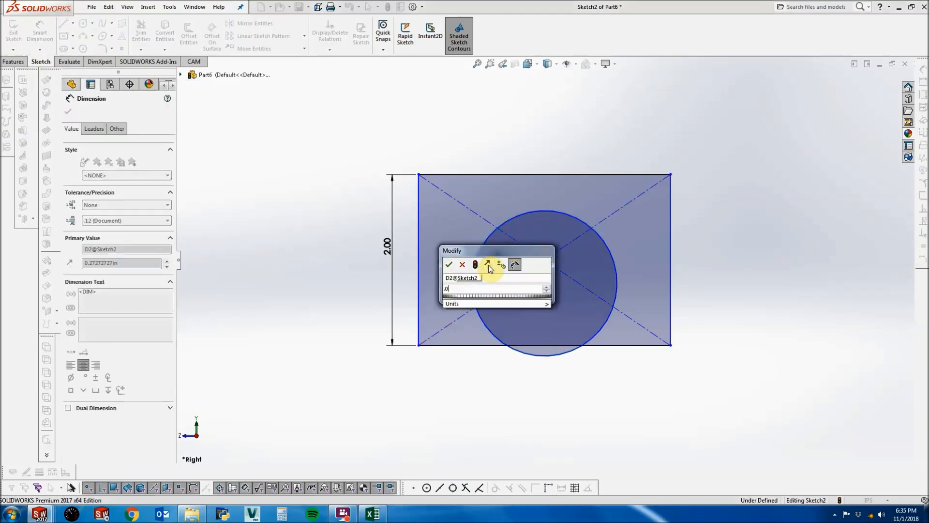
{"action": "type", "text": "625"}
{"action": "key", "text": "Return"}
{"action": "key", "text": "Escape"}
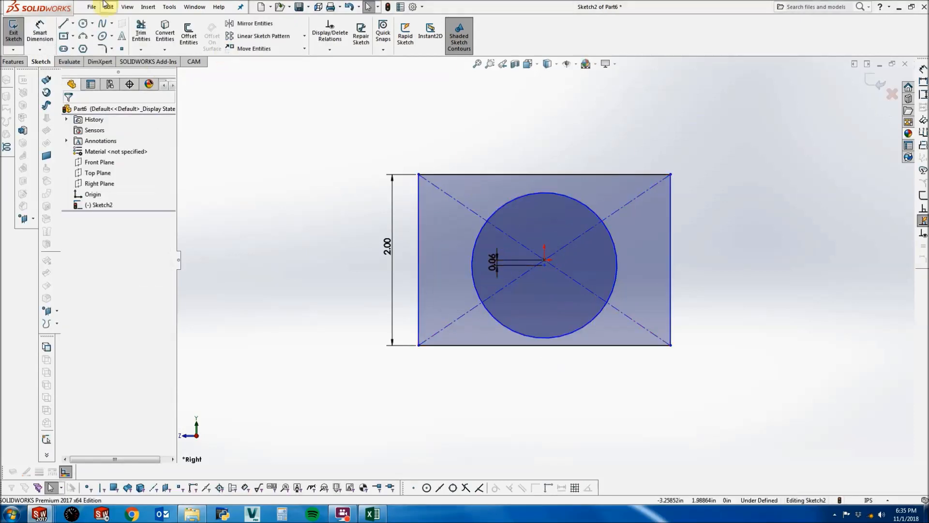
Set the diameter of the central circle to 1.38 in.
{"action": "left_click", "coordinate": [49, 43]}
{"action": "left_click", "coordinate": [528, 196]}
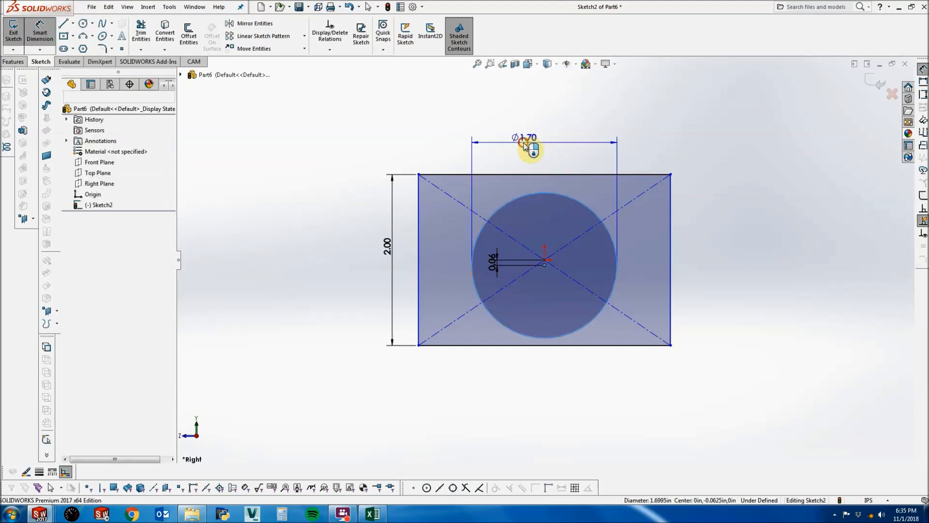
{"action": "left_click", "coordinate": [529, 146]}
{"action": "type", "text": "1.38"}
{"action": "key", "text": "Return"}
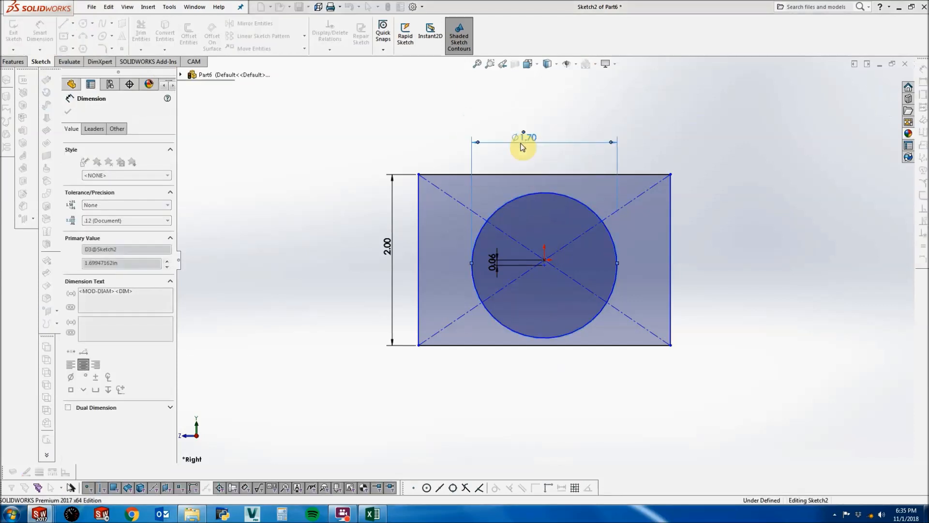
{"action": "key", "text": "Escape"}
Sketch a small circle on each side of the central circle, level with its centre, and make the two equal.
{"action": "left_click", "coordinate": [82, 24]}
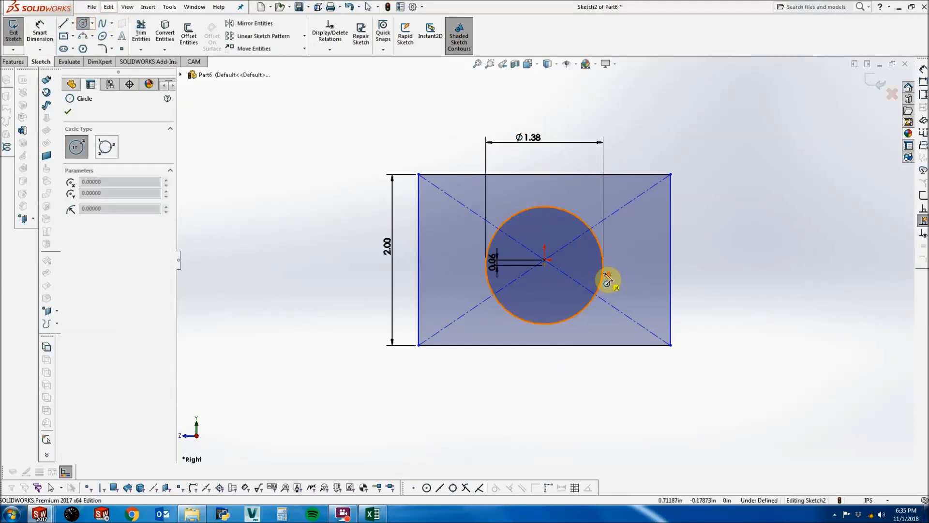
{"action": "scroll", "coordinate": [617, 275], "scroll_direction": "down", "scroll_amount": 3}
{"action": "left_click_drag", "start_coordinate": [618, 257], "coordinate": [634, 243]}
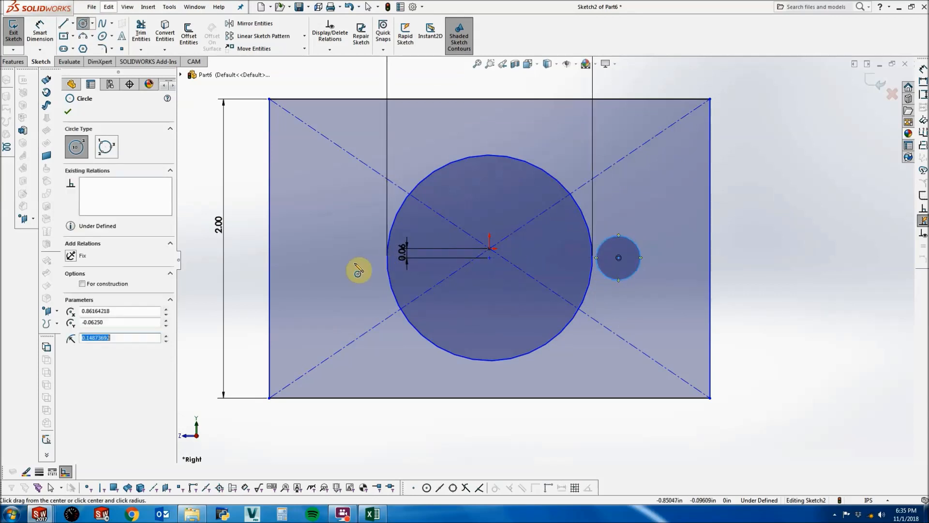
{"action": "left_click_drag", "start_coordinate": [355, 257], "coordinate": [356, 244]}
{"action": "key", "text": "Escape"}
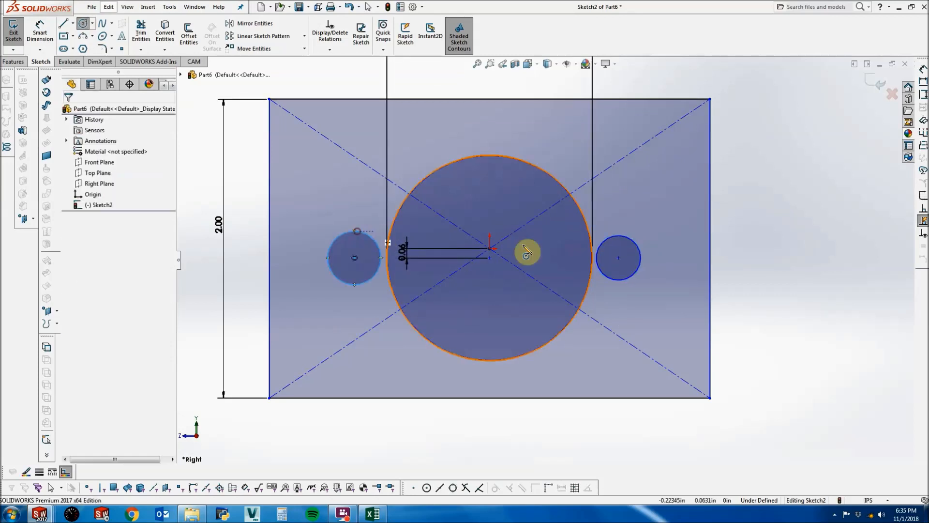
{"action": "left_click", "coordinate": [636, 251]}
{"action": "left_click", "coordinate": [81, 303]}
{"action": "key", "text": "Escape"}
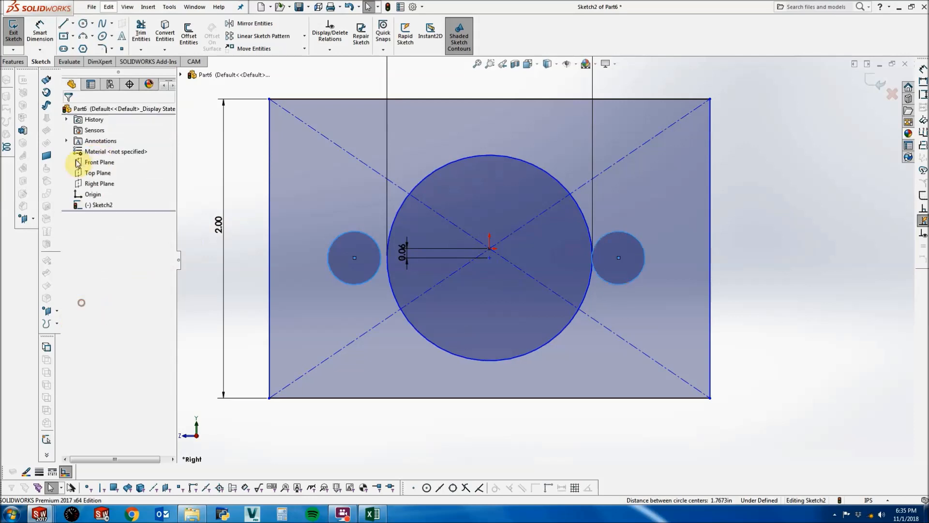
Set the diameter of the two small equal circles to 0.201 in.
{"action": "left_click", "coordinate": [43, 33]}
{"action": "left_click", "coordinate": [348, 284]}
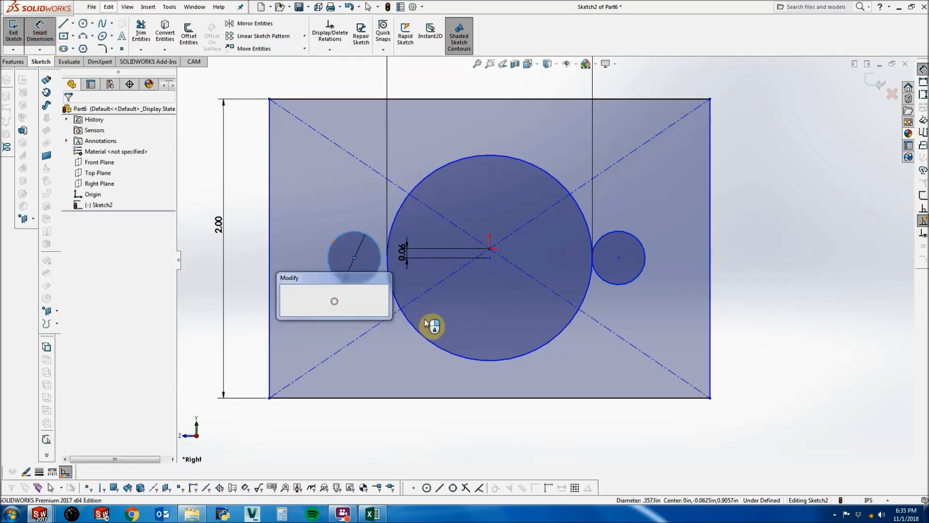
{"action": "left_click", "coordinate": [466, 322]}
{"action": "type", "text": "0.2"}
{"action": "key", "text": "Return"}
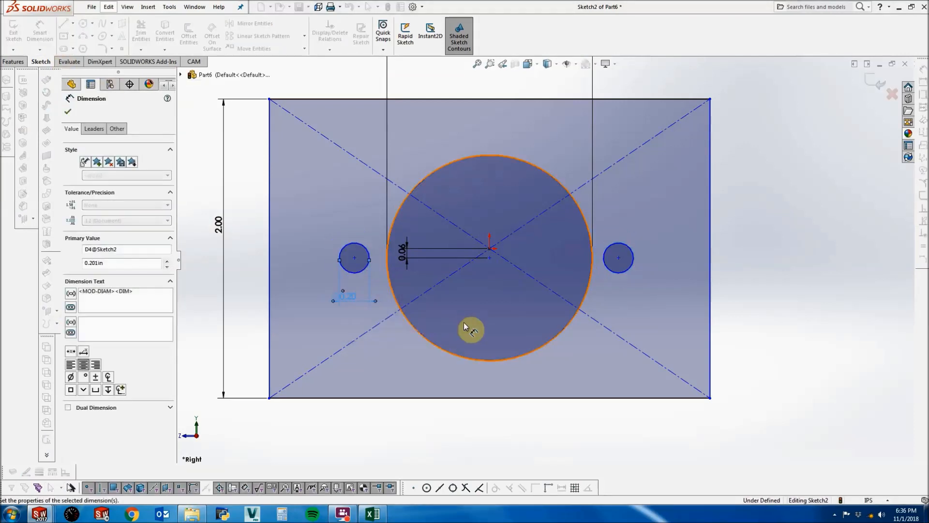
{"action": "key", "text": "Escape"}
Join the small circles' centres with a horizontal construction line and make the large circle's centre its midpoint.
{"action": "left_click", "coordinate": [65, 24]}
{"action": "left_click", "coordinate": [111, 221]}
{"action": "left_click", "coordinate": [355, 258]}
{"action": "left_click", "coordinate": [618, 257]}
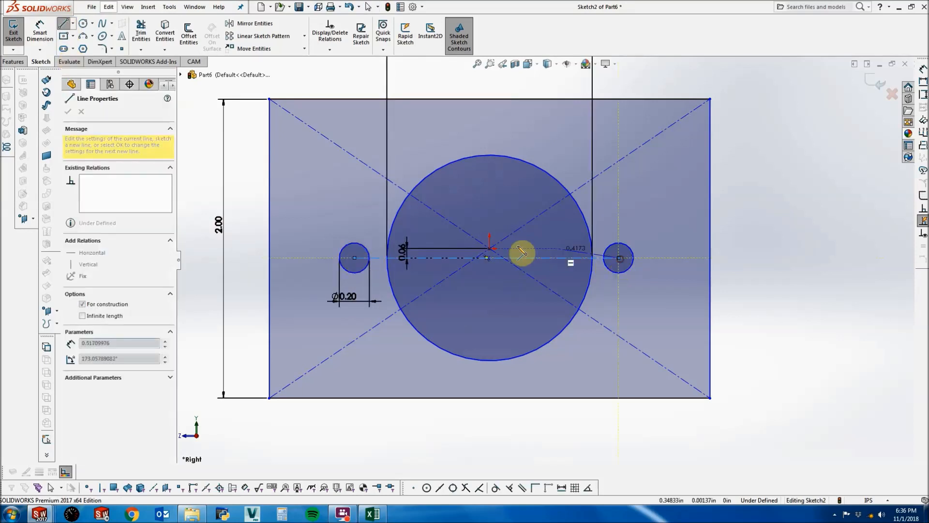
{"action": "key", "text": "Escape"}
{"action": "left_click", "coordinate": [499, 258]}
{"action": "left_click", "coordinate": [486, 257], "text": "ctrl"}
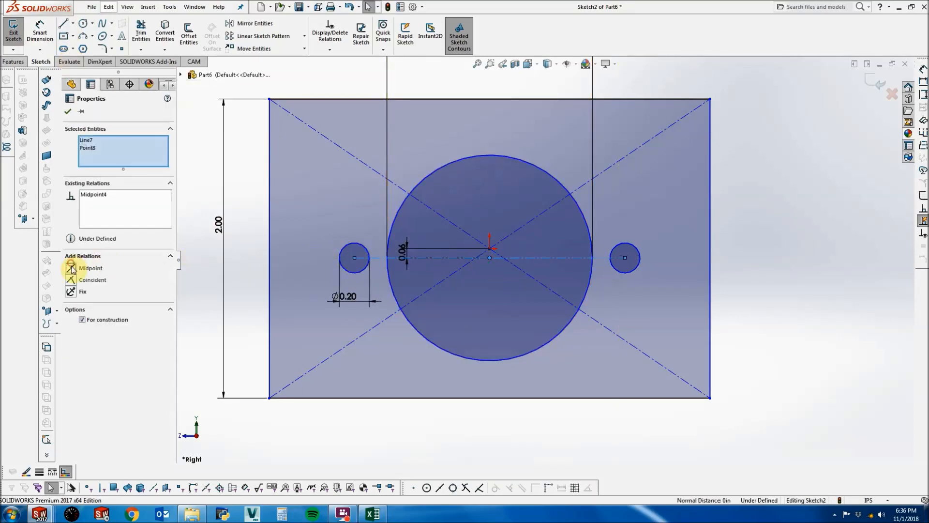
{"action": "left_click", "coordinate": [71, 269]}
Dimension the centre distance between the two small circles as 1.88 in.
{"action": "left_click", "coordinate": [48, 25]}
{"action": "left_click", "coordinate": [377, 260]}
{"action": "left_click", "coordinate": [404, 366]}
{"action": "type", "text": "1.8"}
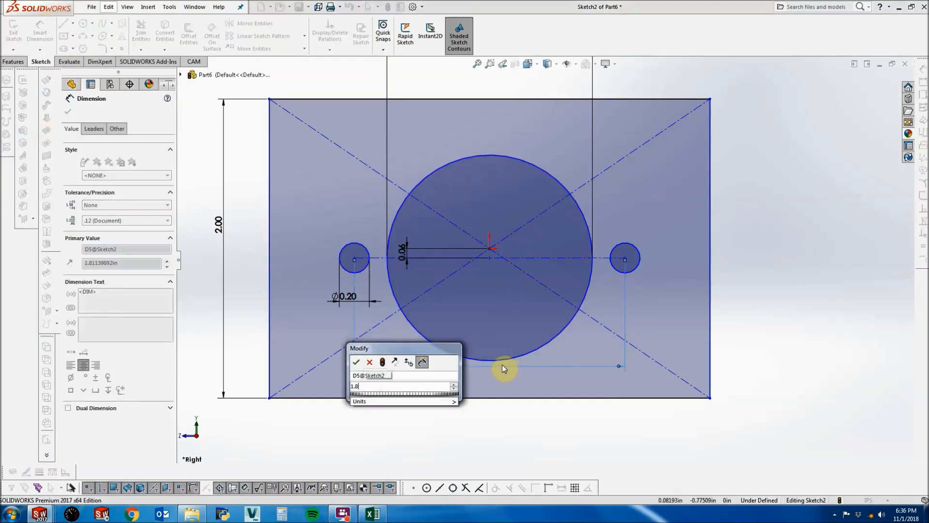
{"action": "type", "text": "8"}
{"action": "key", "text": "Return"}
Add a vertical relation between the large circle's centre and the origin.
{"action": "key", "text": "z"}
{"action": "key", "text": "z"}
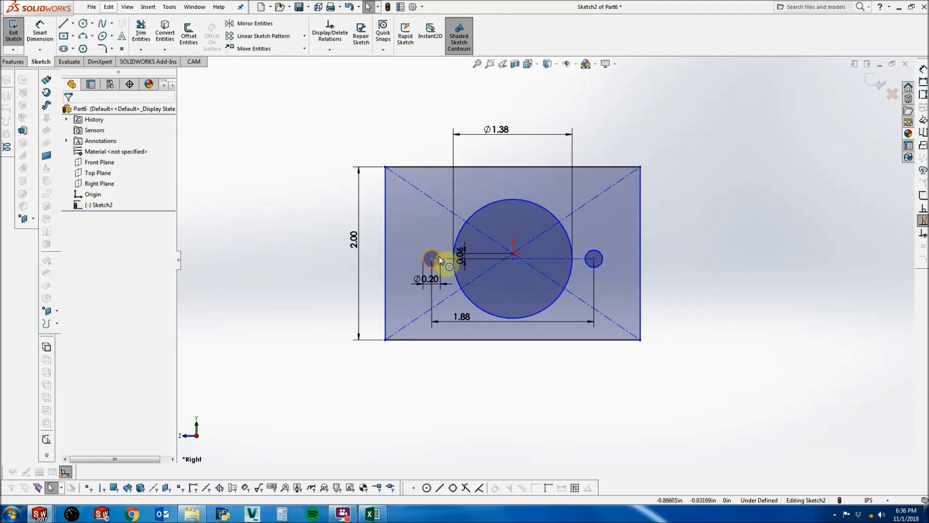
{"action": "scroll", "coordinate": [535, 266], "scroll_direction": "down", "scroll_amount": 3}
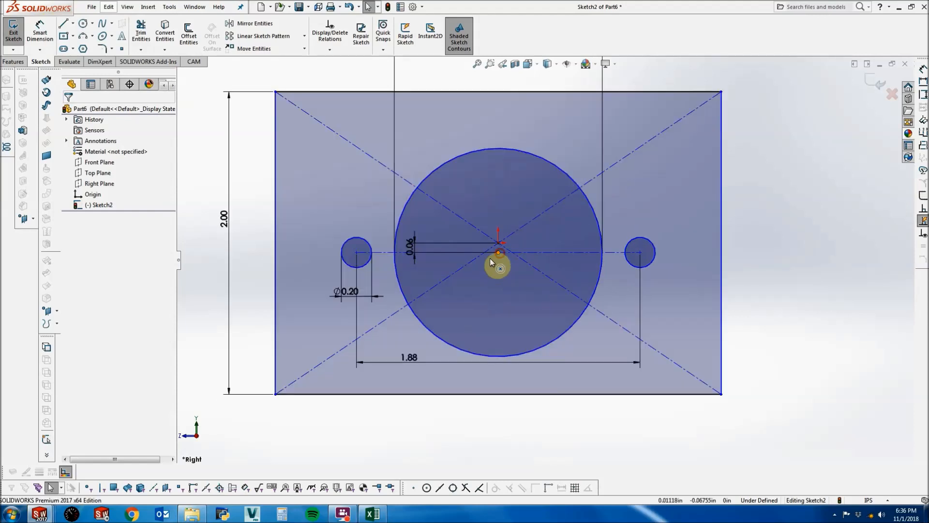
{"action": "left_click", "coordinate": [498, 252]}
{"action": "left_click", "coordinate": [498, 243], "text": "ctrl"}
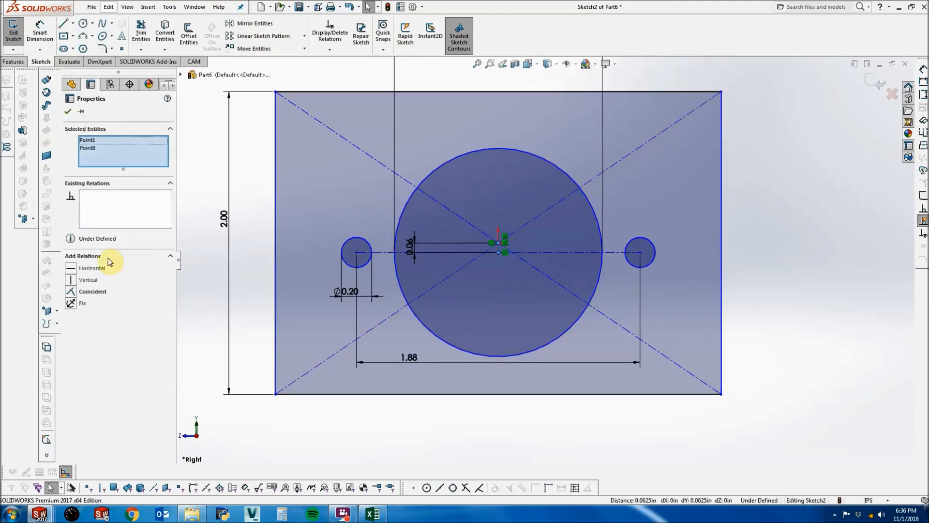
{"action": "key", "text": "Escape"}
Set the length of the rectangle to 12 in.
{"action": "key", "text": "z"}
{"action": "key", "text": "z"}
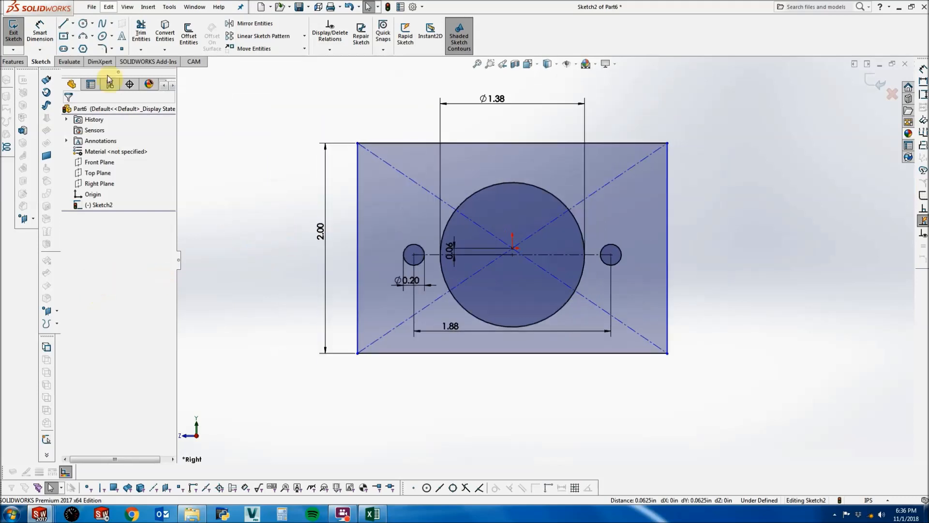
{"action": "left_click", "coordinate": [38, 30]}
{"action": "left_click", "coordinate": [423, 144]}
{"action": "left_click", "coordinate": [428, 126]}
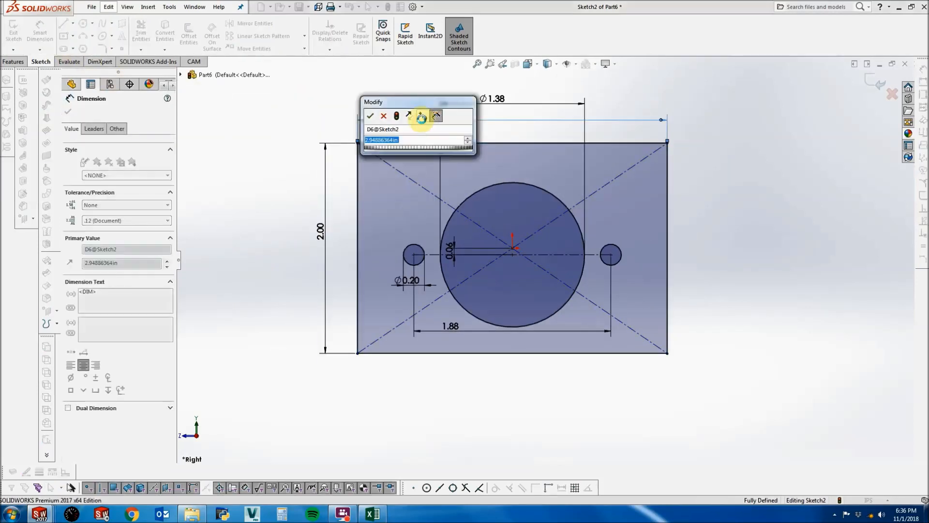
{"action": "key", "text": "Return"}
{"action": "key", "text": "Escape"}
Sketch a circle about 0.26 in in diameter beyond the left small hole, level with the hole centres.
{"action": "key", "text": "z"}
{"action": "key", "text": "z"}
{"action": "key", "text": "z"}
{"action": "key", "text": "z"}
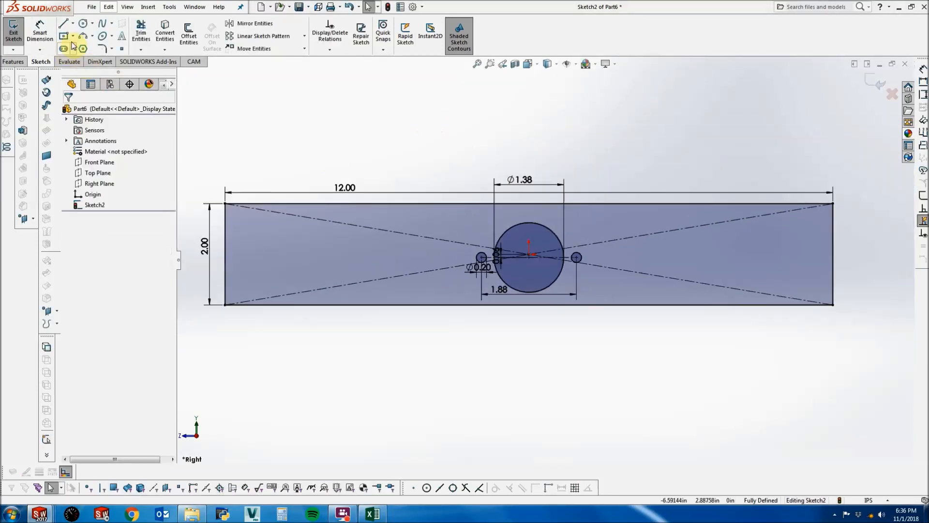
{"action": "scroll", "coordinate": [445, 270], "scroll_direction": "down", "scroll_amount": 3}
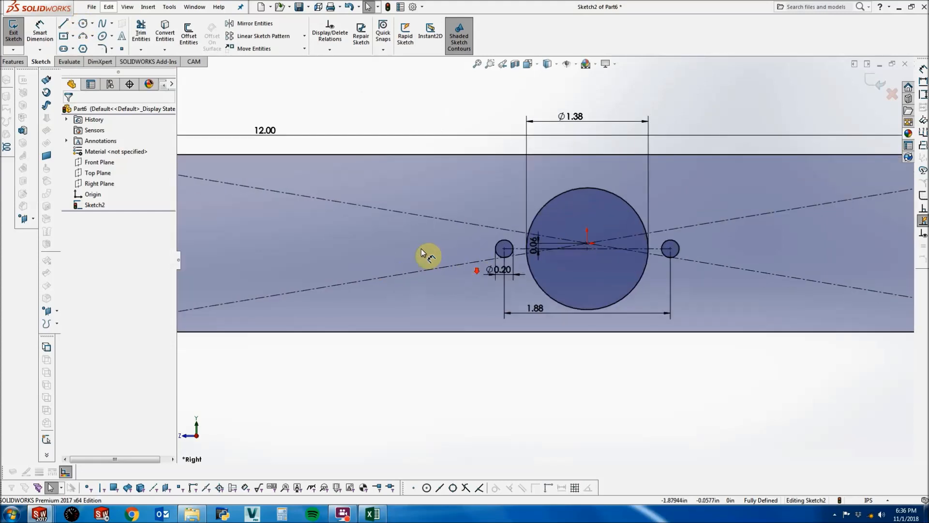
{"action": "left_click", "coordinate": [85, 26]}
{"action": "left_click", "coordinate": [395, 248]}
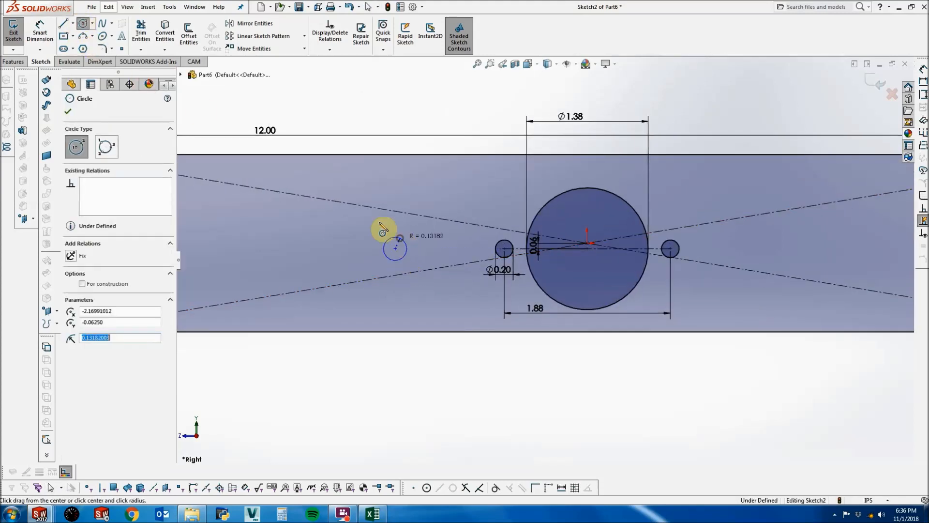
{"action": "key", "text": "Escape"}
Dimension the new outer circle's centre 1.75 in horizontally from the origin.
{"action": "left_click", "coordinate": [40, 31]}
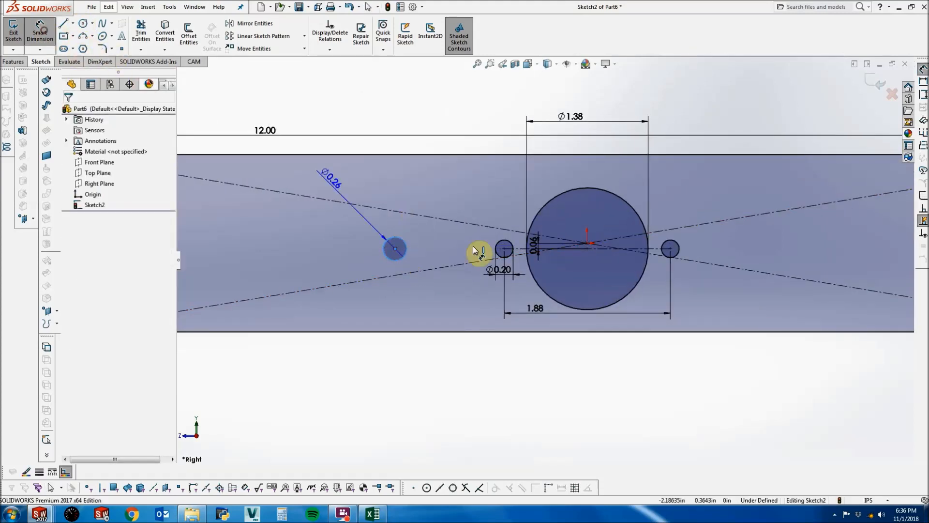
{"action": "left_click", "coordinate": [586, 245]}
{"action": "left_click", "coordinate": [474, 378]}
{"action": "type", "text": "1.75"}
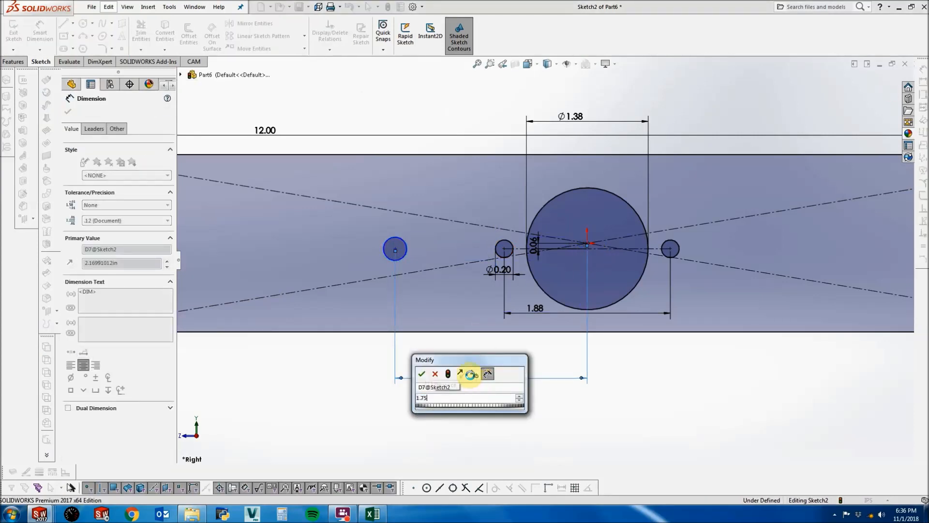
{"action": "key", "text": "Return"}
{"action": "key", "text": "Escape"}
Make the left outer circle equal in size to the neighbouring small hole circle.
{"action": "left_click", "coordinate": [443, 246]}
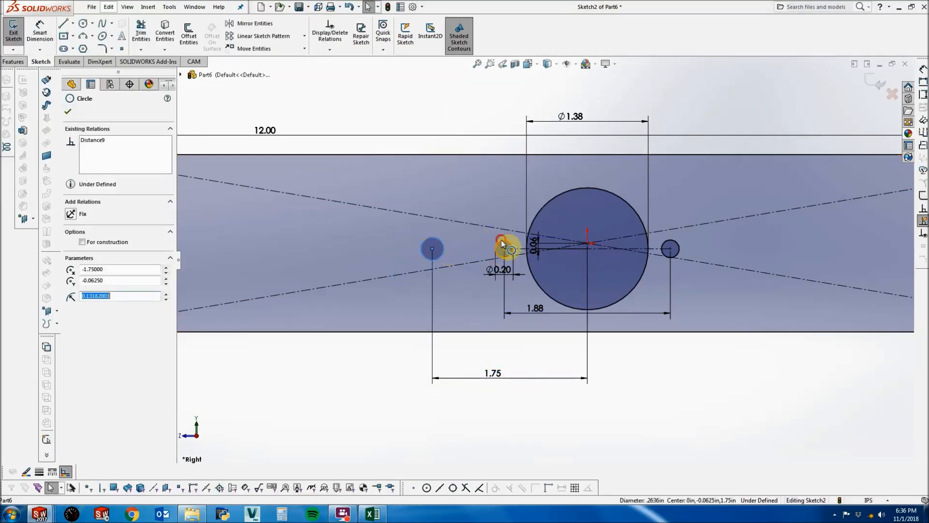
{"action": "left_click", "coordinate": [501, 244], "text": "ctrl"}
{"action": "key", "text": "Escape"}
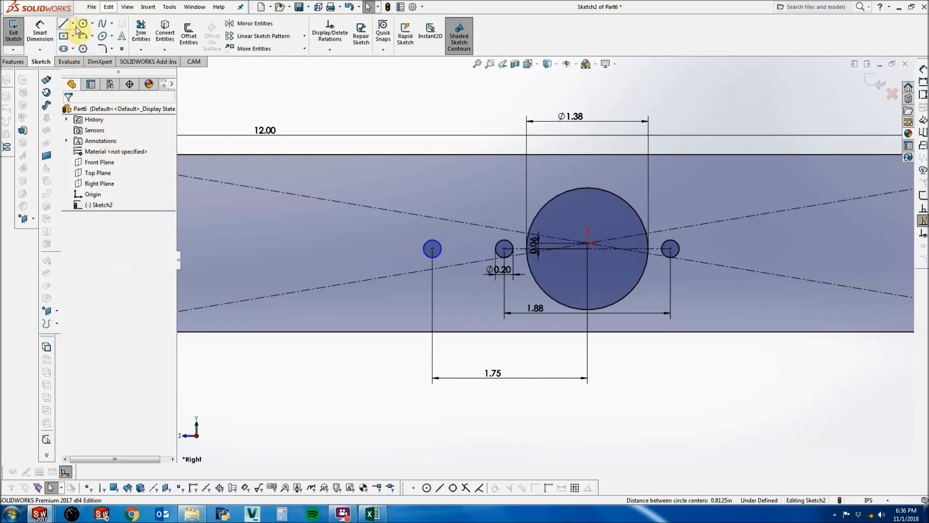
Sketch a circle about 0.15 in in diameter beyond the right small hole, level with the hole centres.
{"action": "left_click", "coordinate": [82, 23]}
{"action": "left_click", "coordinate": [775, 248]}
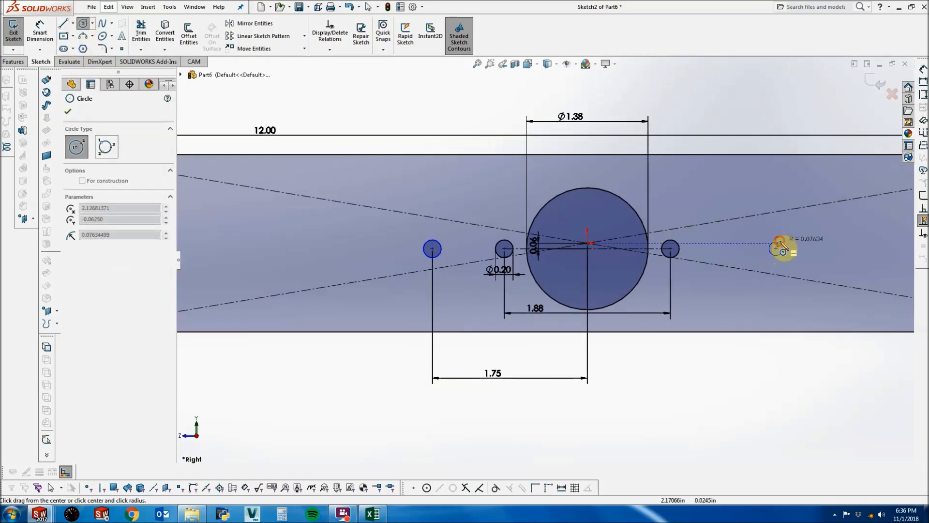
{"action": "left_click", "coordinate": [783, 247]}
{"action": "key", "text": "Escape"}
Dimension the right outer circle horizontally from the origin, linking the value by equation to the 1.75 in dimension.
{"action": "left_click", "coordinate": [40, 31]}
{"action": "left_click", "coordinate": [770, 251]}
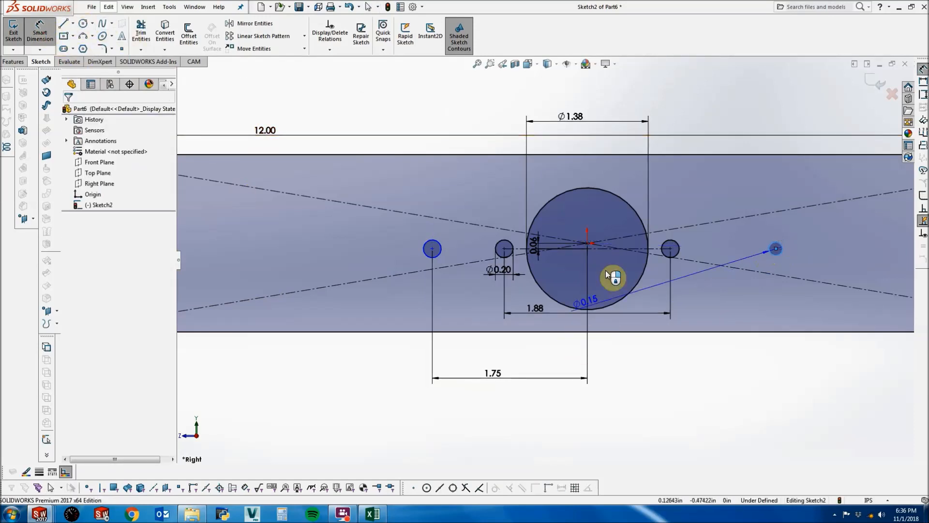
{"action": "left_click", "coordinate": [588, 250]}
{"action": "left_click", "coordinate": [591, 382]}
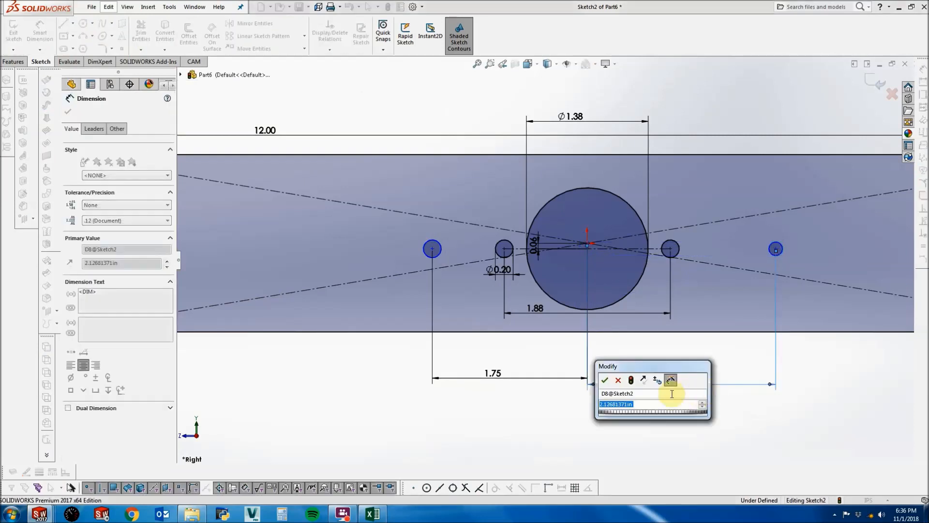
{"action": "type", "text": "="}
{"action": "left_click", "coordinate": [493, 374]}
{"action": "left_click", "coordinate": [605, 379]}
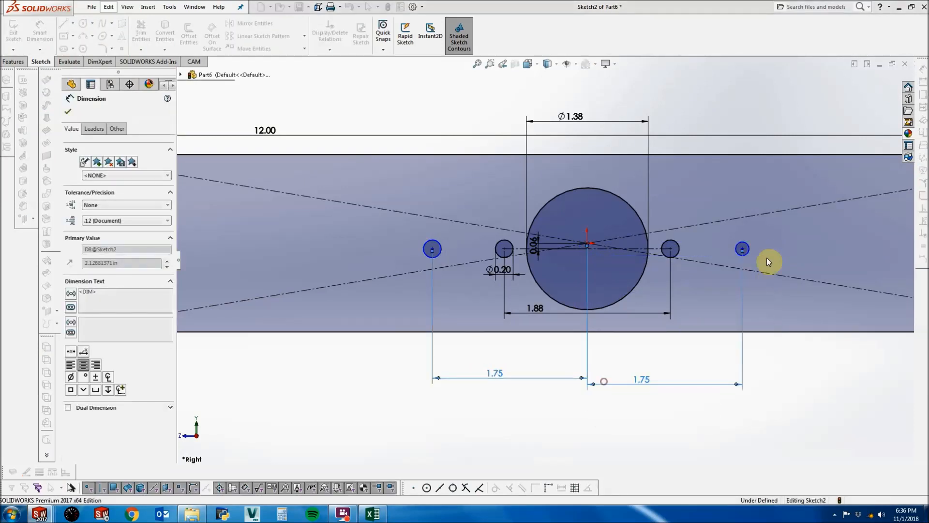
{"action": "key", "text": "Escape"}
Add an equal relation between the left and right outer circles.
{"action": "left_click", "coordinate": [742, 249]}
{"action": "left_click", "coordinate": [436, 250], "text": "ctrl"}
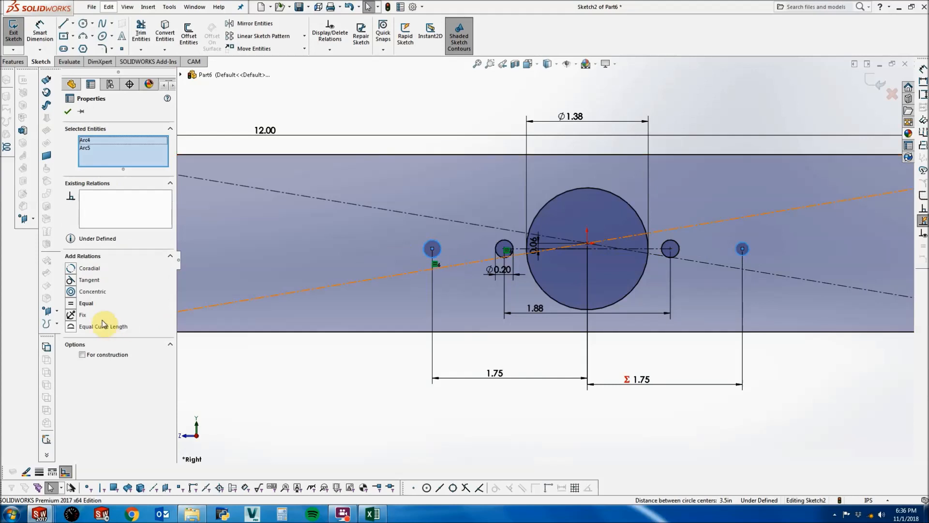
{"action": "left_click", "coordinate": [87, 304]}
{"action": "left_click", "coordinate": [445, 248]}
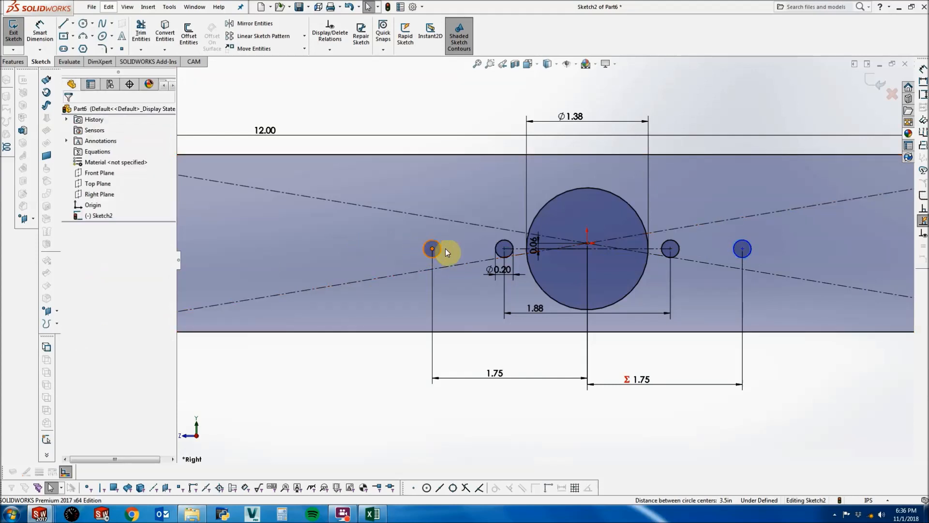
Add a horizontal relation aligning both outer circle centres with the centre of the right small hole.
{"action": "left_click", "coordinate": [432, 249]}
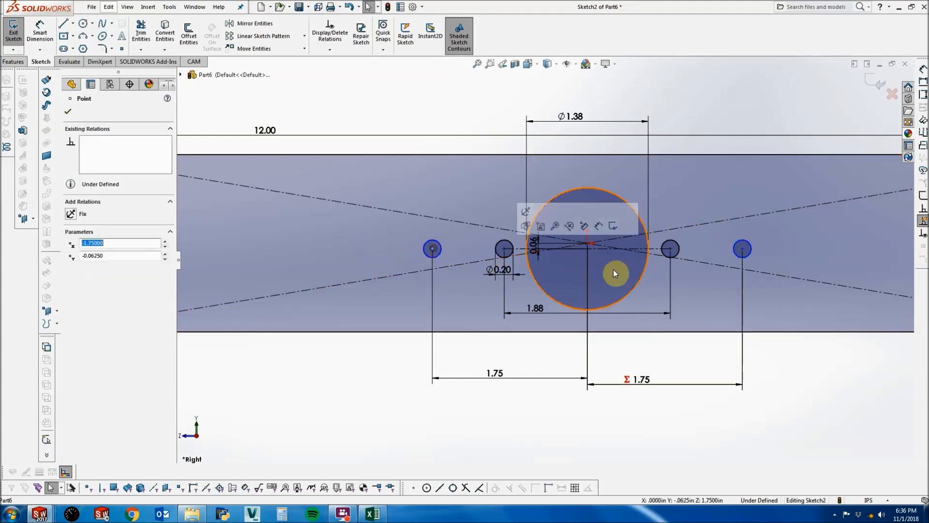
{"action": "left_click", "coordinate": [743, 248], "text": "ctrl"}
{"action": "left_click_drag", "start_coordinate": [670, 249], "coordinate": [456, 241]}
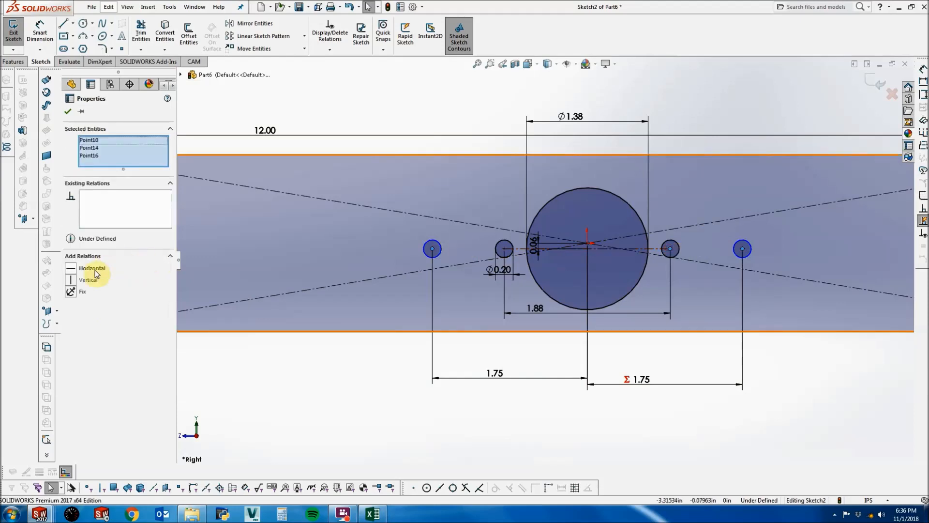
{"action": "left_click", "coordinate": [92, 268]}
{"action": "left_click", "coordinate": [275, 252]}
{"action": "key", "text": "f"}
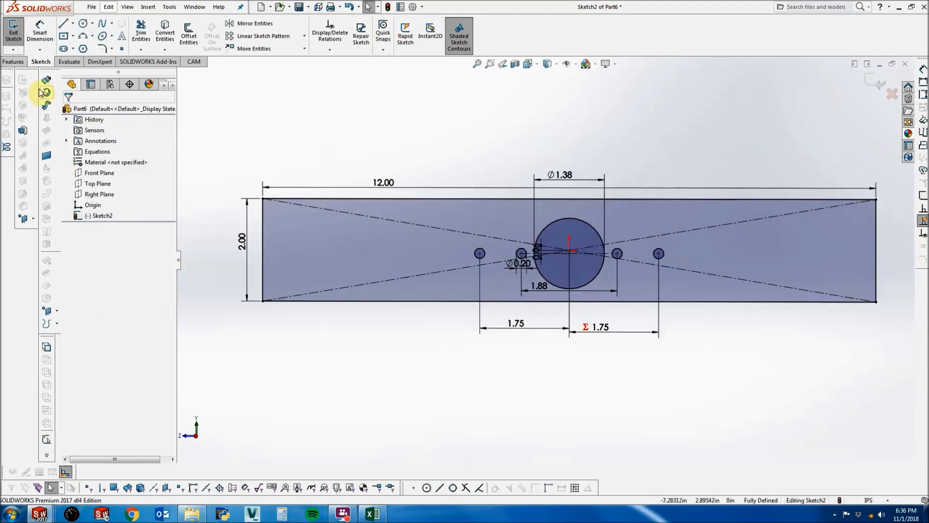
Extrude the plate sketch as a boss using the Mid Plane end condition with a 1 in depth.
{"action": "left_click", "coordinate": [3, 62]}
{"action": "left_click", "coordinate": [18, 35]}
{"action": "left_click", "coordinate": [100, 169]}
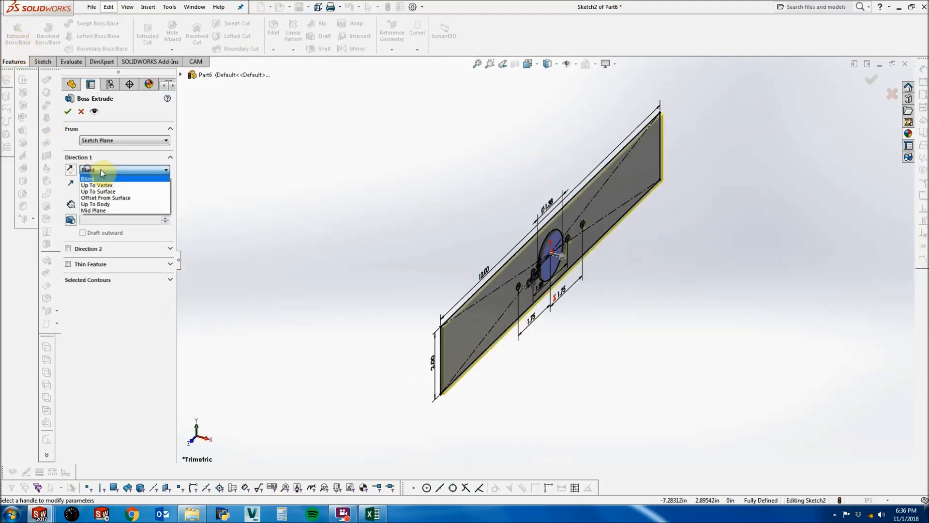
{"action": "left_click", "coordinate": [104, 211]}
{"action": "type", "text": "1"}
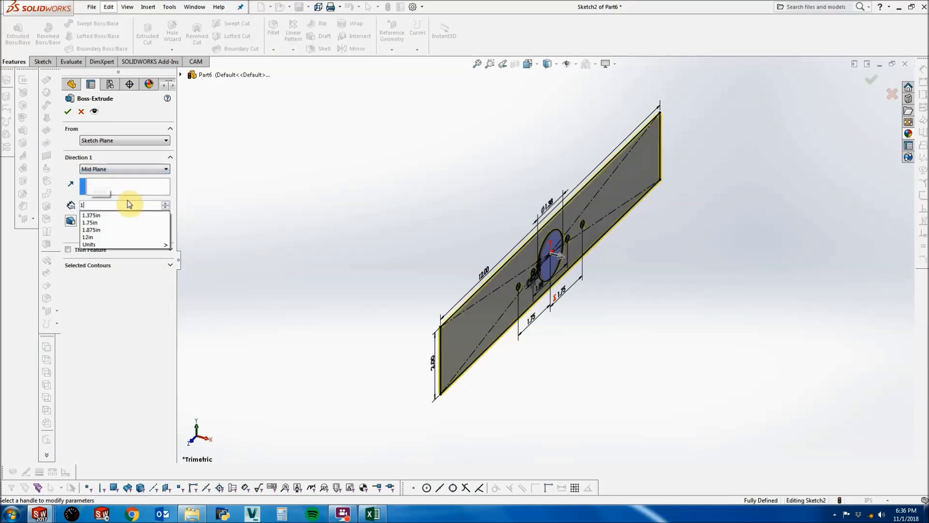
{"action": "key", "text": "Return"}
{"action": "key", "text": "Return"}
Start a sketch on the bar's end face and offset its outline 0.10 in inward.
{"action": "left_click", "coordinate": [50, 62]}
{"action": "left_click", "coordinate": [13, 32]}
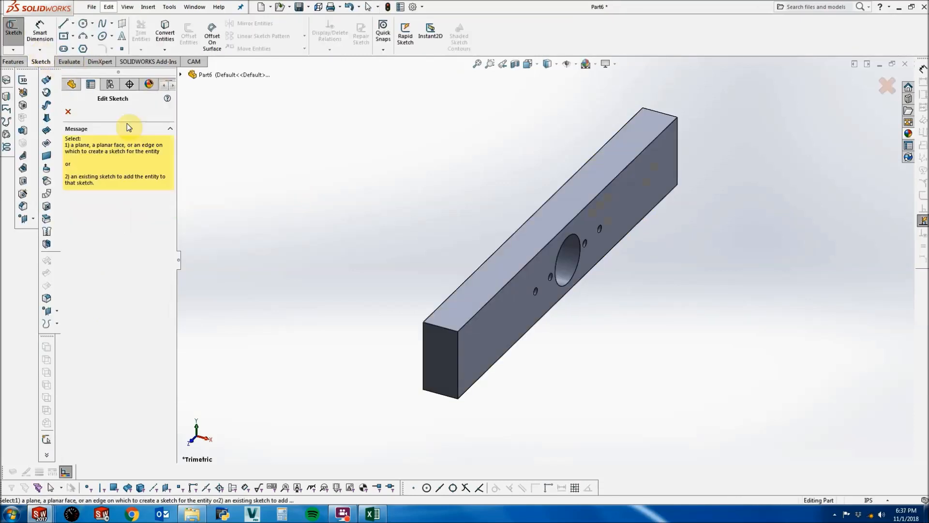
{"action": "left_click", "coordinate": [444, 345]}
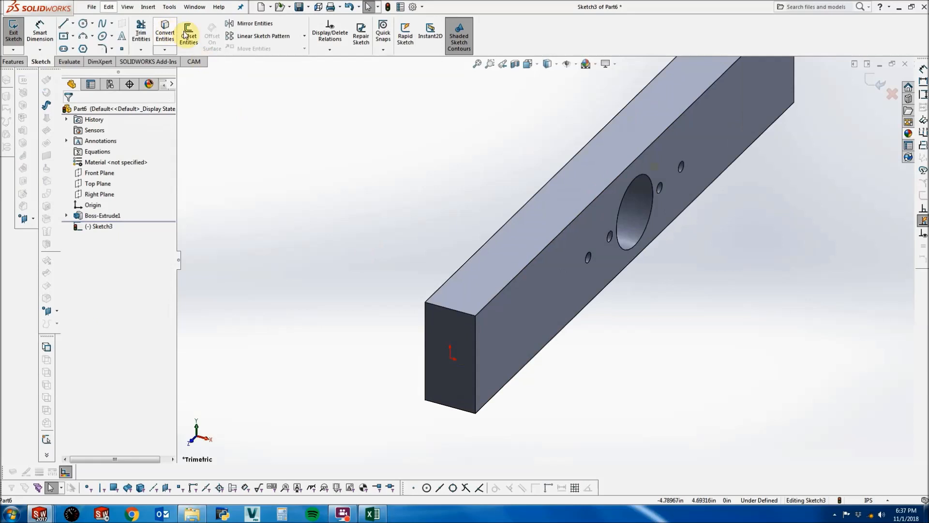
{"action": "left_click", "coordinate": [189, 35]}
{"action": "left_click", "coordinate": [470, 337]}
{"action": "left_click", "coordinate": [85, 162]}
{"action": "left_click", "coordinate": [69, 112]}
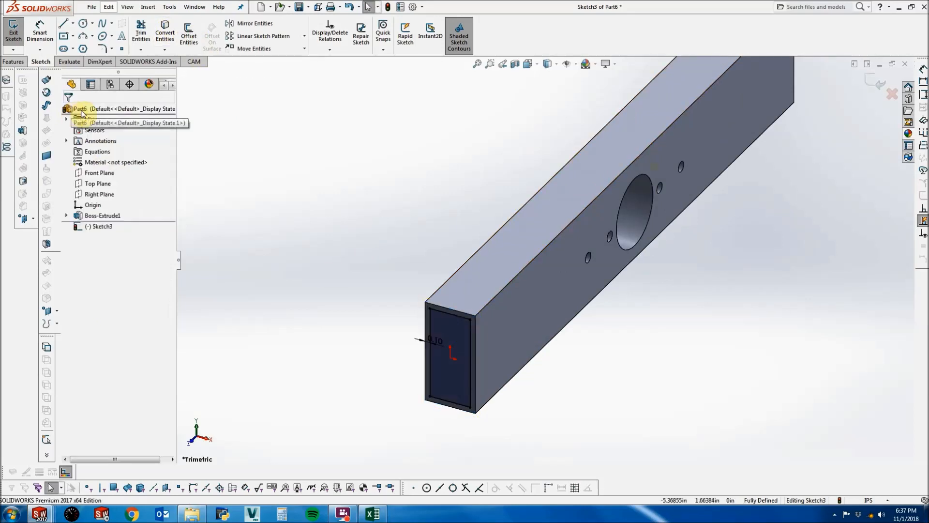
Cut the offset rectangle Through All along the bar's length to hollow it into a tube.
{"action": "left_click", "coordinate": [13, 62]}
{"action": "left_click", "coordinate": [104, 141]}
{"action": "left_click", "coordinate": [72, 186]}
{"action": "left_click", "coordinate": [93, 169]}
{"action": "left_click", "coordinate": [95, 185]}
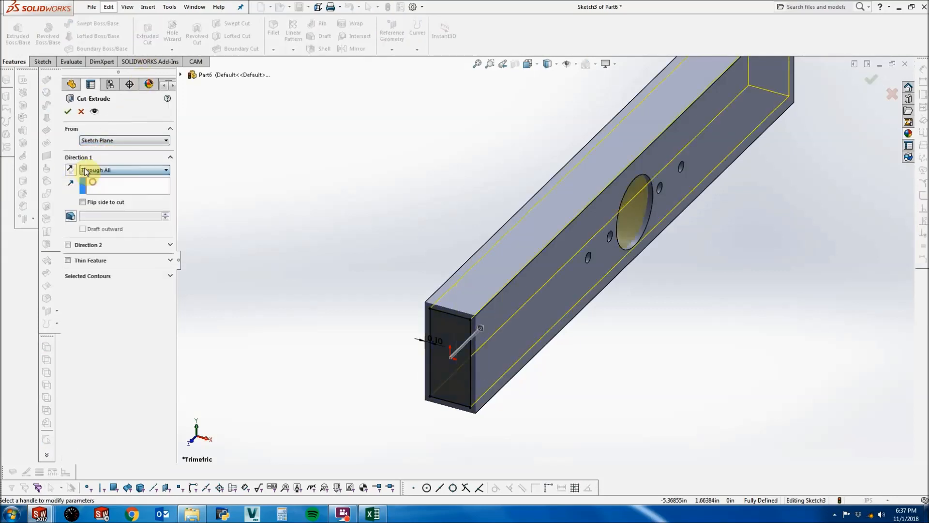
{"action": "left_click", "coordinate": [66, 111]}
{"action": "key", "text": "f"}
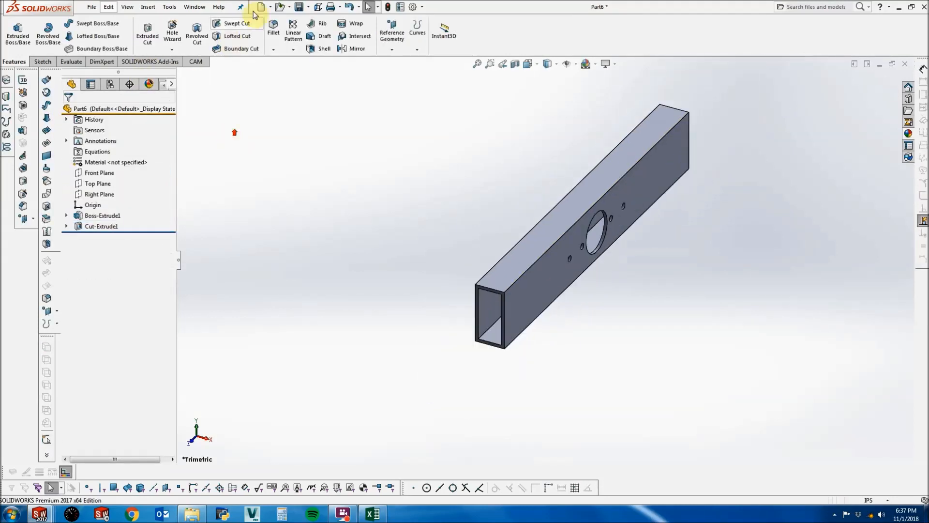
Save the part as Example Frame in the Flipped Mini Cim Gearbox folder.
{"action": "left_click", "coordinate": [95, 8]}
{"action": "left_click", "coordinate": [114, 112]}
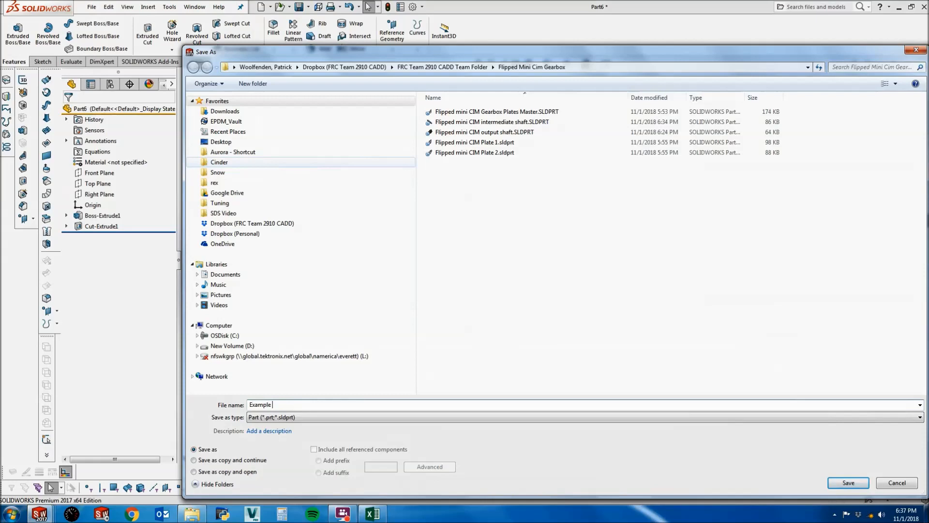
{"action": "key", "text": "Return"}
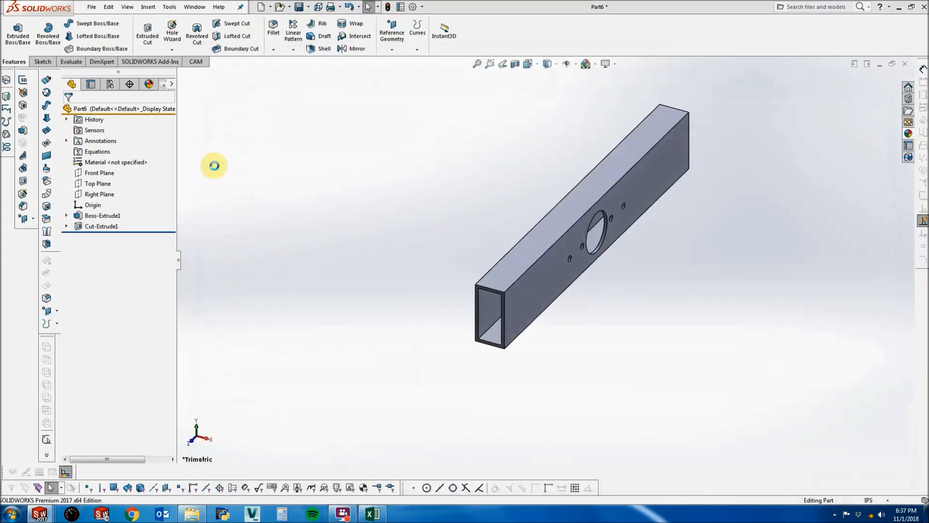
Switch to the Flipped mini CIM Gearbox Assembly and insert the Example Frame part in front of the gearbox plates.
{"action": "left_click", "coordinate": [195, 7]}
{"action": "mouse_move", "coordinate": [213, 113]}
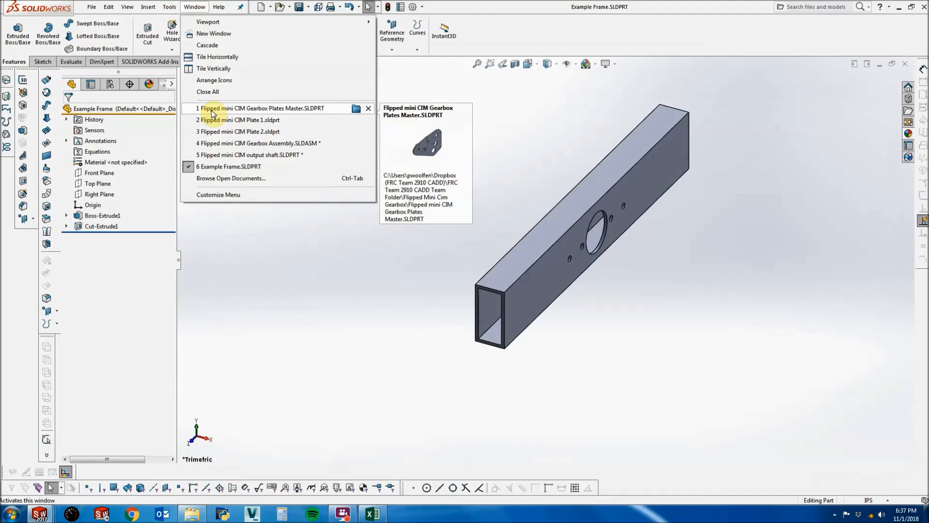
{"action": "left_click", "coordinate": [216, 143]}
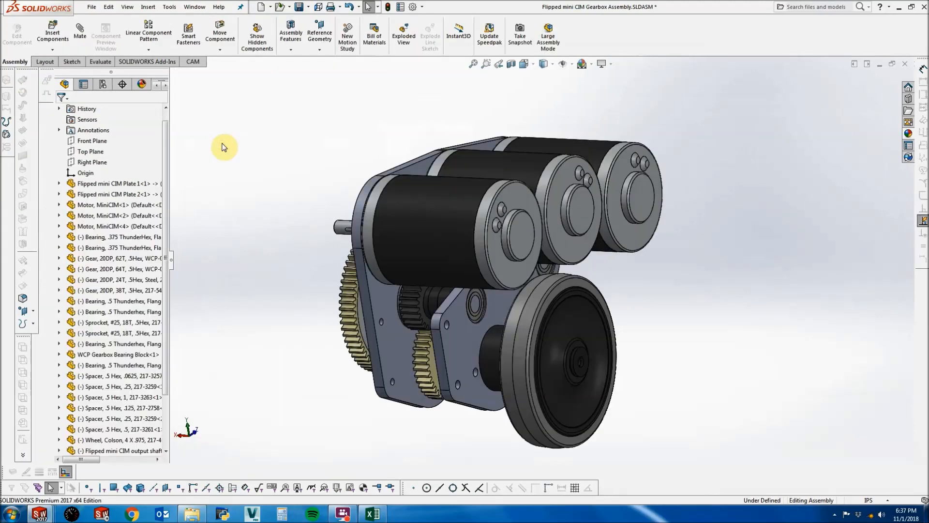
{"action": "left_click", "coordinate": [53, 35]}
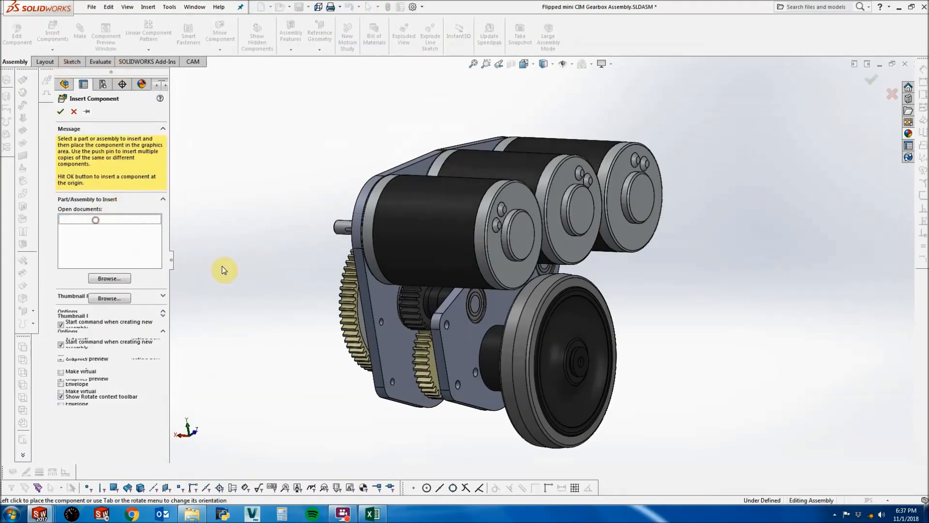
{"action": "left_click", "coordinate": [398, 373]}
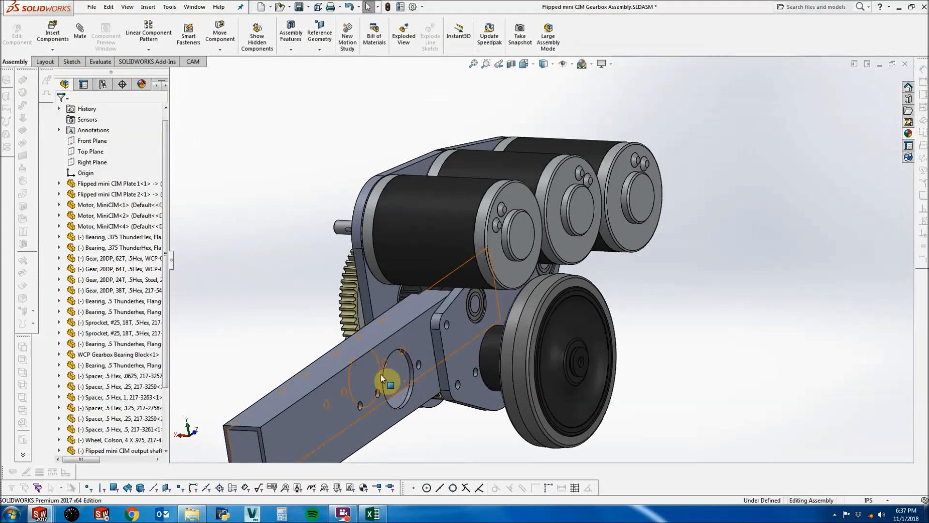
Mate the Example Frame's large bore concentric with the cylindrical face of the WCP Gearbox Bearing Block.
{"action": "scroll", "coordinate": [458, 315], "scroll_direction": "down", "scroll_amount": 5}
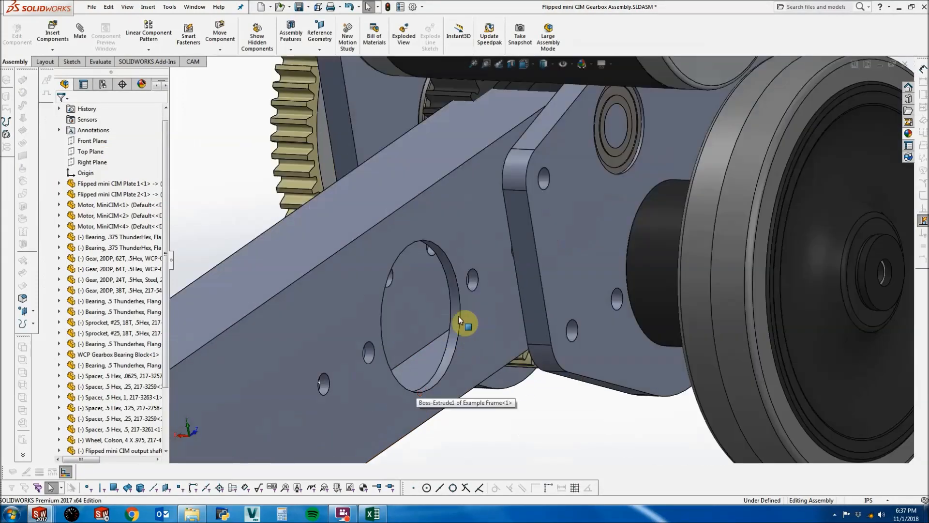
{"action": "left_click", "coordinate": [455, 309]}
{"action": "left_click", "coordinate": [634, 229]}
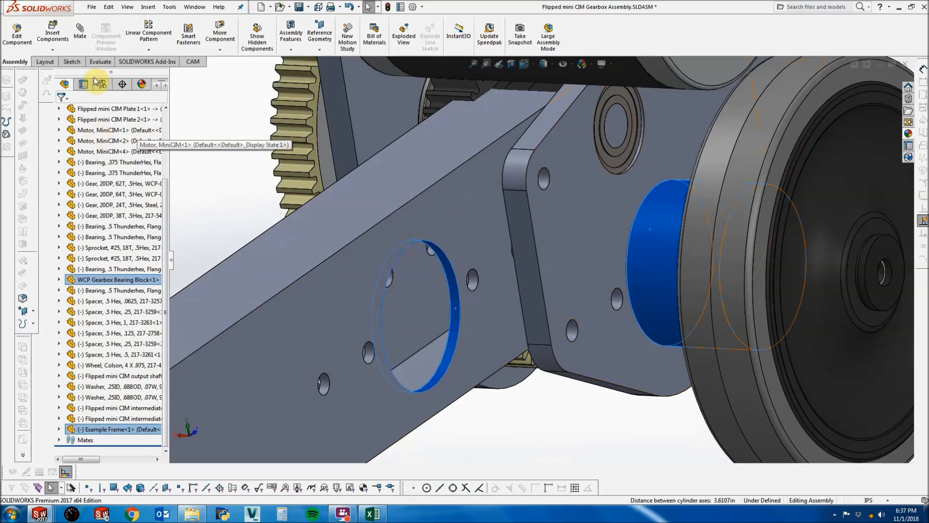
{"action": "left_click", "coordinate": [79, 30]}
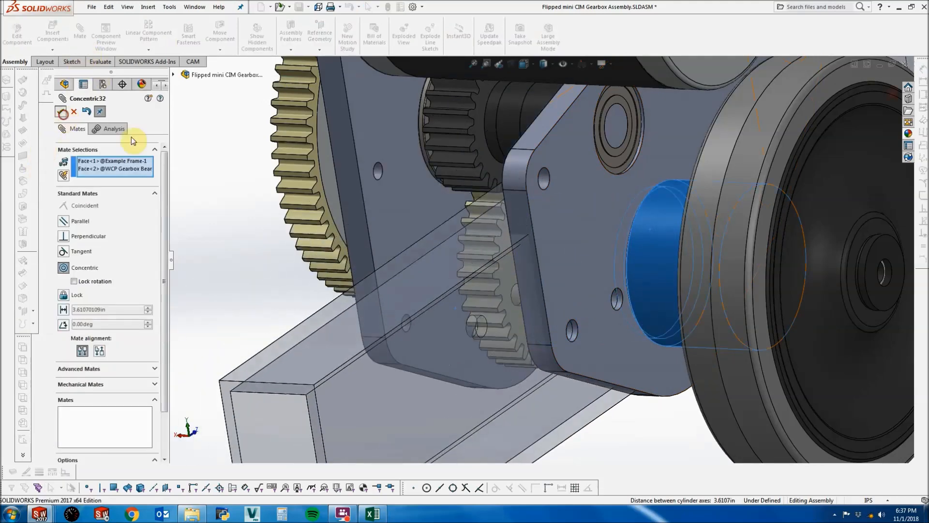
Add a coincident mate between the Example Frame's broad side face and the adjacent face of the smaller gearbox plate.
{"action": "middle_click_drag", "start_coordinate": [472, 218], "coordinate": [481, 268]}
{"action": "left_click", "coordinate": [480, 268]}
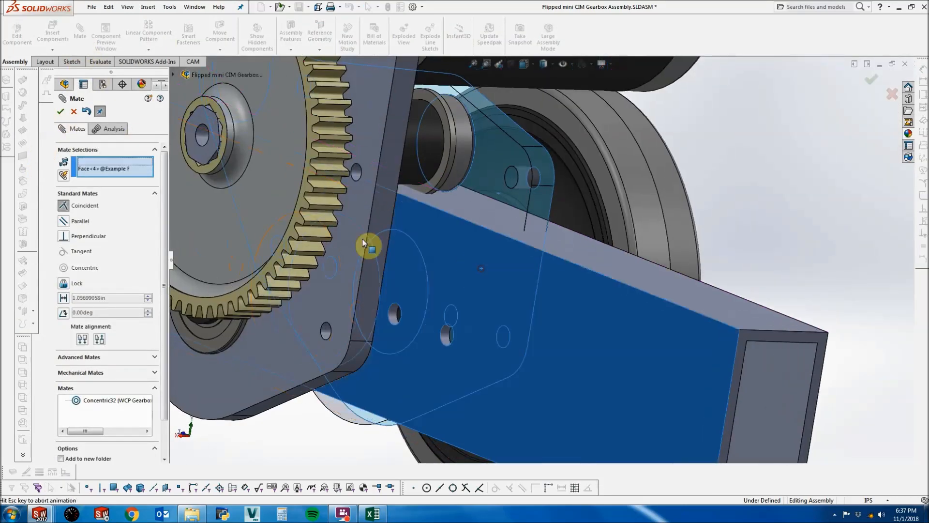
{"action": "left_click", "coordinate": [61, 112]}
{"action": "left_click", "coordinate": [61, 112]}
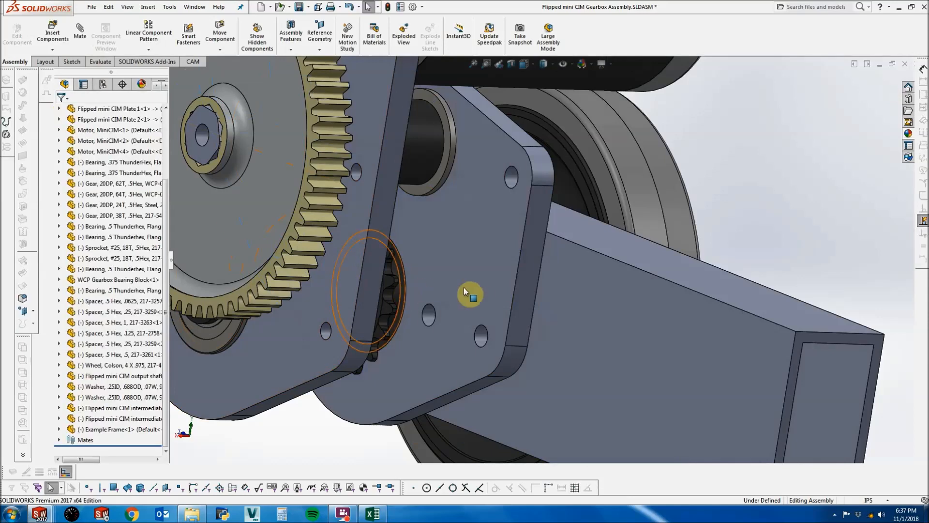
Mate the Example Frame's Top Plane parallel to the assembly's Top Plane.
{"action": "left_click", "coordinate": [616, 309]}
{"action": "left_click", "coordinate": [59, 428]}
{"action": "left_click_drag", "start_coordinate": [611, 290], "coordinate": [609, 338]}
{"action": "left_click", "coordinate": [102, 397]}
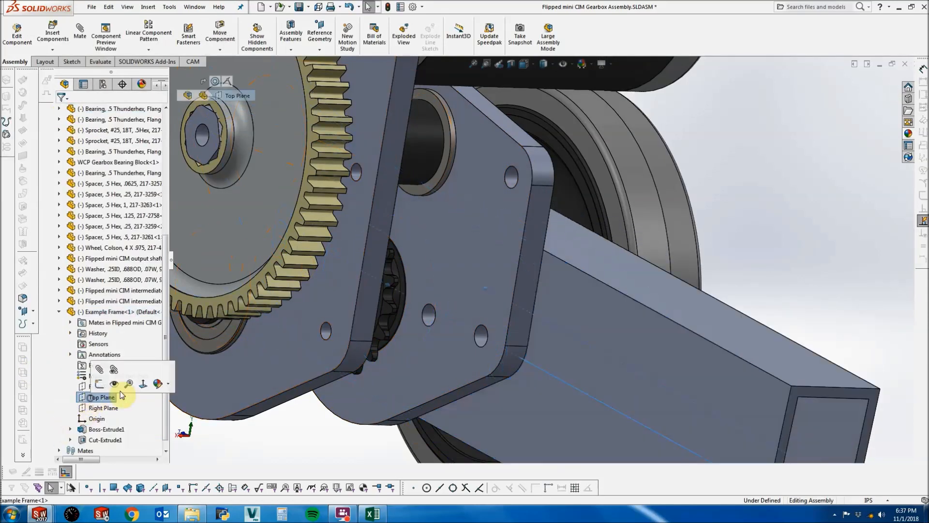
{"action": "left_click_drag", "start_coordinate": [171, 318], "coordinate": [175, 223]}
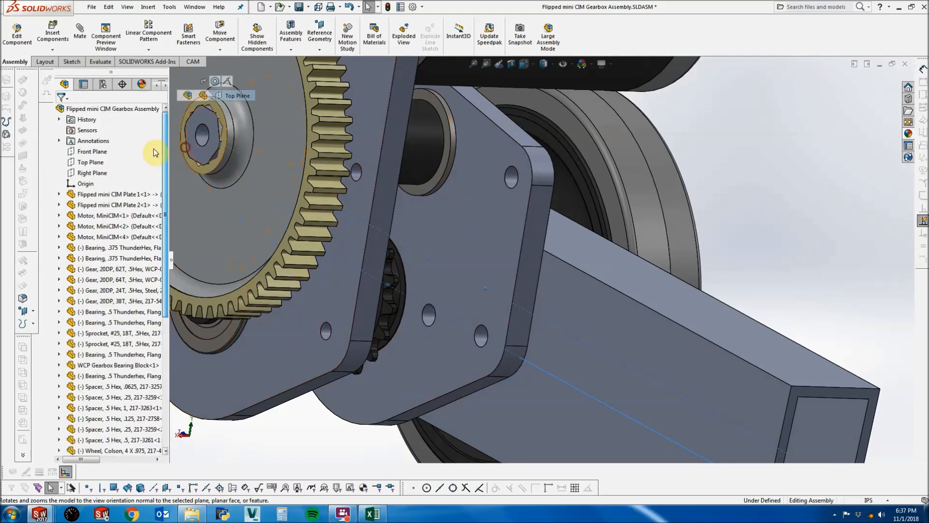
{"action": "left_click", "coordinate": [93, 162]}
{"action": "left_click", "coordinate": [78, 38]}
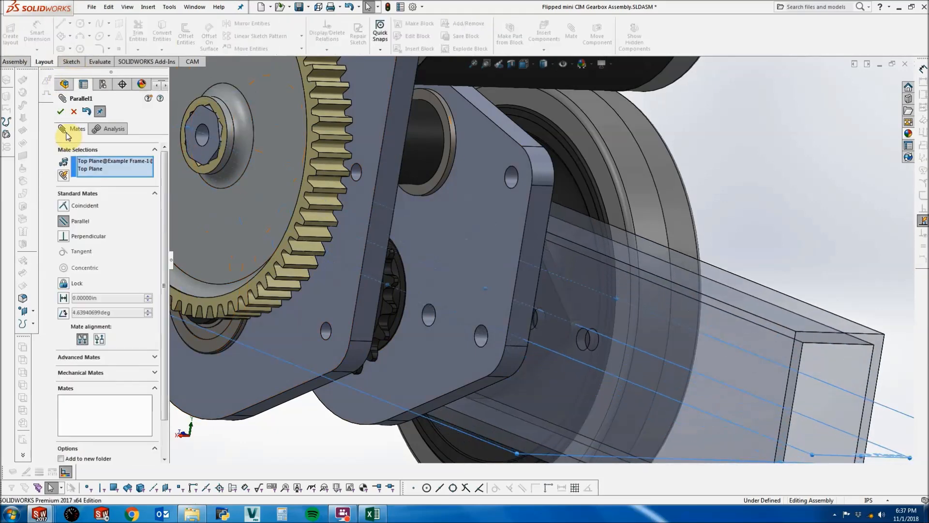
{"action": "left_click", "coordinate": [59, 113]}
{"action": "left_click", "coordinate": [58, 113]}
Examine from the front how the frame tube fits around the bearing block, between the gearbox plate and the wheel.
{"action": "scroll", "coordinate": [435, 320], "scroll_direction": "up", "scroll_amount": 3}
{"action": "middle_click_drag", "start_coordinate": [518, 265], "coordinate": [456, 245]}
{"action": "scroll", "coordinate": [748, 202], "scroll_direction": "up", "scroll_amount": 3}
{"action": "scroll", "coordinate": [749, 202], "scroll_direction": "down", "scroll_amount": 4}
{"action": "middle_click_drag", "start_coordinate": [724, 187], "coordinate": [632, 293]}
{"action": "left_click", "coordinate": [548, 150]}
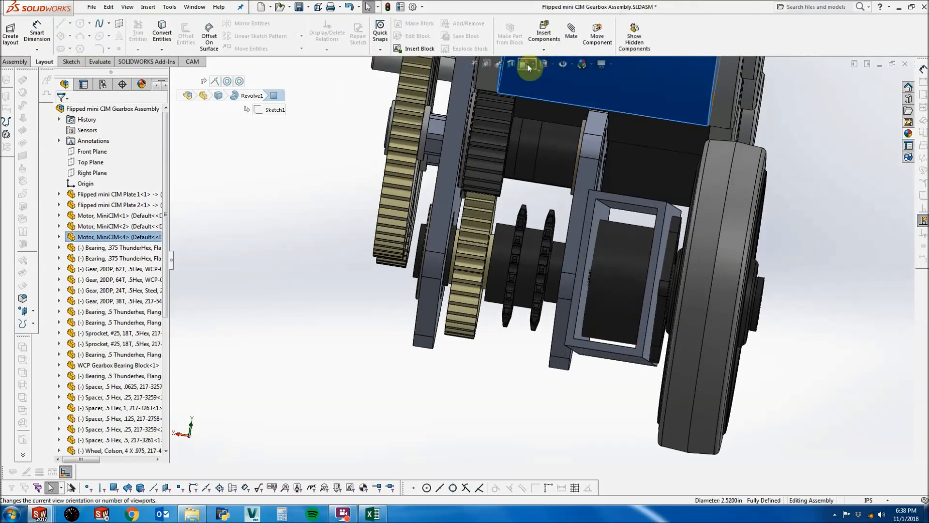
{"action": "key", "text": "space"}
{"action": "left_click", "coordinate": [552, 118]}
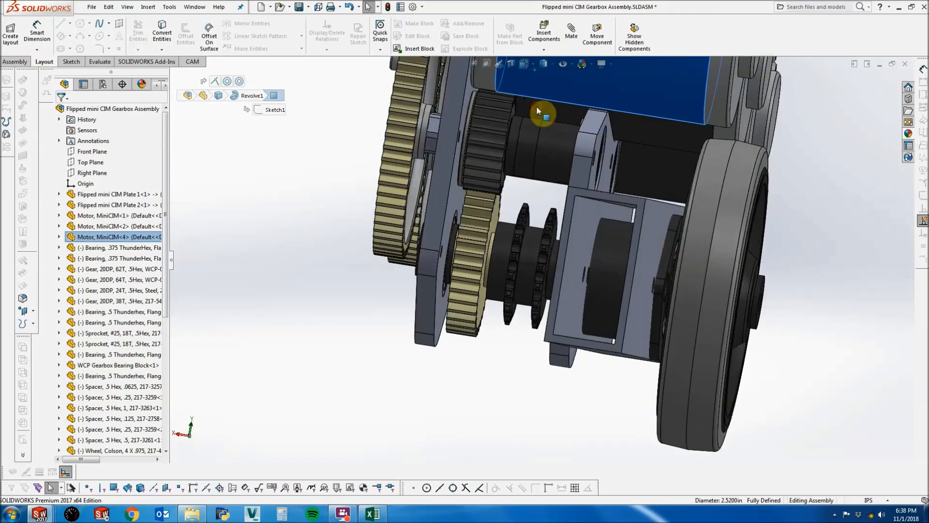
{"action": "left_click", "coordinate": [564, 396]}
{"action": "scroll", "coordinate": [556, 387], "scroll_direction": "down", "scroll_amount": 4}
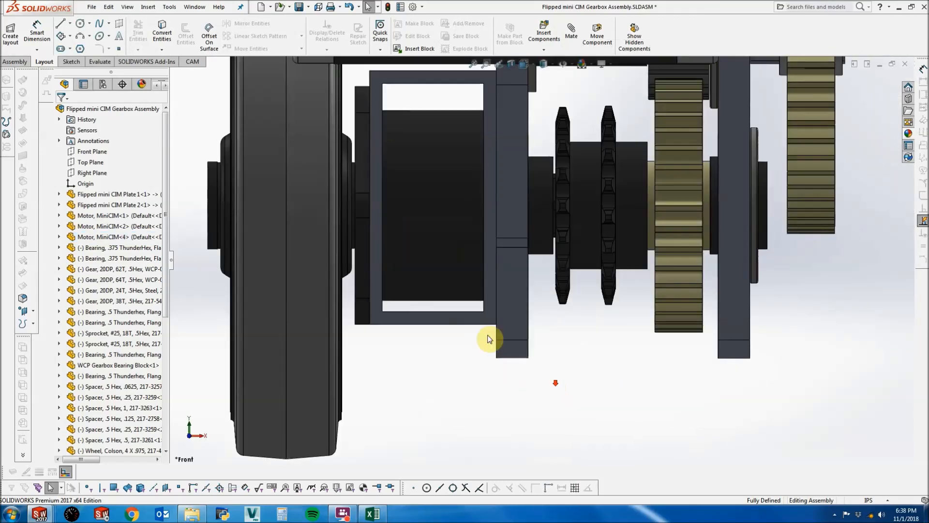
{"action": "middle_click_drag", "start_coordinate": [591, 228], "coordinate": [601, 318], "text": "ctrl"}
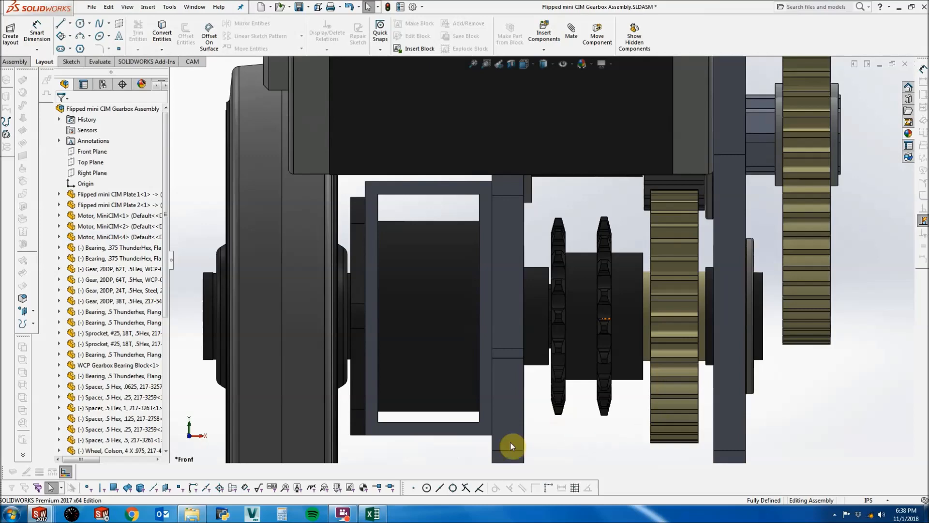
{"action": "scroll", "coordinate": [624, 387], "scroll_direction": "up", "scroll_amount": 5}
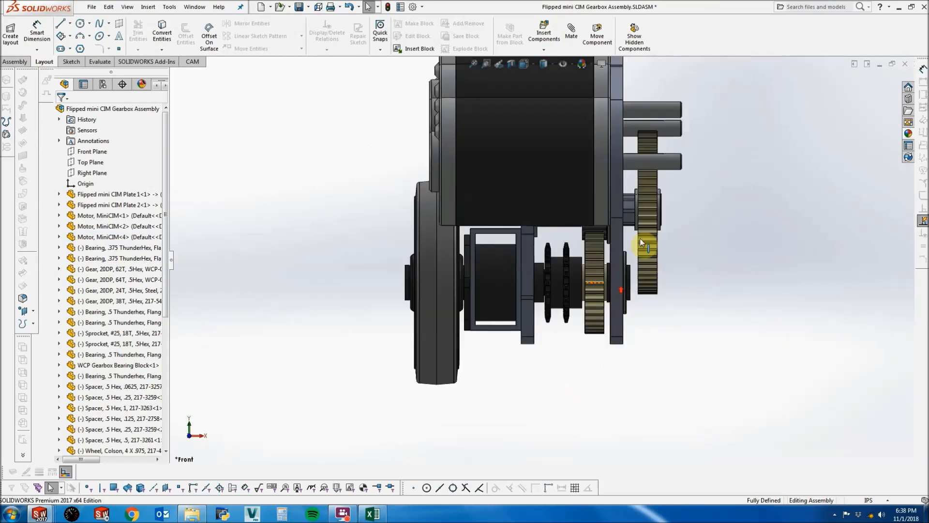
{"action": "middle_click_drag", "start_coordinate": [622, 227], "coordinate": [425, 257]}
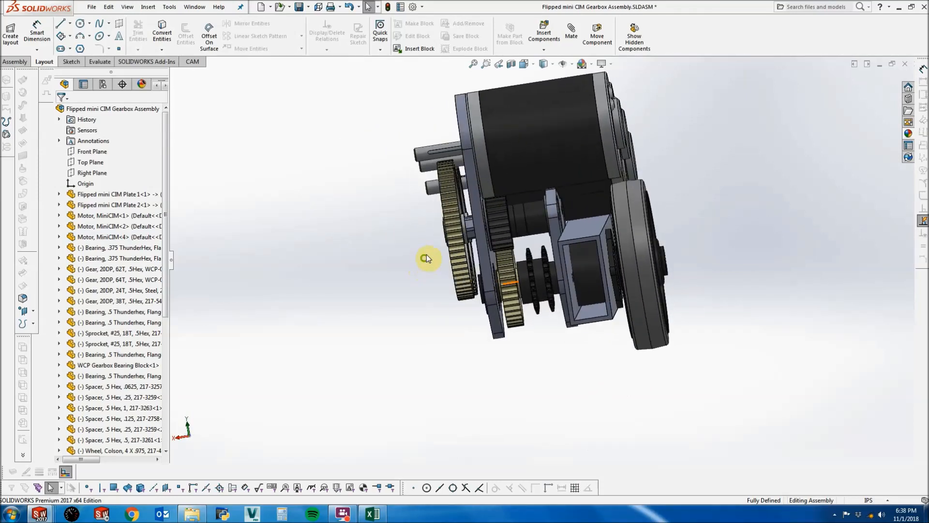
Slide the large outer gear outward off the end of its hex shaft, away from the gearbox plate.
{"action": "scroll", "coordinate": [499, 211], "scroll_direction": "down", "scroll_amount": 5}
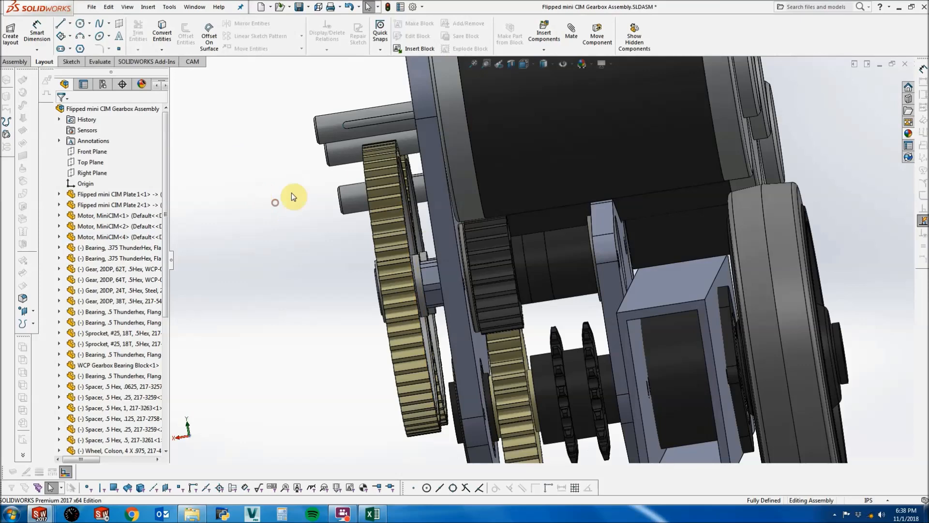
{"action": "left_click_drag", "start_coordinate": [394, 207], "coordinate": [326, 230]}
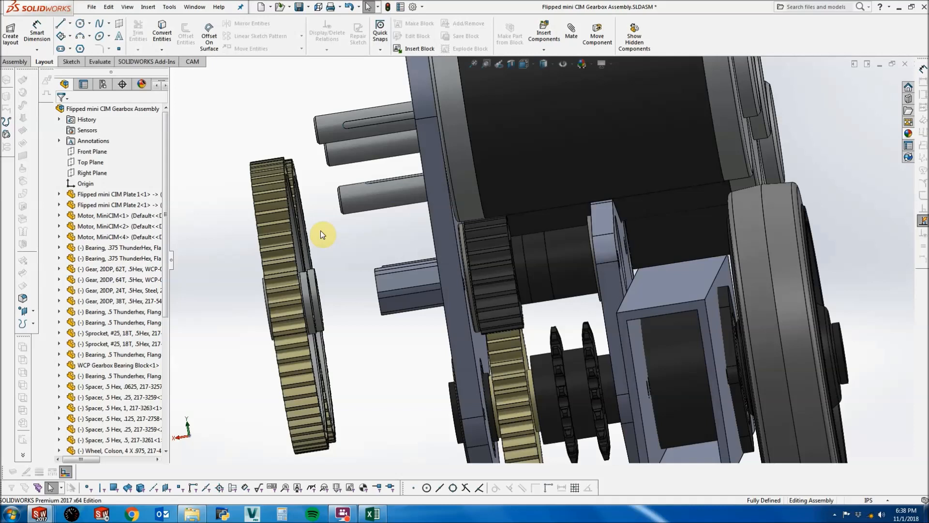
{"action": "scroll", "coordinate": [363, 243], "scroll_direction": "up", "scroll_amount": 5}
{"action": "middle_click_drag", "start_coordinate": [363, 243], "coordinate": [329, 260]}
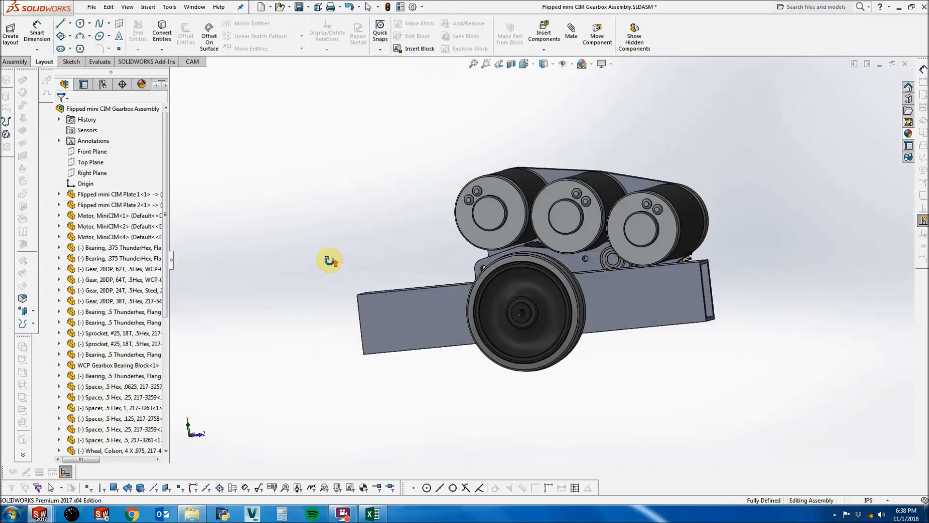
{"action": "scroll", "coordinate": [353, 253], "scroll_direction": "up", "scroll_amount": 5}
{"action": "scroll", "coordinate": [564, 257], "scroll_direction": "down", "scroll_amount": 4}
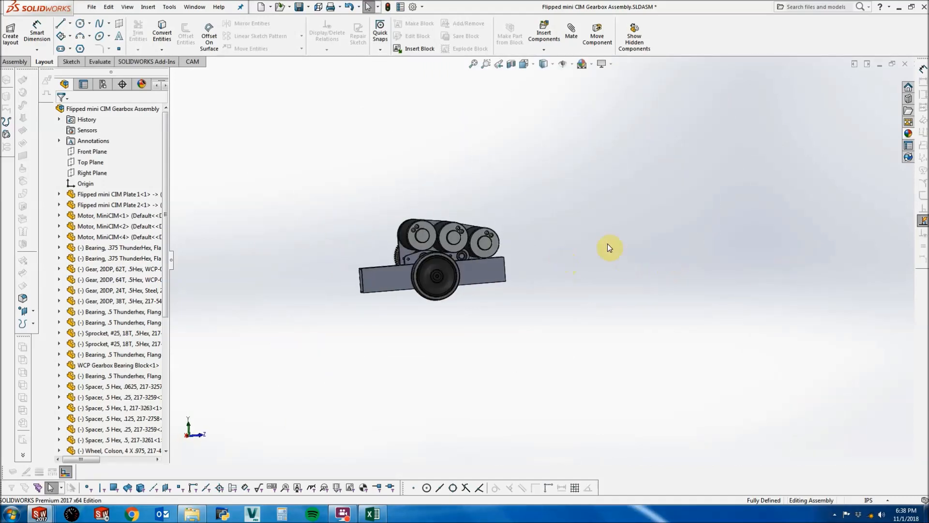
{"action": "middle_click_drag", "start_coordinate": [552, 269], "coordinate": [536, 259]}
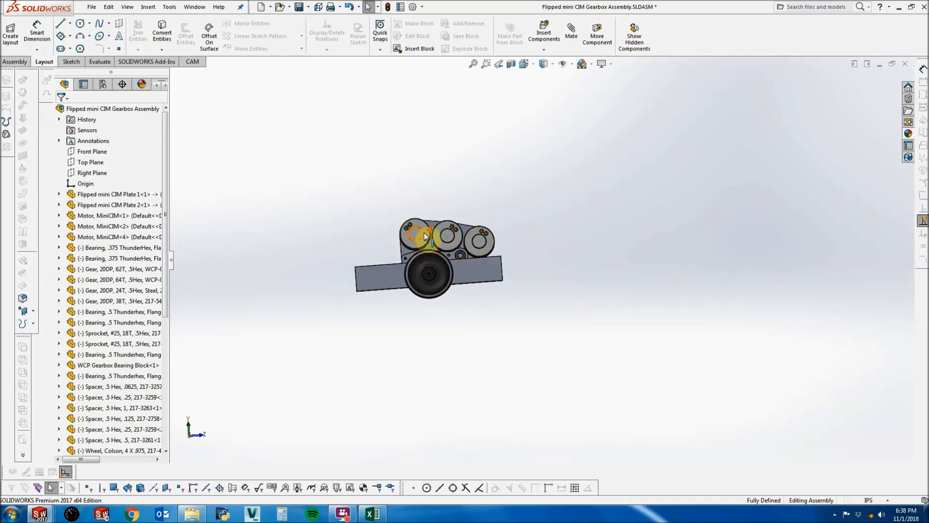
Insert the Spacer, .5 Hex, .25, 217-3259 part from COTS Parts > Hardware > Spacers and place it near the protruding hex shafts.
{"action": "scroll", "coordinate": [424, 236], "scroll_direction": "down", "scroll_amount": 1}
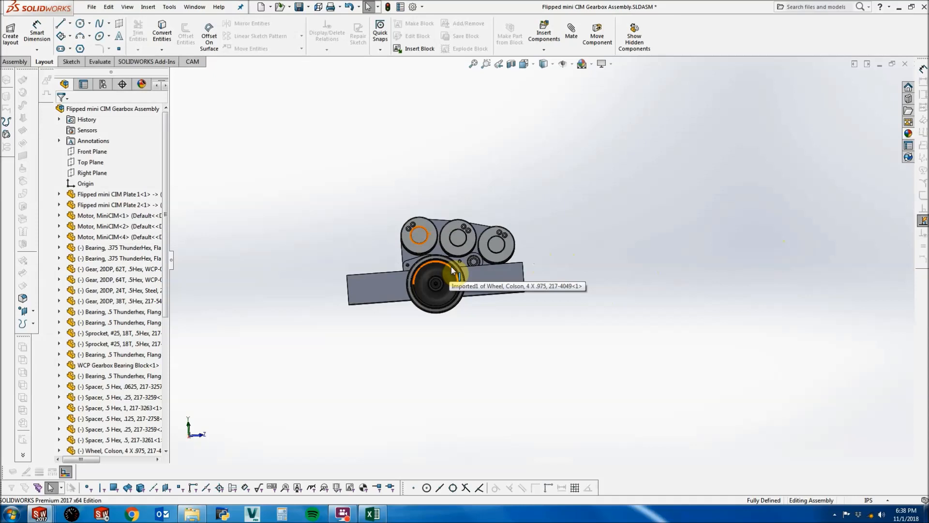
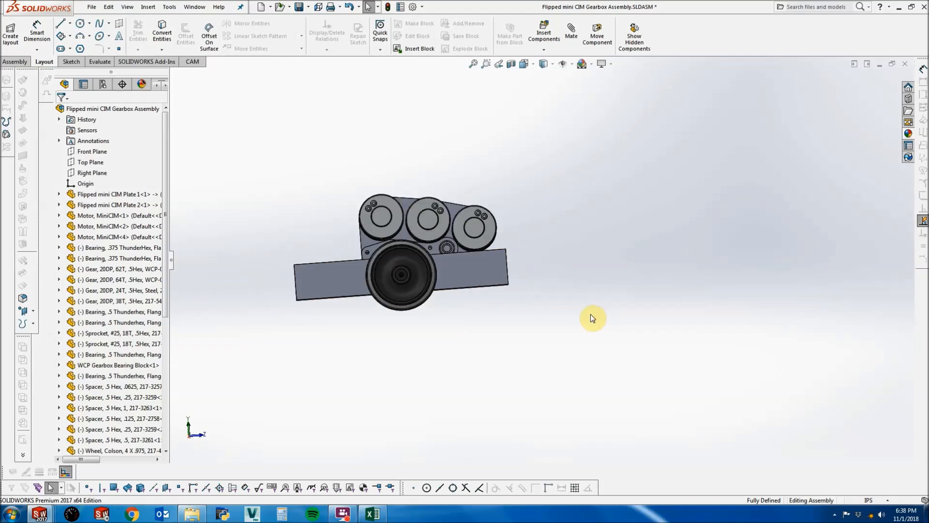
{"action": "scroll", "coordinate": [384, 264], "scroll_direction": "down", "scroll_amount": 3}
{"action": "middle_click_drag", "start_coordinate": [387, 265], "coordinate": [508, 298]}
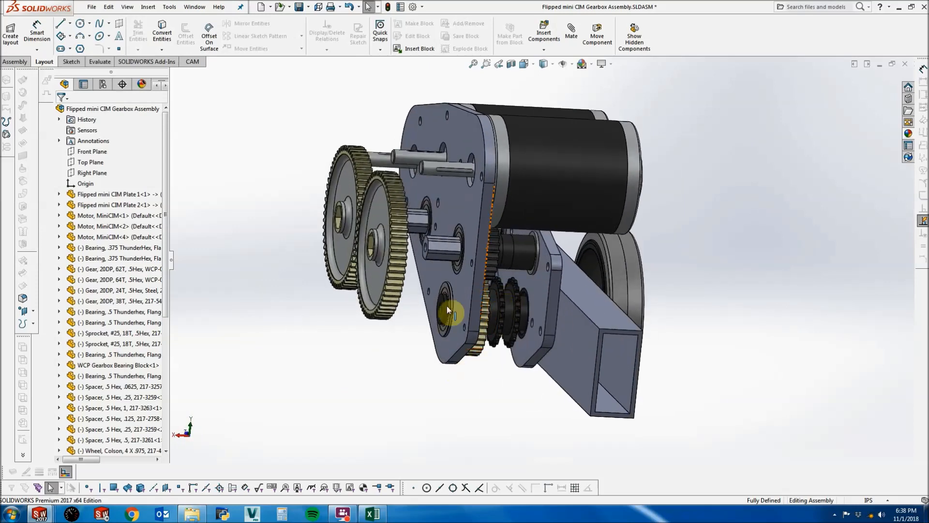
{"action": "scroll", "coordinate": [470, 231], "scroll_direction": "down", "scroll_amount": 4}
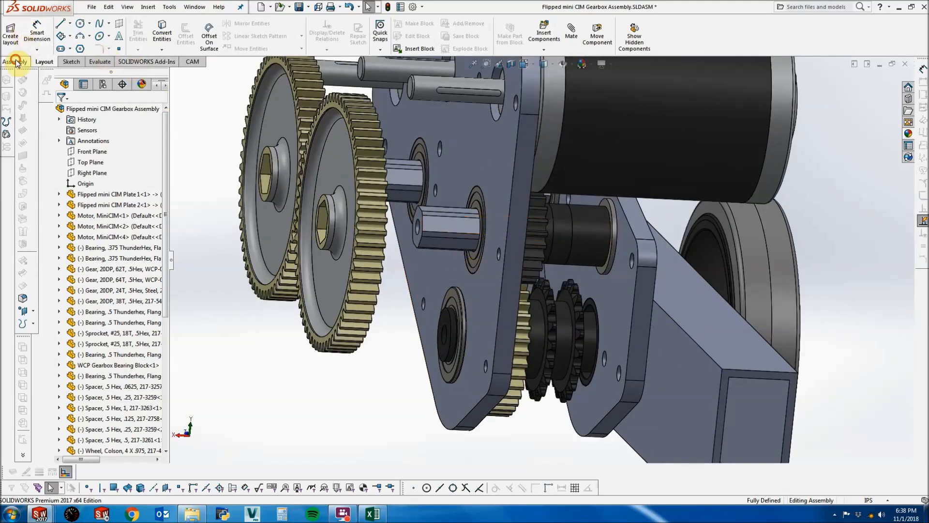
{"action": "left_click", "coordinate": [15, 62]}
{"action": "left_click", "coordinate": [52, 34]}
{"action": "left_click", "coordinate": [116, 278]}
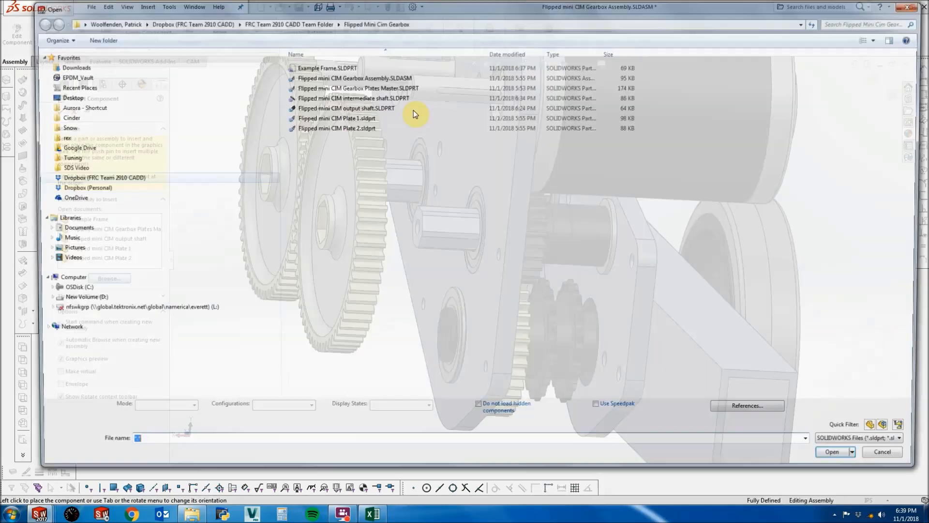
{"action": "left_click", "coordinate": [306, 22]}
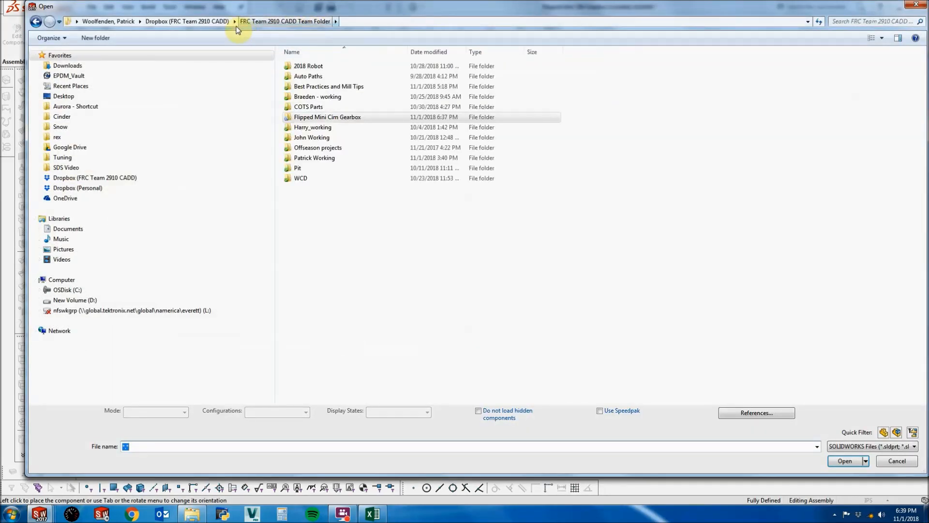
{"action": "double_click", "coordinate": [310, 107]}
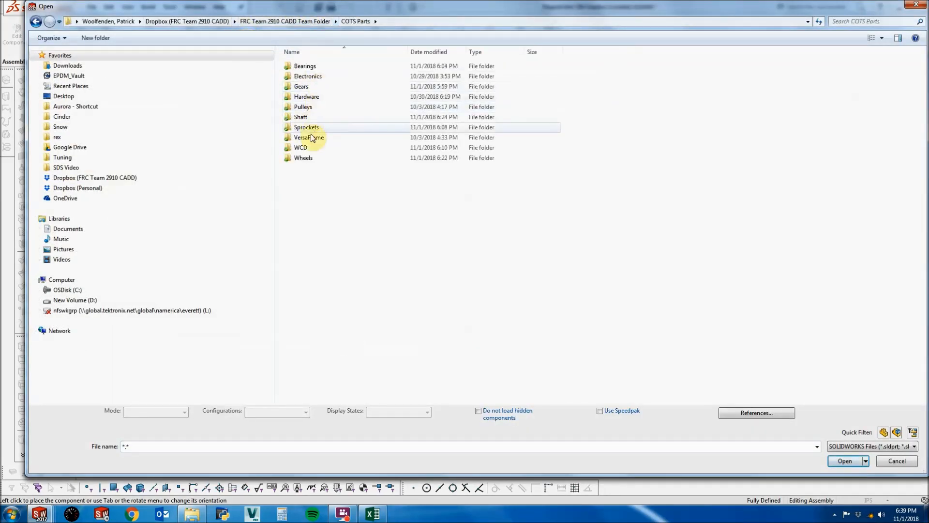
{"action": "double_click", "coordinate": [309, 97]}
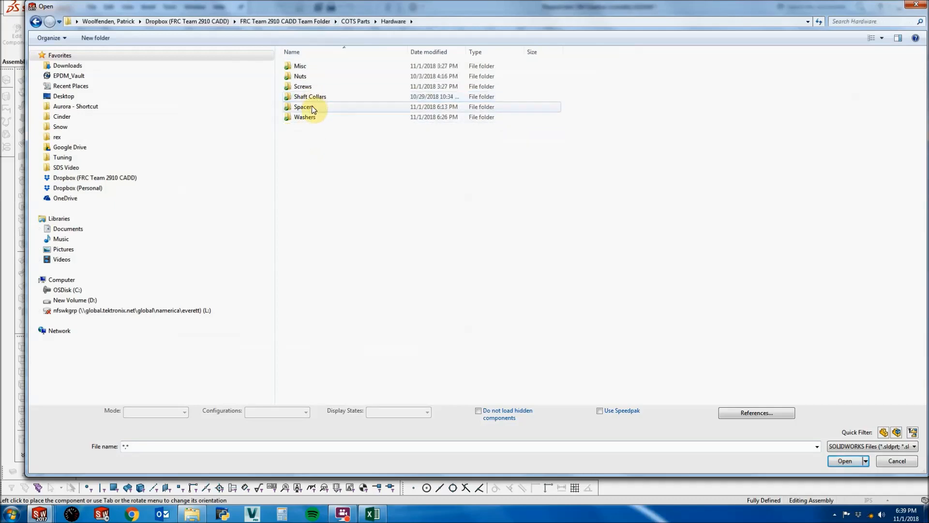
{"action": "double_click", "coordinate": [309, 106]}
{"action": "left_click", "coordinate": [357, 87]}
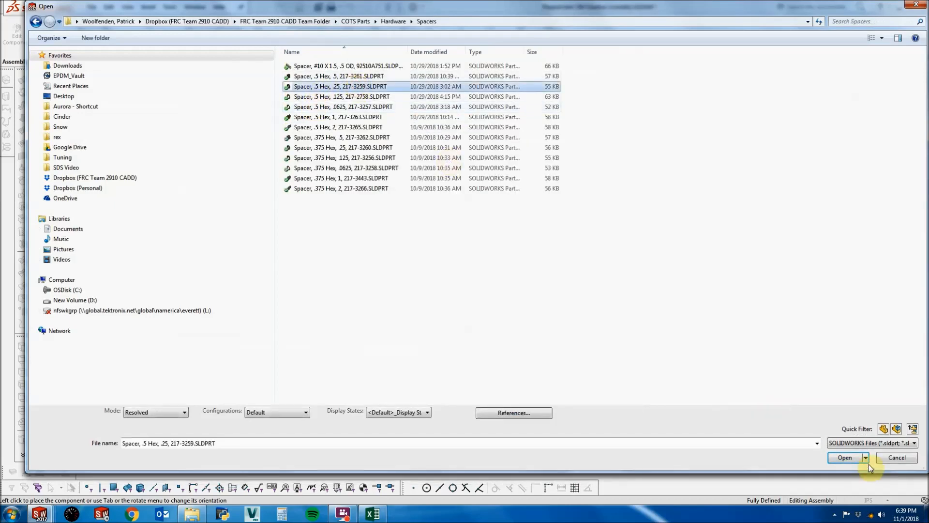
{"action": "left_click", "coordinate": [852, 461]}
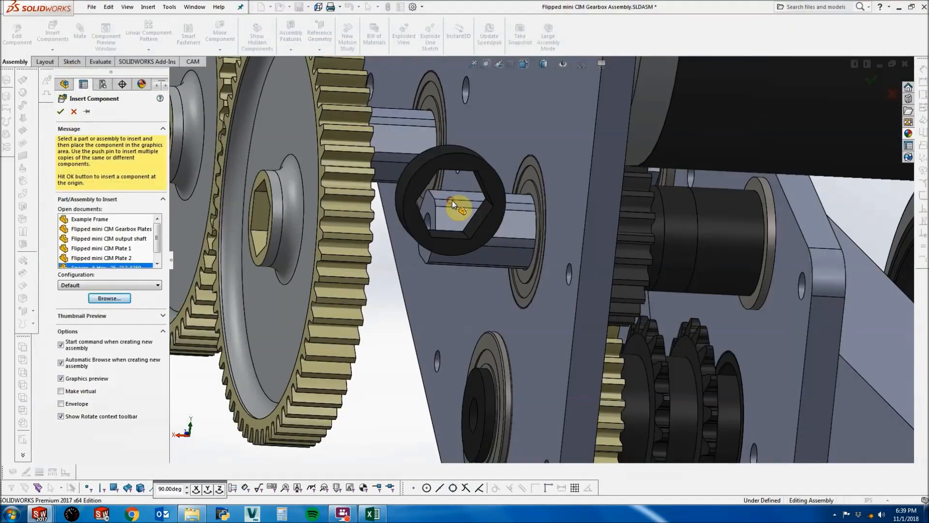
{"action": "left_click", "coordinate": [450, 200]}
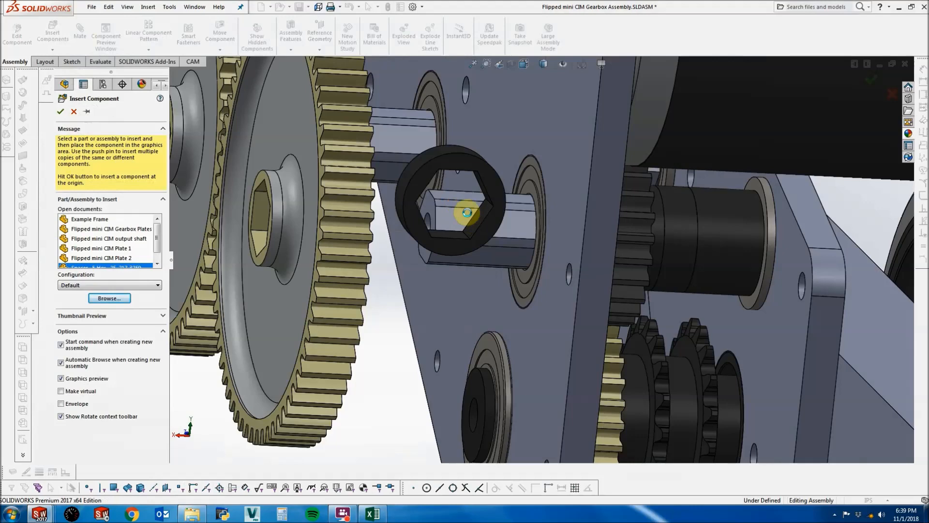
Hide the flanged bearing around the nearer hex shaft to expose its bore in gearbox plate 1.
{"action": "scroll", "coordinate": [479, 167], "scroll_direction": "down", "scroll_amount": 2}
{"action": "left_click", "coordinate": [437, 158]}
{"action": "scroll", "coordinate": [416, 228], "scroll_direction": "down", "scroll_amount": 2}
{"action": "middle_click_drag", "start_coordinate": [421, 226], "coordinate": [425, 252]}
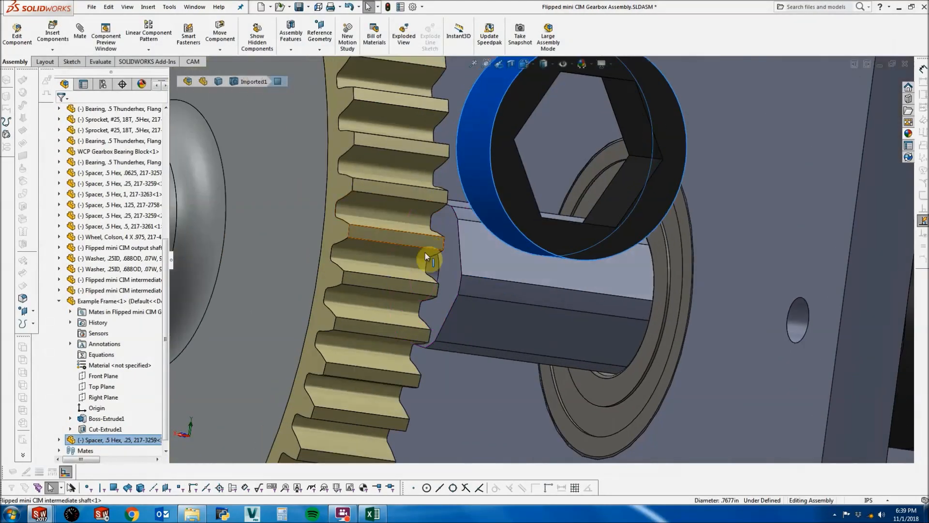
{"action": "middle_click_drag", "start_coordinate": [518, 252], "coordinate": [515, 246]}
{"action": "scroll", "coordinate": [513, 246], "scroll_direction": "up", "scroll_amount": 2}
{"action": "scroll", "coordinate": [547, 257], "scroll_direction": "up", "scroll_amount": 1}
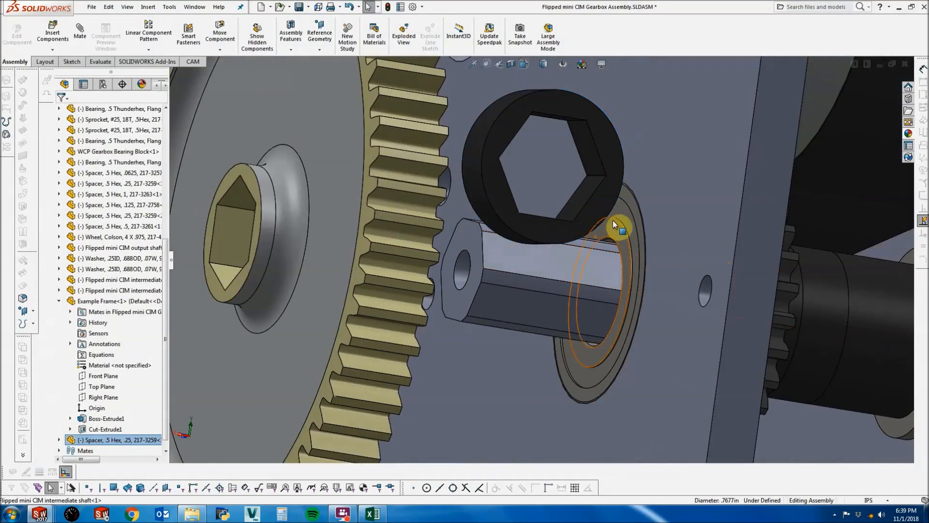
{"action": "right_click", "coordinate": [613, 220]}
{"action": "left_click", "coordinate": [679, 144]}
Add a concentric mate between the exposed bearing bore in plate 1 and the .25 spacer's outer cylindrical face.
{"action": "left_click", "coordinate": [611, 218]}
{"action": "scroll", "coordinate": [484, 178], "scroll_direction": "down", "scroll_amount": 3}
{"action": "left_click", "coordinate": [481, 179], "text": "ctrl"}
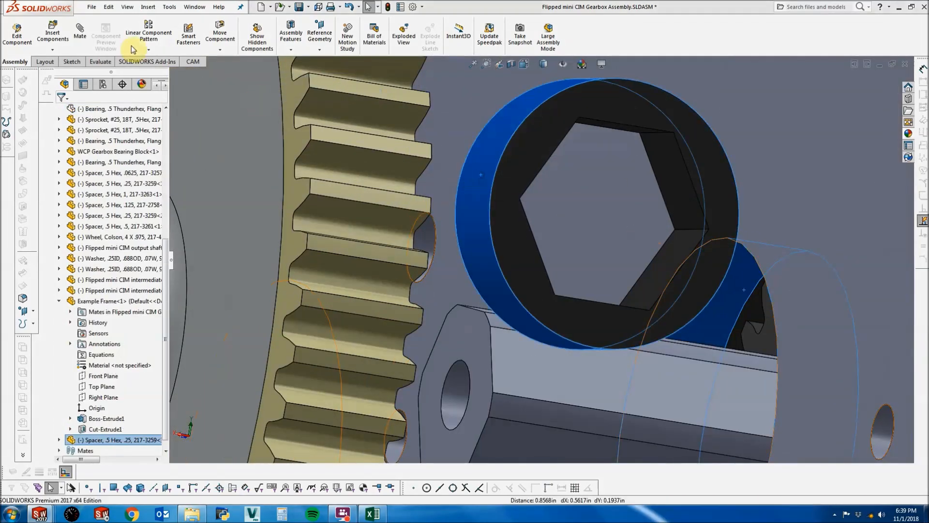
{"action": "left_click", "coordinate": [80, 32]}
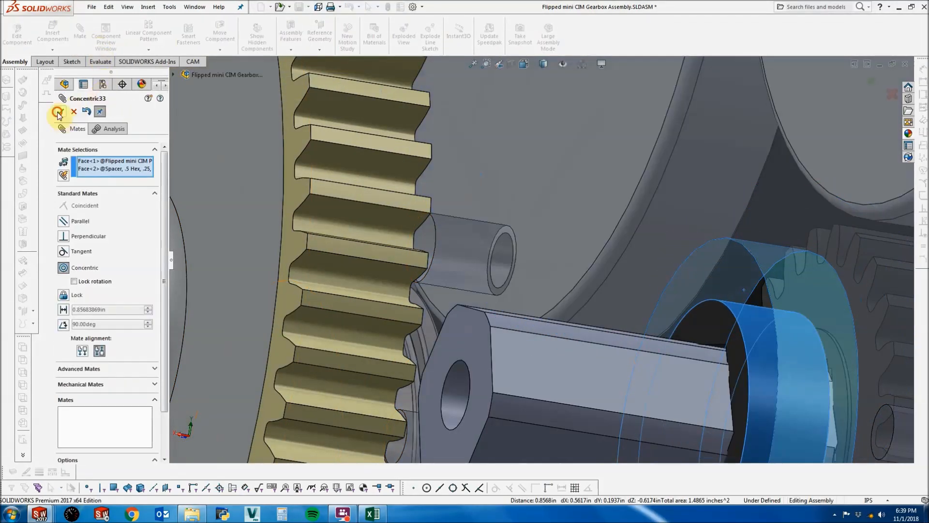
{"action": "left_click", "coordinate": [58, 112]}
Add a coincident mate between the .25 spacer's end face and the hub face of the 64T gear.
{"action": "left_click", "coordinate": [704, 310]}
{"action": "middle_click_drag", "start_coordinate": [704, 309], "coordinate": [356, 250]}
{"action": "left_click", "coordinate": [356, 241]}
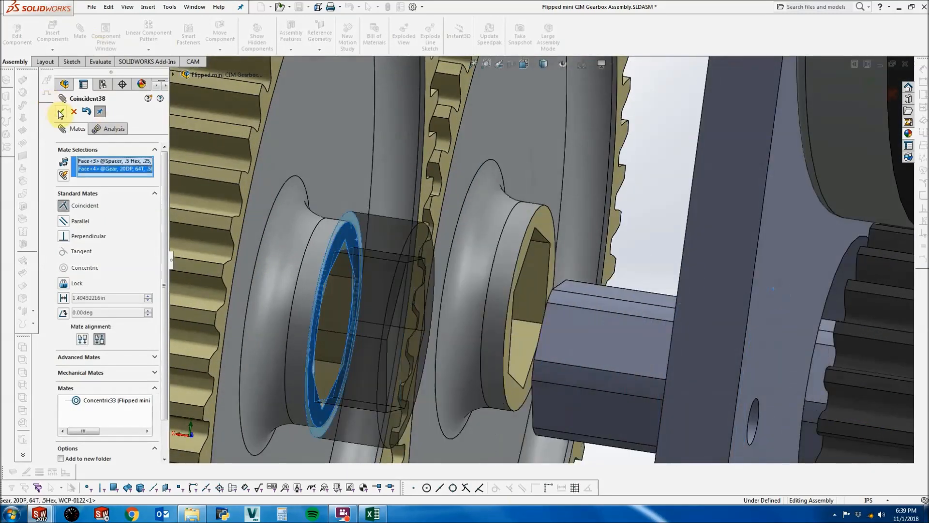
{"action": "left_click", "coordinate": [60, 112]}
{"action": "middle_click_drag", "start_coordinate": [498, 201], "coordinate": [163, 141]}
{"action": "left_click", "coordinate": [60, 112]}
Hide the flanged bearing around the second hex shaft in gearbox plate 1.
{"action": "middle_click_drag", "start_coordinate": [573, 285], "coordinate": [624, 283]}
{"action": "scroll", "coordinate": [564, 257], "scroll_direction": "down", "scroll_amount": 4}
{"action": "right_click", "coordinate": [515, 203]}
{"action": "left_click", "coordinate": [572, 144]}
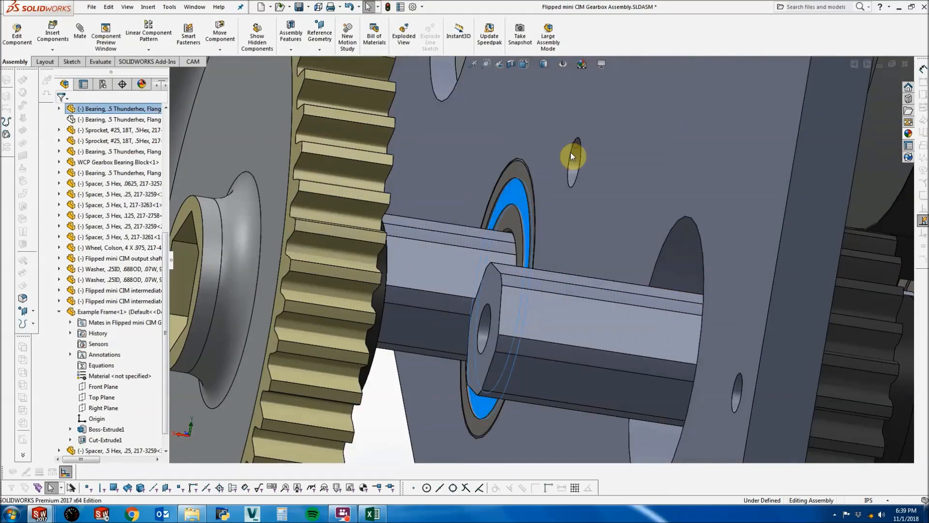
Copy the .25 spacer with its mates, using the second exposed bearing bore in plate 1 as the concentric reference.
{"action": "scroll", "coordinate": [504, 207], "scroll_direction": "up", "scroll_amount": 2}
{"action": "middle_click_drag", "start_coordinate": [505, 206], "coordinate": [435, 241]}
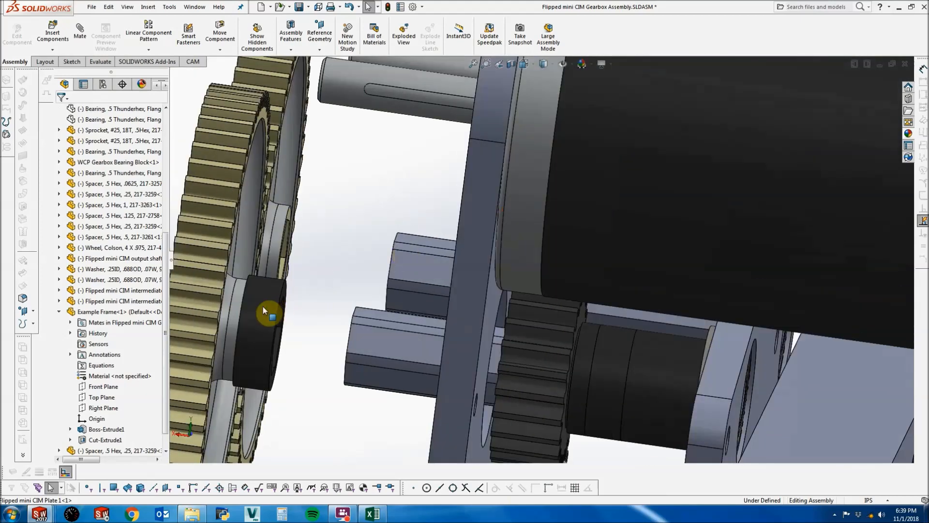
{"action": "left_click", "coordinate": [262, 306]}
{"action": "right_click", "coordinate": [259, 304]}
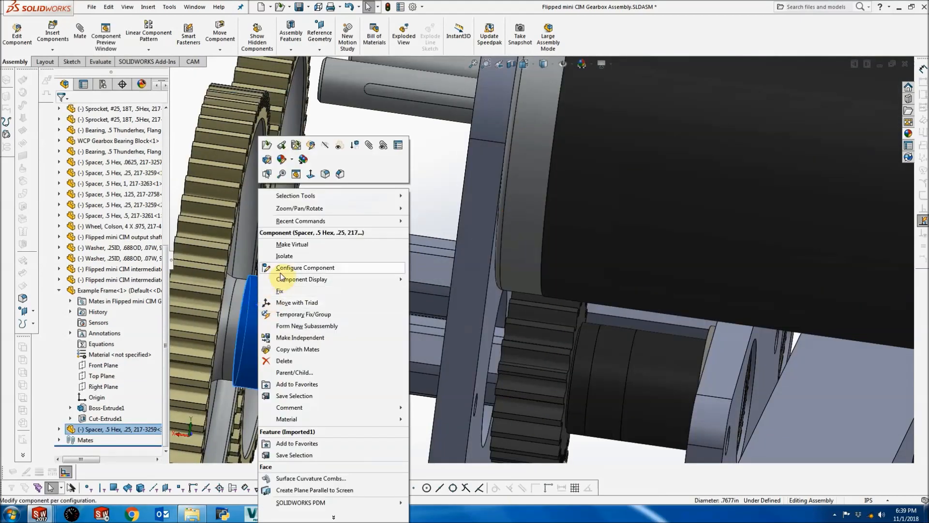
{"action": "left_click", "coordinate": [330, 349]}
{"action": "middle_click_drag", "start_coordinate": [243, 306], "coordinate": [348, 259]}
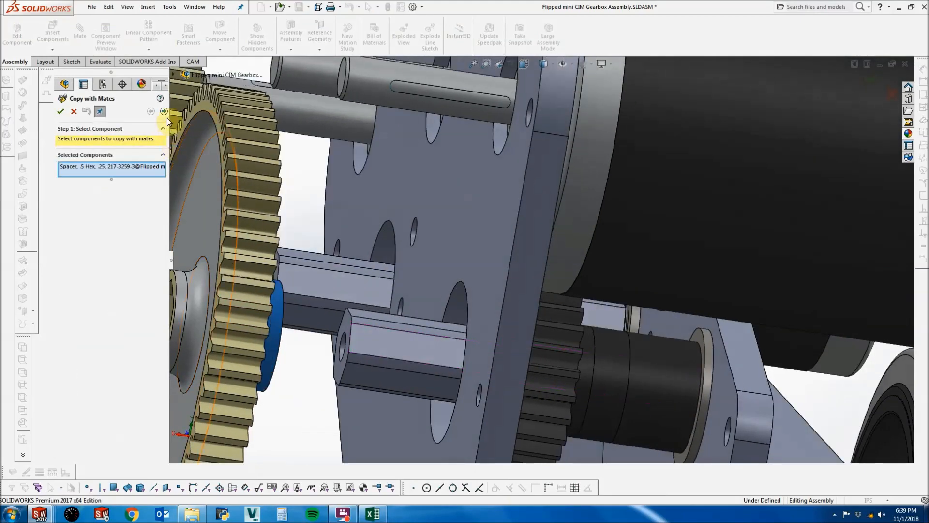
{"action": "left_click", "coordinate": [363, 256]}
{"action": "middle_click_drag", "start_coordinate": [362, 257], "coordinate": [249, 253]}
Set the 62T gear's hub face as the copied spacer's coincident reference and finish the copy with mates.
{"action": "scroll", "coordinate": [450, 251], "scroll_direction": "down", "scroll_amount": 5}
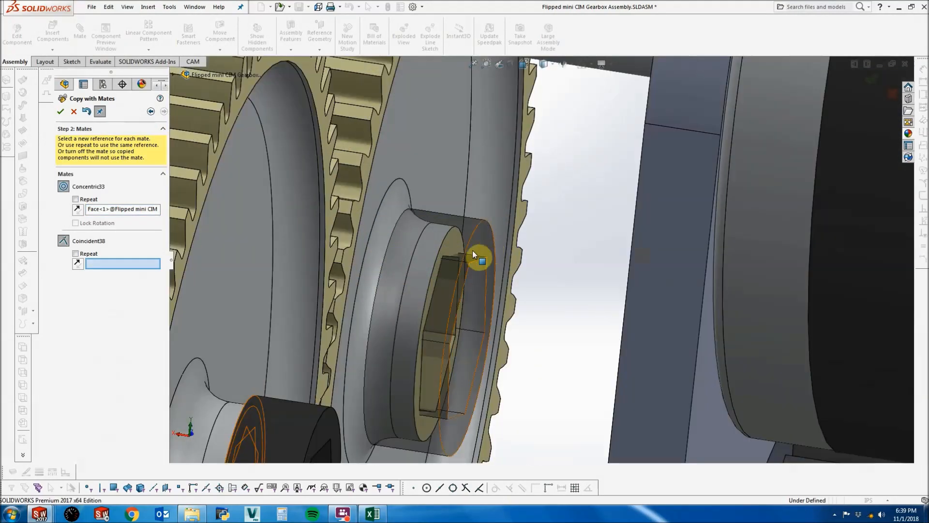
{"action": "scroll", "coordinate": [463, 345], "scroll_direction": "down", "scroll_amount": 2}
{"action": "middle_click_drag", "start_coordinate": [463, 346], "coordinate": [459, 385]}
{"action": "scroll", "coordinate": [469, 333], "scroll_direction": "up", "scroll_amount": 2}
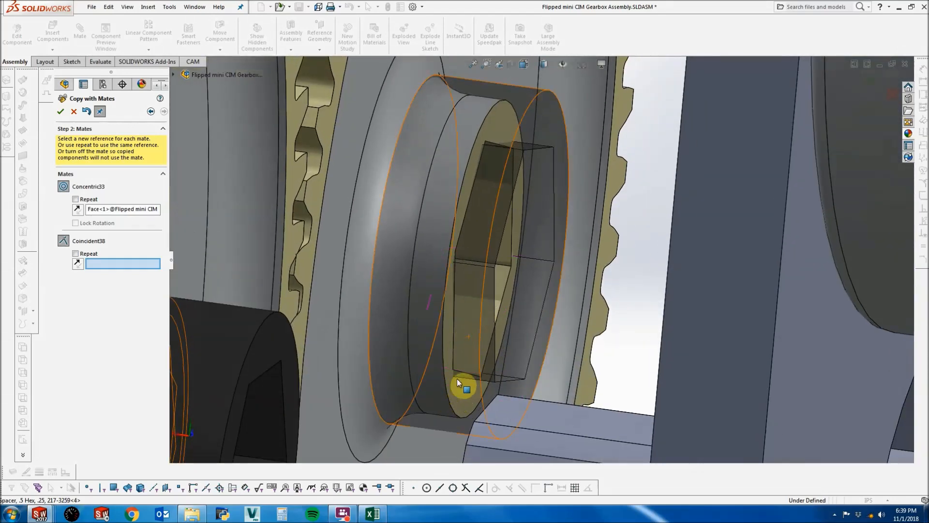
{"action": "scroll", "coordinate": [461, 377], "scroll_direction": "down", "scroll_amount": 1}
{"action": "scroll", "coordinate": [521, 231], "scroll_direction": "down", "scroll_amount": 4}
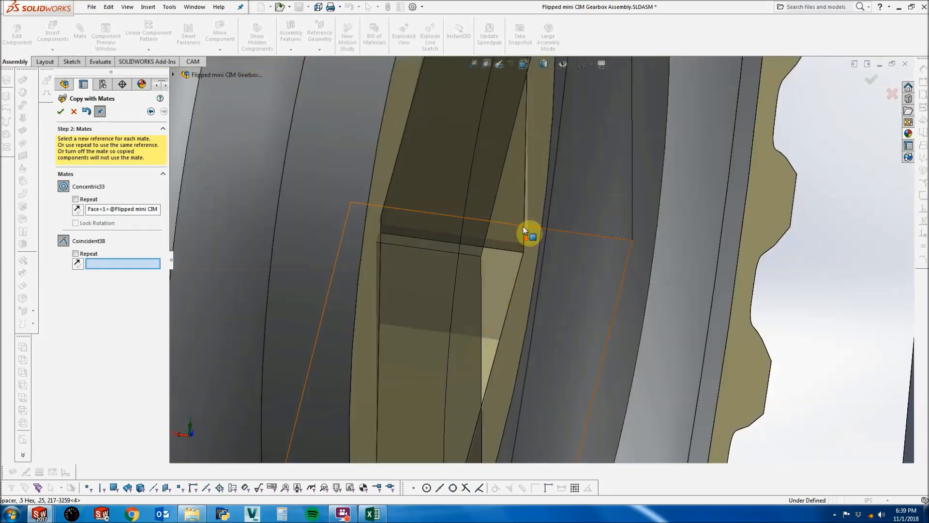
{"action": "scroll", "coordinate": [544, 241], "scroll_direction": "down", "scroll_amount": 4}
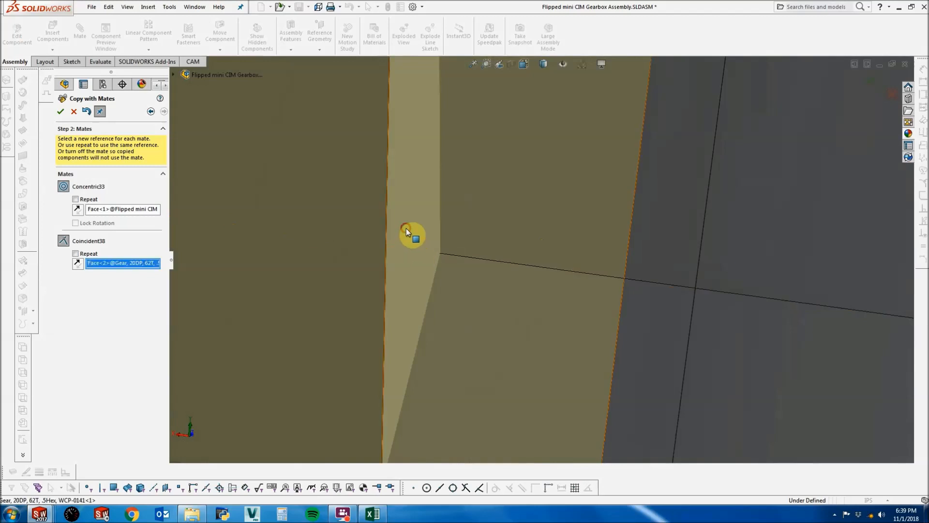
{"action": "left_click", "coordinate": [406, 230]}
{"action": "scroll", "coordinate": [396, 299], "scroll_direction": "up", "scroll_amount": 3}
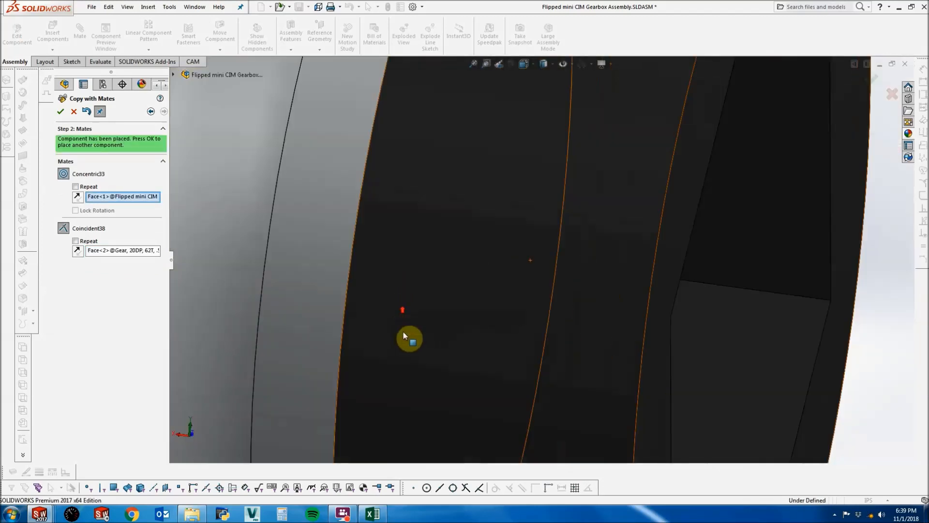
{"action": "scroll", "coordinate": [403, 333], "scroll_direction": "up", "scroll_amount": 5}
{"action": "left_click", "coordinate": [61, 113]}
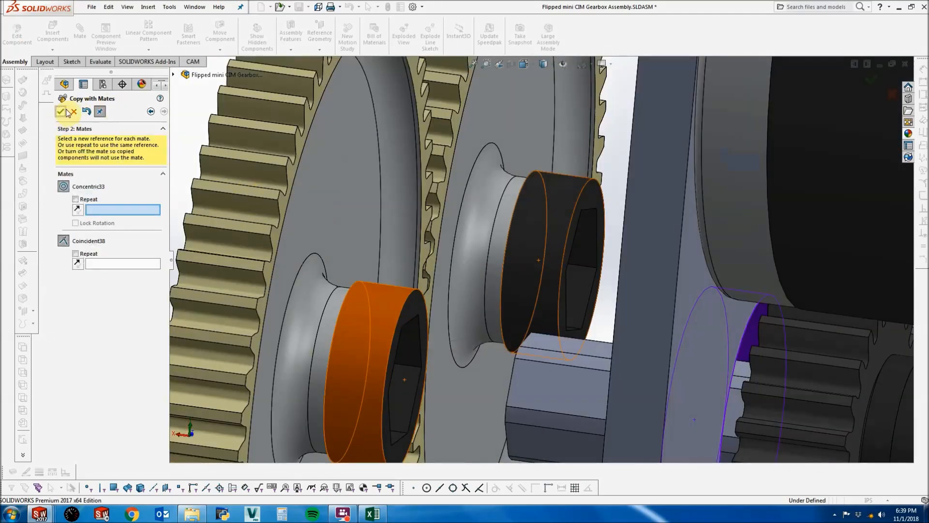
{"action": "left_click", "coordinate": [72, 112]}
Show the two hidden .5 Thunderhex flanged bearings again.
{"action": "scroll", "coordinate": [600, 266], "scroll_direction": "up", "scroll_amount": 5}
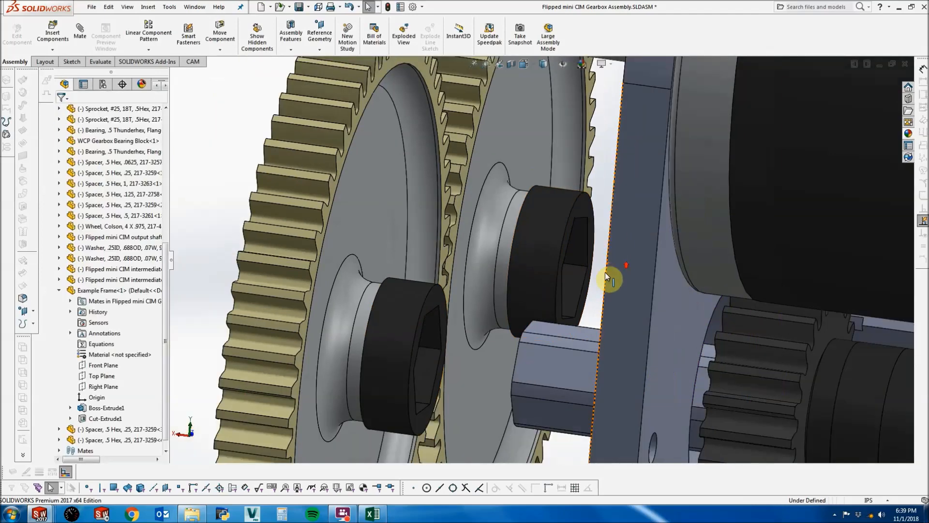
{"action": "left_click", "coordinate": [59, 290]}
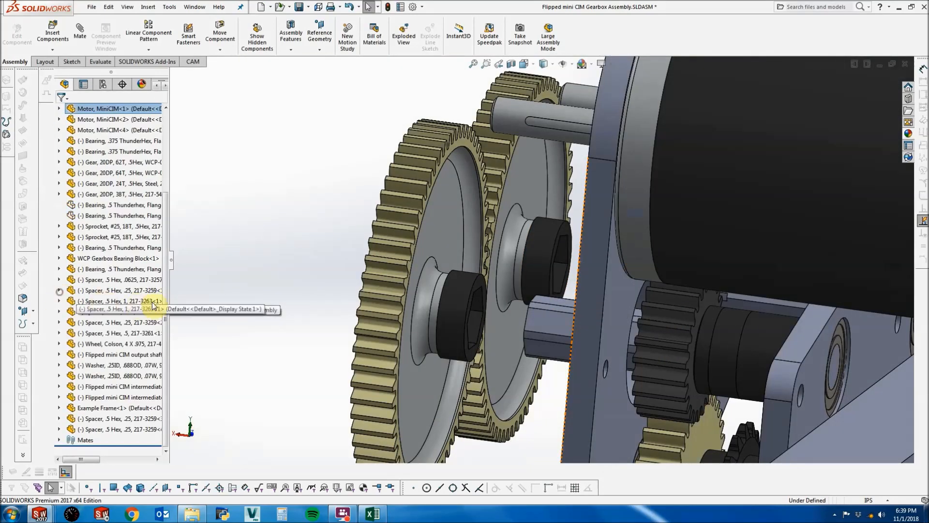
{"action": "left_click", "coordinate": [107, 207]}
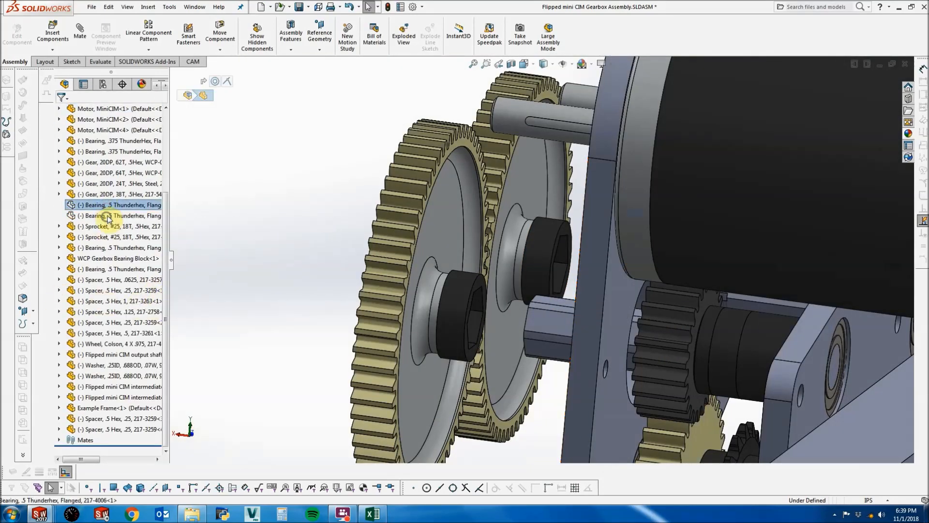
{"action": "left_click", "coordinate": [107, 215], "text": "ctrl"}
{"action": "right_click", "coordinate": [106, 215]}
{"action": "left_click", "coordinate": [146, 190]}
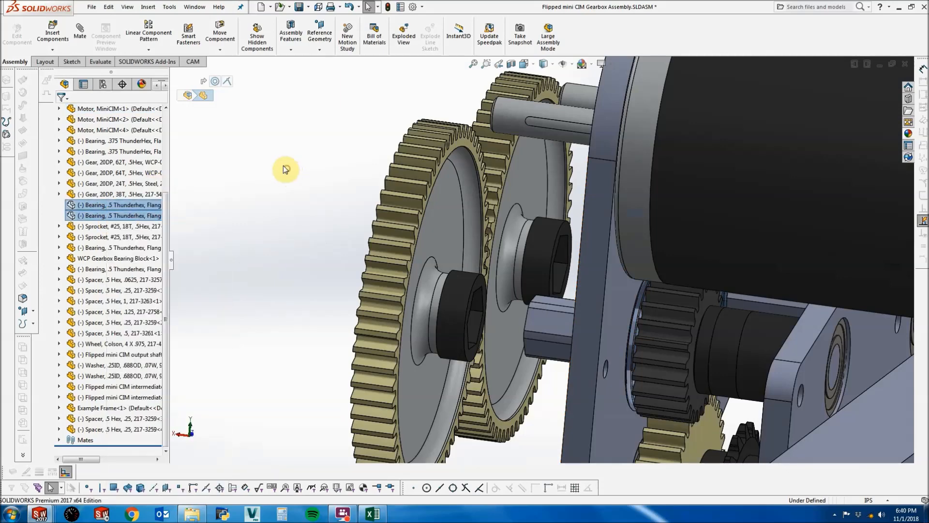
{"action": "key", "text": "Escape"}
Add a coincident mate between the spacer's free end face and the bearing's inner race face on the nearer shaft.
{"action": "scroll", "coordinate": [482, 302], "scroll_direction": "down", "scroll_amount": 2}
{"action": "left_click", "coordinate": [472, 276]}
{"action": "scroll", "coordinate": [557, 295], "scroll_direction": "up", "scroll_amount": 3}
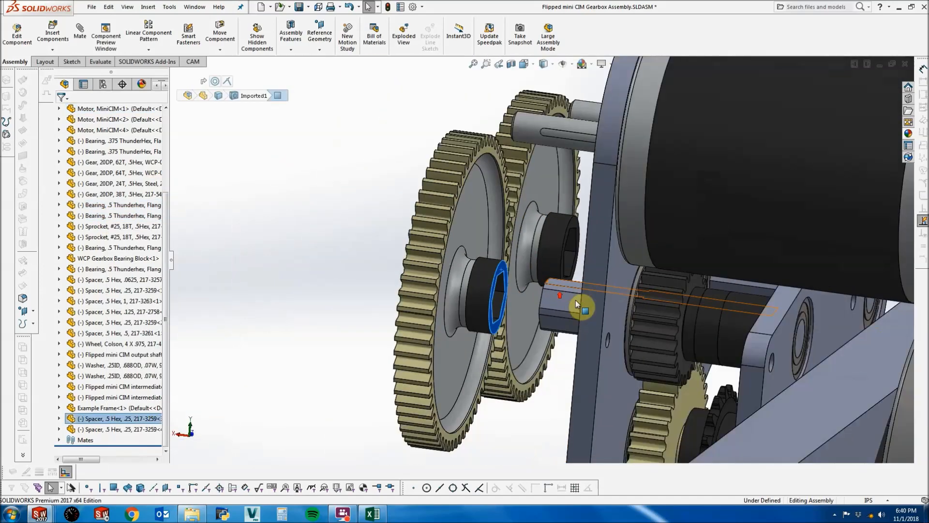
{"action": "middle_click_drag", "start_coordinate": [576, 300], "coordinate": [605, 294]}
{"action": "scroll", "coordinate": [603, 292], "scroll_direction": "down", "scroll_amount": 3}
{"action": "left_click", "coordinate": [593, 283], "text": "ctrl"}
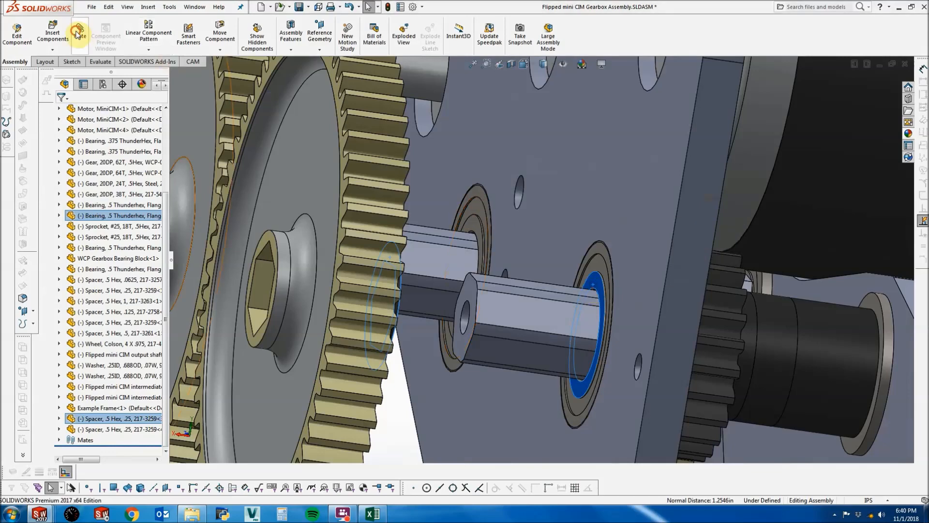
{"action": "left_click", "coordinate": [80, 30]}
{"action": "left_click", "coordinate": [59, 112]}
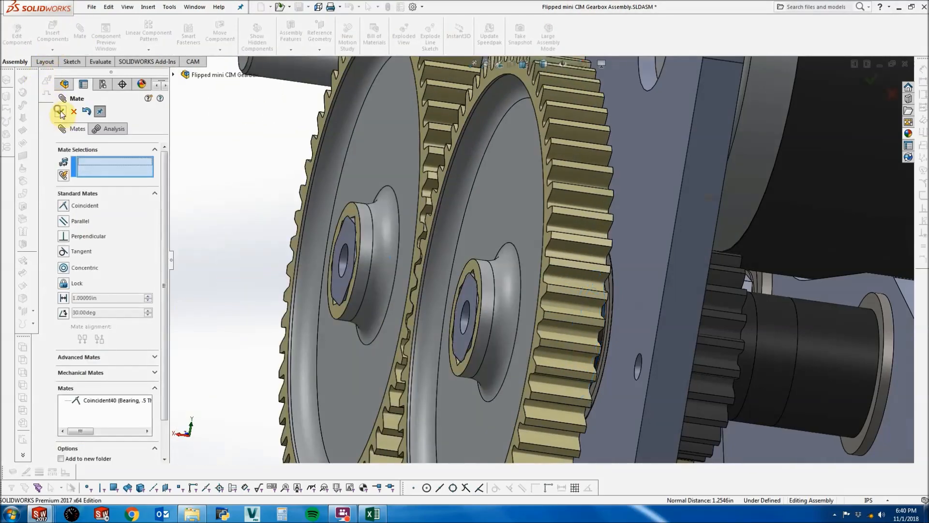
{"action": "left_click", "coordinate": [59, 112]}
Open the Flipped mini CIM Plate 1 part from the assembly.
{"action": "scroll", "coordinate": [404, 280], "scroll_direction": "up", "scroll_amount": 5}
{"action": "scroll", "coordinate": [648, 323], "scroll_direction": "down", "scroll_amount": 2}
{"action": "middle_click_drag", "start_coordinate": [649, 323], "coordinate": [634, 280]}
{"action": "scroll", "coordinate": [489, 135], "scroll_direction": "up", "scroll_amount": 3}
{"action": "right_click", "coordinate": [490, 133]}
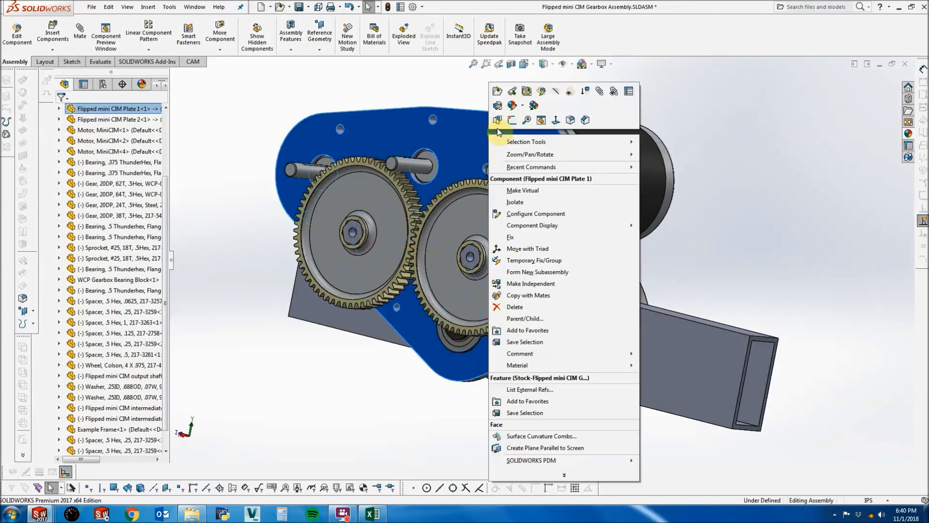
{"action": "left_click", "coordinate": [497, 91]}
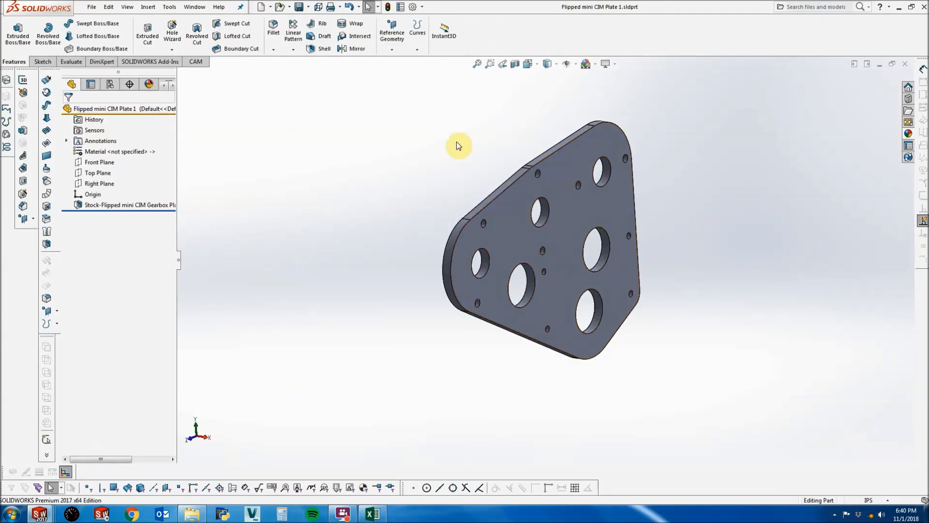
Open the Flipped mini CIM Gearbox Plates Master part from the Flipped Mini Cim Gearbox folder.
{"action": "left_click", "coordinate": [193, 7]}
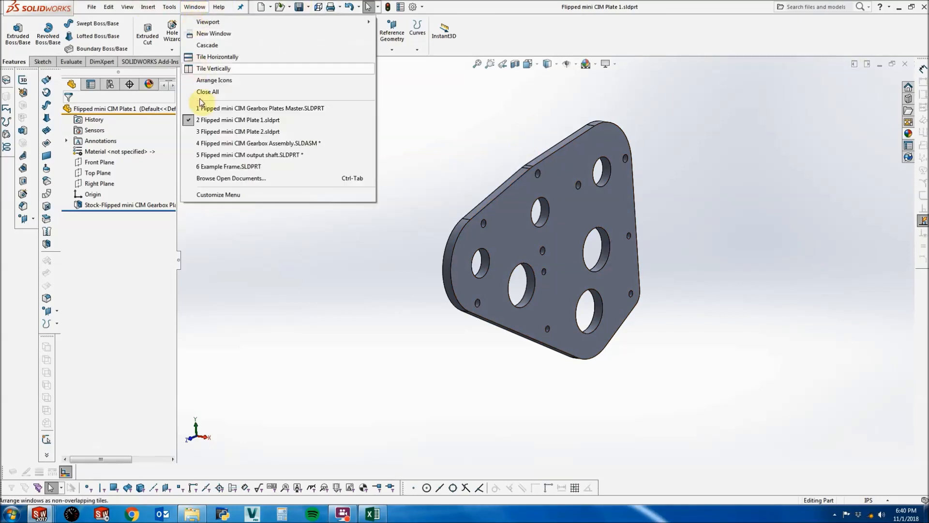
{"action": "left_click", "coordinate": [442, 160]}
{"action": "left_click", "coordinate": [91, 7]}
{"action": "left_click", "coordinate": [95, 34]}
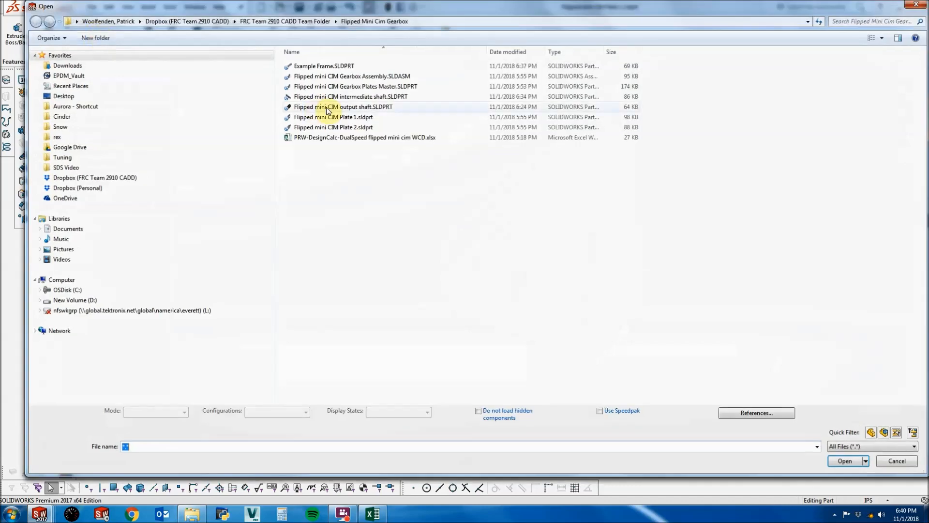
{"action": "left_click", "coordinate": [369, 85]}
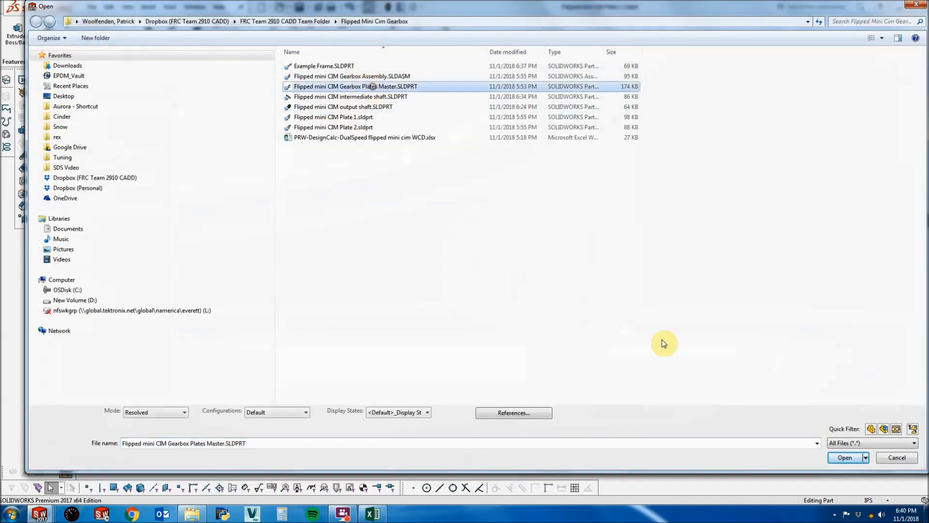
{"action": "left_click", "coordinate": [844, 461]}
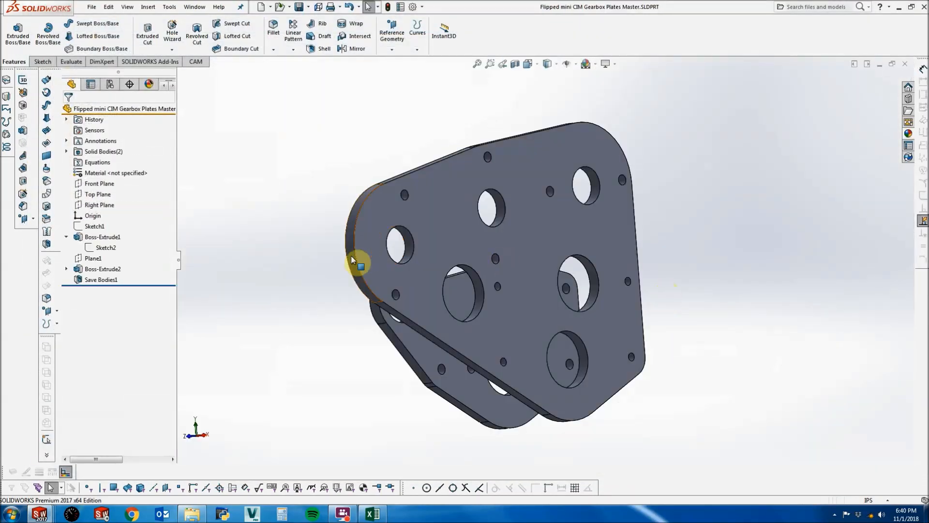
{"action": "left_click", "coordinate": [104, 247]}
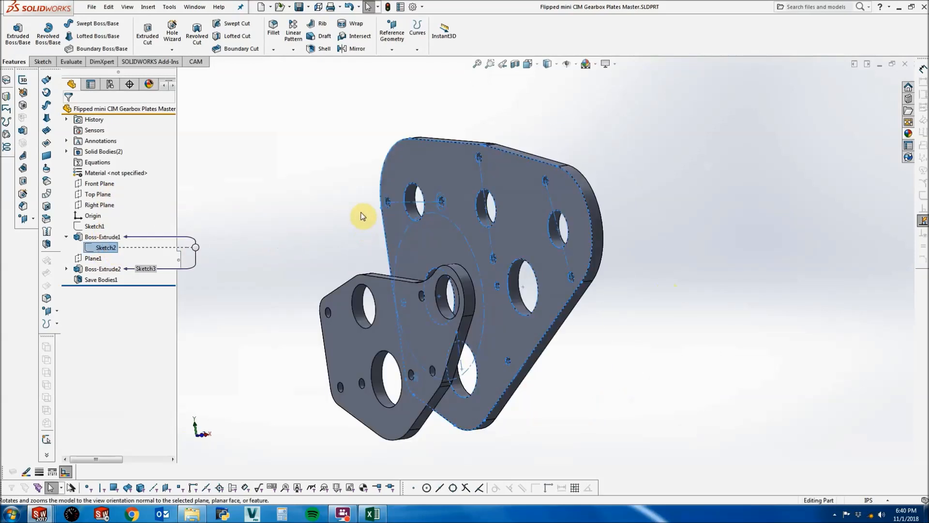
{"action": "left_click", "coordinate": [341, 153]}
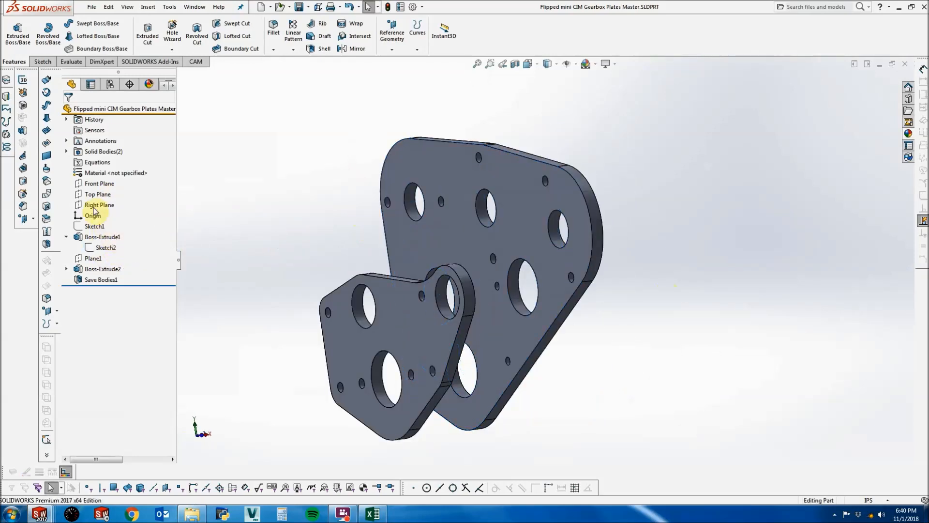
{"action": "left_click", "coordinate": [105, 205]}
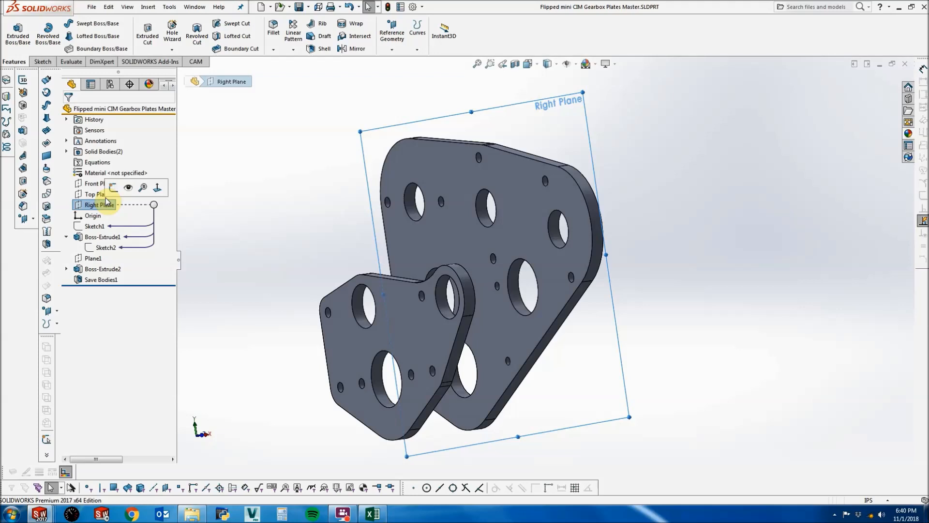
{"action": "left_click", "coordinate": [194, 152]}
Switch back to the Flipped mini CIM Gearbox Assembly document.
{"action": "left_click", "coordinate": [194, 6]}
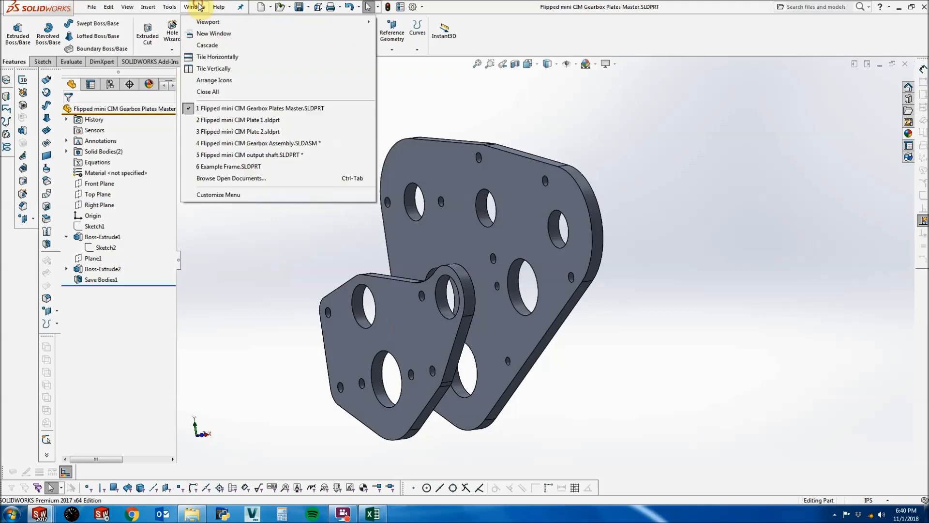
{"action": "left_click", "coordinate": [242, 143]}
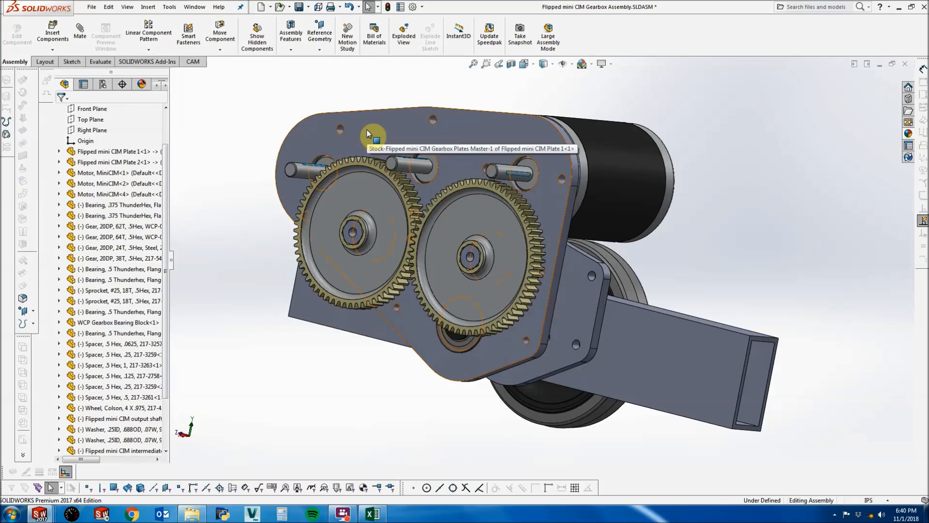
{"action": "right_click", "coordinate": [384, 125]}
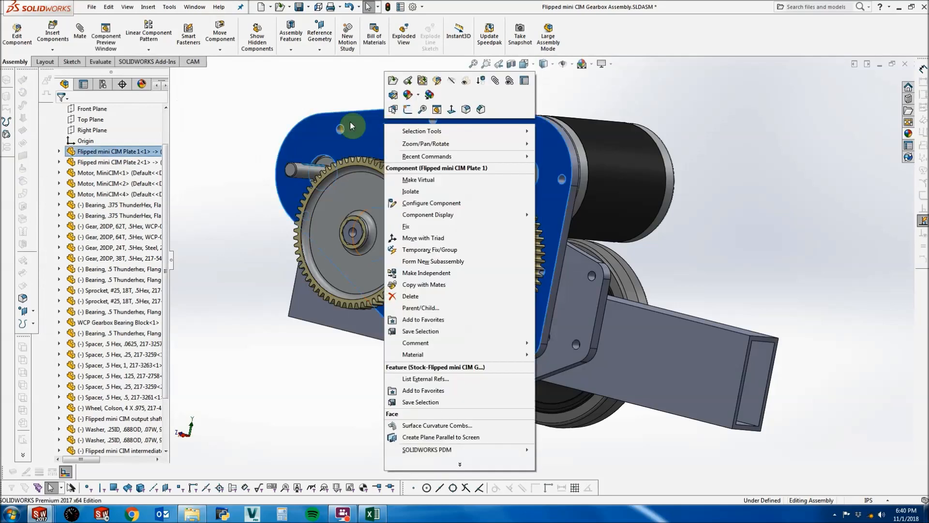
{"action": "left_click", "coordinate": [322, 112]}
{"action": "middle_click_drag", "start_coordinate": [322, 111], "coordinate": [301, 121]}
{"action": "left_click", "coordinate": [355, 158]}
{"action": "left_click", "coordinate": [223, 88]}
Insert the 20DP 14T 8mm Key Bore steel gear from the COTS Parts Gears folder beside the first mini CIM motor's shaft.
{"action": "left_click", "coordinate": [53, 34]}
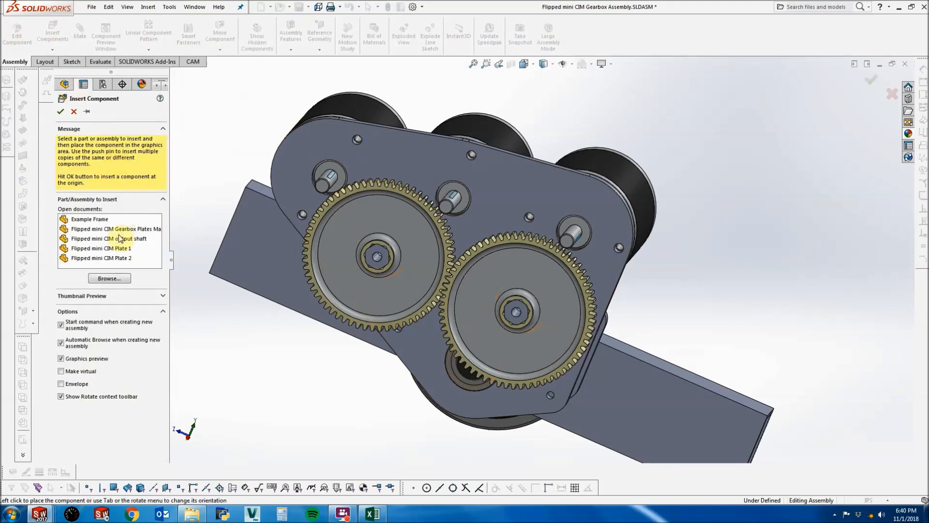
{"action": "left_click", "coordinate": [90, 278]}
{"action": "left_click", "coordinate": [300, 22]}
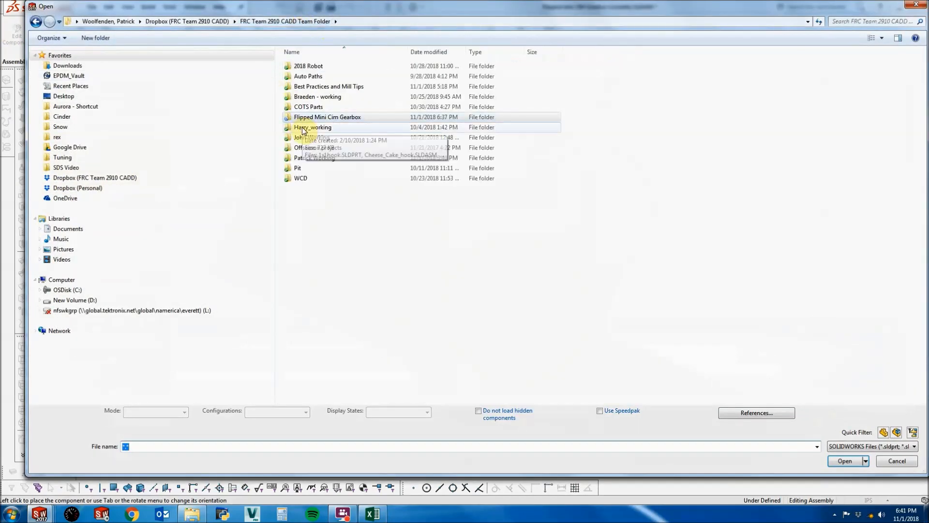
{"action": "left_click", "coordinate": [312, 111]}
{"action": "double_click", "coordinate": [316, 110]}
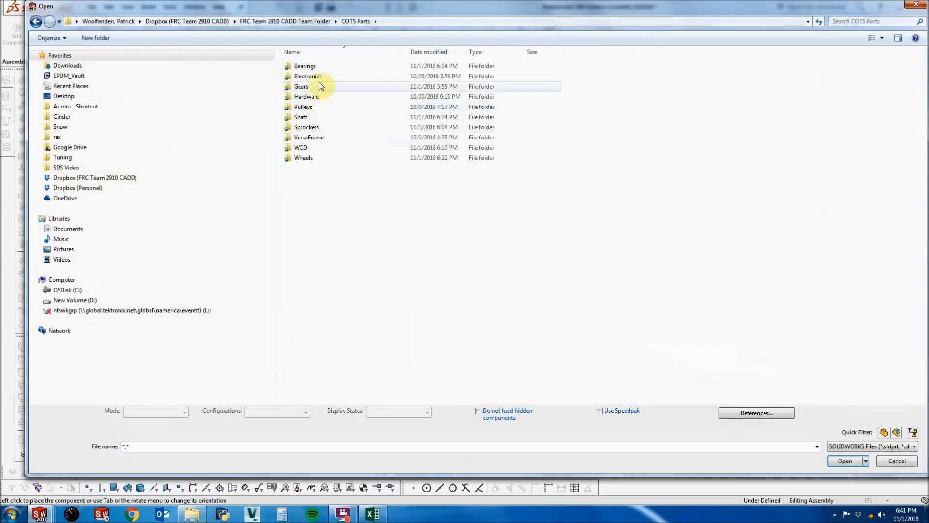
{"action": "double_click", "coordinate": [316, 88]}
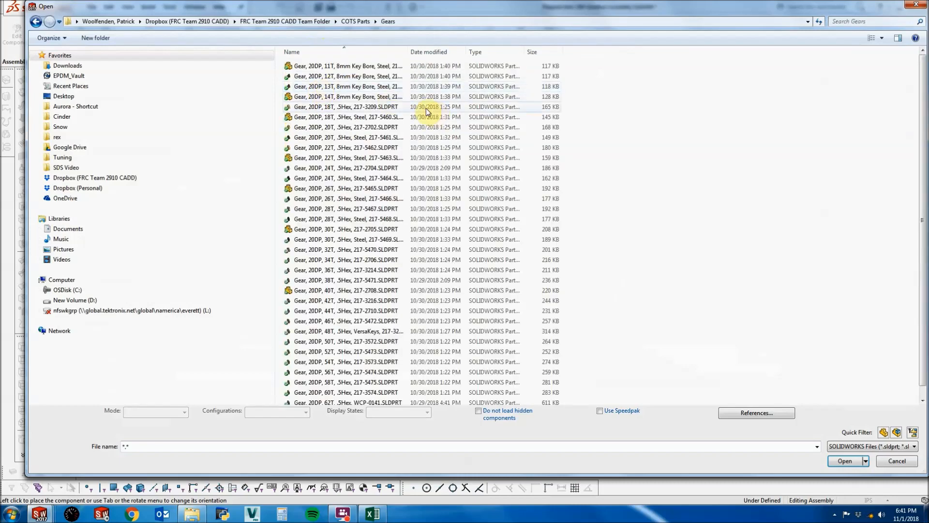
{"action": "left_click", "coordinate": [351, 96]}
{"action": "left_click", "coordinate": [846, 458]}
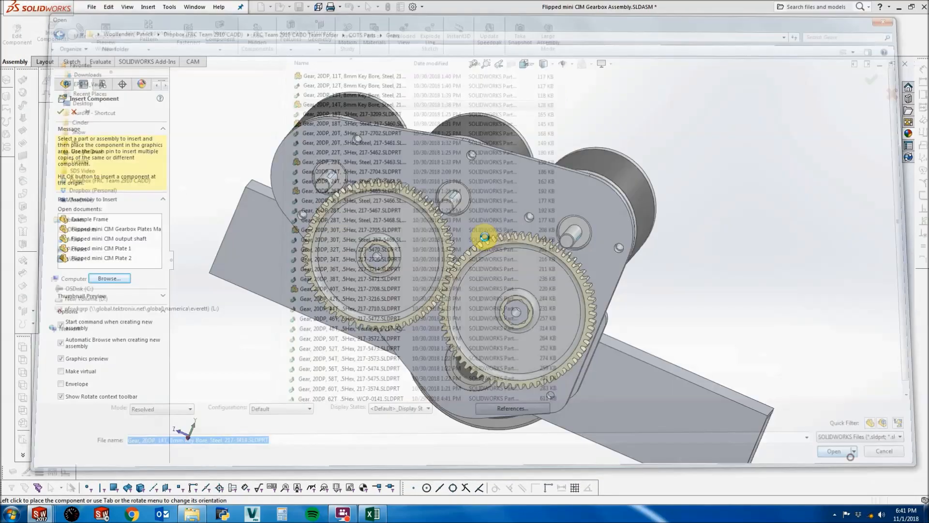
{"action": "left_click", "coordinate": [351, 187]}
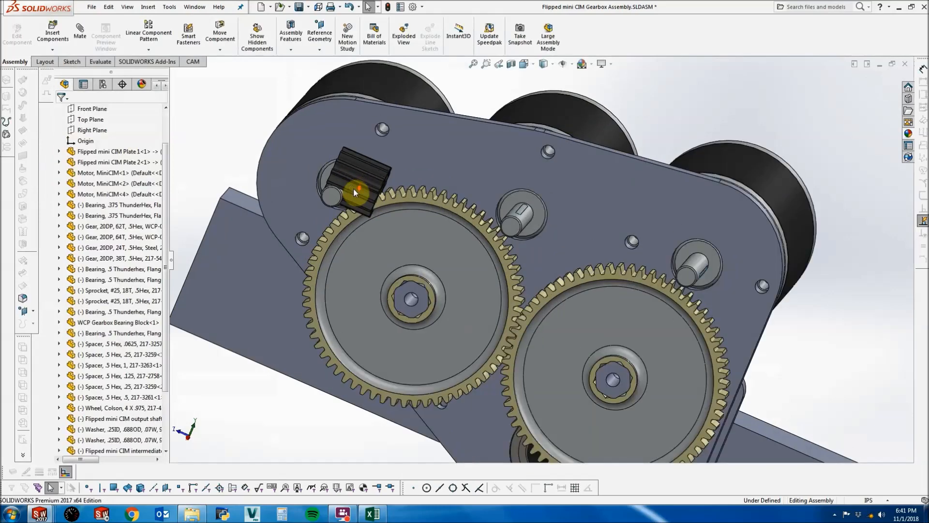
Add a concentric mate between the 14T gear's bore and the first mini CIM motor's shaft.
{"action": "scroll", "coordinate": [353, 184], "scroll_direction": "down", "scroll_amount": 5}
{"action": "left_click", "coordinate": [355, 181]}
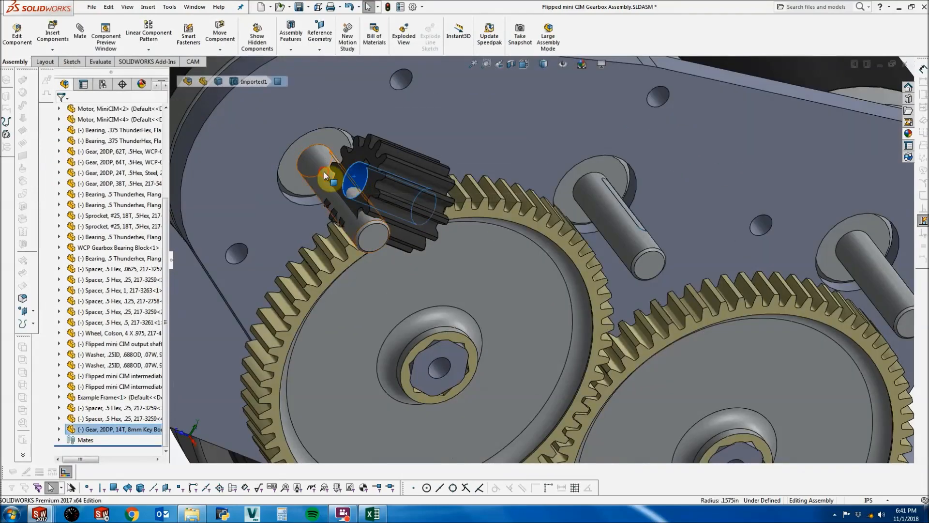
{"action": "left_click", "coordinate": [317, 164], "text": "ctrl"}
{"action": "left_click", "coordinate": [79, 33]}
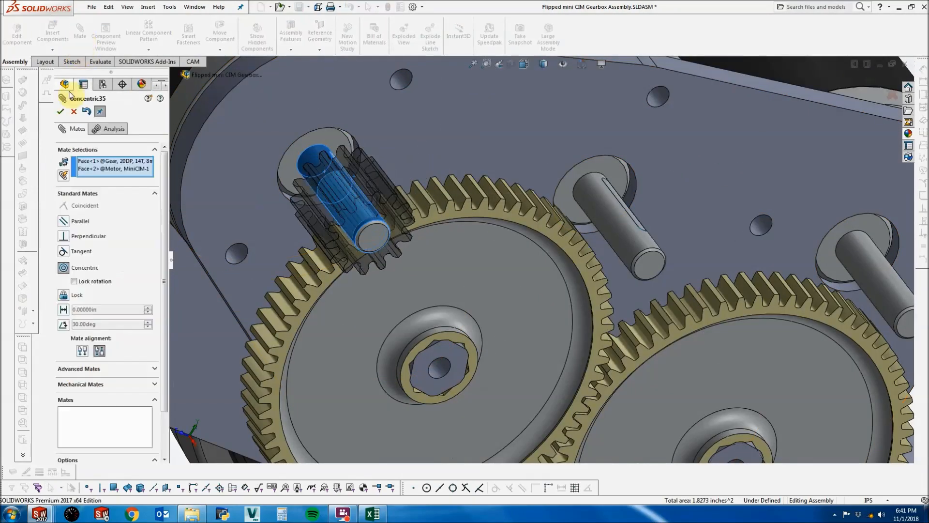
{"action": "left_click", "coordinate": [60, 111]}
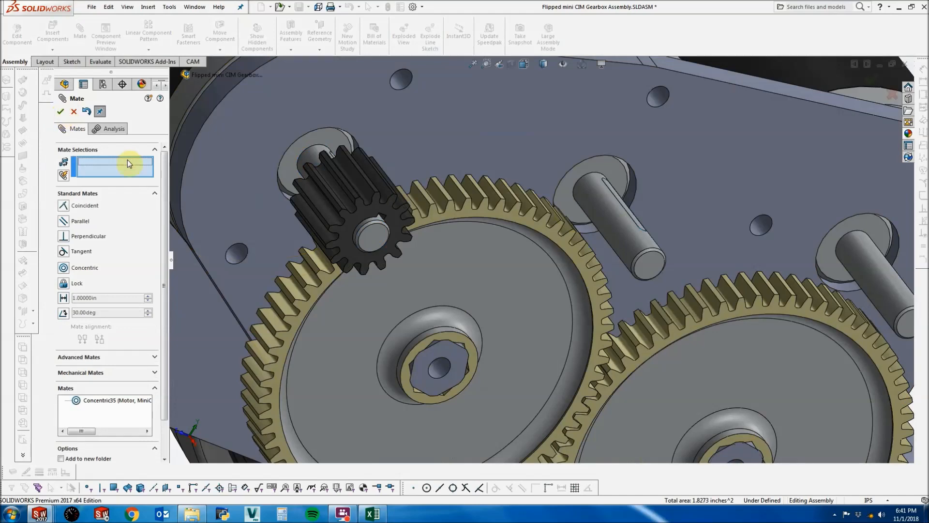
Add a centered width mate using the 14T gear's two end faces and the adjacent 62T gear's two side faces.
{"action": "left_click", "coordinate": [82, 356]}
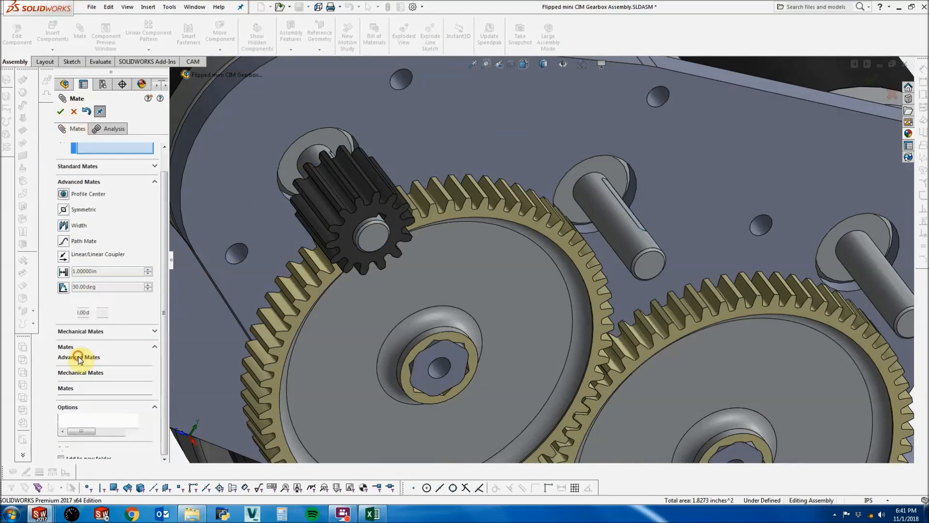
{"action": "left_click", "coordinate": [64, 226]}
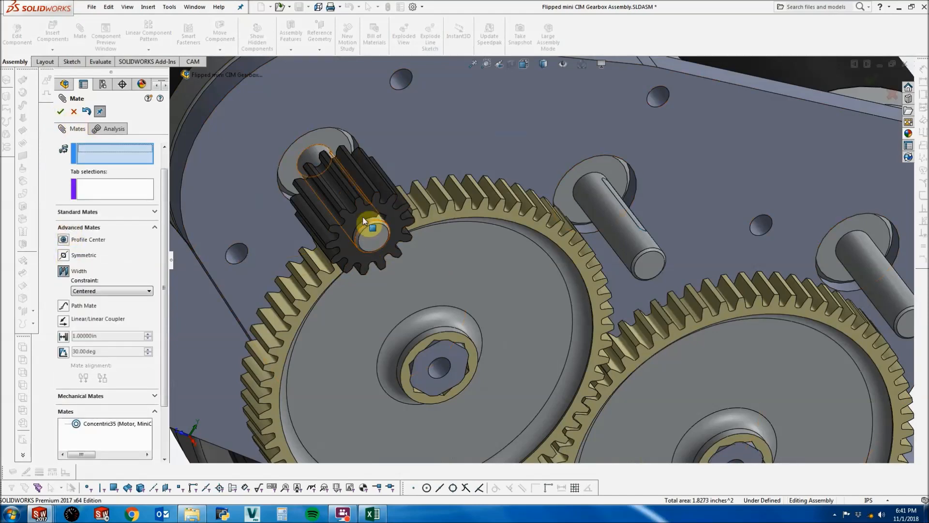
{"action": "left_click", "coordinate": [372, 233]}
{"action": "middle_click_drag", "start_coordinate": [341, 234], "coordinate": [398, 202]}
{"action": "scroll", "coordinate": [338, 218], "scroll_direction": "down", "scroll_amount": 3}
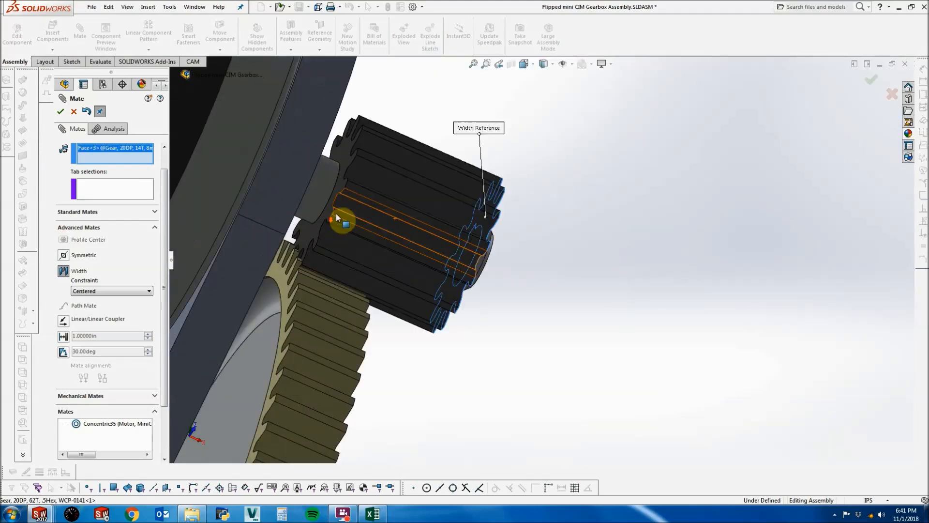
{"action": "left_click", "coordinate": [341, 156]}
{"action": "left_click", "coordinate": [280, 275]}
{"action": "middle_click_drag", "start_coordinate": [280, 275], "coordinate": [314, 318]}
{"action": "left_click", "coordinate": [314, 319]}
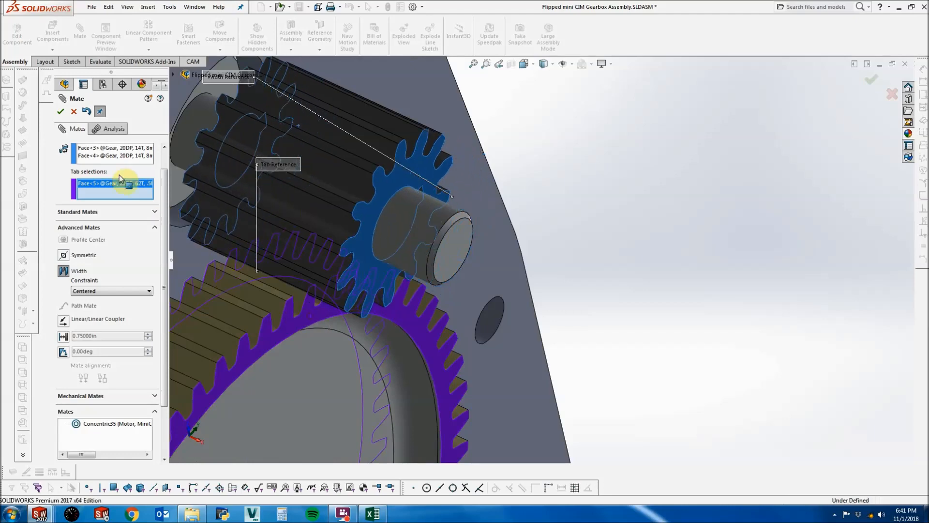
{"action": "left_click", "coordinate": [60, 111]}
{"action": "left_click", "coordinate": [59, 115]}
Copy the mated 14T gear and paste a second instance near the middle motor shaft.
{"action": "middle_click_drag", "start_coordinate": [315, 265], "coordinate": [339, 232]}
{"action": "left_click", "coordinate": [406, 172]}
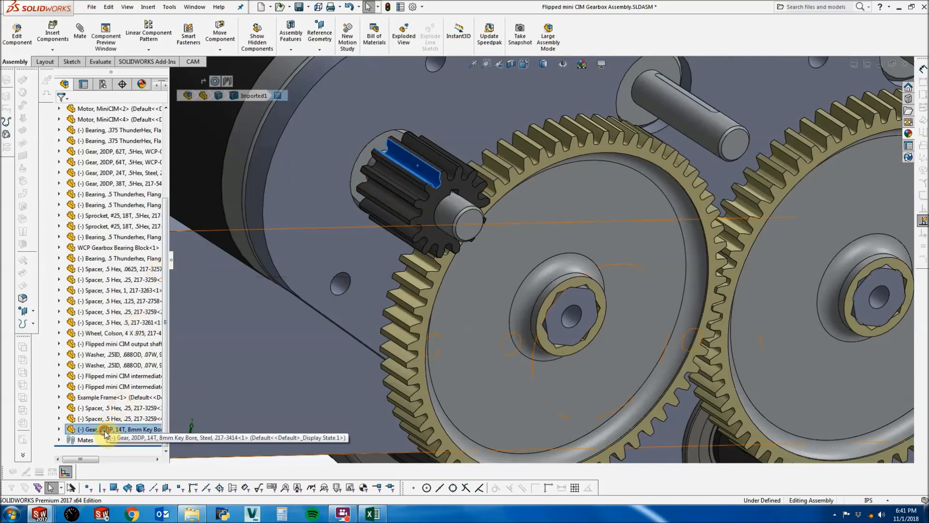
{"action": "key", "text": "f"}
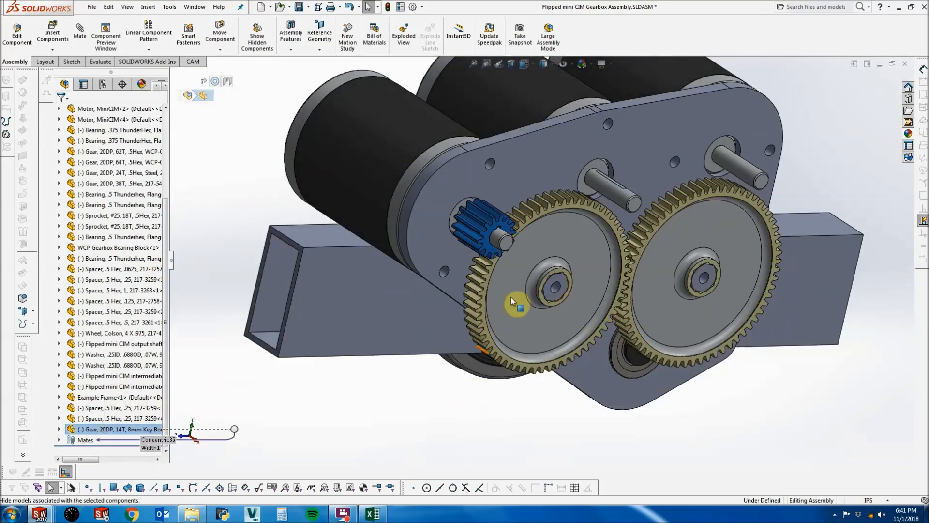
{"action": "key", "text": "ctrl+v"}
{"action": "scroll", "coordinate": [656, 177], "scroll_direction": "down", "scroll_amount": 3}
Add a concentric mate between the second 14T gear's bore and the middle mini CIM motor's shaft.
{"action": "left_click", "coordinate": [652, 183]}
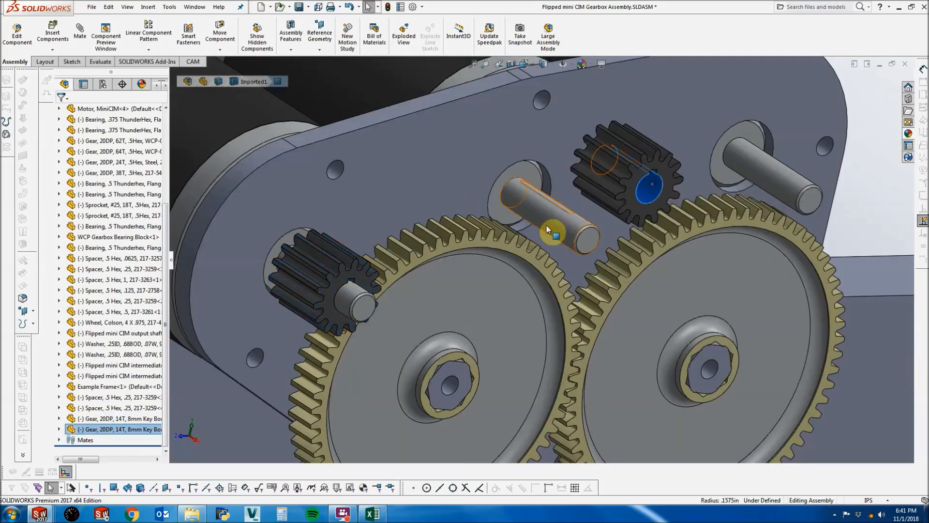
{"action": "left_click", "coordinate": [547, 225], "text": "ctrl"}
{"action": "left_click", "coordinate": [80, 33]}
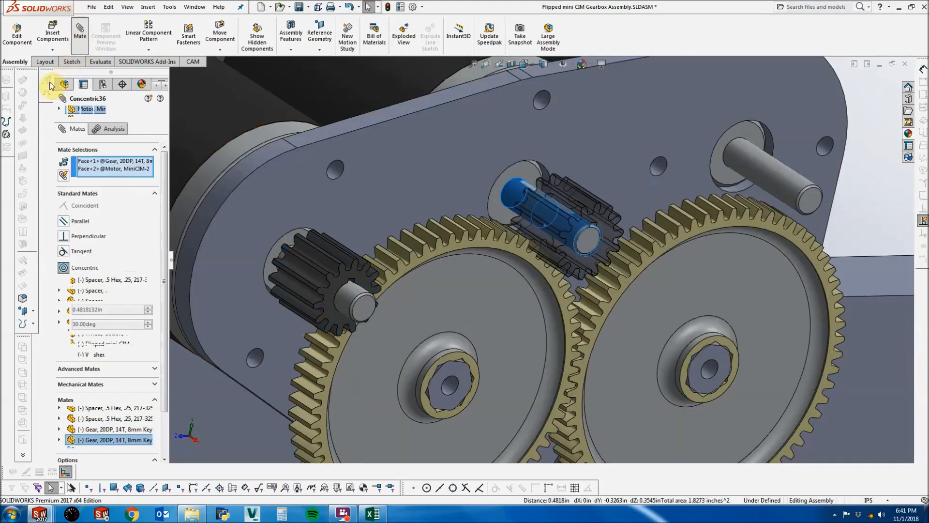
{"action": "left_click", "coordinate": [60, 111]}
Add a coincident mate between the outer end faces of the first and second 14T gears.
{"action": "left_click", "coordinate": [360, 271]}
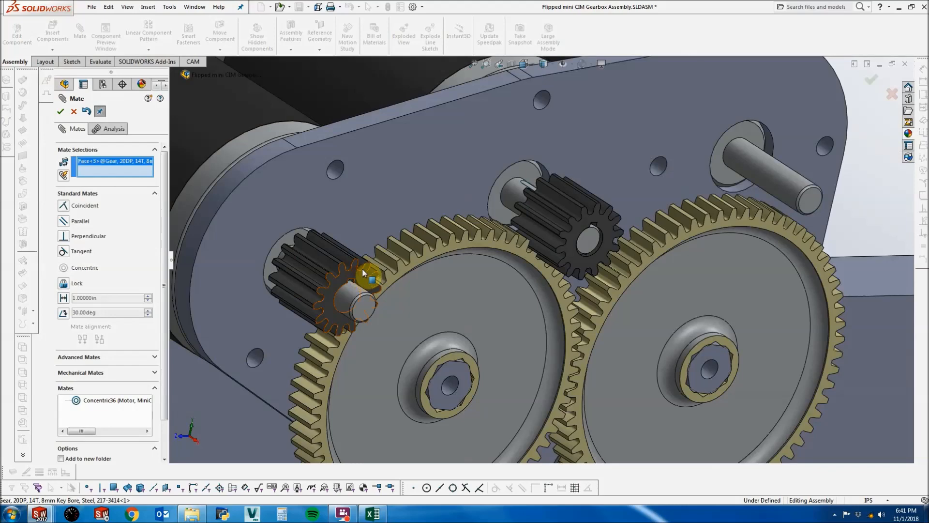
{"action": "left_click", "coordinate": [577, 225]}
{"action": "left_click", "coordinate": [60, 111]}
{"action": "left_click", "coordinate": [60, 112]}
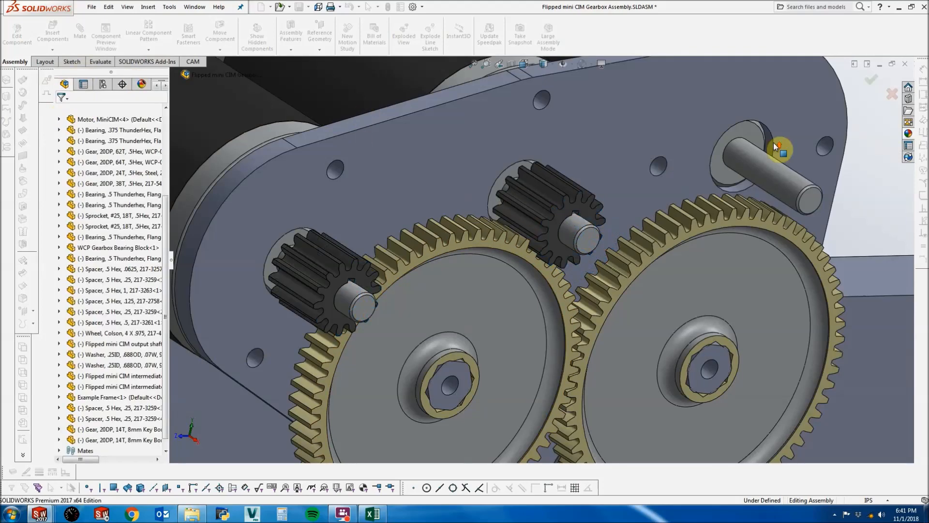
Paste a third 14T gear and mate its bore concentric with the remaining mini CIM motor's shaft.
{"action": "scroll", "coordinate": [775, 146], "scroll_direction": "up", "scroll_amount": 2}
{"action": "key", "text": "ctrl+v"}
{"action": "scroll", "coordinate": [799, 150], "scroll_direction": "down", "scroll_amount": 5}
{"action": "left_click", "coordinate": [767, 173]}
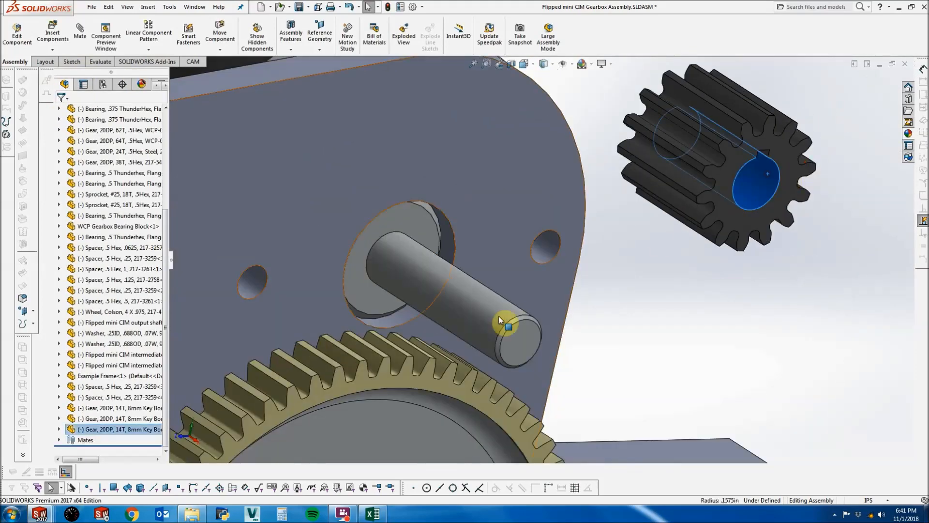
{"action": "left_click", "coordinate": [440, 320], "text": "ctrl"}
{"action": "left_click", "coordinate": [77, 34]}
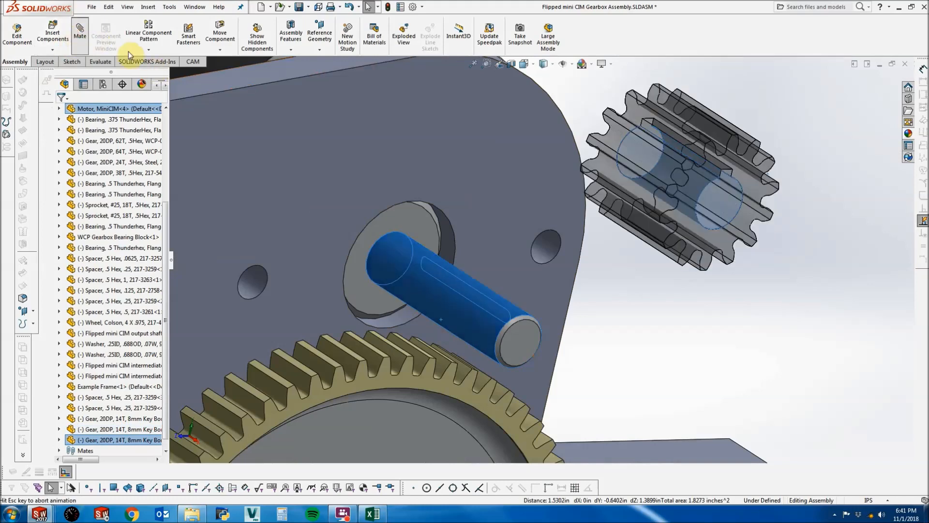
{"action": "left_click", "coordinate": [479, 282]}
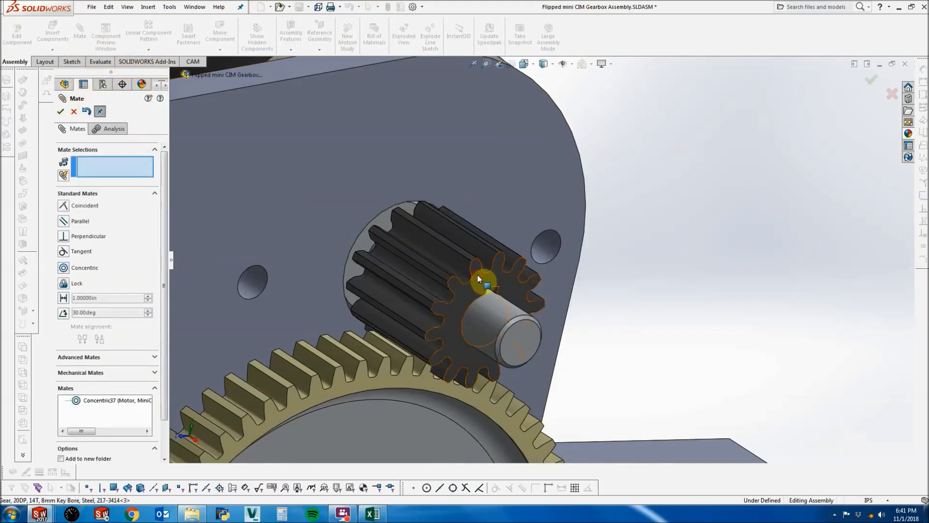
Add a coincident mate between the outer end faces of the third and middle 14T gears.
{"action": "left_click", "coordinate": [477, 278]}
{"action": "scroll", "coordinate": [440, 280], "scroll_direction": "up", "scroll_amount": 4}
{"action": "scroll", "coordinate": [386, 296], "scroll_direction": "down", "scroll_amount": 4}
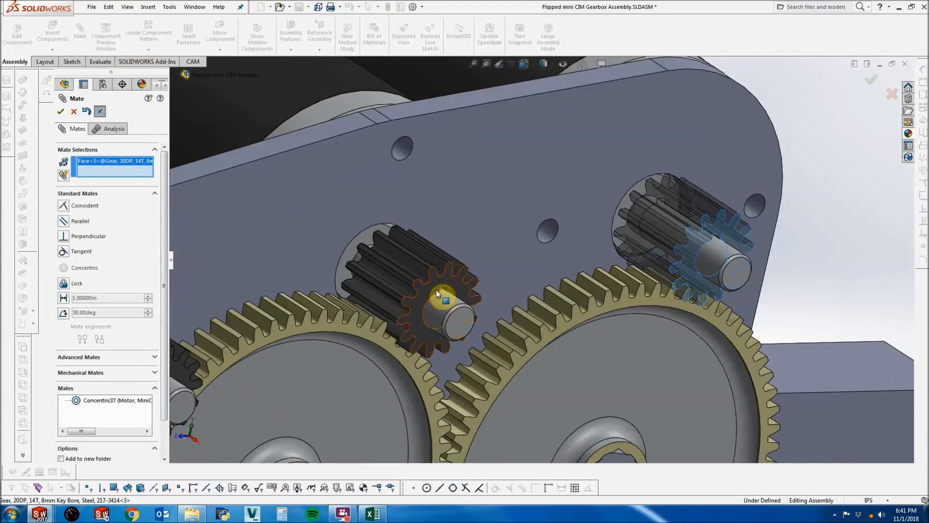
{"action": "left_click", "coordinate": [437, 287]}
{"action": "left_click", "coordinate": [58, 111]}
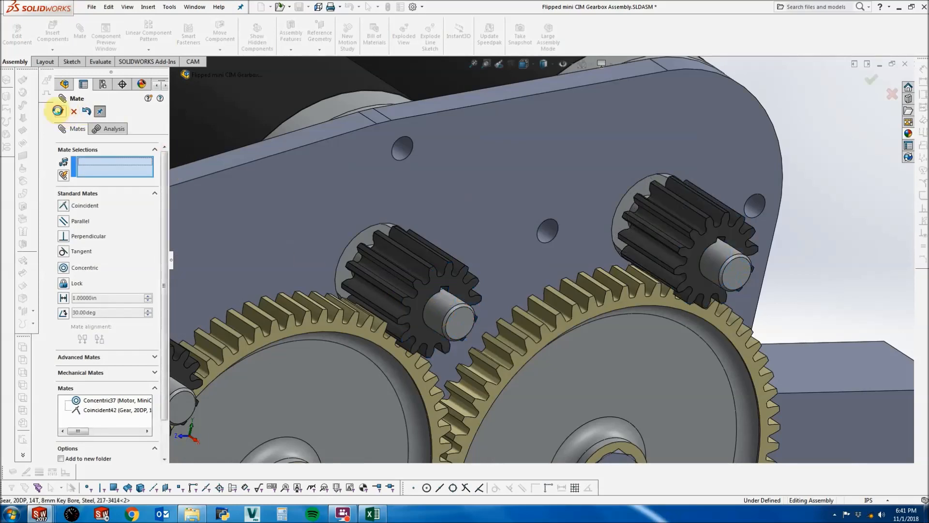
{"action": "left_click", "coordinate": [57, 111]}
Examine how the three 14T motor gears mesh with the two large outer gears.
{"action": "left_click", "coordinate": [416, 162]}
{"action": "scroll", "coordinate": [403, 147], "scroll_direction": "up", "scroll_amount": 3}
{"action": "left_click", "coordinate": [740, 129]}
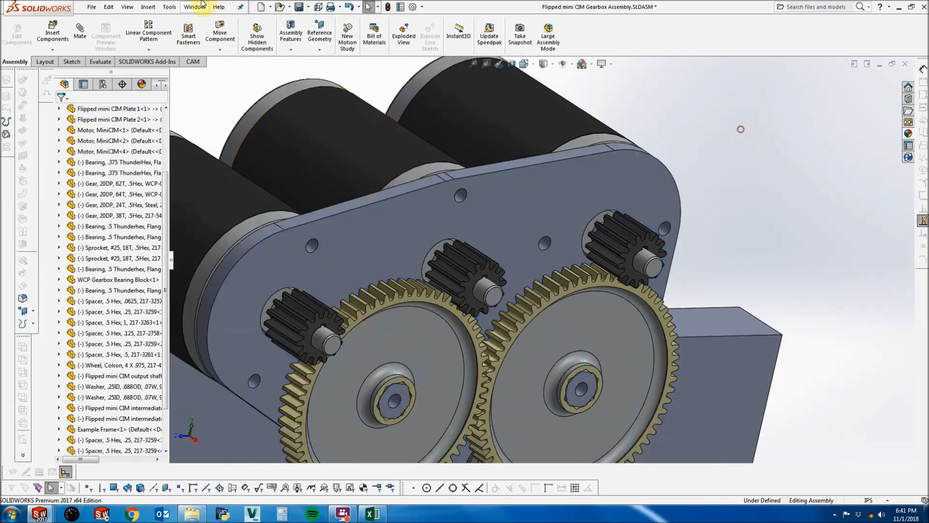
{"action": "scroll", "coordinate": [492, 226], "scroll_direction": "up", "scroll_amount": 2}
{"action": "middle_click_drag", "start_coordinate": [491, 225], "coordinate": [455, 206]}
{"action": "scroll", "coordinate": [488, 297], "scroll_direction": "down", "scroll_amount": 5}
{"action": "middle_click_drag", "start_coordinate": [489, 297], "coordinate": [481, 255]}
{"action": "left_click", "coordinate": [490, 269]}
{"action": "scroll", "coordinate": [479, 268], "scroll_direction": "up", "scroll_amount": 3}
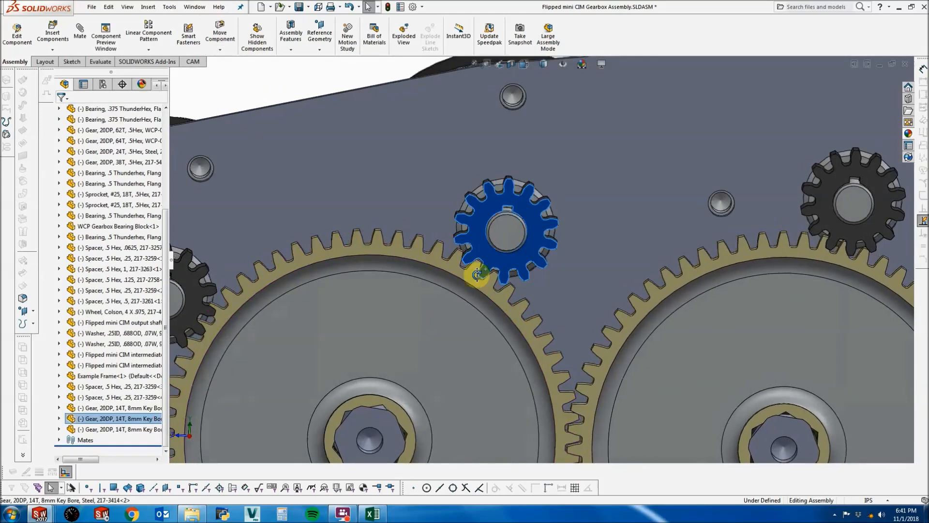
{"action": "scroll", "coordinate": [477, 275], "scroll_direction": "up", "scroll_amount": 5}
{"action": "left_click", "coordinate": [414, 114]}
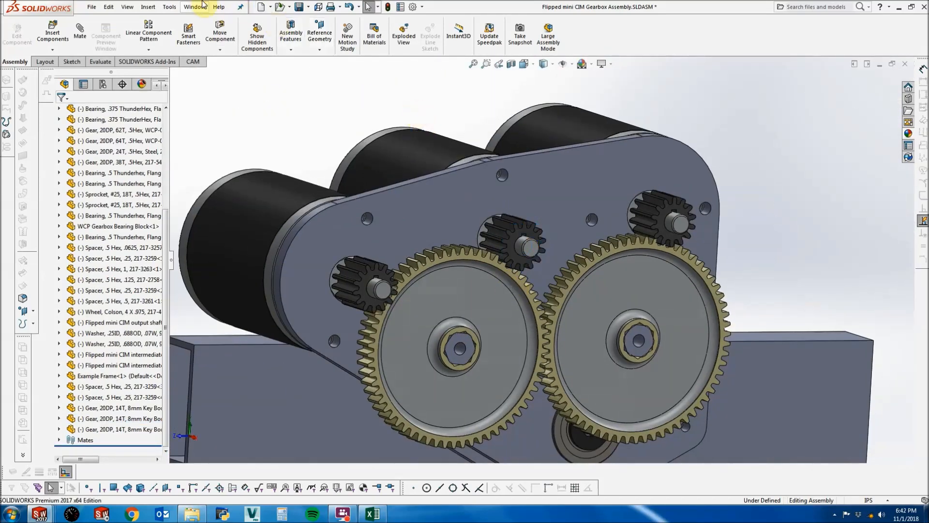
Switch to the Flipped mini CIM Gearbox Plates Master part and select the larger plate's face.
{"action": "left_click", "coordinate": [195, 7]}
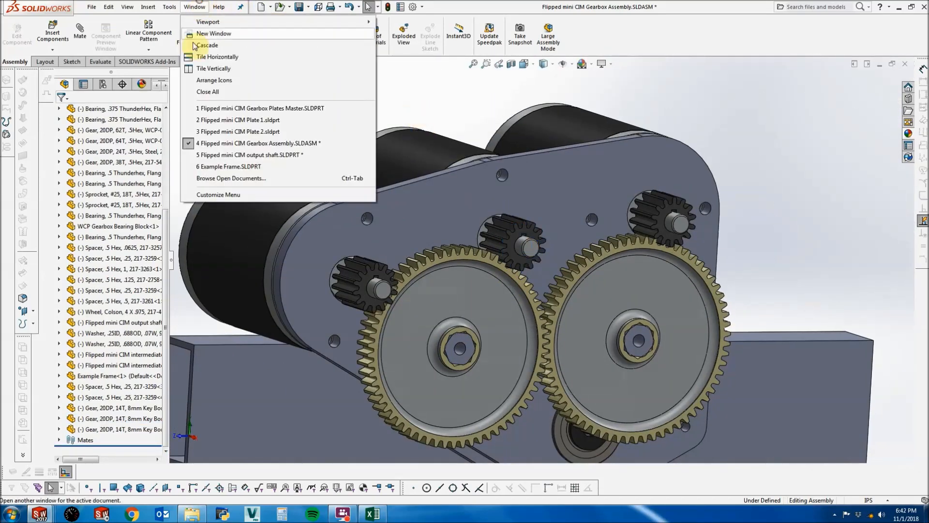
{"action": "left_click", "coordinate": [292, 109]}
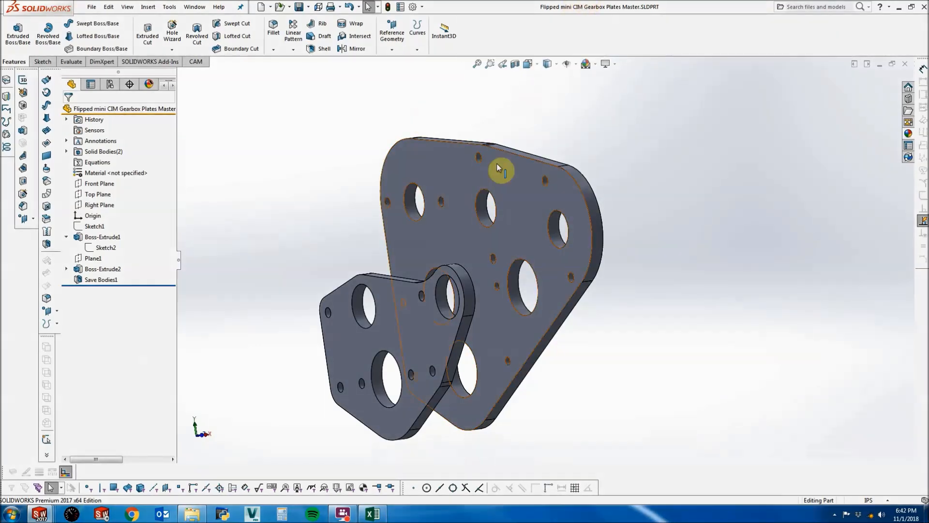
{"action": "left_click", "coordinate": [421, 158]}
{"action": "middle_click_drag", "start_coordinate": [398, 203], "coordinate": [310, 211]}
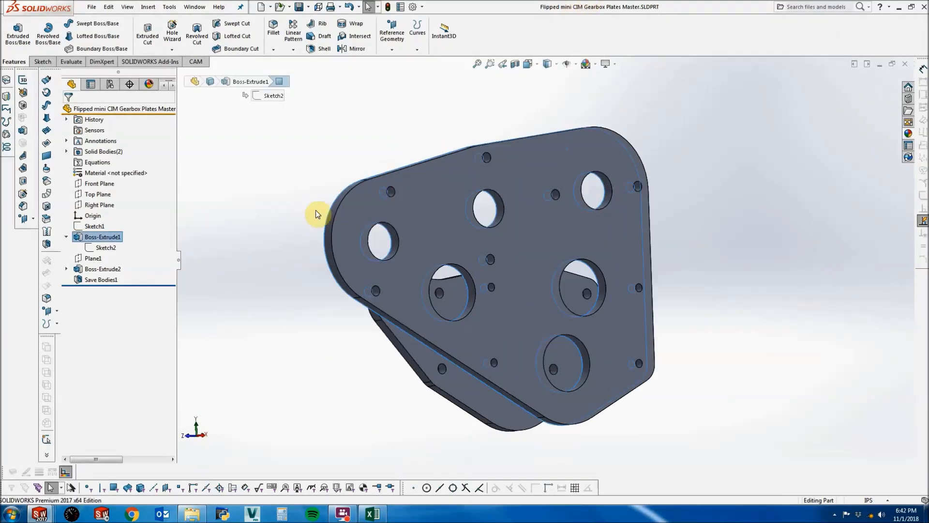
Hide the smaller plate body in front of the large gearbox plate.
{"action": "left_click", "coordinate": [171, 213]}
{"action": "middle_click_drag", "start_coordinate": [238, 263], "coordinate": [365, 287]}
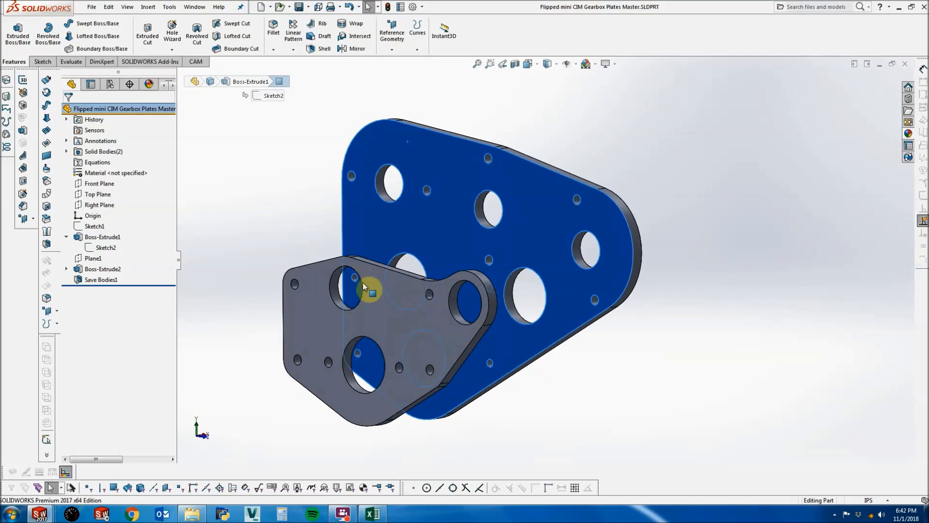
{"action": "right_click", "coordinate": [367, 261]}
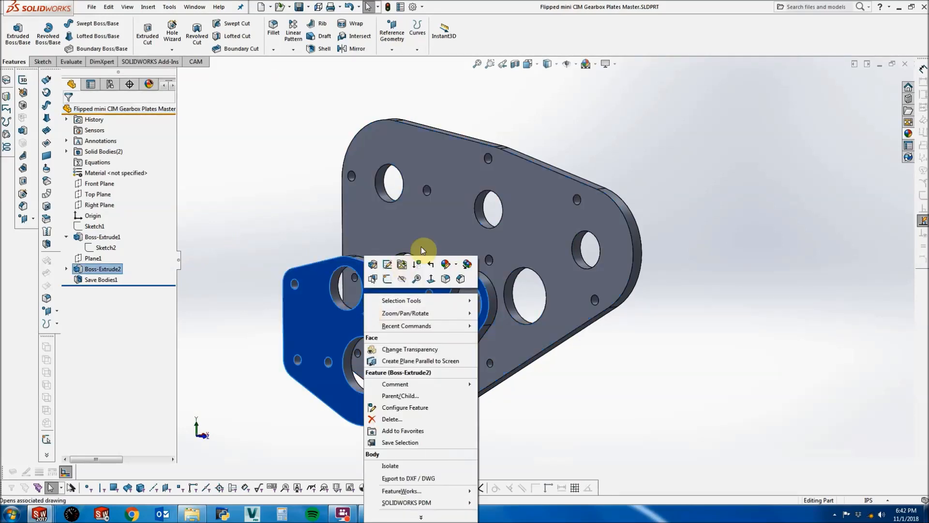
{"action": "left_click", "coordinate": [405, 280]}
Start a sketch on the large plate's inner face, the one facing the hidden smaller plate.
{"action": "left_click", "coordinate": [39, 61]}
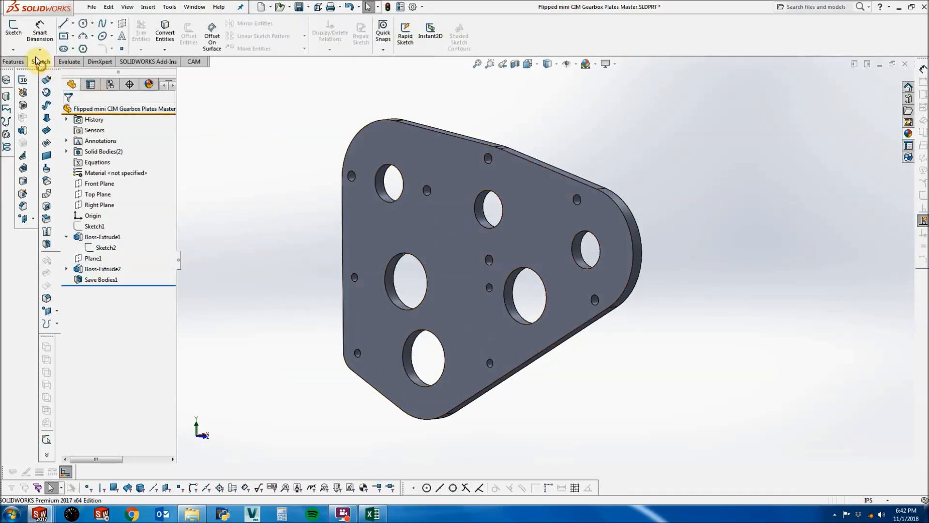
{"action": "left_click", "coordinate": [13, 28]}
{"action": "left_click", "coordinate": [396, 163]}
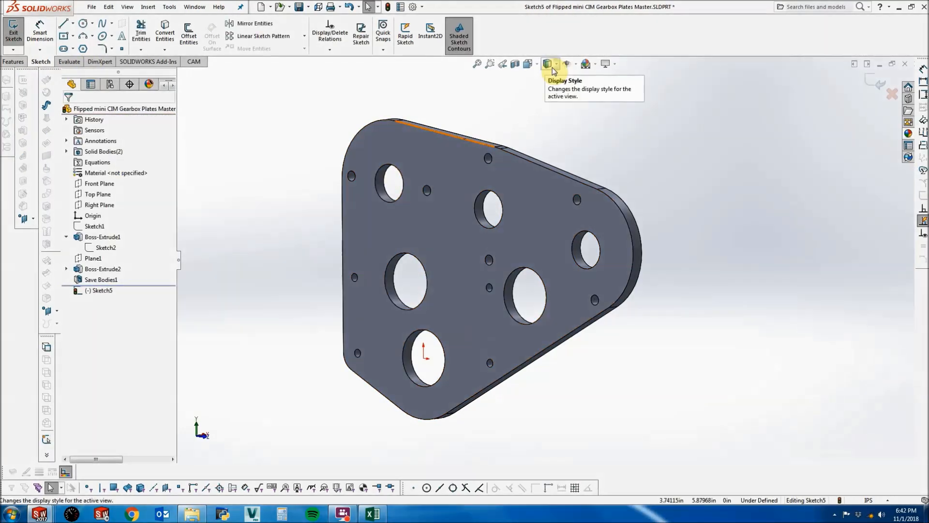
{"action": "left_click", "coordinate": [529, 64]}
{"action": "left_click", "coordinate": [580, 117]}
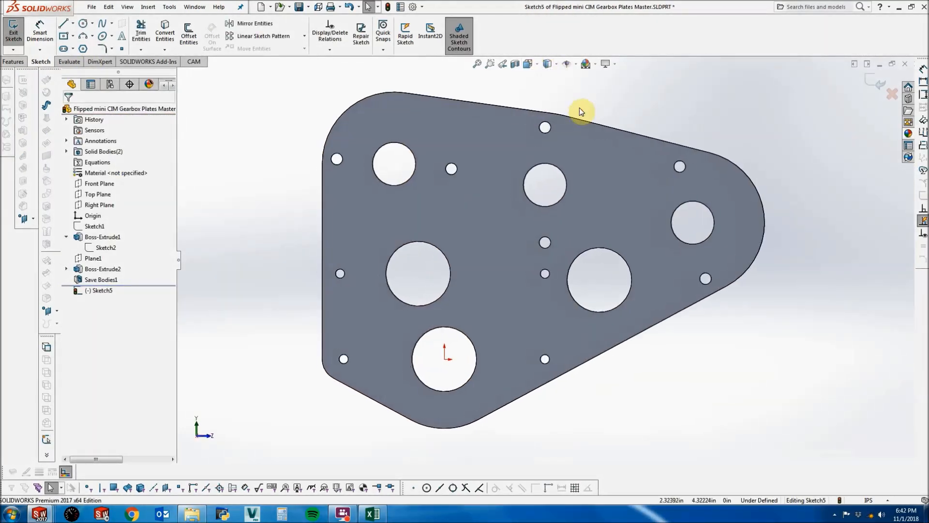
{"action": "key", "text": "ctrl+8"}
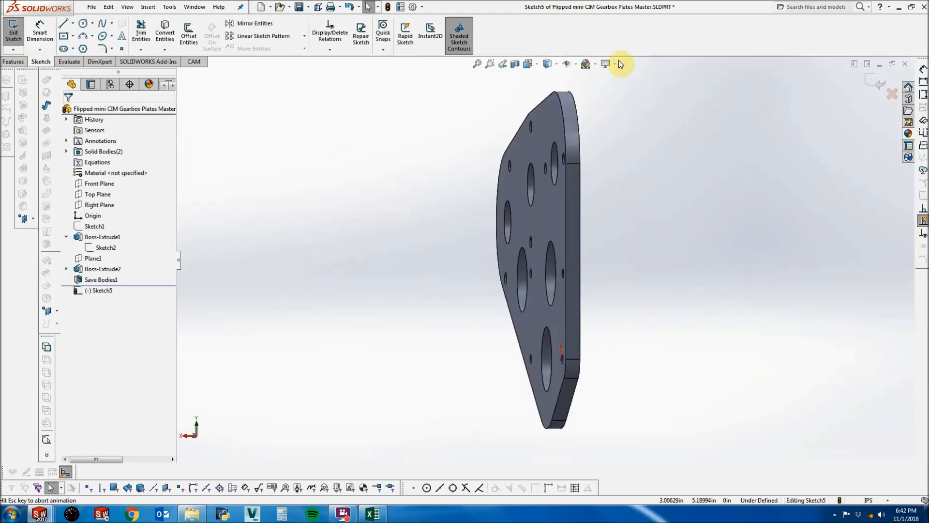
{"action": "left_click", "coordinate": [409, 101]}
{"action": "scroll", "coordinate": [420, 95], "scroll_direction": "up", "scroll_amount": 2}
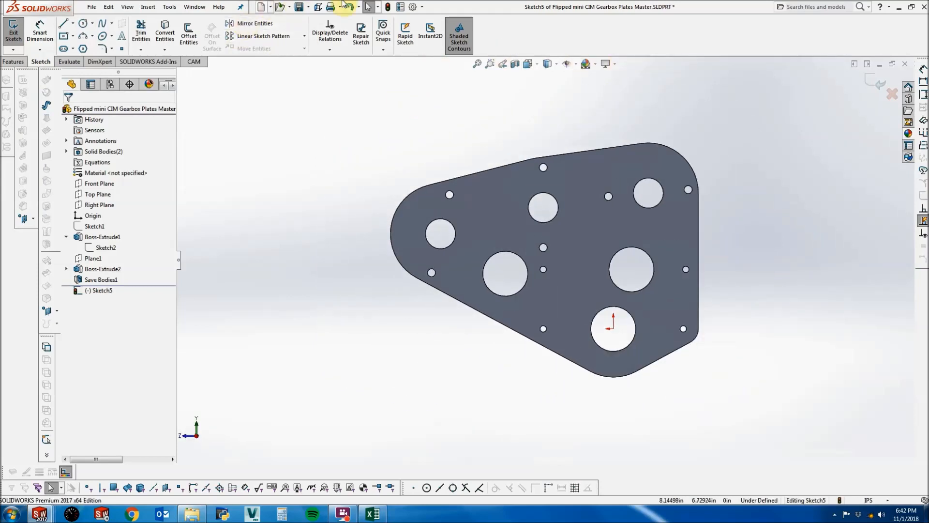
Offset the large plate's outer edges inward by 3/16 in with Offset Entities, keeping the dimension.
{"action": "left_click", "coordinate": [189, 34]}
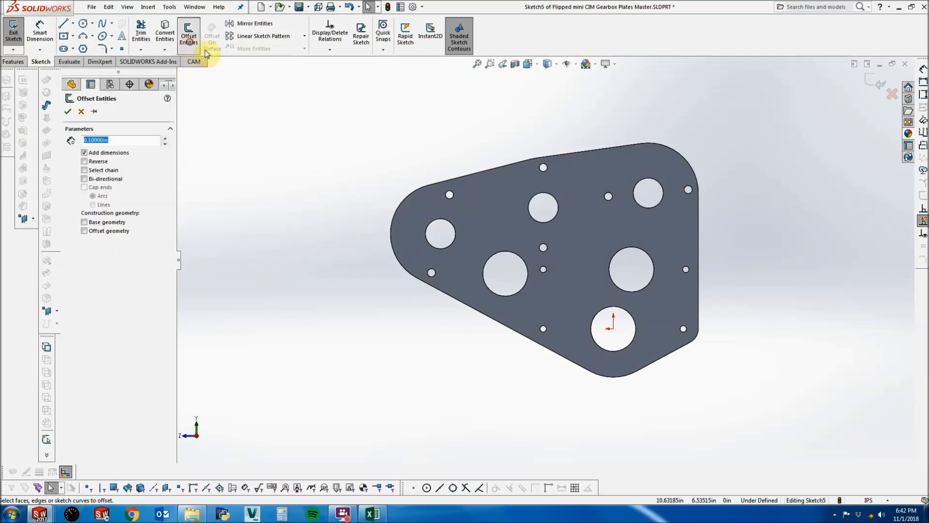
{"action": "left_click", "coordinate": [466, 196]}
{"action": "scroll", "coordinate": [484, 200], "scroll_direction": "down", "scroll_amount": 3}
{"action": "left_click", "coordinate": [84, 161]}
{"action": "type", "text": "3/16"}
{"action": "key", "text": "Return"}
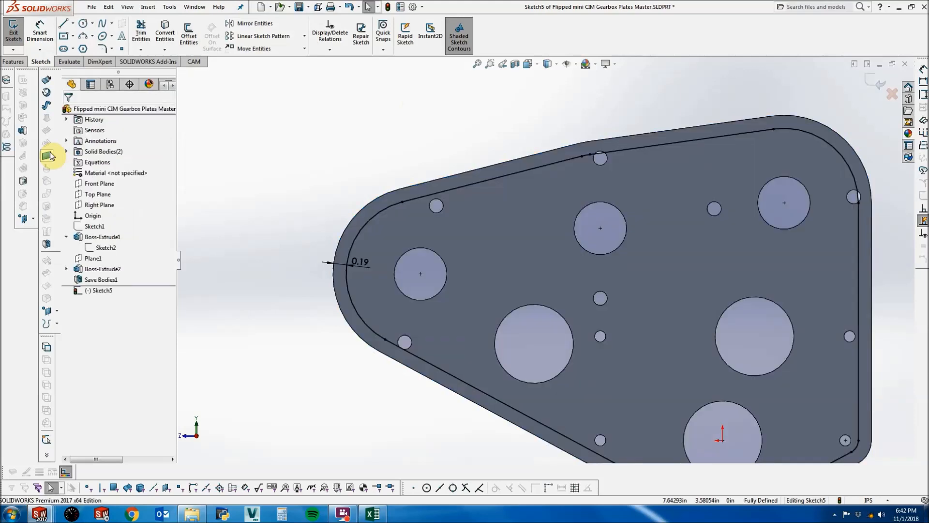
{"action": "scroll", "coordinate": [544, 260], "scroll_direction": "up", "scroll_amount": 4}
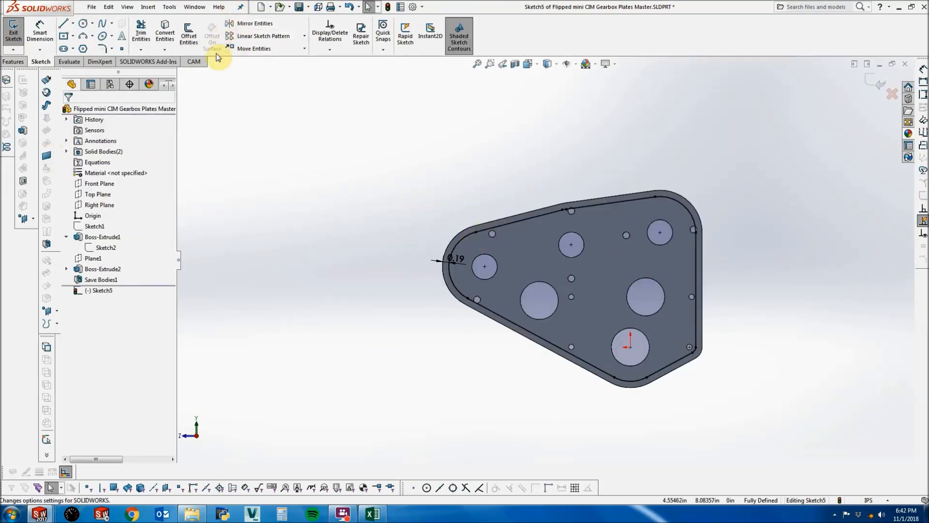
{"action": "left_click", "coordinate": [61, 27]}
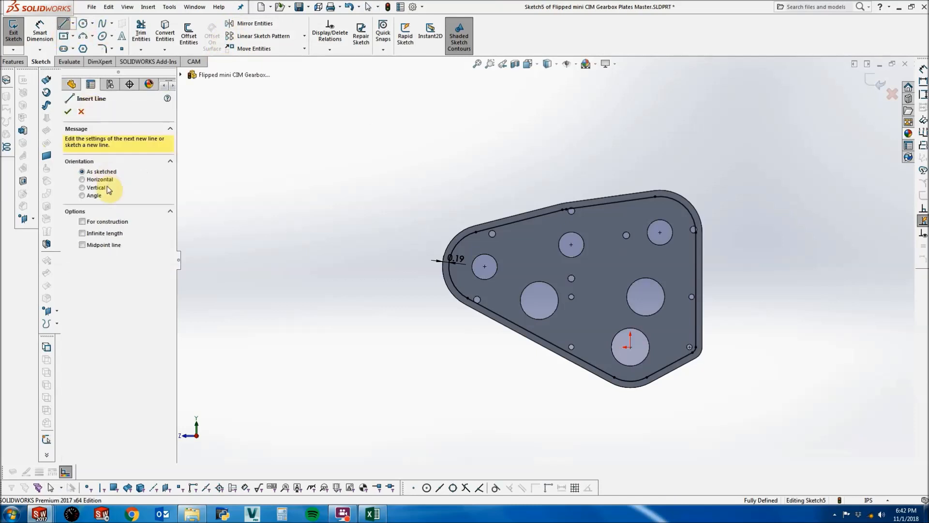
{"action": "scroll", "coordinate": [612, 235], "scroll_direction": "down", "scroll_amount": 5}
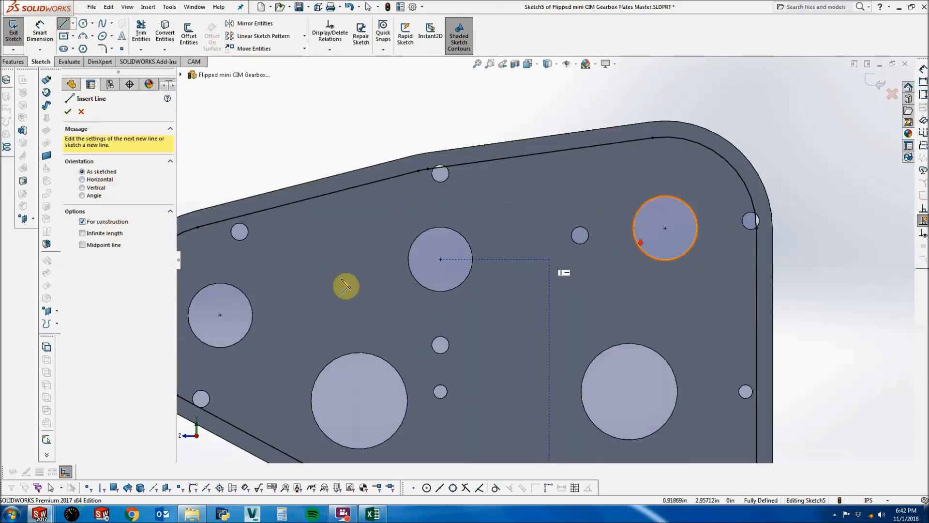
{"action": "left_click", "coordinate": [220, 315]}
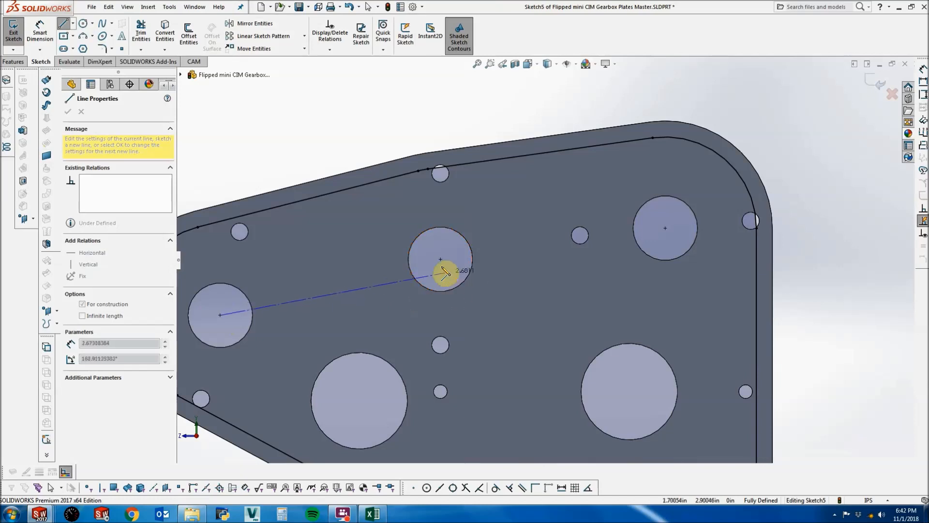
{"action": "left_click", "coordinate": [440, 259]}
{"action": "key", "text": "Escape"}
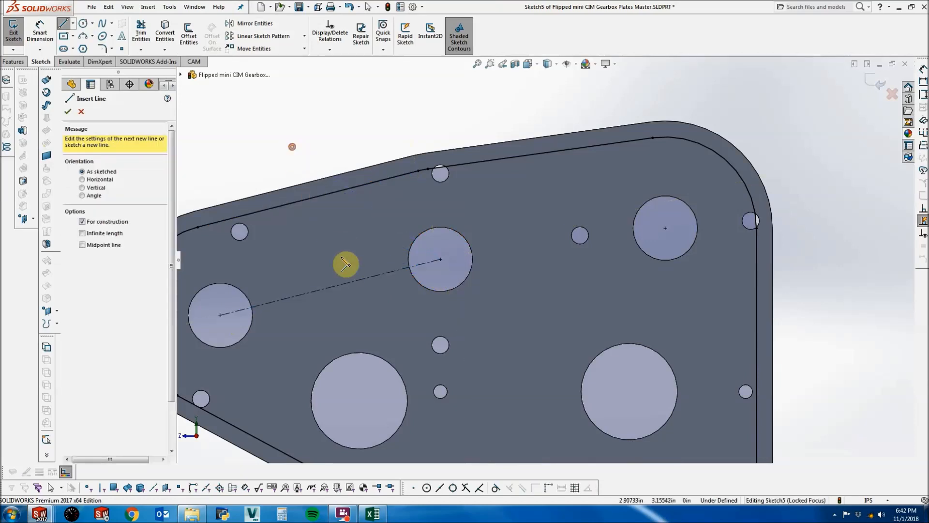
{"action": "key", "text": "Escape"}
{"action": "left_click", "coordinate": [326, 290]}
{"action": "key", "text": "Delete"}
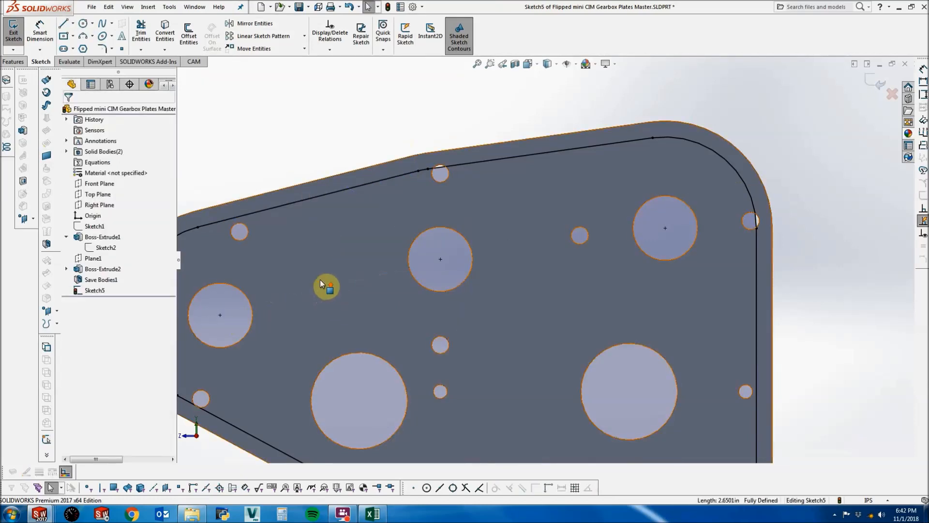
Draw a construction line from the leftmost medium hole's centre to the middle of the nearest large hole.
{"action": "key", "text": "z"}
{"action": "left_click", "coordinate": [62, 28]}
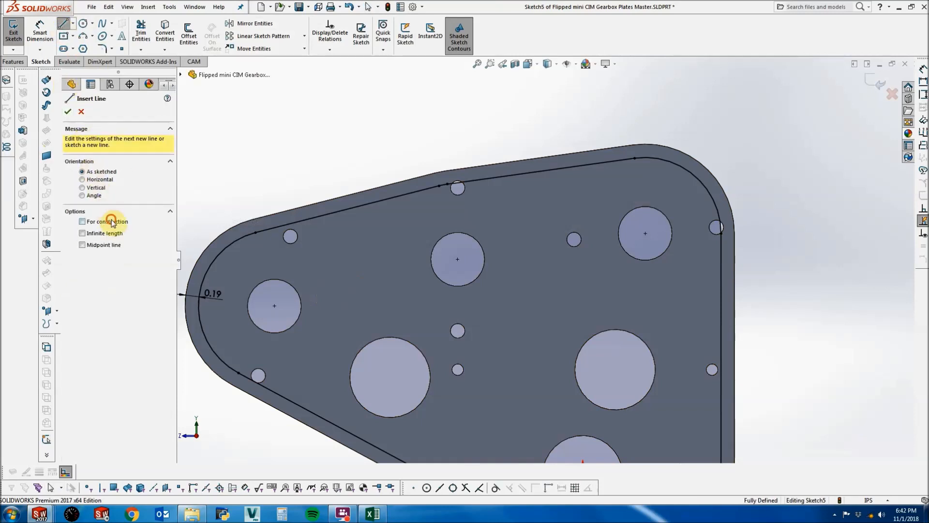
{"action": "left_click", "coordinate": [275, 305]}
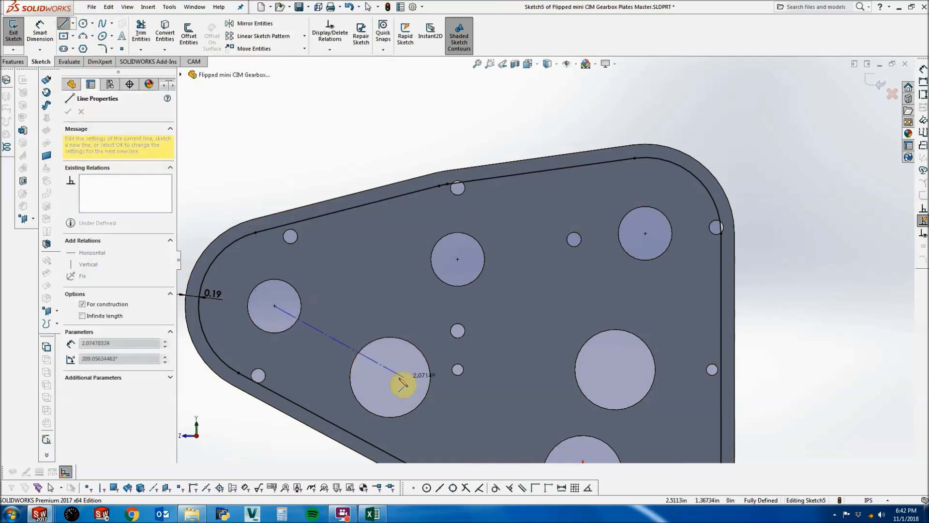
{"action": "left_click", "coordinate": [391, 376]}
{"action": "key", "text": "Escape"}
Show Sketch1 and snap the construction line's free end to the left large hole's centre.
{"action": "right_click", "coordinate": [95, 226]}
{"action": "left_click", "coordinate": [105, 213]}
{"action": "left_click", "coordinate": [316, 138]}
{"action": "left_click_drag", "start_coordinate": [390, 376], "coordinate": [390, 377]}
{"action": "left_click", "coordinate": [282, 157]}
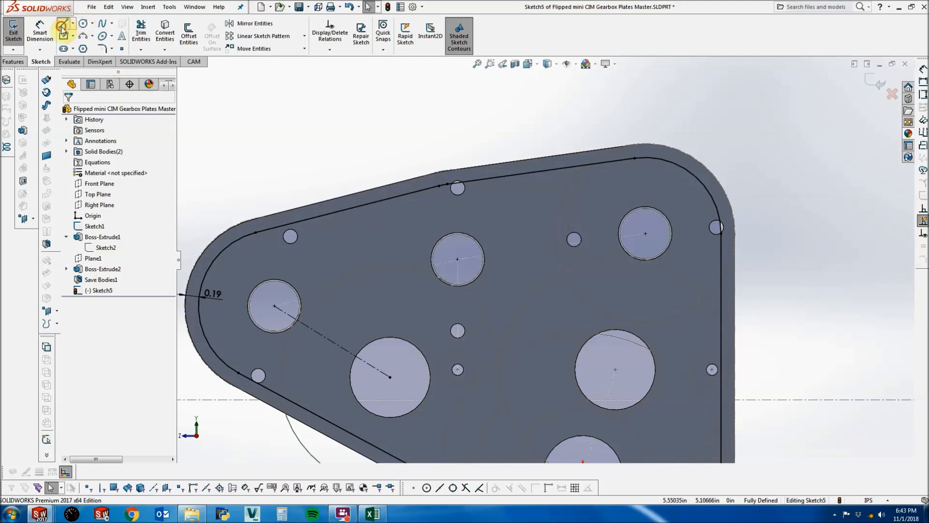
Draw connected construction lines from the left large hole's centre to the right large hole's centre and up to the upper-right medium hole's centre.
{"action": "left_click", "coordinate": [61, 26]}
{"action": "scroll", "coordinate": [490, 385], "scroll_direction": "up", "scroll_amount": 3}
{"action": "scroll", "coordinate": [510, 267], "scroll_direction": "down", "scroll_amount": 3}
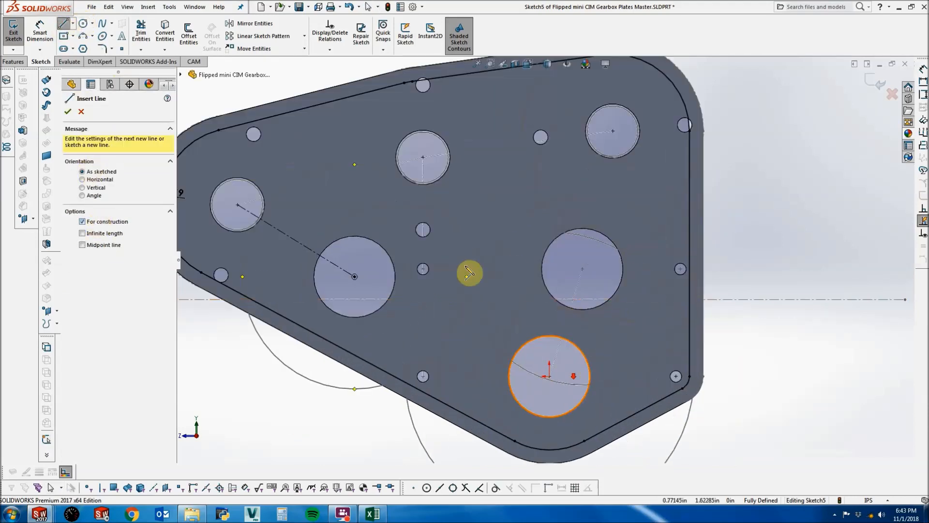
{"action": "left_click", "coordinate": [355, 276]}
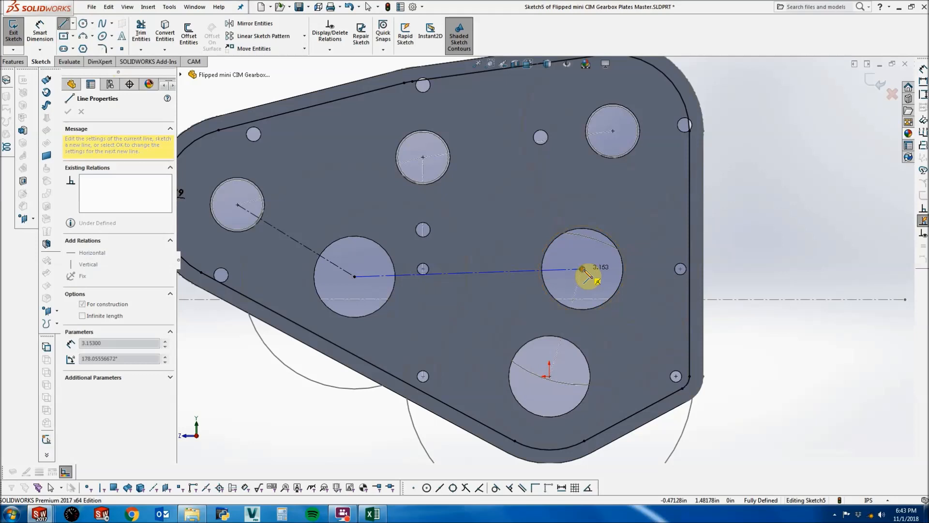
{"action": "left_click", "coordinate": [583, 268]}
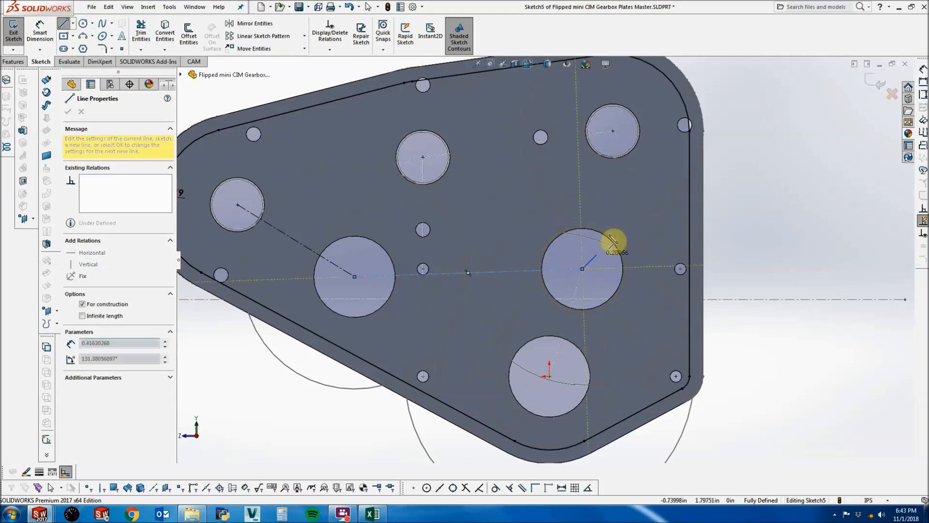
{"action": "left_click", "coordinate": [613, 132]}
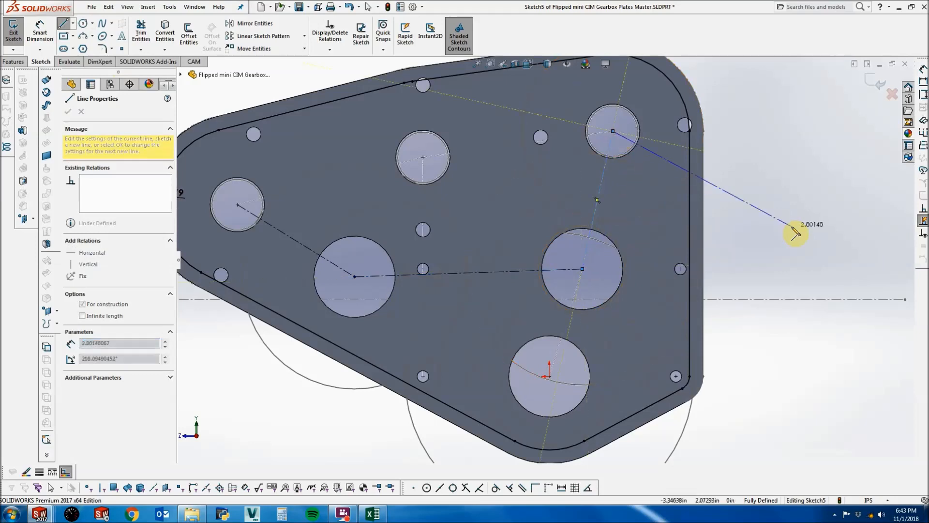
{"action": "key", "text": "Escape"}
Draw construction lines from the upper-middle medium hole to the left large hole and from the right large hole to the large hole at the origin.
{"action": "left_click", "coordinate": [423, 156]}
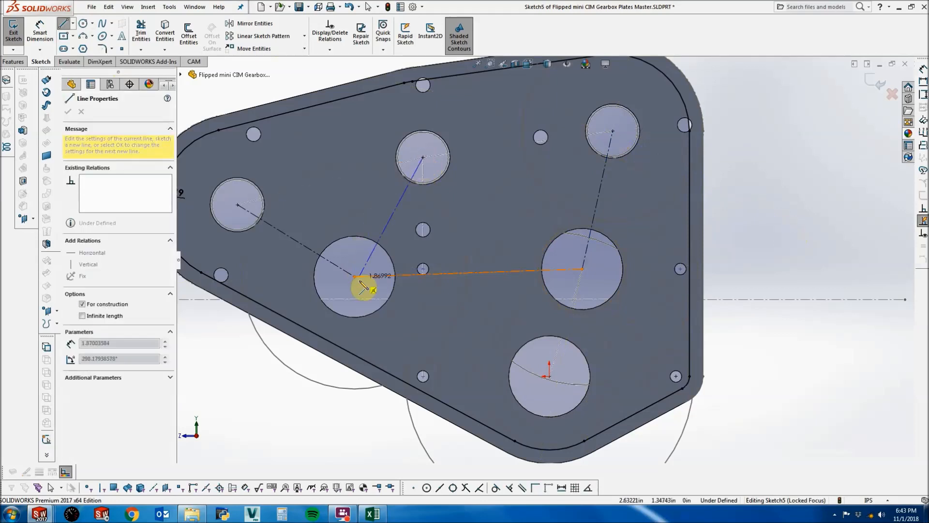
{"action": "left_click", "coordinate": [355, 276]}
{"action": "key", "text": "Escape"}
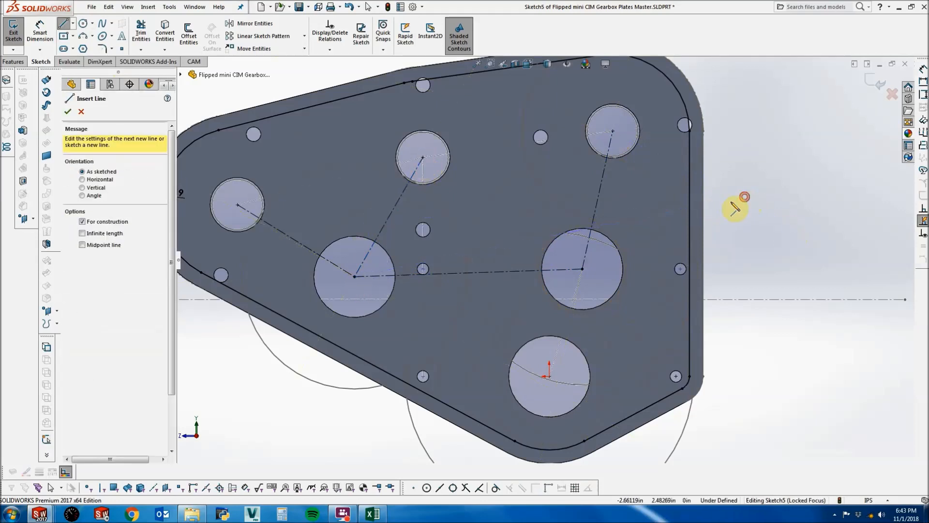
{"action": "left_click", "coordinate": [582, 268]}
{"action": "left_click", "coordinate": [549, 376]}
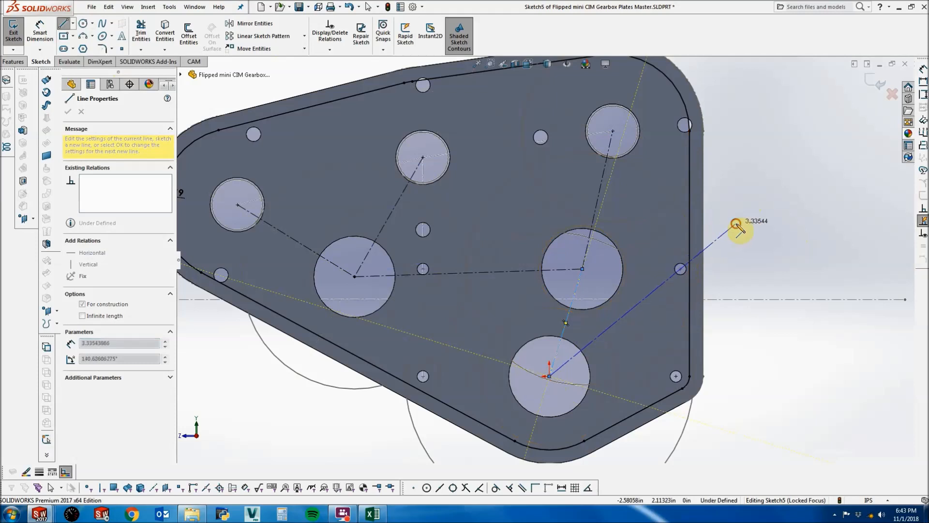
{"action": "key", "text": "Escape"}
Join the upper-middle medium hole's centre to the upper-right and leftmost medium holes' centres with construction lines.
{"action": "scroll", "coordinate": [541, 259], "scroll_direction": "up", "scroll_amount": 2}
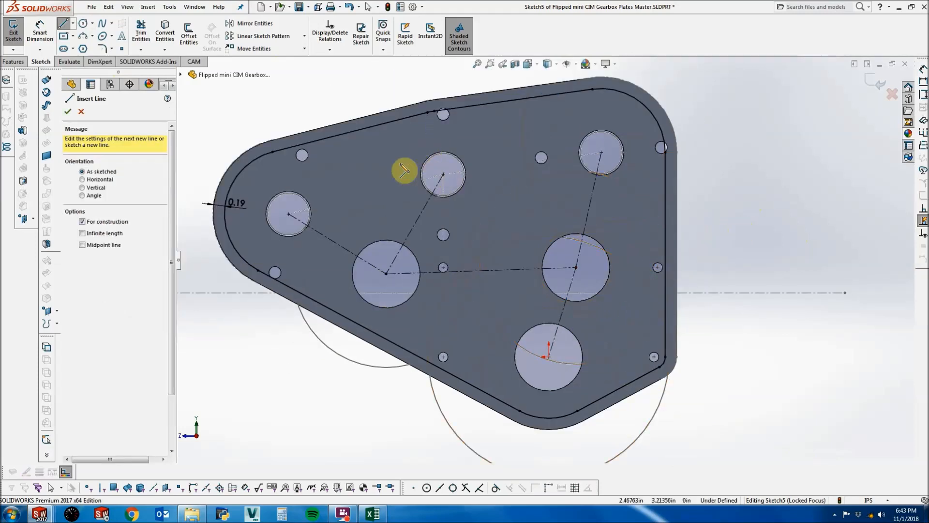
{"action": "left_click", "coordinate": [443, 174]}
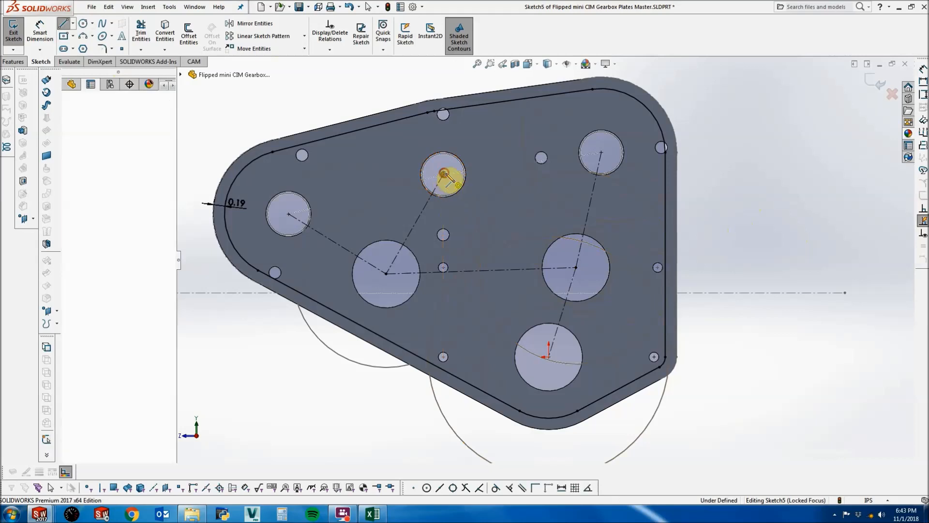
{"action": "left_click", "coordinate": [601, 153]}
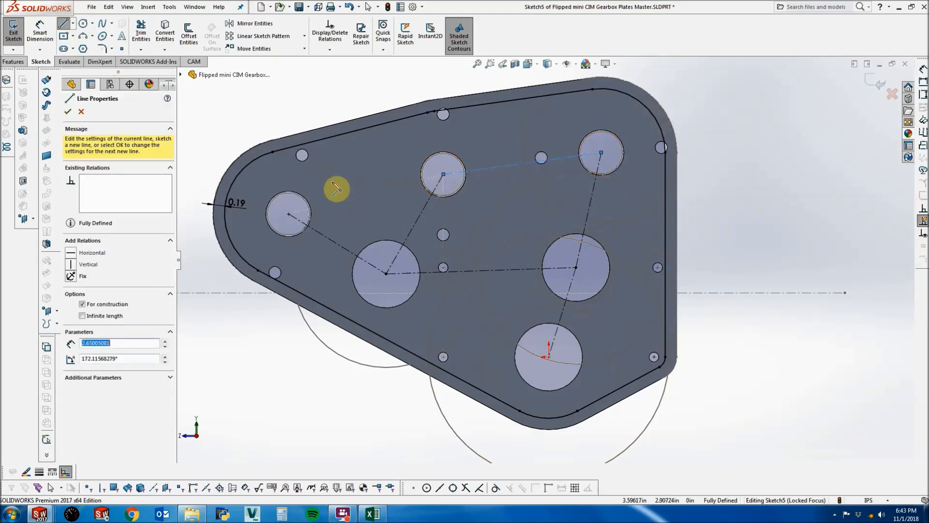
{"action": "left_click", "coordinate": [288, 213]}
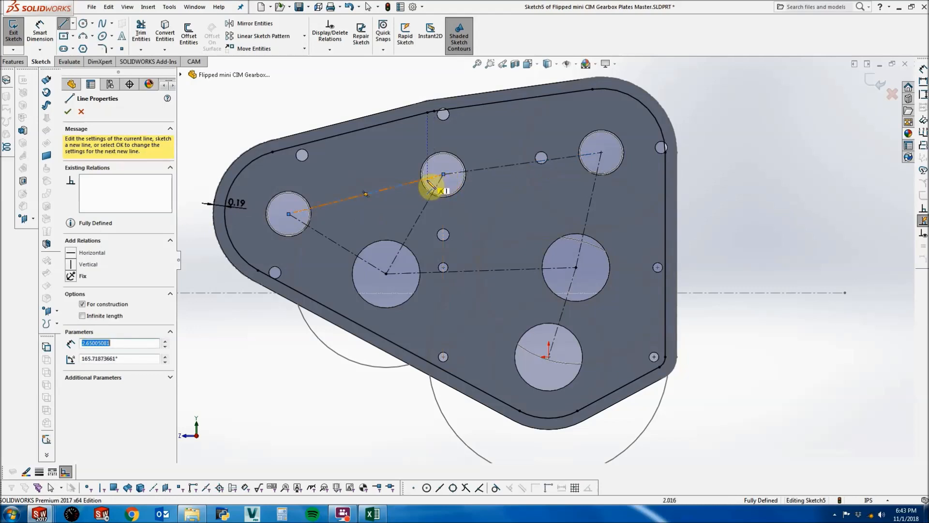
{"action": "left_click", "coordinate": [443, 174]}
Draw a horizontal construction line between the two lowest small holes and a vertical one from the upper-middle medium hole to the small hole above.
{"action": "left_click", "coordinate": [443, 356]}
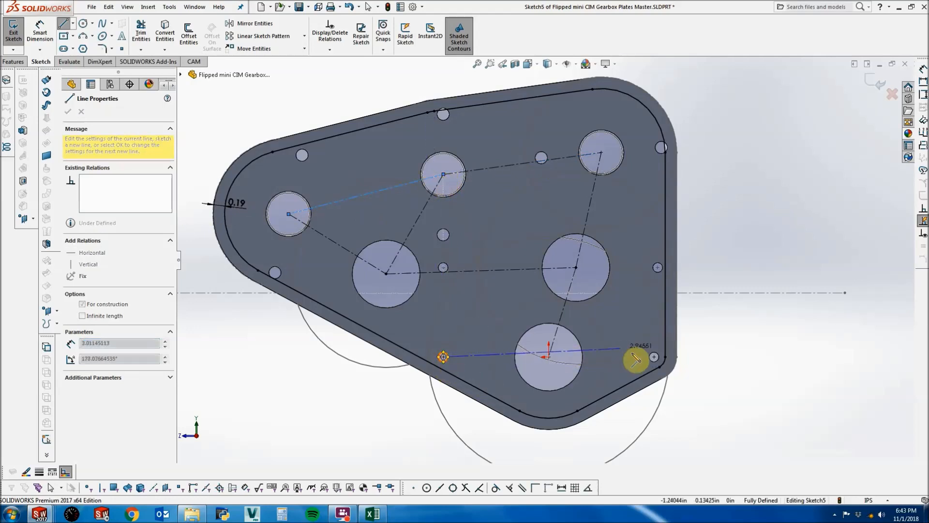
{"action": "left_click", "coordinate": [652, 357]}
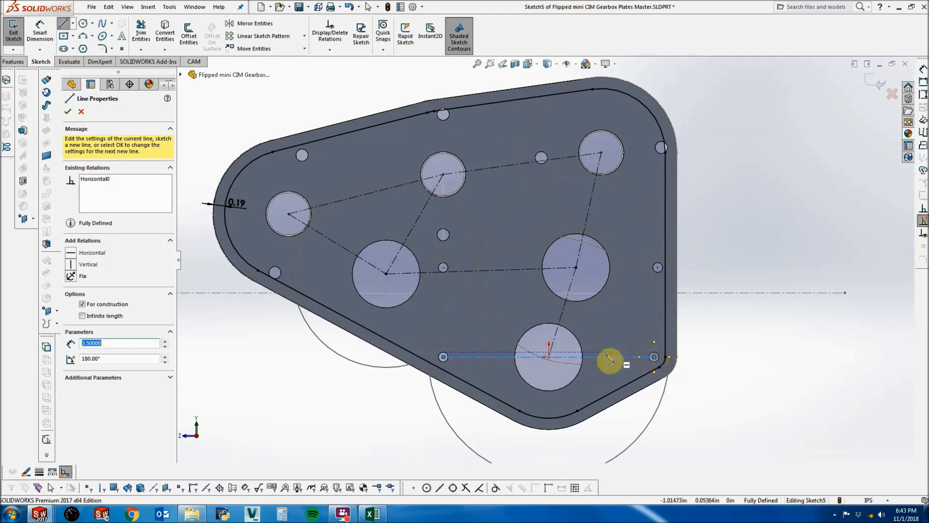
{"action": "scroll", "coordinate": [482, 267], "scroll_direction": "down", "scroll_amount": 2}
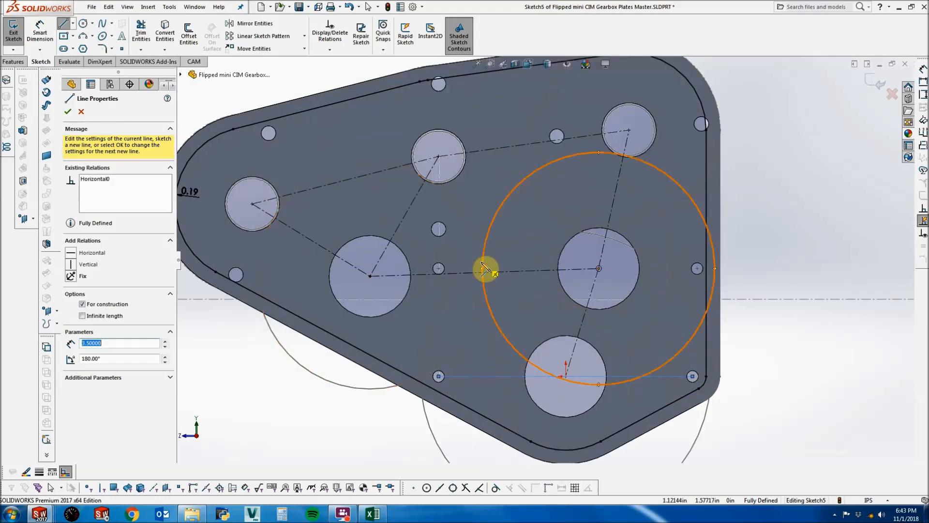
{"action": "left_click", "coordinate": [439, 157]}
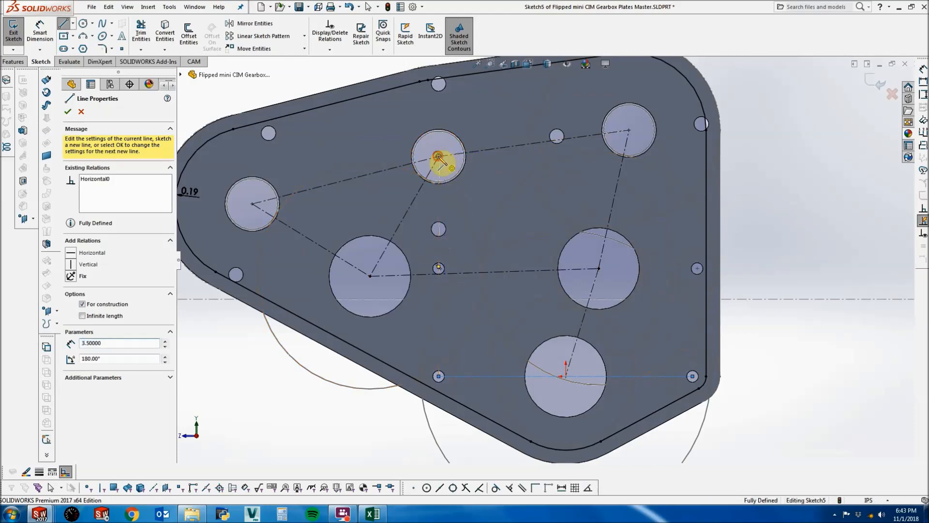
{"action": "left_click", "coordinate": [438, 156]}
{"action": "scroll", "coordinate": [438, 89], "scroll_direction": "down", "scroll_amount": 1}
{"action": "left_click", "coordinate": [439, 94]}
{"action": "scroll", "coordinate": [475, 254], "scroll_direction": "up", "scroll_amount": 3}
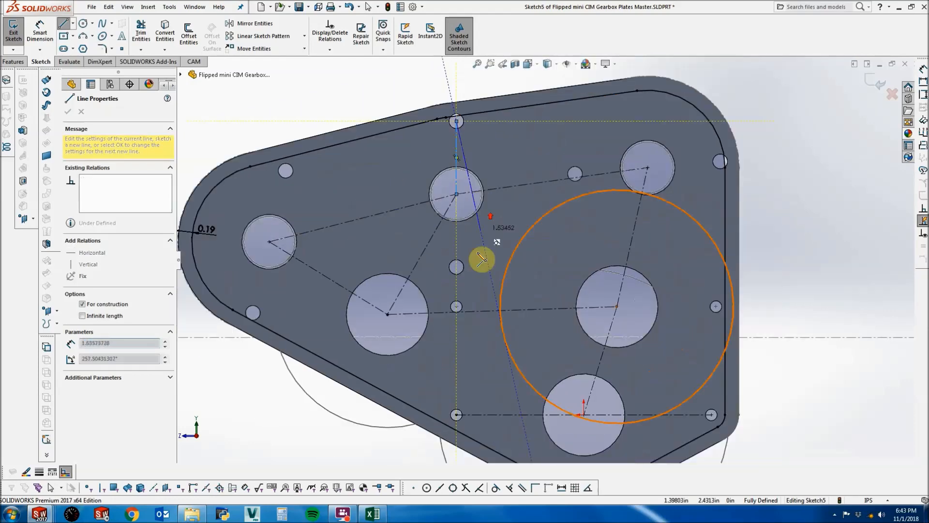
{"action": "double_click", "coordinate": [433, 125]}
{"action": "scroll", "coordinate": [494, 249], "scroll_direction": "down", "scroll_amount": 2}
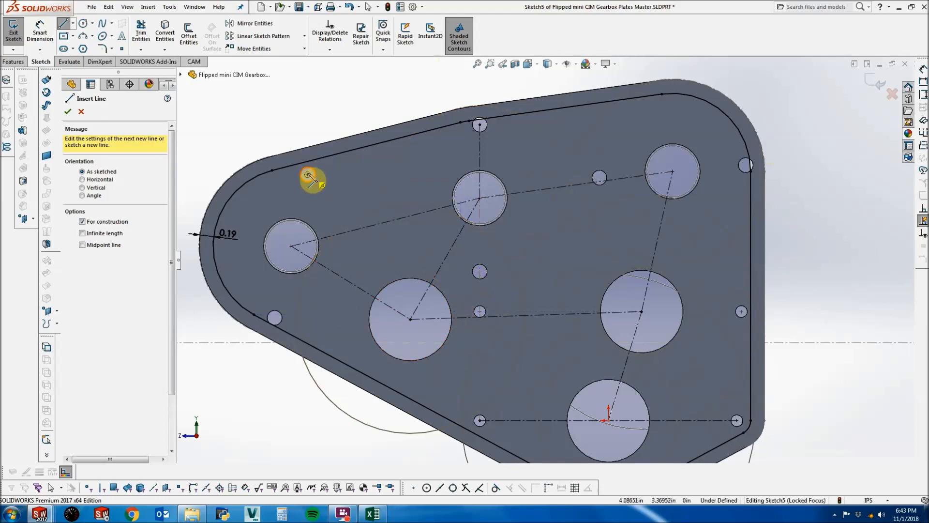
Draw construction lines between the two leftmost small holes and from the upper-right medium hole's centre to the small hole at the upper-right edge.
{"action": "left_click_drag", "start_coordinate": [308, 174], "coordinate": [274, 317]}
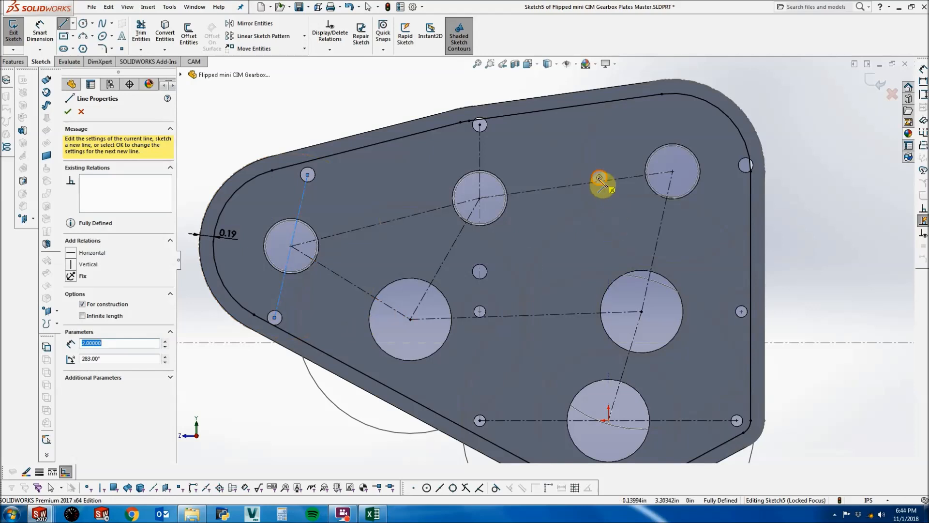
{"action": "left_click", "coordinate": [672, 171]}
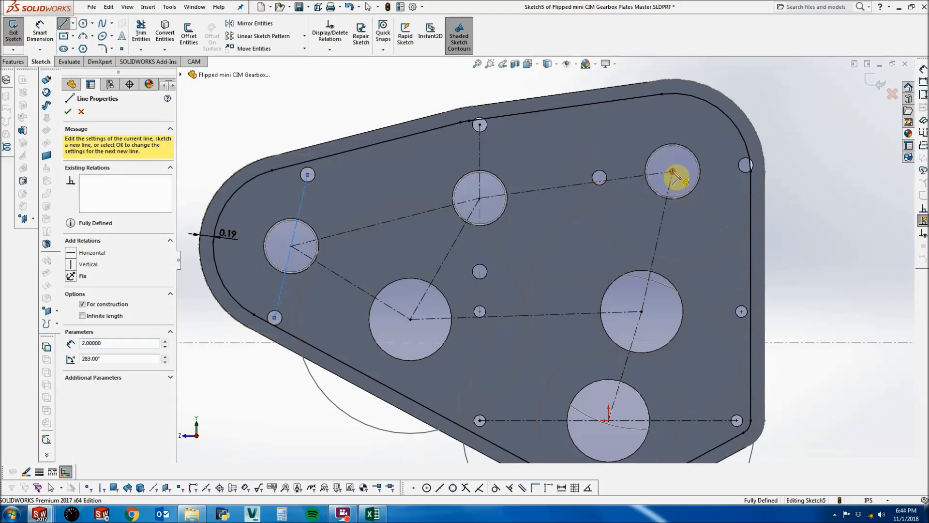
{"action": "left_click", "coordinate": [745, 165]}
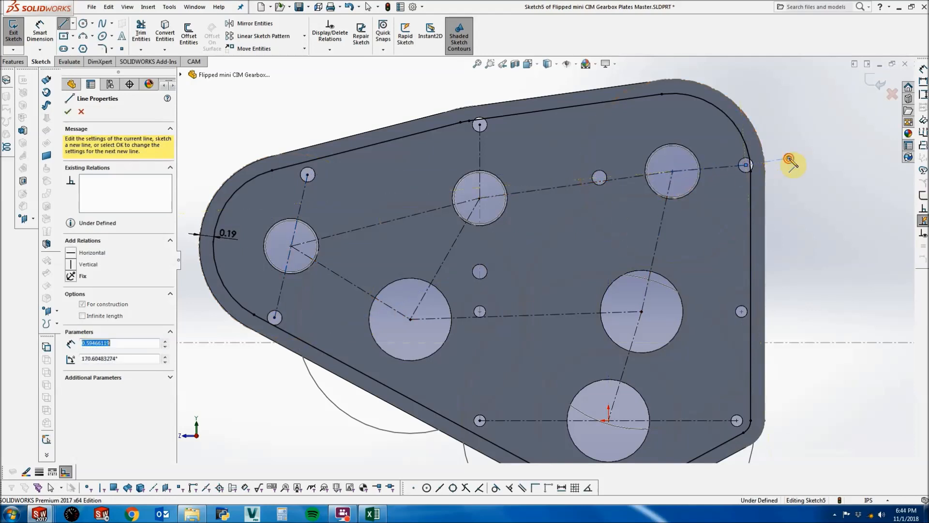
{"action": "key", "text": "Escape"}
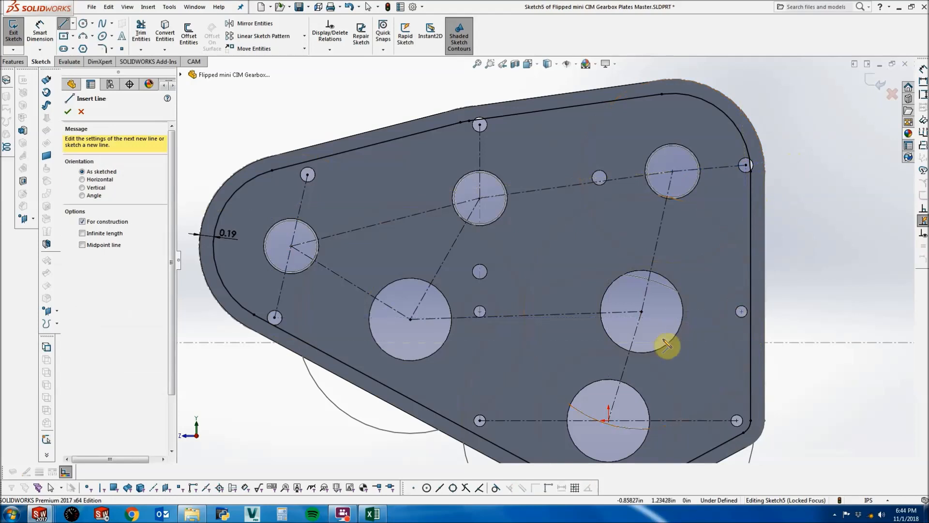
Draw a construction line from the right large hole's centre to the small hole midway along the plate's right edge.
{"action": "left_click", "coordinate": [642, 312]}
{"action": "left_click", "coordinate": [742, 311]}
{"action": "key", "text": "Escape"}
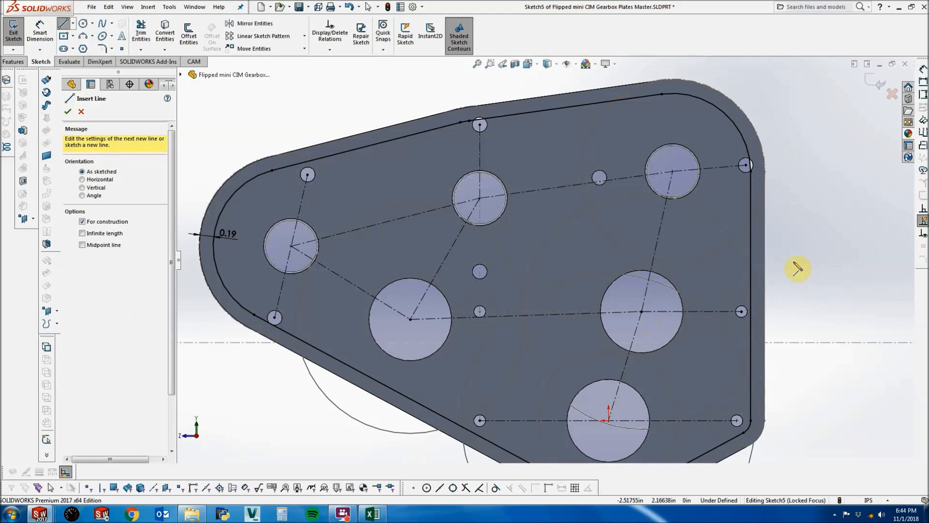
{"action": "left_click", "coordinate": [479, 311]}
{"action": "key", "text": "Escape"}
Draw a vertical construction line from the lower of the two central small holes to the lowest small hole beneath it.
{"action": "left_click", "coordinate": [62, 23]}
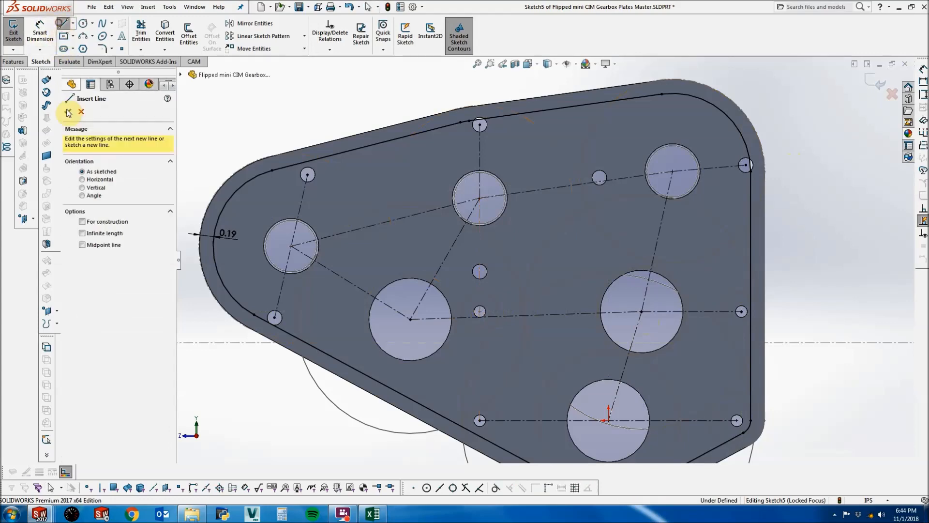
{"action": "left_click", "coordinate": [103, 225]}
{"action": "scroll", "coordinate": [551, 320], "scroll_direction": "down", "scroll_amount": 4}
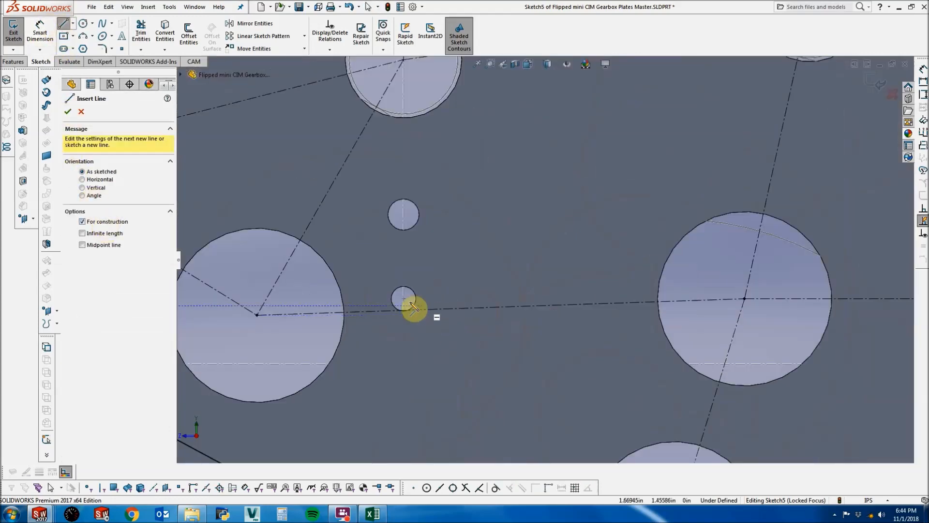
{"action": "left_click", "coordinate": [403, 300]}
{"action": "scroll", "coordinate": [421, 319], "scroll_direction": "up", "scroll_amount": 5}
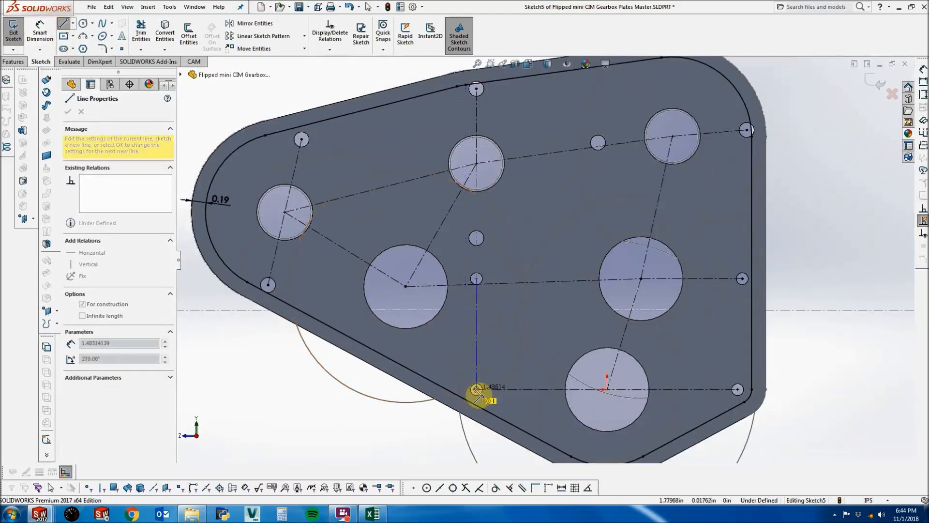
{"action": "left_click", "coordinate": [476, 389]}
{"action": "key", "text": "Escape"}
{"action": "scroll", "coordinate": [522, 288], "scroll_direction": "up", "scroll_amount": 2}
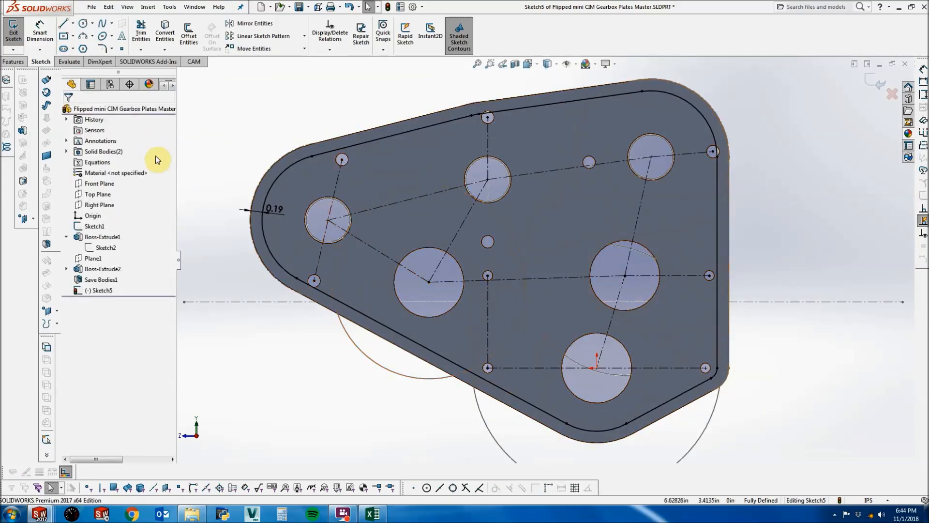
Draw circles of roughly 0.3 in radius centred on the six small holes in the upper and left parts of the plate.
{"action": "left_click", "coordinate": [83, 22]}
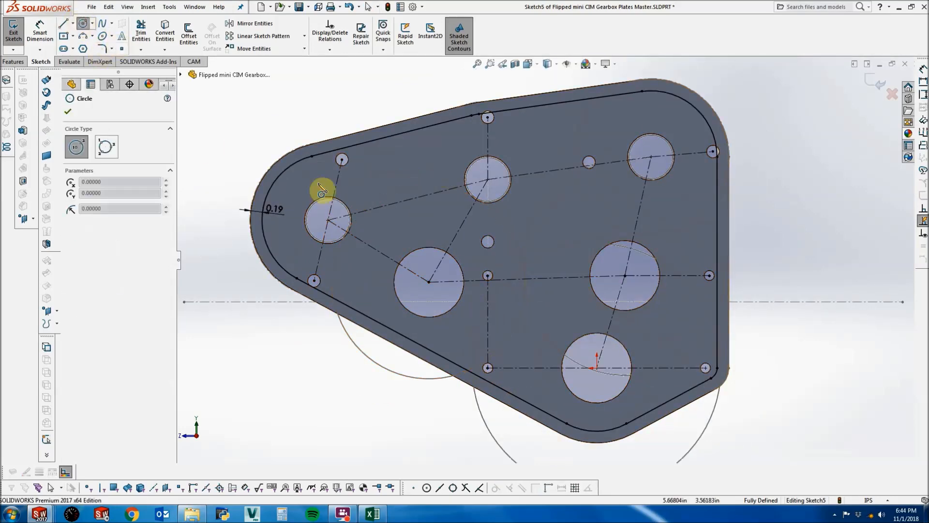
{"action": "left_click", "coordinate": [342, 159]}
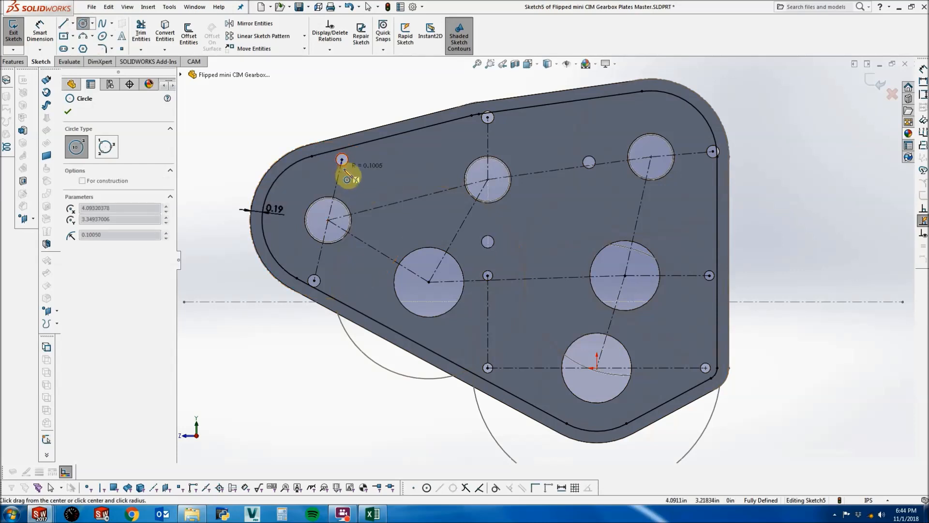
{"action": "left_click", "coordinate": [349, 171]}
{"action": "left_click", "coordinate": [488, 117]}
{"action": "left_click", "coordinate": [498, 129]}
{"action": "left_click", "coordinate": [329, 290]}
{"action": "left_click", "coordinate": [488, 242]}
{"action": "left_click", "coordinate": [499, 257]}
{"action": "left_click", "coordinate": [589, 162]}
{"action": "left_click", "coordinate": [587, 183]}
{"action": "left_click", "coordinate": [712, 151]}
{"action": "left_click", "coordinate": [713, 172]}
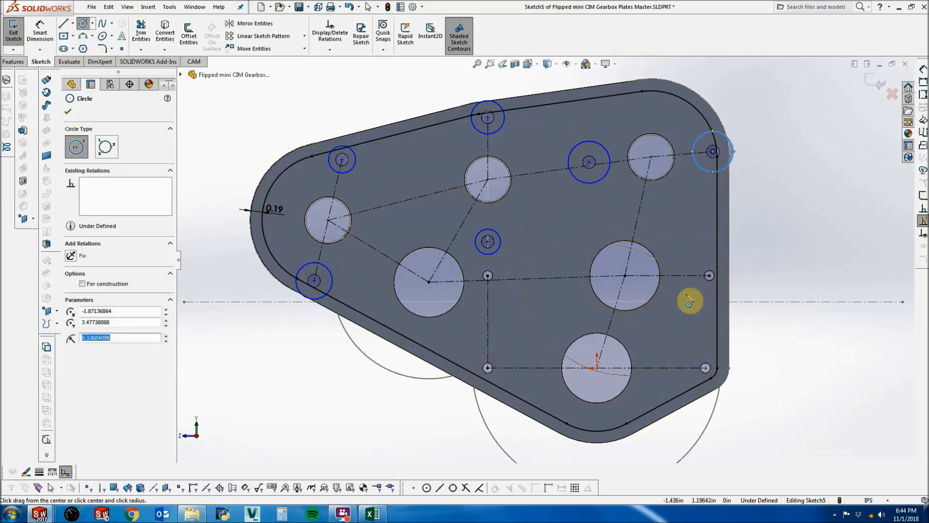
Draw circles of roughly 0.3 in radius around the right-edge middle, lower central and two lowest small holes.
{"action": "left_click", "coordinate": [708, 276]}
{"action": "left_click", "coordinate": [710, 291]}
{"action": "left_click", "coordinate": [487, 275]}
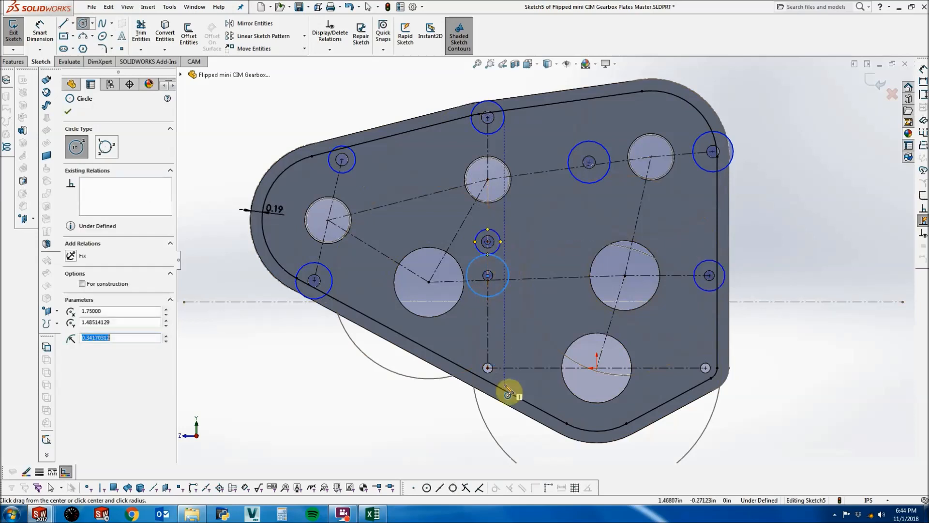
{"action": "left_click", "coordinate": [487, 367]}
{"action": "left_click", "coordinate": [511, 368]}
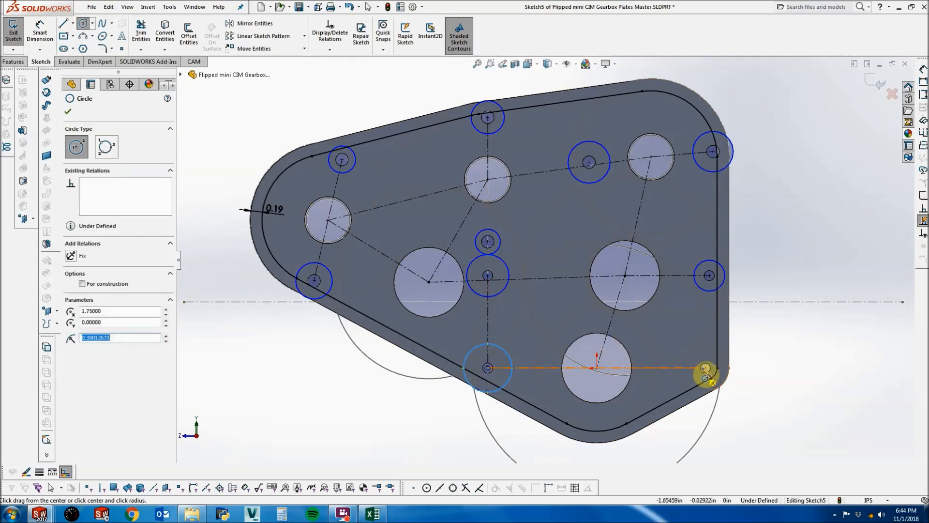
{"action": "key", "text": "Escape"}
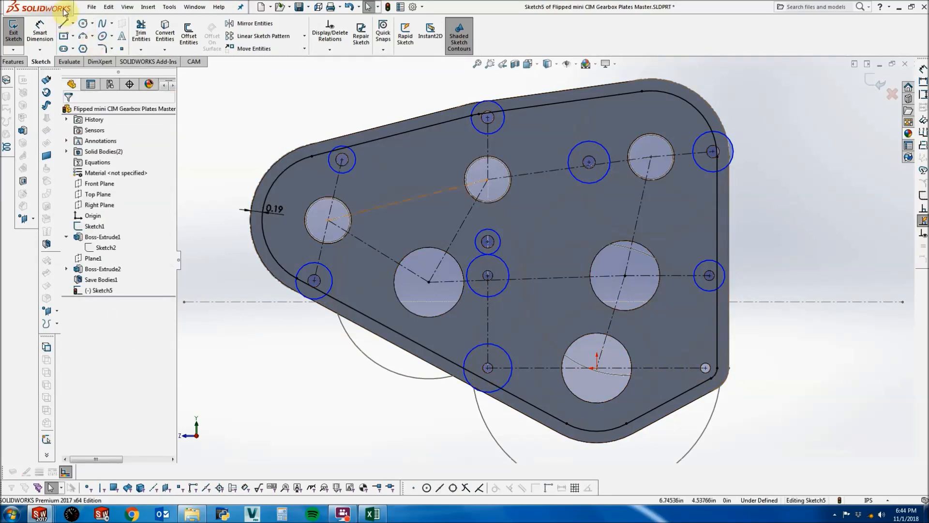
{"action": "left_click", "coordinate": [705, 368]}
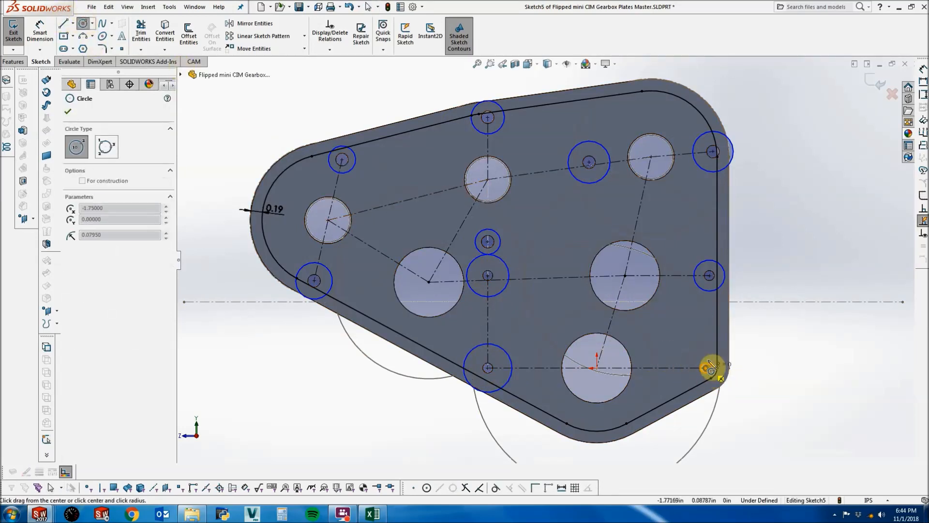
{"action": "left_click", "coordinate": [707, 353]}
{"action": "key", "text": "Escape"}
Make the six circles around the upper and left small holes equal in size.
{"action": "left_click", "coordinate": [328, 269]}
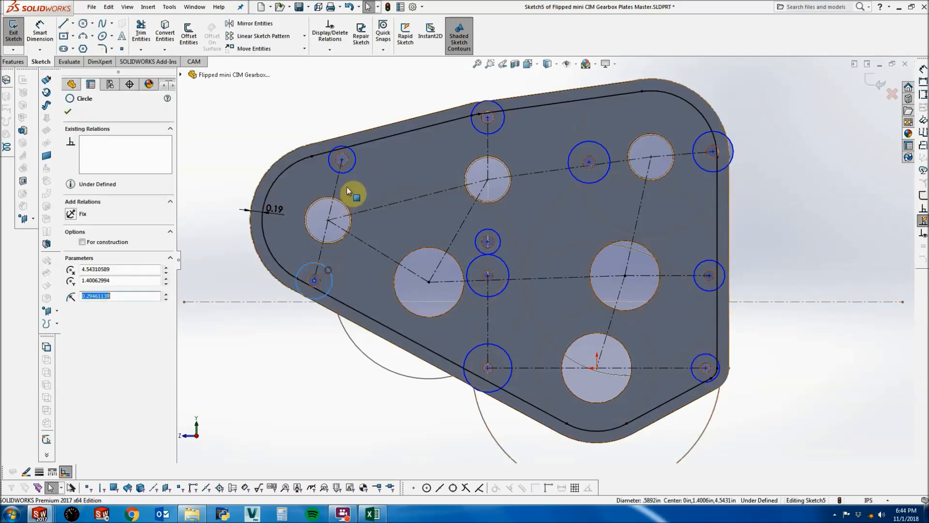
{"action": "left_click", "coordinate": [351, 171], "text": "ctrl"}
{"action": "left_click", "coordinate": [479, 232], "text": "ctrl"}
{"action": "left_click", "coordinate": [497, 128], "text": "ctrl"}
{"action": "left_click", "coordinate": [567, 156], "text": "ctrl"}
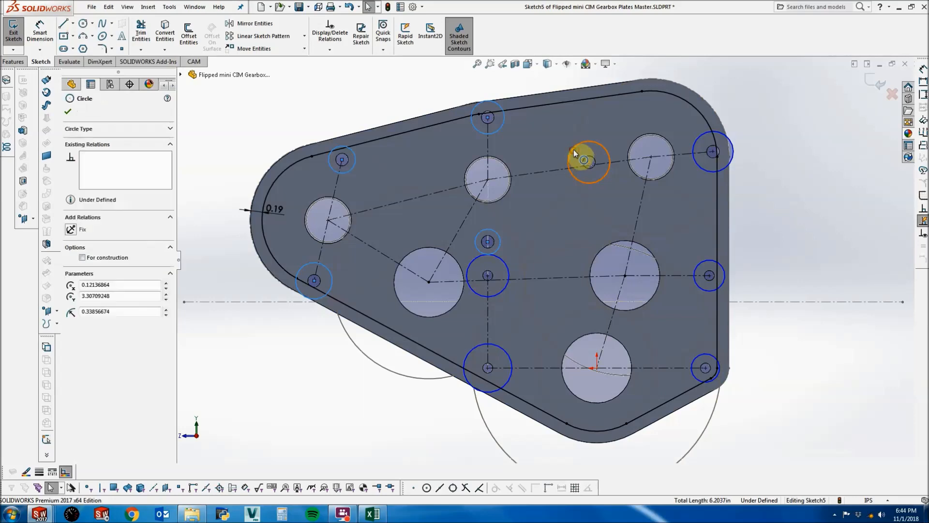
{"action": "left_click", "coordinate": [696, 144], "text": "ctrl"}
{"action": "left_click", "coordinate": [72, 313]}
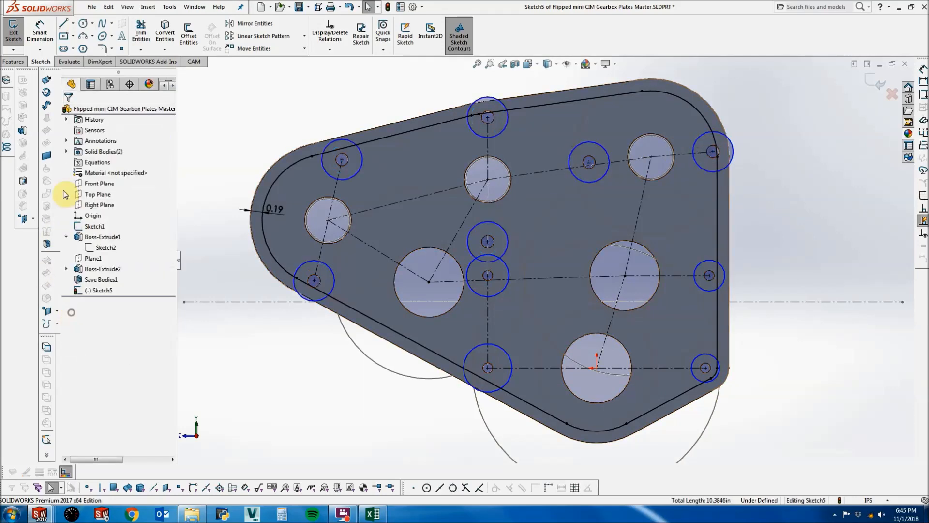
Dimension the diameter of the circle around the topmost small hole and set it to 0.5 in.
{"action": "left_click", "coordinate": [40, 31]}
{"action": "left_click", "coordinate": [478, 123]}
{"action": "left_click", "coordinate": [473, 91]}
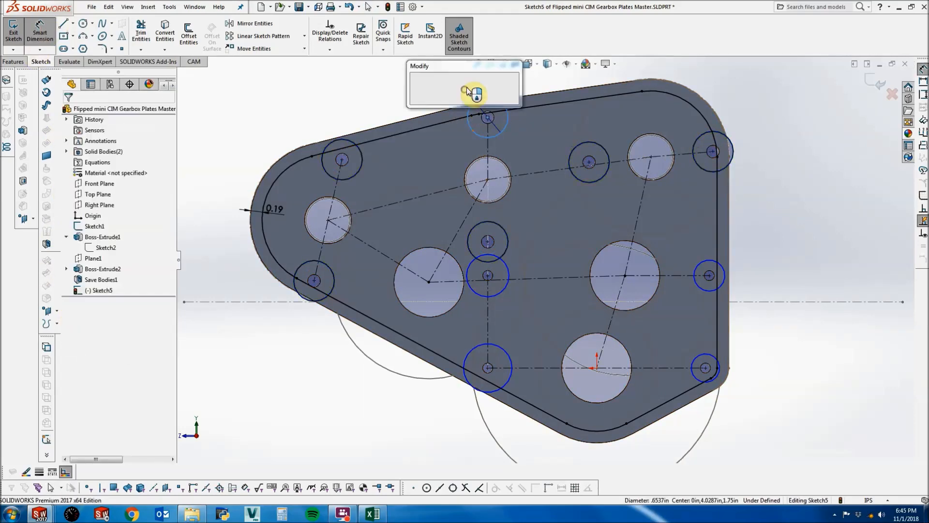
{"action": "type", "text": ".25"}
{"action": "key", "text": "Return"}
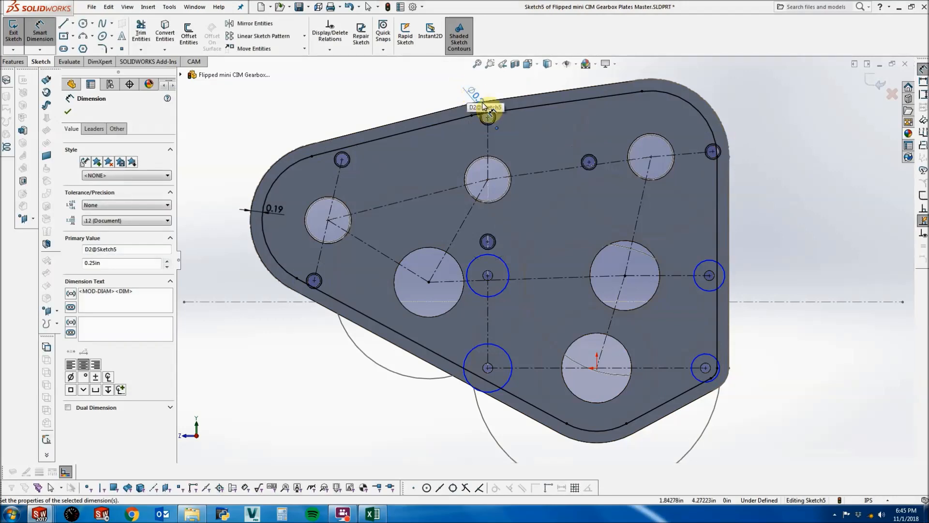
{"action": "double_click", "coordinate": [484, 100]}
{"action": "type", "text": ".5"}
{"action": "key", "text": "Return"}
{"action": "key", "text": "Escape"}
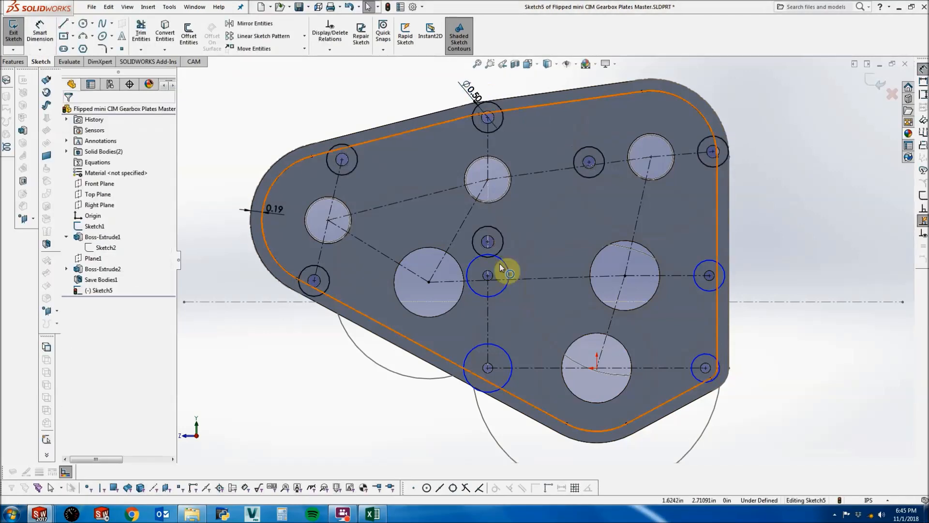
Dimension the circle around the lower central small hole with a diameter of 0.63 in.
{"action": "scroll", "coordinate": [503, 265], "scroll_direction": "down", "scroll_amount": 3}
{"action": "left_click", "coordinate": [40, 31]}
{"action": "left_click", "coordinate": [524, 275]}
{"action": "left_click", "coordinate": [541, 264]}
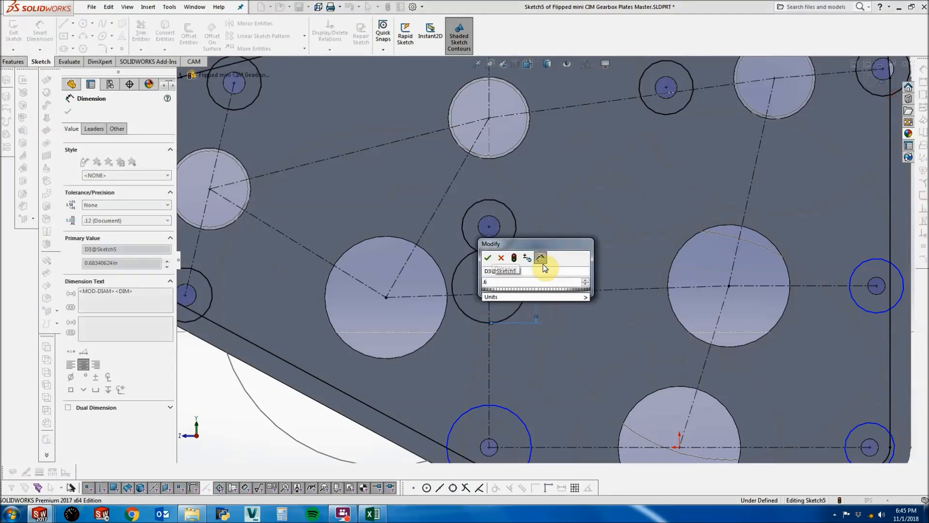
{"action": "key", "text": "Return"}
{"action": "key", "text": "Escape"}
Make the circles around the lower central, right-edge middle and two lowest small holes equal in size.
{"action": "scroll", "coordinate": [561, 291], "scroll_direction": "up", "scroll_amount": 2}
{"action": "left_click", "coordinate": [519, 294]}
{"action": "left_click", "coordinate": [533, 384], "text": "ctrl"}
{"action": "left_click", "coordinate": [757, 376], "text": "ctrl"}
{"action": "left_click", "coordinate": [765, 295], "text": "ctrl"}
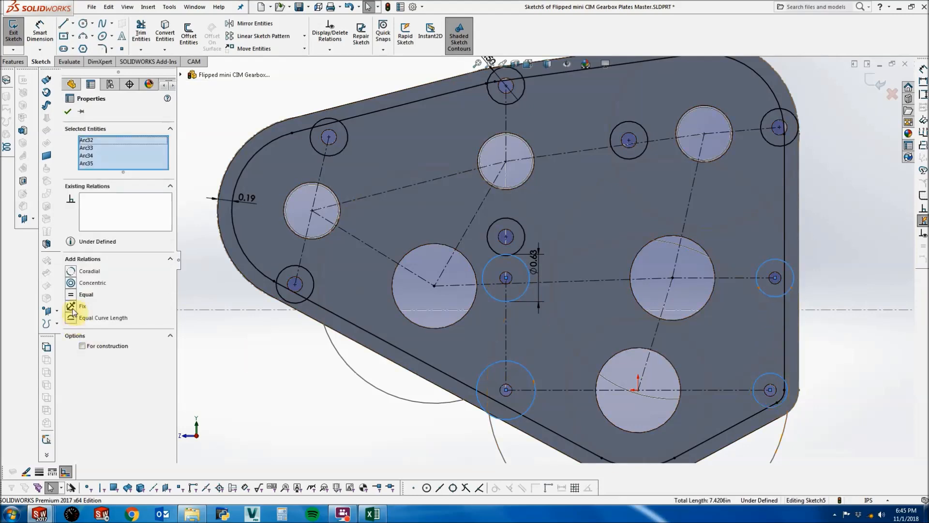
{"action": "left_click", "coordinate": [73, 302]}
{"action": "key", "text": "Escape"}
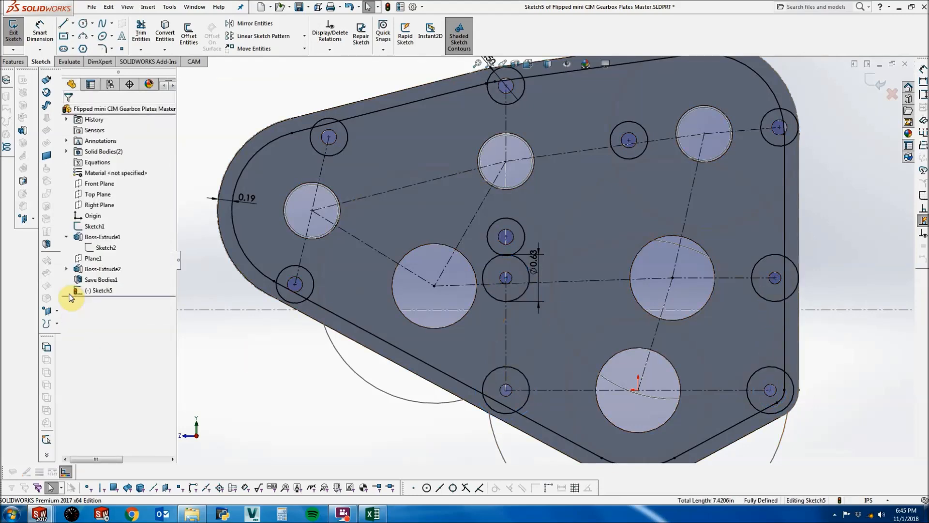
Draw a circle about 1.78 in in diameter centred on the left large hole.
{"action": "scroll", "coordinate": [744, 366], "scroll_direction": "up", "scroll_amount": 1}
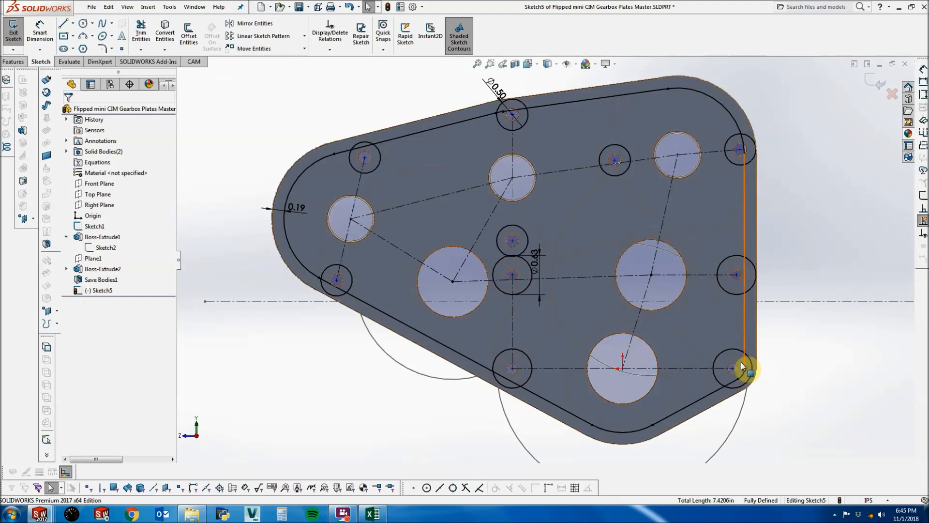
{"action": "left_click", "coordinate": [83, 23]}
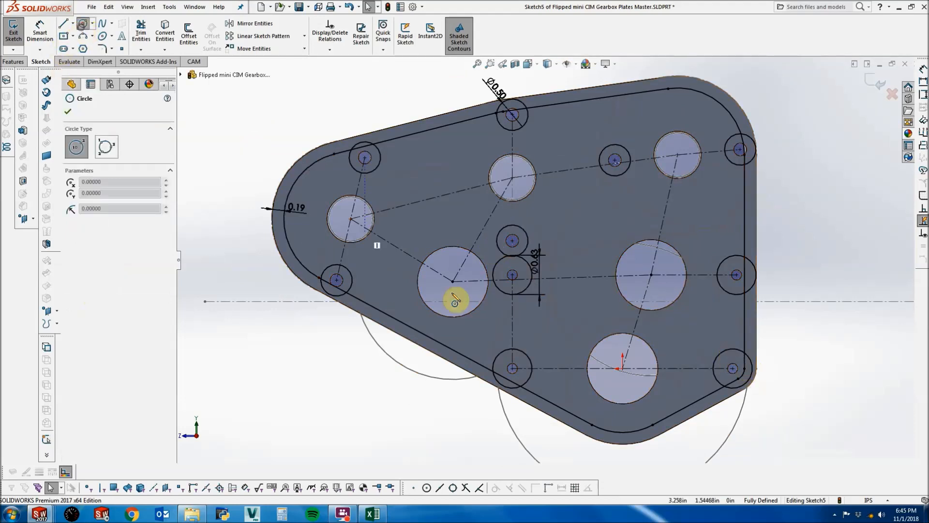
{"action": "left_click", "coordinate": [453, 281]}
{"action": "left_click", "coordinate": [397, 275]}
{"action": "left_click", "coordinate": [68, 111]}
Dimension the new circle around the left large hole with a diameter of 1.5 in.
{"action": "left_click", "coordinate": [40, 34]}
{"action": "scroll", "coordinate": [473, 242], "scroll_direction": "down", "scroll_amount": 3}
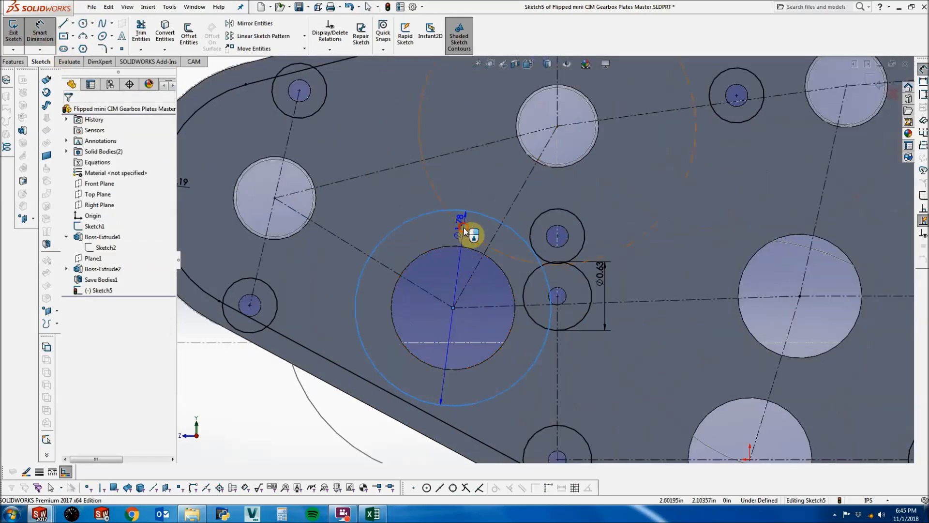
{"action": "left_click", "coordinate": [474, 235]}
{"action": "left_click", "coordinate": [474, 234]}
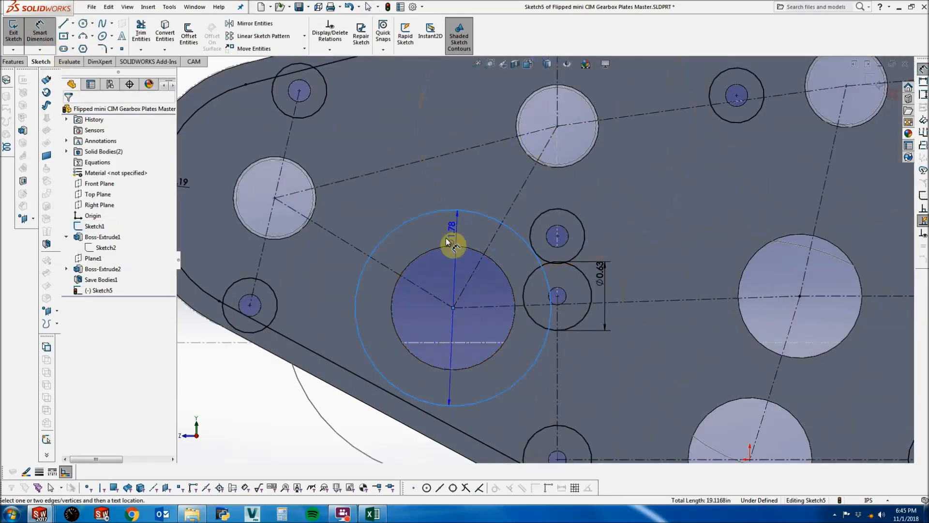
{"action": "left_click", "coordinate": [431, 236]}
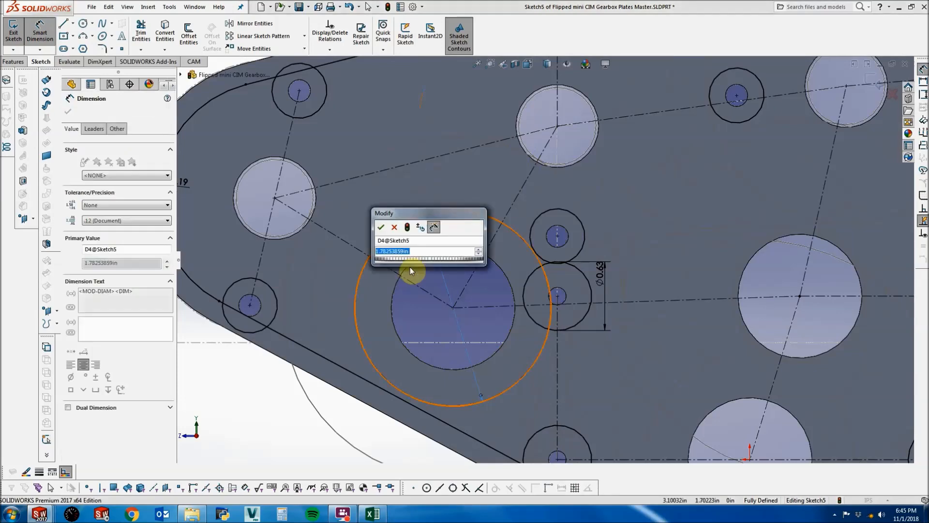
{"action": "left_click_drag", "start_coordinate": [262, 210], "coordinate": [290, 298]}
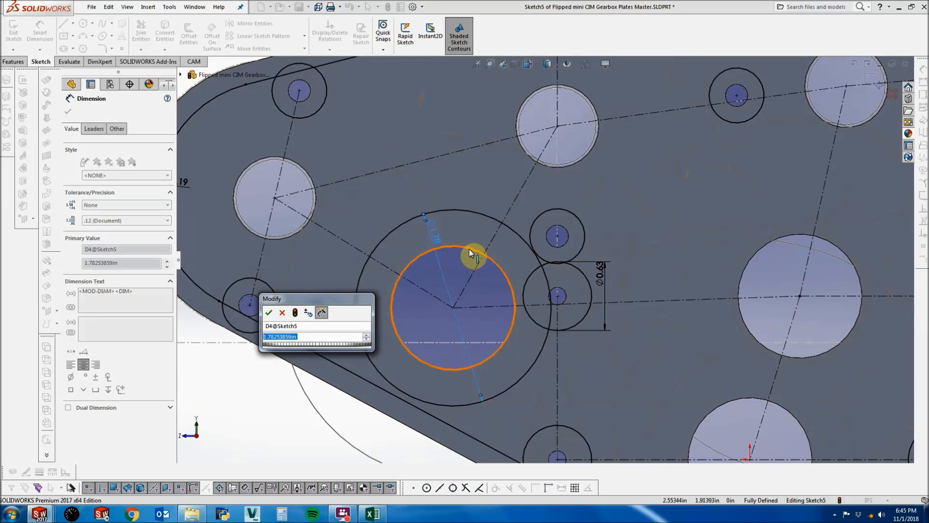
{"action": "left_click_drag", "start_coordinate": [344, 289], "coordinate": [317, 276]}
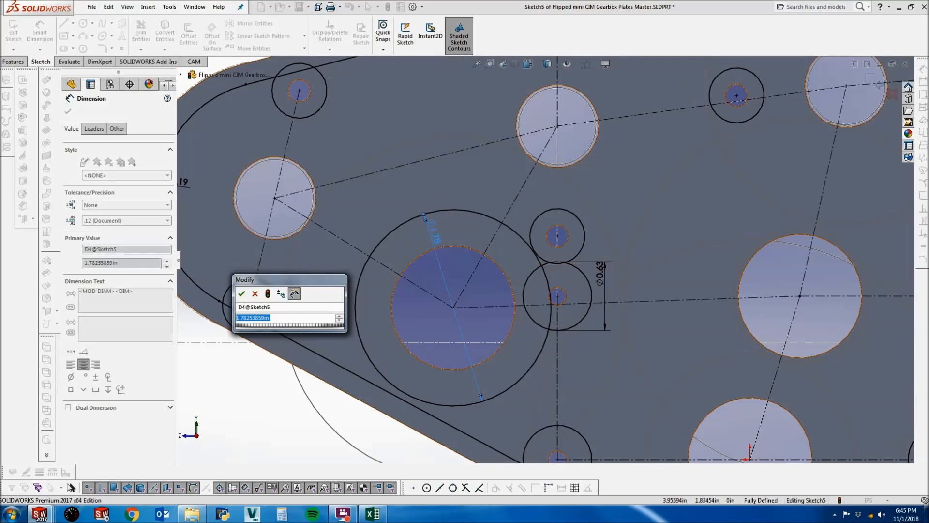
{"action": "type", "text": "1.2"}
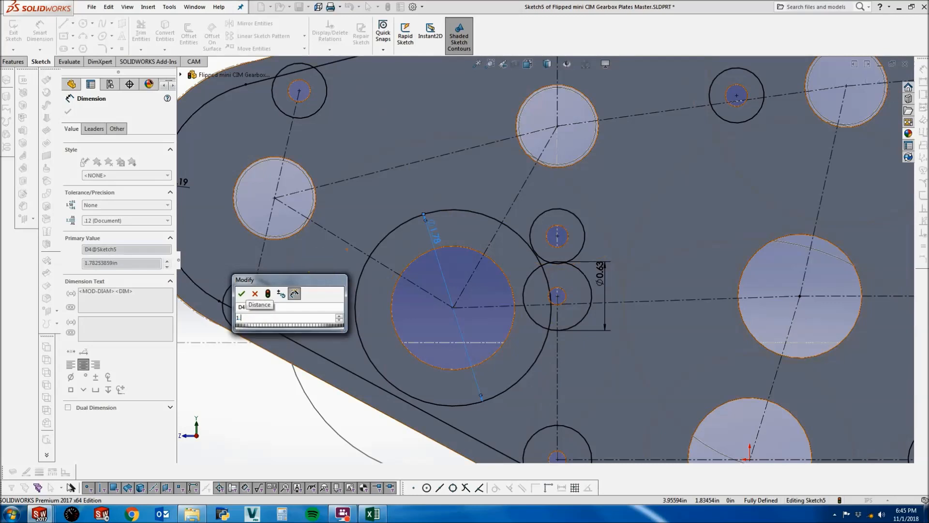
{"action": "key", "text": "BackSpace"}
{"action": "type", "text": "5"}
{"action": "key", "text": "Return"}
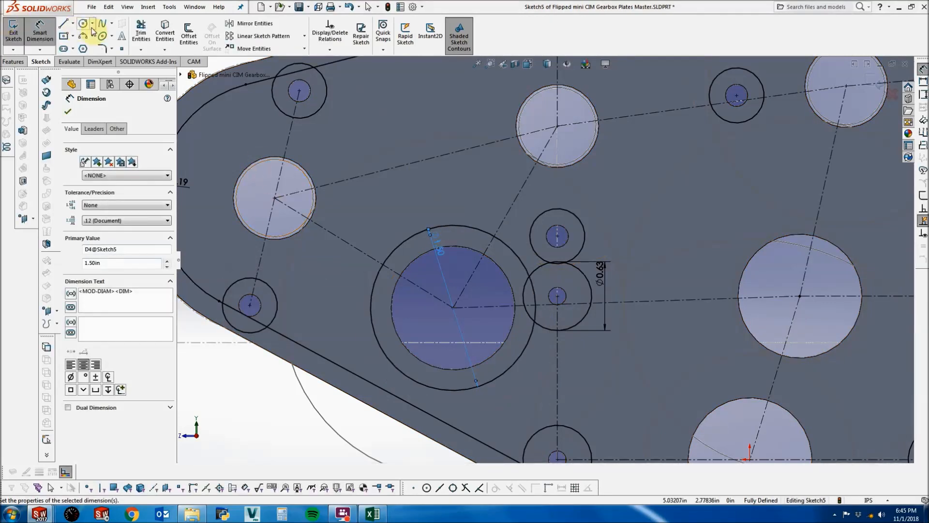
Draw a circle centred on each of the three medium holes, with the left one about 1.46 in in diameter.
{"action": "left_click", "coordinate": [85, 24]}
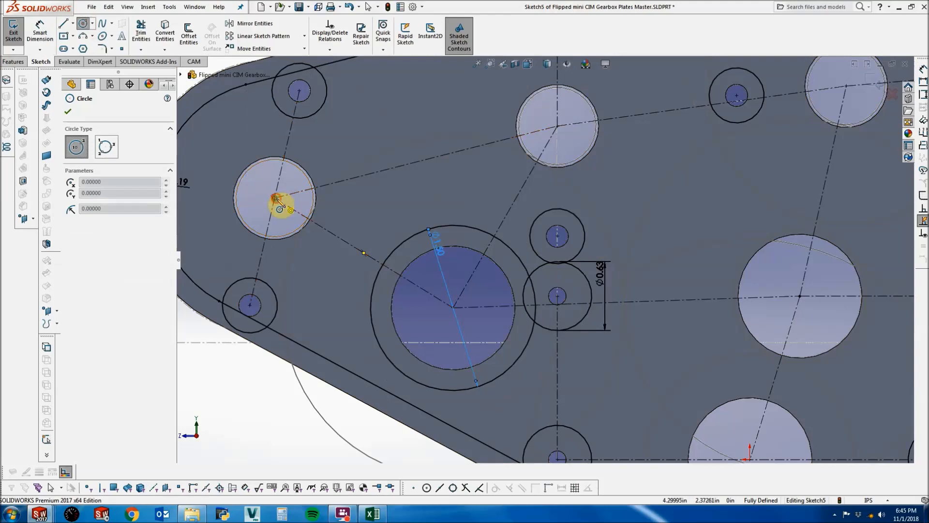
{"action": "left_click", "coordinate": [275, 198]}
{"action": "left_click", "coordinate": [341, 175]}
{"action": "key", "text": "Escape"}
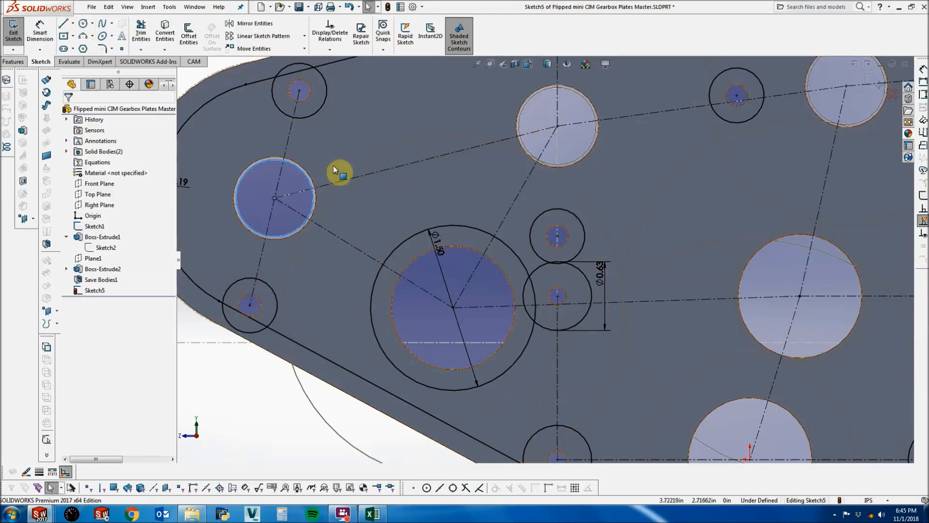
{"action": "left_click_drag", "start_coordinate": [307, 175], "coordinate": [343, 156]}
{"action": "left_click", "coordinate": [557, 126]}
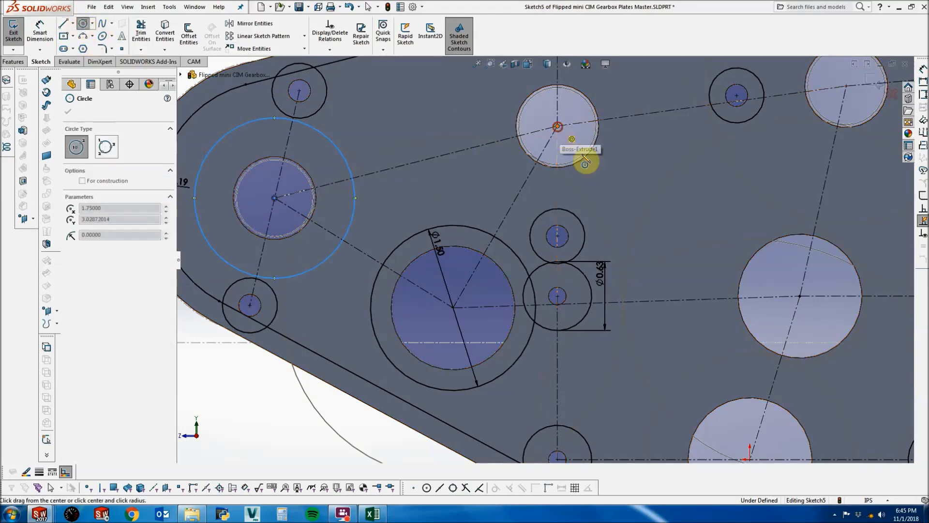
{"action": "left_click", "coordinate": [602, 173]}
{"action": "scroll", "coordinate": [779, 150], "scroll_direction": "up", "scroll_amount": 3}
{"action": "left_click", "coordinate": [720, 158]}
{"action": "left_click", "coordinate": [683, 182]}
{"action": "key", "text": "Escape"}
{"action": "left_click", "coordinate": [589, 164], "text": "ctrl"}
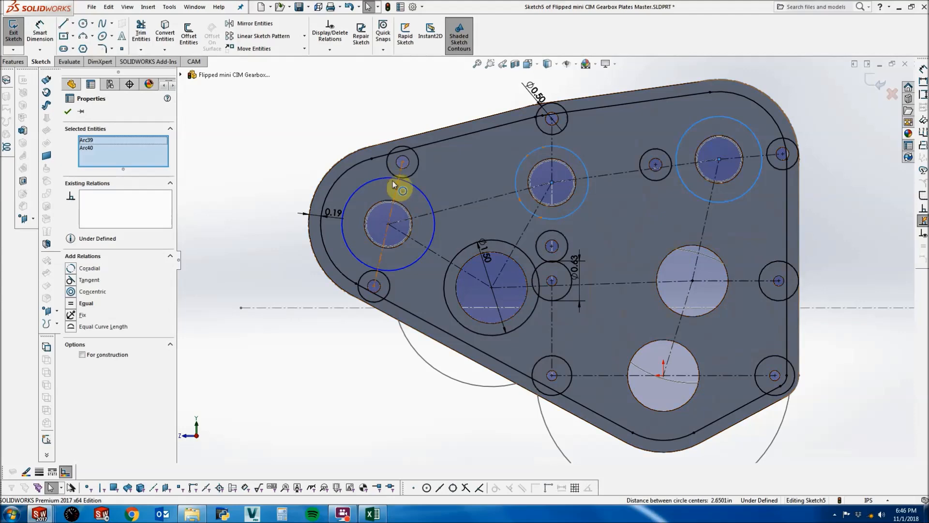
{"action": "left_click", "coordinate": [401, 181], "text": "ctrl"}
{"action": "left_click", "coordinate": [34, 29]}
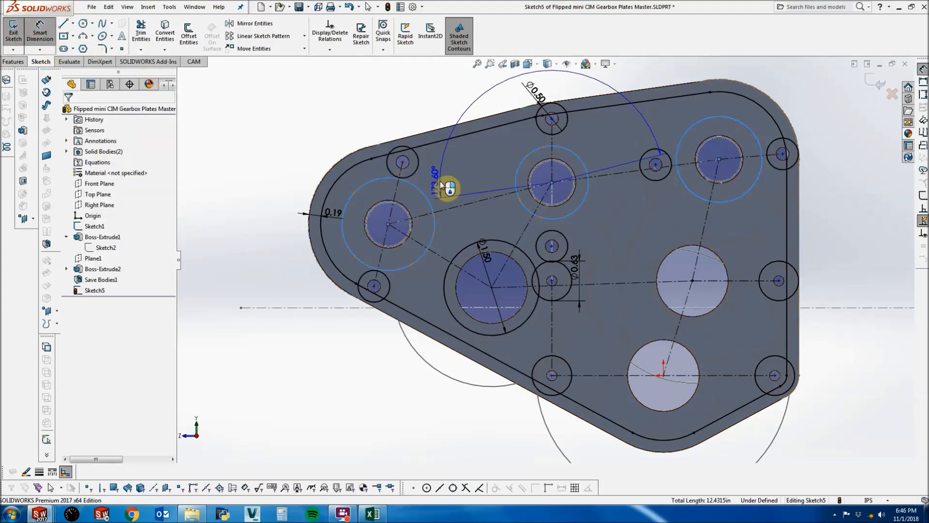
{"action": "key", "text": "Escape"}
Make the circles around the three medium holes equal in size.
{"action": "left_click", "coordinate": [422, 194]}
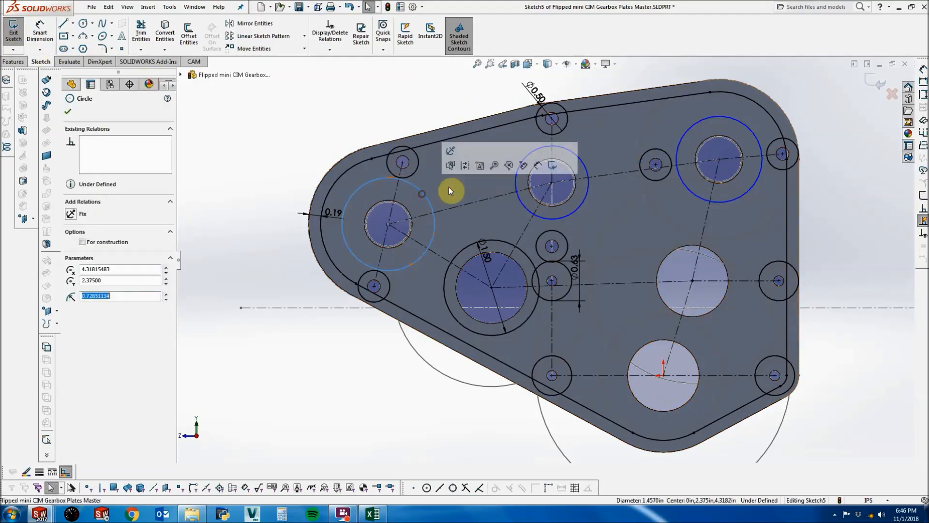
{"action": "left_click", "coordinate": [586, 154], "text": "ctrl"}
{"action": "left_click", "coordinate": [680, 152], "text": "ctrl"}
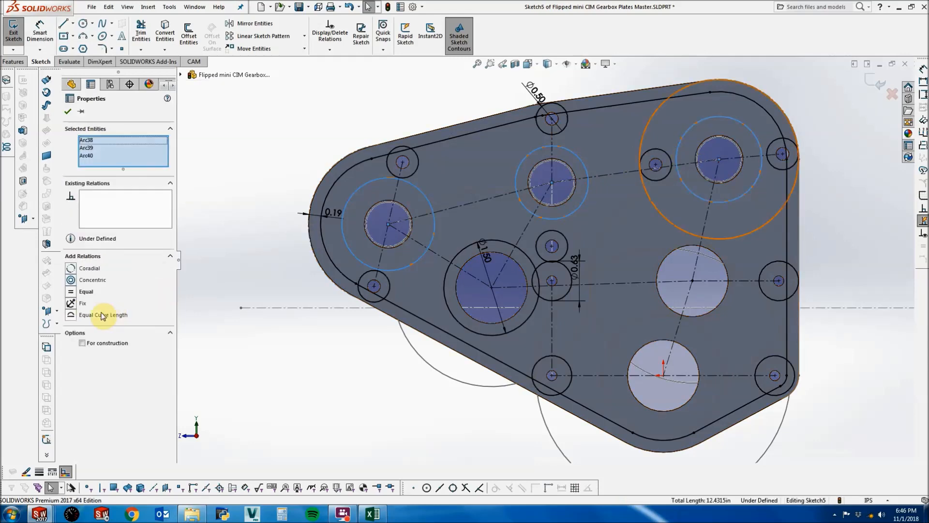
{"action": "left_click", "coordinate": [84, 291]}
Dimension the circle around the left medium hole with a diameter of 1.25 in.
{"action": "left_click", "coordinate": [33, 30]}
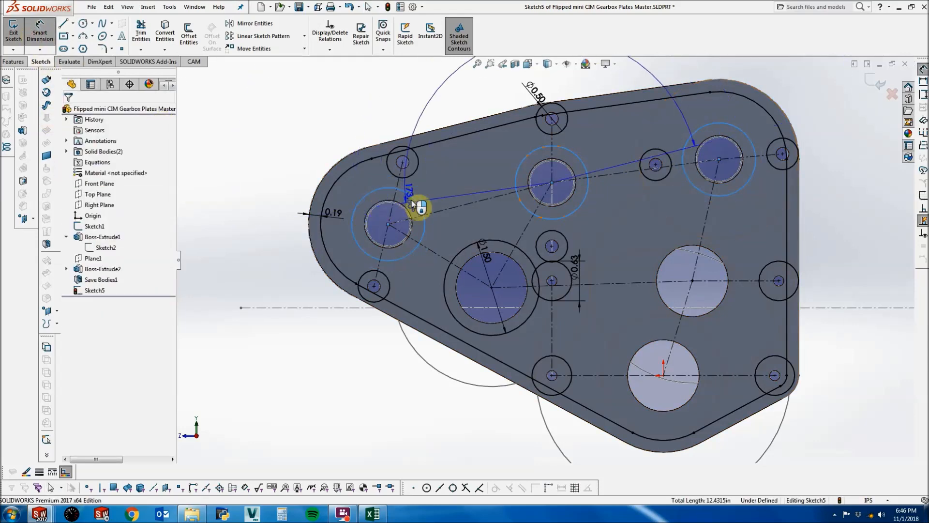
{"action": "key", "text": "Escape"}
{"action": "left_click", "coordinate": [418, 199]}
{"action": "left_click", "coordinate": [51, 37]}
{"action": "left_click", "coordinate": [363, 198]}
{"action": "left_click", "coordinate": [382, 164]}
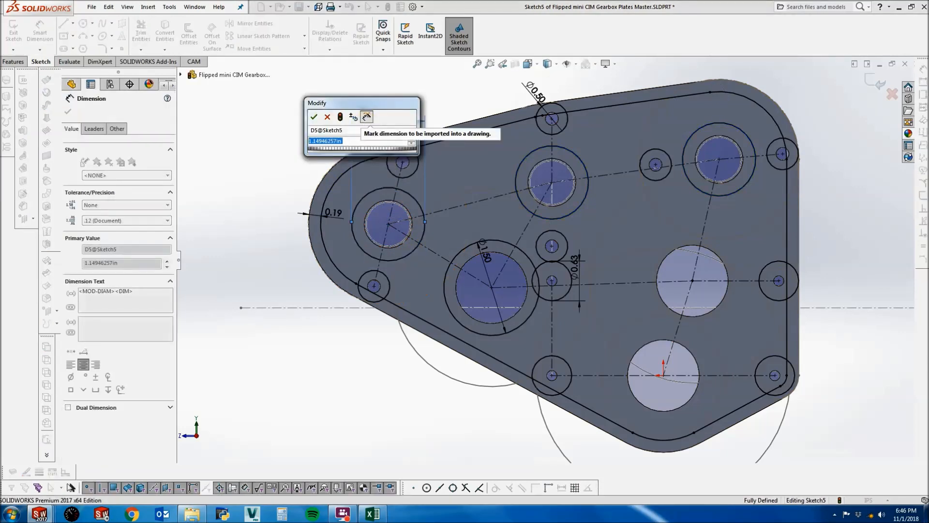
{"action": "type", "text": "1.25"}
{"action": "key", "text": "Return"}
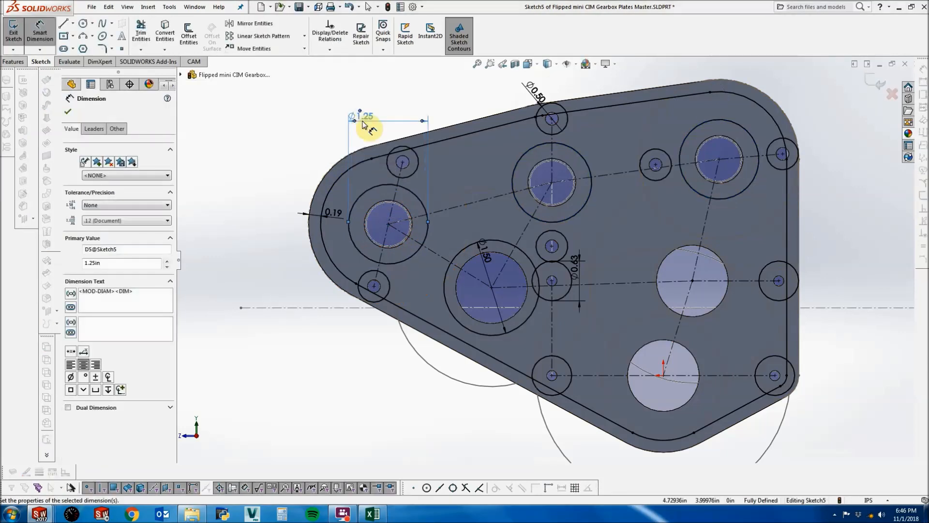
{"action": "key", "text": "Escape"}
Set the diameter of the circle around the left medium hole to 1.125 in.
{"action": "scroll", "coordinate": [544, 225], "scroll_direction": "up", "scroll_amount": 3}
{"action": "double_click", "coordinate": [425, 159]}
{"action": "left_click", "coordinate": [373, 181]}
{"action": "left_click", "coordinate": [379, 182]}
{"action": "type", "text": "1.125000in"}
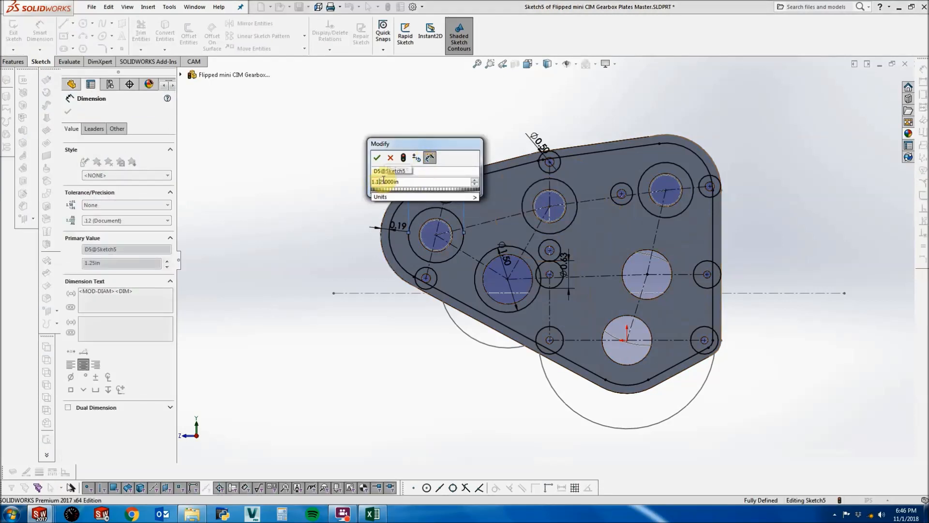
{"action": "key", "text": "Return"}
{"action": "key", "text": "Escape"}
Draw circles about 1.4 in in diameter centred on the right large hole and the lowest large hole.
{"action": "scroll", "coordinate": [666, 277], "scroll_direction": "down", "scroll_amount": 2}
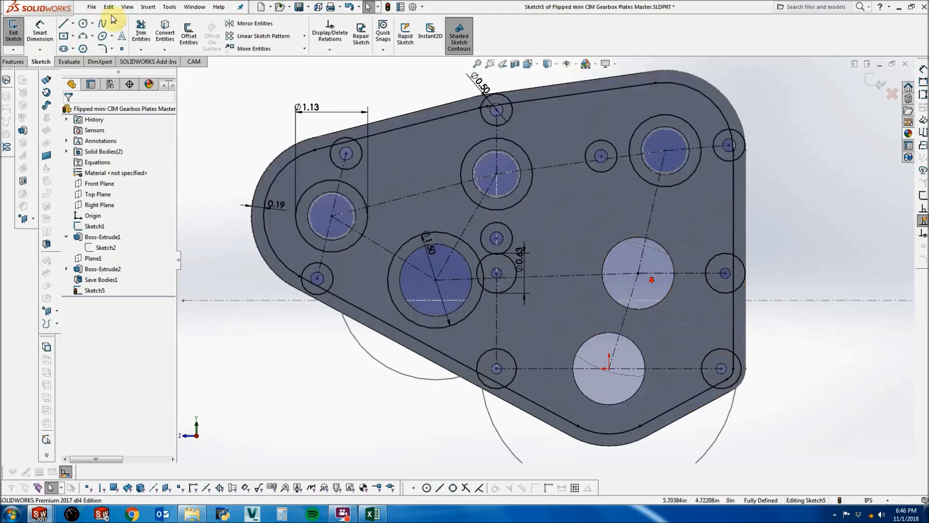
{"action": "left_click", "coordinate": [88, 27]}
{"action": "left_click", "coordinate": [638, 273]}
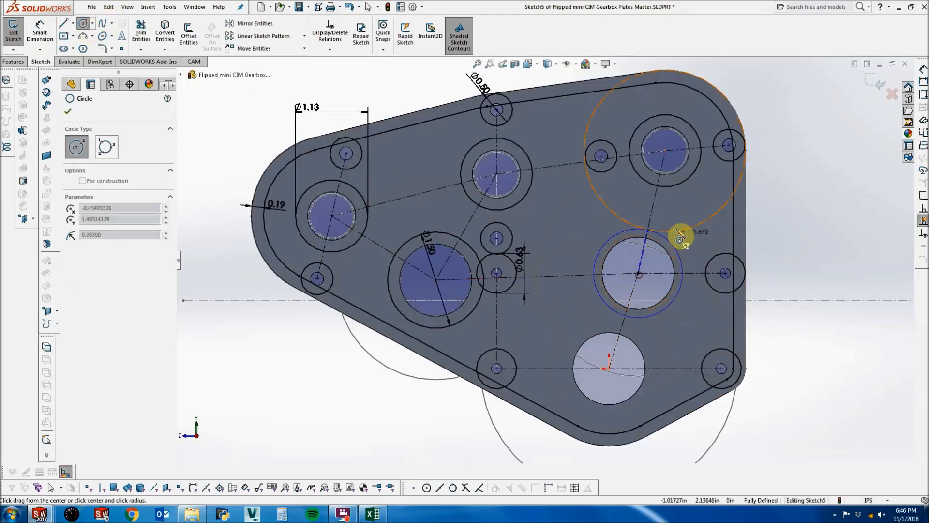
{"action": "left_click", "coordinate": [680, 238]}
{"action": "left_click", "coordinate": [608, 367]}
{"action": "left_click", "coordinate": [649, 347]}
{"action": "key", "text": "Escape"}
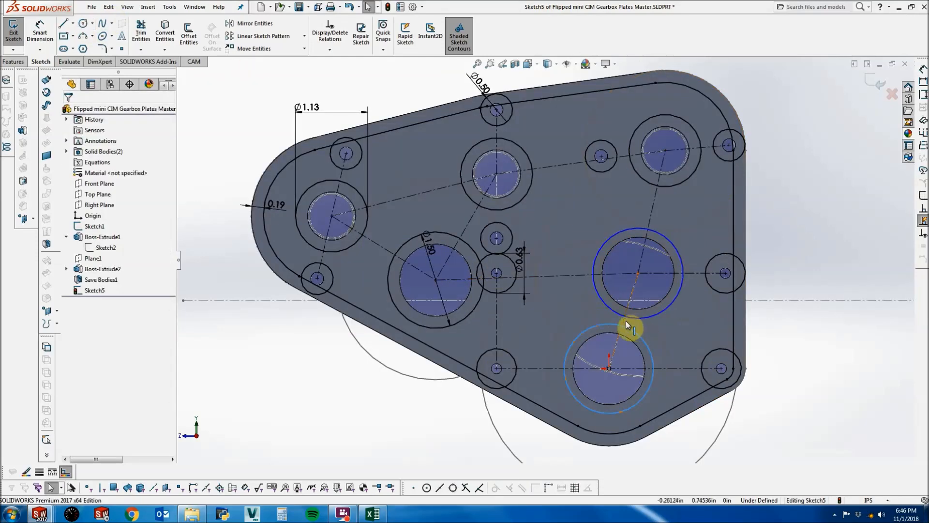
Make the circles around the right and lowest large holes equal to the 1.5 in circle around the left large hole.
{"action": "left_click", "coordinate": [609, 317], "text": "ctrl"}
{"action": "left_click", "coordinate": [475, 308], "text": "ctrl"}
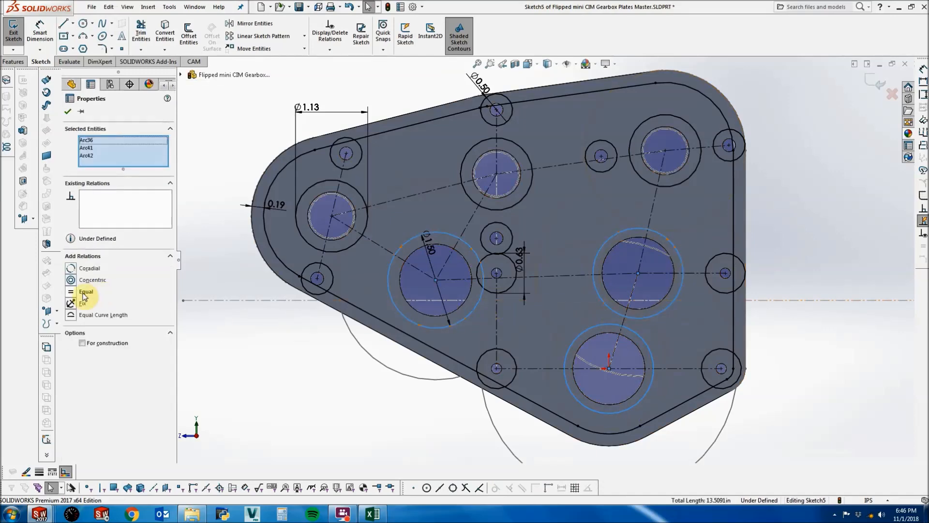
{"action": "left_click", "coordinate": [84, 292]}
{"action": "key", "text": "Escape"}
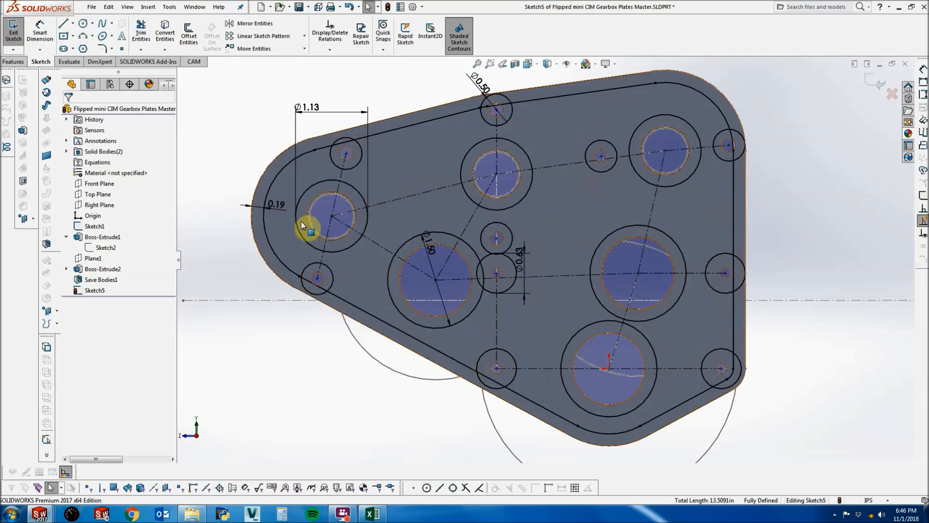
Draw a construction line from the upper middle medium hole's centre to the right large hole's centre.
{"action": "left_click", "coordinate": [63, 24]}
{"action": "left_click", "coordinate": [110, 222]}
{"action": "left_click", "coordinate": [497, 174]}
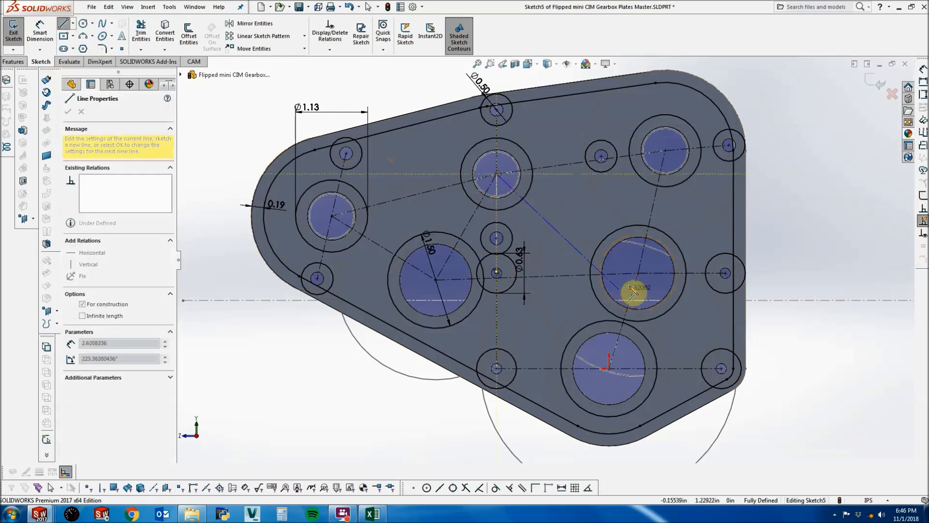
{"action": "left_click", "coordinate": [678, 266]}
{"action": "key", "text": "Escape"}
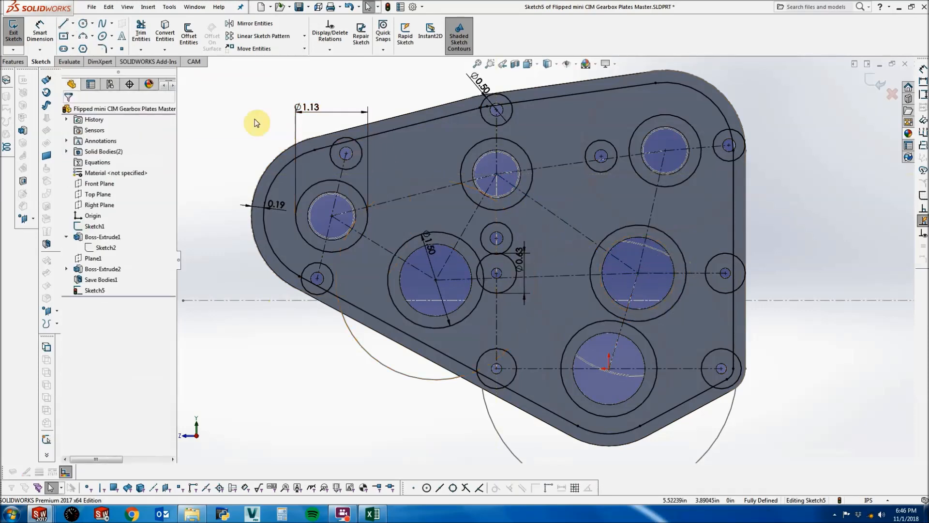
Draw a vertical construction line about 1.02 in long from the lowest large hole's centre down to the inset outline's bottom arc.
{"action": "left_click", "coordinate": [63, 23]}
{"action": "left_click", "coordinate": [93, 222]}
{"action": "left_click", "coordinate": [608, 368]}
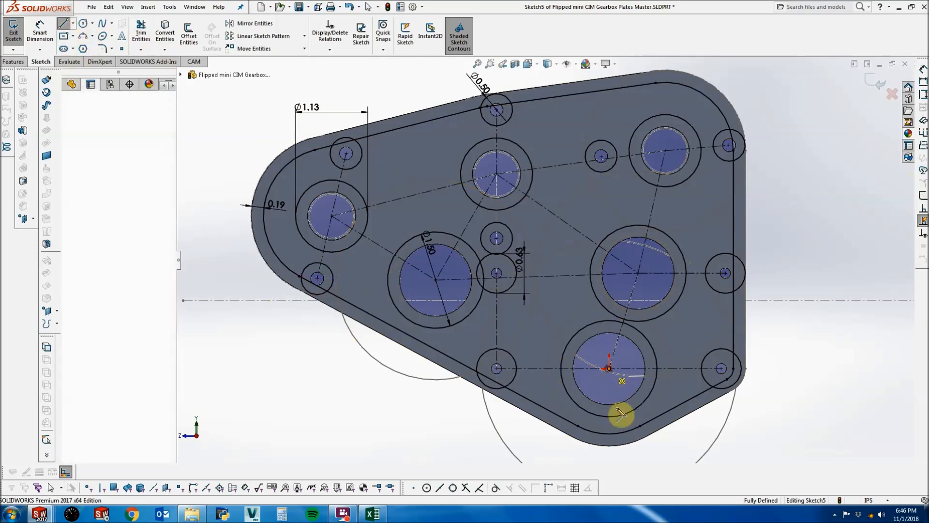
{"action": "left_click", "coordinate": [609, 432]}
{"action": "scroll", "coordinate": [617, 433], "scroll_direction": "down", "scroll_amount": 2}
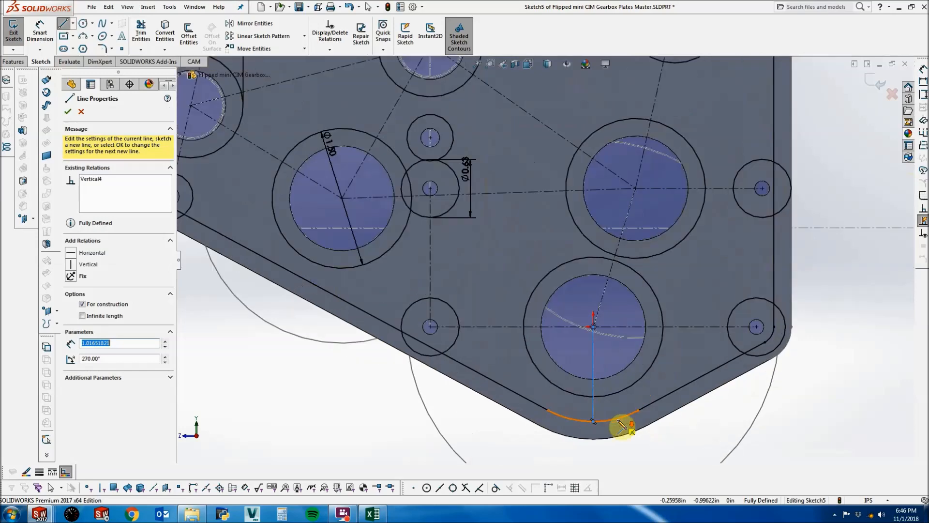
{"action": "key", "text": "Escape"}
Draw a 1.0625 in construction line from the upper right medium hole's centre to the upper end of the inset corner arc.
{"action": "scroll", "coordinate": [615, 413], "scroll_direction": "up", "scroll_amount": 4}
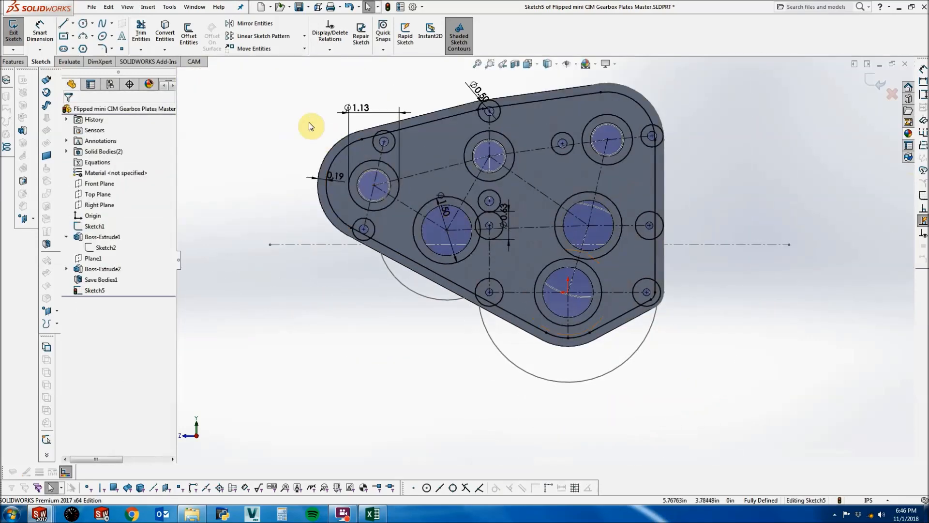
{"action": "left_click", "coordinate": [64, 24]}
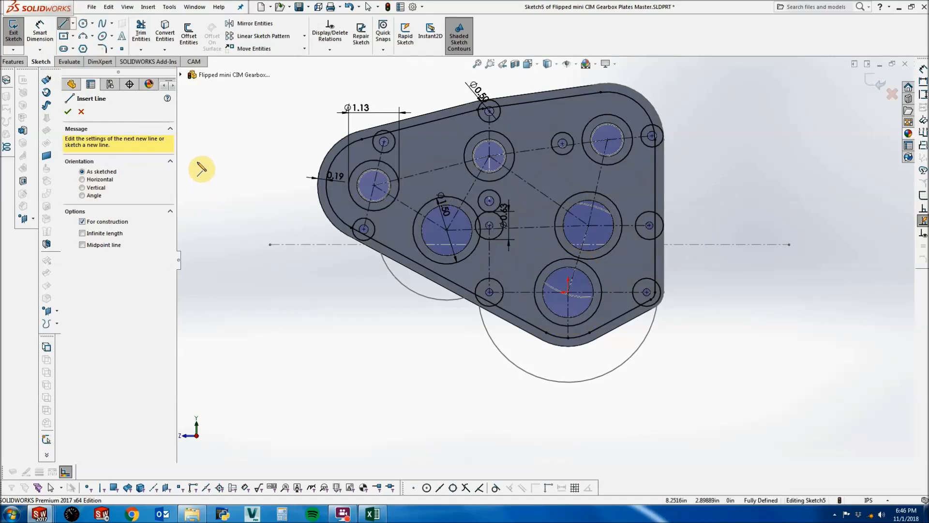
{"action": "scroll", "coordinate": [637, 100], "scroll_direction": "down", "scroll_amount": 3}
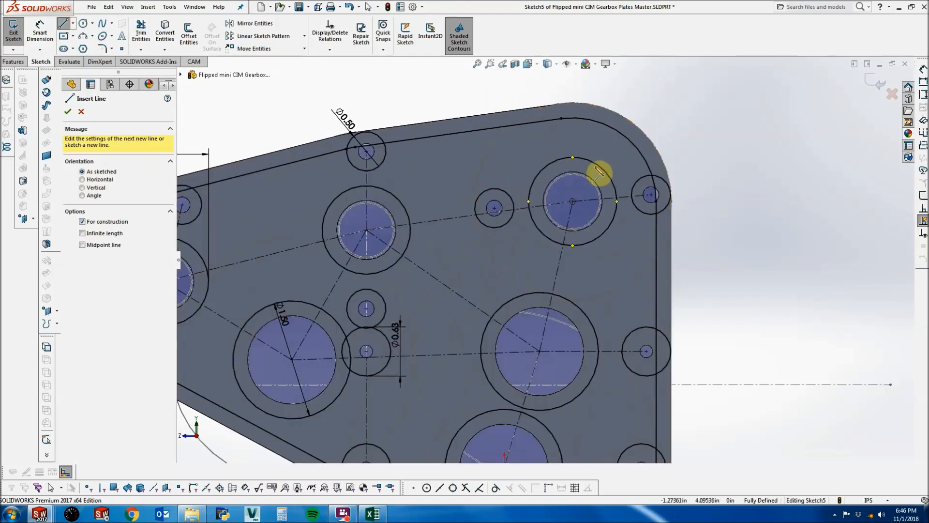
{"action": "left_click", "coordinate": [565, 222]}
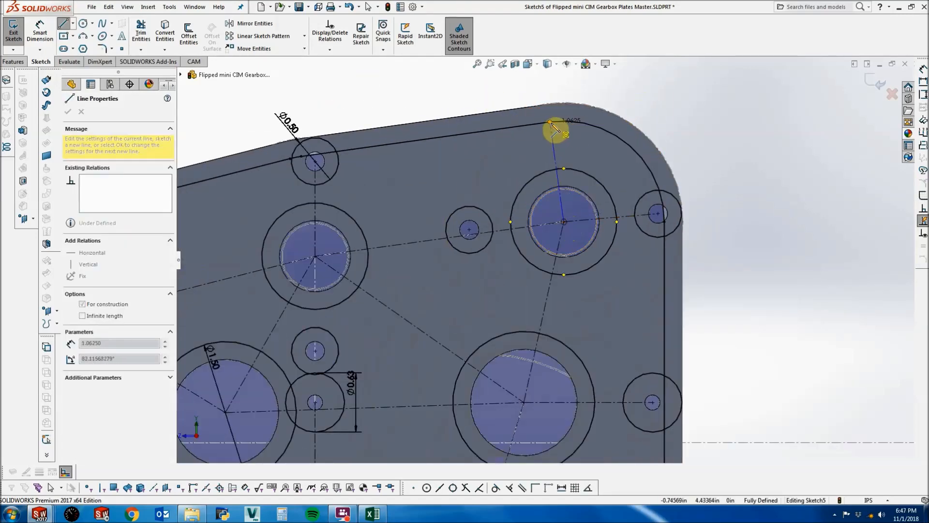
{"action": "left_click", "coordinate": [554, 127]}
Draw a construction line about 1.98 in long from the left medium hole's centre outward past the plate's left edge.
{"action": "scroll", "coordinate": [606, 79], "scroll_direction": "up", "scroll_amount": 4}
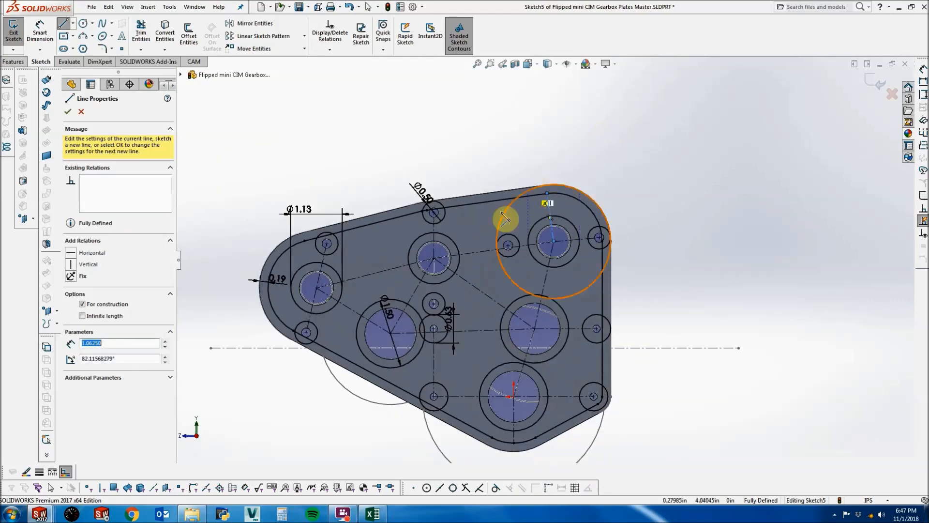
{"action": "scroll", "coordinate": [325, 289], "scroll_direction": "down", "scroll_amount": 3}
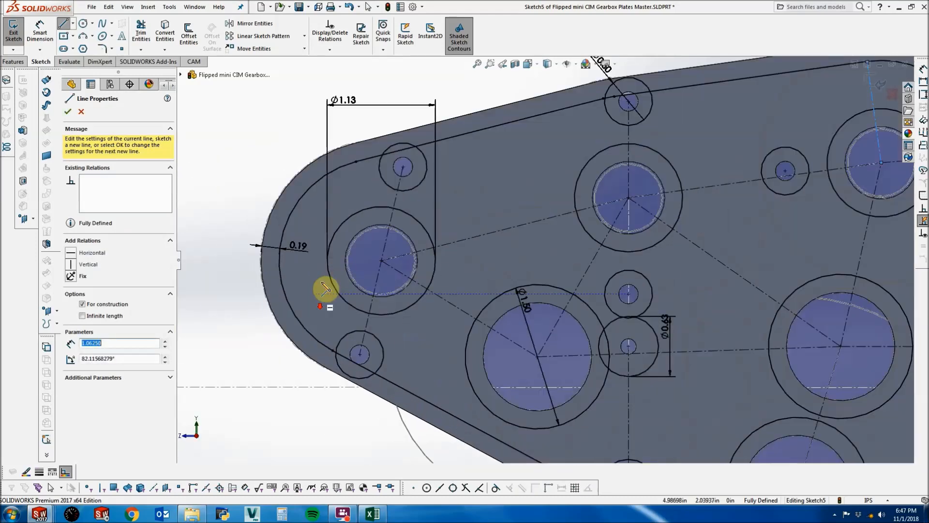
{"action": "left_click", "coordinate": [381, 261]}
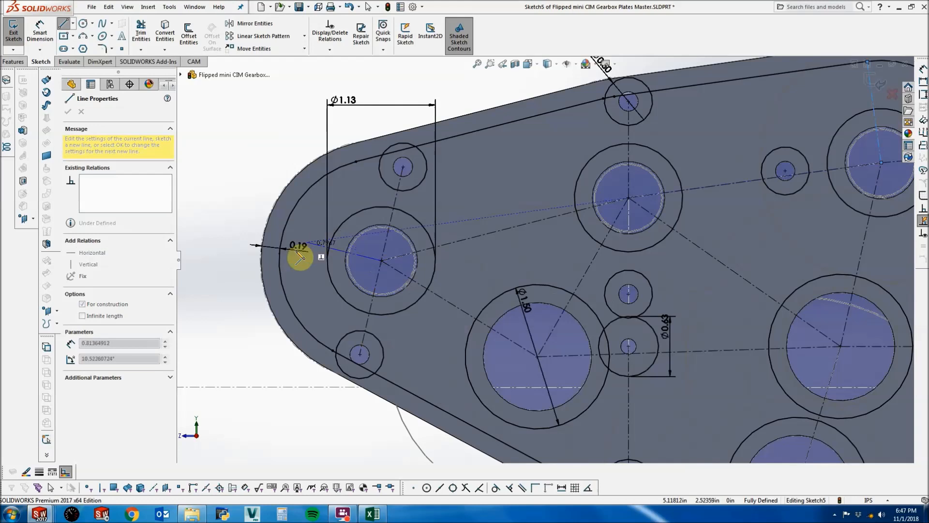
{"action": "left_click", "coordinate": [207, 184]}
{"action": "key", "text": "Escape"}
Make the new line perpendicular to the construction line between the two left small holes and its outer end coincident with the left inset arc.
{"action": "left_click", "coordinate": [364, 253]}
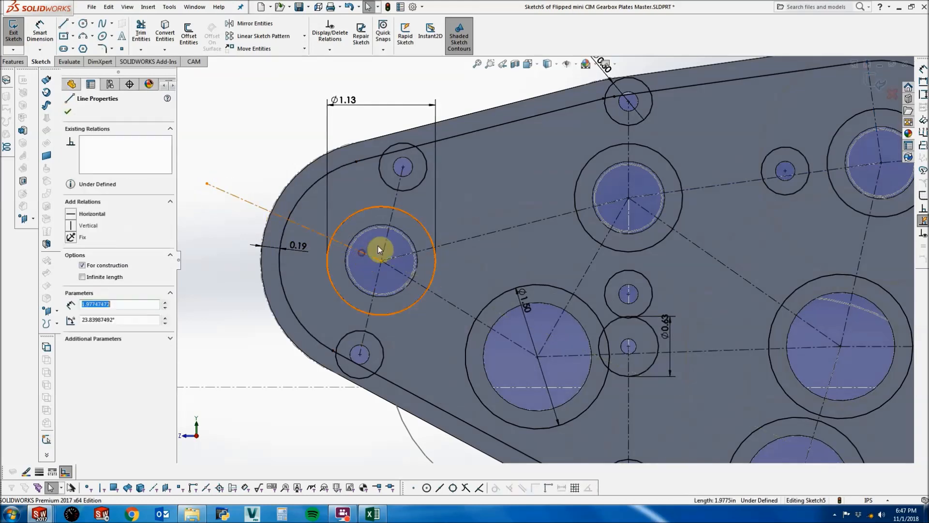
{"action": "left_click", "coordinate": [387, 240], "text": "ctrl"}
{"action": "left_click", "coordinate": [103, 300]}
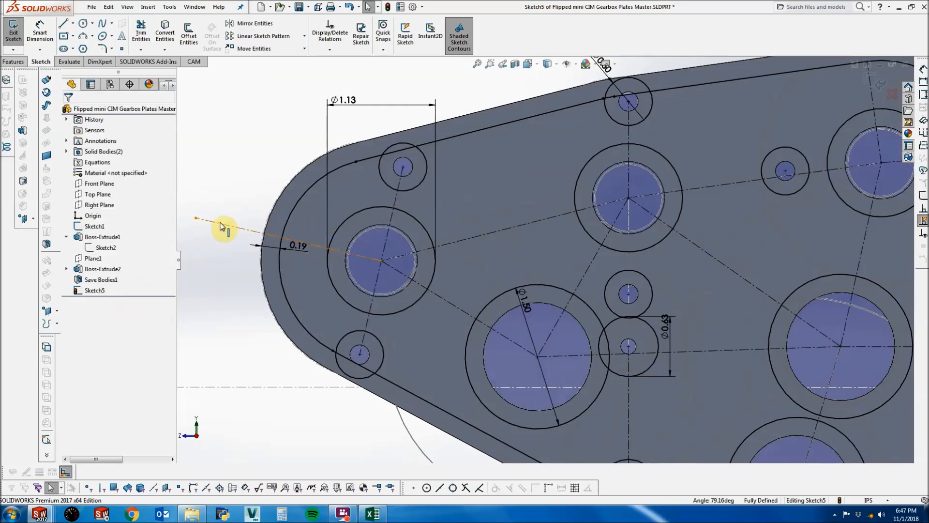
{"action": "left_click", "coordinate": [196, 218]}
{"action": "left_click", "coordinate": [286, 231], "text": "ctrl"}
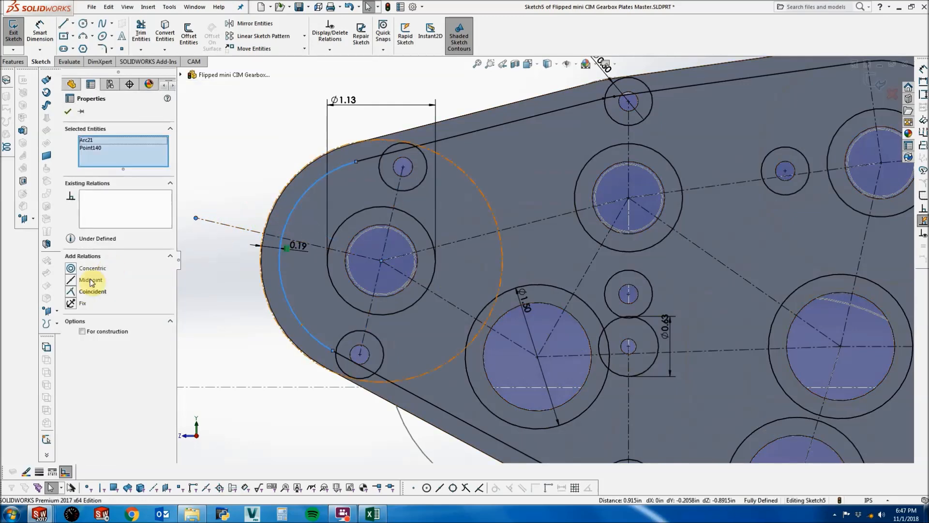
{"action": "left_click", "coordinate": [71, 292]}
{"action": "left_click", "coordinate": [225, 273]}
Move the 0.63 in diameter dimension farther away from its circle to clear the space beside the central small holes.
{"action": "scroll", "coordinate": [356, 272], "scroll_direction": "up", "scroll_amount": 4}
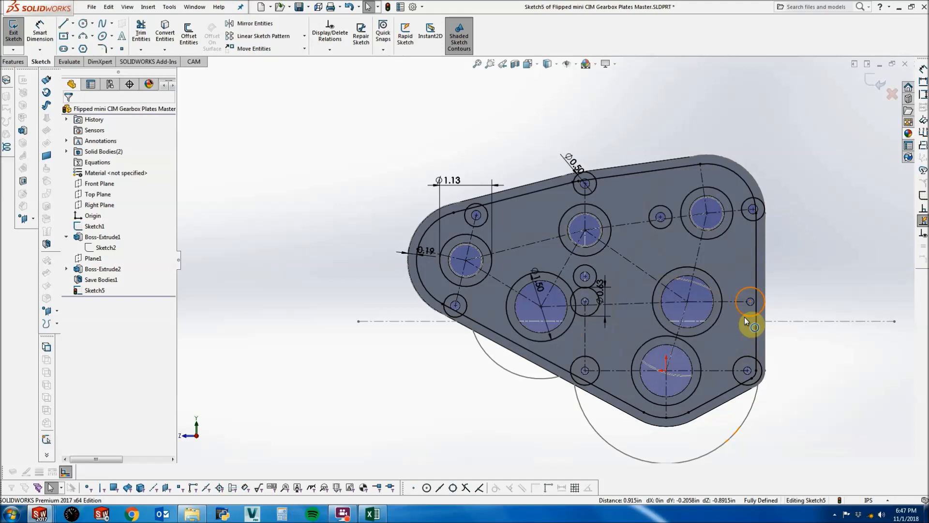
{"action": "left_click_drag", "start_coordinate": [602, 292], "coordinate": [622, 276]}
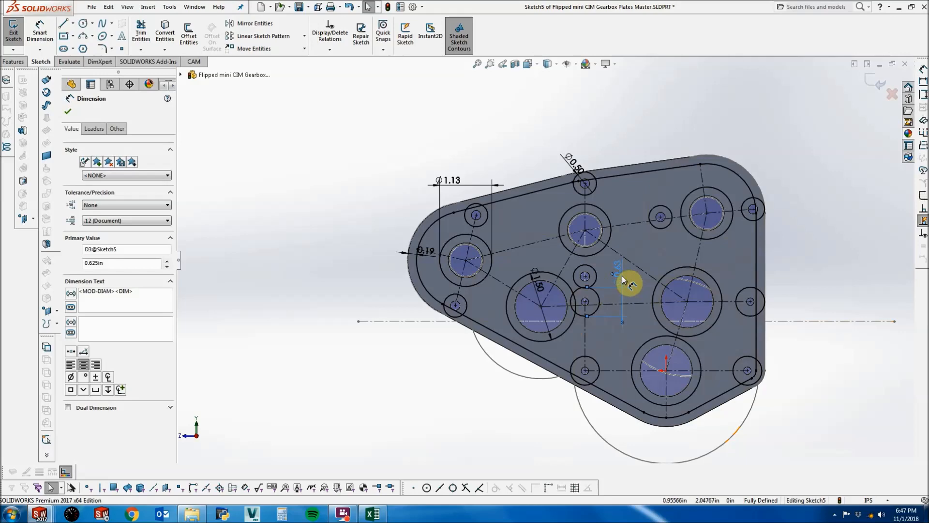
{"action": "scroll", "coordinate": [624, 283], "scroll_direction": "down", "scroll_amount": 3}
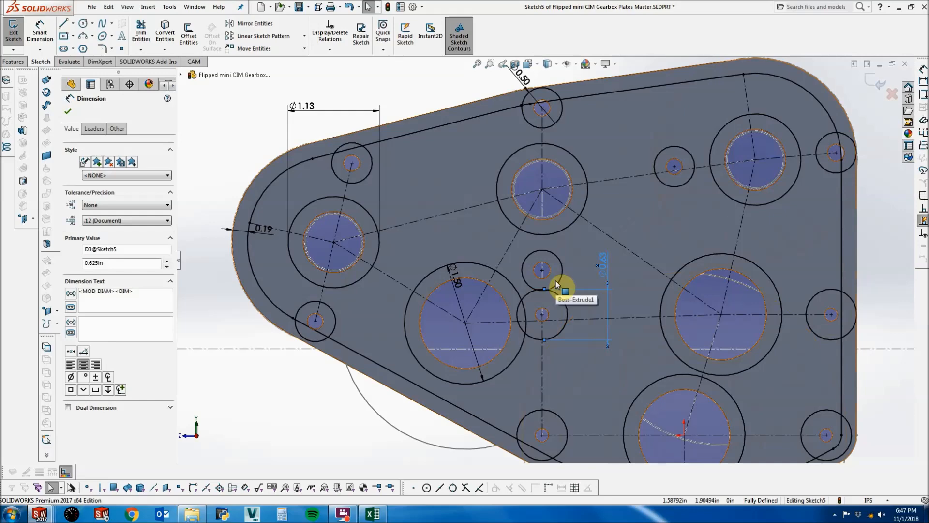
{"action": "scroll", "coordinate": [555, 283], "scroll_direction": "up", "scroll_amount": 5}
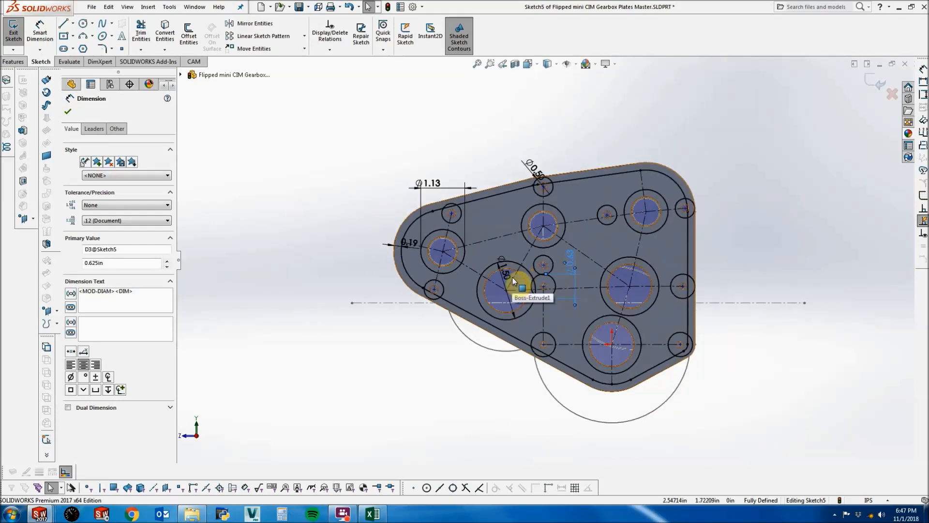
{"action": "scroll", "coordinate": [616, 266], "scroll_direction": "down", "scroll_amount": 4}
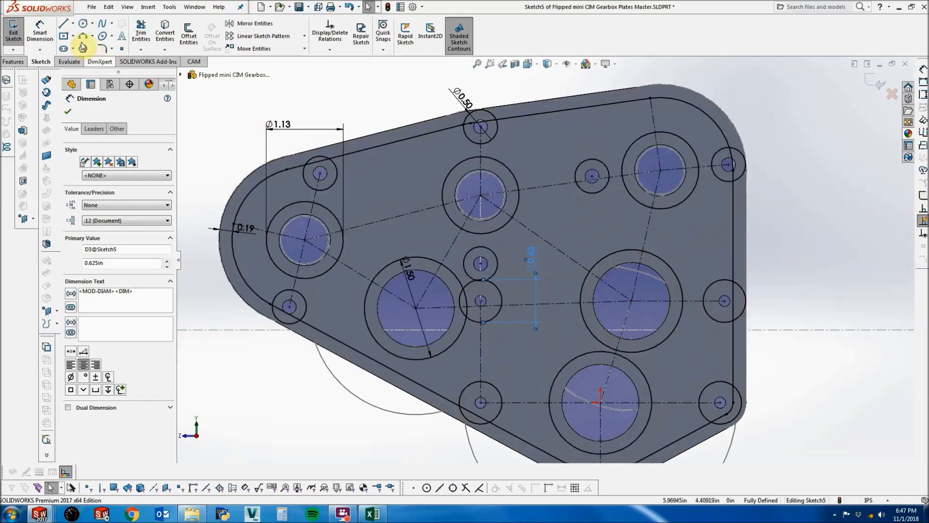
Draw two lines between the left and upper central medium boss circles, and delete the horizontal relation from the upper line's right endpoint.
{"action": "left_click", "coordinate": [63, 24]}
{"action": "left_click_drag", "start_coordinate": [274, 217], "coordinate": [490, 157]}
{"action": "left_click_drag", "start_coordinate": [499, 195], "coordinate": [281, 260]}
{"action": "key", "text": "Escape"}
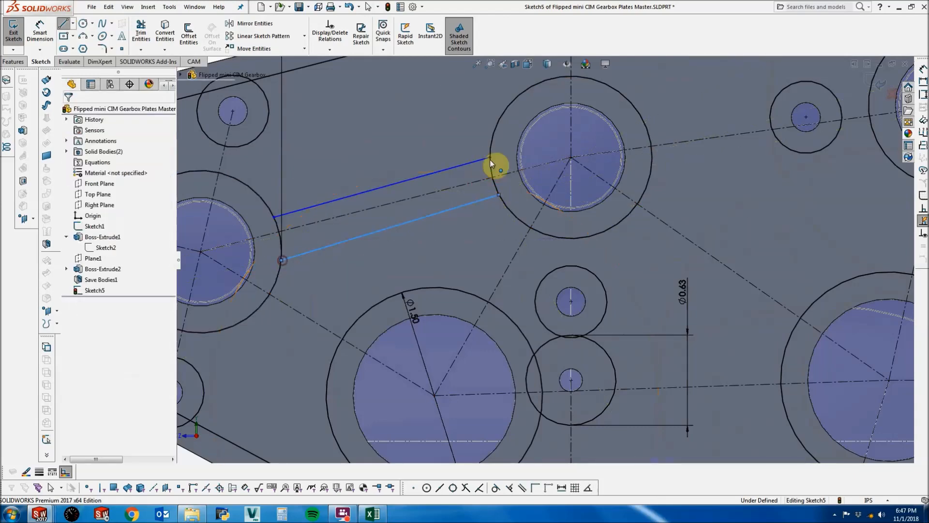
{"action": "left_click", "coordinate": [490, 158]}
{"action": "right_click", "coordinate": [106, 141]}
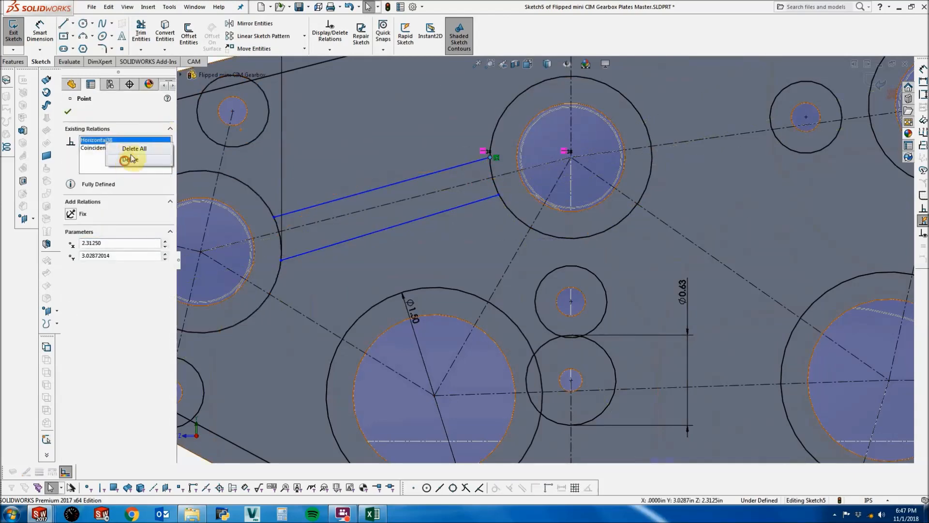
{"action": "left_click", "coordinate": [130, 159]}
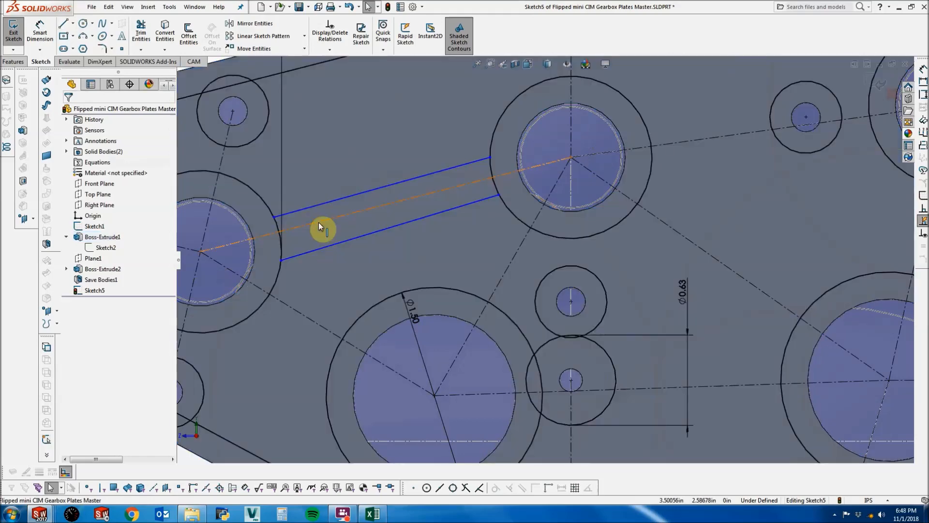
Make the two new lines parallel and symmetric about the construction line joining the left and upper central medium holes.
{"action": "left_click", "coordinate": [318, 222]}
{"action": "left_click", "coordinate": [319, 204], "text": "ctrl"}
{"action": "left_click", "coordinate": [338, 243], "text": "ctrl"}
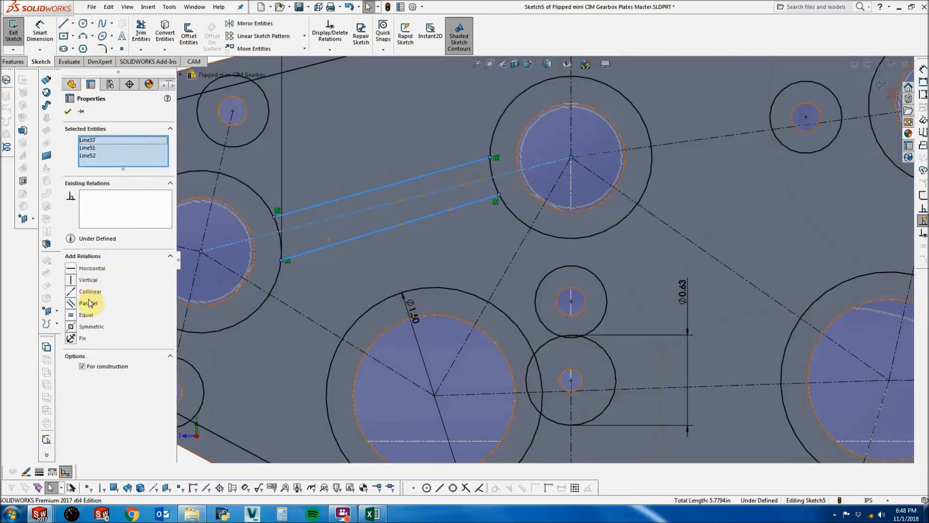
{"action": "left_click", "coordinate": [125, 300]}
{"action": "key", "text": "Escape"}
Dimension the gap between the two lines equal to the 0.19 in inset dimension, and move that inset dimension outside the plate.
{"action": "scroll", "coordinate": [544, 258], "scroll_direction": "up", "scroll_amount": 3}
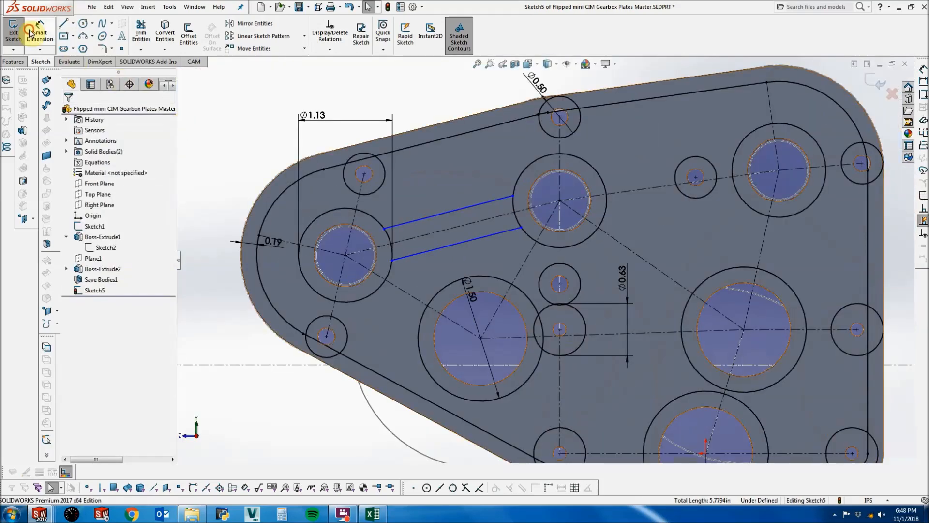
{"action": "left_click", "coordinate": [466, 207]}
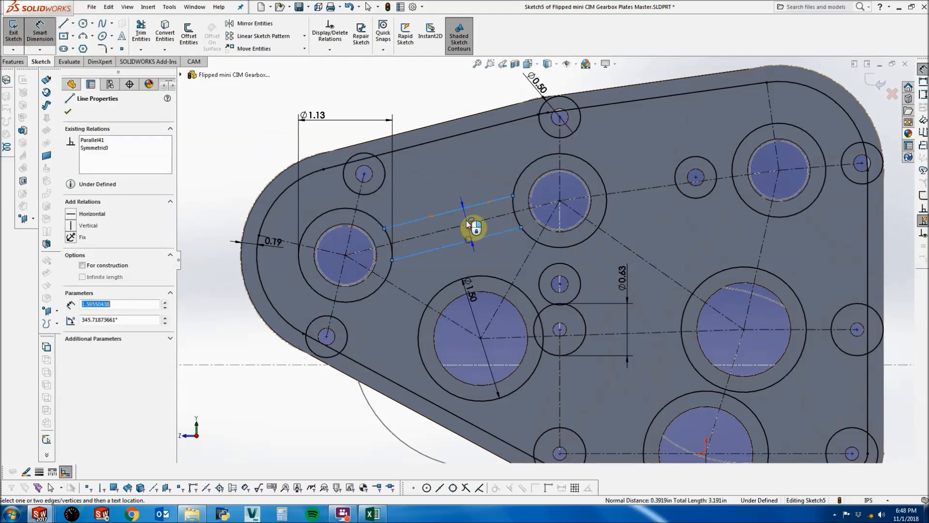
{"action": "left_click", "coordinate": [464, 217]}
{"action": "type", "text": "="}
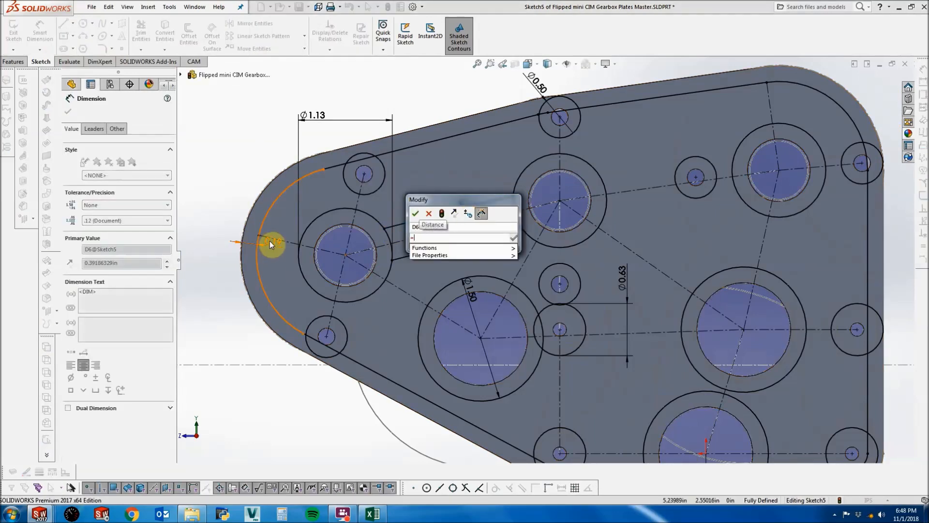
{"action": "left_click", "coordinate": [269, 240]}
{"action": "left_click", "coordinate": [415, 213]}
{"action": "left_click_drag", "start_coordinate": [272, 241], "coordinate": [227, 177]}
{"action": "key", "text": "Escape"}
Draw a line from the lower part of the upper central medium boss circle to the upper right medium boss circle.
{"action": "scroll", "coordinate": [677, 222], "scroll_direction": "up", "scroll_amount": 2}
{"action": "scroll", "coordinate": [686, 221], "scroll_direction": "down", "scroll_amount": 2}
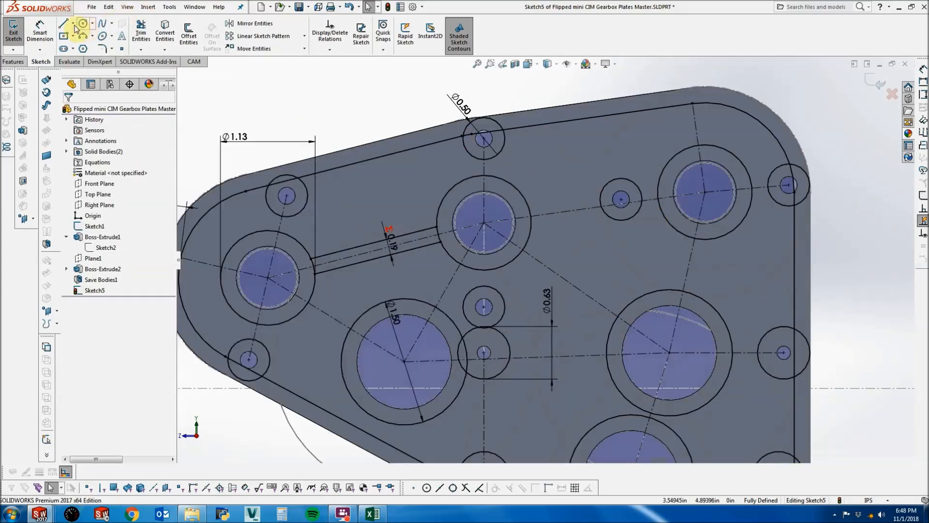
{"action": "key", "text": "l"}
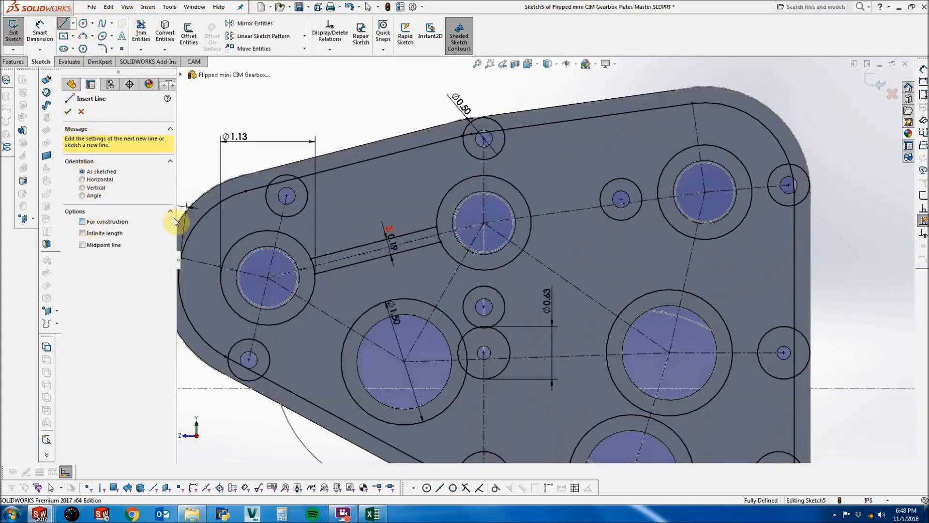
{"action": "scroll", "coordinate": [542, 204], "scroll_direction": "down", "scroll_amount": 3}
{"action": "left_click", "coordinate": [499, 293]}
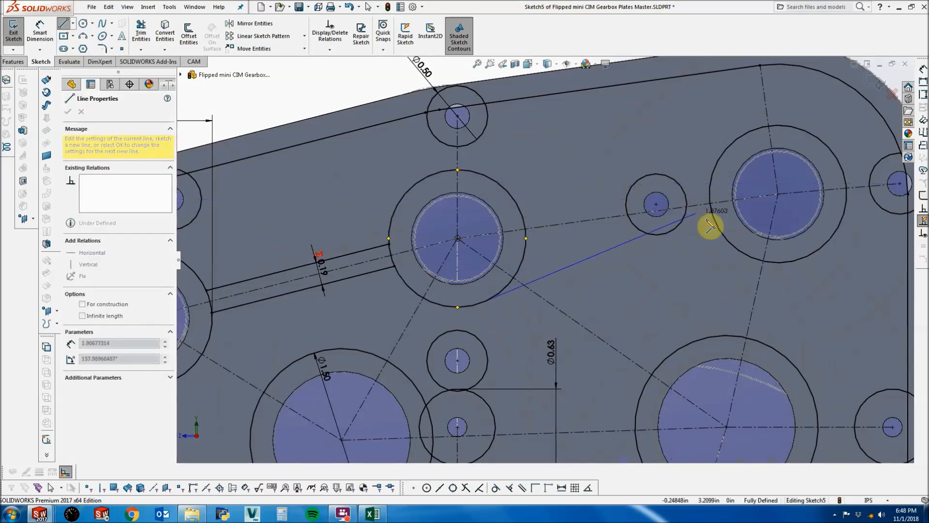
{"action": "left_click", "coordinate": [714, 218]}
{"action": "key", "text": "Escape"}
Delete the unwanted relation from the new line and move its left end along the upper central boss circle, nearer the construction line.
{"action": "left_click", "coordinate": [573, 270]}
{"action": "left_click", "coordinate": [119, 153]}
{"action": "right_click", "coordinate": [119, 154]}
{"action": "left_click", "coordinate": [138, 160]}
{"action": "key", "text": "Escape"}
{"action": "left_click_drag", "start_coordinate": [480, 302], "coordinate": [528, 248]}
{"action": "key", "text": "Escape"}
Draw a matching line above the construction line between the same boss circles, and make both lines parallel and symmetric about it.
{"action": "key", "text": "l"}
{"action": "mouse_move", "coordinate": [525, 216]}
{"action": "left_mouse_down"}
{"action": "mouse_move", "coordinate": [743, 191]}
{"action": "mouse_move", "coordinate": [712, 185]}
{"action": "left_mouse_up"}
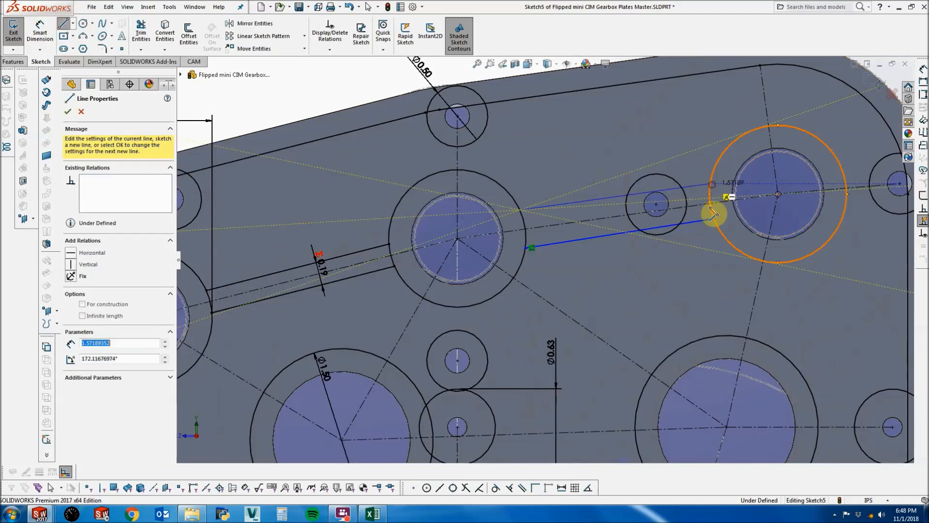
{"action": "key", "text": "Escape"}
{"action": "left_click", "coordinate": [701, 218]}
{"action": "left_click", "coordinate": [696, 205], "text": "ctrl"}
{"action": "left_click", "coordinate": [599, 199], "text": "ctrl"}
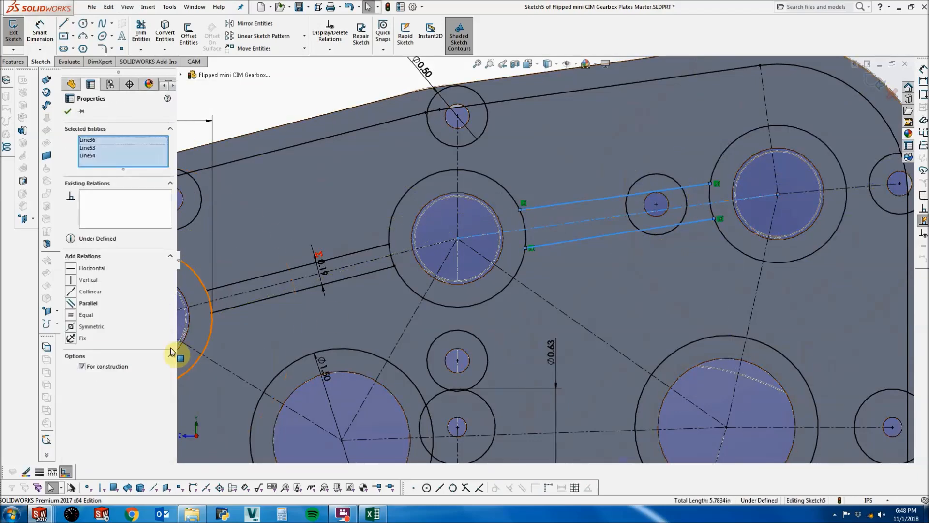
{"action": "key", "text": "Escape"}
Draw two short lines from the upper inset outline to the upper right medium boss circle, one on each side of the construction line.
{"action": "scroll", "coordinate": [633, 248], "scroll_direction": "up", "scroll_amount": 3}
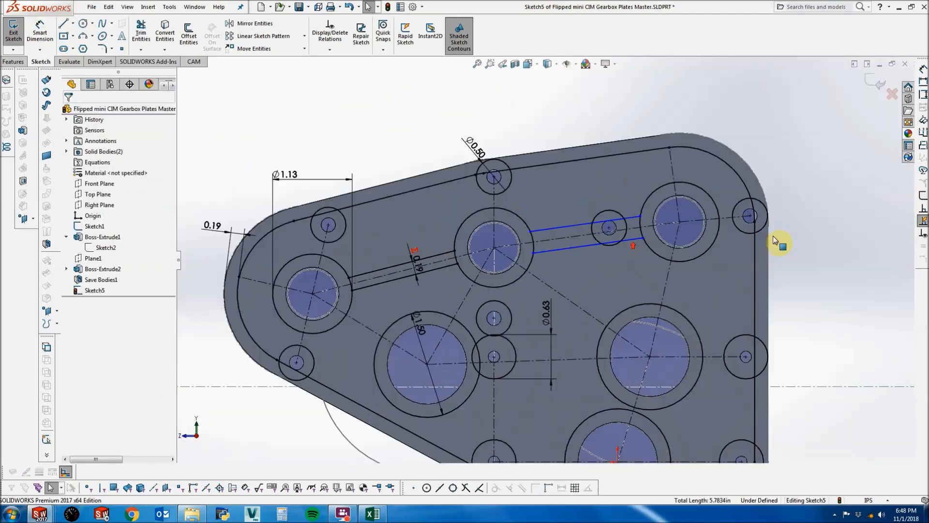
{"action": "scroll", "coordinate": [773, 230], "scroll_direction": "down", "scroll_amount": 2}
{"action": "left_click", "coordinate": [63, 23]}
{"action": "scroll", "coordinate": [585, 123], "scroll_direction": "down", "scroll_amount": 2}
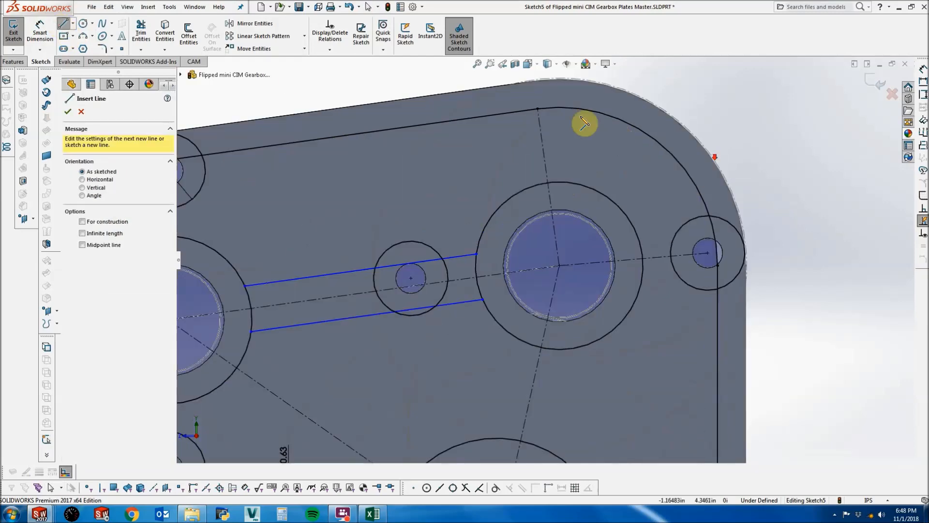
{"action": "left_click_drag", "start_coordinate": [556, 108], "coordinate": [562, 182]}
{"action": "left_click_drag", "start_coordinate": [509, 113], "coordinate": [532, 186]}
{"action": "key", "text": "Escape"}
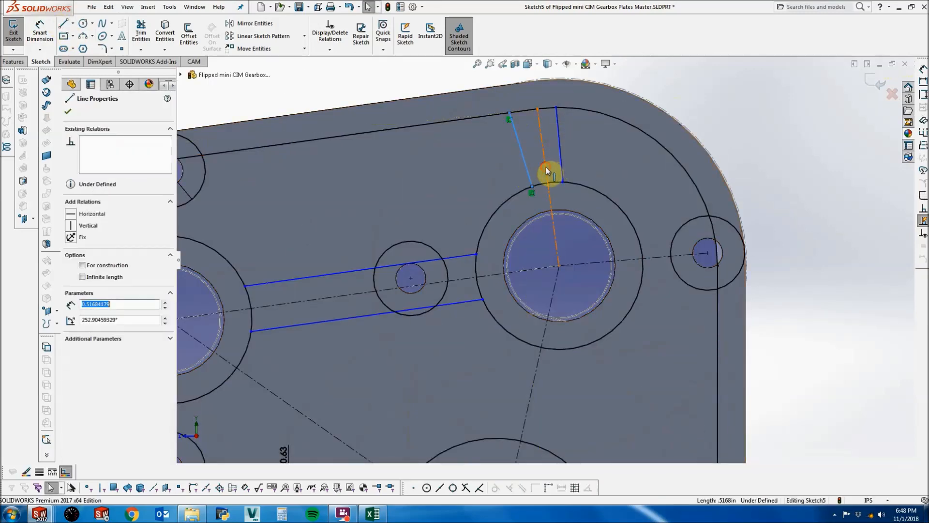
Make the two short lines above the upper right medium boss parallel and symmetric about their construction line.
{"action": "left_click", "coordinate": [546, 167], "text": "ctrl"}
{"action": "left_click", "coordinate": [561, 164], "text": "ctrl"}
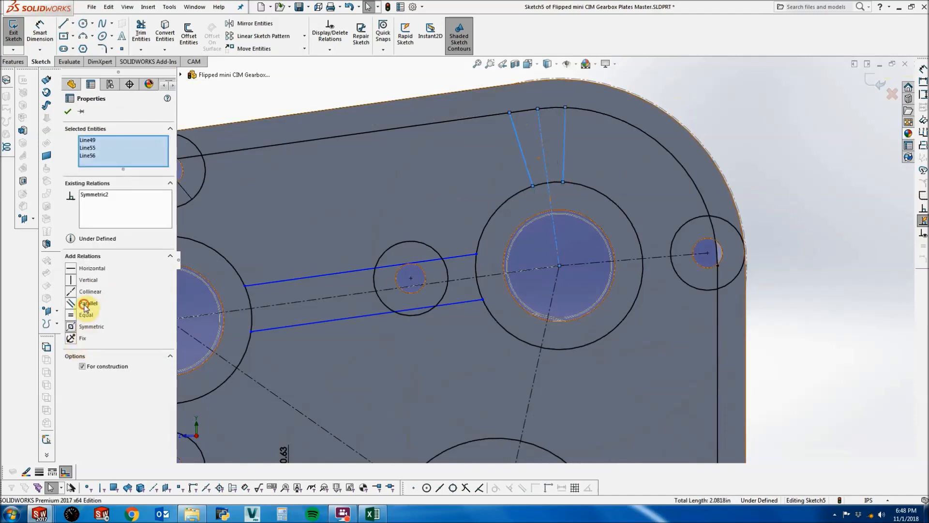
{"action": "key", "text": "Escape"}
Dimension the gap between the two lines above the upper right boss and set it equal to the inset dimension D1@Sketch5.
{"action": "left_click", "coordinate": [44, 39]}
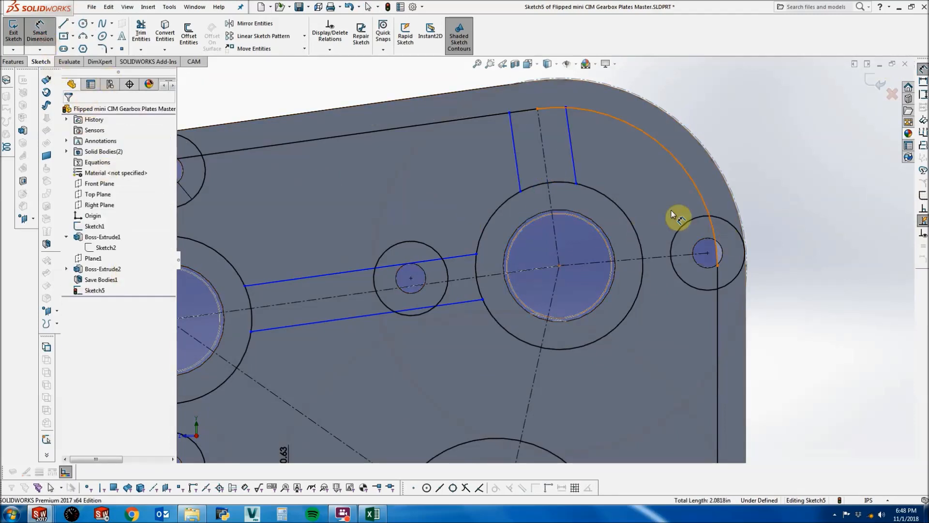
{"action": "left_click", "coordinate": [516, 156]}
{"action": "scroll", "coordinate": [573, 148], "scroll_direction": "up", "scroll_amount": 5}
{"action": "left_click", "coordinate": [547, 141]}
{"action": "type", "text": "=\"D1@Sketch5"}
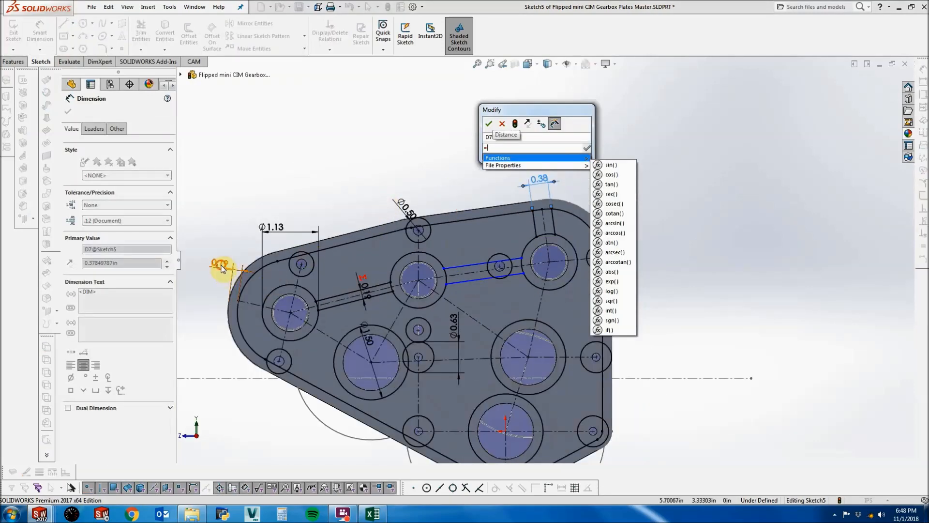
{"action": "left_click", "coordinate": [221, 269]}
{"action": "left_click", "coordinate": [488, 125]}
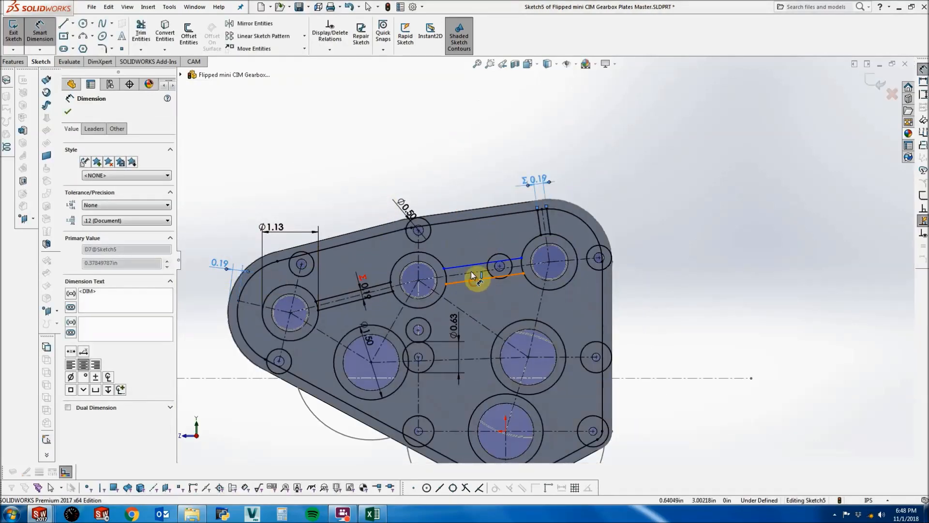
Dimension the gap between the lines joining the upper central and upper right bosses, linking it to the 0.19 in inset dimension.
{"action": "left_click", "coordinate": [472, 264]}
{"action": "left_click", "coordinate": [472, 263]}
{"action": "type", "text": "="}
{"action": "left_click", "coordinate": [220, 264]}
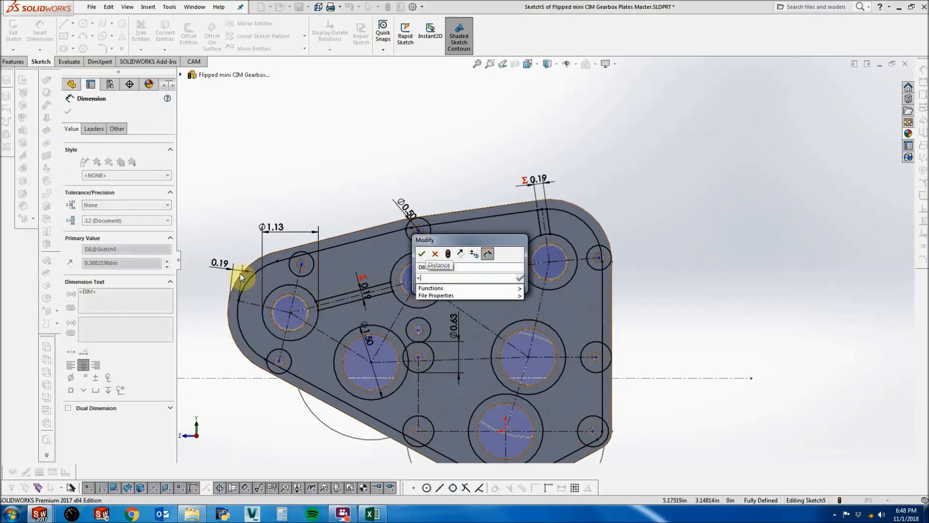
{"action": "left_click", "coordinate": [424, 255]}
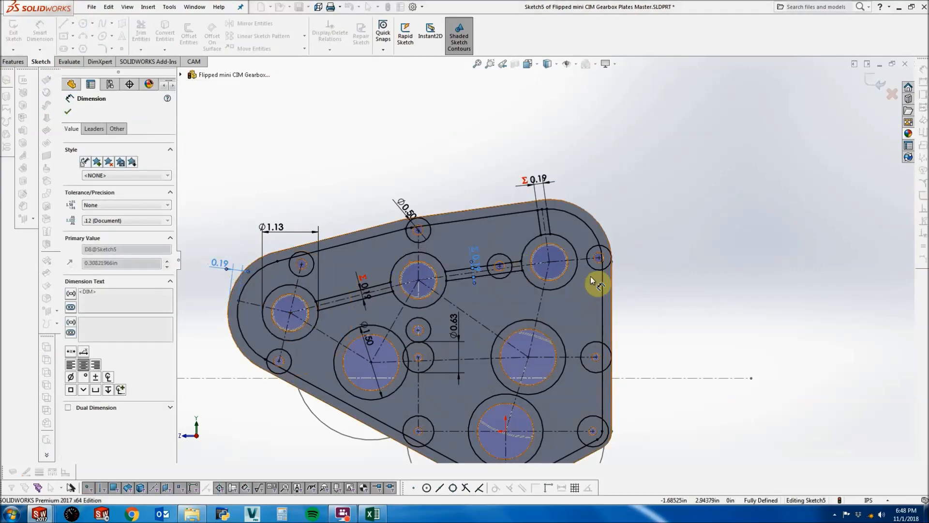
{"action": "key", "text": "Escape"}
Draw two short lines between the upper right medium boss circle and the small boss circle at the plate's right edge.
{"action": "scroll", "coordinate": [600, 276], "scroll_direction": "down", "scroll_amount": 2}
{"action": "left_click", "coordinate": [62, 23]}
{"action": "scroll", "coordinate": [595, 271], "scroll_direction": "down", "scroll_amount": 5}
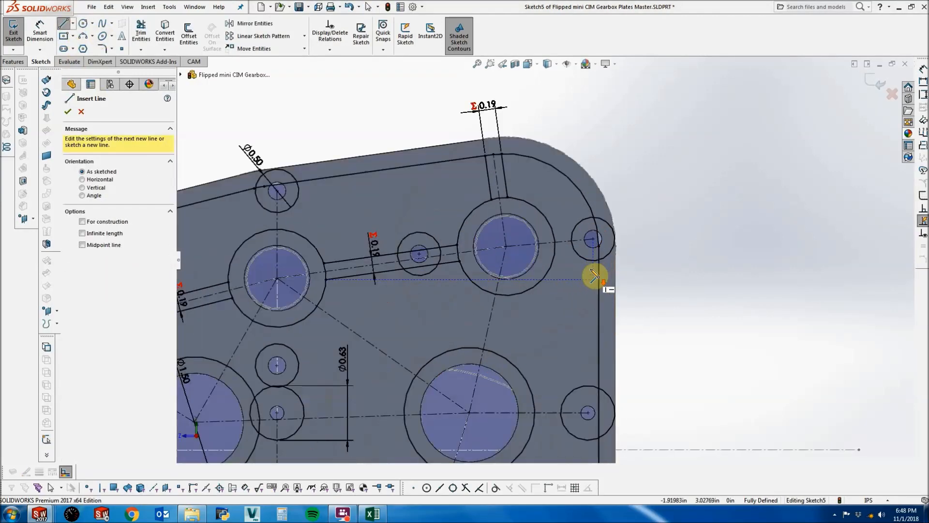
{"action": "left_click_drag", "start_coordinate": [494, 194], "coordinate": [542, 187]}
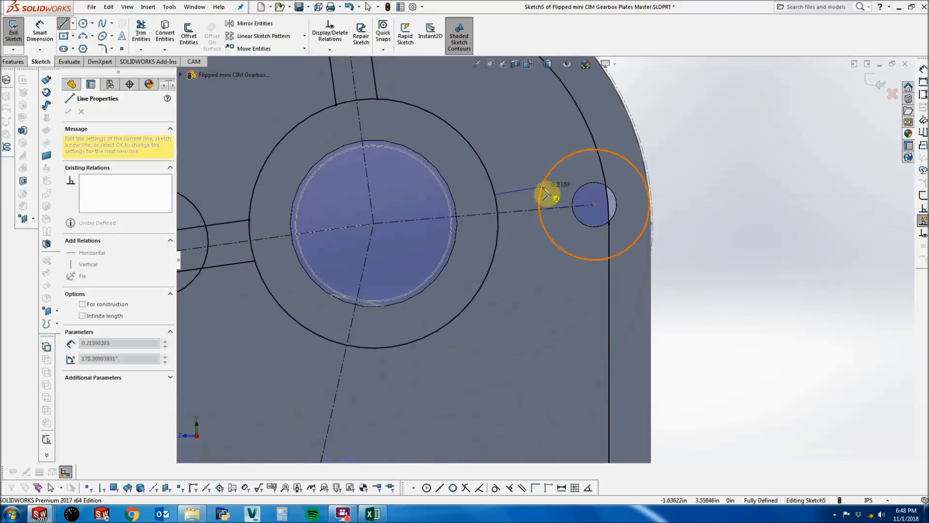
{"action": "left_click", "coordinate": [499, 239]}
{"action": "left_click", "coordinate": [540, 221]}
{"action": "key", "text": "Escape"}
Make these two short lines parallel and symmetric about the construction line between the medium hole and the small edge hole.
{"action": "left_click", "coordinate": [525, 227]}
{"action": "left_click", "coordinate": [525, 210], "text": "ctrl"}
{"action": "left_click", "coordinate": [526, 196], "text": "ctrl"}
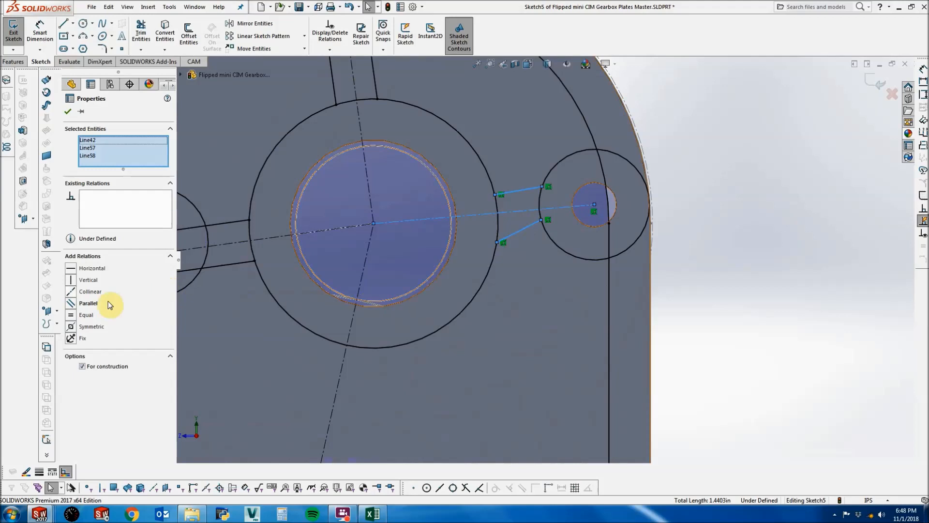
{"action": "left_click", "coordinate": [227, 287]}
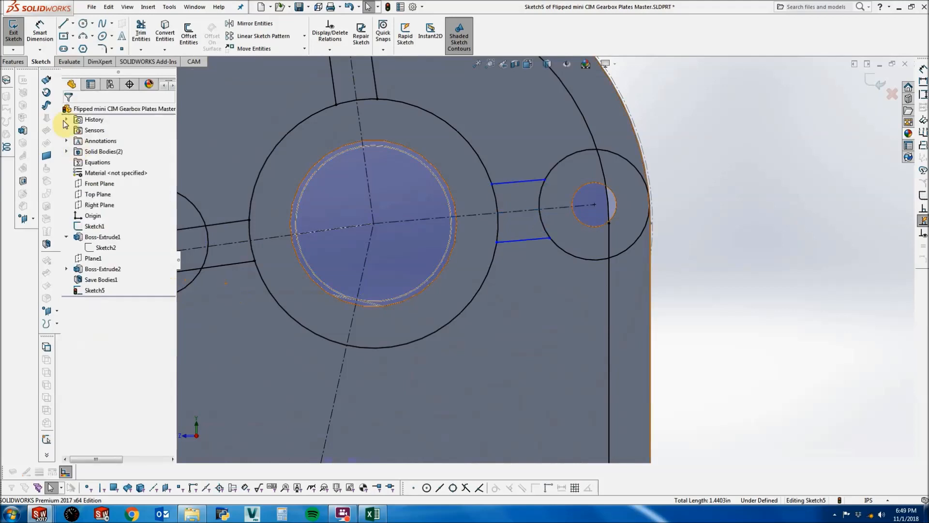
Dimension the gap between the two lines beside the small edge boss and set it equal to the inset dimension D1@Sketch5.
{"action": "left_click", "coordinate": [46, 39]}
{"action": "left_click", "coordinate": [502, 182]}
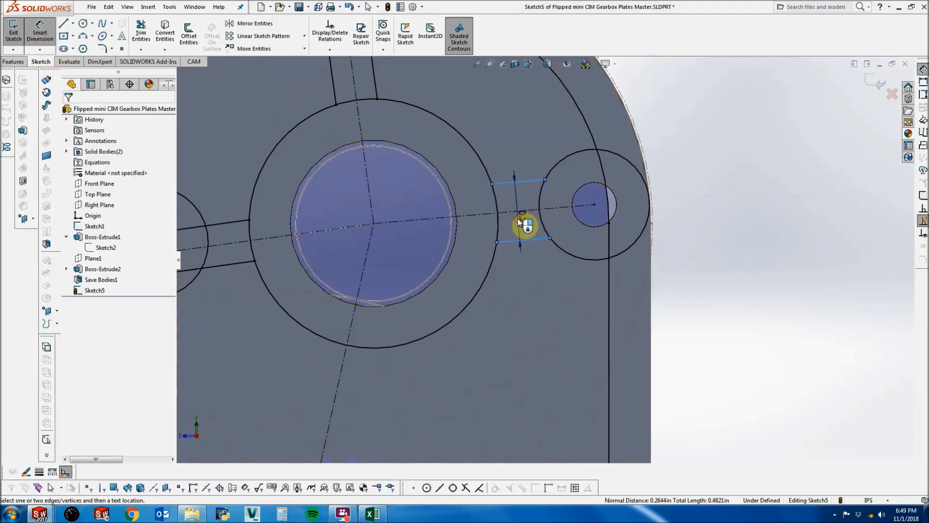
{"action": "left_click", "coordinate": [518, 224]}
{"action": "type", "text": "="}
{"action": "scroll", "coordinate": [498, 274], "scroll_direction": "up", "scroll_amount": 6}
{"action": "scroll", "coordinate": [500, 306], "scroll_direction": "up", "scroll_amount": 1}
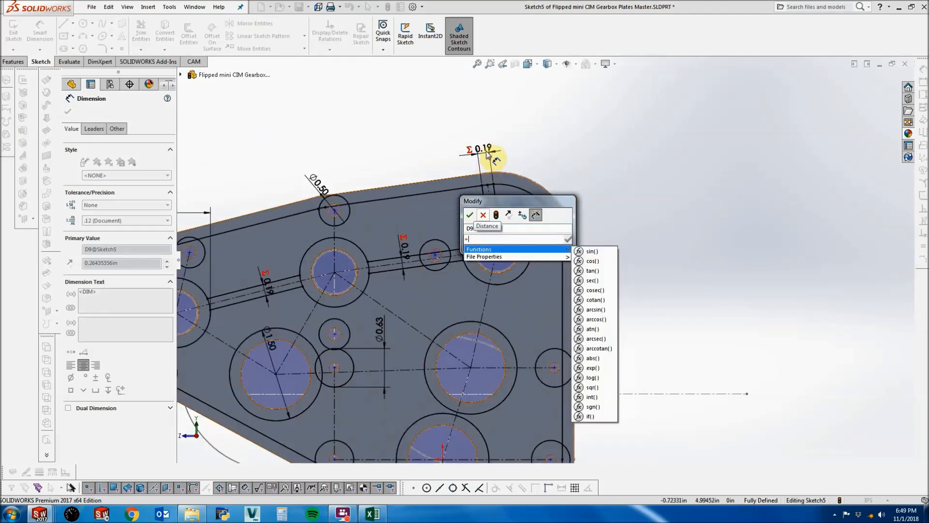
{"action": "scroll", "coordinate": [229, 294], "scroll_direction": "up", "scroll_amount": 2}
{"action": "left_click", "coordinate": [228, 253]}
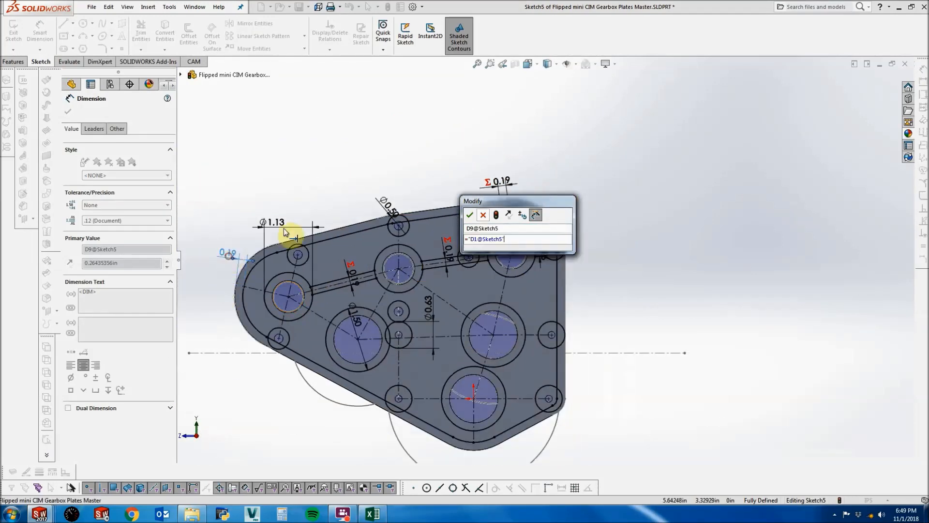
{"action": "left_click", "coordinate": [469, 216]}
{"action": "scroll", "coordinate": [492, 257], "scroll_direction": "down", "scroll_amount": 1}
{"action": "key", "text": "Escape"}
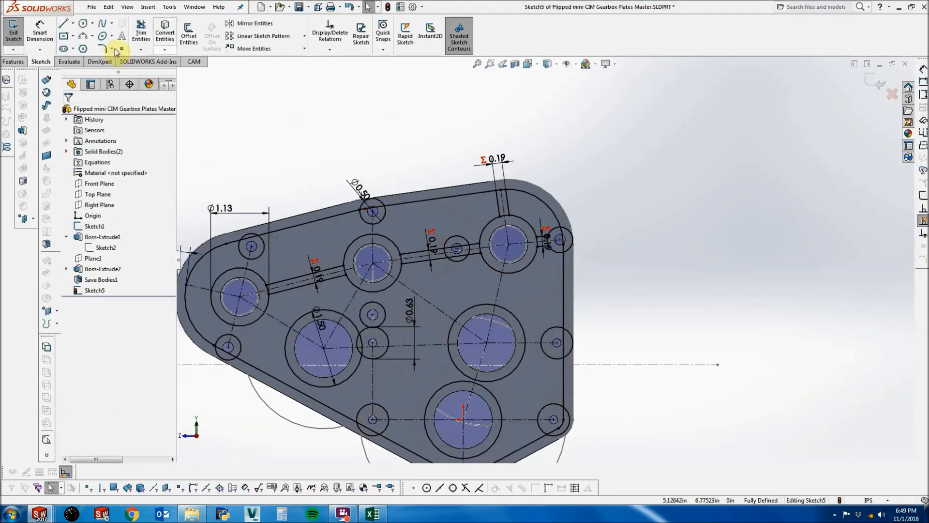
{"action": "key", "text": "l"}
{"action": "scroll", "coordinate": [501, 293], "scroll_direction": "down", "scroll_amount": 2}
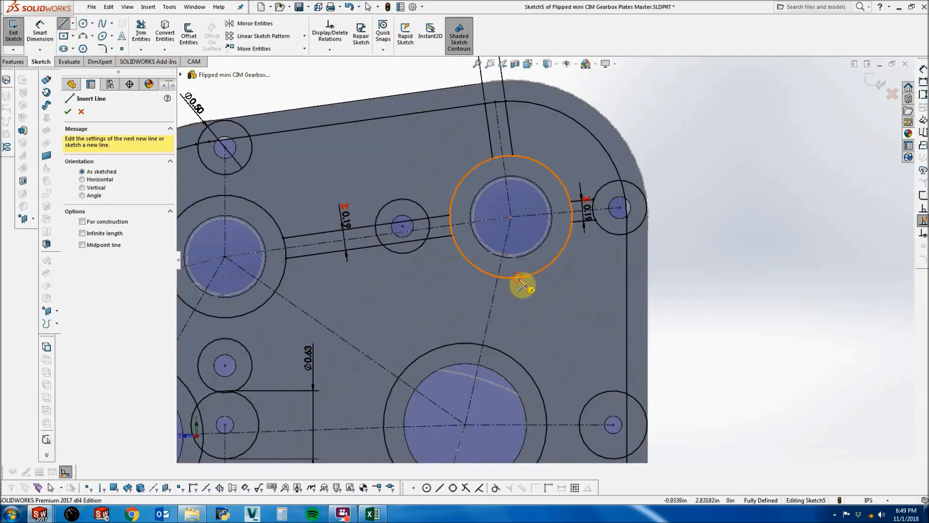
{"action": "left_click", "coordinate": [556, 258]}
{"action": "left_click", "coordinate": [503, 357]}
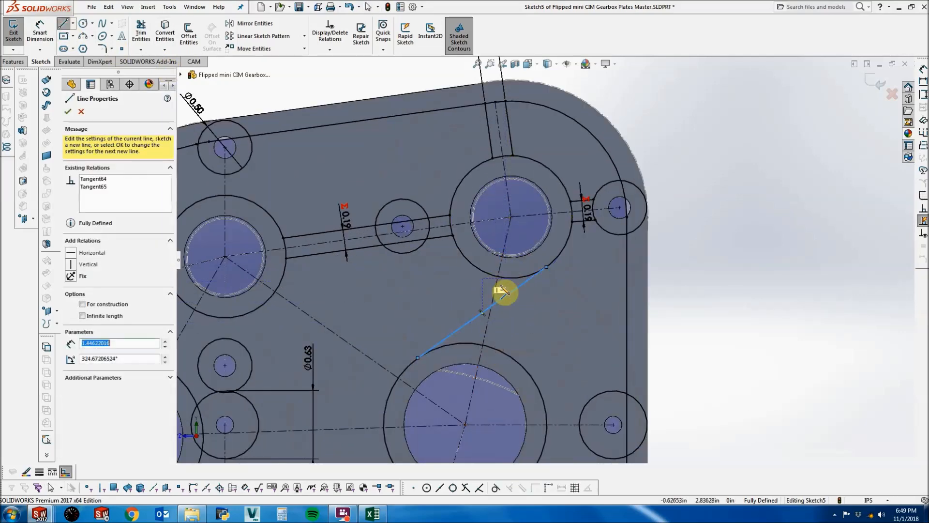
{"action": "key", "text": "Escape"}
{"action": "left_click", "coordinate": [503, 298]}
{"action": "key", "text": "Delete"}
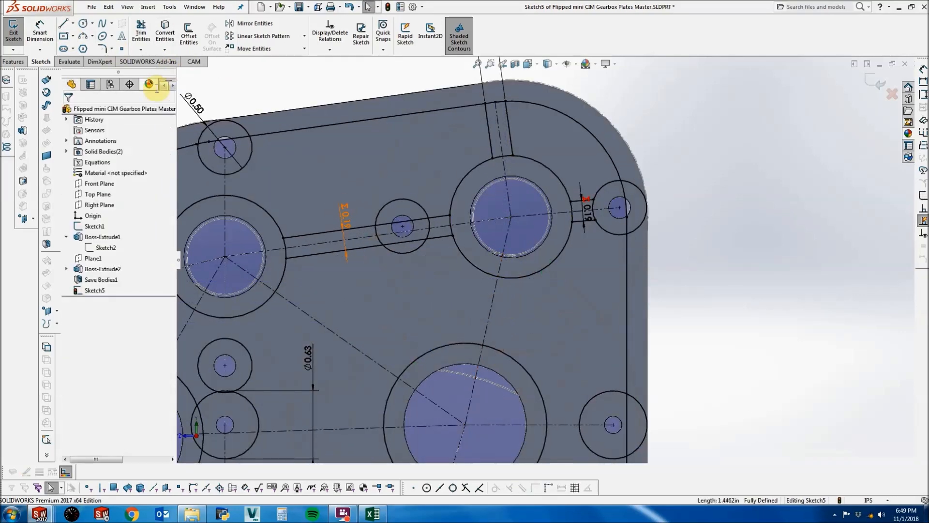
Draw two lines between the upper right medium and right large boss circles, and delete the vertical relation from the left line's lower endpoint.
{"action": "left_click", "coordinate": [63, 24]}
{"action": "left_click", "coordinate": [473, 266]}
{"action": "left_click", "coordinate": [465, 343]}
{"action": "double_click", "coordinate": [507, 338]}
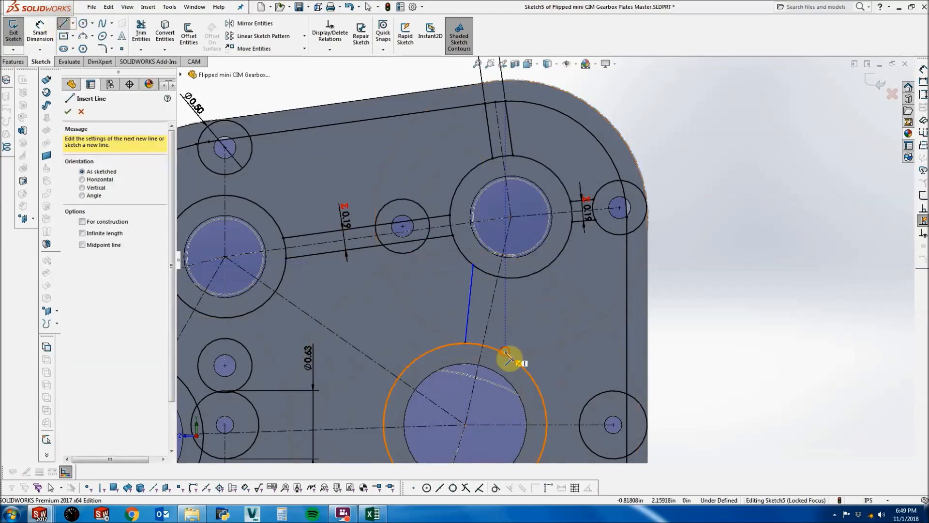
{"action": "left_click", "coordinate": [505, 353]}
{"action": "left_click", "coordinate": [517, 279]}
{"action": "key", "text": "Escape"}
{"action": "left_click", "coordinate": [466, 343]}
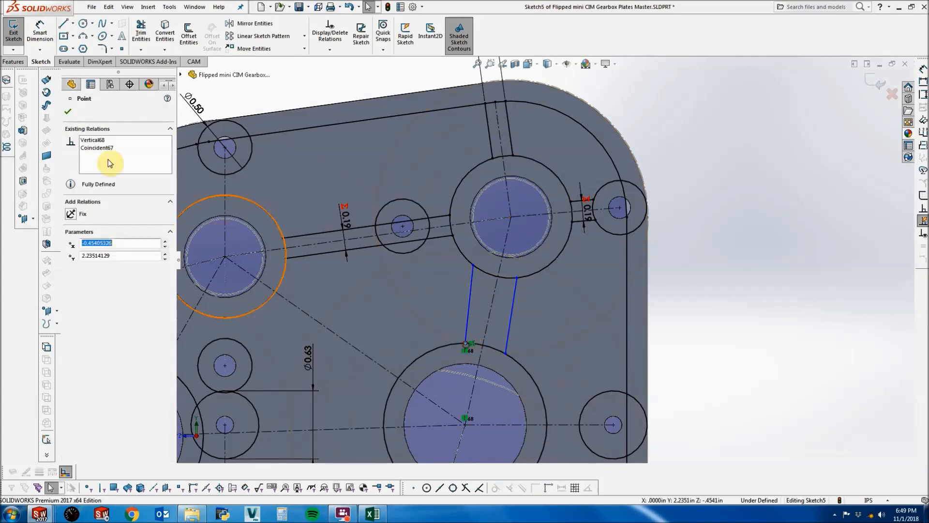
{"action": "left_click", "coordinate": [114, 156]}
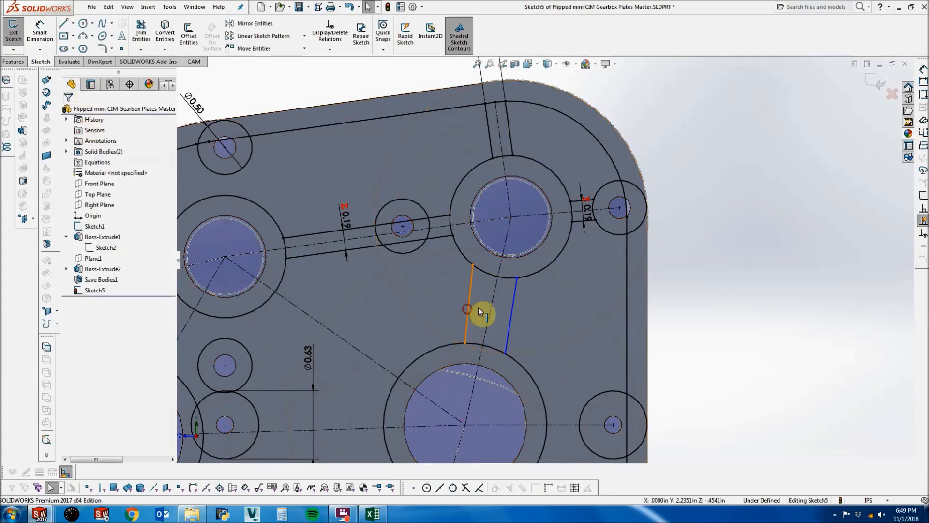
Make the two lines between the upper right medium and right large bosses symmetric about the construction line and parallel to it.
{"action": "left_click", "coordinate": [469, 308]}
{"action": "left_click", "coordinate": [493, 298], "text": "ctrl"}
{"action": "left_click", "coordinate": [515, 298], "text": "ctrl"}
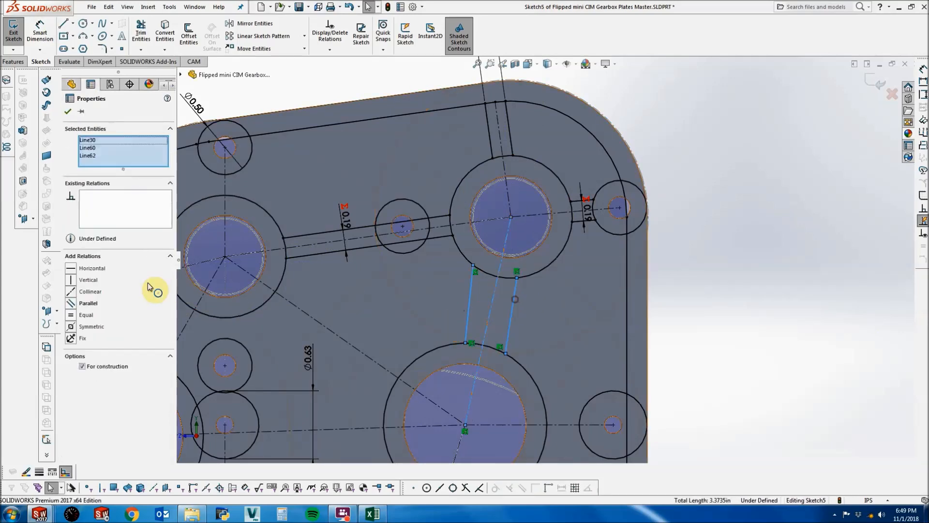
{"action": "left_click", "coordinate": [88, 302]}
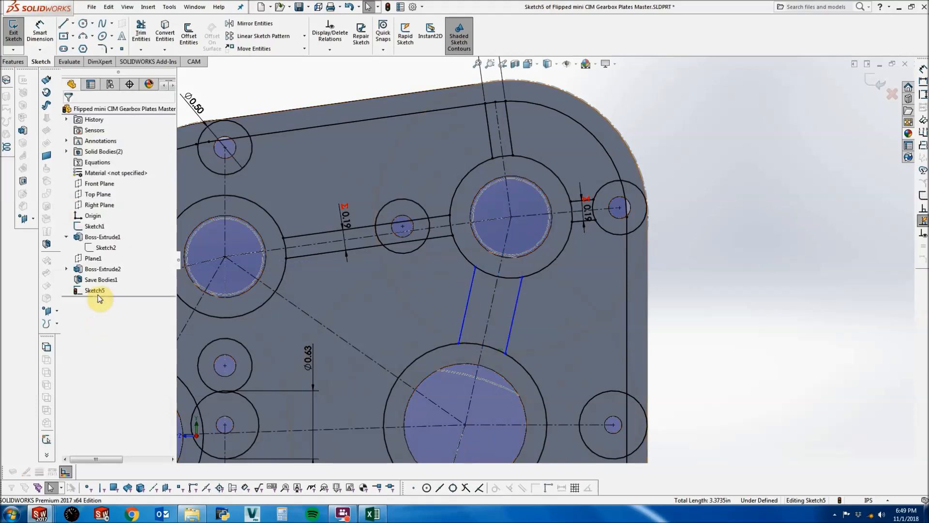
Dimension the gap between the two lines joining the upper right medium and right large bosses, setting it equal to D1@Sketch5.
{"action": "left_click", "coordinate": [35, 45]}
{"action": "left_click", "coordinate": [465, 317]}
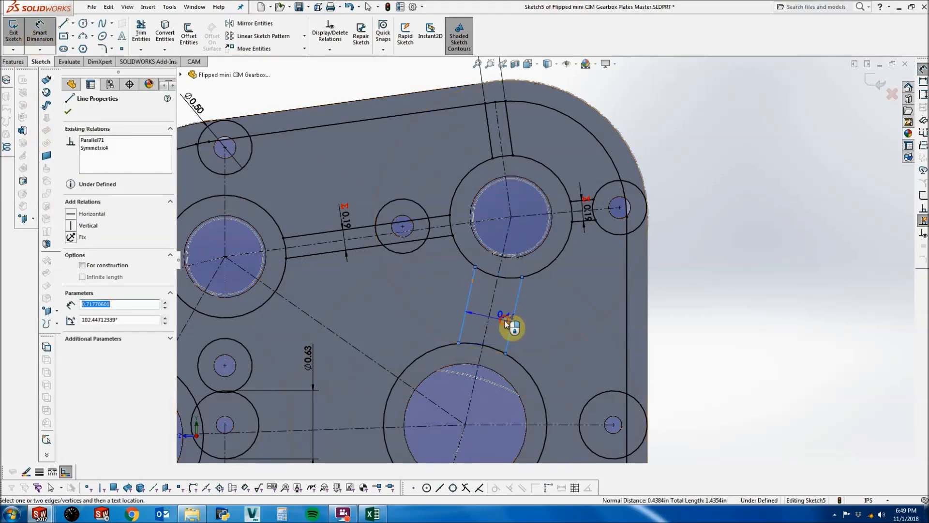
{"action": "left_click", "coordinate": [505, 323]}
{"action": "type", "text": "="}
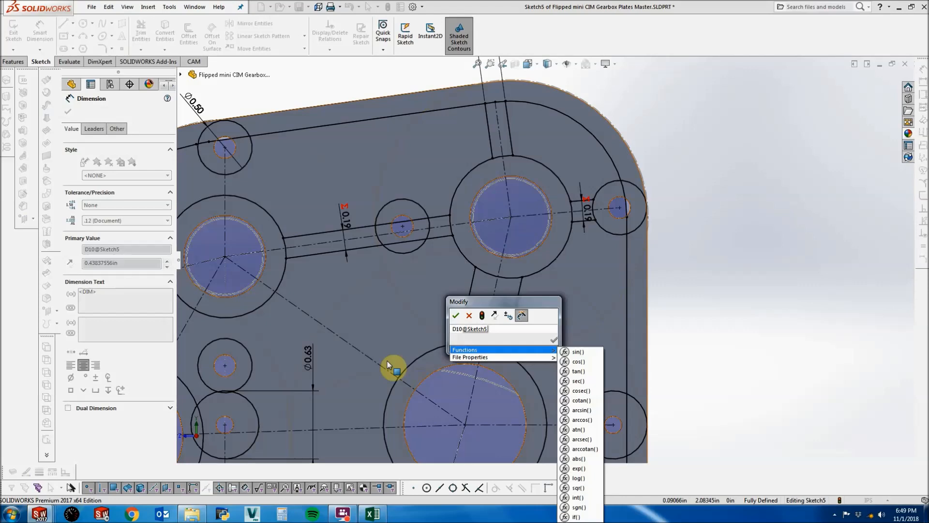
{"action": "scroll", "coordinate": [339, 358], "scroll_direction": "up", "scroll_amount": 5}
{"action": "left_click", "coordinate": [295, 252]}
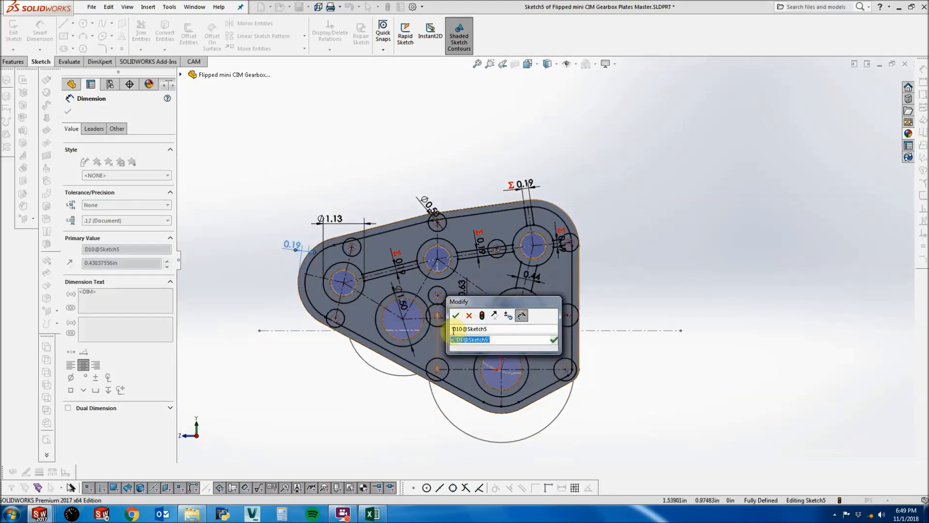
{"action": "left_click", "coordinate": [456, 315]}
Draw two short lines between the right large boss circle and the small boss circle beside it at the plate's right edge.
{"action": "scroll", "coordinate": [561, 322], "scroll_direction": "down", "scroll_amount": 2}
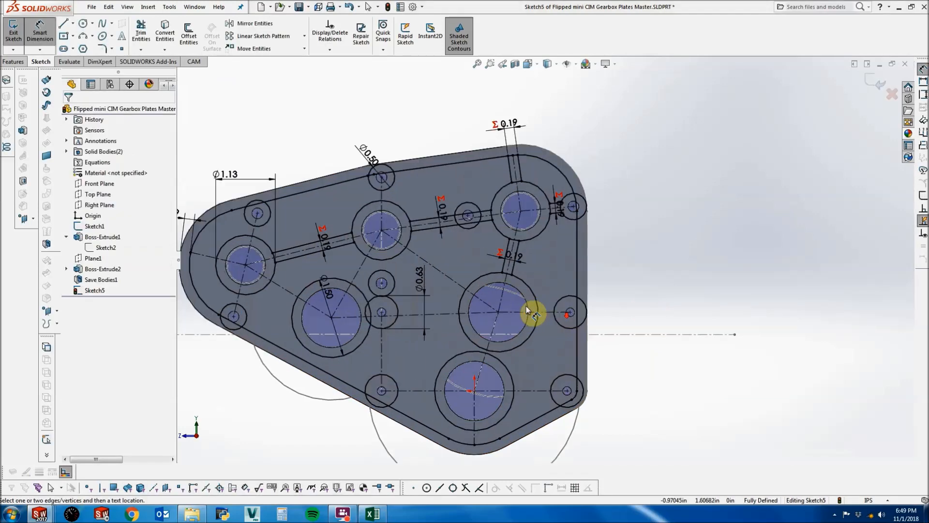
{"action": "left_click", "coordinate": [63, 25]}
{"action": "scroll", "coordinate": [597, 390], "scroll_direction": "down", "scroll_amount": 3}
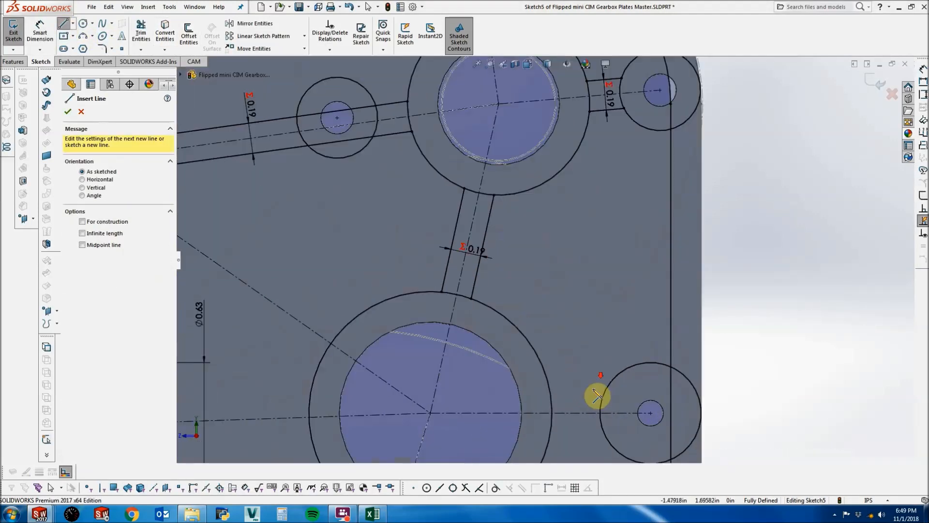
{"action": "left_click", "coordinate": [519, 303]}
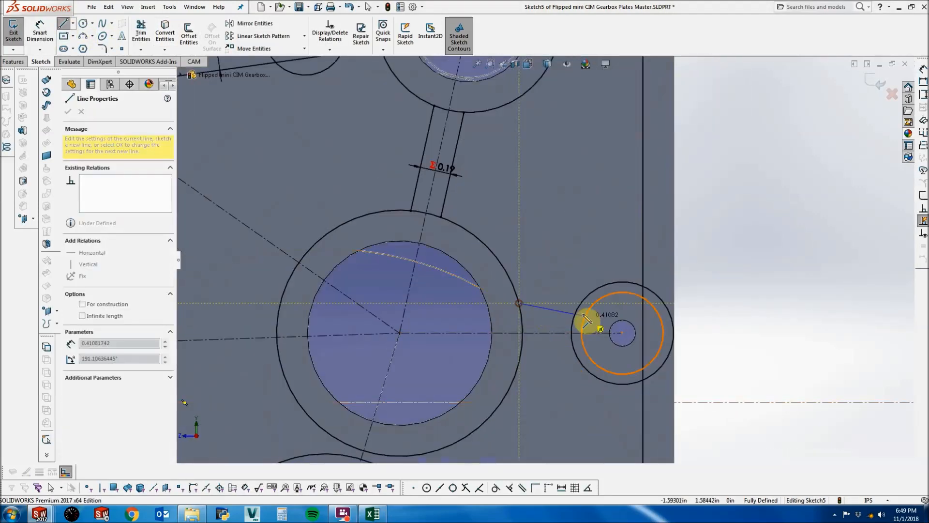
{"action": "left_click", "coordinate": [578, 308]}
{"action": "key", "text": "Escape"}
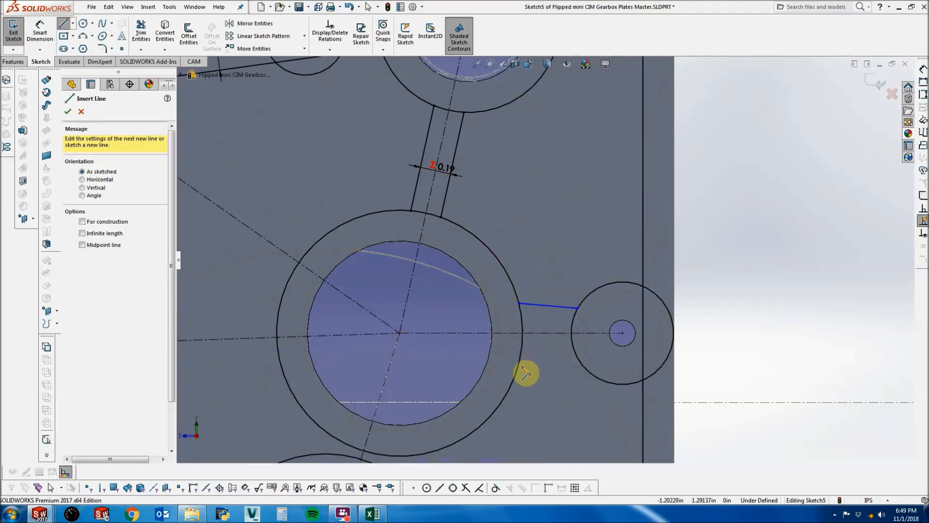
{"action": "left_click", "coordinate": [519, 366]}
{"action": "left_click", "coordinate": [577, 357]}
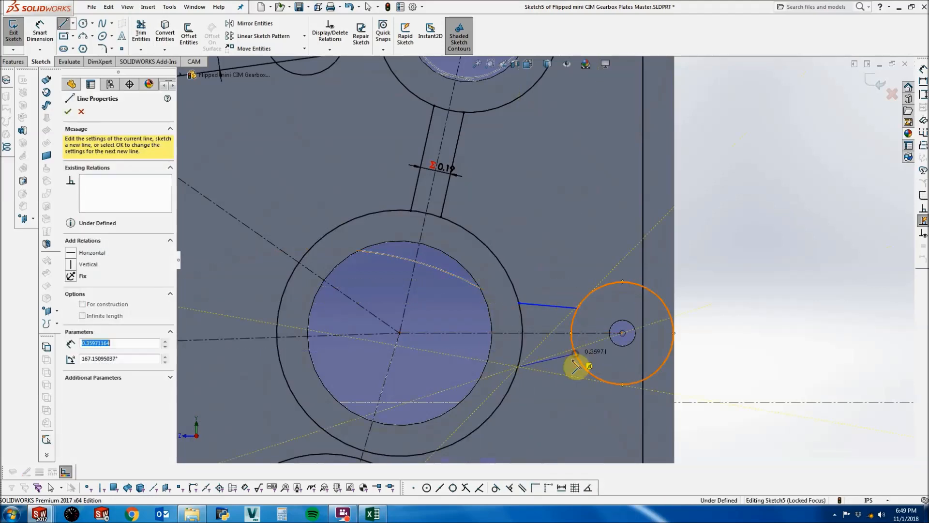
{"action": "key", "text": "Escape"}
Make these two short lines symmetric about and parallel to the construction line between the right large hole and the small edge hole.
{"action": "left_click", "coordinate": [555, 358]}
{"action": "left_click", "coordinate": [549, 333], "text": "ctrl"}
{"action": "left_click", "coordinate": [551, 305], "text": "ctrl"}
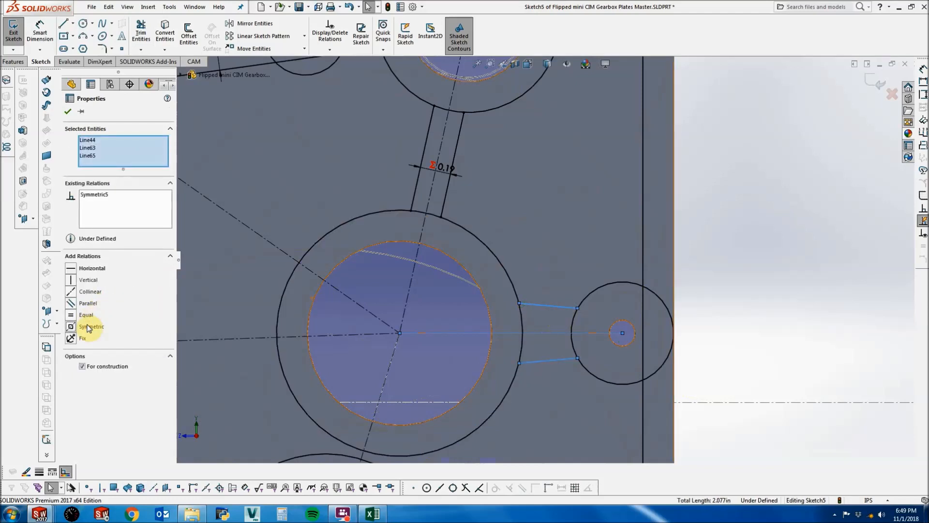
{"action": "left_click", "coordinate": [91, 304]}
{"action": "left_click", "coordinate": [531, 342]}
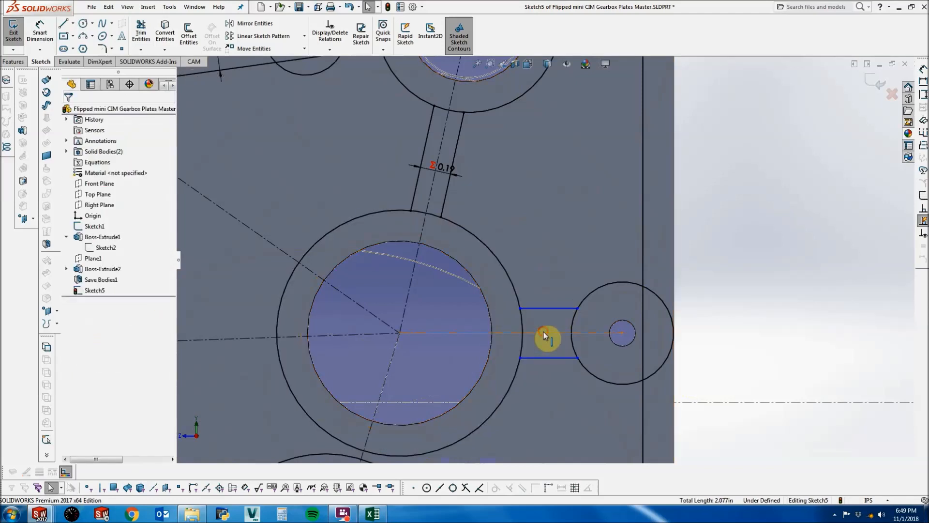
Delete the horizontal relation from the construction line between the right large hole and the small edge hole.
{"action": "left_click", "coordinate": [544, 332]}
{"action": "right_click", "coordinate": [101, 140]}
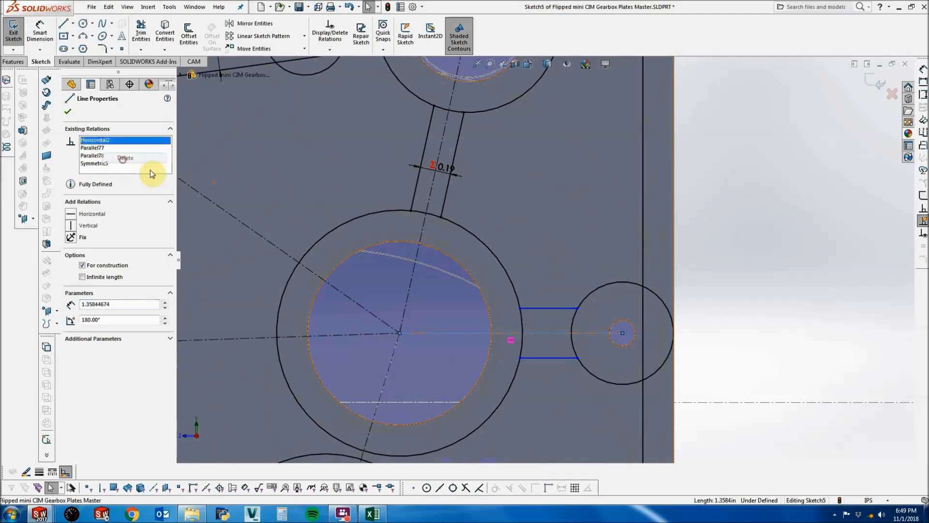
{"action": "left_click", "coordinate": [123, 160]}
{"action": "left_click", "coordinate": [753, 309]}
Dimension the gap between the two lines beside the right large boss and set it equal to the inset dimension D1@Sketch5.
{"action": "scroll", "coordinate": [591, 358], "scroll_direction": "up", "scroll_amount": 3}
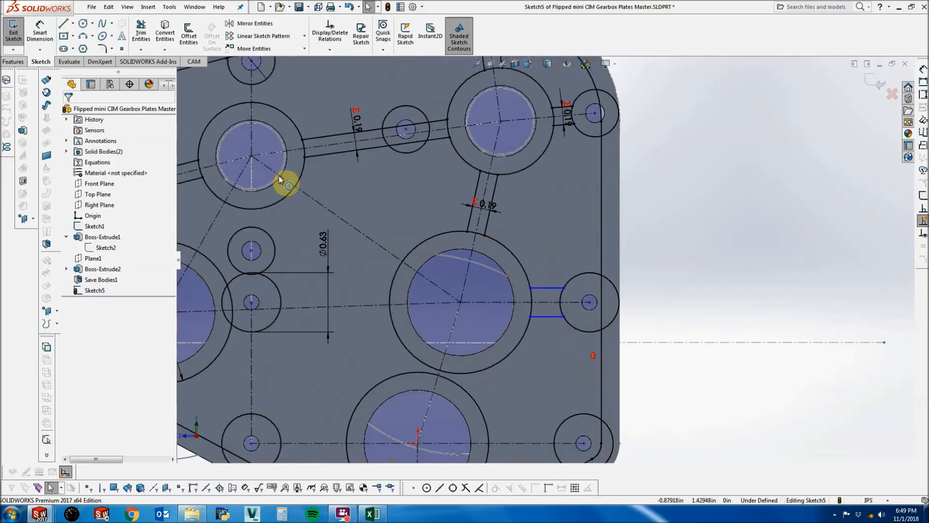
{"action": "left_click", "coordinate": [51, 30]}
{"action": "left_click", "coordinate": [552, 316]}
{"action": "left_click", "coordinate": [549, 288]}
{"action": "left_click", "coordinate": [549, 300]}
{"action": "type", "text": "="}
{"action": "scroll", "coordinate": [693, 335], "scroll_direction": "up", "scroll_amount": 5}
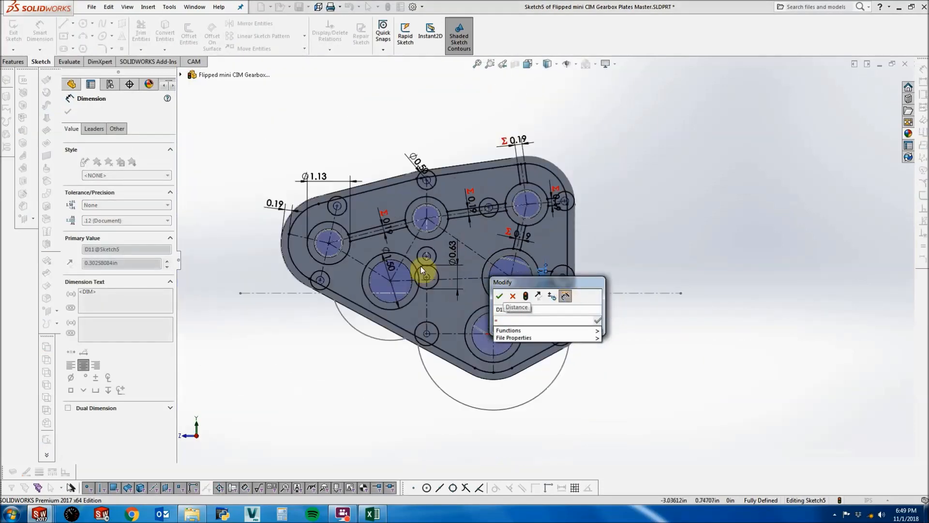
{"action": "left_click", "coordinate": [272, 209]}
{"action": "left_click", "coordinate": [499, 296]}
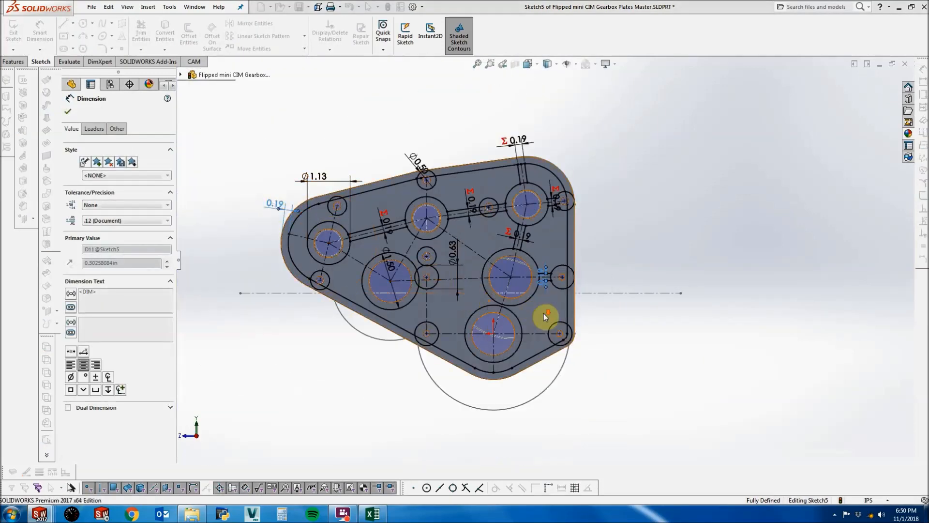
{"action": "scroll", "coordinate": [546, 319], "scroll_direction": "down", "scroll_amount": 2}
{"action": "key", "text": "Escape"}
Draw two lines between the lower large boss circle and the small boss circle at the plate's lower right corner.
{"action": "left_click", "coordinate": [63, 26]}
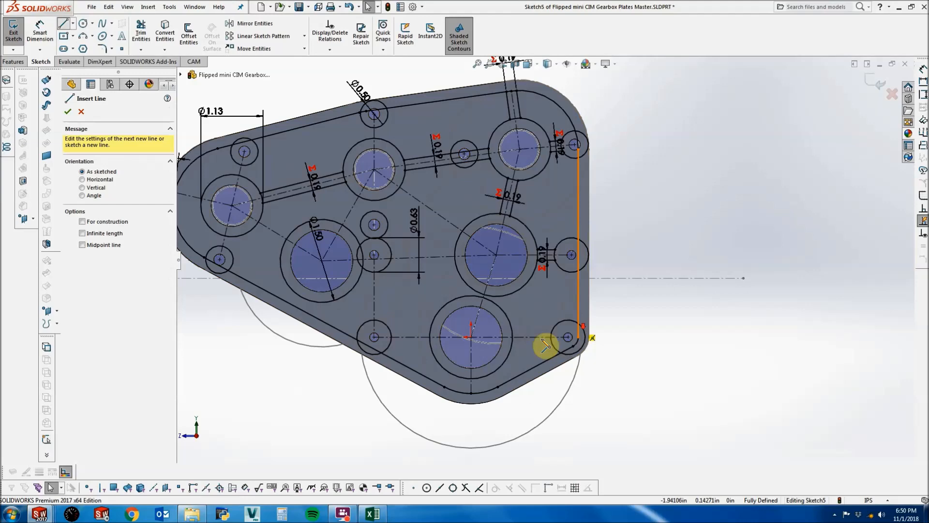
{"action": "scroll", "coordinate": [551, 338], "scroll_direction": "down", "scroll_amount": 3}
{"action": "left_click", "coordinate": [465, 316]}
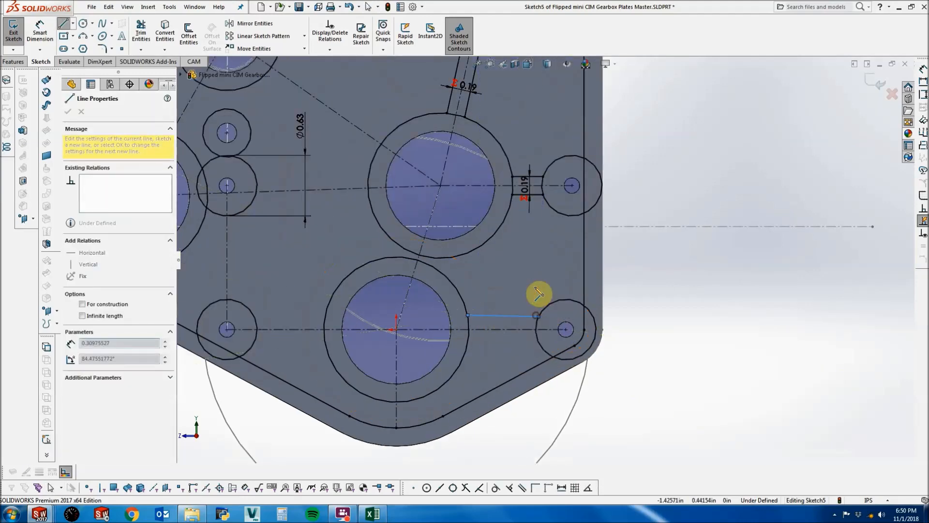
{"action": "double_click", "coordinate": [539, 316]}
{"action": "left_click", "coordinate": [537, 340]}
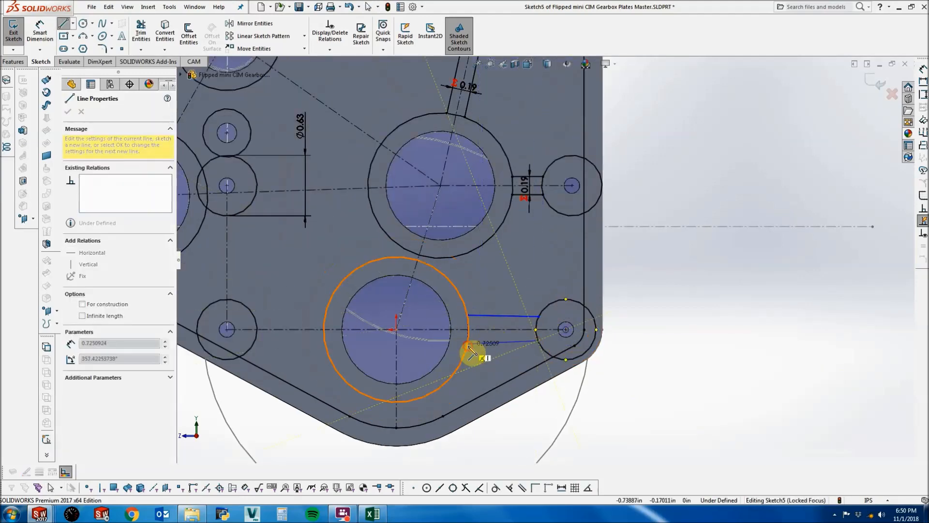
{"action": "left_click", "coordinate": [468, 346]}
{"action": "key", "text": "Escape"}
Make the two lower right lines symmetric about and parallel to the construction line through the lower large hole.
{"action": "left_click", "coordinate": [479, 344]}
{"action": "left_click", "coordinate": [482, 329], "text": "ctrl"}
{"action": "left_click", "coordinate": [482, 315], "text": "ctrl"}
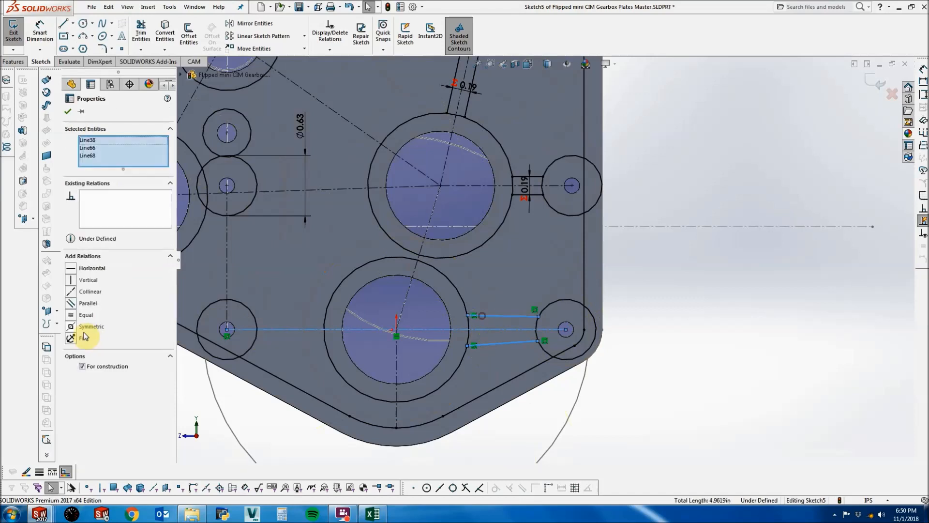
{"action": "left_click", "coordinate": [94, 303]}
Dimension the gap between the two lower right lines and set it equal to the inset dimension D1@Sketch5.
{"action": "left_click", "coordinate": [40, 32]}
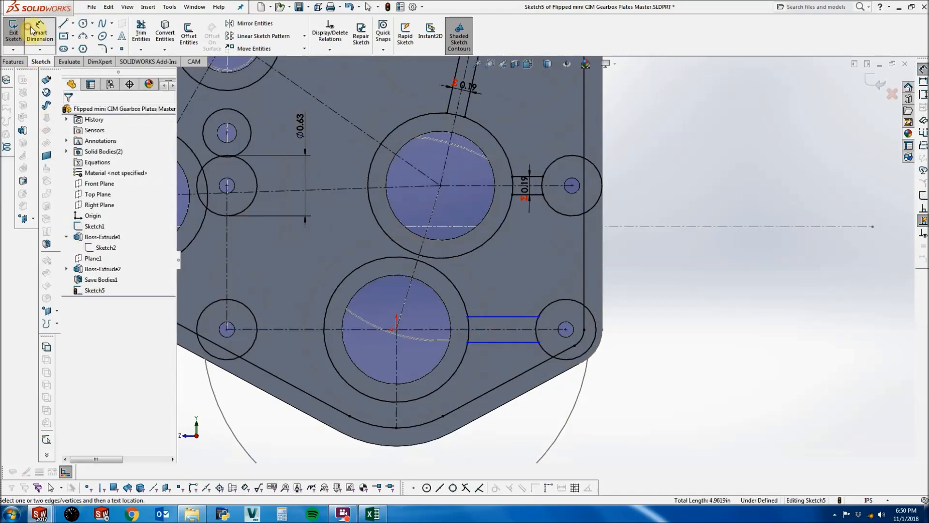
{"action": "left_click", "coordinate": [511, 342]}
{"action": "left_click", "coordinate": [513, 316]}
{"action": "left_click", "coordinate": [518, 302]}
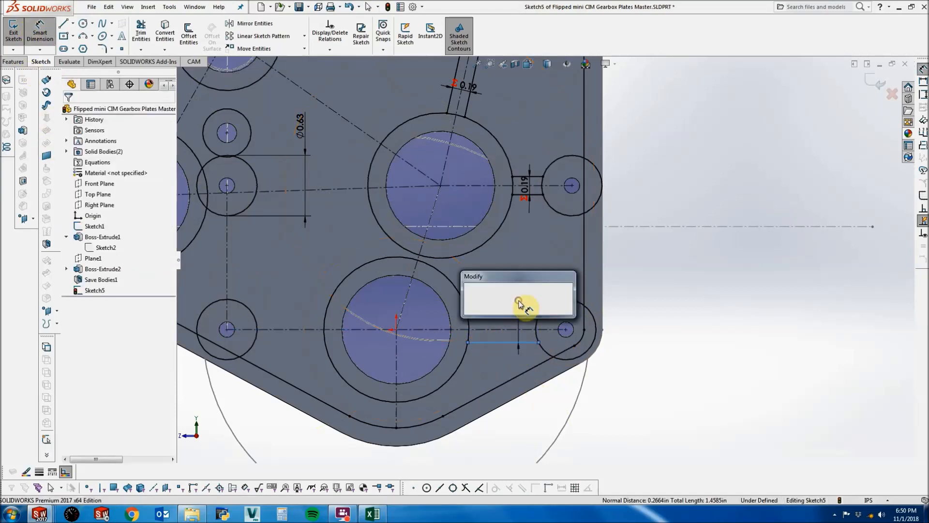
{"action": "type", "text": "=\"D1@Sketch5\""}
{"action": "left_click", "coordinate": [471, 296]}
{"action": "key", "text": "Escape"}
Draw two lines between the lower large boss circle and the small boss circle to its left on the horizontal construction line.
{"action": "key", "text": "z"}
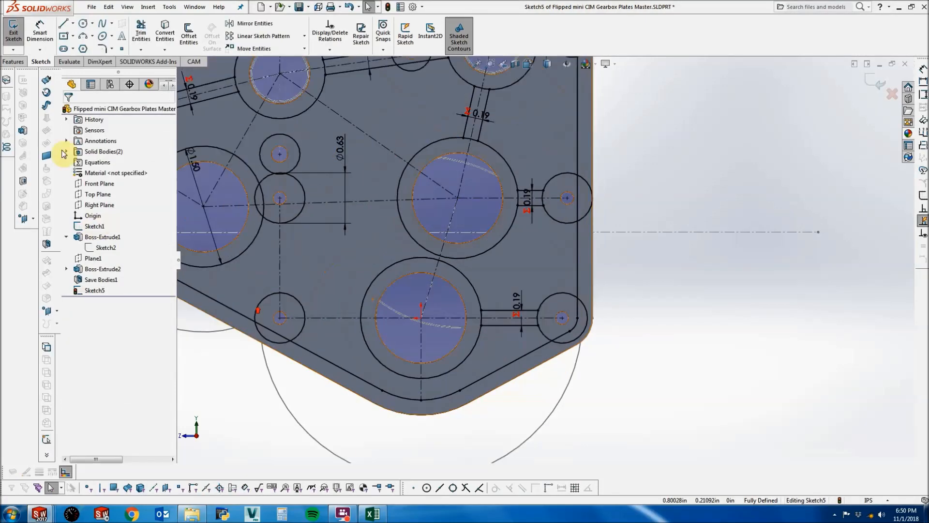
{"action": "left_click", "coordinate": [65, 23]}
{"action": "scroll", "coordinate": [339, 317], "scroll_direction": "down", "scroll_amount": 3}
{"action": "left_click", "coordinate": [317, 306]}
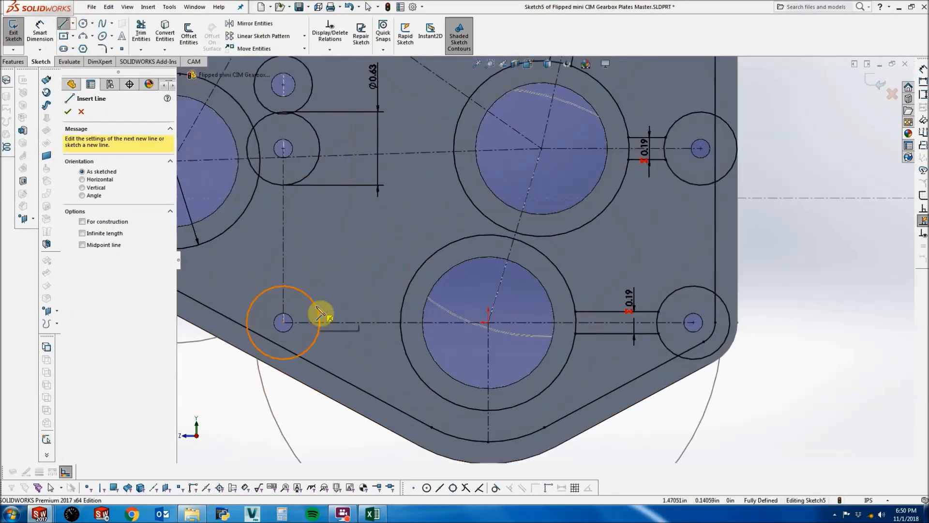
{"action": "left_click", "coordinate": [401, 305]}
{"action": "key", "text": "Escape"}
{"action": "left_click", "coordinate": [402, 342]}
{"action": "left_click", "coordinate": [318, 336]}
{"action": "key", "text": "Escape"}
Make the two lines left of the lower large boss symmetric about and parallel to the horizontal construction line.
{"action": "left_click", "coordinate": [336, 337]}
{"action": "left_click", "coordinate": [339, 322], "text": "ctrl"}
{"action": "left_click", "coordinate": [332, 306], "text": "ctrl"}
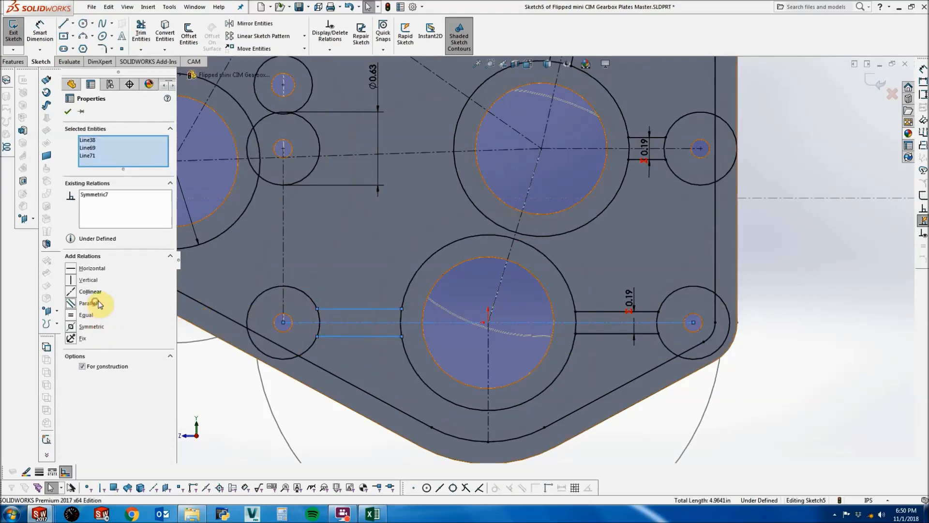
{"action": "left_click", "coordinate": [96, 304]}
{"action": "key", "text": "Escape"}
Dimension the gap between the two lines left of the lower large boss and set it equal to D1@Sketch5.
{"action": "left_click", "coordinate": [41, 31]}
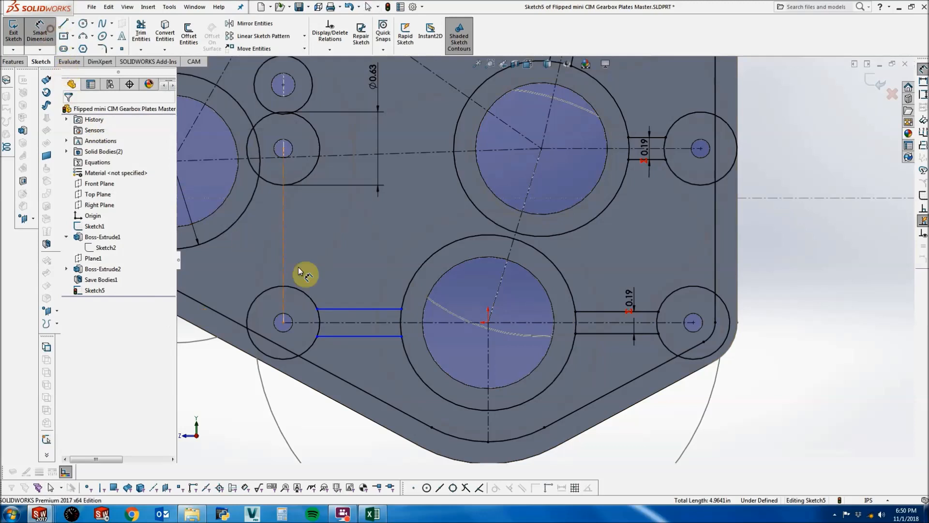
{"action": "left_click", "coordinate": [353, 336]}
{"action": "left_click", "coordinate": [365, 308]}
{"action": "left_click", "coordinate": [369, 297]}
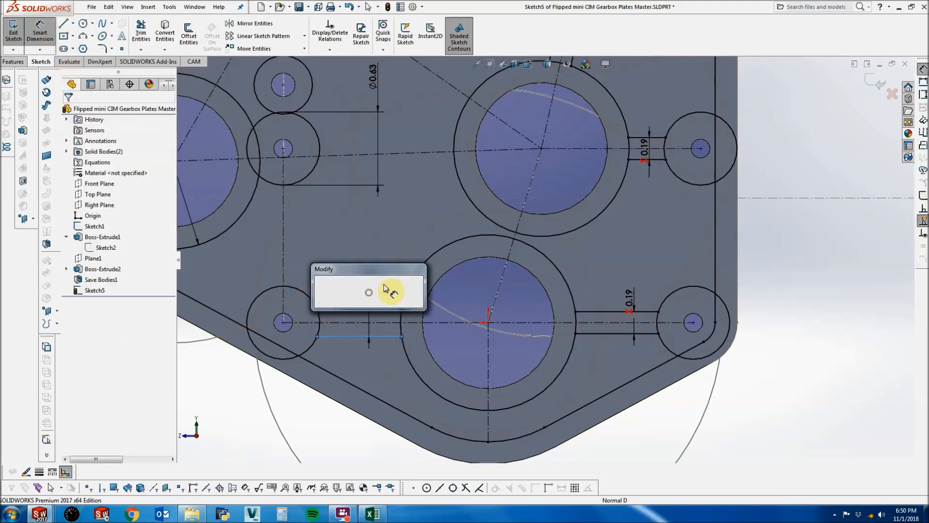
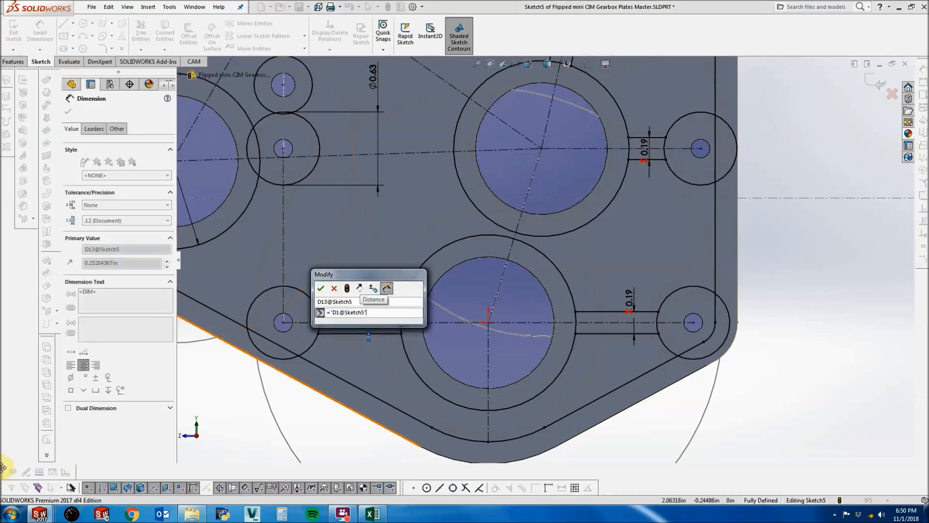
{"action": "key", "text": "Return"}
{"action": "key", "text": "Escape"}
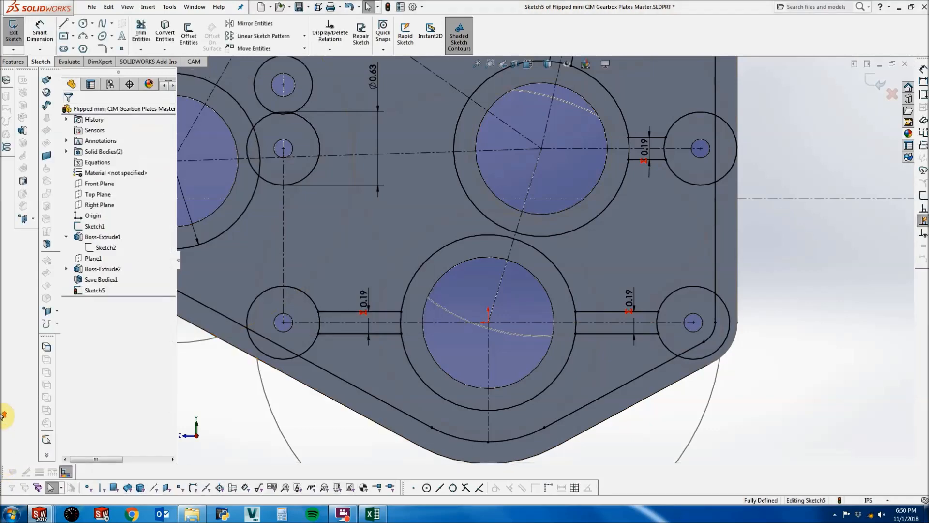
Remove the vertical relation from the construction line joining the centre small boss circle to the lower one.
{"action": "key", "text": "z"}
{"action": "key", "text": "z"}
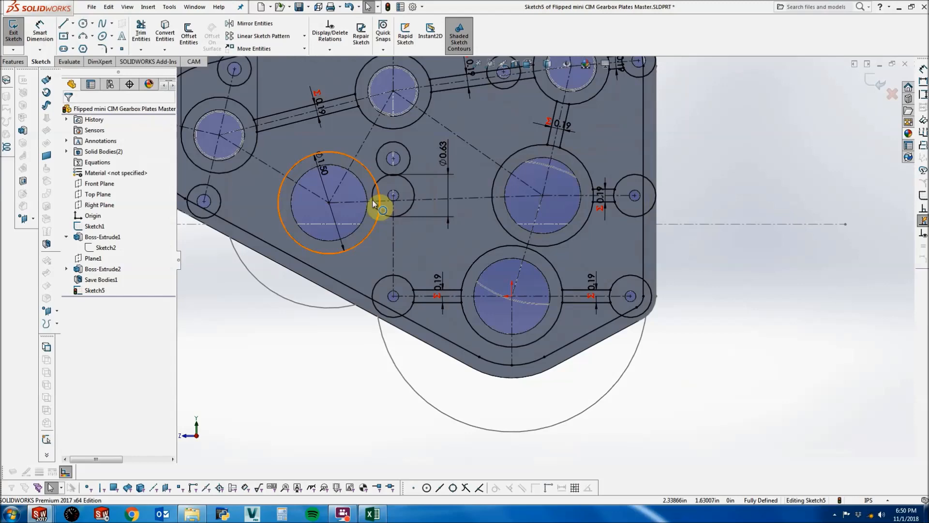
{"action": "scroll", "coordinate": [420, 208], "scroll_direction": "up", "scroll_amount": 2}
{"action": "scroll", "coordinate": [401, 155], "scroll_direction": "down", "scroll_amount": 2}
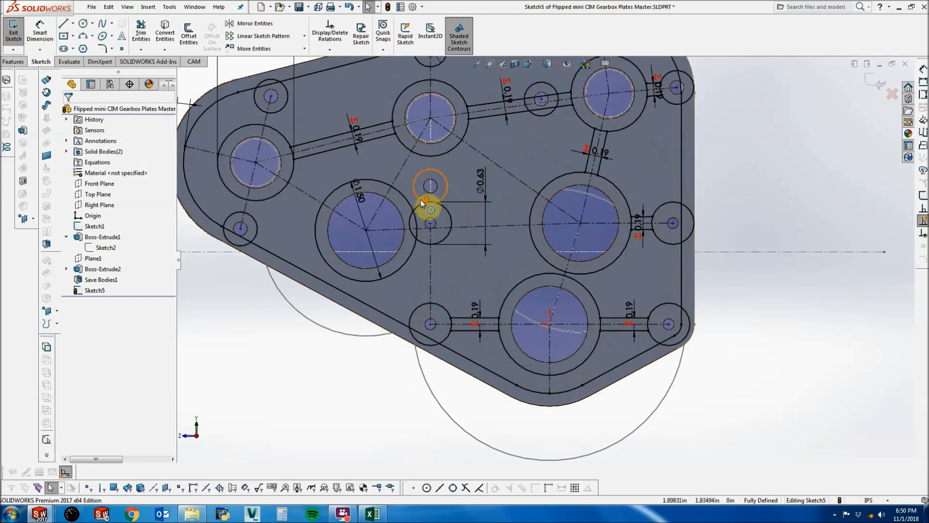
{"action": "scroll", "coordinate": [420, 199], "scroll_direction": "down", "scroll_amount": 1}
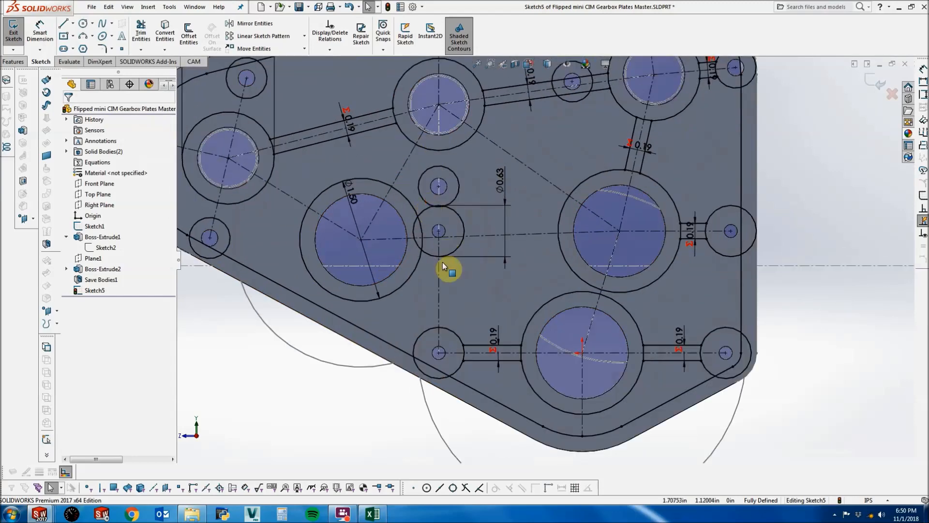
{"action": "left_click", "coordinate": [438, 231]}
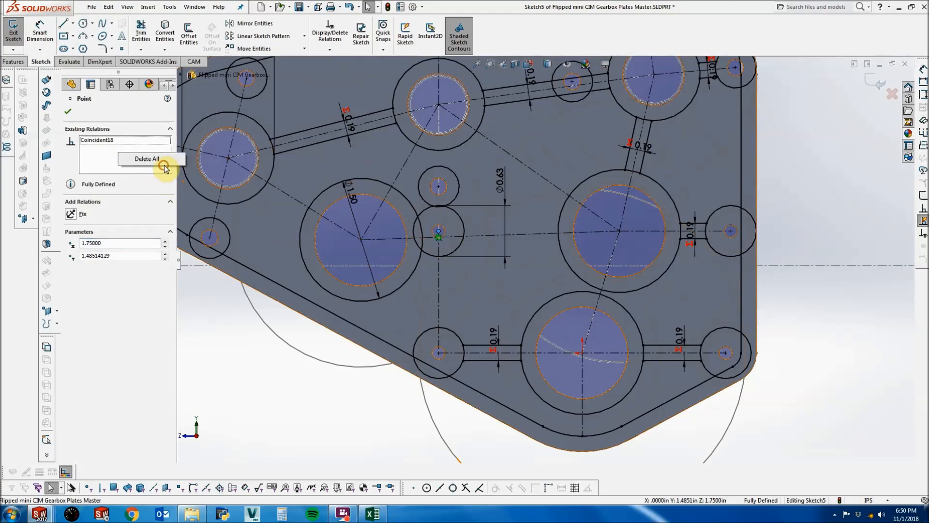
{"action": "left_click", "coordinate": [246, 373]}
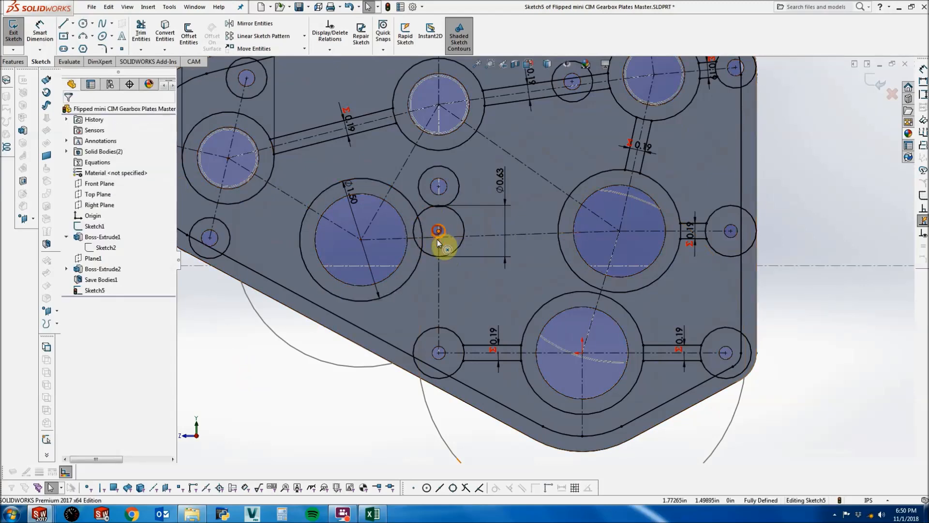
{"action": "left_click_drag", "start_coordinate": [438, 233], "coordinate": [442, 279]}
{"action": "left_click", "coordinate": [437, 269]}
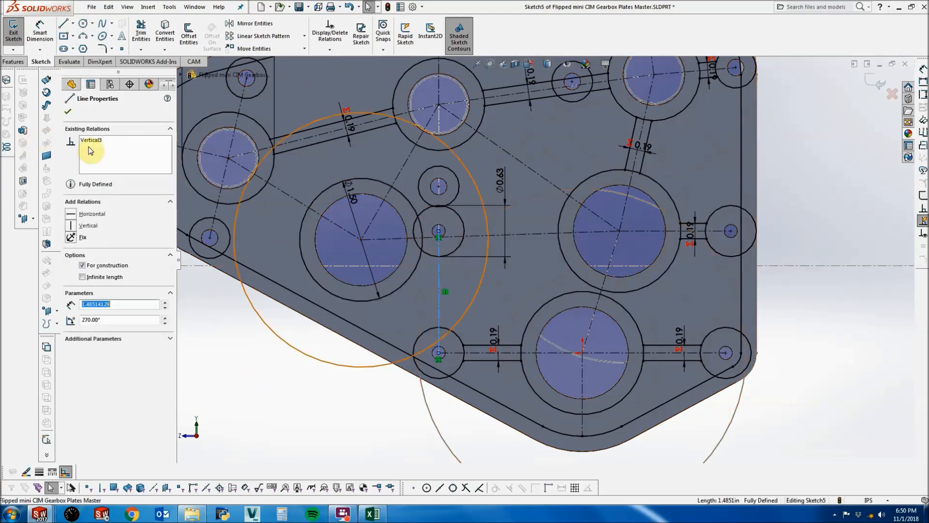
{"action": "left_click", "coordinate": [126, 164]}
Delete the coincident relation at the construction line's upper endpoint and move that point with its boss circle off the hole.
{"action": "left_click", "coordinate": [438, 232]}
{"action": "scroll", "coordinate": [432, 287], "scroll_direction": "down", "scroll_amount": 2}
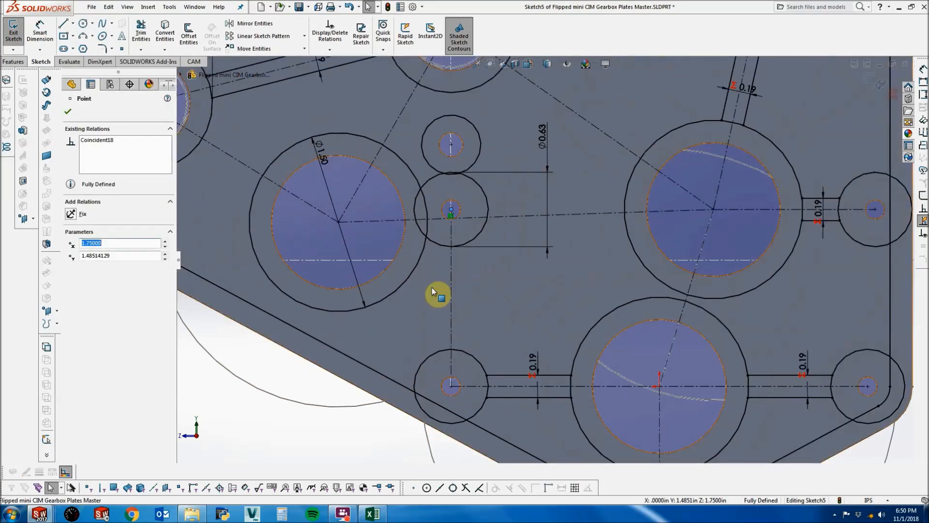
{"action": "right_click", "coordinate": [136, 162]}
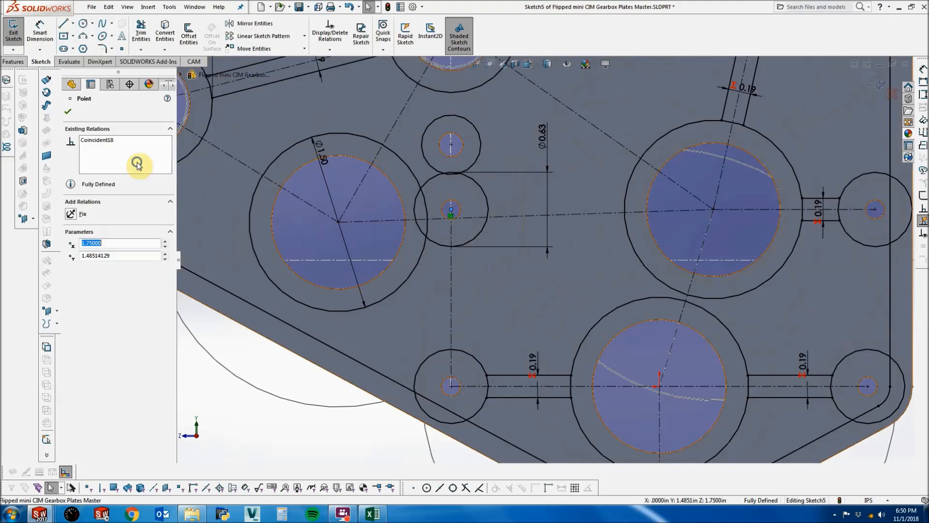
{"action": "left_click_drag", "start_coordinate": [452, 210], "coordinate": [413, 242]}
Delete the displaced boss circle and sketch a new circle centred on the small hole it came from.
{"action": "left_click", "coordinate": [437, 216]}
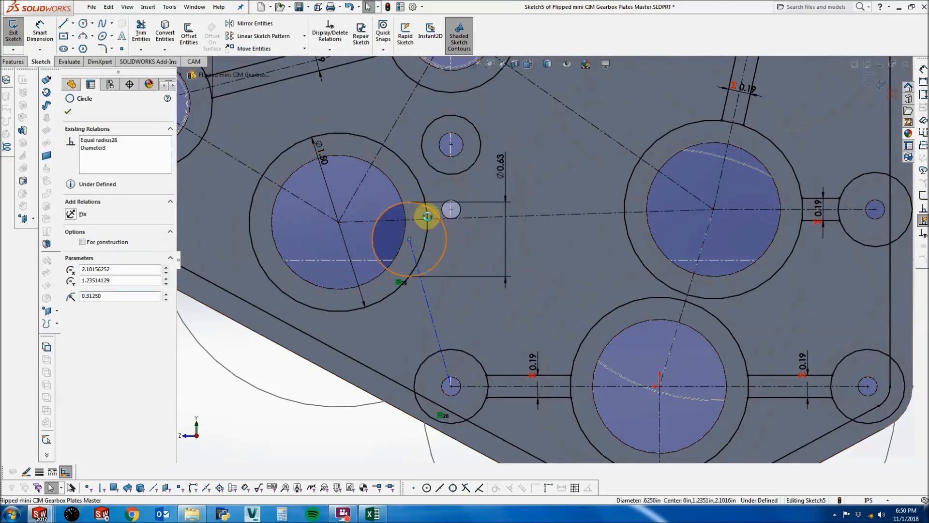
{"action": "key", "text": "Delete"}
{"action": "left_click", "coordinate": [358, 257]}
{"action": "left_click", "coordinate": [83, 24]}
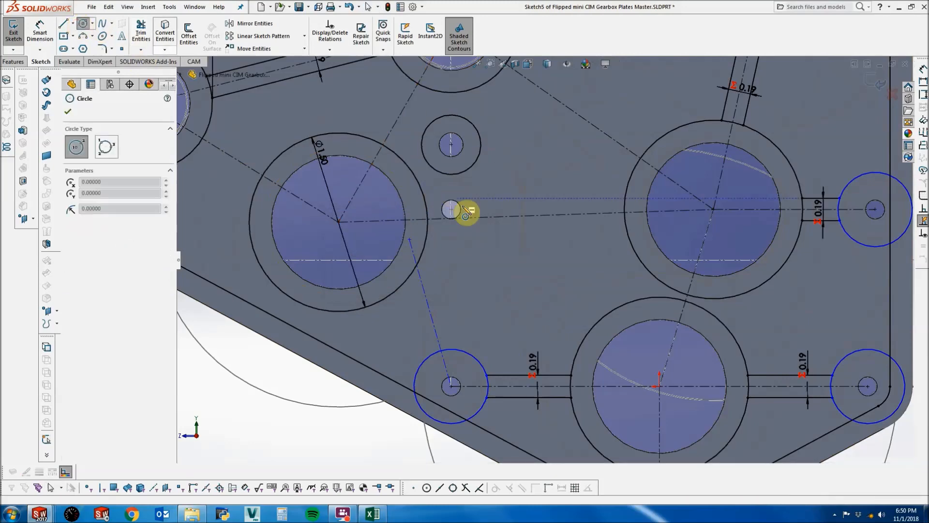
{"action": "left_click", "coordinate": [451, 209]}
{"action": "left_click", "coordinate": [498, 216]}
{"action": "key", "text": "Escape"}
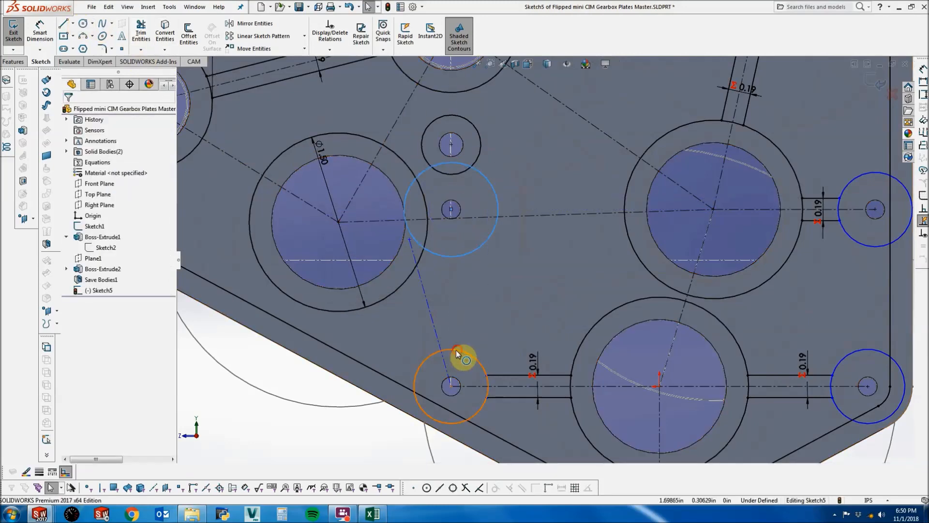
Make the new circle equal to the small boss circle below it.
{"action": "left_click", "coordinate": [456, 350], "text": "ctrl"}
{"action": "left_click", "coordinate": [84, 304]}
{"action": "key", "text": "Escape"}
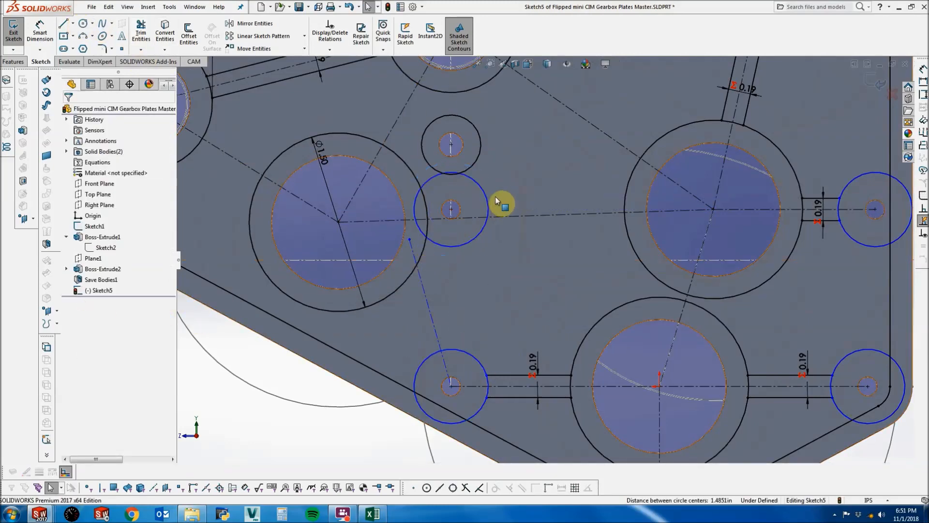
Dimension the diameter of the small boss circle at the plate's lower right corner.
{"action": "left_click", "coordinate": [40, 32]}
{"action": "left_click", "coordinate": [572, 378]}
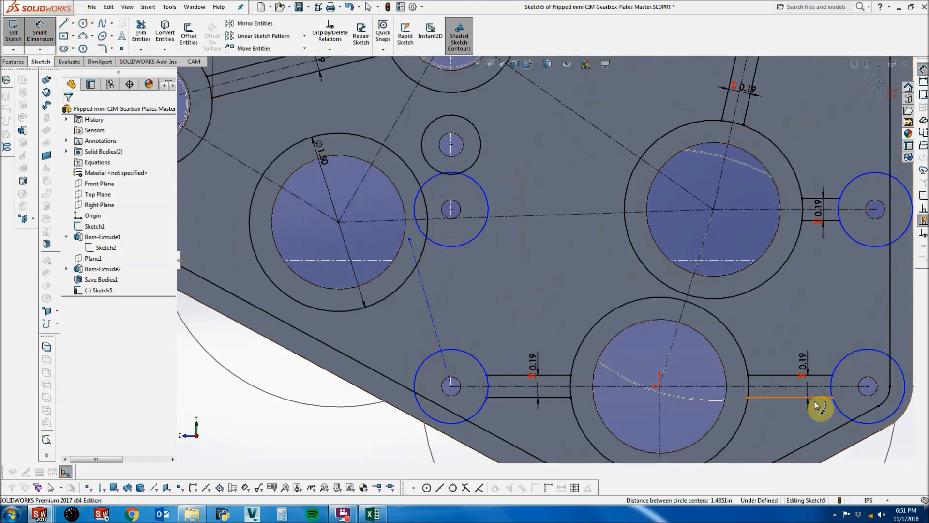
{"action": "left_click", "coordinate": [837, 412]}
{"action": "scroll", "coordinate": [847, 435], "scroll_direction": "up", "scroll_amount": 2}
{"action": "left_click", "coordinate": [851, 434]}
{"action": "left_click", "coordinate": [804, 434]}
{"action": "scroll", "coordinate": [517, 217], "scroll_direction": "up", "scroll_amount": 3}
{"action": "key", "text": "Escape"}
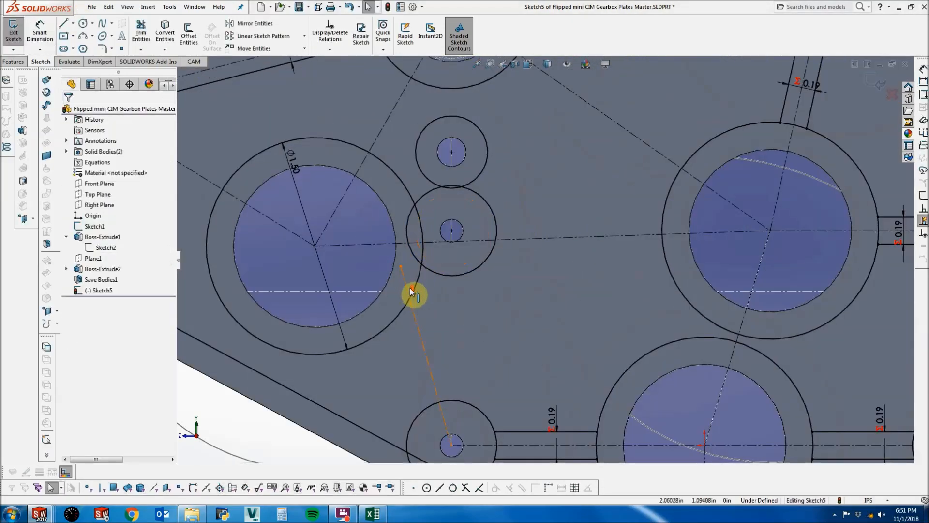
Move the slanted construction line's free upper end higher beside the 1.50 in boss and delete that endpoint's coincident relation.
{"action": "scroll", "coordinate": [410, 289], "scroll_direction": "up", "scroll_amount": 2}
{"action": "scroll", "coordinate": [467, 360], "scroll_direction": "up", "scroll_amount": 2}
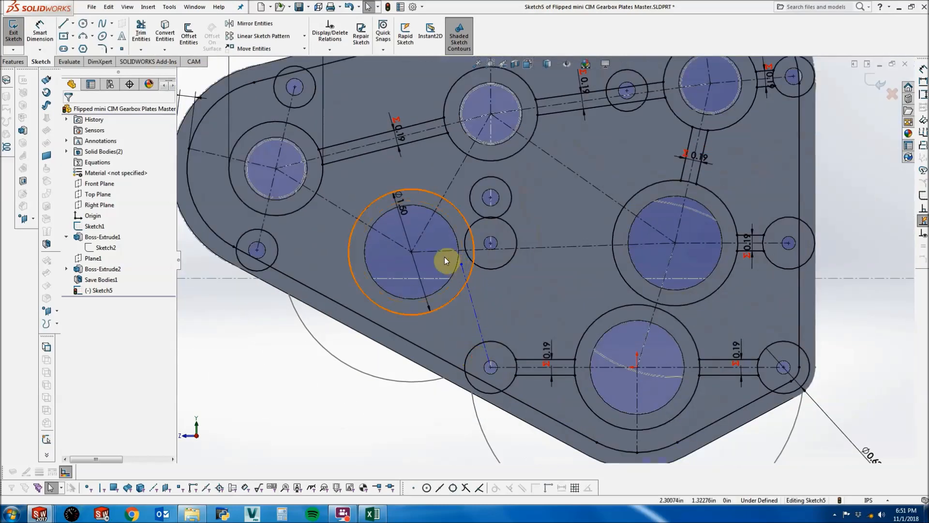
{"action": "left_click_drag", "start_coordinate": [461, 266], "coordinate": [467, 223]}
{"action": "left_click_drag", "start_coordinate": [460, 234], "coordinate": [460, 235]}
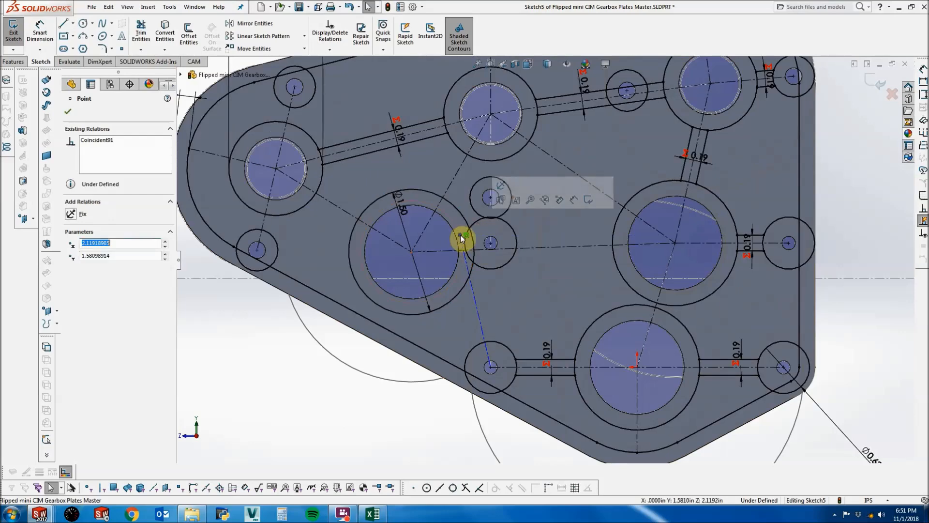
{"action": "right_click", "coordinate": [135, 141]}
{"action": "left_click", "coordinate": [141, 151]}
Dimension the angle between the slanted and horizontal construction lines and set it to 100°.
{"action": "left_click", "coordinate": [39, 32]}
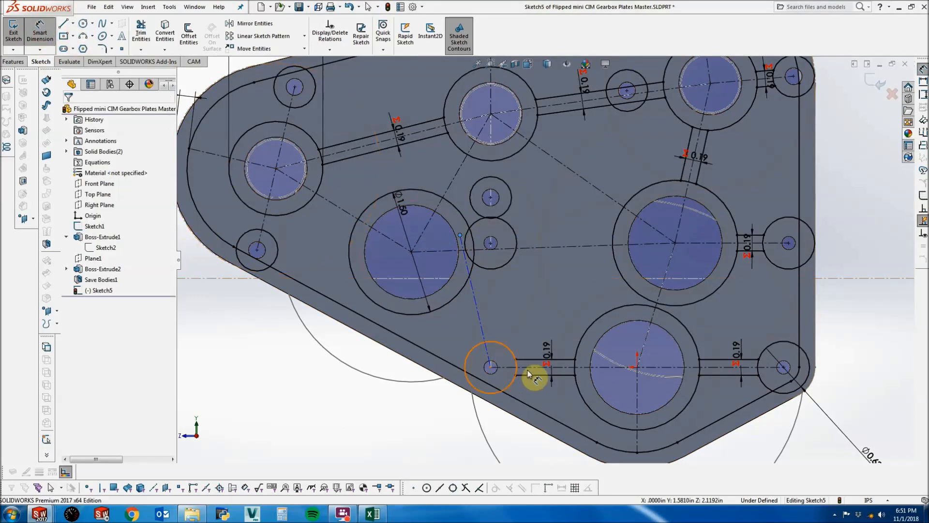
{"action": "left_click", "coordinate": [486, 349]}
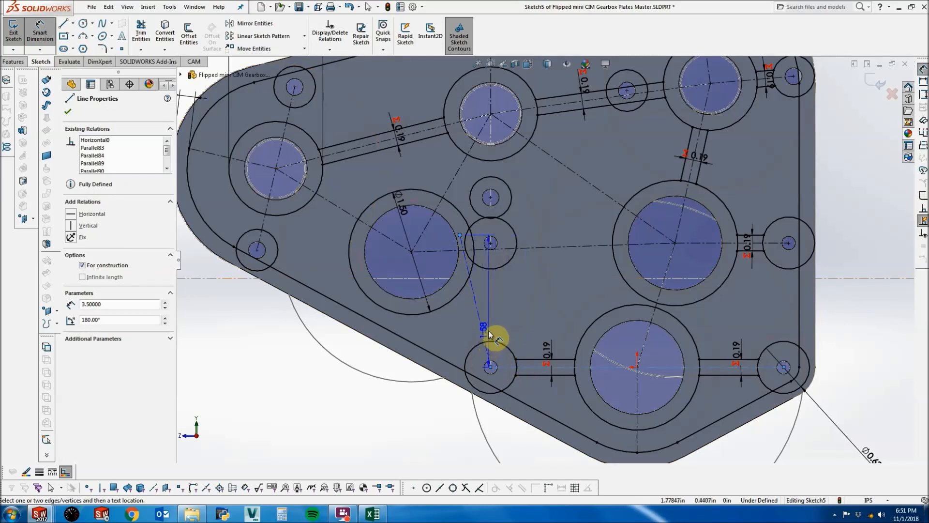
{"action": "key", "text": "Escape"}
{"action": "left_click", "coordinate": [479, 322]}
{"action": "left_click", "coordinate": [525, 366]}
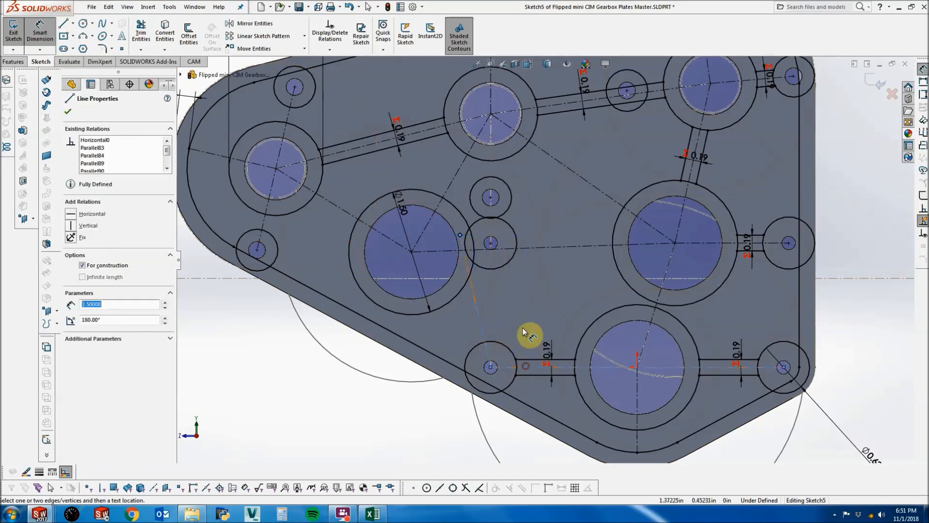
{"action": "key", "text": "Escape"}
{"action": "left_click", "coordinate": [531, 369]}
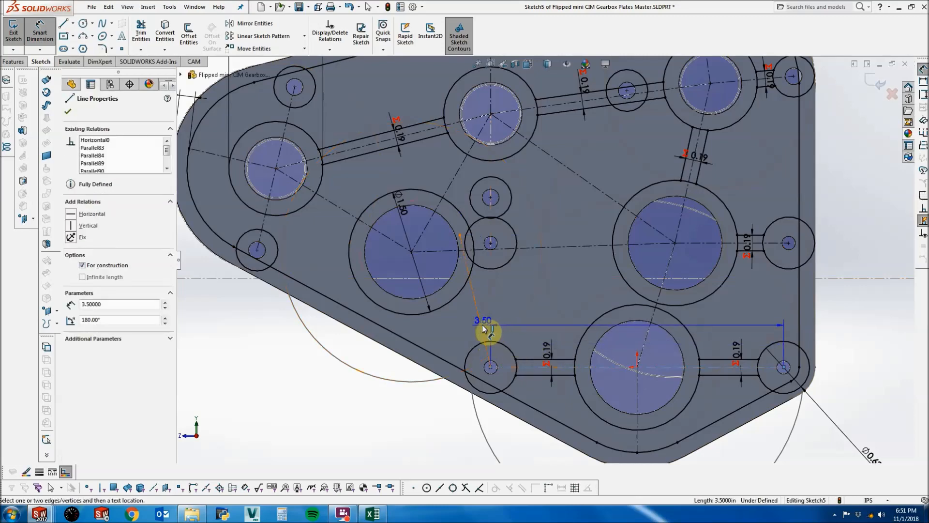
{"action": "left_click", "coordinate": [523, 315]}
{"action": "type", "text": "100"}
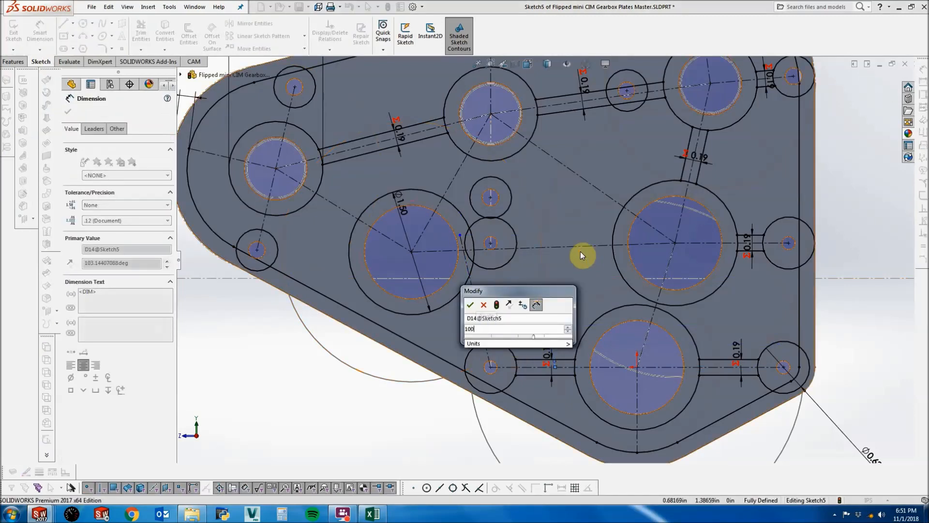
{"action": "key", "text": "Return"}
{"action": "key", "text": "Escape"}
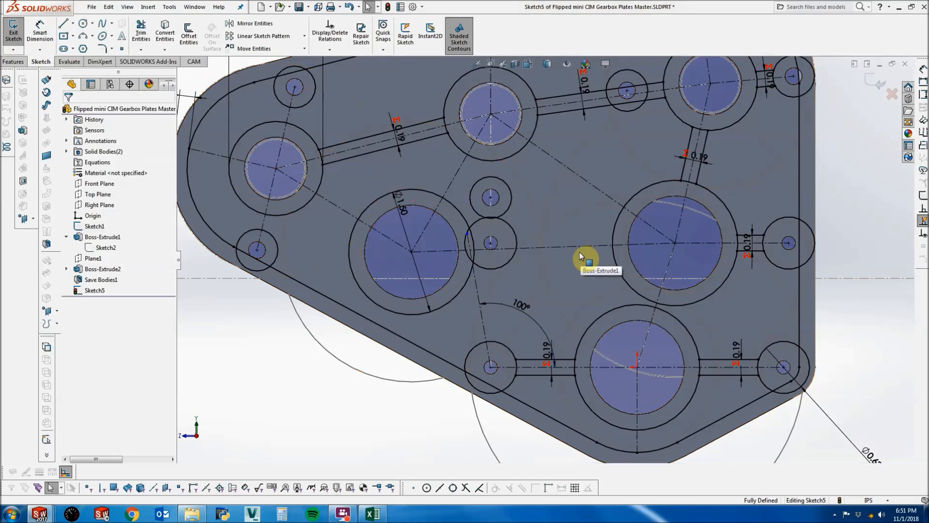
Draw a construction line from the centre of the 1.50 in boss circle to the inset outline's lower slanted edge.
{"action": "scroll", "coordinate": [481, 264], "scroll_direction": "down", "scroll_amount": 3}
{"action": "scroll", "coordinate": [484, 265], "scroll_direction": "up", "scroll_amount": 3}
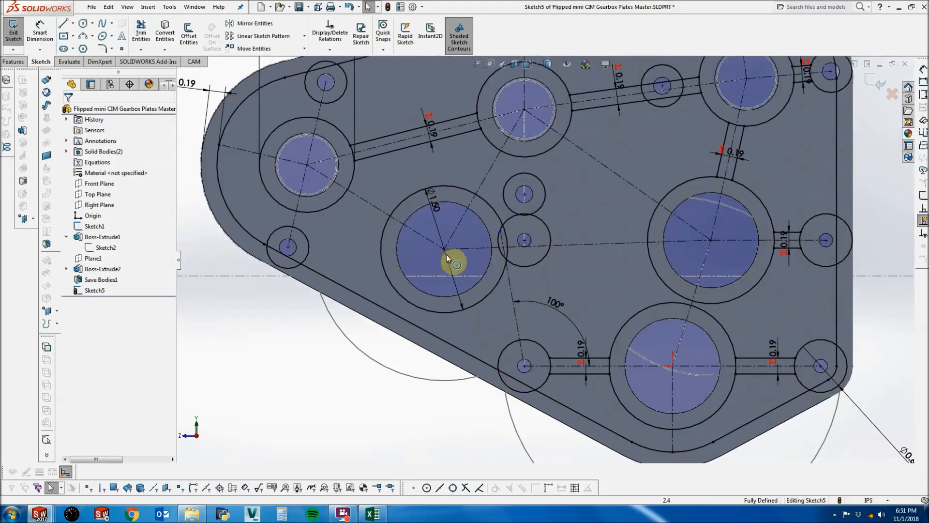
{"action": "left_click", "coordinate": [63, 23]}
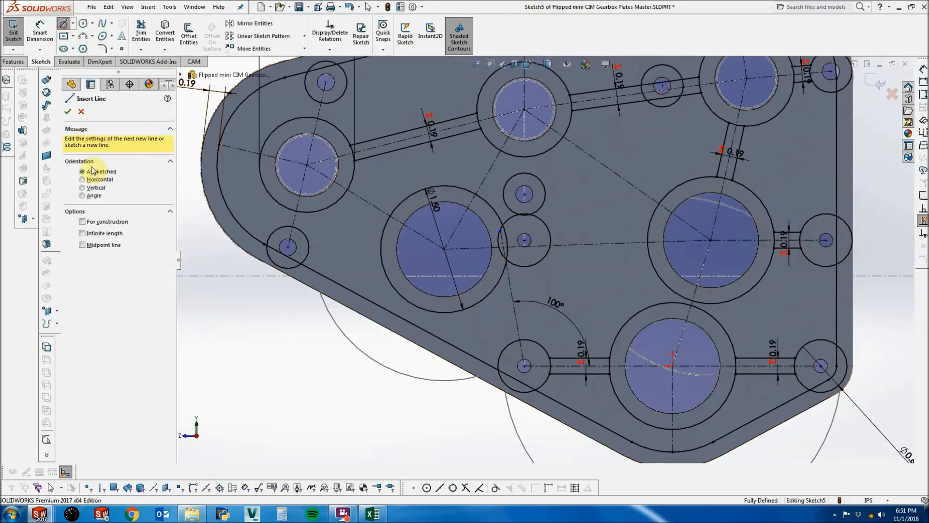
{"action": "left_click", "coordinate": [103, 224]}
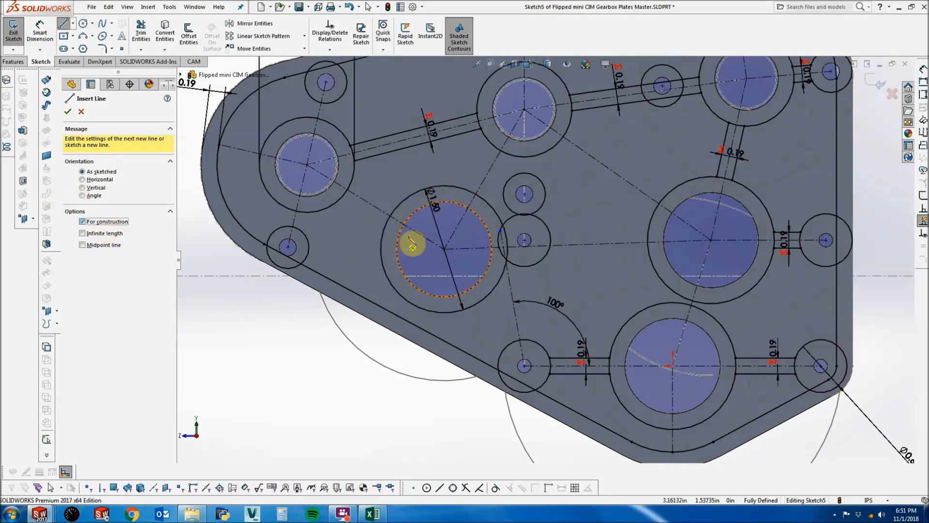
{"action": "left_click", "coordinate": [444, 249]}
{"action": "double_click", "coordinate": [416, 323]}
{"action": "key", "text": "Escape"}
Make the new construction line perpendicular to the inset outline's lower slanted edge.
{"action": "left_click", "coordinate": [425, 330]}
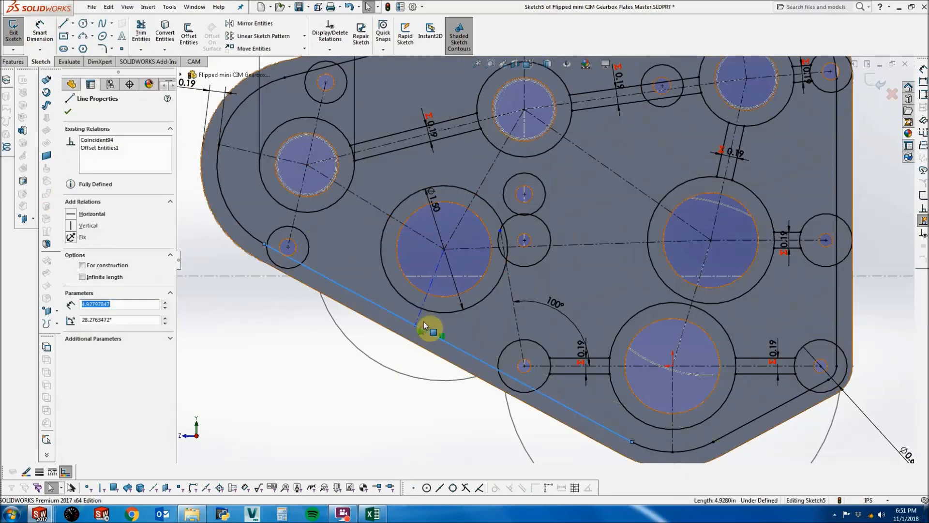
{"action": "left_click", "coordinate": [415, 316], "text": "ctrl"}
{"action": "left_click", "coordinate": [417, 316], "text": "ctrl"}
{"action": "left_click", "coordinate": [436, 327], "text": "ctrl"}
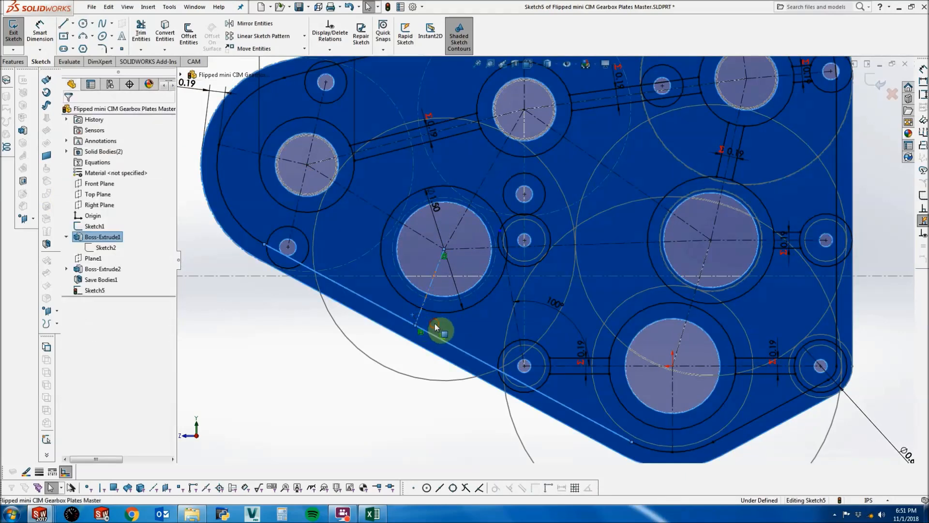
{"action": "left_click", "coordinate": [107, 302]}
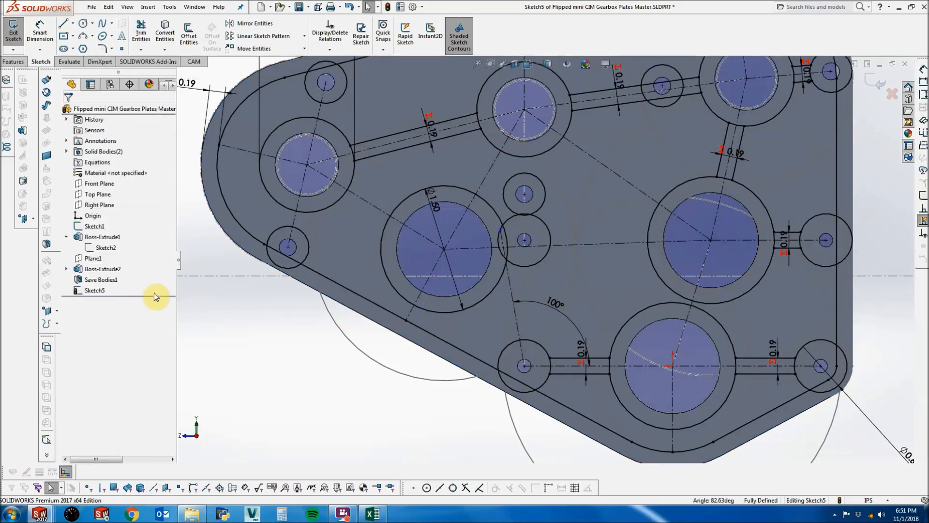
Draw two lines between the right large boss circle and the centre small boss circle, one on each side of the construction line.
{"action": "scroll", "coordinate": [460, 243], "scroll_direction": "down", "scroll_amount": 3}
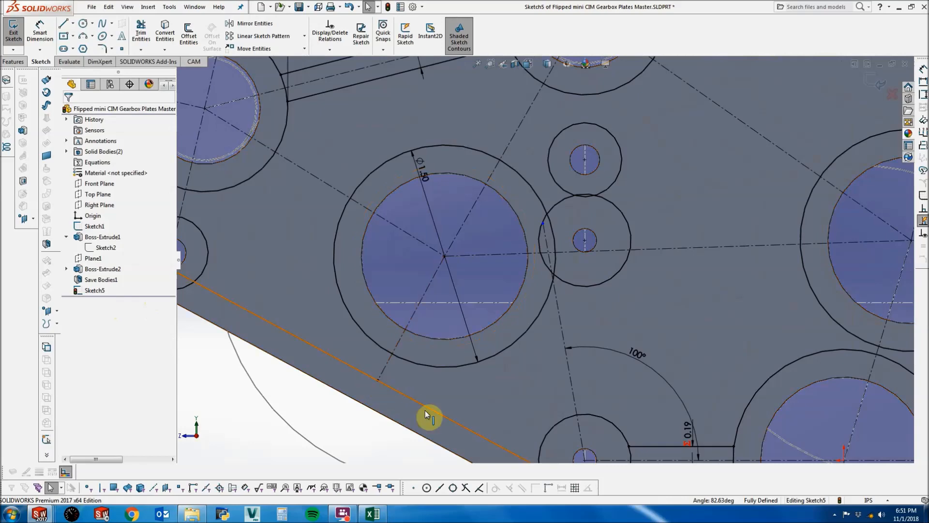
{"action": "scroll", "coordinate": [426, 358], "scroll_direction": "up", "scroll_amount": 3}
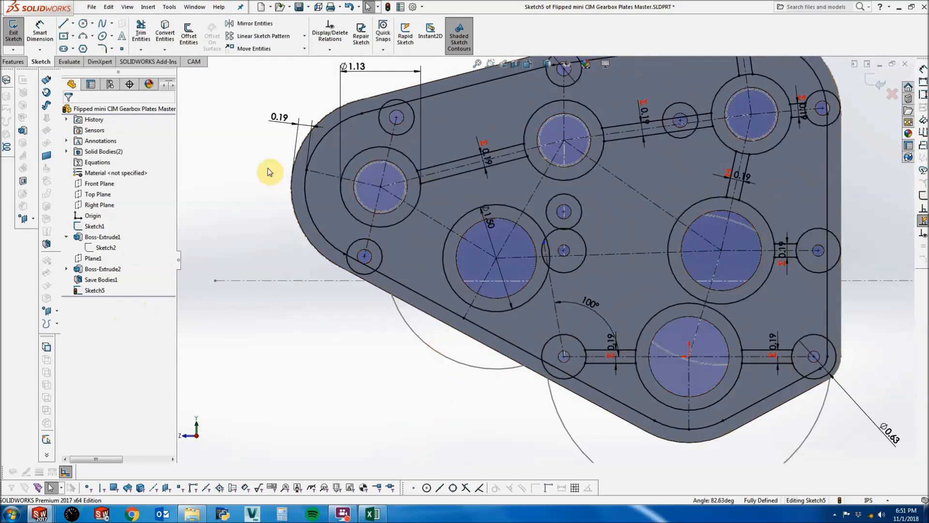
{"action": "left_click", "coordinate": [63, 23]}
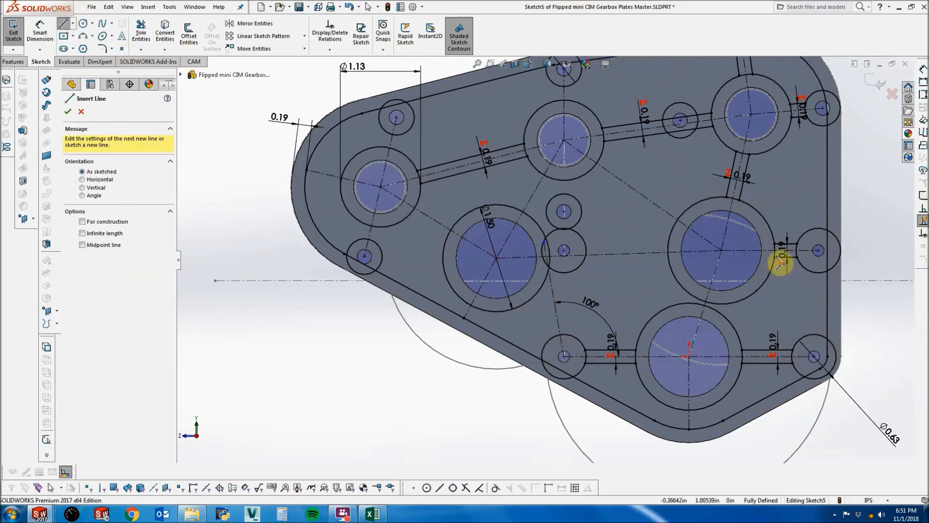
{"action": "scroll", "coordinate": [807, 244], "scroll_direction": "up", "scroll_amount": 1}
{"action": "scroll", "coordinate": [797, 243], "scroll_direction": "down", "scroll_amount": 1}
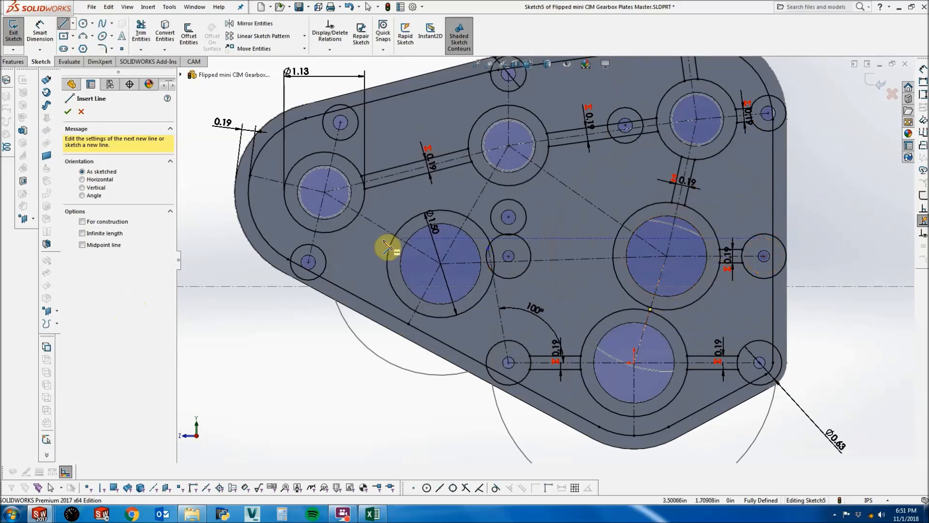
{"action": "scroll", "coordinate": [629, 289], "scroll_direction": "down", "scroll_amount": 2}
{"action": "left_click", "coordinate": [624, 285]}
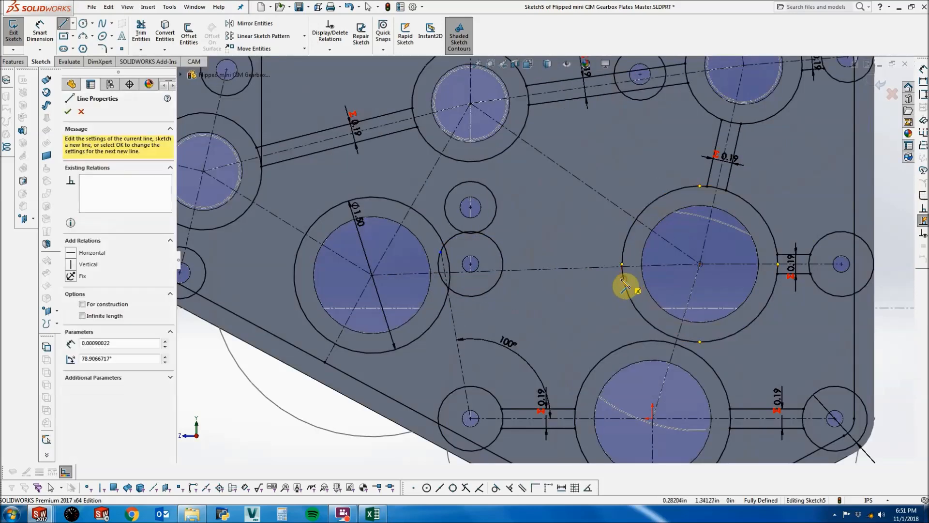
{"action": "left_click", "coordinate": [500, 282]}
{"action": "key", "text": "Escape"}
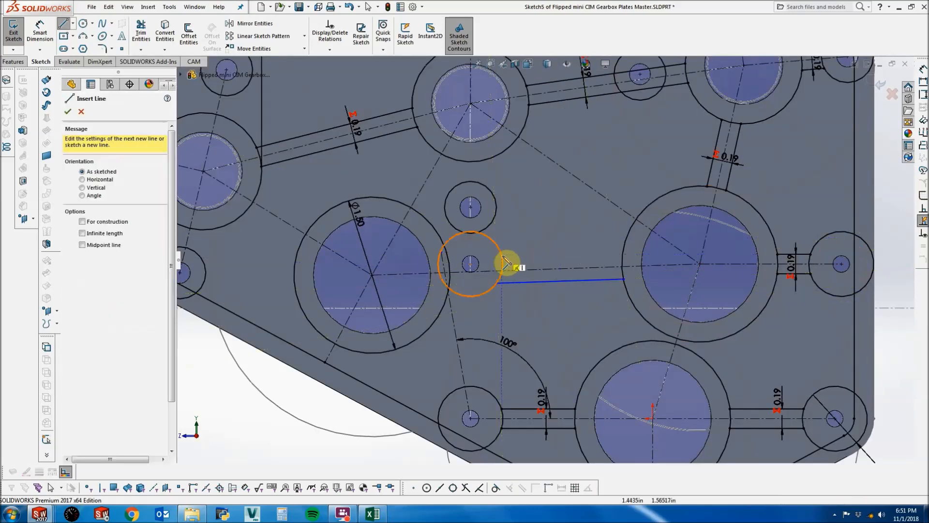
{"action": "left_click", "coordinate": [502, 254]}
{"action": "left_click", "coordinate": [623, 250]}
{"action": "key", "text": "Escape"}
Make the two lines between the right large boss and the centre small boss symmetric about the construction line and parallel to it.
{"action": "left_click", "coordinate": [607, 268]}
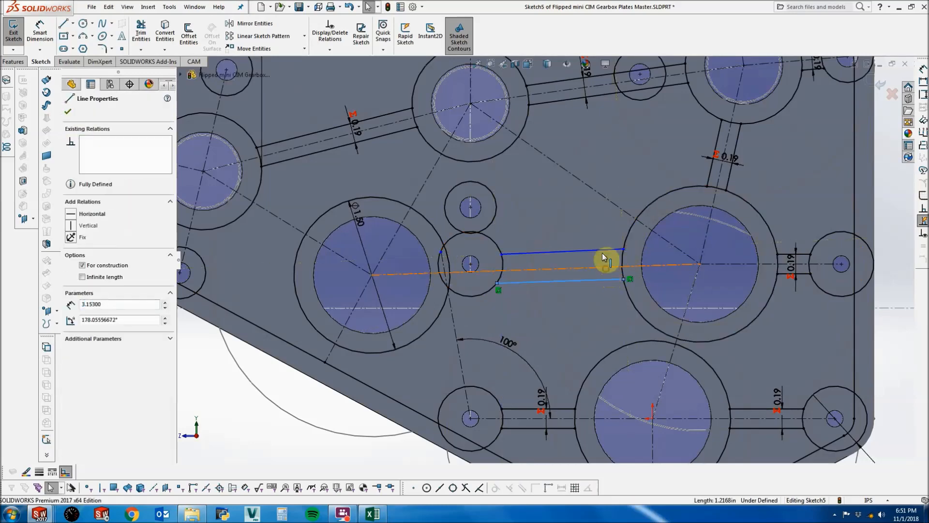
{"action": "left_click", "coordinate": [600, 251], "text": "ctrl"}
{"action": "left_click", "coordinate": [88, 304]}
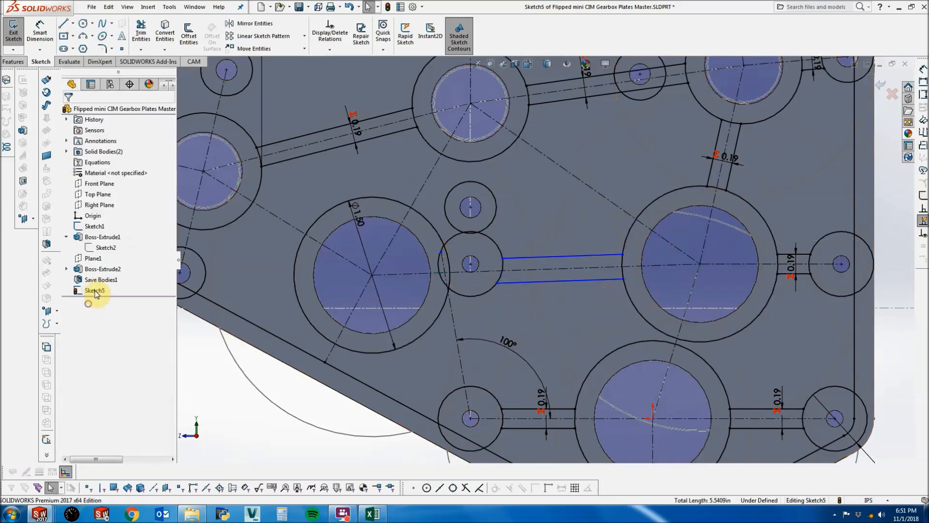
Dimension the spacing between the centre small boss's two rib lines and link it to "D1@Sketch5".
{"action": "left_click", "coordinate": [48, 39]}
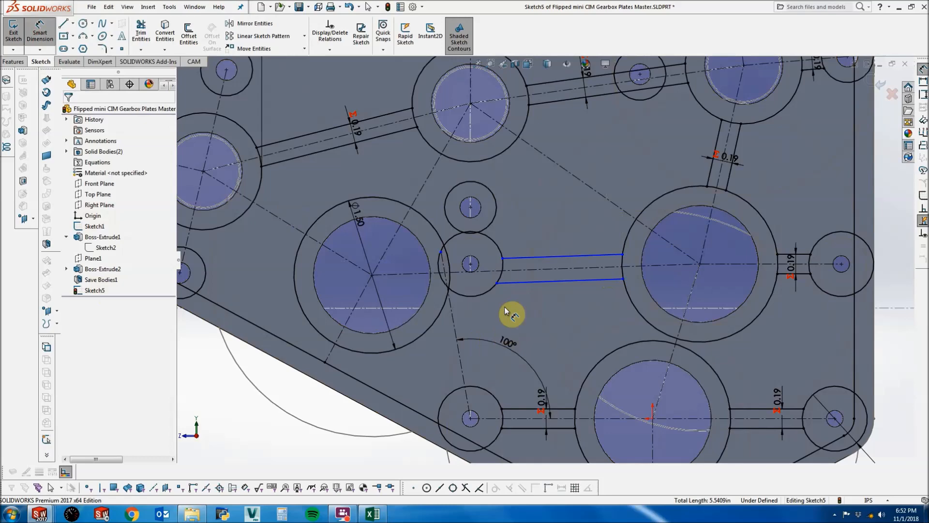
{"action": "left_click", "coordinate": [516, 284]}
{"action": "left_click", "coordinate": [516, 268]}
{"action": "type", "text": "=\"D1@Sketch5\""}
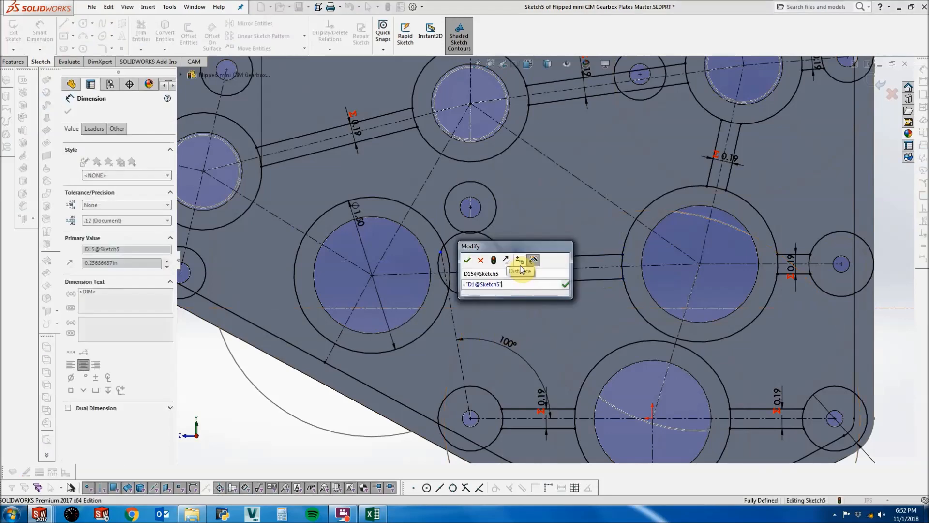
{"action": "key", "text": "Return"}
{"action": "key", "text": "Escape"}
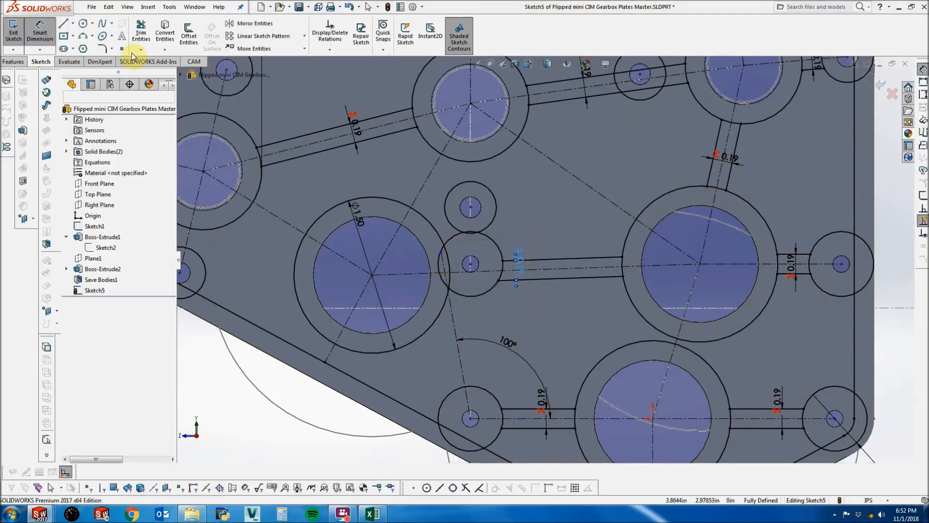
Draw two lines between the upper centre boss circle and the right large boss circle, one on each side of the slanted construction line.
{"action": "left_click", "coordinate": [66, 25]}
{"action": "scroll", "coordinate": [455, 164], "scroll_direction": "down", "scroll_amount": 2}
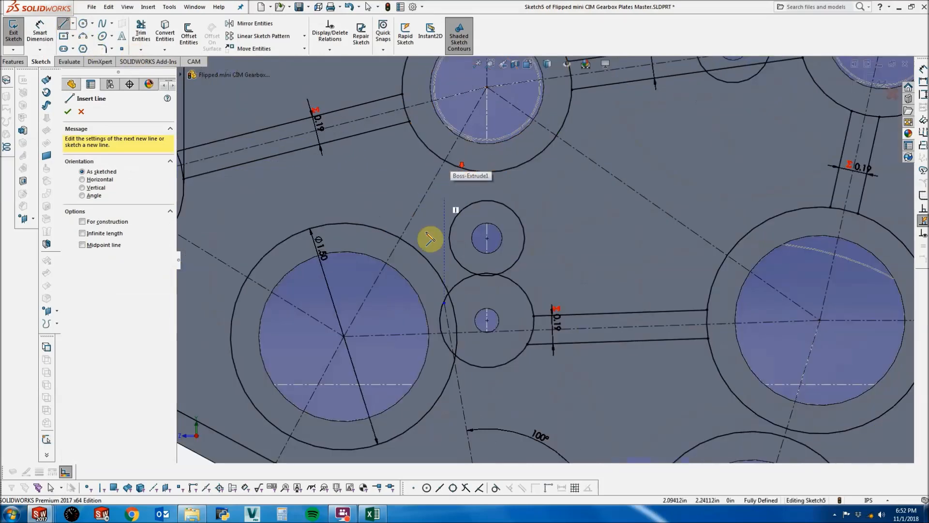
{"action": "key", "text": "Escape"}
{"action": "scroll", "coordinate": [554, 227], "scroll_direction": "up", "scroll_amount": 4}
{"action": "scroll", "coordinate": [655, 205], "scroll_direction": "down", "scroll_amount": 3}
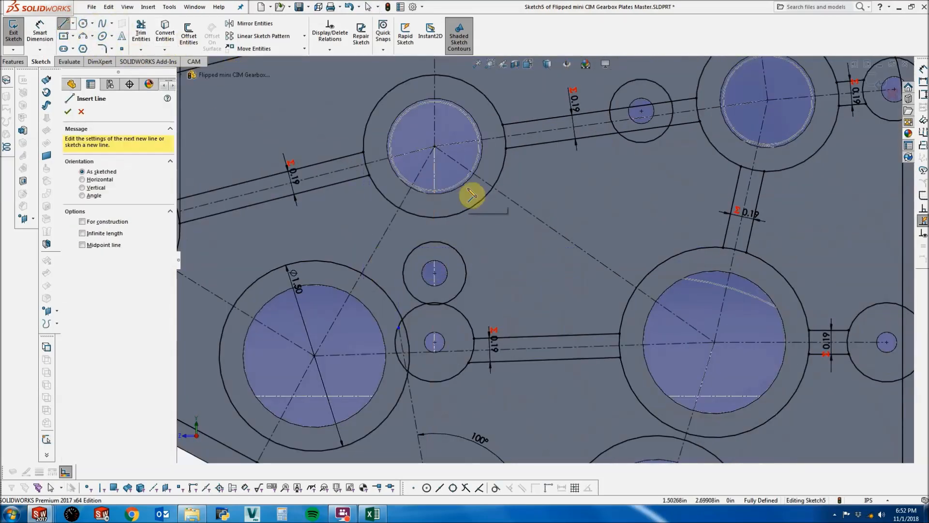
{"action": "left_click", "coordinate": [483, 197]}
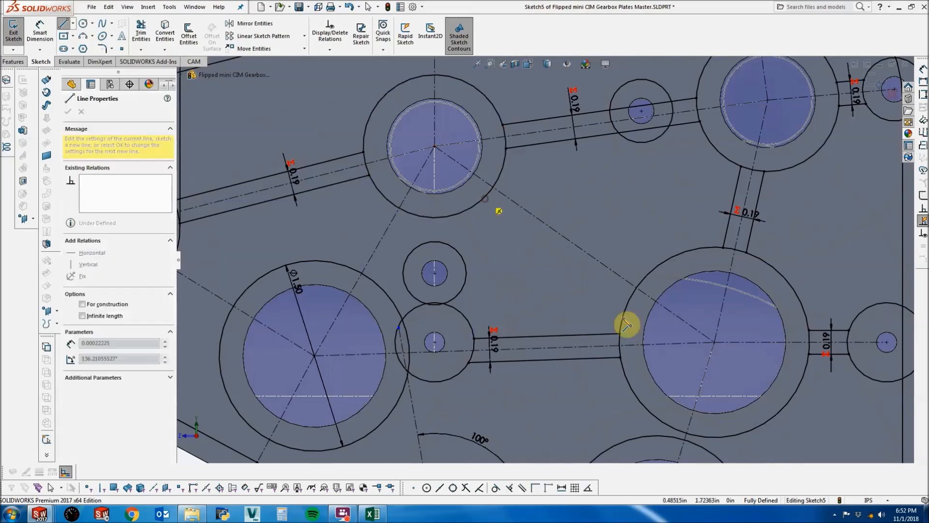
{"action": "left_click", "coordinate": [628, 300]}
{"action": "double_click", "coordinate": [640, 251]}
{"action": "left_click", "coordinate": [648, 273]}
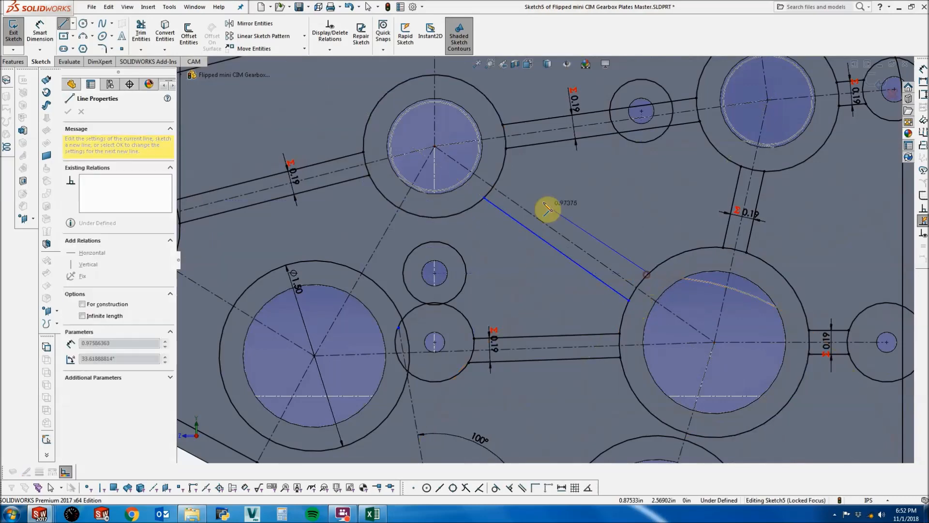
{"action": "left_click", "coordinate": [503, 168]}
{"action": "key", "text": "Escape"}
{"action": "left_click", "coordinate": [507, 199], "text": "ctrl"}
{"action": "left_click", "coordinate": [502, 213], "text": "ctrl"}
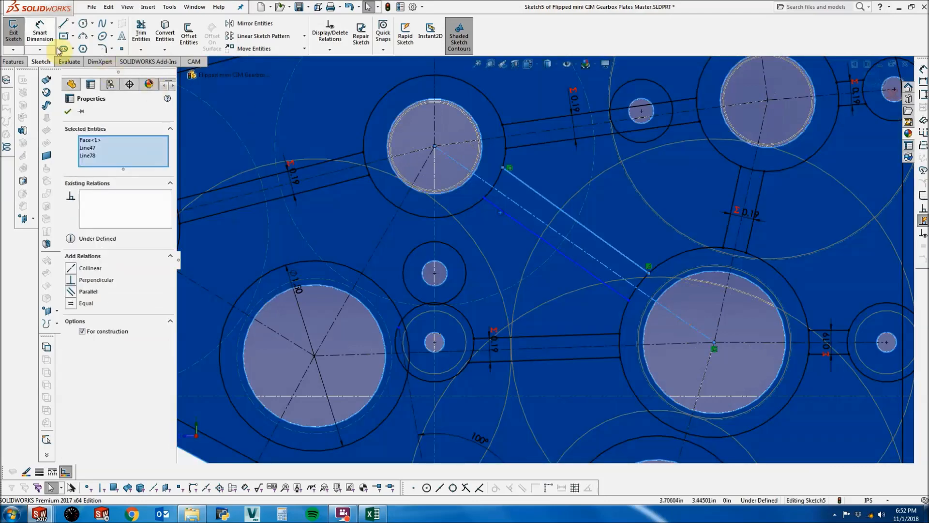
{"action": "left_click", "coordinate": [35, 31]}
{"action": "key", "text": "Escape"}
Make the two slanted lines between the upper centre and right large bosses symmetric about their construction line and parallel.
{"action": "left_click", "coordinate": [513, 217]}
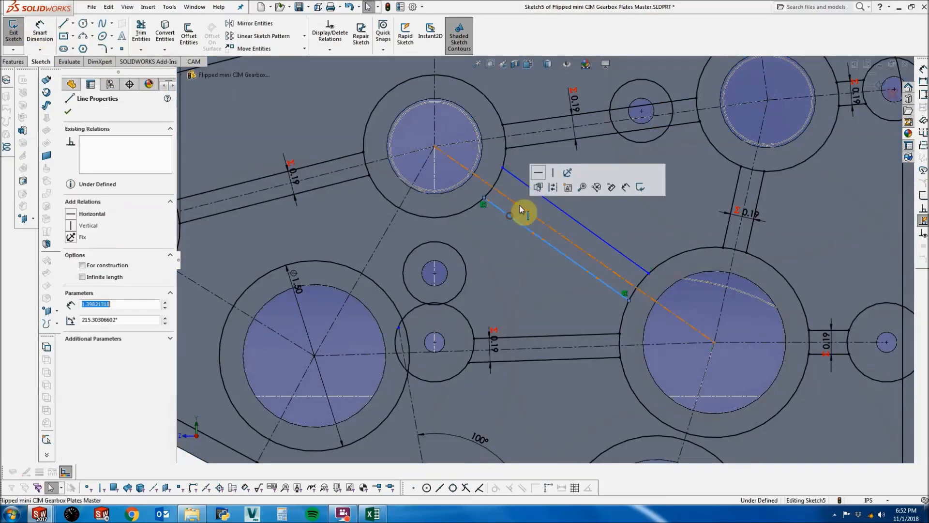
{"action": "left_click", "coordinate": [517, 204], "text": "ctrl"}
{"action": "left_click", "coordinate": [533, 189], "text": "ctrl"}
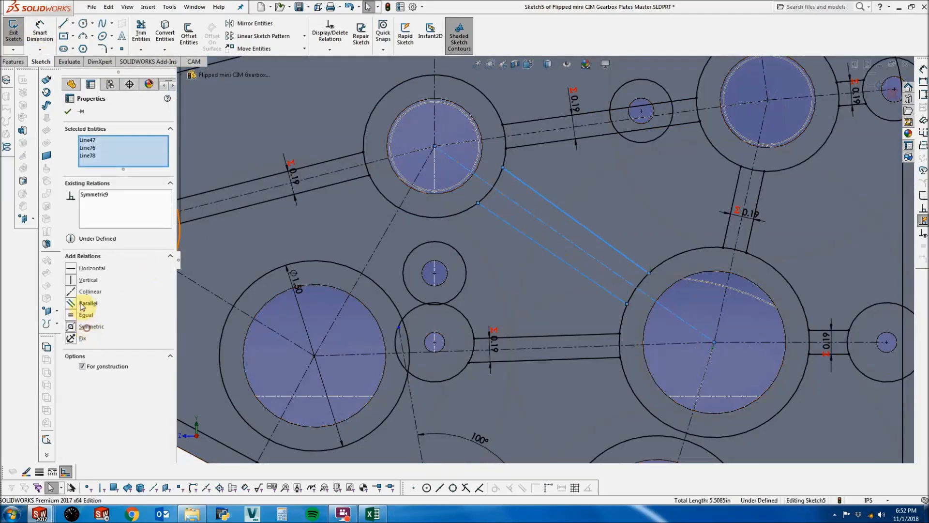
{"action": "left_click", "coordinate": [80, 304]}
Dimension the spacing between the two slanted rib lines and set it equal to "D1@Sketch5".
{"action": "left_click", "coordinate": [41, 38]}
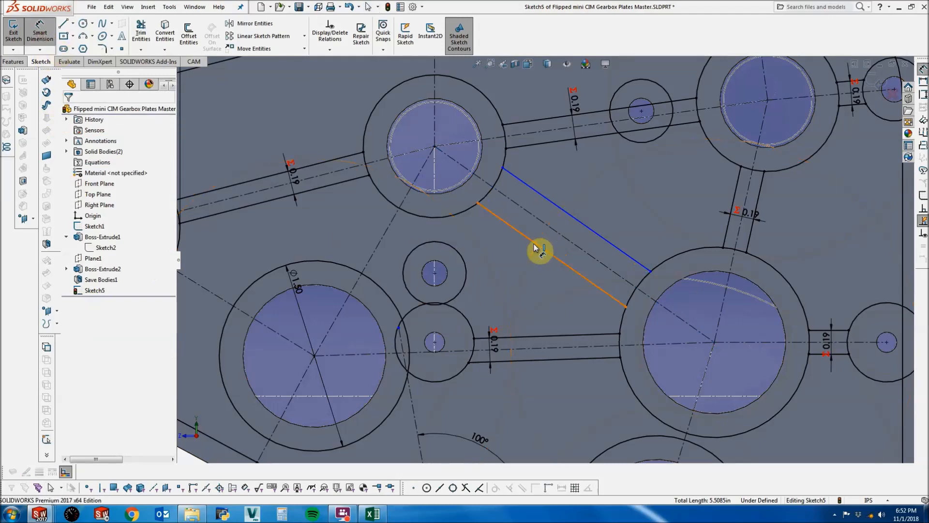
{"action": "left_click", "coordinate": [539, 247]}
{"action": "left_click", "coordinate": [564, 211]}
{"action": "left_click", "coordinate": [551, 214]}
{"action": "type", "text": "=\"D1@Sketch5\""}
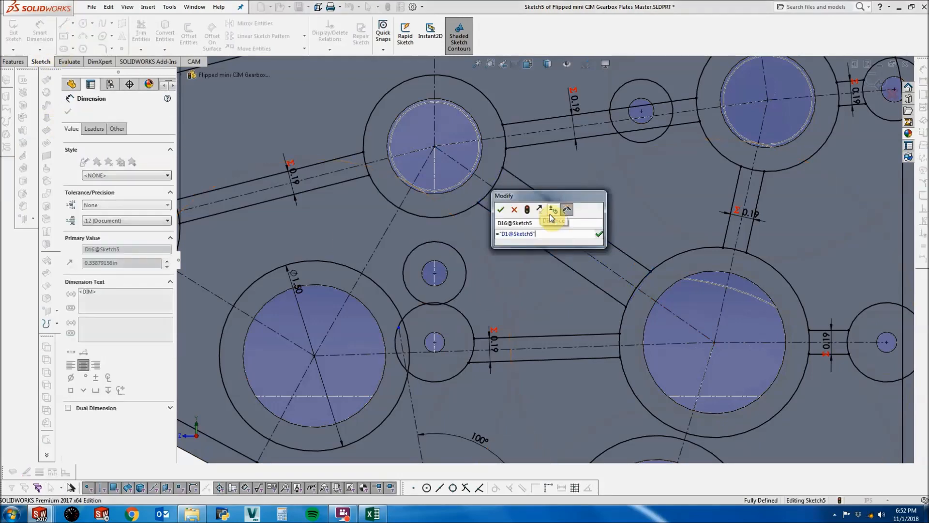
{"action": "key", "text": "Return"}
{"action": "key", "text": "Escape"}
Draw two lines between the 1.13 in boss circle and the 1.50 in boss circle, one on each side of the construction line.
{"action": "scroll", "coordinate": [492, 255], "scroll_direction": "up", "scroll_amount": 5}
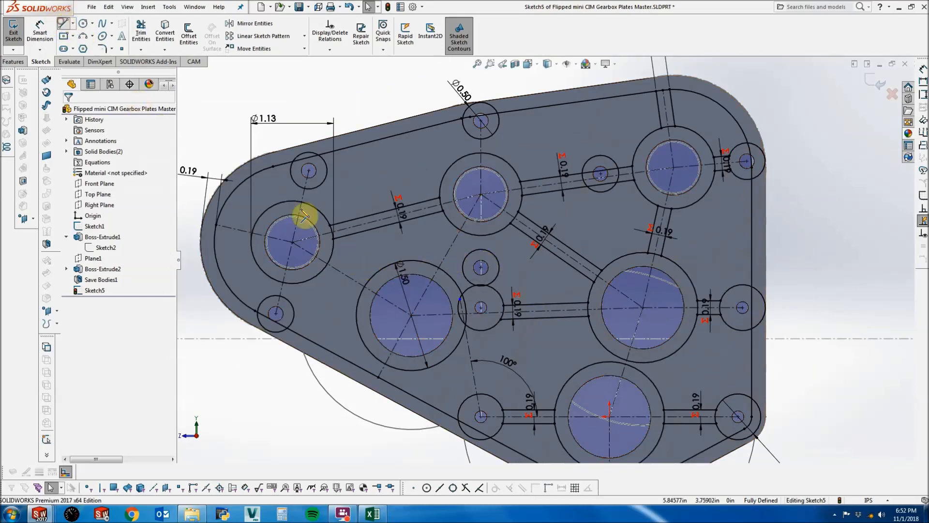
{"action": "scroll", "coordinate": [307, 269], "scroll_direction": "down", "scroll_amount": 3}
{"action": "left_click", "coordinate": [348, 247]}
{"action": "left_click", "coordinate": [419, 285]}
{"action": "key", "text": "Escape"}
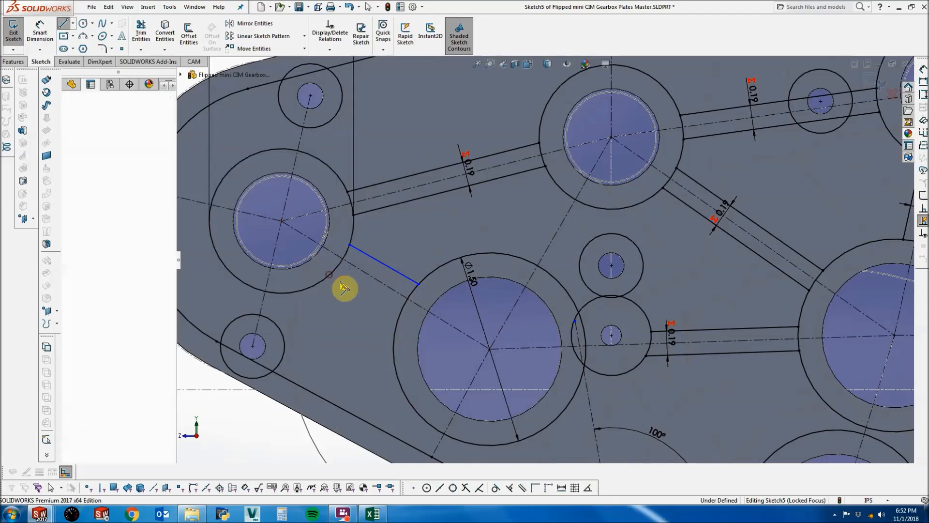
{"action": "left_click", "coordinate": [400, 313]}
{"action": "key", "text": "Escape"}
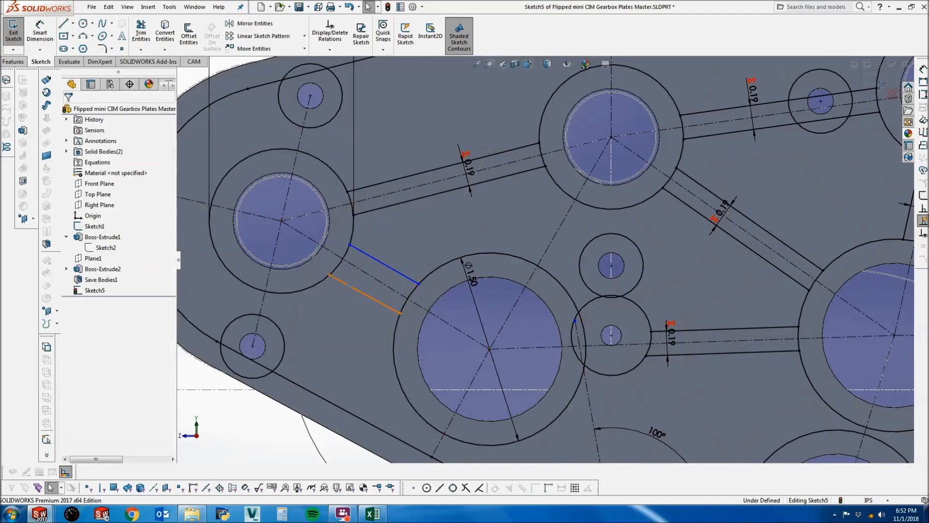
Make the two lines between the 1.13 in and 1.50 in bosses symmetric about their construction line and parallel.
{"action": "left_click", "coordinate": [395, 310]}
{"action": "left_click", "coordinate": [402, 294], "text": "ctrl"}
{"action": "left_click", "coordinate": [407, 277], "text": "ctrl"}
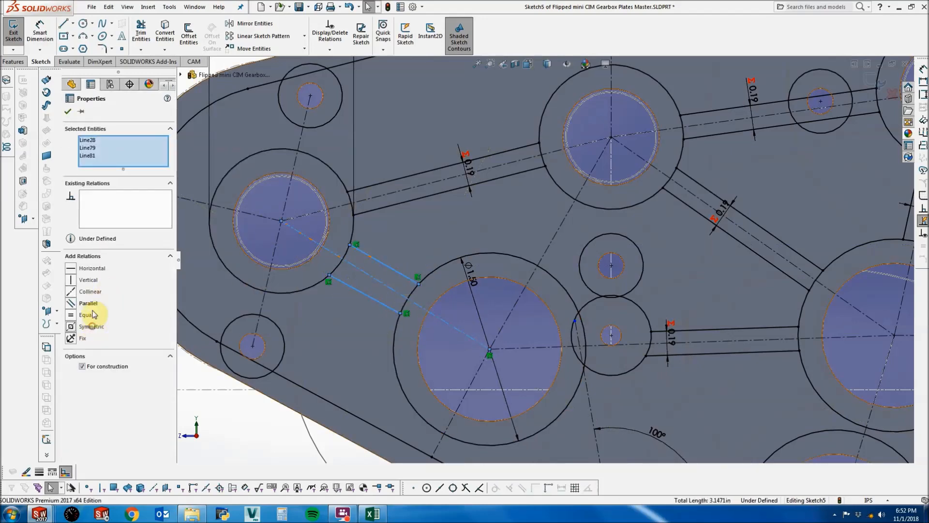
{"action": "left_click", "coordinate": [90, 303]}
Dimension the spacing between the rib lines joining the 1.13 in and 1.50 in bosses and link it to "D1@Sketch5".
{"action": "left_click", "coordinate": [40, 33]}
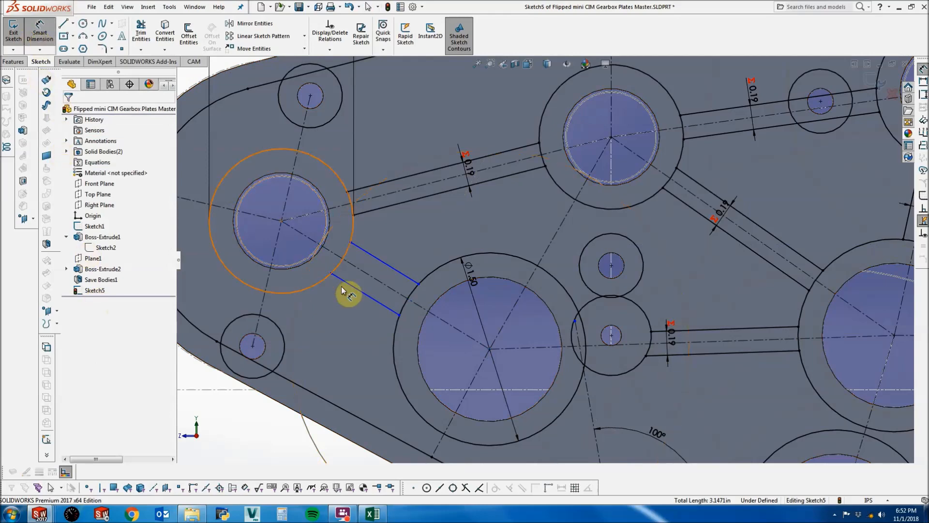
{"action": "left_click", "coordinate": [348, 283]}
{"action": "left_click", "coordinate": [373, 257]}
{"action": "left_click", "coordinate": [370, 262]}
{"action": "type", "text": "=\"D1@Sketch5\""}
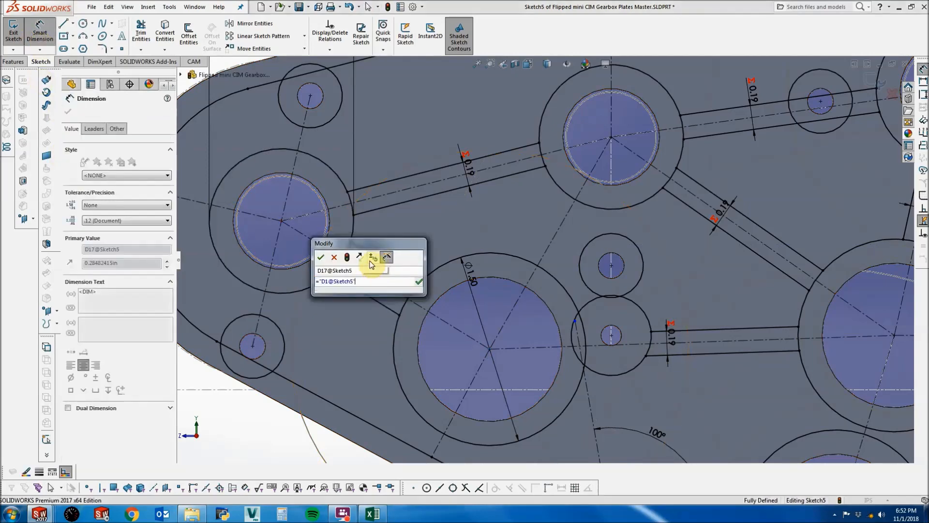
{"action": "key", "text": "Return"}
{"action": "left_click", "coordinate": [320, 257]}
{"action": "scroll", "coordinate": [320, 203], "scroll_direction": "up", "scroll_amount": 2}
{"action": "key", "text": "Escape"}
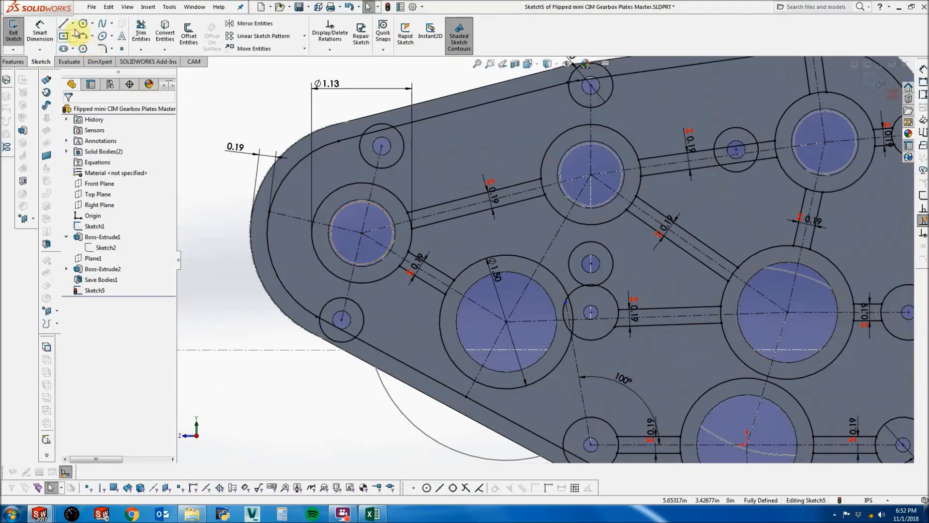
Draw two lines from the inset outline's left arc to the 1.13 in boss circle, one on each side of the construction line.
{"action": "key", "text": "l"}
{"action": "scroll", "coordinate": [191, 138], "scroll_direction": "down", "scroll_amount": 2}
{"action": "left_click", "coordinate": [335, 291]}
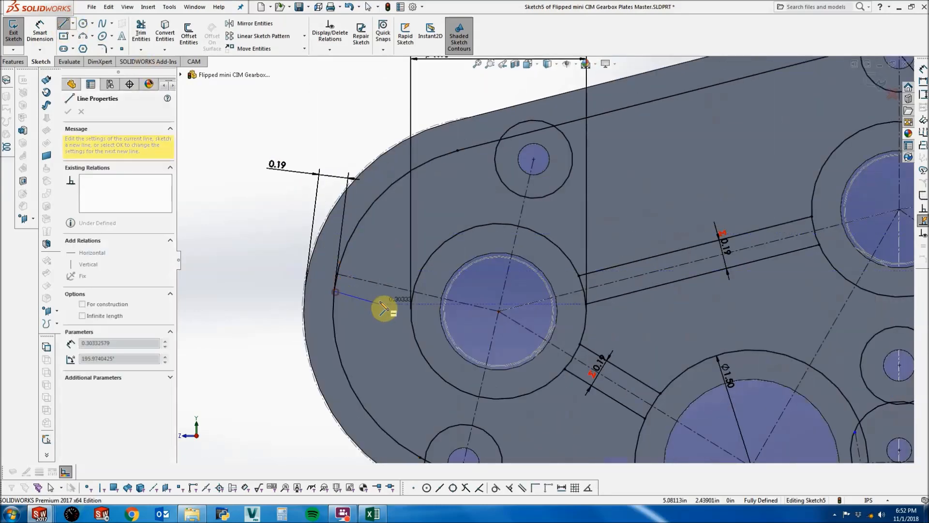
{"action": "left_click", "coordinate": [411, 303]}
{"action": "double_click", "coordinate": [397, 254]}
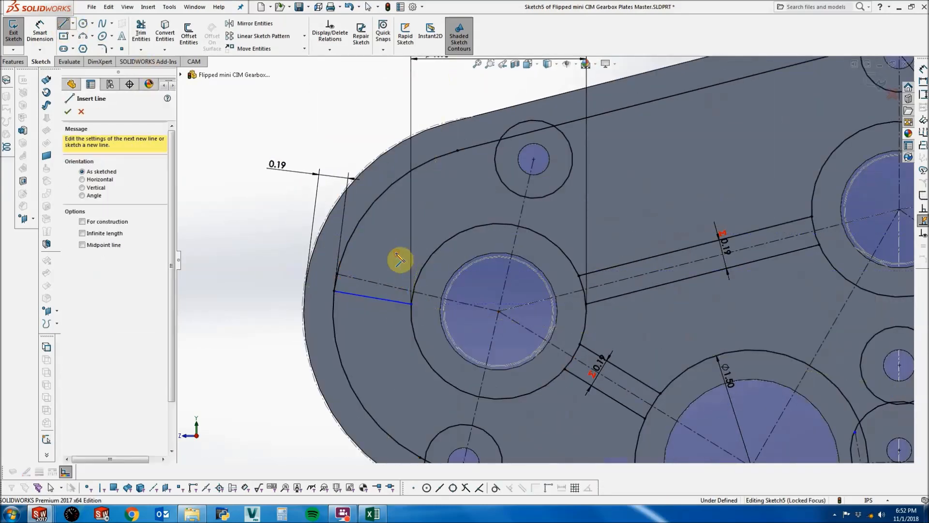
{"action": "left_click", "coordinate": [346, 247]}
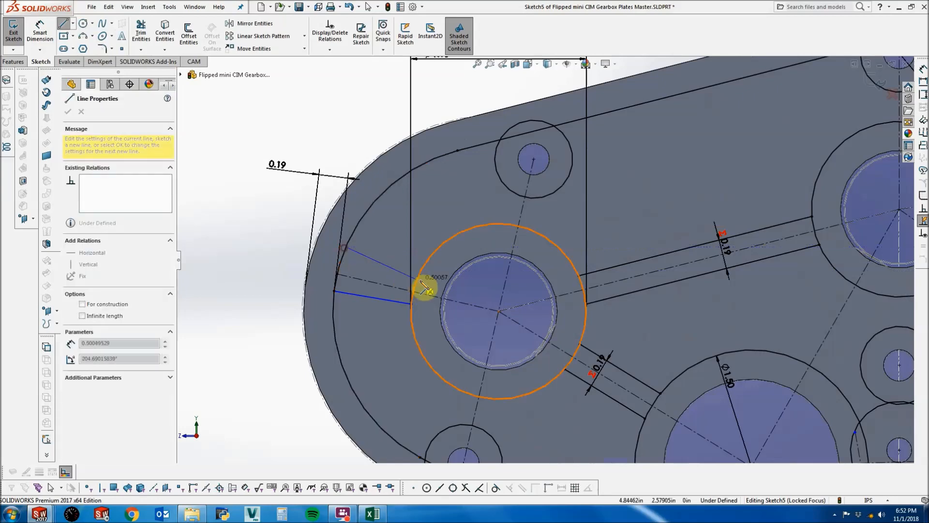
{"action": "left_click", "coordinate": [417, 279]}
{"action": "key", "text": "Escape"}
Make the two lines between the inset outline's left arc and the 1.13 in boss symmetric about their construction line and parallel.
{"action": "left_click", "coordinate": [336, 291]}
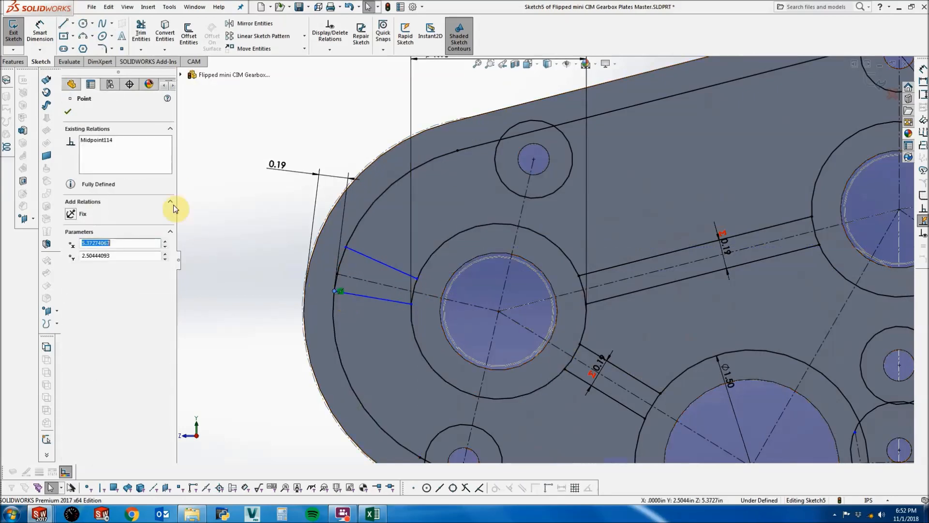
{"action": "left_click", "coordinate": [388, 298]}
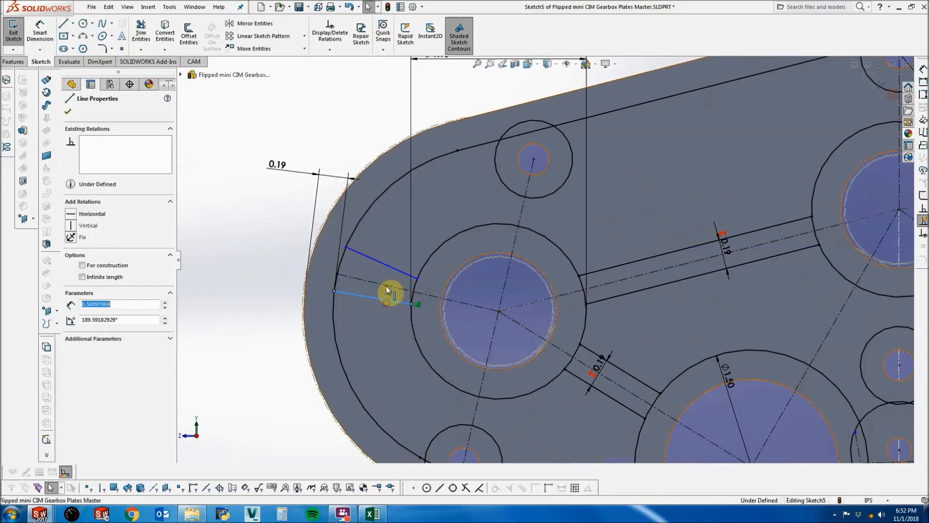
{"action": "left_click", "coordinate": [386, 285], "text": "ctrl"}
{"action": "left_click", "coordinate": [387, 266], "text": "ctrl"}
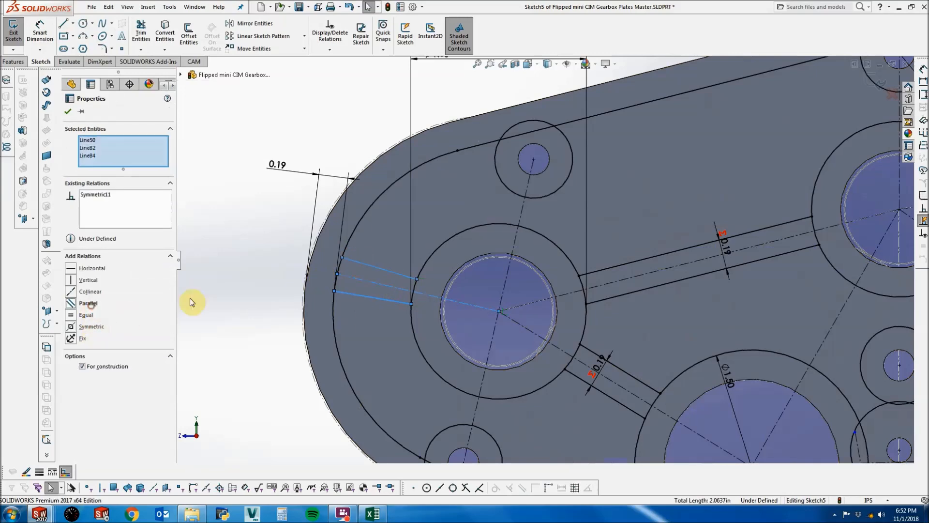
{"action": "key", "text": "Escape"}
Dimension the spacing between the two rib lines at the inset outline's left arc and link it to "D1@Sketch5".
{"action": "scroll", "coordinate": [409, 319], "scroll_direction": "up", "scroll_amount": 1}
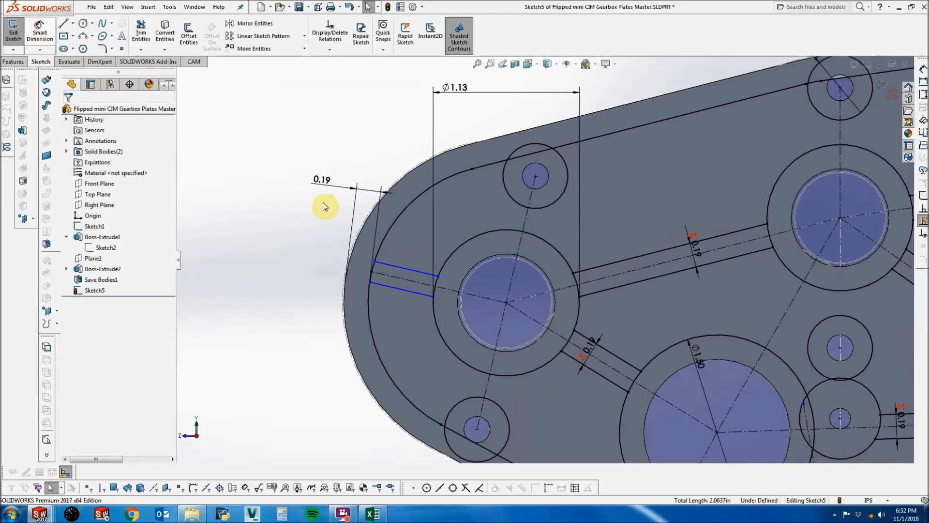
{"action": "left_click", "coordinate": [390, 267]}
{"action": "left_click", "coordinate": [389, 266]}
{"action": "left_click", "coordinate": [390, 268]}
{"action": "type", "text": "=\"D1@Sketch5\""}
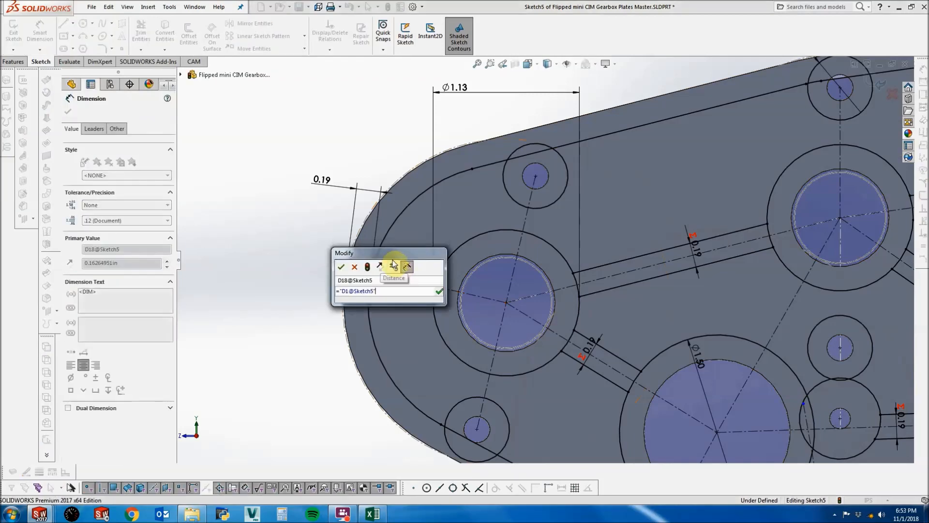
{"action": "key", "text": "Return"}
{"action": "scroll", "coordinate": [307, 232], "scroll_direction": "up", "scroll_amount": 1}
{"action": "key", "text": "Escape"}
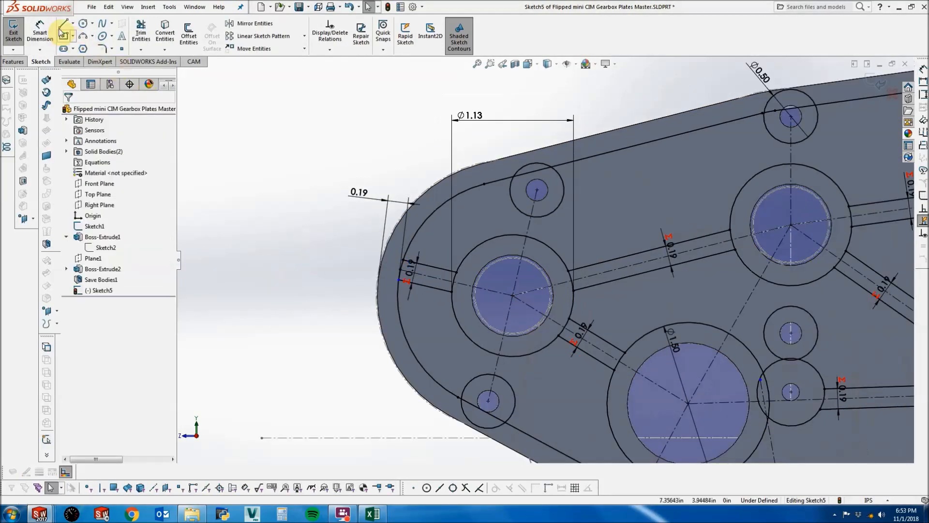
Draw two lines across the 1.13 in boss between the small boss circles above and below it, one on each side of the construction line.
{"action": "left_click", "coordinate": [63, 24]}
{"action": "scroll", "coordinate": [489, 253], "scroll_direction": "down", "scroll_amount": 2}
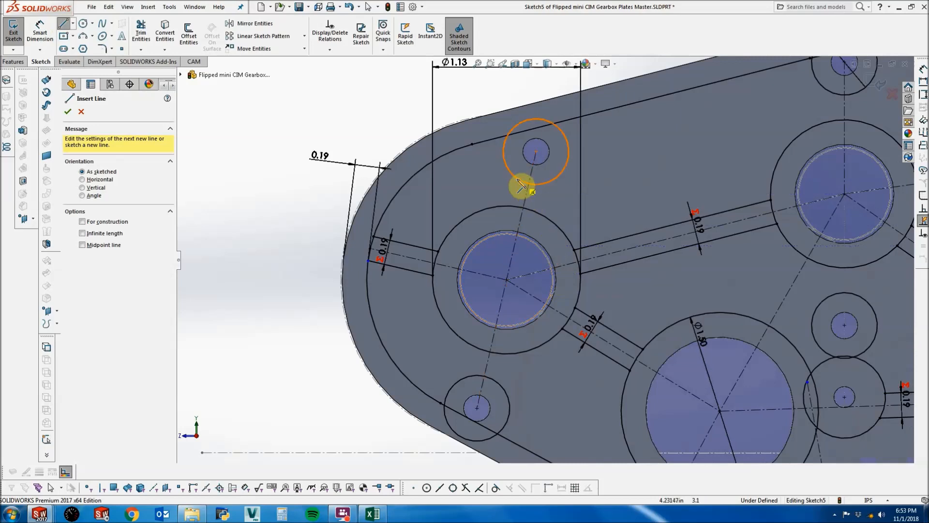
{"action": "left_click", "coordinate": [516, 178]}
{"action": "left_click", "coordinate": [471, 375]}
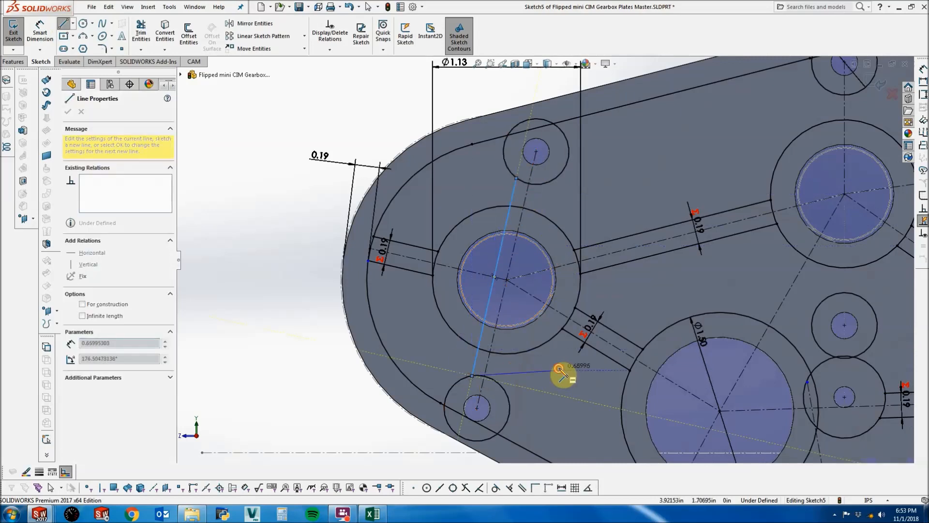
{"action": "key", "text": "Escape"}
{"action": "left_click", "coordinate": [541, 184]}
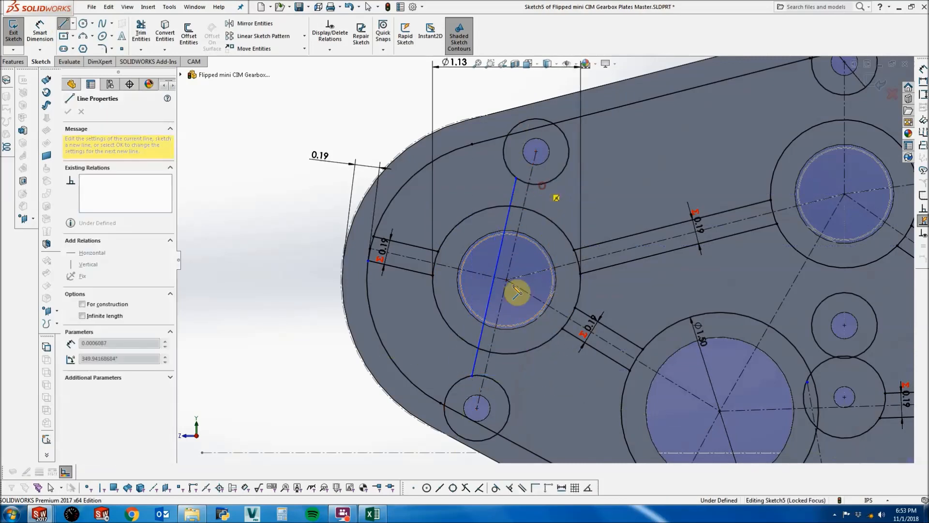
{"action": "left_click", "coordinate": [496, 382]}
{"action": "key", "text": "Escape"}
Make the two lines crossing the 1.13 in boss symmetric about their construction line and parallel to it.
{"action": "left_click", "coordinate": [524, 203]}
{"action": "left_click", "coordinate": [512, 195], "text": "ctrl"}
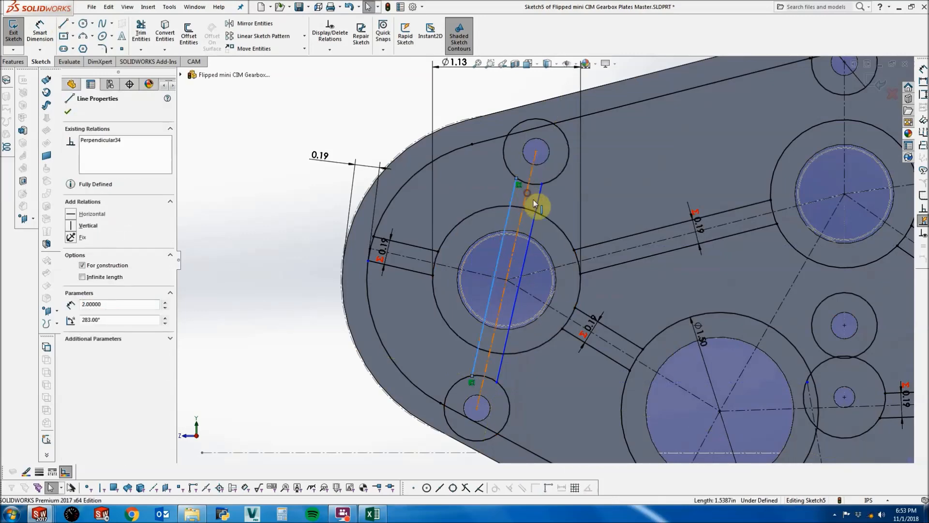
{"action": "left_click", "coordinate": [536, 203], "text": "ctrl"}
{"action": "left_click", "coordinate": [529, 210], "text": "ctrl"}
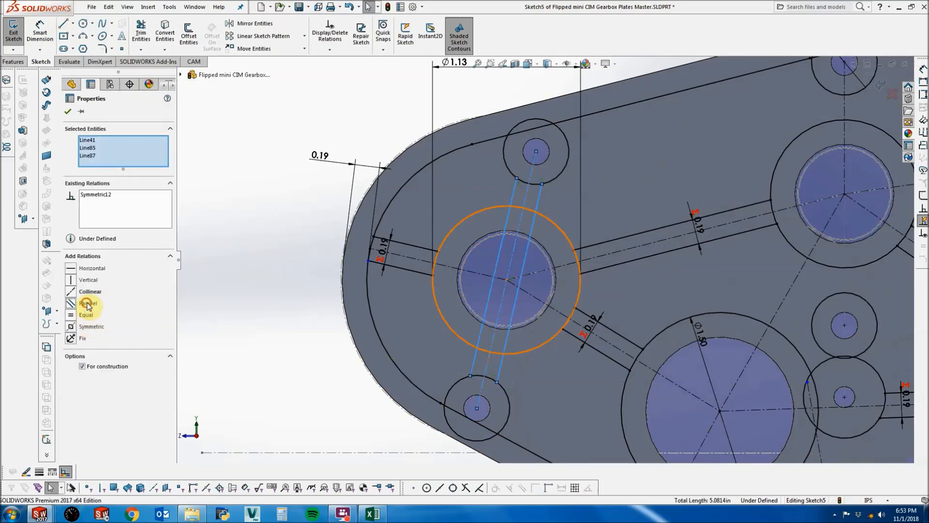
Dimension the spacing between the two lines crossing the 1.13 in boss and link it to "D1@Sketch5".
{"action": "left_click", "coordinate": [68, 111]}
{"action": "left_click", "coordinate": [40, 33]}
{"action": "left_click", "coordinate": [531, 227]}
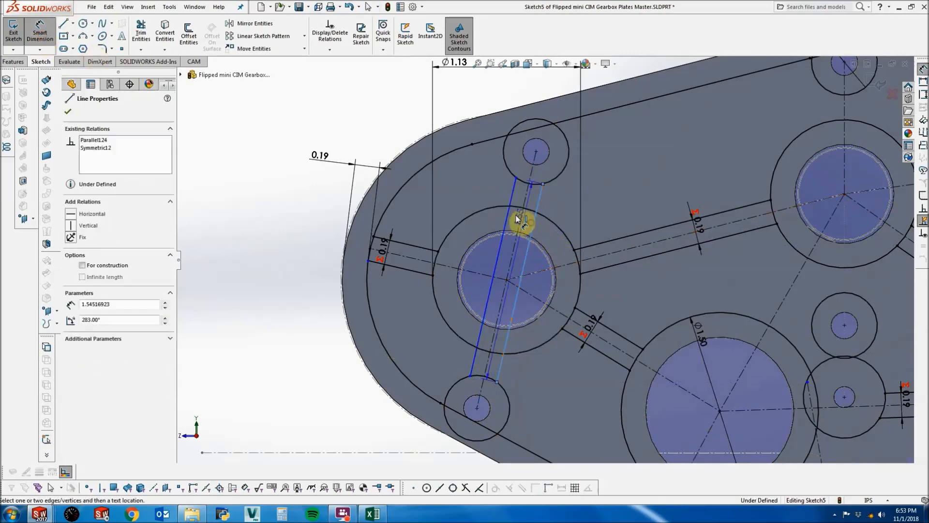
{"action": "left_click", "coordinate": [509, 214]}
{"action": "left_click", "coordinate": [592, 237]}
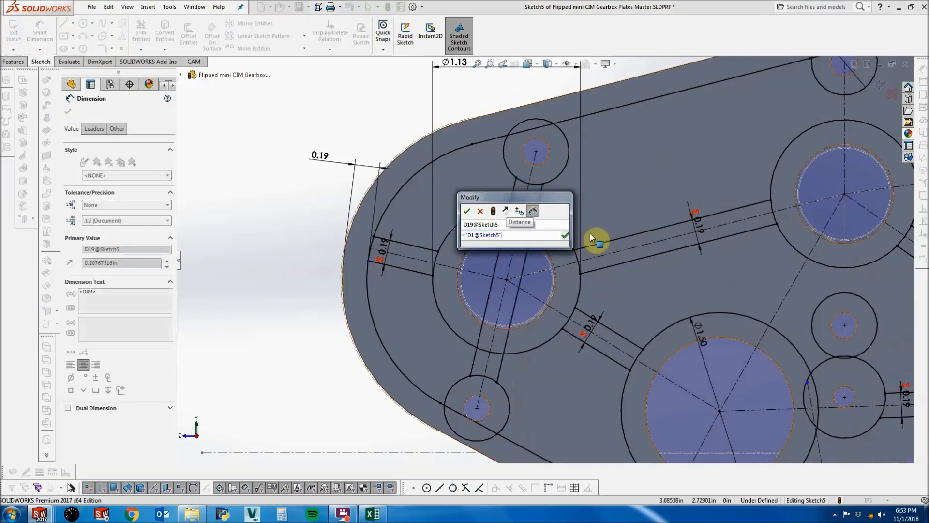
{"action": "key", "text": "Return"}
{"action": "scroll", "coordinate": [629, 246], "scroll_direction": "up", "scroll_amount": 5}
{"action": "key", "text": "Escape"}
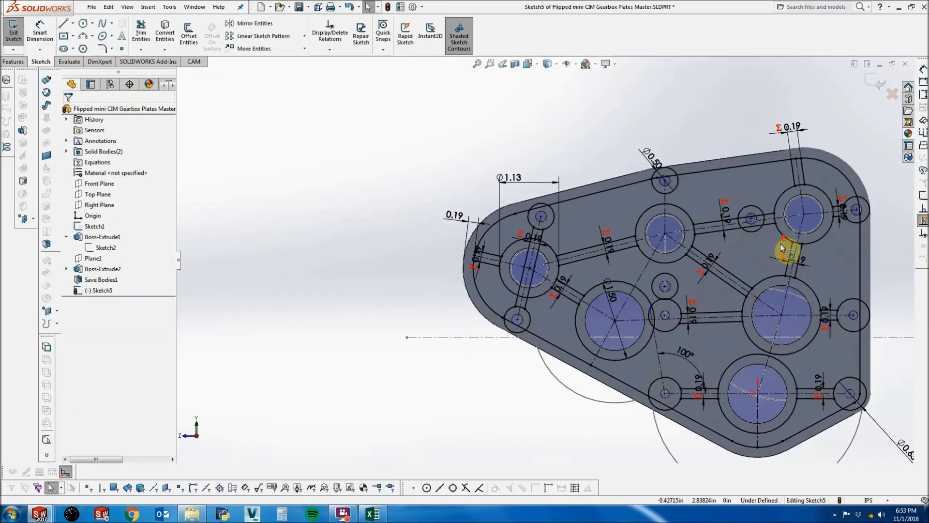
{"action": "scroll", "coordinate": [781, 244], "scroll_direction": "down", "scroll_amount": 2}
{"action": "scroll", "coordinate": [819, 292], "scroll_direction": "up", "scroll_amount": 1}
{"action": "scroll", "coordinate": [819, 292], "scroll_direction": "down", "scroll_amount": 1}
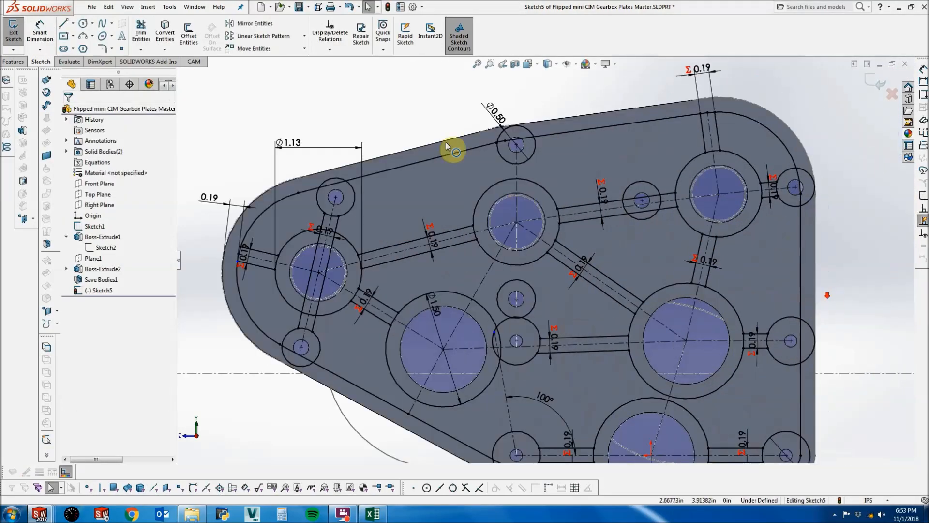
{"action": "left_click", "coordinate": [65, 27]}
{"action": "scroll", "coordinate": [543, 193], "scroll_direction": "down", "scroll_amount": 3}
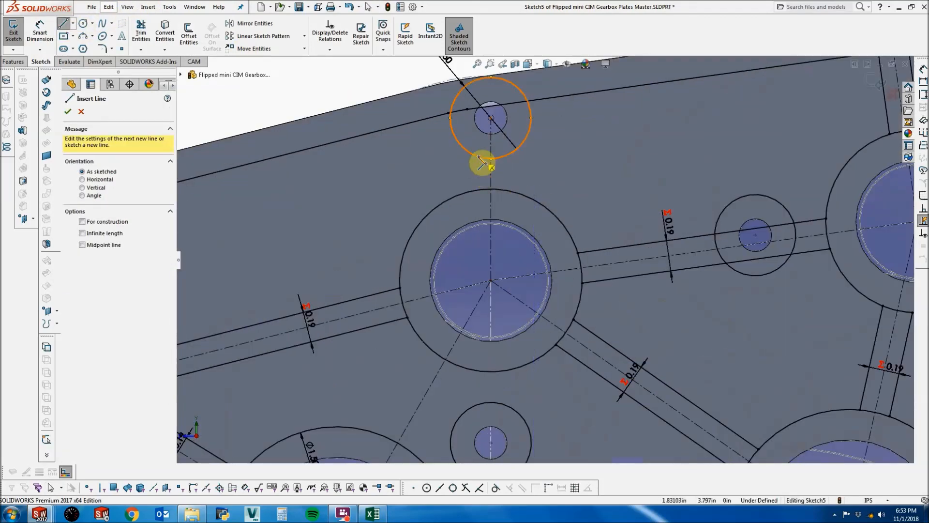
{"action": "scroll", "coordinate": [482, 163], "scroll_direction": "up", "scroll_amount": 2}
{"action": "scroll", "coordinate": [549, 212], "scroll_direction": "up", "scroll_amount": 2}
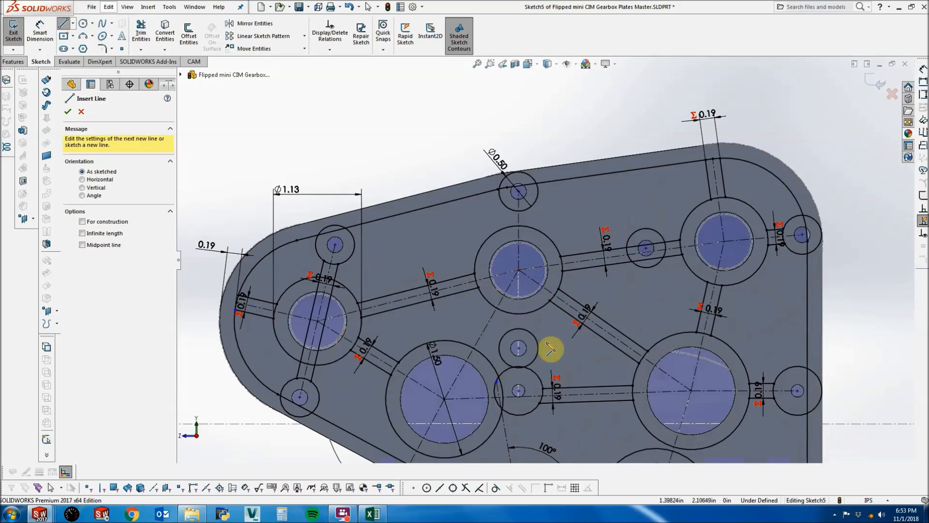
{"action": "scroll", "coordinate": [550, 349], "scroll_direction": "up", "scroll_amount": 3}
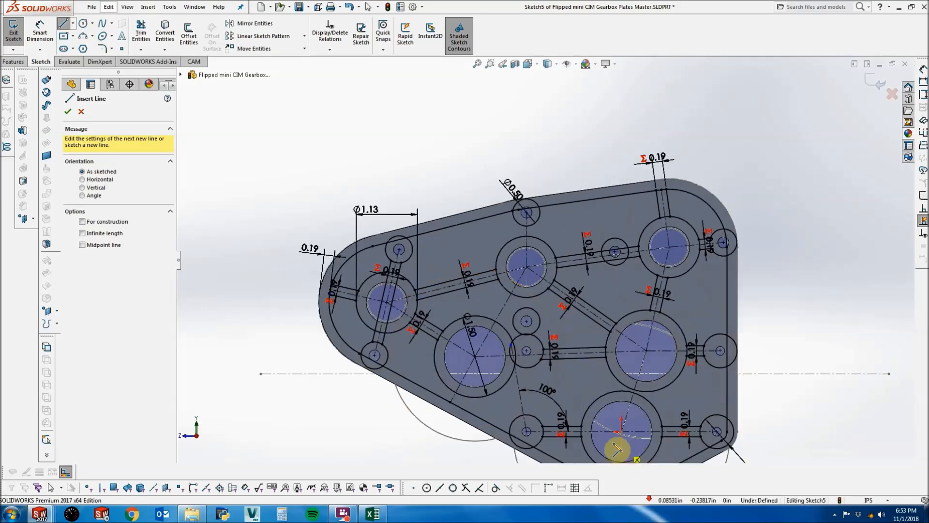
{"action": "scroll", "coordinate": [479, 377], "scroll_direction": "down", "scroll_amount": 4}
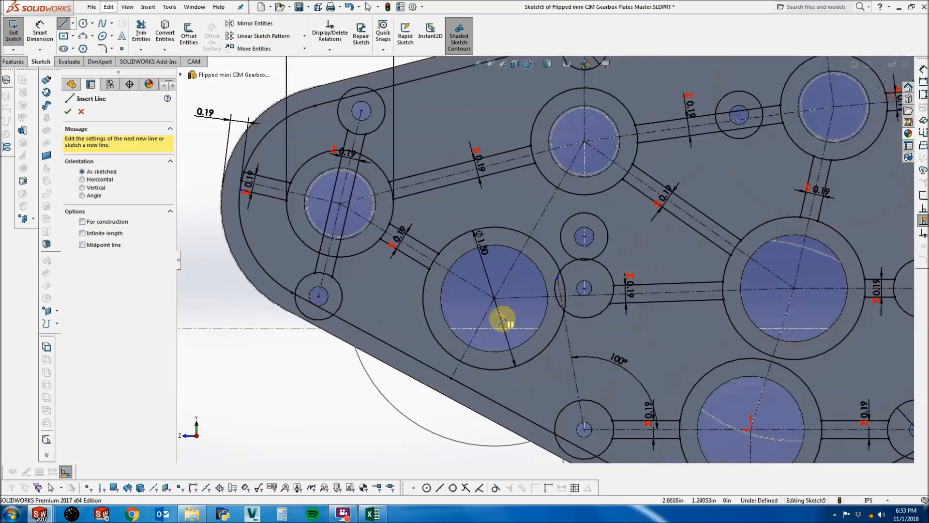
{"action": "left_click", "coordinate": [442, 369]}
{"action": "scroll", "coordinate": [442, 369], "scroll_direction": "down", "scroll_amount": 3}
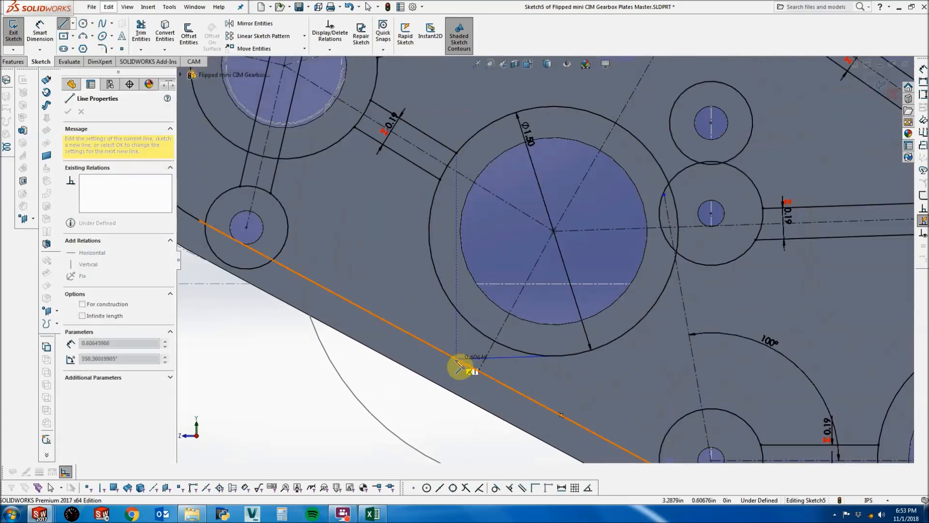
{"action": "key", "text": "Escape"}
Draw two short lines from the 1.50 in boss to the inset outline's lower slanted edge, one on each side of the construction line.
{"action": "left_click", "coordinate": [65, 25]}
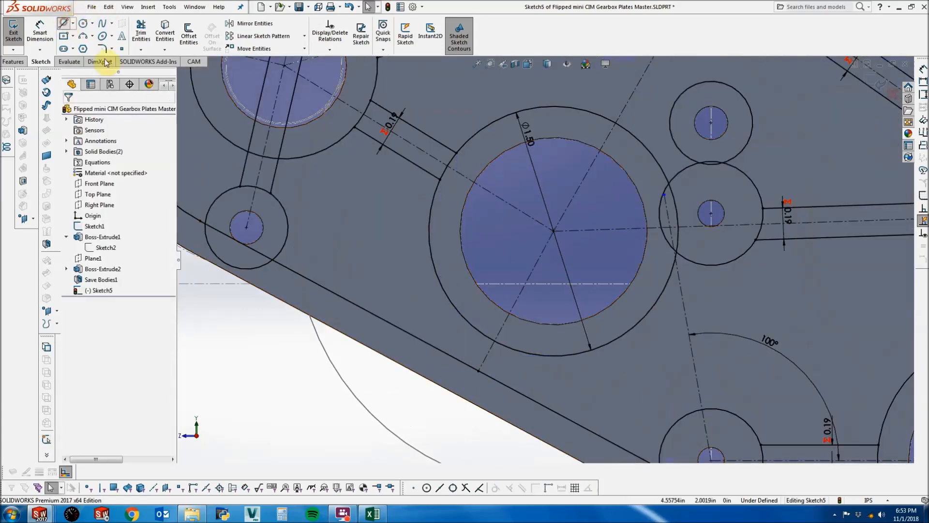
{"action": "left_click", "coordinate": [467, 321]}
{"action": "left_click", "coordinate": [448, 355]}
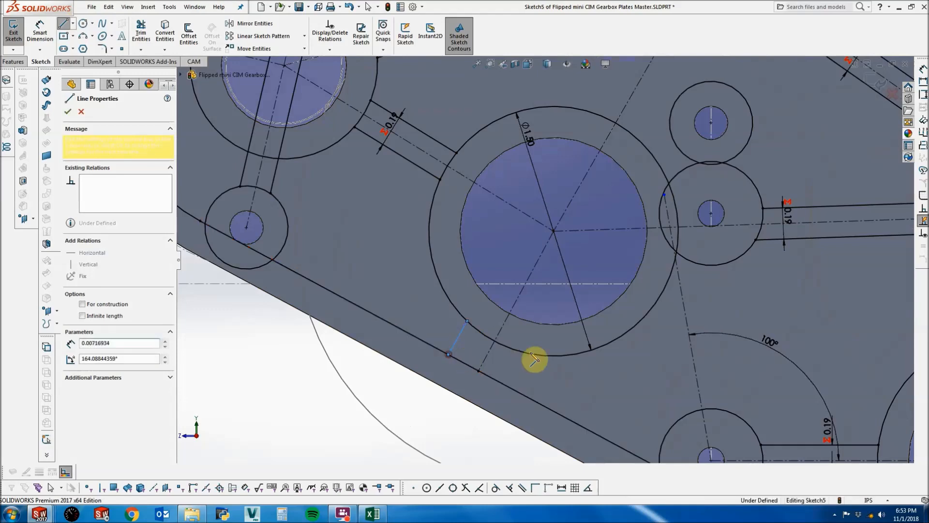
{"action": "key", "text": "Escape"}
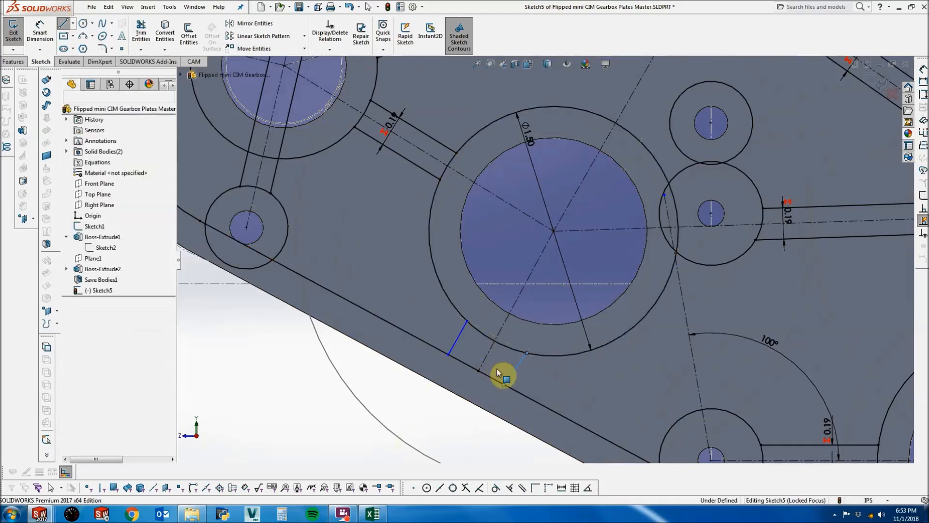
Make the two short lines below the 1.50 in boss symmetric about their construction line.
{"action": "left_click", "coordinate": [513, 373]}
{"action": "left_click", "coordinate": [452, 342], "text": "ctrl"}
{"action": "left_click", "coordinate": [457, 343], "text": "ctrl"}
{"action": "left_click", "coordinate": [486, 363], "text": "ctrl"}
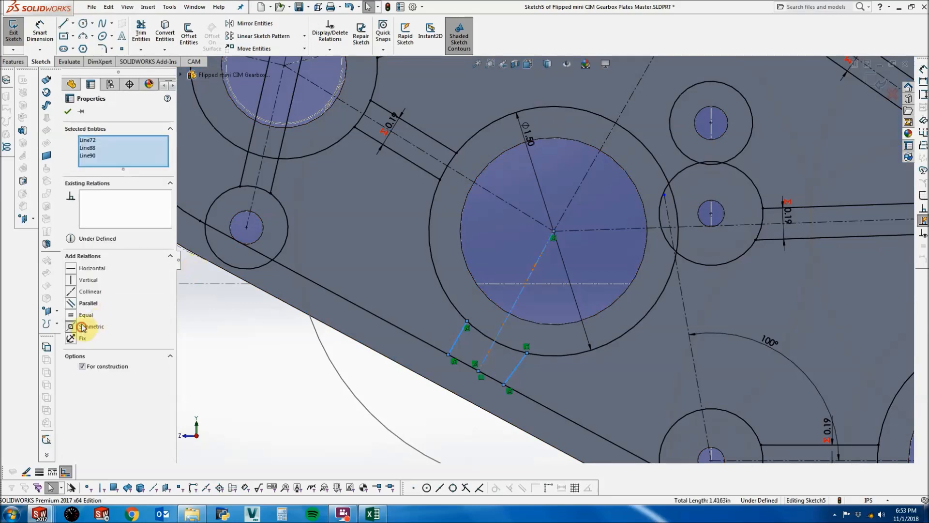
{"action": "key", "text": "Escape"}
Dimension the spacing between the two lines below the 1.50 in boss and link it to "D1@Sketch5".
{"action": "left_click", "coordinate": [37, 30]}
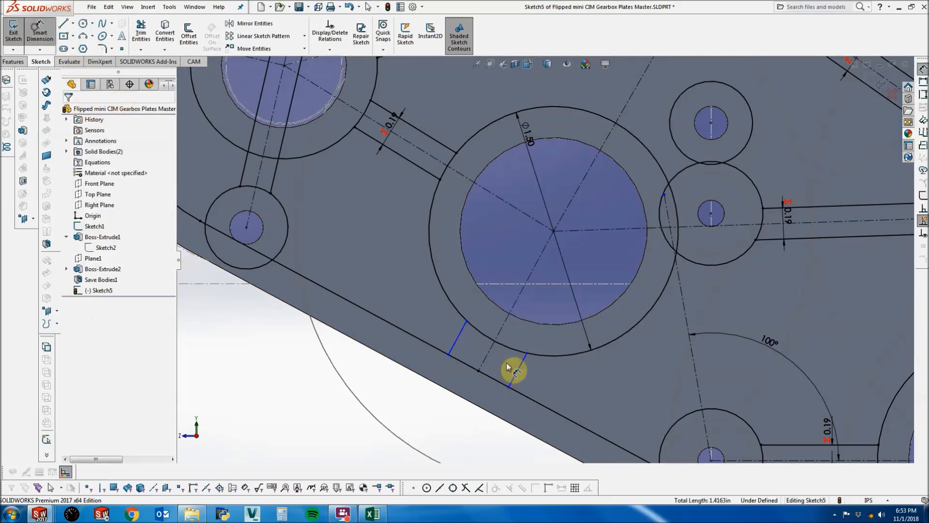
{"action": "left_click", "coordinate": [456, 342]}
{"action": "left_click", "coordinate": [515, 374]}
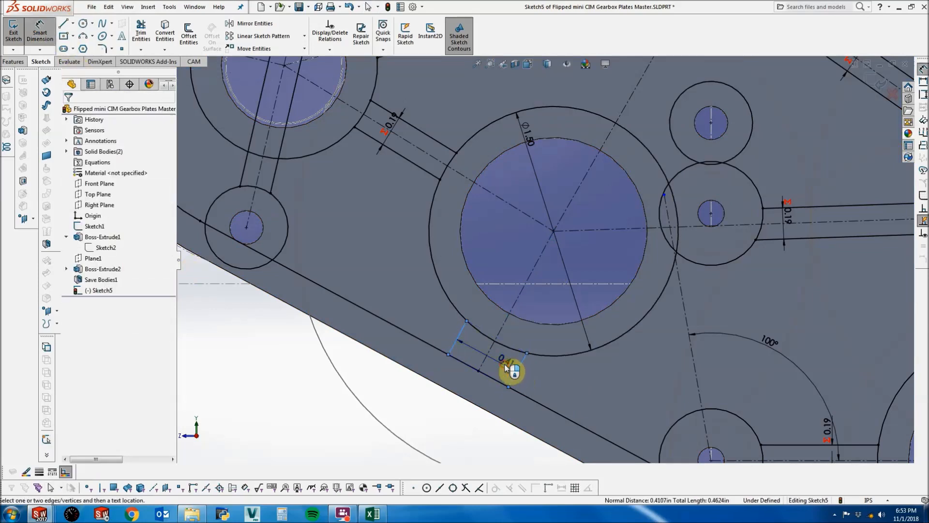
{"action": "left_click", "coordinate": [505, 368]}
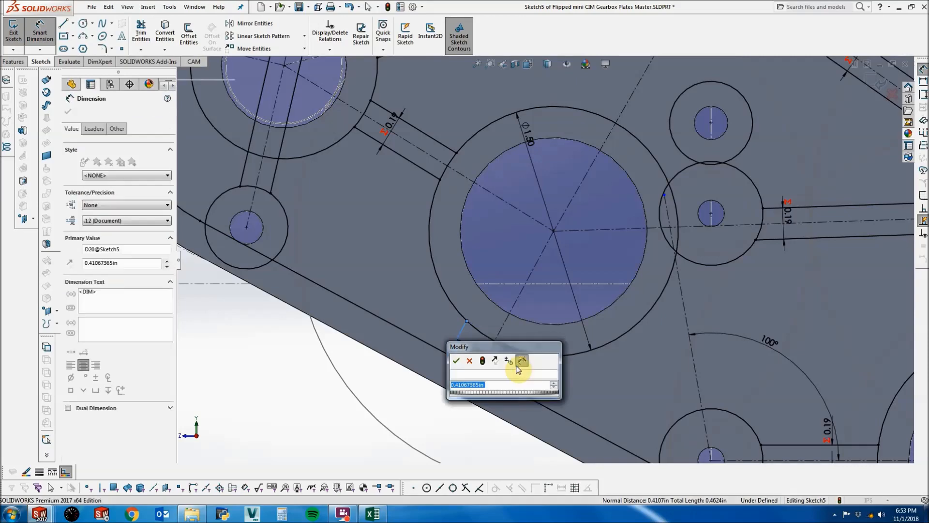
{"action": "left_click", "coordinate": [459, 362]}
{"action": "scroll", "coordinate": [579, 394], "scroll_direction": "up", "scroll_amount": 2}
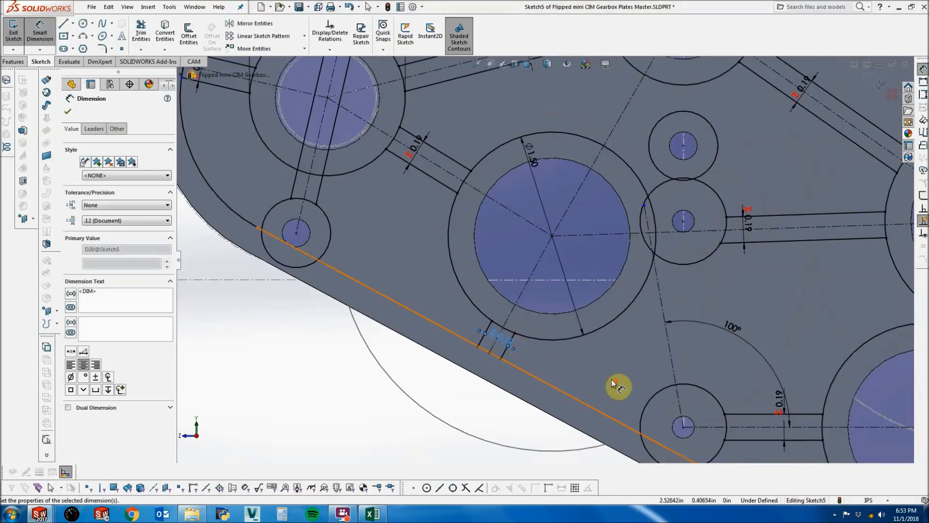
{"action": "scroll", "coordinate": [624, 373], "scroll_direction": "up", "scroll_amount": 3}
{"action": "scroll", "coordinate": [705, 363], "scroll_direction": "down", "scroll_amount": 2}
{"action": "scroll", "coordinate": [670, 238], "scroll_direction": "up", "scroll_amount": 2}
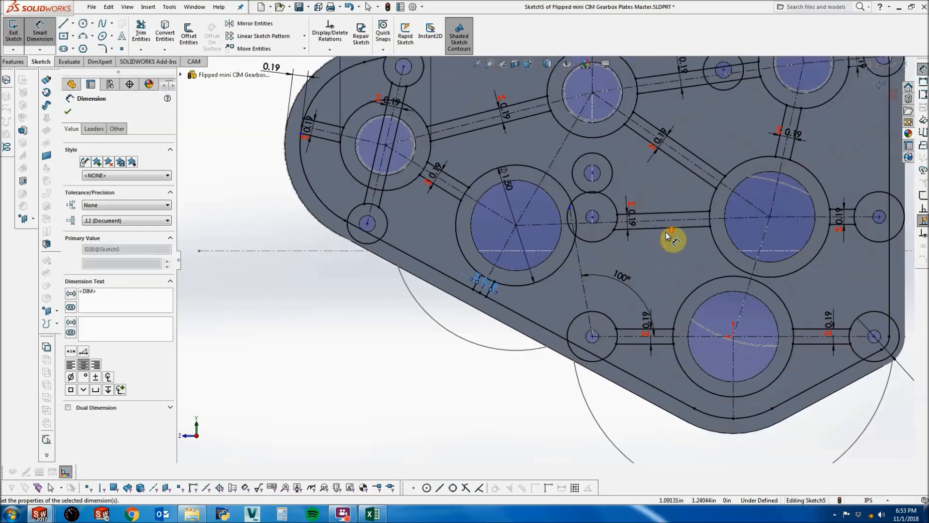
{"action": "scroll", "coordinate": [728, 164], "scroll_direction": "up", "scroll_amount": 1}
{"action": "scroll", "coordinate": [695, 183], "scroll_direction": "down", "scroll_amount": 1}
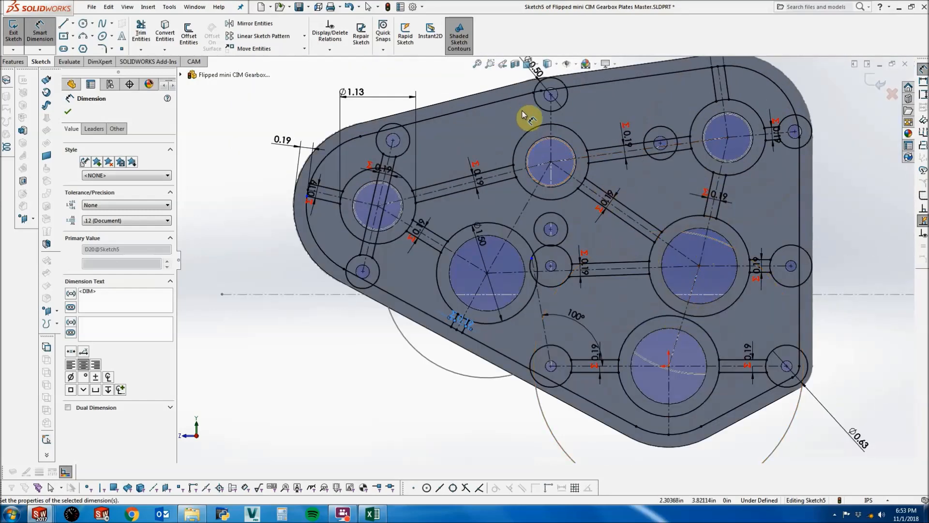
{"action": "scroll", "coordinate": [523, 112], "scroll_direction": "down", "scroll_amount": 2}
{"action": "key", "text": "Escape"}
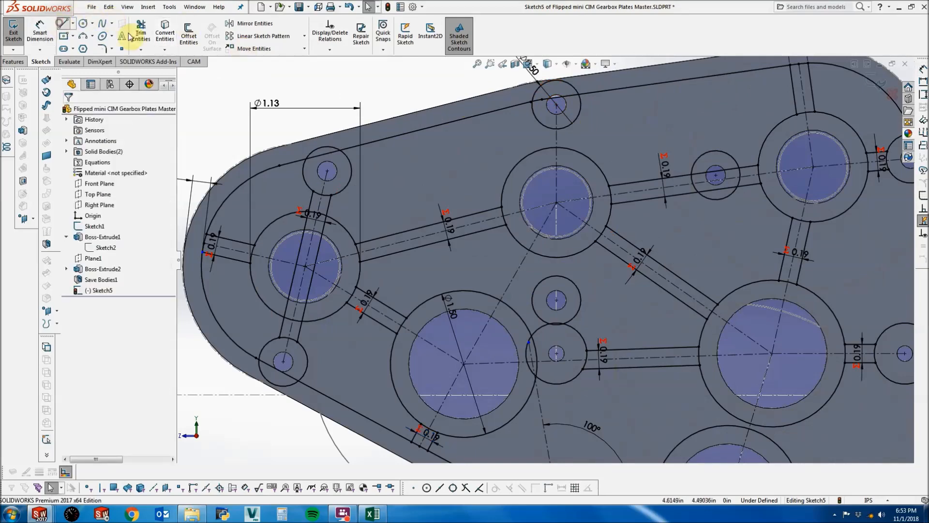
Draw two vertical lines between the 0.50 in boss circle and the larger boss below it, and make them symmetric about the construction line.
{"action": "key", "text": "l"}
{"action": "scroll", "coordinate": [571, 145], "scroll_direction": "down", "scroll_amount": 4}
{"action": "scroll", "coordinate": [531, 153], "scroll_direction": "up", "scroll_amount": 1}
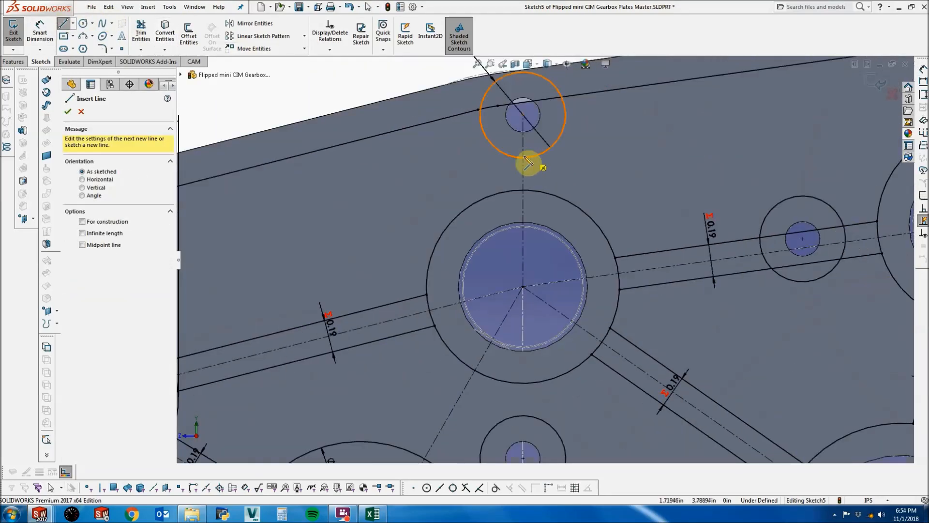
{"action": "left_click", "coordinate": [508, 158]}
{"action": "double_click", "coordinate": [509, 190]}
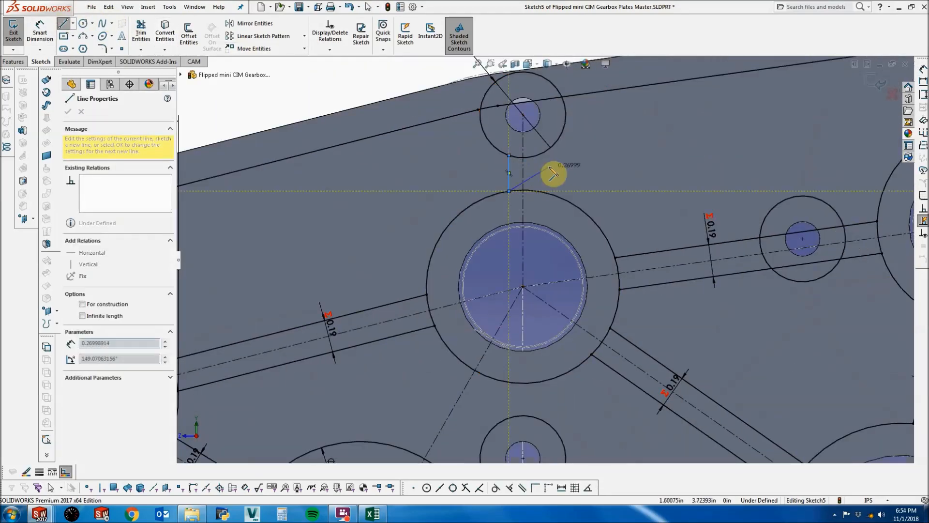
{"action": "left_click", "coordinate": [540, 155]}
{"action": "double_click", "coordinate": [541, 197]}
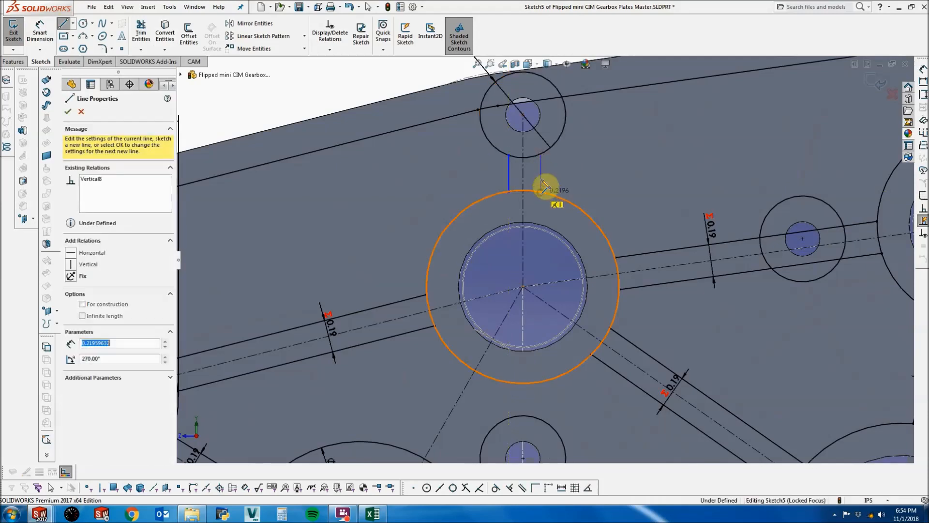
{"action": "key", "text": "Escape"}
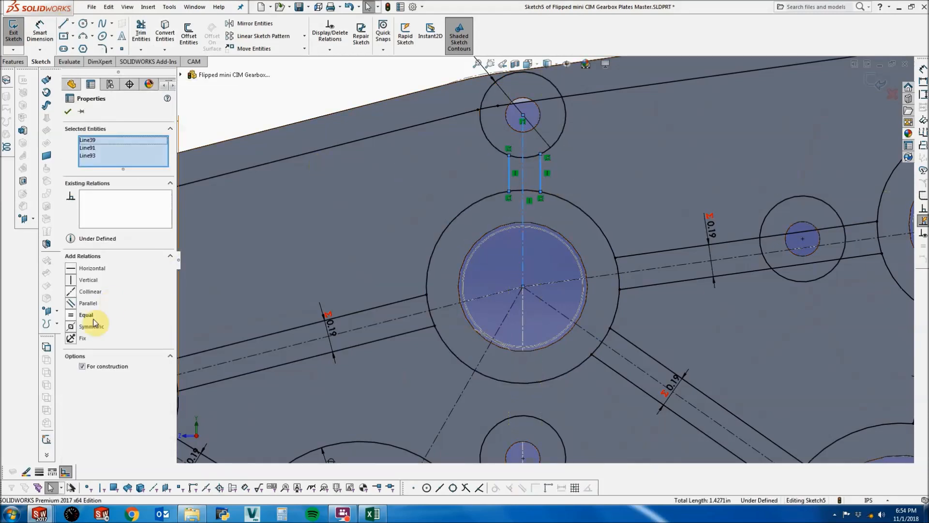
{"action": "key", "text": "Escape"}
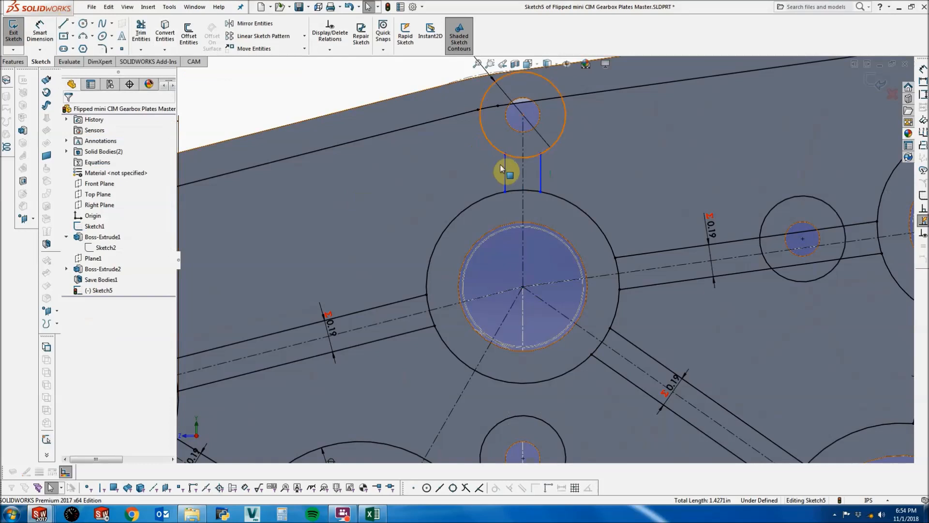
Dimension the spacing between the two vertical lines under the 0.50 in boss circle and link it to "D1@Sketch5".
{"action": "left_click", "coordinate": [43, 33]}
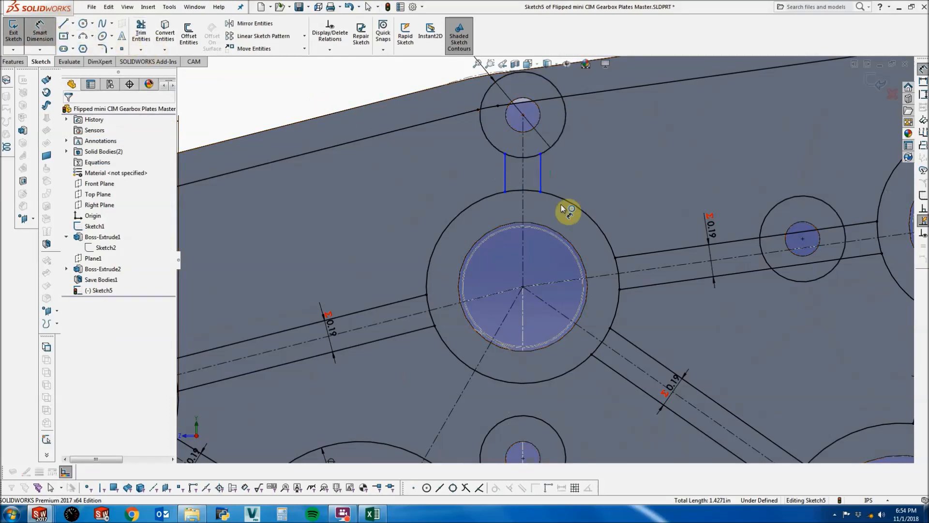
{"action": "left_click", "coordinate": [508, 183]}
{"action": "left_click", "coordinate": [540, 180]}
{"action": "left_click", "coordinate": [532, 177]}
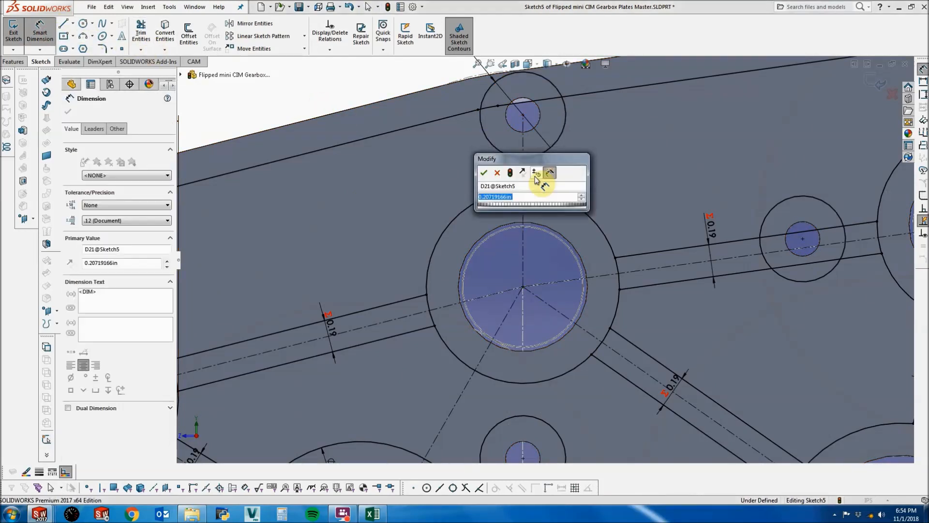
{"action": "key", "text": "ctrl+v"}
{"action": "left_click", "coordinate": [484, 171]}
{"action": "key", "text": "Escape"}
{"action": "scroll", "coordinate": [635, 261], "scroll_direction": "up", "scroll_amount": 5}
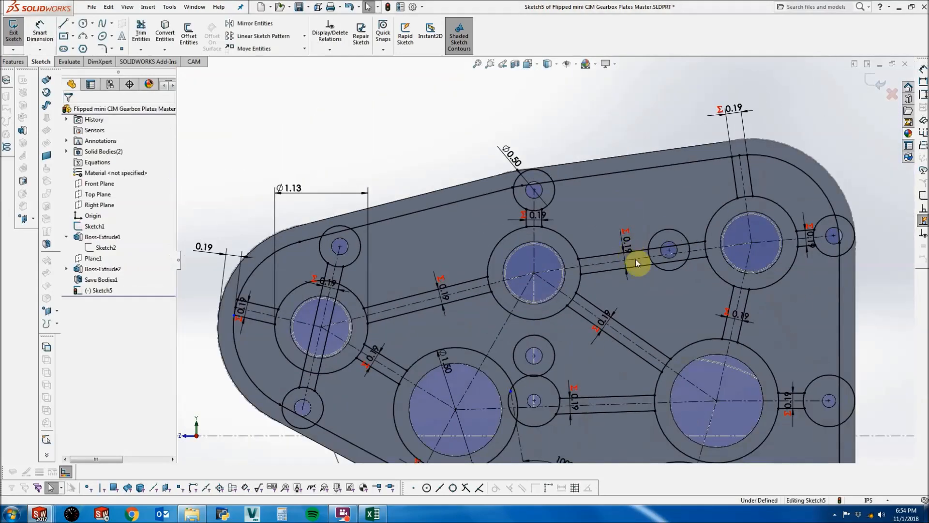
Draw two vertical lines from the lowest large boss down to the inset outline's bottom arc, one on each side of the construction line.
{"action": "scroll", "coordinate": [655, 389], "scroll_direction": "down", "scroll_amount": 4}
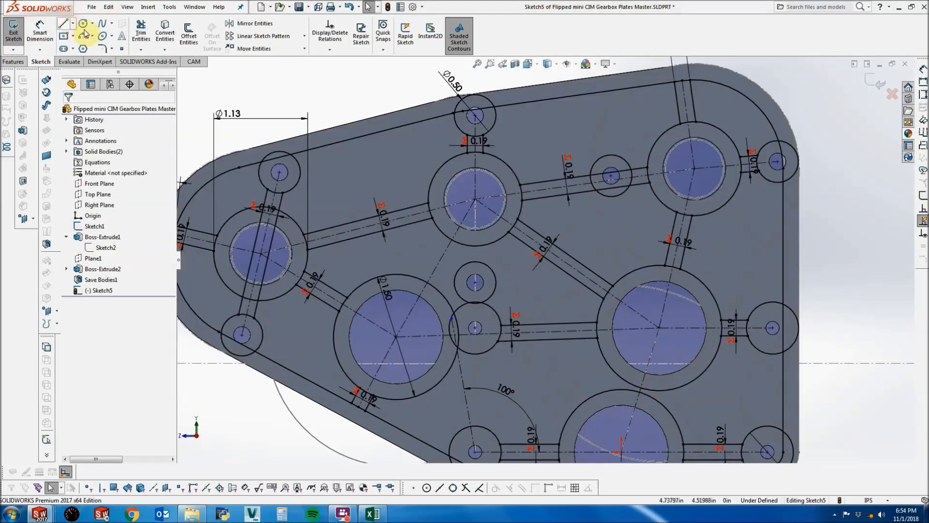
{"action": "scroll", "coordinate": [388, 127], "scroll_direction": "up", "scroll_amount": 2}
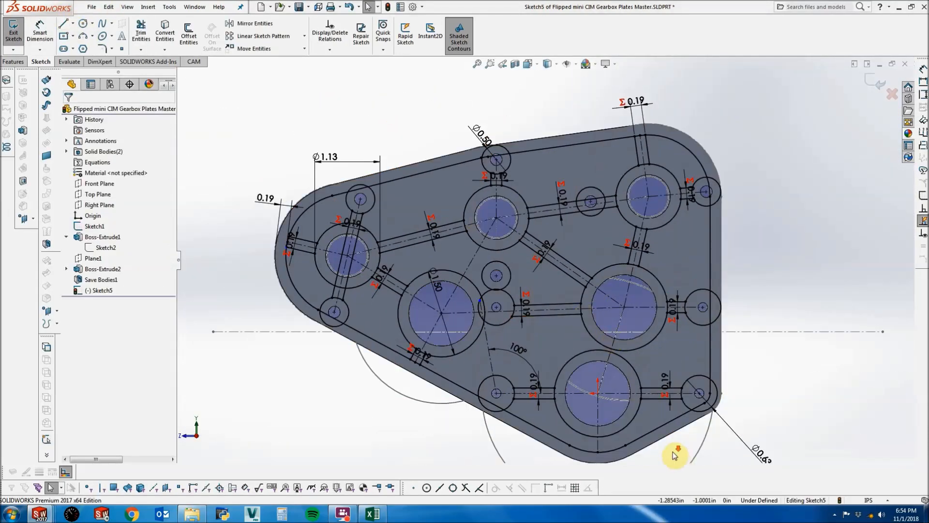
{"action": "scroll", "coordinate": [677, 460], "scroll_direction": "down", "scroll_amount": 2}
{"action": "left_click", "coordinate": [63, 23]}
{"action": "scroll", "coordinate": [555, 431], "scroll_direction": "down", "scroll_amount": 2}
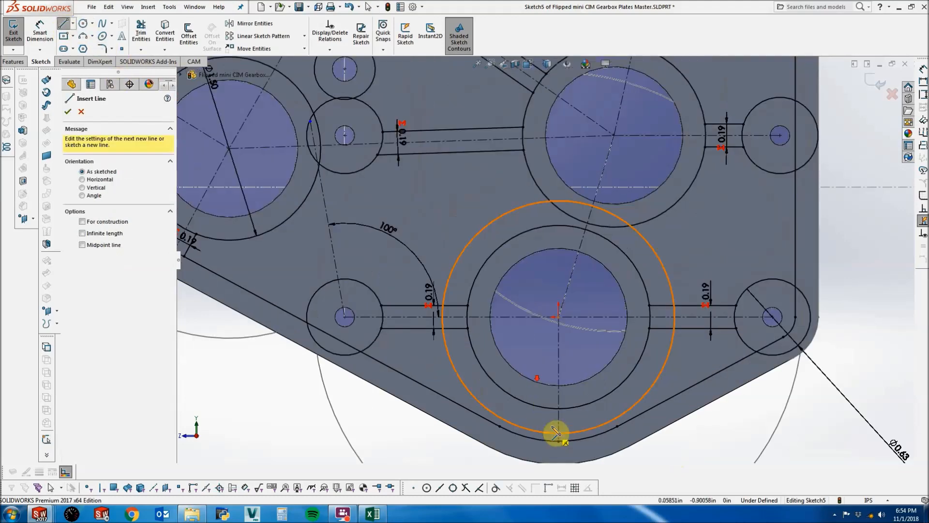
{"action": "left_click", "coordinate": [547, 409]}
{"action": "double_click", "coordinate": [546, 440]}
{"action": "left_click", "coordinate": [575, 408]}
{"action": "left_click", "coordinate": [575, 439]}
{"action": "scroll", "coordinate": [589, 458], "scroll_direction": "down", "scroll_amount": 2}
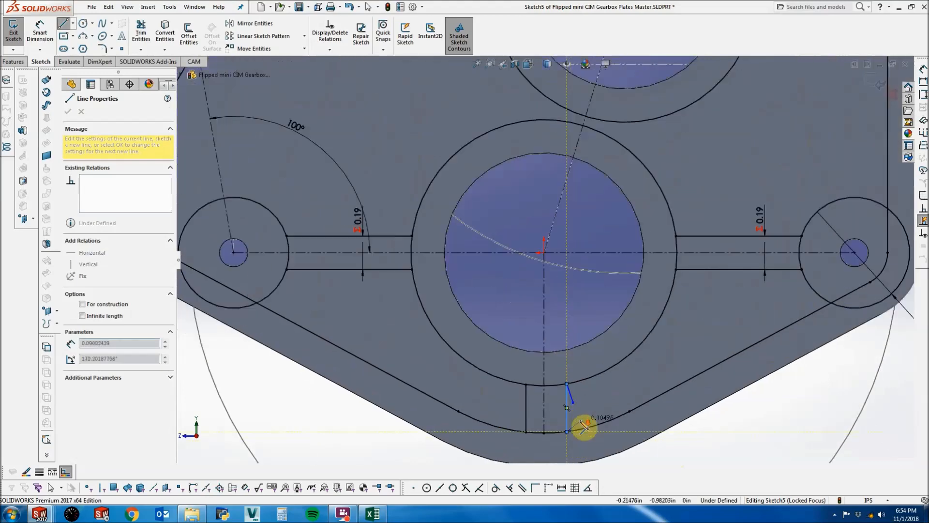
{"action": "key", "text": "Escape"}
Delete the stray short line at the right vertical line's upper end and the left vertical line's extra coincident relation.
{"action": "left_click", "coordinate": [565, 373]}
{"action": "key", "text": "Delete"}
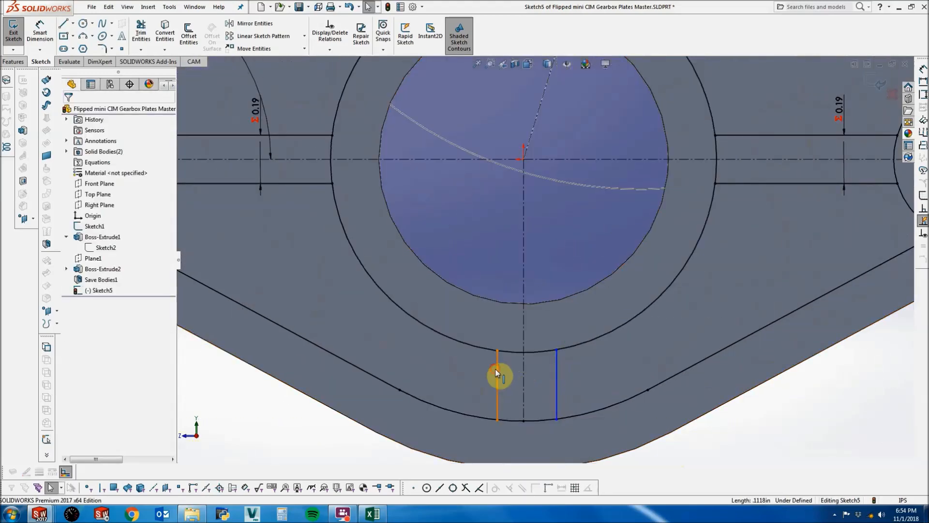
{"action": "left_click", "coordinate": [498, 375]}
{"action": "right_click", "coordinate": [107, 147]}
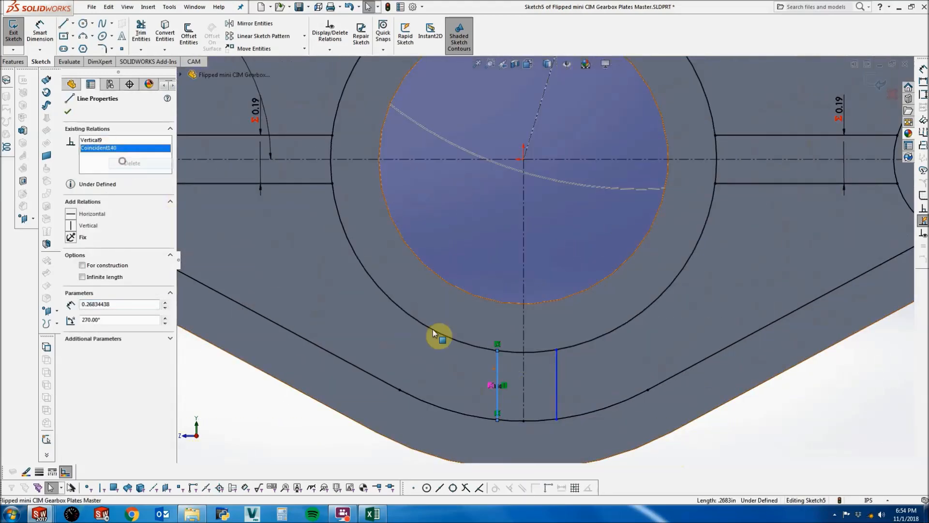
Make the two vertical lines below the lowest large boss symmetric about their construction line.
{"action": "left_click", "coordinate": [499, 372]}
{"action": "left_click", "coordinate": [523, 369], "text": "ctrl"}
{"action": "left_click", "coordinate": [557, 371], "text": "ctrl"}
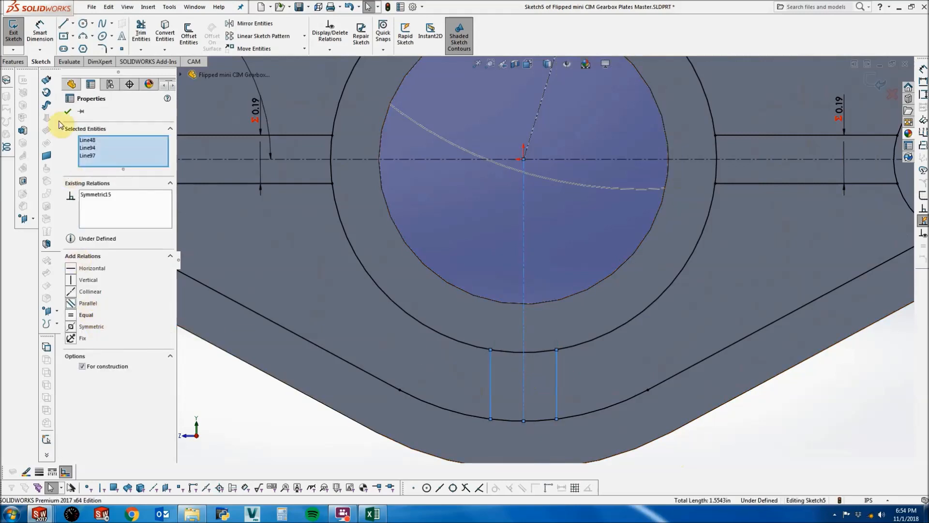
Dimension the spacing between the two vertical lines below the lowest large boss and link it to the 0.19 in inset dimension.
{"action": "left_click", "coordinate": [40, 33]}
{"action": "left_click", "coordinate": [556, 384]}
{"action": "left_click", "coordinate": [558, 384]}
{"action": "left_click", "coordinate": [542, 388]}
{"action": "key", "text": "ctrl+v"}
{"action": "left_click", "coordinate": [497, 387]}
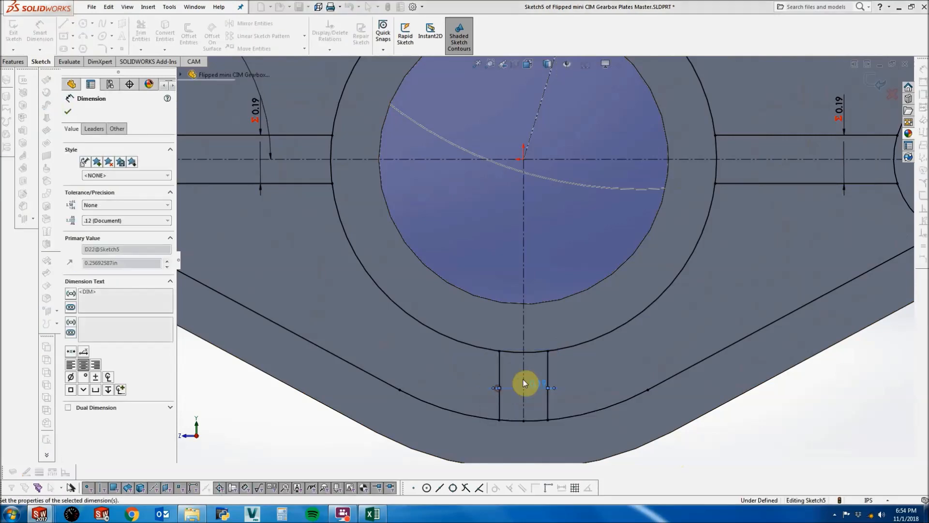
{"action": "key", "text": "Escape"}
{"action": "scroll", "coordinate": [532, 397], "scroll_direction": "up", "scroll_amount": 5}
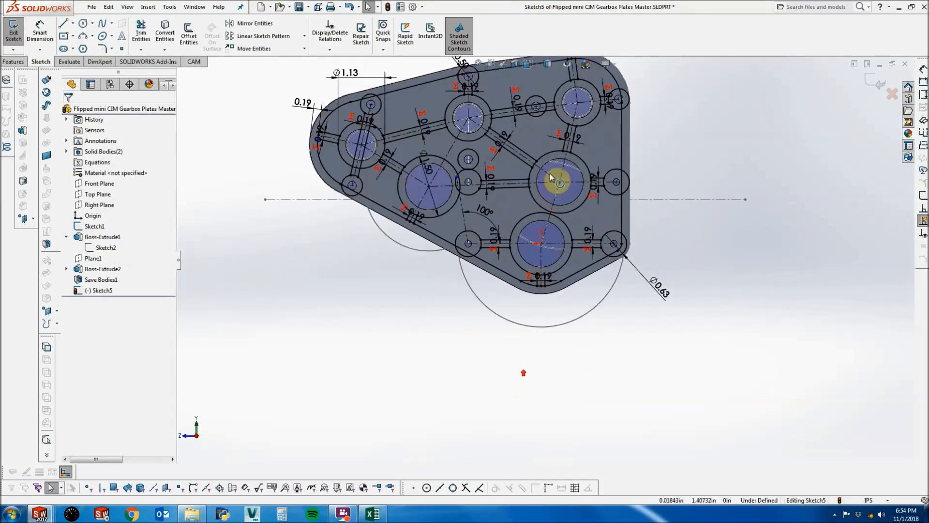
Draw two small three-point arcs bridging the lowest large boss circle and the large boss circle above it, one on each side.
{"action": "scroll", "coordinate": [582, 230], "scroll_direction": "down", "scroll_amount": 8}
{"action": "left_click", "coordinate": [83, 36]}
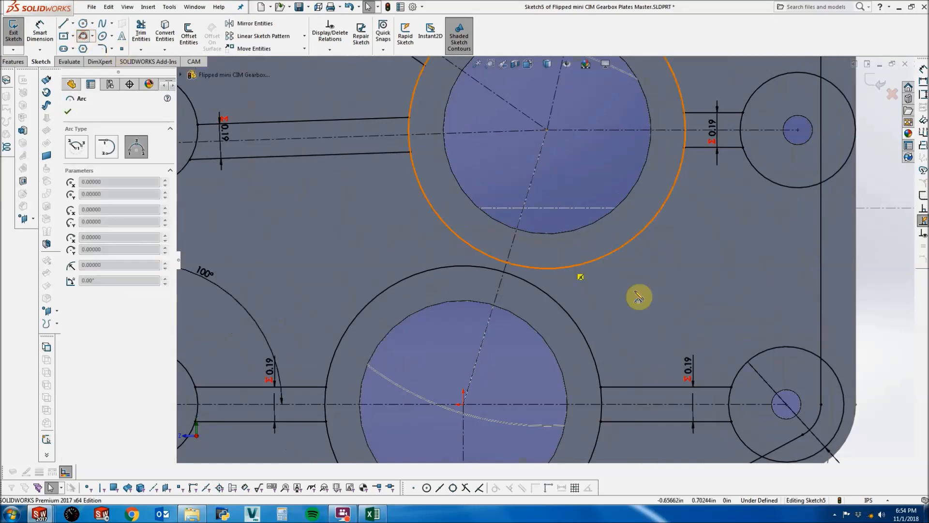
{"action": "left_click", "coordinate": [561, 268]}
{"action": "left_click", "coordinate": [547, 293]}
{"action": "left_click", "coordinate": [546, 282]}
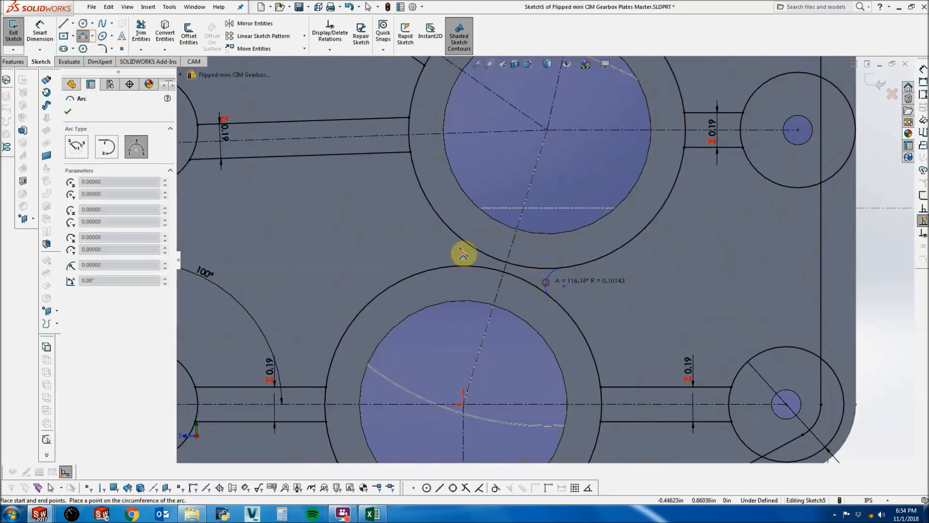
{"action": "left_click", "coordinate": [454, 234]}
{"action": "left_click", "coordinate": [444, 266]}
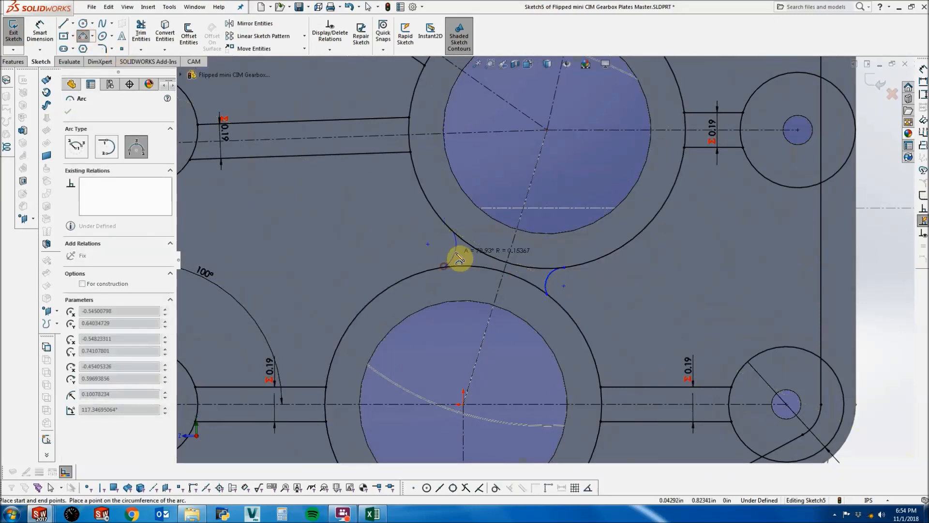
{"action": "left_click", "coordinate": [457, 253]}
Trim away the portions of the two large boss circles lying between the new bridging arcs.
{"action": "left_click", "coordinate": [140, 32]}
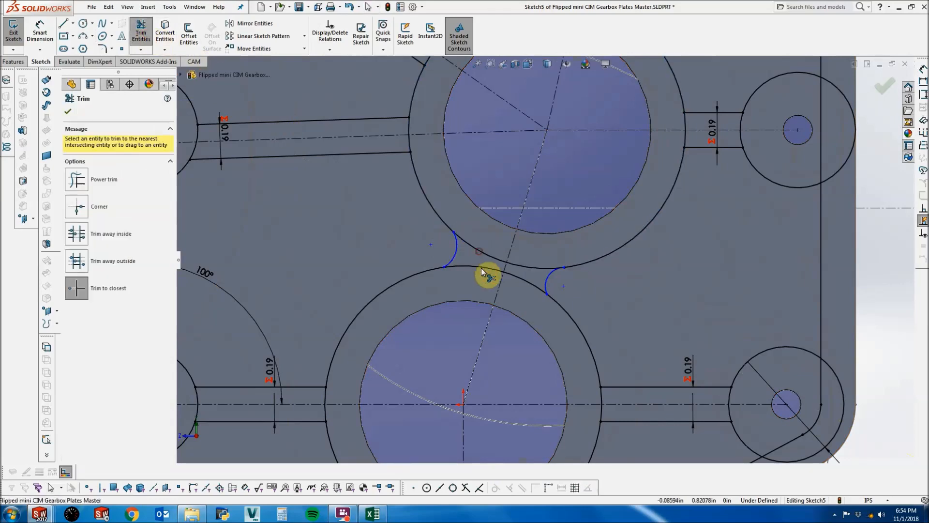
{"action": "left_click", "coordinate": [481, 268]}
{"action": "key", "text": "Escape"}
Make the left bridging arc tangent to both the upper and the lower large boss circles.
{"action": "left_click", "coordinate": [457, 236]}
{"action": "left_click", "coordinate": [447, 225], "text": "ctrl"}
{"action": "key", "text": "t"}
{"action": "key", "text": "Escape"}
{"action": "left_click", "coordinate": [453, 259]}
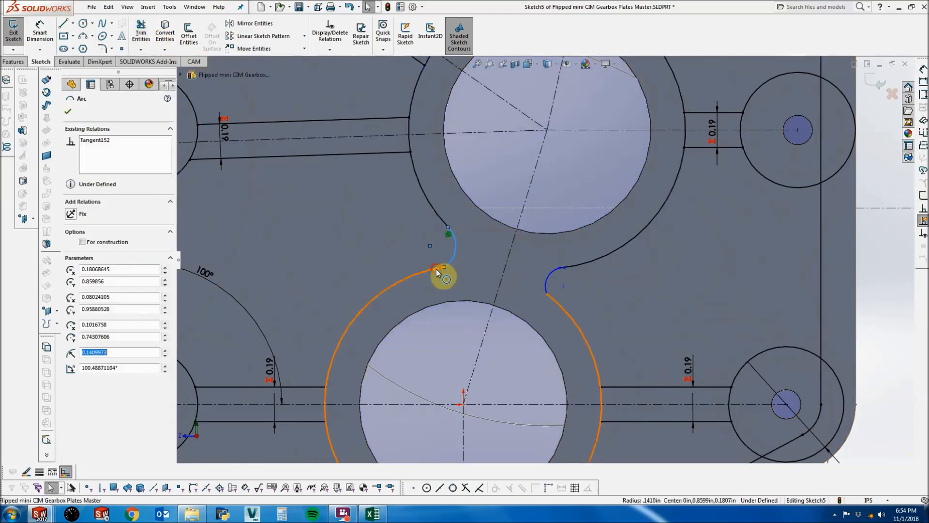
{"action": "left_click", "coordinate": [437, 268], "text": "ctrl"}
{"action": "key", "text": "t"}
{"action": "key", "text": "Escape"}
Make the right bridging arc tangent to both the lower and the upper large boss circles.
{"action": "left_click", "coordinate": [547, 286]}
{"action": "left_click", "coordinate": [551, 298], "text": "ctrl"}
{"action": "key", "text": "t"}
{"action": "left_click", "coordinate": [550, 281]}
{"action": "left_click", "coordinate": [576, 267], "text": "ctrl"}
{"action": "key", "text": "t"}
{"action": "key", "text": "Escape"}
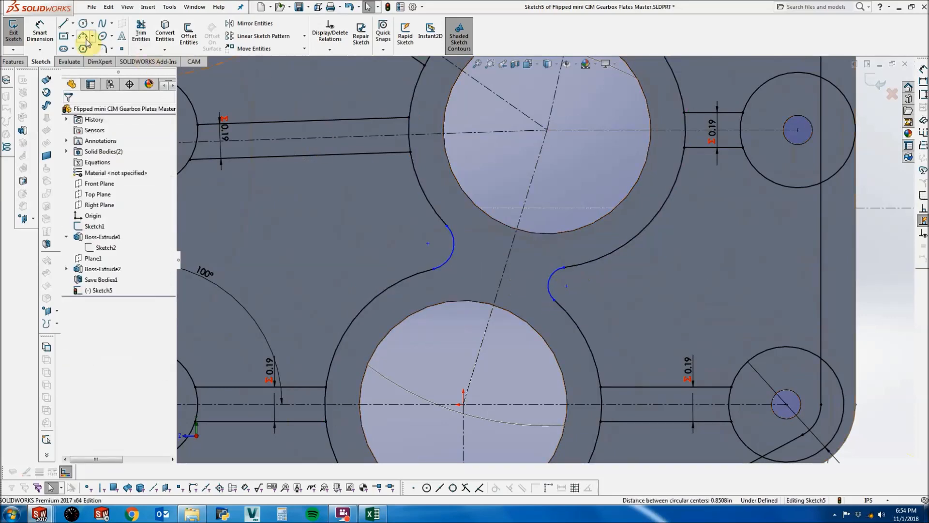
Dimension the left bridging arc's radius and set it to 0.125 in.
{"action": "left_click", "coordinate": [50, 30]}
{"action": "left_click", "coordinate": [456, 240]}
{"action": "left_click", "coordinate": [540, 257]}
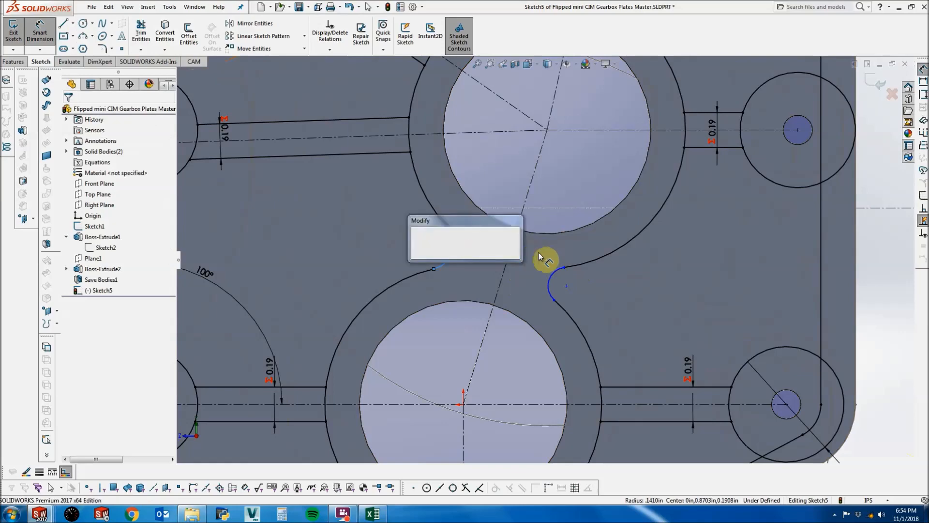
{"action": "type", "text": ".1"}
{"action": "key", "text": "Return"}
{"action": "key", "text": "Escape"}
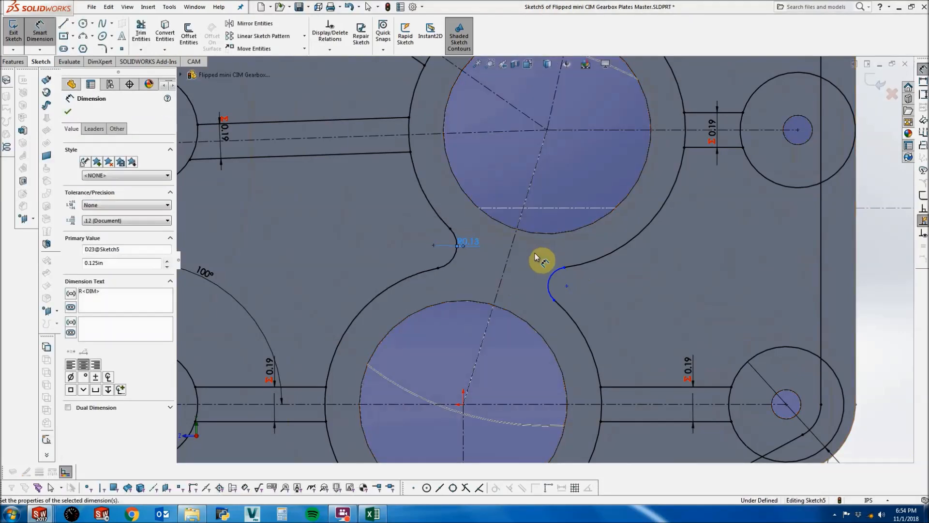
Add an equal relation between the right and left bridging arcs.
{"action": "left_click", "coordinate": [553, 275]}
{"action": "left_click", "coordinate": [453, 262], "text": "ctrl"}
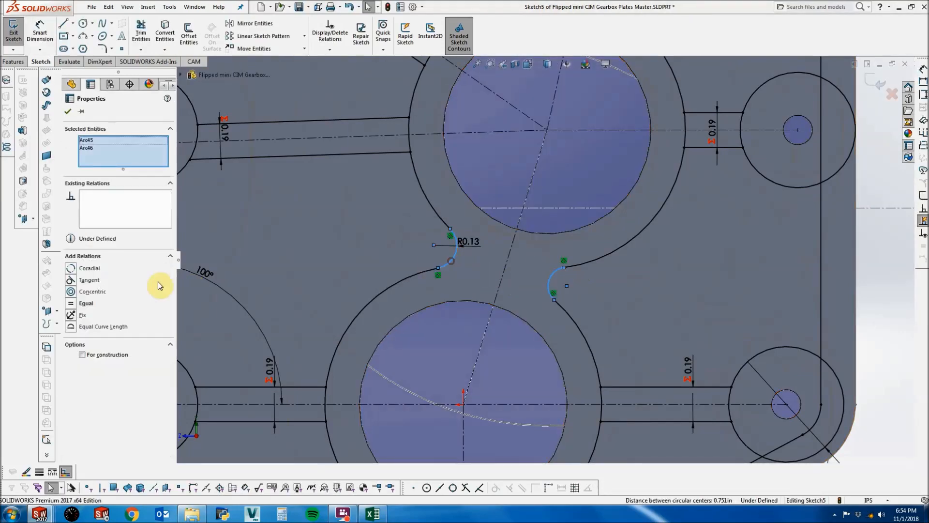
{"action": "left_click", "coordinate": [83, 304]}
{"action": "key", "text": "Escape"}
Draw a line from the upper middle boss circle down to the 1.50 in boss circle, left of their construction line.
{"action": "scroll", "coordinate": [384, 259], "scroll_direction": "up", "scroll_amount": 6}
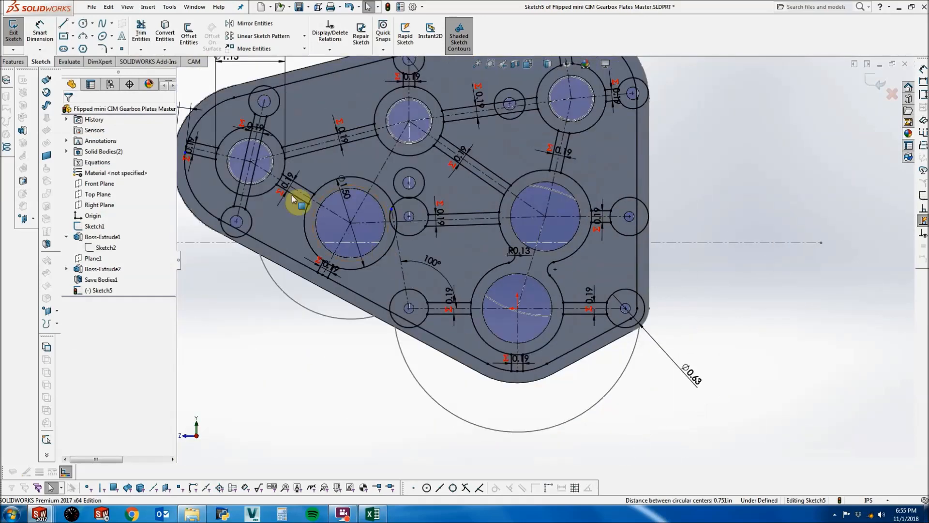
{"action": "scroll", "coordinate": [421, 135], "scroll_direction": "down", "scroll_amount": 5}
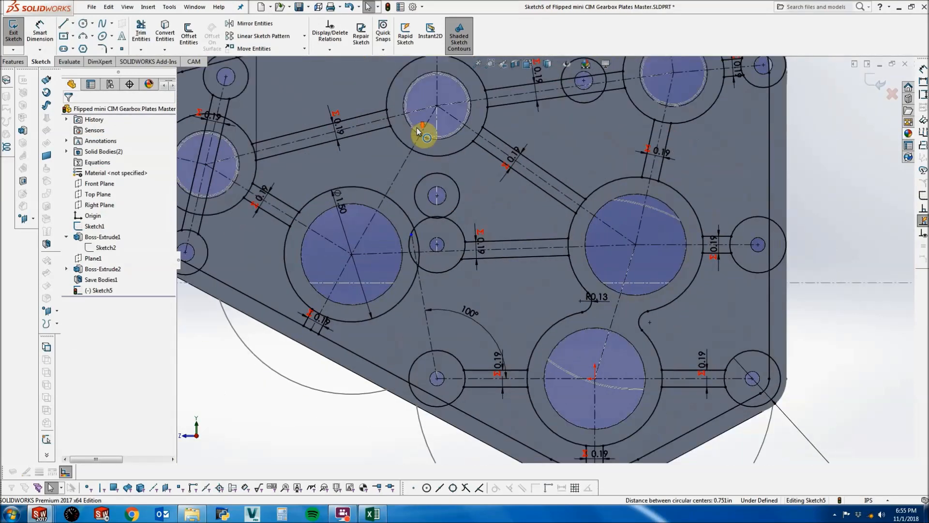
{"action": "scroll", "coordinate": [426, 174], "scroll_direction": "down", "scroll_amount": 1}
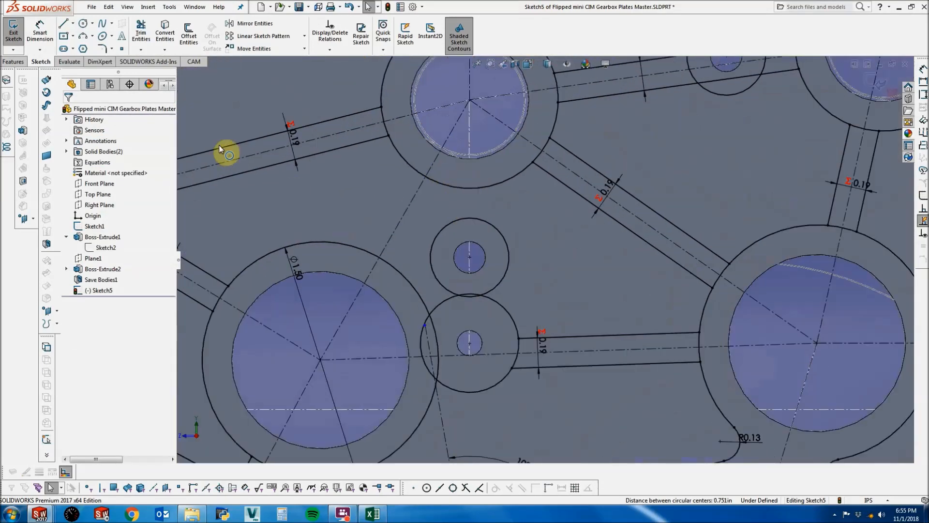
{"action": "left_click", "coordinate": [64, 24]}
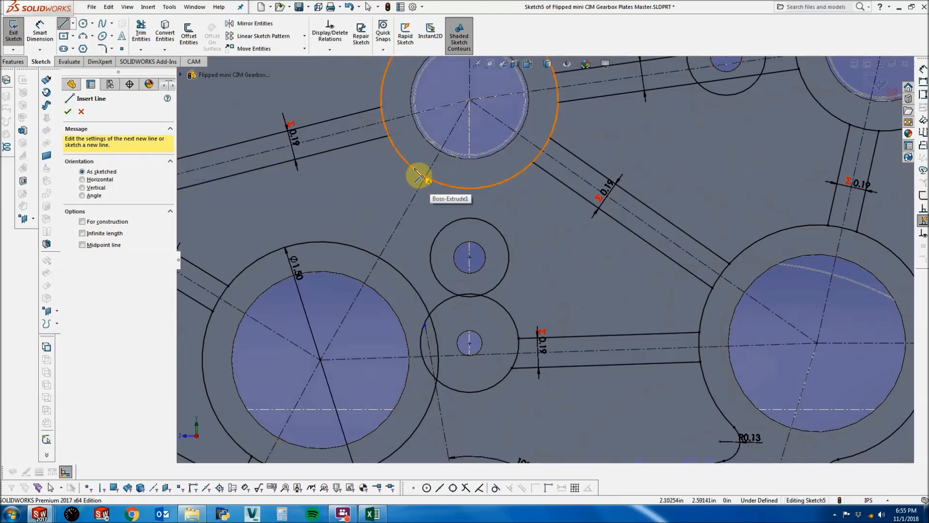
{"action": "left_click", "coordinate": [410, 166]}
{"action": "left_click", "coordinate": [362, 249]}
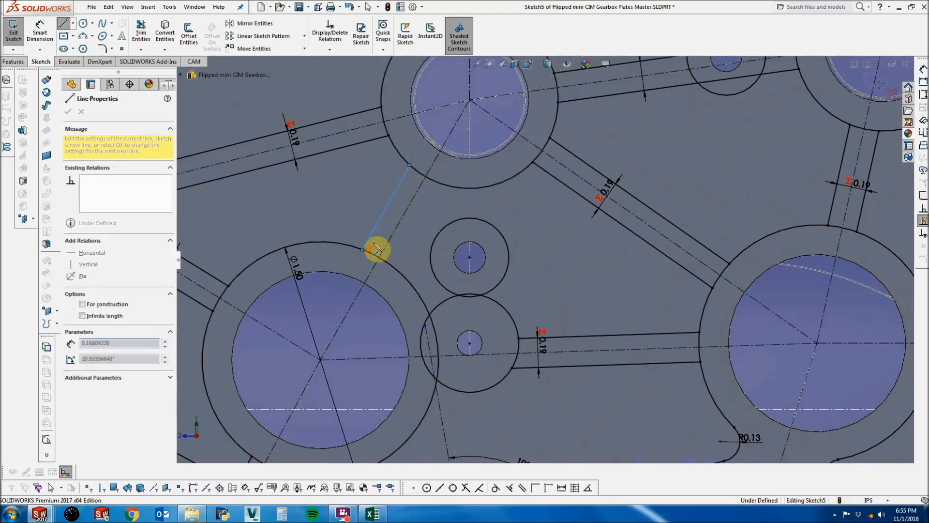
{"action": "key", "text": "Escape"}
Make the new line parallel to the construction line joining the upper middle boss and the 1.50 in boss.
{"action": "scroll", "coordinate": [375, 243], "scroll_direction": "up", "scroll_amount": 1}
{"action": "left_click", "coordinate": [399, 249]}
{"action": "left_click", "coordinate": [410, 249], "text": "ctrl"}
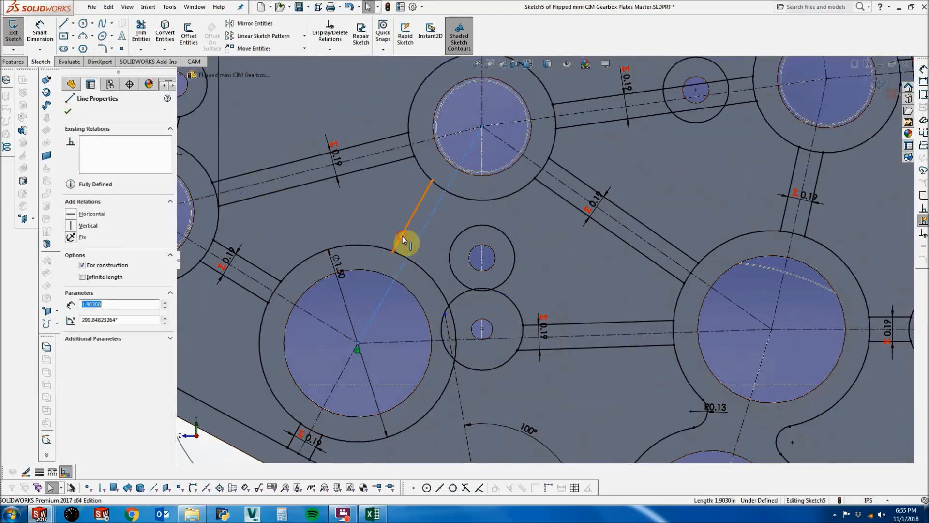
{"action": "left_click", "coordinate": [92, 314]}
{"action": "left_click", "coordinate": [616, 265]}
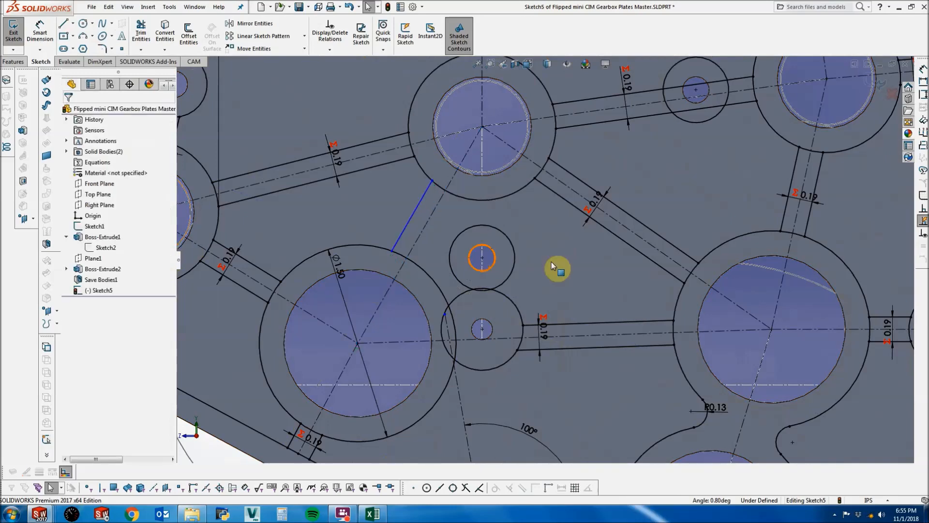
Make the line between the upper middle boss and the 1.50 in boss circle collinear with their construction line.
{"action": "scroll", "coordinate": [486, 209], "scroll_direction": "down", "scroll_amount": 2}
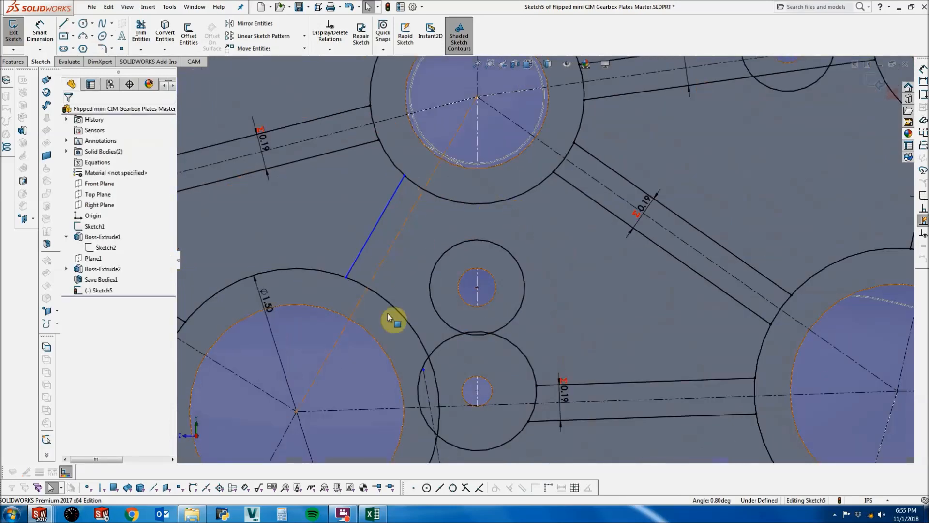
{"action": "mouse_move", "coordinate": [383, 233]}
{"action": "left_mouse_down"}
{"action": "mouse_move", "coordinate": [379, 224]}
{"action": "mouse_move", "coordinate": [400, 260]}
{"action": "mouse_move", "coordinate": [374, 238]}
{"action": "left_mouse_up"}
{"action": "left_click", "coordinate": [388, 253], "text": "ctrl"}
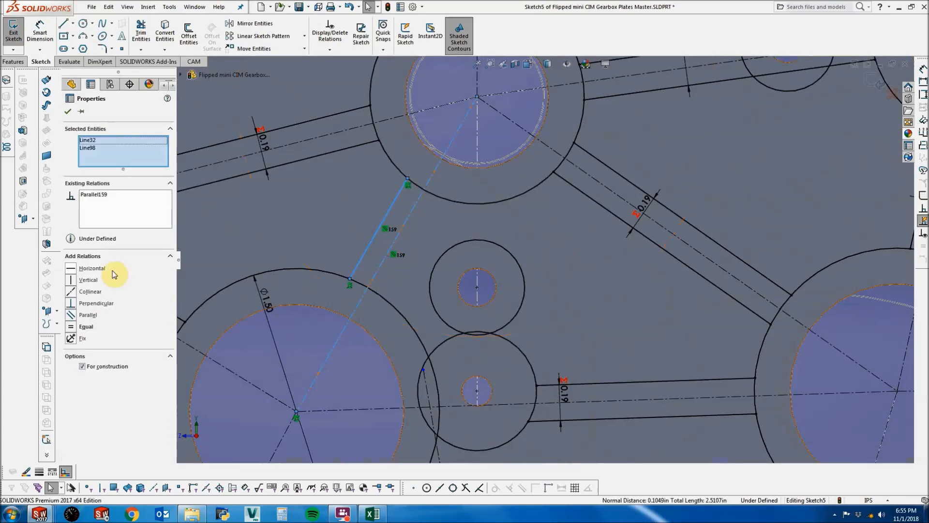
{"action": "left_click", "coordinate": [96, 292]}
{"action": "key", "text": "Escape"}
{"action": "scroll", "coordinate": [553, 256], "scroll_direction": "up", "scroll_amount": 2}
{"action": "scroll", "coordinate": [554, 256], "scroll_direction": "down", "scroll_amount": 1}
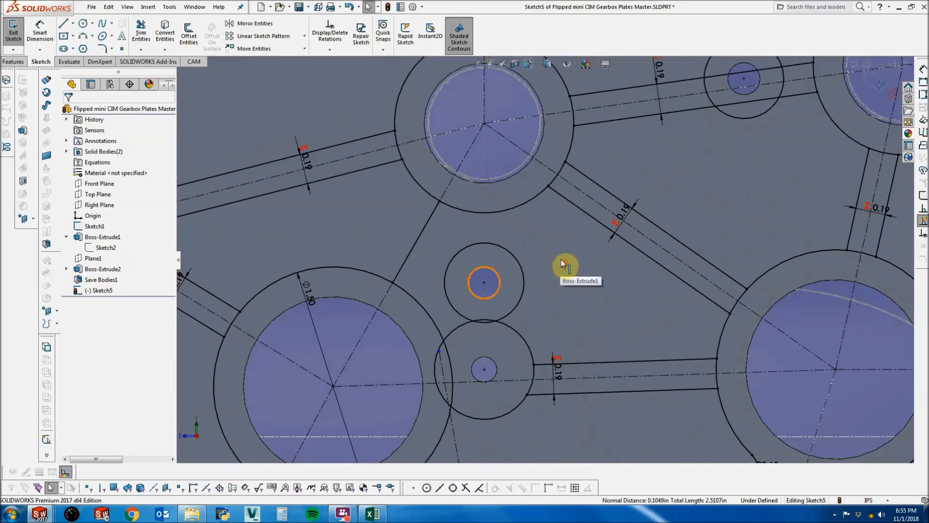
Draw a three-point arc of about 0.15 in radius between the upper middle boss circle and the small circle below, tangent to the upper one.
{"action": "left_click", "coordinate": [84, 37]}
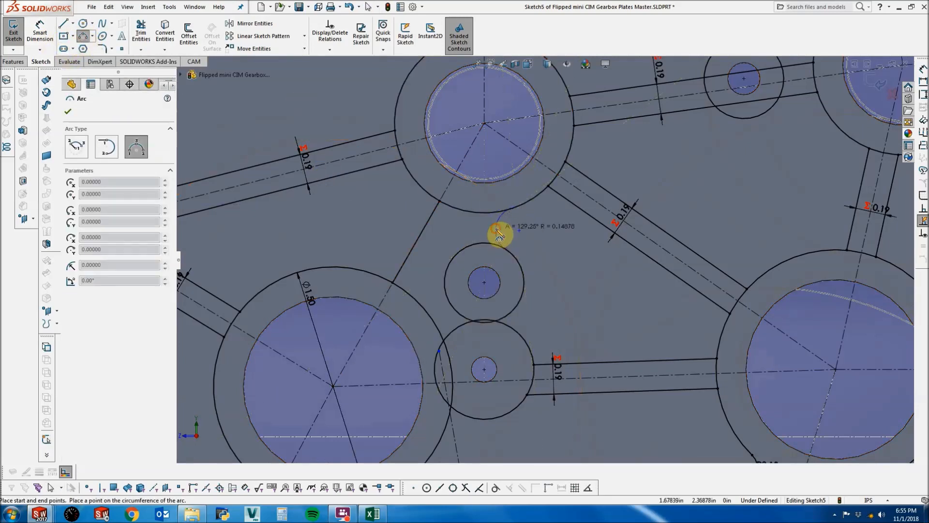
{"action": "left_click", "coordinate": [499, 233]}
{"action": "key", "text": "Escape"}
{"action": "left_click", "coordinate": [492, 213], "text": "ctrl"}
{"action": "key", "text": "t"}
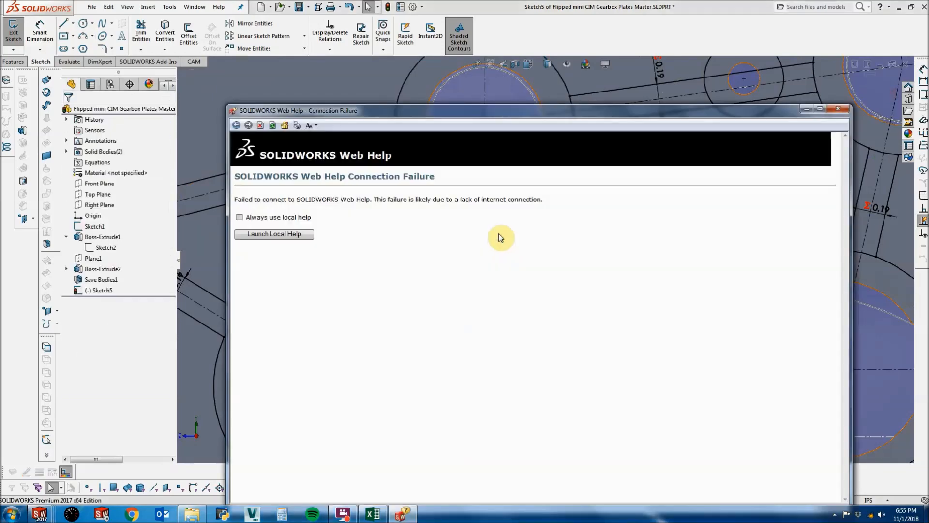
{"action": "left_click", "coordinate": [839, 110]}
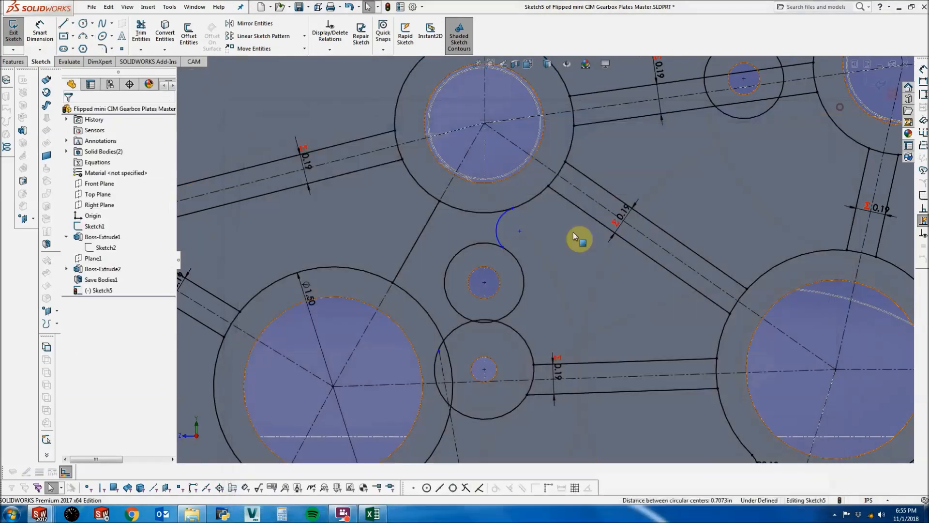
Make the new arc's lower end tangent to the small boss circle below the upper middle boss.
{"action": "left_click", "coordinate": [497, 244]}
{"action": "key", "text": "Escape"}
{"action": "left_click", "coordinate": [496, 226]}
{"action": "left_click", "coordinate": [487, 242], "text": "ctrl"}
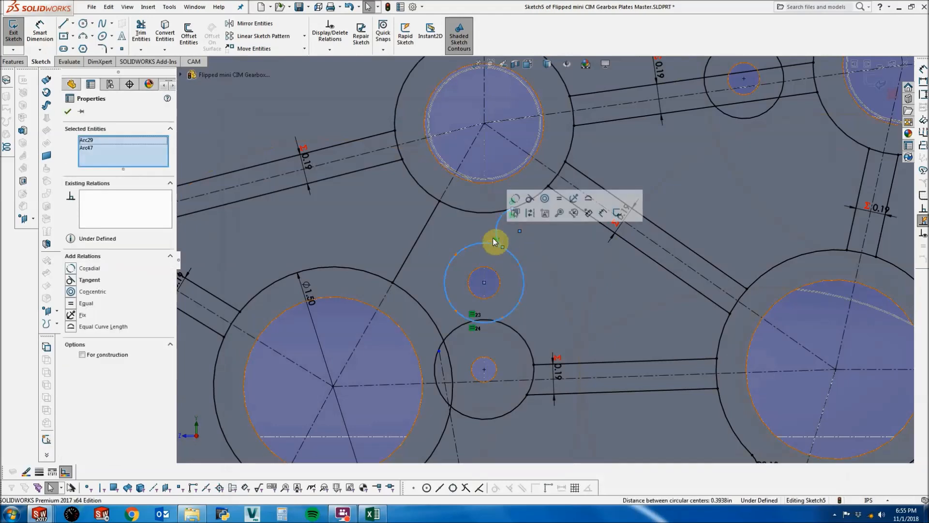
{"action": "key", "text": "Escape"}
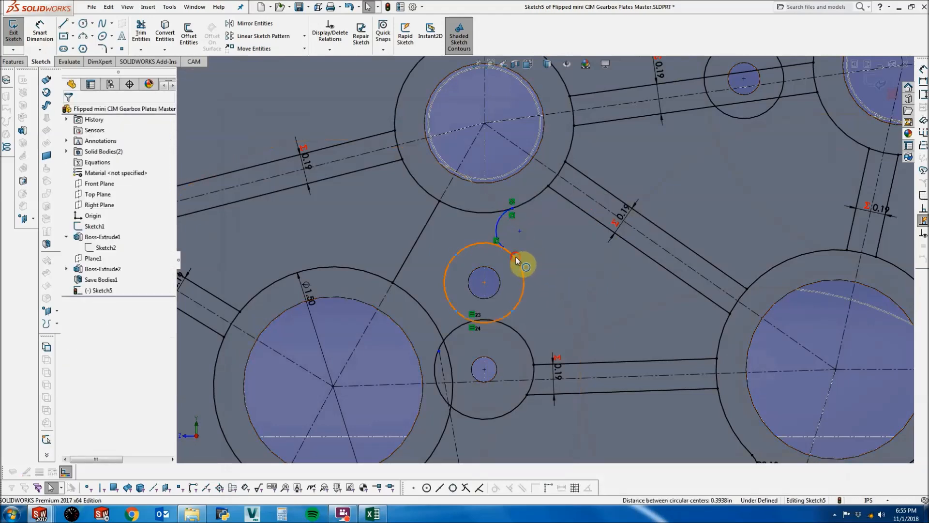
{"action": "left_click", "coordinate": [515, 257]}
{"action": "left_click", "coordinate": [498, 226], "text": "ctrl"}
{"action": "key", "text": "Escape"}
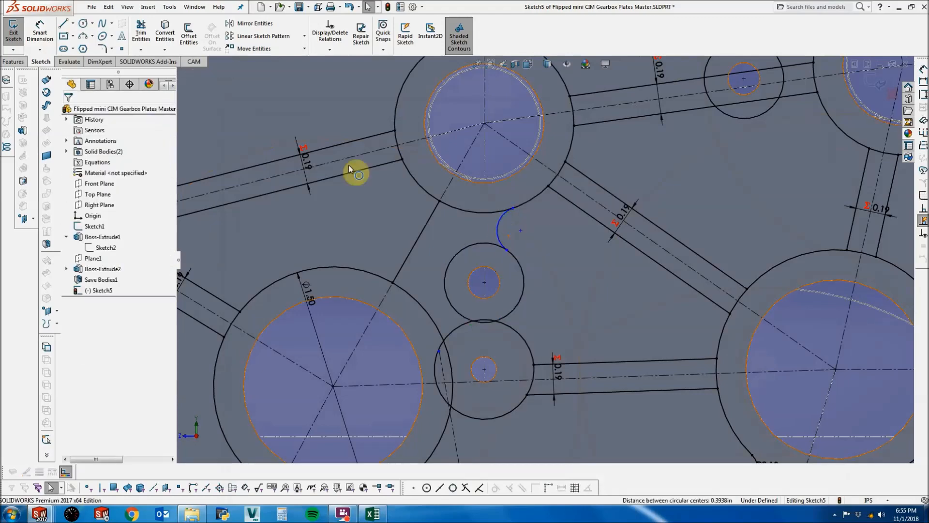
Dimension the new arc's radius as 0.125 in and move the dimension text clear of the arc.
{"action": "left_click", "coordinate": [40, 35]}
{"action": "left_click", "coordinate": [501, 233]}
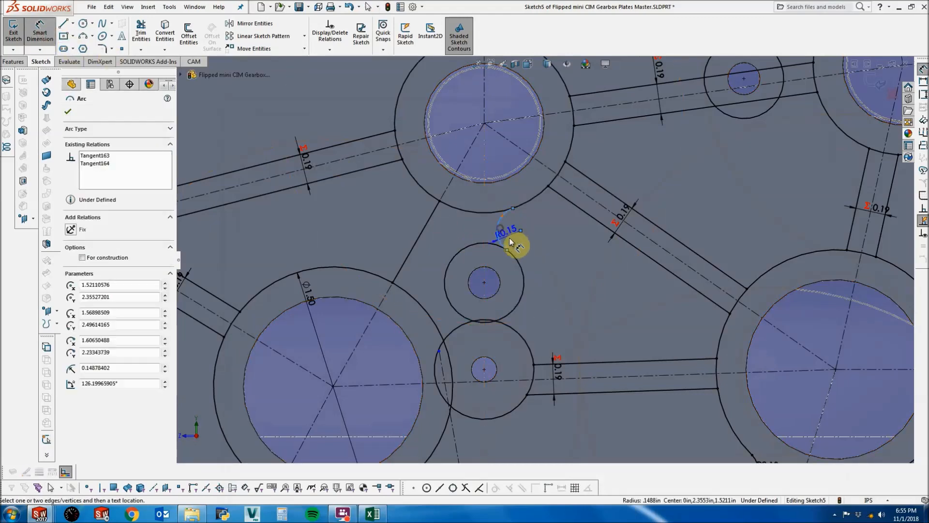
{"action": "left_click", "coordinate": [553, 237]}
{"action": "type", "text": ".12"}
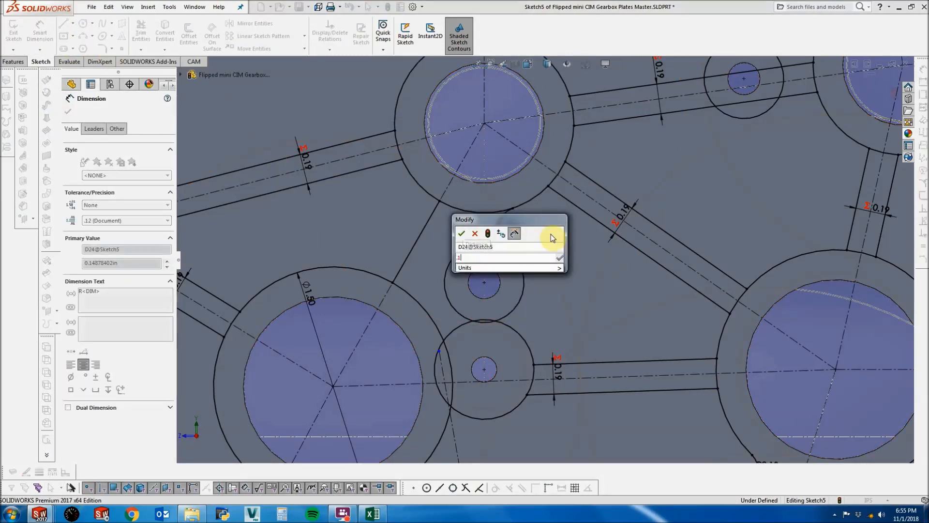
{"action": "key", "text": "Return"}
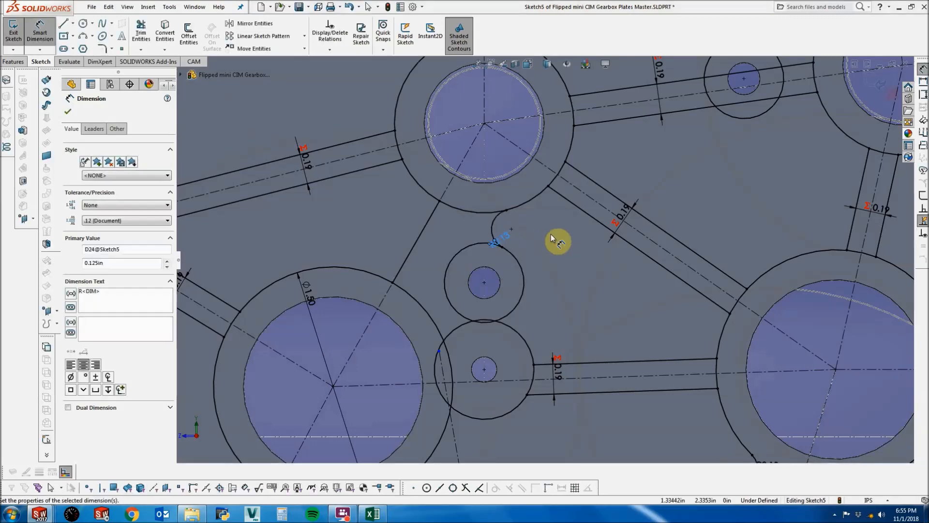
{"action": "key", "text": "Escape"}
{"action": "left_click_drag", "start_coordinate": [504, 243], "coordinate": [521, 249]}
{"action": "key", "text": "Escape"}
Trim the overlap between the top 0.50 in boss circle and the inset outline, opening the outline around the hole.
{"action": "scroll", "coordinate": [545, 259], "scroll_direction": "up", "scroll_amount": 2}
{"action": "scroll", "coordinate": [569, 264], "scroll_direction": "up", "scroll_amount": 1}
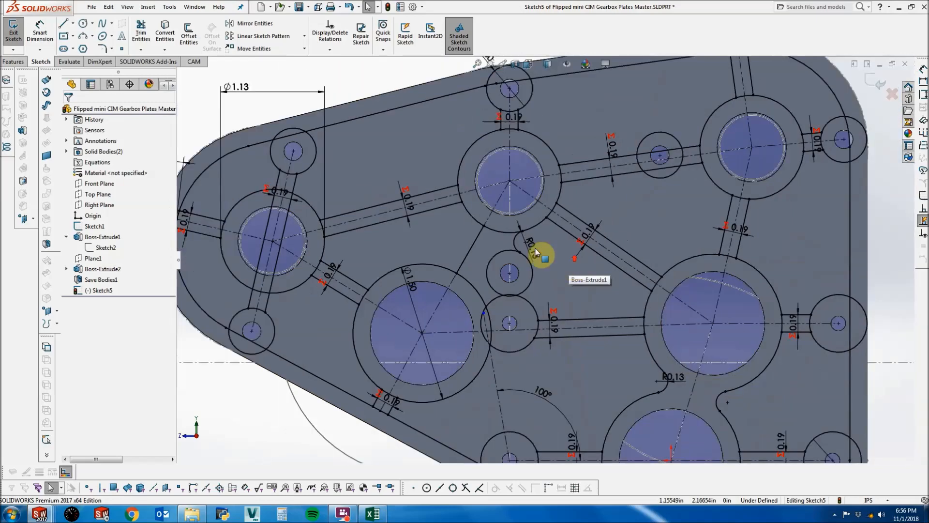
{"action": "scroll", "coordinate": [271, 186], "scroll_direction": "up", "scroll_amount": 1}
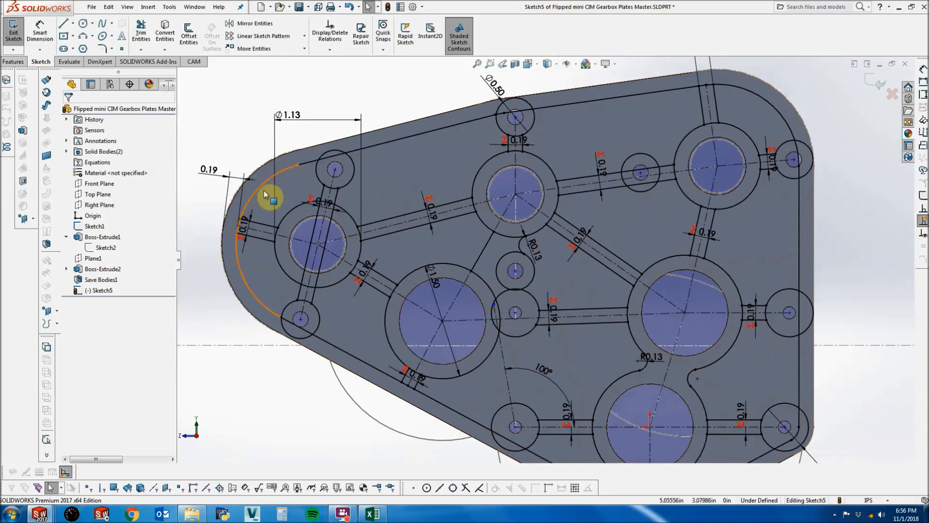
{"action": "scroll", "coordinate": [663, 308], "scroll_direction": "up", "scroll_amount": 1}
{"action": "scroll", "coordinate": [722, 351], "scroll_direction": "up", "scroll_amount": 1}
{"action": "scroll", "coordinate": [723, 349], "scroll_direction": "down", "scroll_amount": 1}
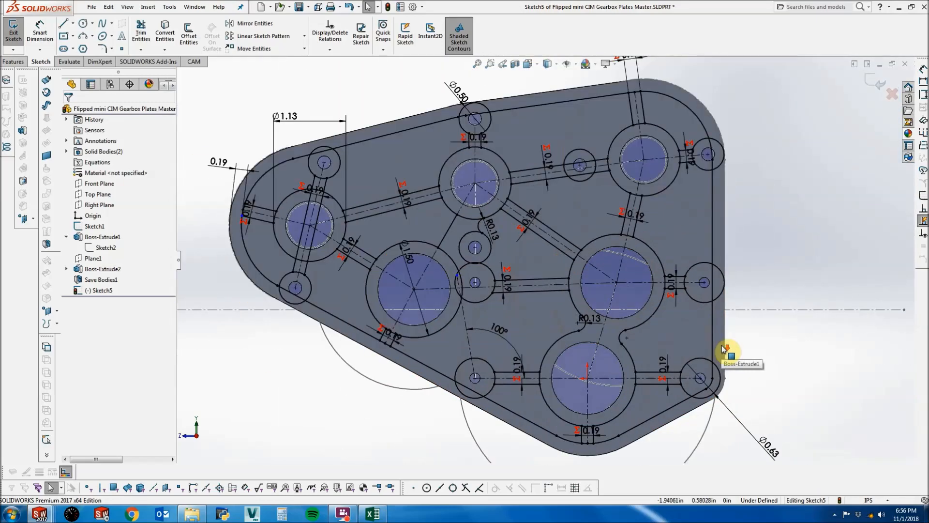
{"action": "left_click", "coordinate": [141, 31]}
{"action": "scroll", "coordinate": [482, 98], "scroll_direction": "down", "scroll_amount": 2}
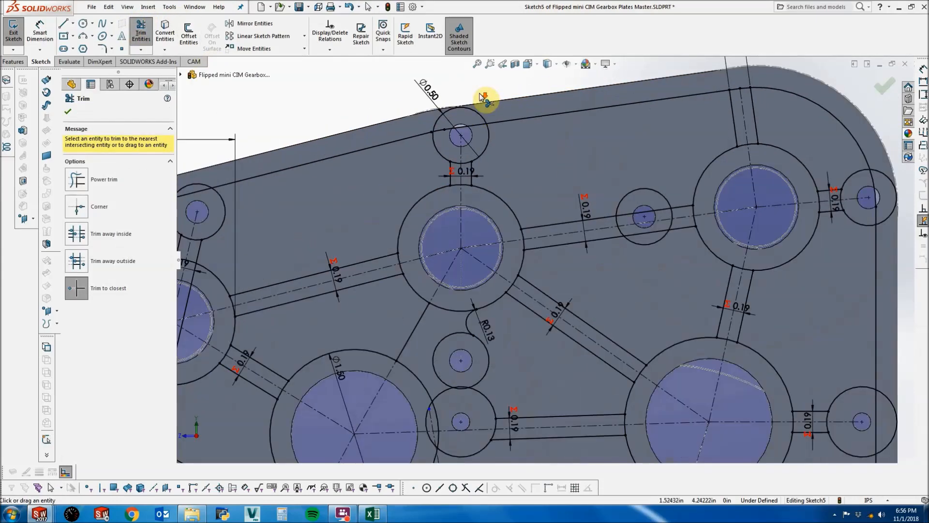
{"action": "scroll", "coordinate": [469, 109], "scroll_direction": "down", "scroll_amount": 2}
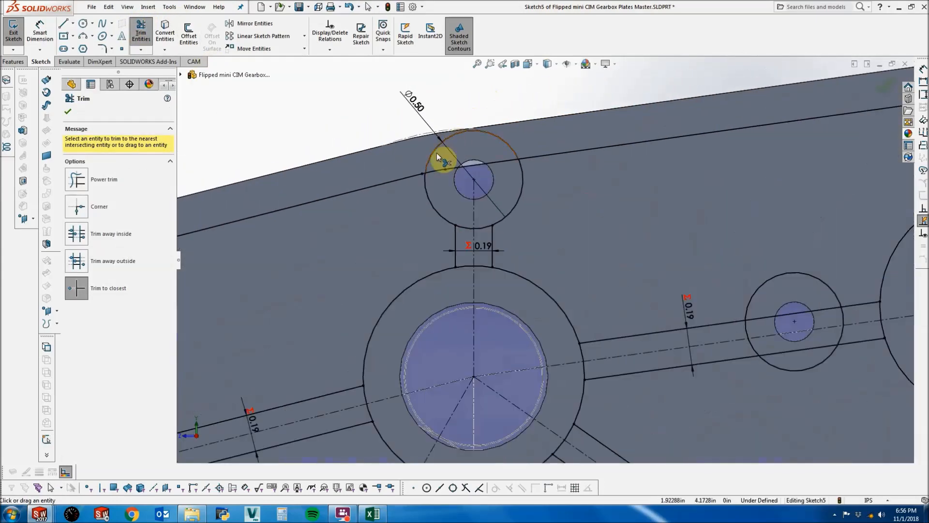
{"action": "left_click", "coordinate": [499, 163]}
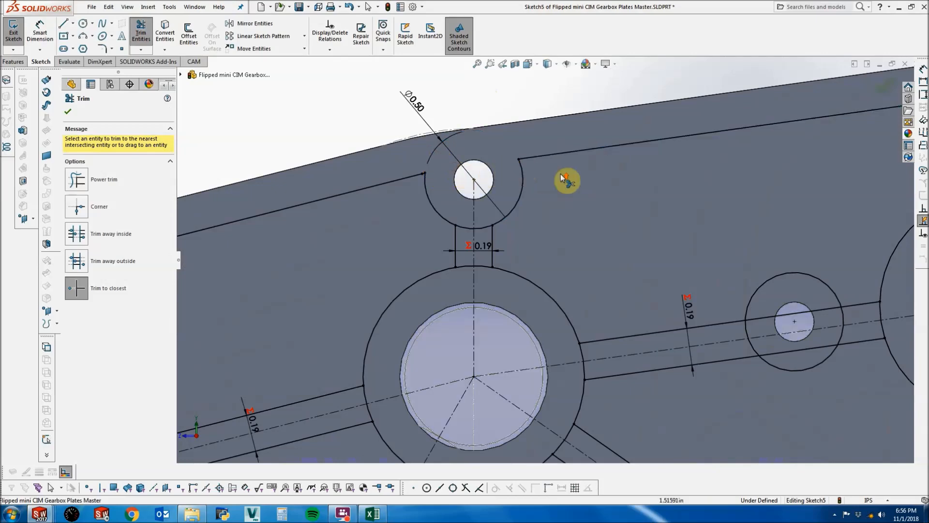
Trim the inset outline across the upper-right rib and remove its overlap with the upper-right boss circle.
{"action": "scroll", "coordinate": [636, 187], "scroll_direction": "up", "scroll_amount": 4}
{"action": "scroll", "coordinate": [728, 211], "scroll_direction": "down", "scroll_amount": 2}
{"action": "scroll", "coordinate": [643, 217], "scroll_direction": "down", "scroll_amount": 3}
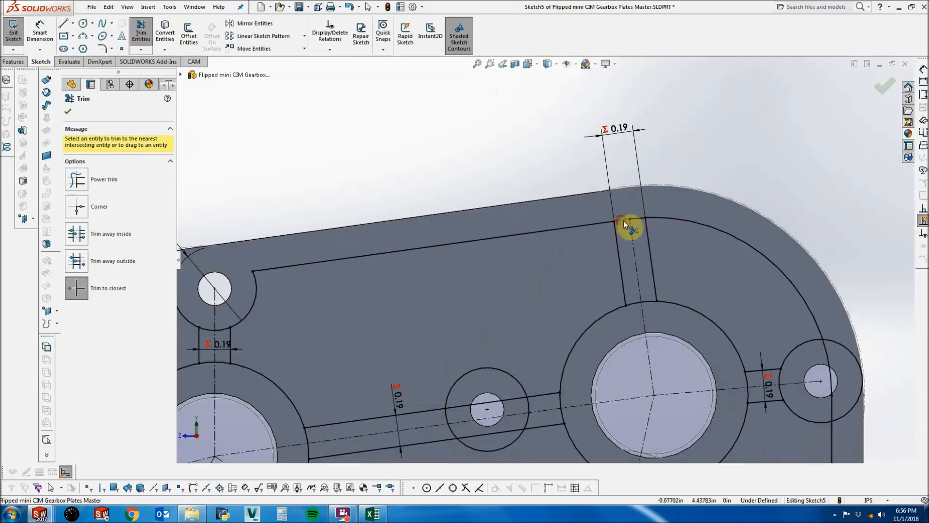
{"action": "scroll", "coordinate": [678, 234], "scroll_direction": "up", "scroll_amount": 3}
{"action": "scroll", "coordinate": [747, 345], "scroll_direction": "down", "scroll_amount": 3}
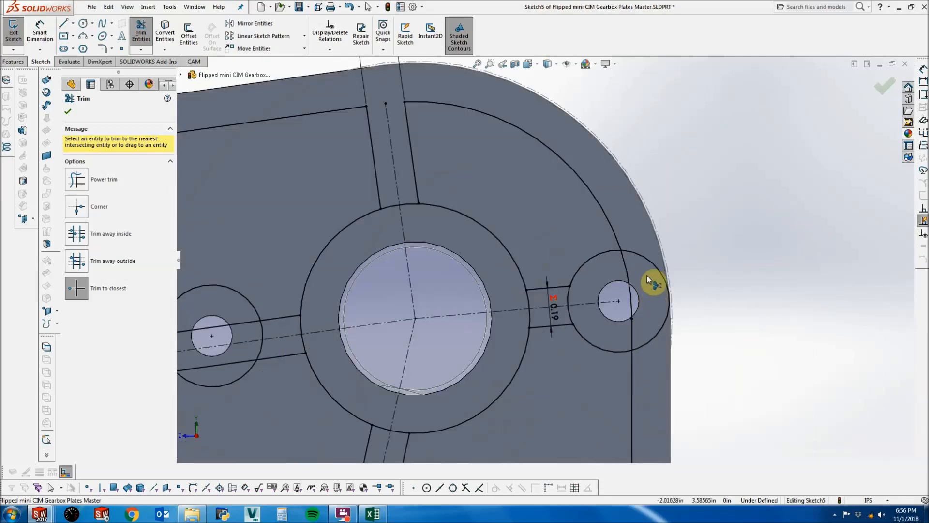
{"action": "left_click", "coordinate": [624, 263]}
{"action": "scroll", "coordinate": [610, 290], "scroll_direction": "up", "scroll_amount": 4}
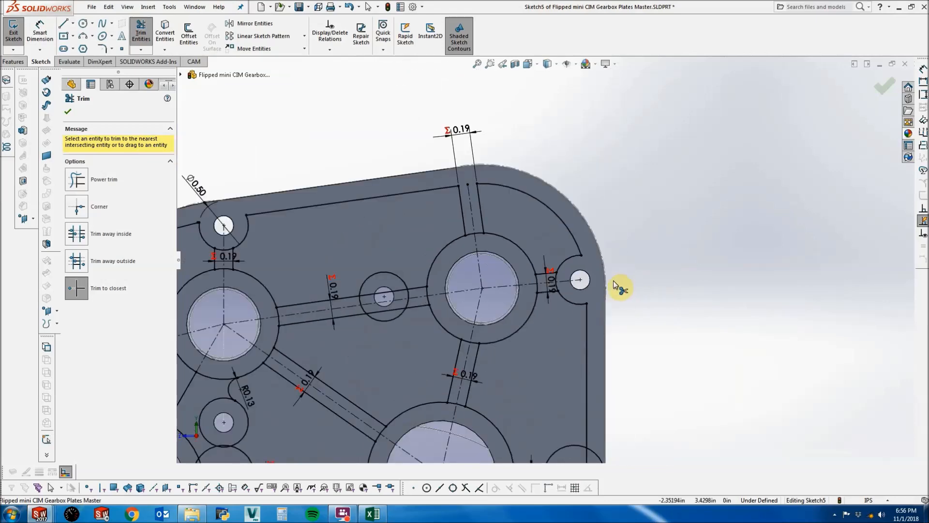
Trim the overlaps between the plate's right-side inset line and the middle-right and lower-right boss circles.
{"action": "scroll", "coordinate": [571, 367], "scroll_direction": "down", "scroll_amount": 3}
{"action": "left_click", "coordinate": [566, 313]}
{"action": "left_click", "coordinate": [554, 327]}
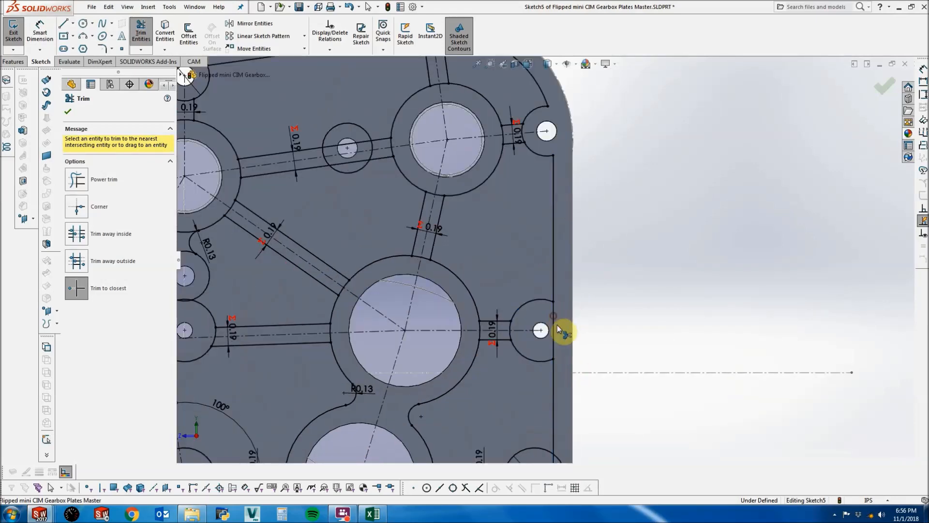
{"action": "scroll", "coordinate": [554, 328], "scroll_direction": "up", "scroll_amount": 4}
{"action": "scroll", "coordinate": [542, 411], "scroll_direction": "down", "scroll_amount": 3}
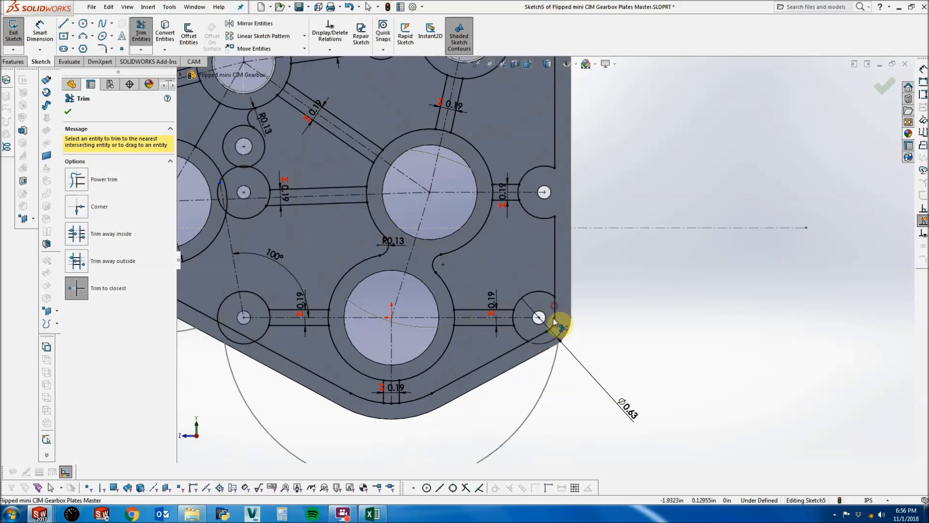
{"action": "left_click", "coordinate": [554, 327]}
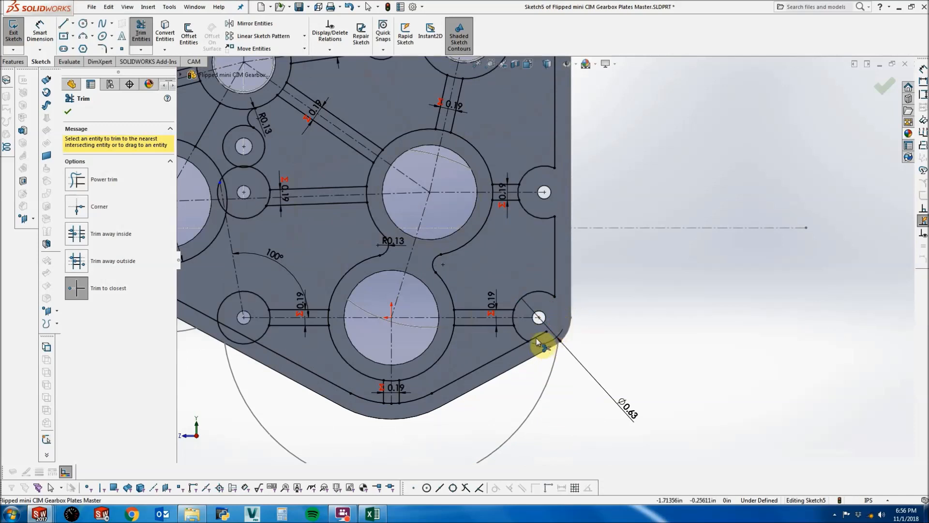
Trim the inset outline's bottom arc across the bottom rib, accepting deletion of the affected sketch relation.
{"action": "left_click", "coordinate": [396, 406]}
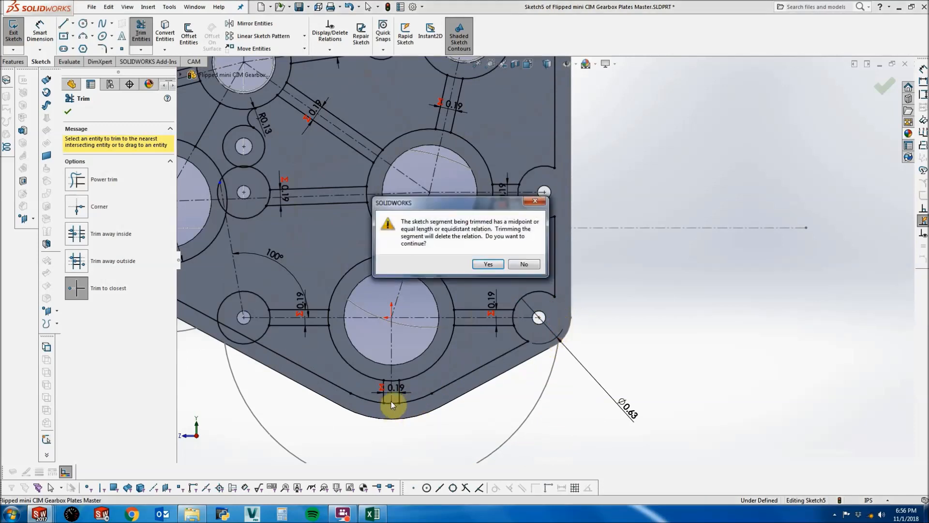
{"action": "left_click", "coordinate": [487, 264]}
{"action": "scroll", "coordinate": [401, 413], "scroll_direction": "down", "scroll_amount": 3}
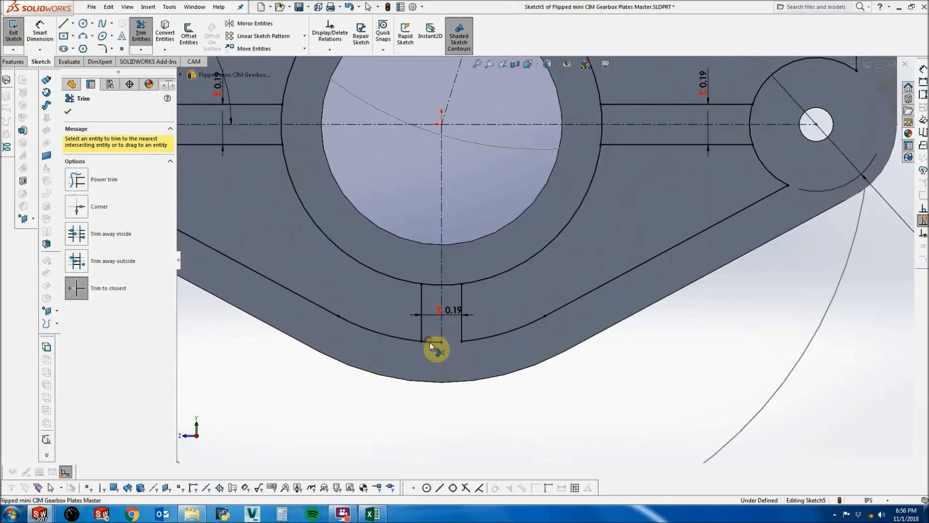
Trim the overlap between the inset outline and the boss circle at the end of the 100° construction line.
{"action": "scroll", "coordinate": [442, 344], "scroll_direction": "up", "scroll_amount": 3}
{"action": "scroll", "coordinate": [417, 210], "scroll_direction": "down", "scroll_amount": 5}
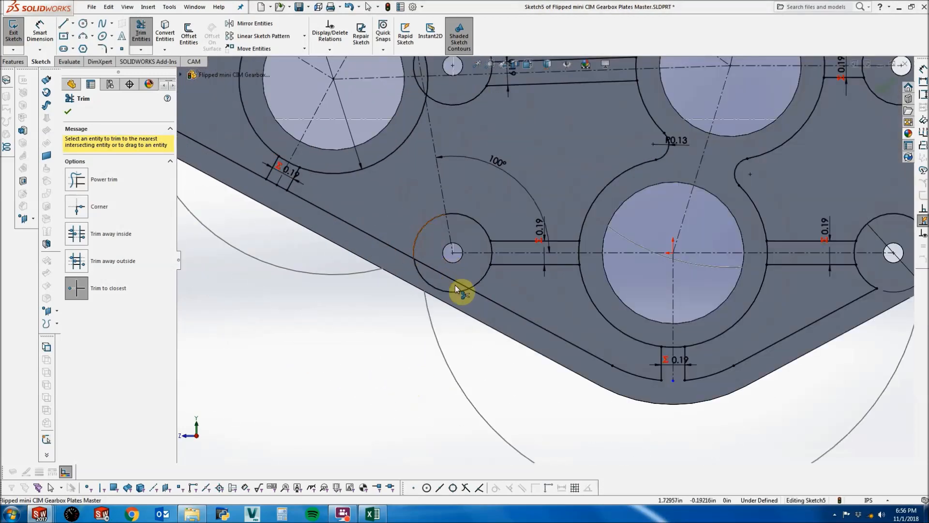
{"action": "left_click", "coordinate": [459, 286]}
{"action": "scroll", "coordinate": [452, 276], "scroll_direction": "up", "scroll_amount": 2}
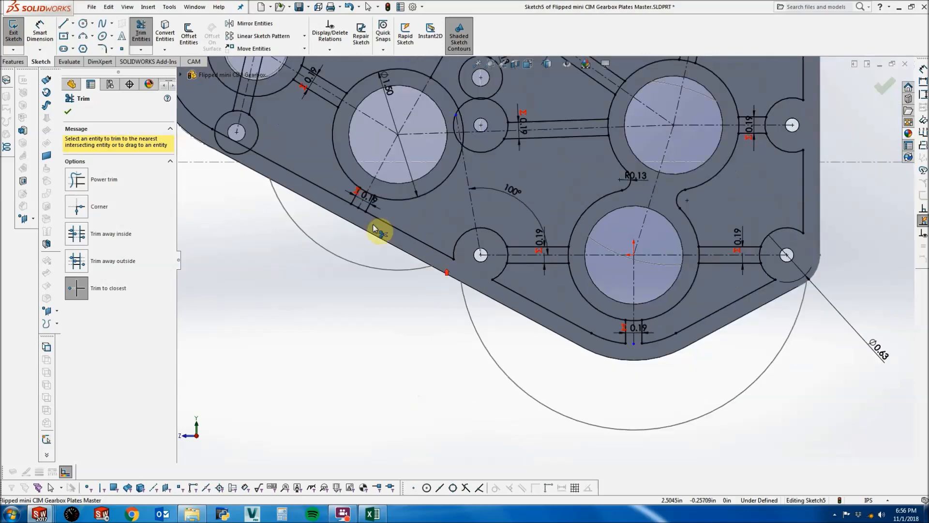
Trim the sloped inset line across the open end of the rib below the 1.50 in boss circle.
{"action": "scroll", "coordinate": [430, 273], "scroll_direction": "down", "scroll_amount": 2}
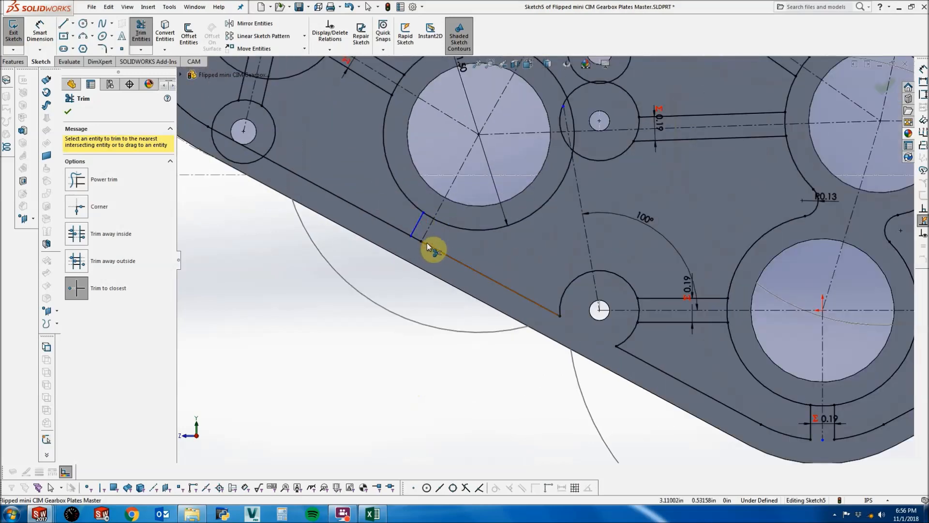
{"action": "left_click", "coordinate": [428, 246]}
{"action": "key", "text": "Escape"}
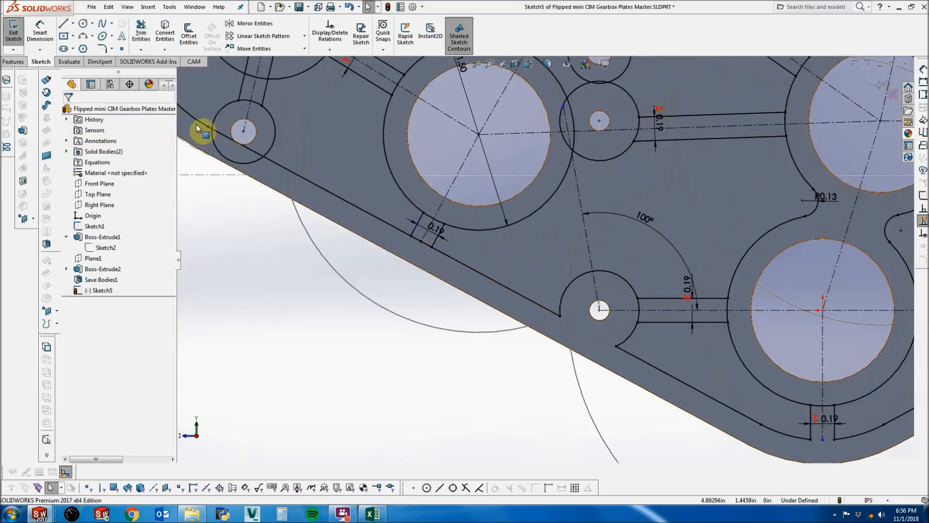
{"action": "left_click", "coordinate": [140, 25]}
{"action": "scroll", "coordinate": [465, 251], "scroll_direction": "down", "scroll_amount": 2}
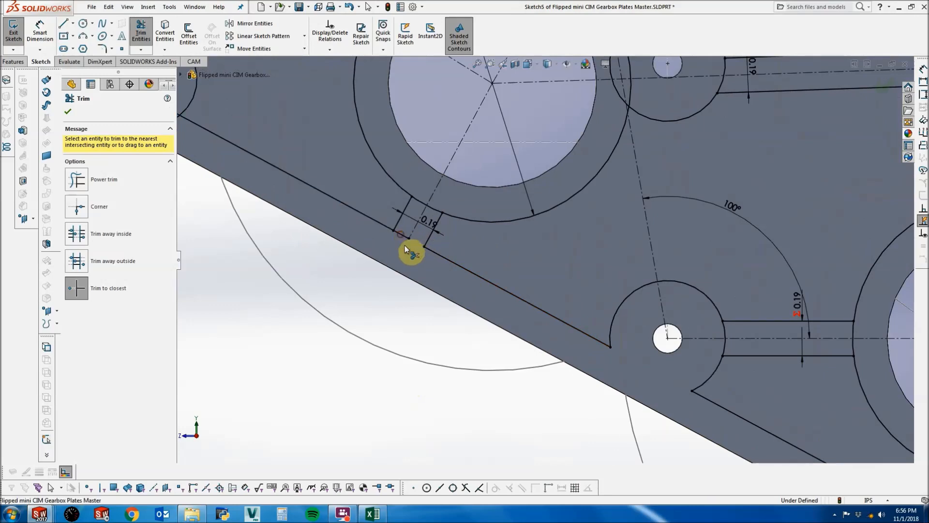
{"action": "scroll", "coordinate": [409, 248], "scroll_direction": "up", "scroll_amount": 2}
Trim the overlap between the inset outline and the small boss circle below the 1.13 in boss.
{"action": "scroll", "coordinate": [338, 191], "scroll_direction": "down", "scroll_amount": 2}
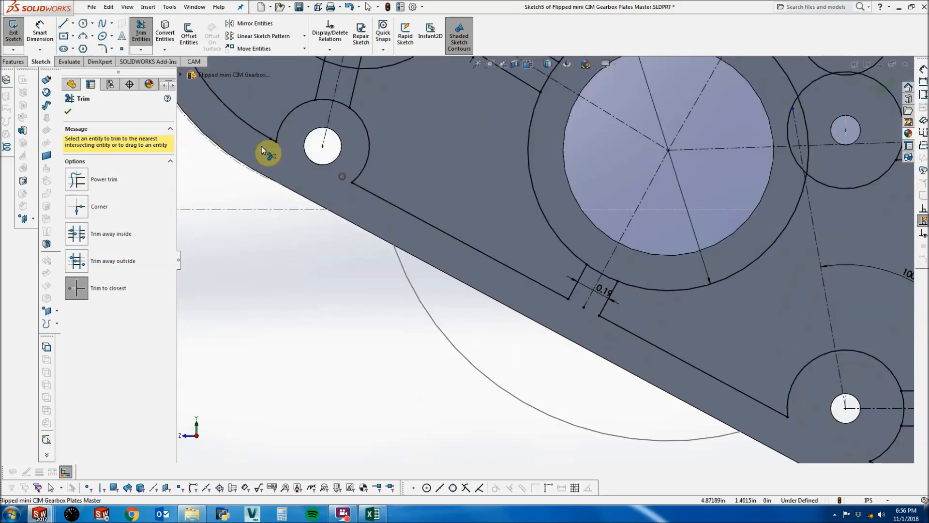
{"action": "scroll", "coordinate": [290, 150], "scroll_direction": "up", "scroll_amount": 3}
{"action": "scroll", "coordinate": [394, 91], "scroll_direction": "down", "scroll_amount": 5}
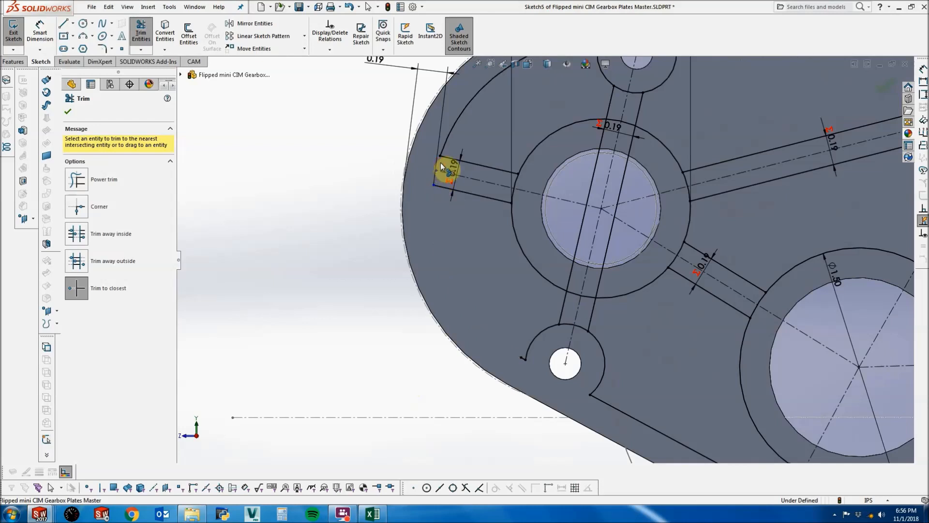
Undo the last outline trim and reattach the left rib's lower line endpoint to the inset arc with a coincident relation.
{"action": "key", "text": "Escape"}
{"action": "key", "text": "ctrl+z"}
{"action": "left_click_drag", "start_coordinate": [434, 184], "coordinate": [431, 193]}
{"action": "left_click", "coordinate": [432, 192], "text": "ctrl"}
{"action": "left_click", "coordinate": [79, 291]}
Trim the inset arc across the left rib's end and its overlap with the upper-left boss circle.
{"action": "left_click", "coordinate": [140, 34]}
{"action": "scroll", "coordinate": [446, 175], "scroll_direction": "down", "scroll_amount": 3}
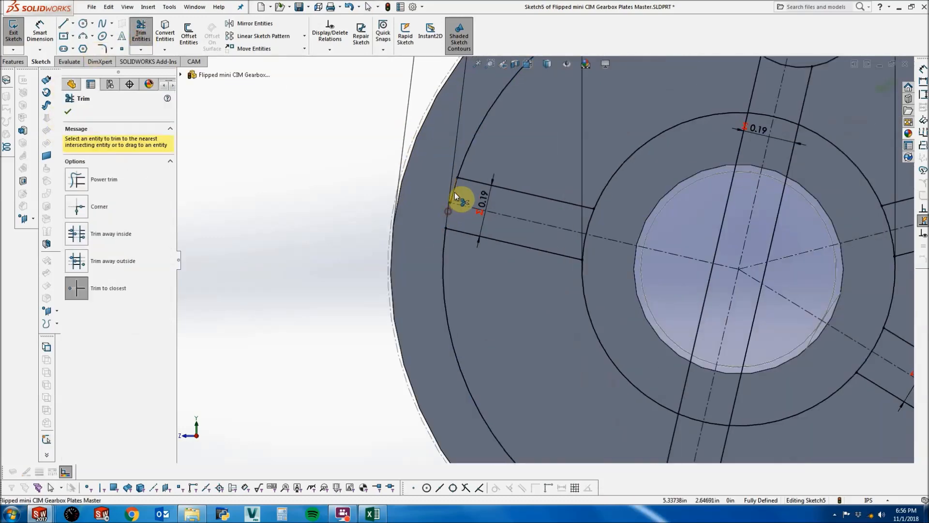
{"action": "scroll", "coordinate": [587, 237], "scroll_direction": "up", "scroll_amount": 4}
{"action": "left_click", "coordinate": [645, 114]}
{"action": "left_click", "coordinate": [645, 111]}
{"action": "scroll", "coordinate": [750, 195], "scroll_direction": "up", "scroll_amount": 3}
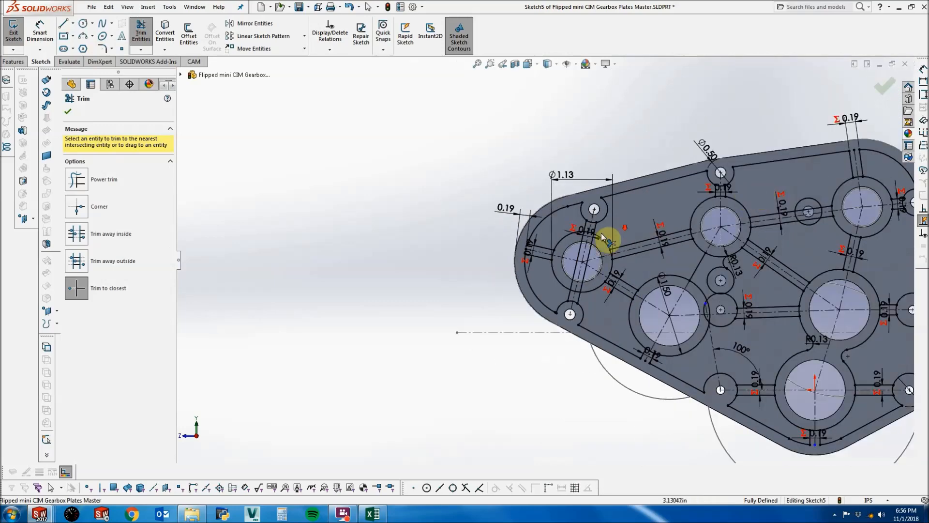
Trim away the rib lines that cross the inside of the 1.13 in boss circle.
{"action": "scroll", "coordinate": [595, 232], "scroll_direction": "down", "scroll_amount": 2}
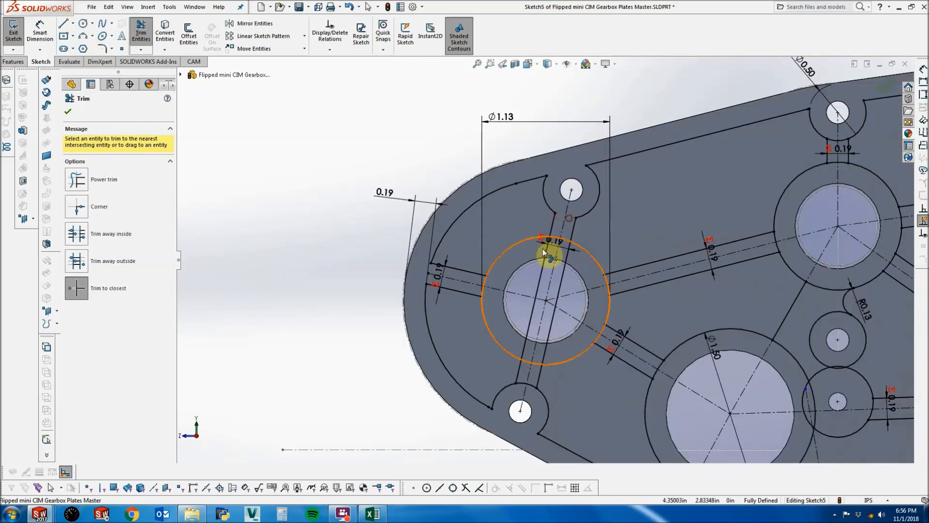
{"action": "left_click", "coordinate": [562, 240]}
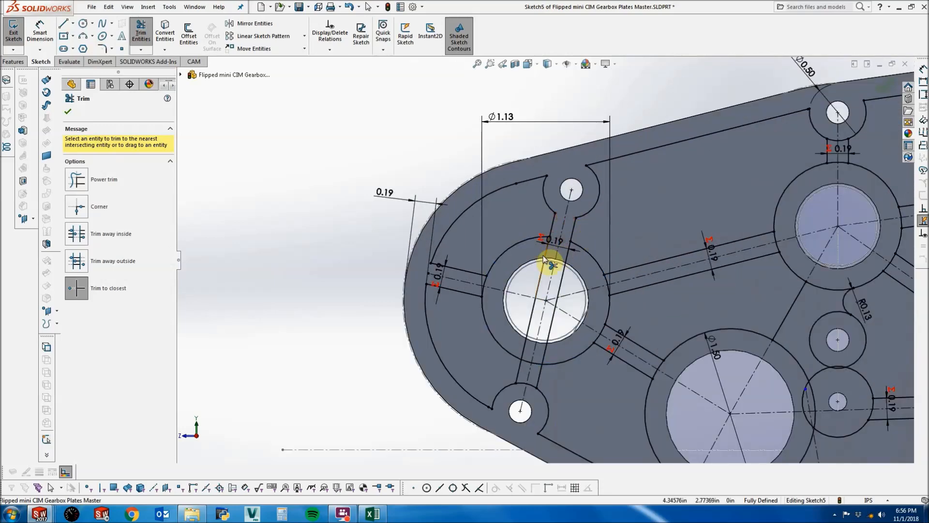
{"action": "left_click", "coordinate": [563, 272]}
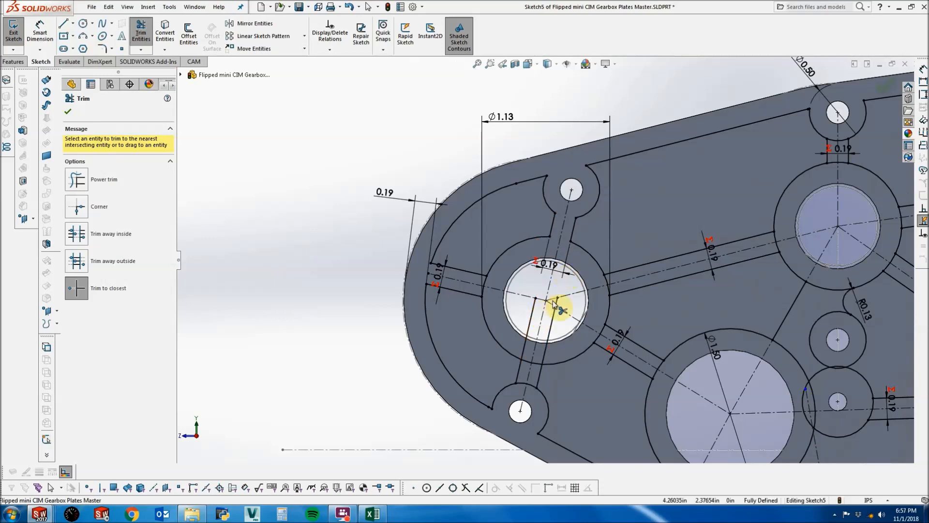
{"action": "left_click", "coordinate": [525, 361]}
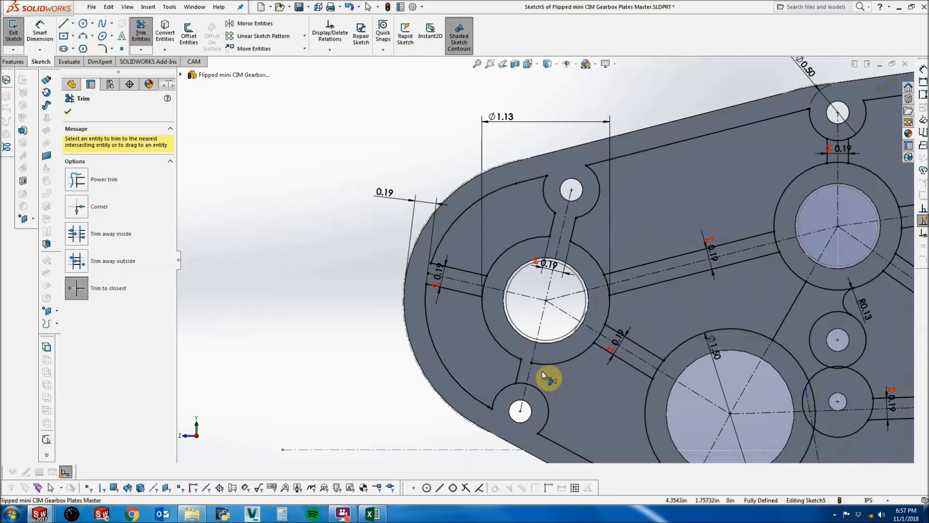
{"action": "key", "text": "Escape"}
{"action": "left_click", "coordinate": [141, 28]}
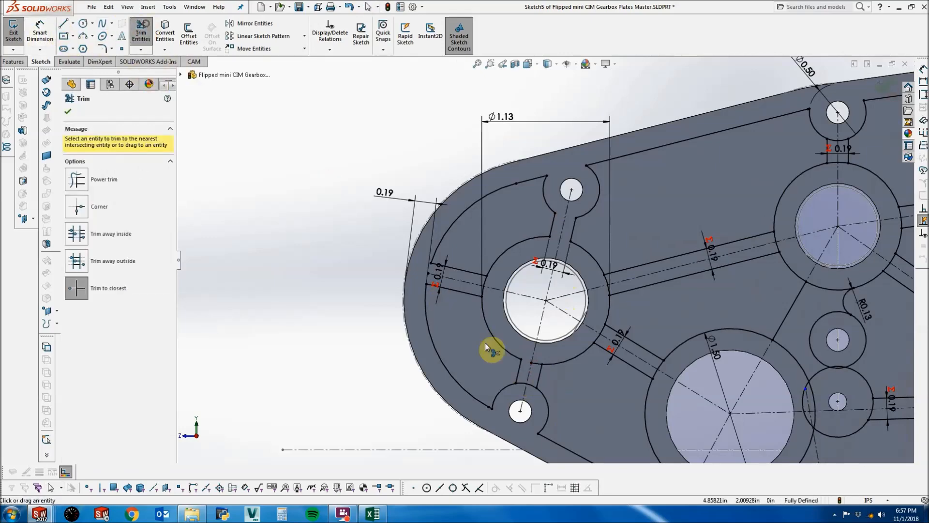
Trim the 1.13 in boss circle across its rib ends and the 1.50 in circle at their connecting rib.
{"action": "scroll", "coordinate": [562, 357], "scroll_direction": "down", "scroll_amount": 3}
{"action": "left_click", "coordinate": [535, 368]}
{"action": "left_click", "coordinate": [460, 190]}
{"action": "scroll", "coordinate": [550, 261], "scroll_direction": "up", "scroll_amount": 2}
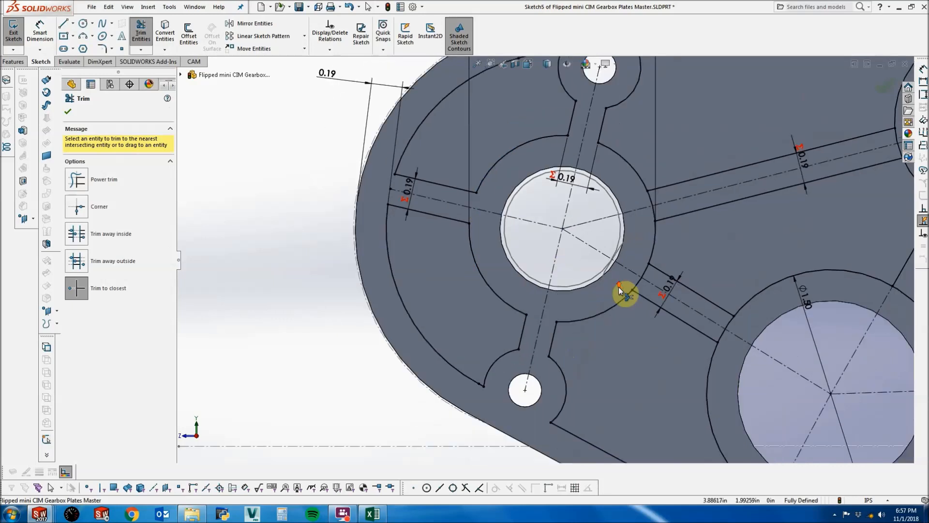
{"action": "scroll", "coordinate": [682, 198], "scroll_direction": "down", "scroll_amount": 2}
{"action": "left_click", "coordinate": [611, 216]}
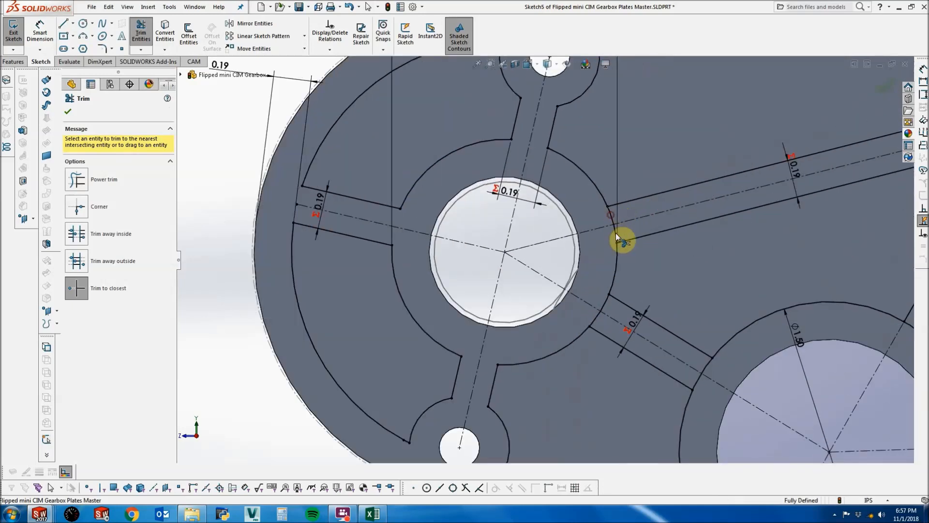
{"action": "left_click", "coordinate": [700, 384]}
Trim the upper middle boss circle's segments across the ends of its adjoining ribs.
{"action": "scroll", "coordinate": [726, 370], "scroll_direction": "up", "scroll_amount": 2}
{"action": "scroll", "coordinate": [674, 210], "scroll_direction": "down", "scroll_amount": 3}
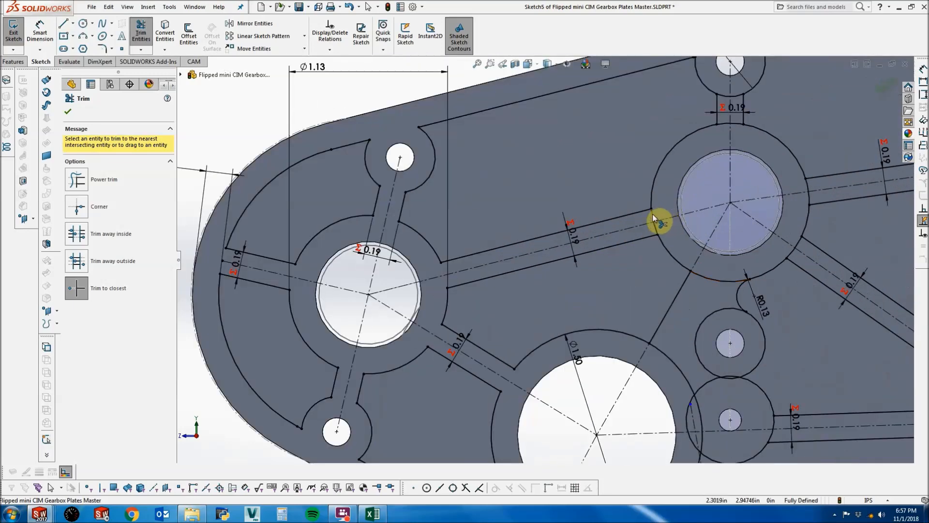
{"action": "left_click", "coordinate": [652, 218]}
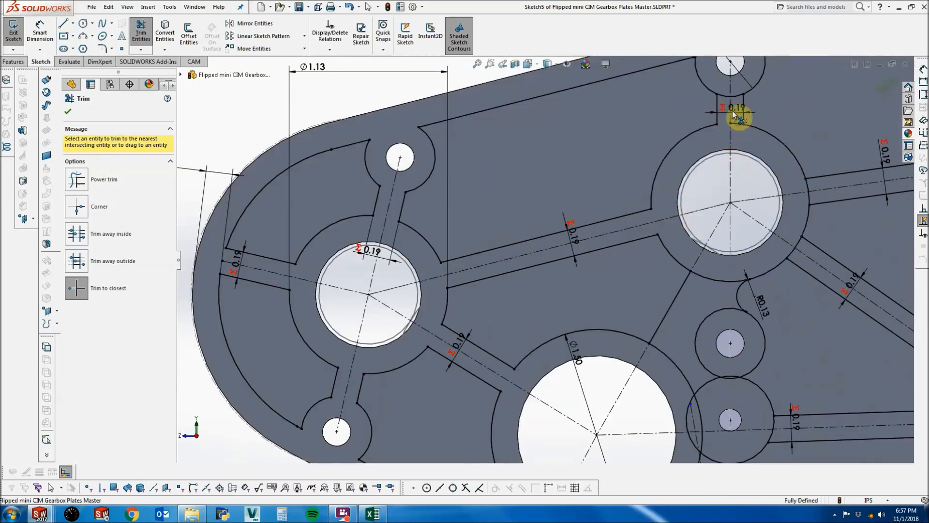
{"action": "left_click", "coordinate": [808, 198]}
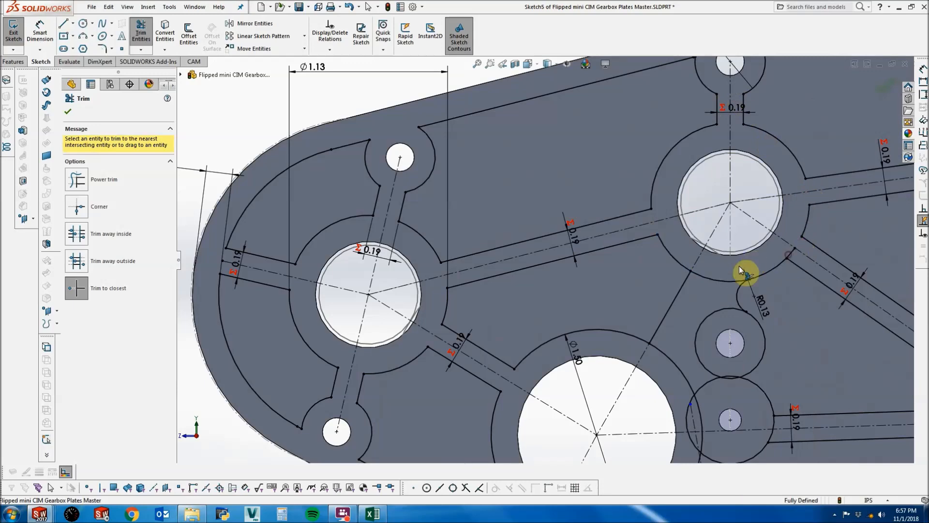
{"action": "key", "text": "f"}
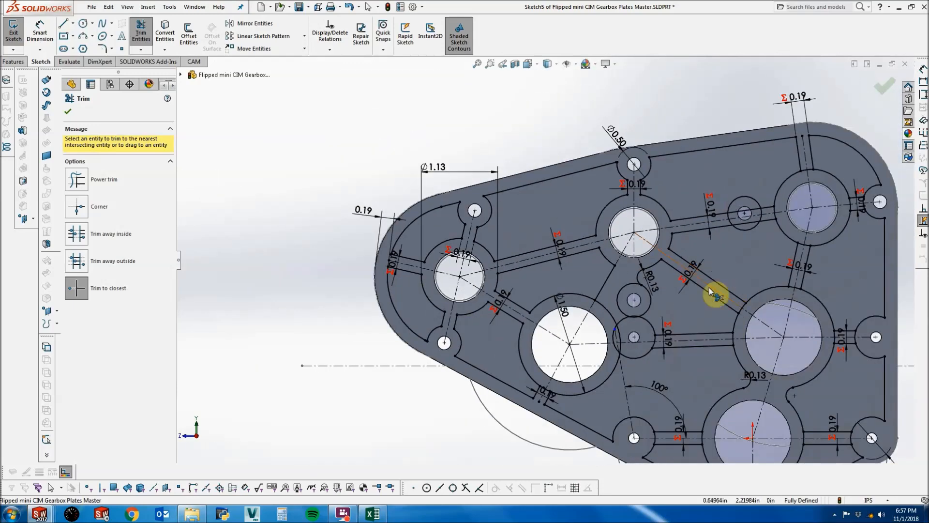
{"action": "scroll", "coordinate": [709, 287], "scroll_direction": "up", "scroll_amount": 1}
{"action": "scroll", "coordinate": [709, 288], "scroll_direction": "down", "scroll_amount": 2}
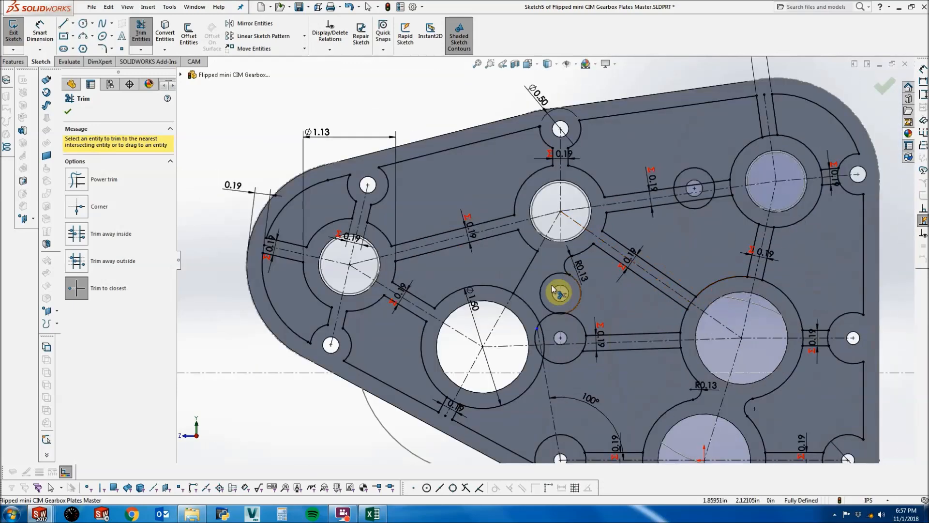
Trim the overlaps among the two small central boss circles and the 1.50 in circle, and the lower small circle across its rib end.
{"action": "left_click", "coordinate": [546, 321]}
{"action": "scroll", "coordinate": [556, 323], "scroll_direction": "down", "scroll_amount": 4}
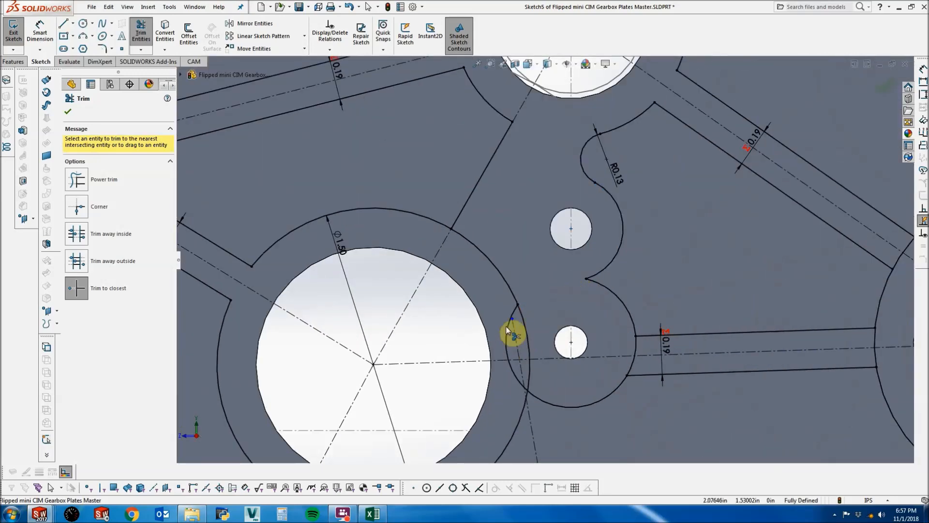
{"action": "left_click", "coordinate": [515, 300]}
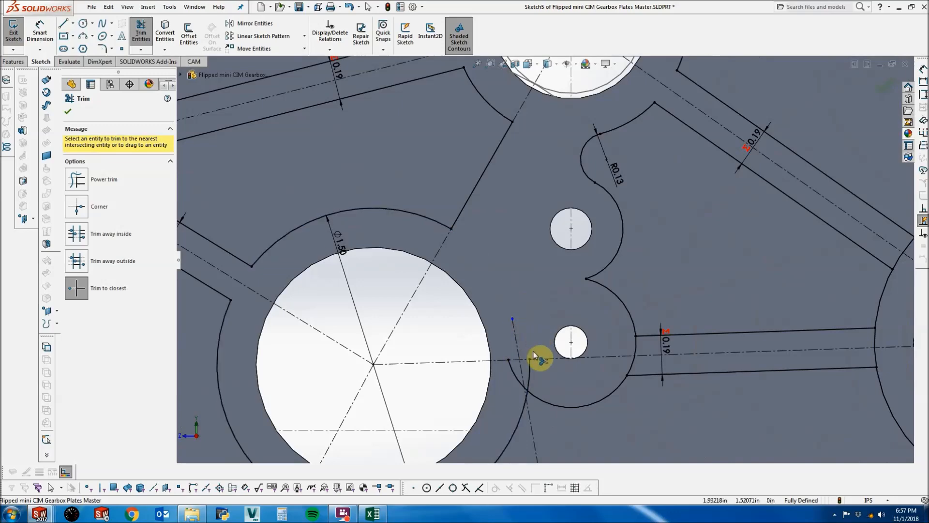
{"action": "scroll", "coordinate": [560, 356], "scroll_direction": "up", "scroll_amount": 3}
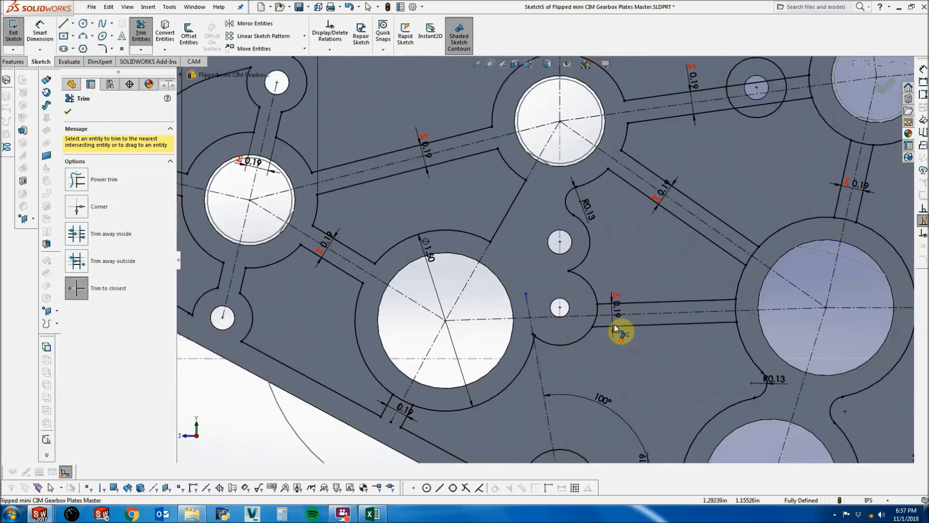
{"action": "scroll", "coordinate": [618, 327], "scroll_direction": "down", "scroll_amount": 3}
{"action": "scroll", "coordinate": [498, 339], "scroll_direction": "down", "scroll_amount": 3}
{"action": "scroll", "coordinate": [684, 298], "scroll_direction": "up", "scroll_amount": 5}
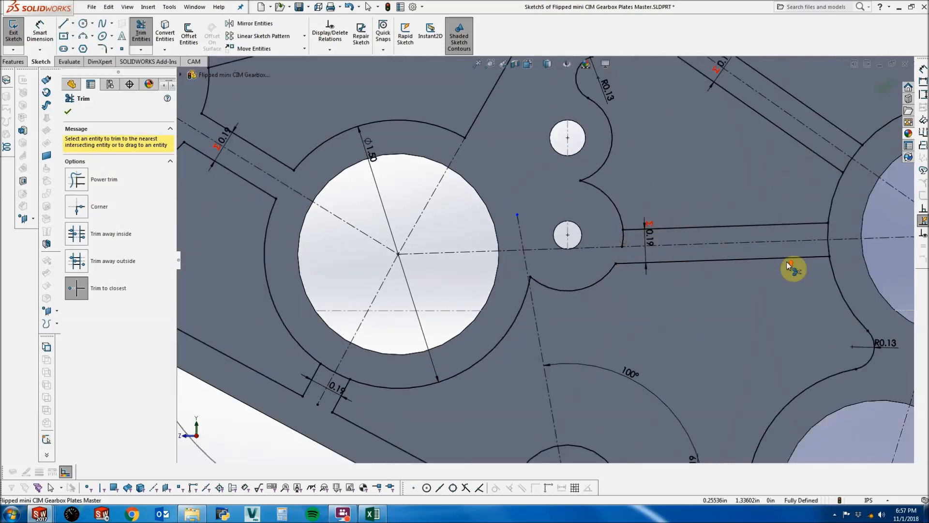
Trim the large right-hand boss circle across its rib ends and the small right-edge boss circle at their connecting rib.
{"action": "scroll", "coordinate": [790, 266], "scroll_direction": "up", "scroll_amount": 4}
{"action": "scroll", "coordinate": [726, 245], "scroll_direction": "down", "scroll_amount": 3}
{"action": "left_click", "coordinate": [680, 256]}
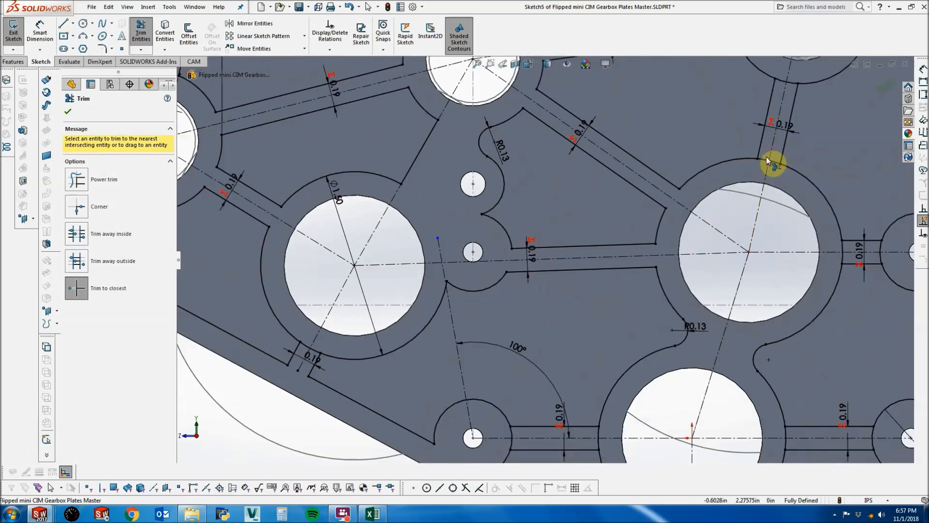
{"action": "scroll", "coordinate": [809, 252], "scroll_direction": "down", "scroll_amount": 2}
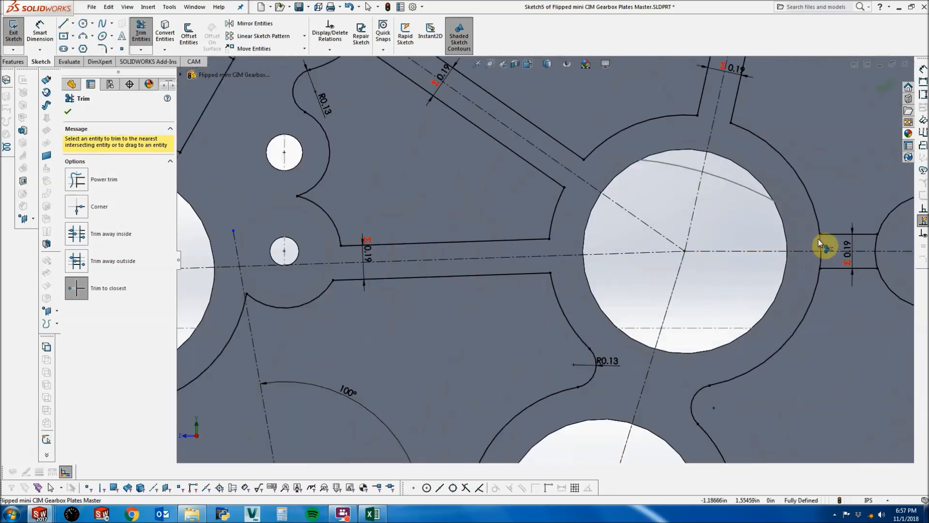
{"action": "left_click", "coordinate": [820, 258]}
{"action": "scroll", "coordinate": [818, 260], "scroll_direction": "down", "scroll_amount": 1}
{"action": "scroll", "coordinate": [816, 259], "scroll_direction": "up", "scroll_amount": 2}
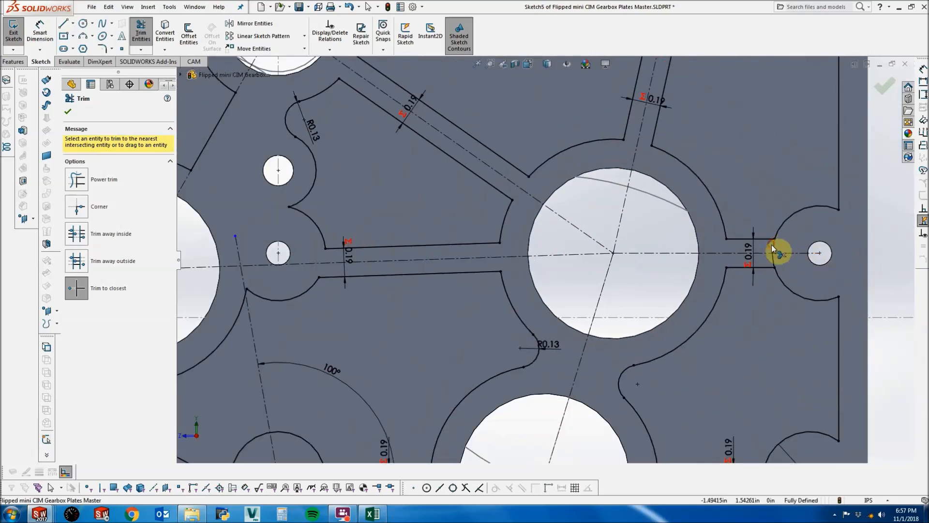
Trim the upper-right boss circle's segments across the ends of its lower and upper ribs.
{"action": "scroll", "coordinate": [664, 207], "scroll_direction": "up", "scroll_amount": 5}
{"action": "scroll", "coordinate": [581, 193], "scroll_direction": "down", "scroll_amount": 3}
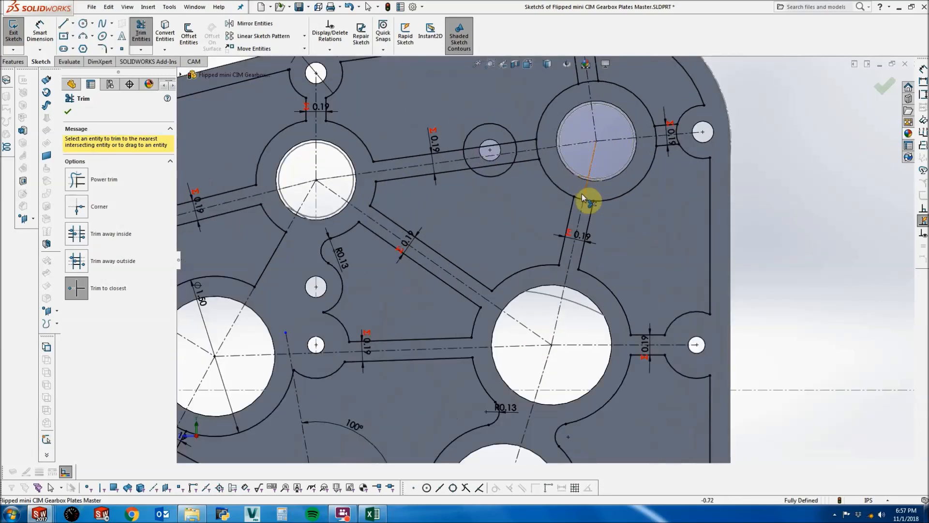
{"action": "left_click", "coordinate": [581, 200]}
{"action": "scroll", "coordinate": [584, 97], "scroll_direction": "down", "scroll_amount": 2}
{"action": "left_click", "coordinate": [585, 97]}
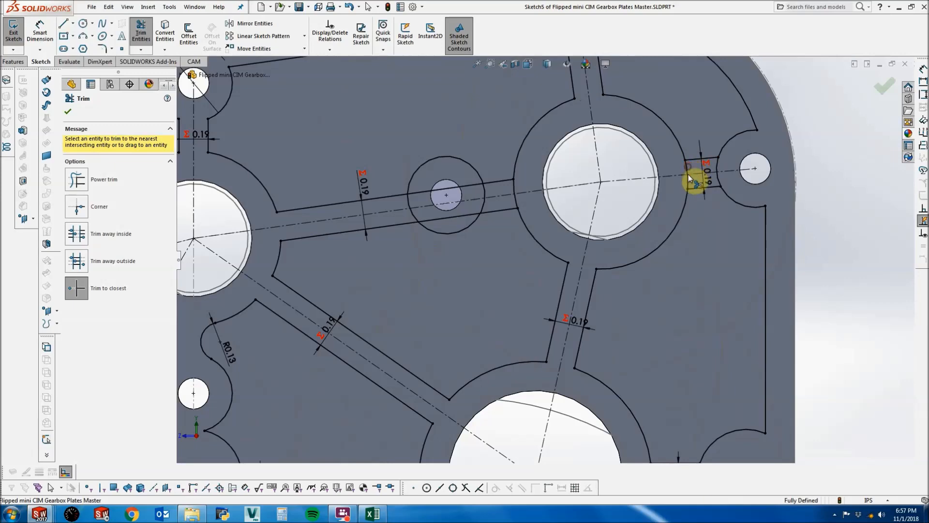
Trim the overlapping rib lines and circle arcs around the small hole between the two upper bearing bores.
{"action": "scroll", "coordinate": [624, 152], "scroll_direction": "up", "scroll_amount": 4}
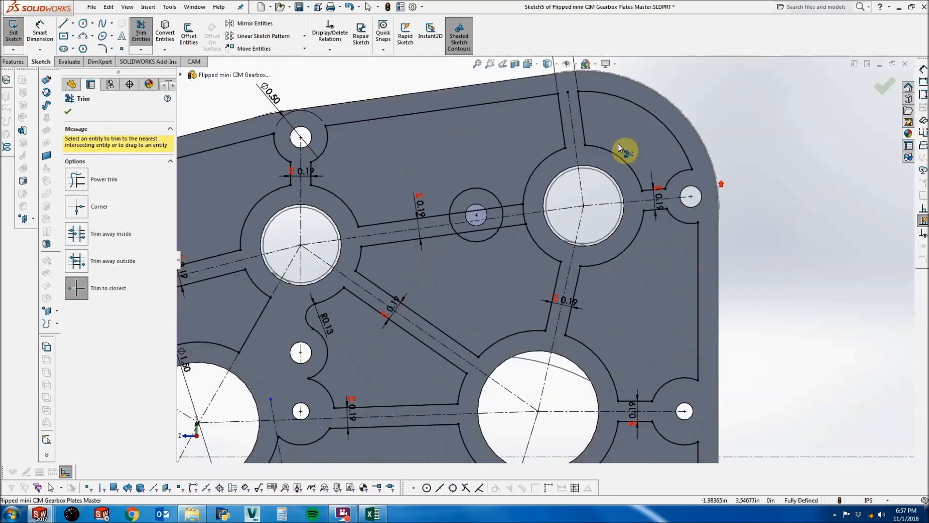
{"action": "scroll", "coordinate": [556, 133], "scroll_direction": "down", "scroll_amount": 4}
{"action": "scroll", "coordinate": [528, 235], "scroll_direction": "up", "scroll_amount": 1}
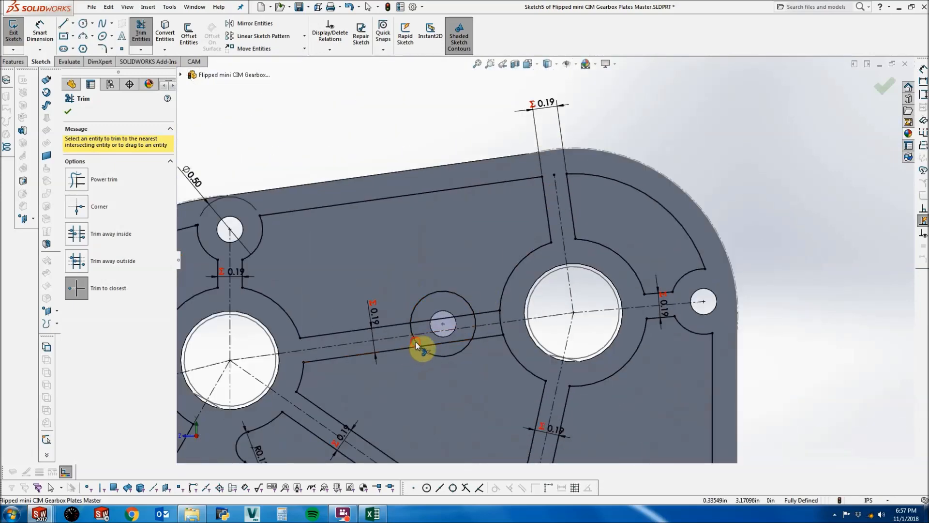
{"action": "left_click", "coordinate": [440, 345]}
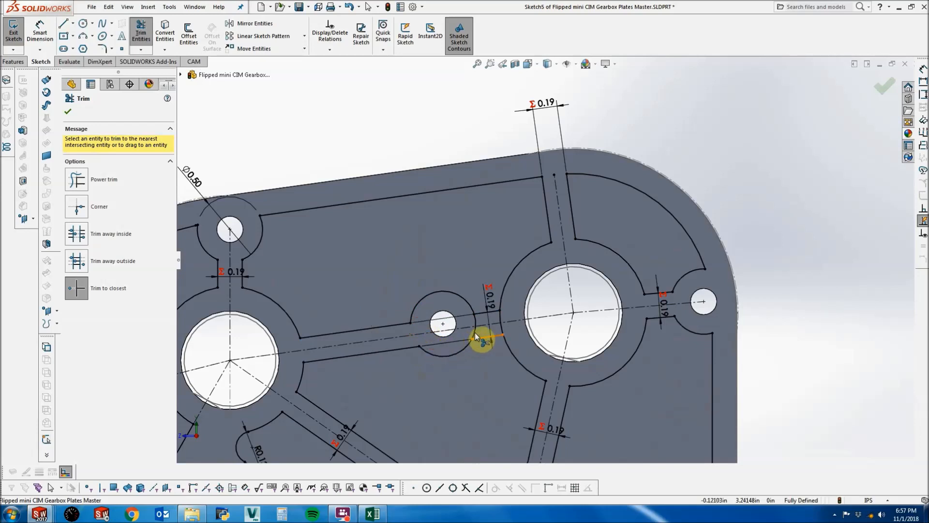
{"action": "key", "text": "Escape"}
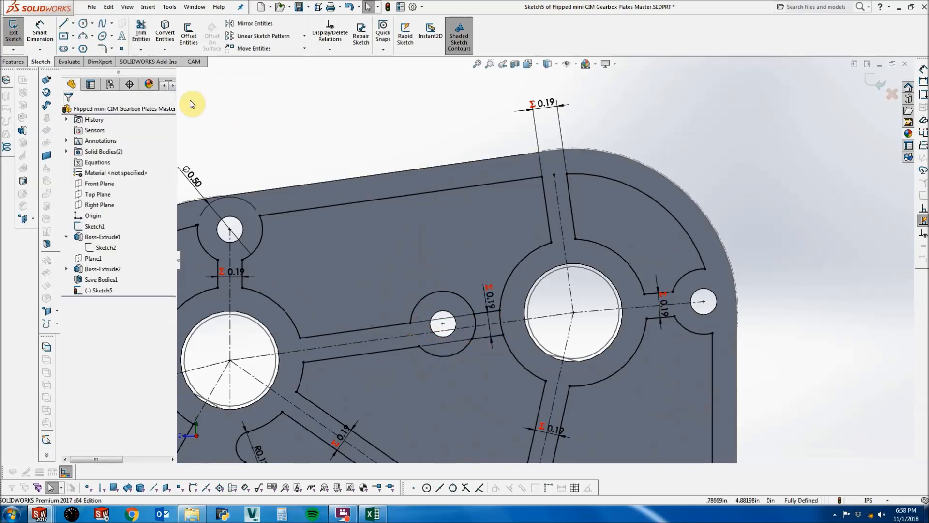
{"action": "left_click", "coordinate": [141, 41]}
{"action": "scroll", "coordinate": [436, 321], "scroll_direction": "down", "scroll_amount": 1}
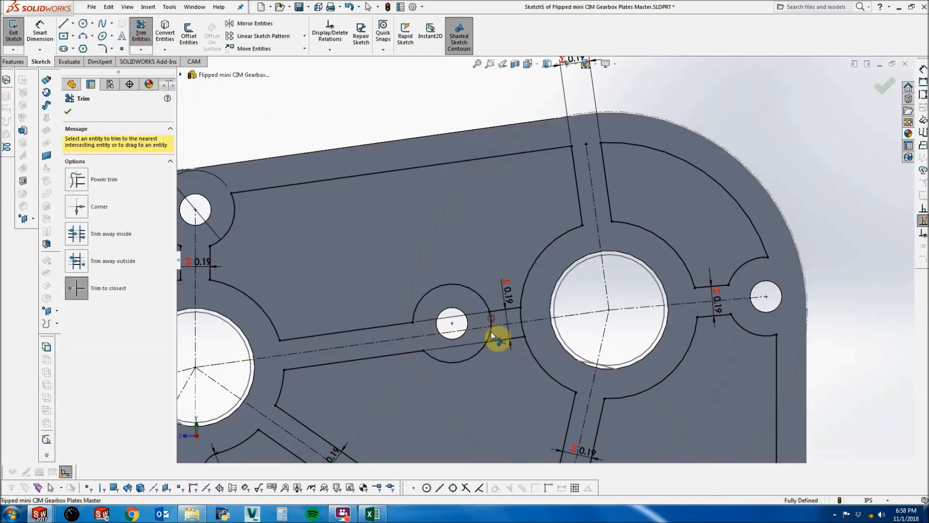
Inspect the pocket sketch around all bosses, ribs and the outer border for segments still left to trim.
{"action": "scroll", "coordinate": [509, 330], "scroll_direction": "up", "scroll_amount": 5}
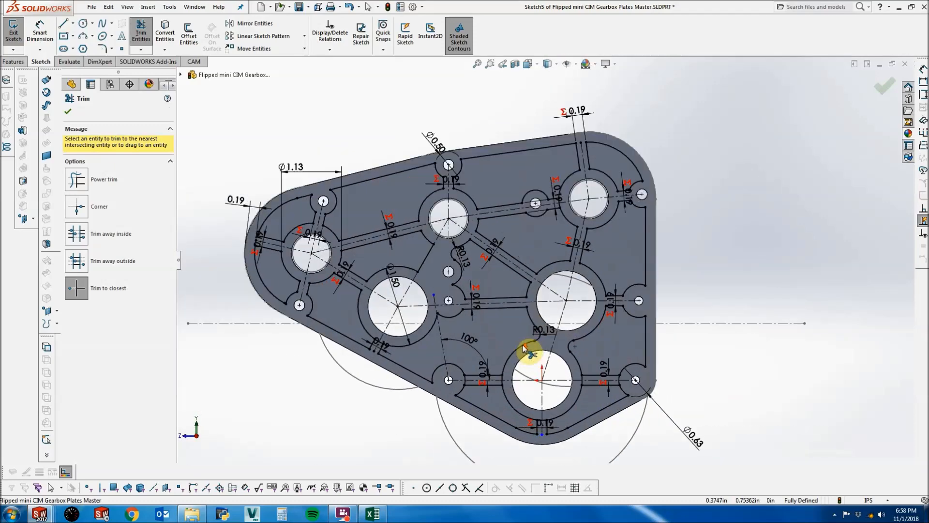
{"action": "scroll", "coordinate": [480, 379], "scroll_direction": "down", "scroll_amount": 3}
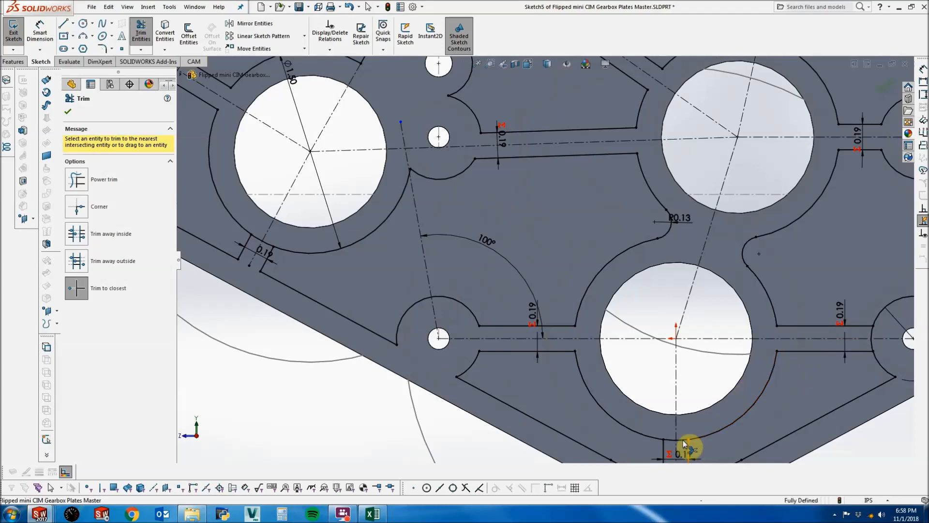
{"action": "scroll", "coordinate": [731, 363], "scroll_direction": "up", "scroll_amount": 2}
{"action": "scroll", "coordinate": [767, 315], "scroll_direction": "down", "scroll_amount": 2}
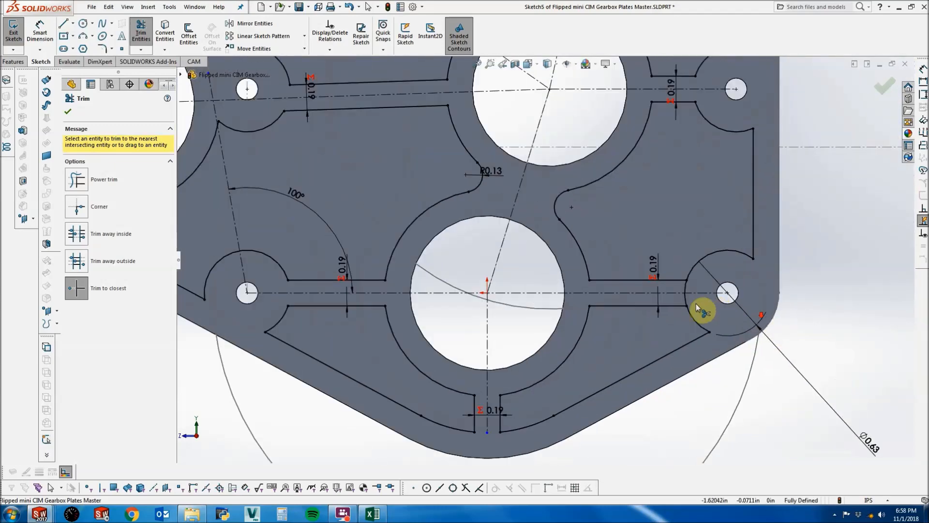
{"action": "scroll", "coordinate": [556, 254], "scroll_direction": "up", "scroll_amount": 2}
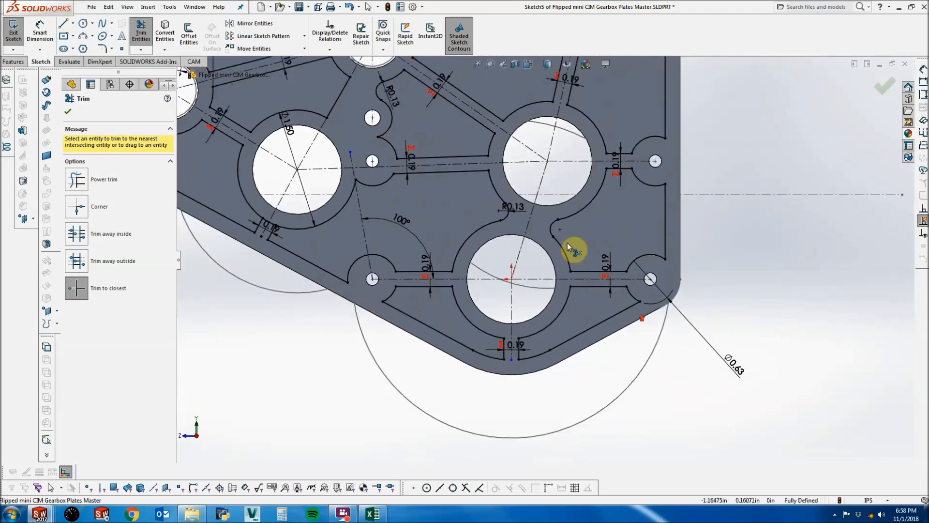
{"action": "scroll", "coordinate": [412, 127], "scroll_direction": "up", "scroll_amount": 4}
{"action": "scroll", "coordinate": [423, 145], "scroll_direction": "down", "scroll_amount": 2}
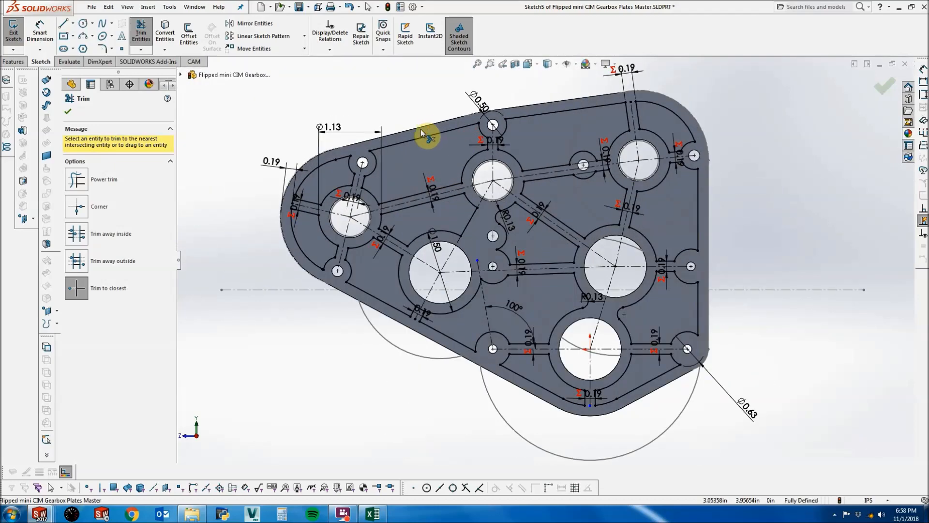
{"action": "scroll", "coordinate": [593, 167], "scroll_direction": "down", "scroll_amount": 5}
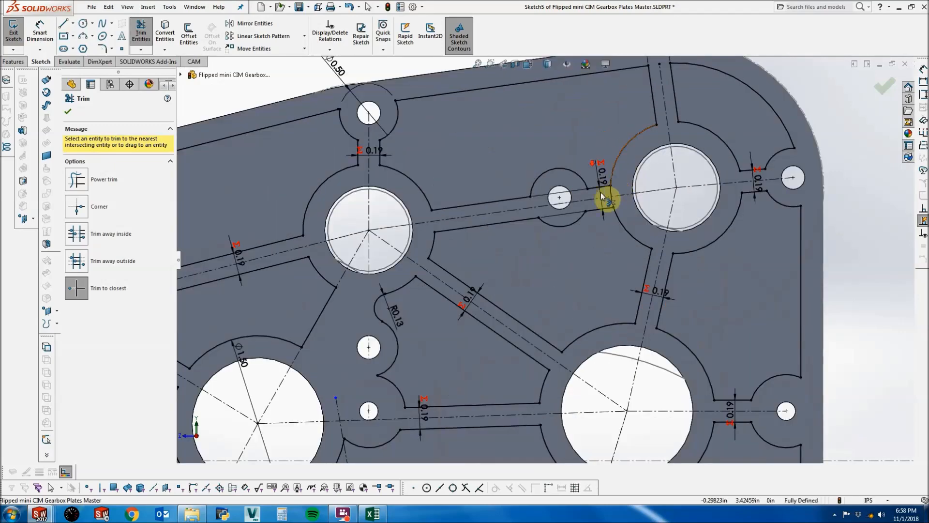
{"action": "scroll", "coordinate": [607, 225], "scroll_direction": "up", "scroll_amount": 5}
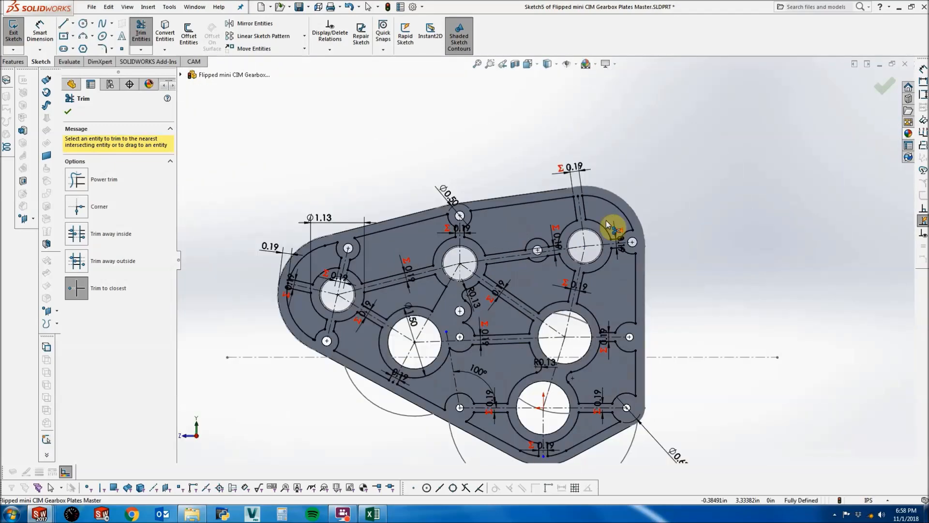
{"action": "scroll", "coordinate": [538, 322], "scroll_direction": "down", "scroll_amount": 1}
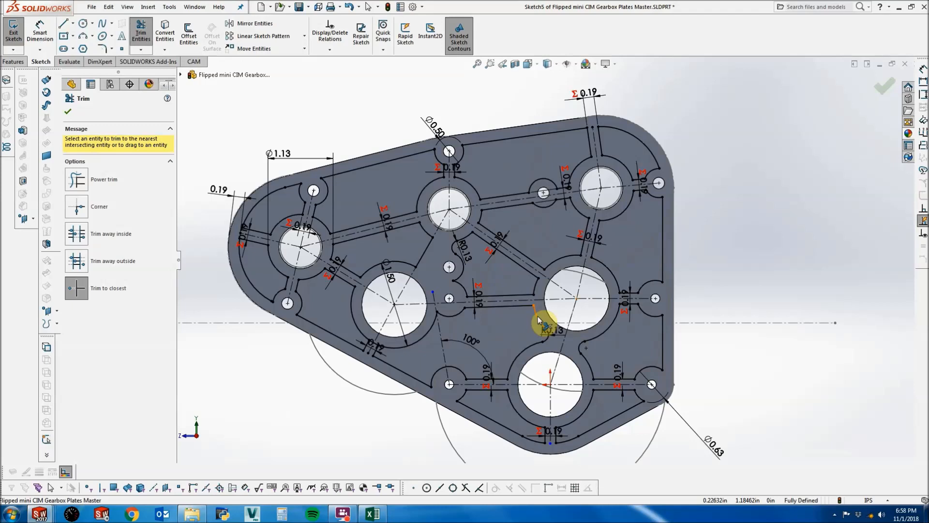
{"action": "left_click", "coordinate": [882, 86]}
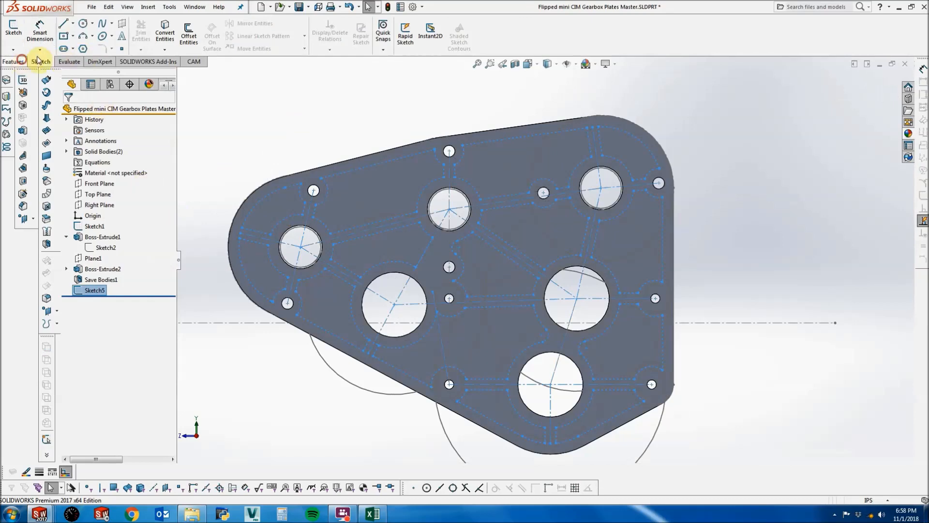
{"action": "left_click", "coordinate": [21, 60]}
{"action": "left_click", "coordinate": [147, 37]}
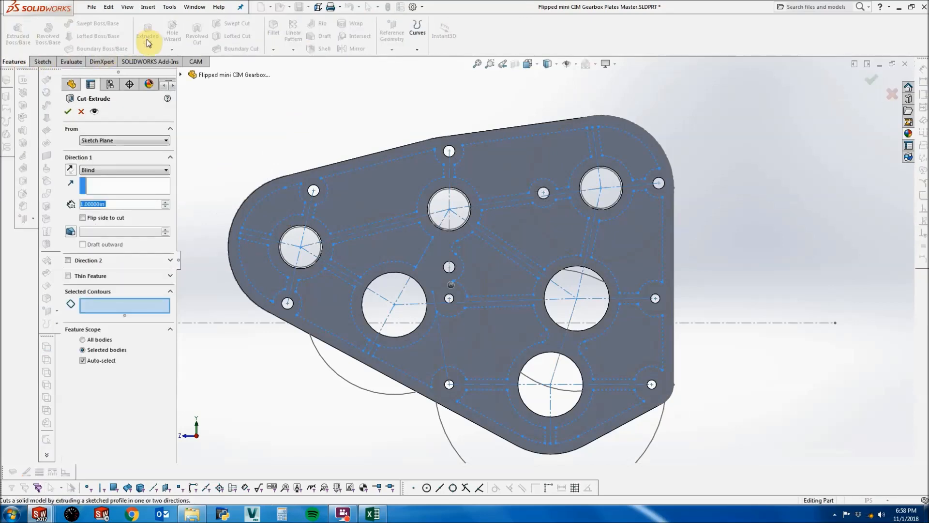
{"action": "scroll", "coordinate": [484, 260], "scroll_direction": "down", "scroll_amount": 3}
{"action": "scroll", "coordinate": [521, 266], "scroll_direction": "up", "scroll_amount": 3}
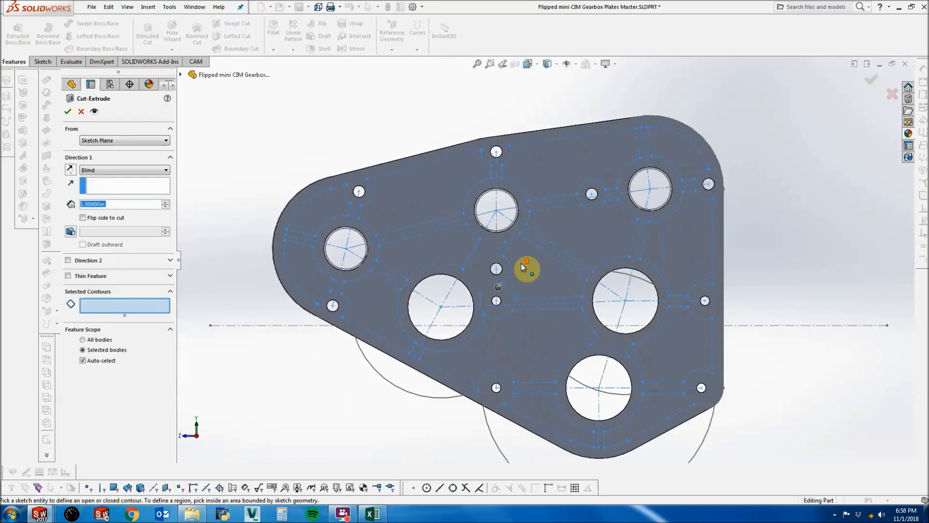
{"action": "left_click", "coordinate": [399, 219]}
{"action": "right_click", "coordinate": [141, 297]}
{"action": "left_click", "coordinate": [156, 310]}
{"action": "left_click", "coordinate": [81, 111]}
Edit the pocket sketch and trim the arc crossing the short rib below the circle of diameter 1.50.
{"action": "right_click", "coordinate": [87, 290]}
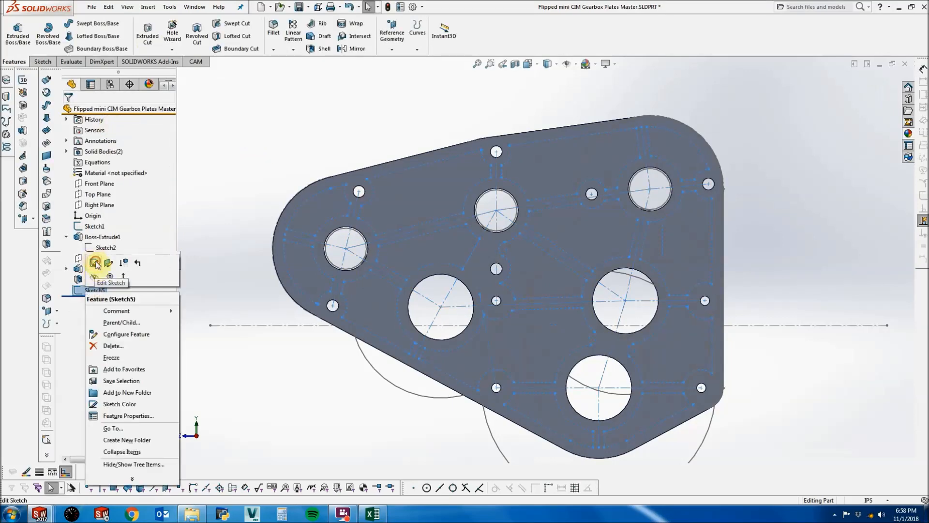
{"action": "left_click", "coordinate": [86, 262]}
{"action": "scroll", "coordinate": [421, 338], "scroll_direction": "down", "scroll_amount": 6}
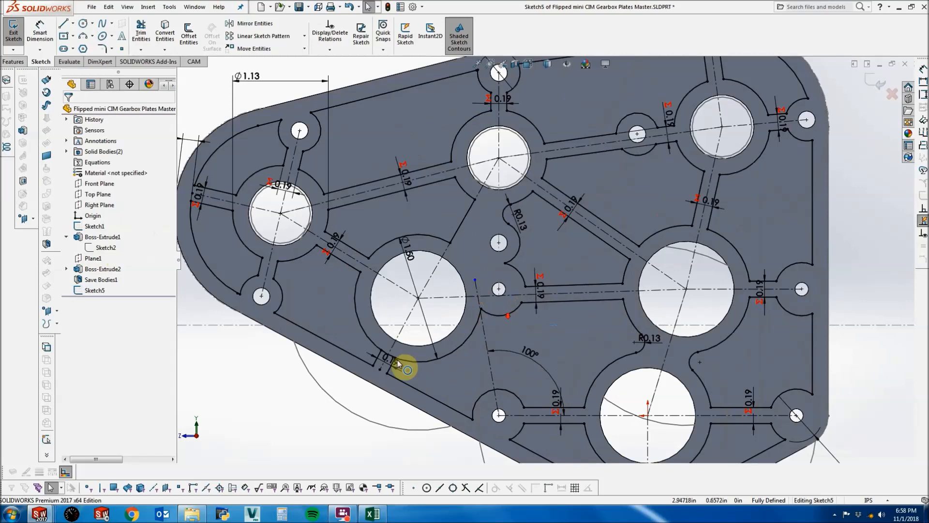
{"action": "left_click", "coordinate": [141, 34]}
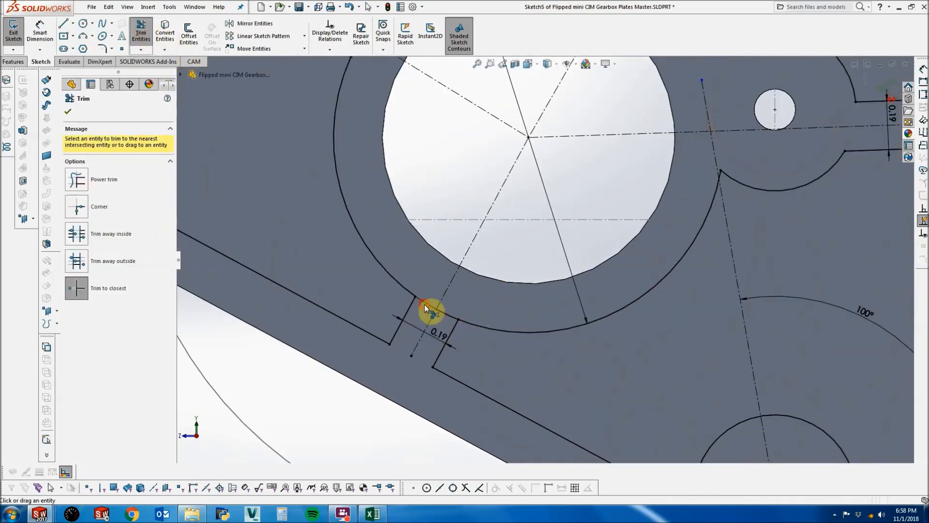
{"action": "scroll", "coordinate": [563, 372], "scroll_direction": "up", "scroll_amount": 8}
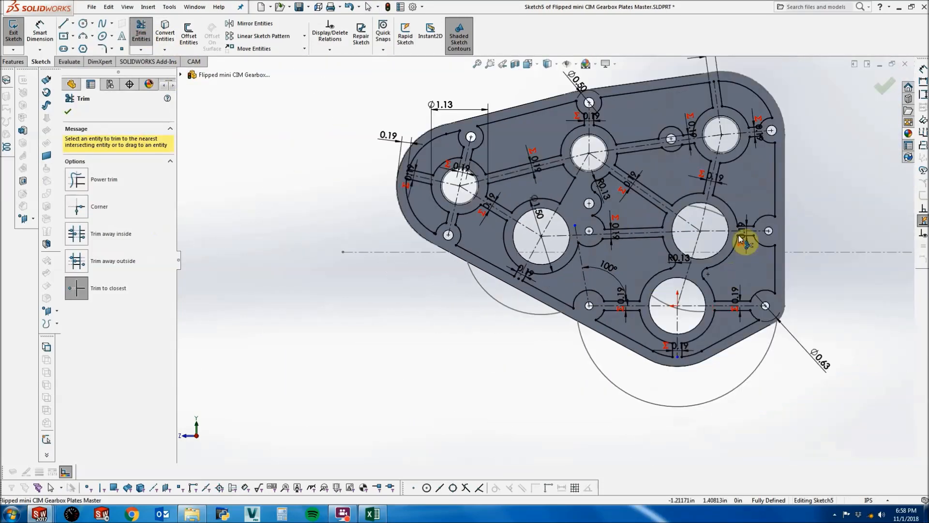
Cut-extrude the pocket sketch through the plate with the Through All end condition.
{"action": "left_click", "coordinate": [12, 61]}
{"action": "left_click", "coordinate": [148, 34]}
{"action": "left_click", "coordinate": [92, 170]}
{"action": "left_click", "coordinate": [96, 180]}
{"action": "middle_click_drag", "start_coordinate": [331, 162], "coordinate": [260, 168]}
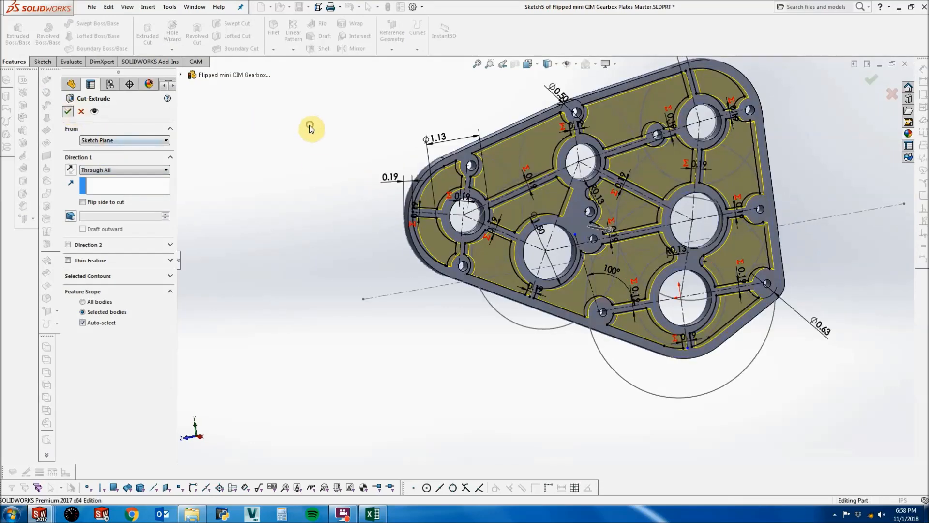
{"action": "left_click", "coordinate": [374, 129]}
{"action": "scroll", "coordinate": [414, 154], "scroll_direction": "up", "scroll_amount": 2}
{"action": "scroll", "coordinate": [657, 189], "scroll_direction": "down", "scroll_amount": 2}
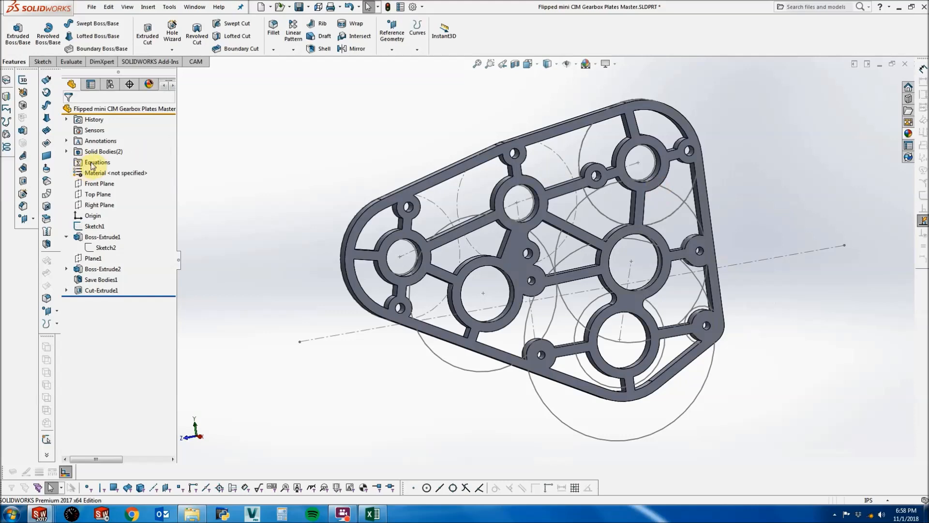
Show the hidden plate body Save Bodies1[2] from the solid bodies and view both plates at an angle.
{"action": "left_click", "coordinate": [66, 151]}
{"action": "right_click", "coordinate": [94, 163]}
{"action": "left_click", "coordinate": [106, 151]}
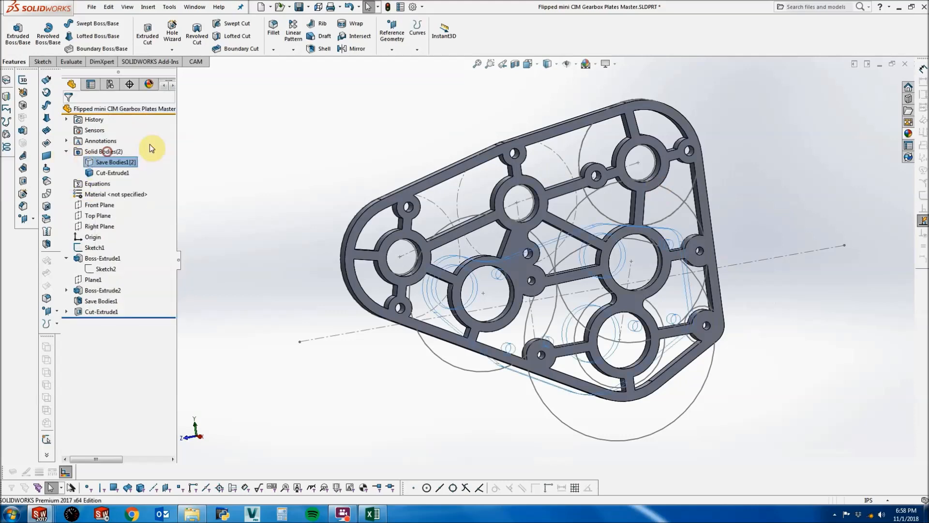
{"action": "left_click", "coordinate": [272, 149]}
{"action": "middle_click_drag", "start_coordinate": [407, 177], "coordinate": [441, 205]}
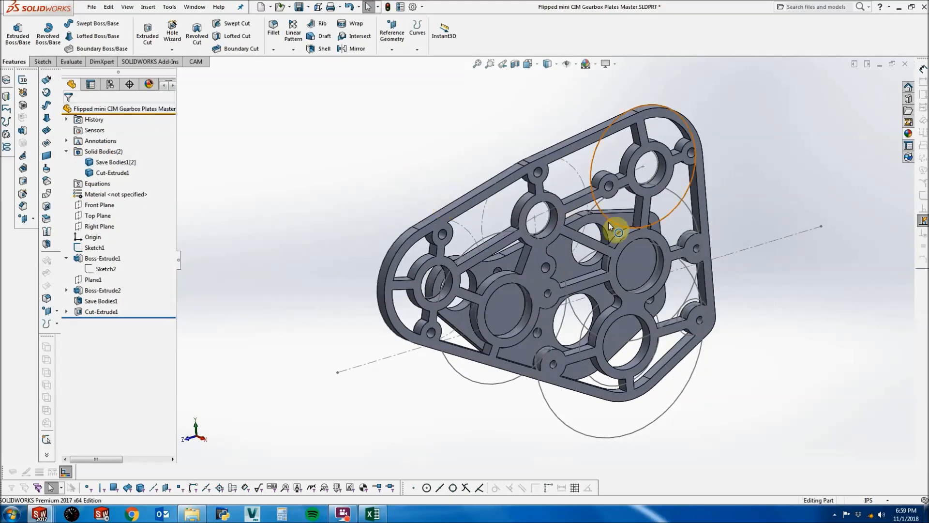
Start a fillet with a 0.125 in radius and select the corner edges along the short rib between the upper middle boss and its bearing ring.
{"action": "left_click", "coordinate": [274, 38]}
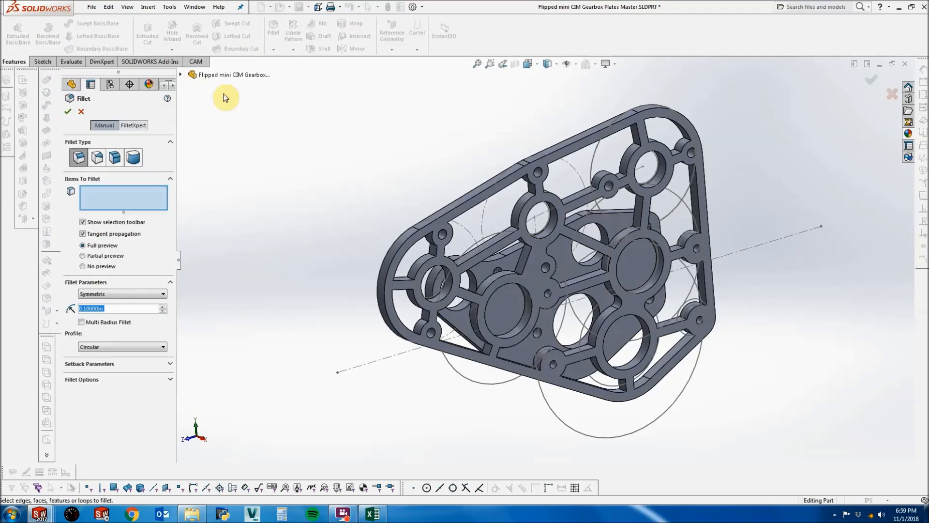
{"action": "type", "text": ".125"}
{"action": "left_click", "coordinate": [337, 227]}
{"action": "scroll", "coordinate": [522, 179], "scroll_direction": "down", "scroll_amount": 6}
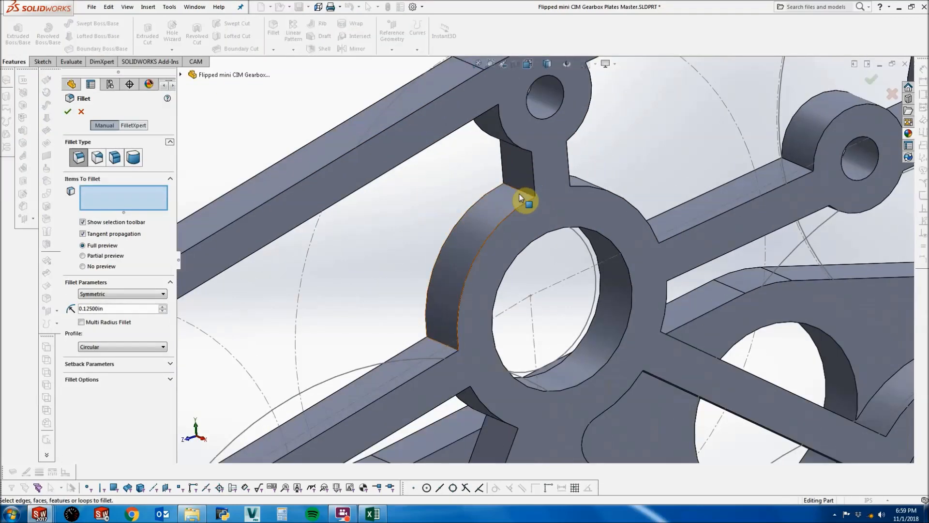
{"action": "left_click", "coordinate": [519, 191]}
{"action": "middle_click_drag", "start_coordinate": [519, 190], "coordinate": [445, 259]}
{"action": "left_click", "coordinate": [517, 147]}
{"action": "left_click", "coordinate": [490, 75]}
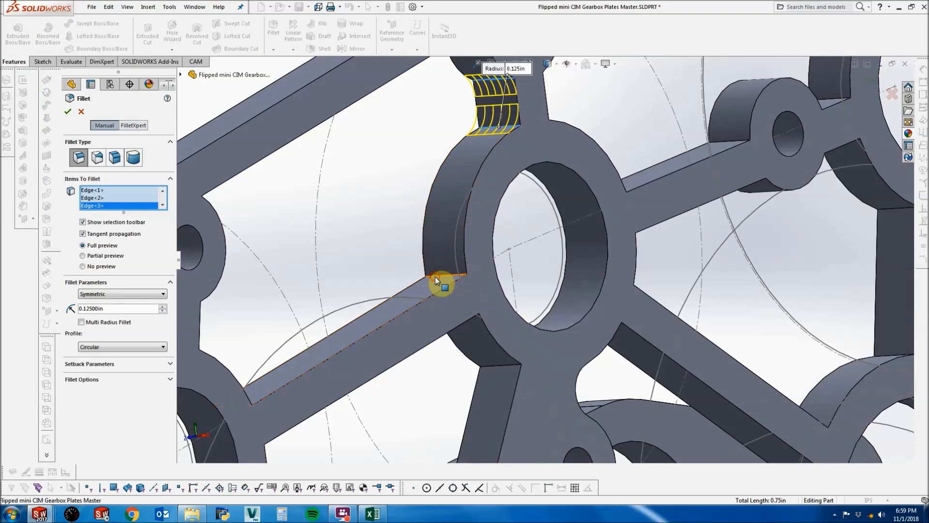
Add the remaining corner edges of the same upper pocket to the fillet, along the long rib, end bearing ring and small boss.
{"action": "left_click", "coordinate": [432, 276]}
{"action": "middle_click_drag", "start_coordinate": [406, 245], "coordinate": [292, 346]}
{"action": "left_click", "coordinate": [290, 292]}
{"action": "middle_click_drag", "start_coordinate": [291, 291], "coordinate": [368, 238]}
{"action": "left_click", "coordinate": [237, 224]}
{"action": "left_click", "coordinate": [242, 178]}
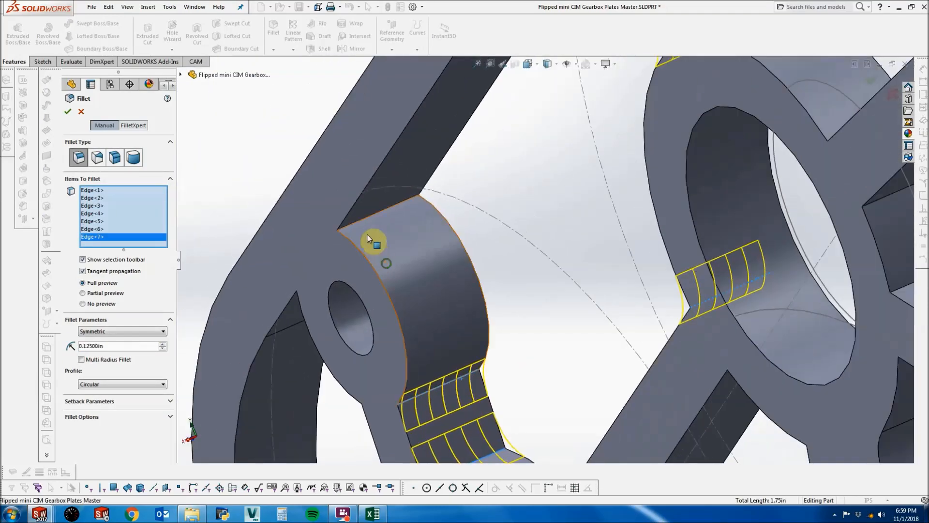
{"action": "left_click", "coordinate": [367, 221]}
Add the corner edges of the neighbouring pocket in the plate's rounded end and apply the fillet.
{"action": "scroll", "coordinate": [467, 339], "scroll_direction": "up", "scroll_amount": 3}
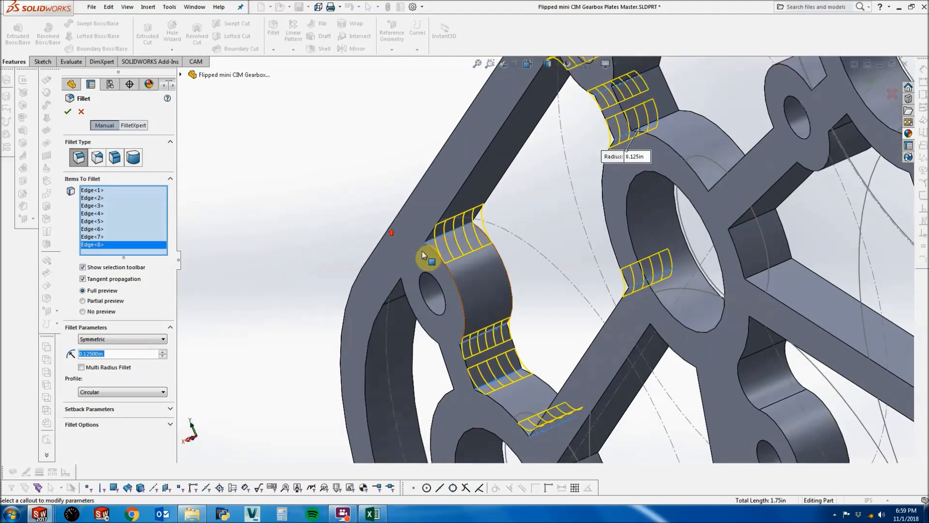
{"action": "middle_click_drag", "start_coordinate": [456, 387], "coordinate": [513, 430]}
{"action": "left_click", "coordinate": [437, 414]}
{"action": "left_click", "coordinate": [519, 425]}
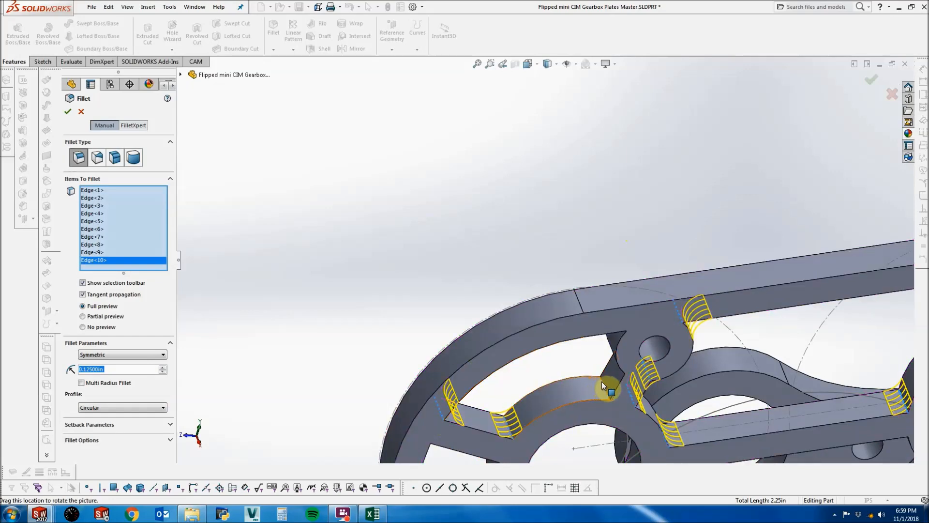
{"action": "left_click", "coordinate": [602, 382]}
{"action": "middle_click_drag", "start_coordinate": [602, 381], "coordinate": [553, 315]}
{"action": "left_click", "coordinate": [626, 356]}
{"action": "left_click", "coordinate": [606, 314]}
{"action": "left_click", "coordinate": [67, 110]}
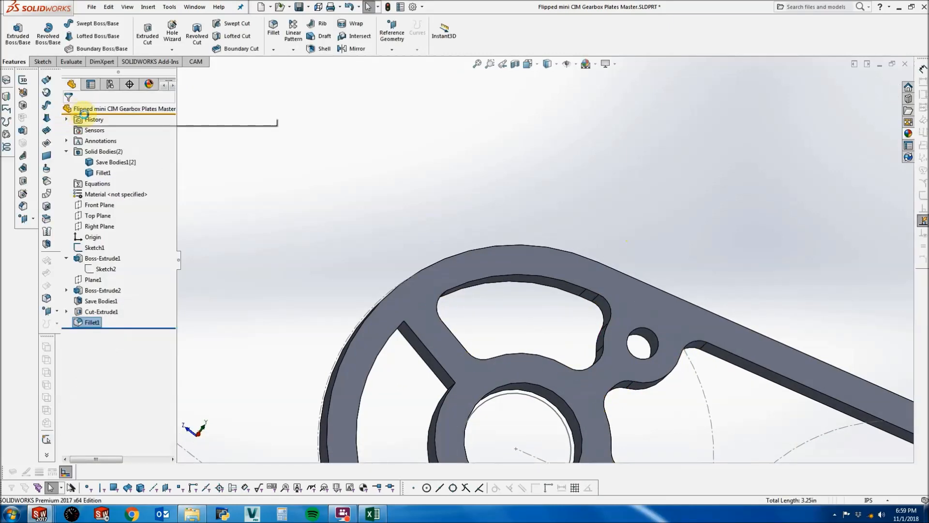
Reopen Fillet1 and add the corner edges where the remaining rounded-end pocket meets the end bearing ring's rib and small boss.
{"action": "scroll", "coordinate": [397, 254], "scroll_direction": "up", "scroll_amount": 3}
{"action": "scroll", "coordinate": [637, 346], "scroll_direction": "down", "scroll_amount": 2}
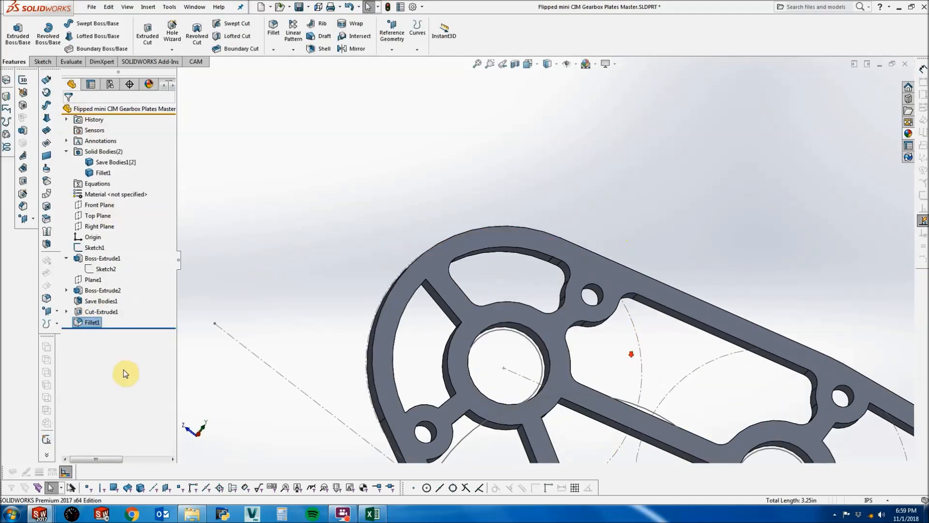
{"action": "right_click", "coordinate": [82, 323]}
{"action": "left_click", "coordinate": [92, 266]}
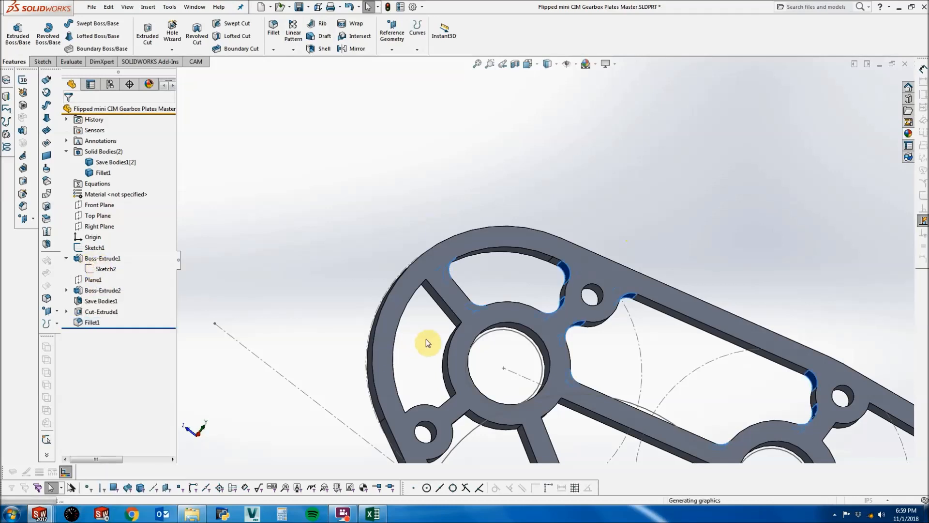
{"action": "middle_click_drag", "start_coordinate": [429, 339], "coordinate": [437, 329]}
{"action": "left_click", "coordinate": [442, 324]}
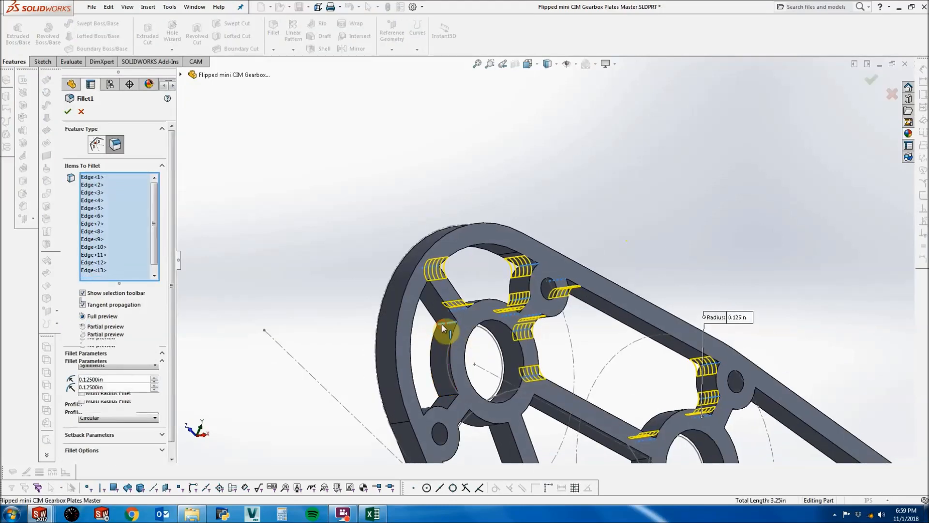
{"action": "left_click", "coordinate": [446, 398]}
{"action": "middle_click_drag", "start_coordinate": [446, 399], "coordinate": [436, 437]}
{"action": "left_click", "coordinate": [410, 429]}
Add the two corner edges along the outer rim of the same rounded-end pocket to the fillet.
{"action": "scroll", "coordinate": [433, 422], "scroll_direction": "down", "scroll_amount": 5}
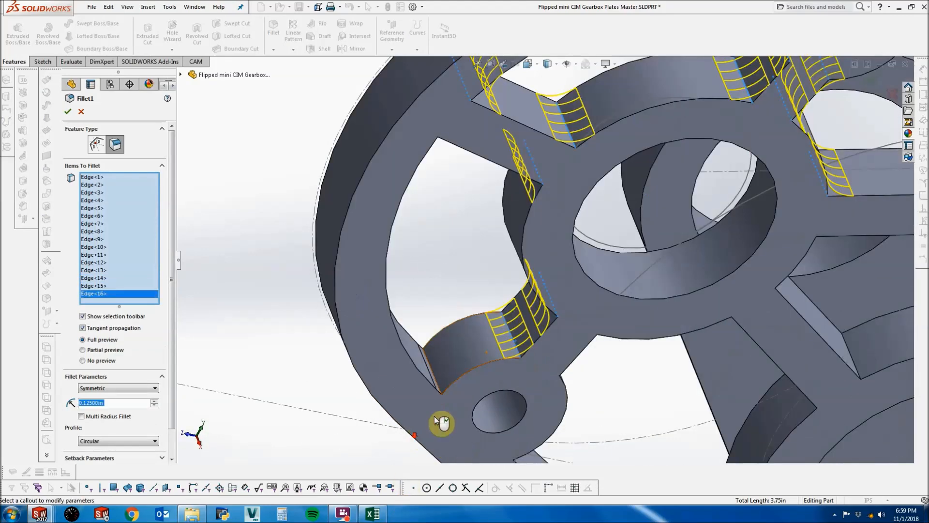
{"action": "left_click", "coordinate": [437, 385]}
{"action": "middle_click_drag", "start_coordinate": [437, 387], "coordinate": [403, 217]}
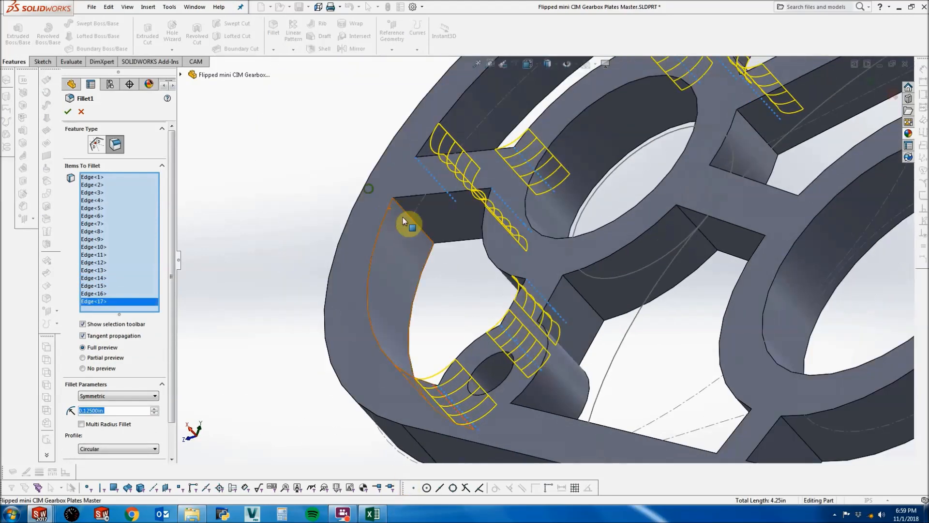
{"action": "left_click", "coordinate": [400, 209]}
Add the corner edges of the lower pocket along the end bearing ring and the rib joining it to the large ring.
{"action": "left_click", "coordinate": [588, 302]}
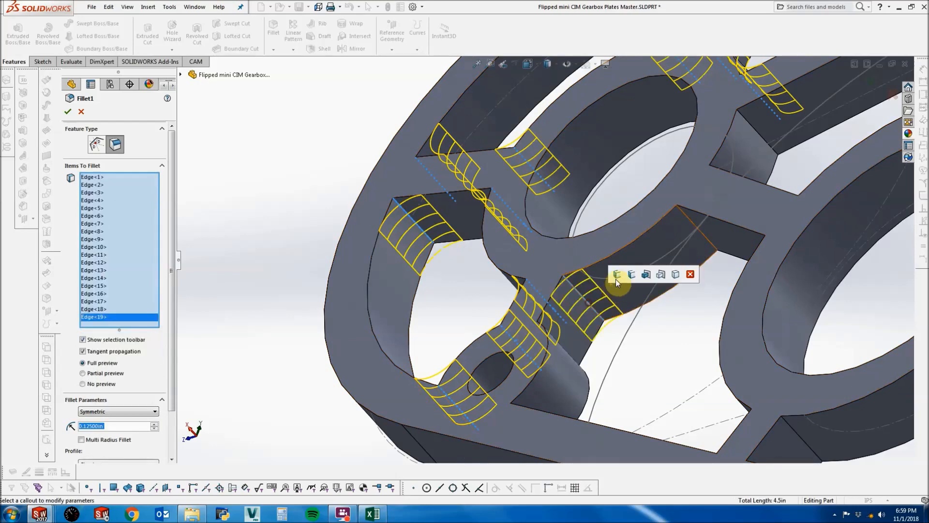
{"action": "left_click", "coordinate": [684, 210]}
{"action": "left_click", "coordinate": [690, 214]}
{"action": "left_click", "coordinate": [685, 217]}
{"action": "middle_click_drag", "start_coordinate": [696, 209], "coordinate": [645, 477]}
{"action": "left_click", "coordinate": [669, 223]}
{"action": "left_click", "coordinate": [673, 214]}
{"action": "left_click", "coordinate": [819, 278]}
Try adding the two corner edges beside the short rib below the large ring to the fillet, and remove them again.
{"action": "left_click", "coordinate": [681, 365]}
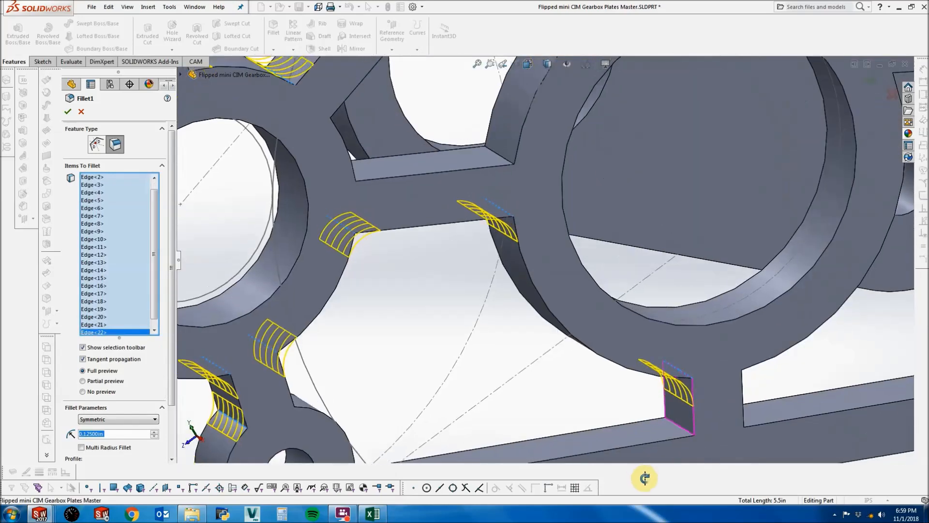
{"action": "left_click", "coordinate": [680, 425]}
{"action": "middle_click_drag", "start_coordinate": [680, 425], "coordinate": [526, 394]}
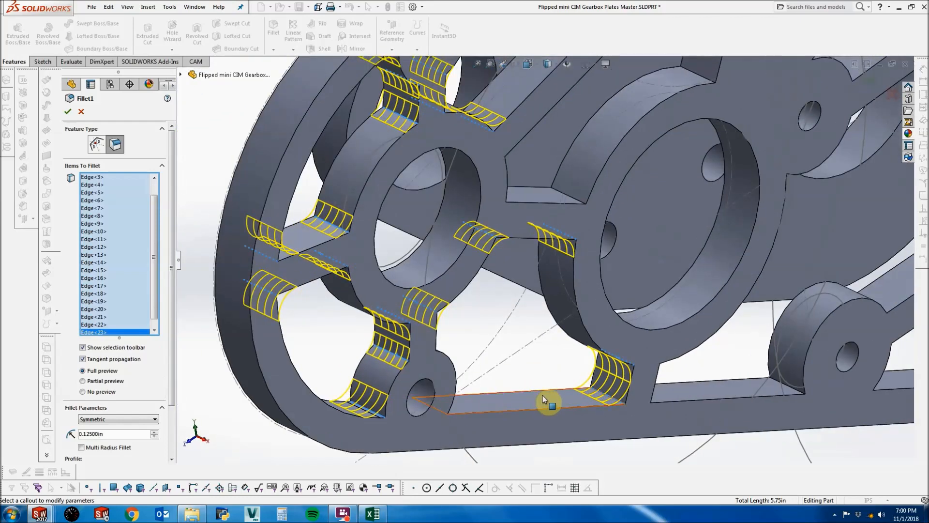
{"action": "scroll", "coordinate": [542, 396], "scroll_direction": "up", "scroll_amount": 5}
{"action": "middle_click_drag", "start_coordinate": [647, 211], "coordinate": [567, 265]}
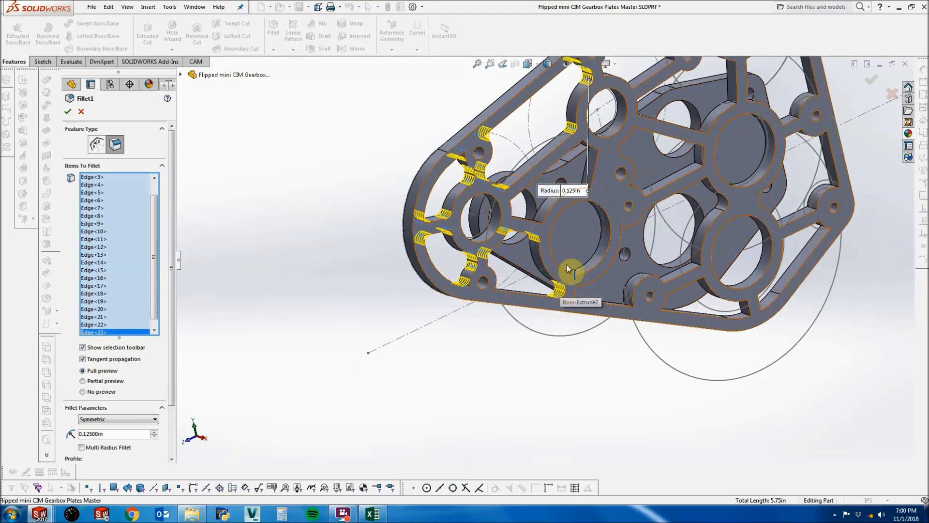
{"action": "scroll", "coordinate": [567, 264], "scroll_direction": "down", "scroll_amount": 5}
{"action": "scroll", "coordinate": [561, 322], "scroll_direction": "down", "scroll_amount": 5}
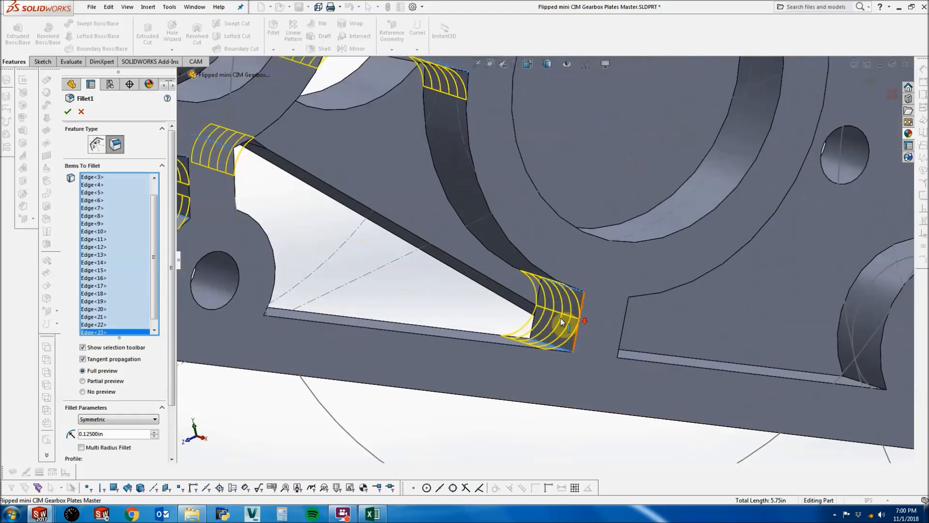
{"action": "scroll", "coordinate": [561, 322], "scroll_direction": "down", "scroll_amount": 2}
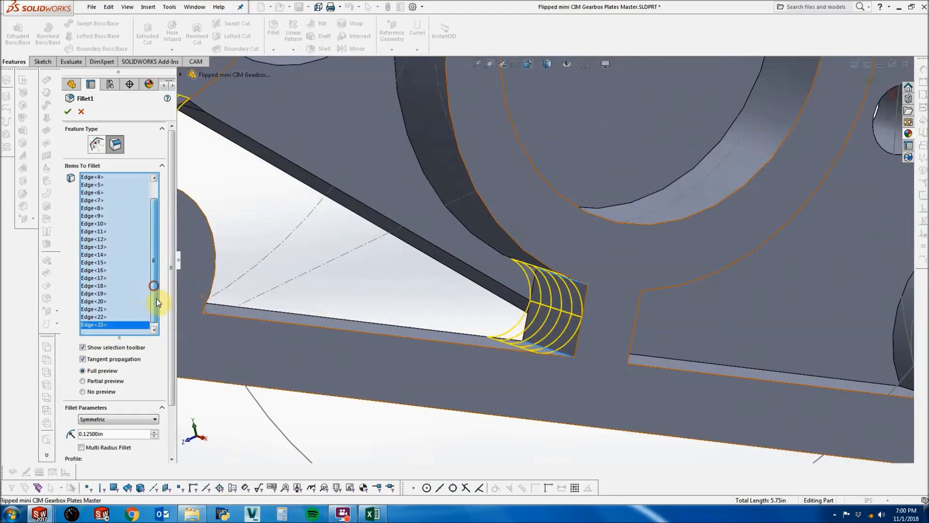
{"action": "right_click", "coordinate": [90, 317]}
{"action": "left_click", "coordinate": [118, 345]}
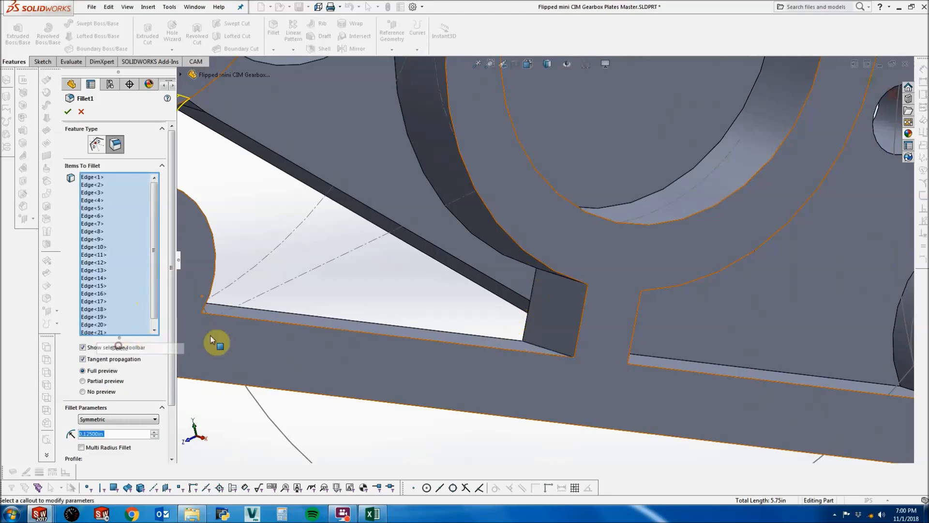
Add the corner edge where the small boss meets the plate's lower edge to the fillet.
{"action": "scroll", "coordinate": [394, 275], "scroll_direction": "up", "scroll_amount": 8}
{"action": "middle_click_drag", "start_coordinate": [316, 286], "coordinate": [431, 242]}
{"action": "scroll", "coordinate": [452, 255], "scroll_direction": "up", "scroll_amount": 3}
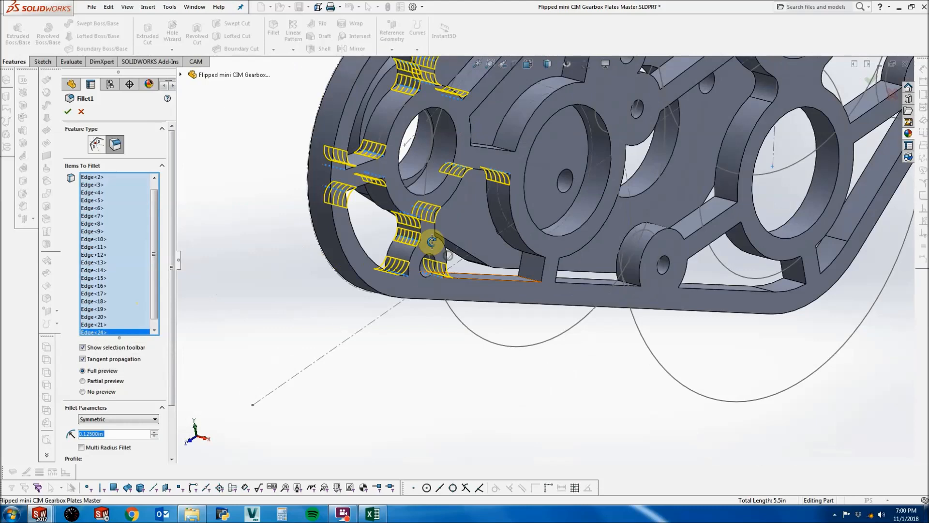
{"action": "scroll", "coordinate": [490, 149], "scroll_direction": "up", "scroll_amount": 3}
Add the corner edges of the central pocket at the end bearing ring and its rib to the large ring.
{"action": "left_click", "coordinate": [512, 153]}
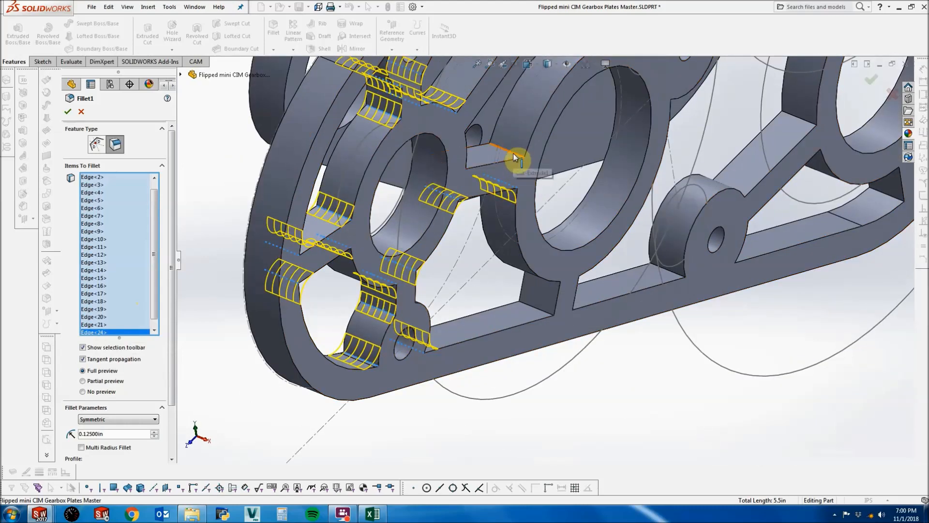
{"action": "scroll", "coordinate": [446, 185], "scroll_direction": "up", "scroll_amount": 3}
{"action": "middle_click_drag", "start_coordinate": [446, 186], "coordinate": [393, 148]}
{"action": "left_click", "coordinate": [414, 170]}
{"action": "left_click", "coordinate": [391, 144]}
Add the corner edges at the other end of the central pocket, where the long rib meets the middle bearing ring.
{"action": "scroll", "coordinate": [531, 194], "scroll_direction": "up", "scroll_amount": 4}
{"action": "scroll", "coordinate": [531, 161], "scroll_direction": "down", "scroll_amount": 3}
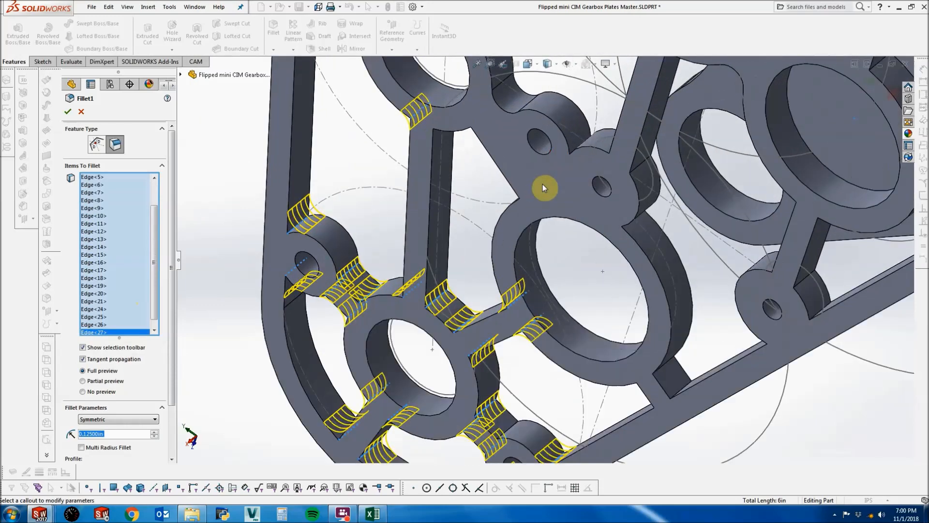
{"action": "middle_click_drag", "start_coordinate": [444, 189], "coordinate": [499, 86]}
{"action": "left_click", "coordinate": [444, 101]}
{"action": "left_click", "coordinate": [495, 82]}
Add the corner edge between the large ring and the central two-hole boss, deselecting the mis-picked ring face and rim edge.
{"action": "mouse_move", "coordinate": [562, 152]}
{"action": "middle_mouse_down"}
{"action": "mouse_move", "coordinate": [571, 164]}
{"action": "mouse_move", "coordinate": [559, 136]}
{"action": "middle_mouse_up"}
{"action": "left_click", "coordinate": [559, 132]}
{"action": "scroll", "coordinate": [550, 149], "scroll_direction": "down", "scroll_amount": 3}
{"action": "left_click", "coordinate": [543, 182]}
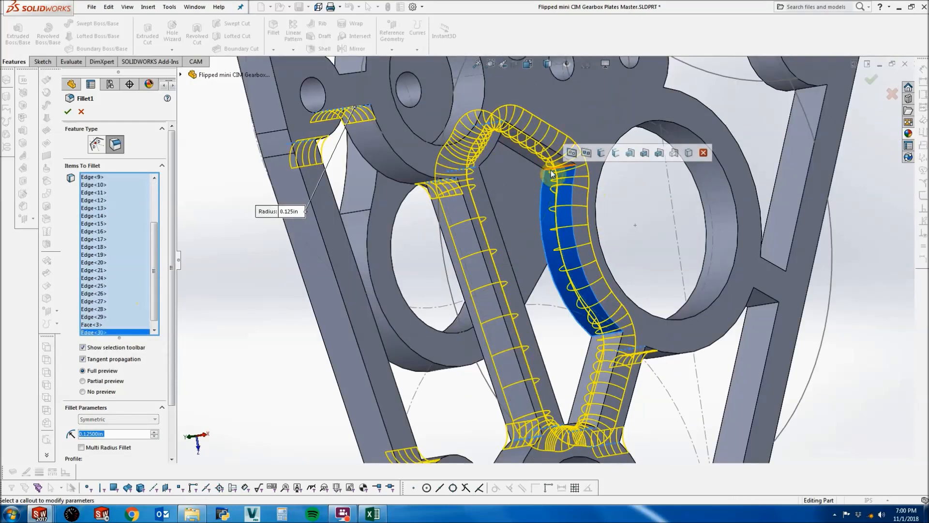
{"action": "left_click", "coordinate": [549, 180]}
{"action": "left_click", "coordinate": [550, 170]}
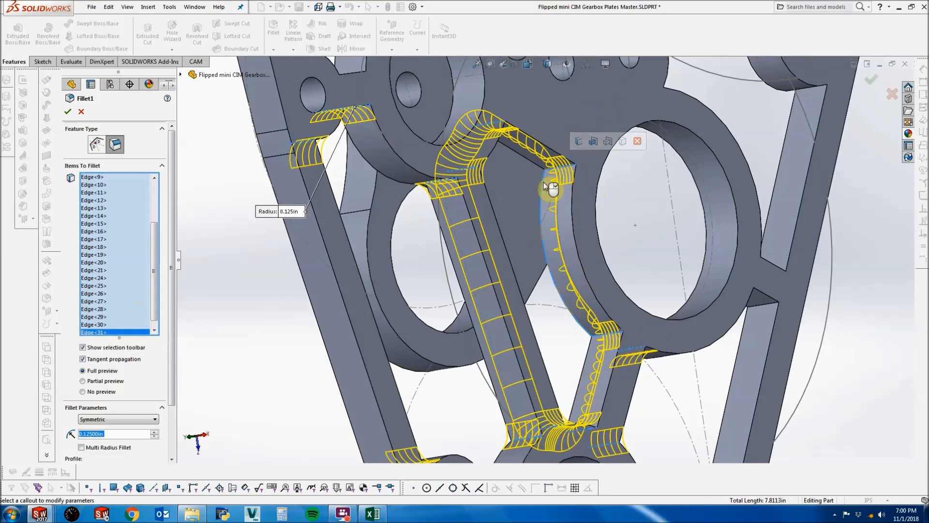
{"action": "left_click", "coordinate": [545, 183]}
Add the corner edges where the two-hole boss meets the large ring and its rib, and remove the stray rib face.
{"action": "scroll", "coordinate": [598, 201], "scroll_direction": "up", "scroll_amount": 3}
{"action": "middle_click_drag", "start_coordinate": [599, 201], "coordinate": [603, 159]}
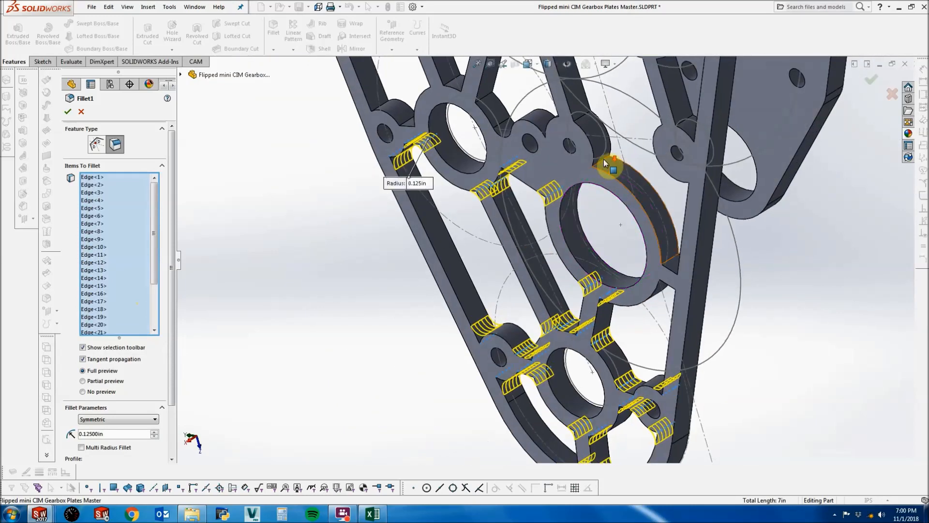
{"action": "scroll", "coordinate": [588, 172], "scroll_direction": "down", "scroll_amount": 3}
{"action": "left_click", "coordinate": [561, 111]}
{"action": "middle_click_drag", "start_coordinate": [546, 106], "coordinate": [518, 104]}
{"action": "left_click", "coordinate": [511, 94]}
{"action": "left_click", "coordinate": [509, 93]}
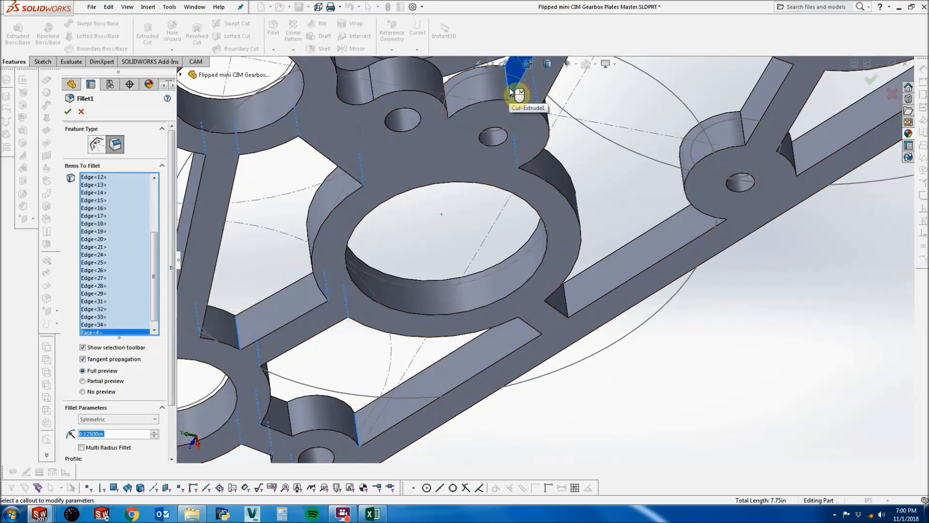
{"action": "scroll", "coordinate": [233, 219], "scroll_direction": "up", "scroll_amount": 1}
{"action": "right_click", "coordinate": [97, 334]}
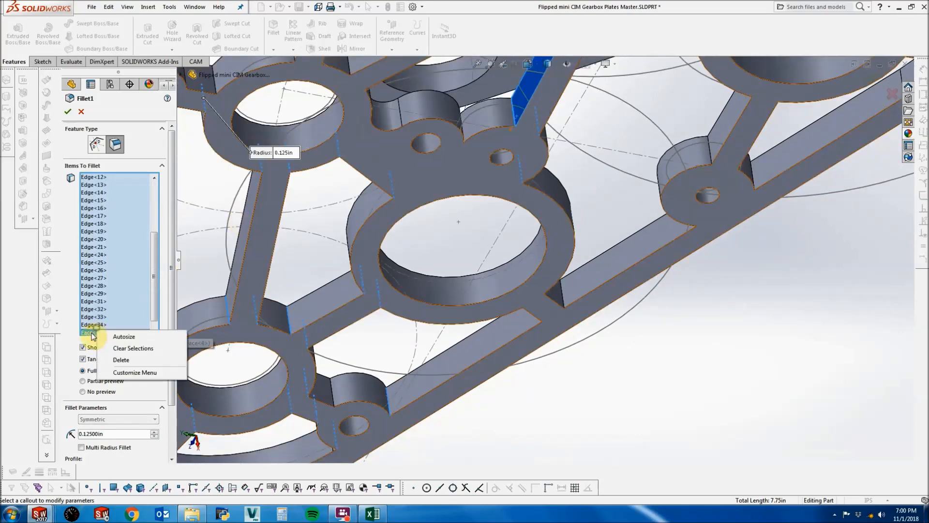
{"action": "left_click", "coordinate": [121, 358]}
Add the corner edges beside the two-hole boss's rib and where the diagonal rib meets the middle bearing ring.
{"action": "scroll", "coordinate": [513, 34], "scroll_direction": "down", "scroll_amount": 2}
{"action": "middle_click_drag", "start_coordinate": [473, 138], "coordinate": [463, 145]}
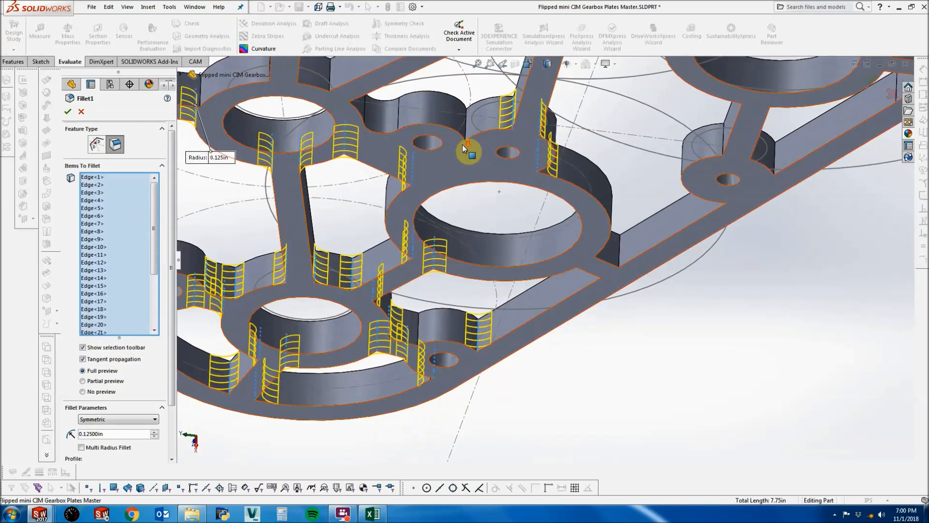
{"action": "scroll", "coordinate": [470, 135], "scroll_direction": "down", "scroll_amount": 4}
{"action": "left_click", "coordinate": [491, 147]}
{"action": "scroll", "coordinate": [442, 176], "scroll_direction": "up", "scroll_amount": 3}
{"action": "mouse_move", "coordinate": [442, 176]}
{"action": "middle_mouse_down"}
{"action": "mouse_move", "coordinate": [460, 89]}
{"action": "mouse_move", "coordinate": [464, 158]}
{"action": "mouse_move", "coordinate": [442, 166]}
{"action": "middle_mouse_up"}
{"action": "scroll", "coordinate": [463, 159], "scroll_direction": "up", "scroll_amount": 2}
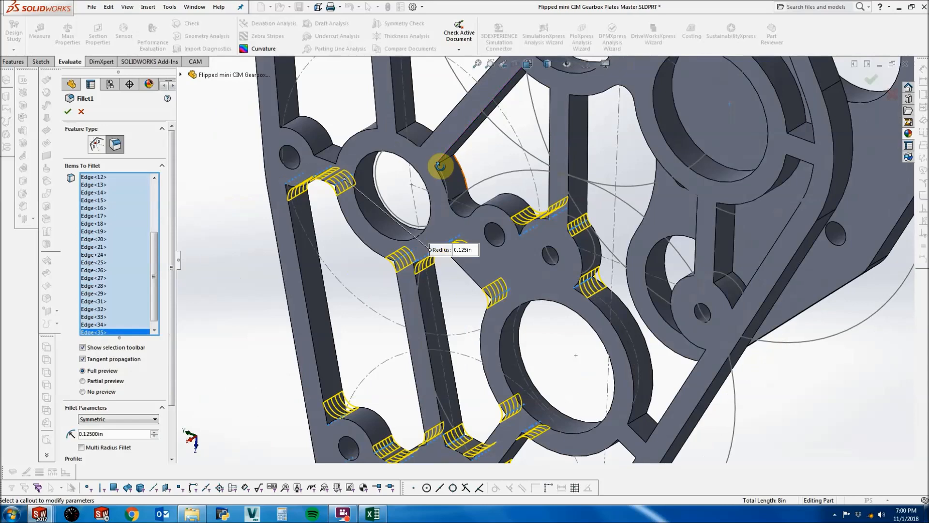
{"action": "left_click", "coordinate": [448, 158]}
Add the corner edges between the middle bearing ring's diagonal and straight ribs, and on the straight rib's far side.
{"action": "scroll", "coordinate": [449, 157], "scroll_direction": "up", "scroll_amount": 1}
{"action": "scroll", "coordinate": [439, 147], "scroll_direction": "down", "scroll_amount": 4}
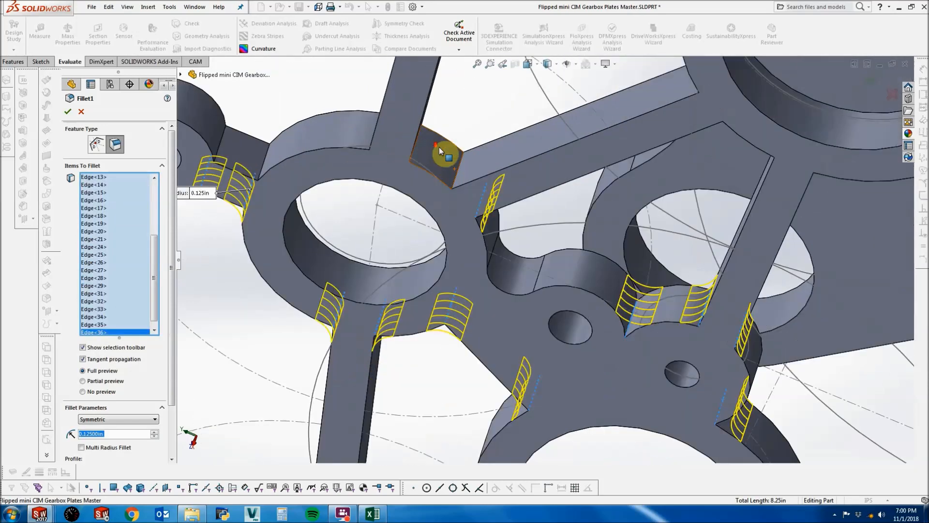
{"action": "left_click", "coordinate": [429, 156]}
{"action": "middle_click_drag", "start_coordinate": [430, 156], "coordinate": [379, 127]}
{"action": "left_click", "coordinate": [419, 148]}
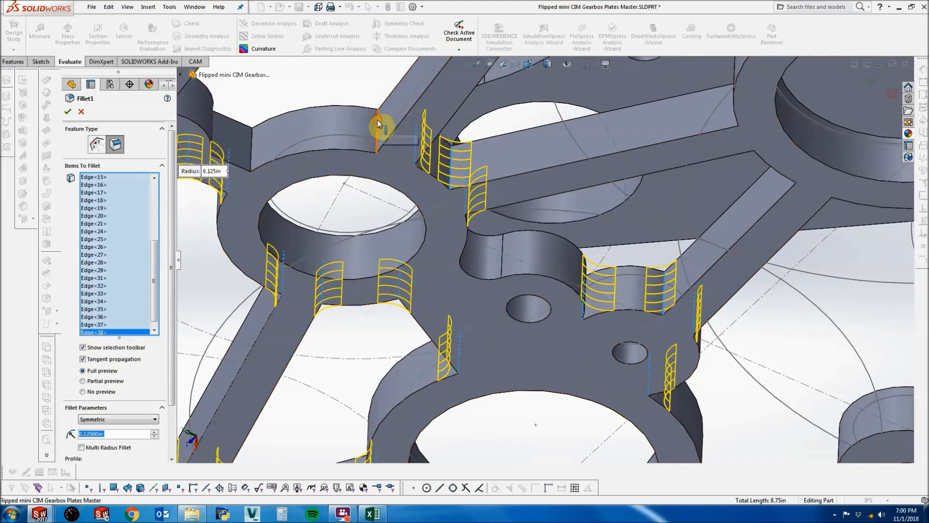
{"action": "left_click", "coordinate": [378, 120]}
Add the corner edges between the middle bearing ring, the adjacent small boss and the outer rim, and apply the fillet.
{"action": "left_click", "coordinate": [260, 145]}
{"action": "middle_click_drag", "start_coordinate": [260, 146], "coordinate": [227, 124]}
{"action": "left_click", "coordinate": [228, 124]}
{"action": "scroll", "coordinate": [242, 129], "scroll_direction": "up", "scroll_amount": 3}
{"action": "scroll", "coordinate": [344, 170], "scroll_direction": "down", "scroll_amount": 2}
{"action": "left_click", "coordinate": [341, 170]}
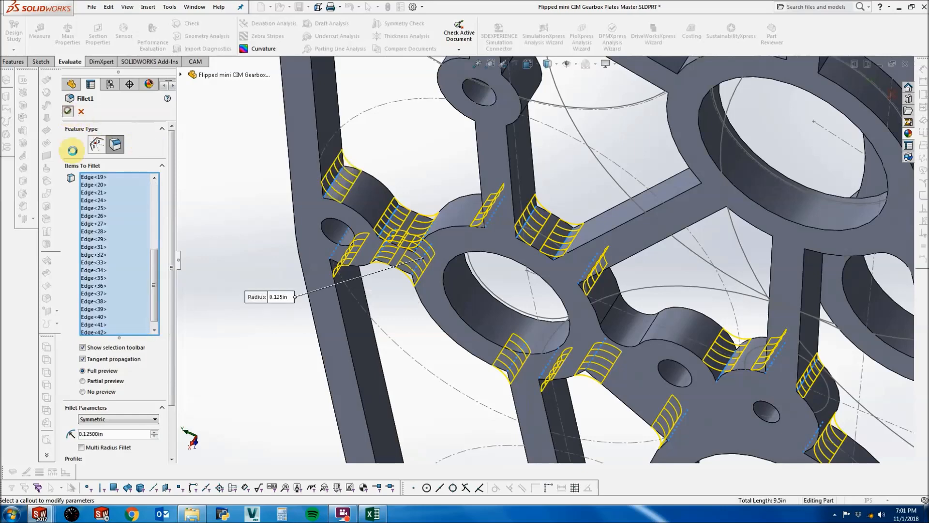
{"action": "left_click", "coordinate": [67, 111]}
Reopen Fillet1 for editing.
{"action": "right_click", "coordinate": [77, 321]}
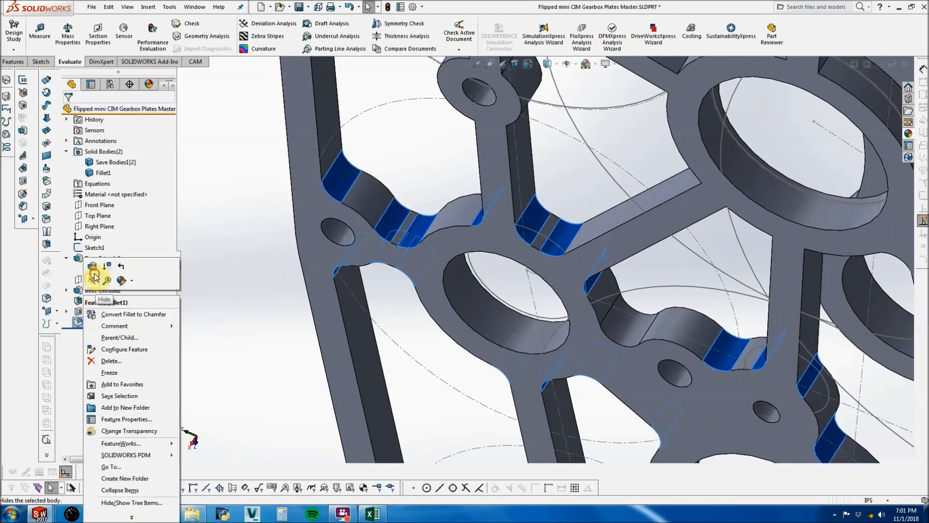
{"action": "left_click", "coordinate": [94, 278]}
{"action": "left_click", "coordinate": [93, 281]}
{"action": "right_click", "coordinate": [87, 321]}
{"action": "left_click", "coordinate": [94, 266]}
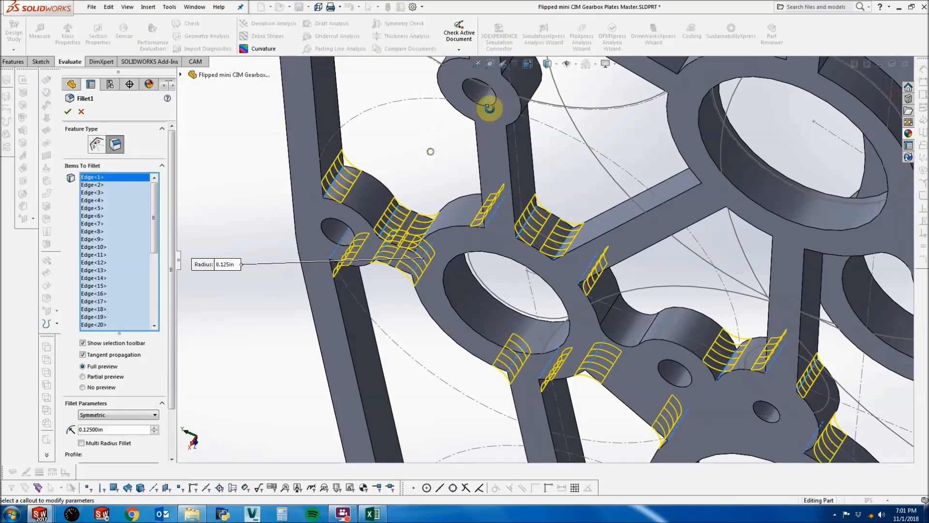
{"action": "middle_click_drag", "start_coordinate": [486, 104], "coordinate": [472, 118]}
{"action": "left_click", "coordinate": [479, 117]}
{"action": "scroll", "coordinate": [484, 118], "scroll_direction": "up", "scroll_amount": 2}
{"action": "scroll", "coordinate": [503, 145], "scroll_direction": "down", "scroll_amount": 4}
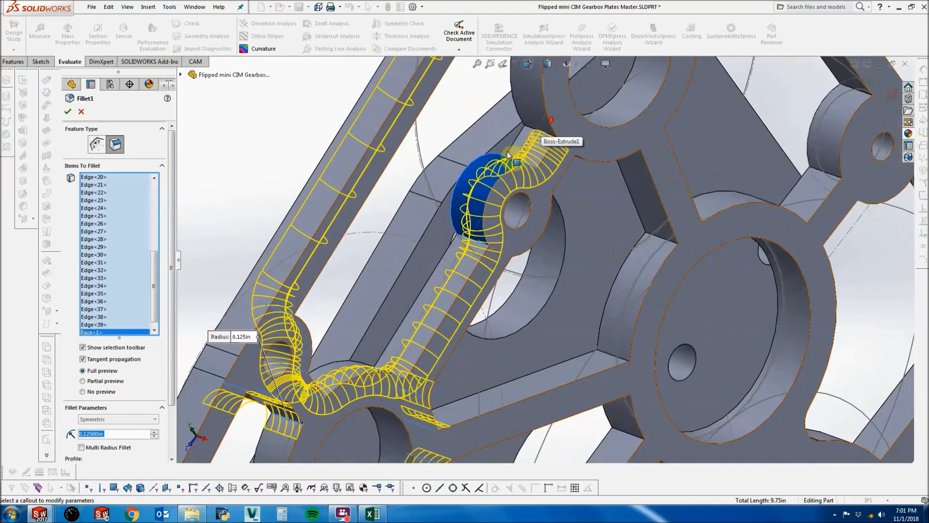
{"action": "left_click", "coordinate": [458, 190]}
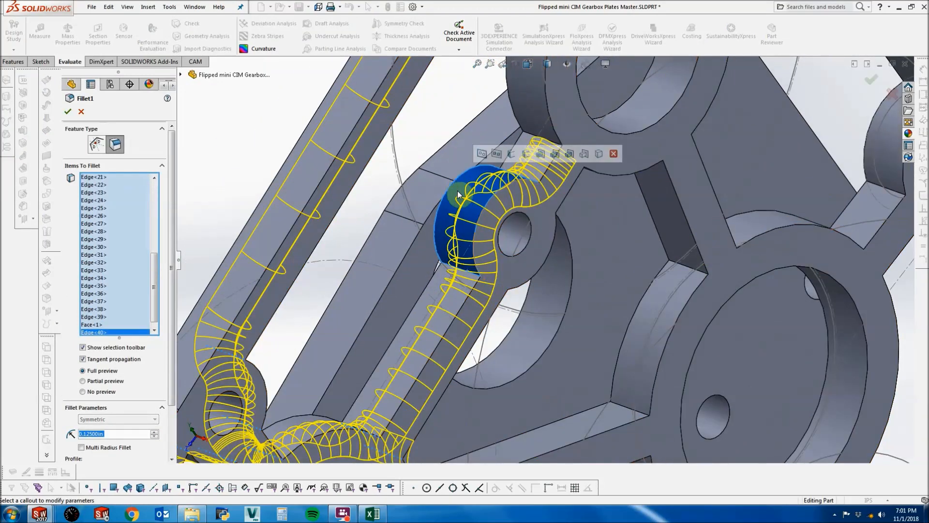
{"action": "right_click", "coordinate": [97, 334]}
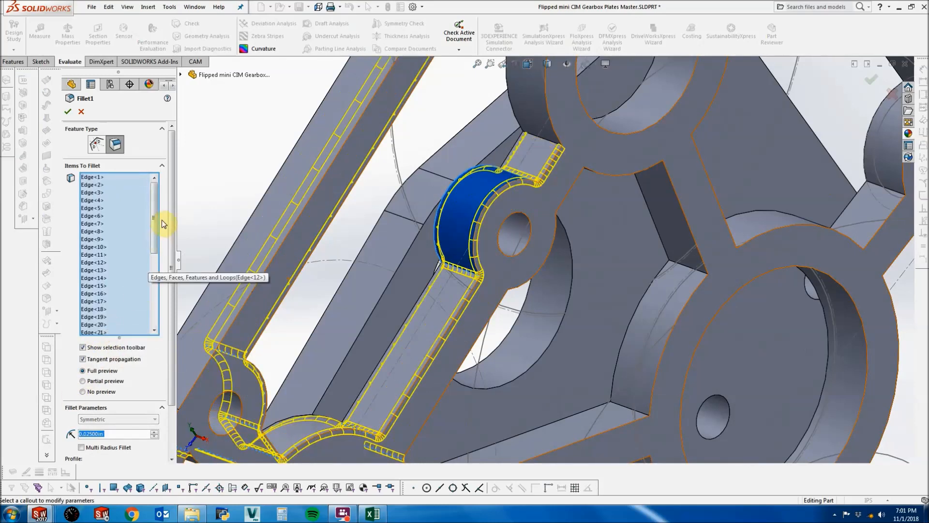
{"action": "left_click_drag", "start_coordinate": [154, 228], "coordinate": [154, 293]}
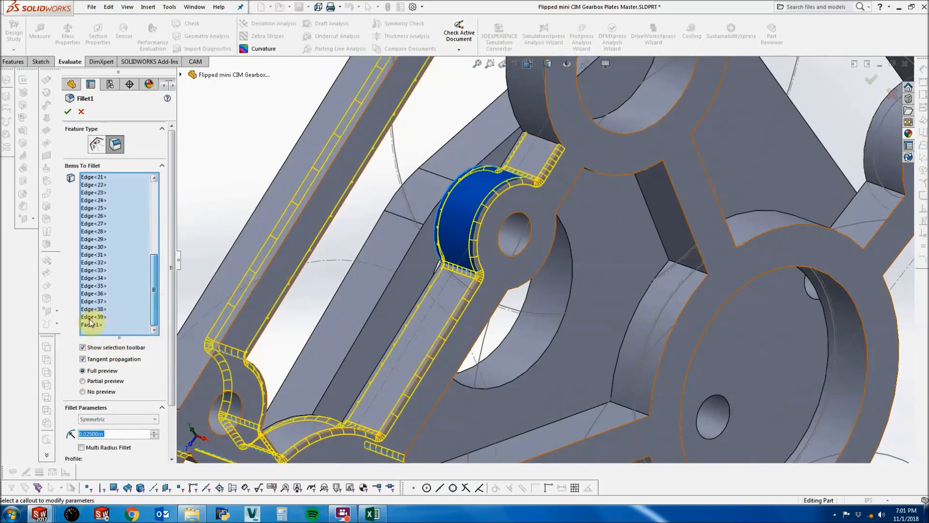
{"action": "right_click", "coordinate": [87, 327]}
{"action": "left_click", "coordinate": [110, 358]}
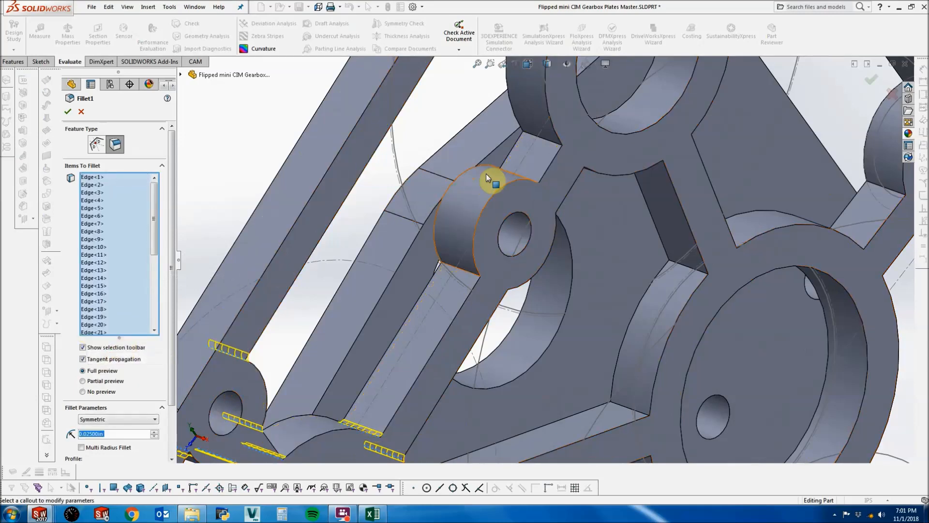
Add the corner edge where the rib meets the next small boss and set the fillet radius to 0.125 in.
{"action": "left_click", "coordinate": [448, 265]}
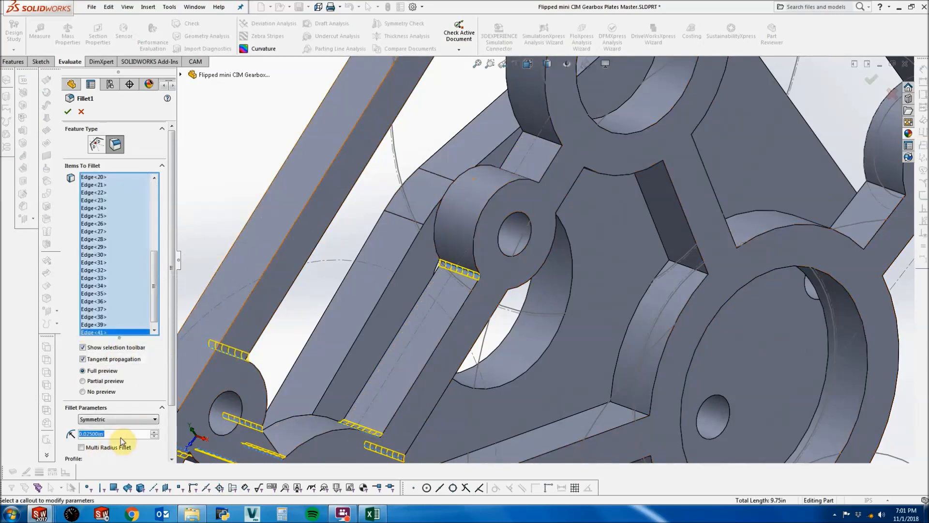
{"action": "type", "text": ".125"}
{"action": "key", "text": "Return"}
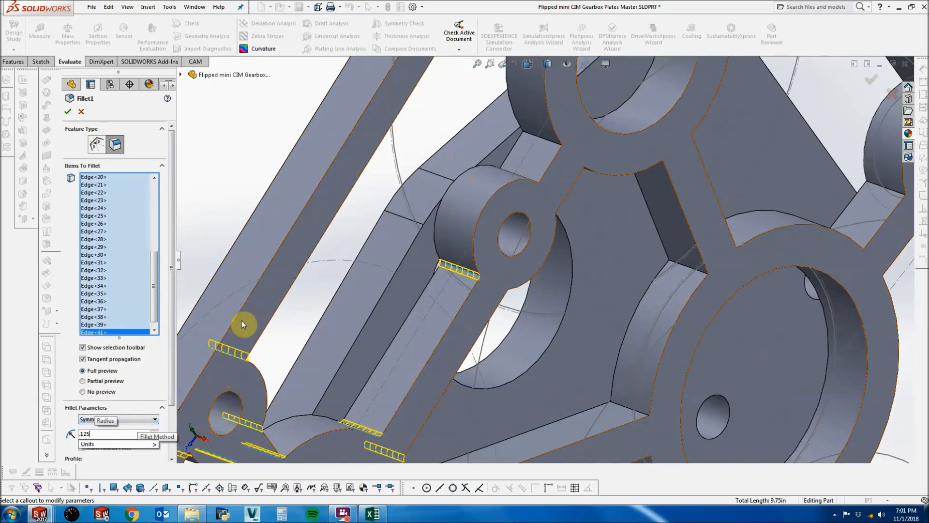
Add the same pocket's remaining corner edges at the boss's neck, the adjoining bearing ring, its rib and the outer rim.
{"action": "middle_click_drag", "start_coordinate": [434, 166], "coordinate": [520, 202]}
{"action": "left_click", "coordinate": [522, 193]}
{"action": "left_click", "coordinate": [543, 180]}
{"action": "left_click", "coordinate": [543, 102]}
{"action": "middle_click_drag", "start_coordinate": [542, 101], "coordinate": [471, 135]}
{"action": "left_click", "coordinate": [607, 143]}
Add the corner edges of the curved pocket between that bearing ring and the outer rim, plus the adjacent boss's next corner.
{"action": "middle_click_drag", "start_coordinate": [608, 143], "coordinate": [698, 322]}
{"action": "left_click", "coordinate": [654, 132]}
{"action": "left_click", "coordinate": [662, 213]}
{"action": "left_click", "coordinate": [724, 297]}
{"action": "left_click", "coordinate": [691, 292]}
{"action": "left_click", "coordinate": [762, 289]}
{"action": "left_click", "coordinate": [696, 323]}
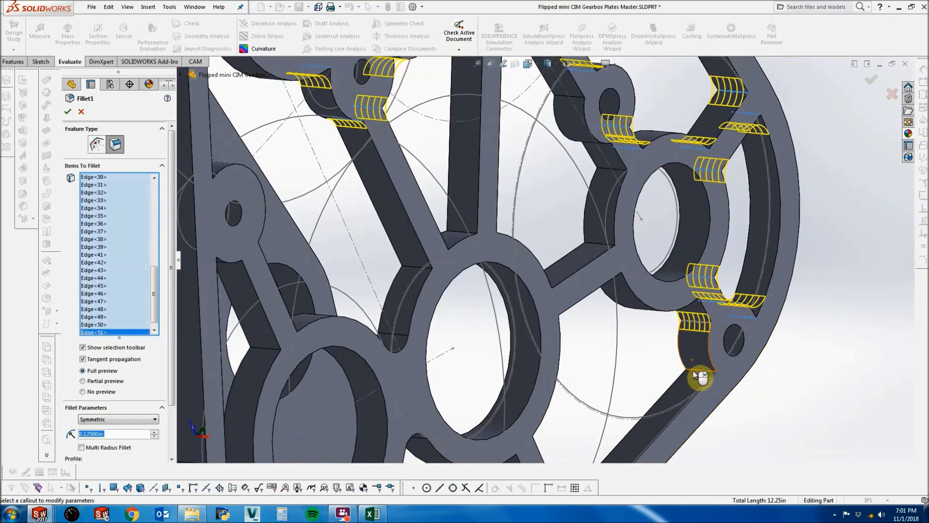
Add the adjoining pocket's corner edges at the boss's neck on the bearing ring and at both ends of the rib to the larger ring.
{"action": "middle_click_drag", "start_coordinate": [688, 369], "coordinate": [678, 292]}
{"action": "left_click", "coordinate": [675, 290]}
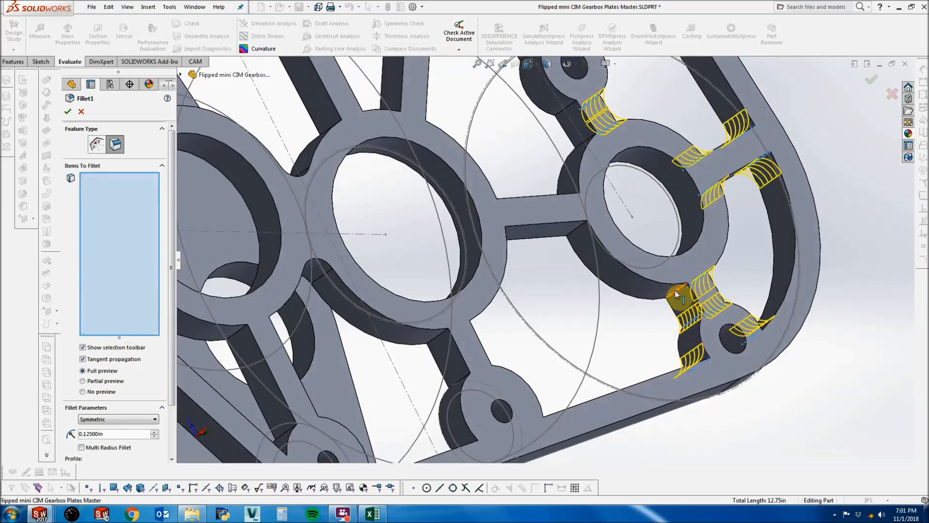
{"action": "left_click", "coordinate": [576, 237]}
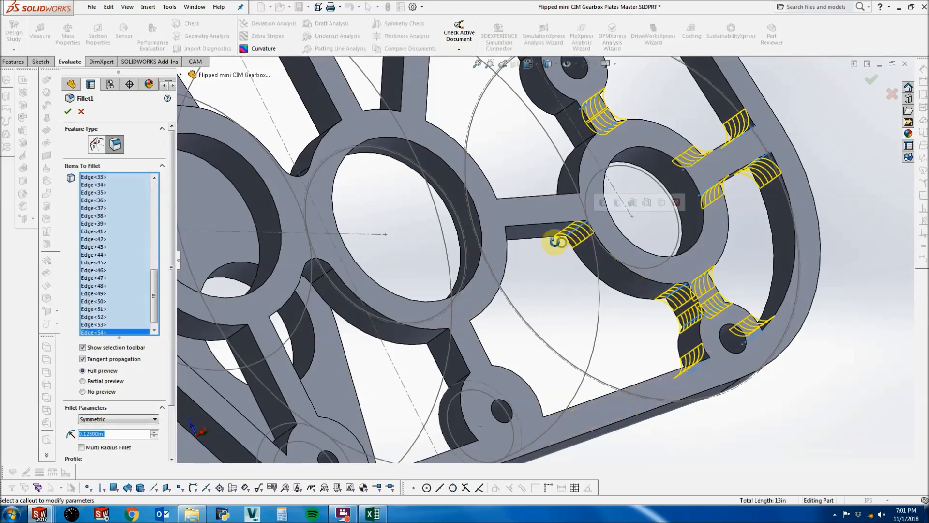
{"action": "middle_click_drag", "start_coordinate": [555, 243], "coordinate": [482, 244]}
{"action": "left_click", "coordinate": [473, 242]}
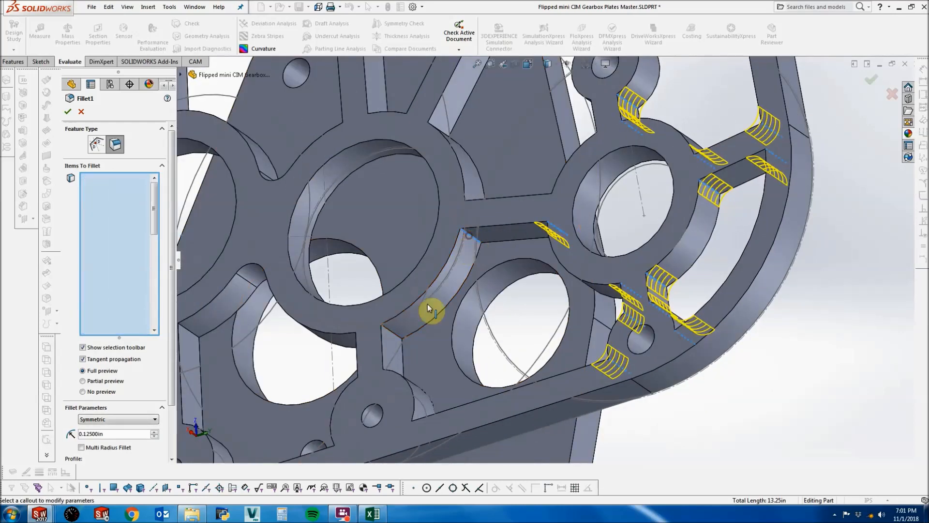
Add the same pocket's corner edges where the larger ring meets the next boss's neck and where that boss meets the outer rim.
{"action": "left_click", "coordinate": [393, 334]}
{"action": "middle_click_drag", "start_coordinate": [438, 327], "coordinate": [483, 365]}
{"action": "left_click", "coordinate": [477, 365]}
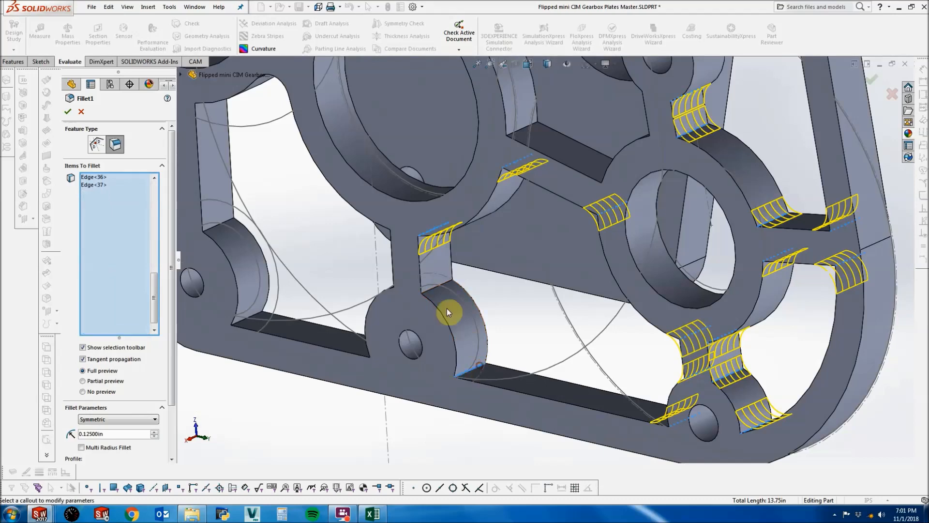
Add the next pocket's corner edges where that boss meets the outer rim and its neck, and where the neck joins the large ring.
{"action": "middle_click_drag", "start_coordinate": [426, 299], "coordinate": [290, 320]}
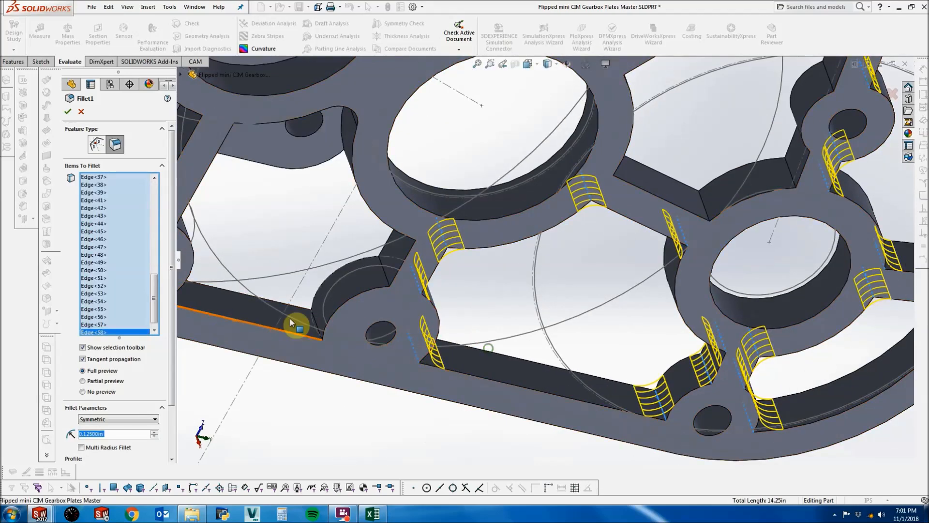
{"action": "left_click", "coordinate": [314, 320]}
{"action": "left_click", "coordinate": [315, 319]}
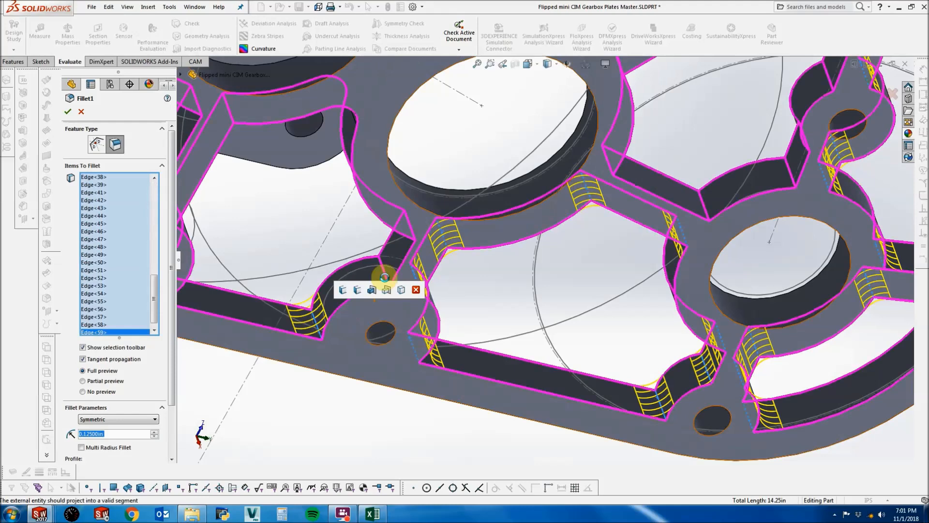
{"action": "left_click", "coordinate": [385, 279]}
{"action": "middle_click_drag", "start_coordinate": [382, 295], "coordinate": [437, 197]}
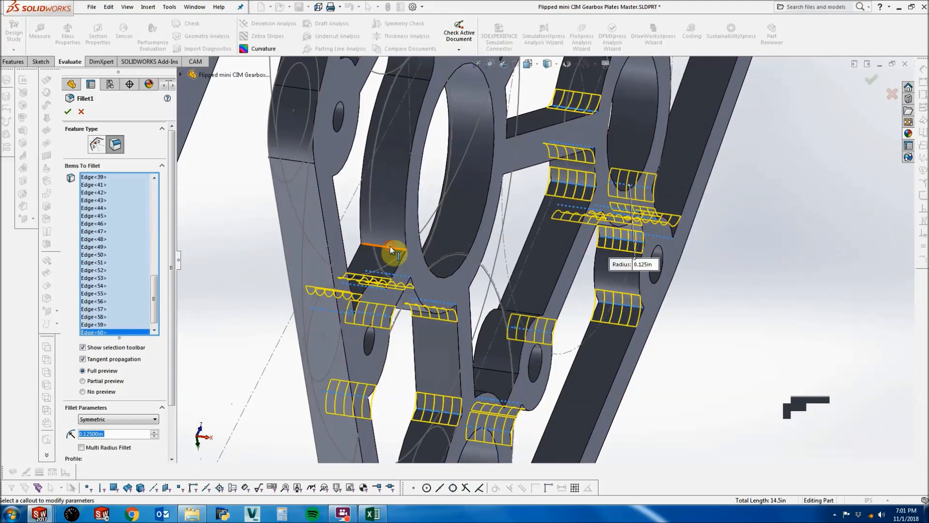
{"action": "left_click", "coordinate": [390, 246]}
Add the same pocket's corner edges where the plate's corner boss meets the outer rim and its rib.
{"action": "scroll", "coordinate": [431, 242], "scroll_direction": "up", "scroll_amount": 2}
{"action": "scroll", "coordinate": [461, 148], "scroll_direction": "down", "scroll_amount": 3}
{"action": "middle_click_drag", "start_coordinate": [459, 146], "coordinate": [330, 270]}
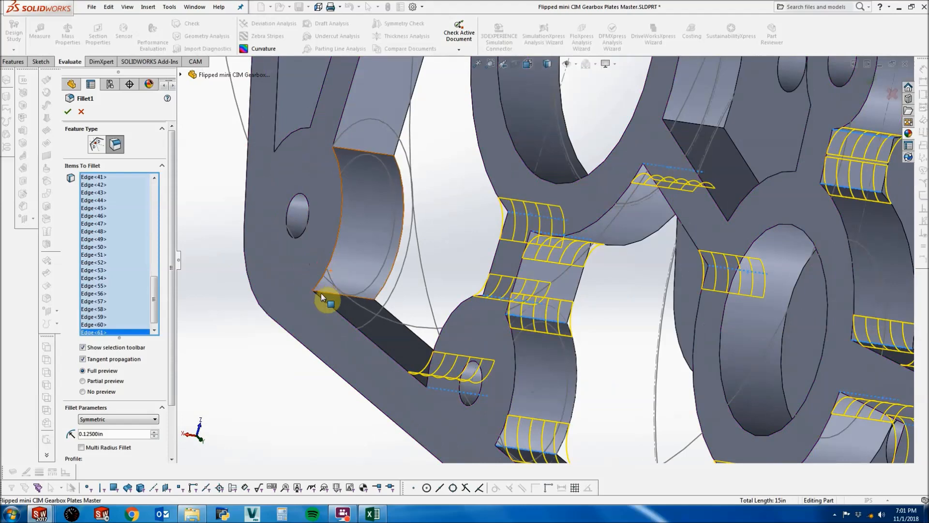
{"action": "left_click", "coordinate": [321, 291]}
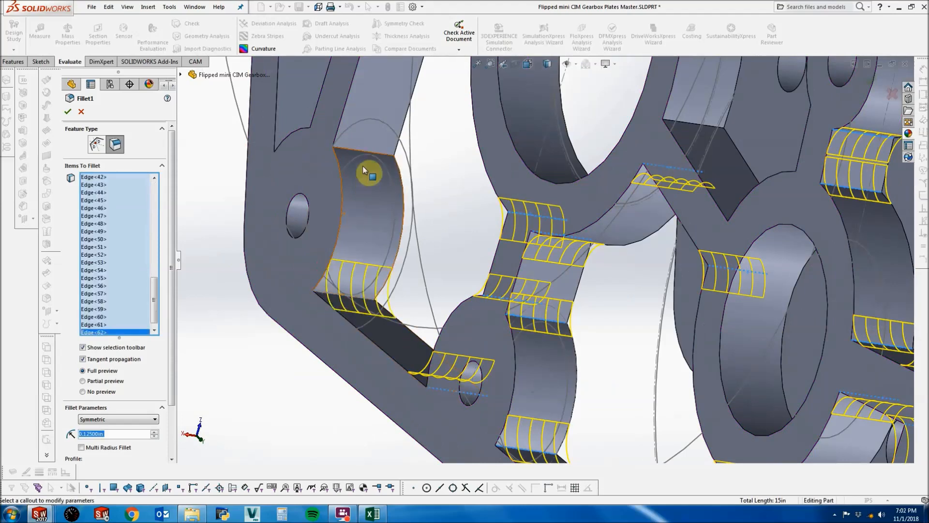
{"action": "left_click", "coordinate": [358, 155]}
Add the narrow rim pocket's corner edges at the corner boss, the outer rim and the rib's junction with the bearing ring.
{"action": "middle_click_drag", "start_coordinate": [358, 155], "coordinate": [348, 178]}
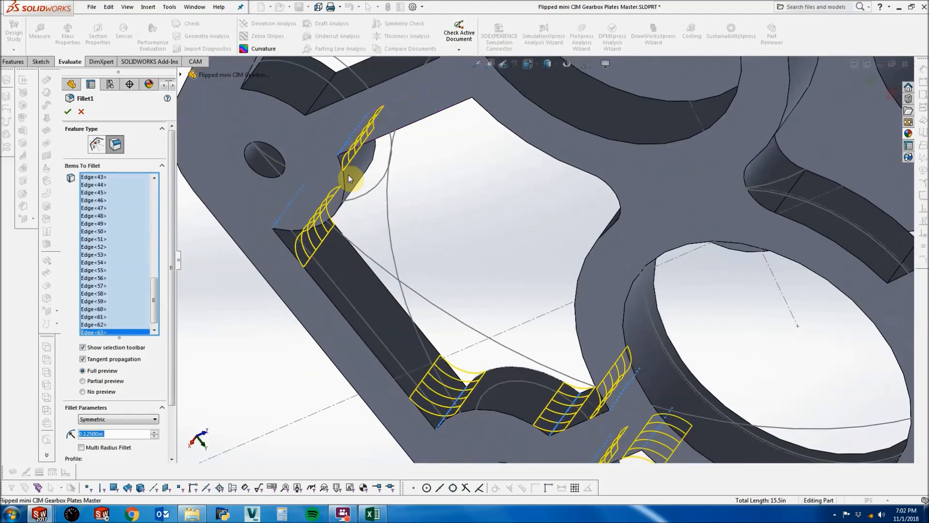
{"action": "left_click", "coordinate": [317, 103]}
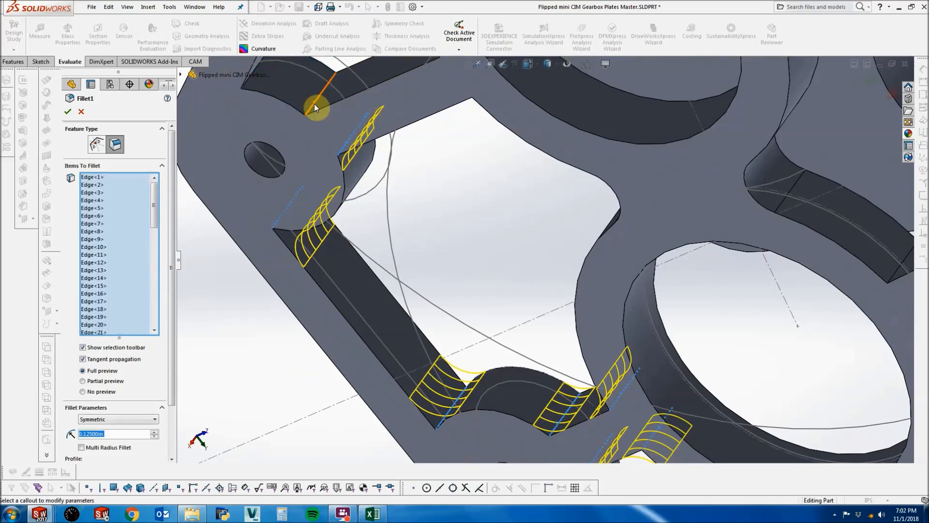
{"action": "middle_click_drag", "start_coordinate": [359, 130], "coordinate": [429, 221]}
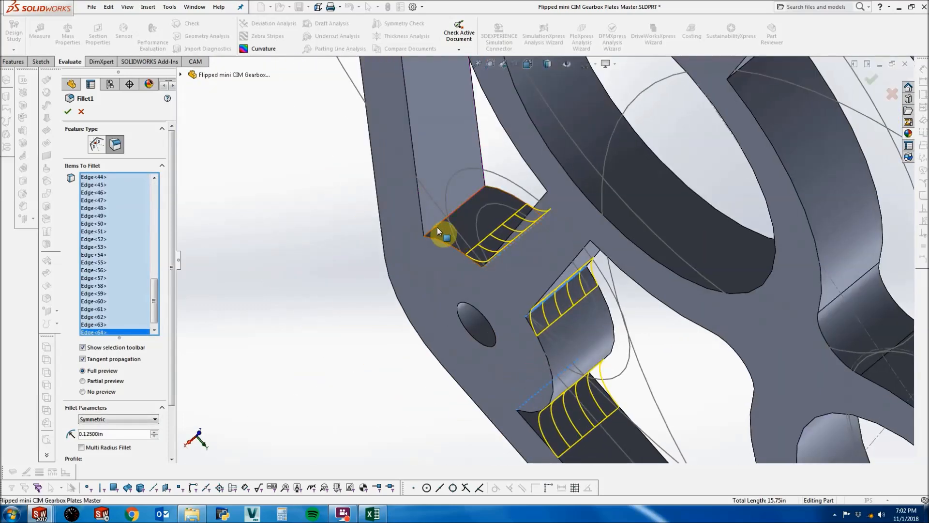
{"action": "left_click", "coordinate": [434, 225]}
{"action": "middle_click_drag", "start_coordinate": [437, 224], "coordinate": [634, 144]}
{"action": "left_click", "coordinate": [629, 138]}
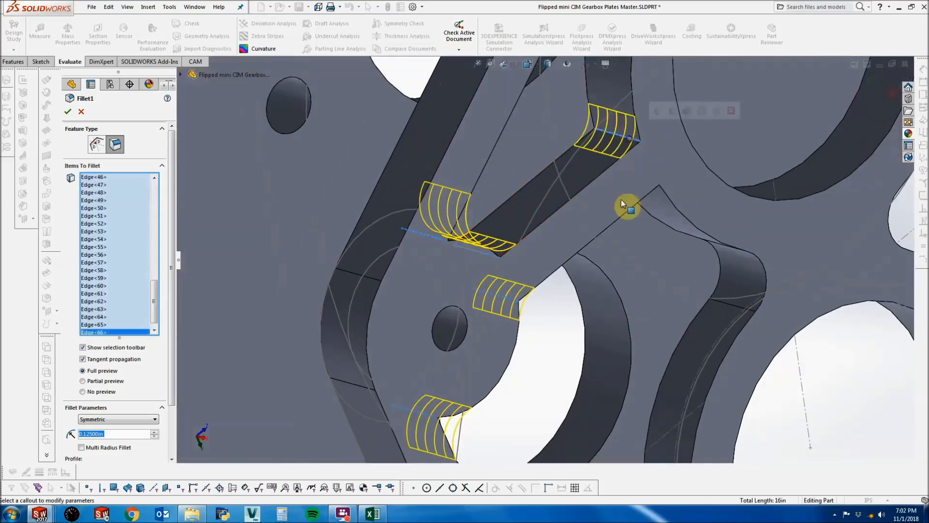
Add the narrow pocket's remaining corner edges where the short web joins the outer rim and the bearing ring.
{"action": "scroll", "coordinate": [586, 141], "scroll_direction": "up", "scroll_amount": 3}
{"action": "scroll", "coordinate": [590, 126], "scroll_direction": "down", "scroll_amount": 3}
{"action": "left_click", "coordinate": [594, 118]}
{"action": "middle_click_drag", "start_coordinate": [594, 118], "coordinate": [563, 69]}
{"action": "left_click", "coordinate": [588, 118]}
{"action": "middle_click_drag", "start_coordinate": [587, 118], "coordinate": [508, 150]}
{"action": "left_click", "coordinate": [585, 118]}
{"action": "left_click", "coordinate": [592, 127]}
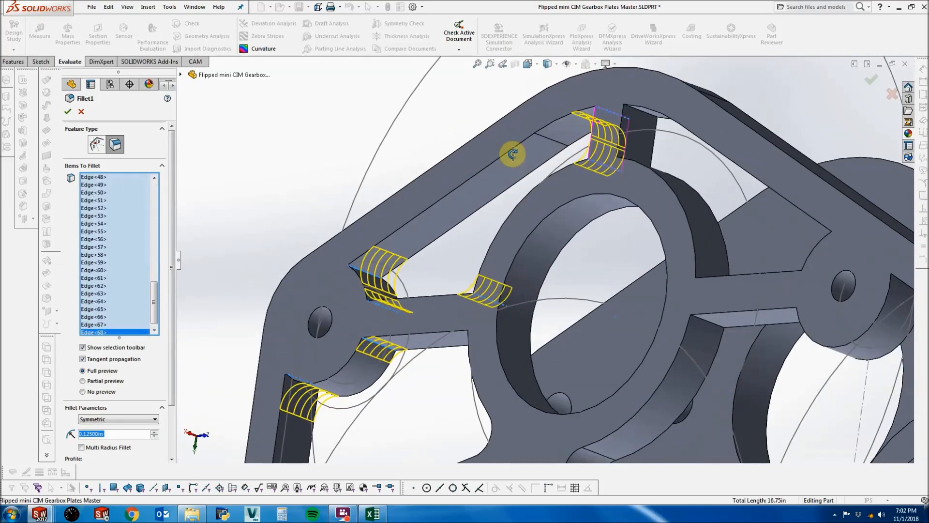
Add the corner edges of the pocket on the web's other side, at the web, the next boss and the rib joining the bearing ring.
{"action": "left_click", "coordinate": [634, 115]}
{"action": "middle_click_drag", "start_coordinate": [634, 116], "coordinate": [693, 221]}
{"action": "left_click", "coordinate": [640, 162]}
{"action": "left_click", "coordinate": [700, 243]}
{"action": "left_click", "coordinate": [698, 244]}
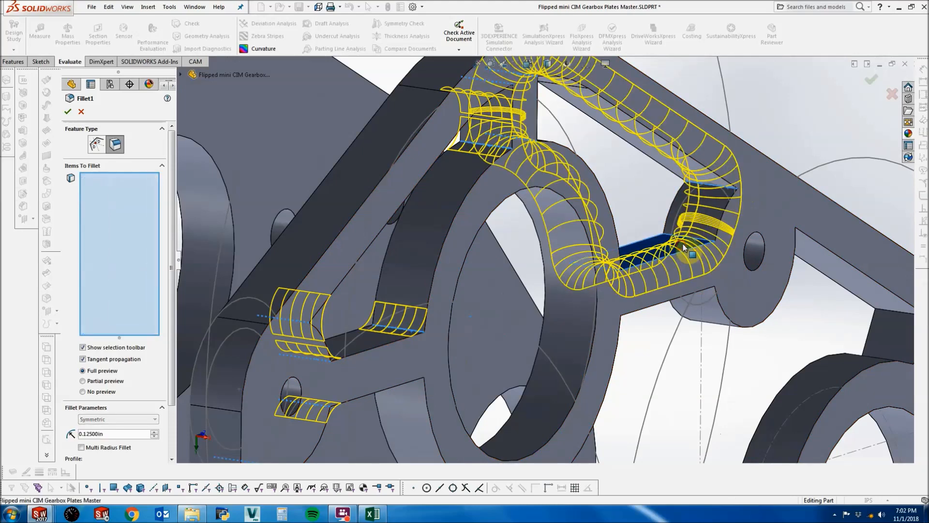
{"action": "left_click", "coordinate": [691, 241]}
{"action": "middle_click_drag", "start_coordinate": [686, 238], "coordinate": [517, 167]}
{"action": "left_click", "coordinate": [562, 273]}
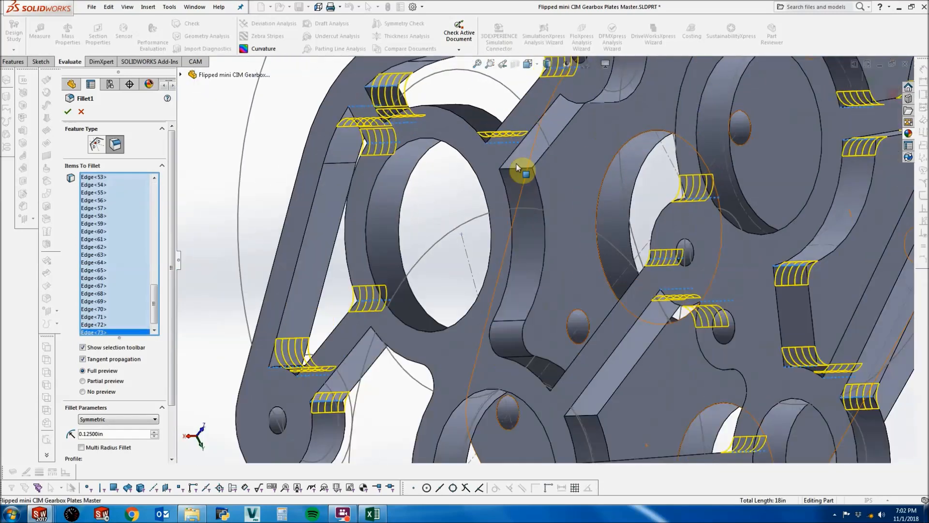
Add the corner edges on that rib's opposite side at the bearing ring and the boss, and apply the fillet.
{"action": "left_click", "coordinate": [515, 174]}
{"action": "middle_click_drag", "start_coordinate": [552, 201], "coordinate": [621, 226]}
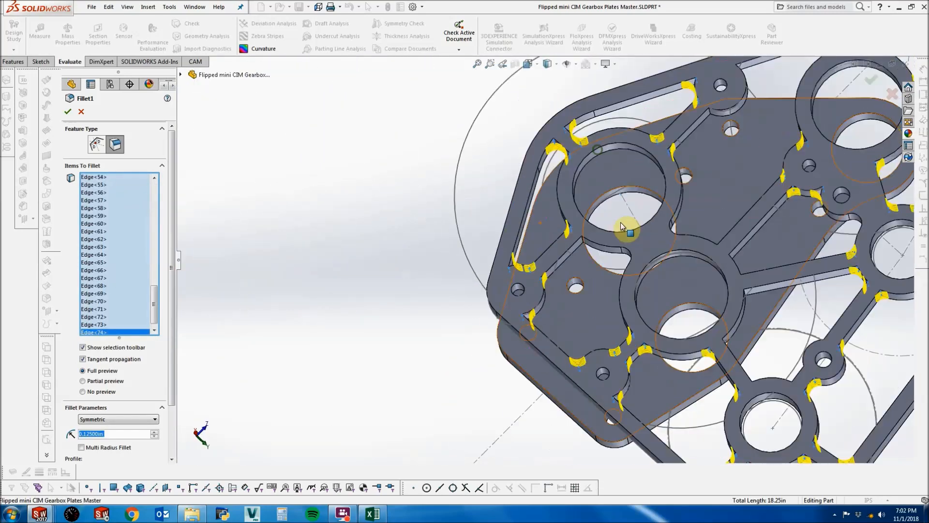
{"action": "scroll", "coordinate": [708, 134], "scroll_direction": "down", "scroll_amount": 3}
{"action": "left_click", "coordinate": [714, 128]}
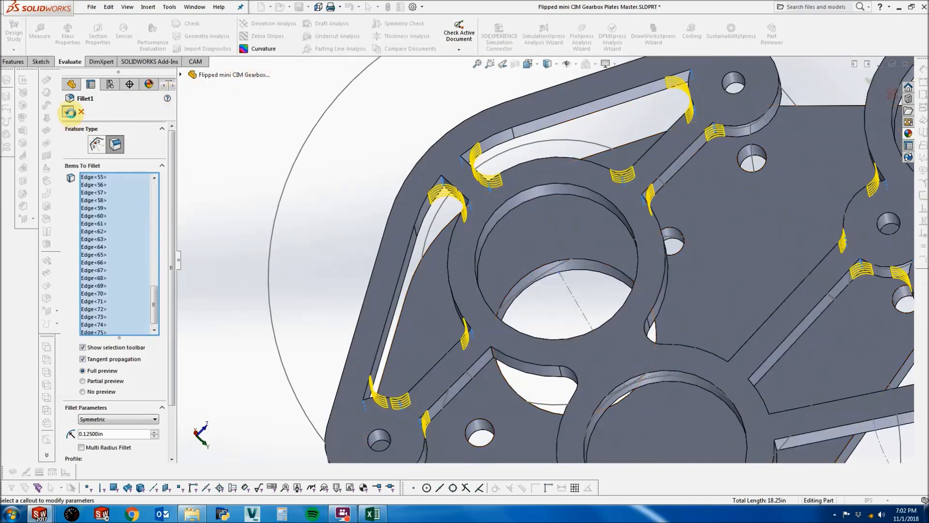
{"action": "left_click", "coordinate": [71, 112]}
Reopen Fillet1 and add the missed corner edges at the corner boss rib's bearing ring junction and where the next boss meets the outer rim.
{"action": "right_click", "coordinate": [88, 323]}
{"action": "left_click", "coordinate": [97, 268]}
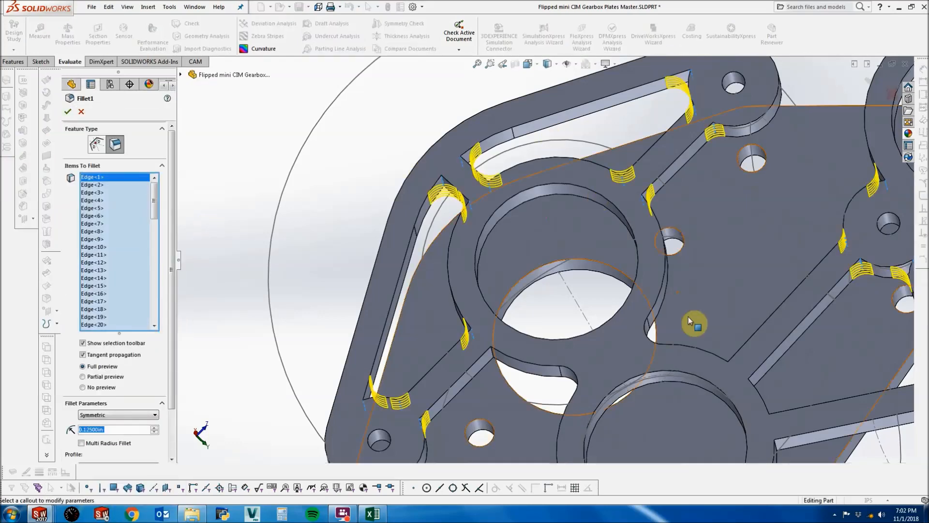
{"action": "left_click", "coordinate": [492, 355]}
{"action": "middle_click_drag", "start_coordinate": [612, 291], "coordinate": [694, 129]}
{"action": "scroll", "coordinate": [695, 129], "scroll_direction": "down", "scroll_amount": 3}
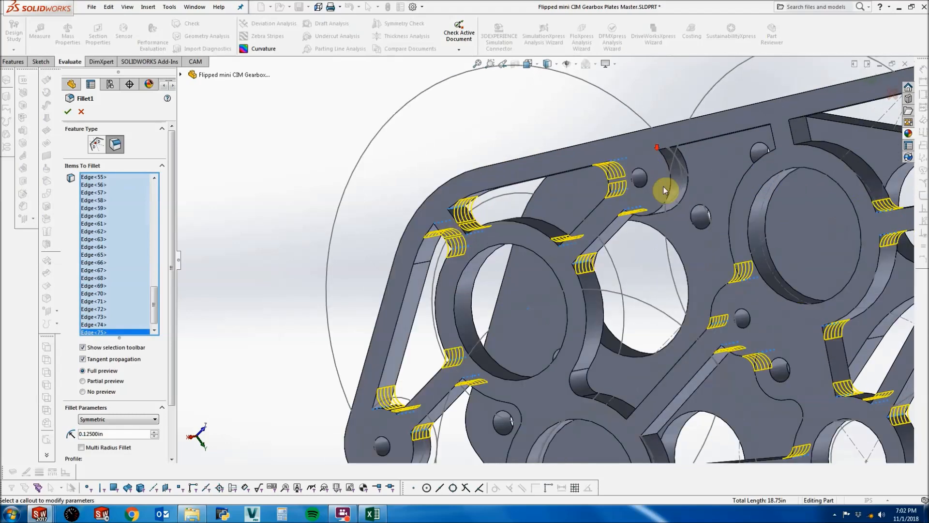
{"action": "middle_click_drag", "start_coordinate": [675, 178], "coordinate": [751, 112]}
{"action": "left_click", "coordinate": [669, 150]}
Try to add the two close corner edges where the outer rim meets the next bearing ring, and deselect them again.
{"action": "left_click", "coordinate": [775, 74]}
{"action": "middle_click_drag", "start_coordinate": [775, 73], "coordinate": [799, 117]}
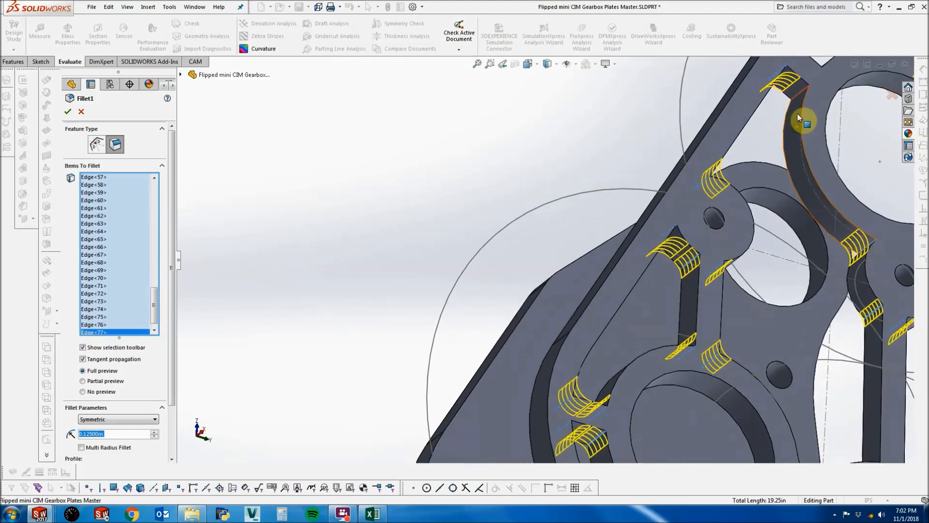
{"action": "left_click", "coordinate": [802, 96]}
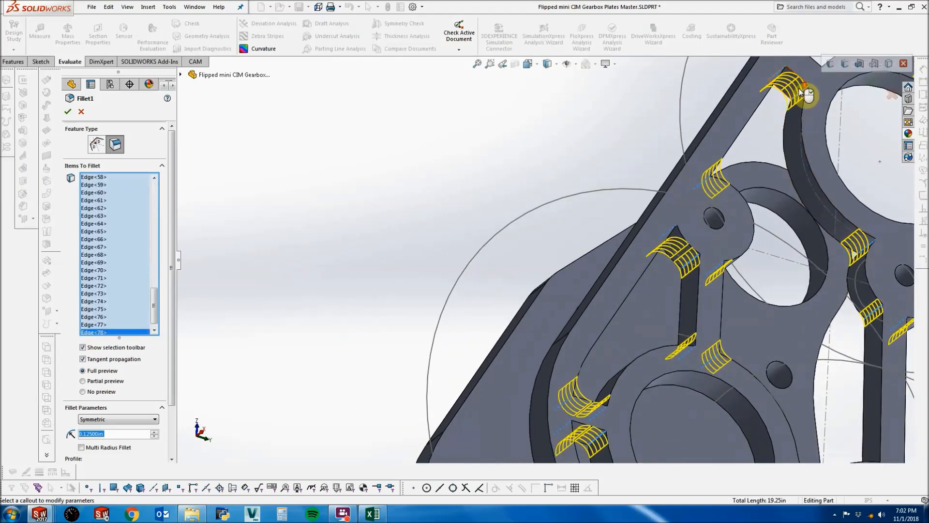
{"action": "scroll", "coordinate": [748, 130], "scroll_direction": "down", "scroll_amount": 3}
{"action": "left_click", "coordinate": [758, 125]}
{"action": "middle_click_drag", "start_coordinate": [758, 125], "coordinate": [711, 118]}
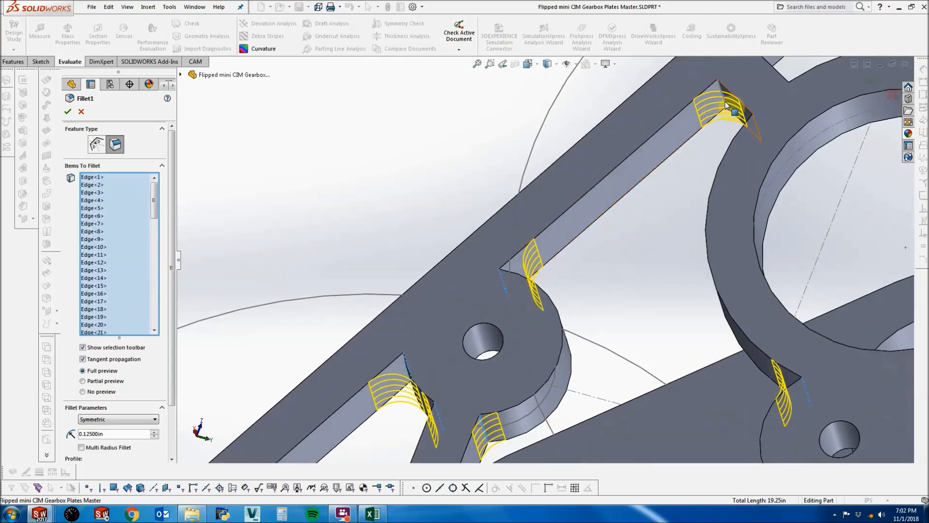
{"action": "left_click", "coordinate": [725, 102]}
{"action": "left_click", "coordinate": [723, 100]}
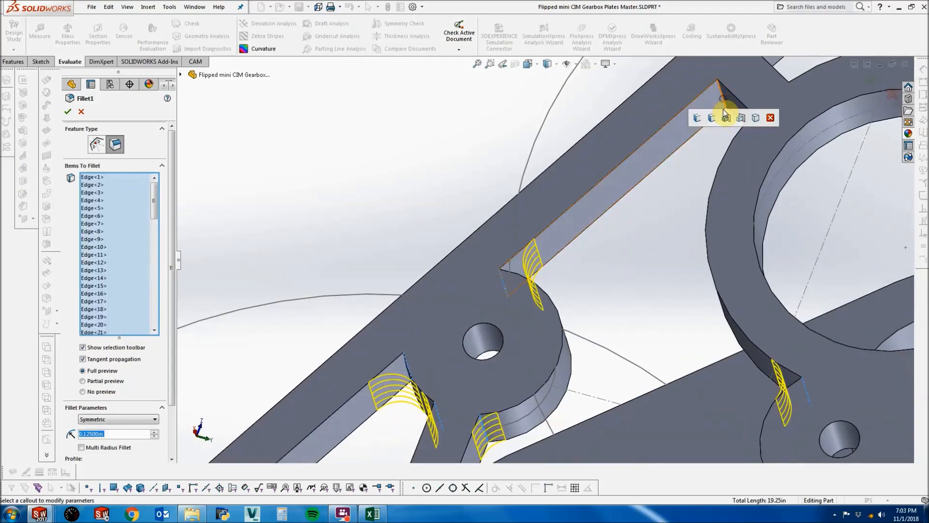
Add the central pocket's corner edges on the lower small bearing ring, at the boss's neck and at the rib to the large ring.
{"action": "scroll", "coordinate": [719, 203], "scroll_direction": "up", "scroll_amount": 3}
{"action": "middle_click_drag", "start_coordinate": [721, 226], "coordinate": [748, 274]}
{"action": "scroll", "coordinate": [698, 155], "scroll_direction": "up", "scroll_amount": 4}
{"action": "scroll", "coordinate": [698, 172], "scroll_direction": "up", "scroll_amount": 2}
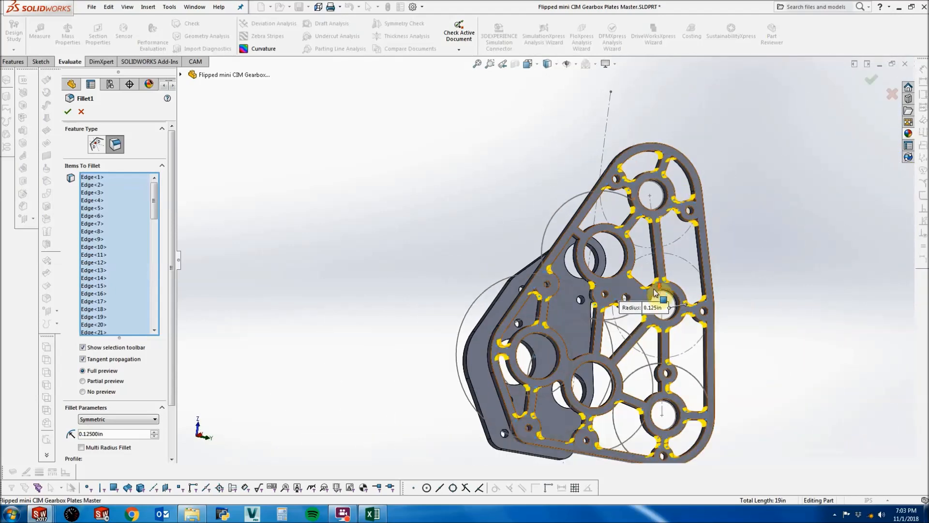
{"action": "scroll", "coordinate": [589, 361], "scroll_direction": "down", "scroll_amount": 8}
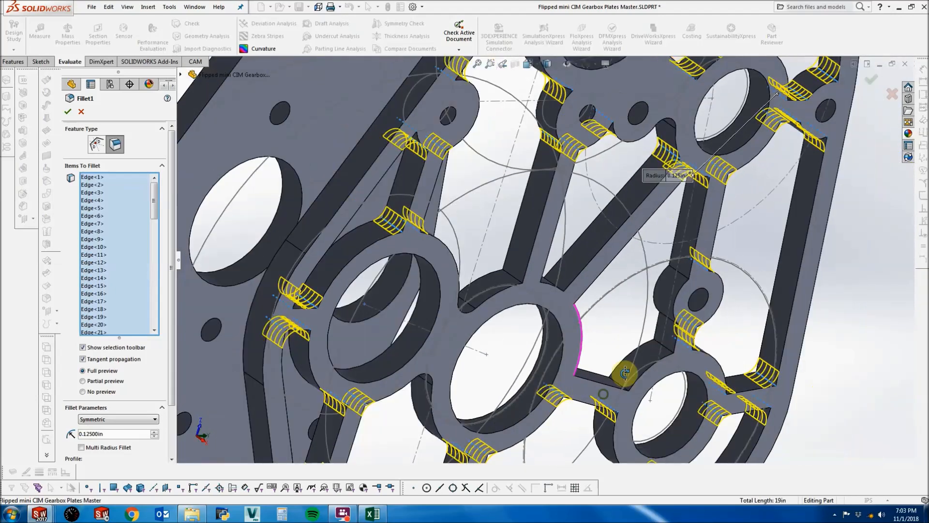
{"action": "left_click", "coordinate": [623, 382]}
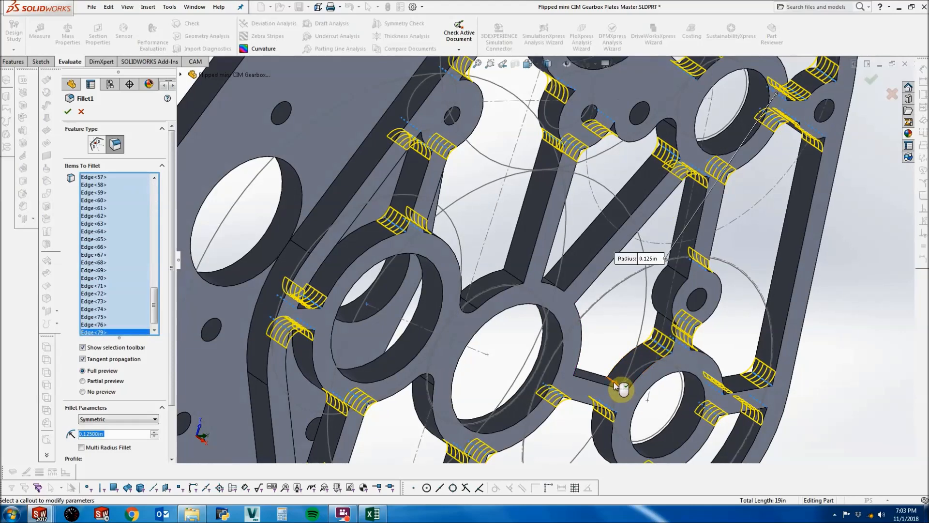
{"action": "scroll", "coordinate": [614, 382], "scroll_direction": "down", "scroll_amount": 2}
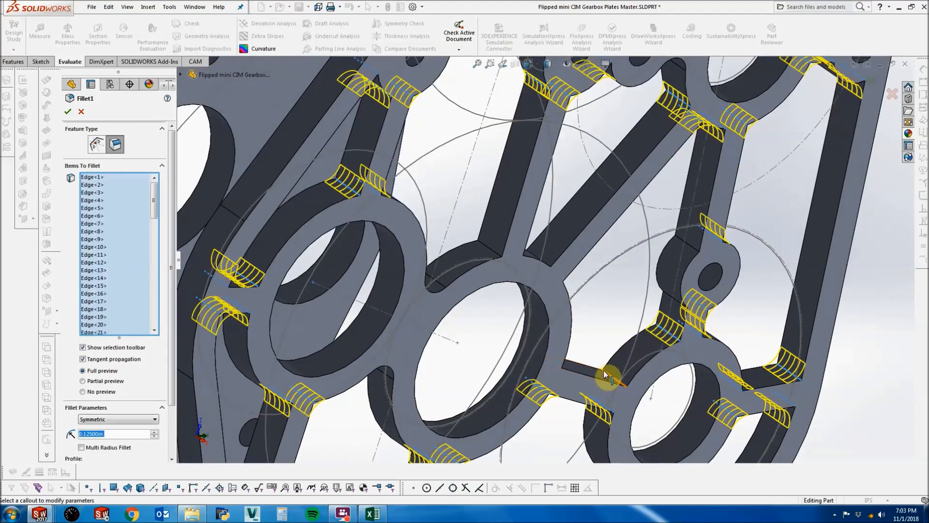
Add the same pocket's remaining corner edges at the small boss on the rib, the large ring and the foot of the diagonal rib.
{"action": "middle_click_drag", "start_coordinate": [618, 360], "coordinate": [573, 296]}
{"action": "left_click", "coordinate": [676, 266]}
{"action": "left_click", "coordinate": [702, 232]}
{"action": "left_click", "coordinate": [576, 308]}
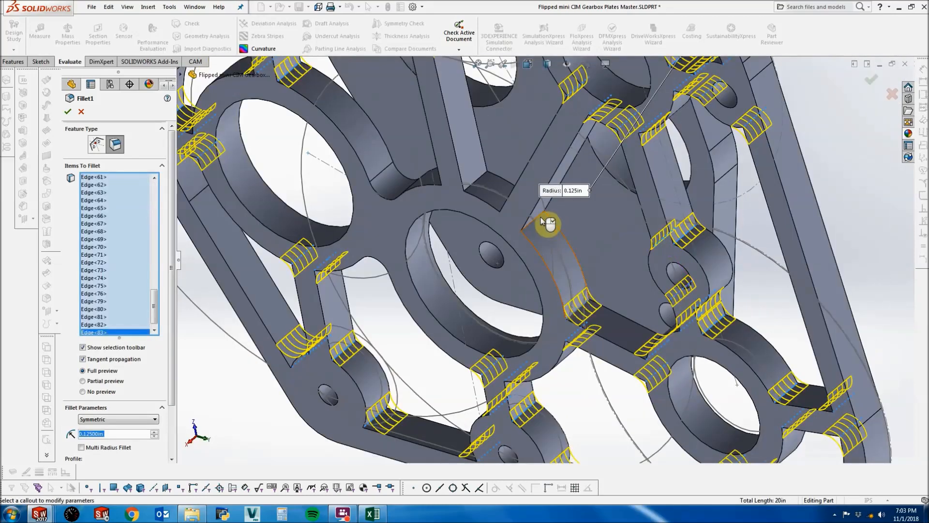
{"action": "left_click", "coordinate": [543, 219]}
{"action": "middle_click_drag", "start_coordinate": [543, 218], "coordinate": [542, 198]}
{"action": "scroll", "coordinate": [542, 198], "scroll_direction": "down", "scroll_amount": 2}
{"action": "left_click", "coordinate": [534, 201]}
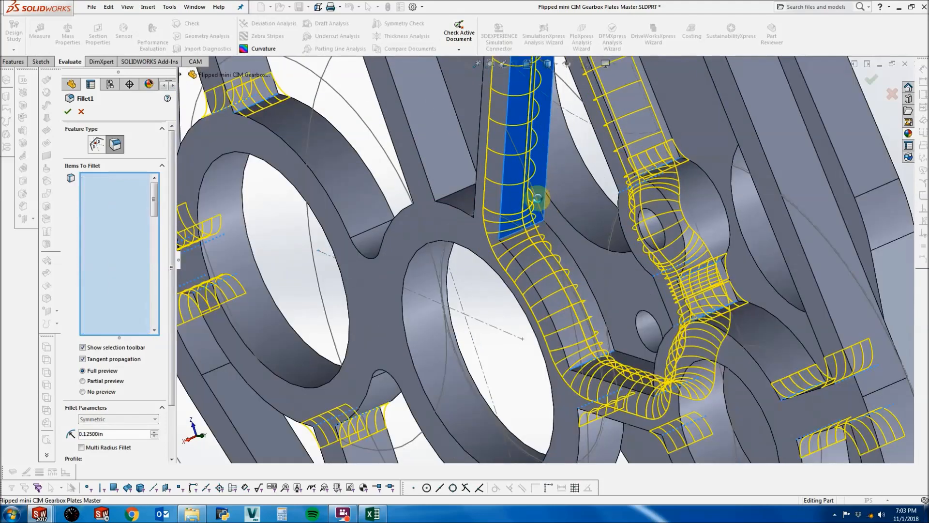
{"action": "left_click", "coordinate": [532, 230]}
Add the two corner edges at the large ring end of the narrow pocket between the diagonal rib and the neighbouring rib.
{"action": "middle_click_drag", "start_coordinate": [528, 220], "coordinate": [499, 198]}
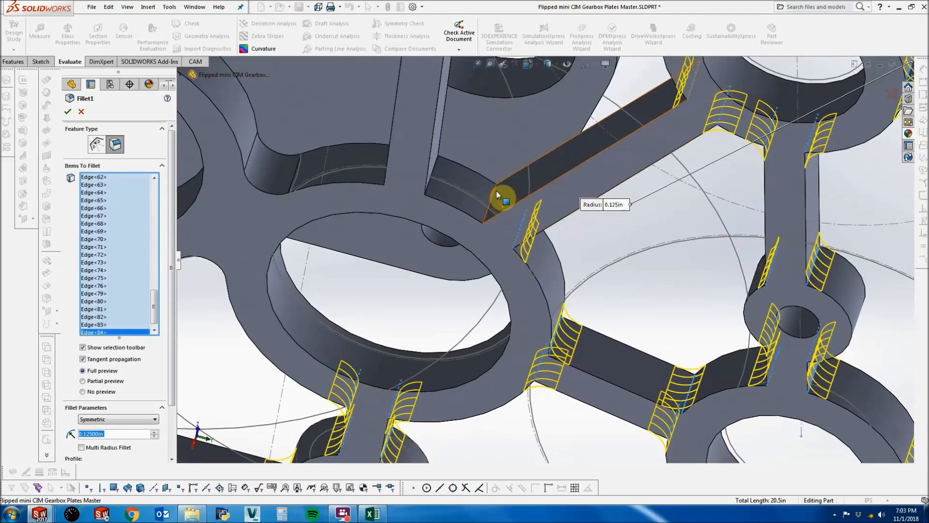
{"action": "left_click", "coordinate": [438, 191]}
{"action": "left_click", "coordinate": [438, 170]}
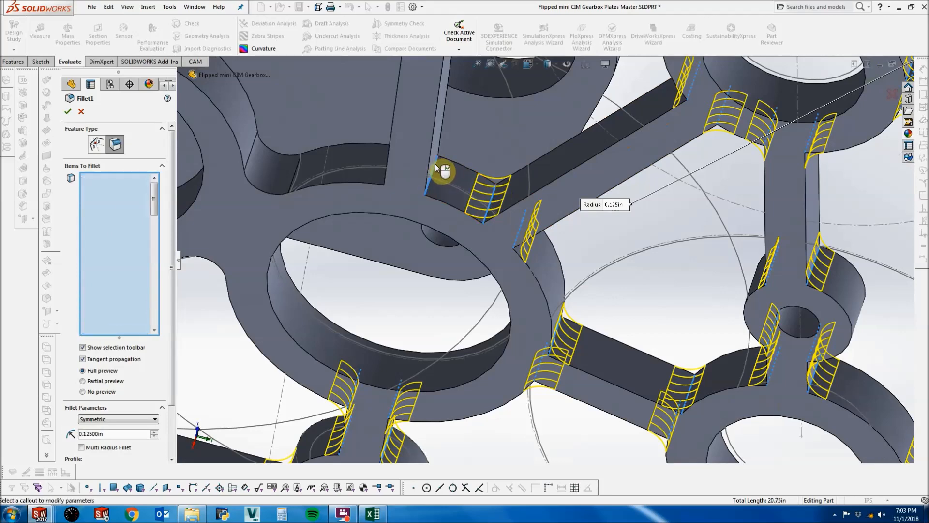
Add the corner edge on the neighbouring rib's far side where it joins the large ring.
{"action": "middle_click_drag", "start_coordinate": [521, 199], "coordinate": [546, 116]}
{"action": "scroll", "coordinate": [549, 117], "scroll_direction": "up", "scroll_amount": 5}
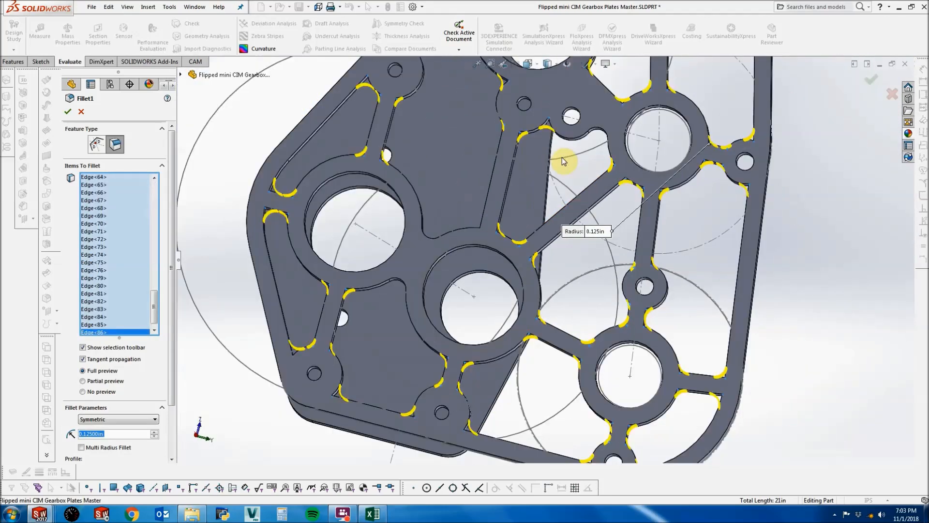
{"action": "middle_click_drag", "start_coordinate": [518, 234], "coordinate": [539, 285]}
{"action": "scroll", "coordinate": [539, 284], "scroll_direction": "down", "scroll_amount": 2}
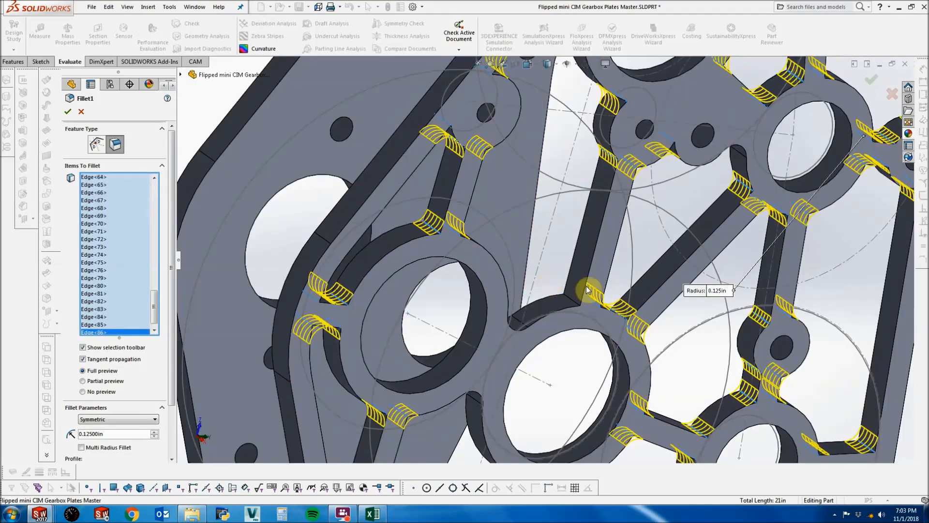
{"action": "left_click", "coordinate": [572, 300]}
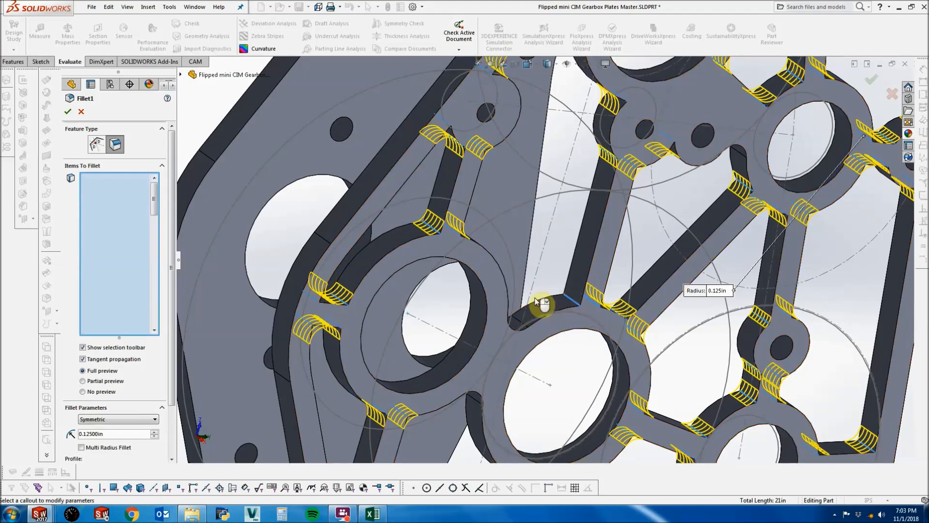
Finish editing the 0.125 in fillet on the pocket corner edges and check the whole plate.
{"action": "scroll", "coordinate": [523, 281], "scroll_direction": "down", "scroll_amount": 1}
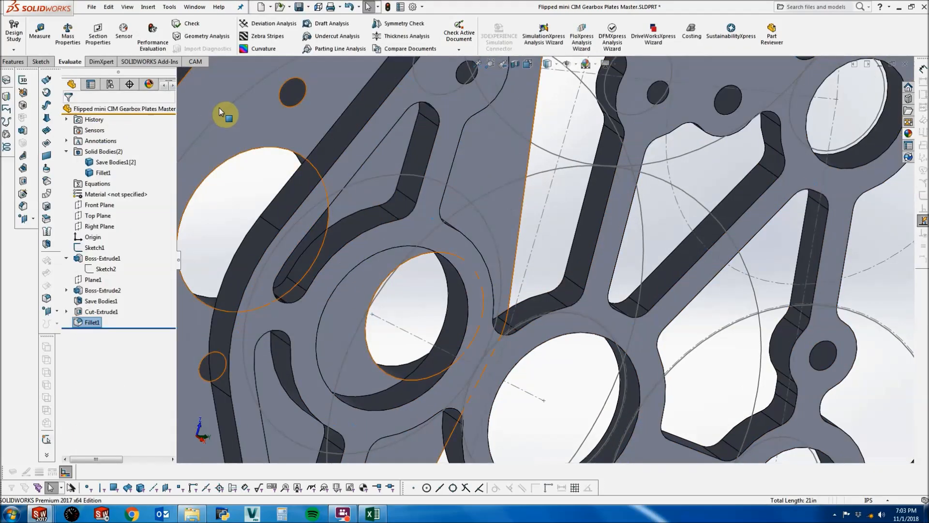
{"action": "scroll", "coordinate": [311, 292], "scroll_direction": "up", "scroll_amount": 3}
{"action": "scroll", "coordinate": [535, 304], "scroll_direction": "up", "scroll_amount": 4}
{"action": "middle_click_drag", "start_coordinate": [535, 305], "coordinate": [591, 285]}
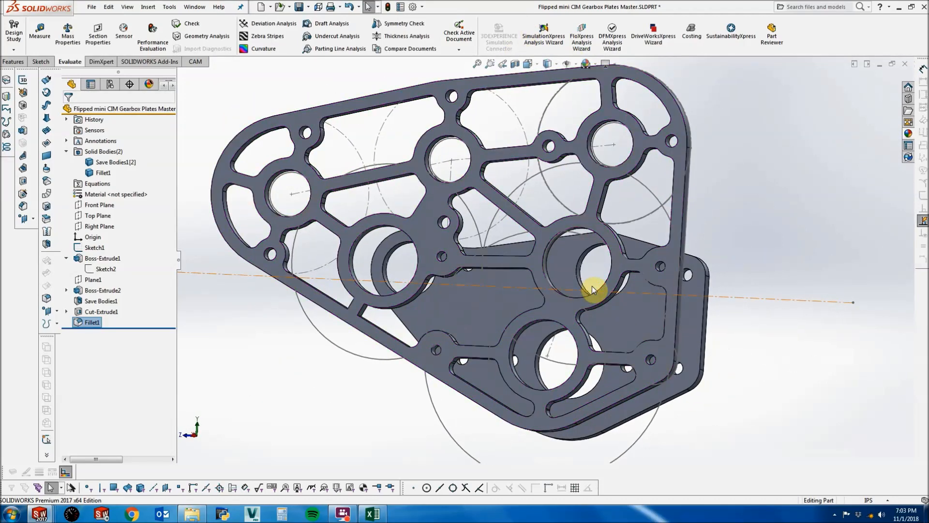
Open the sketch of the pocket cut for editing.
{"action": "scroll", "coordinate": [432, 263], "scroll_direction": "down", "scroll_amount": 4}
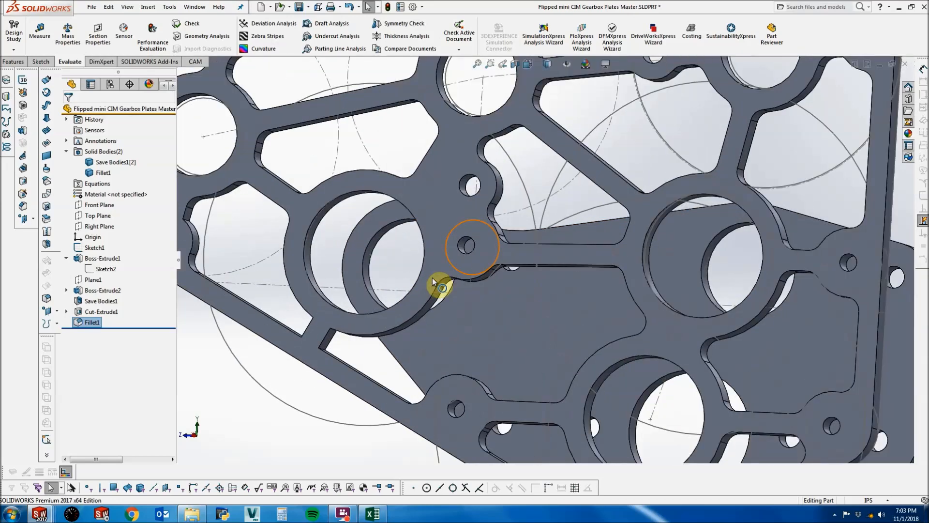
{"action": "left_click", "coordinate": [66, 312]}
{"action": "right_click", "coordinate": [94, 322]}
{"action": "left_click", "coordinate": [99, 291]}
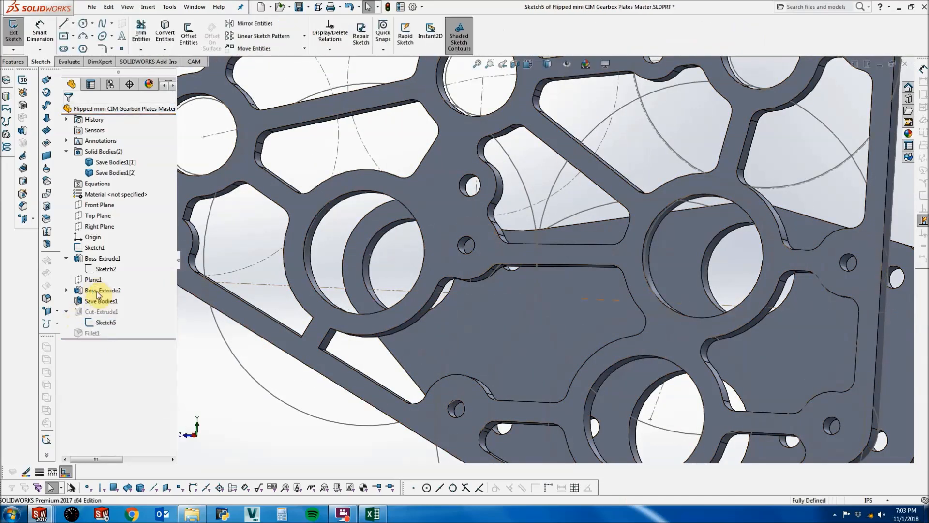
Draw two lines from the lower small boss's arc to the large ring area, one on each side of the 100° construction line.
{"action": "left_click", "coordinate": [63, 25]}
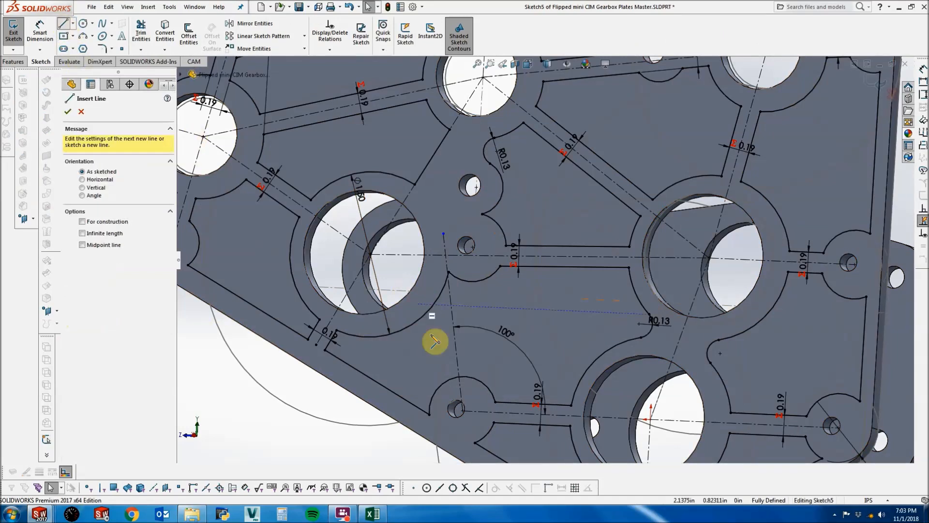
{"action": "left_click", "coordinate": [475, 376]}
{"action": "scroll", "coordinate": [476, 292], "scroll_direction": "down", "scroll_amount": 2}
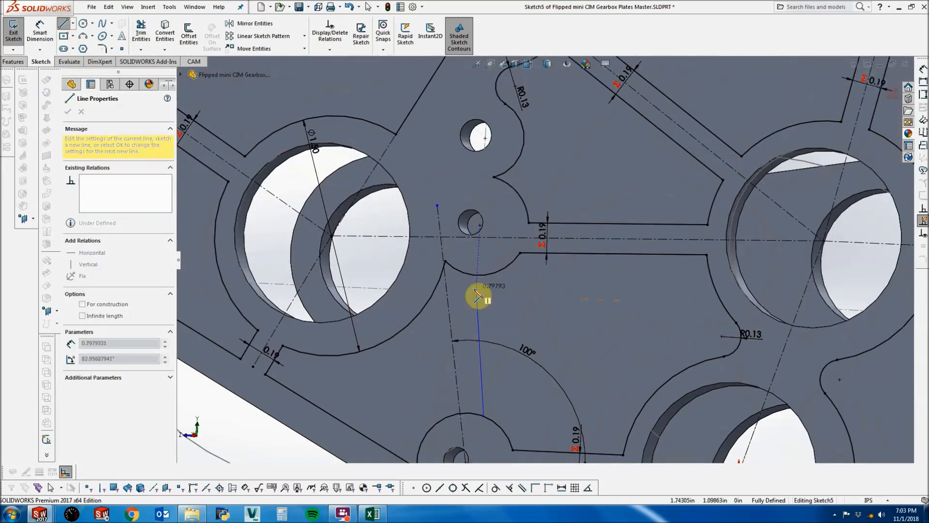
{"action": "left_click", "coordinate": [463, 273]}
{"action": "double_click", "coordinate": [501, 295]}
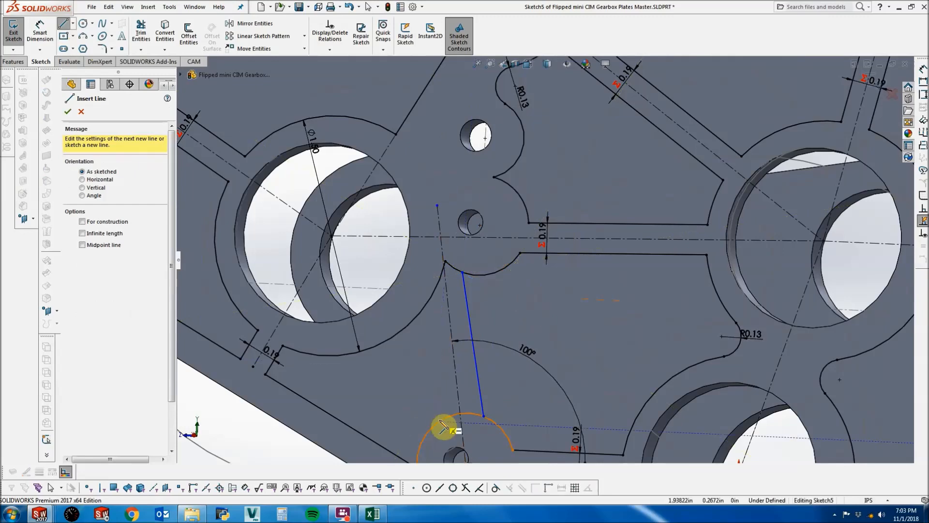
{"action": "left_click", "coordinate": [438, 420]}
{"action": "left_click", "coordinate": [417, 317]}
{"action": "key", "text": "Escape"}
Make the two new lines parallel to the construction line between them and symmetric about it.
{"action": "left_click", "coordinate": [425, 335]}
{"action": "left_click", "coordinate": [421, 337]}
{"action": "left_click", "coordinate": [449, 317], "text": "ctrl"}
{"action": "left_click", "coordinate": [471, 309], "text": "ctrl"}
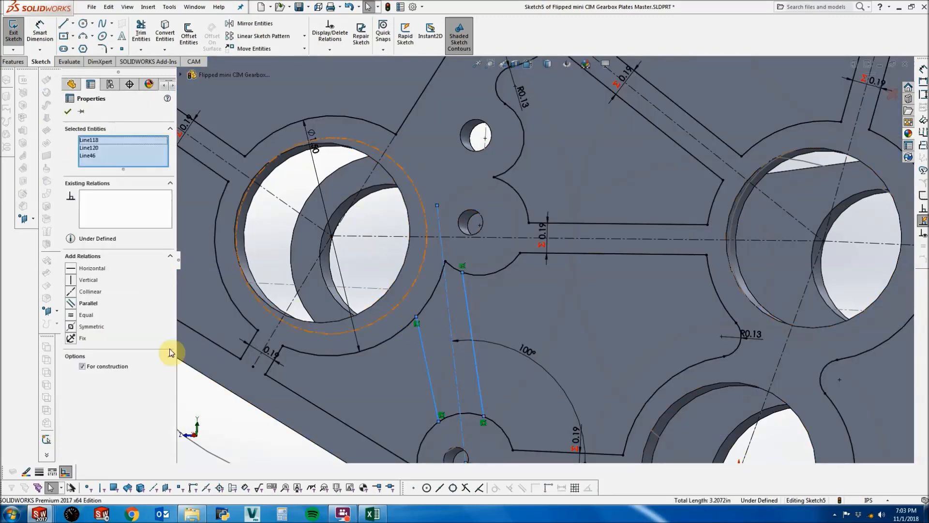
{"action": "left_click", "coordinate": [88, 302]}
{"action": "key", "text": "Escape"}
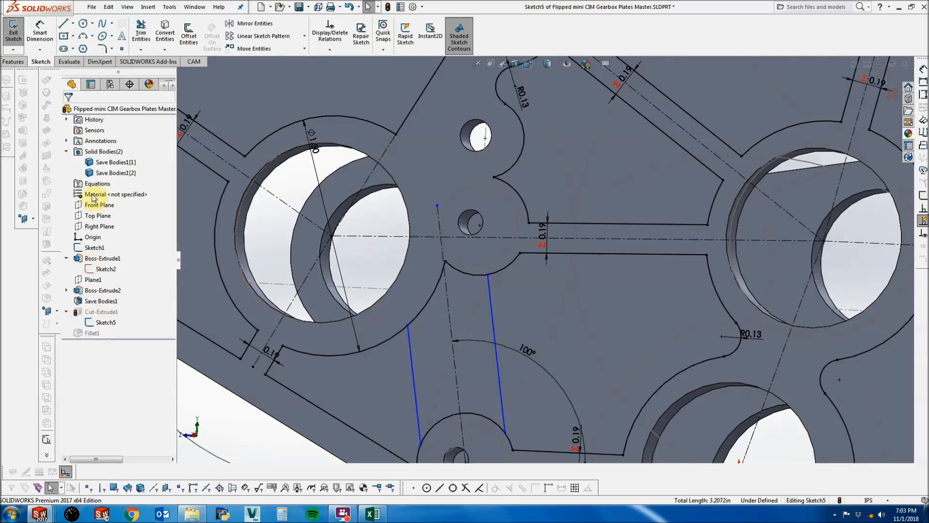
Trim away the arc segments between the two rib lines at the upper ring and the lower small boss.
{"action": "left_click", "coordinate": [141, 31]}
{"action": "scroll", "coordinate": [317, 177], "scroll_direction": "down", "scroll_amount": 1}
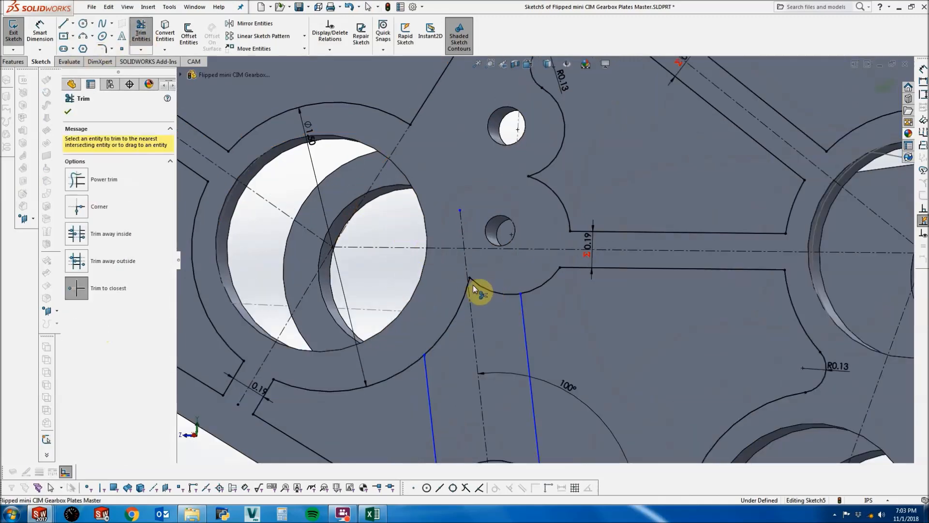
{"action": "left_click", "coordinate": [467, 290]}
{"action": "scroll", "coordinate": [527, 385], "scroll_direction": "up", "scroll_amount": 1}
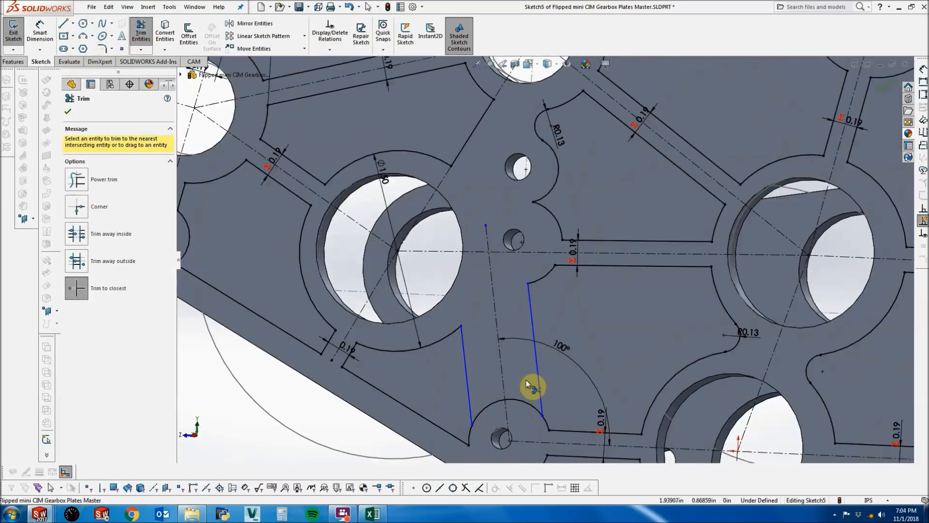
{"action": "left_click", "coordinate": [477, 406]}
{"action": "key", "text": "Escape"}
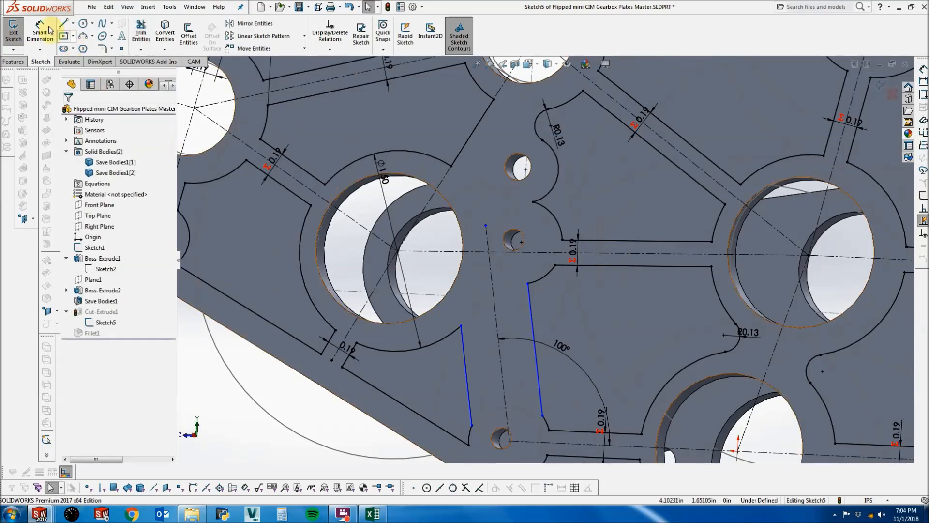
Dimension the distance between the two rib lines as 0.19 in and exit the sketch.
{"action": "left_click", "coordinate": [467, 373]}
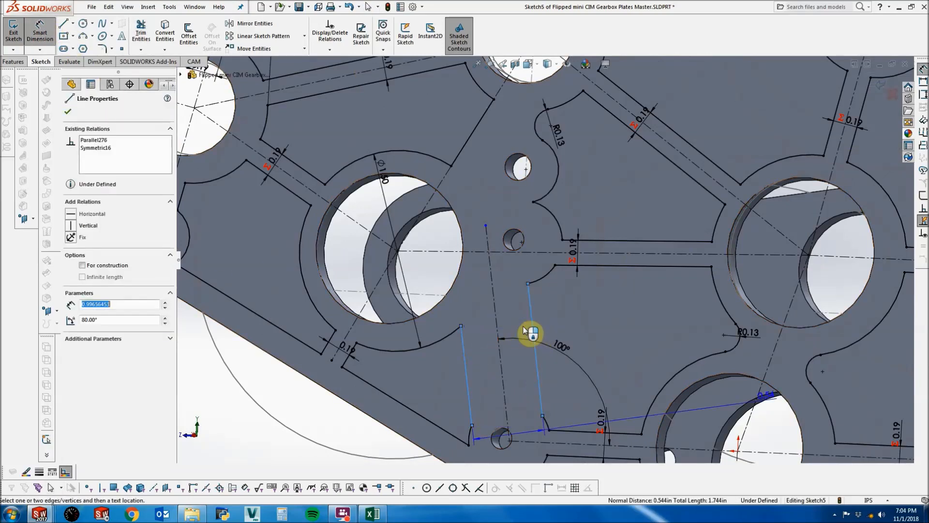
{"action": "left_click", "coordinate": [525, 335]}
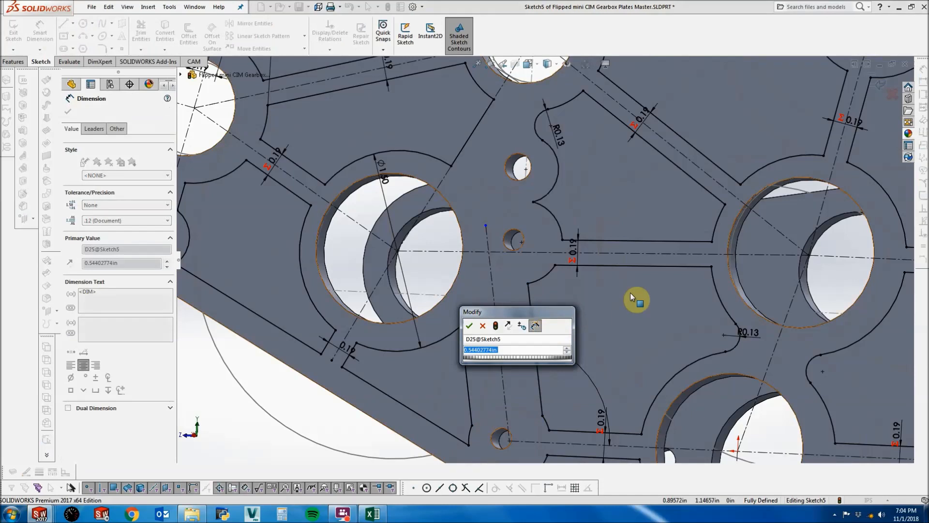
{"action": "type", "text": "0.19"}
{"action": "key", "text": "Return"}
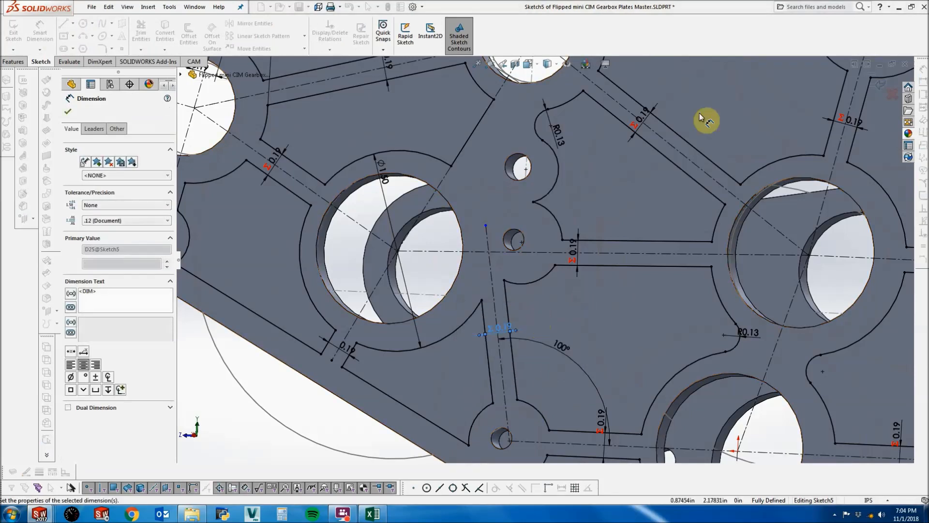
{"action": "left_click", "coordinate": [871, 83]}
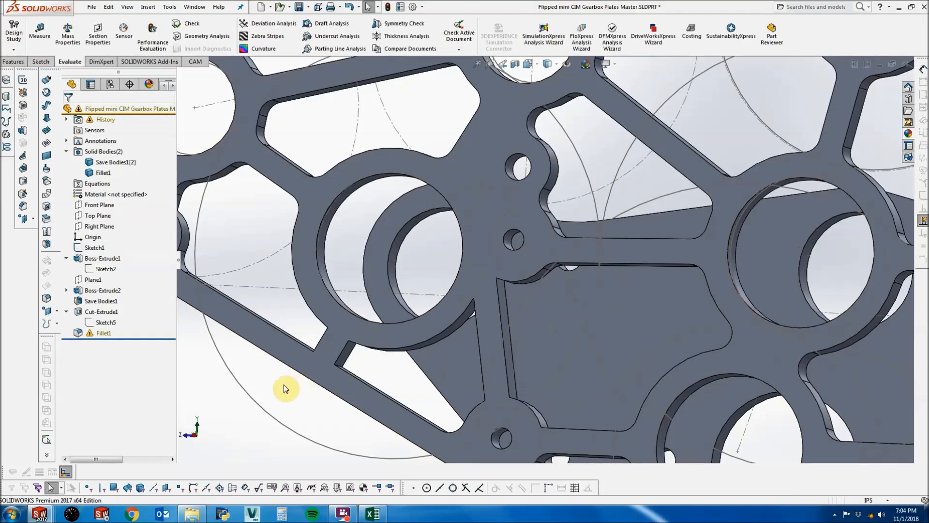
Reopen Fillet1 and remove the missing edges 29 and 74 from its items to fillet.
{"action": "right_click", "coordinate": [90, 333]}
{"action": "left_click", "coordinate": [91, 218]}
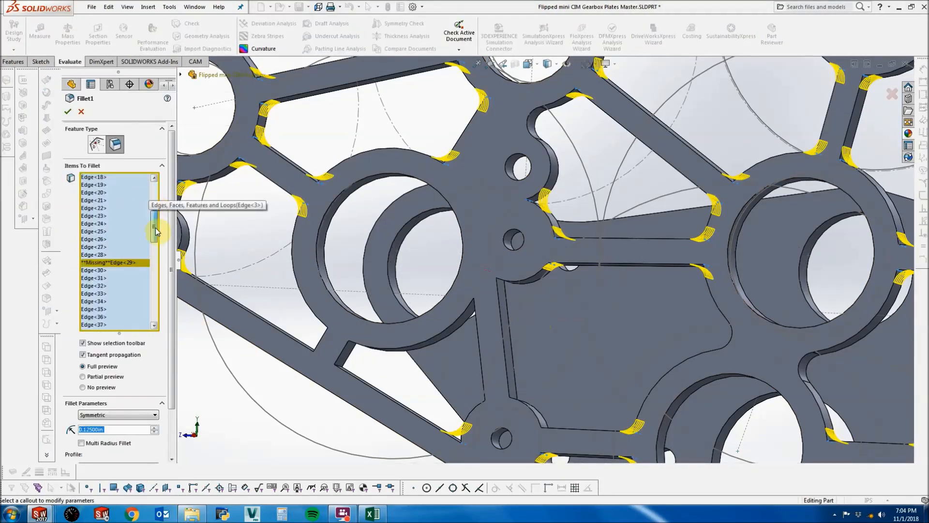
{"action": "right_click", "coordinate": [137, 213]}
{"action": "left_click", "coordinate": [196, 243]}
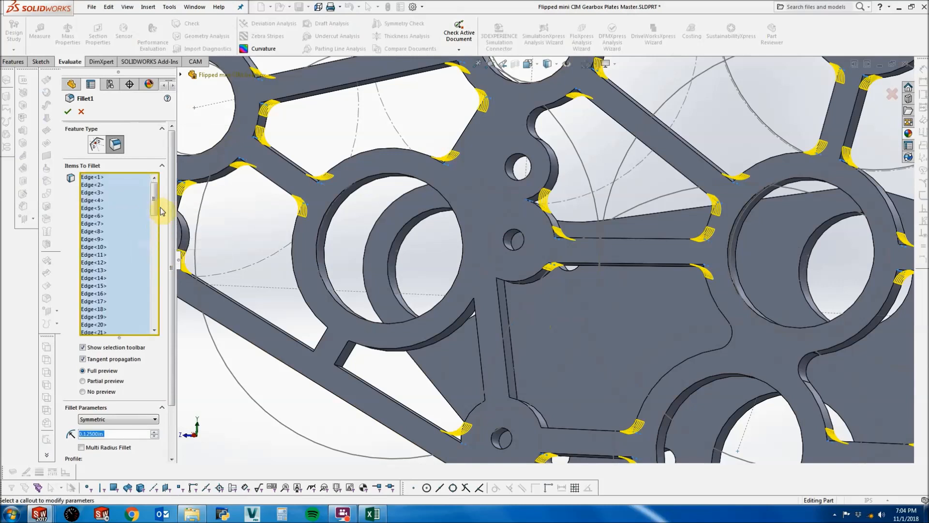
{"action": "left_click_drag", "start_coordinate": [155, 212], "coordinate": [163, 309]}
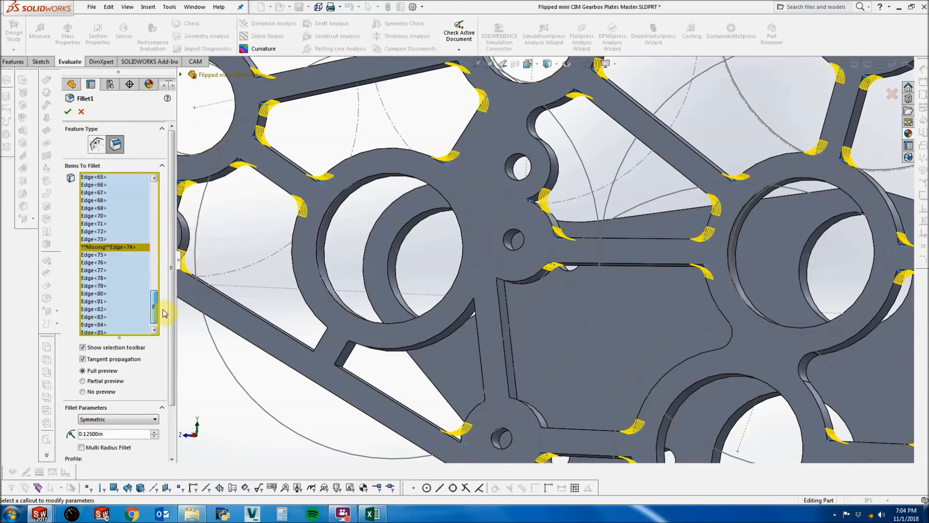
{"action": "right_click", "coordinate": [120, 239]}
{"action": "left_click", "coordinate": [140, 264]}
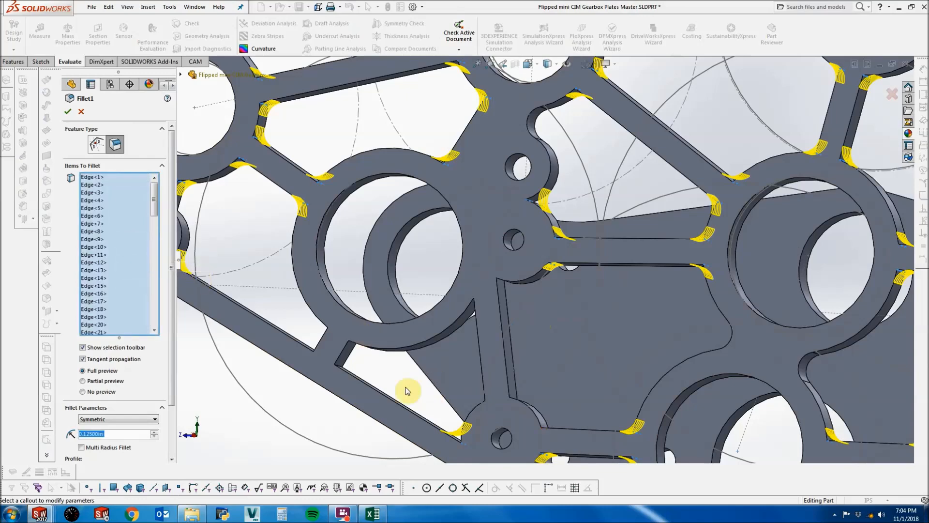
Add the new rib's two corner edges in the narrow outer pocket and its central pocket corner edge at the upper end.
{"action": "middle_click_drag", "start_coordinate": [371, 370], "coordinate": [743, 292]}
{"action": "left_click", "coordinate": [708, 395]}
{"action": "left_click", "coordinate": [704, 295]}
{"action": "left_click", "coordinate": [768, 295]}
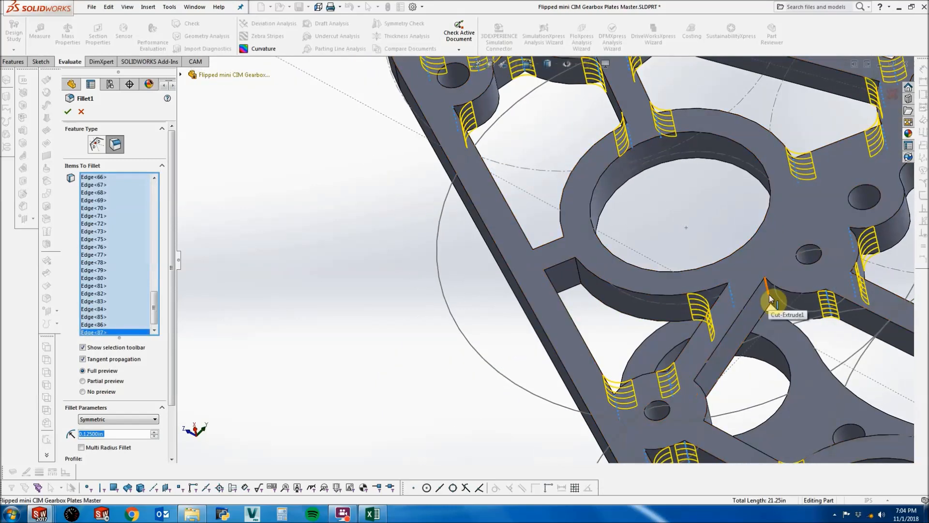
{"action": "middle_click_drag", "start_coordinate": [753, 373], "coordinate": [713, 393]}
{"action": "middle_click_drag", "start_coordinate": [630, 397], "coordinate": [655, 398]}
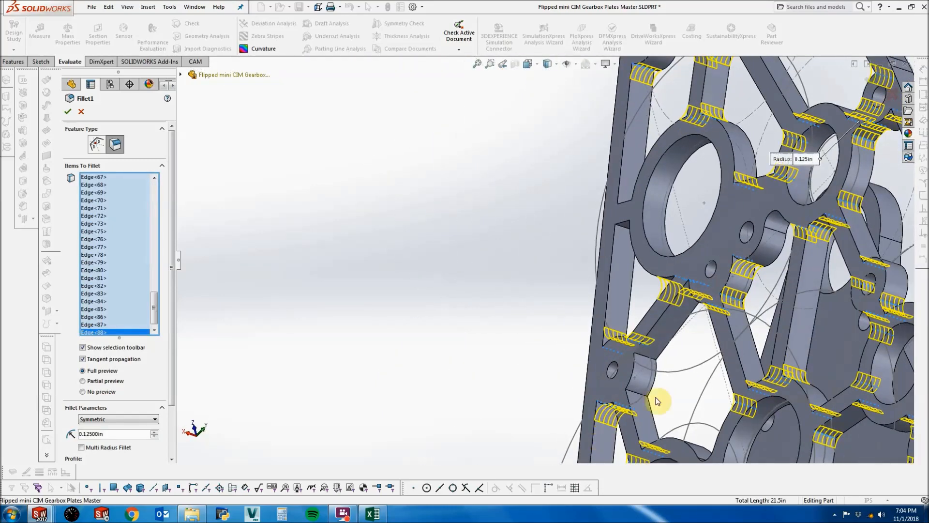
Add the new rib's central pocket corner edge at the lower small boss and accept the 0.125 in fillet.
{"action": "left_click", "coordinate": [644, 381]}
{"action": "scroll", "coordinate": [645, 381], "scroll_direction": "down", "scroll_amount": 3}
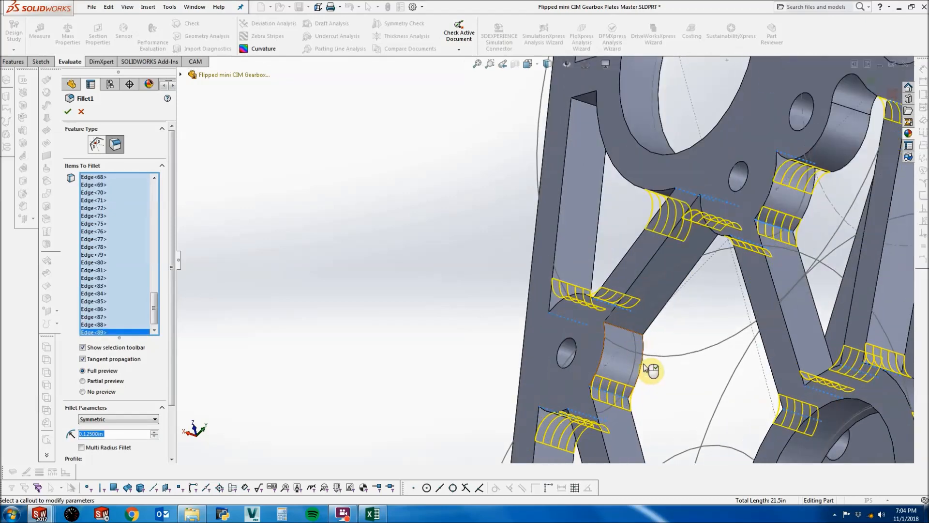
{"action": "left_click", "coordinate": [621, 333]}
{"action": "scroll", "coordinate": [633, 331], "scroll_direction": "down", "scroll_amount": 2}
{"action": "middle_click_drag", "start_coordinate": [634, 331], "coordinate": [767, 319]}
{"action": "scroll", "coordinate": [768, 320], "scroll_direction": "up", "scroll_amount": 2}
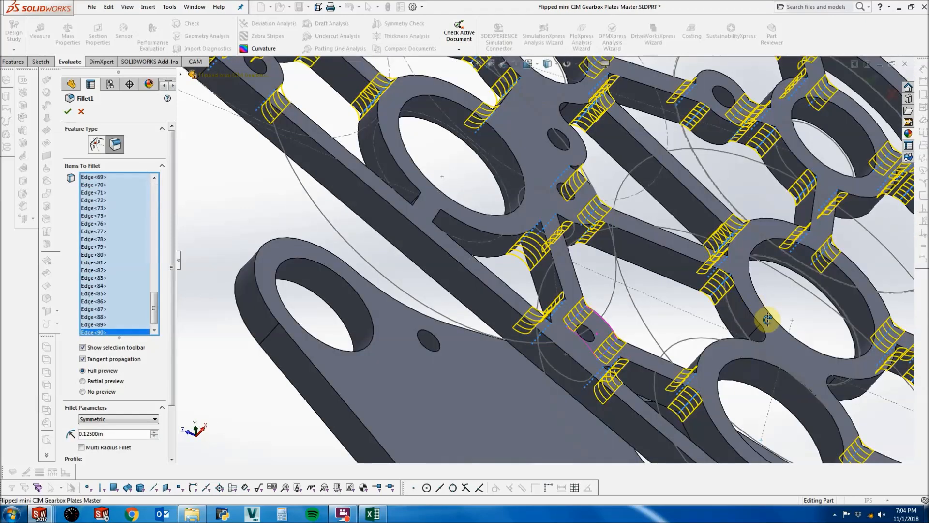
{"action": "scroll", "coordinate": [722, 428], "scroll_direction": "up", "scroll_amount": 3}
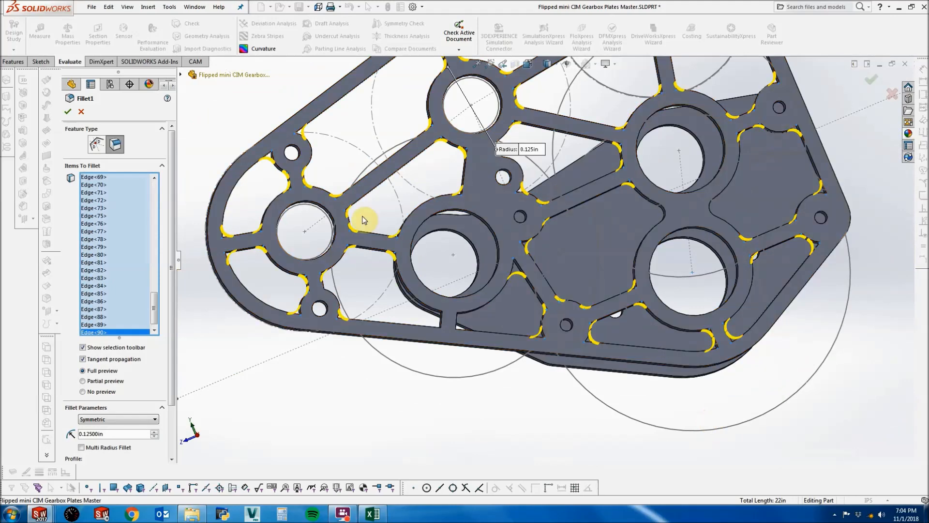
{"action": "left_click", "coordinate": [67, 112]}
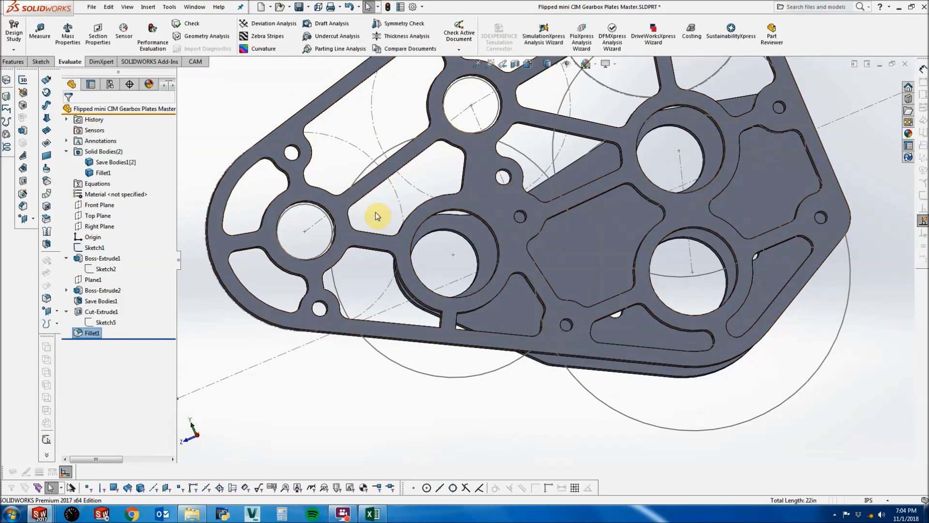
Hide Sketch1 so its layout circles and centrelines no longer overlay the plates.
{"action": "mouse_move", "coordinate": [561, 160]}
{"action": "middle_mouse_down"}
{"action": "mouse_move", "coordinate": [546, 180]}
{"action": "mouse_move", "coordinate": [573, 162]}
{"action": "middle_mouse_up"}
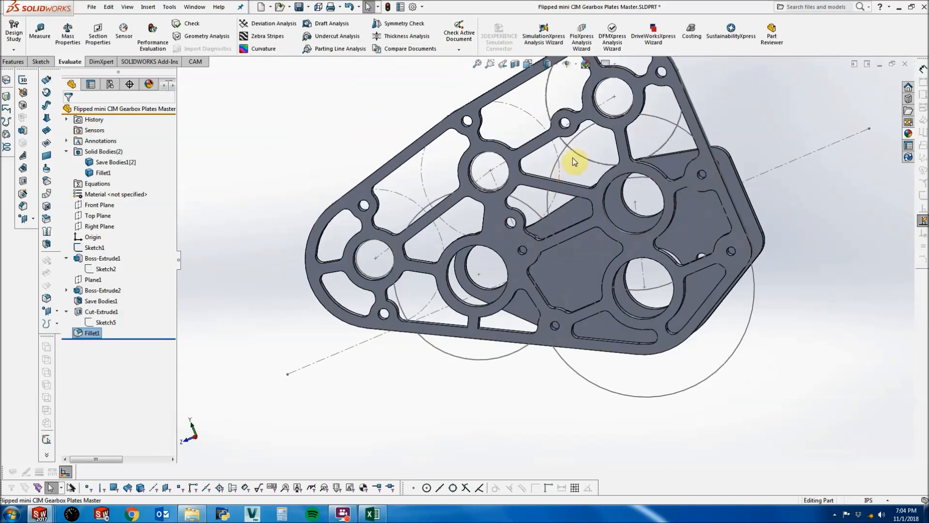
{"action": "right_click", "coordinate": [94, 248]}
{"action": "left_click", "coordinate": [87, 228]}
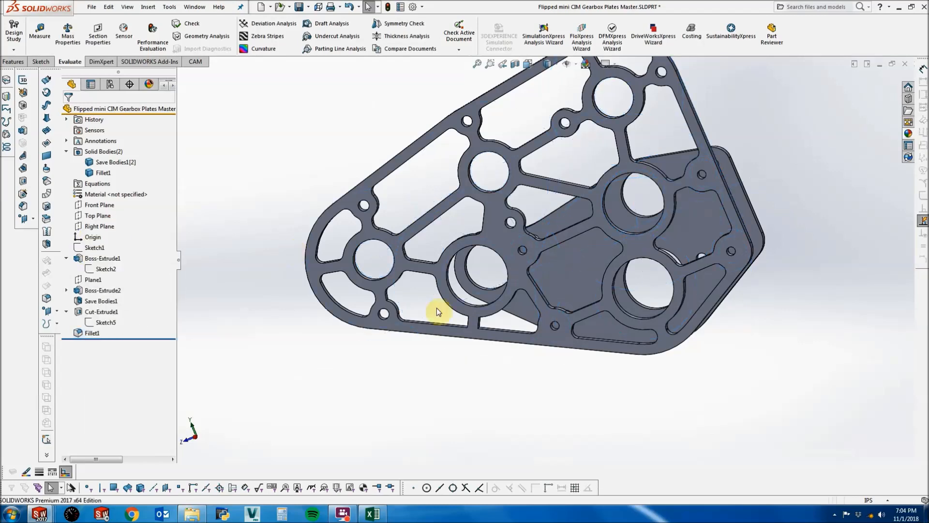
{"action": "scroll", "coordinate": [517, 317], "scroll_direction": "up", "scroll_amount": 2}
{"action": "scroll", "coordinate": [546, 237], "scroll_direction": "down", "scroll_amount": 1}
{"action": "scroll", "coordinate": [595, 140], "scroll_direction": "down", "scroll_amount": 1}
{"action": "scroll", "coordinate": [437, 376], "scroll_direction": "down", "scroll_amount": 1}
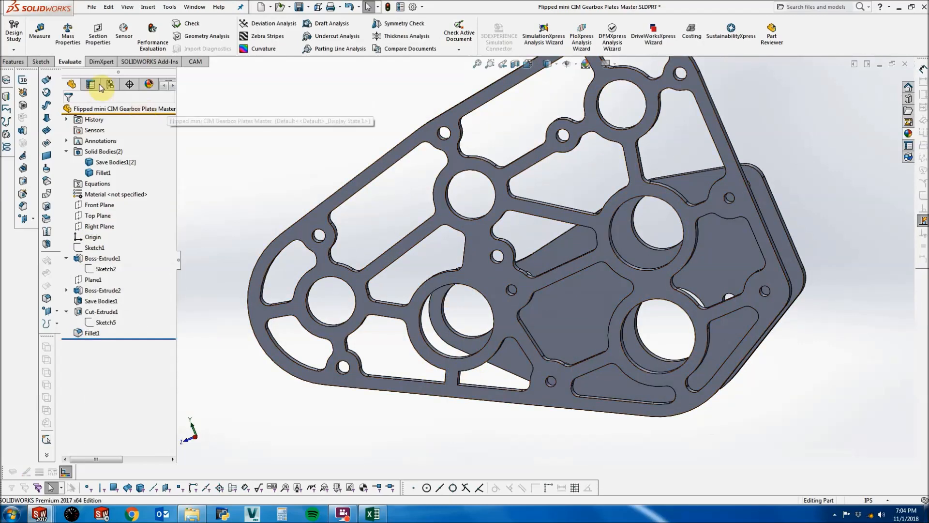
Create a 0.125 in face fillet between the large ring's outer face and the outer rim's inner face beside the short rib.
{"action": "left_click", "coordinate": [13, 61]}
{"action": "left_click", "coordinate": [273, 29]}
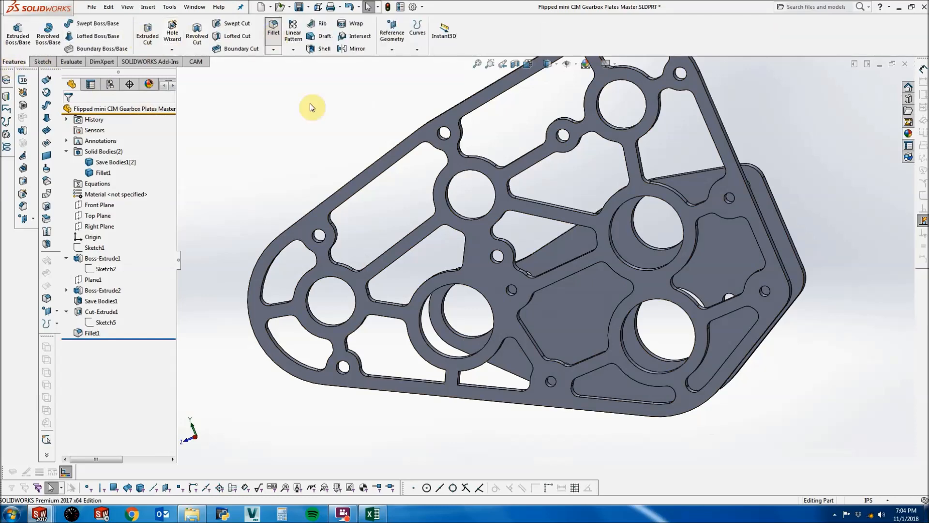
{"action": "scroll", "coordinate": [468, 364], "scroll_direction": "down", "scroll_amount": 6}
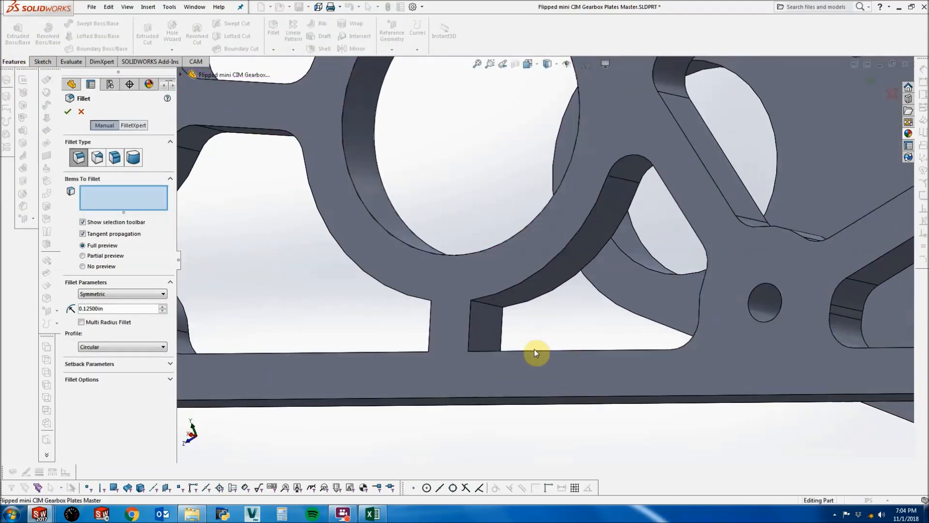
{"action": "left_click", "coordinate": [115, 157]}
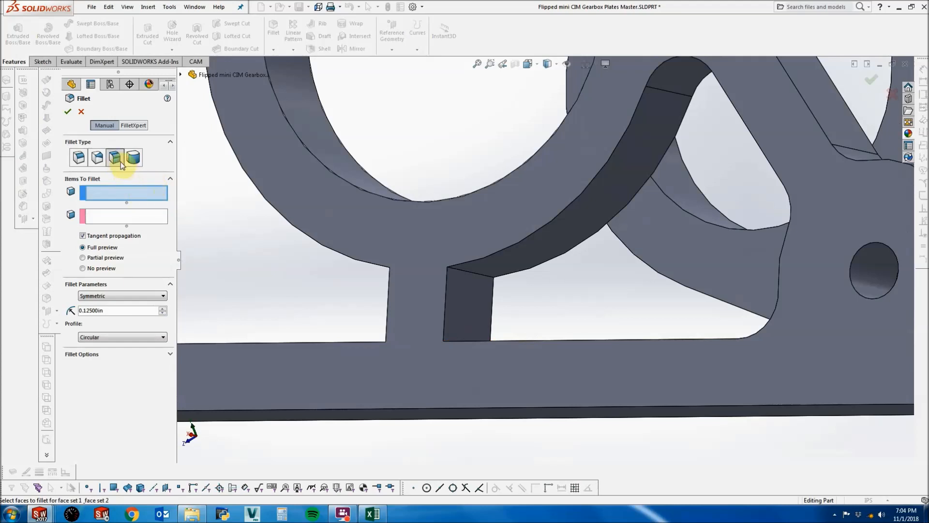
{"action": "left_click", "coordinate": [532, 263]}
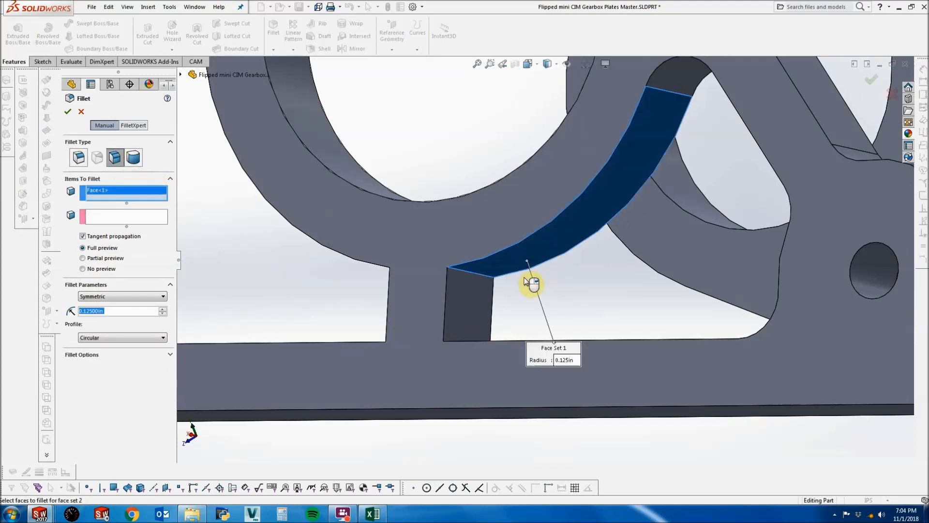
{"action": "middle_click_drag", "start_coordinate": [532, 271], "coordinate": [353, 295]}
{"action": "left_click", "coordinate": [127, 220]}
{"action": "left_click", "coordinate": [489, 363]}
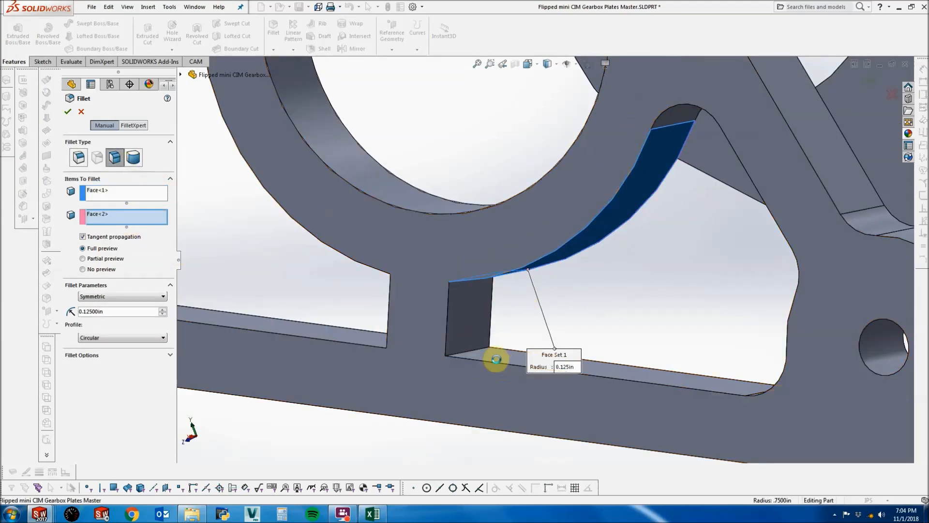
{"action": "left_click", "coordinate": [69, 114]}
{"action": "middle_click_drag", "start_coordinate": [474, 315], "coordinate": [320, 296]}
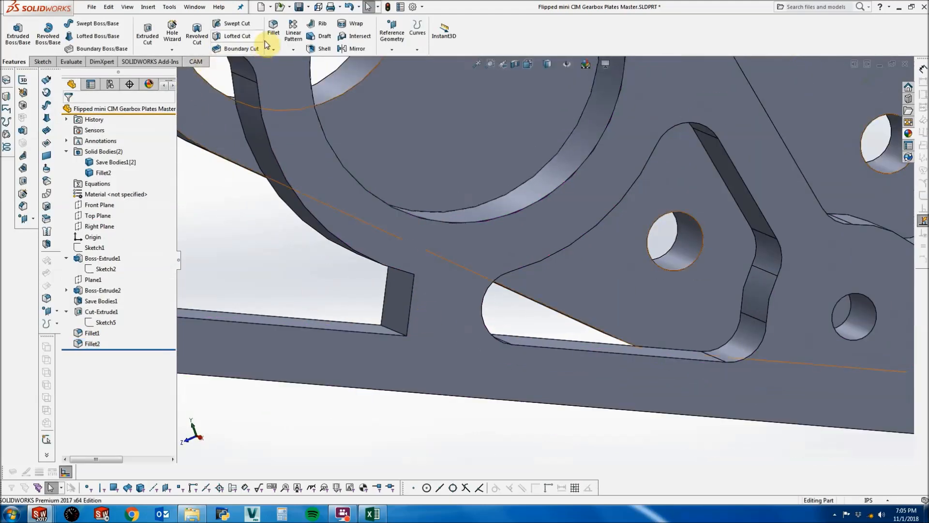
Create a 0.125 in face fillet between the large ring's outer face and the outer rim's inner face on the short rib's square-cornered side.
{"action": "left_click", "coordinate": [272, 30]}
{"action": "middle_click_drag", "start_coordinate": [318, 263], "coordinate": [309, 233]}
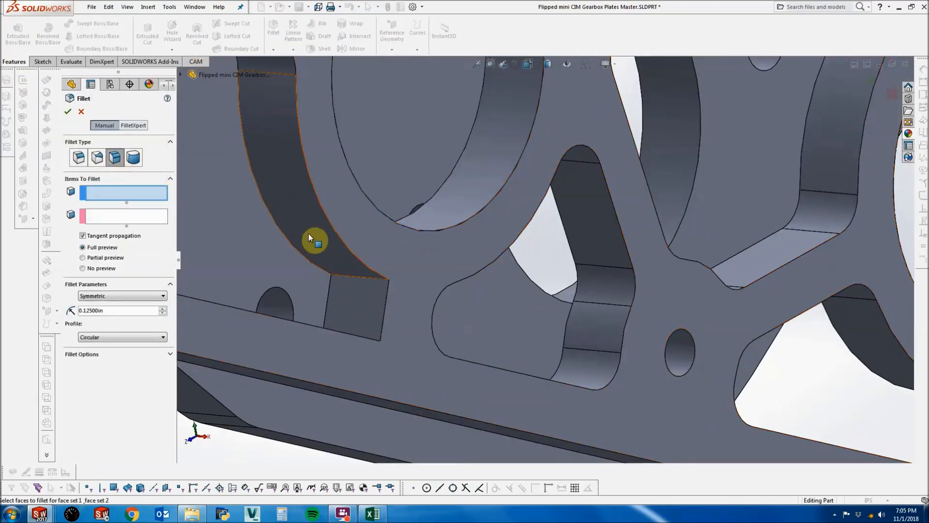
{"action": "left_click", "coordinate": [308, 234]}
{"action": "middle_click_drag", "start_coordinate": [187, 234], "coordinate": [404, 444]}
{"action": "left_click", "coordinate": [405, 444]}
{"action": "left_click", "coordinate": [69, 118]}
Examine the filleted pockets and ribs of the large plate, together with the smaller plate behind it, from several angles.
{"action": "middle_click_drag", "start_coordinate": [429, 352], "coordinate": [386, 295]}
{"action": "scroll", "coordinate": [390, 288], "scroll_direction": "up", "scroll_amount": 3}
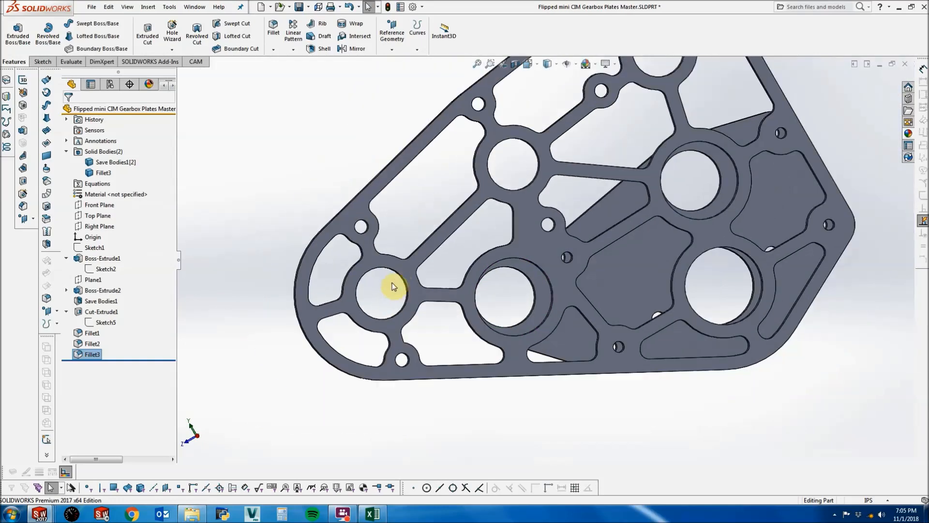
{"action": "scroll", "coordinate": [727, 157], "scroll_direction": "up", "scroll_amount": 1}
{"action": "scroll", "coordinate": [726, 169], "scroll_direction": "down", "scroll_amount": 1}
{"action": "middle_click_drag", "start_coordinate": [718, 189], "coordinate": [705, 228]}
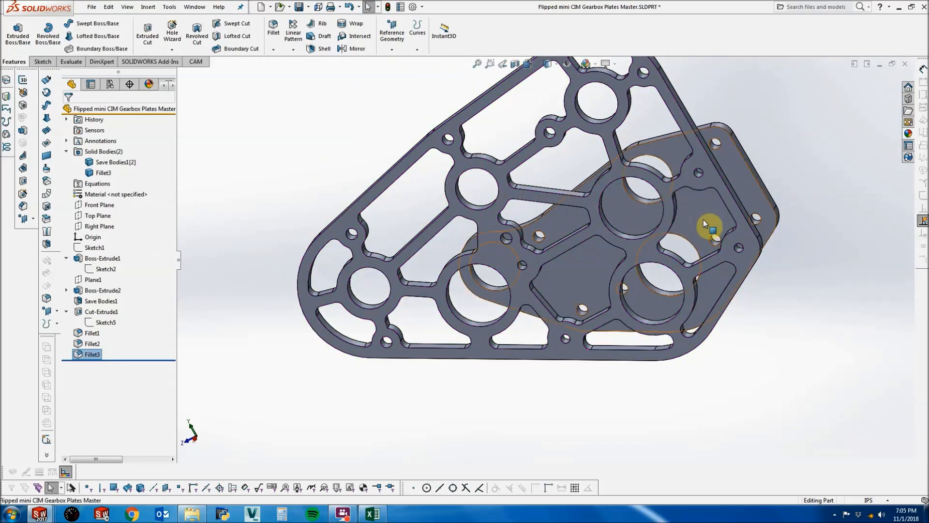
{"action": "scroll", "coordinate": [706, 216], "scroll_direction": "up", "scroll_amount": 3}
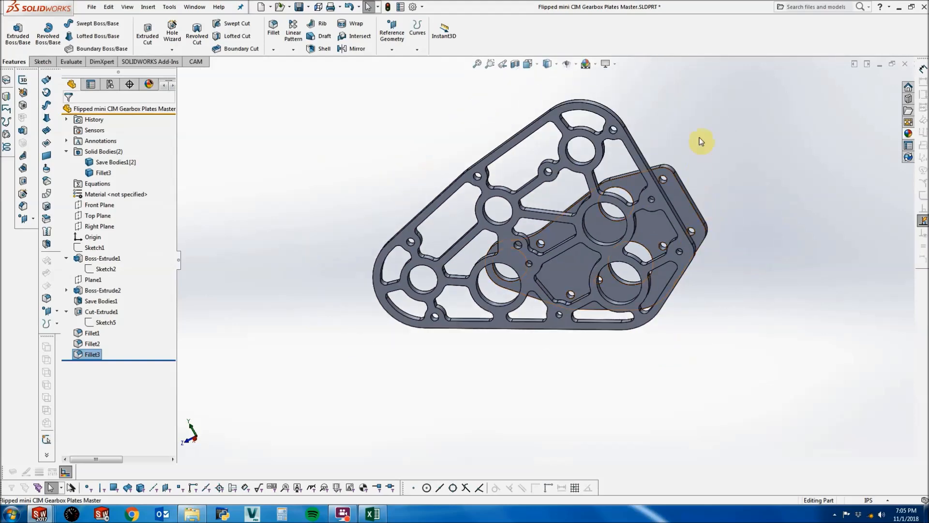
{"action": "middle_click_drag", "start_coordinate": [655, 203], "coordinate": [591, 199]}
{"action": "left_click", "coordinate": [108, 6]}
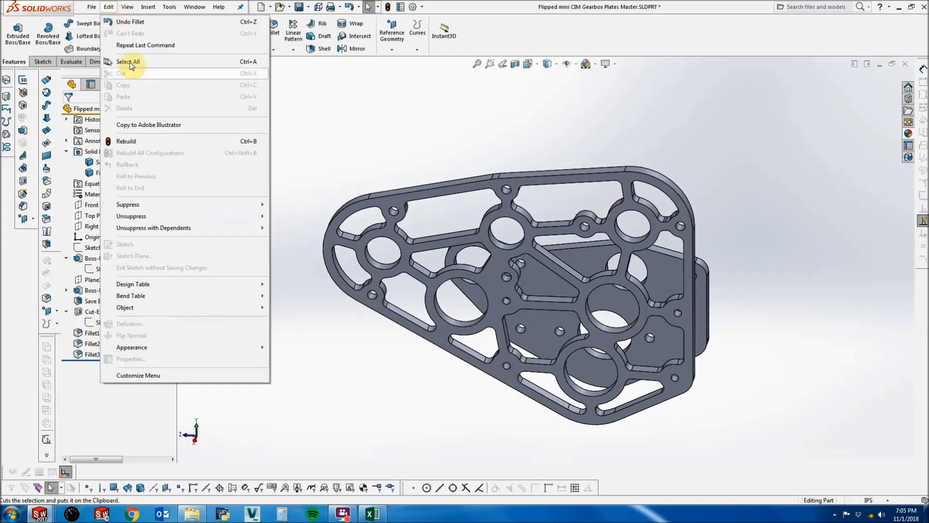
{"action": "left_click", "coordinate": [278, 347]}
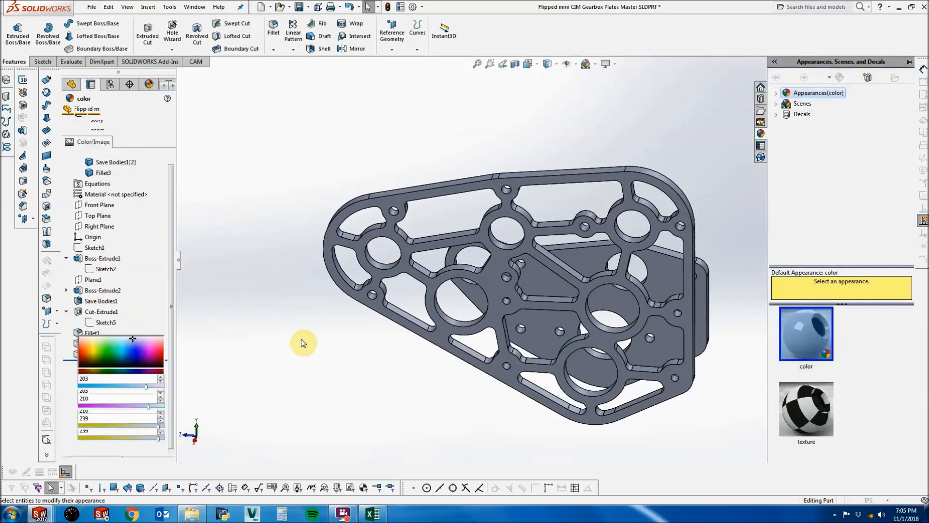
{"action": "right_click", "coordinate": [107, 198]}
{"action": "left_click", "coordinate": [140, 205]}
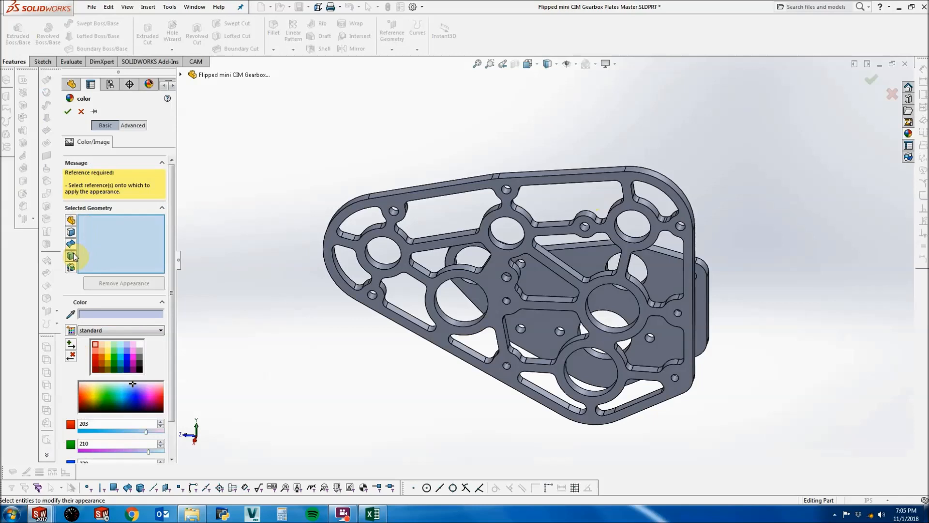
{"action": "left_click", "coordinate": [81, 112]}
Apply the dark grey high gloss plastic appearance to the whole part.
{"action": "left_click", "coordinate": [108, 6]}
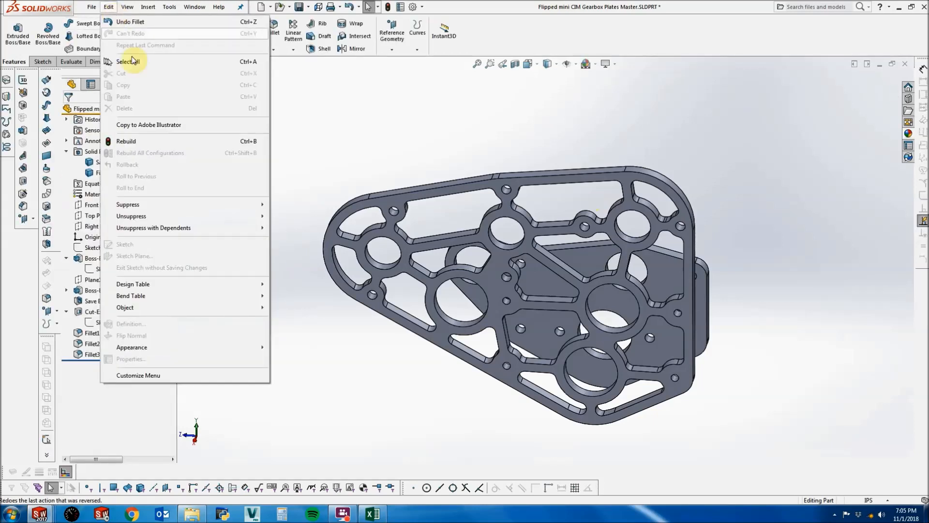
{"action": "left_click", "coordinate": [284, 348]}
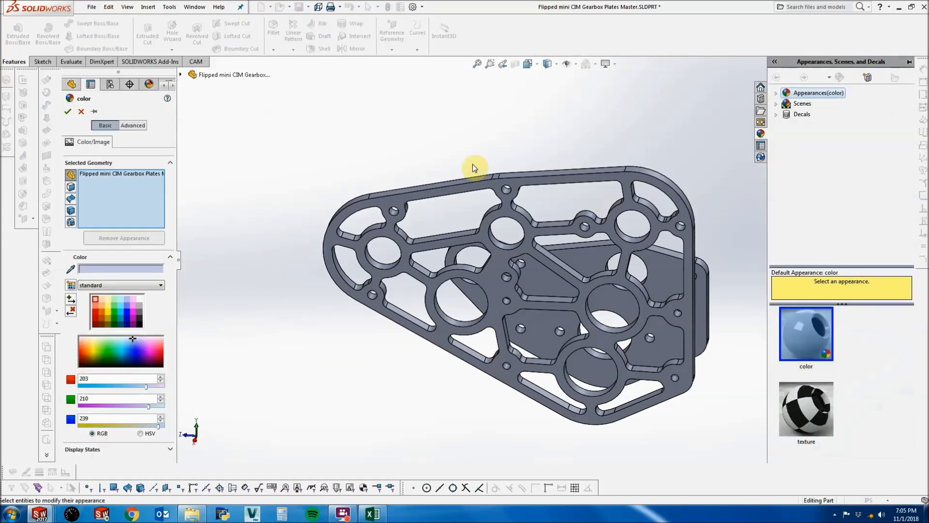
{"action": "left_click", "coordinate": [776, 94]}
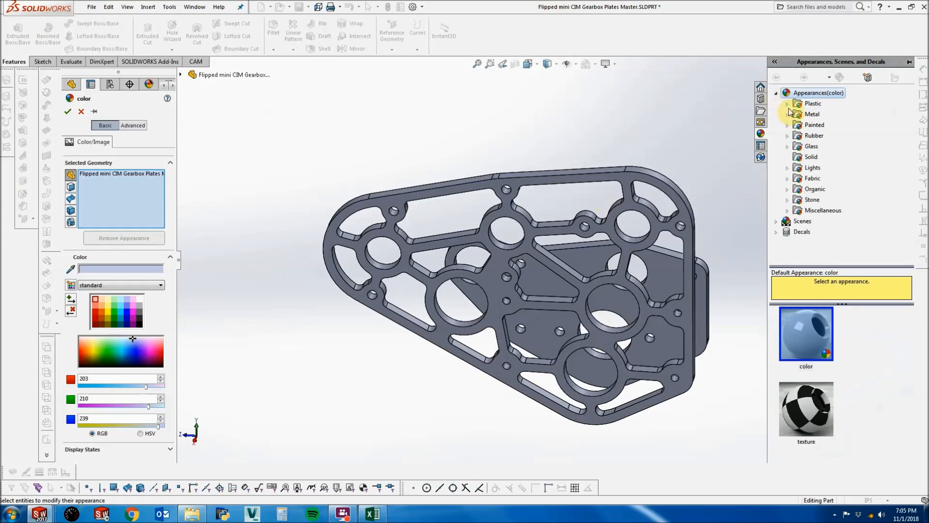
{"action": "left_click", "coordinate": [788, 104]}
{"action": "left_click", "coordinate": [830, 114]}
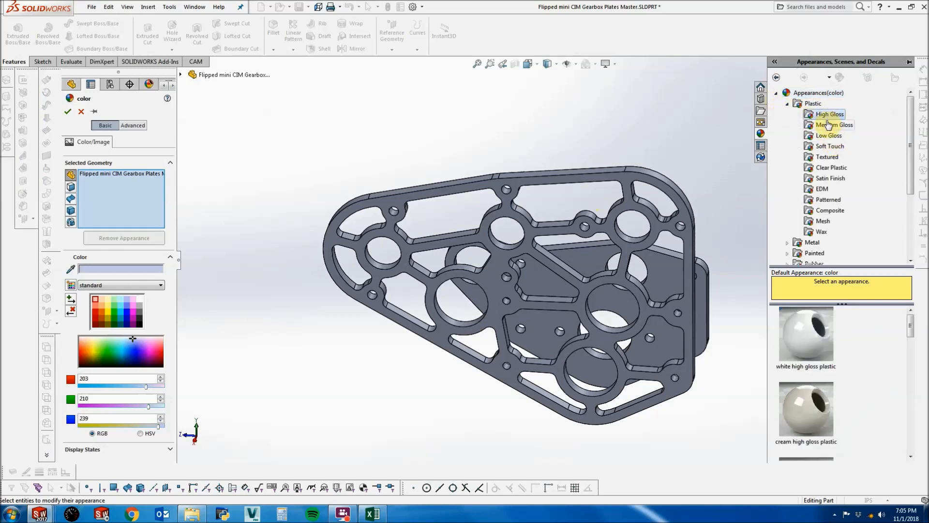
{"action": "scroll", "coordinate": [830, 184], "scroll_direction": "down", "scroll_amount": 2}
{"action": "scroll", "coordinate": [866, 352], "scroll_direction": "down", "scroll_amount": 1}
{"action": "scroll", "coordinate": [866, 352], "scroll_direction": "down", "scroll_amount": 2}
{"action": "scroll", "coordinate": [852, 376], "scroll_direction": "up", "scroll_amount": 1}
{"action": "left_click", "coordinate": [805, 326]}
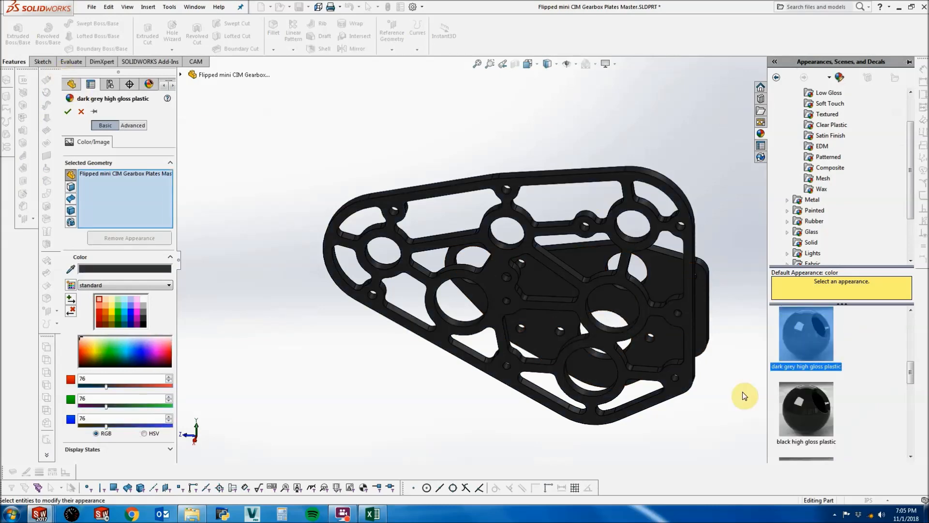
{"action": "left_click", "coordinate": [68, 112]}
Hide the ribbed large plate's body so only the smaller unpocketed plate remains in view.
{"action": "middle_click_drag", "start_coordinate": [425, 245], "coordinate": [546, 200]}
{"action": "right_click", "coordinate": [545, 196]}
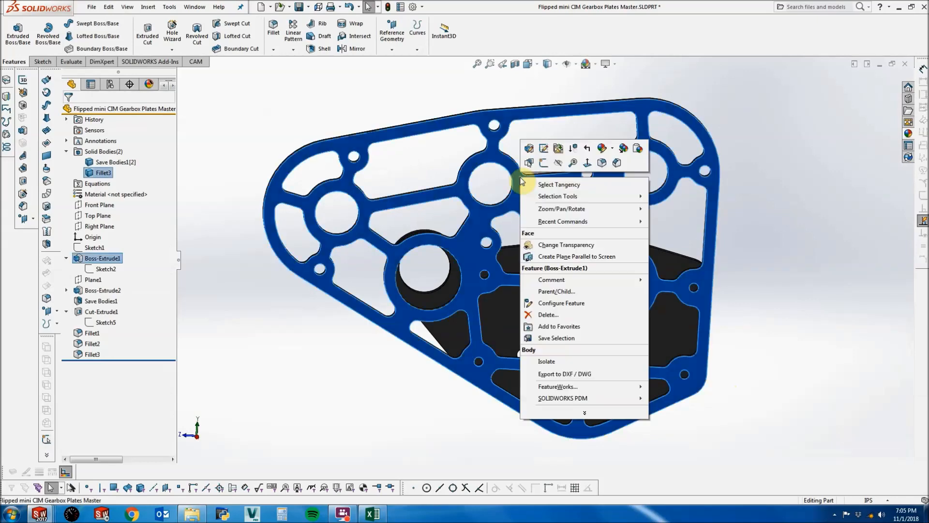
{"action": "left_click", "coordinate": [569, 158]}
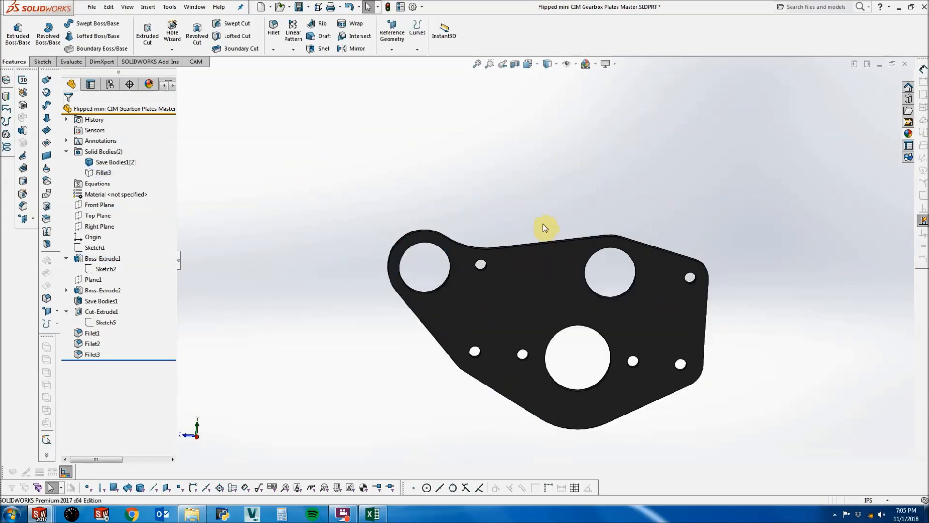
Start a sketch on the smaller plate's front face, displaying the model in wireframe and viewed normal to the sketch plane.
{"action": "left_click", "coordinate": [41, 62]}
{"action": "left_click", "coordinate": [14, 33]}
{"action": "left_click", "coordinate": [515, 281]}
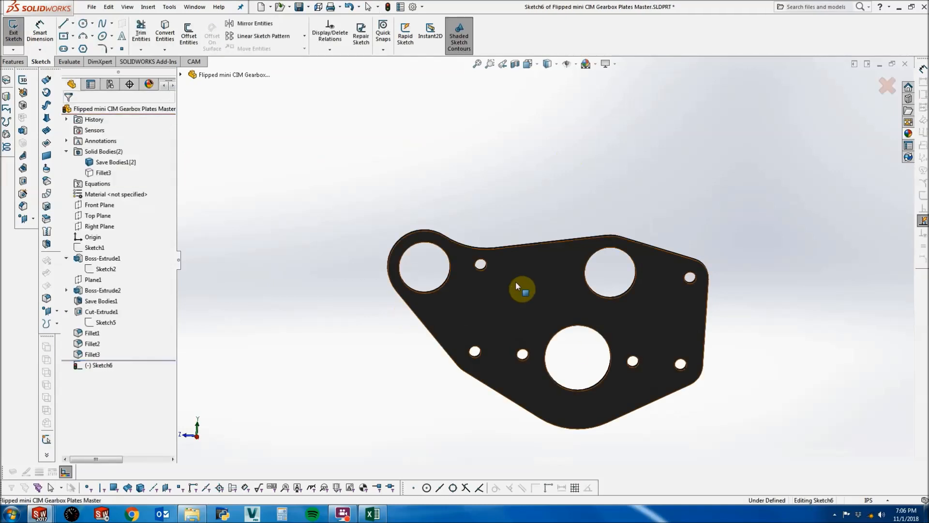
{"action": "left_click", "coordinate": [548, 131]}
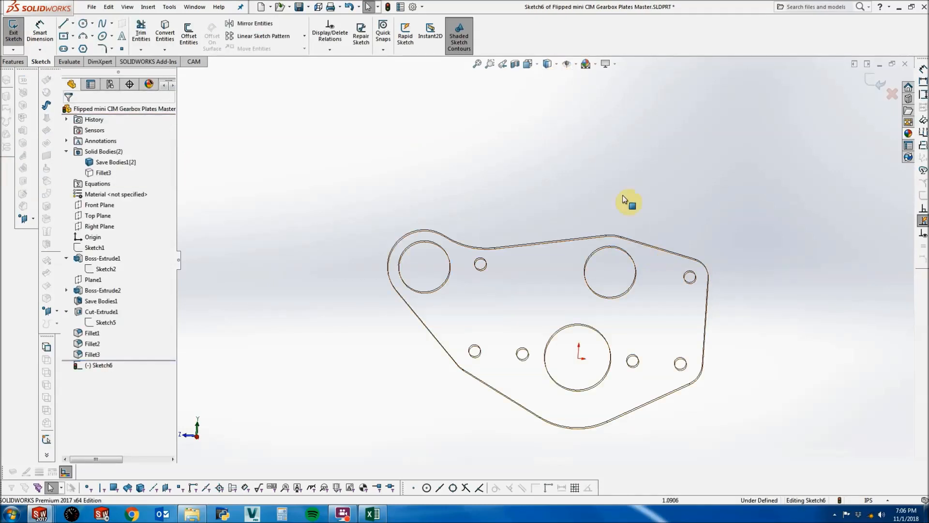
{"action": "left_click", "coordinate": [556, 65]}
{"action": "left_click", "coordinate": [528, 64]}
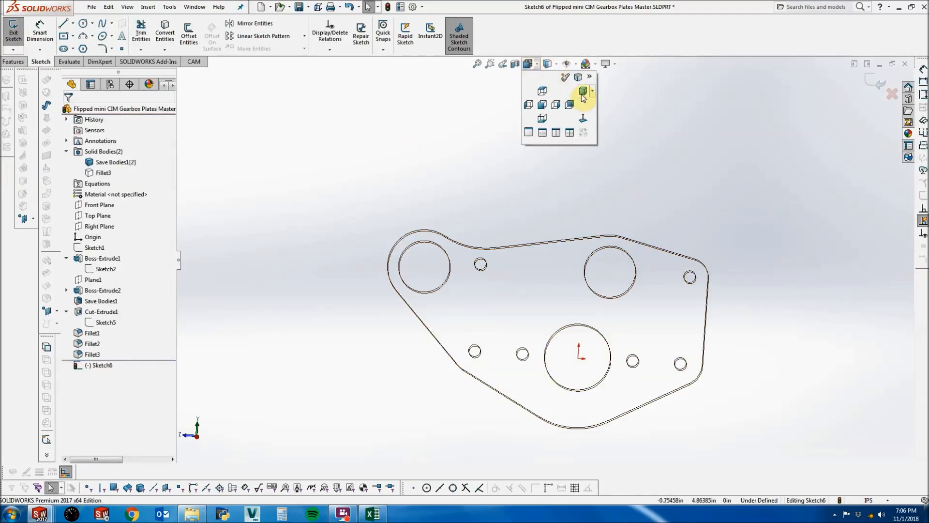
{"action": "left_click", "coordinate": [584, 121]}
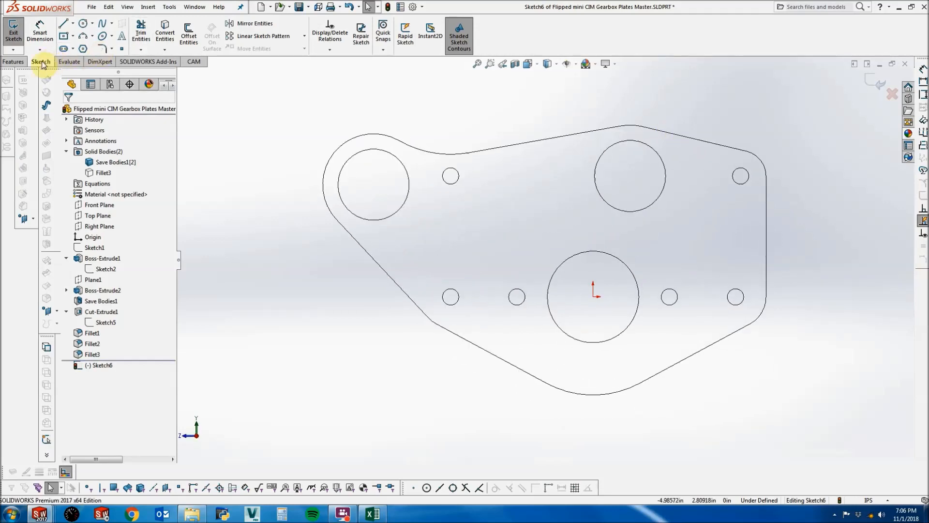
Show the layout Sketch1 over the smaller plate.
{"action": "right_click", "coordinate": [97, 259]}
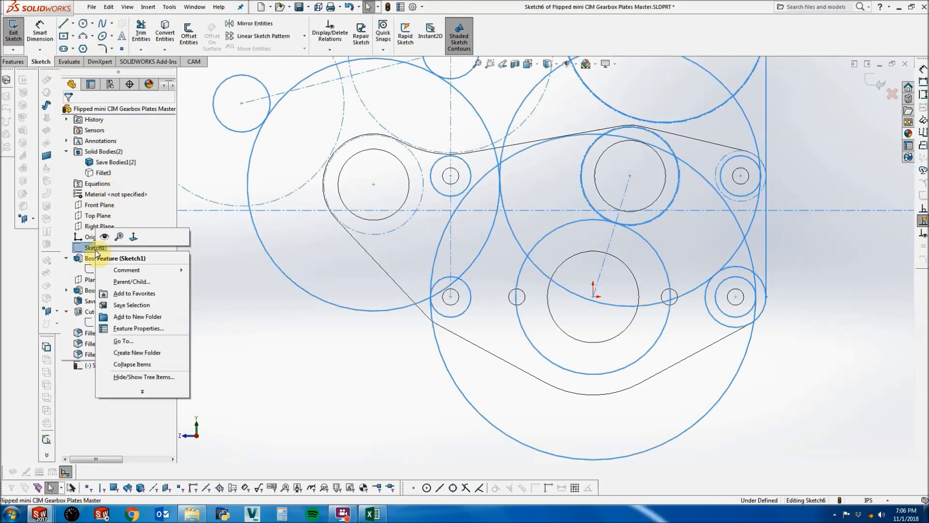
{"action": "left_click", "coordinate": [103, 235]}
{"action": "scroll", "coordinate": [685, 241], "scroll_direction": "down", "scroll_amount": 2}
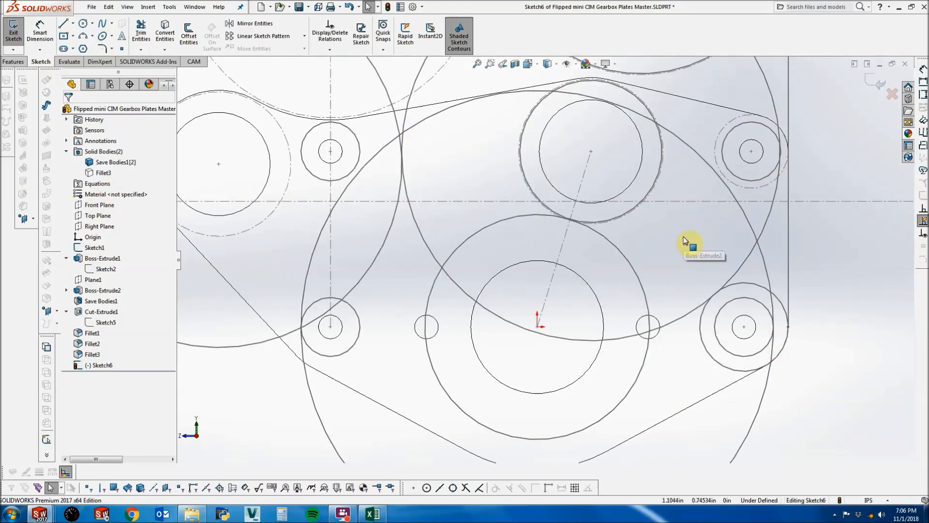
{"action": "scroll", "coordinate": [685, 240], "scroll_direction": "up", "scroll_amount": 2}
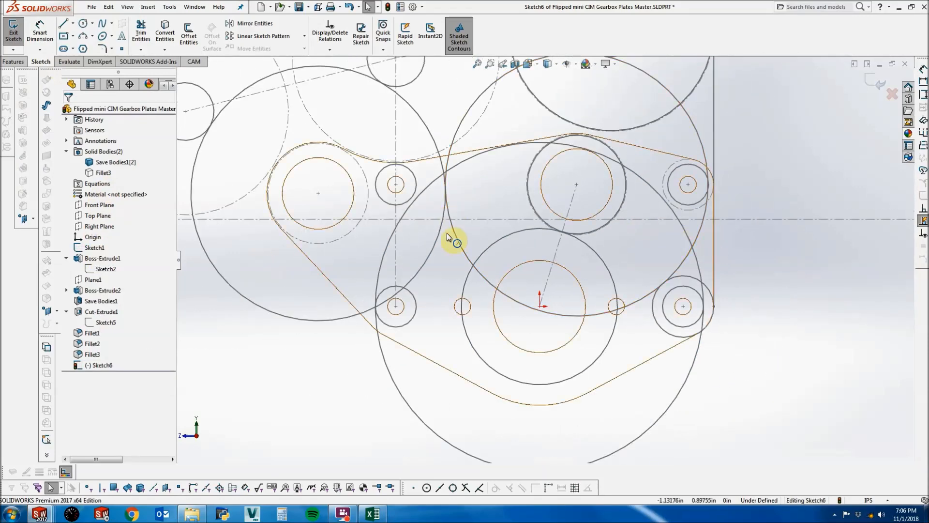
Offset the smaller plate's outer outline inward by 0.1875 in.
{"action": "left_click", "coordinate": [448, 248]}
{"action": "left_click", "coordinate": [189, 33]}
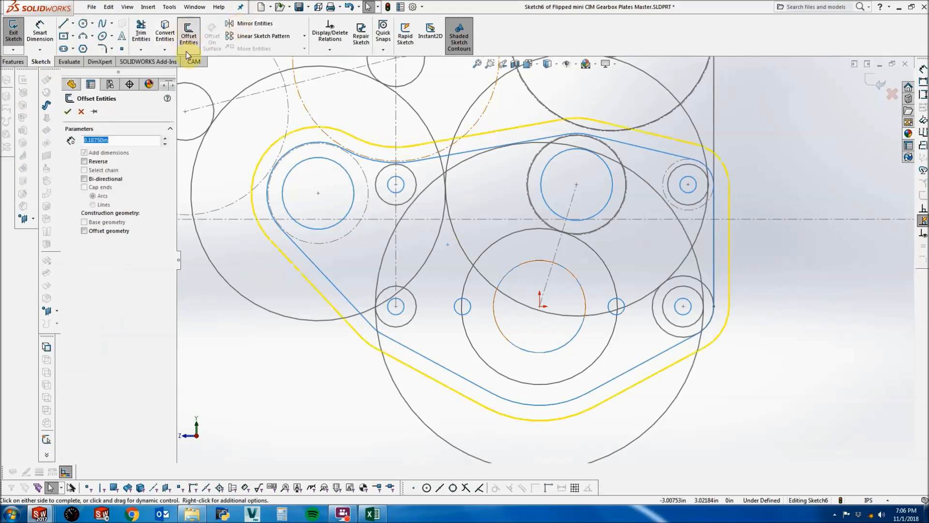
{"action": "left_click", "coordinate": [86, 161]}
{"action": "left_click", "coordinate": [67, 111]}
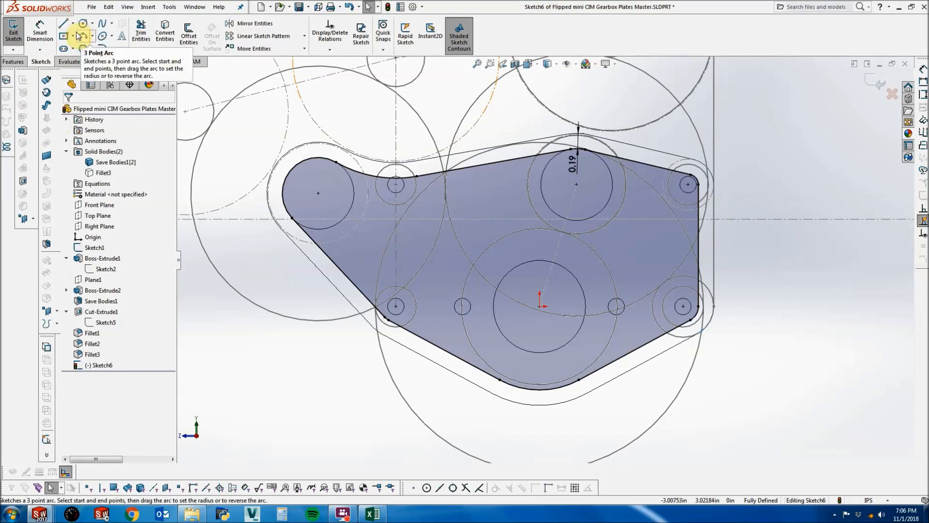
Draw a construction line from the origin at the large hole's centre to the centre of the bearing hole above it.
{"action": "left_click", "coordinate": [63, 25]}
{"action": "left_click", "coordinate": [103, 223]}
{"action": "left_click", "coordinate": [318, 193]}
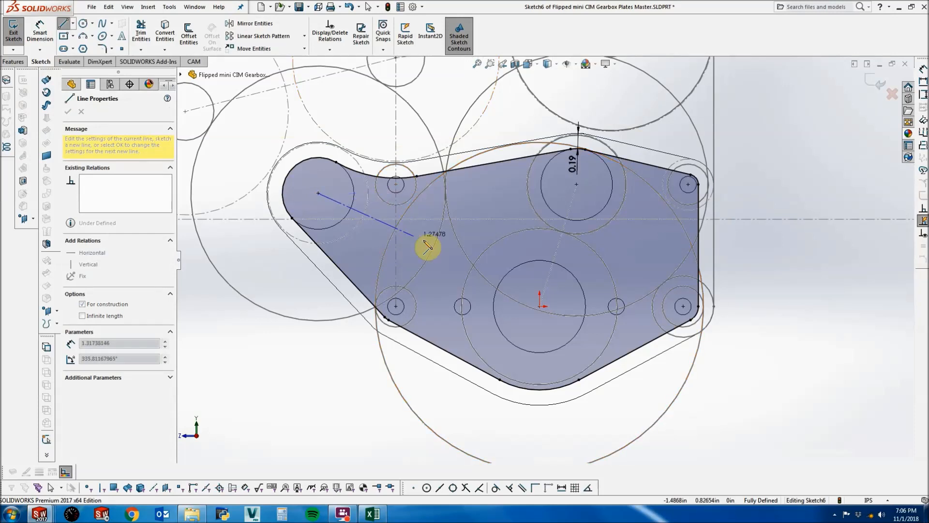
{"action": "key", "text": "Escape"}
{"action": "left_click", "coordinate": [539, 306]}
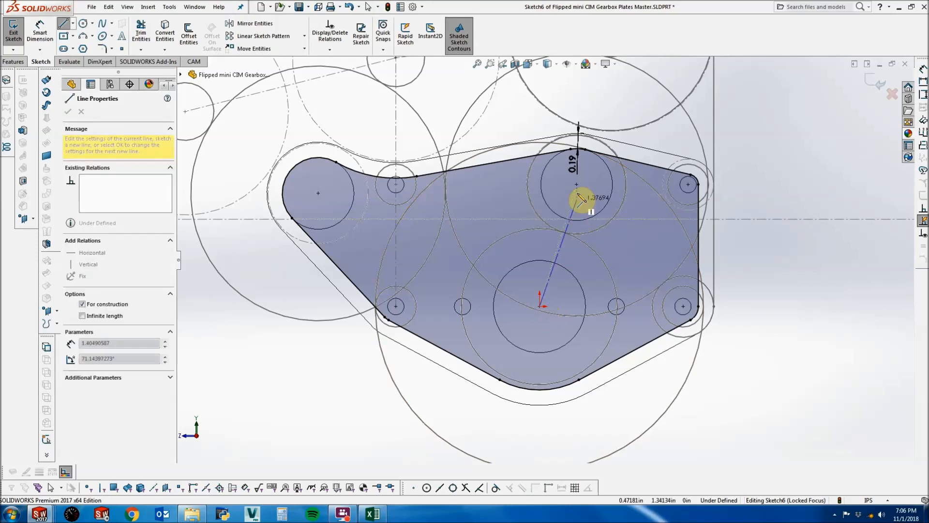
{"action": "left_click", "coordinate": [576, 184]}
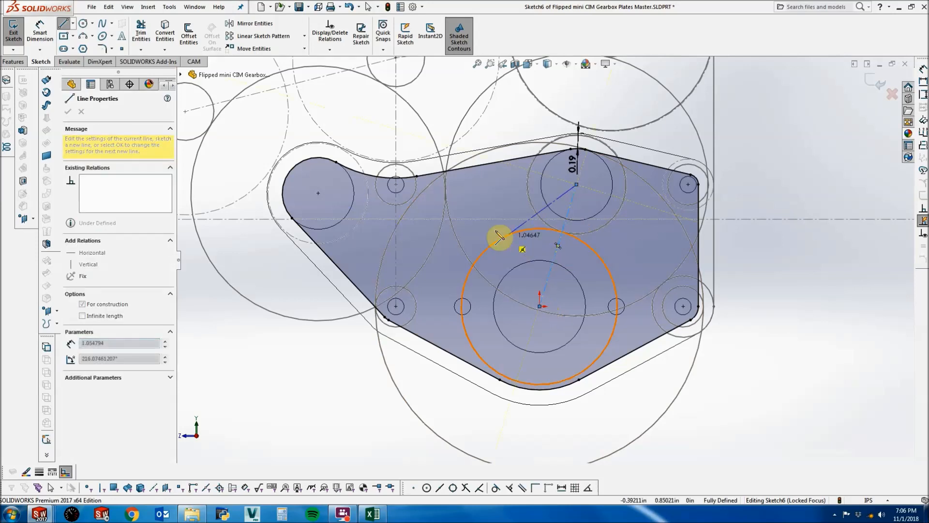
{"action": "key", "text": "Escape"}
Add construction lines from the upper small hole beside the left bearing hole to the origin, and between the two outermost lower holes' centres.
{"action": "left_click", "coordinate": [395, 185]}
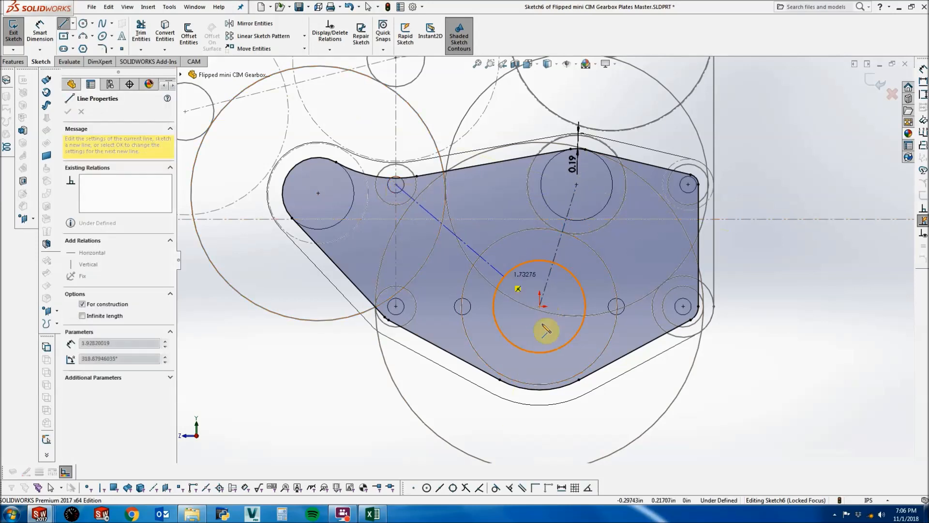
{"action": "left_click", "coordinate": [540, 305]}
{"action": "key", "text": "Escape"}
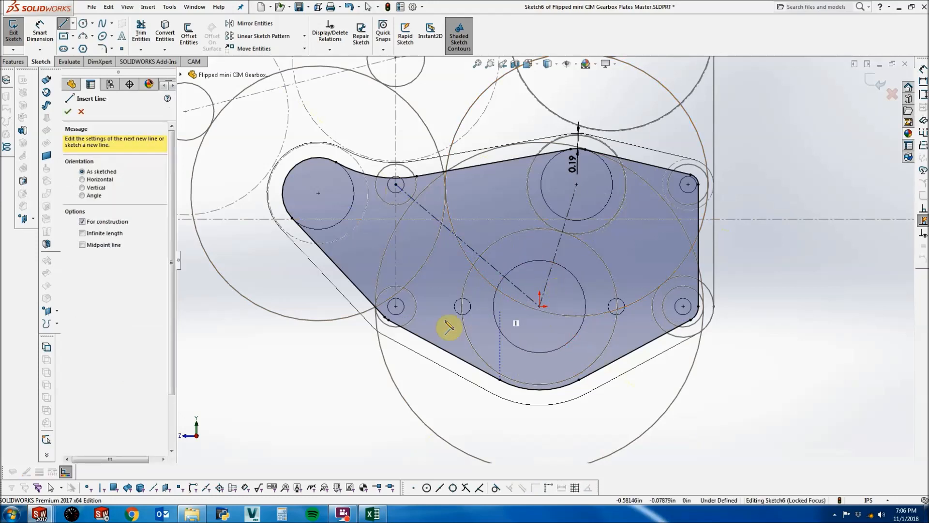
{"action": "left_click", "coordinate": [396, 306]}
{"action": "left_click", "coordinate": [683, 305]}
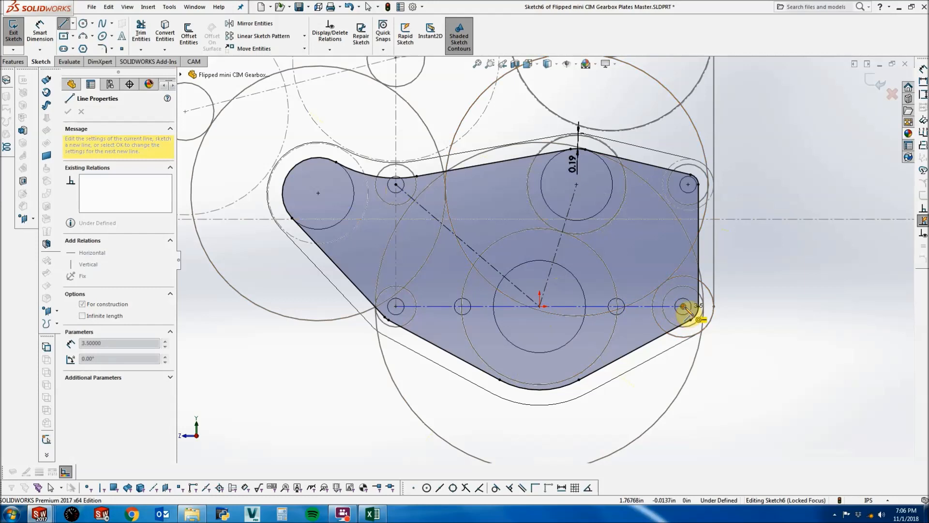
{"action": "key", "text": "Escape"}
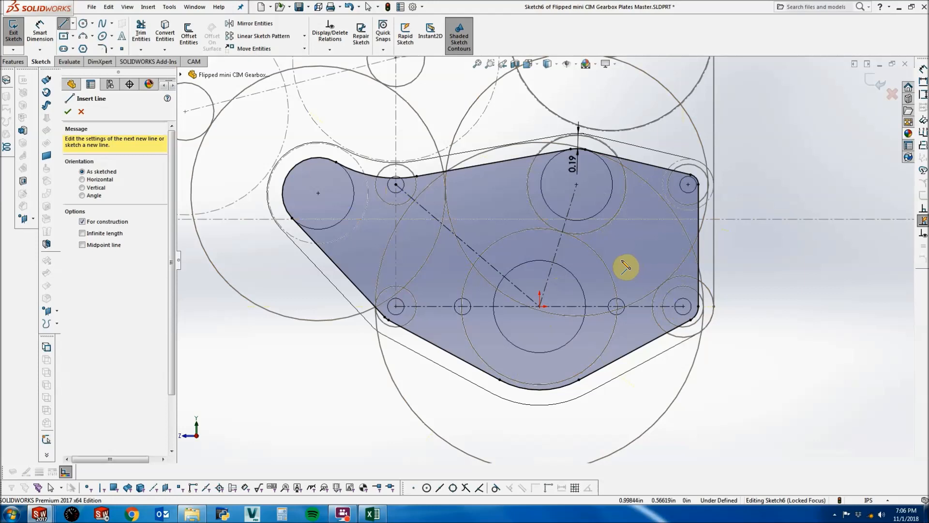
Draw a slanted construction line from the lower-left small hole's centre up to a free point just right of the left bearing hole.
{"action": "left_click", "coordinate": [396, 184]}
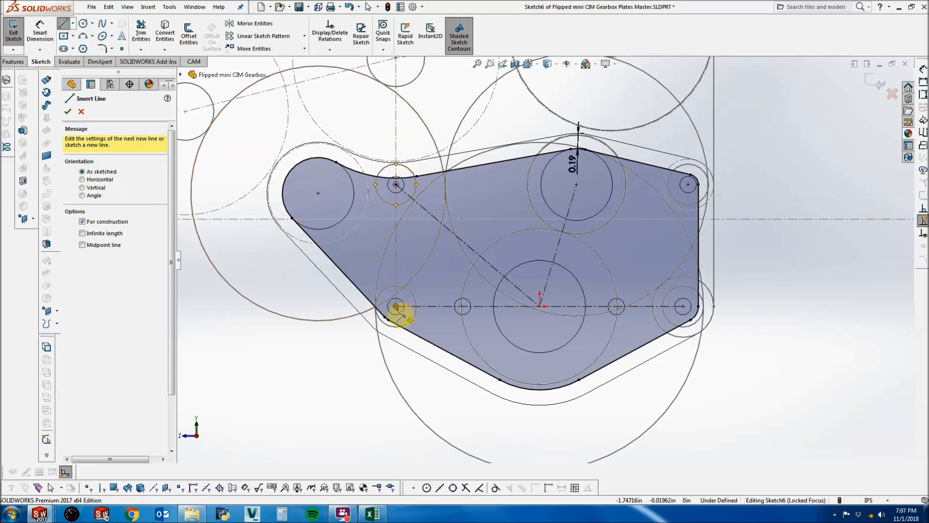
{"action": "left_click", "coordinate": [396, 306]}
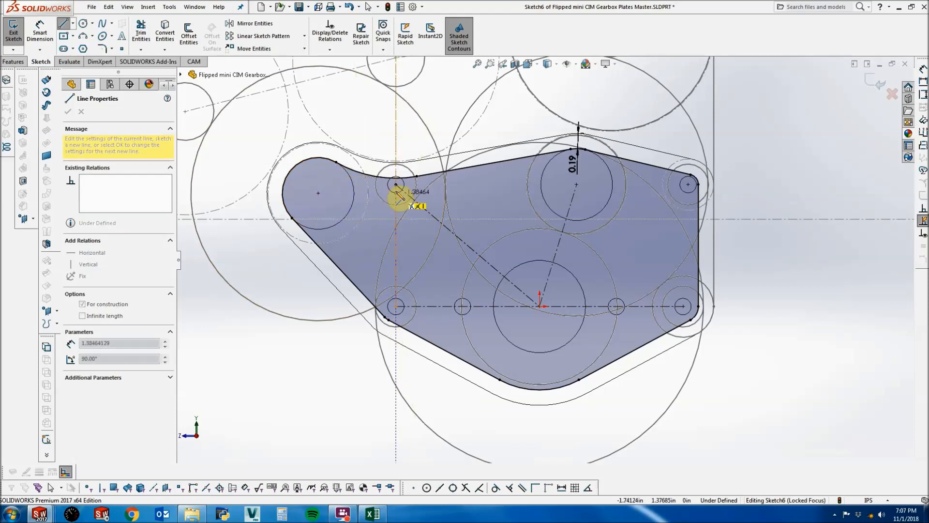
{"action": "left_click", "coordinate": [363, 194]}
{"action": "key", "text": "Escape"}
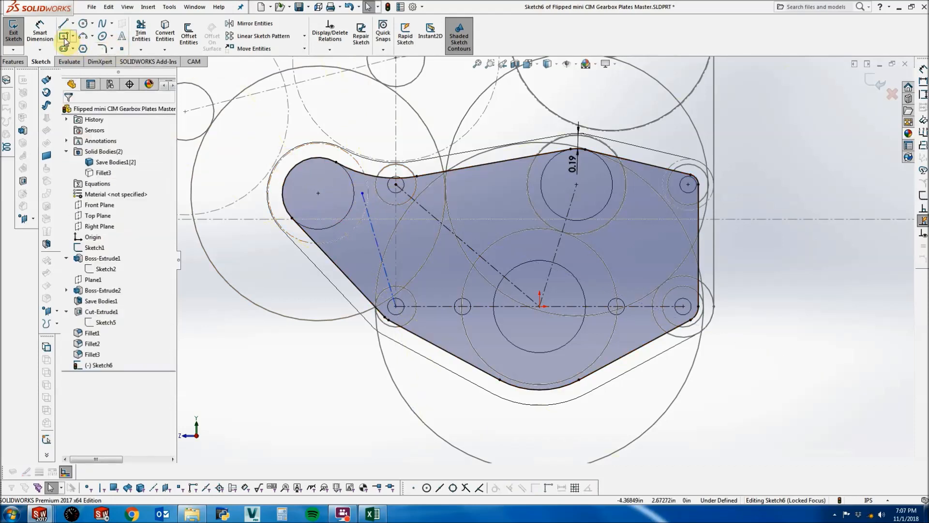
{"action": "left_click", "coordinate": [39, 32]}
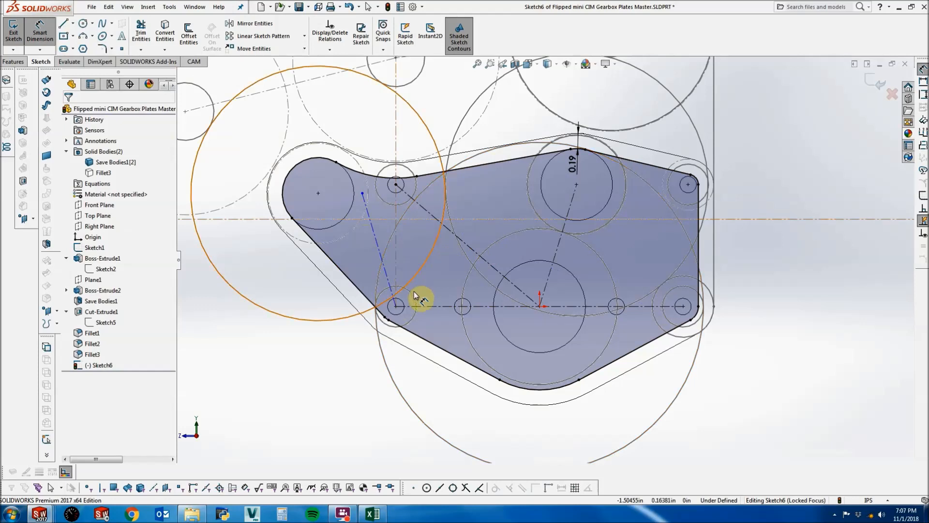
{"action": "key", "text": "Escape"}
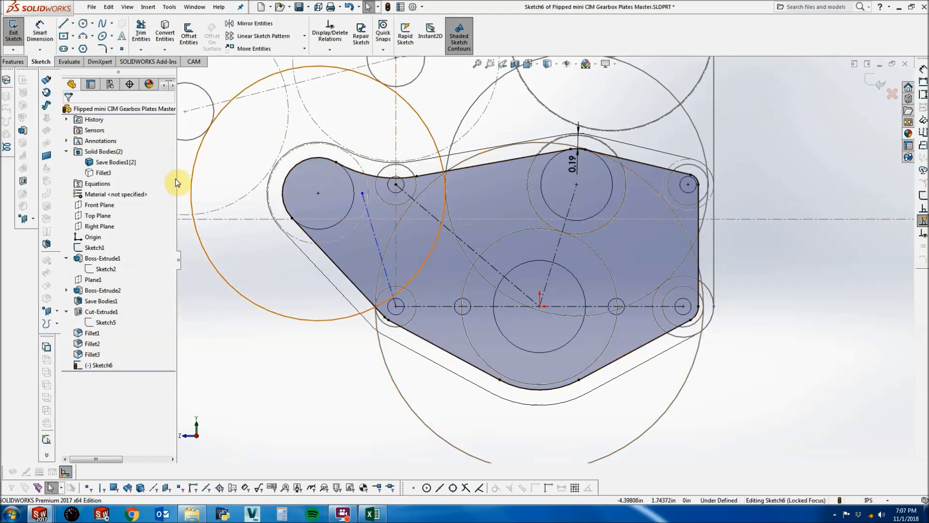
Make the slanted construction line collinear with the matching rib line in Sketch5, showing that sketch for reference and hiding it again.
{"action": "right_click", "coordinate": [104, 323]}
{"action": "left_click", "coordinate": [149, 311]}
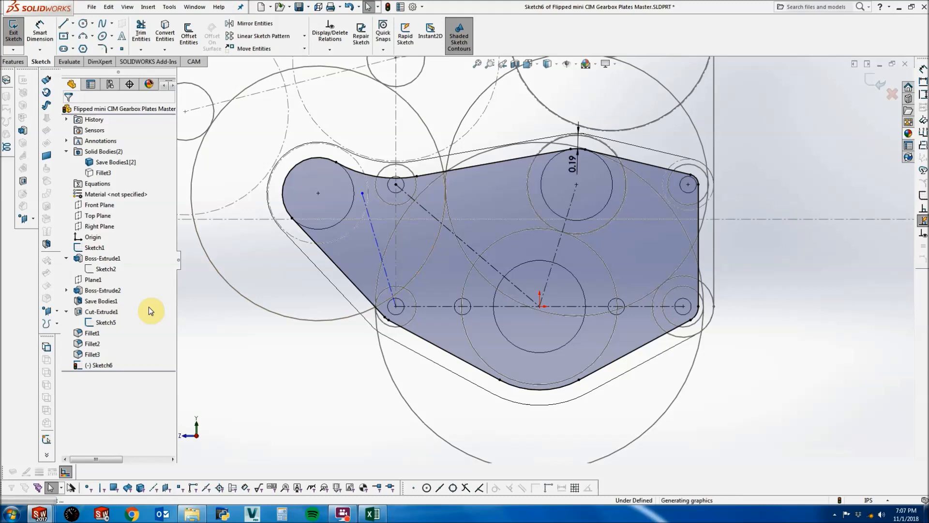
{"action": "left_click", "coordinate": [371, 221]}
{"action": "scroll", "coordinate": [373, 220], "scroll_direction": "down", "scroll_amount": 4}
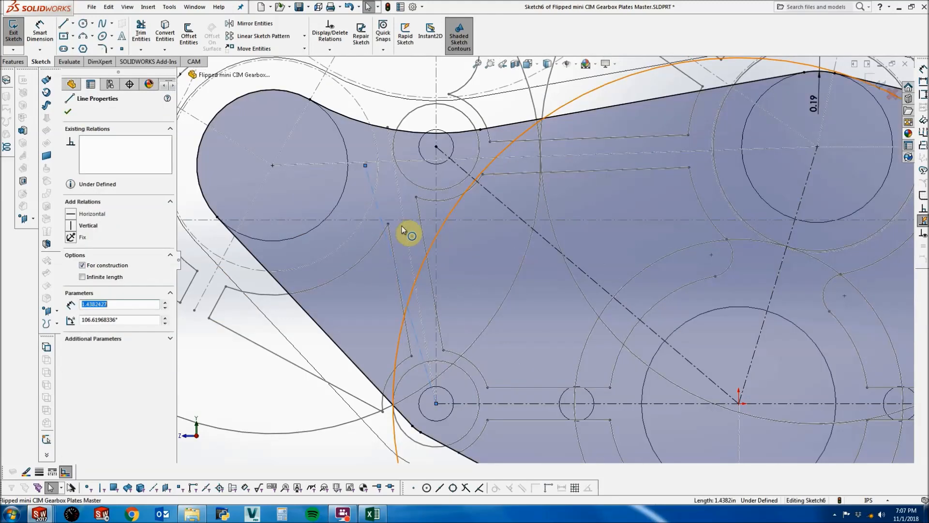
{"action": "left_click", "coordinate": [410, 252], "text": "ctrl"}
{"action": "left_click", "coordinate": [74, 271]}
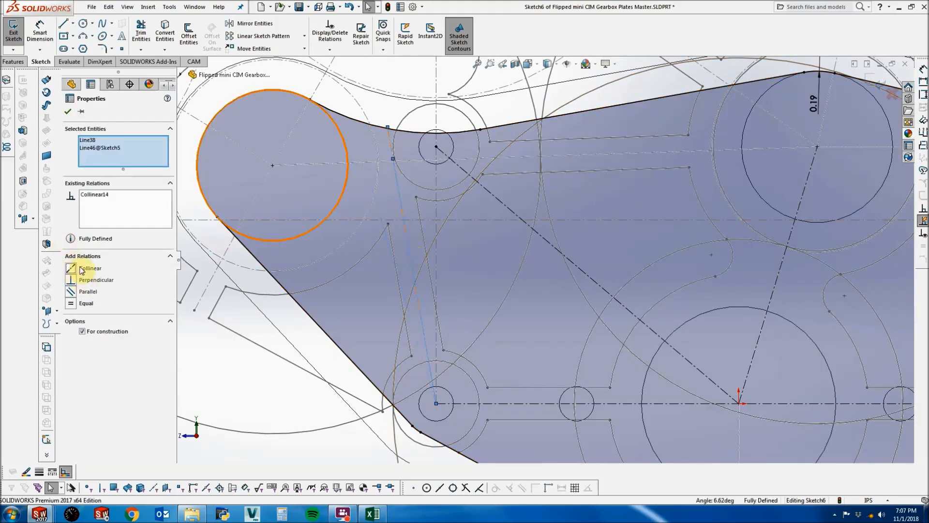
{"action": "key", "text": "Escape"}
{"action": "scroll", "coordinate": [341, 223], "scroll_direction": "up", "scroll_amount": 3}
{"action": "right_click", "coordinate": [100, 323]}
{"action": "left_click", "coordinate": [130, 306]}
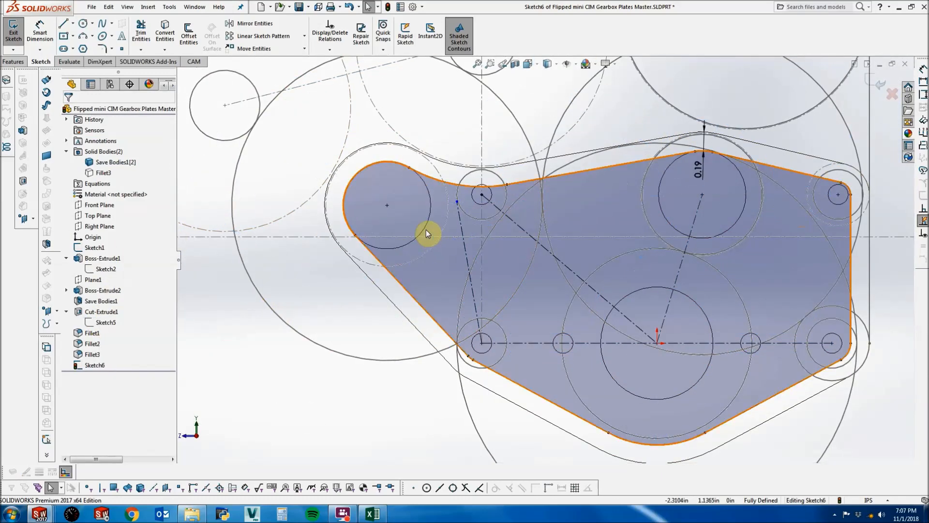
Draw a circle centred on the left bearing hole and set its diameter to 1.25 in.
{"action": "scroll", "coordinate": [556, 206], "scroll_direction": "up", "scroll_amount": 1}
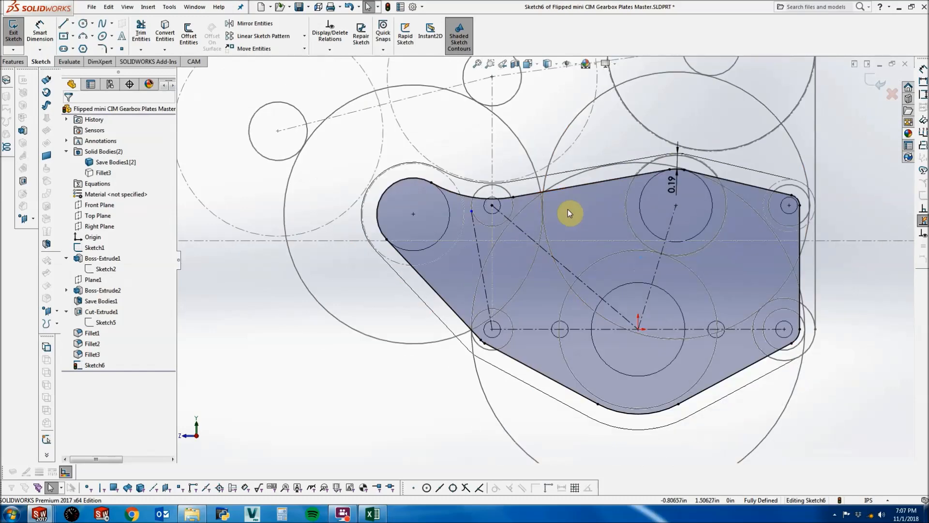
{"action": "scroll", "coordinate": [568, 213], "scroll_direction": "down", "scroll_amount": 1}
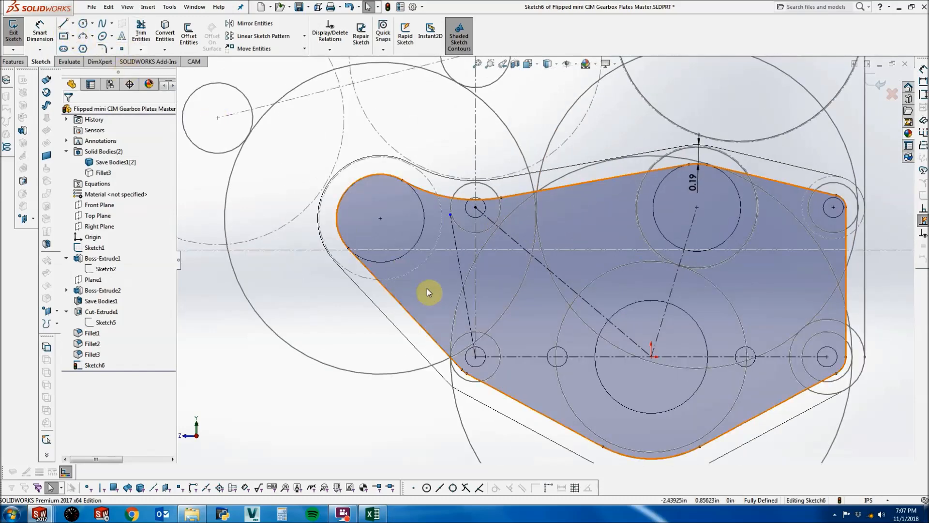
{"action": "scroll", "coordinate": [422, 281], "scroll_direction": "down", "scroll_amount": 1}
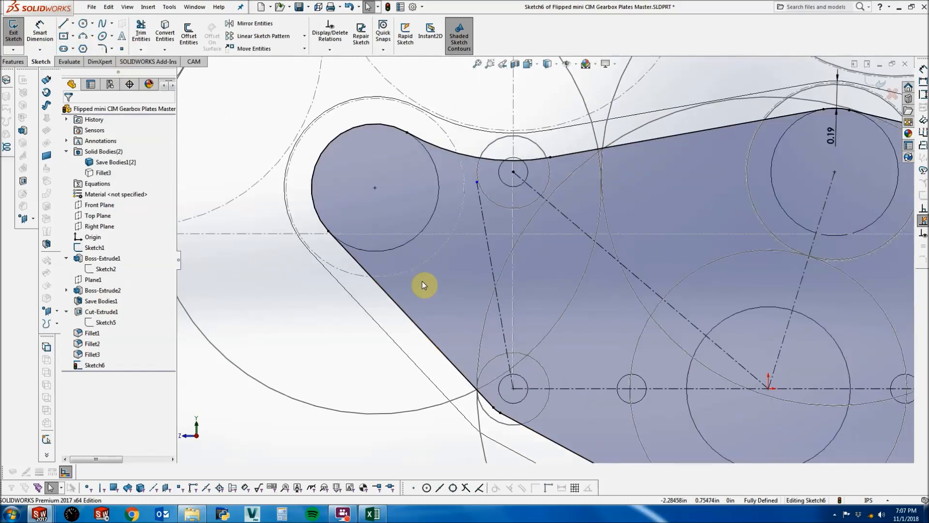
{"action": "left_click", "coordinate": [84, 24]}
{"action": "left_click", "coordinate": [375, 188]}
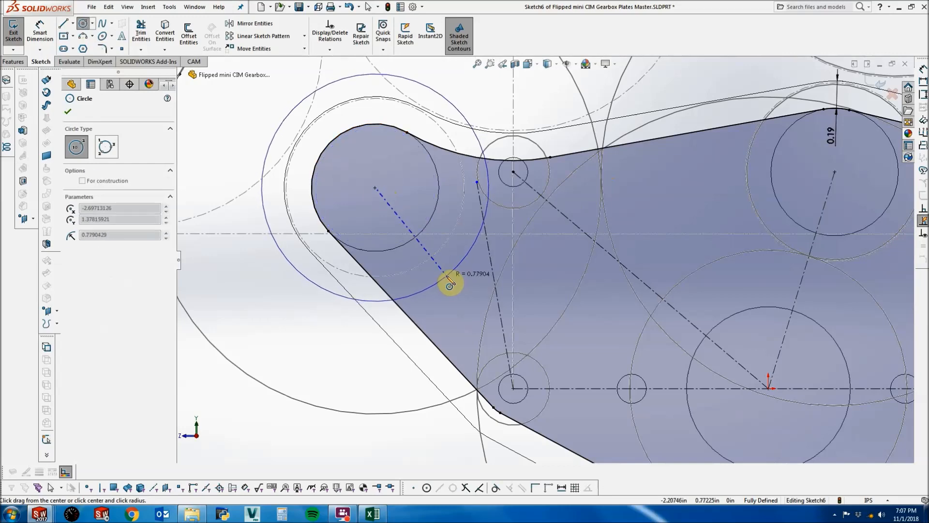
{"action": "left_click", "coordinate": [449, 285]}
{"action": "left_click", "coordinate": [40, 31]}
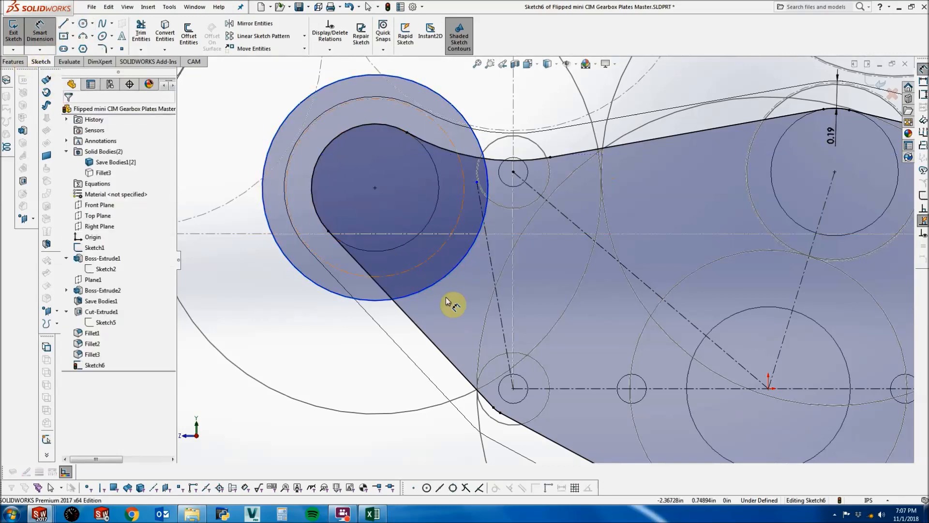
{"action": "left_click", "coordinate": [442, 280]}
{"action": "left_click", "coordinate": [431, 260]}
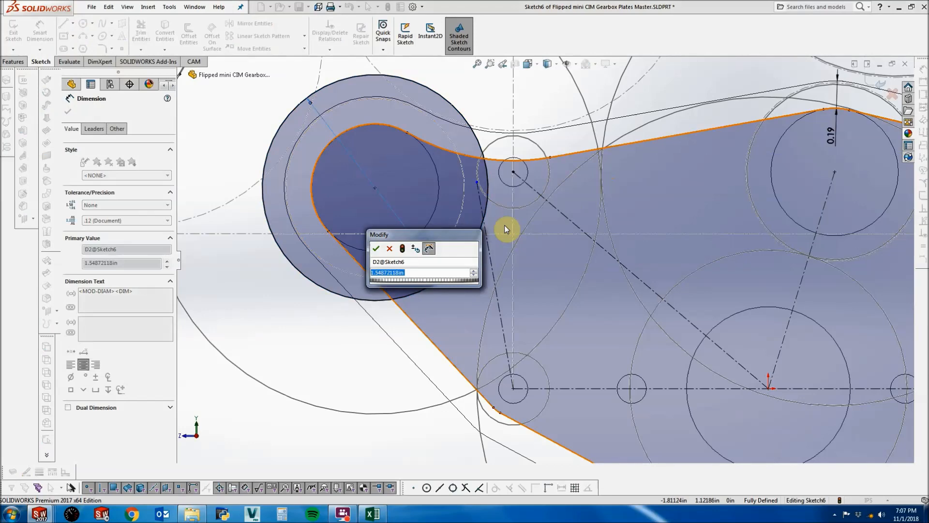
{"action": "type", "text": "1.25"}
{"action": "key", "text": "Return"}
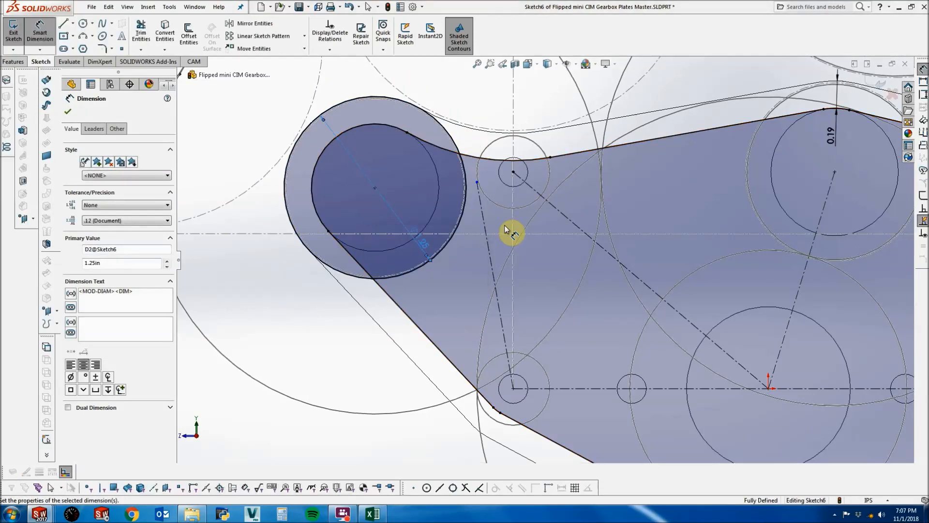
{"action": "key", "text": "z"}
{"action": "key", "text": "Escape"}
Draw a circle of about 0.84 in radius on the upper-right bearing hole's centre and one about 1.36 in in diameter on the origin.
{"action": "key", "text": "z"}
{"action": "key", "text": "z"}
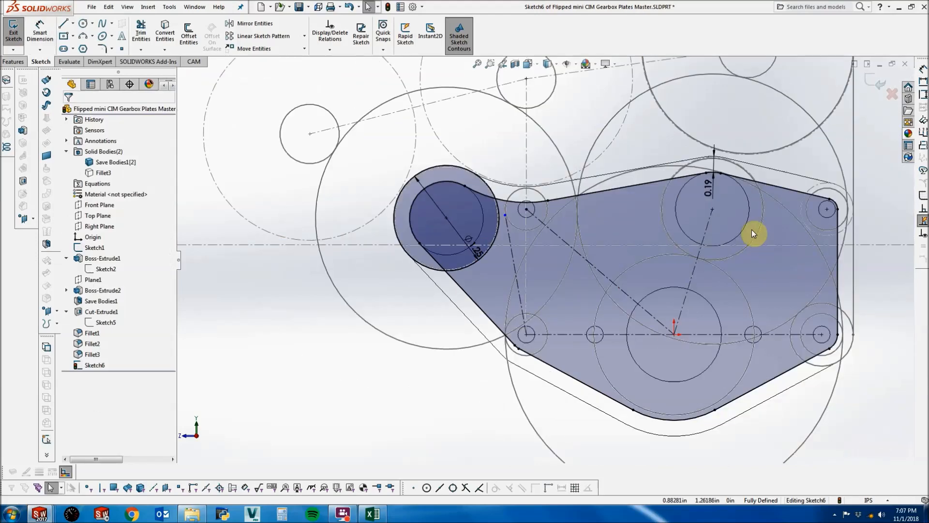
{"action": "scroll", "coordinate": [751, 229], "scroll_direction": "down", "scroll_amount": 2}
{"action": "left_click", "coordinate": [85, 24]}
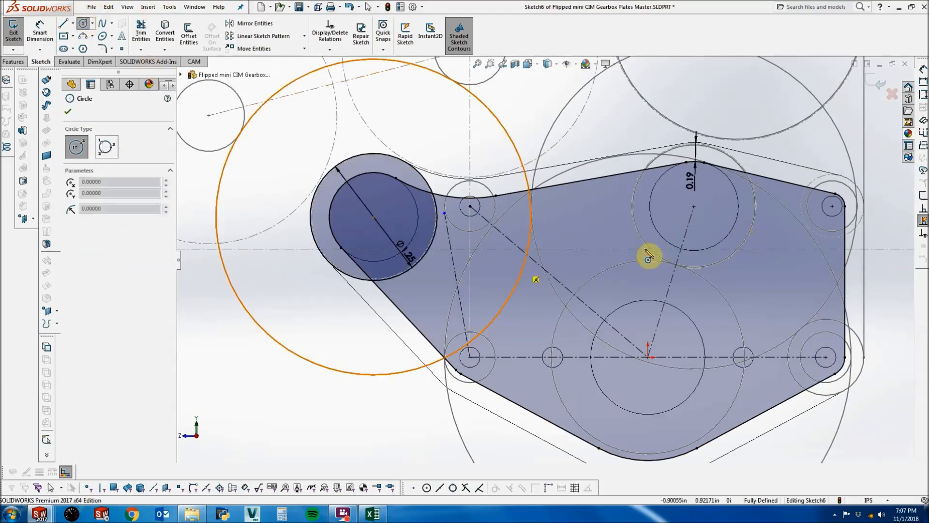
{"action": "left_click", "coordinate": [694, 207]}
{"action": "left_click", "coordinate": [737, 291]}
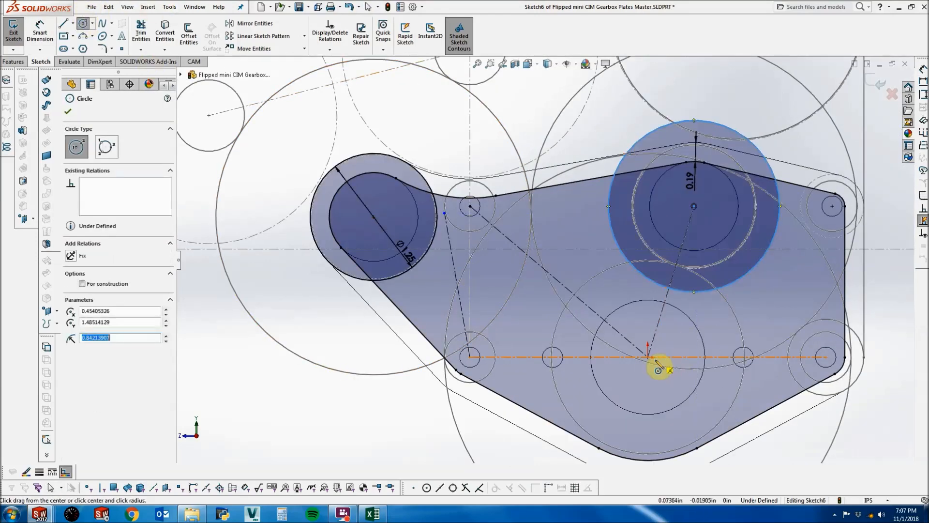
{"action": "left_click", "coordinate": [647, 357]}
{"action": "left_click", "coordinate": [709, 326]}
{"action": "key", "text": "Escape"}
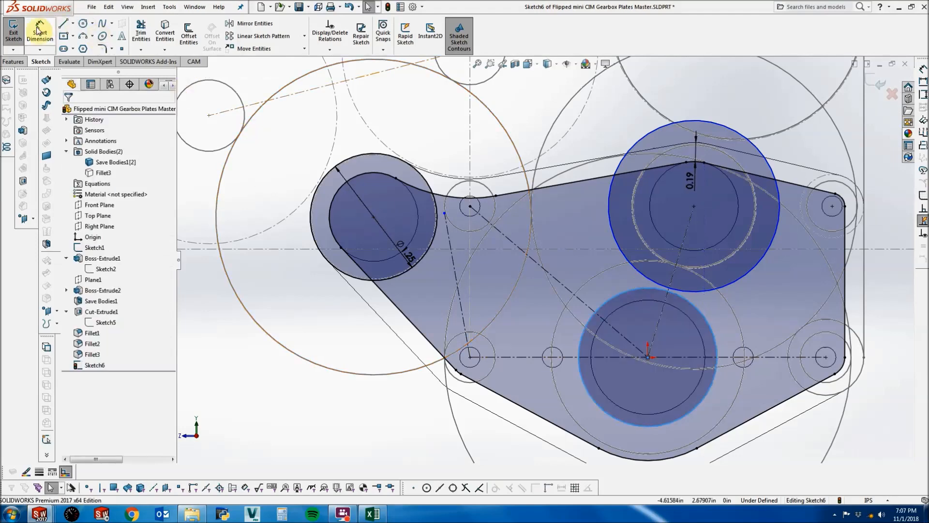
Set the diameter of the new circle around the large hole at the origin to 1.5 in.
{"action": "left_click", "coordinate": [39, 31]}
{"action": "left_click", "coordinate": [588, 298]}
{"action": "type", "text": "1.5"}
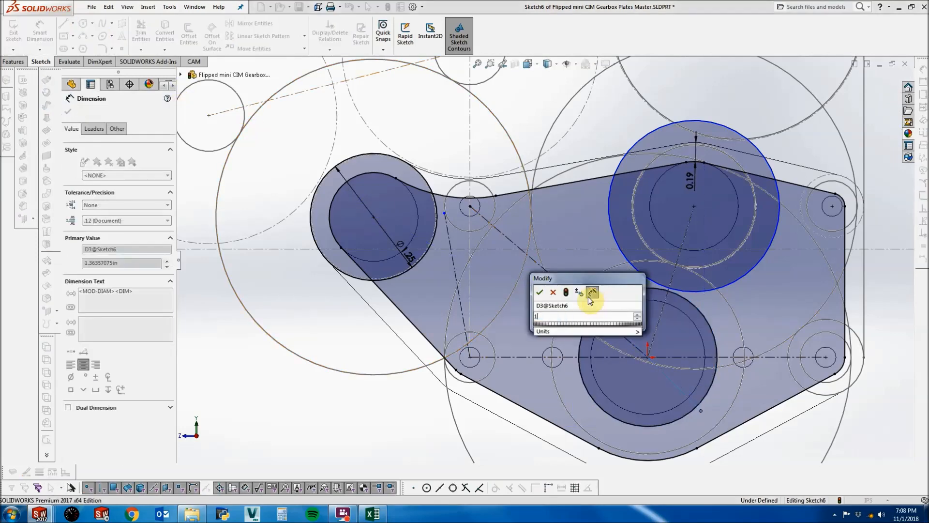
{"action": "key", "text": "Return"}
{"action": "key", "text": "Escape"}
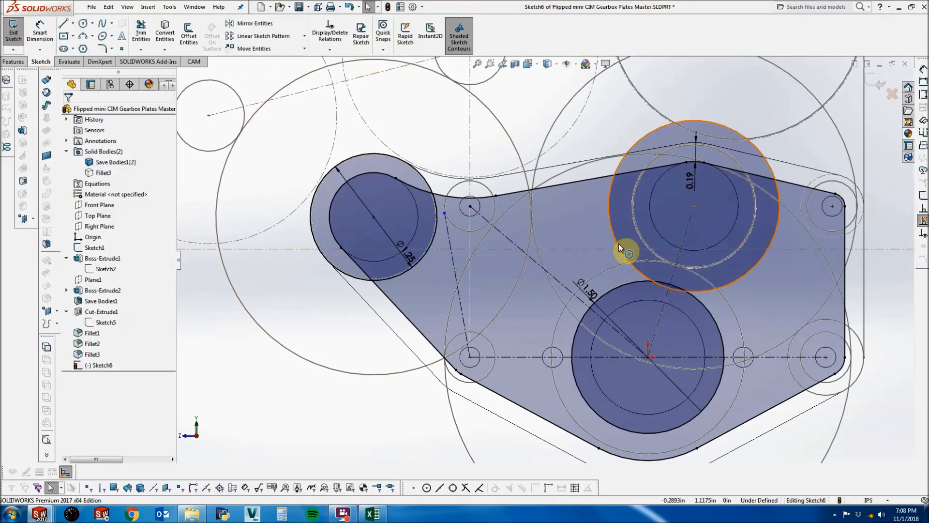
Make the circle around the upper-right bearing hole equal to the 1.25 in circle around the left bearing hole.
{"action": "left_click", "coordinate": [618, 243]}
{"action": "left_click", "coordinate": [437, 224], "text": "ctrl"}
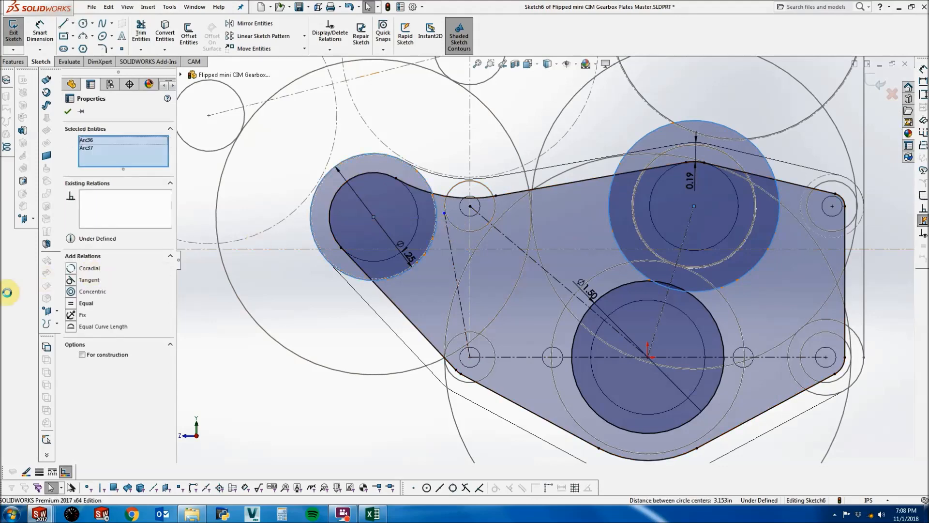
{"action": "left_click", "coordinate": [71, 303]}
{"action": "key", "text": "Escape"}
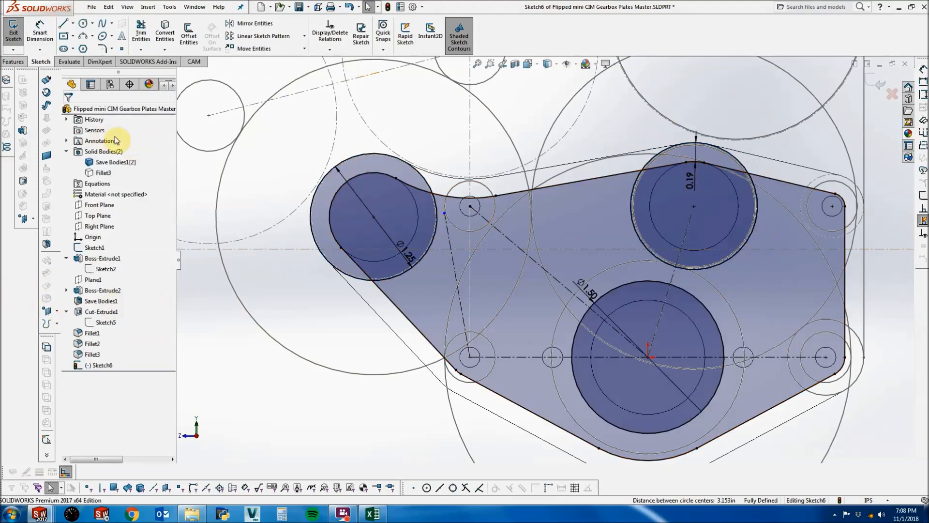
Draw circles about 0.4 to 0.6 in in radius centred on the four outer small holes.
{"action": "left_click", "coordinate": [80, 23]}
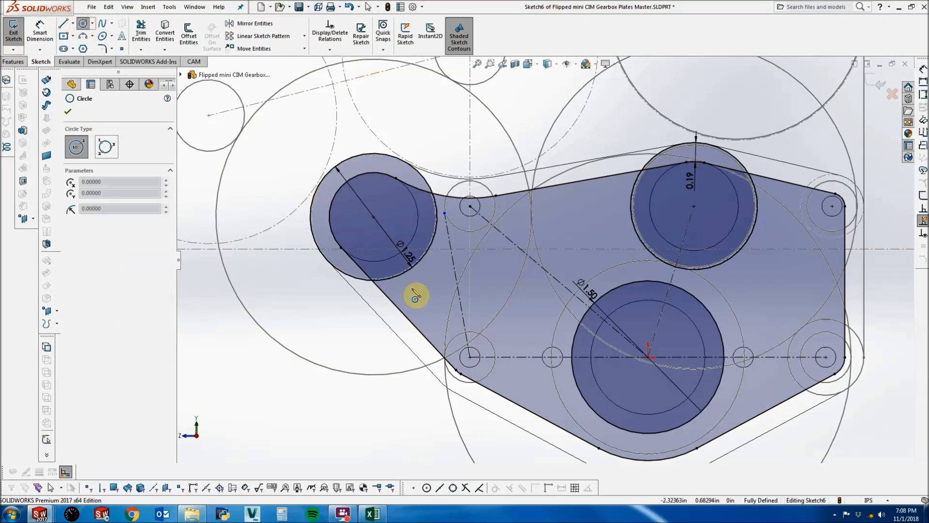
{"action": "left_click", "coordinate": [529, 345]}
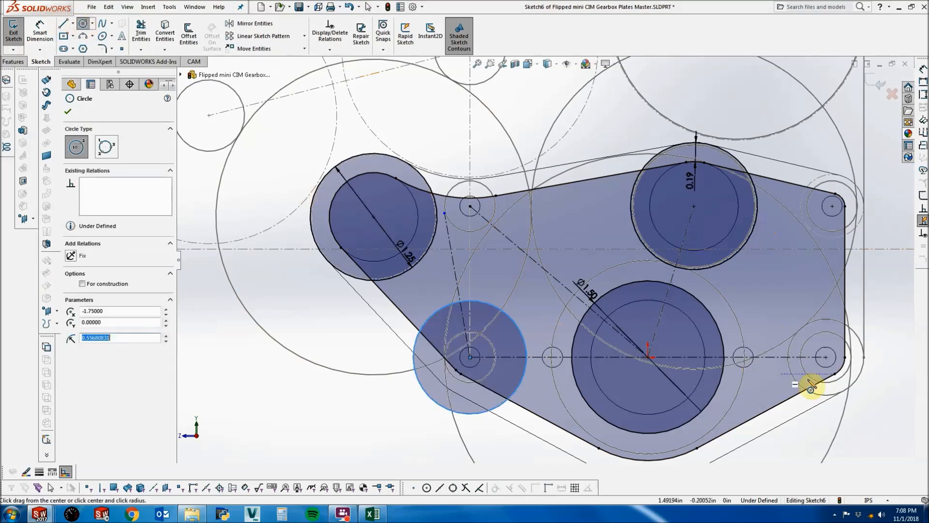
{"action": "left_click", "coordinate": [826, 357]}
{"action": "left_click", "coordinate": [827, 296]}
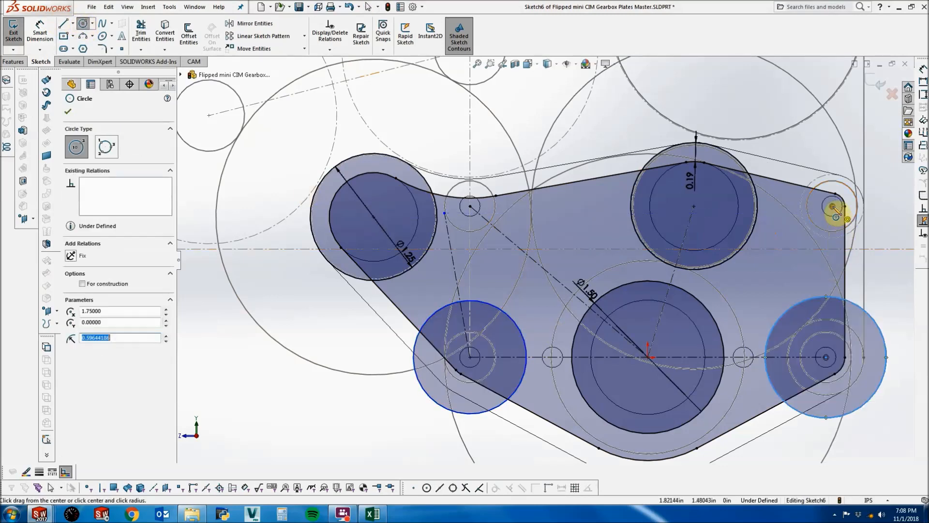
{"action": "left_click", "coordinate": [832, 207]}
{"action": "left_click", "coordinate": [821, 248]}
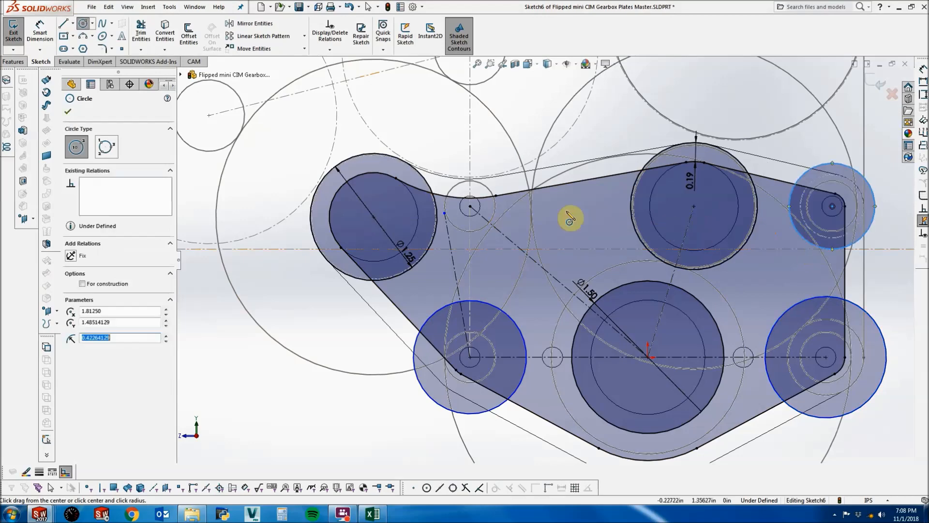
{"action": "left_click", "coordinate": [470, 206]}
{"action": "left_click", "coordinate": [510, 230]}
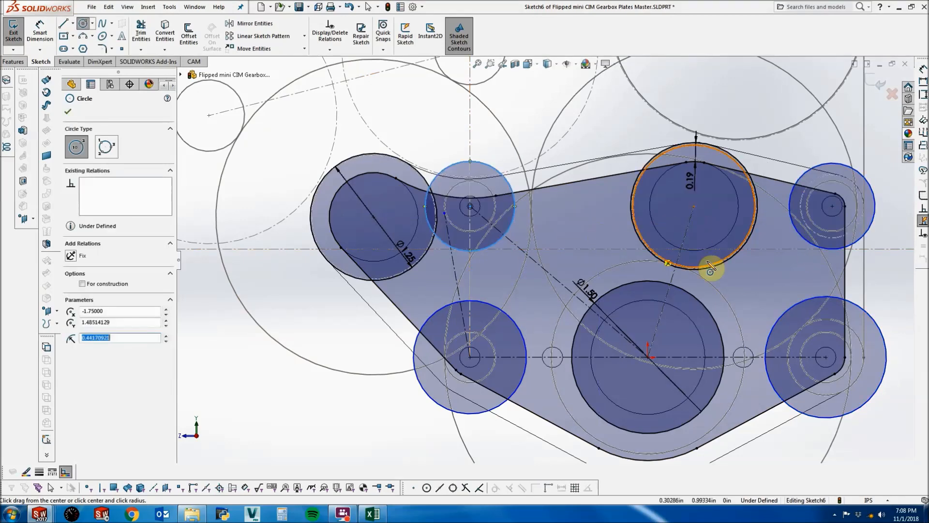
{"action": "key", "text": "Escape"}
Add an equal relation between the four circles around the outer small holes.
{"action": "left_click", "coordinate": [791, 206]}
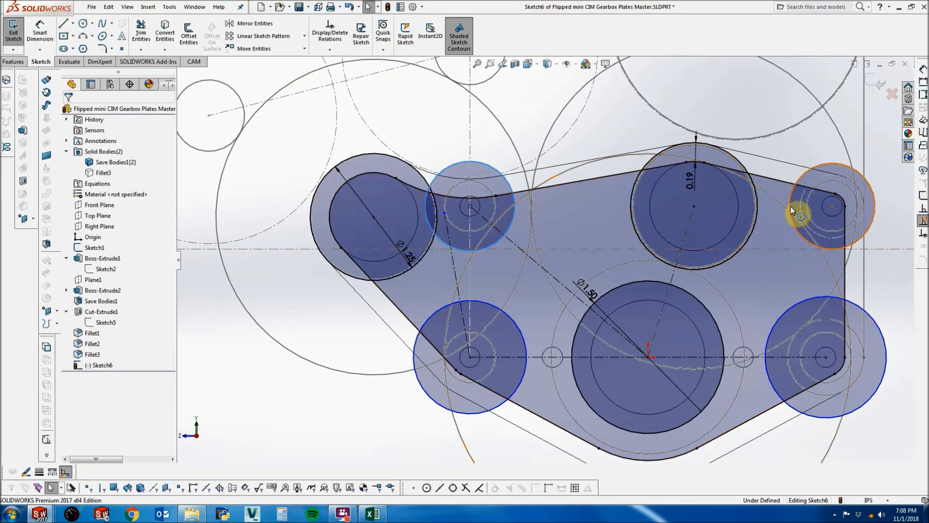
{"action": "left_click", "coordinate": [793, 305], "text": "ctrl"}
{"action": "left_click", "coordinate": [793, 305], "text": "ctrl"}
{"action": "left_click", "coordinate": [523, 336], "text": "ctrl"}
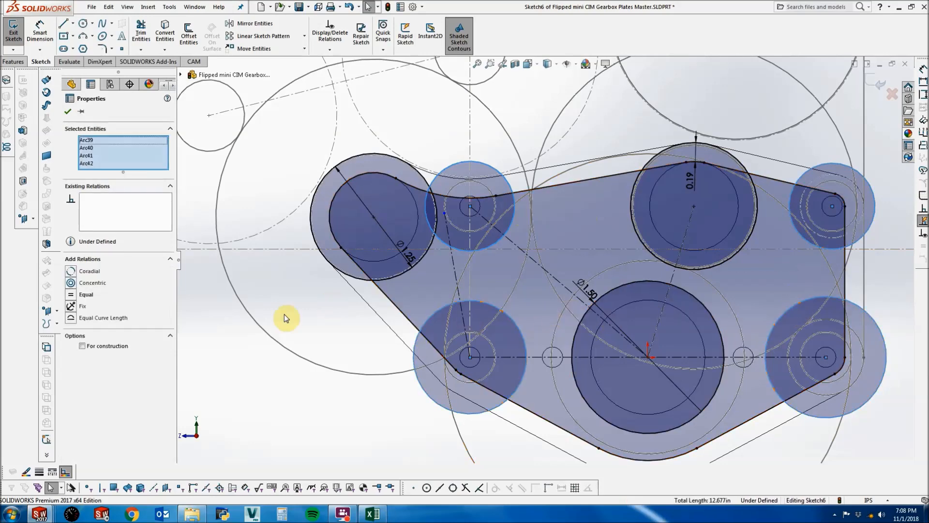
{"action": "left_click", "coordinate": [77, 296]}
Set the diameter of the circle around the lower-left small hole to 5/8 in and exit the sketch.
{"action": "left_click", "coordinate": [39, 31]}
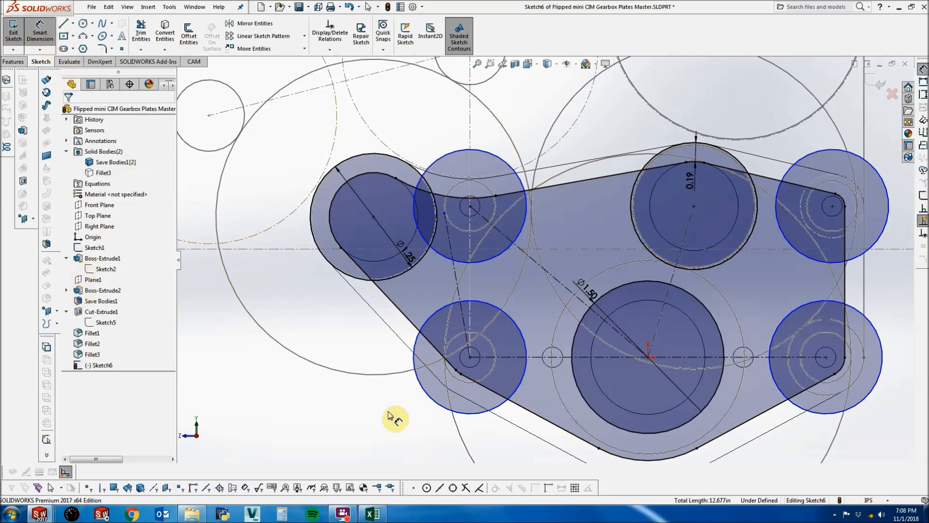
{"action": "left_click", "coordinate": [434, 409]}
{"action": "left_click", "coordinate": [416, 417]}
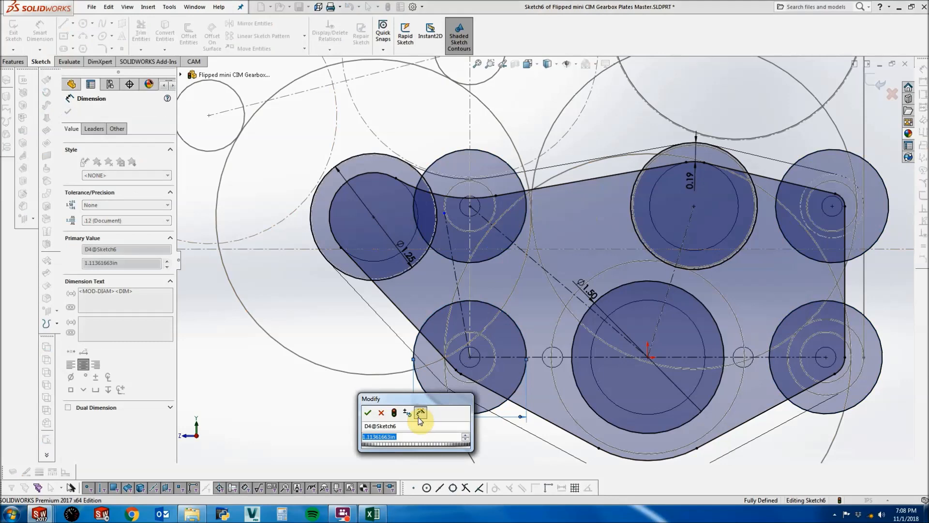
{"action": "type", "text": "5/8"}
{"action": "key", "text": "Return"}
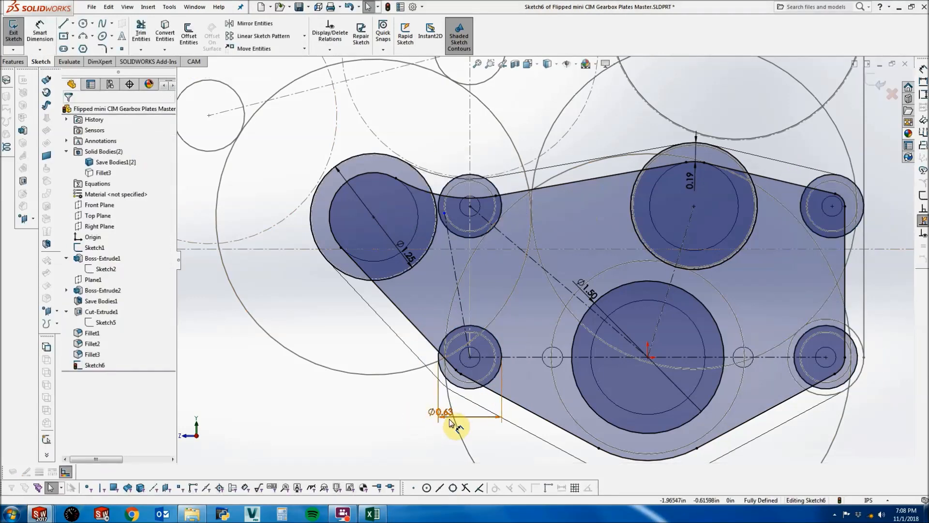
{"action": "left_click", "coordinate": [882, 82]}
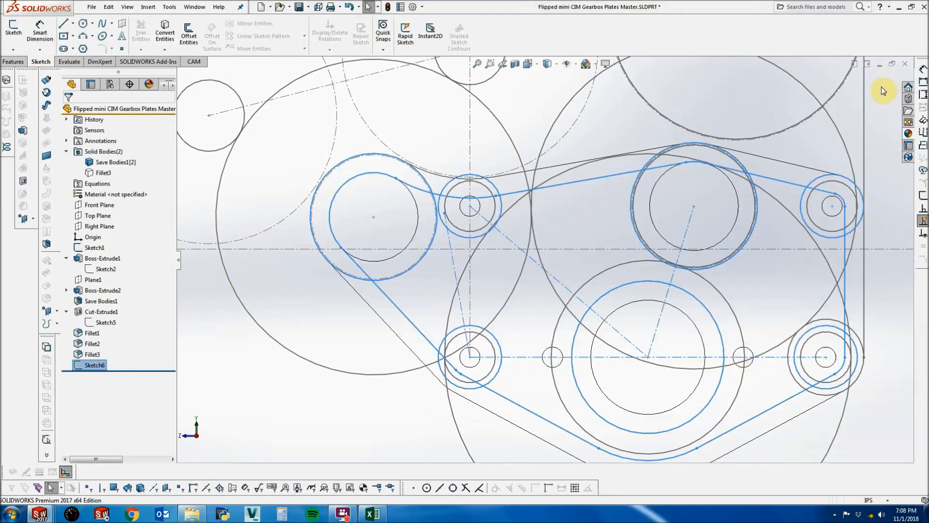
Open Sketch3 of Boss-Extrude2, which holds the small holes beside the large hole, for editing.
{"action": "left_click", "coordinate": [548, 370]}
{"action": "scroll", "coordinate": [550, 358], "scroll_direction": "down", "scroll_amount": 5}
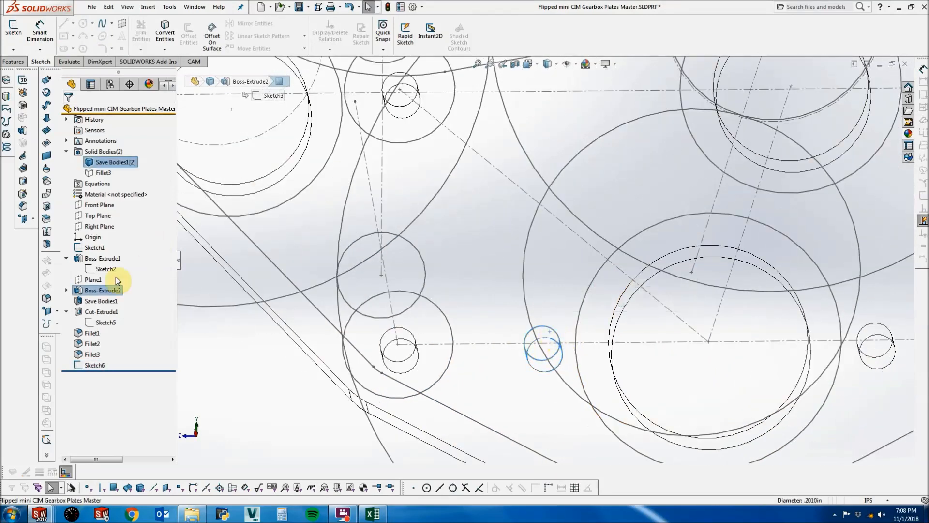
{"action": "left_click", "coordinate": [67, 290]}
{"action": "right_click", "coordinate": [98, 301]}
{"action": "left_click", "coordinate": [104, 273]}
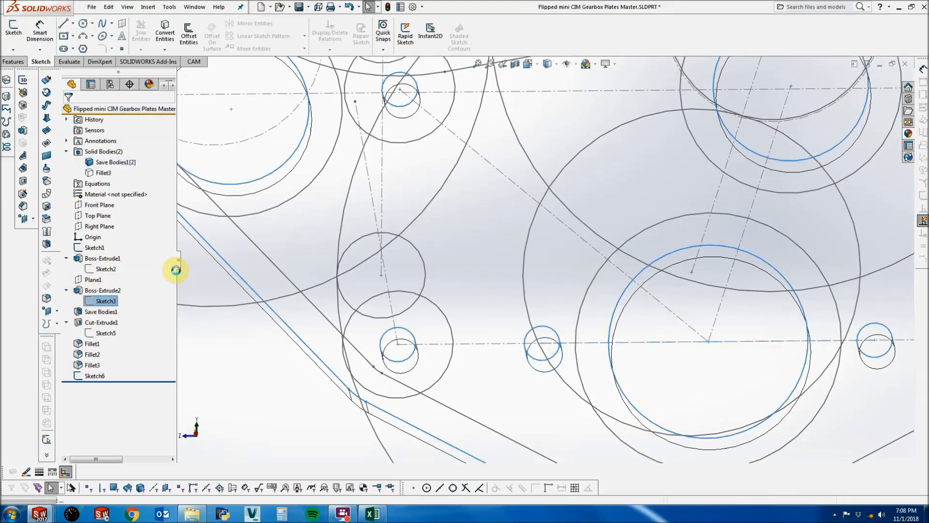
{"action": "scroll", "coordinate": [473, 329], "scroll_direction": "up", "scroll_amount": 5}
{"action": "scroll", "coordinate": [644, 265], "scroll_direction": "down", "scroll_amount": 5}
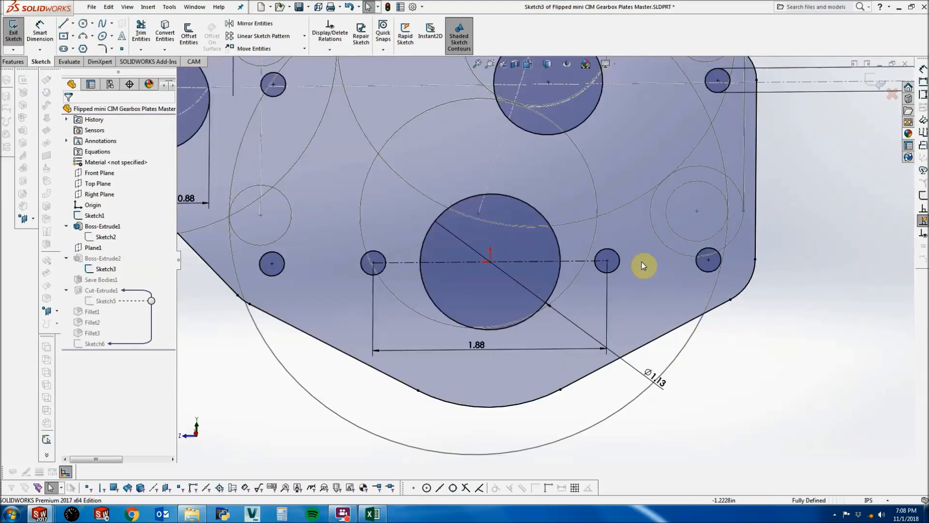
Delete all existing relations of the small circle just right of the large hole.
{"action": "left_click", "coordinate": [618, 255]}
{"action": "left_click", "coordinate": [131, 158]}
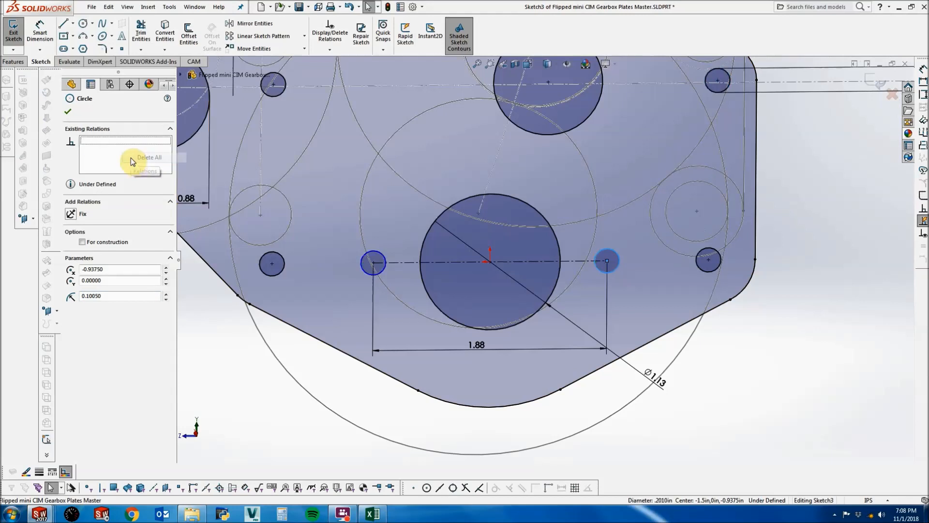
{"action": "left_click", "coordinate": [290, 339]}
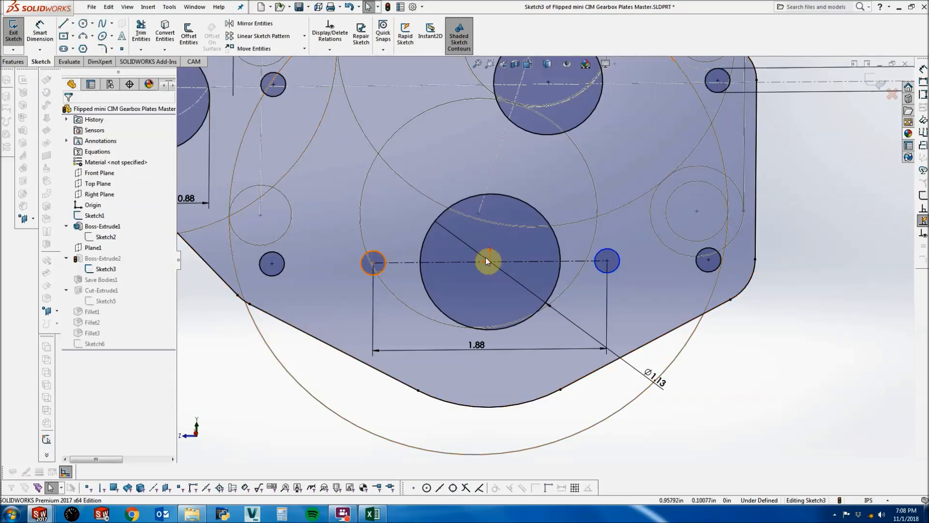
Make the two small circles beside the large hole equal with a 0.16 in diameter, and exit the sketch.
{"action": "left_click", "coordinate": [615, 255], "text": "ctrl"}
{"action": "left_click", "coordinate": [81, 303]}
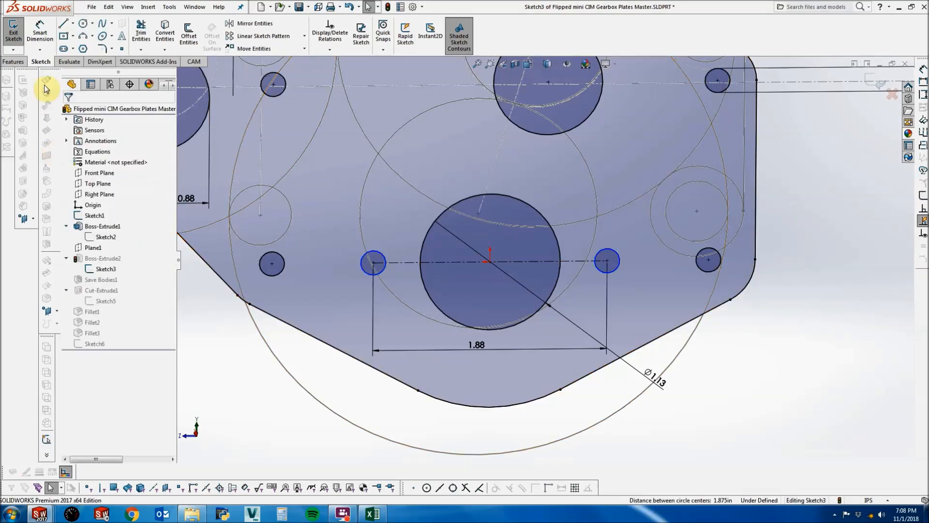
{"action": "left_click", "coordinate": [39, 34]}
{"action": "left_click", "coordinate": [364, 270]}
{"action": "left_click", "coordinate": [348, 293]}
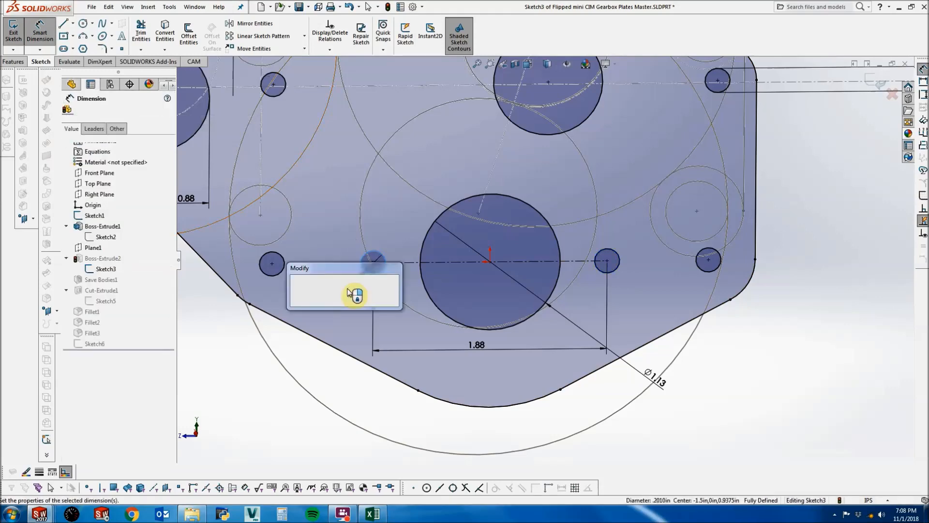
{"action": "type", "text": "0.16"}
{"action": "key", "text": "Return"}
{"action": "key", "text": "Escape"}
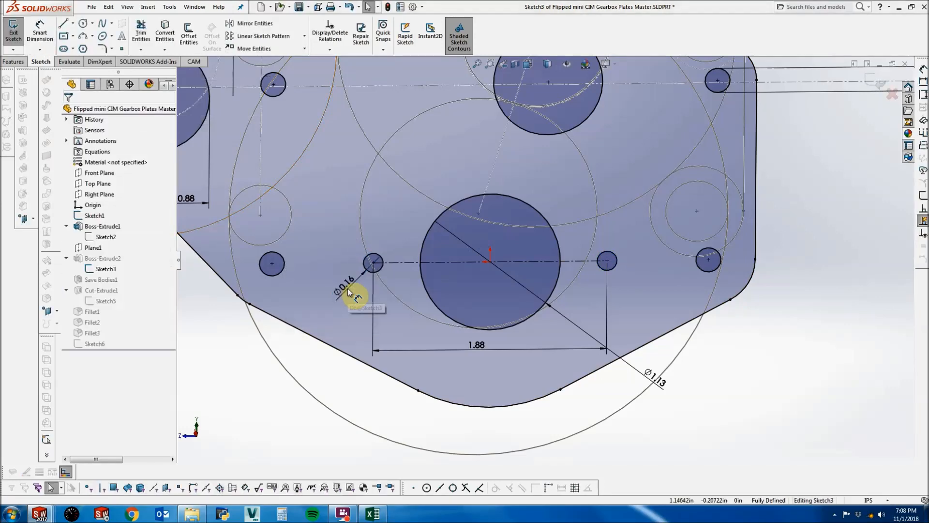
{"action": "left_click", "coordinate": [877, 85]}
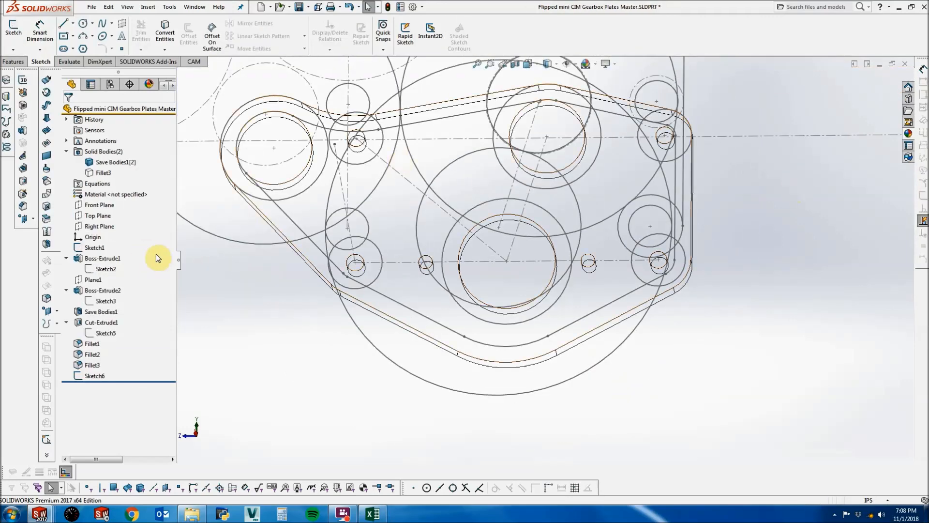
Open Sketch6, which holds the boss circles and inner plate outline, for editing.
{"action": "middle_click_drag", "start_coordinate": [397, 238], "coordinate": [398, 266]}
{"action": "scroll", "coordinate": [398, 266], "scroll_direction": "up", "scroll_amount": 1}
{"action": "right_click", "coordinate": [108, 334]}
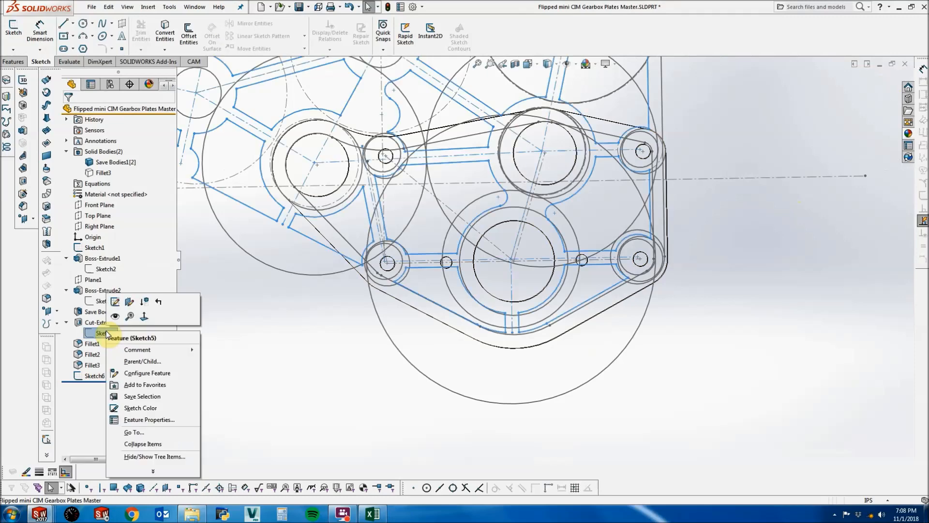
{"action": "right_click", "coordinate": [83, 376]}
{"action": "left_click", "coordinate": [88, 302]}
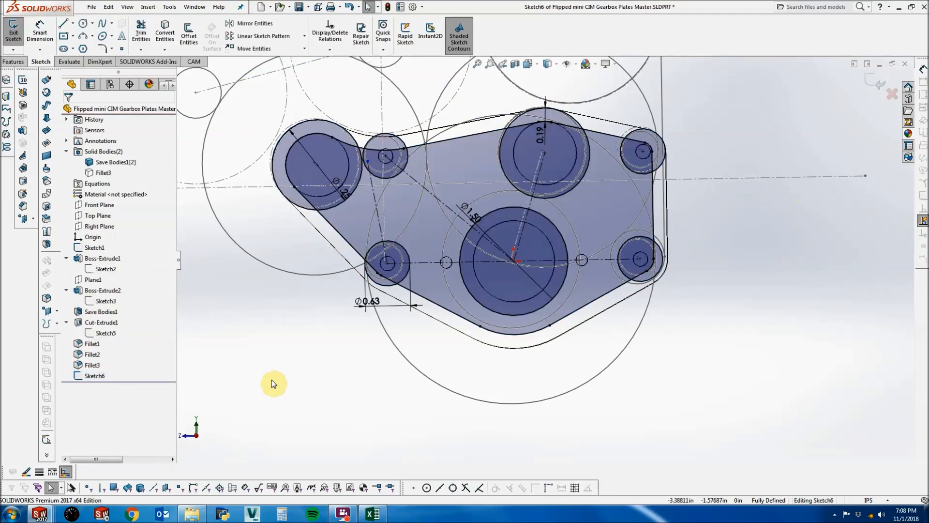
{"action": "scroll", "coordinate": [433, 245], "scroll_direction": "down", "scroll_amount": 3}
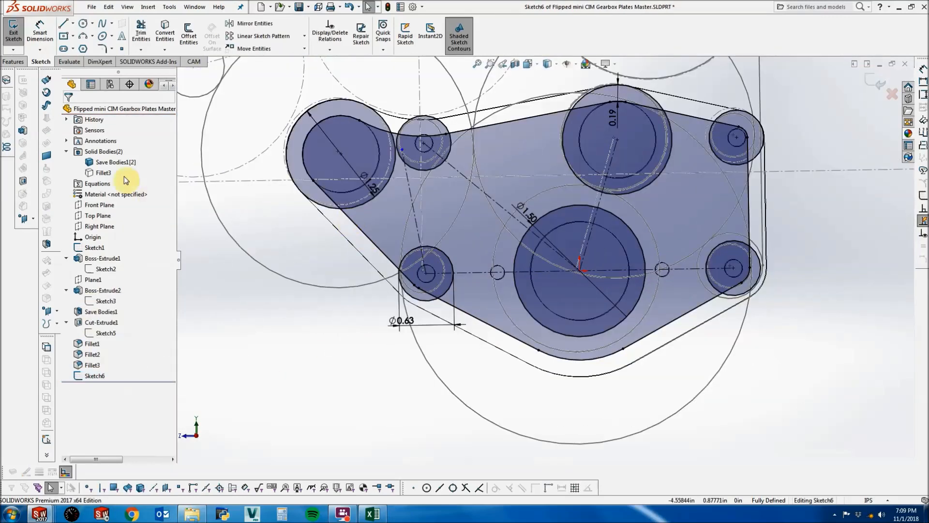
Hide Sketch1 and orient the view normal to the plane of Sketch6.
{"action": "right_click", "coordinate": [83, 246]}
{"action": "left_click", "coordinate": [93, 228]}
{"action": "scroll", "coordinate": [518, 160], "scroll_direction": "up", "scroll_amount": 2}
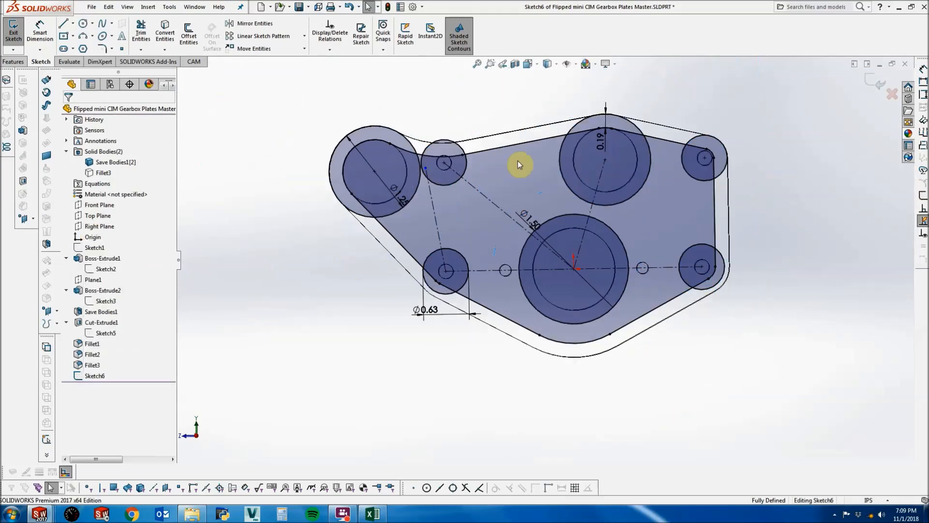
{"action": "left_click", "coordinate": [534, 66]}
{"action": "left_click", "coordinate": [583, 119]}
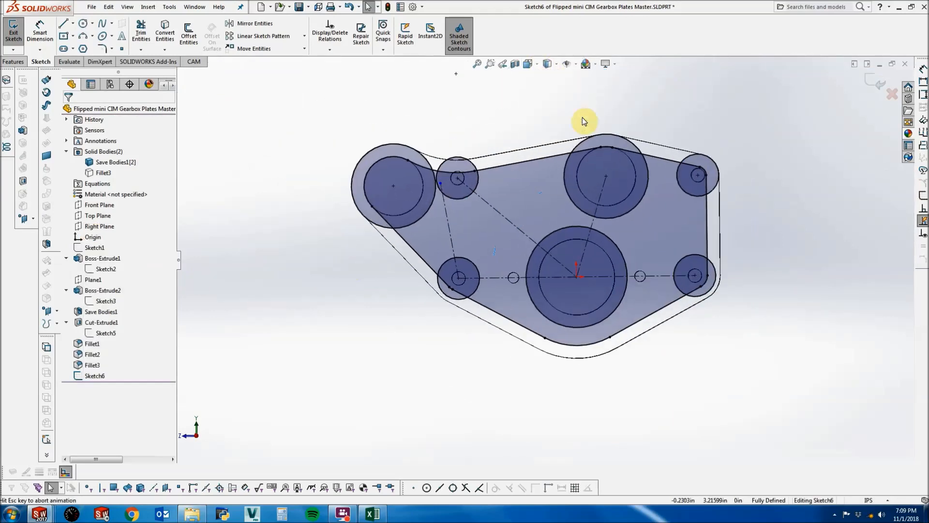
Sketch two rib lines, one on each side of the construction line running up from the lower-left boss circle.
{"action": "left_click", "coordinate": [64, 24]}
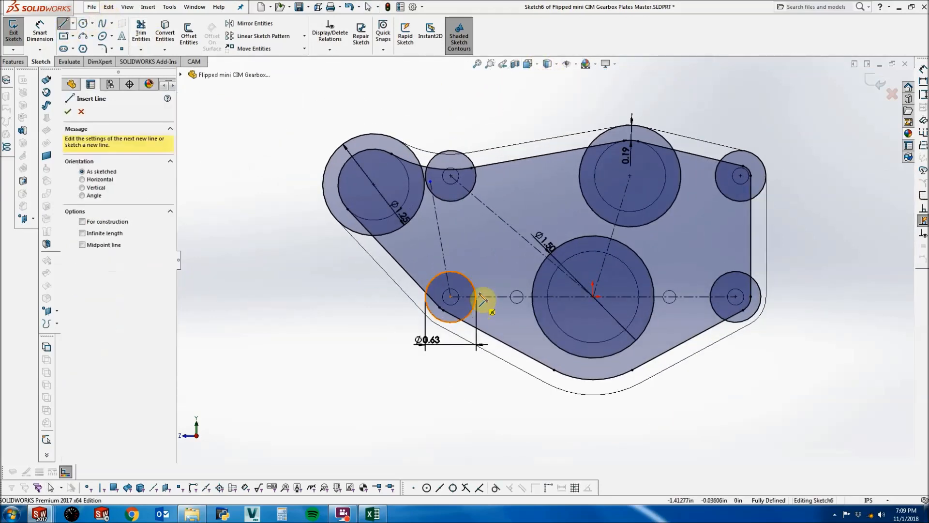
{"action": "left_click", "coordinate": [463, 275]}
{"action": "left_click", "coordinate": [446, 200]}
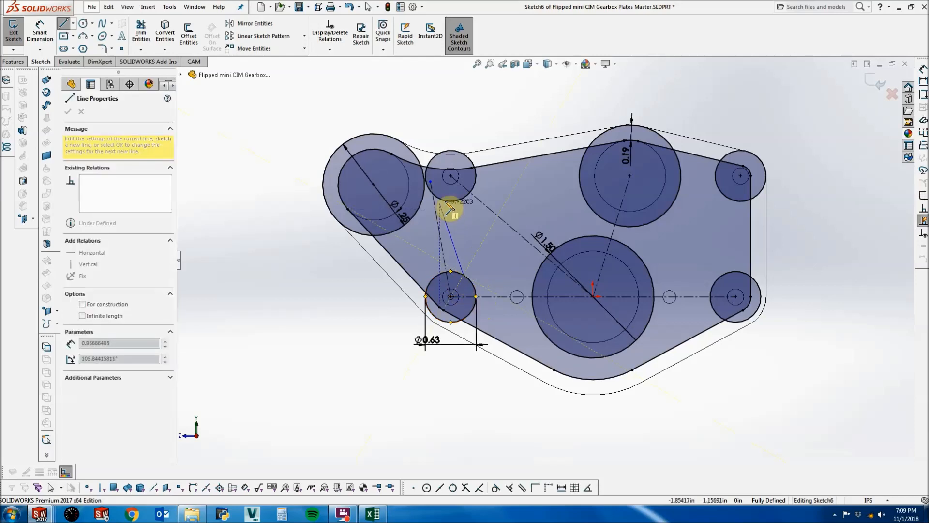
{"action": "double_click", "coordinate": [476, 233]}
{"action": "left_click", "coordinate": [435, 277]}
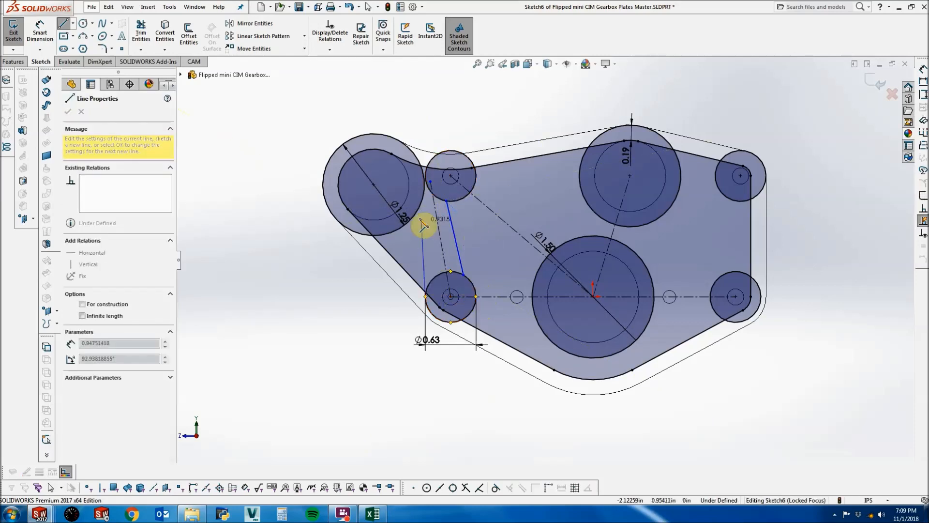
{"action": "key", "text": "Escape"}
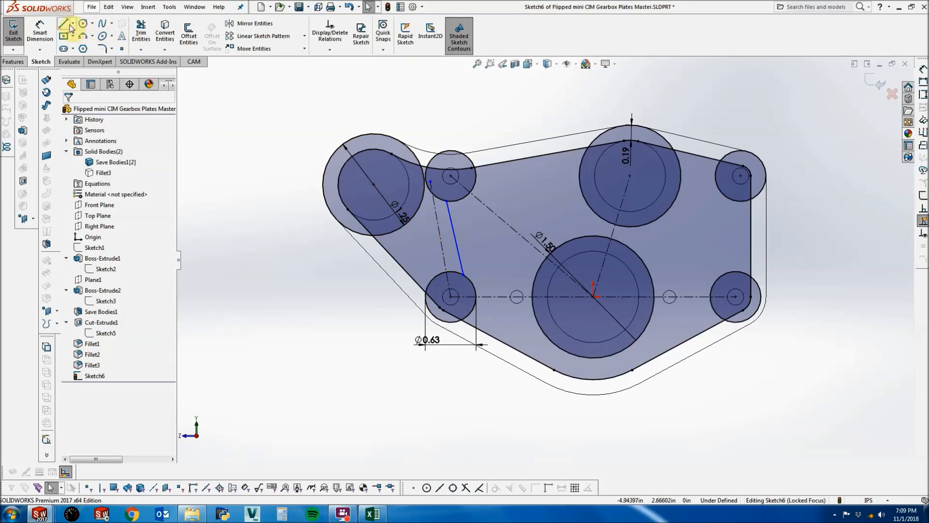
{"action": "left_click", "coordinate": [69, 25]}
{"action": "left_click", "coordinate": [425, 184]}
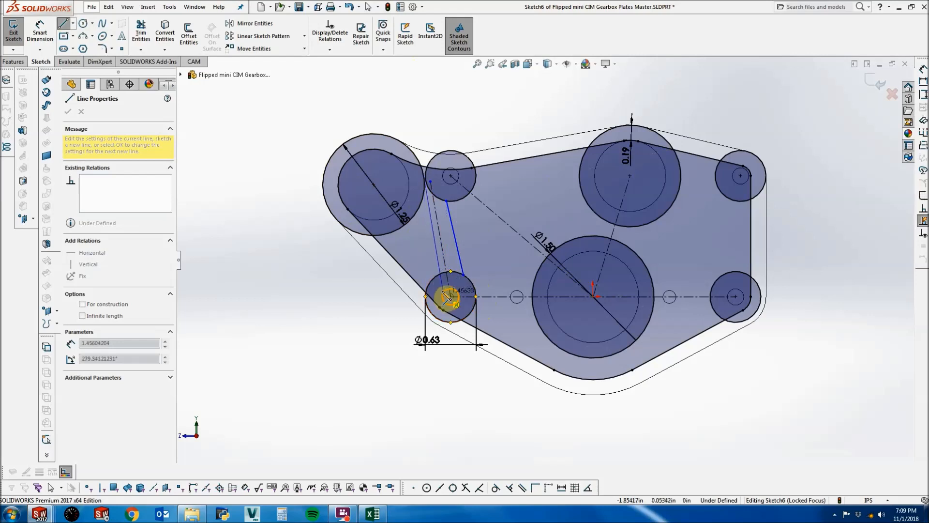
{"action": "left_click", "coordinate": [439, 283]}
{"action": "key", "text": "Escape"}
Make the lower endpoint of the left rib line coincident with the lower-left boss circle.
{"action": "left_click", "coordinate": [441, 283]}
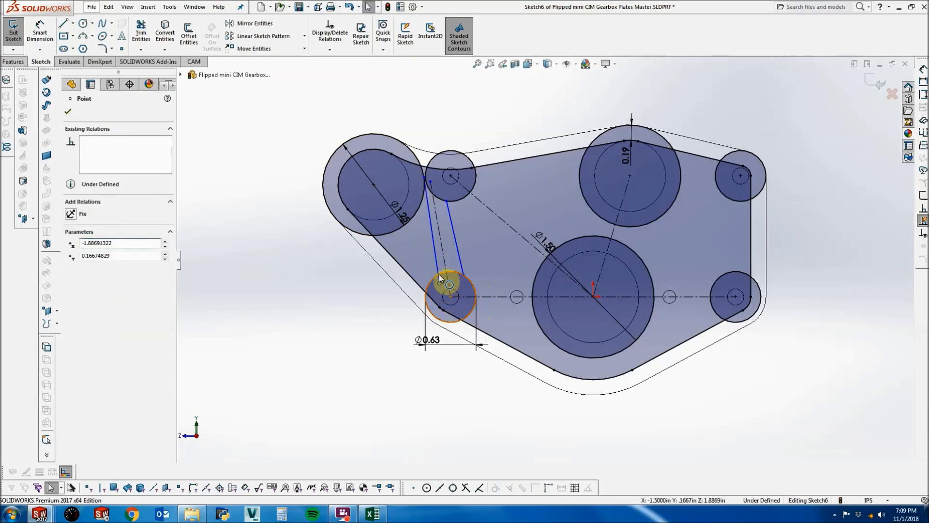
{"action": "left_click", "coordinate": [441, 273], "text": "ctrl"}
{"action": "left_click", "coordinate": [259, 239]}
Delete the left rib line's tangent relation and move its upper endpoint down along the 1.25 in circle.
{"action": "left_click", "coordinate": [428, 213]}
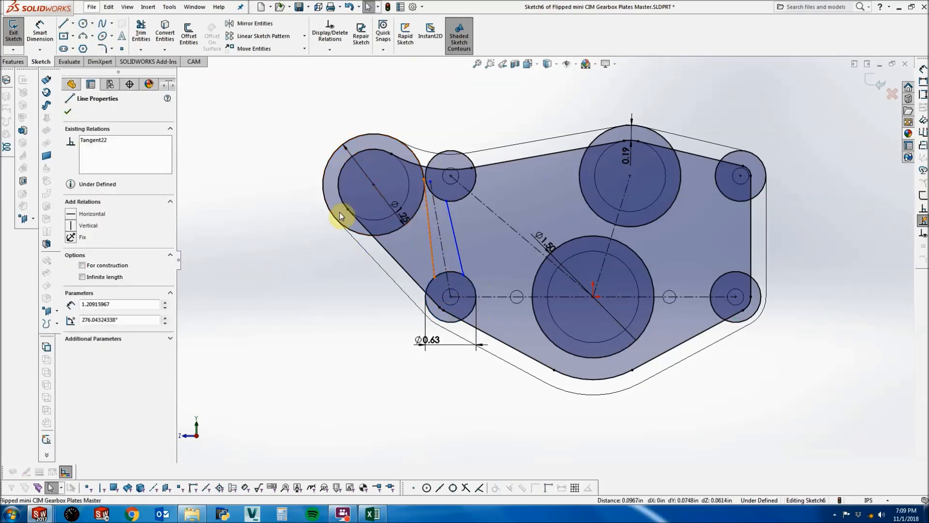
{"action": "right_click", "coordinate": [124, 164]}
{"action": "left_click", "coordinate": [169, 169]}
{"action": "left_click", "coordinate": [430, 180]}
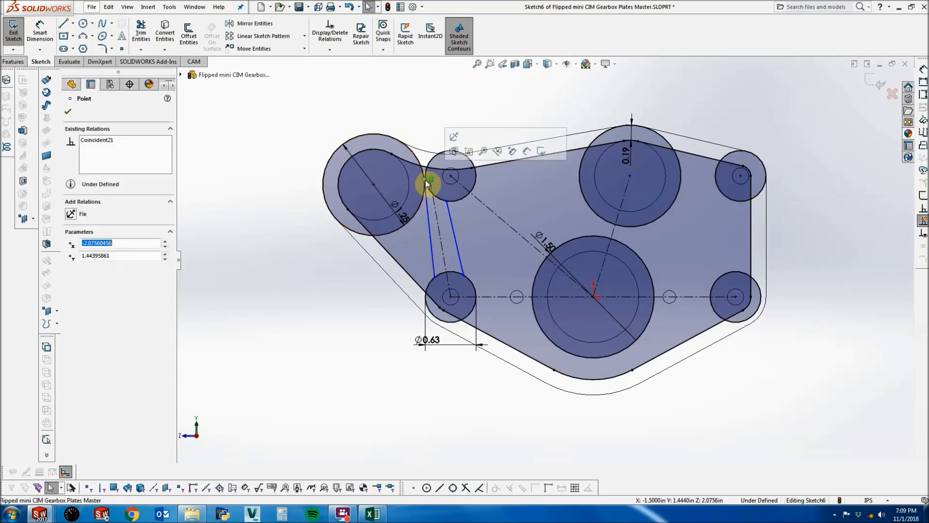
{"action": "left_click_drag", "start_coordinate": [425, 180], "coordinate": [425, 196]}
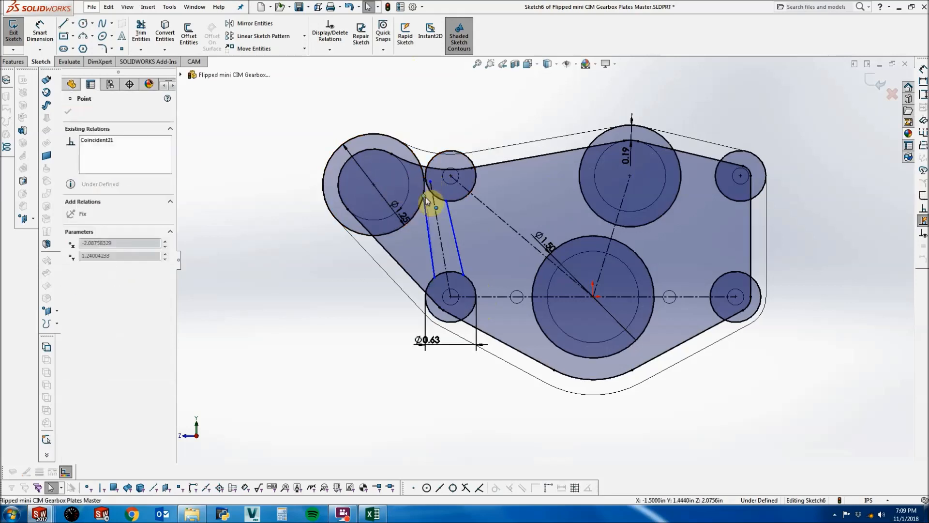
Make both left rib lines parallel to the construction line between them.
{"action": "left_click", "coordinate": [429, 219]}
{"action": "left_click", "coordinate": [438, 221], "text": "ctrl"}
{"action": "left_click", "coordinate": [449, 217], "text": "ctrl"}
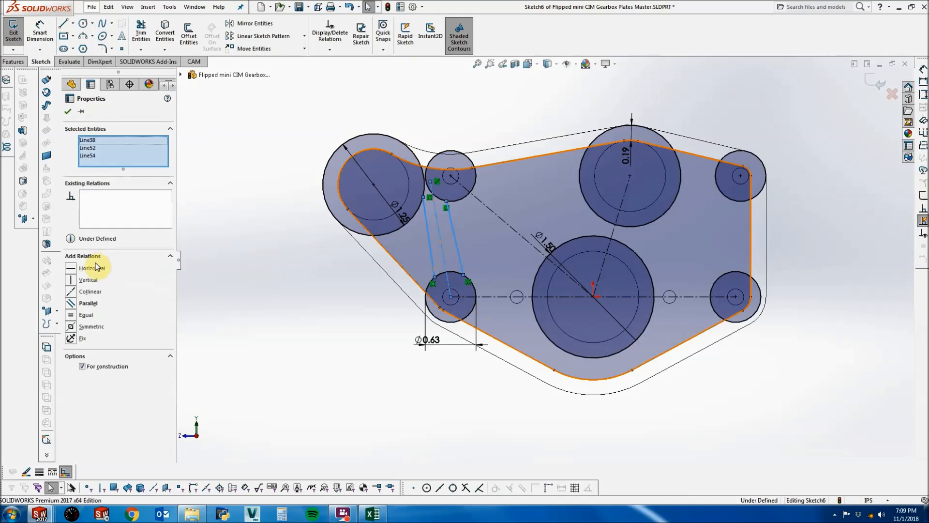
{"action": "left_click", "coordinate": [92, 304]}
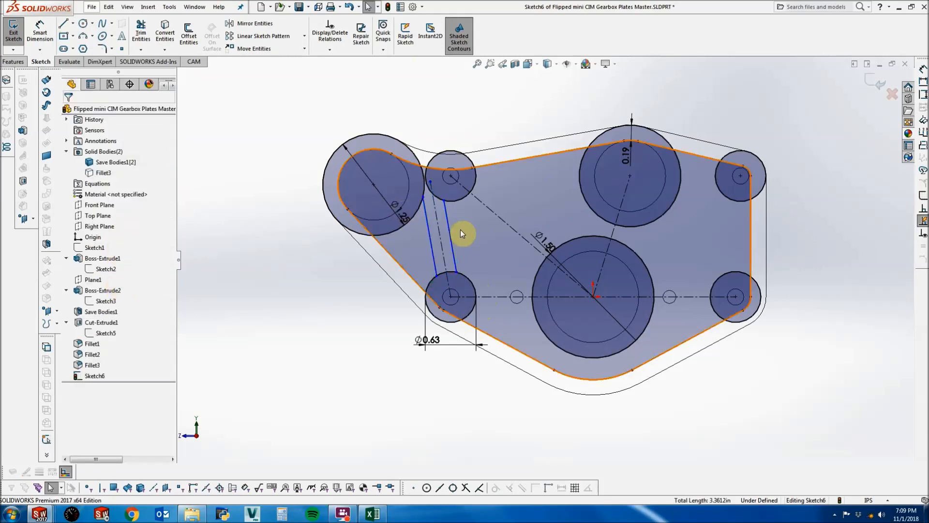
Dimension the distance between the two left rib lines with the equation ="D1@Sketch5".
{"action": "left_click", "coordinate": [38, 31]}
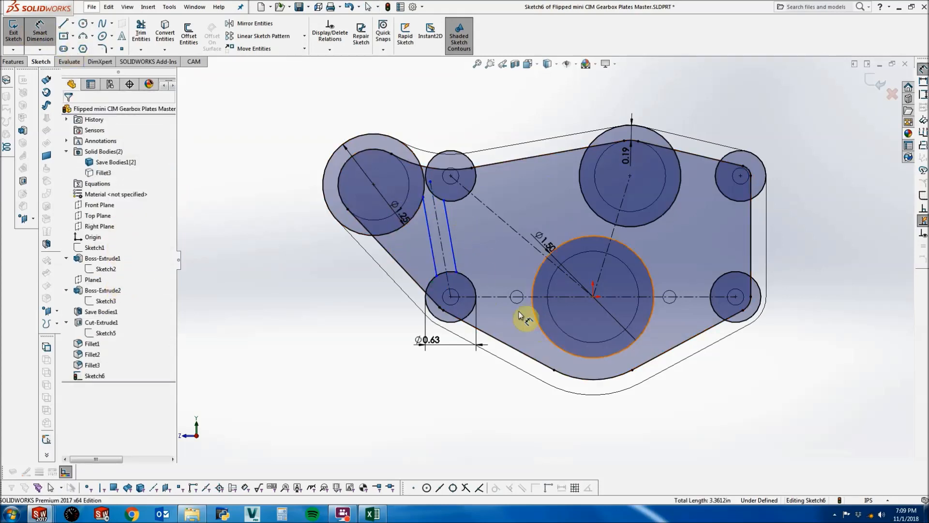
{"action": "left_click", "coordinate": [432, 249]}
{"action": "left_click", "coordinate": [451, 245]}
{"action": "left_click", "coordinate": [449, 244]}
{"action": "type", "text": "=\"D1@Sketch5\""}
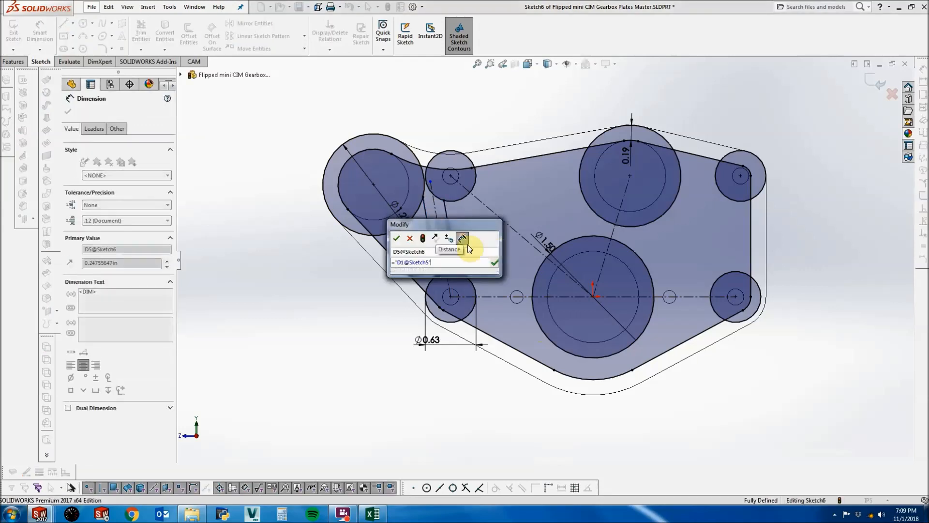
{"action": "left_click", "coordinate": [398, 238]}
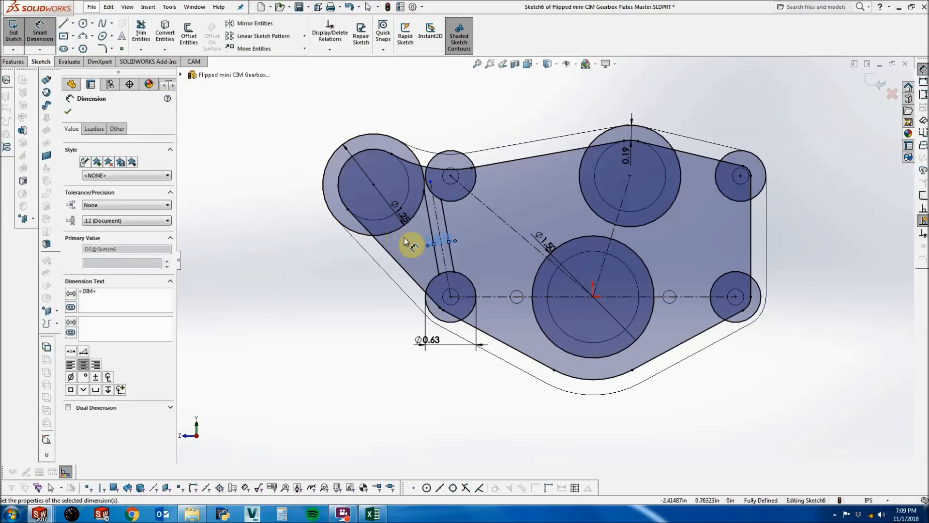
Change the rib width equation to ="D1@Sketch6", linking it to the offset dimension at the upper large circle.
{"action": "left_click", "coordinate": [444, 241]}
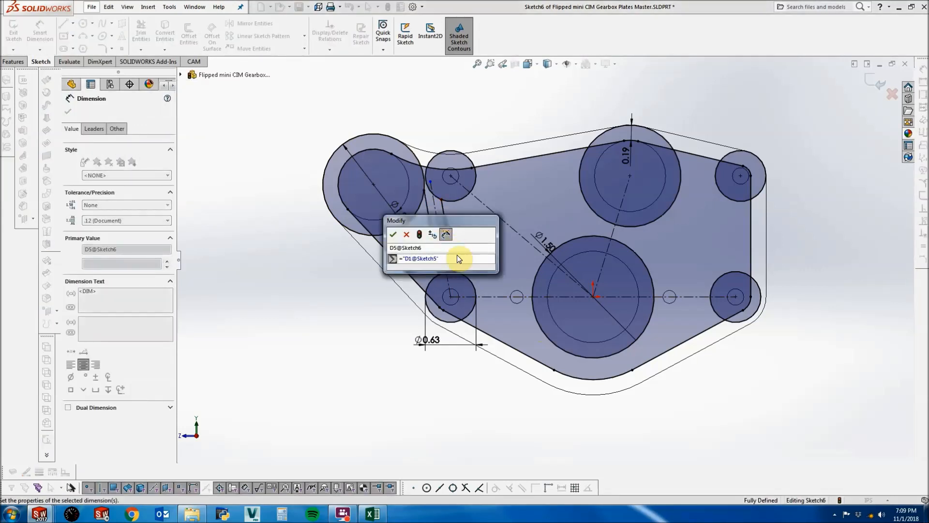
{"action": "left_click_drag", "start_coordinate": [443, 220], "coordinate": [242, 307]}
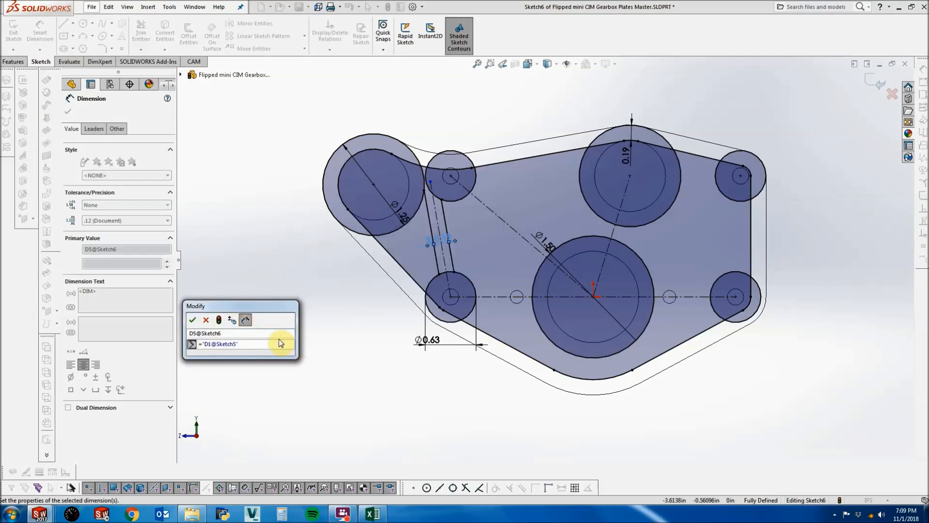
{"action": "left_click", "coordinate": [625, 157]}
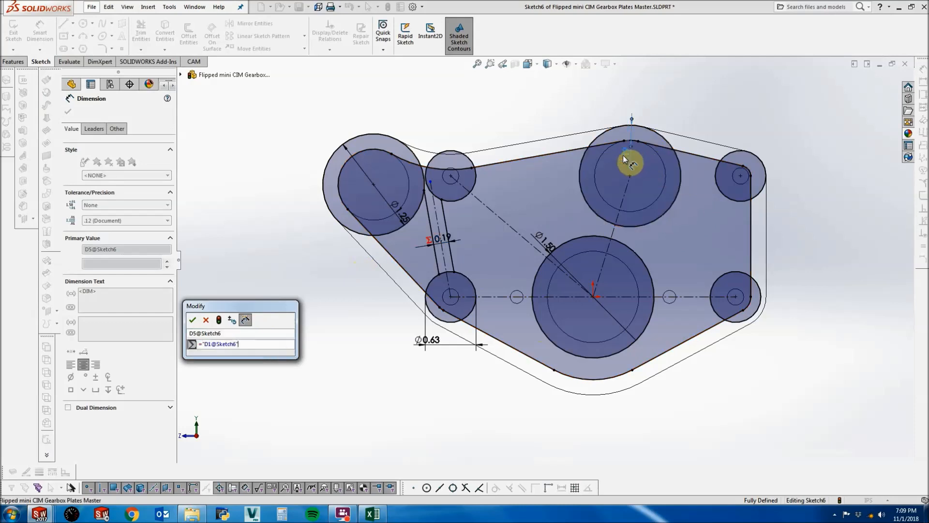
{"action": "left_click", "coordinate": [227, 343]}
{"action": "left_click", "coordinate": [192, 320]}
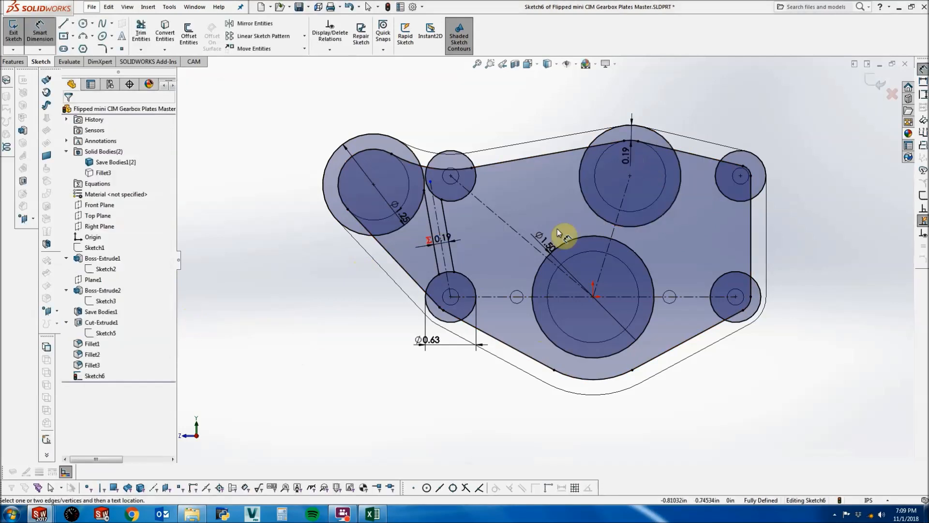
Sketch two diagonal rib lines from the upper-left boss circle to the 1.50 in circle, one on each side of the construction line.
{"action": "scroll", "coordinate": [566, 223], "scroll_direction": "down", "scroll_amount": 3}
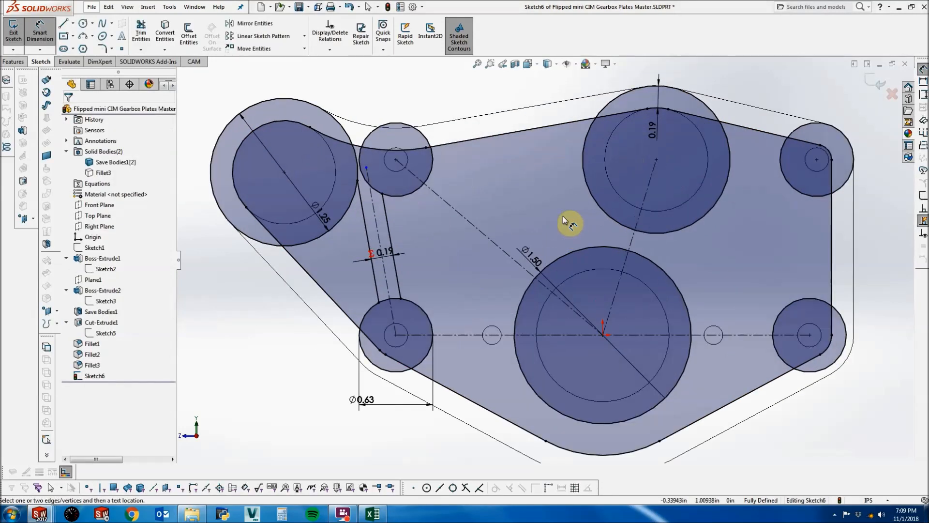
{"action": "left_click", "coordinate": [62, 25]}
{"action": "left_click", "coordinate": [415, 192]}
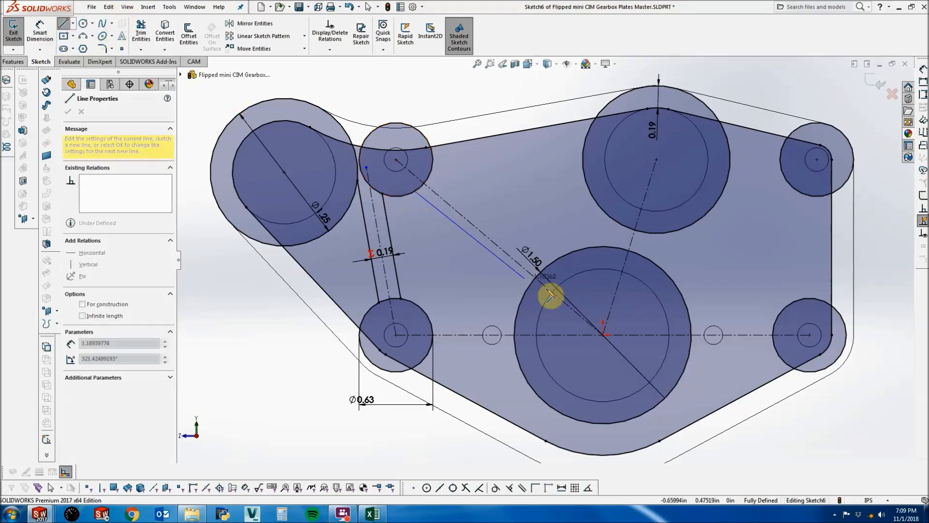
{"action": "left_click", "coordinate": [528, 290]}
{"action": "key", "text": "Escape"}
{"action": "left_click_drag", "start_coordinate": [553, 262], "coordinate": [432, 168]}
Sketch two short rib lines between the 1.50 in circle and the large circle above it, on both sides of the construction line.
{"action": "mouse_move", "coordinate": [621, 226]}
{"action": "left_mouse_down"}
{"action": "mouse_move", "coordinate": [613, 247]}
{"action": "mouse_move", "coordinate": [644, 256]}
{"action": "left_mouse_up"}
{"action": "scroll", "coordinate": [687, 235], "scroll_direction": "down", "scroll_amount": 3}
{"action": "scroll", "coordinate": [650, 246], "scroll_direction": "up", "scroll_amount": 4}
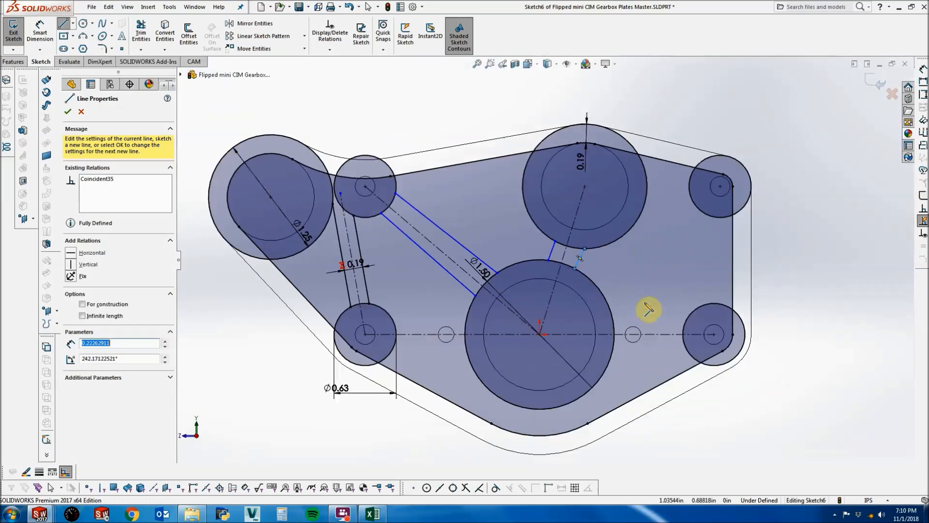
Sketch two rib lines from the 1.50 in circle to the lower-right boss circle and delete the stray diagonal line.
{"action": "scroll", "coordinate": [648, 315], "scroll_direction": "down", "scroll_amount": 2}
{"action": "left_click", "coordinate": [588, 321]}
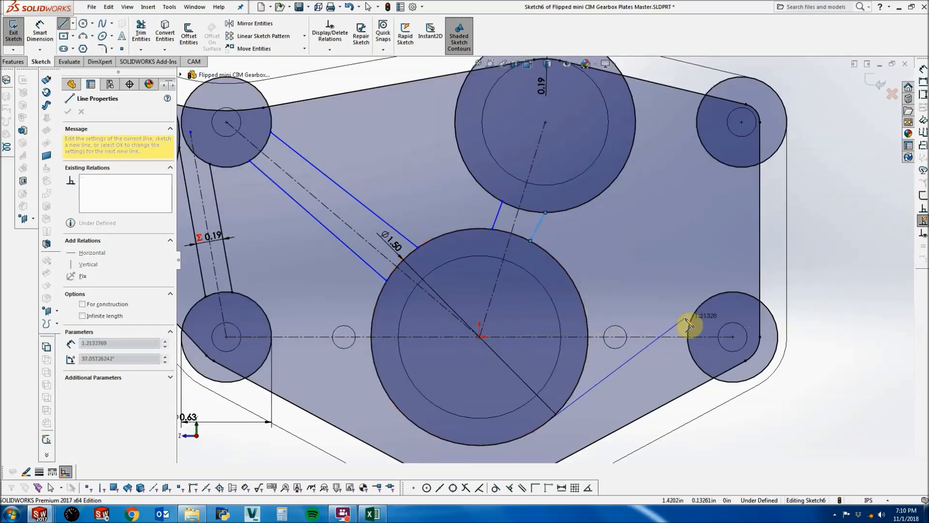
{"action": "mouse_move", "coordinate": [692, 317]}
{"action": "left_mouse_down"}
{"action": "mouse_move", "coordinate": [594, 330]}
{"action": "mouse_move", "coordinate": [587, 319]}
{"action": "left_mouse_up"}
{"action": "left_click_drag", "start_coordinate": [586, 360], "coordinate": [692, 349]}
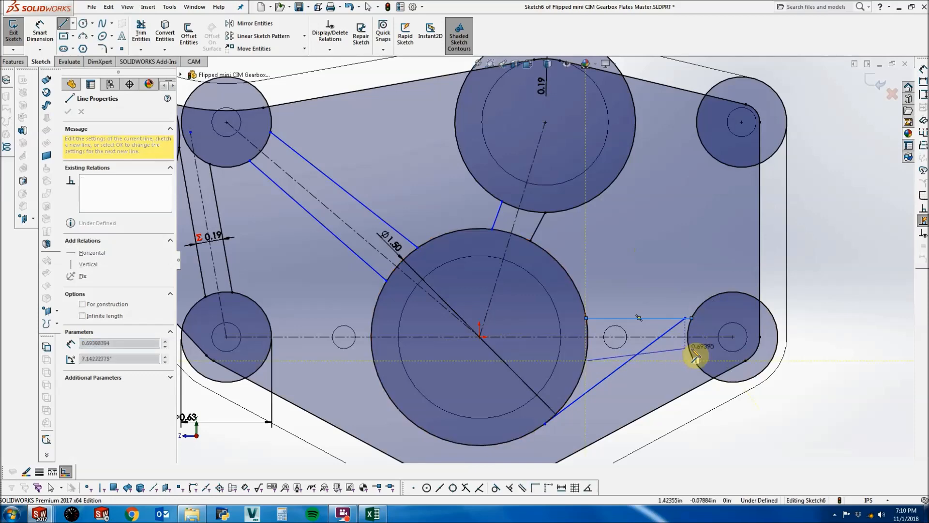
{"action": "left_click", "coordinate": [691, 349]}
{"action": "key", "text": "Escape"}
{"action": "left_click", "coordinate": [672, 329]}
{"action": "key", "text": "Delete"}
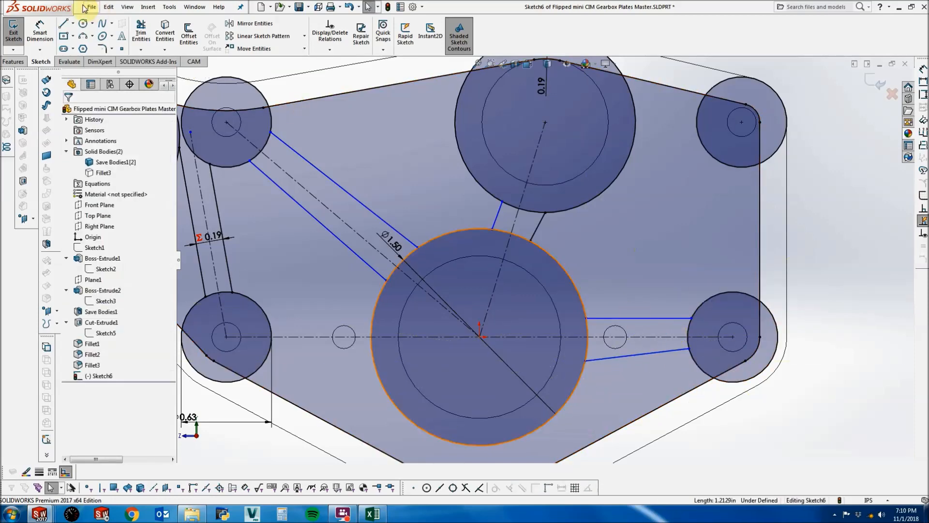
{"action": "left_click", "coordinate": [64, 23]}
{"action": "key", "text": "z"}
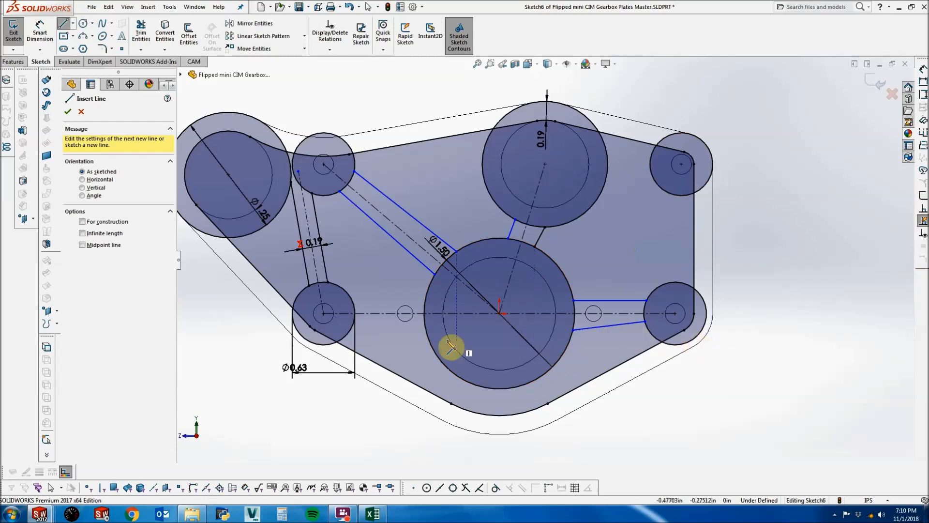
{"action": "key", "text": "Escape"}
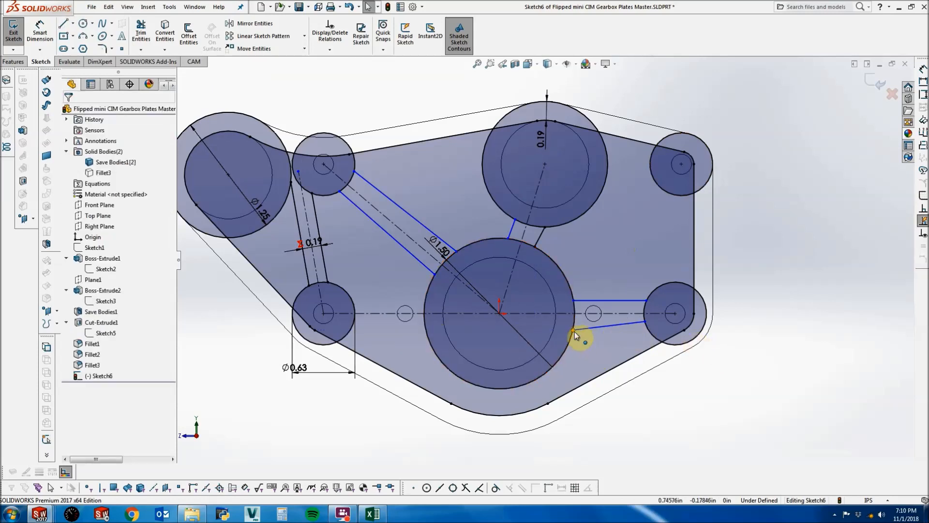
Detach both horizontal rib lines from the 1.50 in circle and extend them across it to the lower-left boss circle.
{"action": "left_click", "coordinate": [574, 330]}
{"action": "right_click", "coordinate": [168, 156]}
{"action": "left_click", "coordinate": [185, 162]}
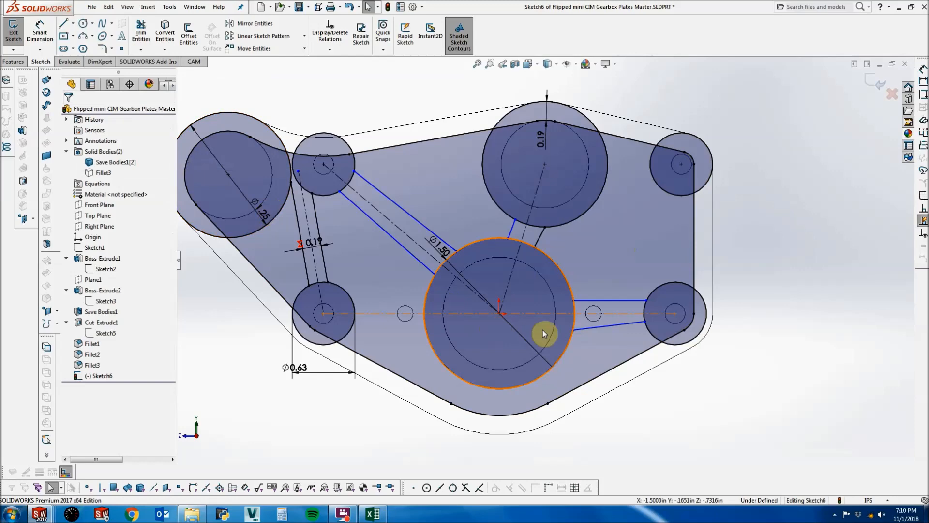
{"action": "left_click_drag", "start_coordinate": [574, 331], "coordinate": [350, 331]}
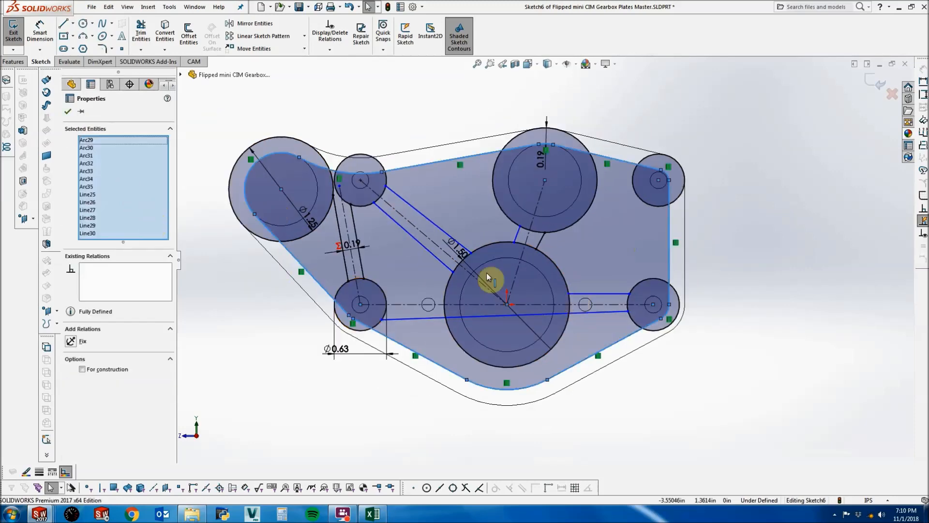
{"action": "left_click", "coordinate": [486, 272]}
{"action": "left_click", "coordinate": [570, 294]}
{"action": "left_click", "coordinate": [111, 146]}
{"action": "key", "text": "Delete"}
{"action": "left_click_drag", "start_coordinate": [570, 294], "coordinate": [382, 292]}
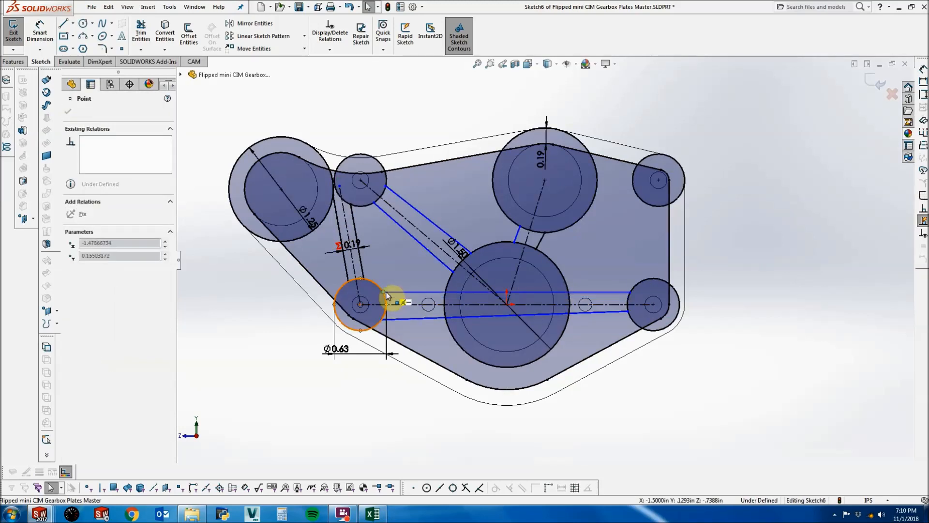
Make the two horizontal rib lines symmetric about the horizontal construction line.
{"action": "left_click", "coordinate": [477, 306]}
{"action": "left_click", "coordinate": [474, 304], "text": "ctrl"}
{"action": "left_click", "coordinate": [472, 291], "text": "ctrl"}
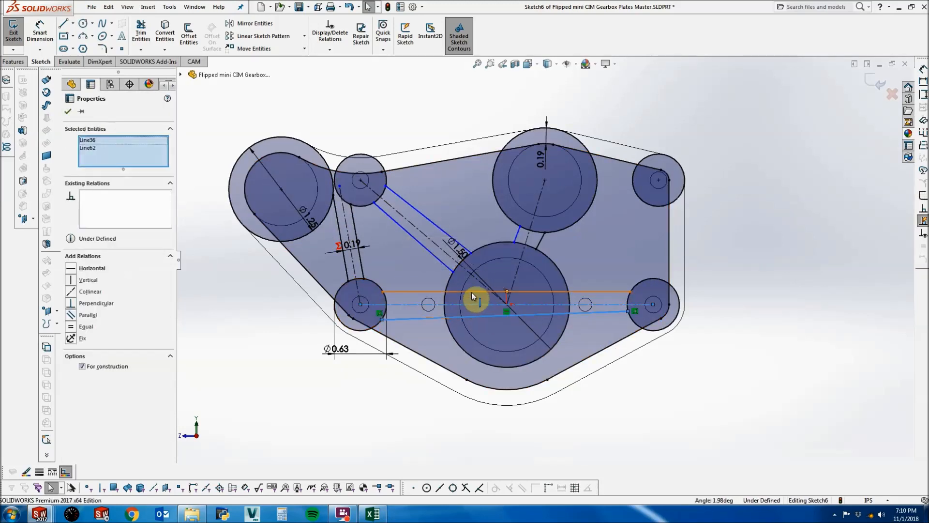
{"action": "key", "text": "Escape"}
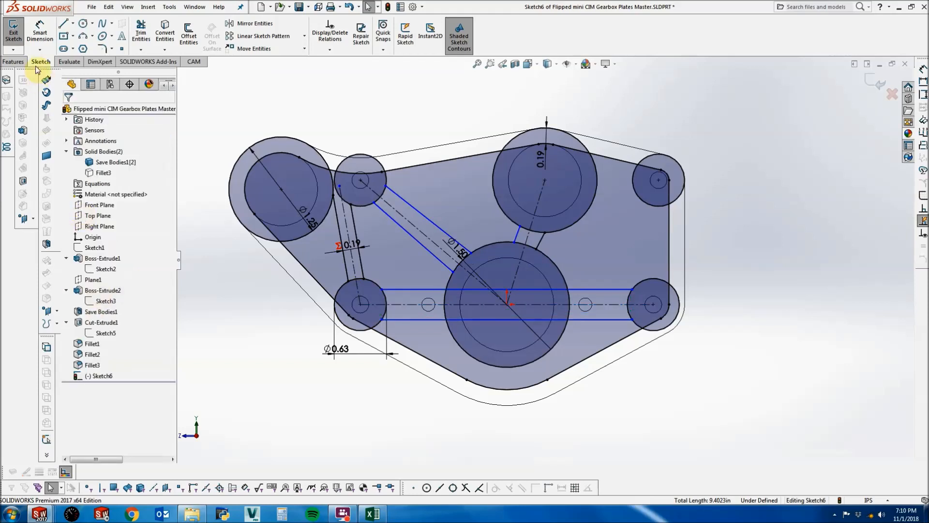
Dimension the spacing between the two horizontal rib lines with the equation ="D1@Sketch6".
{"action": "left_click", "coordinate": [35, 33]}
{"action": "left_click", "coordinate": [436, 320]}
{"action": "left_click", "coordinate": [431, 289]}
{"action": "left_click", "coordinate": [416, 302]}
{"action": "type", "text": ".19"}
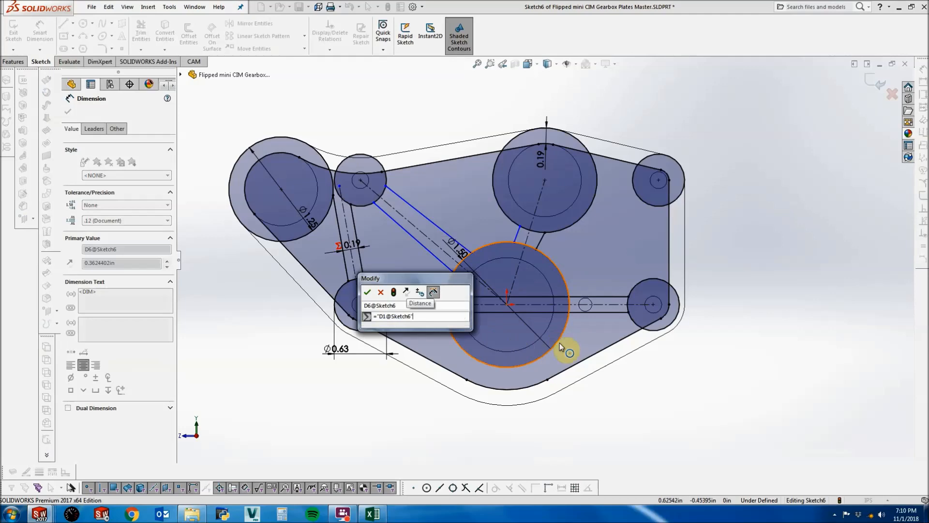
{"action": "key", "text": "Return"}
Delete the unwanted relations on the right-hand short rib line above the 1.50 in circle and on its upper endpoint.
{"action": "left_click", "coordinate": [539, 245]}
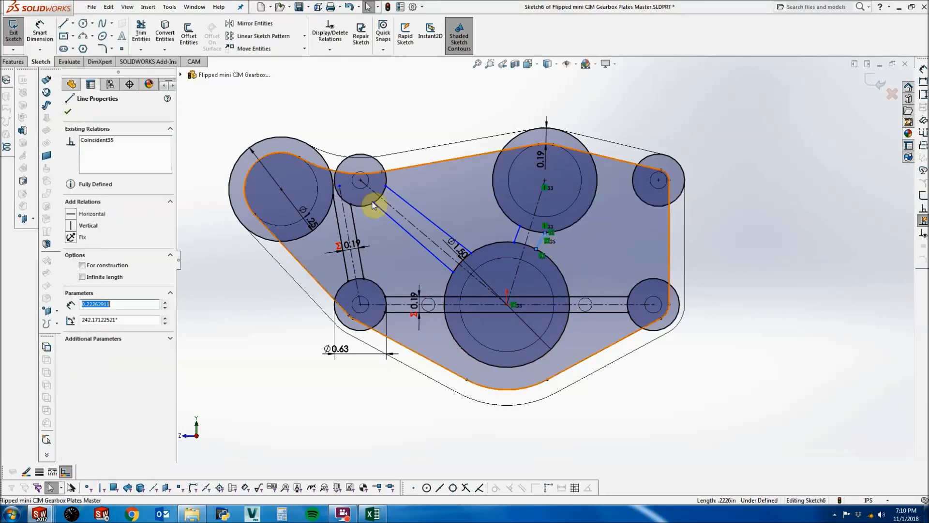
{"action": "right_click", "coordinate": [141, 159]}
{"action": "scroll", "coordinate": [503, 242], "scroll_direction": "down", "scroll_amount": 2}
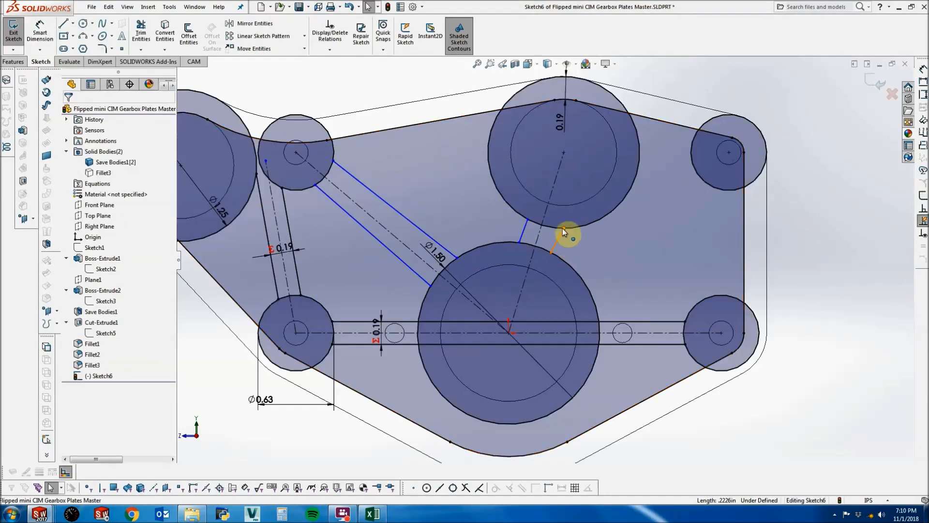
{"action": "left_click", "coordinate": [563, 228]}
{"action": "right_click", "coordinate": [94, 140]}
{"action": "left_click", "coordinate": [97, 144]}
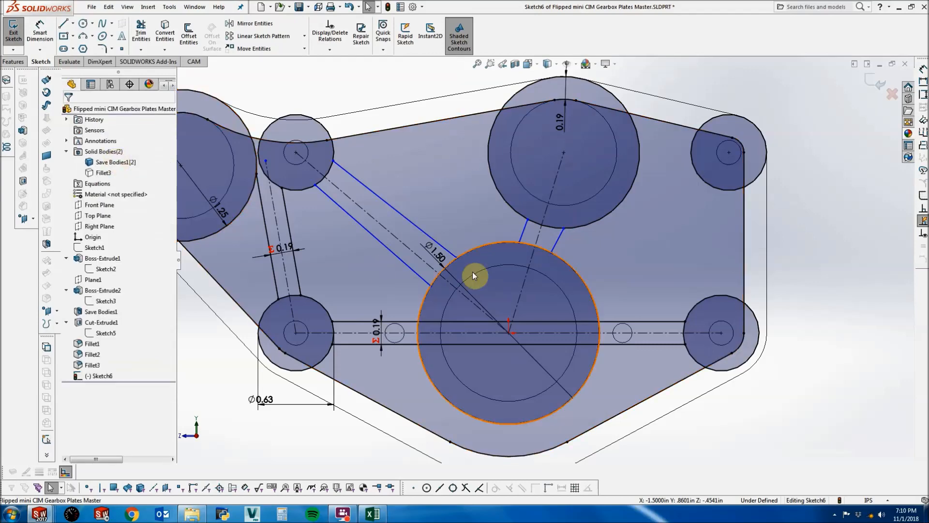
Make the two short rib lines above the 1.50 in circle symmetric about their construction line.
{"action": "left_click", "coordinate": [556, 244]}
{"action": "left_click", "coordinate": [536, 243], "text": "ctrl"}
{"action": "left_click", "coordinate": [524, 239], "text": "ctrl"}
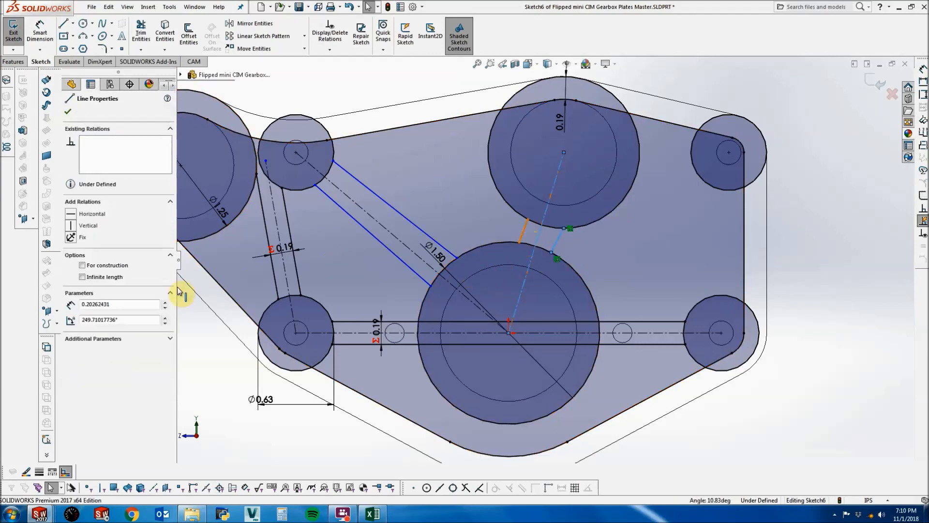
Dimension the width of the short rib above the 1.50 in circle with the equation ="D1@Sketch6".
{"action": "left_click", "coordinate": [40, 34]}
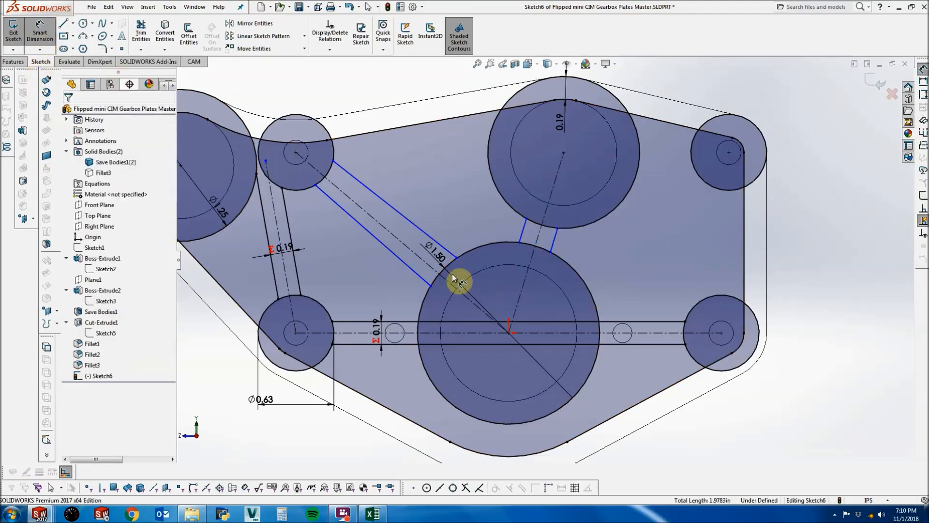
{"action": "left_click", "coordinate": [555, 236]}
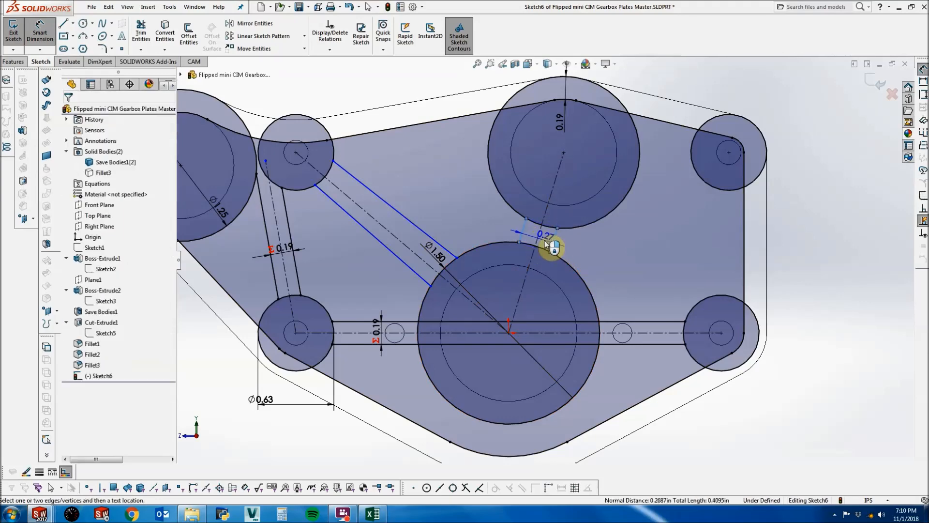
{"action": "left_click", "coordinate": [551, 249]}
{"action": "type", "text": "=\"D1@Sketch6\""}
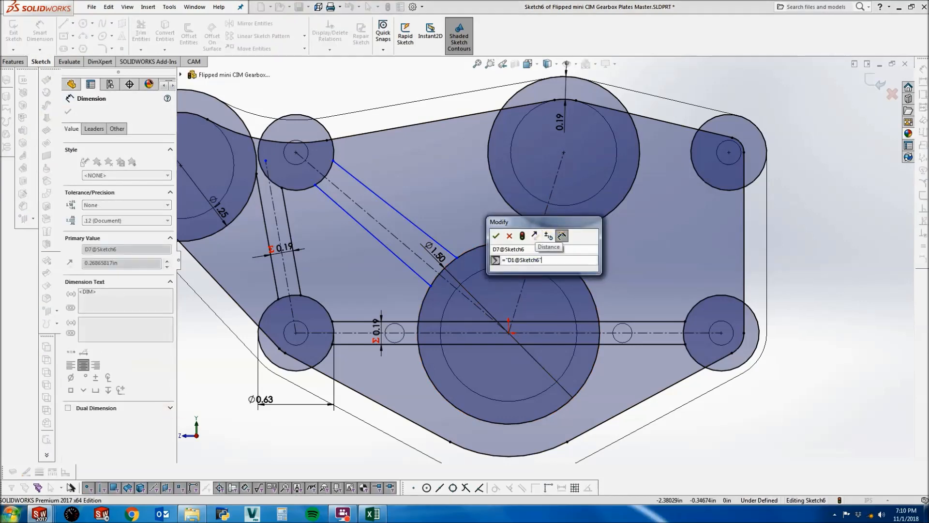
{"action": "key", "text": "Return"}
{"action": "scroll", "coordinate": [545, 260], "scroll_direction": "down", "scroll_amount": 1}
{"action": "key", "text": "Escape"}
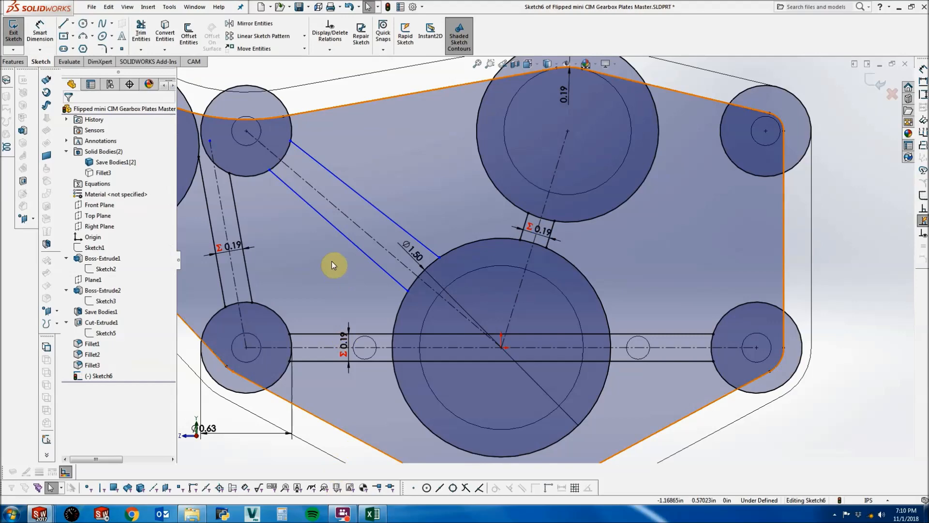
{"action": "left_click", "coordinate": [343, 234]}
{"action": "left_click", "coordinate": [349, 218], "text": "ctrl"}
{"action": "left_click", "coordinate": [356, 218], "text": "ctrl"}
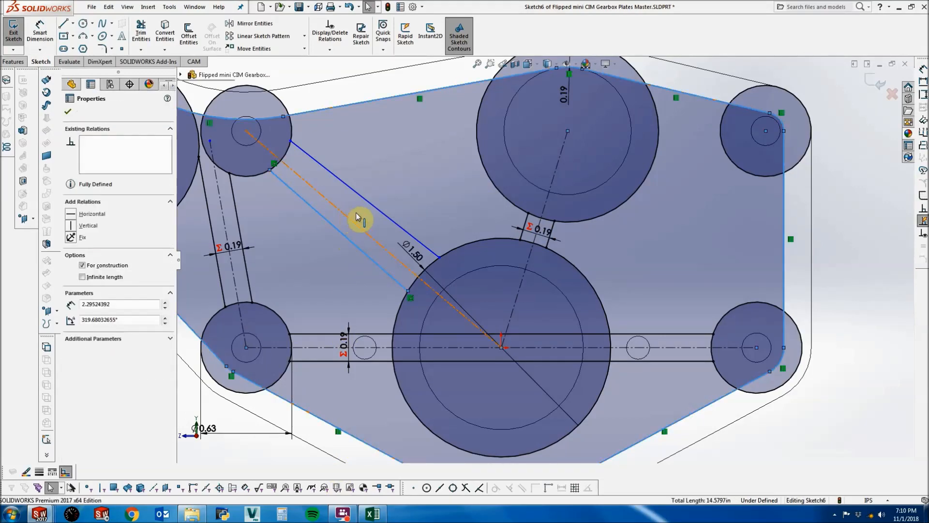
{"action": "left_click", "coordinate": [371, 208], "text": "ctrl"}
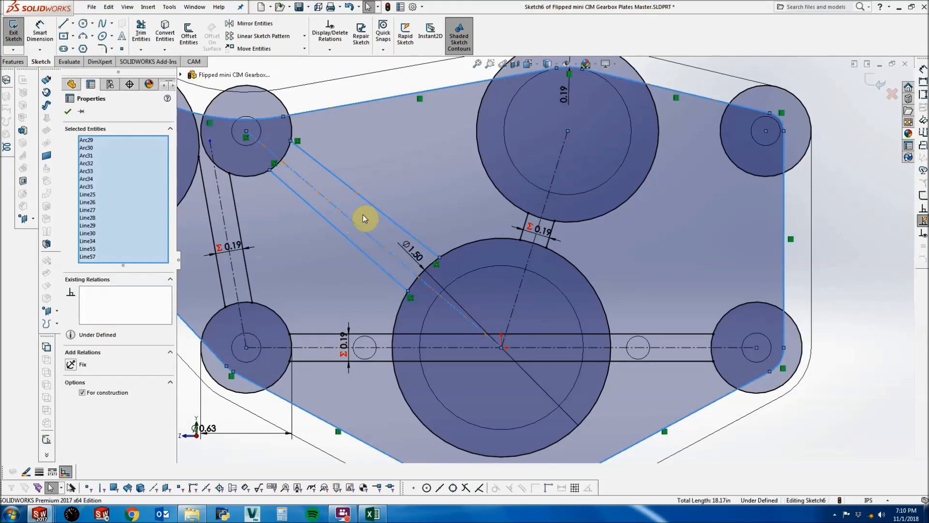
{"action": "key", "text": "Escape"}
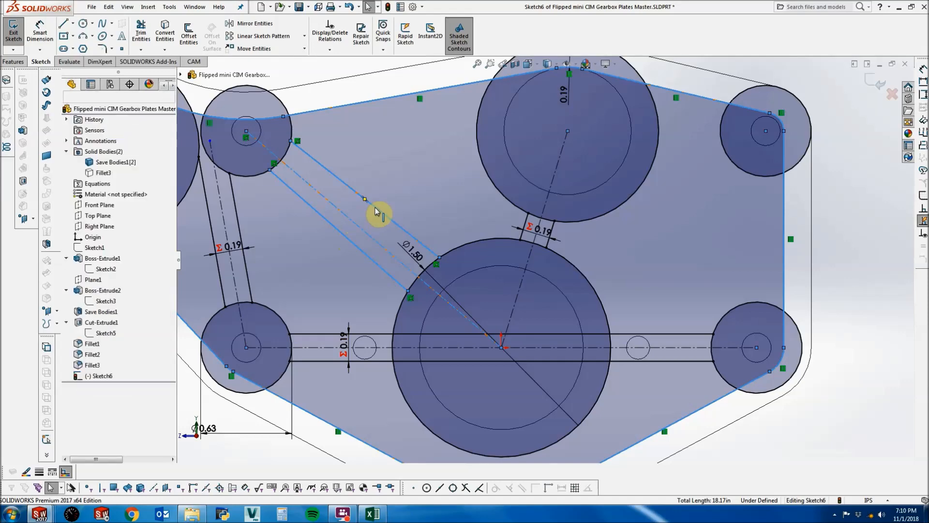
Make the two diagonal rib lines symmetric about the diagonal construction line using a Symmetric relation.
{"action": "left_click", "coordinate": [375, 208]}
{"action": "left_click", "coordinate": [347, 237], "text": "ctrl"}
{"action": "left_click", "coordinate": [347, 237], "text": "ctrl"}
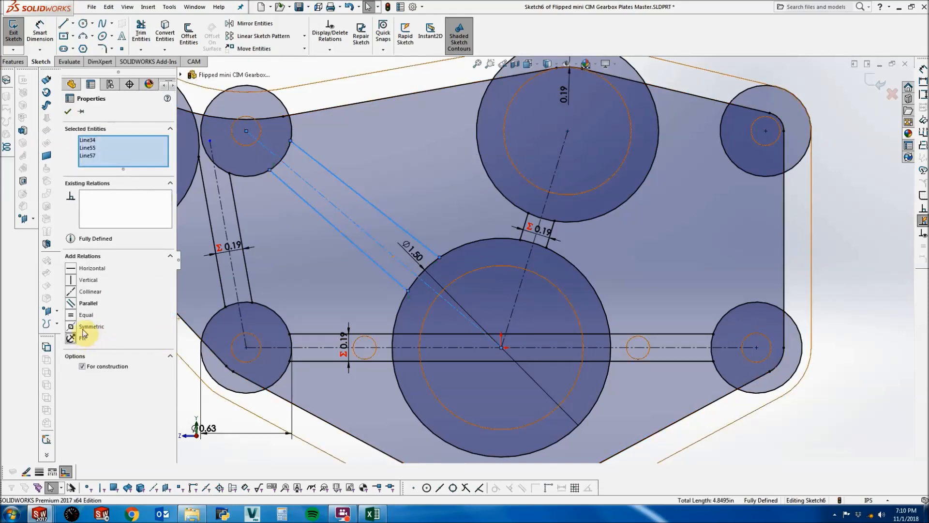
{"action": "left_click", "coordinate": [92, 327]}
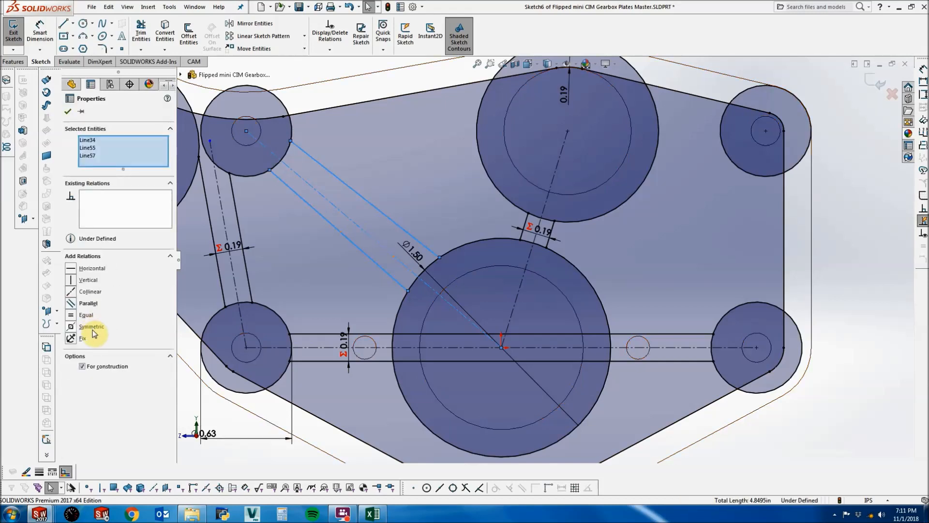
{"action": "left_click", "coordinate": [83, 83]}
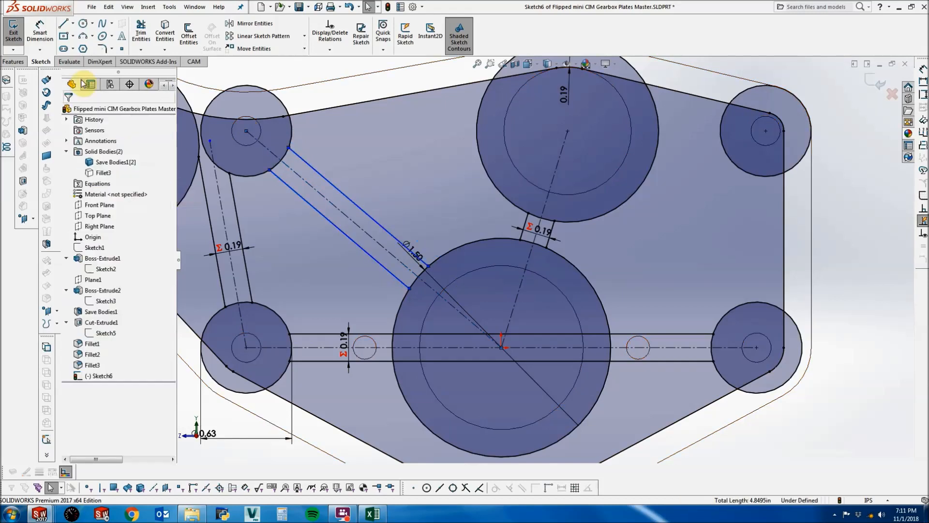
Dimension the diagonal rib's width and link it by equation to the same 0.19 in offset dimension.
{"action": "left_click", "coordinate": [41, 38]}
{"action": "left_click", "coordinate": [325, 216]}
{"action": "left_click", "coordinate": [347, 199]}
{"action": "left_click", "coordinate": [344, 205]}
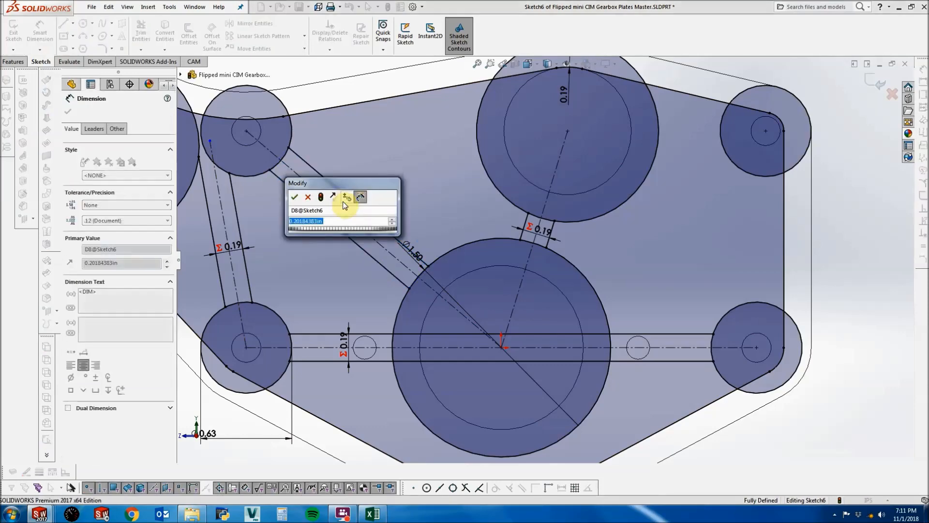
{"action": "key", "text": "Return"}
{"action": "key", "text": "Return"}
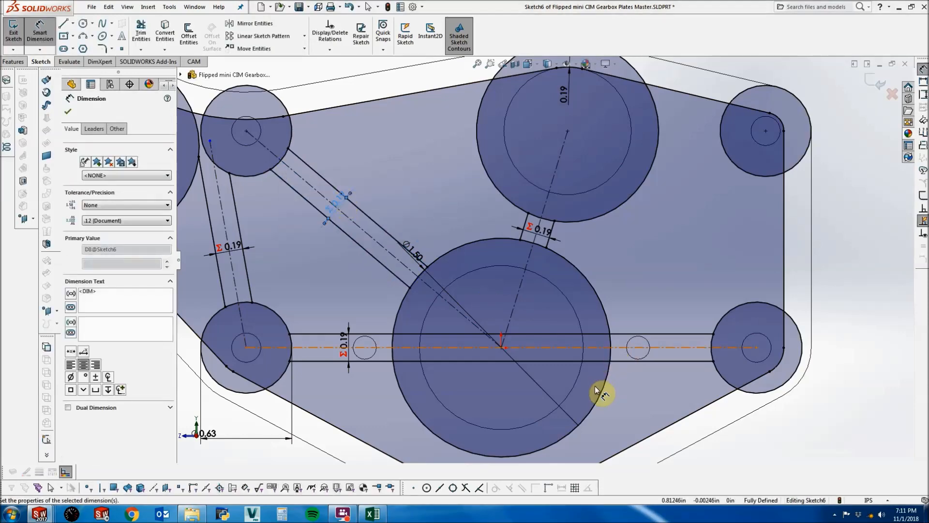
{"action": "scroll", "coordinate": [599, 391], "scroll_direction": "up", "scroll_amount": 3}
{"action": "key", "text": "Escape"}
Sketch a vertical line about 1.02 in long from the centre of the 1.50 in circle down to the lower outline arc.
{"action": "left_click", "coordinate": [62, 23]}
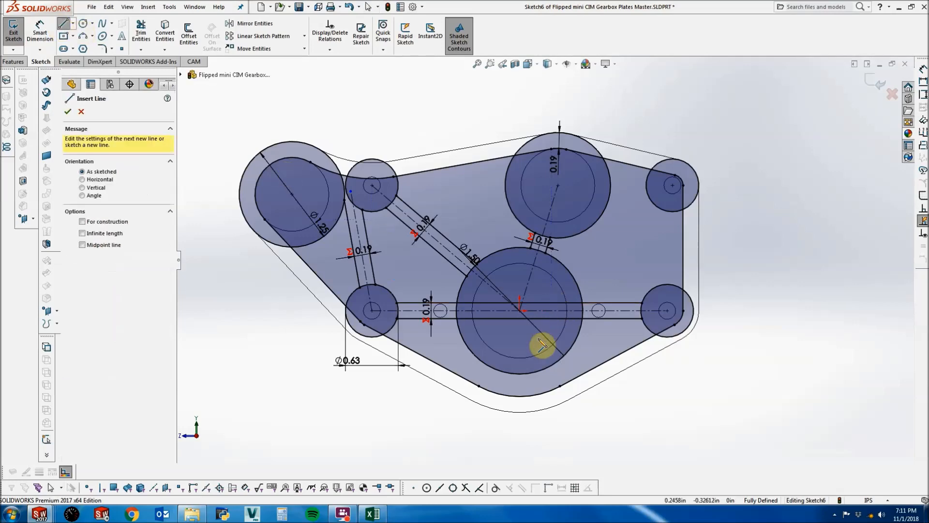
{"action": "scroll", "coordinate": [538, 355], "scroll_direction": "down", "scroll_amount": 3}
{"action": "left_click", "coordinate": [507, 276]}
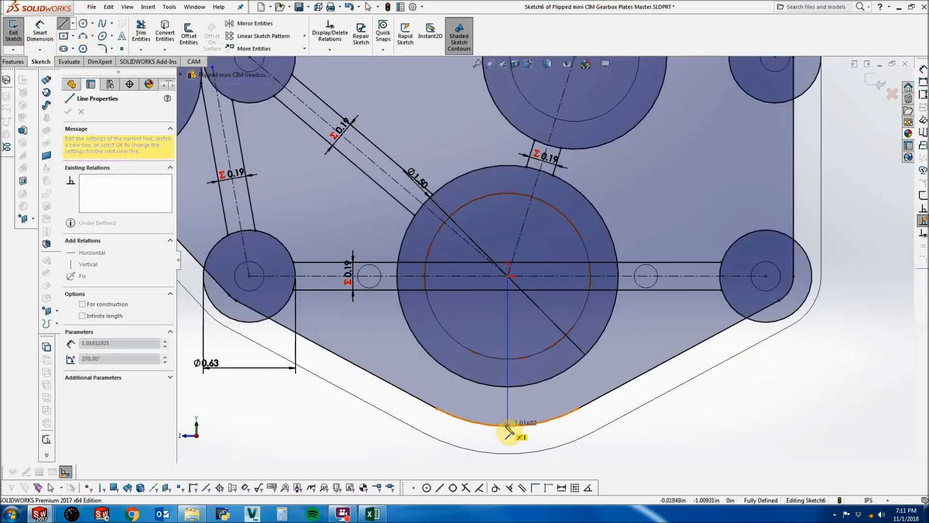
{"action": "left_click", "coordinate": [536, 425]}
{"action": "key", "text": "Escape"}
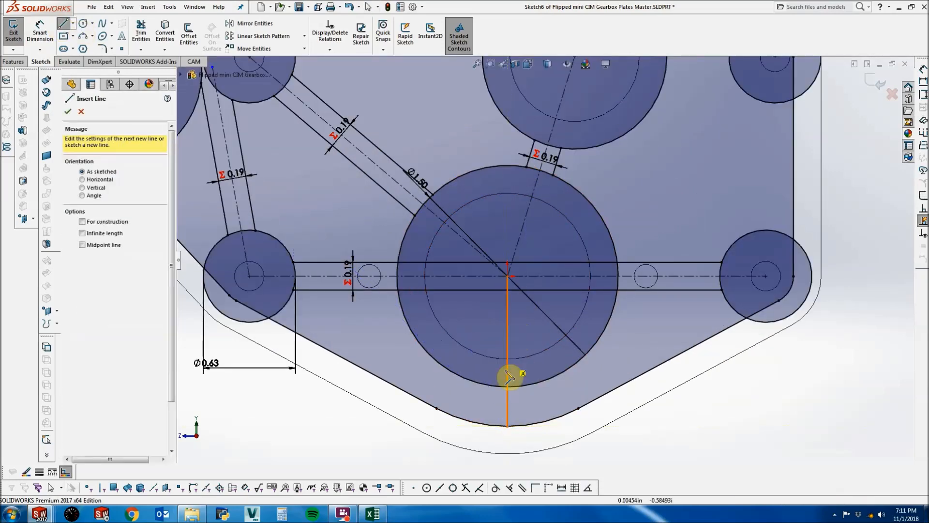
Sketch a short rib line on each side of the vertical line, from the 1.50 in circle to the lower arc, and convert the vertical line to construction.
{"action": "left_click", "coordinate": [490, 387]}
{"action": "left_click", "coordinate": [493, 425]}
{"action": "key", "text": "Escape"}
{"action": "left_click", "coordinate": [527, 387]}
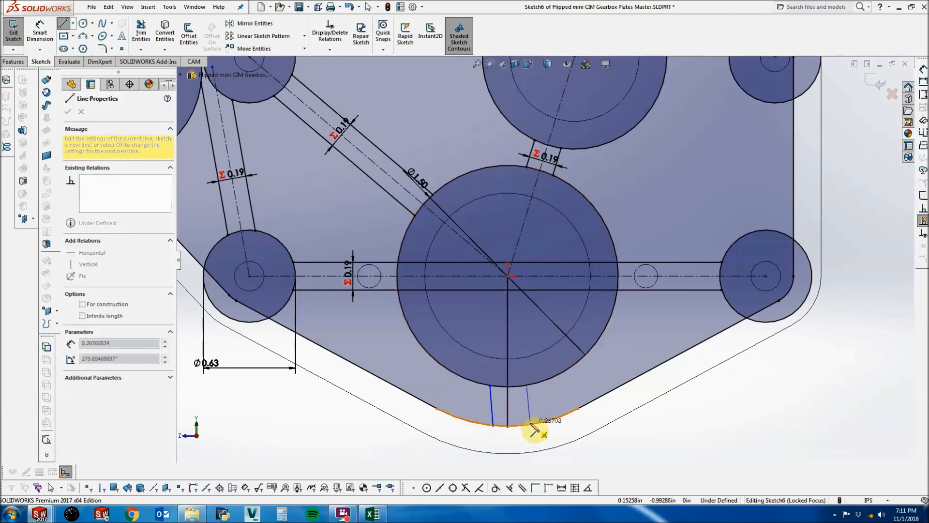
{"action": "left_click", "coordinate": [530, 423]}
{"action": "key", "text": "Escape"}
{"action": "left_click", "coordinate": [508, 414]}
{"action": "left_click", "coordinate": [111, 266]}
{"action": "key", "text": "Escape"}
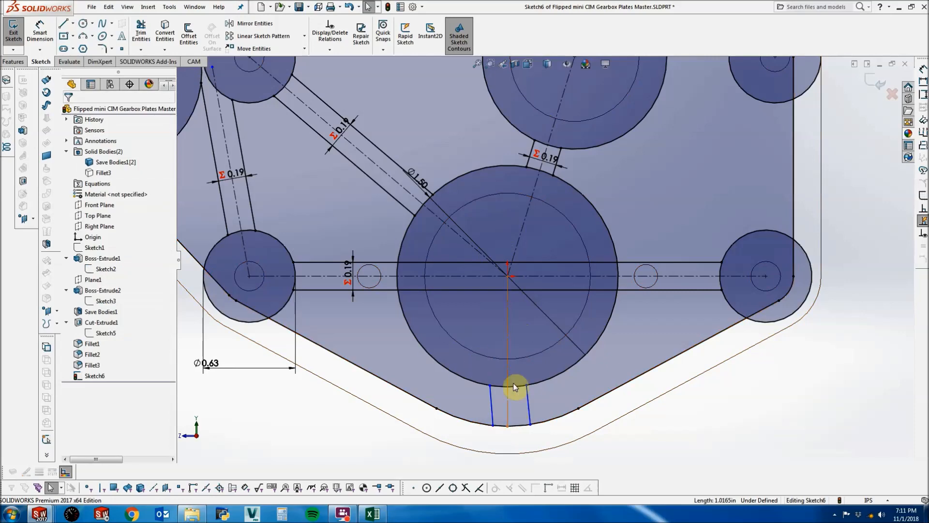
Make the two short lower rib lines symmetric about the vertical construction line.
{"action": "left_click", "coordinate": [529, 407]}
{"action": "left_click", "coordinate": [508, 407], "text": "ctrl"}
{"action": "left_click", "coordinate": [491, 403], "text": "ctrl"}
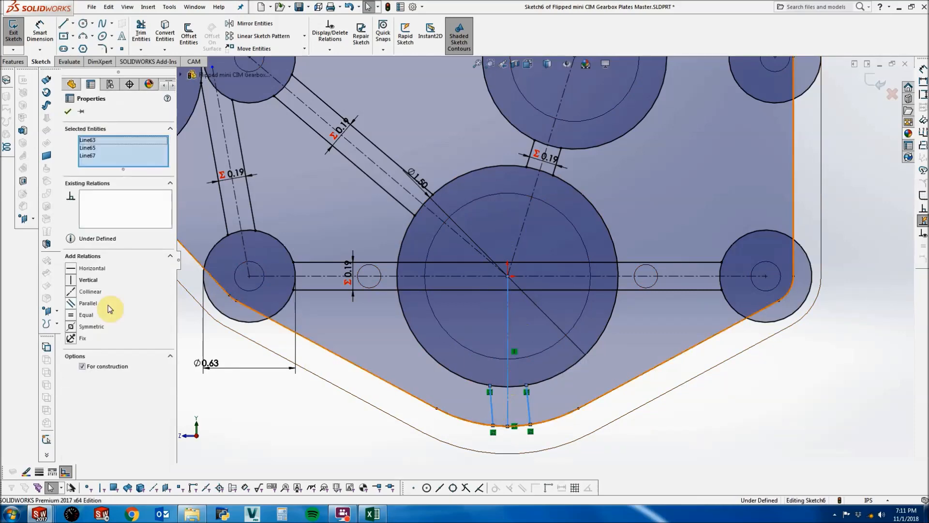
Dimension the width of the short lower rib with the equation ="D1@Sketch6".
{"action": "key", "text": "d"}
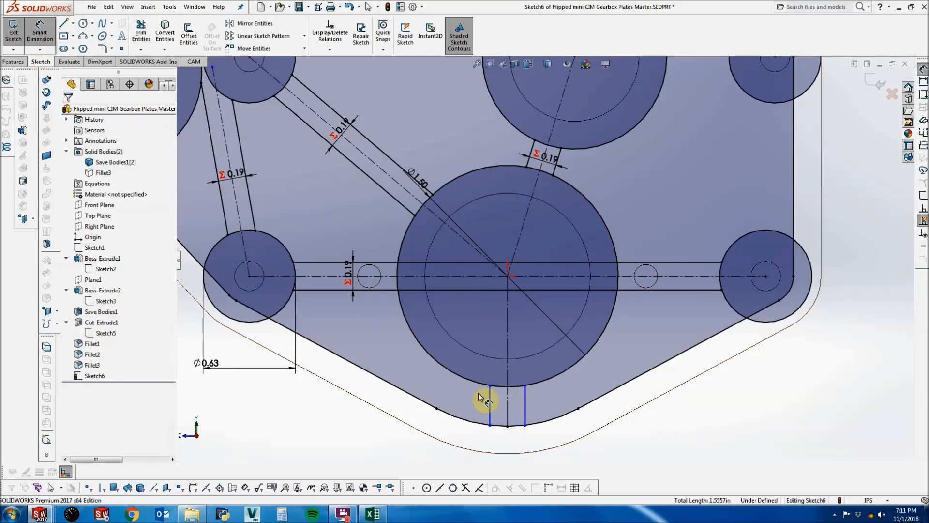
{"action": "left_click", "coordinate": [526, 405]}
{"action": "left_click", "coordinate": [524, 402]}
{"action": "left_click", "coordinate": [515, 403]}
{"action": "key", "text": "ctrl+v"}
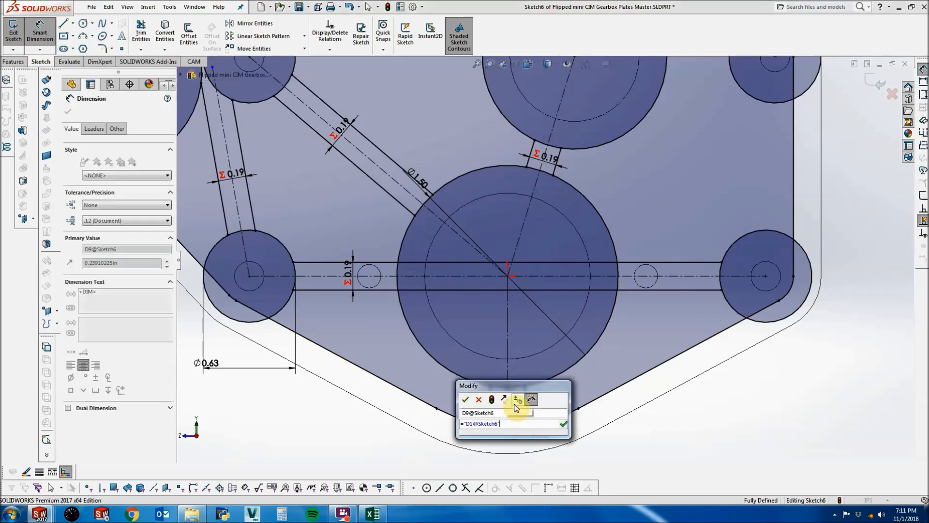
{"action": "key", "text": "Return"}
{"action": "key", "text": "Return"}
{"action": "scroll", "coordinate": [436, 338], "scroll_direction": "up", "scroll_amount": 1}
{"action": "key", "text": "Escape"}
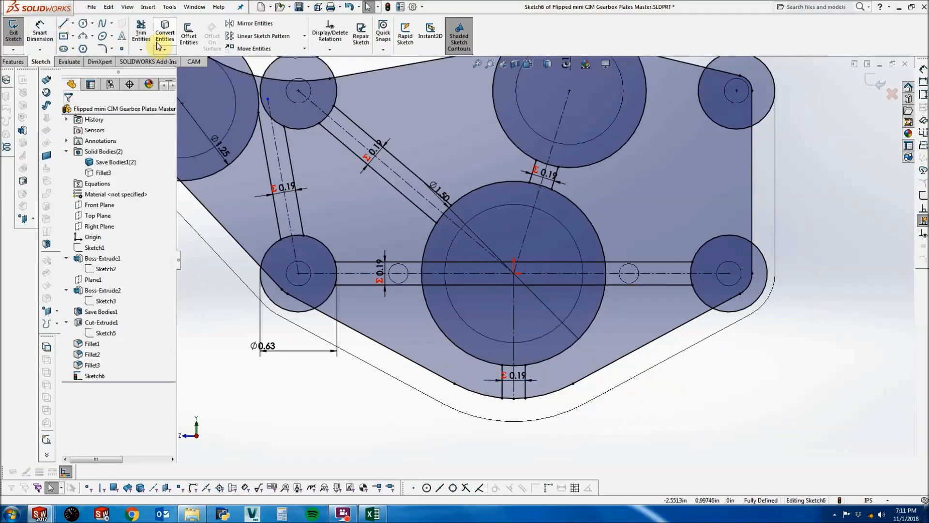
Trim the boss circle's outer arc and the inner outline's corner segments at the lower-left boss.
{"action": "left_click", "coordinate": [142, 32]}
{"action": "left_click", "coordinate": [303, 314]}
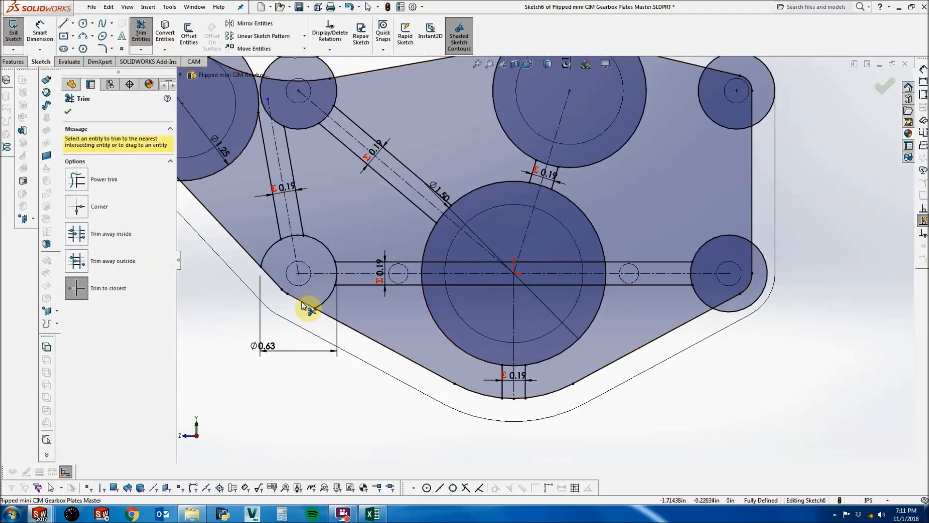
{"action": "left_click", "coordinate": [287, 296]}
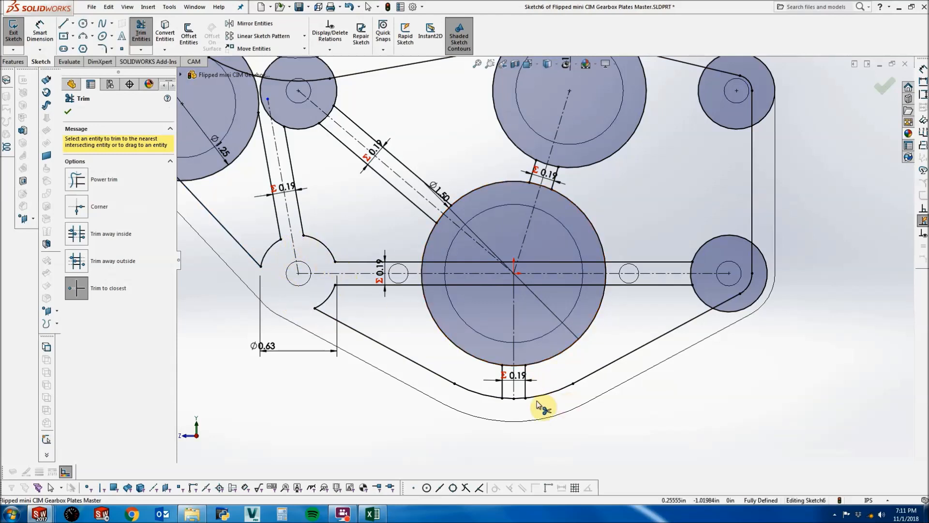
Trim the lower arc and 1.50 in circle between the short lower rib lines, and the horizontal rib lines inside the circle.
{"action": "left_click", "coordinate": [515, 398]}
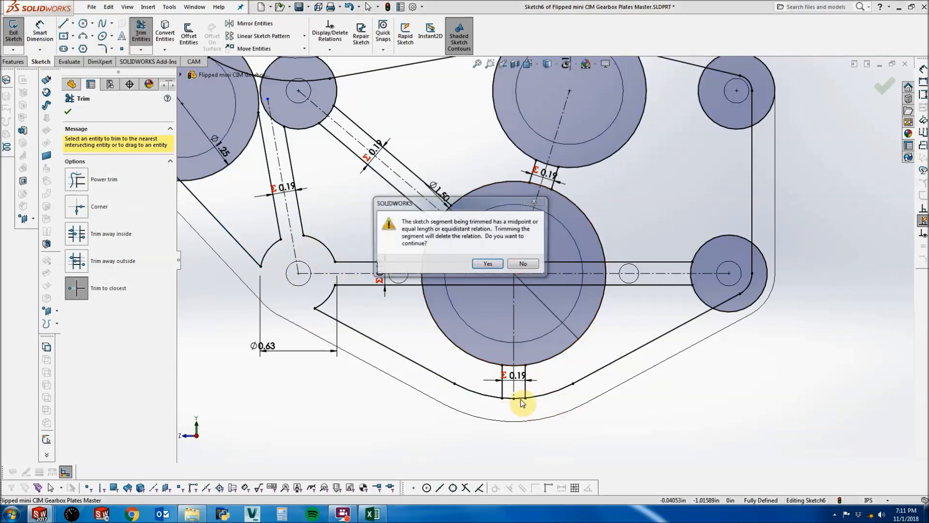
{"action": "left_click", "coordinate": [488, 263]}
{"action": "left_click", "coordinate": [510, 366]}
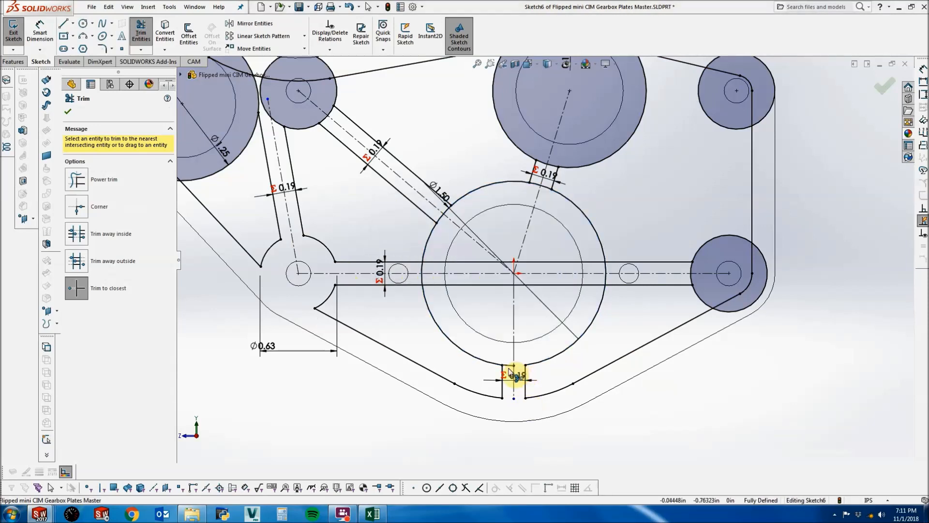
{"action": "left_click", "coordinate": [436, 286]}
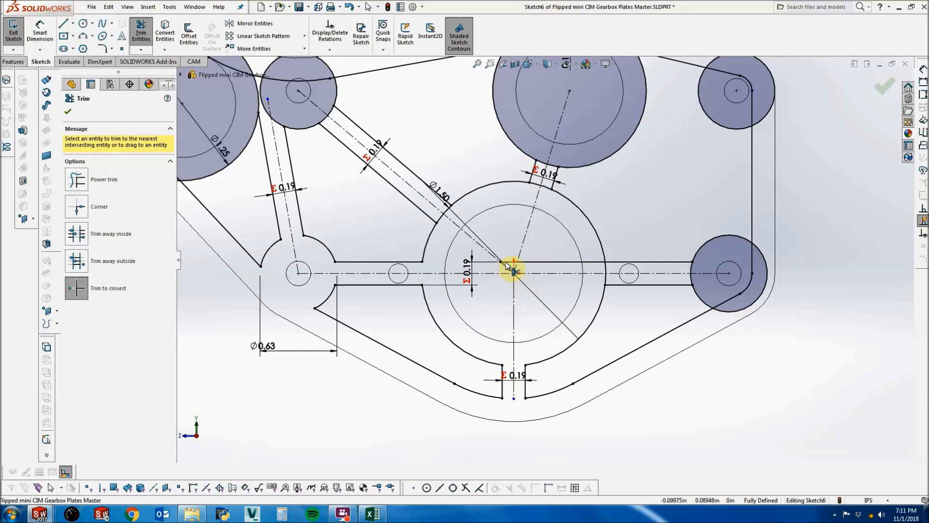
Trim the outer arcs of the lower-right and upper-right boss circles and the inner outline's corner segments crossing them.
{"action": "scroll", "coordinate": [510, 267], "scroll_direction": "down", "scroll_amount": 4}
{"action": "scroll", "coordinate": [678, 290], "scroll_direction": "up", "scroll_amount": 4}
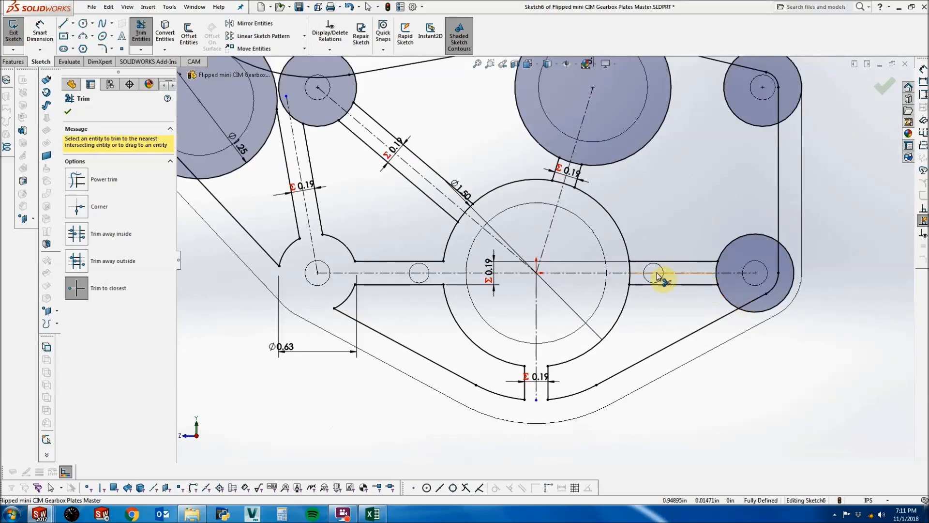
{"action": "left_click", "coordinate": [717, 280]}
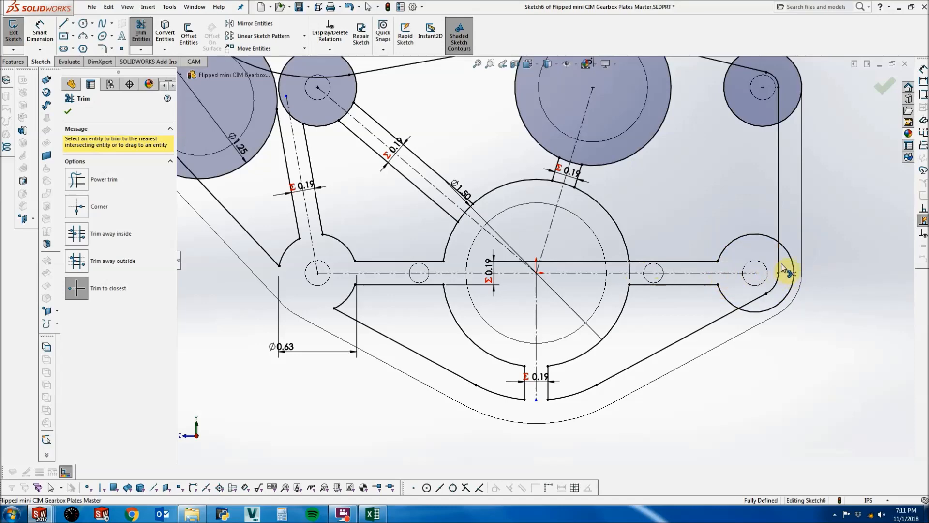
{"action": "scroll", "coordinate": [749, 280], "scroll_direction": "up", "scroll_amount": 3}
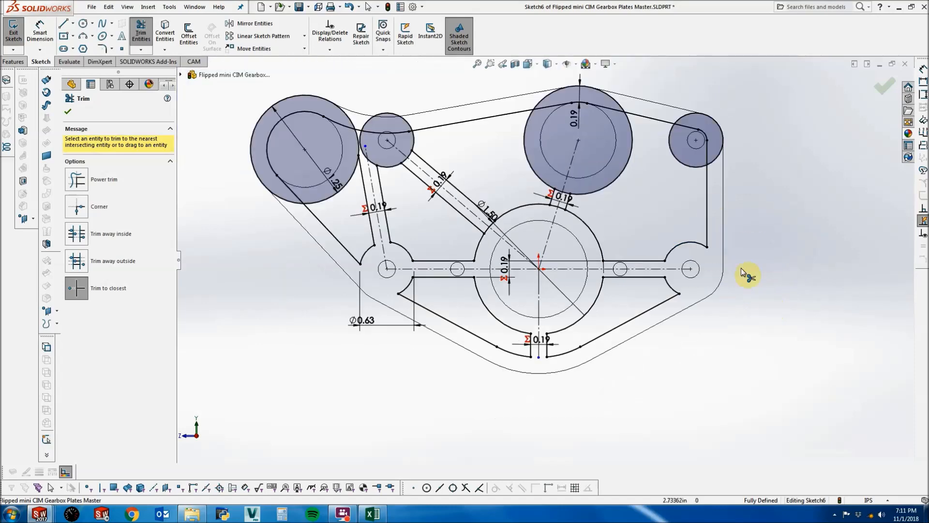
{"action": "scroll", "coordinate": [674, 176], "scroll_direction": "down", "scroll_amount": 3}
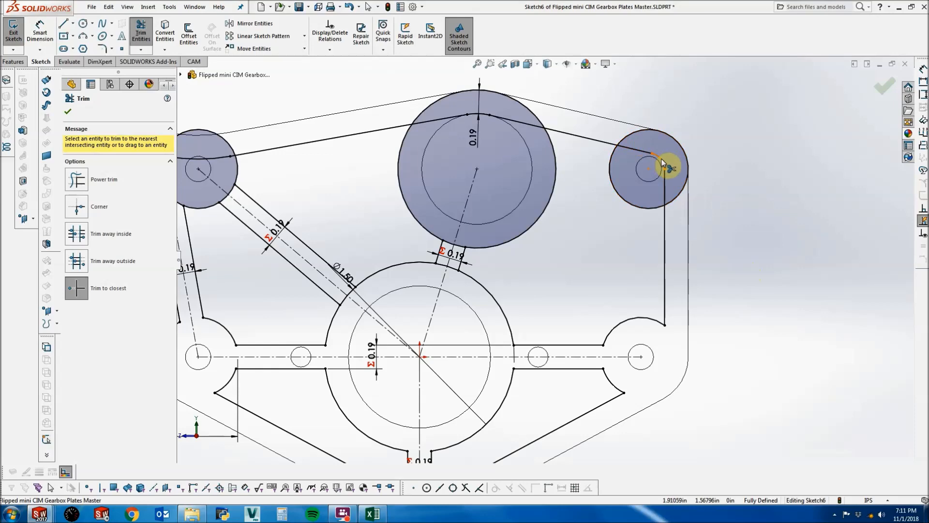
{"action": "left_click", "coordinate": [639, 132]}
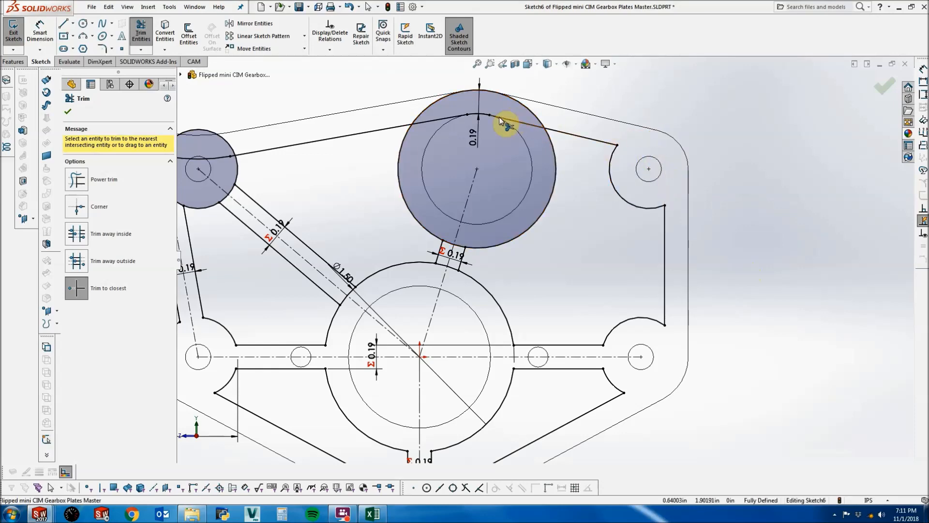
Trim the outer arc of the upper large boss circle and the inner outline segments running across it.
{"action": "scroll", "coordinate": [554, 127], "scroll_direction": "down", "scroll_amount": 3}
{"action": "left_click", "coordinate": [551, 127]}
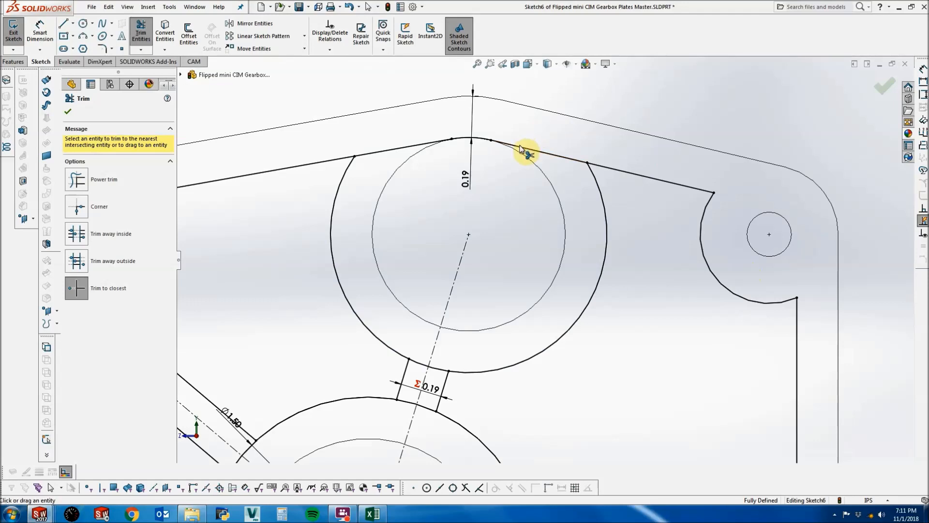
{"action": "left_click_drag", "start_coordinate": [520, 147], "coordinate": [452, 141]}
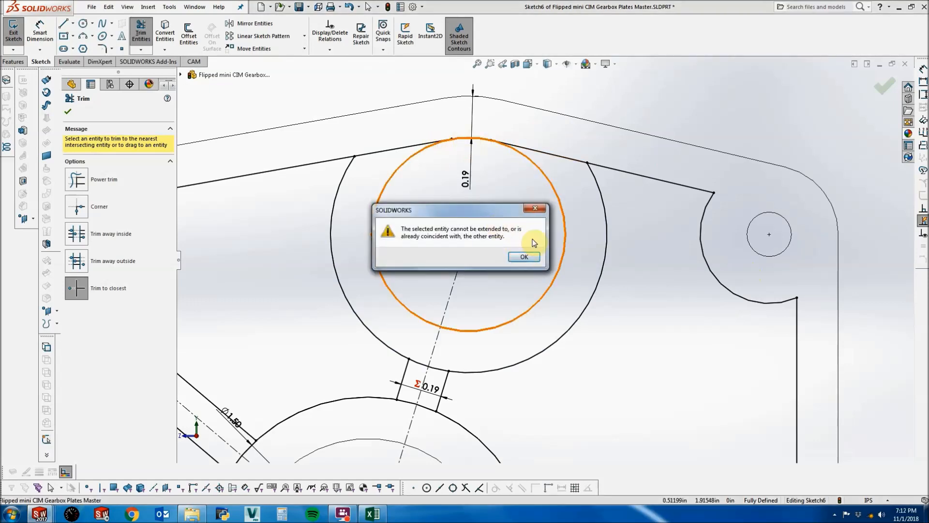
{"action": "left_click", "coordinate": [536, 208]}
{"action": "left_click", "coordinate": [514, 147]}
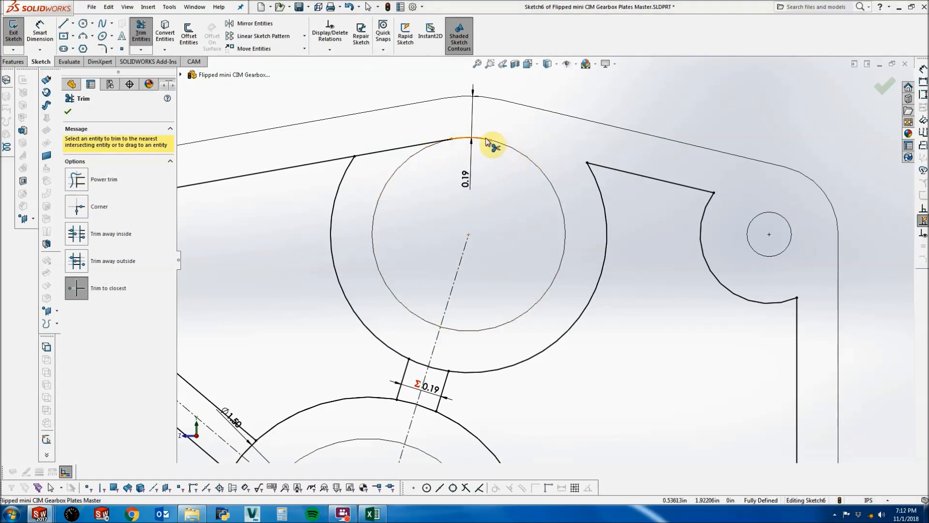
Trim the upper-left small boss circle's outer arc and the part between the ribs, plus the inner outline crossing it.
{"action": "scroll", "coordinate": [460, 259], "scroll_direction": "up", "scroll_amount": 5}
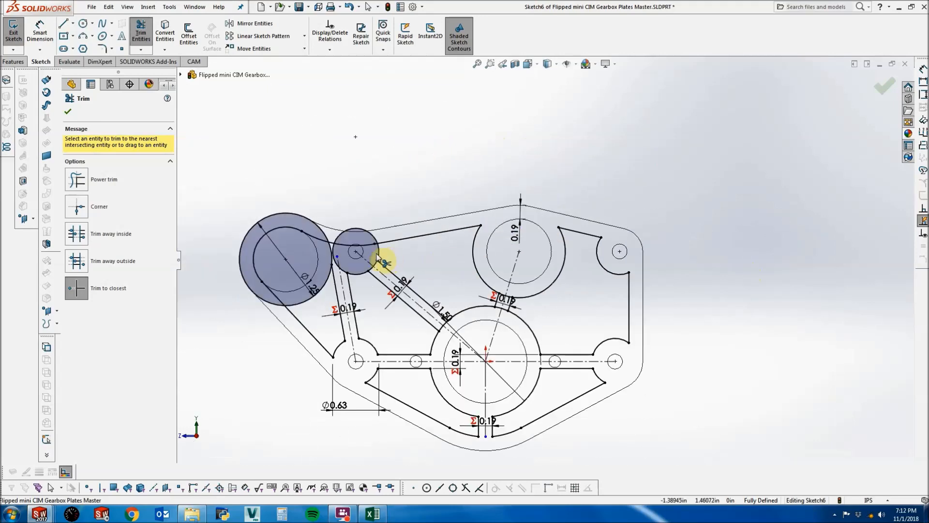
{"action": "scroll", "coordinate": [400, 225], "scroll_direction": "down", "scroll_amount": 3}
{"action": "left_click", "coordinate": [410, 224]}
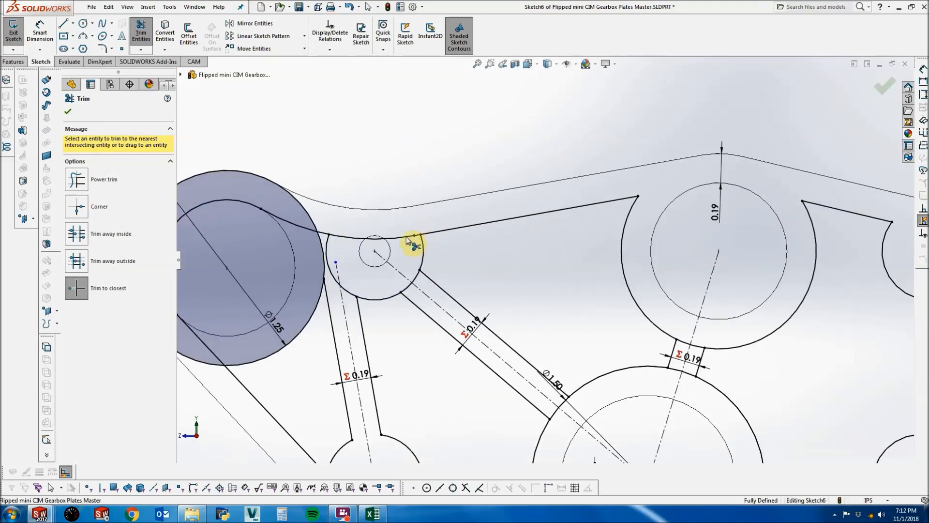
{"action": "left_click", "coordinate": [401, 289]}
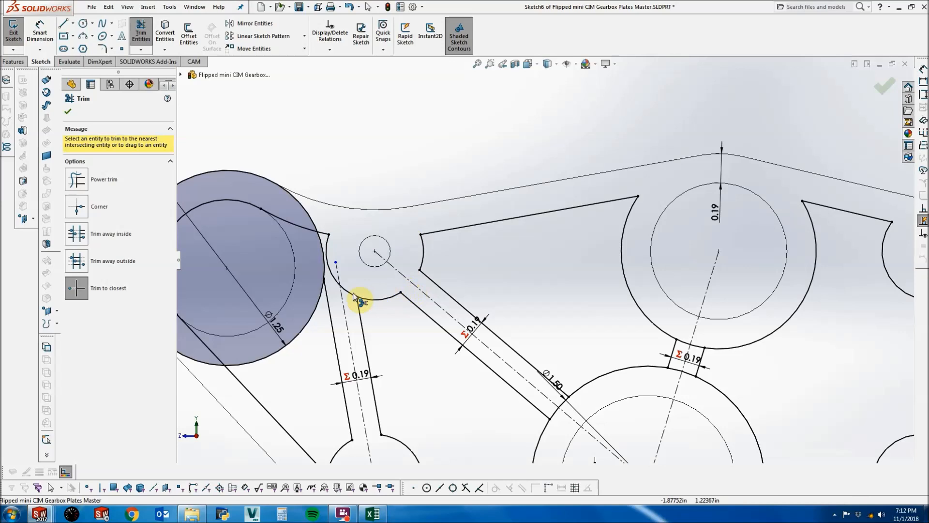
Trim the 1.25 in circle and the inner outline around it, keeping only the circle's arc along the left pocket.
{"action": "left_click", "coordinate": [315, 236]}
{"action": "left_click", "coordinate": [322, 246]}
{"action": "key", "text": "z"}
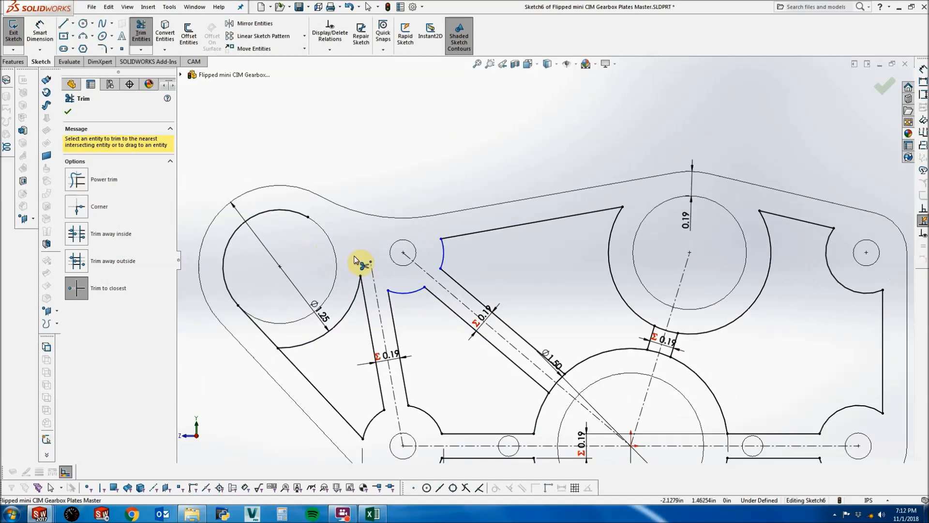
{"action": "left_click", "coordinate": [309, 300]}
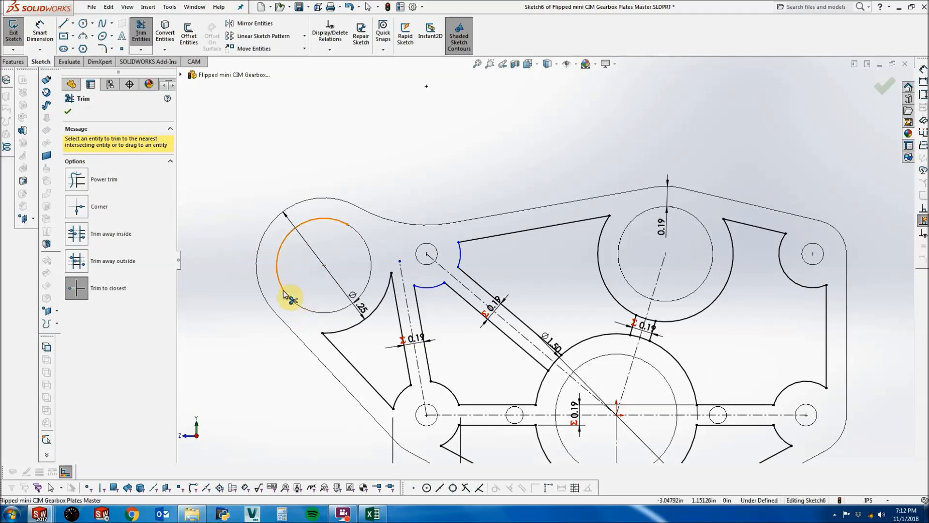
{"action": "scroll", "coordinate": [436, 372], "scroll_direction": "up", "scroll_amount": 2}
{"action": "scroll", "coordinate": [477, 426], "scroll_direction": "down", "scroll_amount": 2}
{"action": "key", "text": "Escape"}
{"action": "left_click", "coordinate": [458, 211]}
{"action": "left_click", "coordinate": [465, 320], "text": "ctrl"}
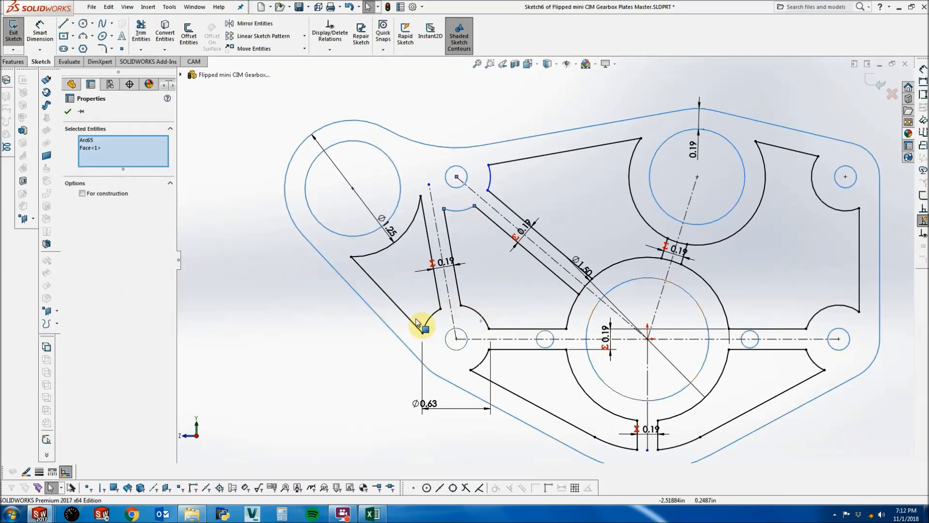
{"action": "key", "text": "Escape"}
Make the upper-left small boss's lower arc equal to the lower-left boss arc and coradial with its own right-hand arc.
{"action": "left_click", "coordinate": [477, 315]}
{"action": "left_click", "coordinate": [459, 210], "text": "ctrl"}
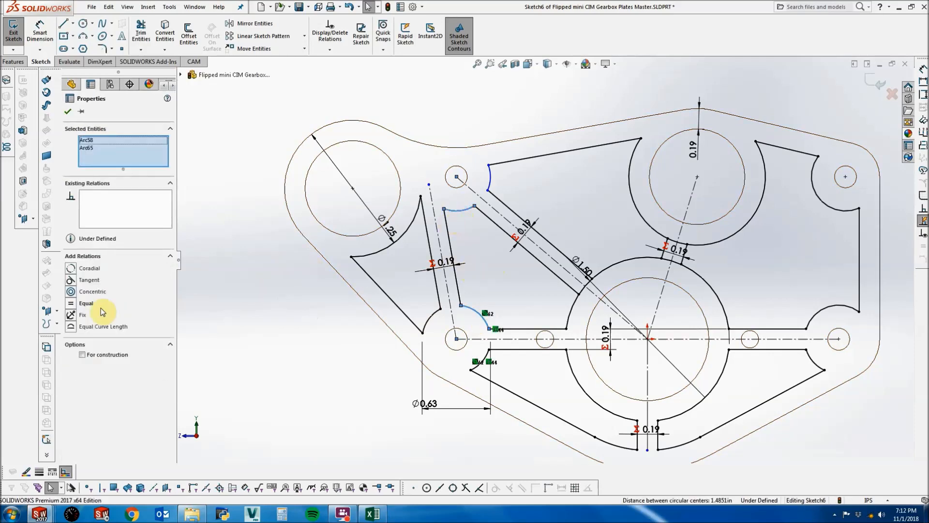
{"action": "left_click", "coordinate": [91, 308]}
{"action": "left_click", "coordinate": [248, 255]}
{"action": "left_click", "coordinate": [471, 208]}
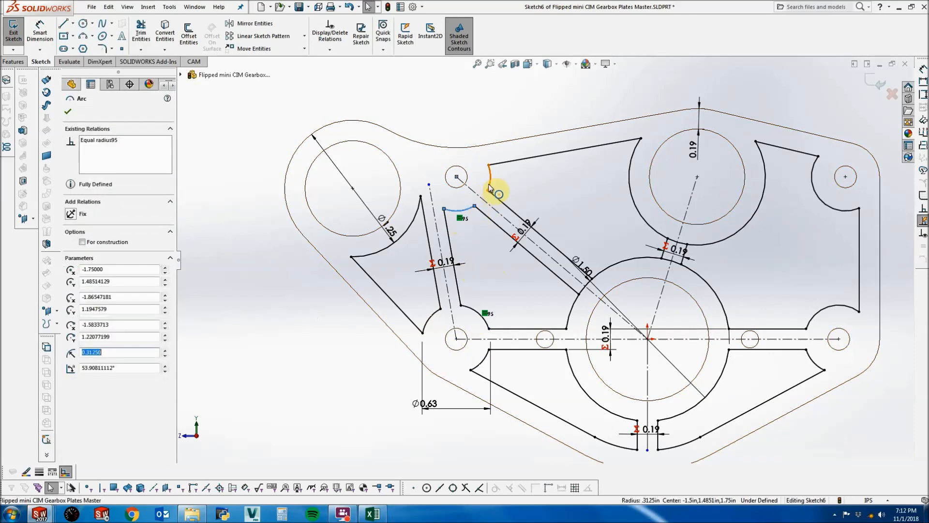
{"action": "left_click", "coordinate": [490, 188], "text": "ctrl"}
{"action": "left_click", "coordinate": [89, 268]}
Trim the circle arcs that close off the diagonal rib at the 1.50 in circle and the short upper rib.
{"action": "scroll", "coordinate": [490, 311], "scroll_direction": "up", "scroll_amount": 3}
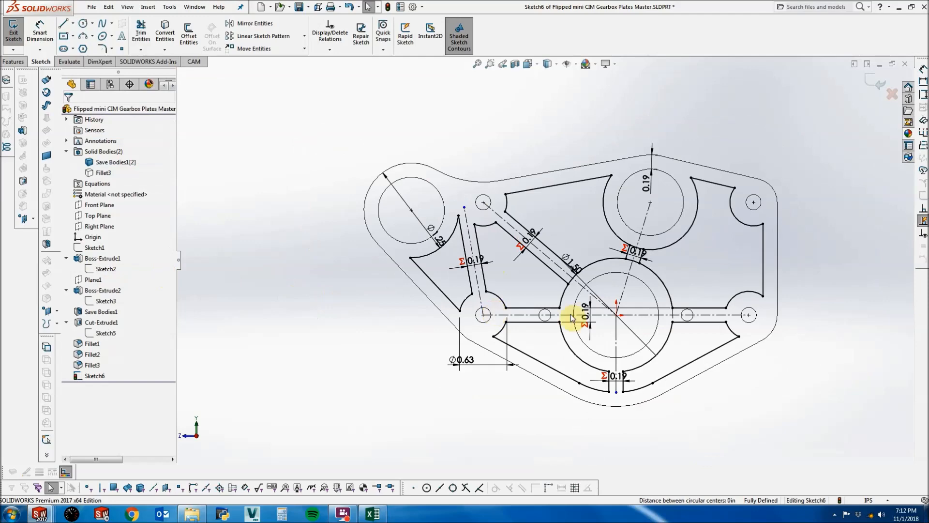
{"action": "scroll", "coordinate": [609, 305], "scroll_direction": "down", "scroll_amount": 3}
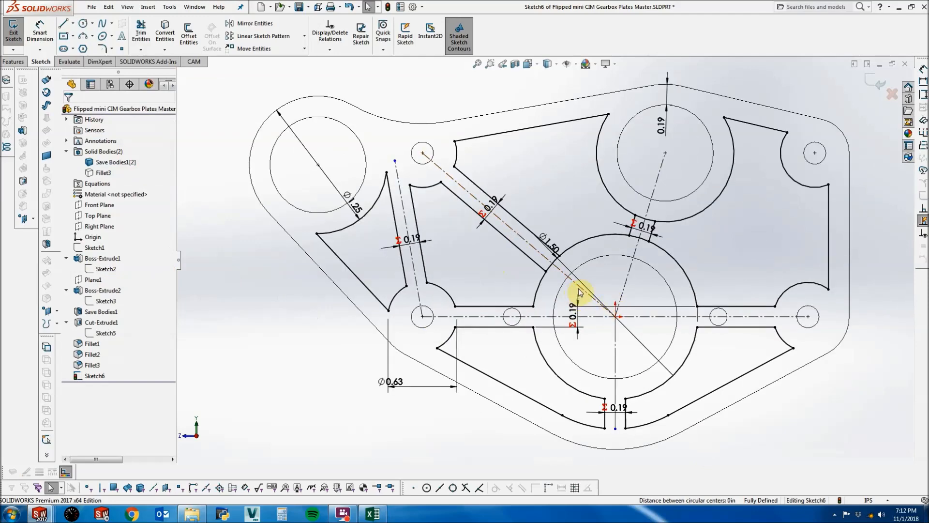
{"action": "left_click", "coordinate": [141, 32]}
{"action": "scroll", "coordinate": [579, 291], "scroll_direction": "down", "scroll_amount": 2}
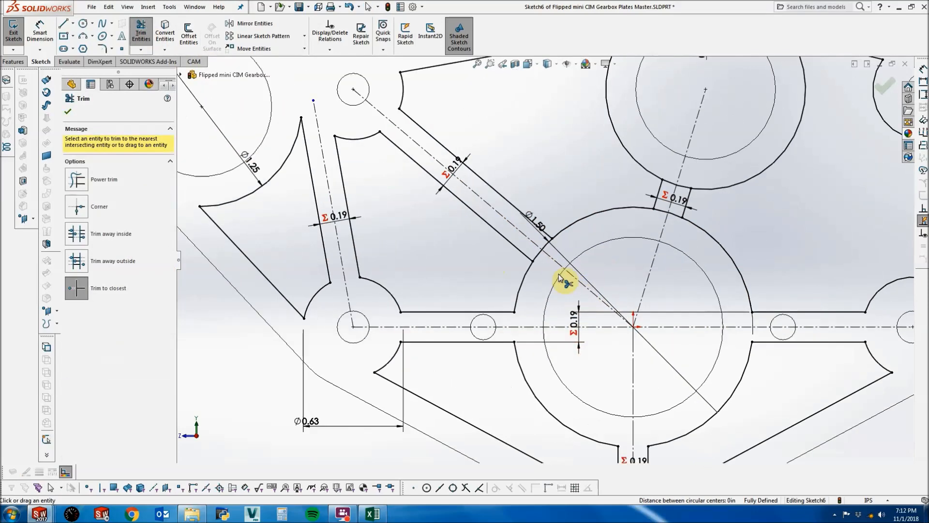
{"action": "left_click", "coordinate": [544, 252]}
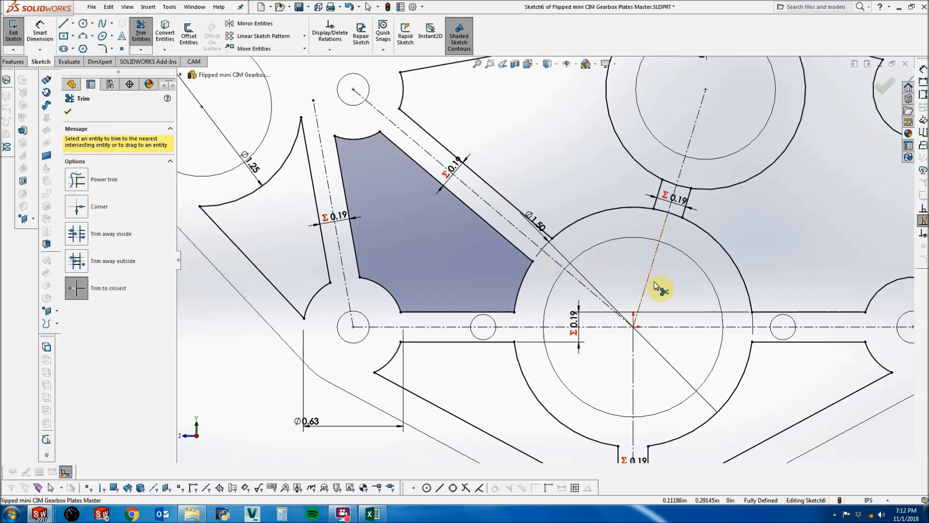
{"action": "scroll", "coordinate": [658, 287], "scroll_direction": "up", "scroll_amount": 3}
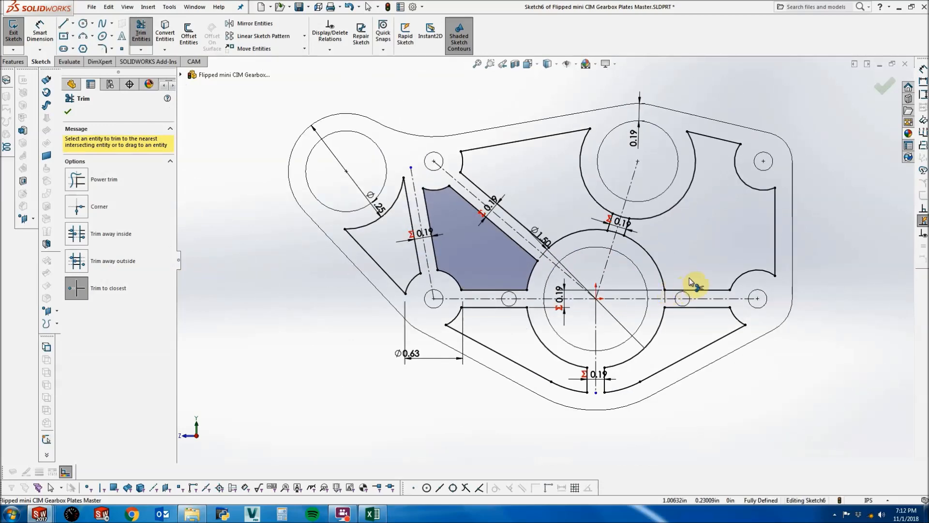
{"action": "scroll", "coordinate": [615, 235], "scroll_direction": "down", "scroll_amount": 3}
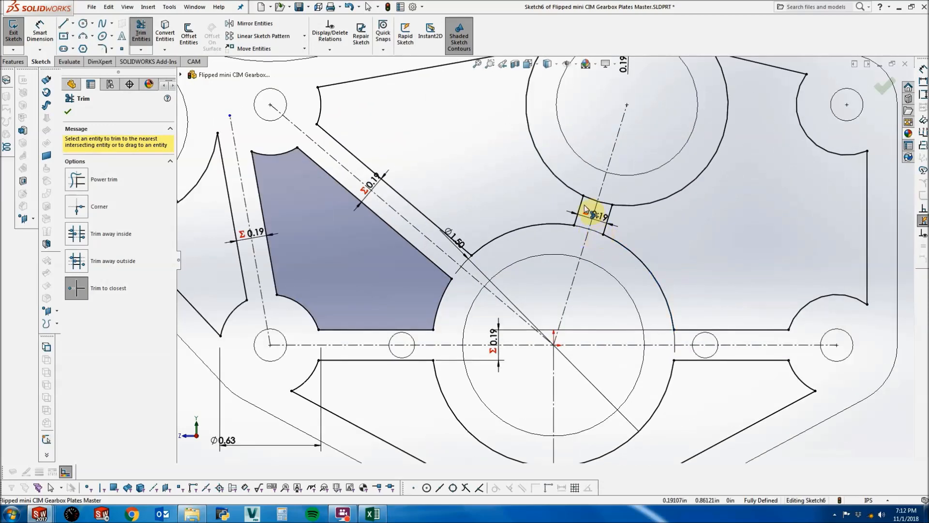
{"action": "left_click", "coordinate": [593, 201]}
{"action": "scroll", "coordinate": [612, 243], "scroll_direction": "up", "scroll_amount": 3}
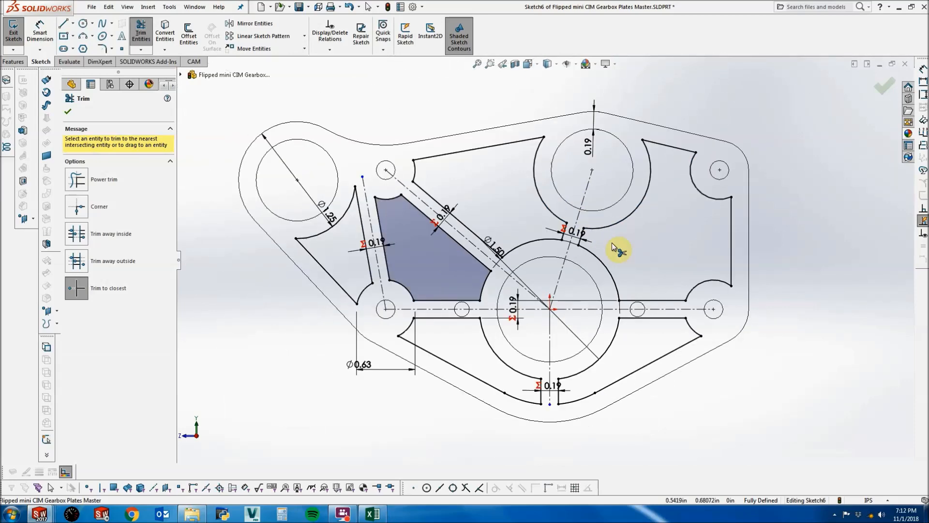
Cut-extrude the pocket sketch through the plate using the Up To Next end condition.
{"action": "left_click", "coordinate": [13, 61]}
{"action": "left_click", "coordinate": [147, 34]}
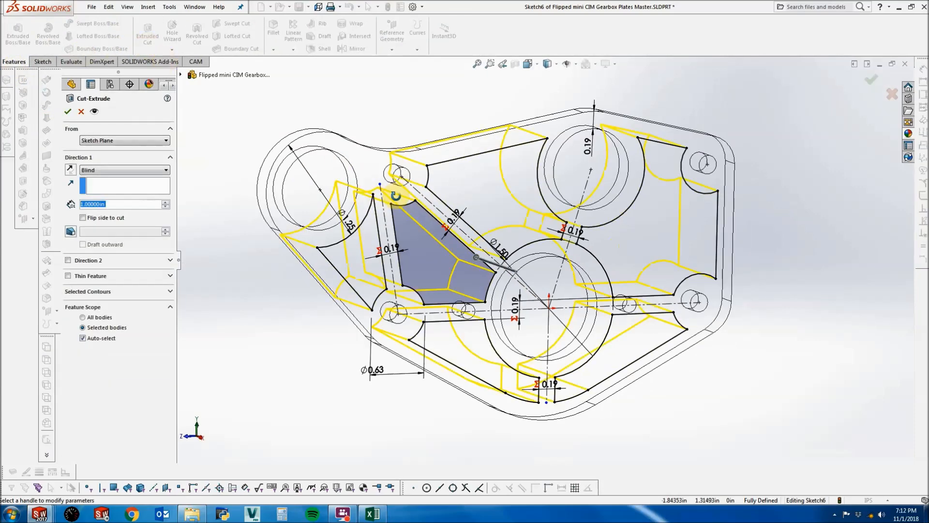
{"action": "left_click", "coordinate": [129, 170]}
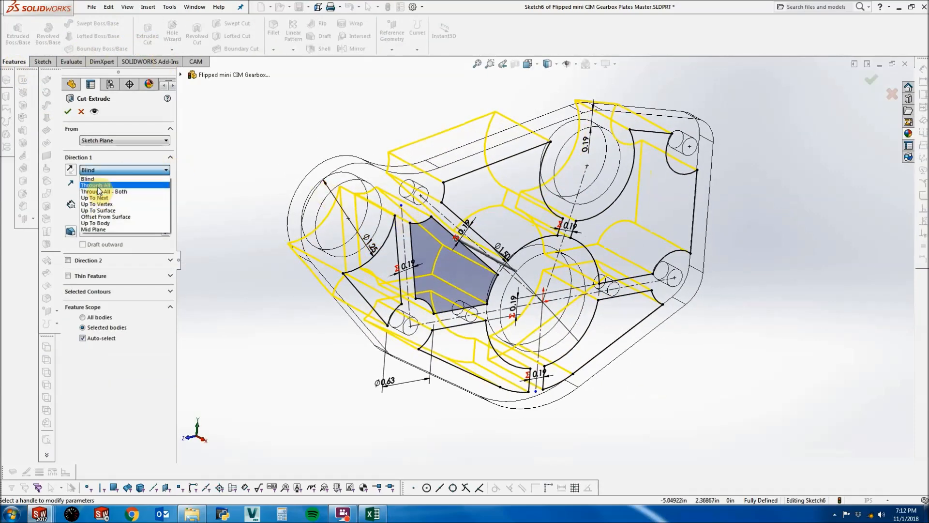
{"action": "left_click", "coordinate": [99, 186]}
{"action": "middle_click_drag", "start_coordinate": [338, 168], "coordinate": [378, 166]}
{"action": "left_click", "coordinate": [128, 170]}
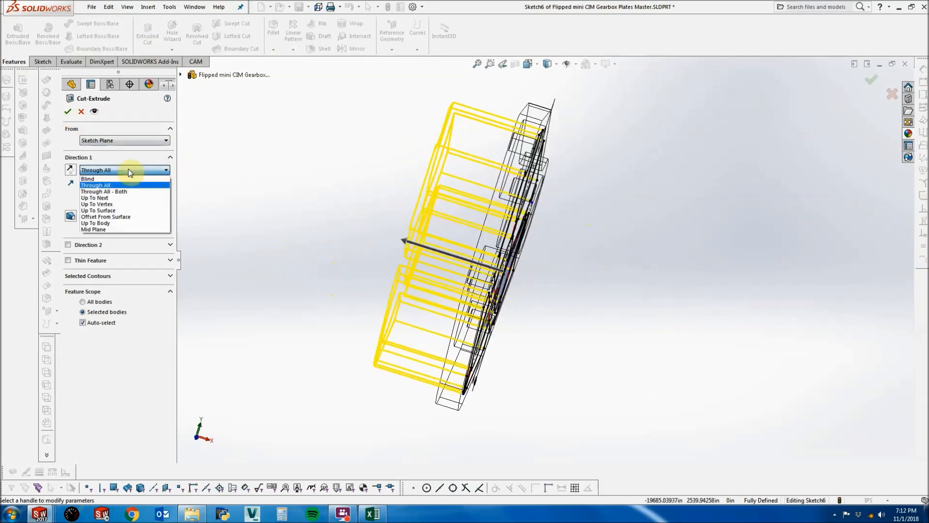
{"action": "left_click", "coordinate": [121, 198]}
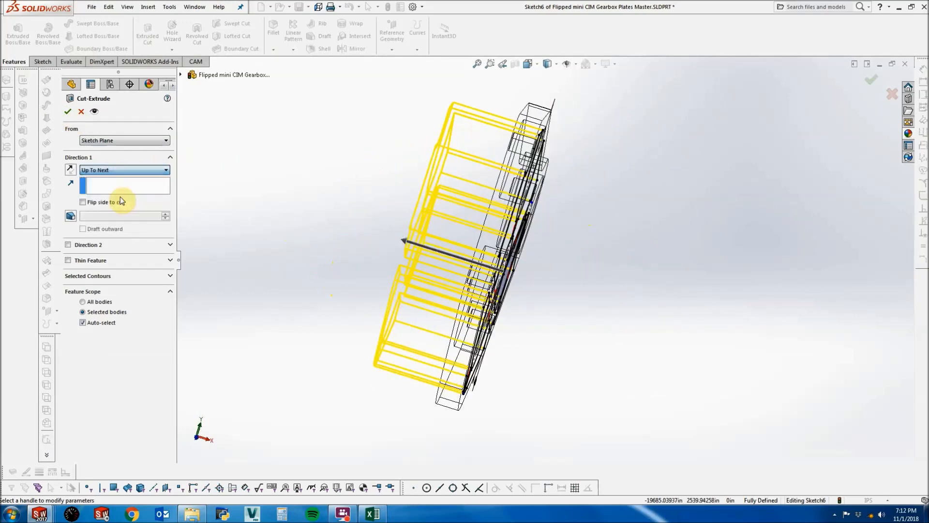
{"action": "left_click", "coordinate": [68, 112]}
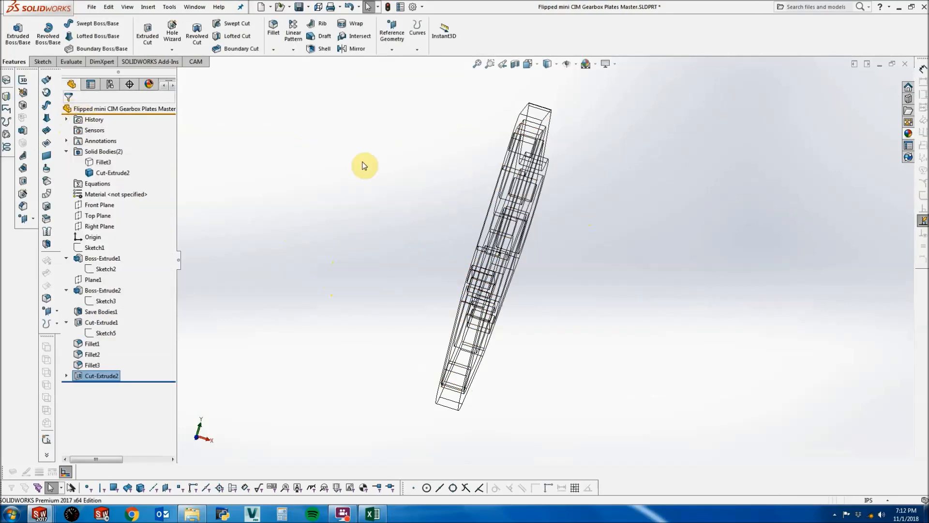
Change the model display from wireframe to shaded and view the cut plate from its face.
{"action": "middle_click_drag", "start_coordinate": [363, 161], "coordinate": [325, 174]}
{"action": "left_click", "coordinate": [325, 174]}
{"action": "left_click", "coordinate": [547, 64]}
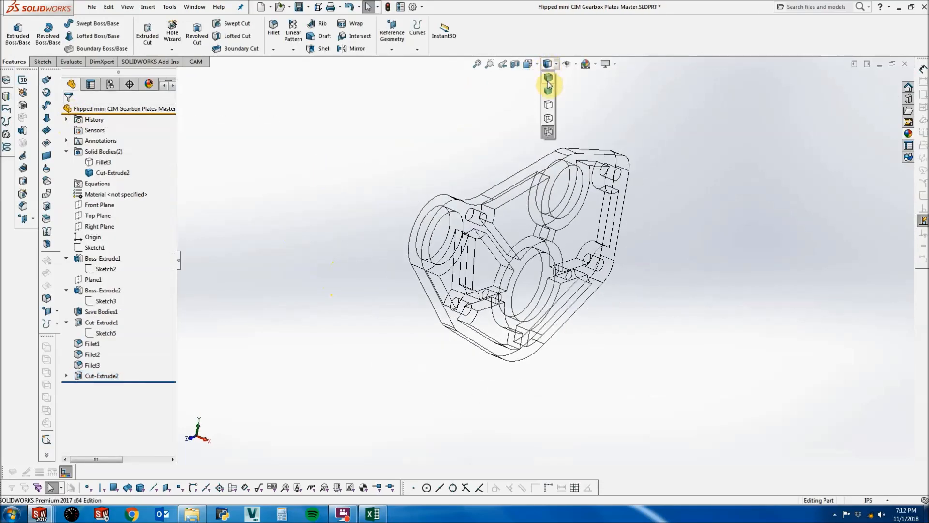
{"action": "left_click", "coordinate": [547, 86]}
{"action": "middle_click_drag", "start_coordinate": [457, 138], "coordinate": [392, 102]}
Reopen the pocket cut's sketch and draw a circle about 0.40 in in diameter around each small hole beside the central bore.
{"action": "right_click", "coordinate": [94, 376]}
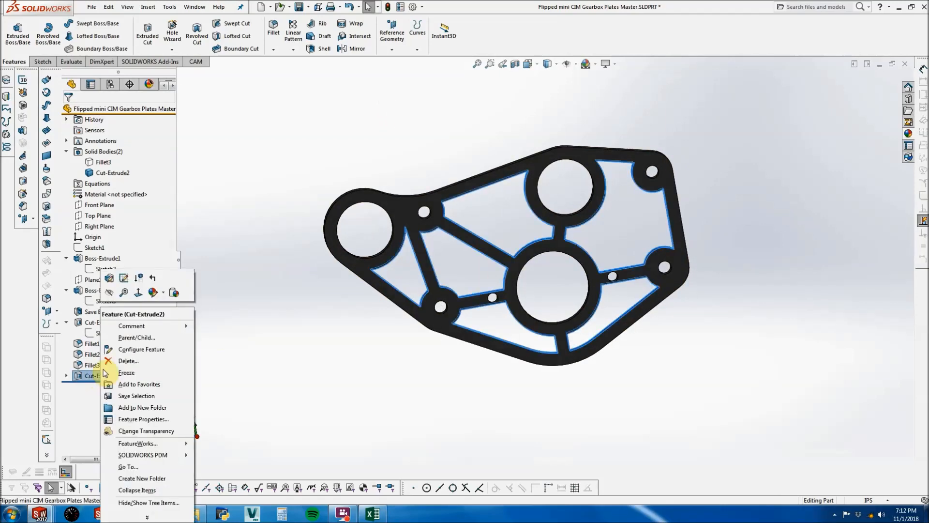
{"action": "left_click", "coordinate": [125, 279]}
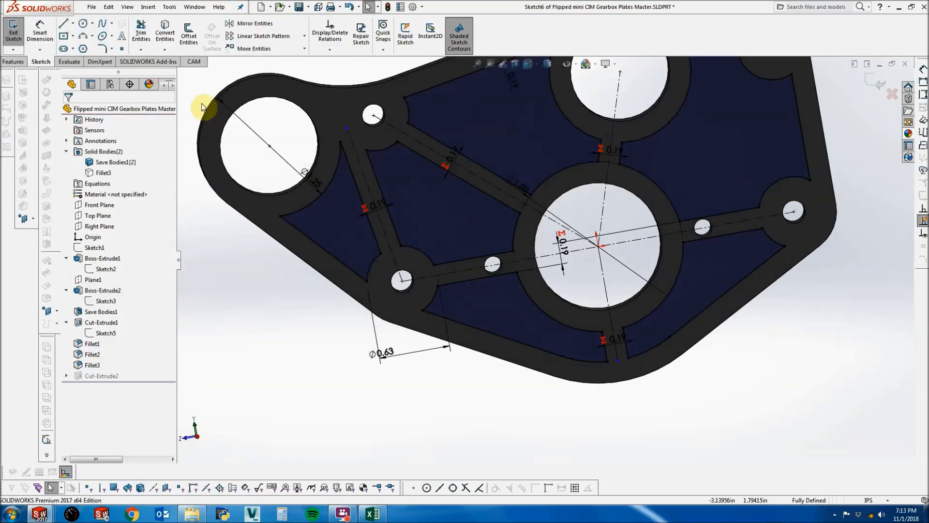
{"action": "left_click", "coordinate": [86, 25]}
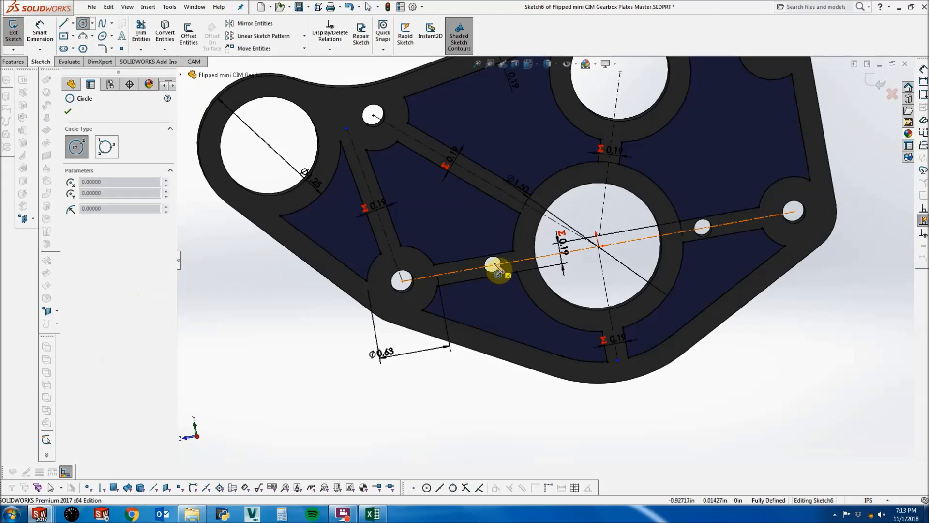
{"action": "middle_click_drag", "start_coordinate": [495, 264], "coordinate": [499, 213]}
{"action": "scroll", "coordinate": [494, 265], "scroll_direction": "down", "scroll_amount": 3}
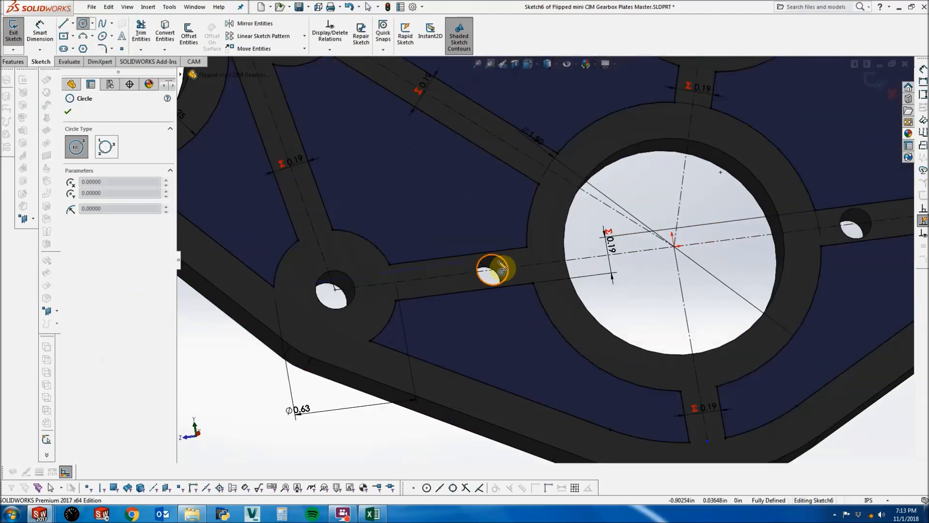
{"action": "left_click_drag", "start_coordinate": [502, 269], "coordinate": [545, 266]}
{"action": "scroll", "coordinate": [684, 269], "scroll_direction": "up", "scroll_amount": 2}
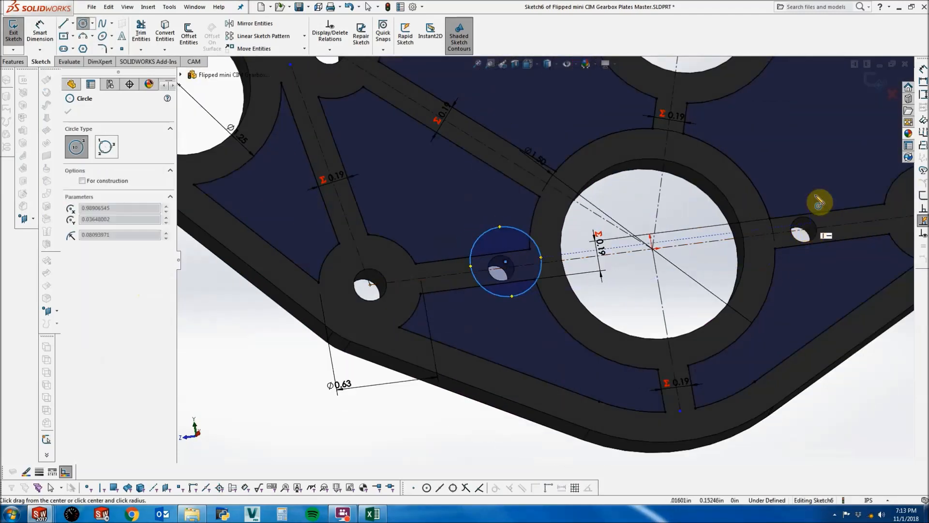
{"action": "key", "text": "Escape"}
Make each of the two new circles concentric with the rib hole it surrounds.
{"action": "left_click", "coordinate": [810, 223], "text": "ctrl"}
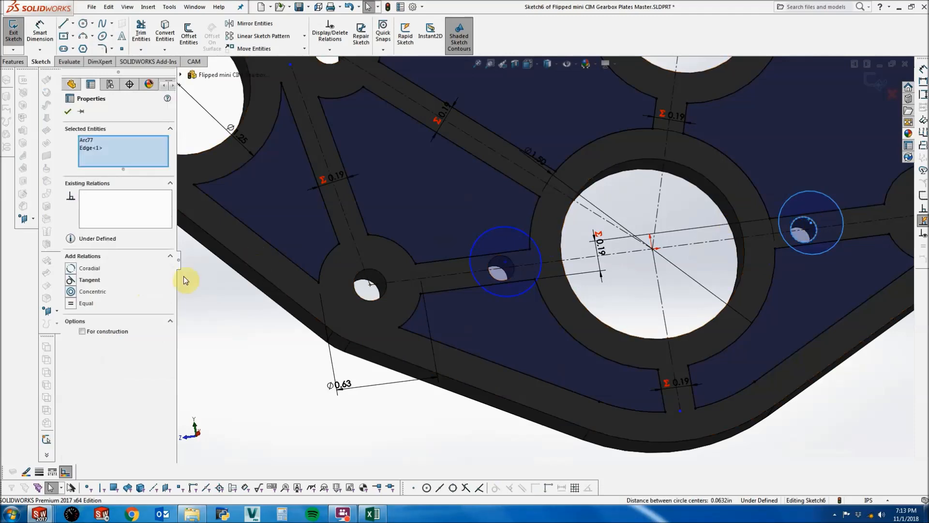
{"action": "left_click", "coordinate": [93, 292]}
{"action": "key", "text": "Escape"}
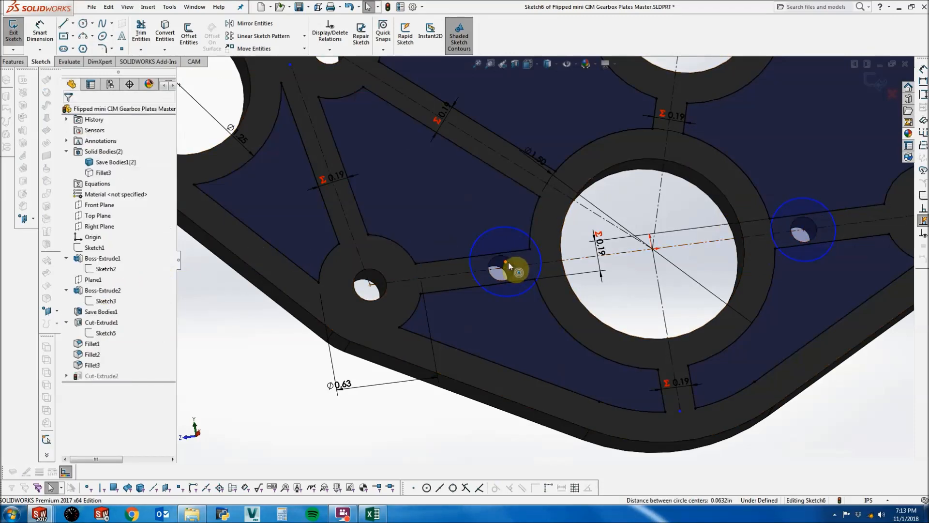
{"action": "left_click", "coordinate": [509, 265], "text": "ctrl"}
{"action": "left_click", "coordinate": [94, 270]}
{"action": "key", "text": "Escape"}
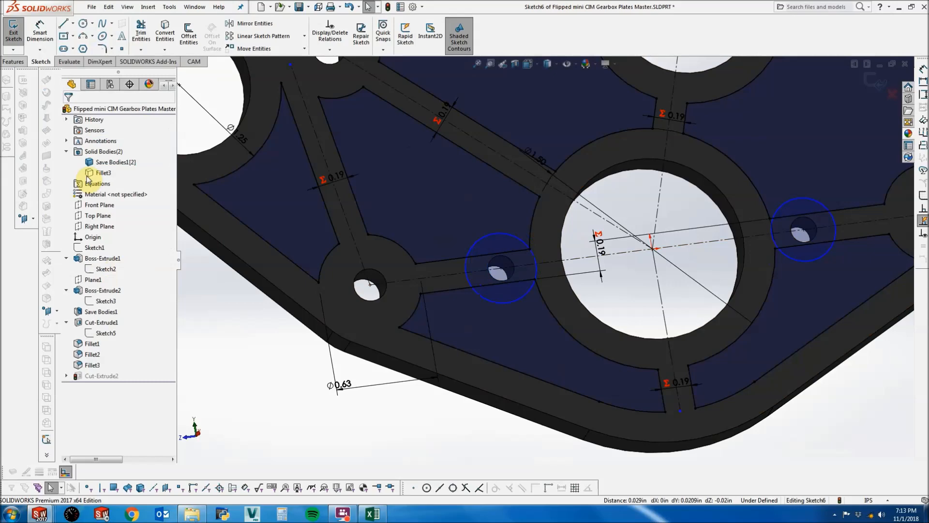
Dimension the left rib-hole circle to a diameter of 0.50 in.
{"action": "left_click", "coordinate": [17, 31]}
{"action": "key", "text": "Escape"}
{"action": "left_click", "coordinate": [40, 34]}
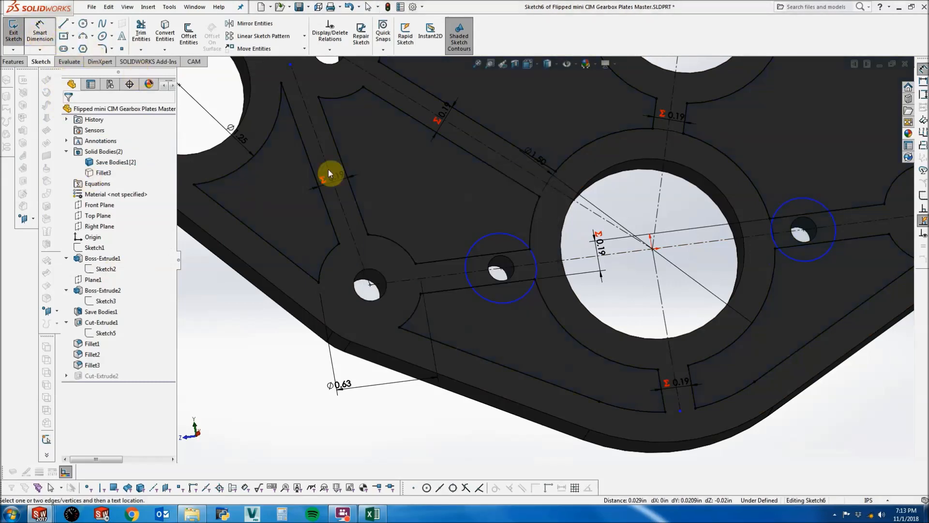
{"action": "left_click", "coordinate": [498, 234]}
{"action": "left_click", "coordinate": [475, 196]}
{"action": "type", "text": ".5"}
{"action": "key", "text": "Return"}
{"action": "key", "text": "Escape"}
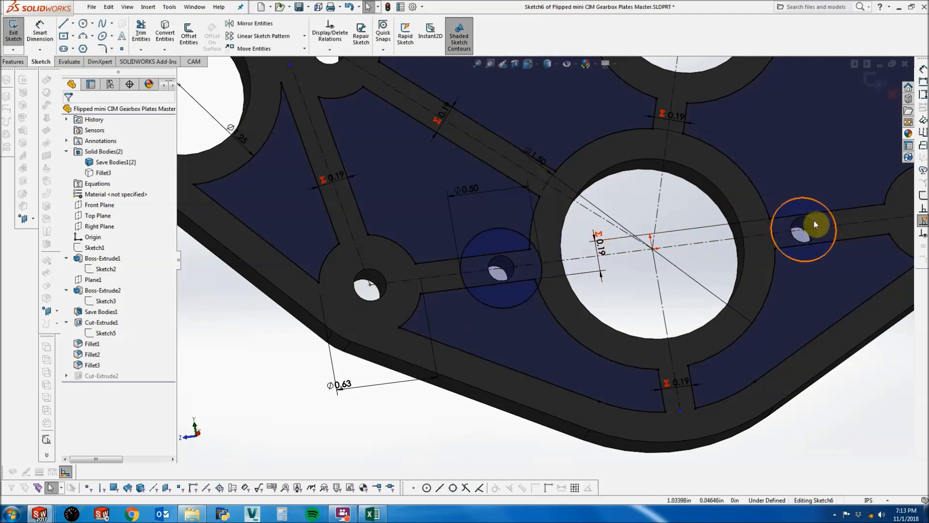
{"action": "left_click", "coordinate": [794, 200]}
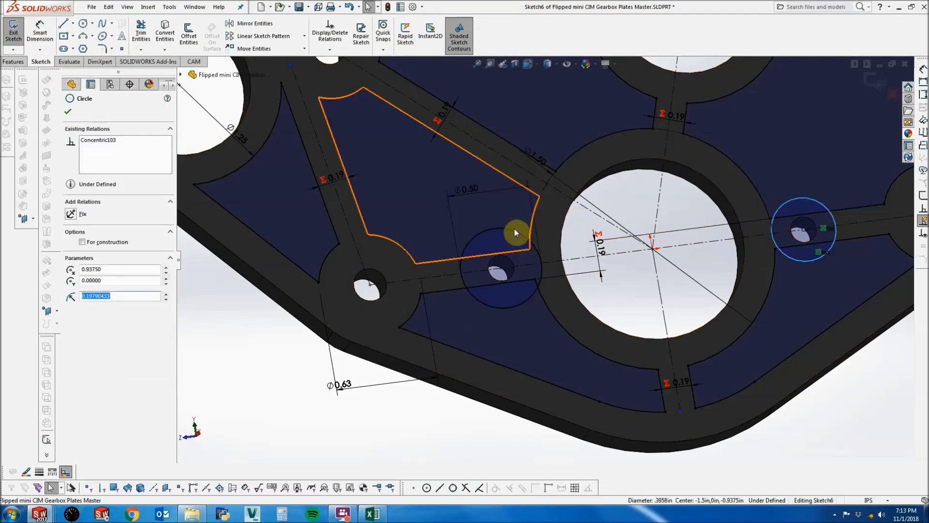
{"action": "left_click", "coordinate": [468, 235], "text": "ctrl"}
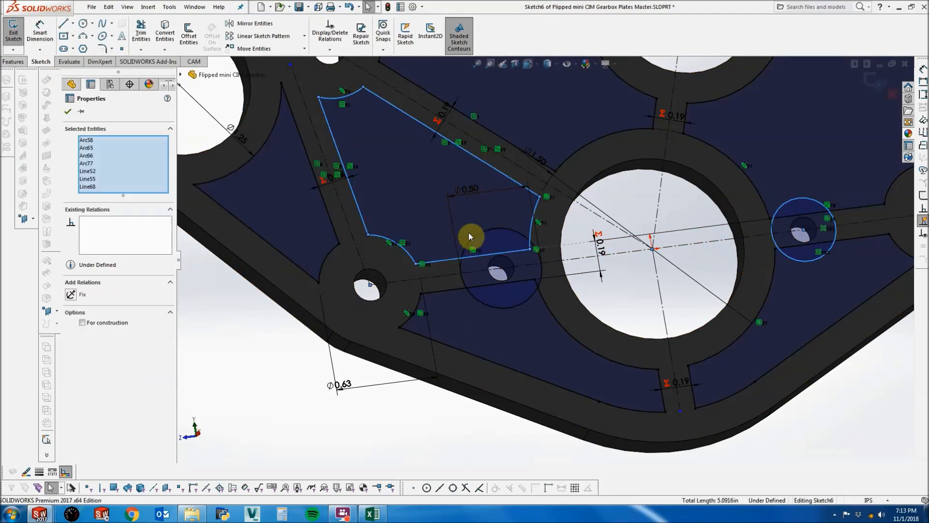
{"action": "left_click", "coordinate": [469, 242], "text": "ctrl"}
{"action": "key", "text": "Escape"}
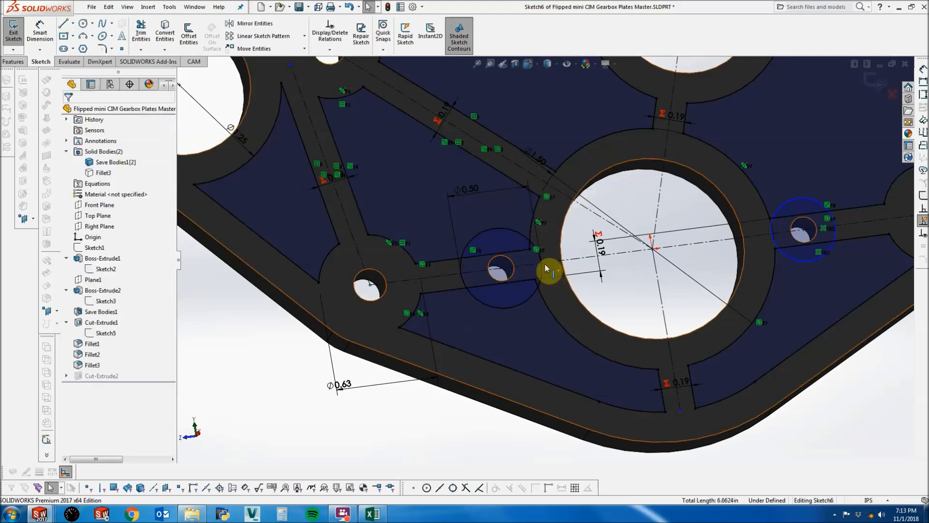
Make the right rib-hole circle equal to the 0.50 in circle.
{"action": "left_click", "coordinate": [542, 269]}
{"action": "left_click", "coordinate": [772, 230], "text": "ctrl"}
{"action": "left_click", "coordinate": [82, 315]}
{"action": "key", "text": "Escape"}
Try to trim the left 0.50 in circle together with the rib lines and ring arcs it crosses.
{"action": "left_click", "coordinate": [141, 39]}
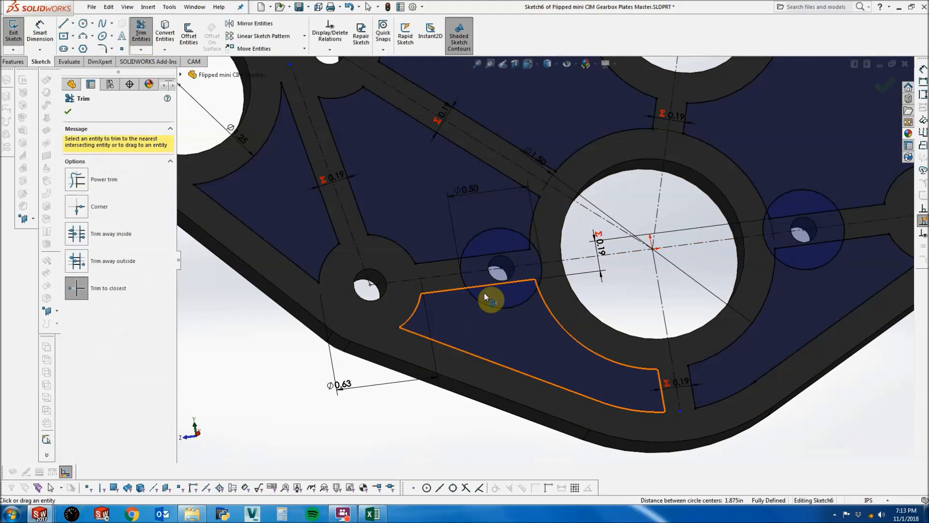
{"action": "left_click", "coordinate": [528, 249]}
{"action": "left_click", "coordinate": [530, 246]}
{"action": "left_click", "coordinate": [537, 249]}
{"action": "left_click", "coordinate": [540, 284]}
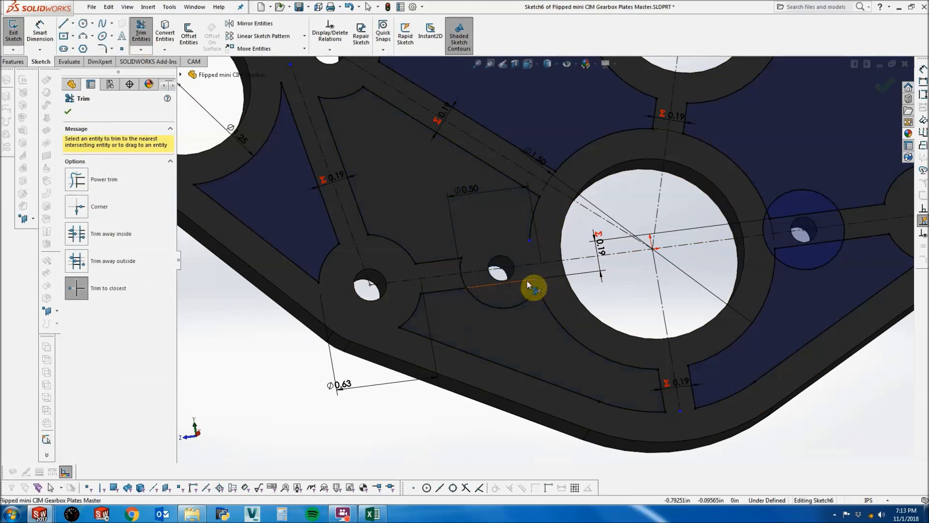
{"action": "left_click", "coordinate": [528, 285]}
{"action": "left_click", "coordinate": [542, 234]}
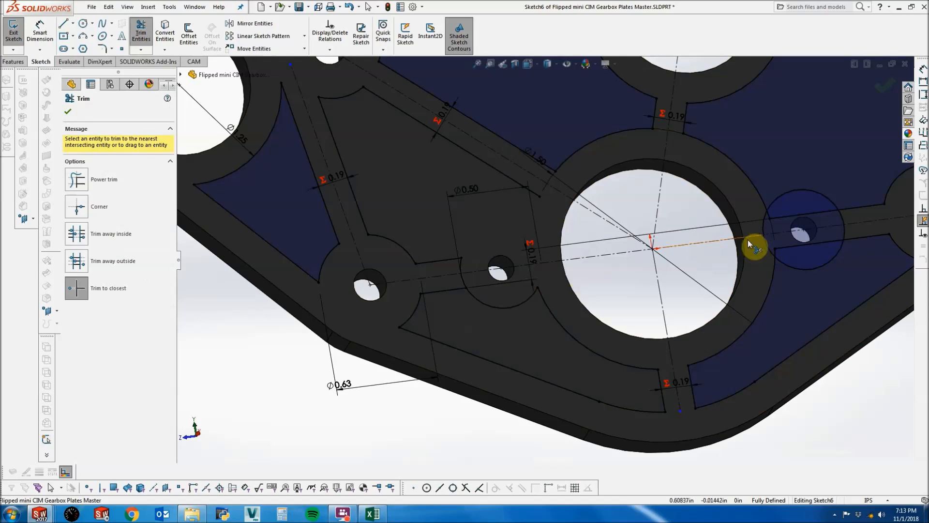
{"action": "key", "text": "Escape"}
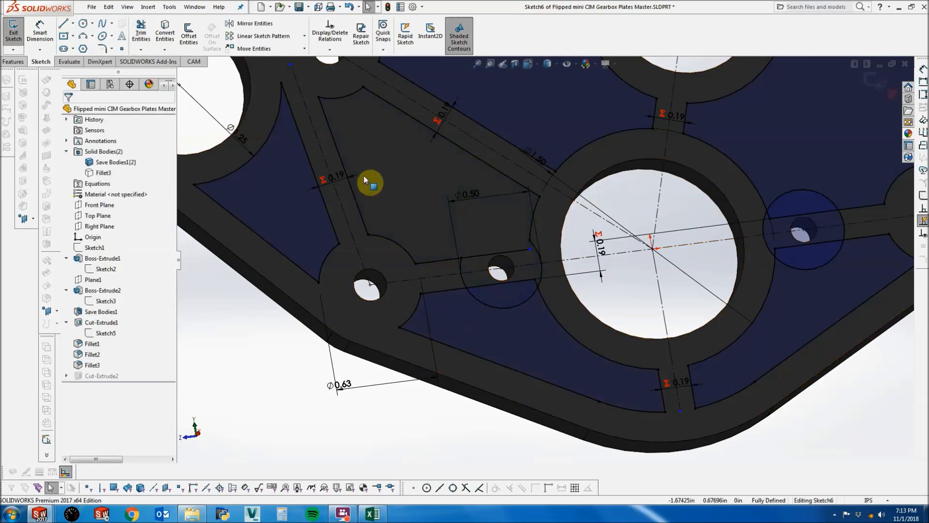
Trim the overlapping rib lines and arcs around the left 0.50 in circle so it forms a boss outline.
{"action": "left_click", "coordinate": [140, 31]}
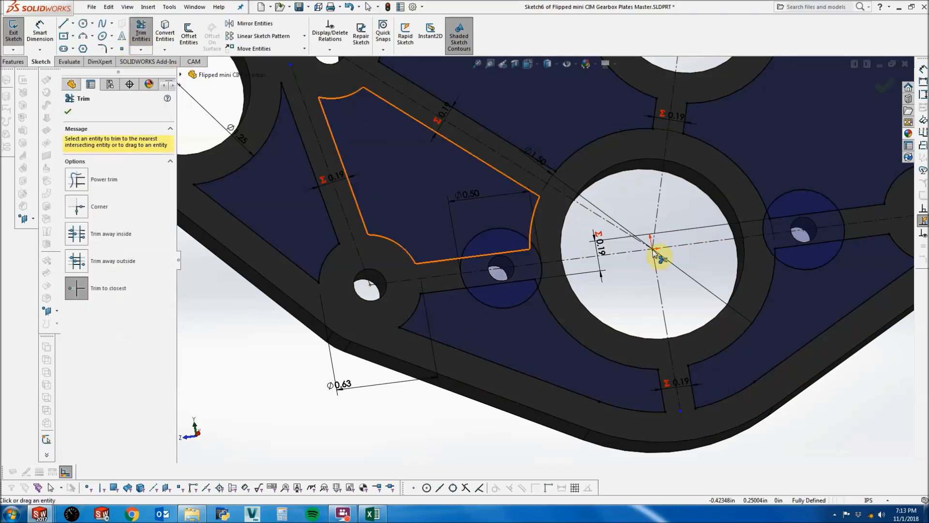
{"action": "left_click", "coordinate": [479, 285]}
{"action": "left_click", "coordinate": [460, 281]}
{"action": "left_click", "coordinate": [533, 283]}
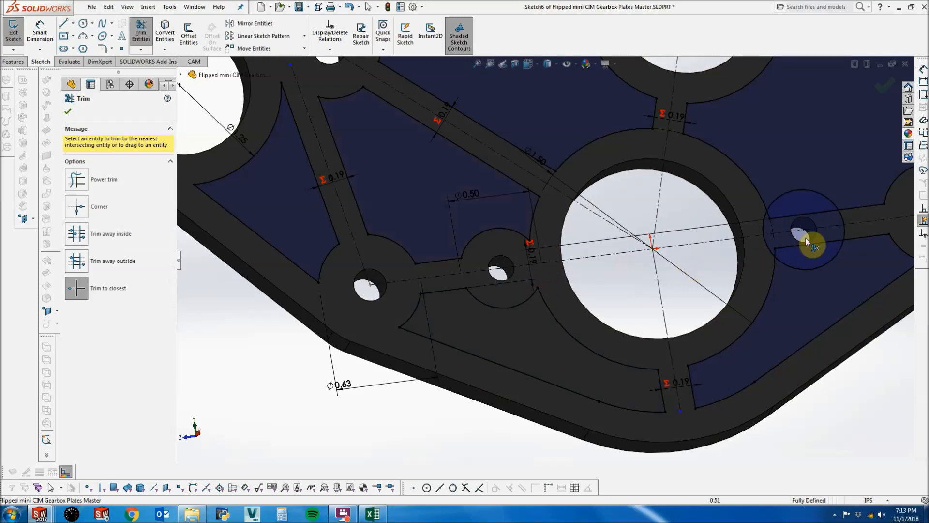
Trim the overlapping lines and arcs around the right rib-hole circle, and exit the sketch to rebuild the cut.
{"action": "scroll", "coordinate": [807, 242], "scroll_direction": "down", "scroll_amount": 3}
{"action": "left_click", "coordinate": [705, 243]}
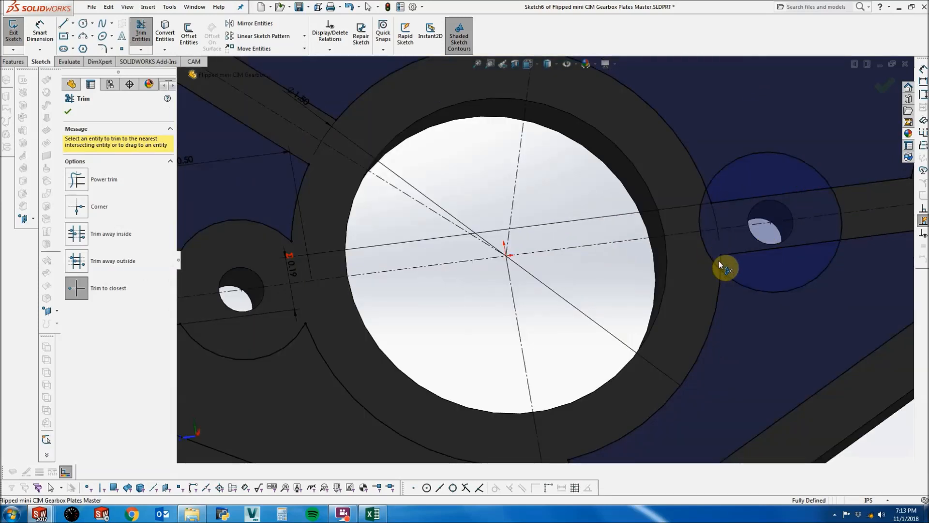
{"action": "left_click", "coordinate": [700, 213]}
{"action": "left_click", "coordinate": [840, 217]}
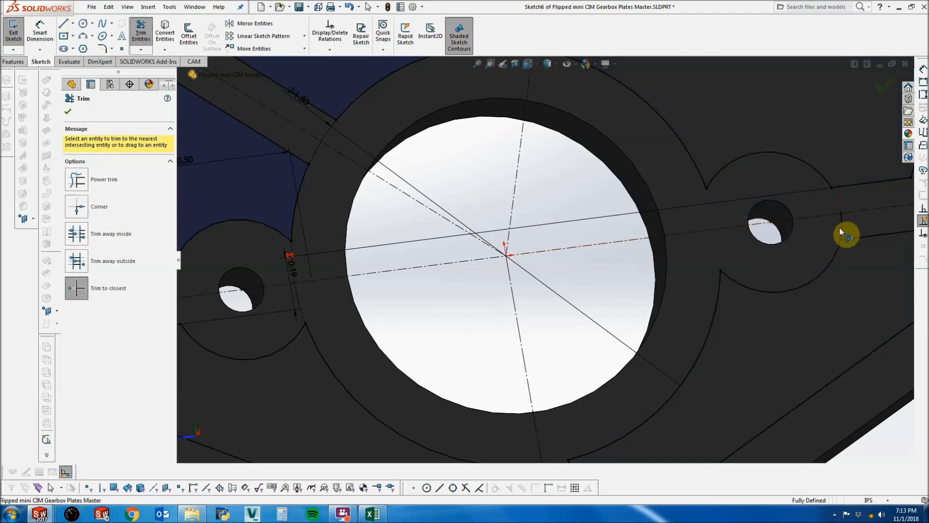
{"action": "scroll", "coordinate": [844, 220], "scroll_direction": "up", "scroll_amount": 3}
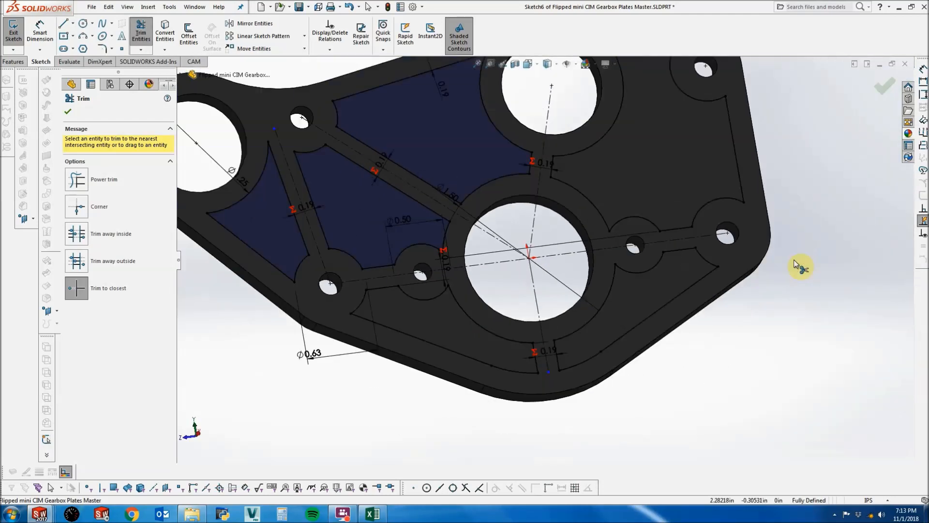
{"action": "left_click", "coordinate": [881, 90]}
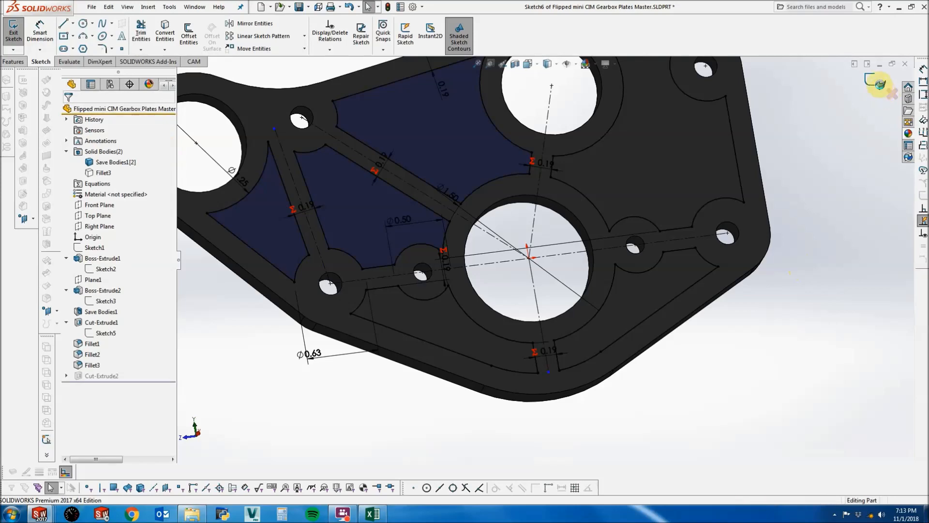
{"action": "left_click", "coordinate": [879, 86]}
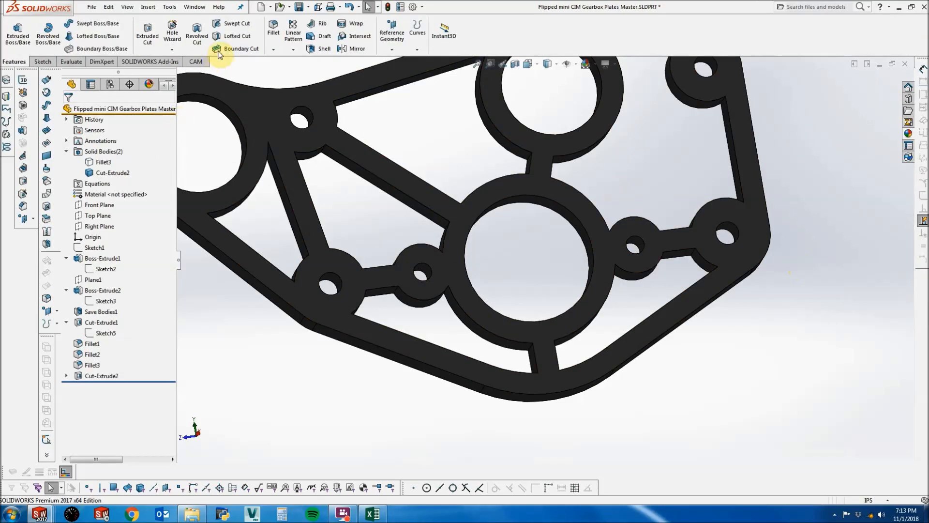
Start a constant-size fillet with a 0.125 in radius on the small left pocket's sharp corner between bearing ring and rib.
{"action": "left_click", "coordinate": [273, 28]}
{"action": "left_click", "coordinate": [78, 157]}
{"action": "middle_click_drag", "start_coordinate": [213, 203], "coordinate": [285, 146]}
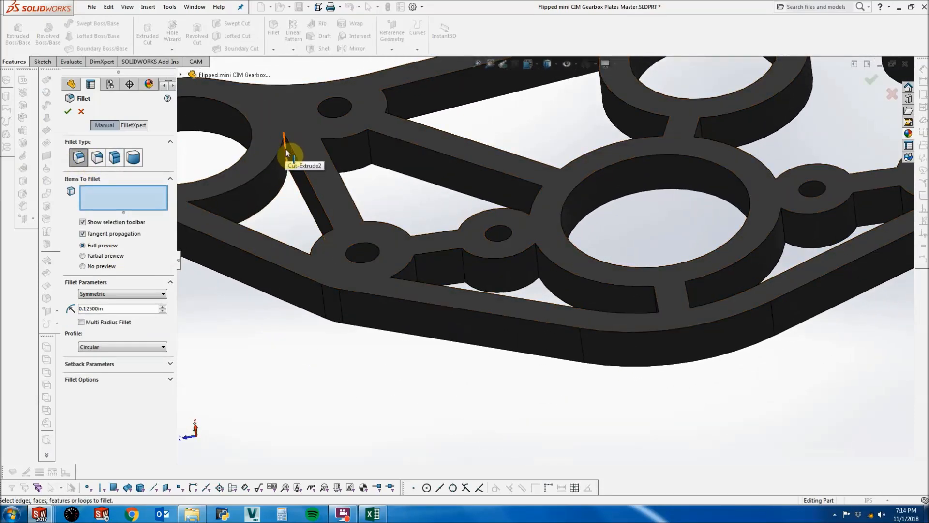
{"action": "left_click", "coordinate": [288, 149]}
{"action": "scroll", "coordinate": [296, 154], "scroll_direction": "down", "scroll_amount": 2}
{"action": "scroll", "coordinate": [299, 157], "scroll_direction": "down", "scroll_amount": 2}
{"action": "left_click", "coordinate": [326, 166]}
{"action": "scroll", "coordinate": [358, 235], "scroll_direction": "up", "scroll_amount": 2}
{"action": "type", "text": ".152"}
{"action": "type", "text": "25"}
{"action": "key", "text": "Return"}
Add the other three corner edges of the small left pocket to the fillet.
{"action": "middle_click_drag", "start_coordinate": [249, 359], "coordinate": [297, 318]}
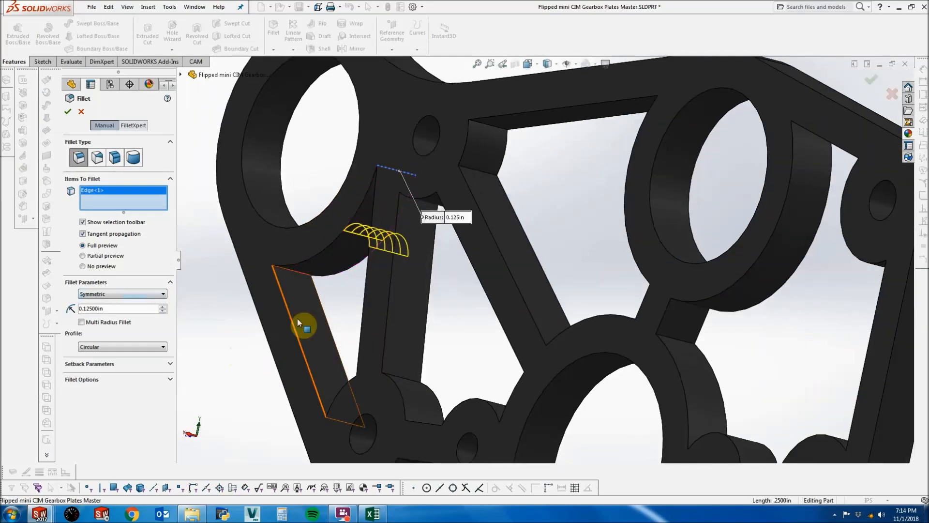
{"action": "left_click", "coordinate": [294, 272]}
{"action": "middle_click_drag", "start_coordinate": [337, 312], "coordinate": [294, 288]}
{"action": "left_click", "coordinate": [329, 343]}
{"action": "left_click", "coordinate": [294, 290]}
{"action": "middle_click_drag", "start_coordinate": [318, 292], "coordinate": [392, 355]}
{"action": "scroll", "coordinate": [428, 347], "scroll_direction": "down", "scroll_amount": 3}
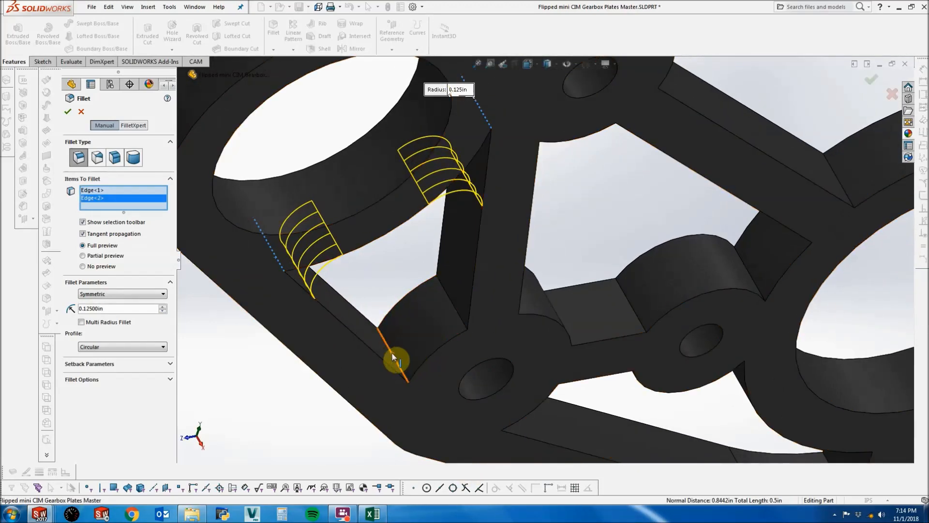
{"action": "left_click", "coordinate": [393, 357]}
{"action": "left_click", "coordinate": [440, 282]}
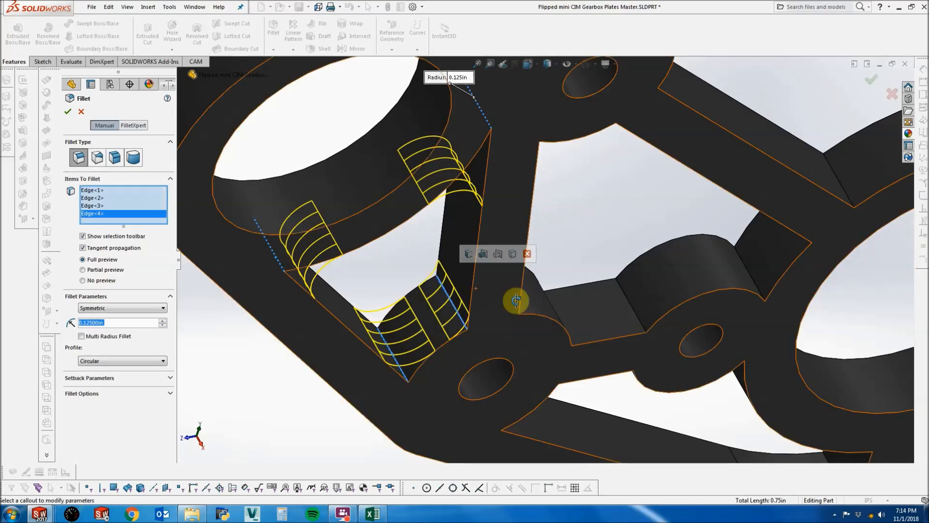
Add the middle pocket's corner edges at the lower-left boss and the upper-left boss to the fillet.
{"action": "middle_click_drag", "start_coordinate": [514, 295], "coordinate": [495, 301]}
{"action": "left_click", "coordinate": [504, 295]}
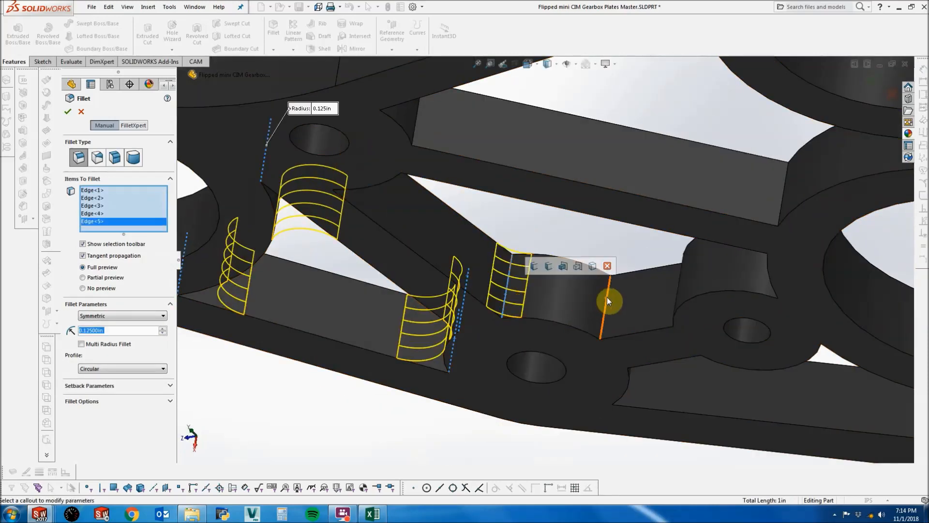
{"action": "left_click", "coordinate": [606, 297]}
{"action": "middle_click_drag", "start_coordinate": [457, 253], "coordinate": [381, 202]}
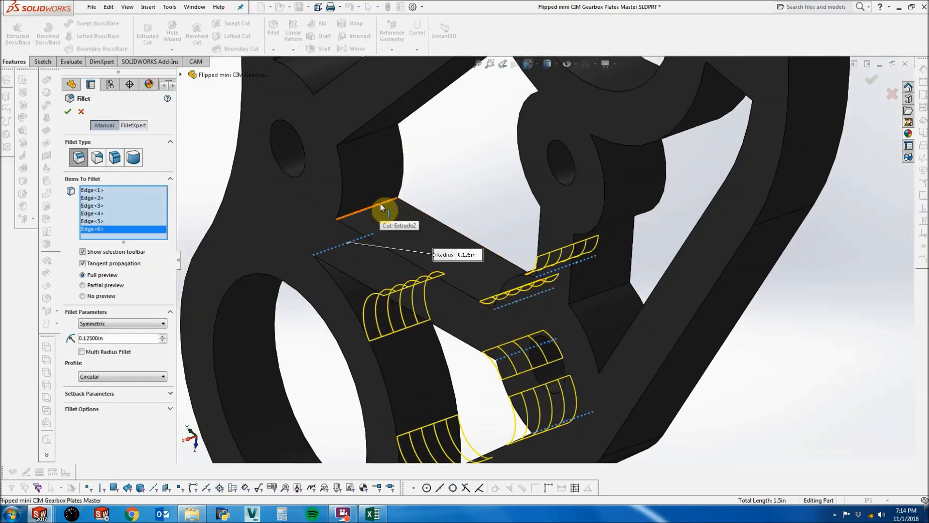
{"action": "left_click", "coordinate": [380, 204]}
{"action": "left_click", "coordinate": [371, 137]}
Add the middle pocket's remaining corner edges at the small rib boss and the central ring to the fillet.
{"action": "middle_click_drag", "start_coordinate": [421, 228], "coordinate": [629, 198]}
{"action": "left_click", "coordinate": [628, 196]}
{"action": "left_click", "coordinate": [628, 196]}
{"action": "left_click", "coordinate": [629, 196]}
{"action": "left_click", "coordinate": [629, 191]}
{"action": "left_click", "coordinate": [629, 197]}
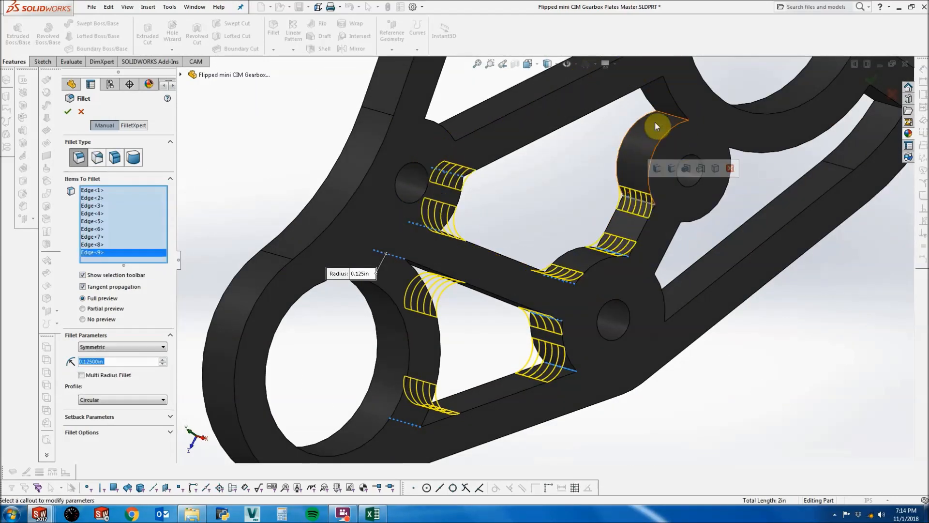
{"action": "left_click", "coordinate": [632, 153]}
{"action": "middle_click_drag", "start_coordinate": [632, 153], "coordinate": [656, 96]}
{"action": "left_click", "coordinate": [656, 96]}
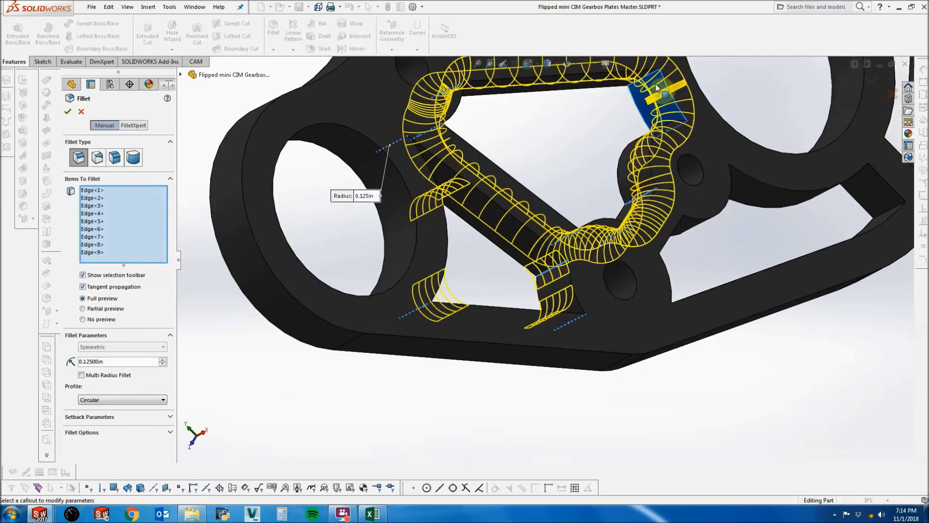
{"action": "left_click", "coordinate": [651, 73]}
{"action": "middle_click_drag", "start_coordinate": [652, 103], "coordinate": [692, 183]}
{"action": "left_click", "coordinate": [661, 122]}
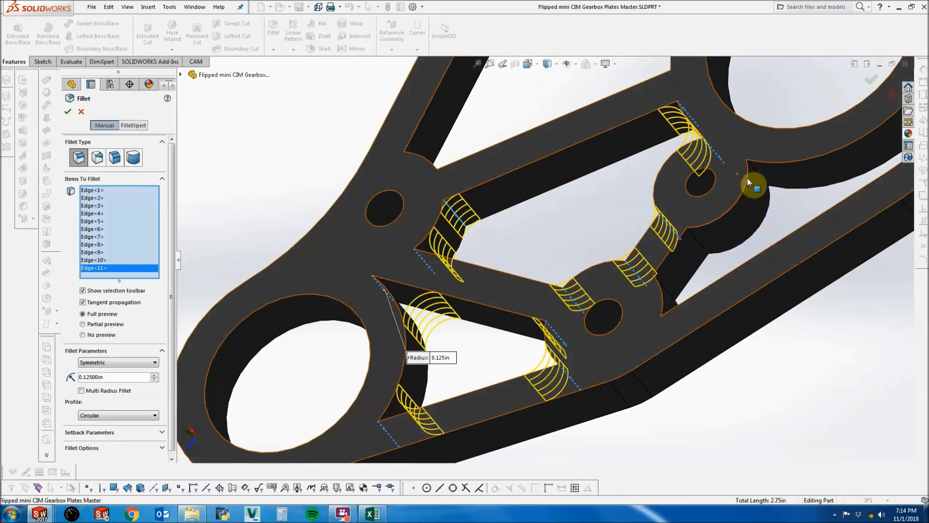
Add the lower-left pocket's edges around the small rib boss and the lower-left corner boss to the fillet.
{"action": "left_click", "coordinate": [755, 170]}
{"action": "left_click", "coordinate": [698, 241]}
{"action": "middle_click_drag", "start_coordinate": [698, 241], "coordinate": [671, 282]}
{"action": "left_click", "coordinate": [673, 326]}
{"action": "middle_click_drag", "start_coordinate": [672, 326], "coordinate": [675, 321]}
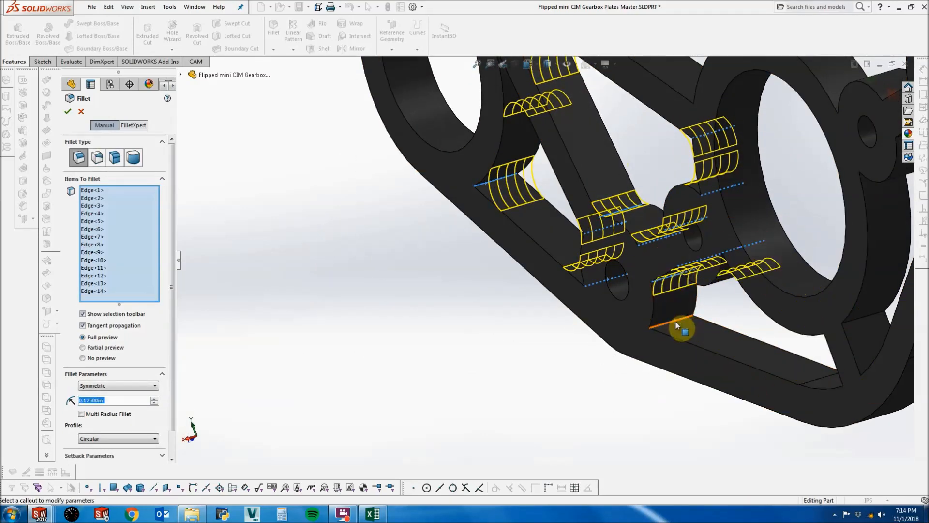
{"action": "left_click", "coordinate": [676, 319]}
Add the four edges where the bottom rib meets the central ring and the outer rim to the fillet.
{"action": "scroll", "coordinate": [506, 267], "scroll_direction": "up", "scroll_amount": 3}
{"action": "scroll", "coordinate": [707, 330], "scroll_direction": "down", "scroll_amount": 3}
{"action": "middle_click_drag", "start_coordinate": [707, 330], "coordinate": [755, 341]}
{"action": "left_click", "coordinate": [676, 319]}
{"action": "middle_click_drag", "start_coordinate": [676, 319], "coordinate": [893, 317]}
{"action": "left_click", "coordinate": [679, 255]}
{"action": "left_click", "coordinate": [747, 263]}
{"action": "left_click", "coordinate": [741, 323]}
{"action": "left_click", "coordinate": [801, 291]}
Add the lower-right pocket's remaining edges at the corner boss, connecting rib, small rib boss and central ring to the fillet.
{"action": "scroll", "coordinate": [620, 271], "scroll_direction": "down", "scroll_amount": 5}
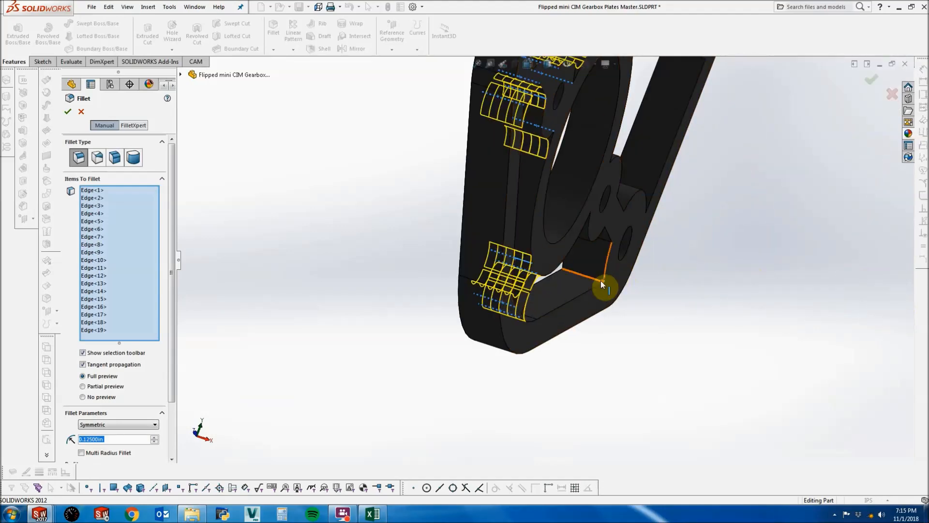
{"action": "left_click", "coordinate": [600, 280]}
{"action": "middle_click_drag", "start_coordinate": [594, 245], "coordinate": [568, 147]}
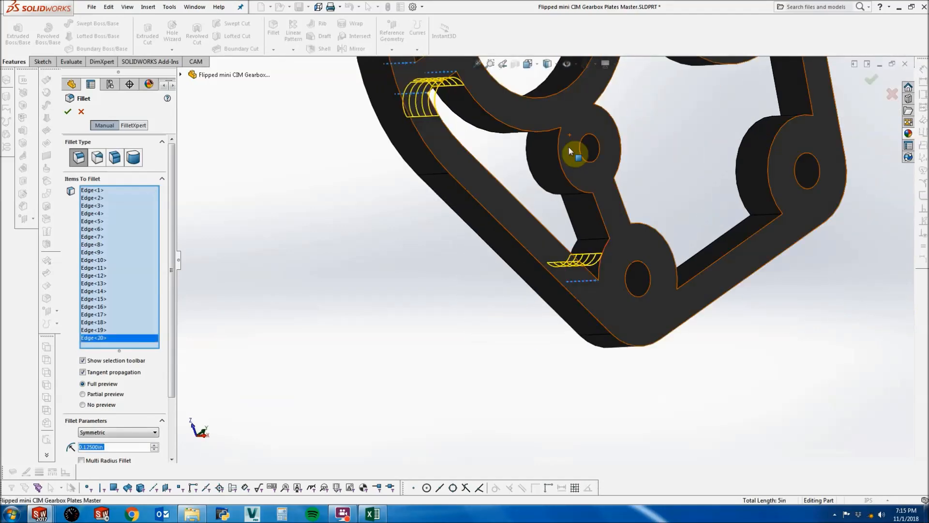
{"action": "left_click", "coordinate": [591, 240]}
{"action": "scroll", "coordinate": [570, 183], "scroll_direction": "down", "scroll_amount": 3}
{"action": "middle_click_drag", "start_coordinate": [570, 184], "coordinate": [573, 190]}
{"action": "left_click", "coordinate": [574, 190]}
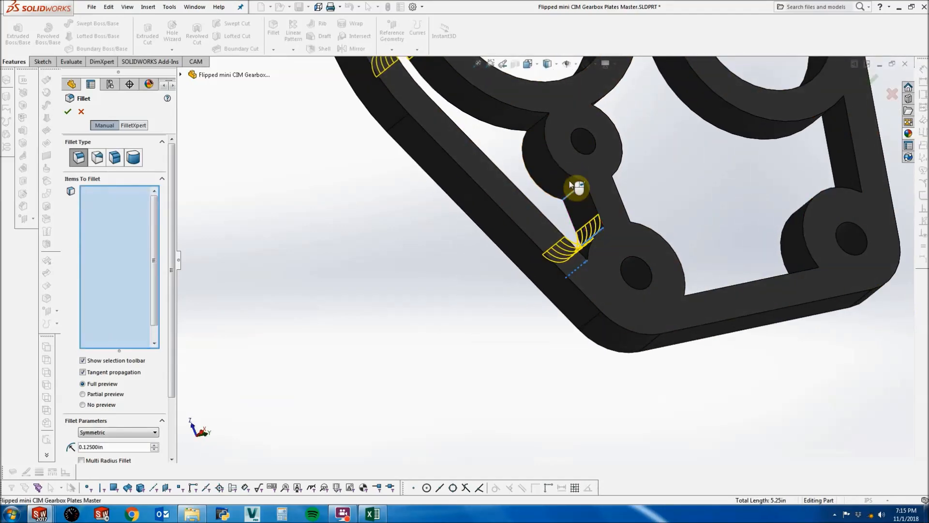
{"action": "left_click", "coordinate": [535, 123]}
Add the large right pocket's edge where the small rib boss meets the central ring to the fillet.
{"action": "scroll", "coordinate": [535, 126], "scroll_direction": "up", "scroll_amount": 5}
{"action": "middle_click_drag", "start_coordinate": [624, 165], "coordinate": [578, 201]}
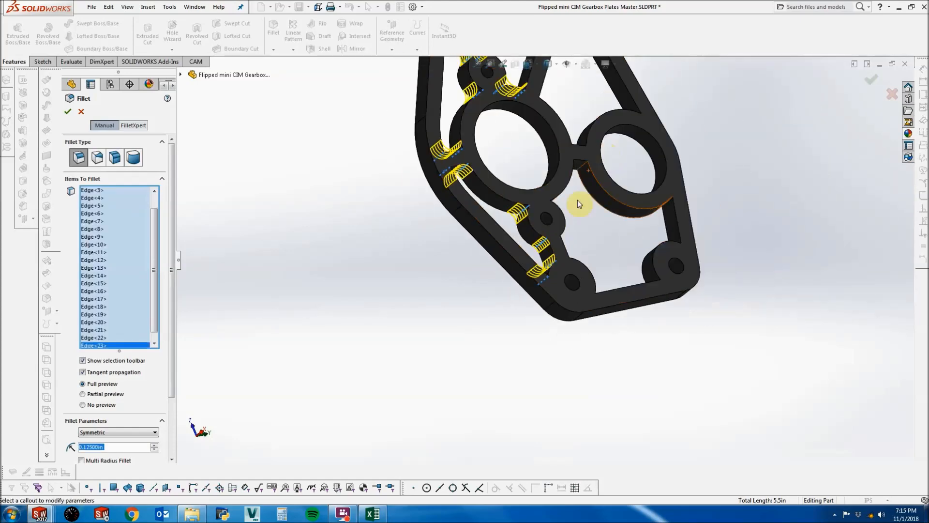
{"action": "scroll", "coordinate": [578, 200], "scroll_direction": "down", "scroll_amount": 5}
{"action": "left_click", "coordinate": [554, 211]}
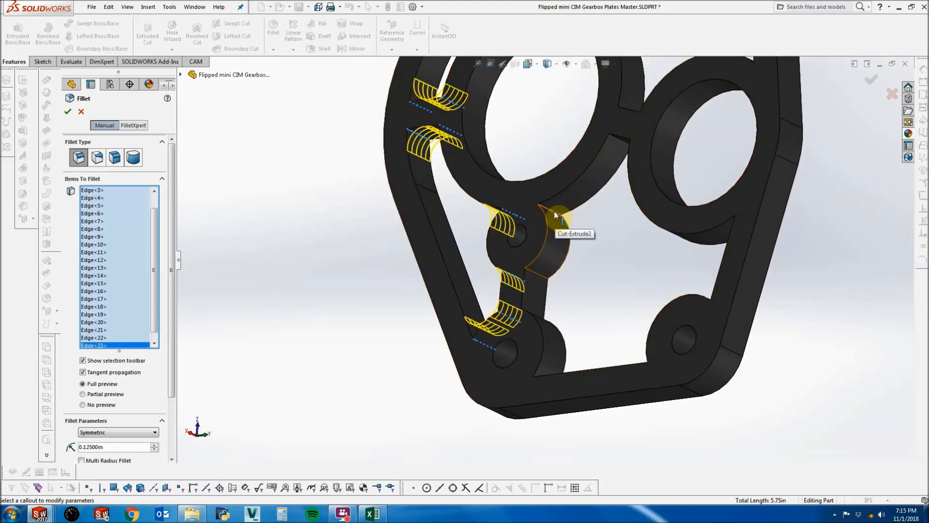
Add the remaining inside corner edges around the pocket beside the smaller bore to the 0.125 in fillet selection.
{"action": "left_click", "coordinate": [534, 272]}
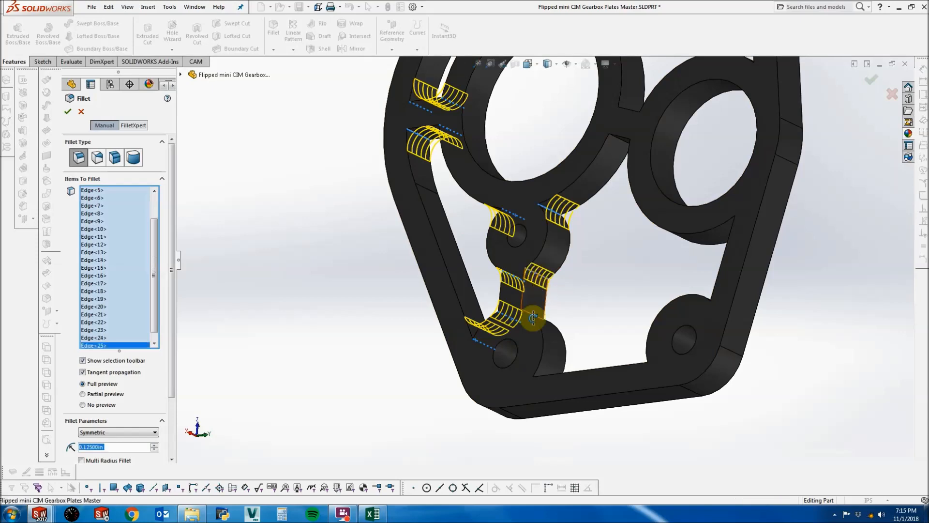
{"action": "middle_click_drag", "start_coordinate": [534, 273], "coordinate": [536, 333]}
{"action": "left_click", "coordinate": [530, 316]}
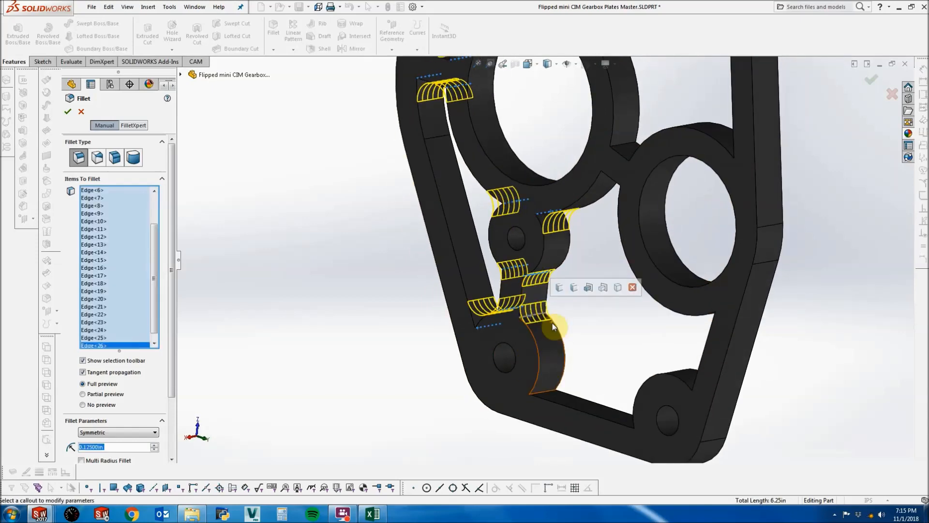
{"action": "left_click", "coordinate": [553, 393]}
{"action": "middle_click_drag", "start_coordinate": [553, 393], "coordinate": [656, 414]}
{"action": "left_click", "coordinate": [656, 413]}
{"action": "middle_click_drag", "start_coordinate": [745, 380], "coordinate": [762, 297]}
{"action": "left_click", "coordinate": [722, 366]}
{"action": "left_click", "coordinate": [759, 297]}
{"action": "left_click", "coordinate": [694, 143]}
{"action": "scroll", "coordinate": [692, 140], "scroll_direction": "down", "scroll_amount": 5}
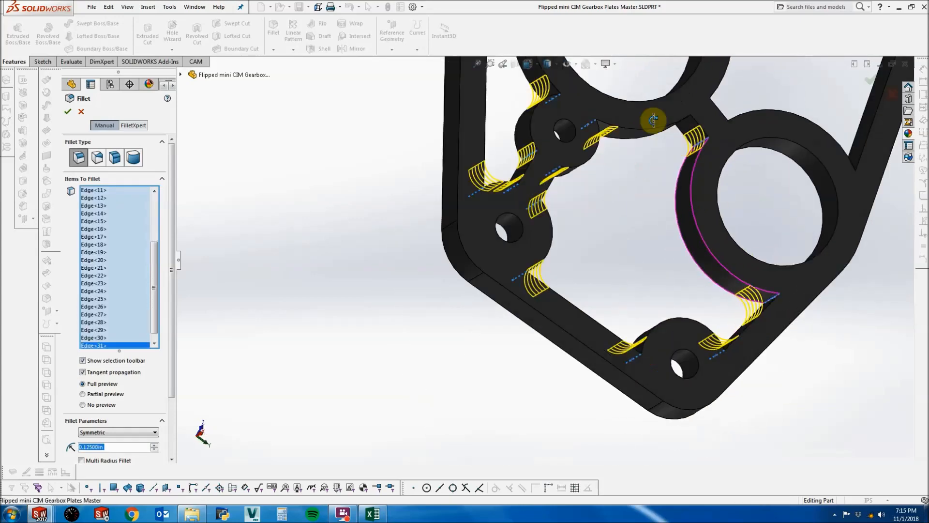
Remove the corner edges at the short web between the two bore rings from the fillet selection.
{"action": "left_click", "coordinate": [641, 150]}
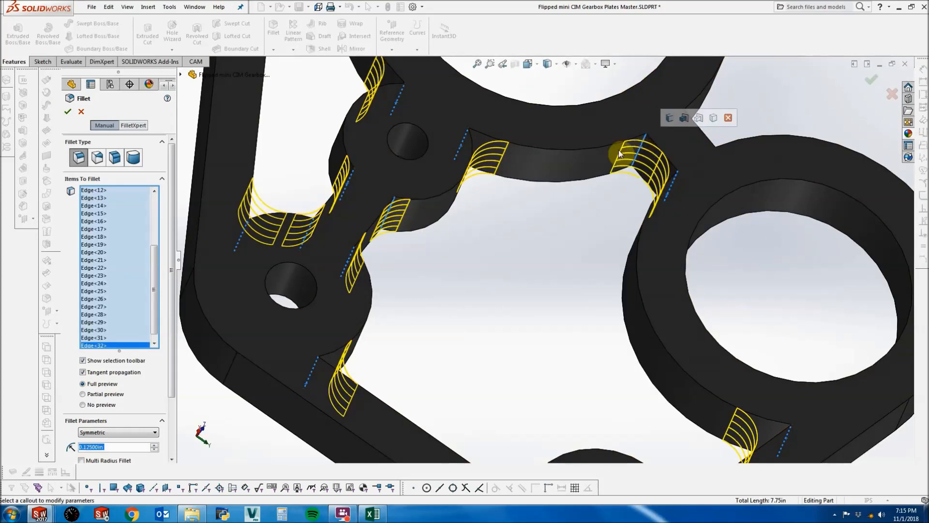
{"action": "scroll", "coordinate": [153, 331], "scroll_direction": "down", "scroll_amount": 1}
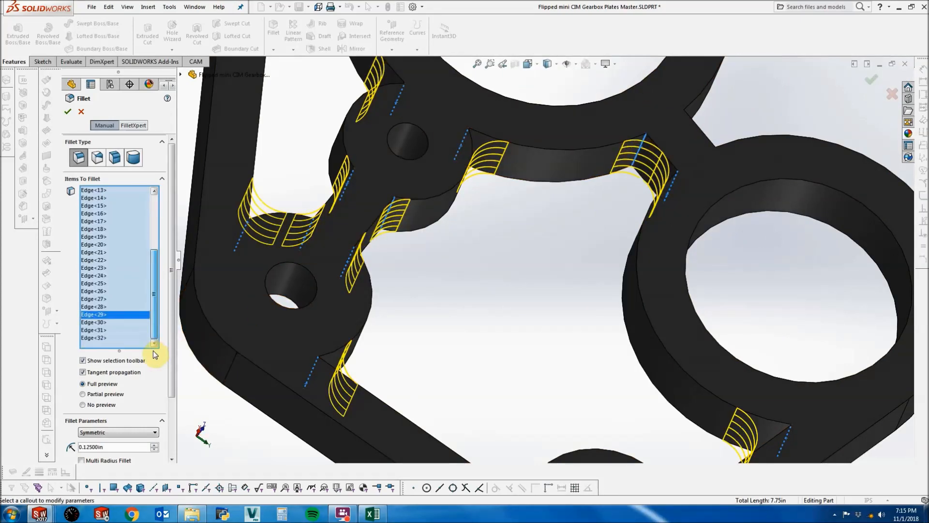
{"action": "left_click_drag", "start_coordinate": [96, 340], "coordinate": [98, 334]}
Add the corner edges at both ends of the neighbouring pocket's outer wall and apply the 0.125 in fillet.
{"action": "middle_click_drag", "start_coordinate": [582, 230], "coordinate": [696, 346]}
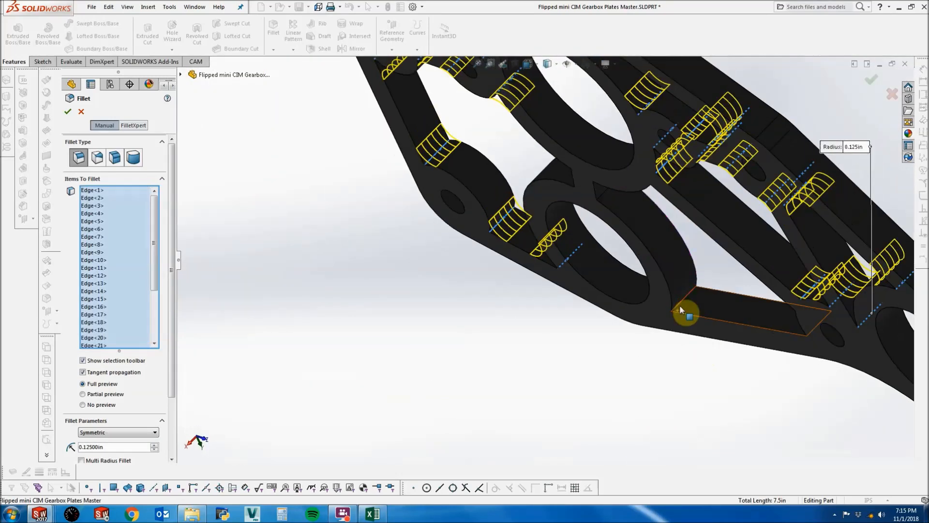
{"action": "left_click", "coordinate": [681, 306]}
{"action": "middle_click_drag", "start_coordinate": [602, 305], "coordinate": [697, 278]}
{"action": "scroll", "coordinate": [704, 279], "scroll_direction": "up", "scroll_amount": 3}
{"action": "scroll", "coordinate": [705, 277], "scroll_direction": "down", "scroll_amount": 2}
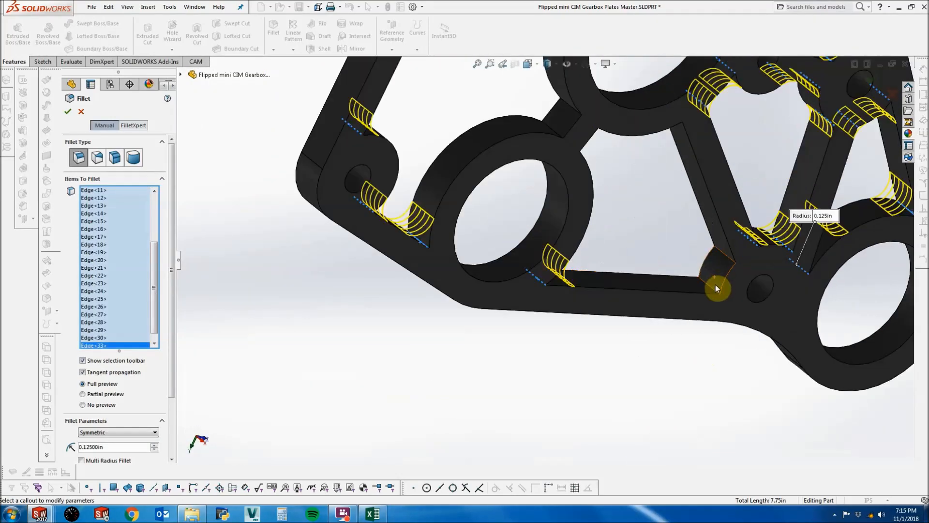
{"action": "left_click", "coordinate": [719, 263]}
{"action": "left_click", "coordinate": [723, 259]}
{"action": "scroll", "coordinate": [708, 286], "scroll_direction": "up", "scroll_amount": 5}
{"action": "middle_click_drag", "start_coordinate": [662, 217], "coordinate": [499, 163]}
{"action": "left_click", "coordinate": [70, 112]}
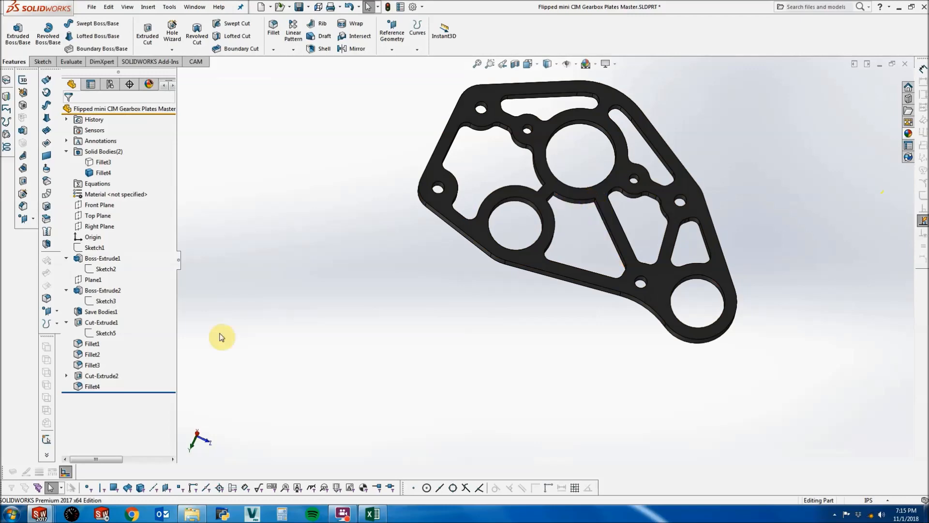
Edit Fillet4 to include the corner edge where the diagonal rib meets the central bore ring.
{"action": "right_click", "coordinate": [96, 391]}
{"action": "left_click", "coordinate": [105, 268]}
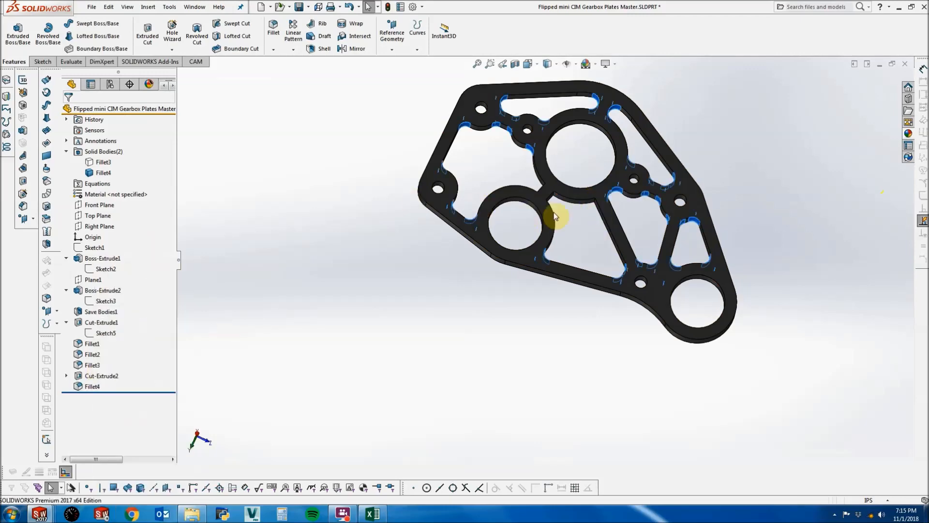
{"action": "scroll", "coordinate": [586, 213], "scroll_direction": "down", "scroll_amount": 5}
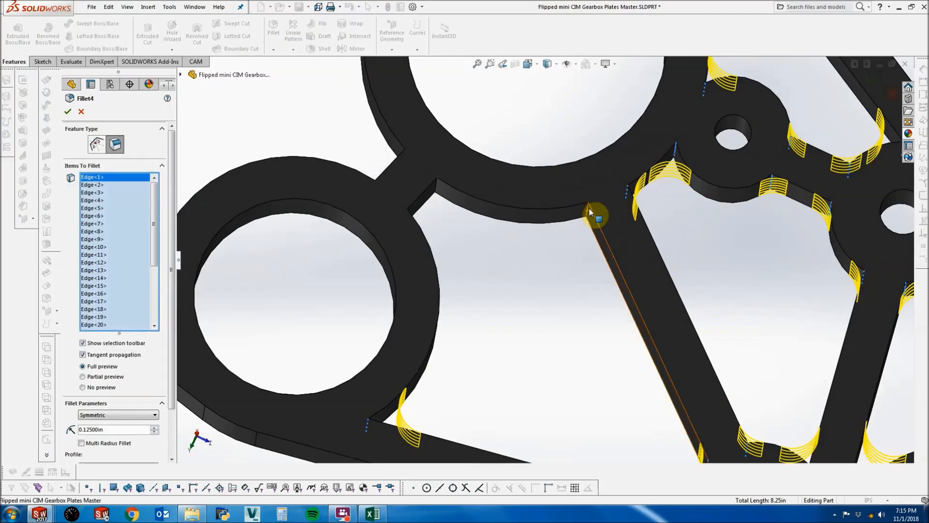
{"action": "left_click", "coordinate": [587, 208]}
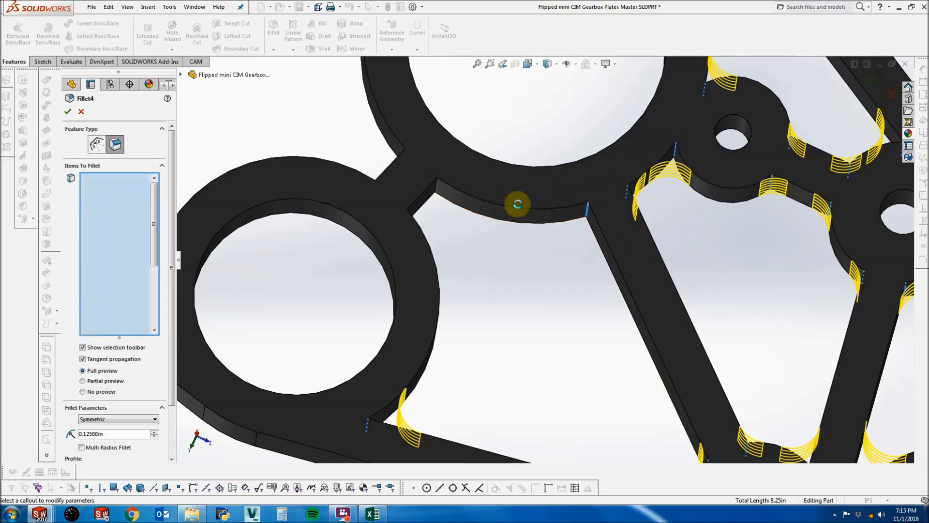
{"action": "left_click", "coordinate": [68, 112]}
Create a 0.125 in face fillet between the outer faces of the two bore rings on one side of the short web.
{"action": "left_click", "coordinate": [274, 29]}
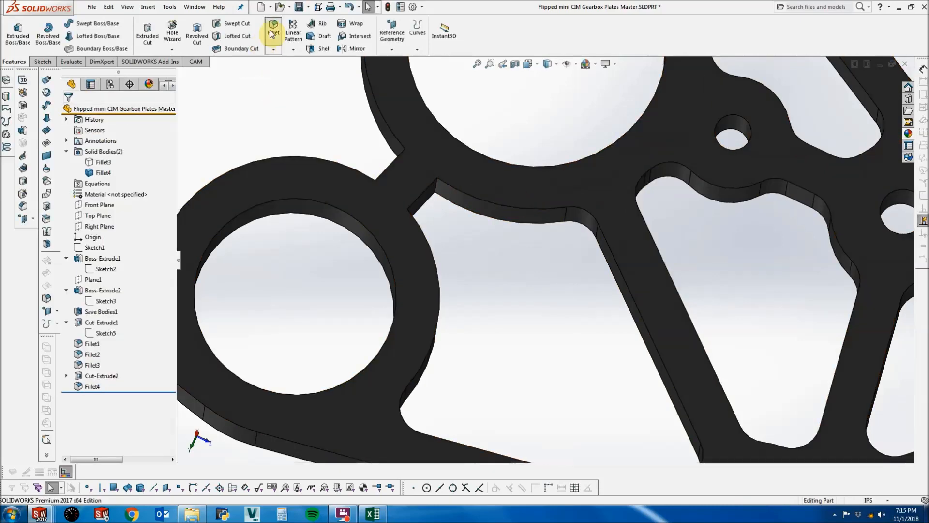
{"action": "left_click", "coordinate": [113, 159]}
{"action": "middle_click_drag", "start_coordinate": [396, 216], "coordinate": [352, 257]}
{"action": "left_click", "coordinate": [450, 211]}
{"action": "left_click", "coordinate": [145, 216]}
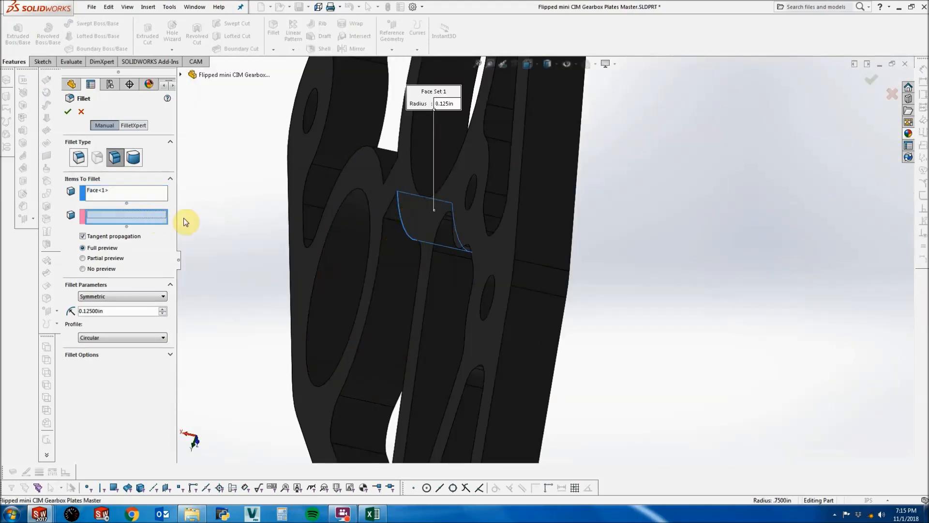
{"action": "middle_click_drag", "start_coordinate": [290, 242], "coordinate": [399, 262]}
{"action": "left_click", "coordinate": [512, 249]}
{"action": "middle_click_drag", "start_coordinate": [513, 250], "coordinate": [544, 335]}
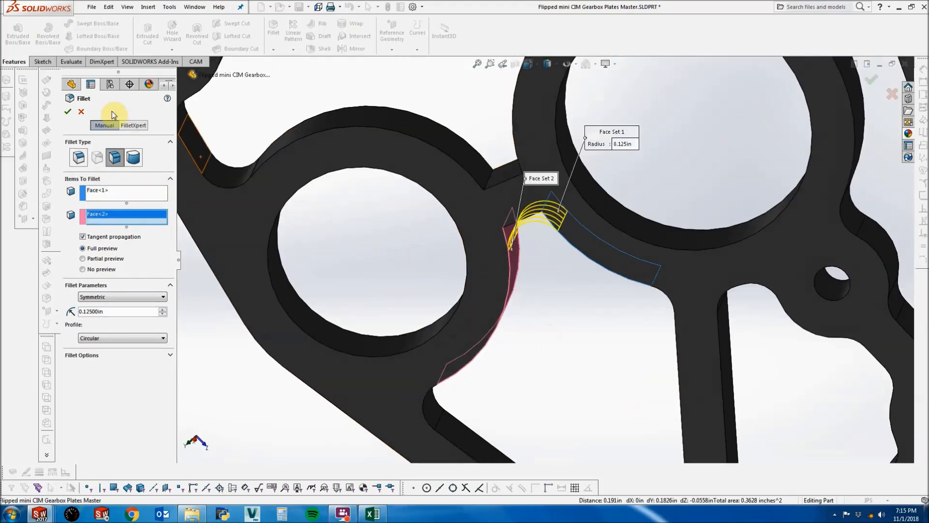
{"action": "left_click", "coordinate": [66, 110]}
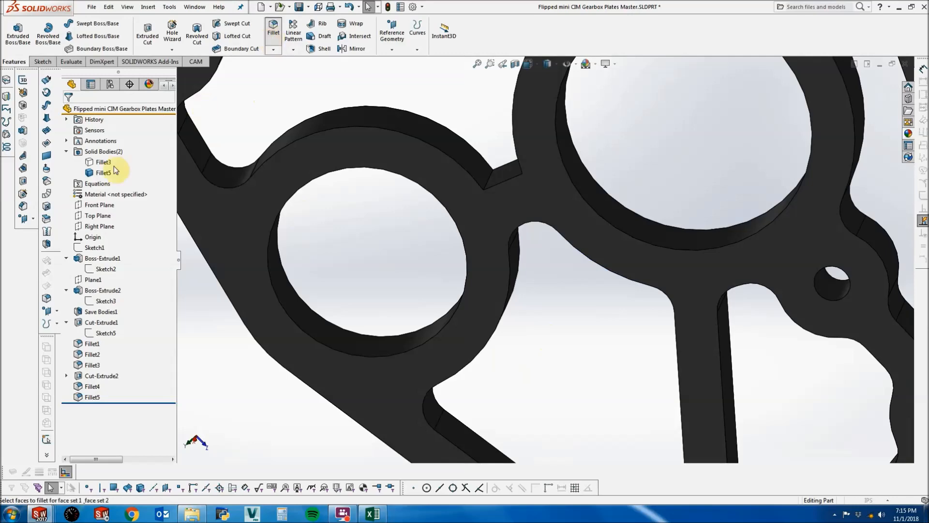
Create a matching 0.125 in face fillet between the two bore rings on the opposite side of the short web.
{"action": "key", "text": "Return"}
{"action": "middle_click_drag", "start_coordinate": [465, 237], "coordinate": [434, 161]}
{"action": "left_click", "coordinate": [505, 169]}
{"action": "left_click", "coordinate": [421, 177]}
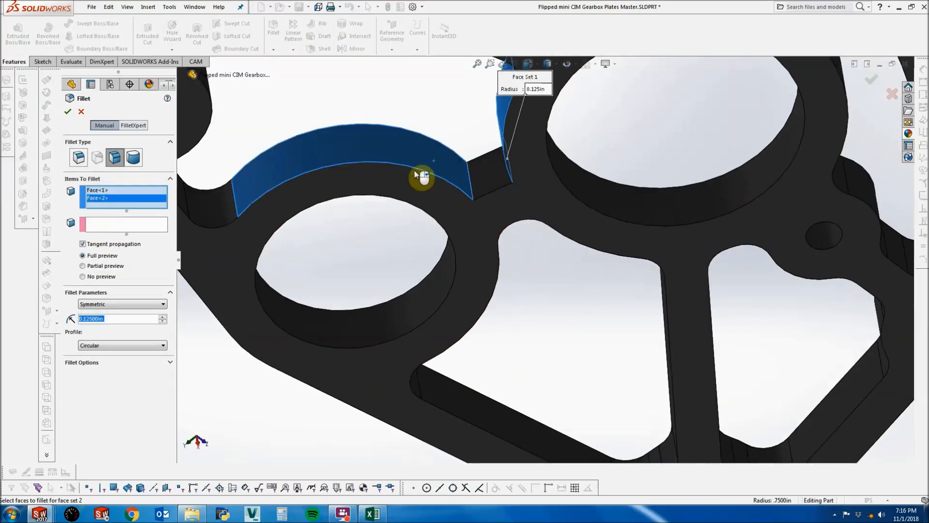
{"action": "right_click", "coordinate": [127, 201]}
{"action": "left_click", "coordinate": [151, 219]}
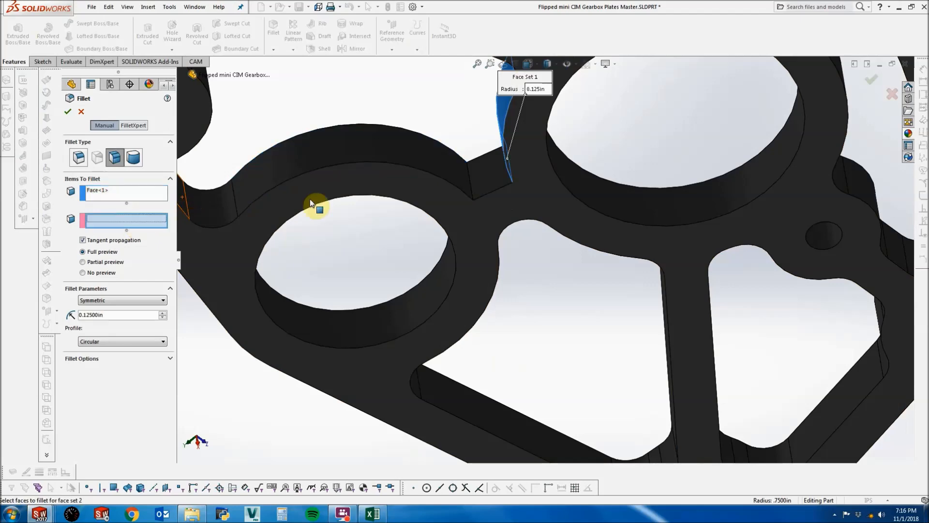
{"action": "left_click", "coordinate": [355, 146]}
{"action": "left_click", "coordinate": [69, 112]}
{"action": "scroll", "coordinate": [325, 205], "scroll_direction": "down", "scroll_amount": 5}
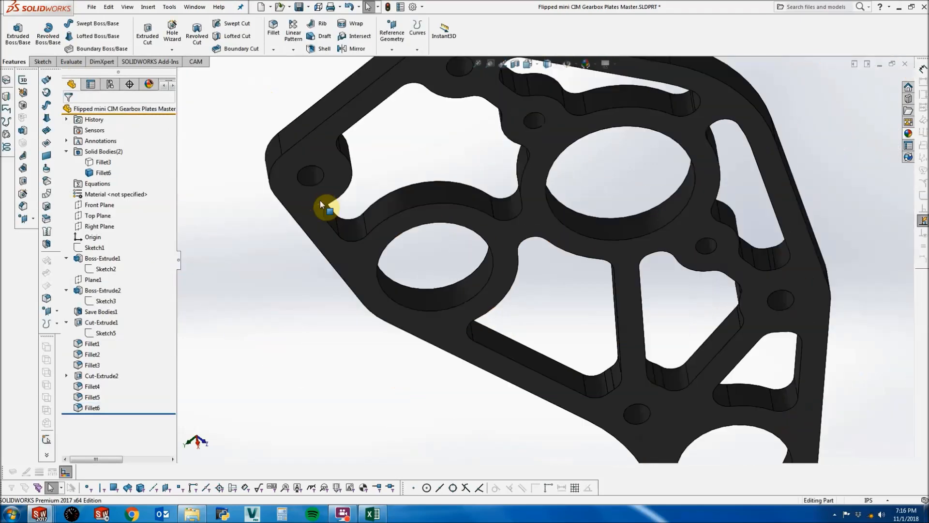
{"action": "middle_click_drag", "start_coordinate": [623, 166], "coordinate": [422, 101]}
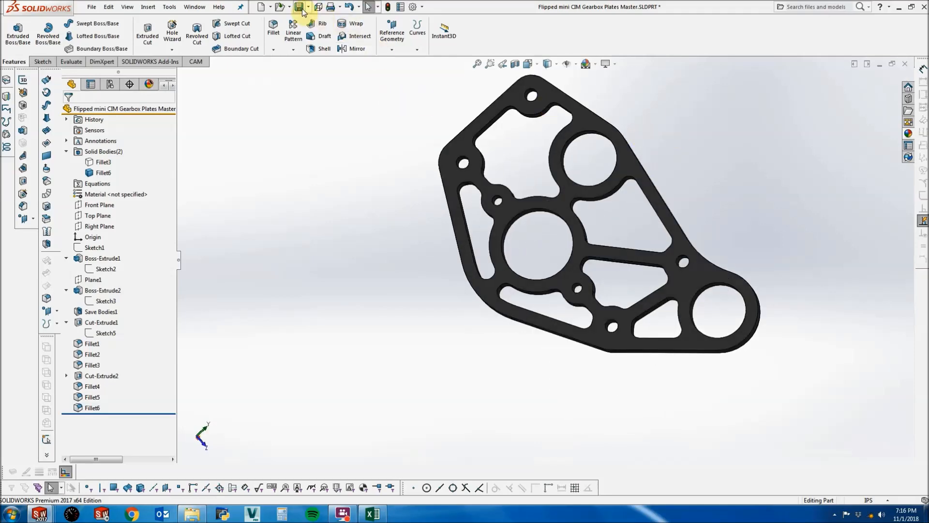
Switch to the Flipped mini CIM Gearbox Assembly, then rebuild and save it.
{"action": "key", "text": "ctrl+Tab"}
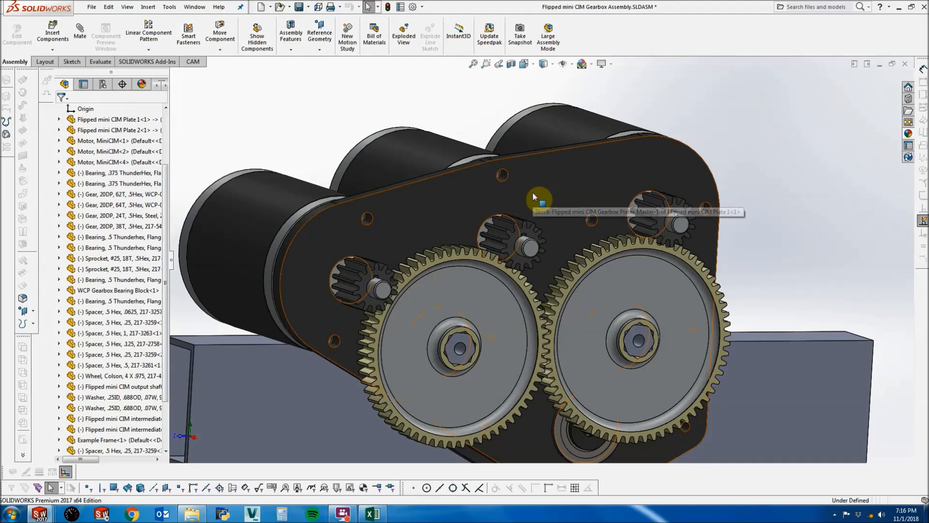
{"action": "left_click", "coordinate": [388, 7]}
{"action": "left_click", "coordinate": [388, 7]}
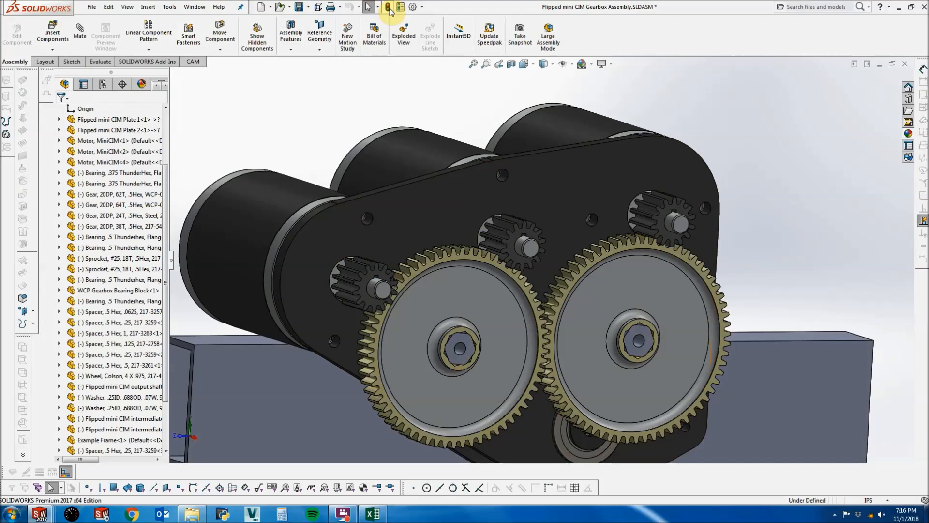
{"action": "left_click", "coordinate": [299, 7]}
{"action": "left_click", "coordinate": [827, 334]}
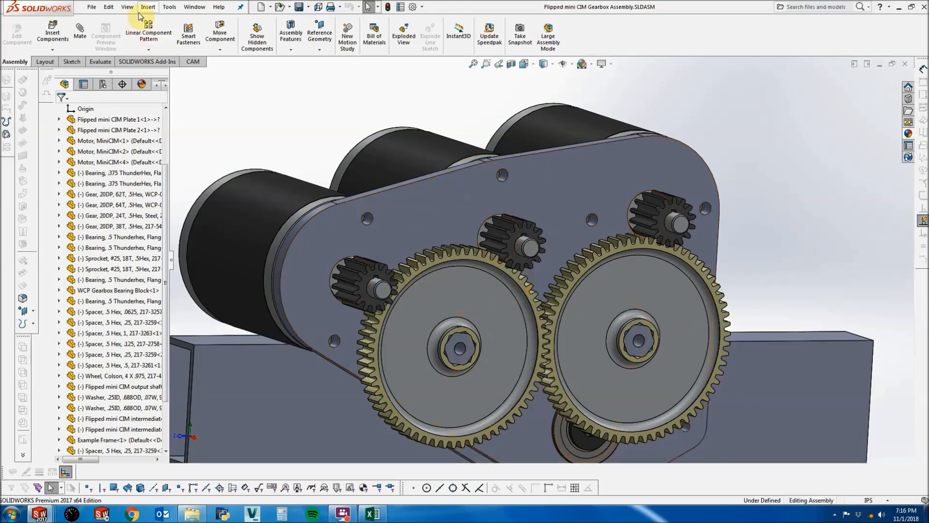
Open Flipped mini CIM Gearbox Plates Master.SLDPRT from the Flipped Mini Cim Gearbox folder.
{"action": "left_click", "coordinate": [189, 7]}
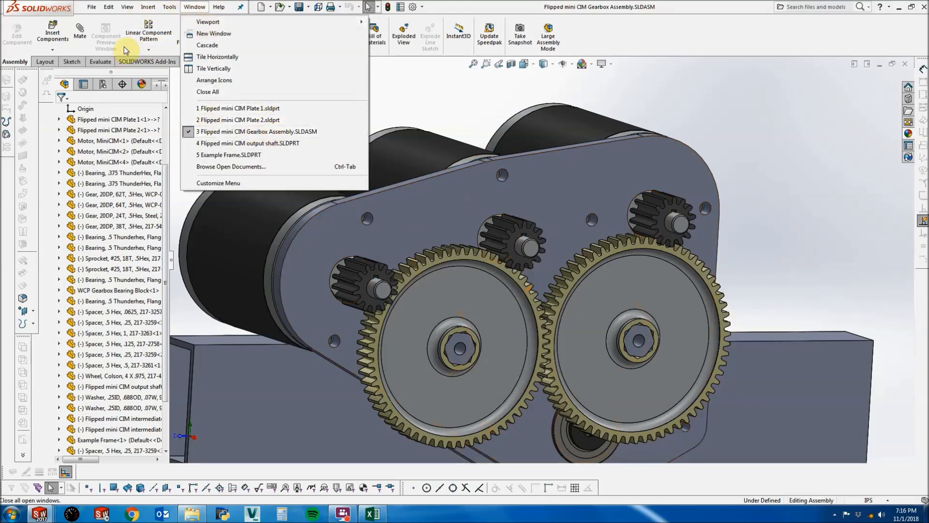
{"action": "mouse_move", "coordinate": [92, 7]}
{"action": "left_click", "coordinate": [109, 33]}
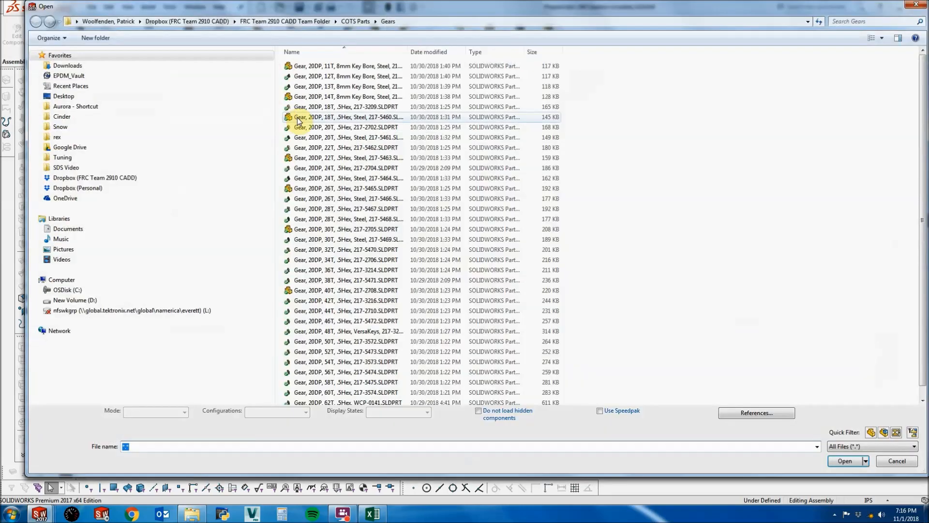
{"action": "left_click", "coordinate": [261, 21]}
{"action": "double_click", "coordinate": [308, 118]}
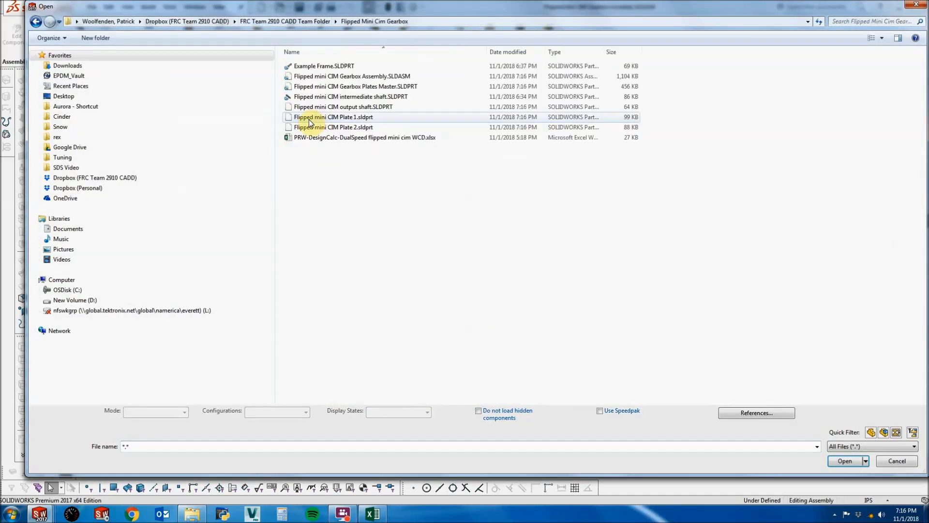
{"action": "left_click", "coordinate": [426, 86]}
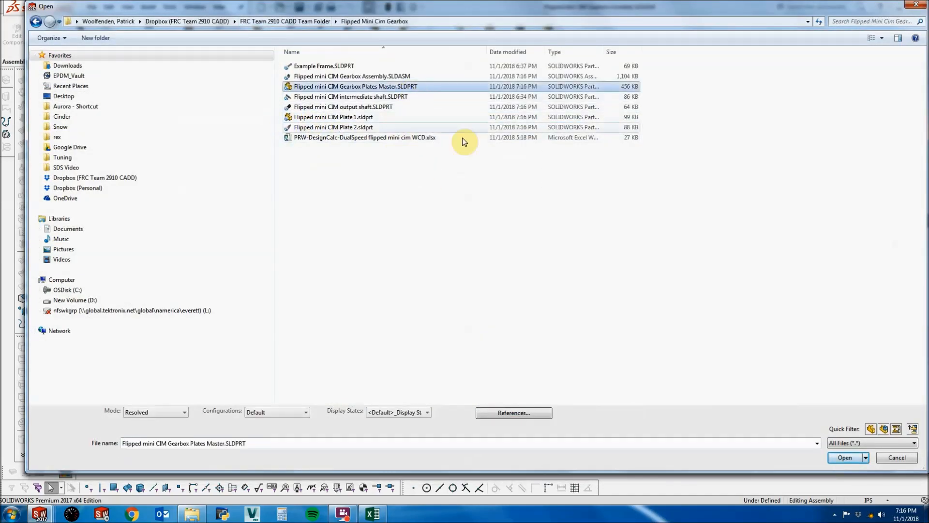
{"action": "left_click", "coordinate": [832, 459]}
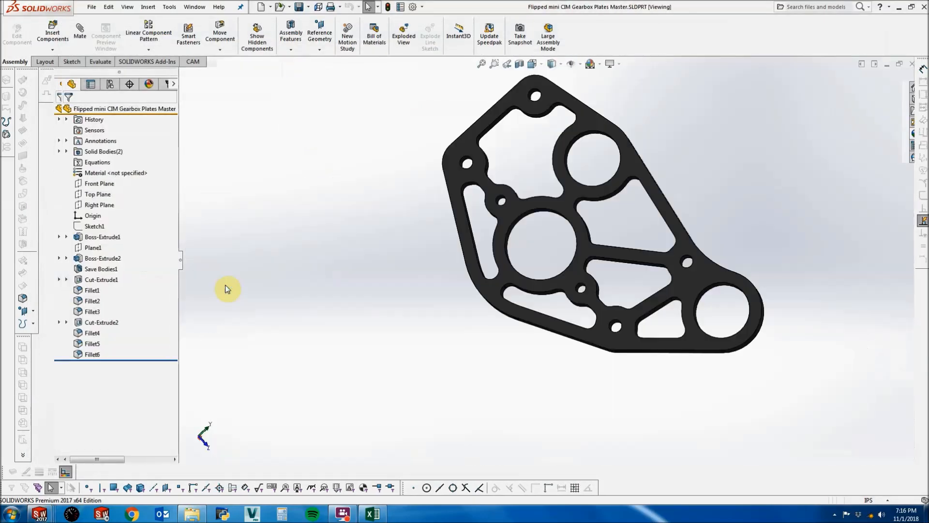
Reorder the Save Bodies1 feature to follow Fillet6 in the plates master and return to the gearbox assembly.
{"action": "left_click_drag", "start_coordinate": [91, 273], "coordinate": [79, 354]}
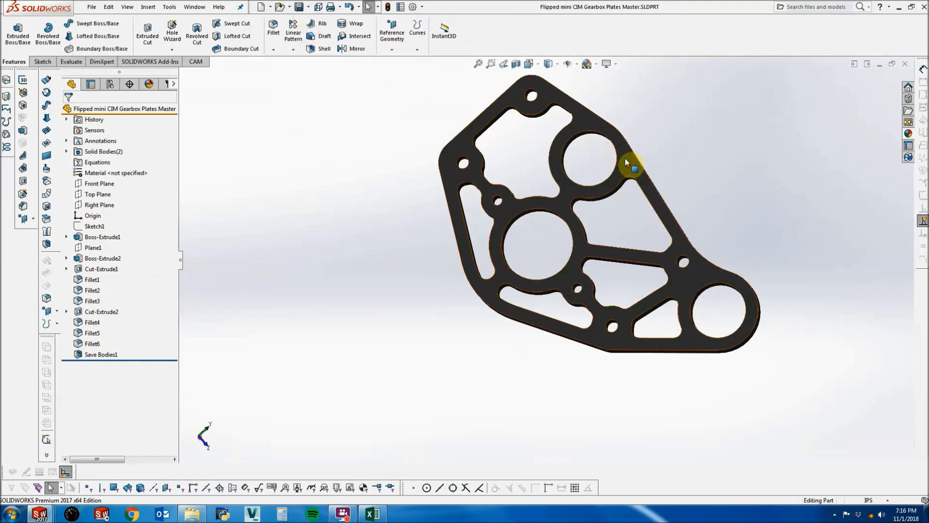
{"action": "left_click", "coordinate": [196, 6]}
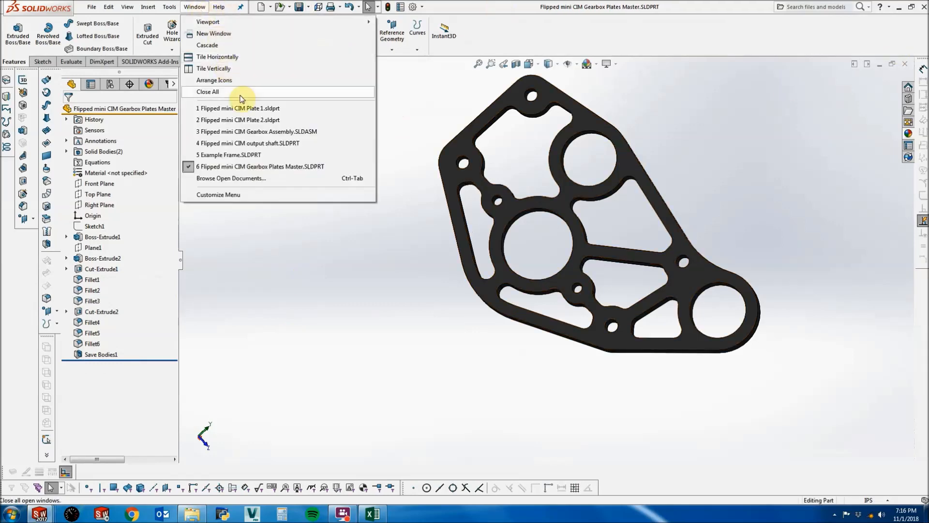
{"action": "left_click", "coordinate": [288, 131]}
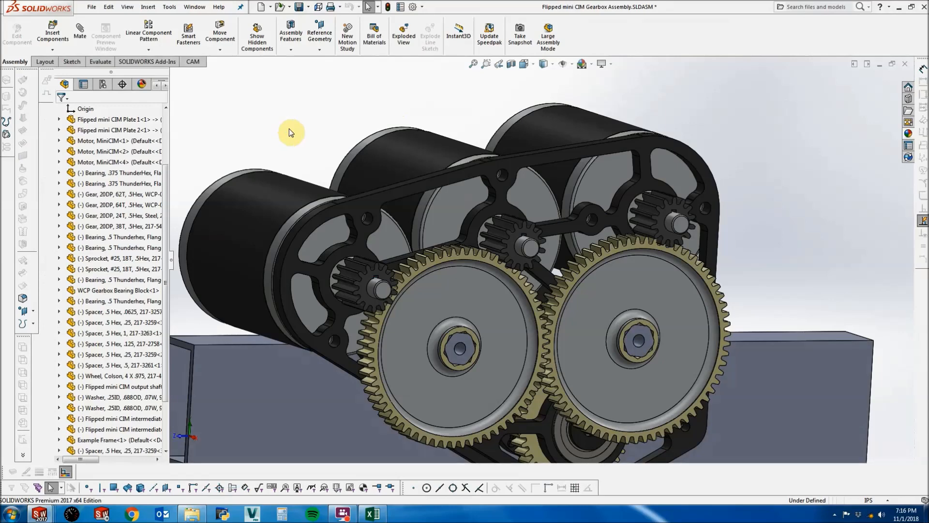
Insert Spacer, #10 X 1.5, .5 OD, 92510A751.SLDPRT from the COTS Parts > Hardware > Spacers folder beside the gearbox.
{"action": "scroll", "coordinate": [340, 137], "scroll_direction": "up", "scroll_amount": 4}
{"action": "scroll", "coordinate": [492, 265], "scroll_direction": "down", "scroll_amount": 2}
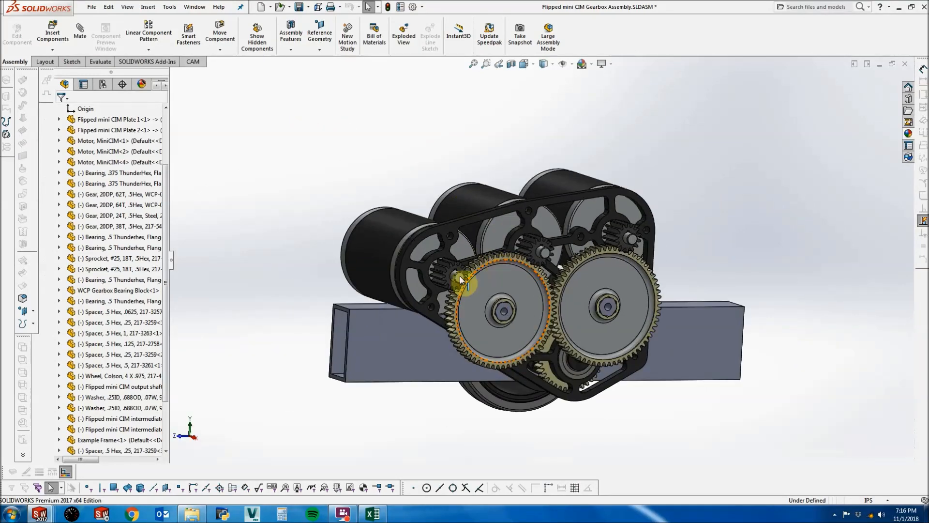
{"action": "middle_click_drag", "start_coordinate": [462, 276], "coordinate": [735, 281]}
{"action": "left_click", "coordinate": [53, 34]}
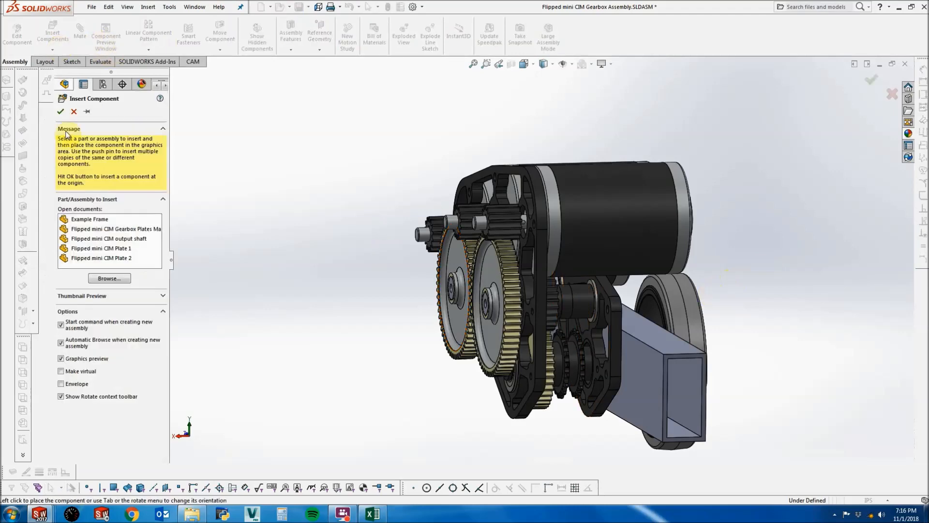
{"action": "left_click", "coordinate": [109, 278]}
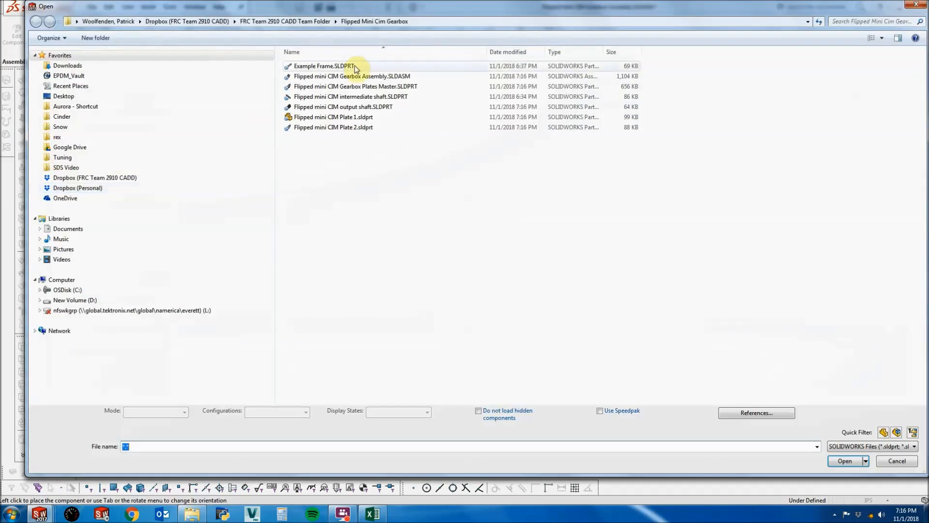
{"action": "left_click", "coordinate": [291, 21]}
{"action": "double_click", "coordinate": [309, 107]}
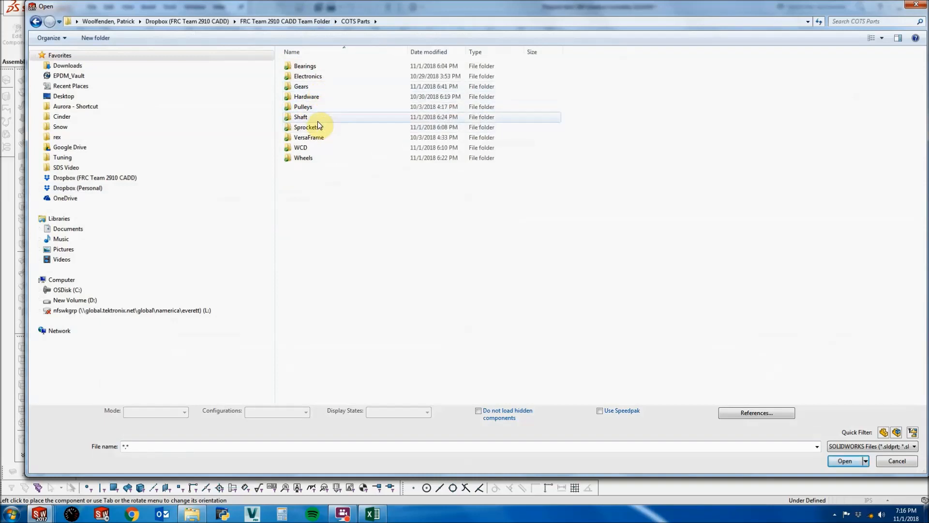
{"action": "double_click", "coordinate": [317, 97]}
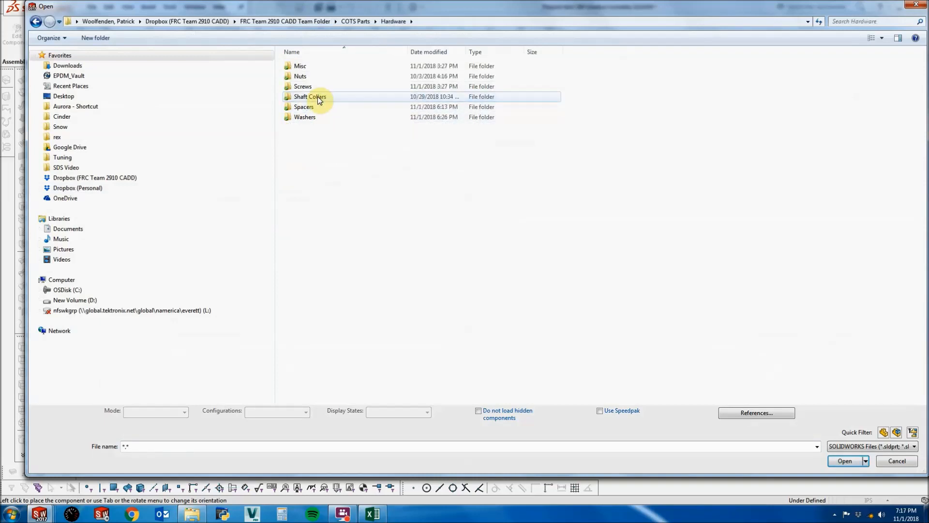
{"action": "double_click", "coordinate": [316, 107]}
{"action": "left_click", "coordinate": [315, 66]}
{"action": "left_click", "coordinate": [844, 457]}
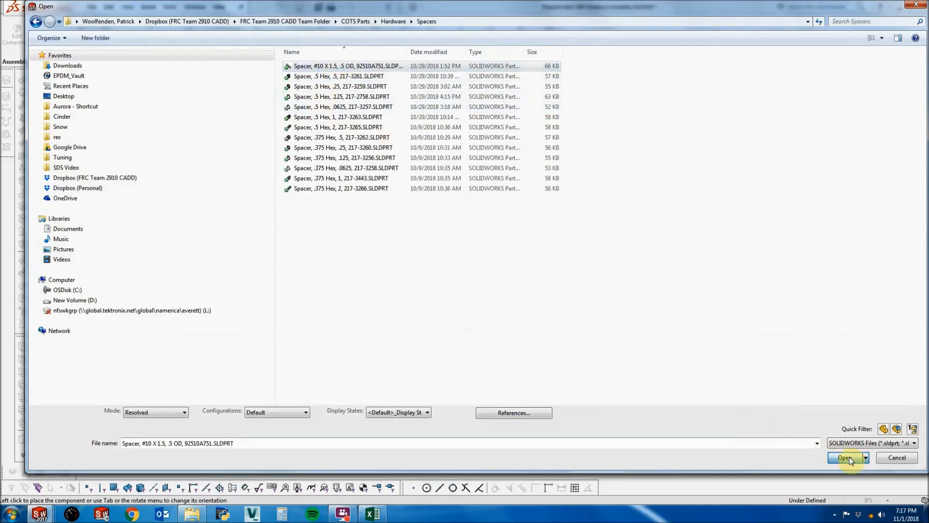
{"action": "left_click", "coordinate": [664, 300]}
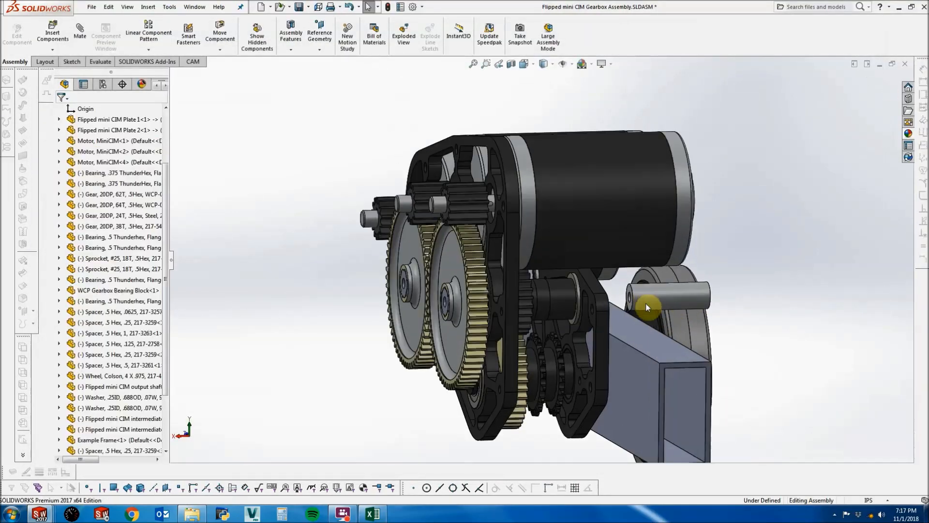
Mate the #10 spacer's bore concentric with the outer standoff hole in Flipped mini CIM Plate 1.
{"action": "scroll", "coordinate": [640, 303], "scroll_direction": "down", "scroll_amount": 5}
{"action": "left_click", "coordinate": [574, 269]}
{"action": "left_click", "coordinate": [279, 301], "text": "ctrl"}
{"action": "left_click", "coordinate": [81, 49]}
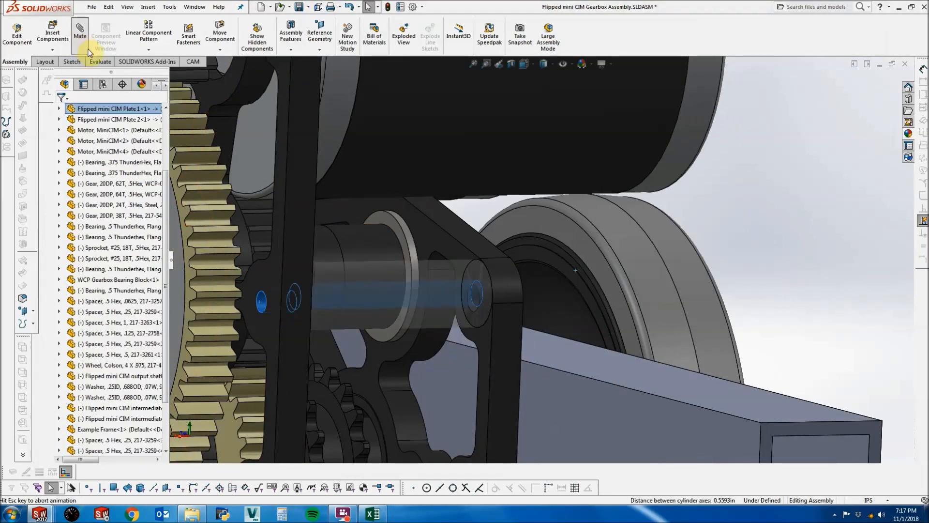
{"action": "left_click_drag", "start_coordinate": [398, 302], "coordinate": [448, 299]}
Add a coincident mate between the #10 spacer's end face and the inner face of Flipped mini CIM Plate 1.
{"action": "left_click", "coordinate": [350, 279]}
{"action": "middle_click_drag", "start_coordinate": [354, 281], "coordinate": [285, 290]}
{"action": "left_click", "coordinate": [298, 277], "text": "ctrl"}
{"action": "left_click", "coordinate": [81, 37]}
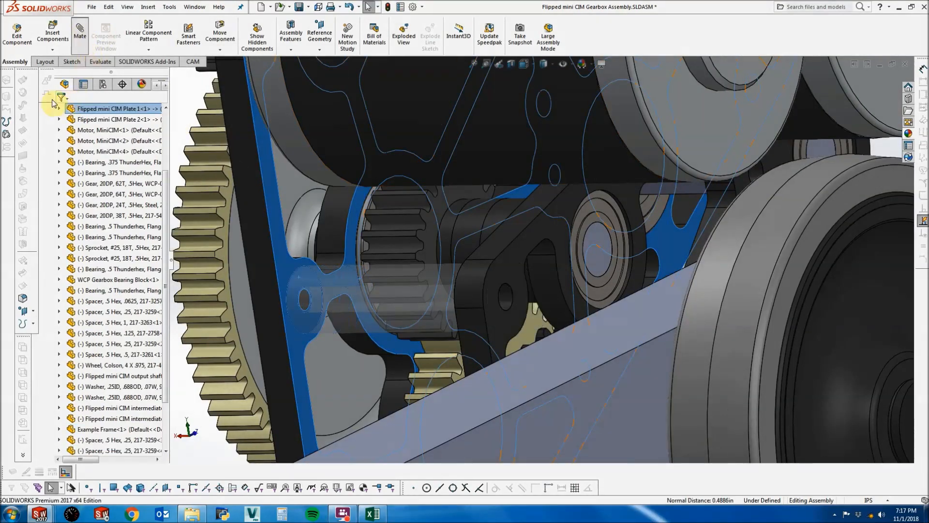
{"action": "left_click", "coordinate": [61, 112]}
{"action": "left_click", "coordinate": [61, 112]}
Copy the #10 spacer with its mates to the lower corner hole of Plate 1, seated against the plate's inner face.
{"action": "left_click", "coordinate": [361, 286]}
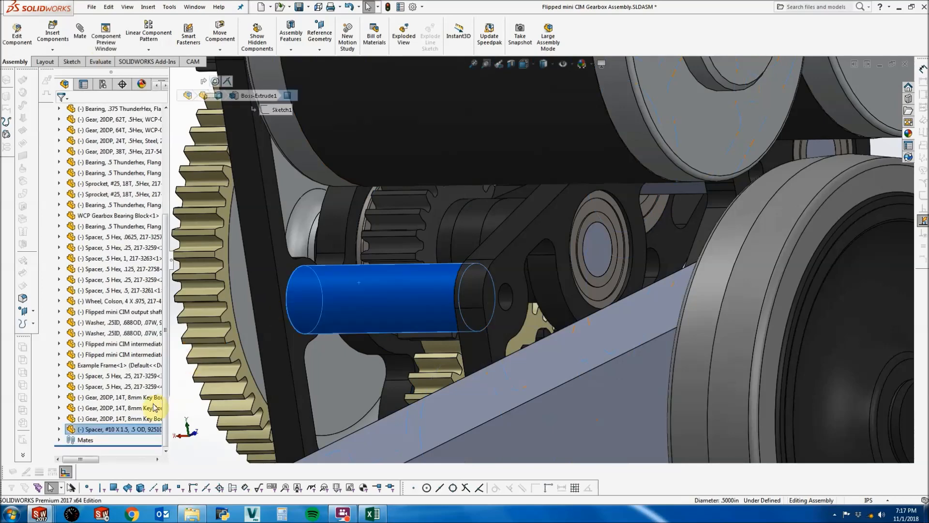
{"action": "middle_click_drag", "start_coordinate": [454, 216], "coordinate": [471, 198]}
{"action": "scroll", "coordinate": [471, 198], "scroll_direction": "up", "scroll_amount": 5}
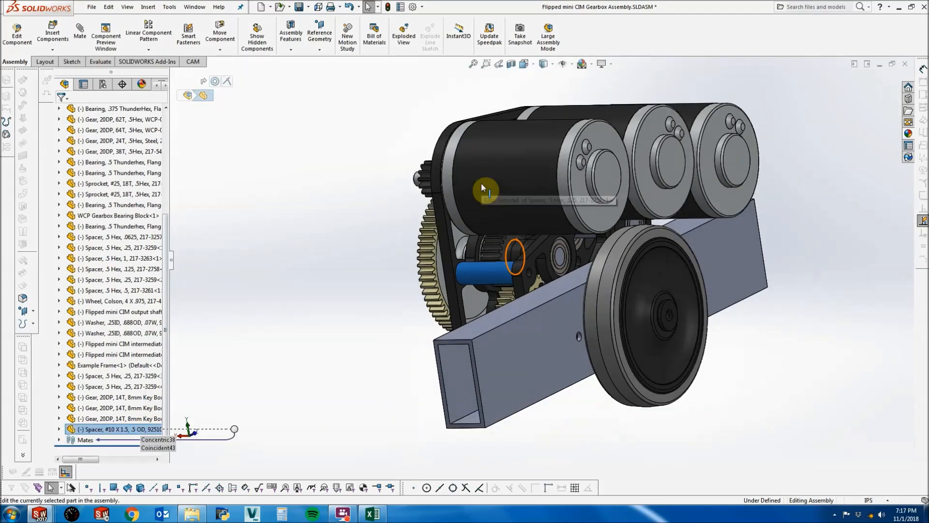
{"action": "left_click", "coordinate": [412, 265]}
{"action": "scroll", "coordinate": [489, 275], "scroll_direction": "down", "scroll_amount": 4}
{"action": "right_click", "coordinate": [489, 274]}
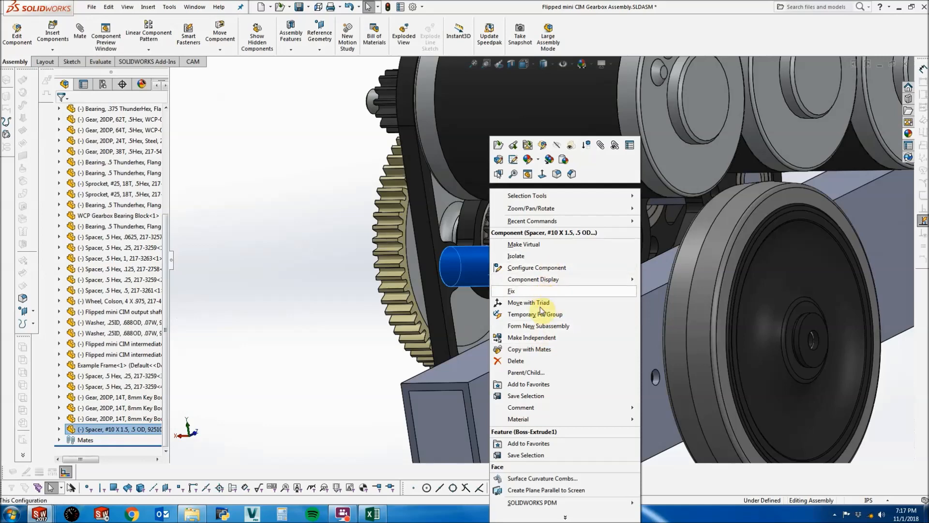
{"action": "left_click", "coordinate": [532, 349]}
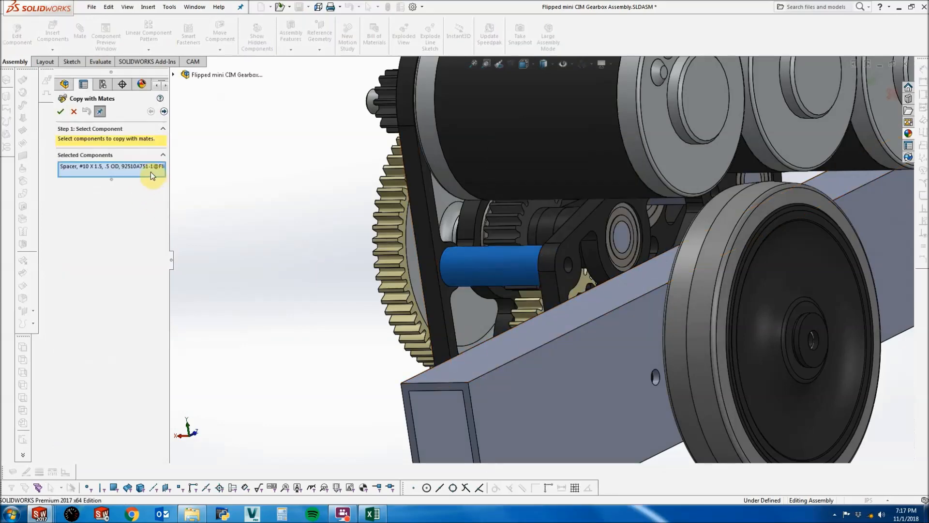
{"action": "left_click", "coordinate": [164, 112]}
{"action": "scroll", "coordinate": [563, 409], "scroll_direction": "up", "scroll_amount": 3}
{"action": "scroll", "coordinate": [465, 283], "scroll_direction": "down", "scroll_amount": 6}
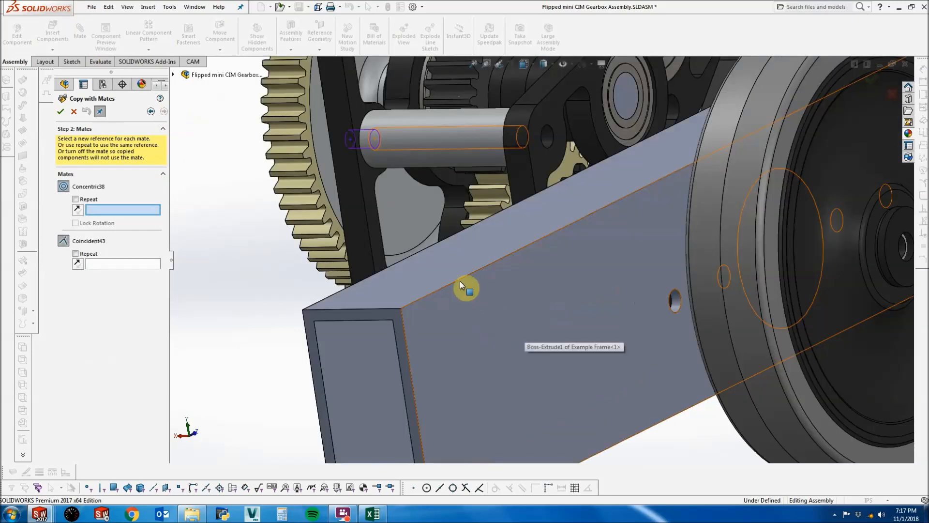
{"action": "scroll", "coordinate": [375, 244], "scroll_direction": "down", "scroll_amount": 4}
{"action": "left_click", "coordinate": [315, 237]}
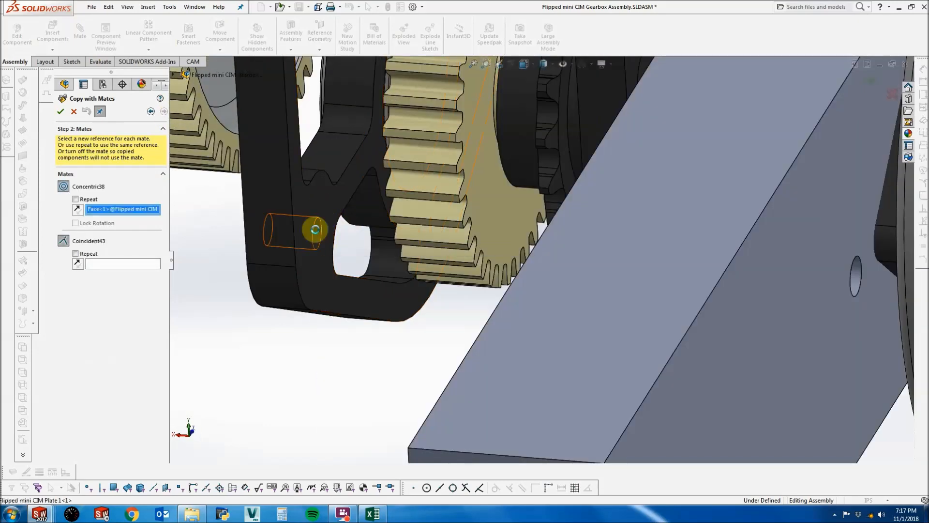
{"action": "left_click", "coordinate": [299, 196]}
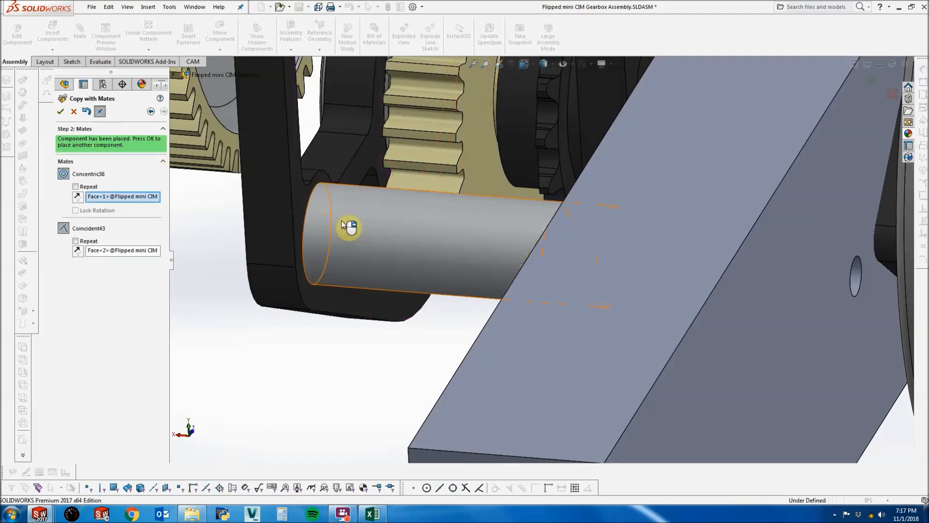
{"action": "left_click", "coordinate": [62, 112]}
Place another spacer copy in the hole on Plate 1's opposite lower edge, seated against the same inner face.
{"action": "middle_click_drag", "start_coordinate": [396, 217], "coordinate": [349, 409]}
{"action": "left_click", "coordinate": [365, 404]}
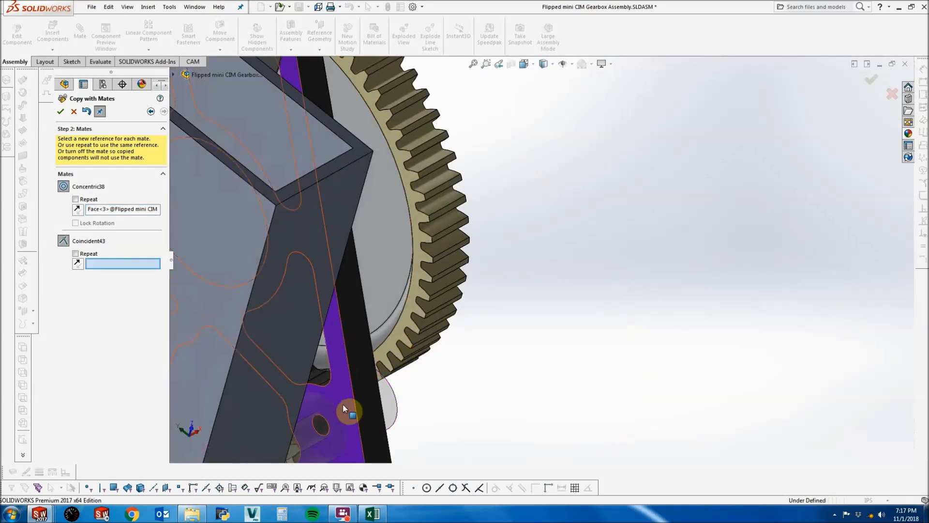
{"action": "left_click", "coordinate": [348, 408]}
{"action": "left_click", "coordinate": [61, 112]}
Place a spacer copy in the hole beside Plate 1's intermediate shaft bearing and finish Copy with Mates.
{"action": "middle_click_drag", "start_coordinate": [402, 270], "coordinate": [462, 203]}
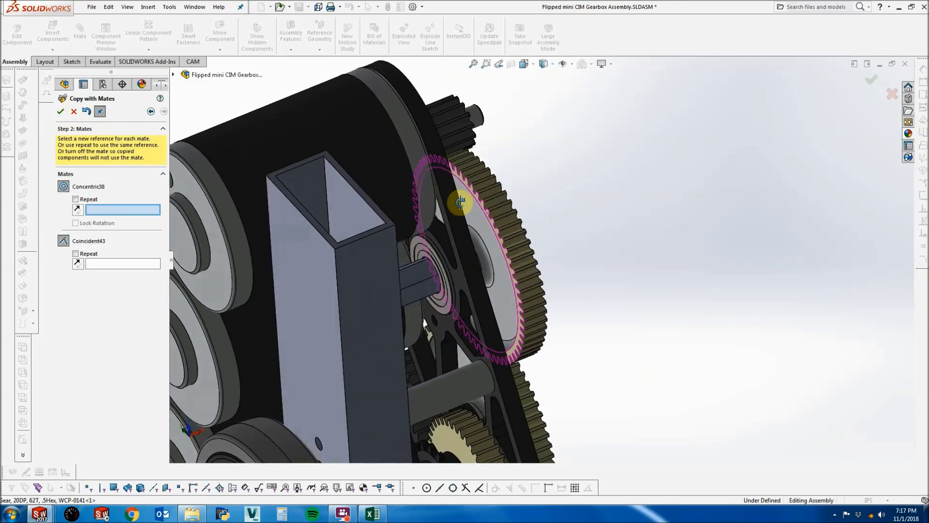
{"action": "scroll", "coordinate": [439, 319], "scroll_direction": "down", "scroll_amount": 5}
{"action": "left_click", "coordinate": [464, 307]}
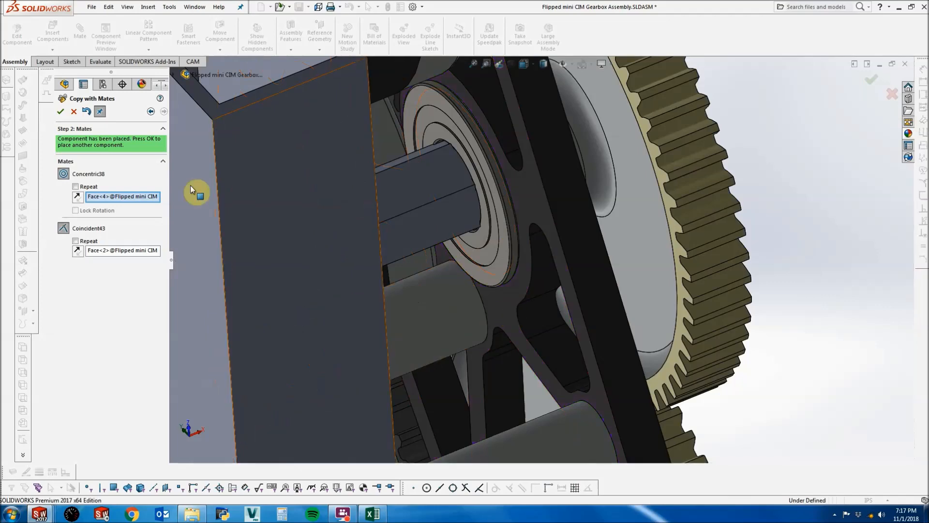
{"action": "left_click", "coordinate": [61, 111]}
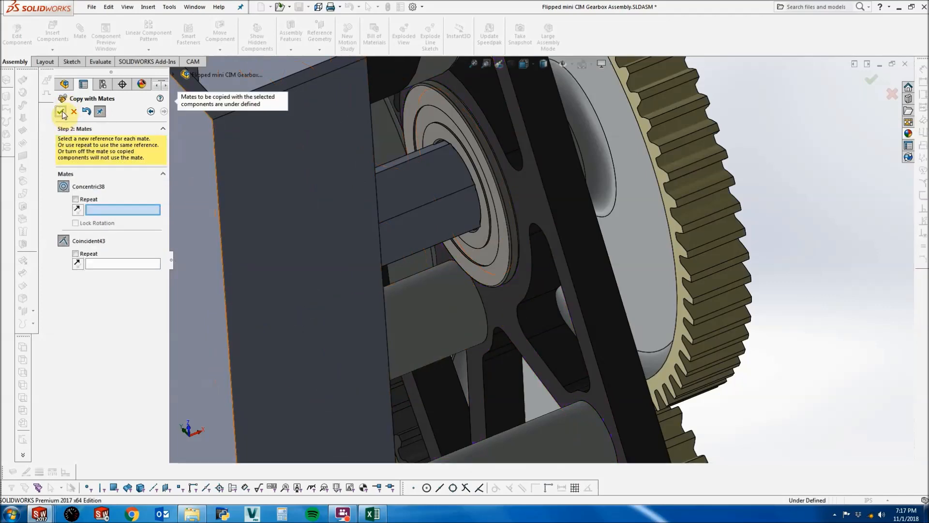
{"action": "left_click", "coordinate": [75, 112]}
Examine the spacers' clearance in a section view along the Right Plane offset 0.77 in, and close the section.
{"action": "scroll", "coordinate": [535, 347], "scroll_direction": "up", "scroll_amount": 8}
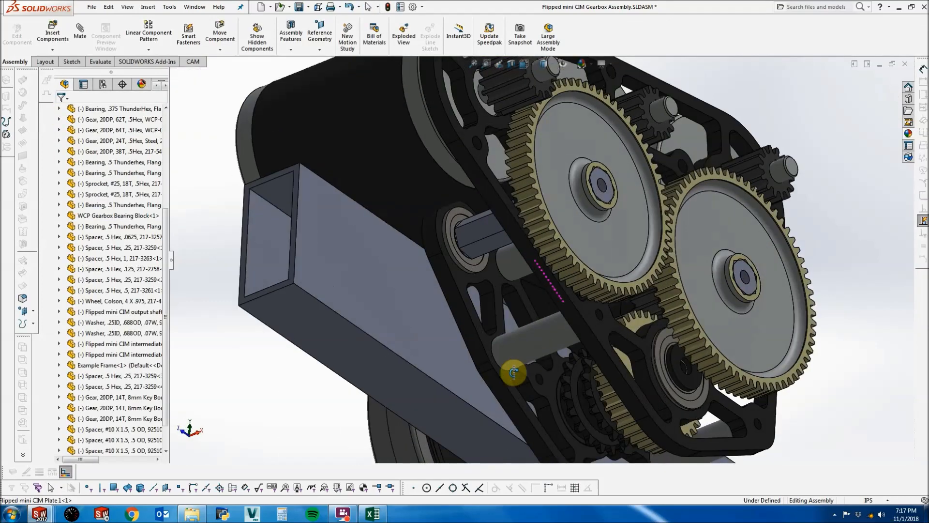
{"action": "left_click", "coordinate": [513, 66]}
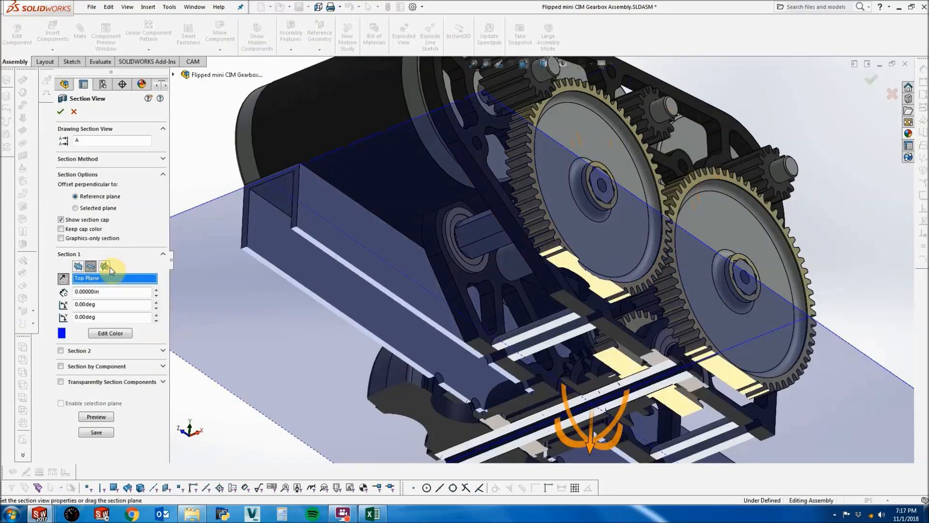
{"action": "left_click", "coordinate": [104, 266]}
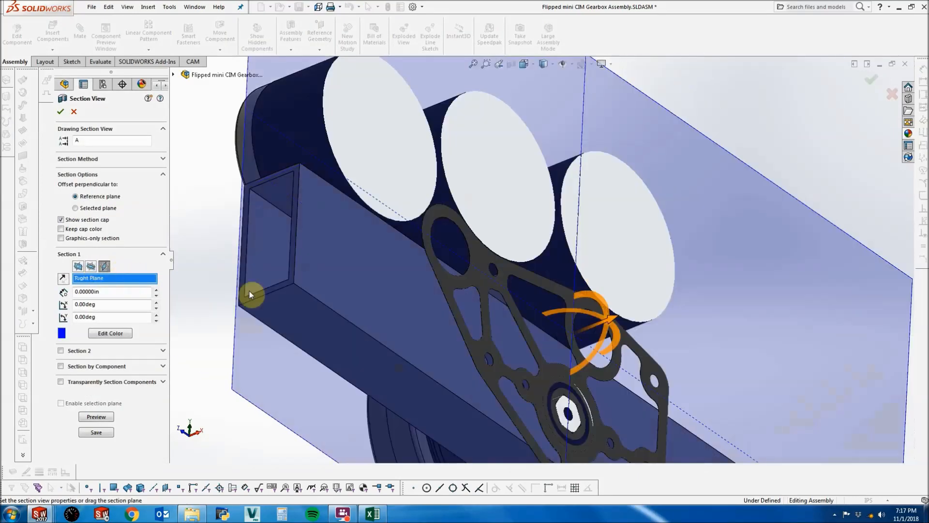
{"action": "left_click_drag", "start_coordinate": [585, 326], "coordinate": [623, 321]}
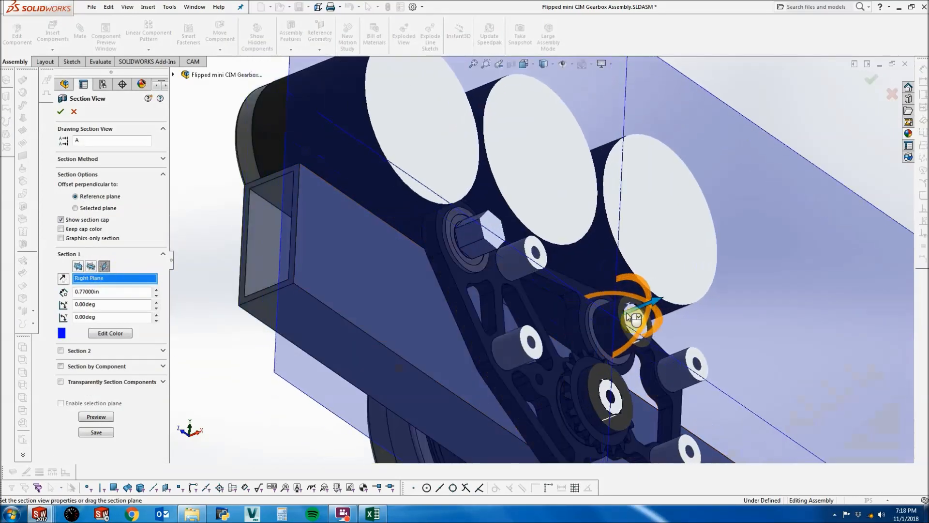
{"action": "left_click", "coordinate": [60, 111]}
{"action": "middle_click_drag", "start_coordinate": [638, 271], "coordinate": [488, 309]}
{"action": "scroll", "coordinate": [467, 300], "scroll_direction": "down", "scroll_amount": 4}
{"action": "middle_click_drag", "start_coordinate": [544, 324], "coordinate": [516, 289]}
{"action": "scroll", "coordinate": [514, 285], "scroll_direction": "up", "scroll_amount": 2}
{"action": "left_click", "coordinate": [511, 64]}
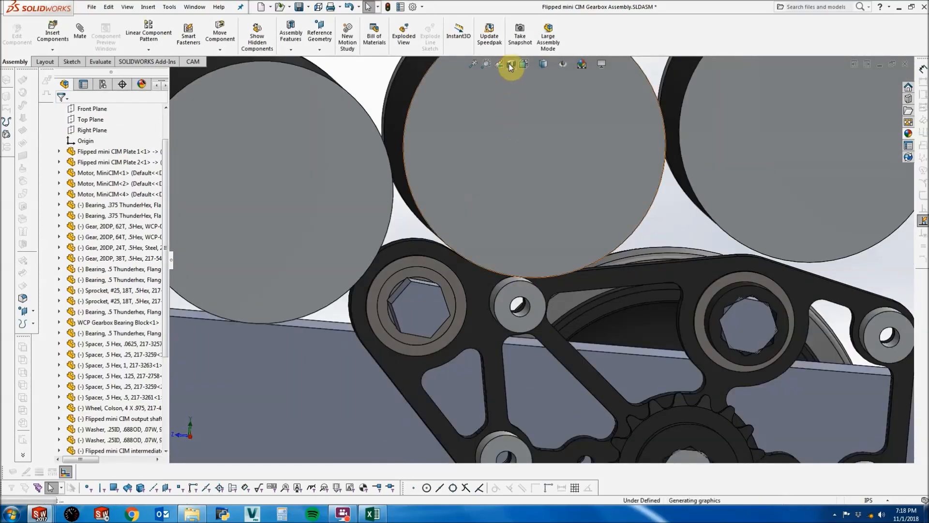
{"action": "scroll", "coordinate": [563, 254], "scroll_direction": "up", "scroll_amount": 2}
{"action": "scroll", "coordinate": [563, 254], "scroll_direction": "up", "scroll_amount": 2}
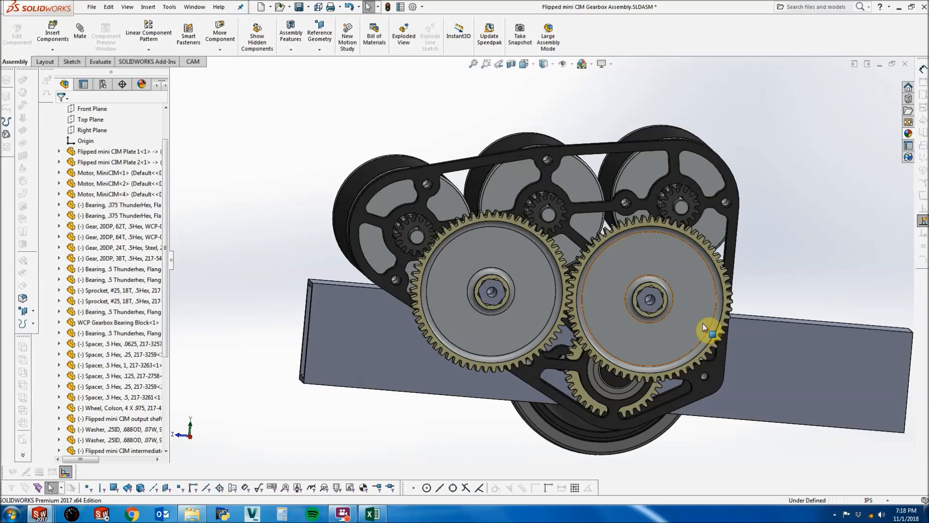
{"action": "middle_click_drag", "start_coordinate": [701, 300], "coordinate": [605, 310]}
{"action": "scroll", "coordinate": [561, 315], "scroll_direction": "down", "scroll_amount": 3}
{"action": "scroll", "coordinate": [561, 315], "scroll_direction": "down", "scroll_amount": 2}
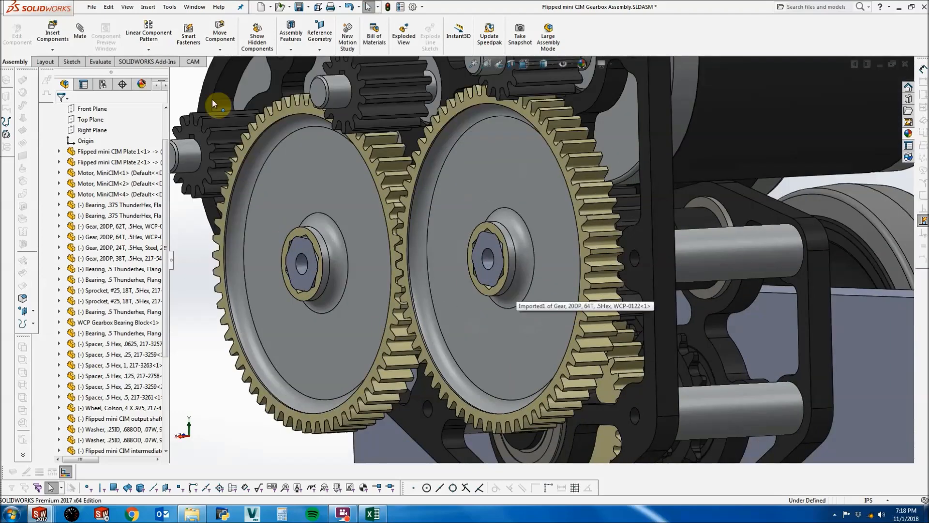
{"action": "left_click", "coordinate": [53, 35]}
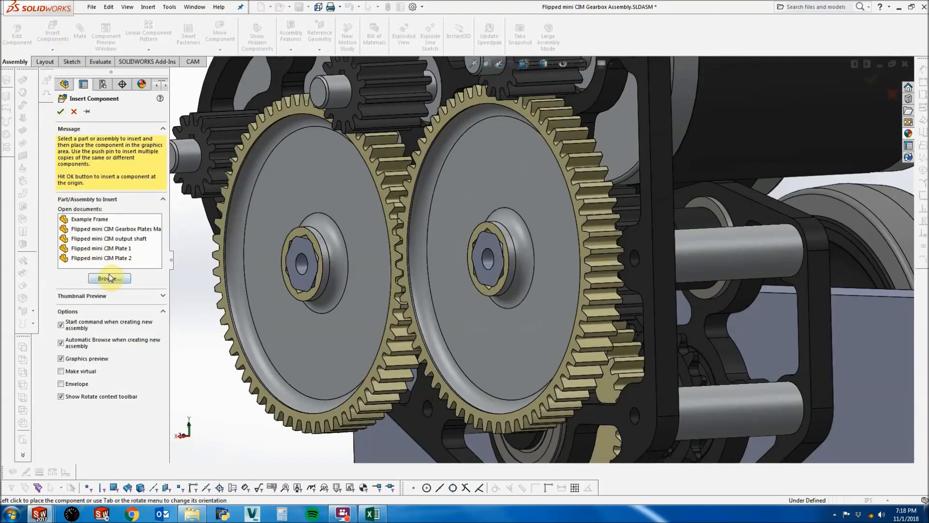
{"action": "left_click", "coordinate": [73, 111]}
Identify the washer on the end of the output shaft and its entry in the component tree.
{"action": "scroll", "coordinate": [544, 347], "scroll_direction": "up", "scroll_amount": 3}
{"action": "middle_click_drag", "start_coordinate": [672, 349], "coordinate": [627, 354]}
{"action": "scroll", "coordinate": [523, 357], "scroll_direction": "down", "scroll_amount": 2}
{"action": "left_click", "coordinate": [505, 353]}
{"action": "middle_click_drag", "start_coordinate": [506, 353], "coordinate": [479, 345]}
{"action": "left_click", "coordinate": [127, 300]}
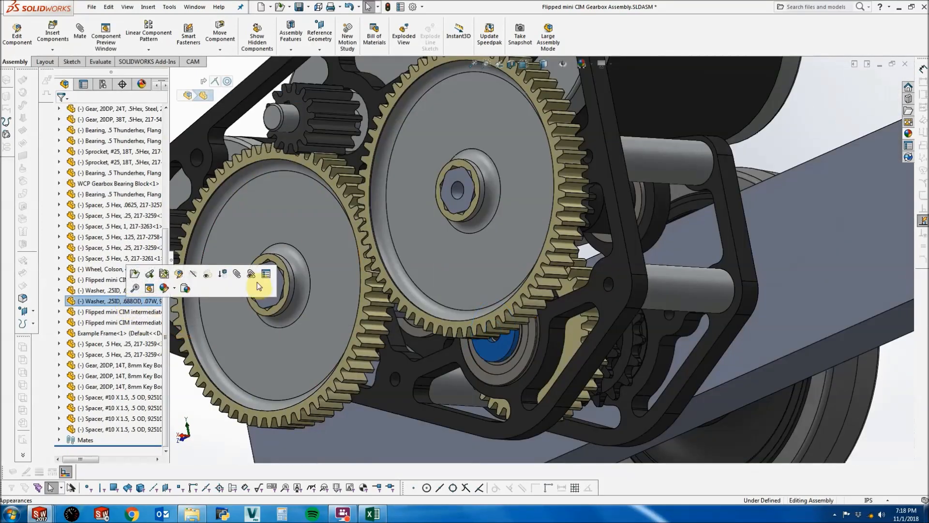
{"action": "scroll", "coordinate": [718, 197], "scroll_direction": "up", "scroll_amount": 3}
{"action": "left_click", "coordinate": [762, 148]}
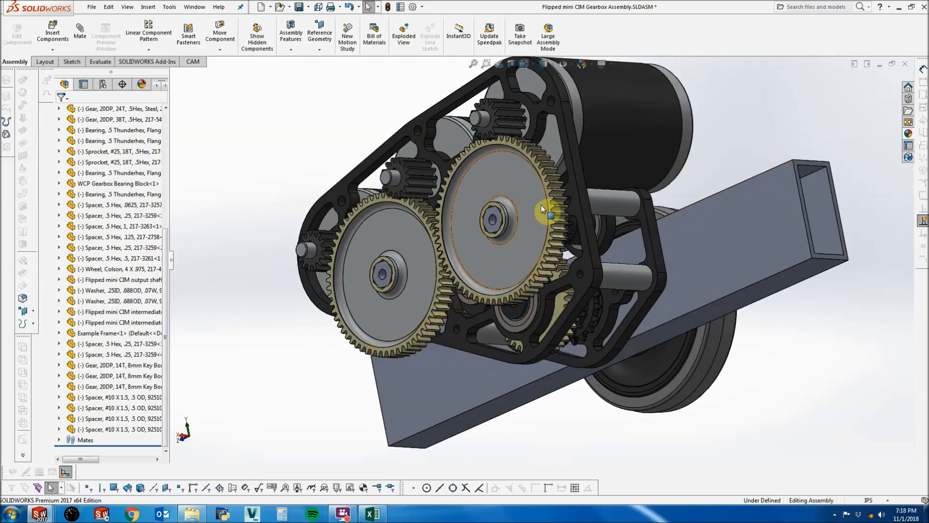
Copy the .25ID, .688OD washer with its mates from the output shaft onto the end of the 64T gear's shaft.
{"action": "right_click", "coordinate": [511, 314]}
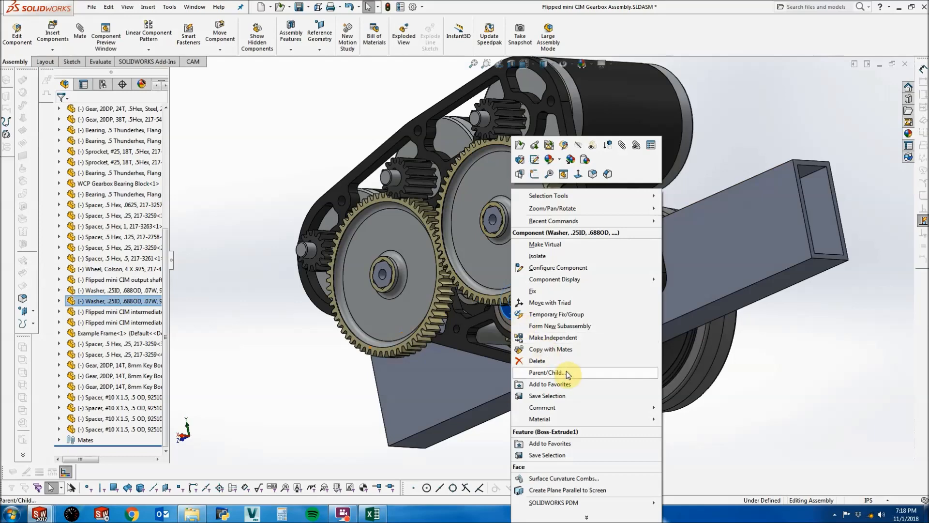
{"action": "left_click", "coordinate": [569, 351]}
{"action": "scroll", "coordinate": [262, 145], "scroll_direction": "down", "scroll_amount": 3}
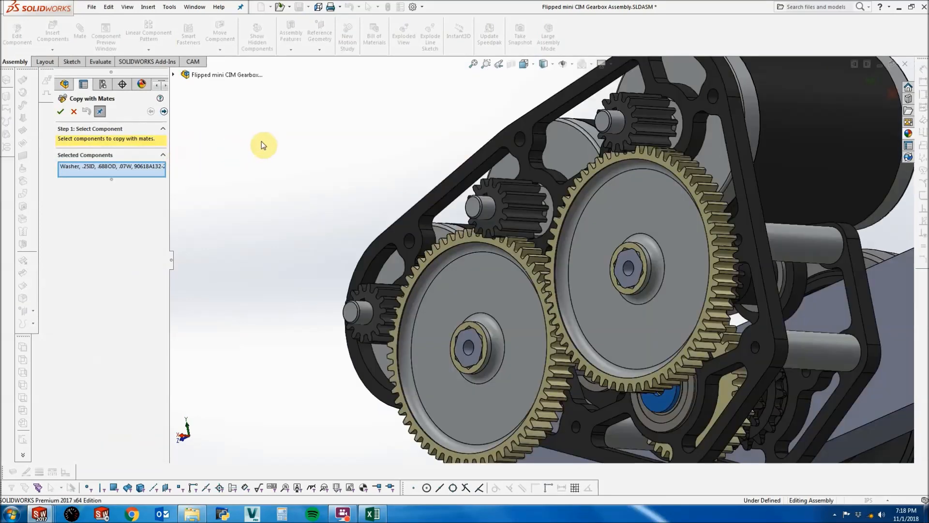
{"action": "scroll", "coordinate": [271, 143], "scroll_direction": "down", "scroll_amount": 2}
{"action": "scroll", "coordinate": [524, 262], "scroll_direction": "up", "scroll_amount": 4}
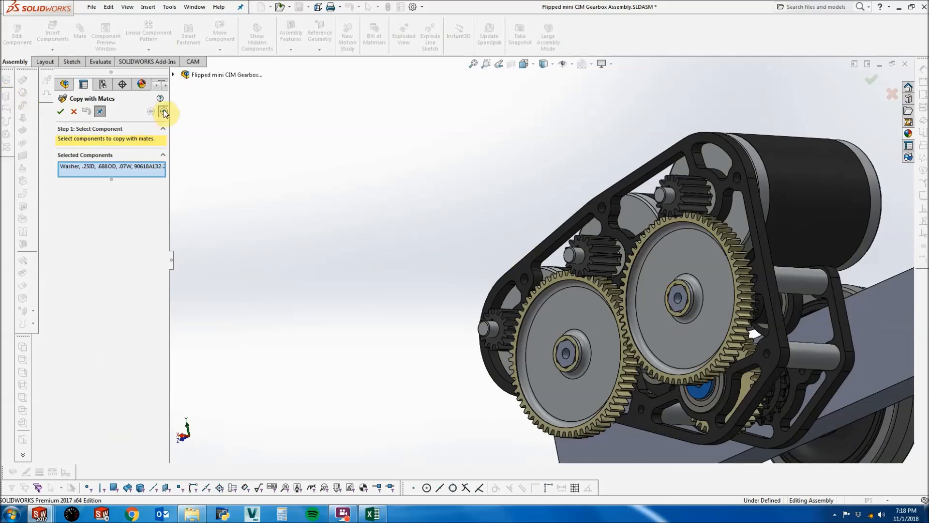
{"action": "left_click", "coordinate": [163, 112]}
{"action": "scroll", "coordinate": [663, 295], "scroll_direction": "down", "scroll_amount": 5}
{"action": "left_click", "coordinate": [656, 294]}
{"action": "left_click", "coordinate": [649, 327]}
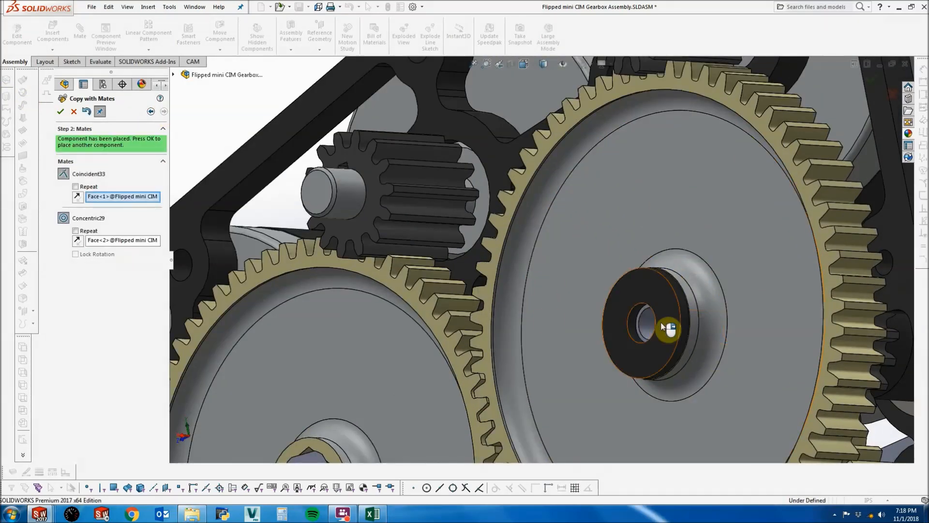
{"action": "scroll", "coordinate": [532, 262], "scroll_direction": "up", "scroll_amount": 5}
{"action": "left_click", "coordinate": [60, 111]}
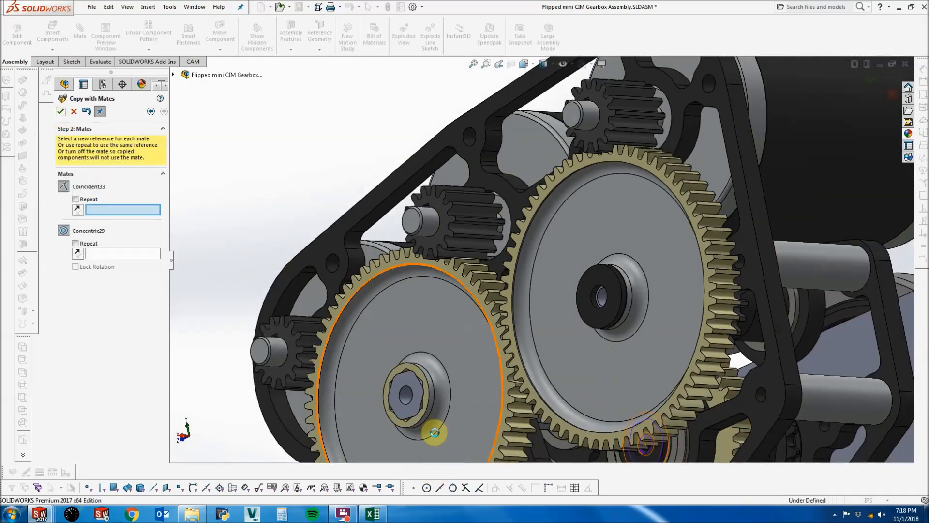
Place another copy of the .25ID, .688OD washer on the end of the second large gear's shaft and finish Copy with Mates.
{"action": "scroll", "coordinate": [434, 432], "scroll_direction": "down", "scroll_amount": 4}
{"action": "left_click", "coordinate": [423, 313]}
{"action": "left_click", "coordinate": [330, 313]}
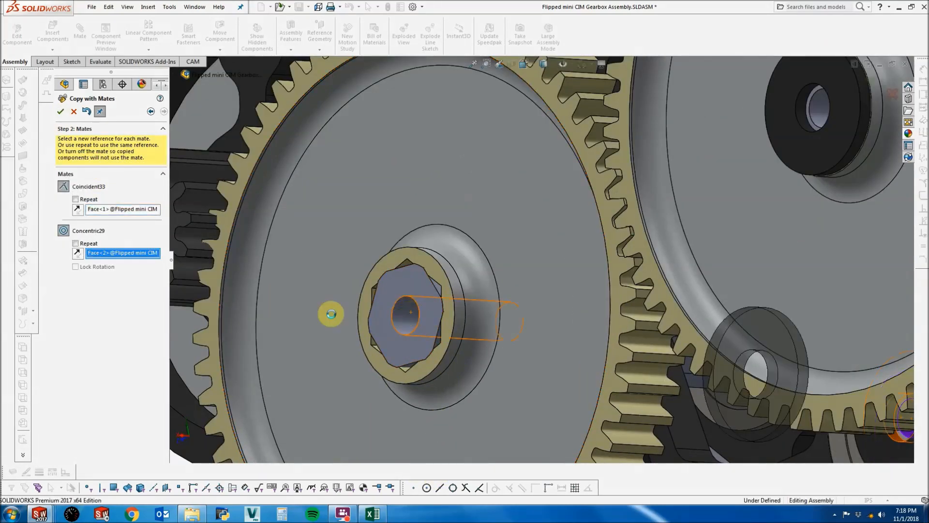
{"action": "left_click", "coordinate": [59, 111]}
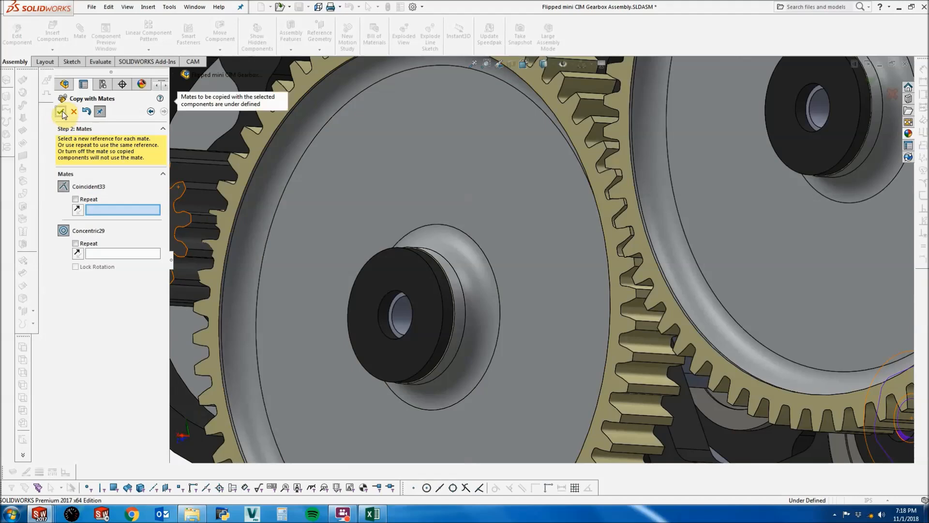
{"action": "left_click", "coordinate": [73, 111]}
{"action": "scroll", "coordinate": [321, 272], "scroll_direction": "up", "scroll_amount": 5}
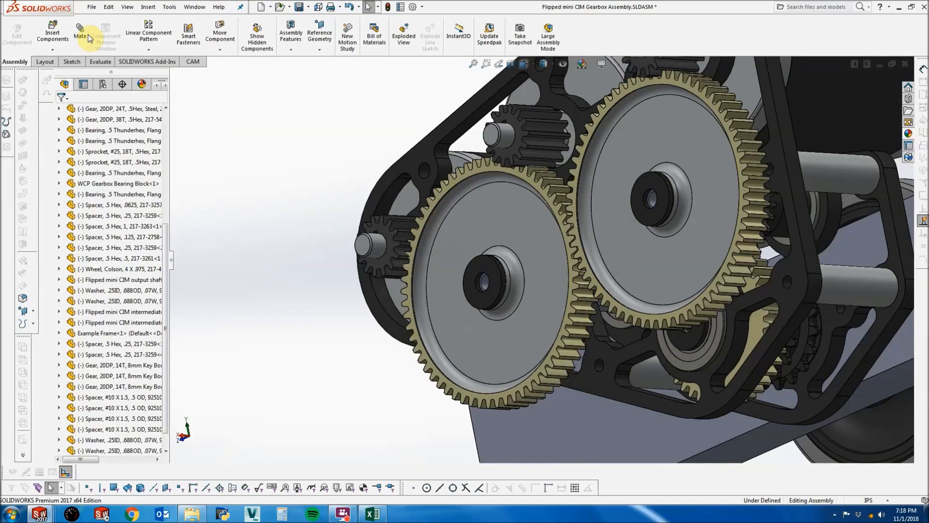
Insert the .25-20 X .5, Button Flanged screw from the COTS Parts Hardware Screws folder beside the large gears.
{"action": "left_click", "coordinate": [52, 33]}
{"action": "left_click", "coordinate": [115, 276]}
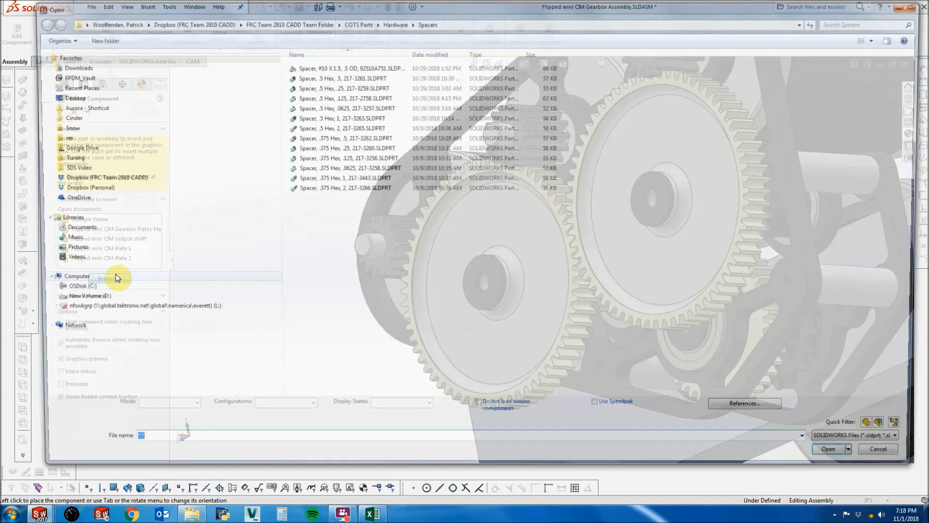
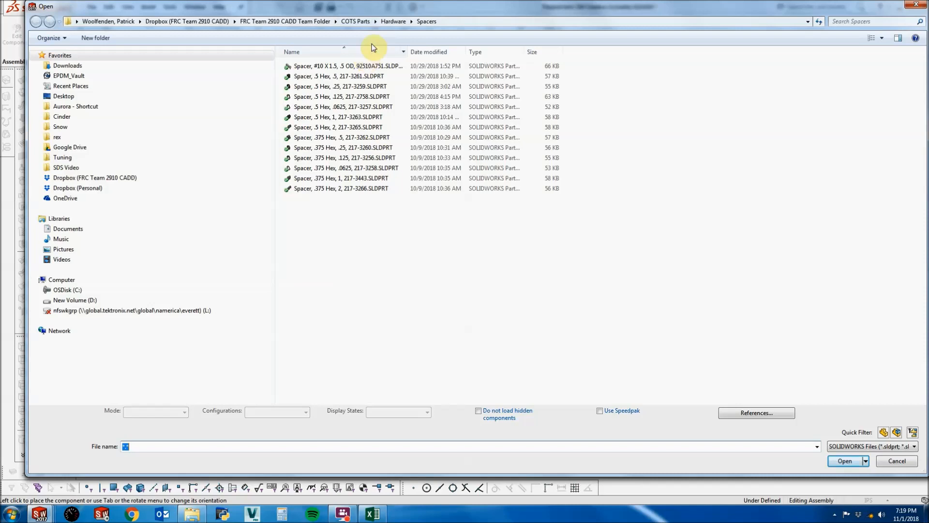
{"action": "left_click", "coordinate": [360, 22]}
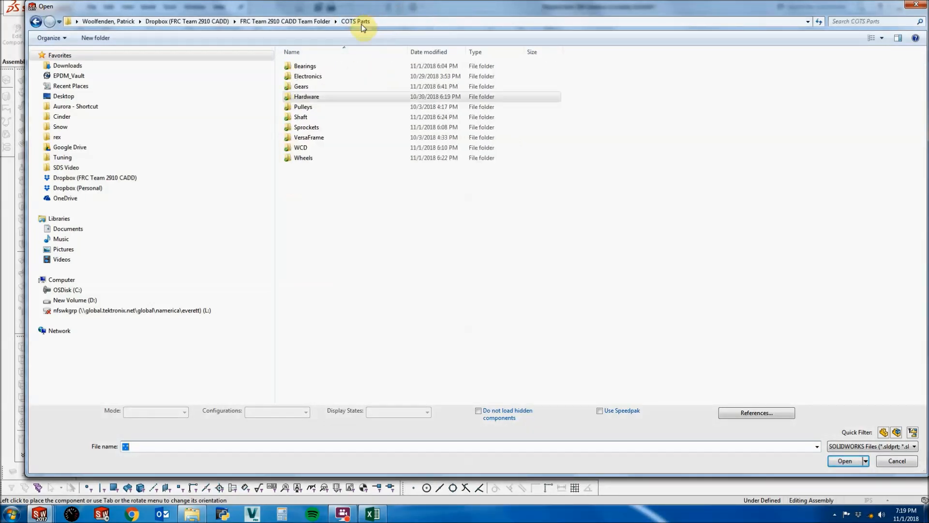
{"action": "double_click", "coordinate": [310, 97]}
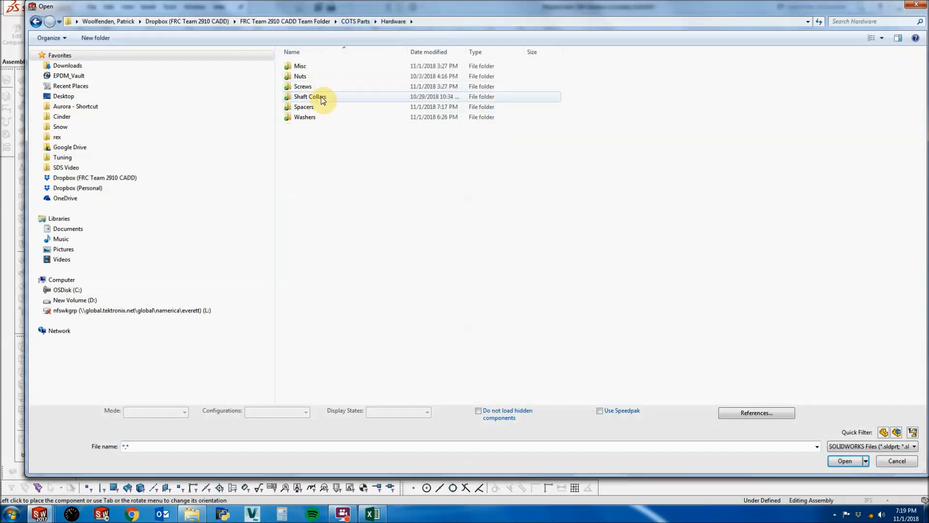
{"action": "double_click", "coordinate": [318, 87]}
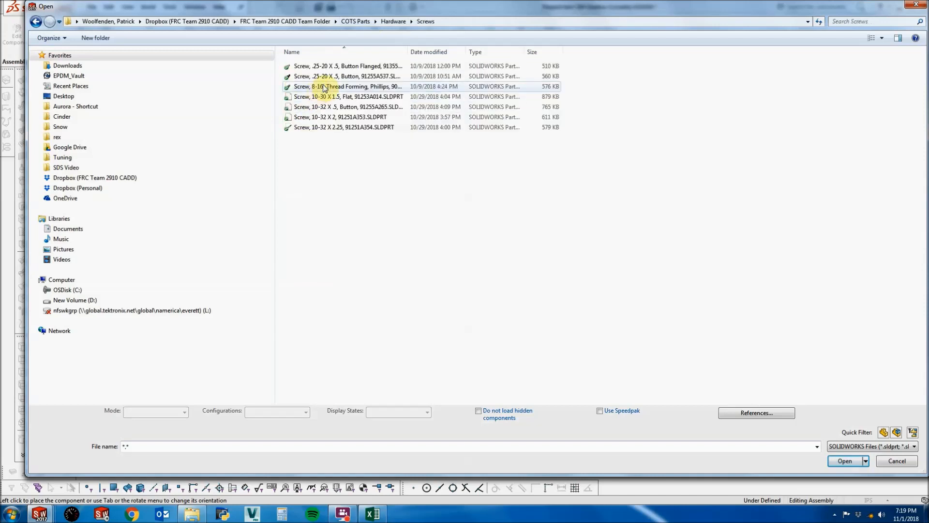
{"action": "left_click", "coordinate": [379, 67]}
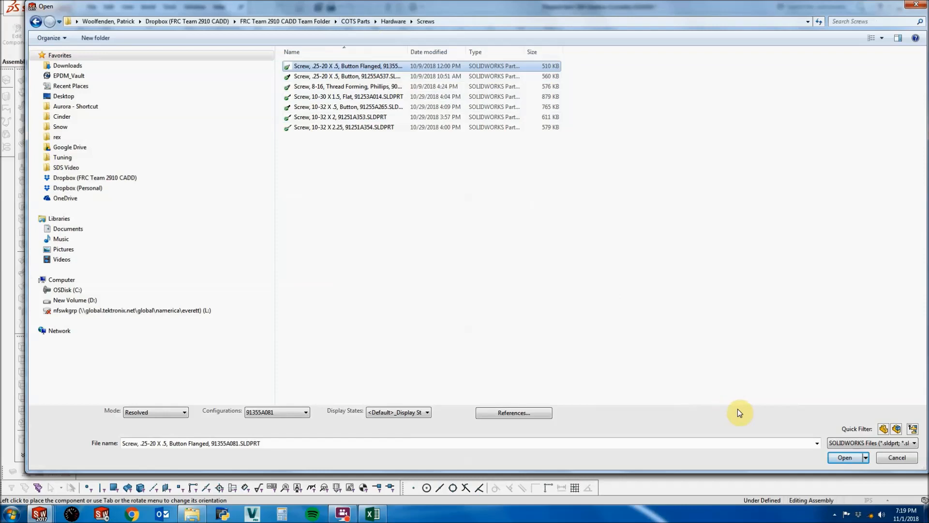
{"action": "left_click", "coordinate": [845, 457]}
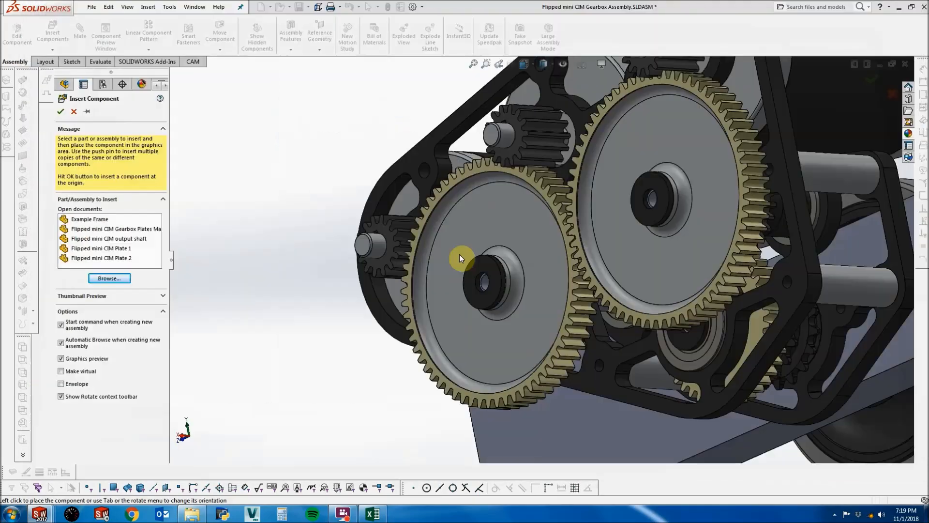
{"action": "left_click", "coordinate": [376, 323]}
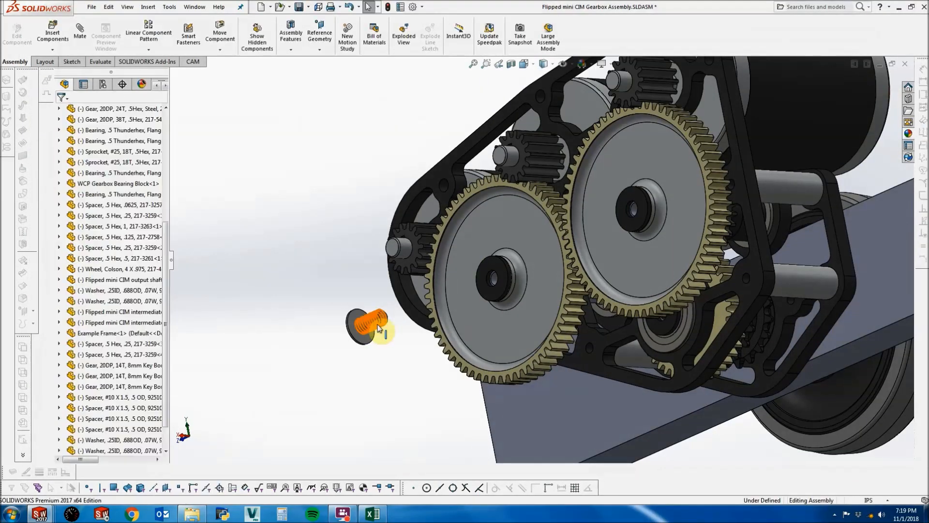
Delete the flanged button screw from the assembly.
{"action": "scroll", "coordinate": [372, 325], "scroll_direction": "down", "scroll_amount": 5}
{"action": "left_click", "coordinate": [366, 327]}
{"action": "key", "text": "Delete"}
{"action": "key", "text": "Return"}
Insert the Screw, .25-20 X .5, Button, 91255A537 part beside the gearbox plate.
{"action": "left_click", "coordinate": [54, 43]}
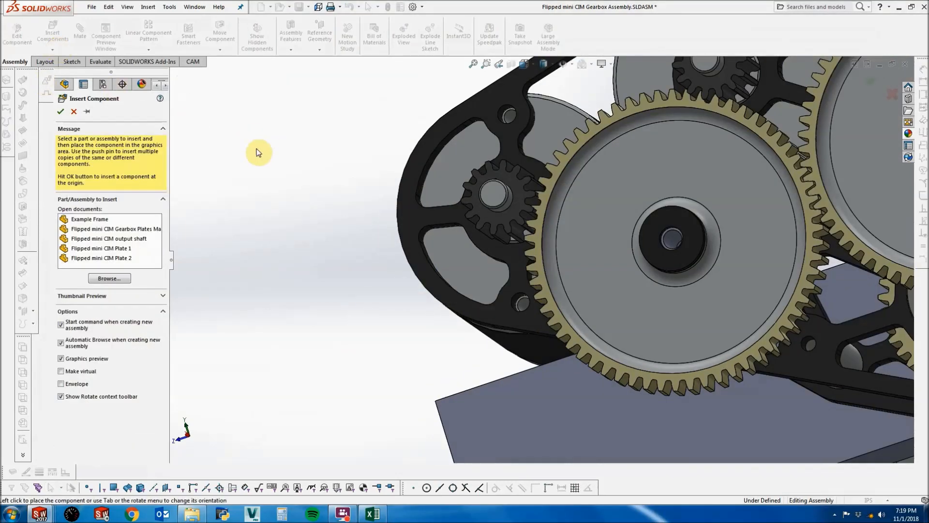
{"action": "left_click", "coordinate": [100, 279]}
{"action": "left_click", "coordinate": [407, 76]}
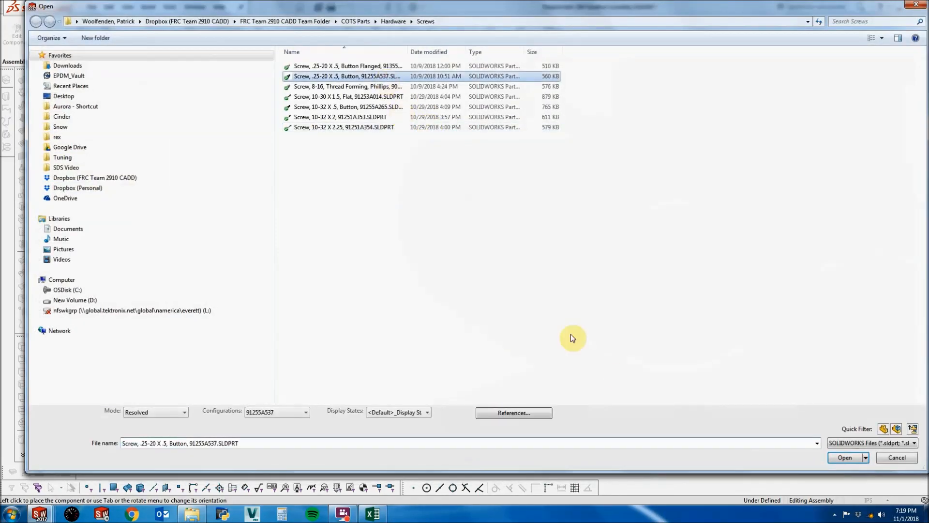
{"action": "left_click", "coordinate": [844, 458]}
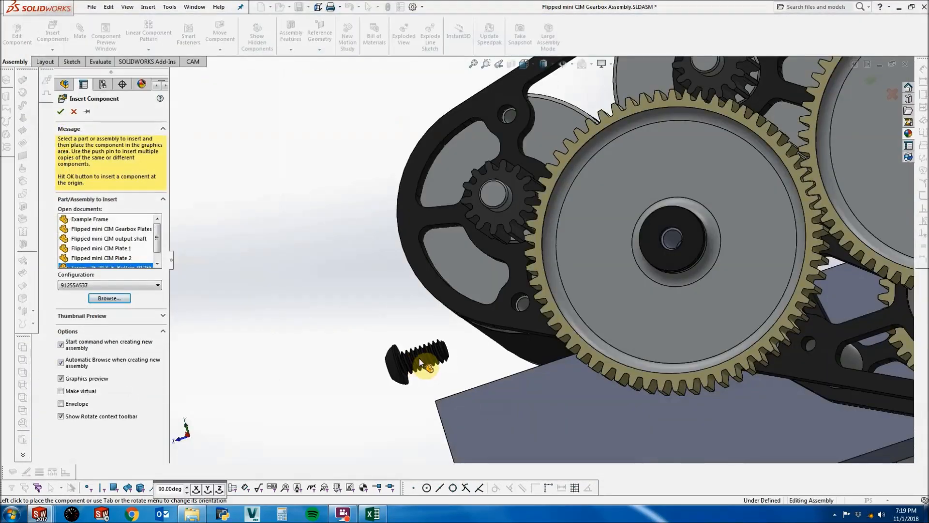
{"action": "left_click", "coordinate": [416, 357]}
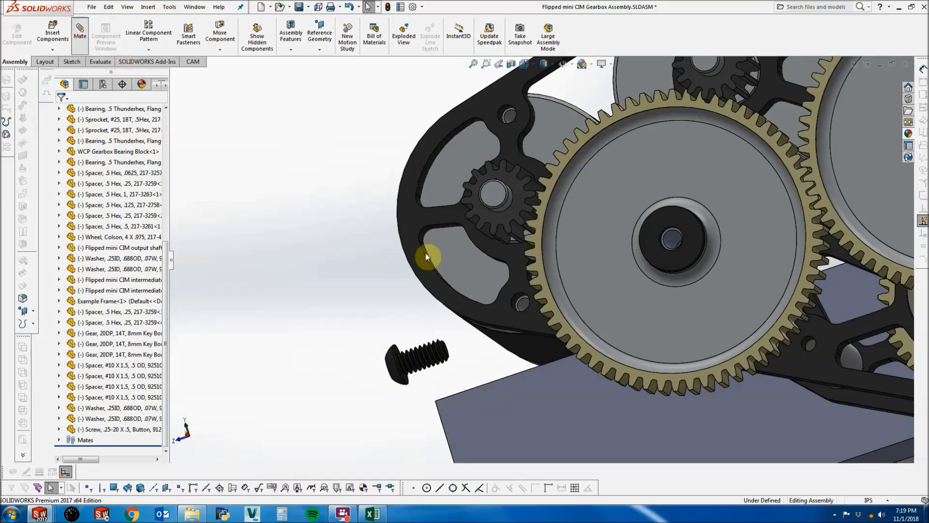
Mate the underside of the button screw's head coincident with the outer face of the washer on the large gear's shaft.
{"action": "left_click", "coordinate": [660, 263]}
{"action": "middle_click_drag", "start_coordinate": [659, 263], "coordinate": [342, 322]}
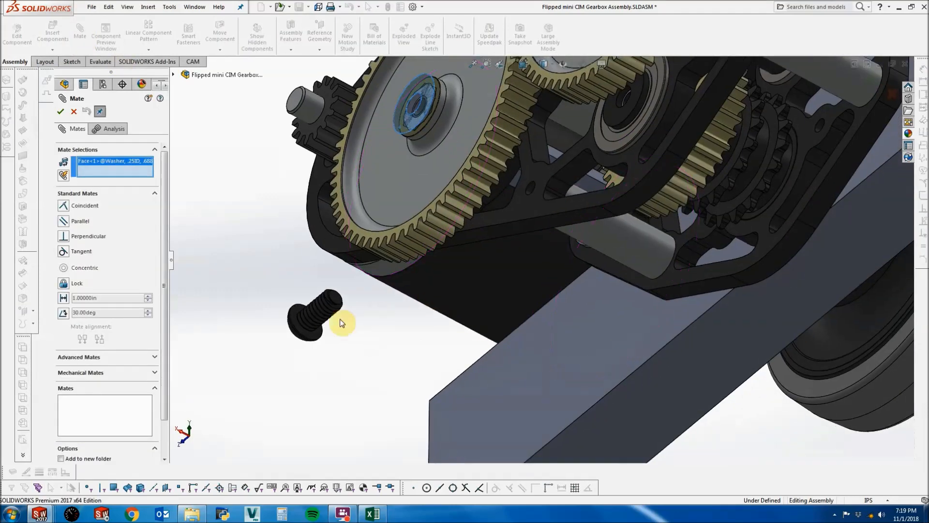
{"action": "left_click", "coordinate": [298, 314]}
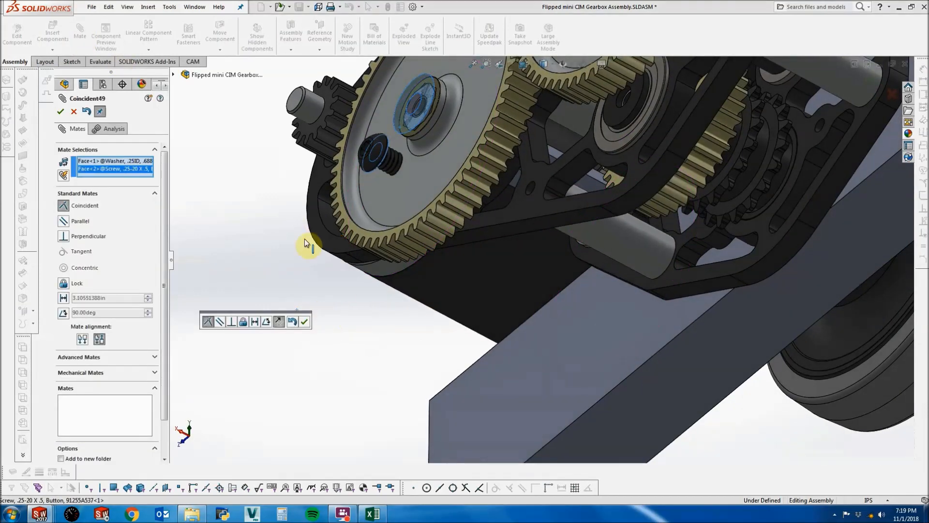
{"action": "left_click", "coordinate": [304, 322]}
Mate the button screw's head concentric with the washer's hole and finish mating.
{"action": "scroll", "coordinate": [407, 237], "scroll_direction": "down", "scroll_amount": 5}
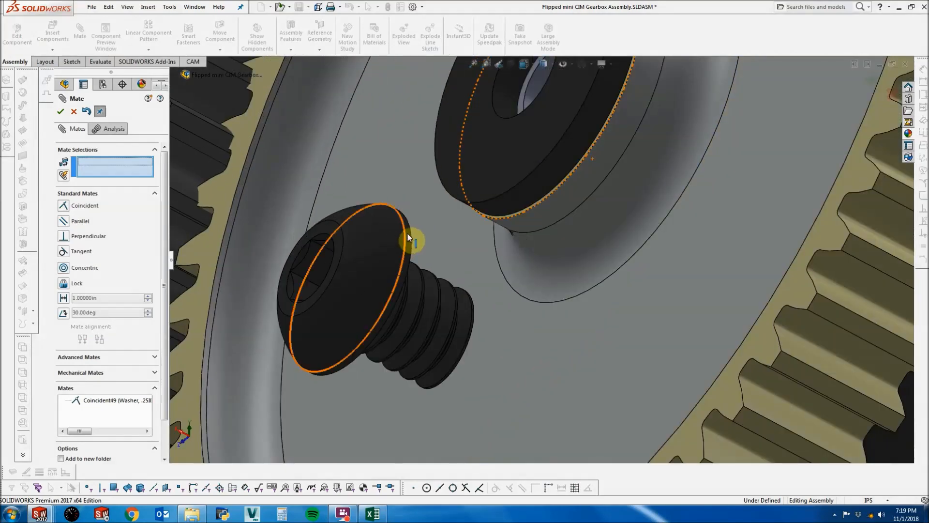
{"action": "left_click", "coordinate": [409, 233]}
{"action": "scroll", "coordinate": [410, 233], "scroll_direction": "up", "scroll_amount": 5}
{"action": "left_click", "coordinate": [535, 162]}
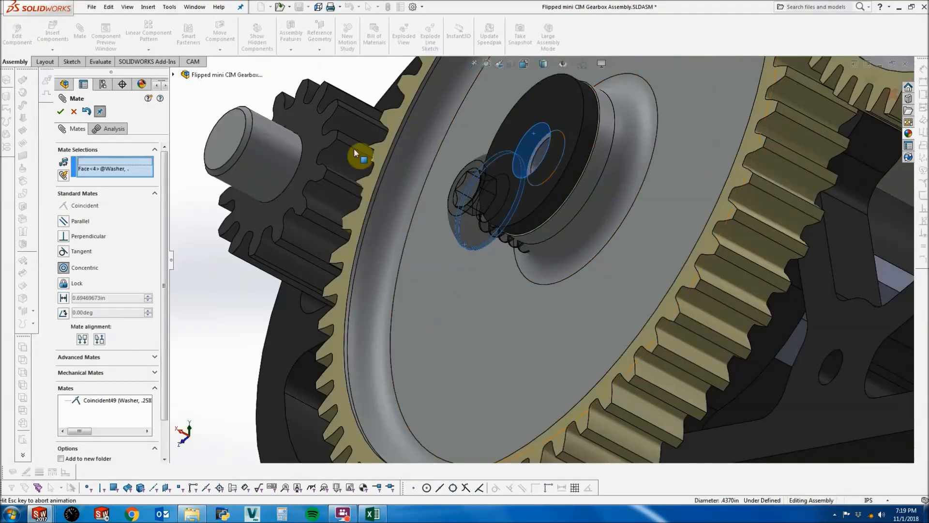
{"action": "left_click", "coordinate": [61, 112]}
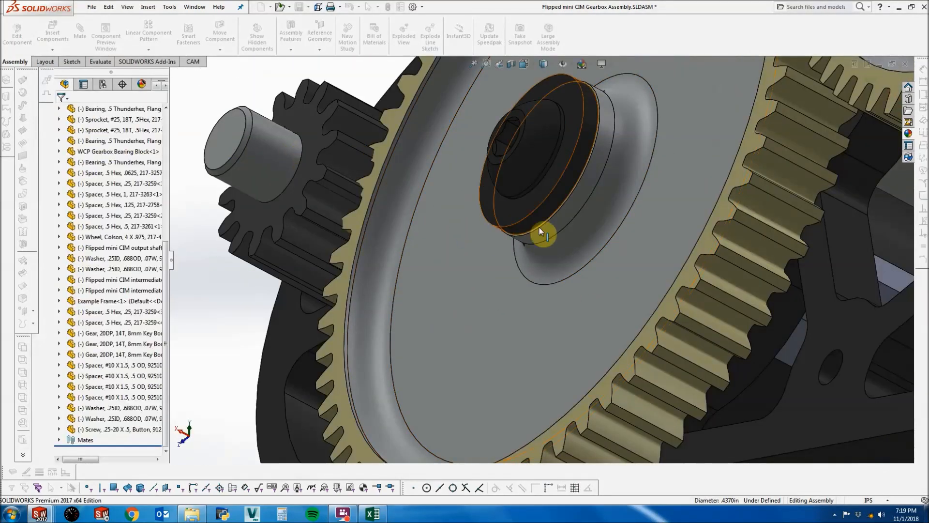
Copy the .25-20 X .5 button screw with its mates onto the washer on the other large gear's shaft.
{"action": "scroll", "coordinate": [543, 234], "scroll_direction": "up", "scroll_amount": 5}
{"action": "scroll", "coordinate": [613, 216], "scroll_direction": "down", "scroll_amount": 2}
{"action": "middle_click_drag", "start_coordinate": [456, 231], "coordinate": [478, 294]}
{"action": "left_click", "coordinate": [495, 298]}
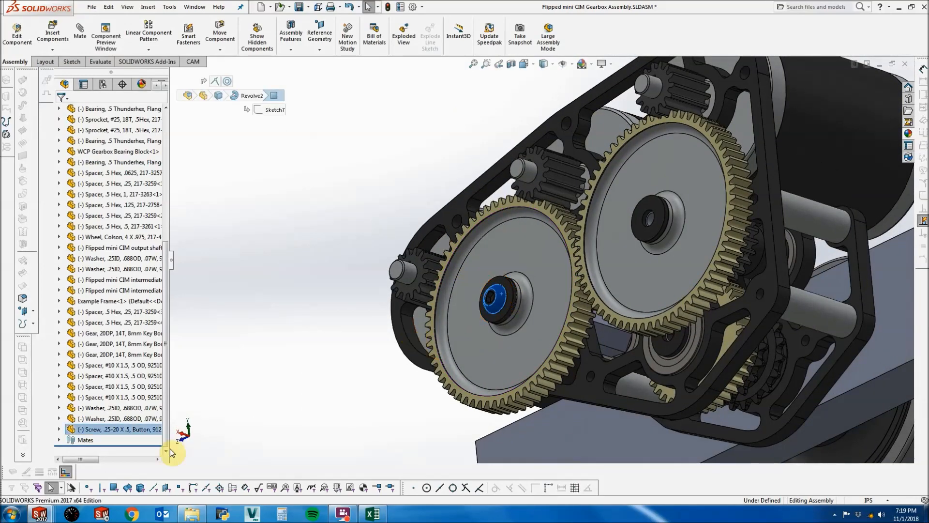
{"action": "right_click", "coordinate": [121, 431]}
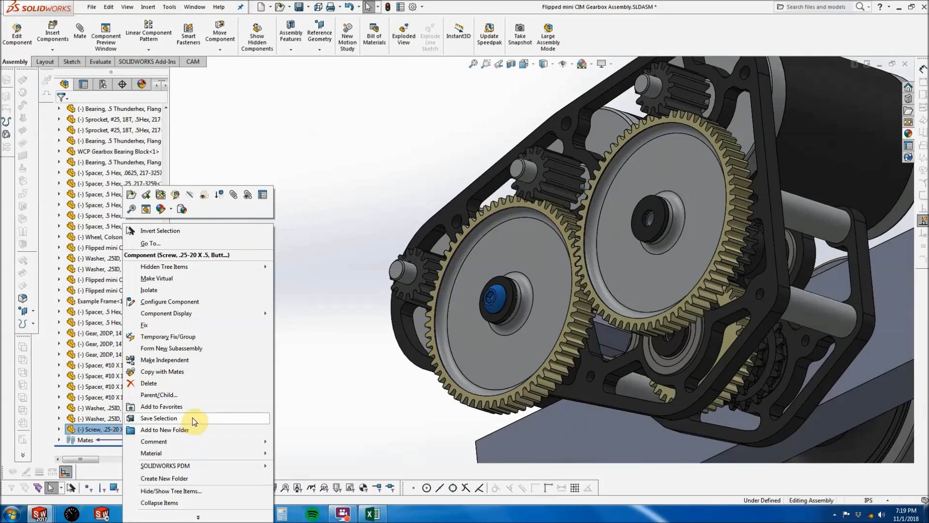
{"action": "left_click", "coordinate": [185, 371]}
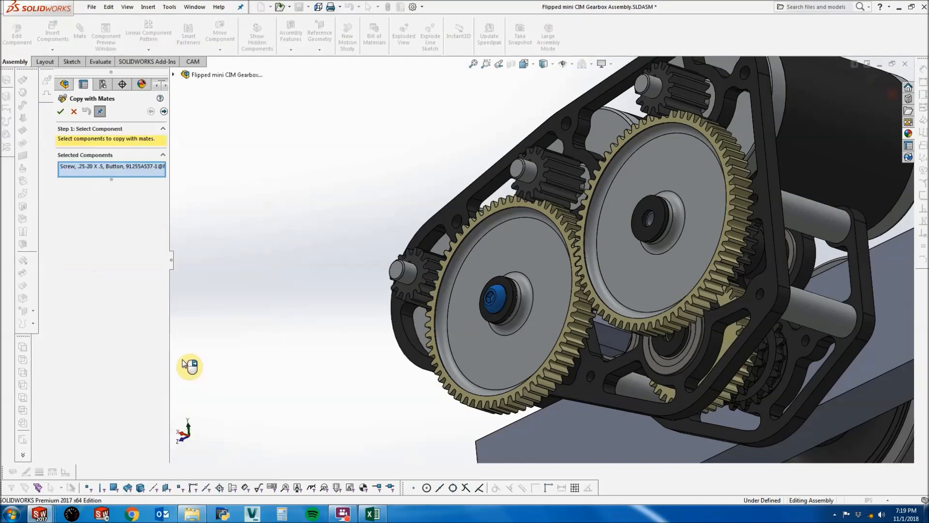
{"action": "left_click", "coordinate": [164, 111]}
{"action": "scroll", "coordinate": [643, 241], "scroll_direction": "down", "scroll_amount": 5}
{"action": "left_click", "coordinate": [616, 235]}
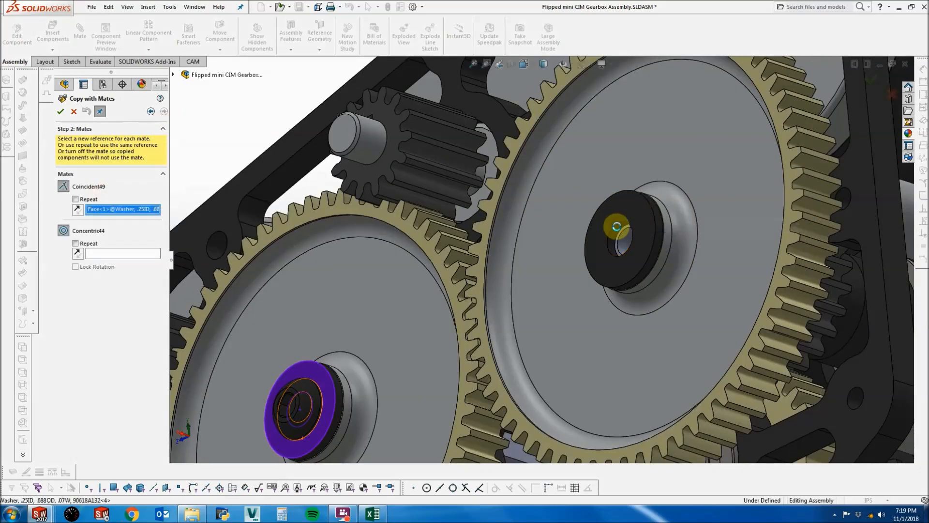
{"action": "left_click", "coordinate": [614, 234]}
{"action": "left_click", "coordinate": [142, 174]}
{"action": "left_click", "coordinate": [61, 112]}
Place another button screw copy on the washer at the output shaft's gearbox end, using its face and hole.
{"action": "scroll", "coordinate": [695, 408], "scroll_direction": "up", "scroll_amount": 5}
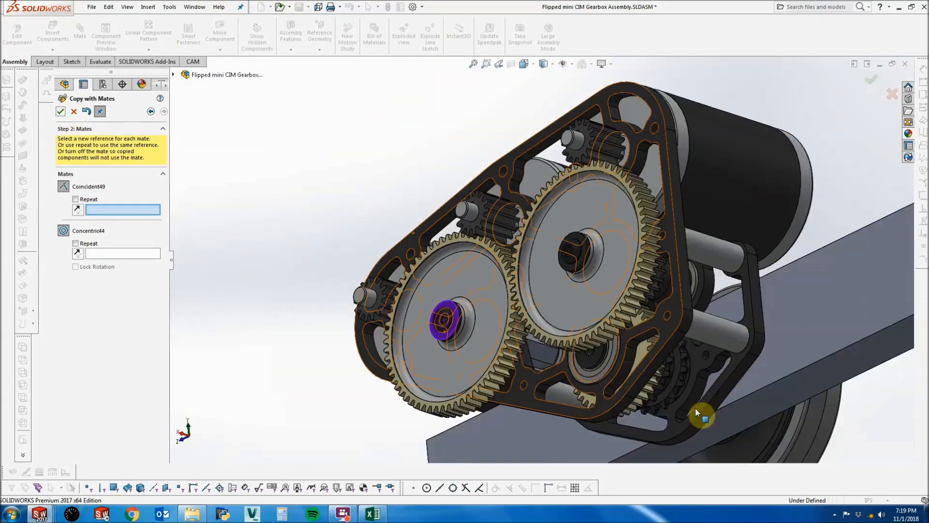
{"action": "scroll", "coordinate": [602, 321], "scroll_direction": "down", "scroll_amount": 8}
{"action": "left_click", "coordinate": [392, 199]}
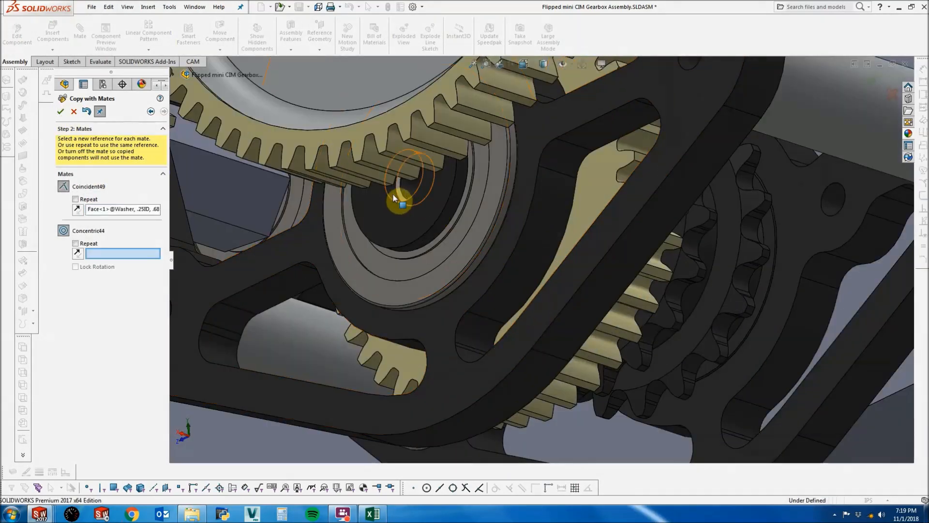
{"action": "left_click", "coordinate": [393, 194]}
{"action": "left_click", "coordinate": [61, 112]}
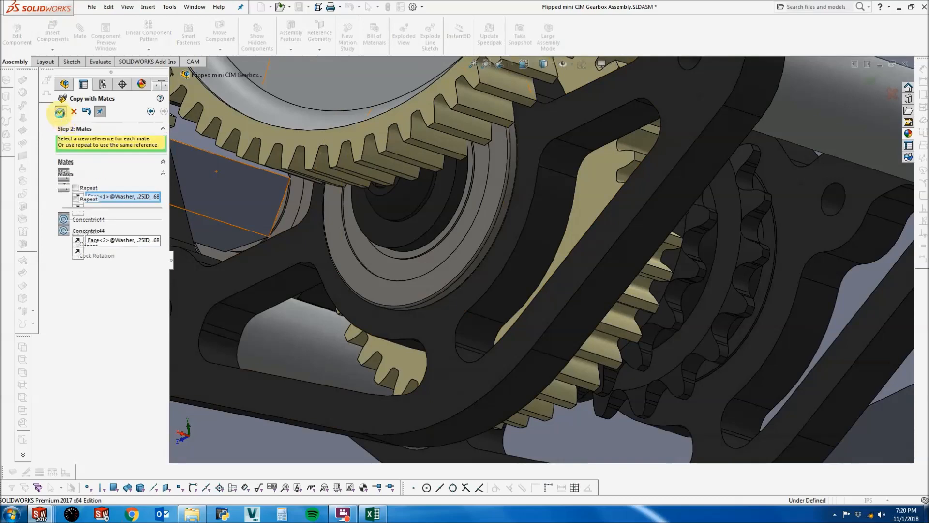
Place a button screw copy on the washer at the output shaft's wheel end and finish Copy with Mates.
{"action": "scroll", "coordinate": [550, 323], "scroll_direction": "up", "scroll_amount": 5}
{"action": "scroll", "coordinate": [515, 274], "scroll_direction": "down", "scroll_amount": 6}
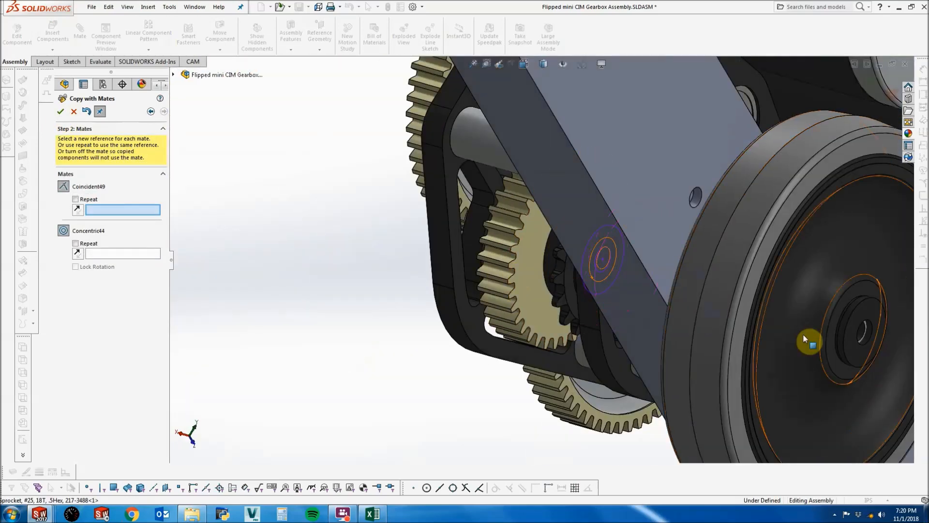
{"action": "scroll", "coordinate": [798, 324], "scroll_direction": "down", "scroll_amount": 8}
{"action": "left_click", "coordinate": [658, 246]}
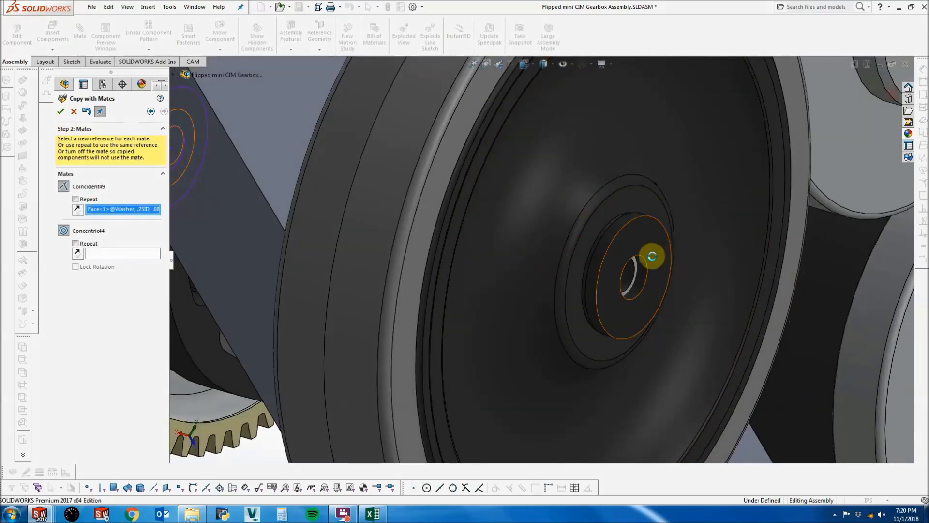
{"action": "scroll", "coordinate": [649, 273], "scroll_direction": "down", "scroll_amount": 2}
{"action": "left_click", "coordinate": [624, 275]}
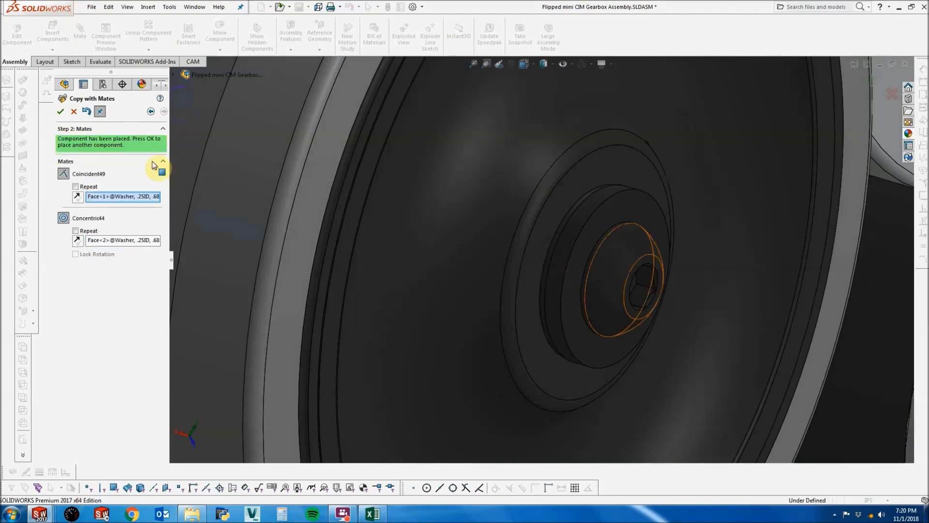
{"action": "left_click", "coordinate": [58, 113]}
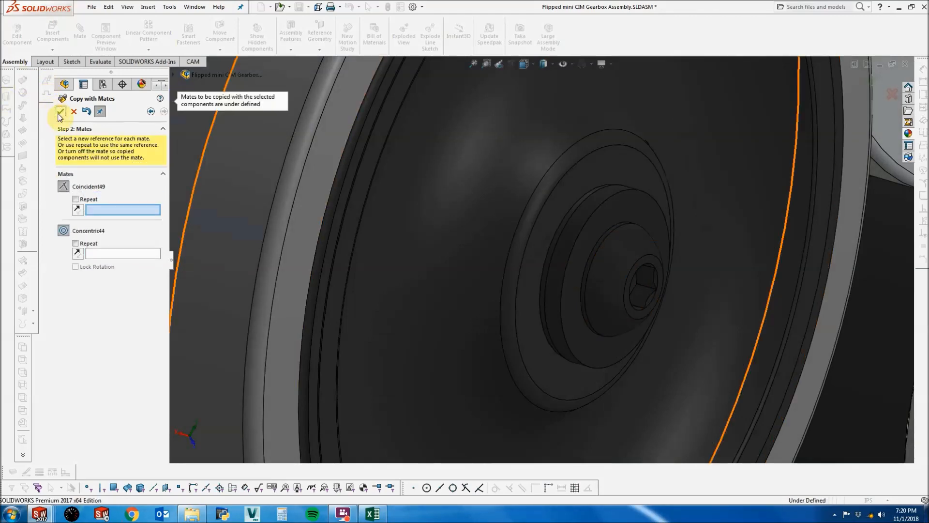
{"action": "left_click", "coordinate": [73, 111]}
Insert the 10-32 X .5 button screw, 91255A265, from the Screws folder and place it above the front gearbox plate.
{"action": "scroll", "coordinate": [564, 285], "scroll_direction": "up", "scroll_amount": 5}
{"action": "middle_click_drag", "start_coordinate": [604, 297], "coordinate": [373, 63]}
{"action": "scroll", "coordinate": [386, 213], "scroll_direction": "down", "scroll_amount": 5}
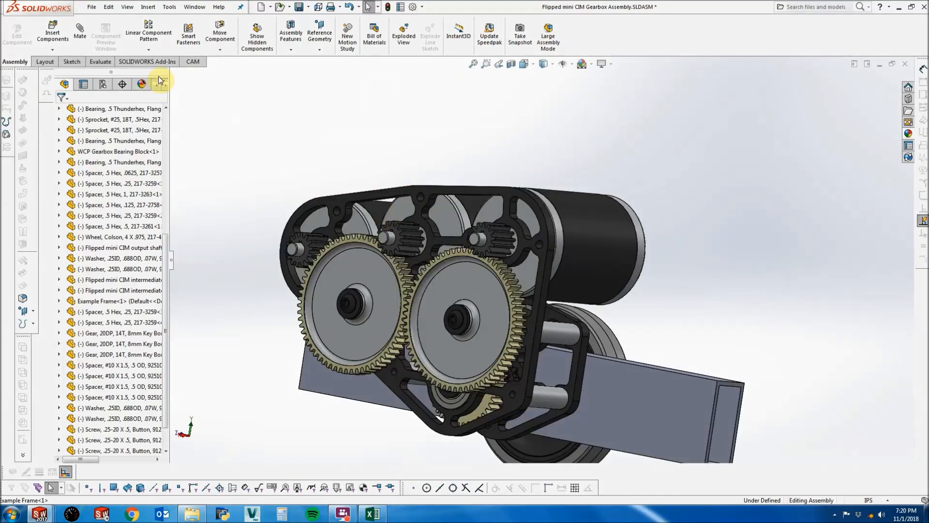
{"action": "left_click", "coordinate": [53, 35]}
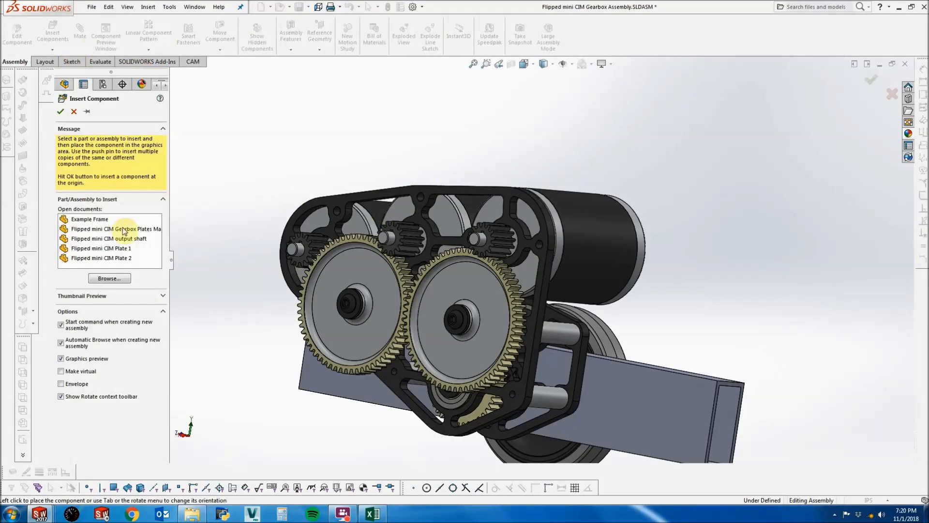
{"action": "left_click", "coordinate": [110, 278]}
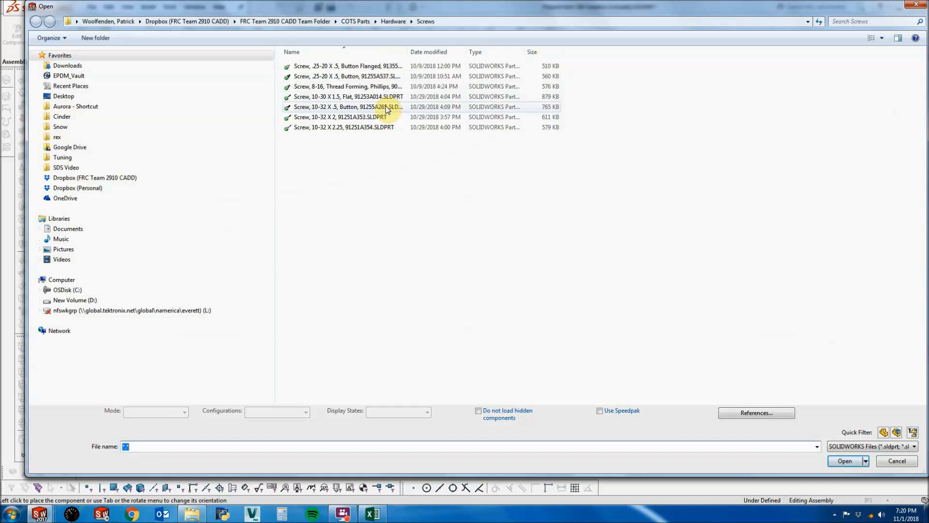
{"action": "left_click", "coordinate": [386, 107]}
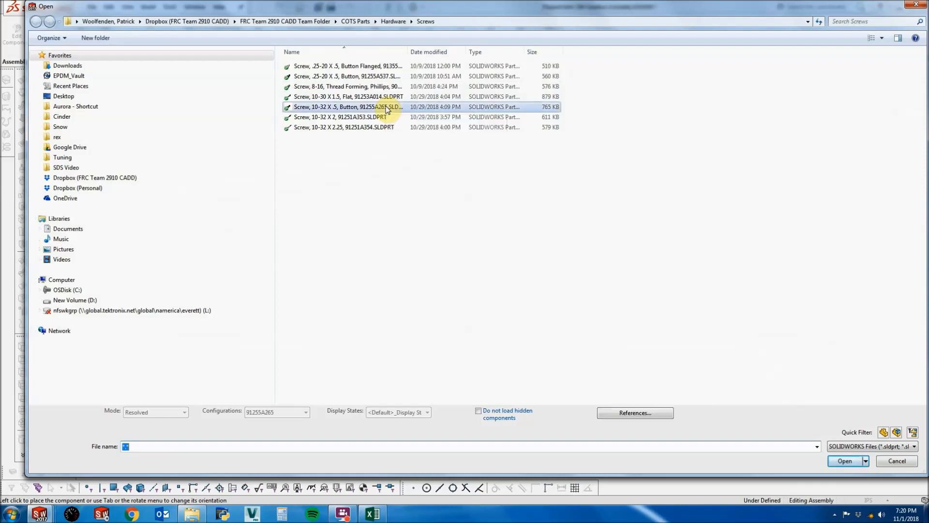
{"action": "left_click", "coordinate": [865, 457]}
{"action": "left_click", "coordinate": [846, 457]}
{"action": "left_click", "coordinate": [827, 457]}
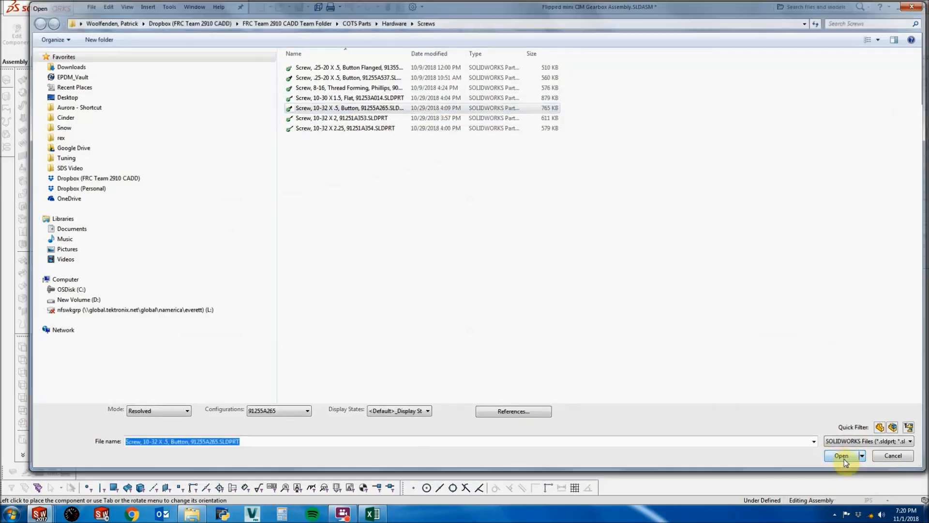
{"action": "left_click", "coordinate": [557, 224]}
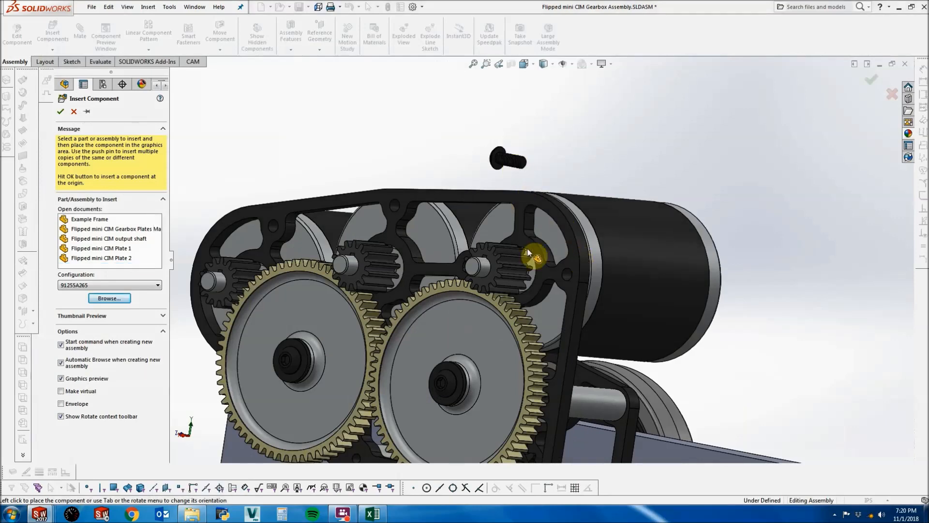
Mate the underside of the 10-32 button screw's head coincident with the outer face of Plate 1.
{"action": "scroll", "coordinate": [504, 201], "scroll_direction": "down", "scroll_amount": 4}
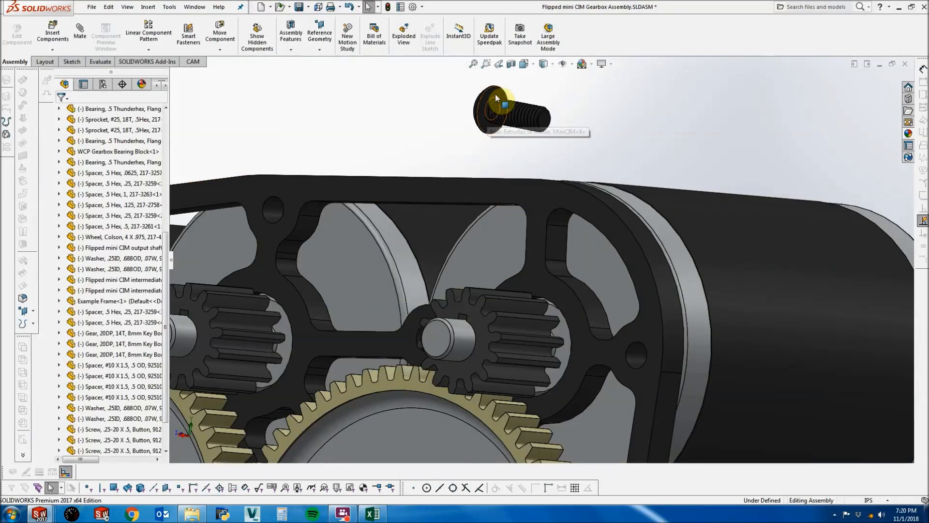
{"action": "left_click", "coordinate": [495, 94]}
{"action": "left_click", "coordinate": [644, 296], "text": "ctrl"}
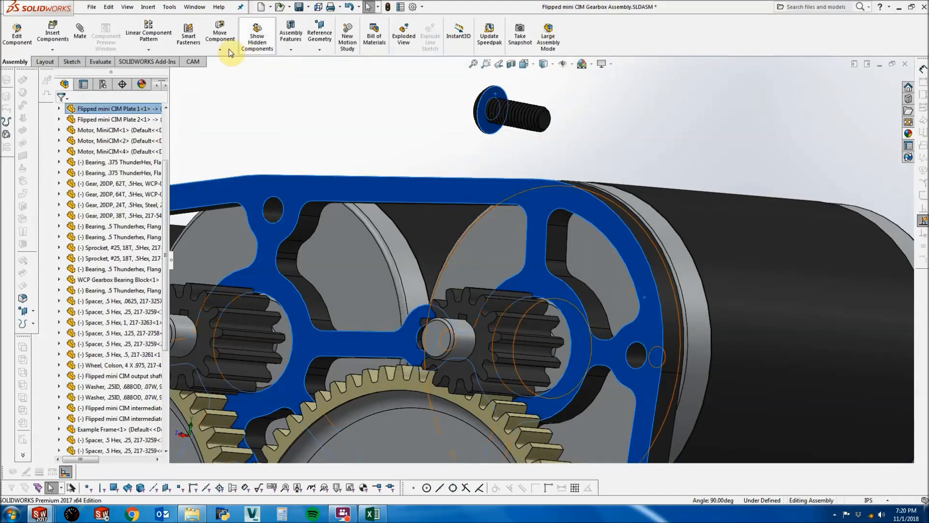
{"action": "left_click", "coordinate": [78, 31]}
{"action": "left_click", "coordinate": [454, 361]}
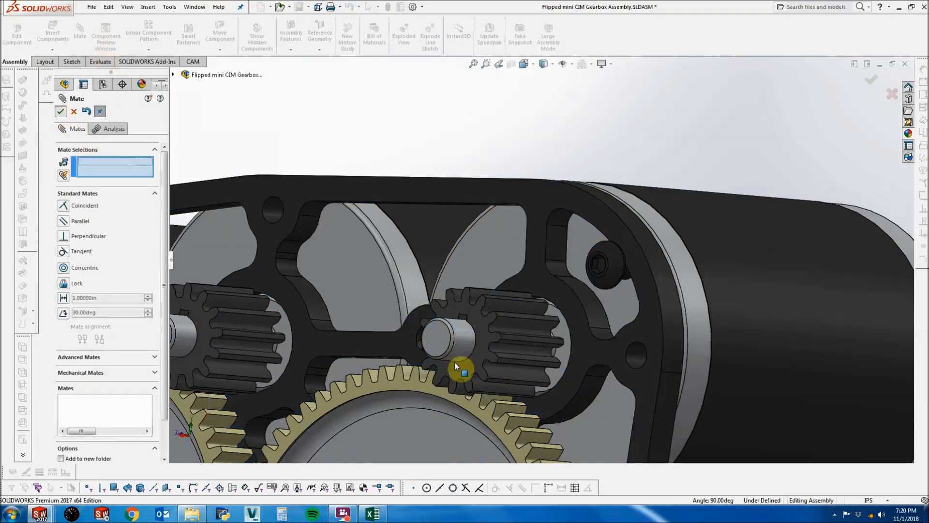
Mate the 10-32 button screw concentric with Plate 1's hole at the outer side of the end motor and finish mating.
{"action": "scroll", "coordinate": [629, 346], "scroll_direction": "down", "scroll_amount": 3}
{"action": "left_click", "coordinate": [603, 305]}
{"action": "scroll", "coordinate": [605, 306], "scroll_direction": "down", "scroll_amount": 3}
{"action": "scroll", "coordinate": [554, 114], "scroll_direction": "down", "scroll_amount": 3}
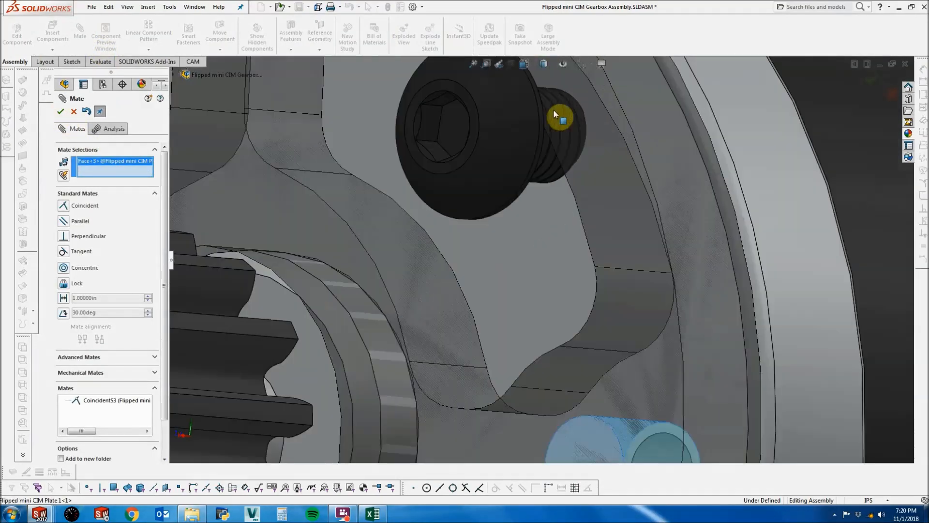
{"action": "scroll", "coordinate": [546, 111], "scroll_direction": "down", "scroll_amount": 2}
{"action": "left_click", "coordinate": [538, 107]}
{"action": "scroll", "coordinate": [529, 116], "scroll_direction": "down", "scroll_amount": 2}
{"action": "left_click", "coordinate": [60, 111]}
{"action": "left_click", "coordinate": [60, 111]}
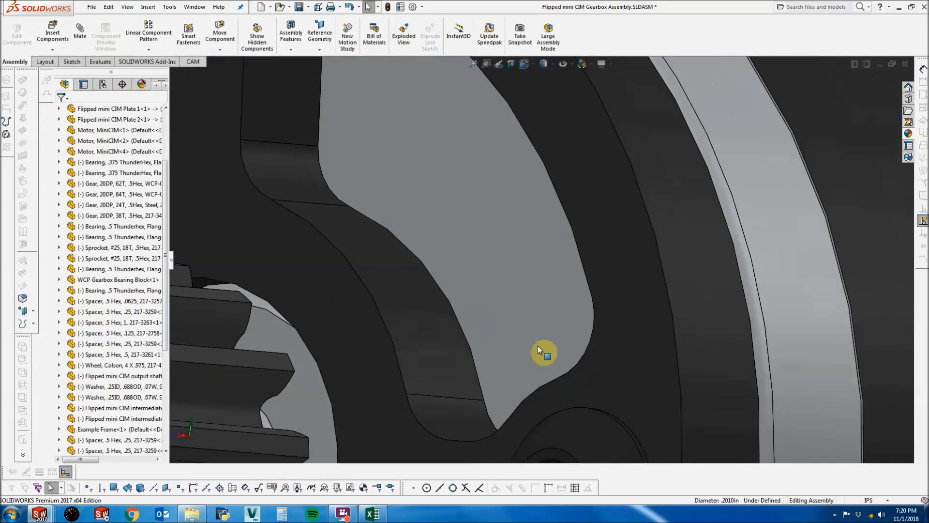
Copy the 10-32 X .5 button screw with its mates into Plate 1's hole on the crossbar beside the end motor's pinion.
{"action": "right_click", "coordinate": [579, 420]}
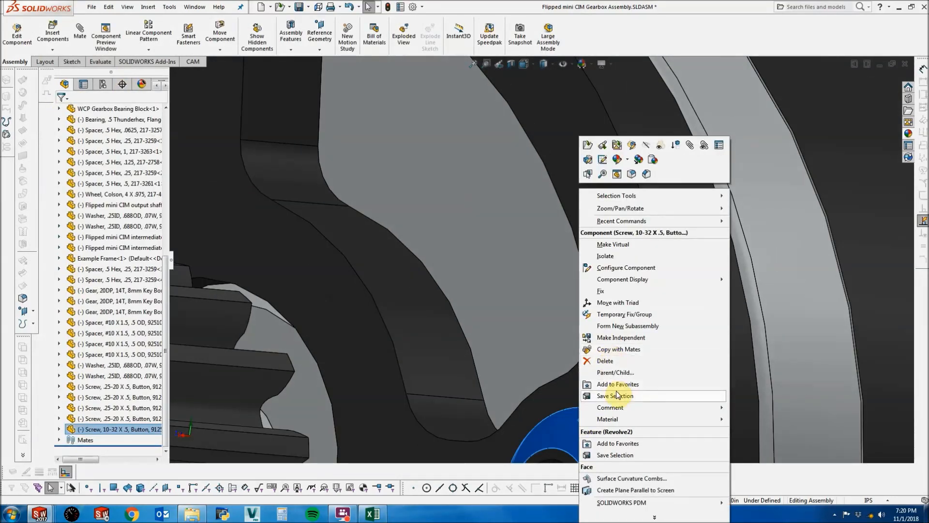
{"action": "left_click", "coordinate": [619, 349]}
{"action": "scroll", "coordinate": [415, 238], "scroll_direction": "up", "scroll_amount": 4}
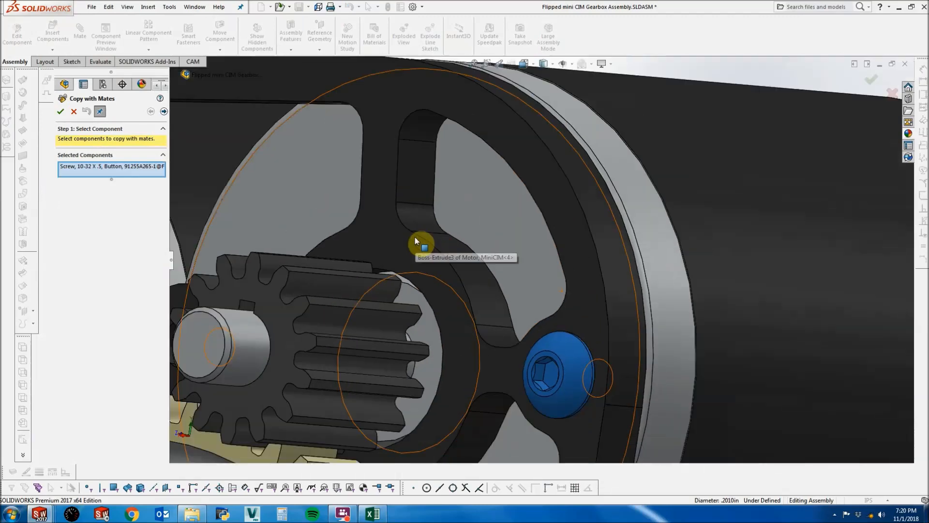
{"action": "scroll", "coordinate": [415, 237], "scroll_direction": "up", "scroll_amount": 2}
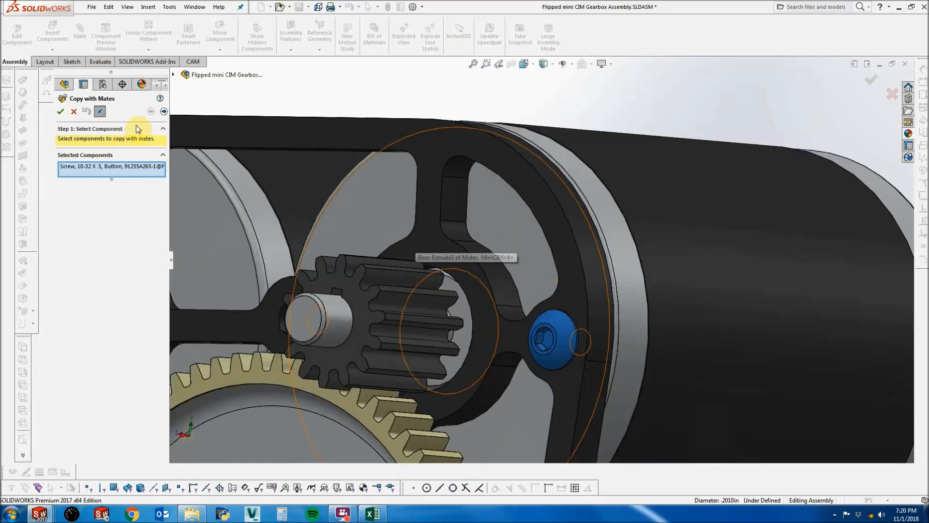
{"action": "left_click", "coordinate": [164, 112]}
{"action": "scroll", "coordinate": [329, 240], "scroll_direction": "up", "scroll_amount": 2}
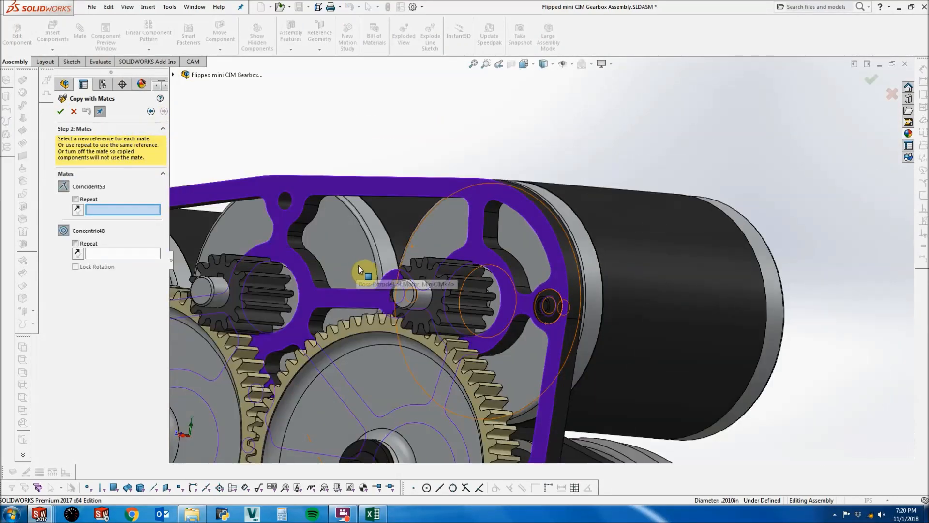
{"action": "middle_click_drag", "start_coordinate": [428, 280], "coordinate": [487, 291]}
{"action": "scroll", "coordinate": [486, 291], "scroll_direction": "up", "scroll_amount": 2}
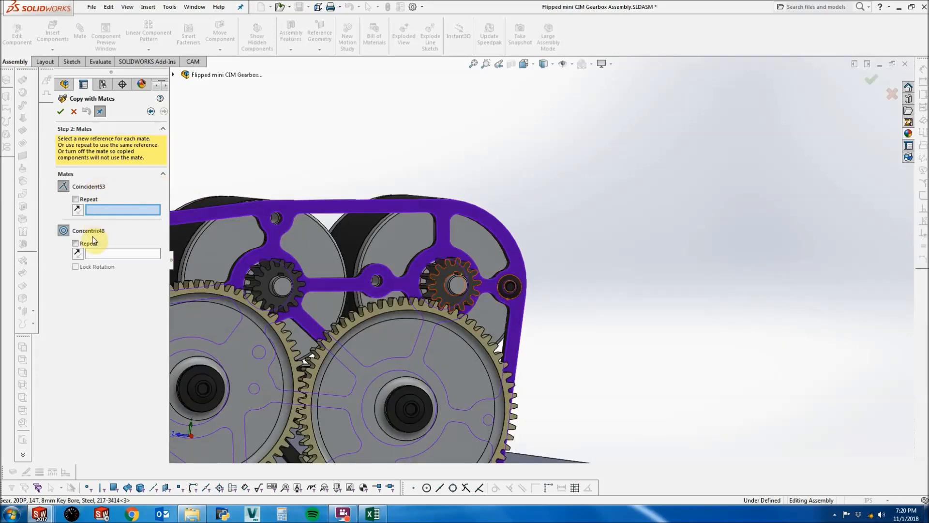
{"action": "scroll", "coordinate": [479, 256], "scroll_direction": "down", "scroll_amount": 5}
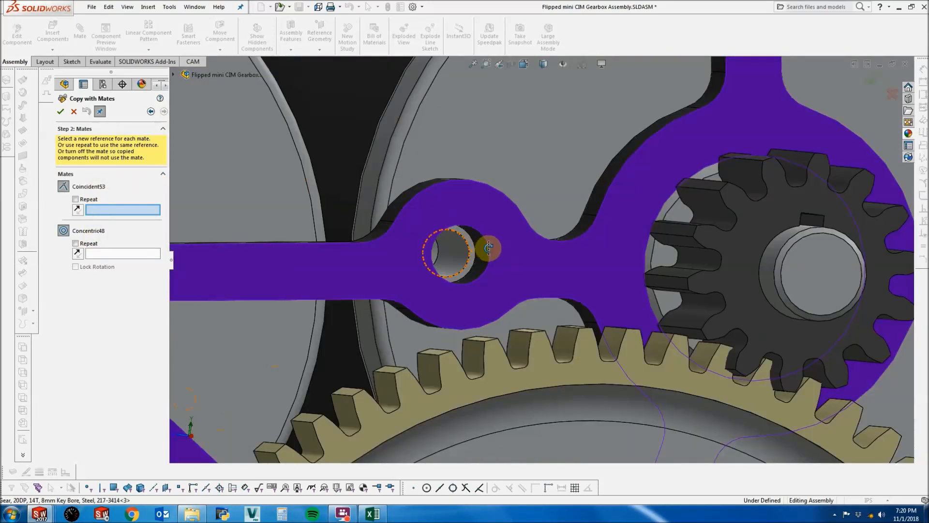
{"action": "middle_click_drag", "start_coordinate": [488, 249], "coordinate": [448, 262]}
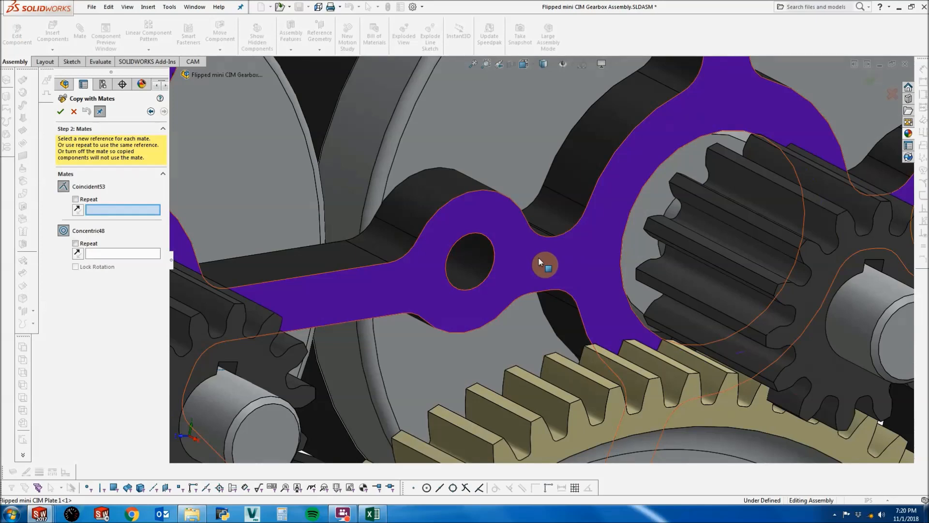
{"action": "left_click", "coordinate": [542, 261]}
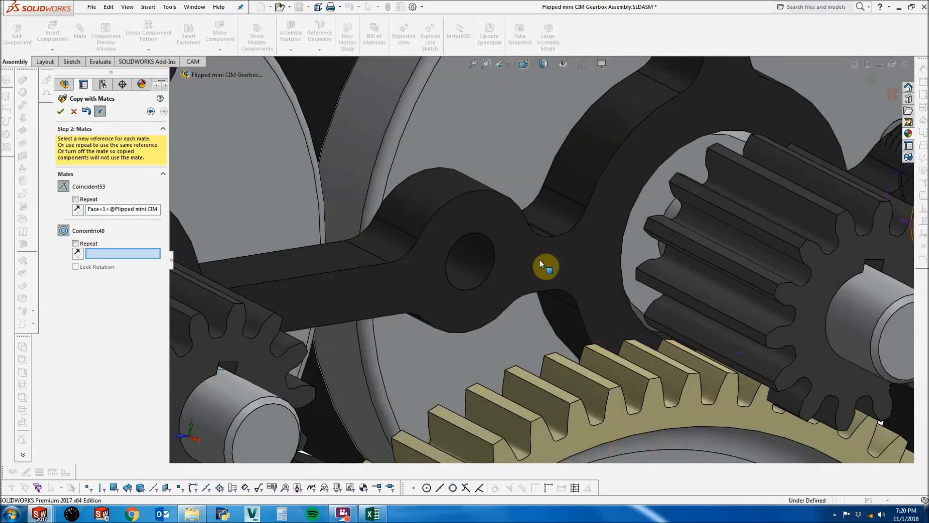
{"action": "left_click", "coordinate": [458, 262]}
{"action": "scroll", "coordinate": [476, 260], "scroll_direction": "up", "scroll_amount": 5}
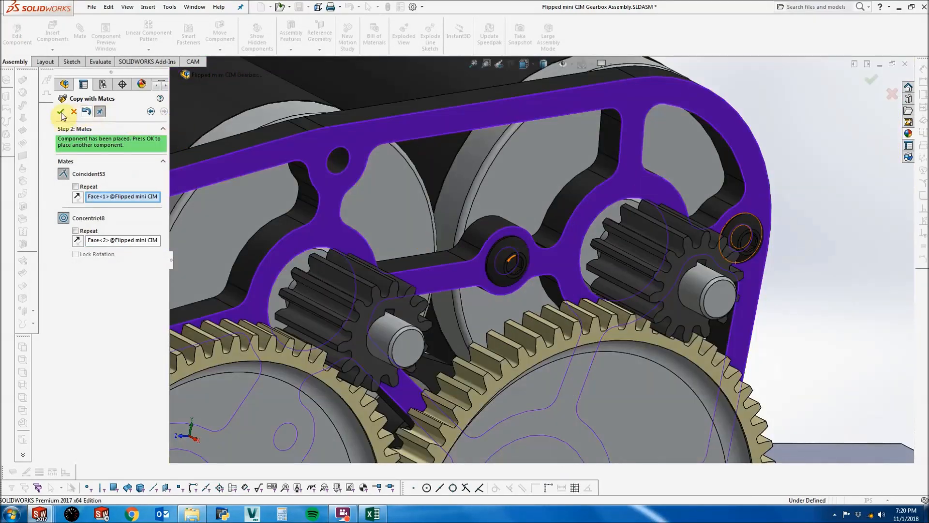
{"action": "left_click", "coordinate": [60, 112]}
Place another 10-32 button screw copy in the hole above the middle pinion, using Plate 1's outer face.
{"action": "scroll", "coordinate": [320, 145], "scroll_direction": "down", "scroll_amount": 2}
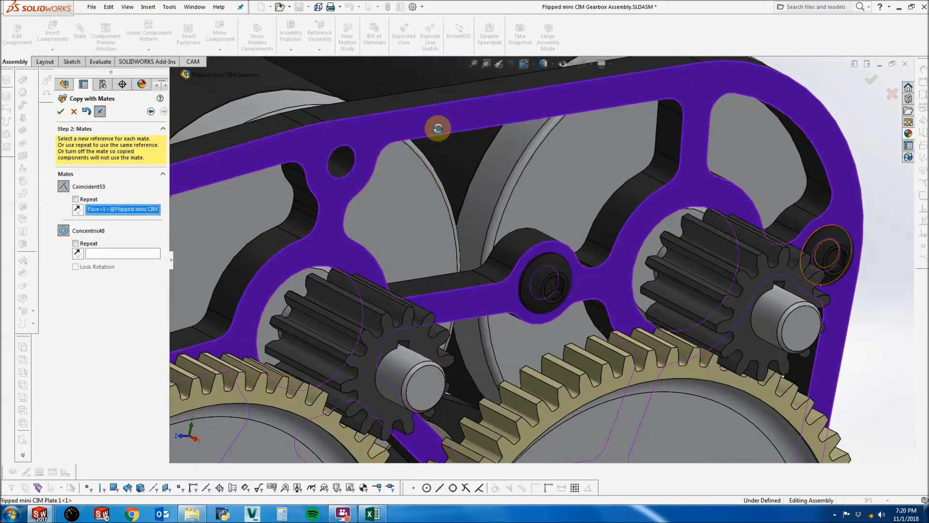
{"action": "left_click", "coordinate": [438, 128]}
{"action": "left_click", "coordinate": [347, 163]}
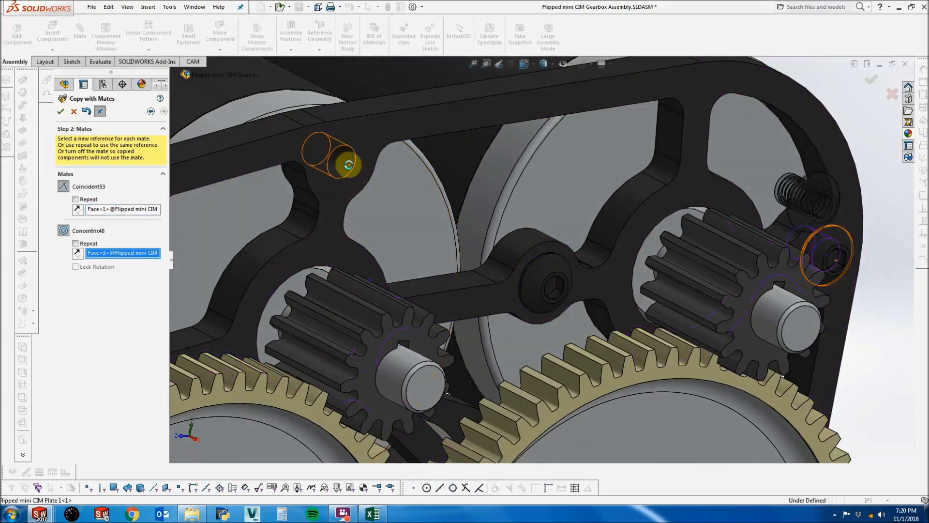
{"action": "left_click", "coordinate": [60, 111]}
Place a 10-32 button screw copy in Plate 1's hole between the middle pinion and the far pinion, behind the large gear.
{"action": "middle_click_drag", "start_coordinate": [445, 263], "coordinate": [344, 386]}
{"action": "middle_click_drag", "start_coordinate": [337, 345], "coordinate": [350, 377]}
{"action": "scroll", "coordinate": [351, 375], "scroll_direction": "down", "scroll_amount": 5}
{"action": "scroll", "coordinate": [351, 375], "scroll_direction": "down", "scroll_amount": 3}
{"action": "left_click", "coordinate": [386, 386]}
{"action": "scroll", "coordinate": [406, 366], "scroll_direction": "up", "scroll_amount": 2}
{"action": "scroll", "coordinate": [412, 370], "scroll_direction": "up", "scroll_amount": 3}
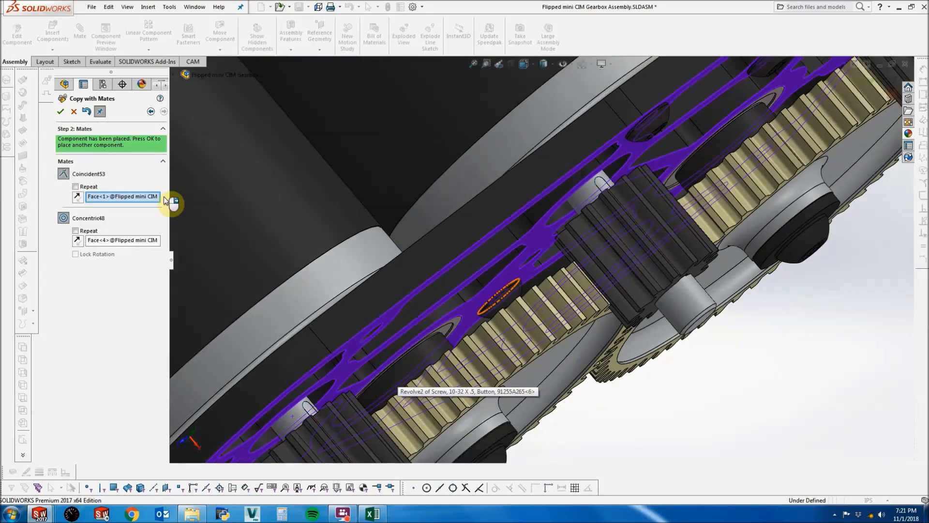
{"action": "left_click", "coordinate": [60, 111]}
Place a 10-32 button screw copy in the hole above the far pinion, using Plate 1's outer face and the hole.
{"action": "scroll", "coordinate": [319, 278], "scroll_direction": "down", "scroll_amount": 2}
{"action": "scroll", "coordinate": [307, 242], "scroll_direction": "up", "scroll_amount": 4}
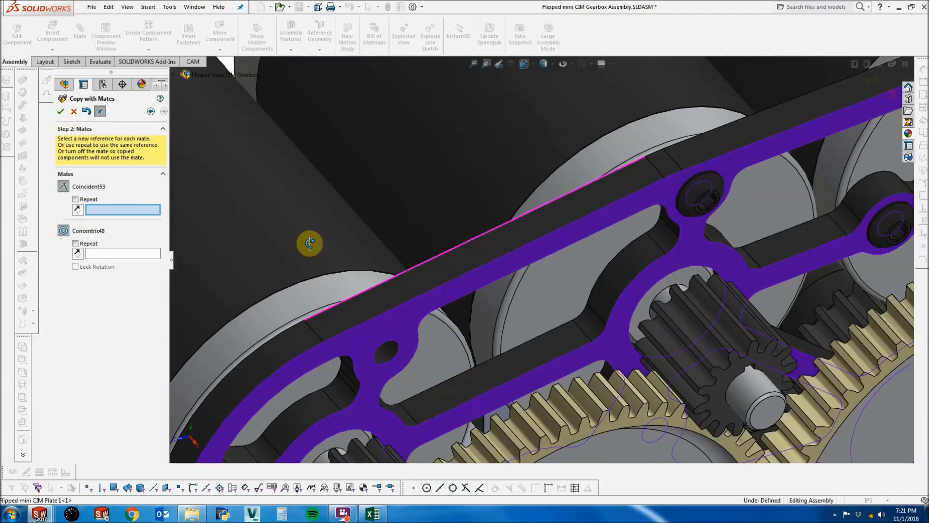
{"action": "scroll", "coordinate": [431, 322], "scroll_direction": "down", "scroll_amount": 5}
{"action": "left_click", "coordinate": [441, 297]}
{"action": "left_click", "coordinate": [457, 249]}
{"action": "left_click", "coordinate": [63, 112]}
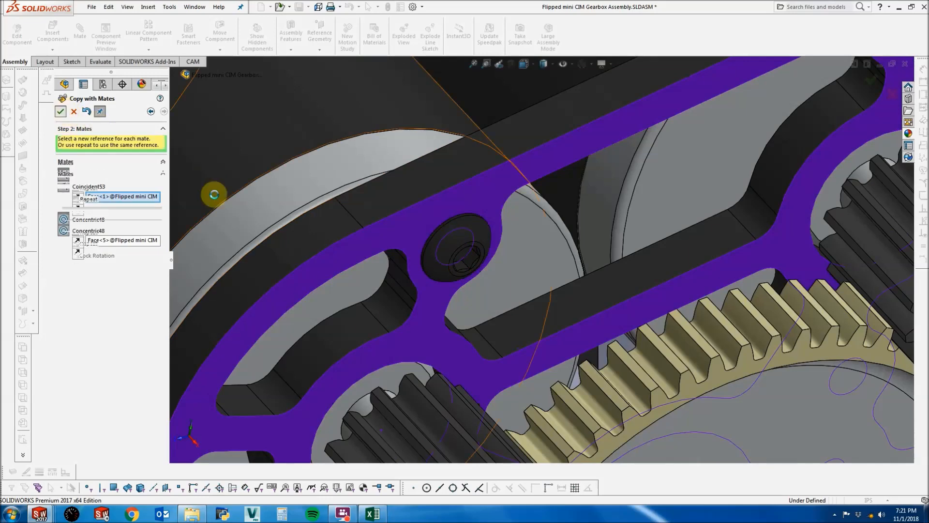
Place the last 10-32 button screw copy in Plate 1's hole below the far pinion and finish Copy with Mates.
{"action": "scroll", "coordinate": [465, 339], "scroll_direction": "up", "scroll_amount": 4}
{"action": "scroll", "coordinate": [467, 371], "scroll_direction": "down", "scroll_amount": 5}
{"action": "scroll", "coordinate": [467, 370], "scroll_direction": "down", "scroll_amount": 3}
{"action": "left_click", "coordinate": [508, 272]}
{"action": "left_click", "coordinate": [491, 244]}
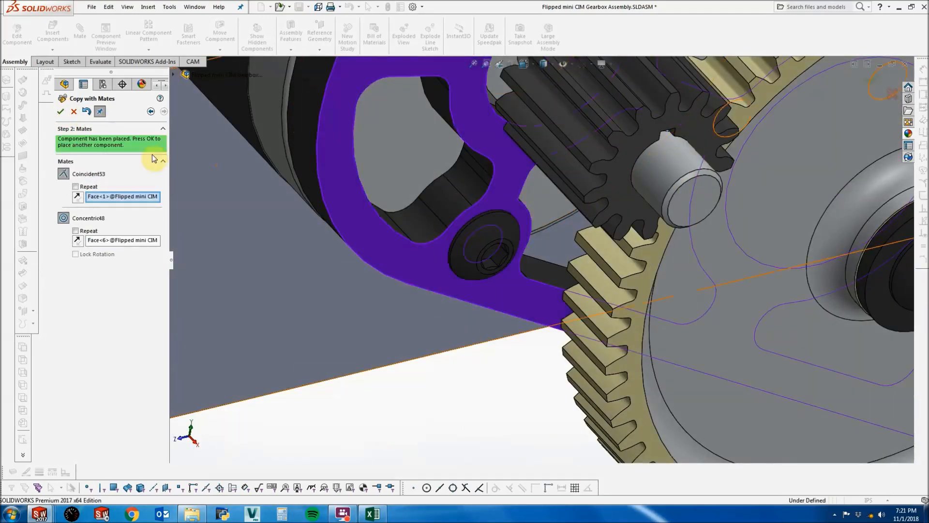
{"action": "left_click", "coordinate": [60, 112]}
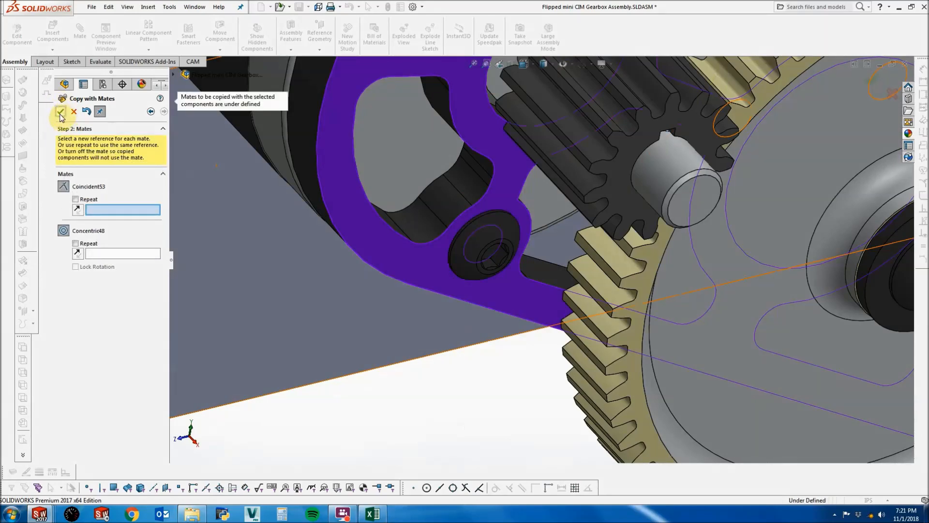
{"action": "left_click", "coordinate": [60, 112]}
Insert the 10-32 X 2 screw, 91251A353, from the Screws folder and place it beside the plate spacers.
{"action": "scroll", "coordinate": [420, 358], "scroll_direction": "up", "scroll_amount": 5}
{"action": "middle_click_drag", "start_coordinate": [425, 354], "coordinate": [635, 119]}
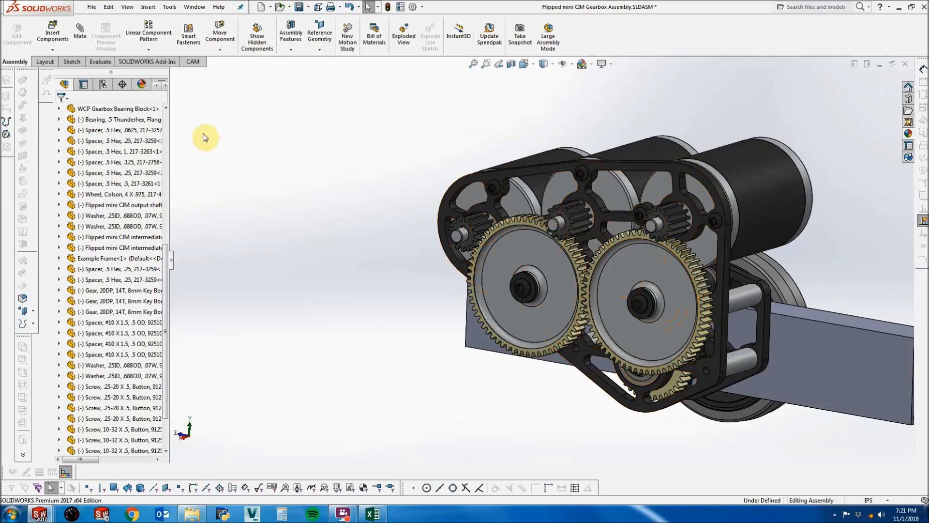
{"action": "left_click", "coordinate": [50, 33]}
{"action": "left_click", "coordinate": [120, 281]}
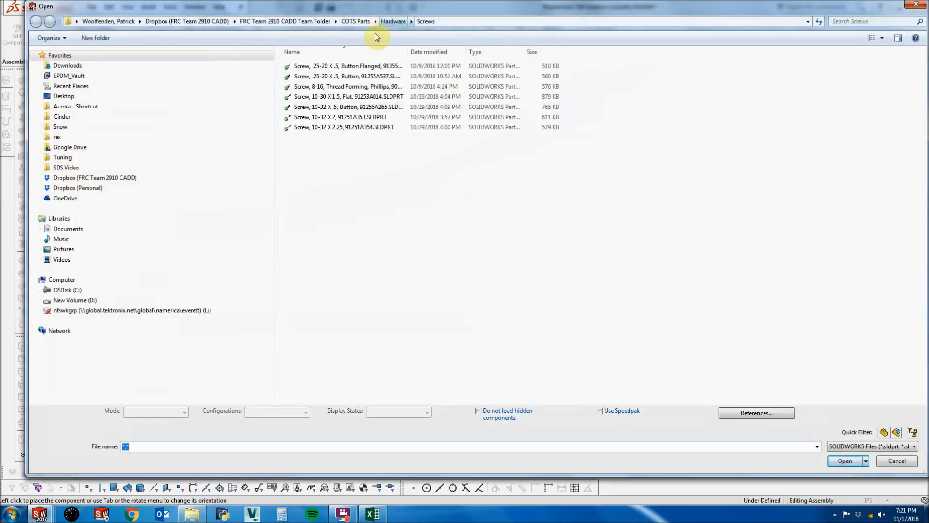
{"action": "left_click", "coordinate": [368, 118]}
{"action": "left_click", "coordinate": [836, 461]}
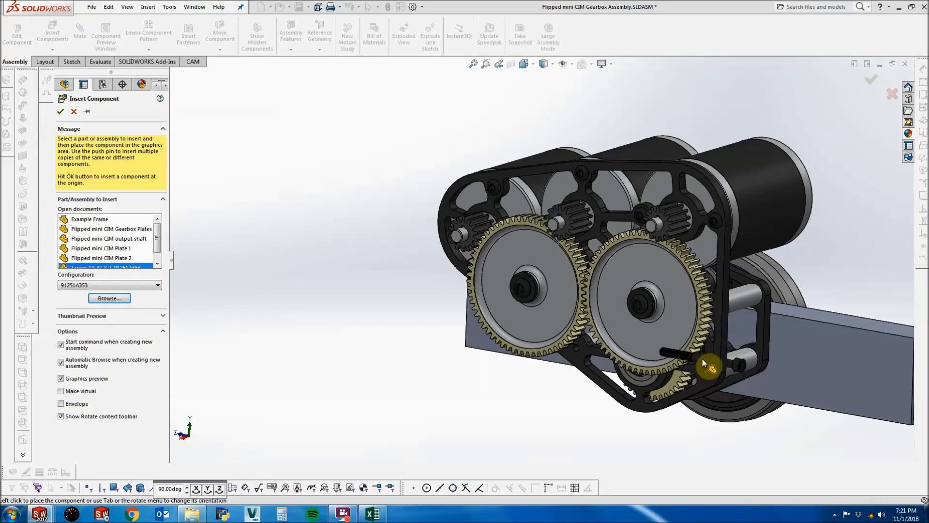
{"action": "left_click", "coordinate": [816, 273]}
Mate the 10-32 X 2 screw's shank concentric with Plate 2's hole at the upper spacer, aligned with its head on the wheel side.
{"action": "left_click", "coordinate": [816, 270]}
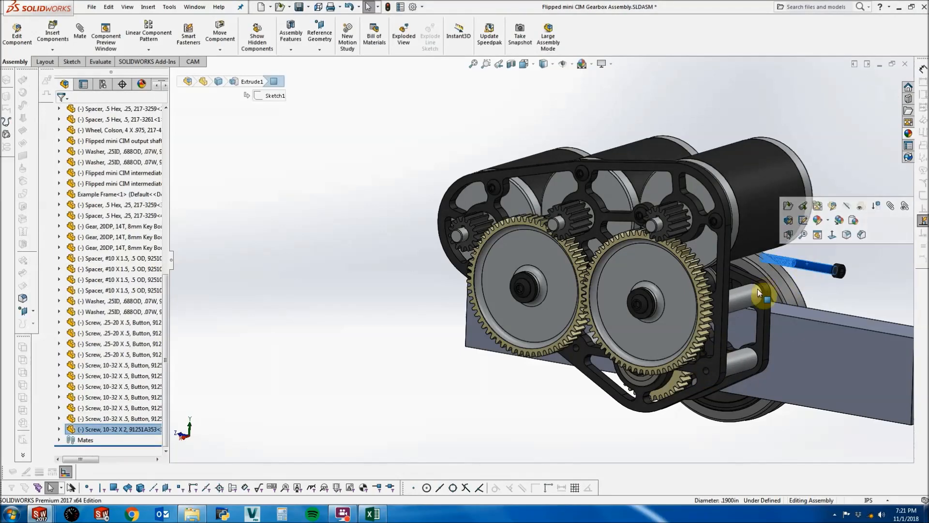
{"action": "middle_click_drag", "start_coordinate": [756, 288], "coordinate": [677, 314]}
{"action": "scroll", "coordinate": [680, 316], "scroll_direction": "down", "scroll_amount": 4}
{"action": "left_click", "coordinate": [687, 294], "text": "ctrl"}
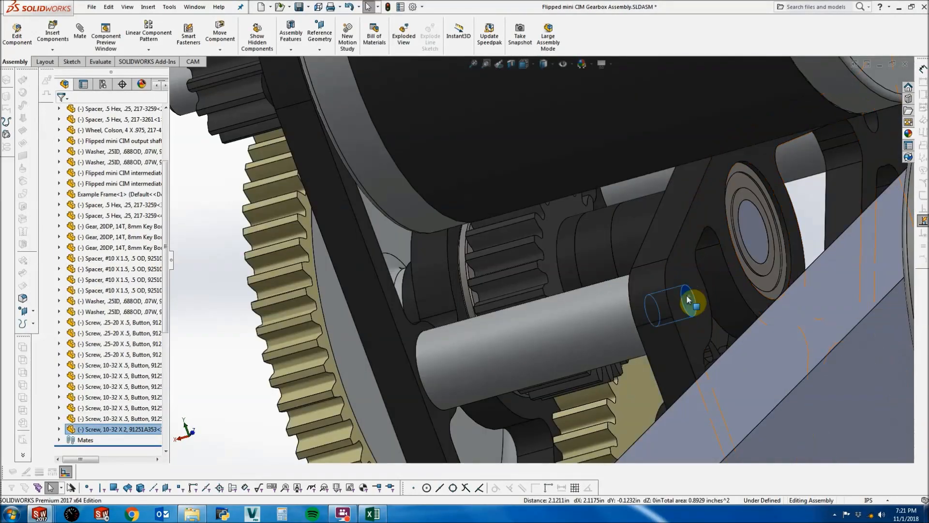
{"action": "scroll", "coordinate": [686, 294], "scroll_direction": "up", "scroll_amount": 3}
{"action": "left_click", "coordinate": [80, 39]}
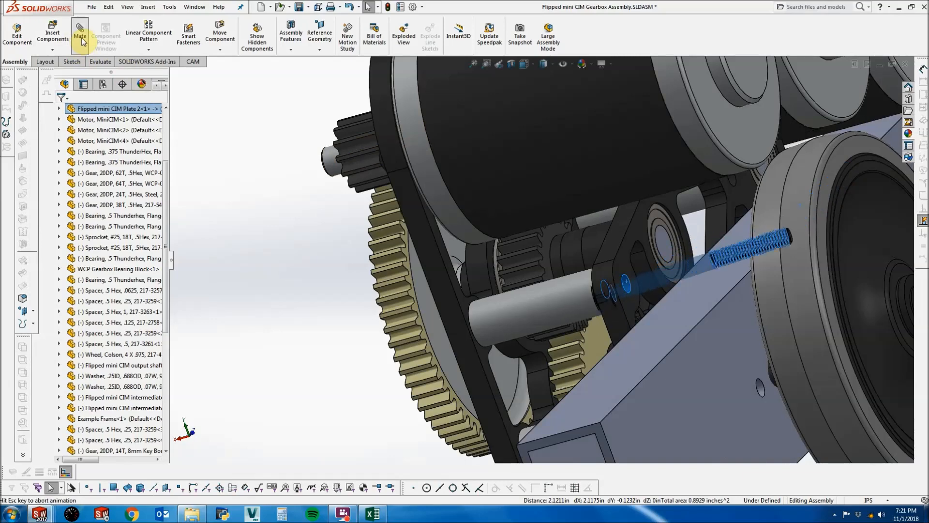
{"action": "left_click", "coordinate": [82, 350]}
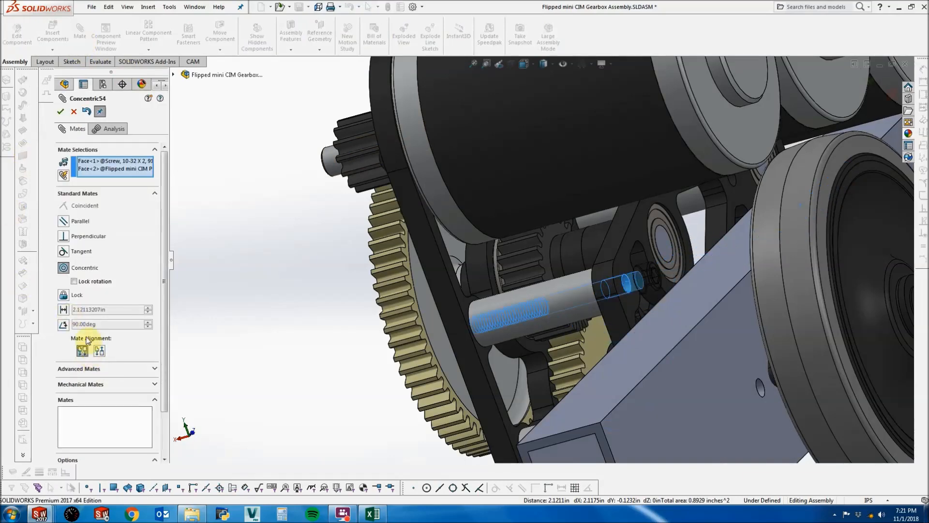
{"action": "left_click", "coordinate": [61, 112]}
{"action": "scroll", "coordinate": [575, 252], "scroll_direction": "down", "scroll_amount": 4}
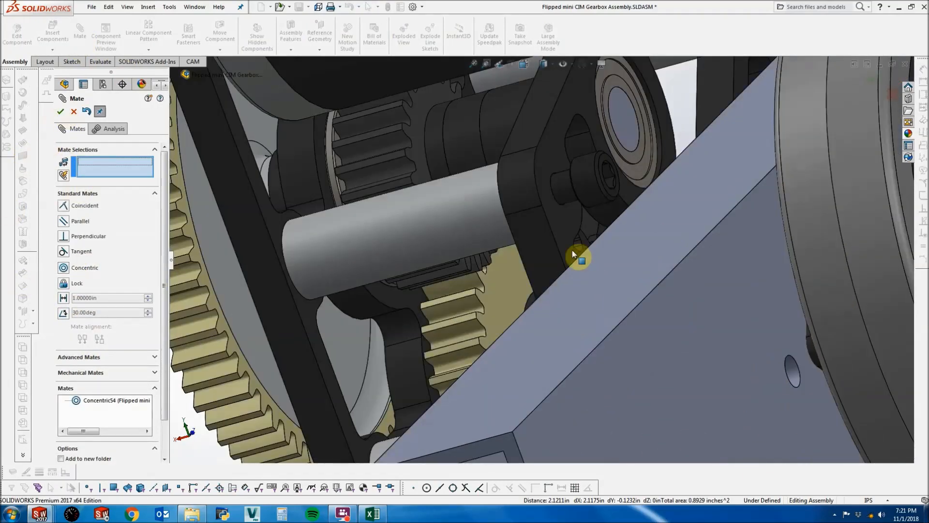
{"action": "left_click", "coordinate": [565, 234]}
{"action": "scroll", "coordinate": [601, 217], "scroll_direction": "down", "scroll_amount": 4}
{"action": "middle_click_drag", "start_coordinate": [601, 218], "coordinate": [565, 147]}
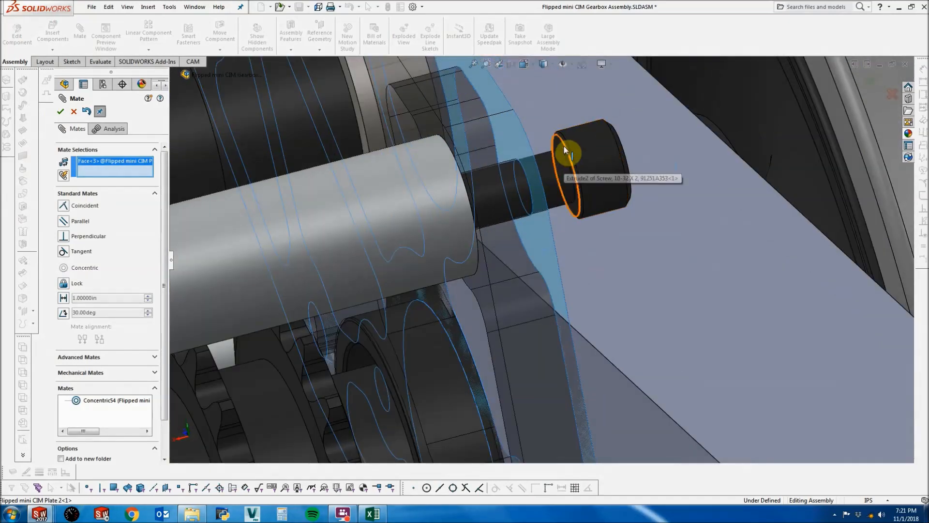
{"action": "left_click", "coordinate": [565, 148]}
{"action": "right_click", "coordinate": [138, 167]}
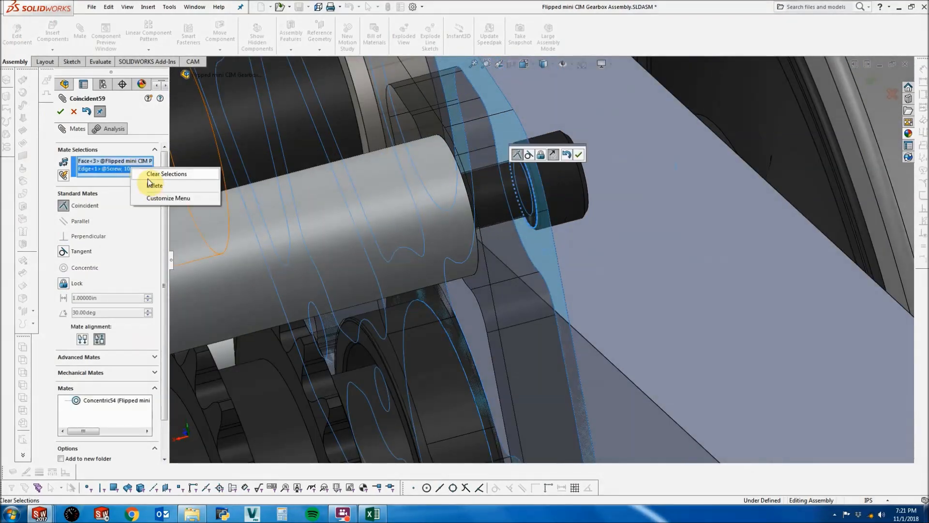
{"action": "left_click", "coordinate": [152, 186]}
{"action": "left_click", "coordinate": [73, 112]}
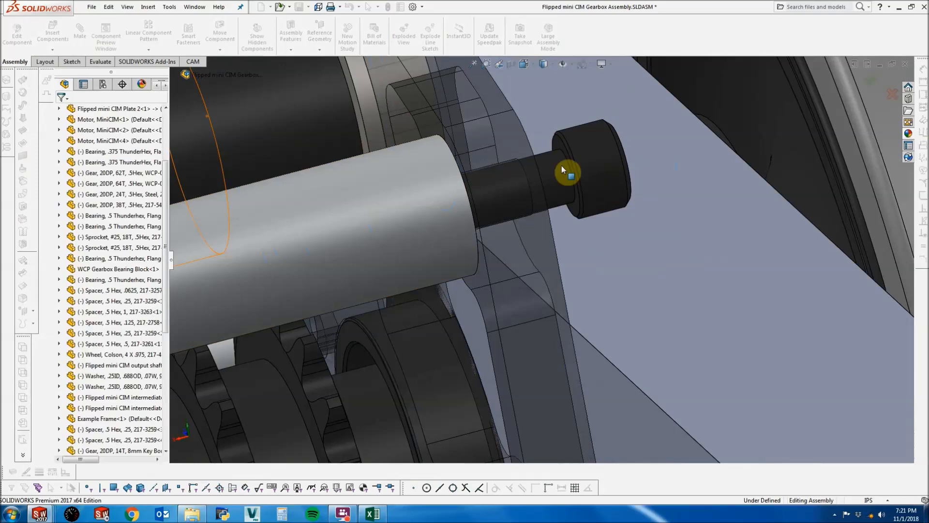
Mate the underside of the 10-32 X 2 screw's head coincident with Plate 2's outer face.
{"action": "scroll", "coordinate": [561, 165], "scroll_direction": "down", "scroll_amount": 3}
{"action": "left_click", "coordinate": [547, 157]}
{"action": "scroll", "coordinate": [548, 157], "scroll_direction": "up", "scroll_amount": 3}
{"action": "middle_click_drag", "start_coordinate": [516, 201], "coordinate": [483, 200]}
{"action": "left_click", "coordinate": [483, 200]}
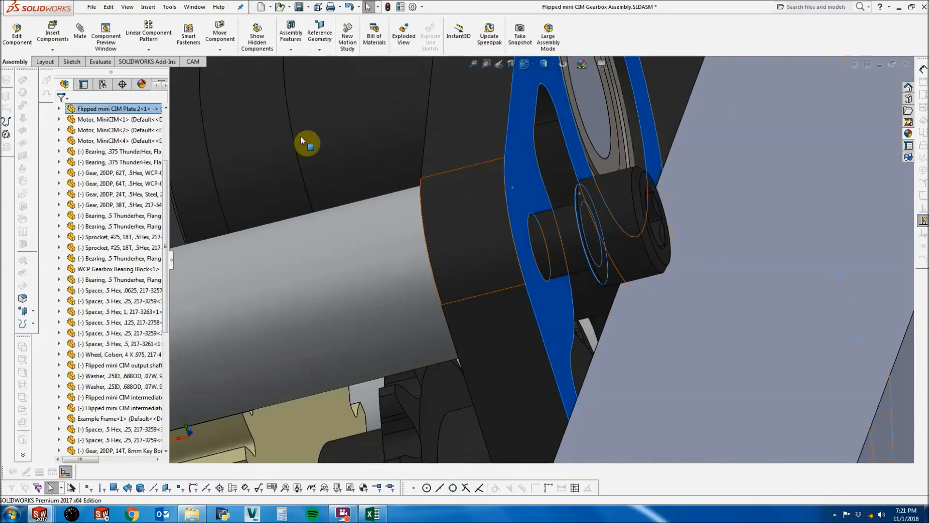
{"action": "left_click", "coordinate": [78, 37]}
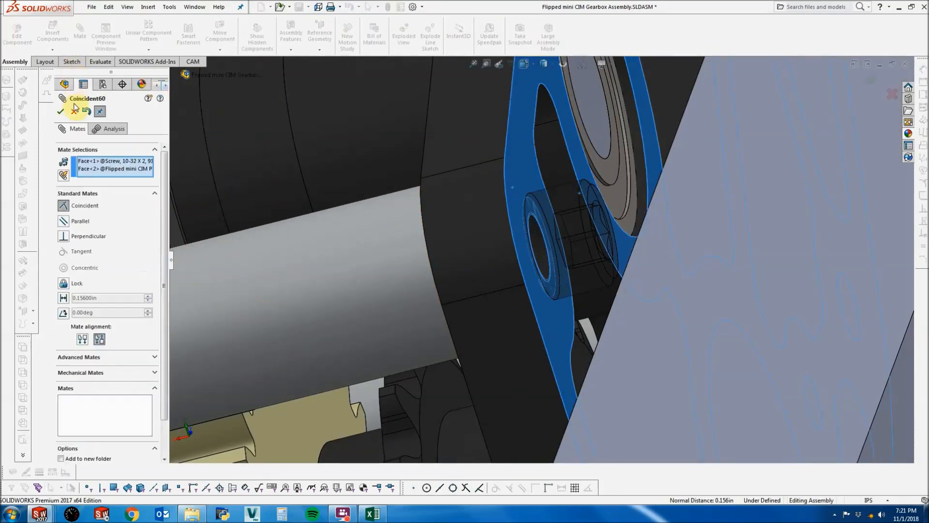
{"action": "left_click", "coordinate": [60, 113]}
{"action": "left_click", "coordinate": [61, 112]}
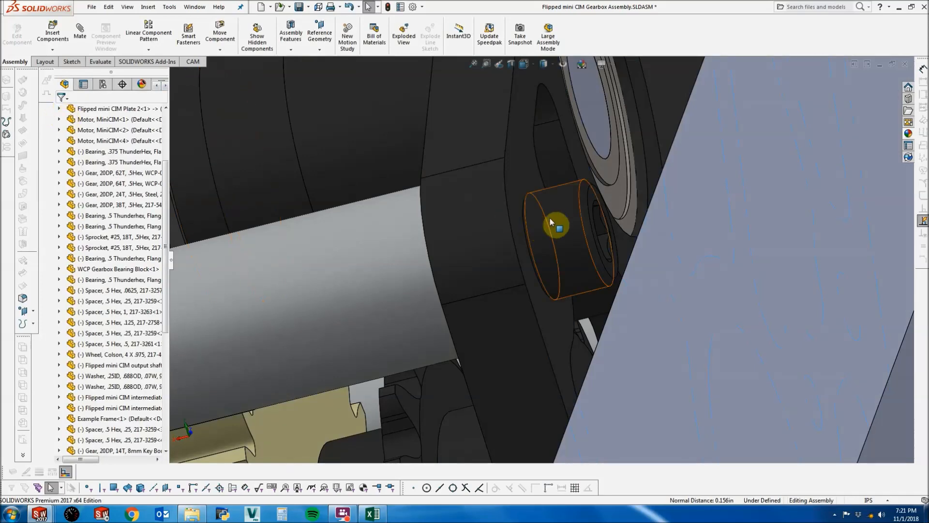
Copy the 10-32 X 2 screw with its mates into Plate 2's hole between the two bearings, using the hole and Plate 2's outer face.
{"action": "left_click", "coordinate": [552, 218]}
{"action": "right_click", "coordinate": [555, 189]}
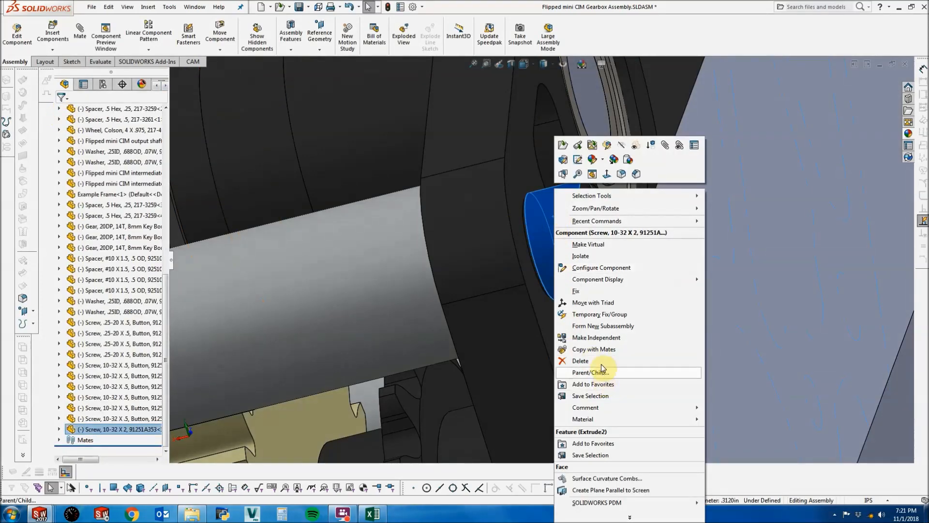
{"action": "left_click", "coordinate": [594, 349]}
{"action": "scroll", "coordinate": [608, 223], "scroll_direction": "up", "scroll_amount": 5}
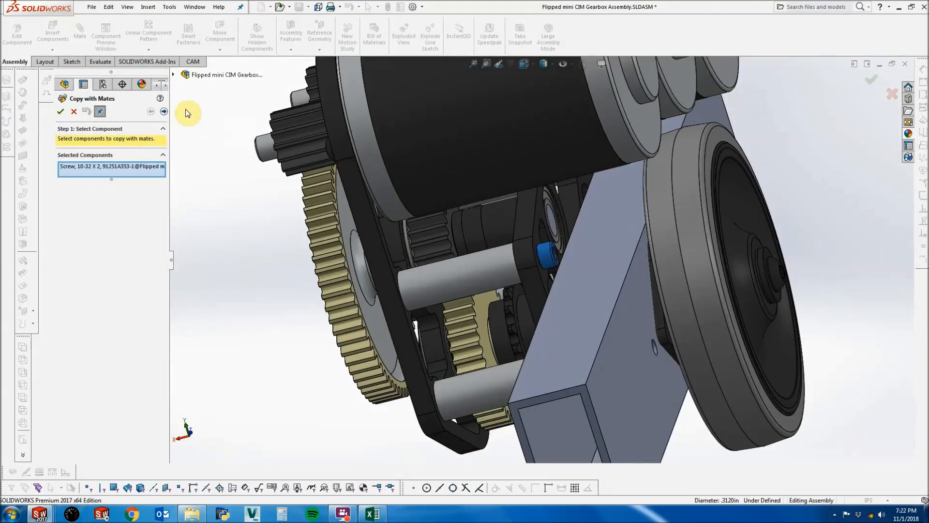
{"action": "left_click", "coordinate": [164, 111]}
{"action": "scroll", "coordinate": [579, 260], "scroll_direction": "down", "scroll_amount": 5}
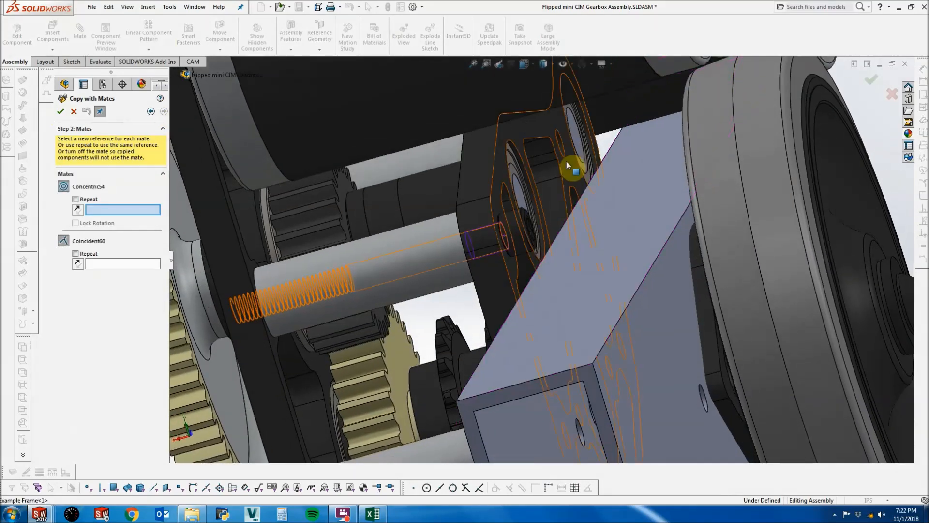
{"action": "scroll", "coordinate": [566, 165], "scroll_direction": "down", "scroll_amount": 2}
{"action": "left_click", "coordinate": [541, 150]}
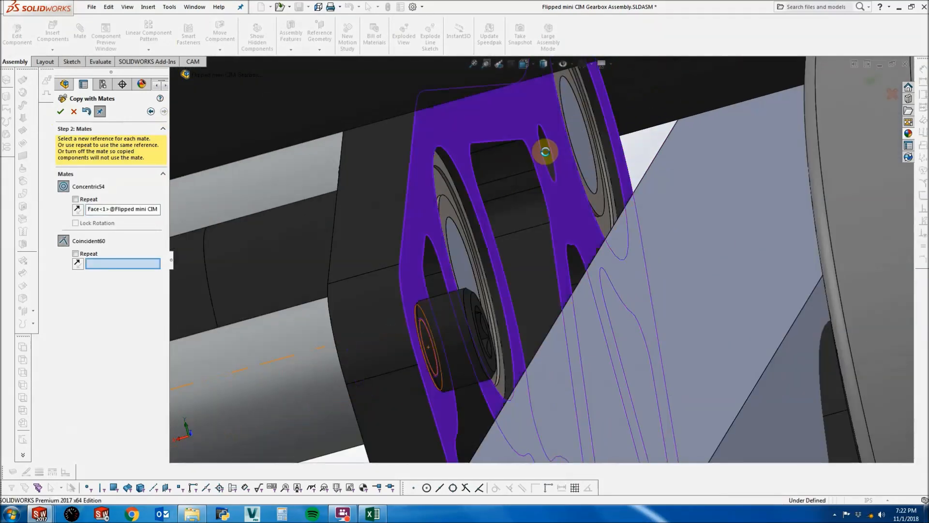
{"action": "scroll", "coordinate": [537, 151], "scroll_direction": "down", "scroll_amount": 2}
{"action": "left_click", "coordinate": [497, 157]}
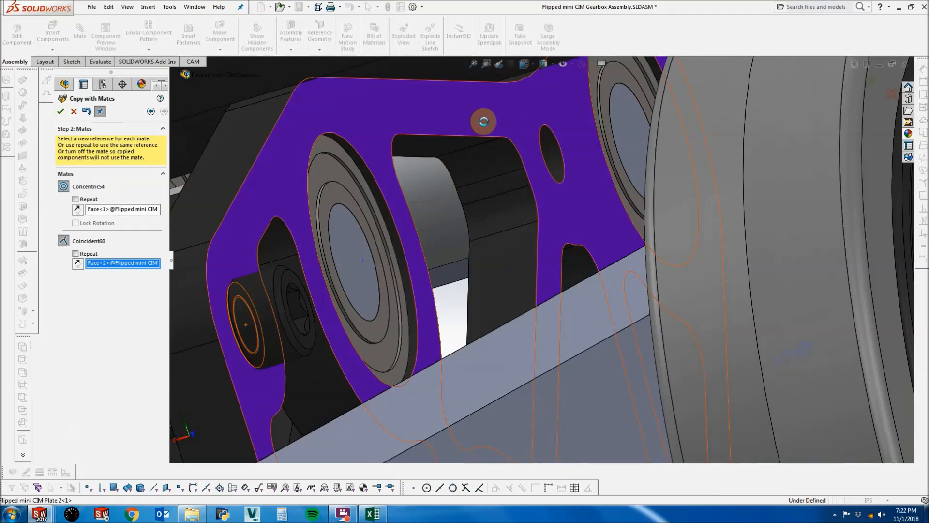
{"action": "left_click", "coordinate": [59, 112]}
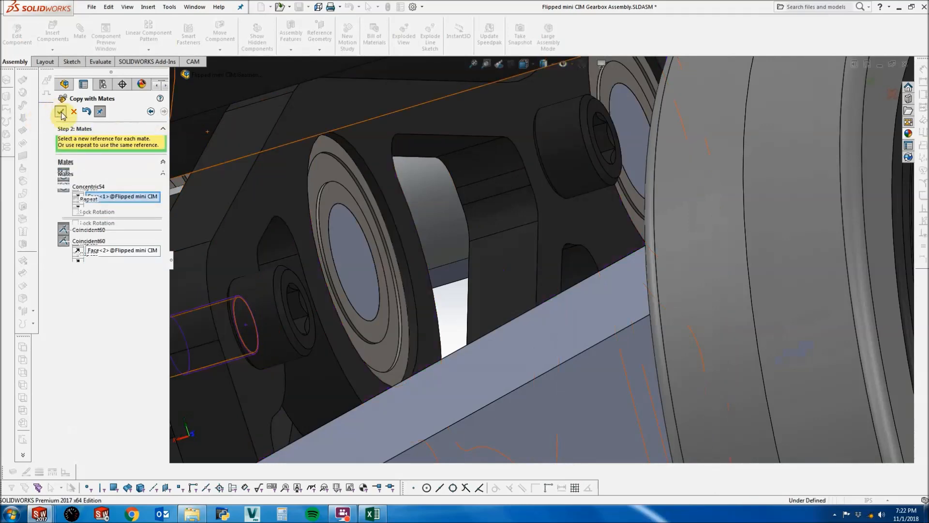
{"action": "left_click", "coordinate": [73, 112]}
Edit the Example Frame in the assembly and start a sketch on its wheel-side face.
{"action": "middle_click_drag", "start_coordinate": [416, 261], "coordinate": [636, 345]}
{"action": "scroll", "coordinate": [636, 342], "scroll_direction": "up", "scroll_amount": 5}
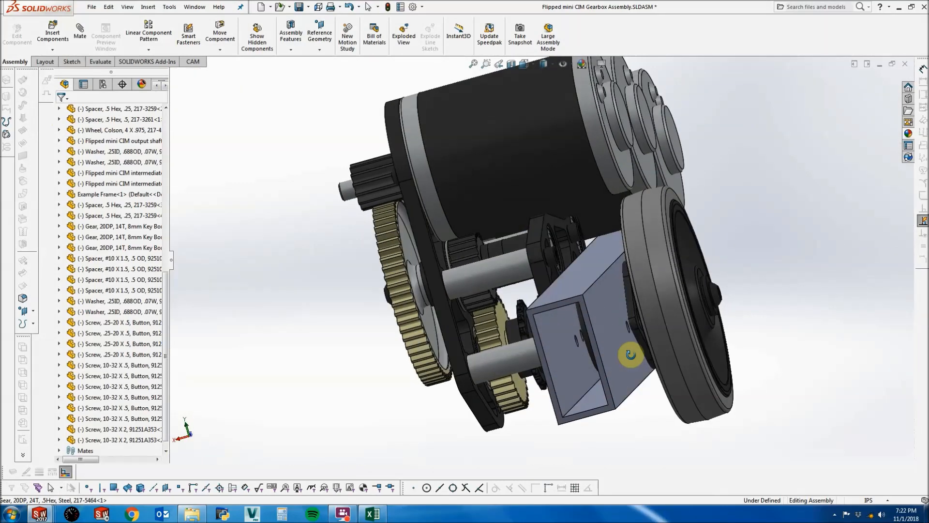
{"action": "scroll", "coordinate": [603, 335], "scroll_direction": "down", "scroll_amount": 5}
{"action": "scroll", "coordinate": [603, 330], "scroll_direction": "down", "scroll_amount": 3}
{"action": "right_click", "coordinate": [574, 287]}
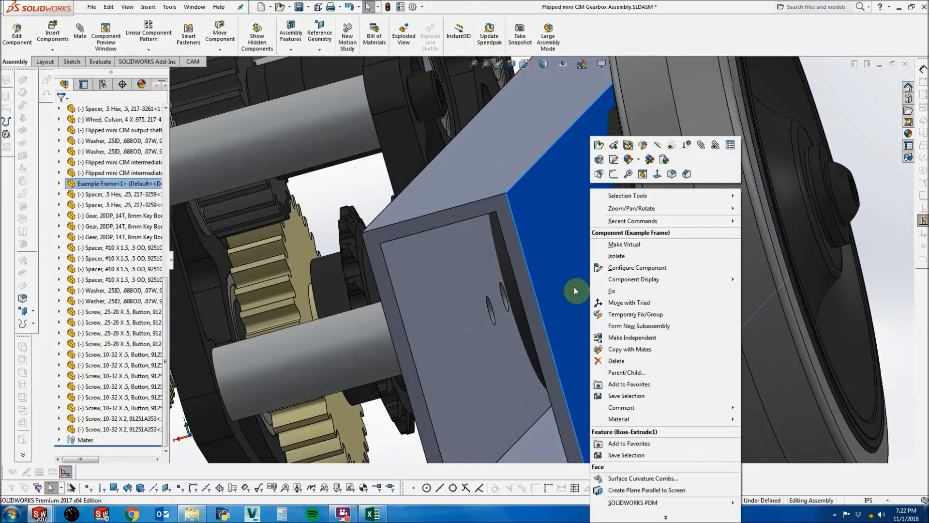
{"action": "left_click", "coordinate": [647, 150]}
{"action": "middle_click_drag", "start_coordinate": [618, 253], "coordinate": [556, 204]}
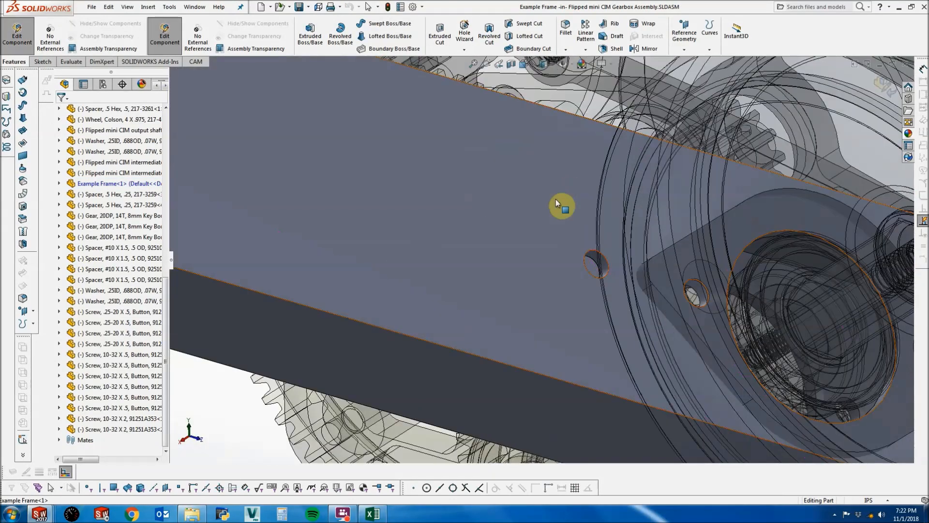
{"action": "left_click", "coordinate": [42, 62]}
{"action": "left_click", "coordinate": [297, 32]}
{"action": "left_click", "coordinate": [420, 170]}
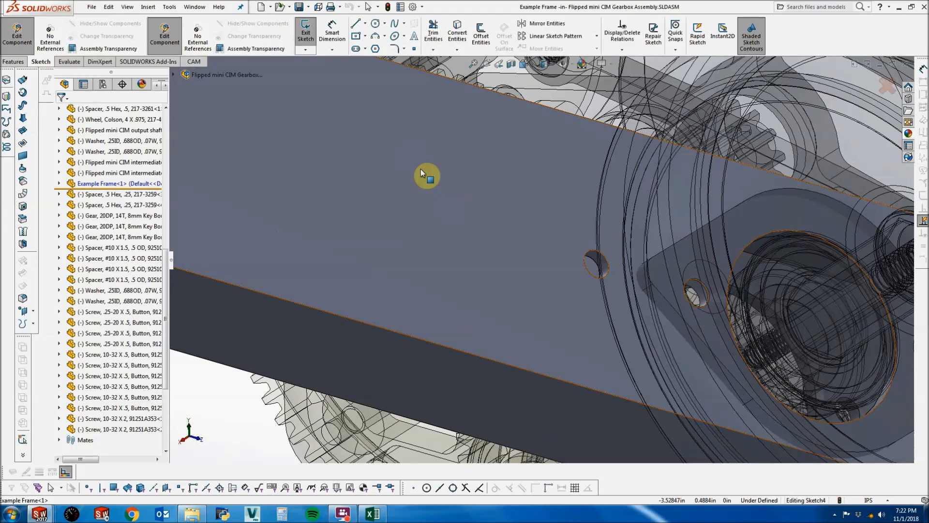
Sketch a circle around each of the frame's two outer screw holes, the second about 0.85 in in diameter.
{"action": "left_click", "coordinate": [375, 23]}
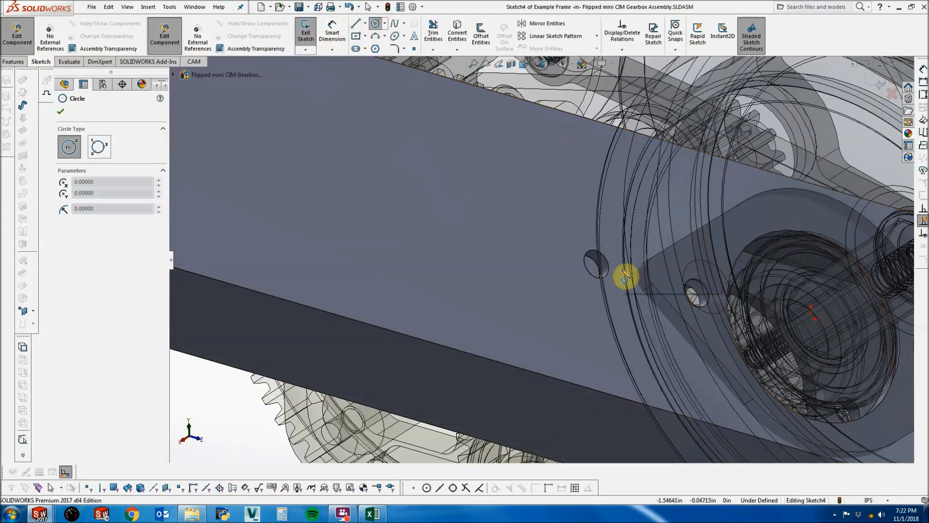
{"action": "left_click", "coordinate": [597, 264]}
{"action": "left_click", "coordinate": [600, 233]}
{"action": "key", "text": "Escape"}
{"action": "scroll", "coordinate": [677, 289], "scroll_direction": "up", "scroll_amount": 3}
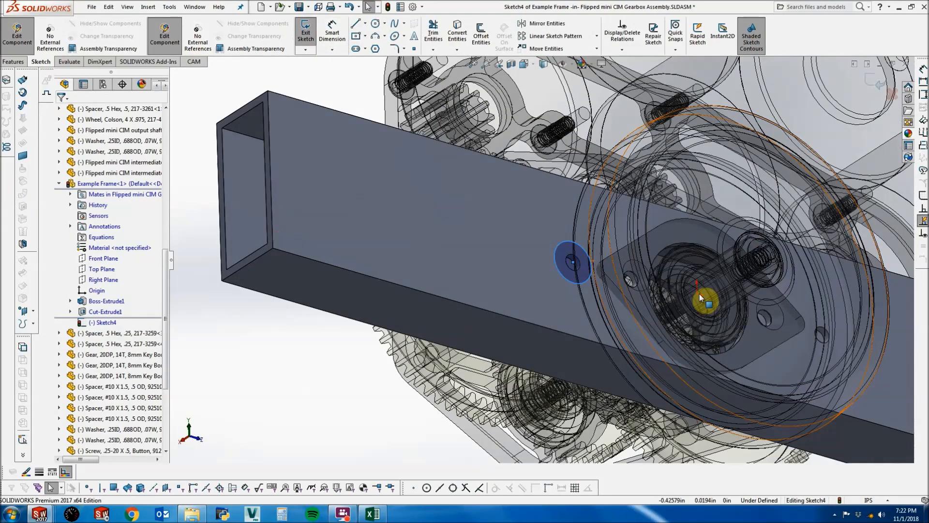
{"action": "scroll", "coordinate": [744, 342], "scroll_direction": "down", "scroll_amount": 3}
{"action": "left_click", "coordinate": [375, 23]}
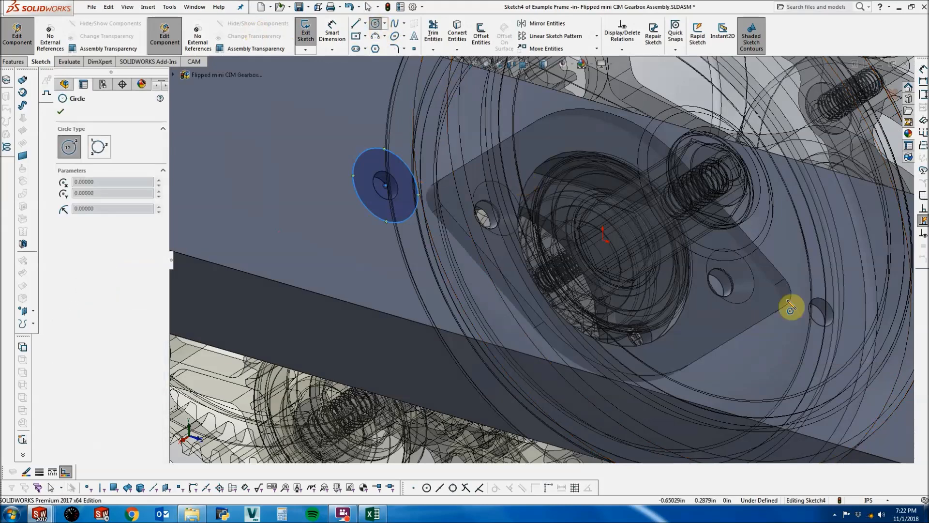
{"action": "left_click", "coordinate": [818, 312]}
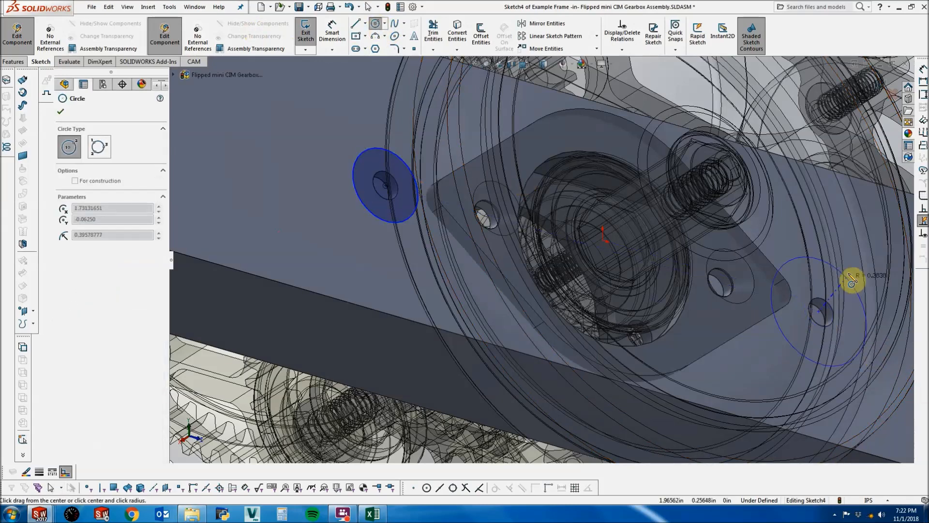
{"action": "left_click", "coordinate": [848, 275]}
{"action": "key", "text": "Escape"}
Make the second sketched circle concentric with the edge of the frame's screw hole inside it.
{"action": "mouse_move", "coordinate": [815, 290]}
{"action": "middle_mouse_down"}
{"action": "mouse_move", "coordinate": [787, 270]}
{"action": "mouse_move", "coordinate": [585, 312]}
{"action": "middle_mouse_up"}
{"action": "scroll", "coordinate": [585, 312], "scroll_direction": "down", "scroll_amount": 2}
{"action": "left_click", "coordinate": [471, 257]}
{"action": "middle_click_drag", "start_coordinate": [471, 257], "coordinate": [487, 257]}
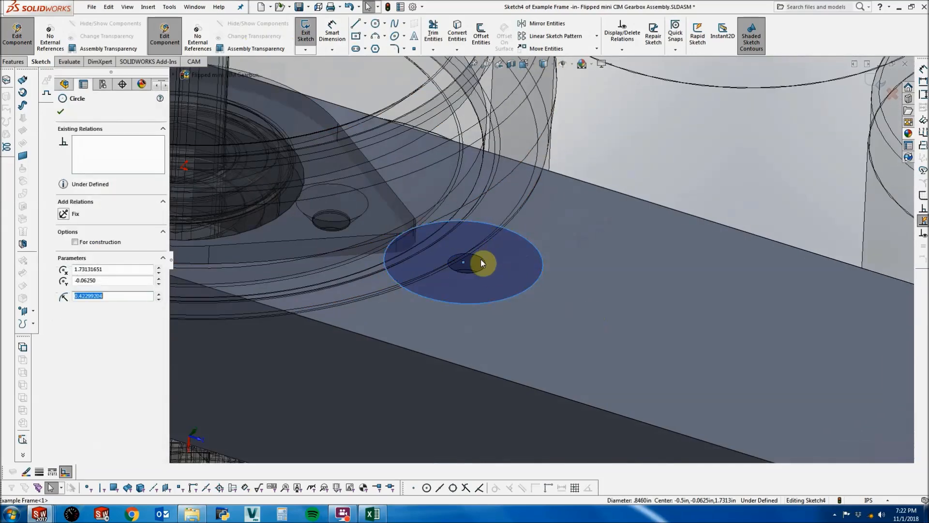
{"action": "left_click", "coordinate": [481, 258], "text": "ctrl"}
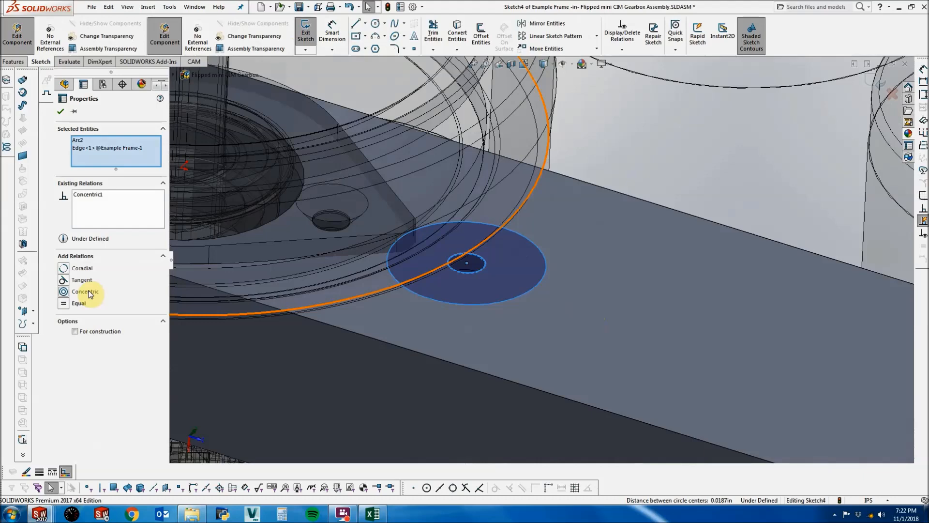
{"action": "key", "text": "Escape"}
Dimension the second circle's diameter and set it to 0.375 in.
{"action": "key", "text": "z"}
{"action": "key", "text": "z"}
{"action": "key", "text": "z"}
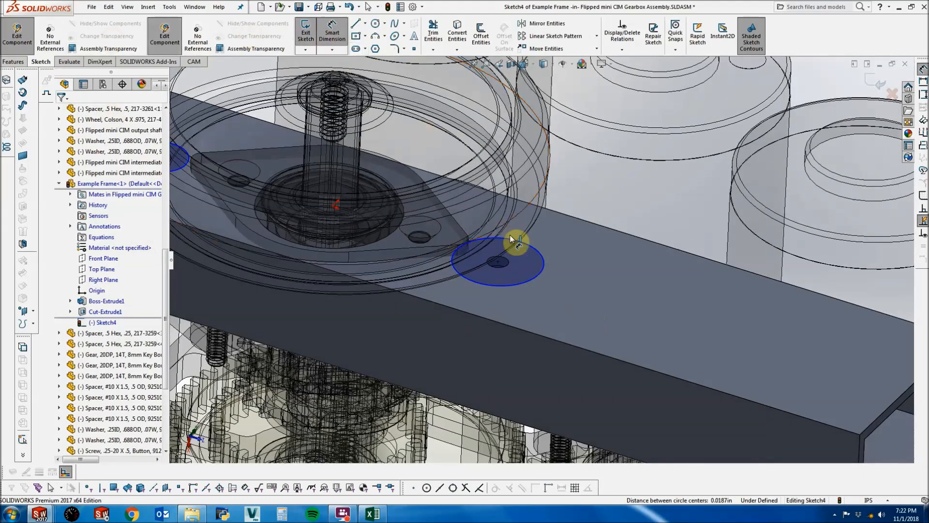
{"action": "left_click", "coordinate": [541, 253]}
{"action": "left_click", "coordinate": [606, 245]}
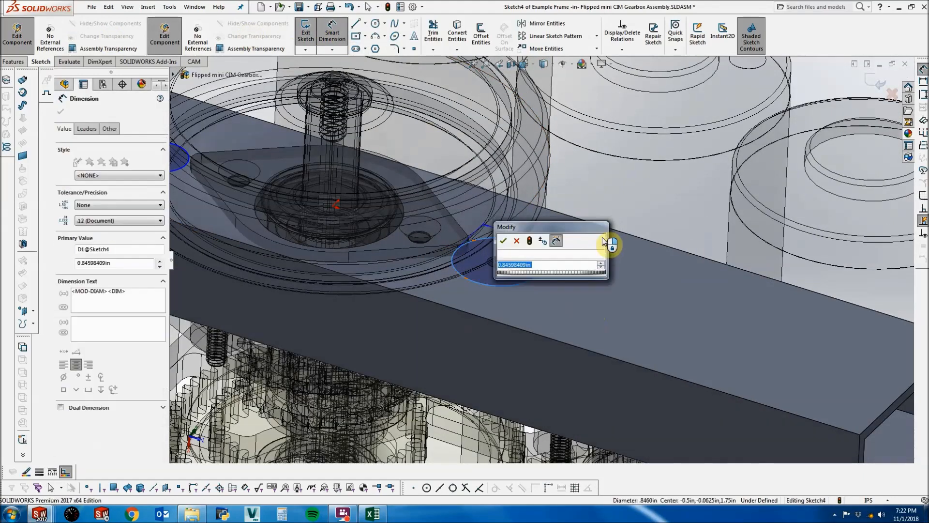
{"action": "type", "text": "."}
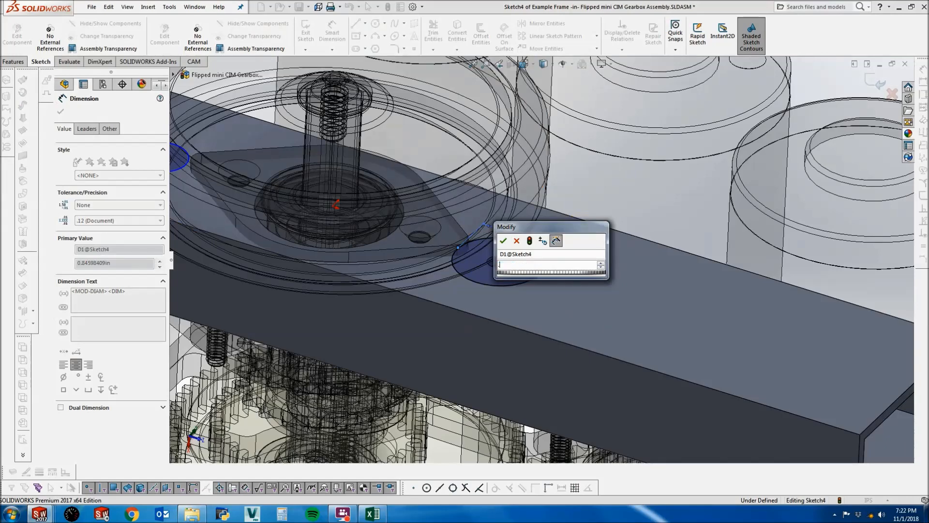
{"action": "type", "text": "375"}
{"action": "key", "text": "Return"}
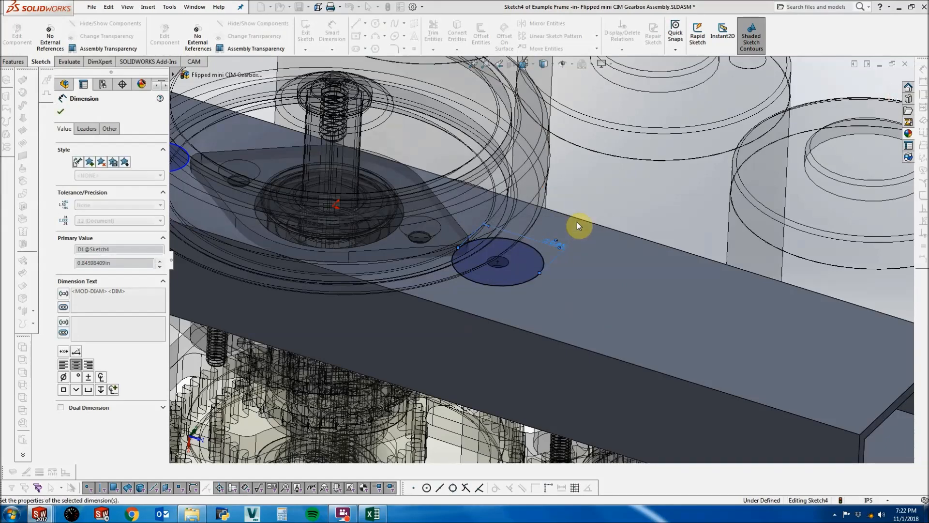
{"action": "key", "text": "z"}
{"action": "key", "text": "Escape"}
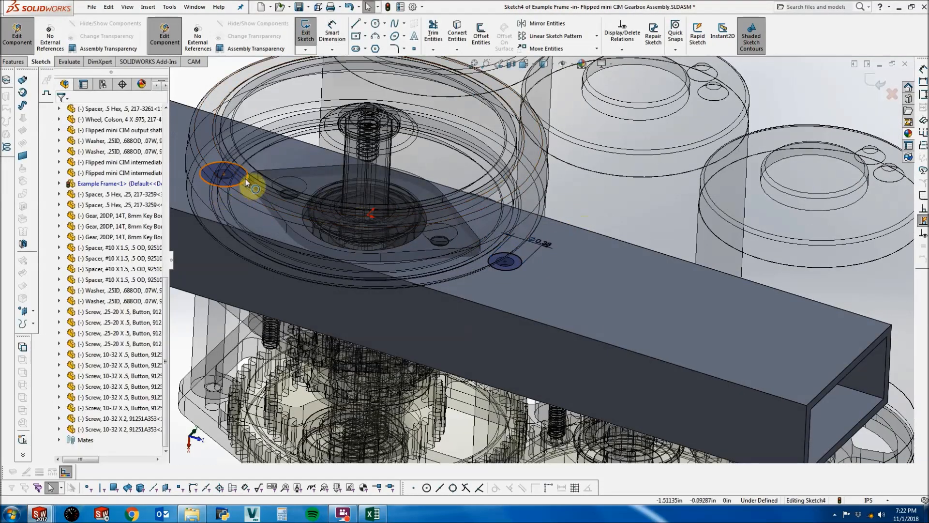
Add an Equal relation between the two sketched circles around the frame's outer screw holes.
{"action": "left_click", "coordinate": [245, 179]}
{"action": "left_click", "coordinate": [498, 267], "text": "ctrl"}
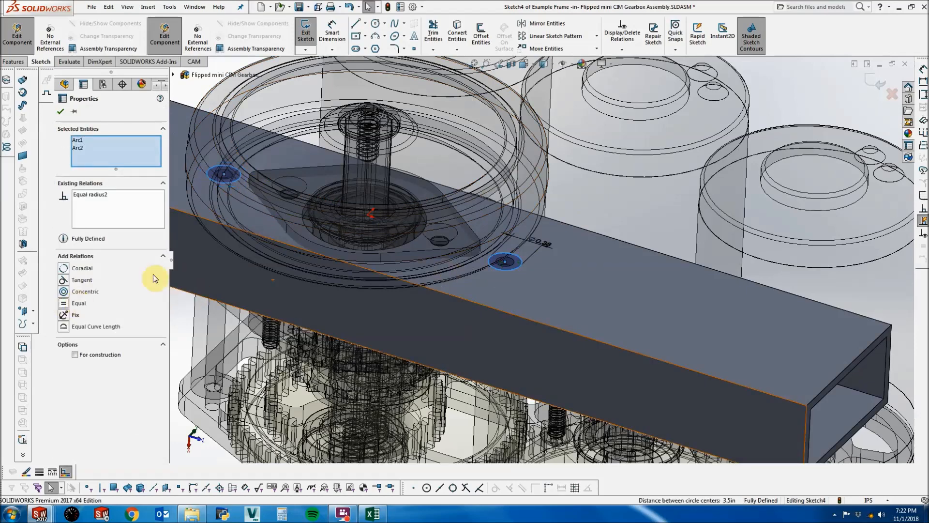
{"action": "key", "text": "Escape"}
Cut-extrude both circles with the Up To Next end condition through the frame's wheel-side wall and finish editing the frame.
{"action": "left_click", "coordinate": [13, 62]}
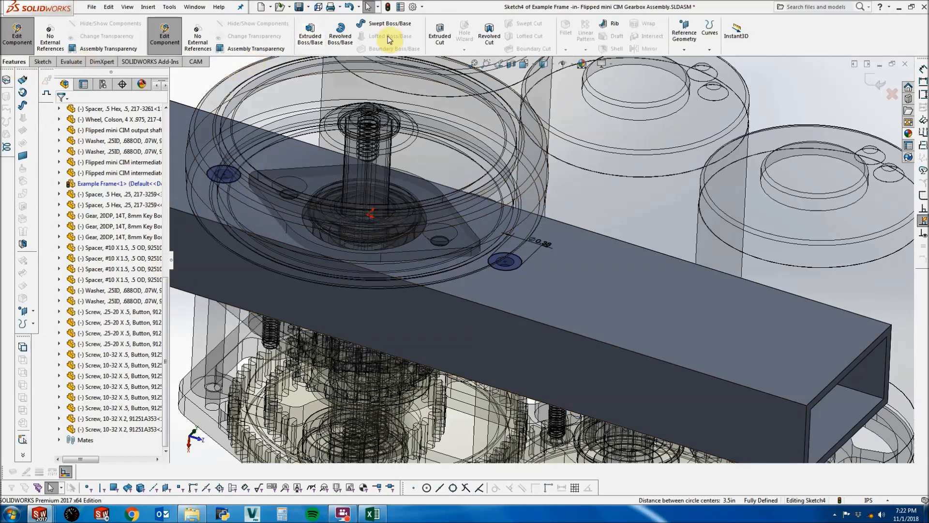
{"action": "left_click", "coordinate": [434, 35]}
{"action": "left_click", "coordinate": [99, 172]}
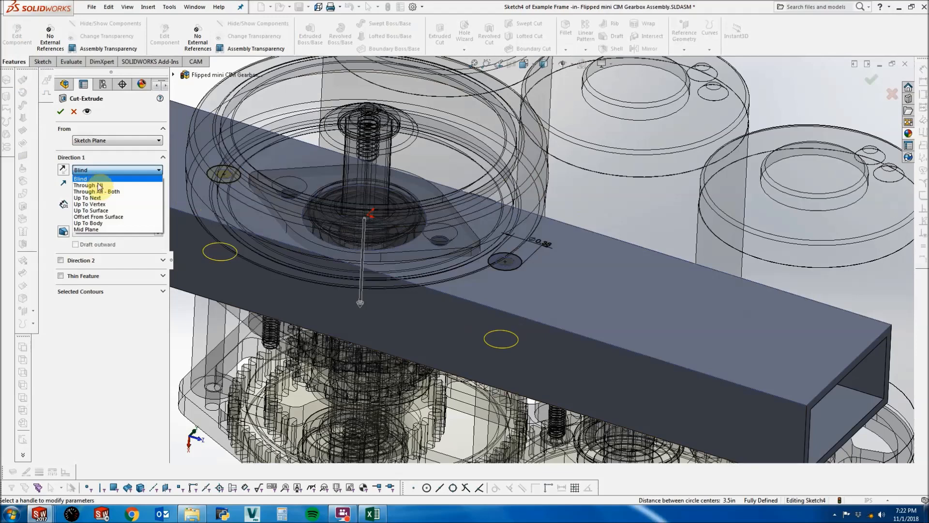
{"action": "left_click", "coordinate": [103, 202]}
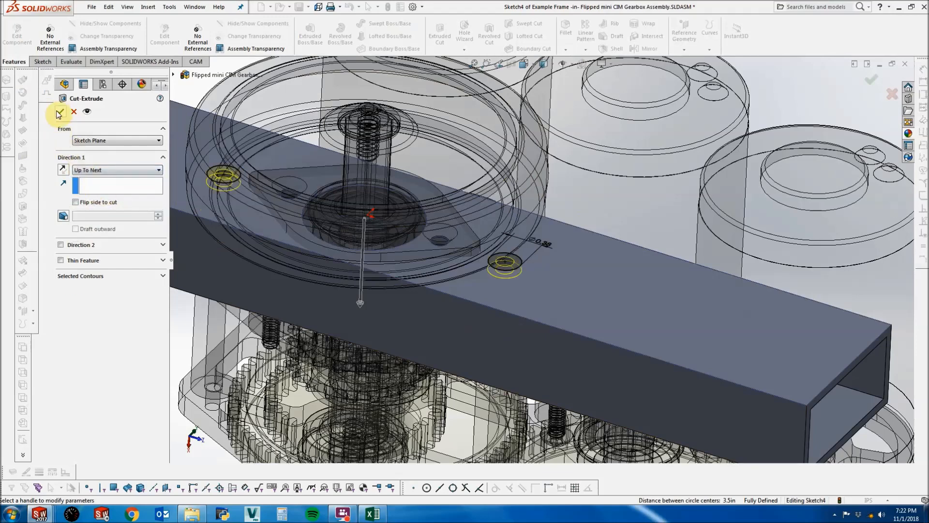
{"action": "left_click", "coordinate": [60, 112]}
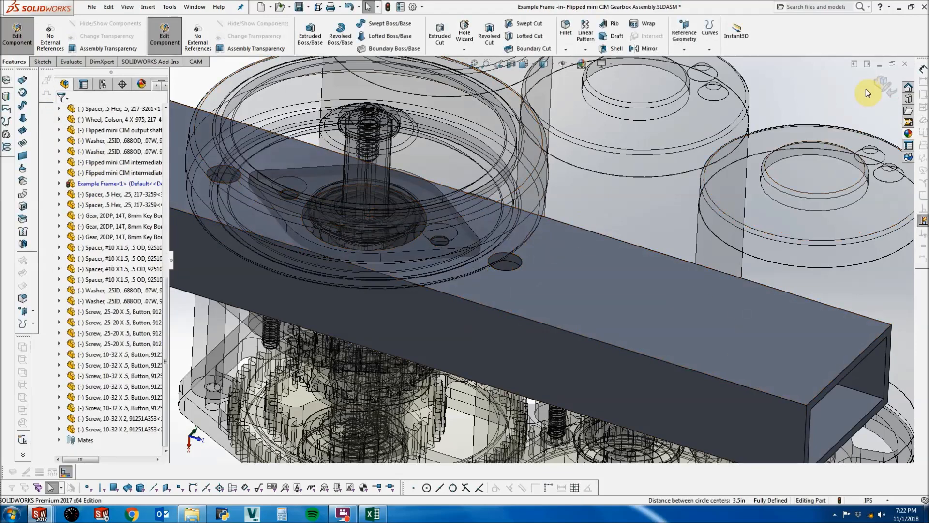
{"action": "left_click", "coordinate": [888, 84]}
Insert the part Screw, 10-32 X 2.25, 91251A354 and place it beside the open end of the frame.
{"action": "middle_click_drag", "start_coordinate": [887, 84], "coordinate": [417, 232]}
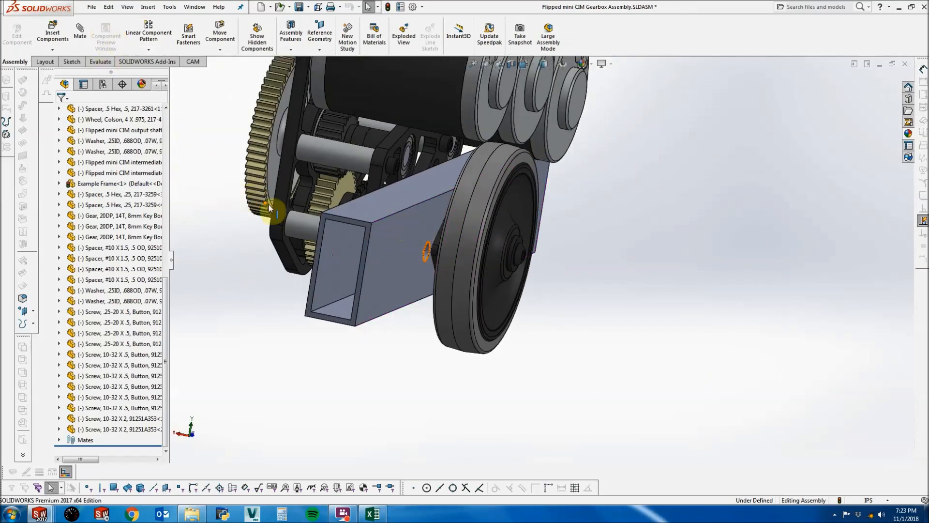
{"action": "scroll", "coordinate": [304, 203], "scroll_direction": "down", "scroll_amount": 1}
{"action": "middle_click_drag", "start_coordinate": [353, 224], "coordinate": [385, 201]}
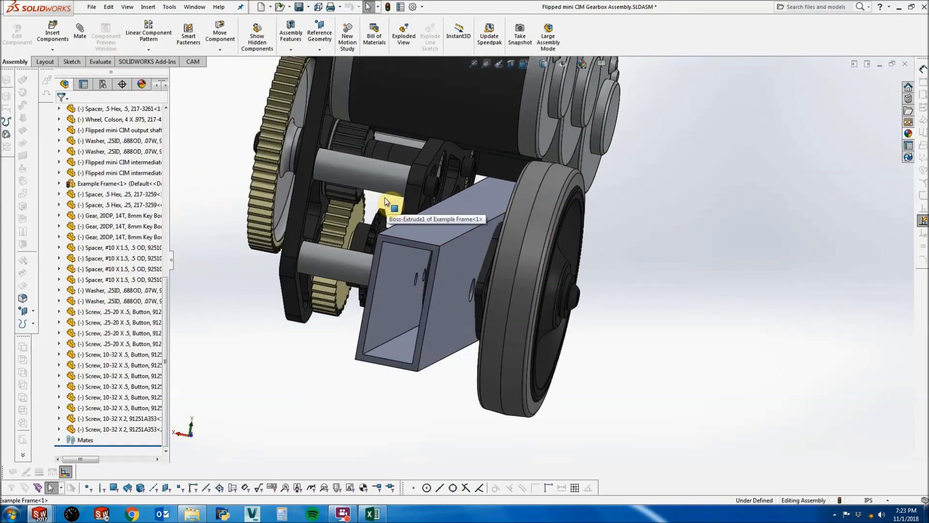
{"action": "left_click", "coordinate": [50, 34]}
{"action": "left_click", "coordinate": [109, 279]}
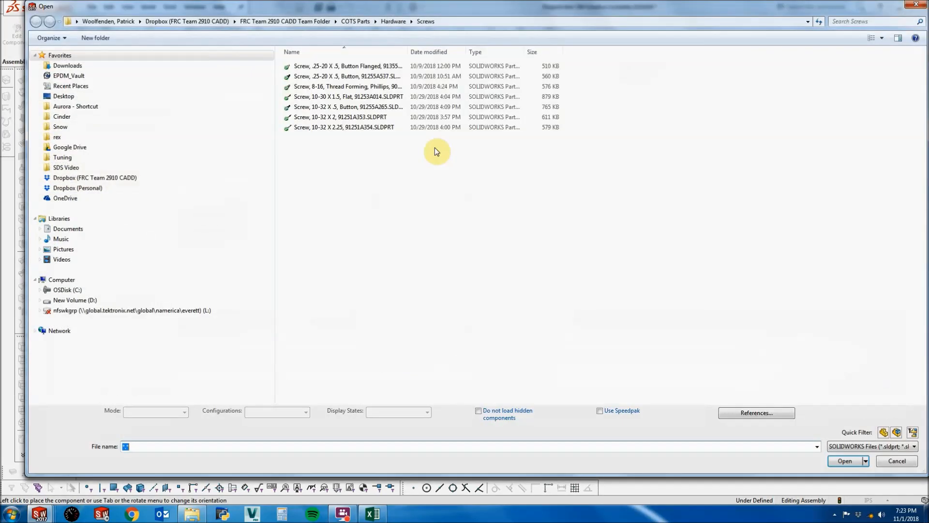
{"action": "left_click", "coordinate": [388, 127]}
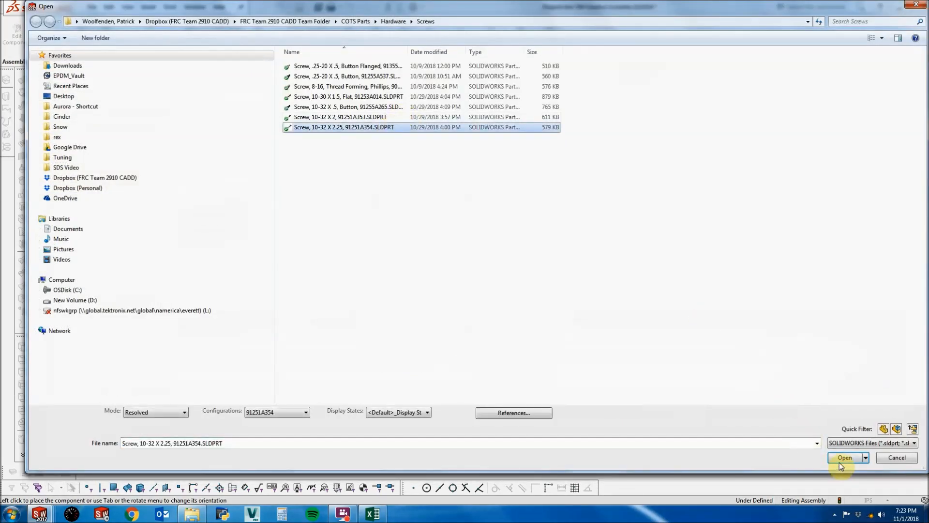
{"action": "left_click", "coordinate": [842, 461]}
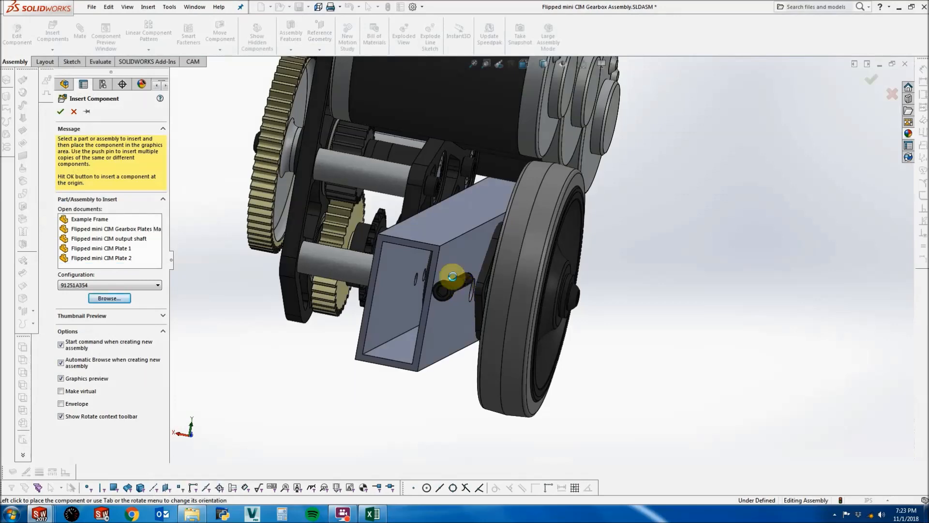
{"action": "left_click", "coordinate": [456, 282]}
Mate the 2.25 in screw's shank concentric with the screw hole in the frame's gearbox-side wall.
{"action": "scroll", "coordinate": [458, 282], "scroll_direction": "down", "scroll_amount": 2}
{"action": "scroll", "coordinate": [396, 271], "scroll_direction": "down", "scroll_amount": 5}
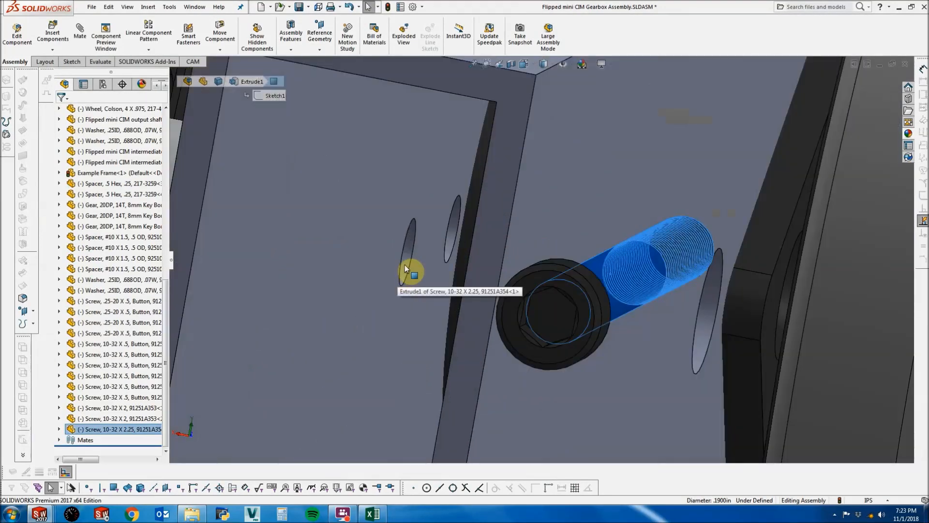
{"action": "left_click", "coordinate": [382, 237], "text": "ctrl"}
{"action": "key", "text": "z"}
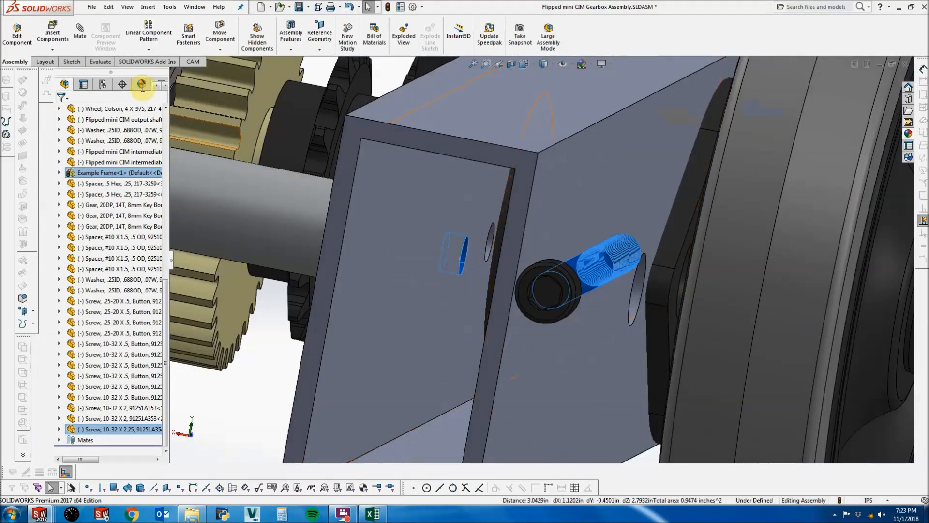
{"action": "left_click", "coordinate": [79, 31]}
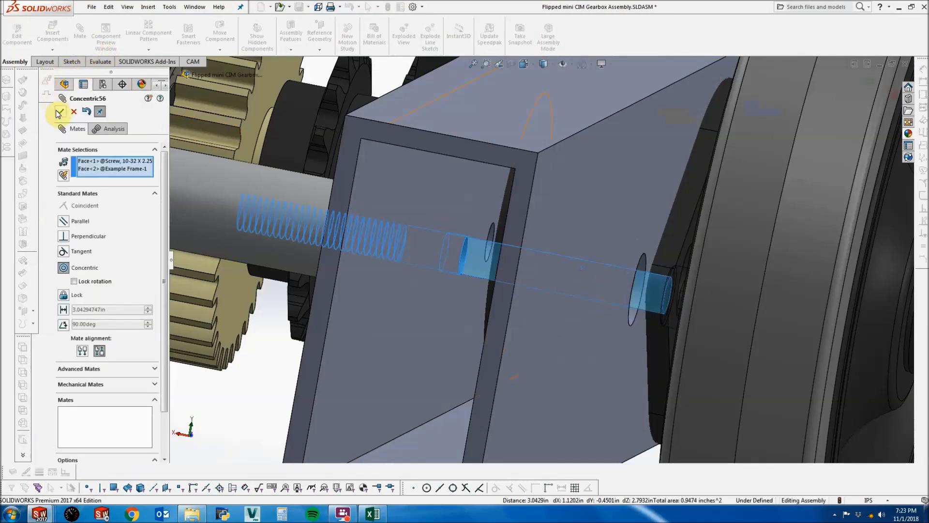
{"action": "left_click", "coordinate": [60, 112]}
Make the underside of the 2.25 in screw's head coincident with the inner face of the frame's gearbox-side wall and finish mating.
{"action": "middle_click_drag", "start_coordinate": [623, 336], "coordinate": [618, 275]}
{"action": "scroll", "coordinate": [657, 294], "scroll_direction": "down", "scroll_amount": 5}
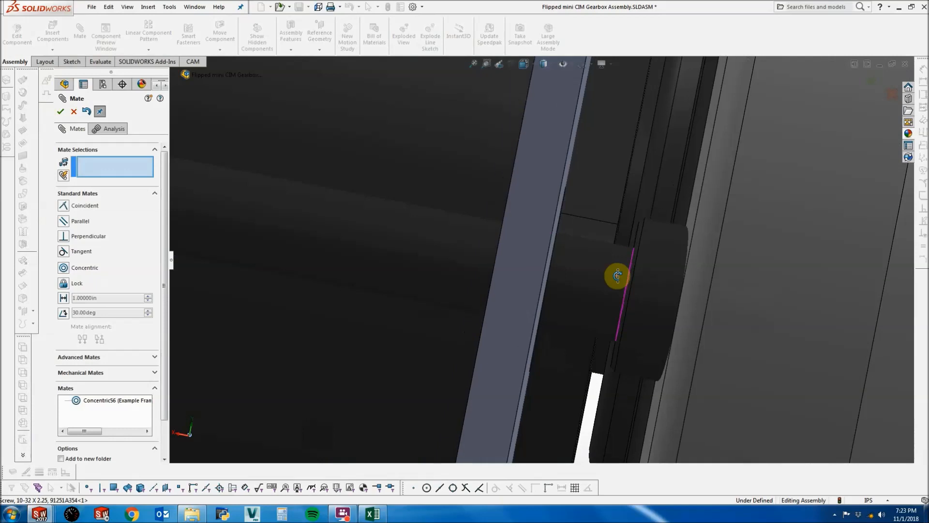
{"action": "scroll", "coordinate": [617, 275], "scroll_direction": "down", "scroll_amount": 6}
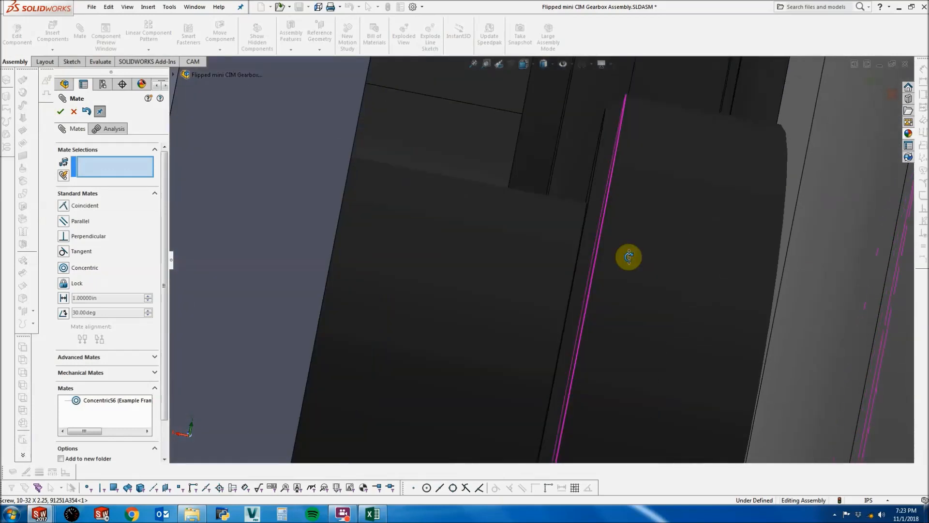
{"action": "middle_click_drag", "start_coordinate": [629, 257], "coordinate": [614, 254]}
{"action": "scroll", "coordinate": [608, 201], "scroll_direction": "down", "scroll_amount": 4}
{"action": "middle_click_drag", "start_coordinate": [597, 205], "coordinate": [586, 209]}
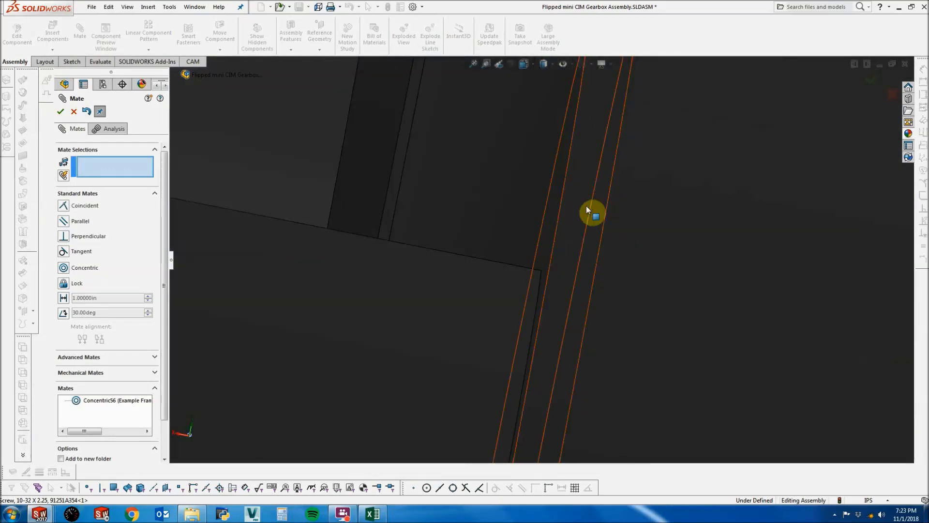
{"action": "scroll", "coordinate": [583, 209], "scroll_direction": "down", "scroll_amount": 1}
{"action": "left_click", "coordinate": [541, 246]}
{"action": "scroll", "coordinate": [538, 253], "scroll_direction": "up", "scroll_amount": 7}
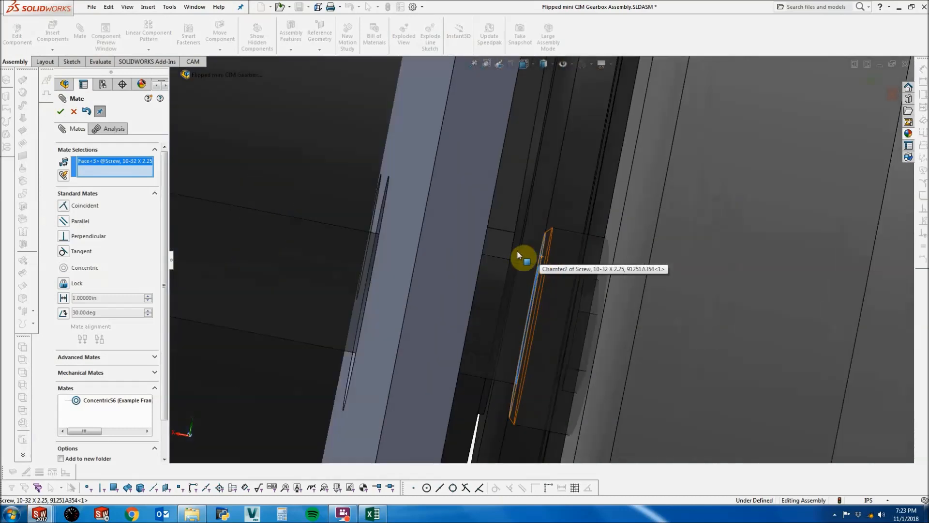
{"action": "scroll", "coordinate": [517, 250], "scroll_direction": "up", "scroll_amount": 8}
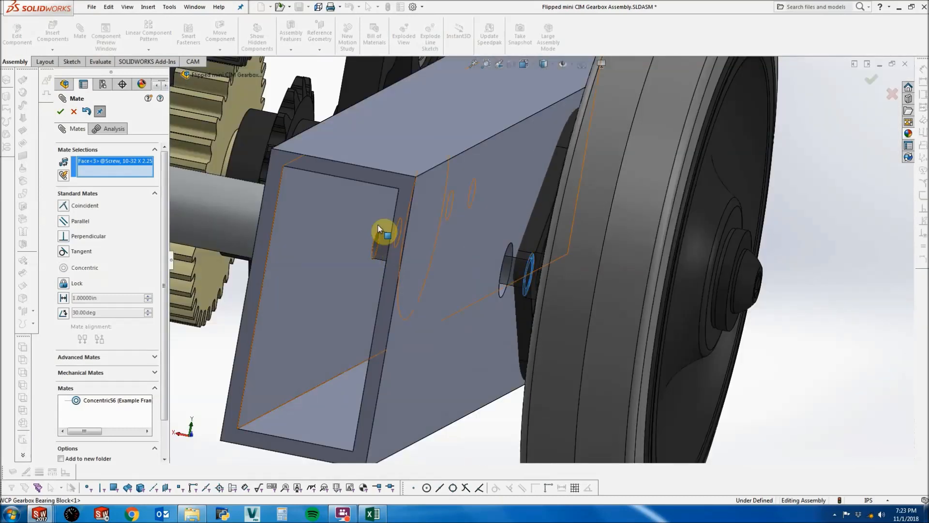
{"action": "scroll", "coordinate": [379, 228], "scroll_direction": "down", "scroll_amount": 1}
{"action": "left_click", "coordinate": [376, 211]}
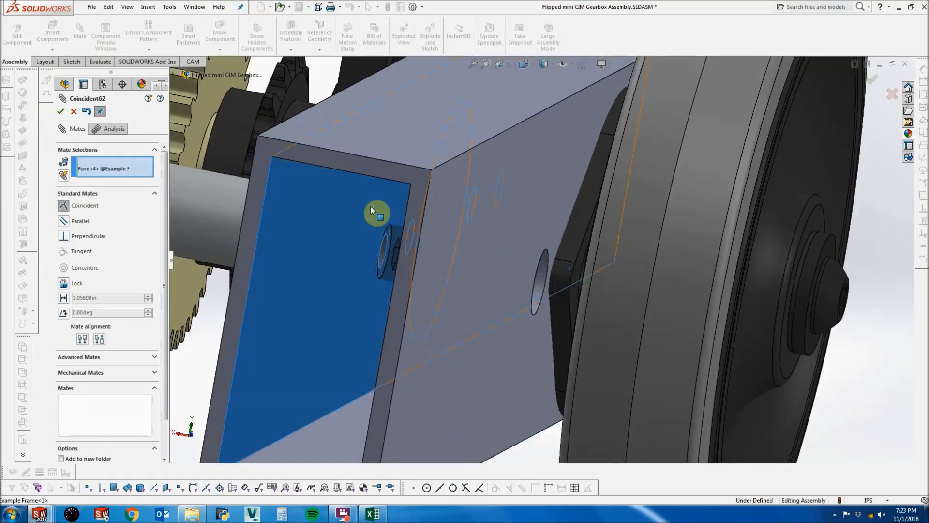
{"action": "left_click", "coordinate": [59, 113]}
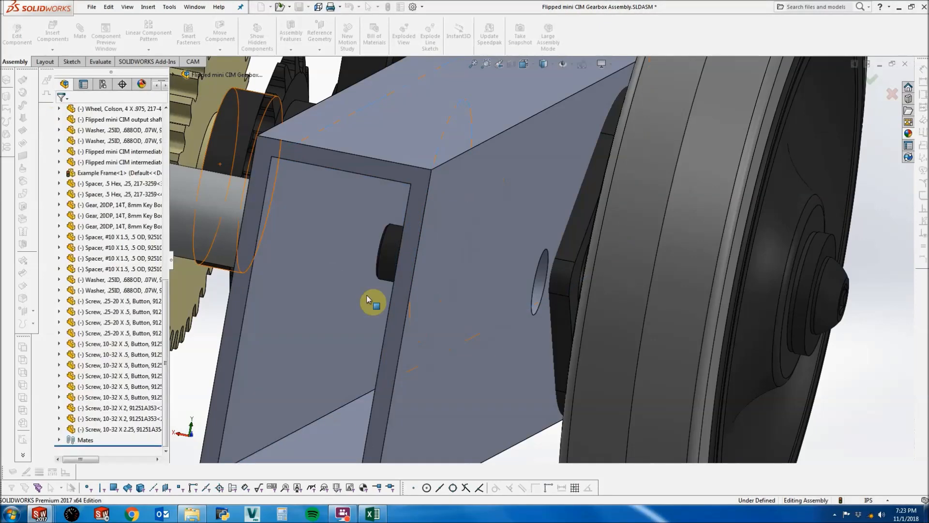
Copy the 10-32 X 2.25 screw with its mates into the frame's other outer screw hole, seated on the same inner wall face.
{"action": "right_click", "coordinate": [128, 429]}
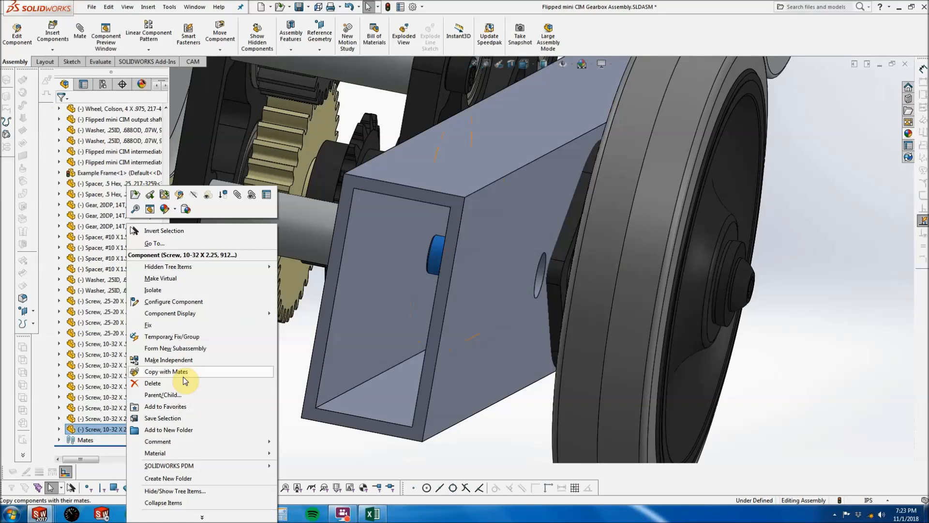
{"action": "left_click", "coordinate": [165, 371]}
{"action": "middle_click_drag", "start_coordinate": [388, 307], "coordinate": [211, 280]}
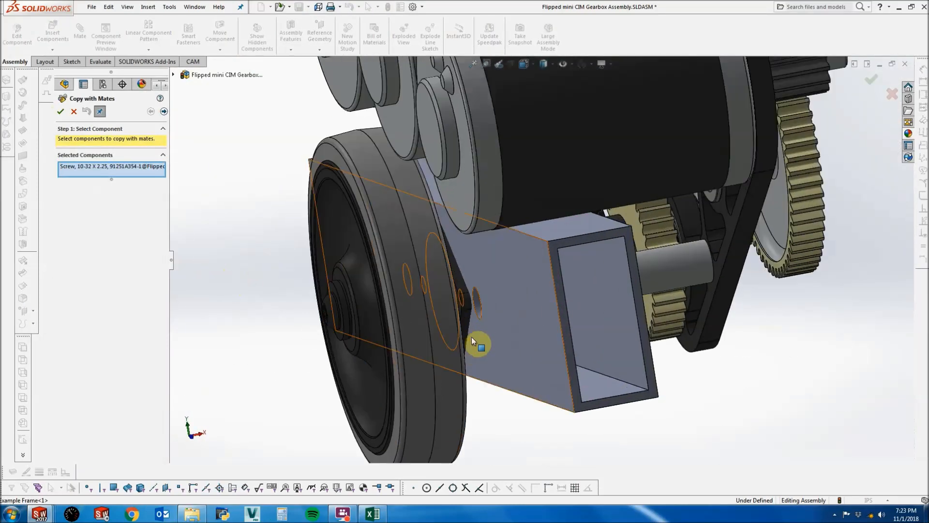
{"action": "scroll", "coordinate": [562, 300], "scroll_direction": "down", "scroll_amount": 6}
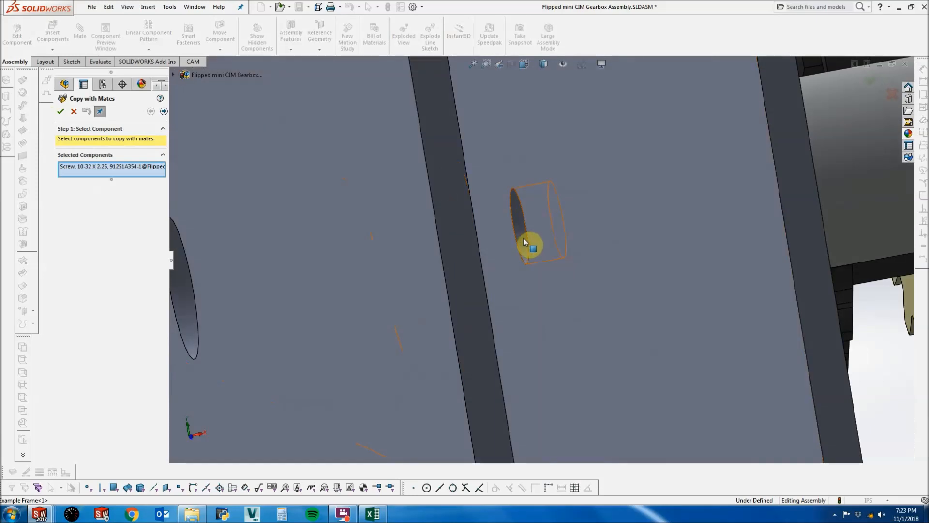
{"action": "left_click", "coordinate": [566, 310]}
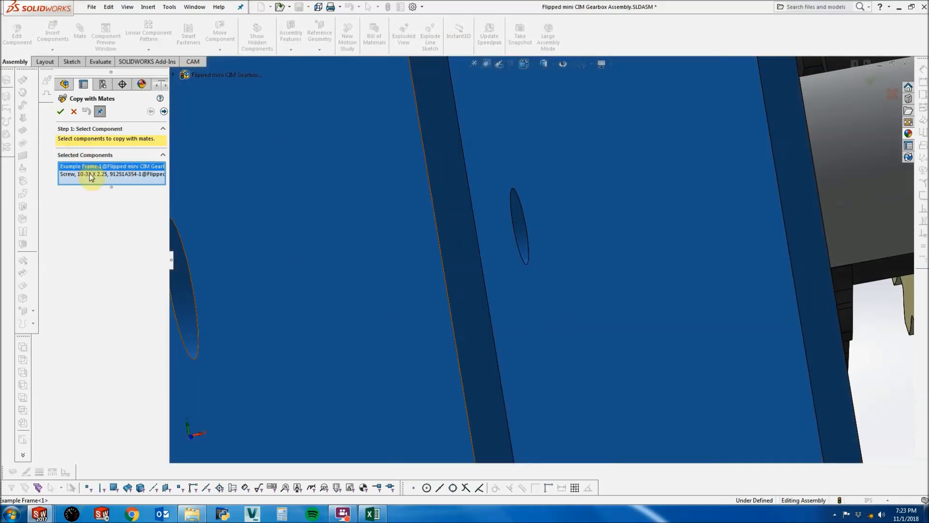
{"action": "left_click", "coordinate": [165, 111]}
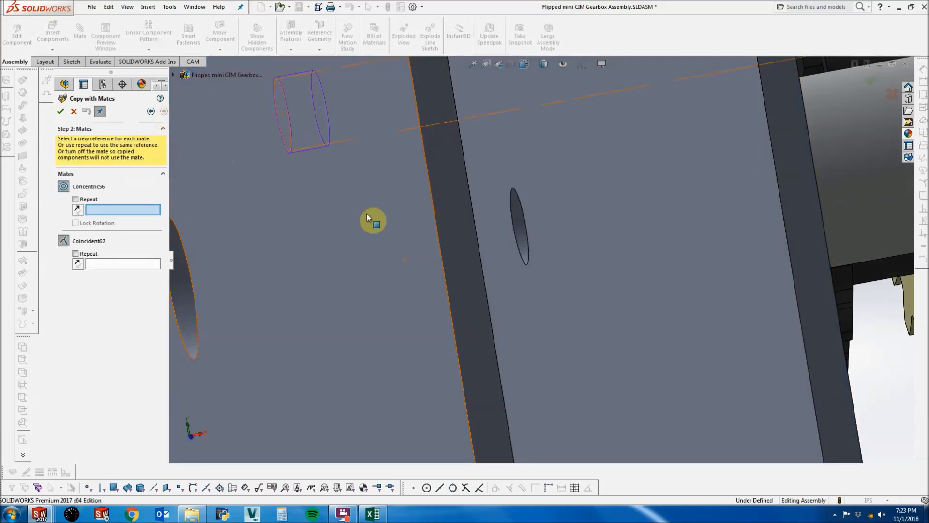
{"action": "left_click", "coordinate": [598, 249]}
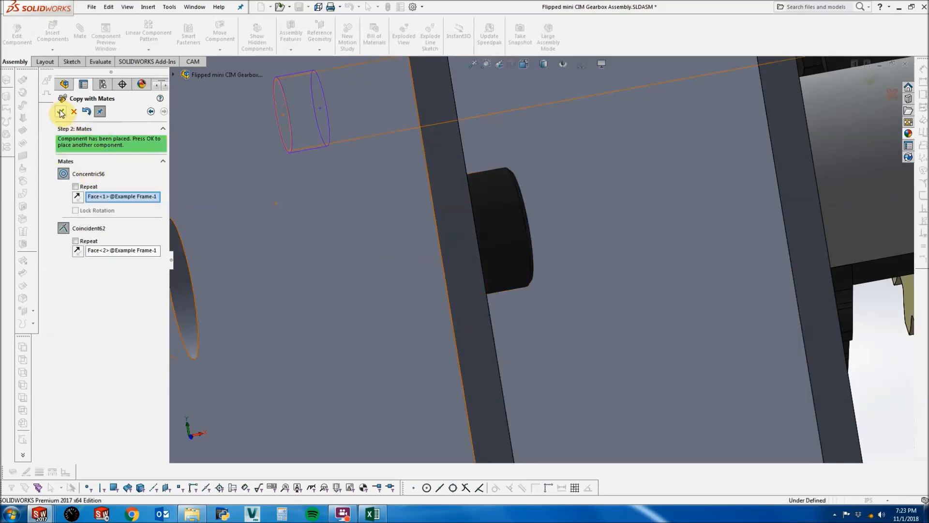
{"action": "left_click", "coordinate": [61, 112]}
{"action": "left_click", "coordinate": [74, 112]}
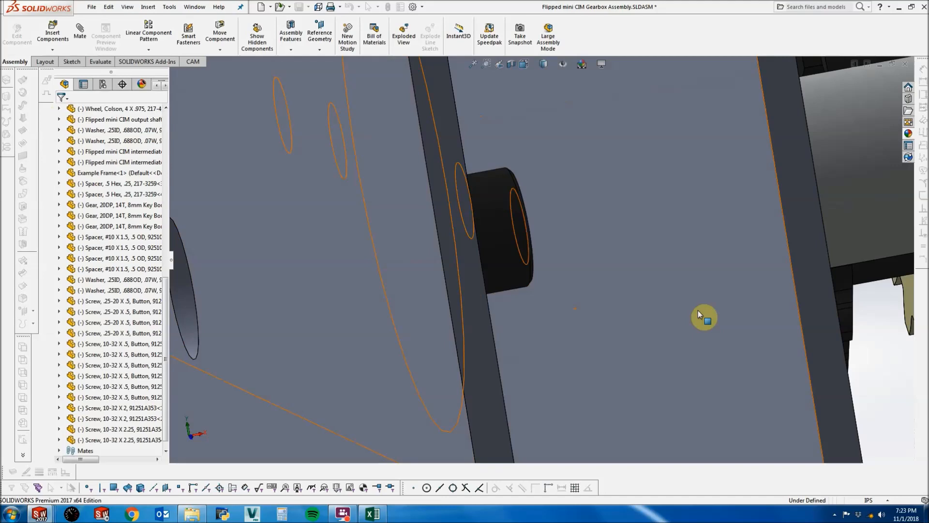
Examine the gearbox from several sides, checking the screw ends, spacers, gears, motor shafts and the frame's clearance holes.
{"action": "scroll", "coordinate": [755, 311], "scroll_direction": "up", "scroll_amount": 7}
{"action": "middle_click", "coordinate": [707, 262]}
{"action": "middle_click_drag", "start_coordinate": [703, 261], "coordinate": [649, 207]}
{"action": "scroll", "coordinate": [718, 219], "scroll_direction": "down", "scroll_amount": 3}
{"action": "middle_click", "coordinate": [716, 219]}
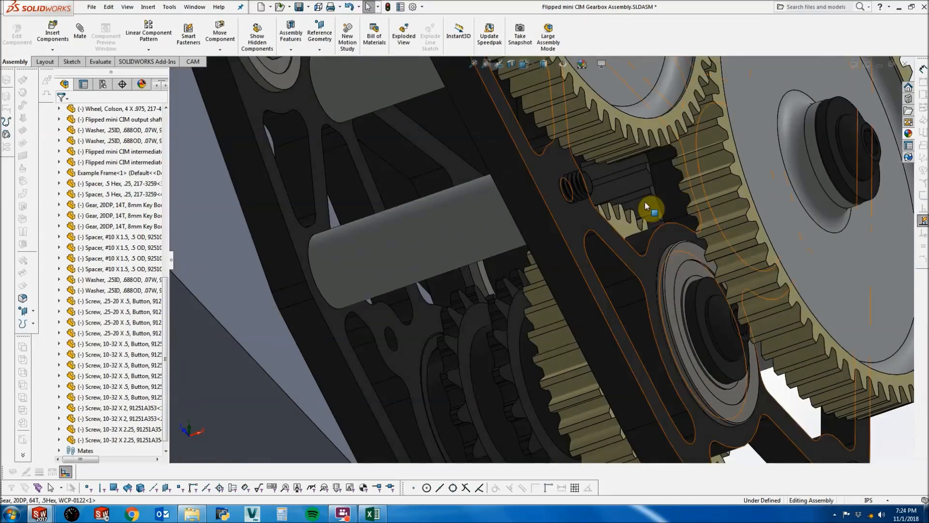
{"action": "scroll", "coordinate": [590, 238], "scroll_direction": "up", "scroll_amount": 4}
{"action": "middle_click", "coordinate": [595, 250]}
{"action": "middle_click_drag", "start_coordinate": [594, 251], "coordinate": [521, 275]}
{"action": "scroll", "coordinate": [451, 311], "scroll_direction": "up", "scroll_amount": 5}
{"action": "middle_click_drag", "start_coordinate": [452, 311], "coordinate": [628, 250]}
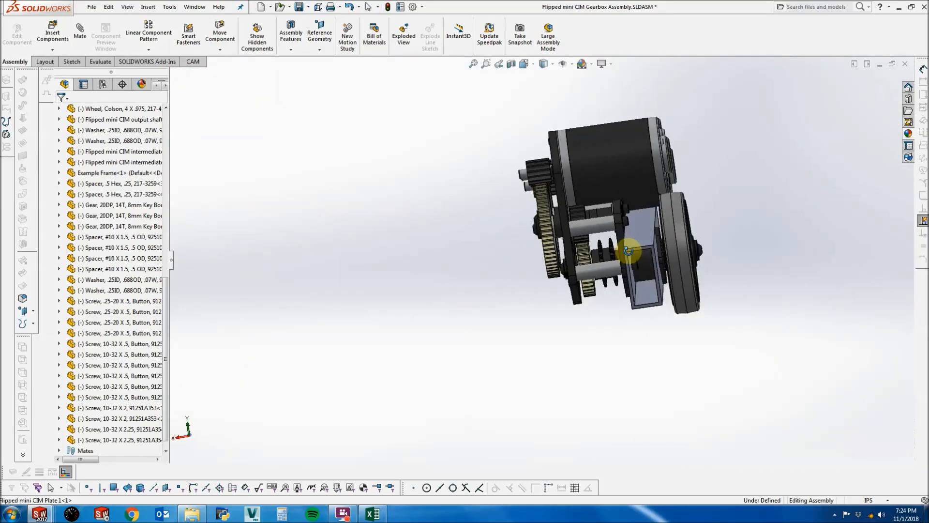
{"action": "scroll", "coordinate": [628, 250], "scroll_direction": "down", "scroll_amount": 10}
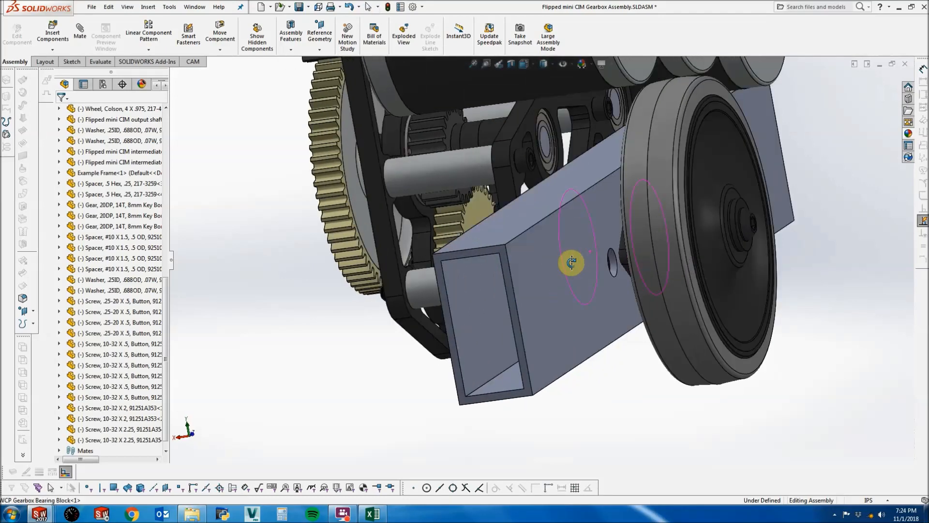
{"action": "scroll", "coordinate": [608, 263], "scroll_direction": "up", "scroll_amount": 8}
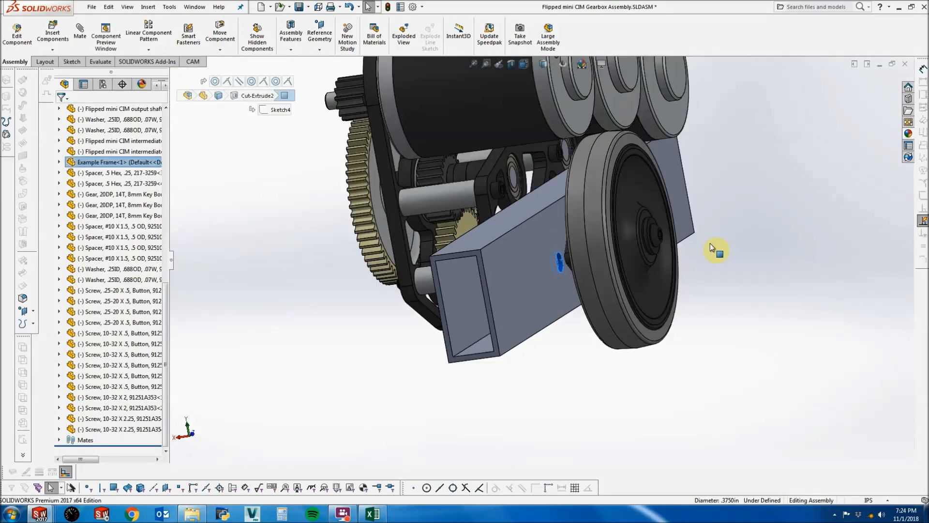
{"action": "scroll", "coordinate": [670, 245], "scroll_direction": "down", "scroll_amount": 2}
{"action": "scroll", "coordinate": [670, 247], "scroll_direction": "up", "scroll_amount": 2}
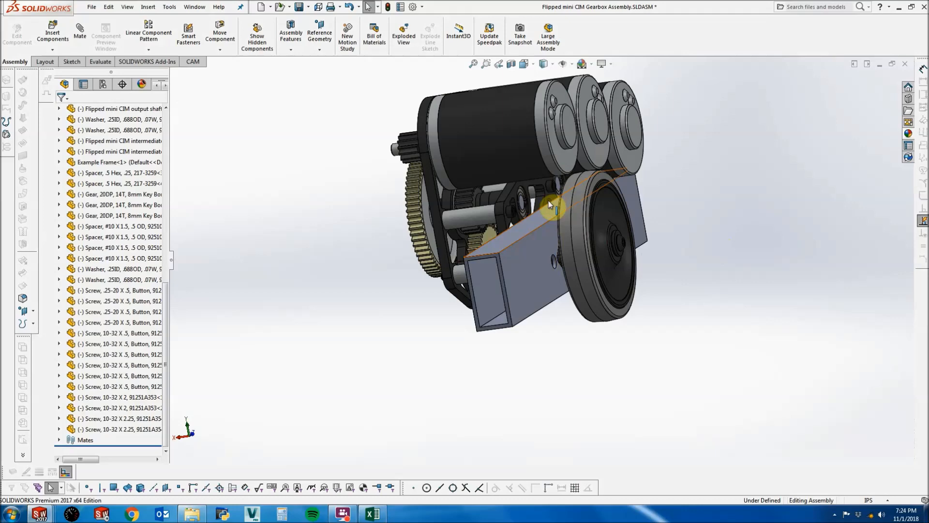
{"action": "middle_click_drag", "start_coordinate": [465, 219], "coordinate": [450, 184]}
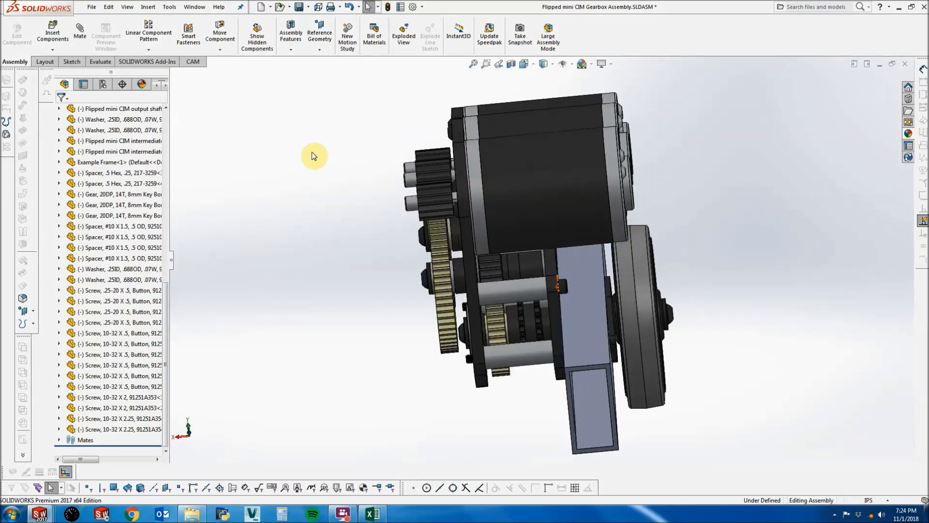
Insert the part Retaining Ring, 8mm, 98430A132 from the Misc hardware folder and place it beside the motor shafts.
{"action": "left_click", "coordinate": [58, 38]}
{"action": "left_click", "coordinate": [118, 278]}
{"action": "left_click", "coordinate": [390, 21]}
{"action": "left_click", "coordinate": [307, 91]}
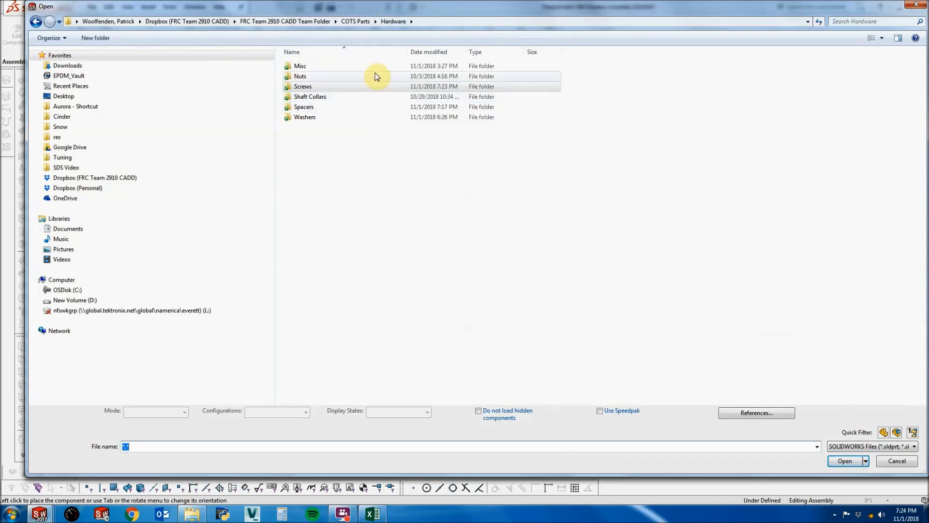
{"action": "double_click", "coordinate": [379, 67]}
{"action": "left_click", "coordinate": [379, 66]}
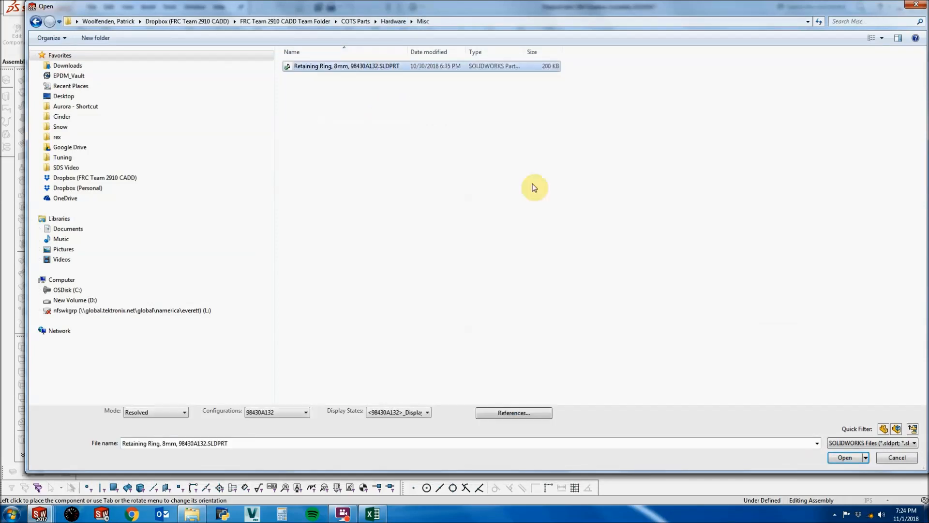
{"action": "left_click", "coordinate": [844, 456]}
{"action": "scroll", "coordinate": [373, 207], "scroll_direction": "down", "scroll_amount": 5}
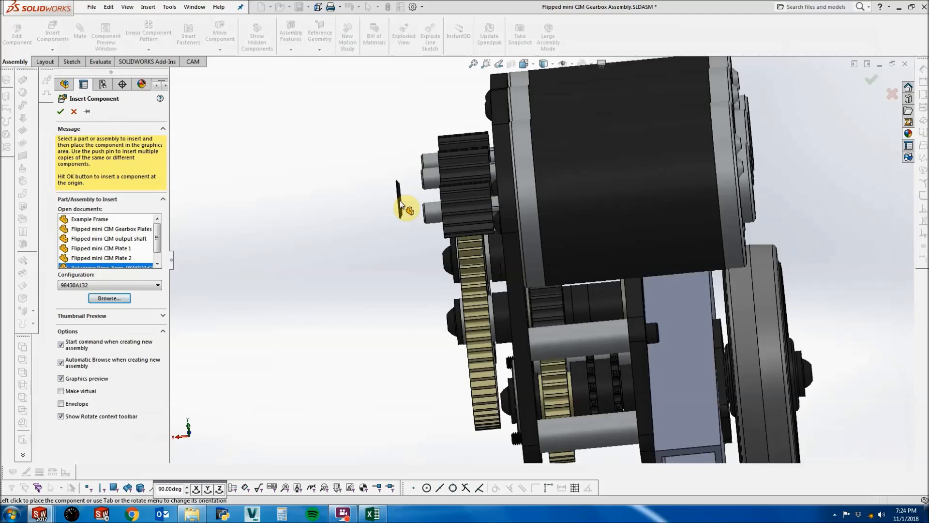
{"action": "middle_click_drag", "start_coordinate": [437, 240], "coordinate": [388, 256]}
{"action": "left_click", "coordinate": [393, 255]}
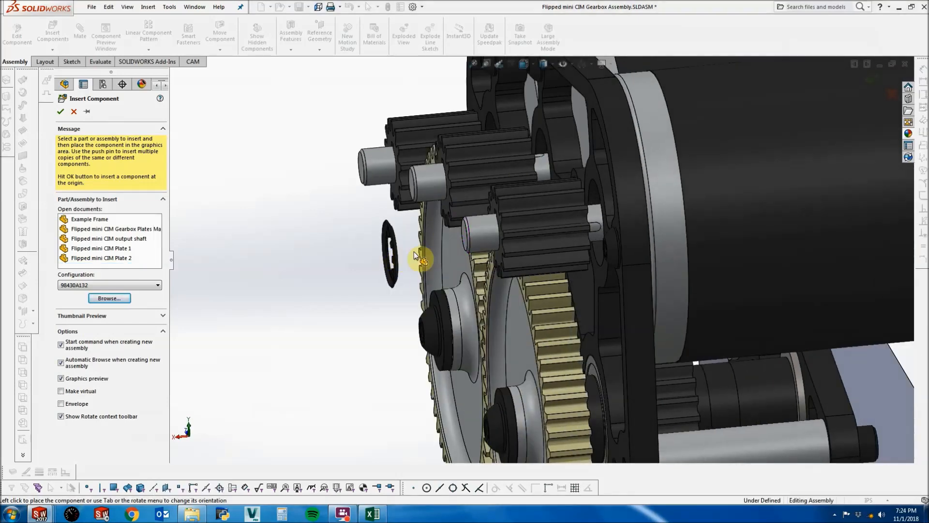
Make the 8mm retaining ring's Axis1 concentric with the shaft face of the Motor, MiniCIM<4>.
{"action": "scroll", "coordinate": [414, 251], "scroll_direction": "down", "scroll_amount": 5}
{"action": "left_click", "coordinate": [386, 207]}
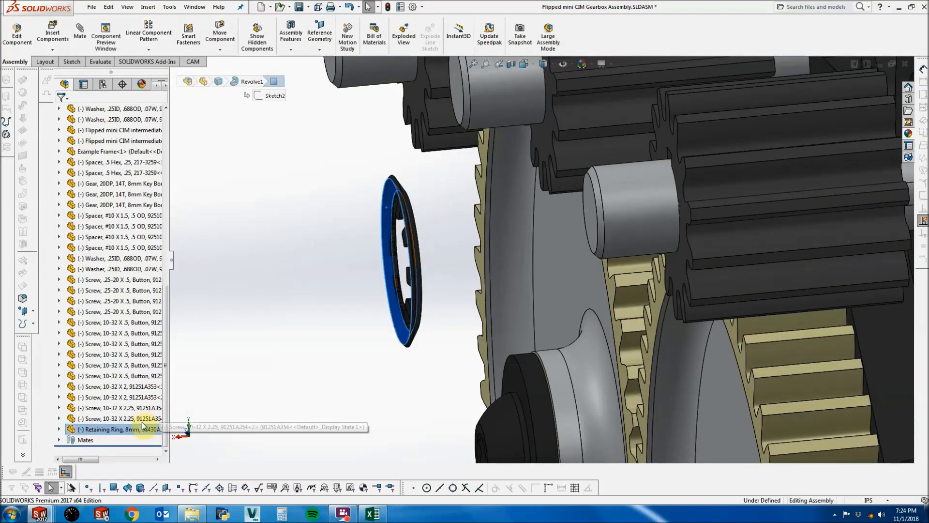
{"action": "left_click", "coordinate": [59, 440]}
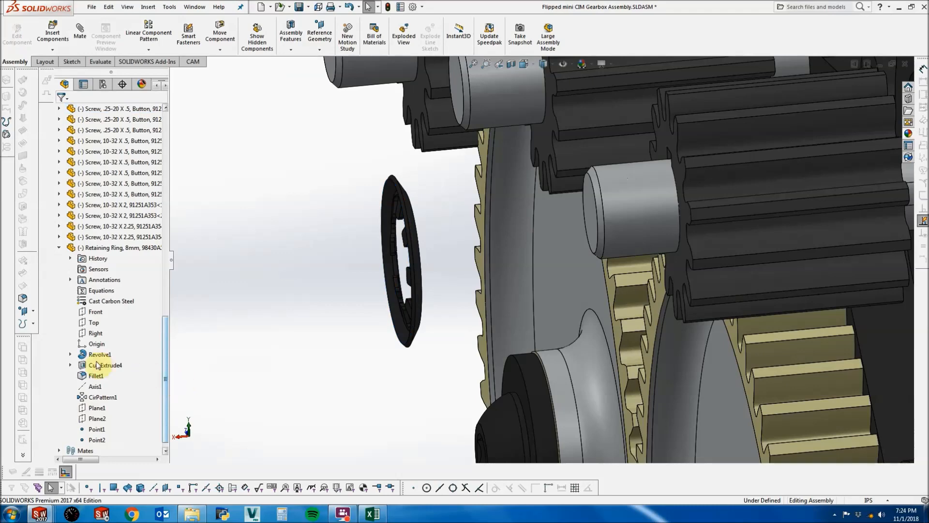
{"action": "left_click", "coordinate": [647, 191]}
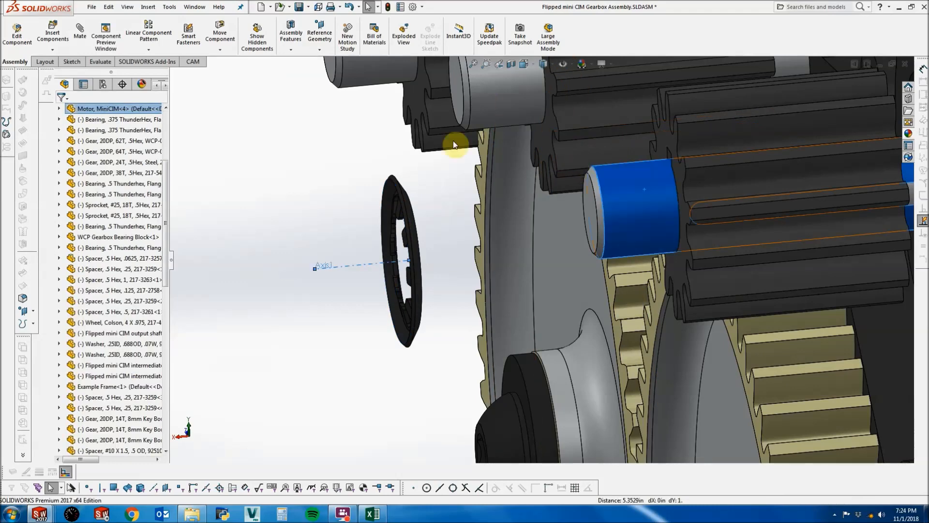
{"action": "scroll", "coordinate": [818, 268], "scroll_direction": "up", "scroll_amount": 5}
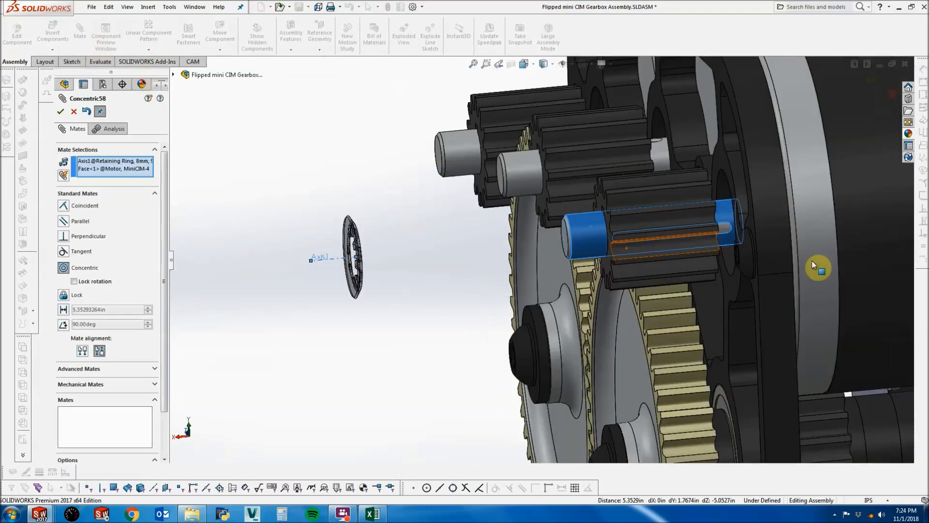
{"action": "left_click", "coordinate": [60, 112]}
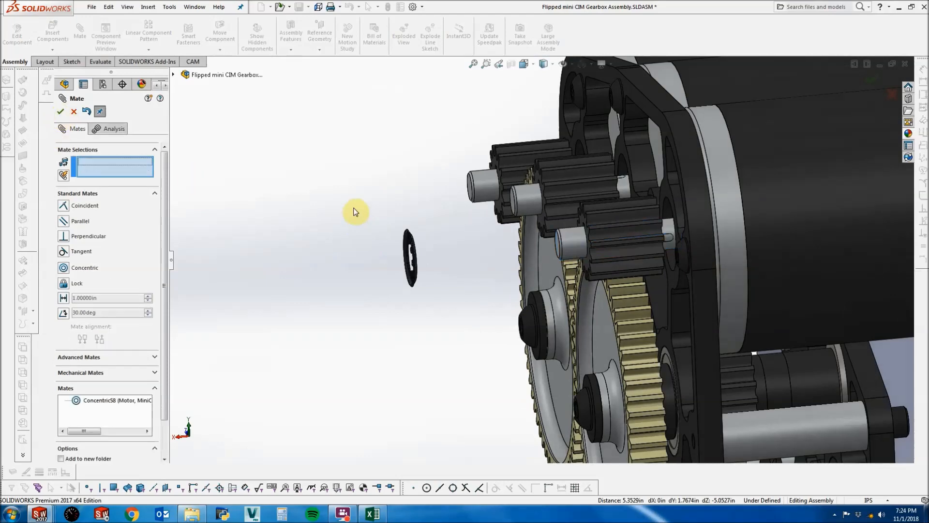
Make the retaining ring's Point1 coincident with the plate-side end face of the 14T gear on the MiniCIM<4> shaft and finish mating.
{"action": "scroll", "coordinate": [415, 284], "scroll_direction": "down", "scroll_amount": 5}
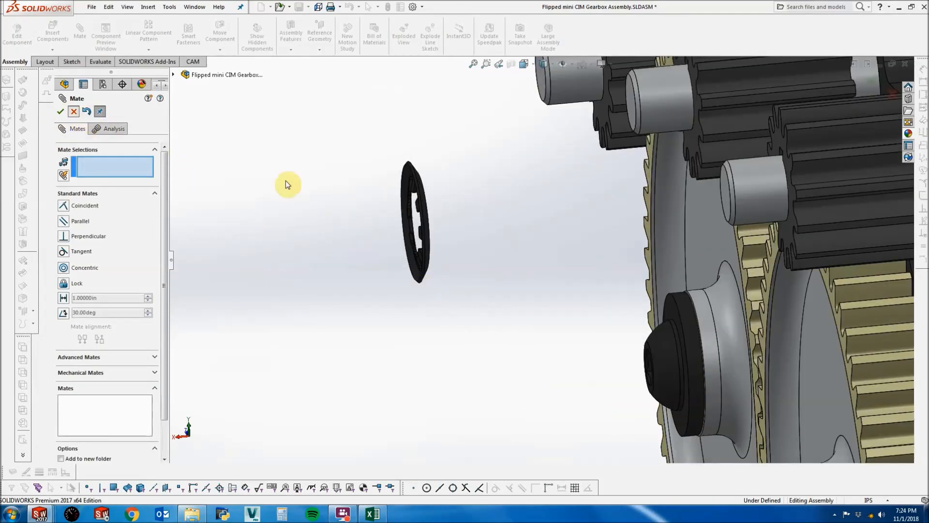
{"action": "scroll", "coordinate": [411, 178], "scroll_direction": "down", "scroll_amount": 2}
{"action": "left_click", "coordinate": [409, 172]}
{"action": "scroll", "coordinate": [118, 436], "scroll_direction": "down", "scroll_amount": 2}
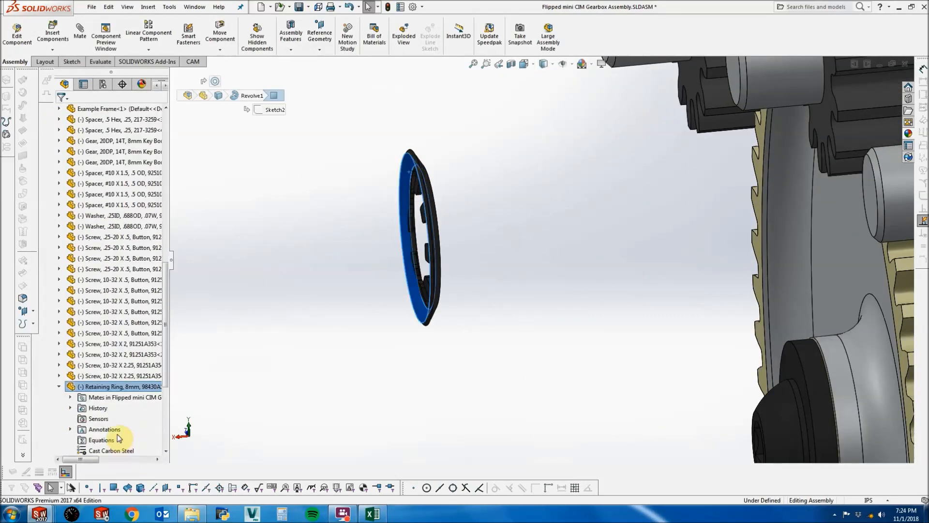
{"action": "scroll", "coordinate": [116, 433], "scroll_direction": "down", "scroll_amount": 5}
{"action": "left_click", "coordinate": [99, 429]}
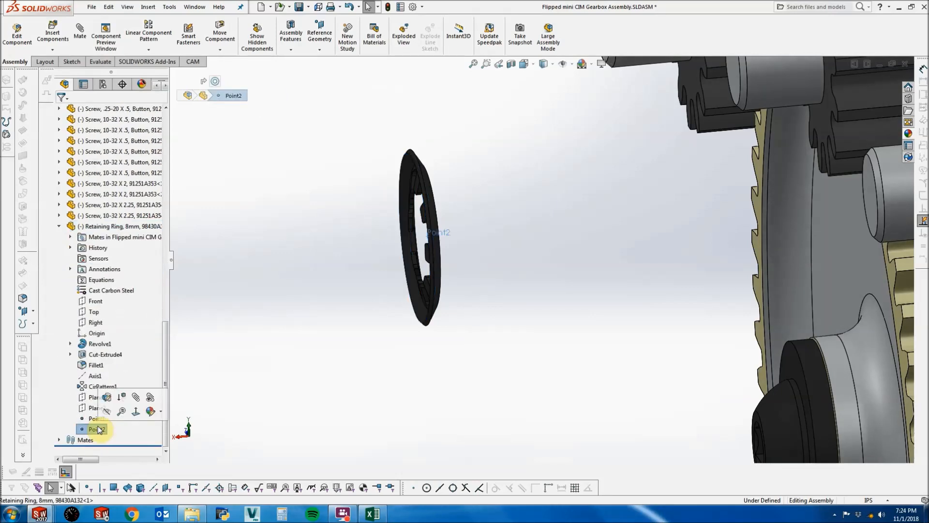
{"action": "left_click", "coordinate": [94, 419]}
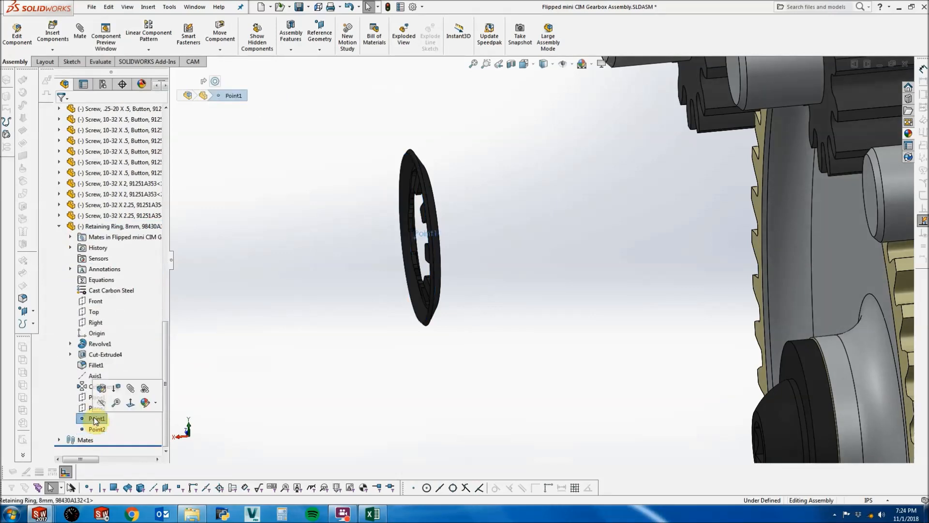
{"action": "left_click", "coordinate": [81, 36]}
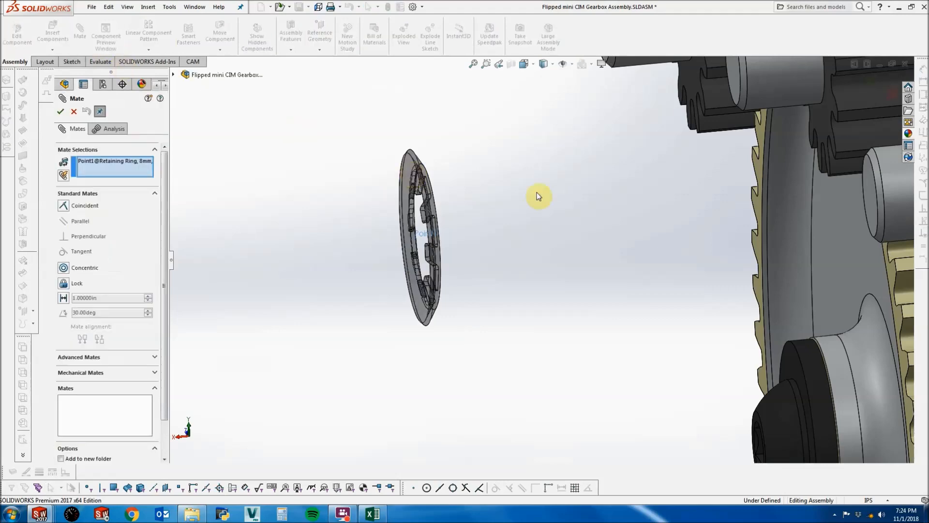
{"action": "scroll", "coordinate": [643, 303], "scroll_direction": "up", "scroll_amount": 8}
{"action": "scroll", "coordinate": [692, 419], "scroll_direction": "down", "scroll_amount": 2}
{"action": "middle_click_drag", "start_coordinate": [682, 417], "coordinate": [676, 355]}
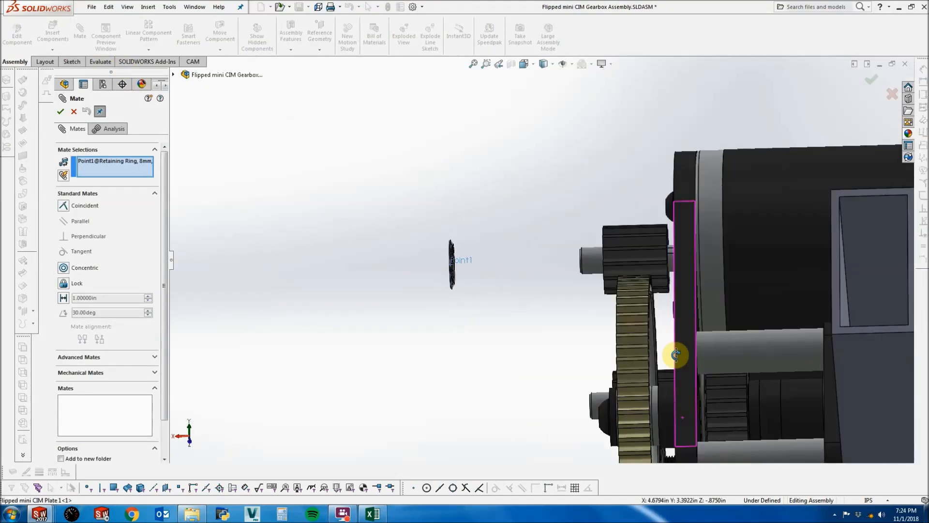
{"action": "scroll", "coordinate": [676, 355], "scroll_direction": "up", "scroll_amount": 3}
{"action": "scroll", "coordinate": [697, 421], "scroll_direction": "down", "scroll_amount": 6}
{"action": "middle_click_drag", "start_coordinate": [588, 372], "coordinate": [533, 202]}
{"action": "scroll", "coordinate": [538, 227], "scroll_direction": "up", "scroll_amount": 6}
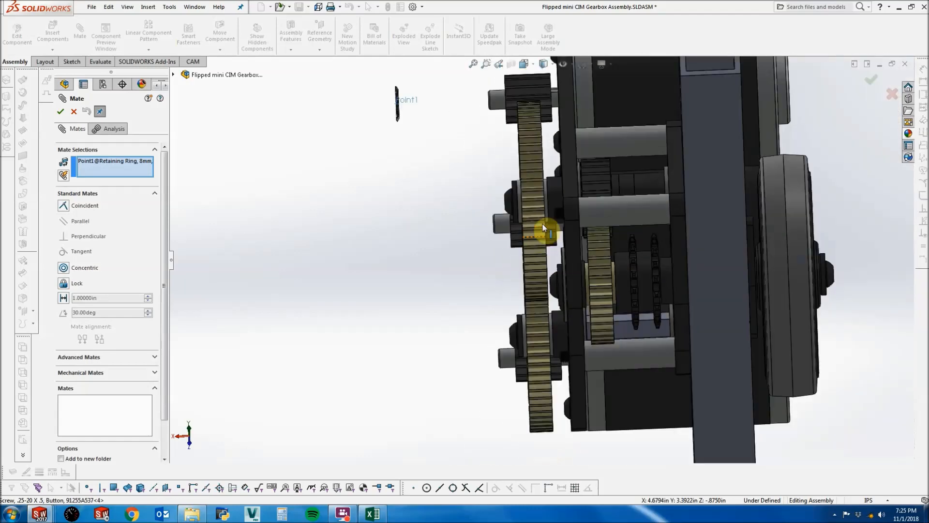
{"action": "scroll", "coordinate": [530, 172], "scroll_direction": "down", "scroll_amount": 4}
{"action": "scroll", "coordinate": [562, 252], "scroll_direction": "up", "scroll_amount": 2}
{"action": "middle_click_drag", "start_coordinate": [565, 271], "coordinate": [502, 196]}
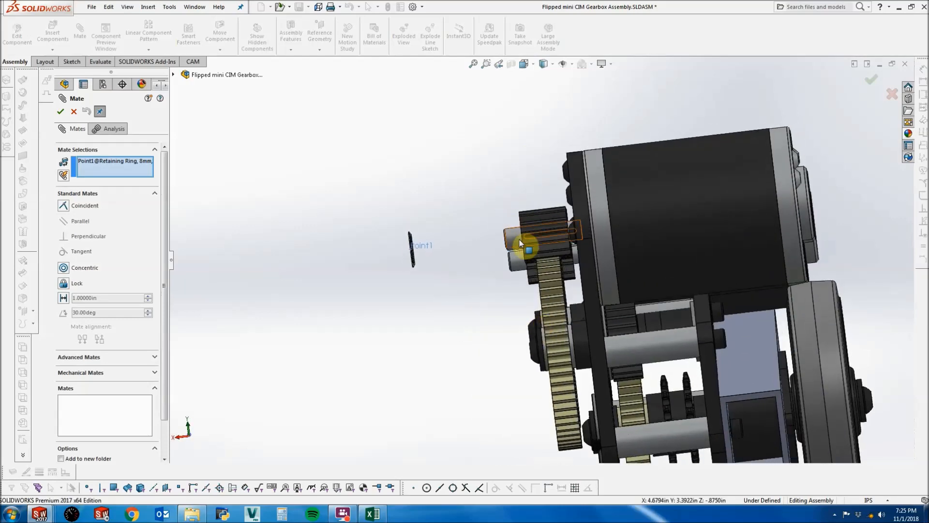
{"action": "scroll", "coordinate": [552, 223], "scroll_direction": "down", "scroll_amount": 5}
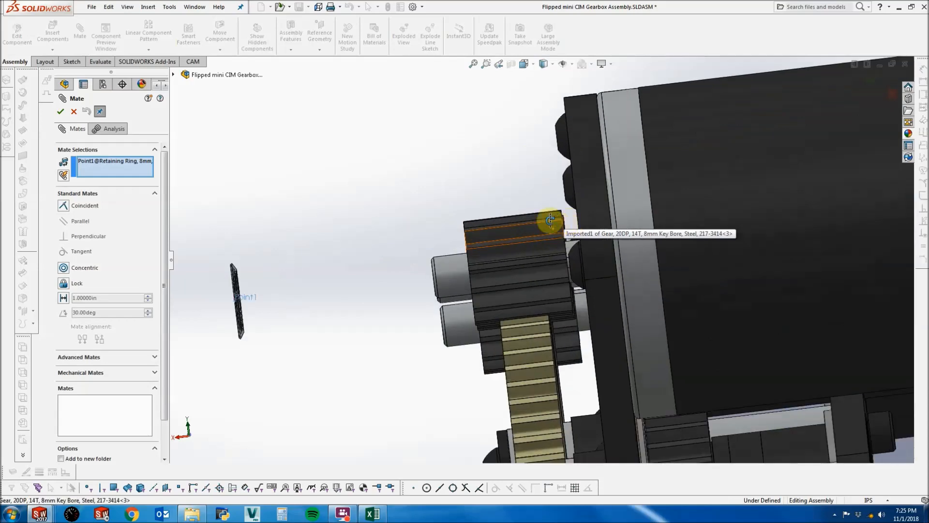
{"action": "scroll", "coordinate": [570, 236], "scroll_direction": "down", "scroll_amount": 3}
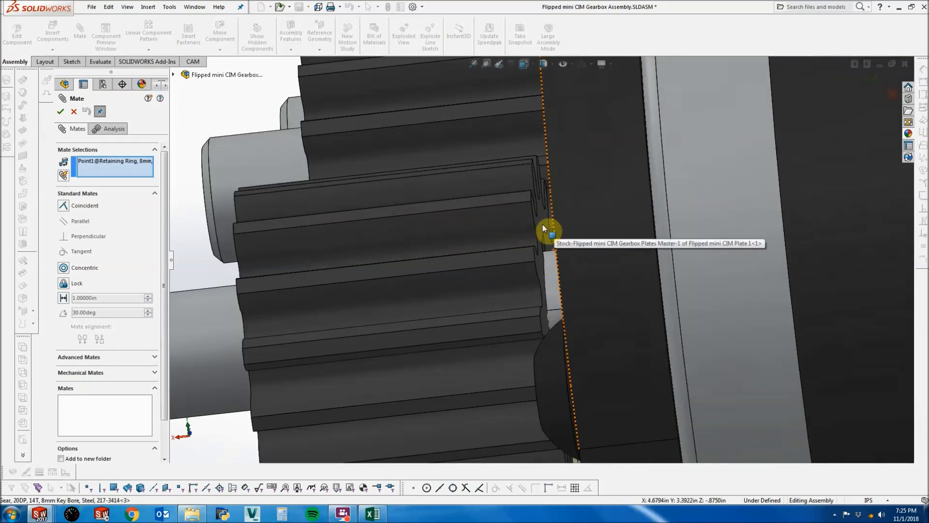
{"action": "left_click", "coordinate": [544, 227]}
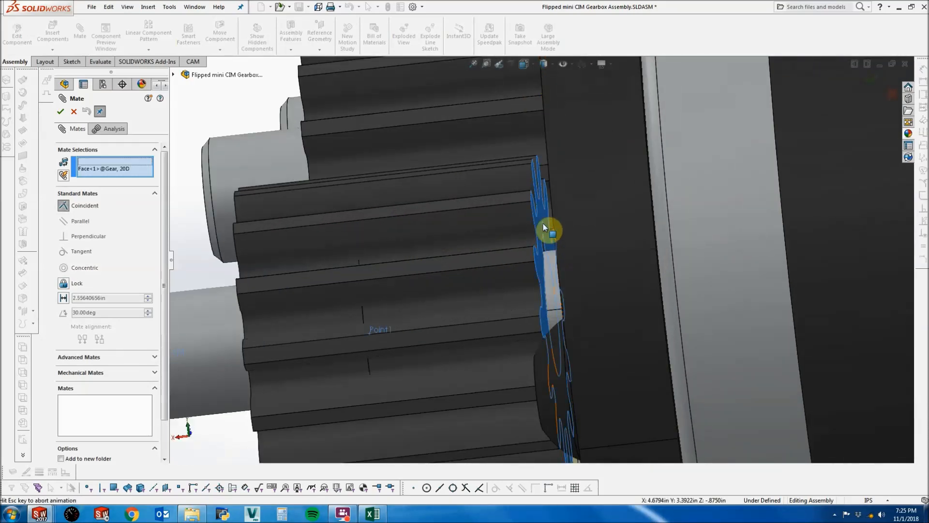
{"action": "left_click", "coordinate": [61, 112]}
{"action": "left_click", "coordinate": [62, 115]}
{"action": "scroll", "coordinate": [541, 274], "scroll_direction": "up", "scroll_amount": 2}
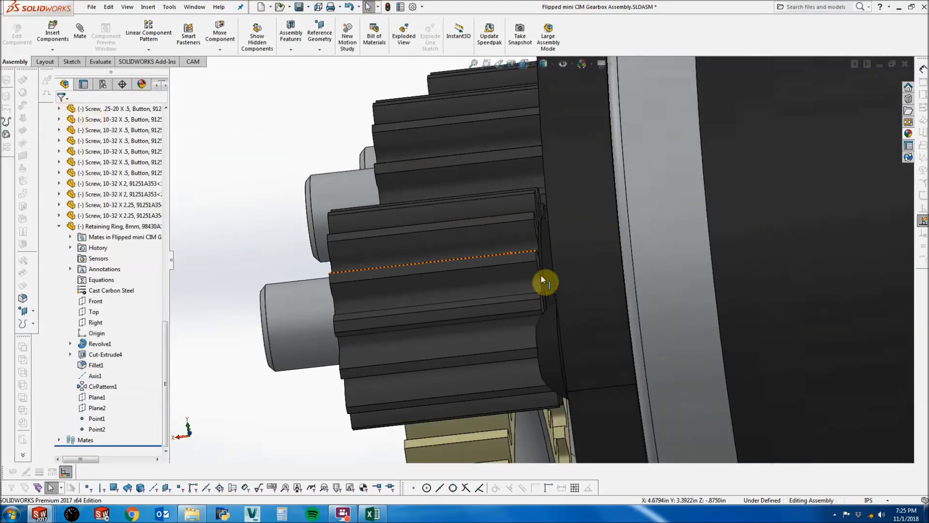
Copy the retaining ring with its mates onto the MiniCIM<2> shaft, seated against the plate-side face of that motor's 14T gear.
{"action": "left_click", "coordinate": [548, 257]}
{"action": "right_click", "coordinate": [104, 228]}
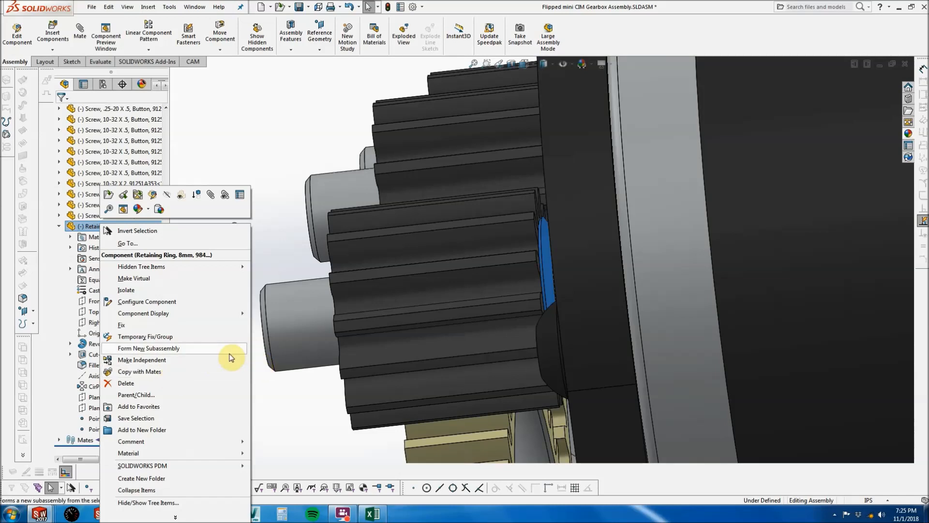
{"action": "left_click", "coordinate": [160, 371]}
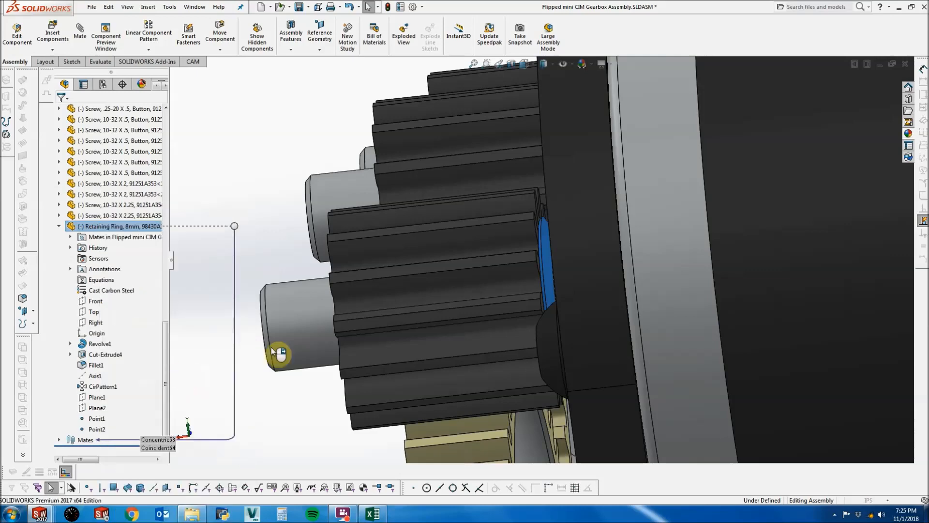
{"action": "middle_click_drag", "start_coordinate": [359, 253], "coordinate": [367, 174]}
{"action": "left_click", "coordinate": [99, 113]}
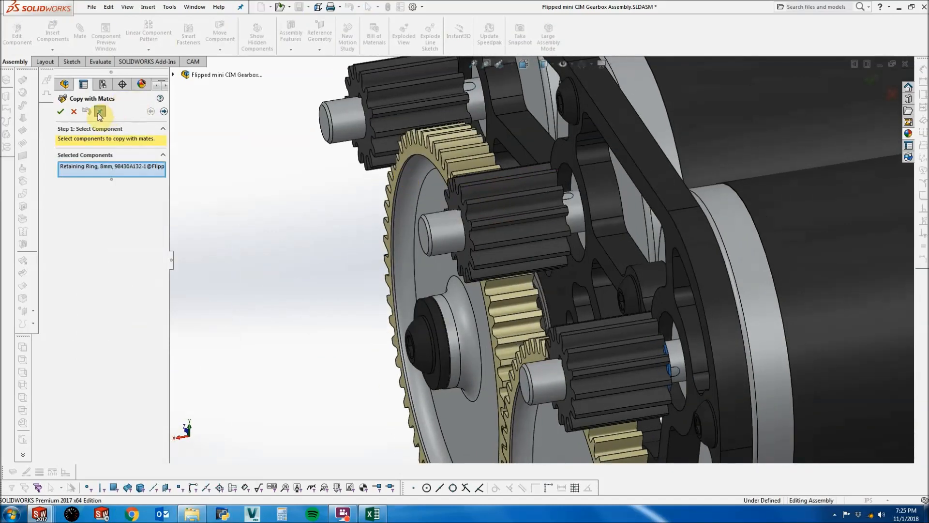
{"action": "left_click", "coordinate": [164, 112]}
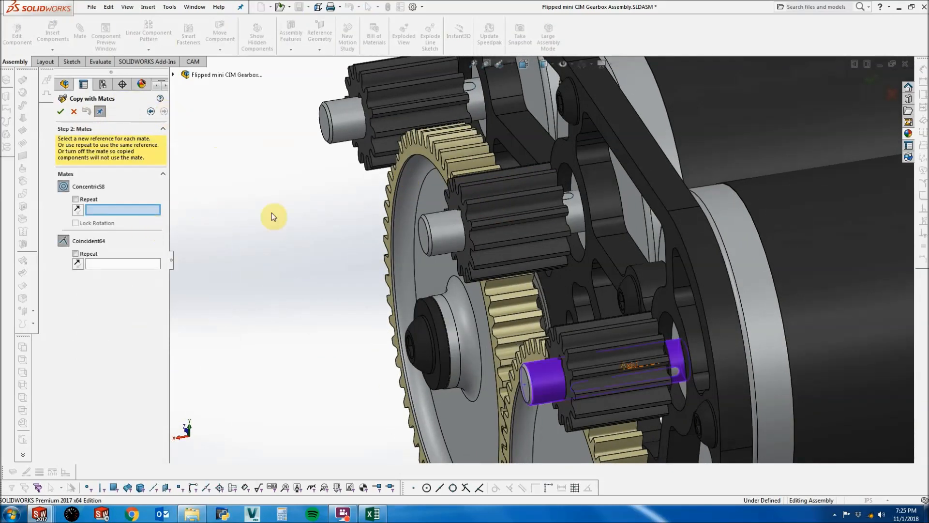
{"action": "left_click", "coordinate": [449, 220]}
{"action": "middle_click_drag", "start_coordinate": [467, 213], "coordinate": [555, 198]}
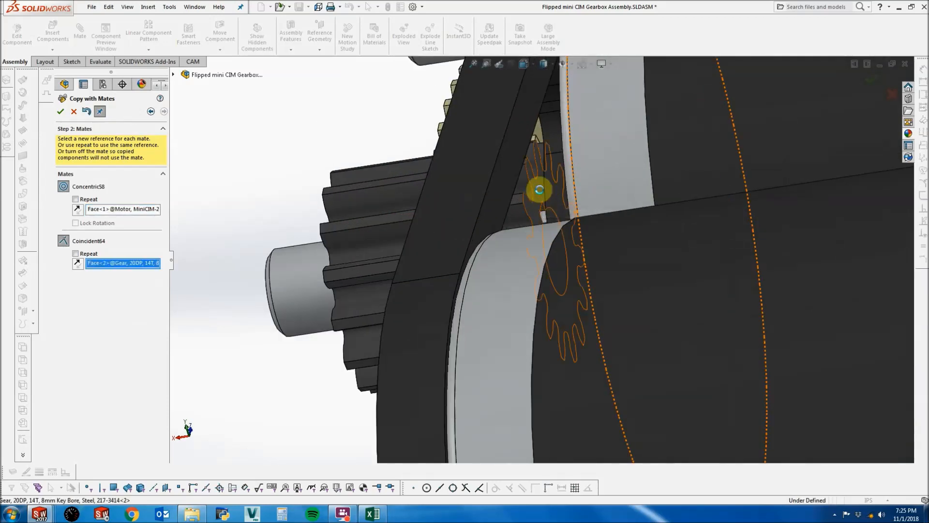
{"action": "left_click", "coordinate": [540, 191]}
{"action": "middle_click_drag", "start_coordinate": [537, 198], "coordinate": [324, 157]}
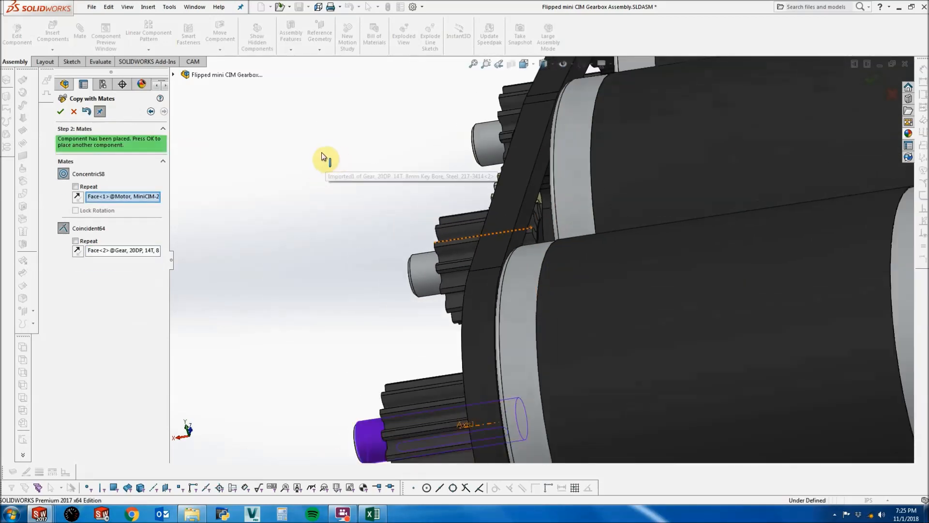
{"action": "left_click", "coordinate": [61, 112]}
Copy the retaining ring with its mates onto the MiniCIM<1> shaft against its 14T gear's plate-side face, and finish copying.
{"action": "scroll", "coordinate": [480, 147], "scroll_direction": "down", "scroll_amount": 3}
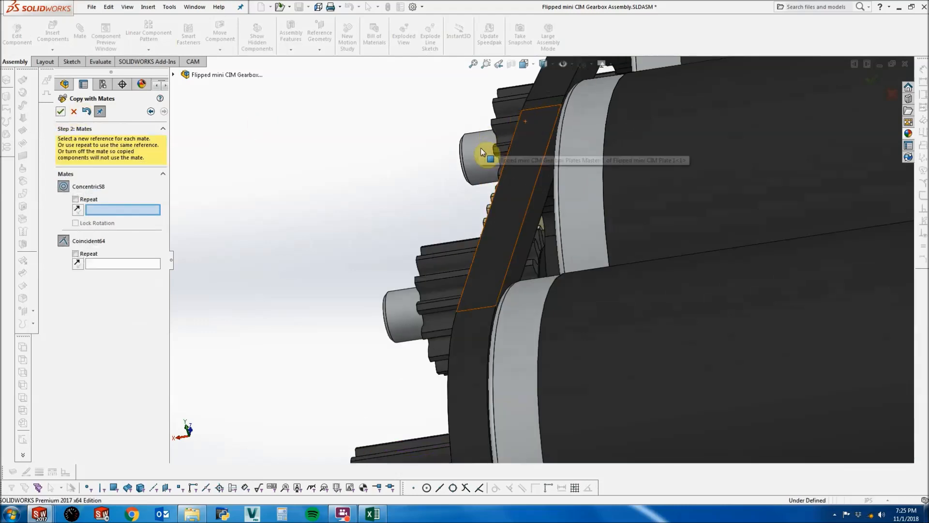
{"action": "middle_click_drag", "start_coordinate": [485, 148], "coordinate": [499, 163]}
{"action": "scroll", "coordinate": [618, 142], "scroll_direction": "down", "scroll_amount": 3}
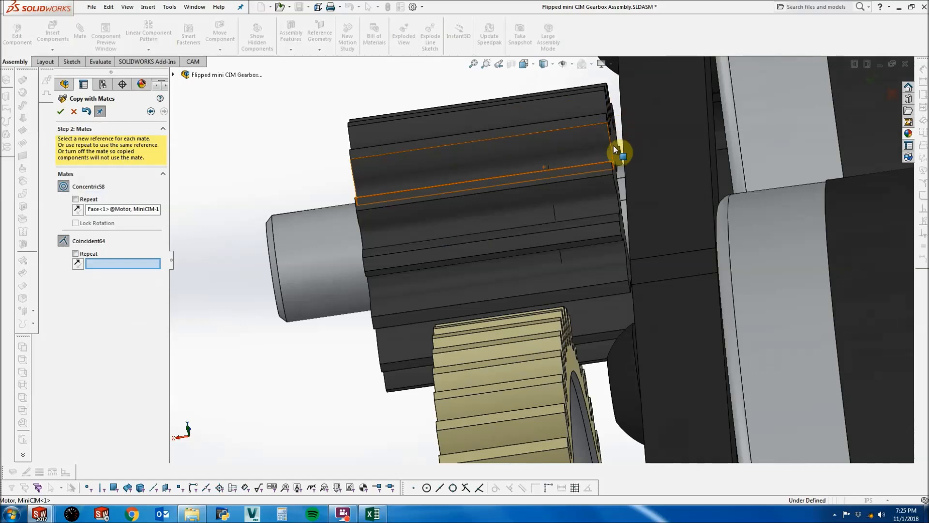
{"action": "left_click", "coordinate": [620, 147]}
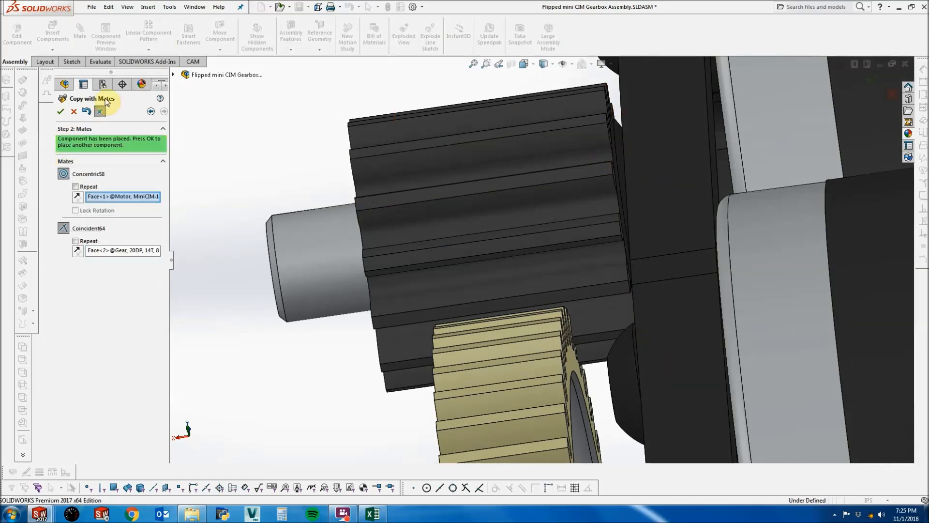
{"action": "left_click", "coordinate": [60, 114]}
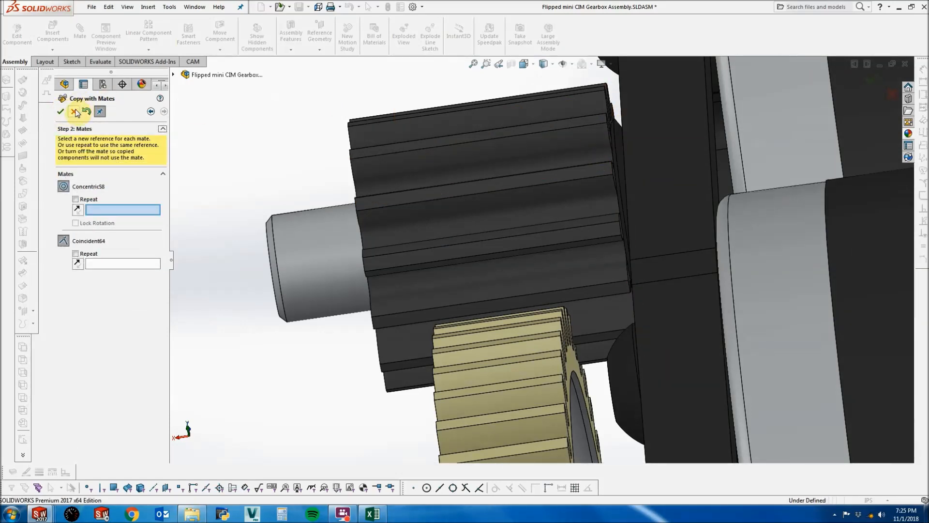
{"action": "left_click", "coordinate": [60, 111]}
Duplicate one of the mated 8mm retaining rings as a free copy beside the motor shafts' outer ends.
{"action": "scroll", "coordinate": [246, 112], "scroll_direction": "up", "scroll_amount": 5}
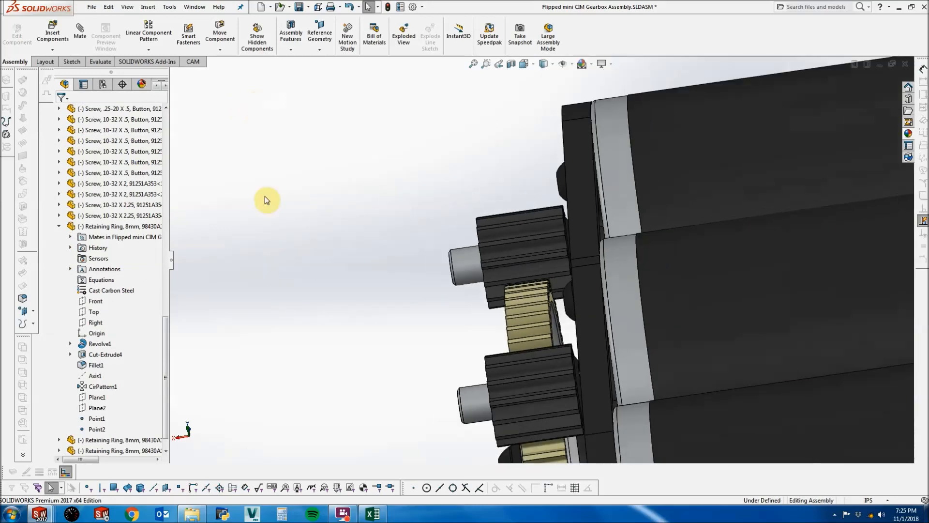
{"action": "scroll", "coordinate": [141, 275], "scroll_direction": "down", "scroll_amount": 1}
{"action": "left_click", "coordinate": [114, 418]}
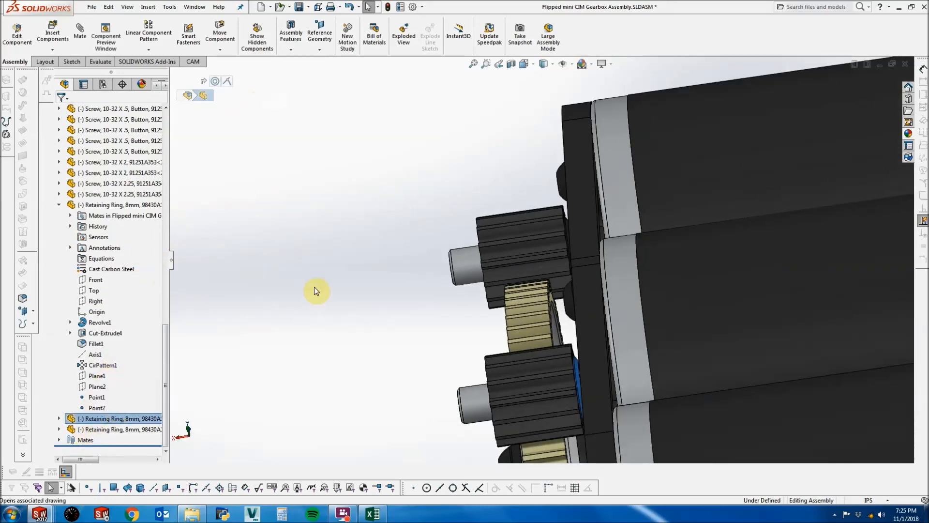
{"action": "key", "text": "ctrl+c"}
{"action": "left_click", "coordinate": [377, 267]}
{"action": "key", "text": "ctrl+v"}
{"action": "scroll", "coordinate": [382, 269], "scroll_direction": "down", "scroll_amount": 5}
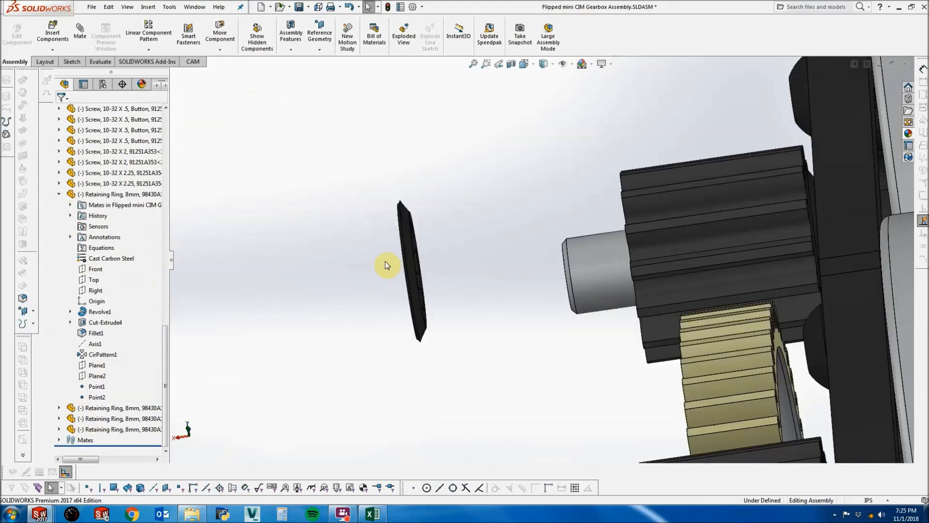
{"action": "scroll", "coordinate": [401, 264], "scroll_direction": "up", "scroll_amount": 5}
Mate the free retaining ring's Axis1 concentric with the MiniCIM<1> motor shaft's cylindrical face.
{"action": "left_click", "coordinate": [383, 219]}
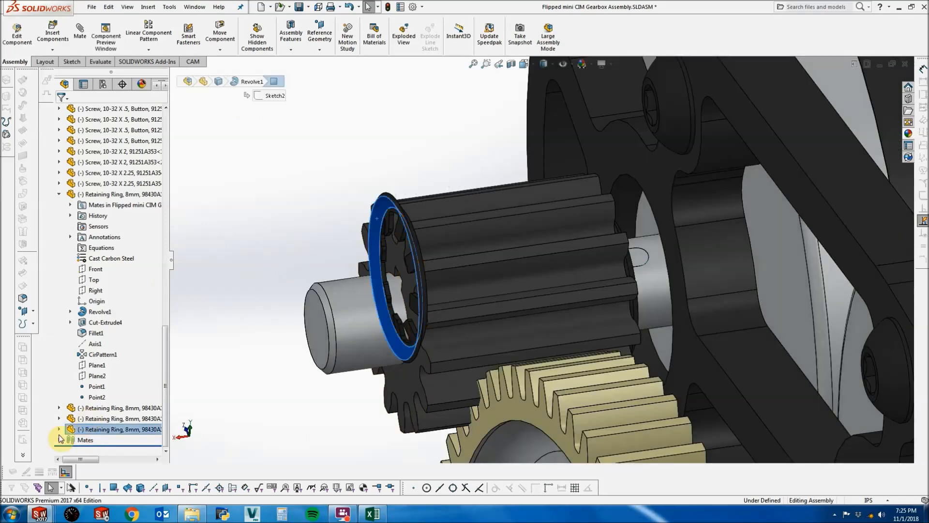
{"action": "left_click", "coordinate": [99, 387]}
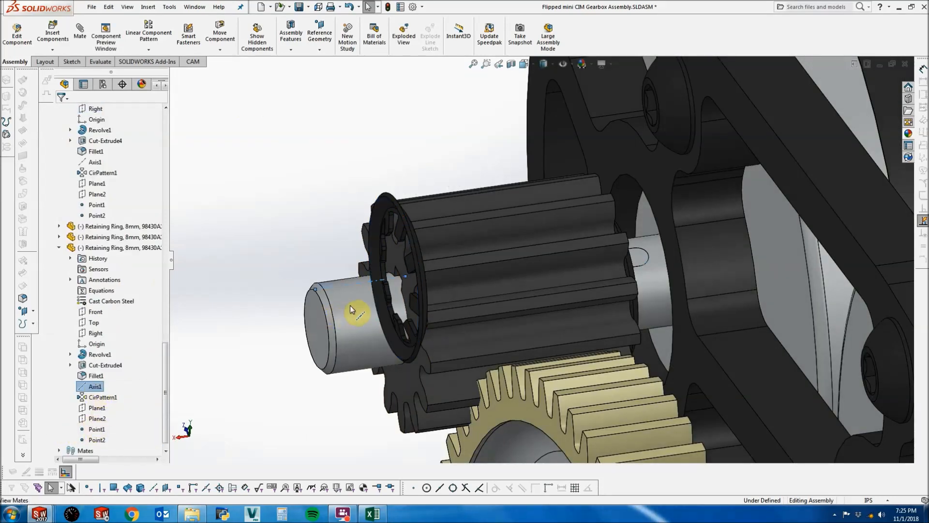
{"action": "left_click", "coordinate": [364, 321]}
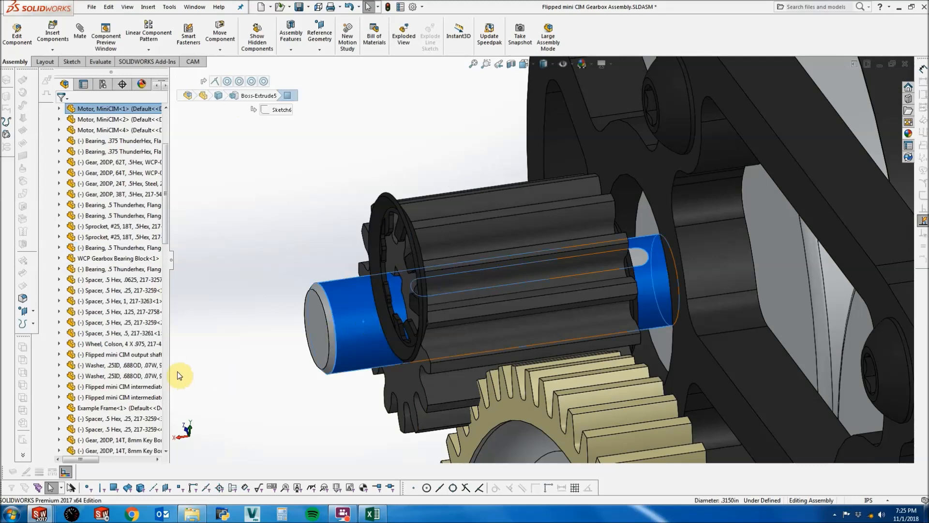
{"action": "scroll", "coordinate": [177, 370], "scroll_direction": "down", "scroll_amount": 4}
{"action": "left_click_drag", "start_coordinate": [165, 284], "coordinate": [157, 457]}
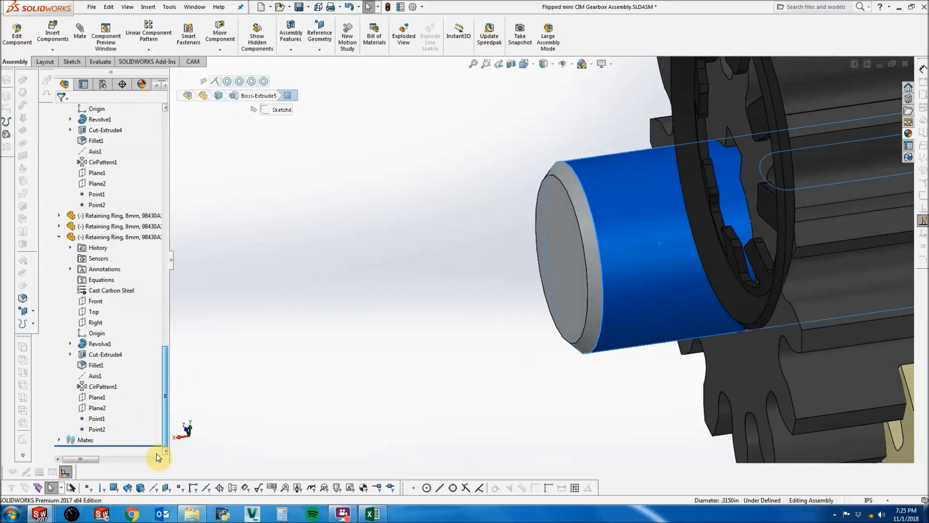
{"action": "left_click", "coordinate": [94, 376]}
{"action": "left_click", "coordinate": [679, 260]}
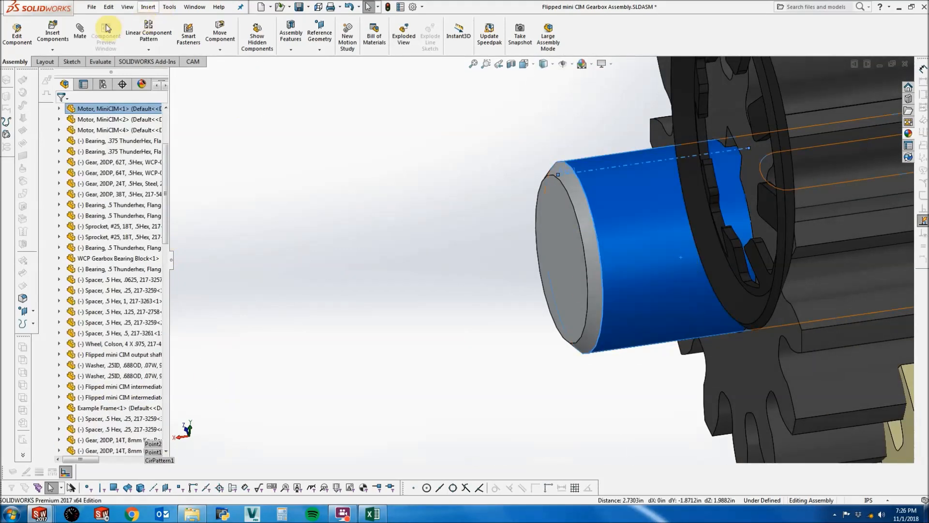
{"action": "left_click", "coordinate": [87, 37]}
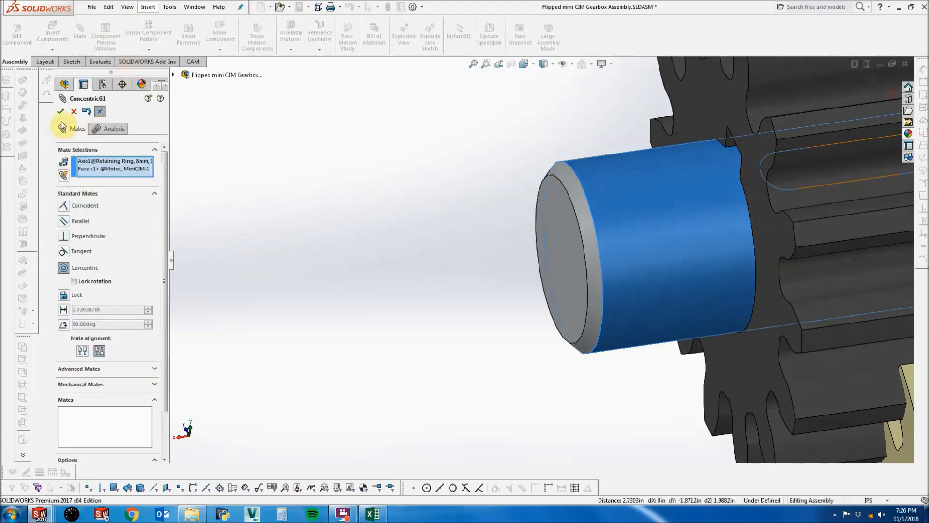
{"action": "left_click", "coordinate": [60, 111]}
{"action": "left_click", "coordinate": [60, 111]}
Make the retaining ring's Point2 coincident with the outer end face of the 14T gear on the MiniCIM<1> shaft.
{"action": "scroll", "coordinate": [464, 173], "scroll_direction": "up", "scroll_amount": 5}
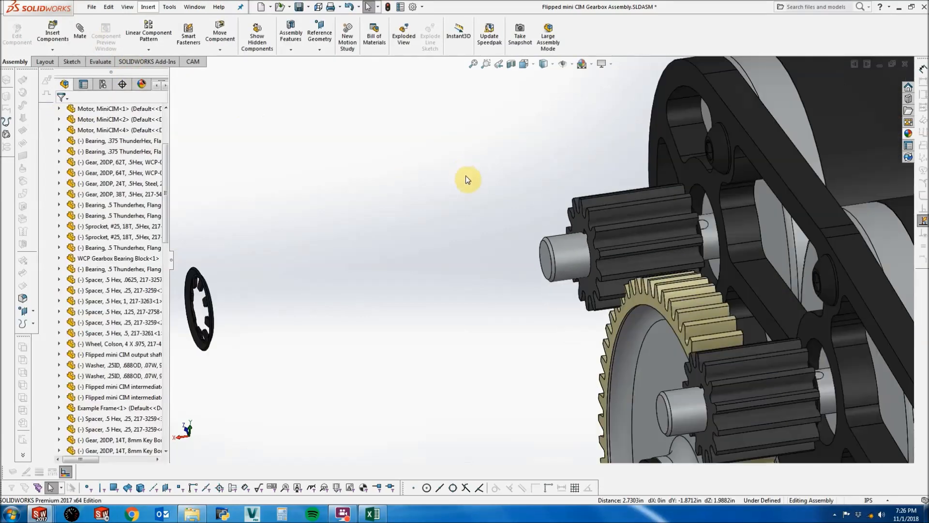
{"action": "scroll", "coordinate": [114, 323], "scroll_direction": "down", "scroll_amount": 1}
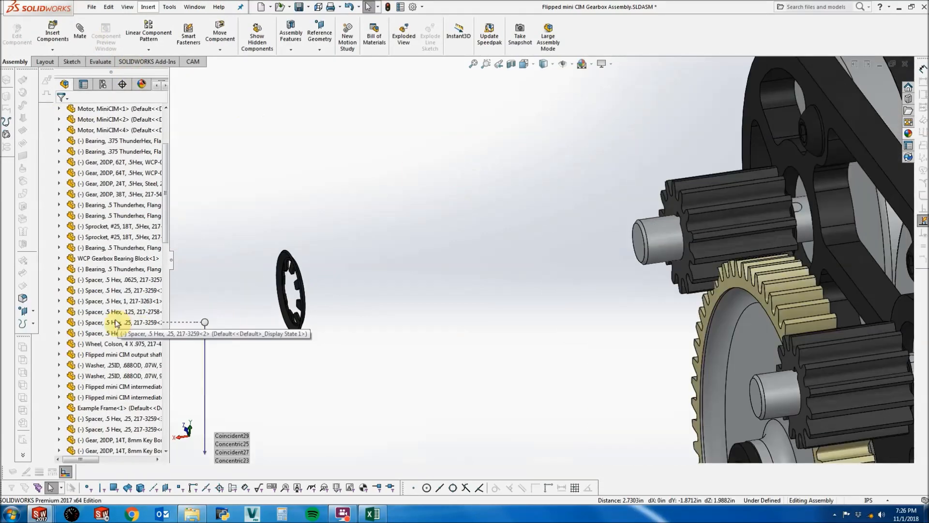
{"action": "left_click_drag", "start_coordinate": [166, 228], "coordinate": [124, 450]}
{"action": "left_click", "coordinate": [98, 429]}
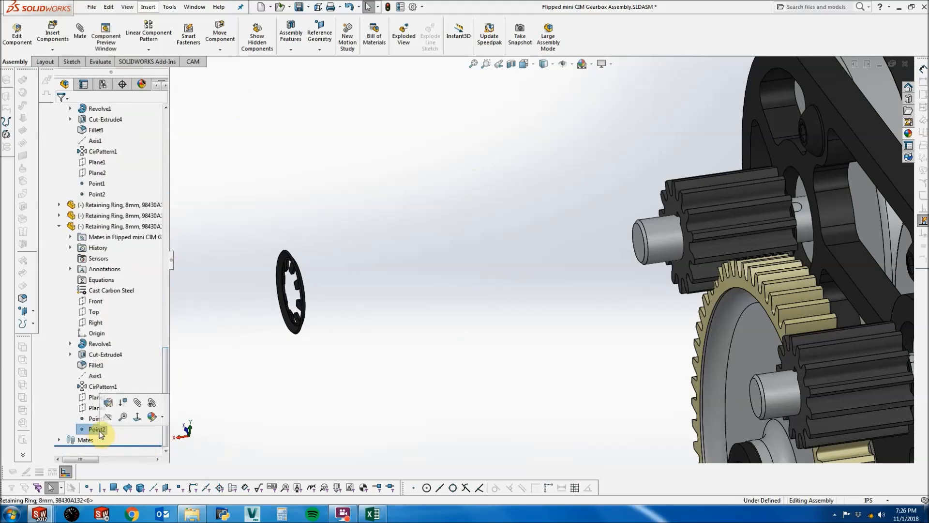
{"action": "scroll", "coordinate": [685, 241], "scroll_direction": "down", "scroll_amount": 3}
{"action": "left_click", "coordinate": [629, 193], "text": "ctrl"}
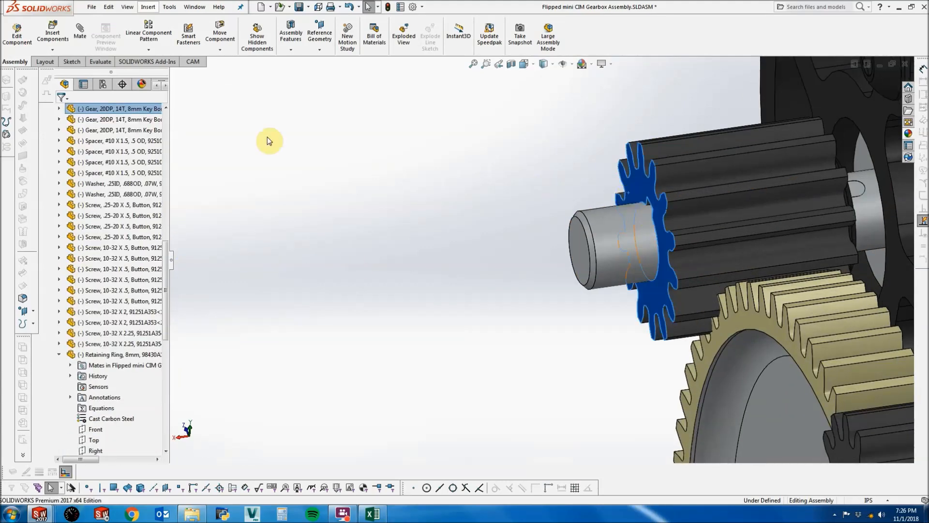
{"action": "left_click", "coordinate": [79, 33]}
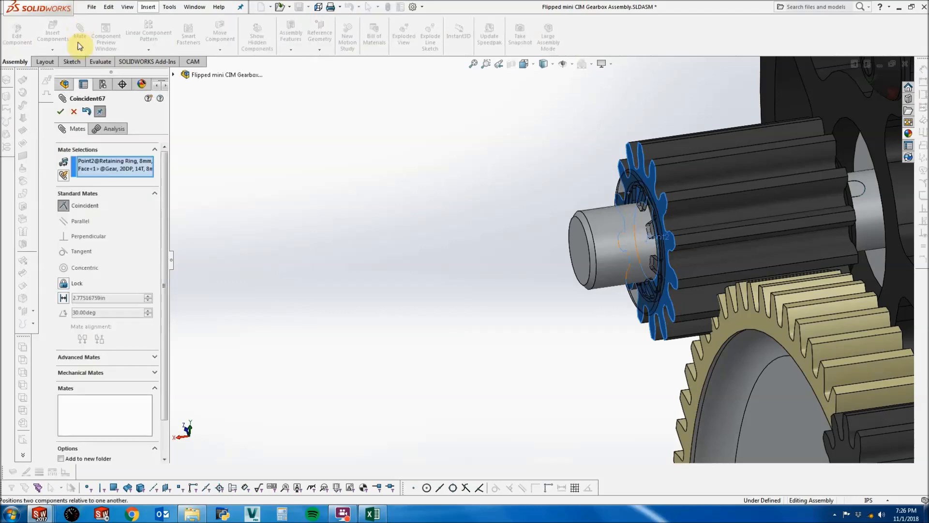
{"action": "left_click", "coordinate": [59, 112]}
{"action": "left_click", "coordinate": [59, 112]}
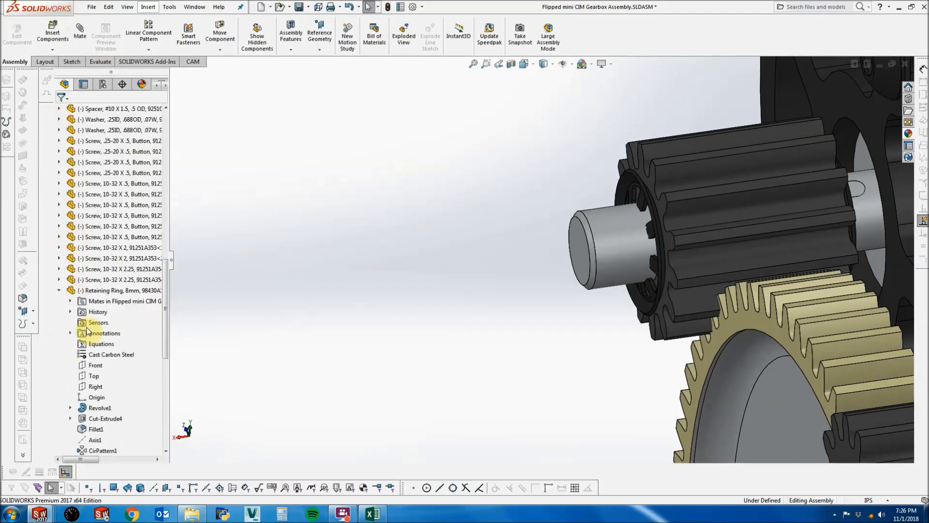
Copy the outer retaining ring with its mates onto the MiniCIM<2> shaft, seated against the outer face of that motor's 14T gear.
{"action": "left_click", "coordinate": [59, 290]}
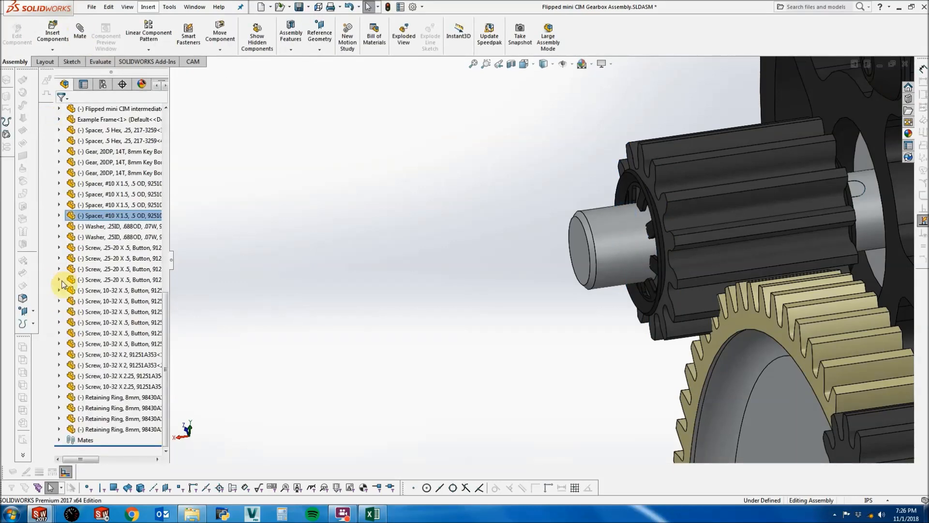
{"action": "left_click", "coordinate": [97, 429]}
{"action": "right_click", "coordinate": [97, 429]}
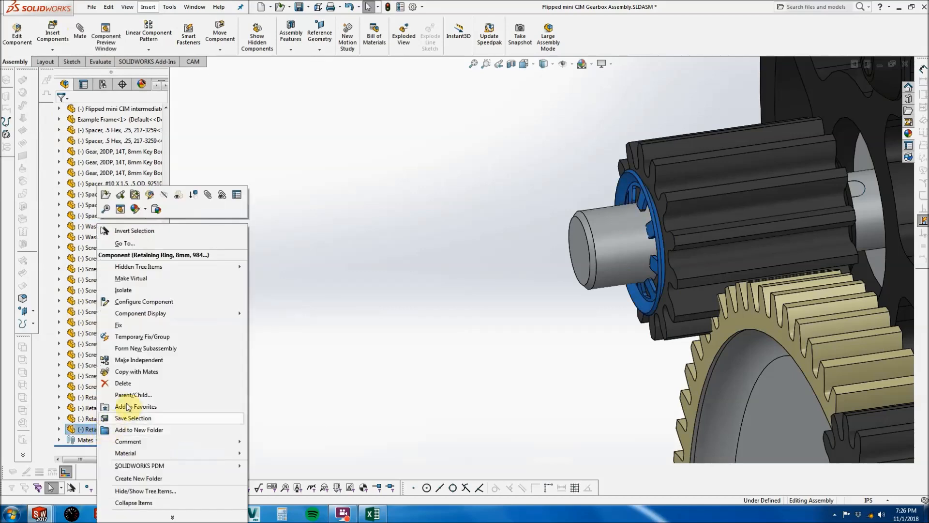
{"action": "left_click", "coordinate": [159, 372]}
{"action": "scroll", "coordinate": [471, 310], "scroll_direction": "up", "scroll_amount": 5}
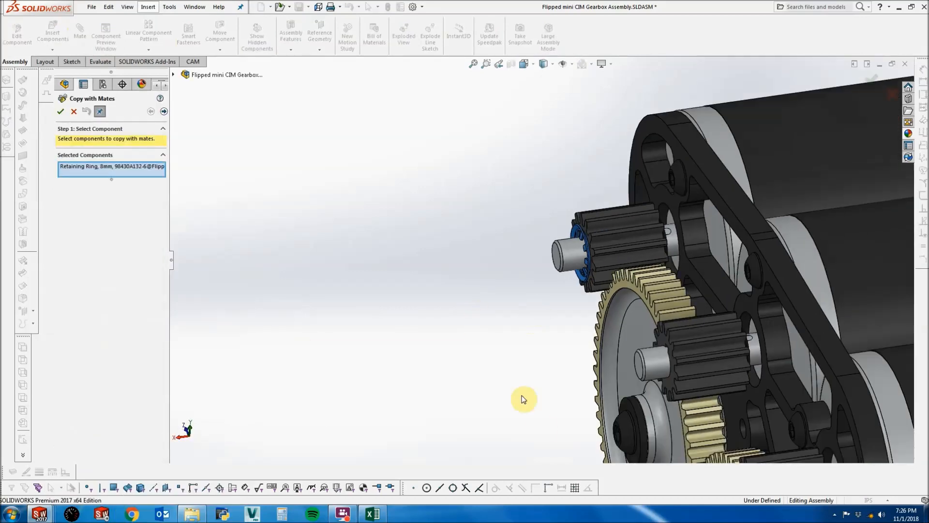
{"action": "scroll", "coordinate": [525, 399], "scroll_direction": "down", "scroll_amount": 3}
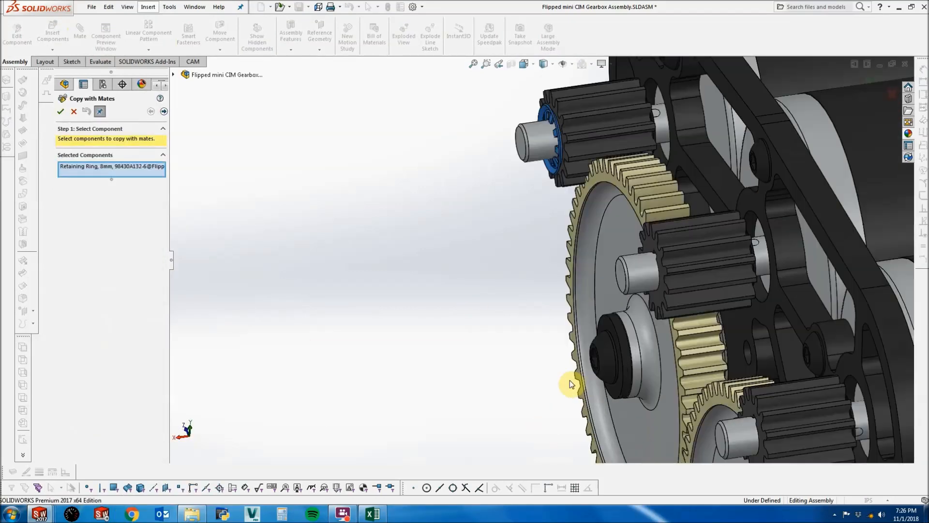
{"action": "left_click", "coordinate": [164, 111]}
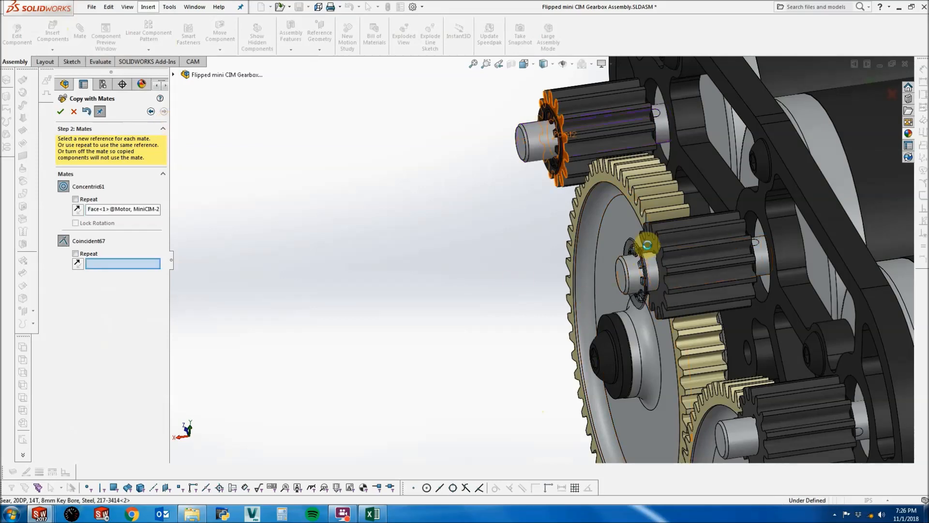
{"action": "left_click", "coordinate": [609, 211]}
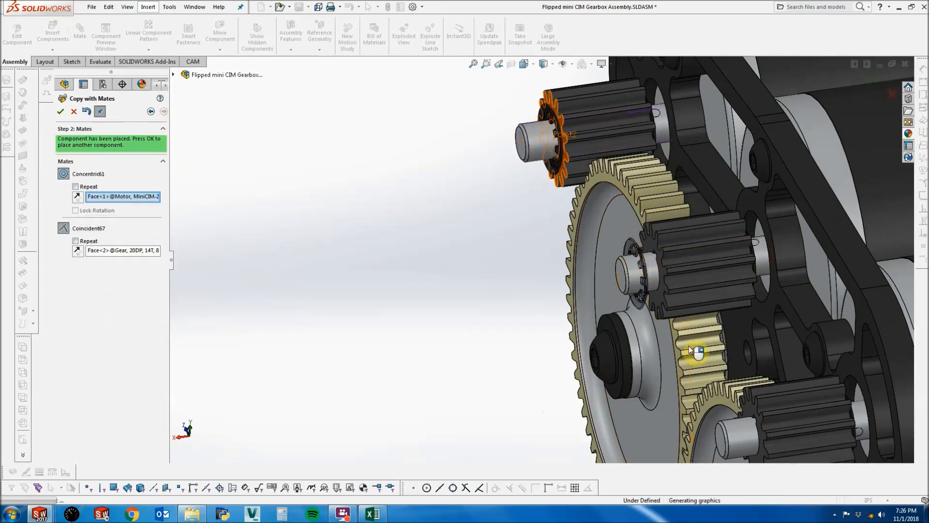
{"action": "left_click", "coordinate": [59, 112]}
Copy the retaining ring with its mates onto the MiniCIM<4> shaft against its 14T gear's outer face, and finish copying.
{"action": "scroll", "coordinate": [459, 292], "scroll_direction": "up", "scroll_amount": 4}
{"action": "scroll", "coordinate": [543, 302], "scroll_direction": "down", "scroll_amount": 5}
{"action": "left_click", "coordinate": [543, 302]}
{"action": "left_click", "coordinate": [517, 287]}
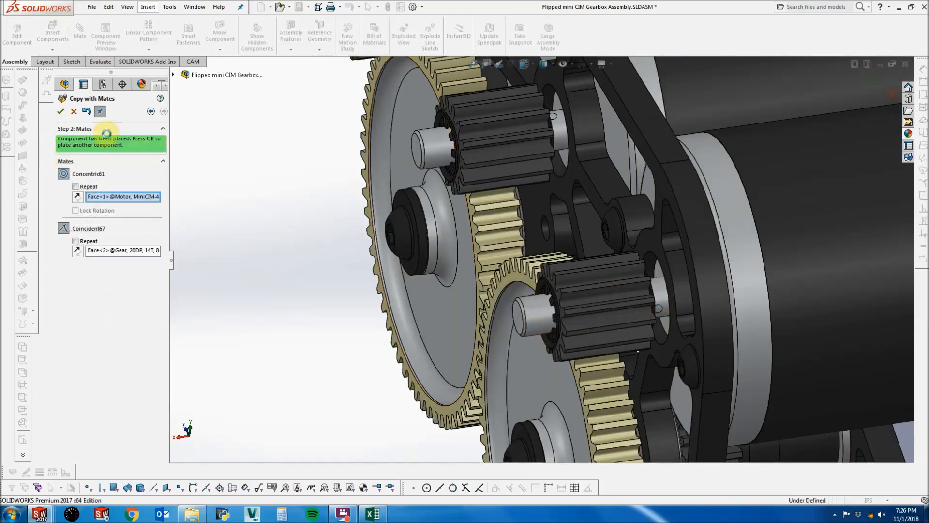
{"action": "left_click", "coordinate": [61, 113]}
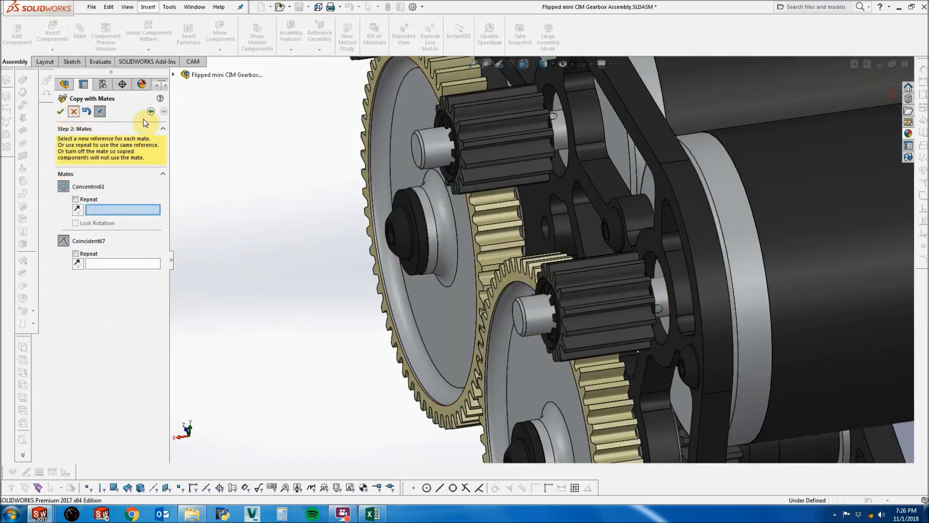
{"action": "scroll", "coordinate": [387, 252], "scroll_direction": "up", "scroll_amount": 3}
{"action": "scroll", "coordinate": [444, 248], "scroll_direction": "down", "scroll_amount": 3}
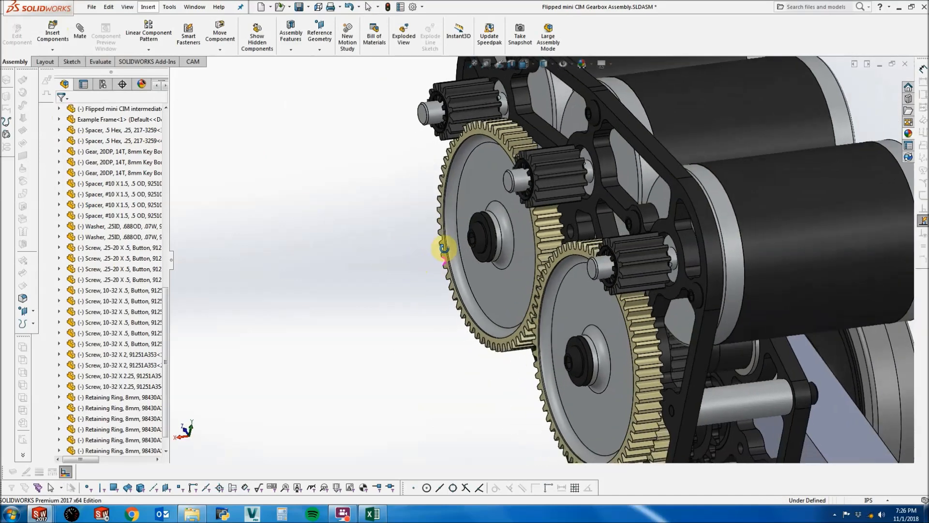
Edit the concentric mate of the 10-32 X .5 button screw behind the 62T gear, replacing its plate face with the adjacent hole above.
{"action": "middle_click_drag", "start_coordinate": [444, 249], "coordinate": [457, 252]}
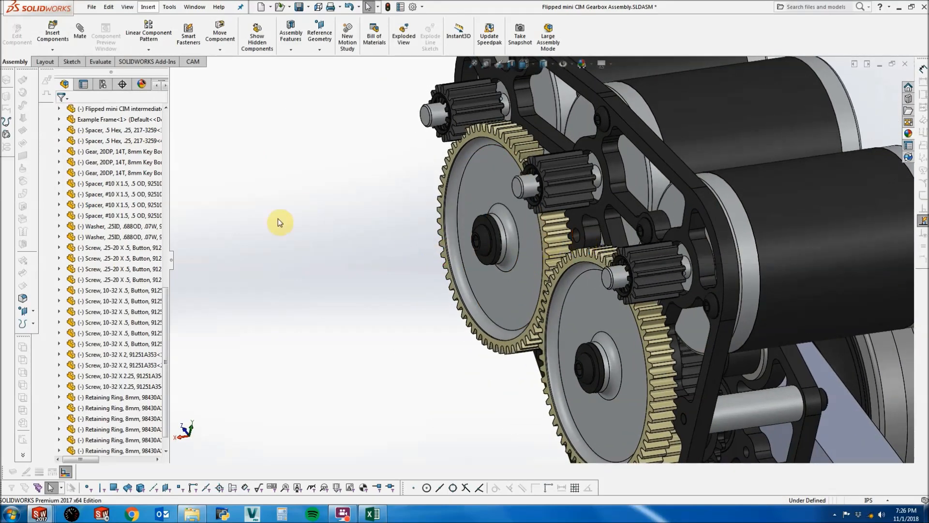
{"action": "left_click_drag", "start_coordinate": [172, 324], "coordinate": [140, 345]}
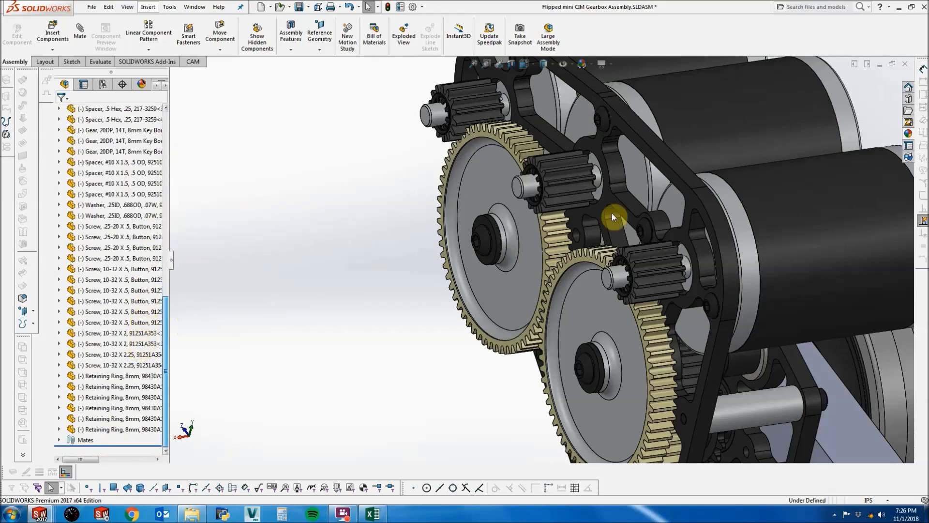
{"action": "scroll", "coordinate": [602, 181], "scroll_direction": "down", "scroll_amount": 1}
{"action": "middle_click_drag", "start_coordinate": [545, 224], "coordinate": [536, 269]}
{"action": "scroll", "coordinate": [575, 275], "scroll_direction": "down", "scroll_amount": 3}
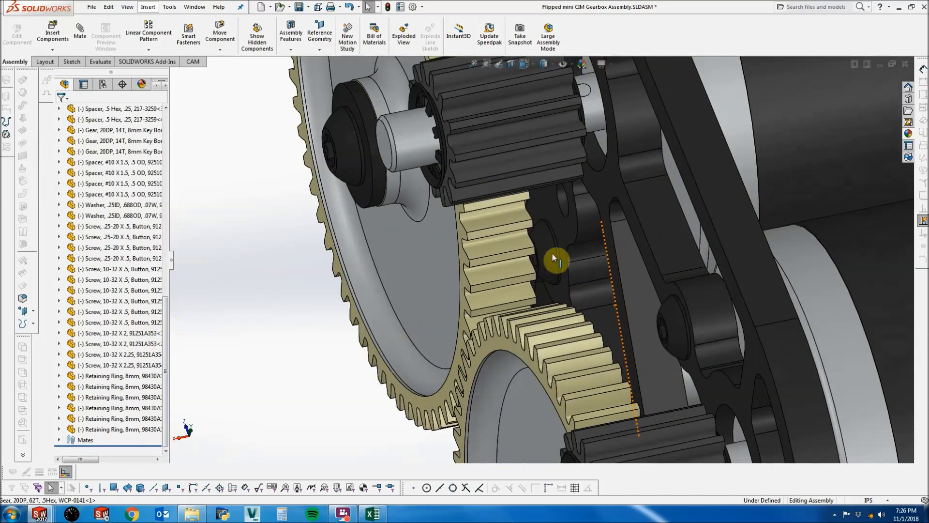
{"action": "left_click", "coordinate": [552, 252]}
{"action": "left_click", "coordinate": [59, 301]}
{"action": "left_click", "coordinate": [70, 247]}
{"action": "left_click", "coordinate": [118, 270]}
{"action": "right_click", "coordinate": [117, 271]}
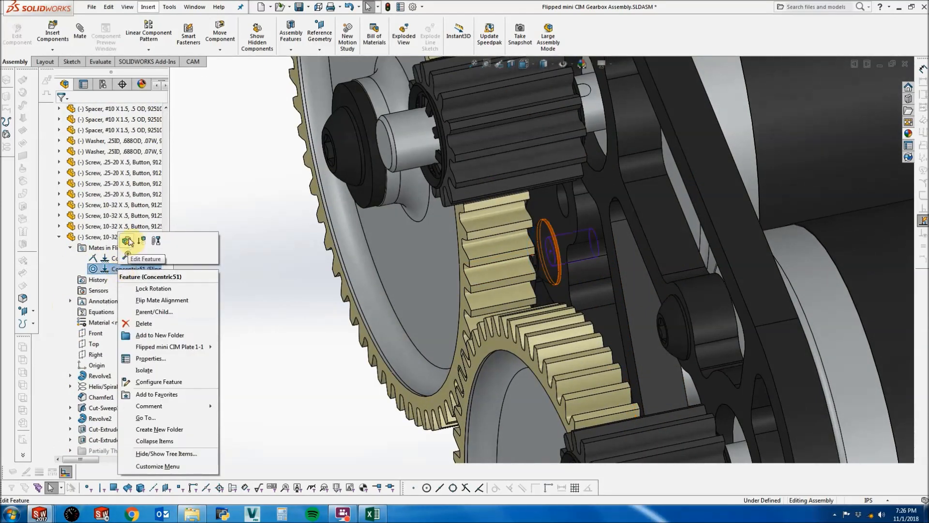
{"action": "left_click", "coordinate": [127, 240]}
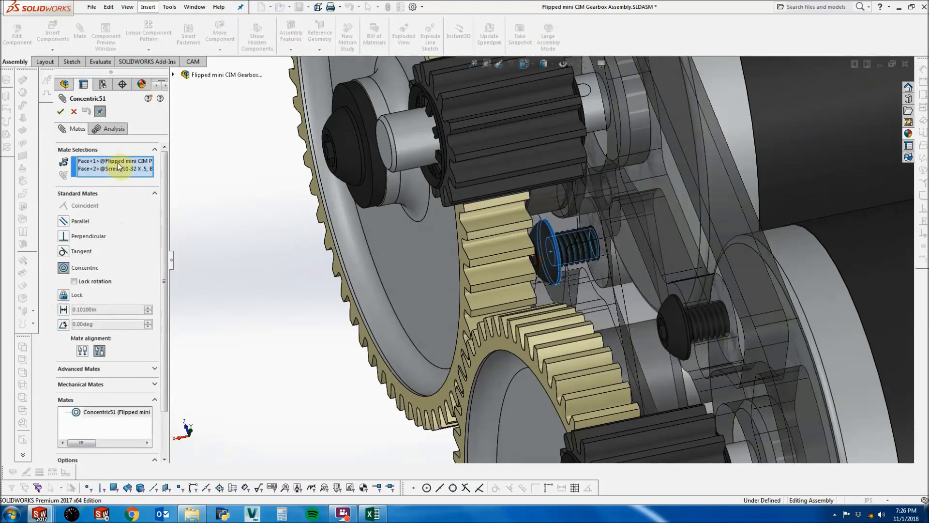
{"action": "right_click", "coordinate": [118, 168]}
{"action": "left_click", "coordinate": [142, 181]}
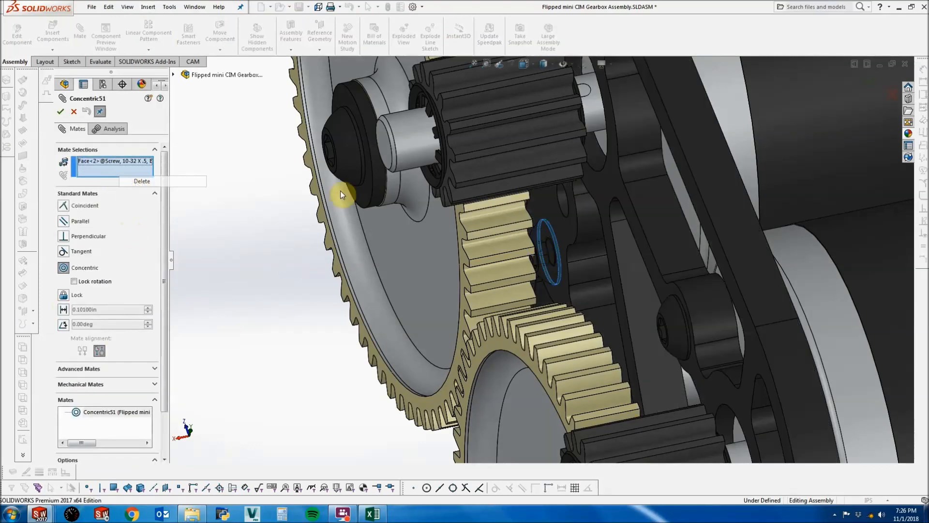
{"action": "left_click", "coordinate": [565, 206]}
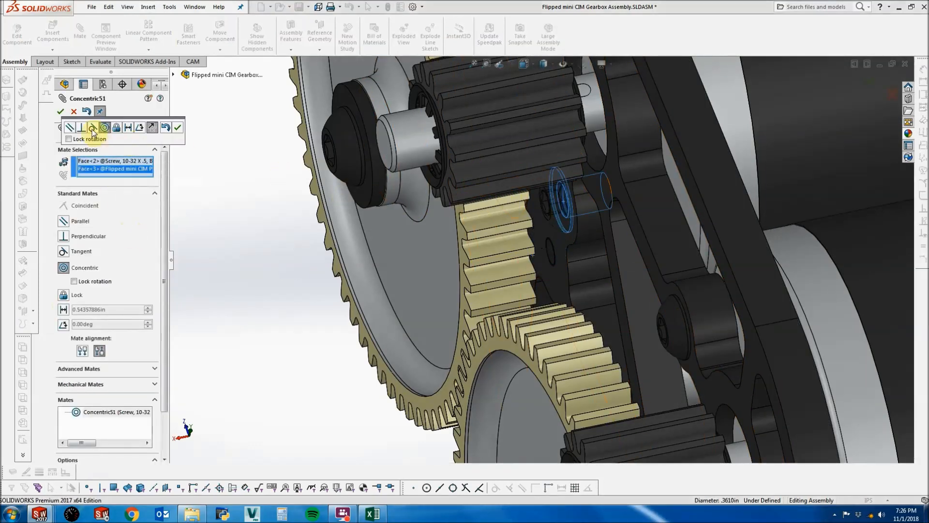
{"action": "left_click", "coordinate": [61, 112]}
{"action": "left_click", "coordinate": [61, 112]}
Open the Example Frame tube from the assembly as its own part.
{"action": "scroll", "coordinate": [668, 298], "scroll_direction": "up", "scroll_amount": 10}
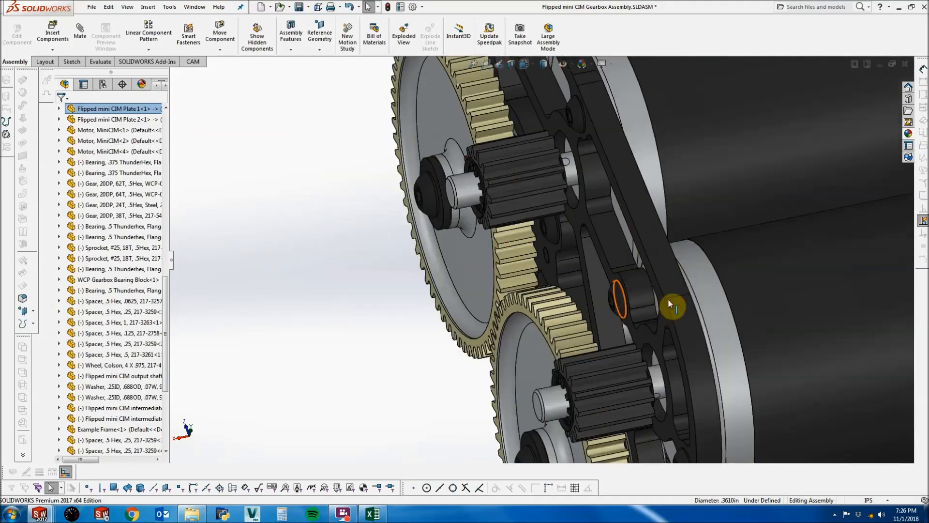
{"action": "middle_click_drag", "start_coordinate": [595, 274], "coordinate": [689, 382]}
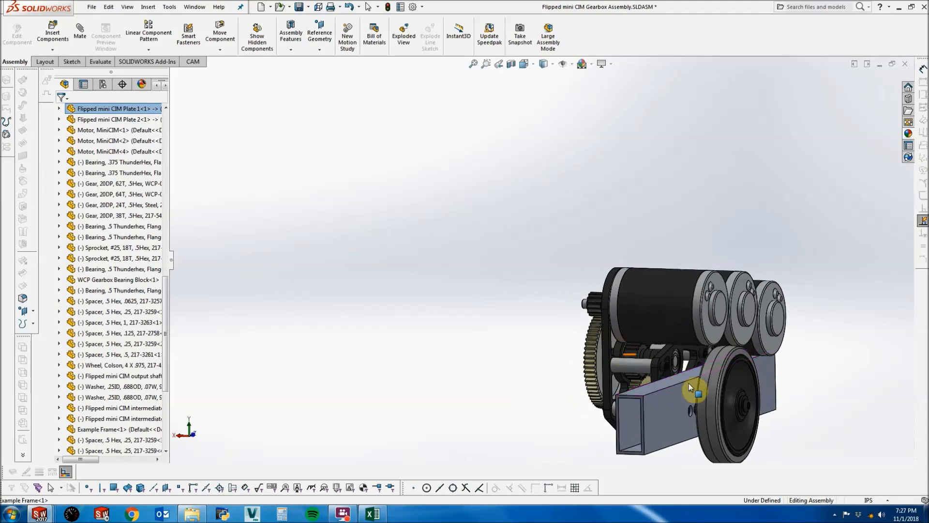
{"action": "key", "text": "f"}
{"action": "right_click", "coordinate": [475, 278]}
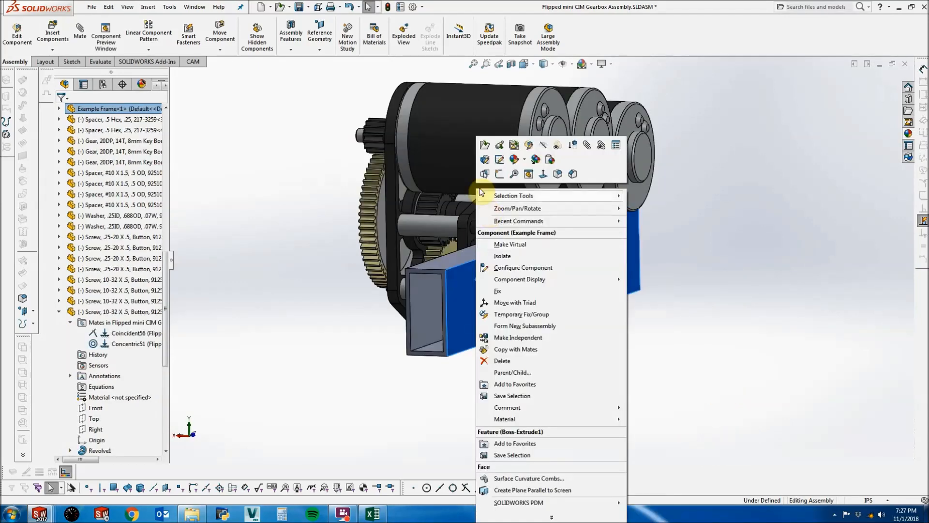
{"action": "left_click", "coordinate": [481, 145]}
Apply the polished aluminum appearance to the whole Example Frame part, save it and return to the gearbox assembly.
{"action": "left_click", "coordinate": [109, 7]}
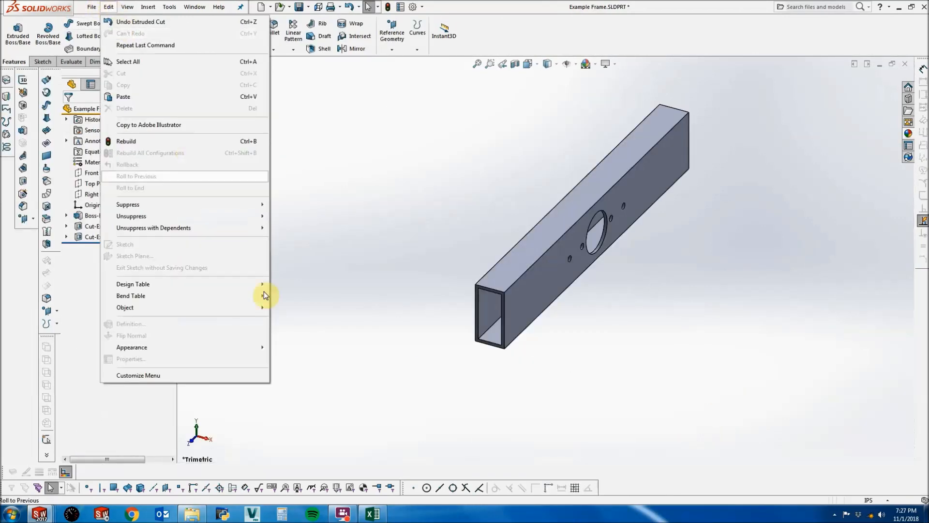
{"action": "left_click", "coordinate": [285, 347]}
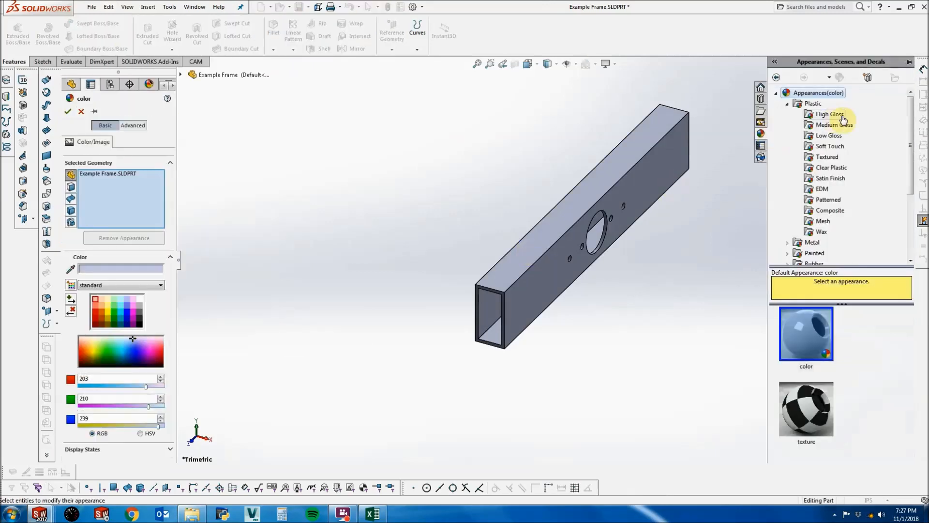
{"action": "left_click", "coordinate": [787, 103]}
{"action": "left_click", "coordinate": [790, 113]}
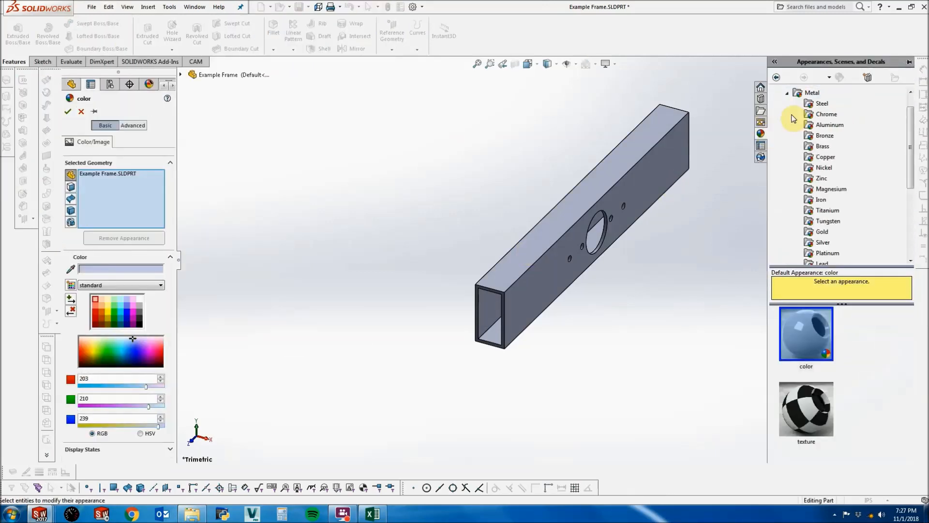
{"action": "left_click", "coordinate": [823, 125]}
{"action": "left_click", "coordinate": [813, 325]}
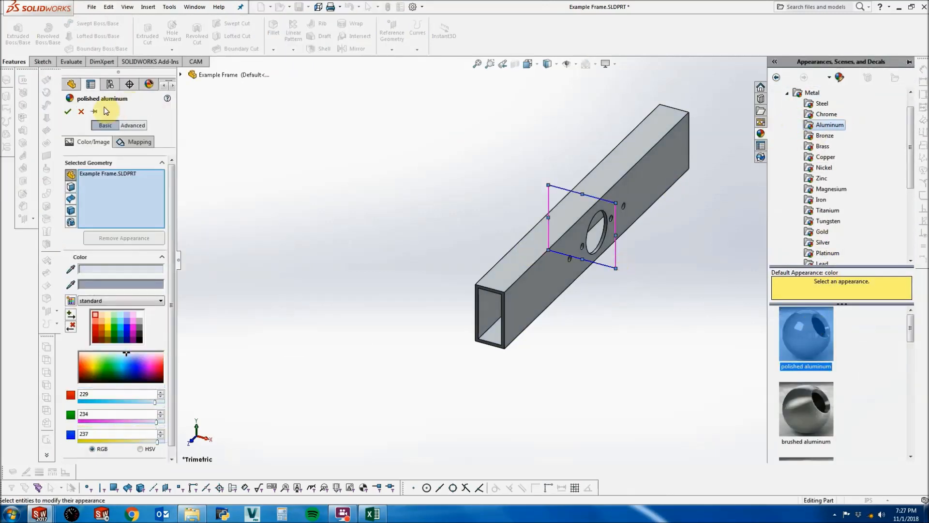
{"action": "left_click", "coordinate": [68, 112]}
{"action": "left_click", "coordinate": [300, 7]}
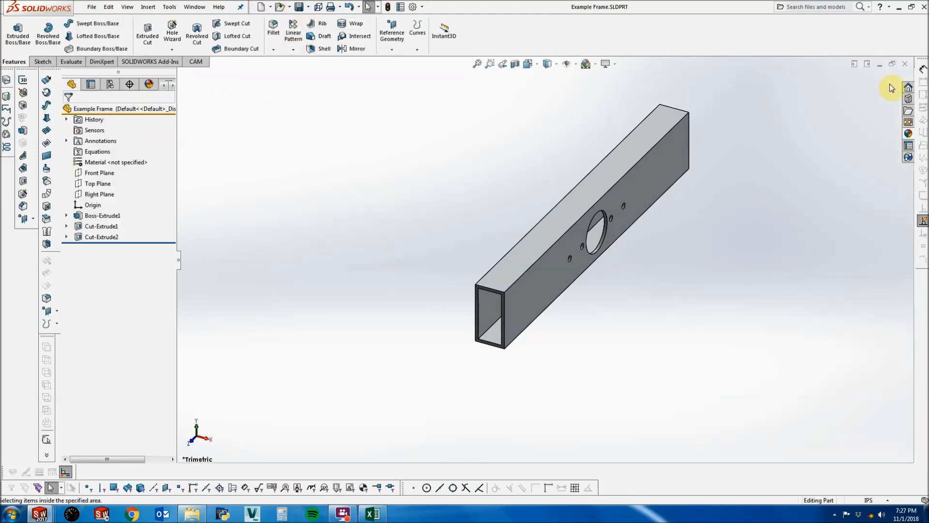
{"action": "left_click", "coordinate": [903, 64]}
{"action": "mouse_move", "coordinate": [546, 223]}
{"action": "middle_mouse_down"}
{"action": "mouse_move", "coordinate": [568, 210]}
{"action": "mouse_move", "coordinate": [553, 221]}
{"action": "middle_mouse_up"}
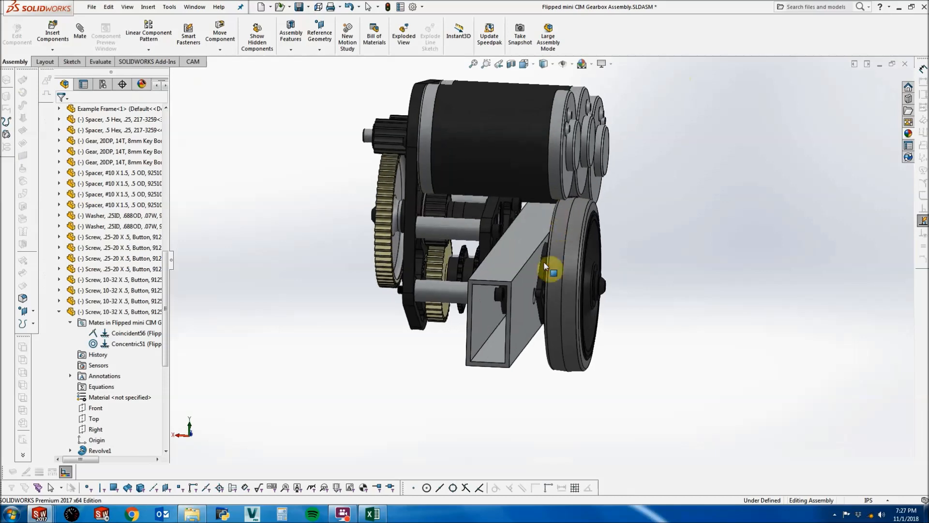
{"action": "scroll", "coordinate": [544, 263], "scroll_direction": "down", "scroll_amount": 6}
{"action": "left_click", "coordinate": [53, 32]}
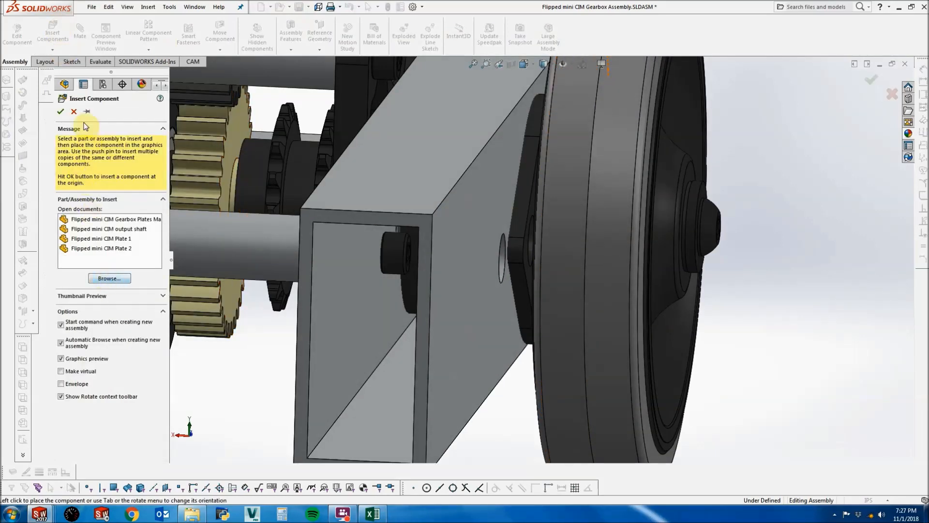
{"action": "left_click", "coordinate": [74, 111]}
Examine the gearbox from the front and both sides, checking how the spacers, sprockets, frame tube and wheel fit together.
{"action": "scroll", "coordinate": [419, 237], "scroll_direction": "up", "scroll_amount": 8}
{"action": "middle_click_drag", "start_coordinate": [433, 220], "coordinate": [501, 225]}
{"action": "scroll", "coordinate": [511, 242], "scroll_direction": "down", "scroll_amount": 5}
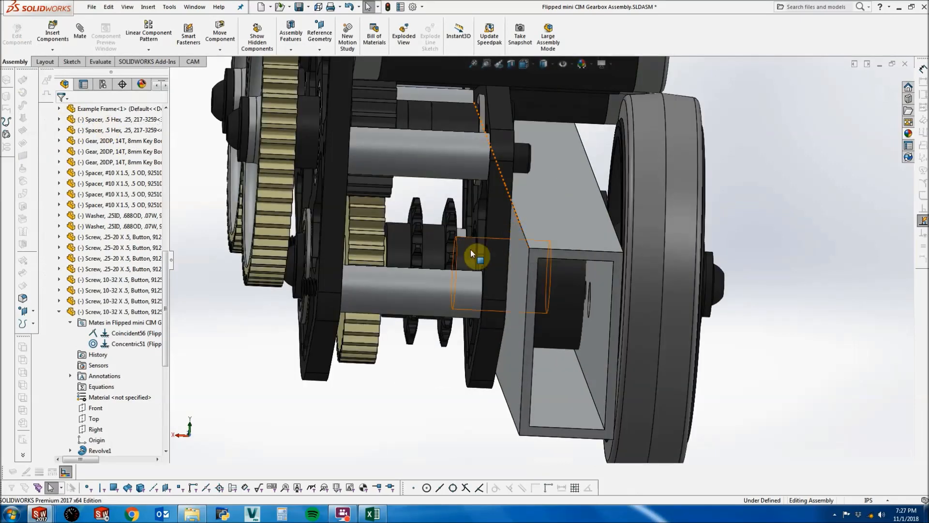
{"action": "middle_click_drag", "start_coordinate": [470, 252], "coordinate": [443, 247]}
{"action": "left_click", "coordinate": [440, 270]}
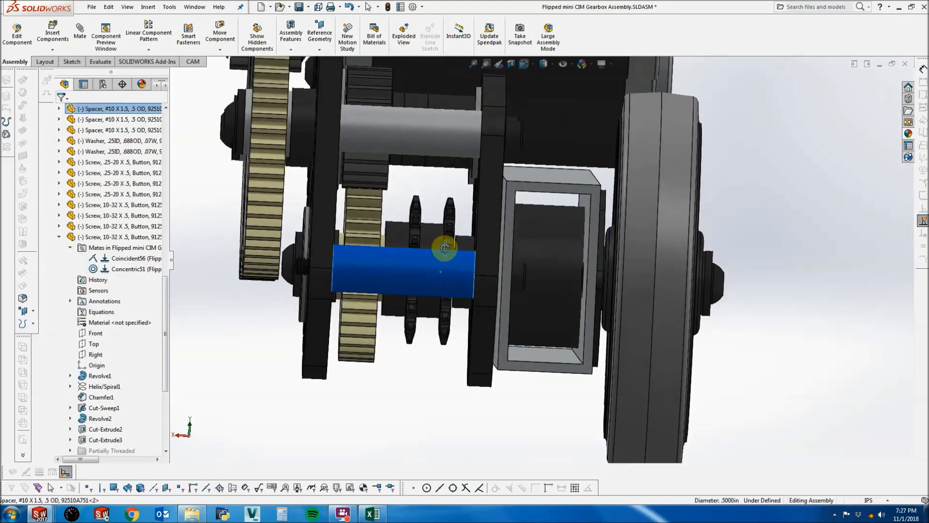
{"action": "scroll", "coordinate": [444, 247], "scroll_direction": "up", "scroll_amount": 1}
{"action": "left_click", "coordinate": [446, 187]}
{"action": "left_click", "coordinate": [534, 64]}
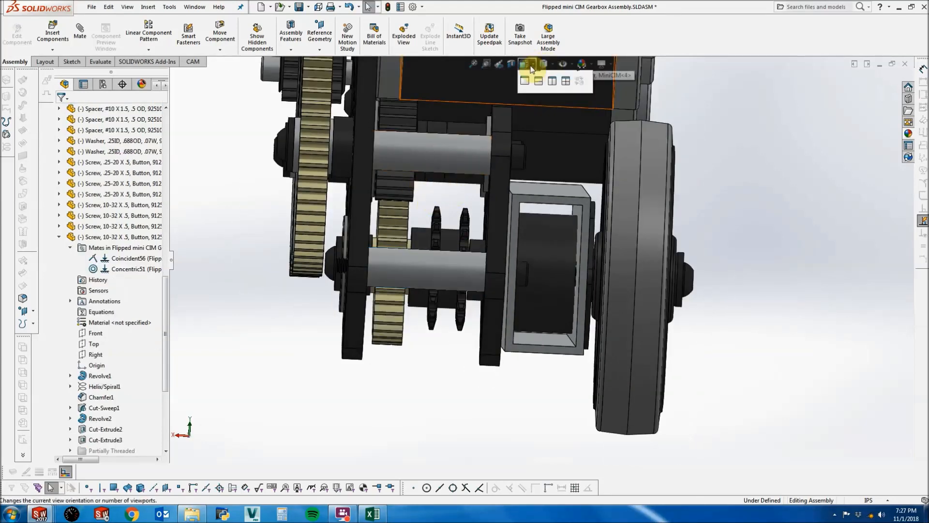
{"action": "left_click", "coordinate": [535, 94]}
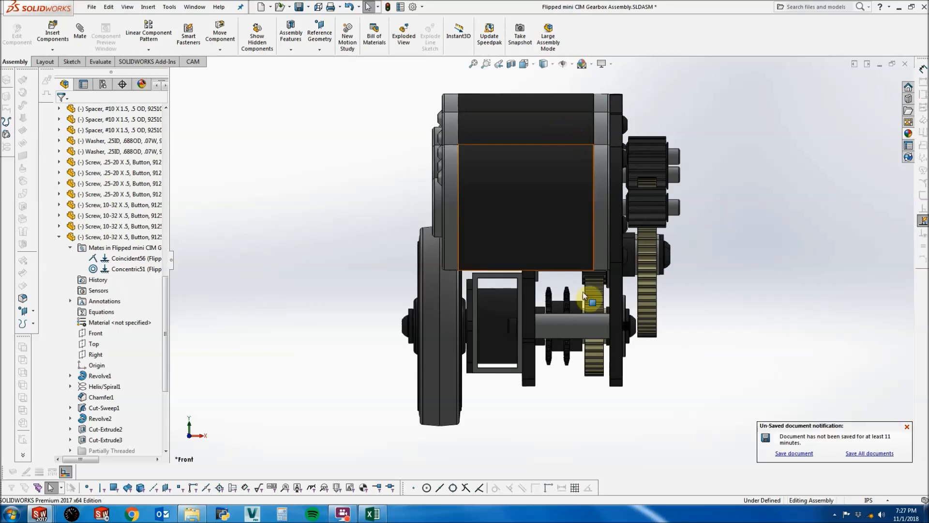
{"action": "scroll", "coordinate": [556, 267], "scroll_direction": "down", "scroll_amount": 3}
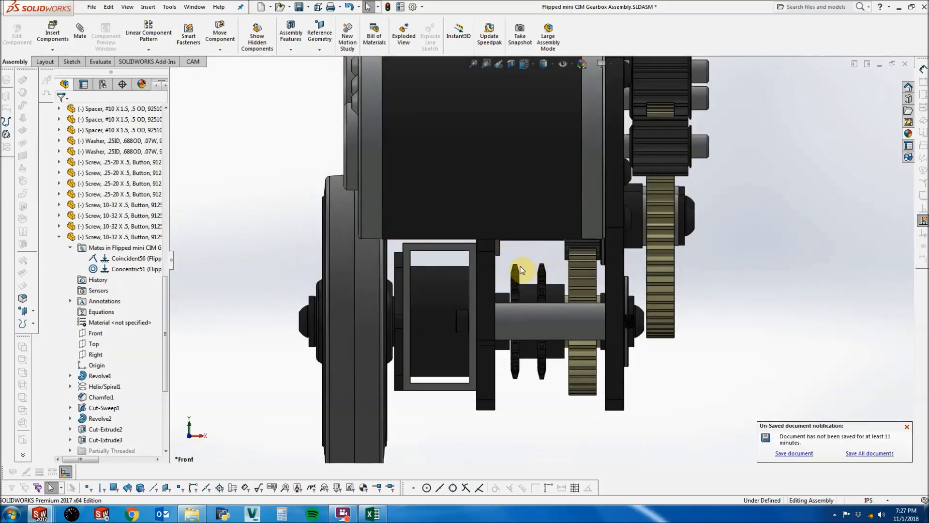
{"action": "scroll", "coordinate": [523, 269], "scroll_direction": "down", "scroll_amount": 1}
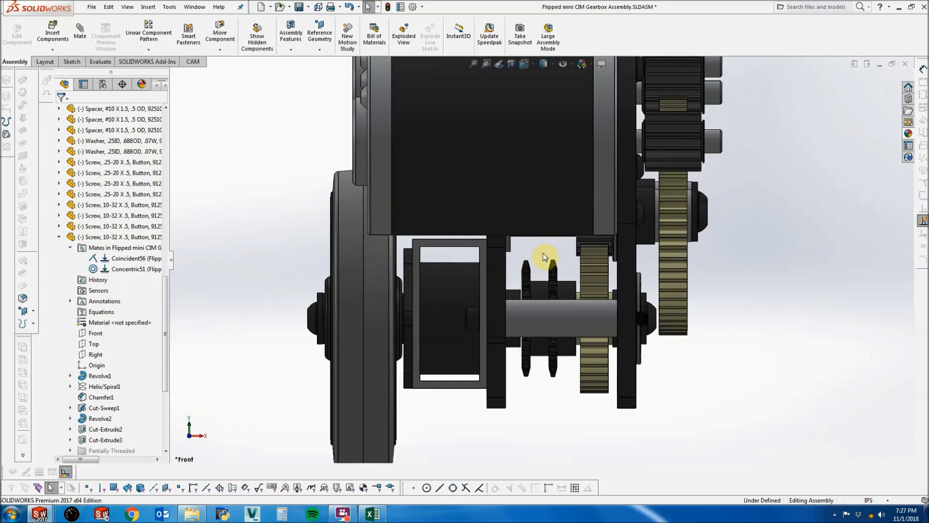
{"action": "key", "text": "shift+Right"}
{"action": "key", "text": "shift+Right"}
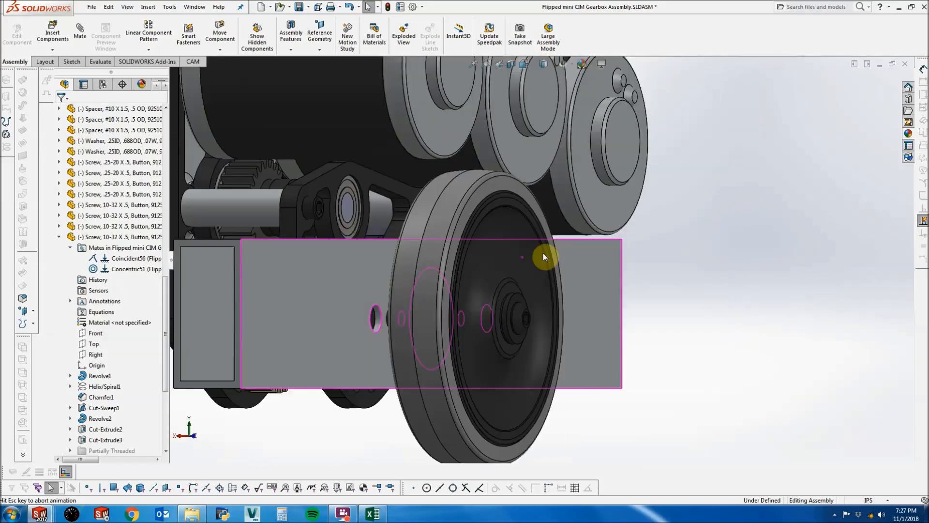
{"action": "key", "text": "shift+Right"}
{"action": "key", "text": "shift+Left"}
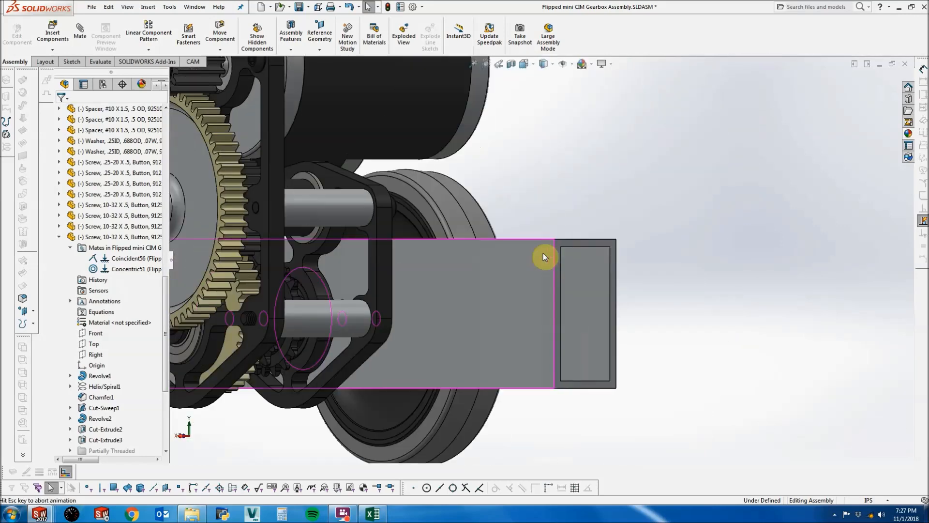
{"action": "key", "text": "shift+Left"}
{"action": "key", "text": "shift+Left"}
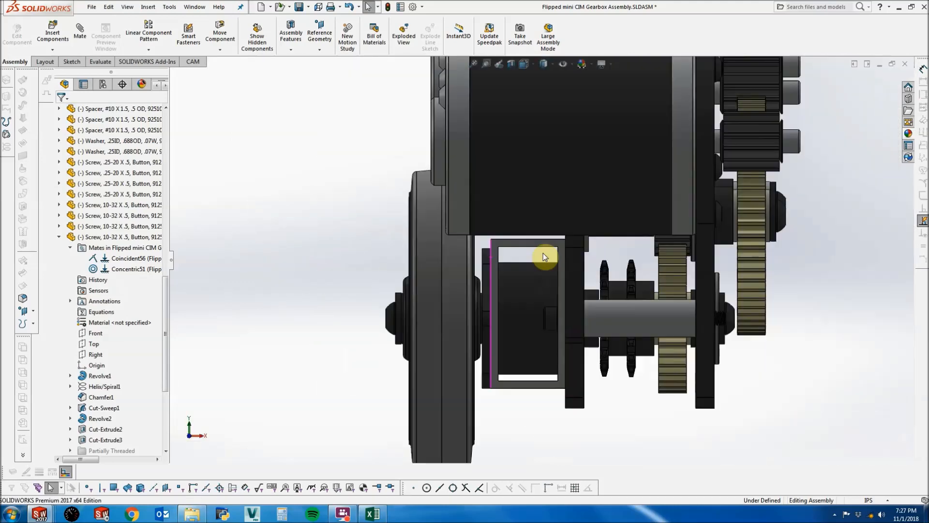
{"action": "key", "text": "f"}
{"action": "middle_click_drag", "start_coordinate": [532, 259], "coordinate": [513, 318]}
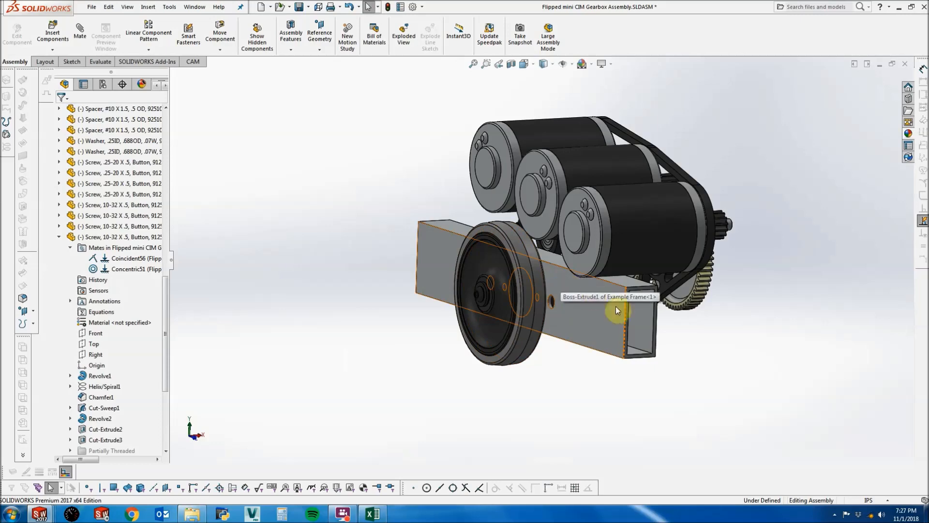
Hide the 4 X .975 Colson wheel to expose the bearing block on the frame tube.
{"action": "middle_click_drag", "start_coordinate": [536, 292], "coordinate": [686, 307]}
{"action": "scroll", "coordinate": [653, 272], "scroll_direction": "down", "scroll_amount": 3}
{"action": "right_click", "coordinate": [637, 259]}
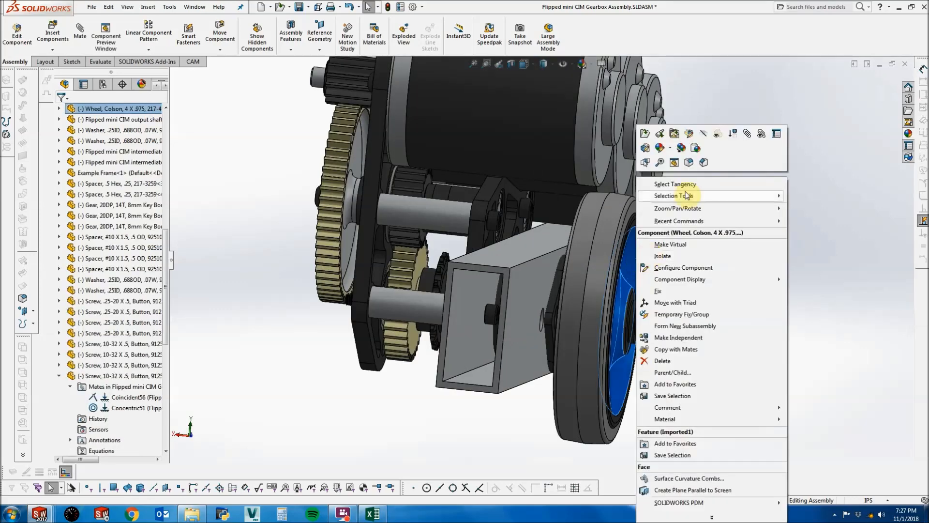
{"action": "left_click", "coordinate": [701, 134]}
{"action": "key", "text": "Tab"}
Insert the Screw, 10-30 X 1.5, Flat, 91253A014 part from the COTS Parts Hardware Screws folder and place it beside the bearing block.
{"action": "scroll", "coordinate": [557, 315], "scroll_direction": "down", "scroll_amount": 6}
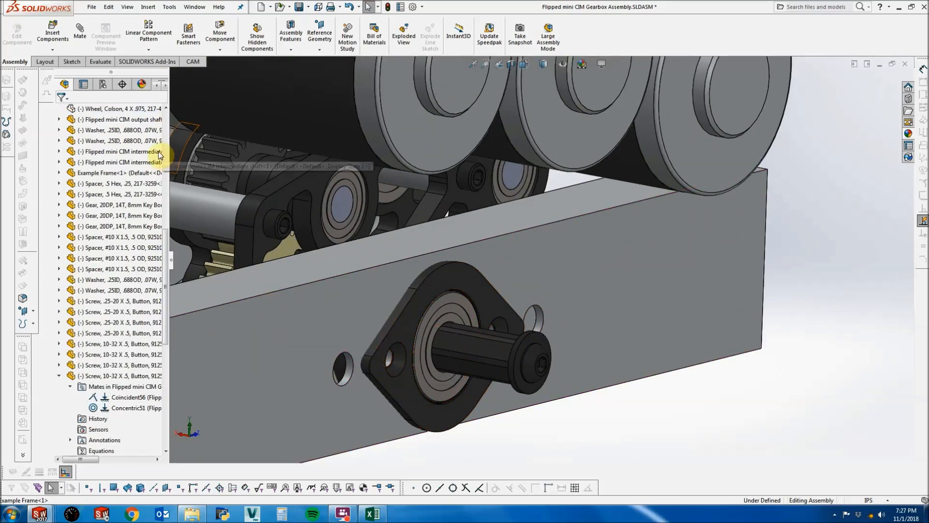
{"action": "left_click", "coordinate": [52, 31]}
{"action": "left_click", "coordinate": [110, 278]}
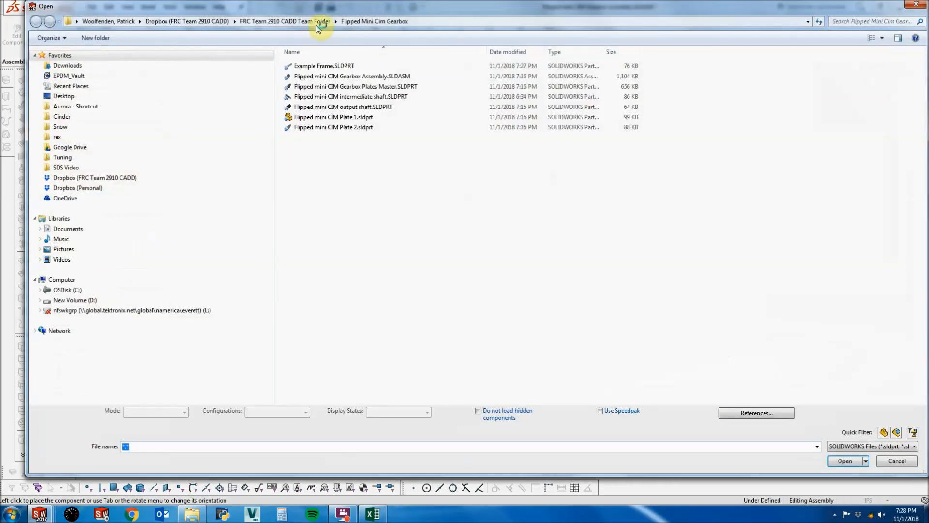
{"action": "left_click", "coordinate": [315, 21]}
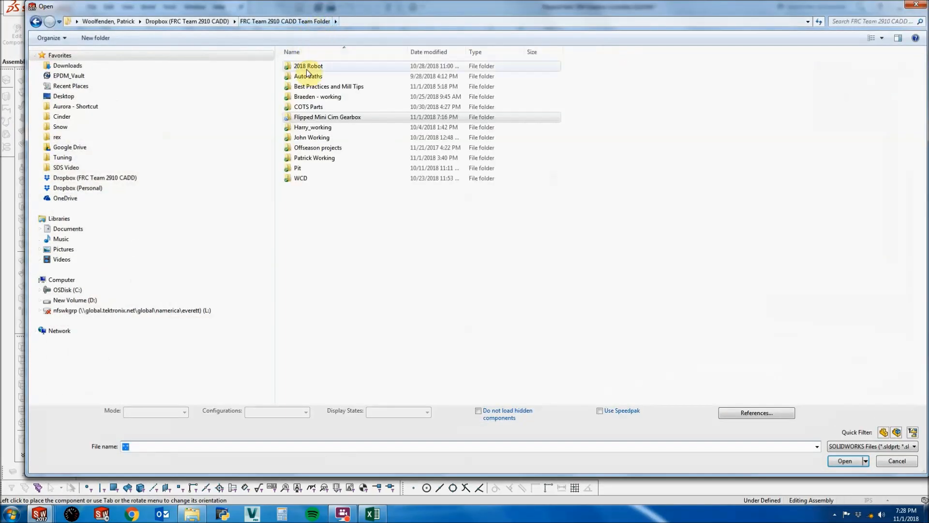
{"action": "double_click", "coordinate": [308, 106]}
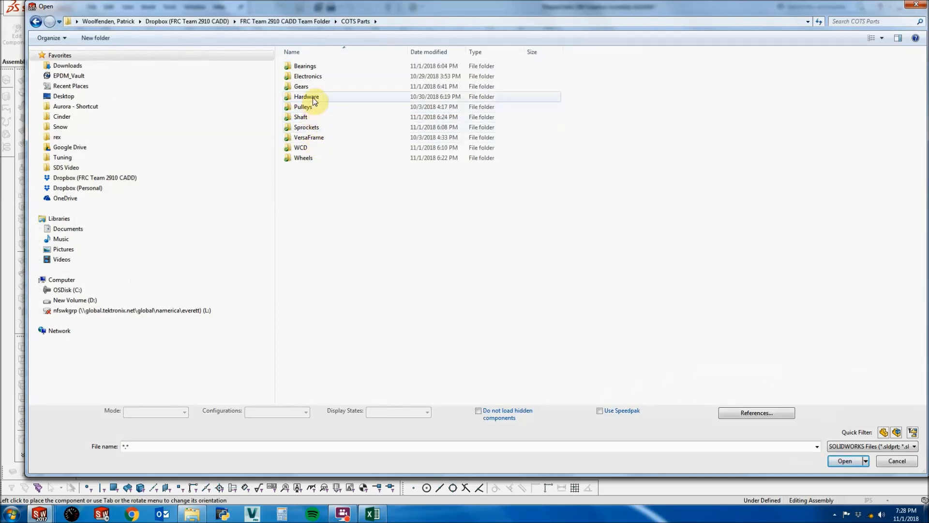
{"action": "double_click", "coordinate": [313, 98]}
{"action": "double_click", "coordinate": [310, 86]}
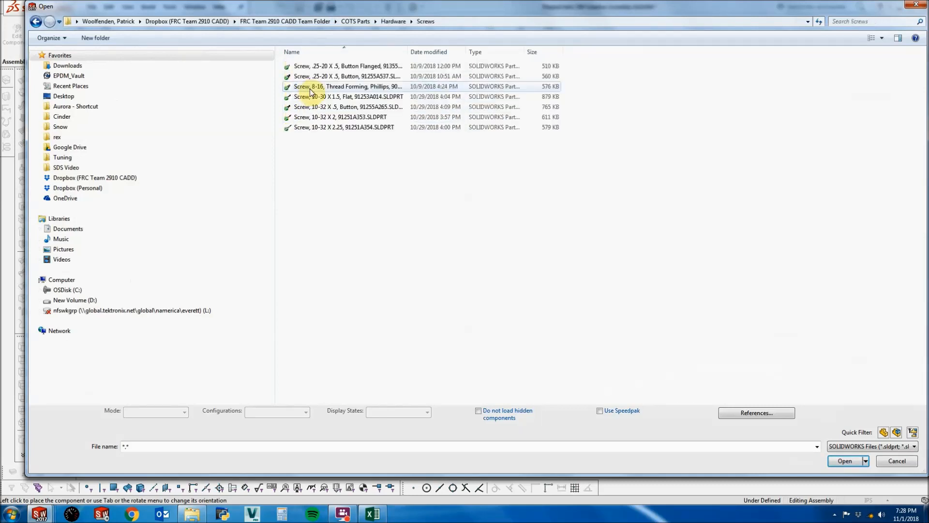
{"action": "left_click", "coordinate": [313, 98]}
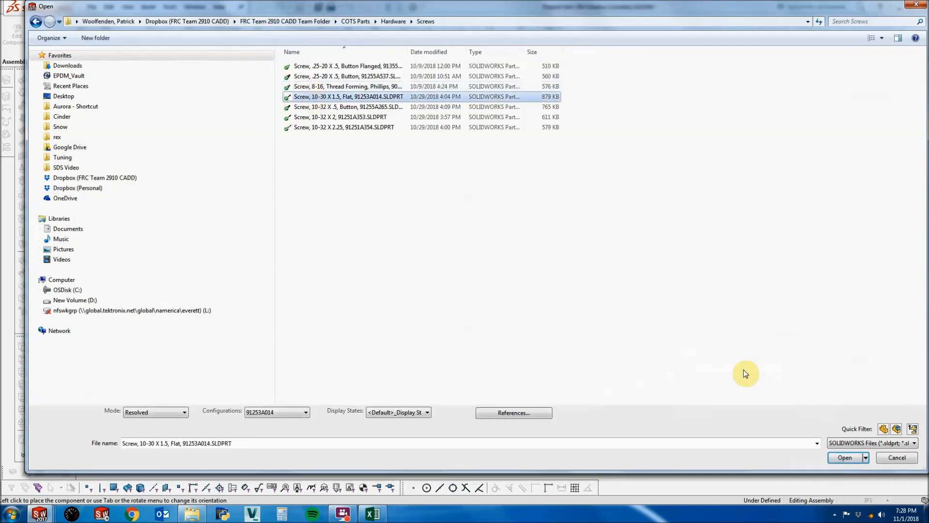
{"action": "left_click", "coordinate": [845, 458]}
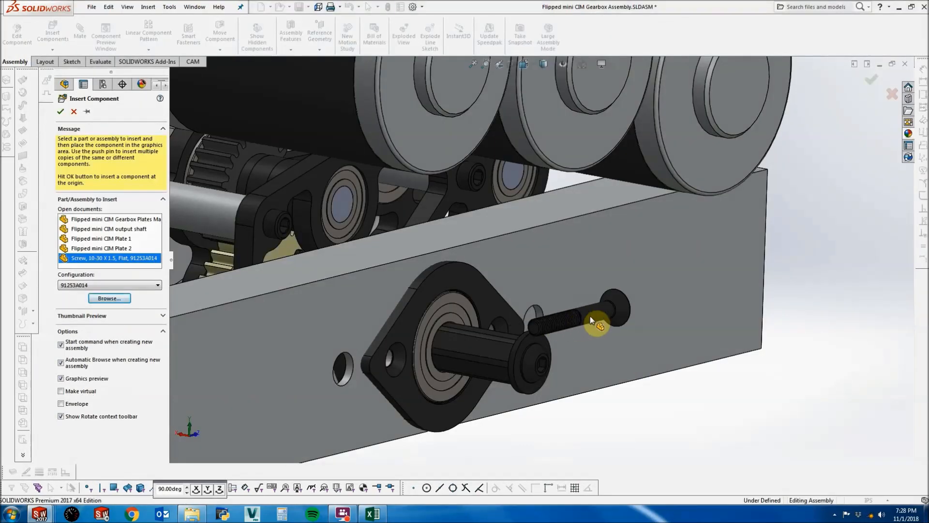
{"action": "left_click", "coordinate": [549, 296]}
Add a concentric mate between the flat screw's conical head face and the bearing block's countersunk hole nearest the motors' outer side.
{"action": "scroll", "coordinate": [600, 300], "scroll_direction": "down", "scroll_amount": 5}
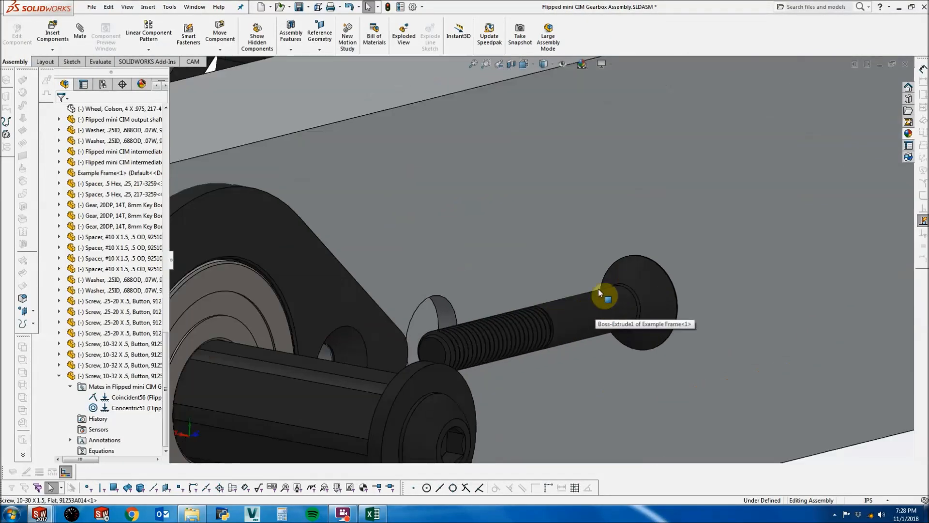
{"action": "left_click", "coordinate": [602, 304]}
{"action": "left_click", "coordinate": [364, 366], "text": "ctrl"}
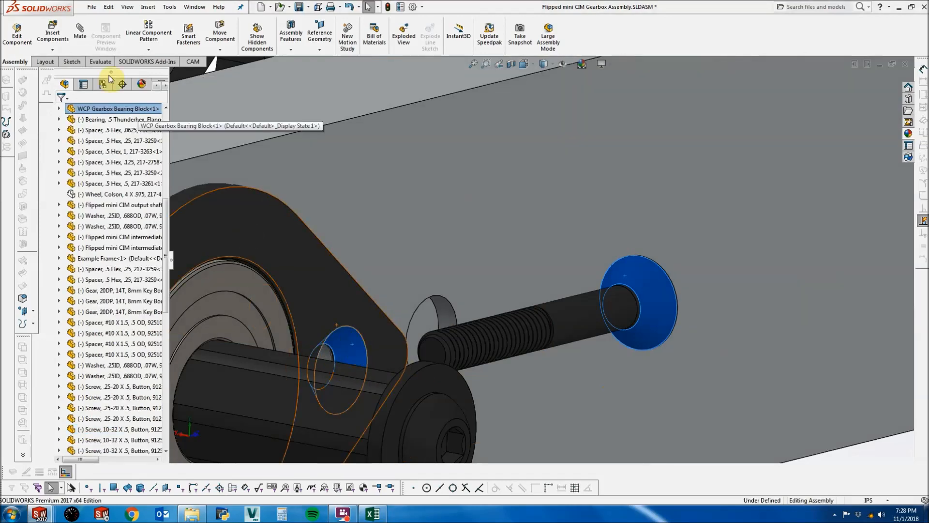
{"action": "left_click", "coordinate": [81, 34]}
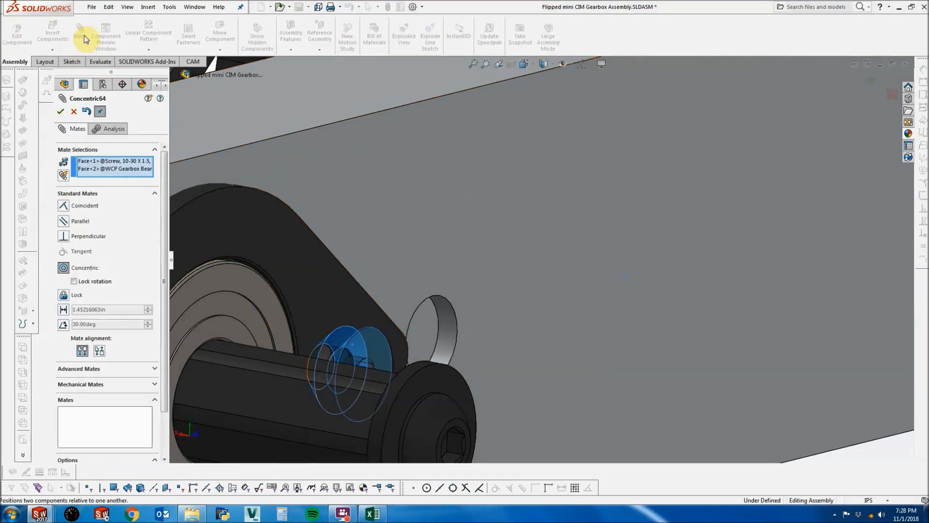
{"action": "left_click", "coordinate": [58, 113]}
{"action": "left_click", "coordinate": [58, 114]}
Slide the flat screw along its hole axis into the countersink of the bearing block.
{"action": "left_click", "coordinate": [369, 348]}
{"action": "mouse_move", "coordinate": [436, 394]}
{"action": "left_mouse_down"}
{"action": "mouse_move", "coordinate": [393, 378]}
{"action": "mouse_move", "coordinate": [455, 393]}
{"action": "left_mouse_up"}
{"action": "scroll", "coordinate": [530, 271], "scroll_direction": "up", "scroll_amount": 2}
{"action": "scroll", "coordinate": [433, 325], "scroll_direction": "down", "scroll_amount": 3}
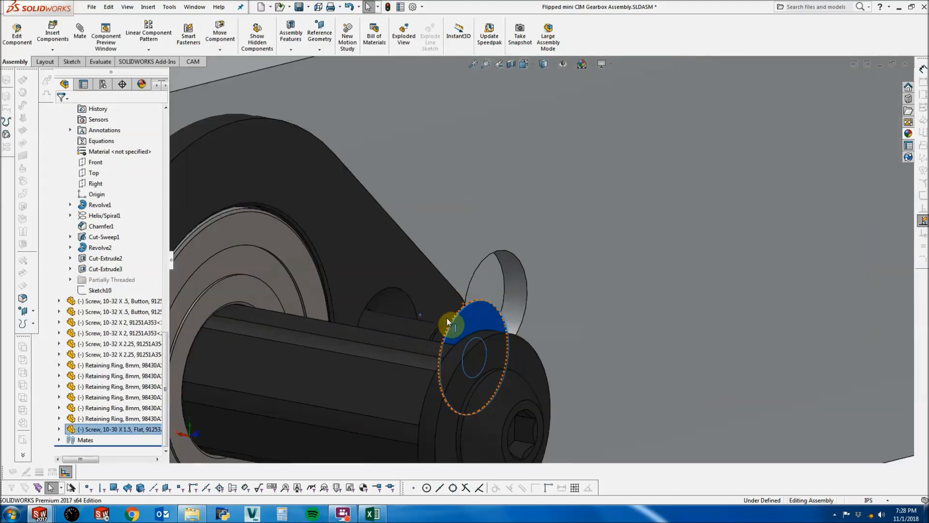
{"action": "scroll", "coordinate": [449, 324], "scroll_direction": "down", "scroll_amount": 2}
{"action": "left_click_drag", "start_coordinate": [363, 323], "coordinate": [318, 286]}
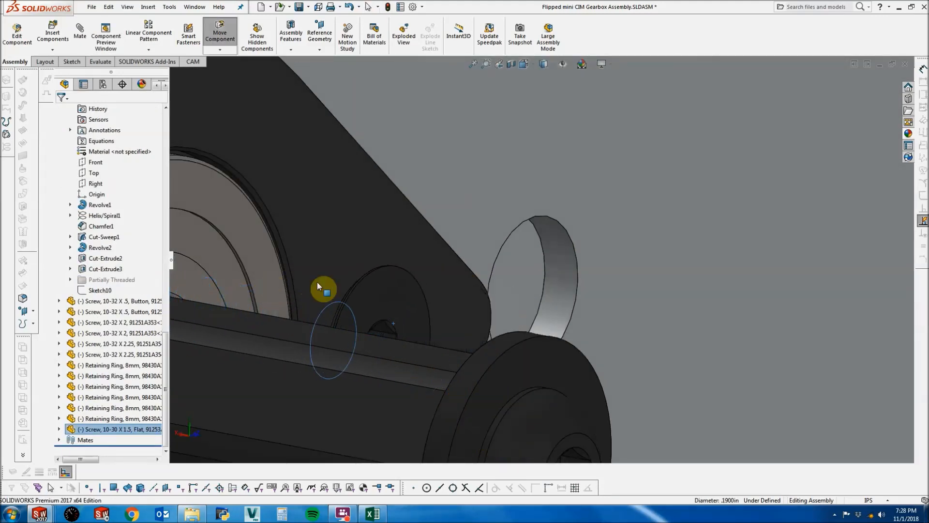
Add a .02 in distance mate between the flat screw's head face and the bearing block's outer face, and finish mating.
{"action": "left_click", "coordinate": [390, 296]}
{"action": "left_click", "coordinate": [386, 257], "text": "ctrl"}
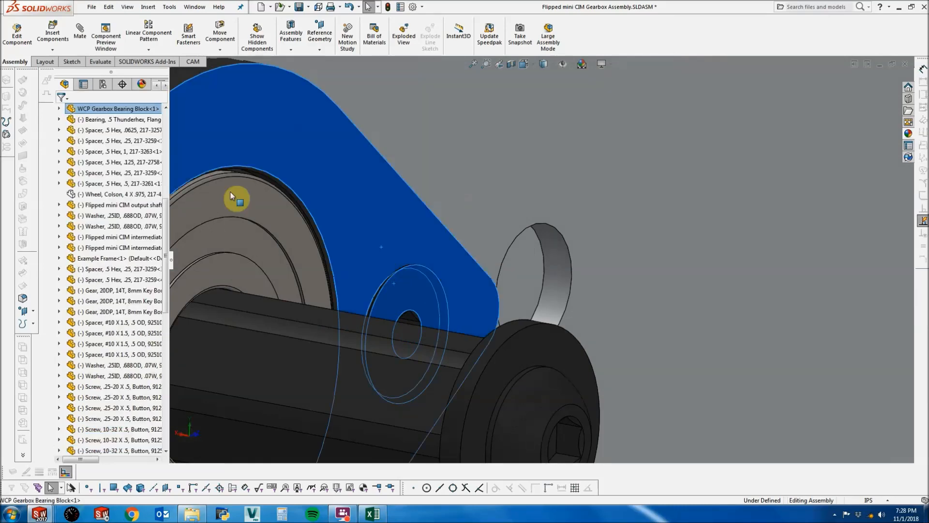
{"action": "left_click", "coordinate": [83, 38]}
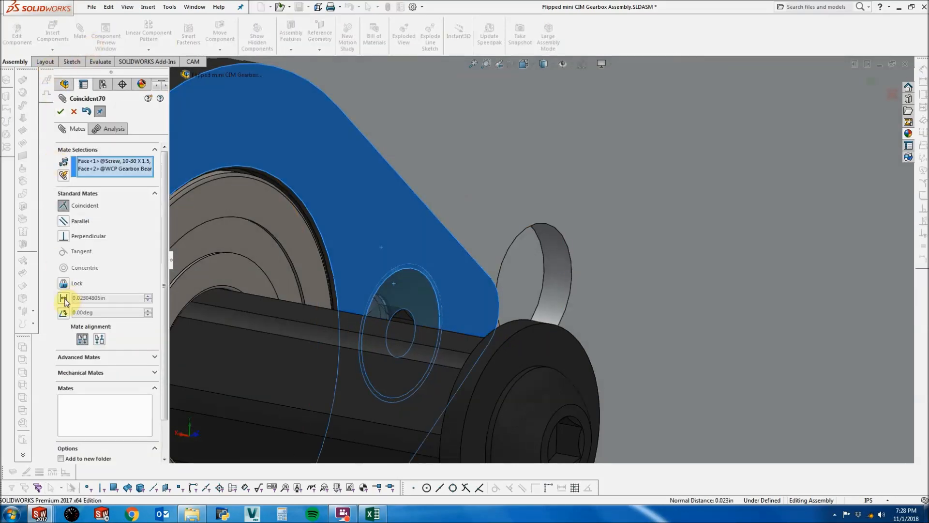
{"action": "left_click", "coordinate": [64, 298]}
{"action": "type", "text": ".02"}
{"action": "key", "text": "Return"}
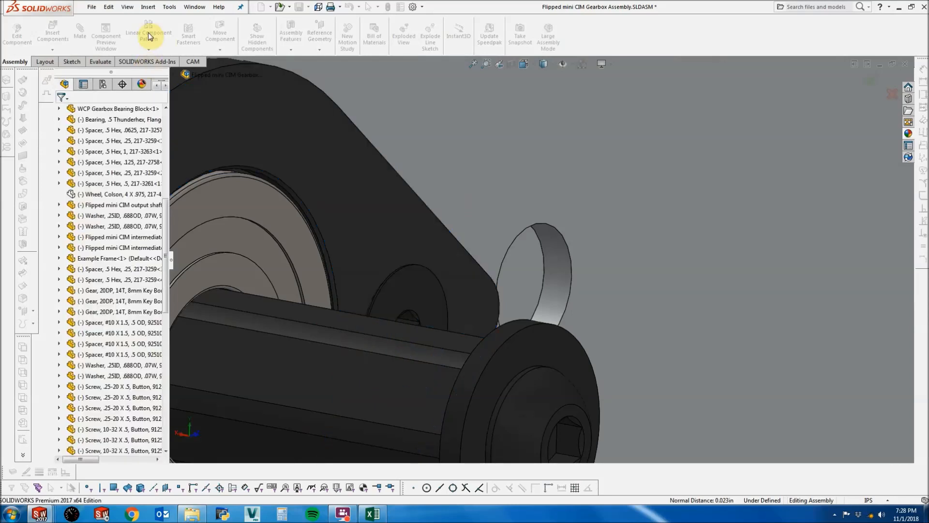
{"action": "left_click", "coordinate": [405, 288]}
{"action": "scroll", "coordinate": [284, 259], "scroll_direction": "up", "scroll_amount": 2}
{"action": "scroll", "coordinate": [284, 259], "scroll_direction": "up", "scroll_amount": 2}
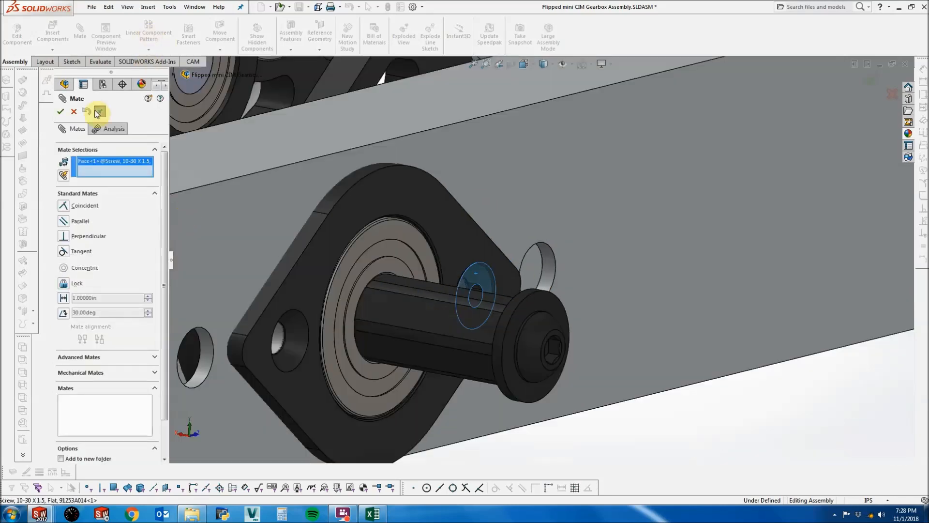
{"action": "left_click", "coordinate": [74, 111]}
Copy the flat screw with its mates into the bearing block's other countersunk hole, flipping the 0.02 in distance from the block's outer face.
{"action": "right_click", "coordinate": [479, 284]}
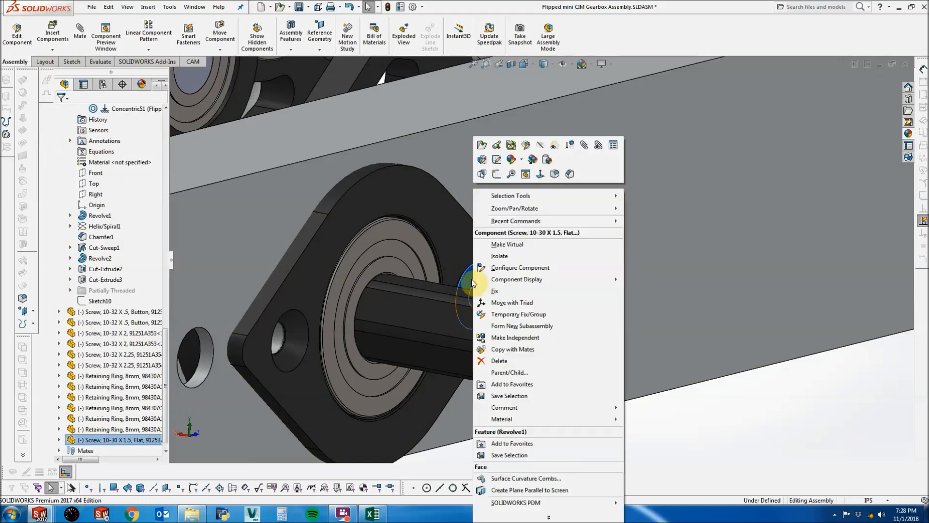
{"action": "left_click", "coordinate": [512, 349]}
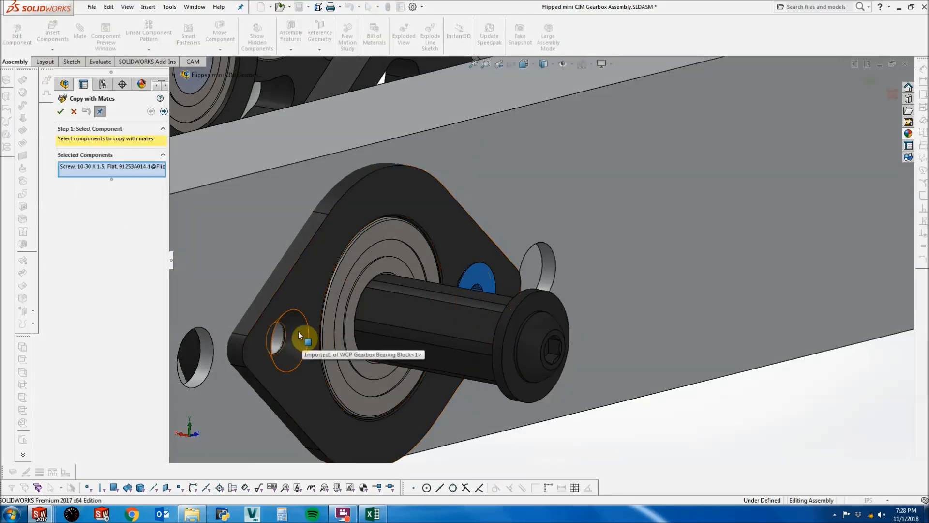
{"action": "left_click", "coordinate": [164, 111]}
{"action": "left_click", "coordinate": [297, 330]}
{"action": "left_click", "coordinate": [317, 281]}
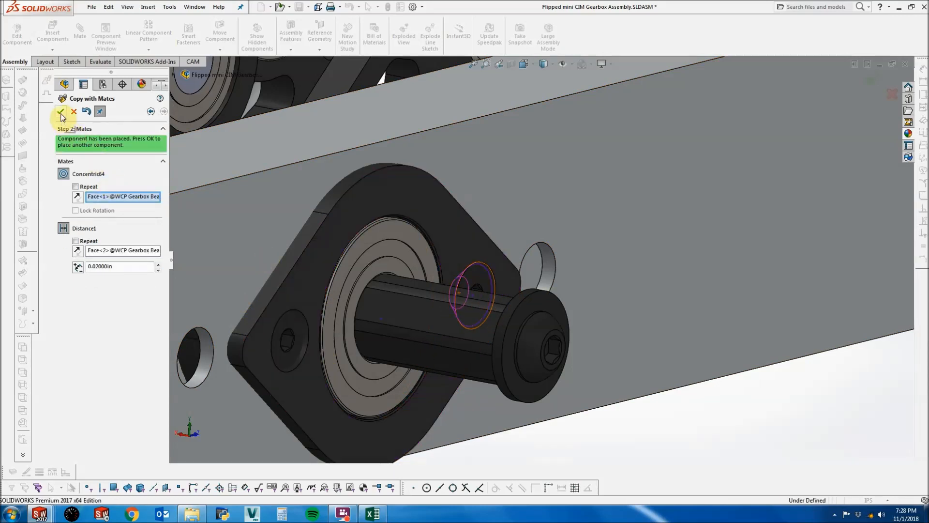
{"action": "left_click", "coordinate": [78, 266]}
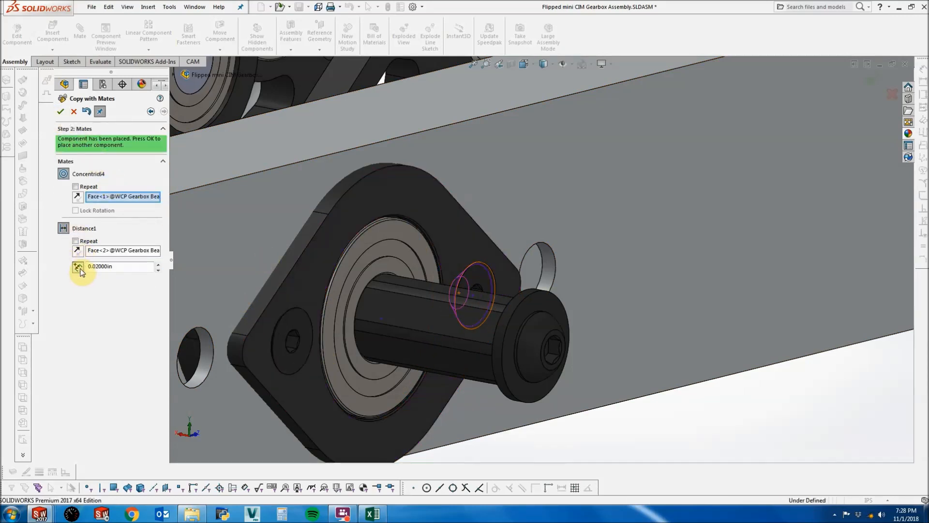
{"action": "left_click", "coordinate": [61, 113]}
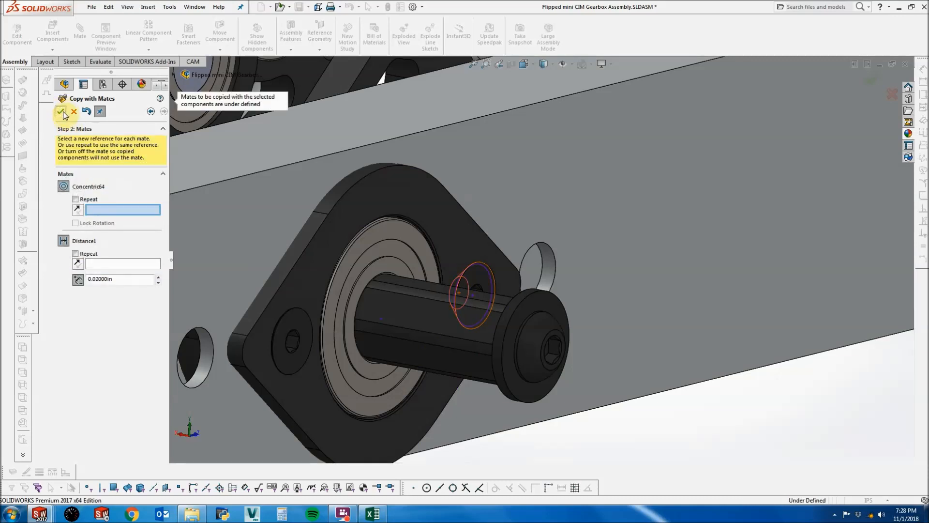
{"action": "left_click", "coordinate": [72, 112]}
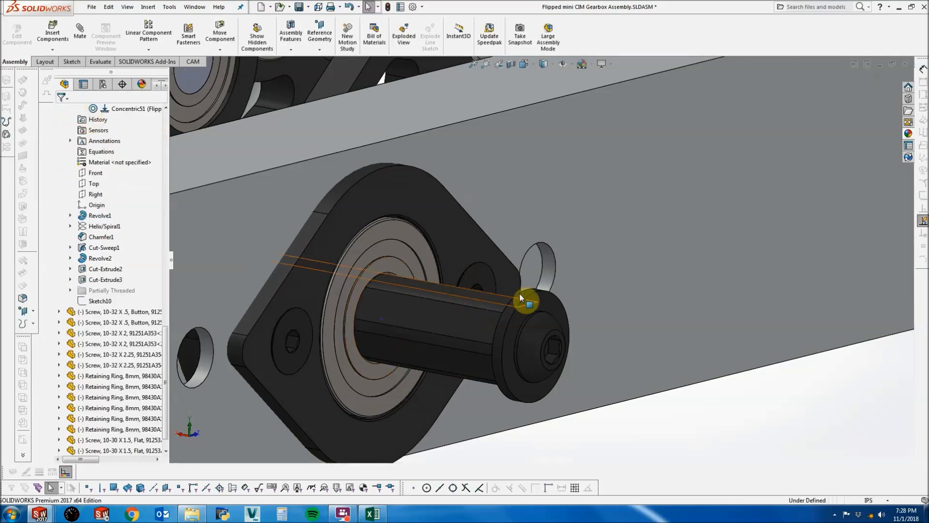
Show the hidden 4 X .975 Colson wheel on the output shaft.
{"action": "scroll", "coordinate": [463, 289], "scroll_direction": "down", "scroll_amount": 3}
{"action": "middle_click_drag", "start_coordinate": [480, 325], "coordinate": [488, 339]}
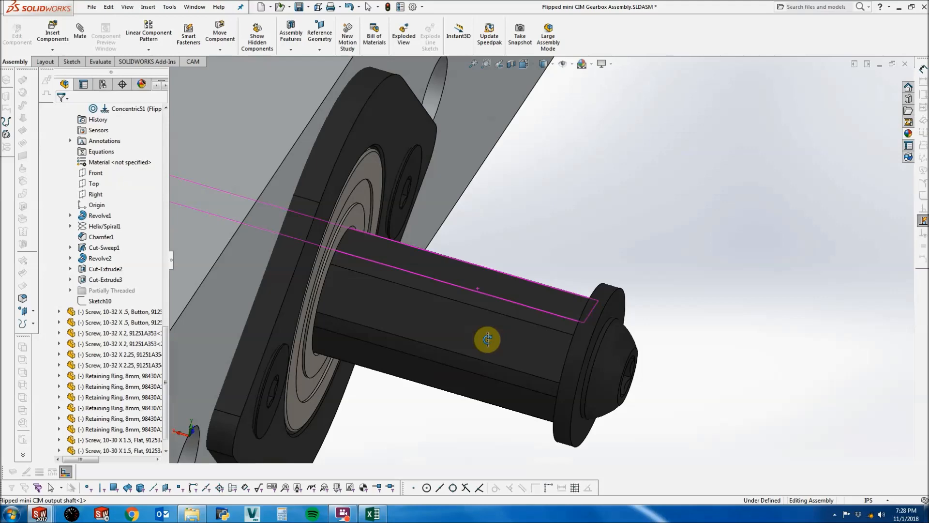
{"action": "scroll", "coordinate": [414, 370], "scroll_direction": "up", "scroll_amount": 7}
{"action": "scroll", "coordinate": [119, 295], "scroll_direction": "up", "scroll_amount": 1}
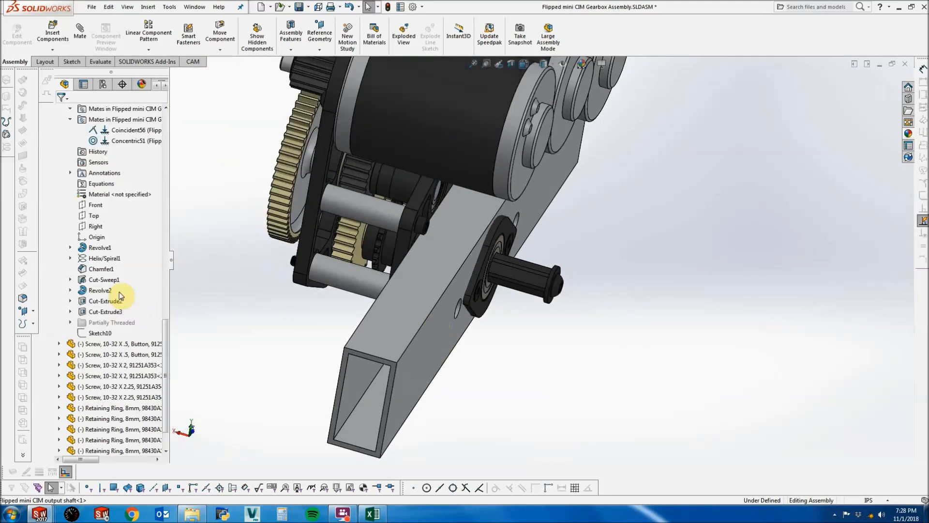
{"action": "scroll", "coordinate": [120, 292], "scroll_direction": "up", "scroll_amount": 2}
{"action": "left_click", "coordinate": [69, 193]}
{"action": "left_click", "coordinate": [60, 183]}
{"action": "scroll", "coordinate": [73, 222], "scroll_direction": "up", "scroll_amount": 6}
{"action": "right_click", "coordinate": [100, 195]}
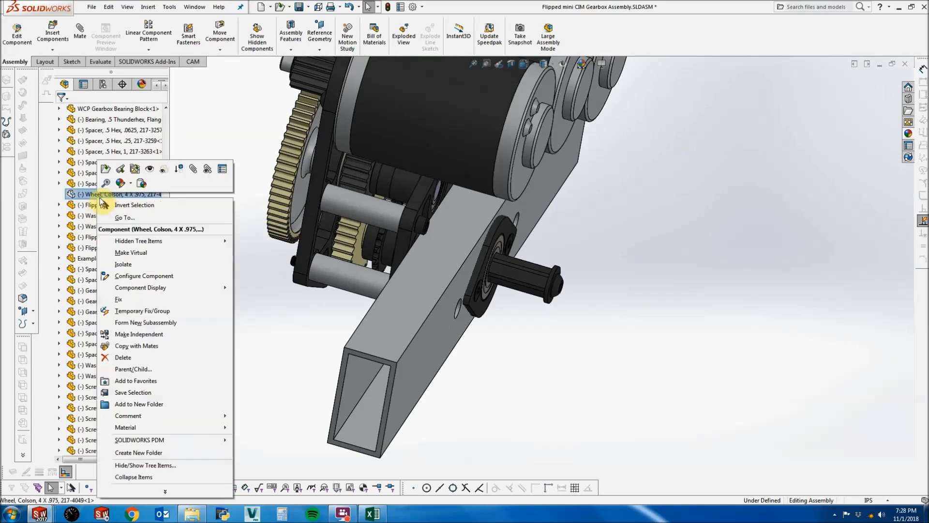
{"action": "left_click", "coordinate": [142, 183]}
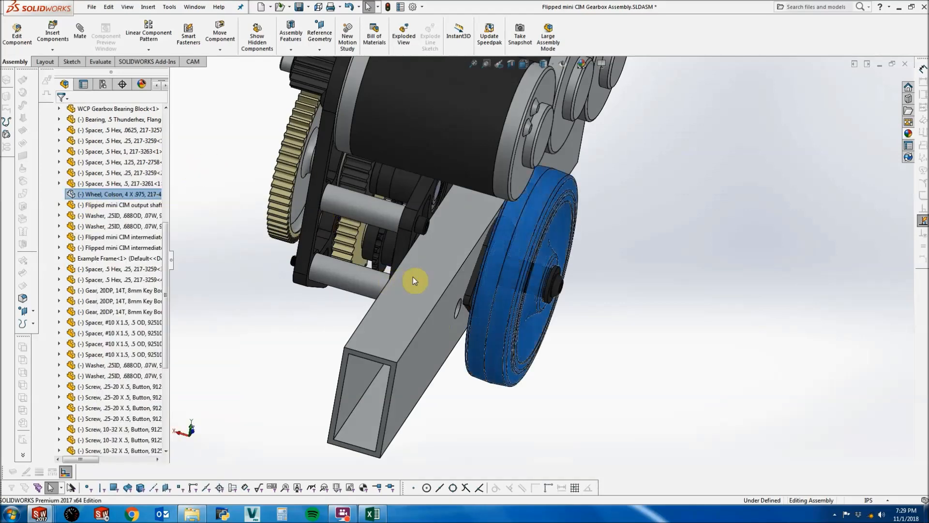
Put the Example Frame component into a new component folder named Example Parts.
{"action": "left_click", "coordinate": [205, 265]}
{"action": "left_click", "coordinate": [419, 296]}
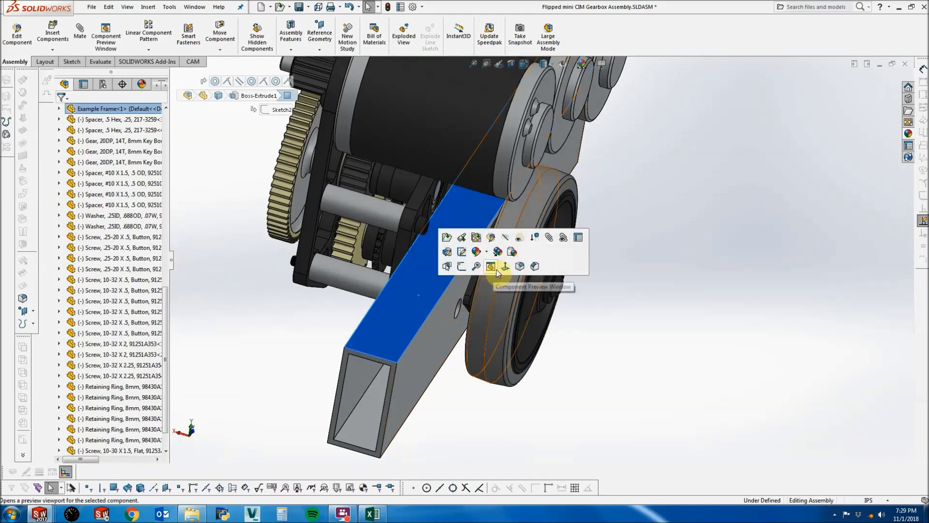
{"action": "left_click", "coordinate": [489, 290], "text": "ctrl"}
{"action": "right_click", "coordinate": [490, 289]}
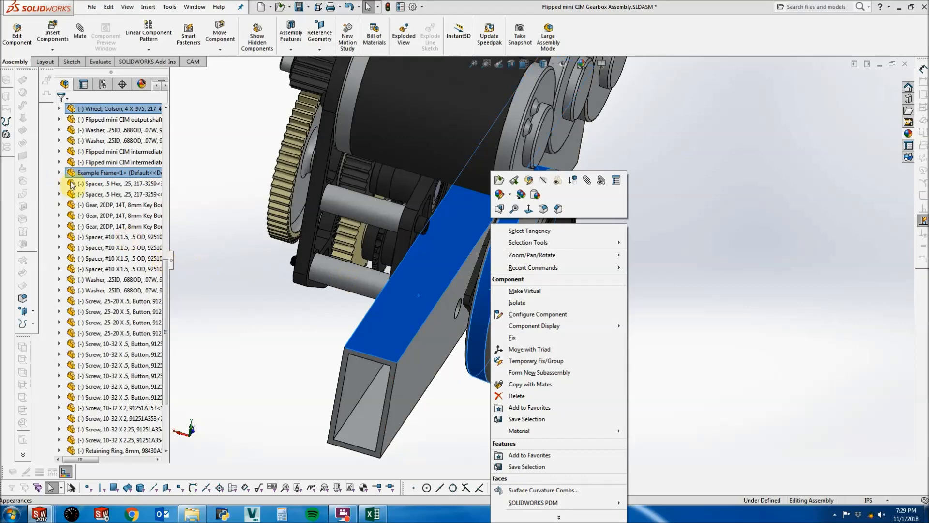
{"action": "left_click", "coordinate": [85, 173]}
{"action": "scroll", "coordinate": [85, 178], "scroll_direction": "up", "scroll_amount": 1}
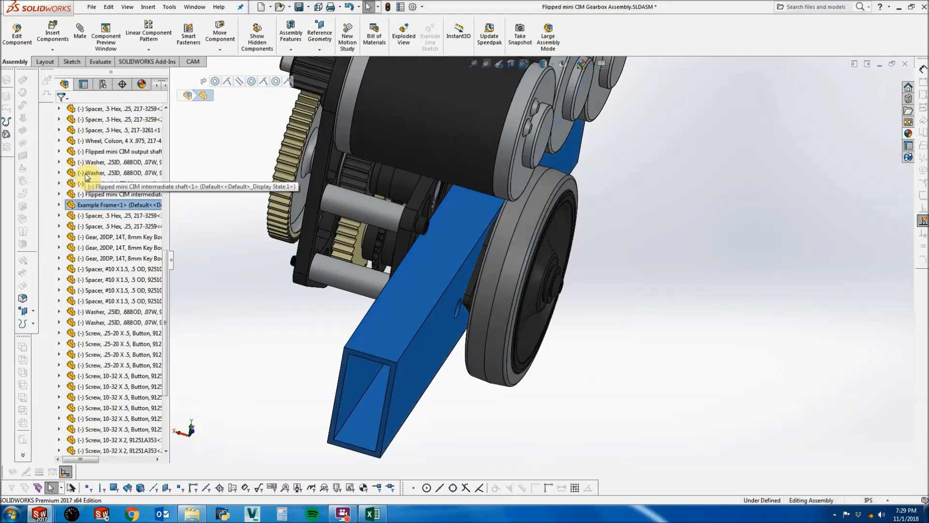
{"action": "right_click", "coordinate": [106, 206]}
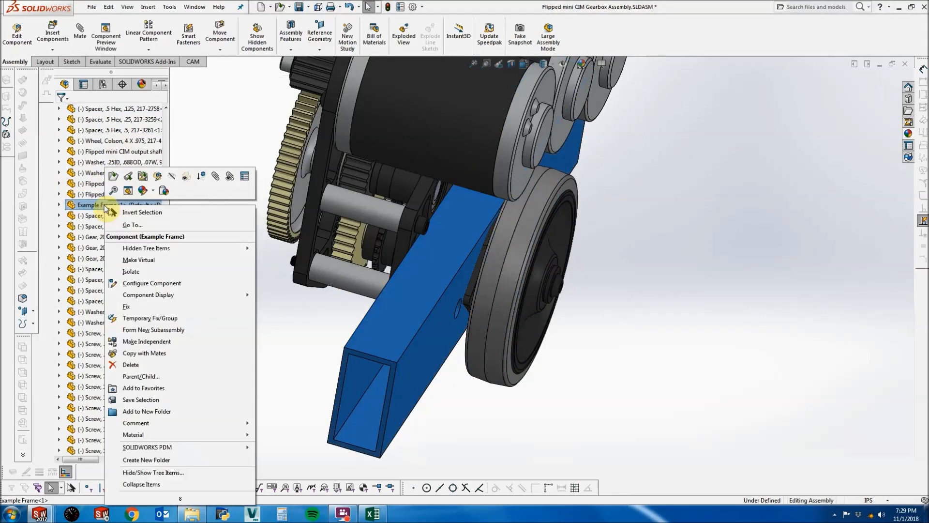
{"action": "left_click", "coordinate": [139, 411]}
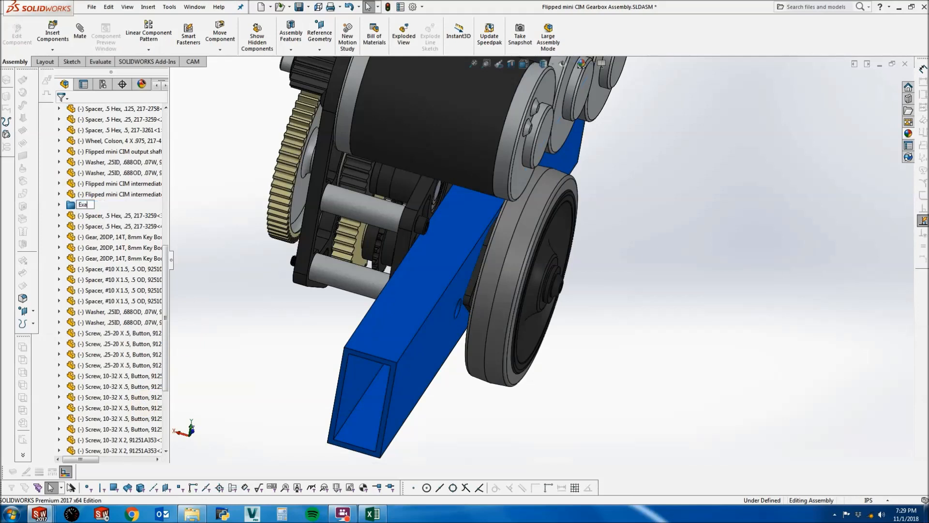
{"action": "type", "text": "ExampleParts"}
{"action": "key", "text": "Return"}
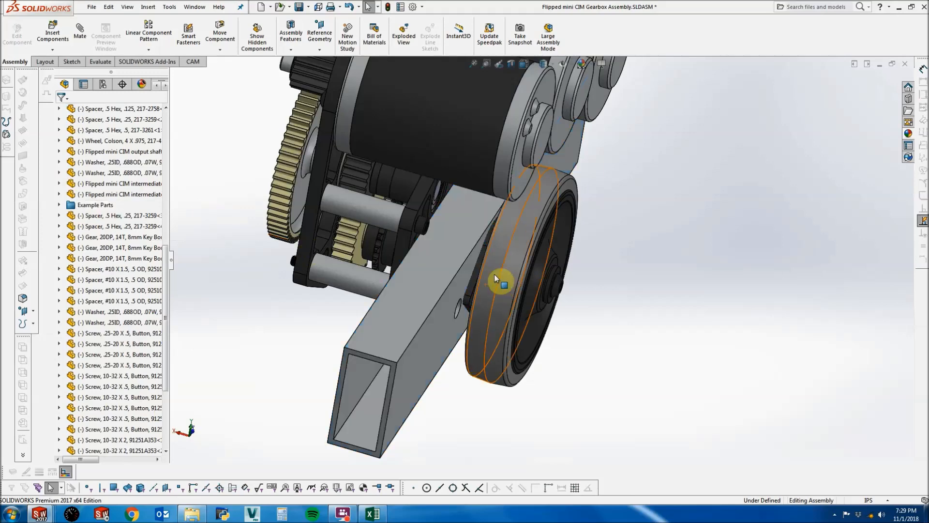
Move the Colson wheel component into the Example Parts folder.
{"action": "left_click", "coordinate": [449, 271]}
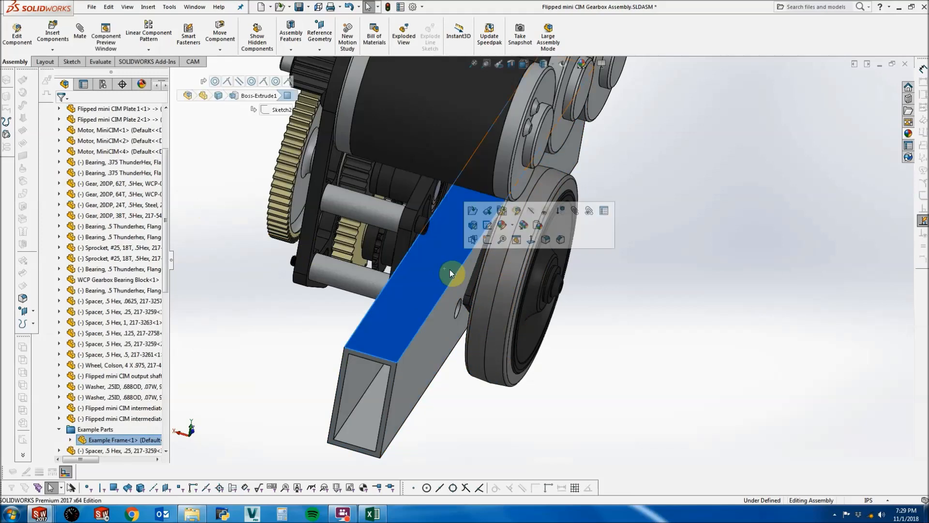
{"action": "left_click", "coordinate": [484, 291]}
{"action": "scroll", "coordinate": [81, 300], "scroll_direction": "up", "scroll_amount": 3}
{"action": "left_click_drag", "start_coordinate": [96, 173], "coordinate": [85, 239]}
Group all the screws and retaining rings, plus the two washers listed just above the screws, into a new folder named Hardware.
{"action": "scroll", "coordinate": [95, 329], "scroll_direction": "down", "scroll_amount": 5}
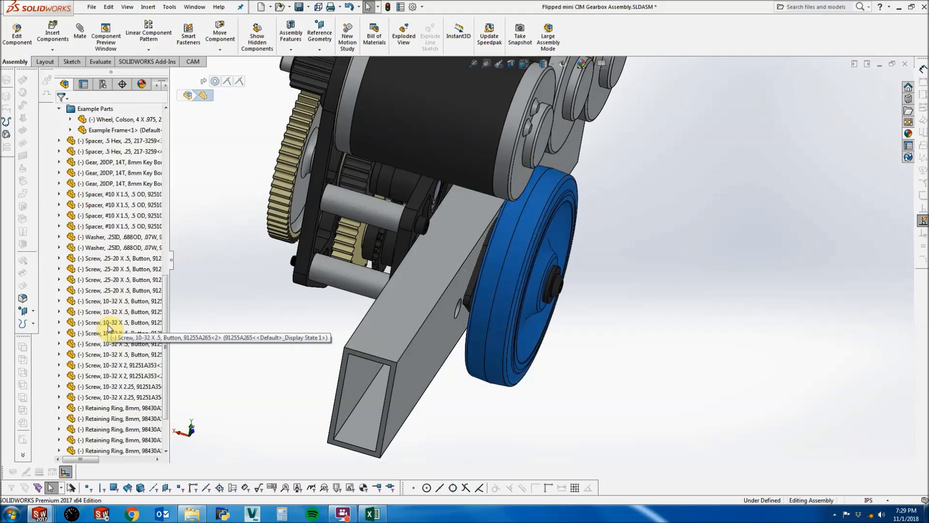
{"action": "left_click", "coordinate": [93, 430]}
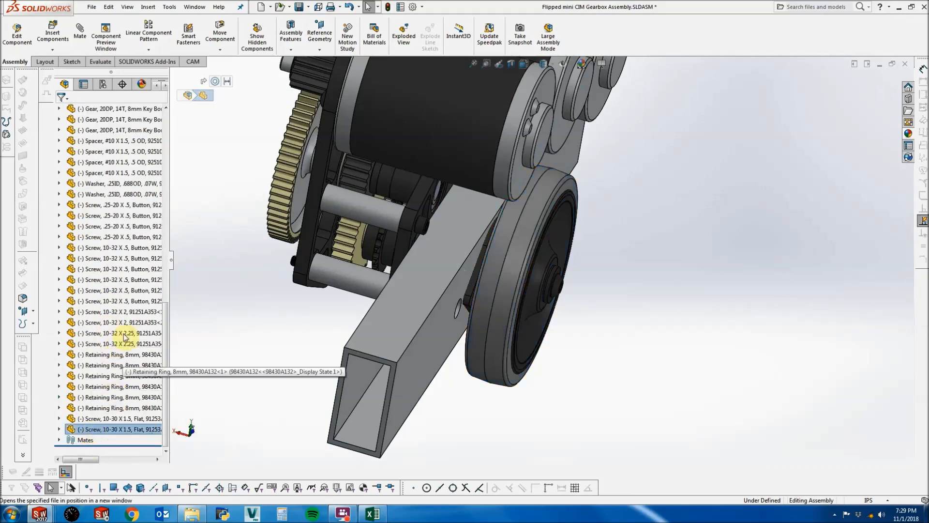
{"action": "scroll", "coordinate": [124, 334], "scroll_direction": "up", "scroll_amount": 2}
{"action": "scroll", "coordinate": [99, 268], "scroll_direction": "up", "scroll_amount": 2}
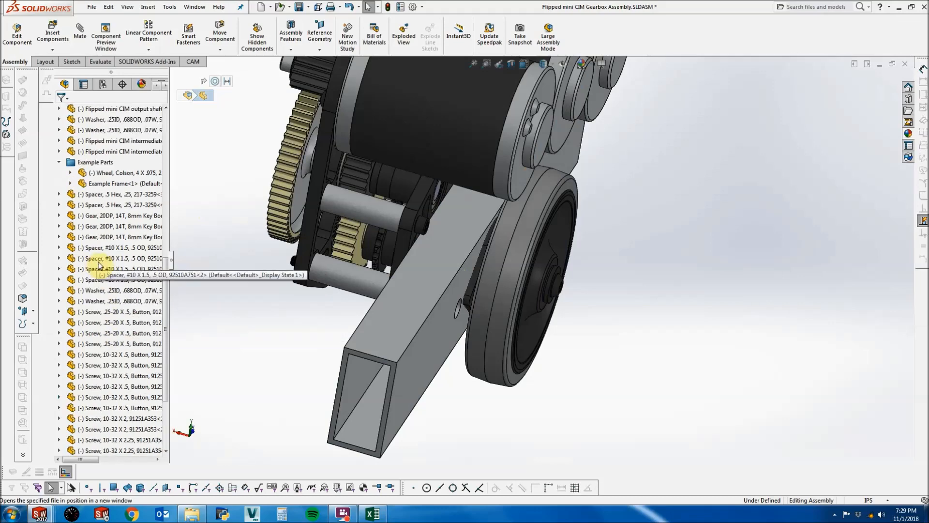
{"action": "left_click", "coordinate": [94, 311], "text": "shift"}
{"action": "right_click", "coordinate": [95, 289]}
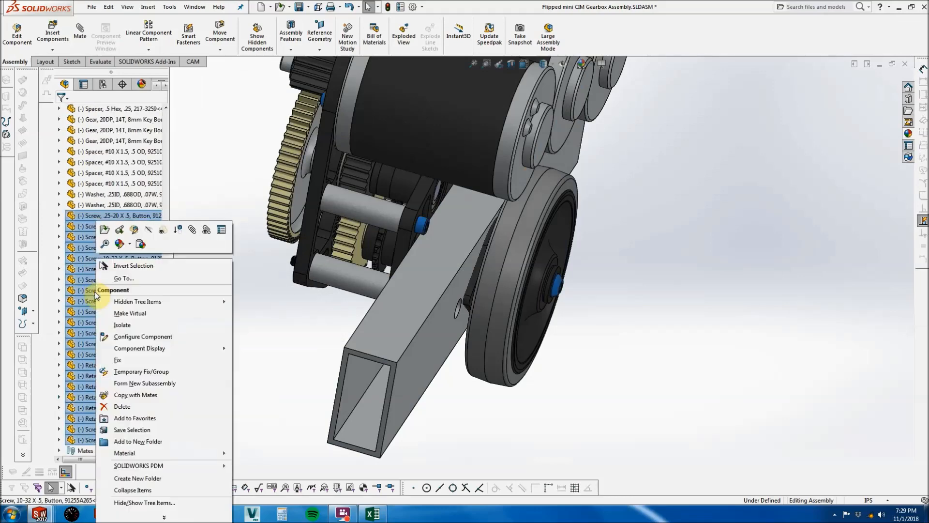
{"action": "left_click", "coordinate": [159, 434]}
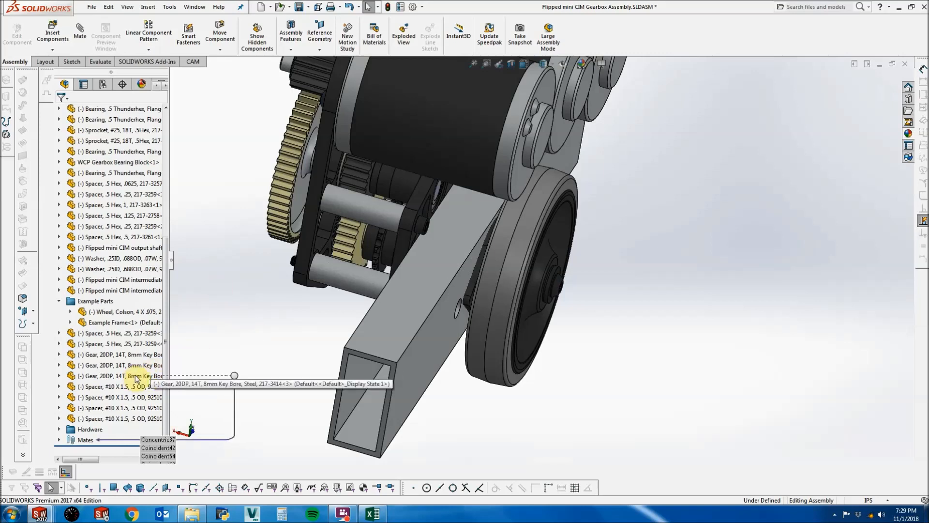
Collapse the Example Parts folder and group the six consecutive .5 Hex spacers below the bearings into a new folder named Spacer.
{"action": "left_click", "coordinate": [59, 301]}
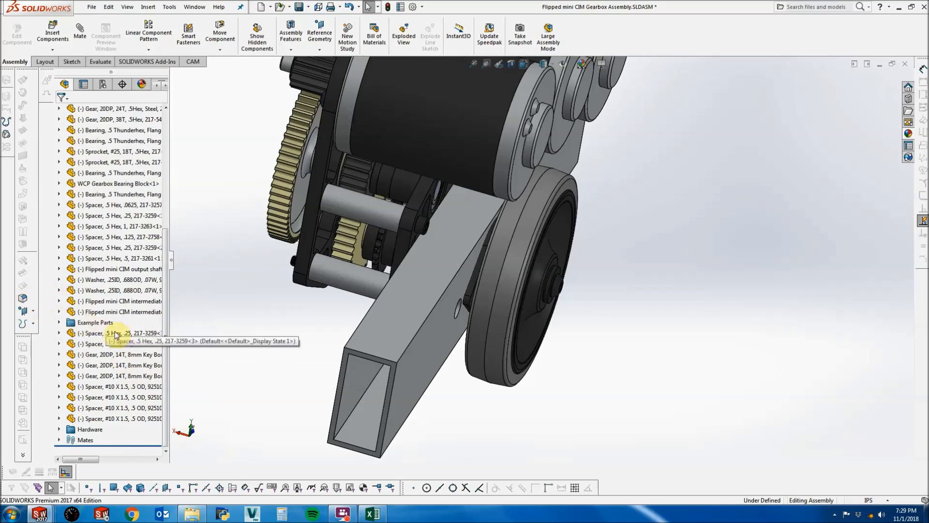
{"action": "scroll", "coordinate": [108, 314], "scroll_direction": "up", "scroll_amount": 4}
{"action": "left_click", "coordinate": [106, 301]}
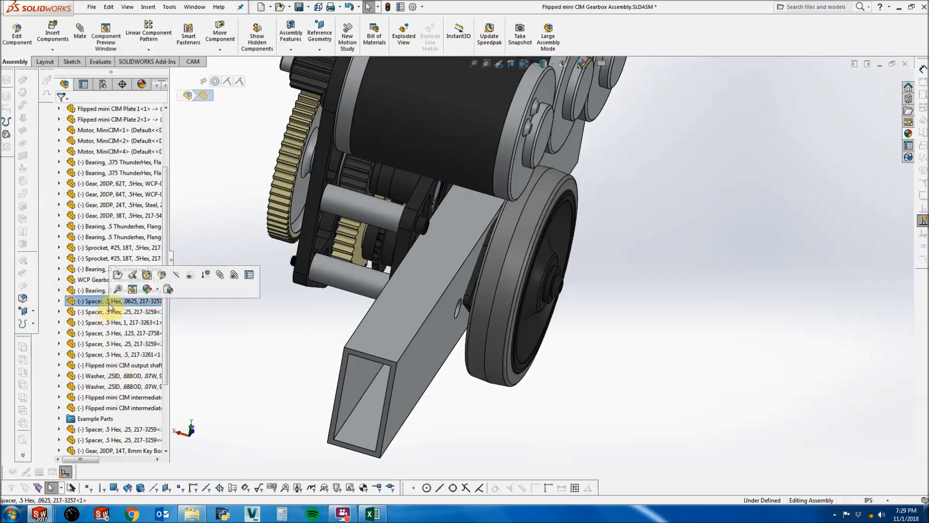
{"action": "left_click", "coordinate": [108, 356], "text": "shift"}
{"action": "right_click", "coordinate": [108, 356]}
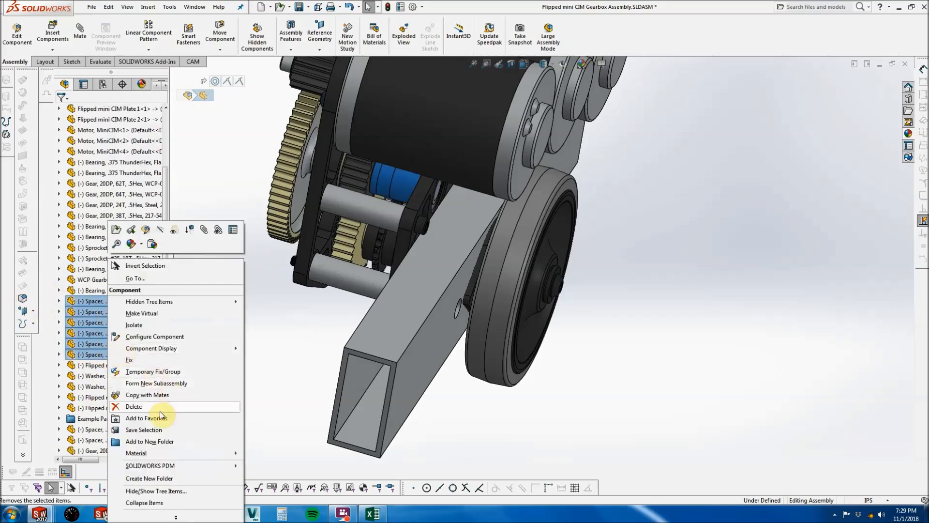
{"action": "left_click", "coordinate": [145, 441]}
{"action": "type", "text": "Spacer"}
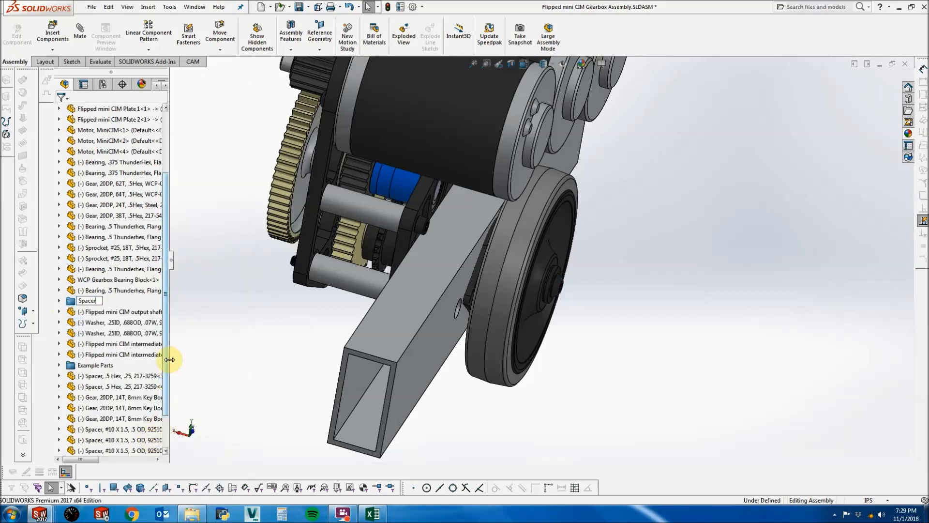
{"action": "left_click", "coordinate": [217, 335]}
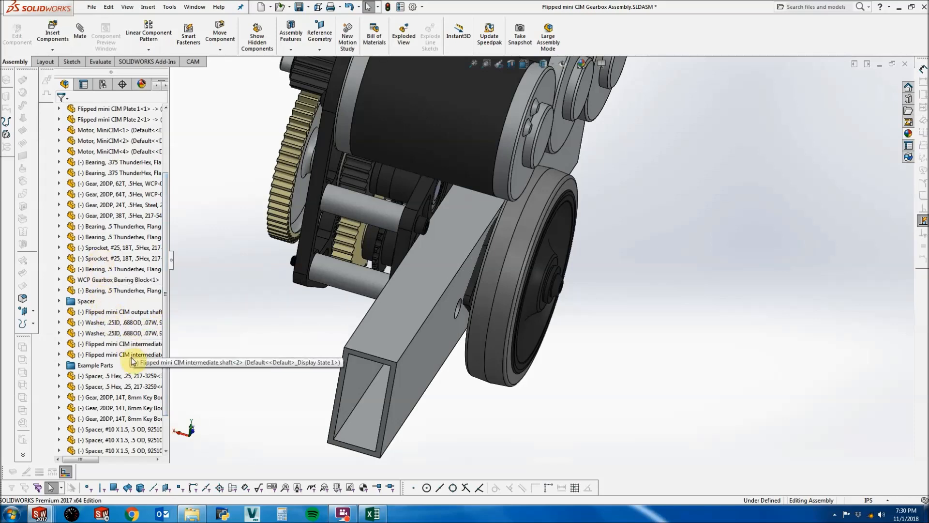
Move the four #10 X 1.5, .5 OD spacers into the Spacer folder.
{"action": "scroll", "coordinate": [135, 365], "scroll_direction": "down", "scroll_amount": 2}
{"action": "left_click", "coordinate": [94, 386]}
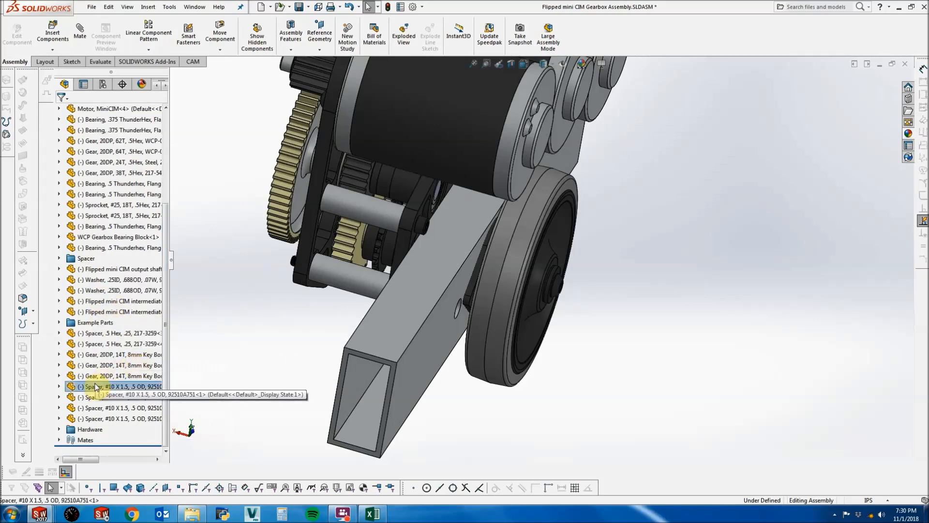
{"action": "left_click", "coordinate": [92, 420], "text": "shift"}
{"action": "left_click_drag", "start_coordinate": [92, 419], "coordinate": [85, 261]}
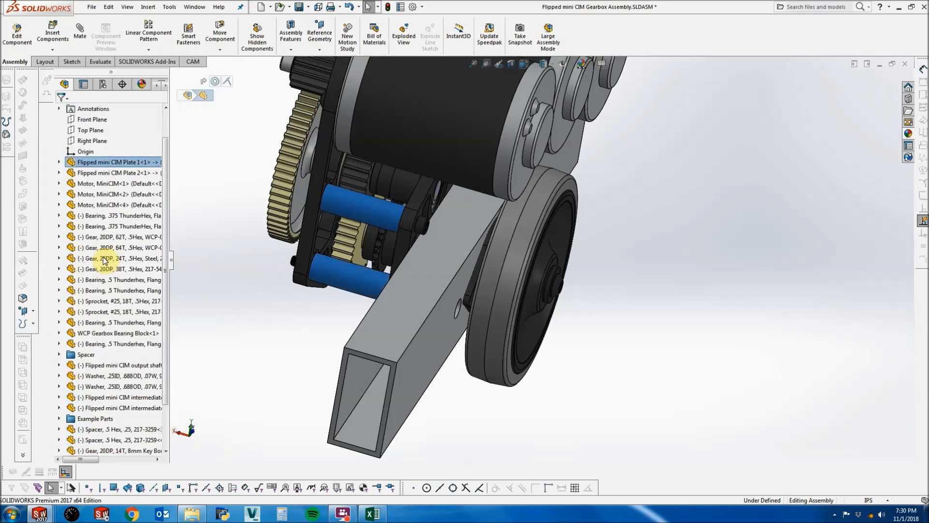
Group the three MiniCIM motors into a new folder named Motors.
{"action": "left_click", "coordinate": [109, 183]}
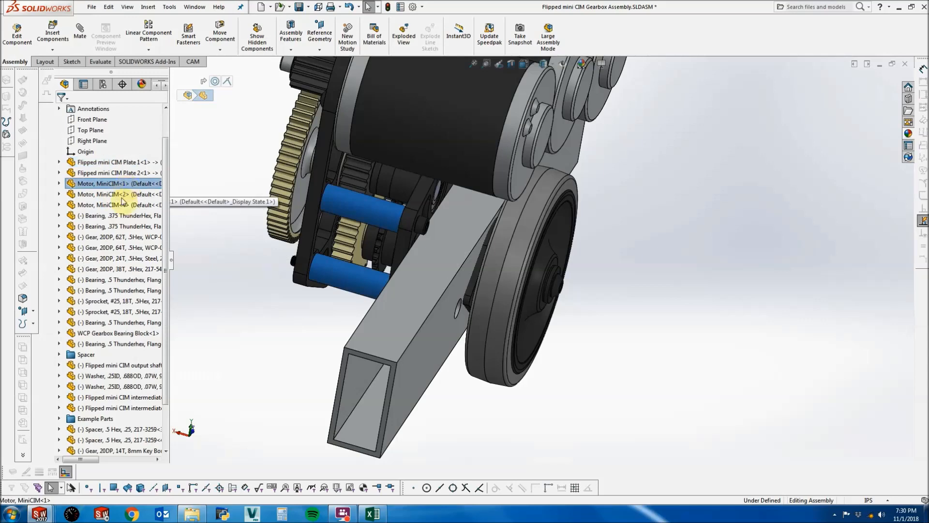
{"action": "left_click", "coordinate": [121, 205], "text": "shift"}
{"action": "right_click", "coordinate": [121, 208]}
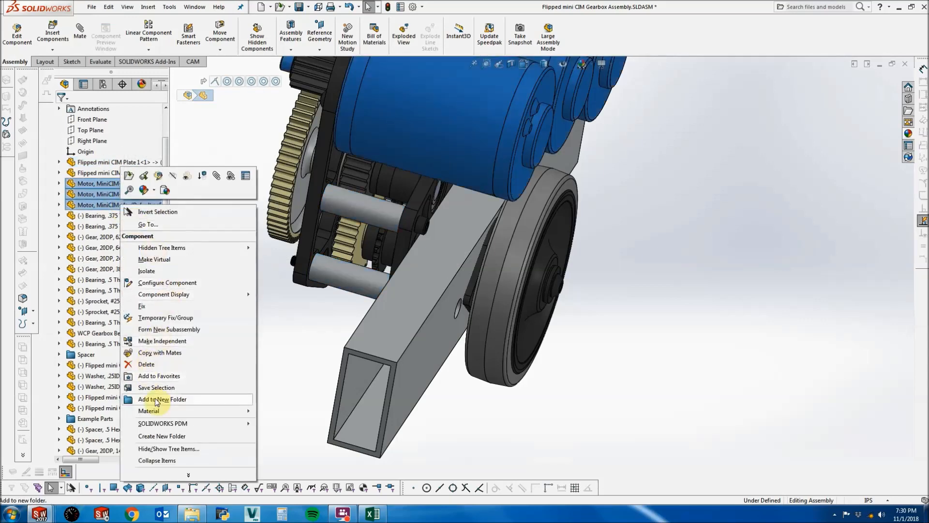
{"action": "left_click", "coordinate": [159, 338]}
{"action": "type", "text": "Motors"}
{"action": "key", "text": "Return"}
Group the two .375 ThunderHex bearings and the four .5 Thunderhex bearings into a new folder named Bearings.
{"action": "left_click", "coordinate": [101, 194]}
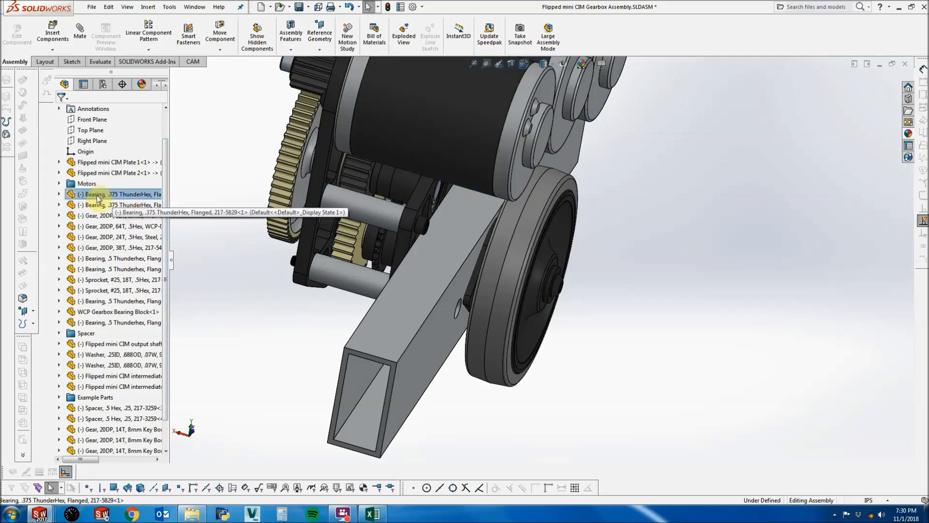
{"action": "left_click", "coordinate": [102, 204], "text": "ctrl"}
{"action": "left_click", "coordinate": [102, 258], "text": "ctrl"}
{"action": "left_click", "coordinate": [103, 269], "text": "ctrl"}
{"action": "left_click", "coordinate": [102, 301], "text": "ctrl"}
{"action": "left_click", "coordinate": [103, 322], "text": "ctrl"}
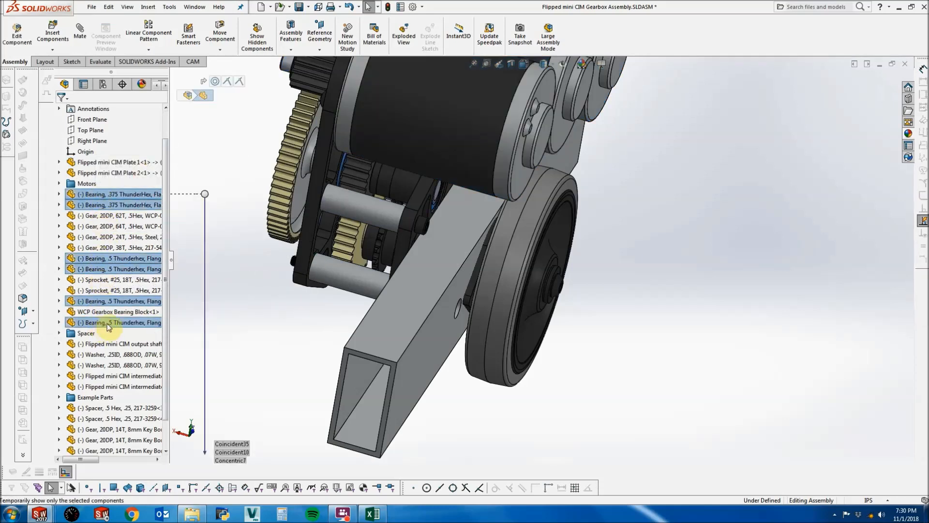
{"action": "right_click", "coordinate": [102, 322]}
{"action": "left_click", "coordinate": [173, 442]}
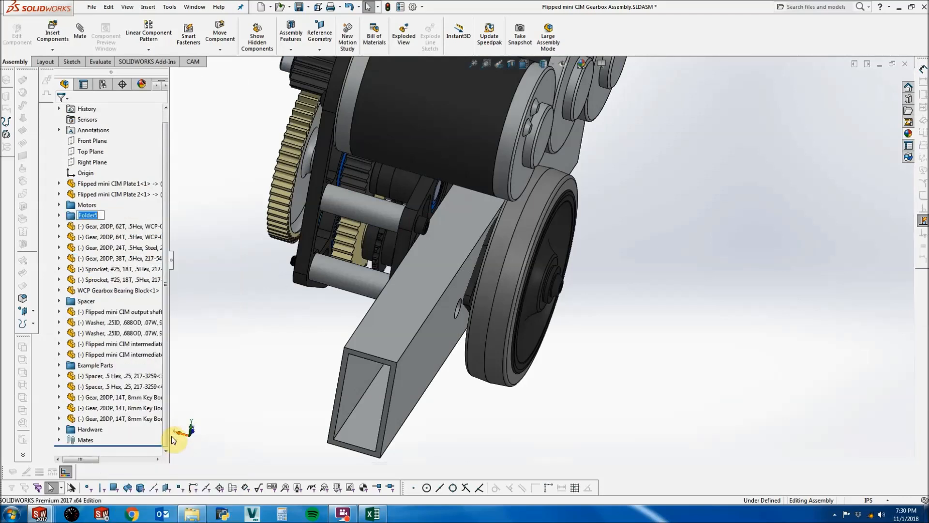
{"action": "type", "text": "Bearings"}
{"action": "key", "text": "Return"}
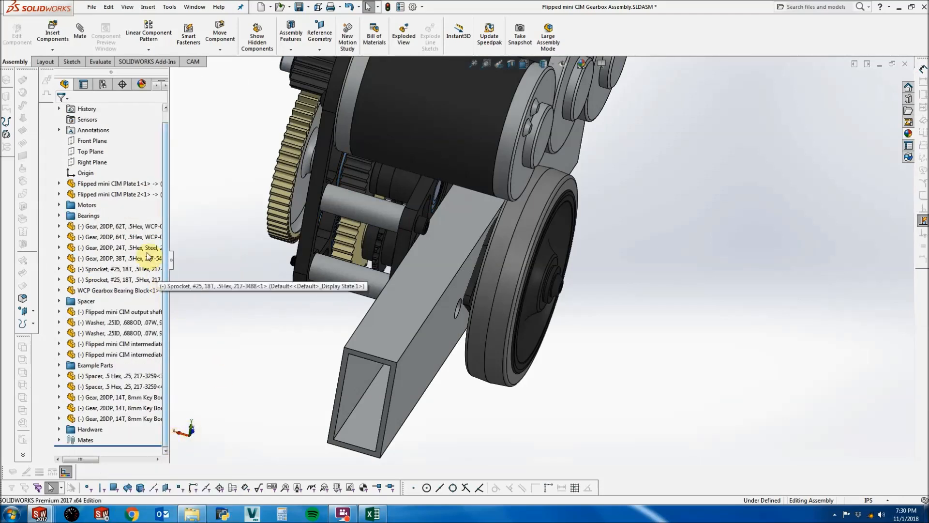
Group the 62T, 64T, 24T and 38T .5Hex gears into a new folder named Gears.
{"action": "left_click", "coordinate": [111, 226]}
{"action": "left_click", "coordinate": [111, 258], "text": "shift"}
{"action": "right_click", "coordinate": [101, 258]}
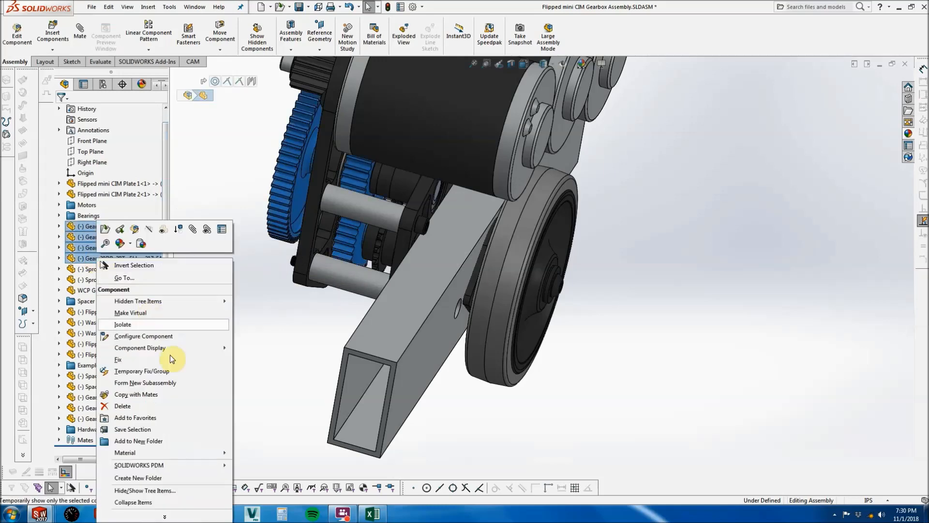
{"action": "left_click", "coordinate": [155, 441]}
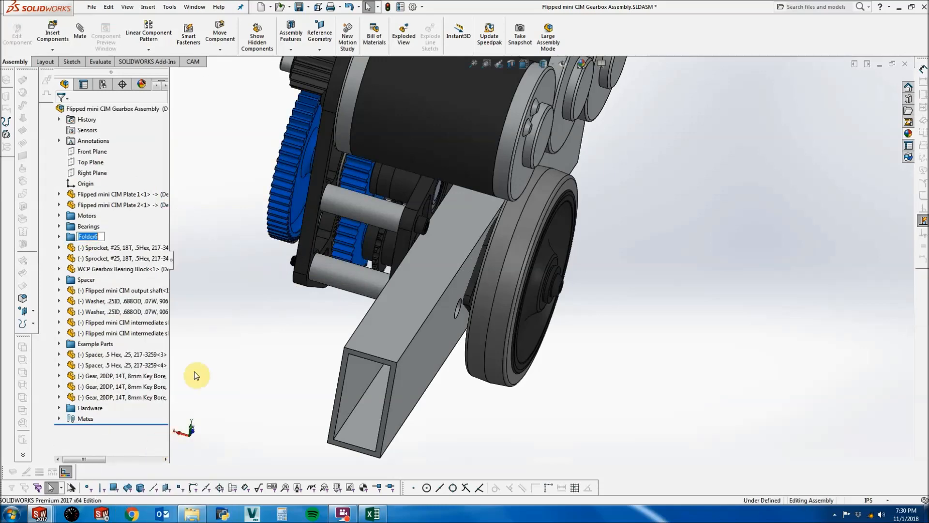
{"action": "type", "text": "Gears"}
{"action": "left_click", "coordinate": [214, 365]}
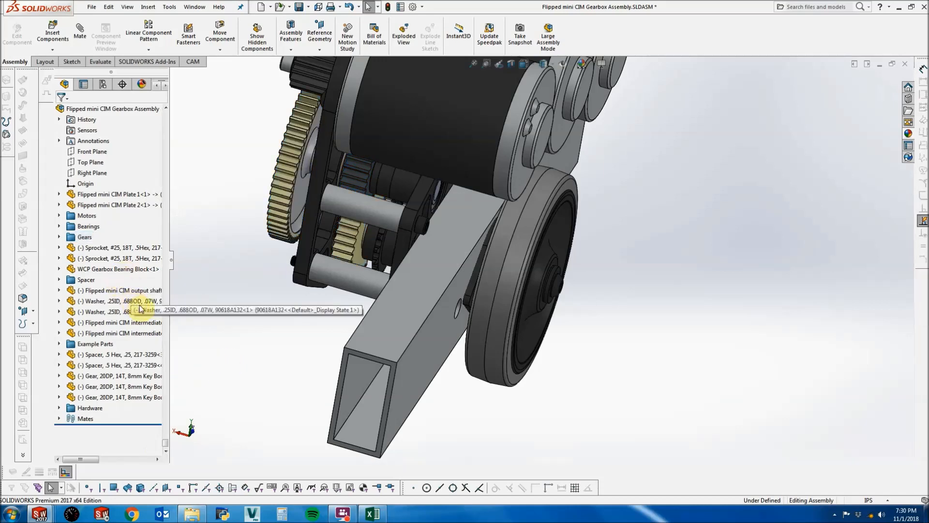
Move the two .25ID washers into the Hardware folder and the three 14T 8mm Key Bore gears into the Gears folder.
{"action": "left_click_drag", "start_coordinate": [137, 304], "coordinate": [95, 413]}
{"action": "left_click", "coordinate": [92, 356]}
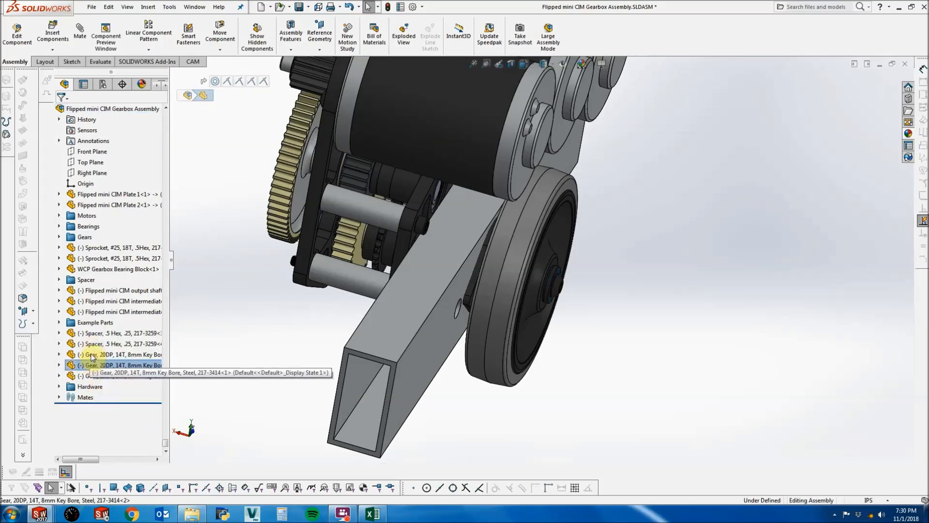
{"action": "left_click", "coordinate": [92, 376], "text": "shift"}
{"action": "left_click_drag", "start_coordinate": [91, 376], "coordinate": [85, 237]}
{"action": "left_click", "coordinate": [222, 336]}
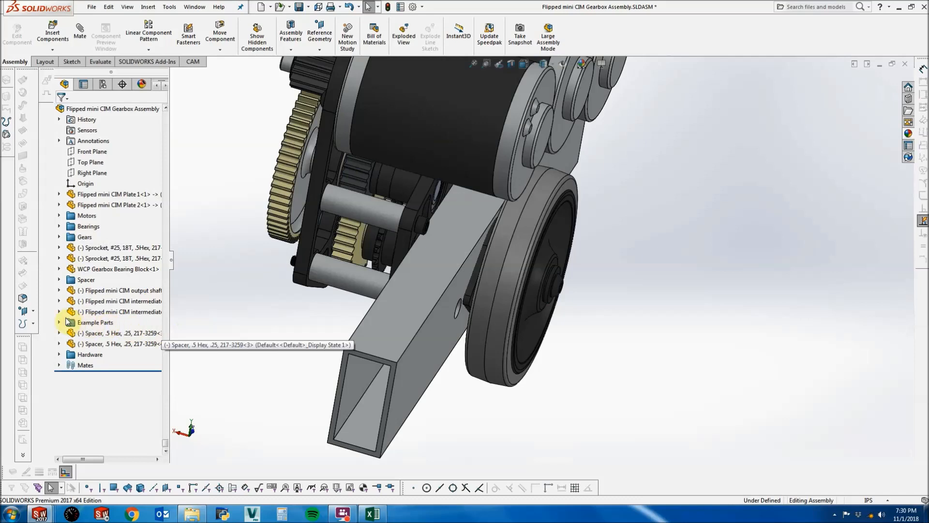
Move the two remaining .5 Hex, .25 spacers into the Spacer folder.
{"action": "left_click", "coordinate": [75, 333]}
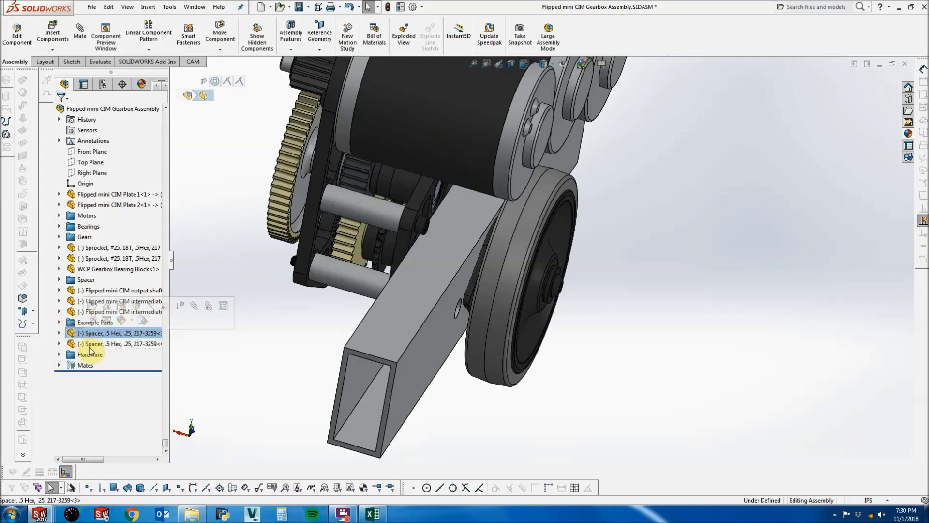
{"action": "left_click", "coordinate": [82, 343], "text": "shift"}
{"action": "left_click_drag", "start_coordinate": [79, 336], "coordinate": [71, 239]}
Reorder the feature tree so all component folders sit above the ungrouped parts, and widen the tree to show longer part names.
{"action": "left_click_drag", "start_coordinate": [73, 323], "coordinate": [94, 264]}
{"action": "left_click", "coordinate": [230, 294]}
{"action": "left_click_drag", "start_coordinate": [71, 209], "coordinate": [62, 260]}
{"action": "left_click", "coordinate": [210, 276]}
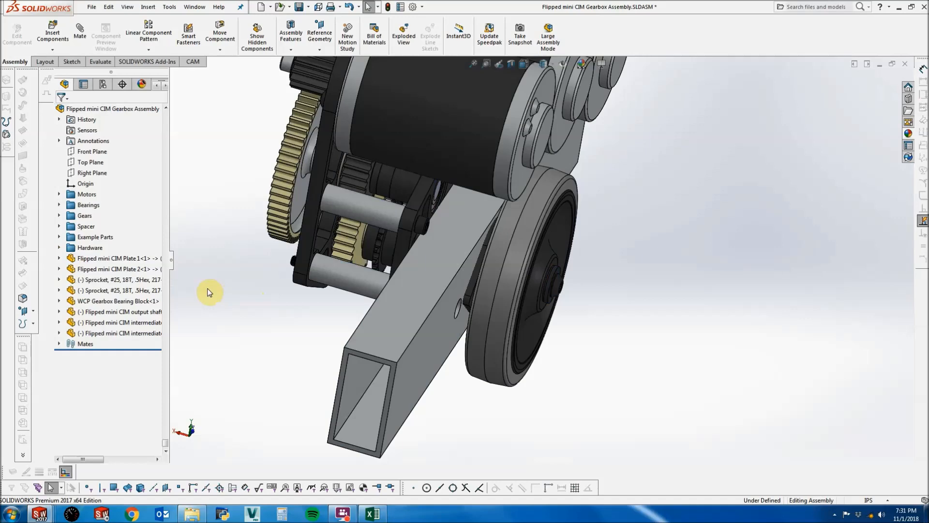
{"action": "left_click_drag", "start_coordinate": [169, 295], "coordinate": [222, 284]}
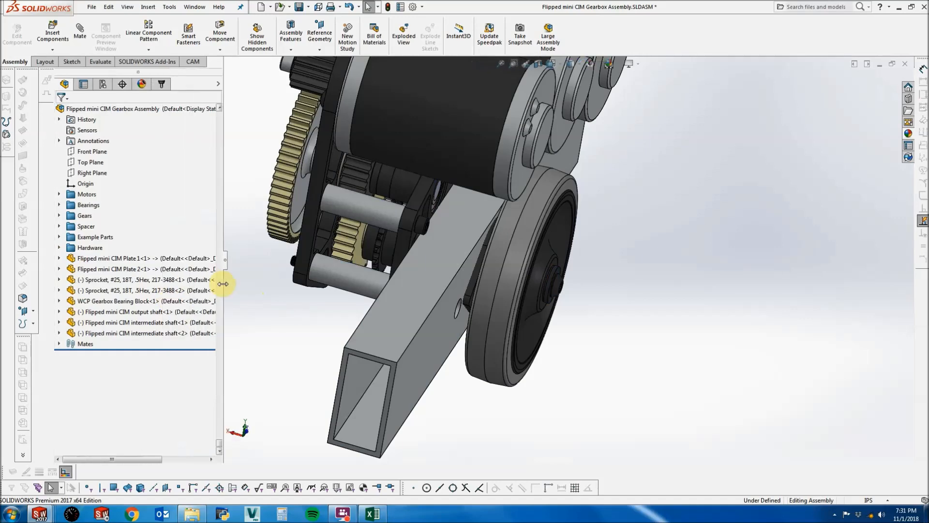
Save the gearbox assembly together with the modified Plate 1 and Plate 2 parts.
{"action": "scroll", "coordinate": [250, 342], "scroll_direction": "up", "scroll_amount": 4}
{"action": "middle_click_drag", "start_coordinate": [273, 339], "coordinate": [240, 270]}
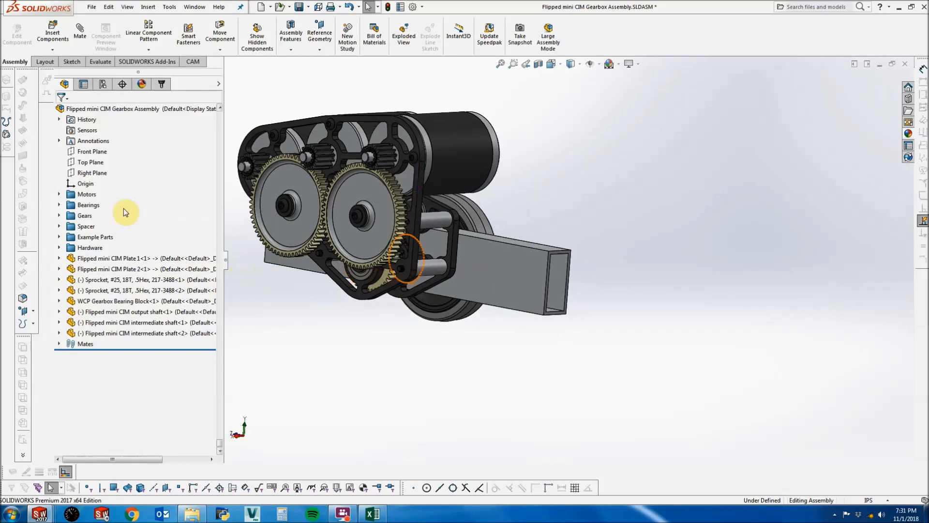
{"action": "middle_click_drag", "start_coordinate": [269, 133], "coordinate": [277, 157]}
{"action": "scroll", "coordinate": [271, 129], "scroll_direction": "up", "scroll_amount": 1}
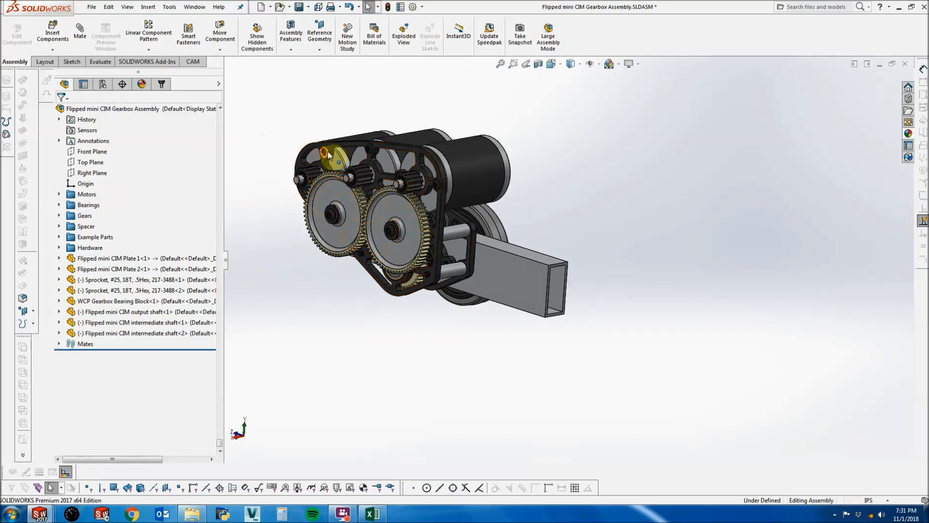
{"action": "scroll", "coordinate": [283, 124], "scroll_direction": "down", "scroll_amount": 1}
{"action": "left_click", "coordinate": [299, 7]}
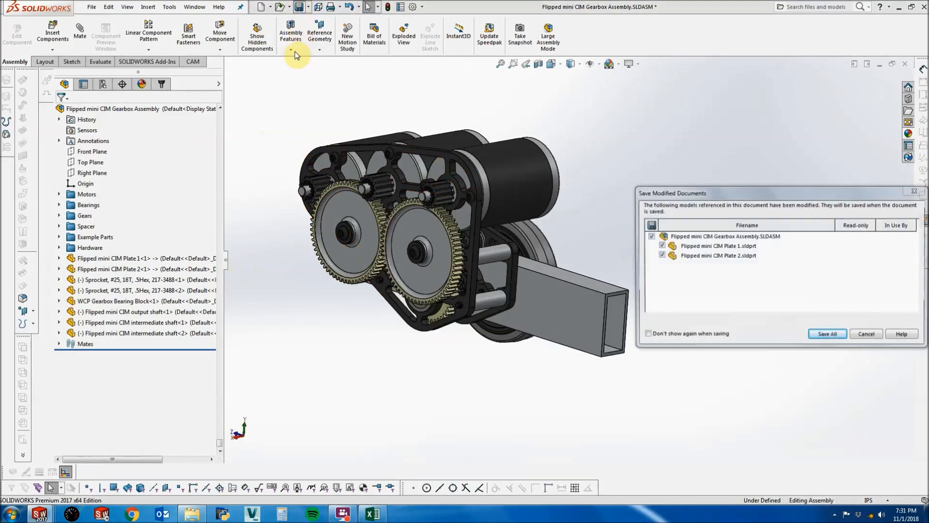
{"action": "left_click", "coordinate": [828, 334]}
{"action": "left_click", "coordinate": [532, 225]}
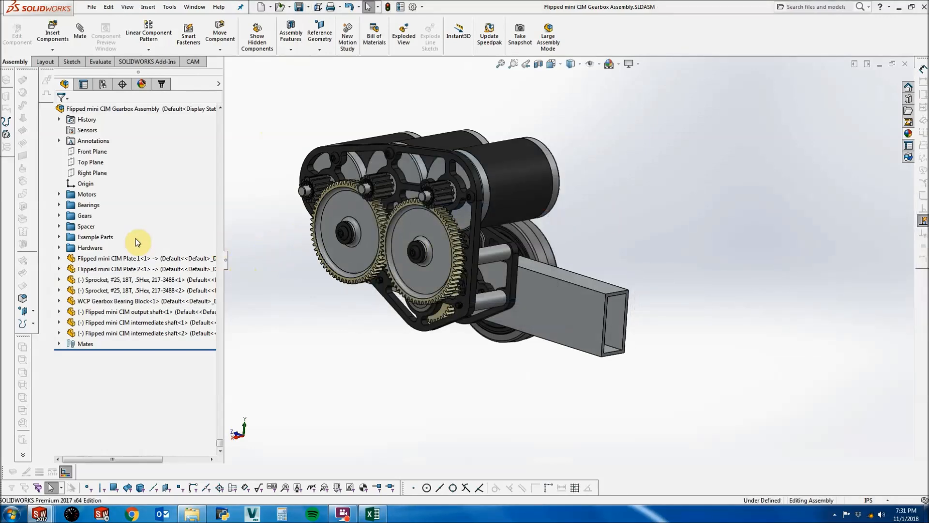
Isolate the Hardware folder to view only its fasteners and washers, and exit the isolated view.
{"action": "right_click", "coordinate": [92, 247]}
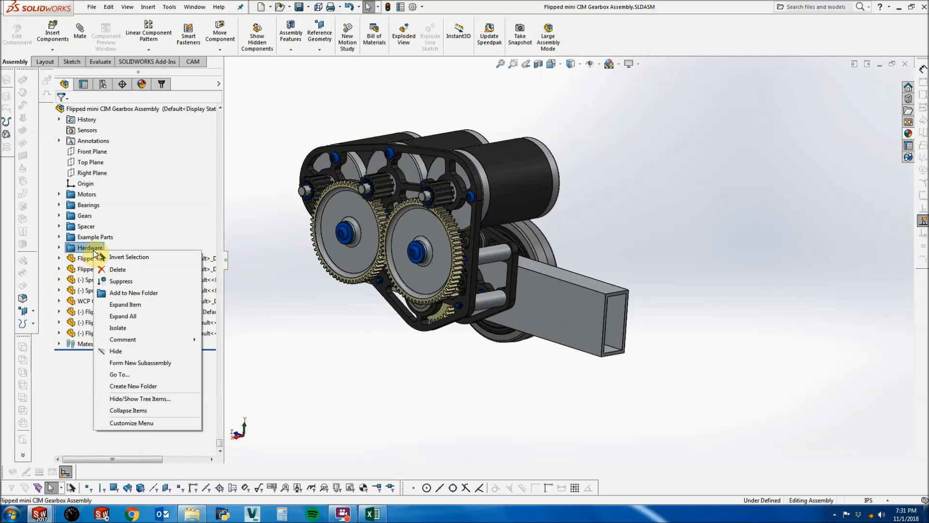
{"action": "left_click", "coordinate": [118, 327]}
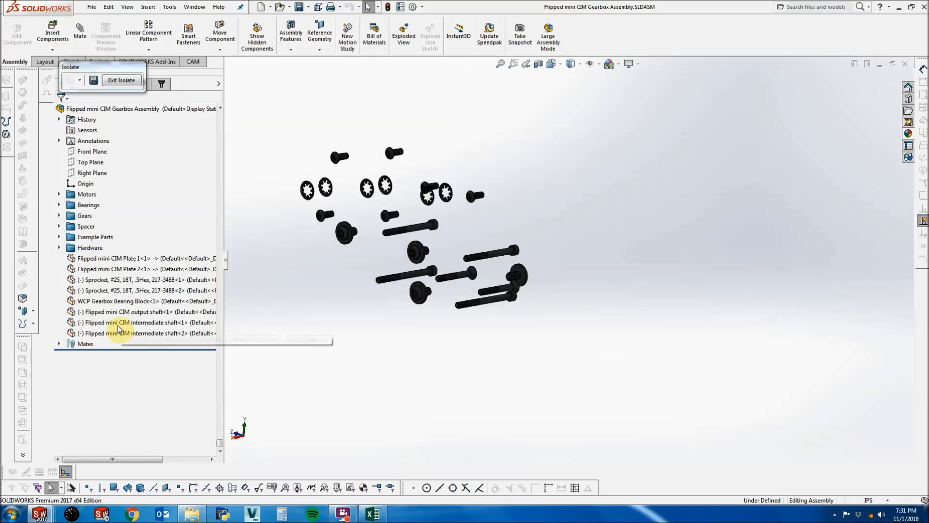
{"action": "left_click", "coordinate": [121, 80]}
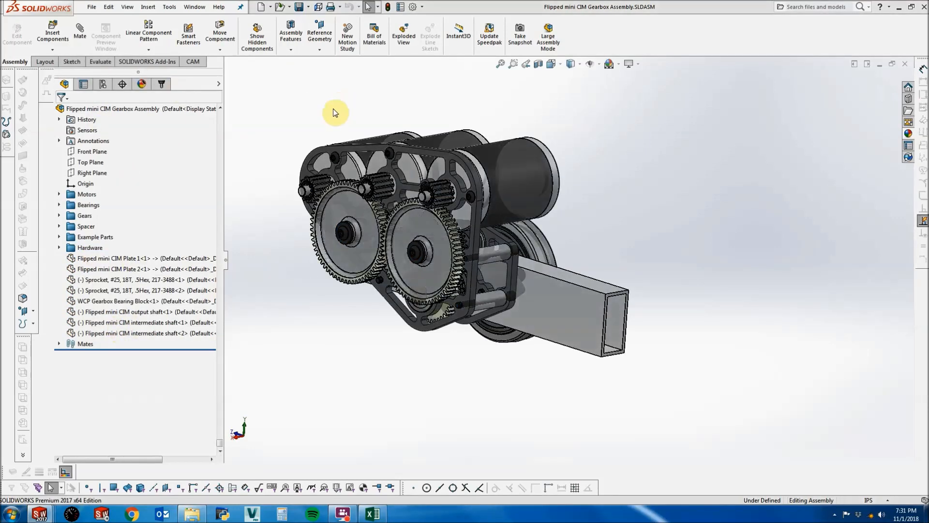
Save the organized gearbox assembly once more.
{"action": "middle_click_drag", "start_coordinate": [392, 210], "coordinate": [368, 160]}
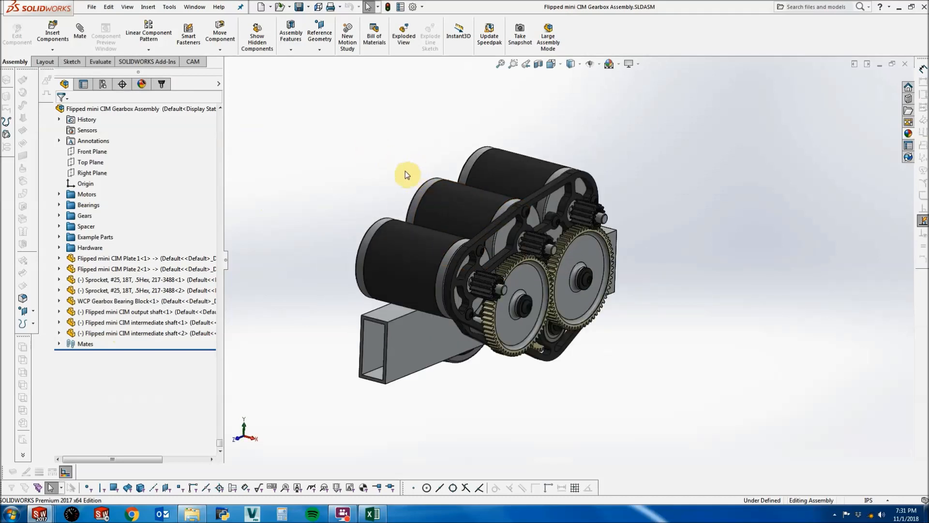
{"action": "scroll", "coordinate": [549, 295], "scroll_direction": "down", "scroll_amount": 5}
{"action": "middle_click_drag", "start_coordinate": [546, 264], "coordinate": [613, 308]}
{"action": "scroll", "coordinate": [585, 257], "scroll_direction": "up", "scroll_amount": 2}
{"action": "scroll", "coordinate": [614, 308], "scroll_direction": "up", "scroll_amount": 3}
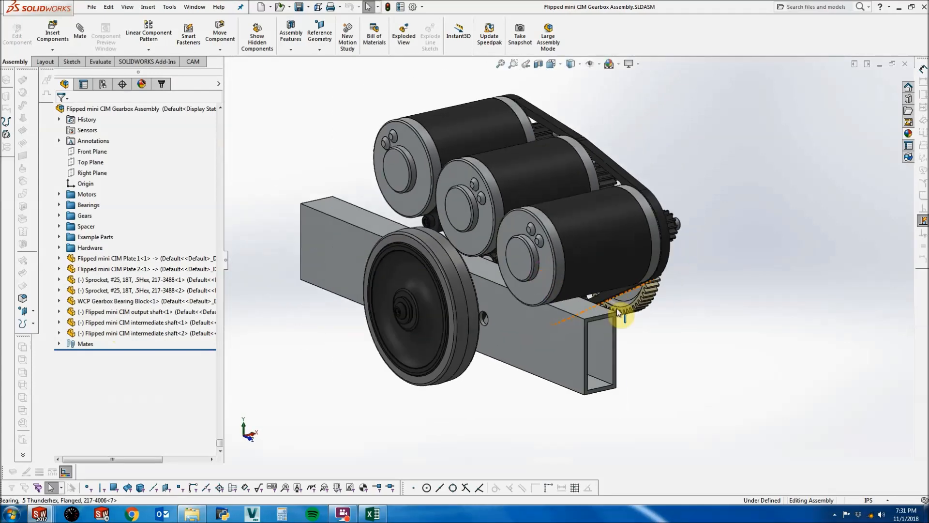
{"action": "left_click", "coordinate": [299, 6]}
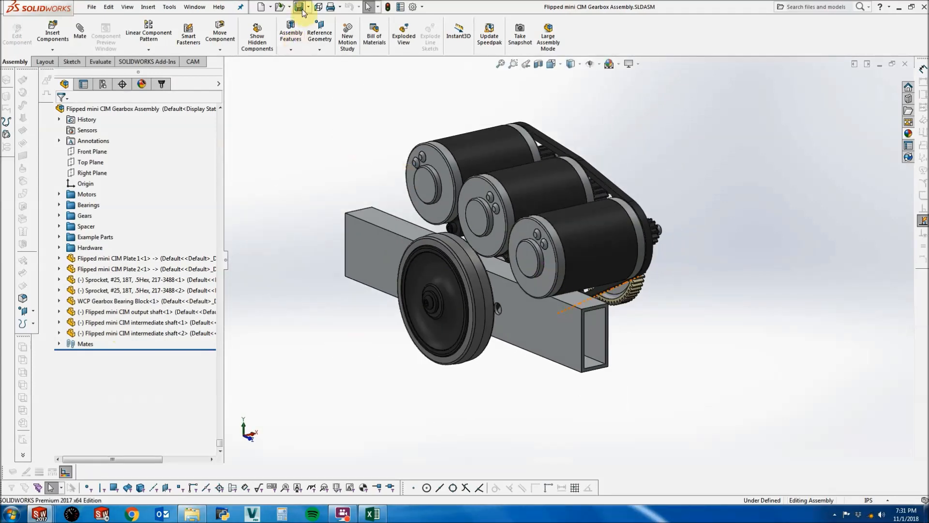
{"action": "left_click", "coordinate": [449, 219]}
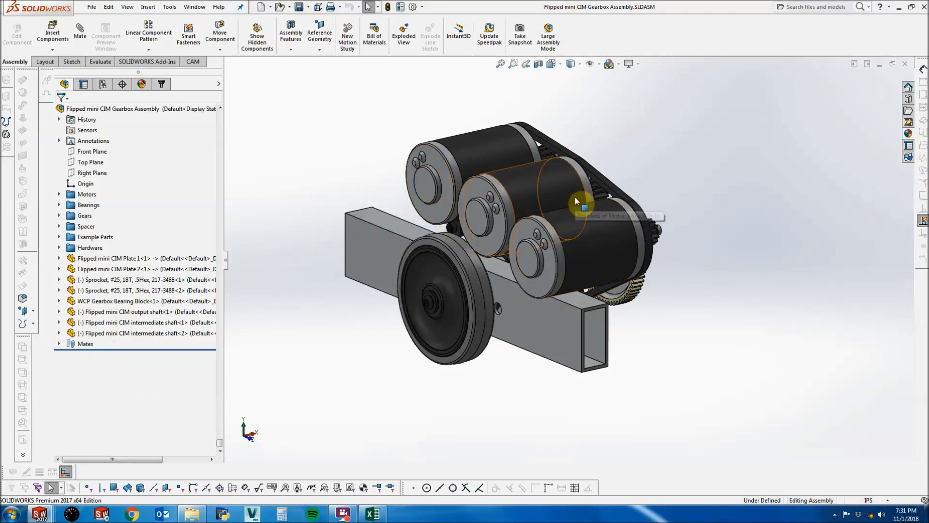
{"action": "middle_click_drag", "start_coordinate": [577, 201], "coordinate": [484, 145]}
{"action": "middle_click_drag", "start_coordinate": [557, 277], "coordinate": [563, 328]}
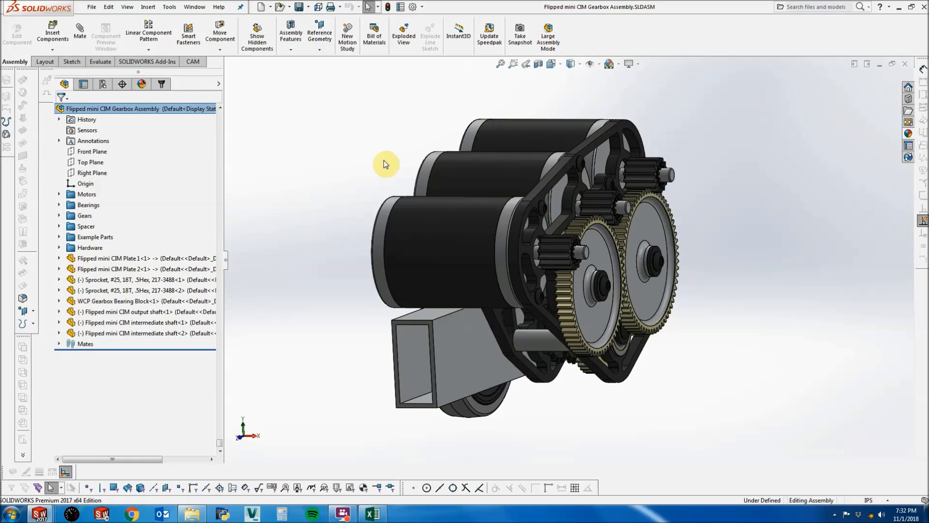
{"action": "scroll", "coordinate": [385, 156], "scroll_direction": "up", "scroll_amount": 2}
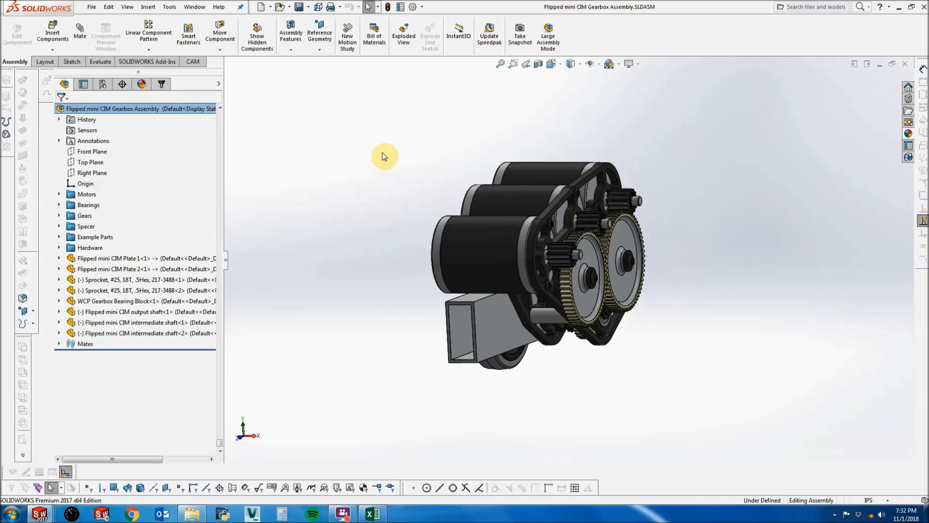